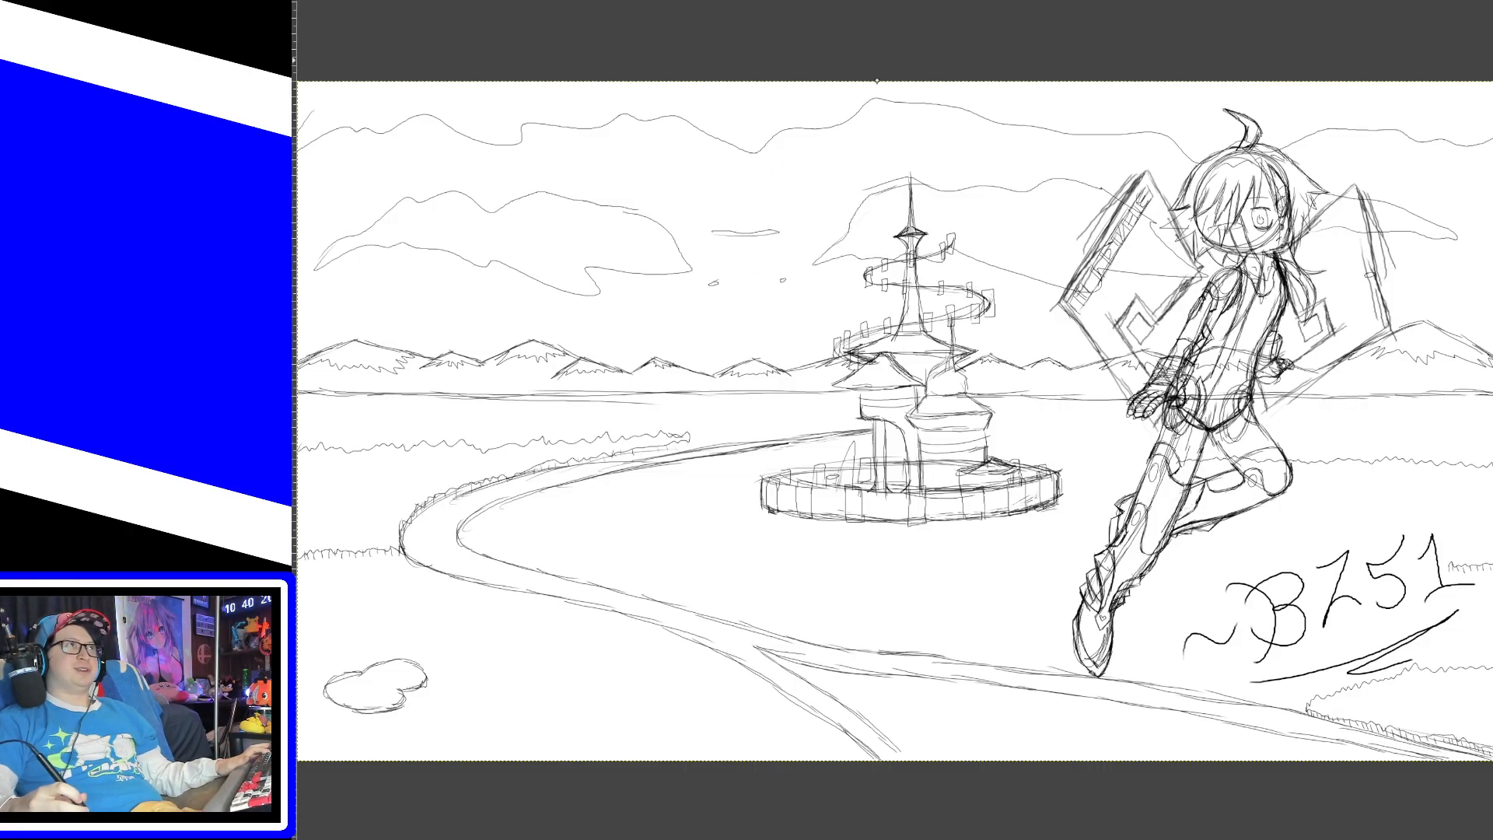
{"action": "mouse_move", "coordinate": [576, 315]}
{"action": "left_mouse_down"}
{"action": "mouse_move", "coordinate": [809, 315]}
{"action": "mouse_move", "coordinate": [661, 330]}
{"action": "left_mouse_up"}
{"action": "key", "text": "ctrl+z"}
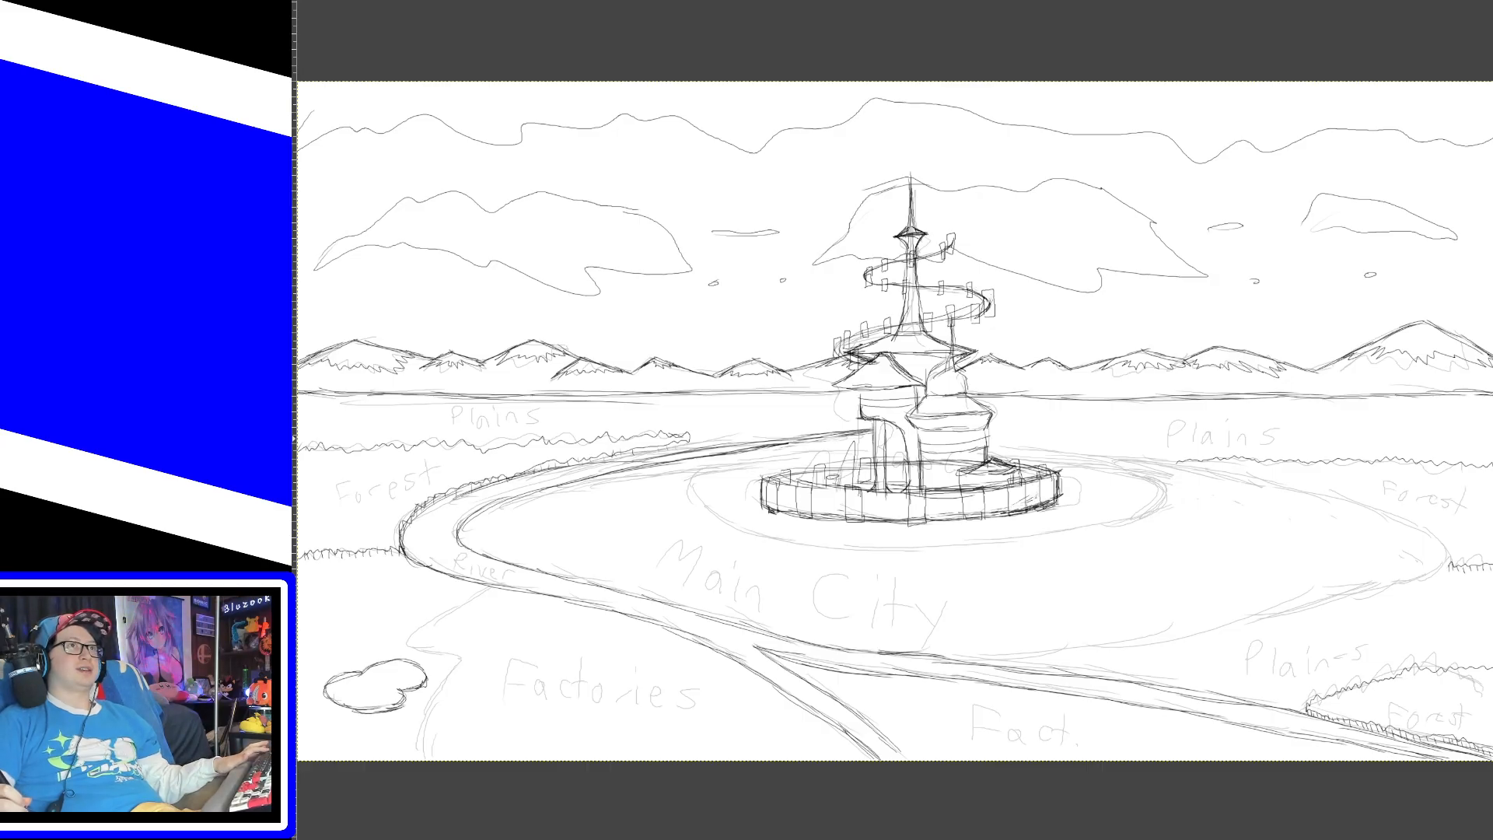
{"action": "key", "text": "ctrl+z"}
{"action": "key", "text": "ctrl+y"}
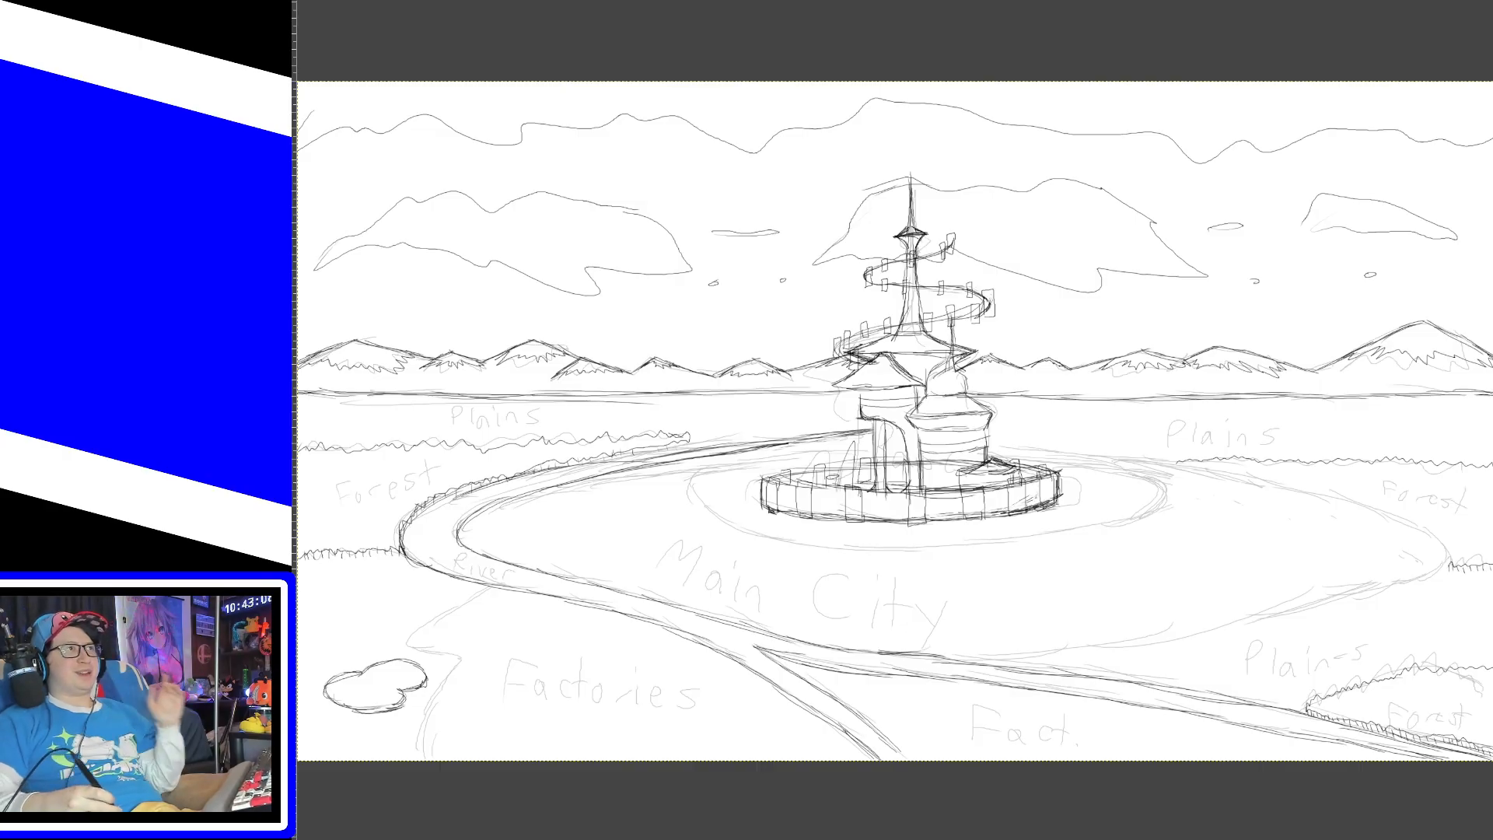
{"action": "left_click_drag", "start_coordinate": [641, 589], "coordinate": [717, 626]}
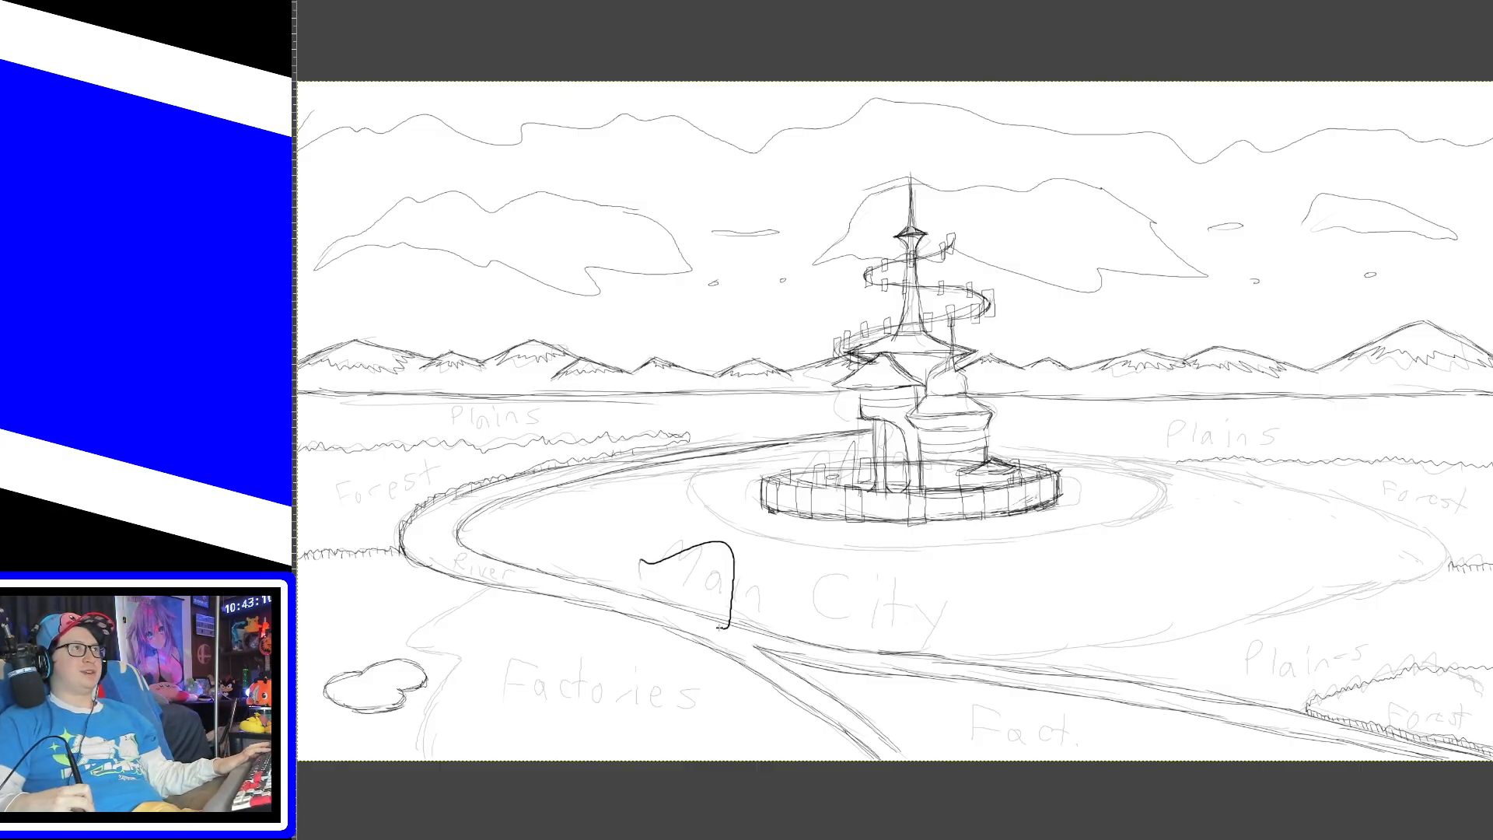
{"action": "key", "text": "ctrl+z"}
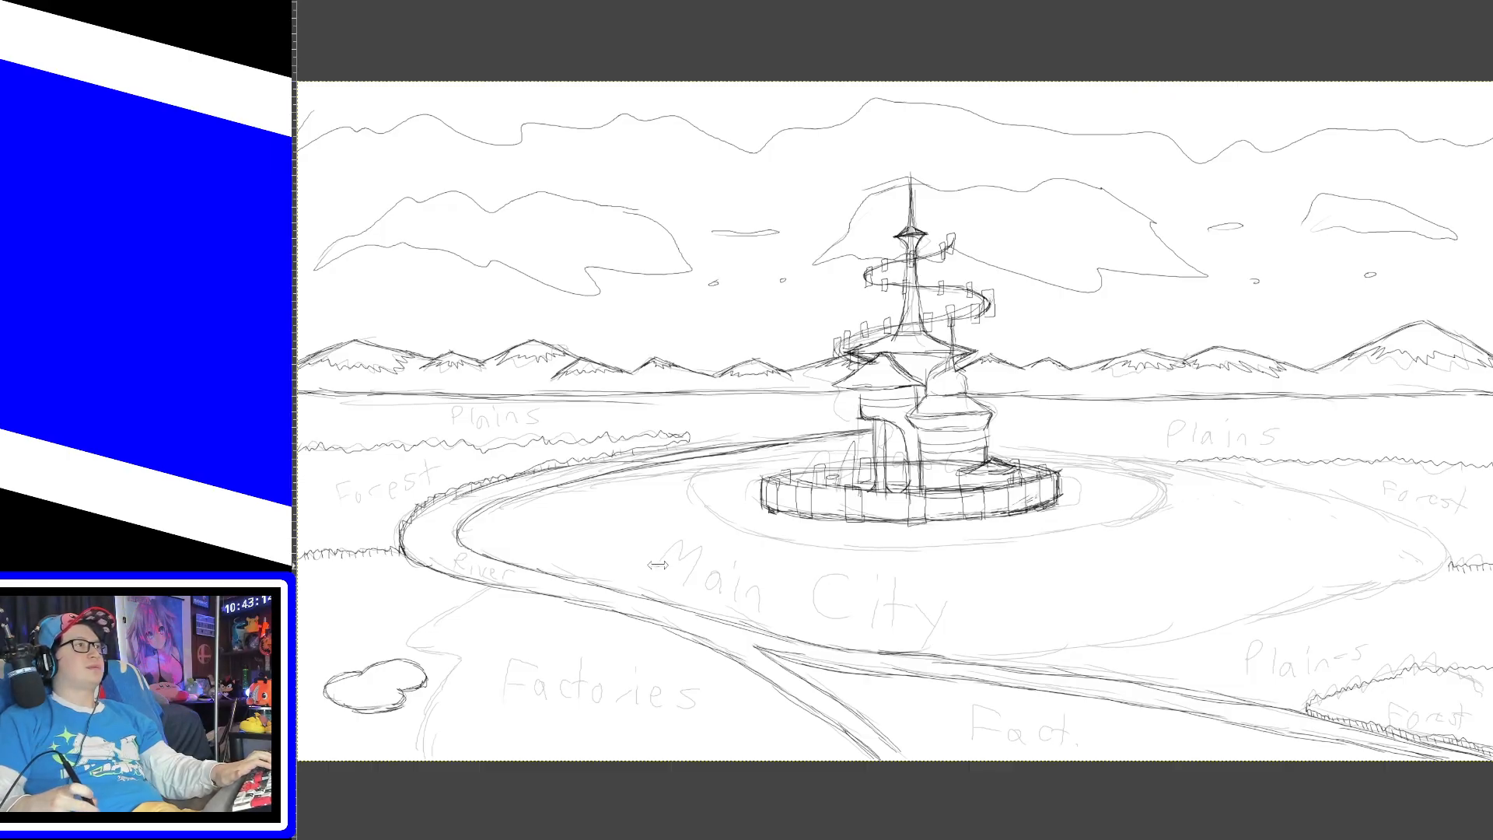
{"action": "left_click_drag", "start_coordinate": [669, 594], "coordinate": [749, 620]}
{"action": "key", "text": "ctrl+z"}
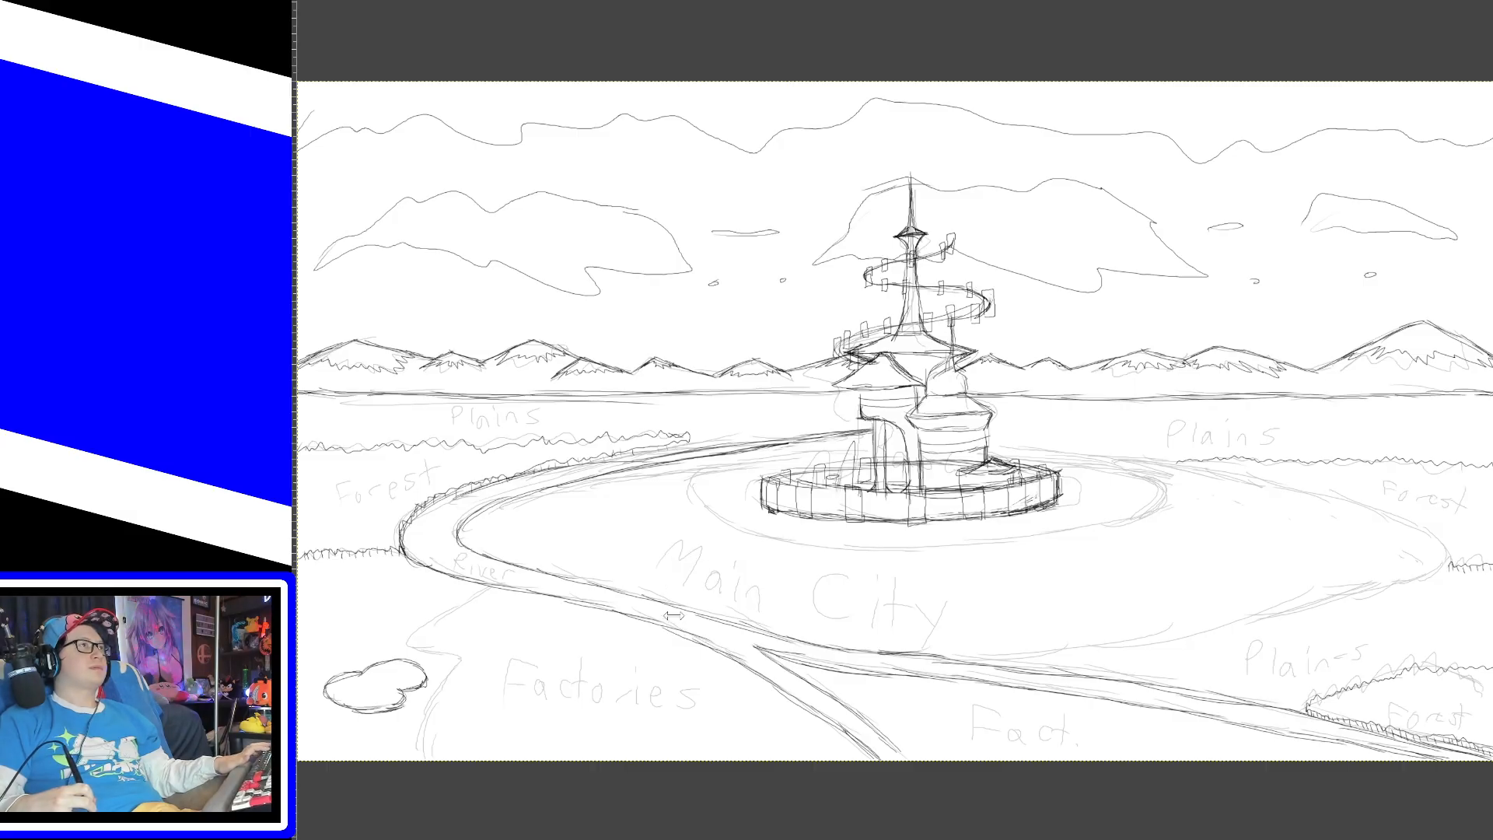
{"action": "mouse_move", "coordinate": [670, 553]}
{"action": "left_mouse_down"}
{"action": "mouse_move", "coordinate": [775, 611]}
{"action": "mouse_move", "coordinate": [737, 569]}
{"action": "left_mouse_up"}
{"action": "key", "text": "ctrl+z"}
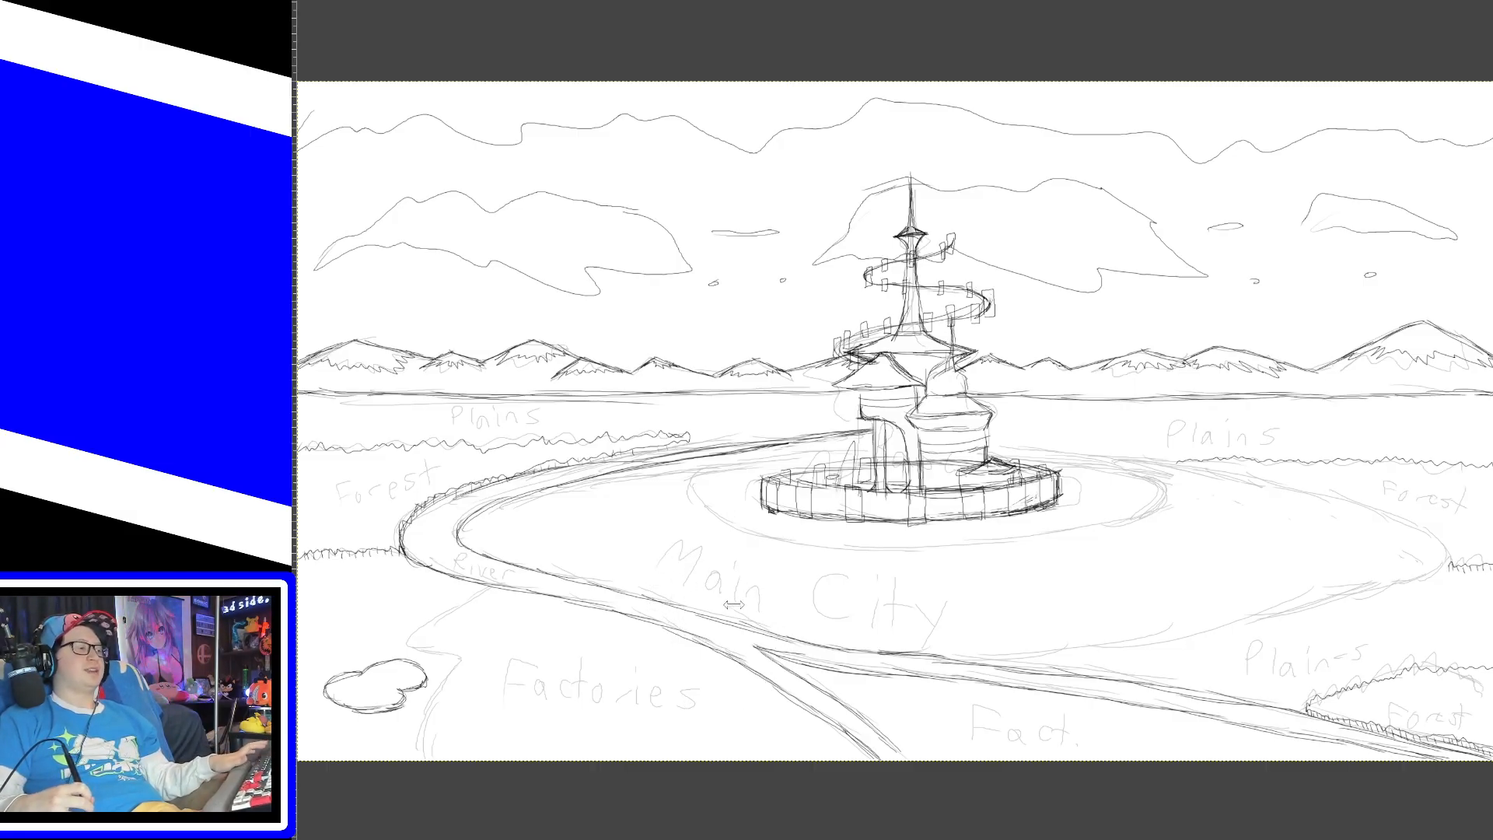
Step: Draw two small rooftop outlines in the city area, one inside the river bend and one over the word "Main"
{"action": "key", "text": "plus"}
{"action": "key", "text": "plus"}
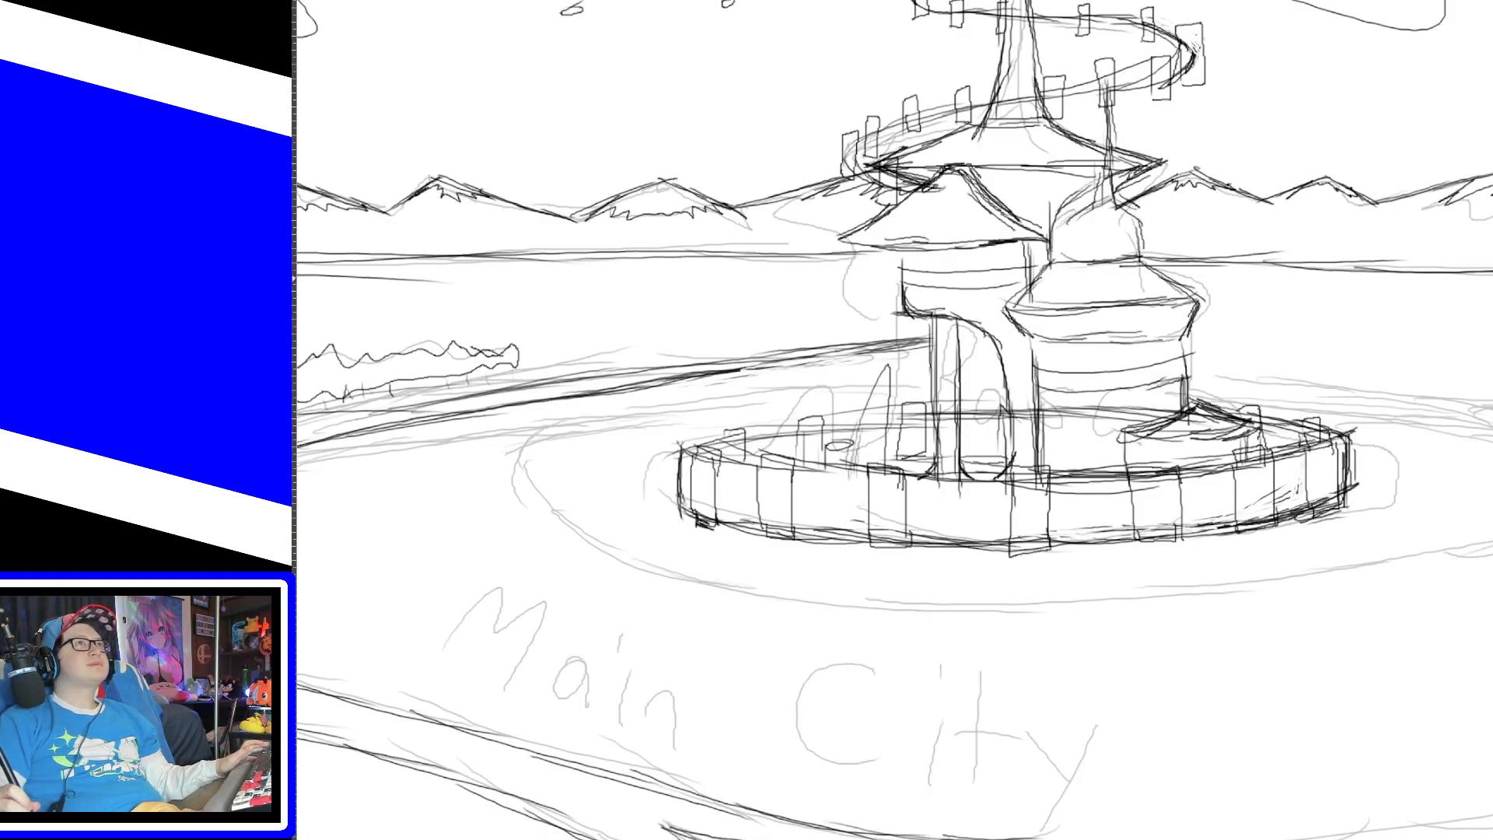
{"action": "scroll", "coordinate": [900, 721], "scroll_direction": "down", "scroll_amount": 3}
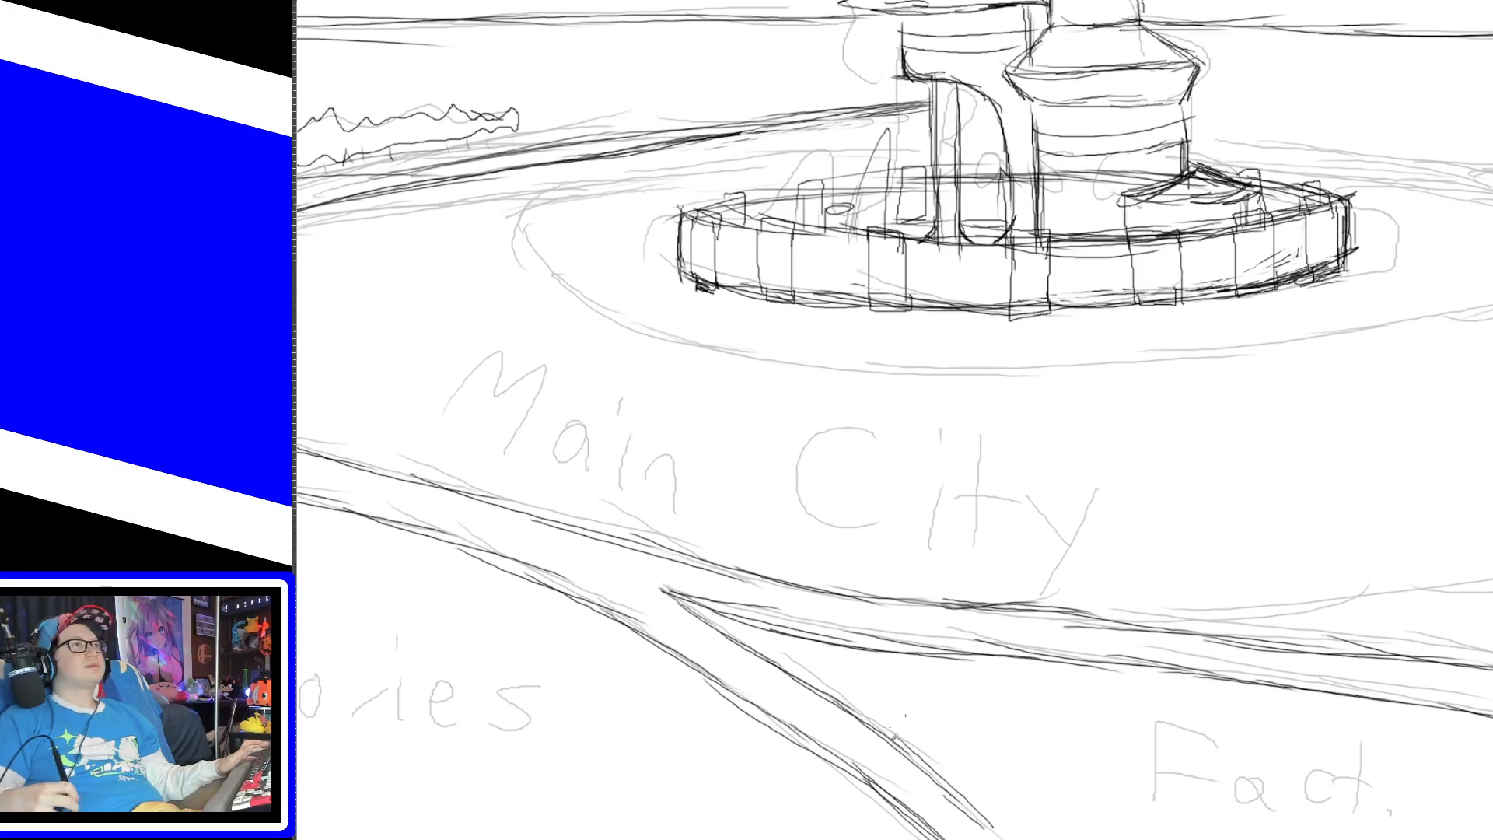
{"action": "scroll", "coordinate": [753, 526], "scroll_direction": "left", "scroll_amount": 4}
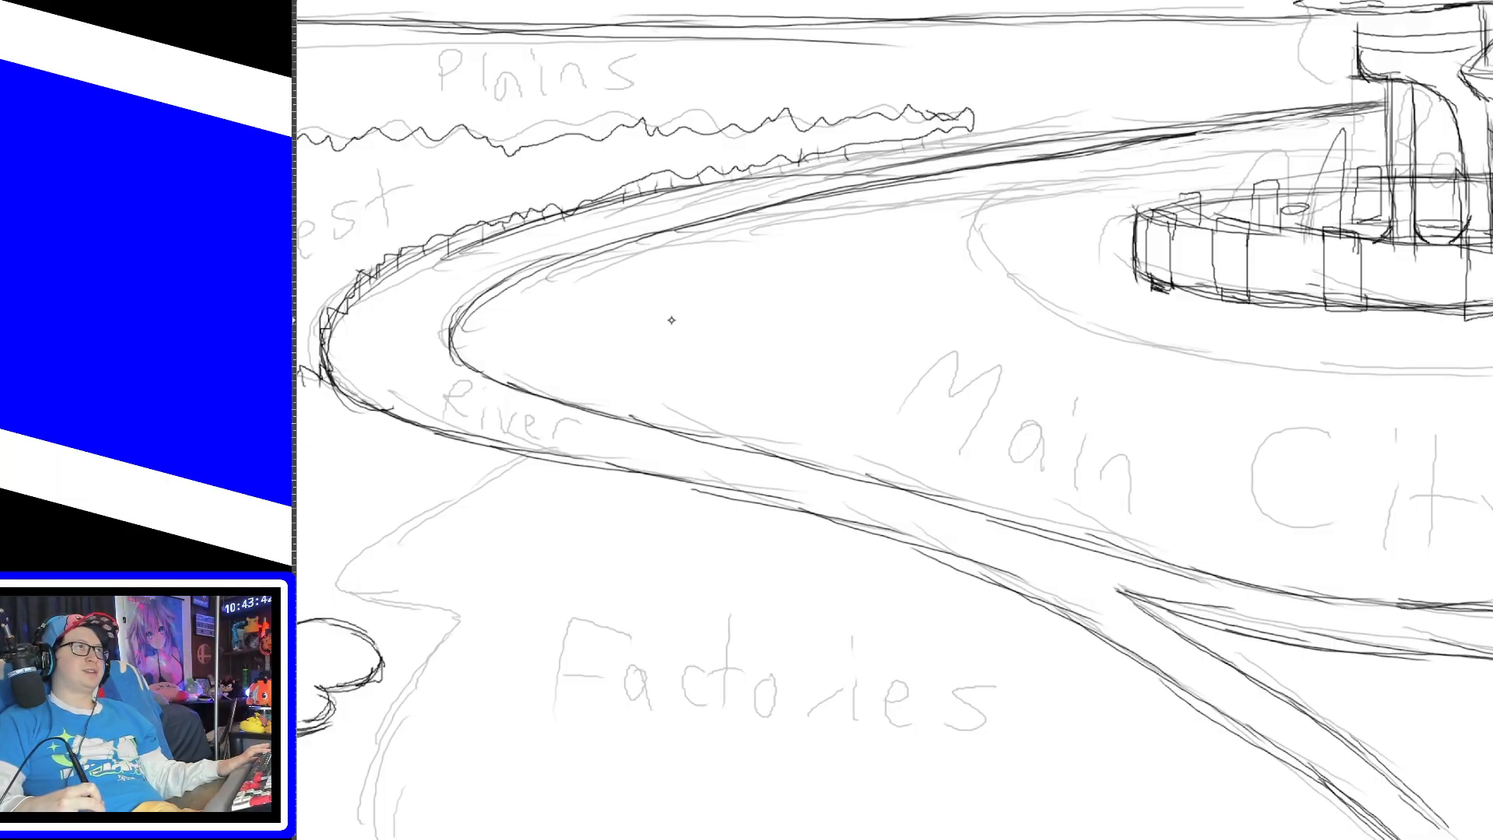
{"action": "mouse_move", "coordinate": [658, 318]}
{"action": "left_mouse_down"}
{"action": "mouse_move", "coordinate": [698, 293]}
{"action": "mouse_move", "coordinate": [675, 323]}
{"action": "mouse_move", "coordinate": [659, 314]}
{"action": "mouse_move", "coordinate": [731, 307]}
{"action": "mouse_move", "coordinate": [652, 311]}
{"action": "left_mouse_up"}
{"action": "key", "text": "ctrl+z"}
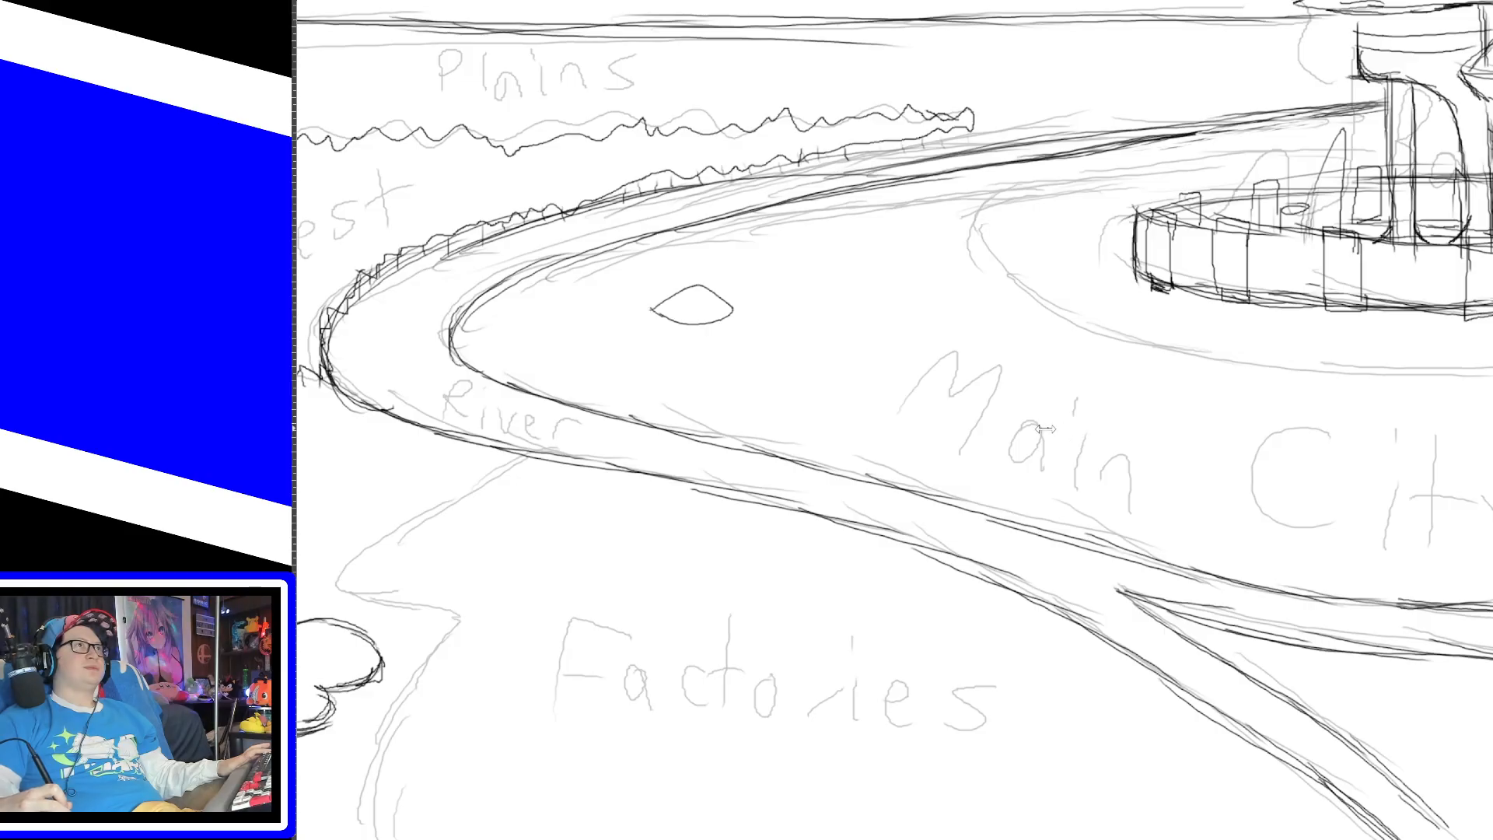
{"action": "mouse_move", "coordinate": [1046, 420]}
{"action": "left_mouse_down"}
{"action": "mouse_move", "coordinate": [1087, 440]}
{"action": "mouse_move", "coordinate": [1026, 430]}
{"action": "left_mouse_up"}
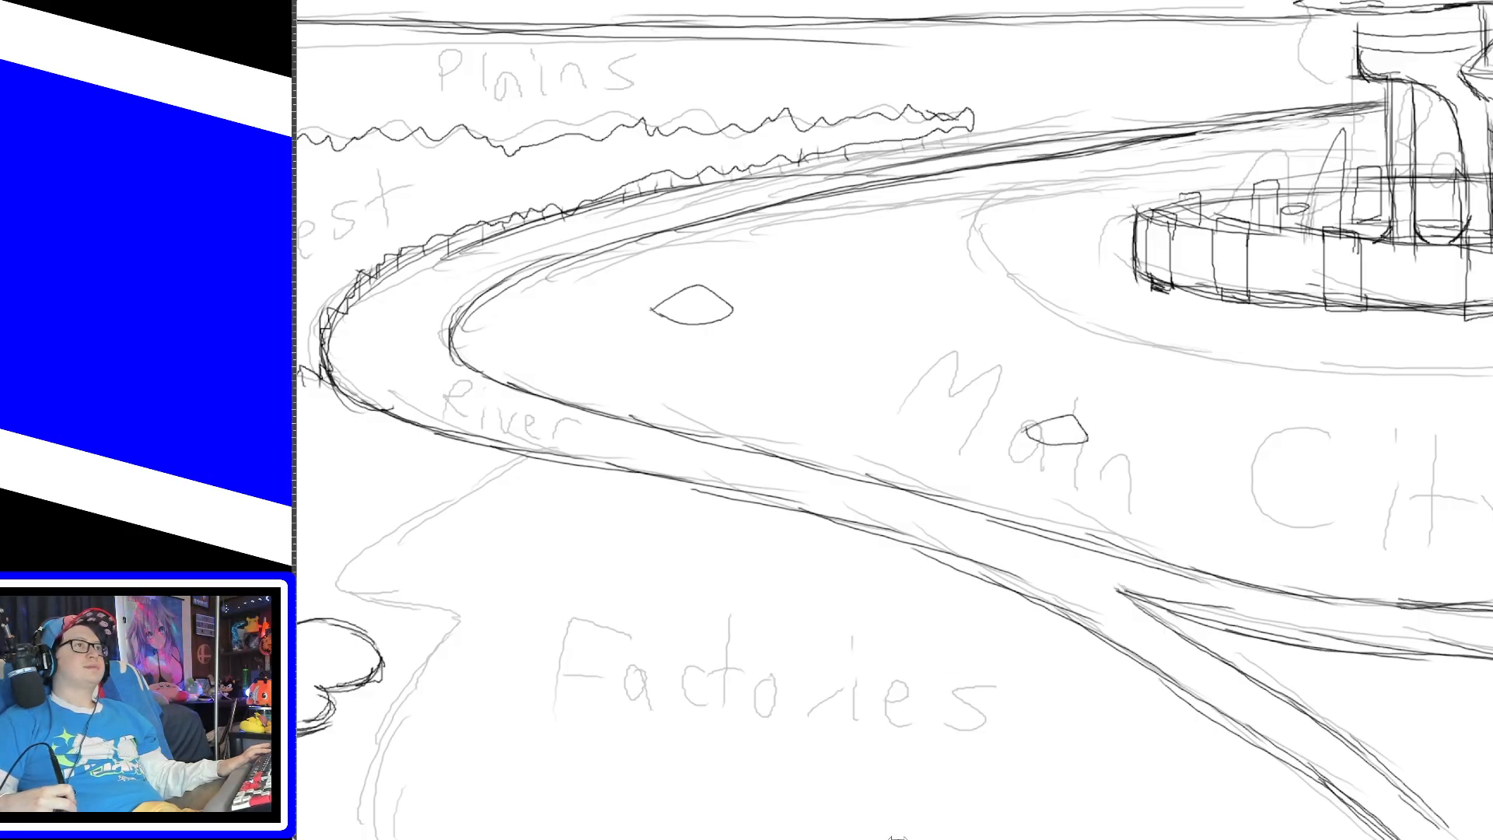
Step: Draw three more small pointed rooftop outlines, one above the word "City" and two on the open ground east of it
{"action": "left_click_drag", "start_coordinate": [925, 839], "coordinate": [1060, 839]}
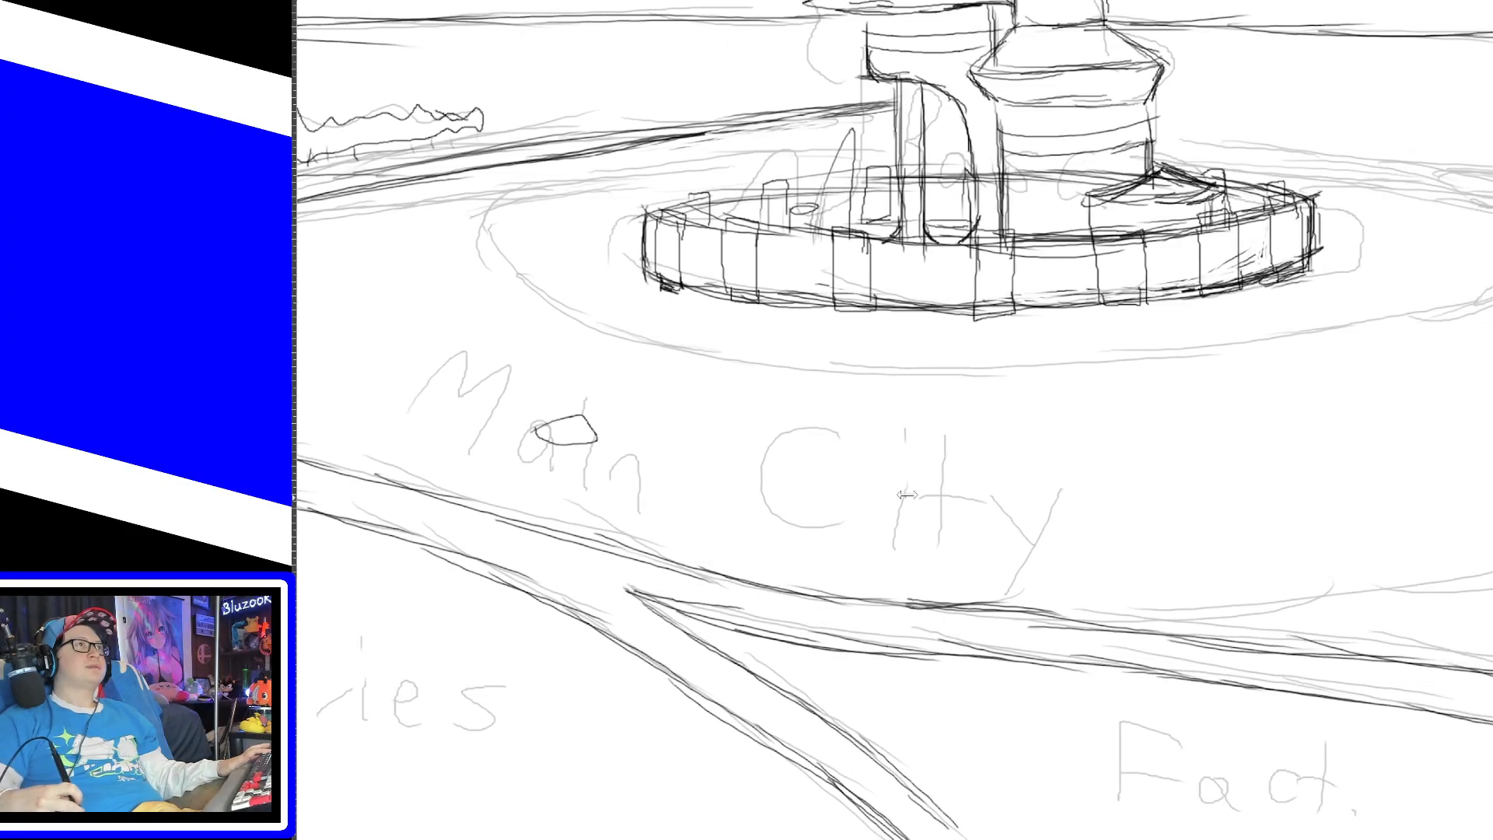
{"action": "left_click_drag", "start_coordinate": [980, 438], "coordinate": [1030, 437]}
{"action": "key", "text": "ctrl+z"}
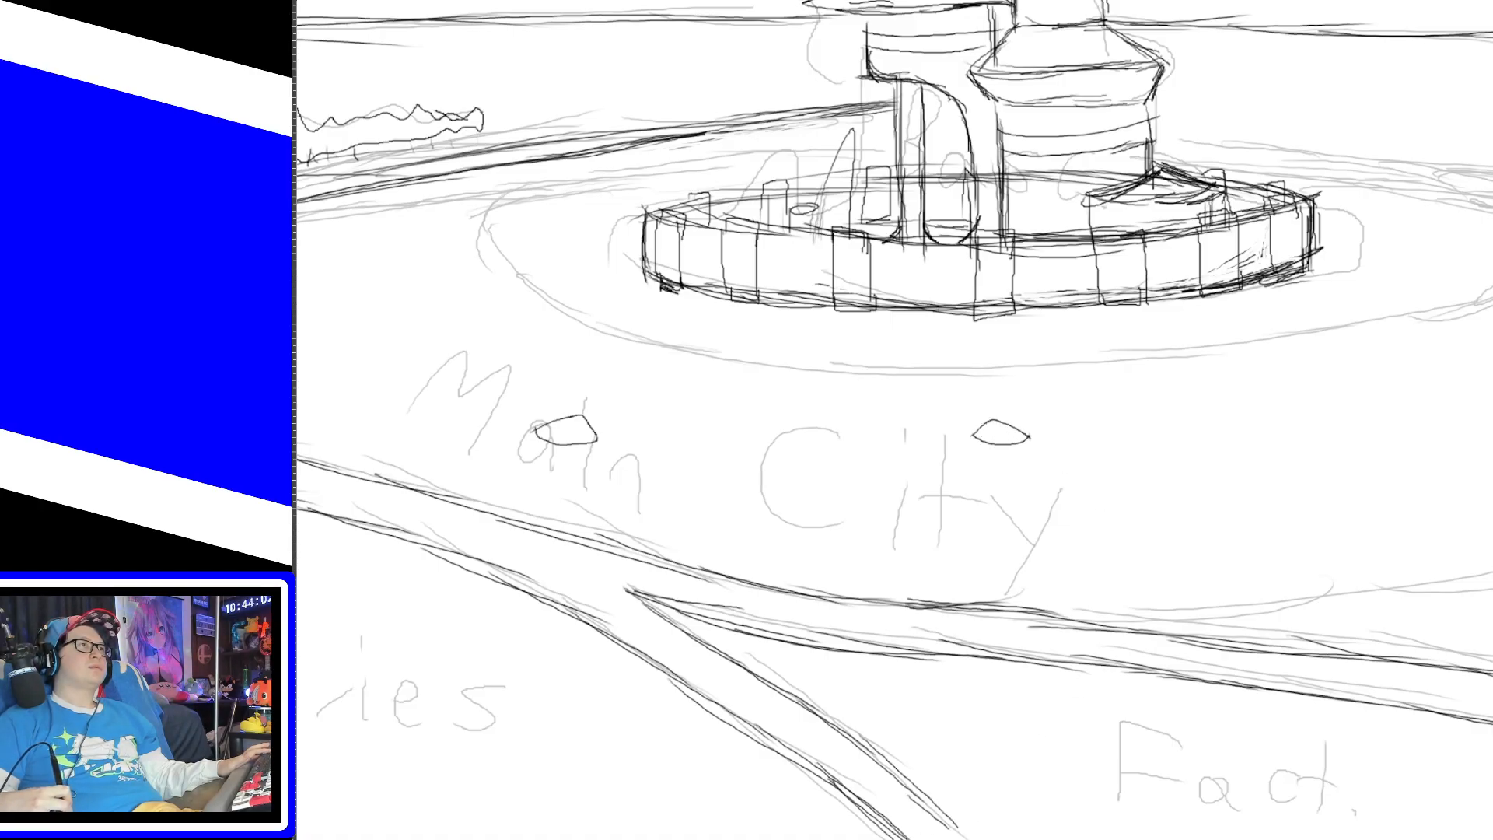
{"action": "scroll", "coordinate": [1073, 766], "scroll_direction": "right", "scroll_amount": 4}
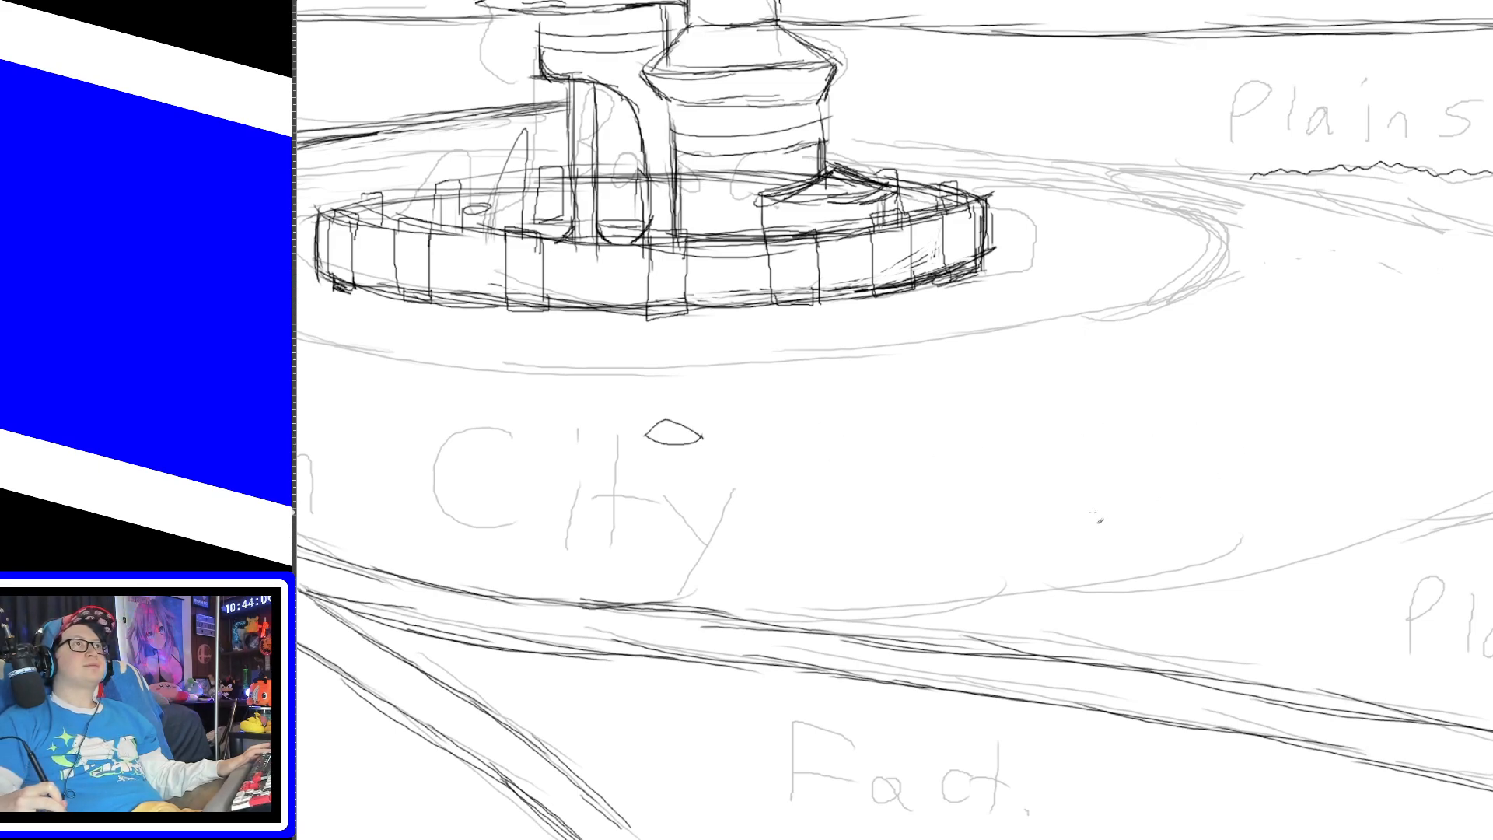
{"action": "mouse_move", "coordinate": [1087, 483]}
{"action": "left_mouse_down"}
{"action": "mouse_move", "coordinate": [1099, 476]}
{"action": "mouse_move", "coordinate": [1119, 501]}
{"action": "mouse_move", "coordinate": [1081, 494]}
{"action": "left_mouse_up"}
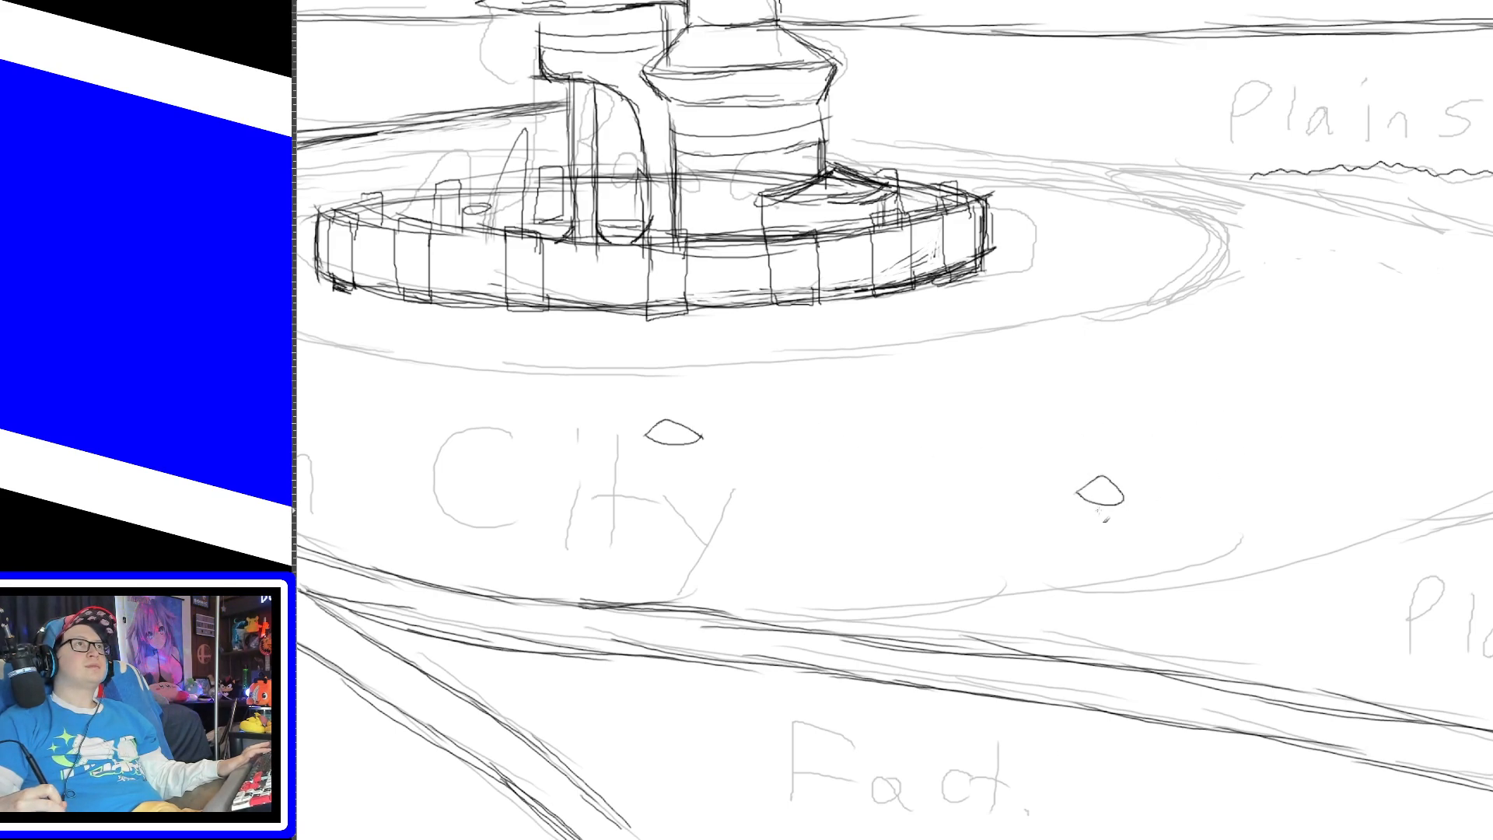
{"action": "mouse_move", "coordinate": [1360, 299]}
{"action": "left_mouse_down"}
{"action": "mouse_move", "coordinate": [1396, 286]}
{"action": "mouse_move", "coordinate": [1366, 305]}
{"action": "left_mouse_up"}
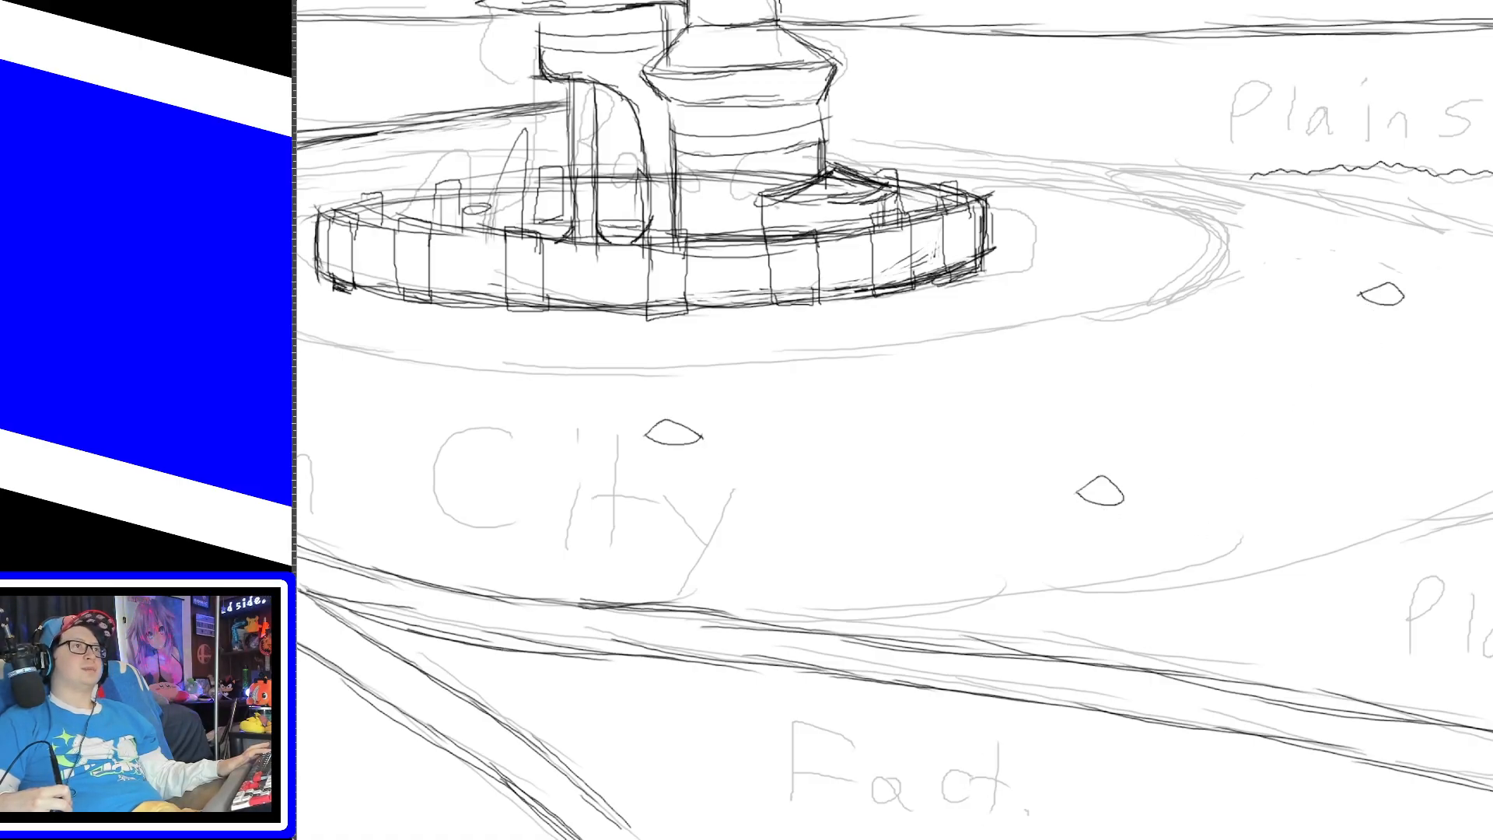
Step: Draw a long slanted rectangular rooftop between the river-bend rooftop and the word "Main"
{"action": "scroll", "coordinate": [894, 420], "scroll_direction": "left", "scroll_amount": 4}
{"action": "scroll", "coordinate": [894, 419], "scroll_direction": "right", "scroll_amount": 4}
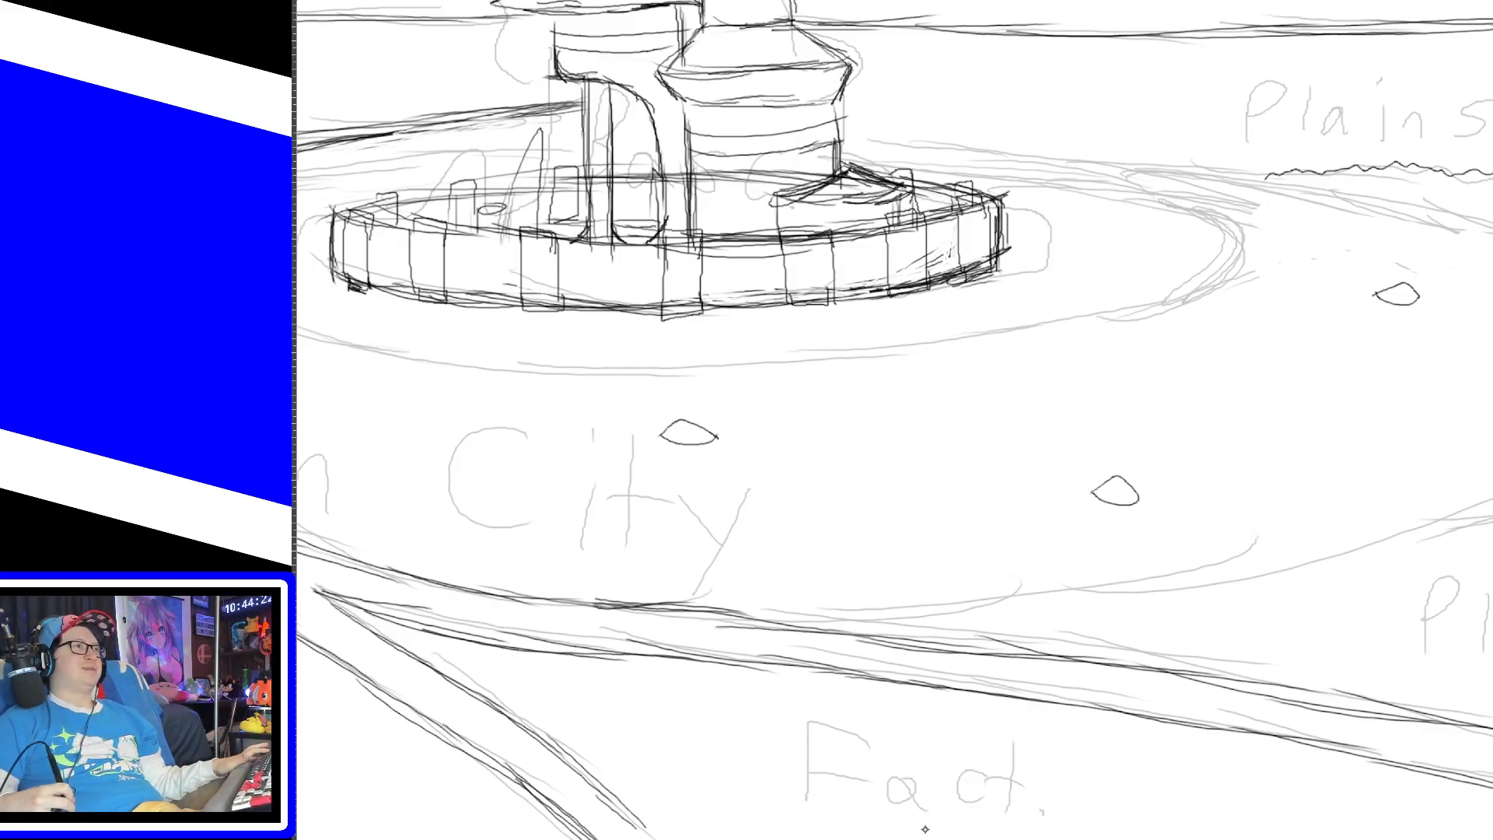
{"action": "mouse_move", "coordinate": [890, 839]}
{"action": "left_mouse_down"}
{"action": "mouse_move", "coordinate": [656, 802]}
{"action": "mouse_move", "coordinate": [529, 696]}
{"action": "left_mouse_up"}
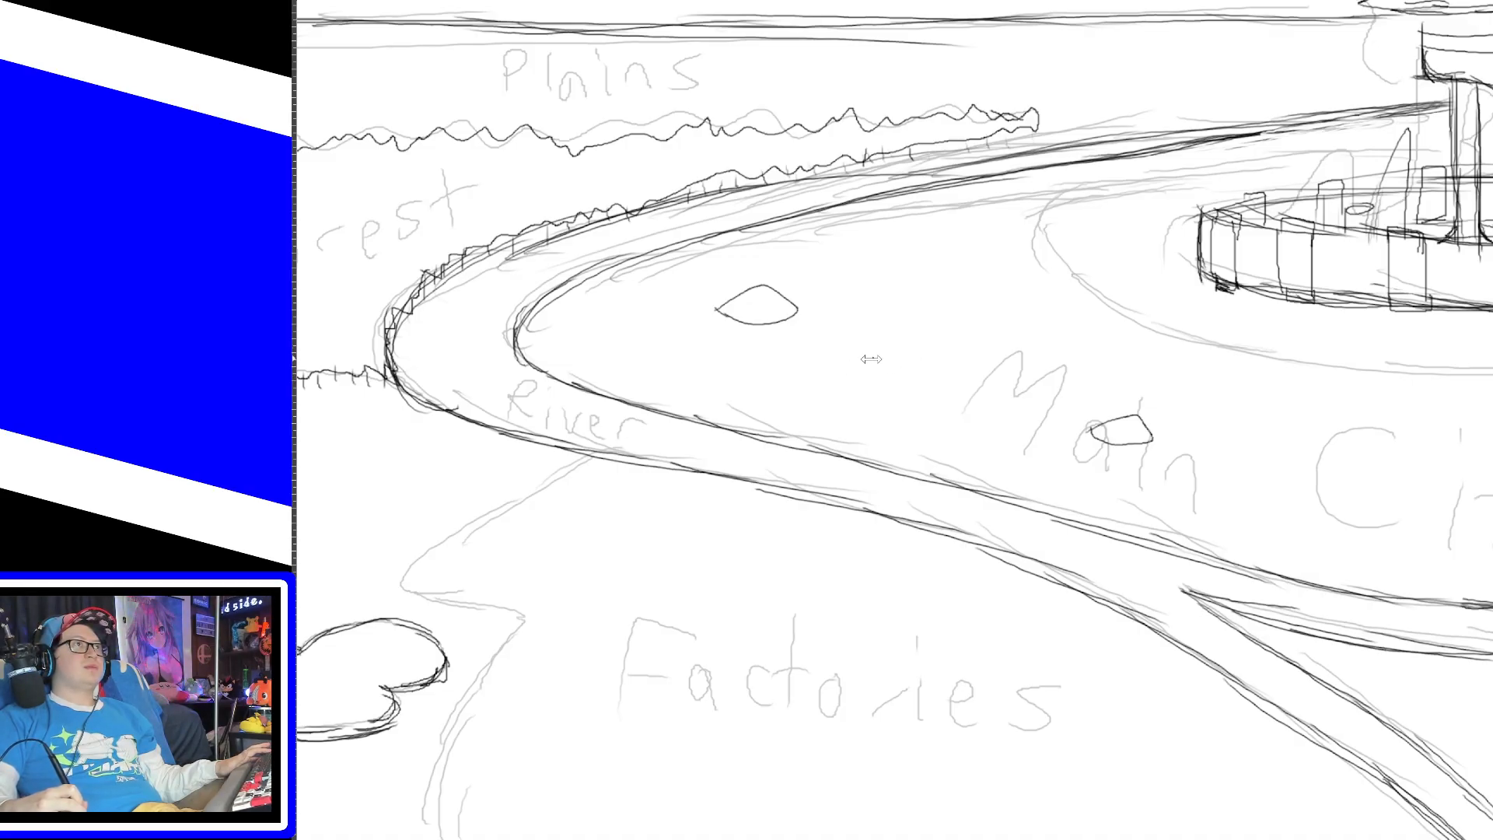
{"action": "mouse_move", "coordinate": [849, 378]}
{"action": "left_mouse_down"}
{"action": "mouse_move", "coordinate": [826, 357]}
{"action": "mouse_move", "coordinate": [938, 352]}
{"action": "mouse_move", "coordinate": [851, 381]}
{"action": "left_mouse_up"}
{"action": "key", "text": "ctrl+z"}
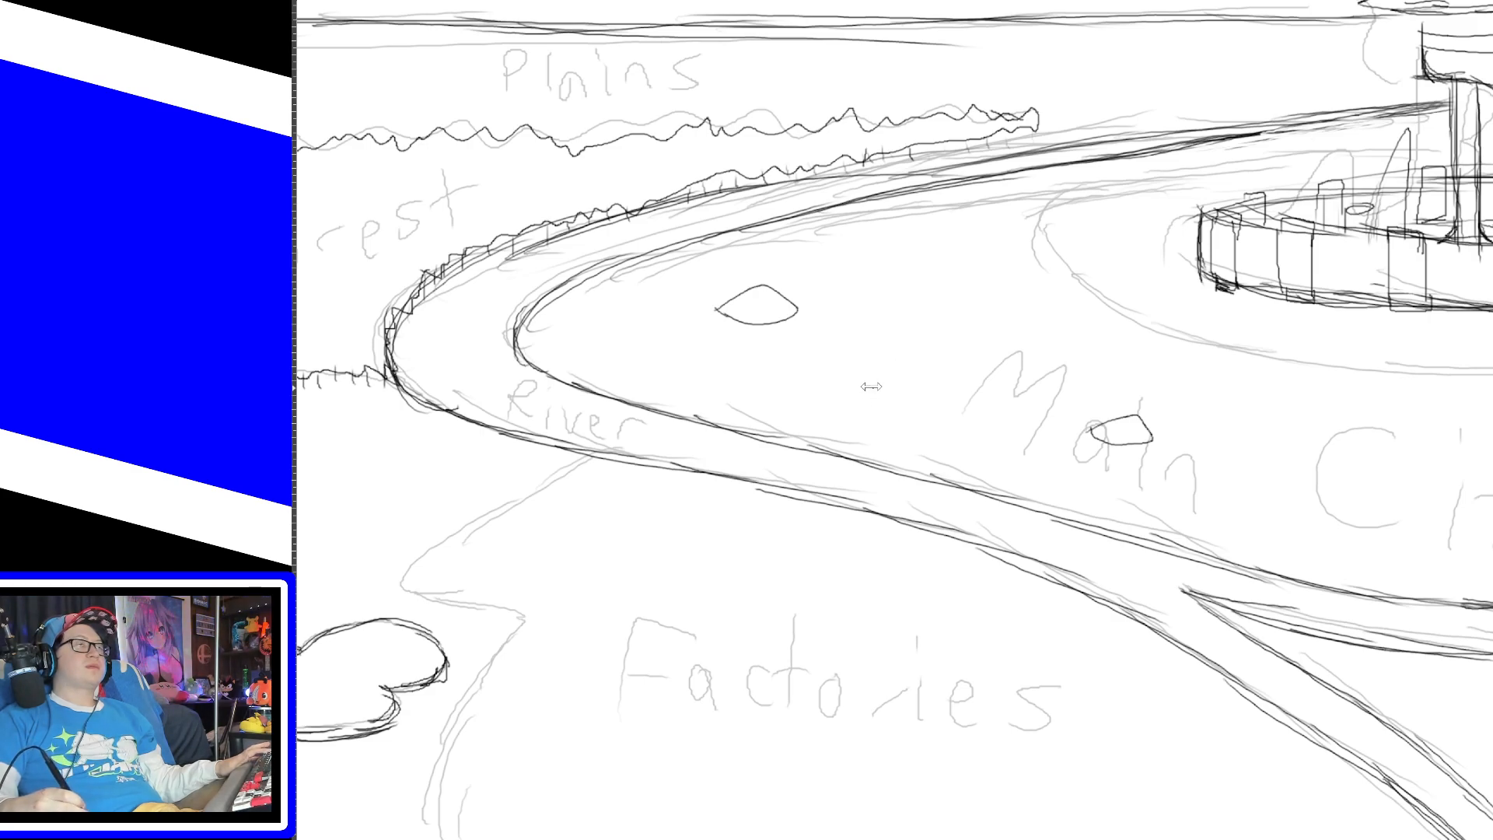
{"action": "mouse_move", "coordinate": [854, 387]}
{"action": "left_mouse_down"}
{"action": "mouse_move", "coordinate": [955, 330]}
{"action": "mouse_move", "coordinate": [865, 390]}
{"action": "mouse_move", "coordinate": [945, 321]}
{"action": "mouse_move", "coordinate": [906, 365]}
{"action": "mouse_move", "coordinate": [825, 363]}
{"action": "left_mouse_up"}
{"action": "key", "text": "ctrl+z"}
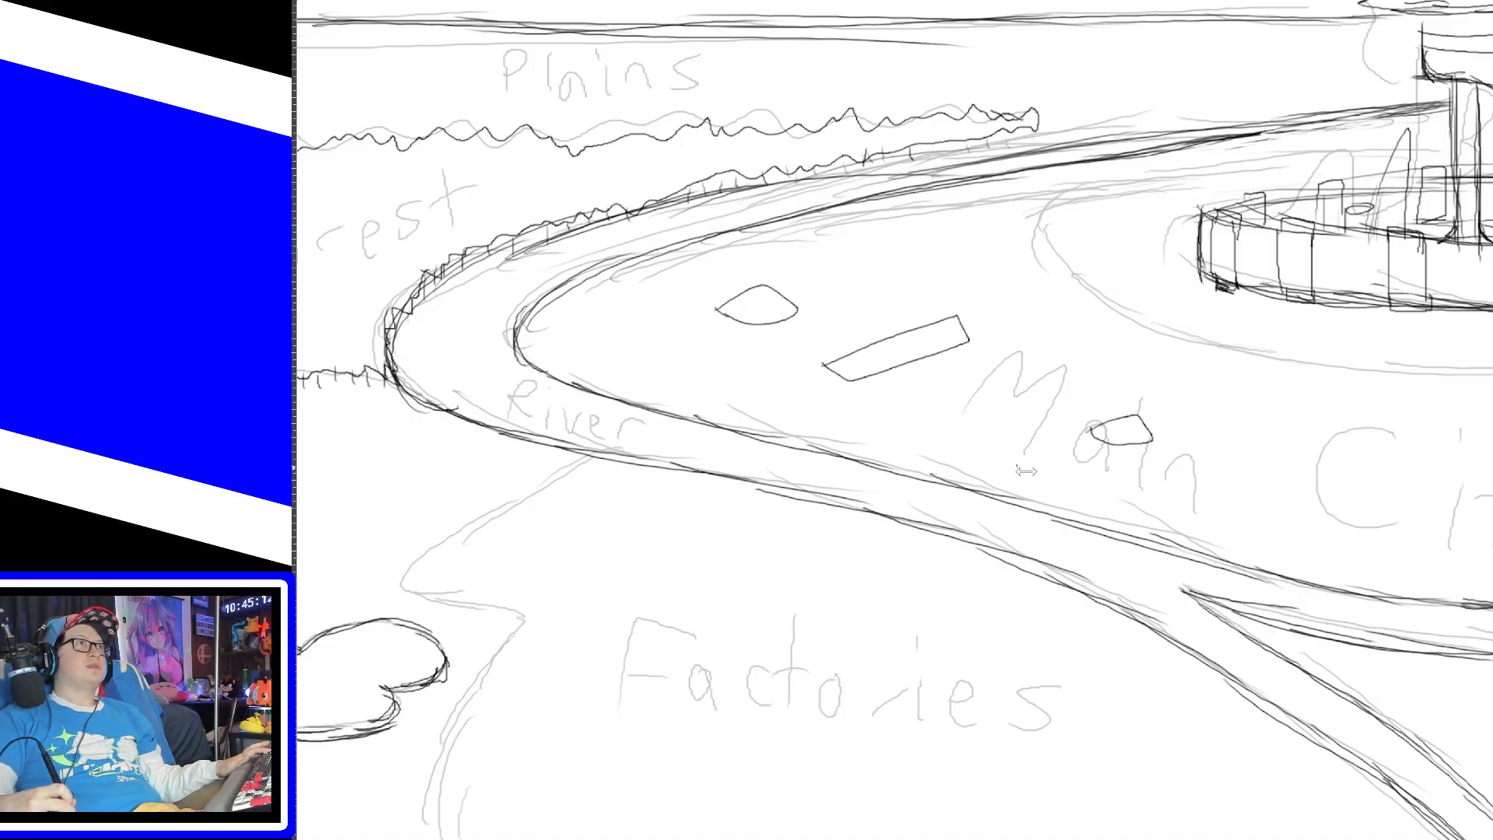
Step: Draw an L-shaped rooftop between "Main" and "City", a small rectangular one over "City" and a hooked one east of the label
{"action": "left_click_drag", "start_coordinate": [844, 839], "coordinate": [937, 839]}
{"action": "mouse_move", "coordinate": [847, 398]}
{"action": "left_mouse_down"}
{"action": "mouse_move", "coordinate": [865, 404]}
{"action": "mouse_move", "coordinate": [858, 484]}
{"action": "mouse_move", "coordinate": [815, 492]}
{"action": "mouse_move", "coordinate": [847, 397]}
{"action": "left_mouse_up"}
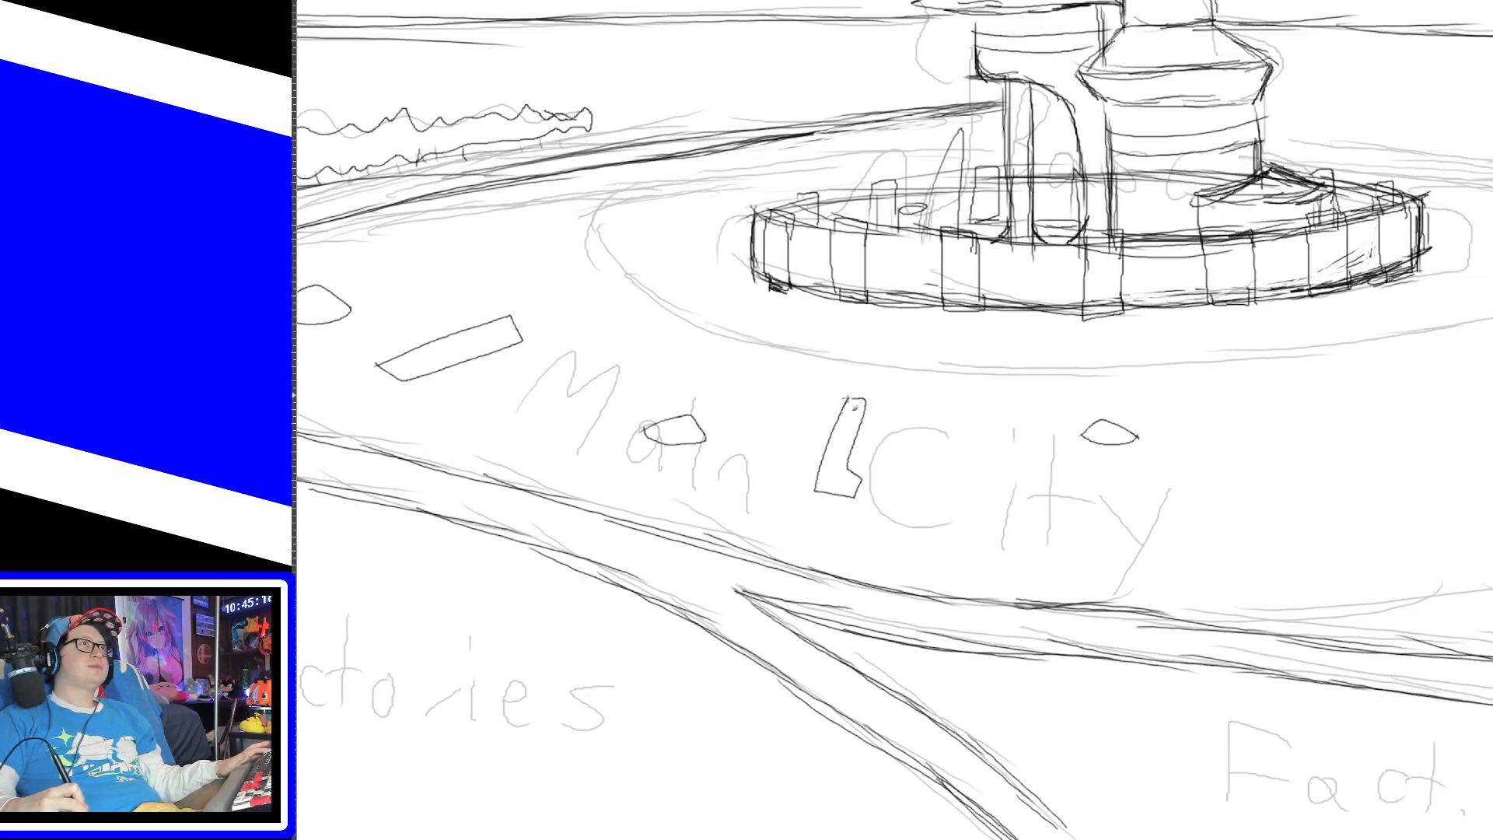
{"action": "left_click_drag", "start_coordinate": [937, 839], "coordinate": [966, 839]}
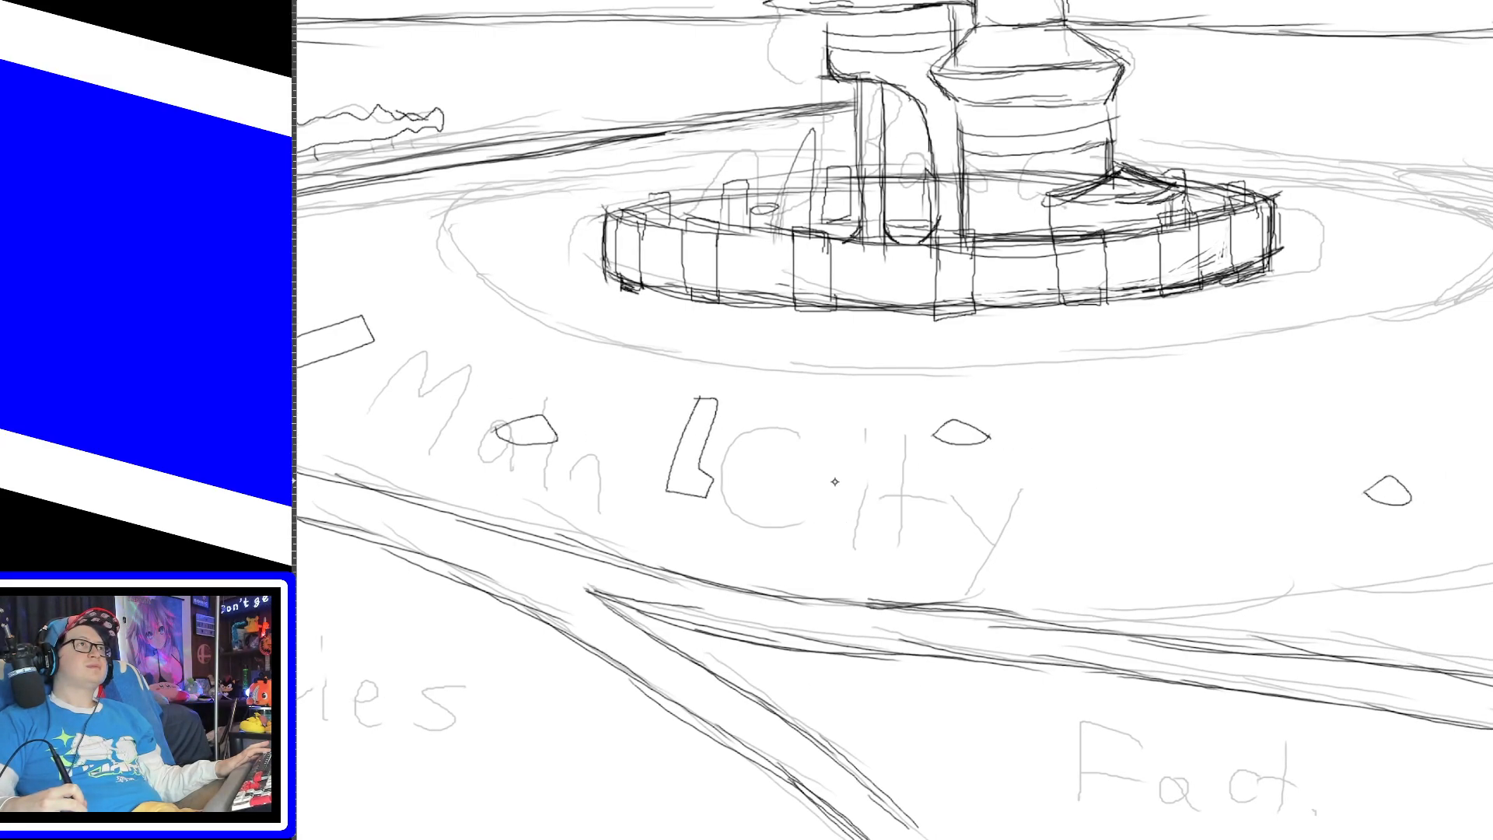
{"action": "mouse_move", "coordinate": [845, 494]}
{"action": "left_mouse_down"}
{"action": "mouse_move", "coordinate": [870, 523]}
{"action": "mouse_move", "coordinate": [838, 486]}
{"action": "left_mouse_up"}
{"action": "key", "text": "ctrl+z"}
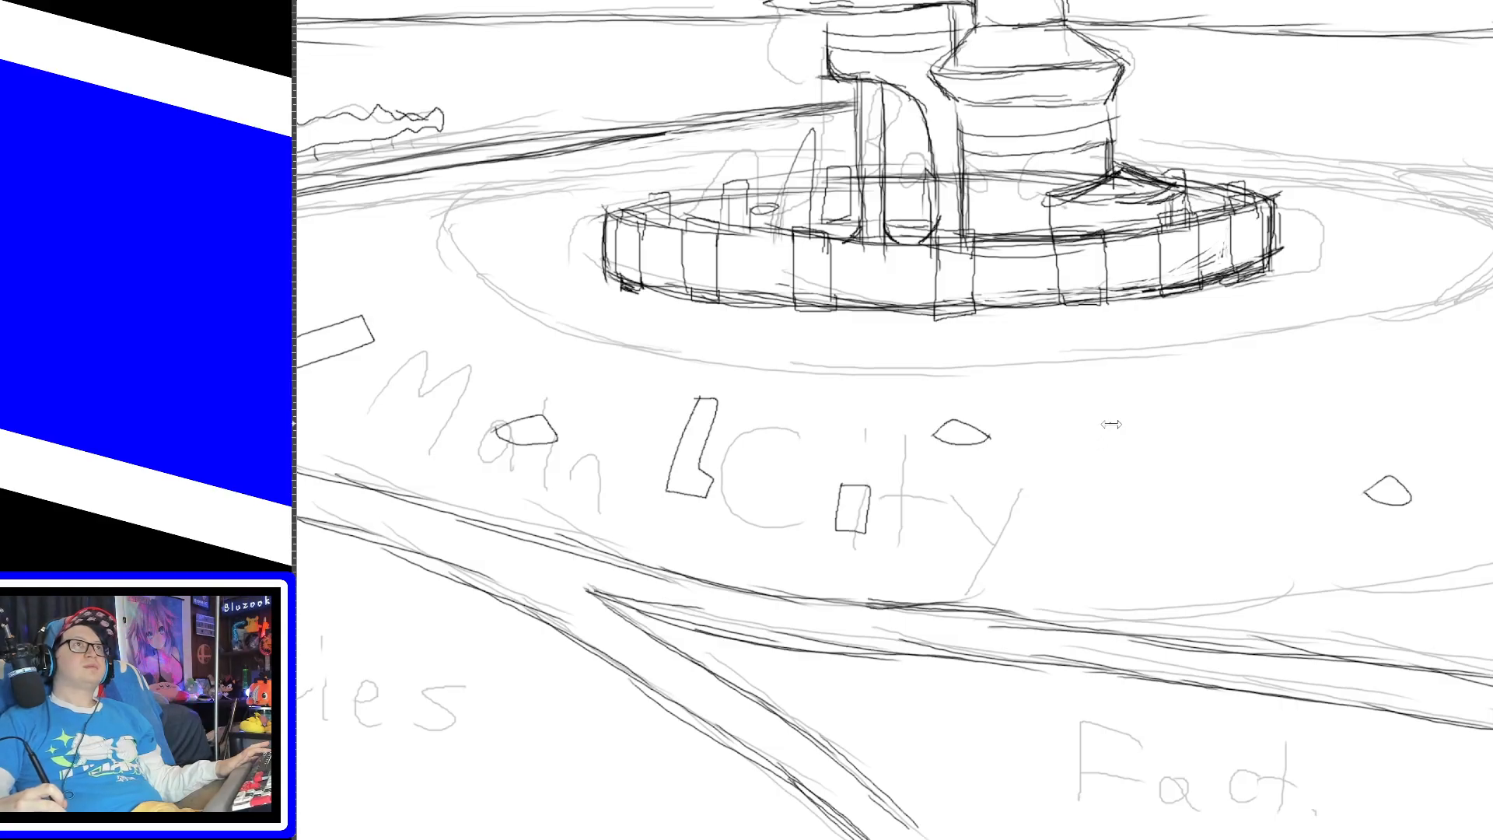
{"action": "mouse_move", "coordinate": [1150, 398]}
{"action": "left_mouse_down"}
{"action": "mouse_move", "coordinate": [1202, 373]}
{"action": "mouse_move", "coordinate": [1210, 458]}
{"action": "mouse_move", "coordinate": [1149, 394]}
{"action": "left_mouse_up"}
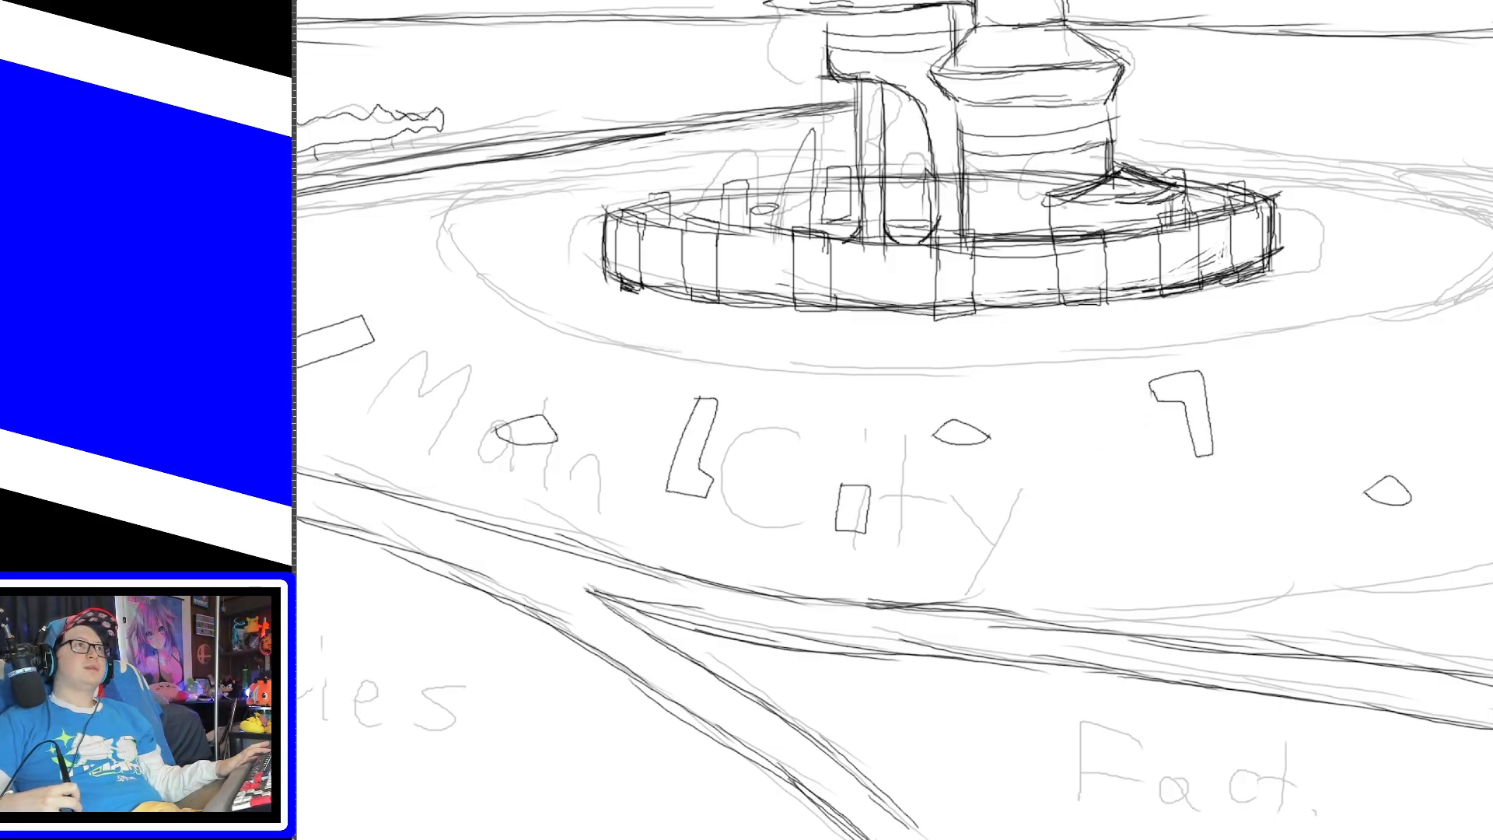
Step: Draw a small T-shaped rooftop and a tiny four-sided rooftop on the eastern side of the city
{"action": "scroll", "coordinate": [894, 420], "scroll_direction": "right", "scroll_amount": 6}
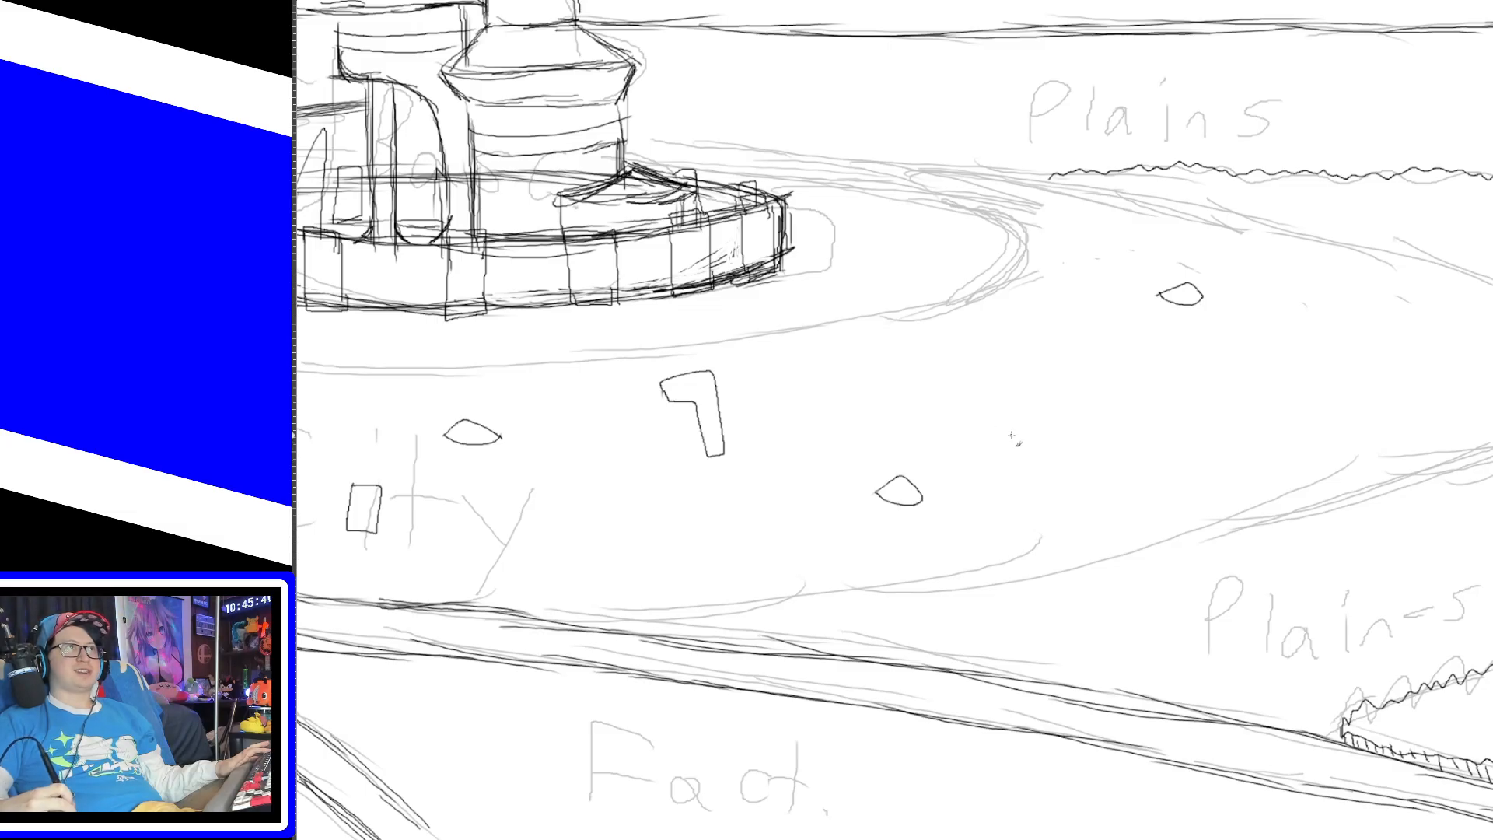
{"action": "mouse_move", "coordinate": [1019, 440]}
{"action": "left_mouse_down"}
{"action": "mouse_move", "coordinate": [1024, 393]}
{"action": "mouse_move", "coordinate": [1070, 429]}
{"action": "mouse_move", "coordinate": [1031, 439]}
{"action": "mouse_move", "coordinate": [1023, 412]}
{"action": "mouse_move", "coordinate": [1054, 410]}
{"action": "mouse_move", "coordinate": [1068, 429]}
{"action": "mouse_move", "coordinate": [1022, 441]}
{"action": "left_mouse_up"}
{"action": "key", "text": "ctrl+z"}
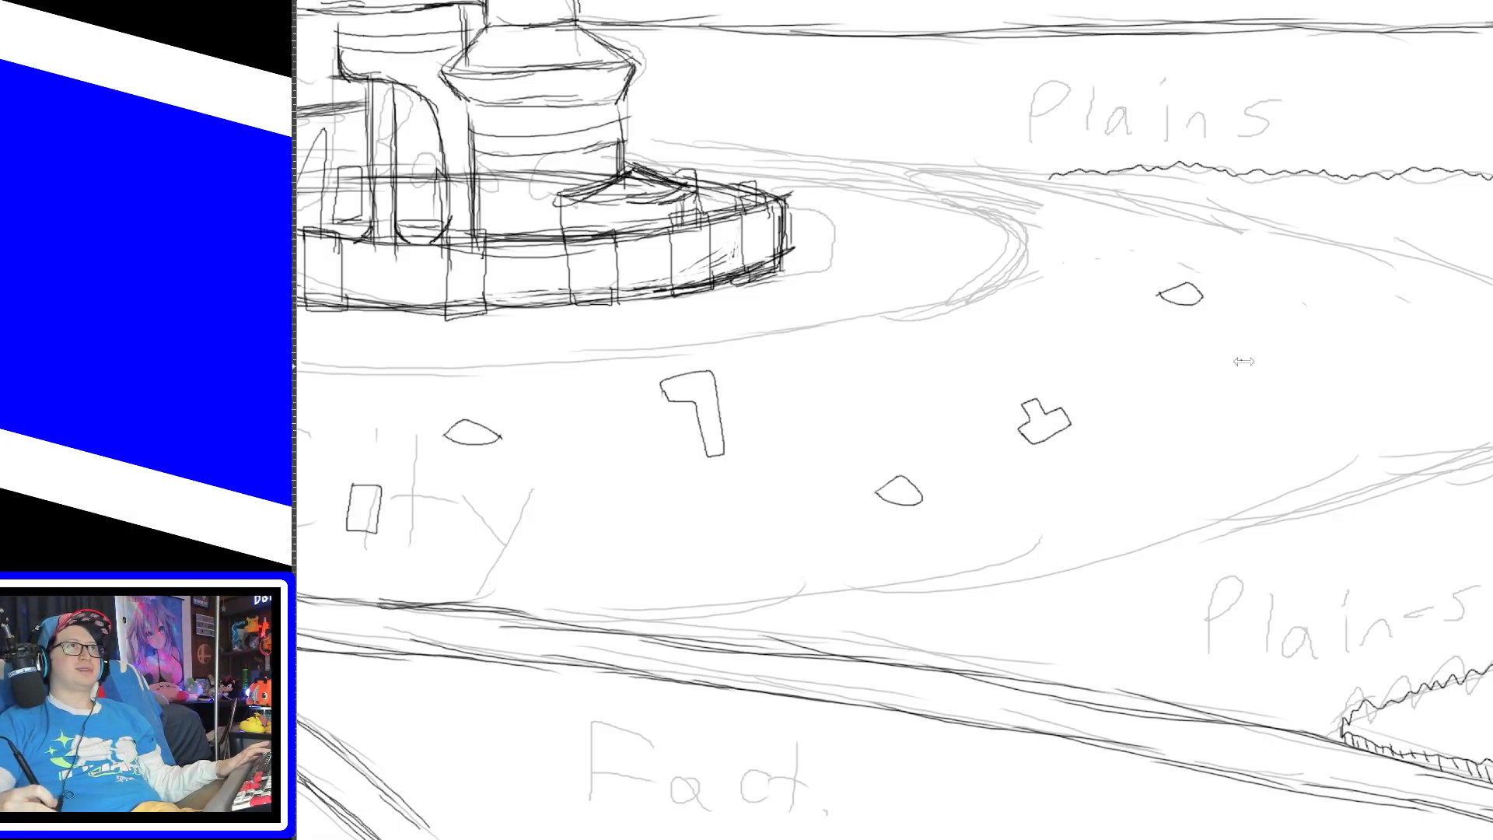
{"action": "mouse_move", "coordinate": [1285, 350]}
{"action": "left_mouse_down"}
{"action": "mouse_move", "coordinate": [1313, 348]}
{"action": "mouse_move", "coordinate": [1293, 350]}
{"action": "left_mouse_up"}
{"action": "key", "text": "ctrl+z"}
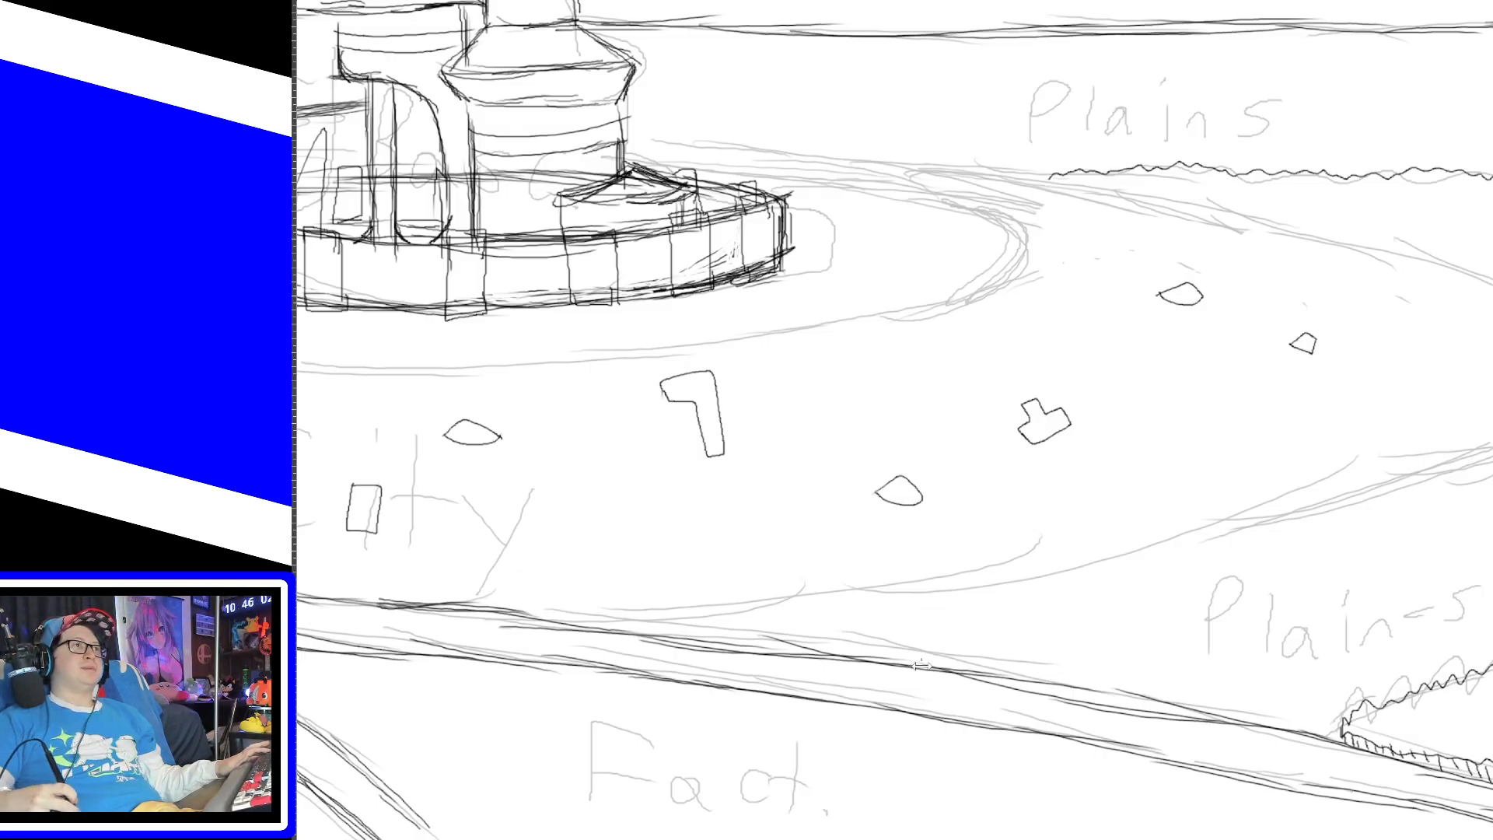
Step: Sketch a staggered row of blocky building outlines along the city-side bank of the river, northwest of the Main City label
{"action": "mouse_move", "coordinate": [956, 838]}
{"action": "left_mouse_down"}
{"action": "mouse_move", "coordinate": [764, 816]}
{"action": "mouse_move", "coordinate": [542, 760]}
{"action": "left_mouse_up"}
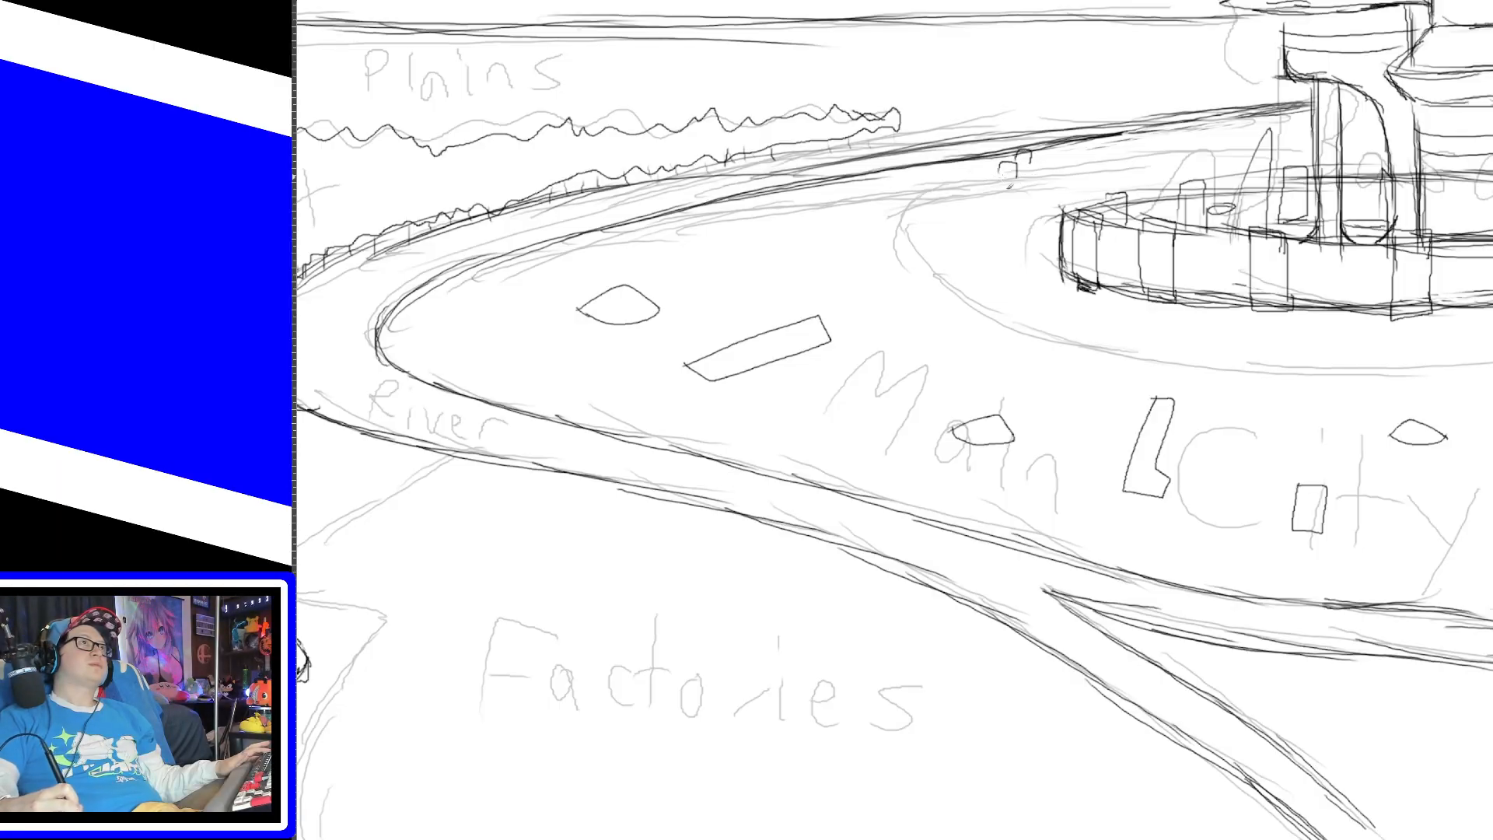
{"action": "mouse_move", "coordinate": [964, 173]}
{"action": "left_mouse_down"}
{"action": "mouse_move", "coordinate": [993, 181]}
{"action": "mouse_move", "coordinate": [861, 193]}
{"action": "mouse_move", "coordinate": [892, 227]}
{"action": "mouse_move", "coordinate": [806, 198]}
{"action": "left_mouse_up"}
{"action": "left_click_drag", "start_coordinate": [723, 228], "coordinate": [758, 209]}
{"action": "mouse_move", "coordinate": [766, 208]}
{"action": "left_mouse_down"}
{"action": "mouse_move", "coordinate": [766, 237]}
{"action": "mouse_move", "coordinate": [818, 220]}
{"action": "mouse_move", "coordinate": [818, 243]}
{"action": "left_mouse_up"}
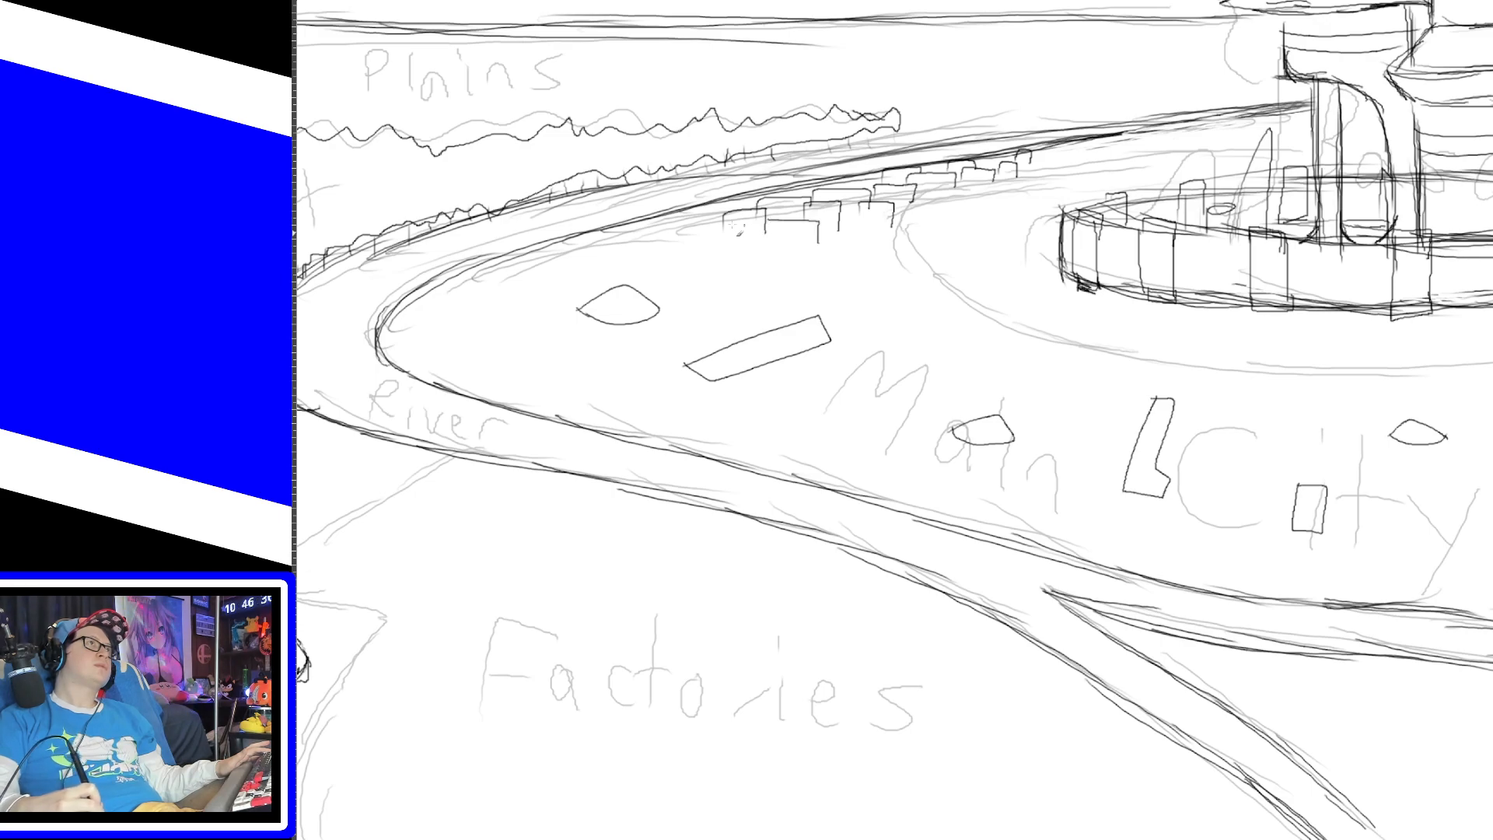
{"action": "left_click_drag", "start_coordinate": [679, 236], "coordinate": [734, 222]}
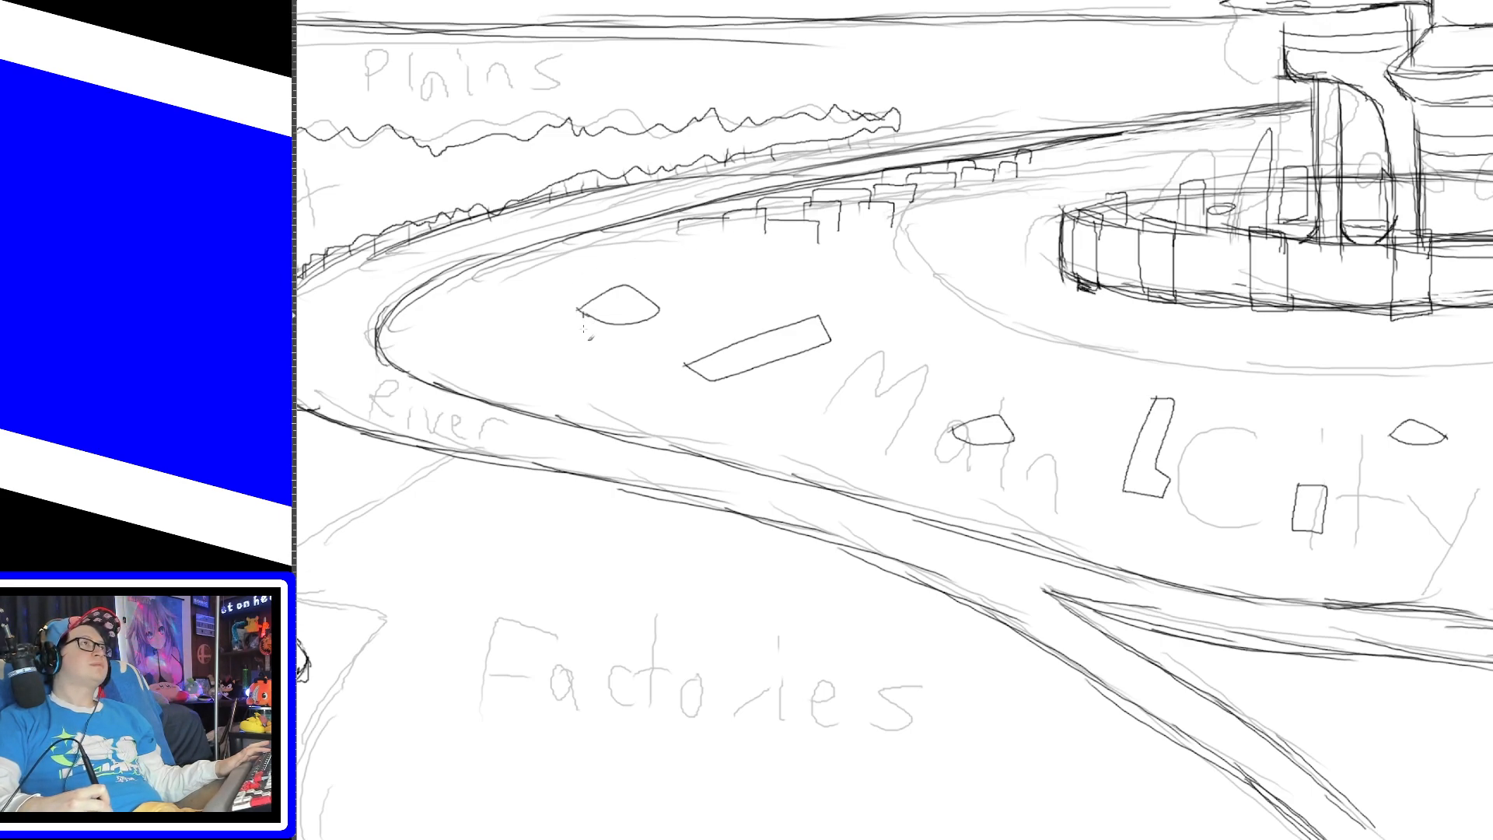
Step: Add short vertical wall lines beneath the rooftops from the river bend across the Main City label to the hooked rooftop
{"action": "left_click_drag", "start_coordinate": [685, 365], "coordinate": [685, 393]}
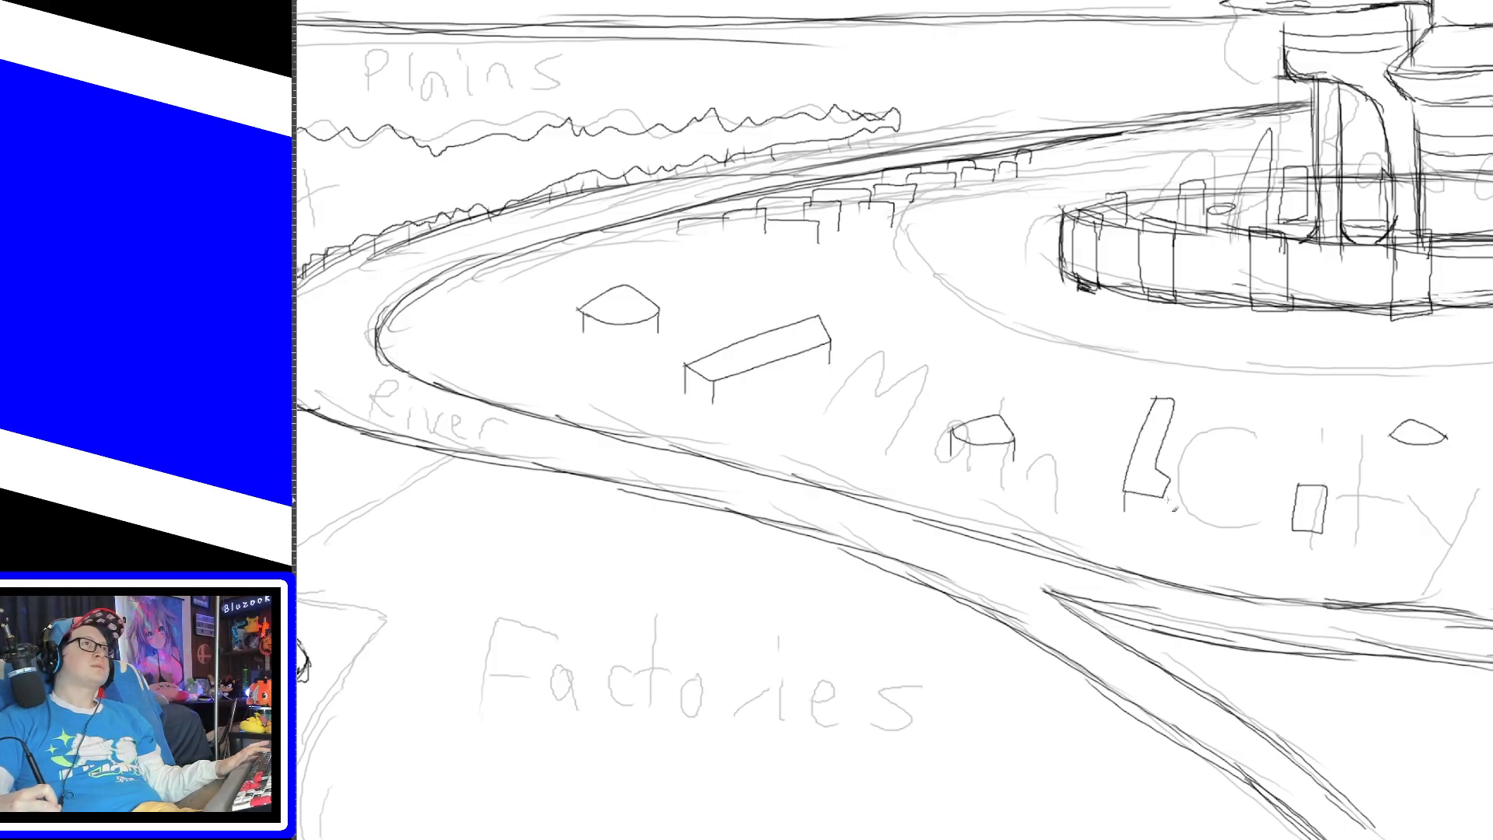
{"action": "left_click_drag", "start_coordinate": [1173, 399], "coordinate": [1164, 470]}
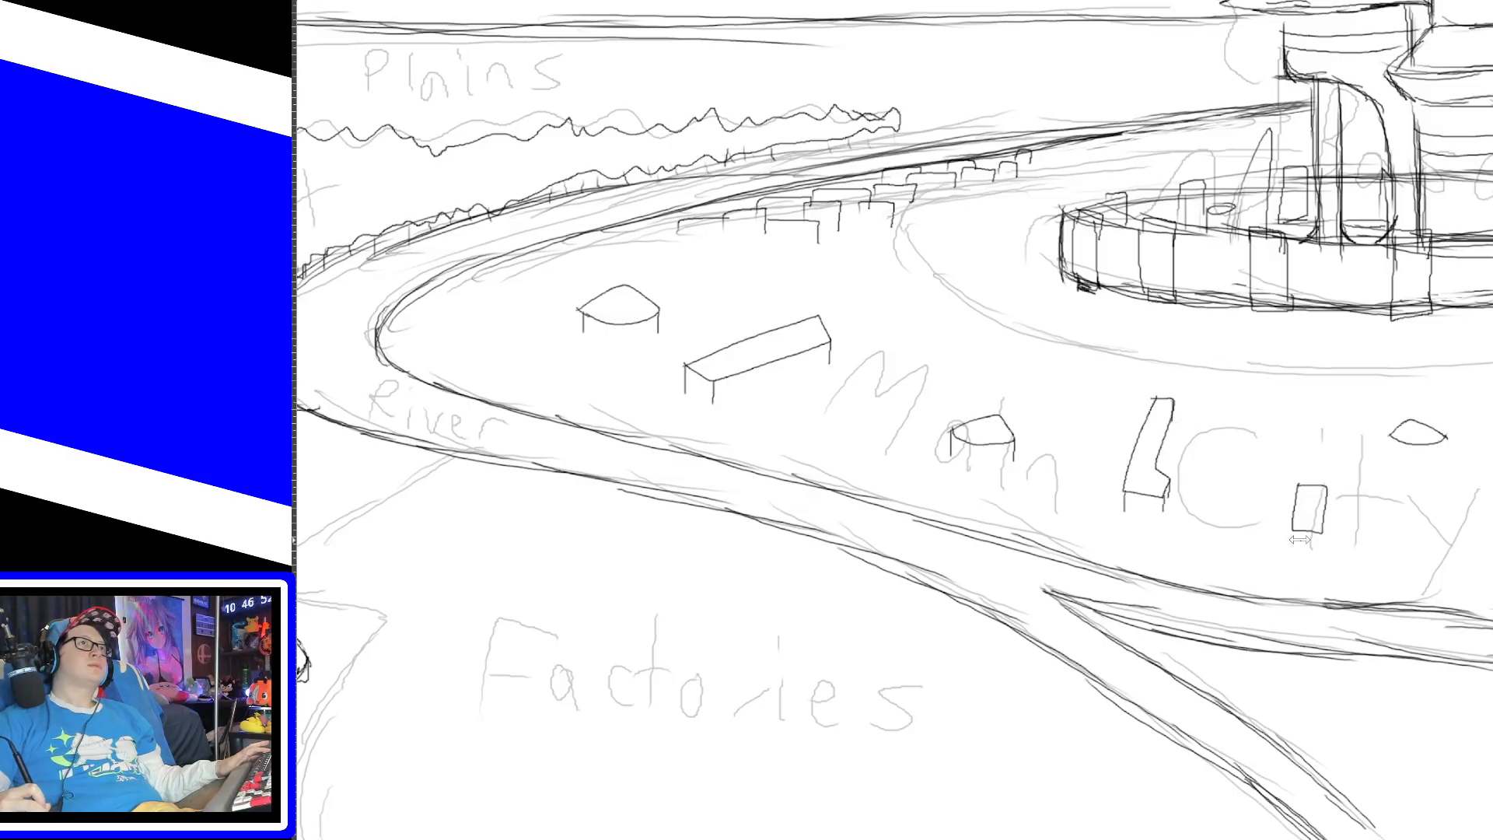
{"action": "left_click_drag", "start_coordinate": [1296, 530], "coordinate": [1319, 547]}
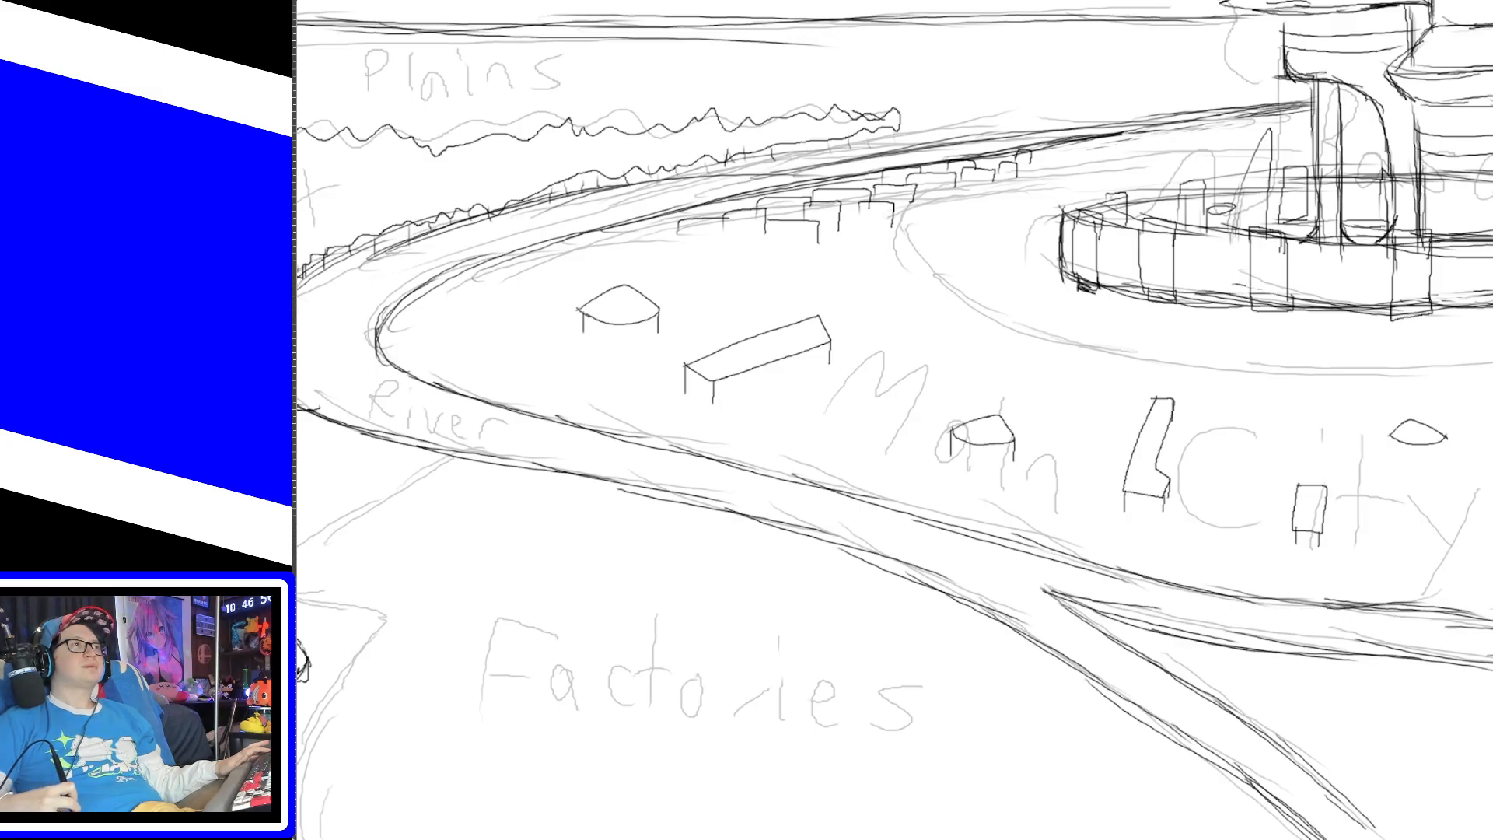
{"action": "scroll", "coordinate": [894, 420], "scroll_direction": "right", "scroll_amount": 6}
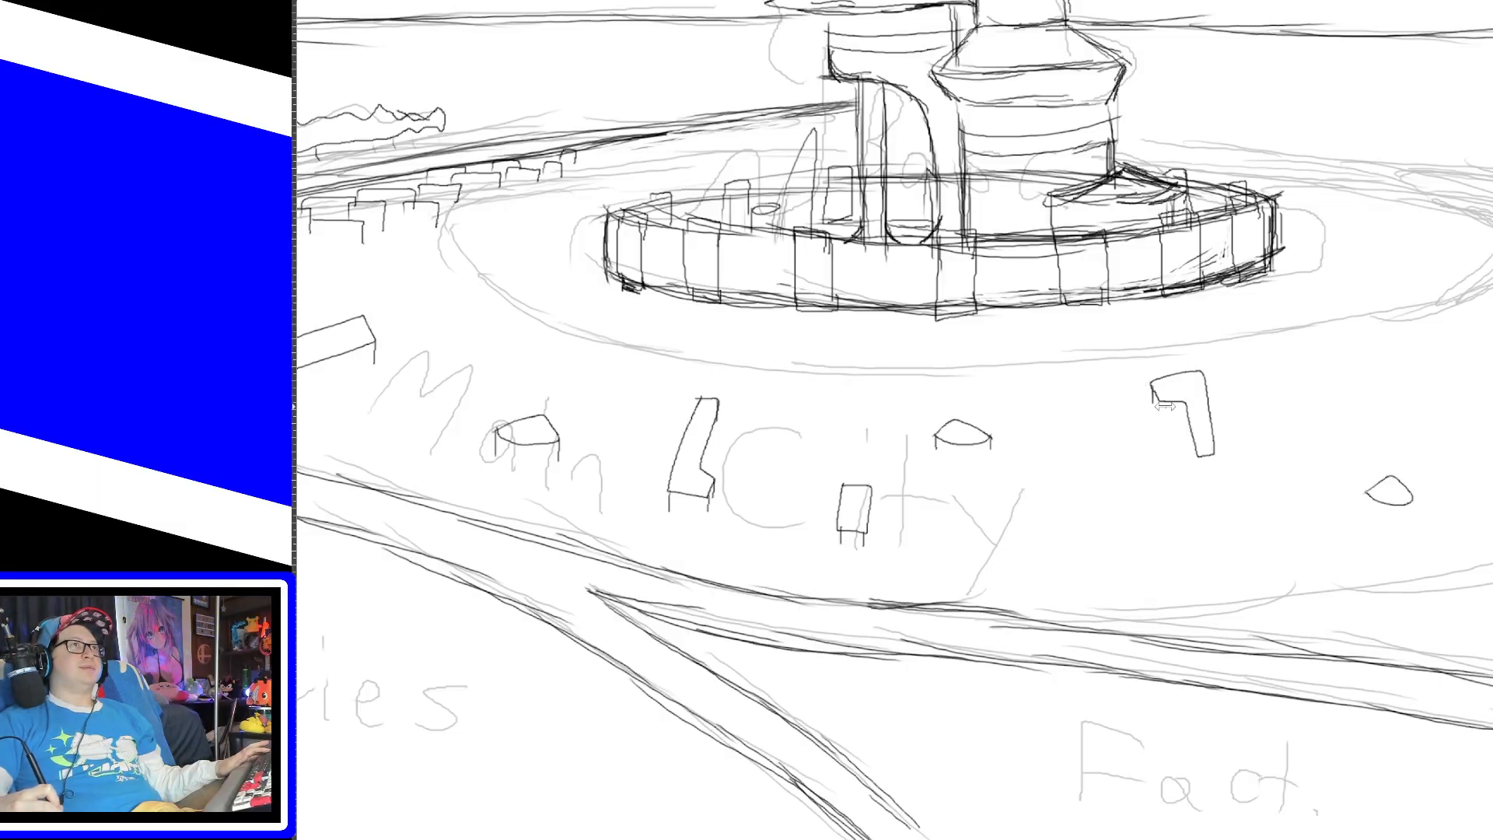
{"action": "left_click_drag", "start_coordinate": [1198, 464], "coordinate": [1213, 471]}
{"action": "left_click_drag", "start_coordinate": [1180, 404], "coordinate": [1178, 429]}
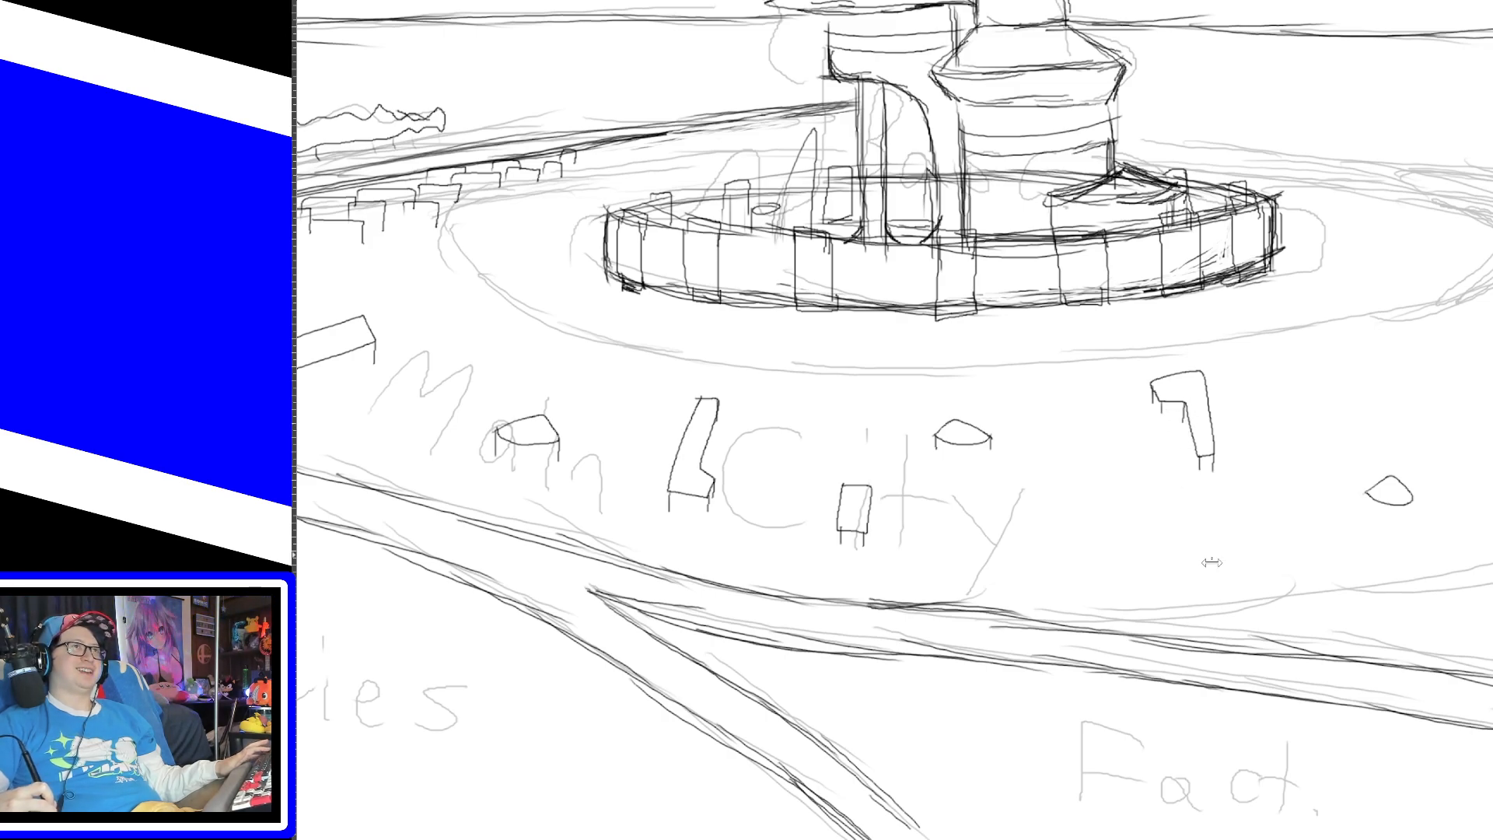
Step: Add short vertical wall lines beneath the four small rooftops on the eastern side of the city
{"action": "scroll", "coordinate": [895, 420], "scroll_direction": "right", "scroll_amount": 6}
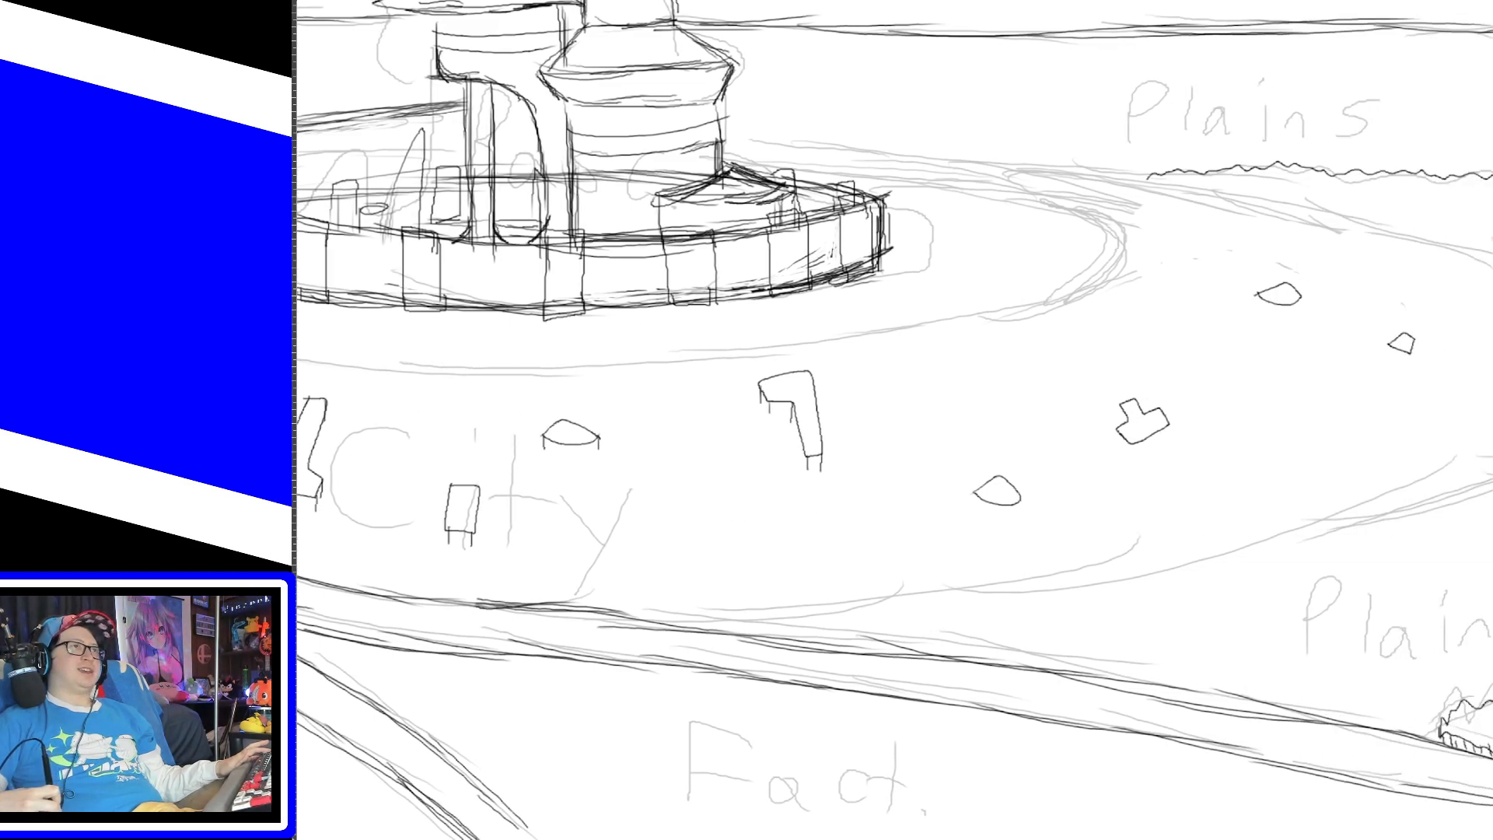
{"action": "mouse_move", "coordinate": [914, 493]}
{"action": "left_mouse_down"}
{"action": "mouse_move", "coordinate": [914, 507]}
{"action": "mouse_move", "coordinate": [955, 513]}
{"action": "left_mouse_up"}
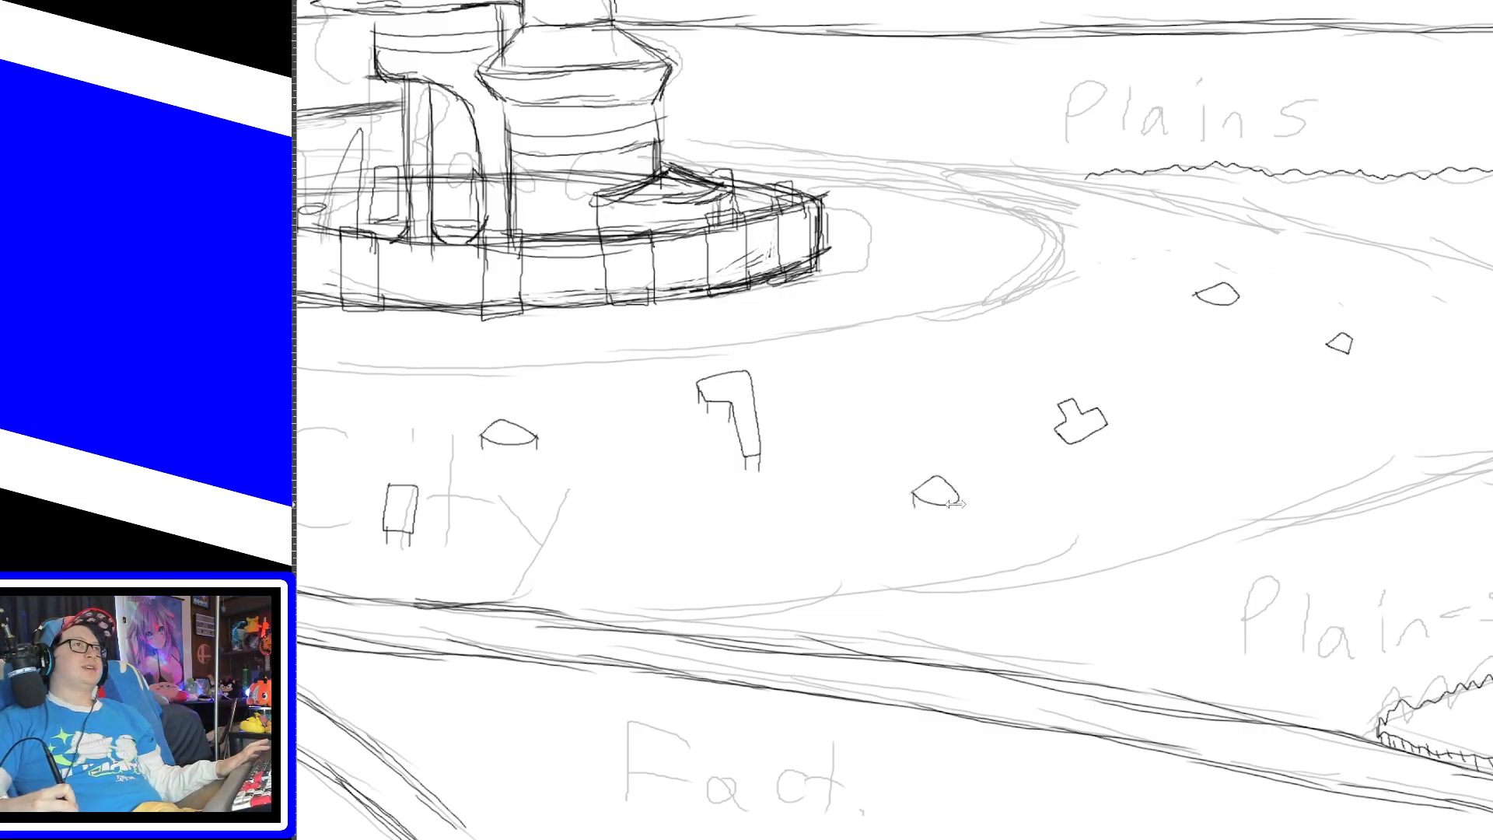
{"action": "mouse_move", "coordinate": [1056, 435]}
{"action": "left_mouse_down"}
{"action": "mouse_move", "coordinate": [1071, 455]}
{"action": "mouse_move", "coordinate": [1104, 441]}
{"action": "left_mouse_up"}
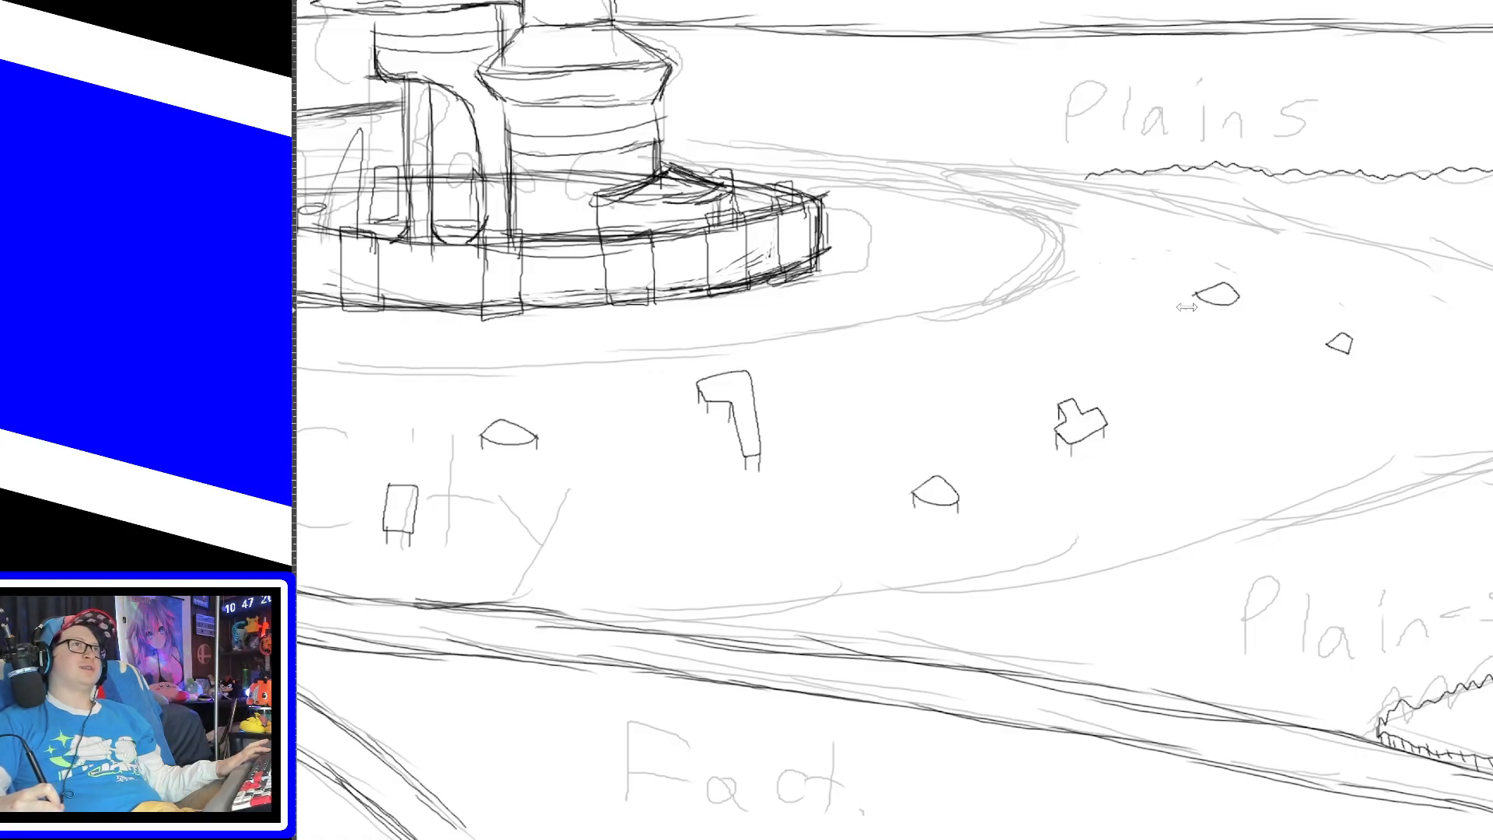
{"action": "left_click_drag", "start_coordinate": [1198, 297], "coordinate": [1197, 309]}
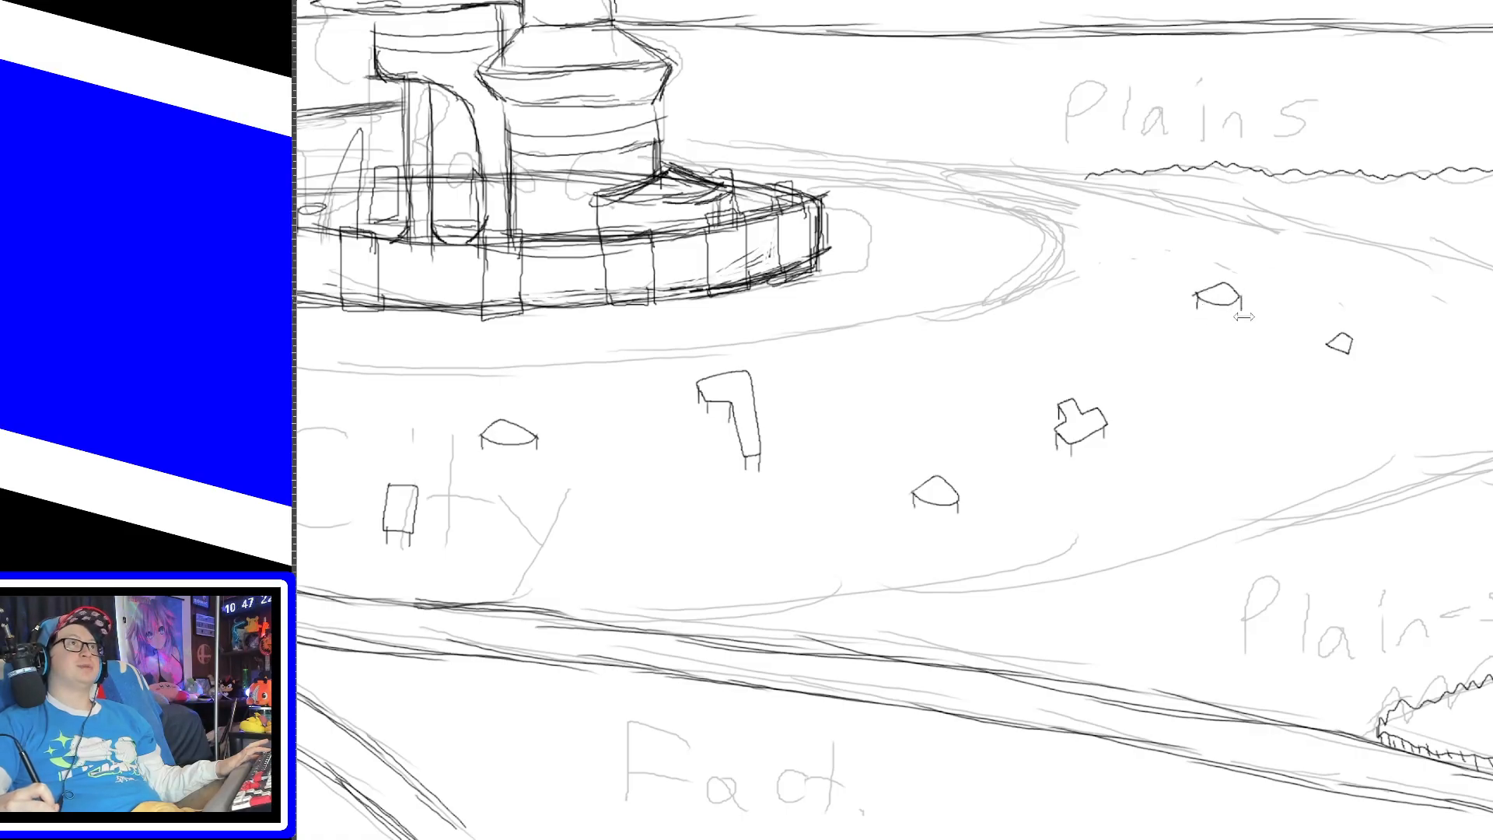
{"action": "left_click_drag", "start_coordinate": [1235, 302], "coordinate": [1235, 314]}
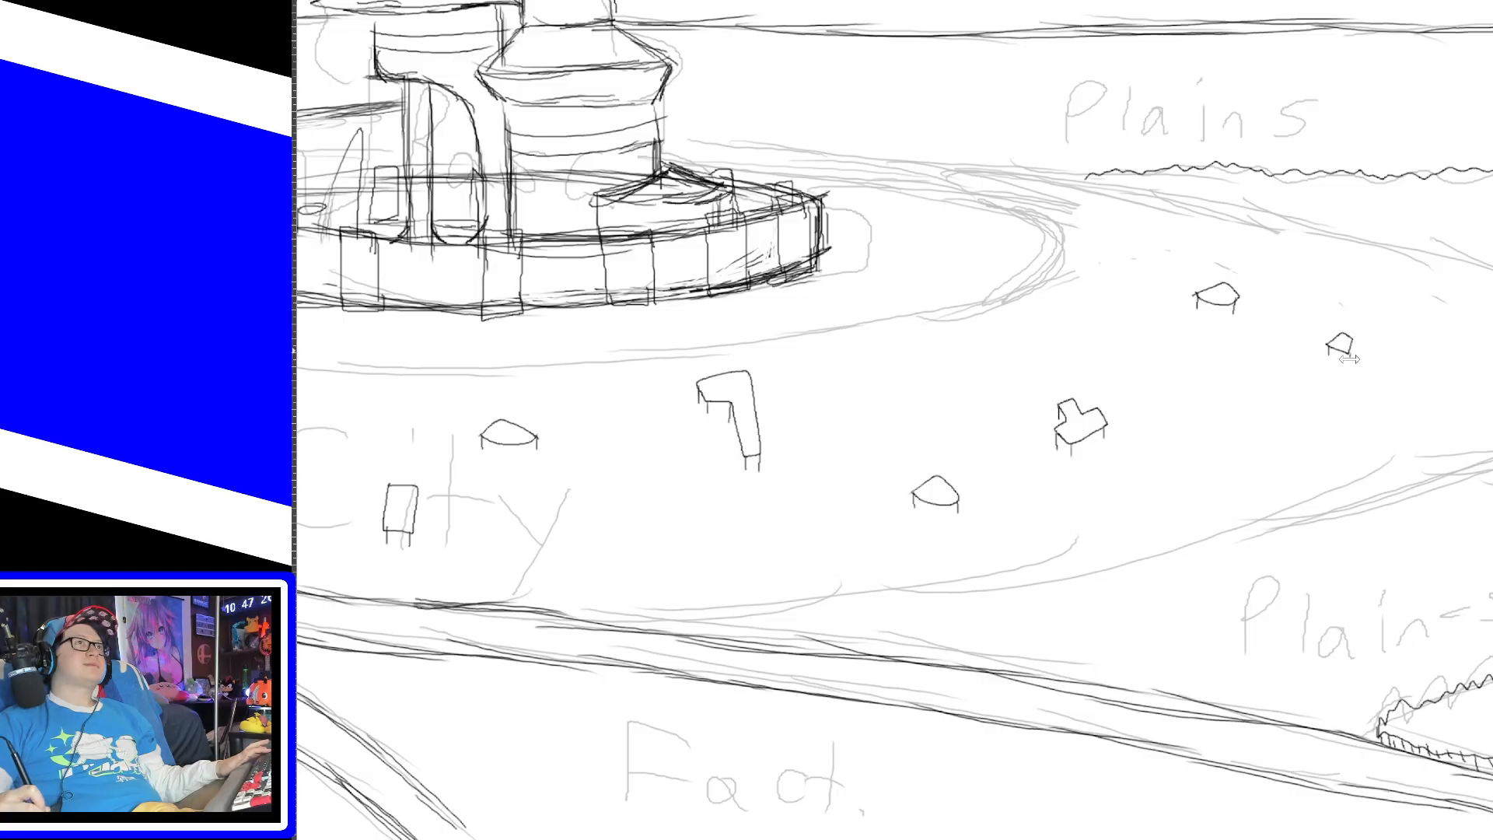
{"action": "left_click_drag", "start_coordinate": [1350, 349], "coordinate": [1349, 361]}
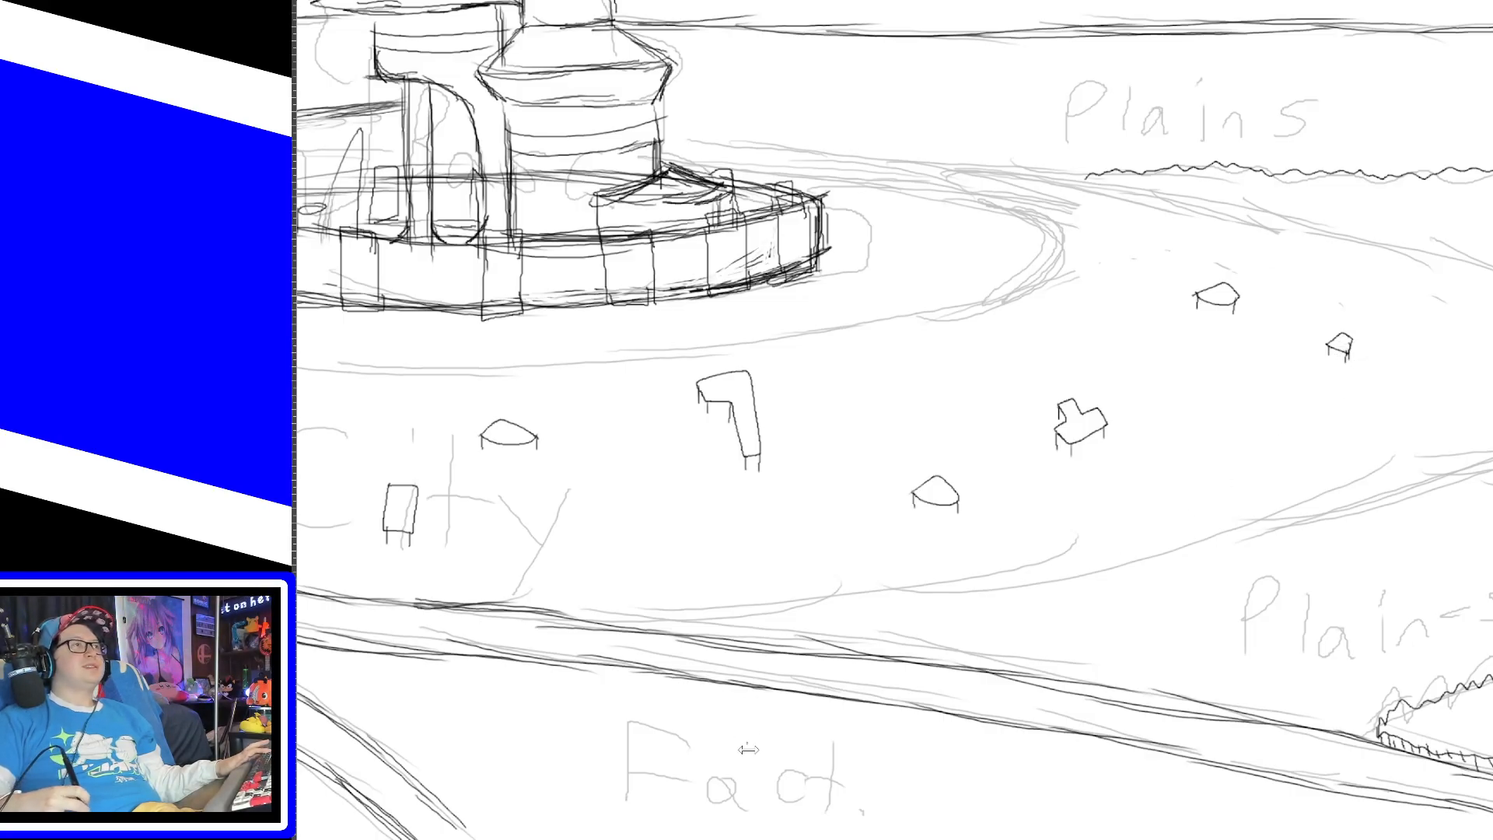
Step: Sketch a staggered row of blocky building outlines along the western curve of the ring around the tower, down to the Main City label
{"action": "scroll", "coordinate": [894, 420], "scroll_direction": "left", "scroll_amount": 10}
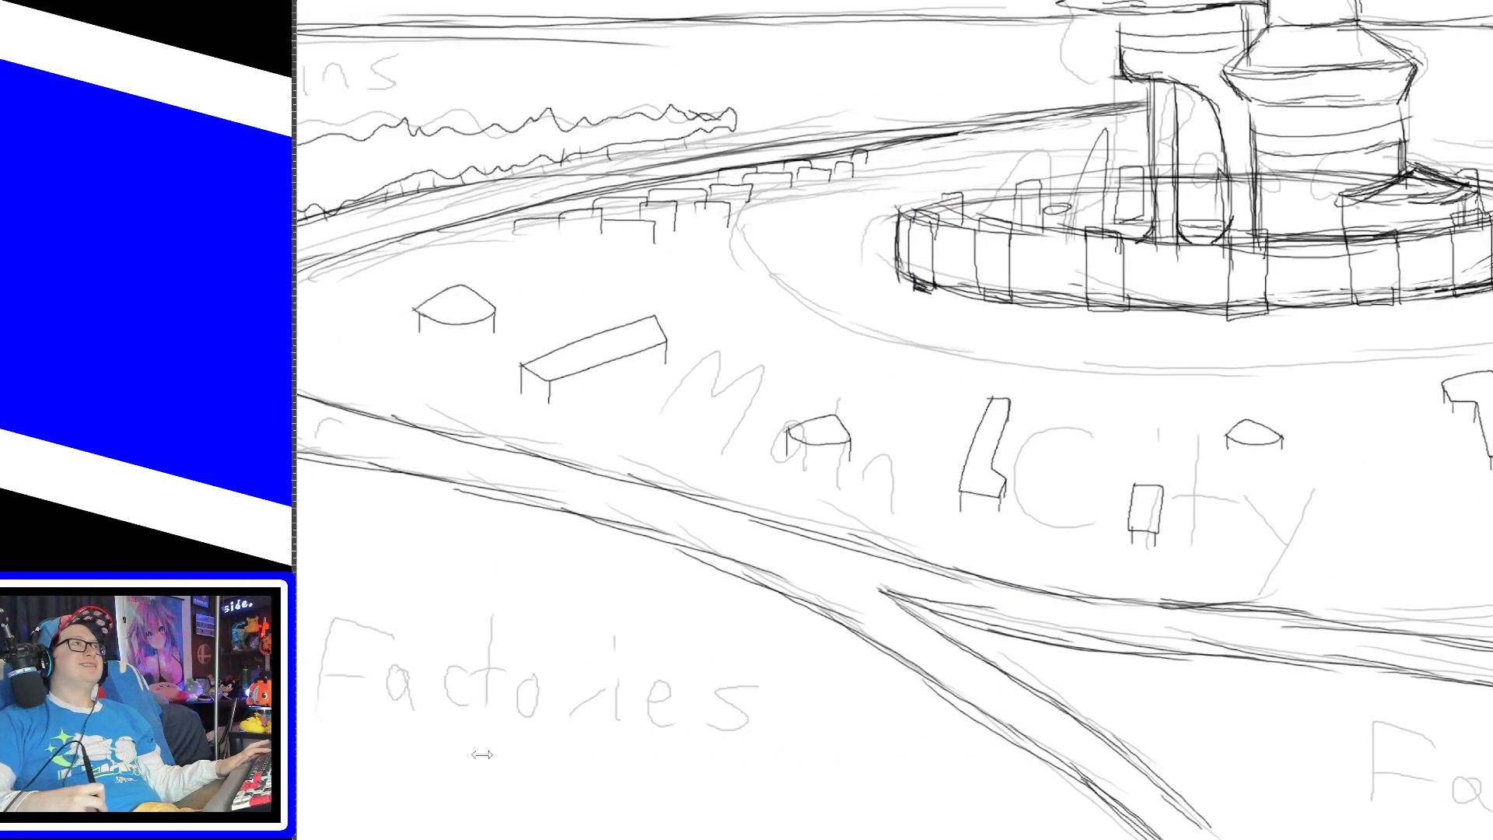
{"action": "mouse_move", "coordinate": [941, 243]}
{"action": "left_mouse_down"}
{"action": "mouse_move", "coordinate": [996, 248]}
{"action": "mouse_move", "coordinate": [1059, 291]}
{"action": "left_mouse_up"}
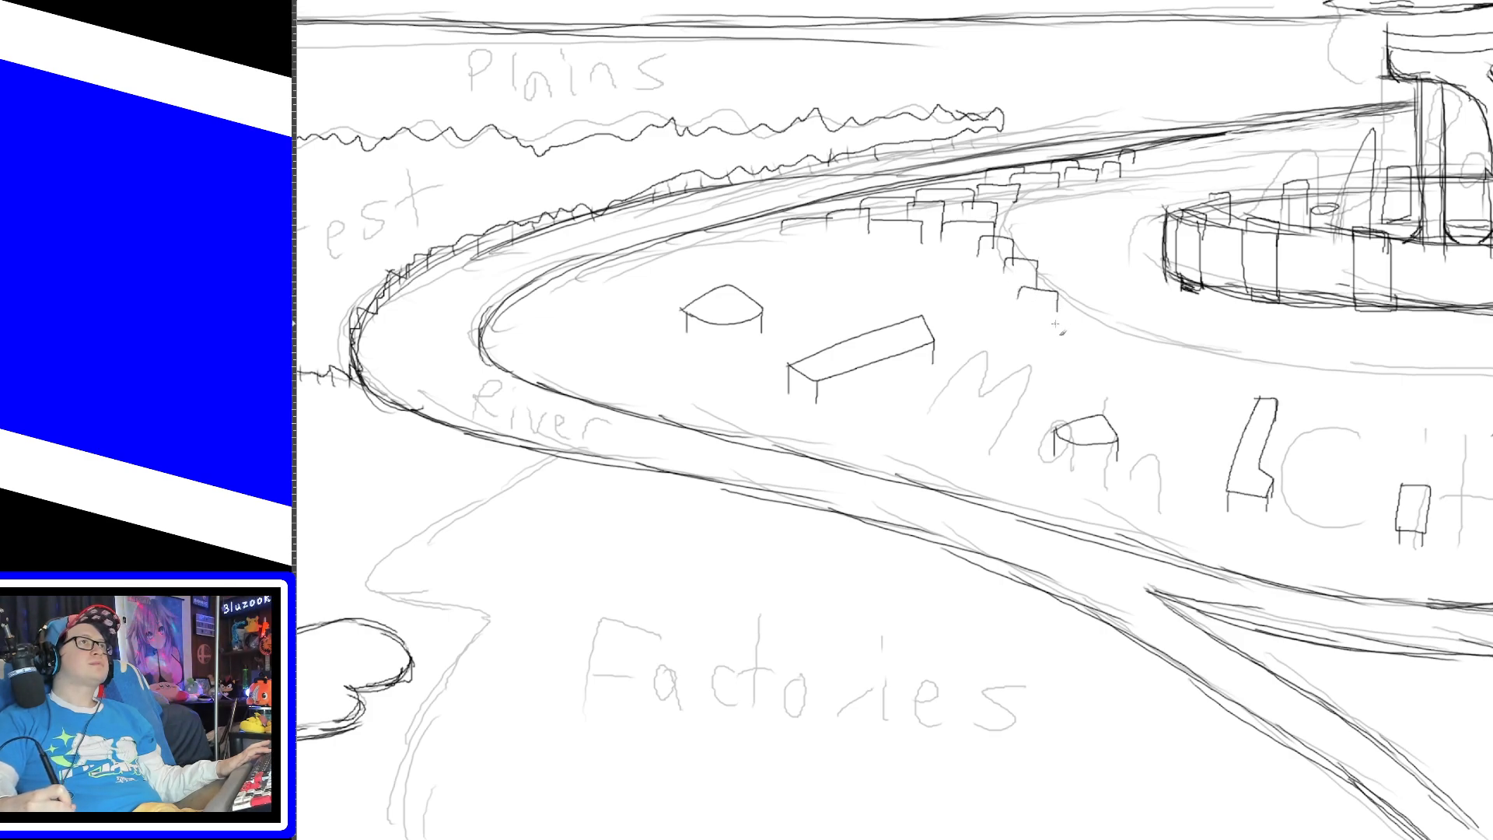
{"action": "mouse_move", "coordinate": [1086, 342]}
{"action": "left_mouse_down"}
{"action": "mouse_move", "coordinate": [1129, 334]}
{"action": "mouse_move", "coordinate": [1159, 354]}
{"action": "mouse_move", "coordinate": [1194, 338]}
{"action": "mouse_move", "coordinate": [1195, 363]}
{"action": "mouse_move", "coordinate": [1306, 387]}
{"action": "left_mouse_up"}
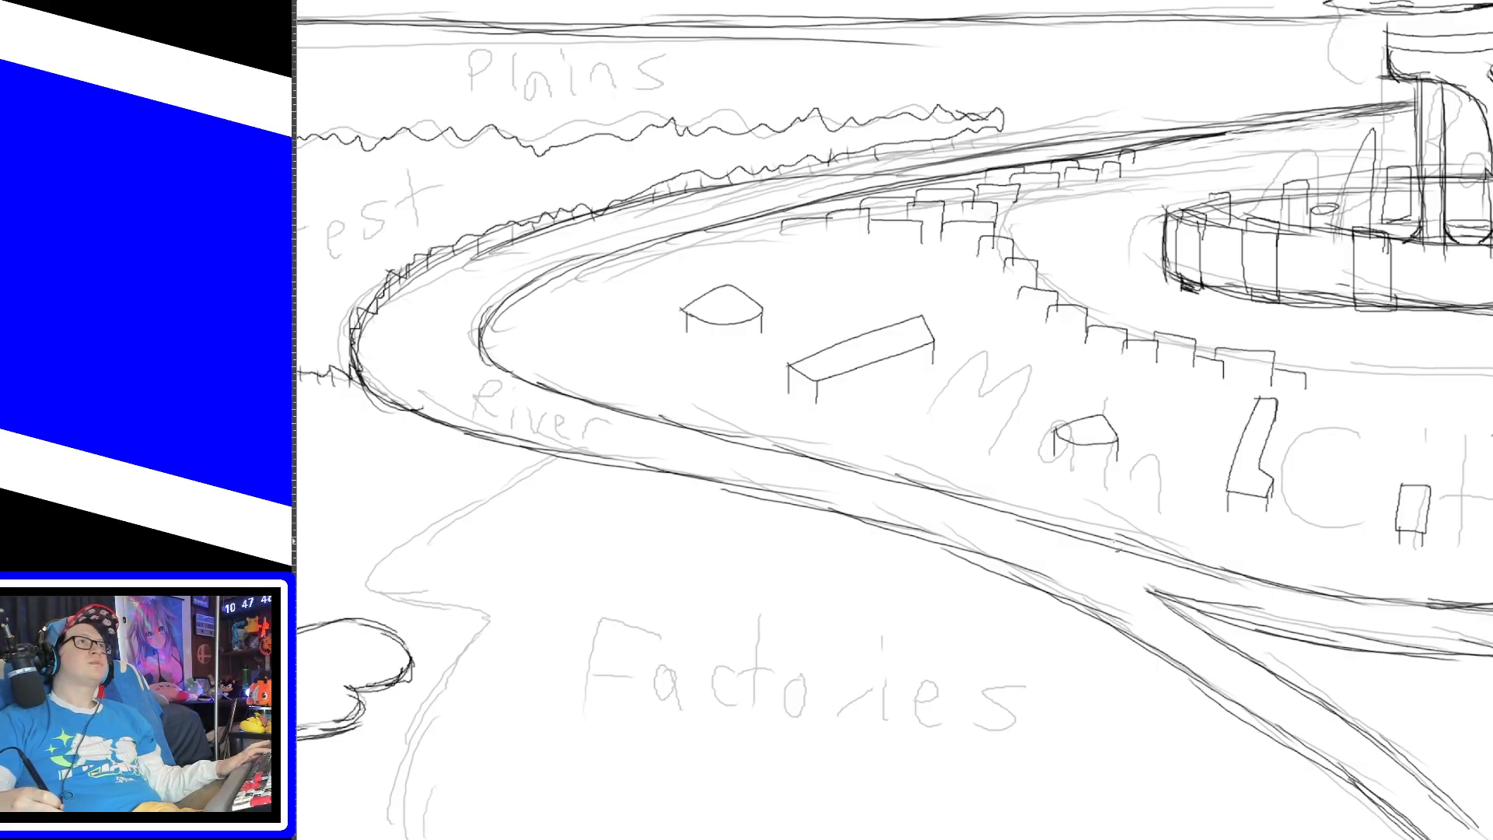
Step: Continue the staggered building outlines along the ring's southern edge, above "City" and past the hooked rooftop
{"action": "left_click_drag", "start_coordinate": [838, 838], "coordinate": [1042, 837]}
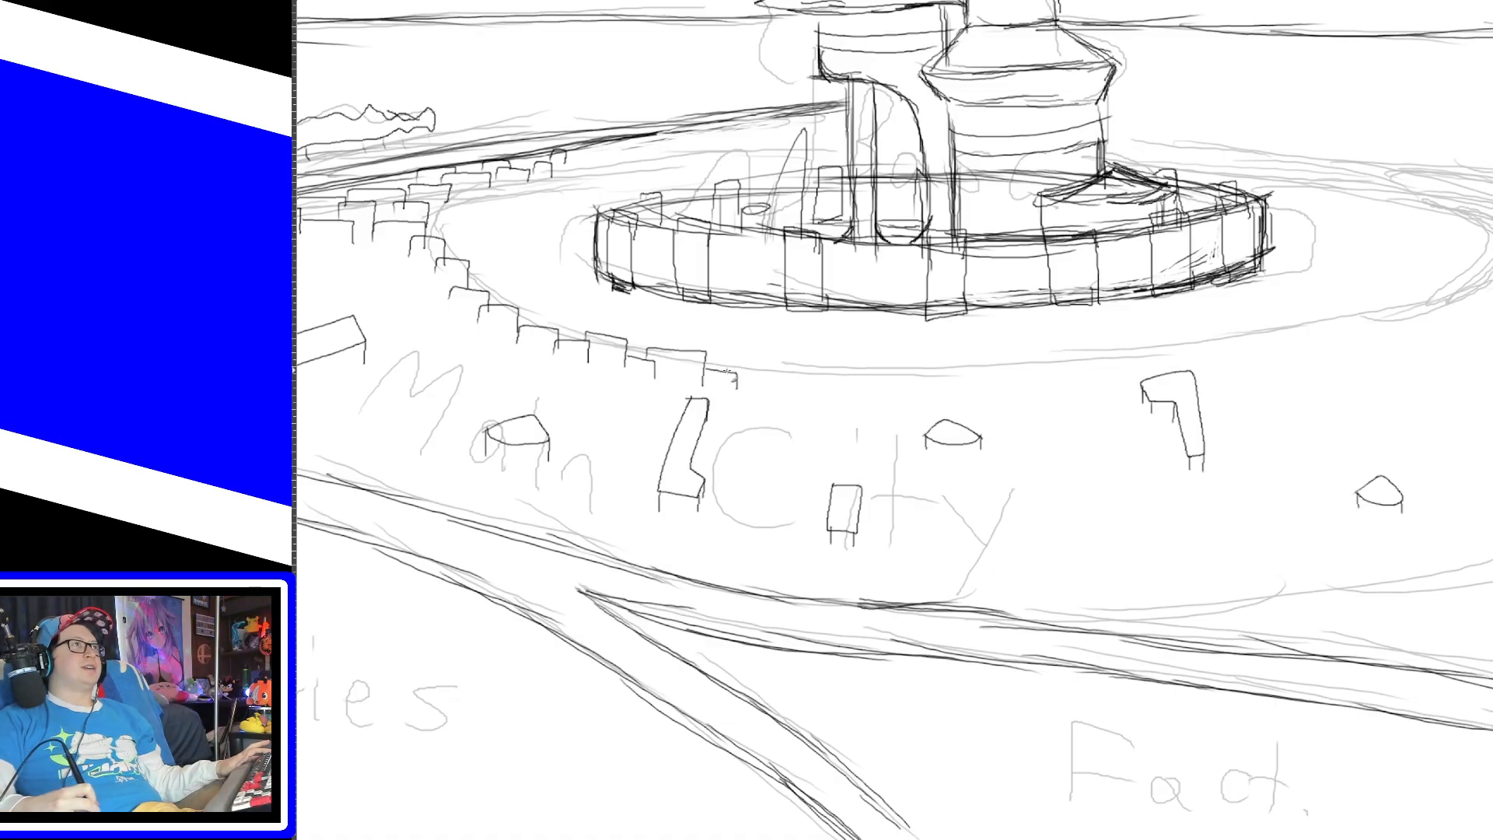
{"action": "mouse_move", "coordinate": [758, 365]}
{"action": "left_mouse_down"}
{"action": "mouse_move", "coordinate": [928, 414]}
{"action": "mouse_move", "coordinate": [986, 409]}
{"action": "mouse_move", "coordinate": [1011, 363]}
{"action": "mouse_move", "coordinate": [1017, 381]}
{"action": "mouse_move", "coordinate": [1055, 368]}
{"action": "mouse_move", "coordinate": [1056, 392]}
{"action": "mouse_move", "coordinate": [1092, 393]}
{"action": "mouse_move", "coordinate": [1112, 374]}
{"action": "mouse_move", "coordinate": [1112, 393]}
{"action": "mouse_move", "coordinate": [1157, 347]}
{"action": "mouse_move", "coordinate": [1155, 365]}
{"action": "mouse_move", "coordinate": [1207, 353]}
{"action": "mouse_move", "coordinate": [1207, 374]}
{"action": "mouse_move", "coordinate": [1222, 335]}
{"action": "mouse_move", "coordinate": [1255, 332]}
{"action": "left_mouse_up"}
{"action": "mouse_move", "coordinate": [1255, 333]}
{"action": "left_mouse_down"}
{"action": "mouse_move", "coordinate": [1257, 365]}
{"action": "mouse_move", "coordinate": [1287, 347]}
{"action": "mouse_move", "coordinate": [1288, 367]}
{"action": "mouse_move", "coordinate": [1295, 328]}
{"action": "mouse_move", "coordinate": [1330, 364]}
{"action": "mouse_move", "coordinate": [1354, 339]}
{"action": "mouse_move", "coordinate": [1362, 359]}
{"action": "mouse_move", "coordinate": [1389, 326]}
{"action": "left_mouse_up"}
{"action": "left_click_drag", "start_coordinate": [1389, 326], "coordinate": [1390, 360]}
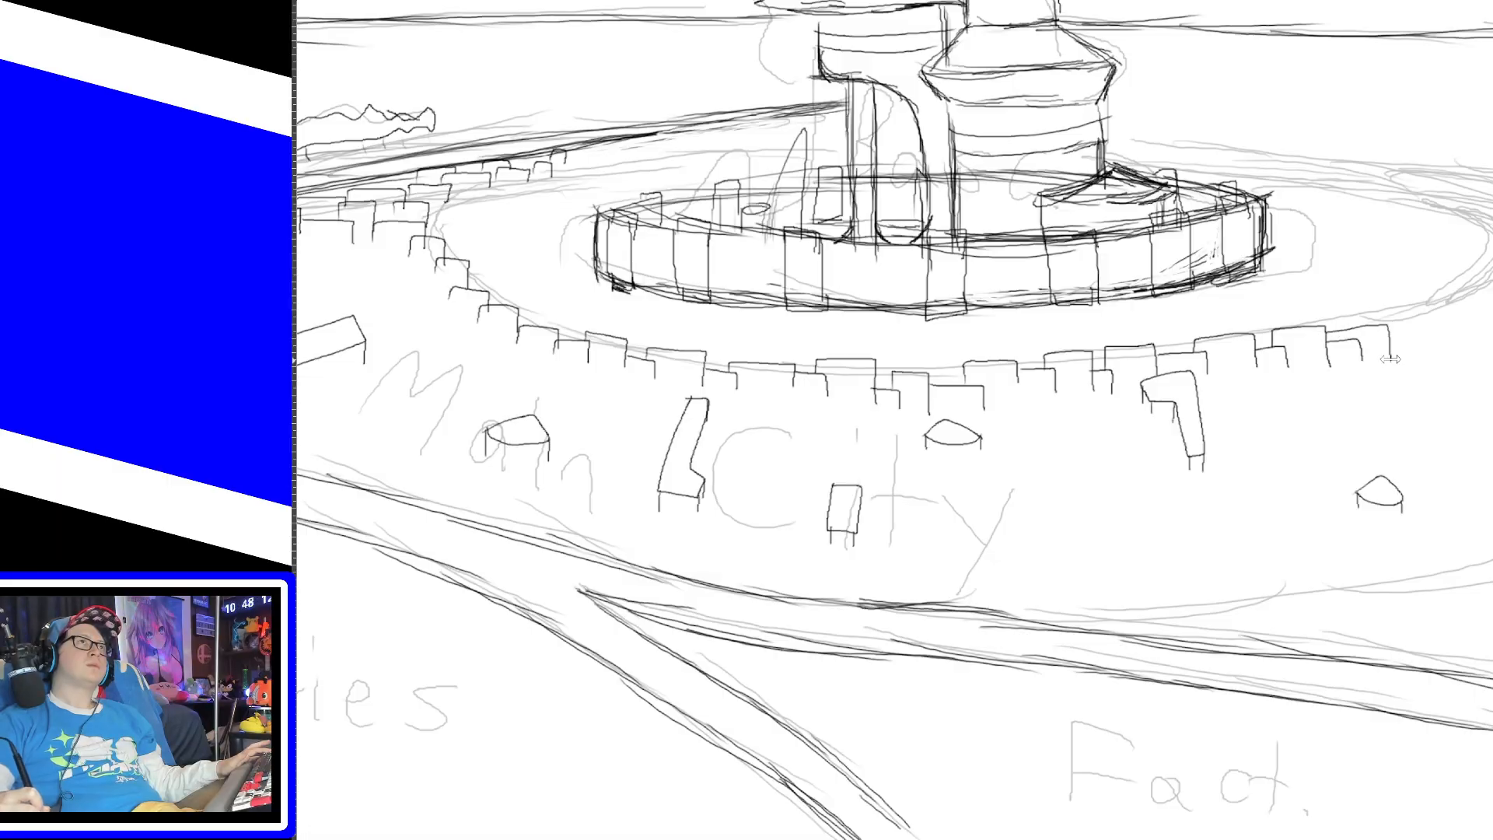
Step: Extend the building outlines up around the eastern curve of the ring surrounding the tower
{"action": "left_click_drag", "start_coordinate": [958, 838], "coordinate": [1123, 838]}
{"action": "left_click_drag", "start_coordinate": [902, 310], "coordinate": [944, 299]}
{"action": "mouse_move", "coordinate": [944, 300]}
{"action": "left_mouse_down"}
{"action": "mouse_move", "coordinate": [949, 336]}
{"action": "mouse_move", "coordinate": [975, 330]}
{"action": "mouse_move", "coordinate": [1001, 290]}
{"action": "mouse_move", "coordinate": [1006, 325]}
{"action": "left_mouse_up"}
{"action": "left_click_drag", "start_coordinate": [1005, 264], "coordinate": [1018, 321]}
{"action": "left_click_drag", "start_coordinate": [1005, 249], "coordinate": [1035, 265]}
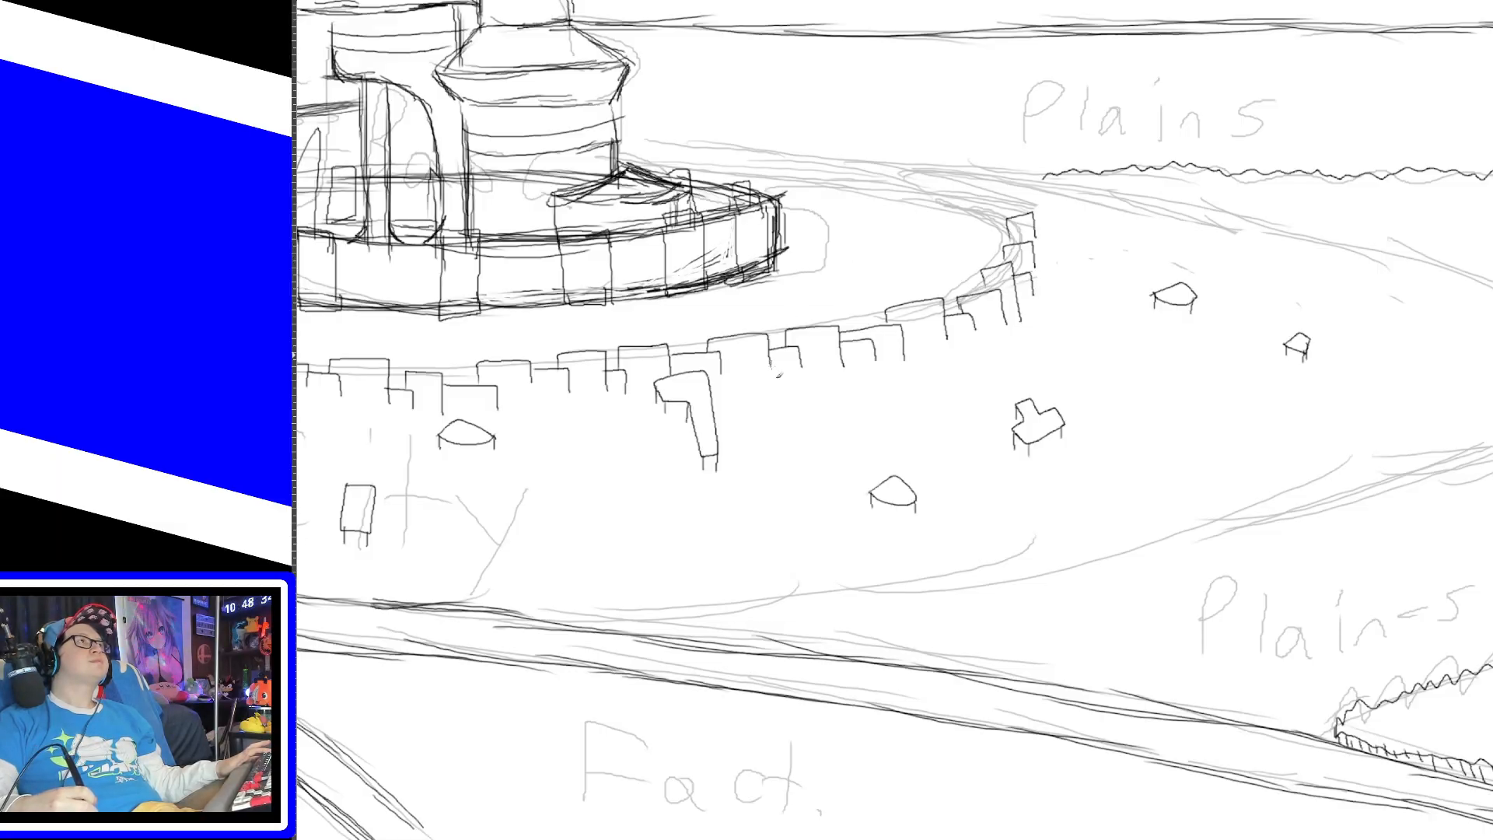
Step: Extend the blocky building row along the river's northwestern city bank down to the river bend
{"action": "scroll", "coordinate": [710, 819], "scroll_direction": "left", "scroll_amount": 10}
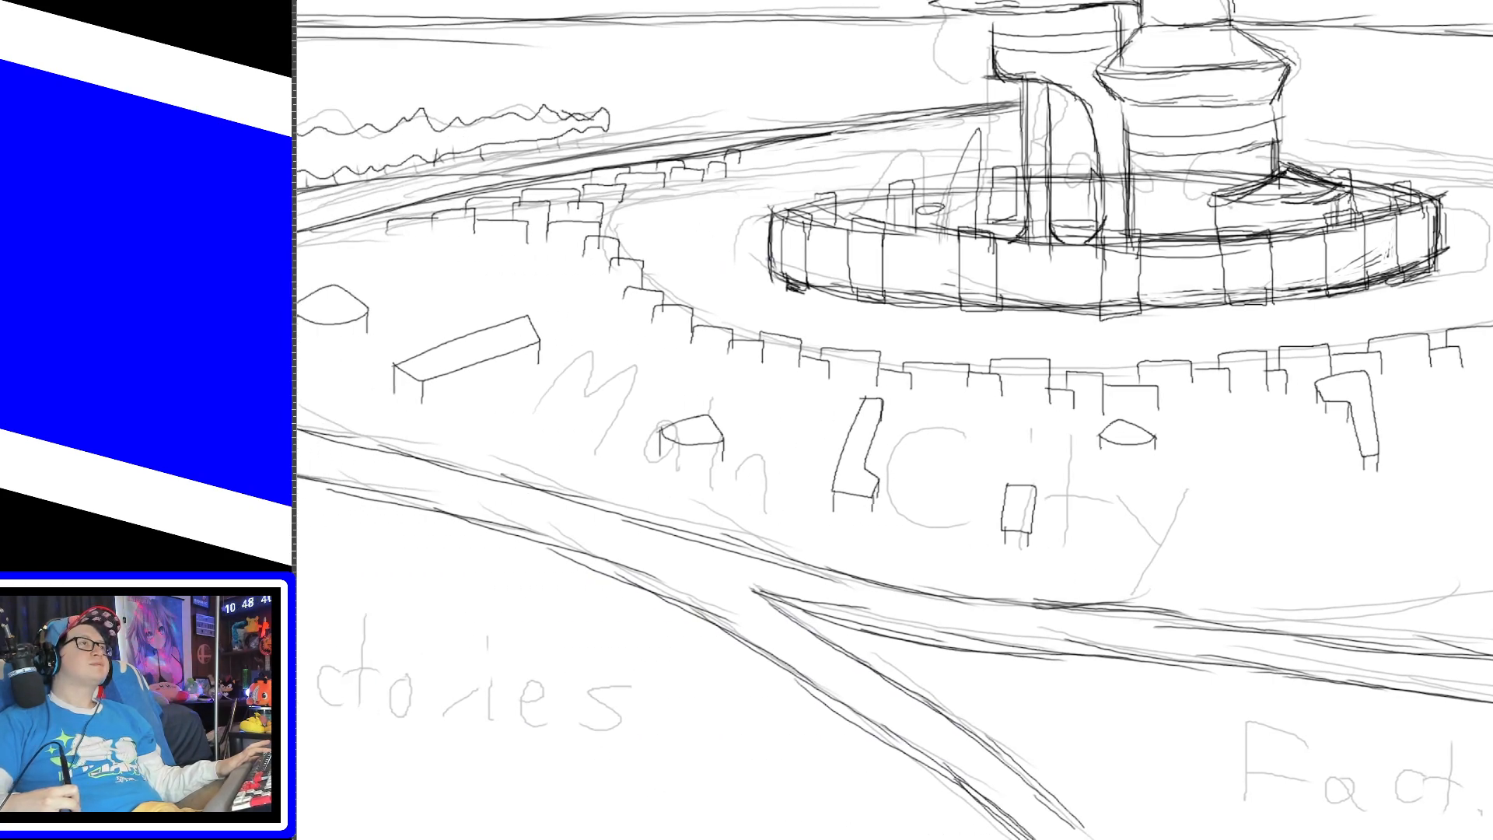
{"action": "scroll", "coordinate": [583, 389], "scroll_direction": "left", "scroll_amount": 5}
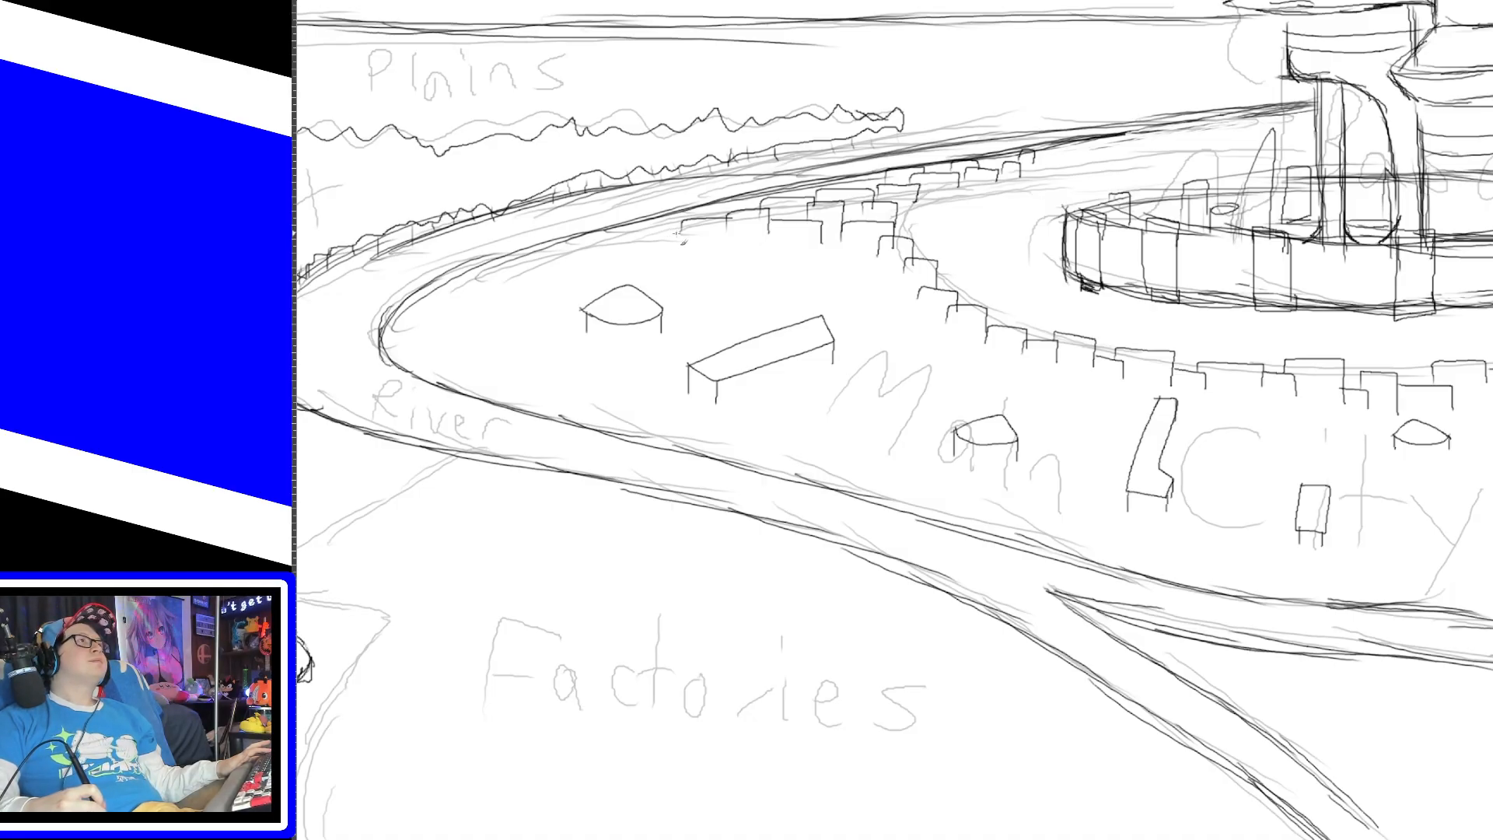
{"action": "mouse_move", "coordinate": [663, 244]}
{"action": "left_mouse_down"}
{"action": "mouse_move", "coordinate": [688, 249]}
{"action": "mouse_move", "coordinate": [657, 238]}
{"action": "mouse_move", "coordinate": [659, 260]}
{"action": "mouse_move", "coordinate": [626, 264]}
{"action": "left_mouse_up"}
{"action": "mouse_move", "coordinate": [532, 274]}
{"action": "left_mouse_down"}
{"action": "mouse_move", "coordinate": [569, 272]}
{"action": "mouse_move", "coordinate": [532, 272]}
{"action": "left_mouse_up"}
{"action": "left_click_drag", "start_coordinate": [451, 312], "coordinate": [499, 296]}
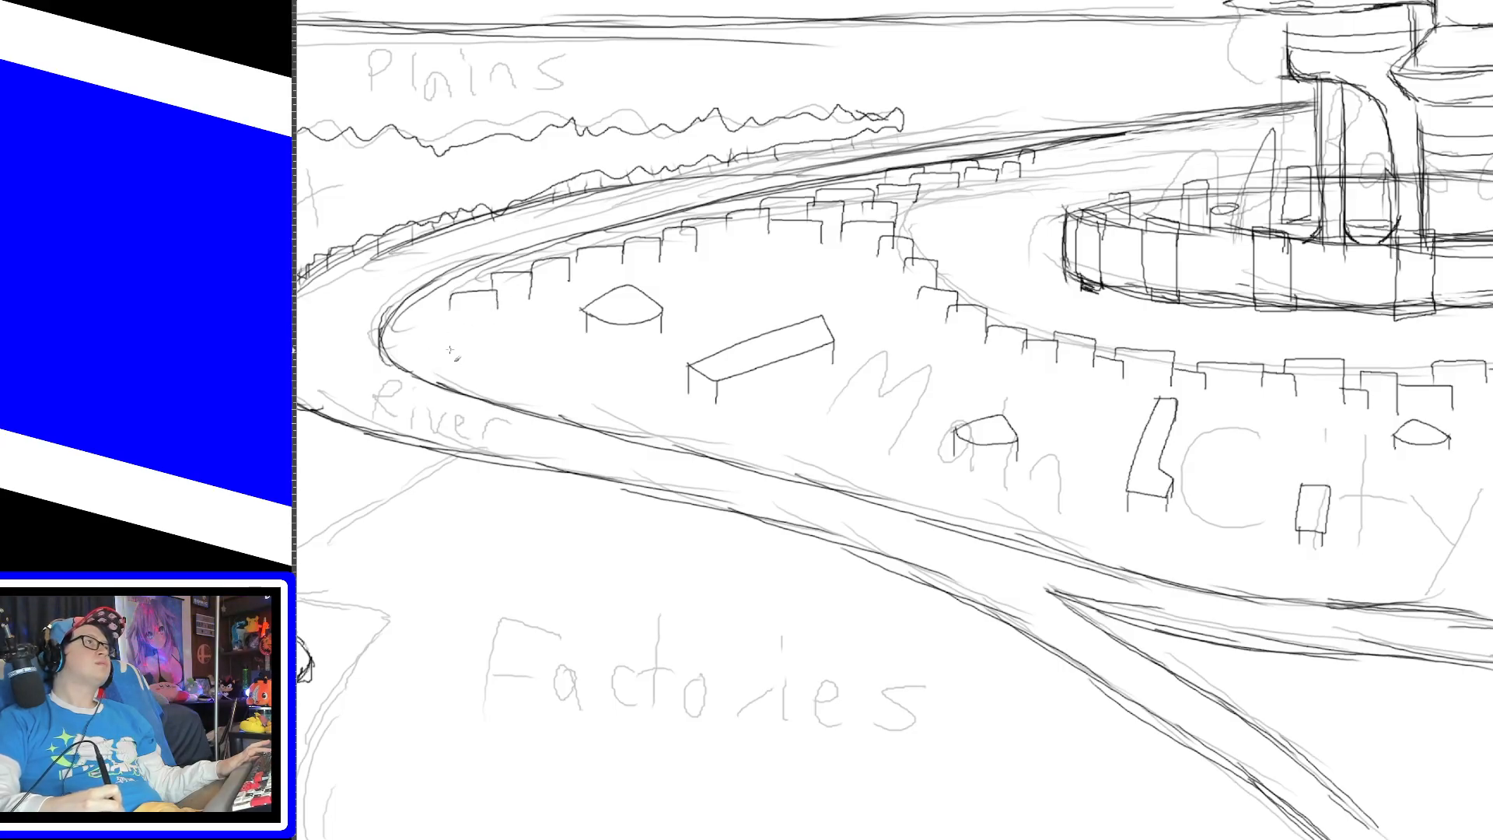
Step: Draw a half-round building inside the river bend and add blocky building outlines around it
{"action": "mouse_move", "coordinate": [447, 334]}
{"action": "left_mouse_down"}
{"action": "mouse_move", "coordinate": [488, 367]}
{"action": "mouse_move", "coordinate": [429, 337]}
{"action": "mouse_move", "coordinate": [496, 336]}
{"action": "mouse_move", "coordinate": [427, 335]}
{"action": "left_mouse_up"}
{"action": "key", "text": "ctrl+z"}
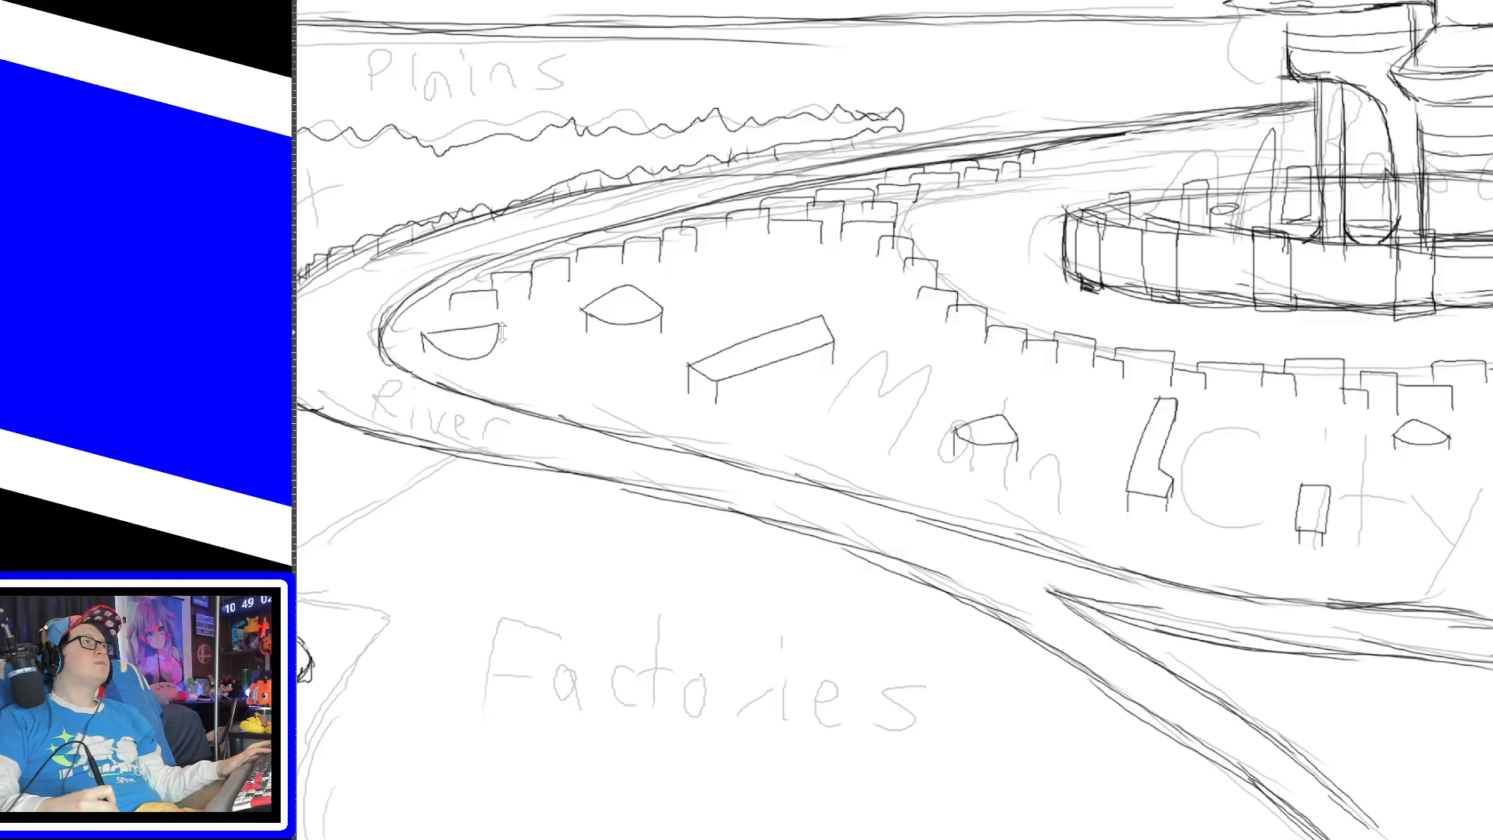
{"action": "mouse_move", "coordinate": [412, 319]}
{"action": "left_mouse_down"}
{"action": "mouse_move", "coordinate": [463, 334]}
{"action": "mouse_move", "coordinate": [461, 380]}
{"action": "left_mouse_up"}
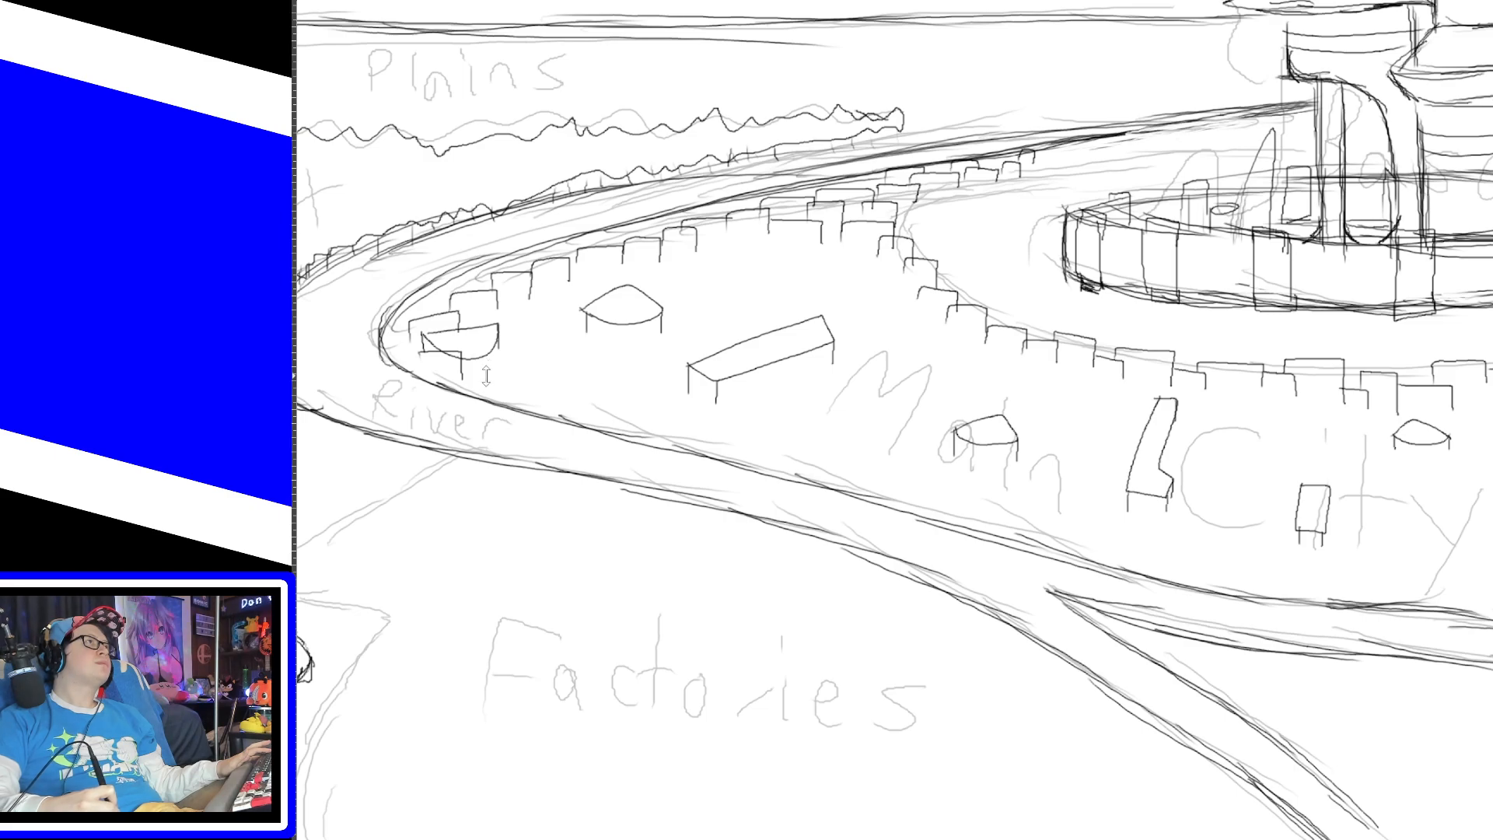
{"action": "key", "text": "ctrl+z"}
{"action": "left_click_drag", "start_coordinate": [414, 354], "coordinate": [490, 382]}
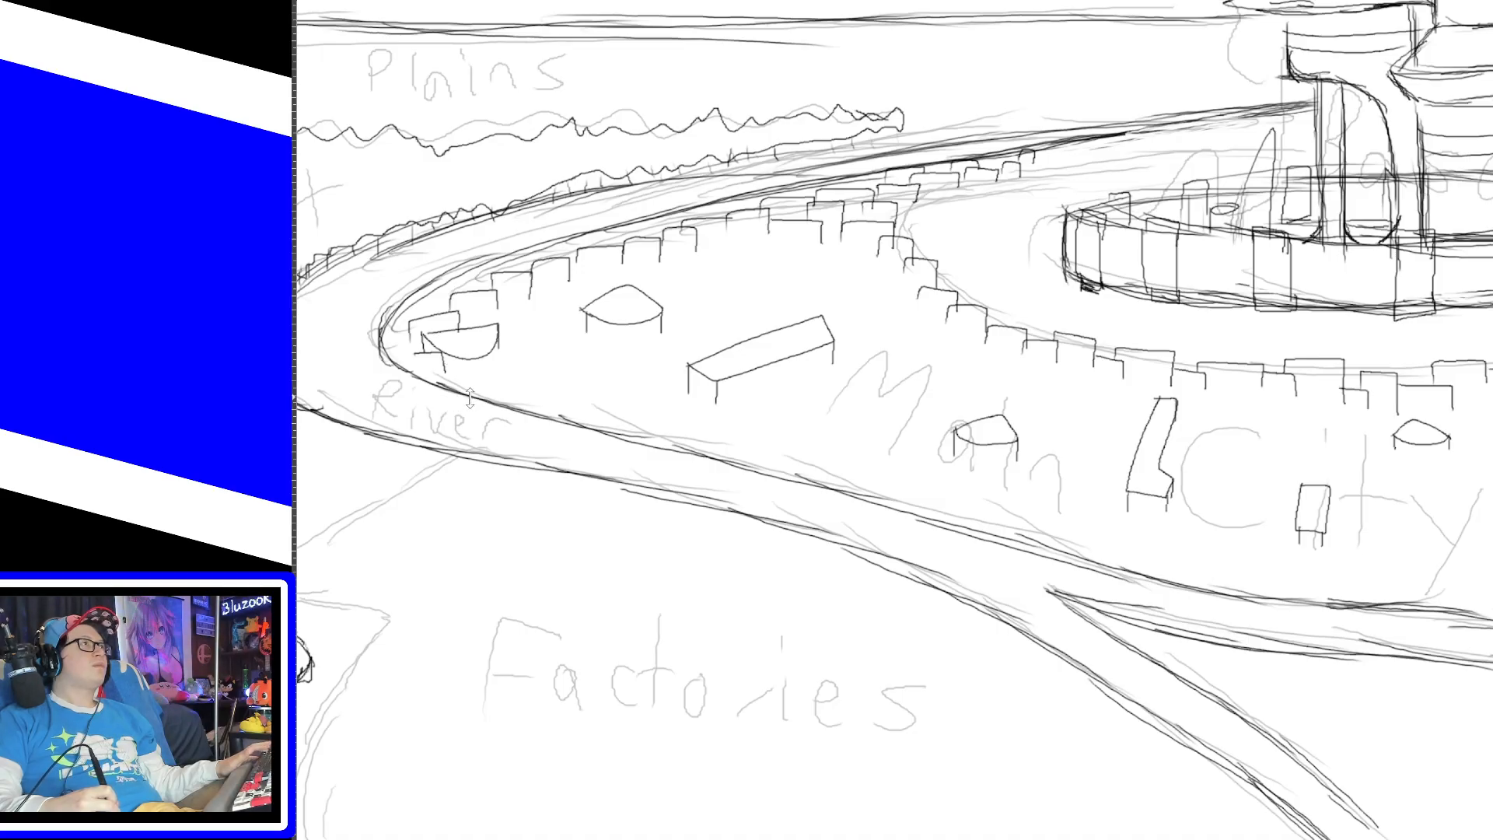
Step: Sketch a stepped row of building outlines along the city's southern riverbank, from the river bend to below "Main"
{"action": "mouse_move", "coordinate": [410, 335]}
{"action": "left_mouse_down"}
{"action": "mouse_move", "coordinate": [437, 363]}
{"action": "mouse_move", "coordinate": [635, 422]}
{"action": "mouse_move", "coordinate": [675, 416]}
{"action": "mouse_move", "coordinate": [723, 448]}
{"action": "left_mouse_up"}
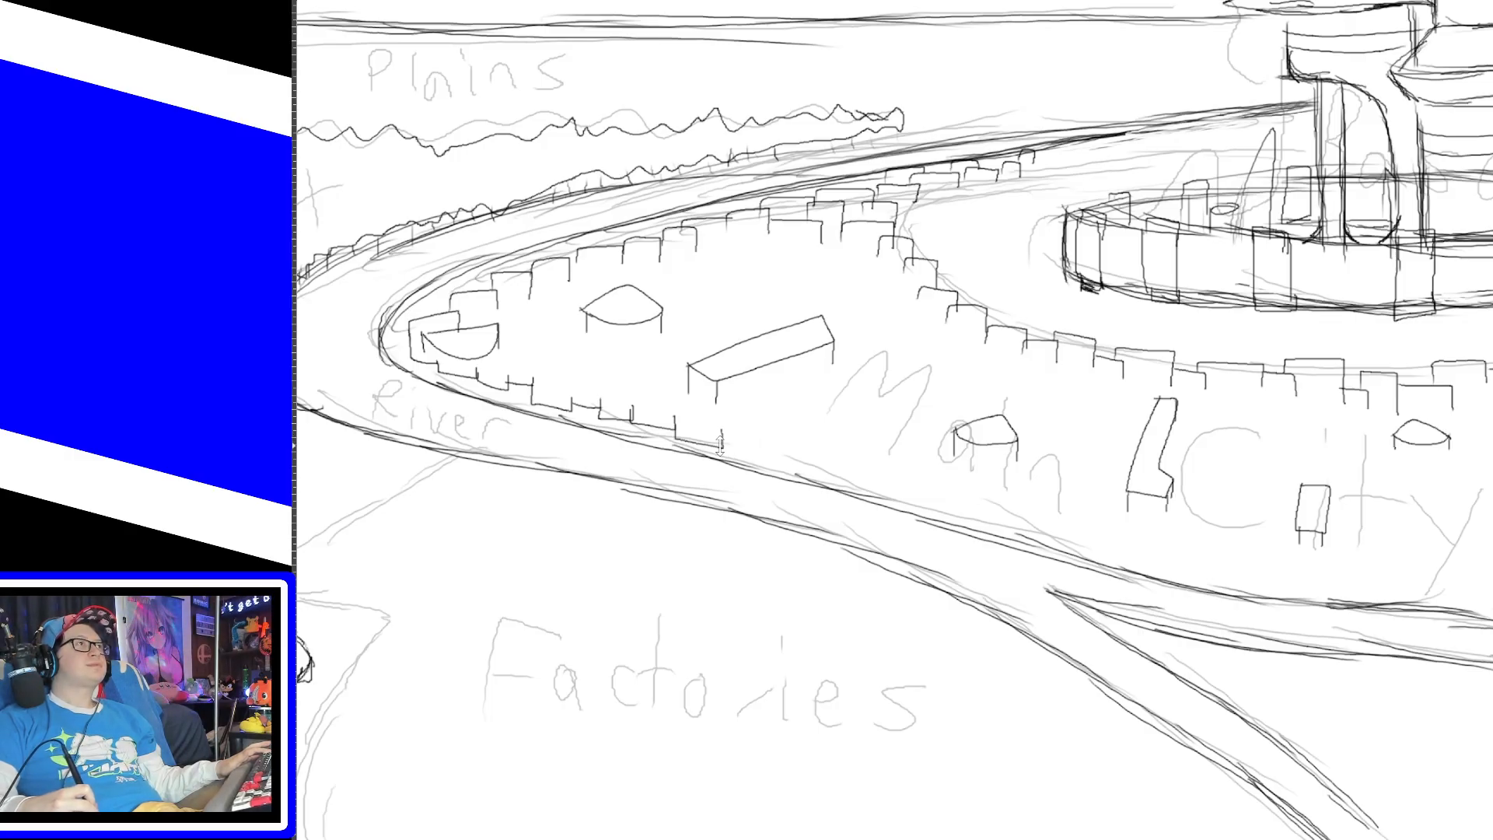
{"action": "left_click_drag", "start_coordinate": [723, 446], "coordinate": [807, 460]}
{"action": "mouse_move", "coordinate": [805, 442]}
{"action": "left_mouse_down"}
{"action": "mouse_move", "coordinate": [806, 459]}
{"action": "mouse_move", "coordinate": [844, 476]}
{"action": "left_mouse_up"}
{"action": "left_click_drag", "start_coordinate": [844, 444], "coordinate": [844, 476]}
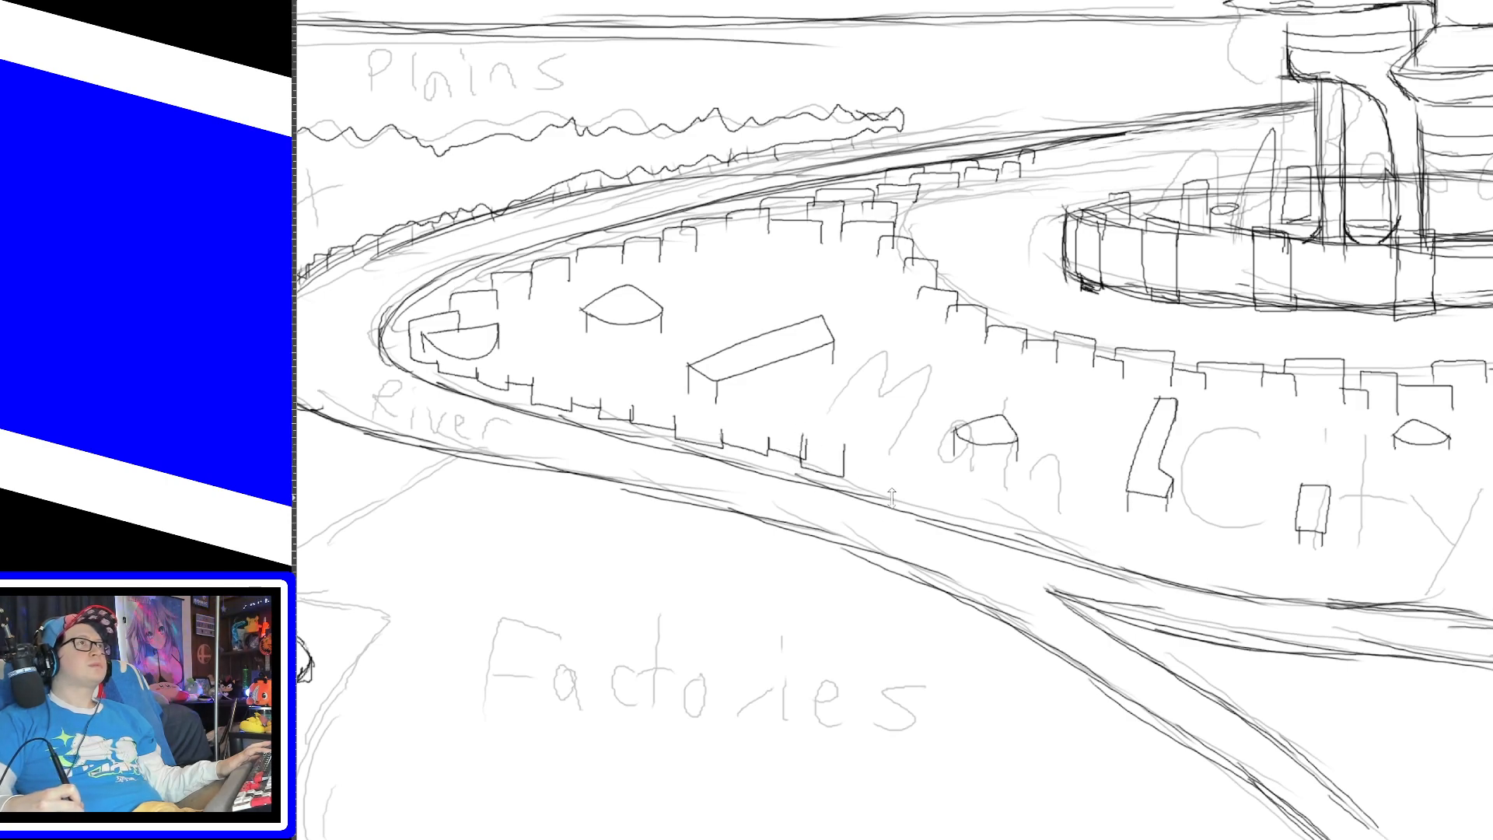
{"action": "mouse_move", "coordinate": [844, 466]}
{"action": "left_mouse_down"}
{"action": "mouse_move", "coordinate": [871, 472]}
{"action": "mouse_move", "coordinate": [877, 455]}
{"action": "mouse_move", "coordinate": [874, 495]}
{"action": "mouse_move", "coordinate": [905, 498]}
{"action": "mouse_move", "coordinate": [907, 467]}
{"action": "mouse_move", "coordinate": [940, 486]}
{"action": "left_mouse_up"}
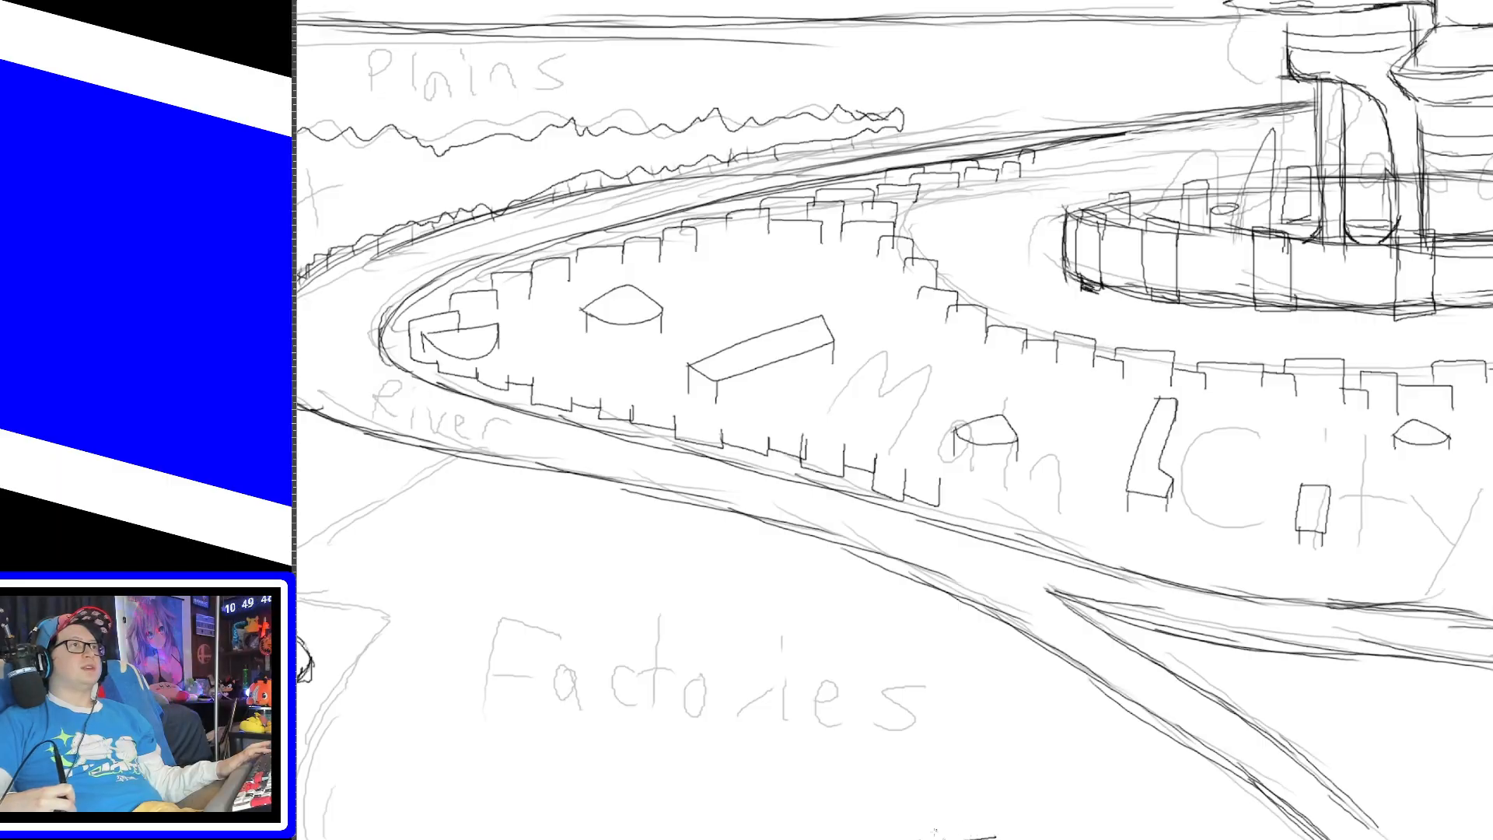
Step: Continue the stepped building row along the riverbank beneath the Main City label, past the river fork
{"action": "left_click_drag", "start_coordinate": [915, 838], "coordinate": [980, 838]}
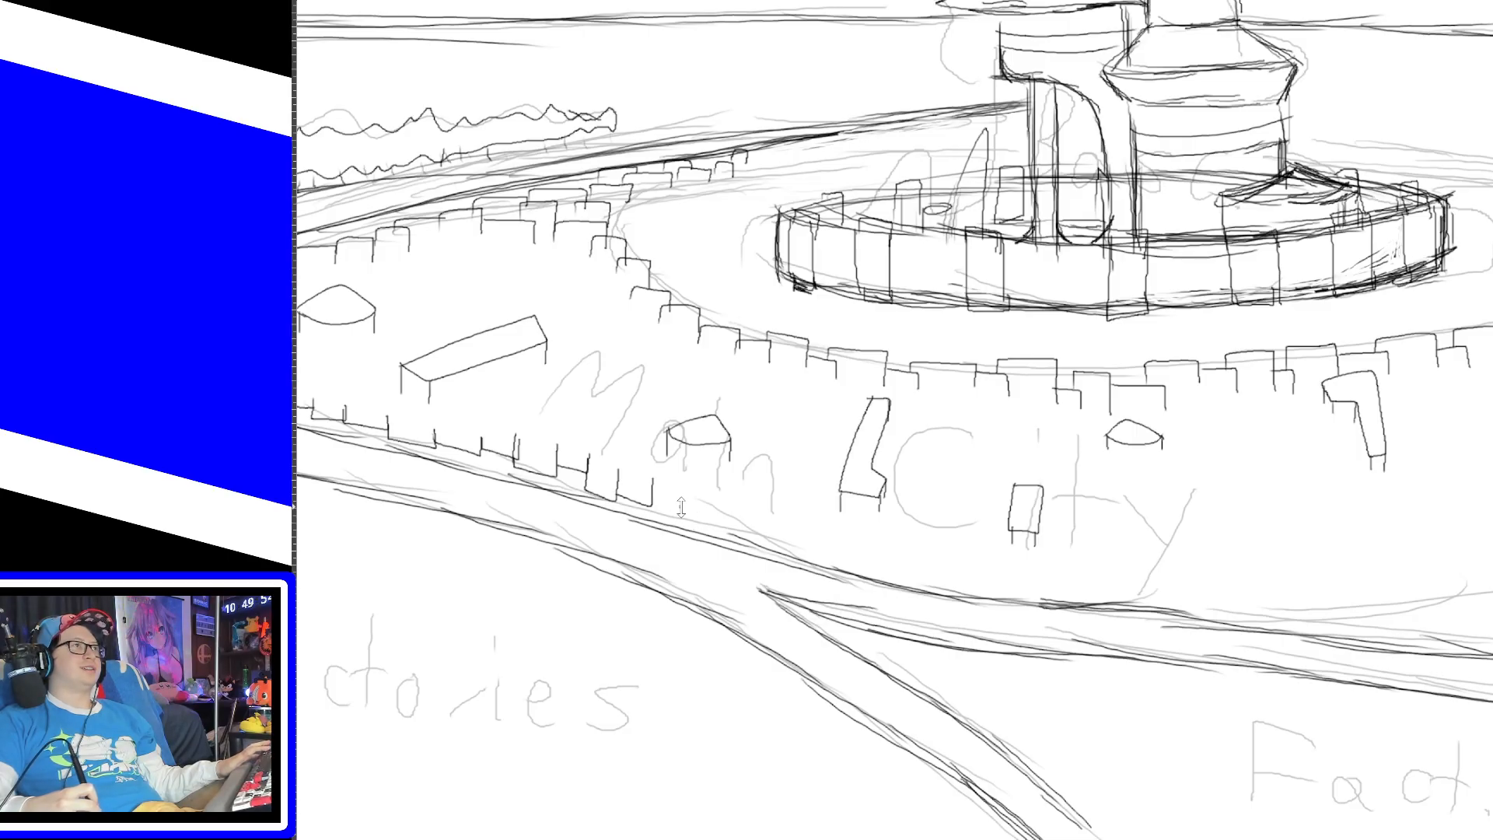
{"action": "mouse_move", "coordinate": [676, 483]}
{"action": "left_mouse_down"}
{"action": "mouse_move", "coordinate": [730, 515]}
{"action": "mouse_move", "coordinate": [728, 496]}
{"action": "mouse_move", "coordinate": [787, 538]}
{"action": "mouse_move", "coordinate": [791, 500]}
{"action": "left_mouse_up"}
{"action": "mouse_move", "coordinate": [829, 531]}
{"action": "left_mouse_down"}
{"action": "mouse_move", "coordinate": [847, 560]}
{"action": "mouse_move", "coordinate": [876, 530]}
{"action": "mouse_move", "coordinate": [920, 571]}
{"action": "mouse_move", "coordinate": [943, 551]}
{"action": "mouse_move", "coordinate": [981, 579]}
{"action": "mouse_move", "coordinate": [1034, 558]}
{"action": "mouse_move", "coordinate": [1078, 580]}
{"action": "mouse_move", "coordinate": [1123, 544]}
{"action": "mouse_move", "coordinate": [1202, 593]}
{"action": "mouse_move", "coordinate": [1204, 564]}
{"action": "mouse_move", "coordinate": [1303, 602]}
{"action": "mouse_move", "coordinate": [1302, 576]}
{"action": "mouse_move", "coordinate": [1342, 554]}
{"action": "mouse_move", "coordinate": [1440, 593]}
{"action": "mouse_move", "coordinate": [1451, 562]}
{"action": "left_mouse_up"}
{"action": "left_click_drag", "start_coordinate": [650, 498], "coordinate": [916, 560]}
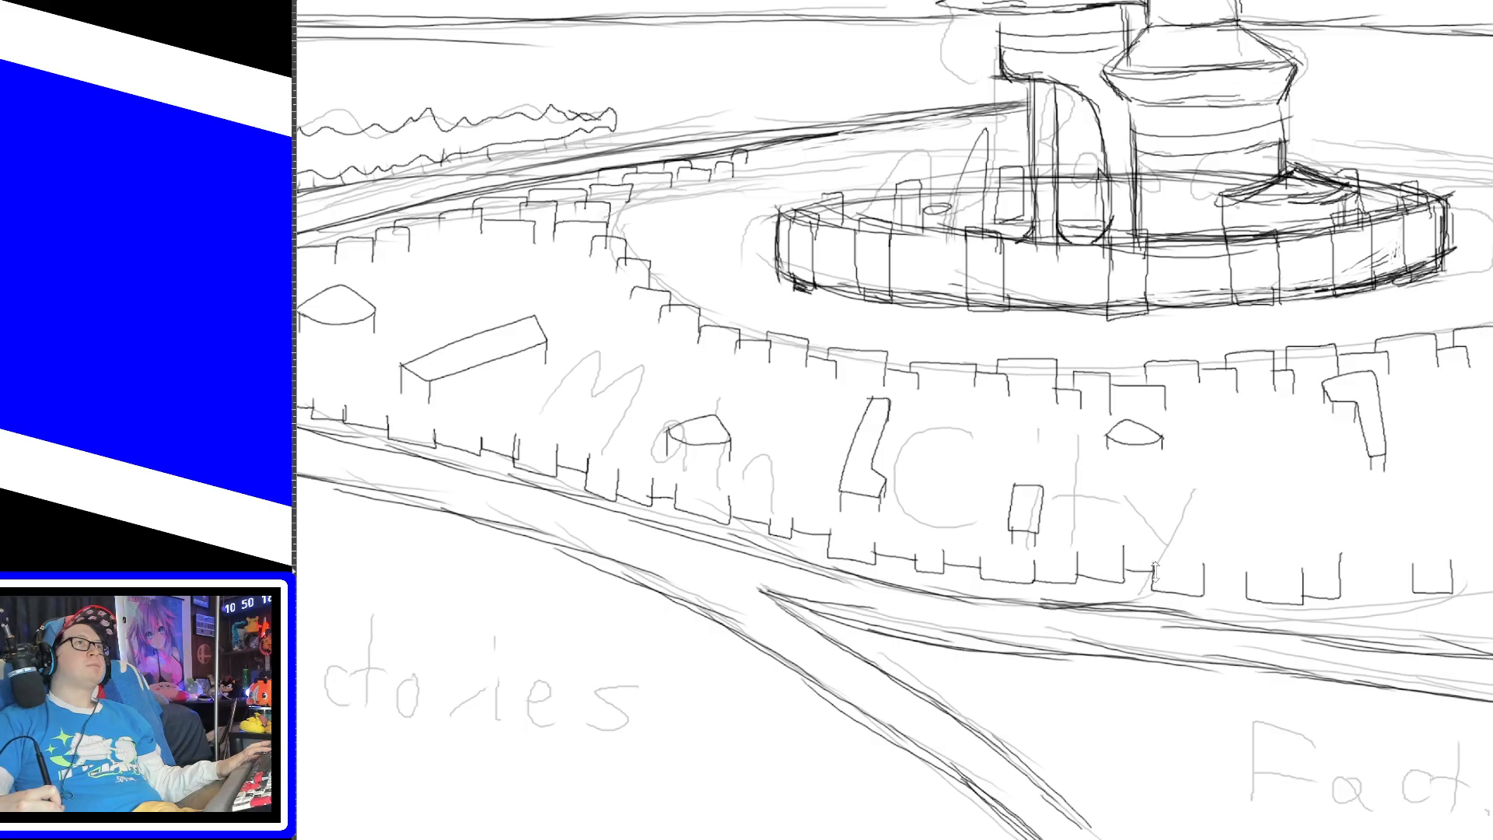
Step: Extend the stepped building row northeast along the city's lower edge, beneath the small rounded building east of the label
{"action": "scroll", "coordinate": [895, 420], "scroll_direction": "right", "scroll_amount": 12}
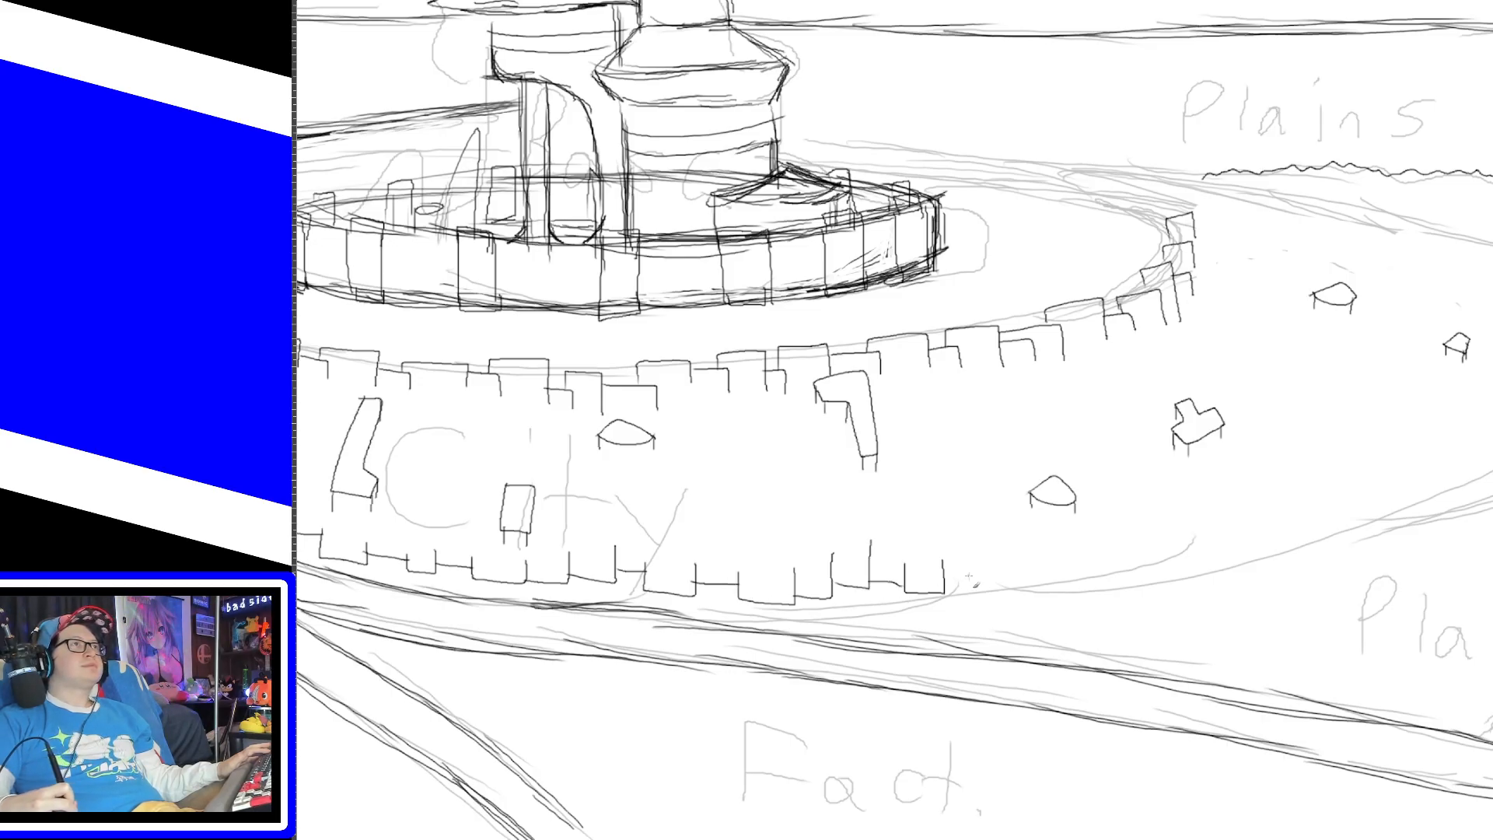
{"action": "mouse_move", "coordinate": [943, 575]}
{"action": "left_mouse_down"}
{"action": "mouse_move", "coordinate": [983, 572]}
{"action": "mouse_move", "coordinate": [995, 548]}
{"action": "mouse_move", "coordinate": [1013, 576]}
{"action": "left_mouse_up"}
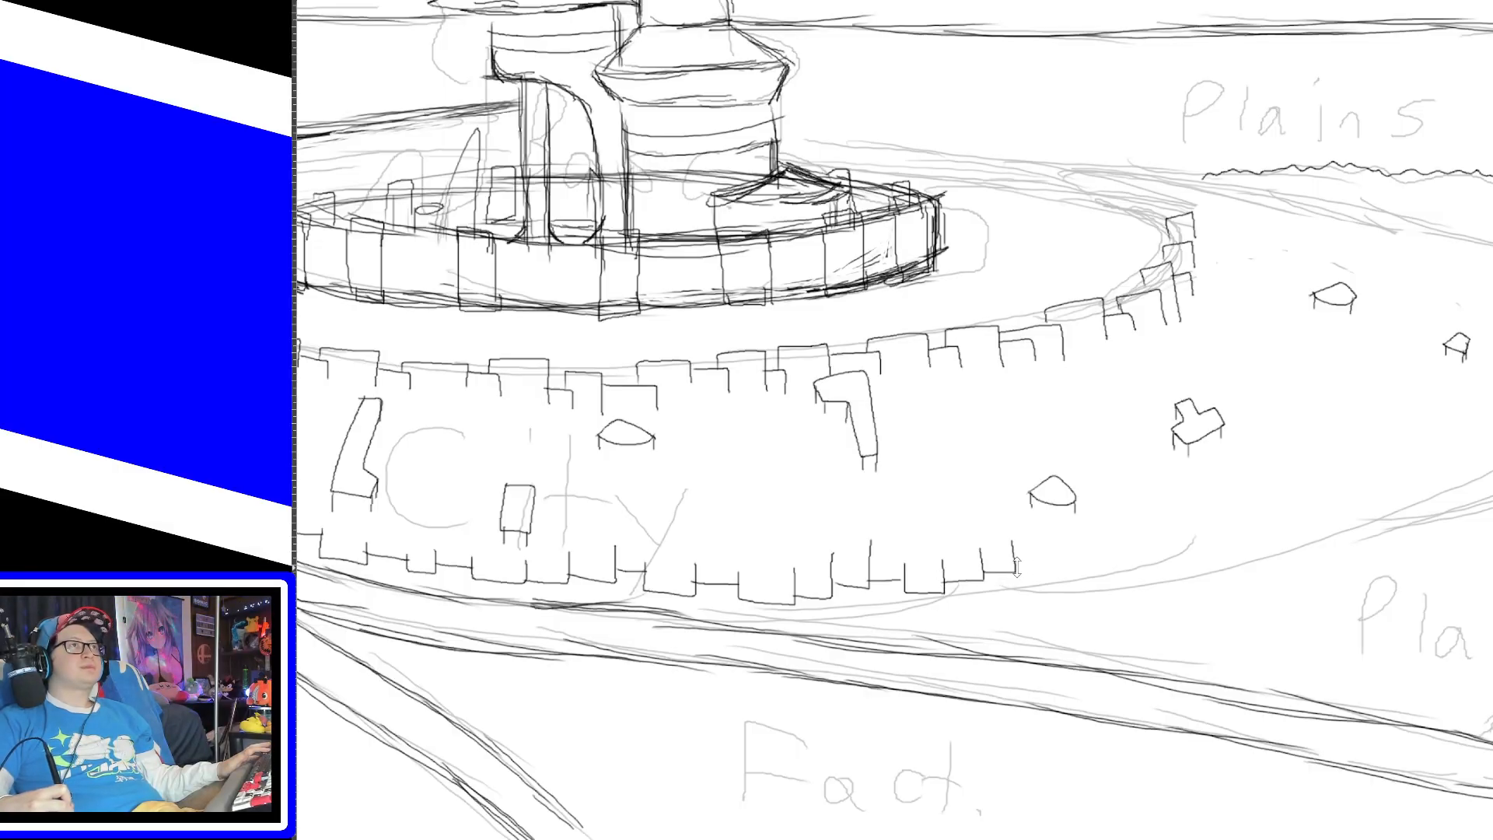
{"action": "mouse_move", "coordinate": [1016, 576]}
{"action": "left_mouse_down"}
{"action": "mouse_move", "coordinate": [1070, 544]}
{"action": "mouse_move", "coordinate": [1109, 562]}
{"action": "mouse_move", "coordinate": [1115, 529]}
{"action": "mouse_move", "coordinate": [1169, 520]}
{"action": "left_mouse_up"}
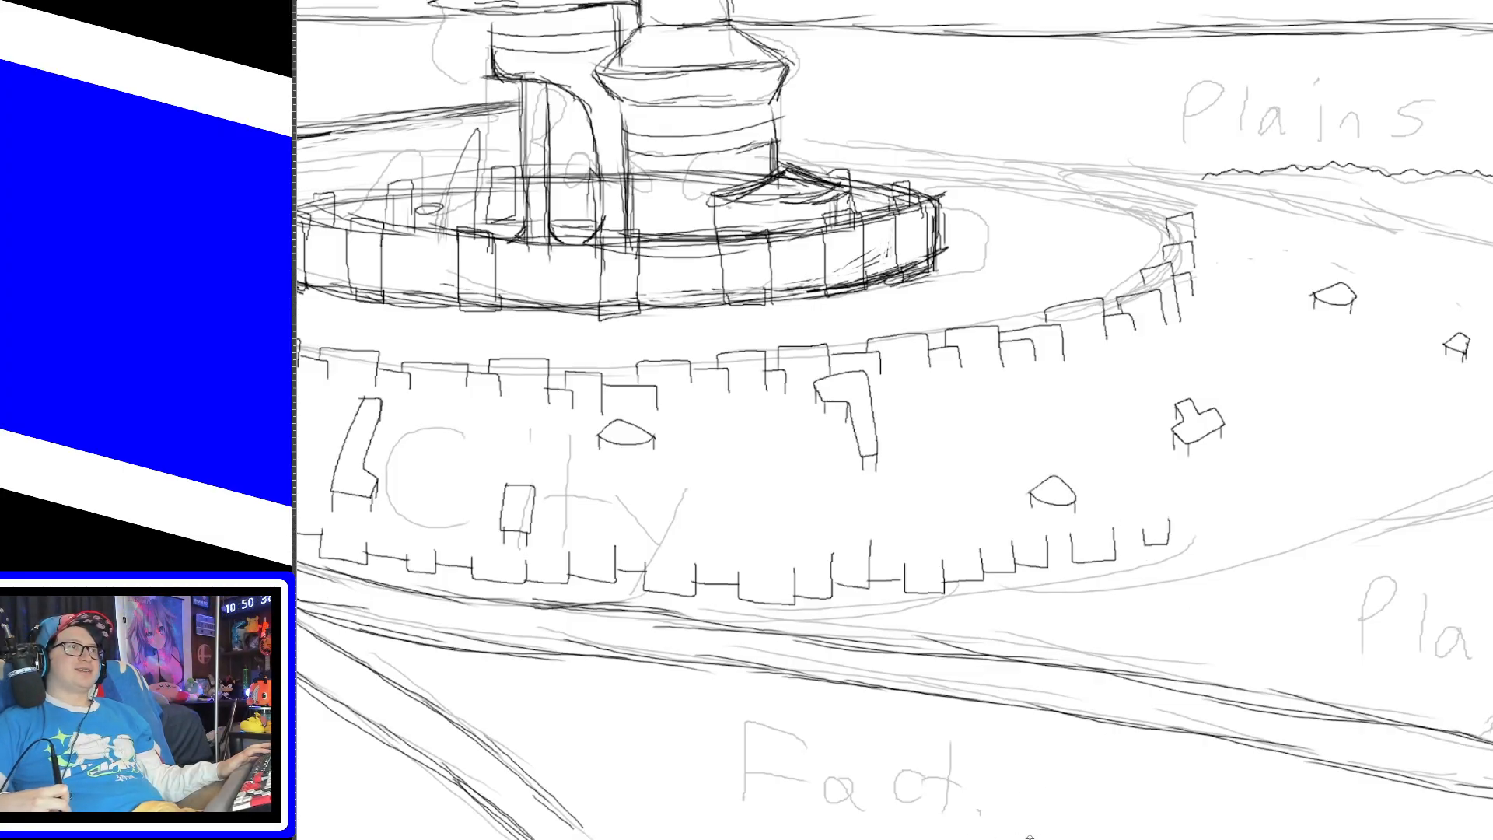
Step: Carry the stepped building row along the city's southeastern edge, above the lower Plains label, to the eastern tip
{"action": "left_click_drag", "start_coordinate": [1032, 838], "coordinate": [1154, 838]}
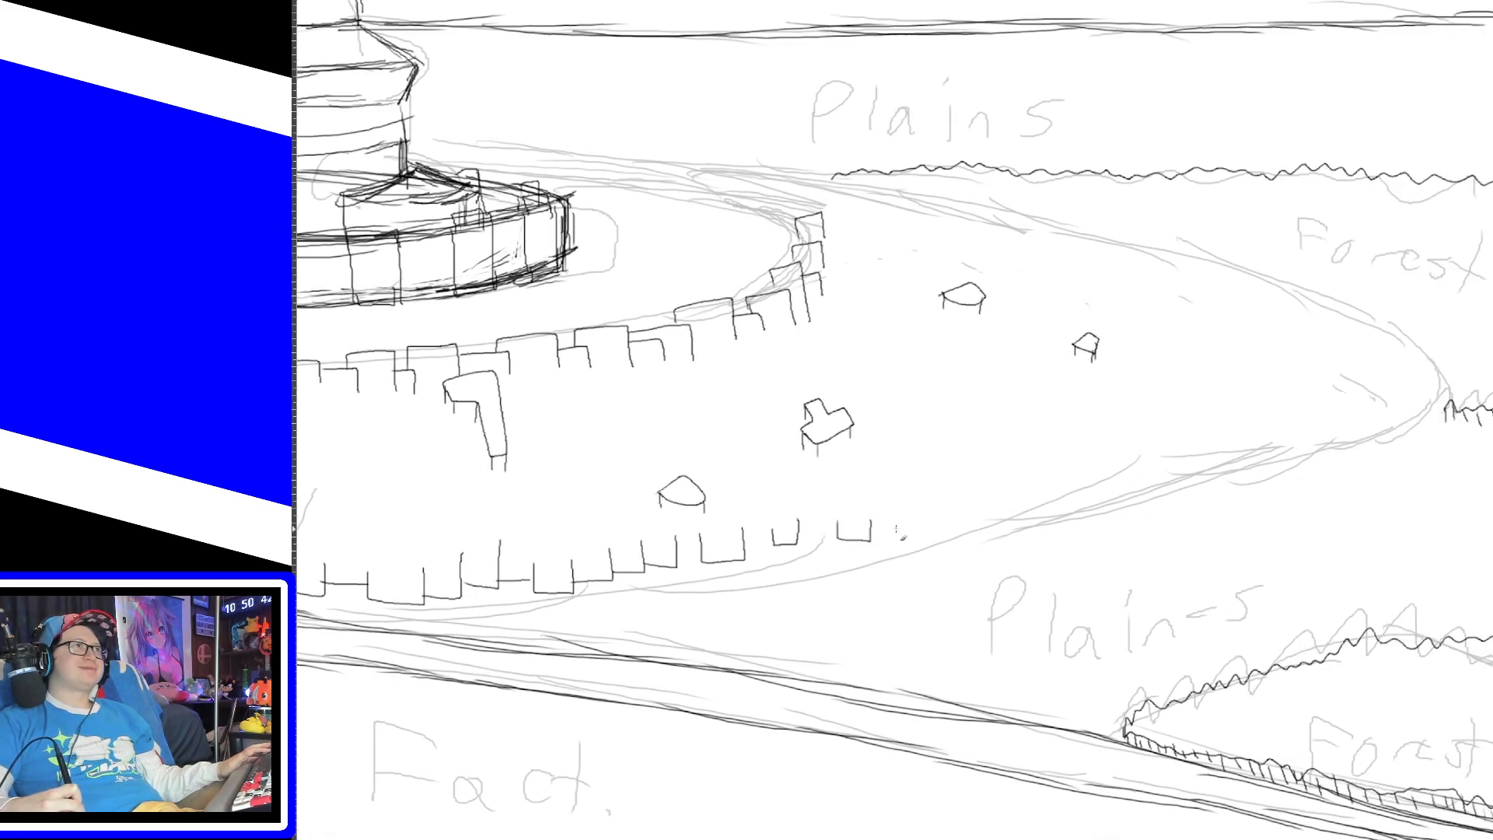
{"action": "mouse_move", "coordinate": [872, 536]}
{"action": "left_mouse_down"}
{"action": "mouse_move", "coordinate": [901, 509]}
{"action": "mouse_move", "coordinate": [958, 531]}
{"action": "mouse_move", "coordinate": [993, 500]}
{"action": "mouse_move", "coordinate": [1182, 458]}
{"action": "left_mouse_up"}
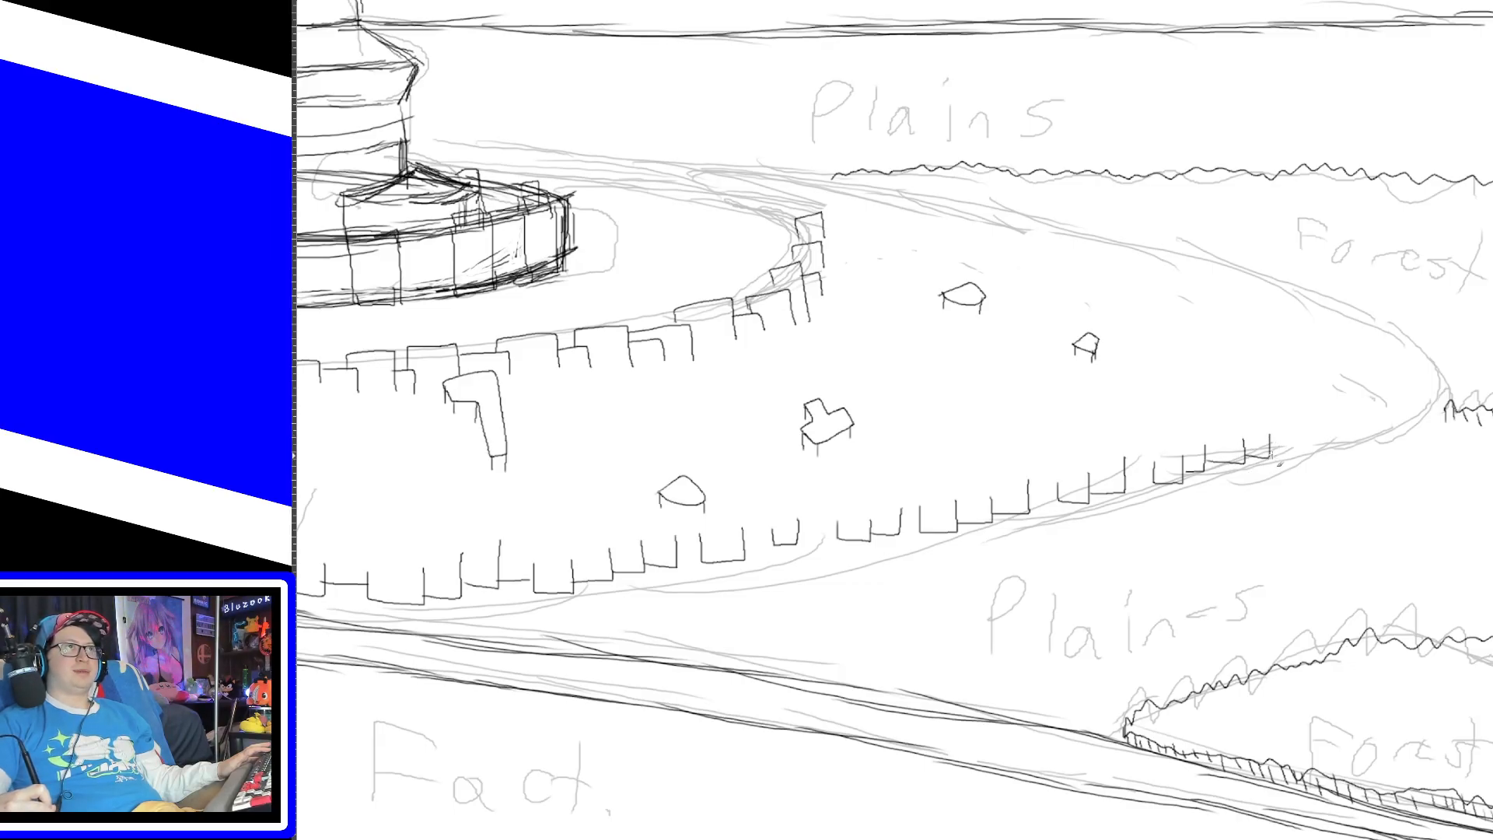
{"action": "mouse_move", "coordinate": [1296, 437]}
{"action": "left_mouse_down"}
{"action": "mouse_move", "coordinate": [1329, 441]}
{"action": "mouse_move", "coordinate": [1323, 416]}
{"action": "mouse_move", "coordinate": [1404, 421]}
{"action": "mouse_move", "coordinate": [1413, 380]}
{"action": "mouse_move", "coordinate": [1435, 364]}
{"action": "left_mouse_up"}
{"action": "key", "text": "ctrl+z"}
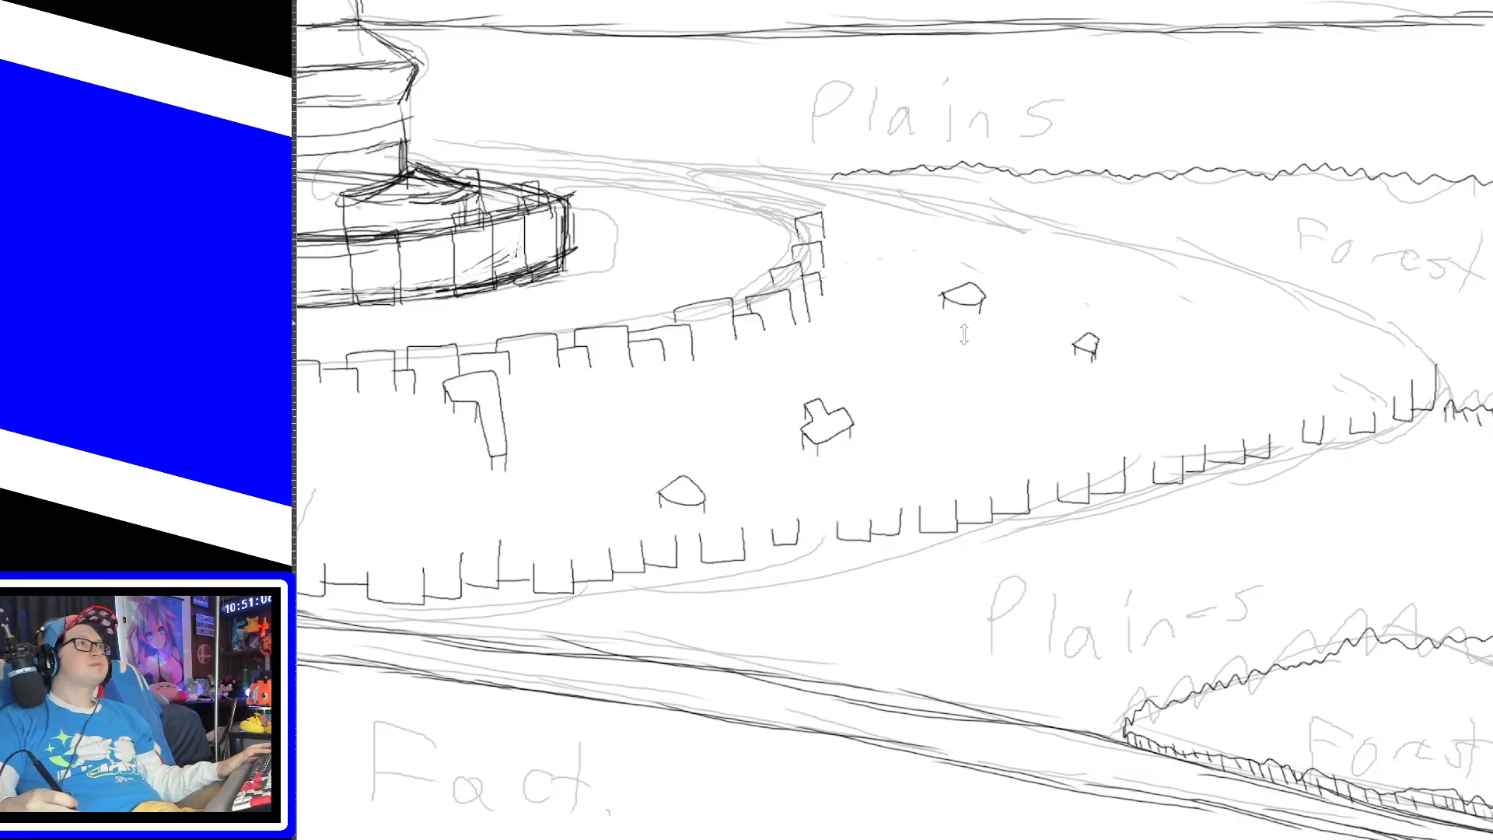
Step: Draw a row of blocky building outlines along the city's northeastern edge, from below the upper Plains label past the Forest label
{"action": "mouse_move", "coordinate": [852, 197]}
{"action": "left_mouse_down"}
{"action": "mouse_move", "coordinate": [872, 180]}
{"action": "mouse_move", "coordinate": [872, 206]}
{"action": "mouse_move", "coordinate": [925, 198]}
{"action": "mouse_move", "coordinate": [949, 225]}
{"action": "mouse_move", "coordinate": [971, 201]}
{"action": "mouse_move", "coordinate": [972, 235]}
{"action": "mouse_move", "coordinate": [998, 227]}
{"action": "mouse_move", "coordinate": [997, 246]}
{"action": "mouse_move", "coordinate": [1023, 211]}
{"action": "left_mouse_up"}
{"action": "mouse_move", "coordinate": [1024, 212]}
{"action": "left_mouse_down"}
{"action": "mouse_move", "coordinate": [1023, 255]}
{"action": "mouse_move", "coordinate": [1054, 231]}
{"action": "left_mouse_up"}
{"action": "mouse_move", "coordinate": [1055, 231]}
{"action": "left_mouse_down"}
{"action": "mouse_move", "coordinate": [1054, 256]}
{"action": "mouse_move", "coordinate": [1079, 217]}
{"action": "left_mouse_up"}
{"action": "mouse_move", "coordinate": [1079, 218]}
{"action": "left_mouse_down"}
{"action": "mouse_move", "coordinate": [1103, 217]}
{"action": "mouse_move", "coordinate": [1103, 256]}
{"action": "mouse_move", "coordinate": [1188, 242]}
{"action": "left_mouse_up"}
{"action": "mouse_move", "coordinate": [1189, 242]}
{"action": "left_mouse_down"}
{"action": "mouse_move", "coordinate": [1189, 274]}
{"action": "mouse_move", "coordinate": [1263, 268]}
{"action": "left_mouse_up"}
{"action": "mouse_move", "coordinate": [1263, 267]}
{"action": "left_mouse_down"}
{"action": "mouse_move", "coordinate": [1287, 268]}
{"action": "mouse_move", "coordinate": [1288, 301]}
{"action": "mouse_move", "coordinate": [1345, 300]}
{"action": "left_mouse_up"}
{"action": "mouse_move", "coordinate": [1345, 300]}
{"action": "left_mouse_down"}
{"action": "mouse_move", "coordinate": [1369, 300]}
{"action": "mouse_move", "coordinate": [1370, 333]}
{"action": "left_mouse_up"}
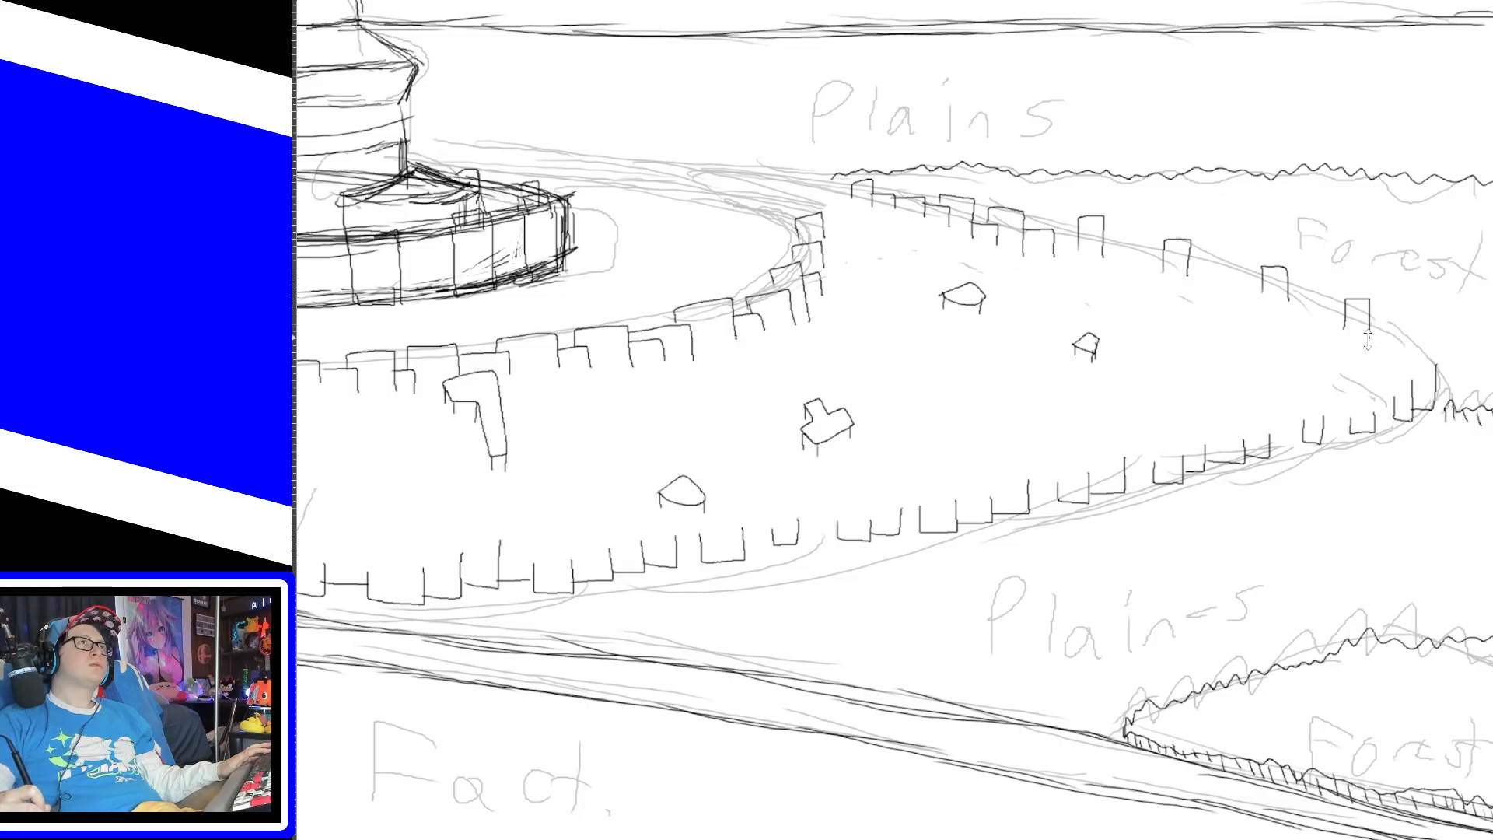
Step: Fill the gaps in the northeastern building row with lower blocks and close the row with a tall block at the eastern tip
{"action": "mouse_move", "coordinate": [1104, 231]}
{"action": "left_mouse_down"}
{"action": "mouse_move", "coordinate": [1125, 232]}
{"action": "mouse_move", "coordinate": [1126, 258]}
{"action": "mouse_move", "coordinate": [1163, 247]}
{"action": "mouse_move", "coordinate": [1167, 268]}
{"action": "mouse_move", "coordinate": [1197, 257]}
{"action": "mouse_move", "coordinate": [1207, 273]}
{"action": "mouse_move", "coordinate": [1230, 247]}
{"action": "mouse_move", "coordinate": [1230, 280]}
{"action": "mouse_move", "coordinate": [1384, 313]}
{"action": "mouse_move", "coordinate": [1385, 335]}
{"action": "mouse_move", "coordinate": [1408, 325]}
{"action": "mouse_move", "coordinate": [1412, 394]}
{"action": "left_mouse_up"}
{"action": "left_click_drag", "start_coordinate": [1410, 341], "coordinate": [1445, 342]}
{"action": "left_click_drag", "start_coordinate": [1445, 343], "coordinate": [1437, 408]}
{"action": "key", "text": "ctrl+z"}
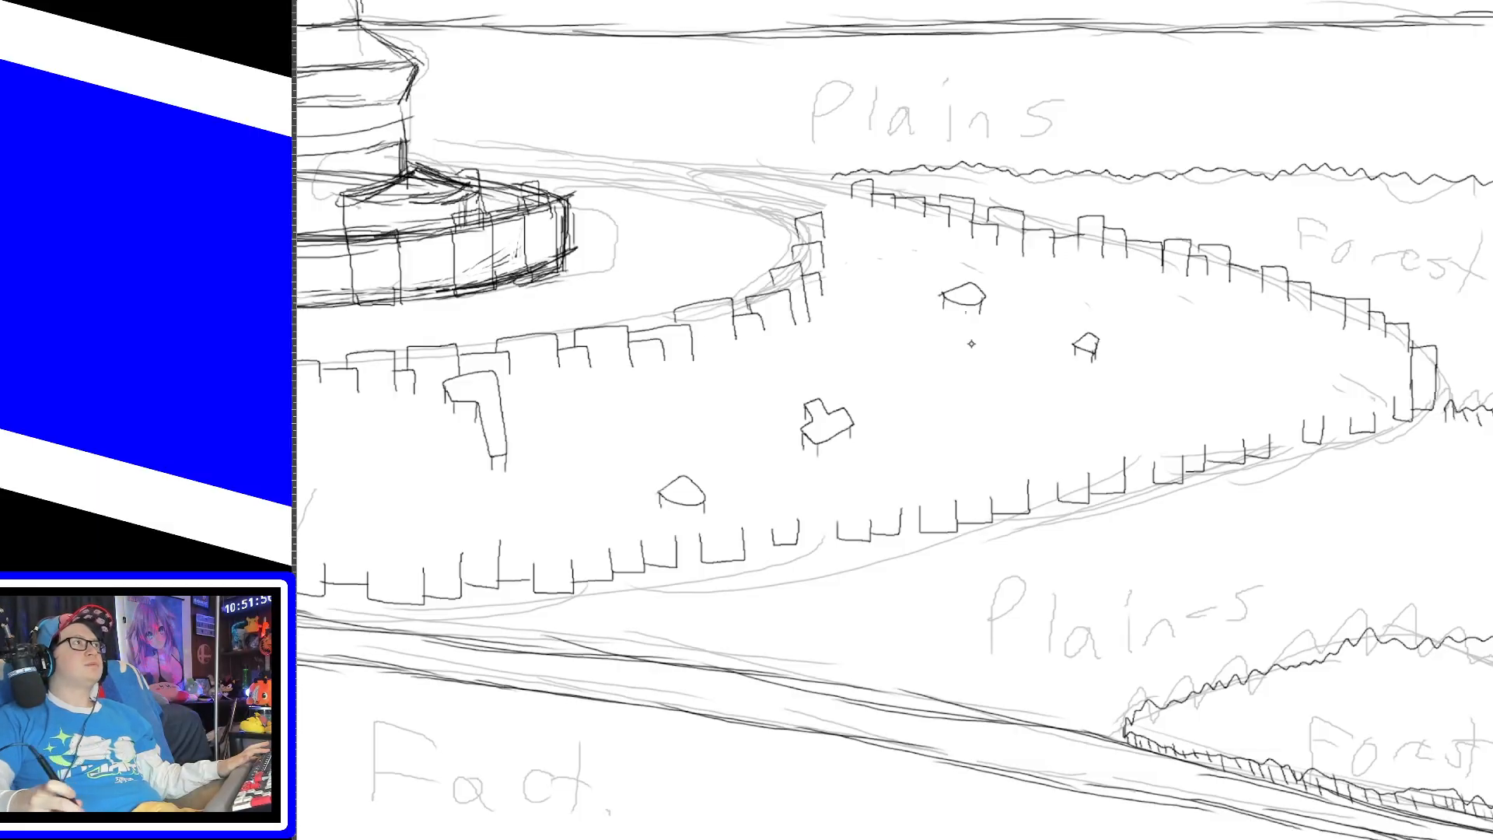
Step: Close off the narrow building at the eastern tip and connect the gaps between the building outlines along the southeastern edge
{"action": "mouse_move", "coordinate": [1019, 428]}
{"action": "left_mouse_down"}
{"action": "mouse_move", "coordinate": [1067, 588]}
{"action": "mouse_move", "coordinate": [1030, 476]}
{"action": "left_mouse_up"}
{"action": "key", "text": "ctrl+z"}
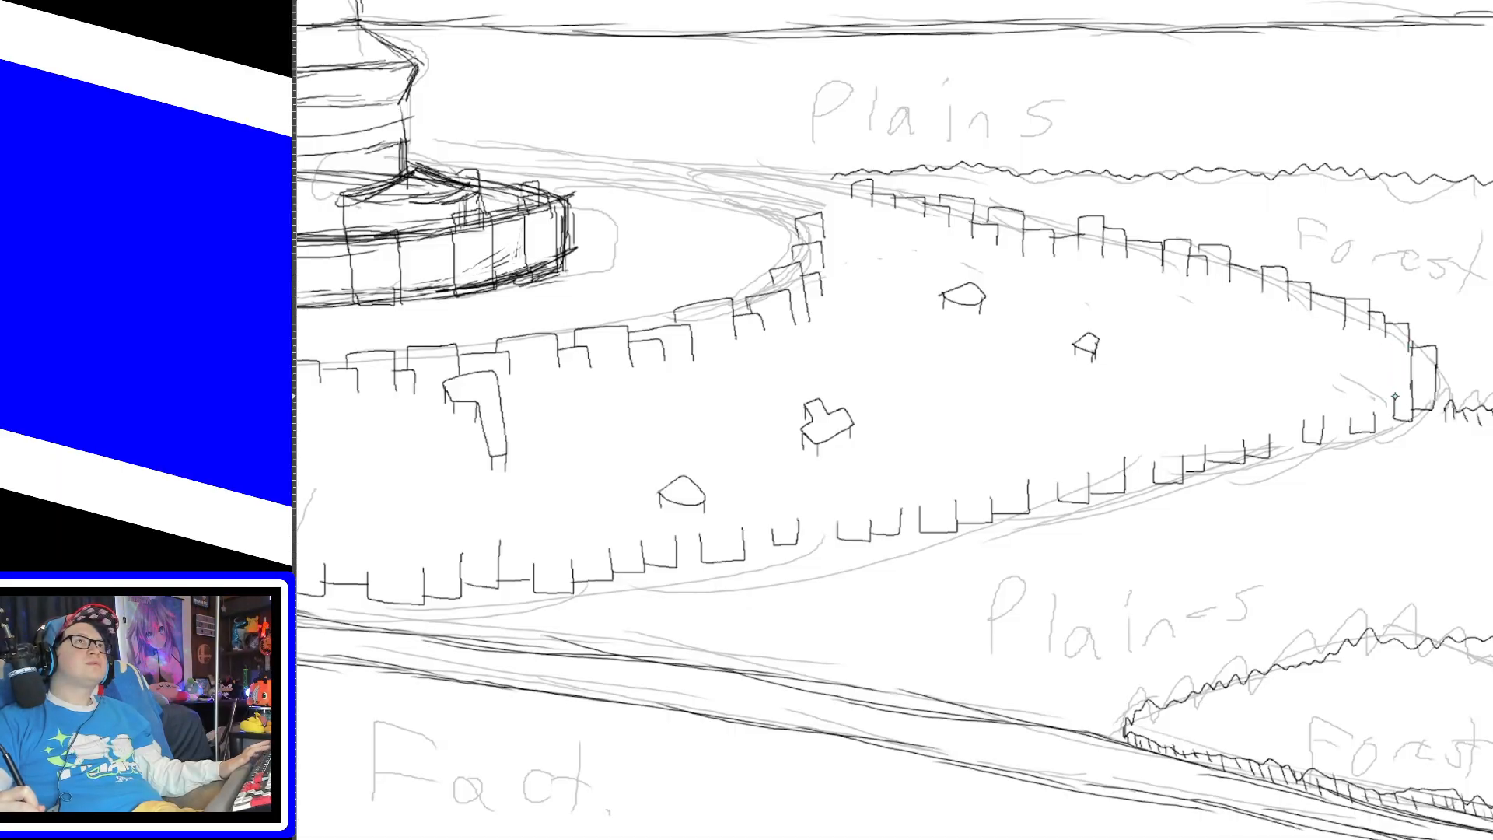
{"action": "left_click_drag", "start_coordinate": [1394, 400], "coordinate": [1414, 361]}
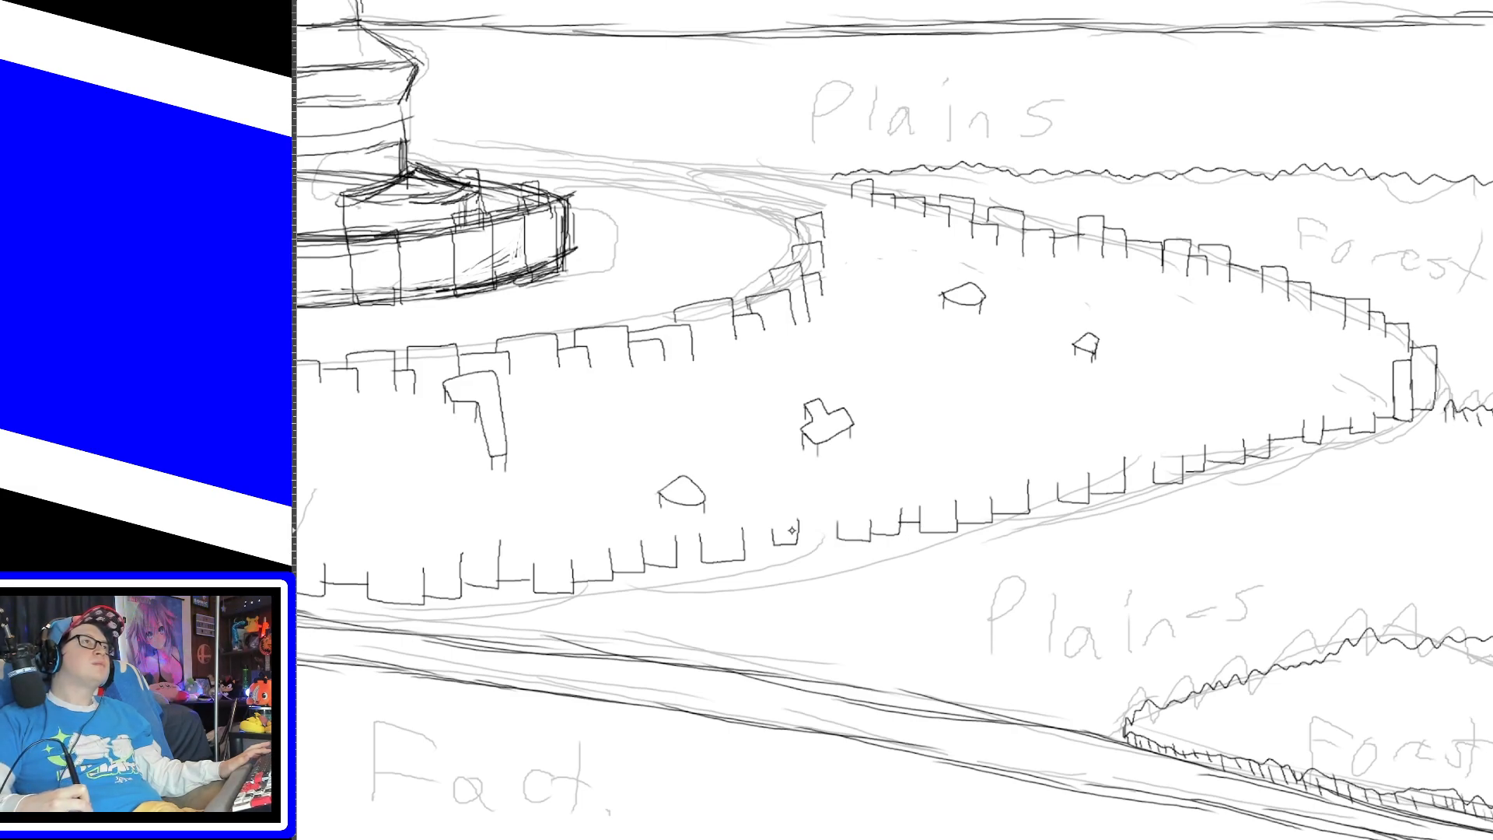
{"action": "left_click_drag", "start_coordinate": [744, 539], "coordinate": [772, 538]}
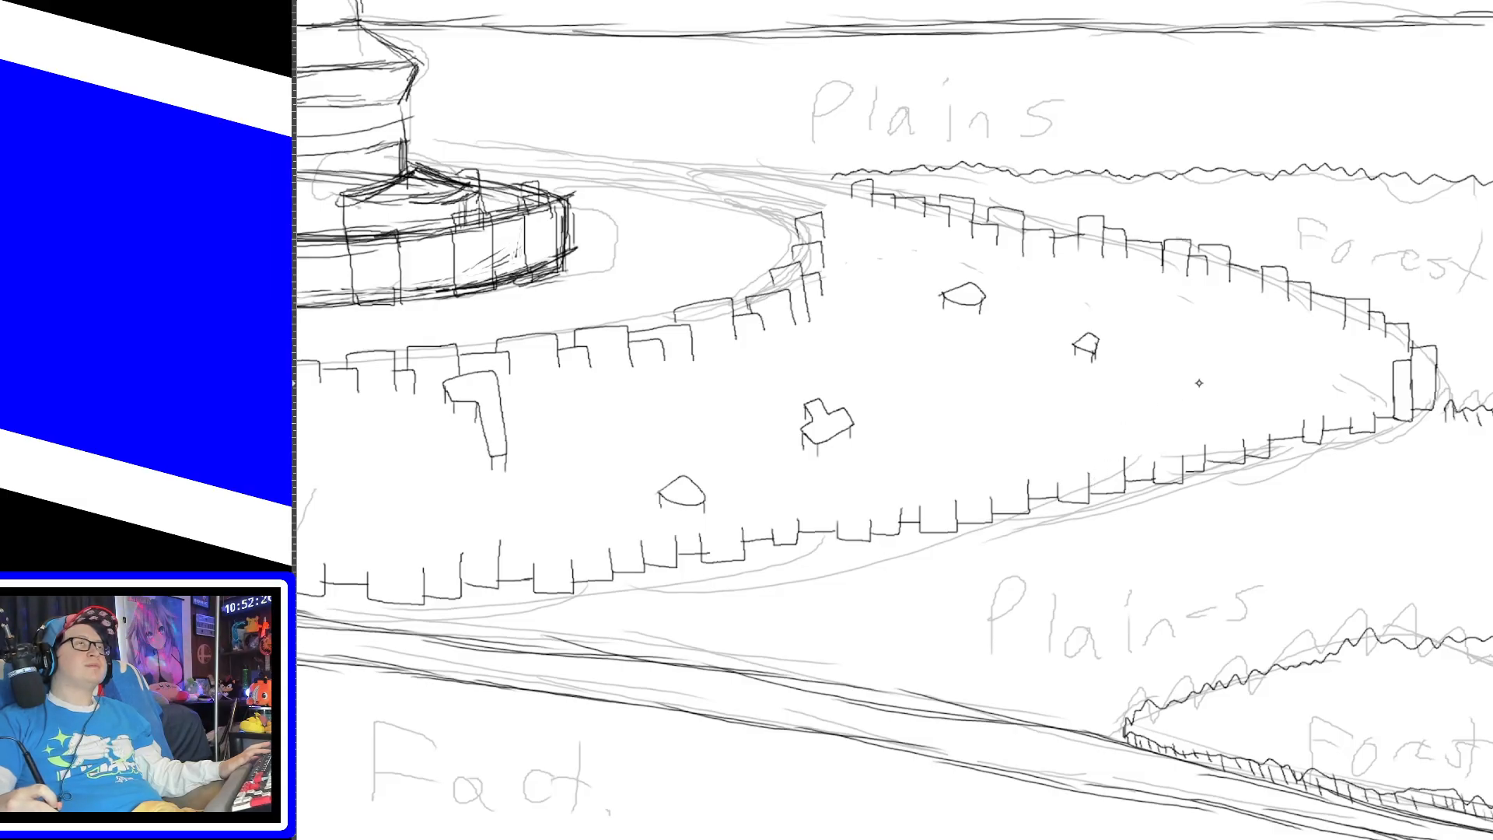
Step: Draw an oval building with short vertical walls inside the city near its eastern tip
{"action": "mouse_move", "coordinate": [1223, 338]}
{"action": "left_mouse_down"}
{"action": "mouse_move", "coordinate": [1256, 375]}
{"action": "mouse_move", "coordinate": [1196, 384]}
{"action": "mouse_move", "coordinate": [1269, 376]}
{"action": "left_mouse_up"}
{"action": "key", "text": "ctrl+z"}
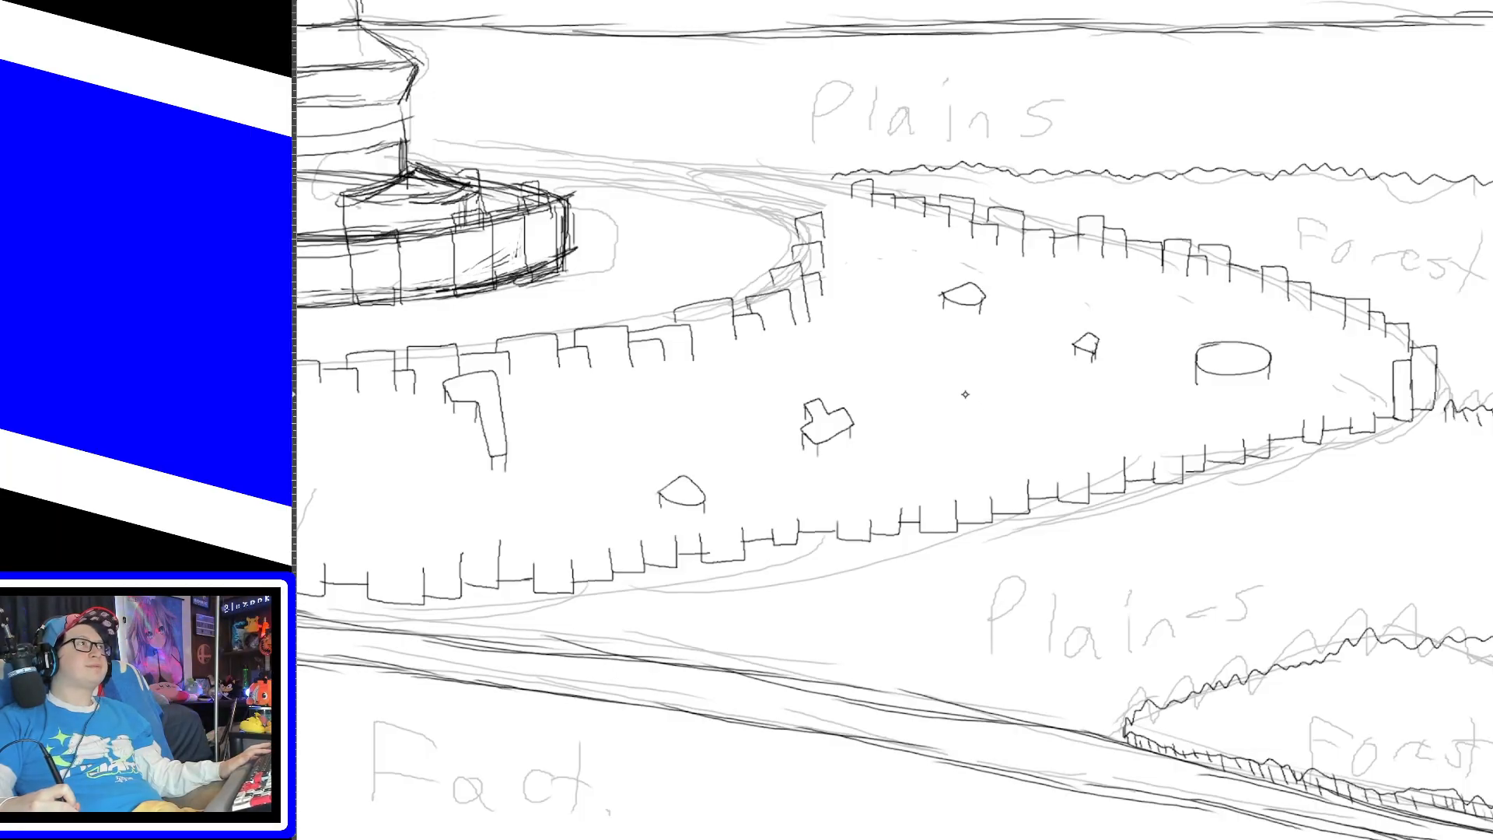
Step: Draw a flat-roofed rectangular building with two vertical walls in the city's eastern half, between the cross-shaped and small pentagonal buildings
{"action": "mouse_move", "coordinate": [971, 371]}
{"action": "left_mouse_down"}
{"action": "mouse_move", "coordinate": [985, 397]}
{"action": "mouse_move", "coordinate": [1009, 389]}
{"action": "mouse_move", "coordinate": [973, 367]}
{"action": "left_mouse_up"}
{"action": "key", "text": "ctrl+z"}
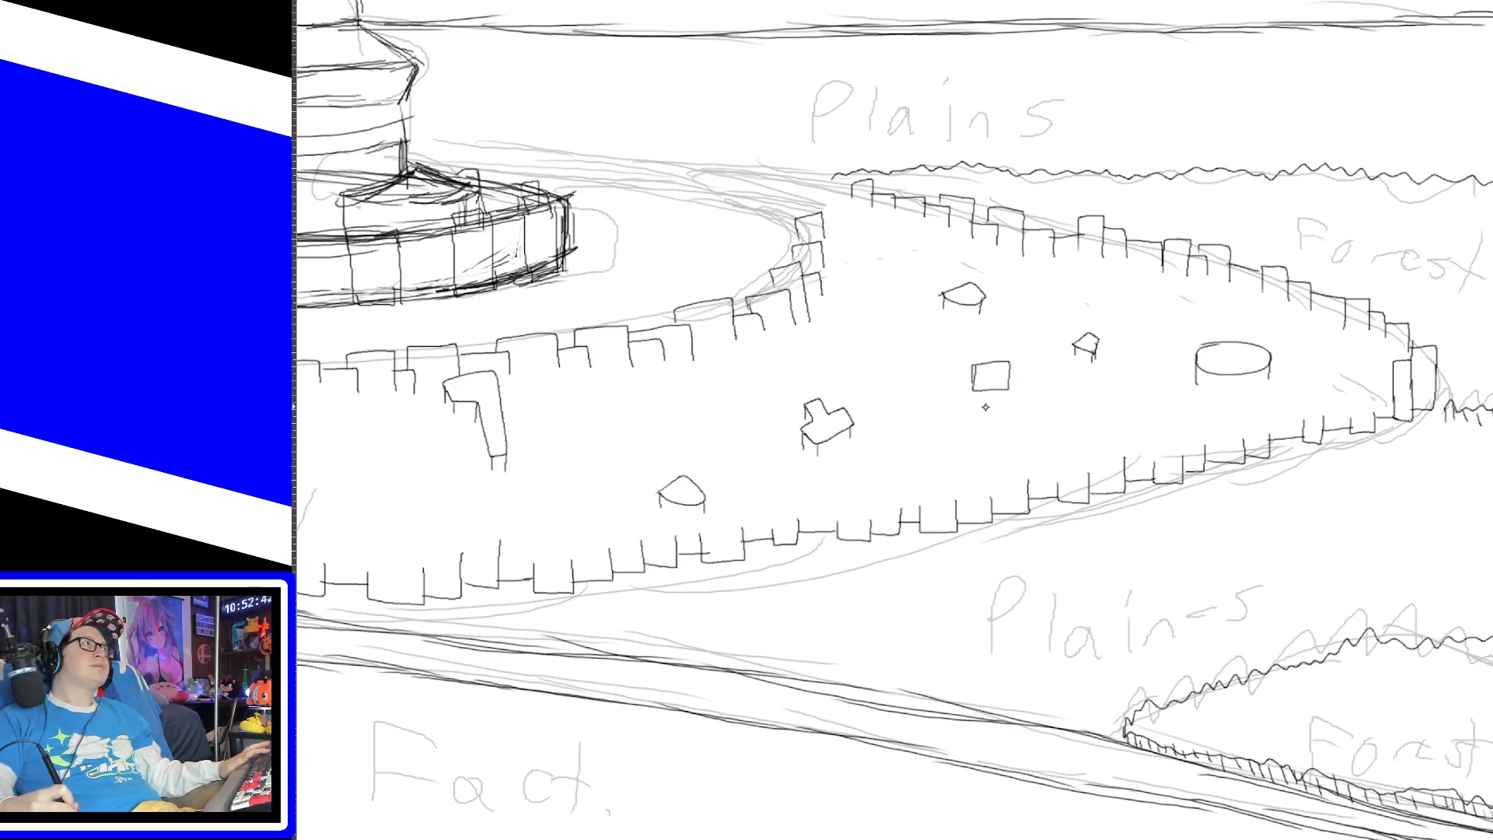
{"action": "key", "text": "ctrl+z"}
{"action": "mouse_move", "coordinate": [969, 375]}
{"action": "left_mouse_down"}
{"action": "mouse_move", "coordinate": [1010, 371]}
{"action": "mouse_move", "coordinate": [970, 414]}
{"action": "left_mouse_up"}
{"action": "left_click_drag", "start_coordinate": [1007, 369], "coordinate": [1010, 422]}
{"action": "key", "text": "ctrl+z"}
{"action": "left_click_drag", "start_coordinate": [1007, 365], "coordinate": [1011, 423]}
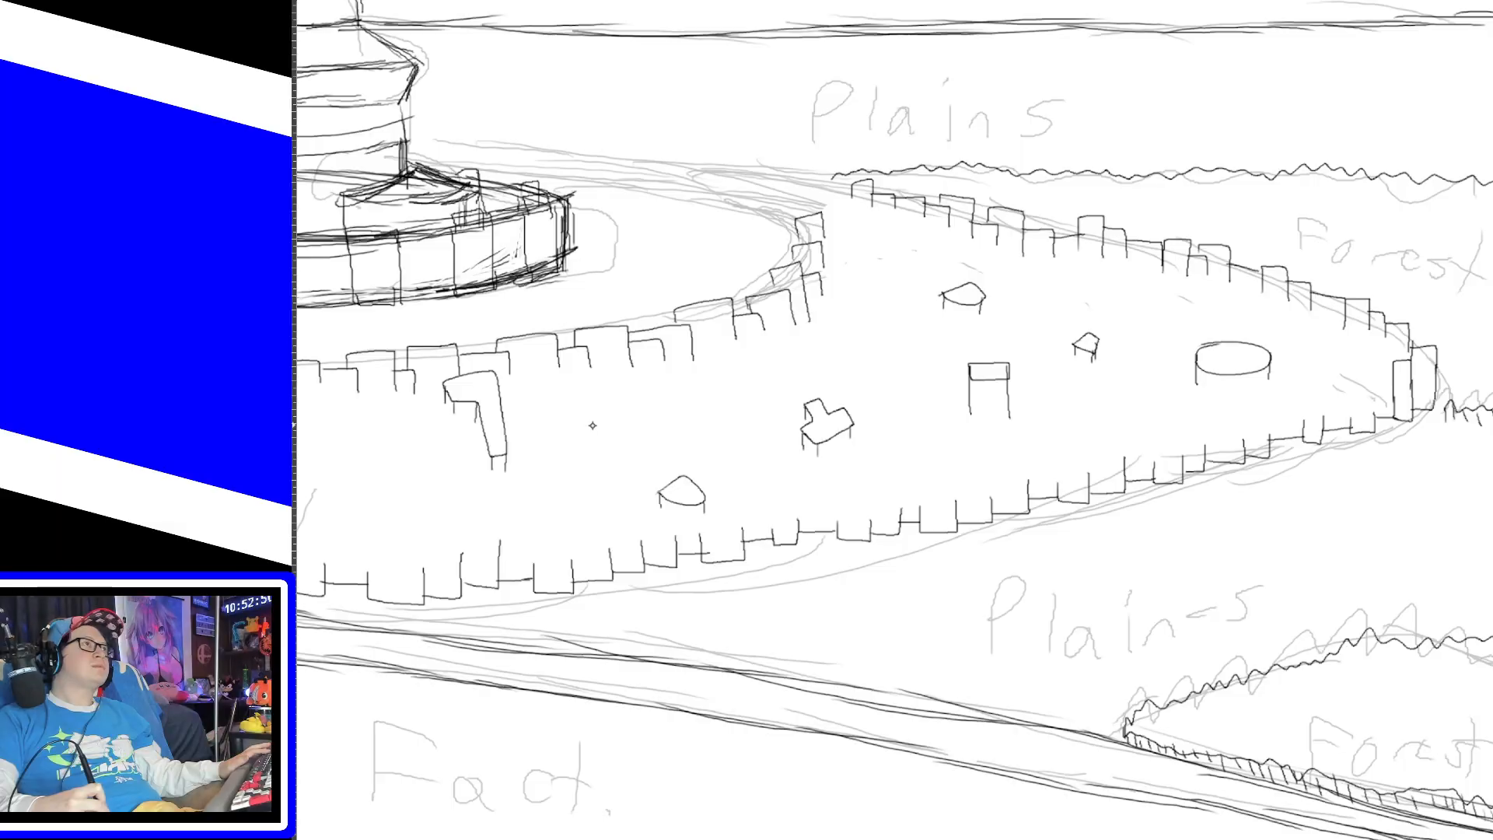
Step: Draw another flat-roofed rectangular building with vertical walls in the middle of the city, just west of the L-shaped building
{"action": "left_click_drag", "start_coordinate": [926, 837], "coordinate": [735, 824]}
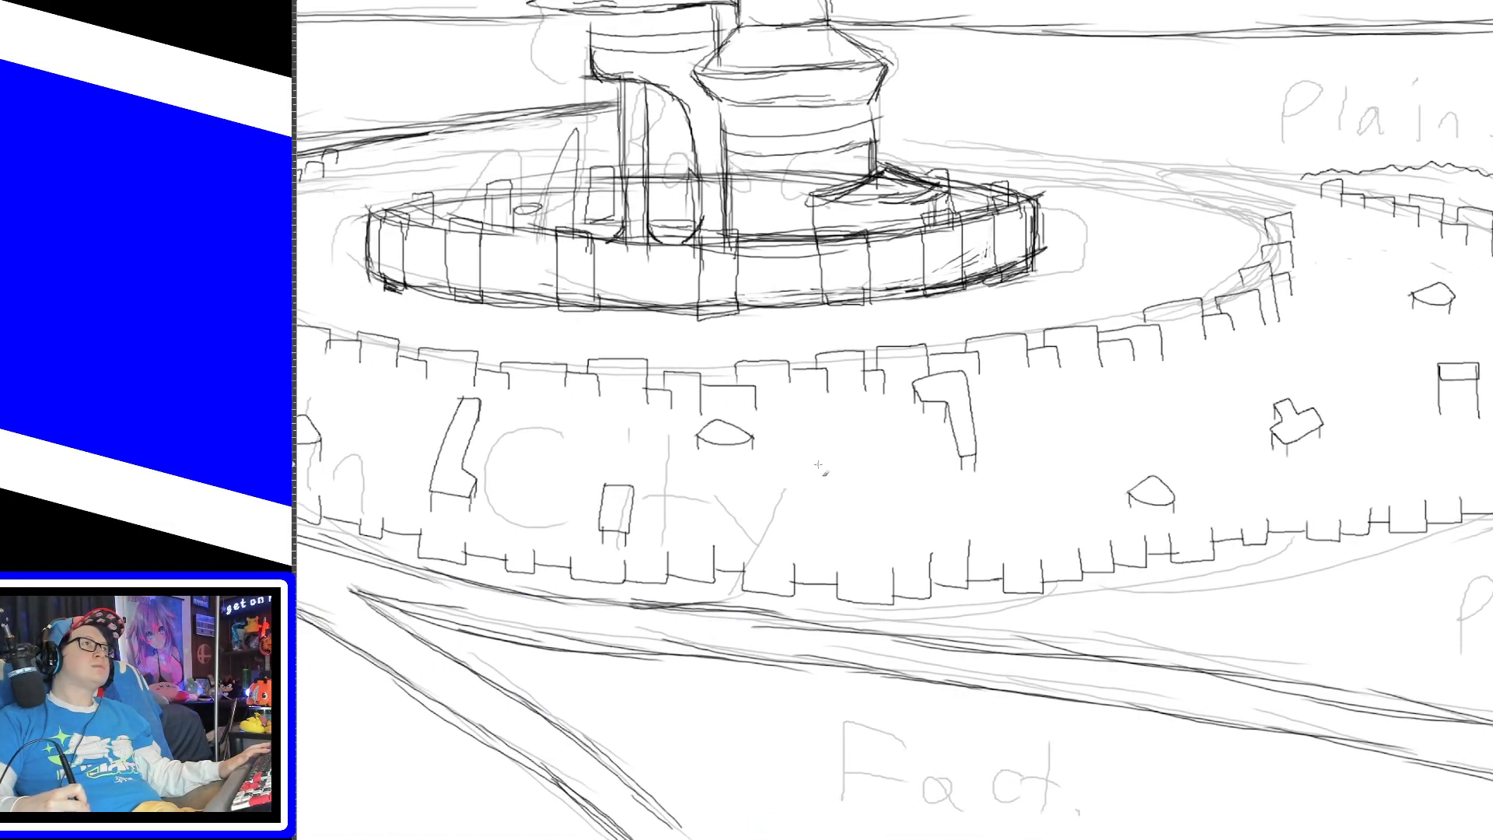
{"action": "mouse_move", "coordinate": [818, 443]}
{"action": "left_mouse_down"}
{"action": "mouse_move", "coordinate": [817, 520]}
{"action": "mouse_move", "coordinate": [860, 519]}
{"action": "left_mouse_up"}
{"action": "left_click_drag", "start_coordinate": [867, 835], "coordinate": [679, 827]}
{"action": "left_click_drag", "start_coordinate": [666, 827], "coordinate": [918, 822]}
{"action": "key", "text": "ctrl+z"}
Step: Draw low, jagged rooftop lines along the inner and outer far edges of the city east of the tower
{"action": "left_click_drag", "start_coordinate": [684, 837], "coordinate": [1147, 835]}
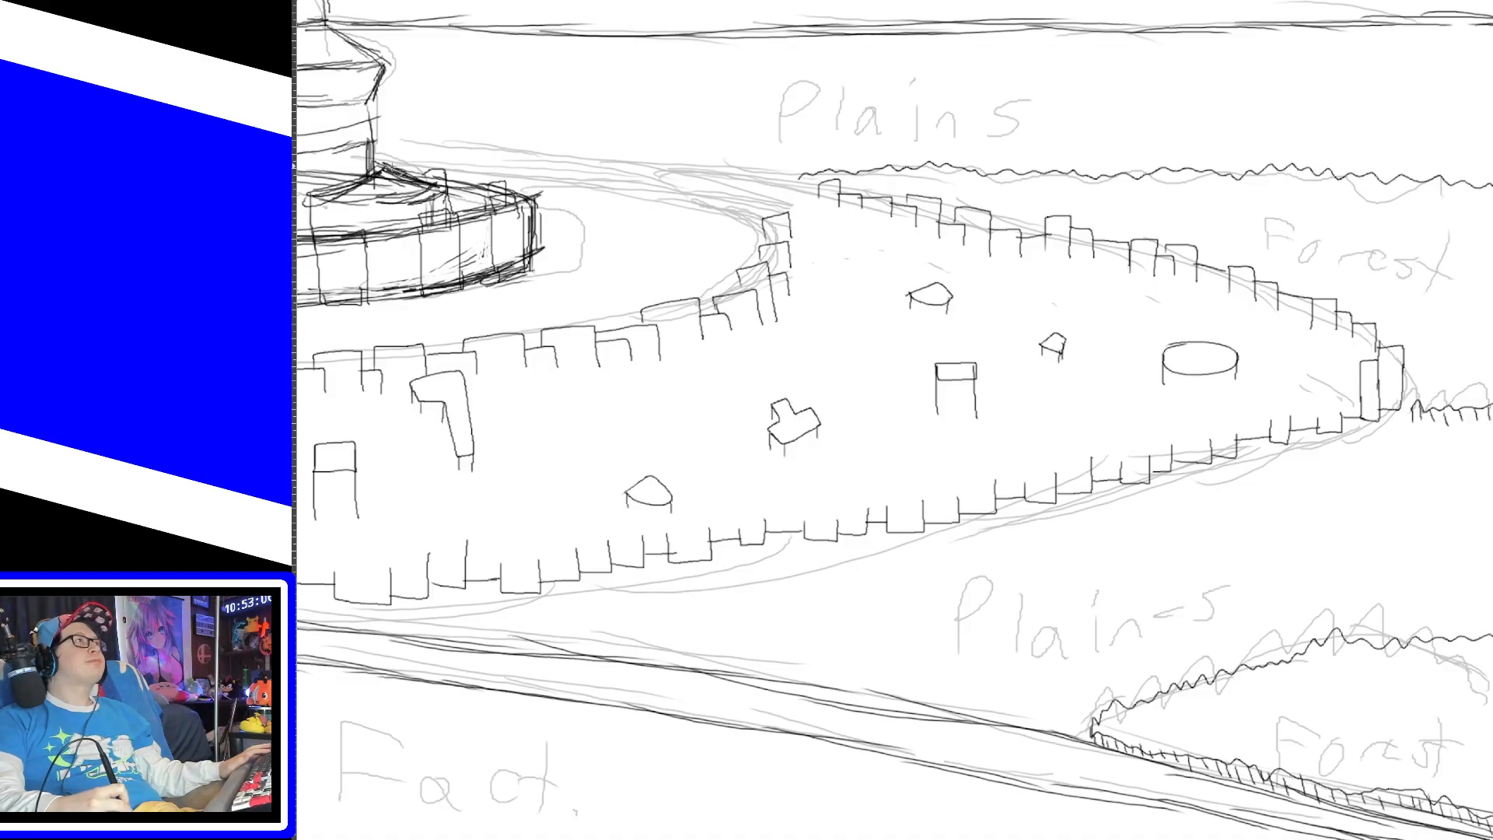
{"action": "left_click_drag", "start_coordinate": [383, 161], "coordinate": [761, 231]}
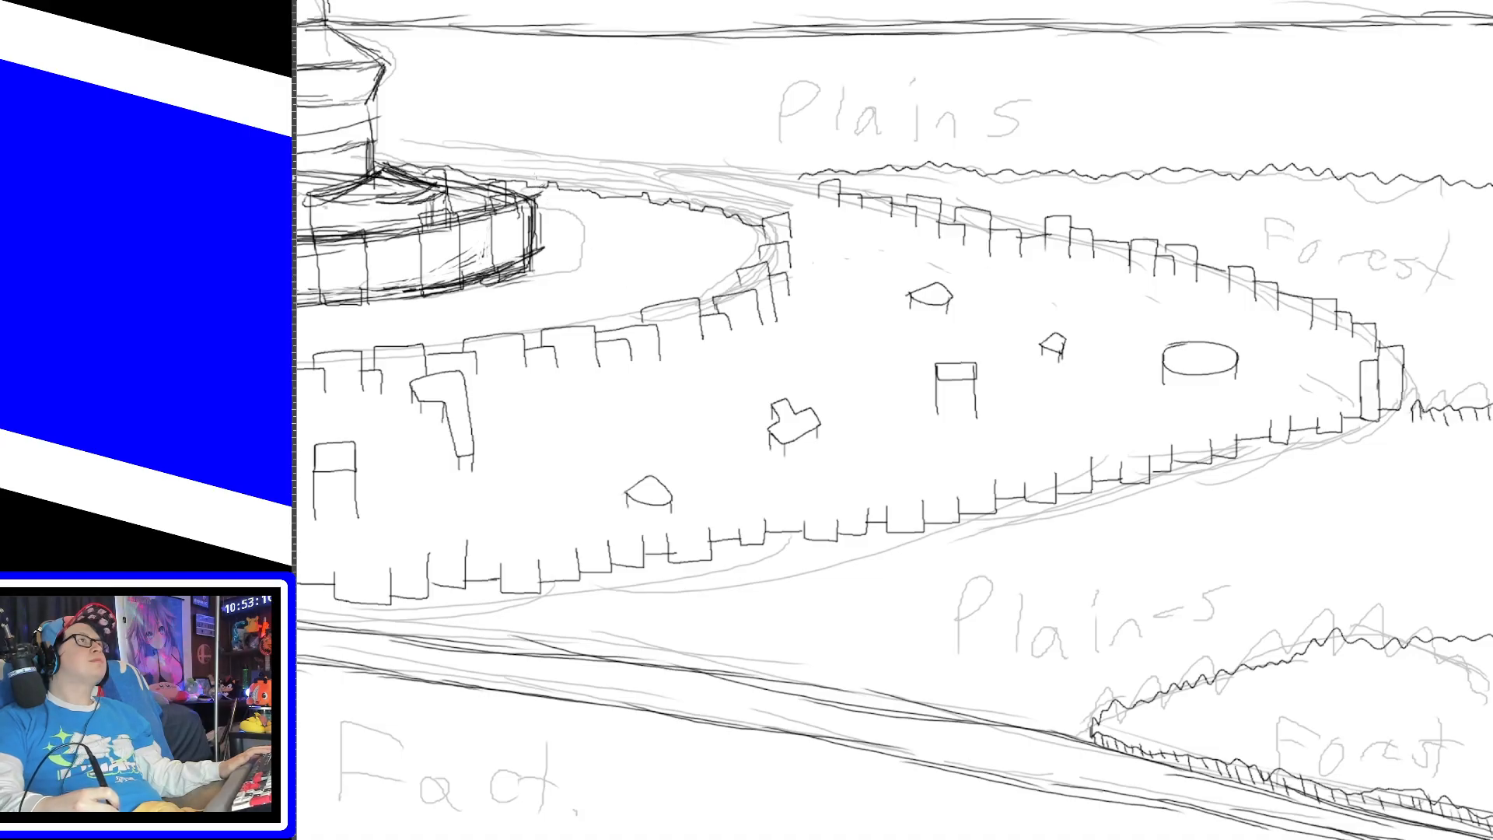
{"action": "mouse_move", "coordinate": [367, 145]}
{"action": "left_mouse_down"}
{"action": "mouse_move", "coordinate": [519, 175]}
{"action": "mouse_move", "coordinate": [645, 172]}
{"action": "mouse_move", "coordinate": [665, 187]}
{"action": "mouse_move", "coordinate": [668, 166]}
{"action": "mouse_move", "coordinate": [768, 184]}
{"action": "left_mouse_up"}
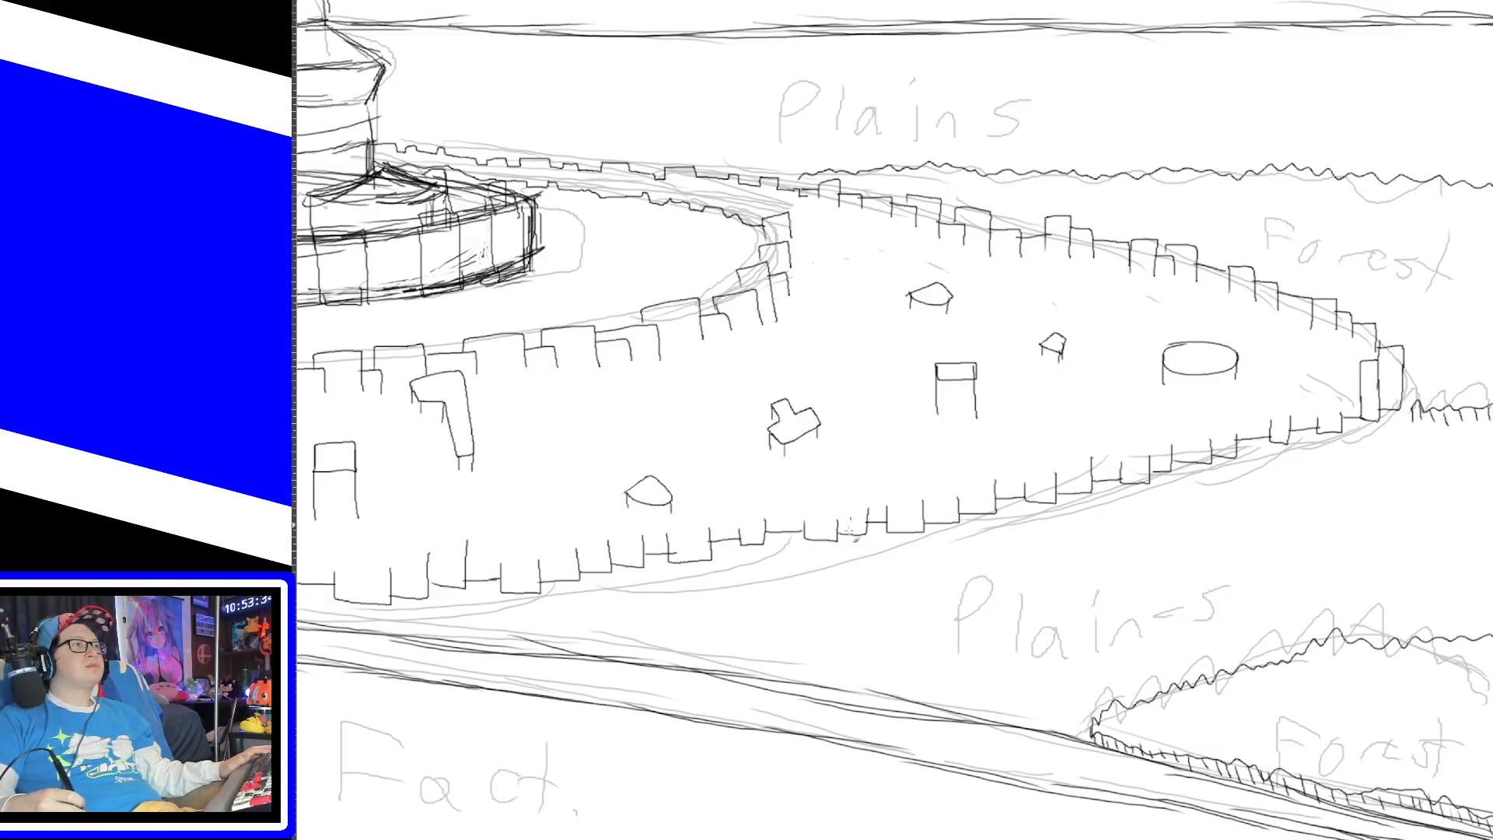
Step: Draw matching jagged rooftop lines along the outer and inner far edges of the city west of the tower
{"action": "left_click_drag", "start_coordinate": [863, 836], "coordinate": [536, 810]}
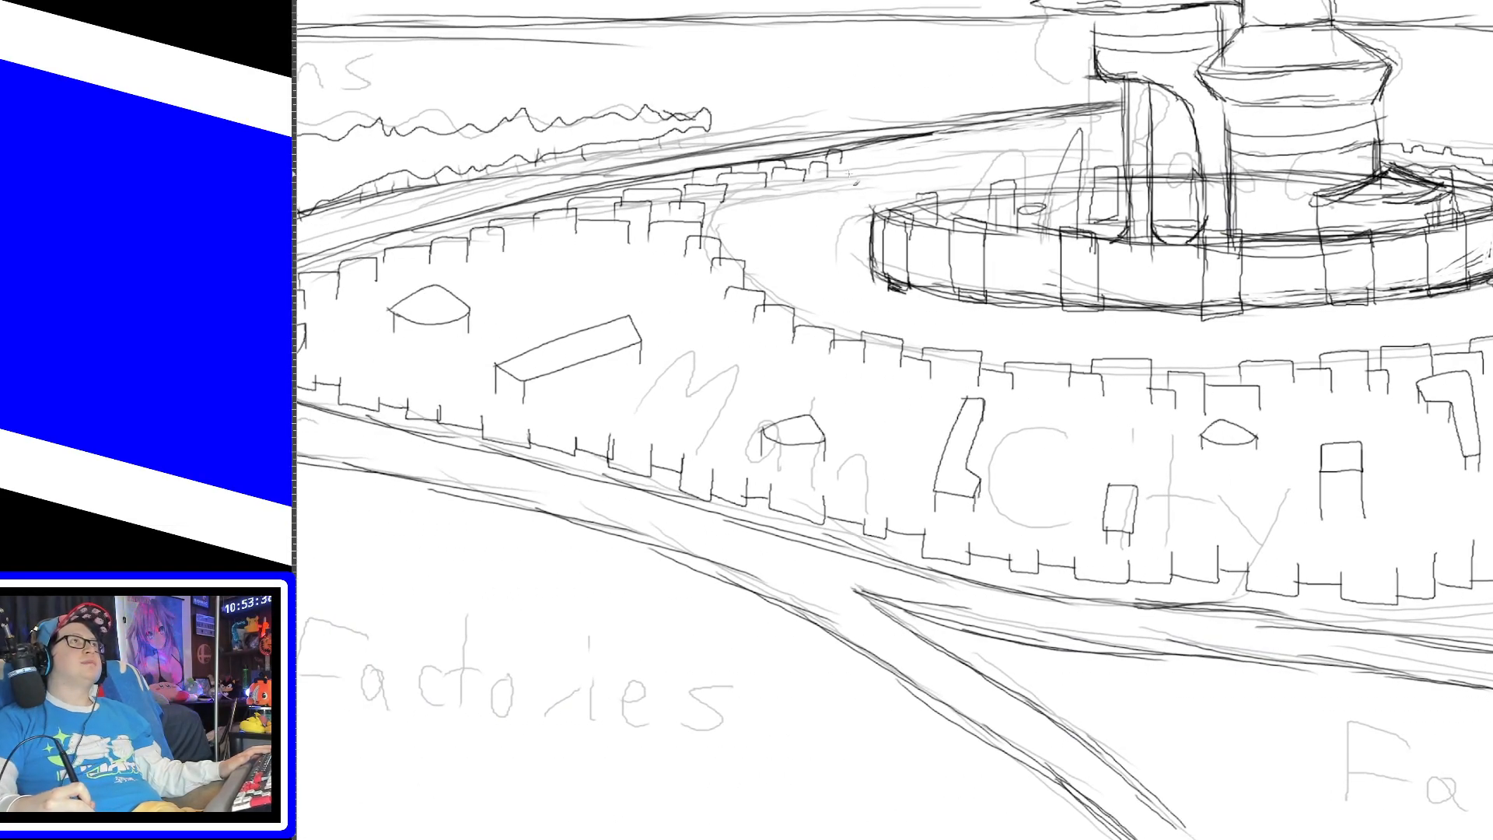
{"action": "mouse_move", "coordinate": [859, 161]}
{"action": "left_mouse_down"}
{"action": "mouse_move", "coordinate": [955, 144]}
{"action": "mouse_move", "coordinate": [1117, 152]}
{"action": "left_mouse_up"}
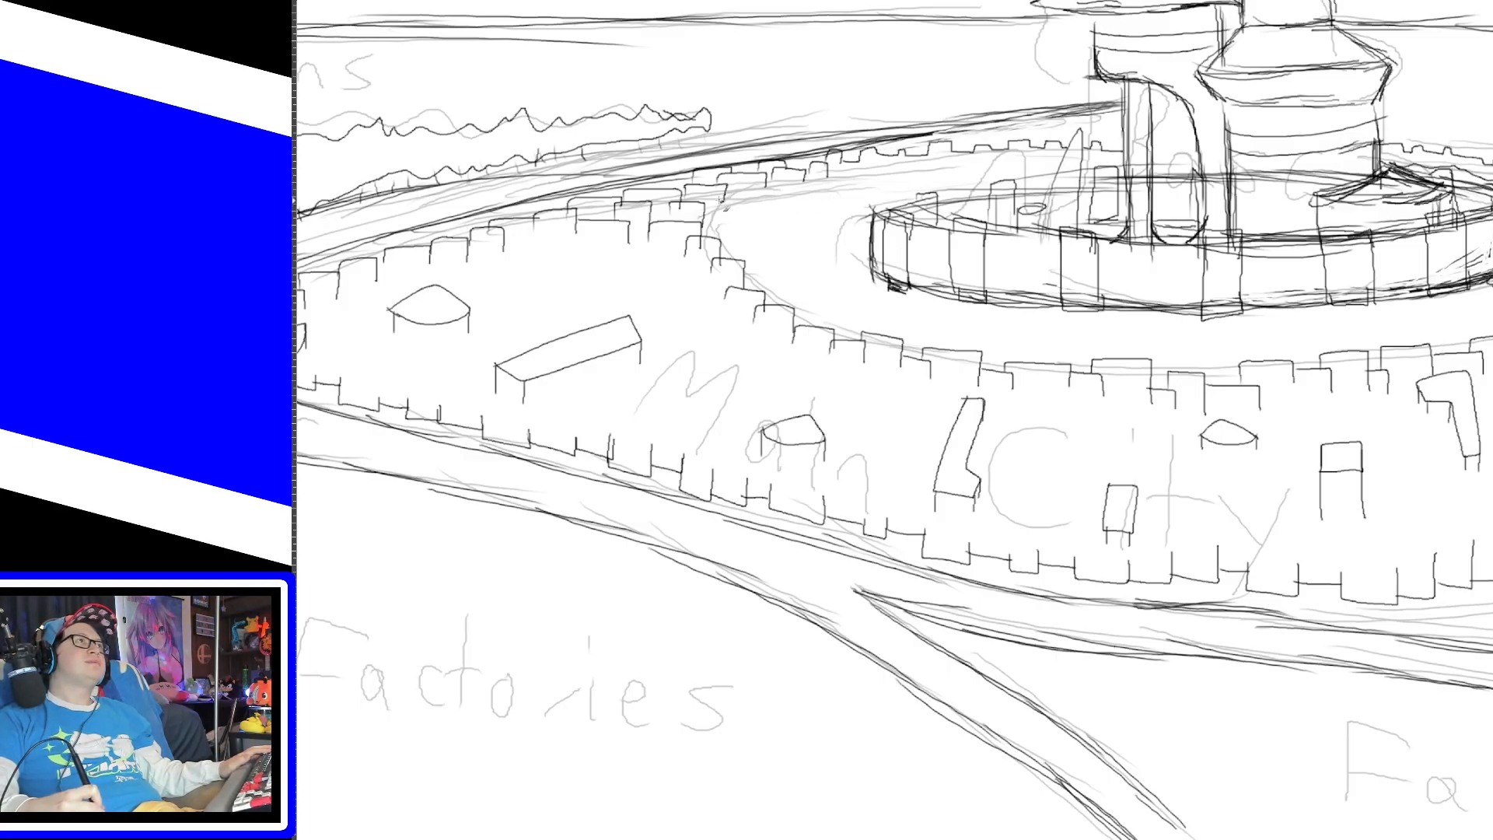
{"action": "mouse_move", "coordinate": [738, 209]}
{"action": "left_mouse_down"}
{"action": "mouse_move", "coordinate": [751, 193]}
{"action": "mouse_move", "coordinate": [1064, 182]}
{"action": "left_mouse_up"}
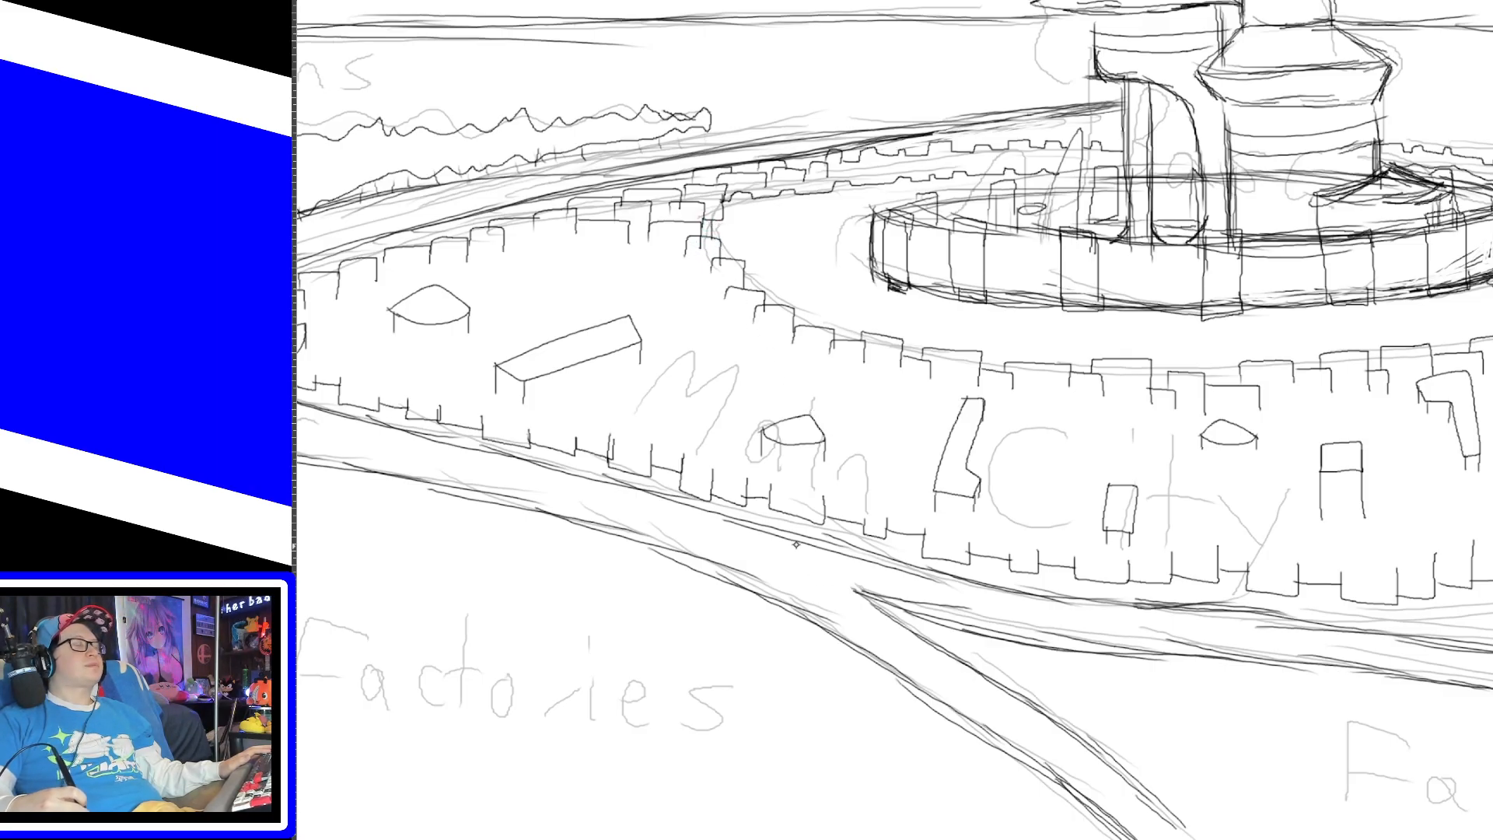
Step: Draw blocky building fronts along the city's southwestern edge, from the western tip to below the curved-roof building
{"action": "left_click_drag", "start_coordinate": [844, 839], "coordinate": [766, 839]}
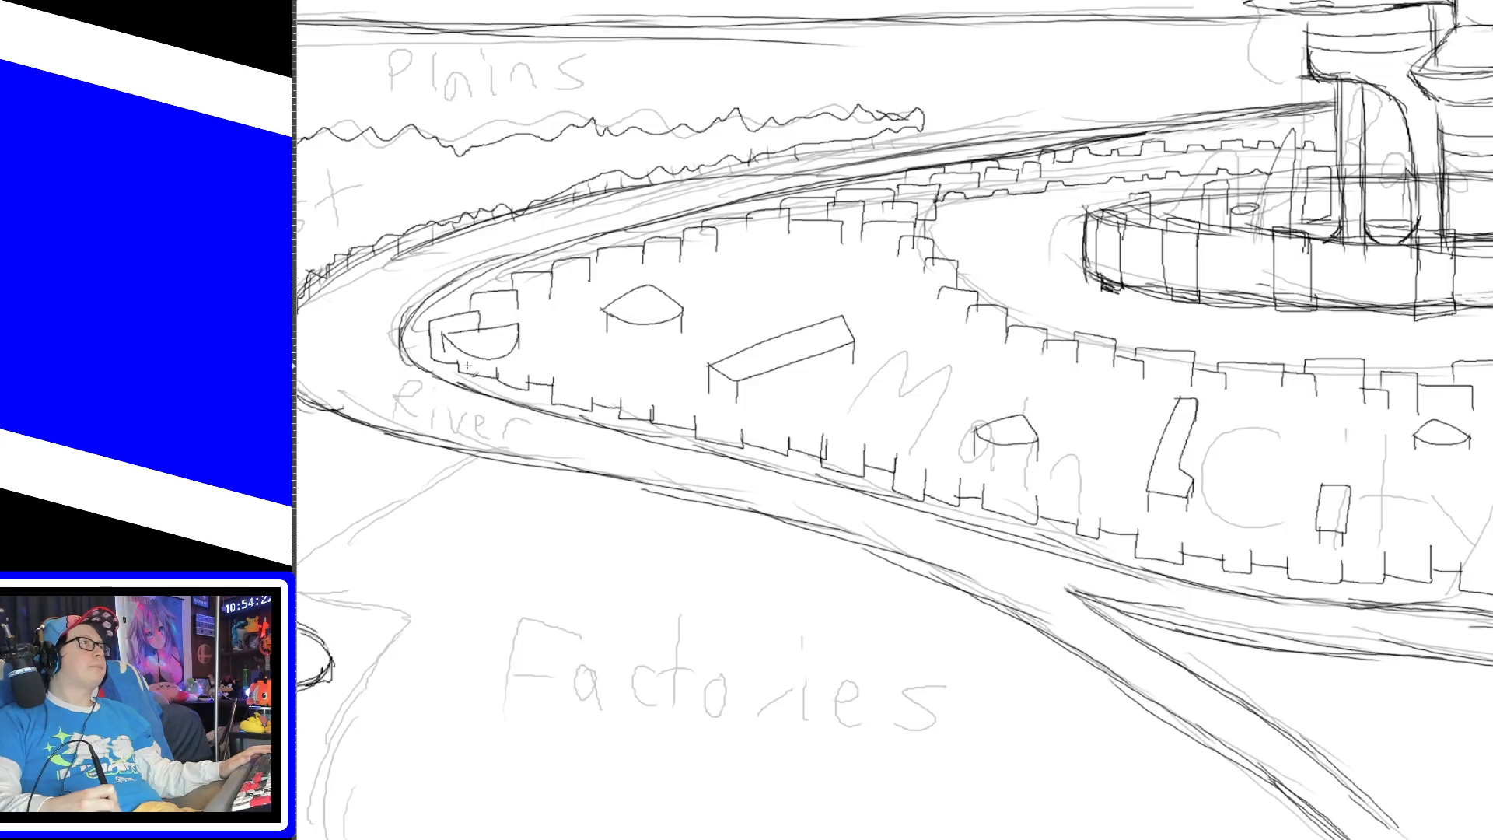
{"action": "mouse_move", "coordinate": [460, 371]}
{"action": "left_mouse_down"}
{"action": "mouse_move", "coordinate": [471, 360]}
{"action": "mouse_move", "coordinate": [499, 378]}
{"action": "mouse_move", "coordinate": [528, 350]}
{"action": "mouse_move", "coordinate": [535, 395]}
{"action": "left_mouse_up"}
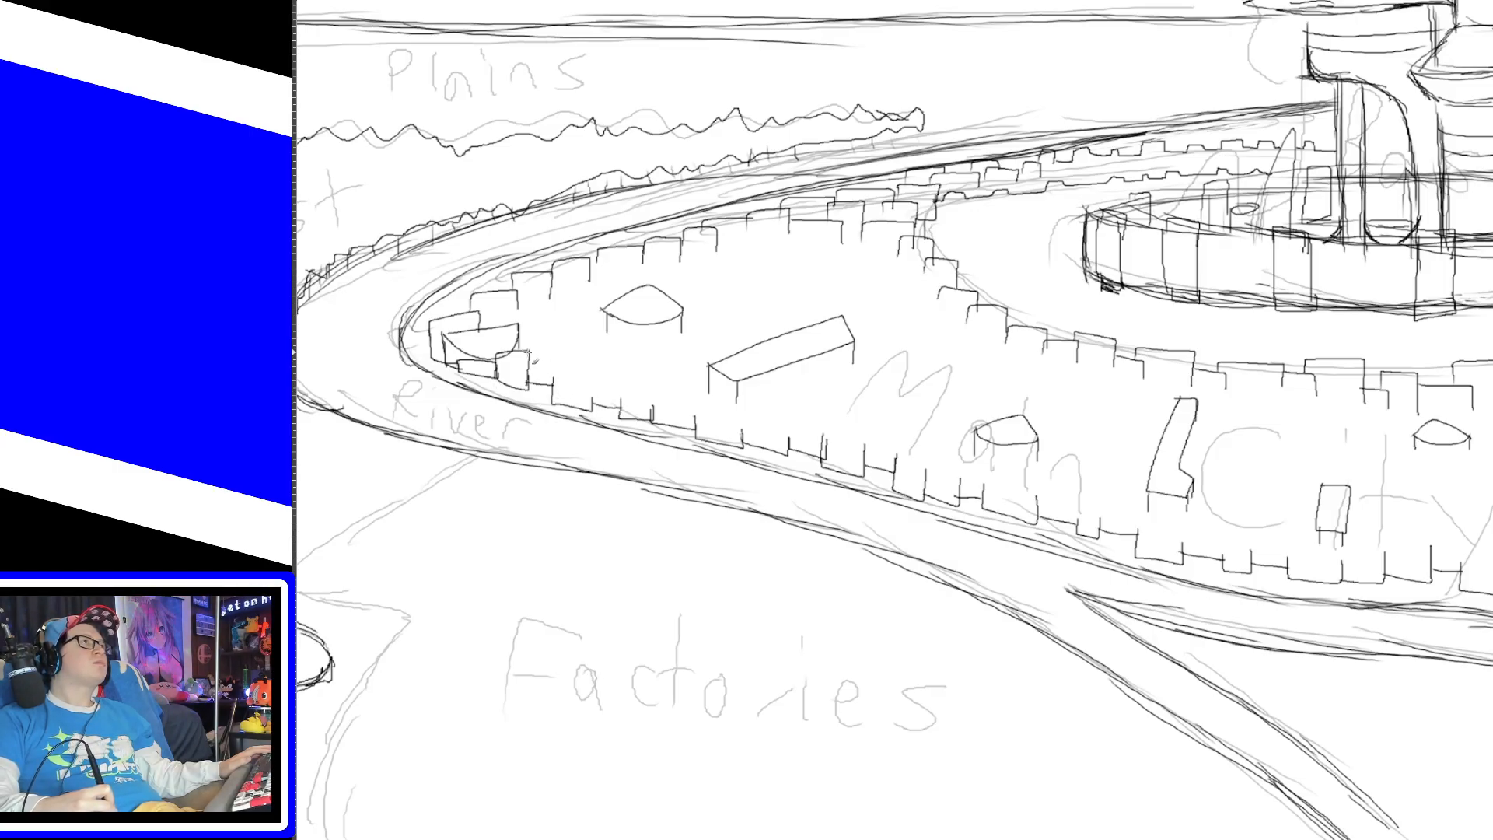
{"action": "mouse_move", "coordinate": [532, 347]}
{"action": "left_mouse_down"}
{"action": "mouse_move", "coordinate": [551, 342]}
{"action": "mouse_move", "coordinate": [551, 389]}
{"action": "mouse_move", "coordinate": [554, 341]}
{"action": "mouse_move", "coordinate": [532, 337]}
{"action": "mouse_move", "coordinate": [533, 366]}
{"action": "mouse_move", "coordinate": [592, 350]}
{"action": "mouse_move", "coordinate": [593, 405]}
{"action": "mouse_move", "coordinate": [628, 363]}
{"action": "mouse_move", "coordinate": [626, 409]}
{"action": "mouse_move", "coordinate": [652, 355]}
{"action": "mouse_move", "coordinate": [648, 427]}
{"action": "left_mouse_up"}
{"action": "key", "text": "ctrl+z"}
{"action": "key", "text": "ctrl+z"}
{"action": "left_click_drag", "start_coordinate": [626, 361], "coordinate": [653, 357]}
{"action": "left_click_drag", "start_coordinate": [653, 357], "coordinate": [650, 425]}
Step: Continue the front row of blocks beneath the long slanted building as far as the start of the Main label
{"action": "left_click_drag", "start_coordinate": [653, 371], "coordinate": [697, 374]}
{"action": "mouse_move", "coordinate": [697, 374]}
{"action": "left_mouse_down"}
{"action": "mouse_move", "coordinate": [696, 429]}
{"action": "mouse_move", "coordinate": [738, 389]}
{"action": "left_mouse_up"}
{"action": "mouse_move", "coordinate": [739, 389]}
{"action": "left_mouse_down"}
{"action": "mouse_move", "coordinate": [741, 447]}
{"action": "mouse_move", "coordinate": [768, 401]}
{"action": "mouse_move", "coordinate": [790, 455]}
{"action": "mouse_move", "coordinate": [826, 382]}
{"action": "mouse_move", "coordinate": [825, 459]}
{"action": "left_mouse_up"}
{"action": "mouse_move", "coordinate": [826, 403]}
{"action": "left_mouse_down"}
{"action": "mouse_move", "coordinate": [848, 404]}
{"action": "mouse_move", "coordinate": [865, 466]}
{"action": "mouse_move", "coordinate": [904, 421]}
{"action": "mouse_move", "coordinate": [905, 472]}
{"action": "mouse_move", "coordinate": [924, 440]}
{"action": "left_mouse_up"}
{"action": "left_click_drag", "start_coordinate": [924, 440], "coordinate": [926, 495]}
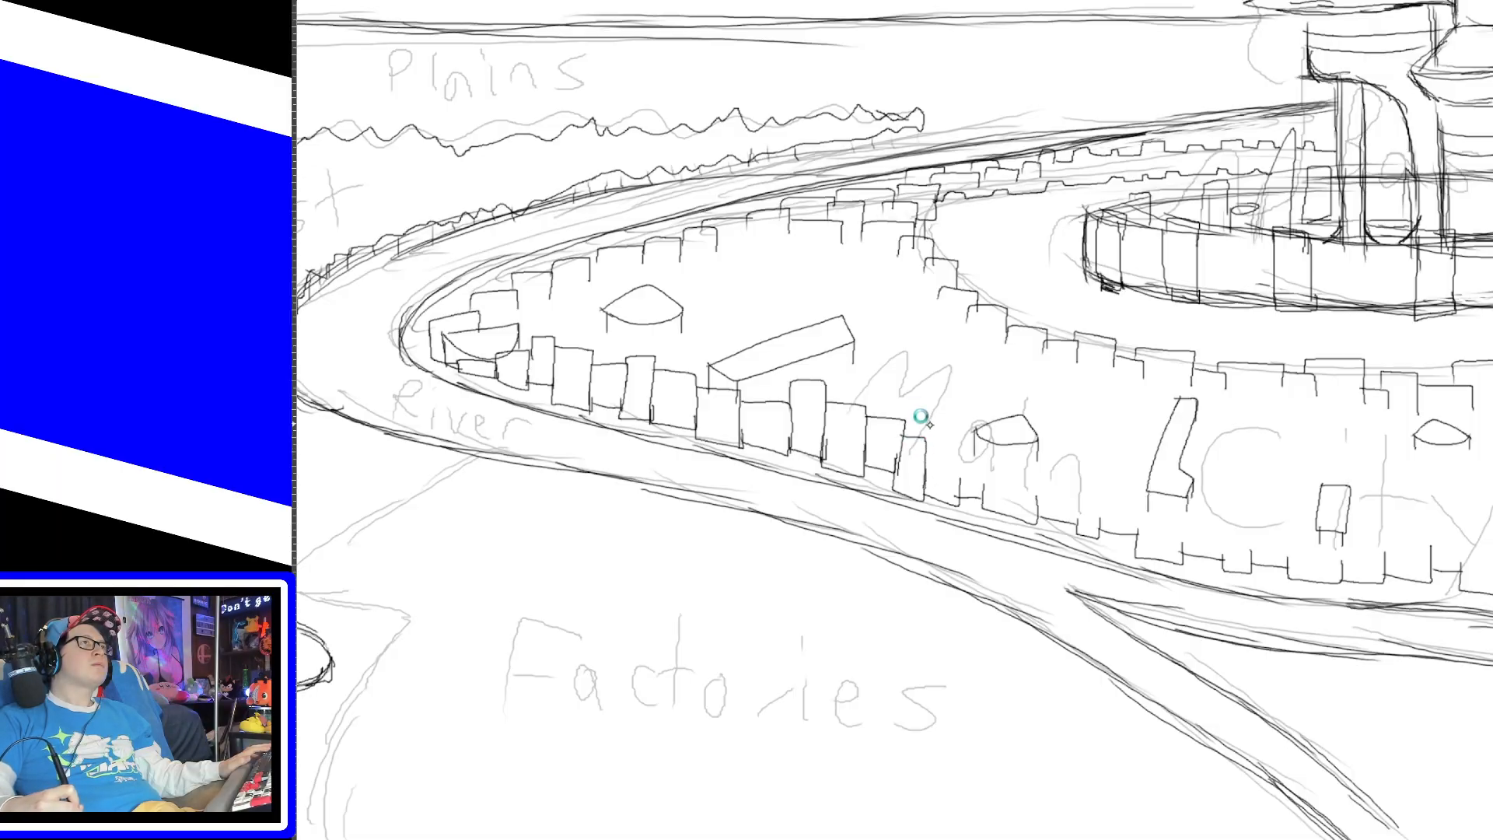
Step: Extend the front row of tall and low blocks from the Main label to beneath the C of City
{"action": "mouse_move", "coordinate": [926, 425]}
{"action": "left_mouse_down"}
{"action": "mouse_move", "coordinate": [958, 428]}
{"action": "mouse_move", "coordinate": [956, 498]}
{"action": "mouse_move", "coordinate": [987, 487]}
{"action": "mouse_move", "coordinate": [1009, 447]}
{"action": "mouse_move", "coordinate": [1037, 478]}
{"action": "mouse_move", "coordinate": [1034, 515]}
{"action": "left_mouse_up"}
{"action": "left_click_drag", "start_coordinate": [958, 446], "coordinate": [988, 451]}
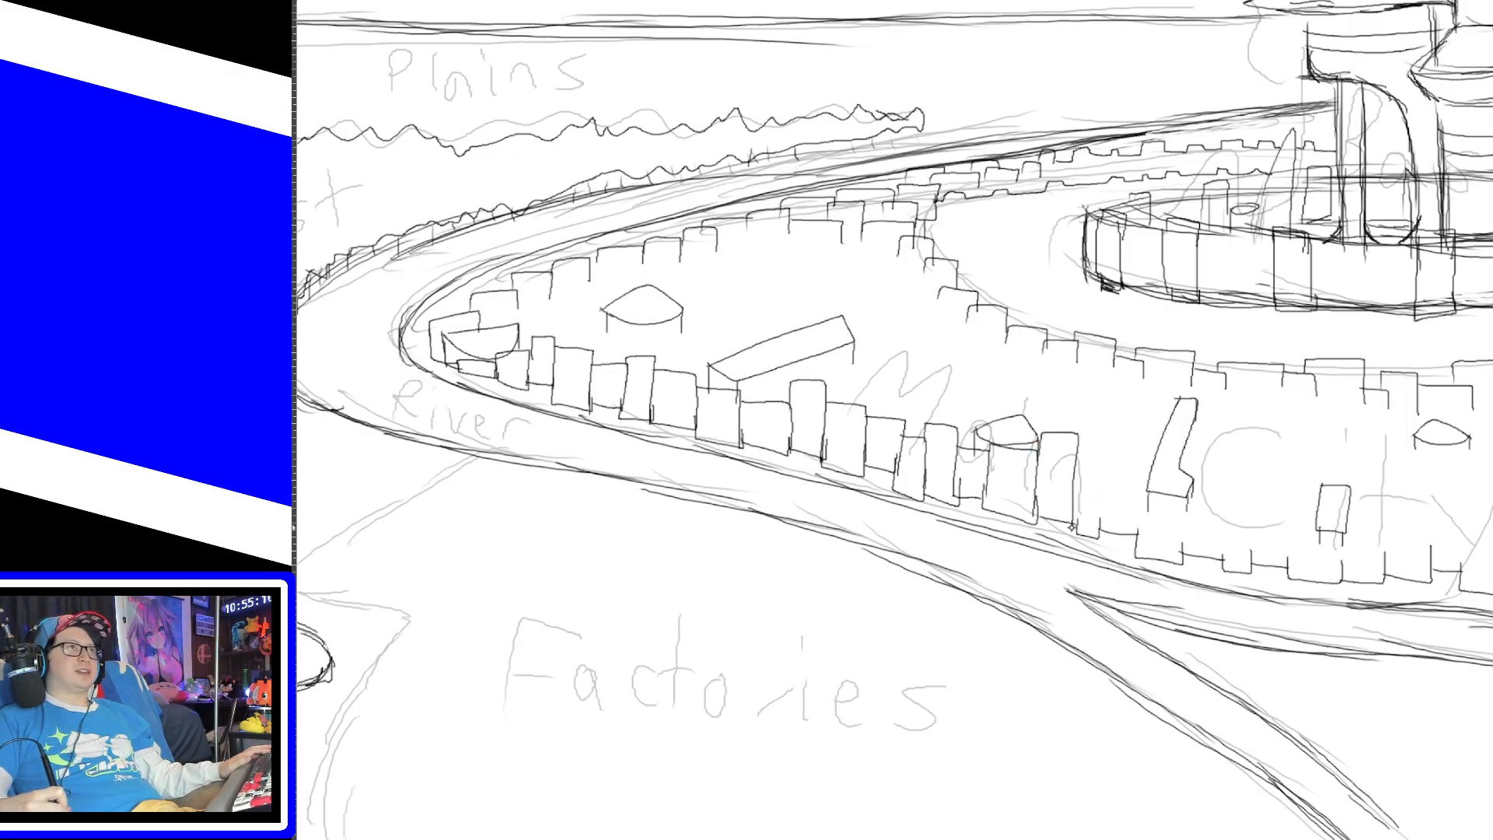
{"action": "mouse_move", "coordinate": [1041, 433]}
{"action": "left_mouse_down"}
{"action": "mouse_move", "coordinate": [1081, 470]}
{"action": "mouse_move", "coordinate": [1080, 529]}
{"action": "mouse_move", "coordinate": [1104, 451]}
{"action": "mouse_move", "coordinate": [1139, 465]}
{"action": "mouse_move", "coordinate": [1141, 536]}
{"action": "left_mouse_up"}
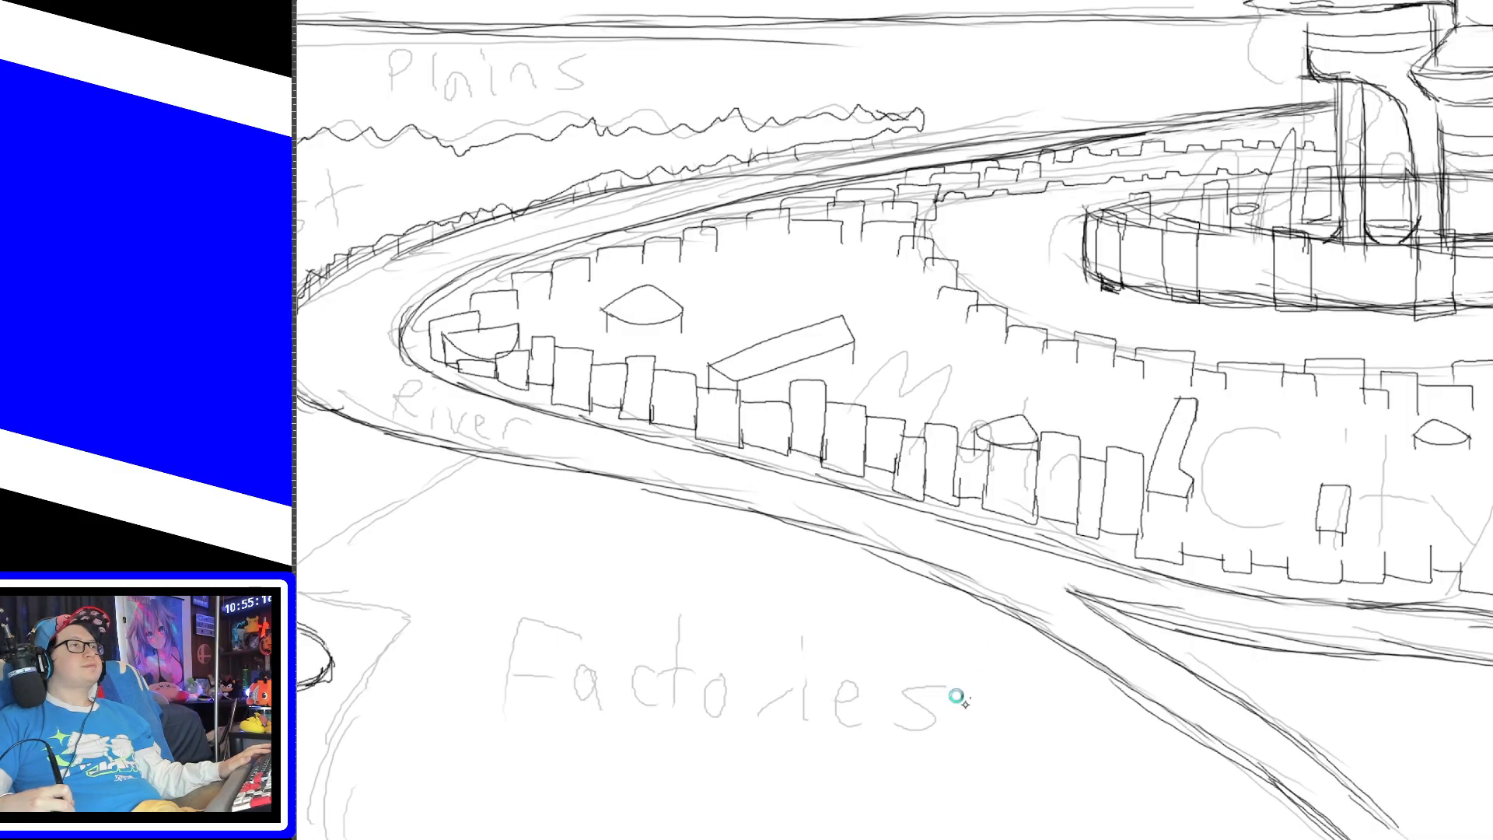
{"action": "scroll", "coordinate": [894, 420], "scroll_direction": "right", "scroll_amount": 5}
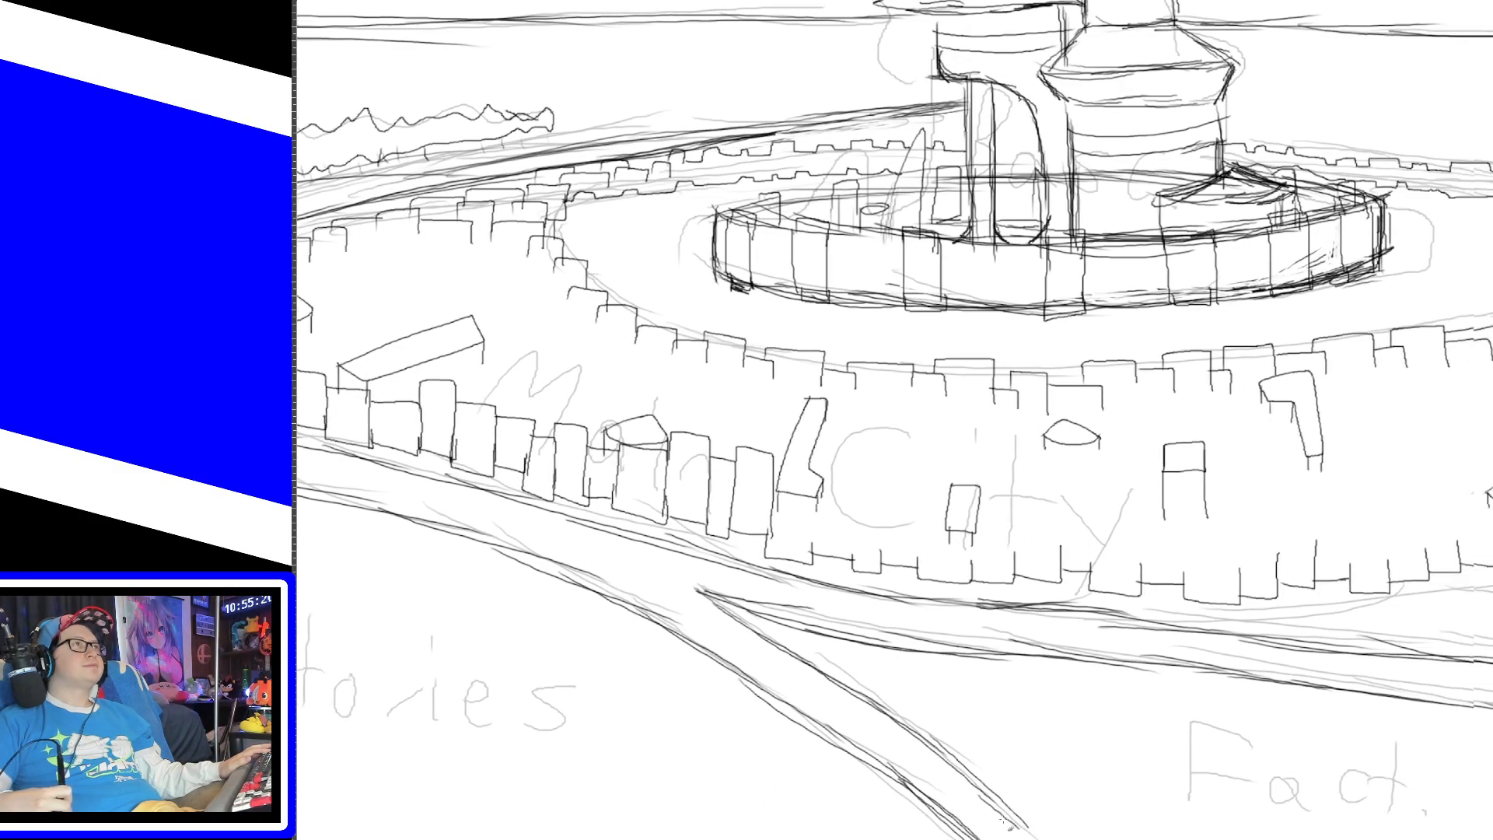
{"action": "mouse_move", "coordinate": [775, 510]}
{"action": "left_mouse_down"}
{"action": "mouse_move", "coordinate": [809, 504]}
{"action": "mouse_move", "coordinate": [811, 567]}
{"action": "mouse_move", "coordinate": [845, 498]}
{"action": "mouse_move", "coordinate": [853, 571]}
{"action": "left_mouse_up"}
{"action": "mouse_move", "coordinate": [853, 510]}
{"action": "left_mouse_down"}
{"action": "mouse_move", "coordinate": [877, 507]}
{"action": "mouse_move", "coordinate": [877, 572]}
{"action": "mouse_move", "coordinate": [875, 484]}
{"action": "mouse_move", "coordinate": [918, 495]}
{"action": "mouse_move", "coordinate": [919, 580]}
{"action": "left_mouse_up"}
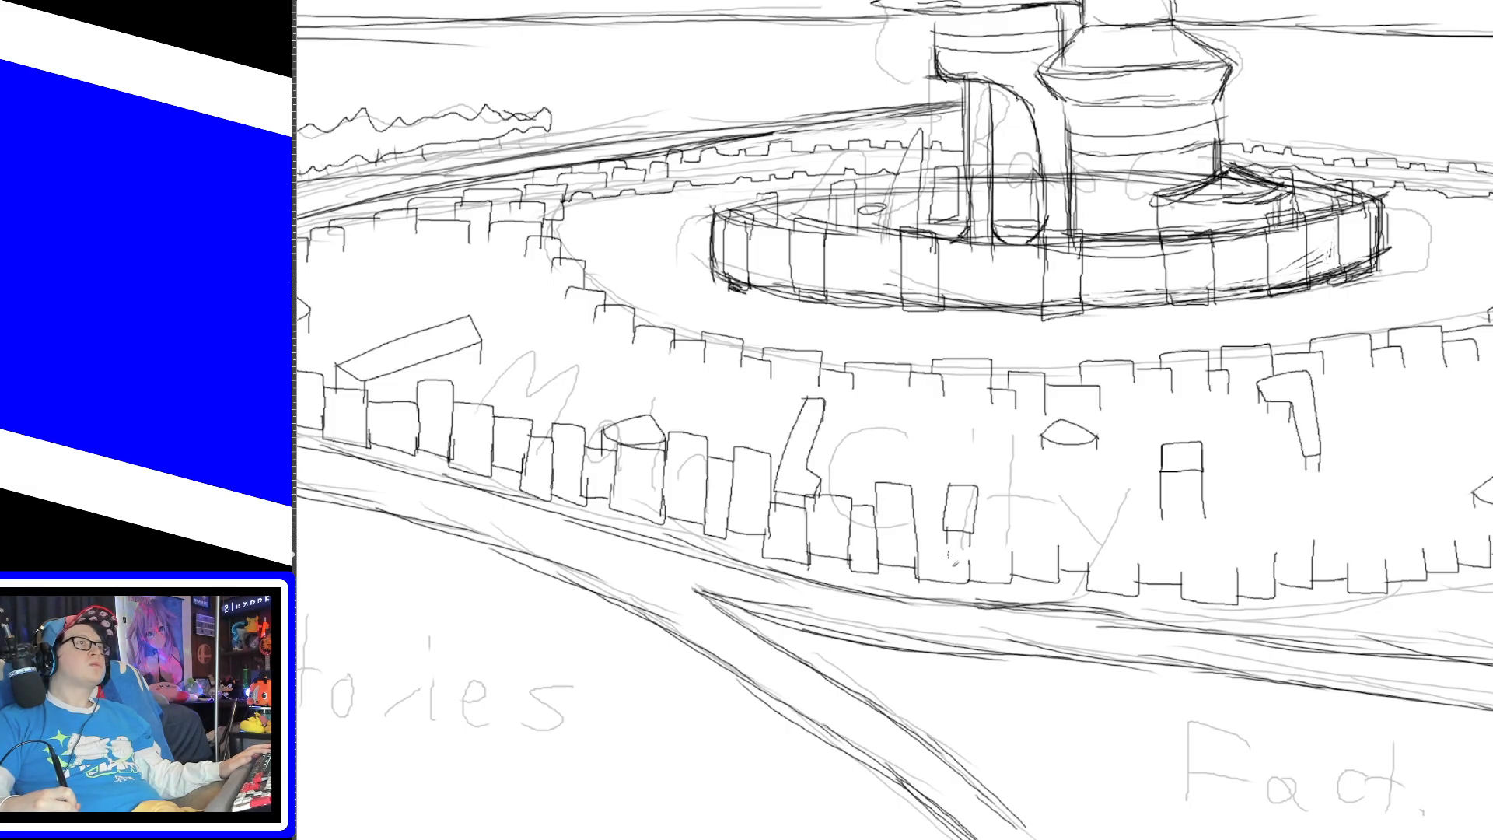
Step: Extend the small rectangular building's walls down to the city edge beneath the City label and add blocks beside it
{"action": "left_click_drag", "start_coordinate": [947, 529], "coordinate": [947, 583]}
{"action": "mouse_move", "coordinate": [970, 529]}
{"action": "left_mouse_down"}
{"action": "mouse_move", "coordinate": [972, 582]}
{"action": "mouse_move", "coordinate": [995, 484]}
{"action": "mouse_move", "coordinate": [981, 580]}
{"action": "left_mouse_up"}
{"action": "key", "text": "ctrl+z"}
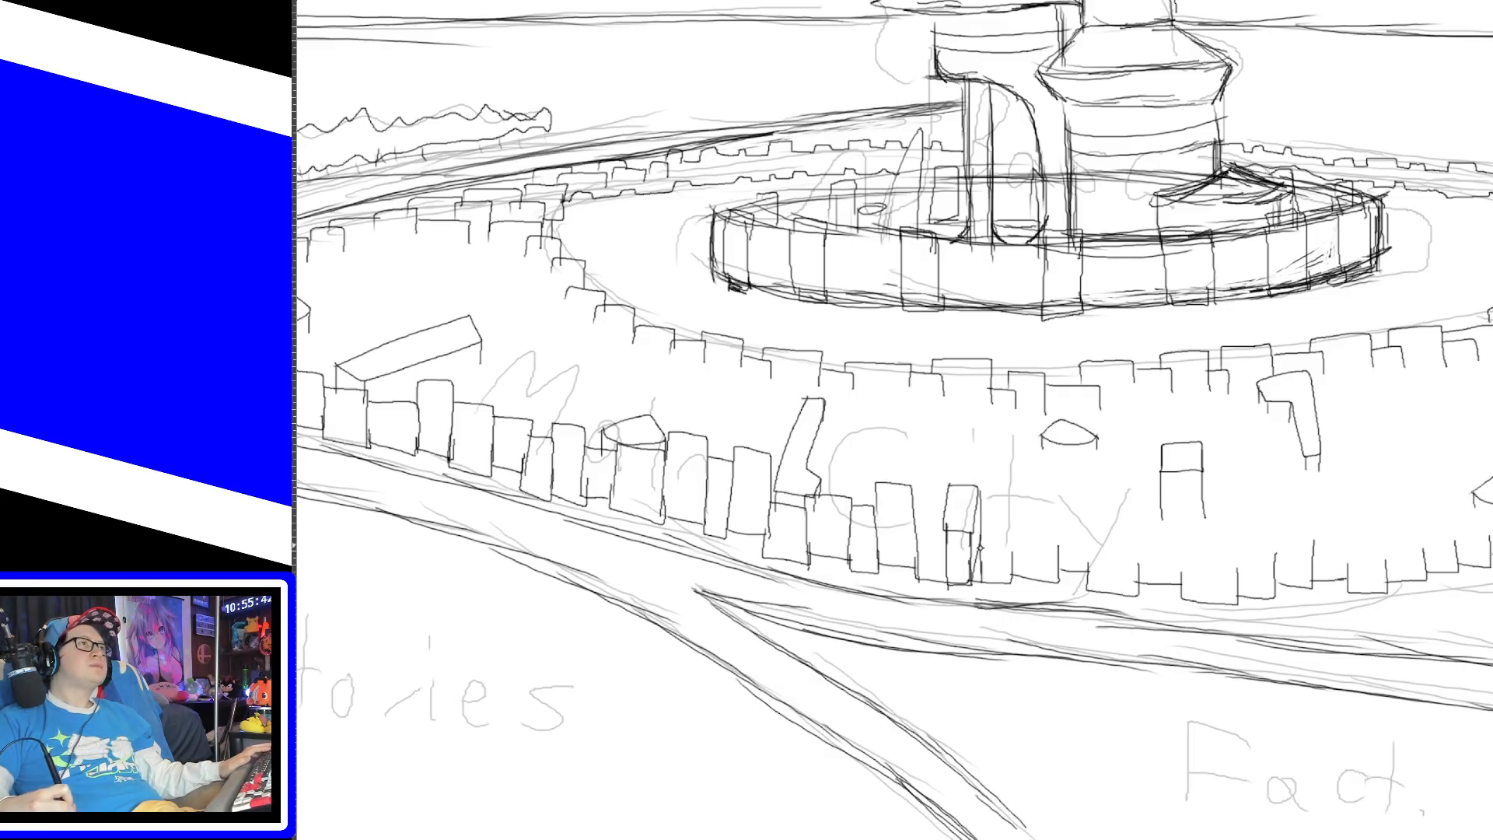
{"action": "mouse_move", "coordinate": [983, 584]}
{"action": "left_mouse_down"}
{"action": "mouse_move", "coordinate": [983, 502]}
{"action": "mouse_move", "coordinate": [1013, 536]}
{"action": "mouse_move", "coordinate": [1013, 583]}
{"action": "left_mouse_up"}
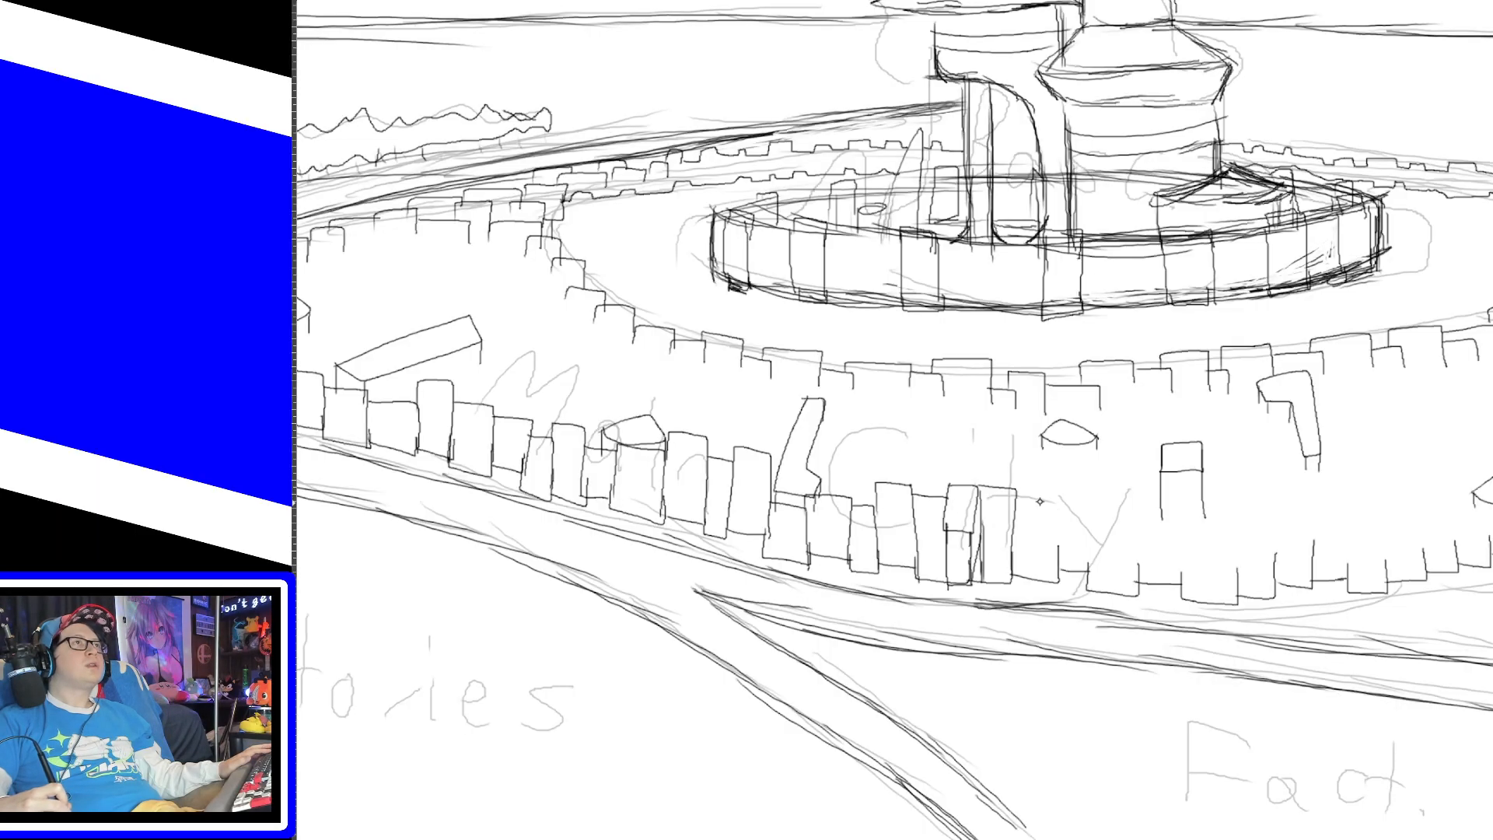
{"action": "mouse_move", "coordinate": [1016, 500]}
{"action": "left_mouse_down"}
{"action": "mouse_move", "coordinate": [1015, 476]}
{"action": "mouse_move", "coordinate": [1056, 579]}
{"action": "left_mouse_up"}
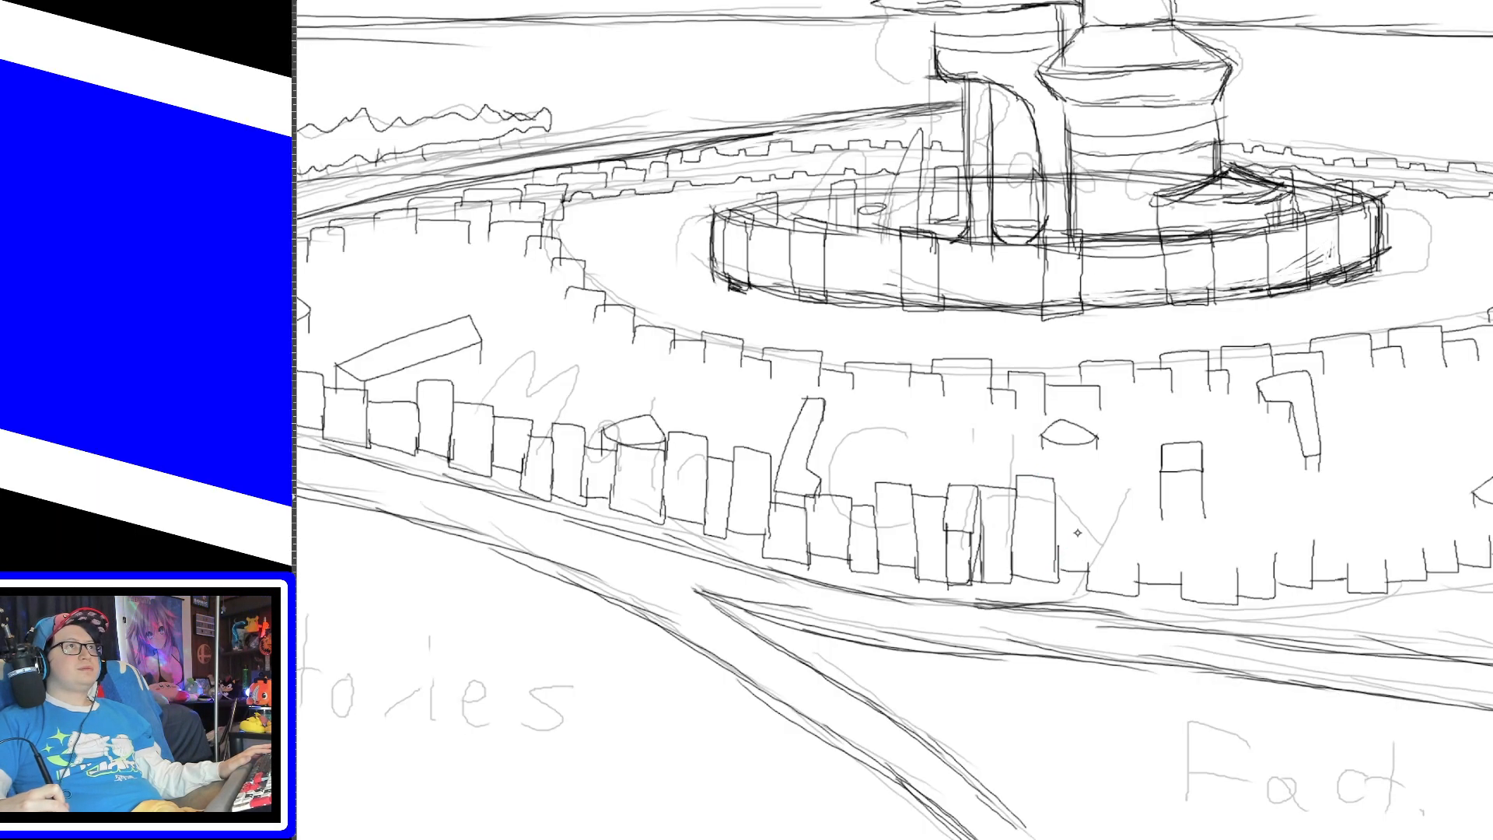
Step: Add tall blocks to the front row from the y of City past the central flat-roofed rectangular building
{"action": "mouse_move", "coordinate": [1089, 579]}
{"action": "left_mouse_down"}
{"action": "mouse_move", "coordinate": [1092, 483]}
{"action": "mouse_move", "coordinate": [1142, 564]}
{"action": "mouse_move", "coordinate": [1134, 596]}
{"action": "mouse_move", "coordinate": [1090, 482]}
{"action": "mouse_move", "coordinate": [1139, 554]}
{"action": "mouse_move", "coordinate": [1131, 489]}
{"action": "left_mouse_up"}
{"action": "key", "text": "ctrl+z"}
{"action": "key", "text": "ctrl+z"}
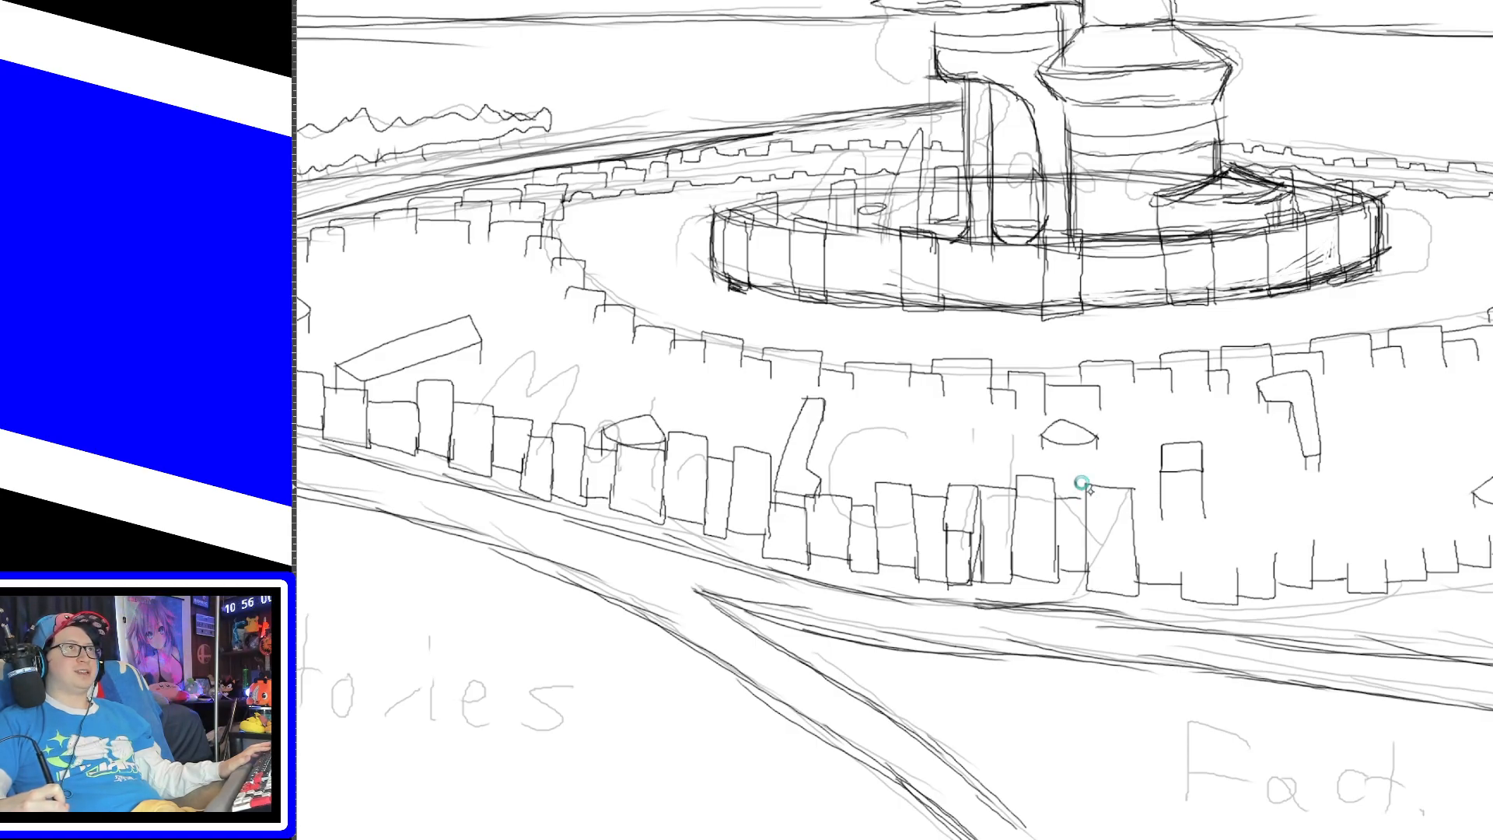
{"action": "left_click_drag", "start_coordinate": [858, 839], "coordinate": [951, 838]}
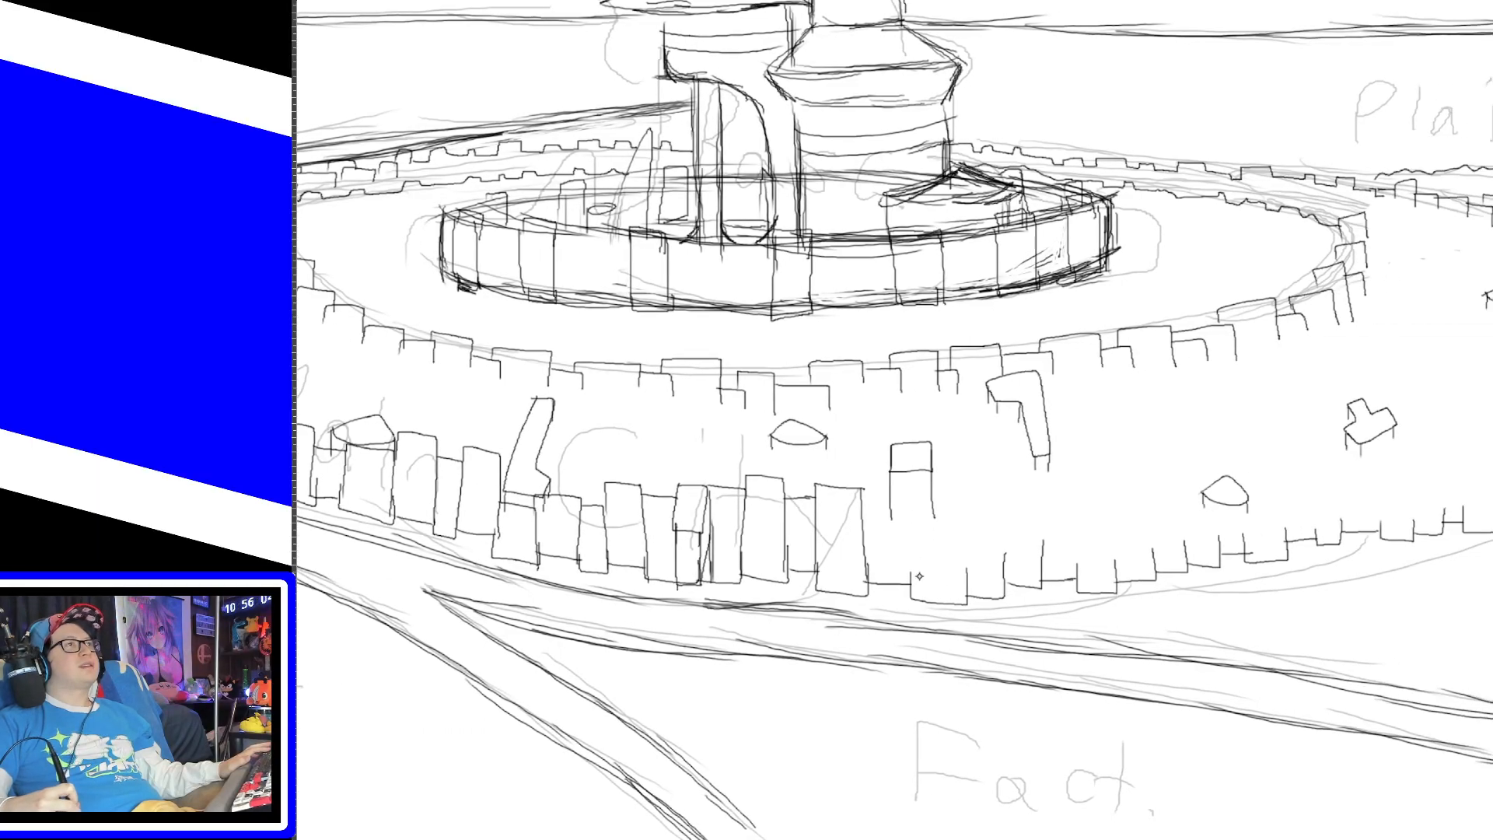
{"action": "mouse_move", "coordinate": [910, 593]}
{"action": "left_mouse_down"}
{"action": "mouse_move", "coordinate": [918, 500]}
{"action": "mouse_move", "coordinate": [963, 502]}
{"action": "left_mouse_up"}
{"action": "left_click_drag", "start_coordinate": [966, 583], "coordinate": [963, 504]}
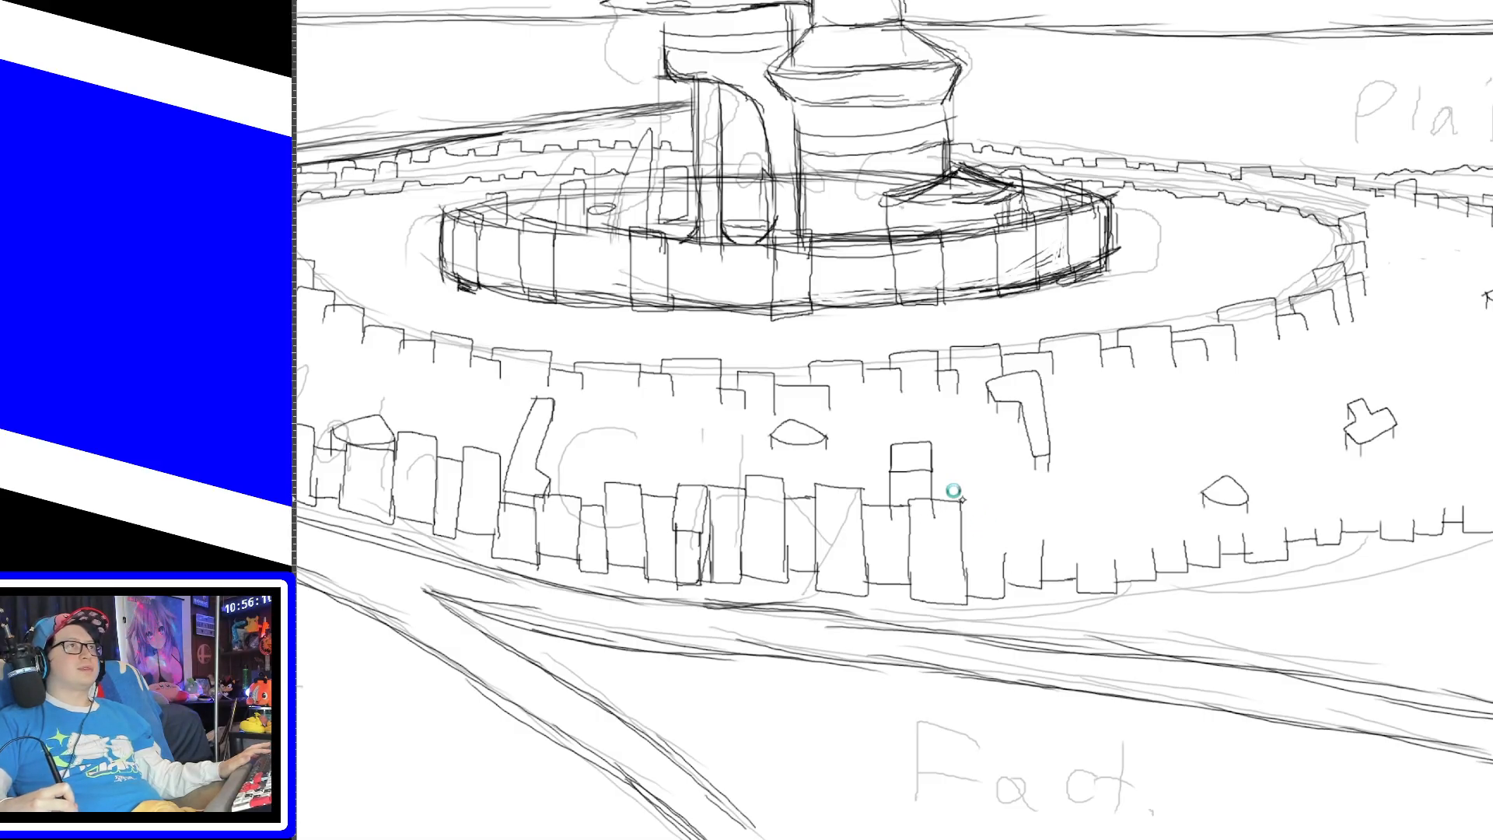
{"action": "left_click_drag", "start_coordinate": [959, 490], "coordinate": [1001, 484]}
{"action": "left_click_drag", "start_coordinate": [1001, 575], "coordinate": [1000, 482]}
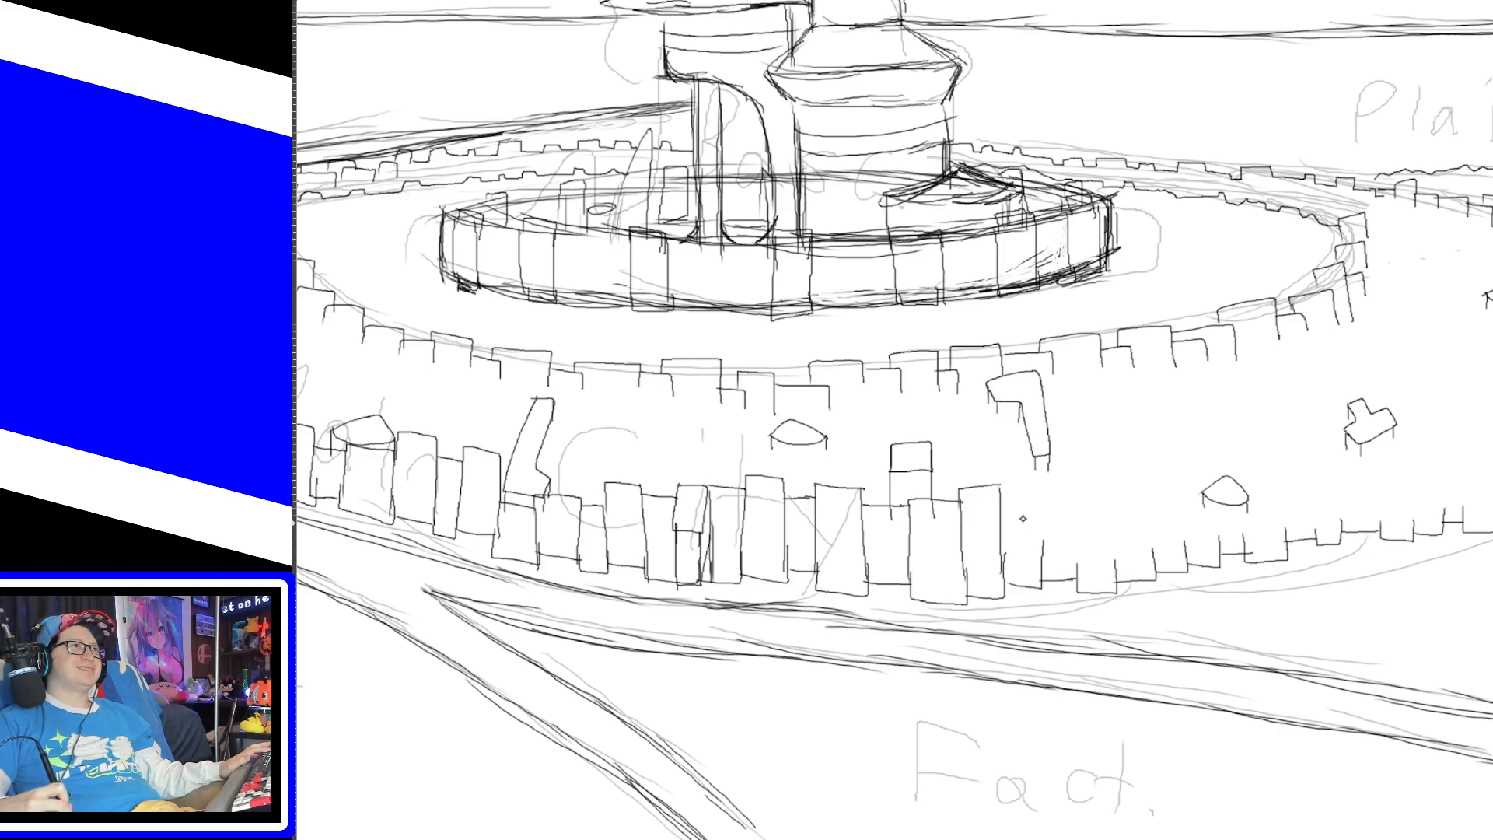
Step: Continue the front row of blocks from beneath the L-shaped building to just past the pointed-roof building
{"action": "mouse_move", "coordinate": [999, 491]}
{"action": "left_mouse_down"}
{"action": "mouse_move", "coordinate": [1044, 552]}
{"action": "mouse_move", "coordinate": [1086, 478]}
{"action": "mouse_move", "coordinate": [1116, 478]}
{"action": "left_mouse_up"}
{"action": "left_click_drag", "start_coordinate": [1117, 579], "coordinate": [1112, 474]}
{"action": "key", "text": "ctrl+z"}
{"action": "left_click_drag", "start_coordinate": [1115, 557], "coordinate": [1113, 479]}
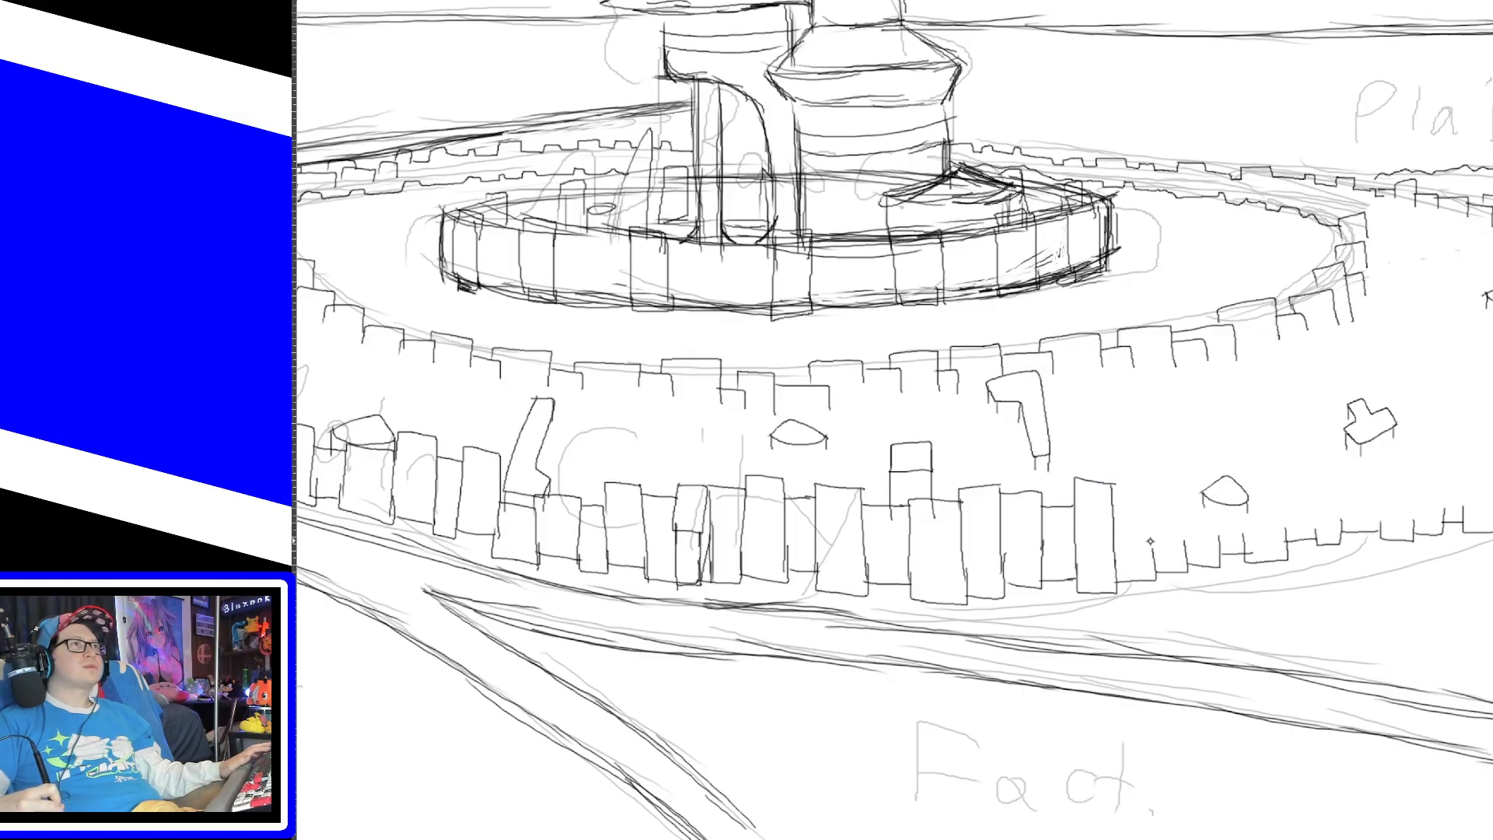
{"action": "left_click_drag", "start_coordinate": [1130, 493], "coordinate": [1154, 556]}
{"action": "mouse_move", "coordinate": [1148, 505]}
{"action": "left_mouse_down"}
{"action": "mouse_move", "coordinate": [1179, 505]}
{"action": "mouse_move", "coordinate": [1192, 542]}
{"action": "mouse_move", "coordinate": [1176, 505]}
{"action": "mouse_move", "coordinate": [1211, 502]}
{"action": "mouse_move", "coordinate": [1218, 547]}
{"action": "mouse_move", "coordinate": [1266, 496]}
{"action": "mouse_move", "coordinate": [1285, 540]}
{"action": "left_mouse_up"}
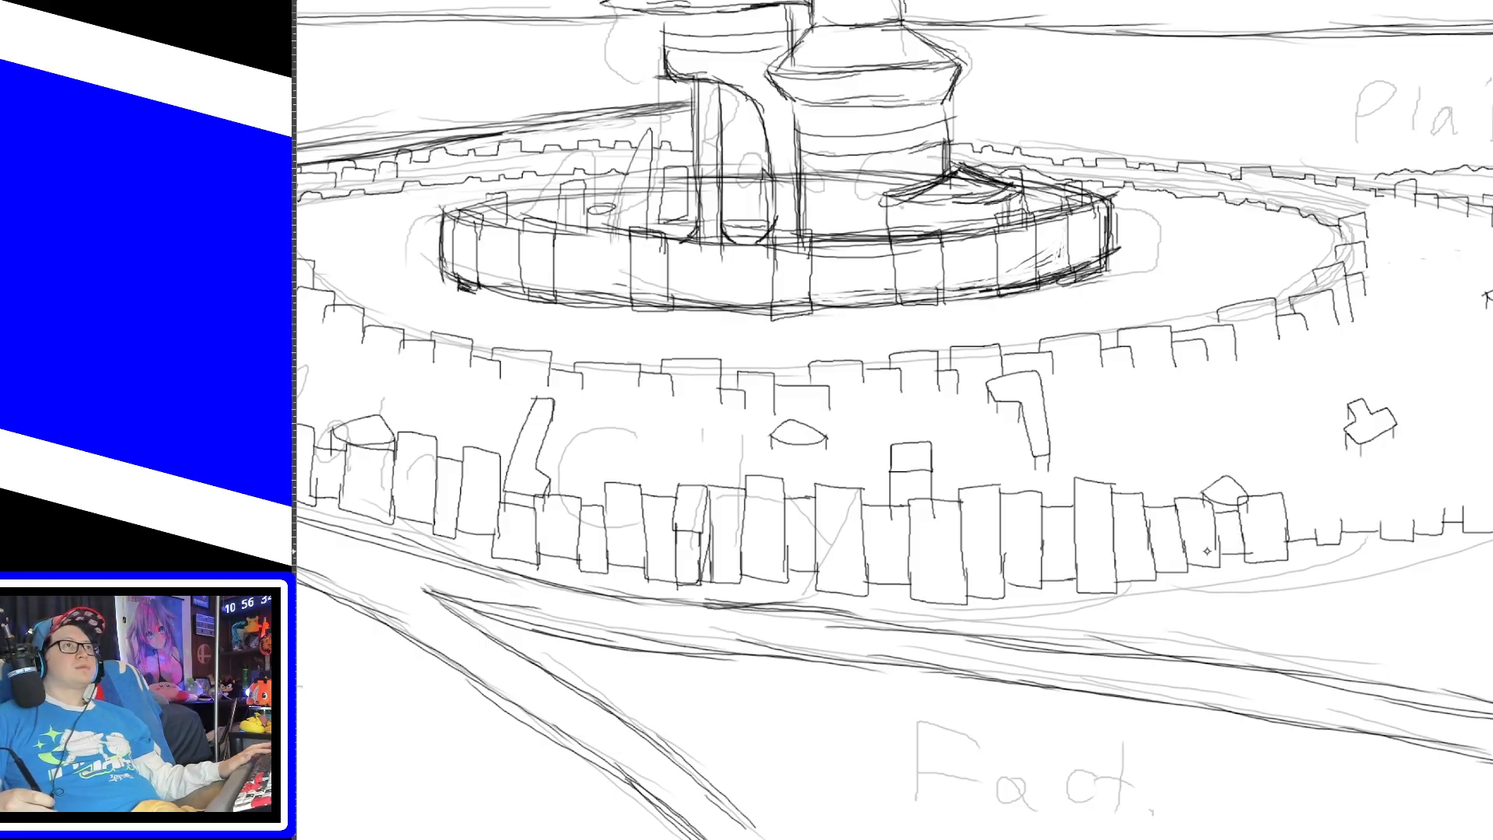
Step: Draw the southeastern edge's building fronts from the pointed-roof building, beneath the cross-shaped one, to the eastern flat-roofed building
{"action": "left_click_drag", "start_coordinate": [825, 837], "coordinate": [1050, 828]}
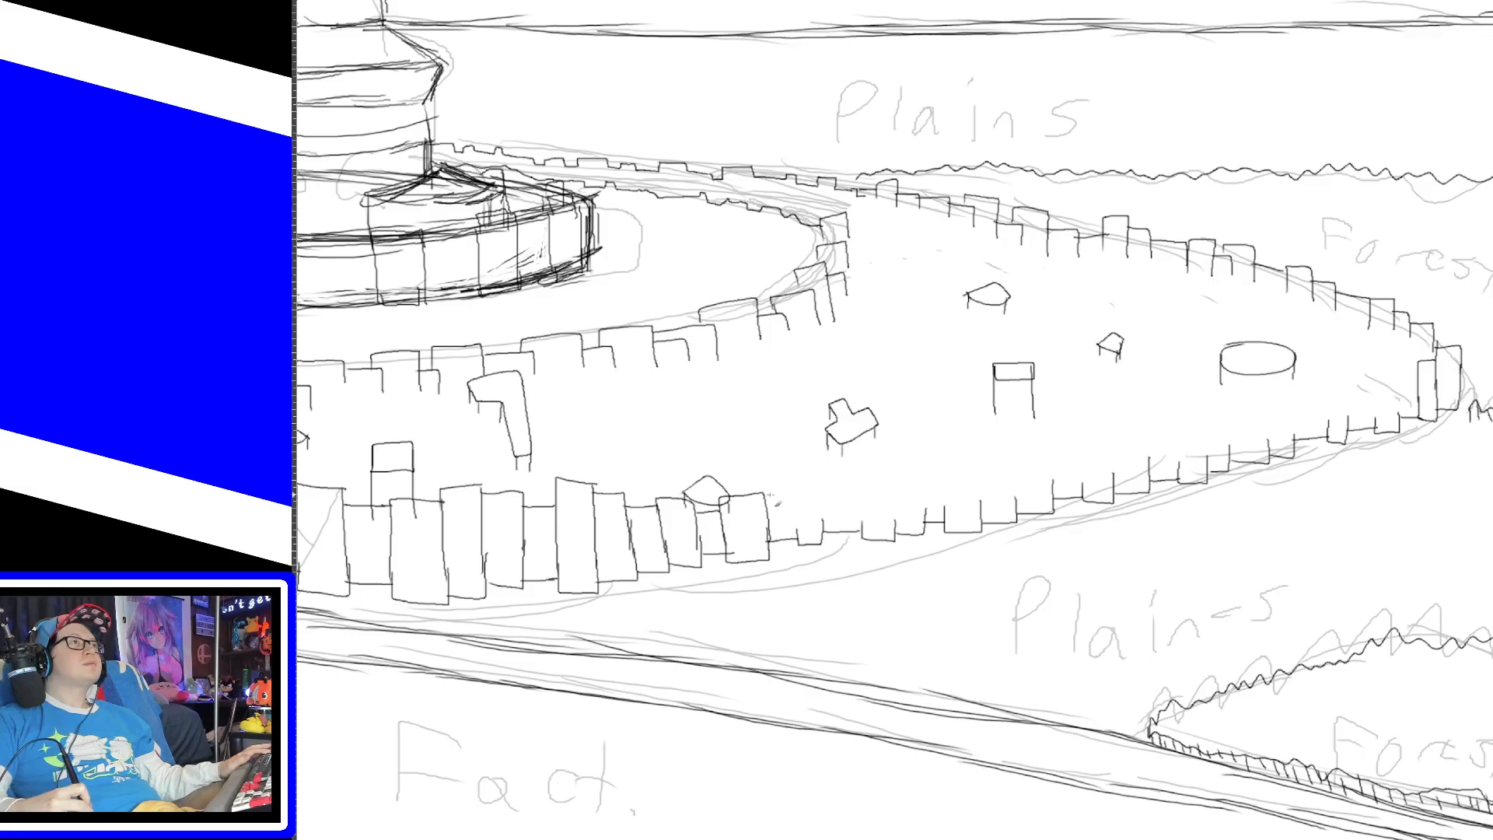
{"action": "mouse_move", "coordinate": [765, 501]}
{"action": "left_mouse_down"}
{"action": "mouse_move", "coordinate": [787, 462]}
{"action": "mouse_move", "coordinate": [799, 542]}
{"action": "left_mouse_up"}
{"action": "left_click_drag", "start_coordinate": [793, 478], "coordinate": [821, 541]}
{"action": "mouse_move", "coordinate": [817, 468]}
{"action": "left_mouse_down"}
{"action": "mouse_move", "coordinate": [868, 466]}
{"action": "mouse_move", "coordinate": [870, 539]}
{"action": "left_mouse_up"}
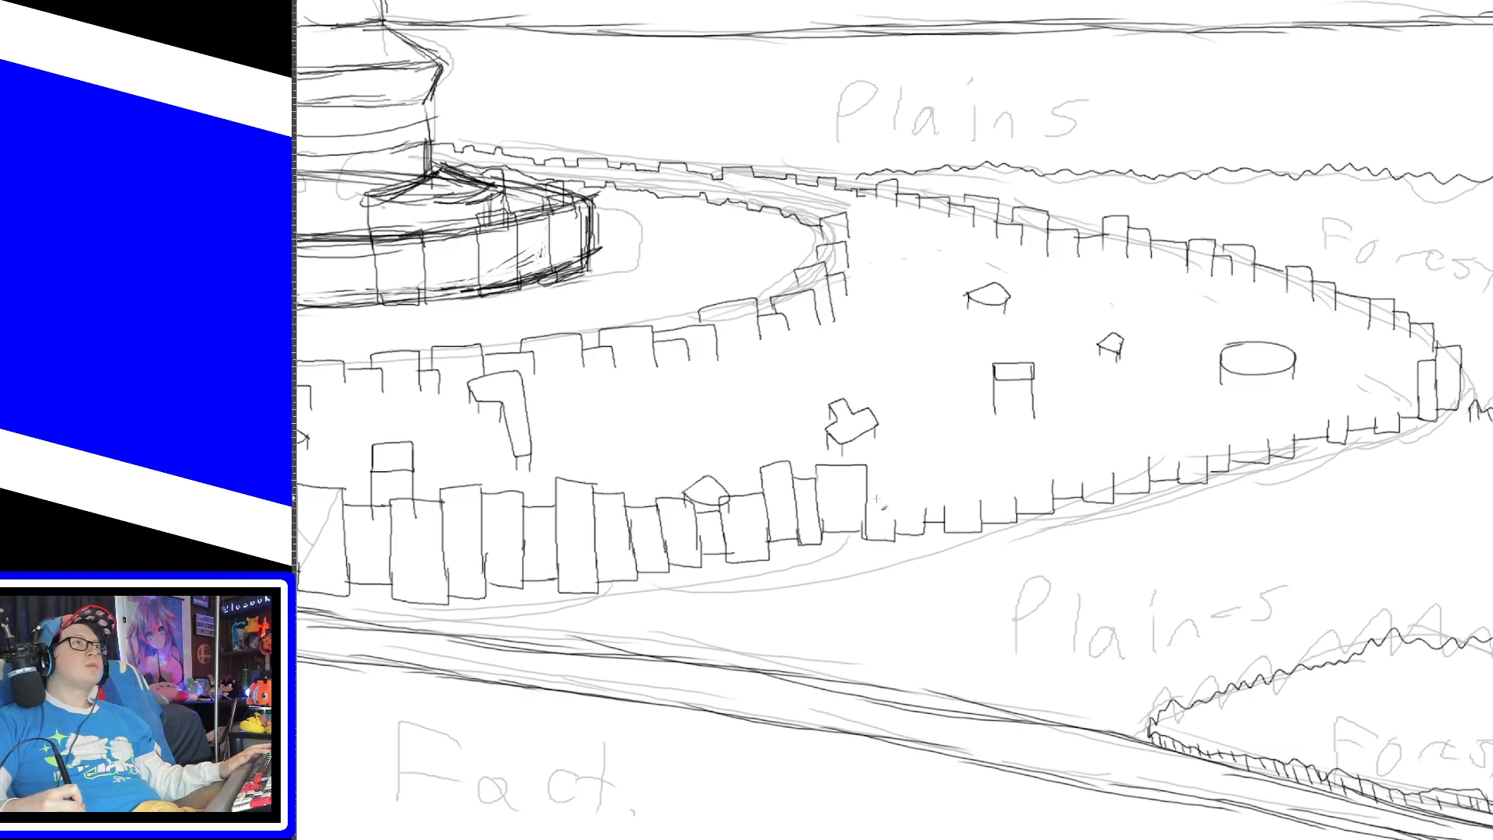
{"action": "left_click_drag", "start_coordinate": [869, 485], "coordinate": [891, 485]}
{"action": "mouse_move", "coordinate": [892, 485]}
{"action": "left_mouse_down"}
{"action": "mouse_move", "coordinate": [894, 537]}
{"action": "mouse_move", "coordinate": [922, 470]}
{"action": "mouse_move", "coordinate": [923, 535]}
{"action": "left_mouse_up"}
{"action": "left_click_drag", "start_coordinate": [924, 479], "coordinate": [945, 477]}
{"action": "mouse_move", "coordinate": [945, 476]}
{"action": "left_mouse_down"}
{"action": "mouse_move", "coordinate": [948, 520]}
{"action": "mouse_move", "coordinate": [976, 453]}
{"action": "mouse_move", "coordinate": [980, 532]}
{"action": "left_mouse_up"}
{"action": "left_click_drag", "start_coordinate": [982, 468], "coordinate": [1014, 467]}
{"action": "left_click_drag", "start_coordinate": [1015, 466], "coordinate": [1017, 511]}
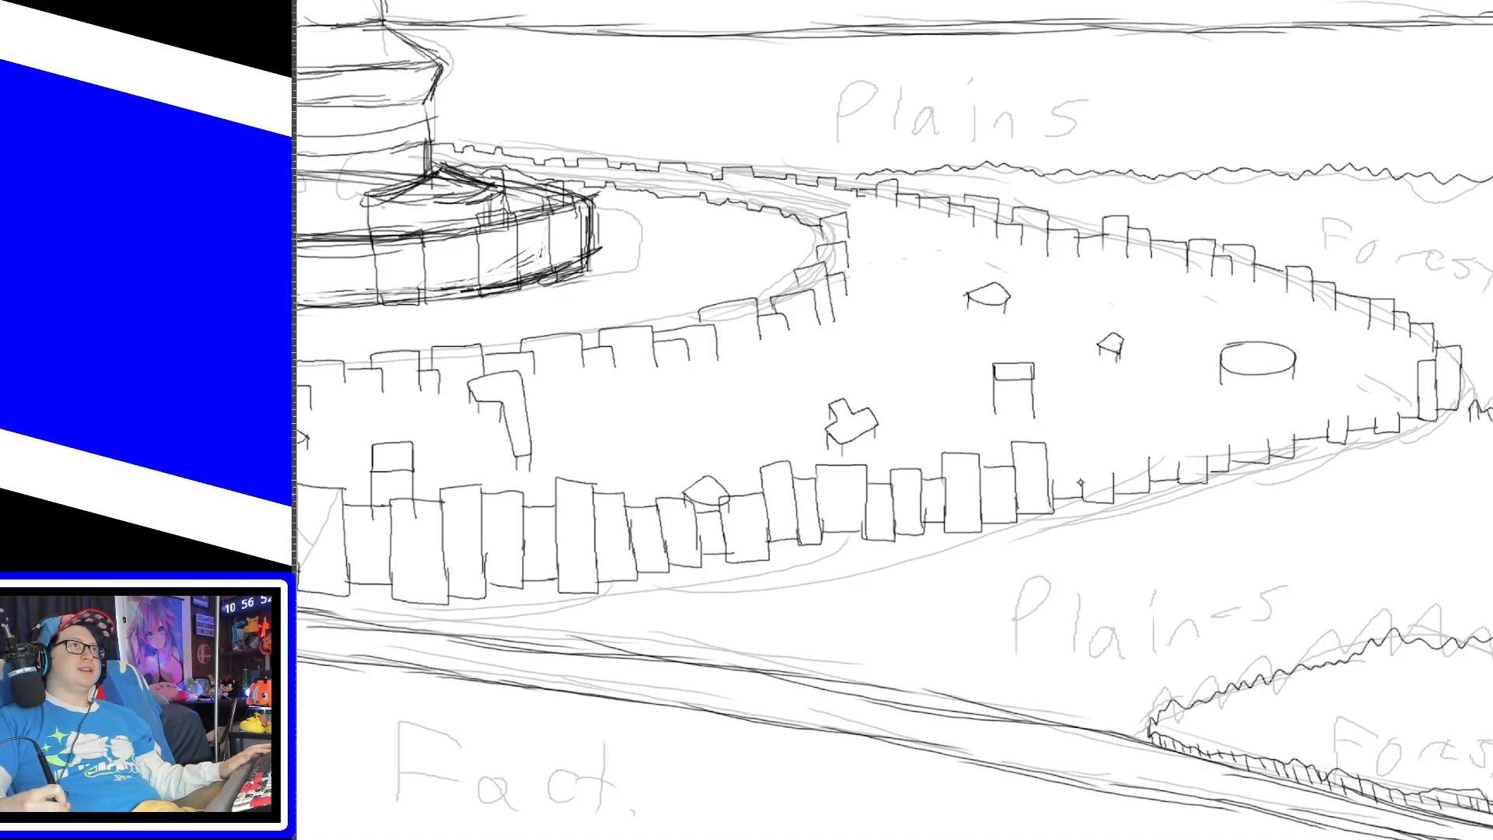
Step: Extend the southeastern row of tall and low blocks from the eastern flat-roofed building to beneath the oval building
{"action": "mouse_move", "coordinate": [1013, 471]}
{"action": "left_mouse_down"}
{"action": "mouse_move", "coordinate": [1051, 448]}
{"action": "mouse_move", "coordinate": [1053, 492]}
{"action": "mouse_move", "coordinate": [1077, 443]}
{"action": "mouse_move", "coordinate": [1110, 498]}
{"action": "left_mouse_up"}
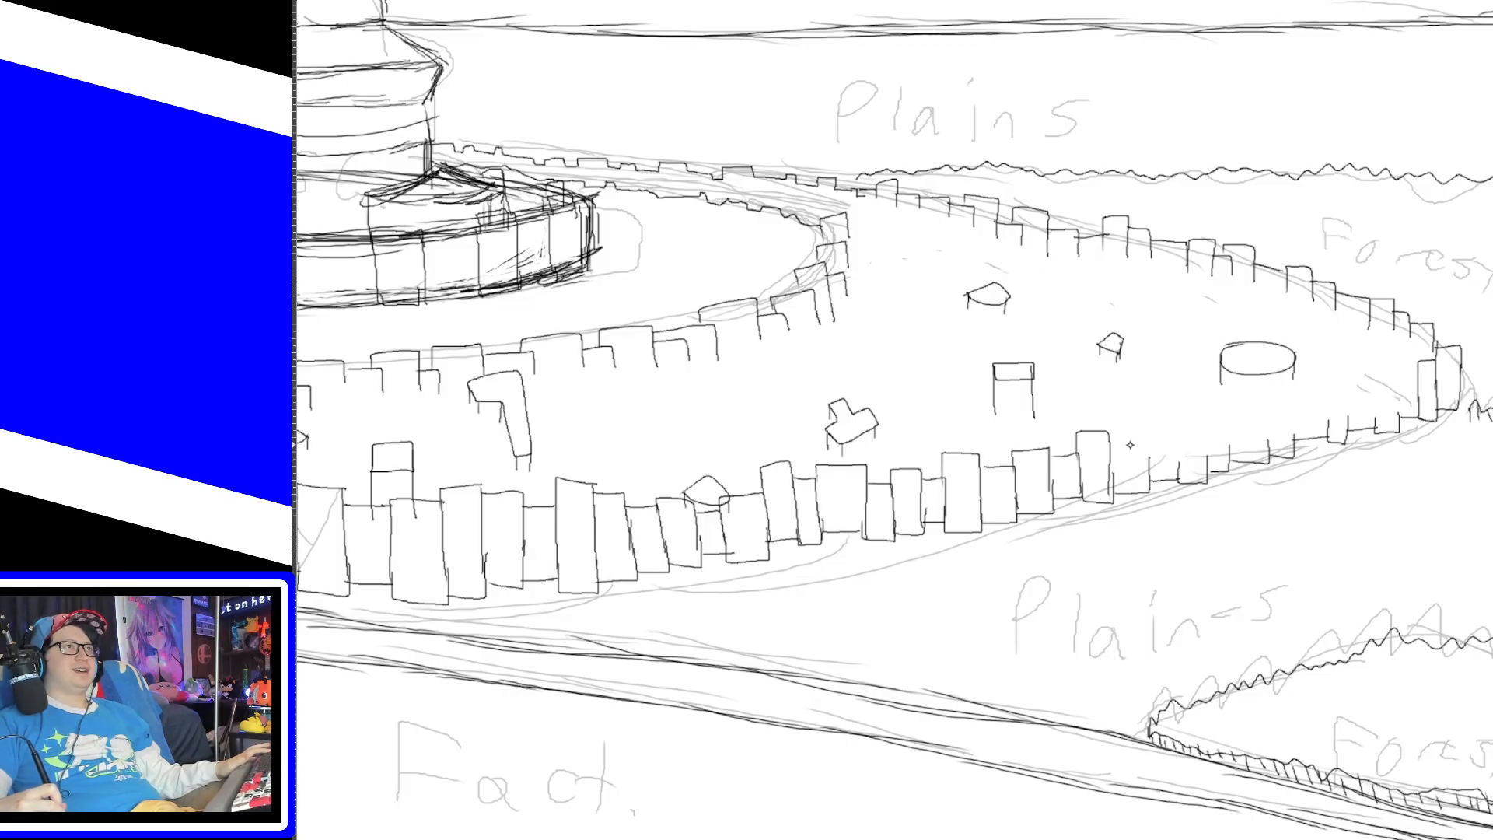
{"action": "mouse_move", "coordinate": [1112, 437]}
{"action": "left_mouse_down"}
{"action": "mouse_move", "coordinate": [1108, 414]}
{"action": "mouse_move", "coordinate": [1145, 467]}
{"action": "mouse_move", "coordinate": [1143, 418]}
{"action": "mouse_move", "coordinate": [1146, 472]}
{"action": "mouse_move", "coordinate": [1109, 413]}
{"action": "mouse_move", "coordinate": [1153, 474]}
{"action": "mouse_move", "coordinate": [1181, 476]}
{"action": "left_mouse_up"}
{"action": "key", "text": "ctrl+z"}
{"action": "key", "text": "ctrl+z"}
{"action": "mouse_move", "coordinate": [1177, 425]}
{"action": "left_mouse_down"}
{"action": "mouse_move", "coordinate": [1197, 405]}
{"action": "mouse_move", "coordinate": [1206, 481]}
{"action": "left_mouse_up"}
{"action": "mouse_move", "coordinate": [1204, 414]}
{"action": "left_mouse_down"}
{"action": "mouse_move", "coordinate": [1271, 451]}
{"action": "mouse_move", "coordinate": [1291, 412]}
{"action": "mouse_move", "coordinate": [1293, 455]}
{"action": "left_mouse_up"}
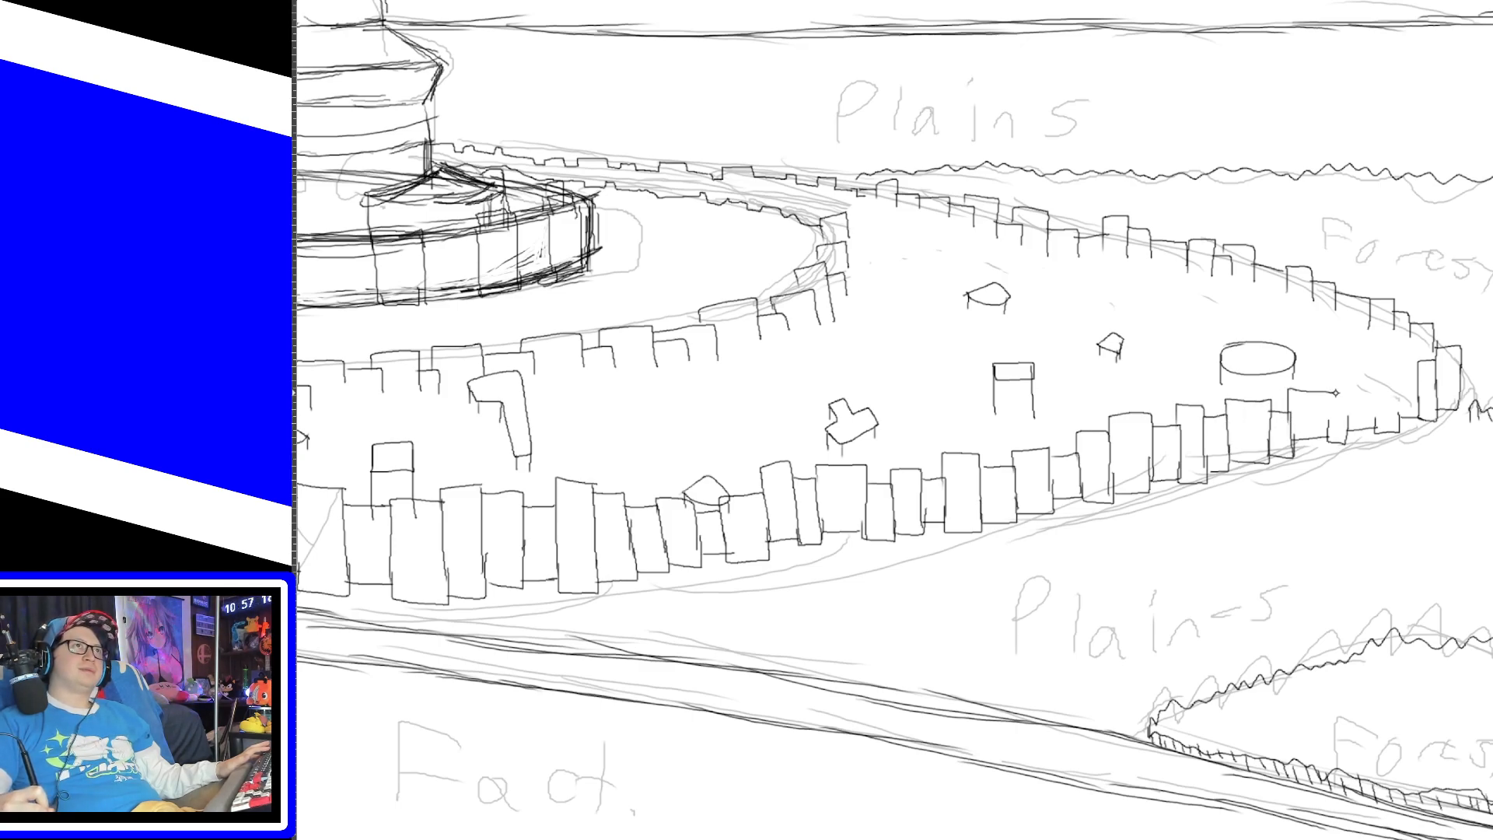
Step: Complete the southeastern row of blocks up to the eastern tip and add a wall line under the northeastern row's end
{"action": "mouse_move", "coordinate": [1289, 395]}
{"action": "left_mouse_down"}
{"action": "mouse_move", "coordinate": [1328, 441]}
{"action": "mouse_move", "coordinate": [1350, 435]}
{"action": "left_mouse_up"}
{"action": "mouse_move", "coordinate": [1348, 381]}
{"action": "left_mouse_down"}
{"action": "mouse_move", "coordinate": [1380, 381]}
{"action": "mouse_move", "coordinate": [1381, 429]}
{"action": "mouse_move", "coordinate": [1404, 385]}
{"action": "mouse_move", "coordinate": [1400, 430]}
{"action": "left_mouse_up"}
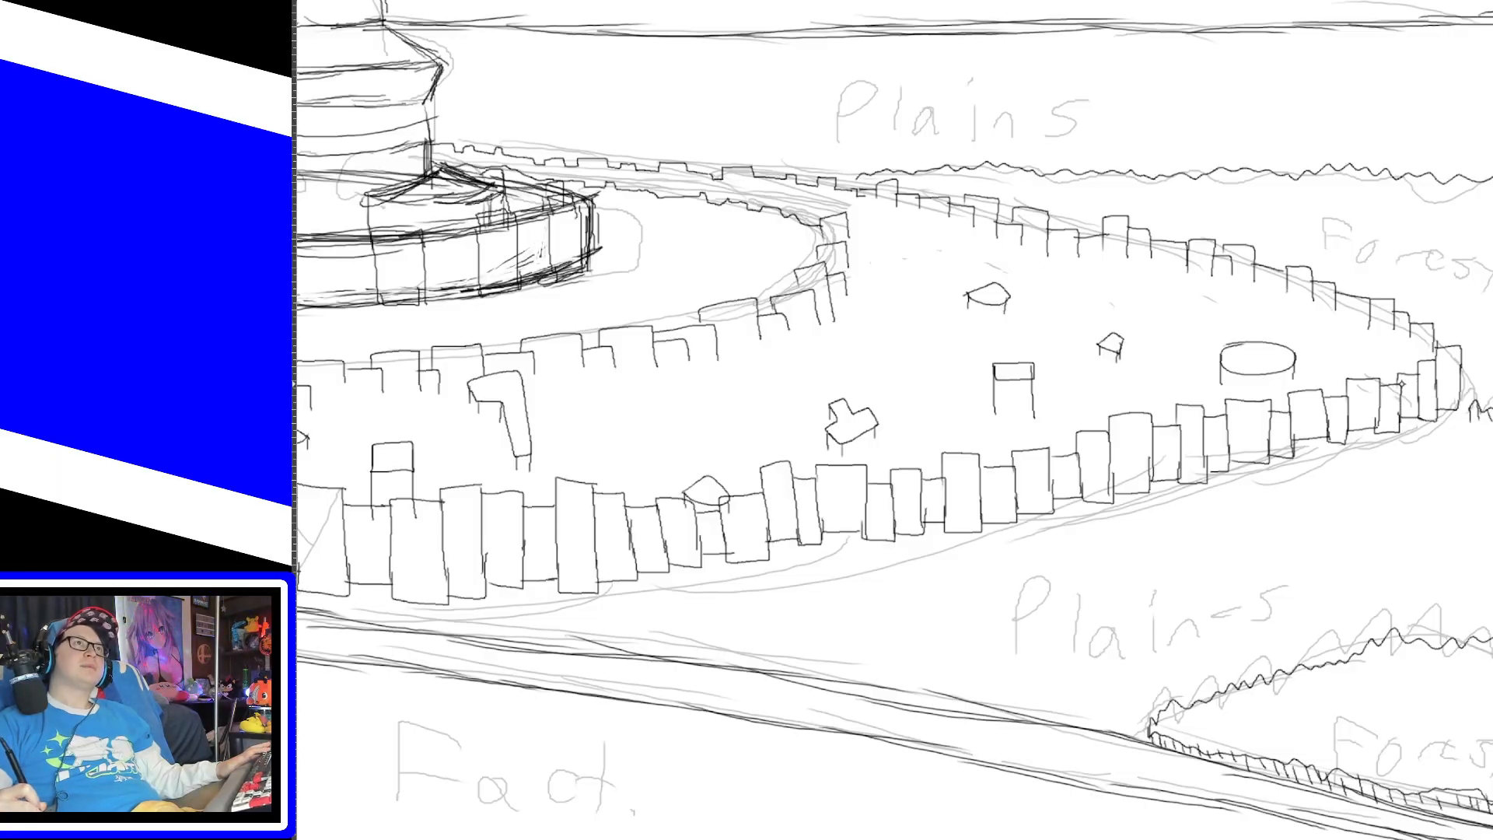
{"action": "left_click_drag", "start_coordinate": [1414, 326], "coordinate": [1412, 371]}
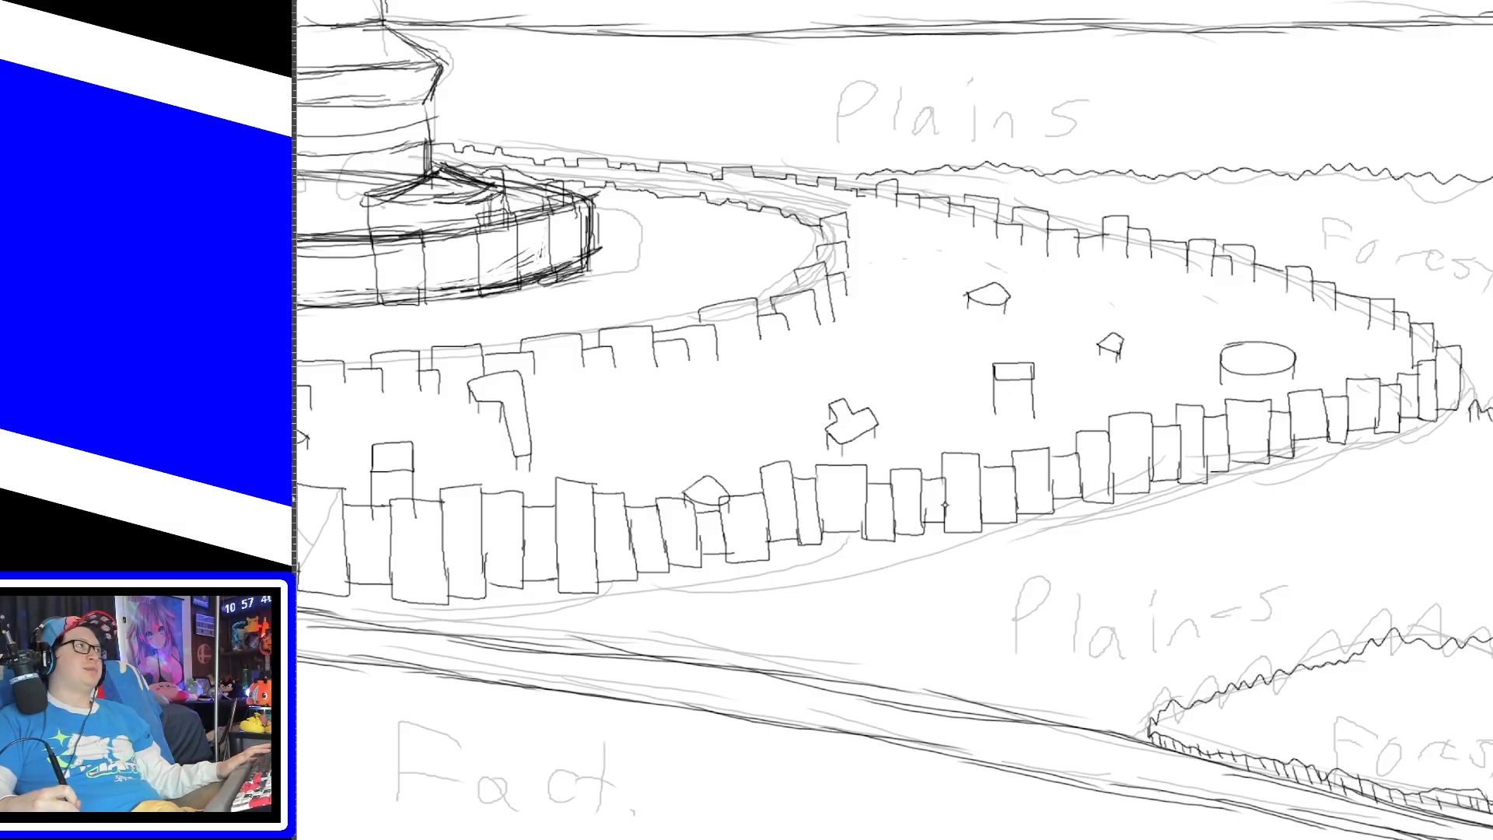
Step: Draw a second row of blocks behind the front row near the western tip, filling in around the curved-roof building
{"action": "mouse_move", "coordinate": [995, 839]}
{"action": "left_mouse_down"}
{"action": "mouse_move", "coordinate": [502, 752]}
{"action": "mouse_move", "coordinate": [522, 704]}
{"action": "left_mouse_up"}
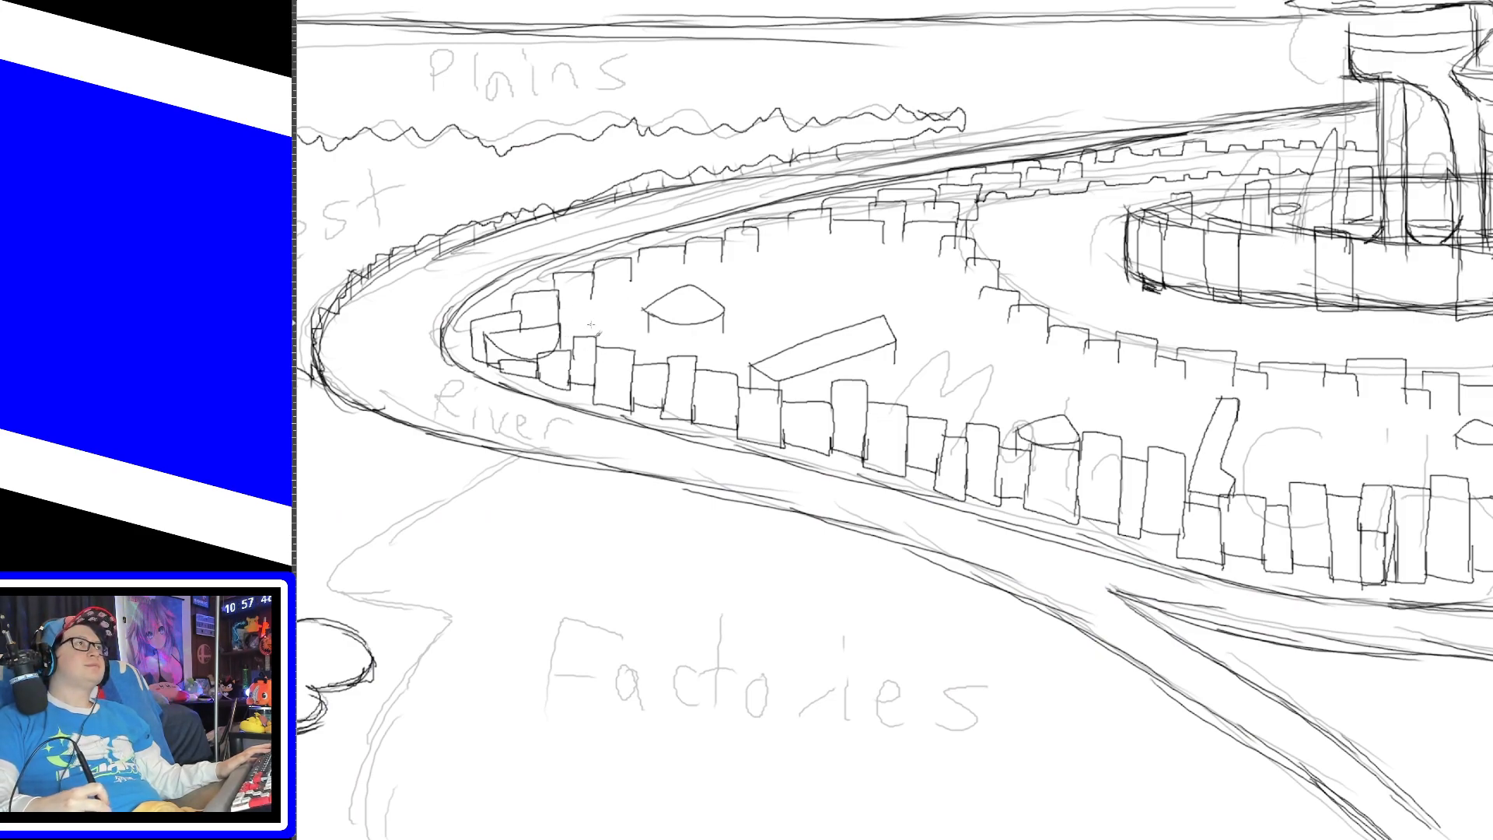
{"action": "mouse_move", "coordinate": [557, 311]}
{"action": "left_mouse_down"}
{"action": "mouse_move", "coordinate": [583, 338]}
{"action": "mouse_move", "coordinate": [661, 360]}
{"action": "mouse_move", "coordinate": [703, 339]}
{"action": "mouse_move", "coordinate": [708, 367]}
{"action": "left_mouse_up"}
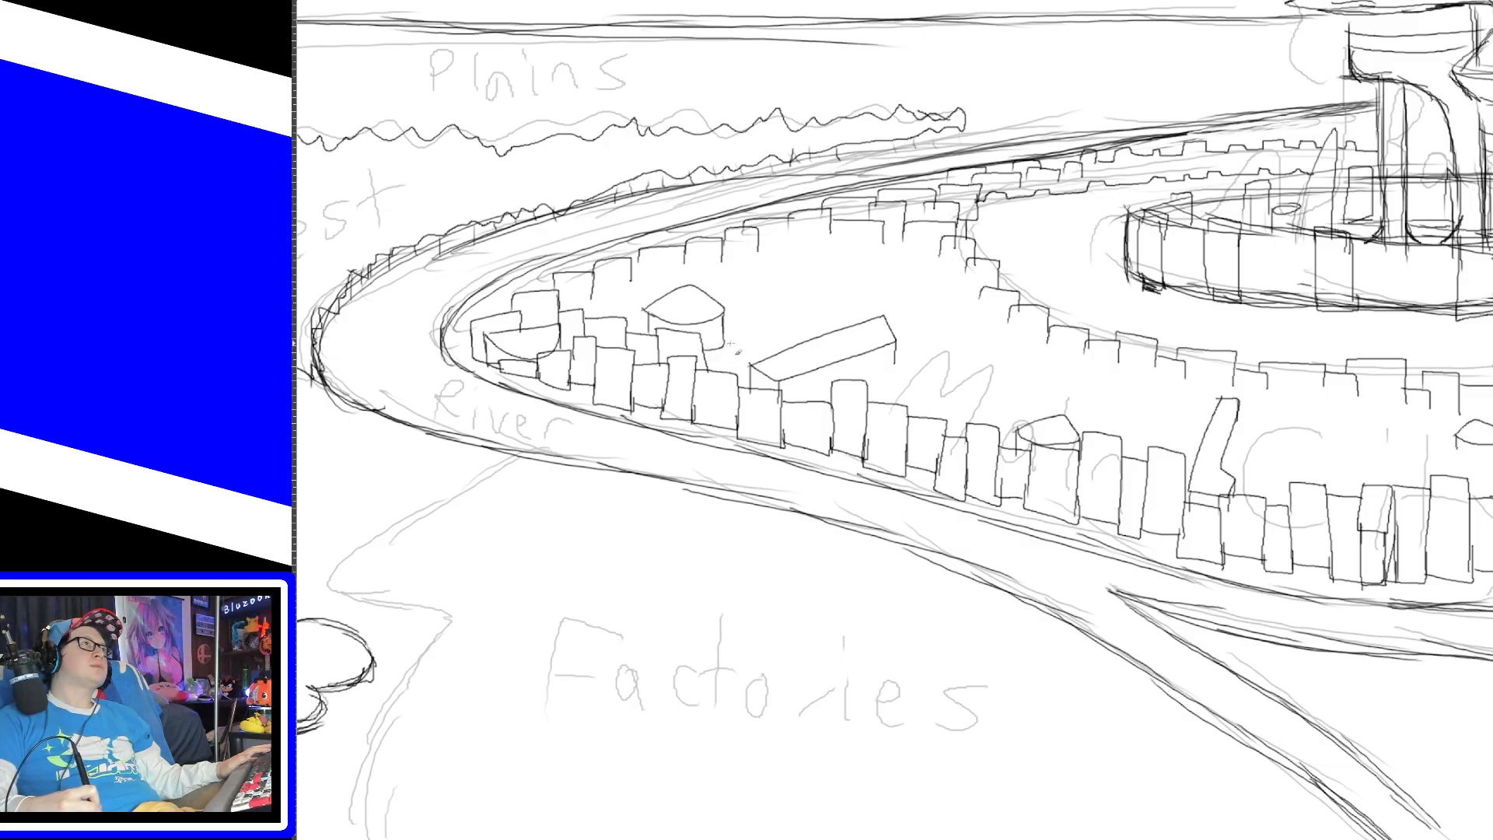
{"action": "left_click_drag", "start_coordinate": [723, 336], "coordinate": [742, 367]}
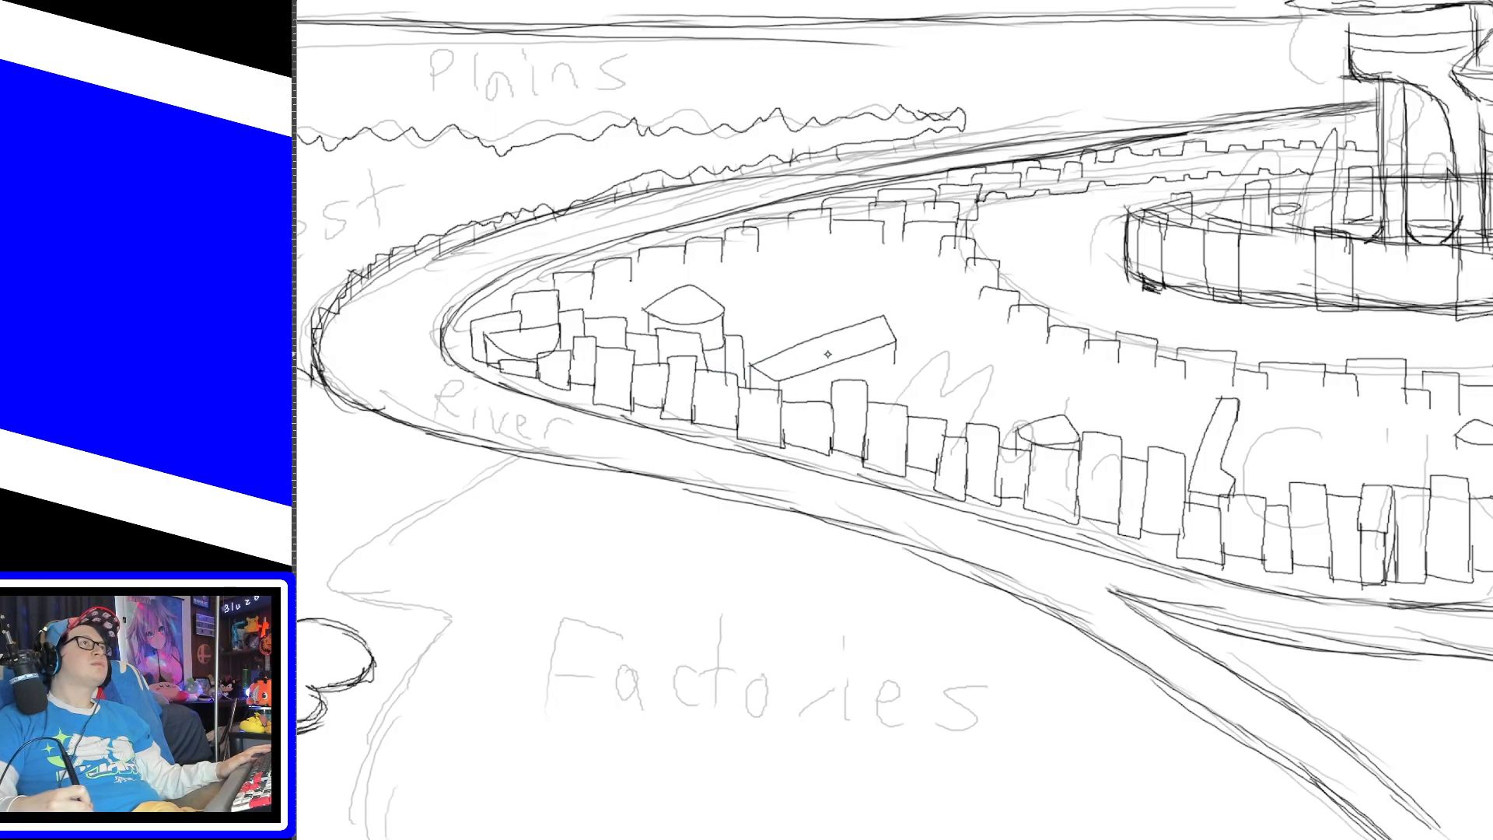
Step: Continue the second row of blocks behind the southern front row, from the slanted flat-roofed building to east of the leaning tower
{"action": "mouse_move", "coordinate": [725, 375]}
{"action": "left_mouse_down"}
{"action": "mouse_move", "coordinate": [739, 335]}
{"action": "mouse_move", "coordinate": [753, 379]}
{"action": "left_mouse_up"}
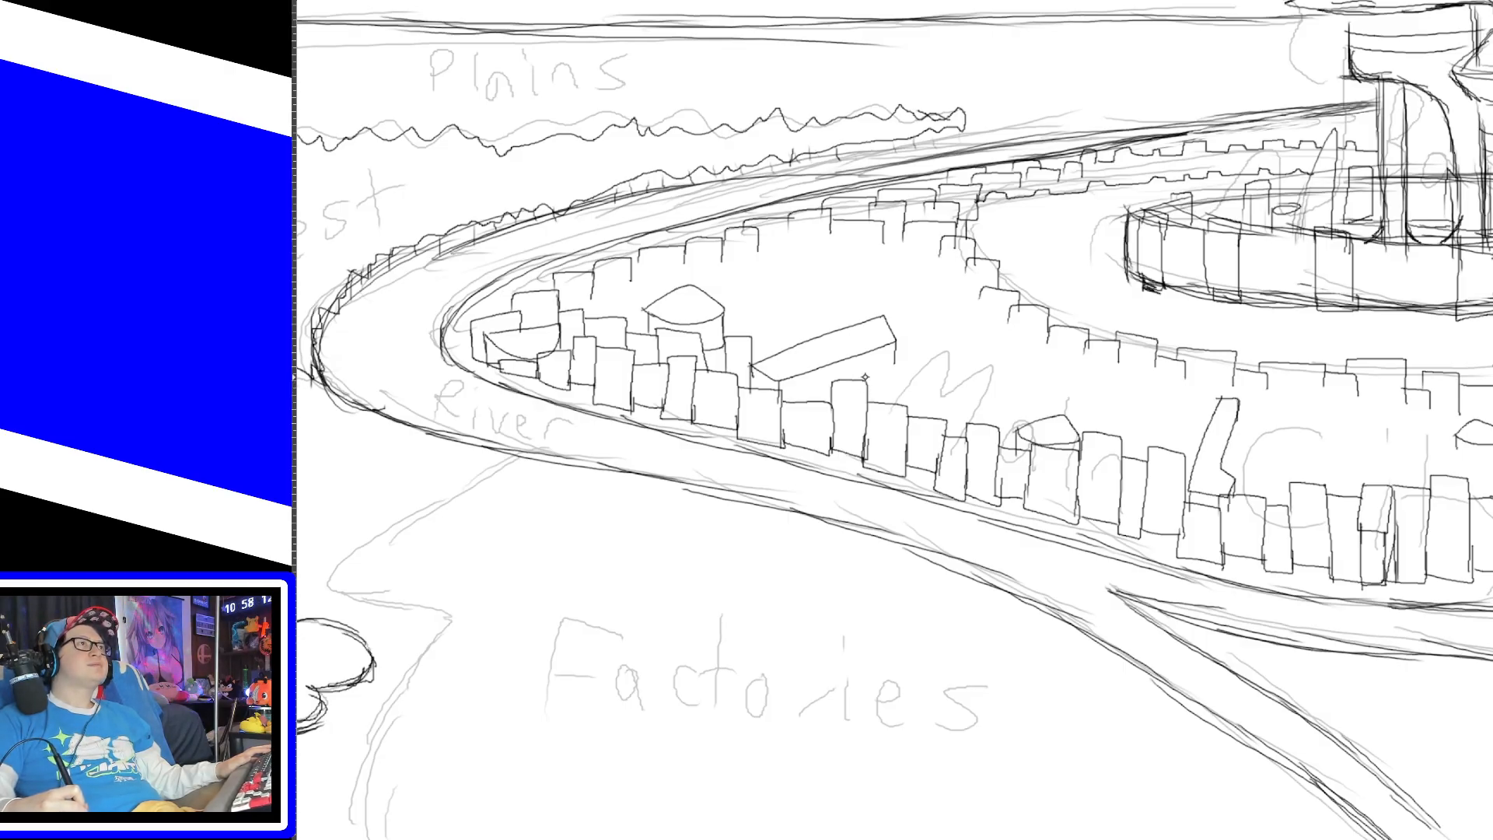
{"action": "mouse_move", "coordinate": [860, 374]}
{"action": "left_mouse_down"}
{"action": "mouse_move", "coordinate": [900, 397]}
{"action": "mouse_move", "coordinate": [899, 414]}
{"action": "mouse_move", "coordinate": [937, 387]}
{"action": "mouse_move", "coordinate": [933, 420]}
{"action": "left_mouse_up"}
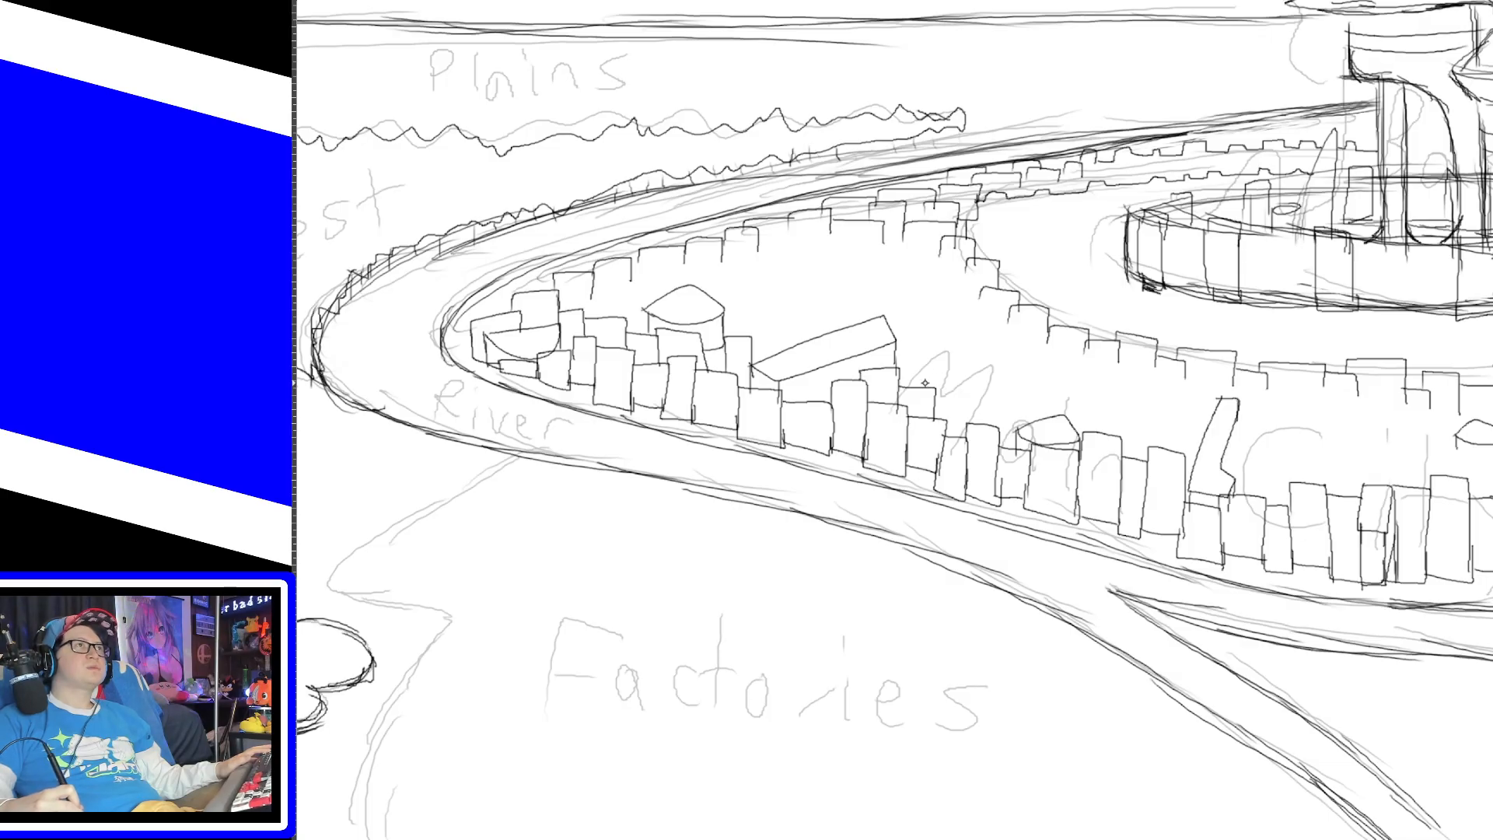
{"action": "mouse_move", "coordinate": [946, 397]}
{"action": "left_mouse_down"}
{"action": "mouse_move", "coordinate": [972, 424]}
{"action": "mouse_move", "coordinate": [1024, 381]}
{"action": "mouse_move", "coordinate": [1024, 424]}
{"action": "mouse_move", "coordinate": [1079, 426]}
{"action": "mouse_move", "coordinate": [1081, 441]}
{"action": "mouse_move", "coordinate": [1118, 432]}
{"action": "mouse_move", "coordinate": [1138, 405]}
{"action": "mouse_move", "coordinate": [1161, 451]}
{"action": "mouse_move", "coordinate": [1202, 424]}
{"action": "mouse_move", "coordinate": [1202, 450]}
{"action": "mouse_move", "coordinate": [1252, 450]}
{"action": "mouse_move", "coordinate": [1263, 500]}
{"action": "mouse_move", "coordinate": [1296, 467]}
{"action": "mouse_move", "coordinate": [1279, 445]}
{"action": "mouse_move", "coordinate": [1330, 448]}
{"action": "mouse_move", "coordinate": [1341, 488]}
{"action": "mouse_move", "coordinate": [1382, 440]}
{"action": "mouse_move", "coordinate": [1437, 478]}
{"action": "left_mouse_up"}
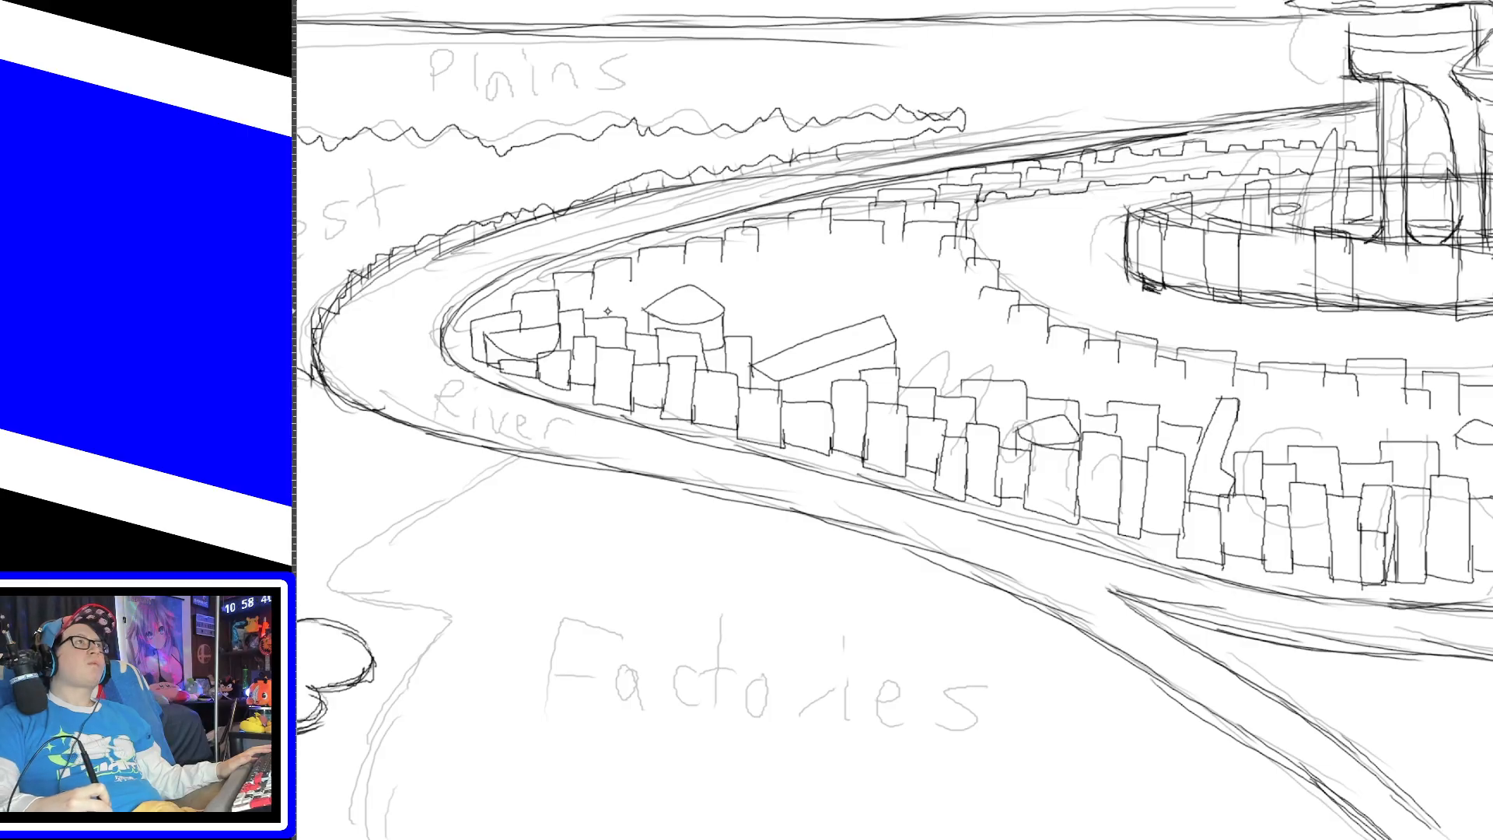
Step: Fill the western end with rows of blocks around the pointed-roof building, between the slanted building and the northern edge
{"action": "mouse_move", "coordinate": [594, 318]}
{"action": "left_mouse_down"}
{"action": "mouse_move", "coordinate": [597, 266]}
{"action": "mouse_move", "coordinate": [629, 258]}
{"action": "mouse_move", "coordinate": [631, 342]}
{"action": "left_mouse_up"}
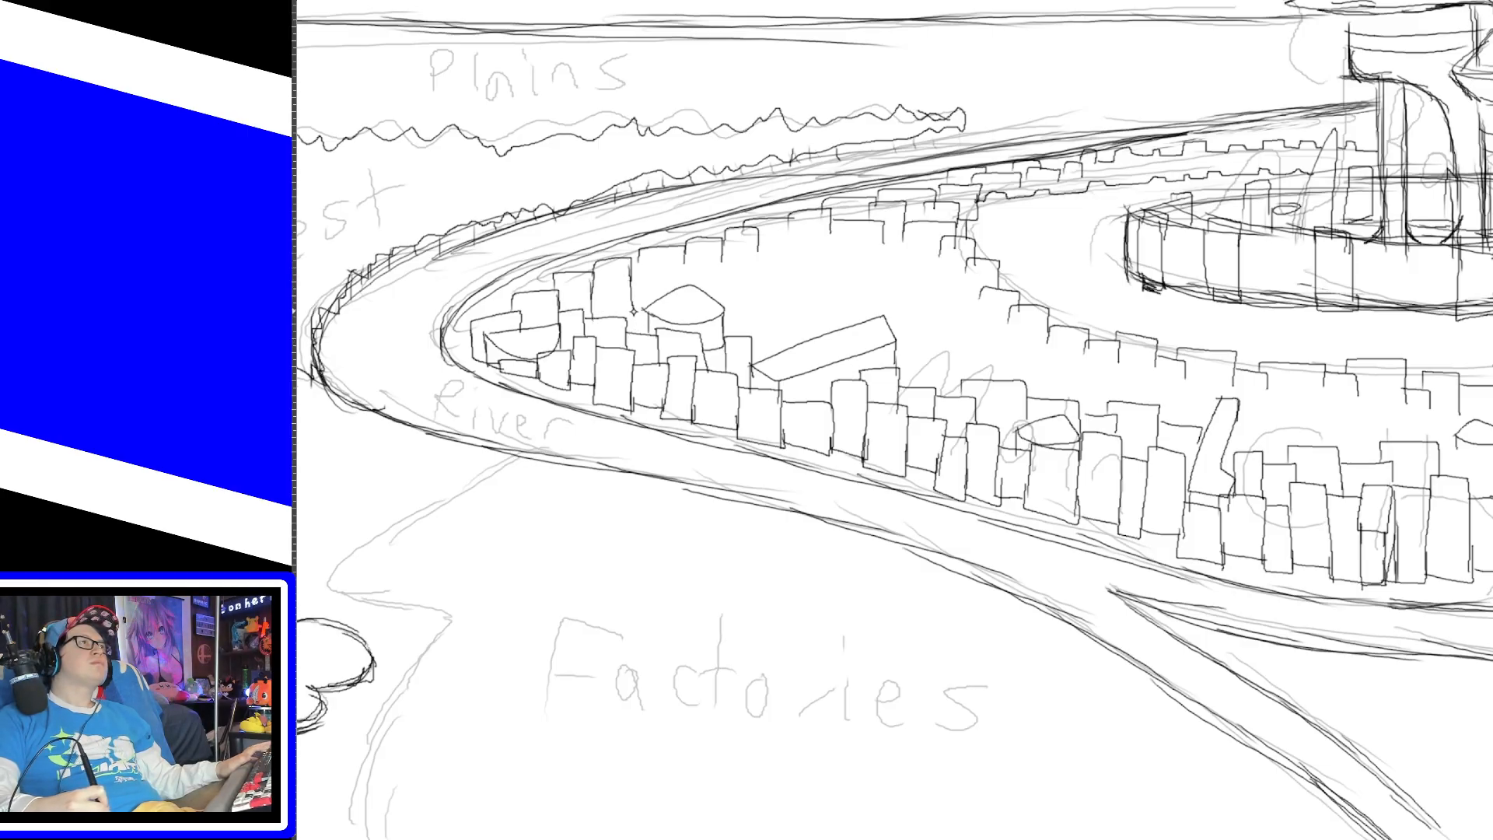
{"action": "mouse_move", "coordinate": [612, 318]}
{"action": "left_mouse_down"}
{"action": "mouse_move", "coordinate": [611, 286]}
{"action": "mouse_move", "coordinate": [646, 309]}
{"action": "left_mouse_up"}
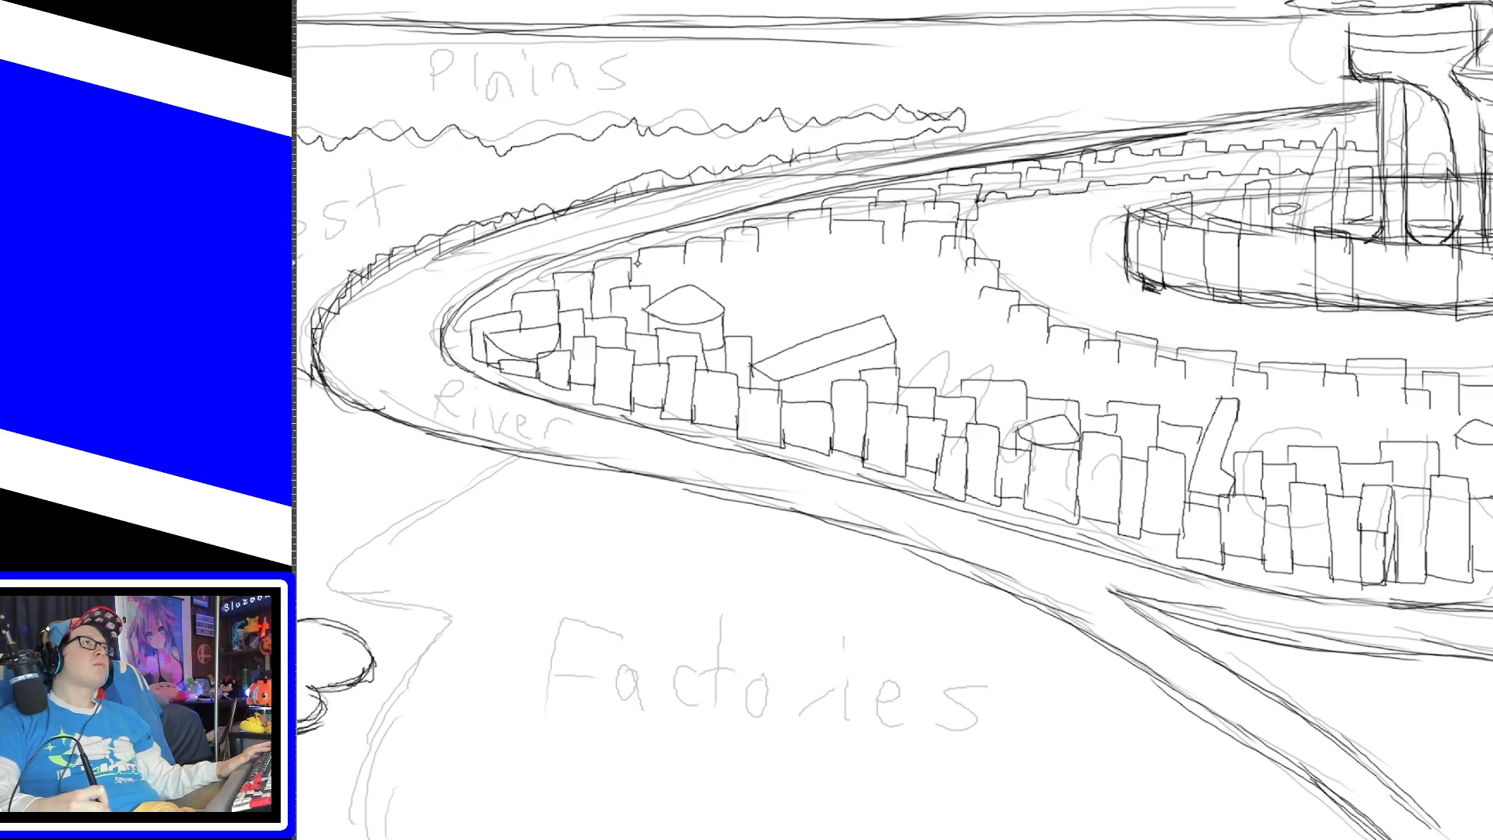
{"action": "left_click_drag", "start_coordinate": [639, 255], "coordinate": [639, 290]}
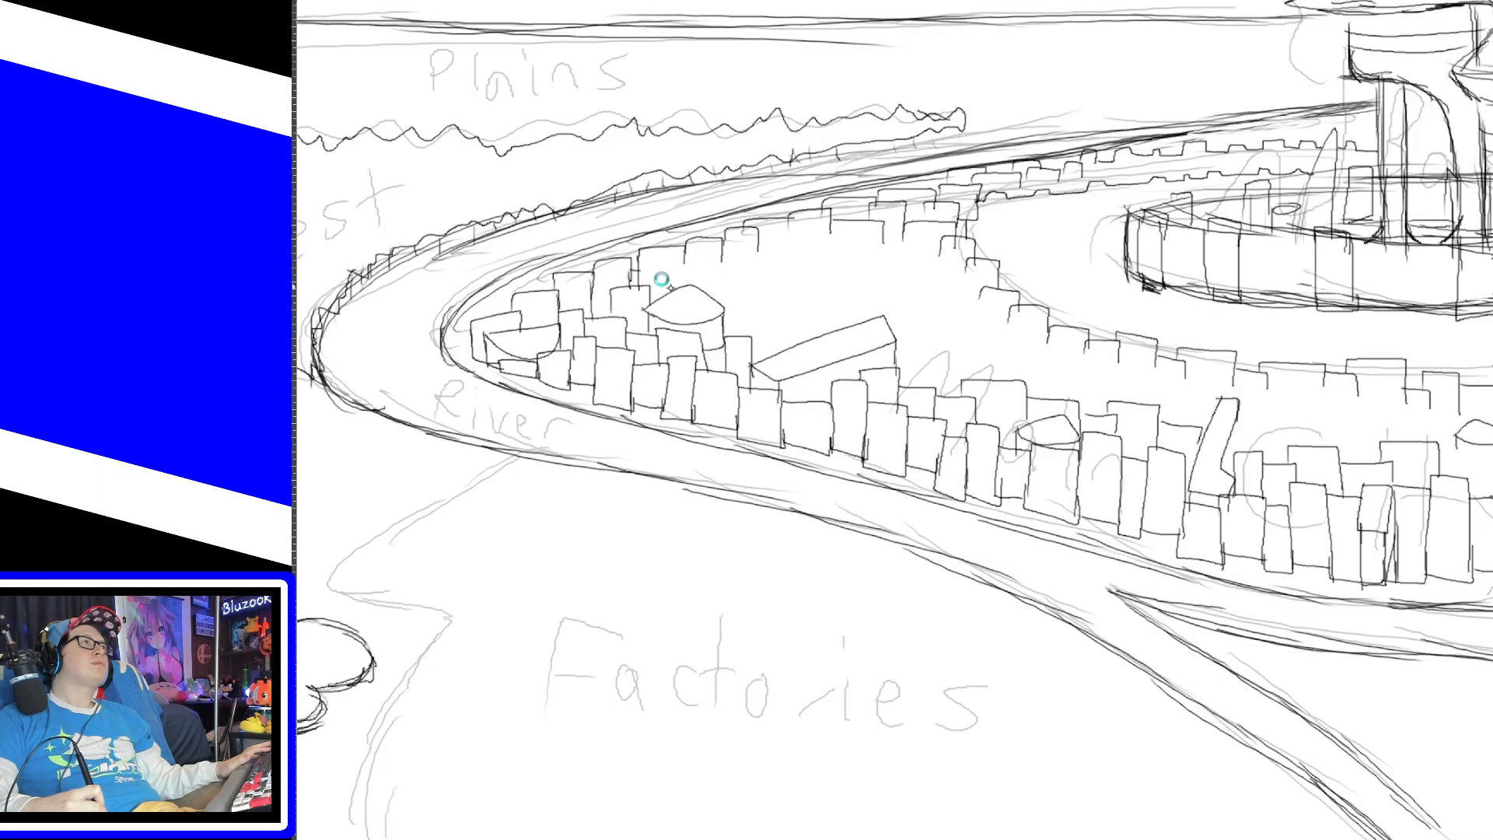
{"action": "mouse_move", "coordinate": [663, 281]}
{"action": "left_mouse_down"}
{"action": "mouse_move", "coordinate": [727, 282]}
{"action": "mouse_move", "coordinate": [725, 344]}
{"action": "mouse_move", "coordinate": [754, 302]}
{"action": "mouse_move", "coordinate": [762, 361]}
{"action": "mouse_move", "coordinate": [791, 316]}
{"action": "left_mouse_up"}
{"action": "mouse_move", "coordinate": [792, 316]}
{"action": "left_mouse_down"}
{"action": "mouse_move", "coordinate": [793, 342]}
{"action": "mouse_move", "coordinate": [779, 299]}
{"action": "left_mouse_up"}
{"action": "left_click_drag", "start_coordinate": [779, 300], "coordinate": [824, 298]}
{"action": "left_click_drag", "start_coordinate": [825, 299], "coordinate": [827, 341]}
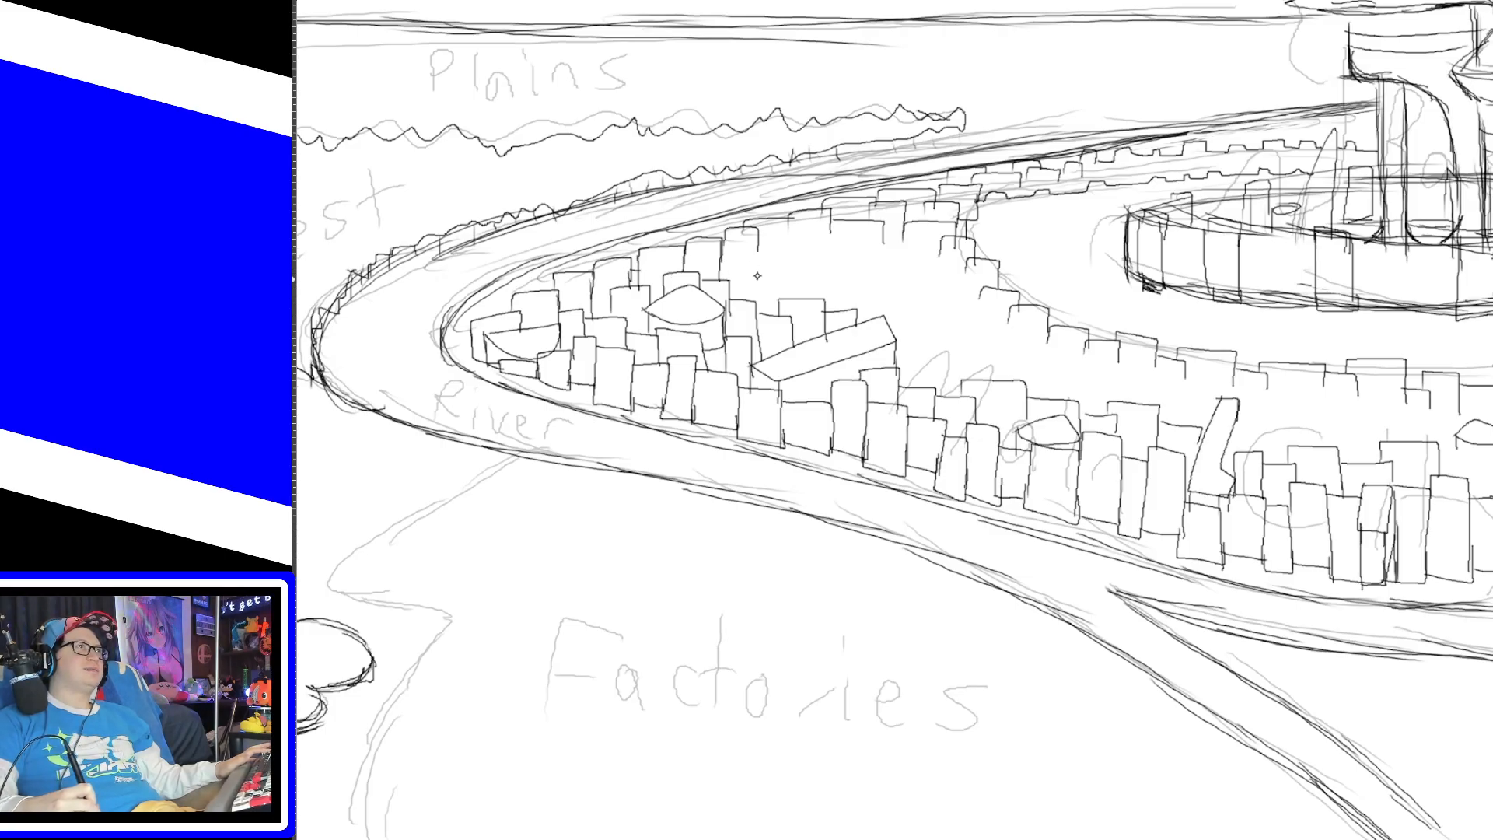
{"action": "mouse_move", "coordinate": [717, 262]}
{"action": "left_mouse_down"}
{"action": "mouse_move", "coordinate": [753, 305]}
{"action": "mouse_move", "coordinate": [818, 259]}
{"action": "mouse_move", "coordinate": [823, 311]}
{"action": "mouse_move", "coordinate": [847, 278]}
{"action": "mouse_move", "coordinate": [848, 317]}
{"action": "mouse_move", "coordinate": [888, 288]}
{"action": "mouse_move", "coordinate": [887, 327]}
{"action": "left_mouse_up"}
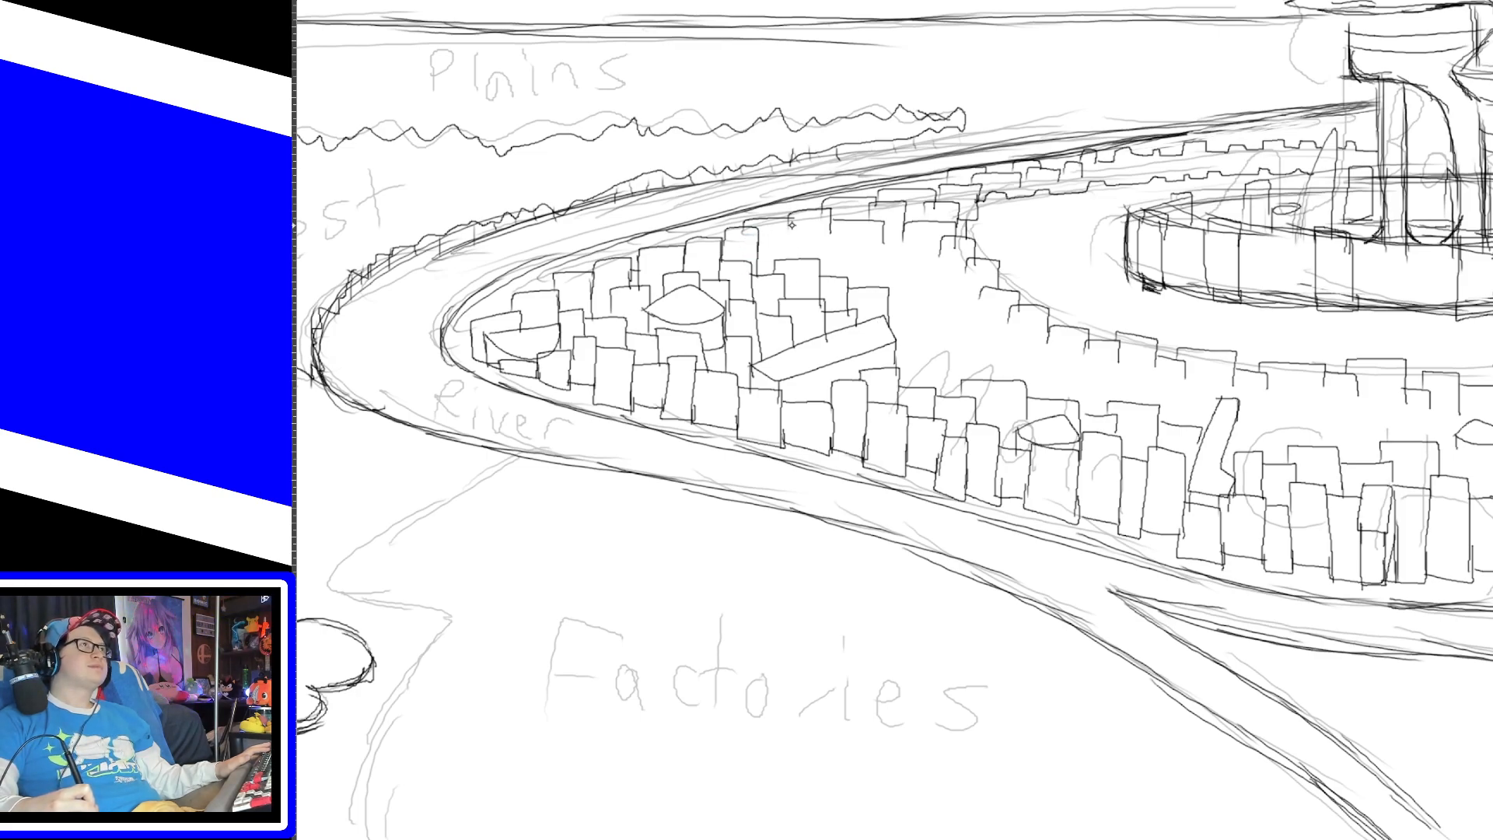
{"action": "left_click_drag", "start_coordinate": [789, 227], "coordinate": [790, 258]}
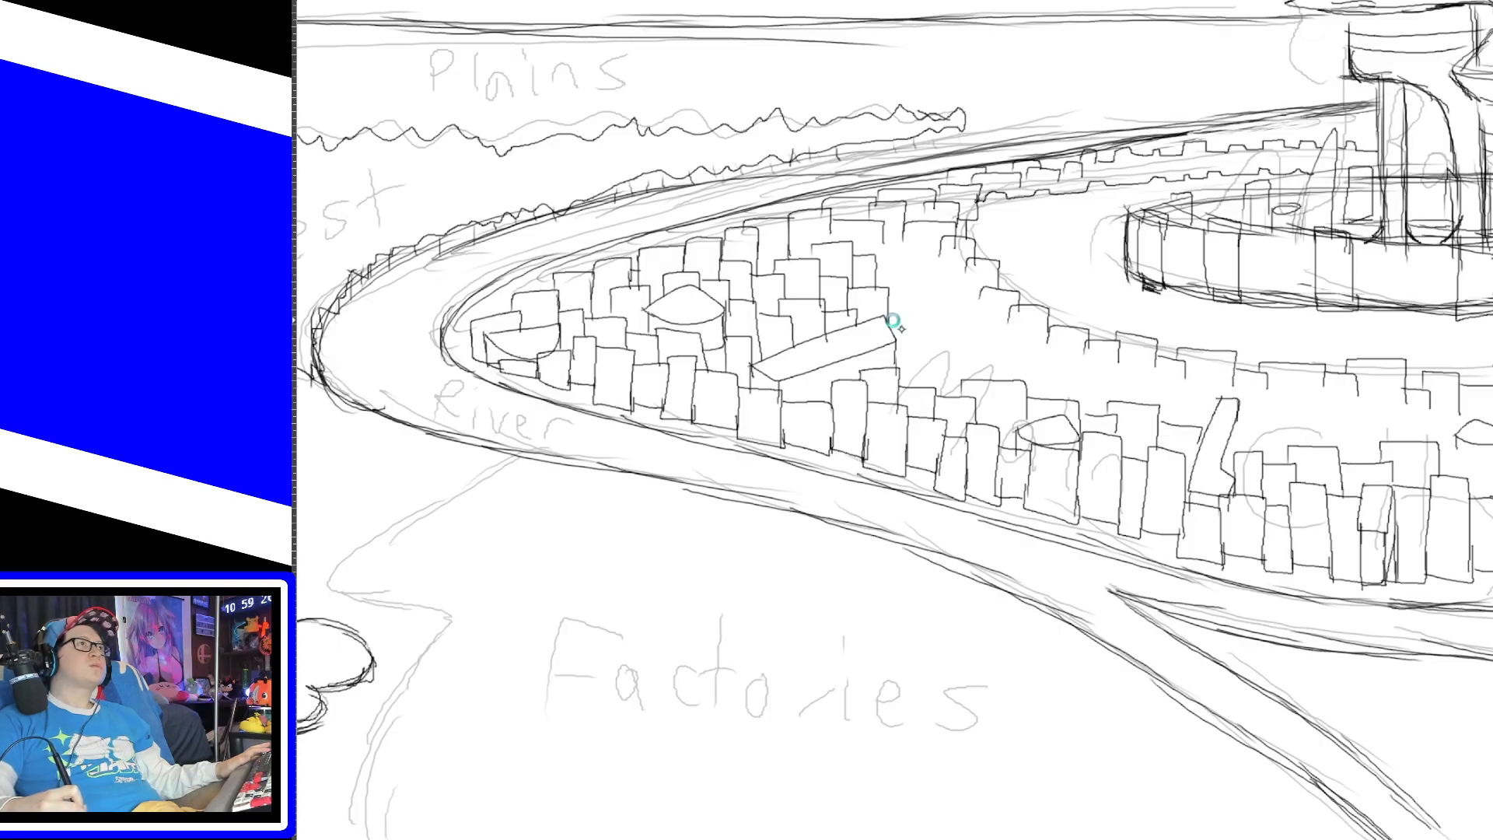
Step: Fill the area between the slanted flat-roofed building, the leaning tower and the inner ring's edge with overlapping blocks
{"action": "mouse_move", "coordinate": [887, 326]}
{"action": "left_mouse_down"}
{"action": "mouse_move", "coordinate": [924, 390]}
{"action": "mouse_move", "coordinate": [949, 400]}
{"action": "mouse_move", "coordinate": [1031, 344]}
{"action": "mouse_move", "coordinate": [1034, 395]}
{"action": "mouse_move", "coordinate": [1075, 400]}
{"action": "mouse_move", "coordinate": [1109, 372]}
{"action": "mouse_move", "coordinate": [1178, 430]}
{"action": "mouse_move", "coordinate": [1208, 418]}
{"action": "left_mouse_up"}
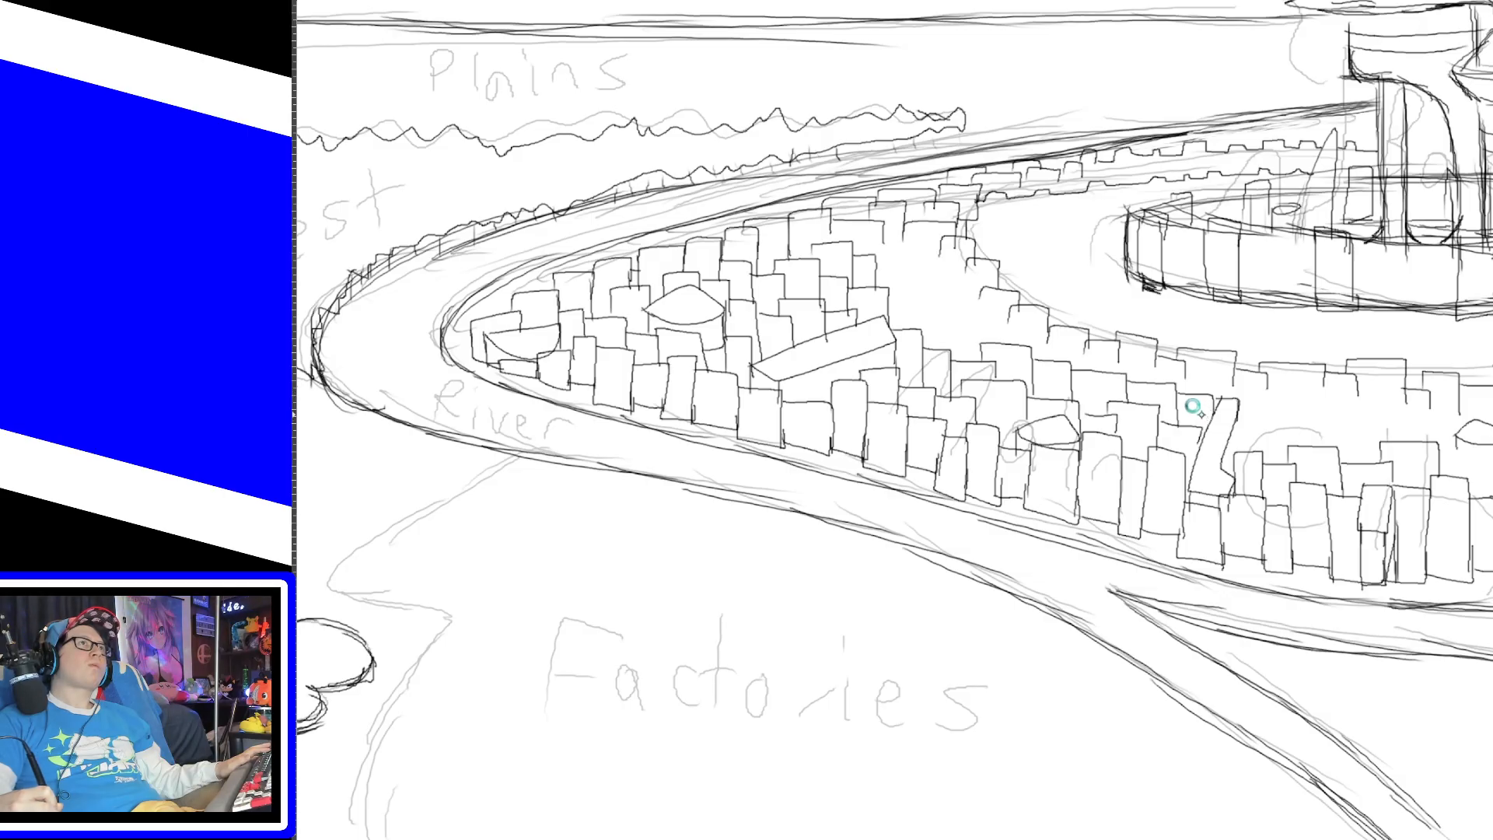
{"action": "left_click_drag", "start_coordinate": [1009, 307], "coordinate": [1013, 343]}
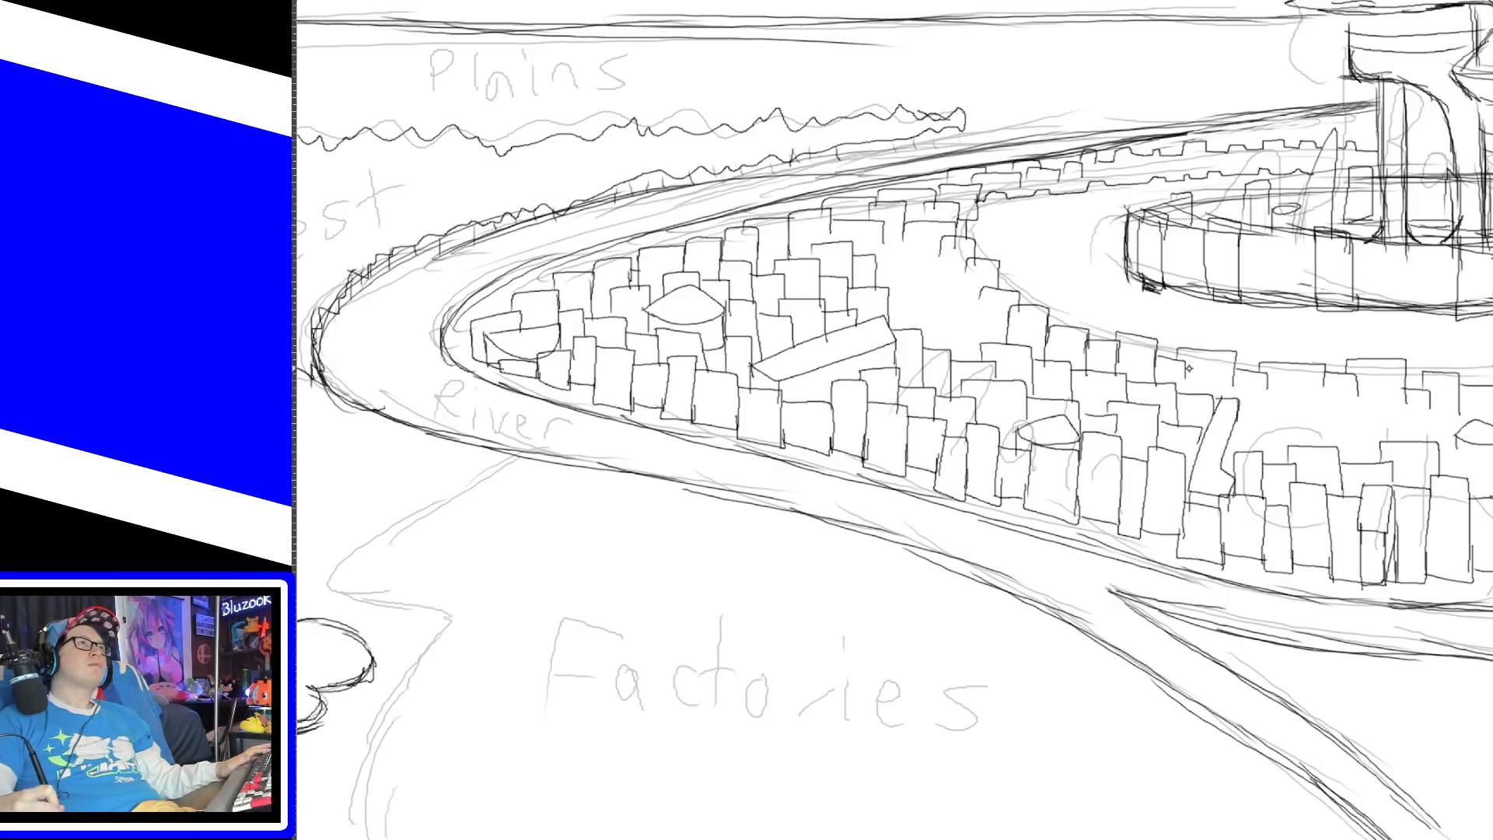
{"action": "left_click_drag", "start_coordinate": [1237, 372], "coordinate": [1236, 400]}
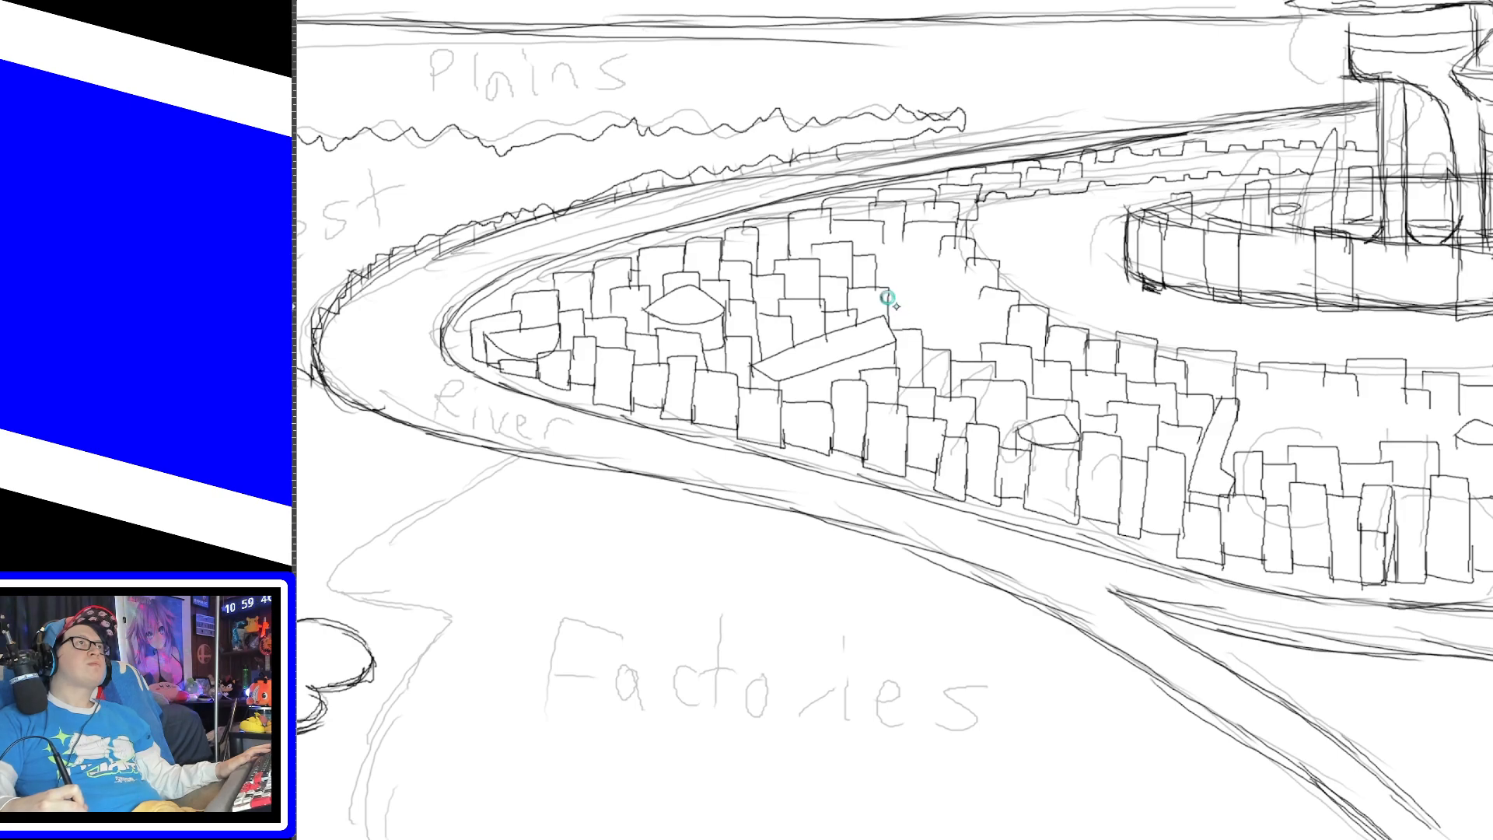
{"action": "mouse_move", "coordinate": [908, 302]}
{"action": "left_mouse_down"}
{"action": "mouse_move", "coordinate": [911, 333]}
{"action": "mouse_move", "coordinate": [948, 290]}
{"action": "mouse_move", "coordinate": [953, 350]}
{"action": "left_mouse_up"}
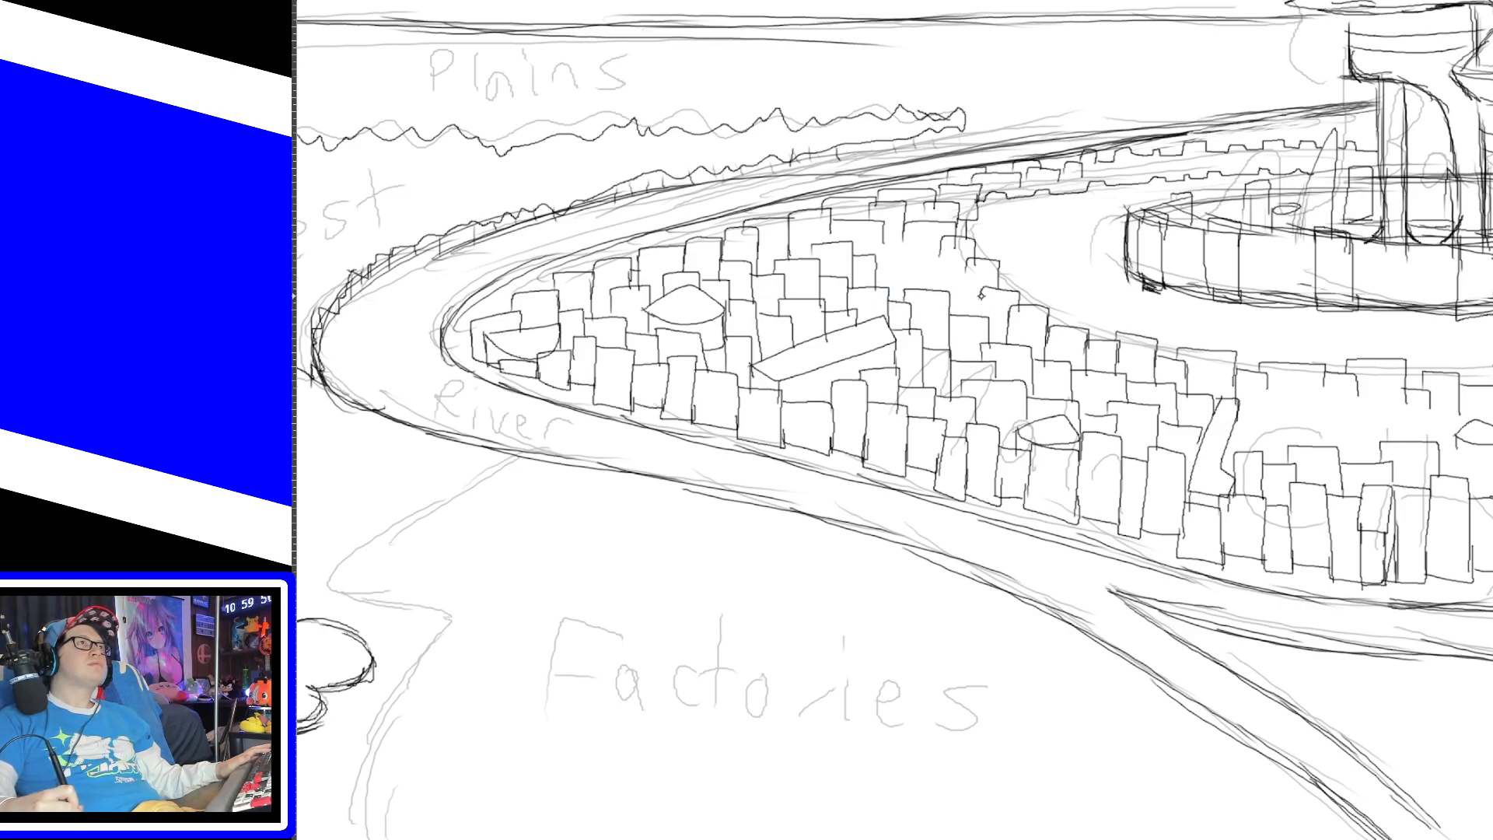
{"action": "mouse_move", "coordinate": [968, 274]}
{"action": "left_mouse_down"}
{"action": "mouse_move", "coordinate": [966, 315]}
{"action": "mouse_move", "coordinate": [967, 266]}
{"action": "left_mouse_up"}
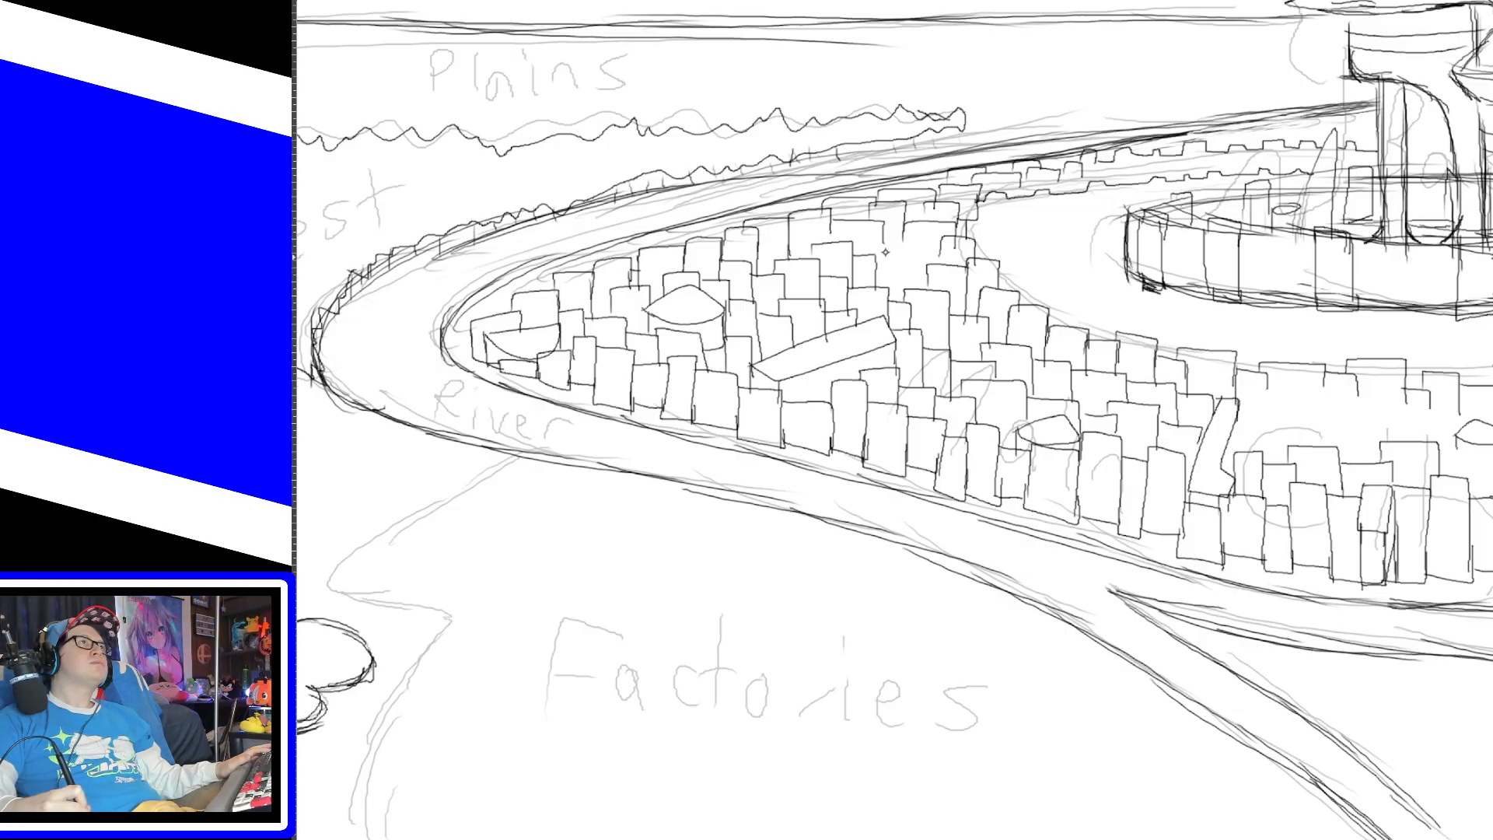
{"action": "mouse_move", "coordinate": [877, 259]}
{"action": "left_mouse_down"}
{"action": "mouse_move", "coordinate": [913, 292]}
{"action": "mouse_move", "coordinate": [940, 264]}
{"action": "mouse_move", "coordinate": [904, 251]}
{"action": "left_mouse_up"}
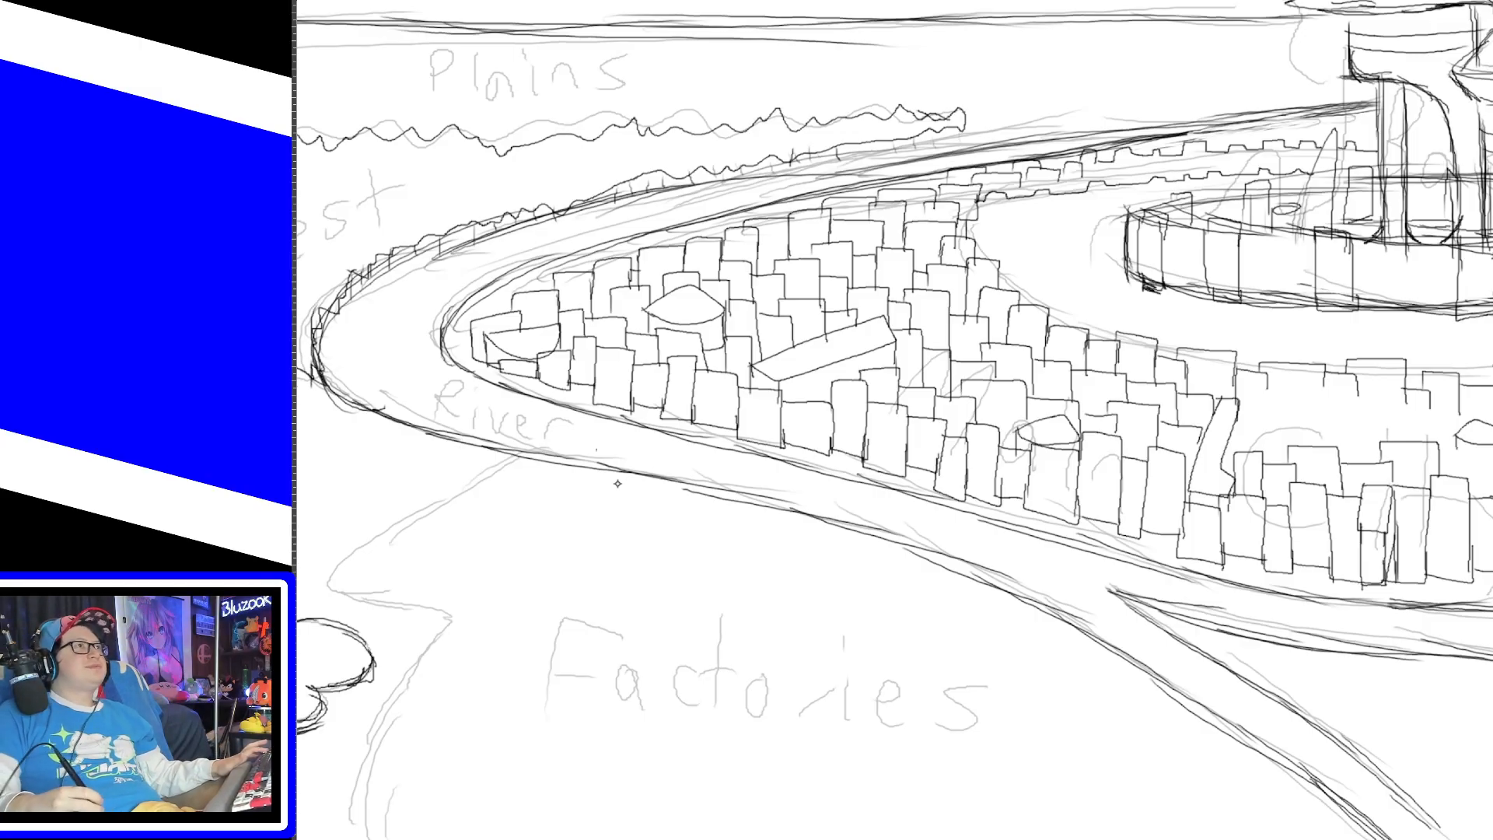
{"action": "mouse_move", "coordinate": [833, 525]}
{"action": "left_mouse_down"}
{"action": "mouse_move", "coordinate": [963, 437]}
{"action": "mouse_move", "coordinate": [887, 564]}
{"action": "left_mouse_up"}
{"action": "key", "text": "ctrl+z"}
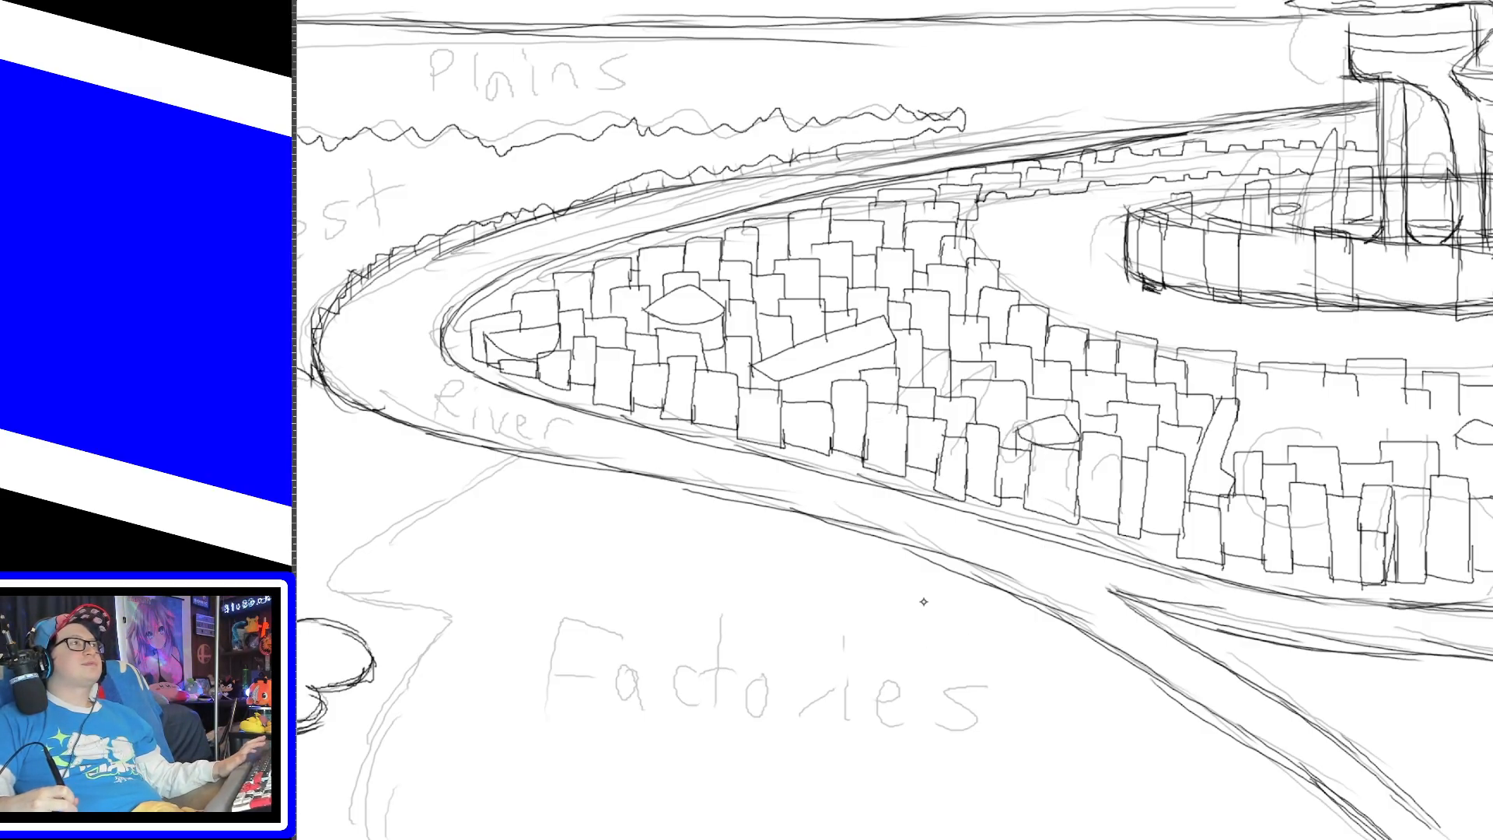
Step: Draw walls under the pointed-roof building and the bent tower south of the central ring, filling the second-row gaps with blocks
{"action": "left_click_drag", "start_coordinate": [902, 838], "coordinate": [1256, 838]}
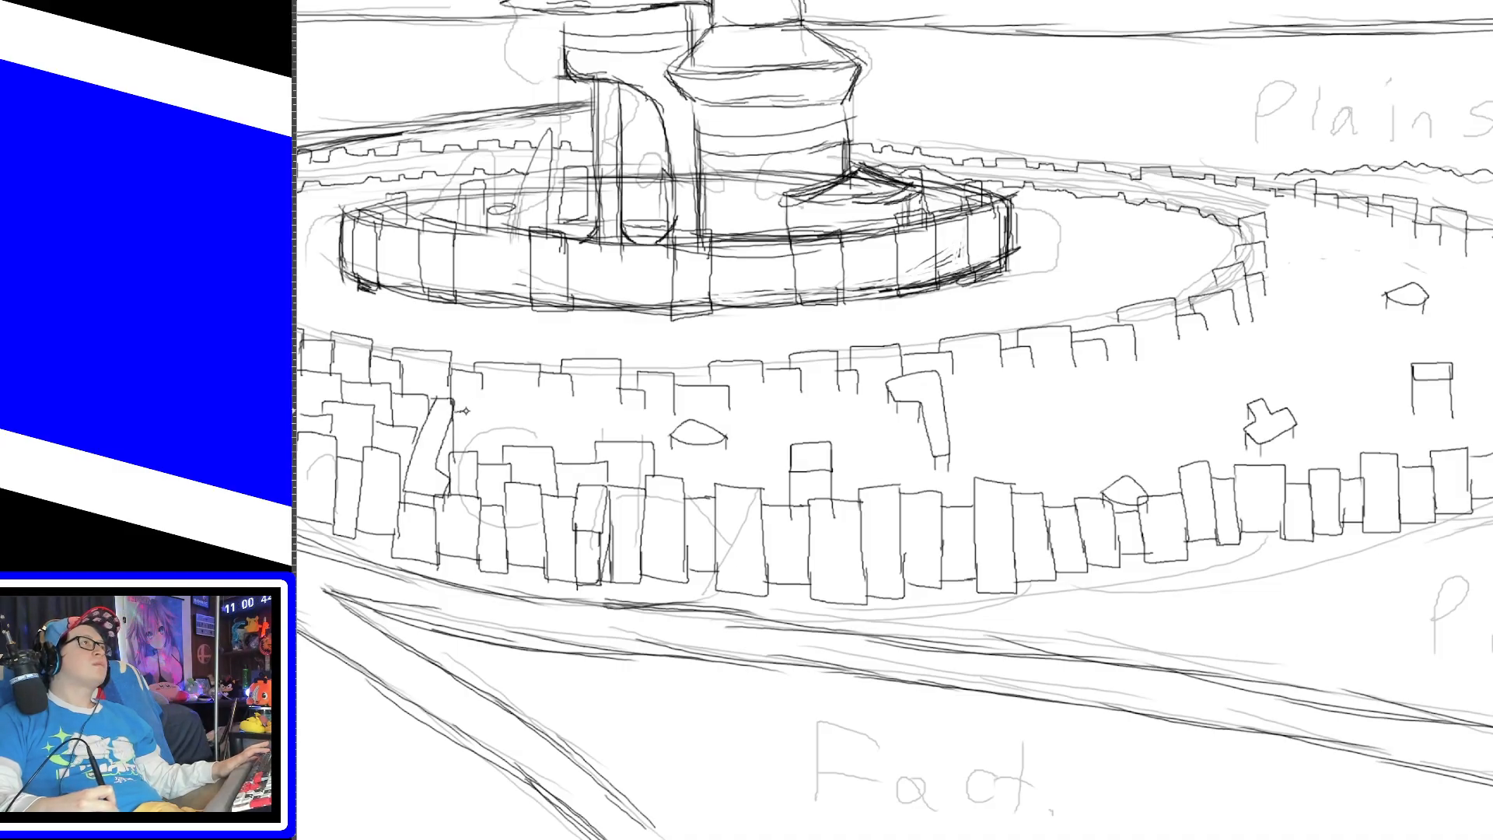
{"action": "mouse_move", "coordinate": [507, 406]}
{"action": "left_mouse_down"}
{"action": "mouse_move", "coordinate": [559, 444]}
{"action": "mouse_move", "coordinate": [566, 422]}
{"action": "mouse_move", "coordinate": [603, 439]}
{"action": "left_mouse_up"}
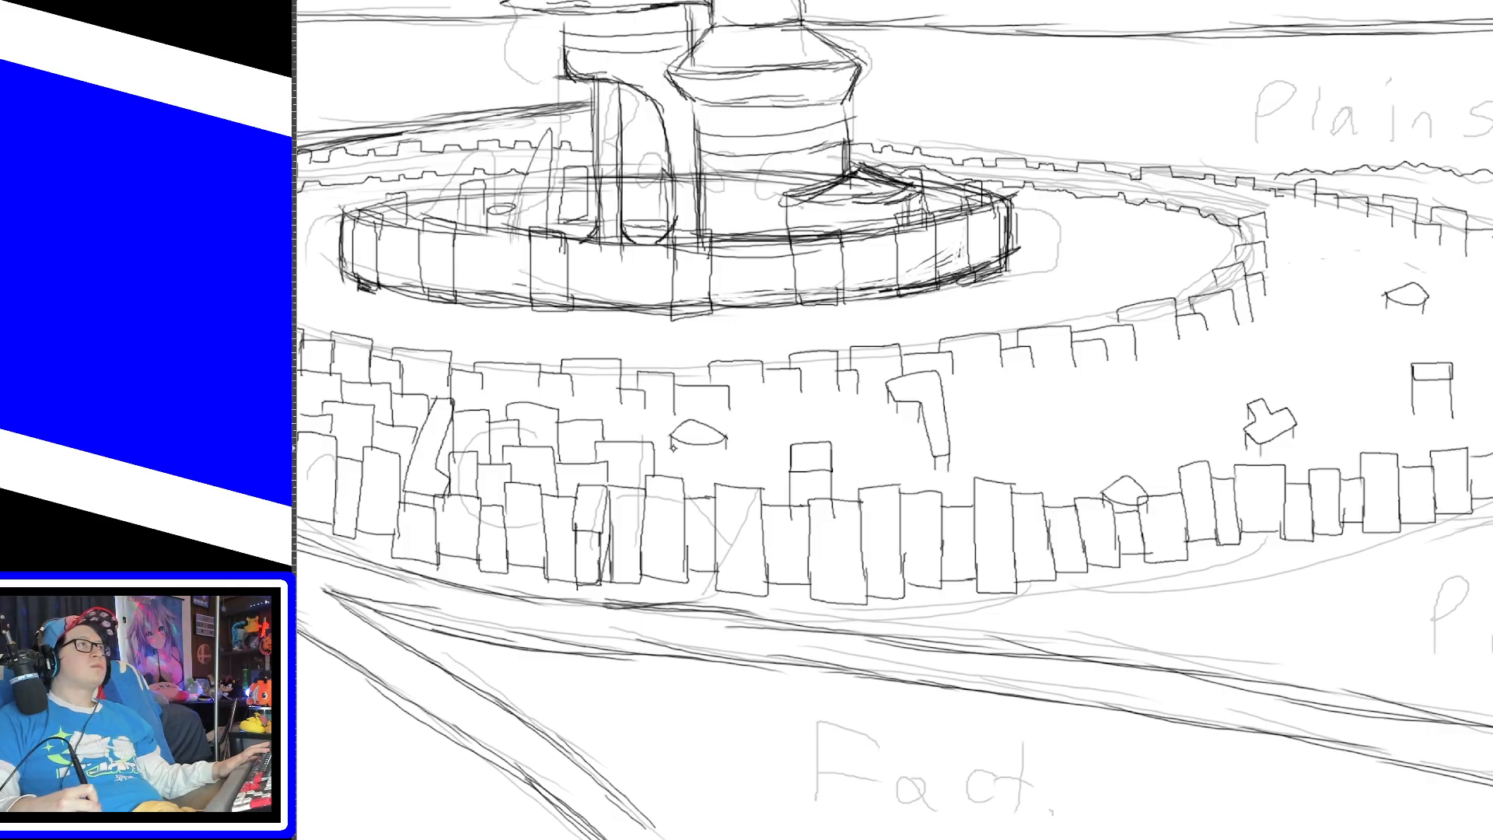
{"action": "left_click_drag", "start_coordinate": [670, 436], "coordinate": [672, 485]}
{"action": "left_click_drag", "start_coordinate": [724, 437], "coordinate": [728, 479]}
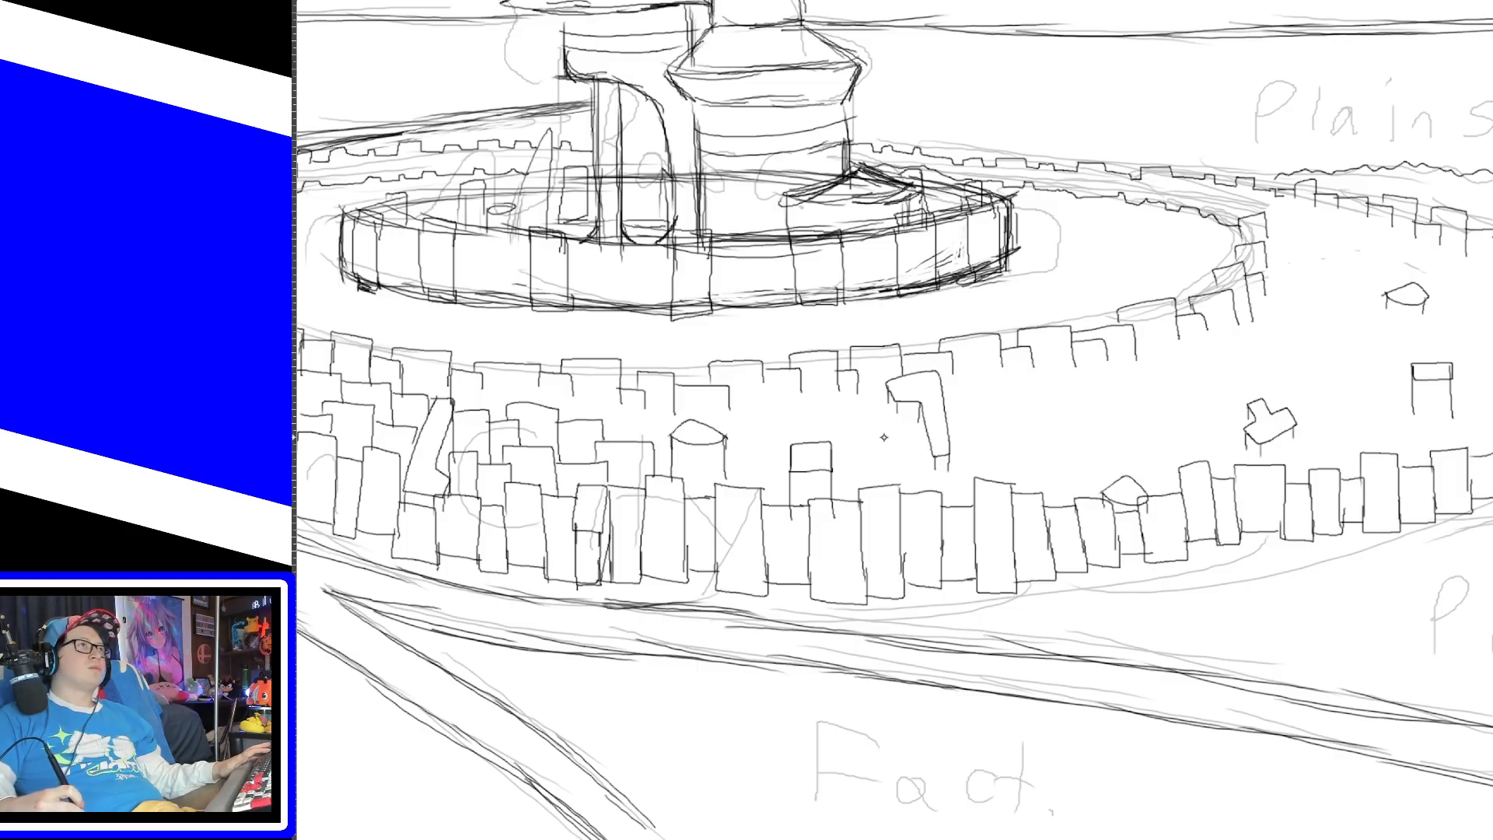
{"action": "mouse_move", "coordinate": [887, 393]}
{"action": "left_mouse_down"}
{"action": "mouse_move", "coordinate": [886, 430]}
{"action": "mouse_move", "coordinate": [919, 443]}
{"action": "mouse_move", "coordinate": [947, 495]}
{"action": "mouse_move", "coordinate": [882, 446]}
{"action": "mouse_move", "coordinate": [923, 446]}
{"action": "mouse_move", "coordinate": [921, 491]}
{"action": "left_mouse_up"}
{"action": "left_click_drag", "start_coordinate": [887, 426], "coordinate": [902, 449]}
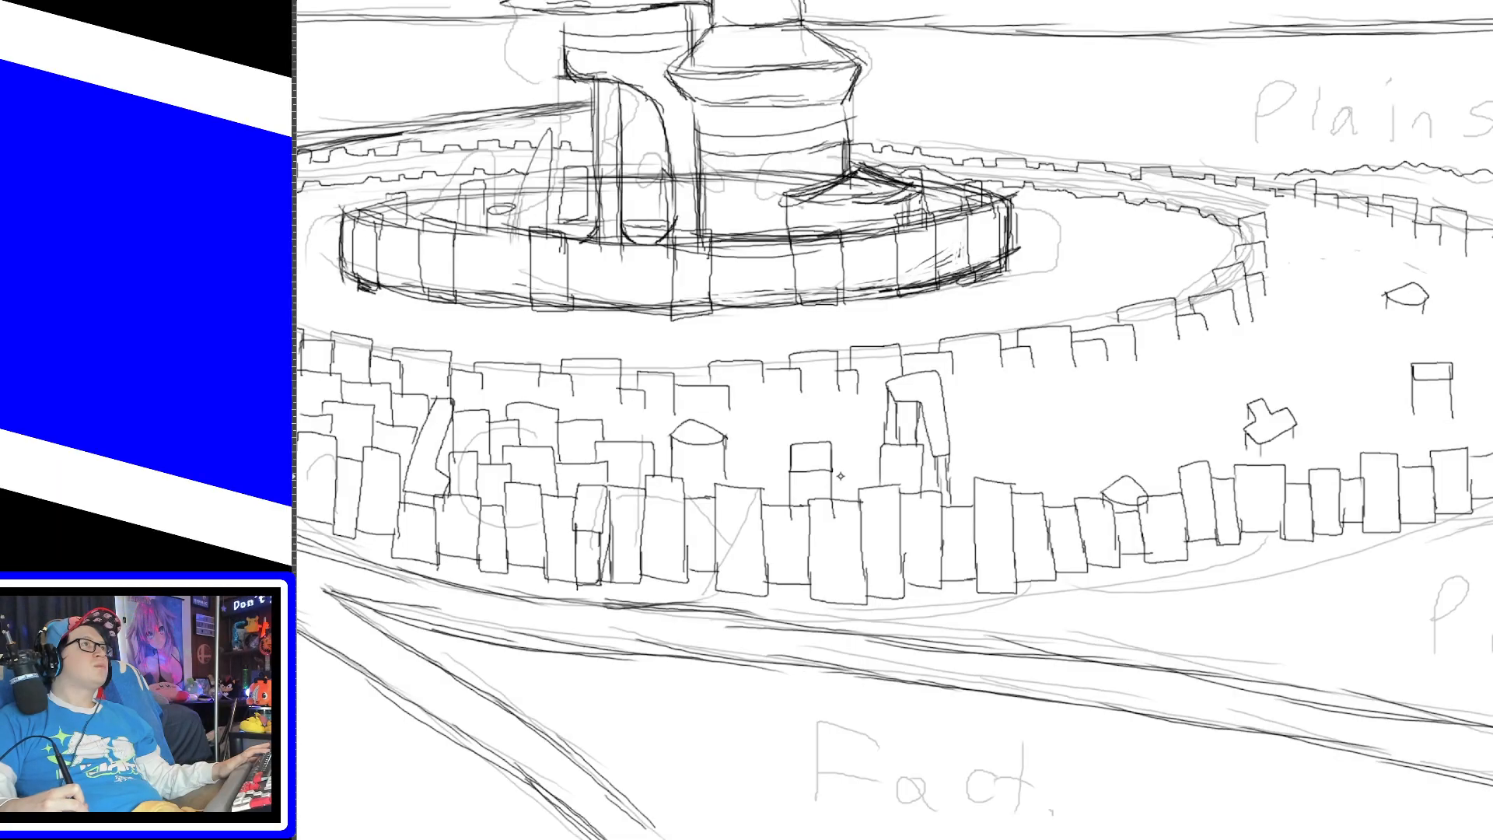
{"action": "left_click_drag", "start_coordinate": [834, 464], "coordinate": [877, 461]}
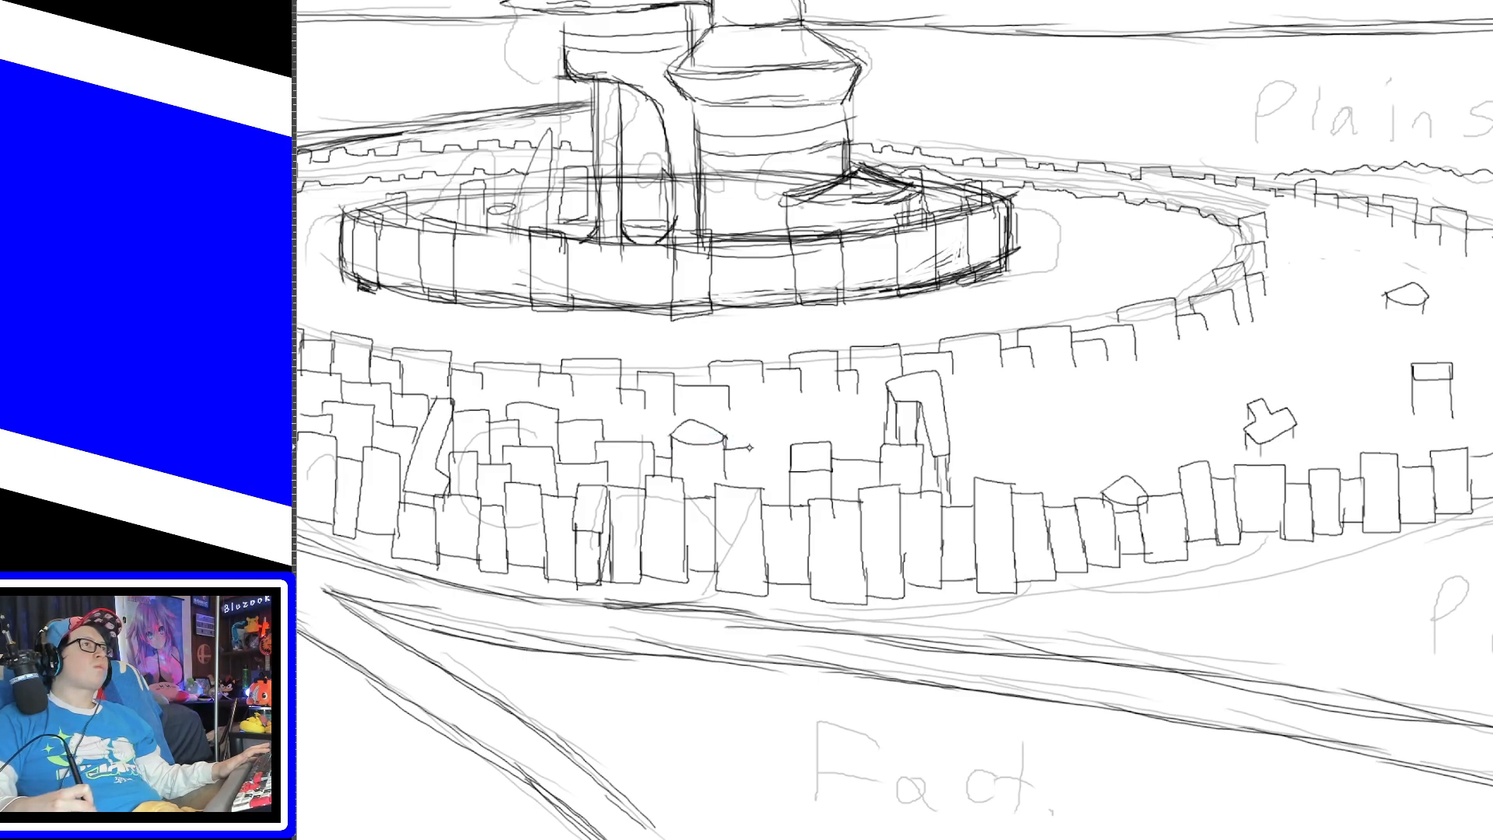
{"action": "left_click_drag", "start_coordinate": [751, 461], "coordinate": [791, 465]}
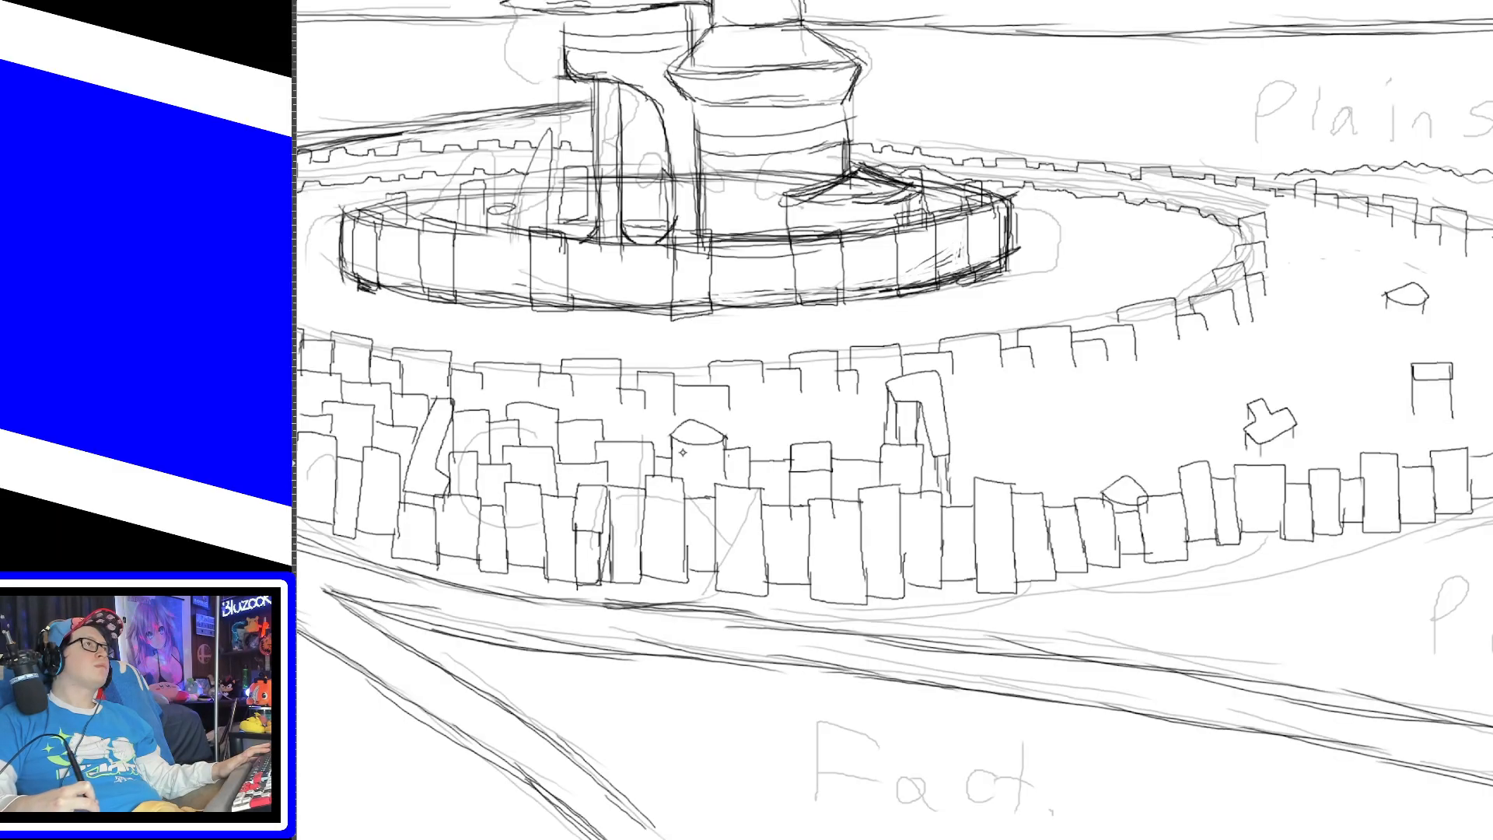
Step: Fill the space between the leaning tower and the bent tower with blocks up to the inner ring's southern edge
{"action": "left_click_drag", "start_coordinate": [479, 378], "coordinate": [484, 413]}
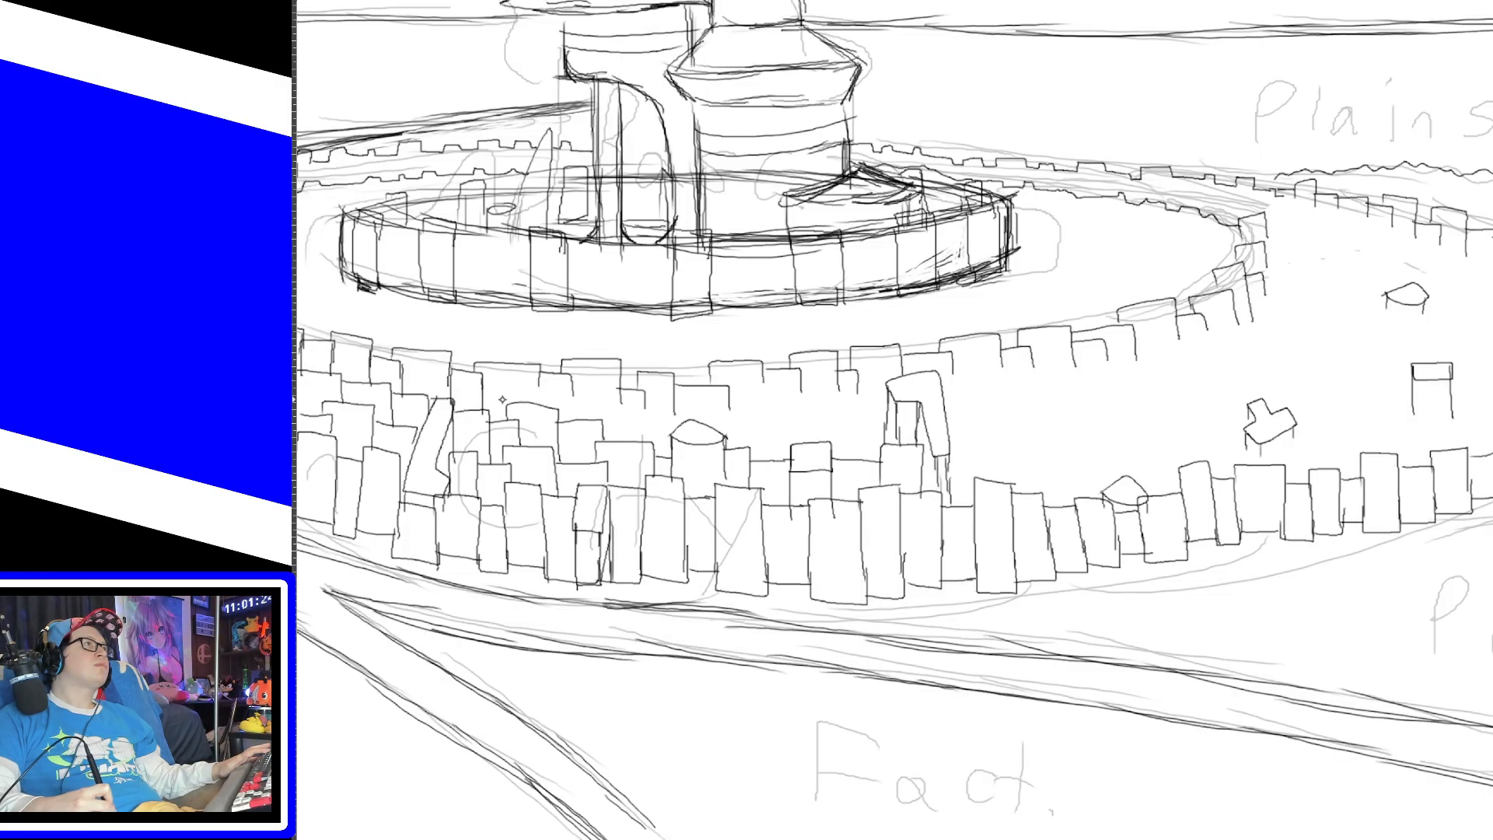
{"action": "mouse_move", "coordinate": [571, 388]}
{"action": "left_mouse_down"}
{"action": "mouse_move", "coordinate": [571, 418]}
{"action": "mouse_move", "coordinate": [645, 449]}
{"action": "left_mouse_up"}
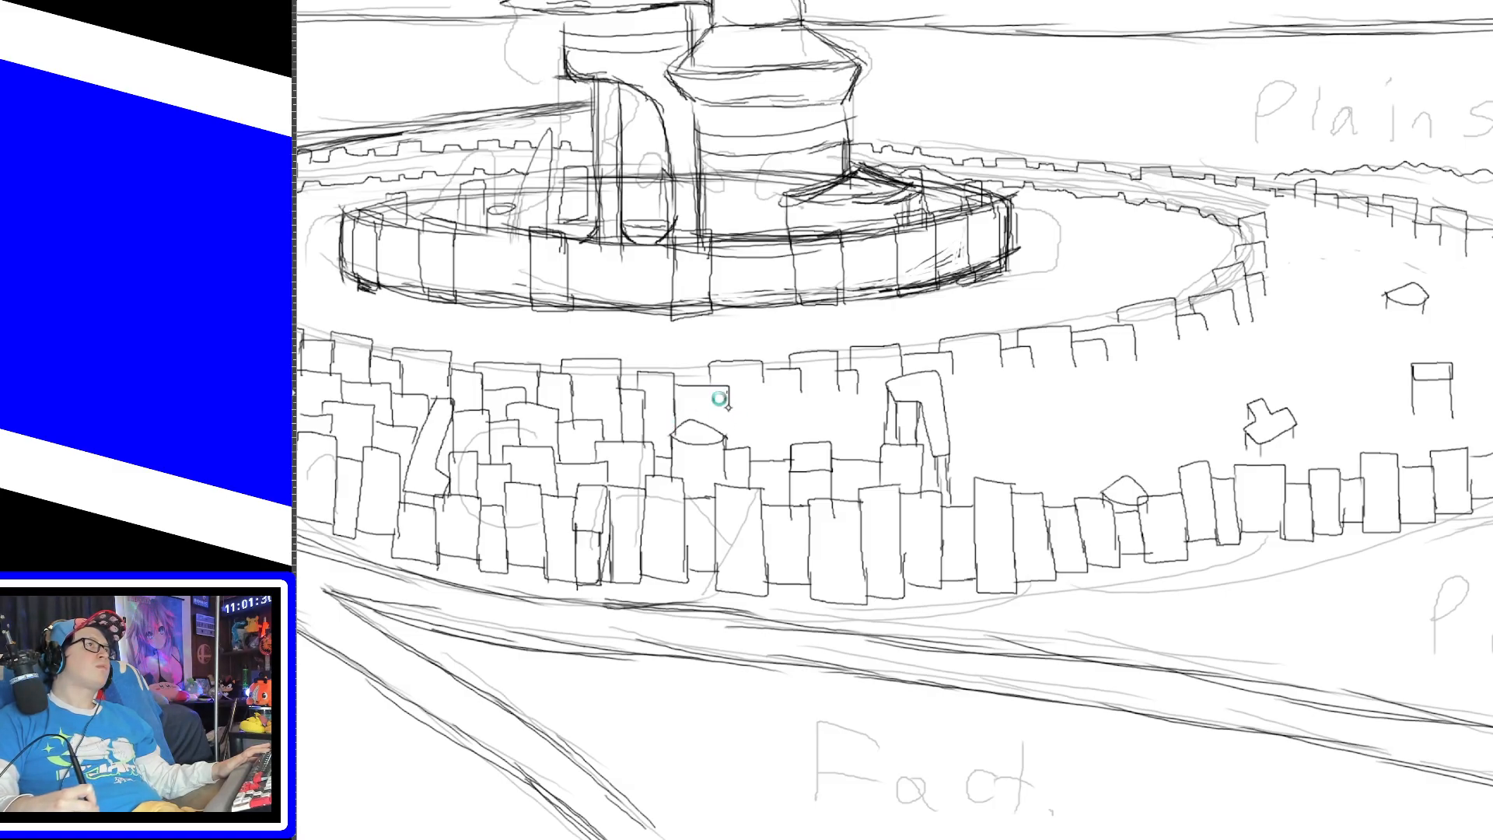
{"action": "mouse_move", "coordinate": [735, 408]}
{"action": "left_mouse_down"}
{"action": "mouse_move", "coordinate": [772, 457]}
{"action": "mouse_move", "coordinate": [778, 417]}
{"action": "mouse_move", "coordinate": [807, 441]}
{"action": "mouse_move", "coordinate": [854, 436]}
{"action": "mouse_move", "coordinate": [855, 457]}
{"action": "mouse_move", "coordinate": [883, 419]}
{"action": "left_mouse_up"}
{"action": "mouse_move", "coordinate": [762, 365]}
{"action": "left_mouse_down"}
{"action": "mouse_move", "coordinate": [766, 407]}
{"action": "mouse_move", "coordinate": [844, 400]}
{"action": "mouse_move", "coordinate": [860, 426]}
{"action": "left_mouse_up"}
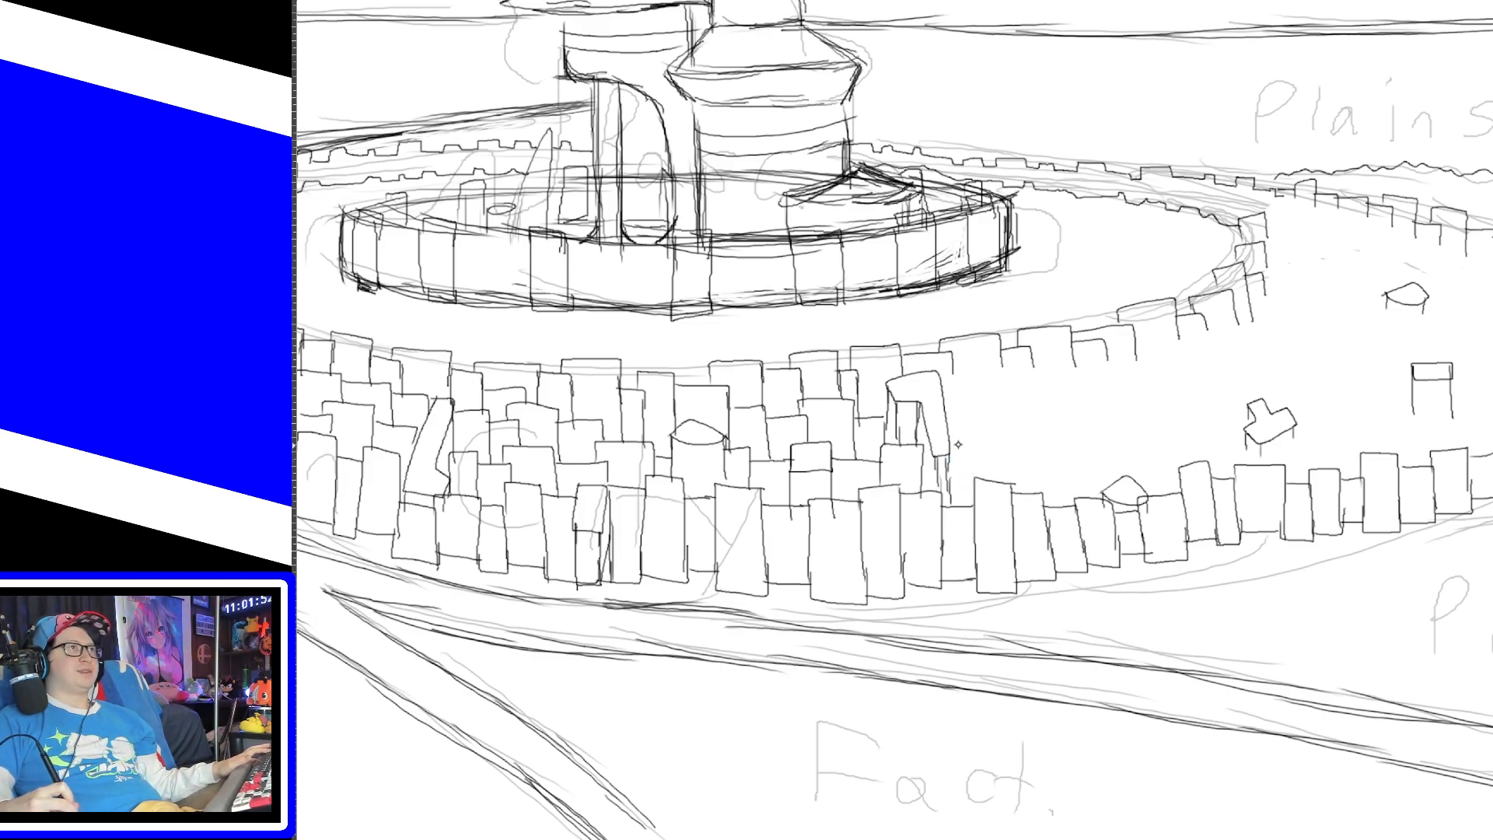
Step: Extend the second row of blocks from the bent tower past the cross-shaped building to the flat-roofed tower, and lengthen that tower's walls
{"action": "mouse_move", "coordinate": [953, 437]}
{"action": "left_mouse_down"}
{"action": "mouse_move", "coordinate": [986, 482]}
{"action": "mouse_move", "coordinate": [1013, 488]}
{"action": "mouse_move", "coordinate": [1045, 431]}
{"action": "mouse_move", "coordinate": [1048, 502]}
{"action": "mouse_move", "coordinate": [1081, 464]}
{"action": "mouse_move", "coordinate": [1087, 506]}
{"action": "mouse_move", "coordinate": [1064, 428]}
{"action": "mouse_move", "coordinate": [1107, 498]}
{"action": "left_mouse_up"}
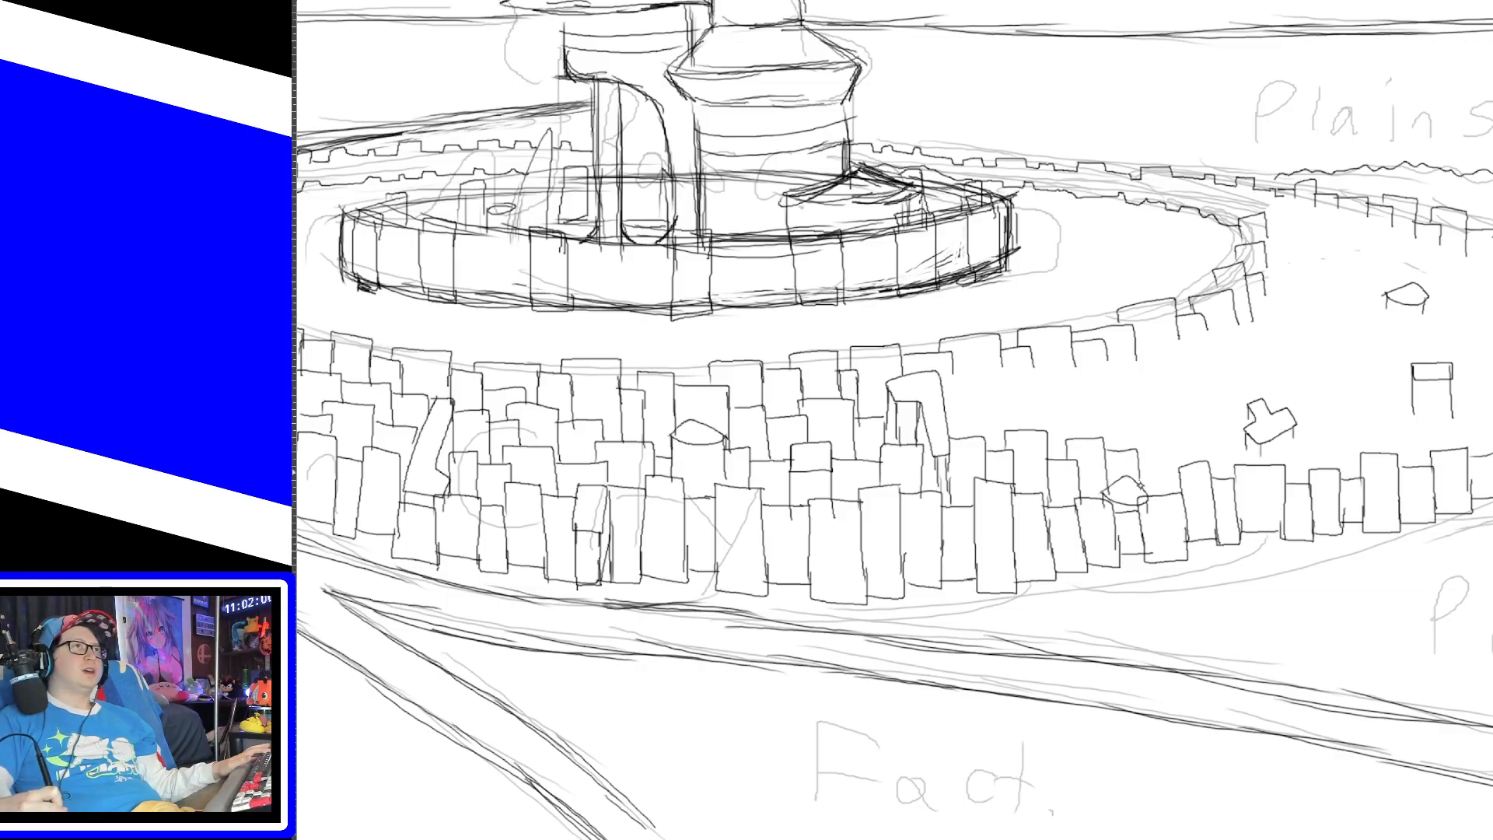
{"action": "mouse_move", "coordinate": [1118, 442]}
{"action": "left_mouse_down"}
{"action": "mouse_move", "coordinate": [1164, 432]}
{"action": "mouse_move", "coordinate": [1182, 478]}
{"action": "mouse_move", "coordinate": [1218, 438]}
{"action": "left_mouse_up"}
{"action": "mouse_move", "coordinate": [1214, 440]}
{"action": "left_mouse_down"}
{"action": "mouse_move", "coordinate": [1215, 484]}
{"action": "mouse_move", "coordinate": [1201, 412]}
{"action": "mouse_move", "coordinate": [1242, 412]}
{"action": "left_mouse_up"}
{"action": "left_click_drag", "start_coordinate": [1240, 413], "coordinate": [1244, 472]}
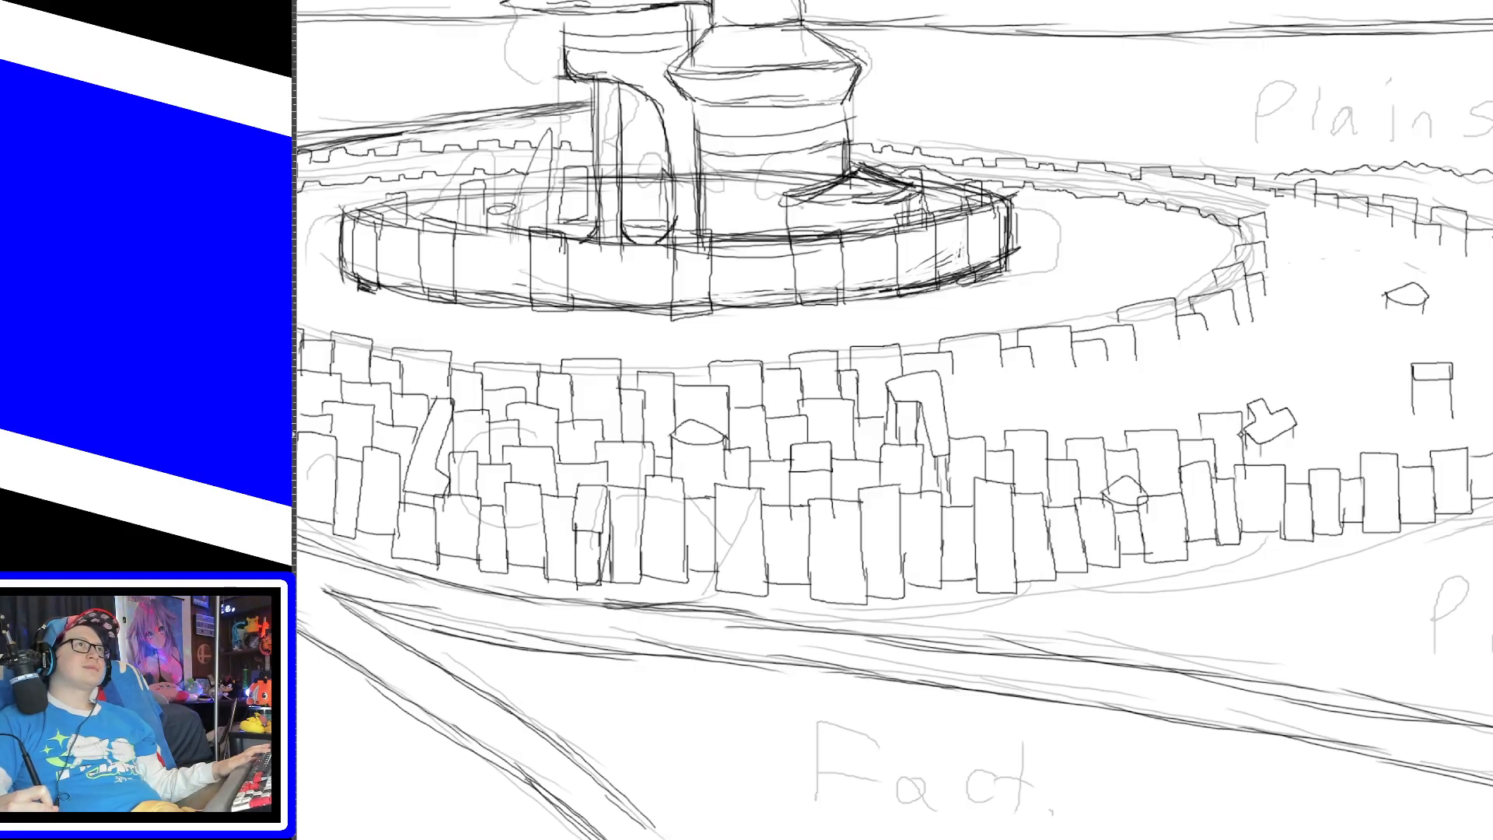
{"action": "left_click_drag", "start_coordinate": [1249, 404], "coordinate": [1261, 470]}
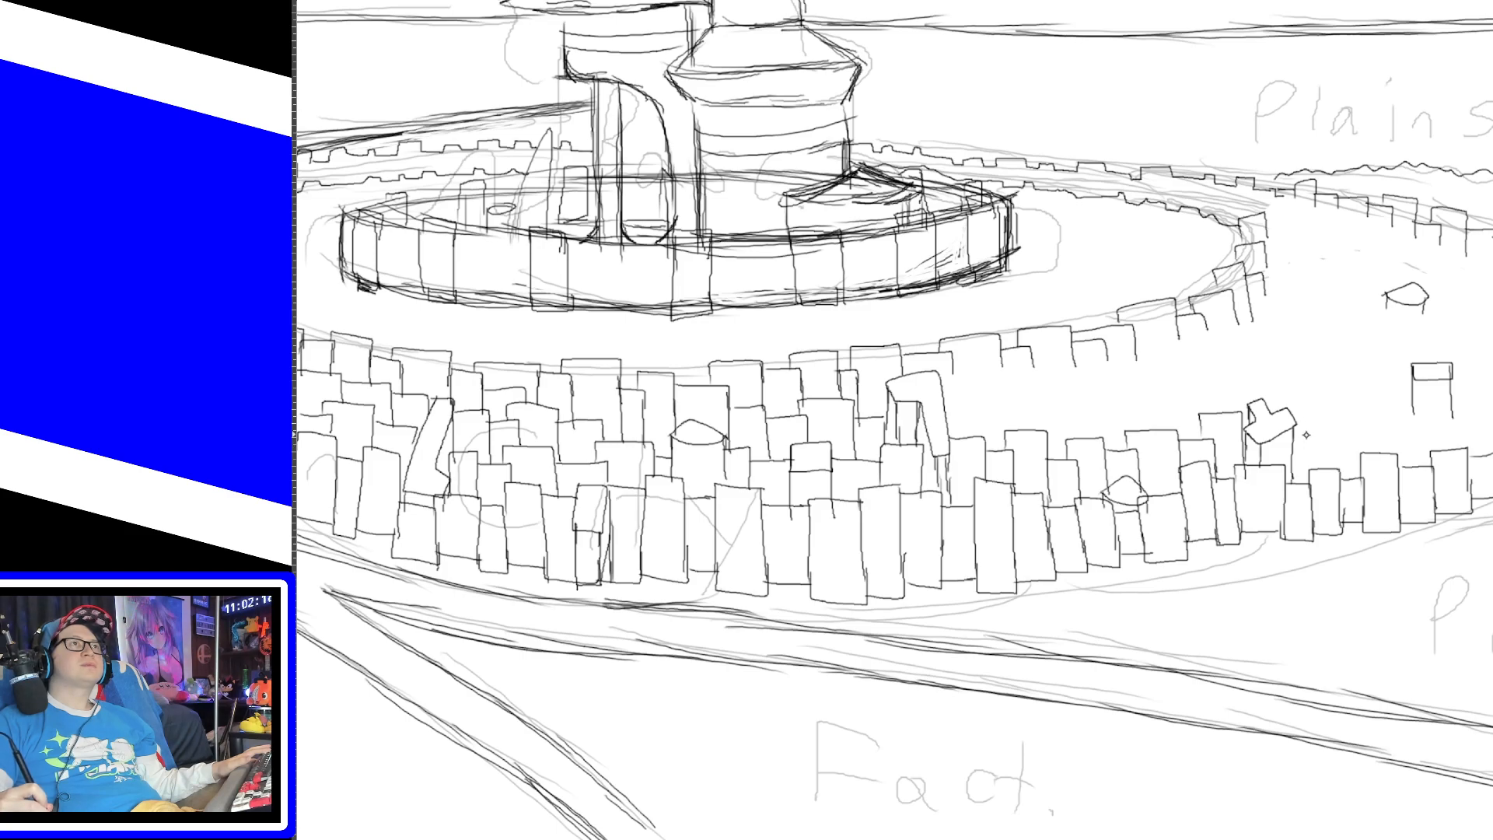
{"action": "mouse_move", "coordinate": [1294, 437]}
{"action": "left_mouse_down"}
{"action": "mouse_move", "coordinate": [1315, 436]}
{"action": "mouse_move", "coordinate": [1315, 476]}
{"action": "mouse_move", "coordinate": [1326, 414]}
{"action": "mouse_move", "coordinate": [1346, 471]}
{"action": "mouse_move", "coordinate": [1382, 453]}
{"action": "mouse_move", "coordinate": [1412, 398]}
{"action": "mouse_move", "coordinate": [1415, 471]}
{"action": "left_mouse_up"}
{"action": "left_click_drag", "start_coordinate": [1448, 412], "coordinate": [1449, 446]}
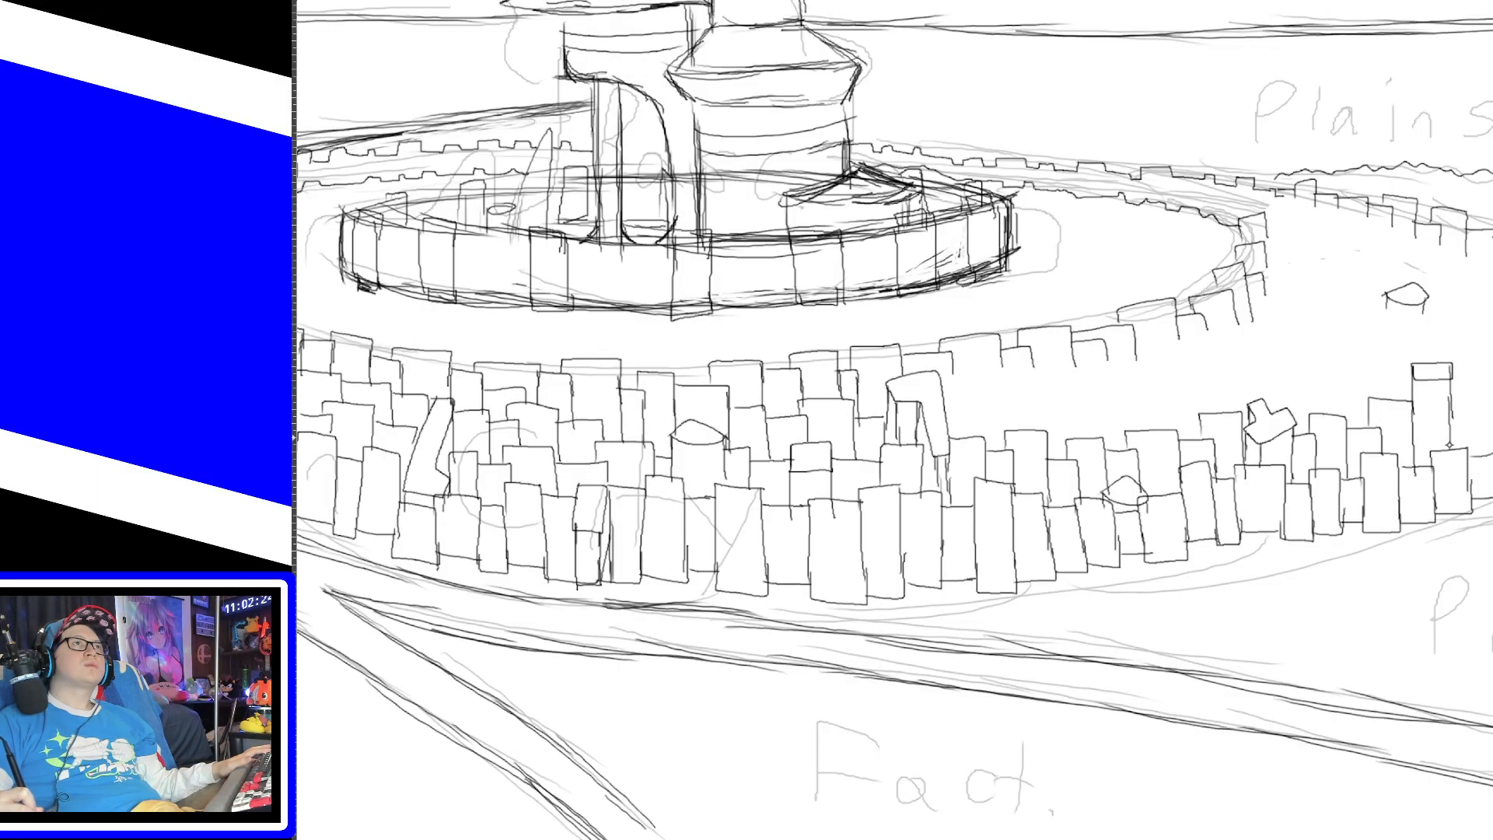
{"action": "key", "text": "ctrl+z"}
{"action": "left_click_drag", "start_coordinate": [1451, 384], "coordinate": [1452, 449]}
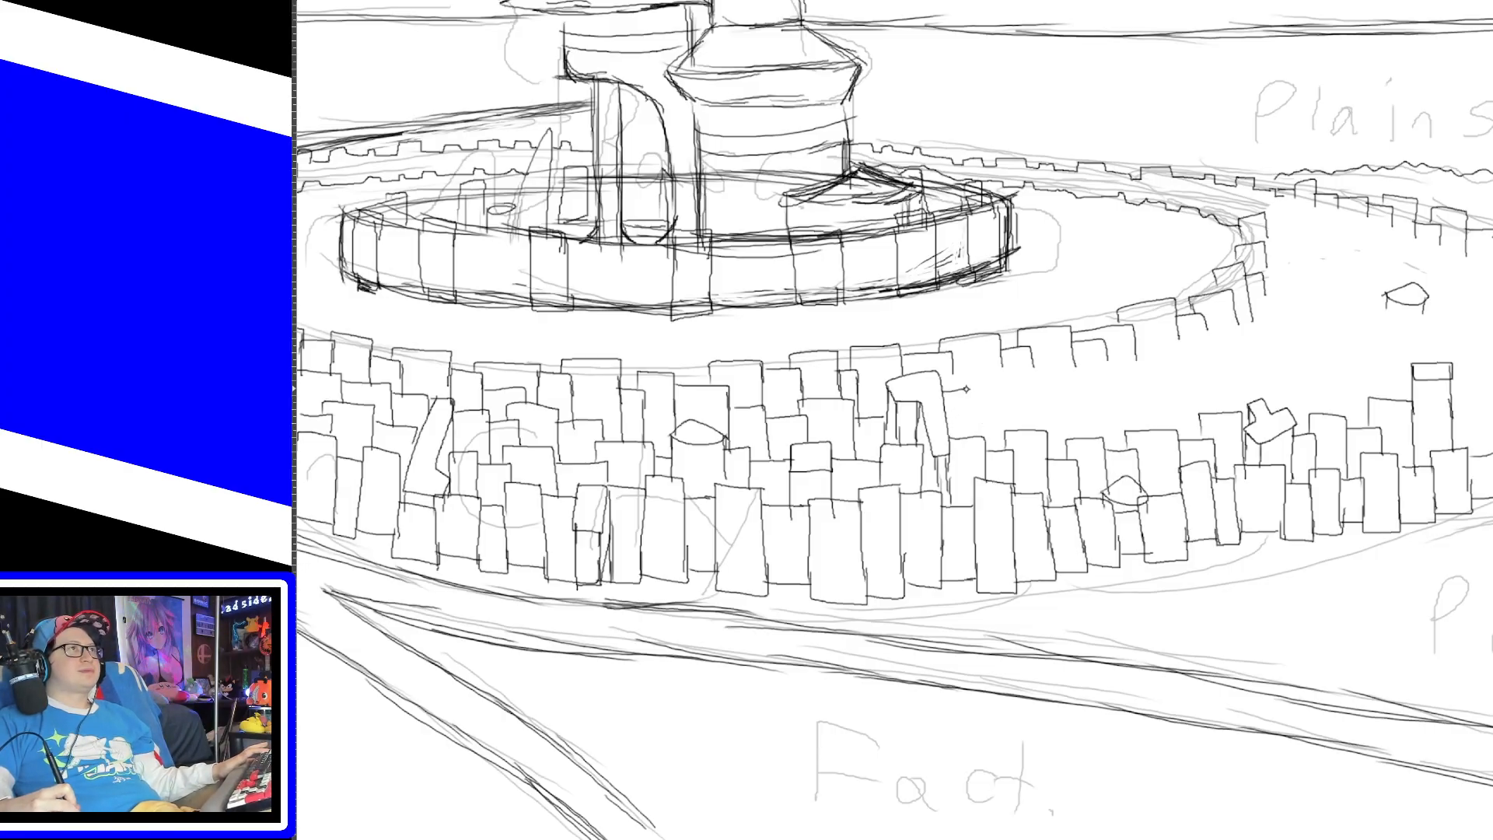
Step: Fill the area between the bent tower, the cross-shaped building and the inner ring's southeastern edge with rows of blocks
{"action": "mouse_move", "coordinate": [977, 402]}
{"action": "left_mouse_down"}
{"action": "mouse_move", "coordinate": [1011, 400]}
{"action": "mouse_move", "coordinate": [1013, 430]}
{"action": "mouse_move", "coordinate": [1000, 383]}
{"action": "mouse_move", "coordinate": [1044, 431]}
{"action": "mouse_move", "coordinate": [1081, 406]}
{"action": "left_mouse_up"}
{"action": "mouse_move", "coordinate": [1081, 406]}
{"action": "left_mouse_down"}
{"action": "mouse_move", "coordinate": [1082, 442]}
{"action": "mouse_move", "coordinate": [1082, 382]}
{"action": "mouse_move", "coordinate": [1122, 442]}
{"action": "mouse_move", "coordinate": [1170, 381]}
{"action": "left_mouse_up"}
{"action": "left_click_drag", "start_coordinate": [1170, 381], "coordinate": [1173, 437]}
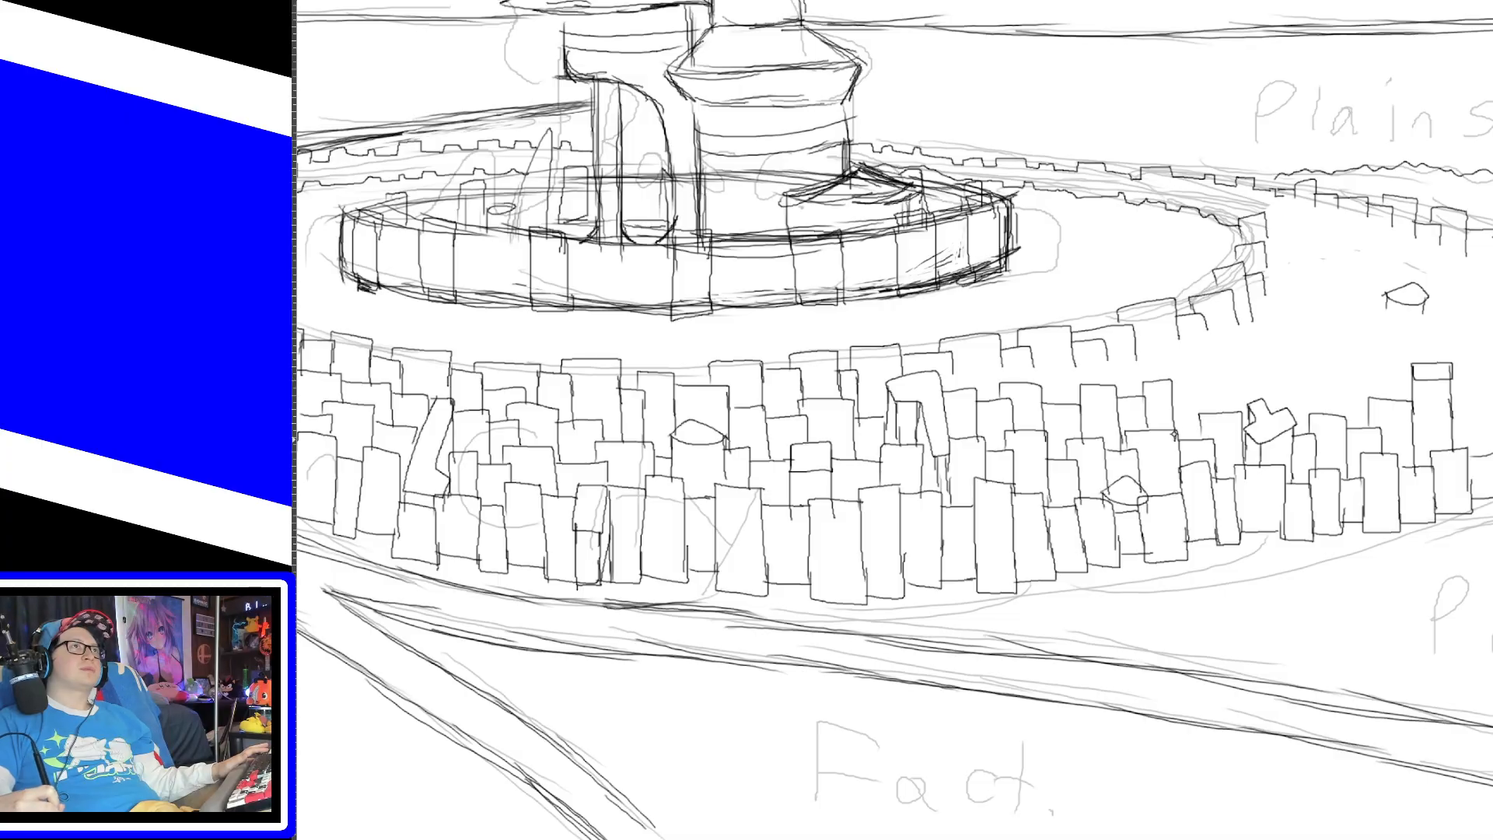
{"action": "mouse_move", "coordinate": [1169, 384]}
{"action": "left_mouse_down"}
{"action": "mouse_move", "coordinate": [1210, 412]}
{"action": "mouse_move", "coordinate": [1241, 373]}
{"action": "mouse_move", "coordinate": [1240, 420]}
{"action": "left_mouse_up"}
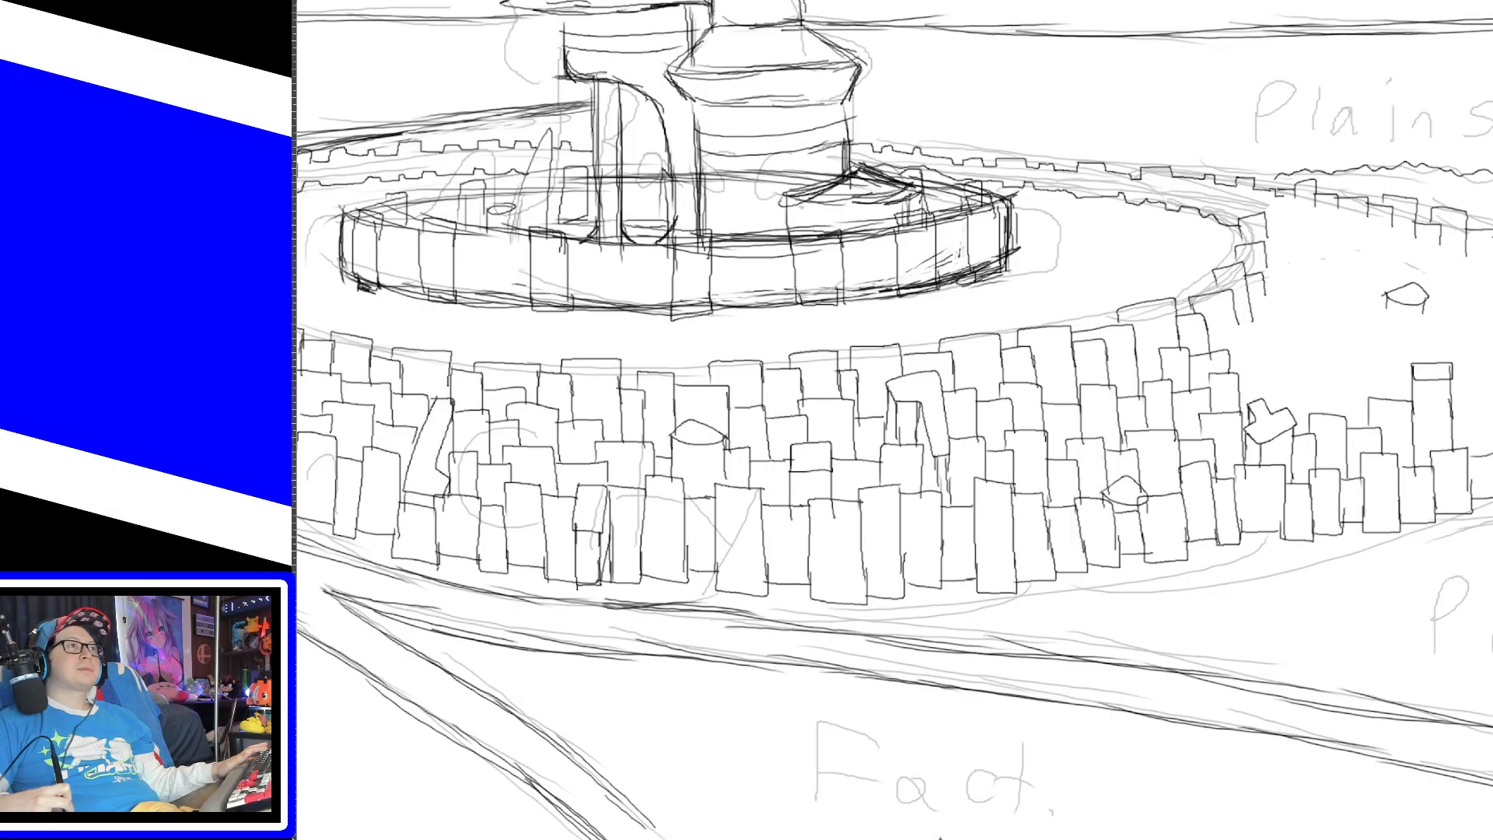
Step: Extend the second row of blocks from the cross-shaped building to the city's eastern tip, adding walls under the oval-roofed building
{"action": "left_click_drag", "start_coordinate": [932, 839], "coordinate": [1057, 839]}
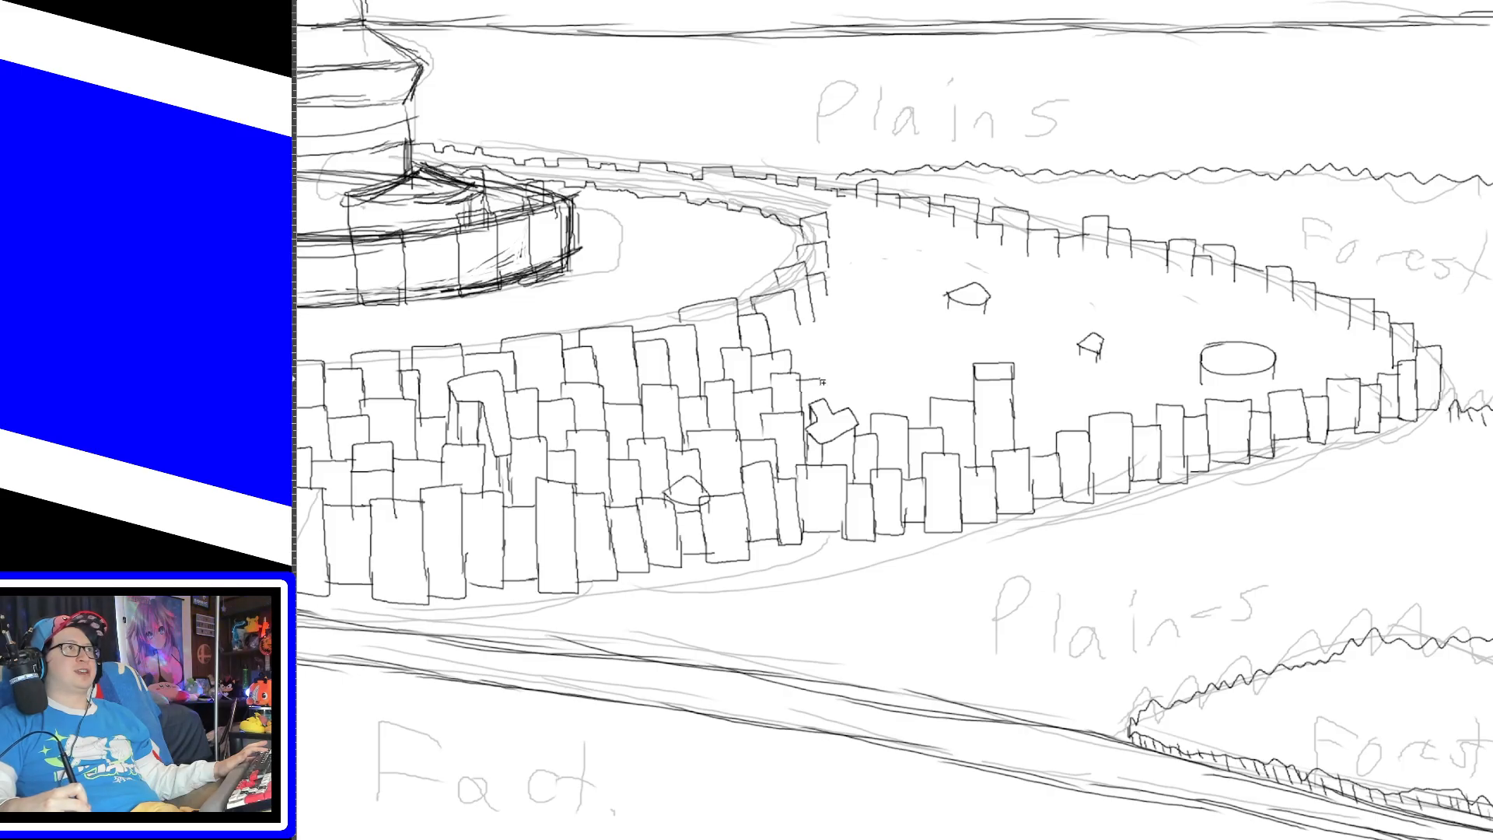
{"action": "mouse_move", "coordinate": [820, 382]}
{"action": "left_mouse_down"}
{"action": "mouse_move", "coordinate": [855, 382]}
{"action": "mouse_move", "coordinate": [858, 423]}
{"action": "mouse_move", "coordinate": [914, 375]}
{"action": "mouse_move", "coordinate": [935, 413]}
{"action": "left_mouse_up"}
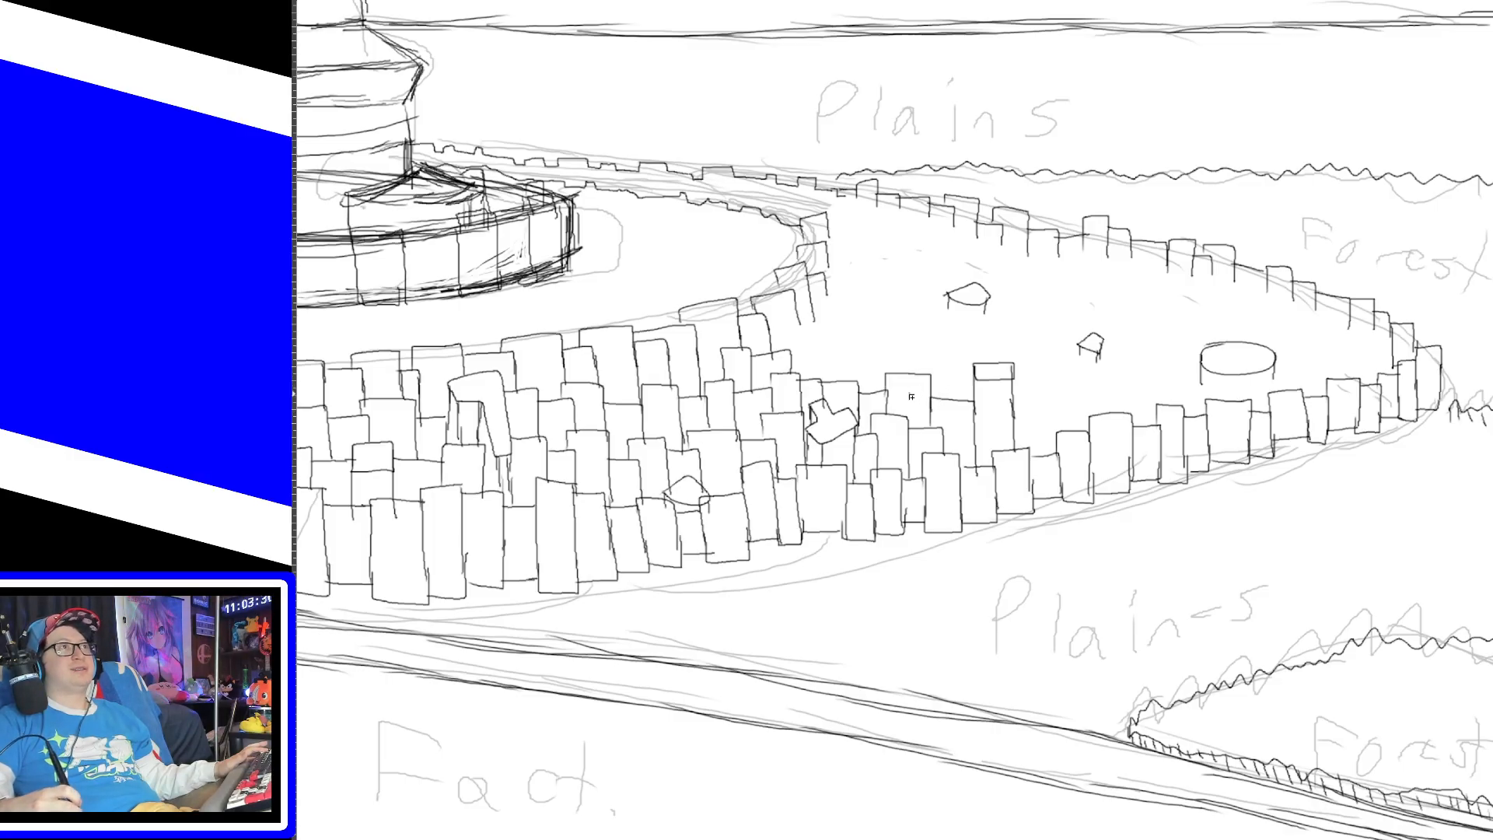
{"action": "mouse_move", "coordinate": [1011, 397]}
{"action": "left_mouse_down"}
{"action": "mouse_move", "coordinate": [1046, 397]}
{"action": "mouse_move", "coordinate": [1046, 454]}
{"action": "left_mouse_up"}
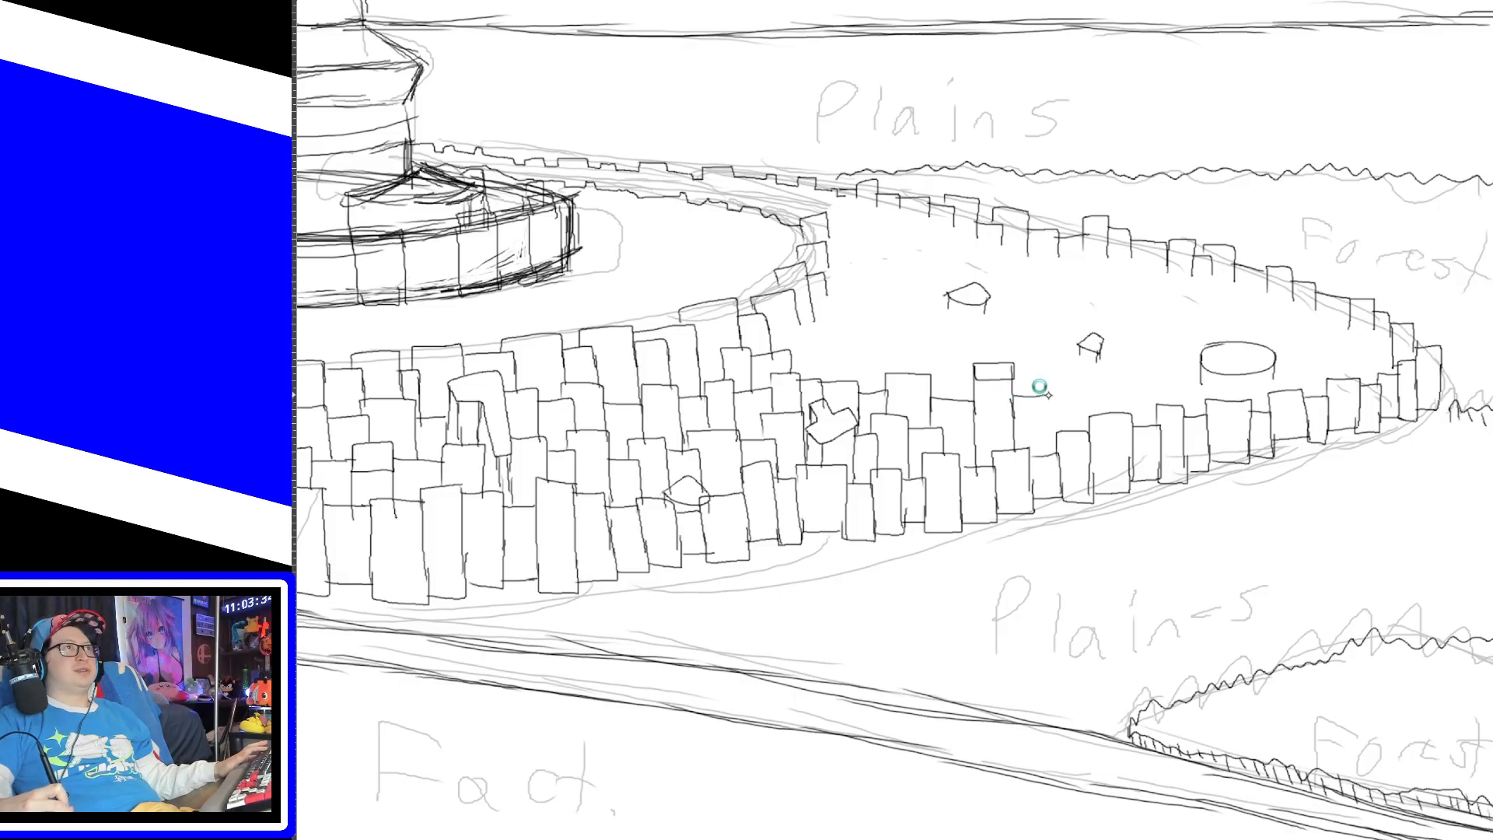
{"action": "mouse_move", "coordinate": [1048, 403]}
{"action": "left_mouse_down"}
{"action": "mouse_move", "coordinate": [1076, 429]}
{"action": "mouse_move", "coordinate": [1108, 390]}
{"action": "mouse_move", "coordinate": [1110, 414]}
{"action": "mouse_move", "coordinate": [1157, 389]}
{"action": "mouse_move", "coordinate": [1157, 408]}
{"action": "mouse_move", "coordinate": [1158, 375]}
{"action": "mouse_move", "coordinate": [1155, 416]}
{"action": "mouse_move", "coordinate": [1192, 383]}
{"action": "mouse_move", "coordinate": [1195, 416]}
{"action": "left_mouse_up"}
{"action": "key", "text": "ctrl+z"}
{"action": "left_click_drag", "start_coordinate": [1201, 364], "coordinate": [1201, 413]}
{"action": "key", "text": "ctrl+z"}
{"action": "left_click_drag", "start_coordinate": [1275, 359], "coordinate": [1276, 402]}
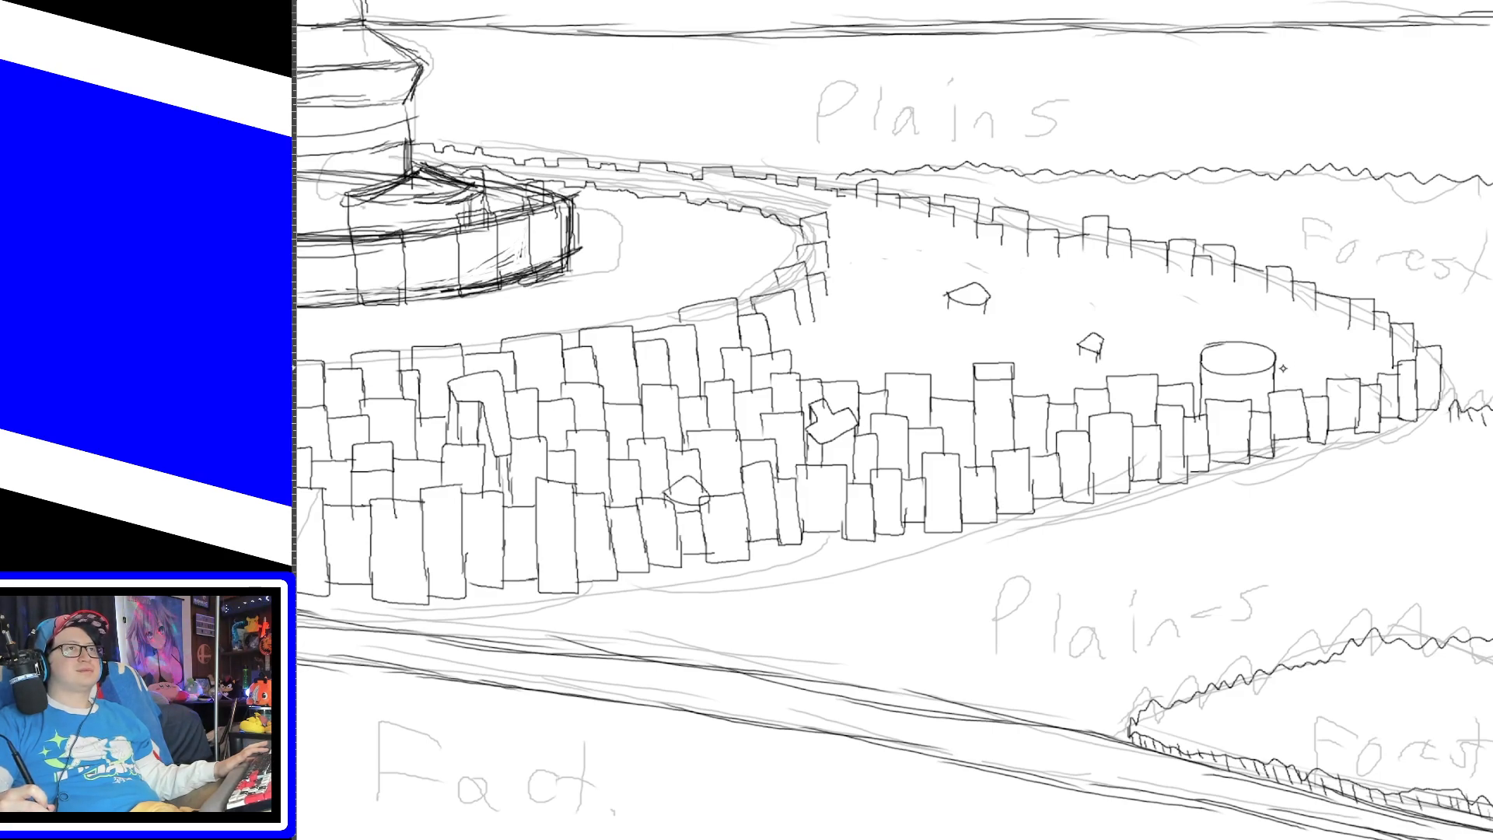
{"action": "mouse_move", "coordinate": [1276, 365]}
{"action": "left_mouse_down"}
{"action": "mouse_move", "coordinate": [1278, 340]}
{"action": "mouse_move", "coordinate": [1301, 401]}
{"action": "mouse_move", "coordinate": [1313, 357]}
{"action": "mouse_move", "coordinate": [1331, 381]}
{"action": "mouse_move", "coordinate": [1356, 333]}
{"action": "mouse_move", "coordinate": [1358, 385]}
{"action": "left_mouse_up"}
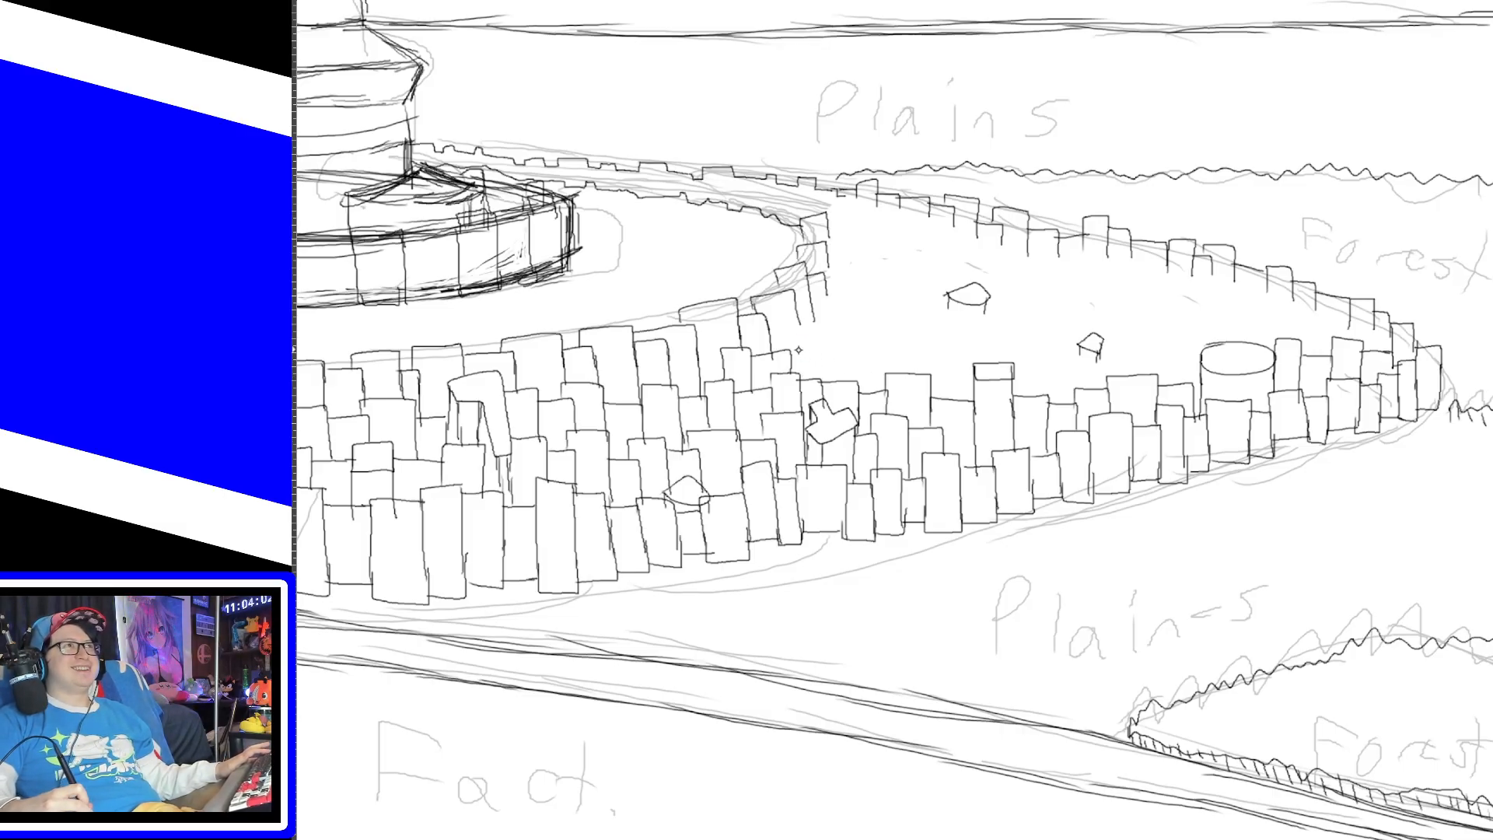
Step: Draw a third row of blocks from the inner ring to the city's eastern edge, with walls under the small pointed-roof tower
{"action": "mouse_move", "coordinate": [787, 356]}
{"action": "left_mouse_down"}
{"action": "mouse_move", "coordinate": [823, 331]}
{"action": "mouse_move", "coordinate": [822, 380]}
{"action": "mouse_move", "coordinate": [855, 342]}
{"action": "mouse_move", "coordinate": [855, 385]}
{"action": "mouse_move", "coordinate": [855, 327]}
{"action": "mouse_move", "coordinate": [889, 385]}
{"action": "mouse_move", "coordinate": [955, 372]}
{"action": "mouse_move", "coordinate": [955, 401]}
{"action": "left_mouse_up"}
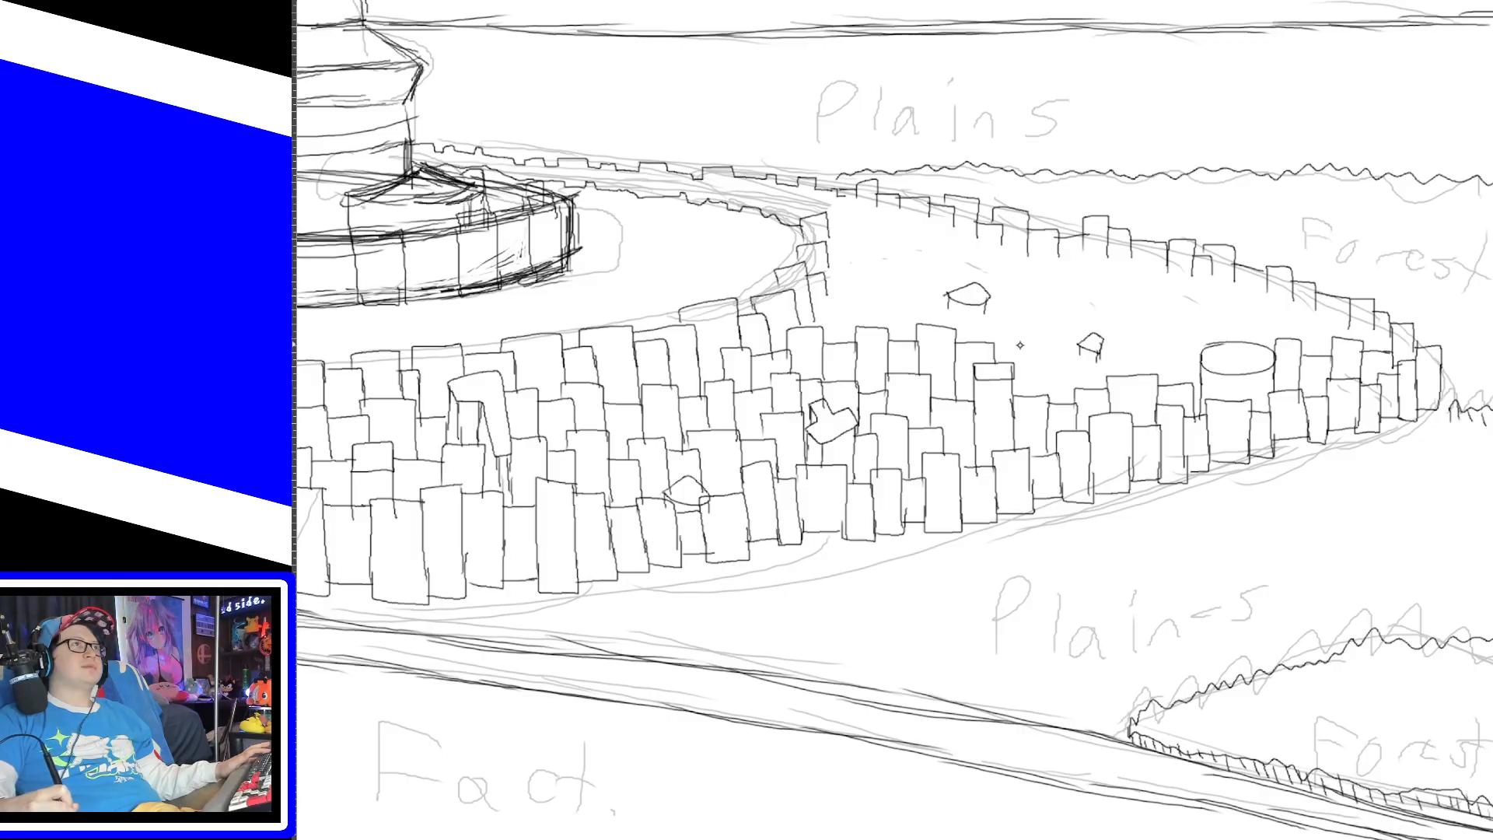
{"action": "mouse_move", "coordinate": [993, 351]}
{"action": "left_mouse_down"}
{"action": "mouse_move", "coordinate": [1031, 329]}
{"action": "mouse_move", "coordinate": [1033, 405]}
{"action": "left_mouse_up"}
{"action": "left_click_drag", "start_coordinate": [1030, 352], "coordinate": [1064, 399]}
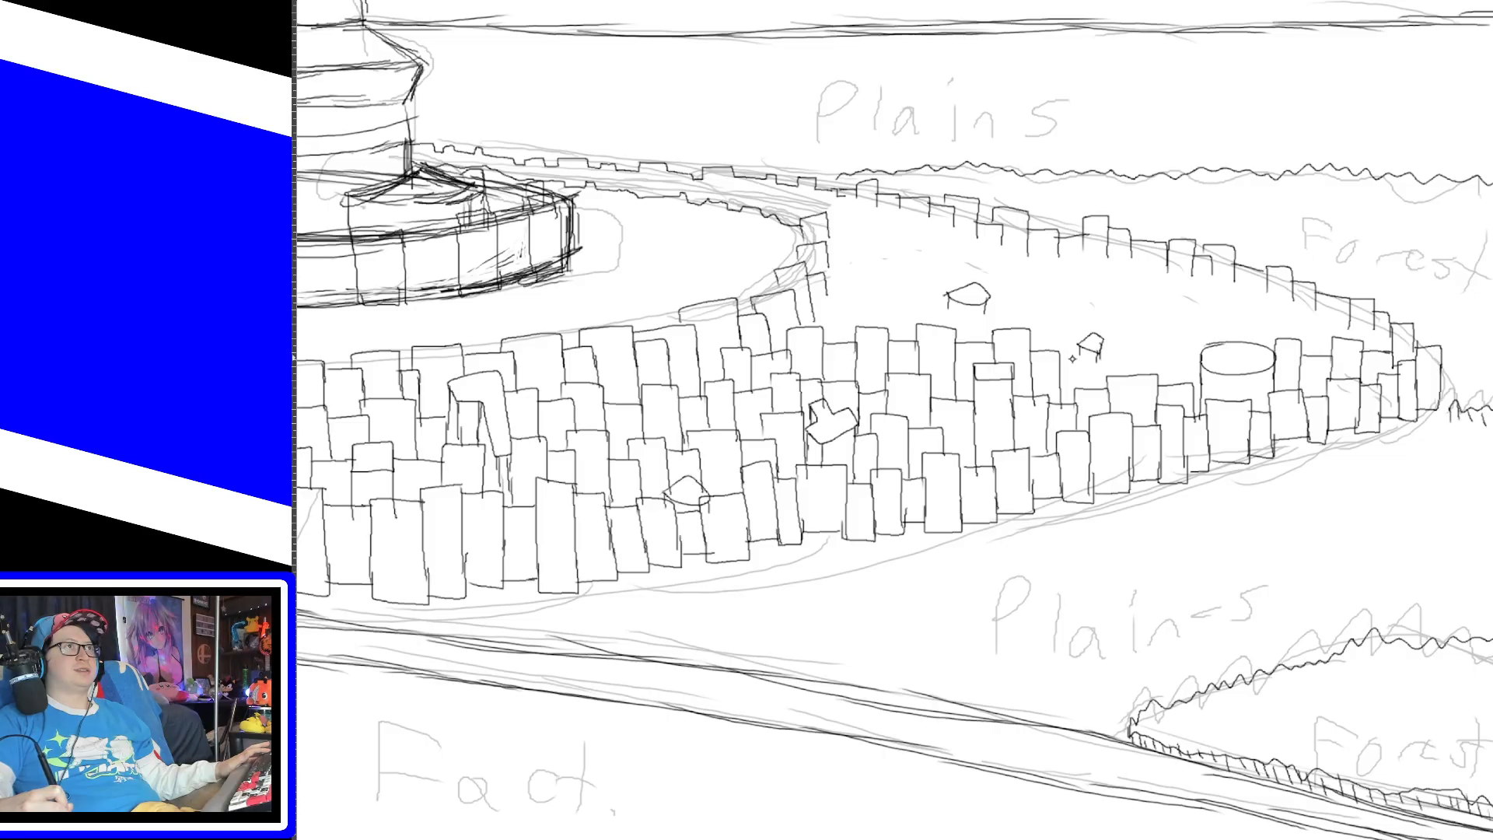
{"action": "mouse_move", "coordinate": [1079, 345]}
{"action": "left_mouse_down"}
{"action": "mouse_move", "coordinate": [1079, 372]}
{"action": "mouse_move", "coordinate": [1100, 371]}
{"action": "mouse_move", "coordinate": [1079, 389]}
{"action": "mouse_move", "coordinate": [1102, 384]}
{"action": "left_mouse_up"}
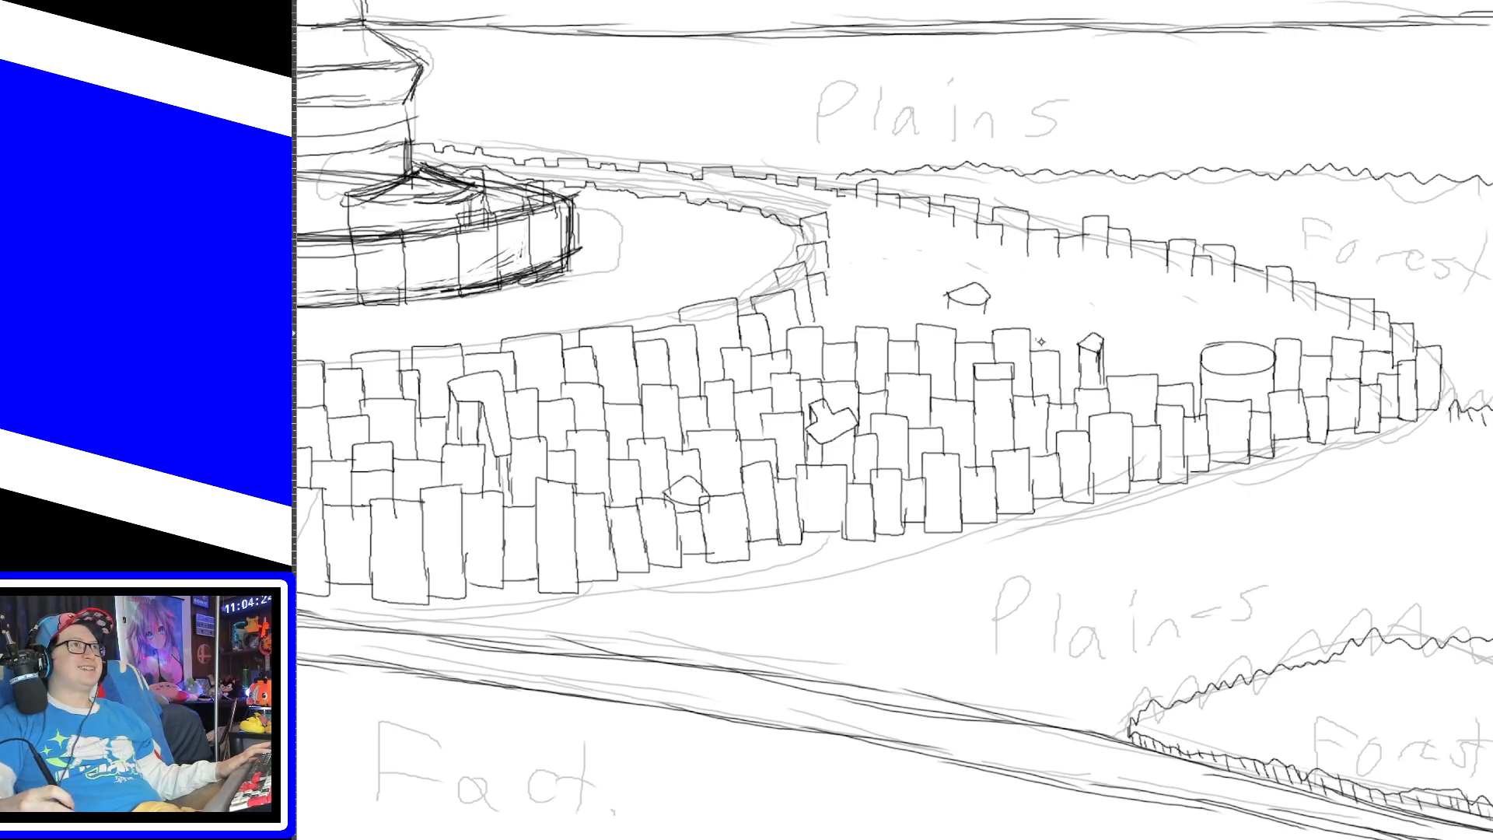
{"action": "mouse_move", "coordinate": [1101, 347]}
{"action": "left_mouse_down"}
{"action": "mouse_move", "coordinate": [1101, 317]}
{"action": "mouse_move", "coordinate": [1138, 380]}
{"action": "left_mouse_up"}
{"action": "mouse_move", "coordinate": [1168, 330]}
{"action": "left_mouse_down"}
{"action": "mouse_move", "coordinate": [1168, 391]}
{"action": "mouse_move", "coordinate": [1167, 316]}
{"action": "mouse_move", "coordinate": [1208, 357]}
{"action": "left_mouse_up"}
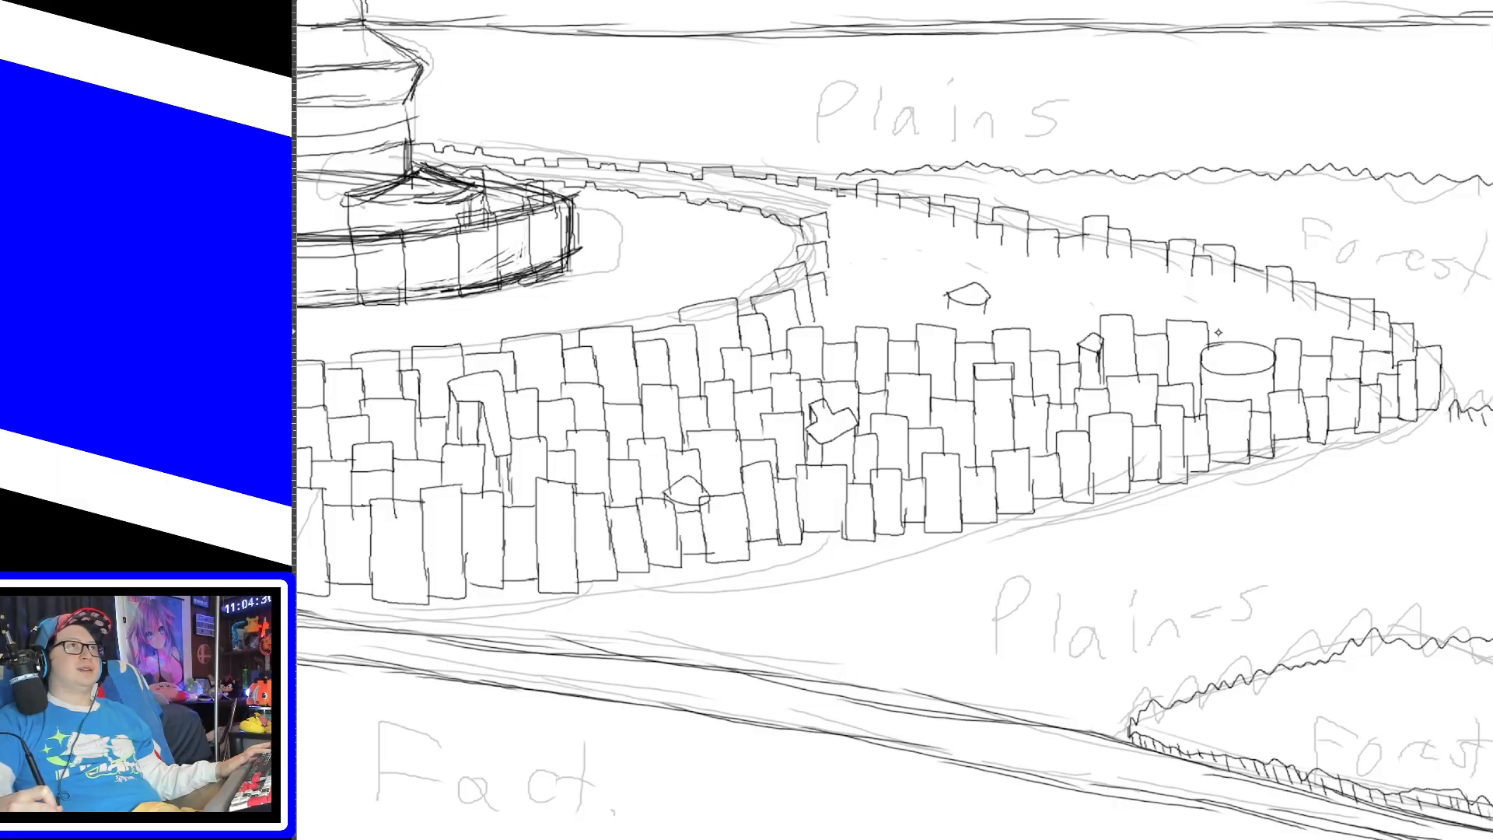
{"action": "mouse_move", "coordinate": [1209, 324]}
{"action": "left_mouse_down"}
{"action": "mouse_move", "coordinate": [1232, 301]}
{"action": "mouse_move", "coordinate": [1244, 341]}
{"action": "mouse_move", "coordinate": [1278, 315]}
{"action": "mouse_move", "coordinate": [1314, 358]}
{"action": "left_mouse_up"}
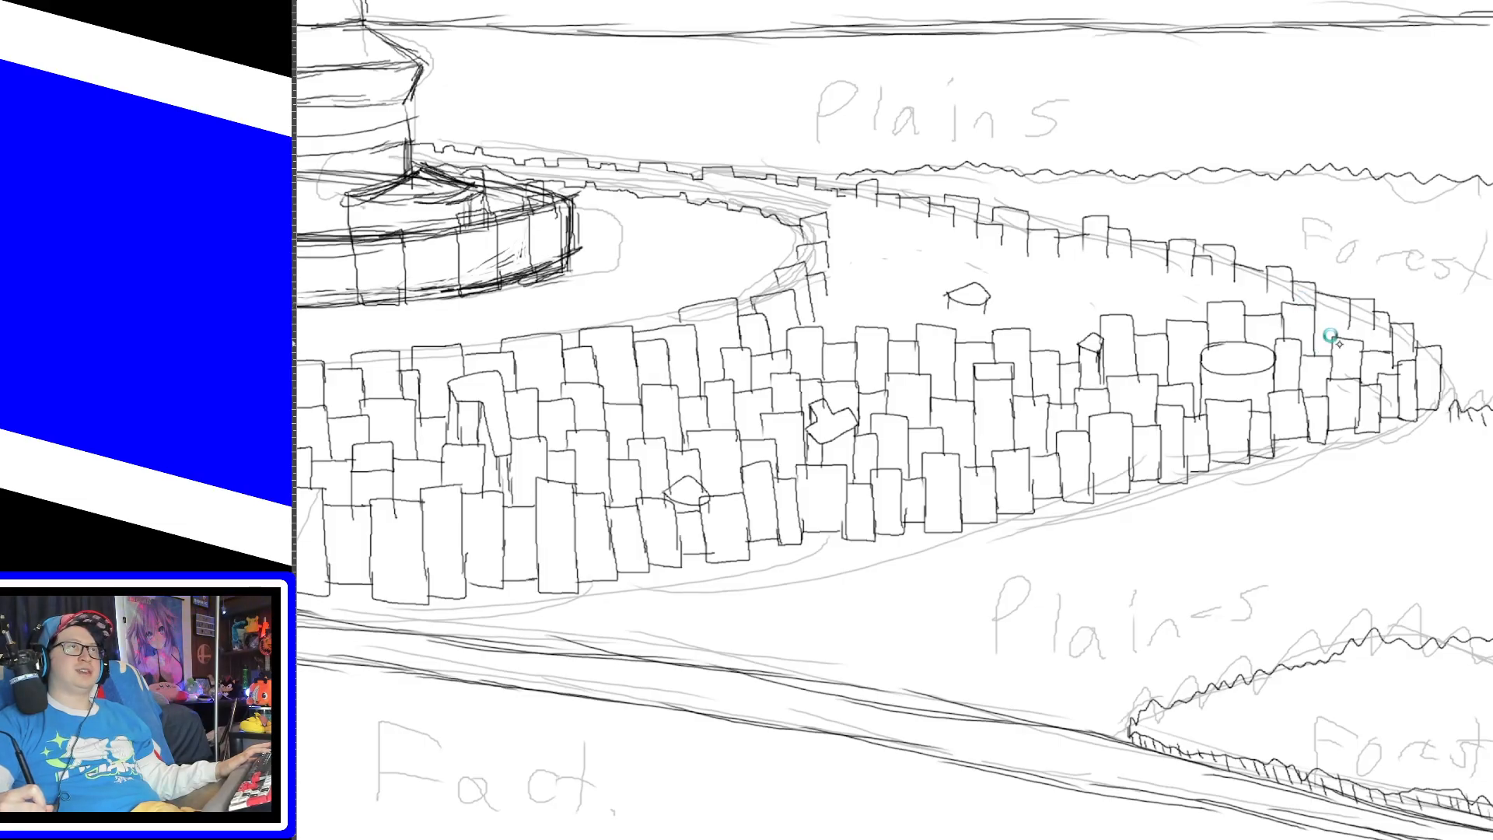
{"action": "left_click_drag", "start_coordinate": [1349, 307], "coordinate": [1350, 336]}
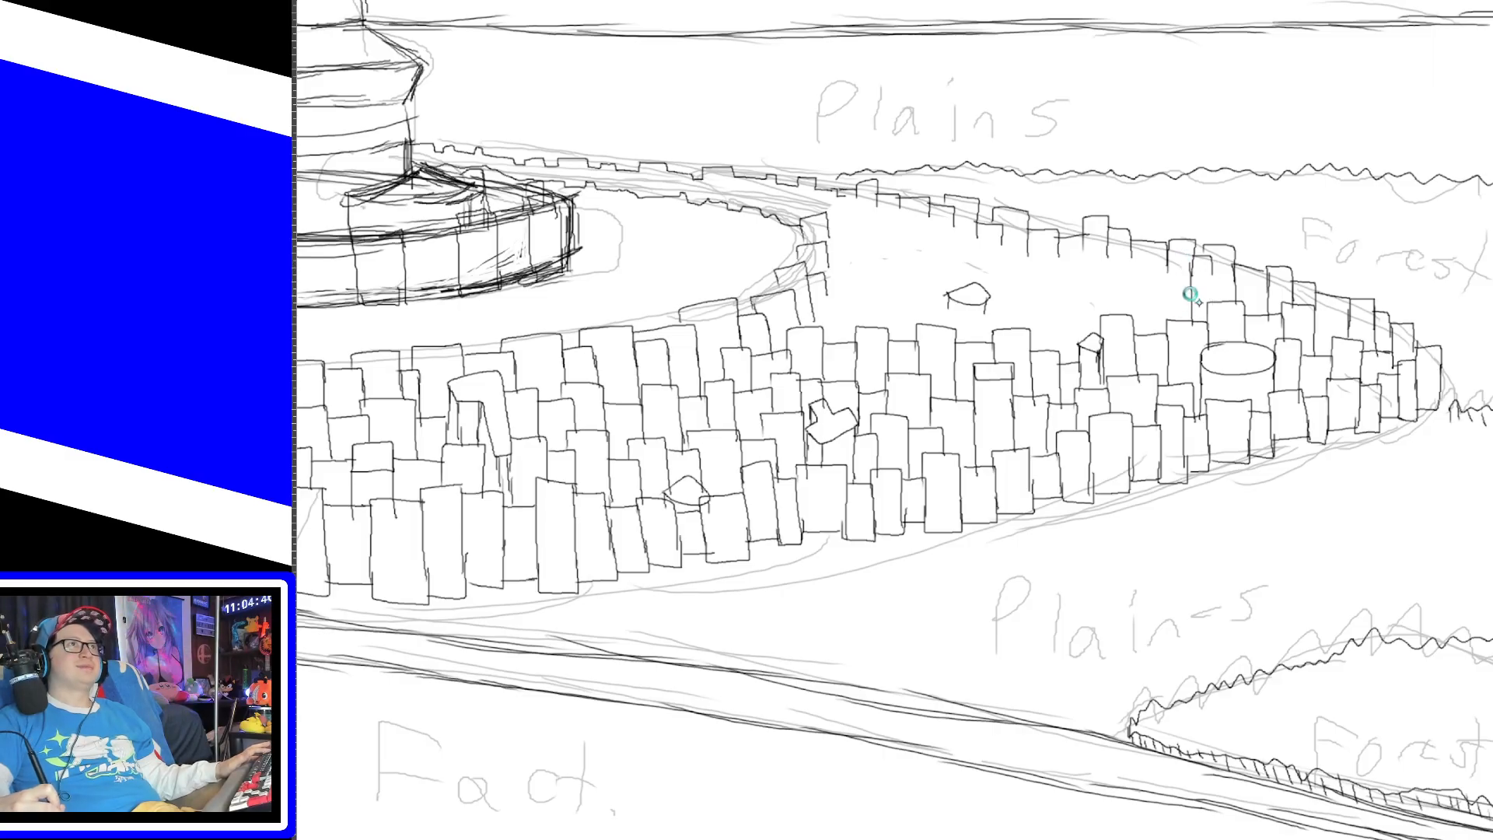
Step: Lengthen the northeastern edge buildings and add a row of blocks from the inner ring past the diamond-roofed building to the pointed tower
{"action": "left_click_drag", "start_coordinate": [1191, 262], "coordinate": [1193, 324]}
{"action": "left_click_drag", "start_coordinate": [1212, 260], "coordinate": [1213, 302]}
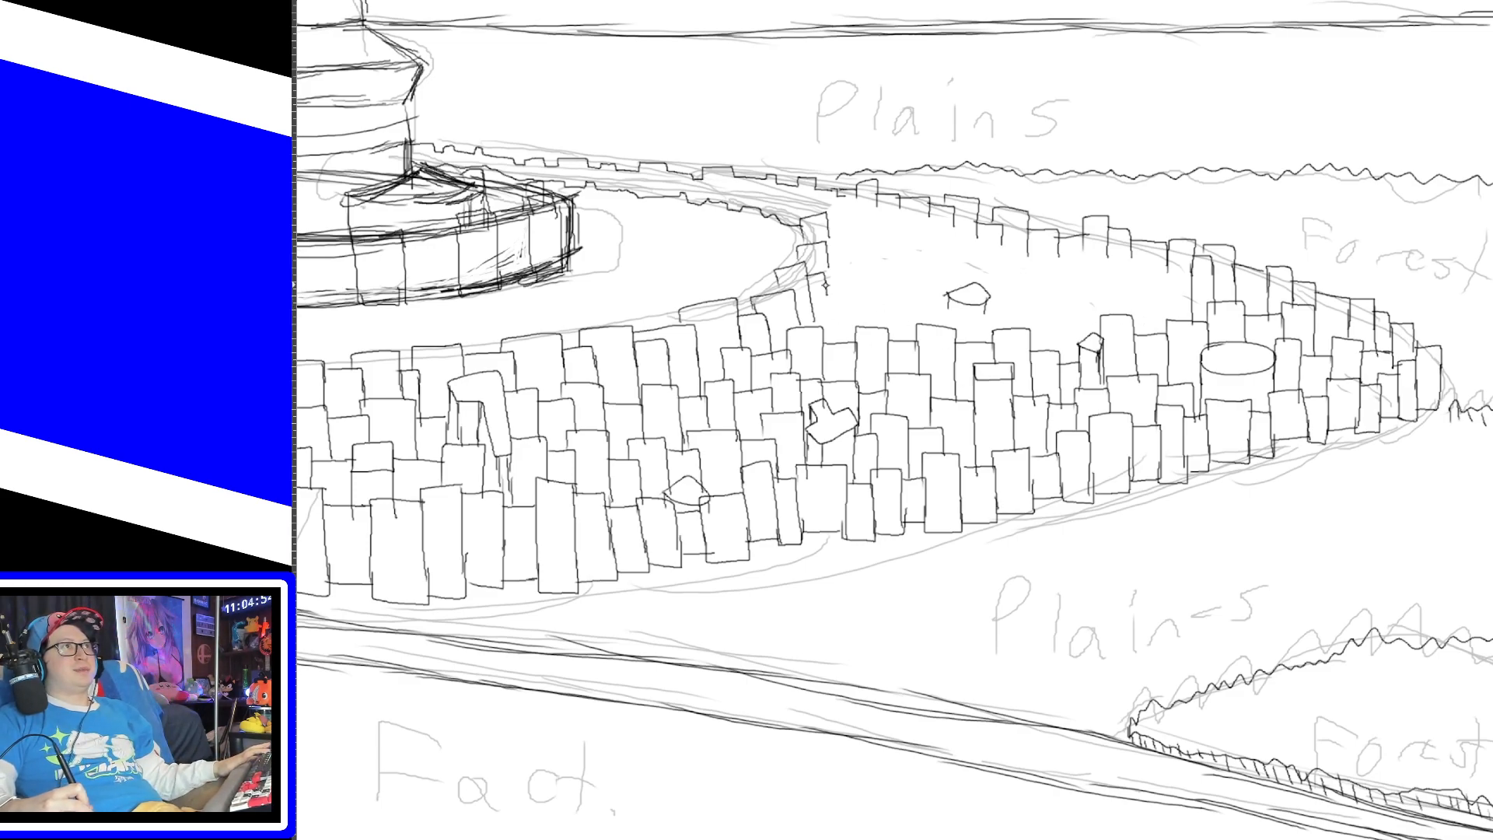
{"action": "mouse_move", "coordinate": [809, 267]}
{"action": "left_mouse_down"}
{"action": "mouse_move", "coordinate": [825, 328]}
{"action": "mouse_move", "coordinate": [862, 333]}
{"action": "mouse_move", "coordinate": [863, 276]}
{"action": "mouse_move", "coordinate": [889, 338]}
{"action": "mouse_move", "coordinate": [922, 323]}
{"action": "mouse_move", "coordinate": [951, 276]}
{"action": "mouse_move", "coordinate": [951, 342]}
{"action": "mouse_move", "coordinate": [984, 351]}
{"action": "left_mouse_up"}
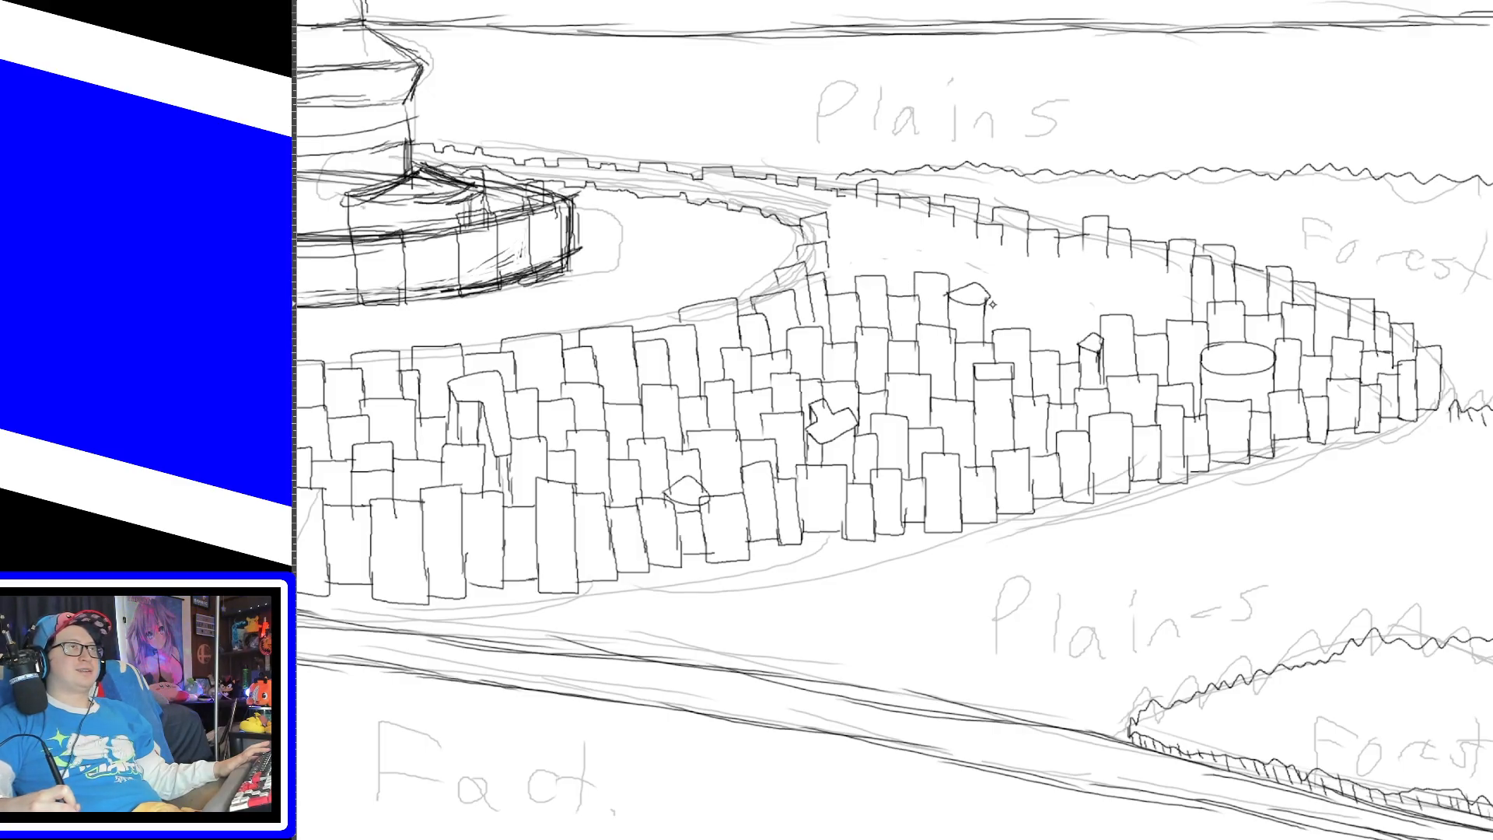
{"action": "mouse_move", "coordinate": [989, 294]}
{"action": "left_mouse_down"}
{"action": "mouse_move", "coordinate": [1010, 290]}
{"action": "mouse_move", "coordinate": [1019, 329]}
{"action": "mouse_move", "coordinate": [1038, 302]}
{"action": "mouse_move", "coordinate": [1057, 362]}
{"action": "left_mouse_up"}
{"action": "left_click_drag", "start_coordinate": [1056, 310], "coordinate": [1068, 311]}
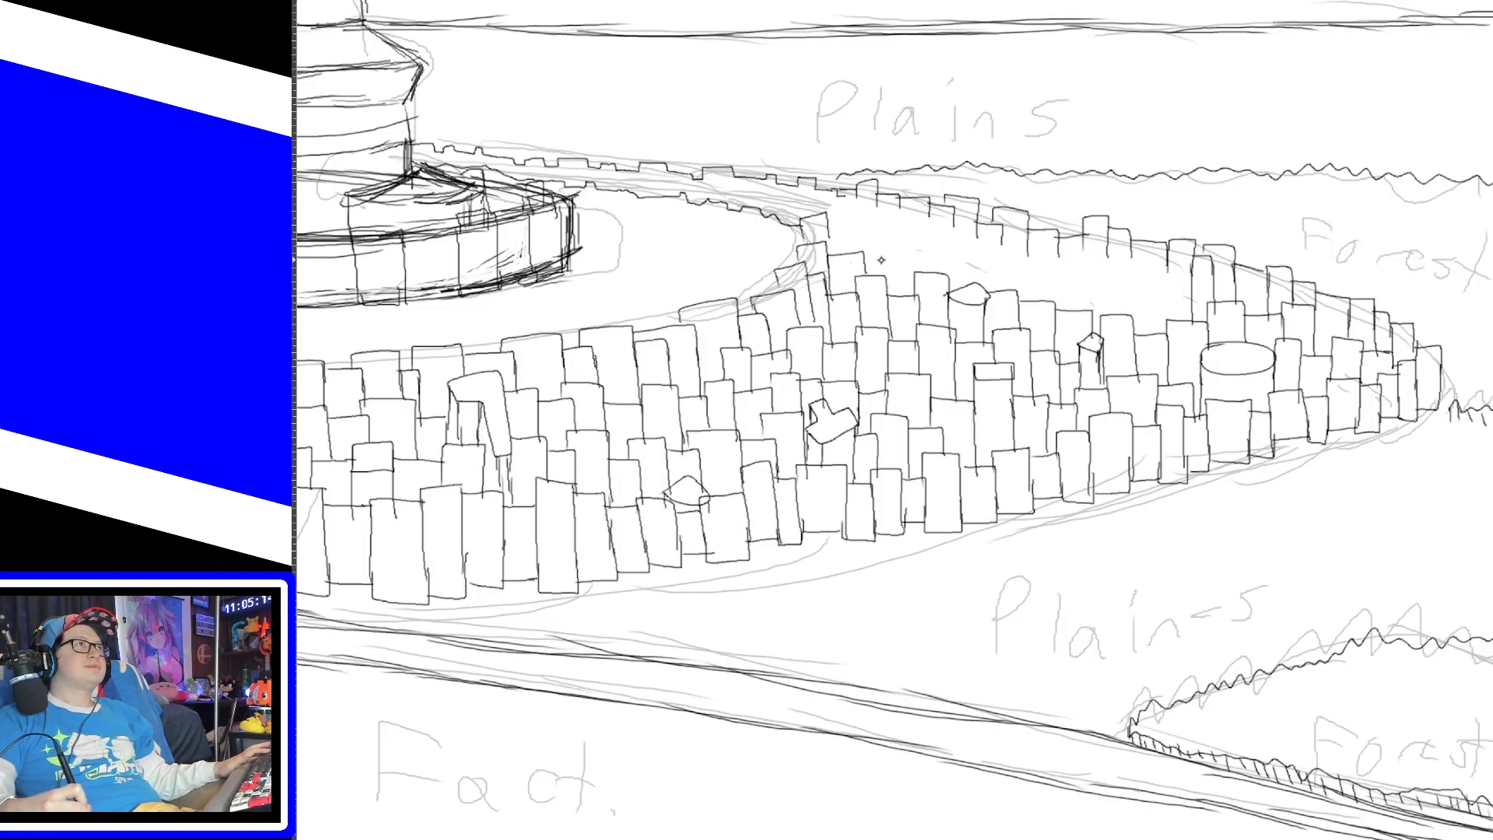
Step: Fill the remaining eastern city area with blocks up to the northern outer edge and the inner ring
{"action": "left_click_drag", "start_coordinate": [863, 270], "coordinate": [902, 292]}
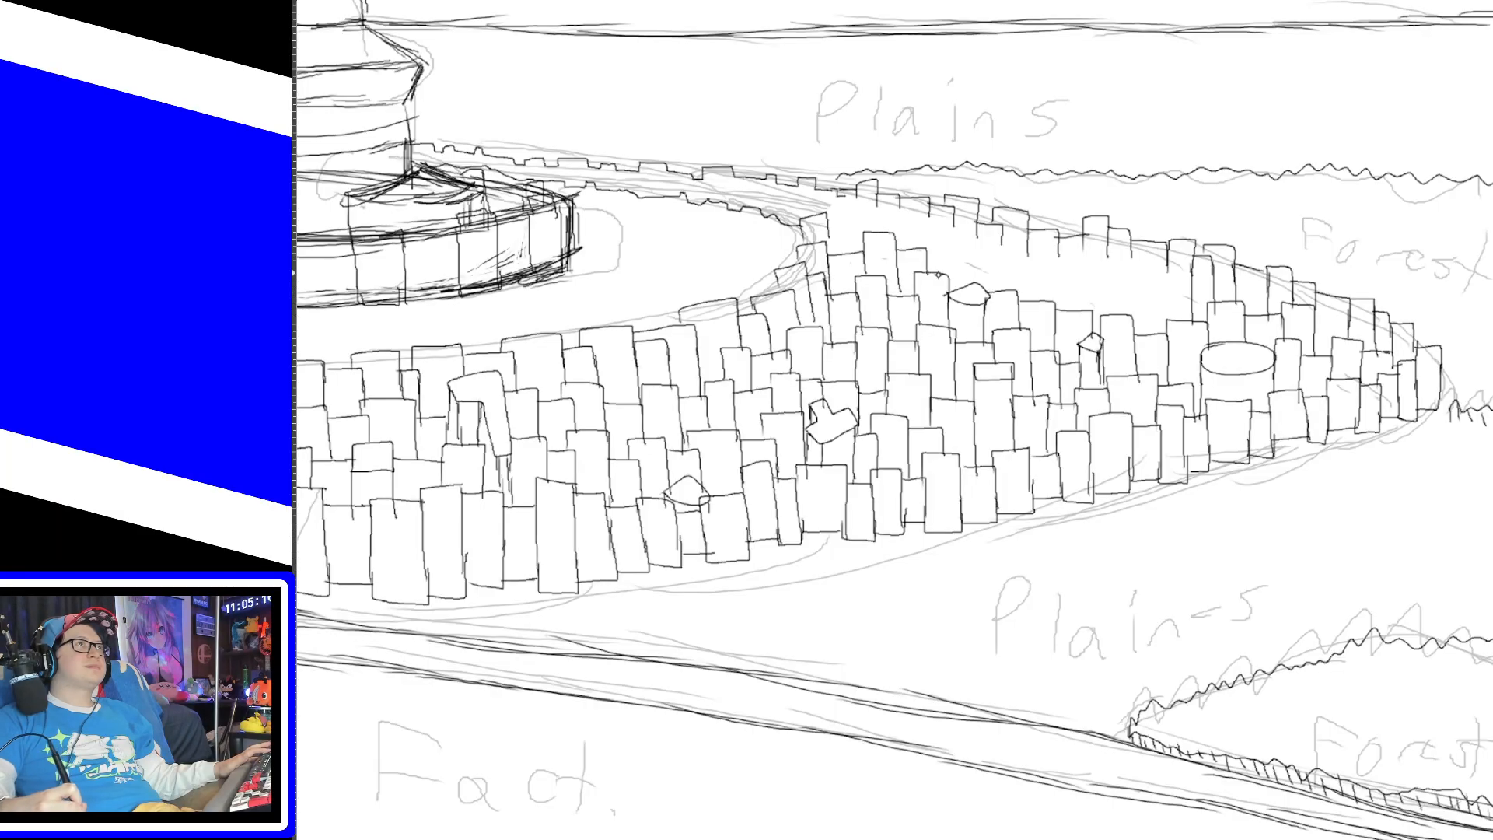
{"action": "mouse_move", "coordinate": [928, 252]}
{"action": "left_mouse_down"}
{"action": "mouse_move", "coordinate": [967, 234]}
{"action": "mouse_move", "coordinate": [972, 265]}
{"action": "mouse_move", "coordinate": [1073, 308]}
{"action": "mouse_move", "coordinate": [1108, 260]}
{"action": "mouse_move", "coordinate": [1112, 323]}
{"action": "mouse_move", "coordinate": [1150, 278]}
{"action": "mouse_move", "coordinate": [1151, 326]}
{"action": "left_mouse_up"}
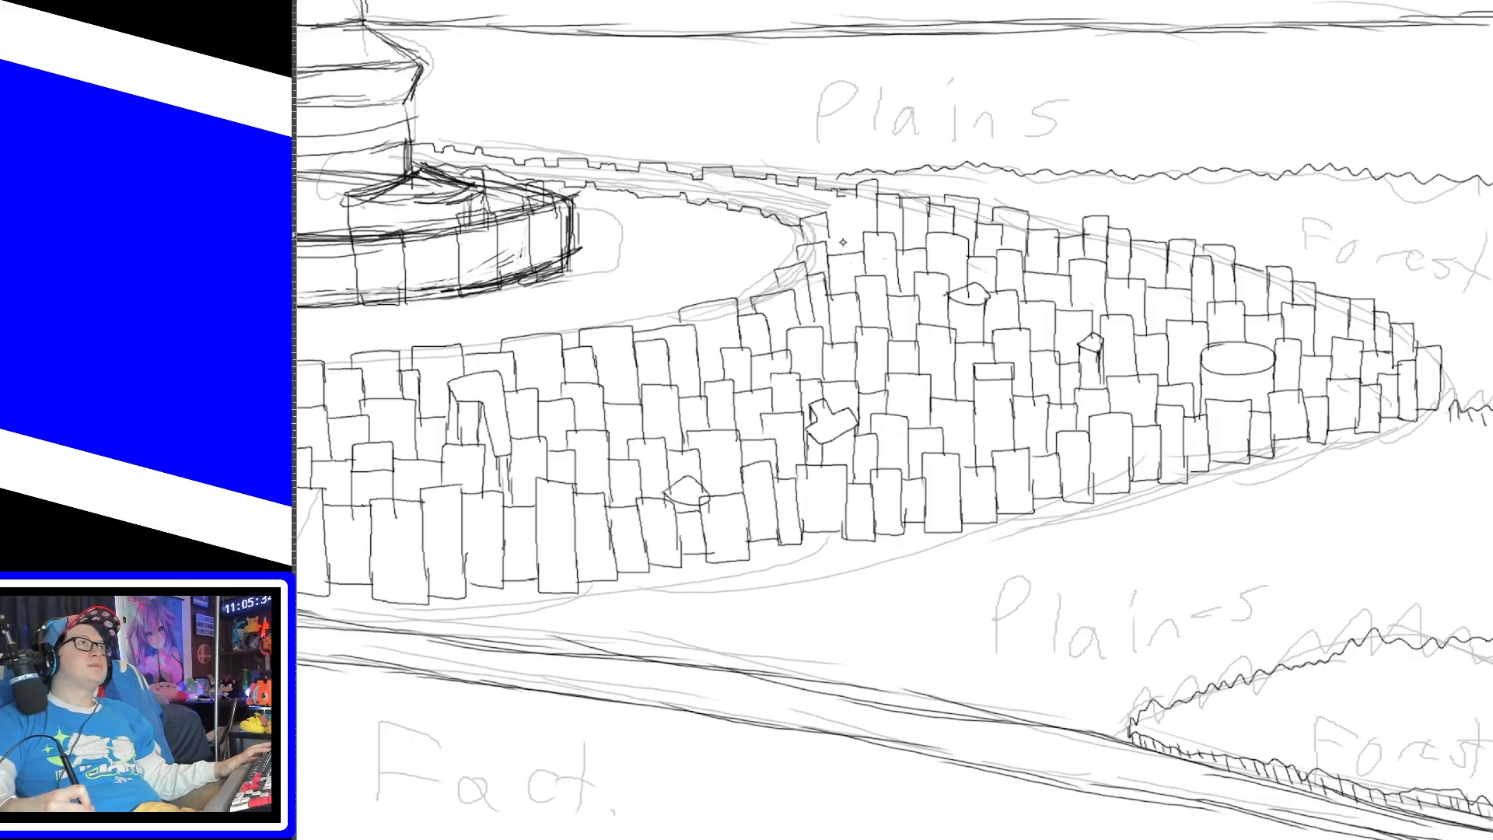
{"action": "mouse_move", "coordinate": [828, 220]}
{"action": "left_mouse_down"}
{"action": "mouse_move", "coordinate": [851, 218]}
{"action": "mouse_move", "coordinate": [853, 253]}
{"action": "mouse_move", "coordinate": [867, 200]}
{"action": "mouse_move", "coordinate": [869, 242]}
{"action": "left_mouse_up"}
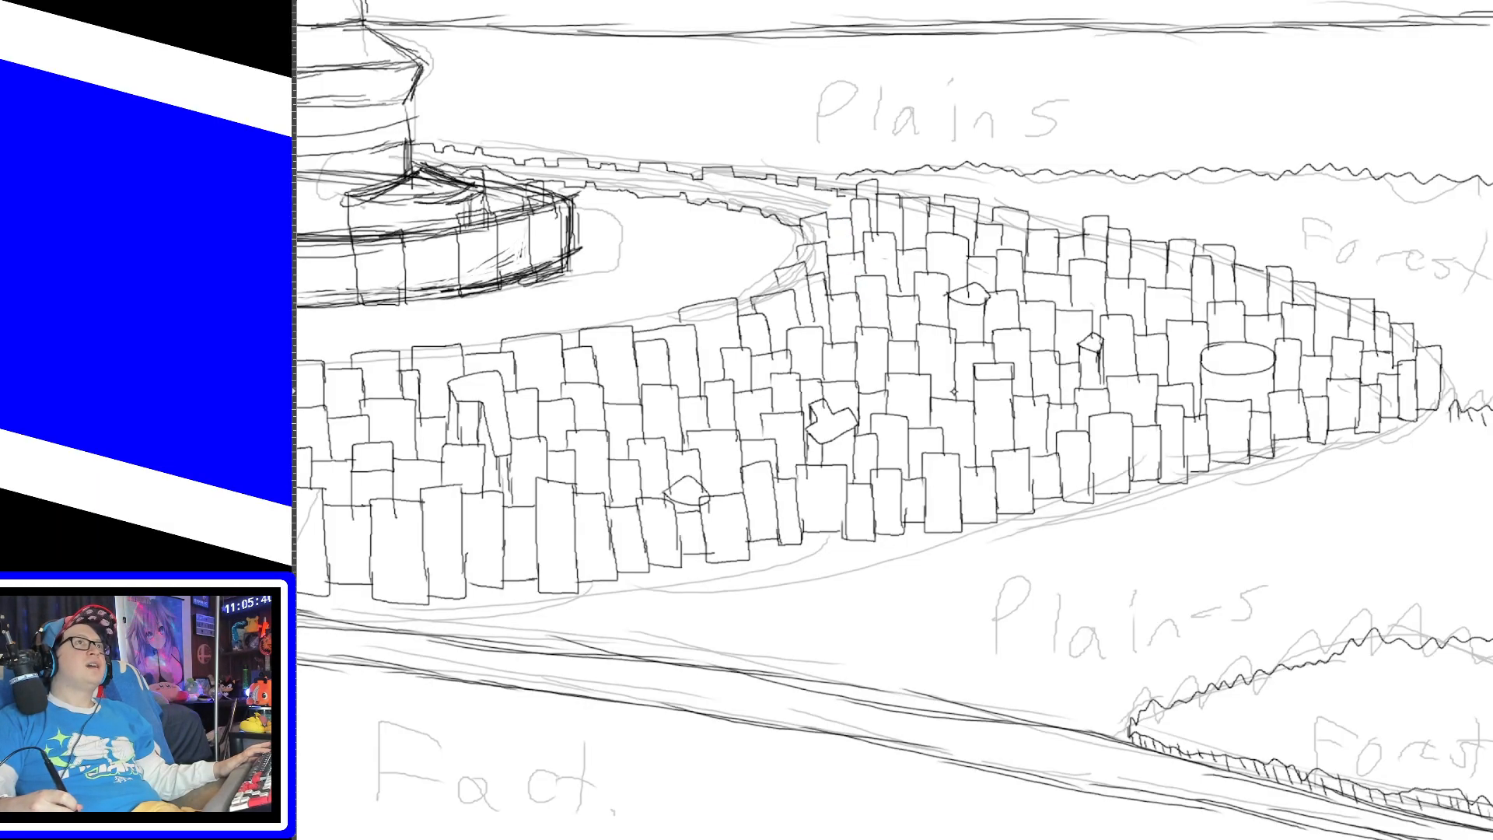
Step: Draw a long diagonal box-shaped factory south of the river, northwest of the Factories label
{"action": "key", "text": "ctrl+shift+j"}
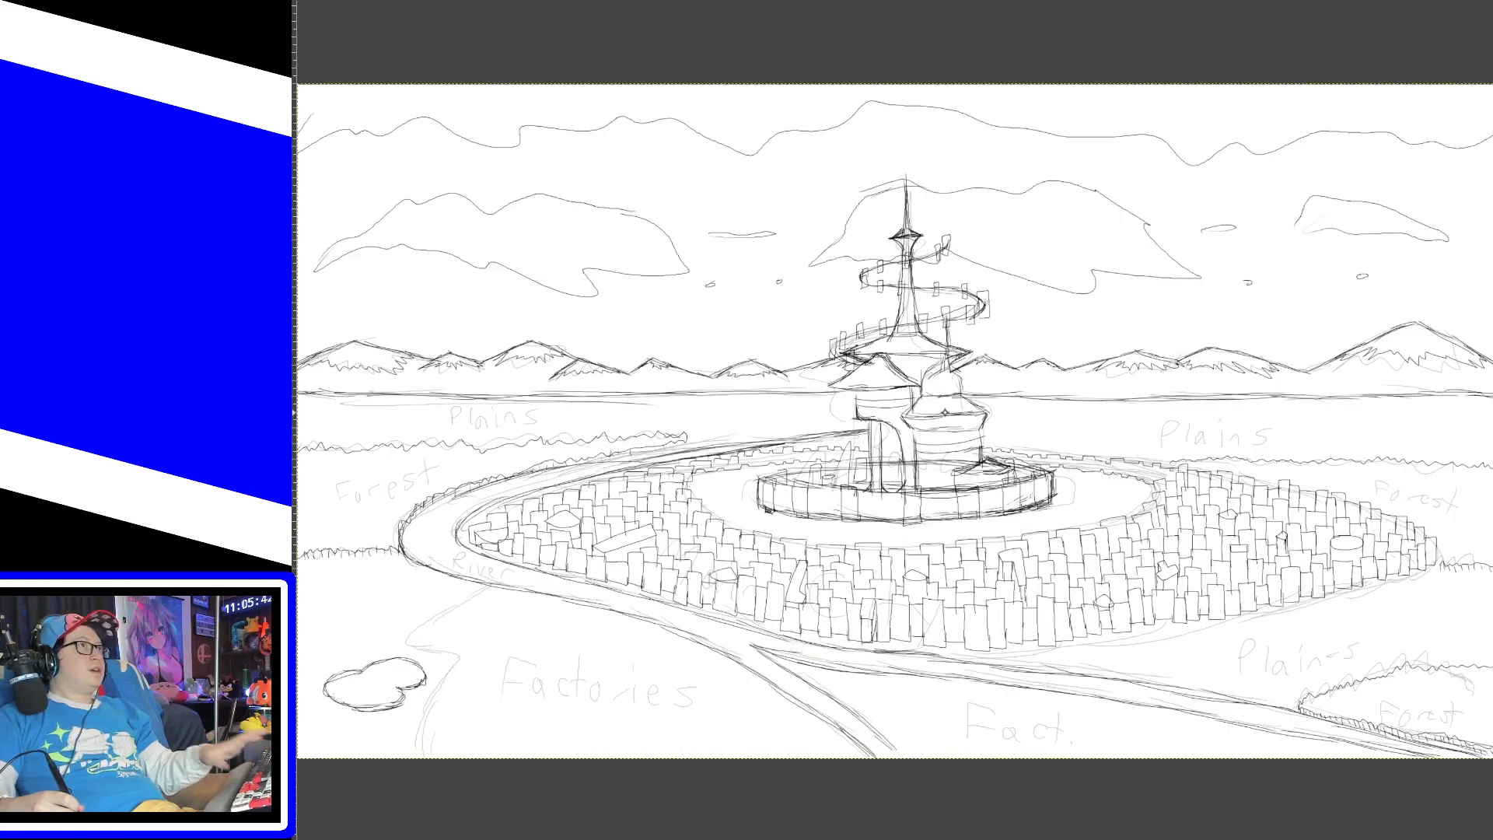
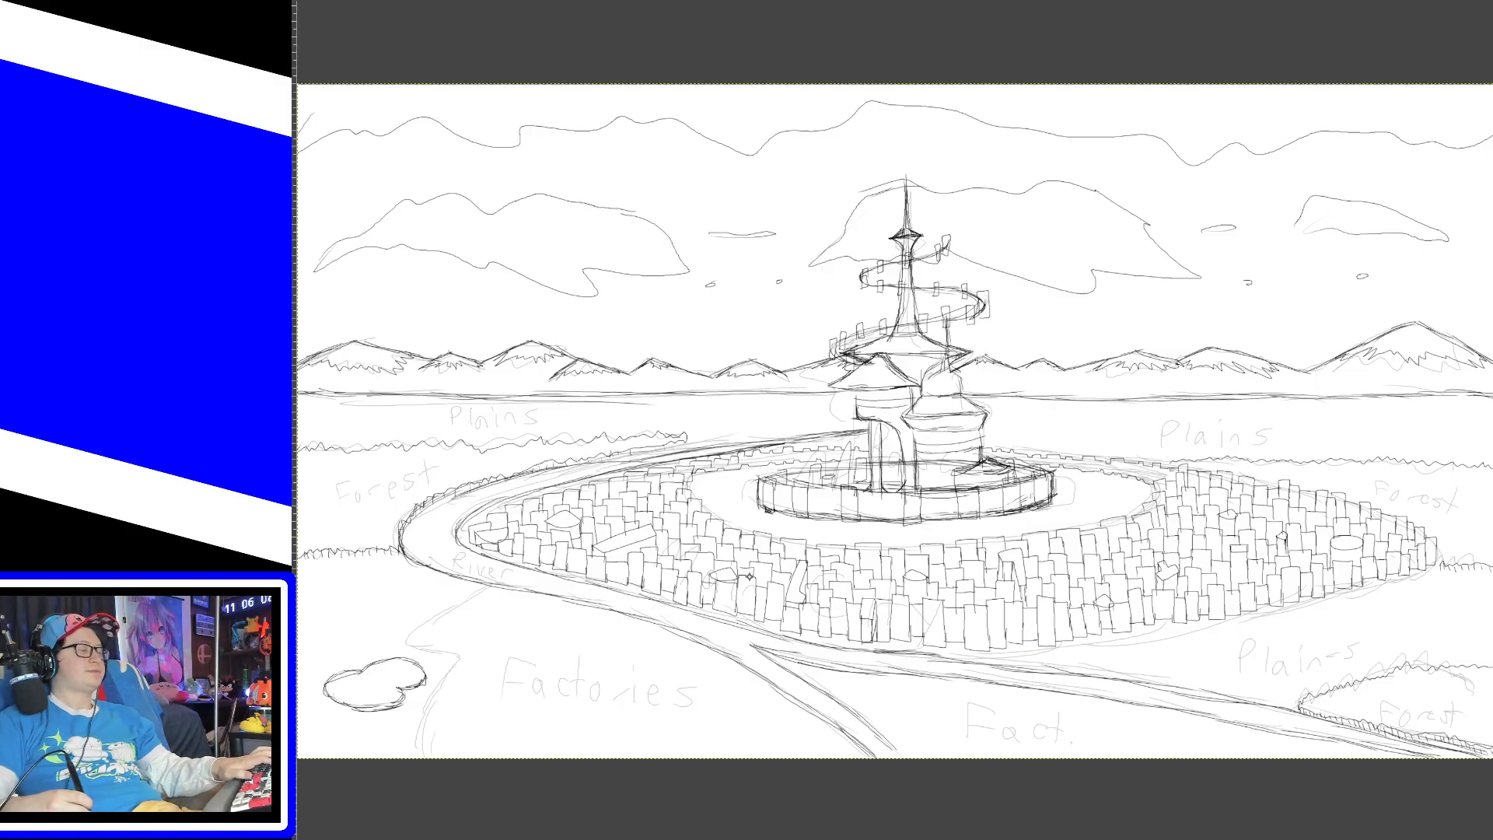
{"action": "scroll", "coordinate": [739, 572], "scroll_direction": "up", "scroll_amount": 4}
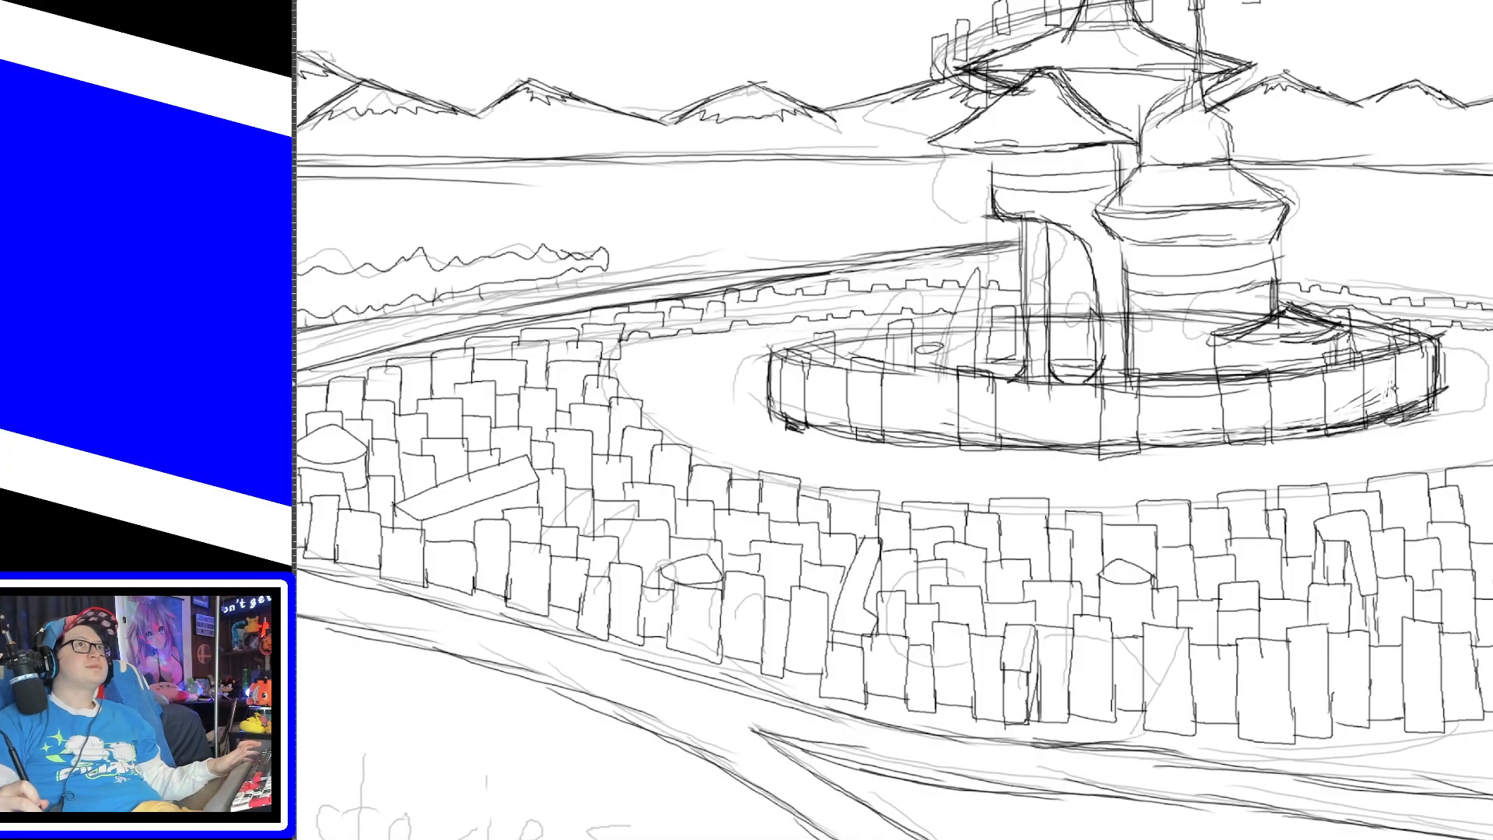
{"action": "scroll", "coordinate": [892, 420], "scroll_direction": "down", "scroll_amount": 4}
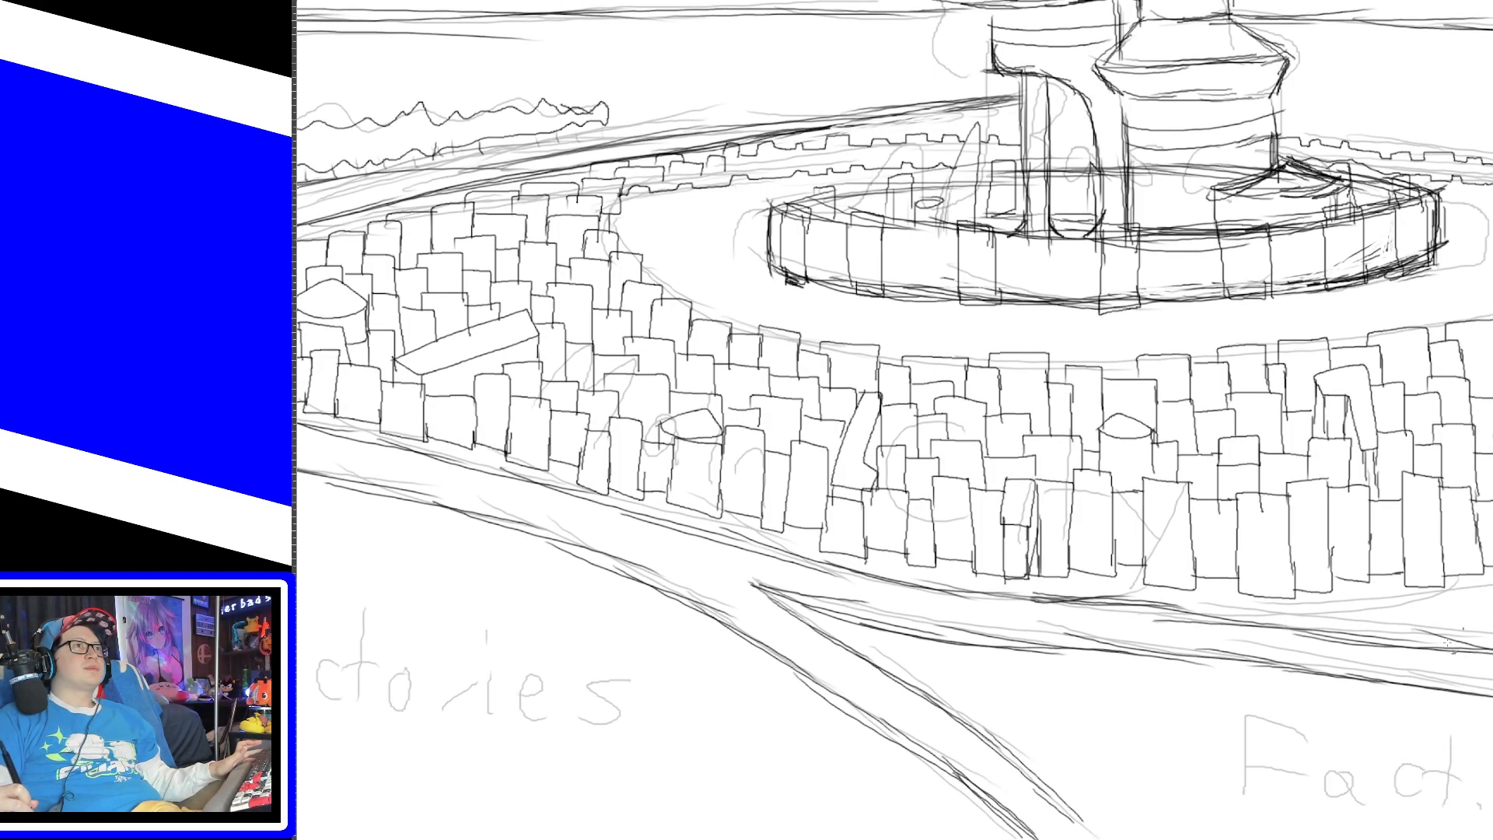
{"action": "scroll", "coordinate": [892, 420], "scroll_direction": "right", "scroll_amount": 10}
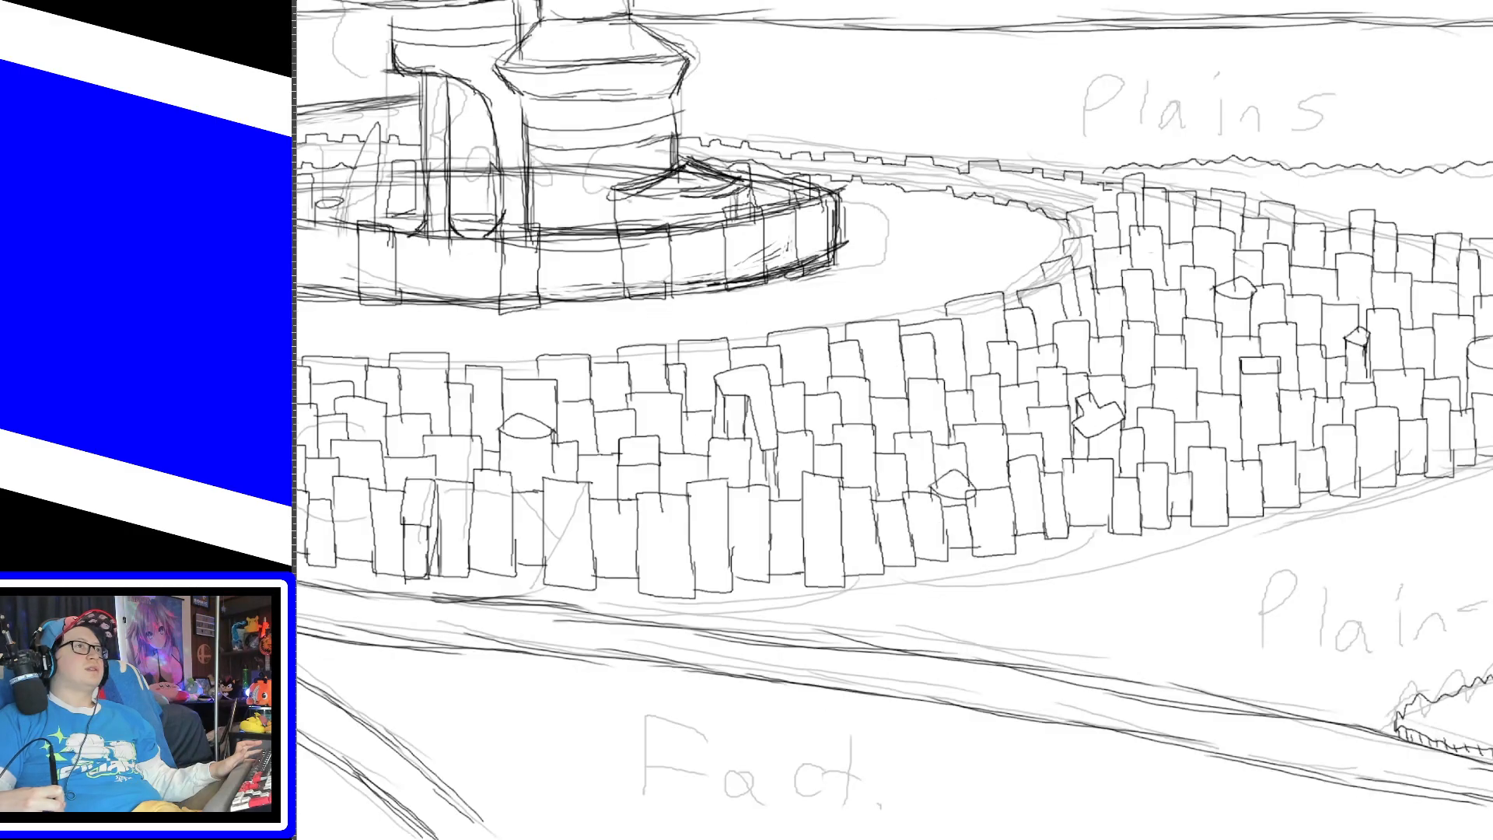
{"action": "scroll", "coordinate": [594, 793], "scroll_direction": "left", "scroll_amount": 13}
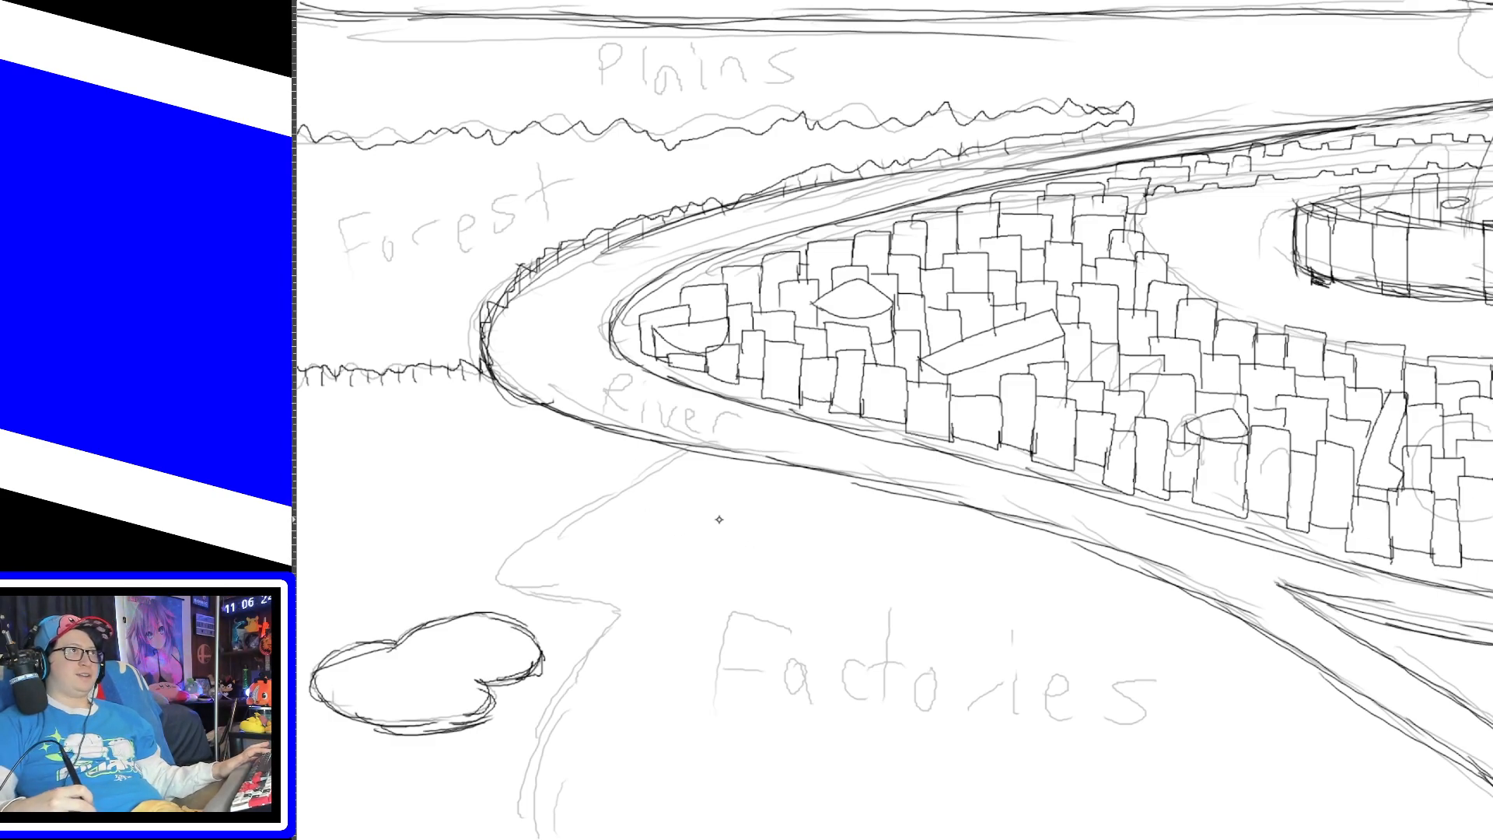
{"action": "mouse_move", "coordinate": [596, 552]}
{"action": "left_mouse_down"}
{"action": "mouse_move", "coordinate": [683, 478]}
{"action": "mouse_move", "coordinate": [653, 564]}
{"action": "mouse_move", "coordinate": [598, 555]}
{"action": "mouse_move", "coordinate": [705, 483]}
{"action": "left_mouse_up"}
{"action": "key", "text": "ctrl+z"}
{"action": "mouse_move", "coordinate": [591, 555]}
{"action": "left_mouse_down"}
{"action": "mouse_move", "coordinate": [645, 554]}
{"action": "mouse_move", "coordinate": [739, 480]}
{"action": "mouse_move", "coordinate": [731, 494]}
{"action": "left_mouse_up"}
{"action": "mouse_move", "coordinate": [591, 555]}
{"action": "left_mouse_down"}
{"action": "mouse_move", "coordinate": [592, 585]}
{"action": "mouse_move", "coordinate": [645, 588]}
{"action": "mouse_move", "coordinate": [738, 506]}
{"action": "left_mouse_up"}
{"action": "left_click_drag", "start_coordinate": [642, 556], "coordinate": [643, 589]}
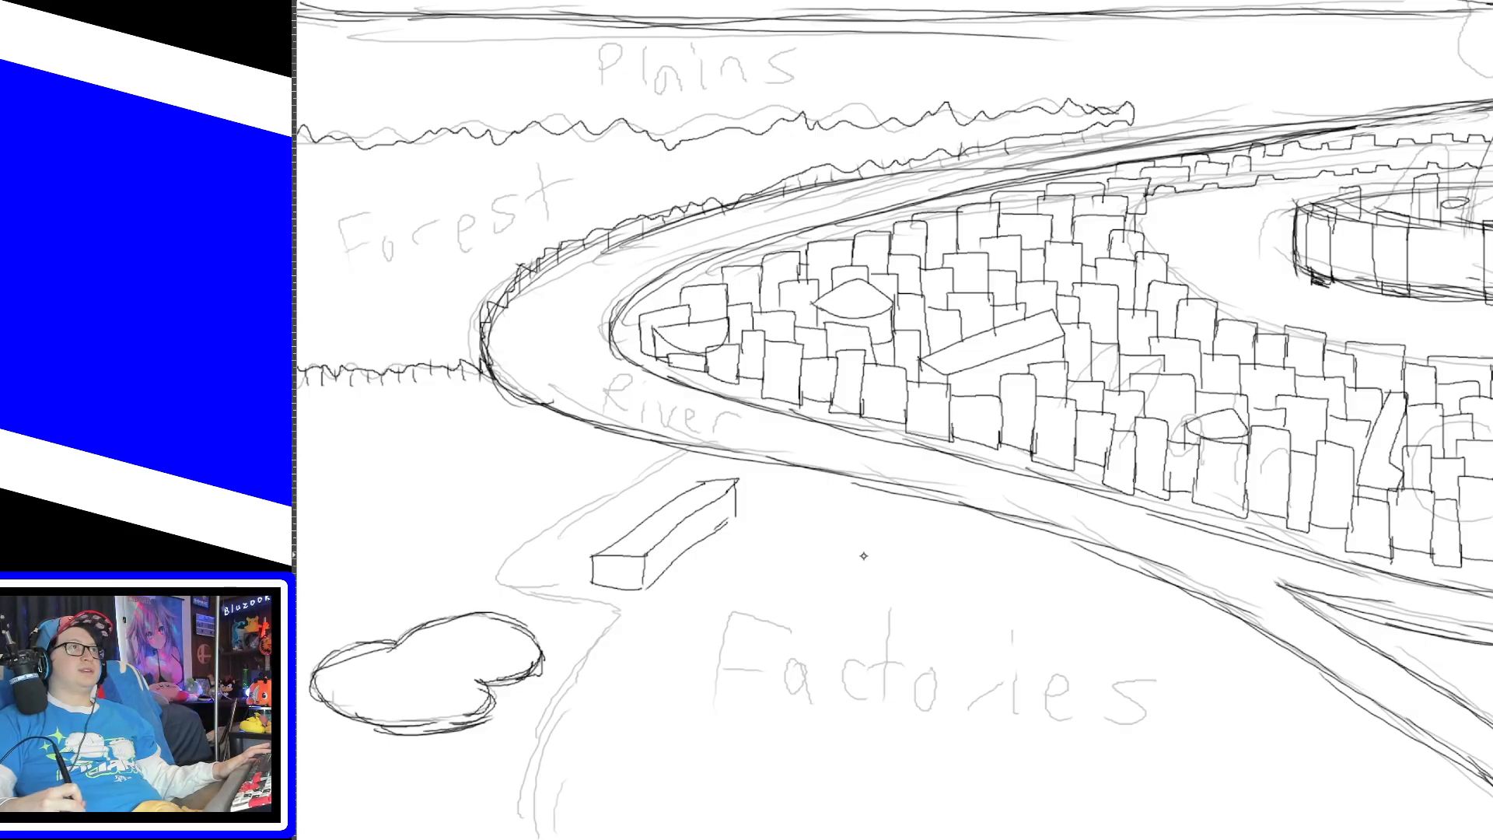
Step: Draw an oval factory roof over the start of the Factories label
{"action": "mouse_move", "coordinate": [733, 624]}
{"action": "left_mouse_down"}
{"action": "mouse_move", "coordinate": [823, 661]}
{"action": "mouse_move", "coordinate": [741, 619]}
{"action": "mouse_move", "coordinate": [770, 604]}
{"action": "mouse_move", "coordinate": [734, 604]}
{"action": "mouse_move", "coordinate": [820, 614]}
{"action": "left_mouse_up"}
{"action": "key", "text": "ctrl+z"}
{"action": "key", "text": "ctrl+z"}
{"action": "key", "text": "ctrl+z"}
{"action": "mouse_move", "coordinate": [727, 611]}
{"action": "left_mouse_down"}
{"action": "mouse_move", "coordinate": [748, 651]}
{"action": "mouse_move", "coordinate": [725, 618]}
{"action": "left_mouse_up"}
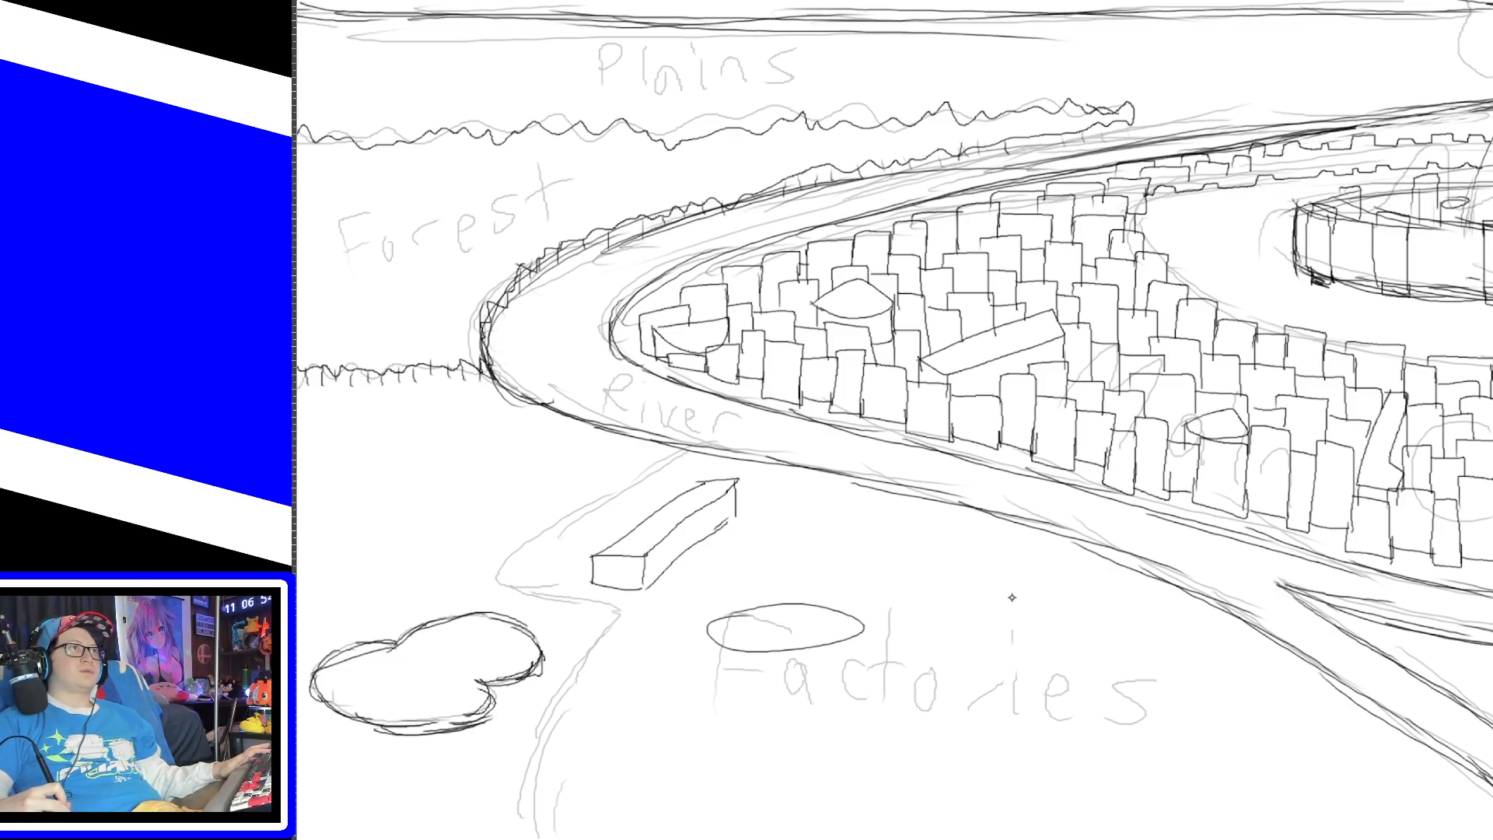
Step: Draw a curved-roof factory with front and side walls above the end of the Factories label
{"action": "left_click_drag", "start_coordinate": [984, 562], "coordinate": [1085, 583]}
{"action": "key", "text": "ctrl+z"}
{"action": "left_click_drag", "start_coordinate": [994, 556], "coordinate": [1087, 583]}
{"action": "left_click_drag", "start_coordinate": [1027, 632], "coordinate": [1111, 648]}
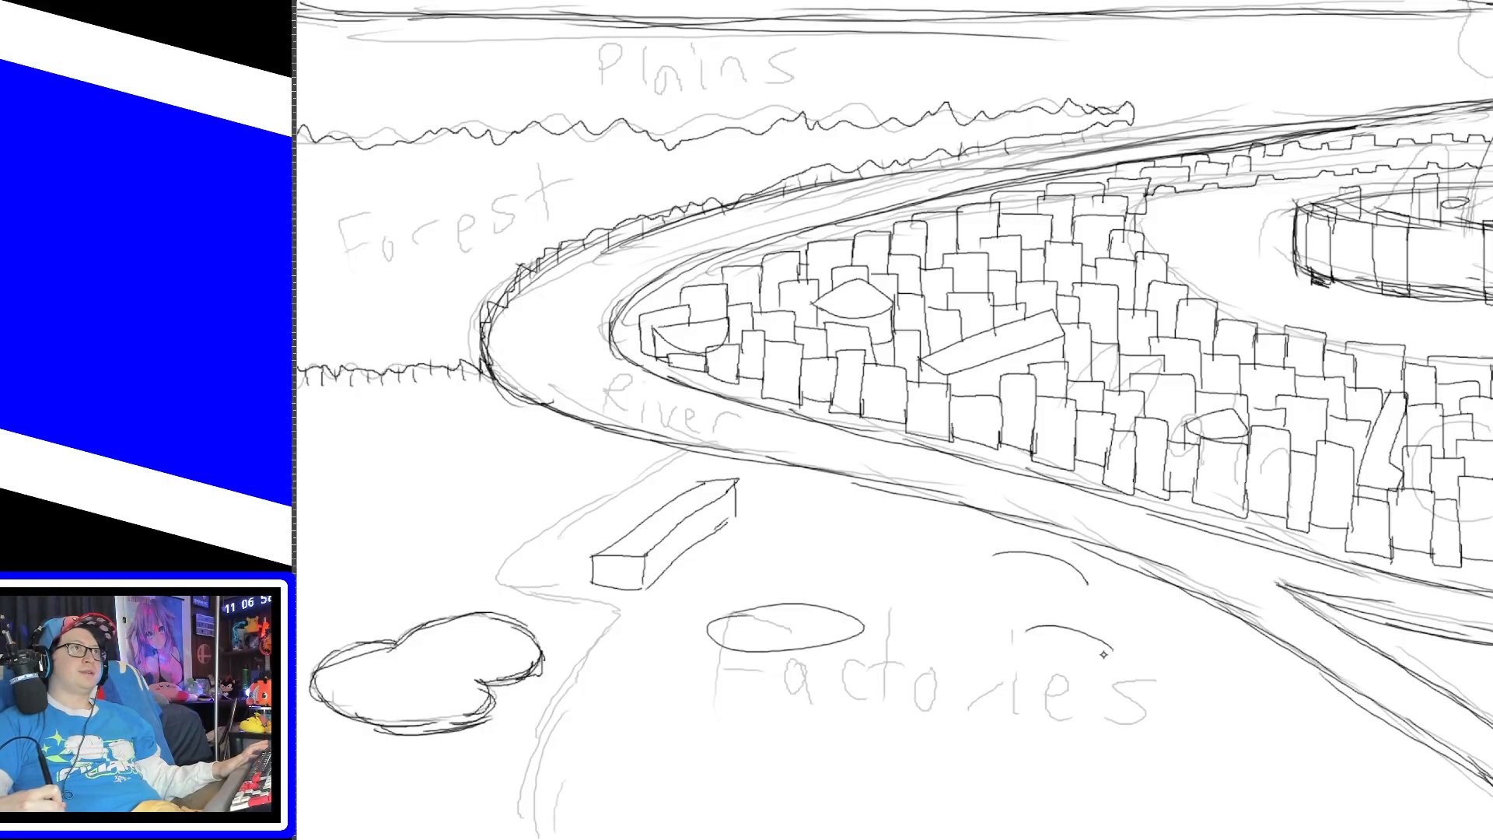
{"action": "left_click_drag", "start_coordinate": [992, 555], "coordinate": [1026, 629]}
{"action": "left_click_drag", "start_coordinate": [1087, 579], "coordinate": [1112, 647]}
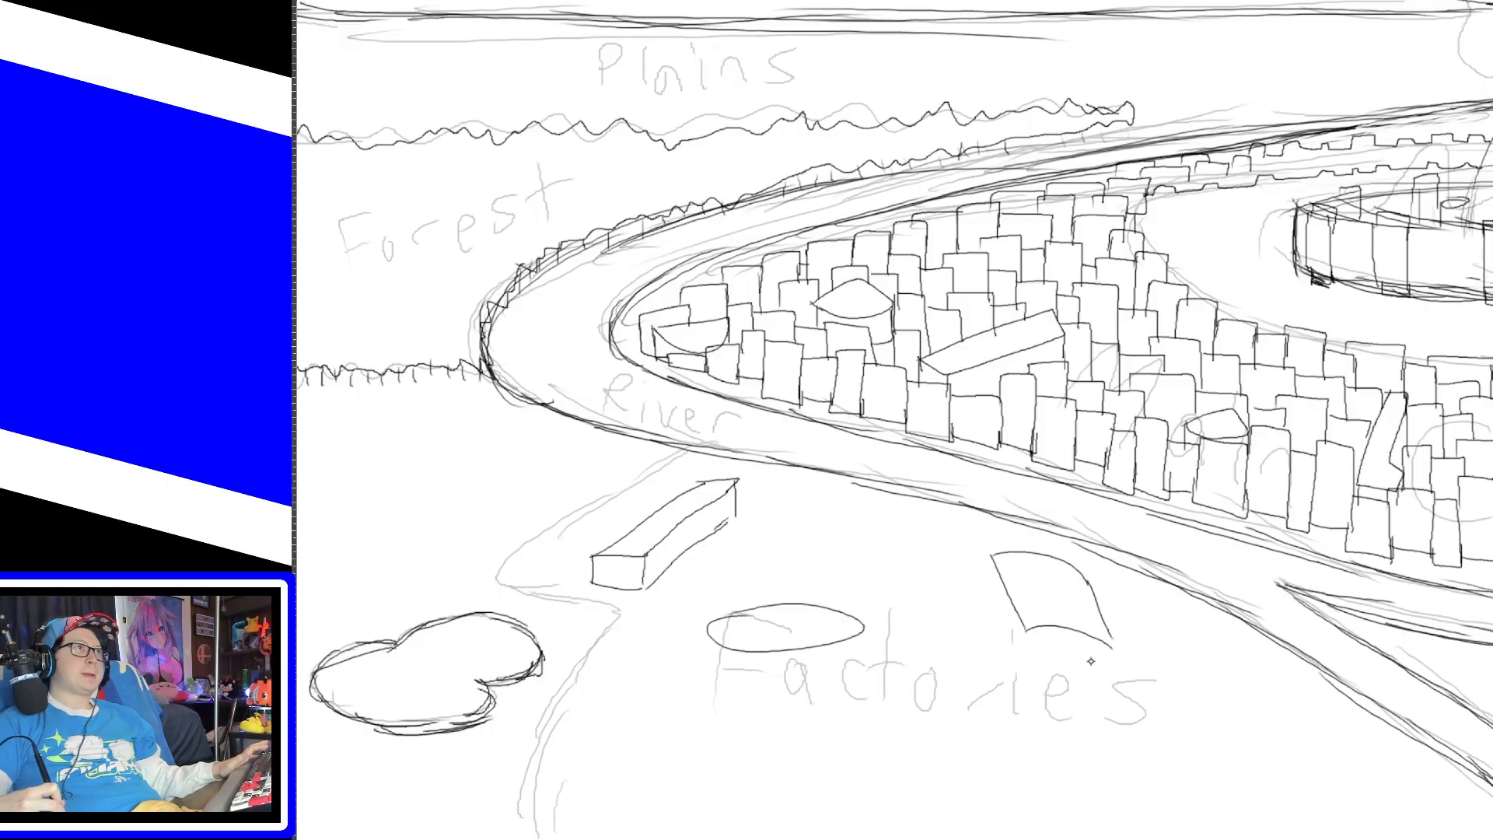
{"action": "key", "text": "ctrl+z"}
{"action": "left_click_drag", "start_coordinate": [1081, 577], "coordinate": [1109, 652]}
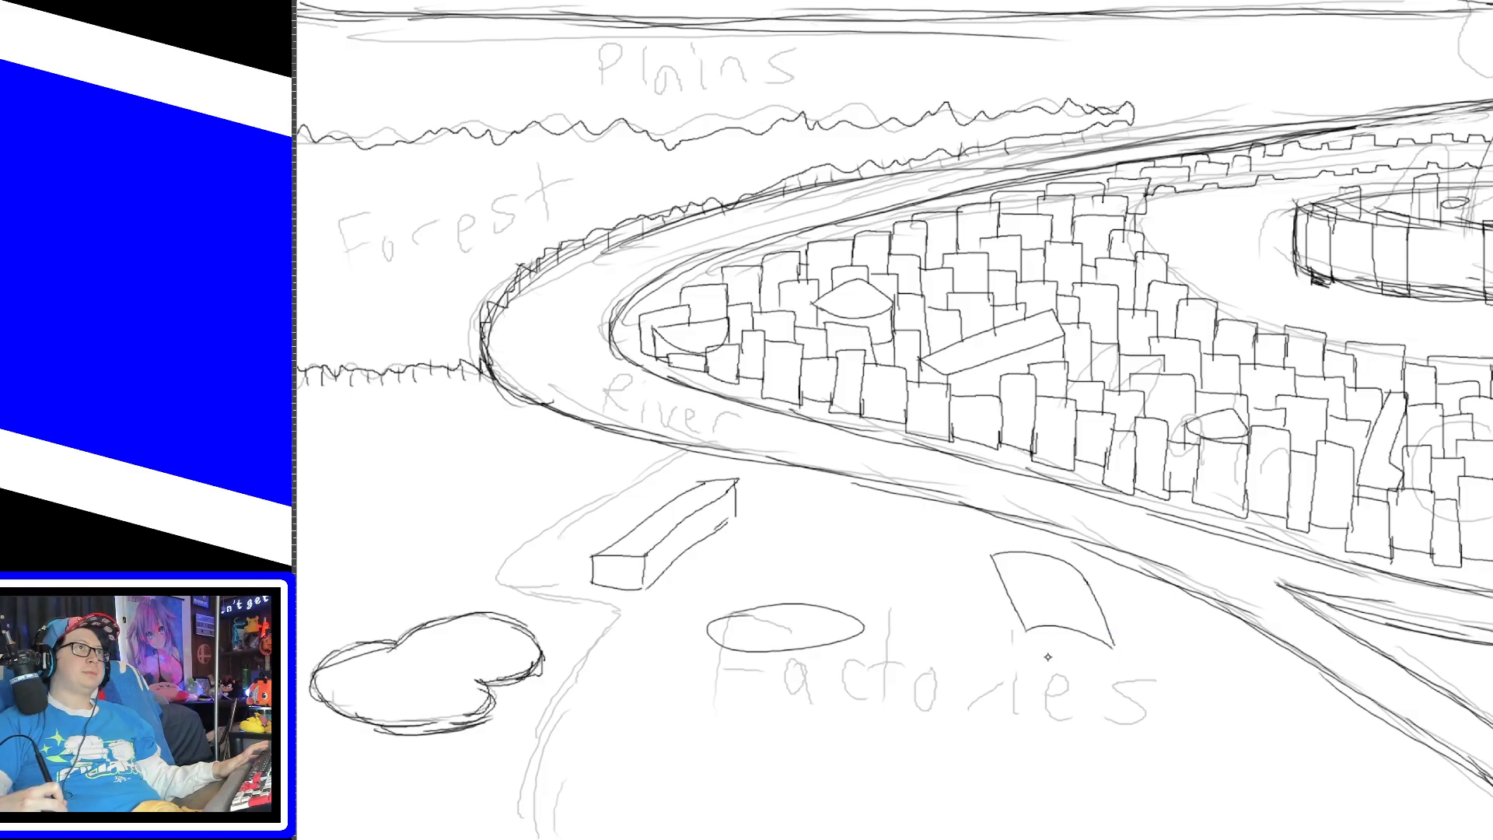
{"action": "mouse_move", "coordinate": [1026, 626]}
{"action": "left_mouse_down"}
{"action": "mouse_move", "coordinate": [1028, 657]}
{"action": "mouse_move", "coordinate": [1111, 667]}
{"action": "left_mouse_up"}
{"action": "left_click_drag", "start_coordinate": [991, 560], "coordinate": [1029, 652]}
{"action": "key", "text": "ctrl+z"}
{"action": "left_click_drag", "start_coordinate": [992, 585], "coordinate": [1024, 660]}
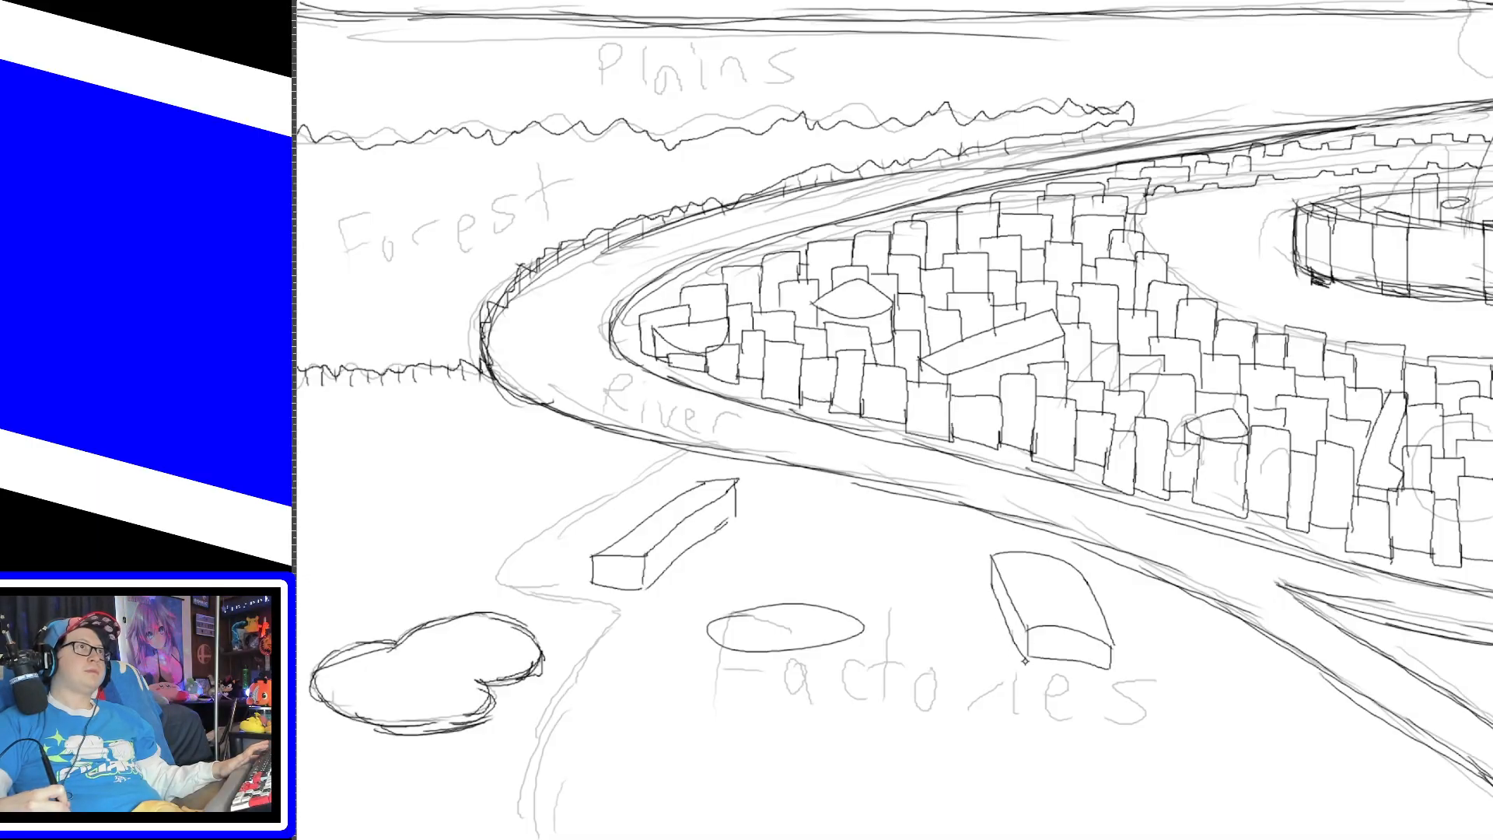
Step: Add side walls and a curved base under the oval roof to form a cylindrical factory
{"action": "mouse_move", "coordinate": [710, 626]}
{"action": "left_mouse_down"}
{"action": "mouse_move", "coordinate": [710, 675]}
{"action": "mouse_move", "coordinate": [844, 667]}
{"action": "left_mouse_up"}
{"action": "key", "text": "ctrl+z"}
{"action": "left_click_drag", "start_coordinate": [710, 674], "coordinate": [855, 673]}
{"action": "key", "text": "ctrl+z"}
{"action": "left_click_drag", "start_coordinate": [710, 671], "coordinate": [846, 665]}
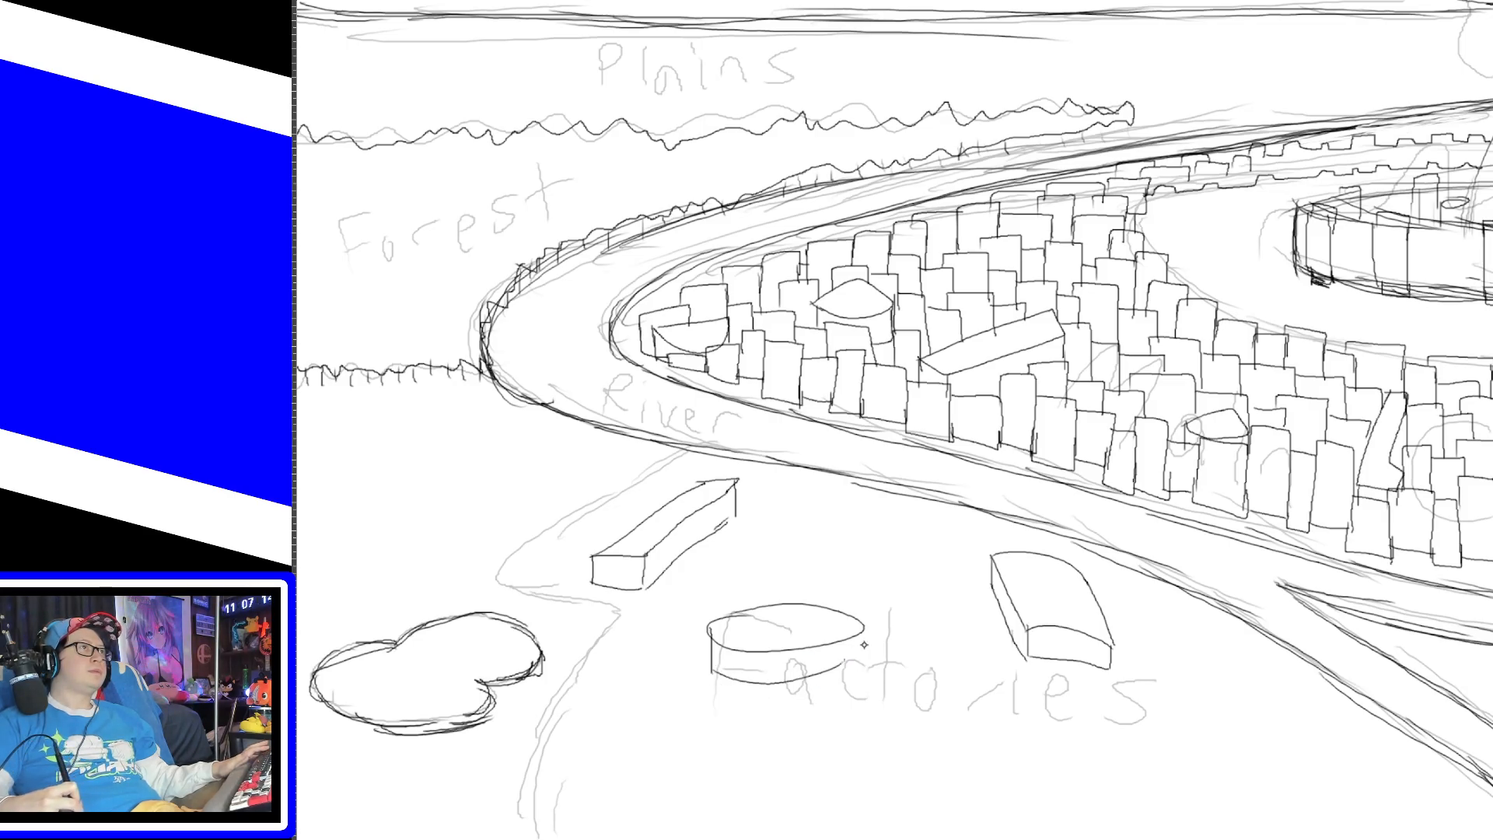
{"action": "key", "text": "ctrl+z"}
{"action": "left_click_drag", "start_coordinate": [714, 670], "coordinate": [860, 681]}
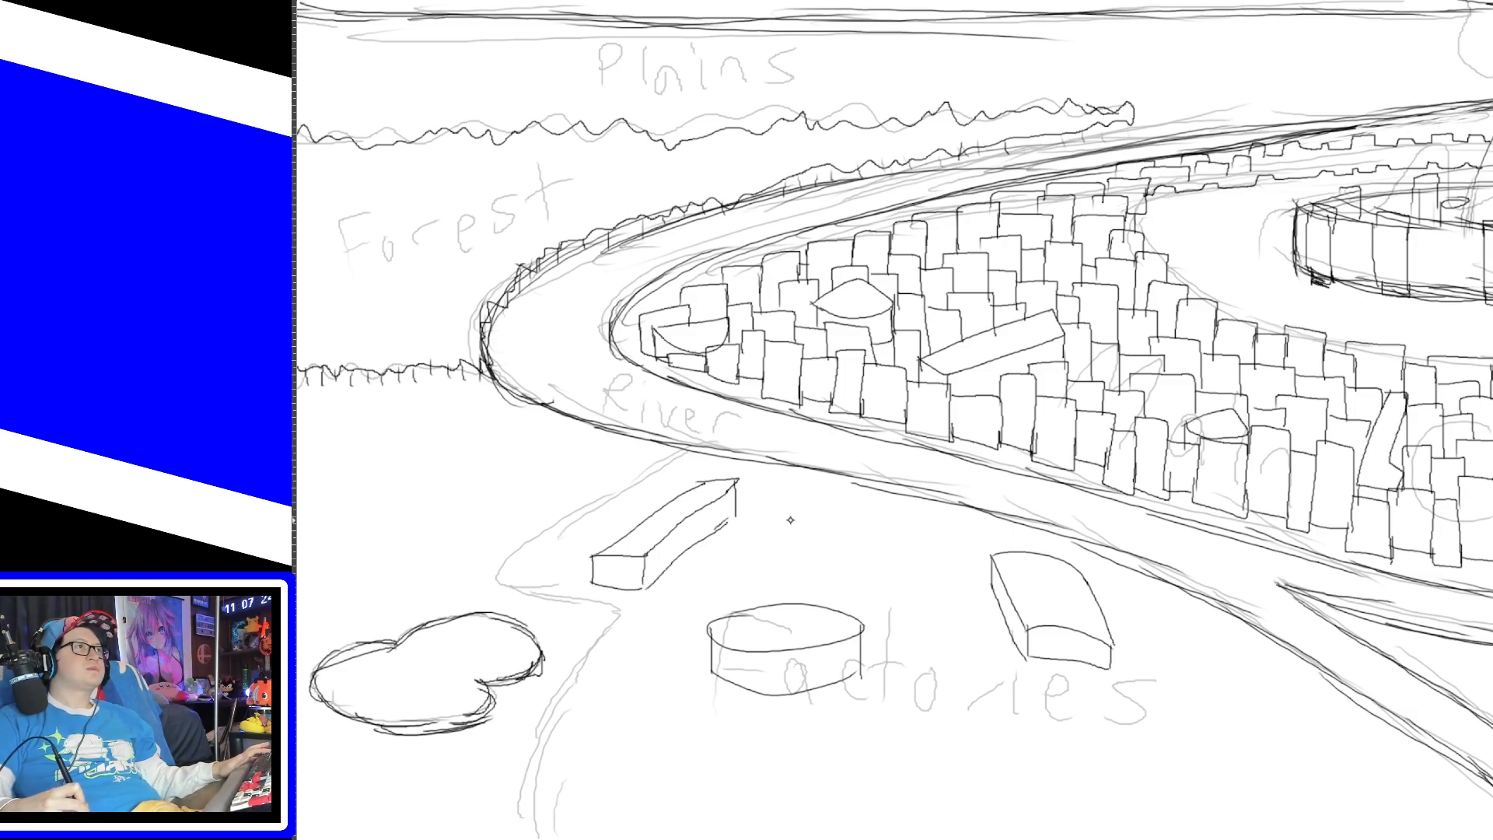
Step: Draw a long, low box-shaped factory along the river between the diagonal factory and the curved-roof factory
{"action": "left_click_drag", "start_coordinate": [790, 500], "coordinate": [923, 535]}
{"action": "key", "text": "ctrl+z"}
{"action": "left_click_drag", "start_coordinate": [791, 492], "coordinate": [932, 524]}
{"action": "mouse_move", "coordinate": [790, 493]}
{"action": "left_mouse_down"}
{"action": "mouse_move", "coordinate": [790, 518]}
{"action": "mouse_move", "coordinate": [921, 550]}
{"action": "mouse_move", "coordinate": [933, 524]}
{"action": "left_mouse_up"}
{"action": "key", "text": "ctrl+z"}
{"action": "left_click_drag", "start_coordinate": [789, 494], "coordinate": [785, 527]}
{"action": "left_click_drag", "start_coordinate": [919, 550], "coordinate": [920, 565]}
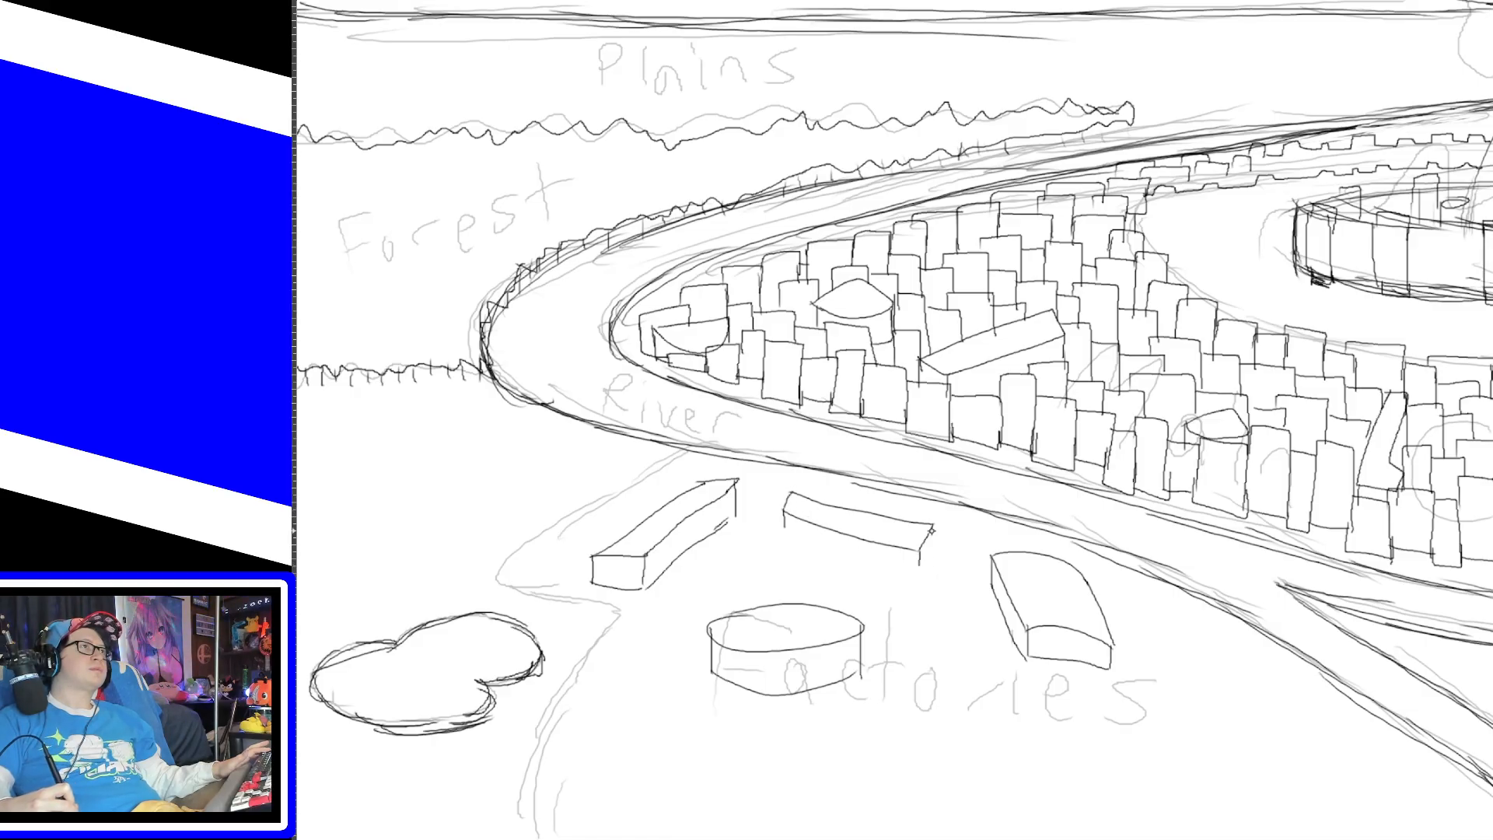
{"action": "mouse_move", "coordinate": [782, 527]}
{"action": "left_mouse_down"}
{"action": "mouse_move", "coordinate": [924, 566]}
{"action": "mouse_move", "coordinate": [932, 547]}
{"action": "left_mouse_up"}
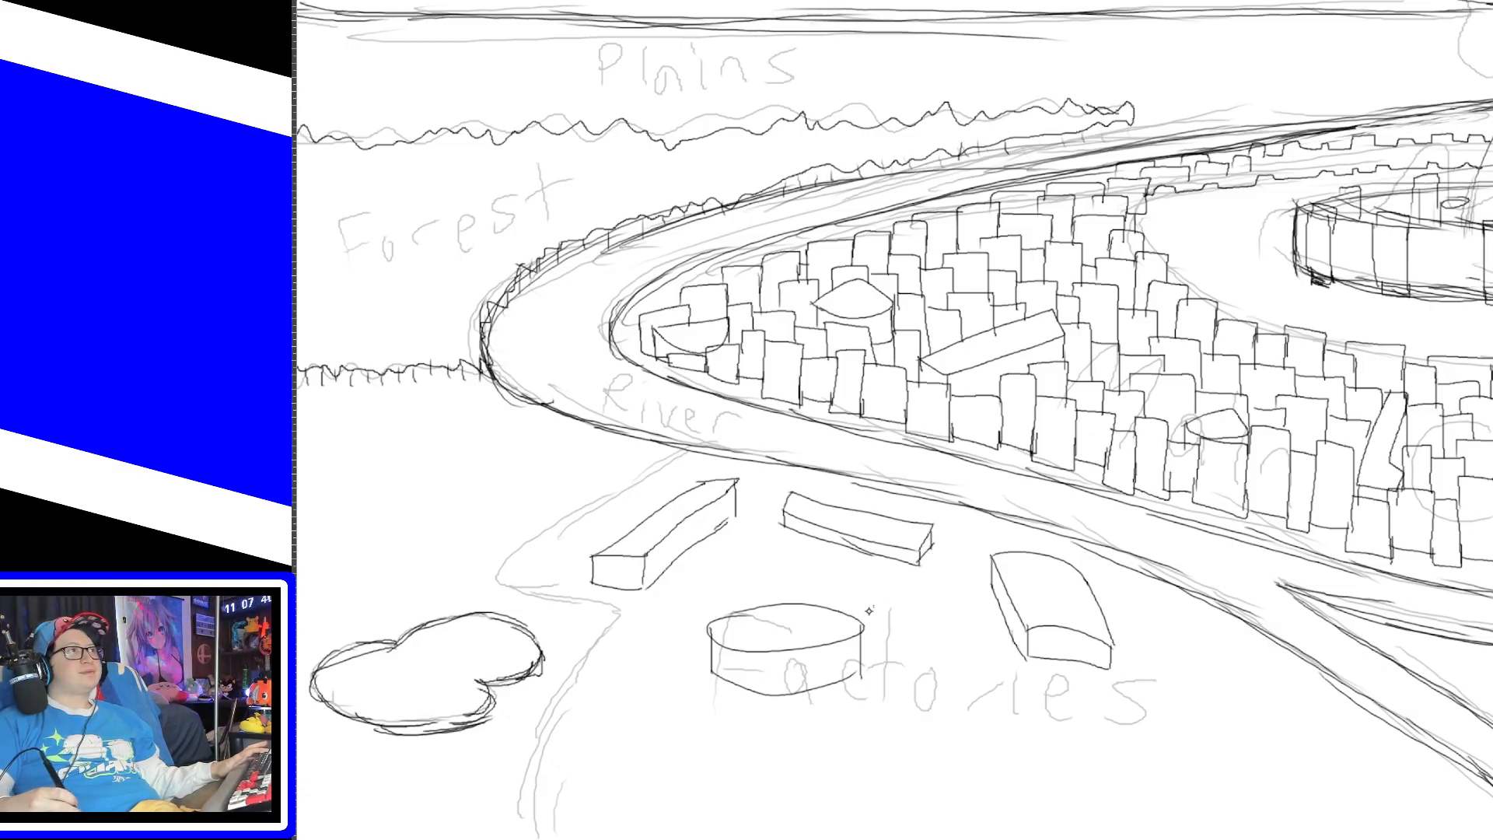
Step: Draw a narrow curved factory with a front wall between the pond and the cylindrical factory
{"action": "mouse_move", "coordinate": [632, 644]}
{"action": "left_mouse_down"}
{"action": "mouse_move", "coordinate": [661, 657]}
{"action": "mouse_move", "coordinate": [593, 702]}
{"action": "mouse_move", "coordinate": [584, 790]}
{"action": "mouse_move", "coordinate": [636, 784]}
{"action": "mouse_move", "coordinate": [663, 652]}
{"action": "left_mouse_up"}
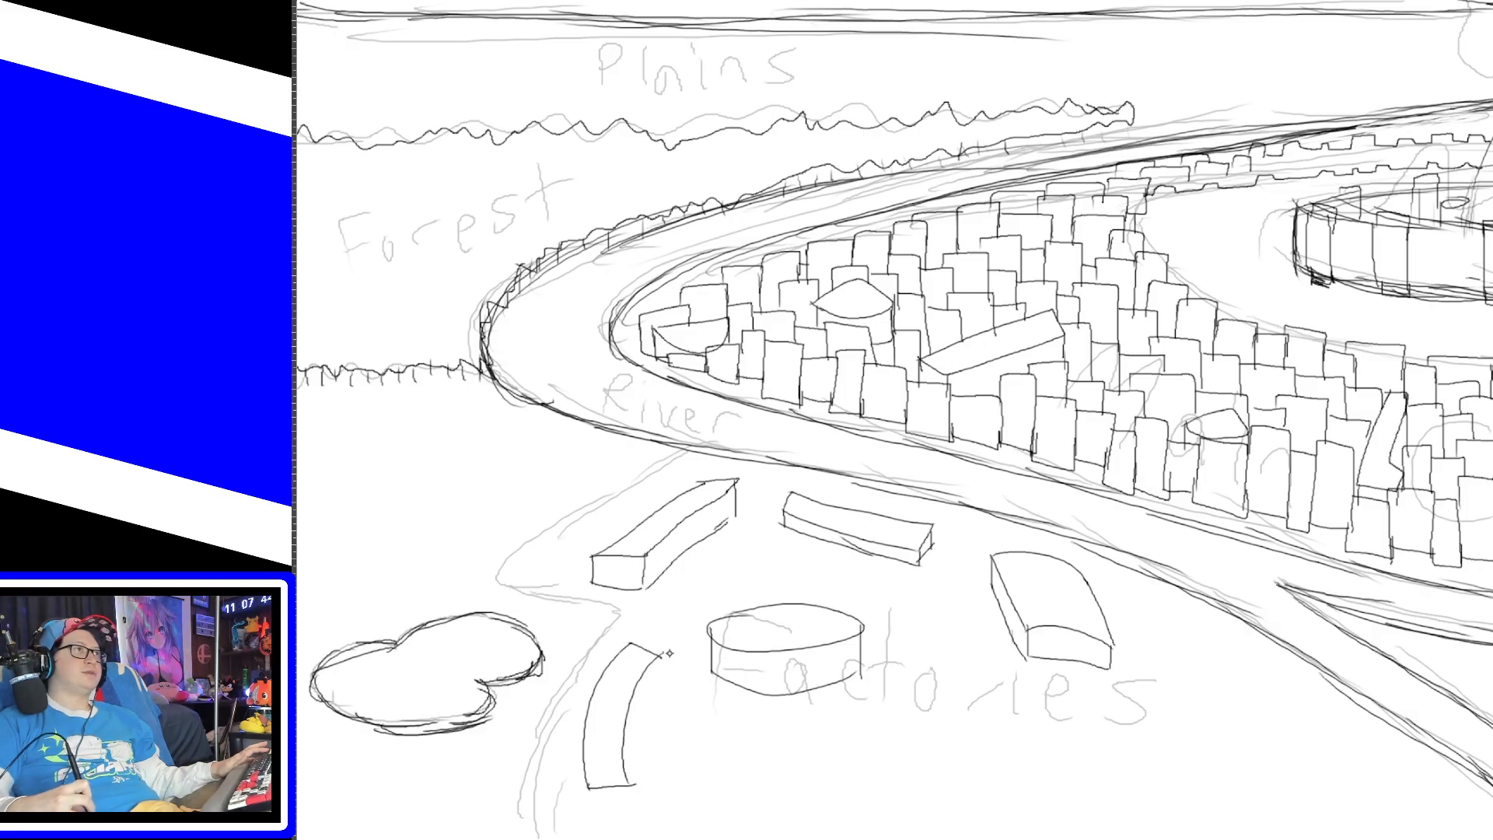
{"action": "left_click_drag", "start_coordinate": [585, 785], "coordinate": [587, 805]}
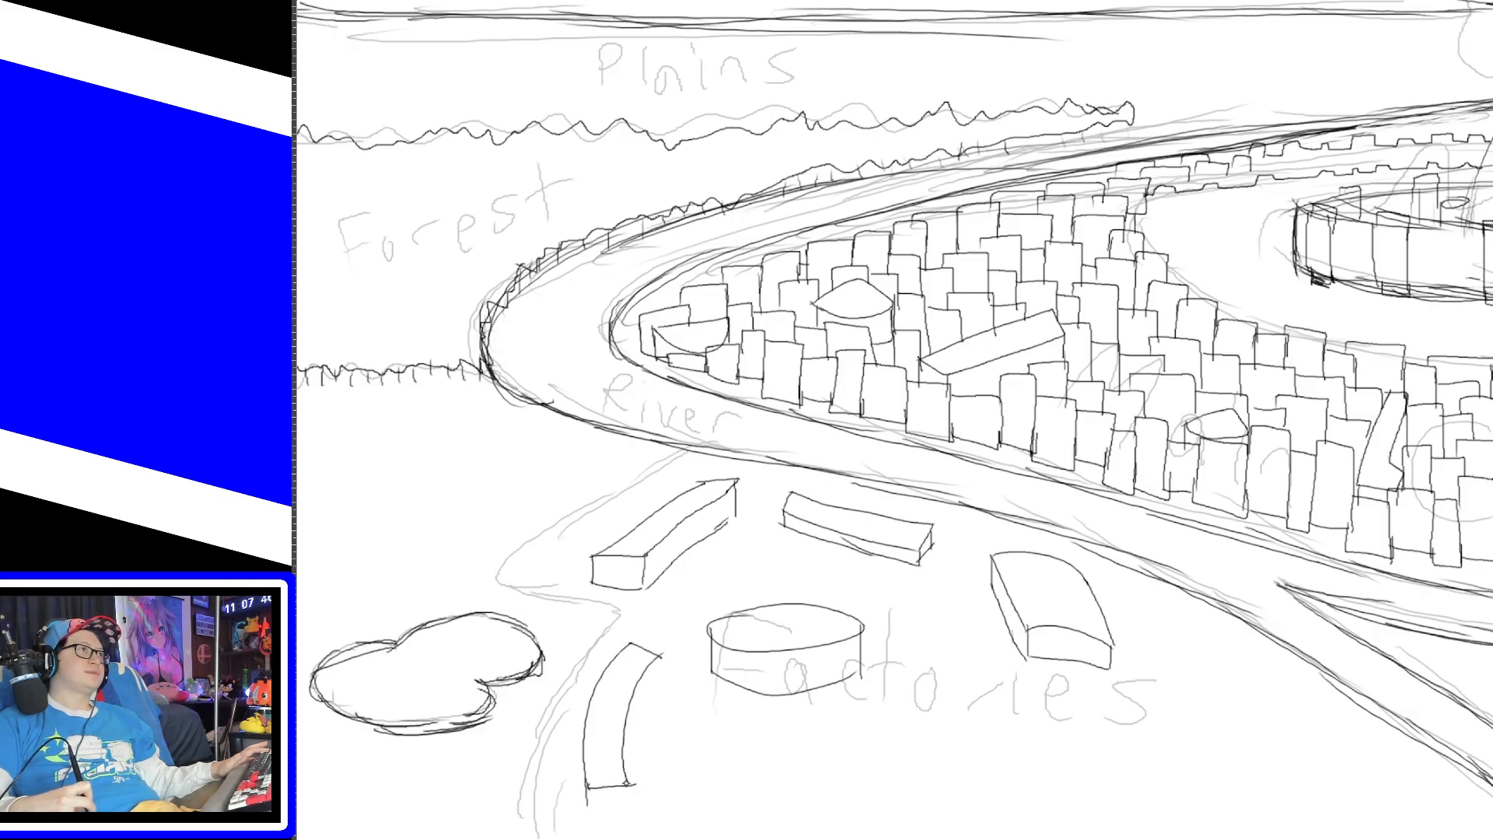
{"action": "left_click_drag", "start_coordinate": [661, 658], "coordinate": [661, 687]}
{"action": "left_click_drag", "start_coordinate": [587, 801], "coordinate": [636, 802]}
{"action": "mouse_move", "coordinate": [661, 683]}
{"action": "left_mouse_down"}
{"action": "mouse_move", "coordinate": [658, 802]}
{"action": "mouse_move", "coordinate": [666, 683]}
{"action": "left_mouse_up"}
{"action": "key", "text": "ctrl+z"}
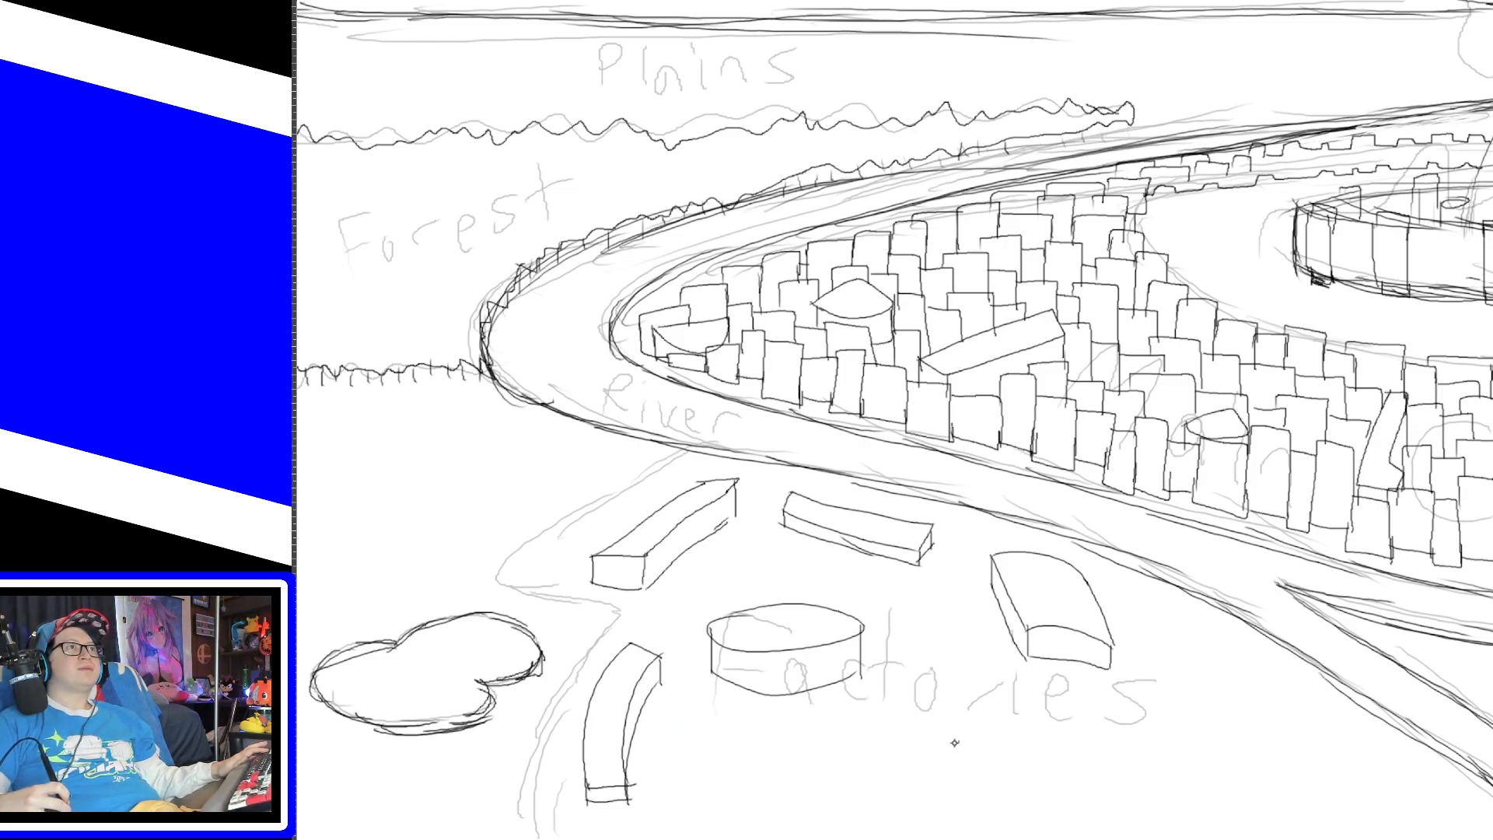
Step: Draw a tall narrow box-shaped factory with a low front wall over the middle of the Factories label
{"action": "mouse_move", "coordinate": [909, 674]}
{"action": "left_mouse_down"}
{"action": "mouse_move", "coordinate": [959, 674]}
{"action": "mouse_move", "coordinate": [926, 787]}
{"action": "mouse_move", "coordinate": [917, 671]}
{"action": "mouse_move", "coordinate": [961, 753]}
{"action": "mouse_move", "coordinate": [916, 712]}
{"action": "mouse_move", "coordinate": [919, 665]}
{"action": "left_mouse_up"}
{"action": "key", "text": "ctrl+z"}
{"action": "mouse_move", "coordinate": [902, 750]}
{"action": "left_mouse_down"}
{"action": "mouse_move", "coordinate": [907, 783]}
{"action": "mouse_move", "coordinate": [956, 780]}
{"action": "left_mouse_up"}
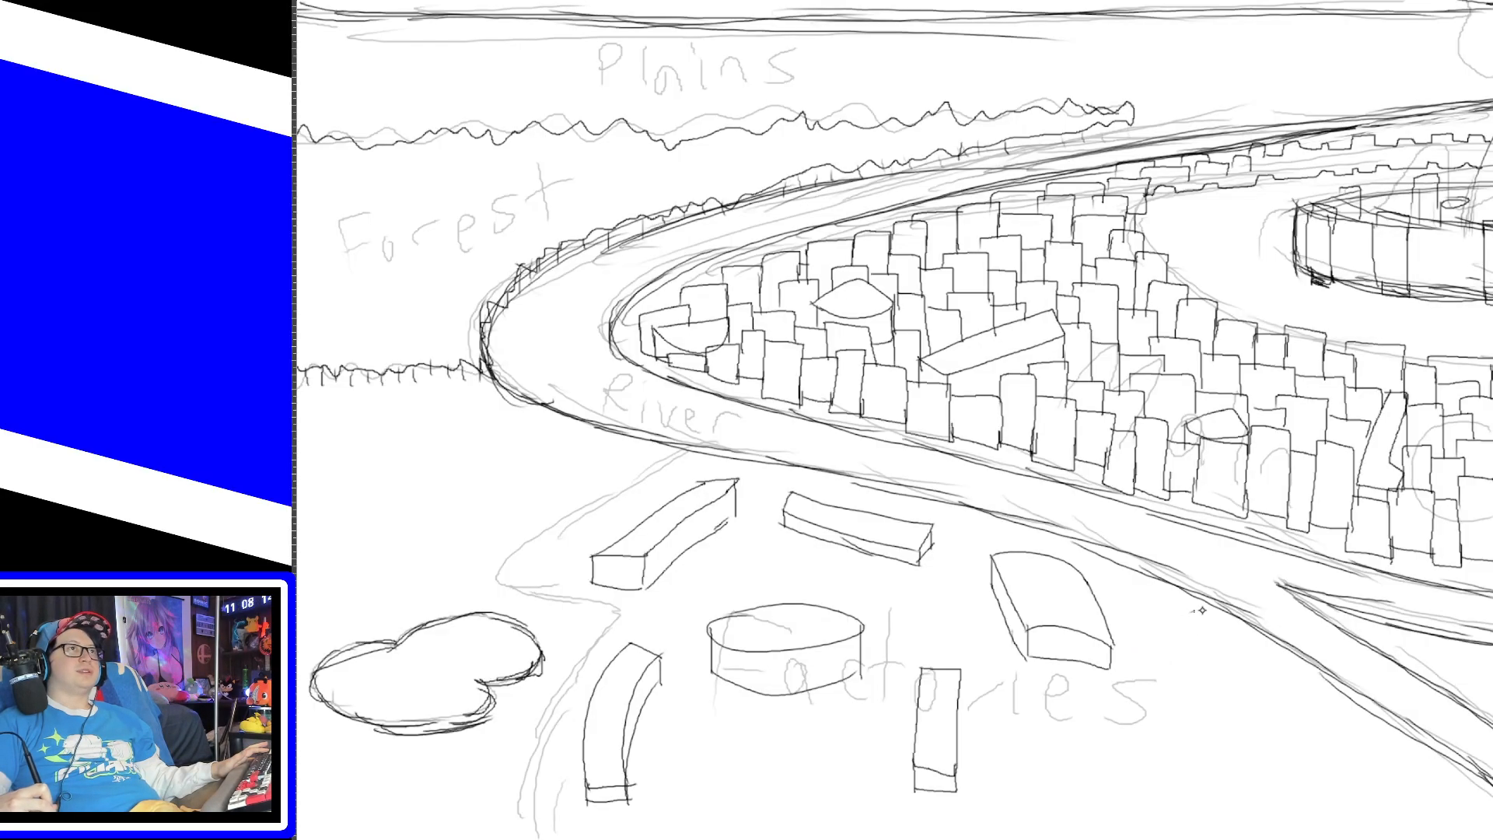
Step: Draw two adjoining upright cylindrical silos beside the end of the Factories label
{"action": "mouse_move", "coordinate": [1178, 639]}
{"action": "left_mouse_down"}
{"action": "mouse_move", "coordinate": [1178, 664]}
{"action": "mouse_move", "coordinate": [1137, 660]}
{"action": "mouse_move", "coordinate": [1134, 749]}
{"action": "left_mouse_up"}
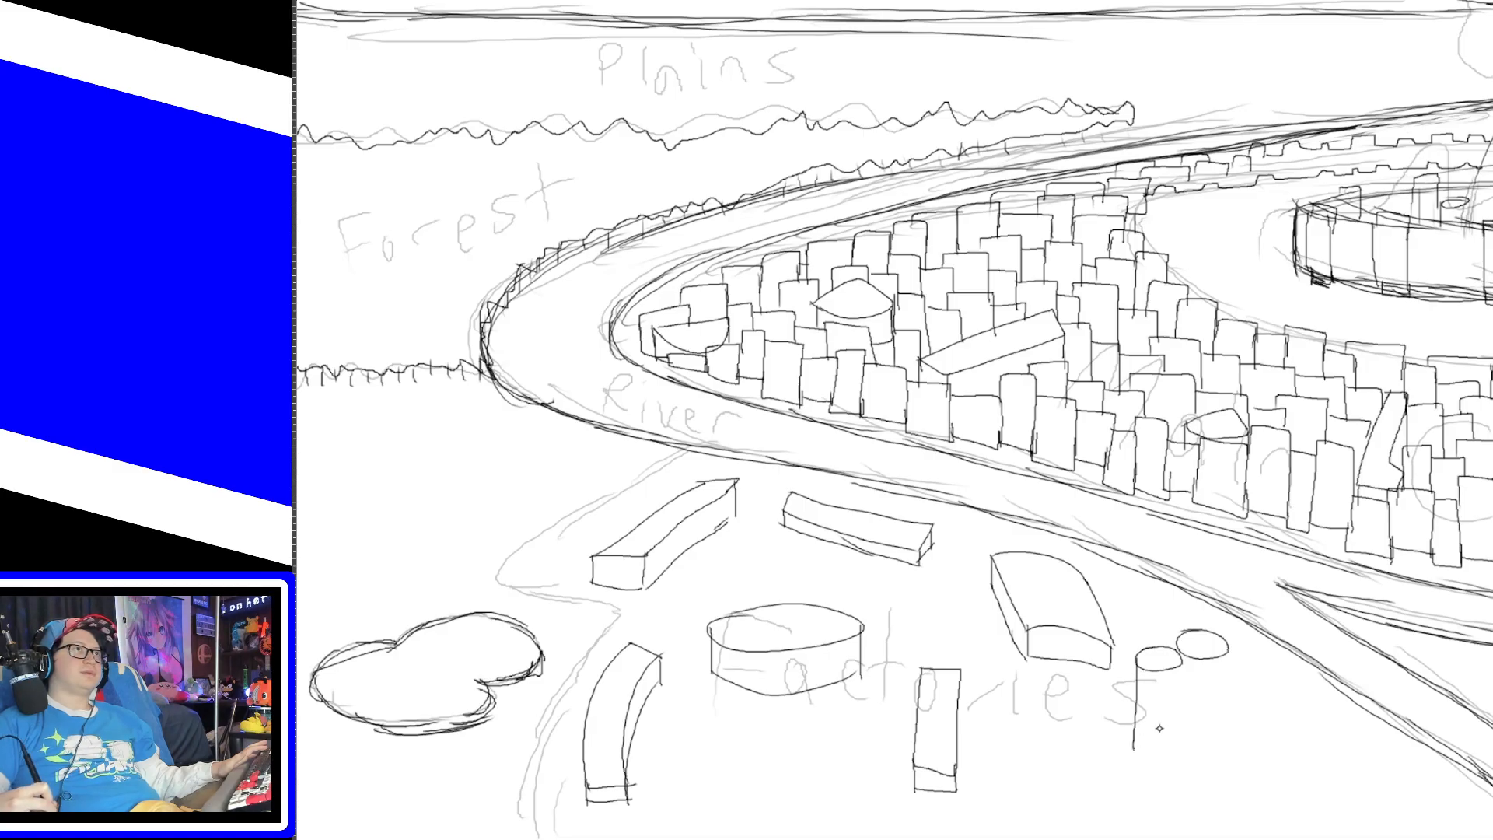
{"action": "left_click_drag", "start_coordinate": [1180, 655], "coordinate": [1176, 741]}
{"action": "mouse_move", "coordinate": [1227, 644]}
{"action": "left_mouse_down"}
{"action": "mouse_move", "coordinate": [1222, 748]}
{"action": "mouse_move", "coordinate": [1159, 759]}
{"action": "mouse_move", "coordinate": [1222, 747]}
{"action": "left_mouse_up"}
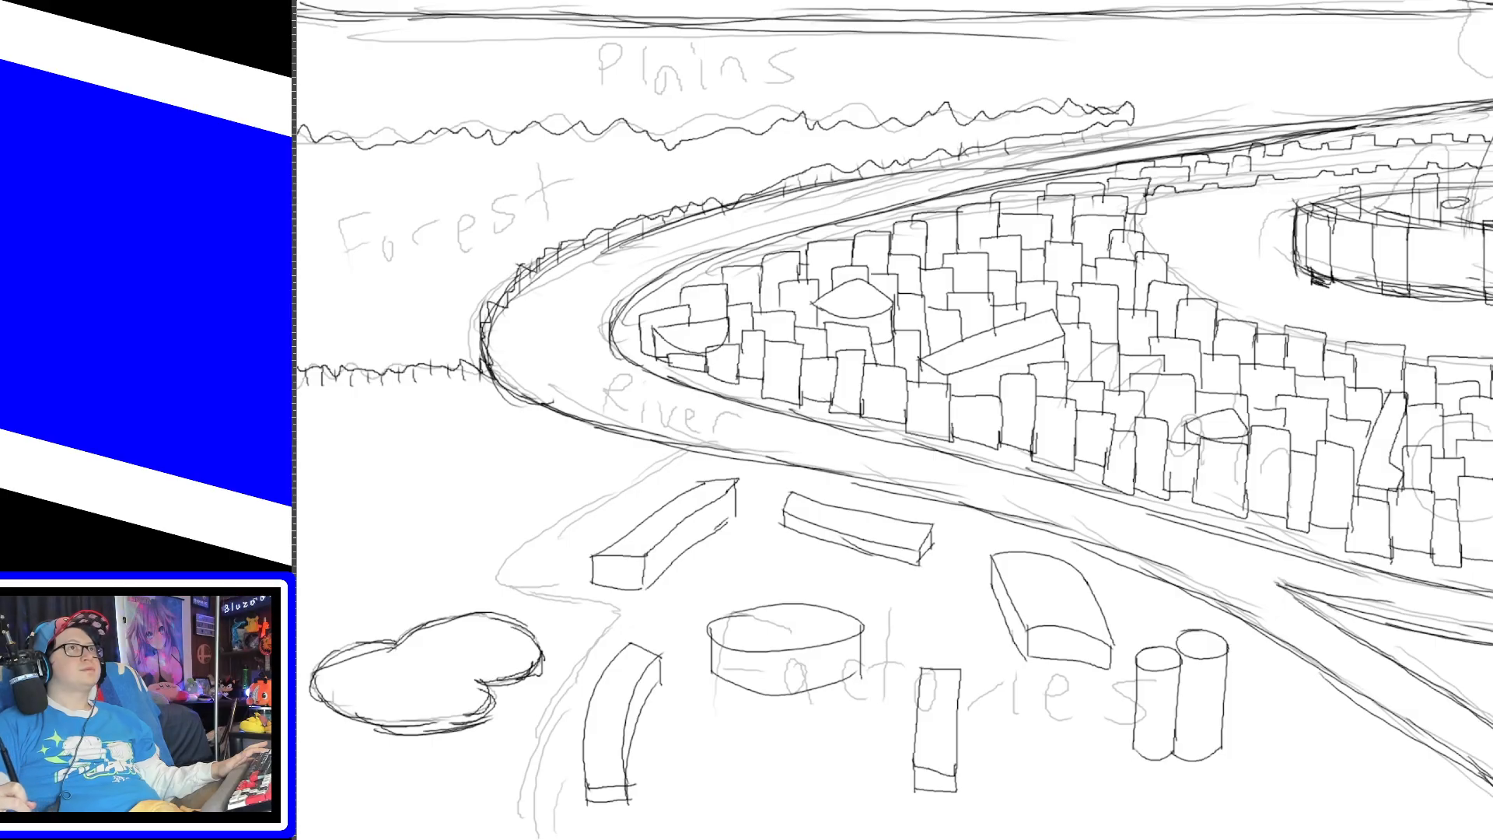
Step: Check the reference image and add a rounded wing to the inner side of the narrow curved factory near the pond
{"action": "key", "text": "ctrl+comma"}
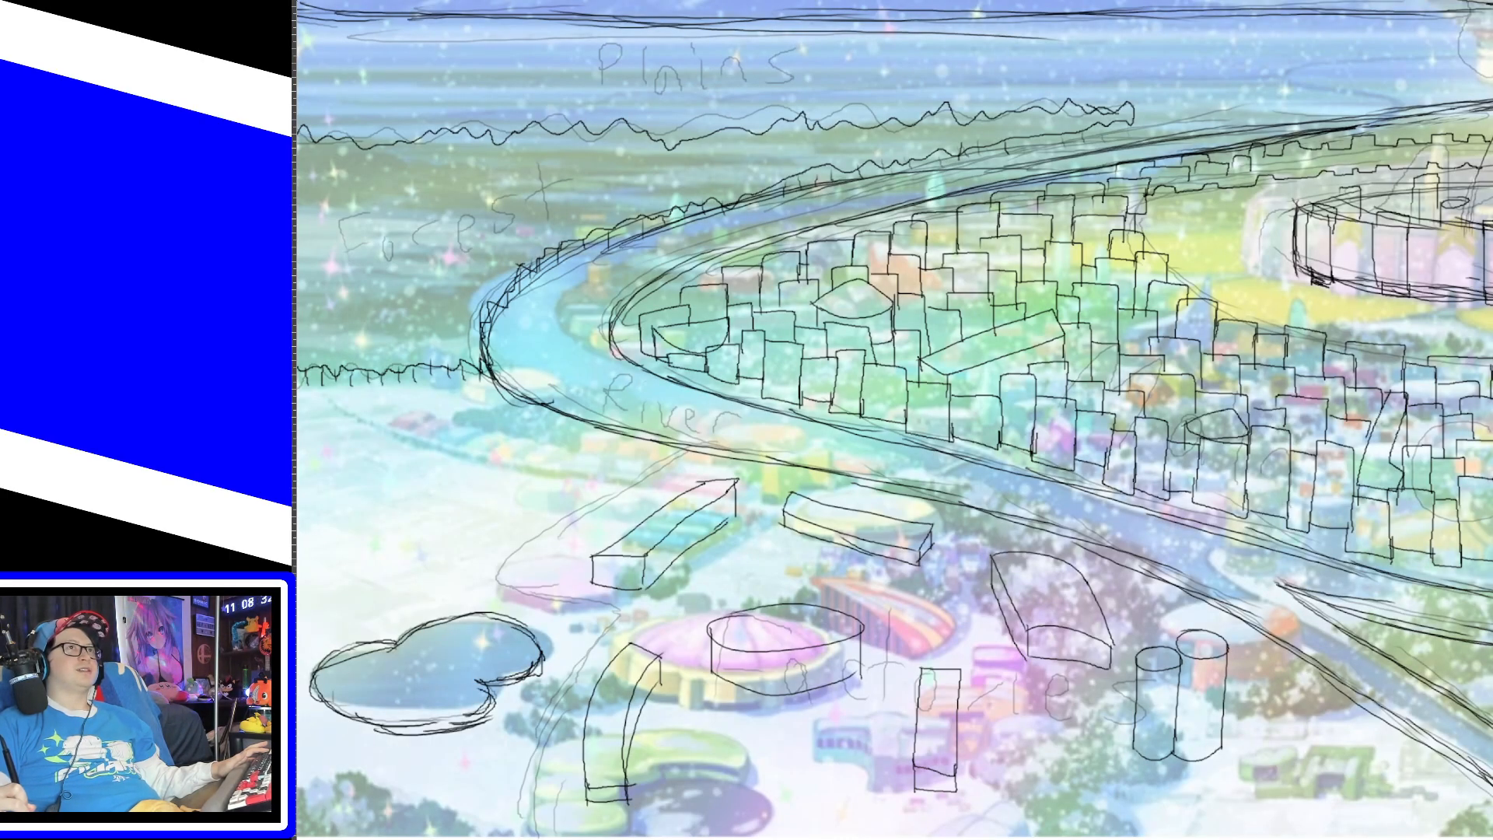
{"action": "key", "text": "ctrl+comma"}
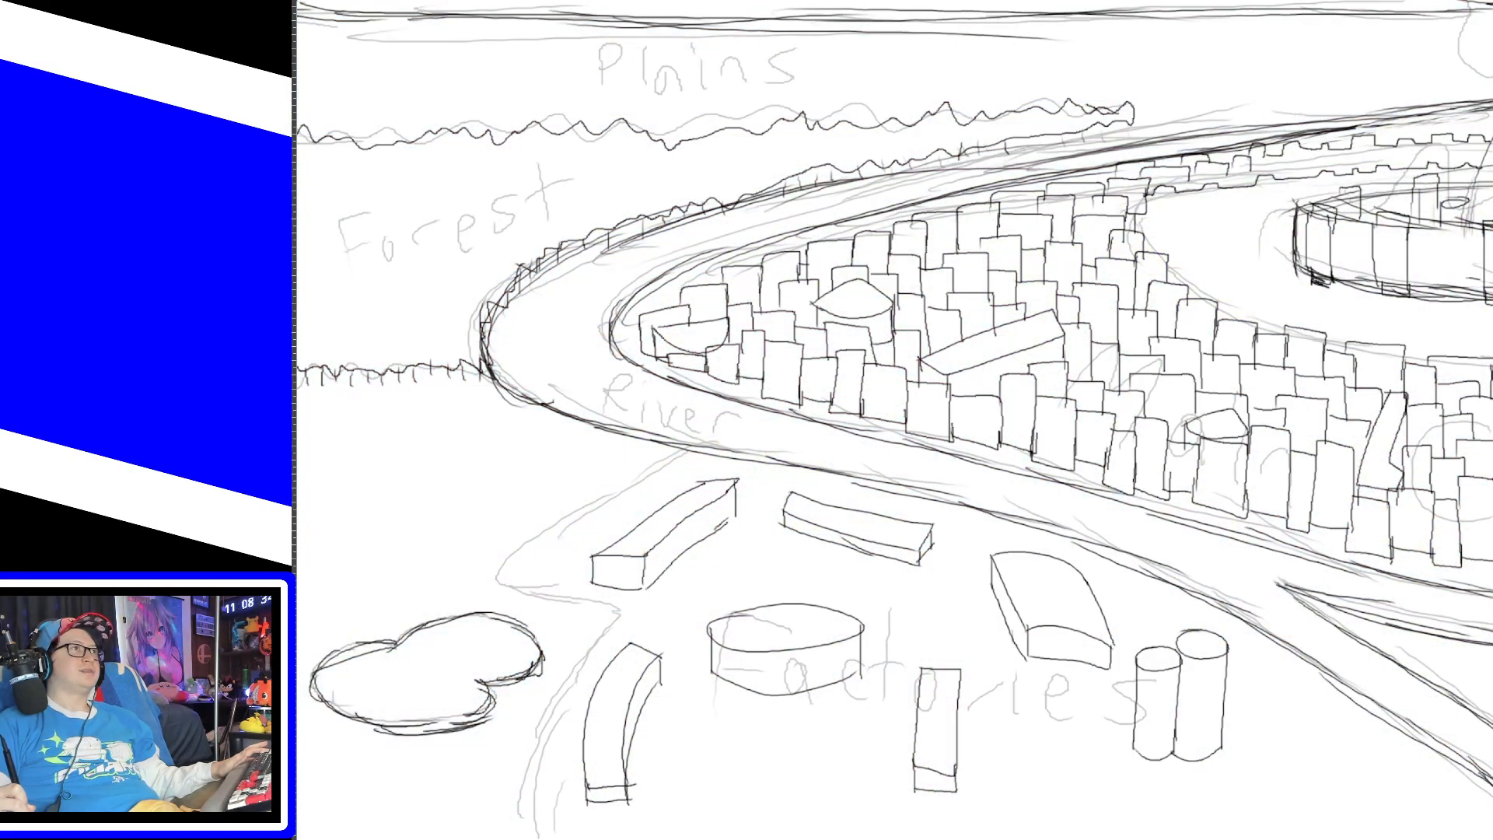
{"action": "key", "text": "ctrl+comma"}
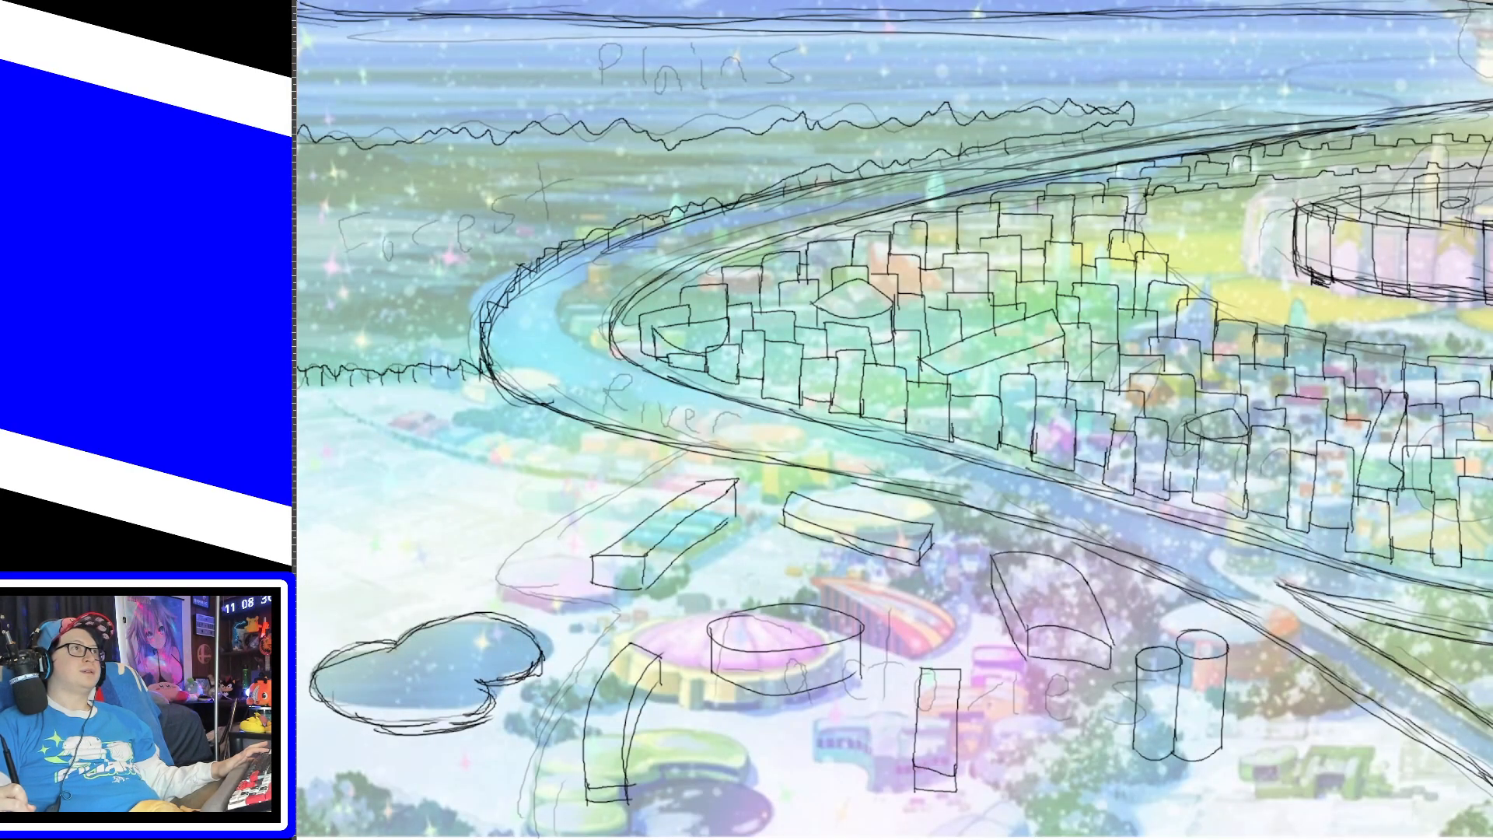
{"action": "key", "text": "ctrl+comma"}
{"action": "left_click_drag", "start_coordinate": [622, 794], "coordinate": [671, 744]}
{"action": "left_click_drag", "start_coordinate": [659, 673], "coordinate": [666, 744]}
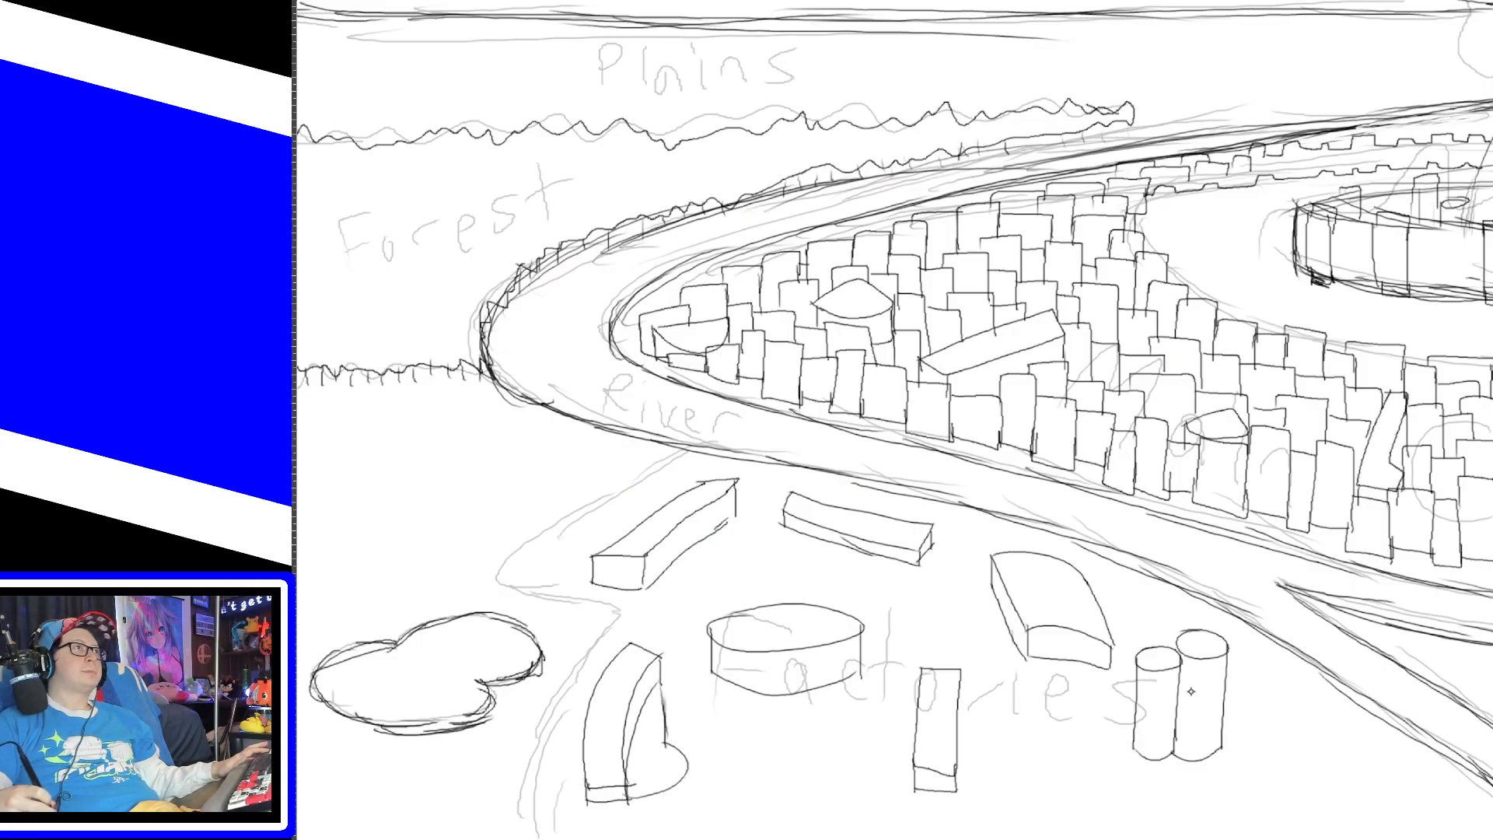
Step: Draw two pairs of small joined box buildings, one above the tall narrow factory and one below the Factories label
{"action": "key", "text": "ctrl+comma"}
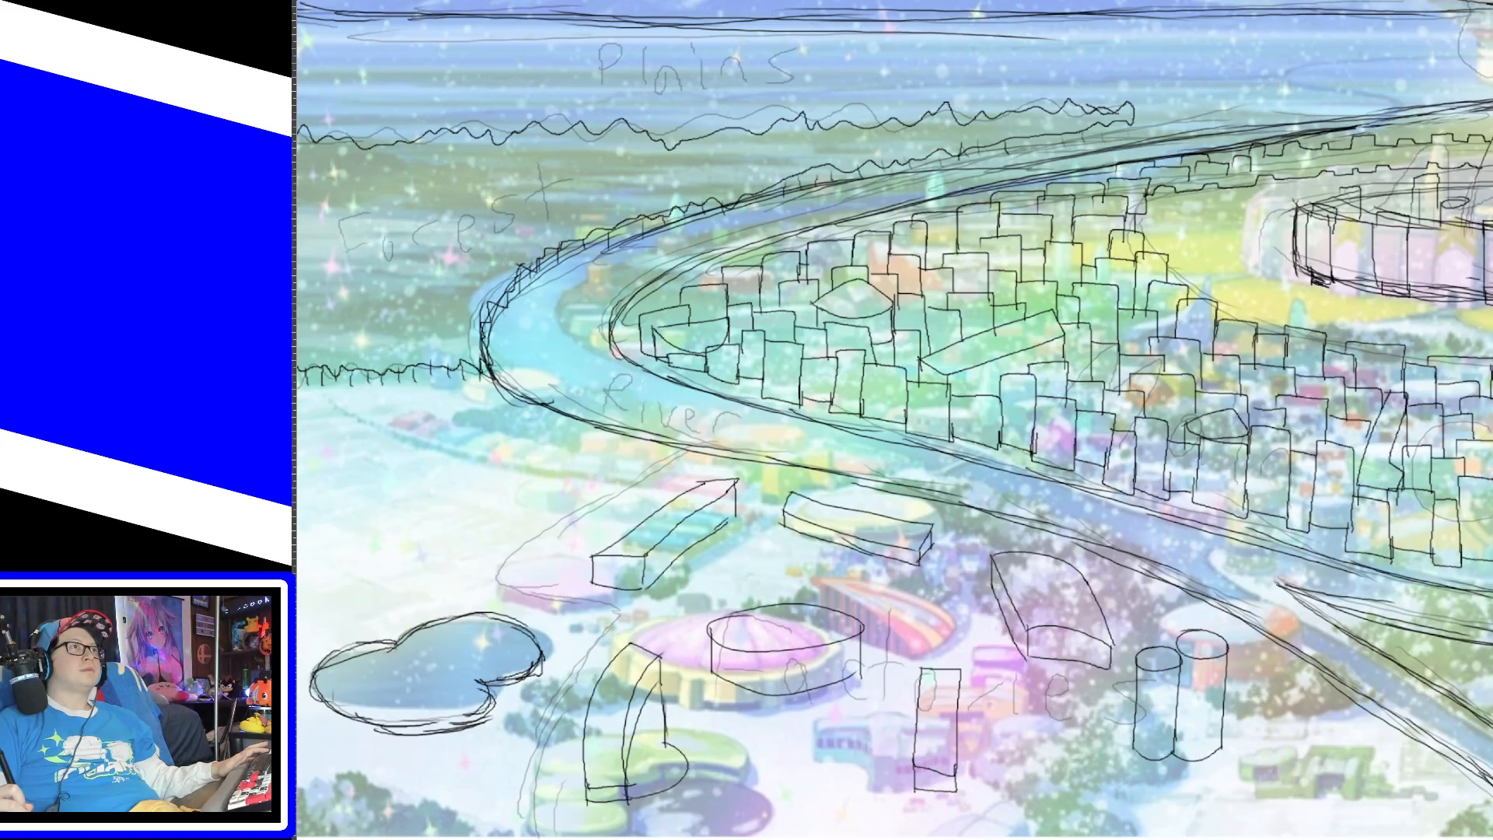
{"action": "key", "text": "ctrl+comma"}
{"action": "mouse_move", "coordinate": [923, 594]}
{"action": "left_mouse_down"}
{"action": "mouse_move", "coordinate": [923, 609]}
{"action": "mouse_move", "coordinate": [976, 605]}
{"action": "mouse_move", "coordinate": [976, 618]}
{"action": "left_mouse_up"}
{"action": "key", "text": "ctrl+z"}
{"action": "key", "text": "ctrl+z"}
{"action": "mouse_move", "coordinate": [976, 618]}
{"action": "left_mouse_down"}
{"action": "mouse_move", "coordinate": [921, 618]}
{"action": "mouse_move", "coordinate": [976, 627]}
{"action": "left_mouse_up"}
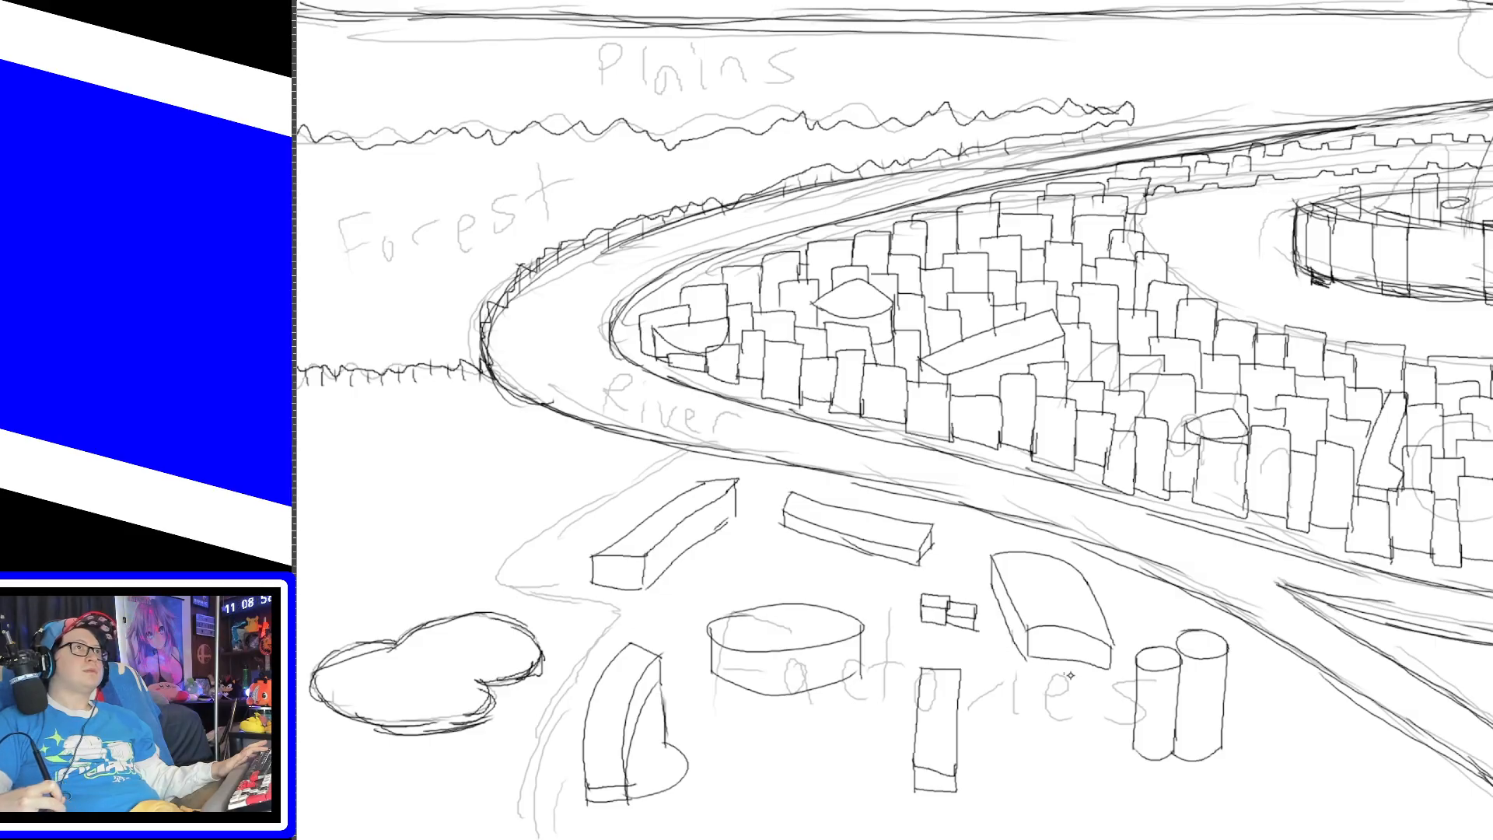
{"action": "mouse_move", "coordinate": [1039, 768]}
{"action": "left_mouse_down"}
{"action": "mouse_move", "coordinate": [1114, 772]}
{"action": "mouse_move", "coordinate": [1040, 785]}
{"action": "mouse_move", "coordinate": [1111, 792]}
{"action": "left_mouse_up"}
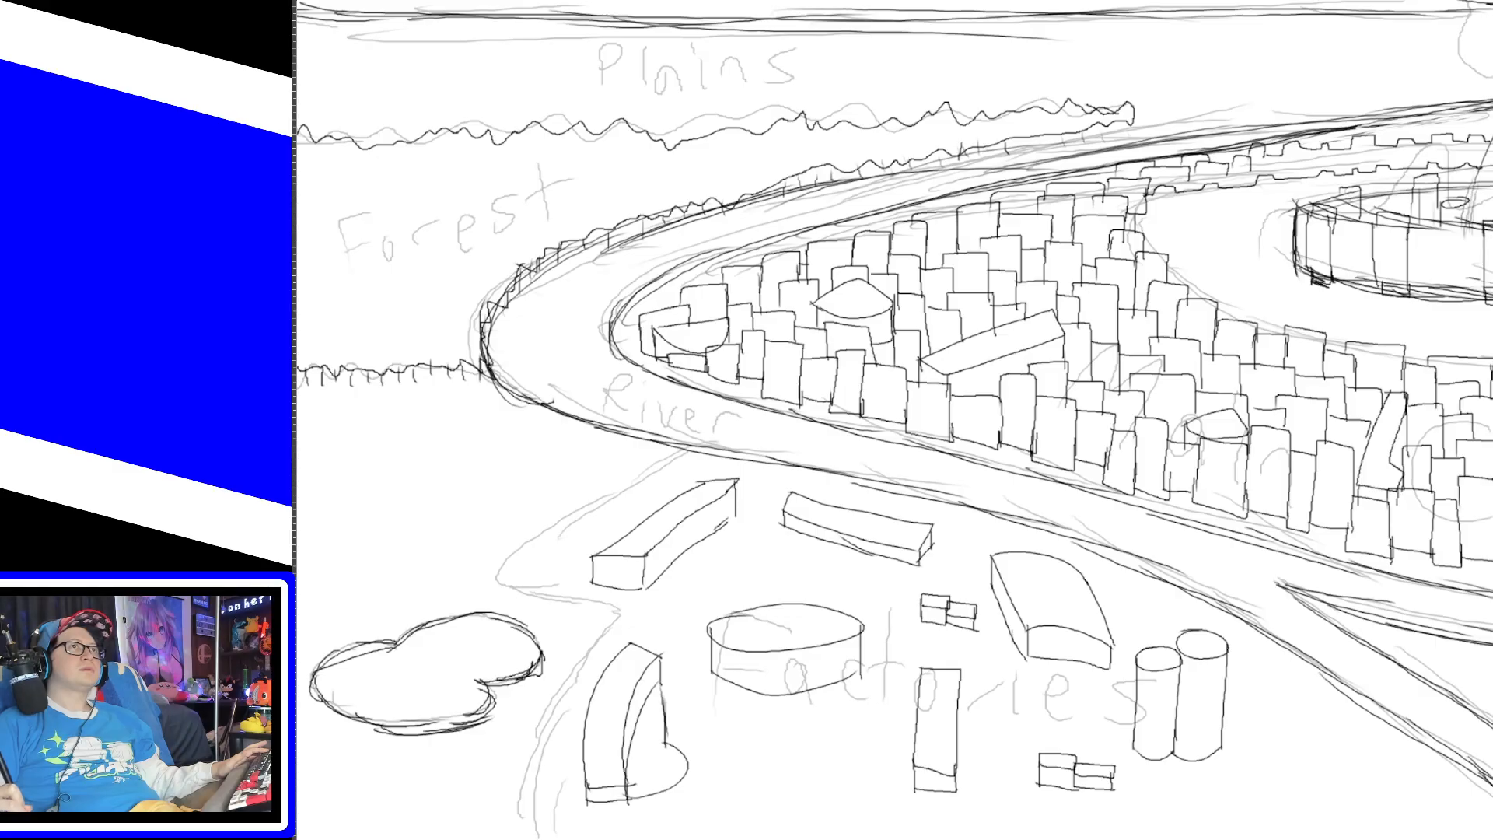
Step: Draw a small factory complex with a round tank and stepped blocks between the silos and the river branch
{"action": "key", "text": "ctrl+comma"}
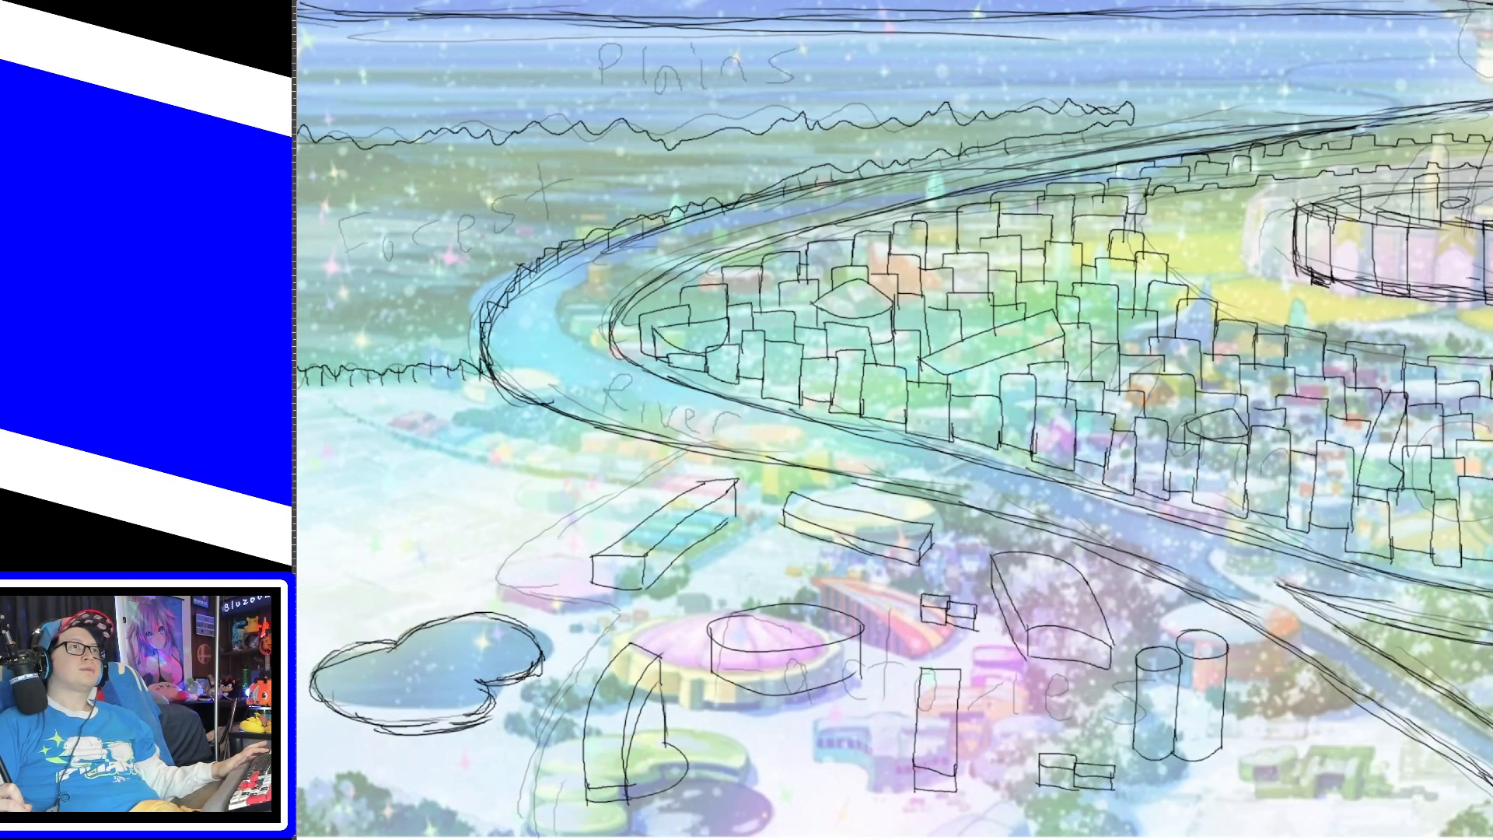
{"action": "key", "text": "ctrl+comma"}
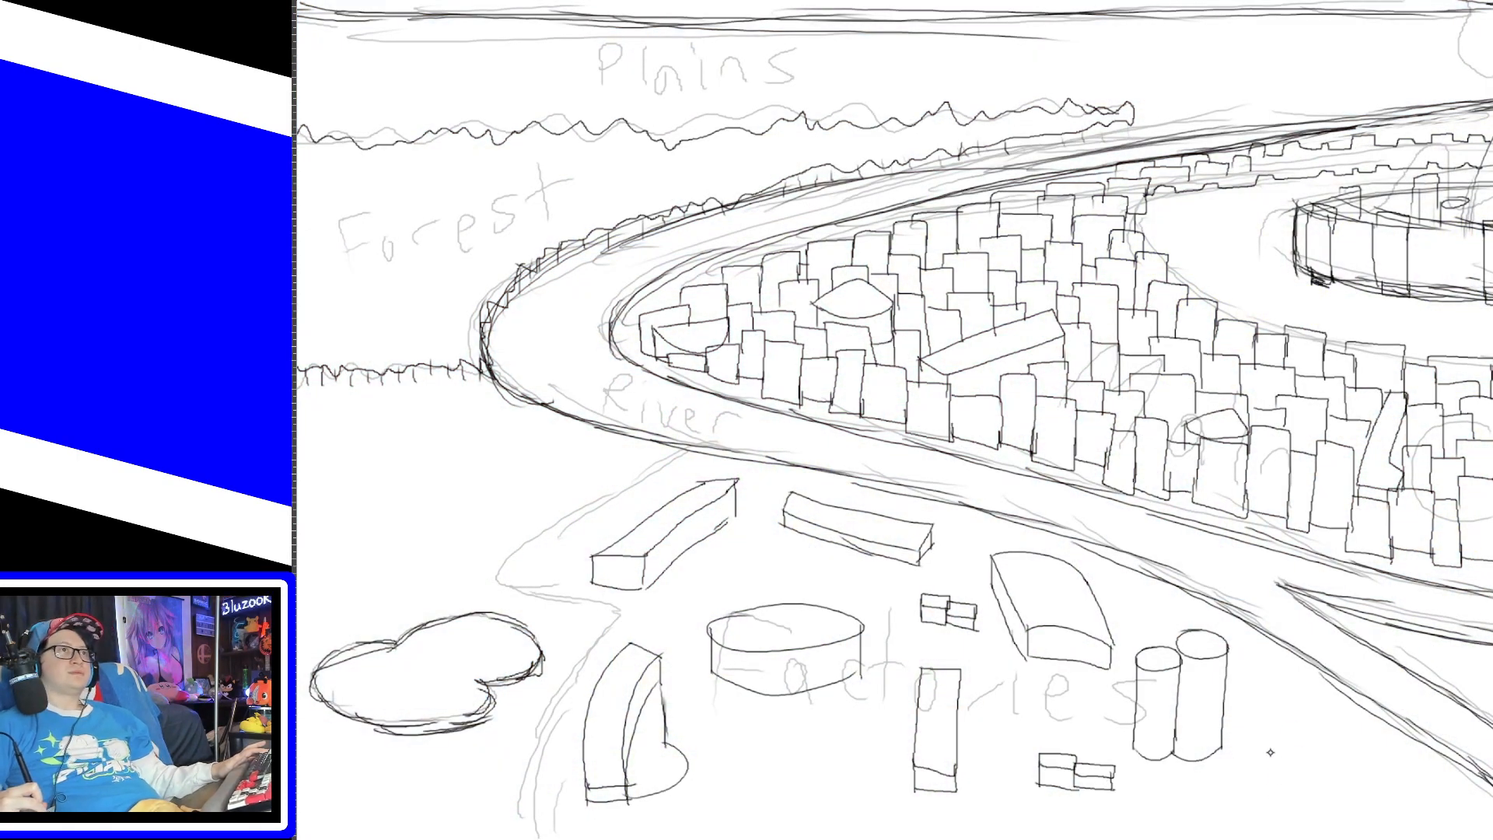
{"action": "mouse_move", "coordinate": [1257, 752]}
{"action": "left_mouse_down"}
{"action": "mouse_move", "coordinate": [1285, 738]}
{"action": "mouse_move", "coordinate": [1255, 761]}
{"action": "mouse_move", "coordinate": [1365, 776]}
{"action": "left_mouse_up"}
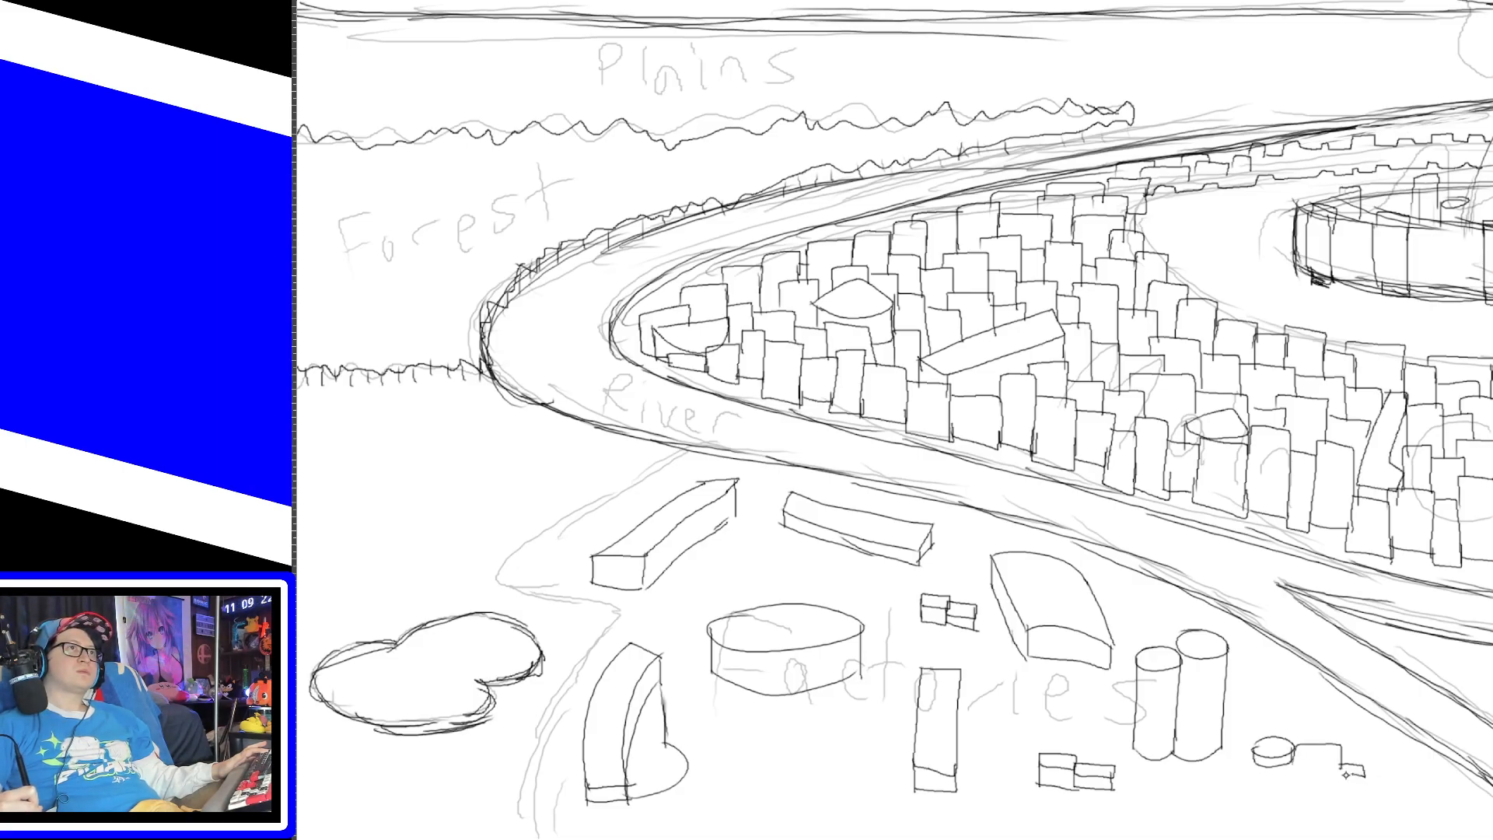
{"action": "mouse_move", "coordinate": [1254, 767]}
{"action": "left_mouse_down"}
{"action": "mouse_move", "coordinate": [1295, 767]}
{"action": "mouse_move", "coordinate": [1297, 748]}
{"action": "mouse_move", "coordinate": [1300, 776]}
{"action": "mouse_move", "coordinate": [1332, 759]}
{"action": "mouse_move", "coordinate": [1337, 775]}
{"action": "mouse_move", "coordinate": [1308, 774]}
{"action": "mouse_move", "coordinate": [1332, 776]}
{"action": "left_mouse_up"}
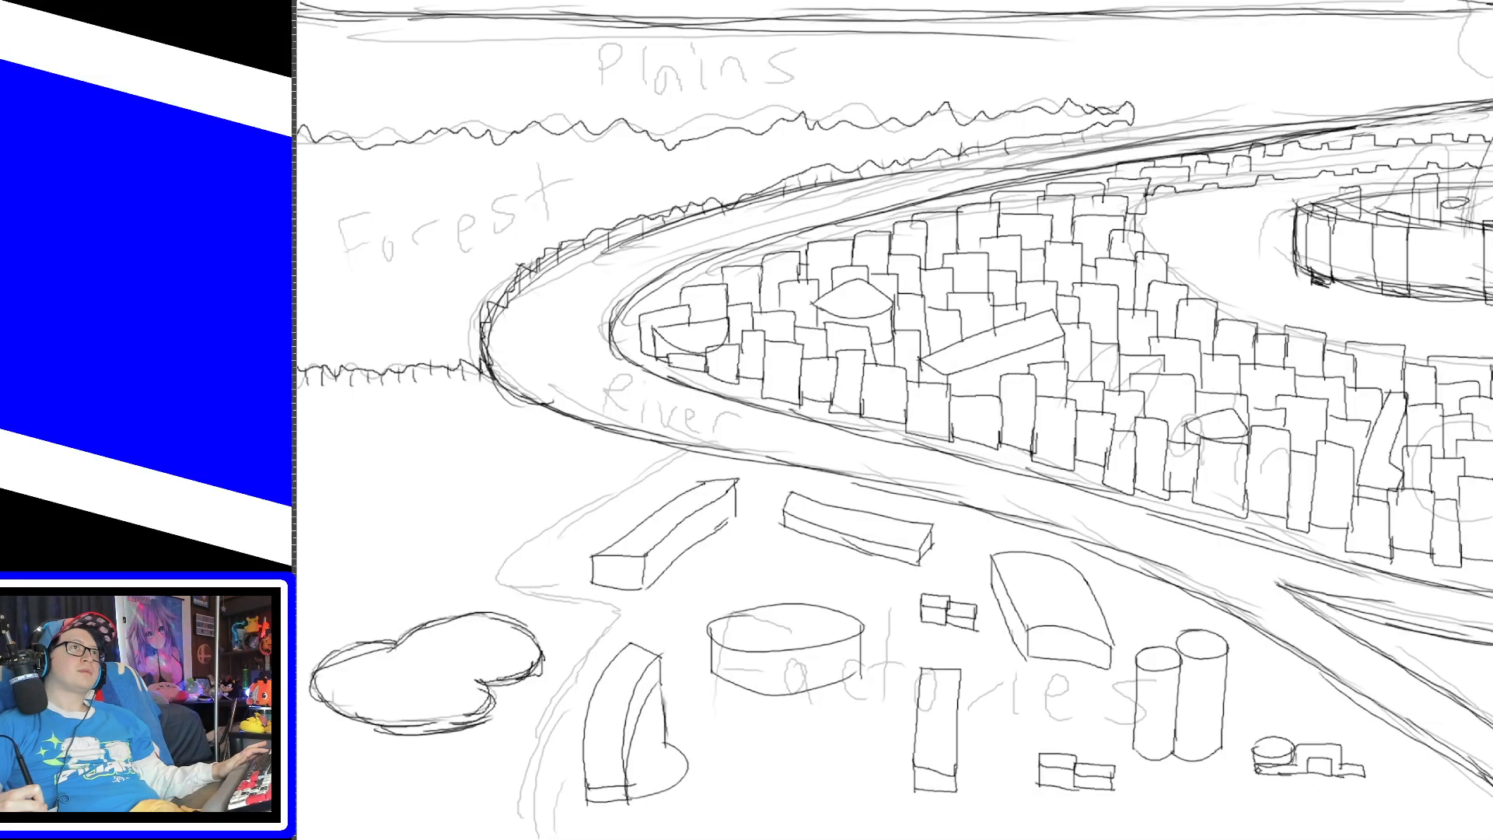
{"action": "mouse_move", "coordinate": [1257, 783]}
{"action": "left_mouse_down"}
{"action": "mouse_move", "coordinate": [1310, 781]}
{"action": "mouse_move", "coordinate": [1308, 765]}
{"action": "mouse_move", "coordinate": [1366, 786]}
{"action": "left_mouse_up"}
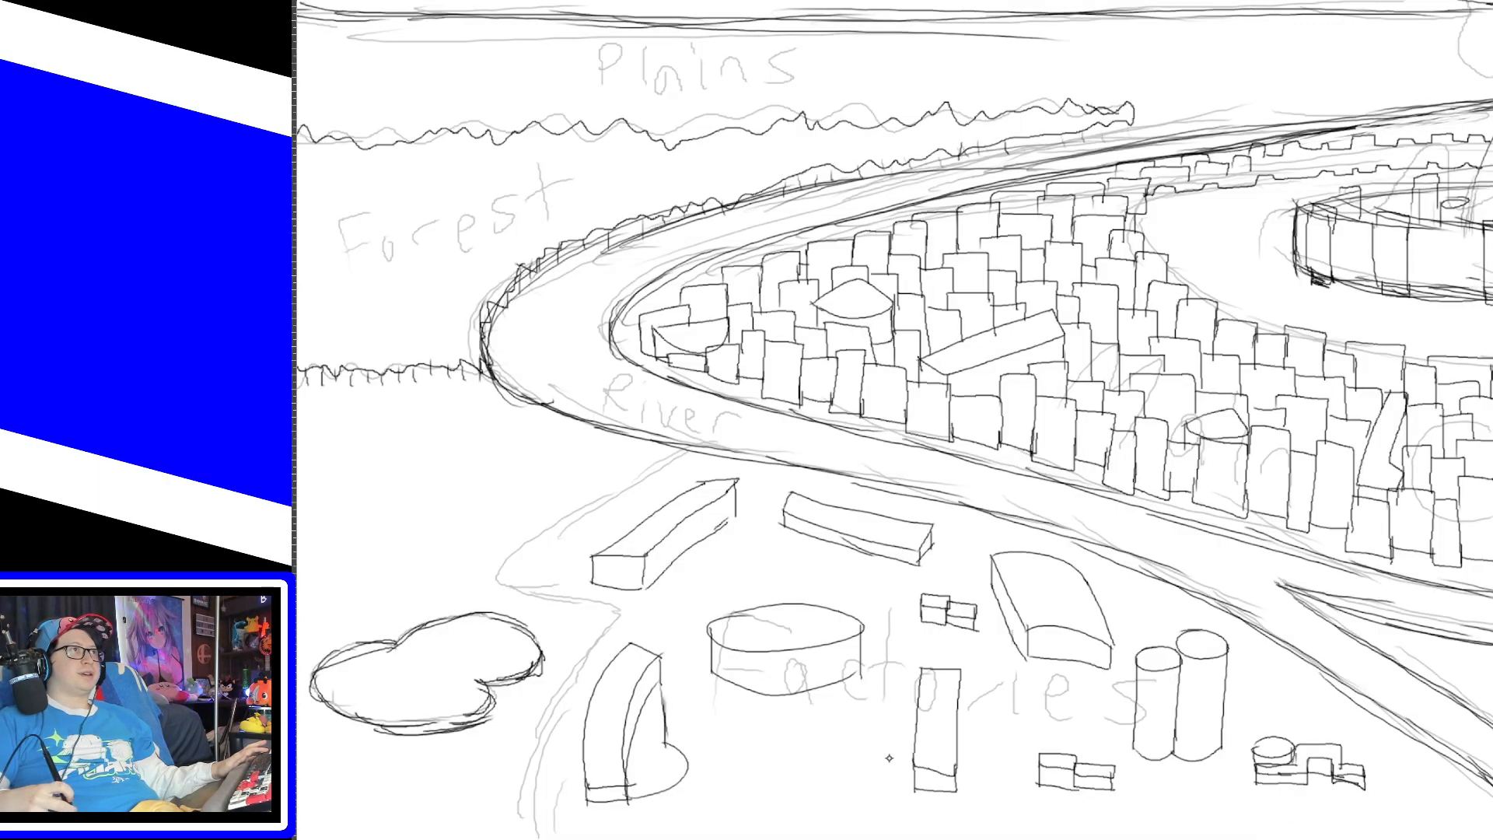
Step: Draw an oval factory, a rectangular factory and a small adjoining box around the Fact. label
{"action": "mouse_move", "coordinate": [784, 839]}
{"action": "left_mouse_down"}
{"action": "mouse_move", "coordinate": [1277, 813]}
{"action": "mouse_move", "coordinate": [1357, 767]}
{"action": "left_mouse_up"}
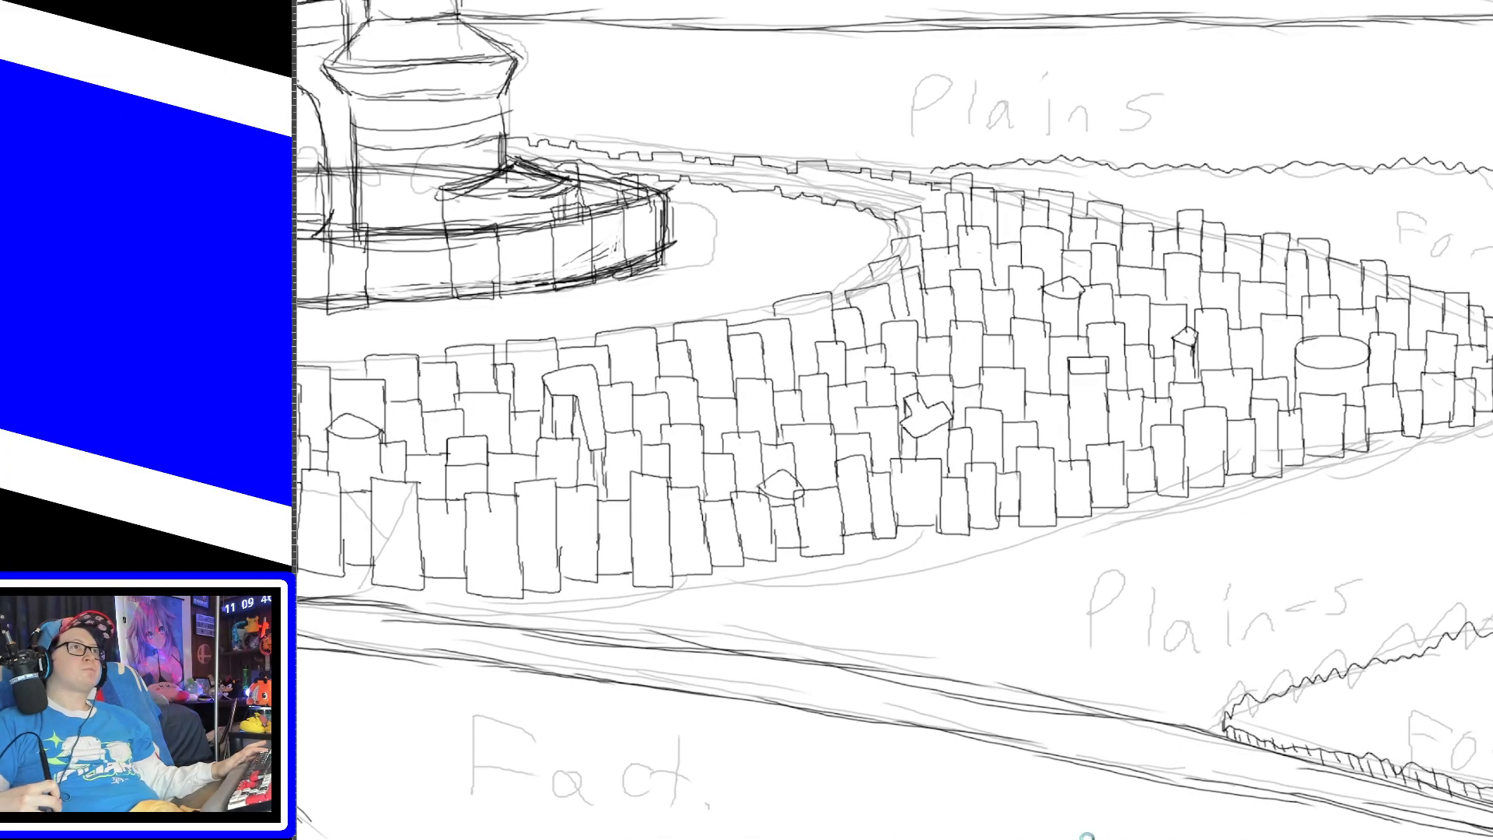
{"action": "left_click_drag", "start_coordinate": [1089, 839], "coordinate": [988, 839]}
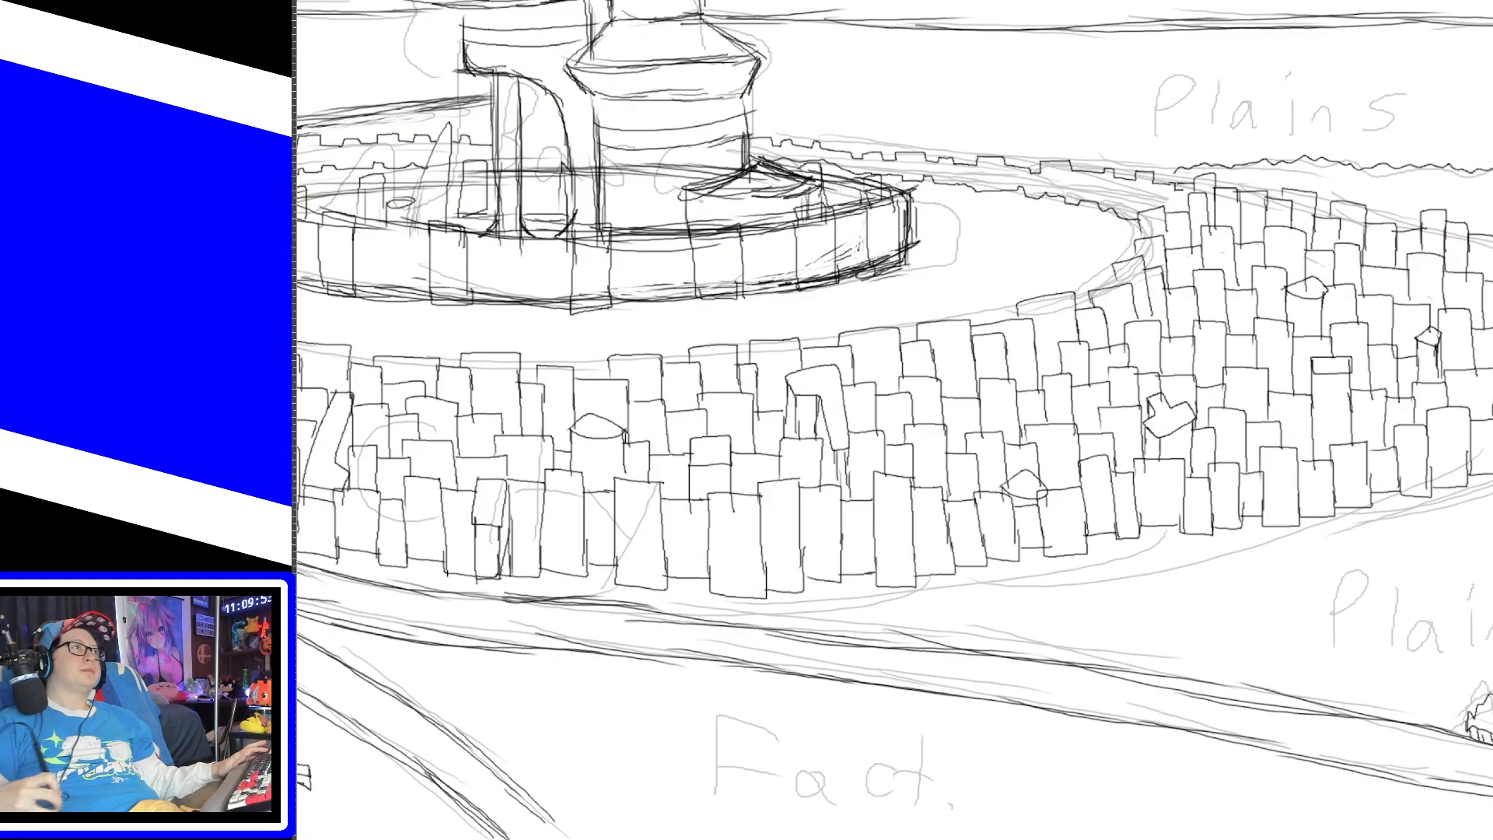
{"action": "mouse_move", "coordinate": [579, 743]}
{"action": "left_mouse_down"}
{"action": "mouse_move", "coordinate": [579, 721]}
{"action": "mouse_move", "coordinate": [622, 744]}
{"action": "mouse_move", "coordinate": [544, 743]}
{"action": "left_mouse_up"}
{"action": "mouse_move", "coordinate": [853, 715]}
{"action": "left_mouse_down"}
{"action": "mouse_move", "coordinate": [937, 740]}
{"action": "mouse_move", "coordinate": [859, 719]}
{"action": "mouse_move", "coordinate": [887, 711]}
{"action": "mouse_move", "coordinate": [844, 718]}
{"action": "mouse_move", "coordinate": [833, 753]}
{"action": "mouse_move", "coordinate": [930, 745]}
{"action": "mouse_move", "coordinate": [937, 727]}
{"action": "mouse_move", "coordinate": [925, 753]}
{"action": "left_mouse_up"}
{"action": "key", "text": "ctrl+z"}
{"action": "mouse_move", "coordinate": [544, 732]}
{"action": "left_mouse_down"}
{"action": "mouse_move", "coordinate": [543, 753]}
{"action": "mouse_move", "coordinate": [565, 752]}
{"action": "left_mouse_up"}
{"action": "mouse_move", "coordinate": [651, 737]}
{"action": "left_mouse_down"}
{"action": "mouse_move", "coordinate": [650, 754]}
{"action": "mouse_move", "coordinate": [577, 758]}
{"action": "left_mouse_up"}
{"action": "left_click_drag", "start_coordinate": [578, 756], "coordinate": [667, 755]}
{"action": "left_click_drag", "start_coordinate": [545, 751], "coordinate": [573, 756]}
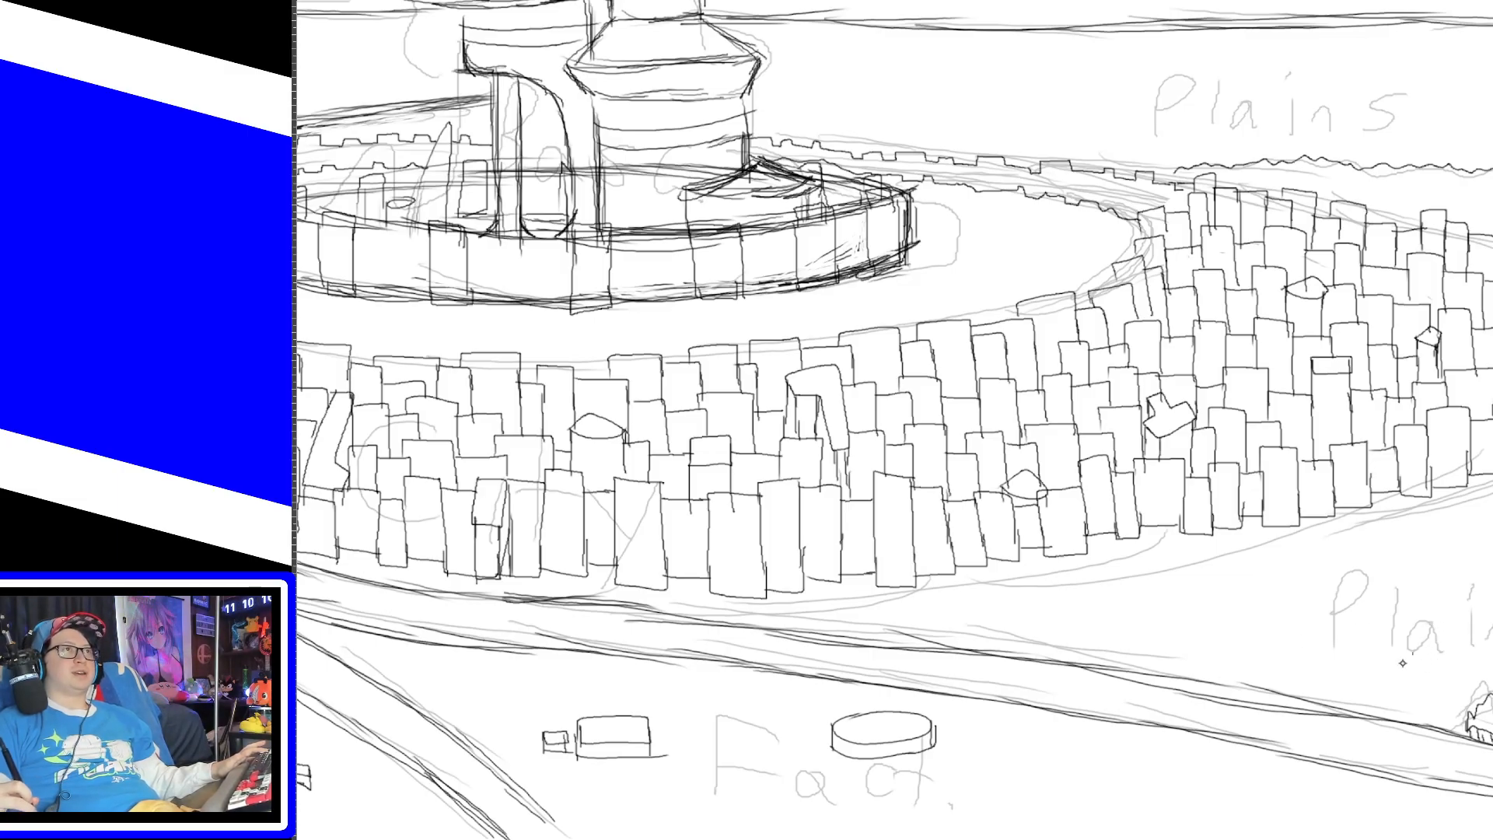
Step: Draw a row of short diagonal field lines across the lower Plains area along the Main City's edge
{"action": "key", "text": "Right"}
{"action": "key", "text": "Right"}
{"action": "key", "text": "Right"}
{"action": "key", "text": "Right"}
{"action": "key", "text": "Right"}
{"action": "key", "text": "Right"}
{"action": "key", "text": "Right"}
{"action": "key", "text": "Right"}
{"action": "key", "text": "Right"}
{"action": "key", "text": "Right"}
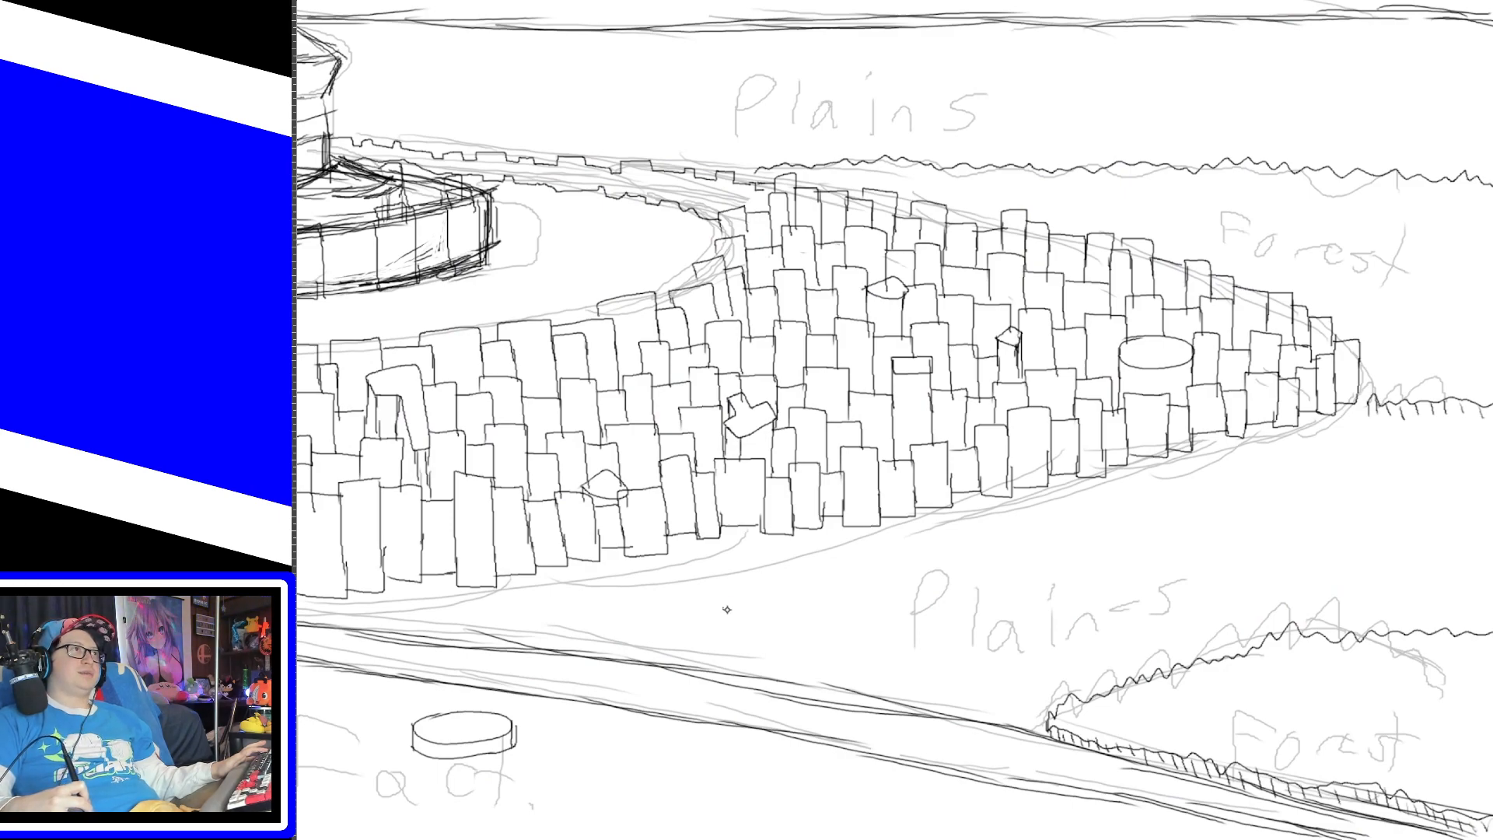
{"action": "left_click_drag", "start_coordinate": [717, 612], "coordinate": [775, 660]}
{"action": "left_click_drag", "start_coordinate": [796, 584], "coordinate": [857, 634]}
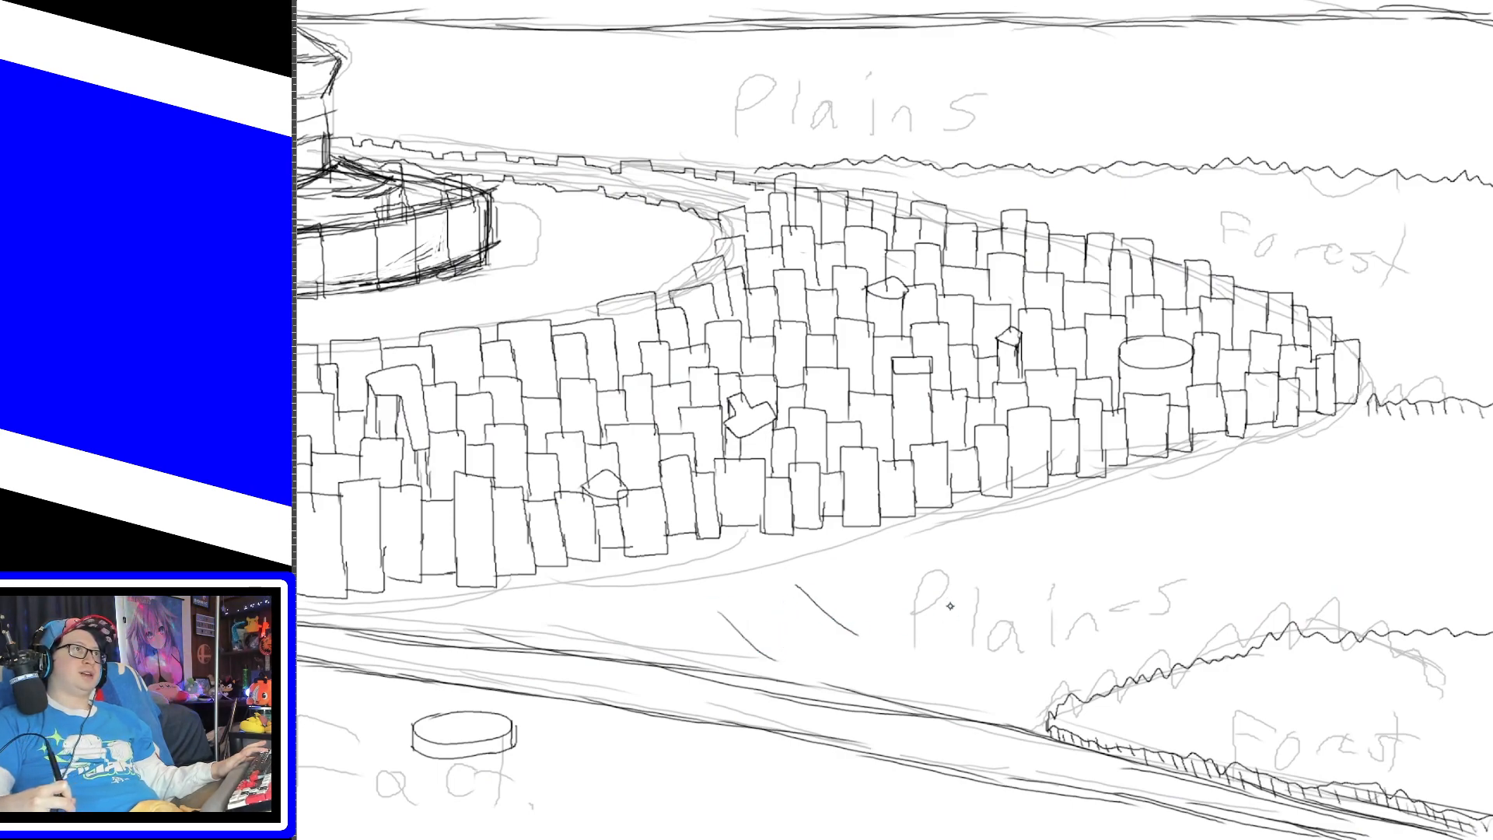
{"action": "left_click_drag", "start_coordinate": [930, 567], "coordinate": [988, 613]}
{"action": "left_click_drag", "start_coordinate": [1026, 535], "coordinate": [1082, 575]}
{"action": "left_click_drag", "start_coordinate": [1132, 510], "coordinate": [1184, 559]}
{"action": "left_click_drag", "start_coordinate": [1269, 466], "coordinate": [1331, 540]}
{"action": "left_click_drag", "start_coordinate": [1369, 447], "coordinate": [1427, 535]}
Step: Add cross lines and a second row of diagonal strokes below the first to form field plots in the lower Plains
{"action": "mouse_move", "coordinate": [808, 661]}
{"action": "left_mouse_down"}
{"action": "mouse_move", "coordinate": [838, 640]}
{"action": "mouse_move", "coordinate": [970, 629]}
{"action": "left_mouse_up"}
{"action": "mouse_move", "coordinate": [1018, 617]}
{"action": "left_mouse_down"}
{"action": "mouse_move", "coordinate": [1080, 584]}
{"action": "mouse_move", "coordinate": [1293, 555]}
{"action": "left_mouse_up"}
{"action": "left_click_drag", "start_coordinate": [998, 638], "coordinate": [1059, 685]}
{"action": "left_click_drag", "start_coordinate": [1092, 618], "coordinate": [1157, 663]}
{"action": "left_click_drag", "start_coordinate": [1209, 600], "coordinate": [1269, 648]}
{"action": "left_click_drag", "start_coordinate": [1326, 584], "coordinate": [1379, 627]}
{"action": "left_click_drag", "start_coordinate": [1437, 565], "coordinate": [1477, 616]}
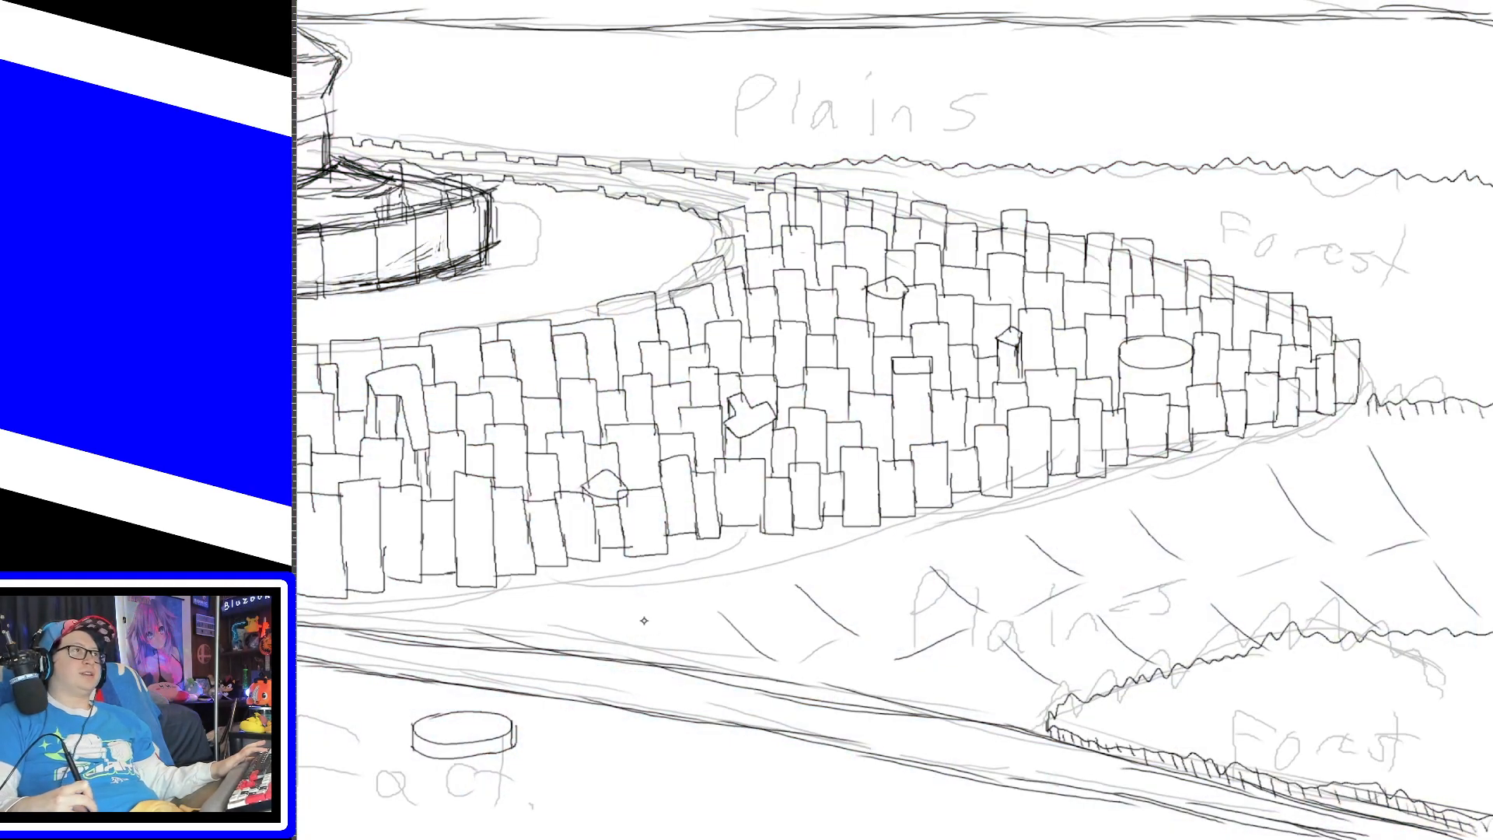
Step: Outline two jagged bush clumps between the city and the river, and start another at the Plains' far side
{"action": "mouse_move", "coordinate": [636, 620]}
{"action": "left_mouse_down"}
{"action": "mouse_move", "coordinate": [678, 608]}
{"action": "mouse_move", "coordinate": [736, 628]}
{"action": "mouse_move", "coordinate": [737, 644]}
{"action": "left_mouse_up"}
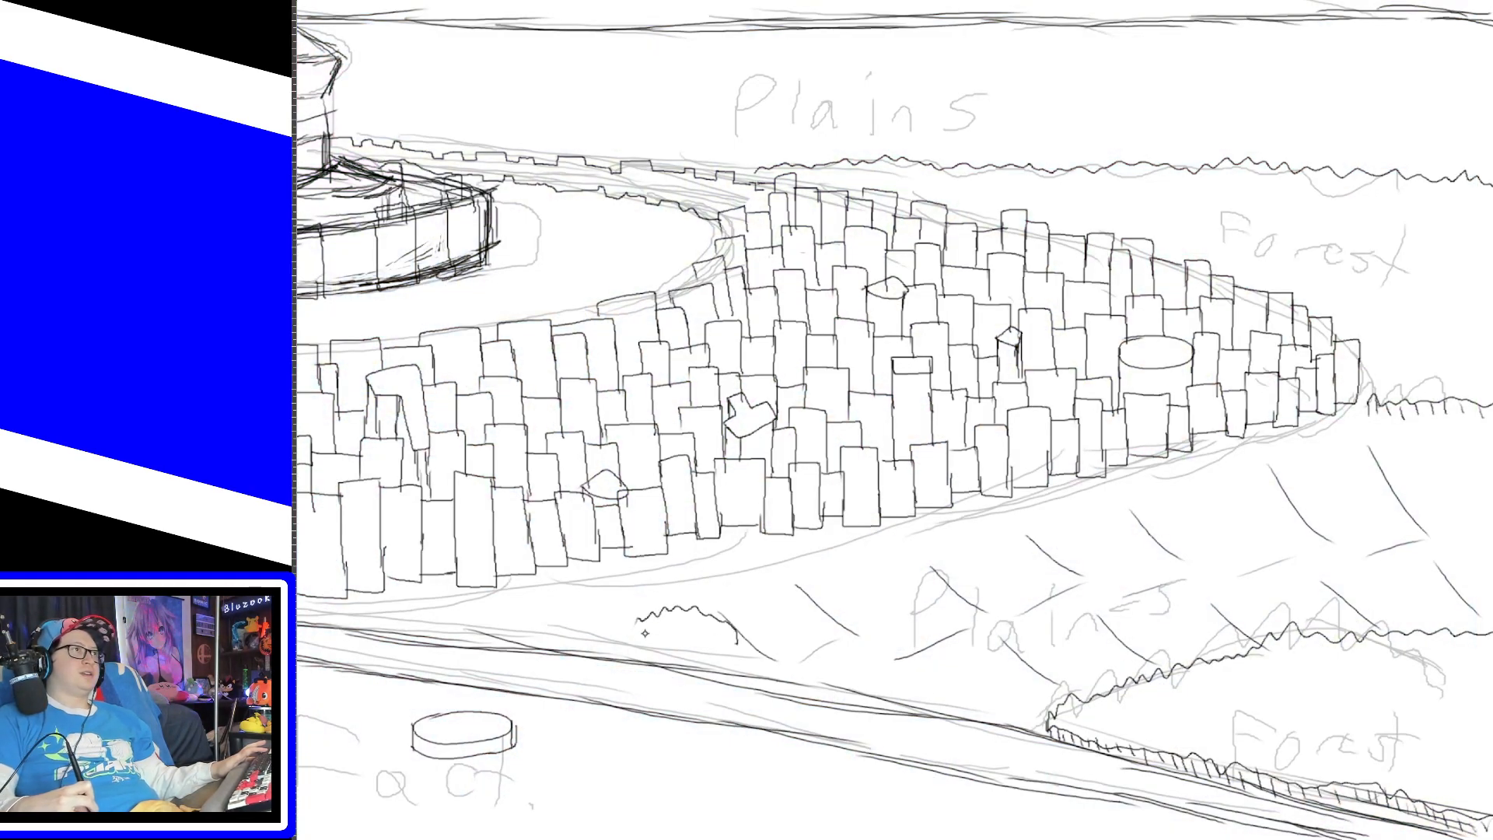
{"action": "mouse_move", "coordinate": [635, 639]}
{"action": "left_mouse_down"}
{"action": "mouse_move", "coordinate": [728, 663]}
{"action": "mouse_move", "coordinate": [745, 650]}
{"action": "left_mouse_up"}
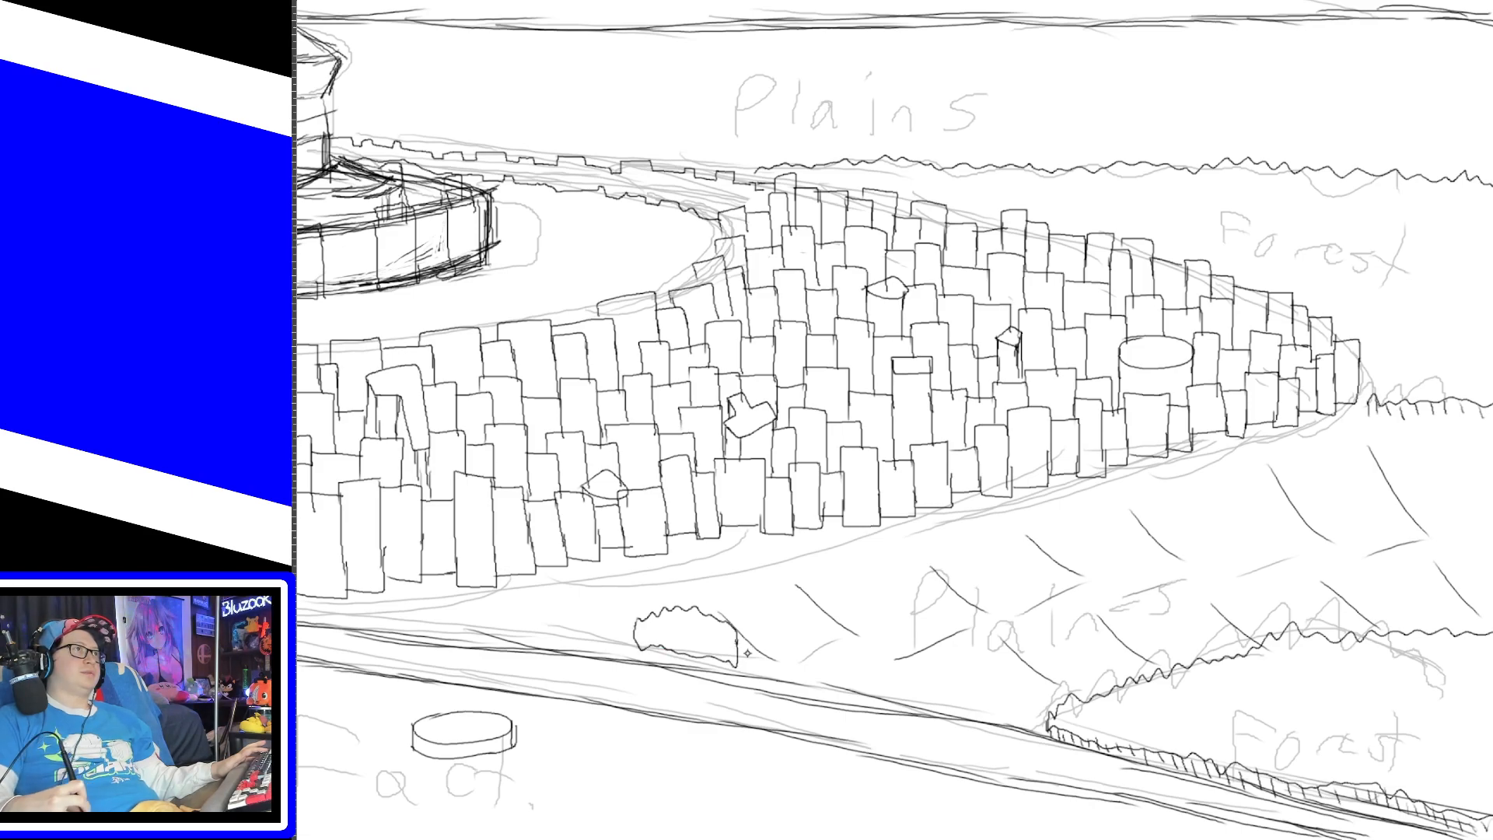
{"action": "mouse_move", "coordinate": [523, 634]}
{"action": "left_mouse_down"}
{"action": "mouse_move", "coordinate": [536, 596]}
{"action": "mouse_move", "coordinate": [583, 615]}
{"action": "mouse_move", "coordinate": [528, 635]}
{"action": "left_mouse_up"}
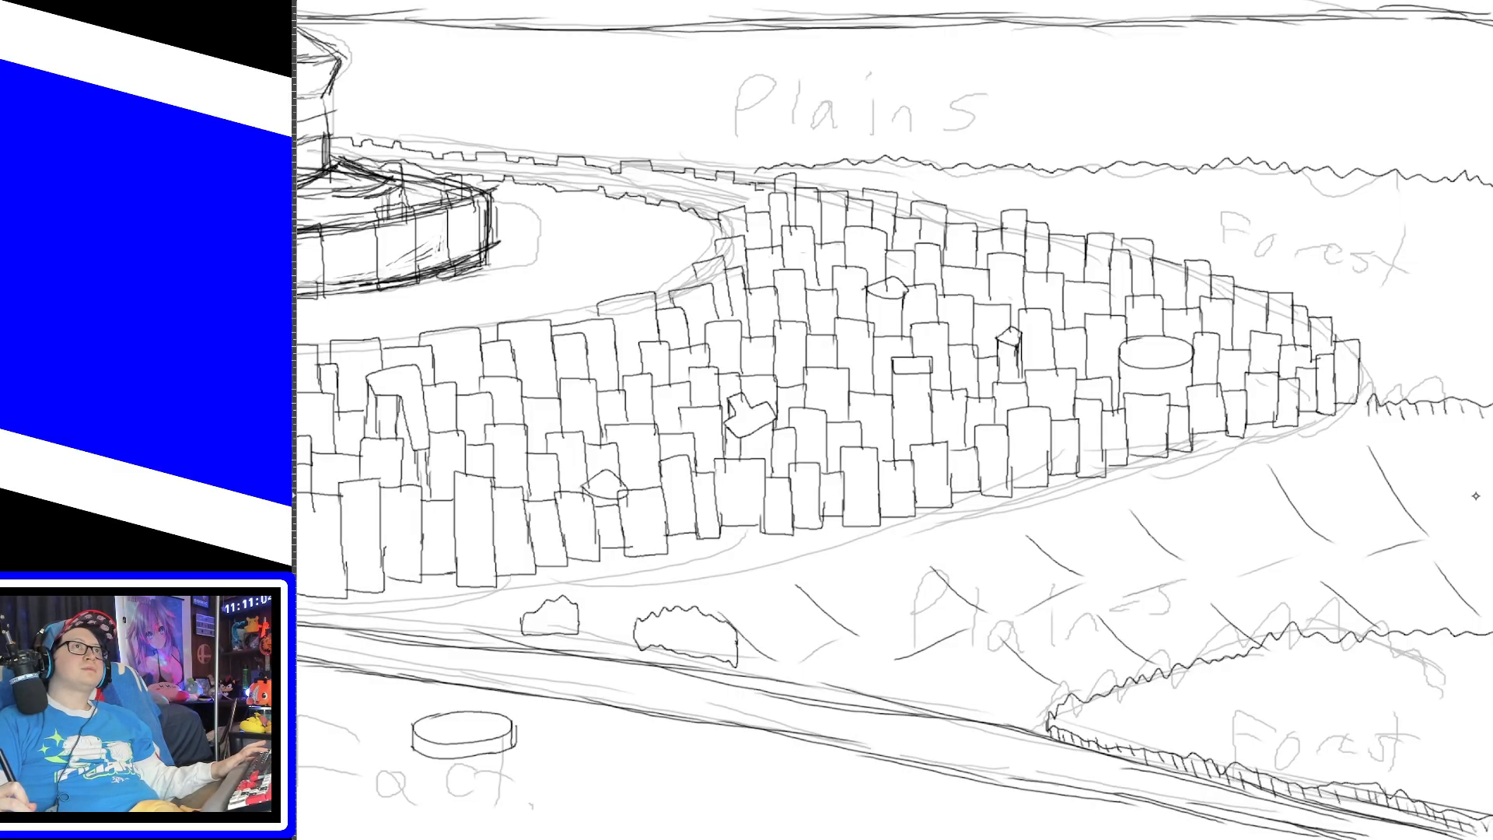
{"action": "mouse_move", "coordinate": [1474, 514]}
{"action": "left_mouse_down"}
{"action": "mouse_move", "coordinate": [1483, 483]}
{"action": "mouse_move", "coordinate": [1482, 539]}
{"action": "left_mouse_up"}
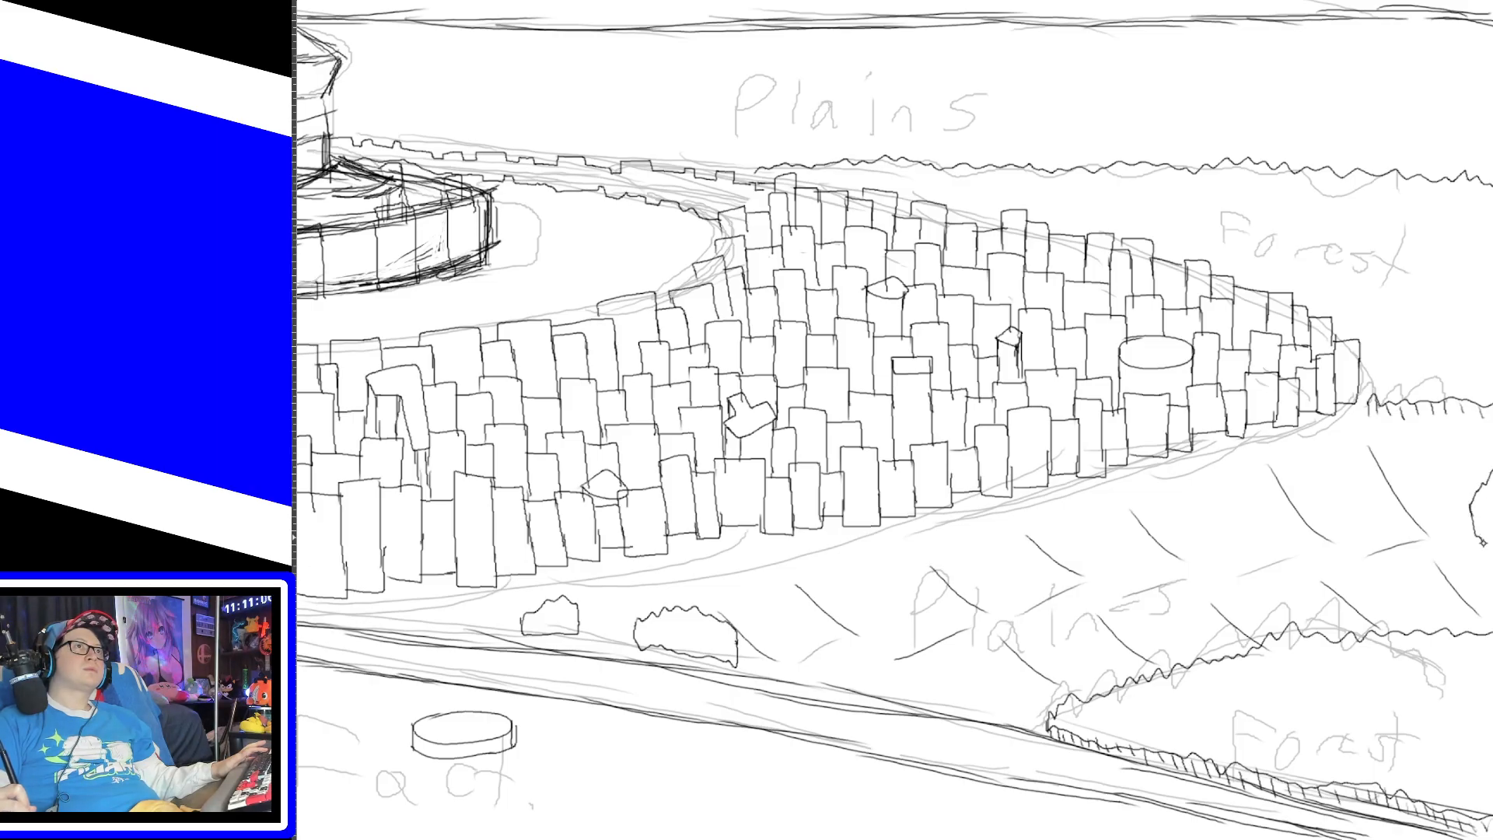
Step: Outline three jagged bush clumps around the factories in the Fact. area, including one near the river fork
{"action": "left_click_drag", "start_coordinate": [995, 839], "coordinate": [815, 837]}
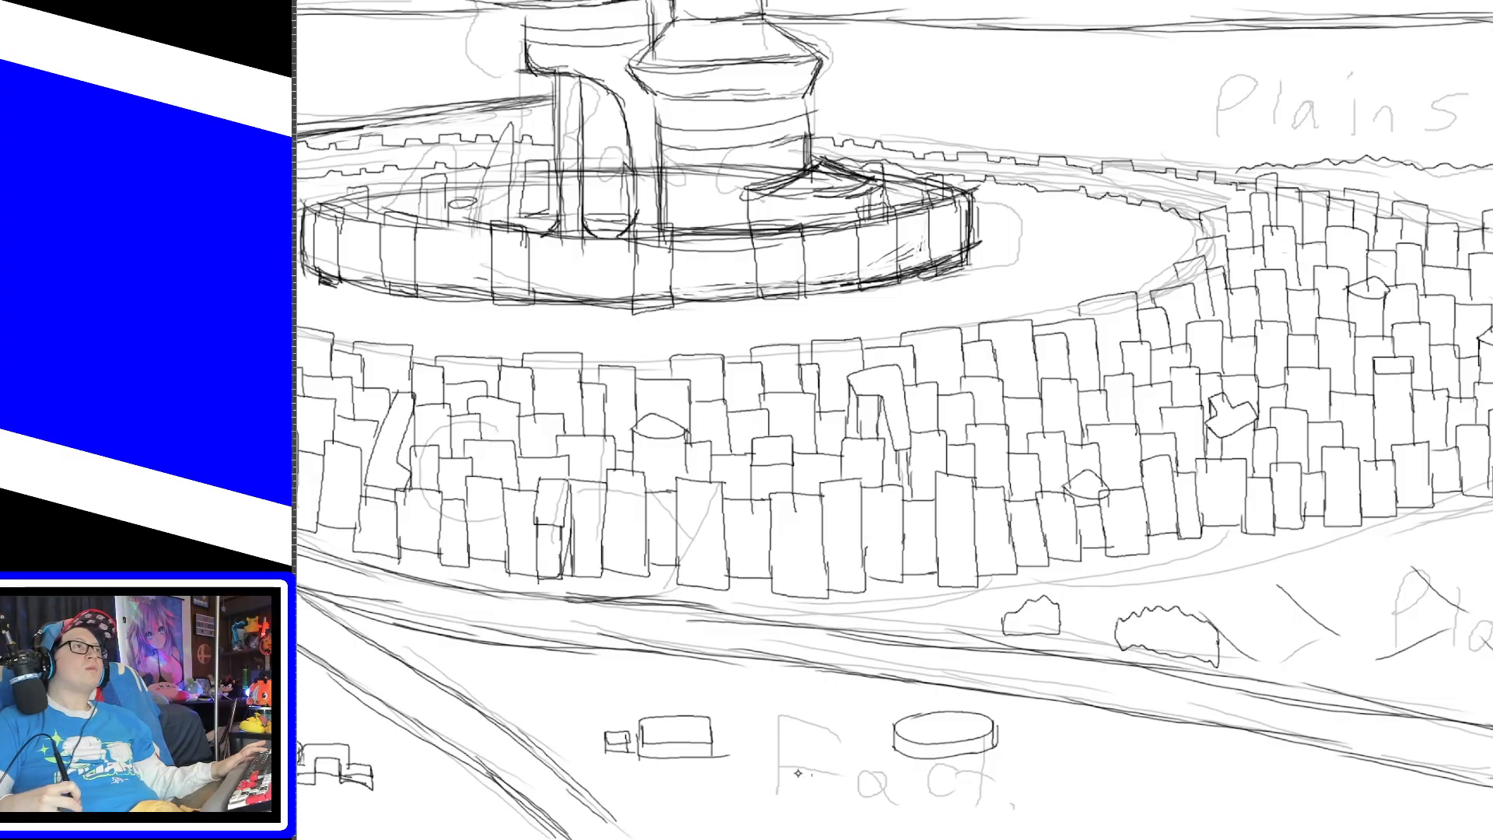
{"action": "mouse_move", "coordinate": [744, 731]}
{"action": "left_mouse_down"}
{"action": "mouse_move", "coordinate": [786, 697]}
{"action": "mouse_move", "coordinate": [858, 699]}
{"action": "mouse_move", "coordinate": [852, 747]}
{"action": "mouse_move", "coordinate": [753, 758]}
{"action": "mouse_move", "coordinate": [744, 722]}
{"action": "left_mouse_up"}
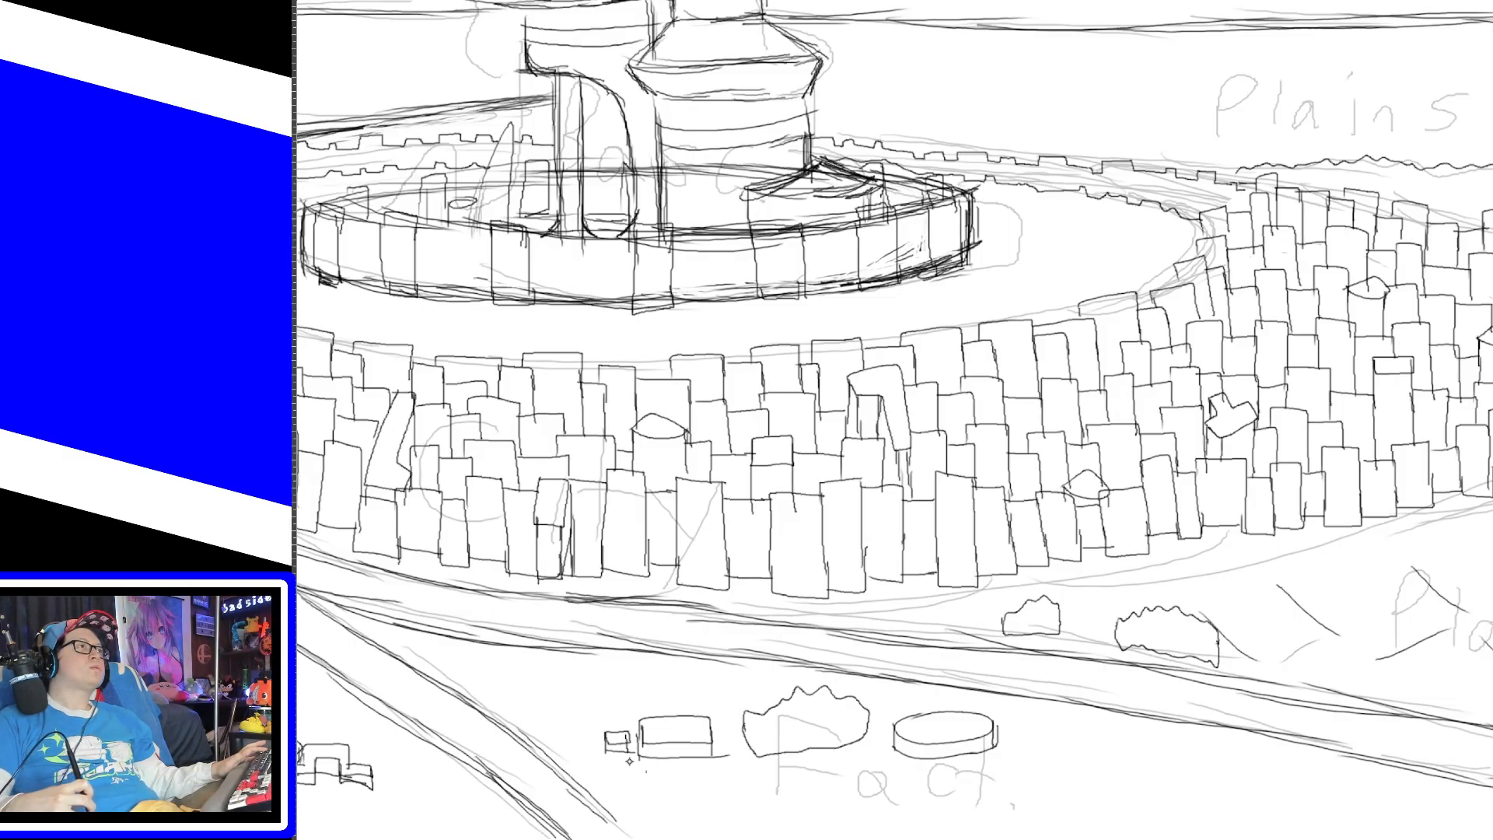
{"action": "mouse_move", "coordinate": [502, 680]}
{"action": "left_mouse_down"}
{"action": "mouse_move", "coordinate": [521, 666]}
{"action": "mouse_move", "coordinate": [558, 681]}
{"action": "mouse_move", "coordinate": [538, 712]}
{"action": "mouse_move", "coordinate": [497, 685]}
{"action": "left_mouse_up"}
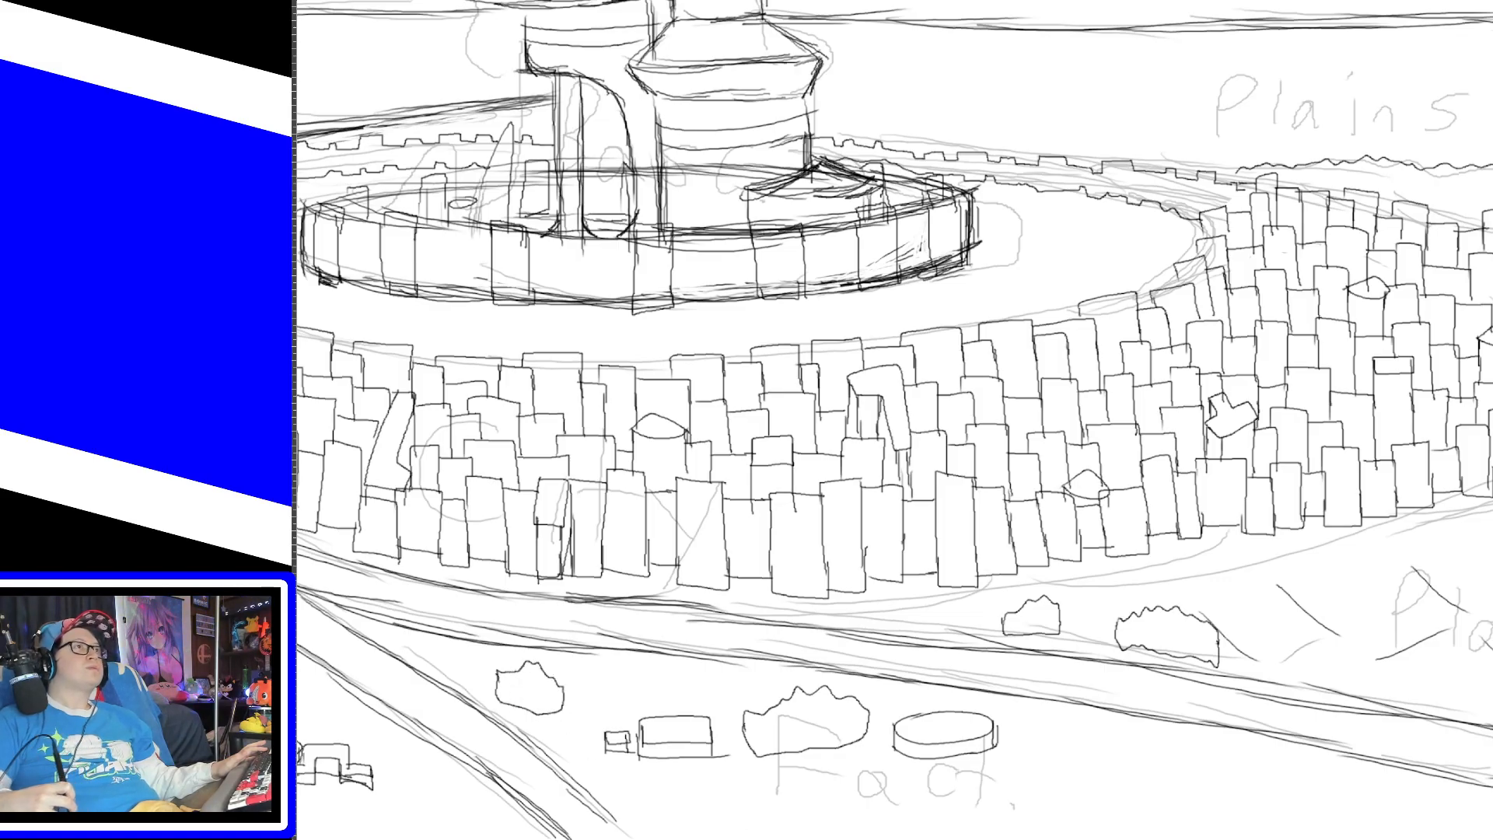
{"action": "mouse_move", "coordinate": [660, 828]}
{"action": "left_mouse_down"}
{"action": "mouse_move", "coordinate": [678, 810]}
{"action": "mouse_move", "coordinate": [702, 835]}
{"action": "left_mouse_up"}
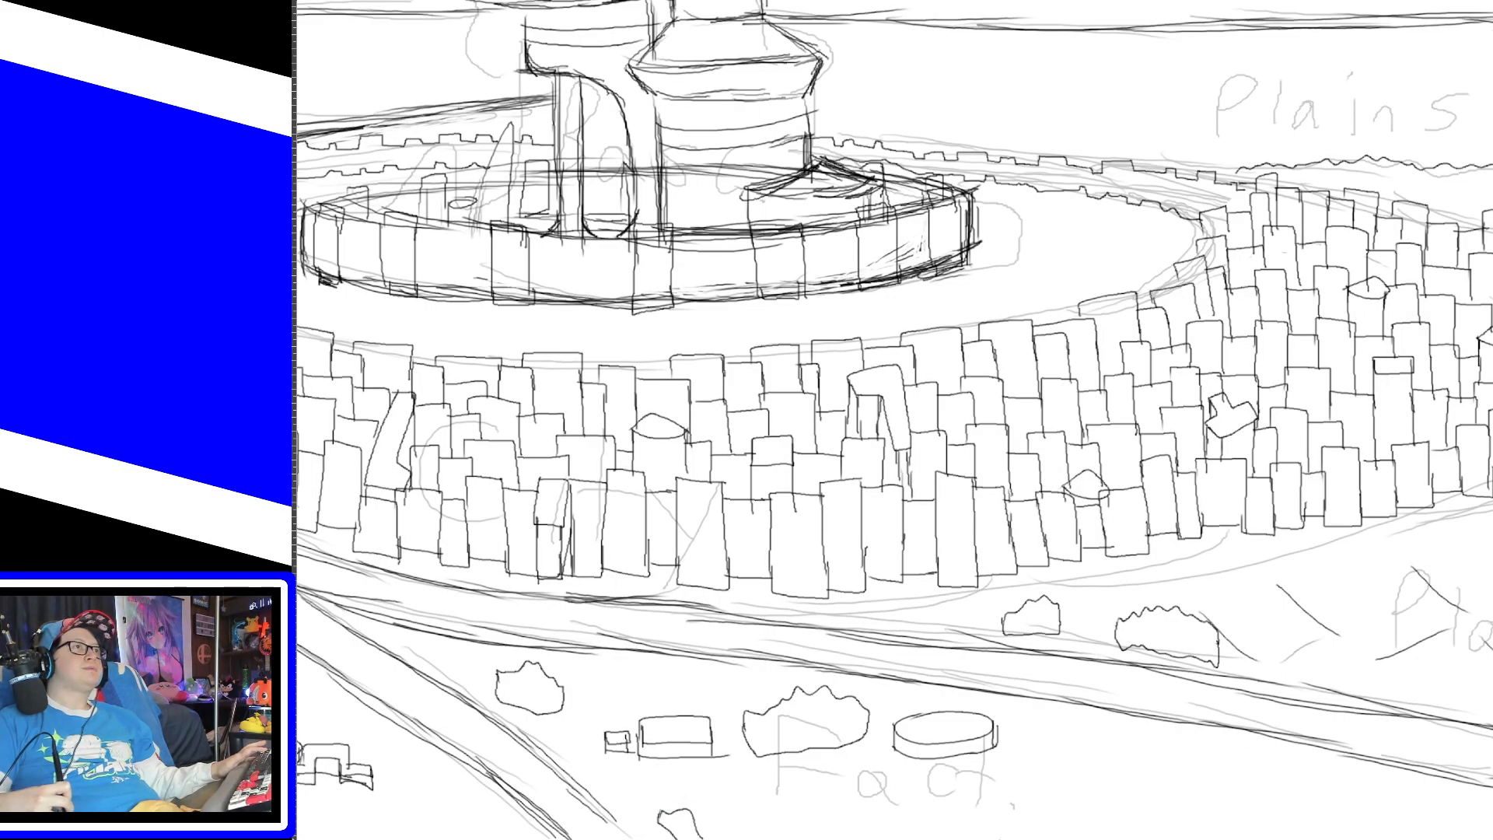
Step: Outline a jagged bush clump below the small factory complex, against the river branch
{"action": "left_click_drag", "start_coordinate": [1018, 839], "coordinate": [797, 839]}
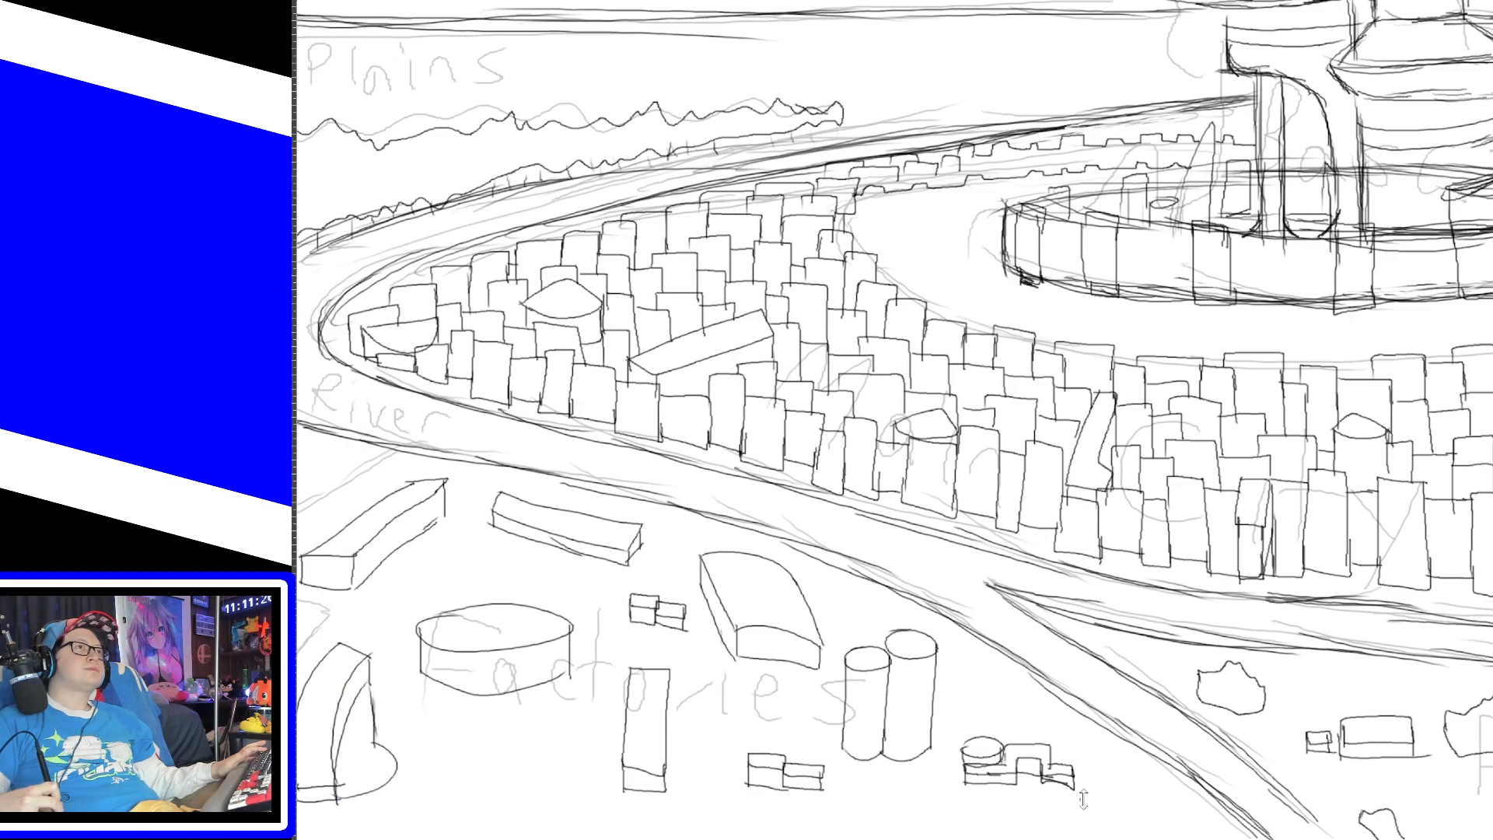
{"action": "mouse_move", "coordinate": [1107, 813]}
{"action": "left_mouse_down"}
{"action": "mouse_move", "coordinate": [1173, 809]}
{"action": "mouse_move", "coordinate": [1219, 829]}
{"action": "left_mouse_up"}
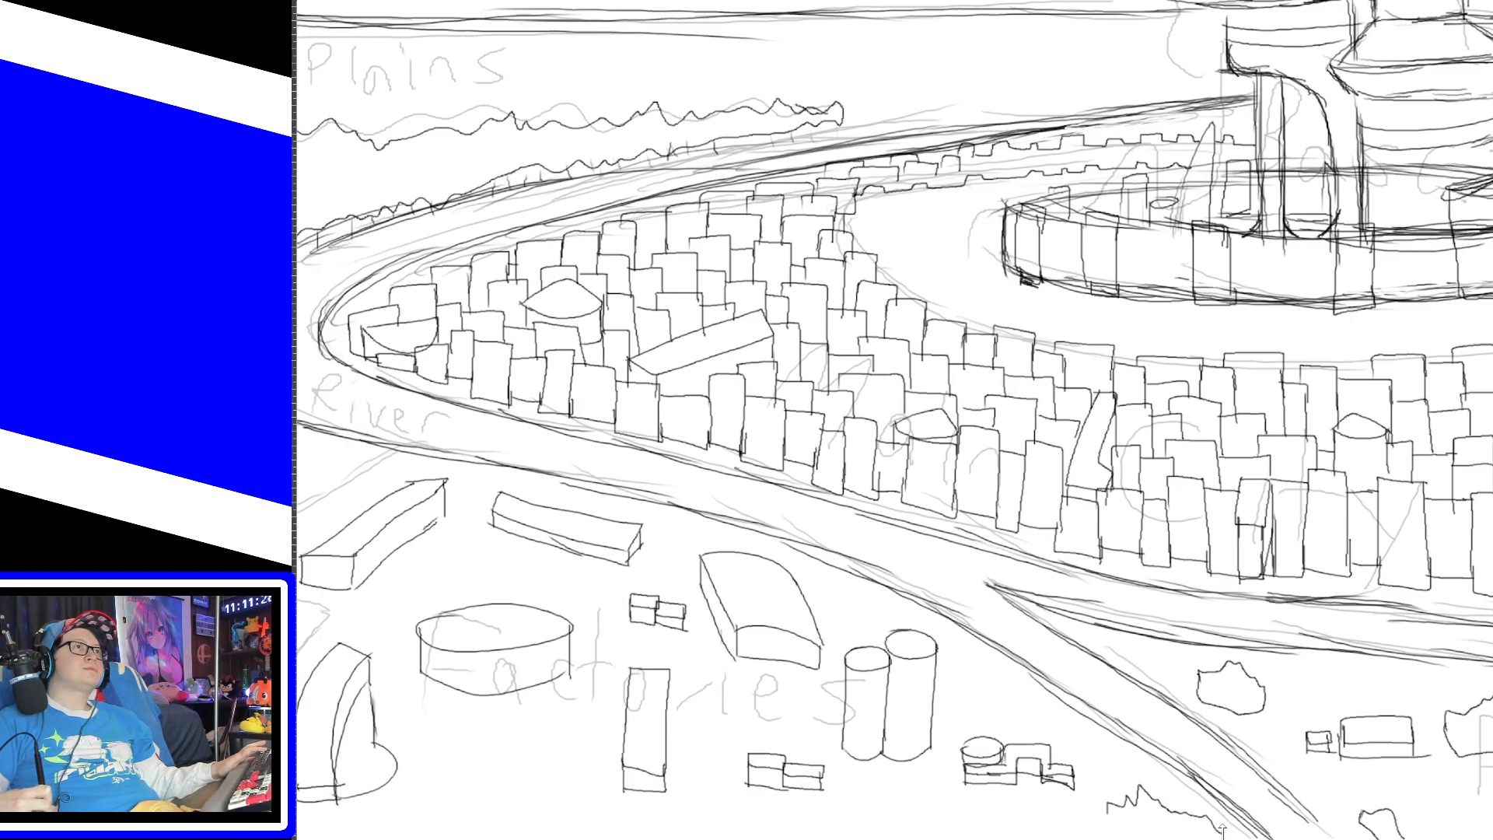
{"action": "left_click_drag", "start_coordinate": [1117, 797], "coordinate": [1106, 838]}
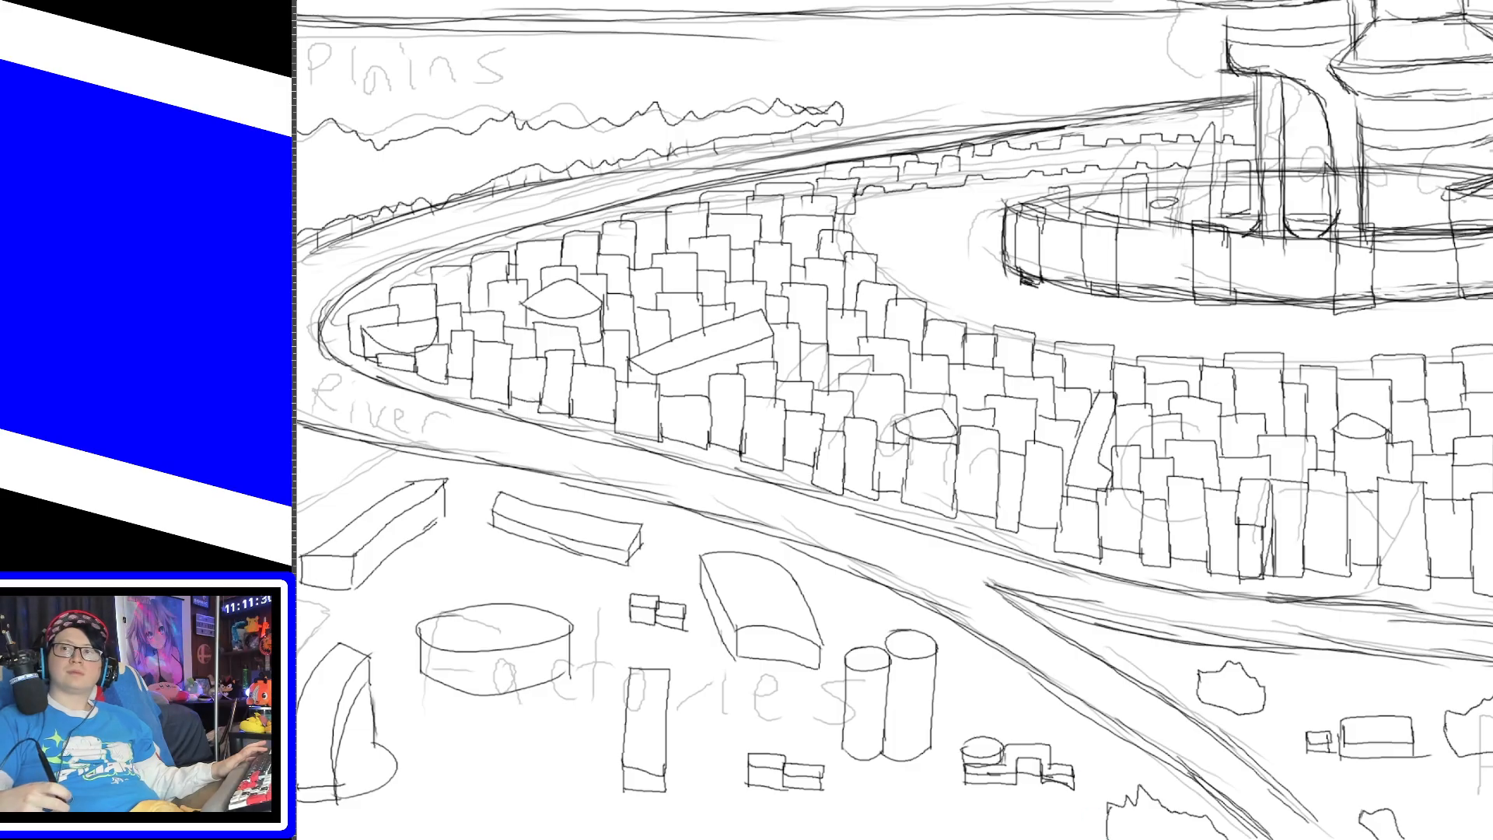
Step: Outline a small jagged bush among the factories and a jagged tree line across the drawing's lower-left corner below the pond
{"action": "scroll", "coordinate": [895, 420], "scroll_direction": "left", "scroll_amount": 5}
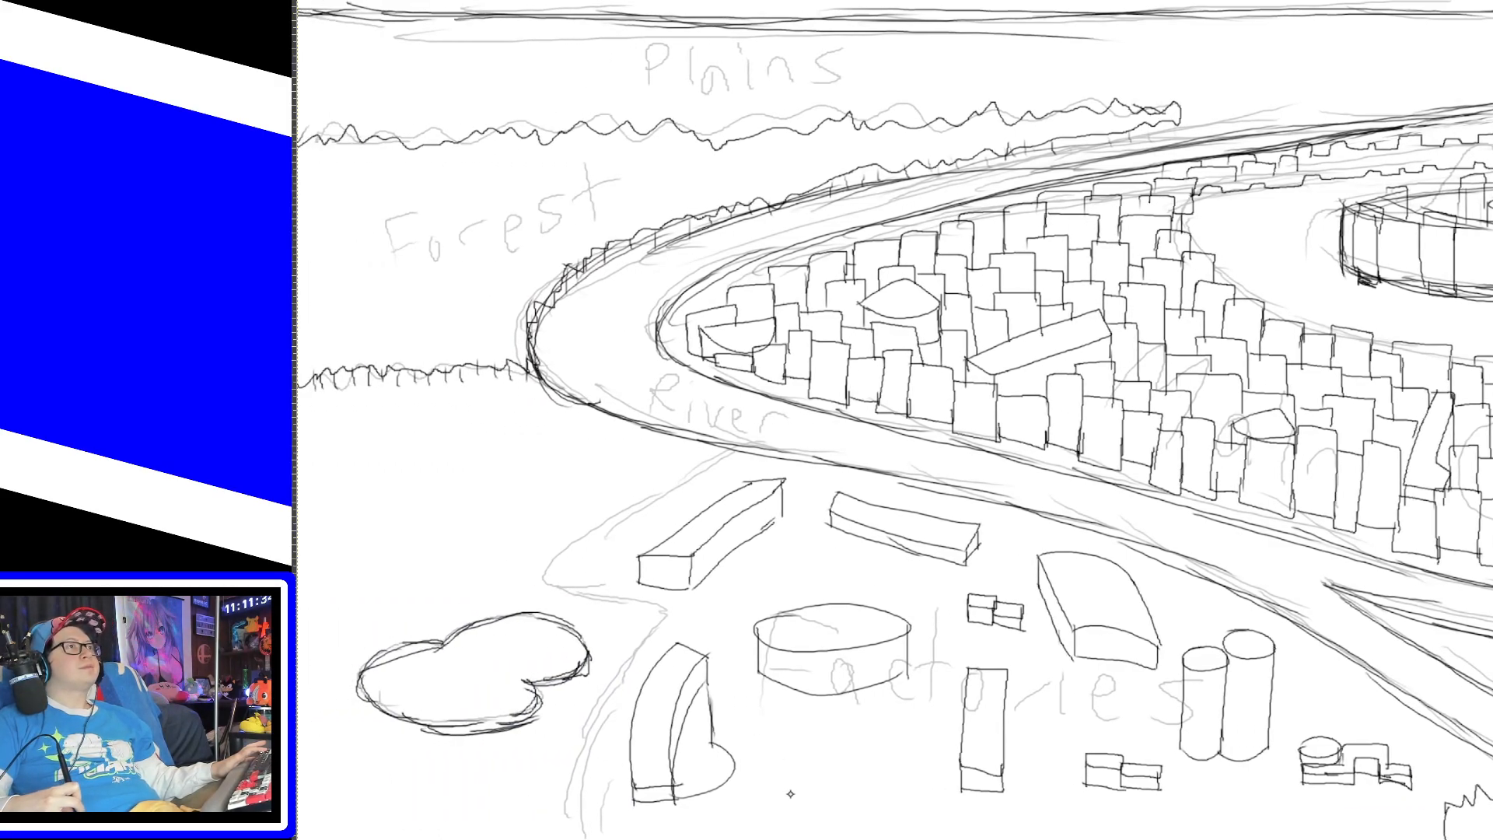
{"action": "mouse_move", "coordinate": [826, 776]}
{"action": "left_mouse_down"}
{"action": "mouse_move", "coordinate": [871, 755]}
{"action": "mouse_move", "coordinate": [892, 787]}
{"action": "mouse_move", "coordinate": [838, 798]}
{"action": "mouse_move", "coordinate": [826, 772]}
{"action": "left_mouse_up"}
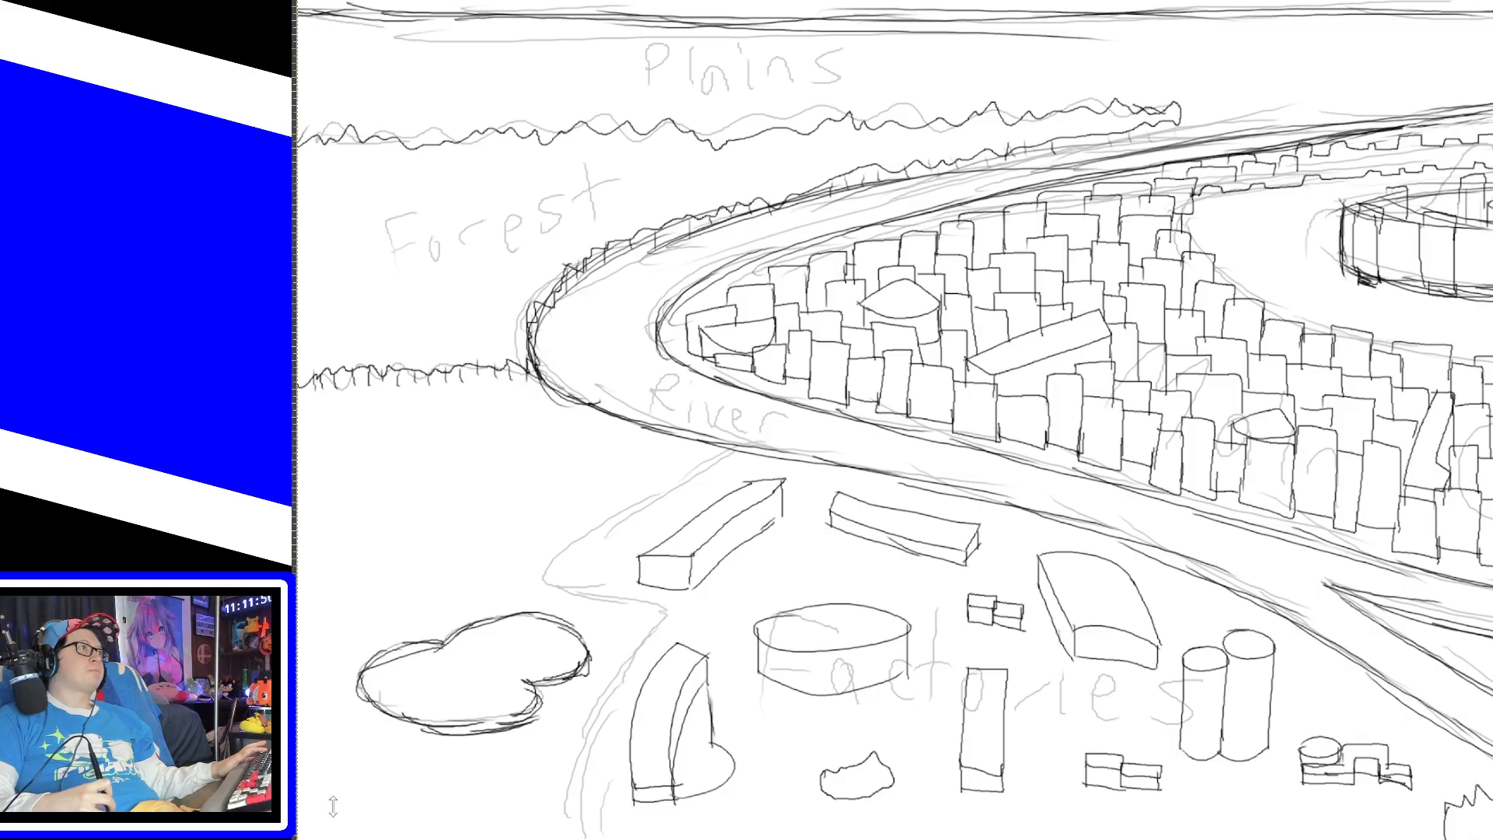
{"action": "mouse_move", "coordinate": [298, 800]}
{"action": "left_mouse_down"}
{"action": "mouse_move", "coordinate": [427, 780]}
{"action": "mouse_move", "coordinate": [582, 833]}
{"action": "left_mouse_up"}
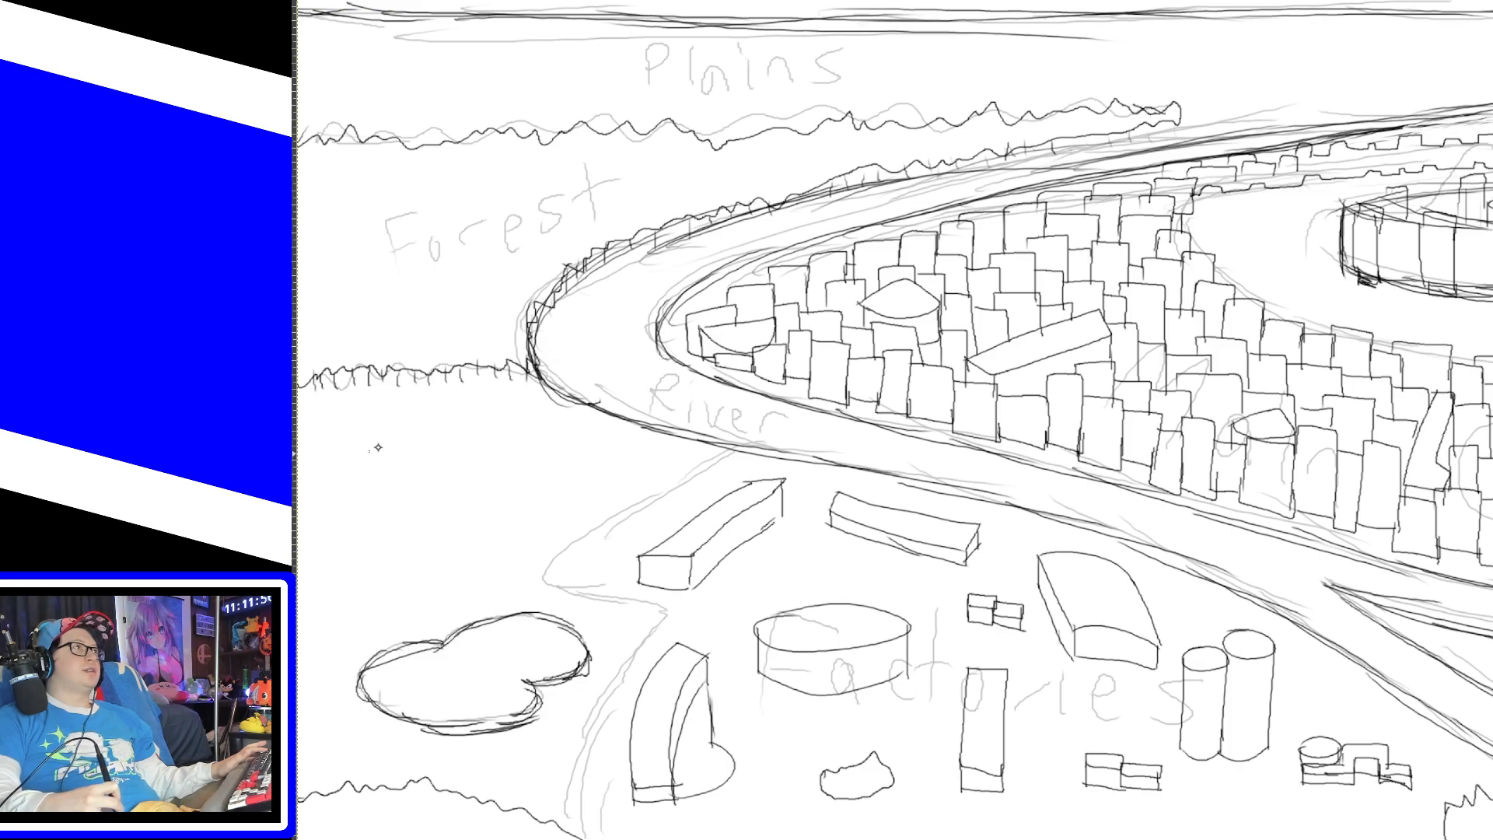
Step: Add short crossing diagonal strokes for field plots on the open ground between the forest edge and the pond
{"action": "left_click_drag", "start_coordinate": [465, 429], "coordinate": [517, 409]}
{"action": "mouse_move", "coordinate": [523, 463]}
{"action": "left_mouse_down"}
{"action": "mouse_move", "coordinate": [572, 438]}
{"action": "mouse_move", "coordinate": [639, 458]}
{"action": "left_mouse_up"}
{"action": "mouse_move", "coordinate": [404, 412]}
{"action": "left_mouse_down"}
{"action": "mouse_move", "coordinate": [503, 483]}
{"action": "mouse_move", "coordinate": [587, 513]}
{"action": "left_mouse_up"}
{"action": "left_click_drag", "start_coordinate": [366, 492], "coordinate": [416, 464]}
{"action": "left_click_drag", "start_coordinate": [427, 535], "coordinate": [489, 502]}
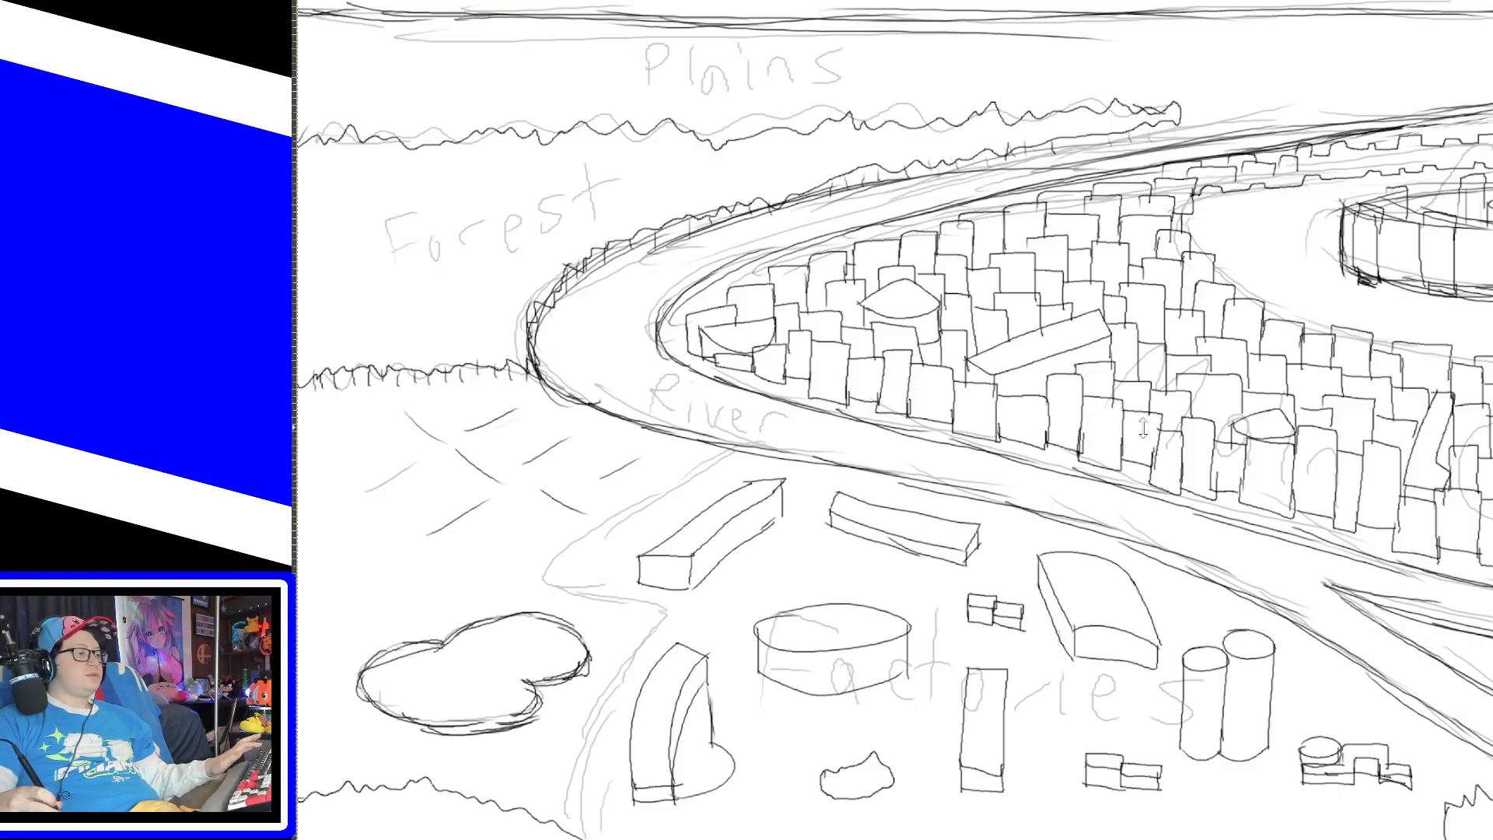
Step: Show the colour reference with the sketch and draw two pointed gateways with small doorways in the tower's ring wall
{"action": "key", "text": "shift+ctrl+j"}
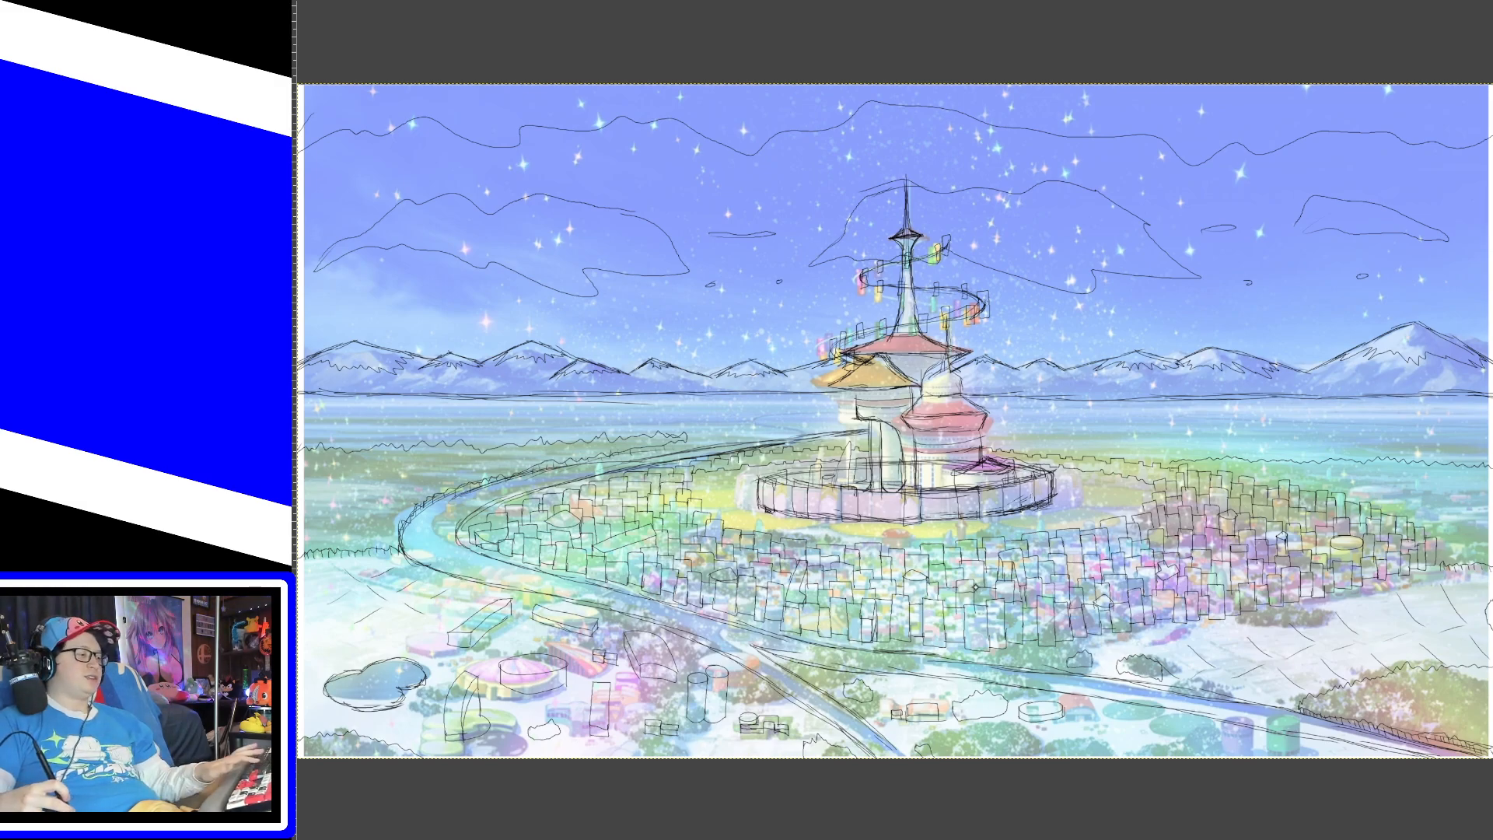
{"action": "scroll", "coordinate": [980, 584], "scroll_direction": "up", "scroll_amount": 1}
{"action": "key", "text": "ctrl+plus"}
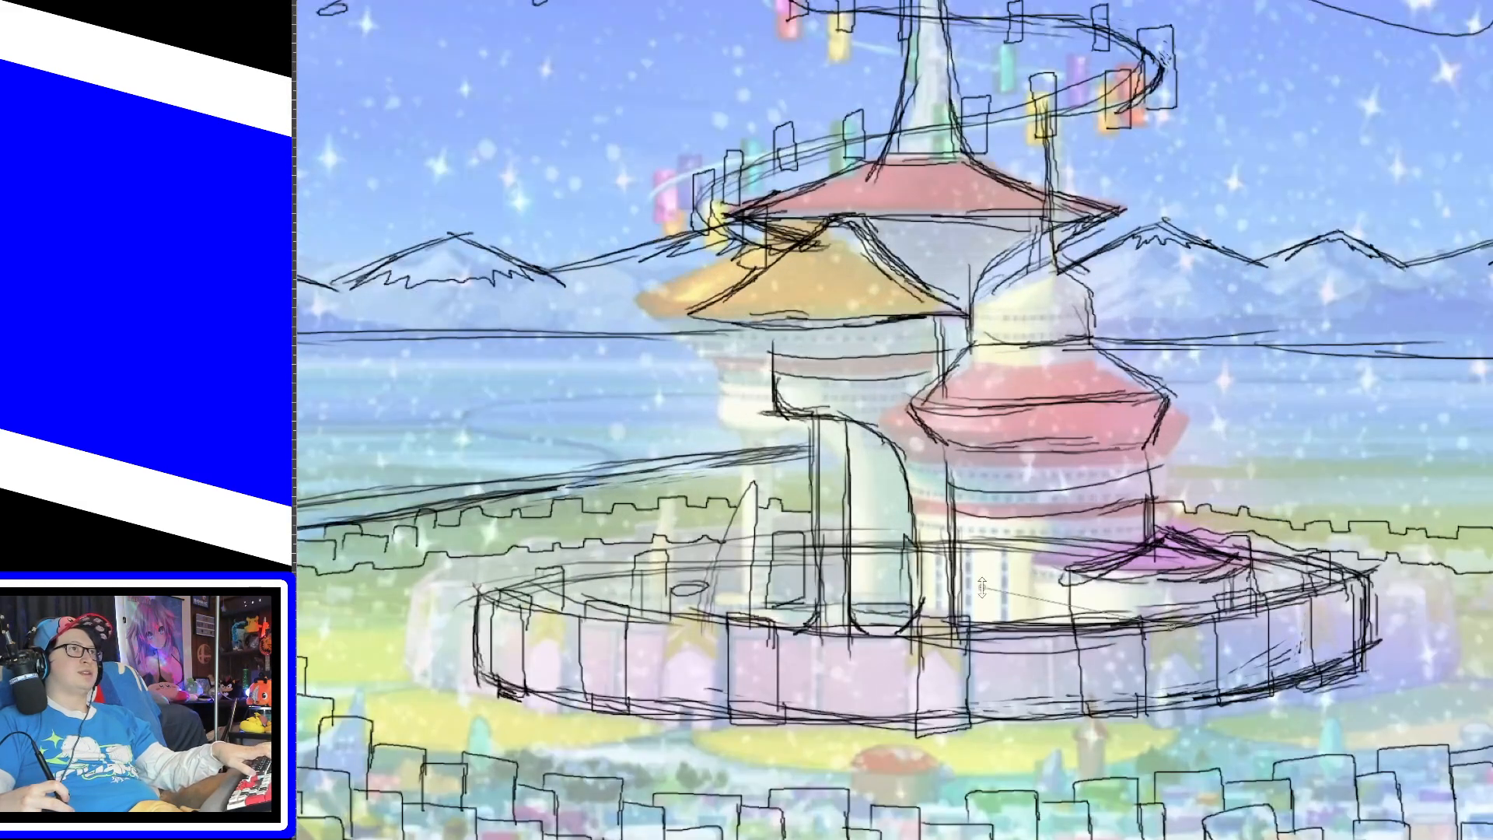
{"action": "scroll", "coordinate": [695, 550], "scroll_direction": "down", "scroll_amount": 3}
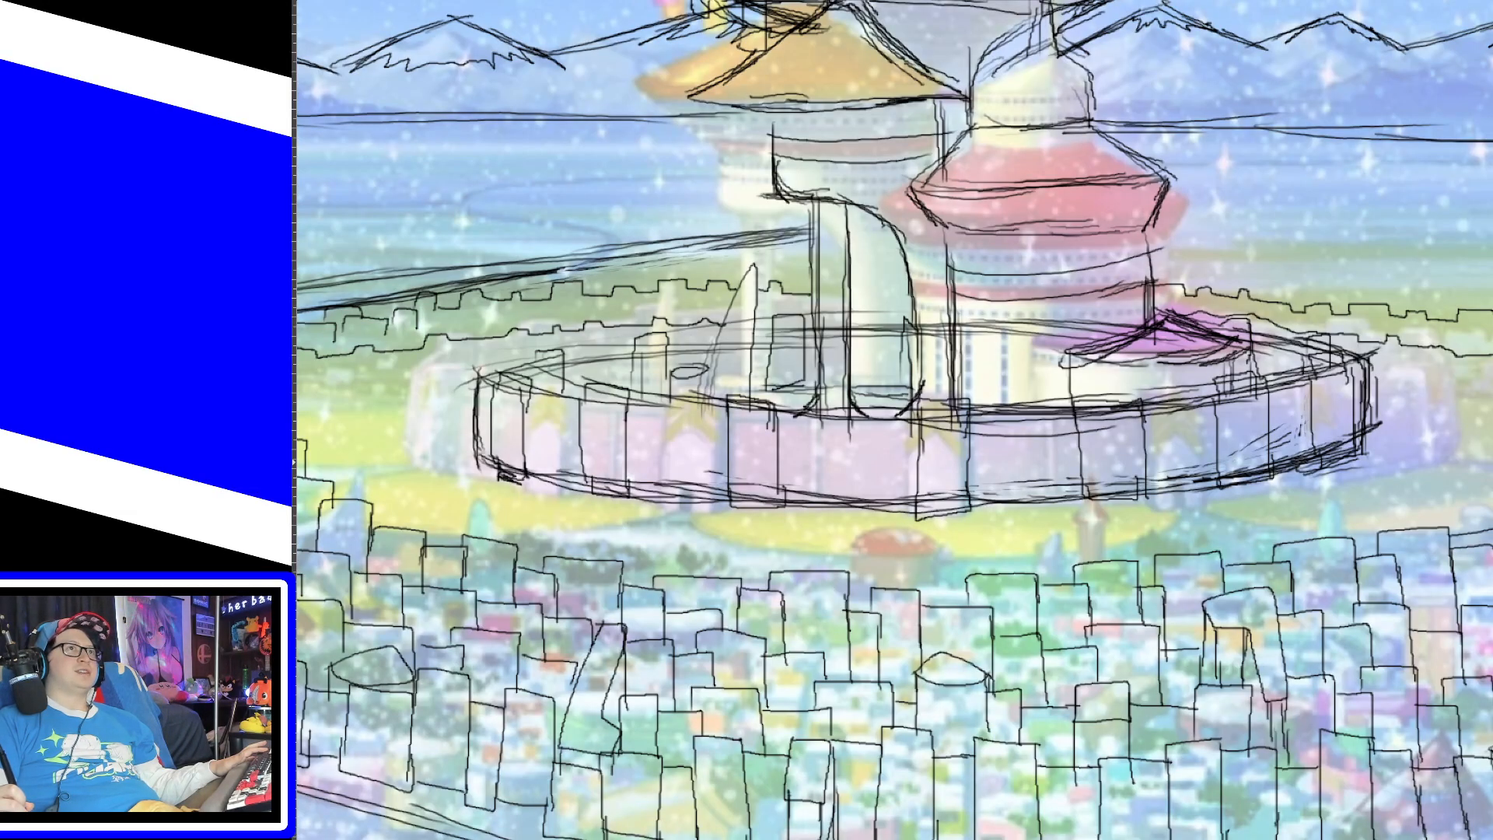
{"action": "key", "text": "ctrl+z"}
{"action": "key", "text": "ctrl+y"}
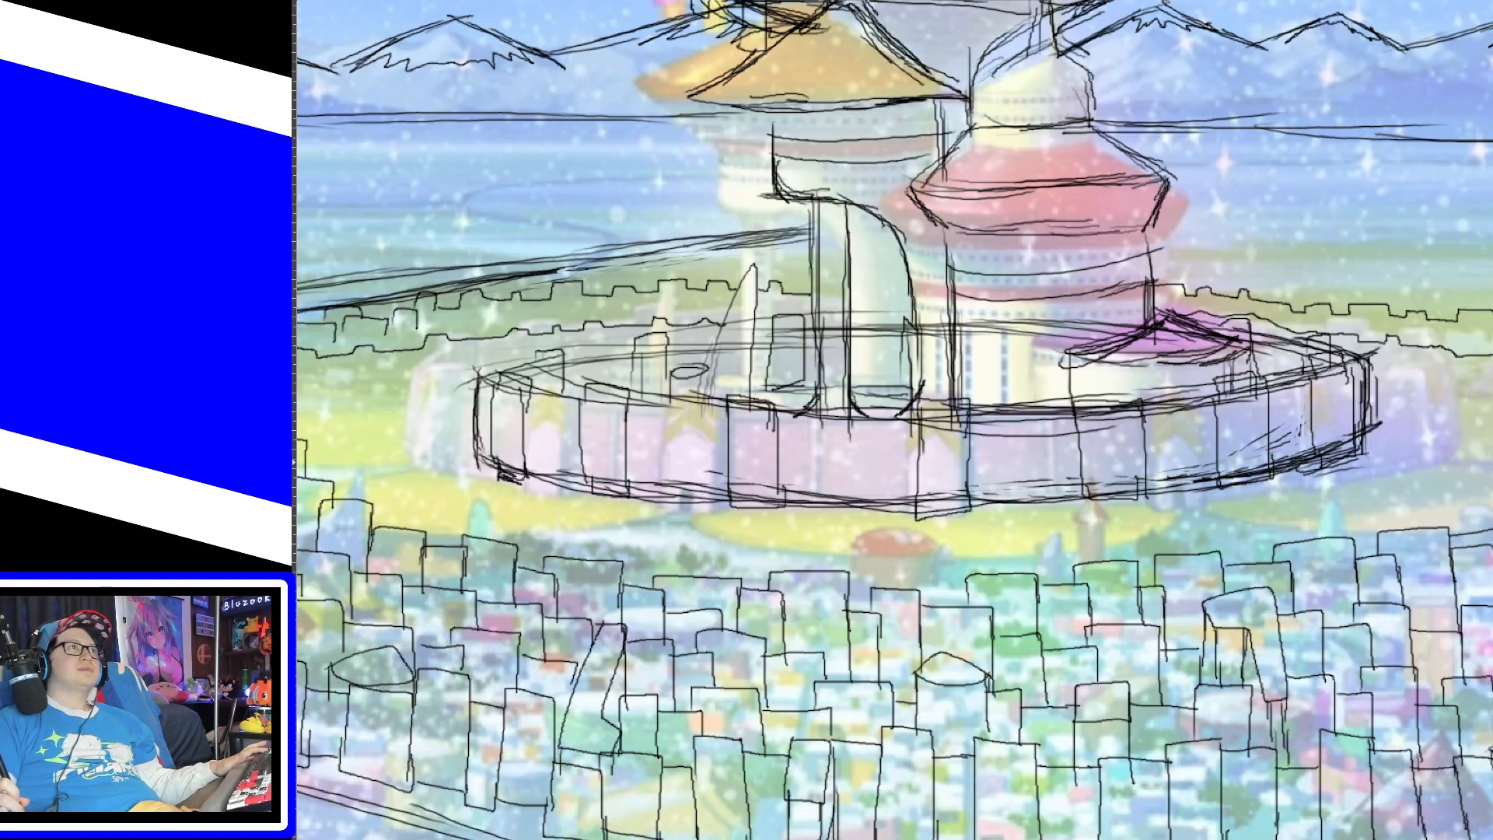
{"action": "mouse_move", "coordinate": [667, 501]}
{"action": "left_mouse_down"}
{"action": "mouse_move", "coordinate": [660, 445]}
{"action": "mouse_move", "coordinate": [692, 408]}
{"action": "mouse_move", "coordinate": [728, 459]}
{"action": "mouse_move", "coordinate": [706, 529]}
{"action": "mouse_move", "coordinate": [677, 505]}
{"action": "mouse_move", "coordinate": [695, 510]}
{"action": "left_mouse_up"}
{"action": "key", "text": "ctrl+z"}
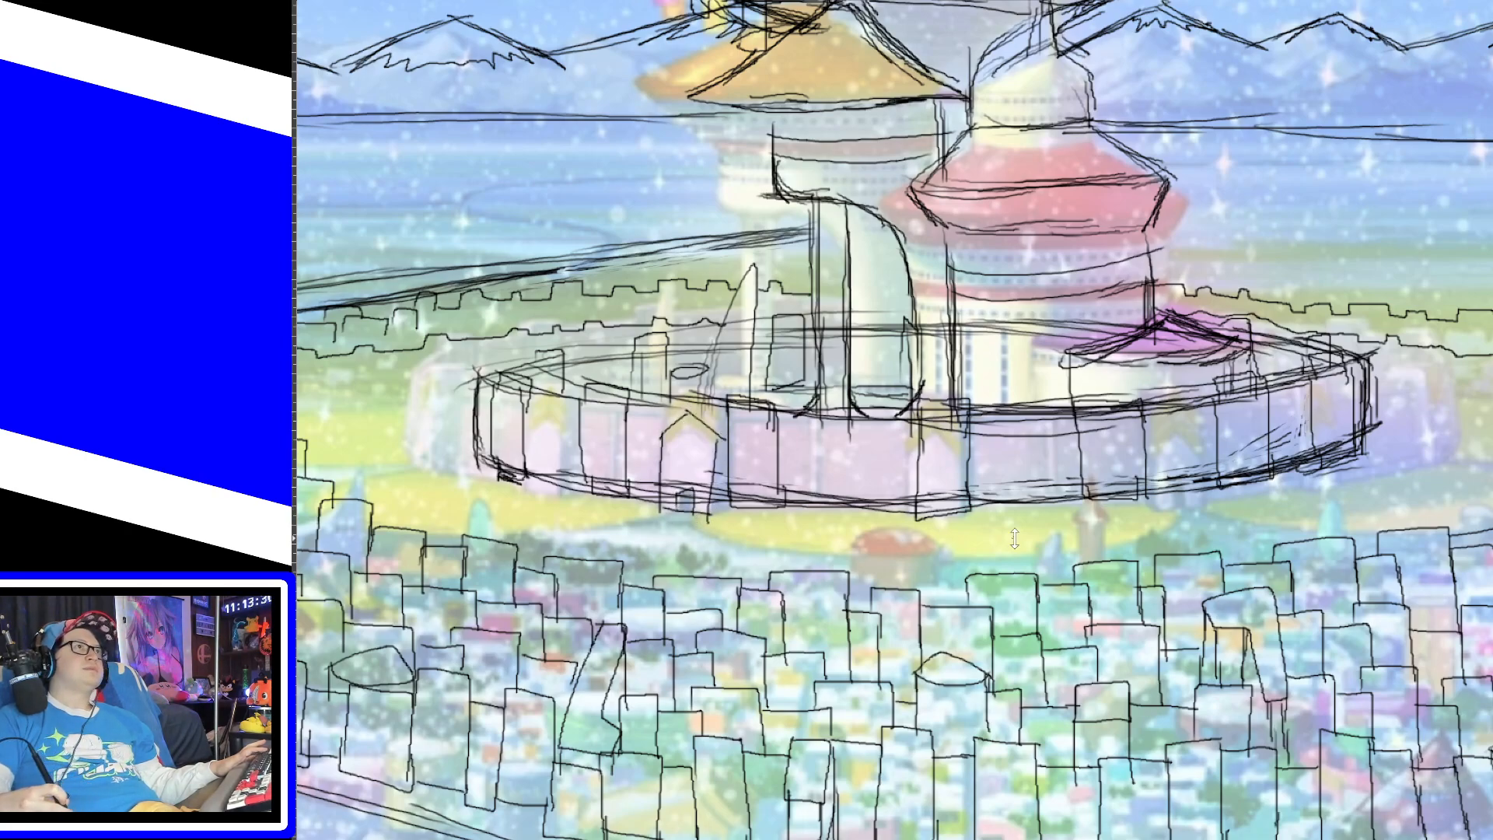
{"action": "mouse_move", "coordinate": [1157, 507]}
{"action": "left_mouse_down"}
{"action": "mouse_move", "coordinate": [1178, 432]}
{"action": "mouse_move", "coordinate": [1207, 504]}
{"action": "mouse_move", "coordinate": [1178, 481]}
{"action": "mouse_move", "coordinate": [1190, 505]}
{"action": "left_mouse_up"}
Step: Draw curved path edges sweeping out from both gateways, joined by a long curve in front of the ring wall
{"action": "mouse_move", "coordinate": [658, 500]}
{"action": "left_mouse_down"}
{"action": "mouse_move", "coordinate": [599, 529]}
{"action": "mouse_move", "coordinate": [523, 537]}
{"action": "left_mouse_up"}
{"action": "mouse_move", "coordinate": [691, 498]}
{"action": "left_mouse_down"}
{"action": "mouse_move", "coordinate": [766, 551]}
{"action": "mouse_move", "coordinate": [962, 569]}
{"action": "left_mouse_up"}
{"action": "mouse_move", "coordinate": [851, 554]}
{"action": "left_mouse_down"}
{"action": "mouse_move", "coordinate": [1088, 548]}
{"action": "mouse_move", "coordinate": [1166, 523]}
{"action": "mouse_move", "coordinate": [1141, 532]}
{"action": "left_mouse_up"}
{"action": "mouse_move", "coordinate": [1208, 496]}
{"action": "left_mouse_down"}
{"action": "mouse_move", "coordinate": [1279, 533]}
{"action": "mouse_move", "coordinate": [1354, 538]}
{"action": "left_mouse_up"}
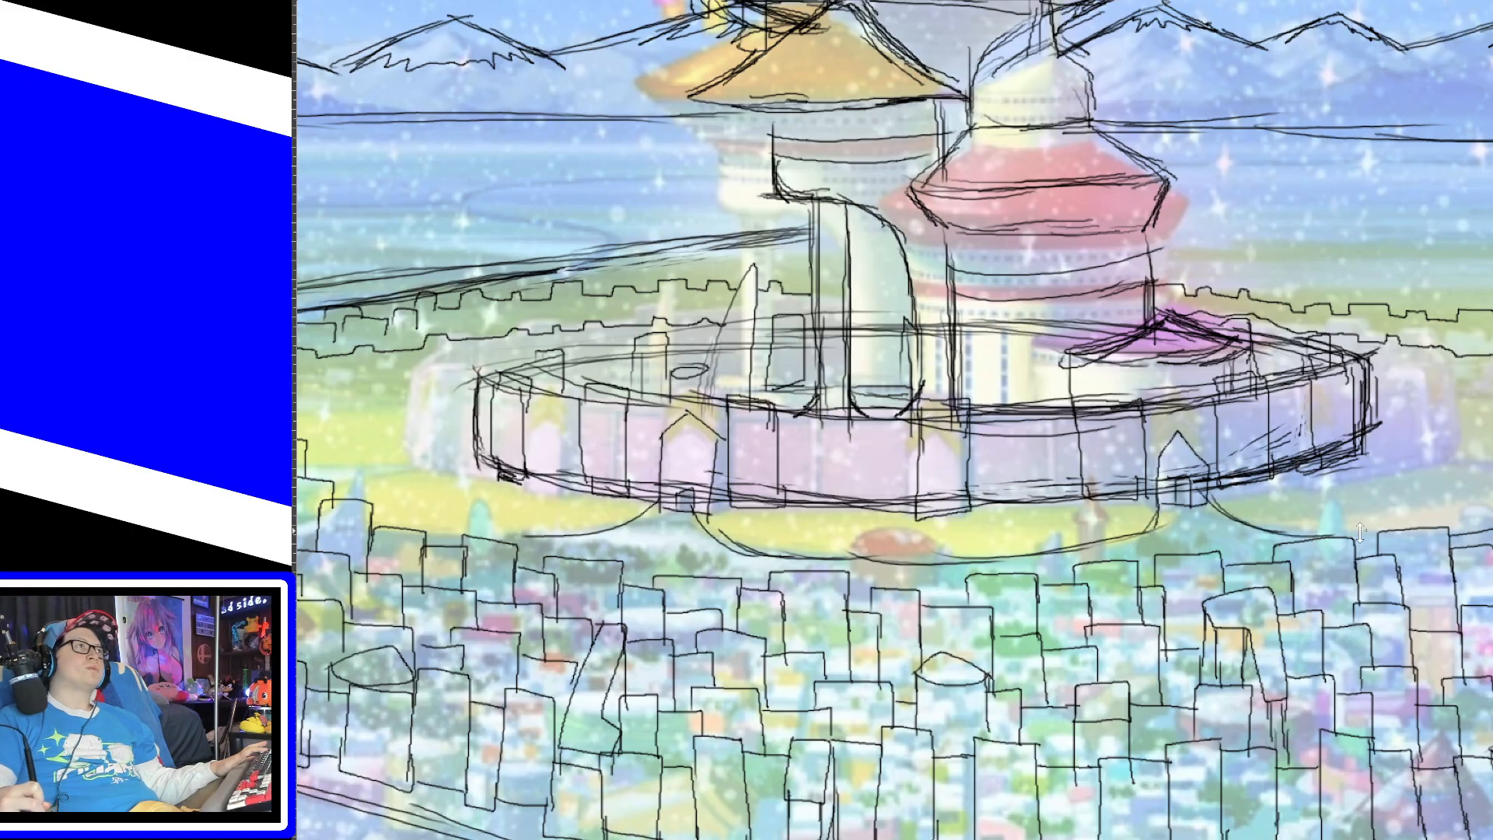
Step: Extend the left gateway's path edge to the city and add two path lines between the buildings and the wall's left end
{"action": "left_click_drag", "start_coordinate": [929, 836], "coordinate": [741, 836]}
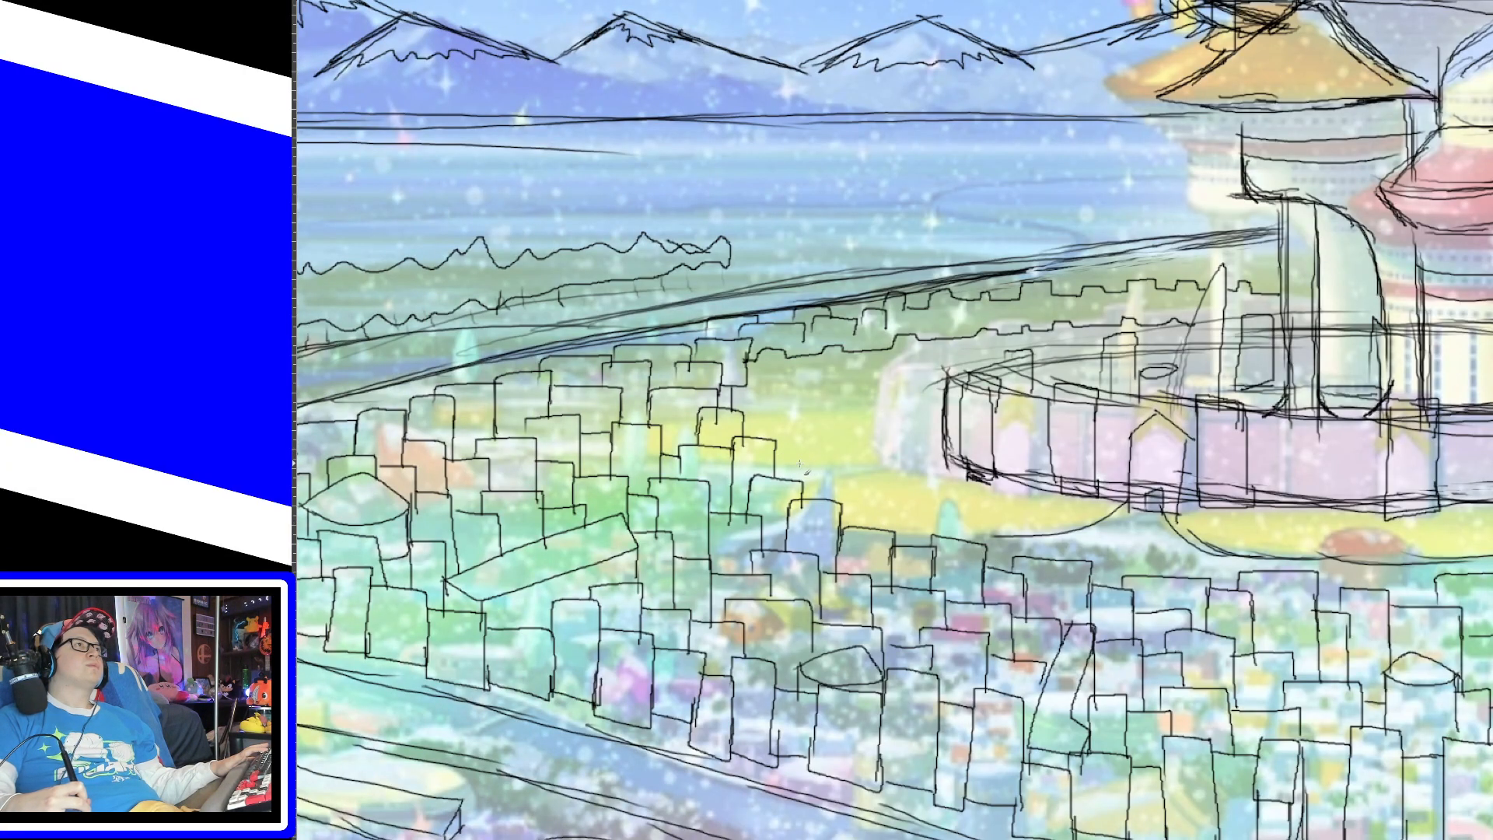
{"action": "left_click_drag", "start_coordinate": [767, 465], "coordinate": [887, 465]}
{"action": "left_click_drag", "start_coordinate": [766, 480], "coordinate": [906, 470]}
{"action": "left_click_drag", "start_coordinate": [891, 536], "coordinate": [1023, 541]}
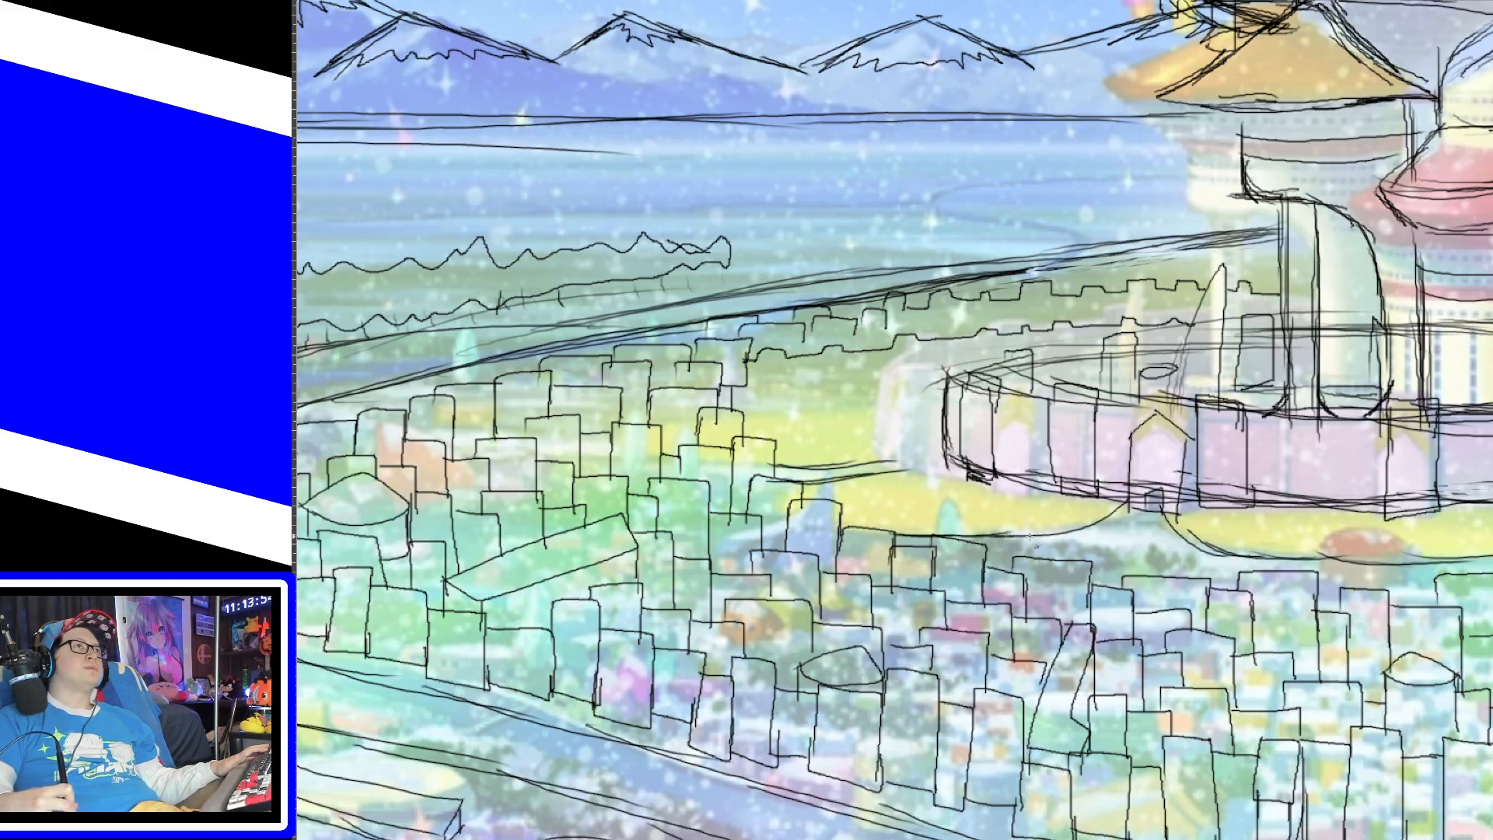
Step: Extend the right gateway's path edge to the city, draw two path lines from the wall's right end, and undo the stray scribble
{"action": "scroll", "coordinate": [894, 420], "scroll_direction": "right", "scroll_amount": 10}
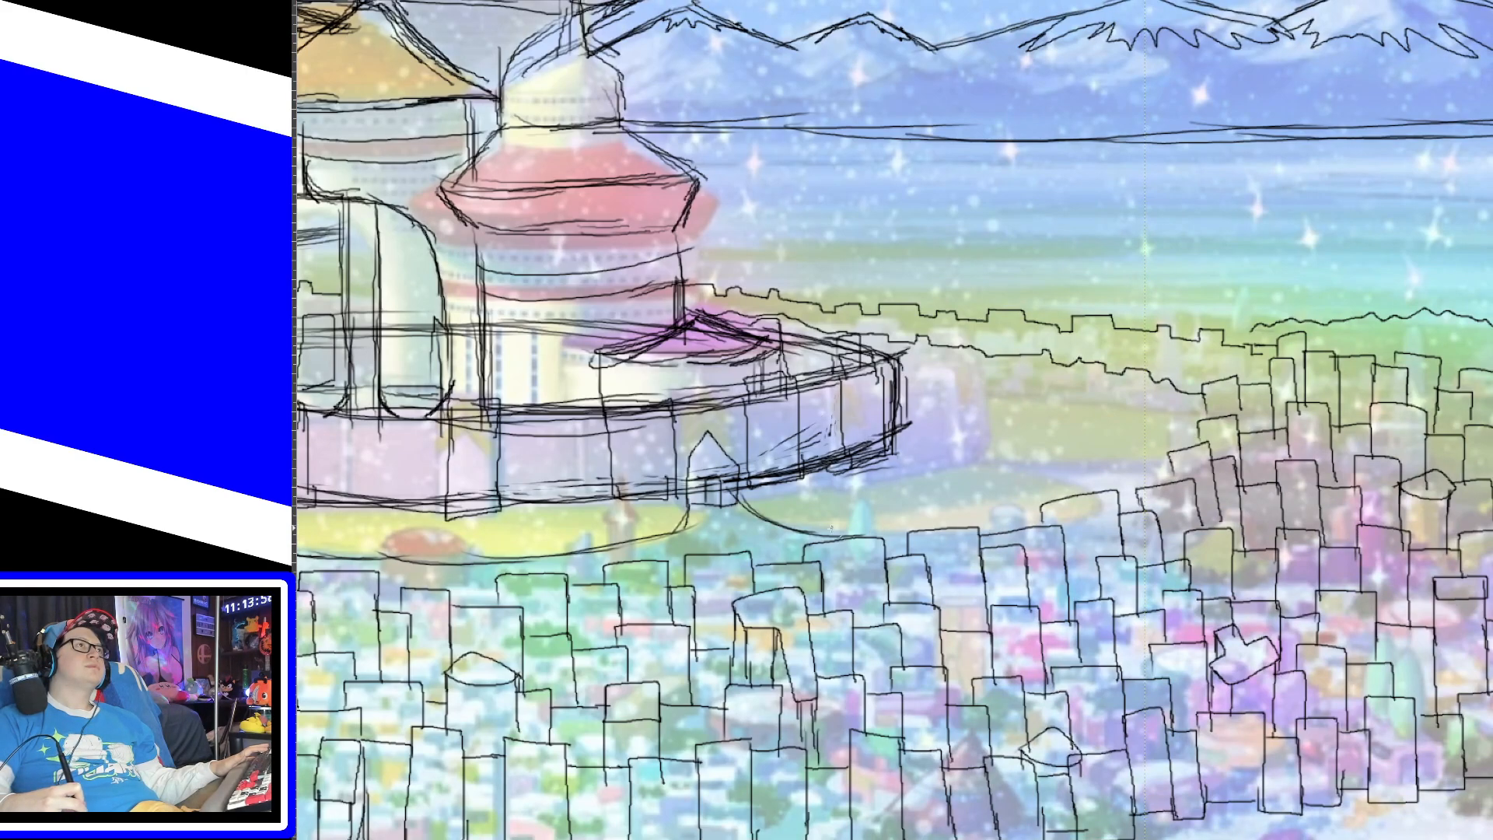
{"action": "left_click_drag", "start_coordinate": [831, 527], "coordinate": [924, 536]}
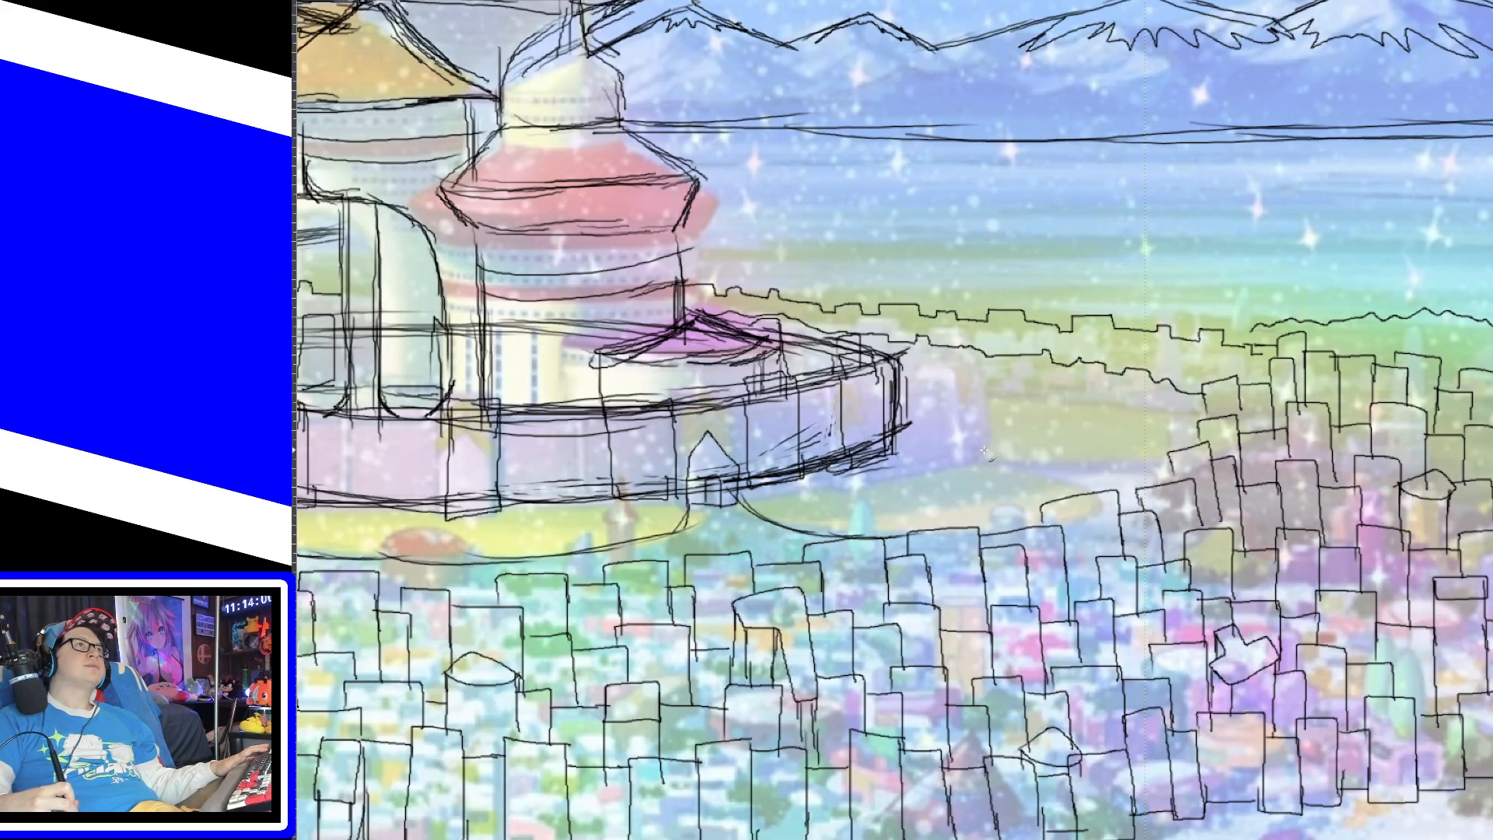
{"action": "left_click_drag", "start_coordinate": [895, 442], "coordinate": [1091, 495]}
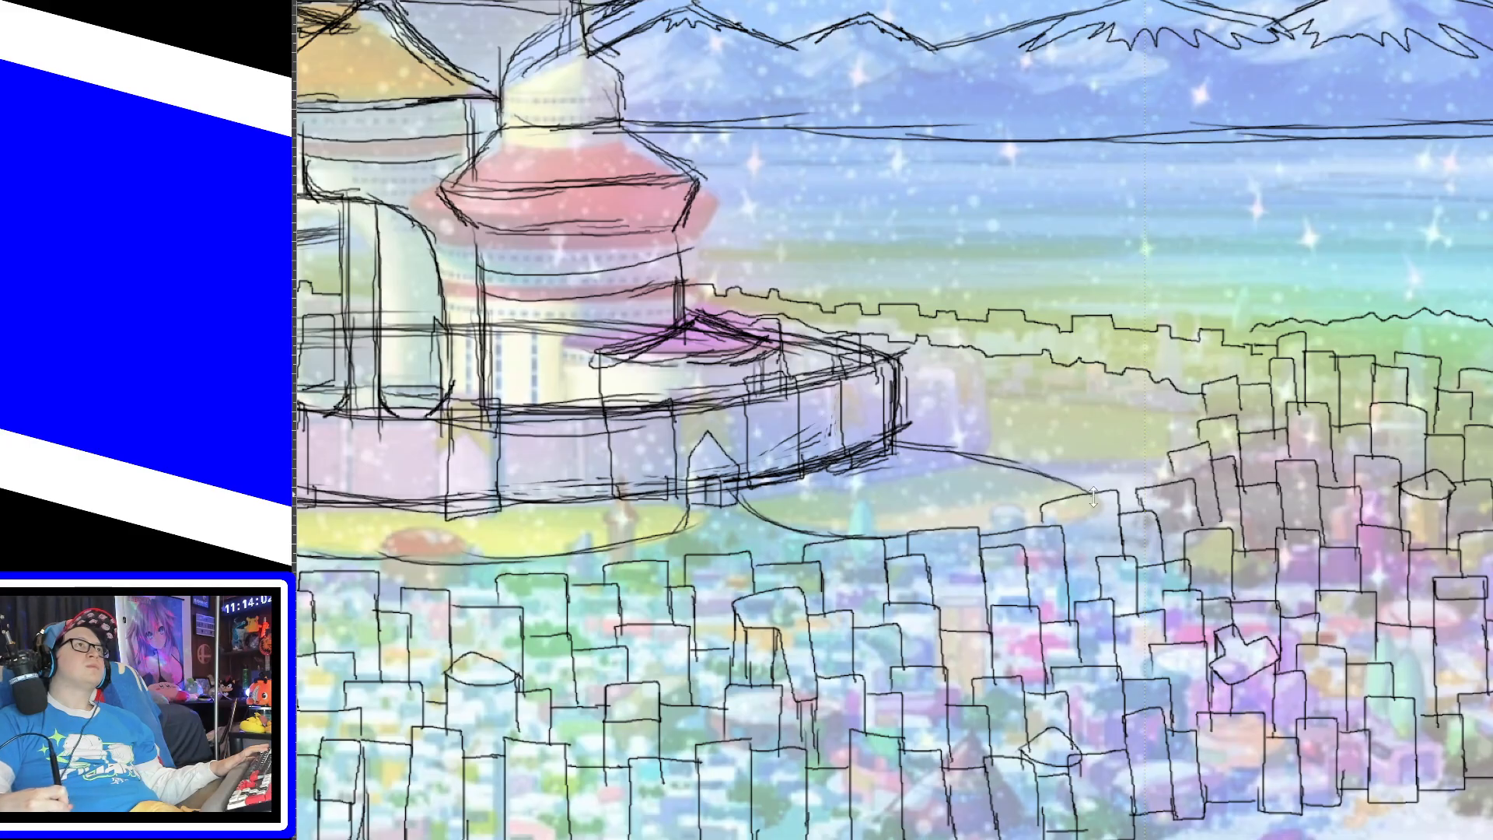
{"action": "left_click_drag", "start_coordinate": [896, 437], "coordinate": [1148, 460]}
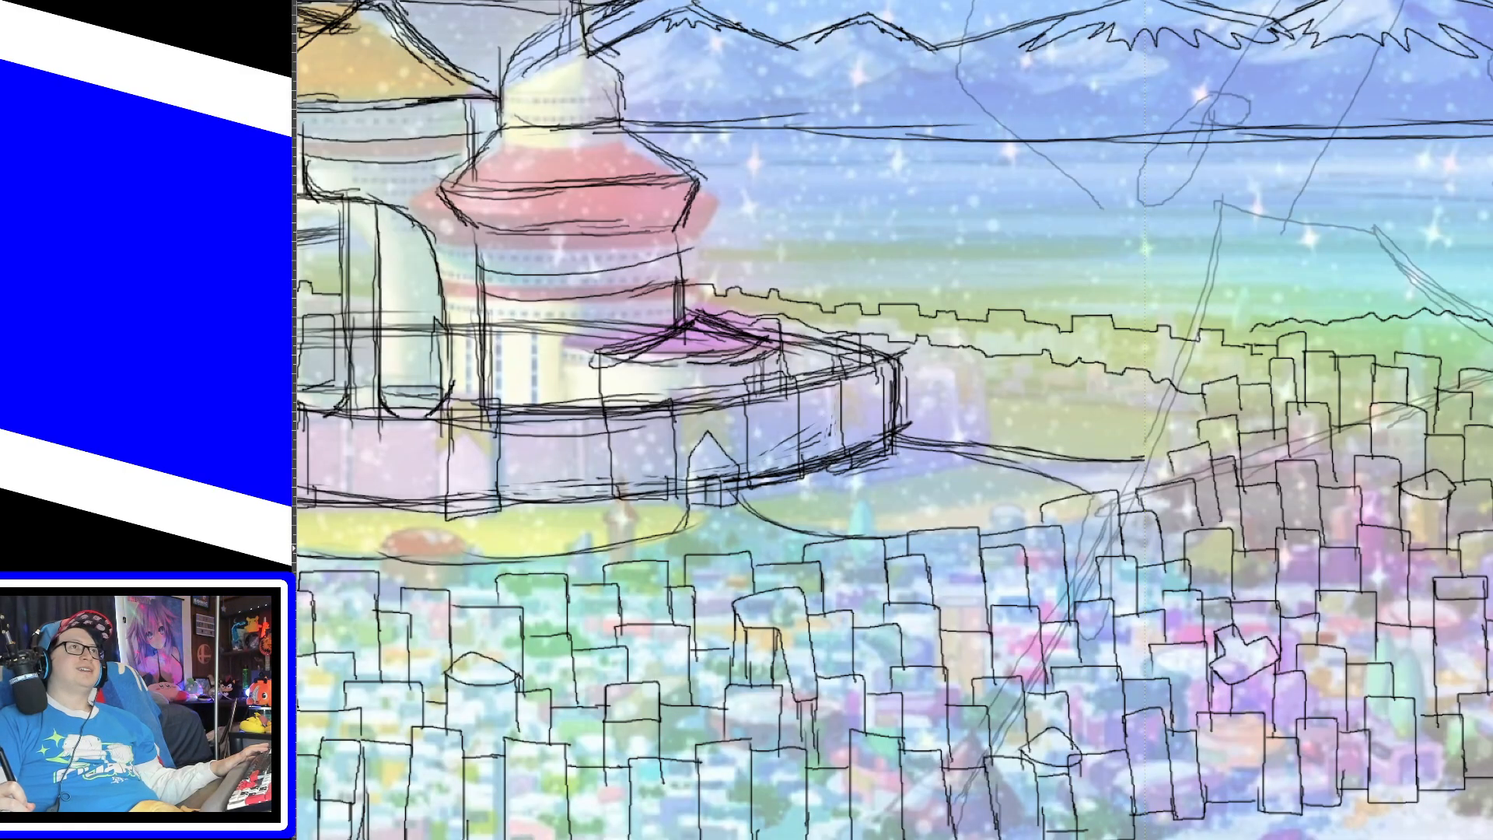
{"action": "key", "text": "ctrl+z"}
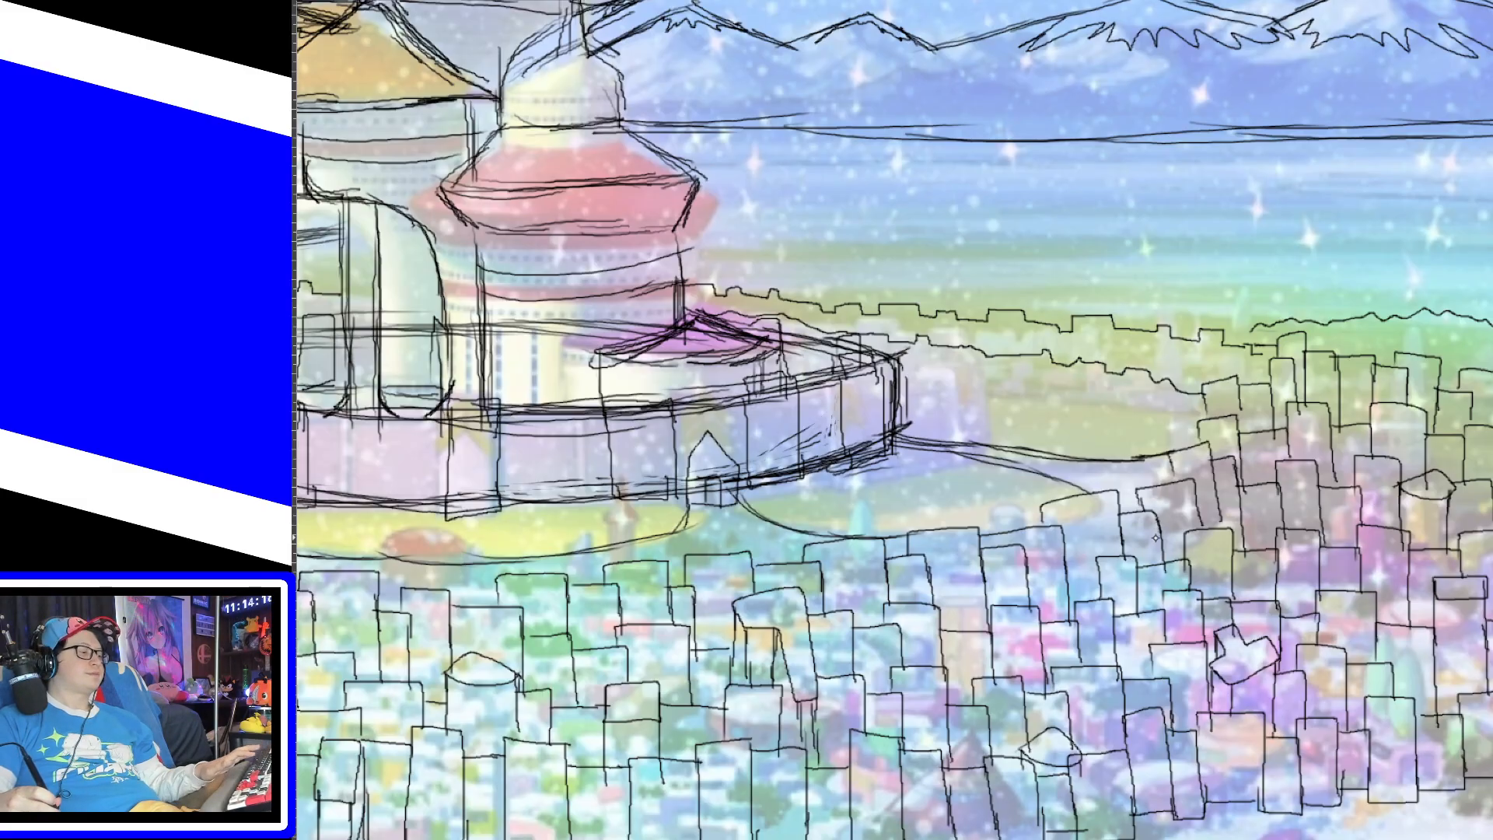
Step: Hide the colour reference and the landscape sketch, and show the faded grey character sketch on the canvas
{"action": "key", "text": "ctrl+0"}
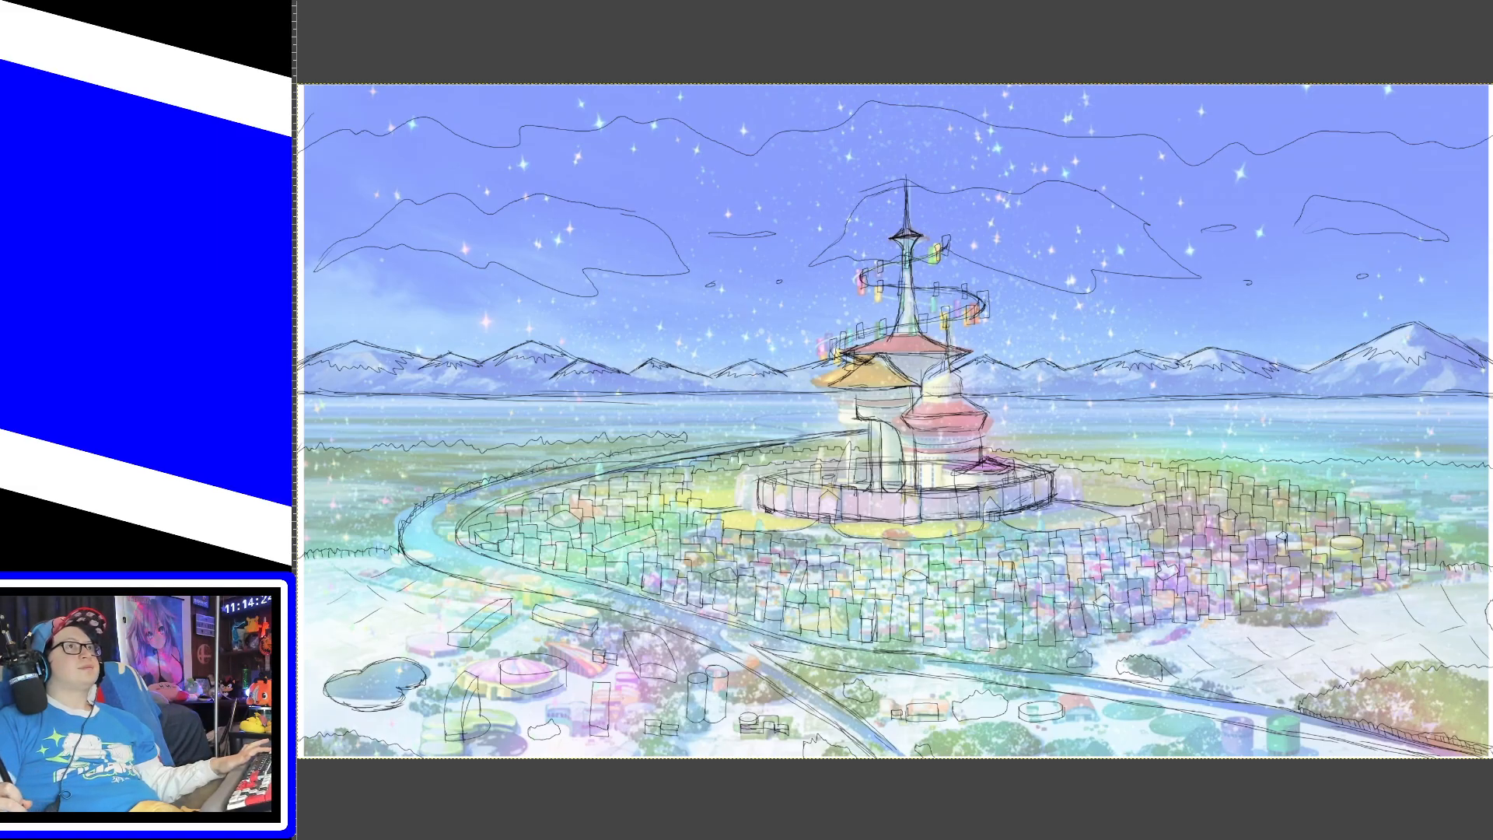
{"action": "left_click", "coordinate": [1492, 622]}
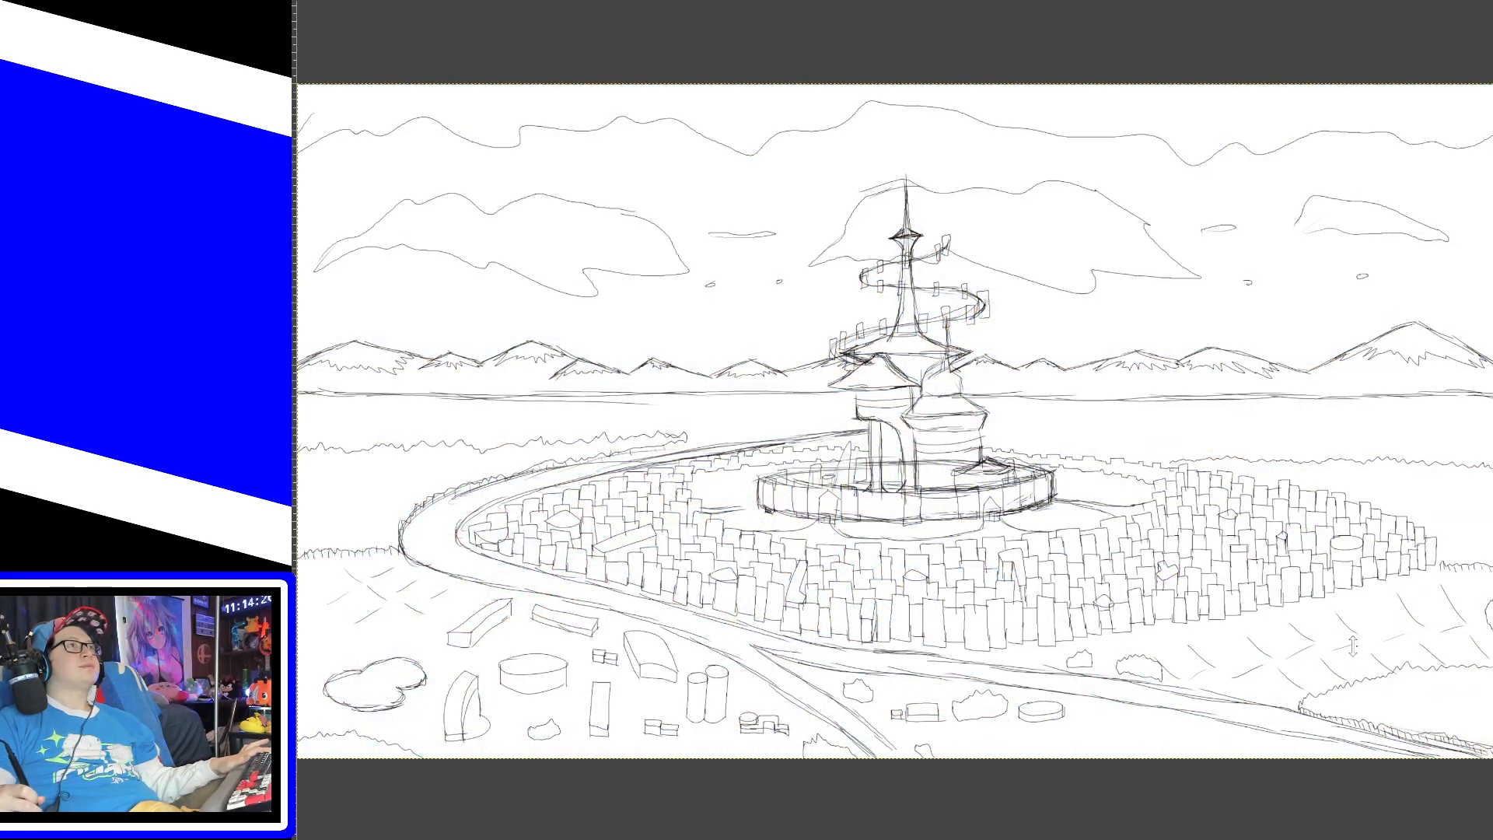
{"action": "left_click", "coordinate": [1491, 583]}
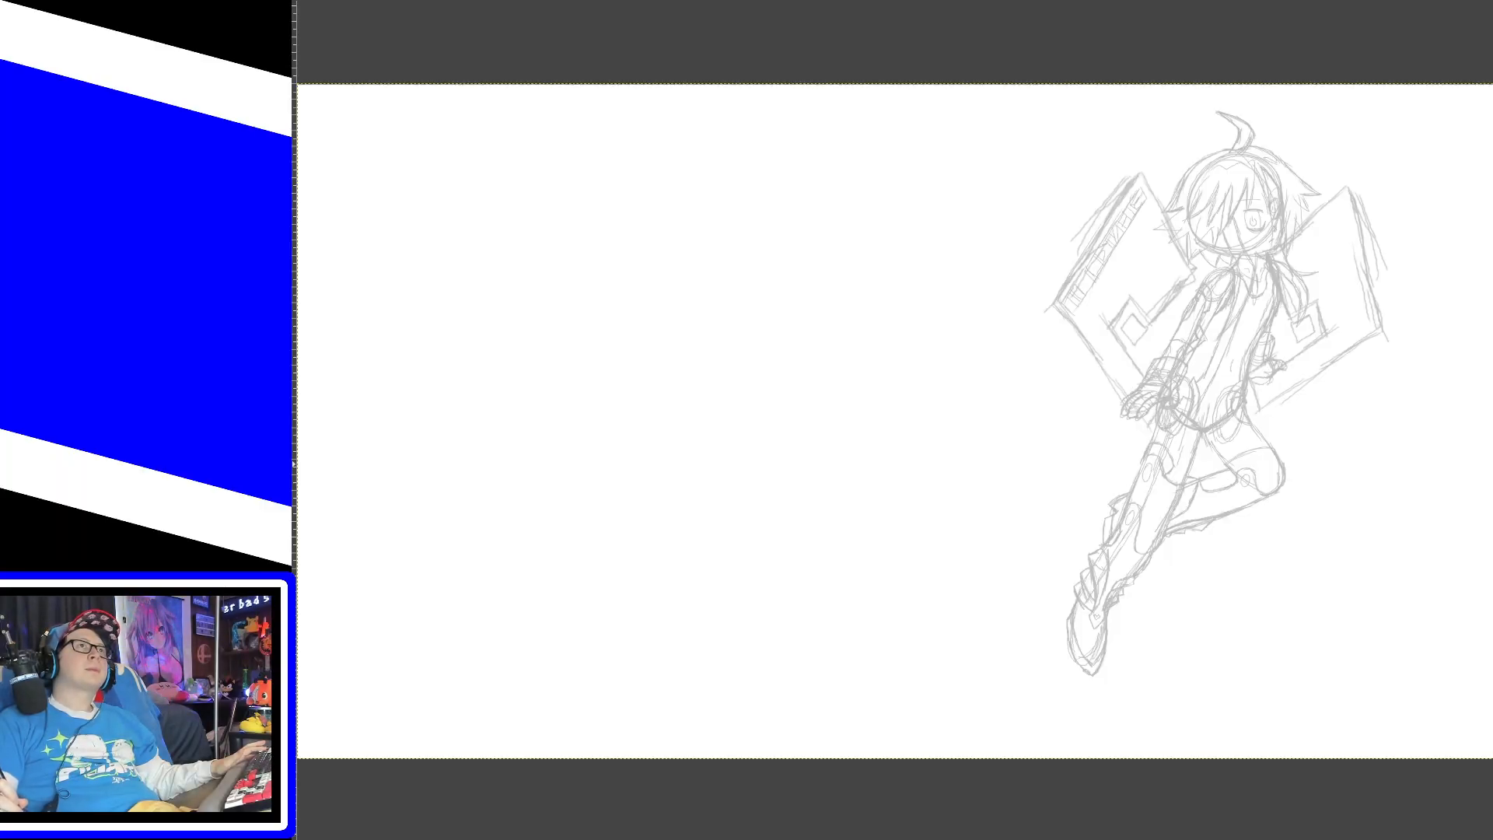
{"action": "mouse_move", "coordinate": [981, 511]}
{"action": "left_mouse_down"}
{"action": "mouse_move", "coordinate": [1127, 432]}
{"action": "mouse_move", "coordinate": [1035, 541]}
{"action": "left_mouse_up"}
{"action": "key", "text": "ctrl+z"}
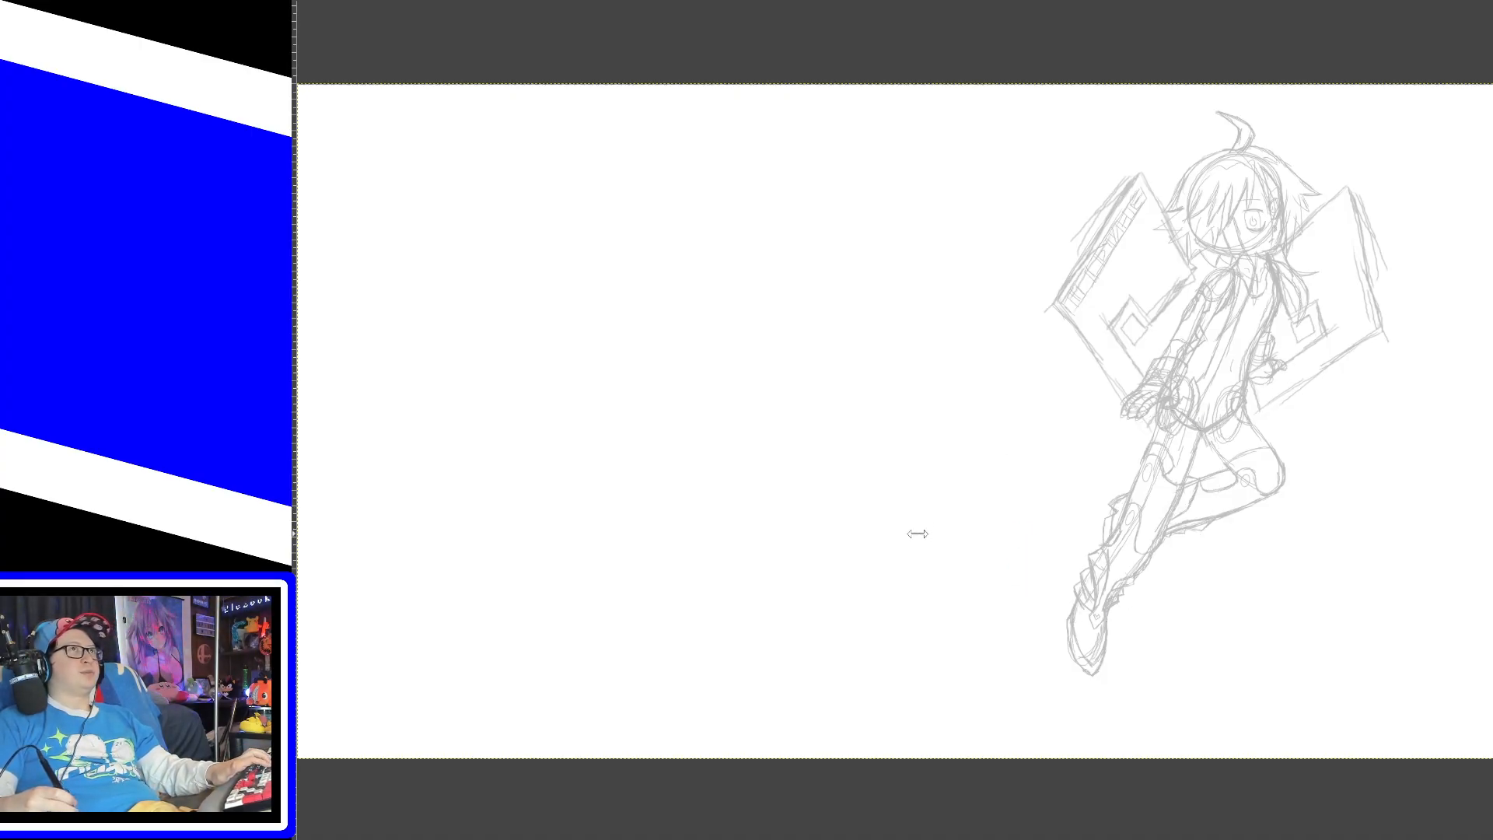
{"action": "mouse_move", "coordinate": [956, 459]}
{"action": "left_mouse_down"}
{"action": "mouse_move", "coordinate": [967, 423]}
{"action": "mouse_move", "coordinate": [907, 626]}
{"action": "mouse_move", "coordinate": [909, 525]}
{"action": "left_mouse_up"}
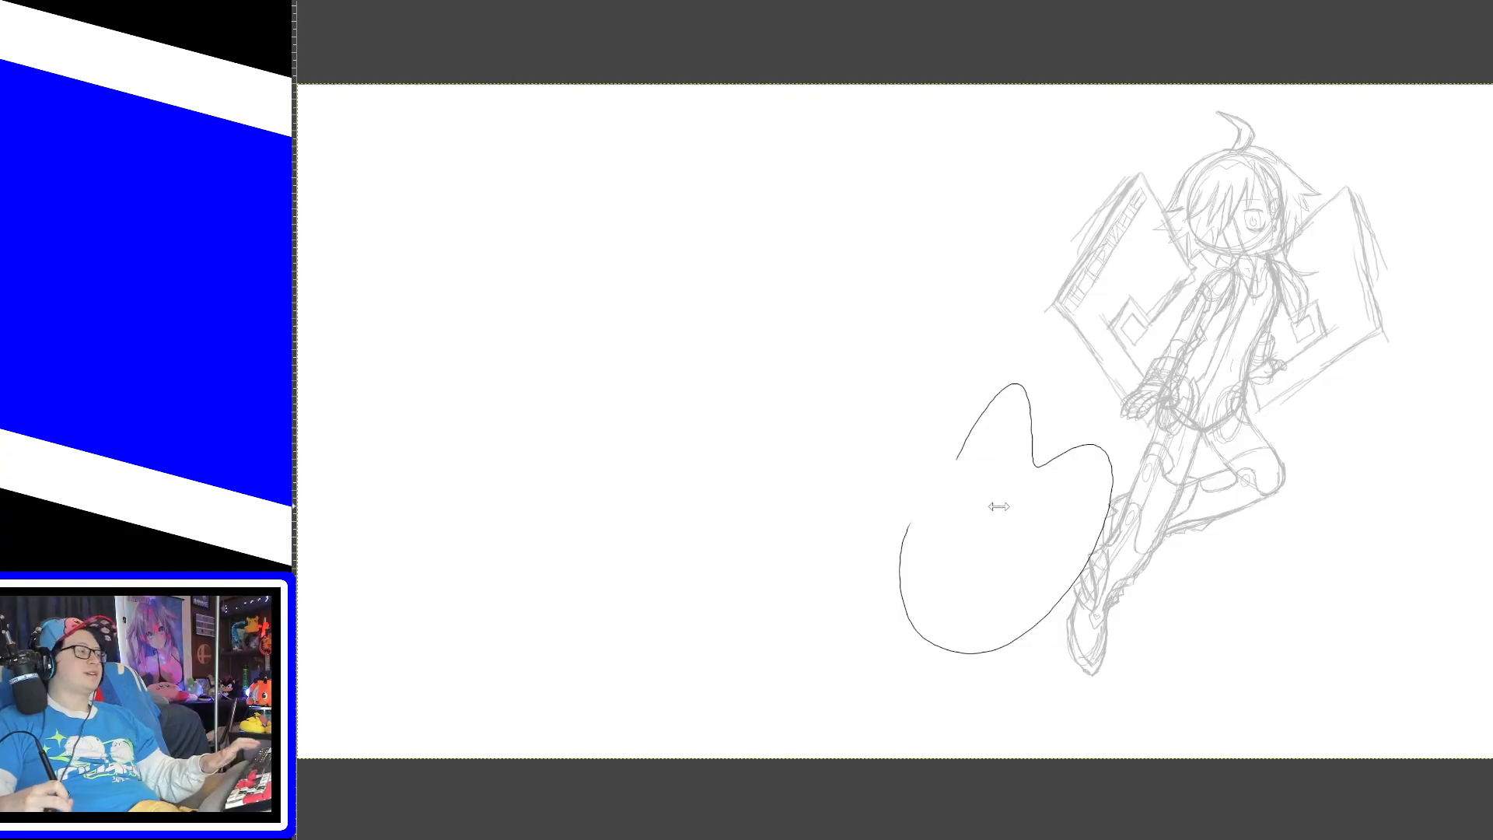
{"action": "key", "text": "ctrl+z"}
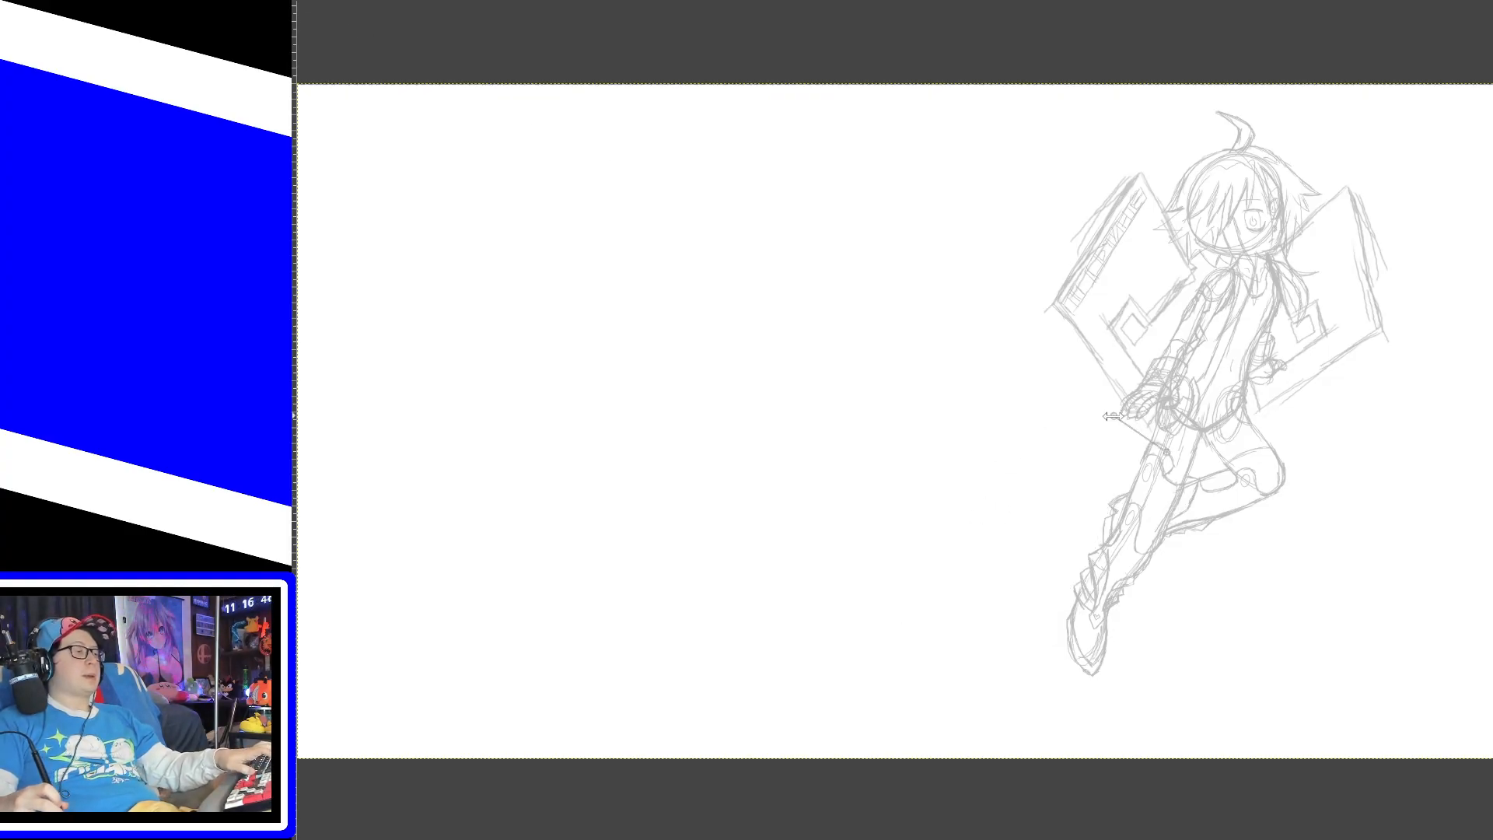
{"action": "scroll", "coordinate": [1110, 416], "scroll_direction": "up", "scroll_amount": 4}
{"action": "left_click_drag", "start_coordinate": [936, 836], "coordinate": [1104, 837]}
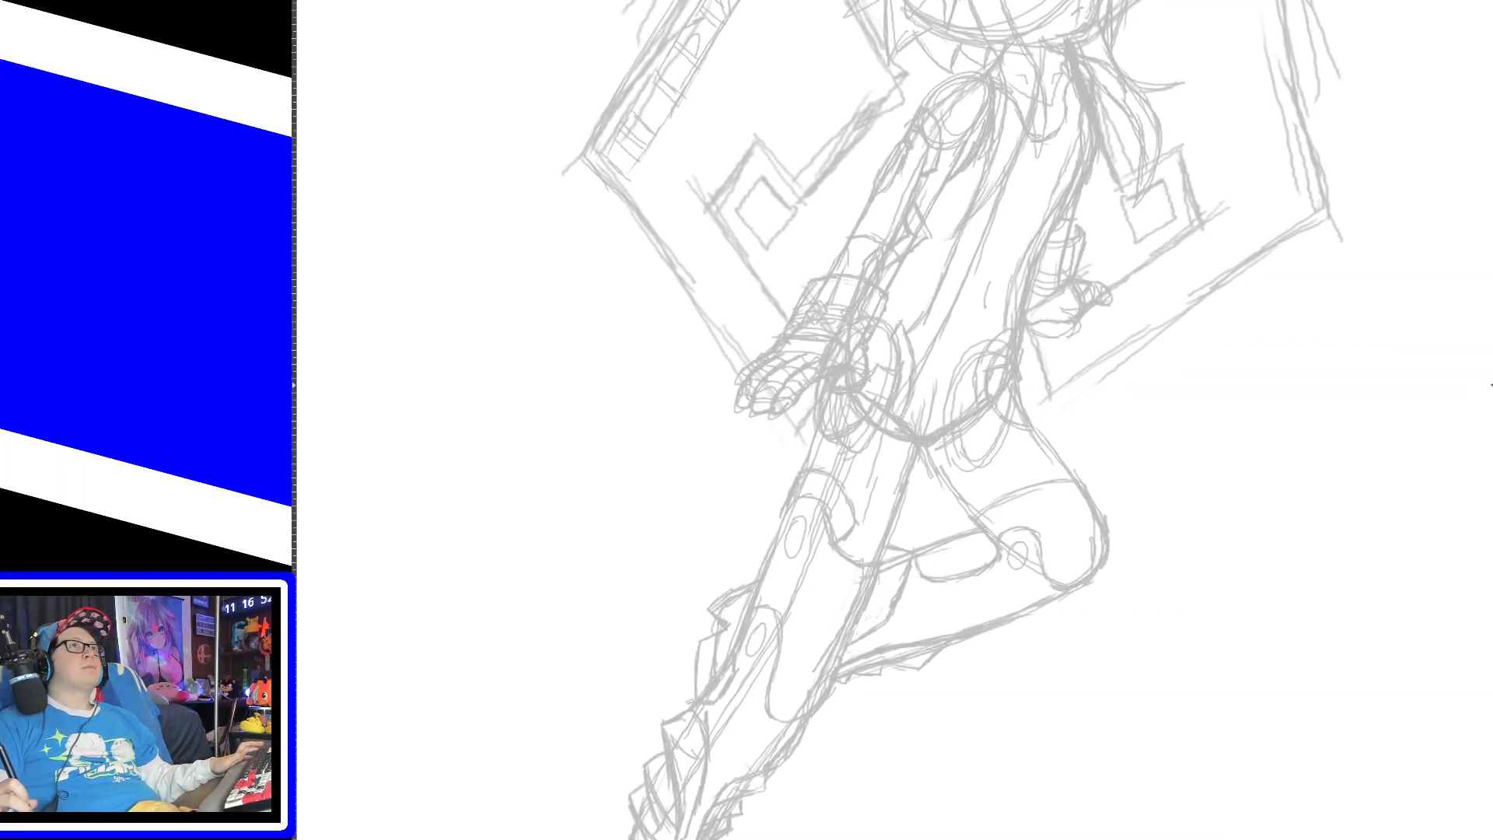
{"action": "left_click_drag", "start_coordinate": [1492, 381], "coordinate": [1488, 171]}
{"action": "mouse_move", "coordinate": [880, 523]}
{"action": "left_mouse_down"}
{"action": "mouse_move", "coordinate": [1128, 503]}
{"action": "mouse_move", "coordinate": [850, 546]}
{"action": "mouse_move", "coordinate": [1067, 374]}
{"action": "mouse_move", "coordinate": [888, 528]}
{"action": "left_mouse_up"}
{"action": "key", "text": "ctrl+z"}
{"action": "key", "text": "ctrl+z"}
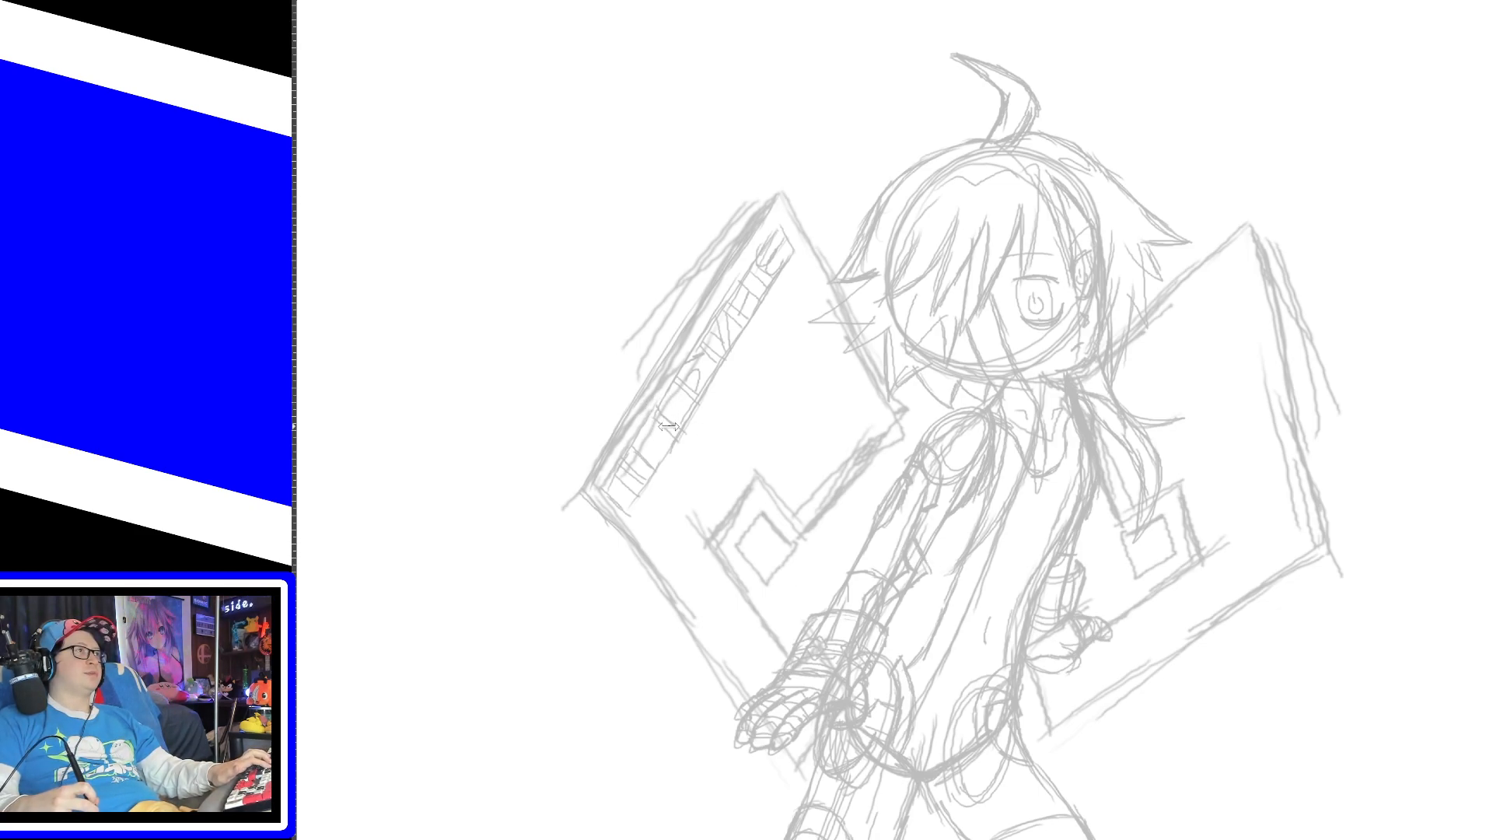
Step: Try inking two edges of the character's left wing panel and the upper curve of the hair
{"action": "left_click_drag", "start_coordinate": [720, 266], "coordinate": [591, 492]}
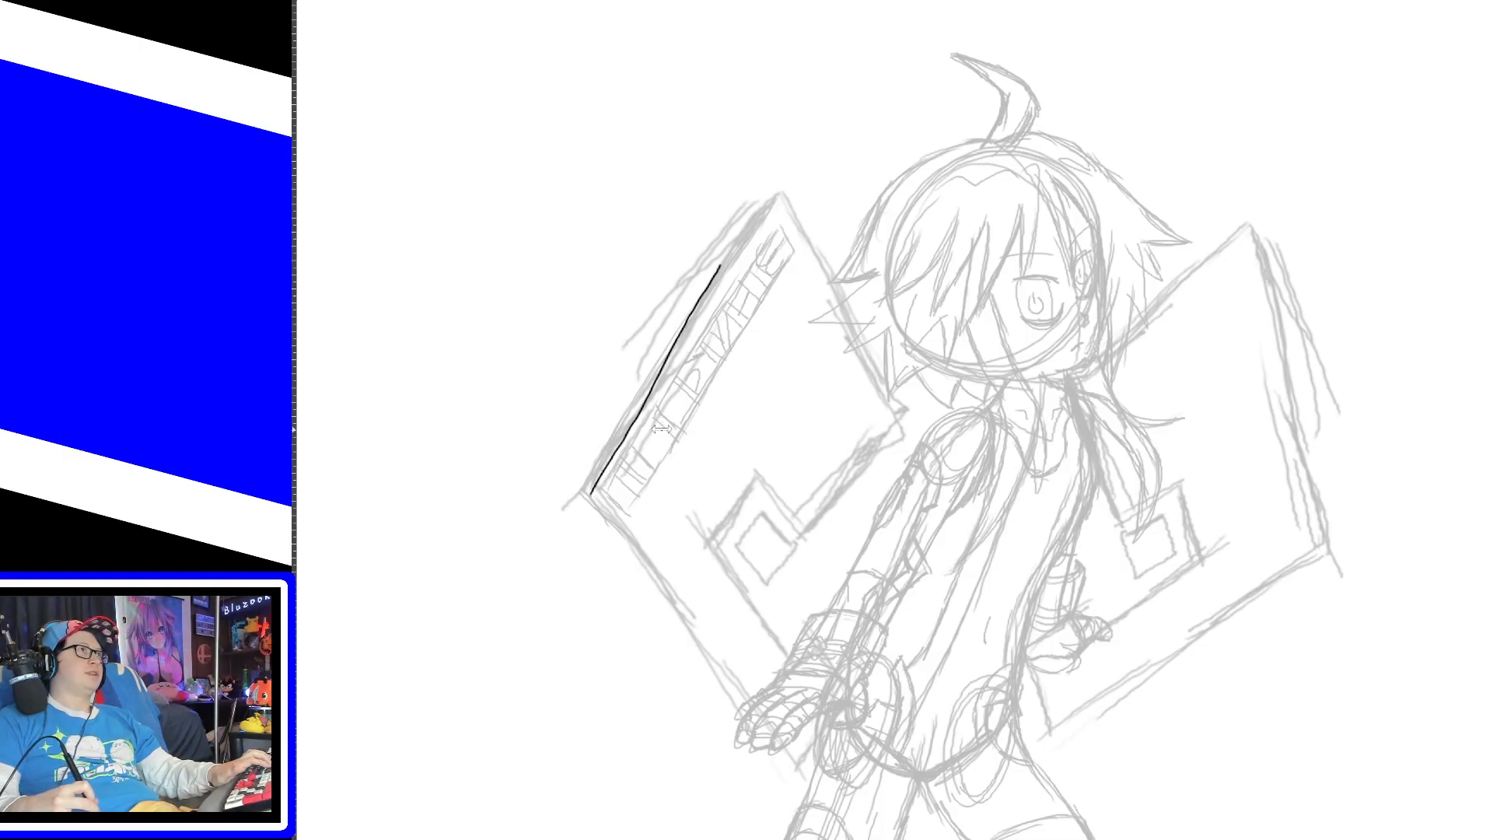
{"action": "left_click_drag", "start_coordinate": [800, 226], "coordinate": [859, 343]}
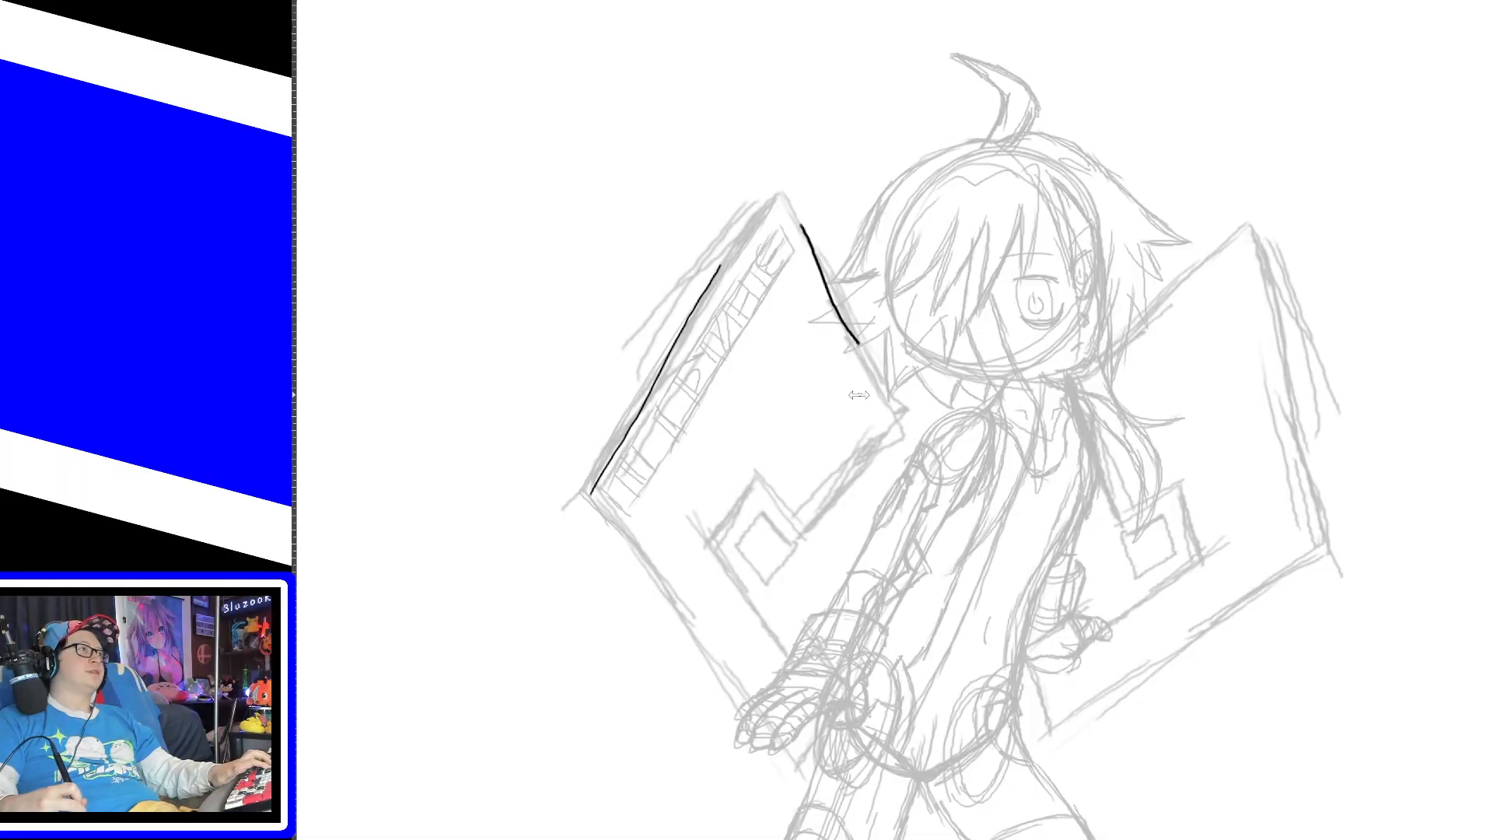
{"action": "left_click_drag", "start_coordinate": [884, 196], "coordinate": [978, 147]}
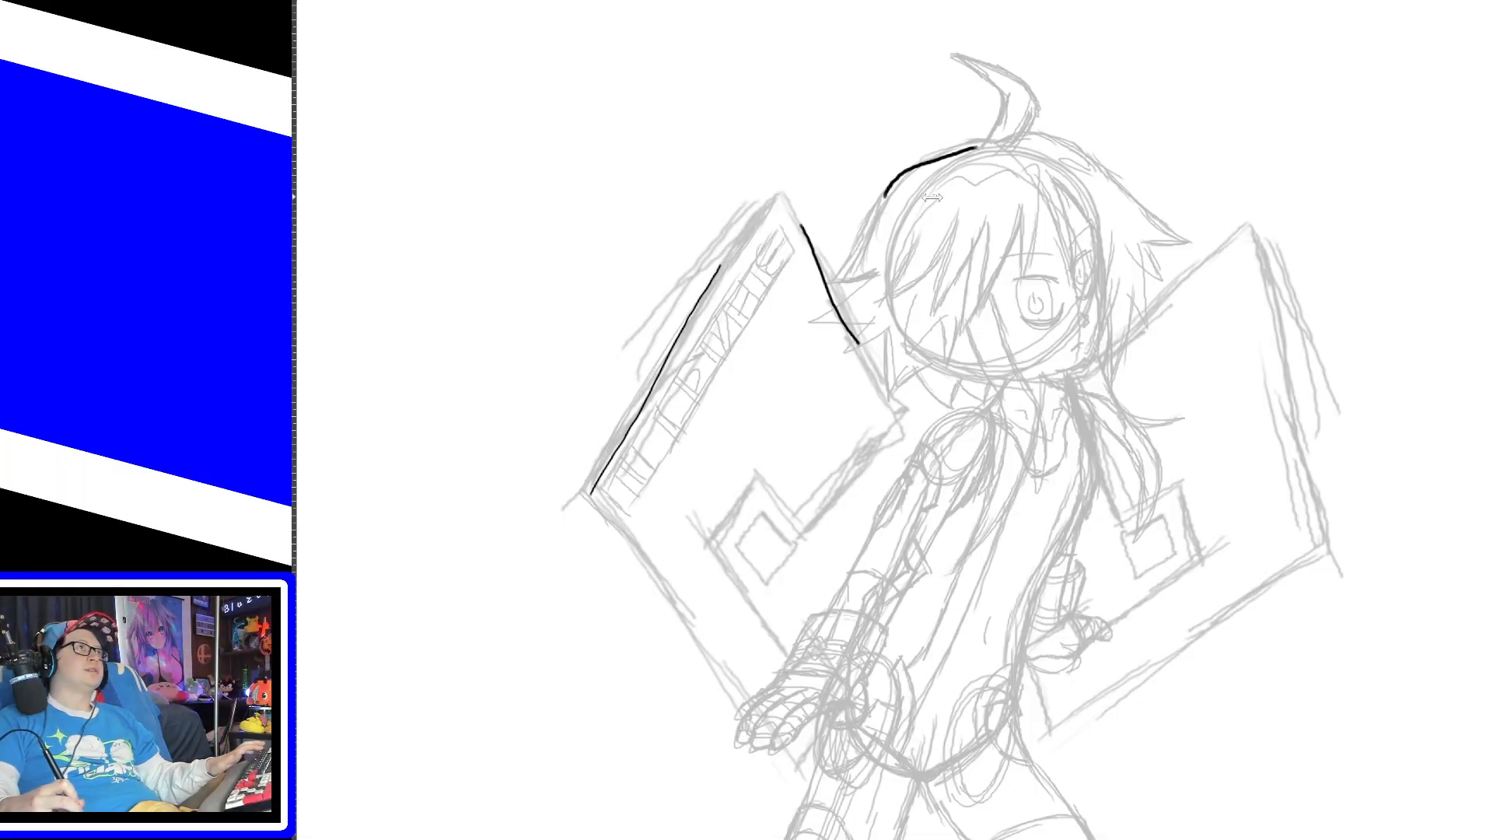
{"action": "key", "text": "ctrl+z"}
{"action": "left_click_drag", "start_coordinate": [876, 204], "coordinate": [968, 149]}
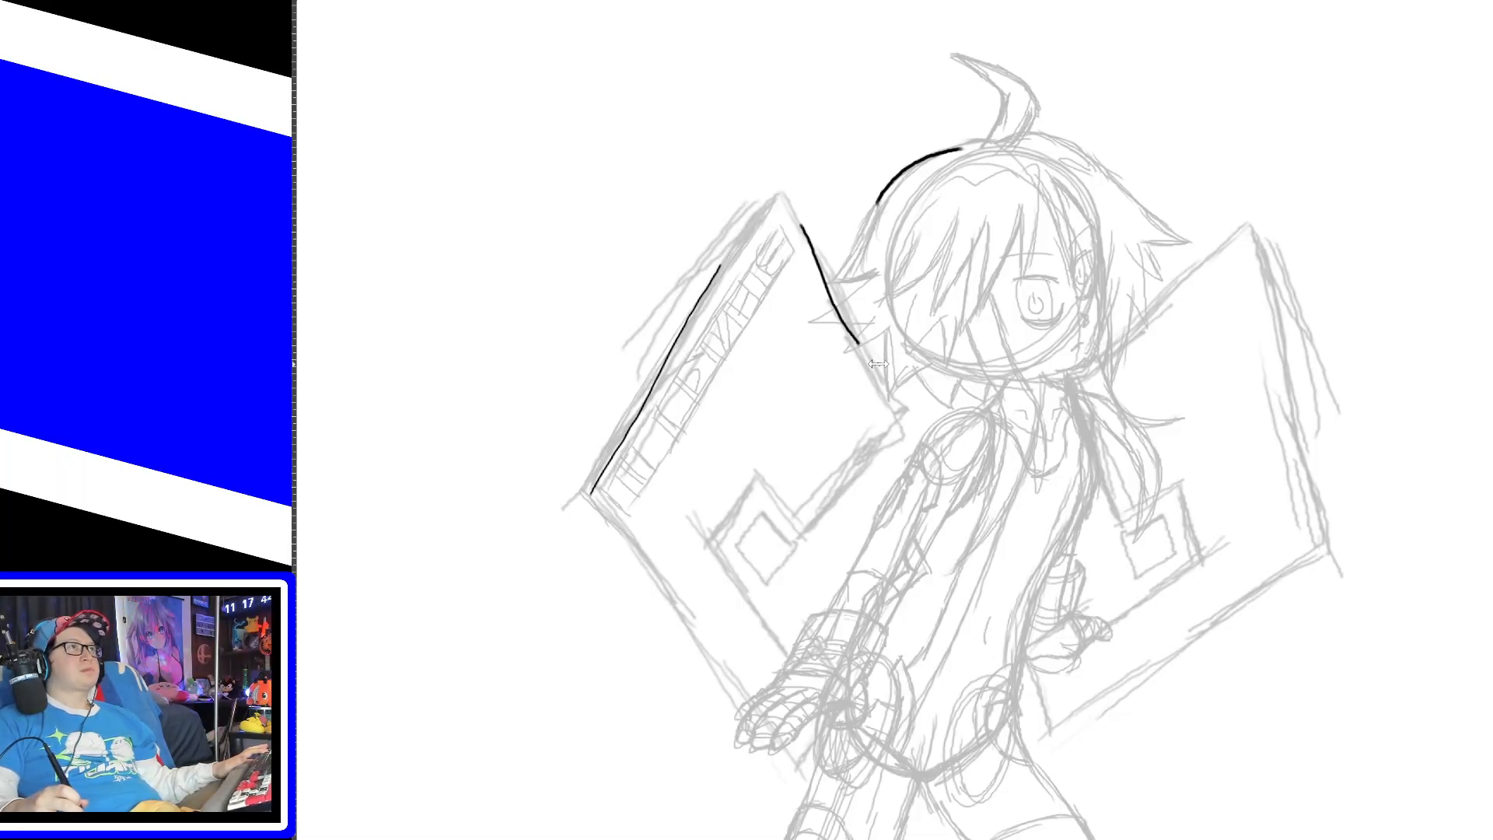
Step: Try a few short strokes over the character sketch, and undo them together with the wing and hair lines
{"action": "scroll", "coordinate": [768, 501], "scroll_direction": "down", "scroll_amount": 2}
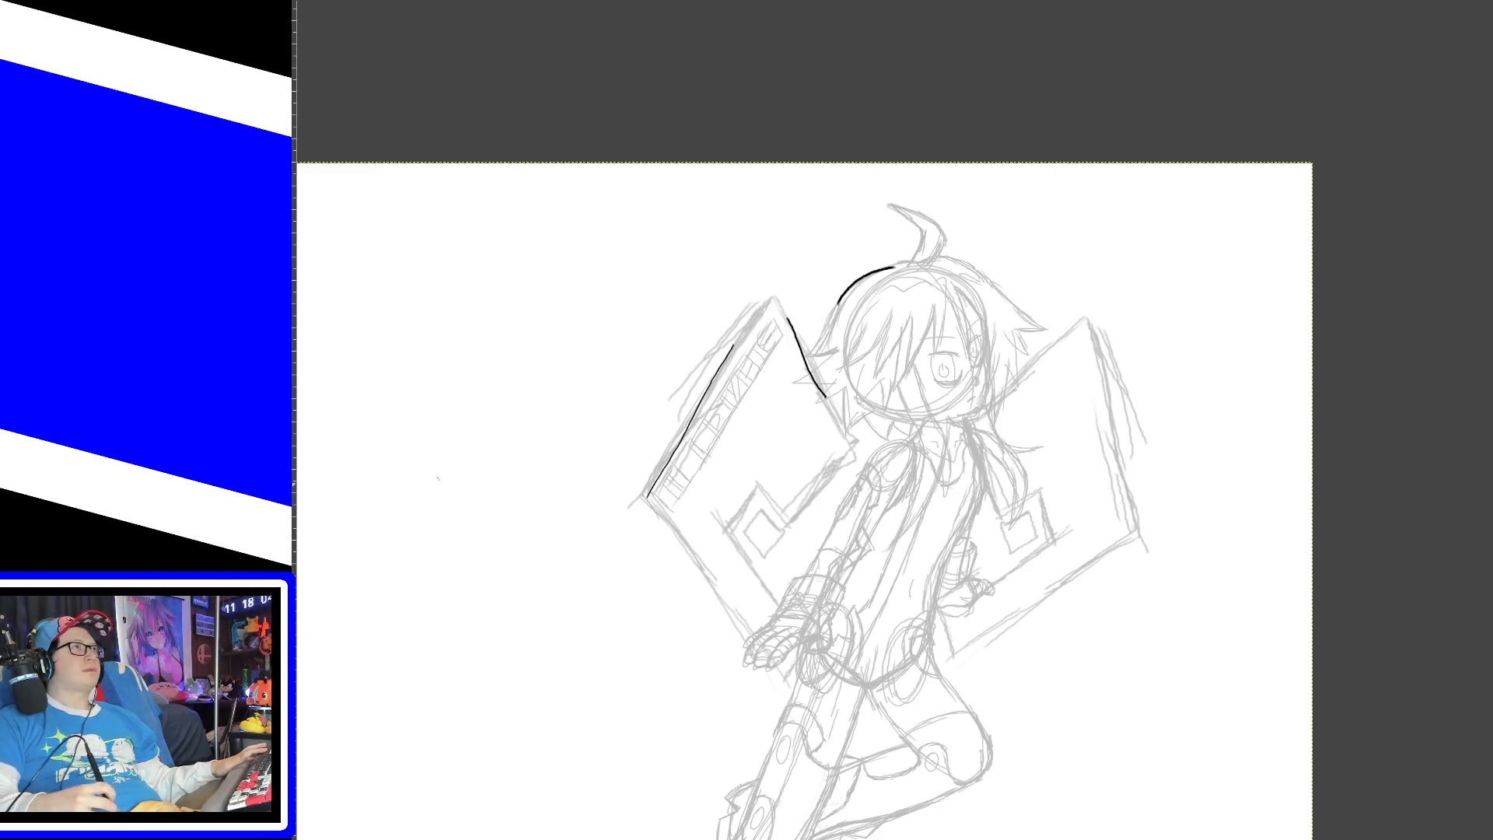
{"action": "mouse_move", "coordinate": [659, 538]}
{"action": "left_mouse_down"}
{"action": "mouse_move", "coordinate": [766, 652]}
{"action": "mouse_move", "coordinate": [700, 614]}
{"action": "mouse_move", "coordinate": [902, 527]}
{"action": "mouse_move", "coordinate": [708, 666]}
{"action": "mouse_move", "coordinate": [704, 545]}
{"action": "left_mouse_up"}
{"action": "key", "text": "ctrl+z"}
{"action": "key", "text": "ctrl+z"}
{"action": "mouse_move", "coordinate": [847, 537]}
{"action": "left_mouse_down"}
{"action": "mouse_move", "coordinate": [888, 545]}
{"action": "mouse_move", "coordinate": [865, 523]}
{"action": "left_mouse_up"}
{"action": "key", "text": "ctrl+z"}
{"action": "mouse_move", "coordinate": [811, 675]}
{"action": "left_mouse_down"}
{"action": "mouse_move", "coordinate": [775, 778]}
{"action": "mouse_move", "coordinate": [879, 607]}
{"action": "left_mouse_up"}
{"action": "key", "text": "ctrl+z"}
{"action": "key", "text": "ctrl+z"}
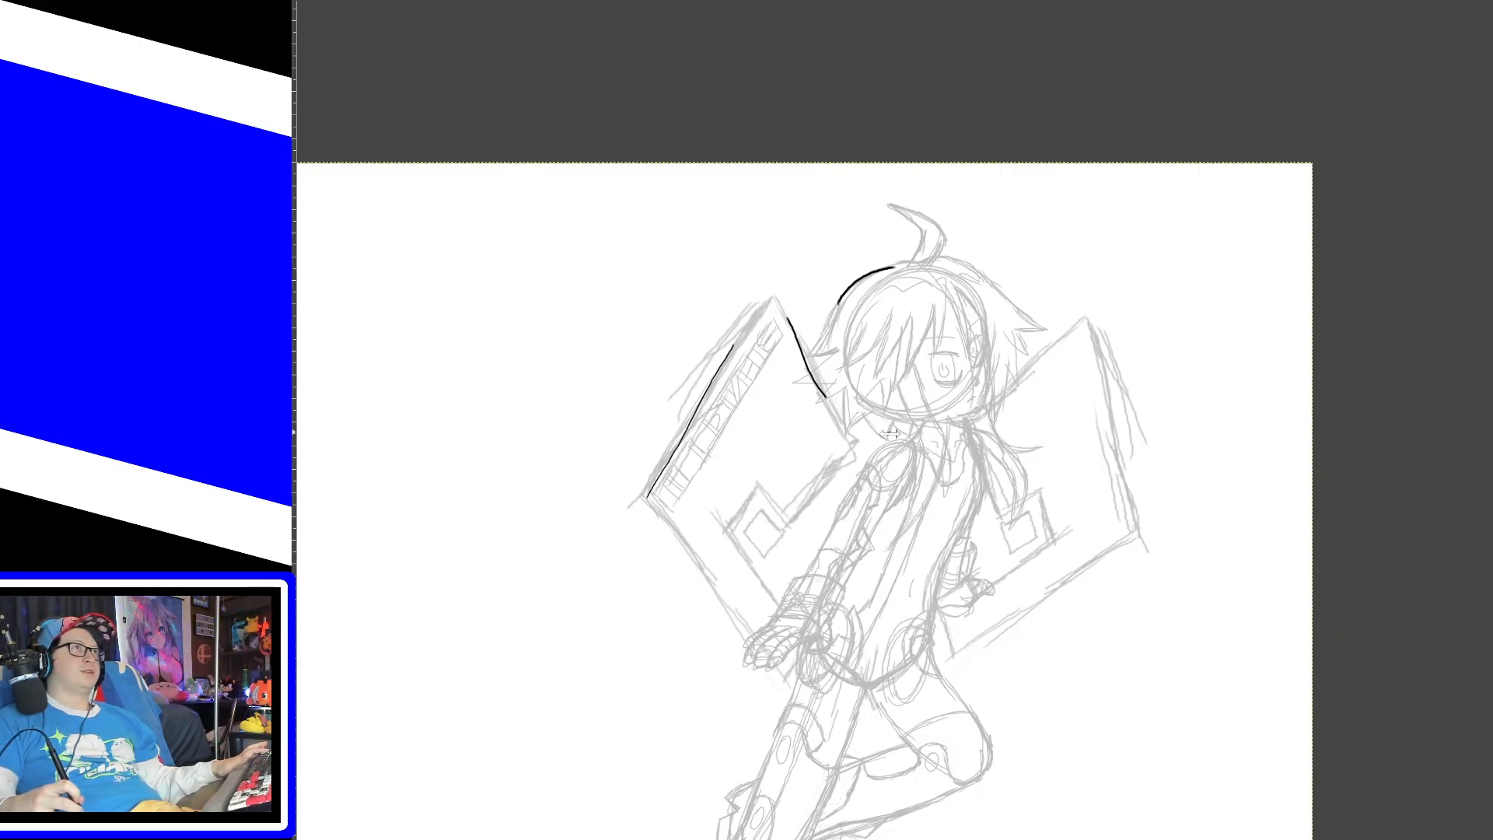
{"action": "key", "text": "ctrl+z"}
{"action": "key", "text": "ctrl+z"}
{"action": "key", "text": "ctrl+z"}
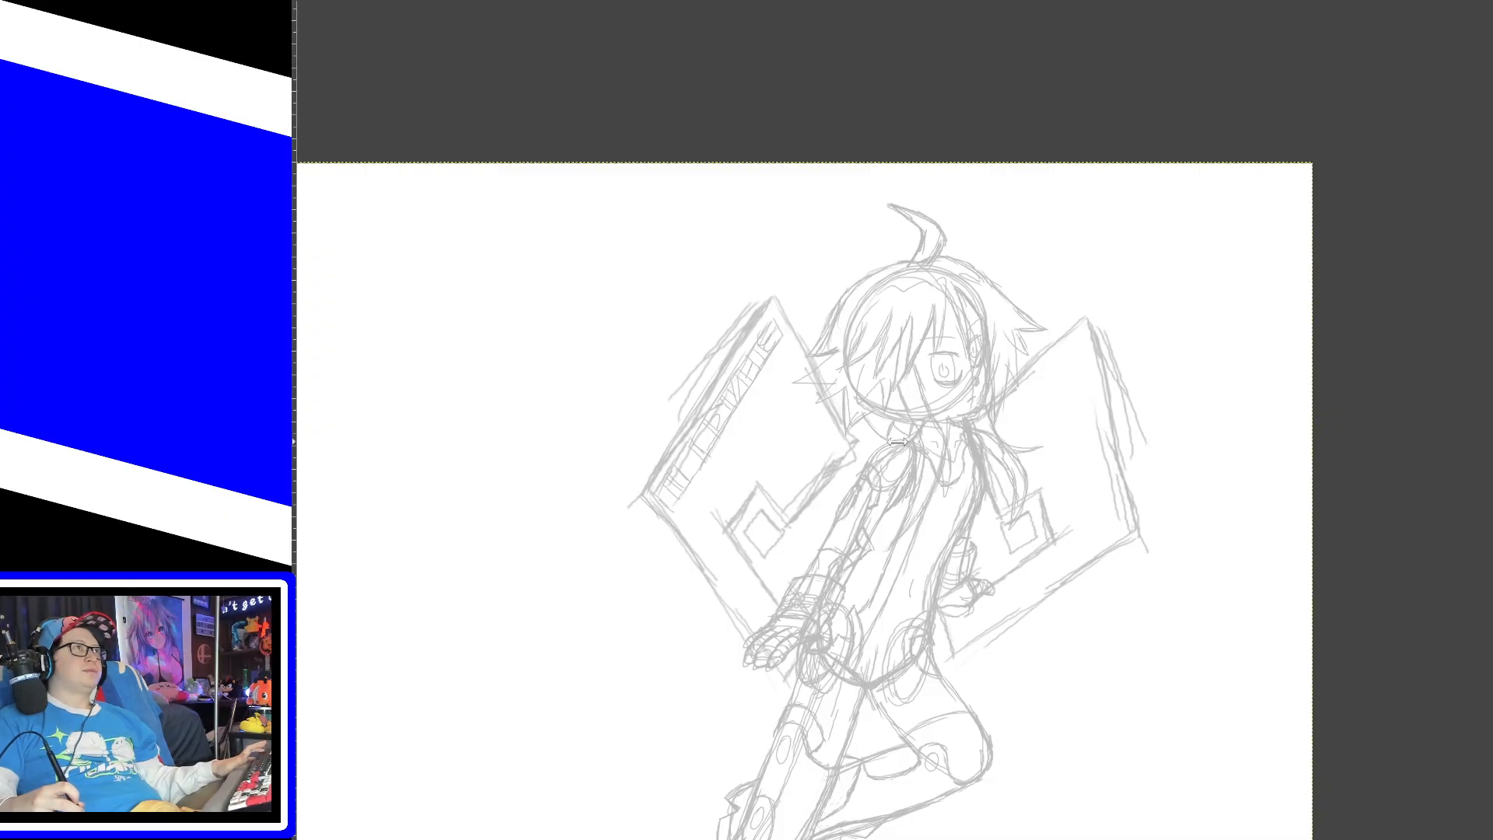
Step: Draw an open, two-lobed freehand test outline over the inner side of the character's left wing panel
{"action": "key", "text": "shift"}
{"action": "key", "text": "plus"}
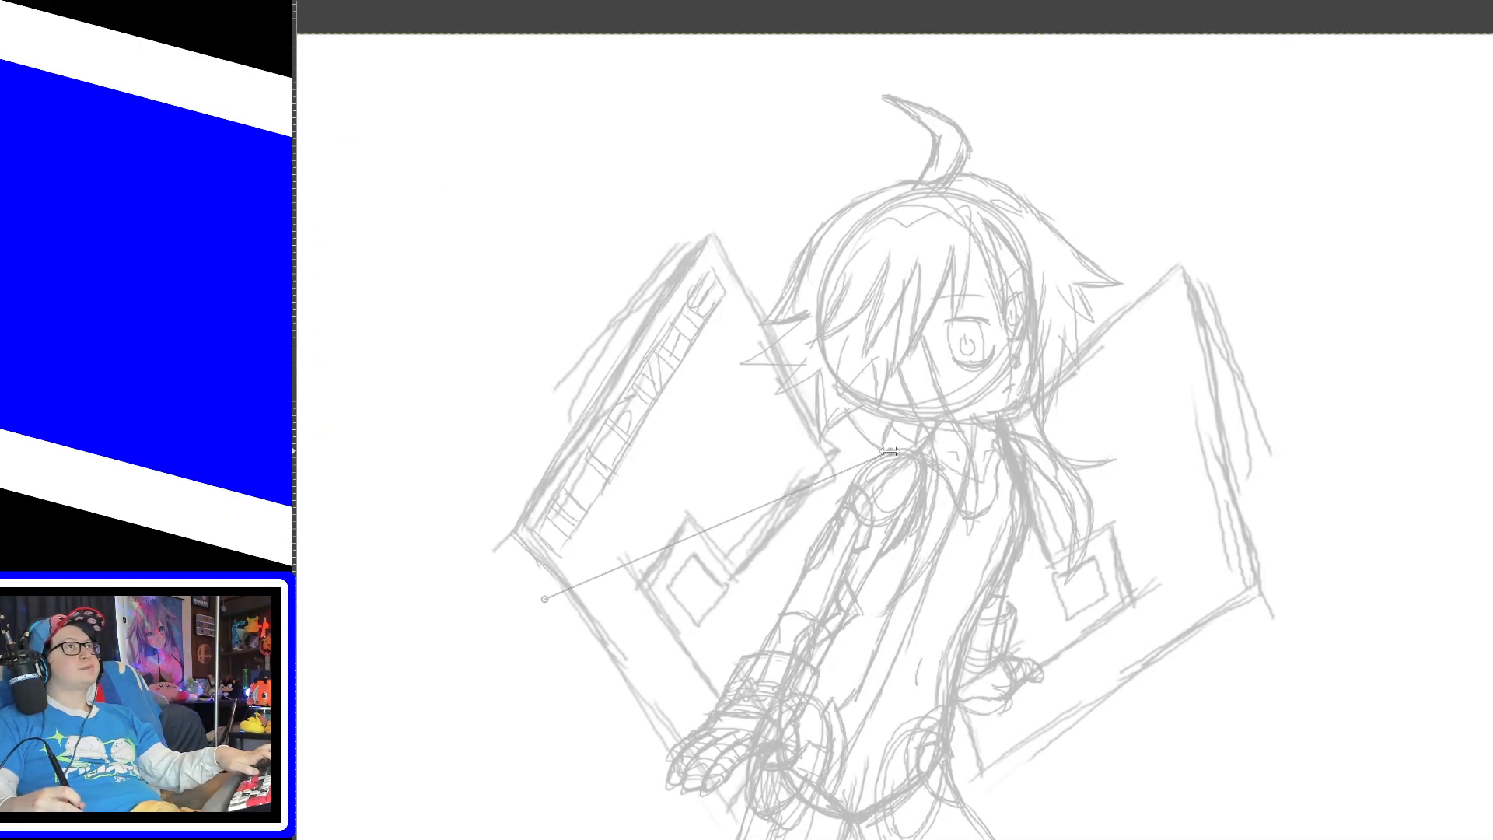
{"action": "key", "text": "plus"}
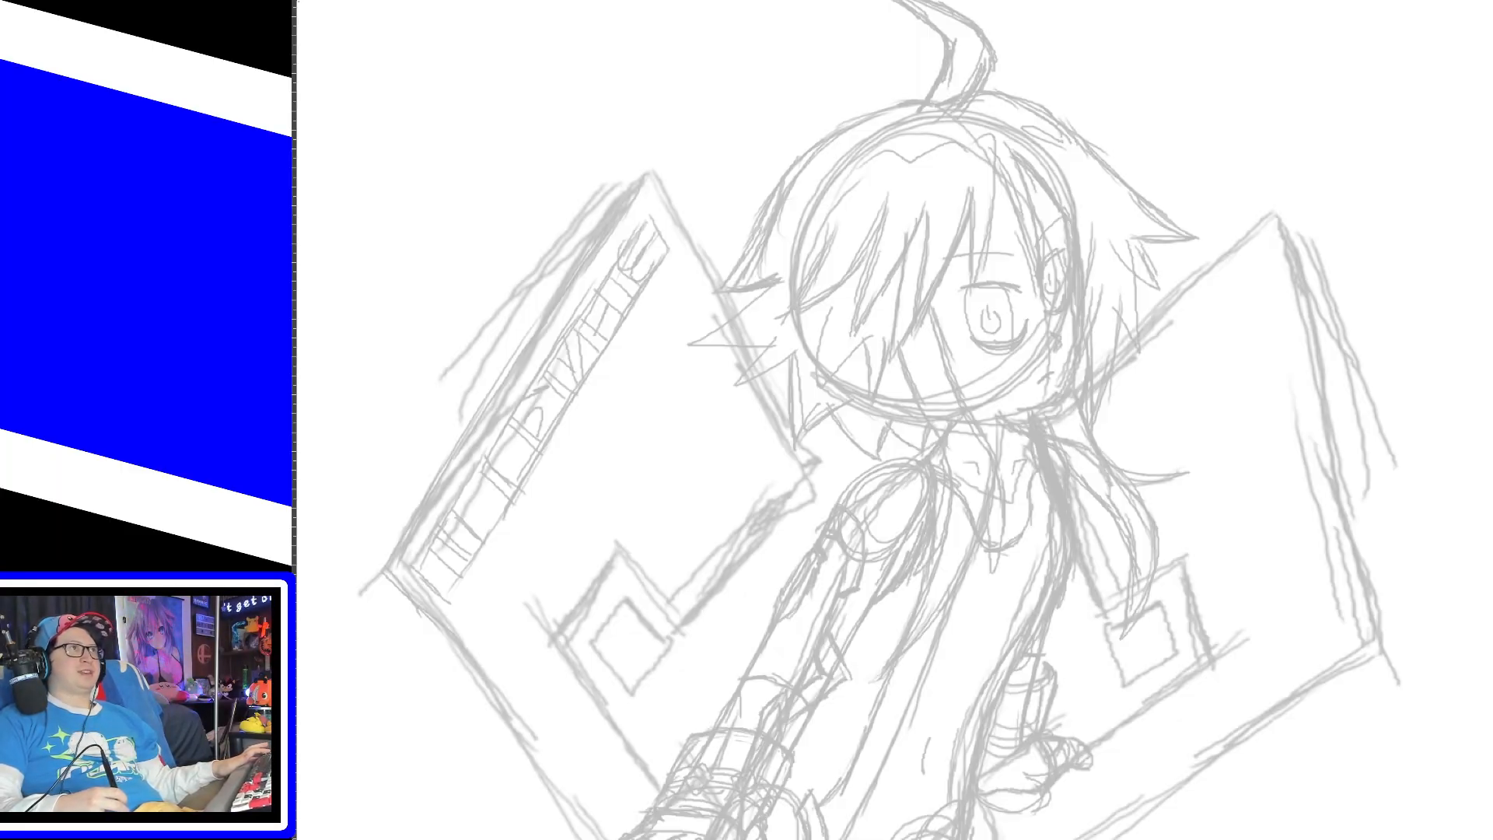
{"action": "mouse_move", "coordinate": [635, 442]}
{"action": "left_mouse_down"}
{"action": "mouse_move", "coordinate": [777, 394]}
{"action": "mouse_move", "coordinate": [677, 506]}
{"action": "left_mouse_up"}
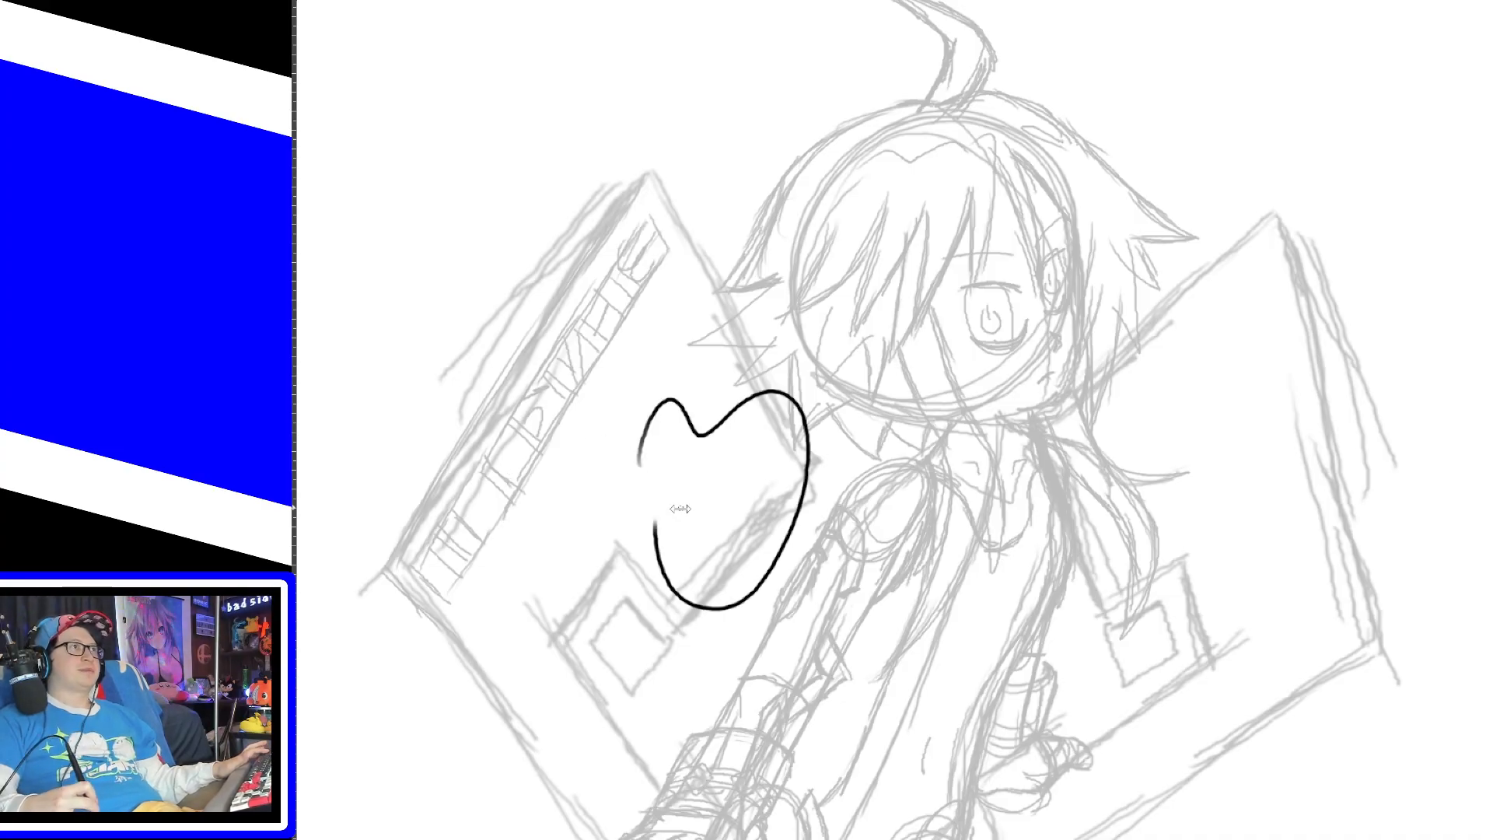
Step: Undo the two-lobed test outline over the left wing panel, along with one more short trial stroke there
{"action": "key", "text": "ctrl+z"}
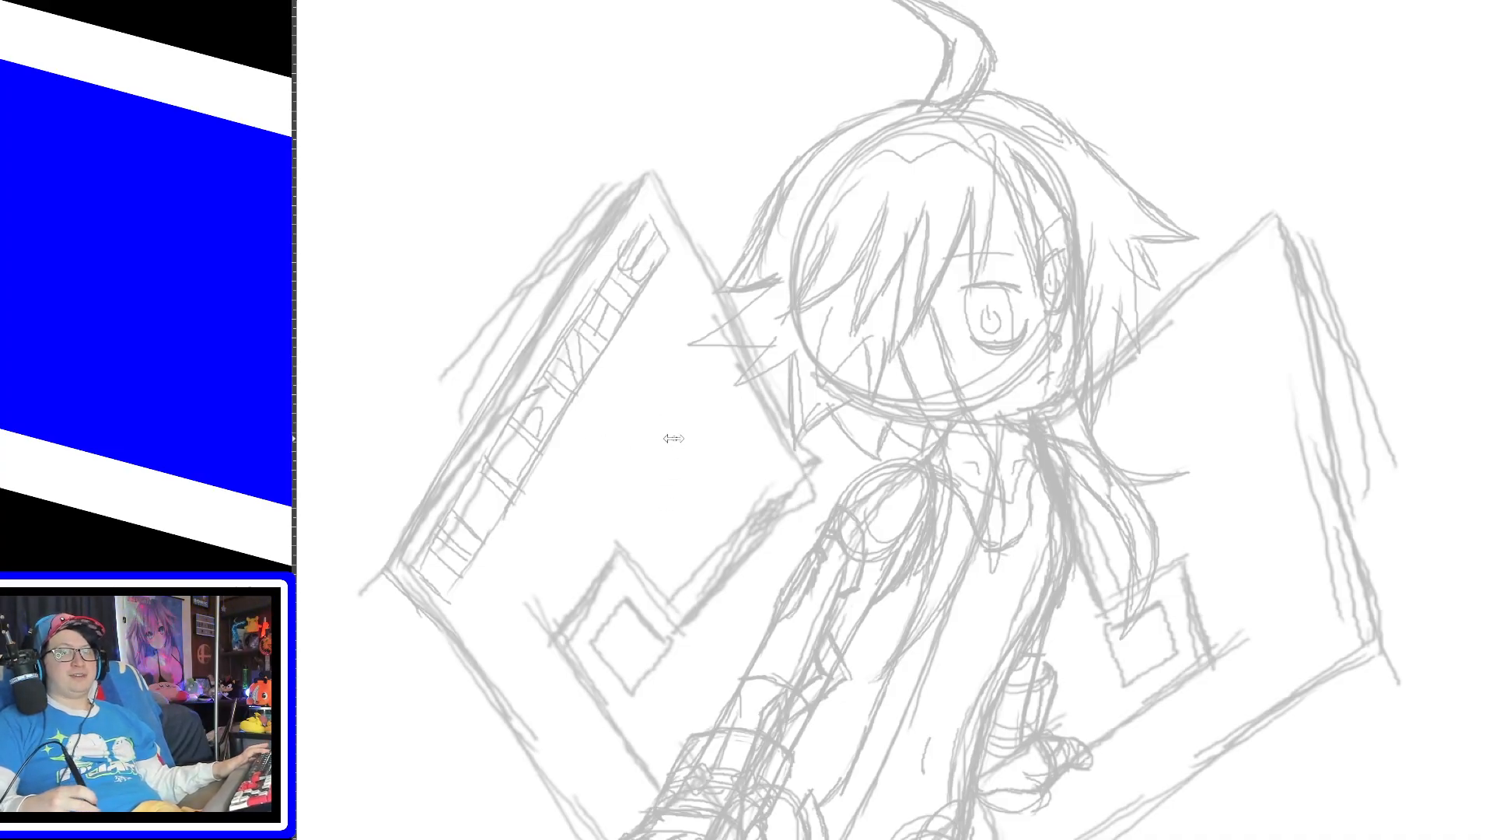
{"action": "mouse_move", "coordinate": [627, 434]}
{"action": "left_mouse_down"}
{"action": "mouse_move", "coordinate": [642, 372]}
{"action": "mouse_move", "coordinate": [660, 467]}
{"action": "left_mouse_up"}
{"action": "key", "text": "ctrl+z"}
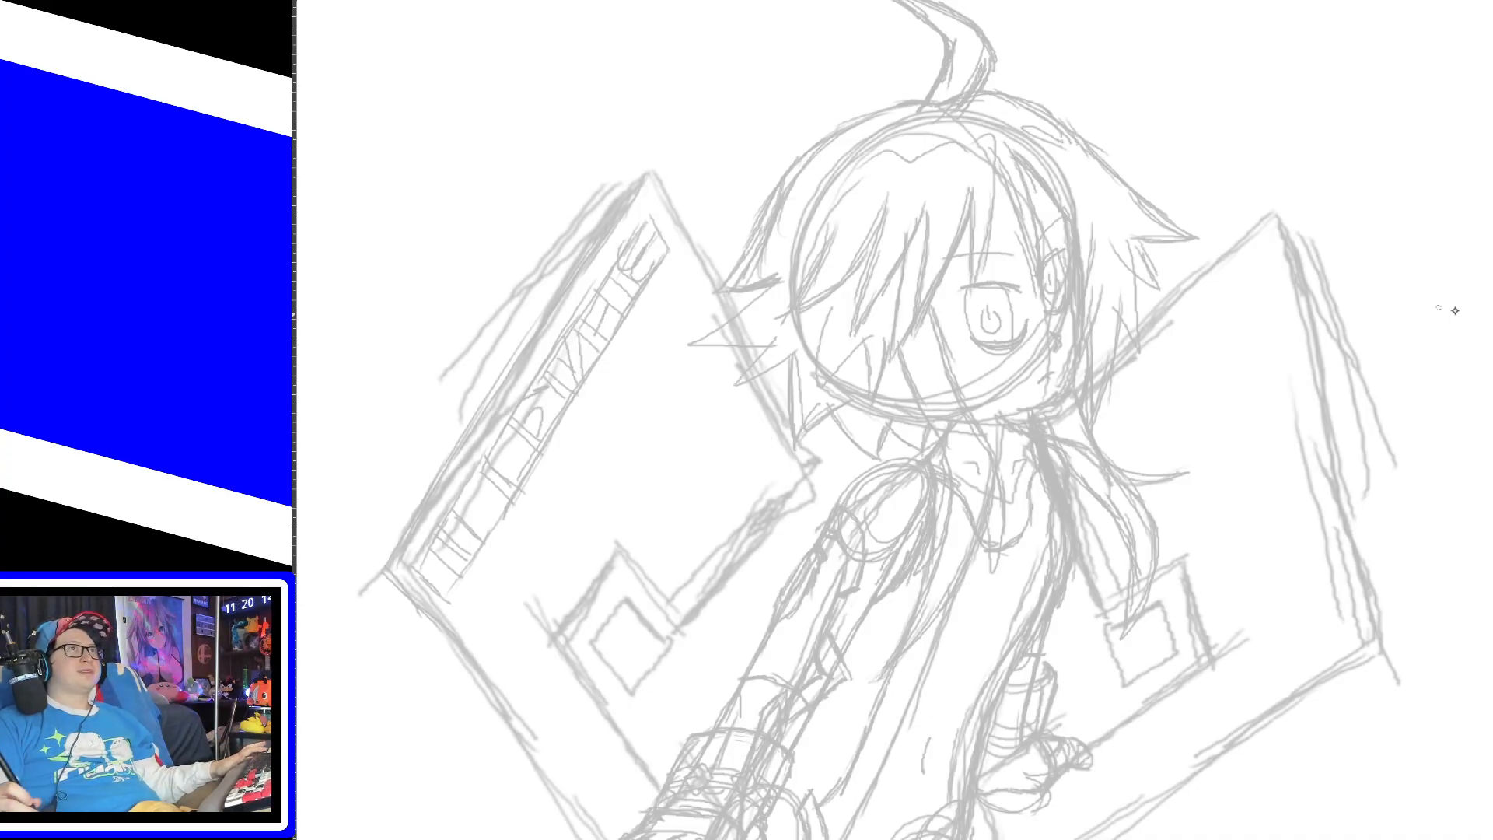
Step: Try a few loose strokes over the character's fringe, forehead and side of the face, and undo them
{"action": "scroll", "coordinate": [1480, 272], "scroll_direction": "up", "scroll_amount": 2}
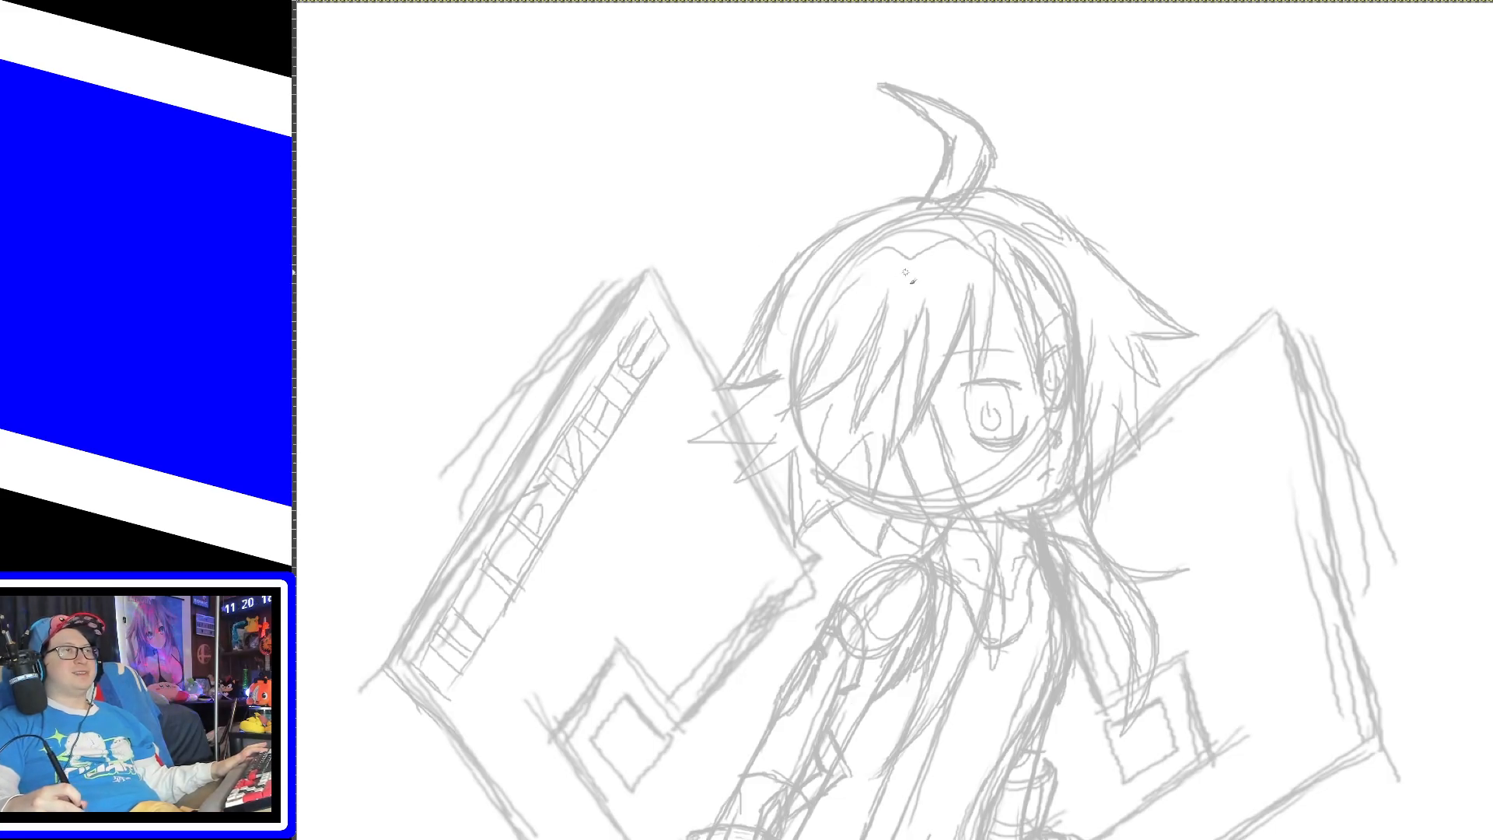
{"action": "mouse_move", "coordinate": [805, 324]}
{"action": "left_mouse_down"}
{"action": "mouse_move", "coordinate": [882, 291]}
{"action": "mouse_move", "coordinate": [833, 445]}
{"action": "left_mouse_up"}
{"action": "key", "text": "ctrl+z"}
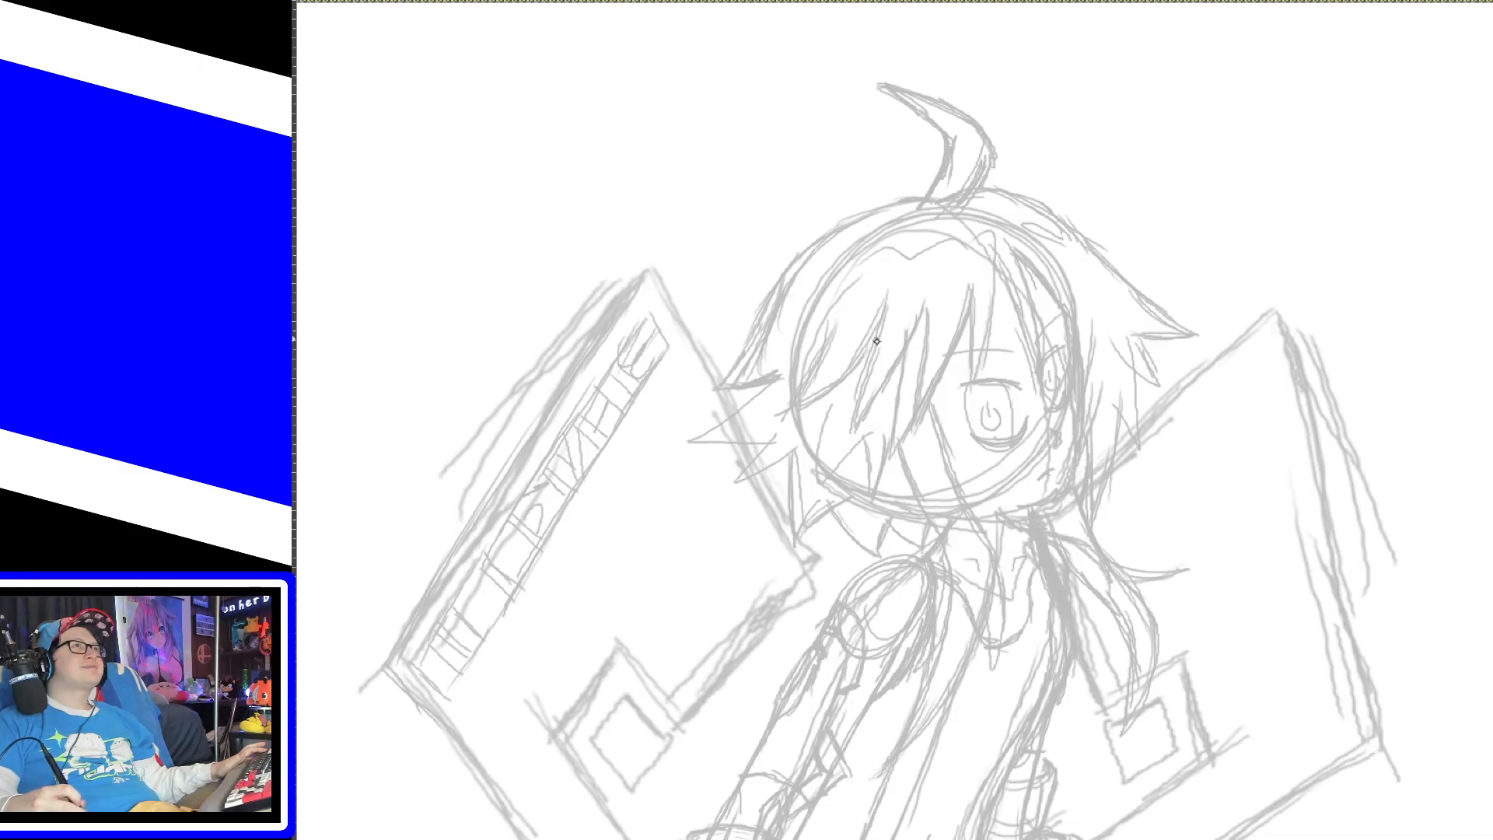
{"action": "left_click_drag", "start_coordinate": [995, 290], "coordinate": [956, 437]}
{"action": "key", "text": "ctrl+z"}
{"action": "mouse_move", "coordinate": [999, 257]}
{"action": "left_mouse_down"}
{"action": "mouse_move", "coordinate": [951, 409]}
{"action": "mouse_move", "coordinate": [1066, 385]}
{"action": "mouse_move", "coordinate": [1049, 449]}
{"action": "left_mouse_up"}
{"action": "key", "text": "ctrl+z"}
{"action": "key", "text": "ctrl+z"}
{"action": "key", "text": "ctrl+z"}
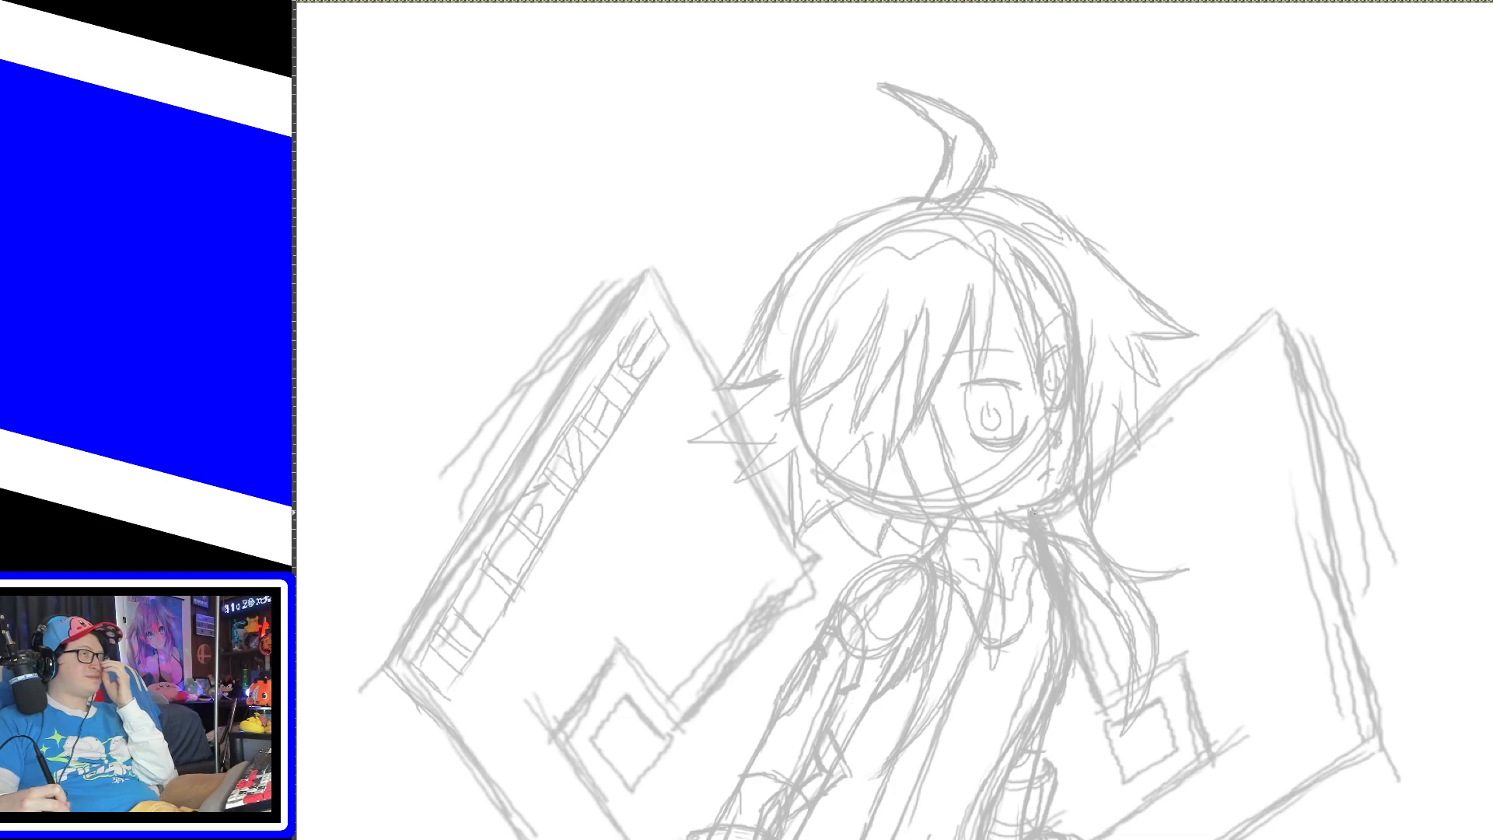
{"action": "mouse_move", "coordinate": [906, 222]}
{"action": "left_mouse_down"}
{"action": "mouse_move", "coordinate": [1000, 217]}
{"action": "mouse_move", "coordinate": [896, 300]}
{"action": "left_mouse_up"}
{"action": "key", "text": "ctrl+z"}
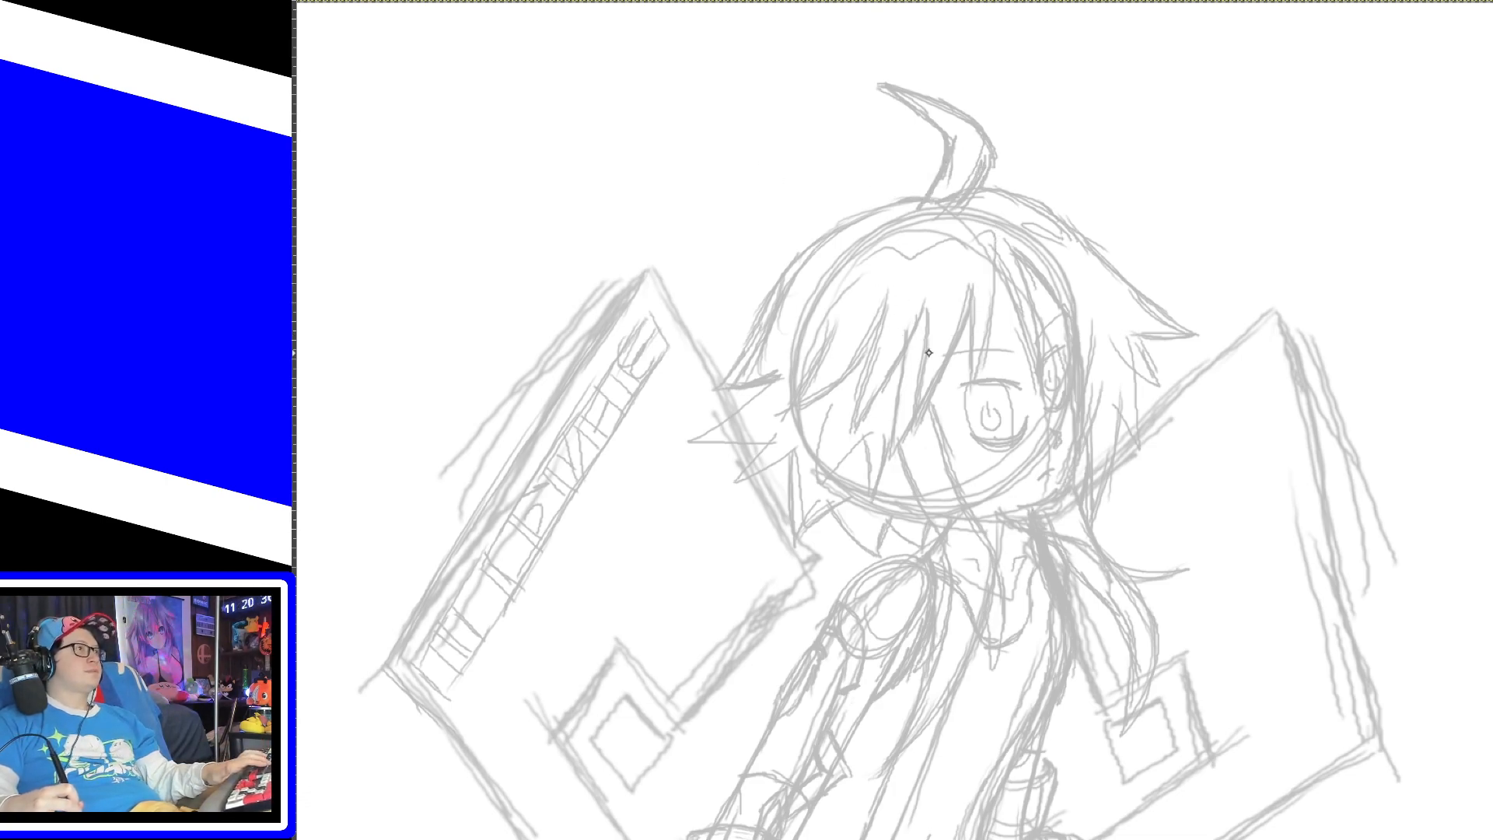
Step: Try an open two-lobed outline over the face and collar plus short strokes nearby, and undo them all
{"action": "mouse_move", "coordinate": [926, 446]}
{"action": "left_mouse_down"}
{"action": "mouse_move", "coordinate": [1033, 404]}
{"action": "mouse_move", "coordinate": [924, 521]}
{"action": "left_mouse_up"}
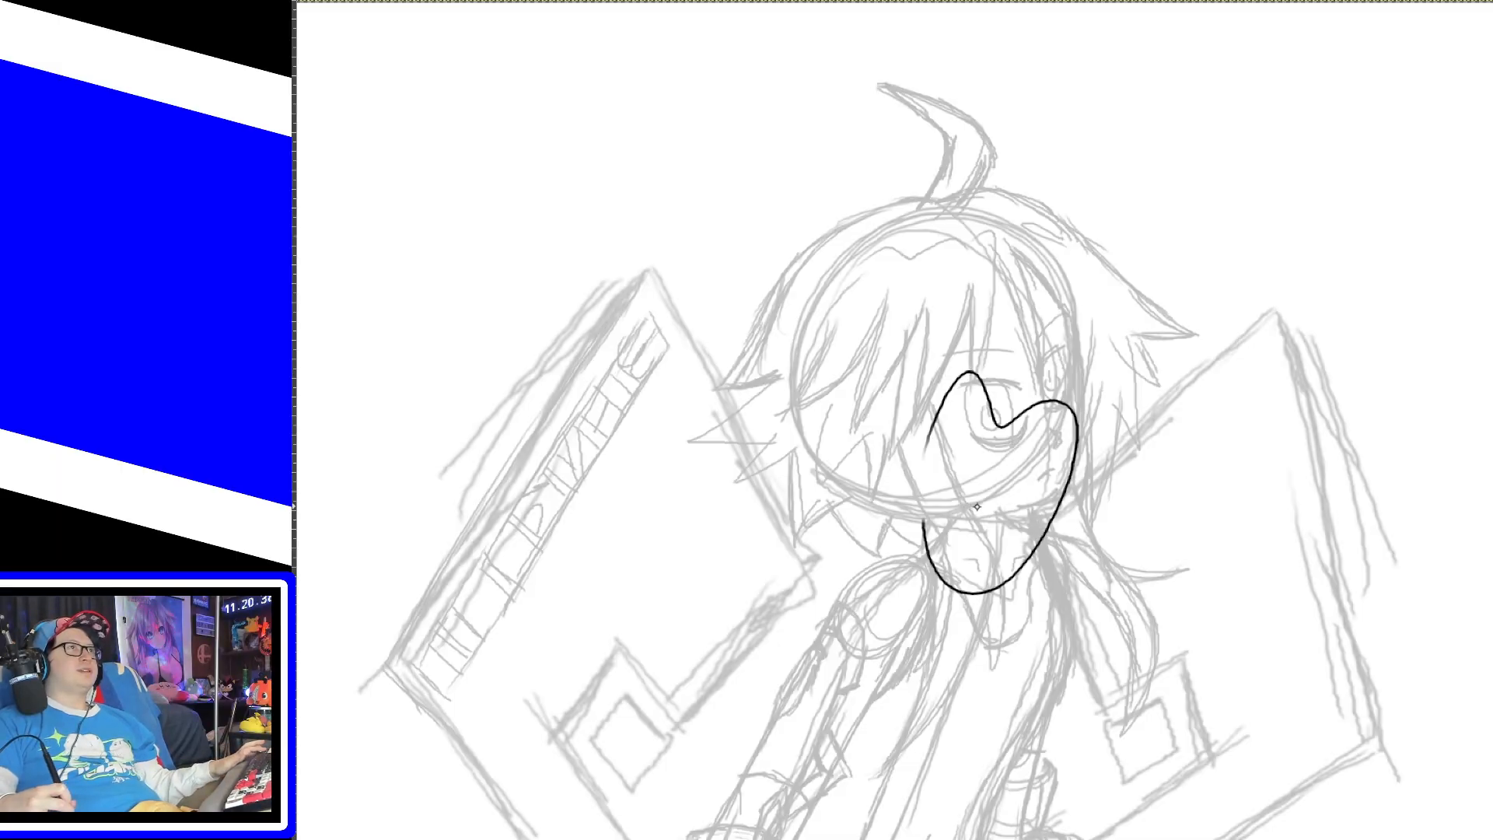
{"action": "key", "text": "ctrl+z"}
{"action": "mouse_move", "coordinate": [985, 426]}
{"action": "left_mouse_down"}
{"action": "mouse_move", "coordinate": [1004, 416]}
{"action": "mouse_move", "coordinate": [1003, 471]}
{"action": "left_mouse_up"}
{"action": "key", "text": "ctrl+z"}
{"action": "key", "text": "ctrl+z"}
{"action": "left_click_drag", "start_coordinate": [963, 554], "coordinate": [998, 608]}
{"action": "key", "text": "ctrl+z"}
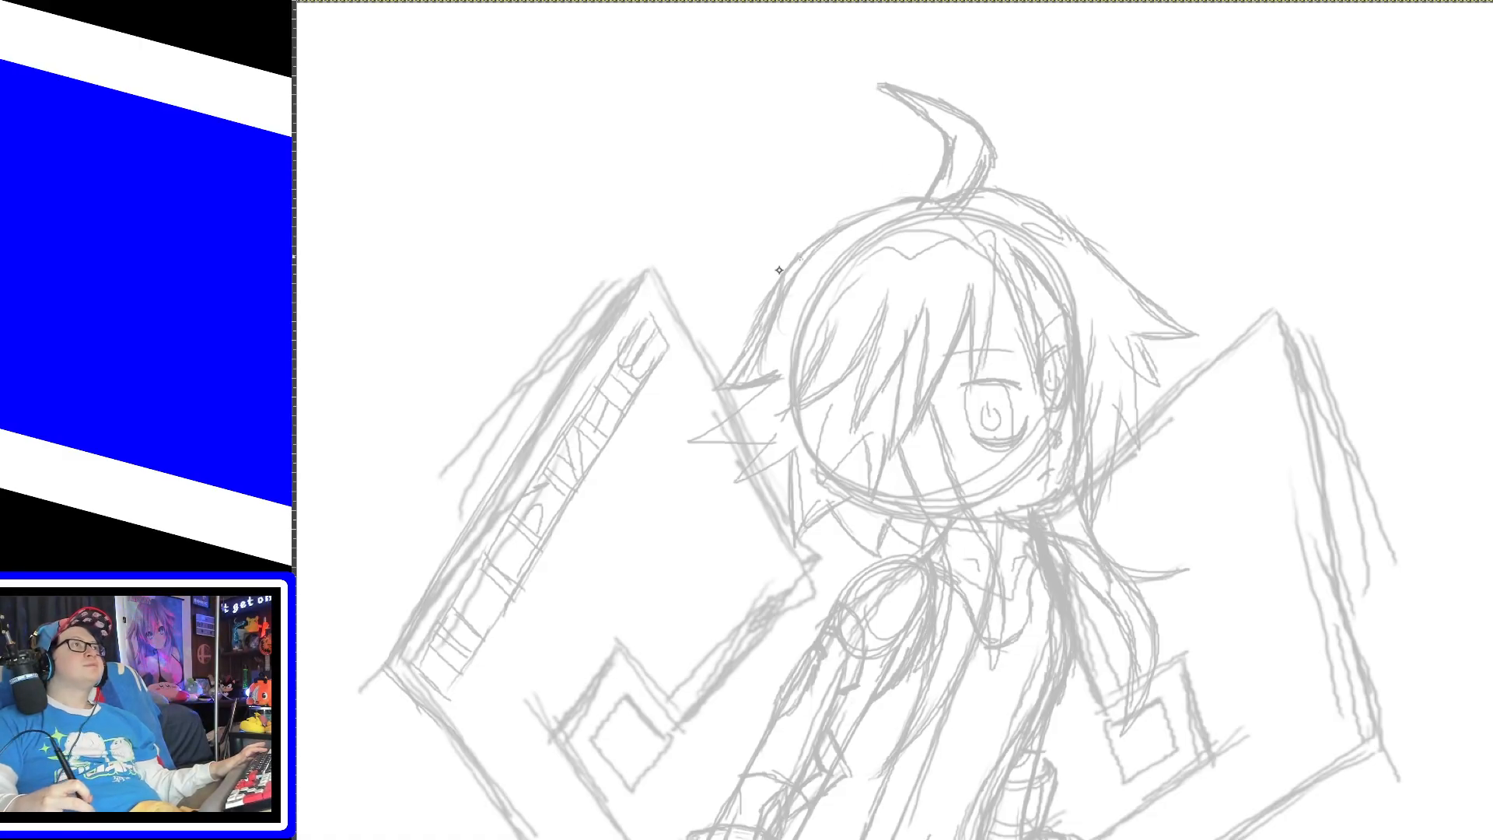
Step: Ink the outer long edge of the left wing panel from its lower corner up towards the peak
{"action": "left_click_drag", "start_coordinate": [405, 634], "coordinate": [594, 312]}
{"action": "key", "text": "ctrl+z"}
{"action": "left_click_drag", "start_coordinate": [385, 661], "coordinate": [597, 309]}
{"action": "key", "text": "ctrl+z"}
{"action": "mouse_move", "coordinate": [386, 663]}
{"action": "left_mouse_down"}
{"action": "mouse_move", "coordinate": [655, 260]}
{"action": "mouse_move", "coordinate": [755, 441]}
{"action": "left_mouse_up"}
{"action": "key", "text": "ctrl+z"}
{"action": "key", "text": "ctrl+z"}
{"action": "key", "text": "ctrl+z"}
{"action": "key", "text": "ctrl+z"}
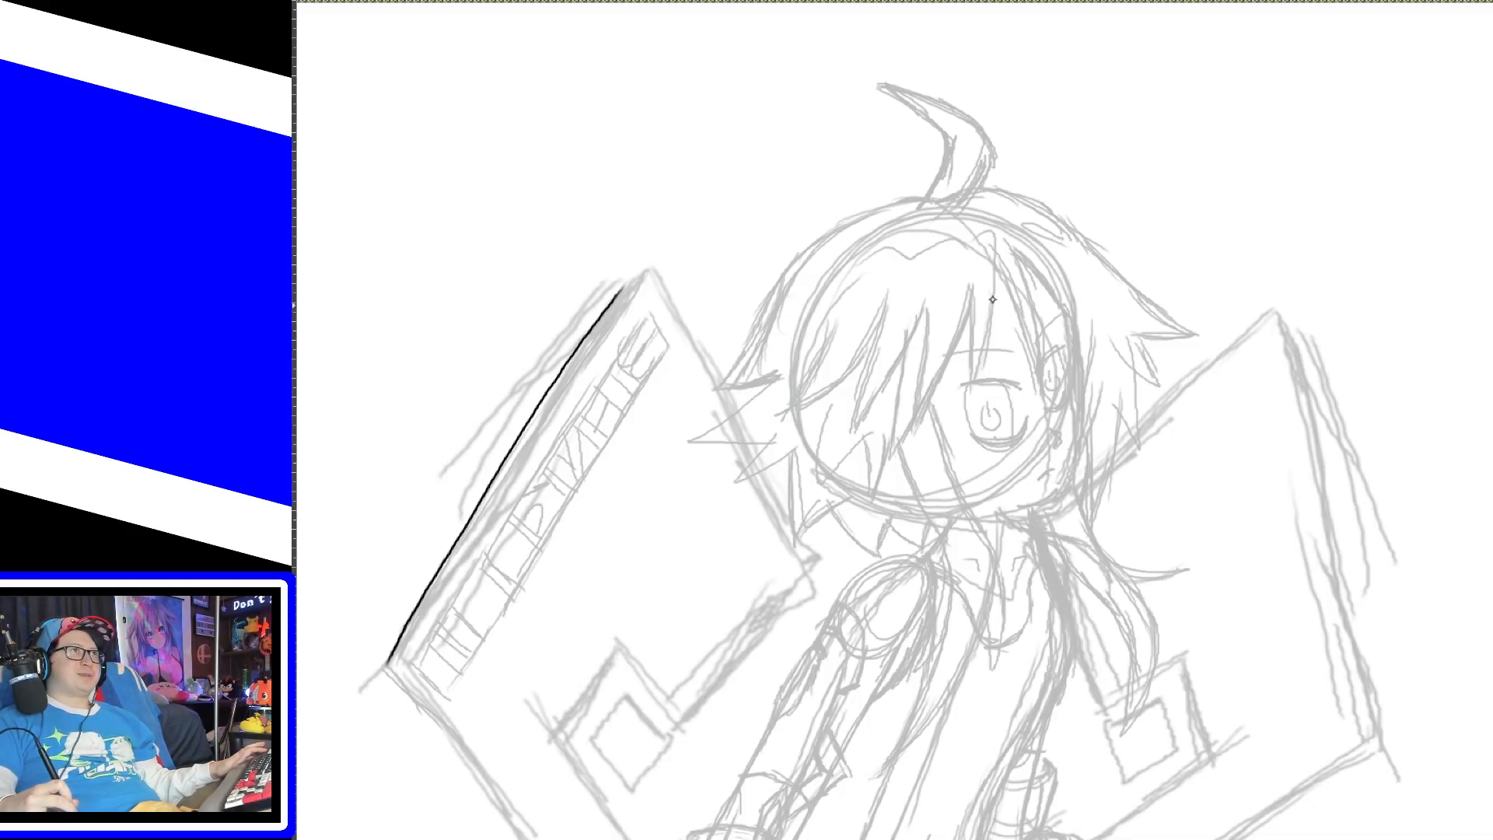
Step: Ink the pointed fringe strand above the visible eye and the inner edge of the strand beside it
{"action": "left_click_drag", "start_coordinate": [1002, 249], "coordinate": [970, 387]}
{"action": "key", "text": "ctrl+z"}
{"action": "mouse_move", "coordinate": [996, 242]}
{"action": "left_mouse_down"}
{"action": "mouse_move", "coordinate": [970, 383]}
{"action": "mouse_move", "coordinate": [964, 302]}
{"action": "left_mouse_up"}
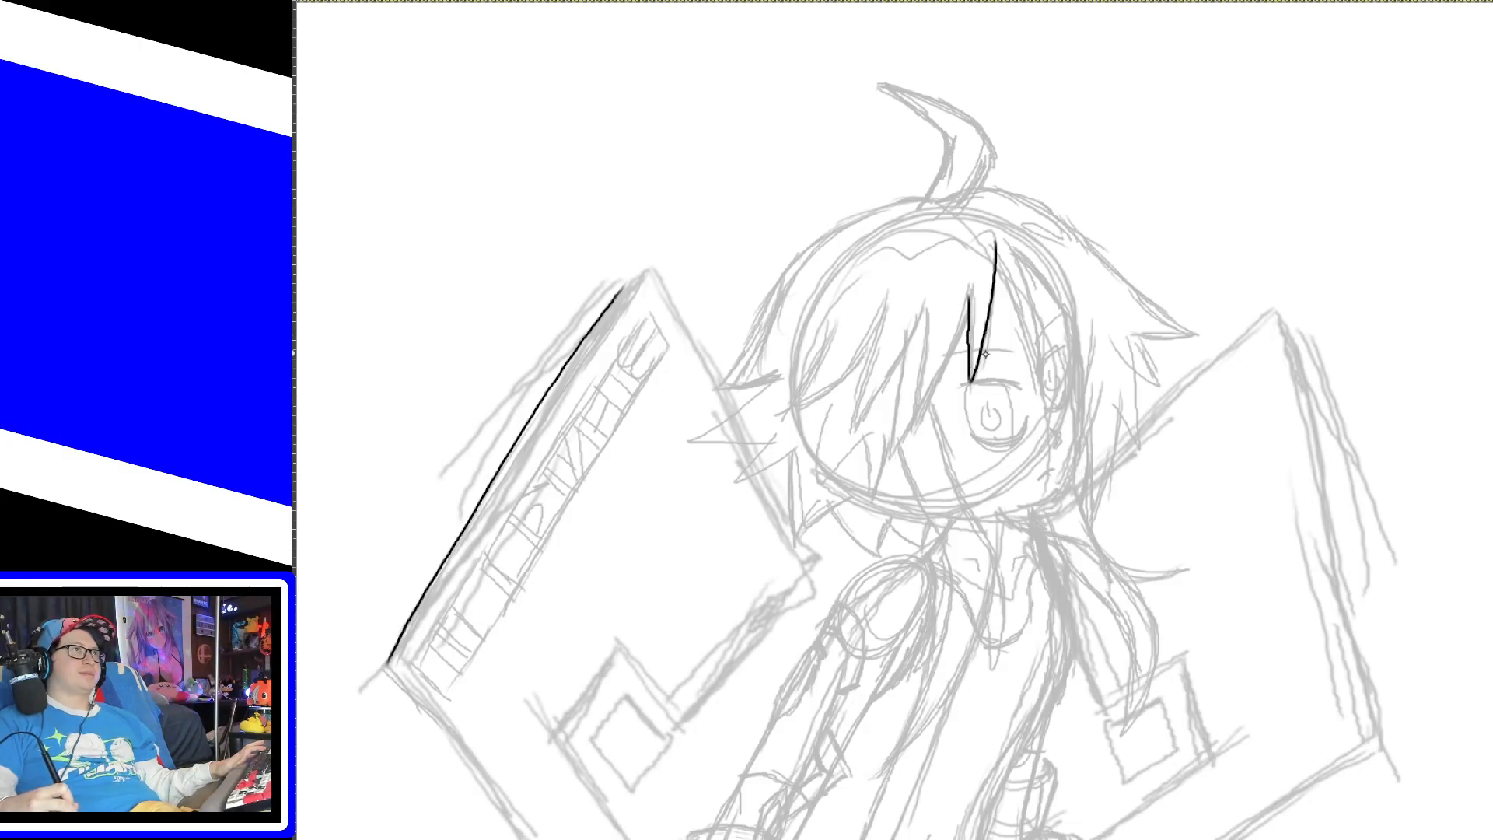
{"action": "key", "text": "ctrl+z"}
{"action": "mouse_move", "coordinate": [970, 381]}
{"action": "left_mouse_down"}
{"action": "mouse_move", "coordinate": [970, 293]}
{"action": "mouse_move", "coordinate": [913, 426]}
{"action": "mouse_move", "coordinate": [932, 304]}
{"action": "left_mouse_up"}
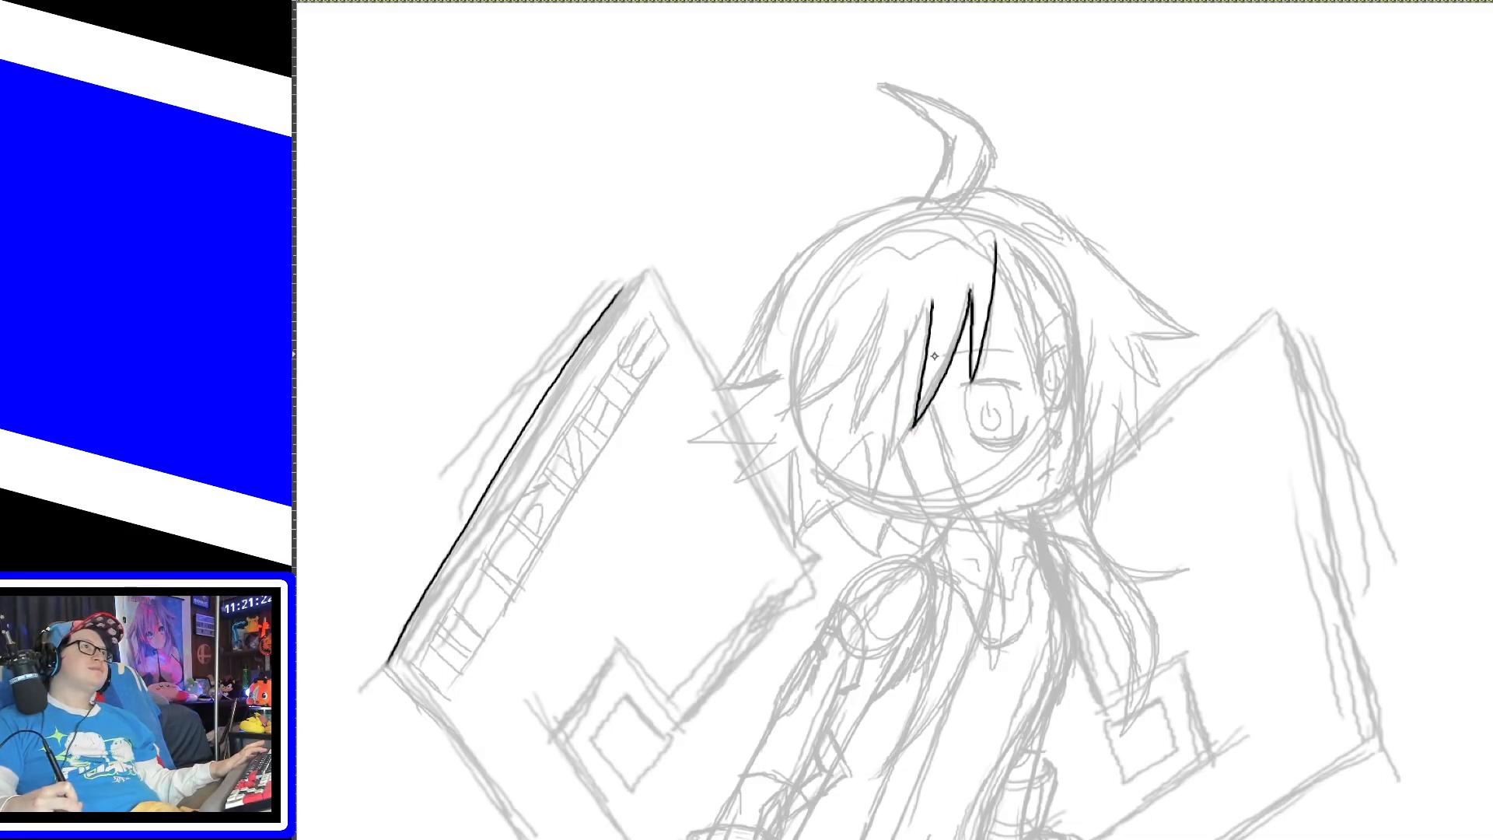
{"action": "key", "text": "ctrl+z"}
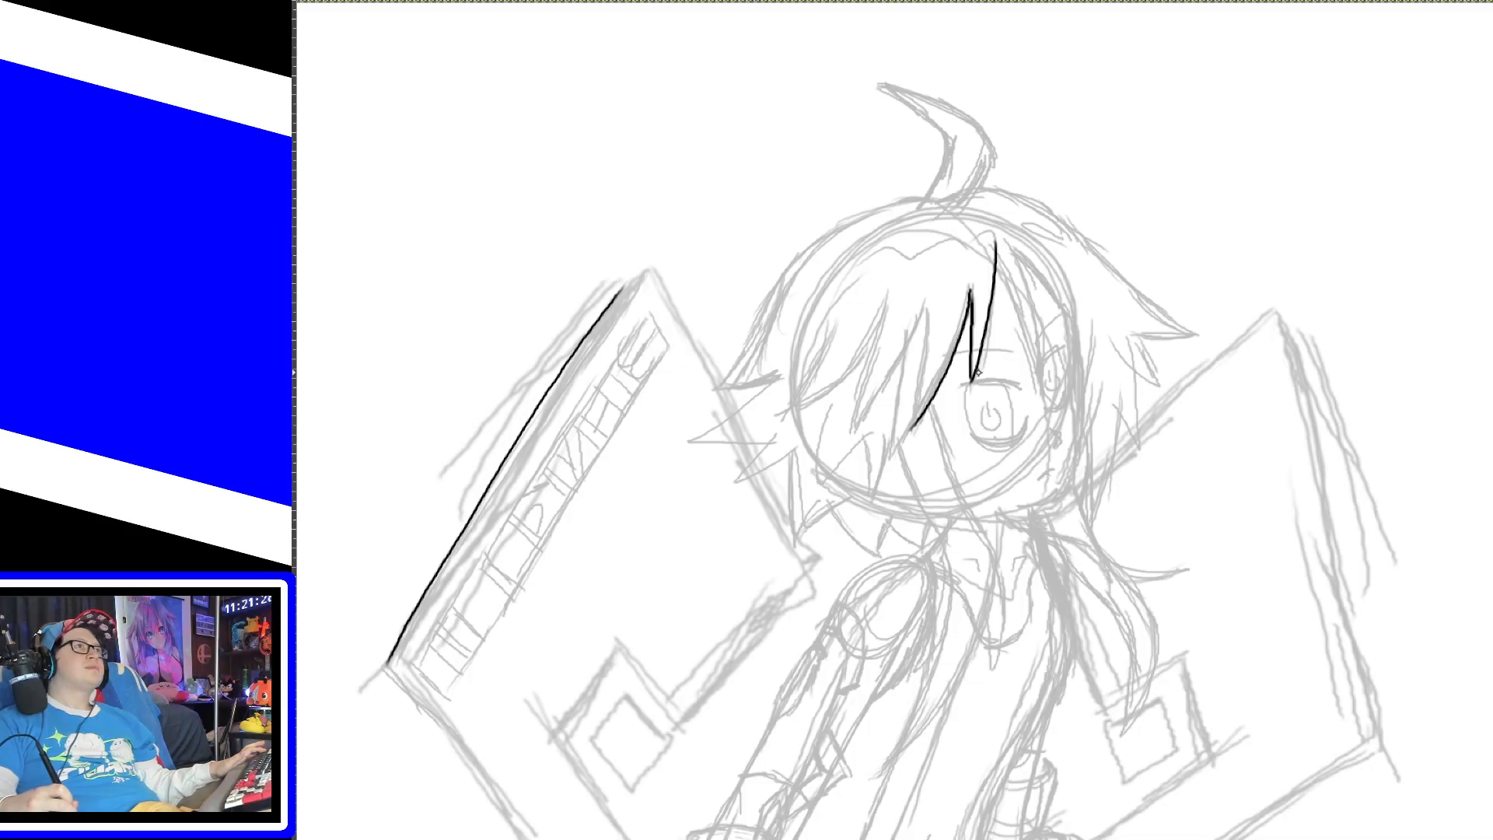
Step: Extend the fringe strand beside the eye to a long pointed tip and ink its other edge upwards
{"action": "left_click_drag", "start_coordinate": [891, 453], "coordinate": [923, 399]}
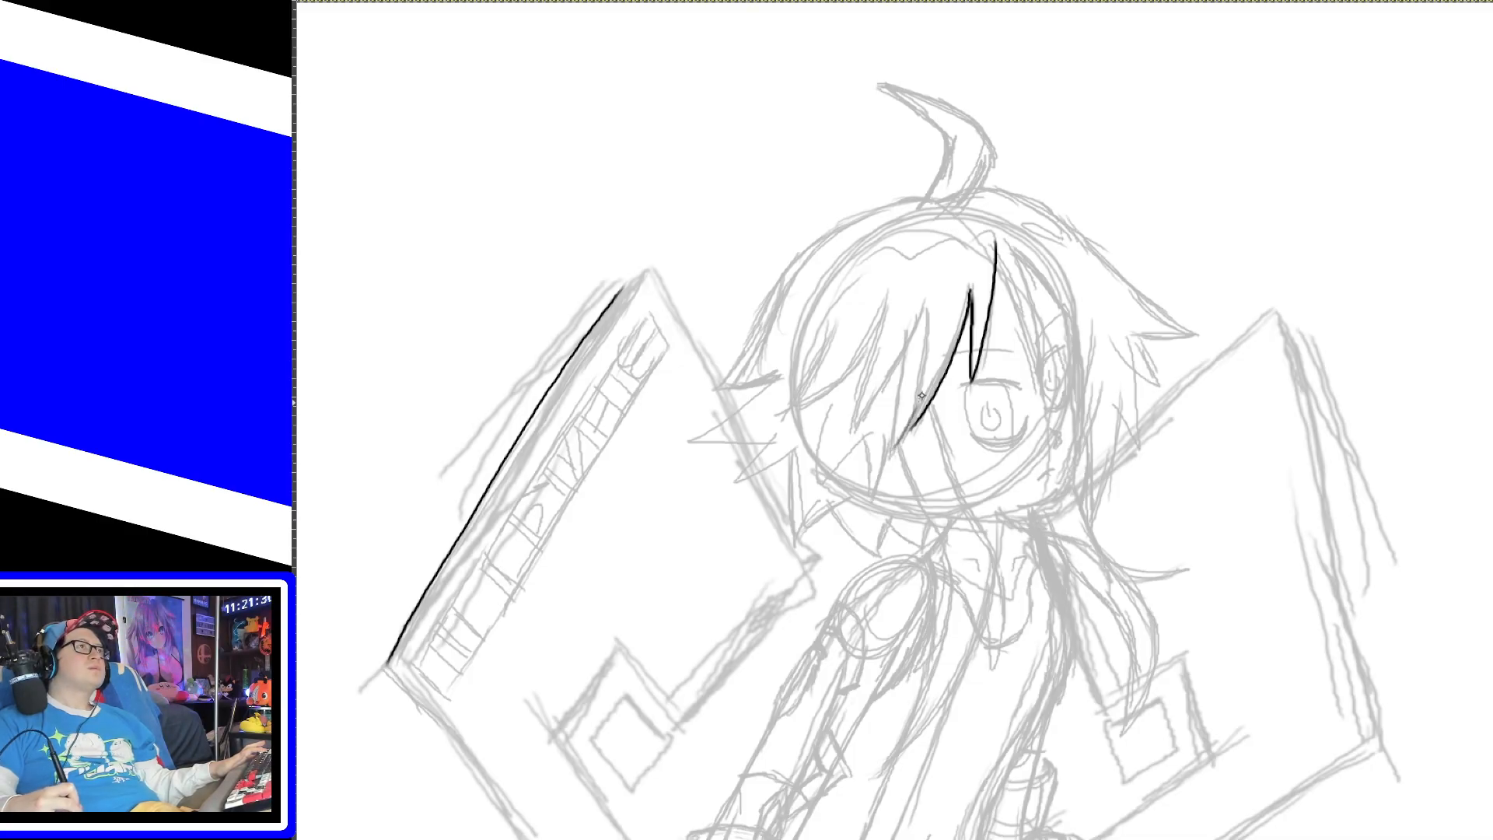
{"action": "key", "text": "ctrl+z"}
{"action": "mouse_move", "coordinate": [888, 457]}
{"action": "left_mouse_down"}
{"action": "mouse_move", "coordinate": [920, 419]}
{"action": "mouse_move", "coordinate": [893, 459]}
{"action": "left_mouse_up"}
{"action": "key", "text": "ctrl+z"}
{"action": "key", "text": "ctrl+z"}
{"action": "mouse_move", "coordinate": [924, 410]}
{"action": "left_mouse_down"}
{"action": "mouse_move", "coordinate": [886, 462]}
{"action": "mouse_move", "coordinate": [908, 337]}
{"action": "left_mouse_up"}
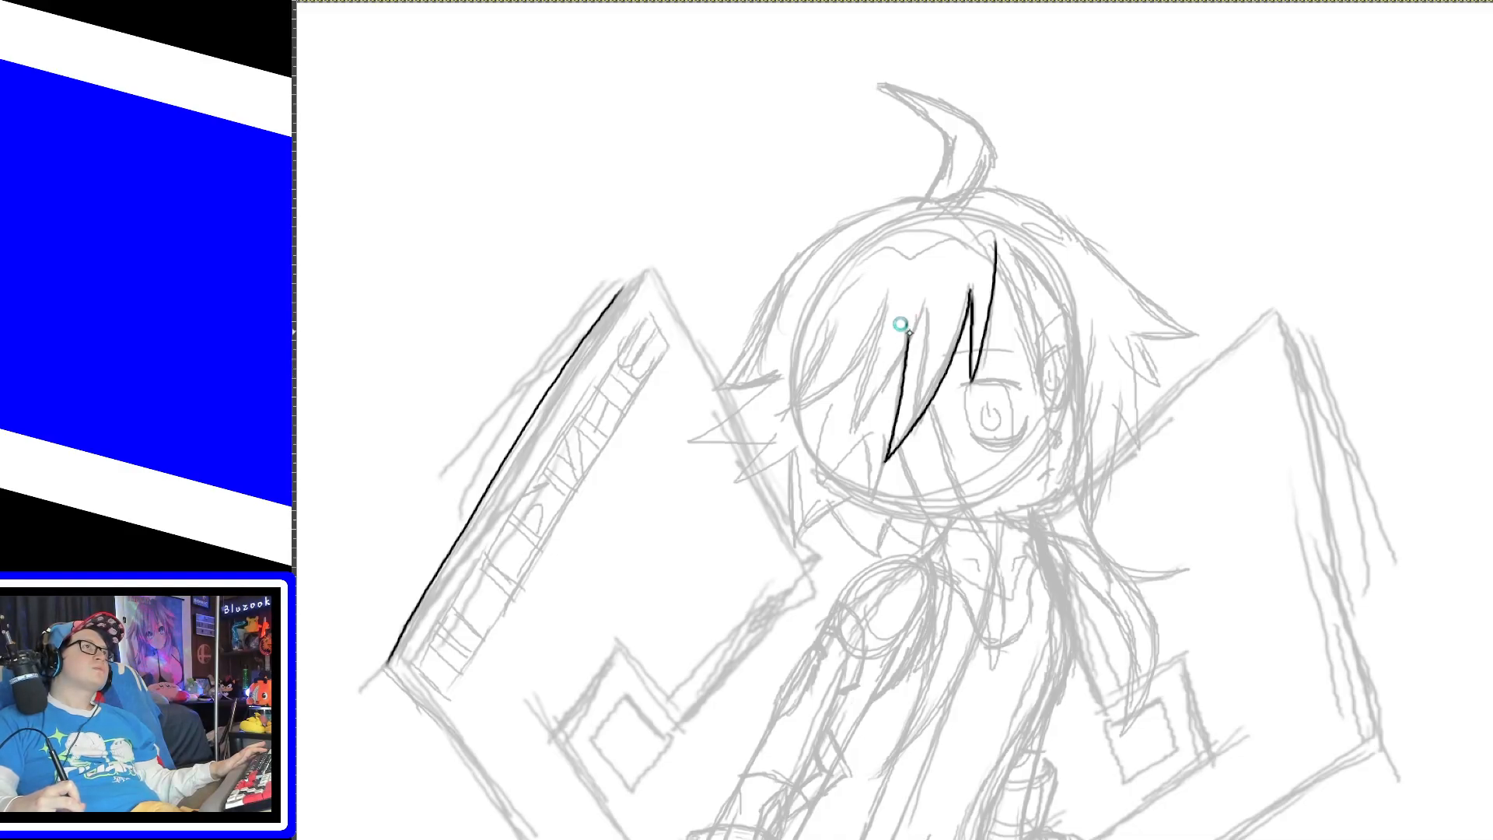
Step: Ink the remaining jagged fringe strands from the long tip across to the left side of the face
{"action": "left_click_drag", "start_coordinate": [908, 333], "coordinate": [859, 414]}
{"action": "key", "text": "ctrl+z"}
{"action": "mouse_move", "coordinate": [909, 333]}
{"action": "left_mouse_down"}
{"action": "mouse_move", "coordinate": [861, 420]}
{"action": "mouse_move", "coordinate": [879, 307]}
{"action": "mouse_move", "coordinate": [842, 370]}
{"action": "mouse_move", "coordinate": [780, 412]}
{"action": "left_mouse_up"}
{"action": "key", "text": "ctrl+z"}
{"action": "mouse_move", "coordinate": [879, 308]}
{"action": "left_mouse_down"}
{"action": "mouse_move", "coordinate": [857, 363]}
{"action": "mouse_move", "coordinate": [792, 421]}
{"action": "mouse_move", "coordinate": [817, 339]}
{"action": "left_mouse_up"}
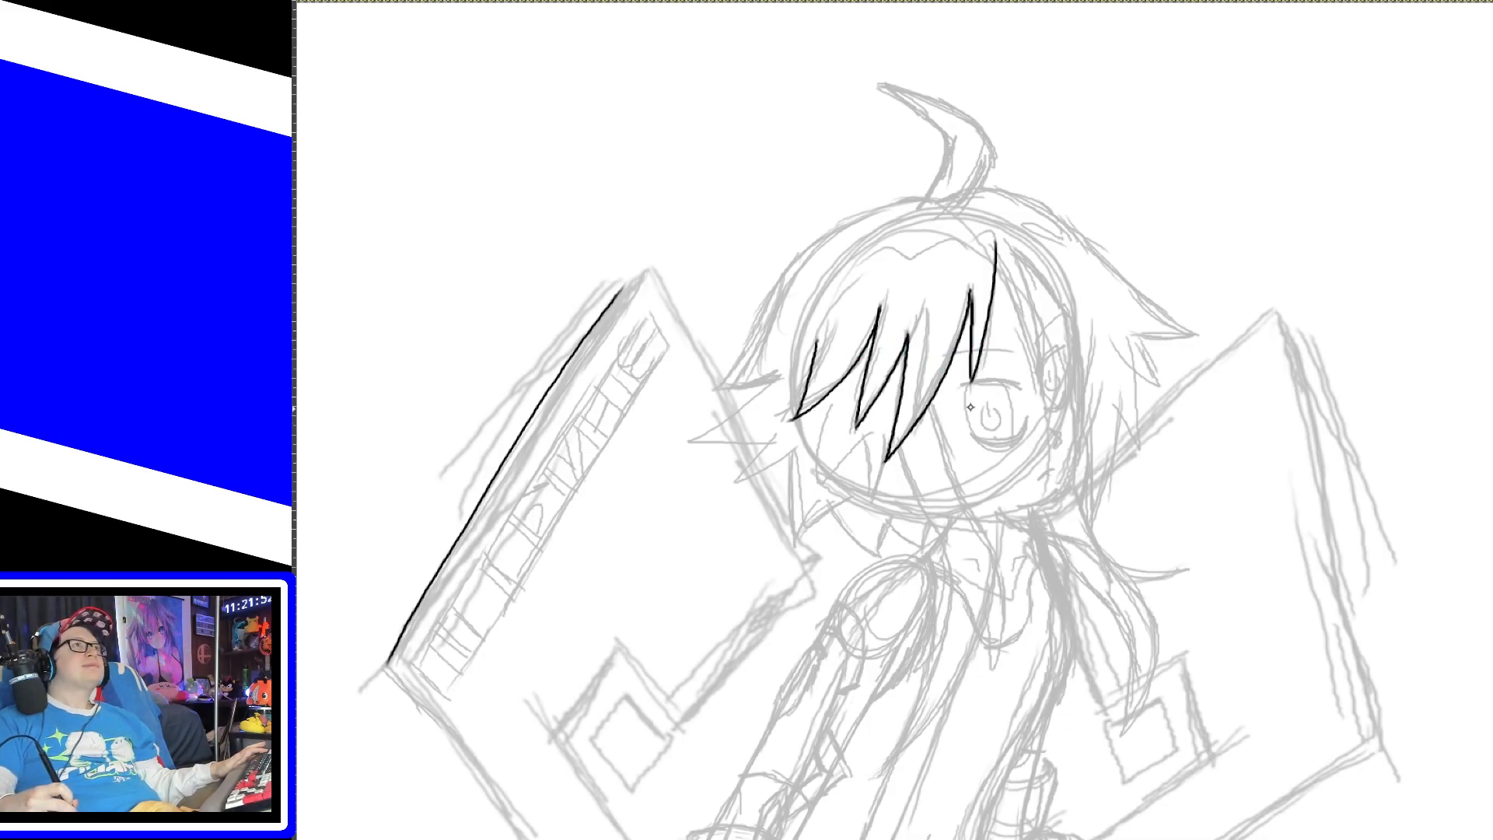
Step: Try inking the outer curve of the upright hair strand on top of the head, and undo it
{"action": "left_click_drag", "start_coordinate": [887, 86], "coordinate": [954, 192]}
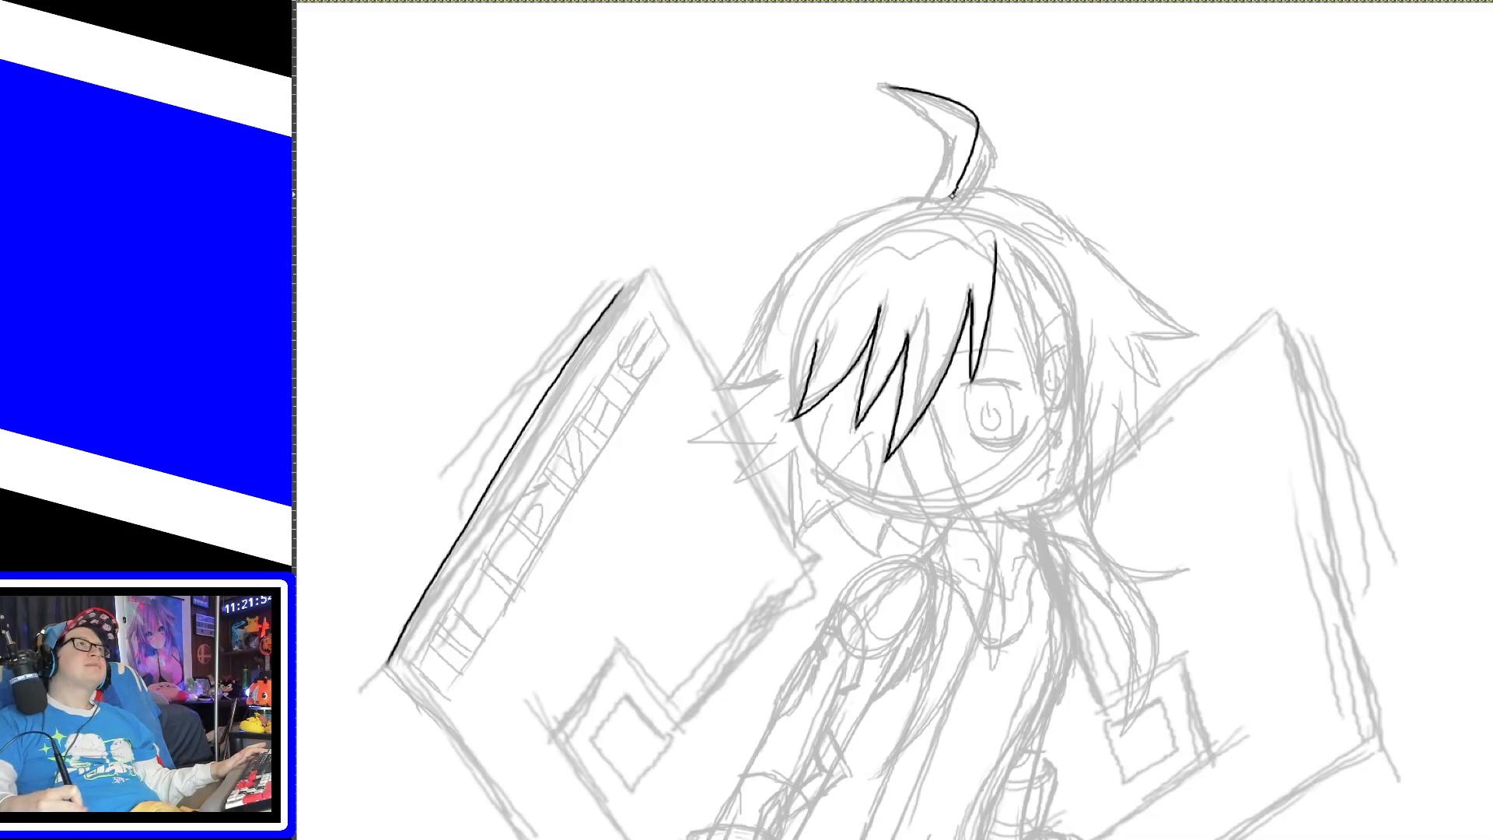
{"action": "key", "text": "ctrl+z"}
{"action": "left_click_drag", "start_coordinate": [887, 82], "coordinate": [960, 214]}
{"action": "key", "text": "ctrl+z"}
{"action": "left_click_drag", "start_coordinate": [879, 86], "coordinate": [941, 228]}
{"action": "key", "text": "ctrl+z"}
Step: Ink the upper hair outline over the crown and down into the flared, pointed tip on the right
{"action": "left_click_drag", "start_coordinate": [811, 249], "coordinate": [937, 207]}
{"action": "key", "text": "ctrl+z"}
{"action": "mouse_move", "coordinate": [795, 259]}
{"action": "left_mouse_down"}
{"action": "mouse_move", "coordinate": [894, 203]}
{"action": "mouse_move", "coordinate": [991, 189]}
{"action": "mouse_move", "coordinate": [1183, 307]}
{"action": "left_mouse_up"}
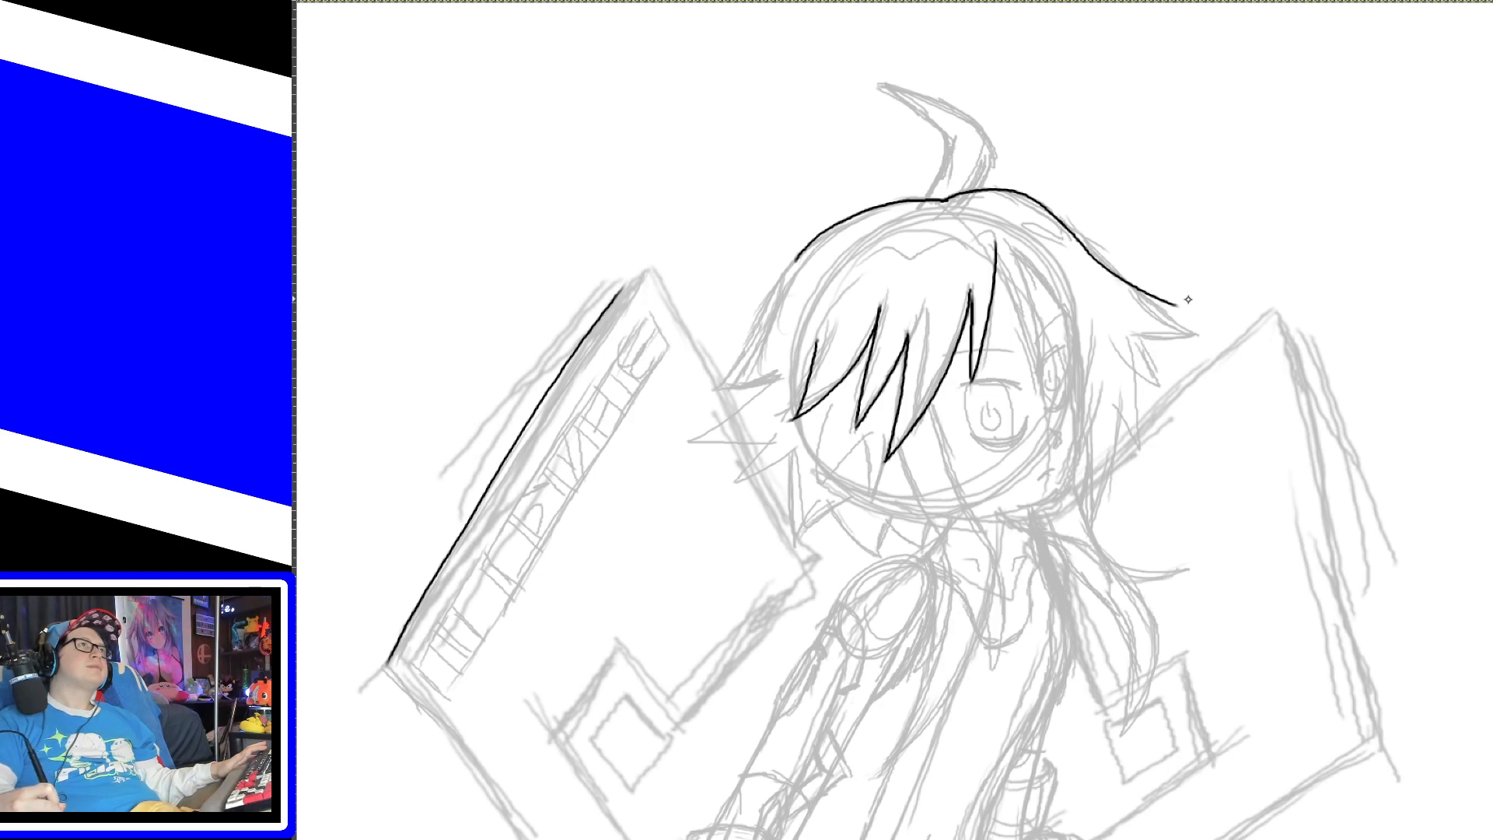
{"action": "key", "text": "ctrl+z"}
{"action": "mouse_move", "coordinate": [1061, 224]}
{"action": "left_mouse_down"}
{"action": "mouse_move", "coordinate": [1190, 327]}
{"action": "mouse_move", "coordinate": [1158, 357]}
{"action": "mouse_move", "coordinate": [1182, 328]}
{"action": "left_mouse_up"}
{"action": "key", "text": "ctrl+z"}
{"action": "key", "text": "ctrl+z"}
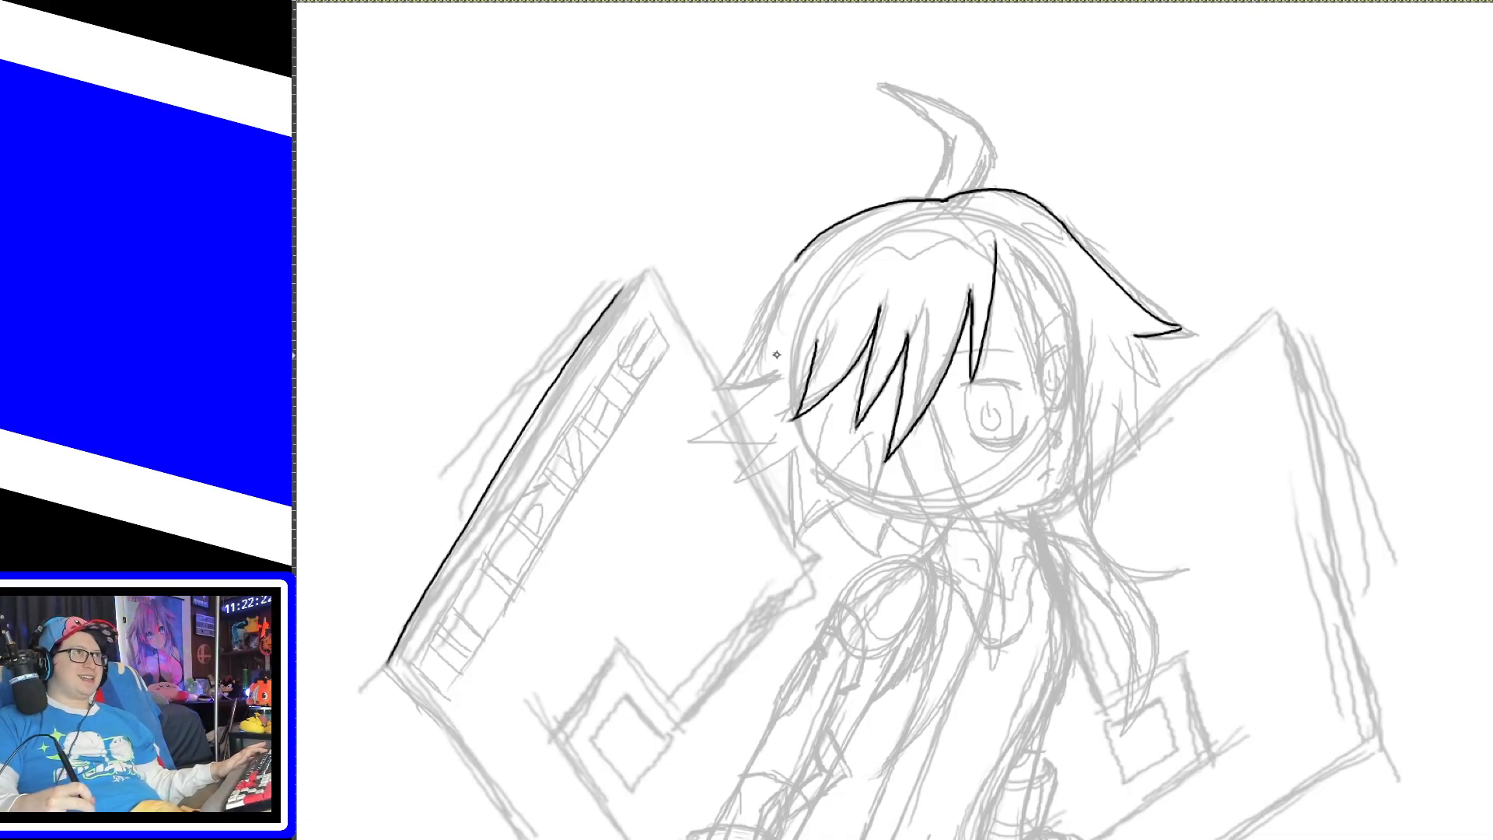
Step: Continue the hair outline down the left side of the head and close its flared tip underneath
{"action": "left_click_drag", "start_coordinate": [721, 387], "coordinate": [770, 300]}
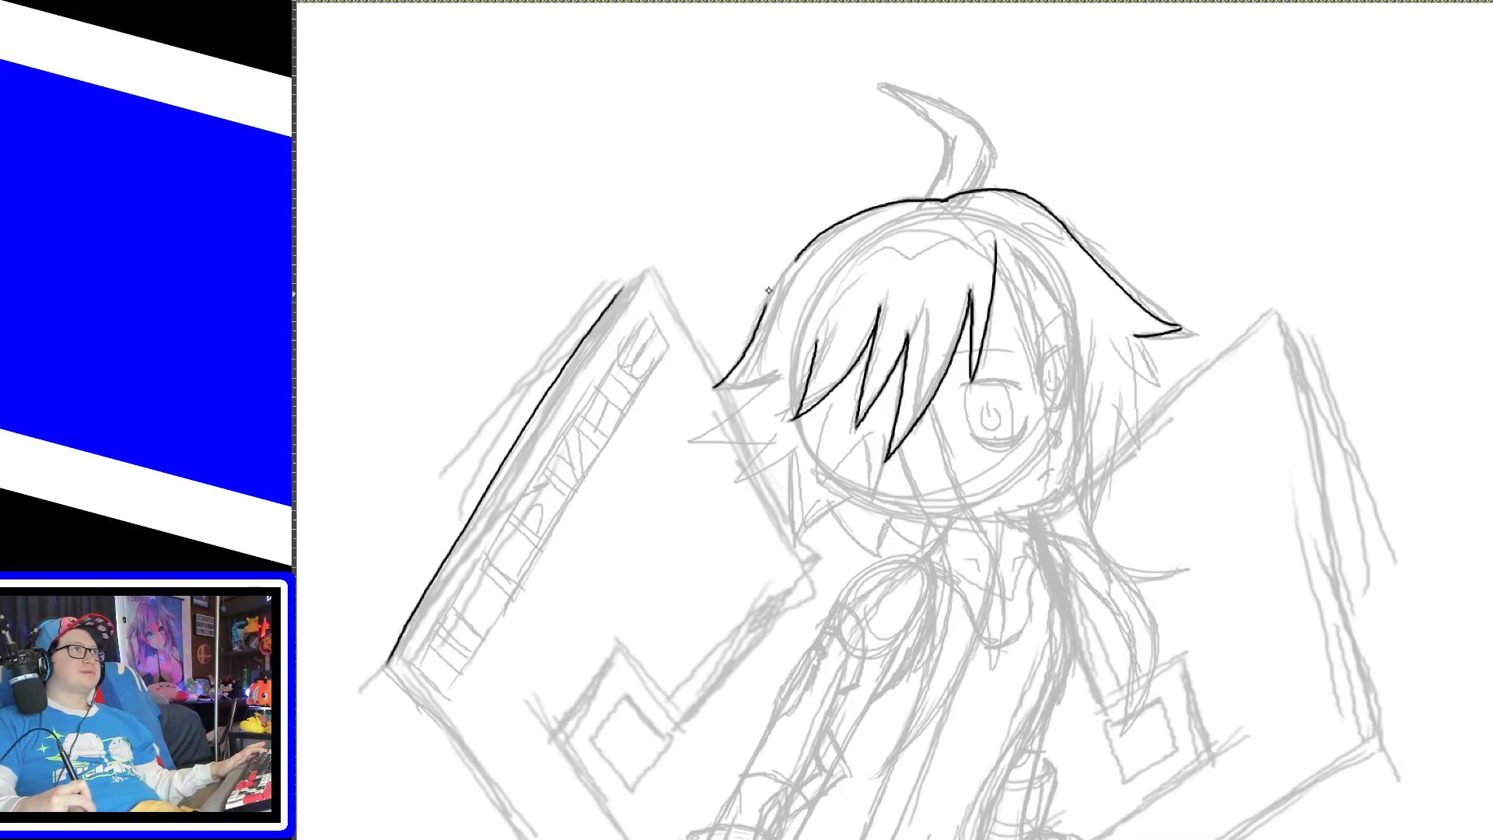
{"action": "key", "text": "ctrl+z"}
{"action": "left_click_drag", "start_coordinate": [715, 387], "coordinate": [808, 245]}
{"action": "key", "text": "ctrl+z"}
{"action": "left_click_drag", "start_coordinate": [773, 296], "coordinate": [809, 245]}
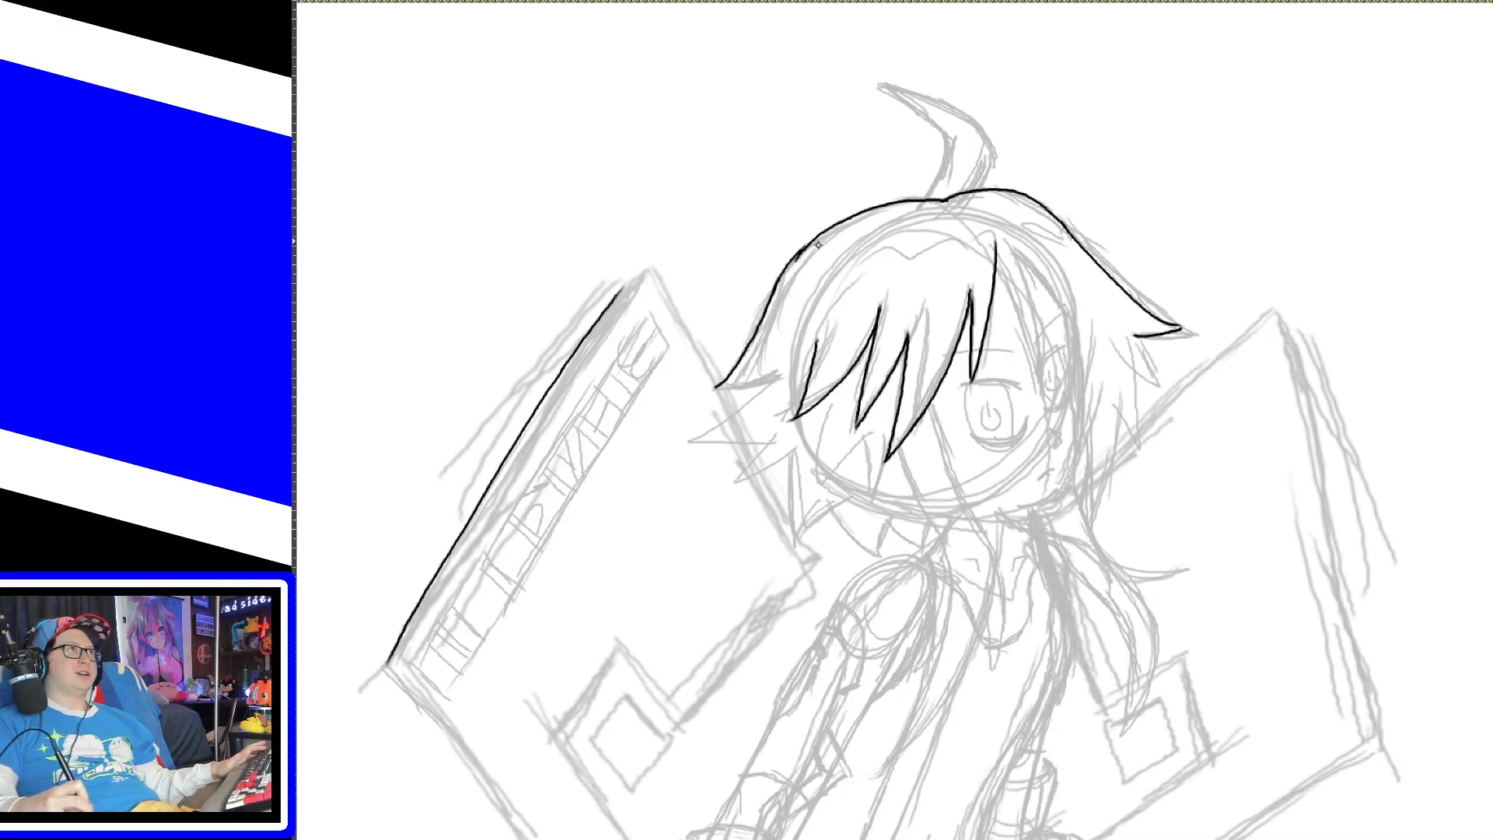
{"action": "left_click_drag", "start_coordinate": [717, 387], "coordinate": [776, 377]}
{"action": "key", "text": "ctrl+z"}
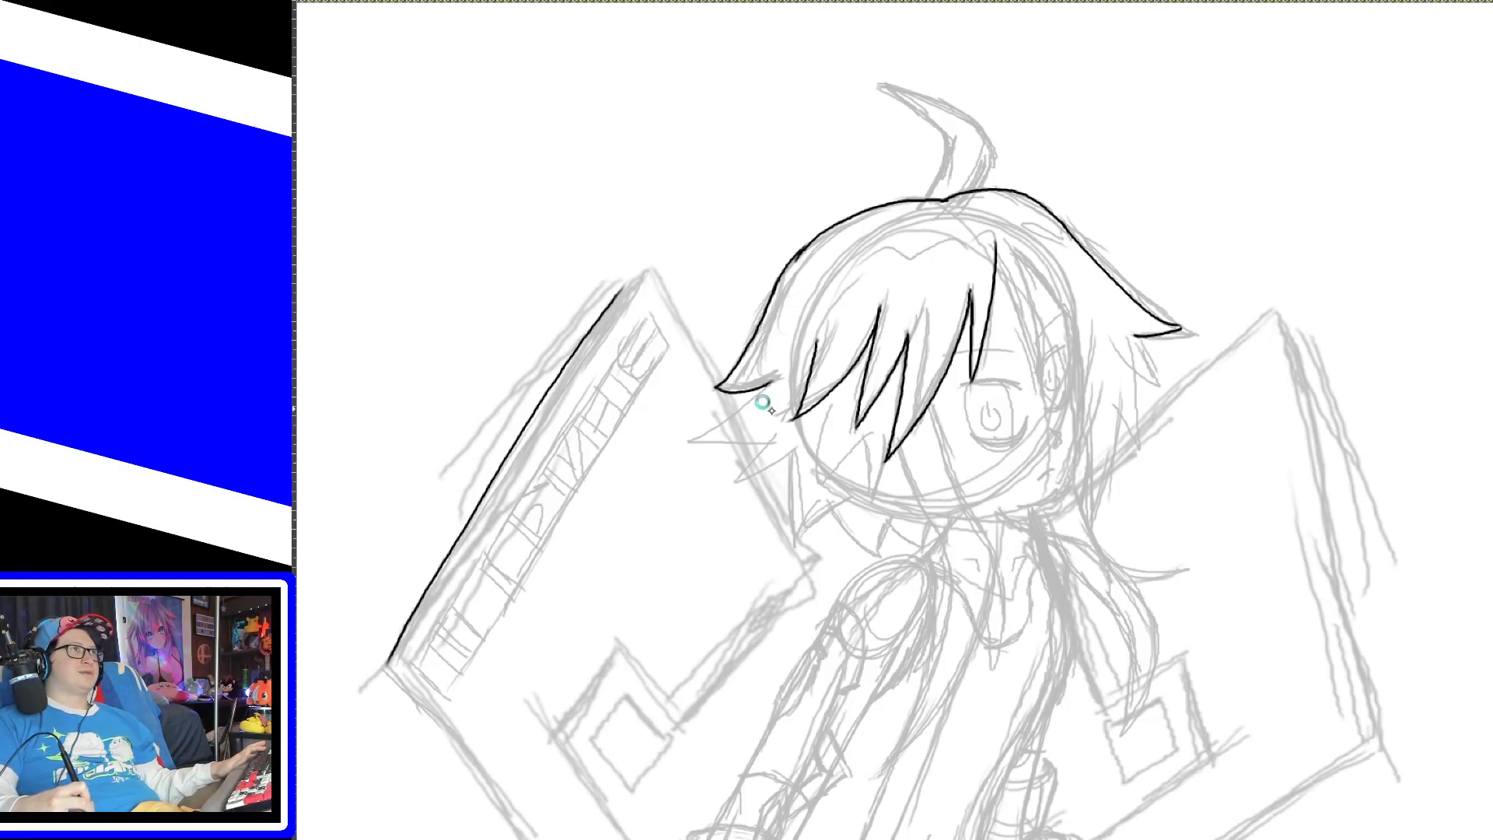
Step: Ink the two sharp hair spikes below the flared tip on the left side of the head
{"action": "left_click_drag", "start_coordinate": [683, 438], "coordinate": [772, 373]}
{"action": "key", "text": "ctrl+z"}
{"action": "left_click_drag", "start_coordinate": [683, 438], "coordinate": [773, 373]}
{"action": "key", "text": "ctrl+z"}
{"action": "left_click_drag", "start_coordinate": [687, 441], "coordinate": [774, 377]}
{"action": "mouse_move", "coordinate": [689, 442]}
{"action": "left_mouse_down"}
{"action": "mouse_move", "coordinate": [776, 440]}
{"action": "mouse_move", "coordinate": [764, 456]}
{"action": "mouse_move", "coordinate": [761, 433]}
{"action": "left_mouse_up"}
{"action": "key", "text": "ctrl+z"}
{"action": "key", "text": "ctrl+z"}
{"action": "key", "text": "ctrl+z"}
{"action": "mouse_move", "coordinate": [736, 482]}
{"action": "left_mouse_down"}
{"action": "mouse_move", "coordinate": [760, 434]}
{"action": "mouse_move", "coordinate": [794, 450]}
{"action": "left_mouse_up"}
{"action": "key", "text": "ctrl+z"}
{"action": "key", "text": "ctrl+z"}
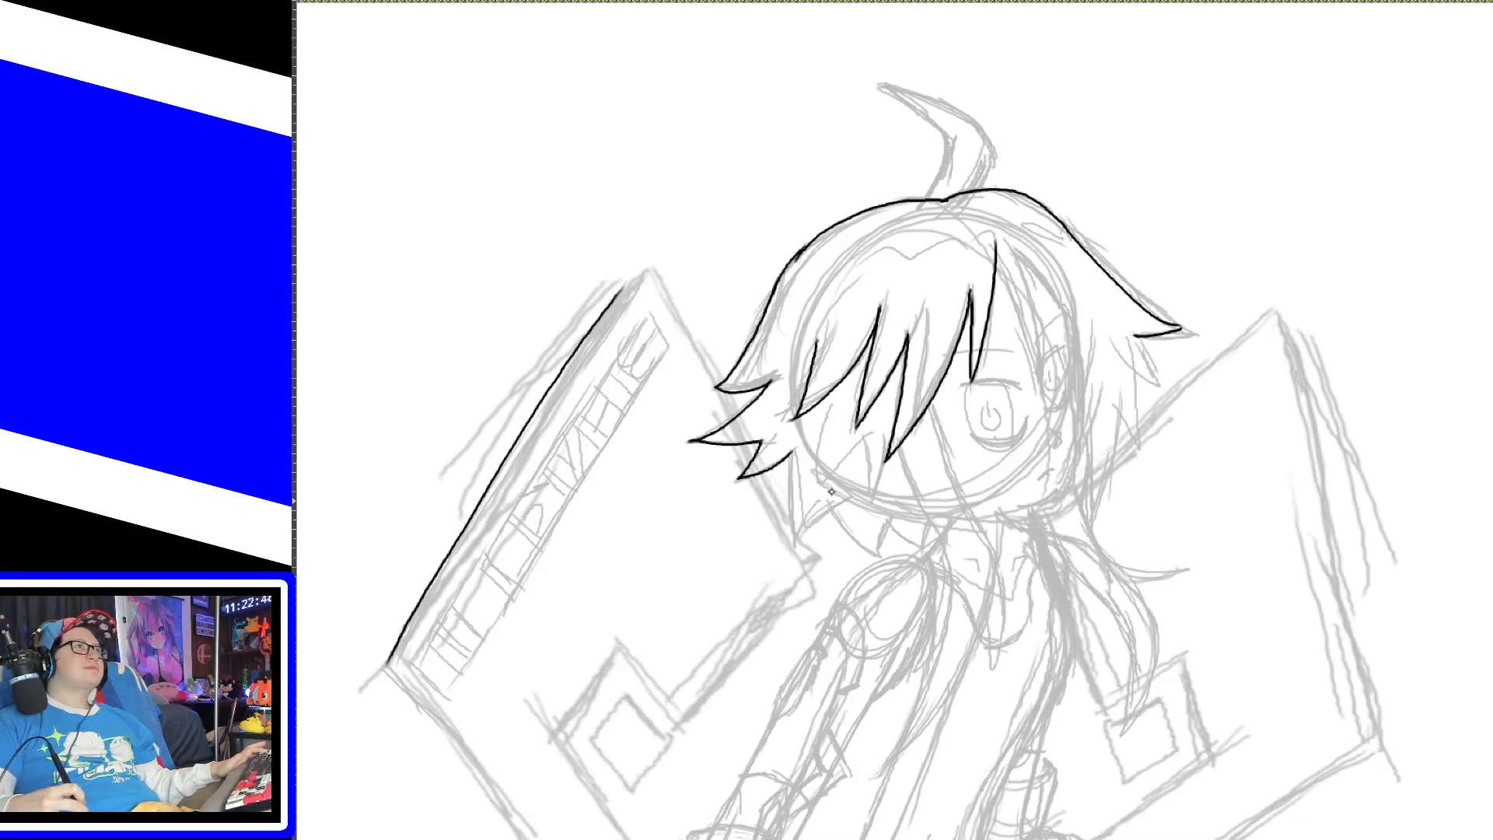
Step: Ink the short pointed locks beneath the fringe on the left half of the face
{"action": "mouse_move", "coordinate": [882, 455]}
{"action": "left_mouse_down"}
{"action": "mouse_move", "coordinate": [868, 504]}
{"action": "mouse_move", "coordinate": [868, 434]}
{"action": "mouse_move", "coordinate": [807, 492]}
{"action": "left_mouse_up"}
{"action": "key", "text": "ctrl+z"}
{"action": "mouse_move", "coordinate": [868, 434]}
{"action": "left_mouse_down"}
{"action": "mouse_move", "coordinate": [823, 488]}
{"action": "mouse_move", "coordinate": [824, 406]}
{"action": "left_mouse_up"}
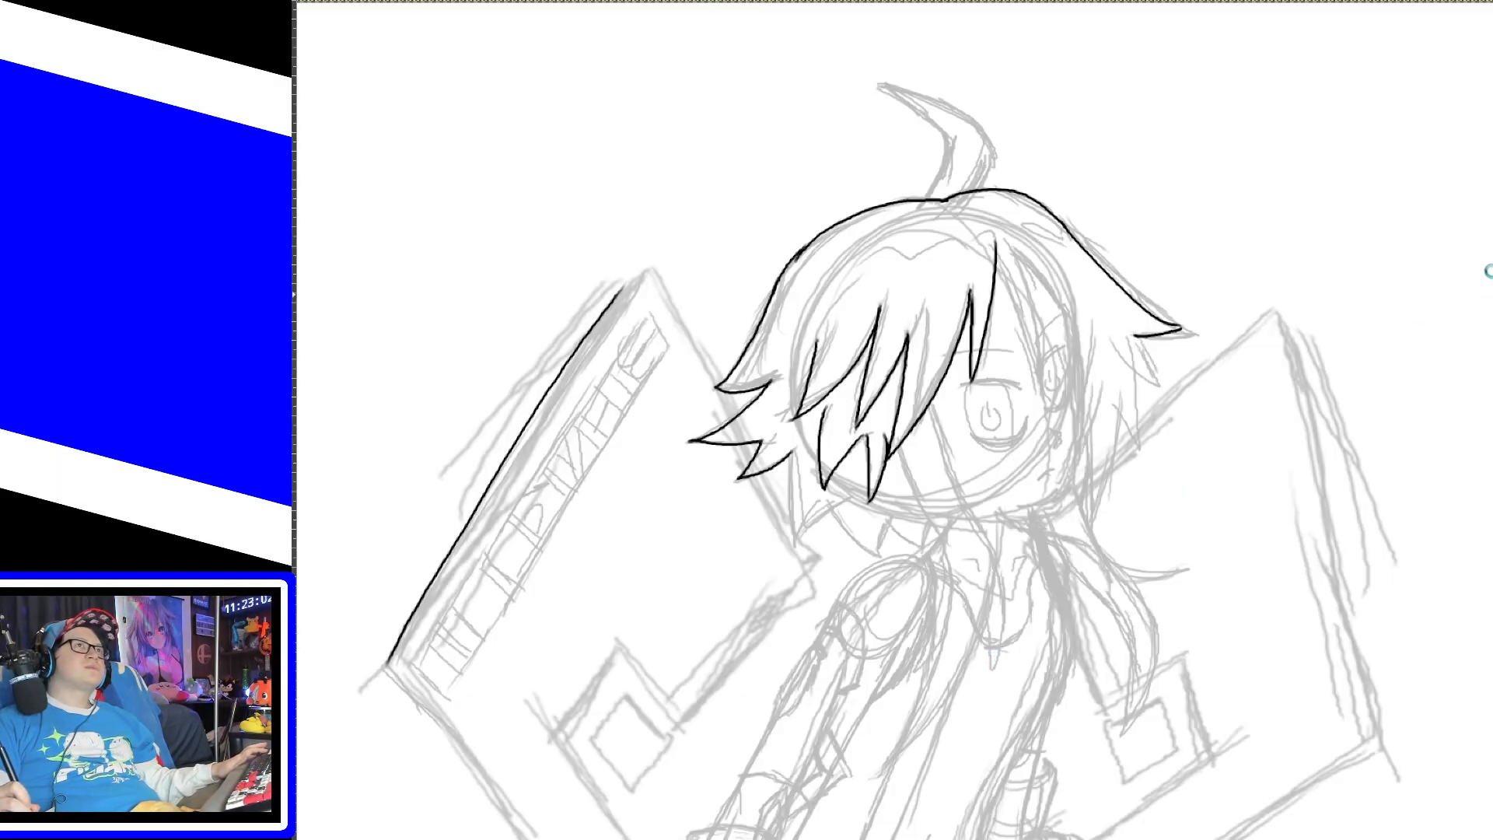
Step: Ink the forked lower end of the long front hair lock and its inner edge up to the fringe
{"action": "scroll", "coordinate": [1483, 333], "scroll_direction": "down", "scroll_amount": 5}
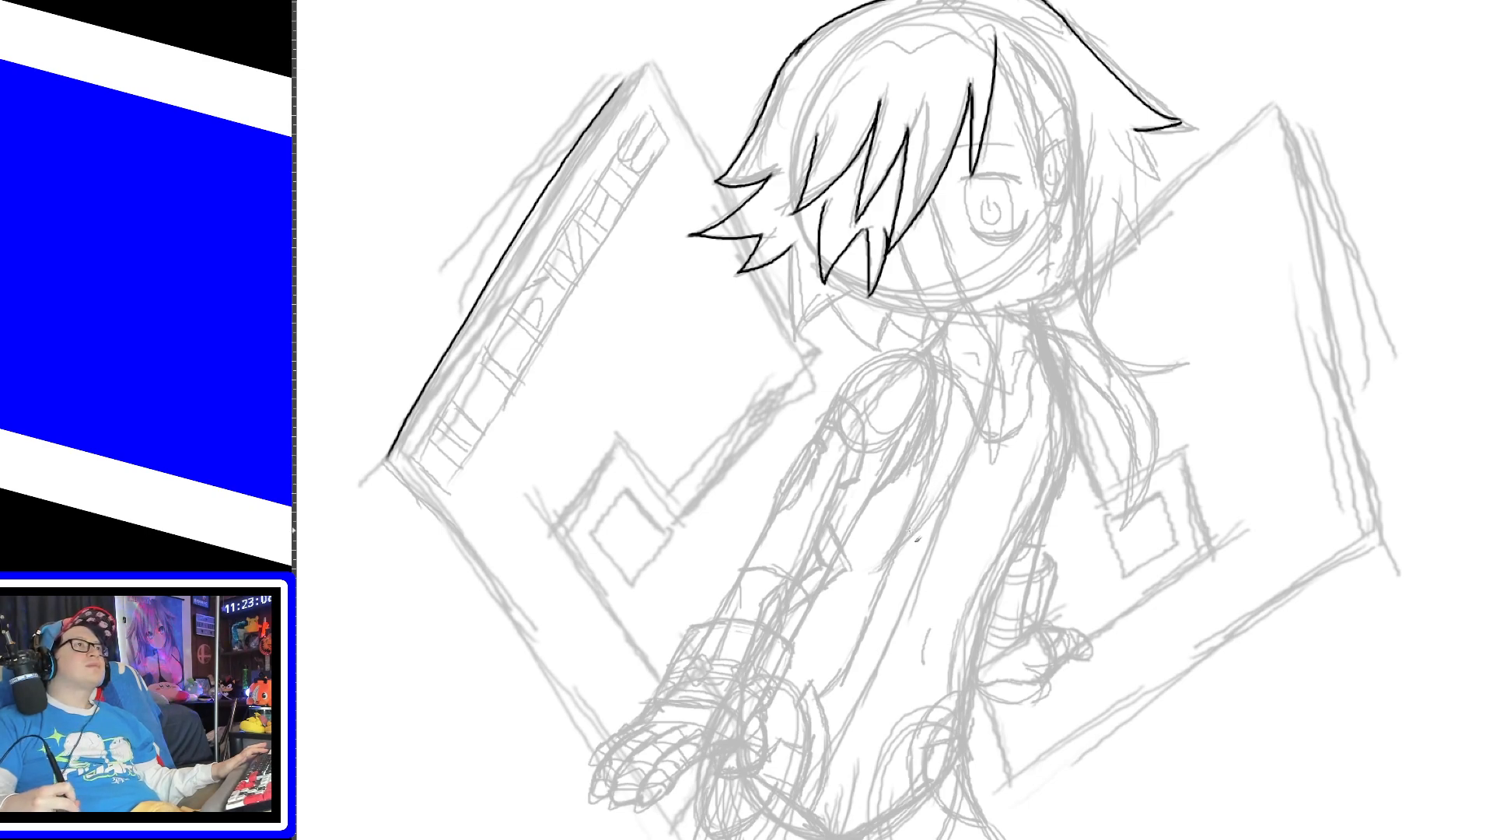
{"action": "left_click_drag", "start_coordinate": [887, 559], "coordinate": [976, 412]}
{"action": "key", "text": "ctrl+z"}
{"action": "mouse_move", "coordinate": [885, 556]}
{"action": "left_mouse_down"}
{"action": "mouse_move", "coordinate": [974, 413]}
{"action": "mouse_move", "coordinate": [982, 454]}
{"action": "mouse_move", "coordinate": [992, 352]}
{"action": "left_mouse_up"}
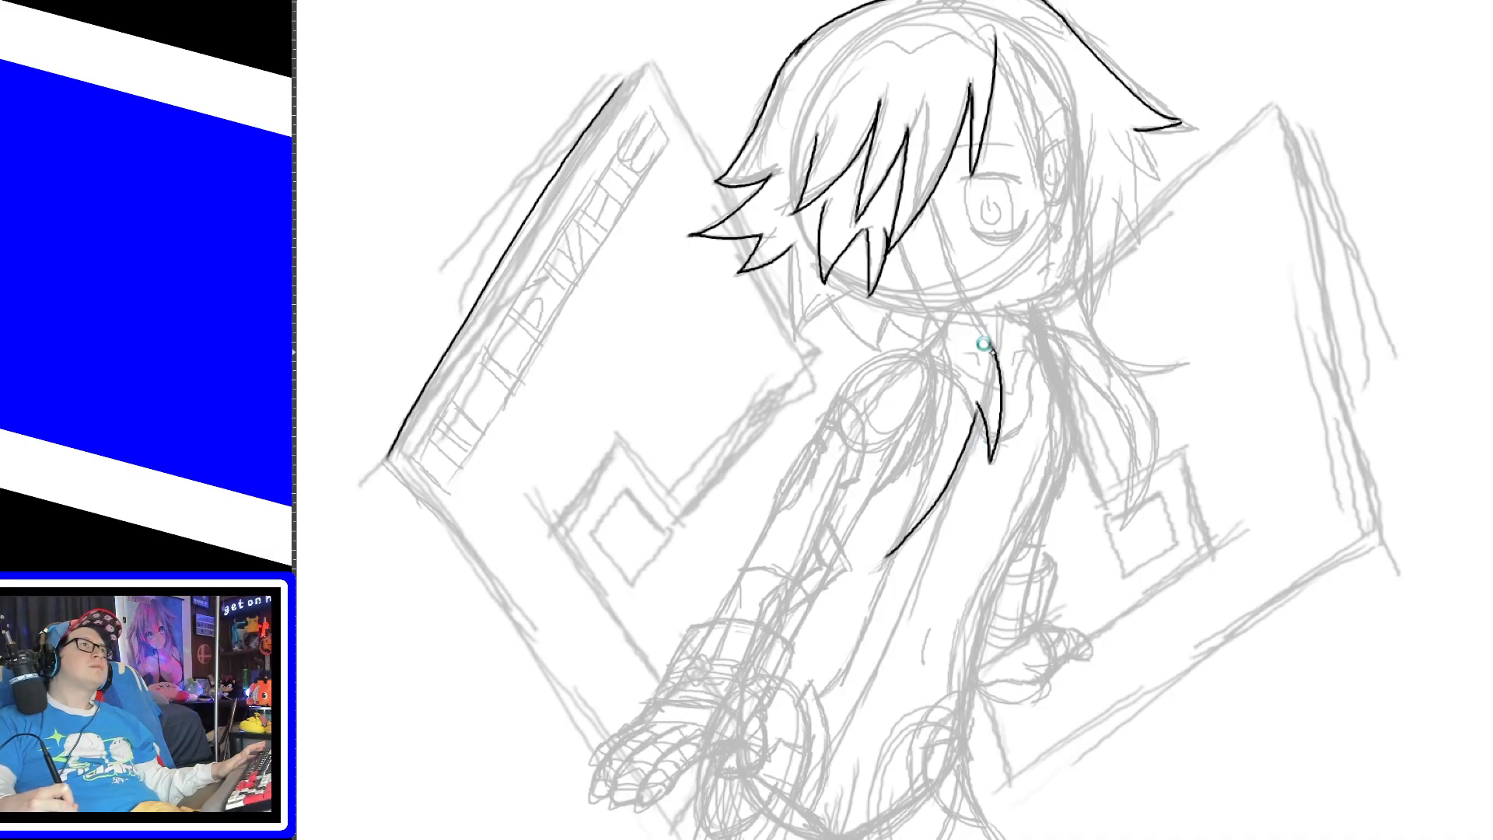
{"action": "left_click_drag", "start_coordinate": [995, 353], "coordinate": [936, 216]}
{"action": "key", "text": "ctrl+z"}
{"action": "left_click_drag", "start_coordinate": [995, 354], "coordinate": [933, 204]}
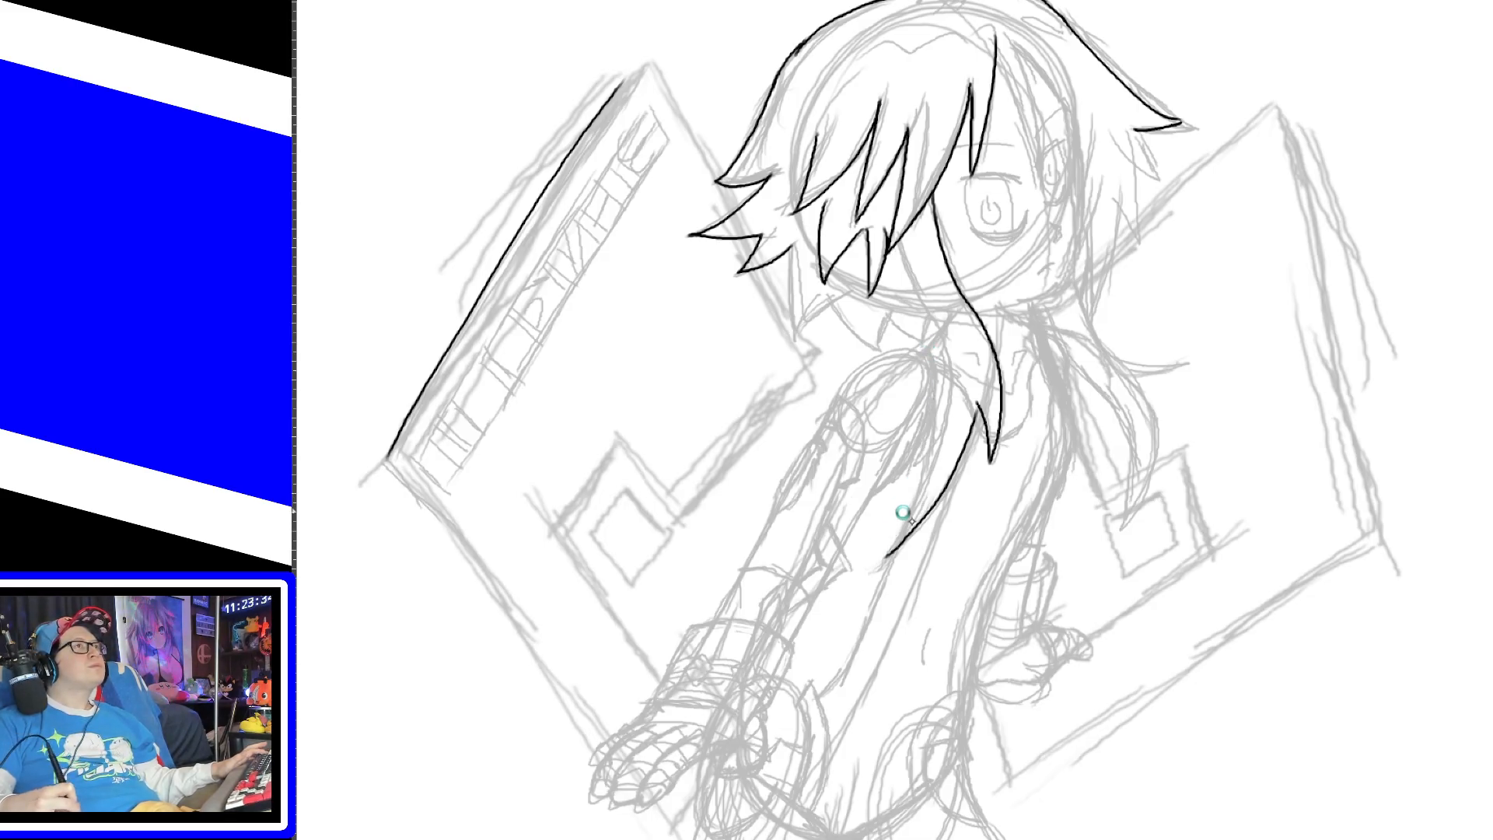
Step: Ink the outer edge of the long front hair lock from its lowest tip up to the fringe
{"action": "mouse_move", "coordinate": [887, 555]}
{"action": "left_mouse_down"}
{"action": "mouse_move", "coordinate": [935, 432]}
{"action": "mouse_move", "coordinate": [944, 359]}
{"action": "mouse_move", "coordinate": [908, 247]}
{"action": "left_mouse_up"}
{"action": "key", "text": "ctrl+z"}
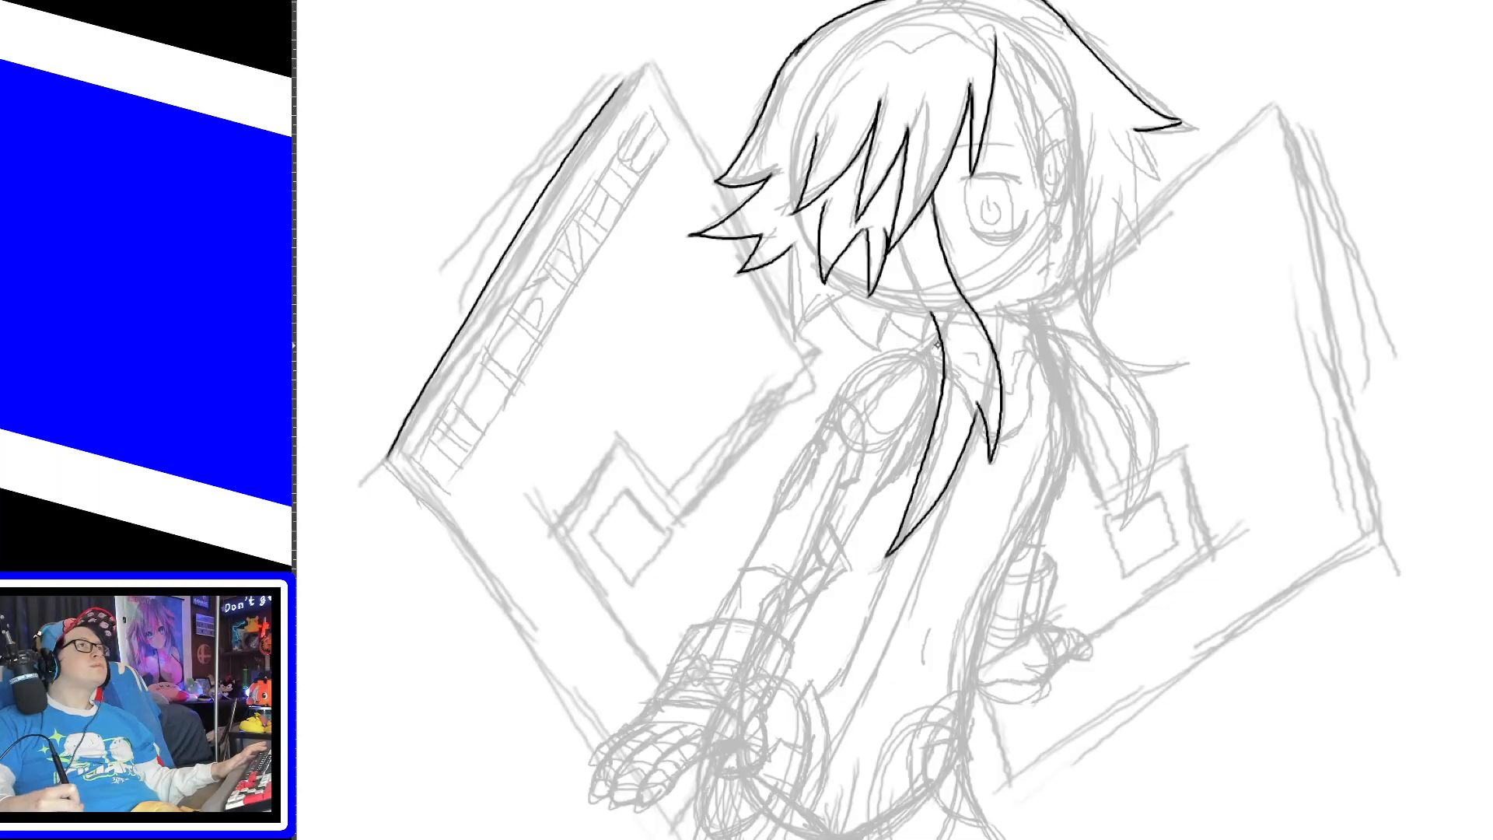
{"action": "left_click_drag", "start_coordinate": [932, 316], "coordinate": [901, 249]}
{"action": "key", "text": "ctrl+z"}
{"action": "left_click_drag", "start_coordinate": [932, 314], "coordinate": [903, 249]}
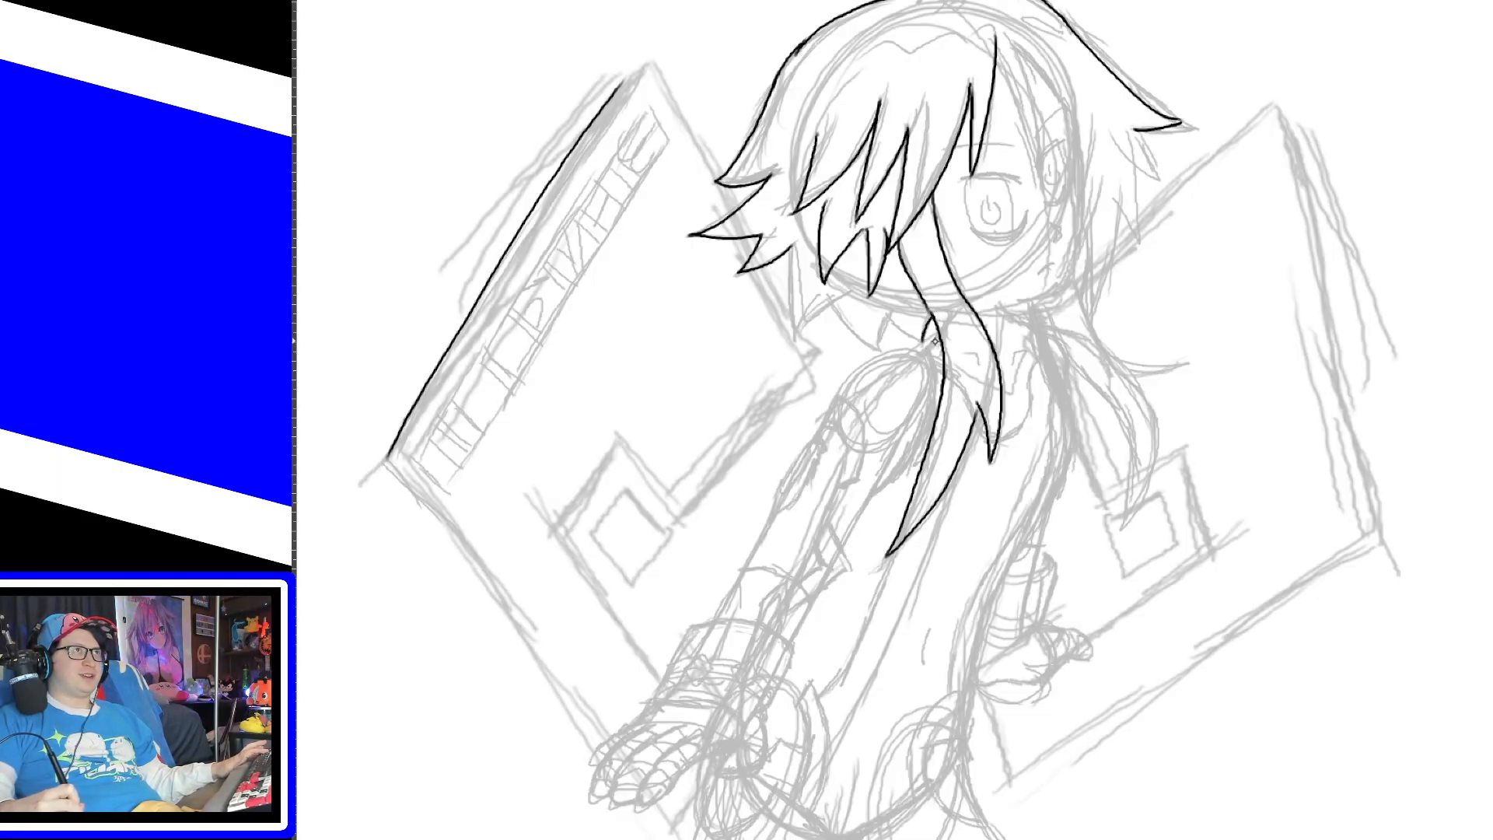
Step: Ink the small jagged hair tips below the head between the long front lock and the left-side spikes
{"action": "left_click_drag", "start_coordinate": [931, 314], "coordinate": [924, 342]}
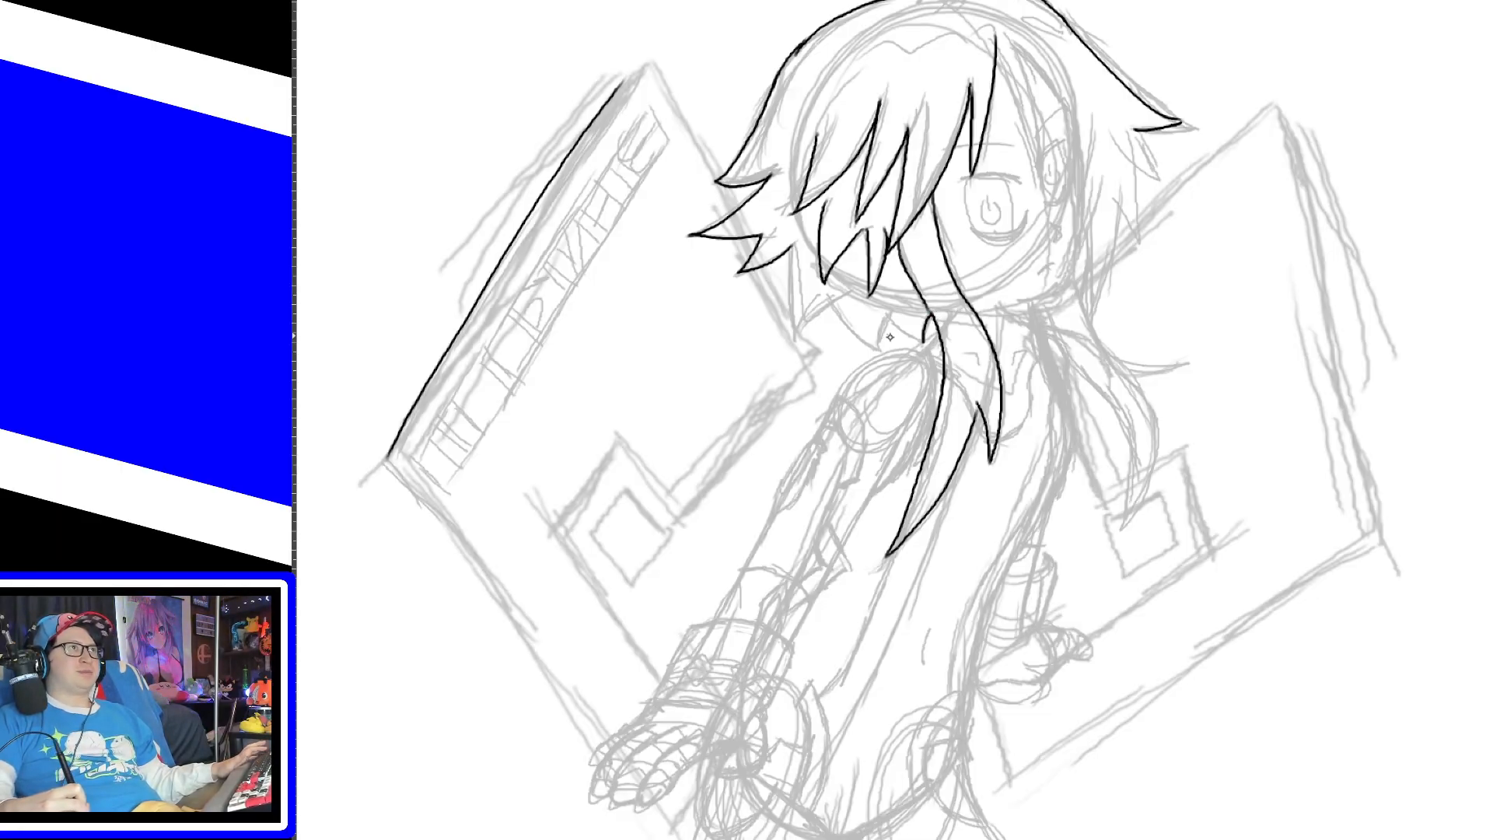
{"action": "key", "text": "ctrl+z"}
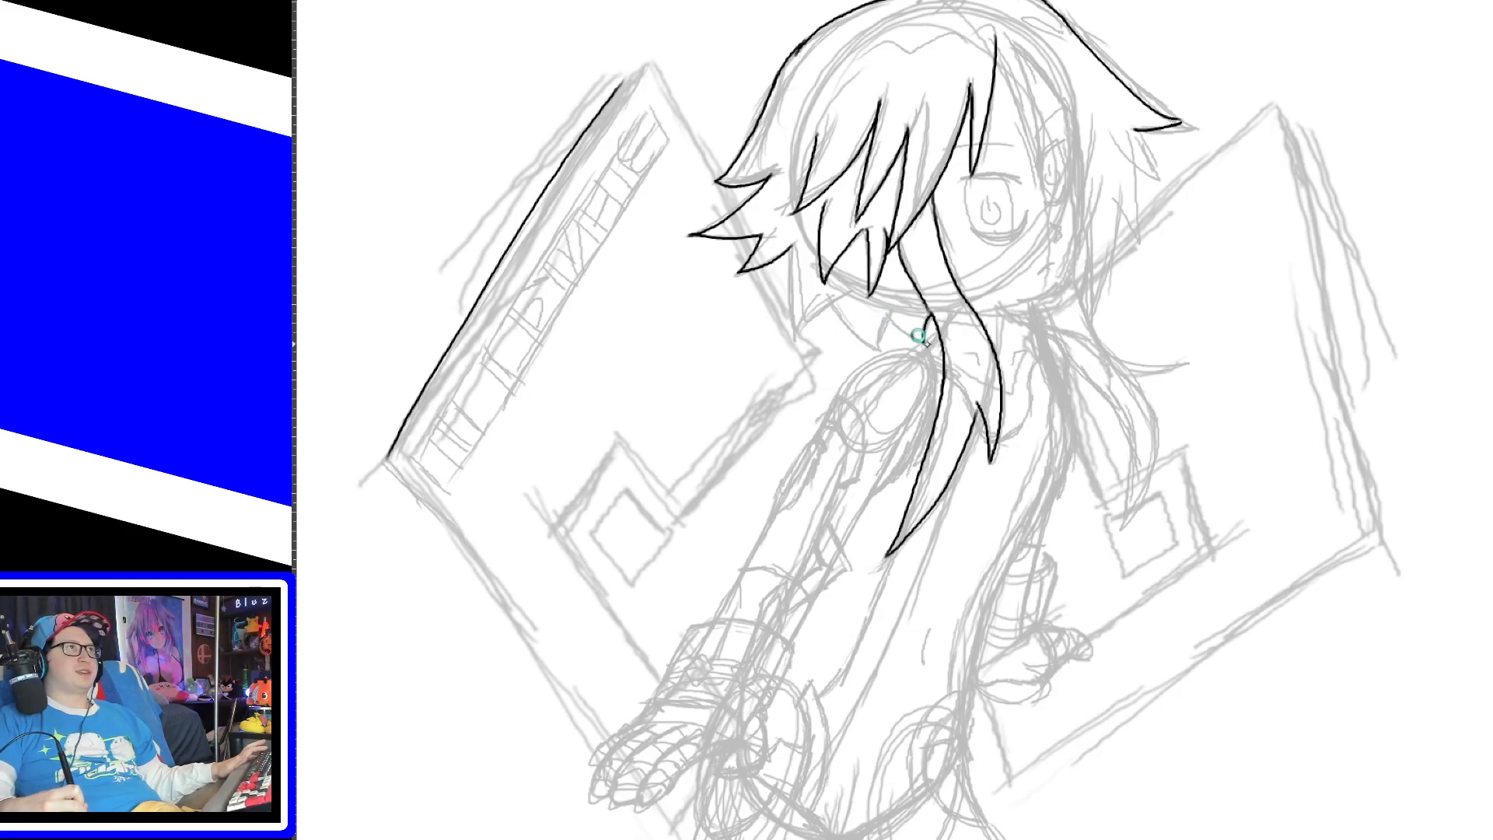
{"action": "left_click_drag", "start_coordinate": [924, 341], "coordinate": [826, 301]}
{"action": "key", "text": "ctrl+z"}
{"action": "left_click_drag", "start_coordinate": [877, 349], "coordinate": [836, 302]}
{"action": "key", "text": "ctrl+z"}
{"action": "left_click_drag", "start_coordinate": [879, 349], "coordinate": [827, 290]}
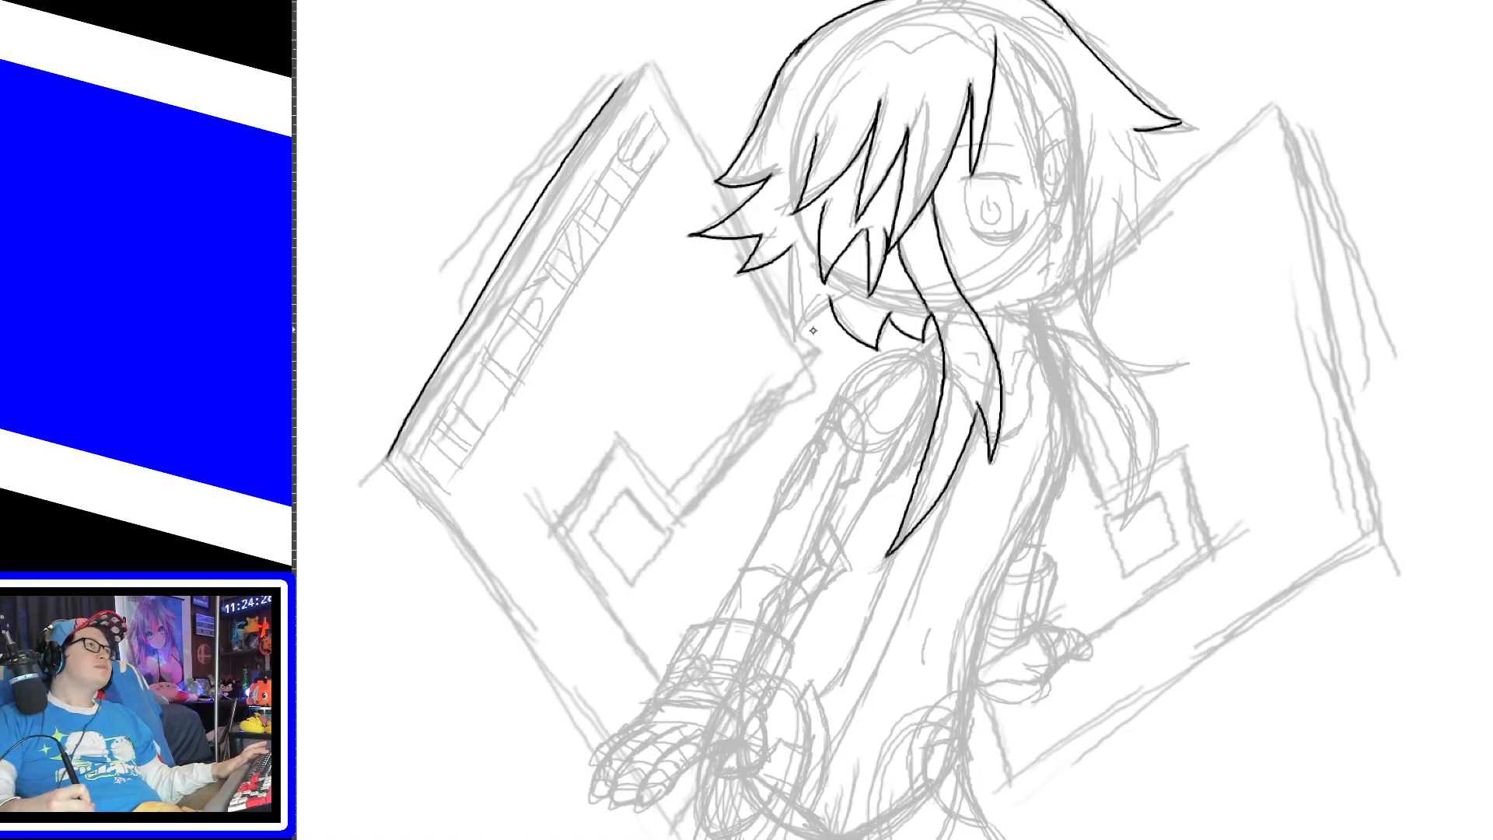
{"action": "mouse_move", "coordinate": [797, 342]}
{"action": "left_mouse_down"}
{"action": "mouse_move", "coordinate": [838, 309]}
{"action": "mouse_move", "coordinate": [798, 249]}
{"action": "left_mouse_up"}
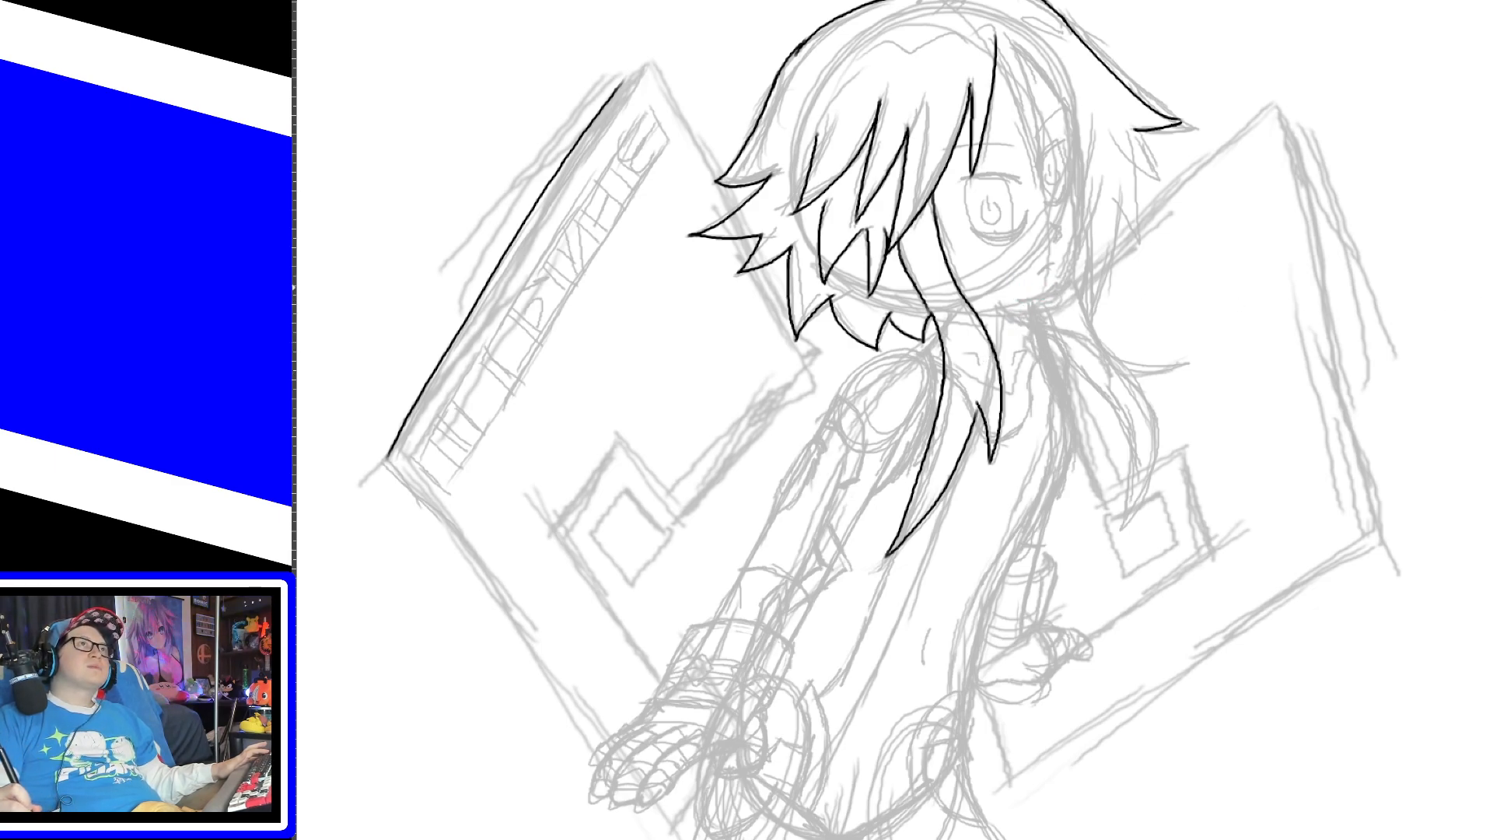
Step: Ink the short curve of the chin and lower jaw on the right side of the face
{"action": "scroll", "coordinate": [1038, 414], "scroll_direction": "up", "scroll_amount": 3}
{"action": "key", "text": "plus"}
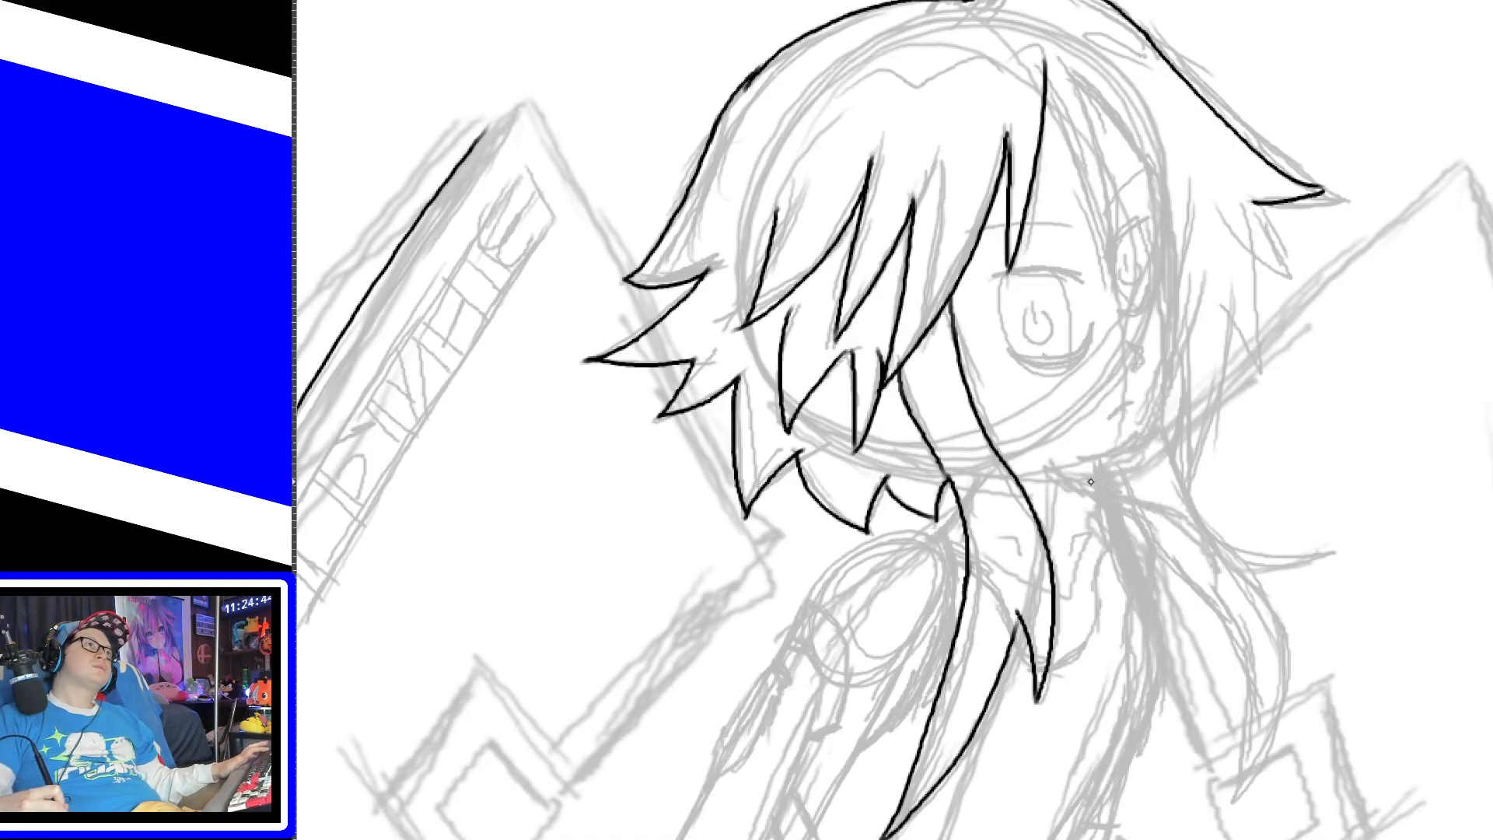
{"action": "left_click_drag", "start_coordinate": [1098, 473], "coordinate": [1157, 426]}
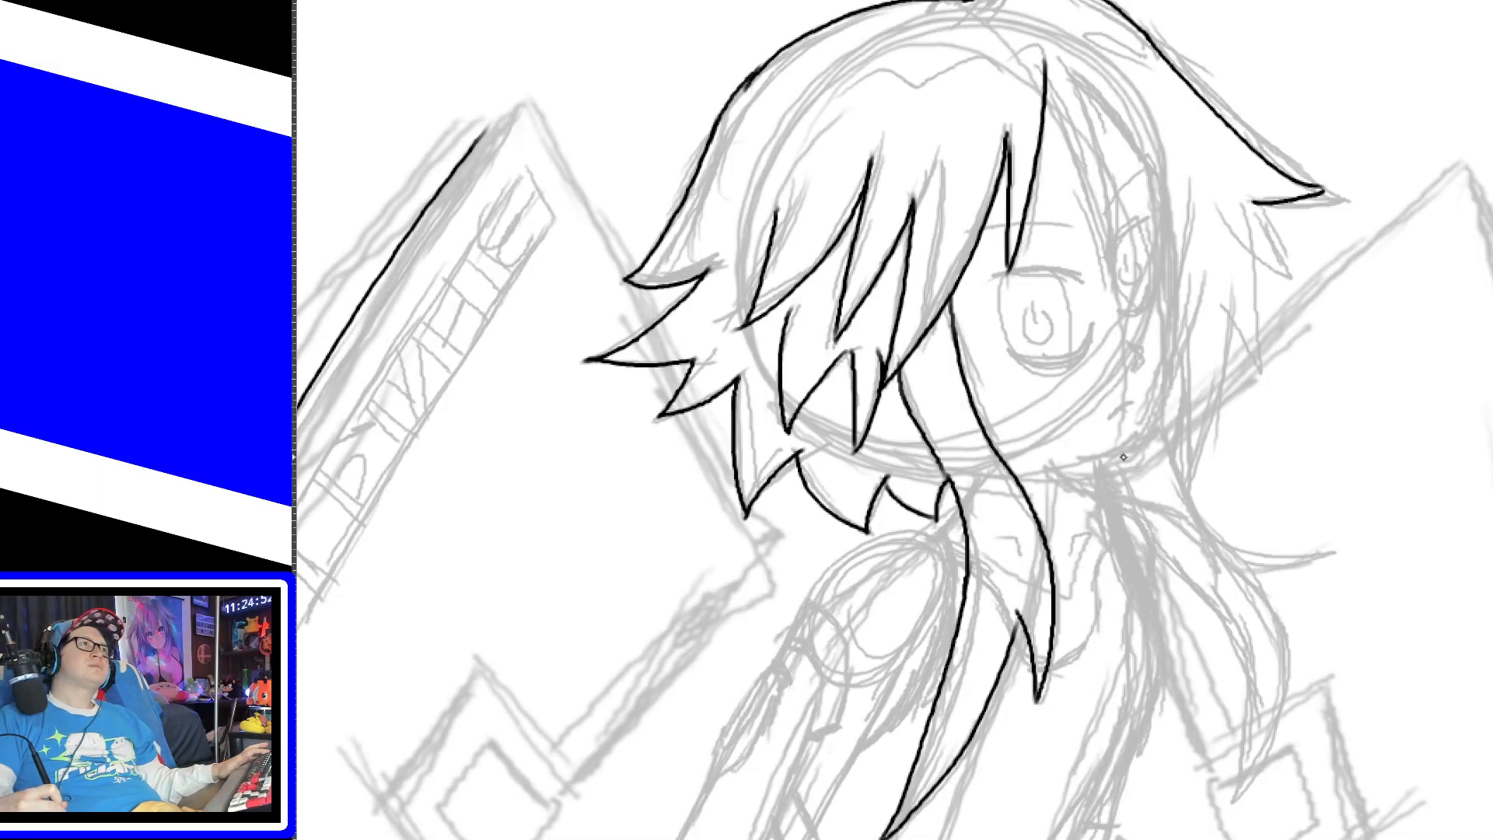
{"action": "left_click_drag", "start_coordinate": [1103, 462], "coordinate": [1157, 415]}
{"action": "key", "text": "ctrl+z"}
{"action": "left_click_drag", "start_coordinate": [1099, 460], "coordinate": [1157, 417]}
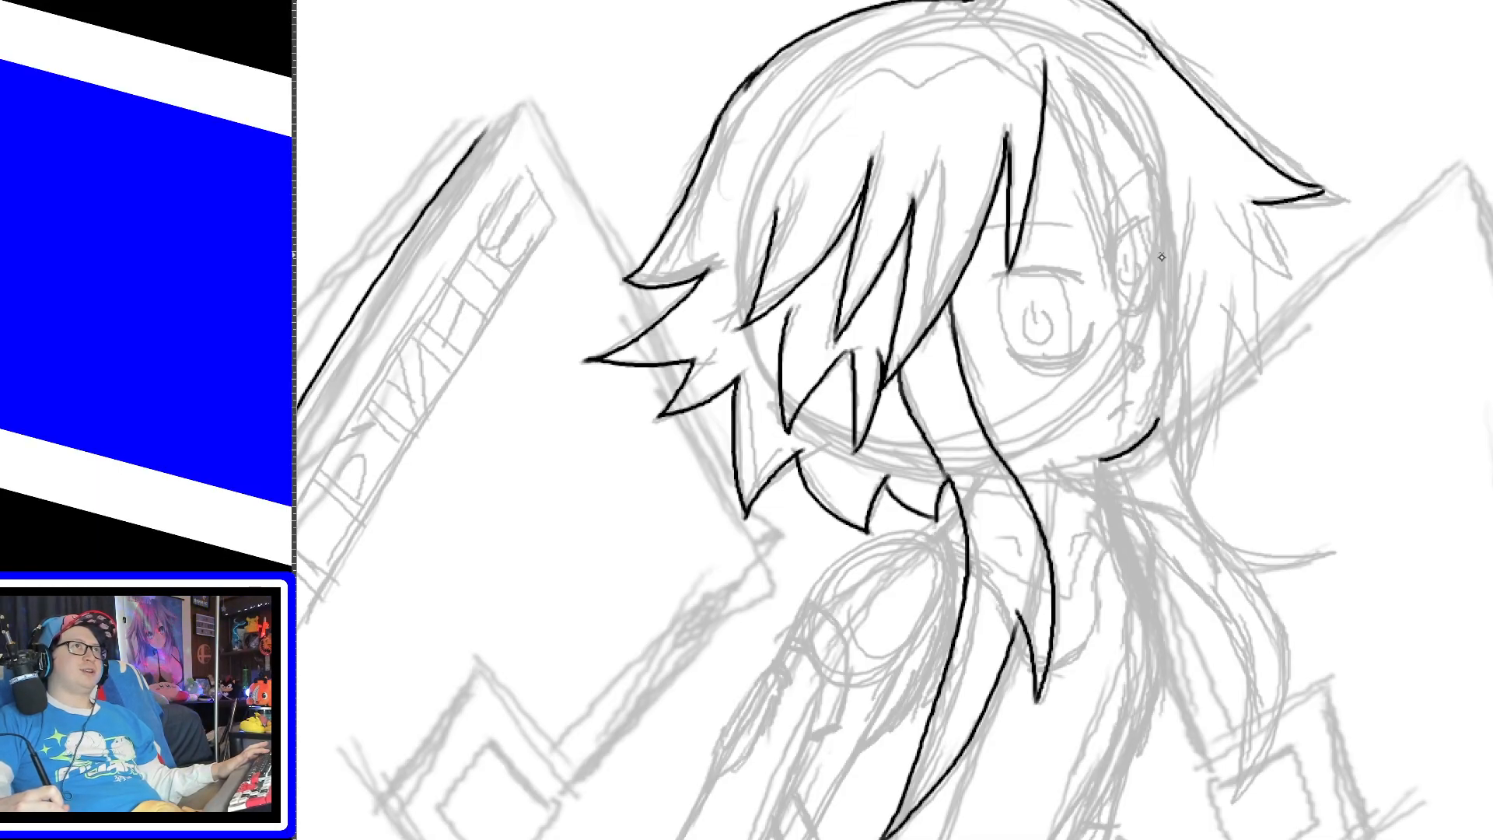
Step: Ink the right contour of the face from beside the far eye down over the cheek to the chin curve
{"action": "left_click_drag", "start_coordinate": [1166, 292], "coordinate": [1158, 218]}
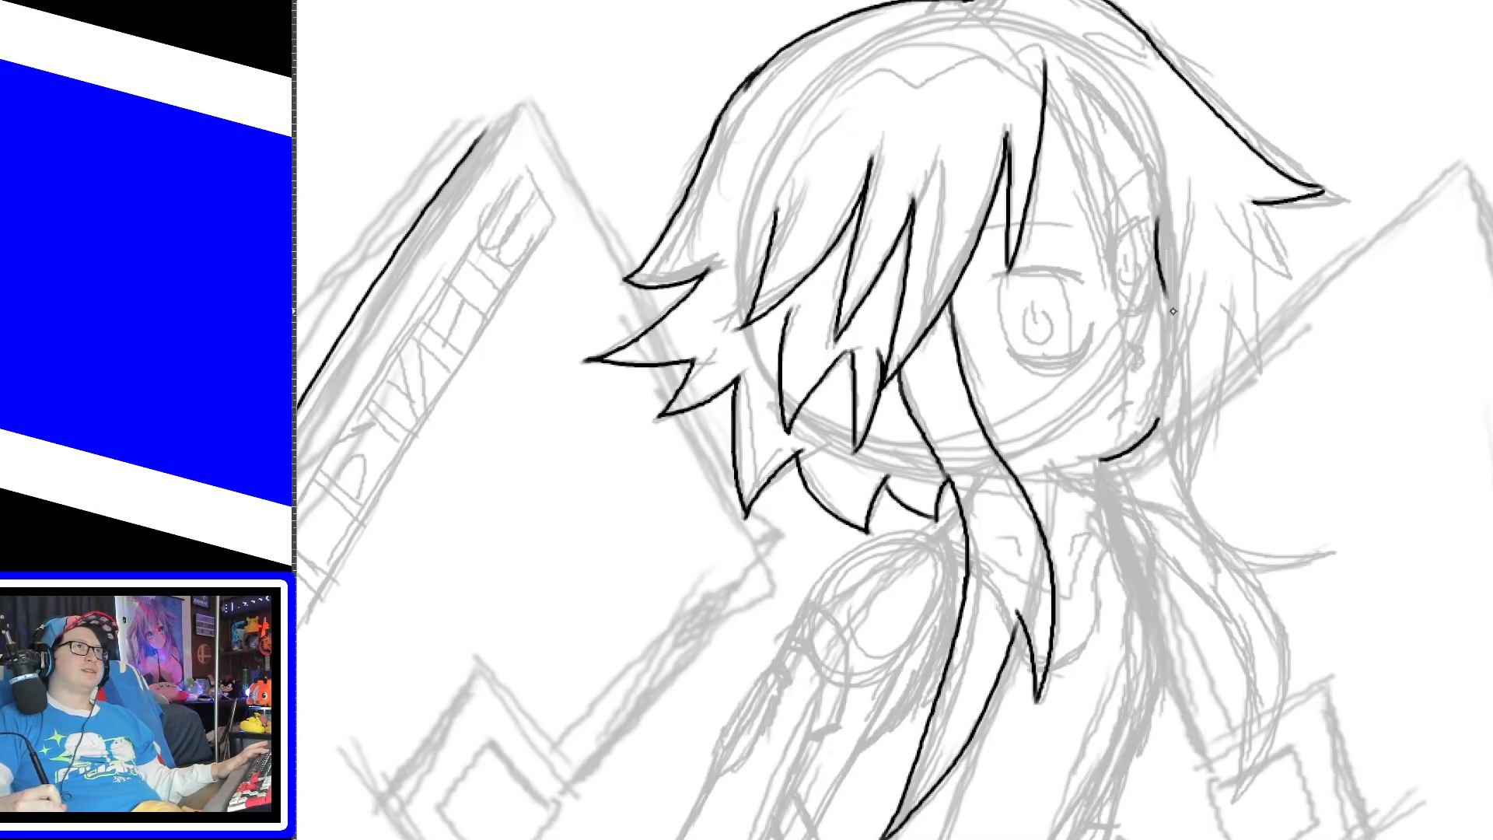
{"action": "left_click_drag", "start_coordinate": [1159, 420], "coordinate": [1170, 321]}
{"action": "key", "text": "ctrl+z"}
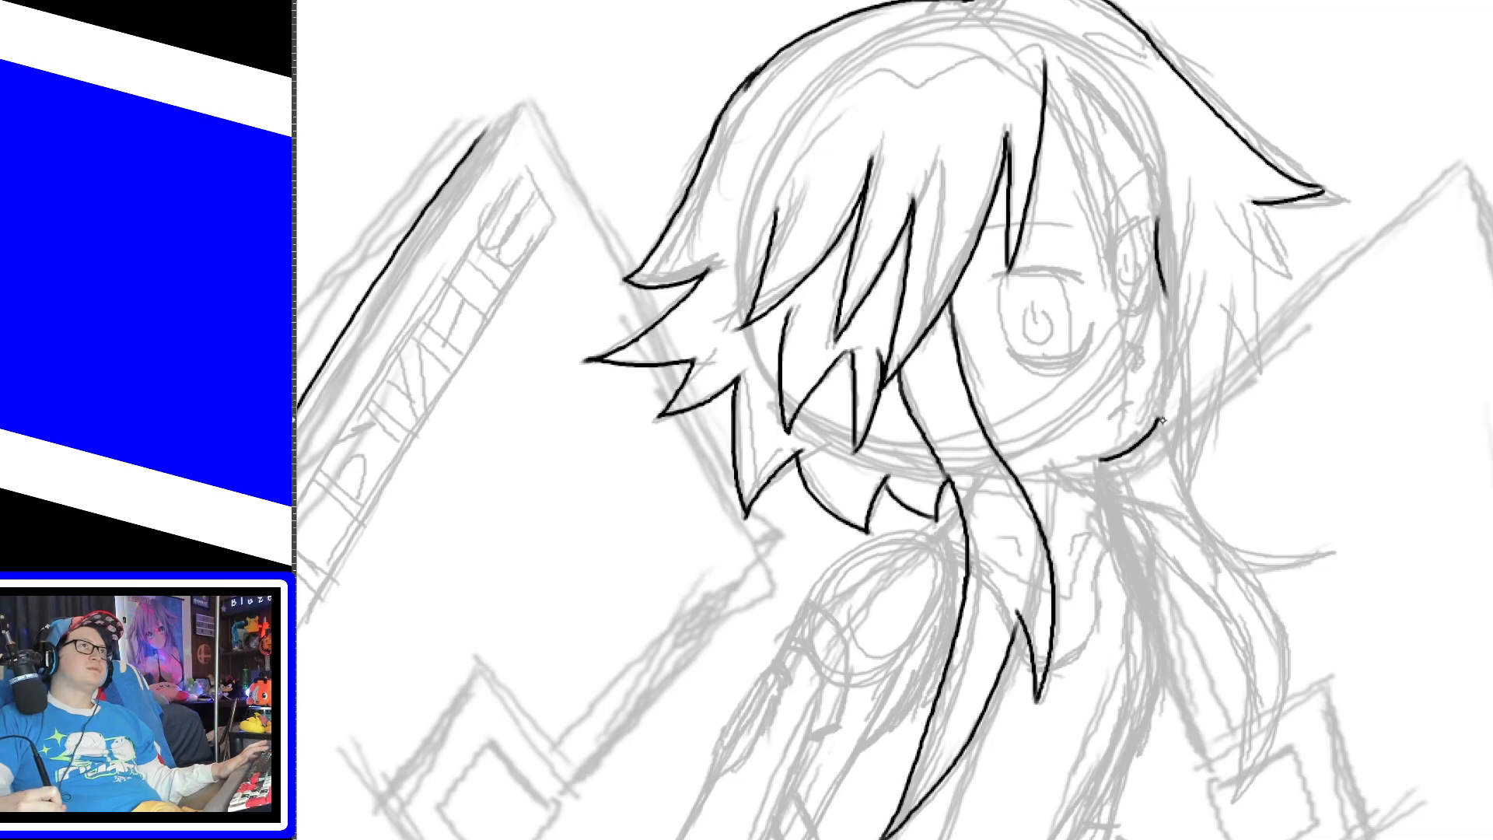
{"action": "left_click_drag", "start_coordinate": [1160, 420], "coordinate": [1167, 319]}
{"action": "key", "text": "ctrl+z"}
{"action": "mouse_move", "coordinate": [1159, 421]}
{"action": "left_mouse_down"}
{"action": "mouse_move", "coordinate": [1175, 330]}
{"action": "mouse_move", "coordinate": [1163, 290]}
{"action": "left_mouse_up"}
{"action": "key", "text": "ctrl+z"}
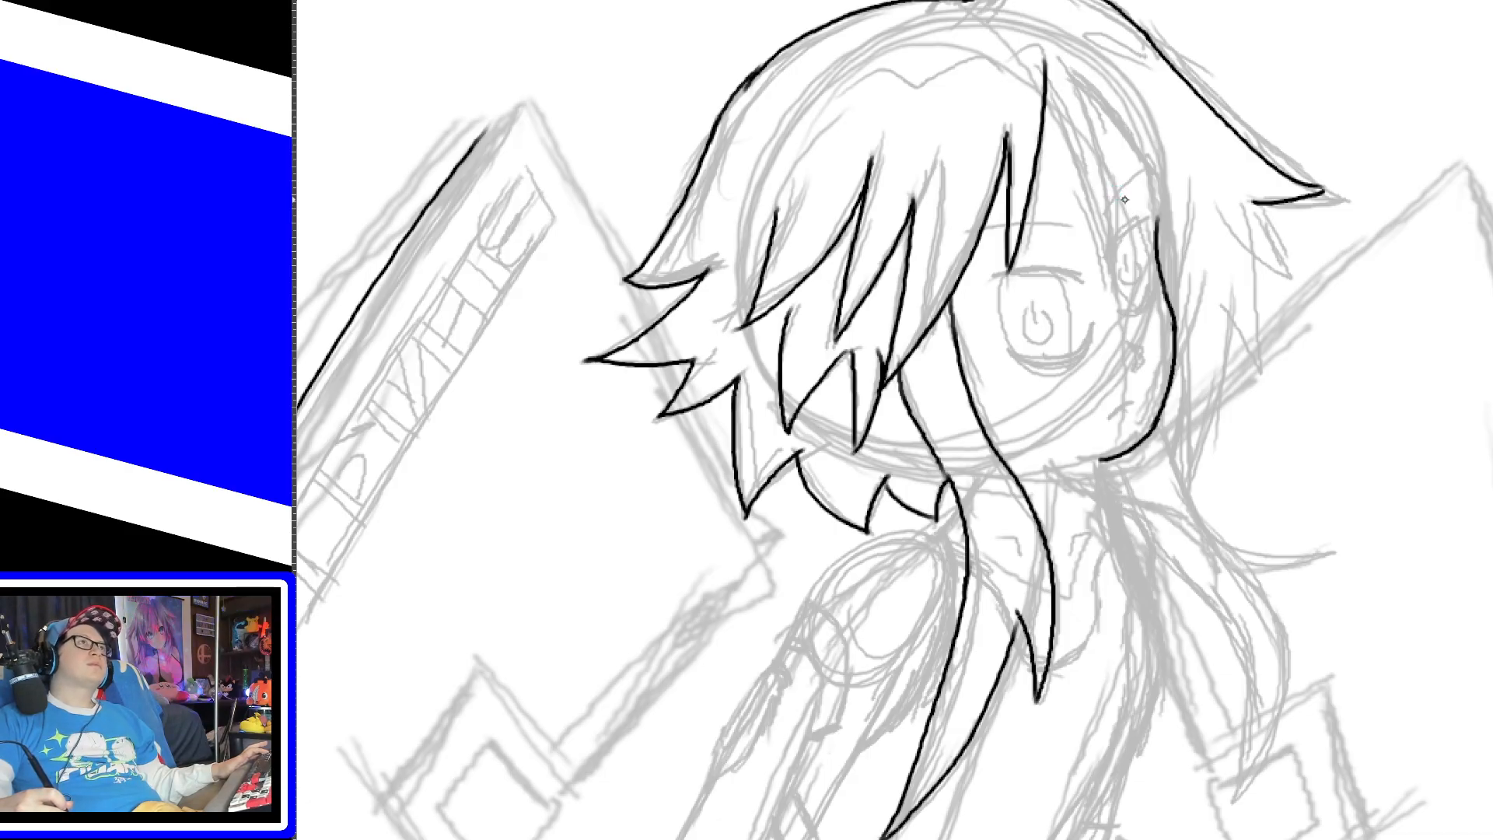
Step: Ink the narrow pointed fringe lock over the far eye and the hair edges joining it to the right side of the face
{"action": "left_click_drag", "start_coordinate": [1078, 80], "coordinate": [1118, 266]}
{"action": "key", "text": "ctrl+z"}
{"action": "mouse_move", "coordinate": [1079, 81]}
{"action": "left_mouse_down"}
{"action": "mouse_move", "coordinate": [1108, 294]}
{"action": "mouse_move", "coordinate": [1063, 103]}
{"action": "left_mouse_up"}
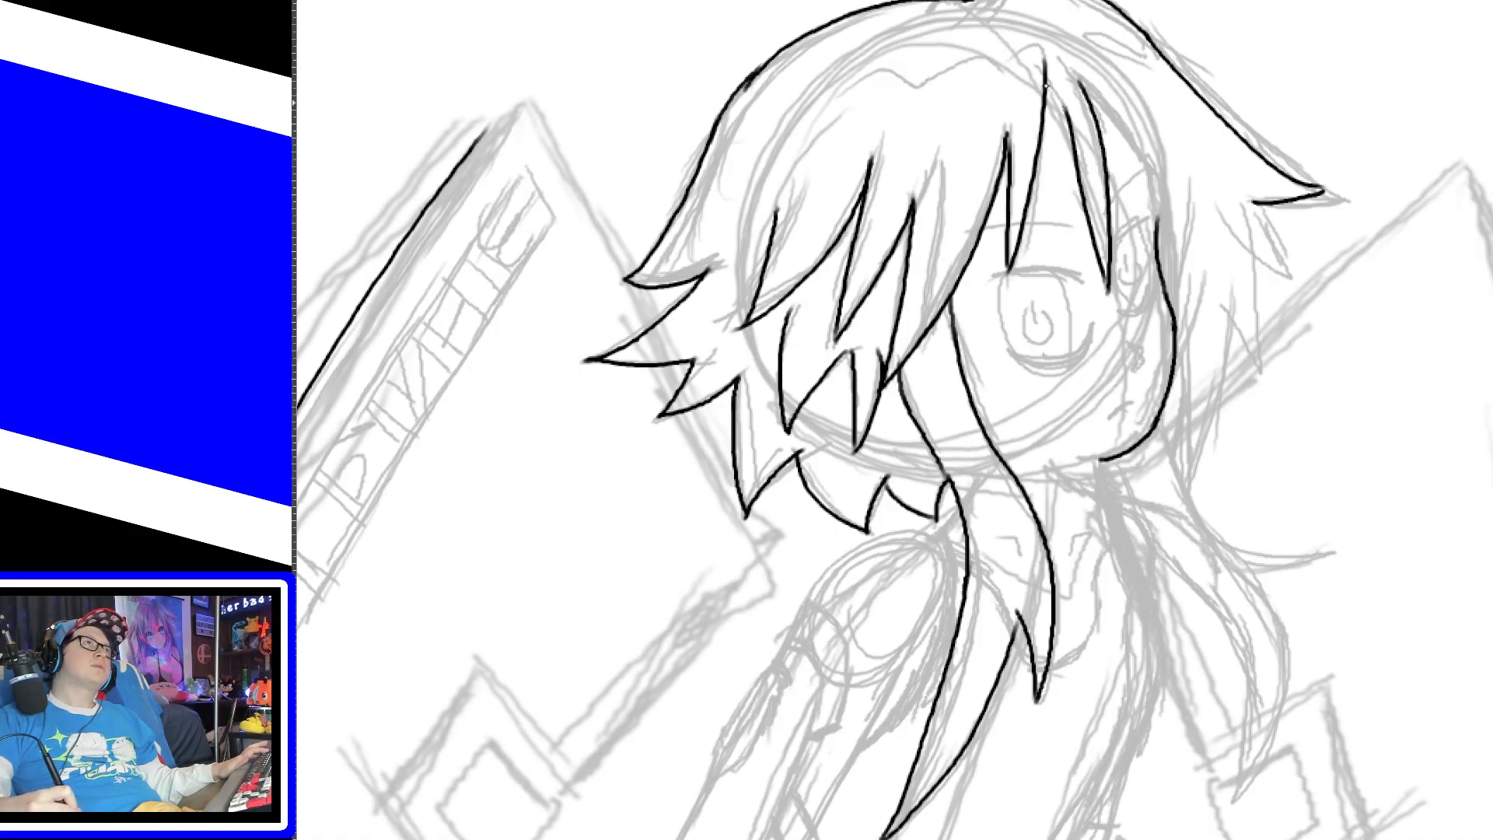
{"action": "key", "text": "ctrl+z"}
{"action": "left_click_drag", "start_coordinate": [1105, 294], "coordinate": [1063, 101]}
{"action": "key", "text": "ctrl+z"}
{"action": "left_click_drag", "start_coordinate": [1105, 294], "coordinate": [1053, 68]}
{"action": "key", "text": "ctrl+z"}
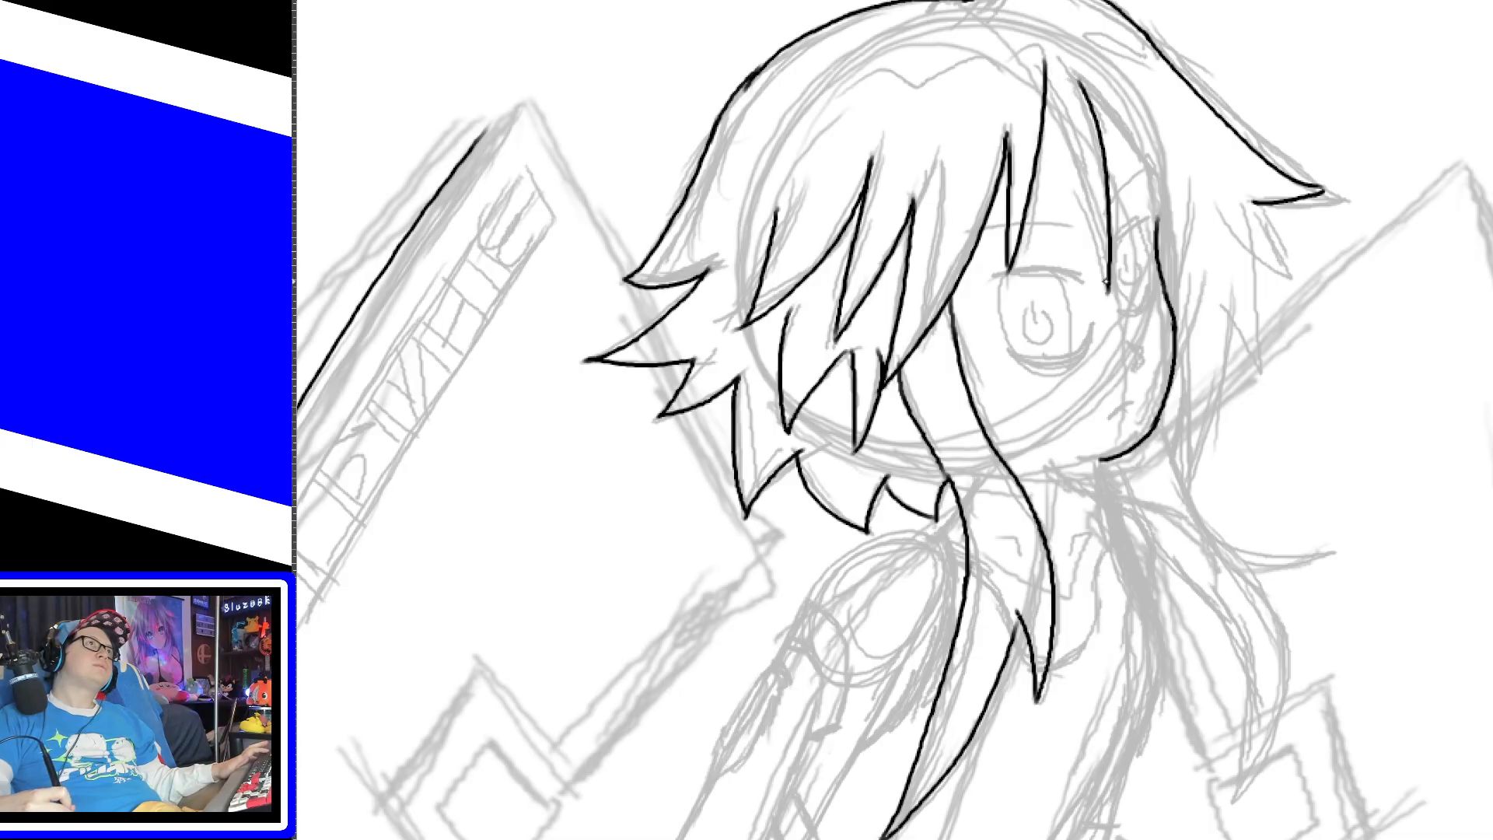
{"action": "left_click_drag", "start_coordinate": [1104, 278], "coordinate": [1054, 95]}
{"action": "key", "text": "ctrl+z"}
{"action": "left_click_drag", "start_coordinate": [1106, 289], "coordinate": [1063, 99]}
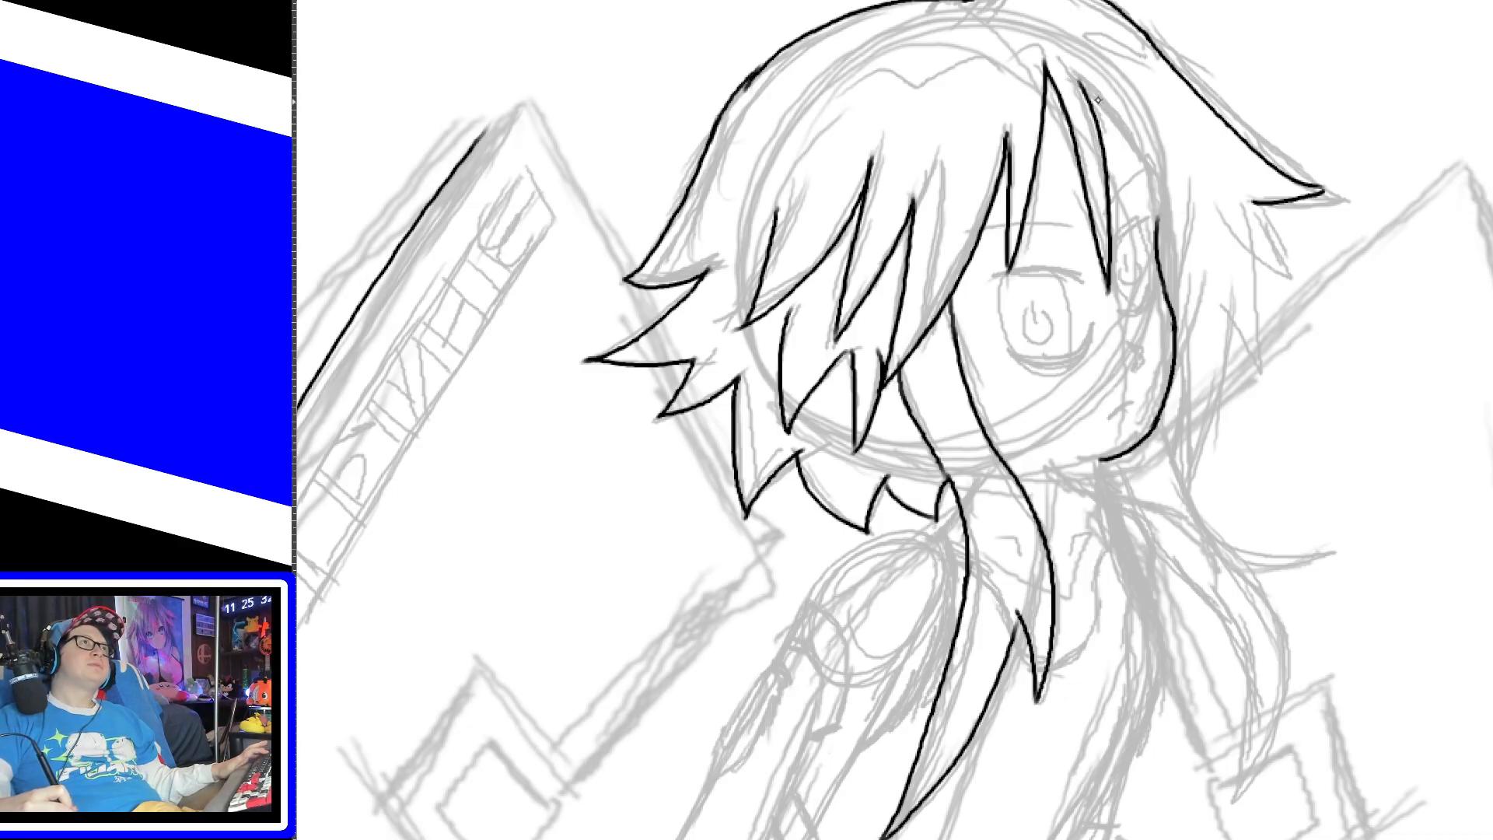
{"action": "left_click_drag", "start_coordinate": [1079, 81], "coordinate": [1162, 189]}
{"action": "mouse_move", "coordinate": [1122, 63]}
{"action": "left_mouse_down"}
{"action": "mouse_move", "coordinate": [1163, 193]}
{"action": "mouse_move", "coordinate": [1157, 225]}
{"action": "left_mouse_up"}
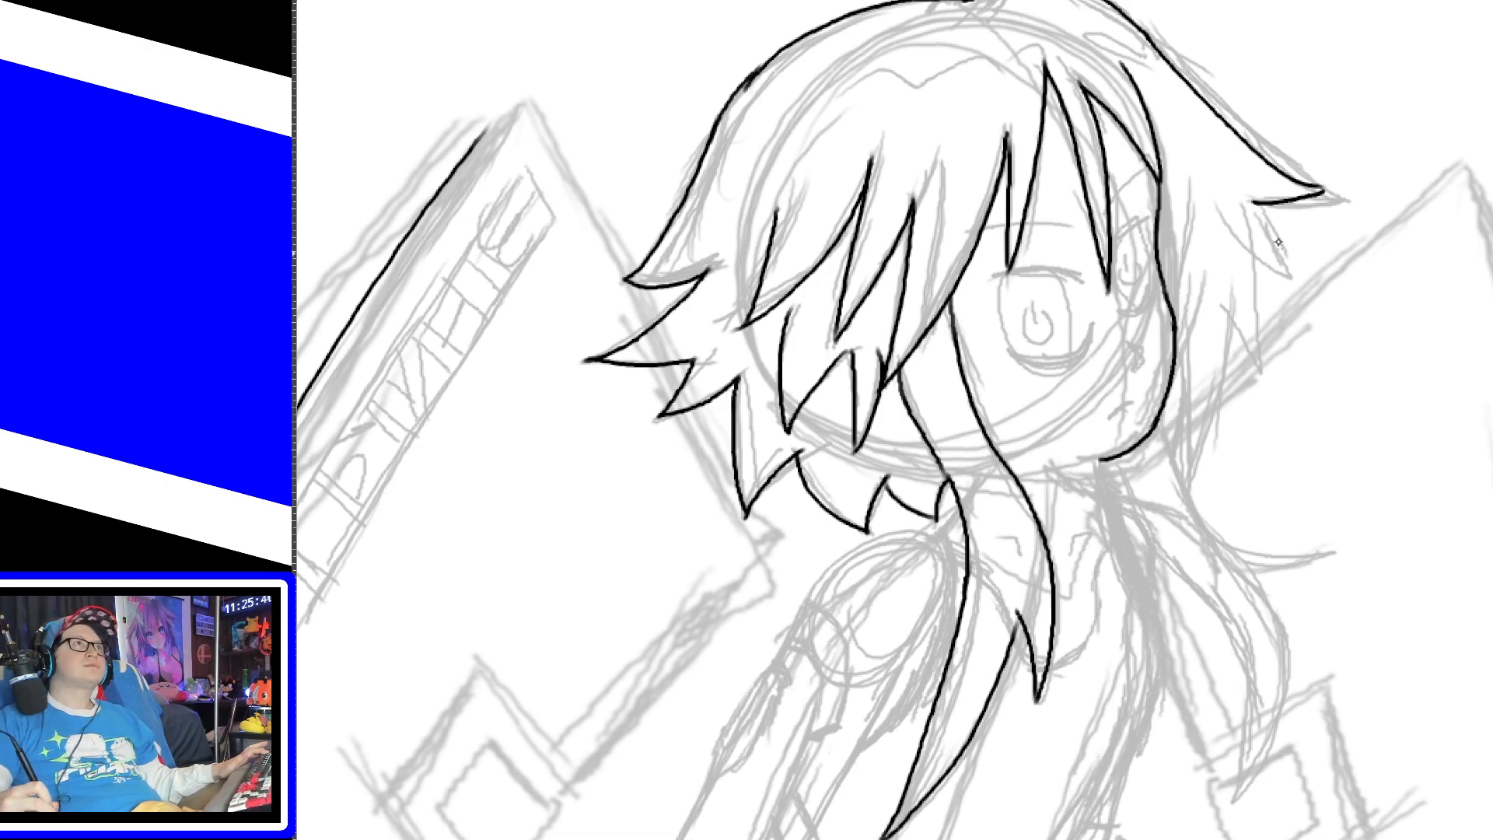
Step: Ink the jagged hair tips below the large spike on the right side of the head
{"action": "mouse_move", "coordinate": [1257, 208]}
{"action": "left_mouse_down"}
{"action": "mouse_move", "coordinate": [1249, 254]}
{"action": "mouse_move", "coordinate": [1255, 209]}
{"action": "left_mouse_up"}
{"action": "key", "text": "ctrl+z"}
{"action": "key", "text": "ctrl+z"}
{"action": "left_click_drag", "start_coordinate": [1292, 278], "coordinate": [1253, 204]}
{"action": "left_click_drag", "start_coordinate": [1293, 278], "coordinate": [1225, 229]}
{"action": "key", "text": "ctrl+z"}
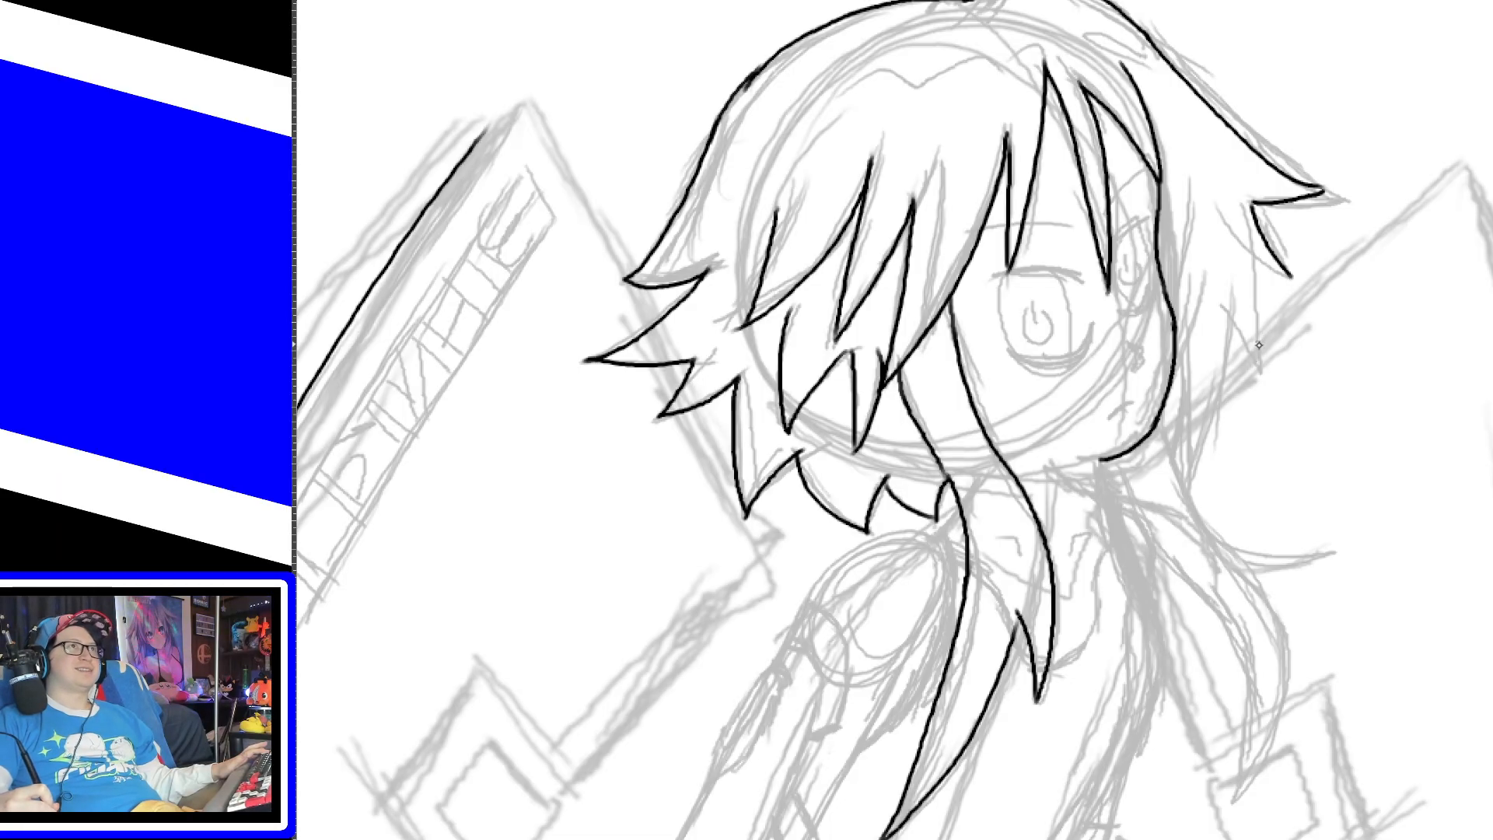
{"action": "mouse_move", "coordinate": [1262, 265]}
{"action": "left_mouse_down"}
{"action": "mouse_move", "coordinate": [1292, 278]}
{"action": "mouse_move", "coordinate": [1256, 365]}
{"action": "mouse_move", "coordinate": [1224, 308]}
{"action": "left_mouse_up"}
{"action": "key", "text": "ctrl+z"}
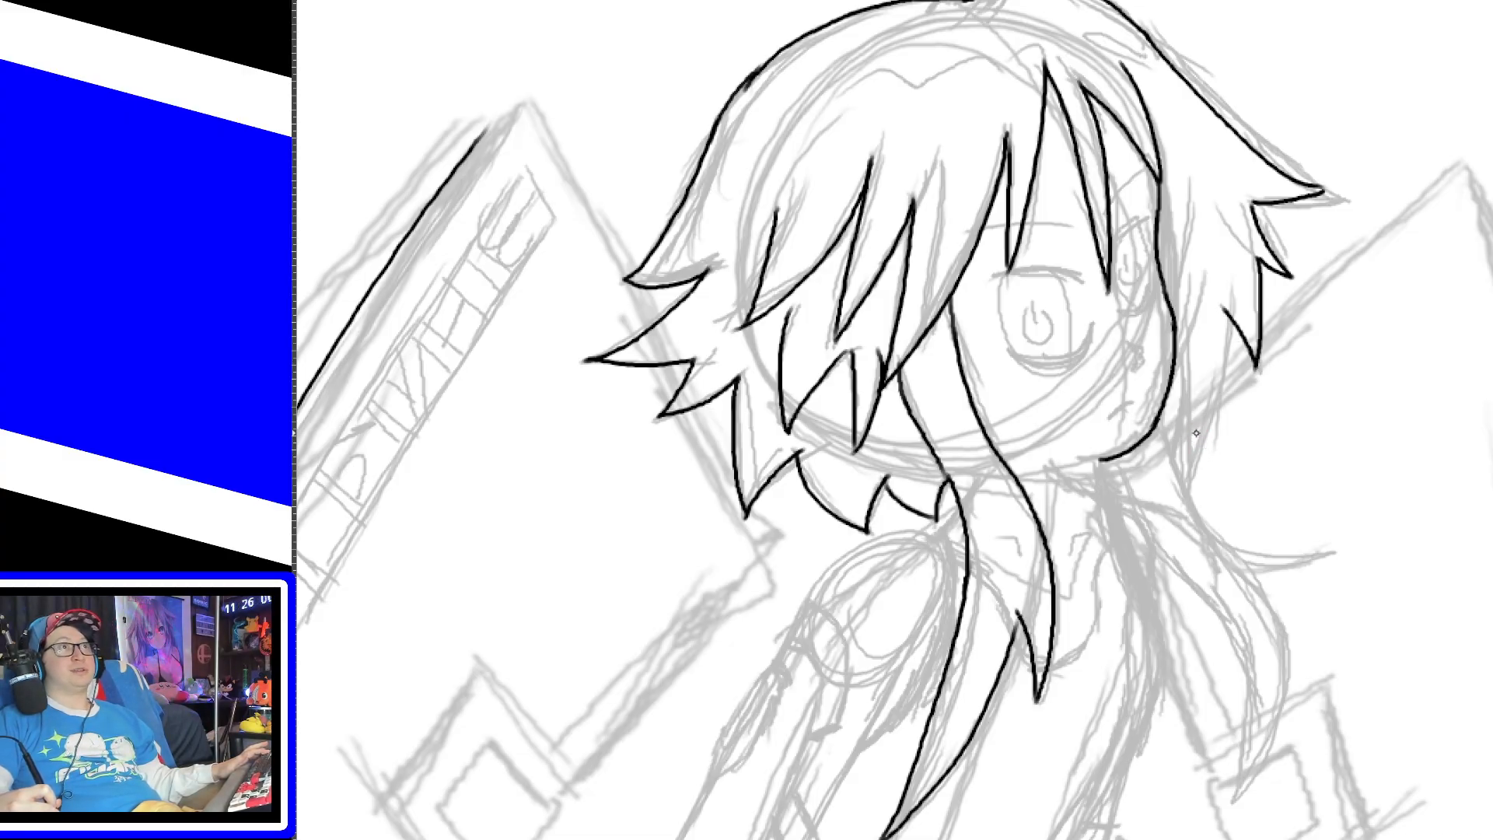
Step: Try to ink the underside of the jaw between the long front lock and the chin
{"action": "scroll", "coordinate": [1219, 388], "scroll_direction": "down", "scroll_amount": 5}
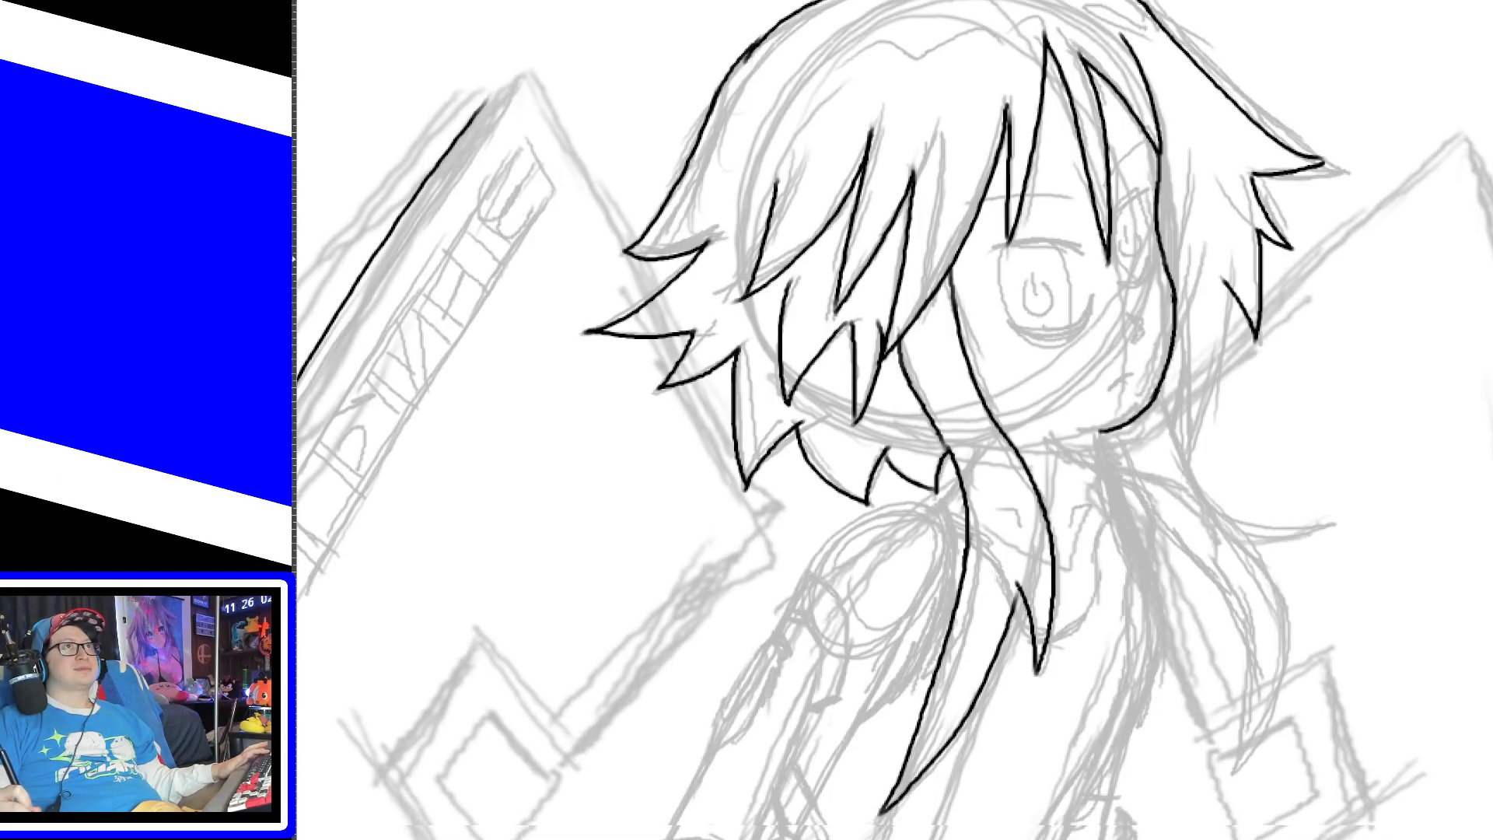
{"action": "scroll", "coordinate": [1219, 388], "scroll_direction": "up", "scroll_amount": 6}
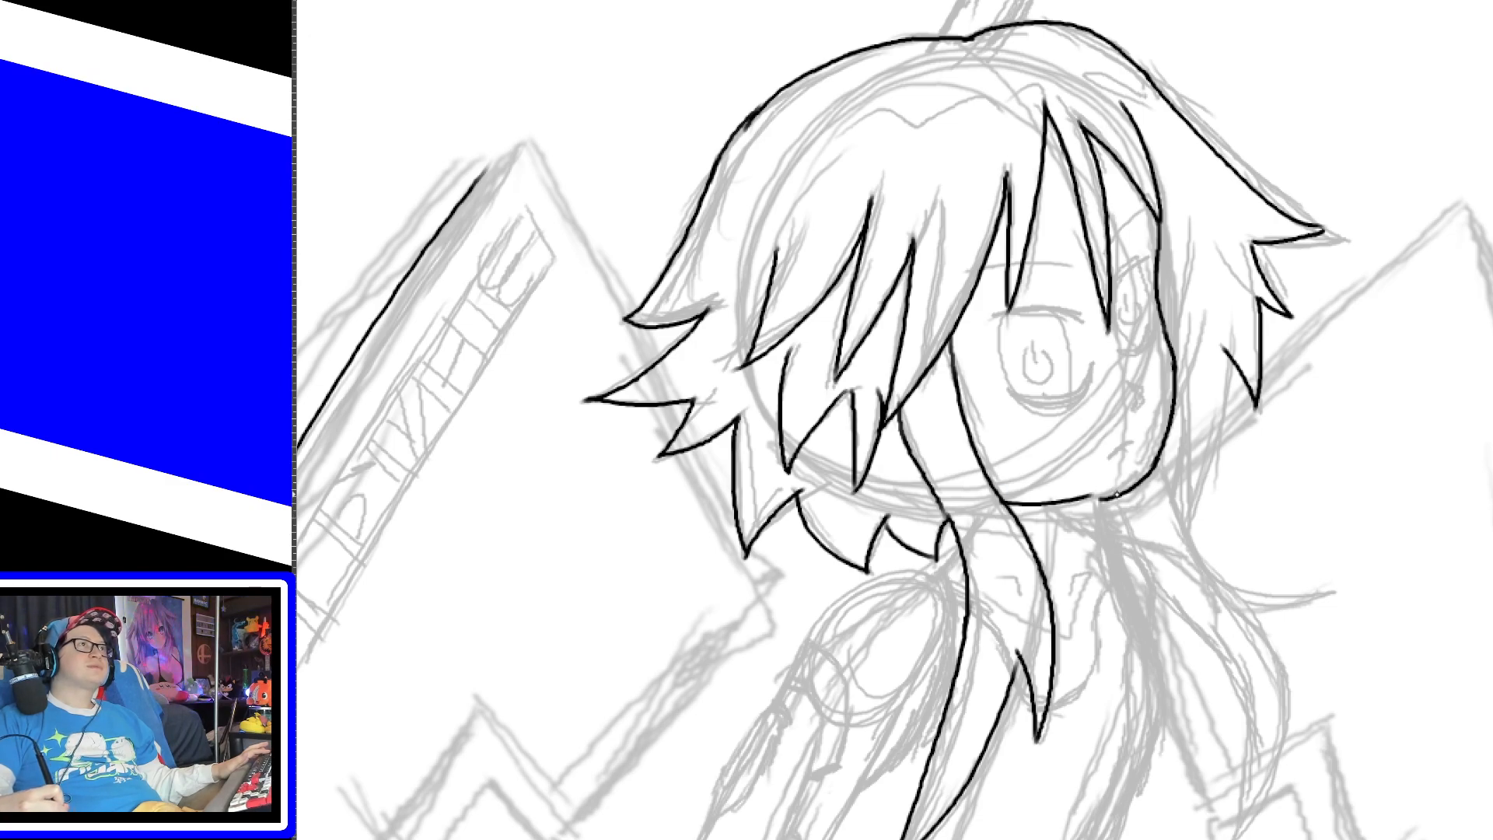
{"action": "left_click_drag", "start_coordinate": [1000, 503], "coordinate": [1124, 490]}
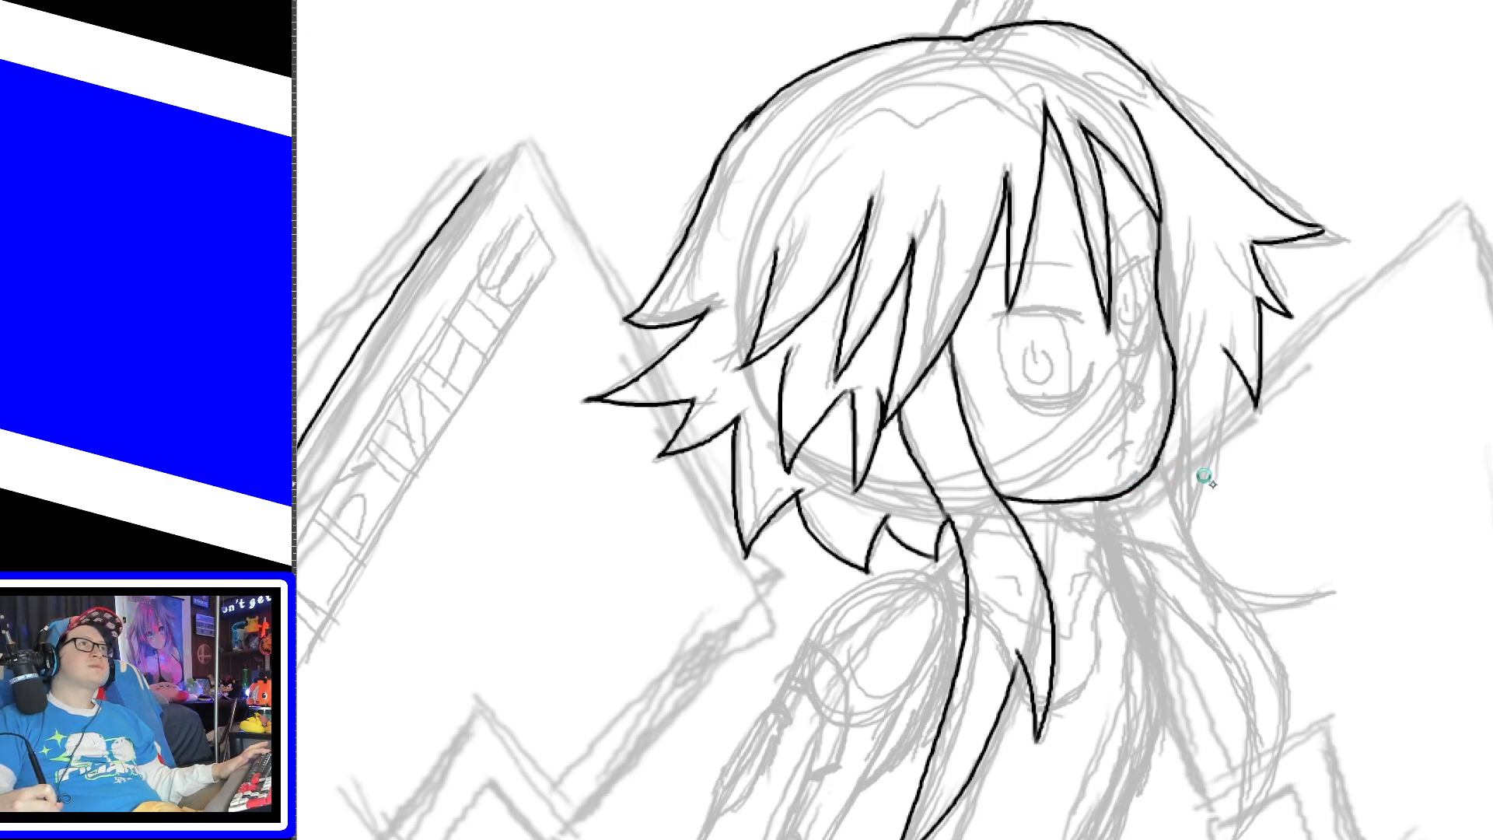
{"action": "key", "text": "ctrl+z"}
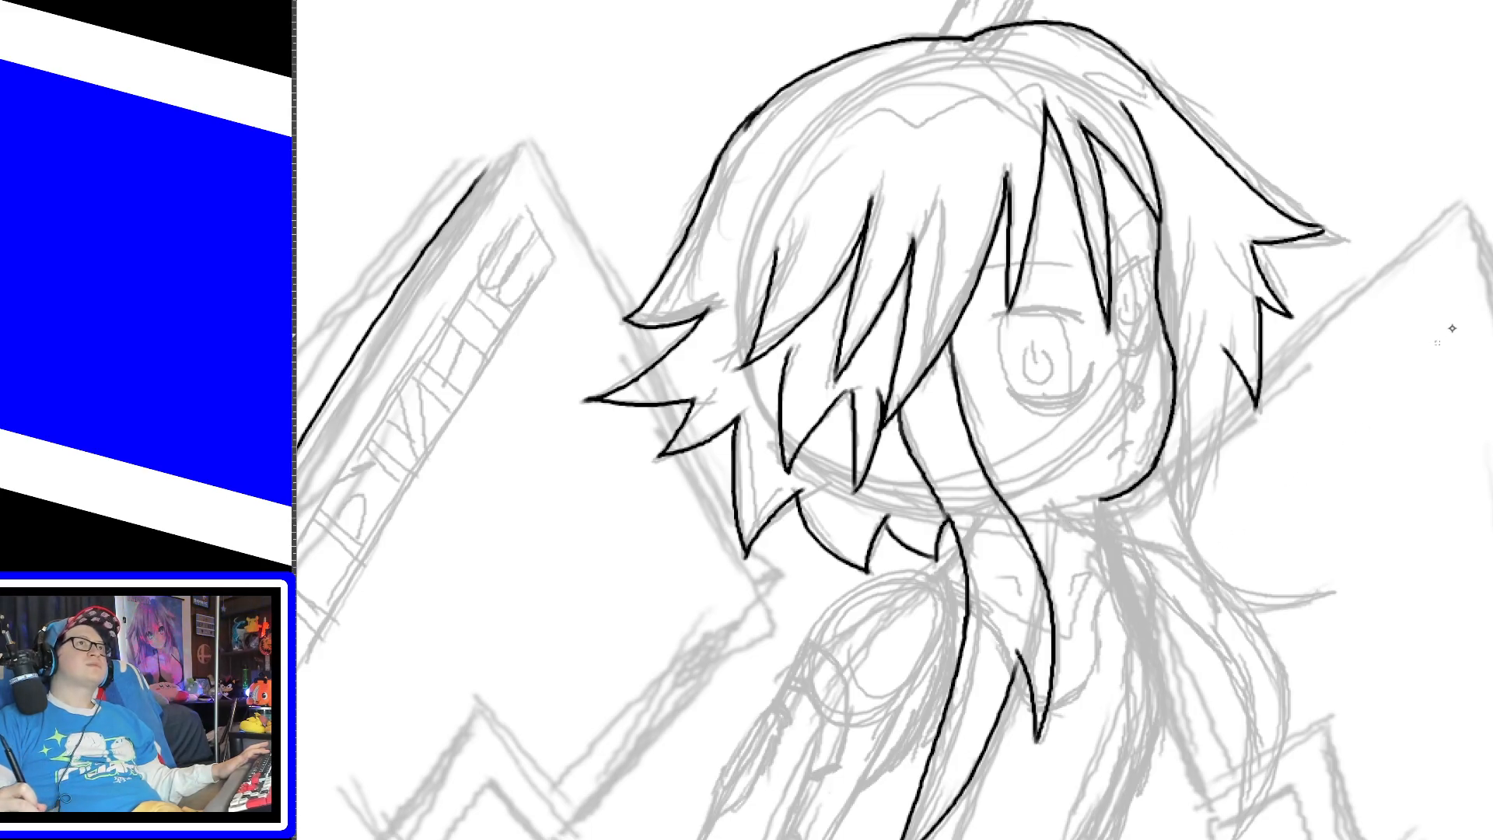
Step: Ink the small nose curve and the short mouth line on the face
{"action": "scroll", "coordinate": [1068, 461], "scroll_direction": "down", "scroll_amount": 3}
{"action": "scroll", "coordinate": [1067, 461], "scroll_direction": "up", "scroll_amount": 4}
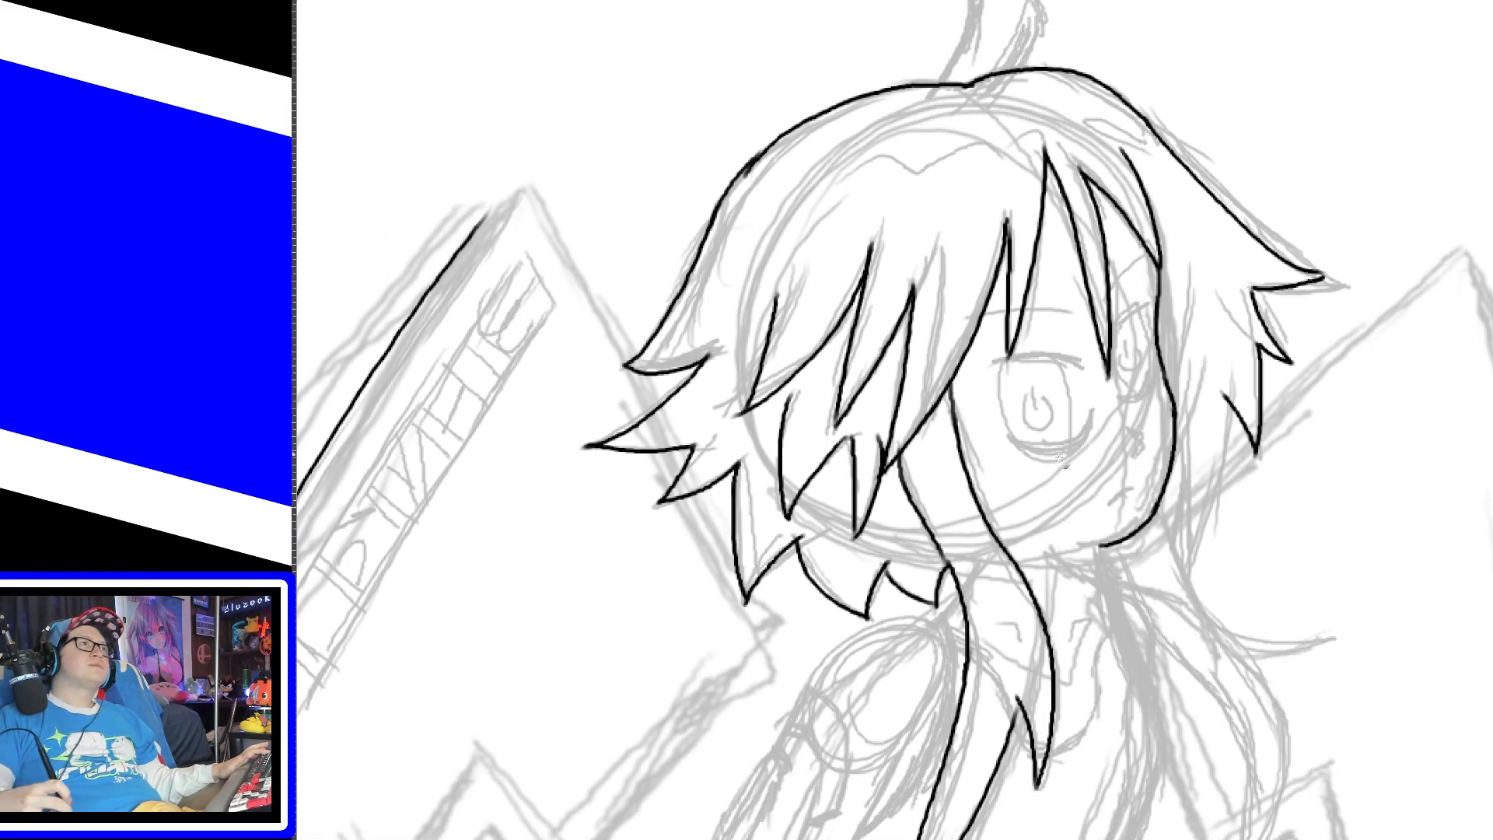
{"action": "left_click_drag", "start_coordinate": [1132, 460], "coordinate": [1131, 433]}
{"action": "left_click_drag", "start_coordinate": [1111, 503], "coordinate": [1133, 489]}
{"action": "key", "text": "ctrl+z"}
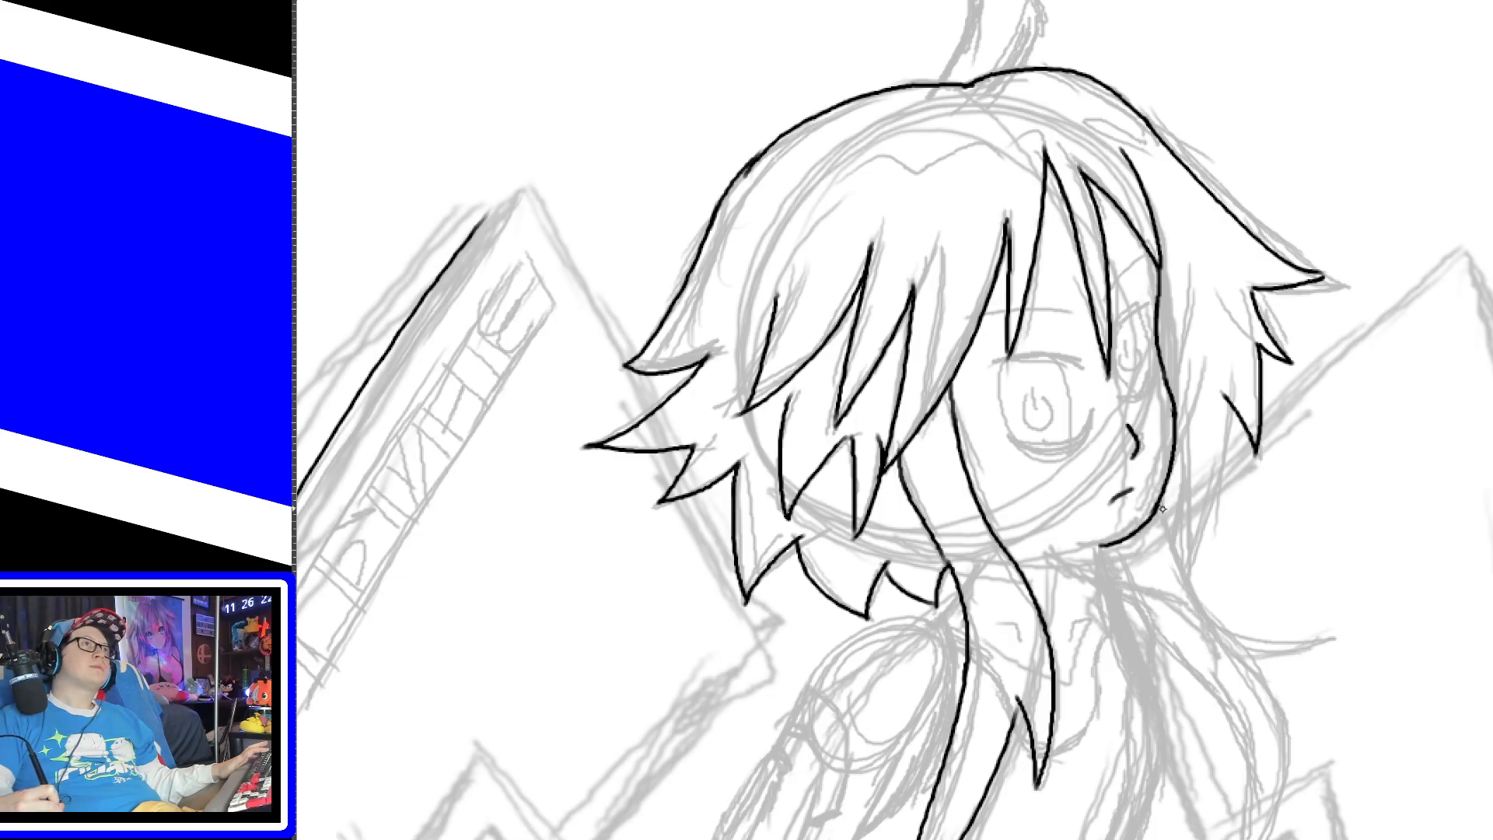
Step: Ink the upper and lower lid lines of the near eye and the curved outline of the far eye
{"action": "left_click_drag", "start_coordinate": [1013, 441], "coordinate": [1093, 416]}
{"action": "mouse_move", "coordinate": [998, 363]}
{"action": "left_mouse_down"}
{"action": "mouse_move", "coordinate": [1152, 379]}
{"action": "mouse_move", "coordinate": [1108, 359]}
{"action": "mouse_move", "coordinate": [1141, 336]}
{"action": "mouse_move", "coordinate": [1132, 317]}
{"action": "left_mouse_up"}
{"action": "key", "text": "ctrl+z"}
{"action": "key", "text": "ctrl+z"}
{"action": "left_click_drag", "start_coordinate": [1148, 384], "coordinate": [1125, 317]}
{"action": "key", "text": "ctrl+z"}
{"action": "left_click_drag", "start_coordinate": [1147, 384], "coordinate": [1134, 297]}
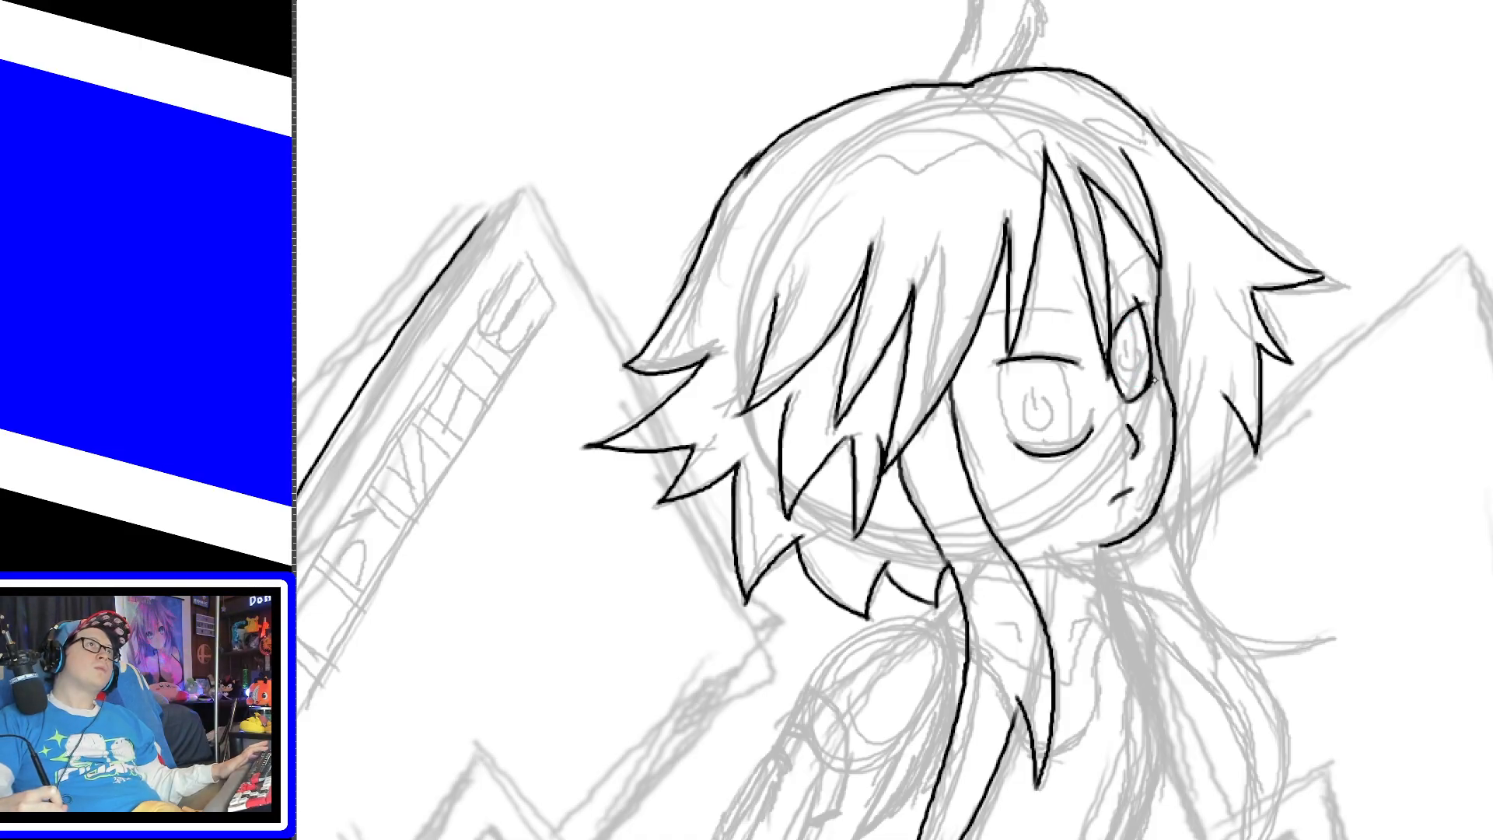
Step: Ink both sides of the near eye's iris between the upper and lower lid lines
{"action": "left_click_drag", "start_coordinate": [1030, 455], "coordinate": [1012, 368]}
{"action": "key", "text": "ctrl+z"}
{"action": "mouse_move", "coordinate": [1031, 456]}
{"action": "left_mouse_down"}
{"action": "mouse_move", "coordinate": [1003, 423]}
{"action": "mouse_move", "coordinate": [1013, 367]}
{"action": "left_mouse_up"}
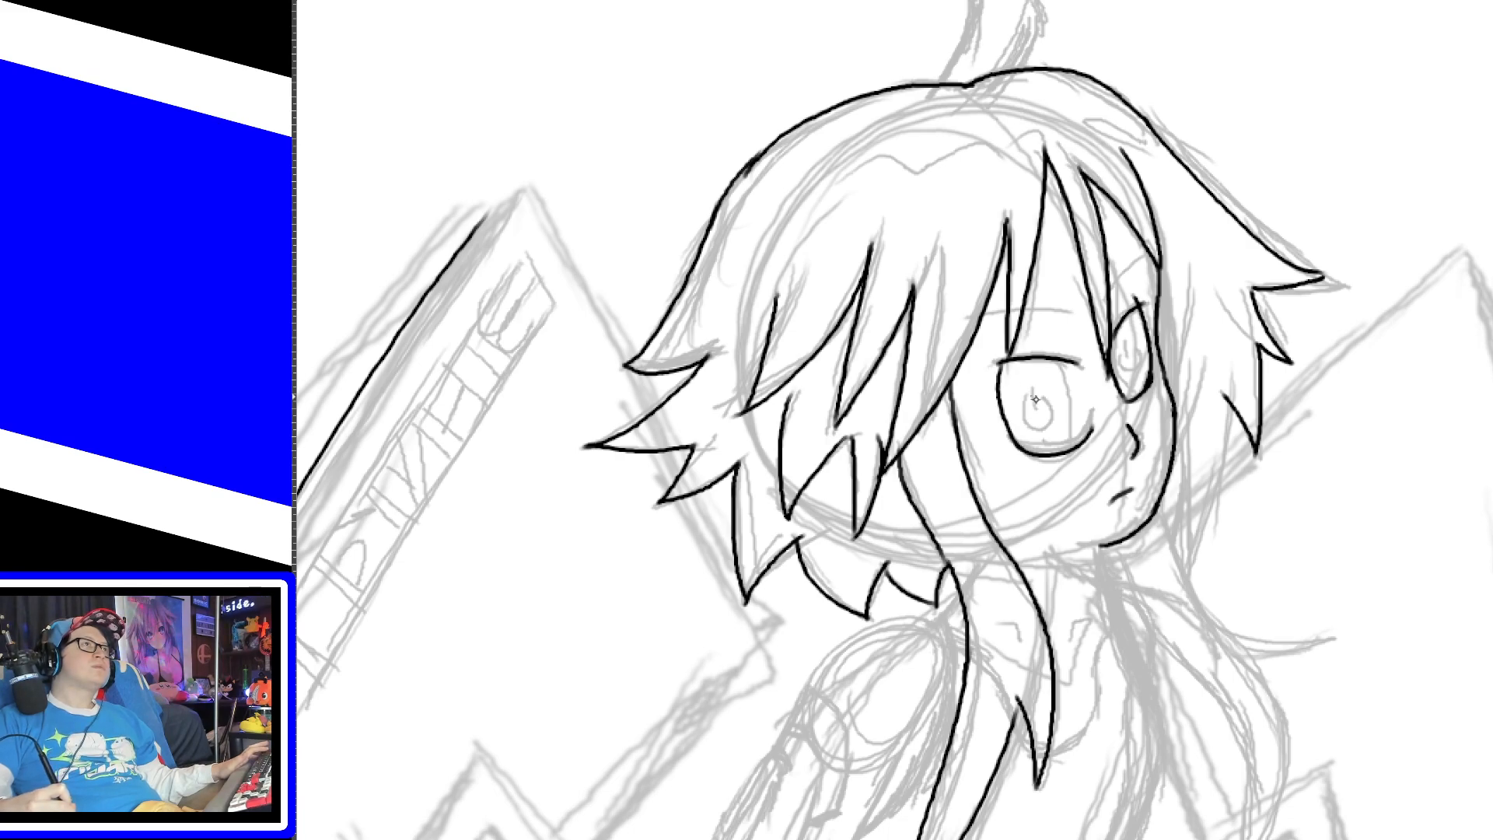
{"action": "left_click_drag", "start_coordinate": [1073, 451], "coordinate": [1060, 364]}
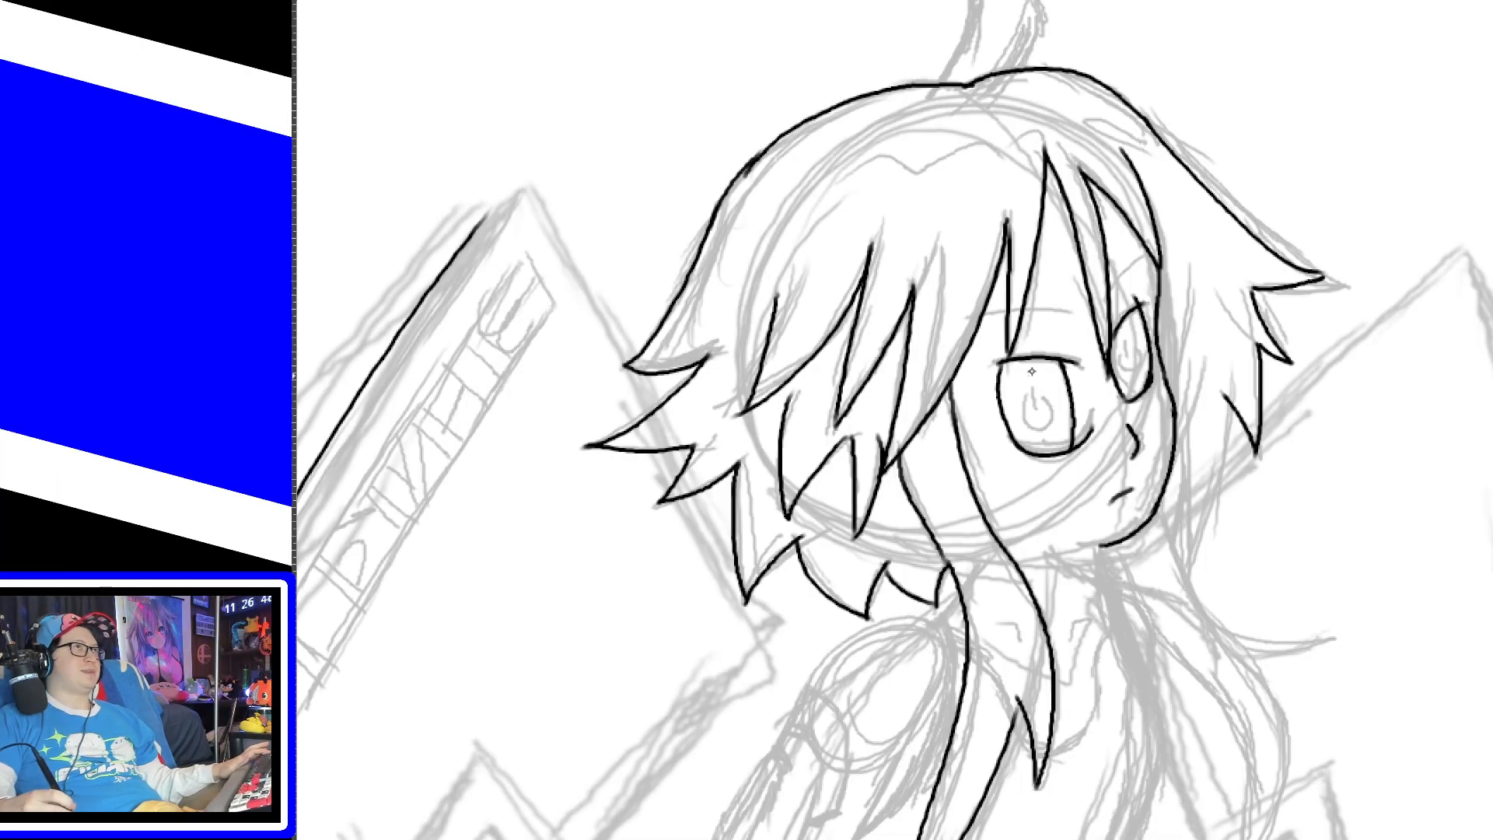
Step: Ink the eyebrows above the near and far eyes, interrupted where the fringe locks cross them
{"action": "left_click_drag", "start_coordinate": [982, 315], "coordinate": [1009, 311]}
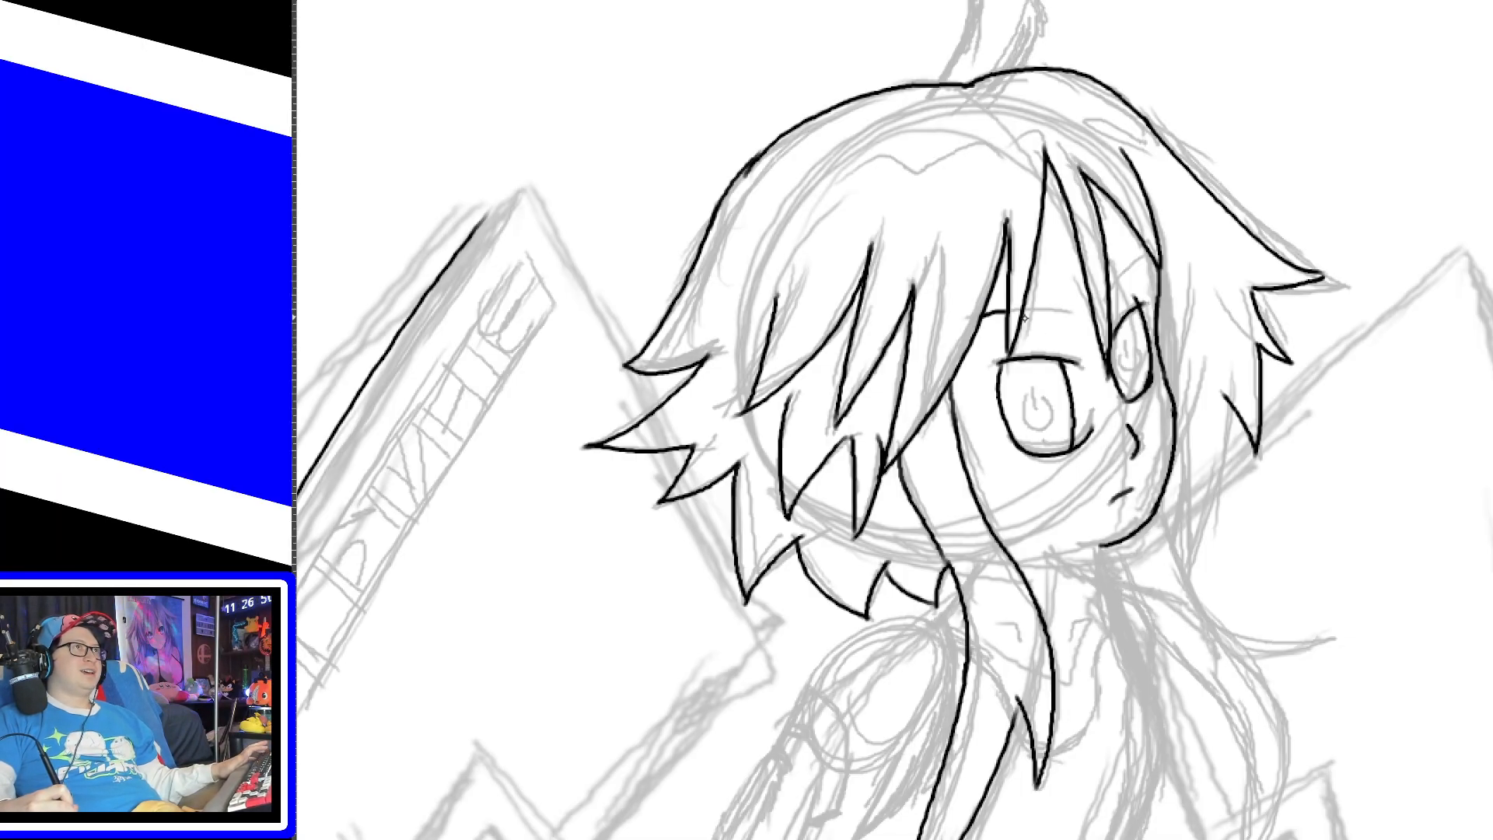
{"action": "mouse_move", "coordinate": [1032, 308]}
{"action": "left_mouse_down"}
{"action": "mouse_move", "coordinate": [1071, 310]}
{"action": "mouse_move", "coordinate": [1141, 259]}
{"action": "left_mouse_up"}
{"action": "key", "text": "ctrl+z"}
{"action": "key", "text": "ctrl+z"}
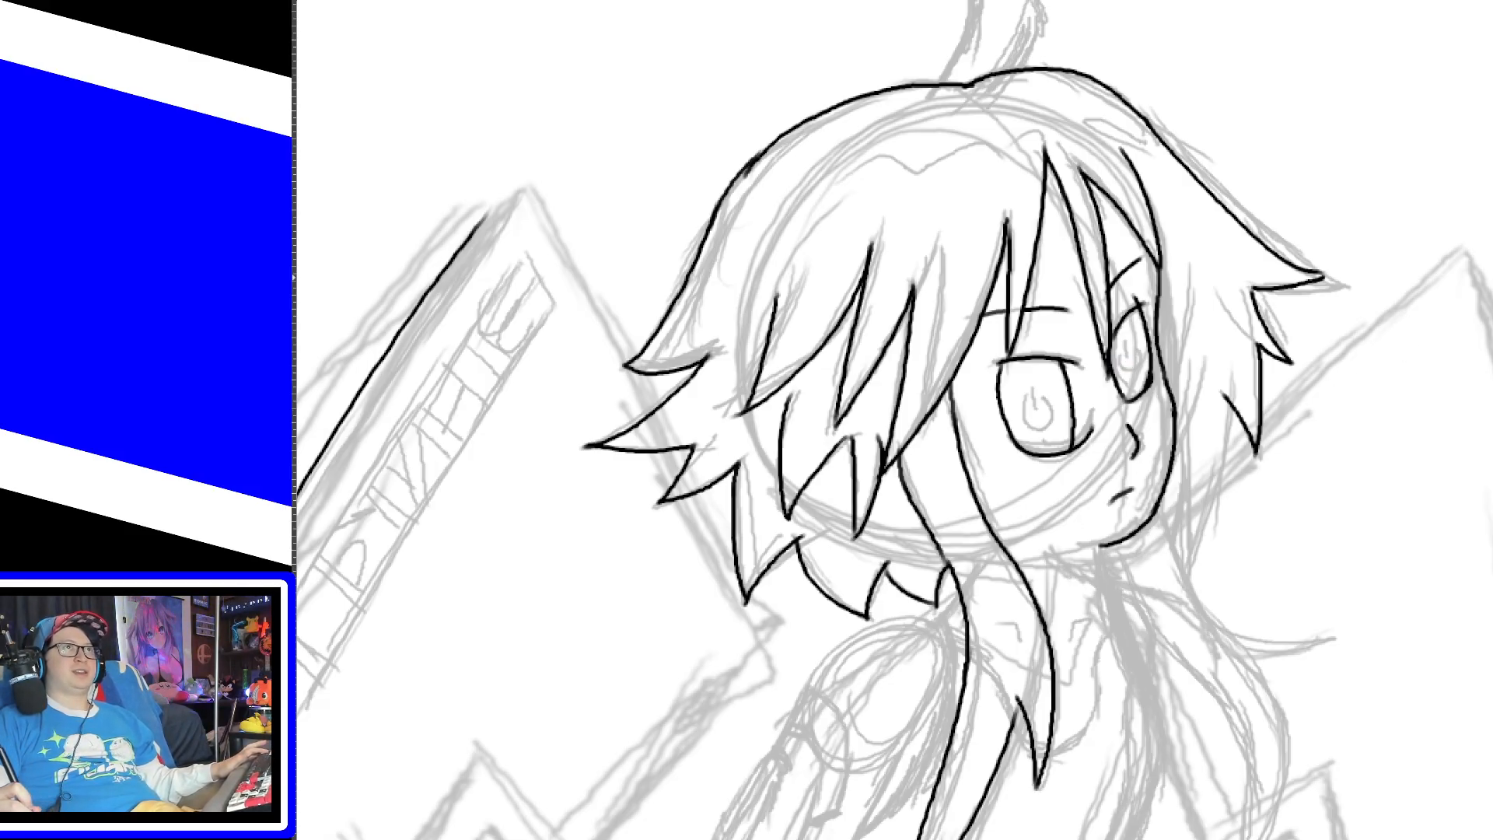
Step: Ink the outer edge of the long hair lock to the right of the neck, from its lower tip up to the jaw
{"action": "scroll", "coordinate": [1482, 346], "scroll_direction": "down", "scroll_amount": 5}
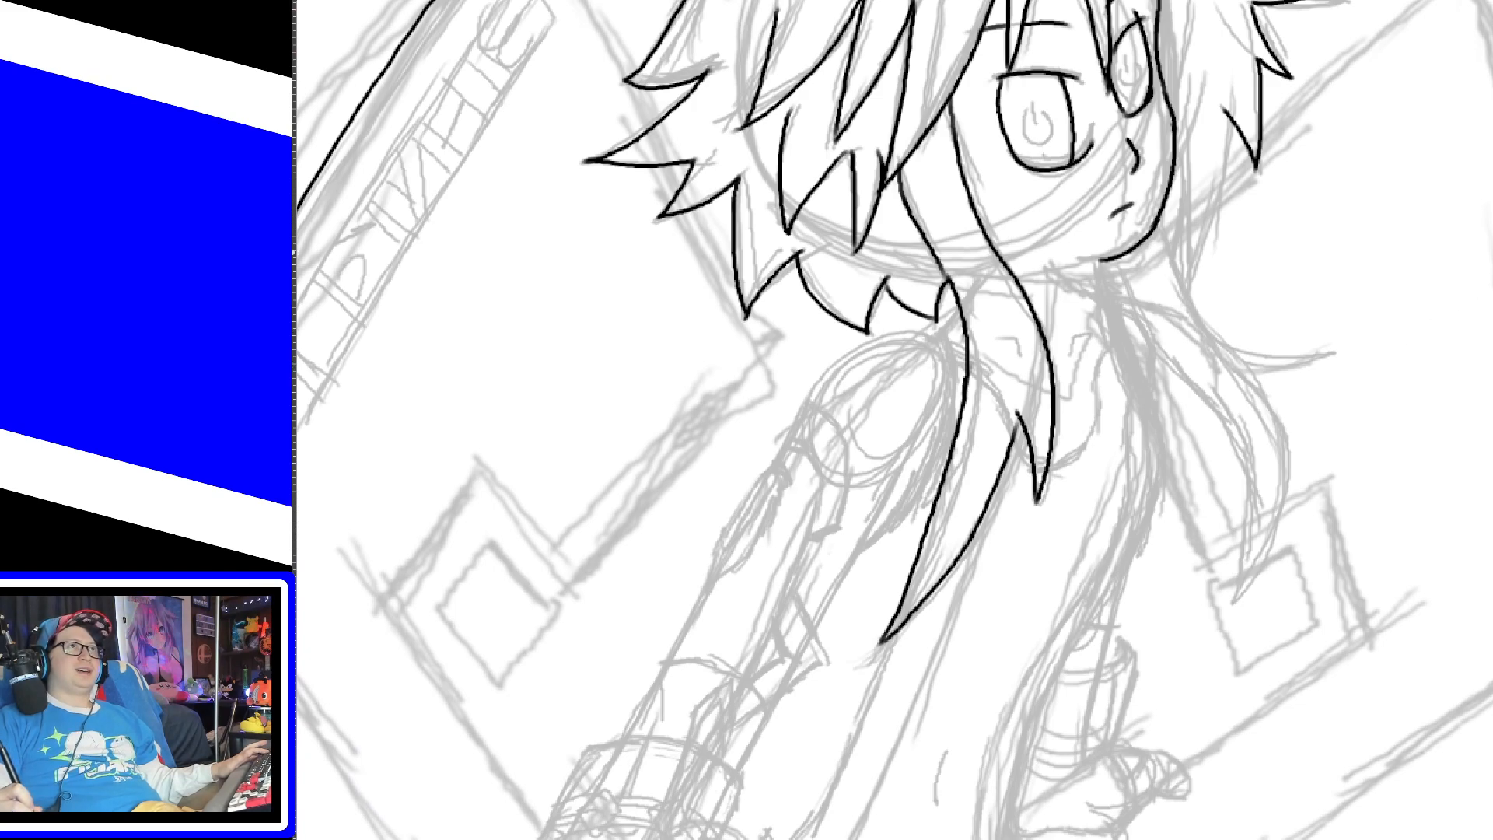
{"action": "scroll", "coordinate": [1349, 342], "scroll_direction": "up", "scroll_amount": 4}
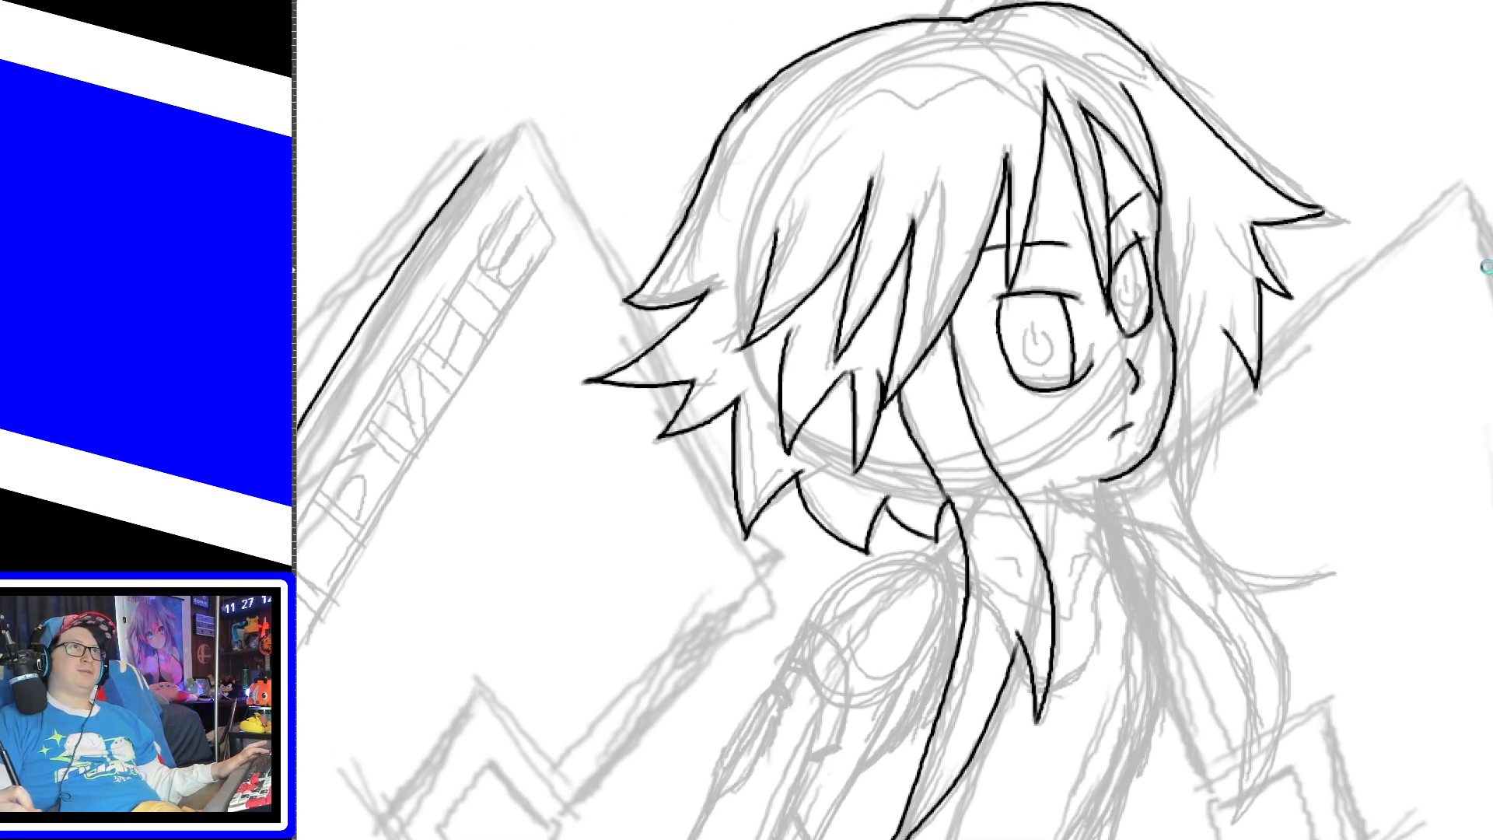
{"action": "scroll", "coordinate": [1052, 378], "scroll_direction": "down", "scroll_amount": 3}
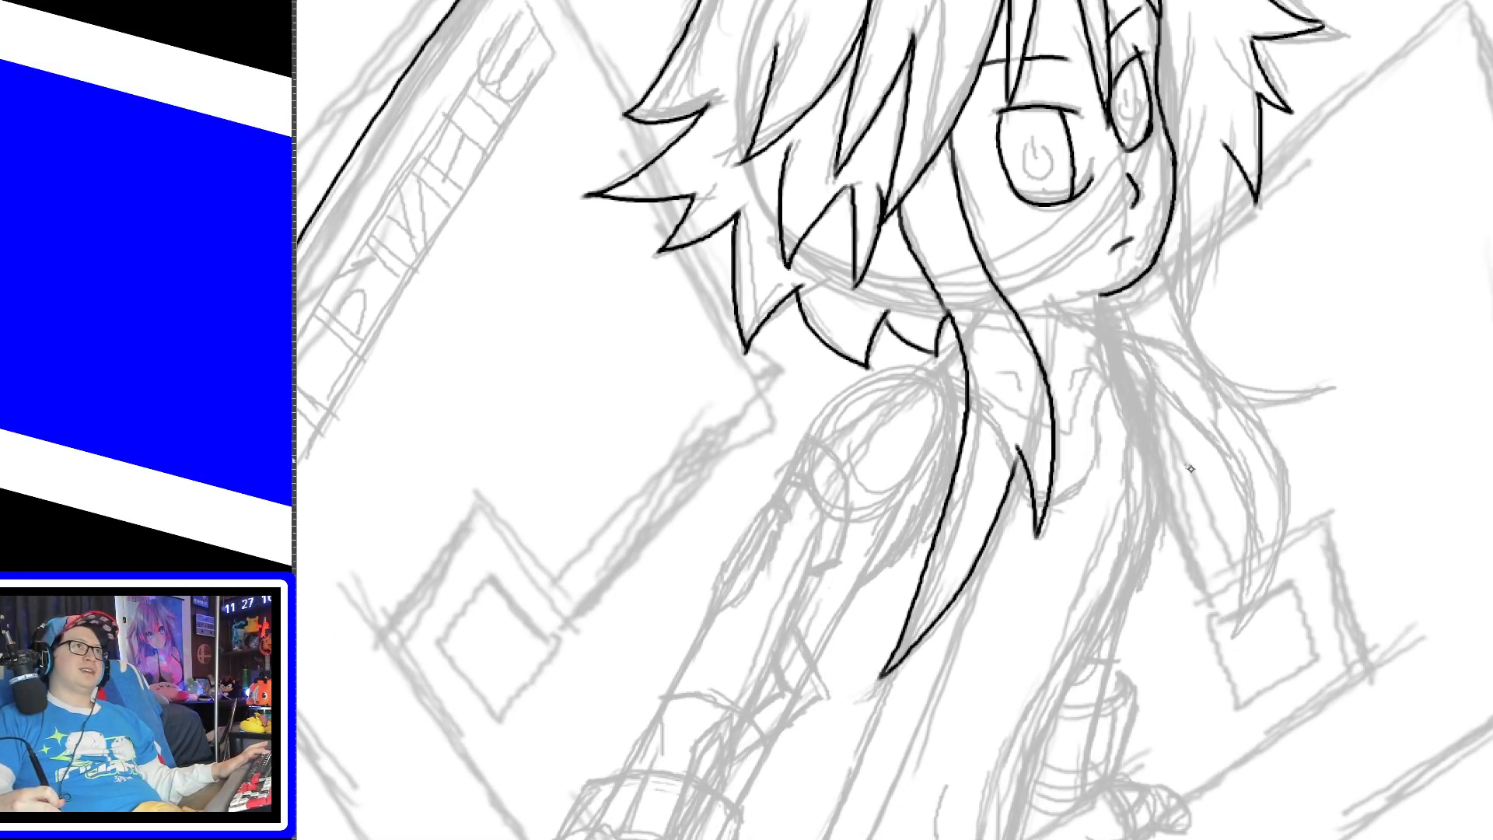
{"action": "left_click_drag", "start_coordinate": [1238, 644], "coordinate": [1292, 500]}
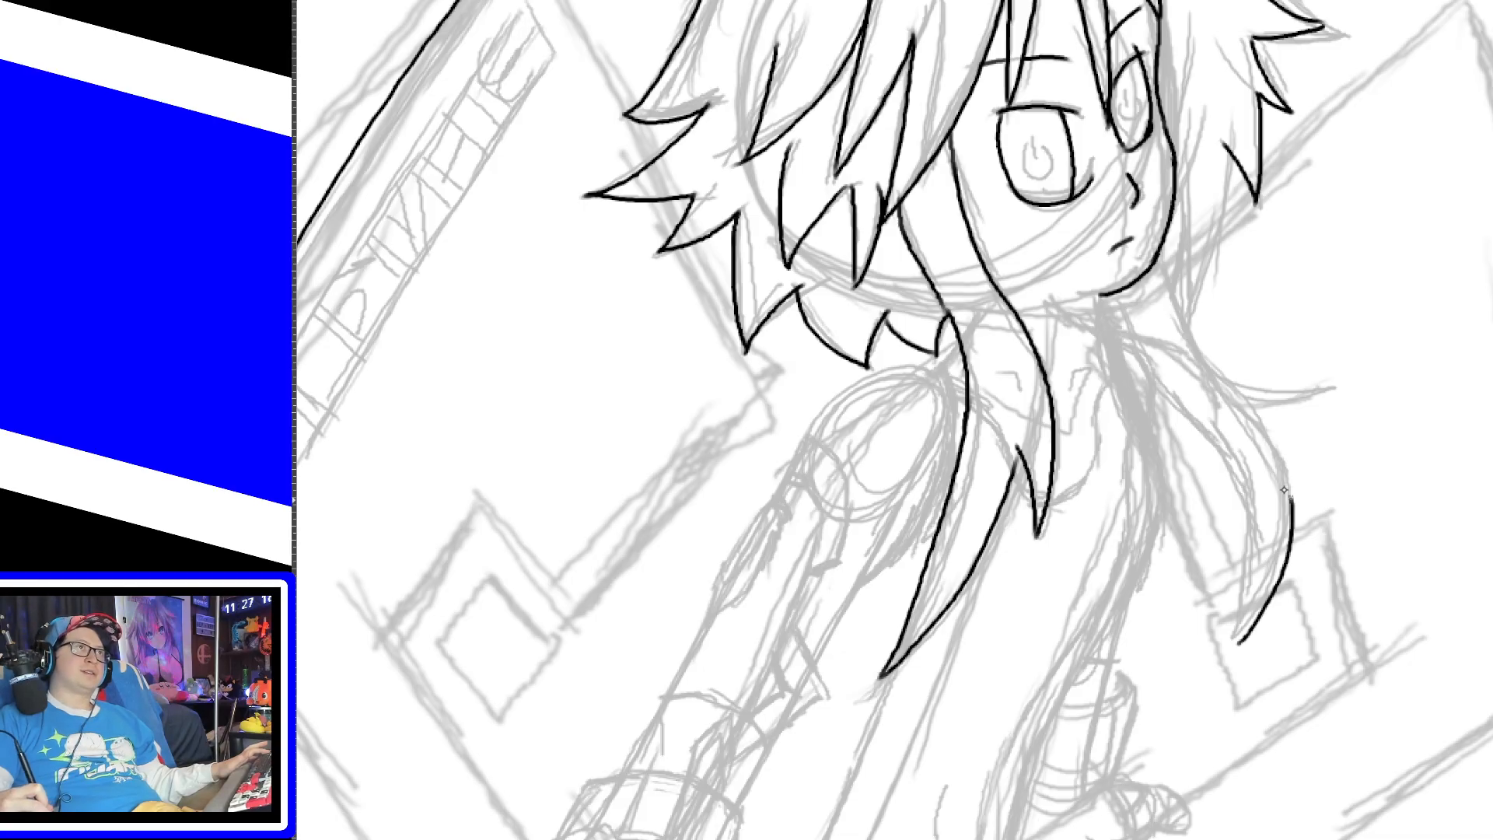
{"action": "key", "text": "ctrl+z"}
{"action": "mouse_move", "coordinate": [1233, 639]}
{"action": "left_mouse_down"}
{"action": "mouse_move", "coordinate": [1251, 629]}
{"action": "mouse_move", "coordinate": [1280, 478]}
{"action": "left_mouse_up"}
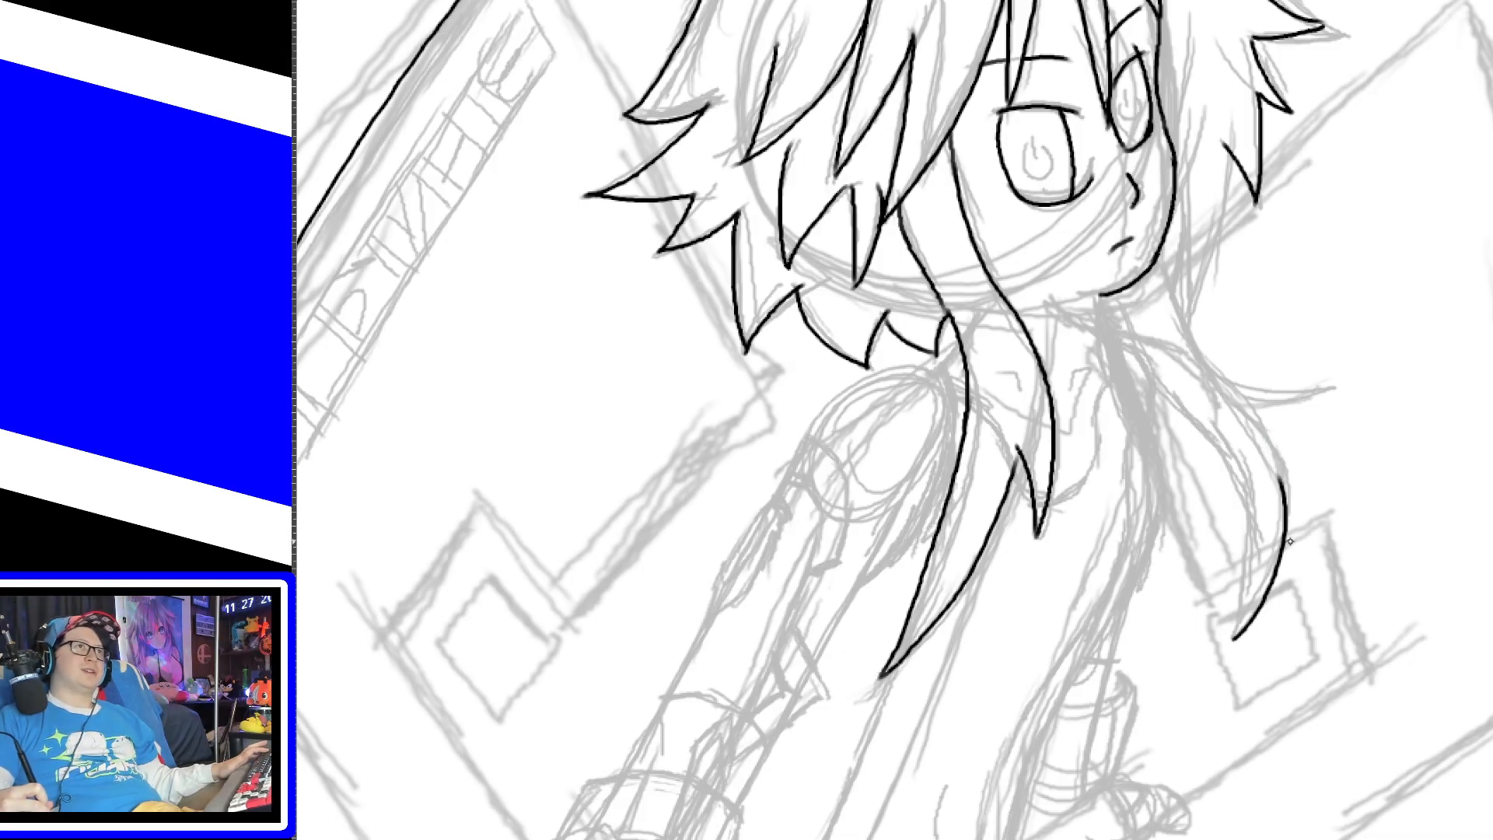
{"action": "key", "text": "ctrl+z"}
{"action": "left_click_drag", "start_coordinate": [1241, 645], "coordinate": [1291, 487]}
{"action": "key", "text": "ctrl+z"}
{"action": "mouse_move", "coordinate": [1229, 639]}
{"action": "left_mouse_down"}
{"action": "mouse_move", "coordinate": [1269, 492]}
{"action": "mouse_move", "coordinate": [1239, 409]}
{"action": "left_mouse_up"}
{"action": "key", "text": "ctrl+z"}
{"action": "left_click_drag", "start_coordinate": [1278, 502], "coordinate": [1227, 369]}
{"action": "key", "text": "ctrl+z"}
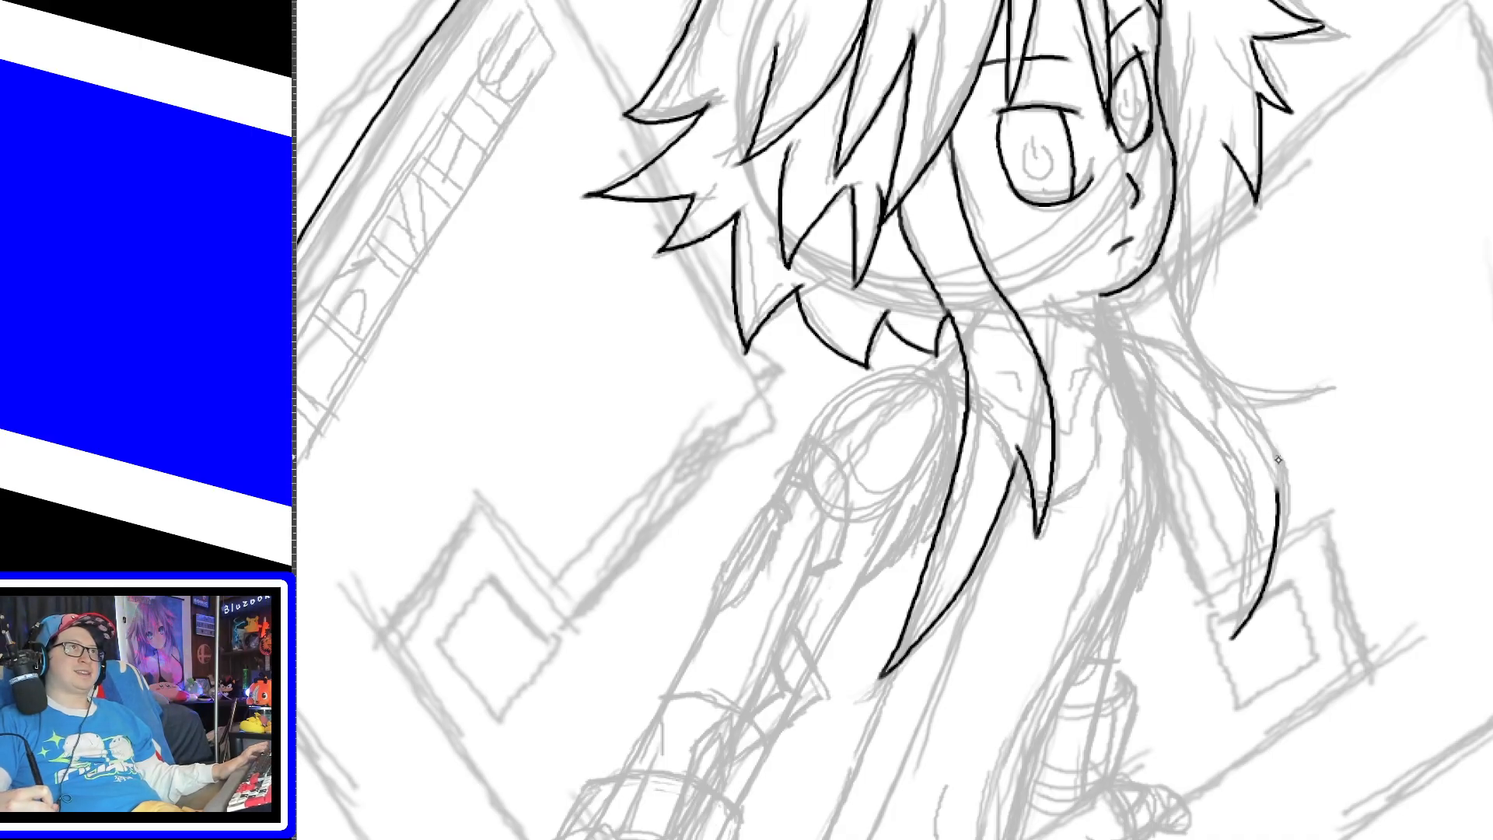
{"action": "mouse_move", "coordinate": [1277, 501]}
{"action": "left_mouse_down"}
{"action": "mouse_move", "coordinate": [1164, 284]}
{"action": "mouse_move", "coordinate": [1169, 234]}
{"action": "left_mouse_up"}
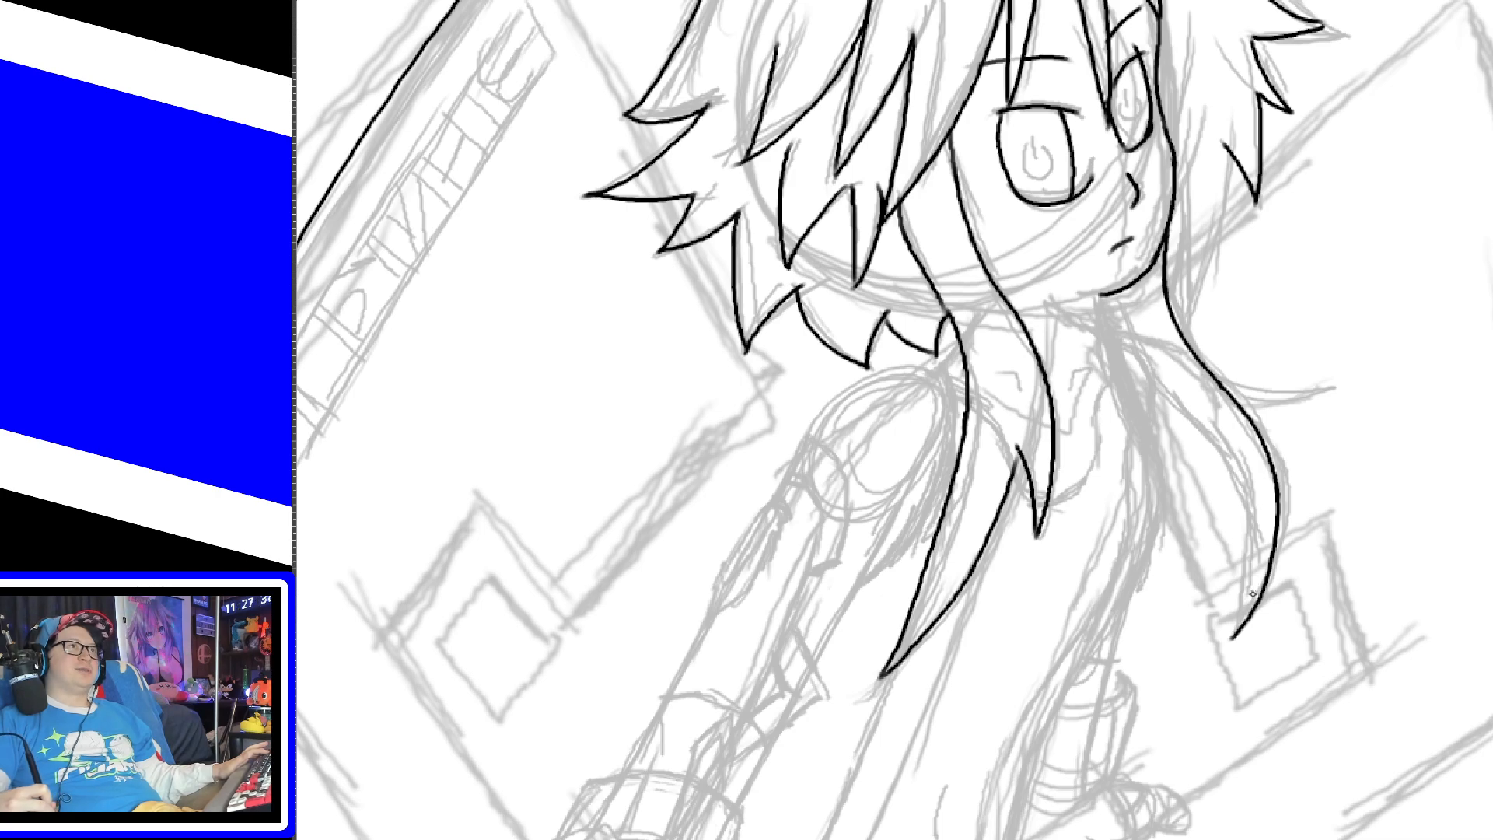
Step: Ink the inner edge of the long right-hand hair lock from its lower tip up to the chin
{"action": "left_click_drag", "start_coordinate": [1235, 637], "coordinate": [1237, 504]}
{"action": "key", "text": "ctrl+z"}
{"action": "left_click_drag", "start_coordinate": [1234, 637], "coordinate": [1249, 498]}
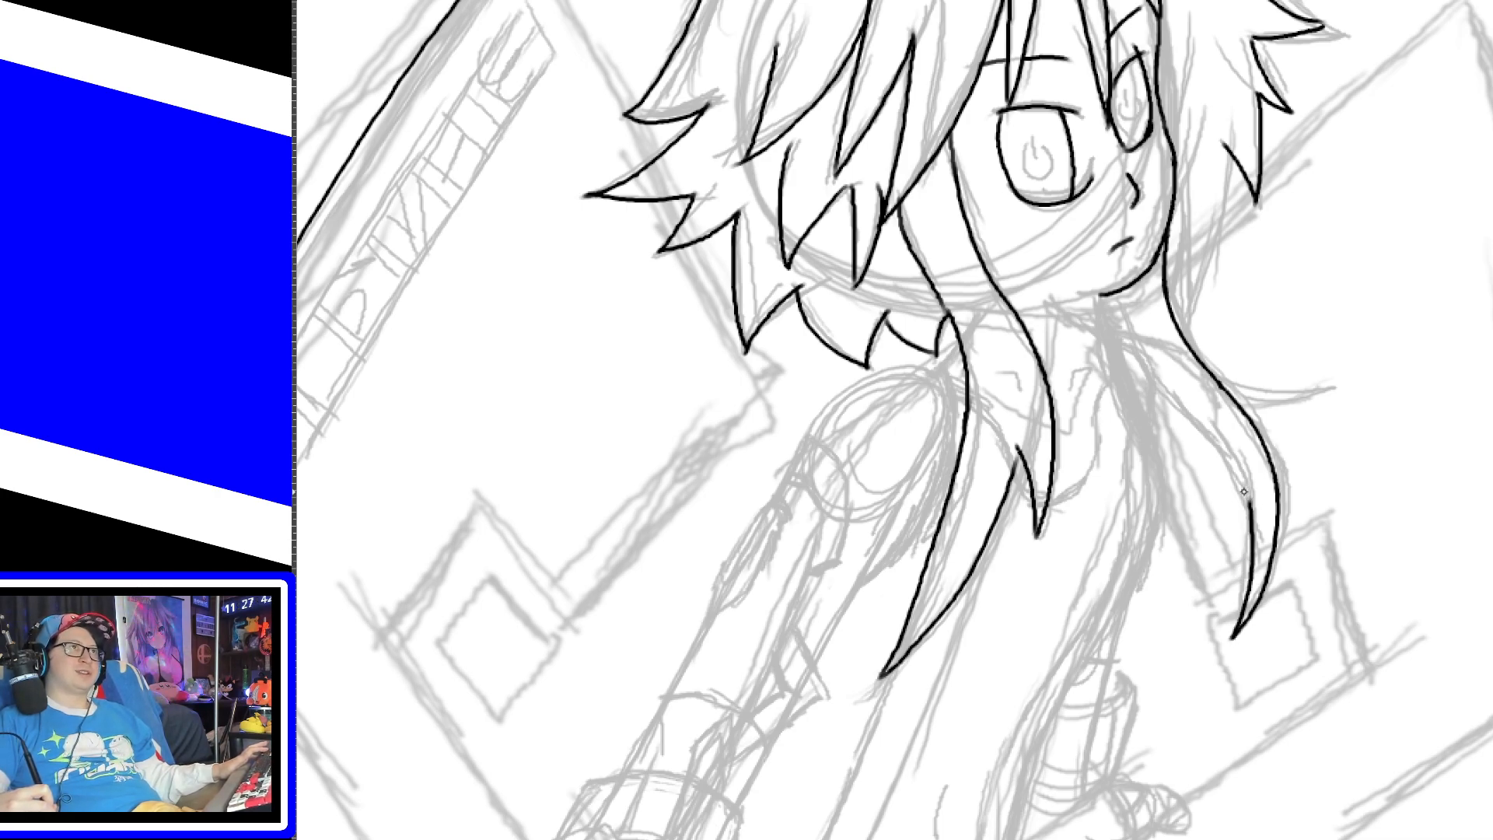
{"action": "key", "text": "ctrl+z"}
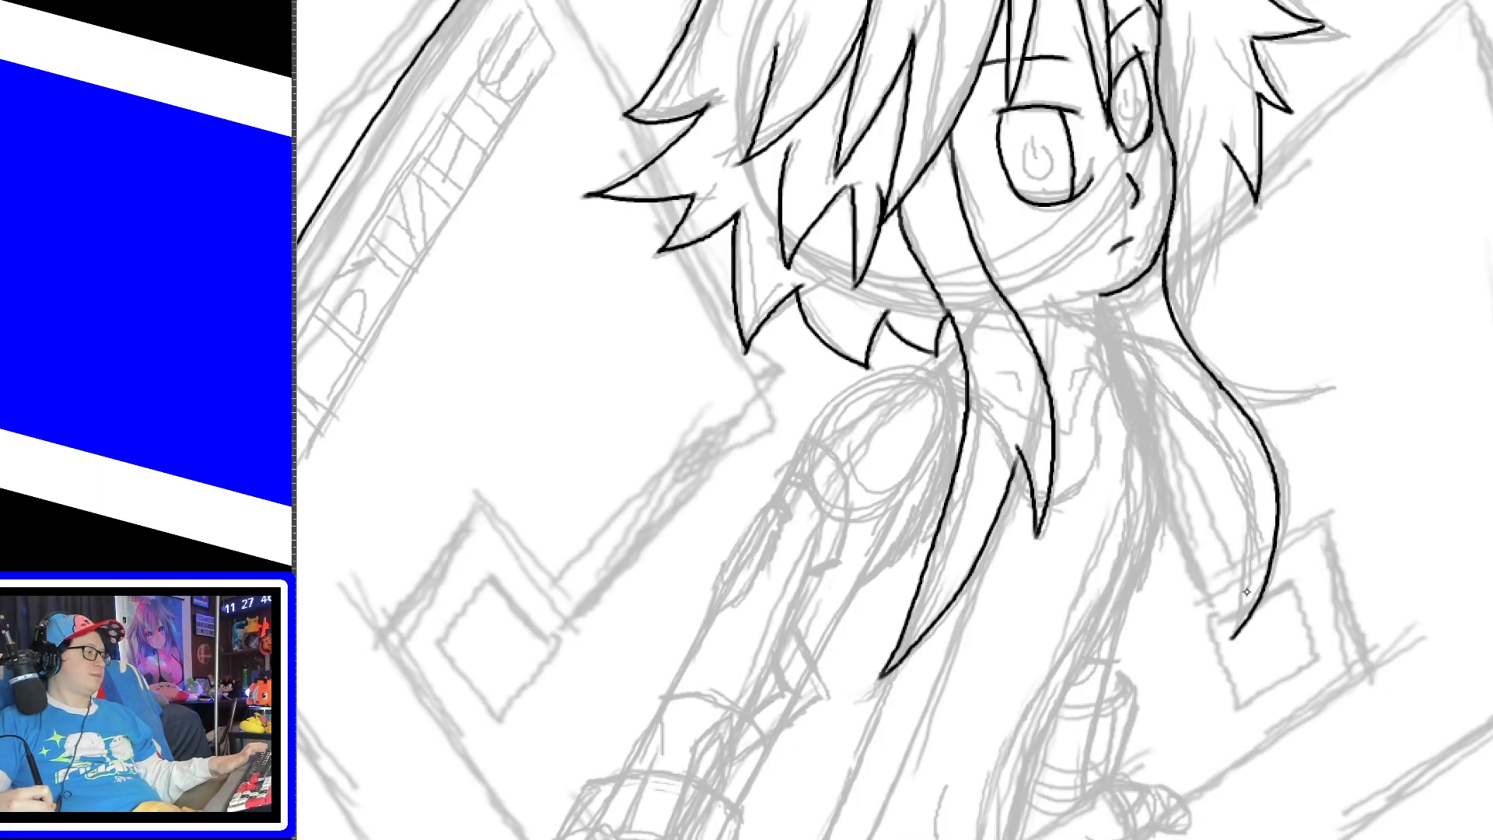
{"action": "mouse_move", "coordinate": [1234, 637]}
{"action": "left_mouse_down"}
{"action": "mouse_move", "coordinate": [1249, 502]}
{"action": "mouse_move", "coordinate": [1198, 401]}
{"action": "left_mouse_up"}
{"action": "key", "text": "ctrl+z"}
{"action": "mouse_move", "coordinate": [1251, 517]}
{"action": "left_mouse_down"}
{"action": "mouse_move", "coordinate": [1212, 447]}
{"action": "mouse_move", "coordinate": [1164, 406]}
{"action": "left_mouse_up"}
{"action": "key", "text": "ctrl+z"}
{"action": "left_click_drag", "start_coordinate": [1249, 514], "coordinate": [1188, 420]}
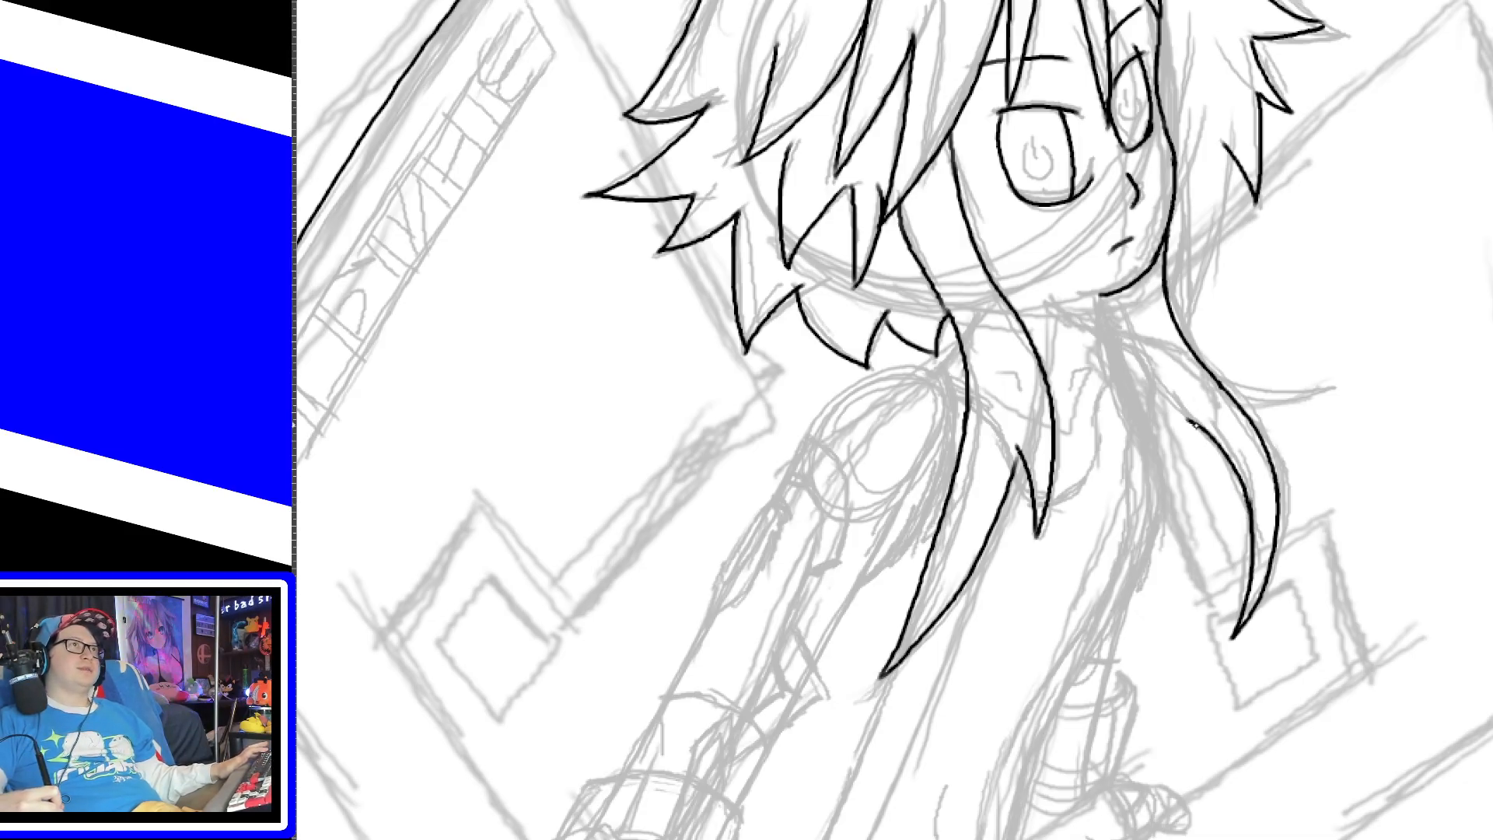
{"action": "mouse_move", "coordinate": [1183, 416]}
{"action": "left_mouse_down"}
{"action": "mouse_move", "coordinate": [1107, 297]}
{"action": "mouse_move", "coordinate": [1112, 320]}
{"action": "left_mouse_up"}
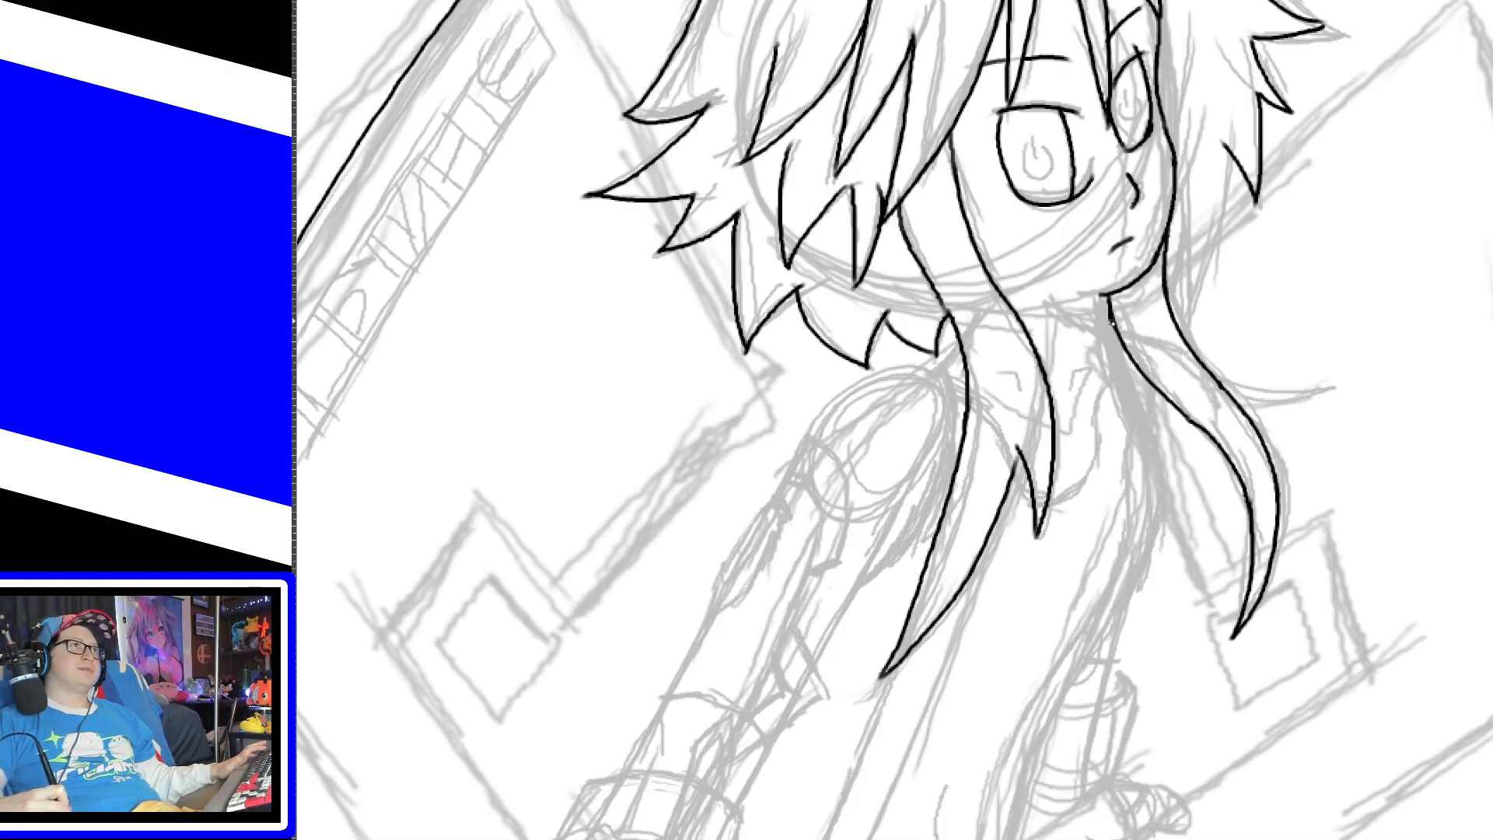
Step: Ink a small spike on the long hair strand right of the face and the torso's right-side contour below the hair
{"action": "left_click_drag", "start_coordinate": [1209, 373], "coordinate": [1243, 410]}
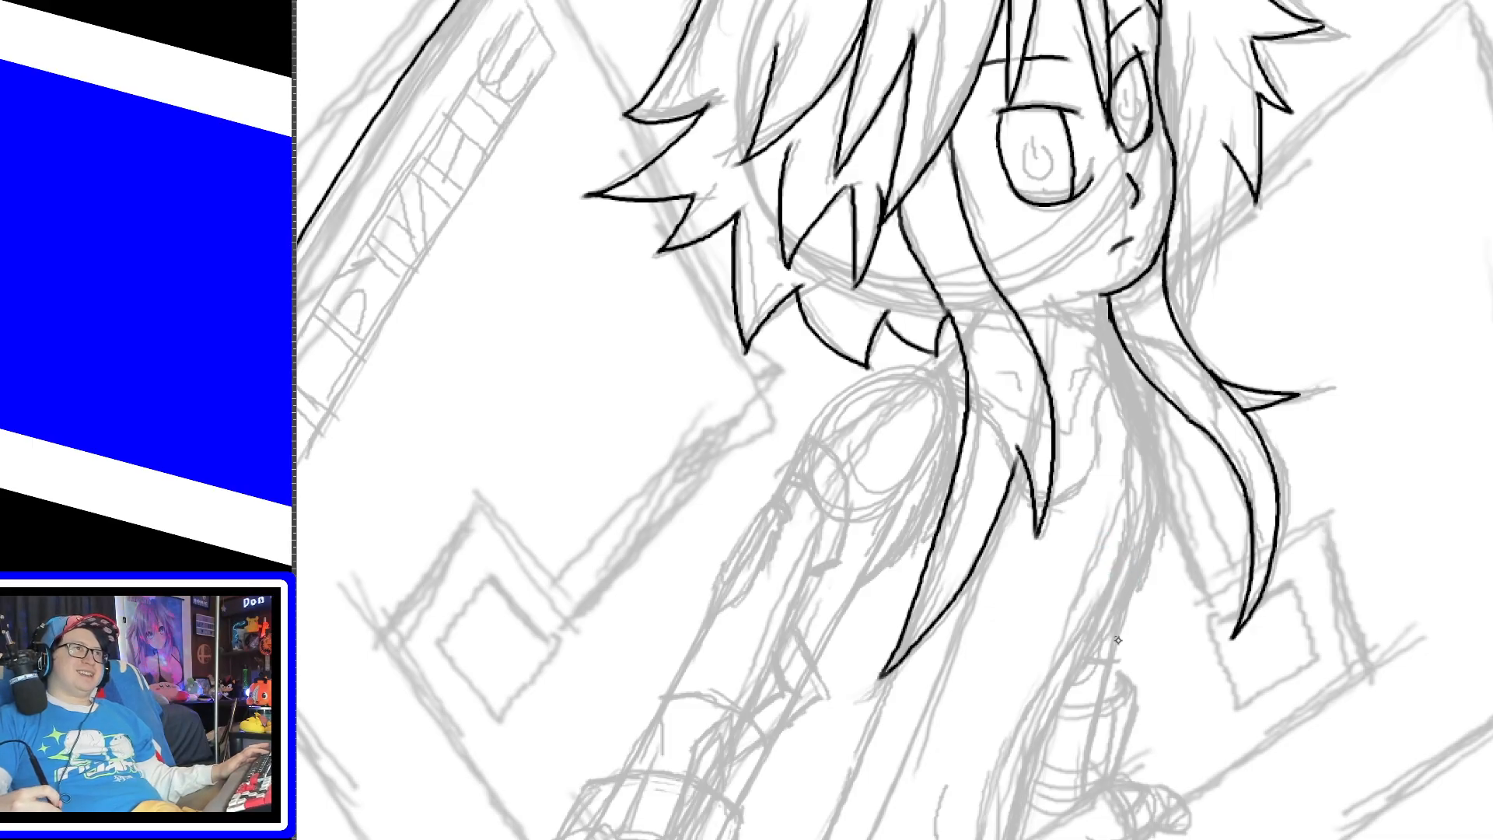
{"action": "left_click_drag", "start_coordinate": [1124, 605], "coordinate": [1154, 517]}
{"action": "key", "text": "ctrl+z"}
{"action": "left_click_drag", "start_coordinate": [1120, 614], "coordinate": [1158, 460]}
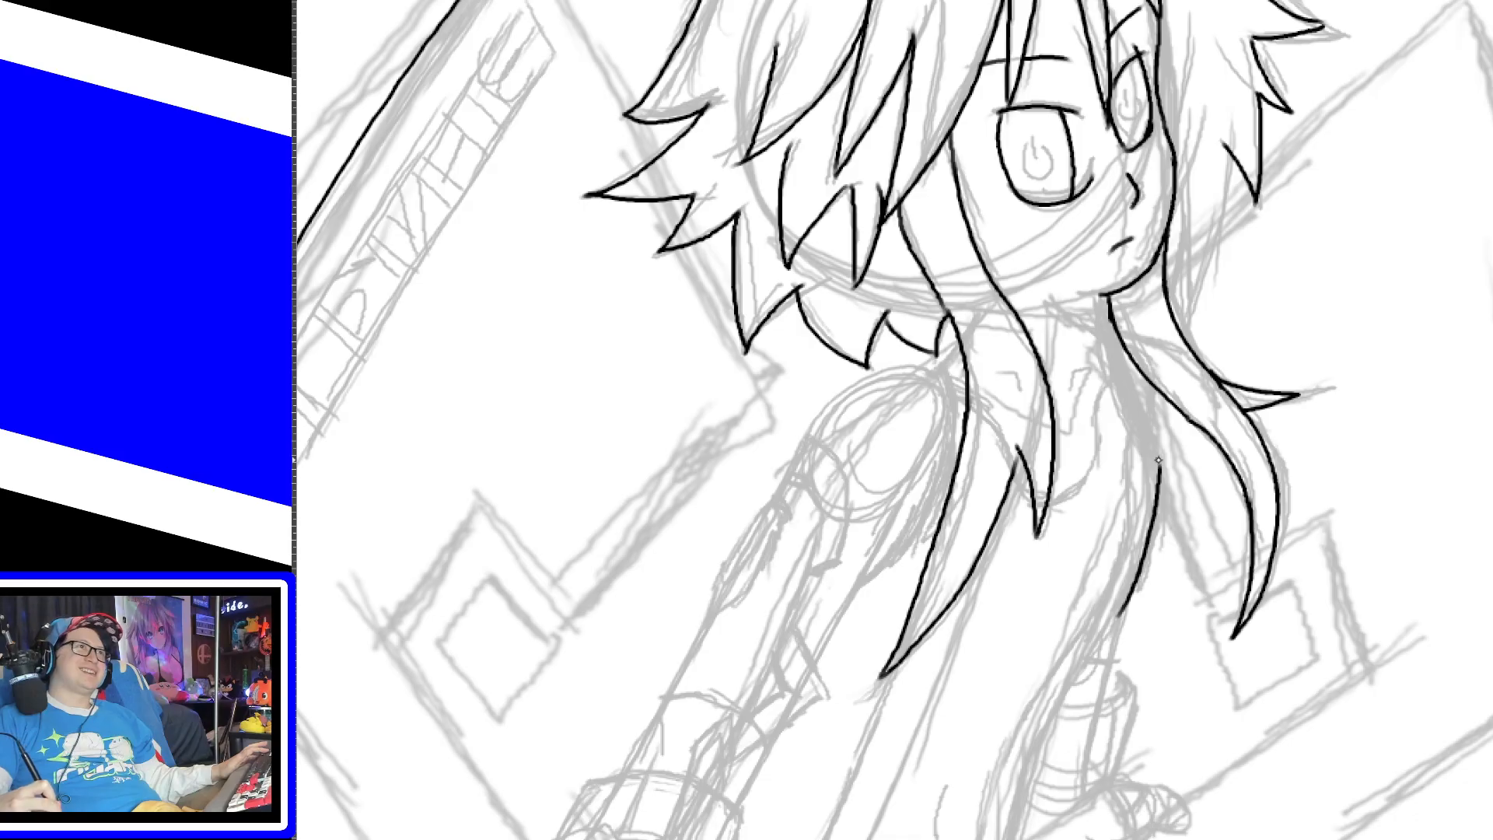
{"action": "key", "text": "ctrl+z"}
{"action": "left_click_drag", "start_coordinate": [1126, 588], "coordinate": [1160, 466]}
{"action": "key", "text": "ctrl+z"}
{"action": "left_click_drag", "start_coordinate": [1131, 586], "coordinate": [1165, 434]}
{"action": "key", "text": "ctrl+z"}
{"action": "left_click_drag", "start_coordinate": [1136, 582], "coordinate": [1163, 441]}
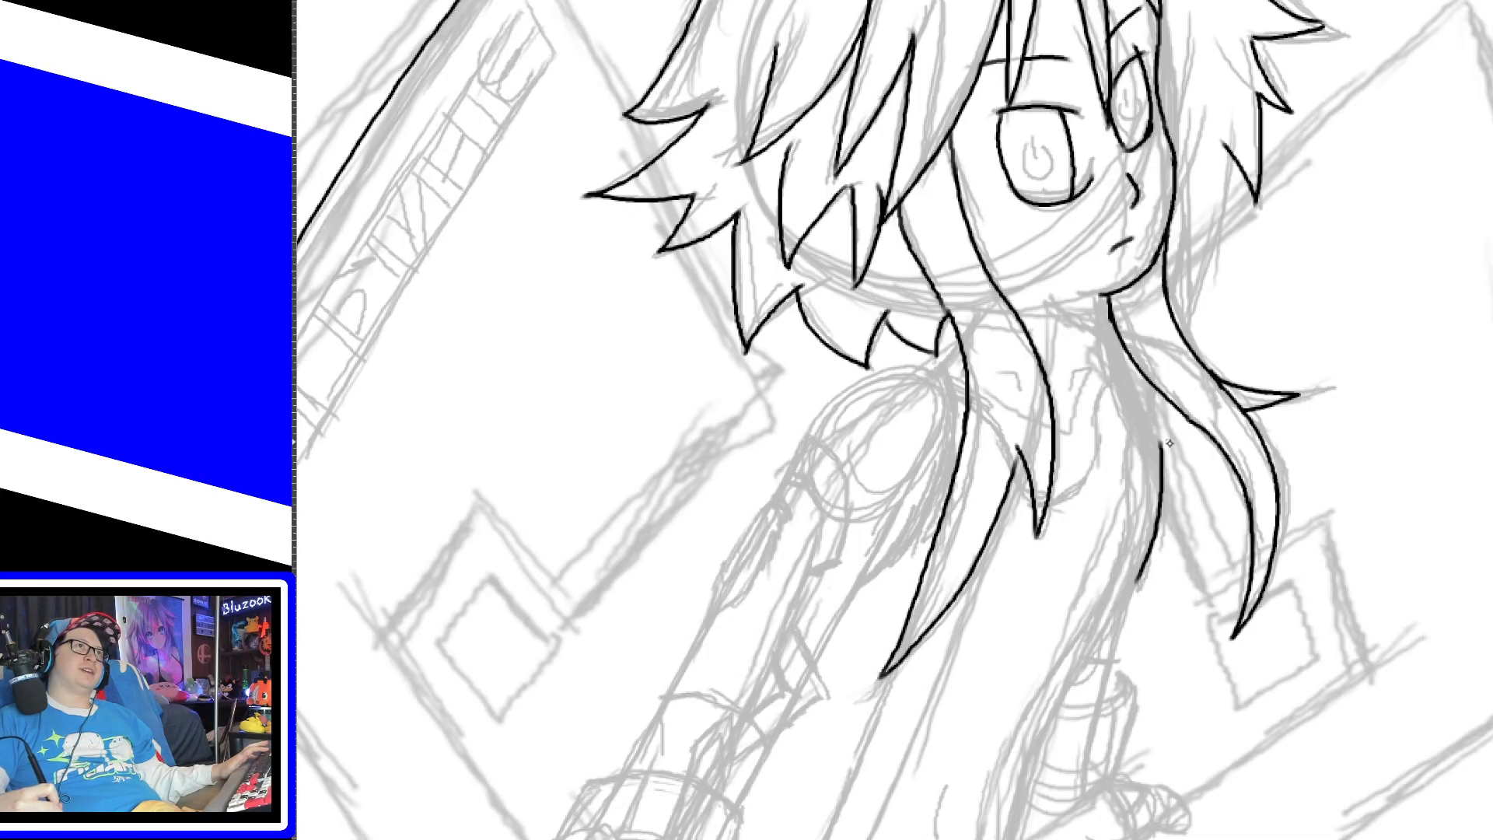
{"action": "key", "text": "ctrl+z"}
{"action": "mouse_move", "coordinate": [1134, 585]}
{"action": "left_mouse_down"}
{"action": "mouse_move", "coordinate": [1166, 495]}
{"action": "mouse_move", "coordinate": [1162, 443]}
{"action": "left_mouse_up"}
{"action": "key", "text": "ctrl+z"}
{"action": "left_click_drag", "start_coordinate": [1128, 592], "coordinate": [1156, 441]}
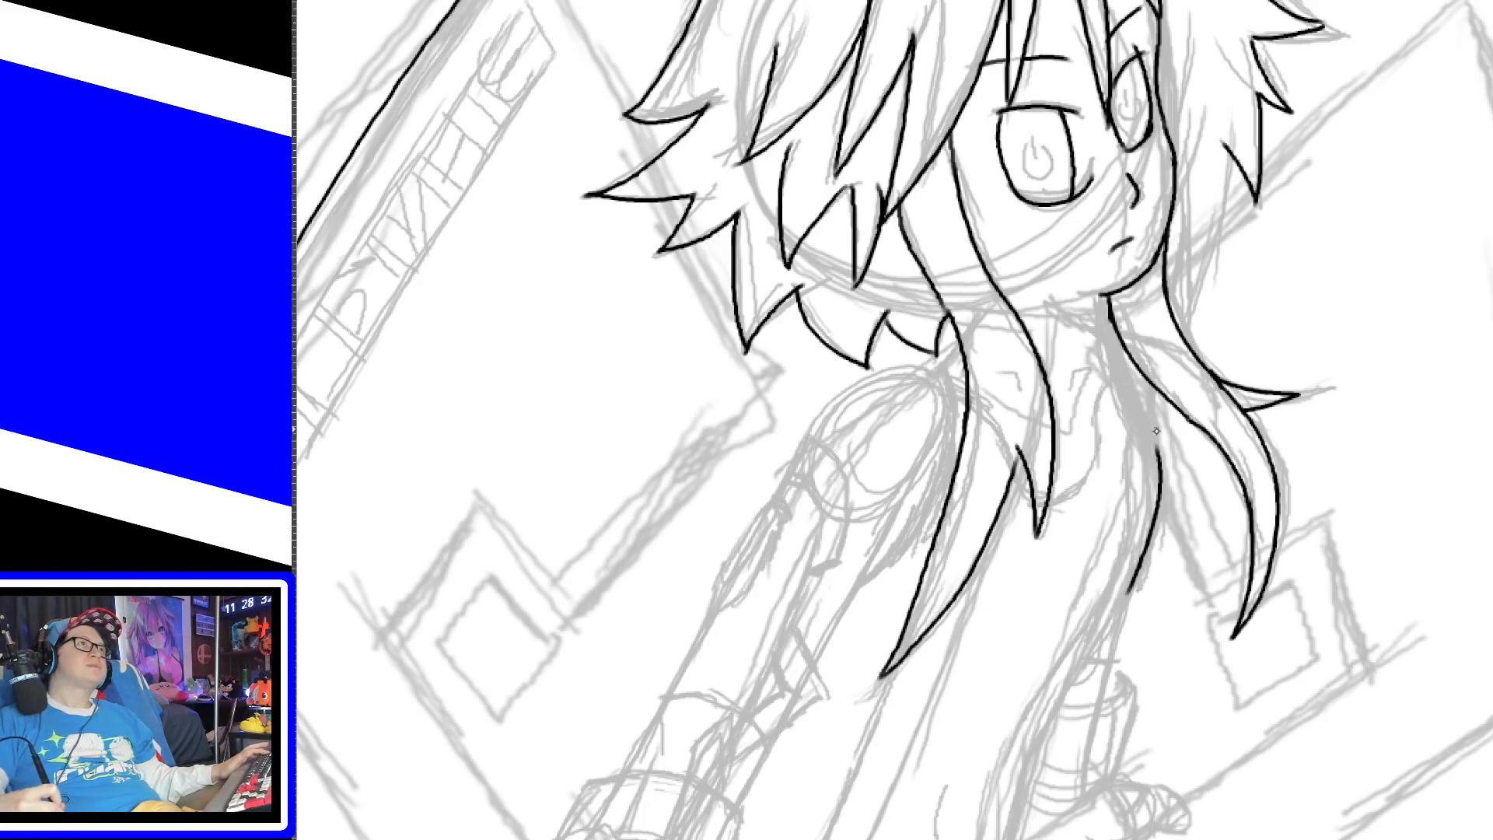
Step: Extend the torso's right contour up to the hair and ink the U-shaped neckline with its small collarbone mark
{"action": "left_click_drag", "start_coordinate": [1157, 451], "coordinate": [1119, 346]}
{"action": "key", "text": "ctrl+z"}
{"action": "mouse_move", "coordinate": [1157, 454]}
{"action": "left_mouse_down"}
{"action": "mouse_move", "coordinate": [1119, 344]}
{"action": "mouse_move", "coordinate": [1127, 359]}
{"action": "left_mouse_up"}
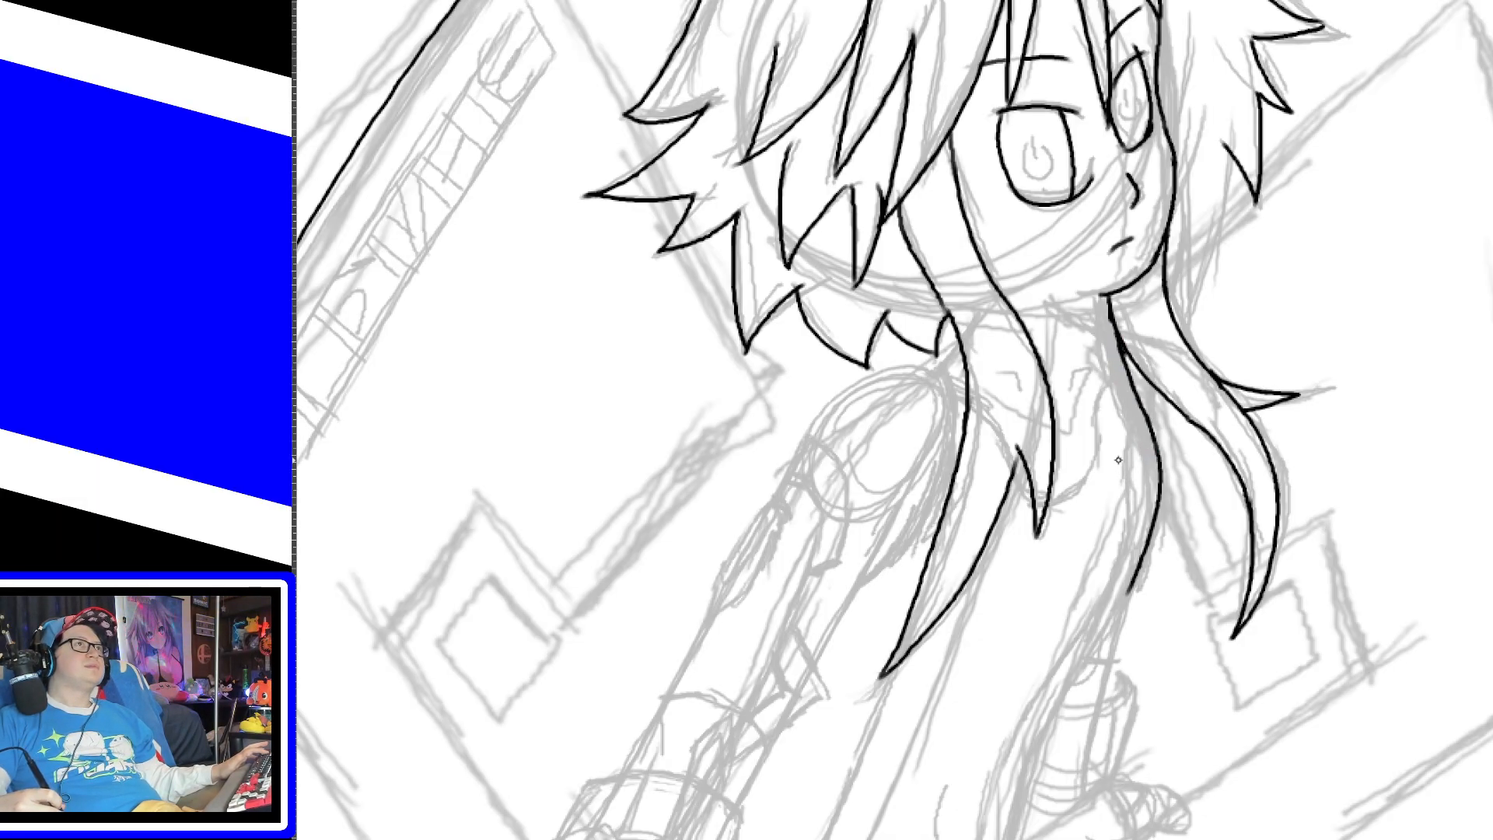
{"action": "mouse_move", "coordinate": [1011, 465]}
{"action": "left_mouse_down"}
{"action": "mouse_move", "coordinate": [1035, 503]}
{"action": "mouse_move", "coordinate": [1085, 484]}
{"action": "left_mouse_up"}
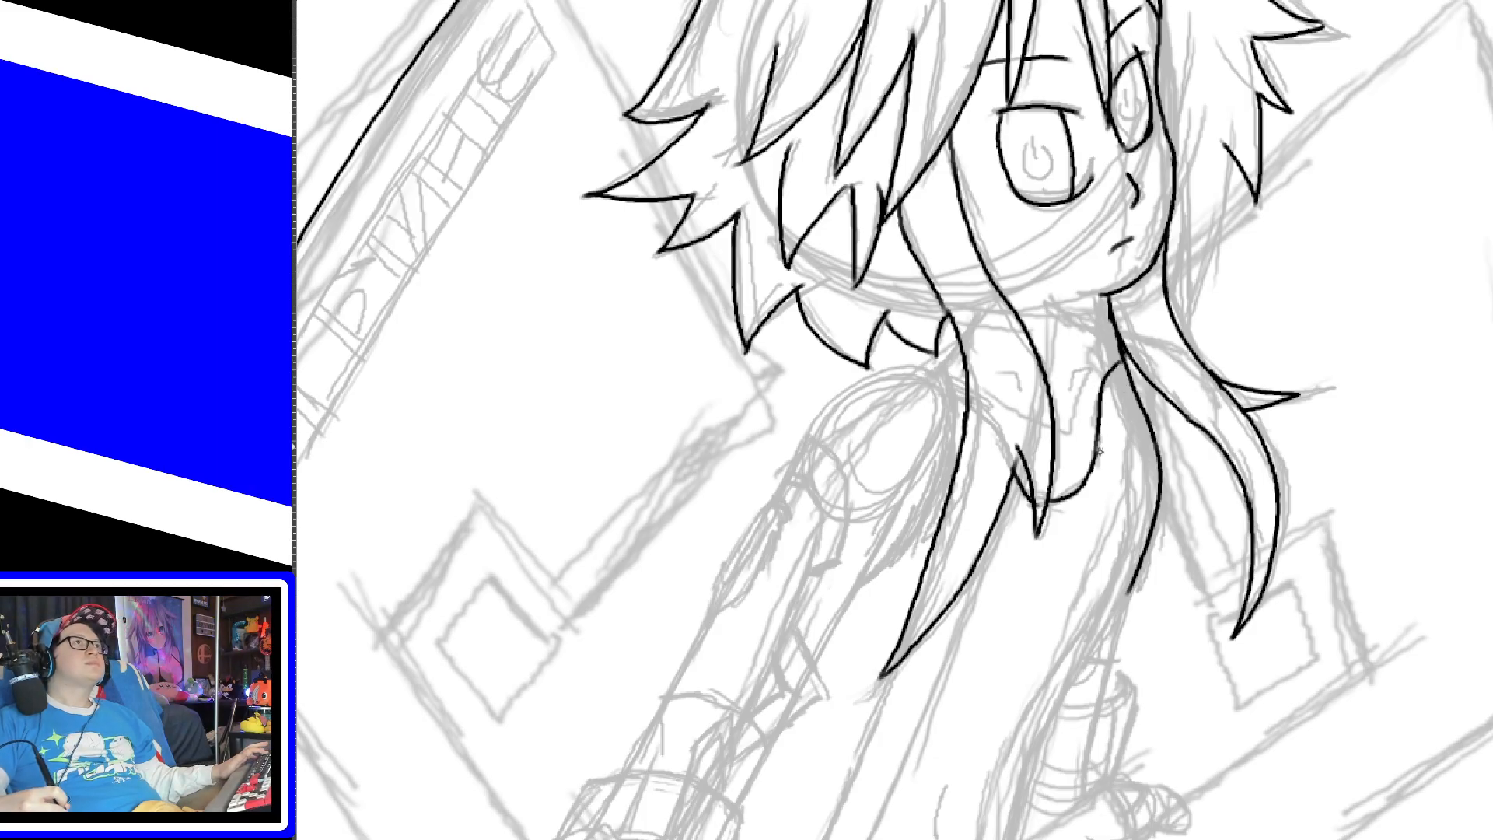
{"action": "left_click_drag", "start_coordinate": [1073, 382], "coordinate": [1093, 364]}
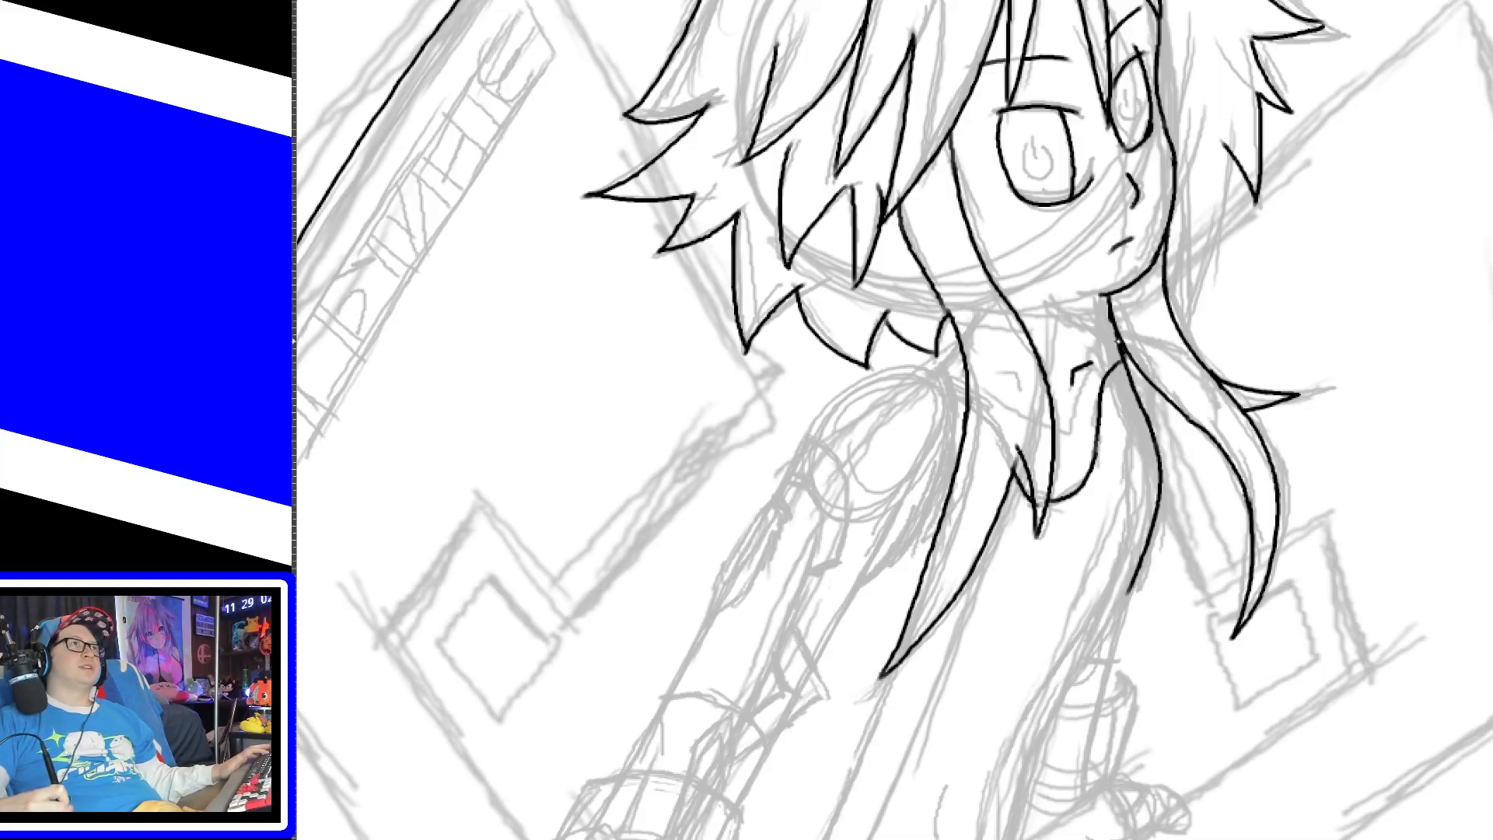
Step: Ink the short curved neck line between the chin and the right hair strand
{"action": "left_click_drag", "start_coordinate": [1118, 337], "coordinate": [1078, 298]}
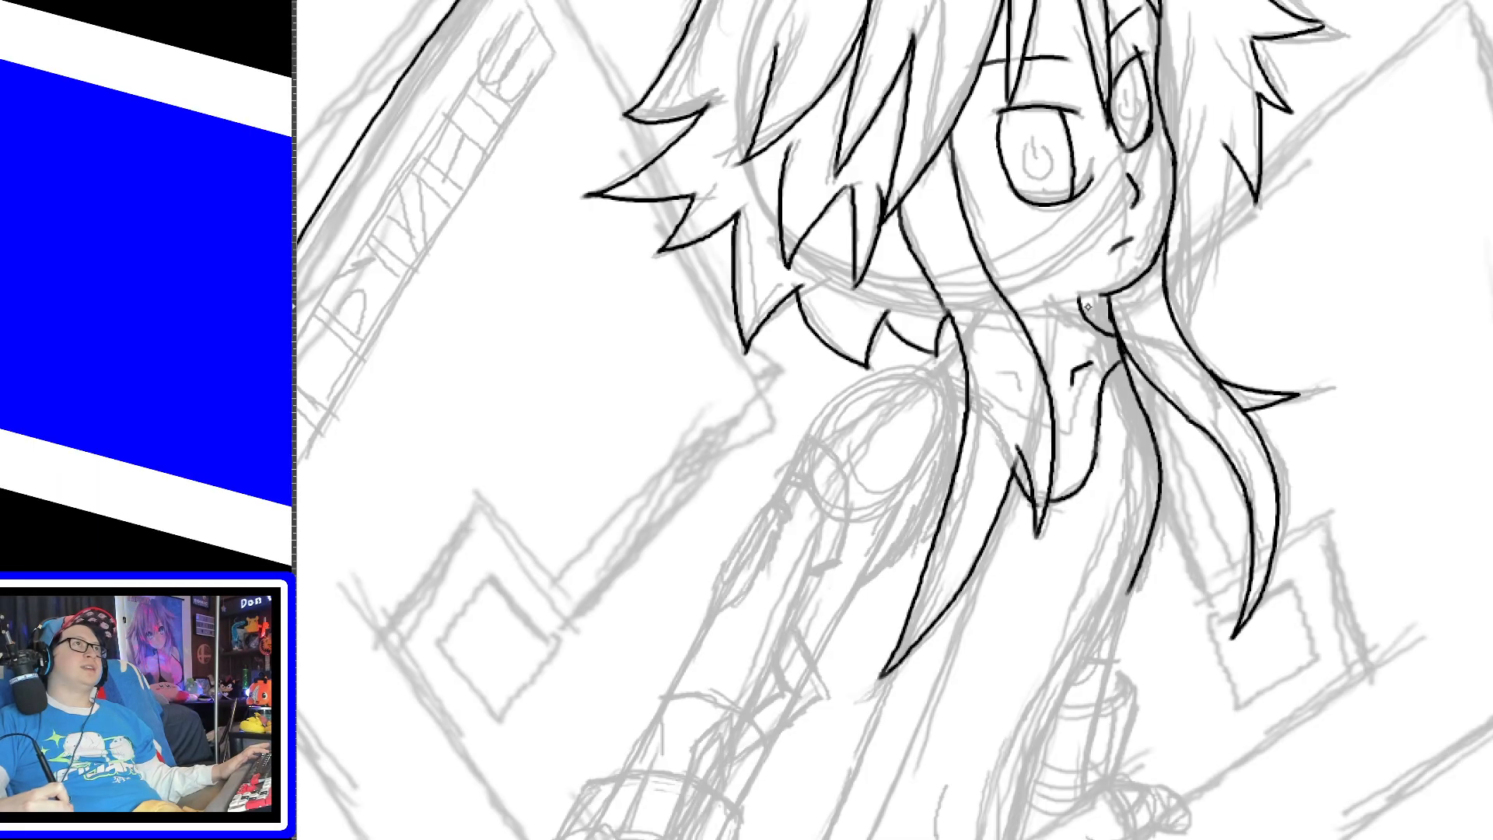
{"action": "key", "text": "ctrl+z"}
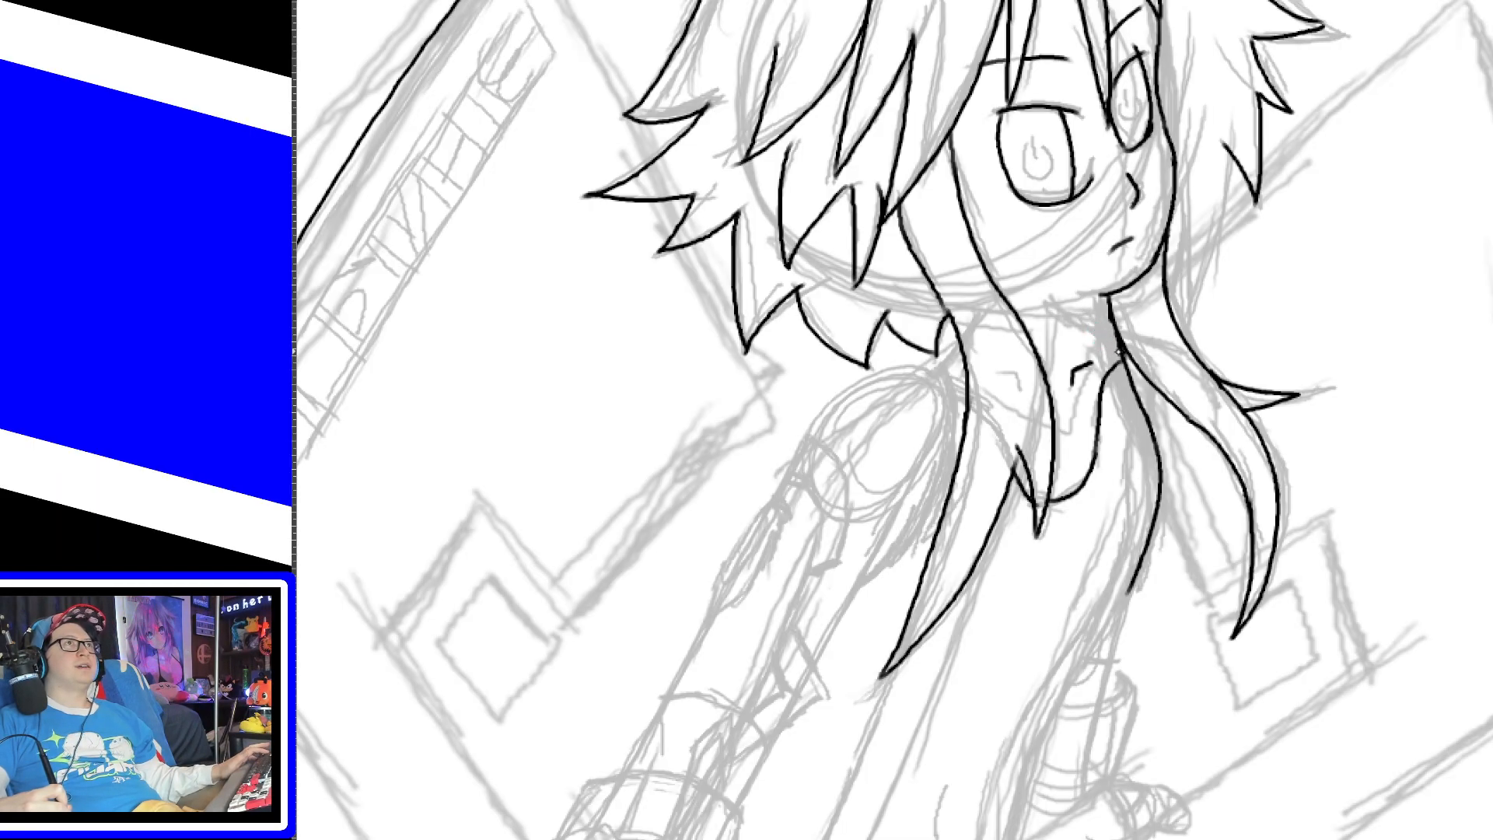
{"action": "left_click_drag", "start_coordinate": [1114, 331], "coordinate": [1079, 296]}
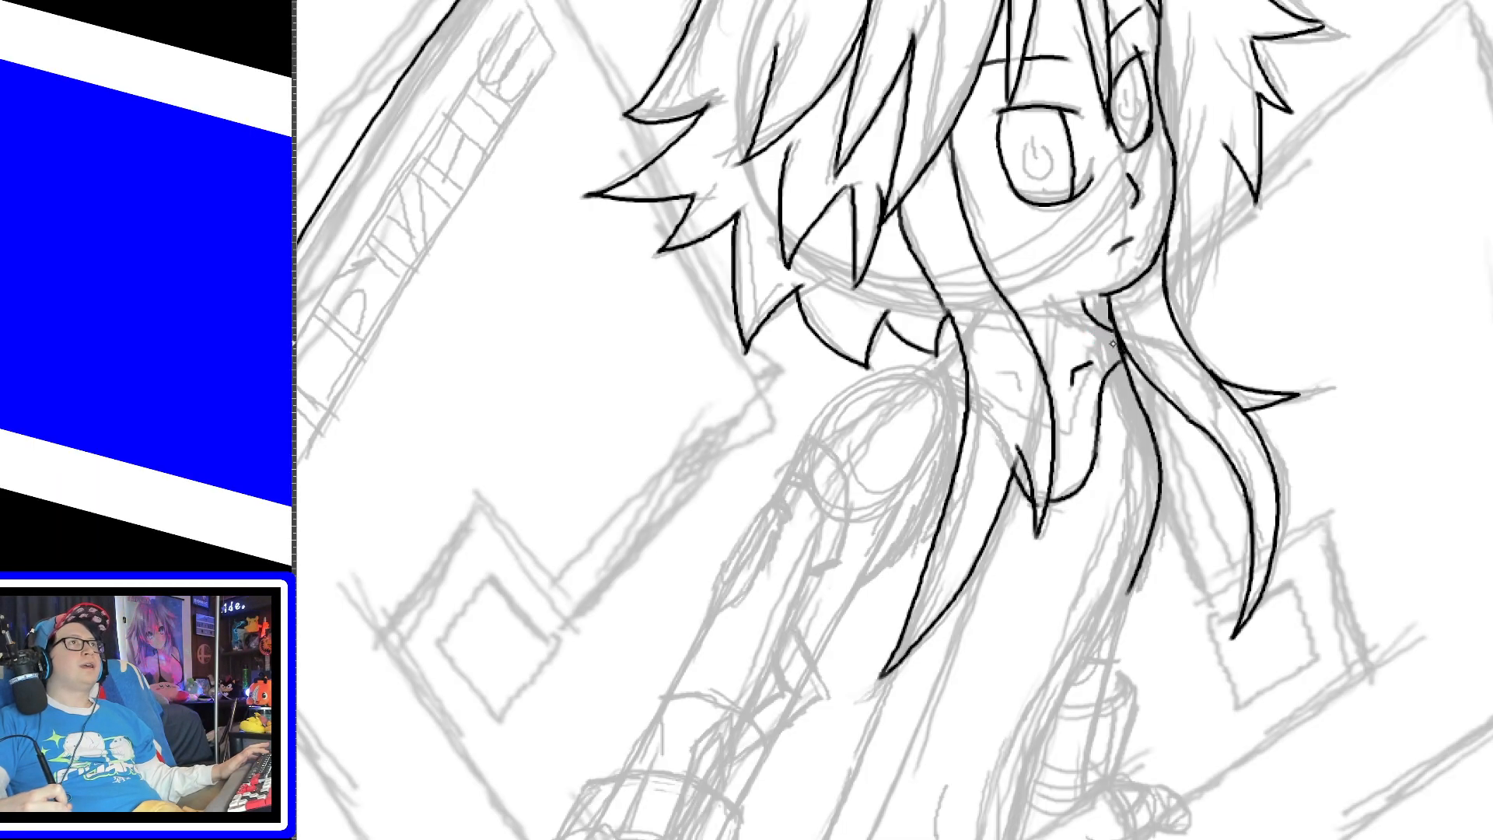
{"action": "key", "text": "ctrl+z"}
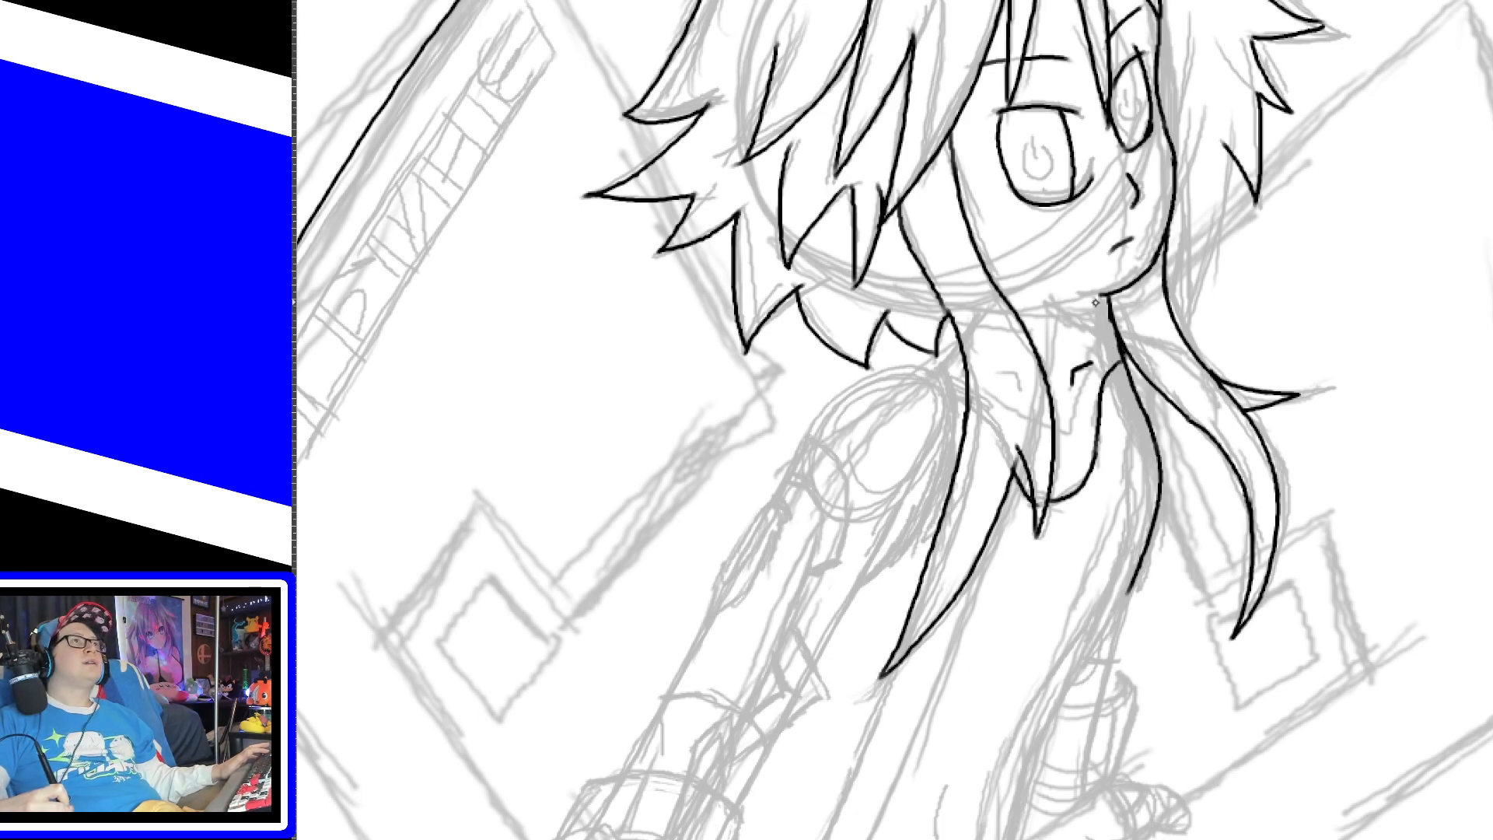
{"action": "left_click_drag", "start_coordinate": [1097, 300], "coordinate": [1115, 330]}
{"action": "key", "text": "ctrl+z"}
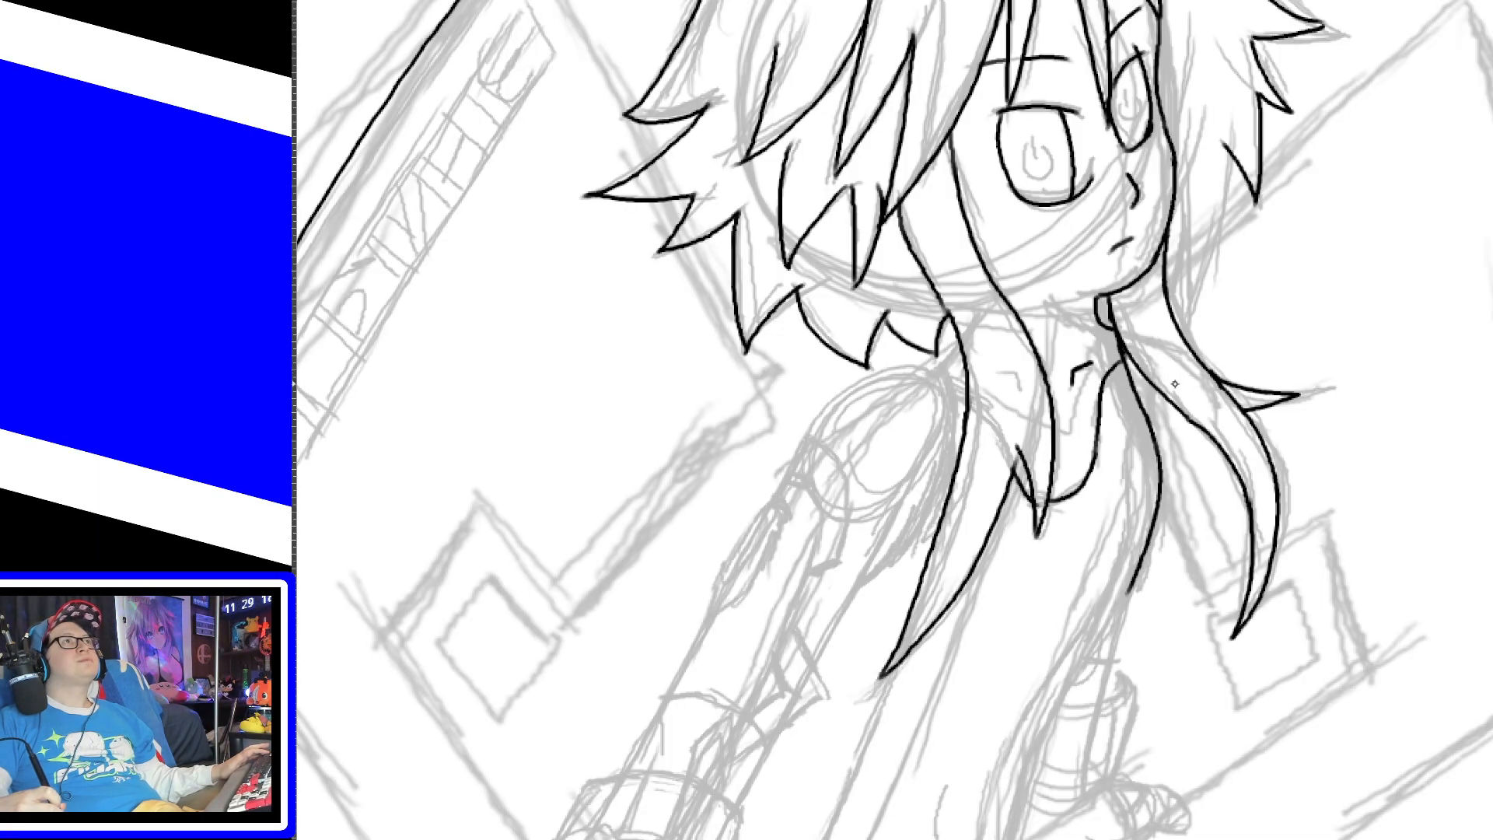
Step: Extend the inked jaw line along the underside of the chin toward the front hair lock
{"action": "mouse_move", "coordinate": [1050, 300]}
{"action": "left_mouse_down"}
{"action": "mouse_move", "coordinate": [1140, 285]}
{"action": "mouse_move", "coordinate": [1043, 292]}
{"action": "left_mouse_up"}
{"action": "key", "text": "ctrl+z"}
{"action": "key", "text": "ctrl+z"}
{"action": "key", "text": "ctrl+z"}
{"action": "key", "text": "ctrl+z"}
{"action": "key", "text": "ctrl+z"}
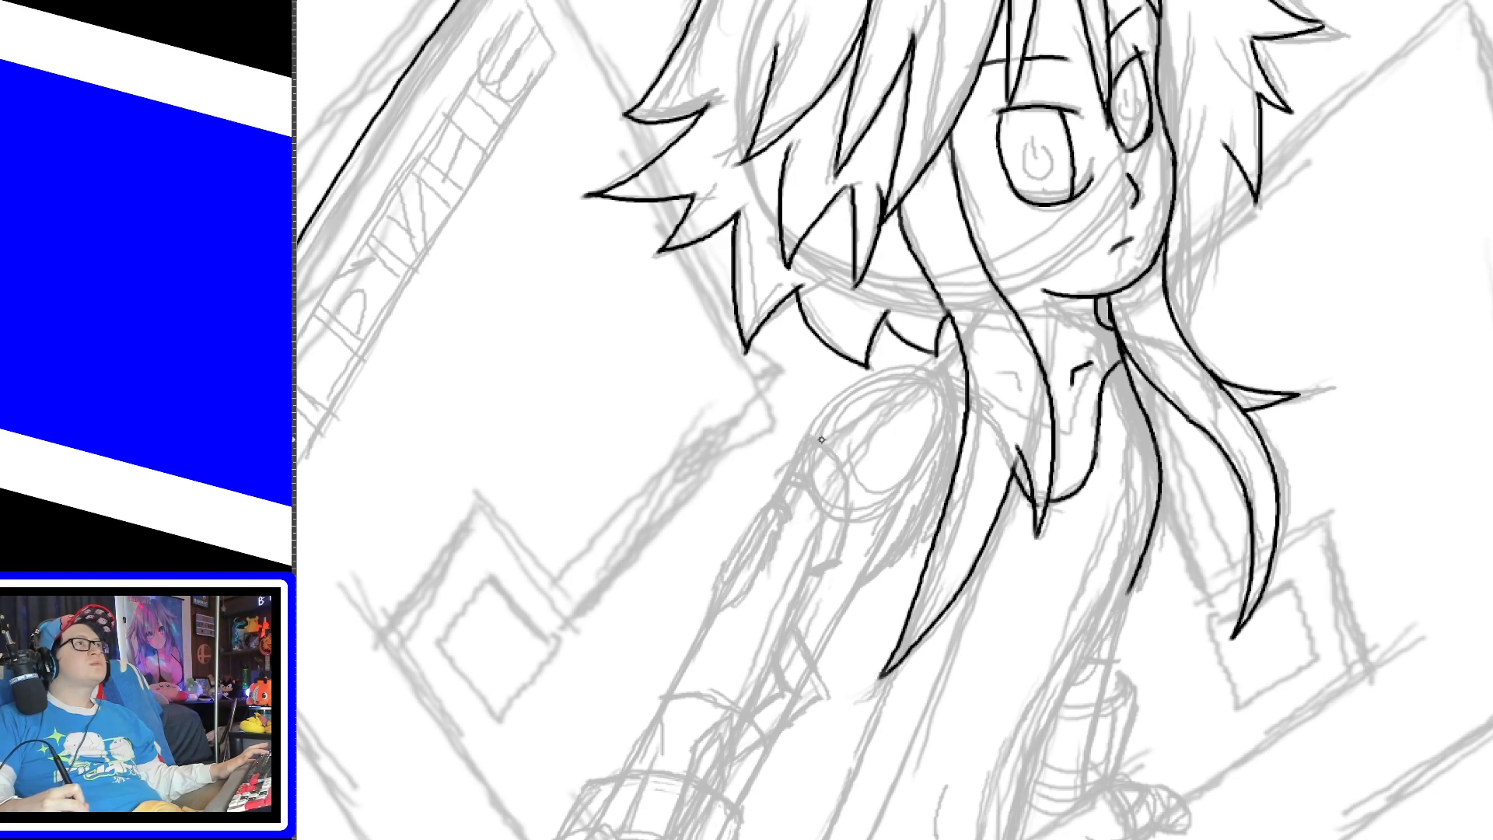
Step: Ink the left shoulder's outer contour from the hair at the neck down to the top of the arm
{"action": "left_click_drag", "start_coordinate": [807, 435], "coordinate": [907, 370]}
{"action": "key", "text": "ctrl+z"}
{"action": "mouse_move", "coordinate": [809, 432]}
{"action": "left_mouse_down"}
{"action": "mouse_move", "coordinate": [864, 378]}
{"action": "mouse_move", "coordinate": [958, 336]}
{"action": "left_mouse_up"}
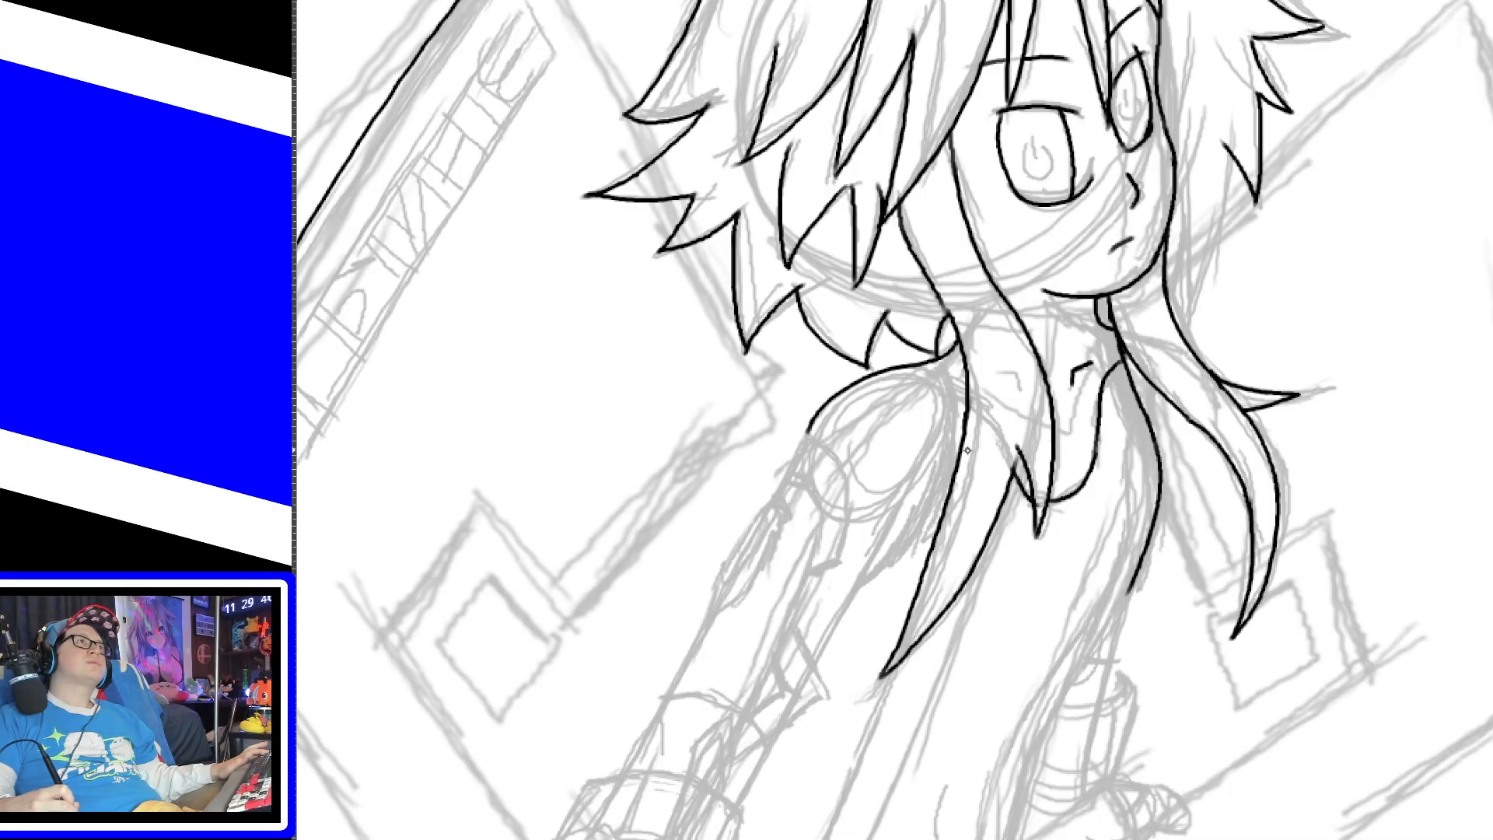
{"action": "mouse_move", "coordinate": [782, 484]}
{"action": "left_mouse_down"}
{"action": "mouse_move", "coordinate": [807, 431]}
{"action": "mouse_move", "coordinate": [840, 456]}
{"action": "mouse_move", "coordinate": [864, 521]}
{"action": "mouse_move", "coordinate": [810, 437]}
{"action": "left_mouse_up"}
{"action": "key", "text": "ctrl+z"}
{"action": "key", "text": "ctrl+z"}
{"action": "key", "text": "ctrl+z"}
Step: Ink the curved upper edge of the band across the left upper arm, joining it to the shoulder contour
{"action": "left_click_drag", "start_coordinate": [837, 566], "coordinate": [829, 451]}
{"action": "key", "text": "ctrl+z"}
{"action": "left_click_drag", "start_coordinate": [842, 563], "coordinate": [808, 432]}
{"action": "key", "text": "ctrl+z"}
{"action": "left_click_drag", "start_coordinate": [844, 561], "coordinate": [809, 432]}
{"action": "key", "text": "ctrl+z"}
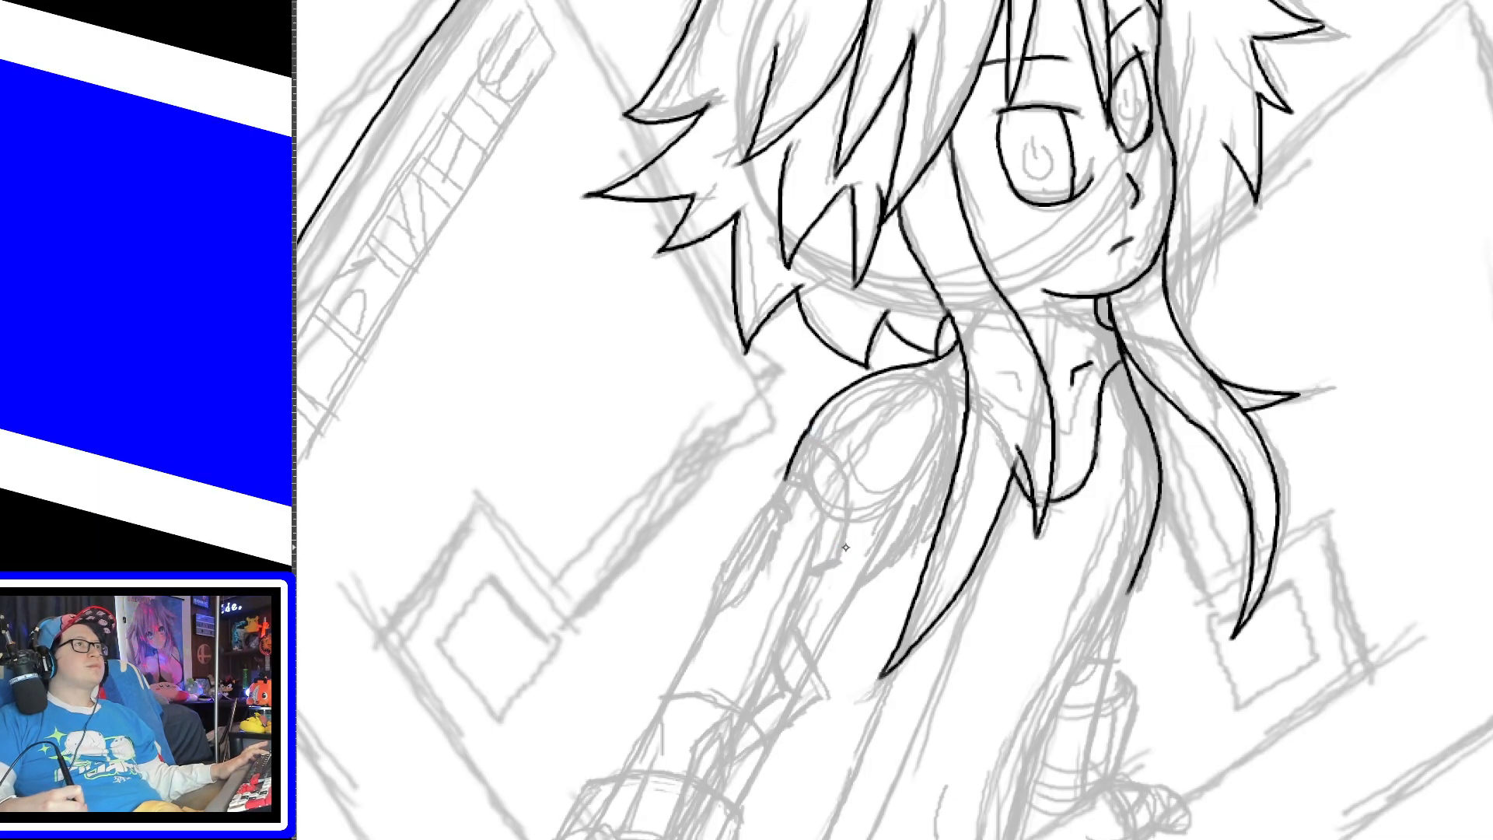
{"action": "left_click_drag", "start_coordinate": [843, 560], "coordinate": [817, 437]}
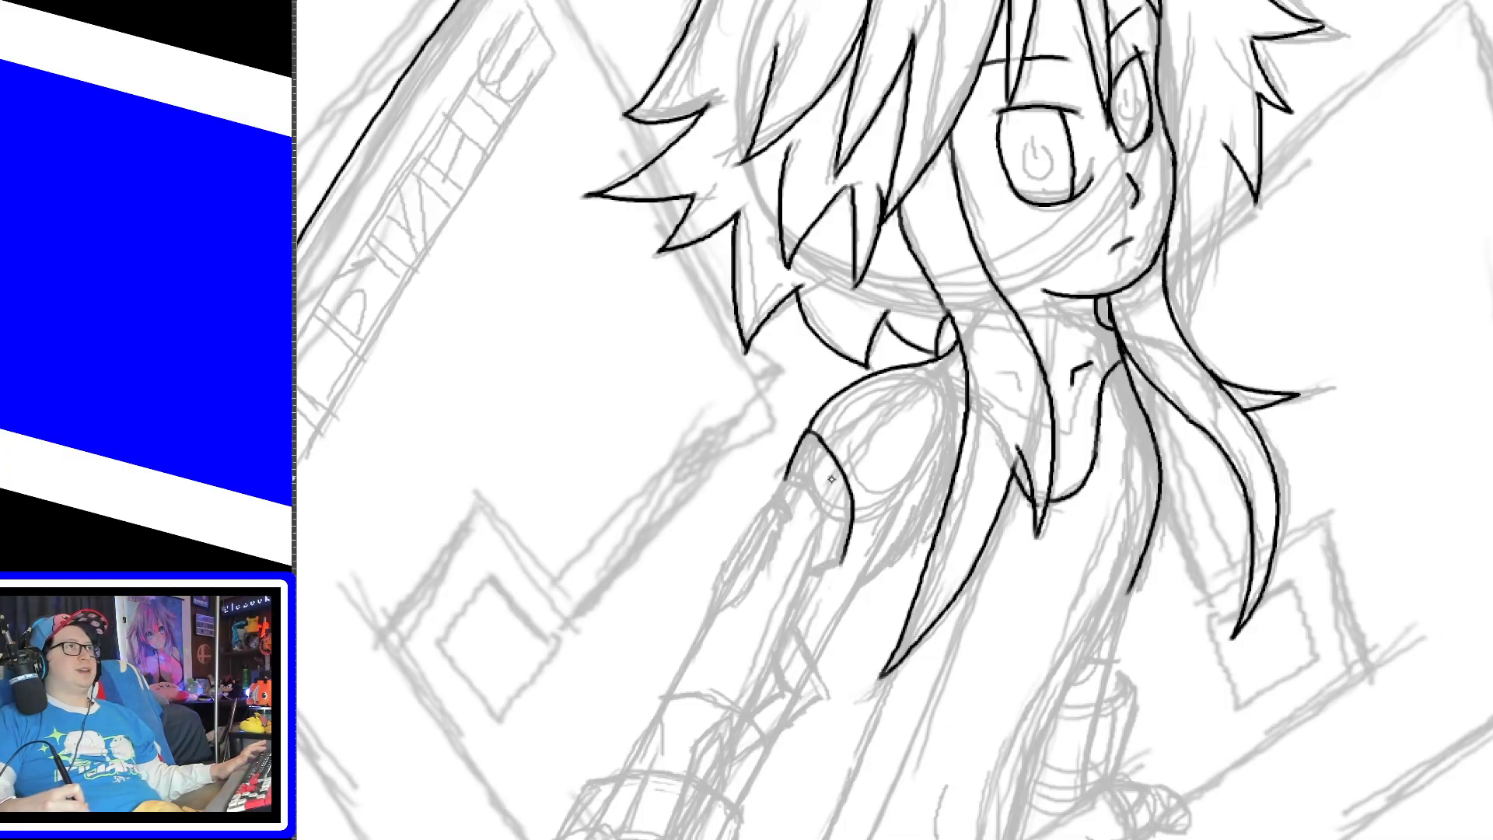
{"action": "left_click_drag", "start_coordinate": [822, 444], "coordinate": [803, 429]}
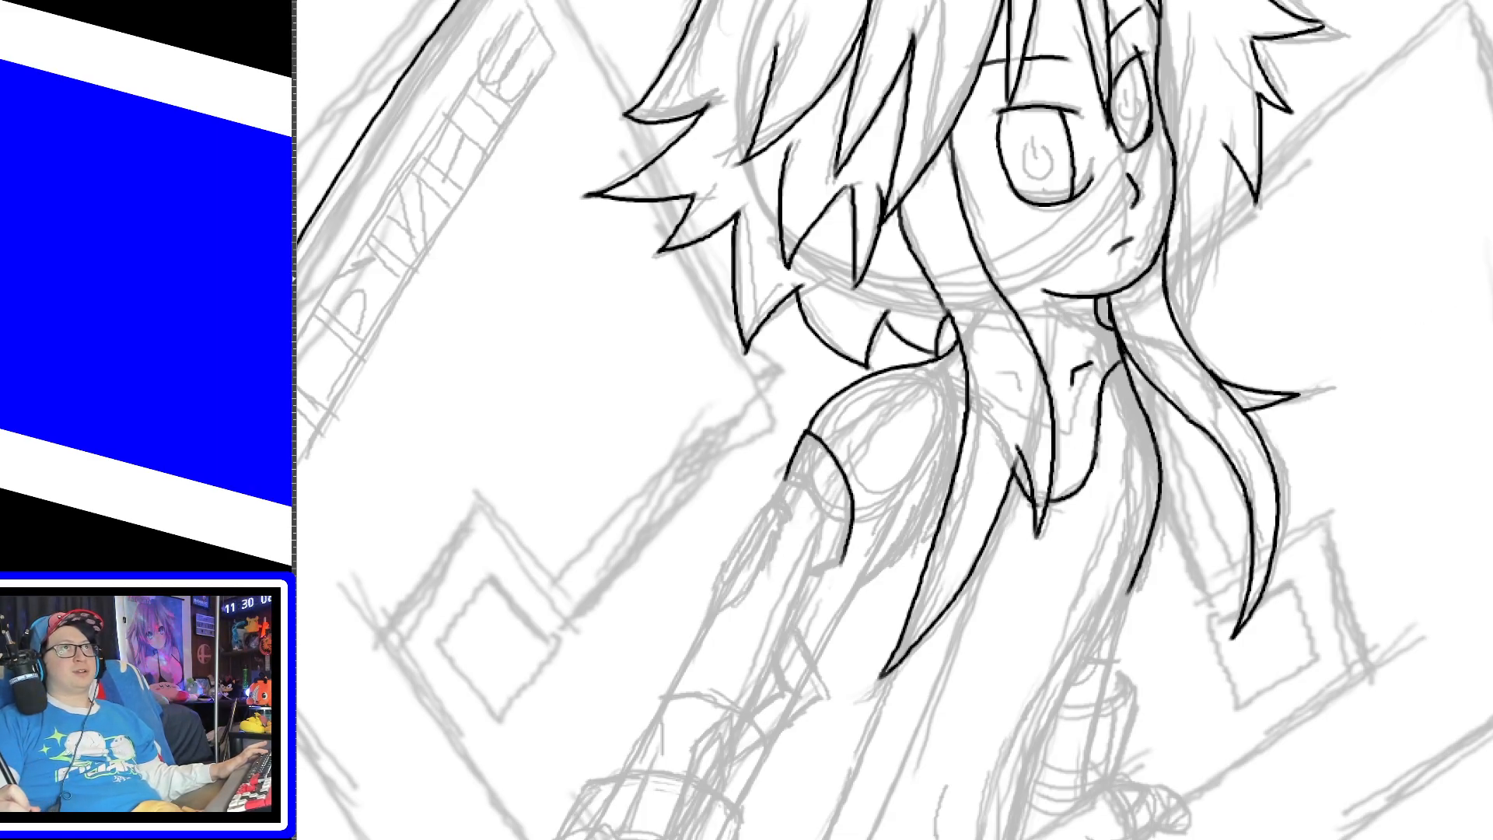
Step: Ink the upper-arm band's inner curve and lower end to close its shape
{"action": "scroll", "coordinate": [892, 420], "scroll_direction": "down", "scroll_amount": 3}
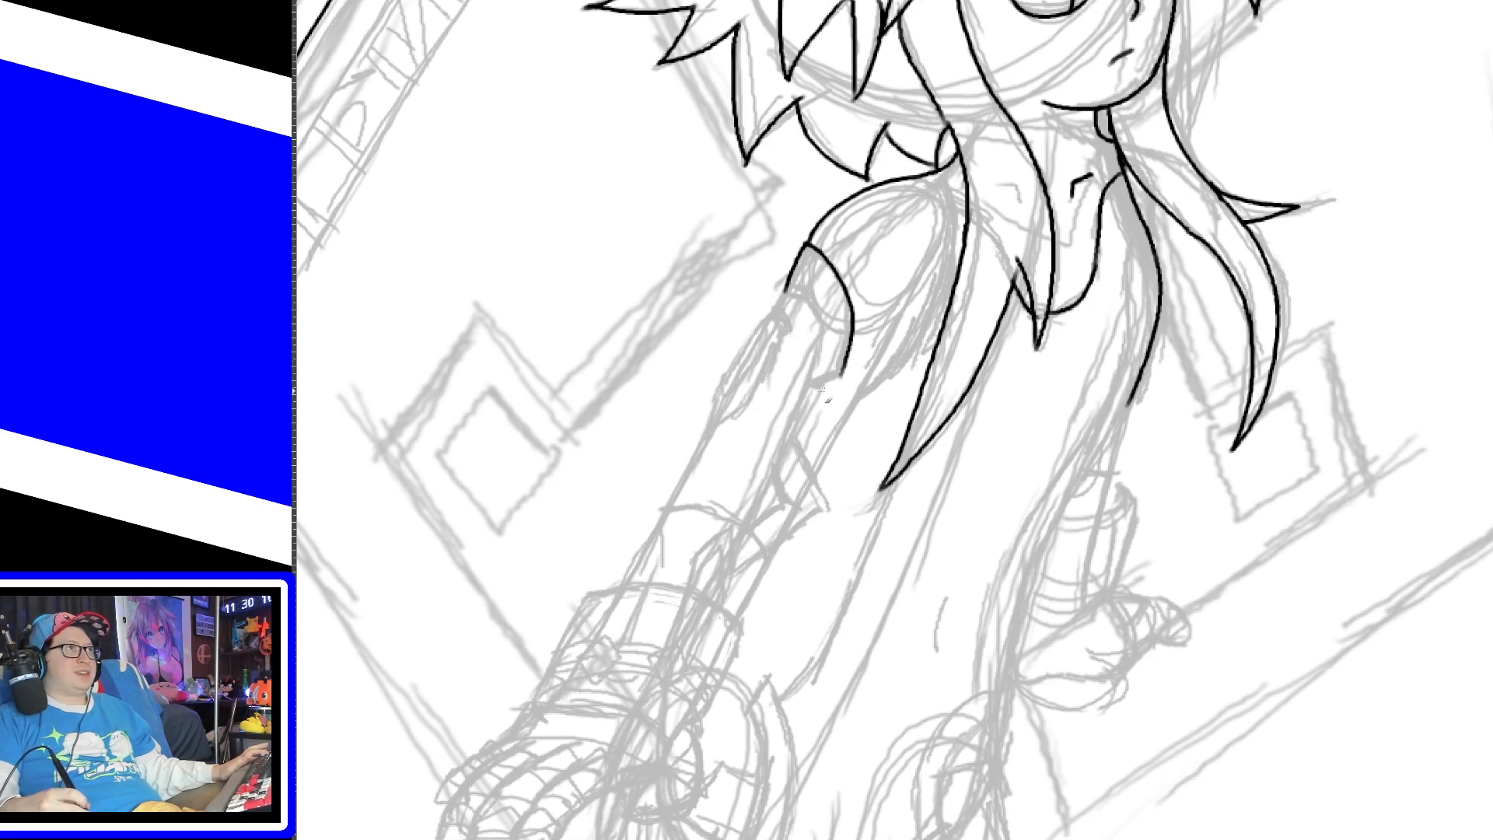
{"action": "mouse_move", "coordinate": [810, 384]}
{"action": "left_mouse_down"}
{"action": "mouse_move", "coordinate": [848, 368]}
{"action": "mouse_move", "coordinate": [817, 348]}
{"action": "mouse_move", "coordinate": [818, 321]}
{"action": "left_mouse_up"}
{"action": "key", "text": "ctrl+z"}
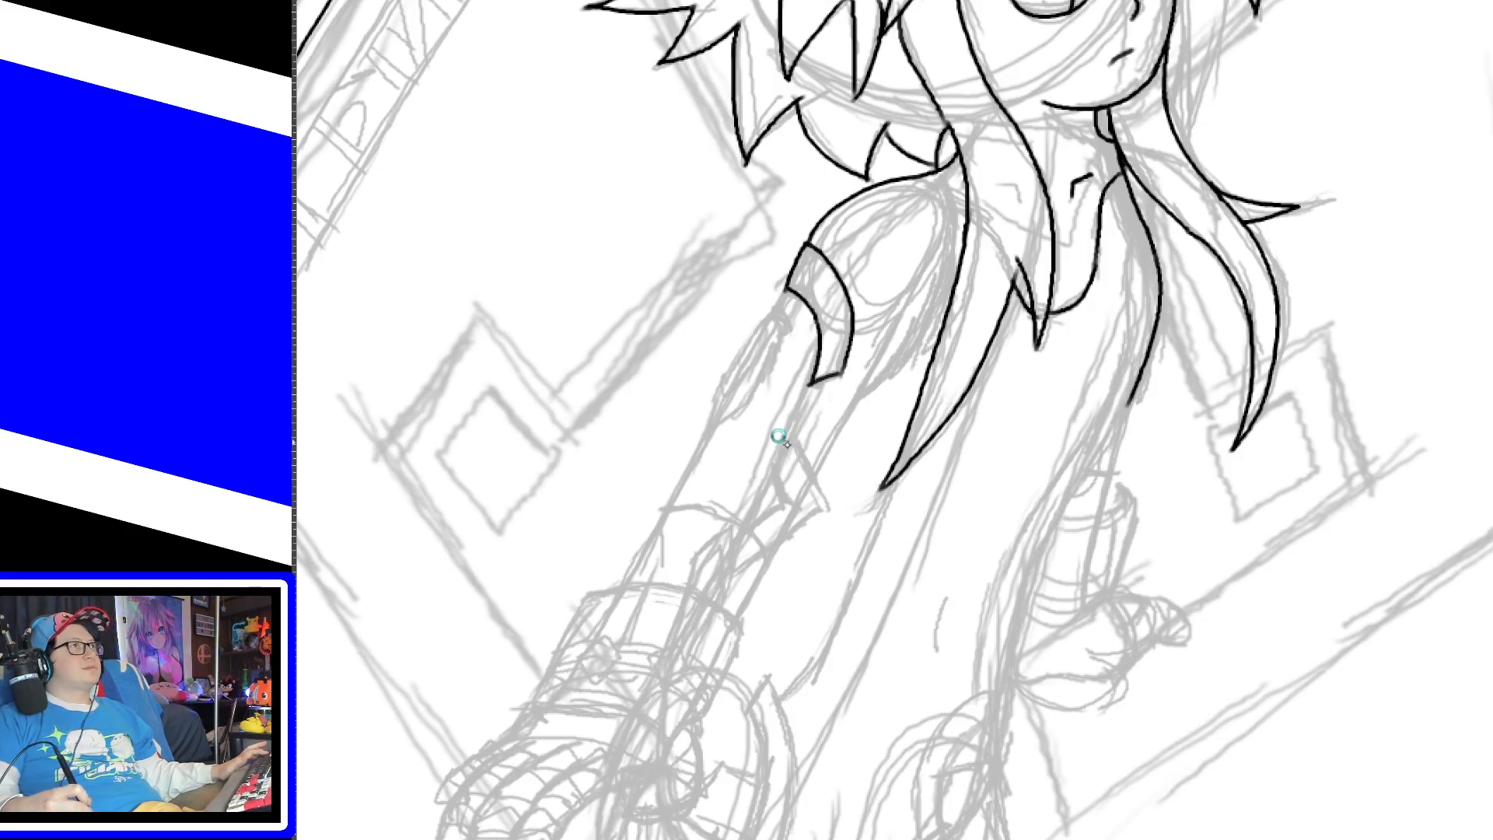
Step: Ink the pointed, leaf-shaped plate on the outer side of the left arm below the band
{"action": "left_click_drag", "start_coordinate": [712, 428], "coordinate": [766, 311]}
{"action": "key", "text": "ctrl+z"}
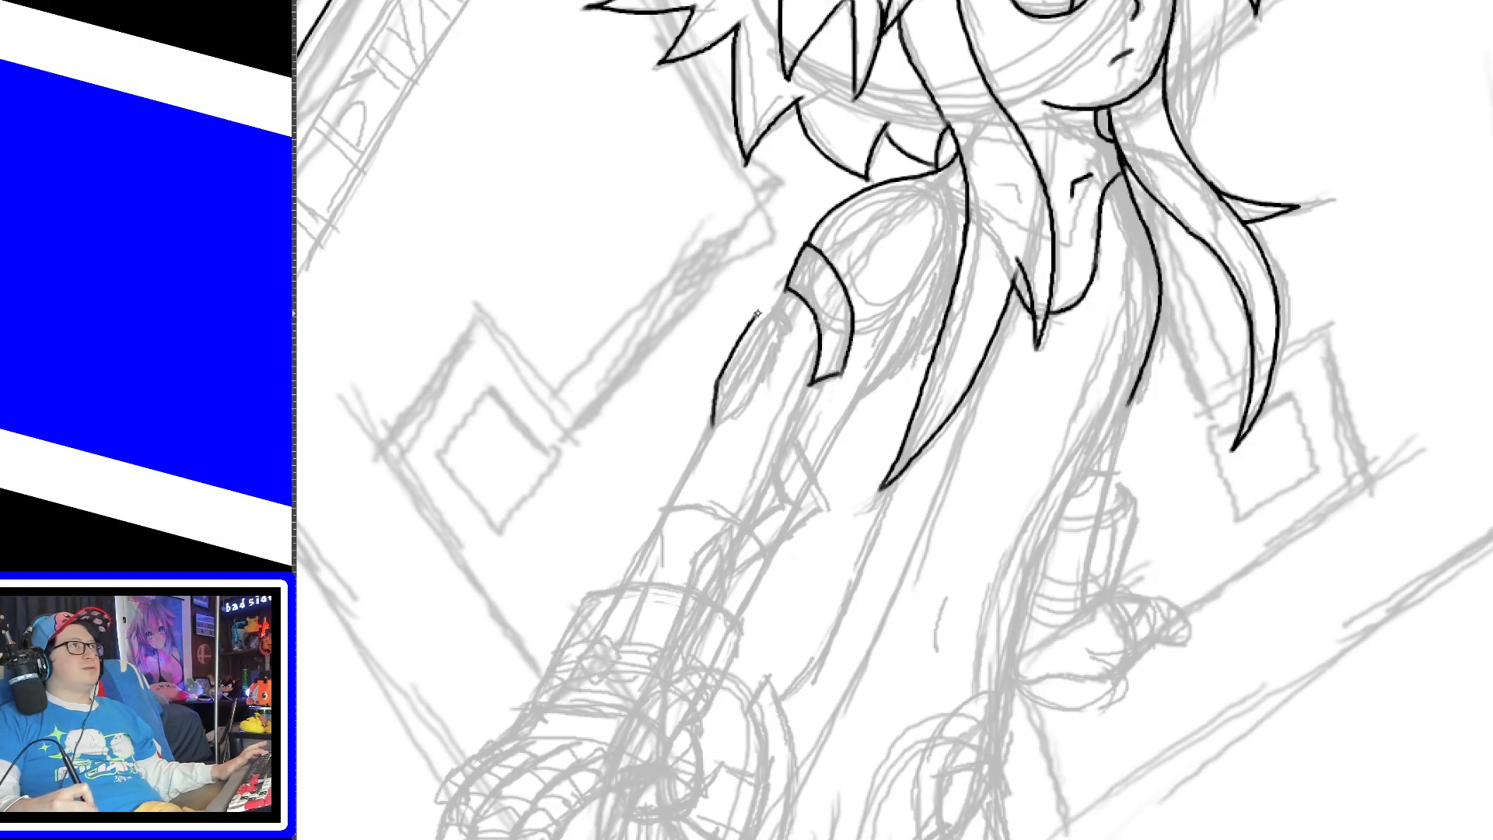
{"action": "key", "text": "ctrl+z"}
{"action": "left_click_drag", "start_coordinate": [712, 395], "coordinate": [774, 299]}
{"action": "key", "text": "ctrl+z"}
{"action": "left_click_drag", "start_coordinate": [712, 395], "coordinate": [782, 317]}
{"action": "key", "text": "ctrl+z"}
{"action": "key", "text": "ctrl+z"}
{"action": "mouse_move", "coordinate": [712, 424]}
{"action": "left_mouse_down"}
{"action": "mouse_move", "coordinate": [748, 406]}
{"action": "mouse_move", "coordinate": [784, 342]}
{"action": "left_mouse_up"}
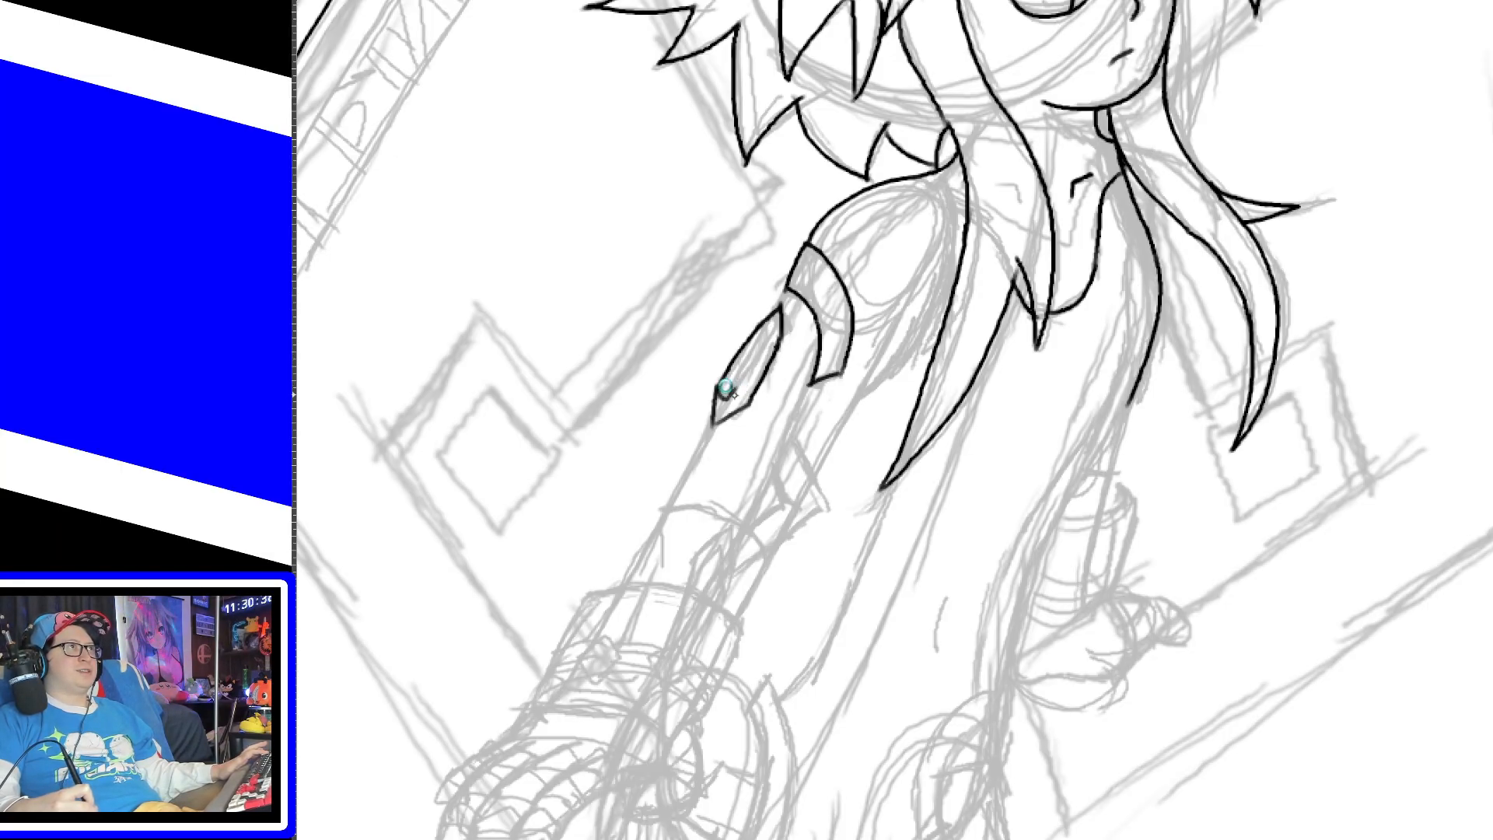
Step: Add the inner contour lines inside the leaf-shaped arm plate
{"action": "left_click_drag", "start_coordinate": [718, 395], "coordinate": [754, 379]}
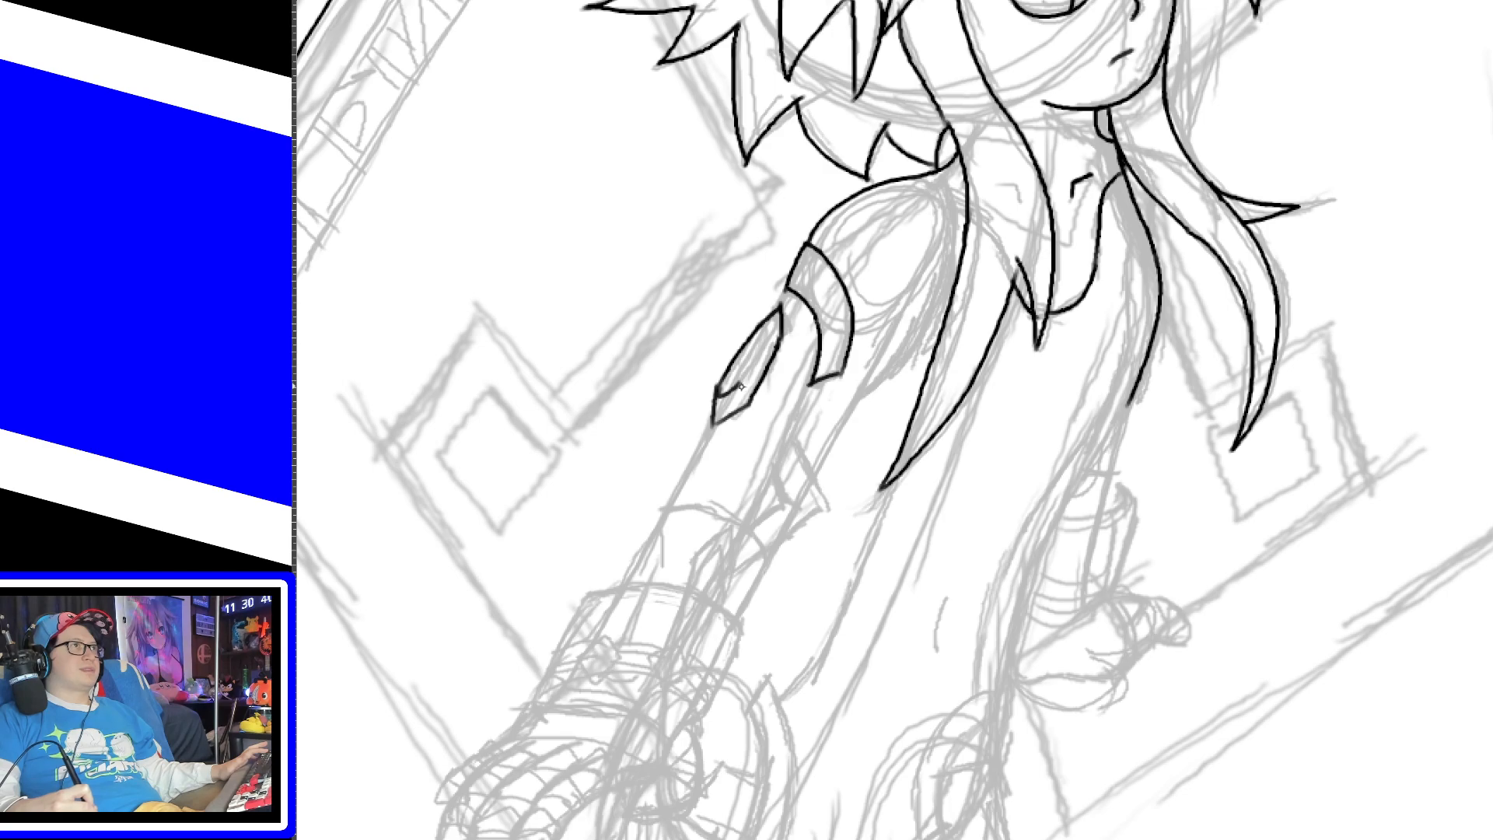
{"action": "mouse_move", "coordinate": [779, 314]}
{"action": "left_mouse_down"}
{"action": "mouse_move", "coordinate": [750, 375]}
{"action": "mouse_move", "coordinate": [780, 310]}
{"action": "left_mouse_up"}
{"action": "key", "text": "ctrl+z"}
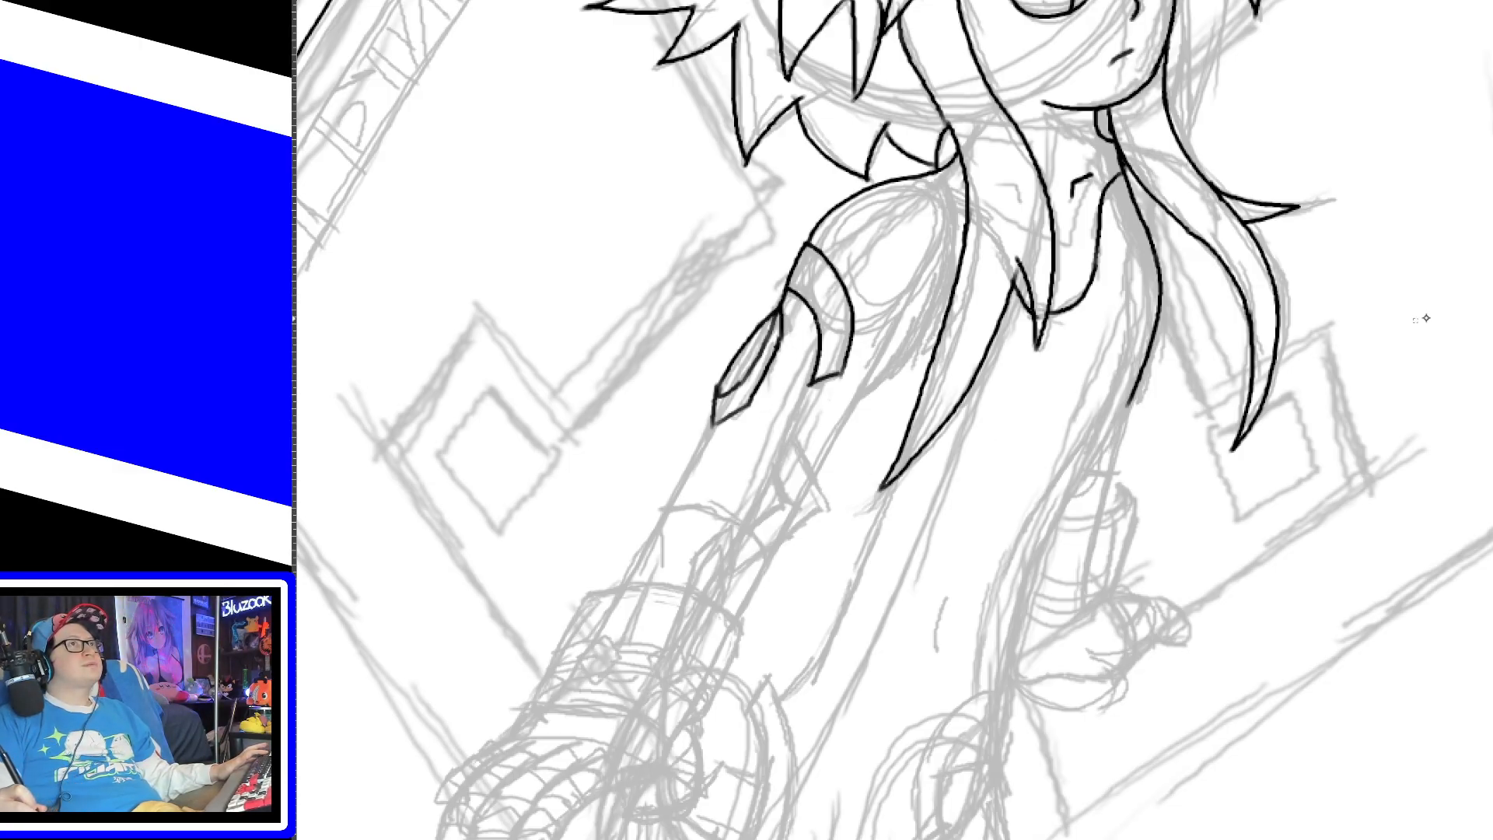
Step: Ink the long, narrow pointed plate along the outer side of the left forearm
{"action": "scroll", "coordinate": [758, 315], "scroll_direction": "down", "scroll_amount": 5}
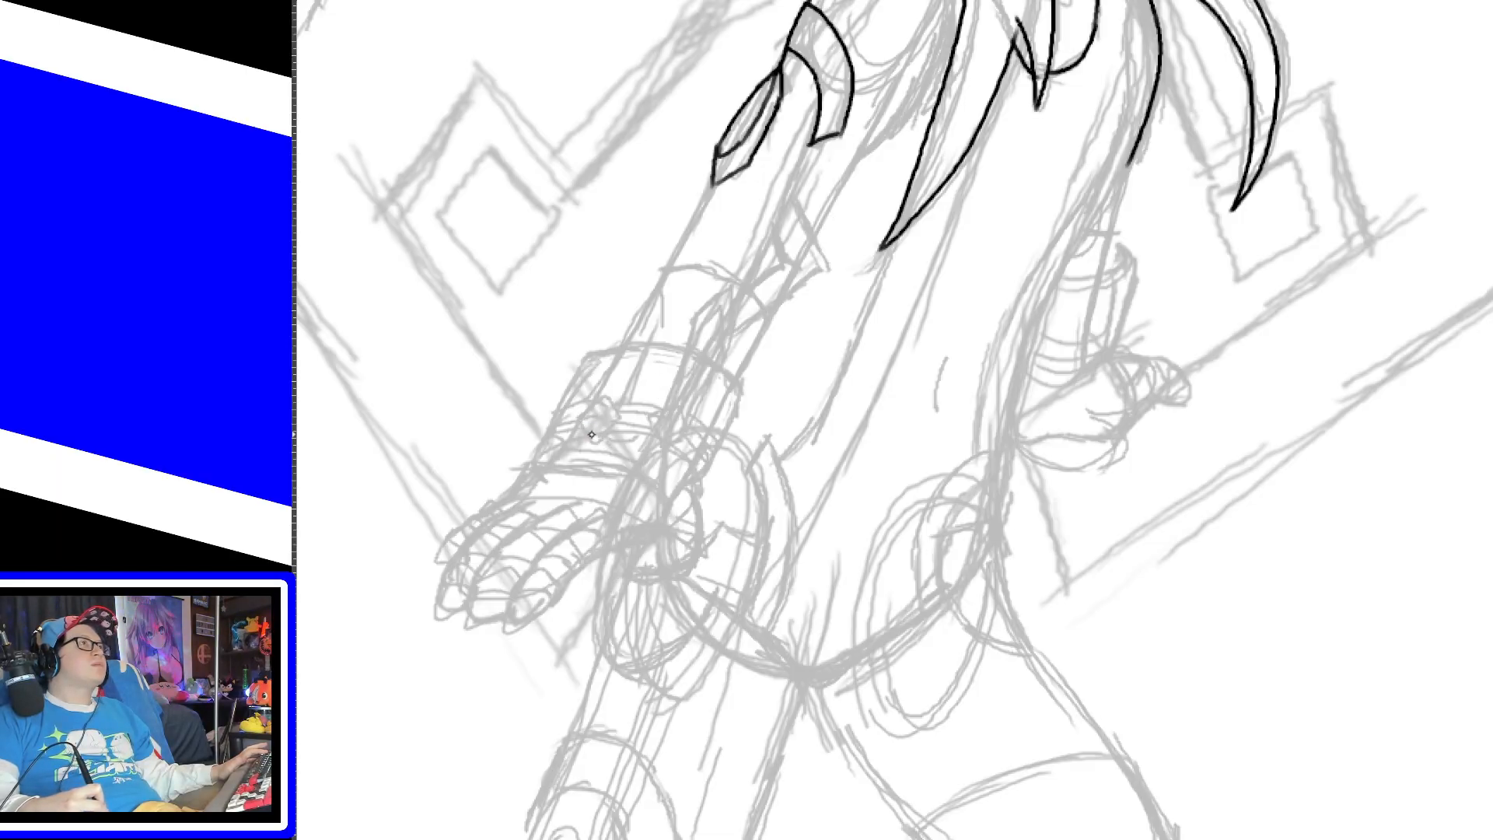
{"action": "mouse_move", "coordinate": [591, 440]}
{"action": "left_mouse_down"}
{"action": "mouse_move", "coordinate": [650, 281]}
{"action": "mouse_move", "coordinate": [663, 286]}
{"action": "left_mouse_up"}
{"action": "key", "text": "ctrl+z"}
{"action": "mouse_move", "coordinate": [591, 442]}
{"action": "left_mouse_down"}
{"action": "mouse_move", "coordinate": [626, 421]}
{"action": "mouse_move", "coordinate": [663, 287]}
{"action": "left_mouse_up"}
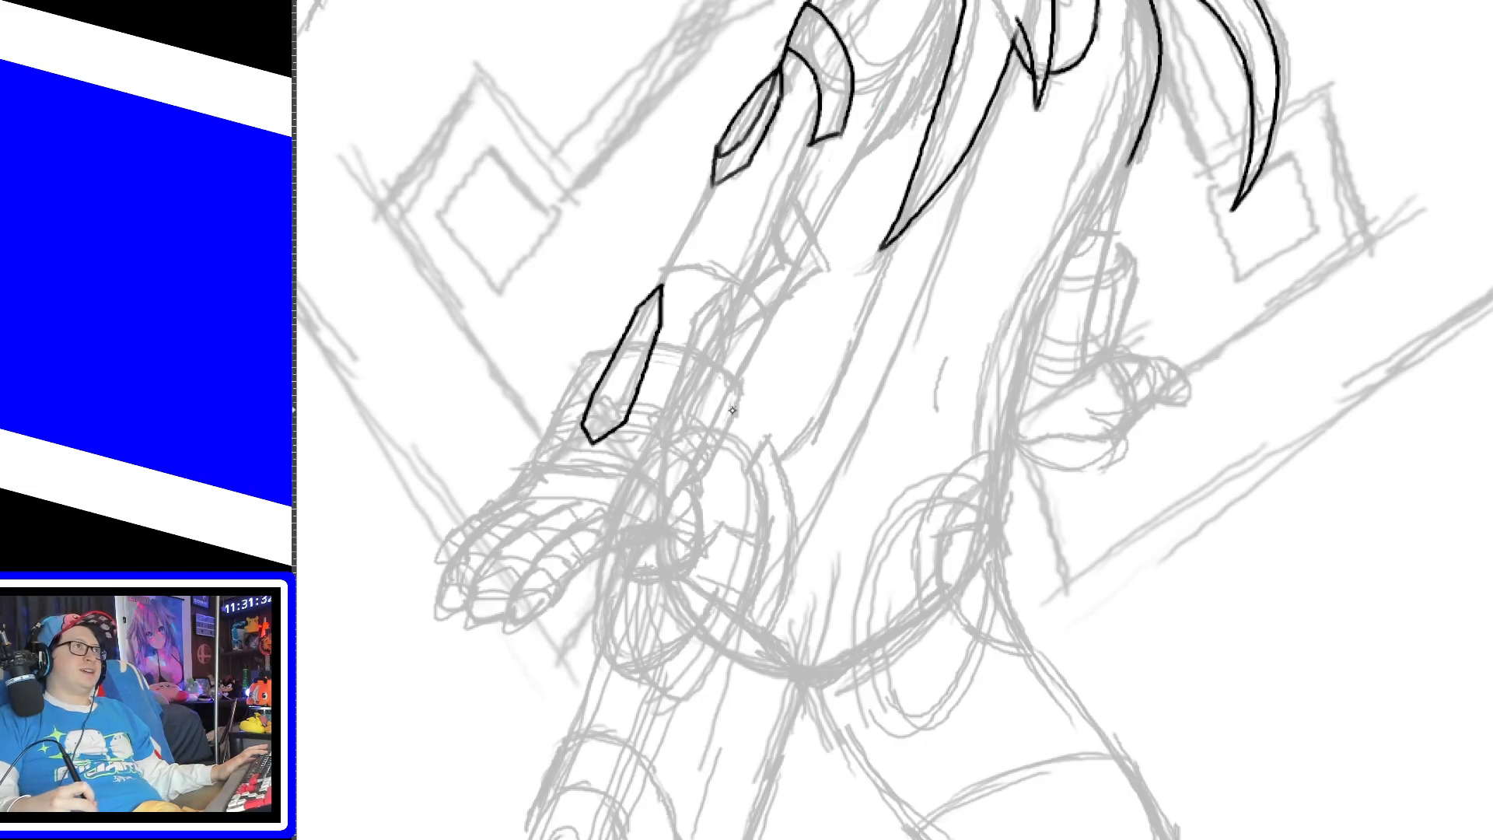
Step: Ink the forearm cuff beside the pointed plate, with its curved top edge, cross band and right side
{"action": "left_click_drag", "start_coordinate": [695, 484], "coordinate": [741, 388]}
{"action": "mouse_move", "coordinate": [655, 348]}
{"action": "left_mouse_down"}
{"action": "mouse_move", "coordinate": [739, 383]}
{"action": "mouse_move", "coordinate": [737, 415]}
{"action": "mouse_move", "coordinate": [760, 316]}
{"action": "left_mouse_up"}
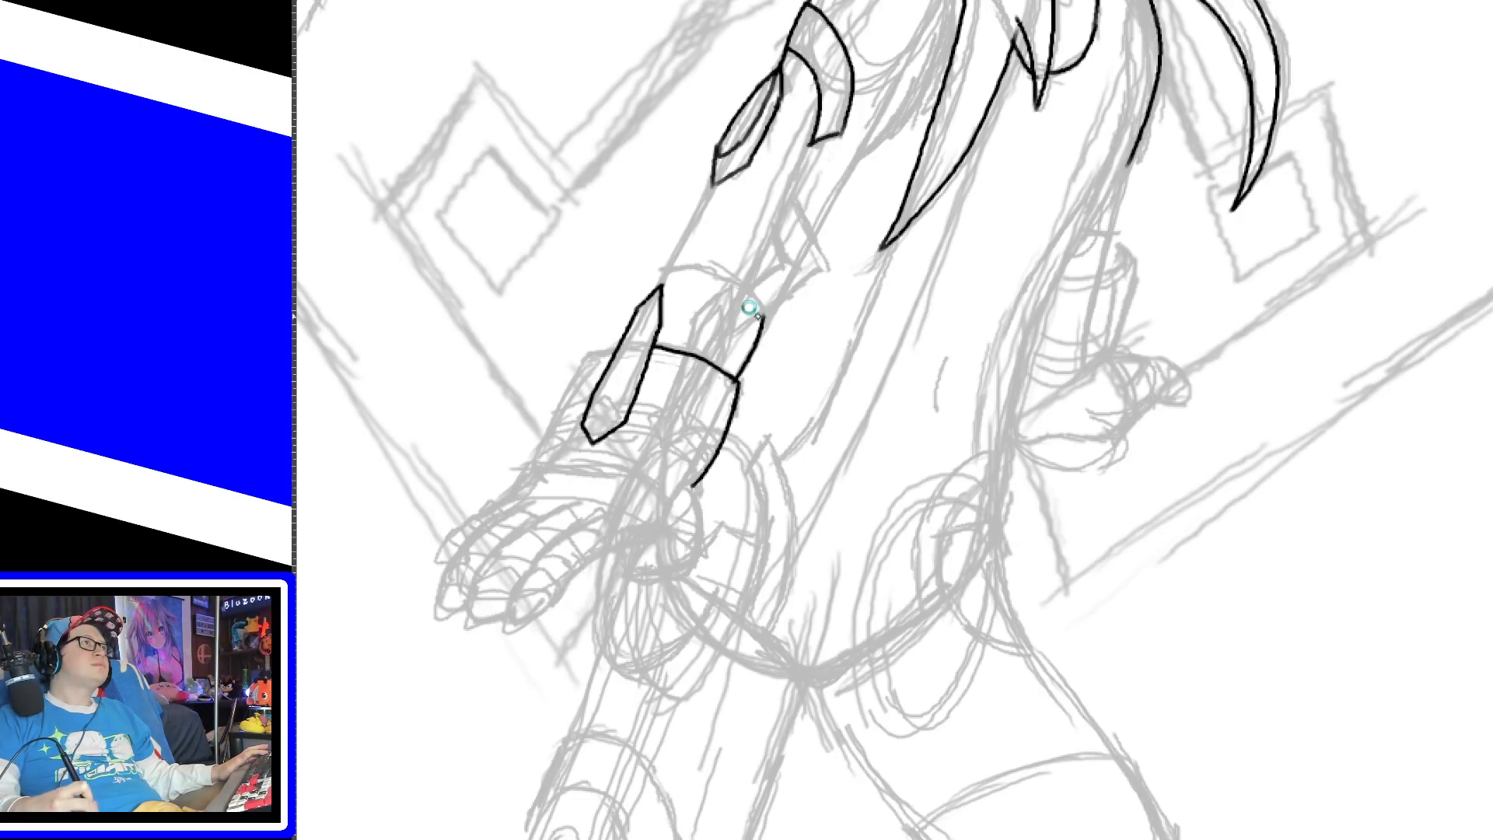
{"action": "mouse_move", "coordinate": [657, 289]}
{"action": "left_mouse_down"}
{"action": "mouse_move", "coordinate": [719, 270]}
{"action": "mouse_move", "coordinate": [764, 327]}
{"action": "left_mouse_up"}
{"action": "key", "text": "ctrl+z"}
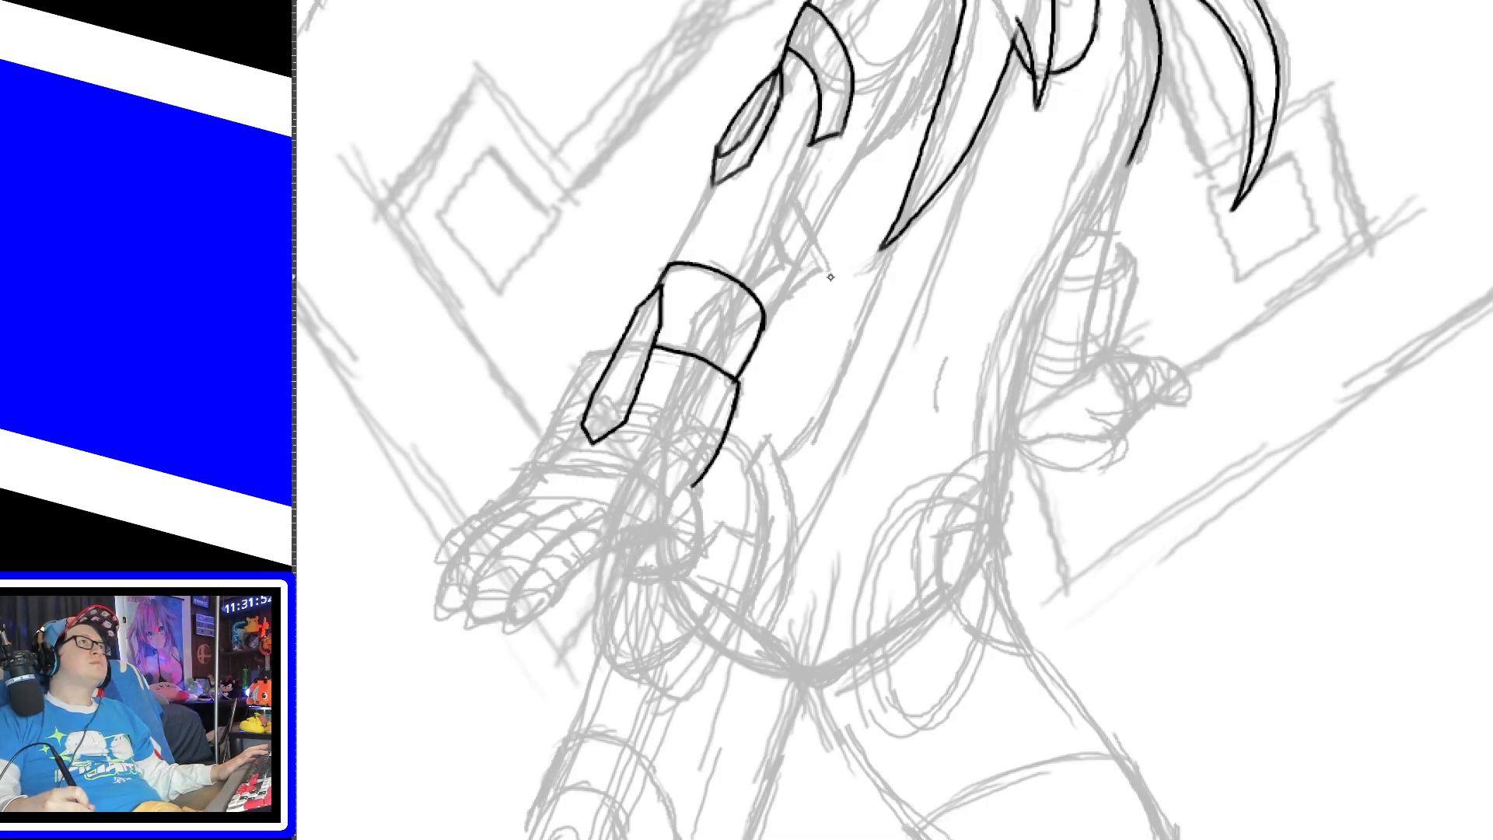
{"action": "left_click_drag", "start_coordinate": [744, 297], "coordinate": [813, 149]}
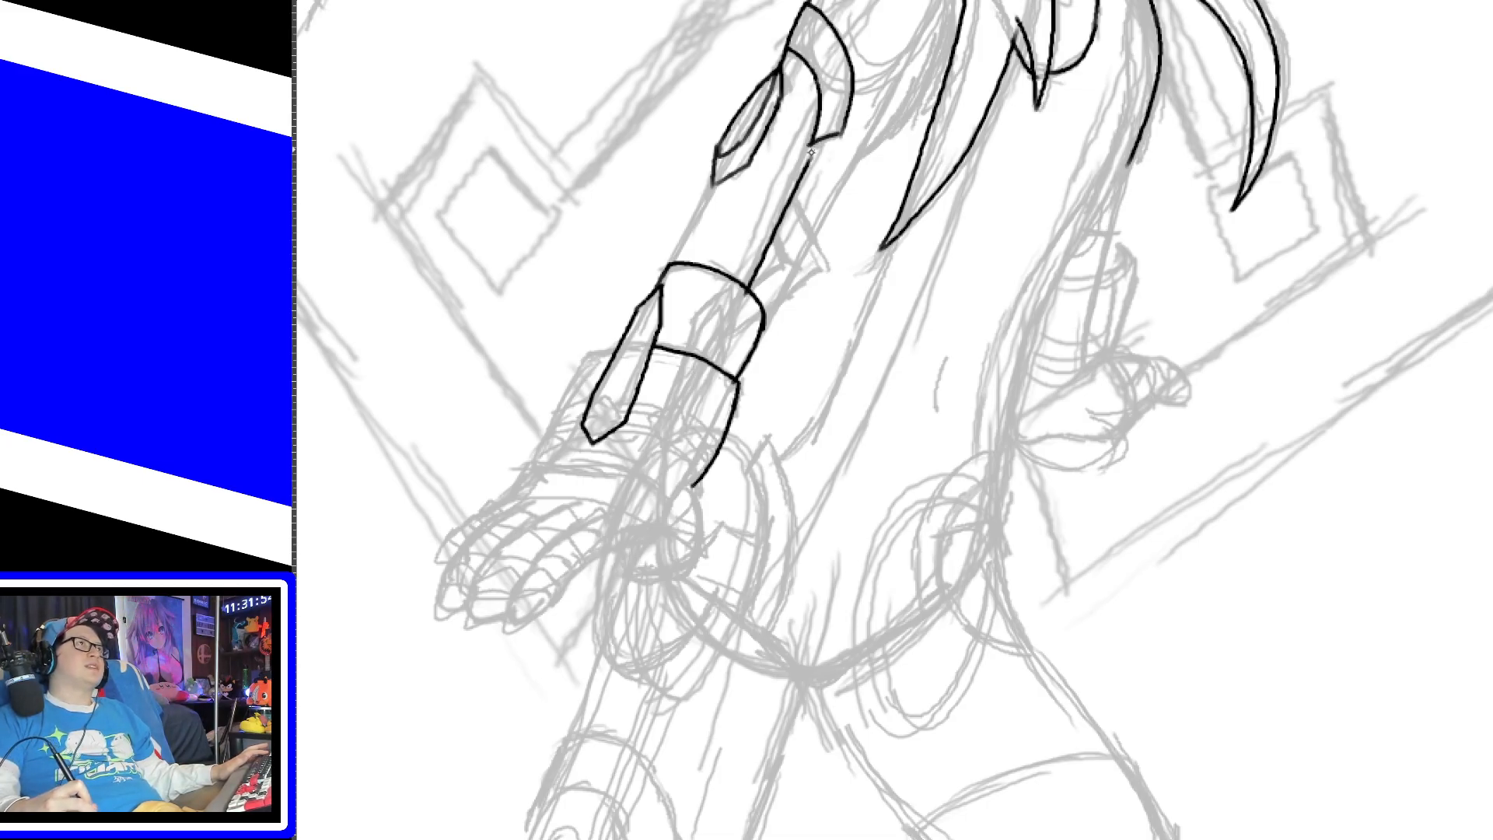
{"action": "scroll", "coordinate": [1413, 270], "scroll_direction": "up", "scroll_amount": 5}
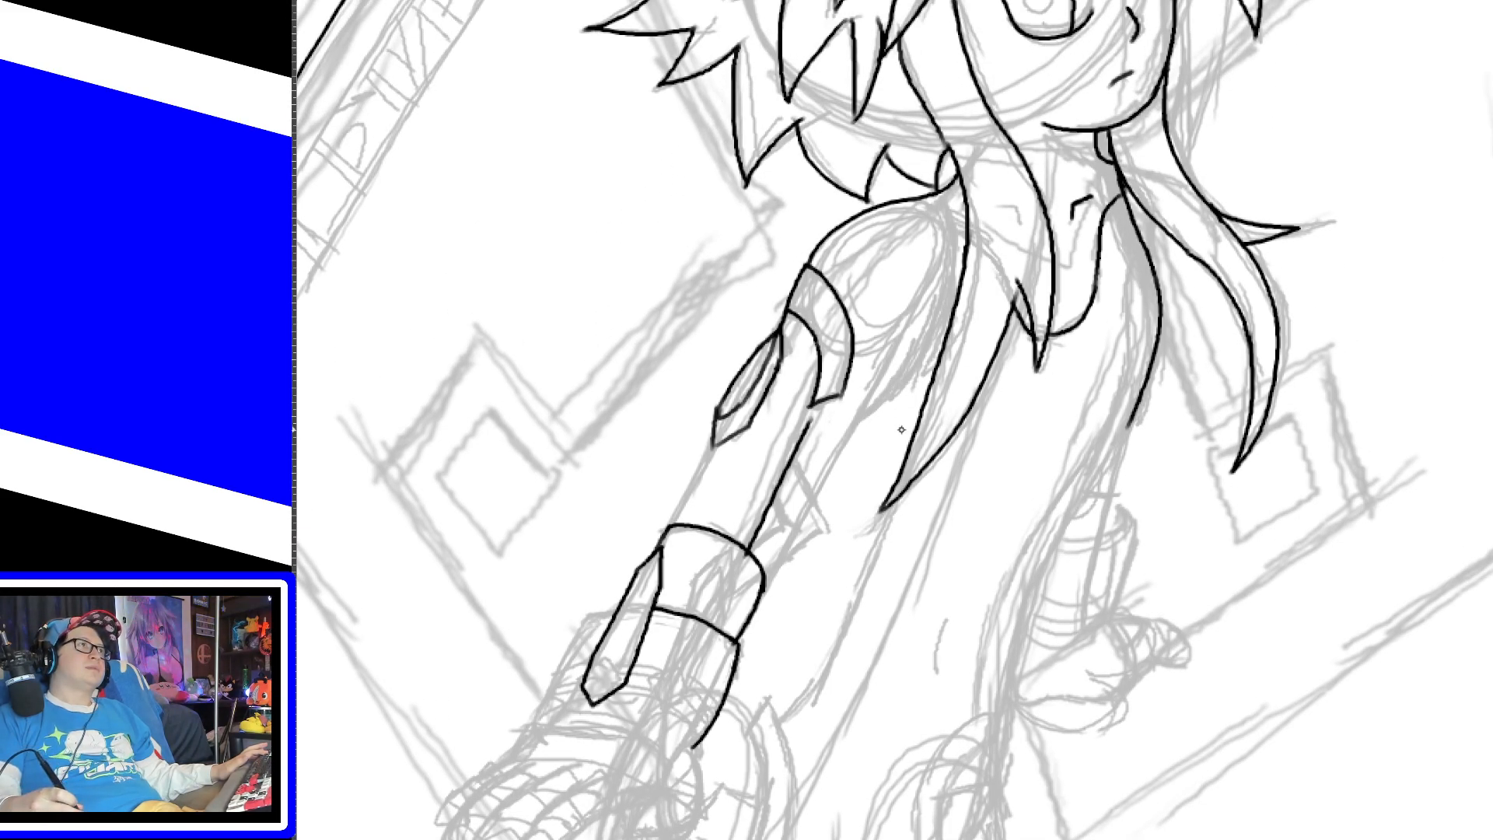
{"action": "key", "text": "ctrl+z"}
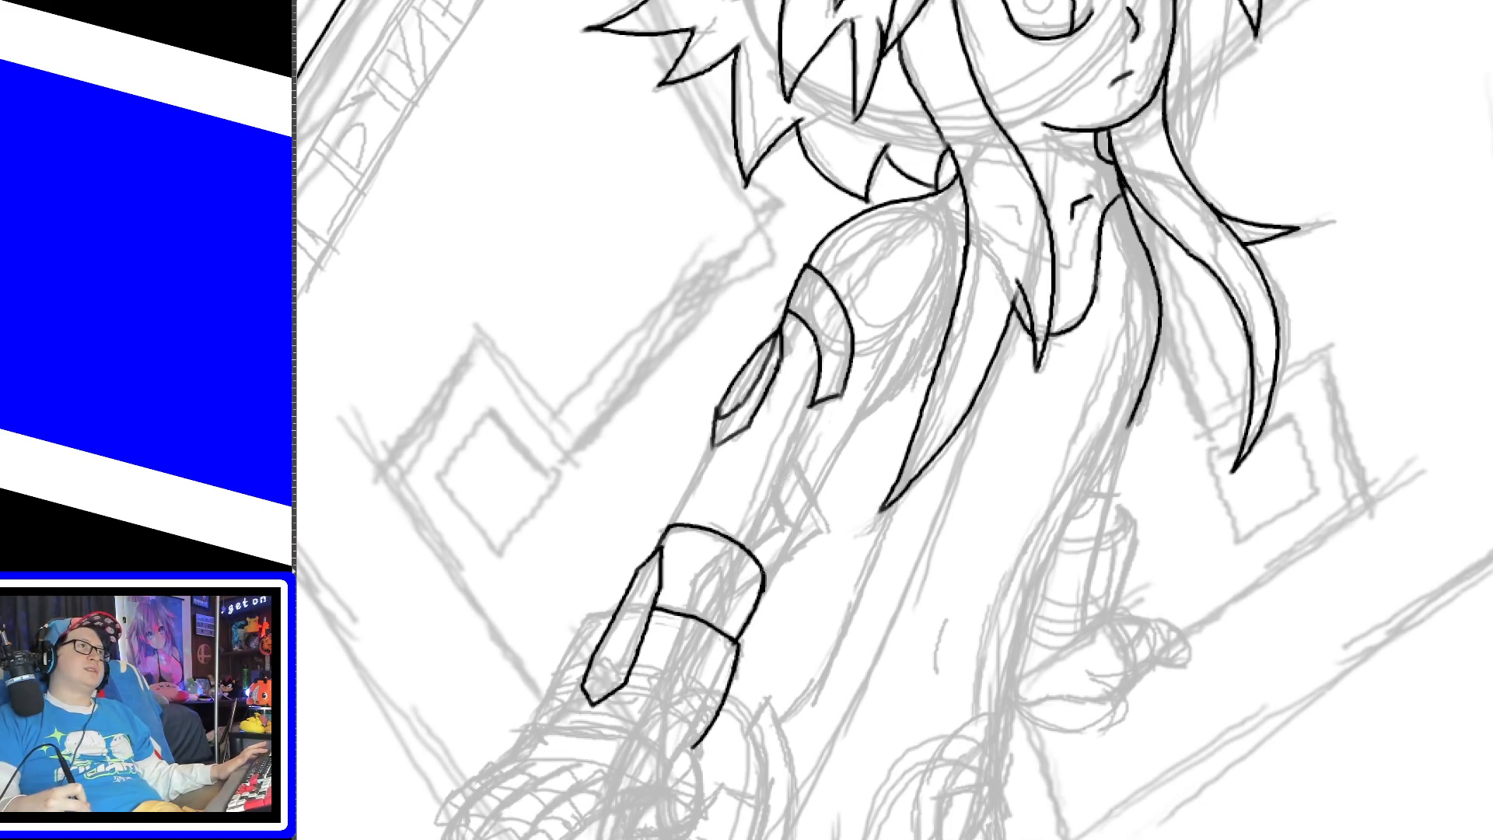
Step: Ink the left arm's inner contour from the top of the forearm cuff up toward the armpit
{"action": "left_click_drag", "start_coordinate": [764, 573], "coordinate": [817, 468]}
{"action": "key", "text": "ctrl+z"}
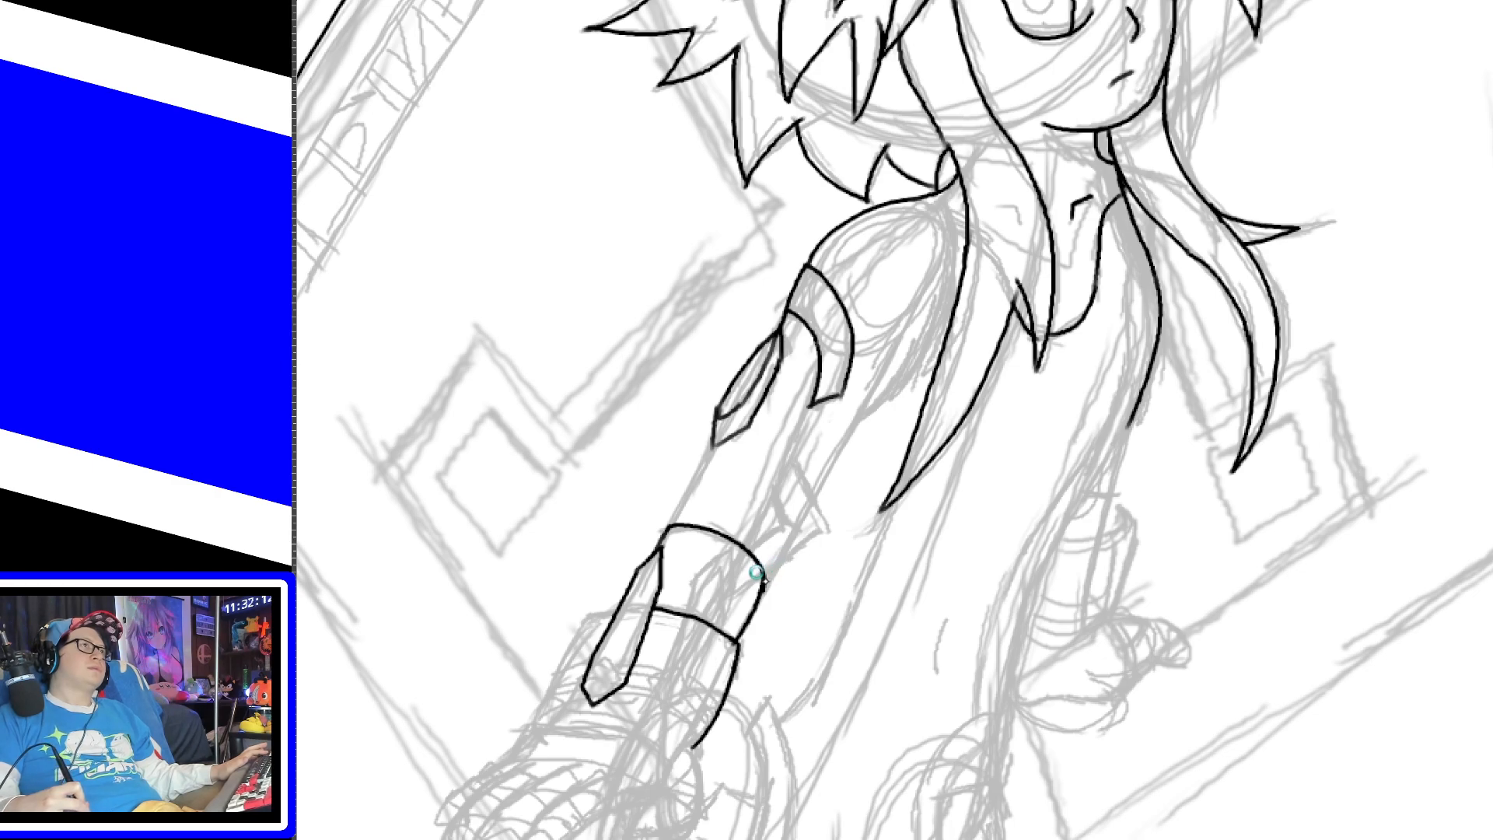
{"action": "left_click_drag", "start_coordinate": [764, 585], "coordinate": [836, 442]}
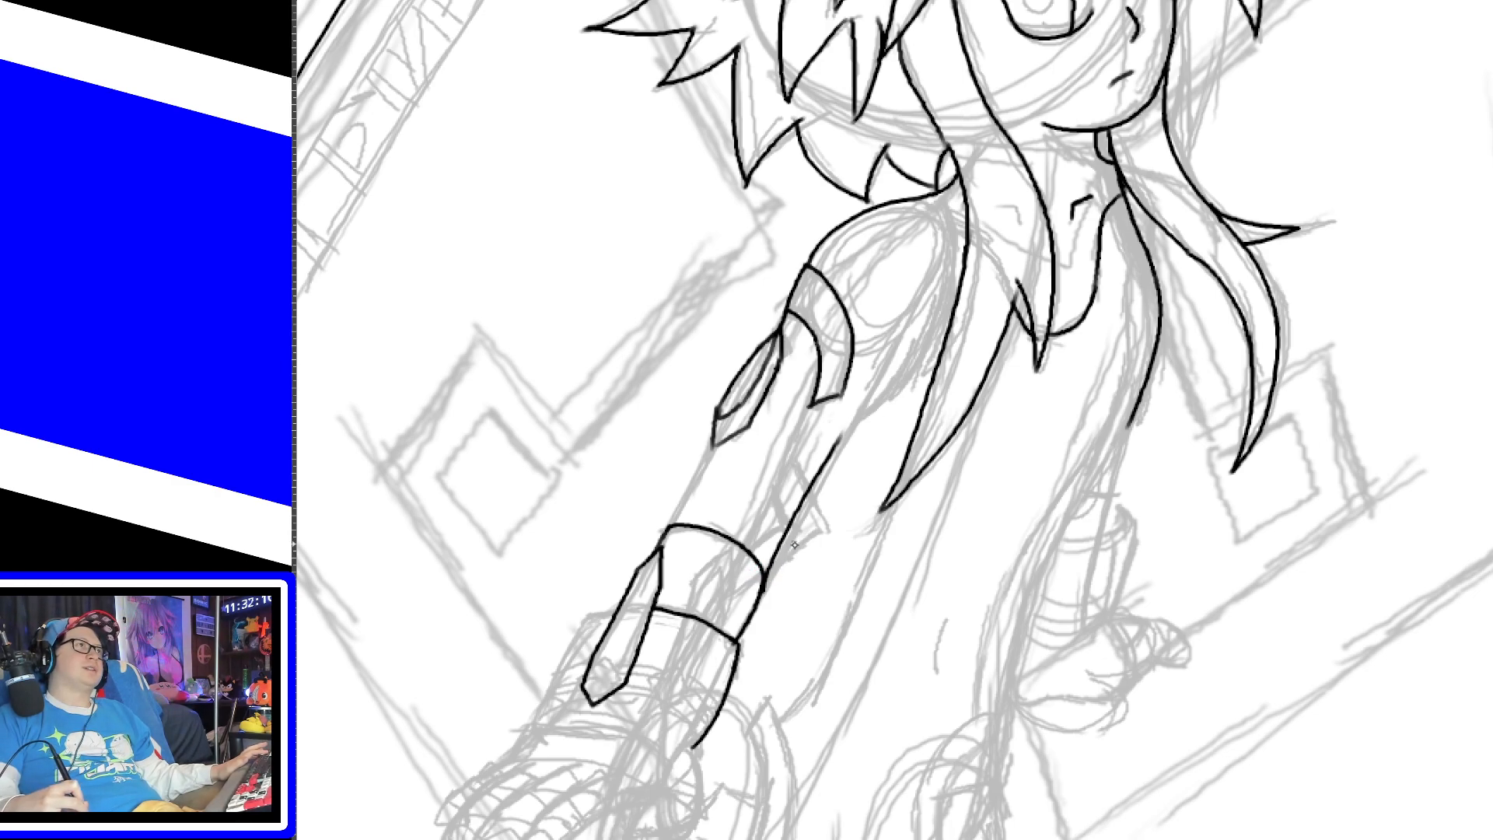
{"action": "left_click_drag", "start_coordinate": [838, 443], "coordinate": [902, 355]}
{"action": "key", "text": "ctrl+z"}
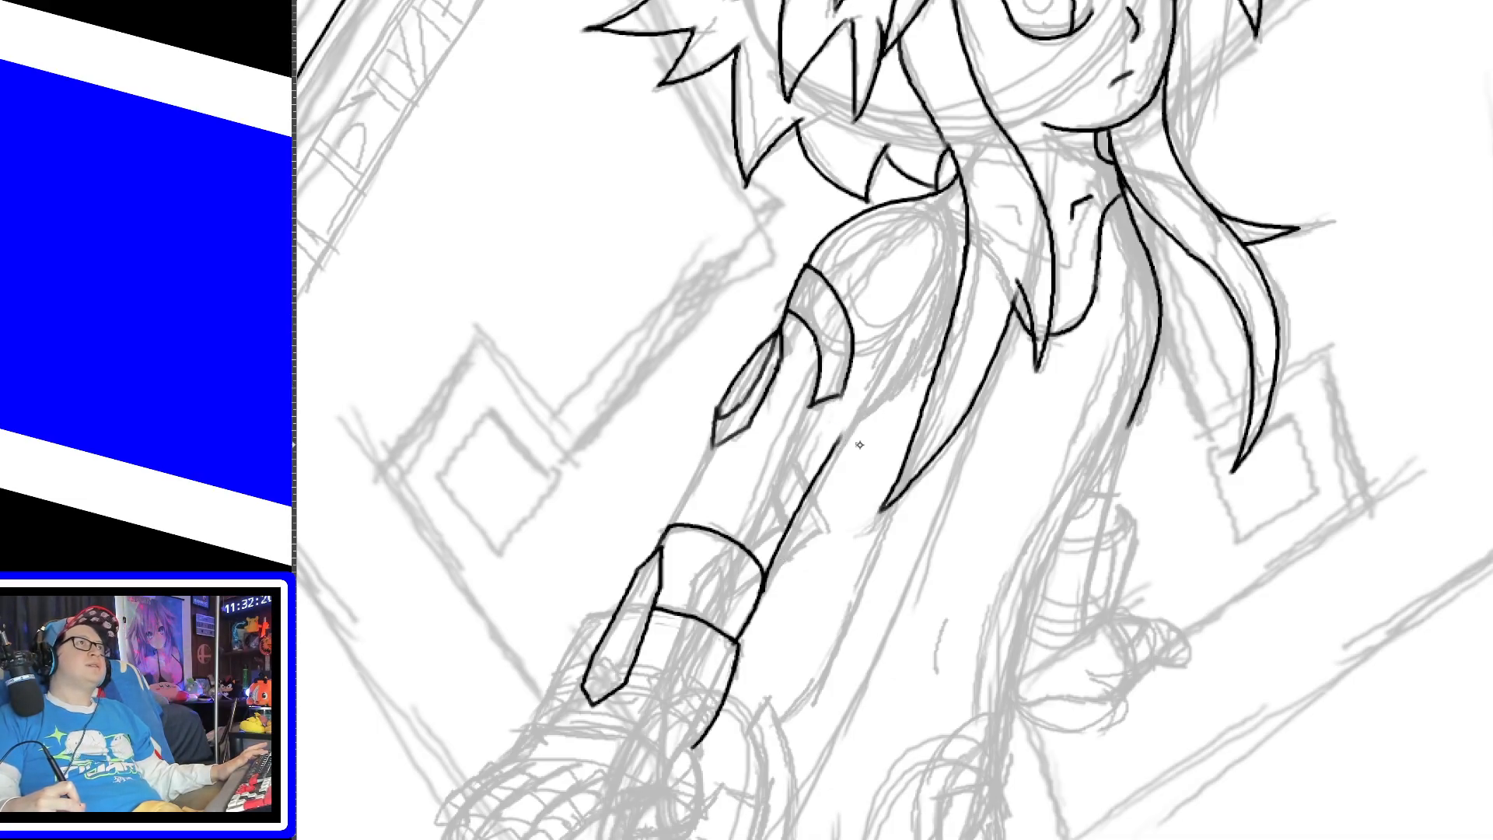
{"action": "left_click_drag", "start_coordinate": [836, 442], "coordinate": [900, 349]}
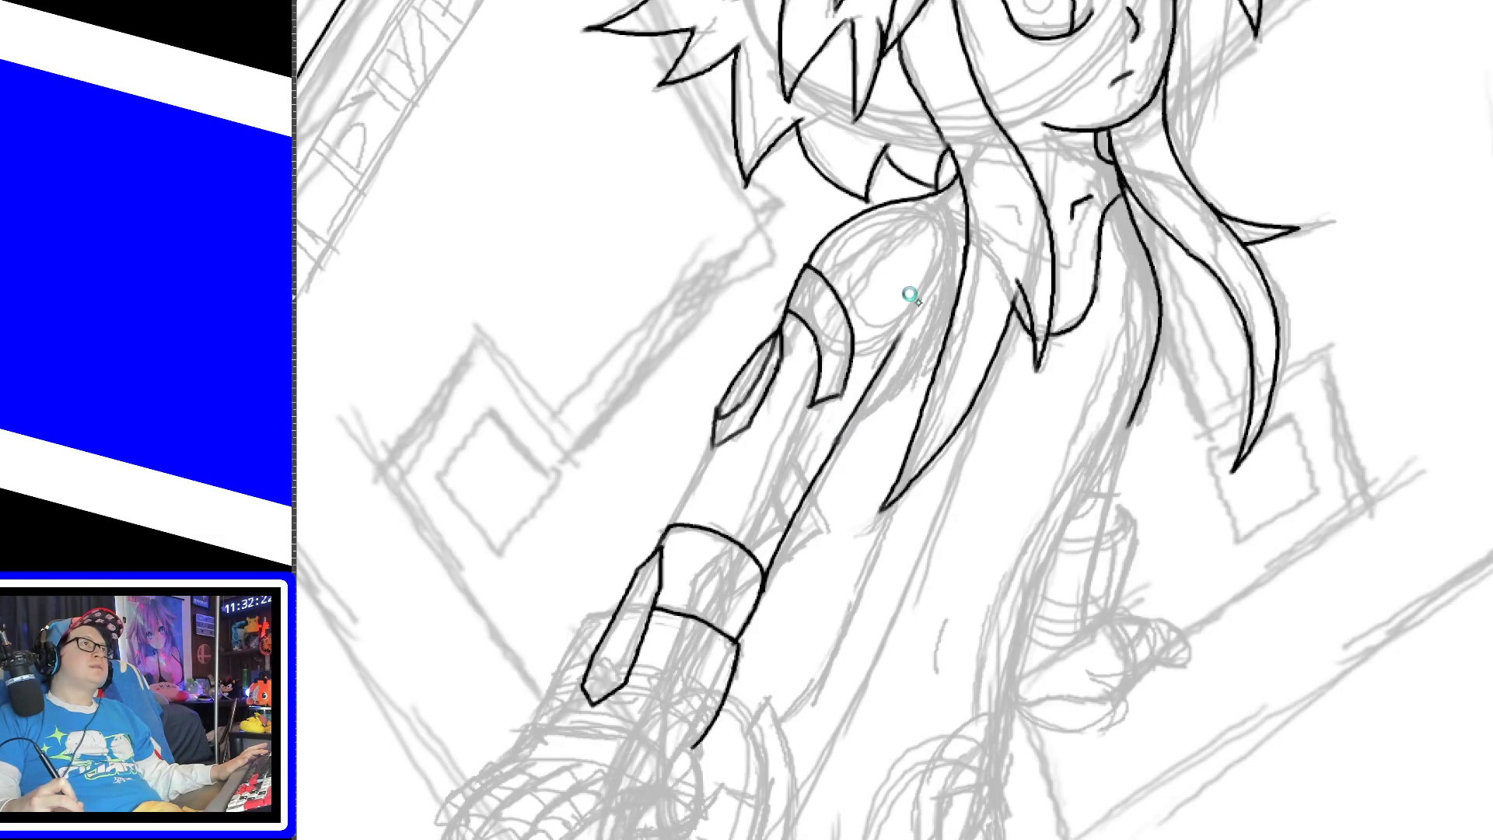
Step: Ink a short curved line from the arm's inner contour toward the hanging hair lock below the armpit
{"action": "left_click_drag", "start_coordinate": [853, 417], "coordinate": [908, 377]}
{"action": "key", "text": "ctrl+z"}
{"action": "mouse_move", "coordinate": [852, 417]}
{"action": "left_mouse_down"}
{"action": "mouse_move", "coordinate": [908, 374]}
{"action": "mouse_move", "coordinate": [949, 293]}
{"action": "left_mouse_up"}
{"action": "key", "text": "ctrl+z"}
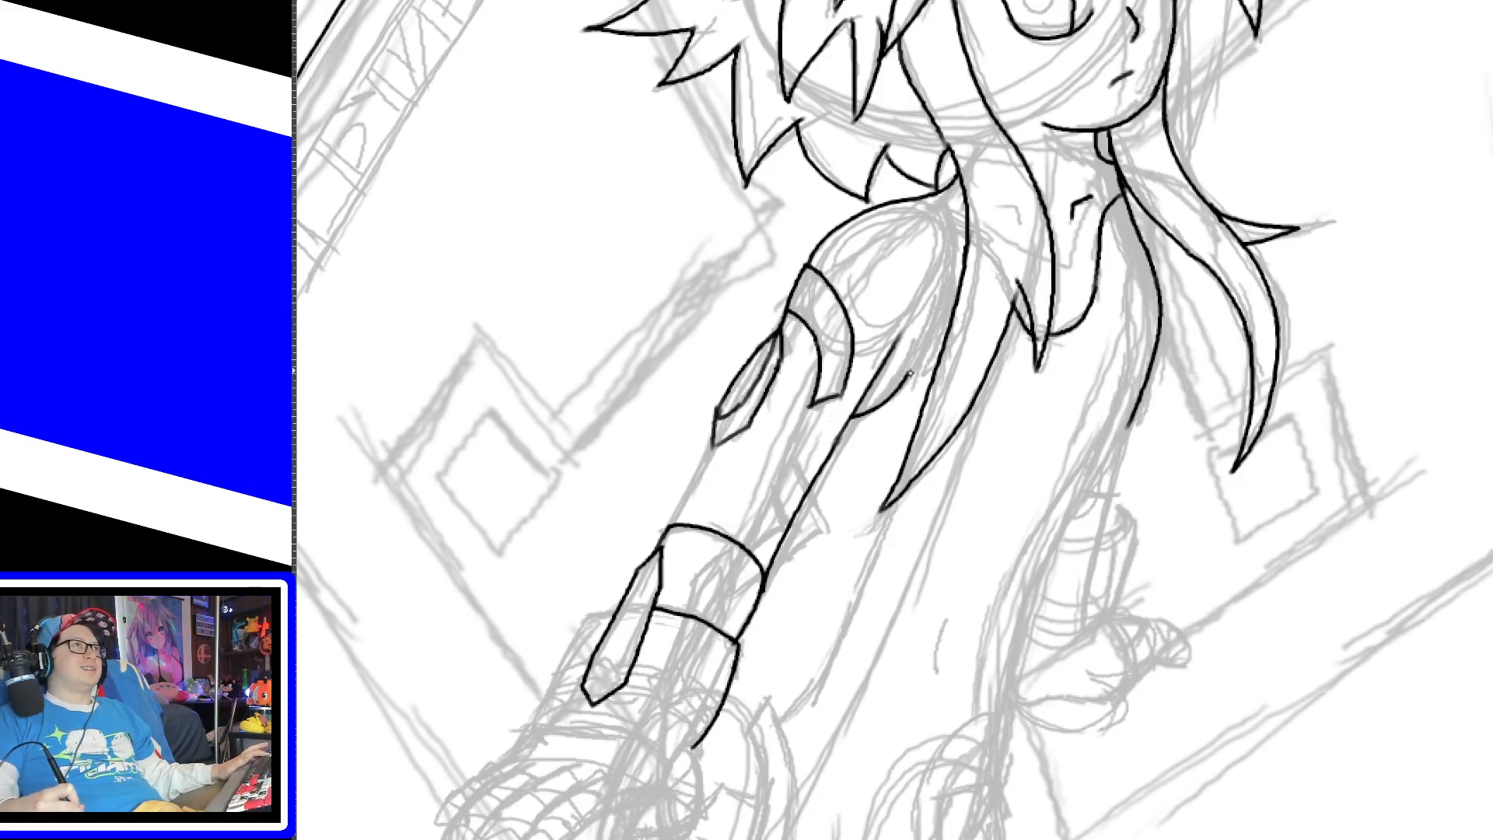
Step: Ink the curved line beside the hanging hair lock, from the armpit up to the shoulder
{"action": "mouse_move", "coordinate": [909, 376]}
{"action": "left_mouse_down"}
{"action": "mouse_move", "coordinate": [944, 276]}
{"action": "mouse_move", "coordinate": [938, 193]}
{"action": "left_mouse_up"}
{"action": "key", "text": "ctrl+z"}
{"action": "left_click_drag", "start_coordinate": [948, 280], "coordinate": [940, 199]}
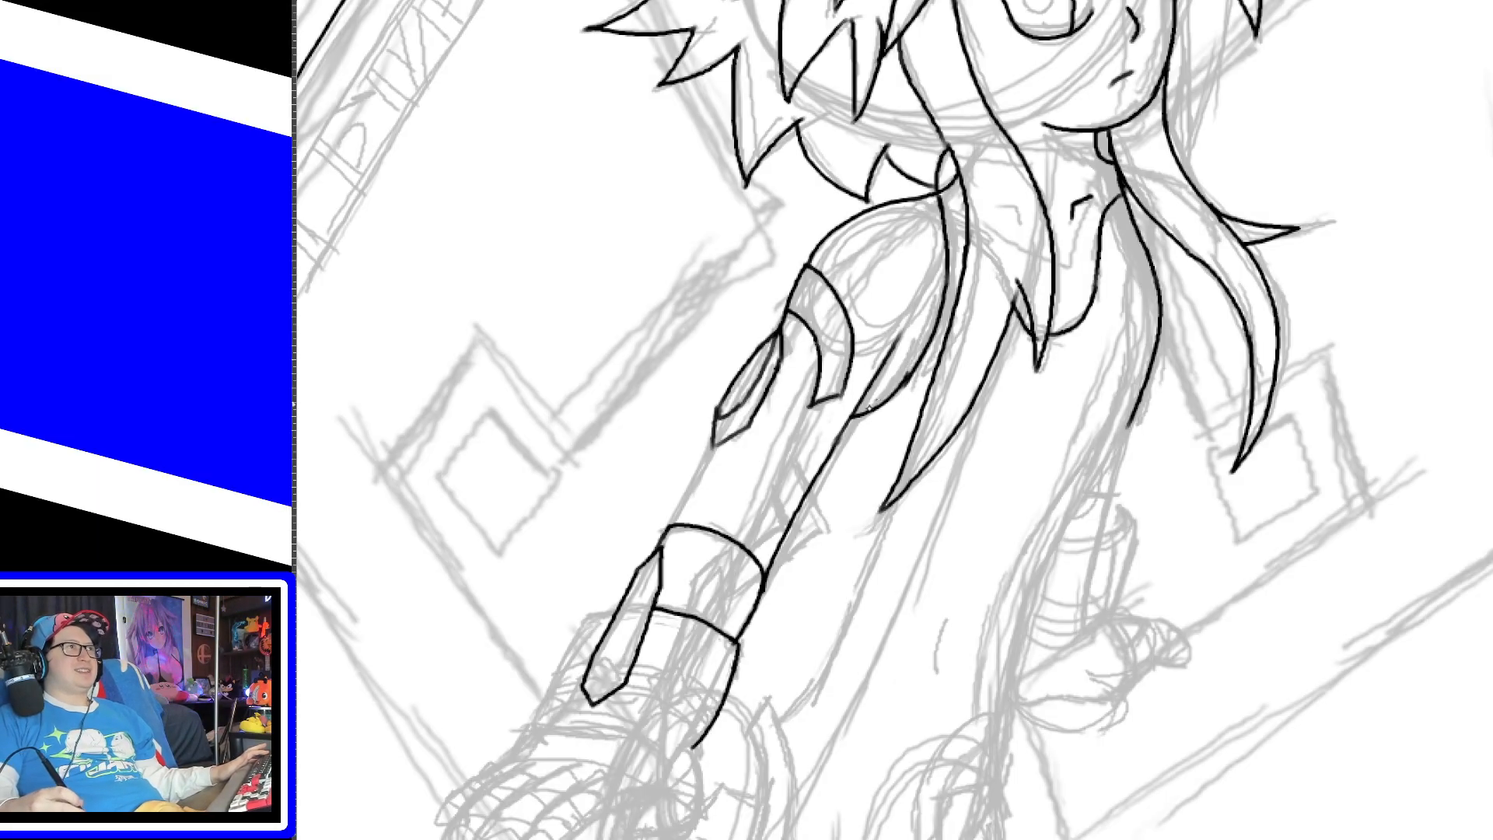
Step: Ink the left arm's outer contour from the top of the forearm cuff up to the small elbow plate
{"action": "left_click_drag", "start_coordinate": [665, 530], "coordinate": [716, 449]}
{"action": "key", "text": "ctrl+z"}
{"action": "left_click_drag", "start_coordinate": [666, 530], "coordinate": [716, 441]}
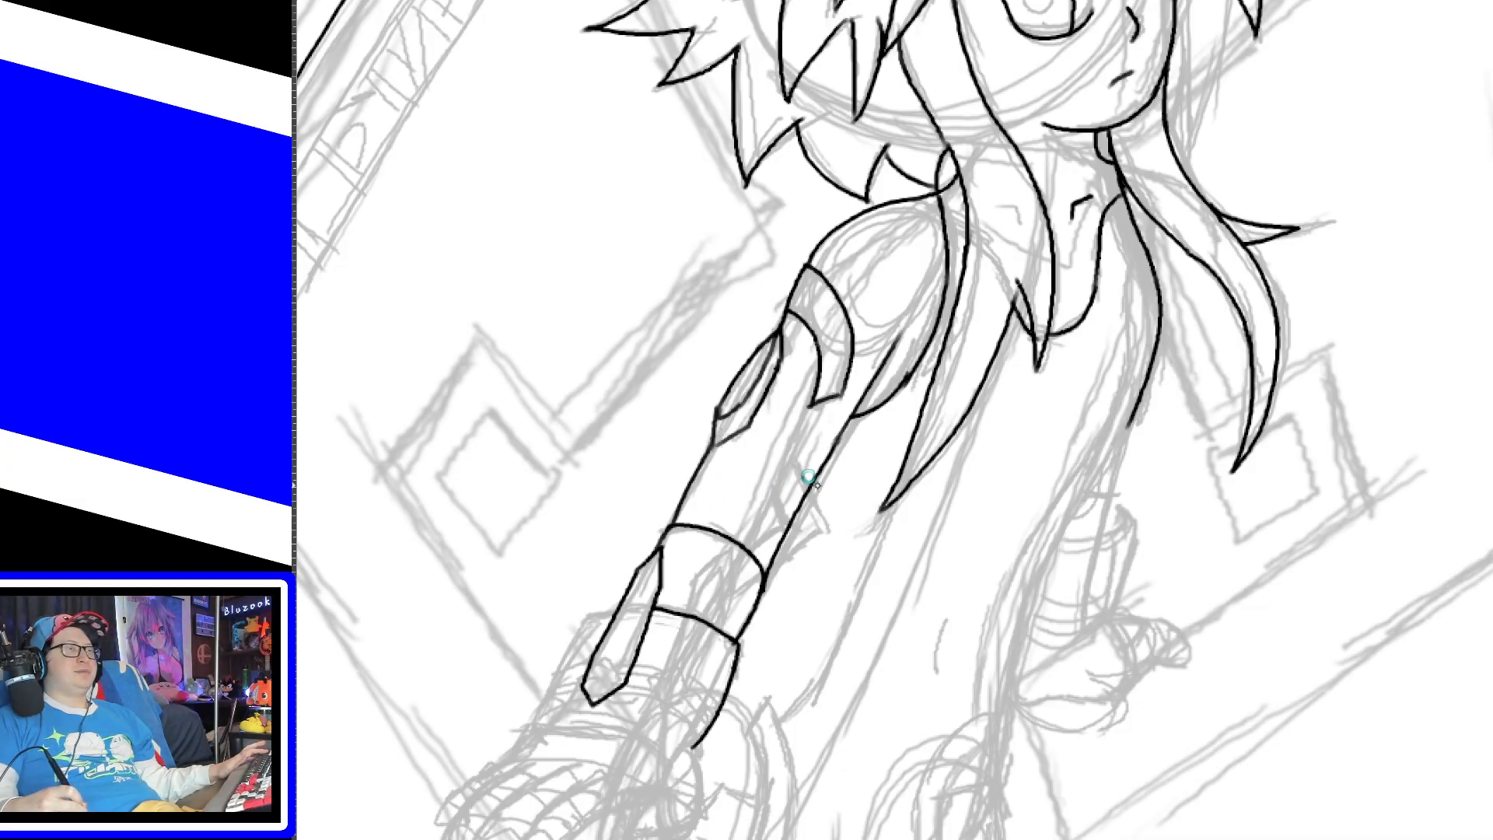
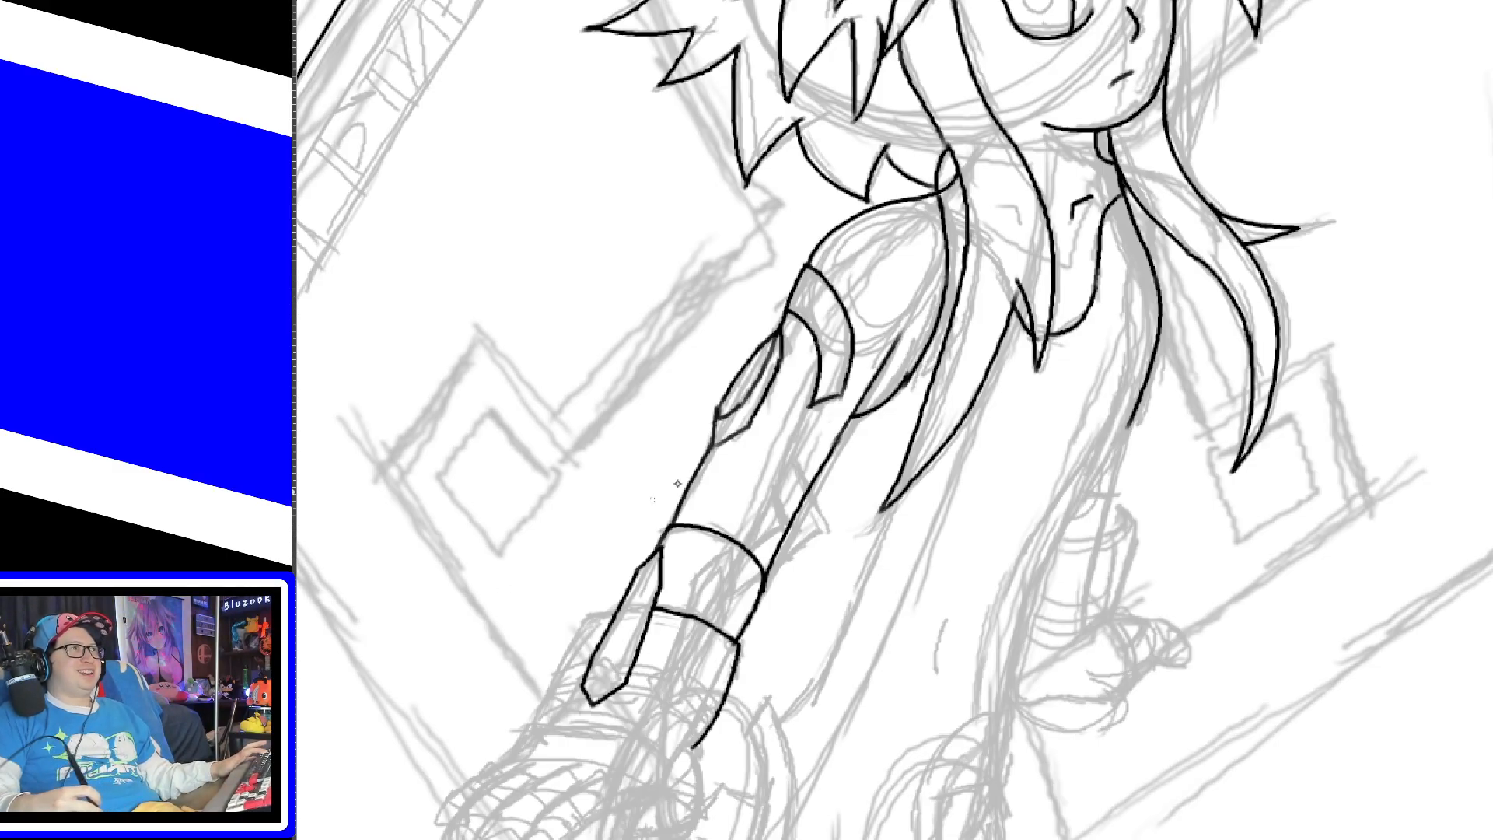
Step: Ink the outer side and upper corner of the gauntlet cuff, from the wrist up to behind the pointed plate
{"action": "scroll", "coordinate": [1428, 384], "scroll_direction": "down", "scroll_amount": 5}
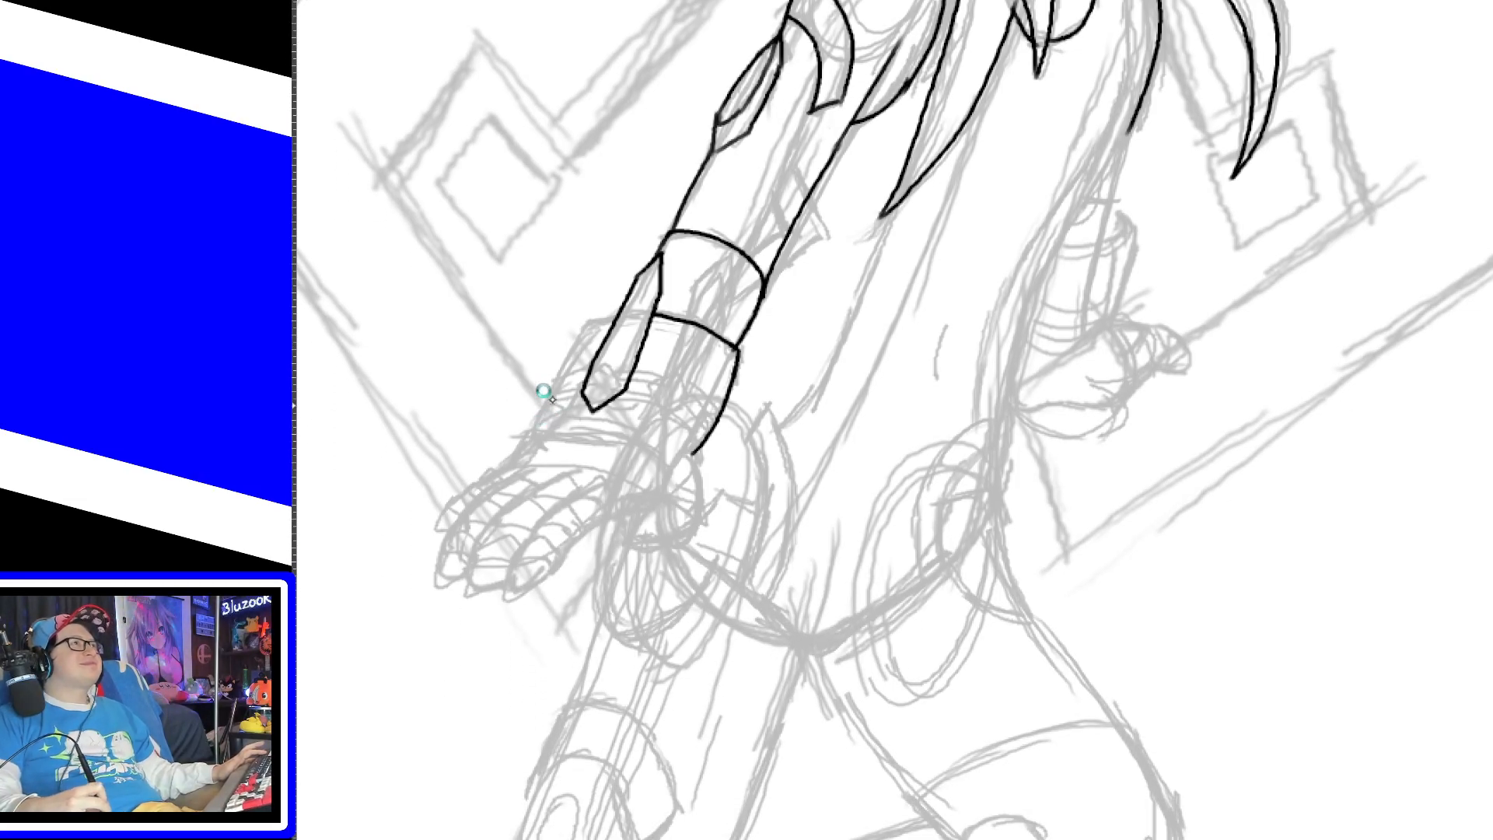
{"action": "left_click_drag", "start_coordinate": [532, 430], "coordinate": [563, 359]}
{"action": "key", "text": "ctrl+z"}
{"action": "mouse_move", "coordinate": [535, 430]}
{"action": "left_mouse_down"}
{"action": "mouse_move", "coordinate": [584, 323]}
{"action": "mouse_move", "coordinate": [620, 316]}
{"action": "left_mouse_up"}
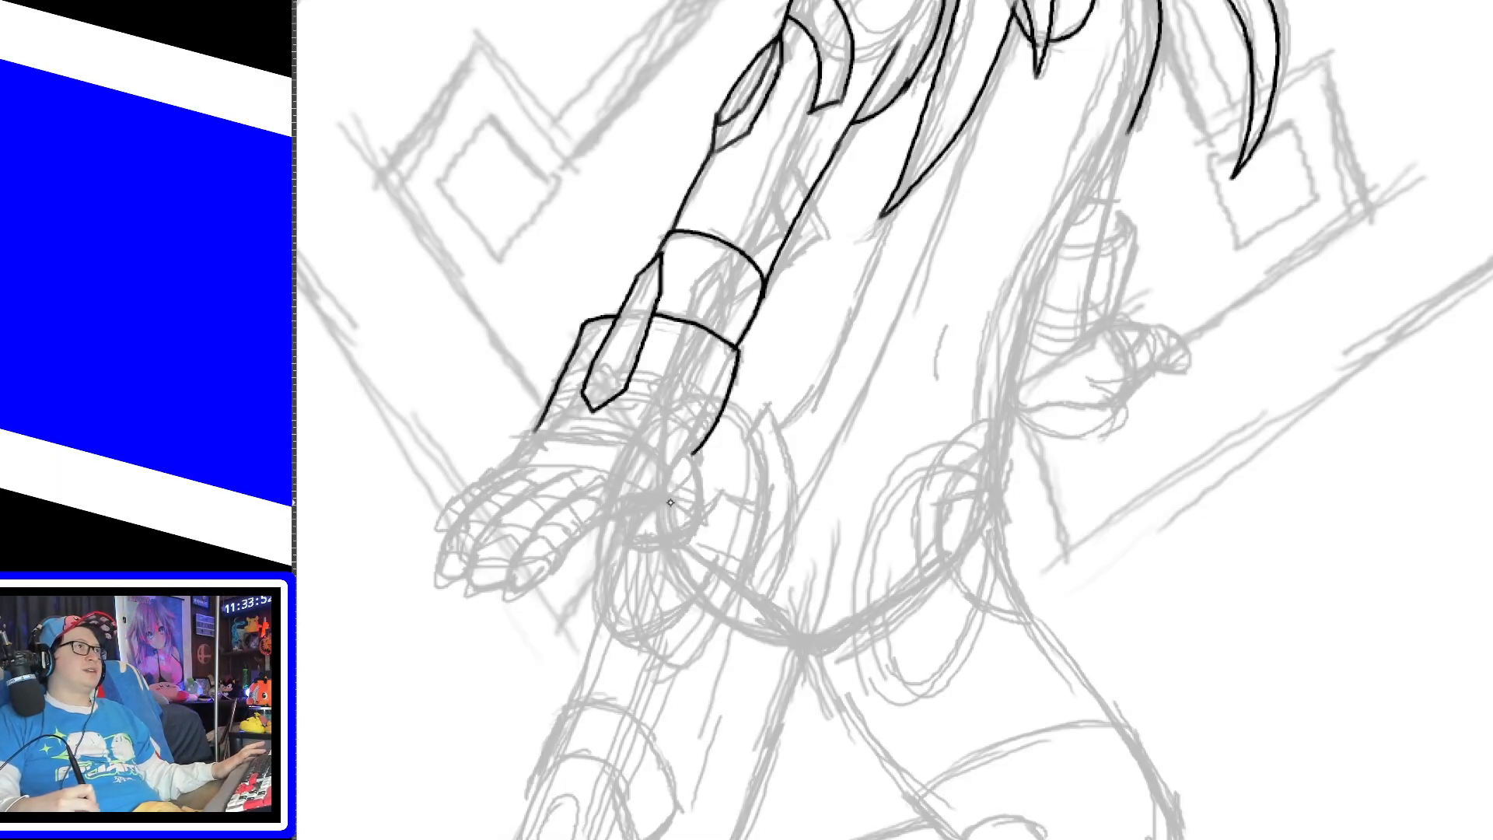
Step: Ink the left hand's thumb below the cuff, with its small angular joint segments and the pointed oval tip
{"action": "mouse_move", "coordinate": [672, 498]}
{"action": "left_mouse_down"}
{"action": "mouse_move", "coordinate": [694, 493]}
{"action": "mouse_move", "coordinate": [714, 529]}
{"action": "mouse_move", "coordinate": [694, 523]}
{"action": "mouse_move", "coordinate": [682, 465]}
{"action": "mouse_move", "coordinate": [702, 459]}
{"action": "mouse_move", "coordinate": [675, 493]}
{"action": "left_mouse_up"}
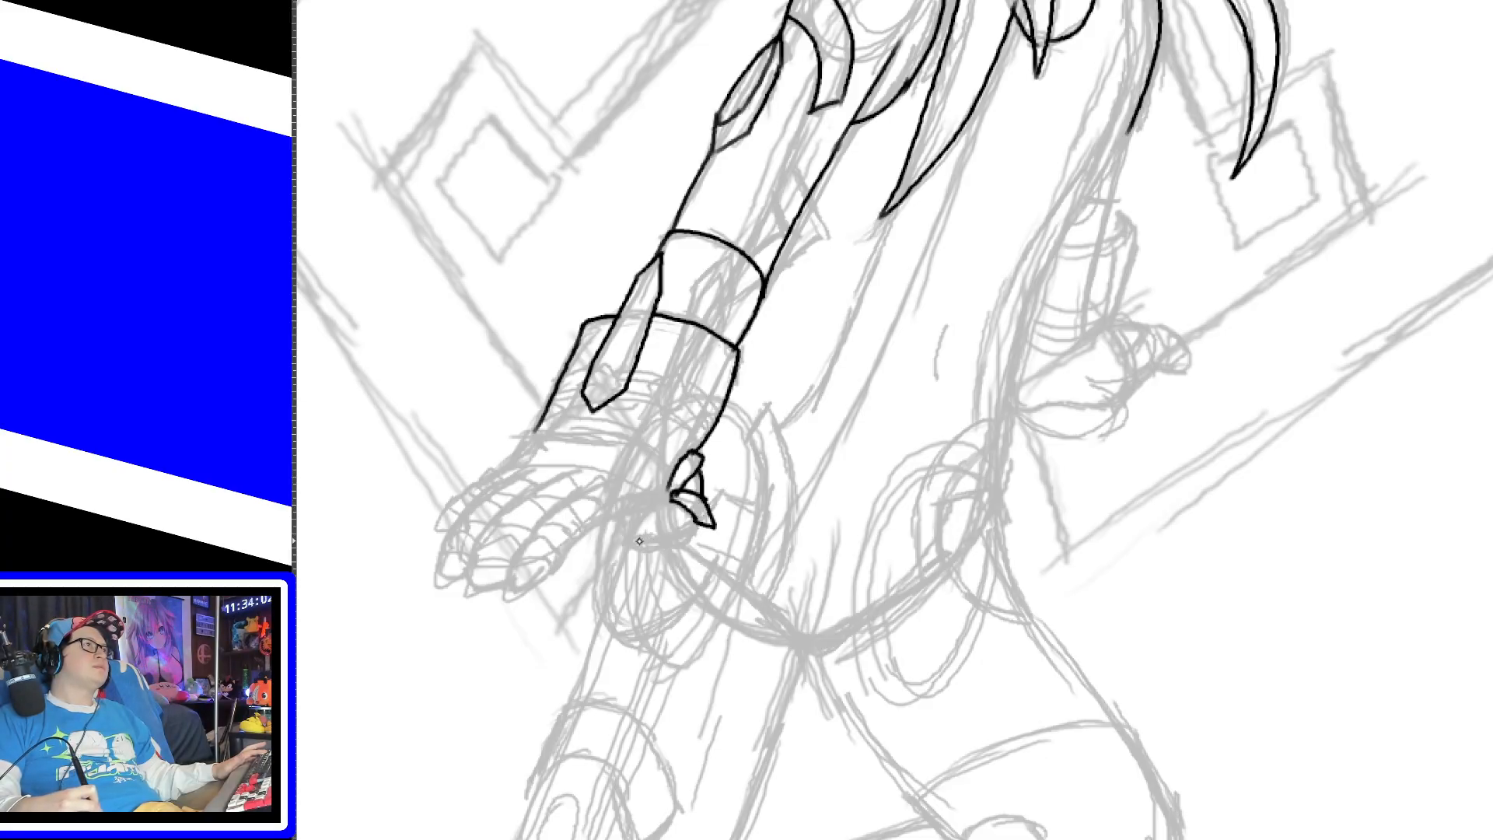
{"action": "mouse_move", "coordinate": [629, 540]}
{"action": "left_mouse_down"}
{"action": "mouse_move", "coordinate": [661, 503]}
{"action": "mouse_move", "coordinate": [693, 509]}
{"action": "left_mouse_up"}
{"action": "key", "text": "ctrl+z"}
{"action": "key", "text": "ctrl+z"}
{"action": "key", "text": "ctrl+z"}
{"action": "mouse_move", "coordinate": [628, 544]}
{"action": "left_mouse_down"}
{"action": "mouse_move", "coordinate": [698, 517]}
{"action": "mouse_move", "coordinate": [636, 525]}
{"action": "mouse_move", "coordinate": [667, 495]}
{"action": "left_mouse_up"}
{"action": "key", "text": "ctrl+z"}
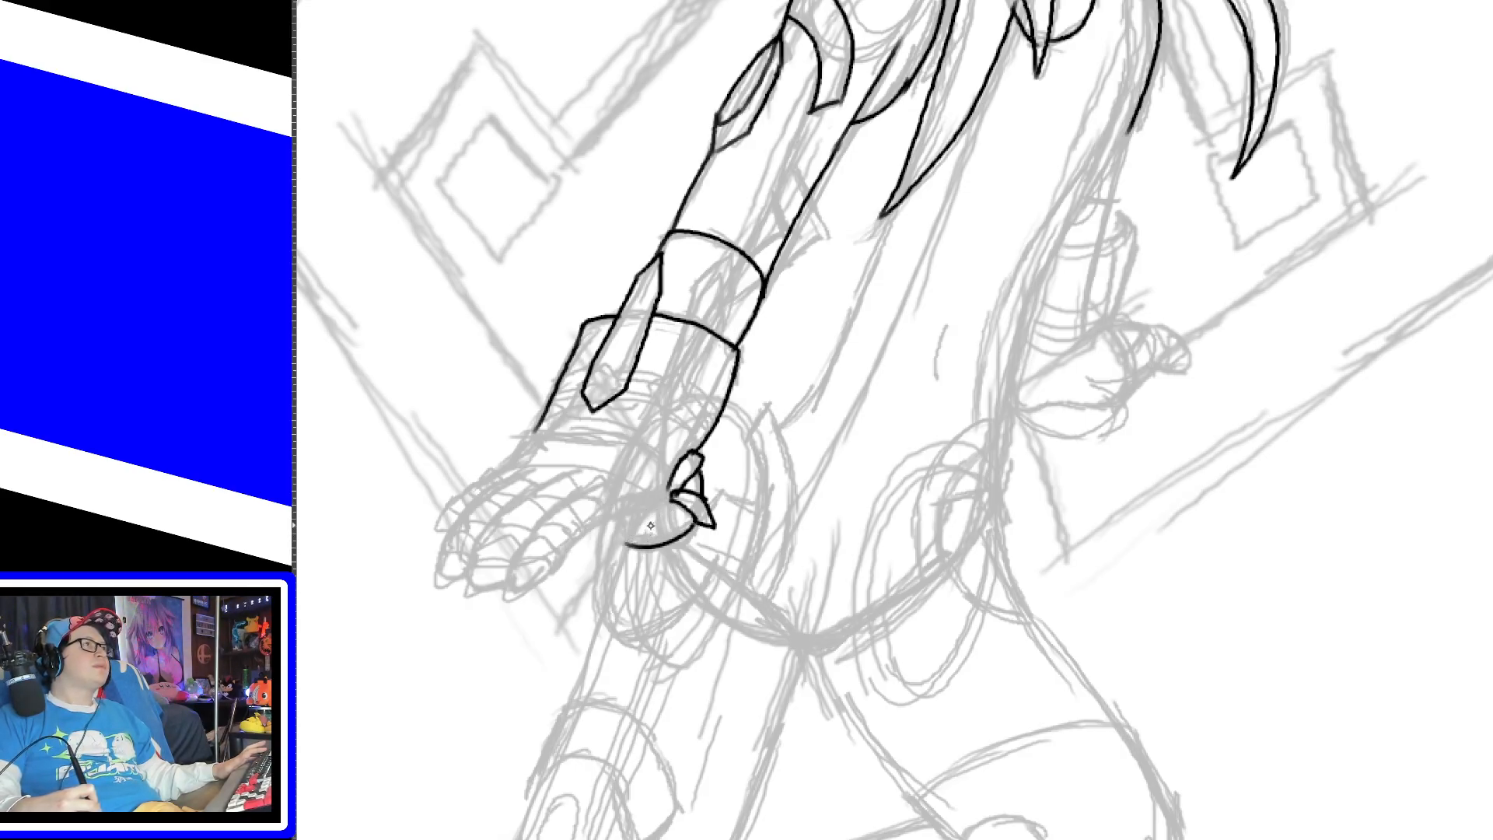
{"action": "left_click_drag", "start_coordinate": [628, 544], "coordinate": [681, 496]}
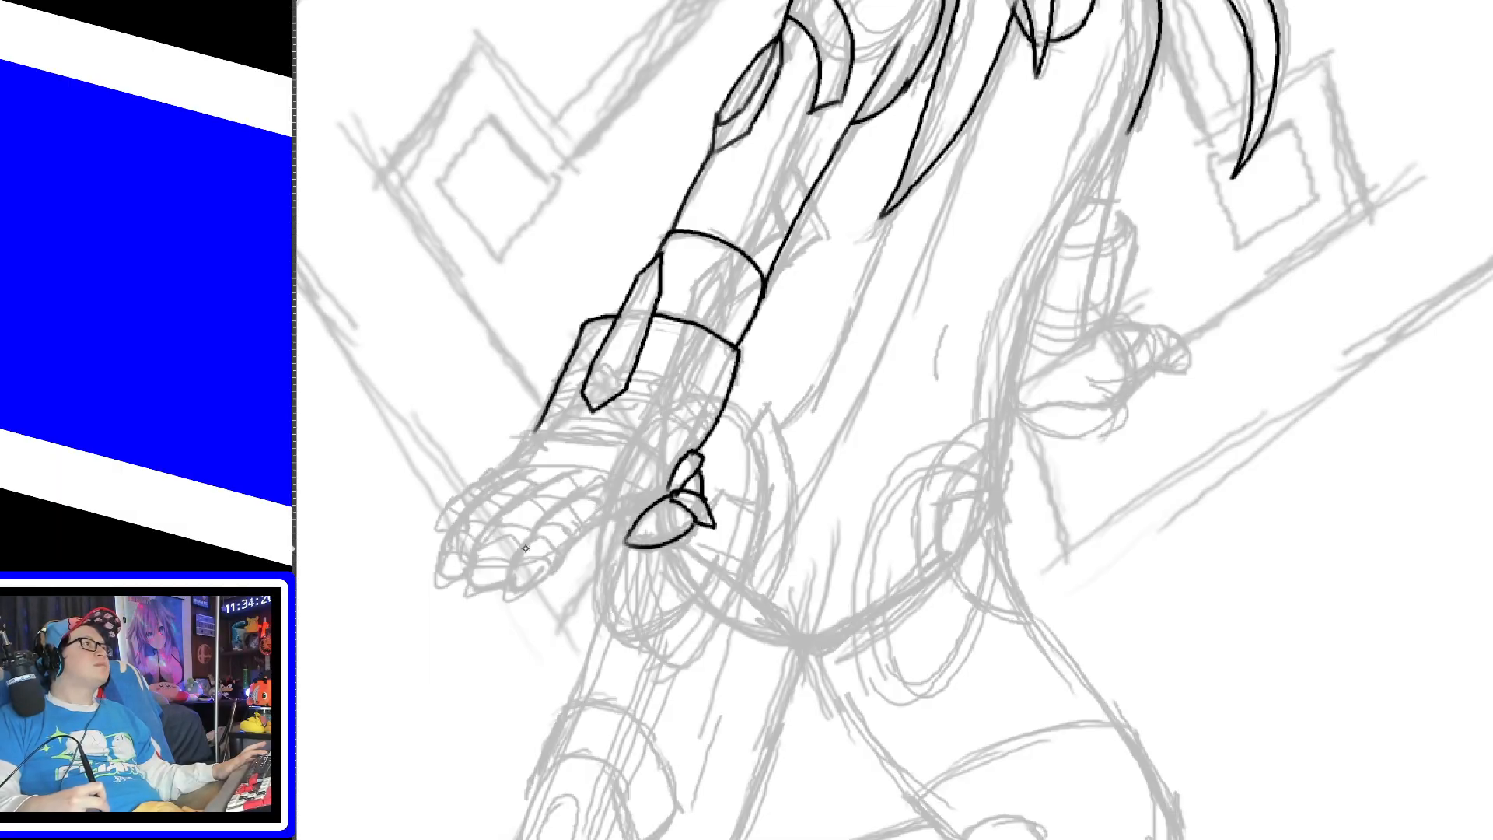
Step: Ink the row of three small peaked joint plates just above the fingertips of the left hand
{"action": "left_click_drag", "start_coordinate": [515, 562], "coordinate": [557, 549]}
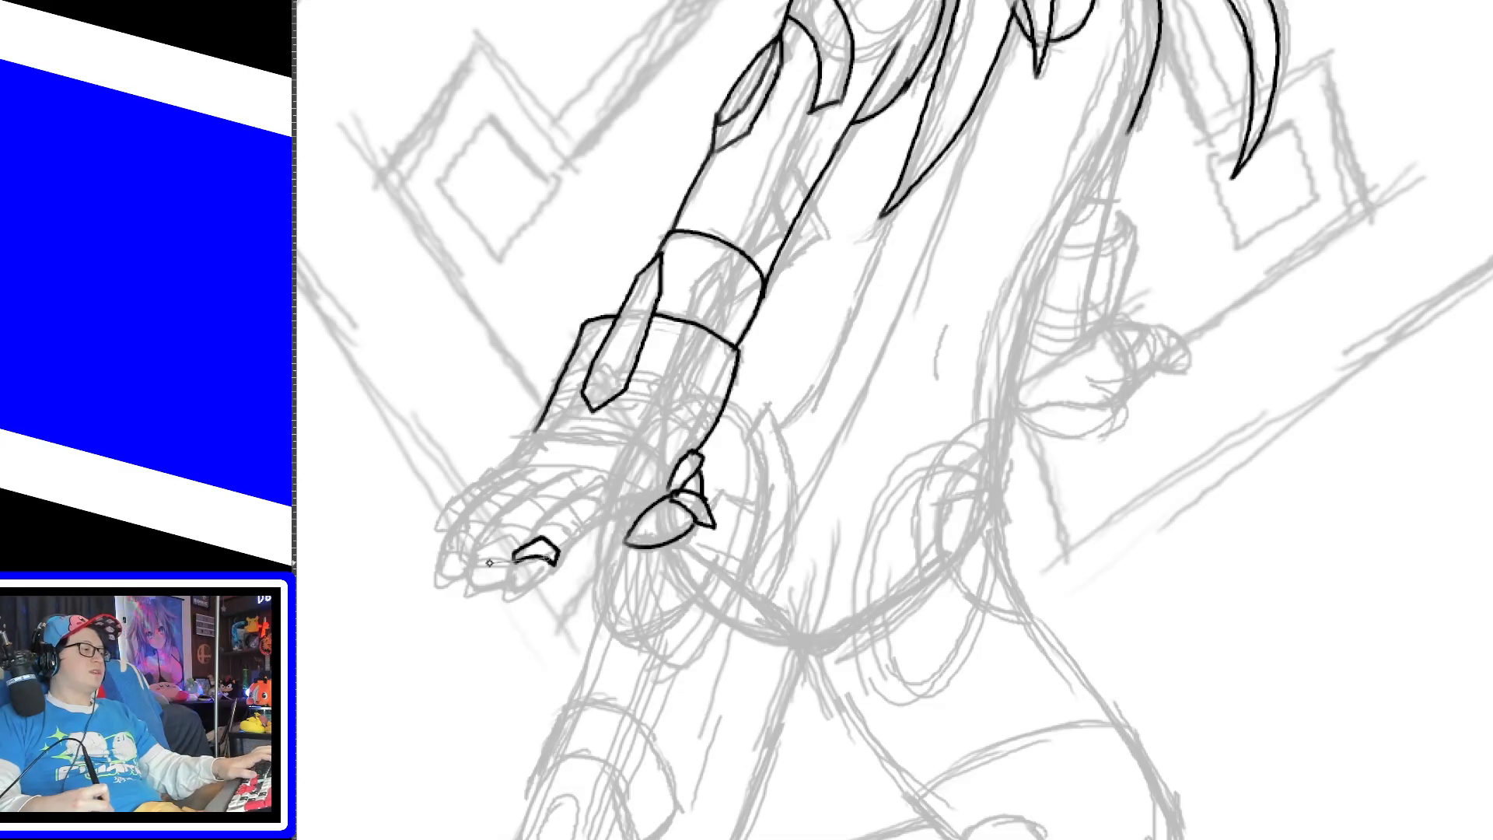
{"action": "key", "text": "ctrl+plus"}
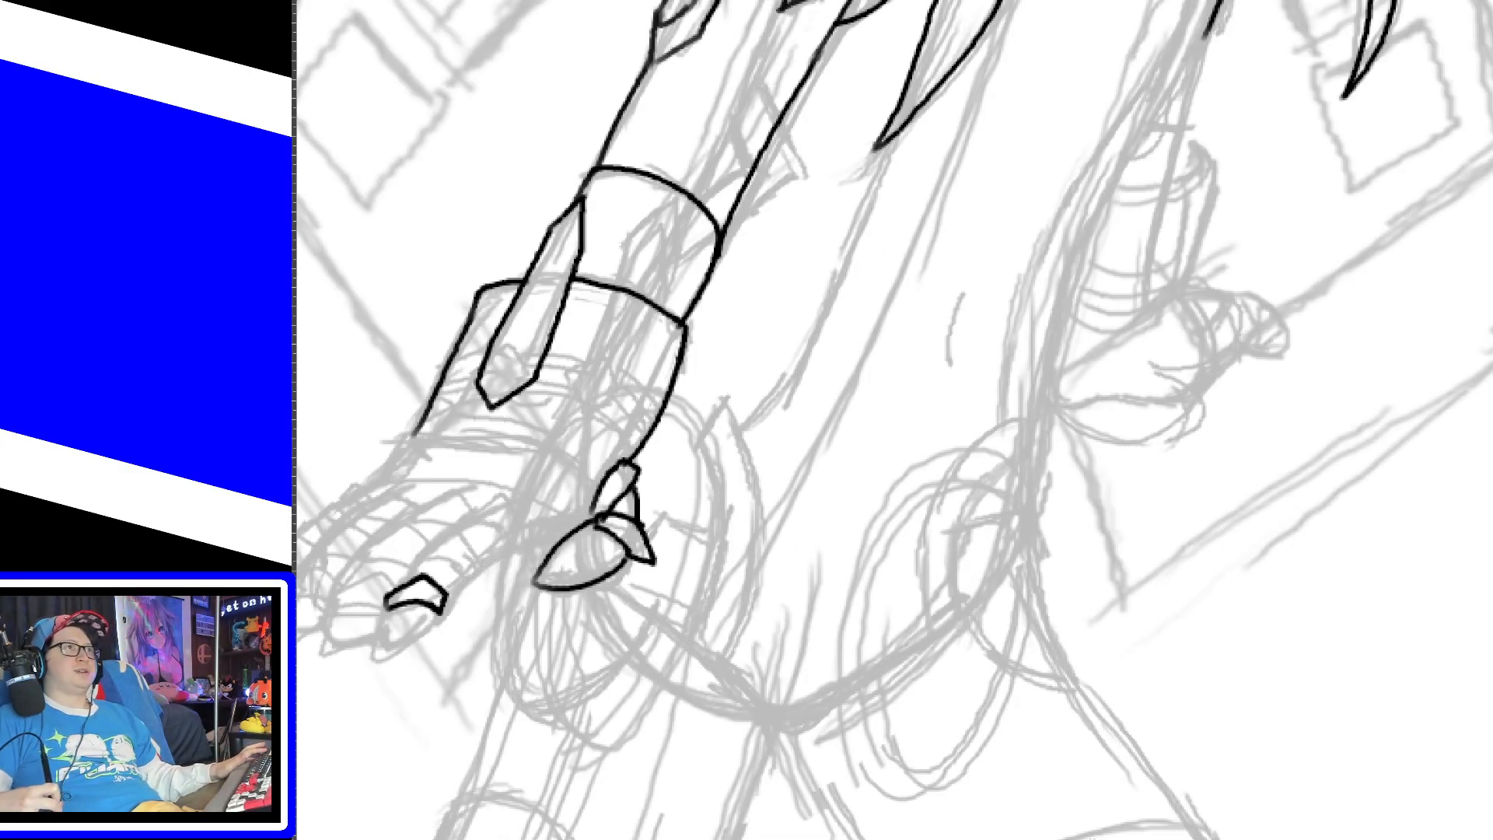
{"action": "scroll", "coordinate": [894, 420], "scroll_direction": "left", "scroll_amount": 6}
{"action": "scroll", "coordinate": [894, 420], "scroll_direction": "right", "scroll_amount": 2}
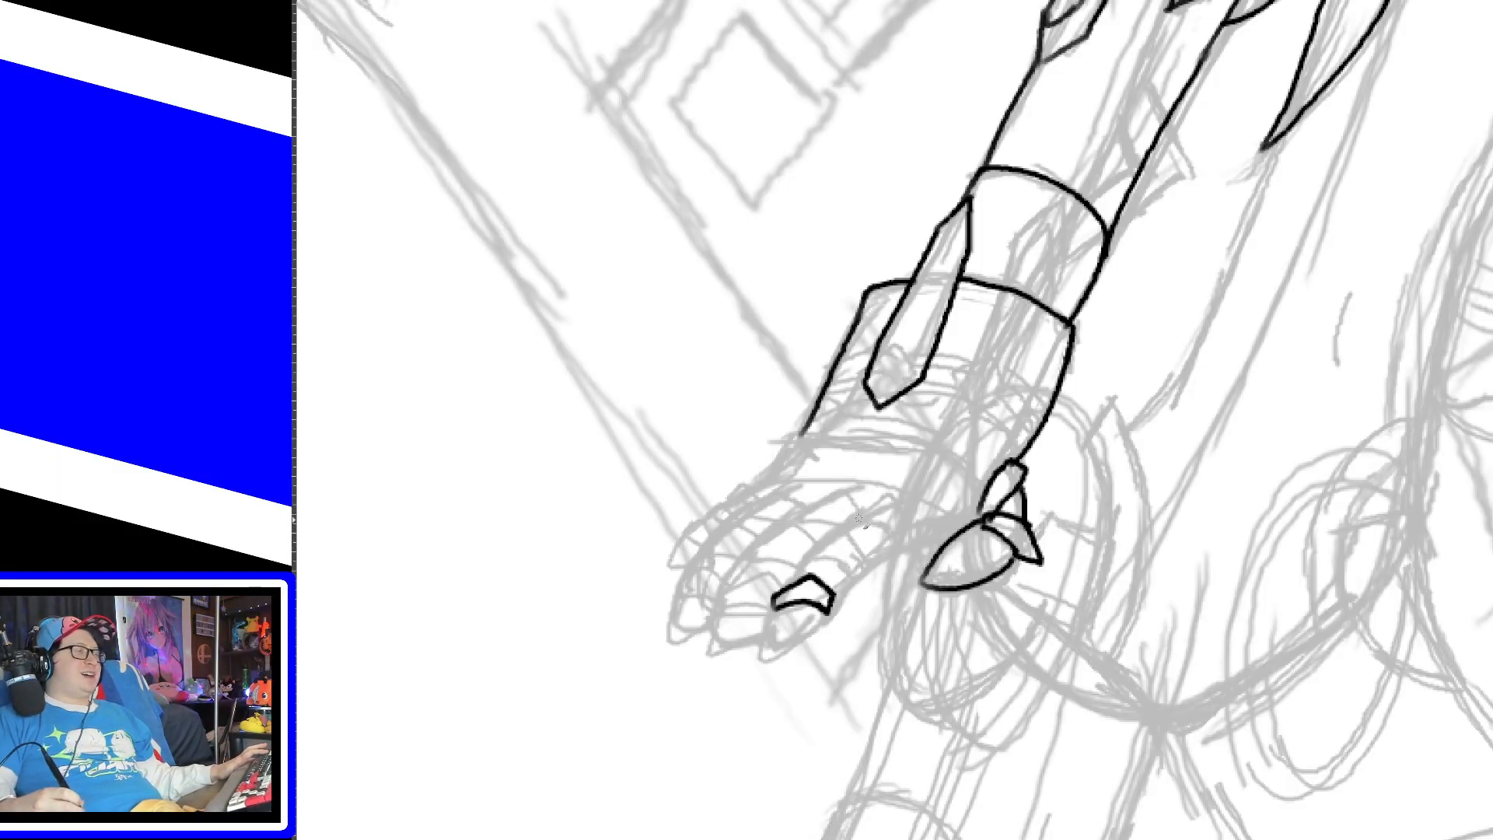
{"action": "mouse_move", "coordinate": [718, 610]}
{"action": "left_mouse_down"}
{"action": "mouse_move", "coordinate": [766, 577]}
{"action": "mouse_move", "coordinate": [775, 613]}
{"action": "left_mouse_up"}
{"action": "key", "text": "ctrl+z"}
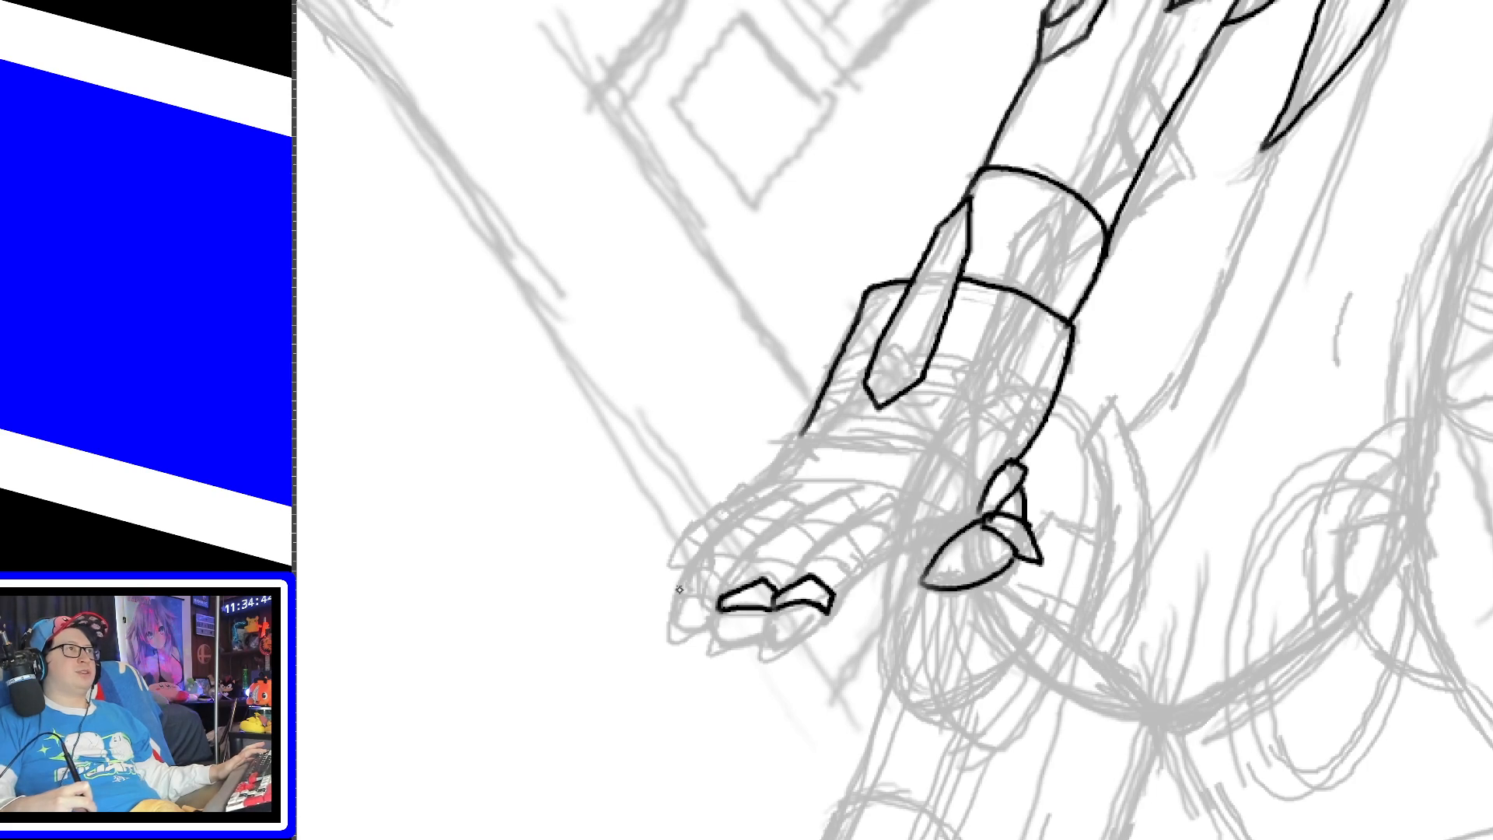
{"action": "mouse_move", "coordinate": [675, 591]}
{"action": "left_mouse_down"}
{"action": "mouse_move", "coordinate": [719, 576]}
{"action": "mouse_move", "coordinate": [721, 598]}
{"action": "left_mouse_up"}
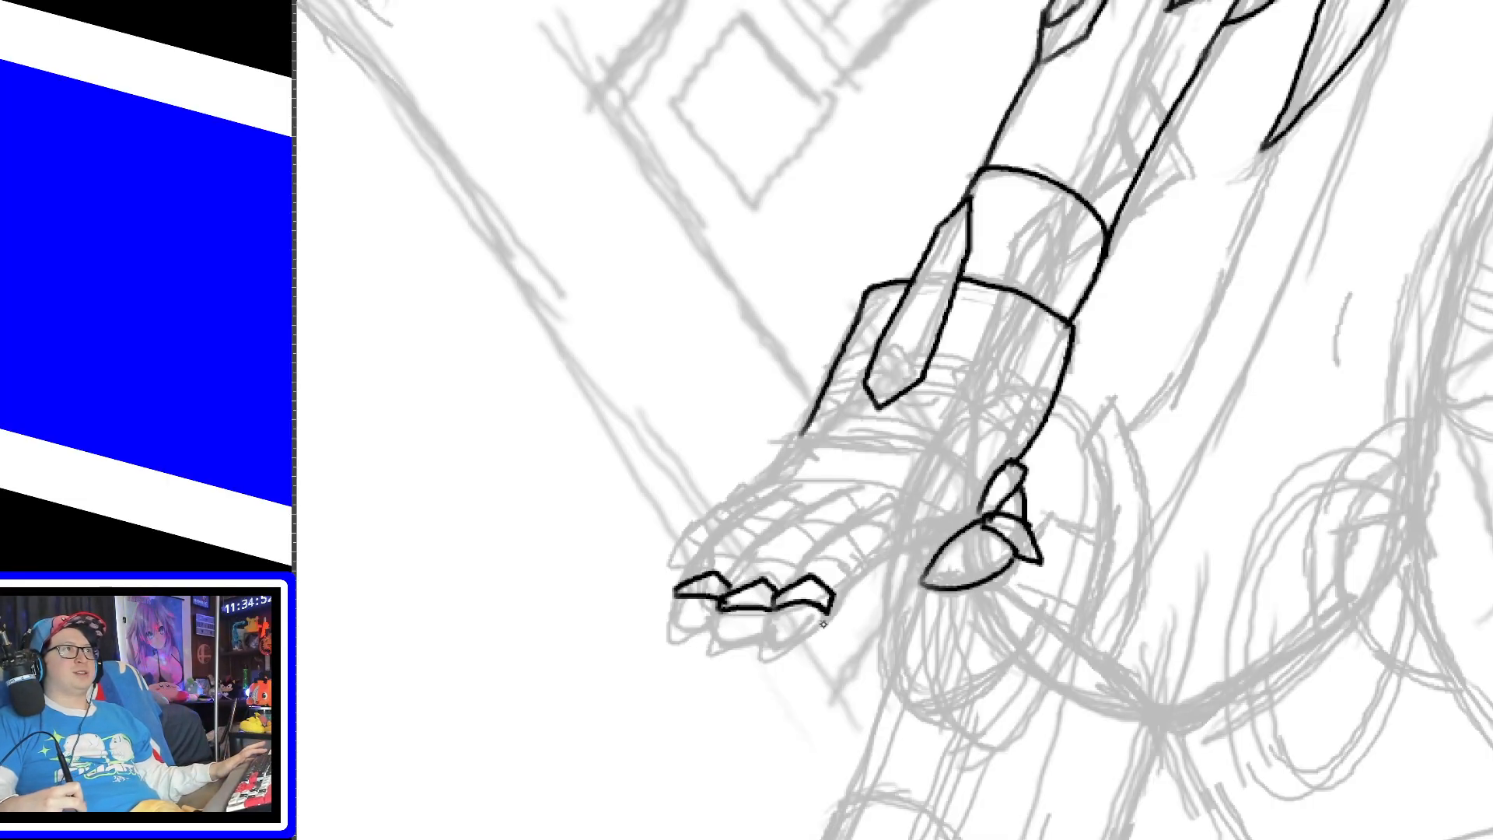
Step: Ink the three pointed fingertips below the first row of joint plates
{"action": "left_click_drag", "start_coordinate": [826, 608], "coordinate": [781, 657]}
{"action": "key", "text": "ctrl+z"}
{"action": "mouse_move", "coordinate": [826, 608]}
{"action": "left_mouse_down"}
{"action": "mouse_move", "coordinate": [782, 656]}
{"action": "mouse_move", "coordinate": [770, 610]}
{"action": "left_mouse_up"}
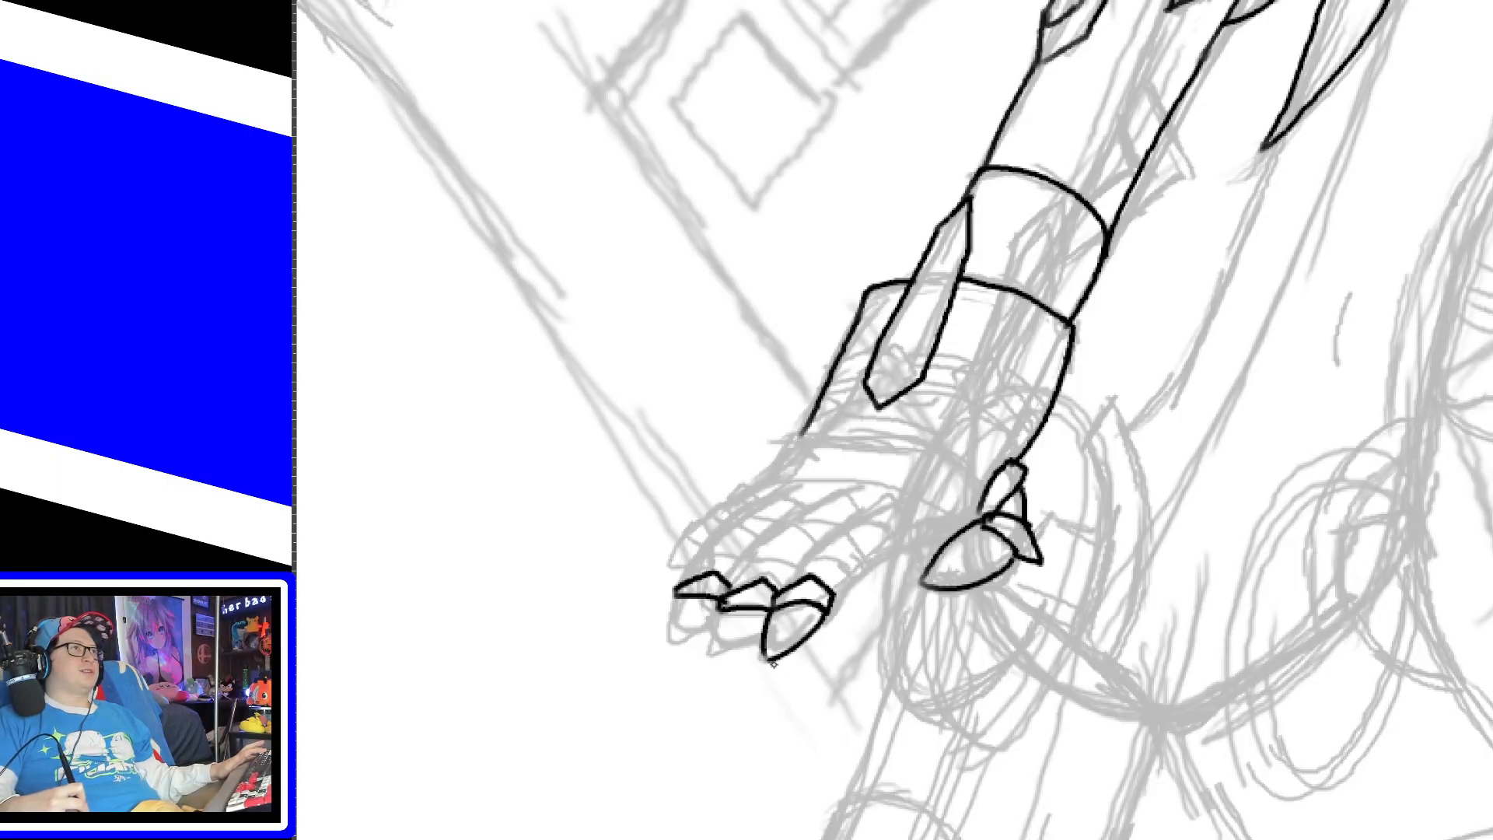
{"action": "mouse_move", "coordinate": [712, 657]}
{"action": "left_mouse_down"}
{"action": "mouse_move", "coordinate": [770, 630]}
{"action": "mouse_move", "coordinate": [724, 611]}
{"action": "mouse_move", "coordinate": [681, 639]}
{"action": "mouse_move", "coordinate": [724, 611]}
{"action": "mouse_move", "coordinate": [675, 595]}
{"action": "left_mouse_up"}
{"action": "key", "text": "ctrl+z"}
{"action": "key", "text": "ctrl+z"}
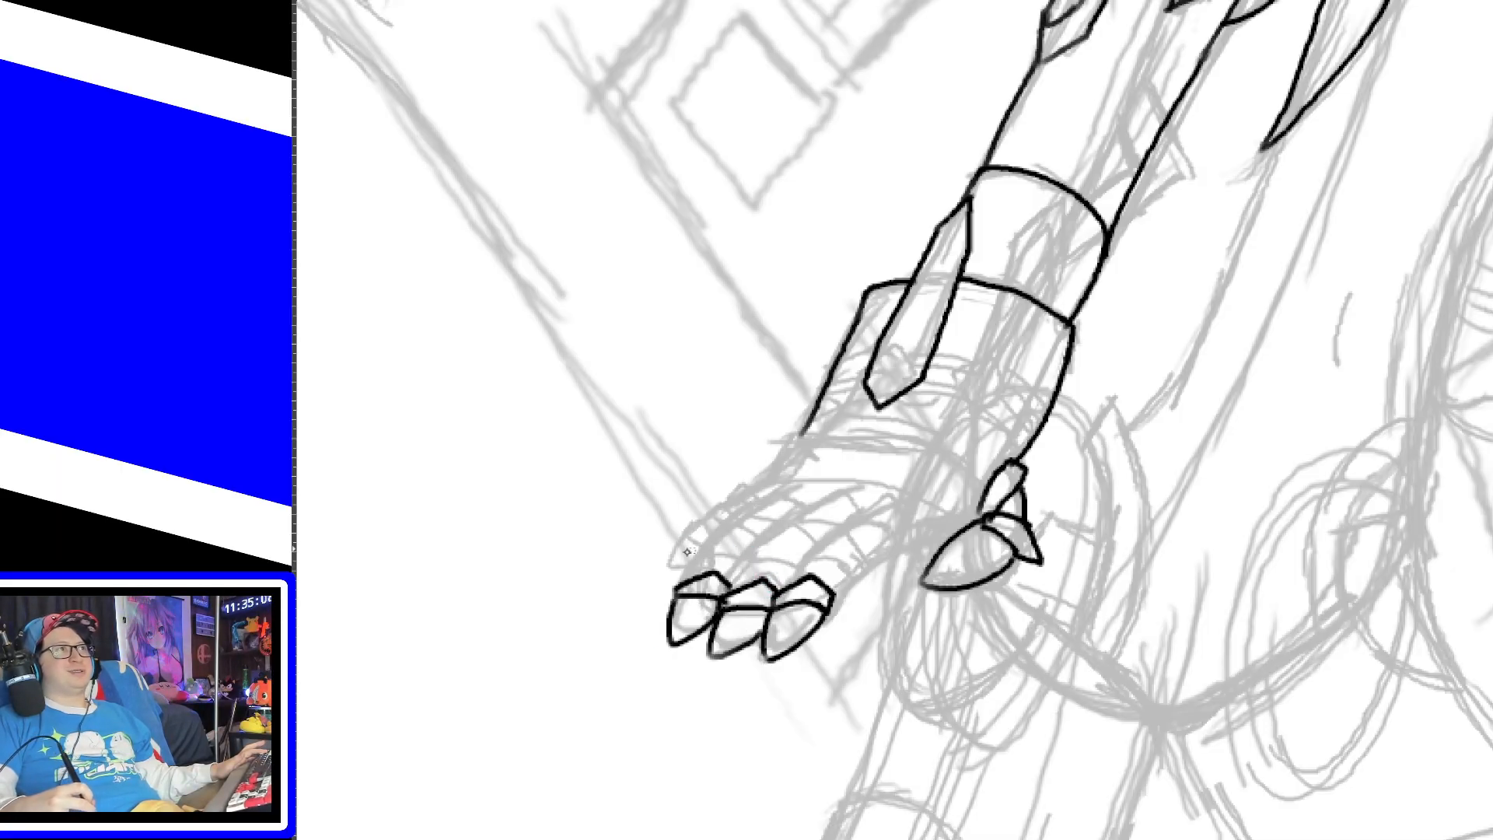
Step: Ink a second row of three peaked finger plates and join them to the fingertip plates with short side lines
{"action": "left_click_drag", "start_coordinate": [802, 561], "coordinate": [852, 573]}
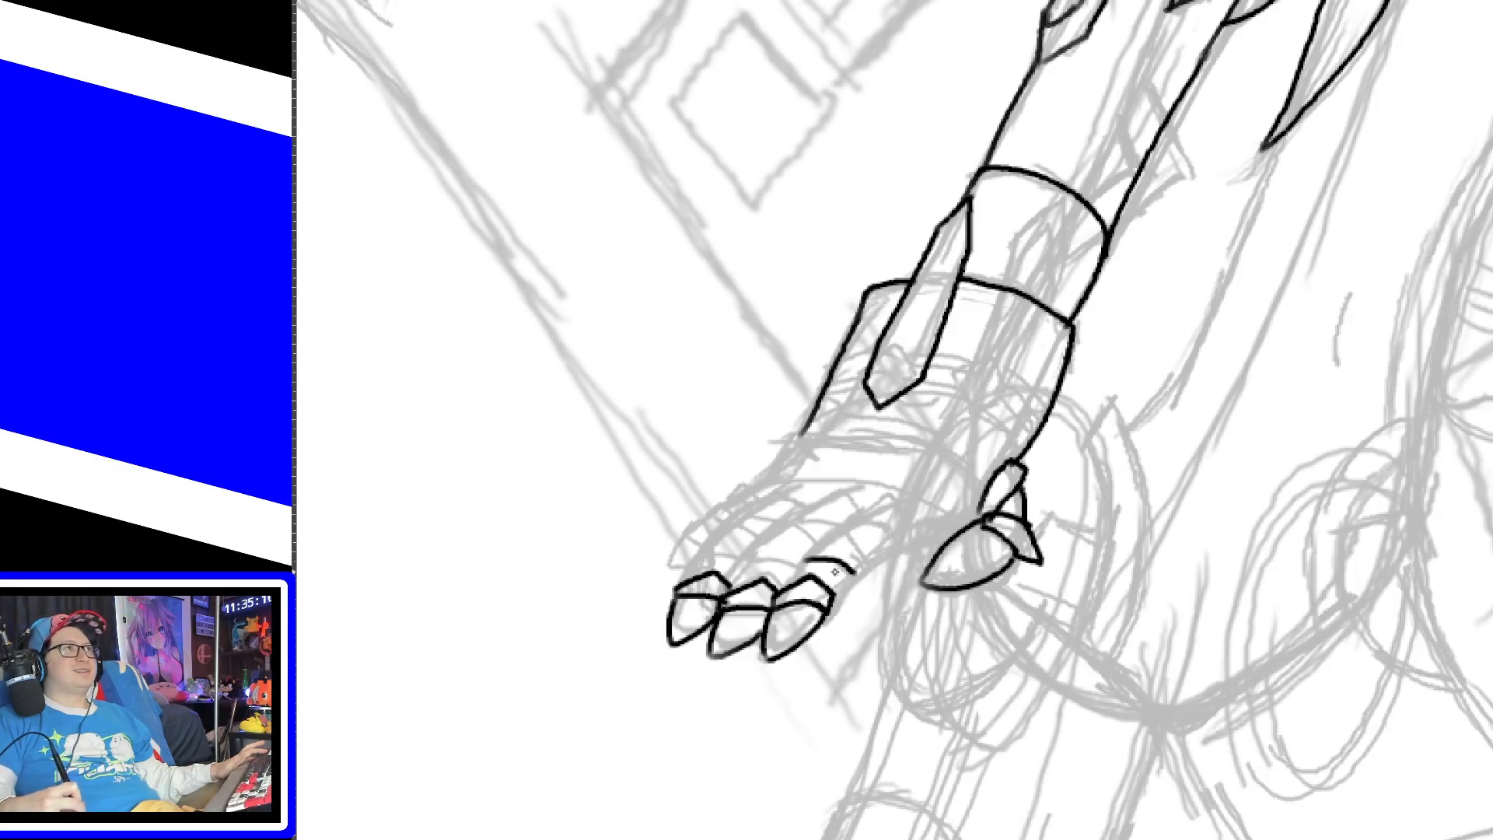
{"action": "mouse_move", "coordinate": [752, 557]}
{"action": "left_mouse_down"}
{"action": "mouse_move", "coordinate": [801, 563]}
{"action": "mouse_move", "coordinate": [861, 534]}
{"action": "mouse_move", "coordinate": [855, 557]}
{"action": "mouse_move", "coordinate": [804, 554]}
{"action": "mouse_move", "coordinate": [860, 547]}
{"action": "mouse_move", "coordinate": [853, 576]}
{"action": "mouse_move", "coordinate": [865, 565]}
{"action": "left_mouse_up"}
{"action": "key", "text": "ctrl+z"}
{"action": "key", "text": "ctrl+z"}
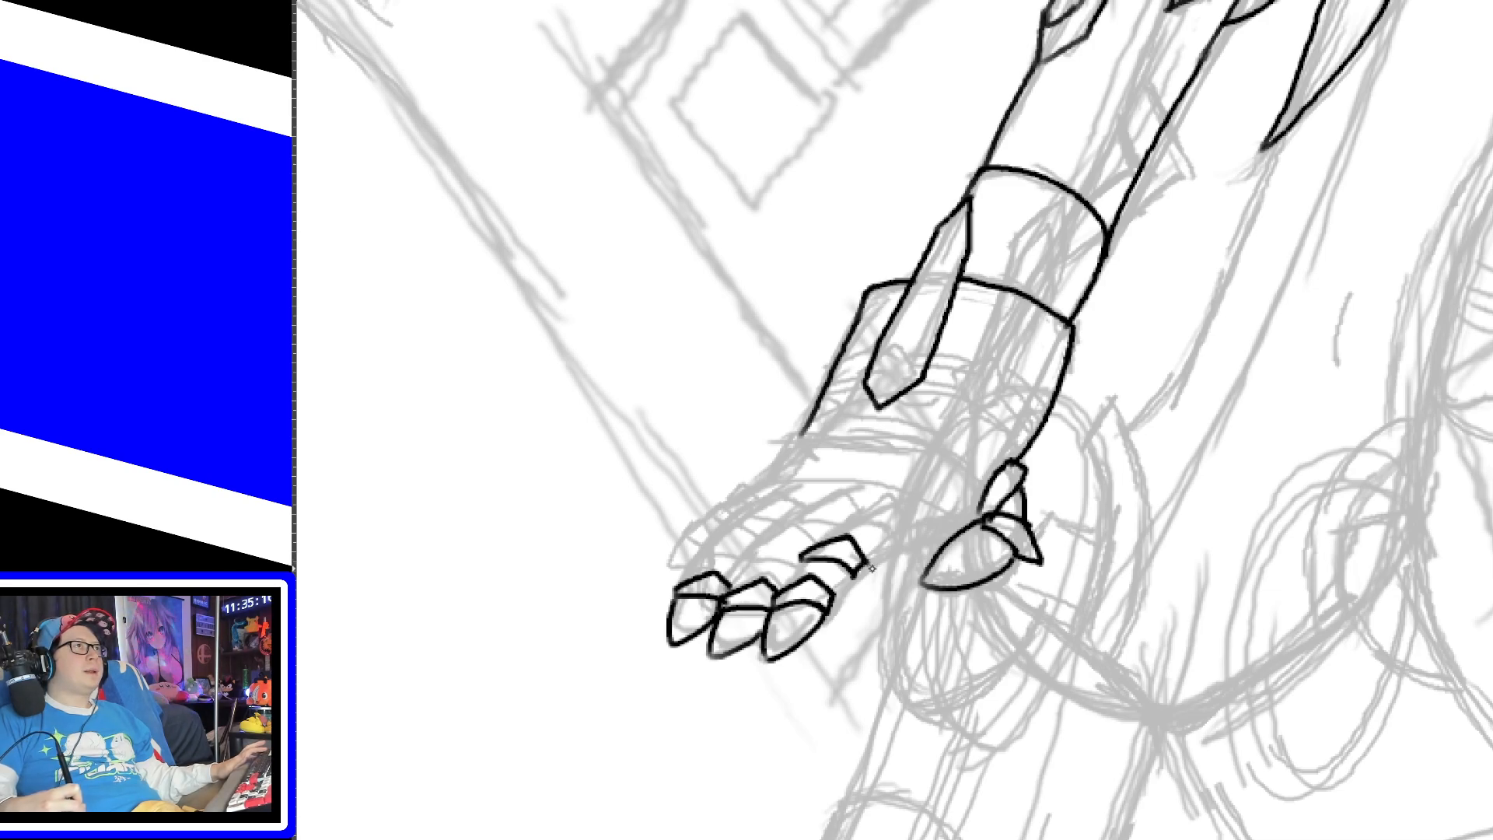
{"action": "mouse_move", "coordinate": [752, 557]}
{"action": "left_mouse_down"}
{"action": "mouse_move", "coordinate": [804, 562]}
{"action": "mouse_move", "coordinate": [773, 532]}
{"action": "mouse_move", "coordinate": [813, 544]}
{"action": "left_mouse_up"}
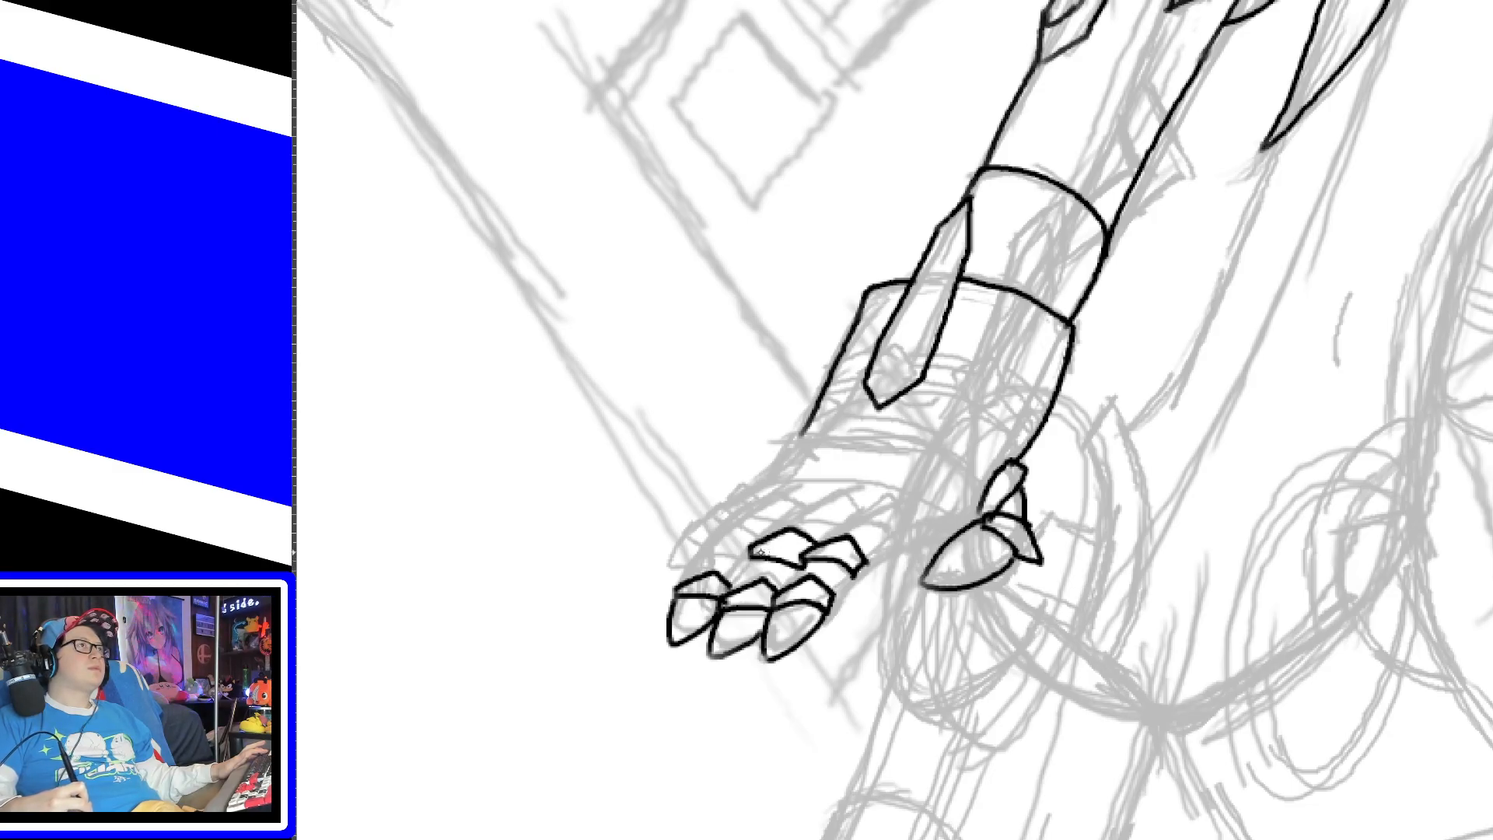
{"action": "mouse_move", "coordinate": [704, 558]}
{"action": "left_mouse_down"}
{"action": "mouse_move", "coordinate": [751, 557]}
{"action": "mouse_move", "coordinate": [742, 528]}
{"action": "mouse_move", "coordinate": [760, 549]}
{"action": "left_mouse_up"}
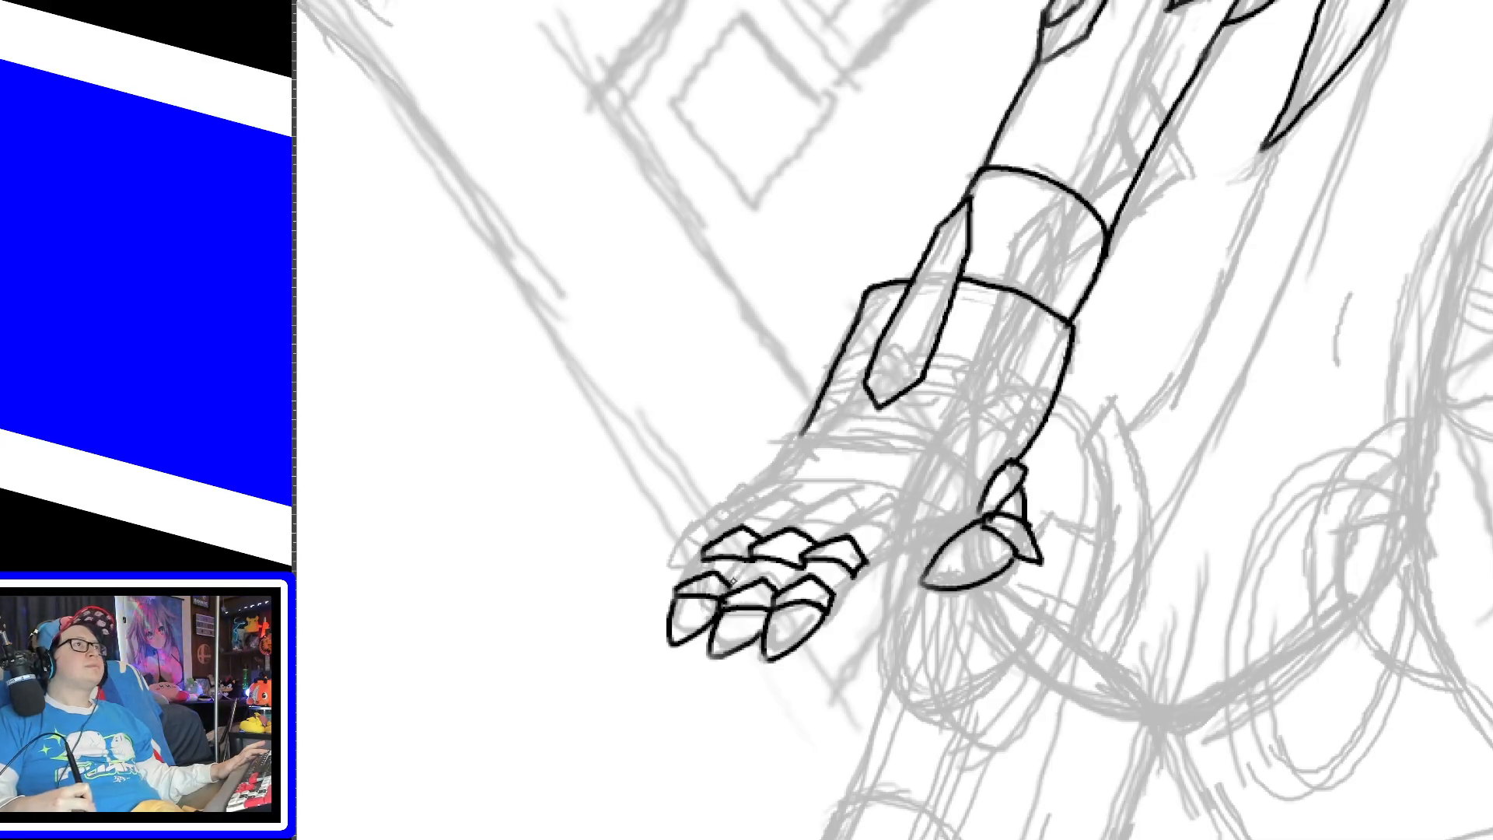
{"action": "left_click_drag", "start_coordinate": [684, 582], "coordinate": [743, 569]}
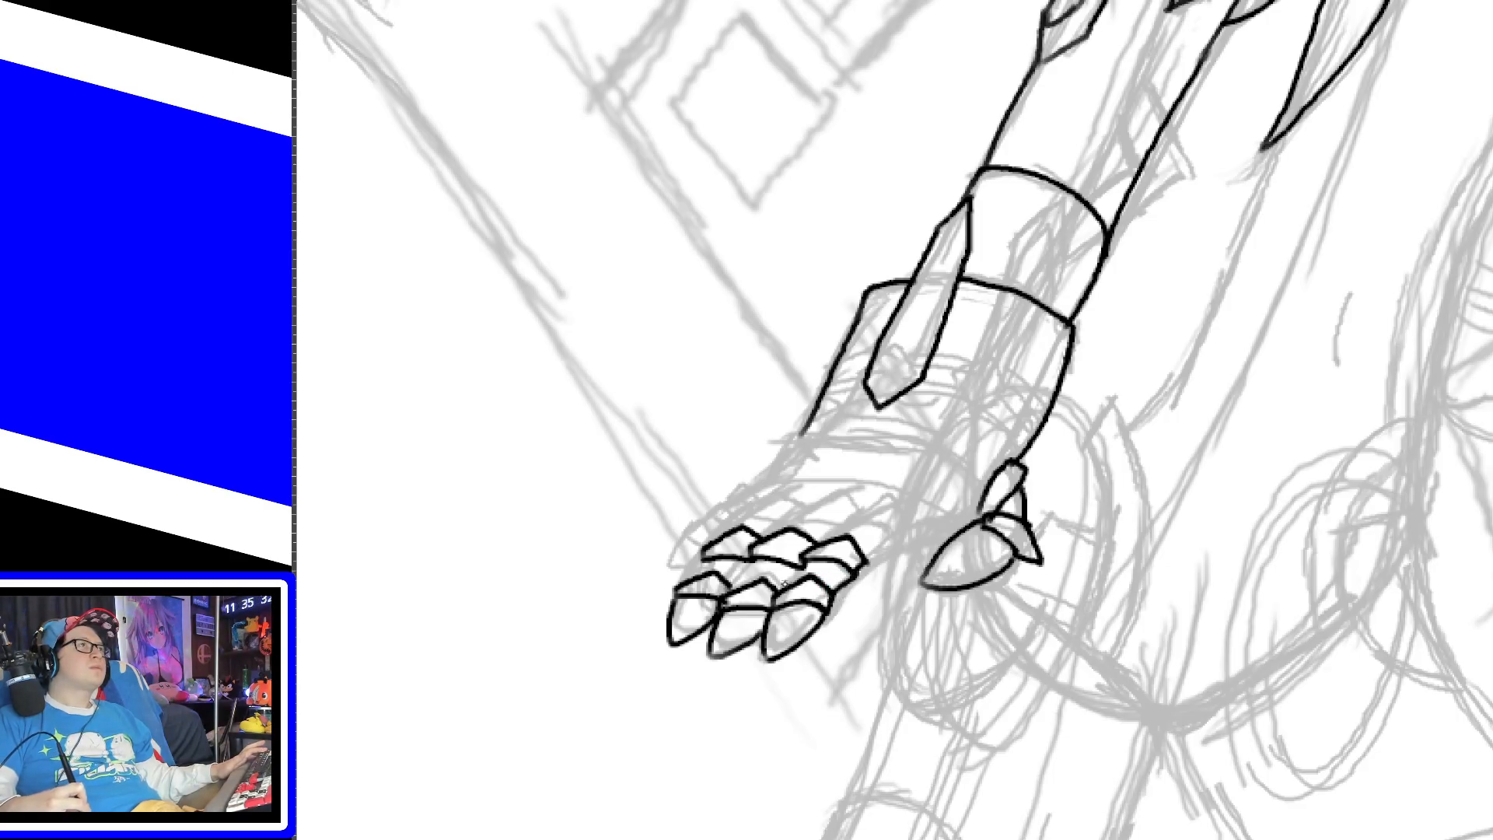
{"action": "left_click_drag", "start_coordinate": [782, 585], "coordinate": [806, 557]}
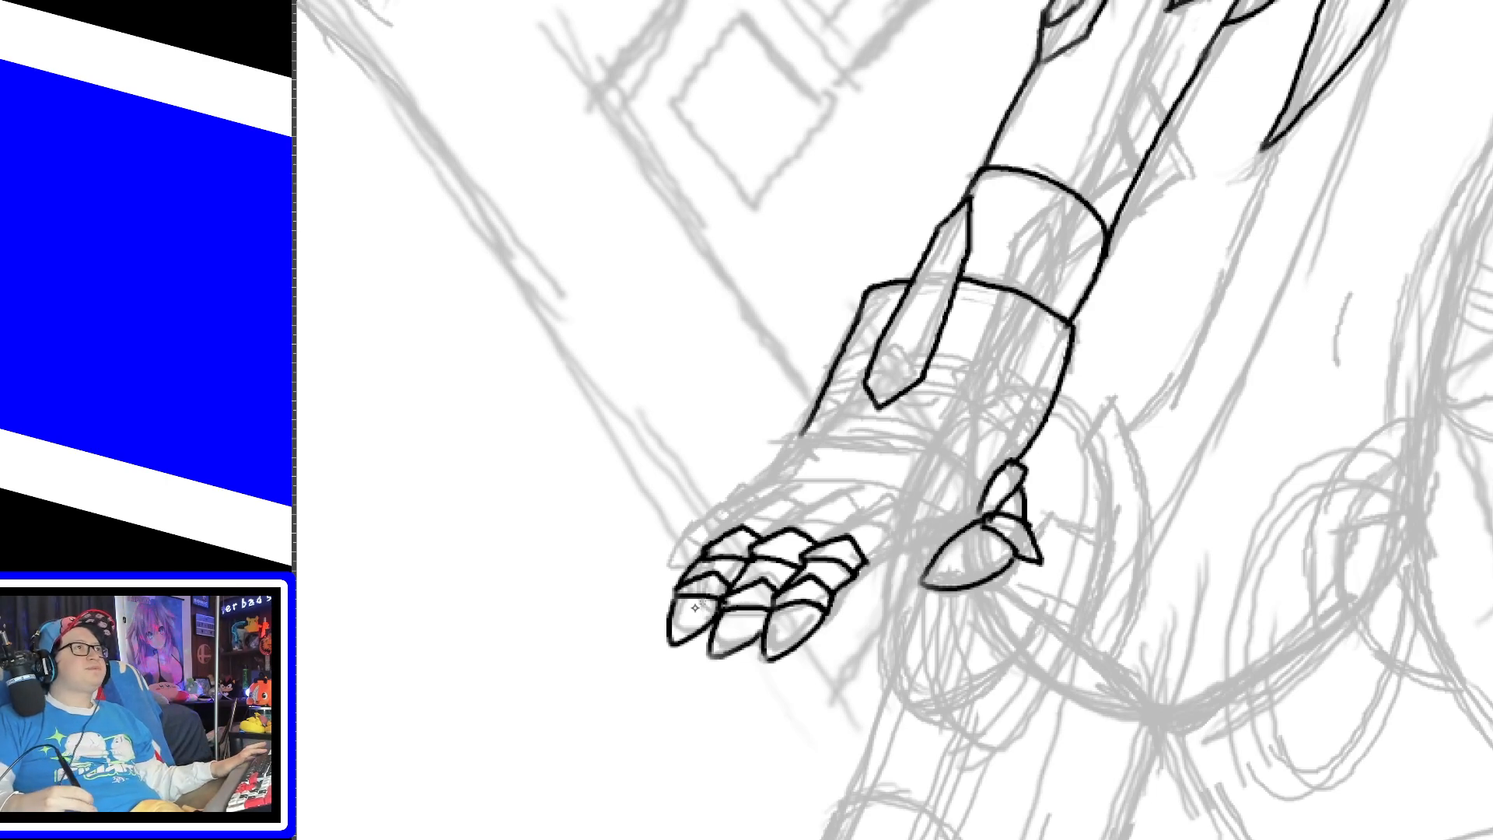
Step: Ink the row of three knuckle plates above the finger joints and join them to the fingers below
{"action": "mouse_move", "coordinate": [847, 527]}
{"action": "left_mouse_down"}
{"action": "mouse_move", "coordinate": [907, 543]}
{"action": "mouse_move", "coordinate": [896, 499]}
{"action": "mouse_move", "coordinate": [906, 556]}
{"action": "left_mouse_up"}
{"action": "key", "text": "ctrl+z"}
{"action": "mouse_move", "coordinate": [798, 520]}
{"action": "left_mouse_down"}
{"action": "mouse_move", "coordinate": [856, 530]}
{"action": "mouse_move", "coordinate": [834, 496]}
{"action": "mouse_move", "coordinate": [861, 507]}
{"action": "left_mouse_up"}
{"action": "key", "text": "ctrl+z"}
{"action": "mouse_move", "coordinate": [744, 518]}
{"action": "left_mouse_down"}
{"action": "mouse_move", "coordinate": [794, 521]}
{"action": "mouse_move", "coordinate": [748, 502]}
{"action": "mouse_move", "coordinate": [809, 505]}
{"action": "left_mouse_up"}
{"action": "key", "text": "ctrl+z"}
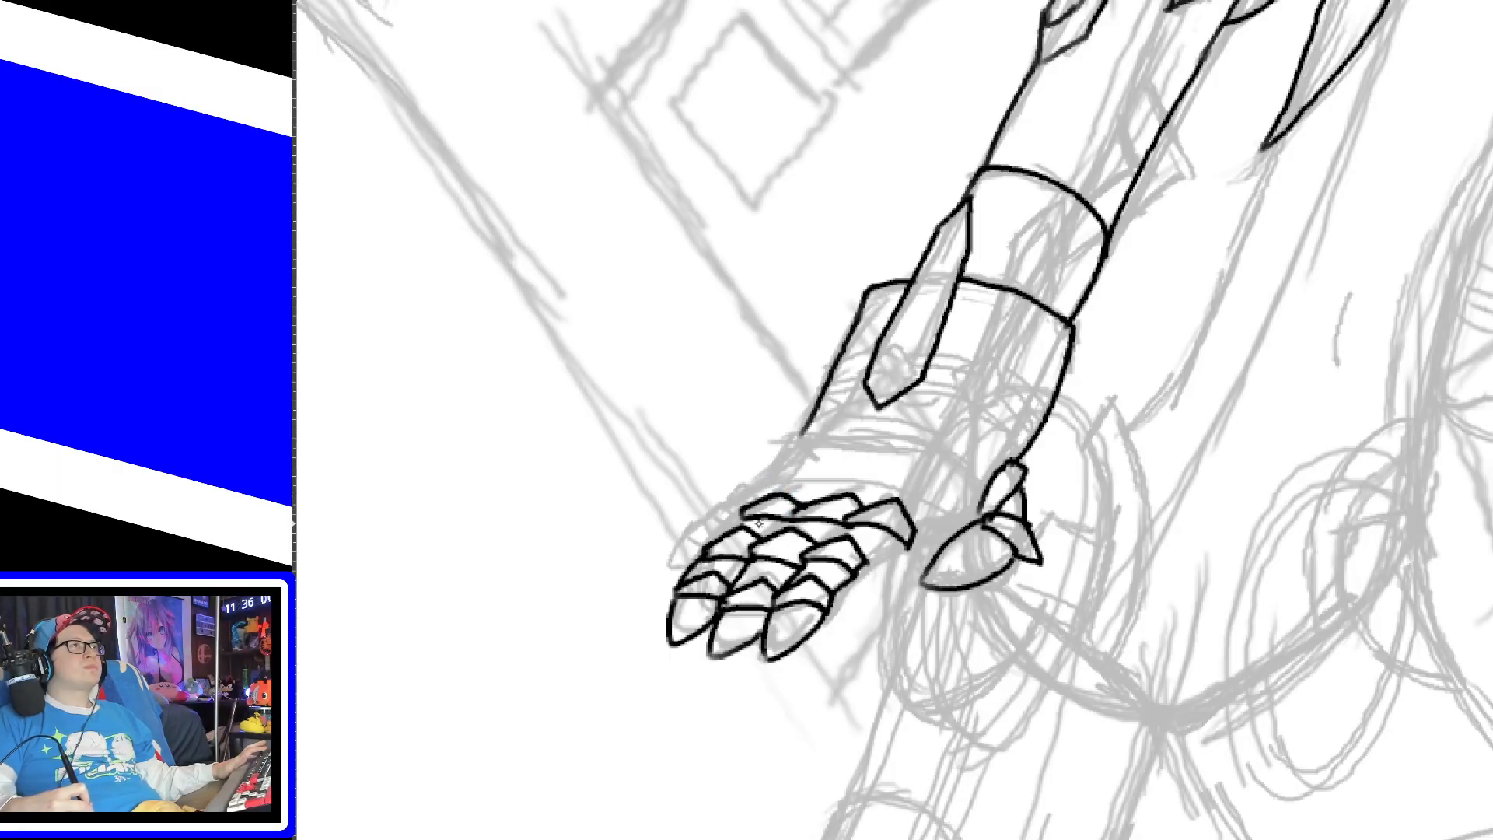
{"action": "left_click_drag", "start_coordinate": [717, 539], "coordinate": [744, 514]}
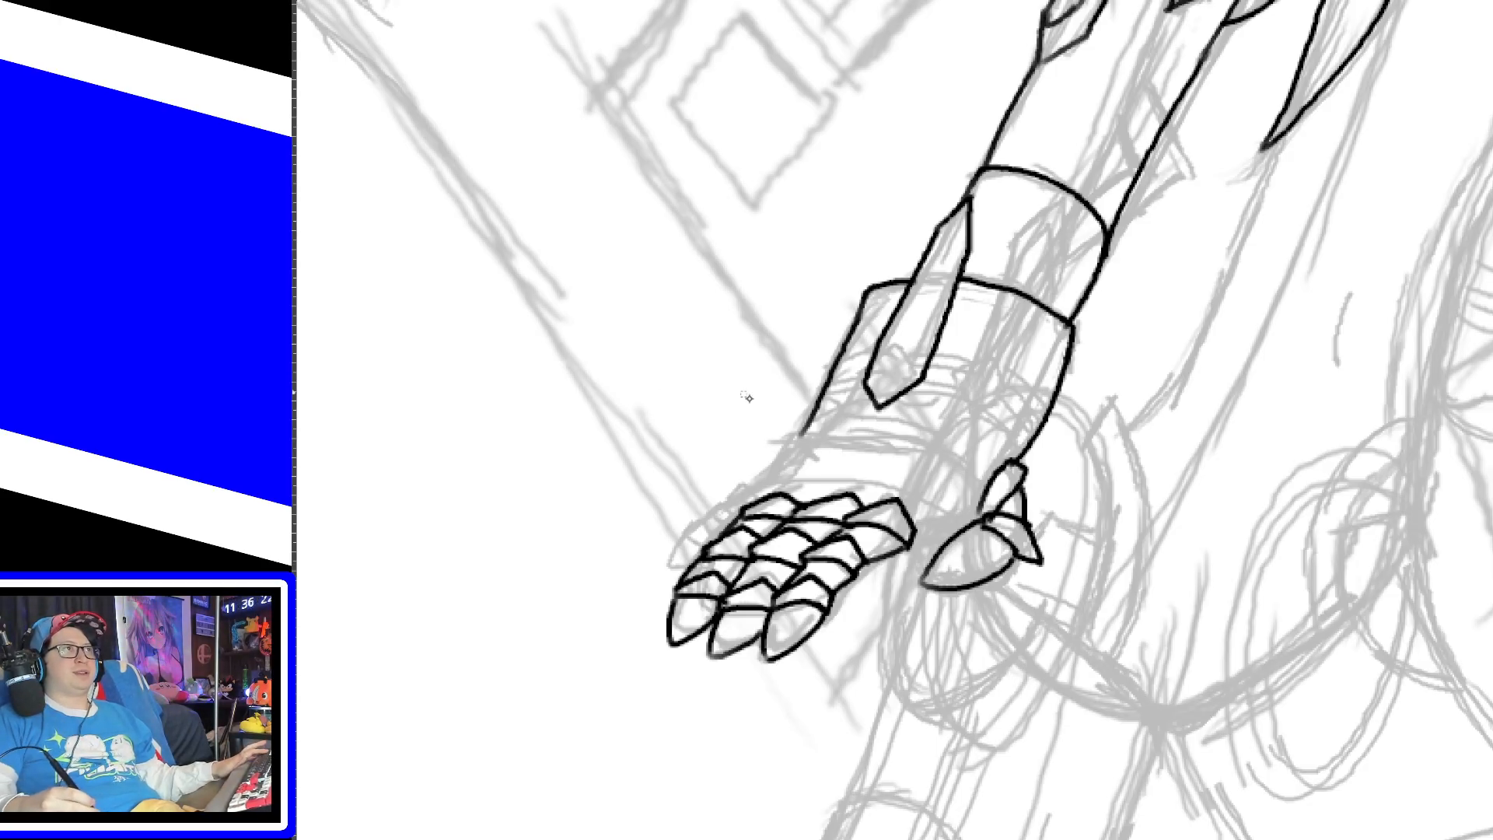
Step: Ink the short curved web line between the nearest knuckle plate and the thumb
{"action": "left_click_drag", "start_coordinate": [916, 534], "coordinate": [979, 529]}
{"action": "key", "text": "ctrl+z"}
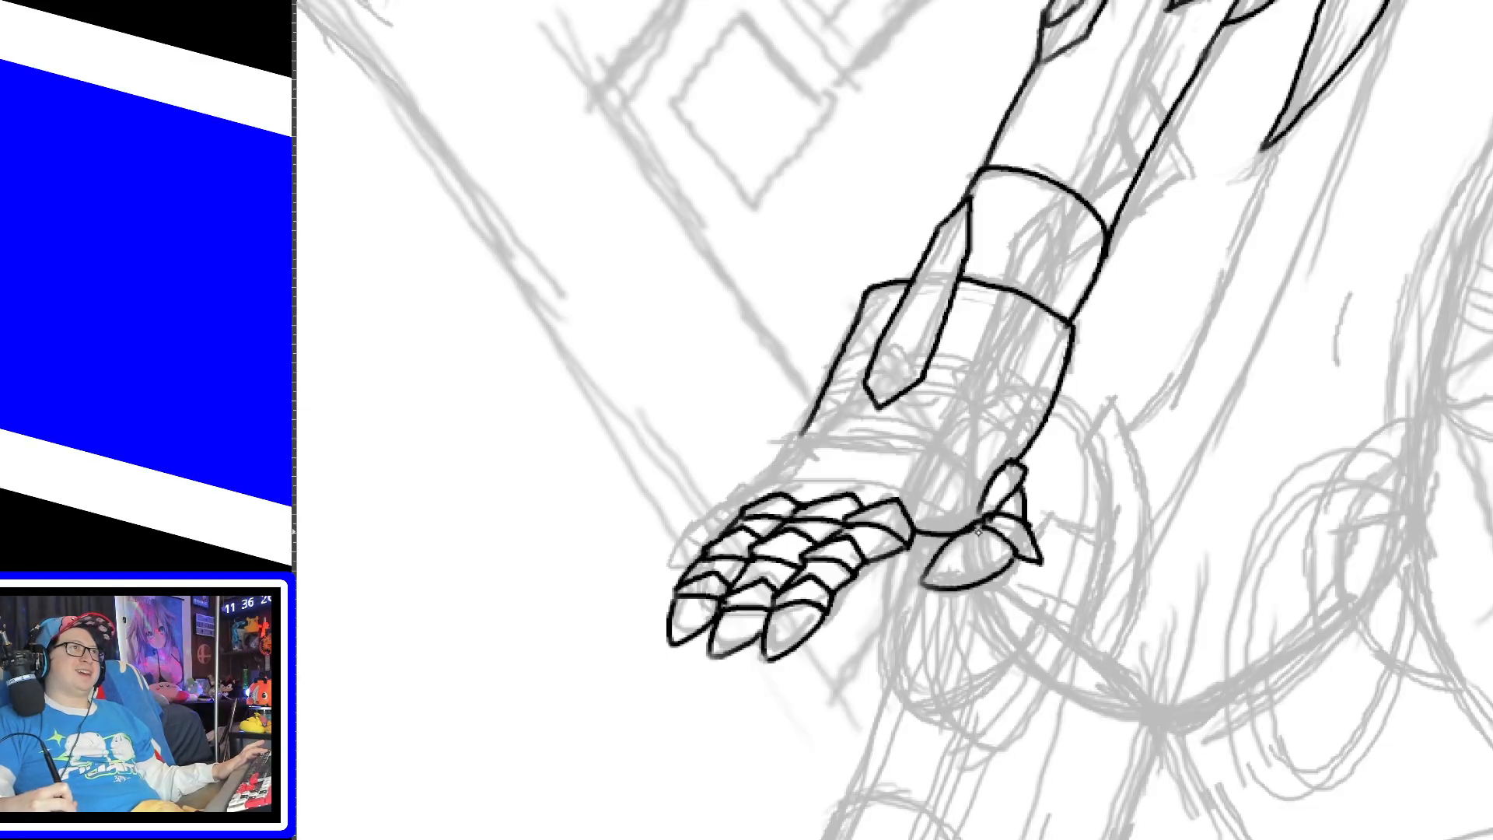
{"action": "key", "text": "ctrl+z"}
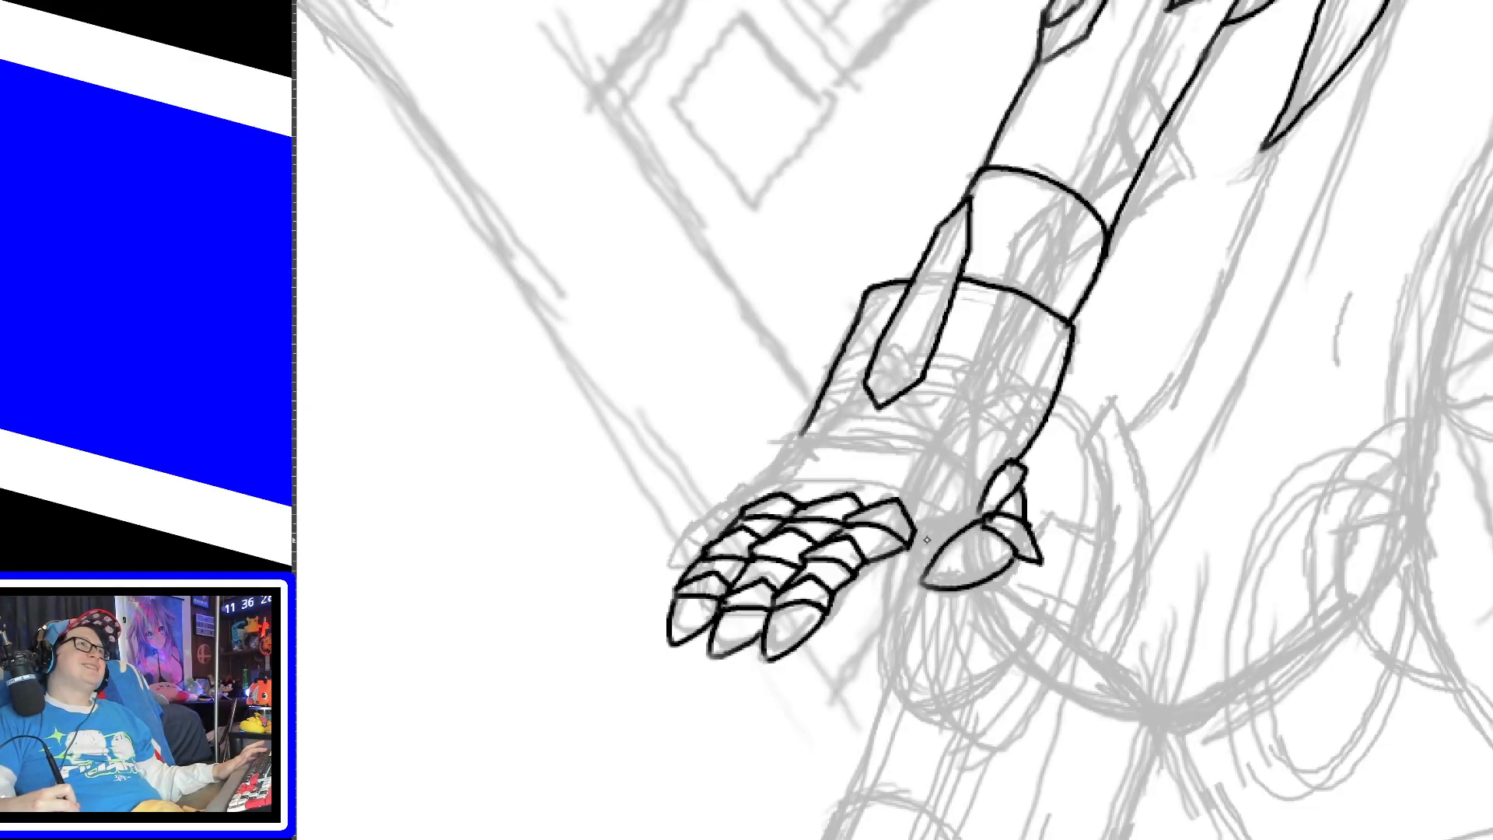
{"action": "left_click_drag", "start_coordinate": [921, 534], "coordinate": [979, 531]}
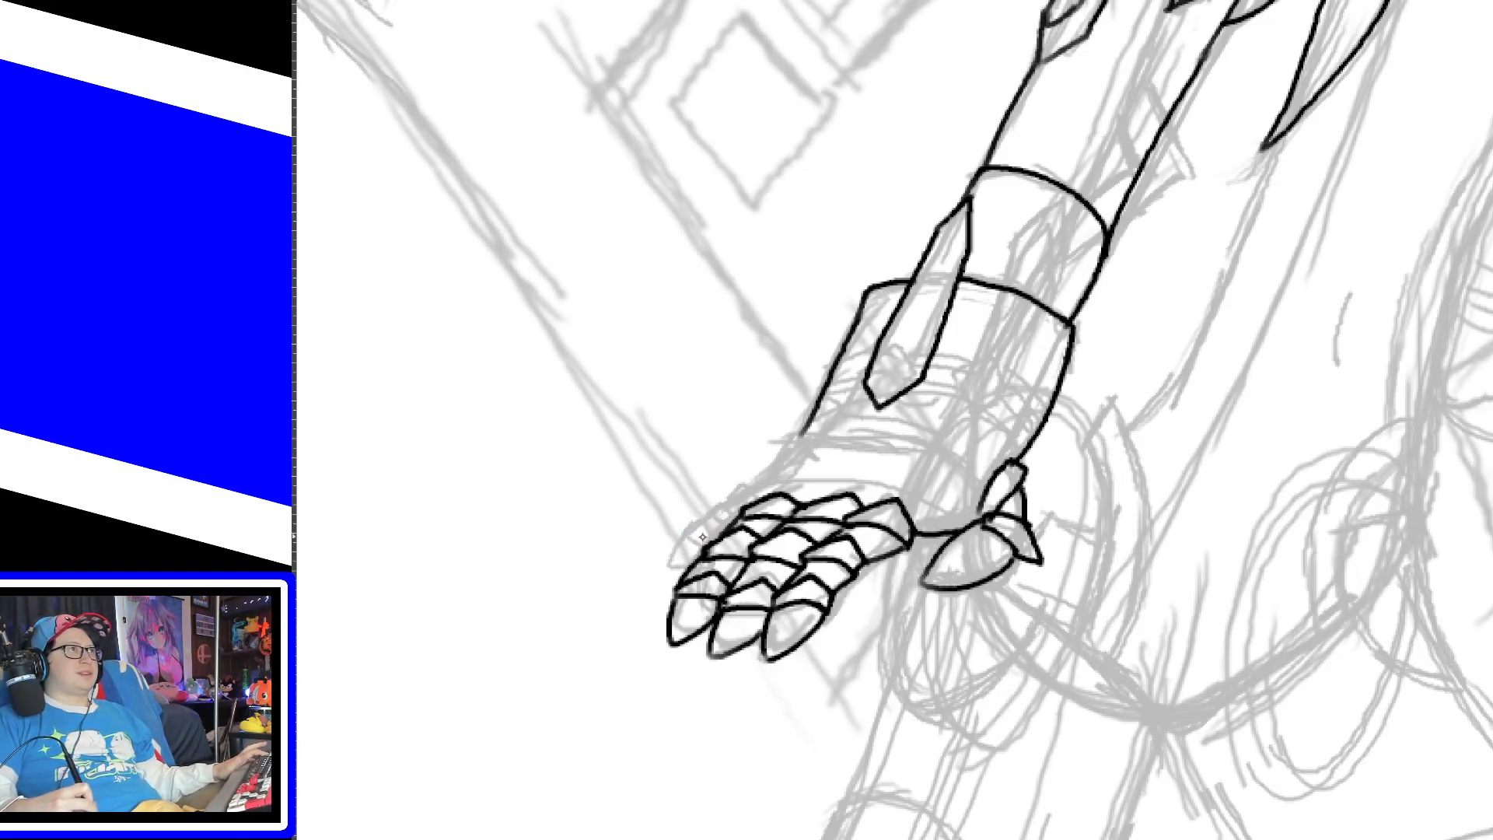
Step: Ink the little finger at the hand's outer edge, with its small segmented plates and pointed tip
{"action": "mouse_move", "coordinate": [685, 531]}
{"action": "left_mouse_down"}
{"action": "mouse_move", "coordinate": [737, 525]}
{"action": "mouse_move", "coordinate": [728, 499]}
{"action": "mouse_move", "coordinate": [741, 514]}
{"action": "left_mouse_up"}
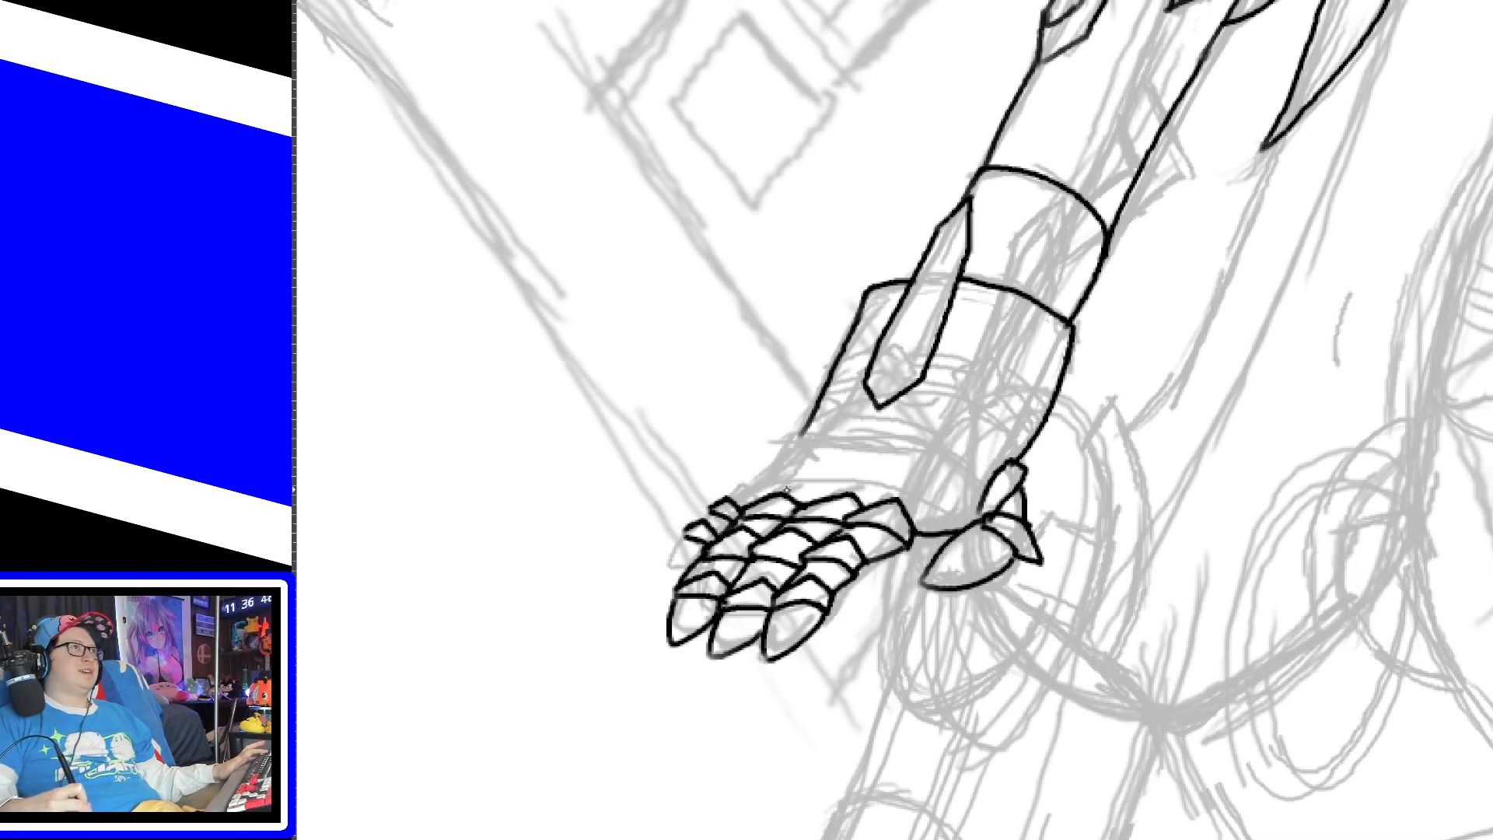
{"action": "left_click_drag", "start_coordinate": [732, 489], "coordinate": [765, 494]}
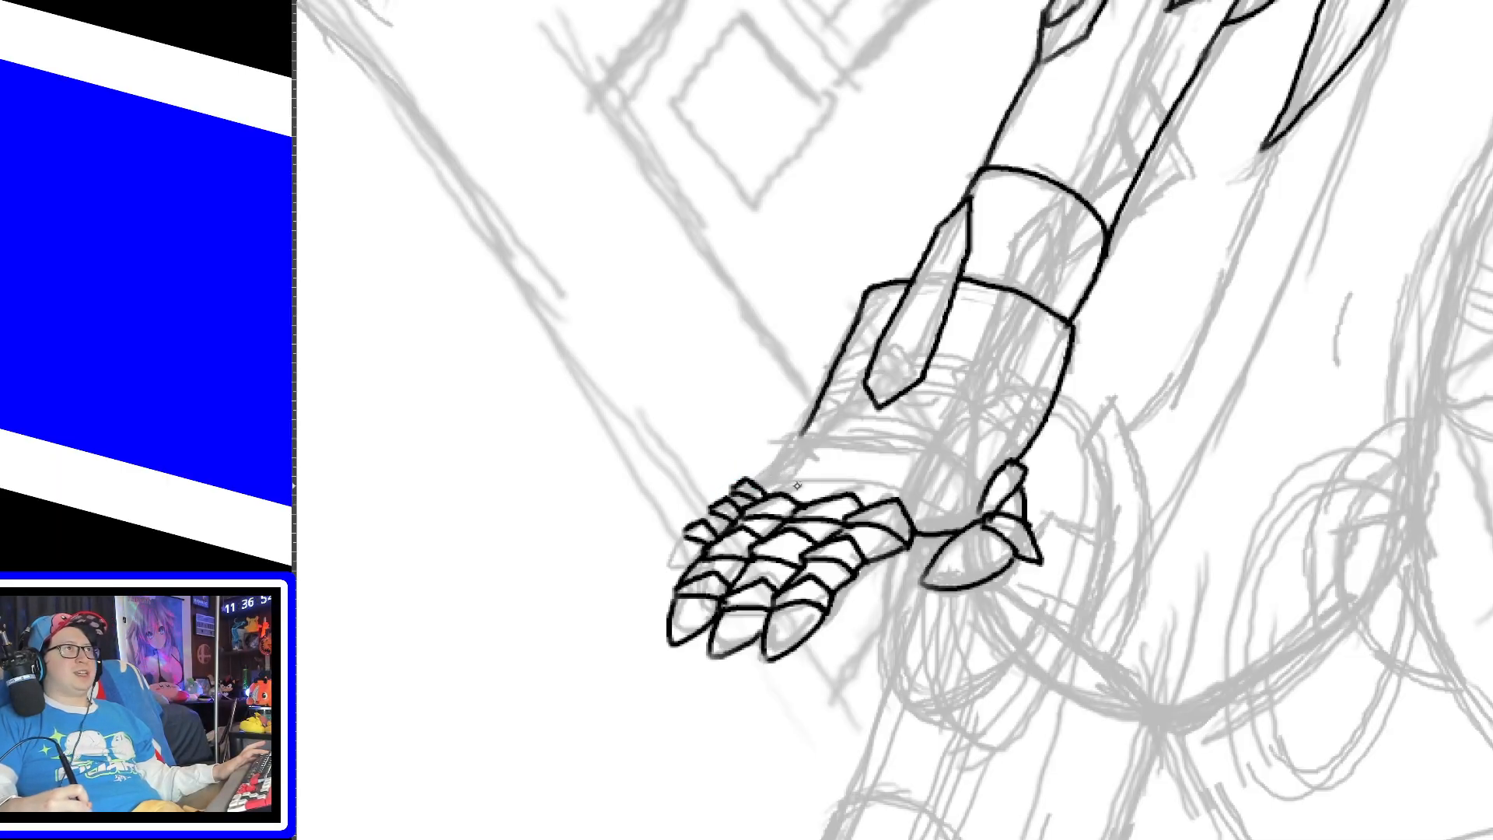
{"action": "mouse_move", "coordinate": [686, 536]}
{"action": "left_mouse_down"}
{"action": "mouse_move", "coordinate": [669, 565]}
{"action": "mouse_move", "coordinate": [689, 559]}
{"action": "left_mouse_up"}
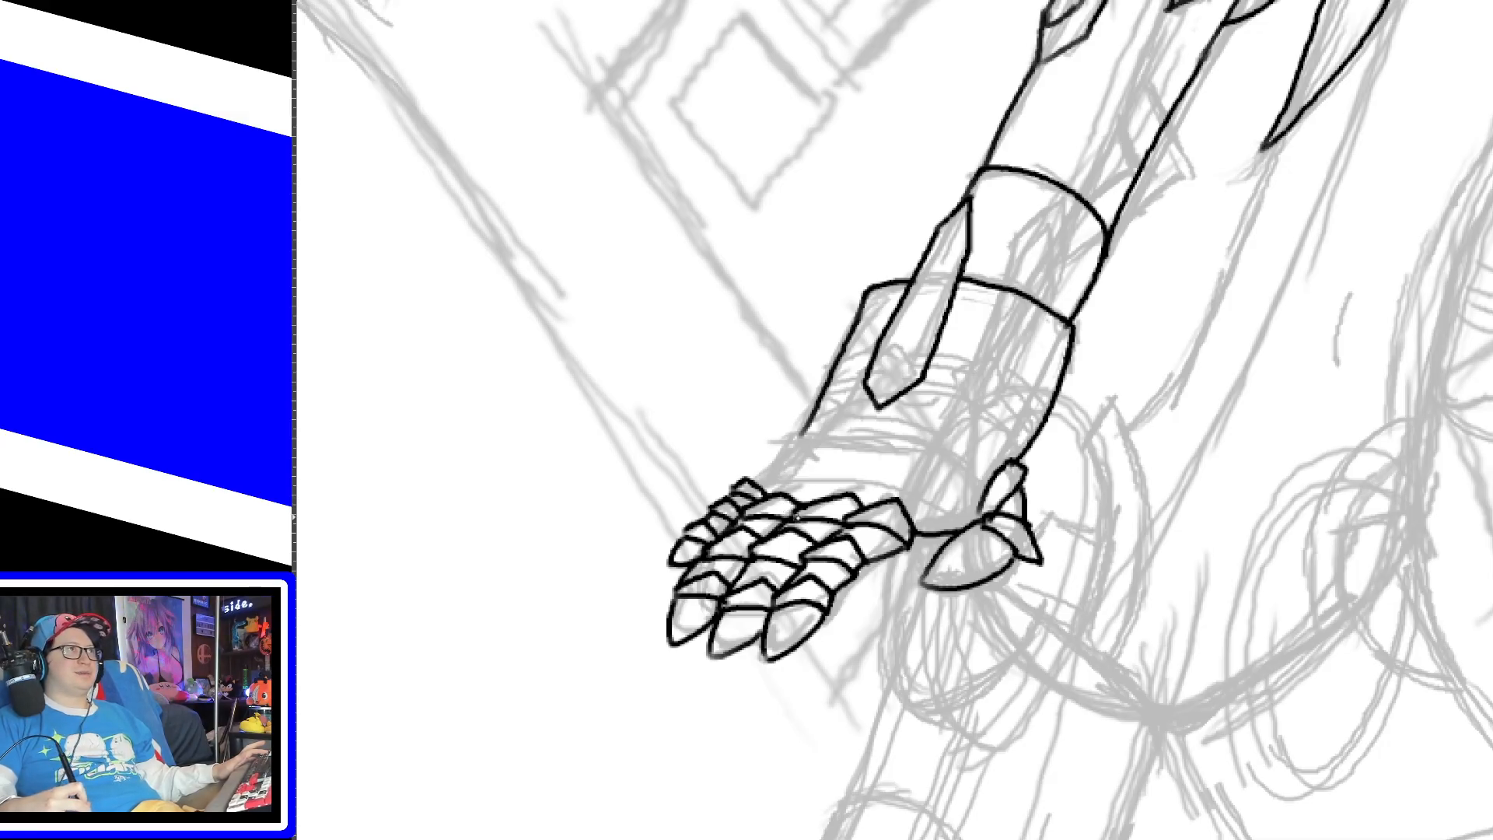
Step: Ink the lower edge of the band plate across the back of the hand, just above the knuckles
{"action": "mouse_move", "coordinate": [768, 479]}
{"action": "left_mouse_down"}
{"action": "mouse_move", "coordinate": [842, 443]}
{"action": "mouse_move", "coordinate": [927, 465]}
{"action": "left_mouse_up"}
{"action": "key", "text": "ctrl+z"}
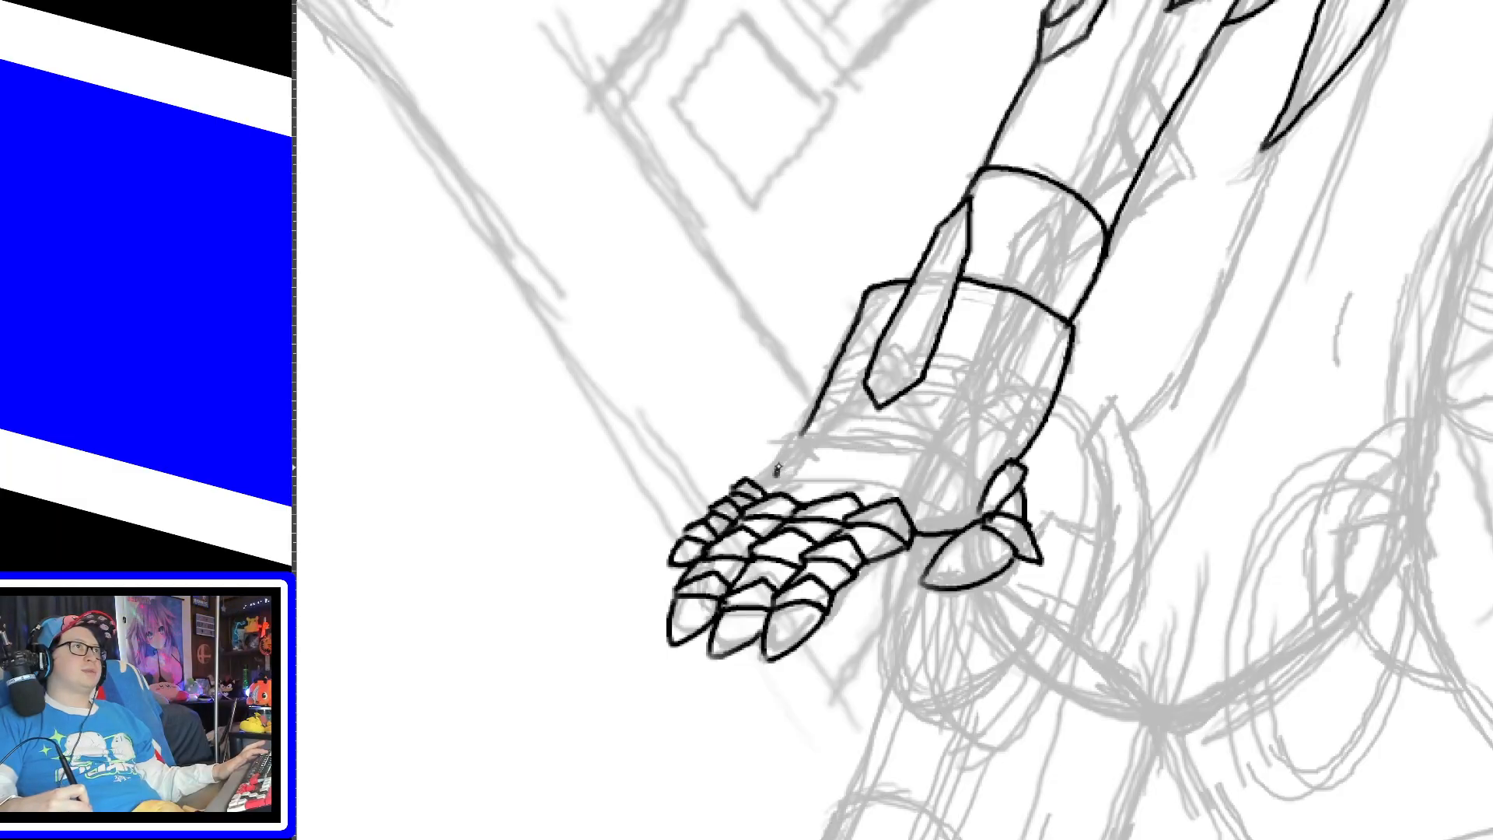
{"action": "left_click_drag", "start_coordinate": [776, 476], "coordinate": [926, 464]}
{"action": "key", "text": "ctrl+z"}
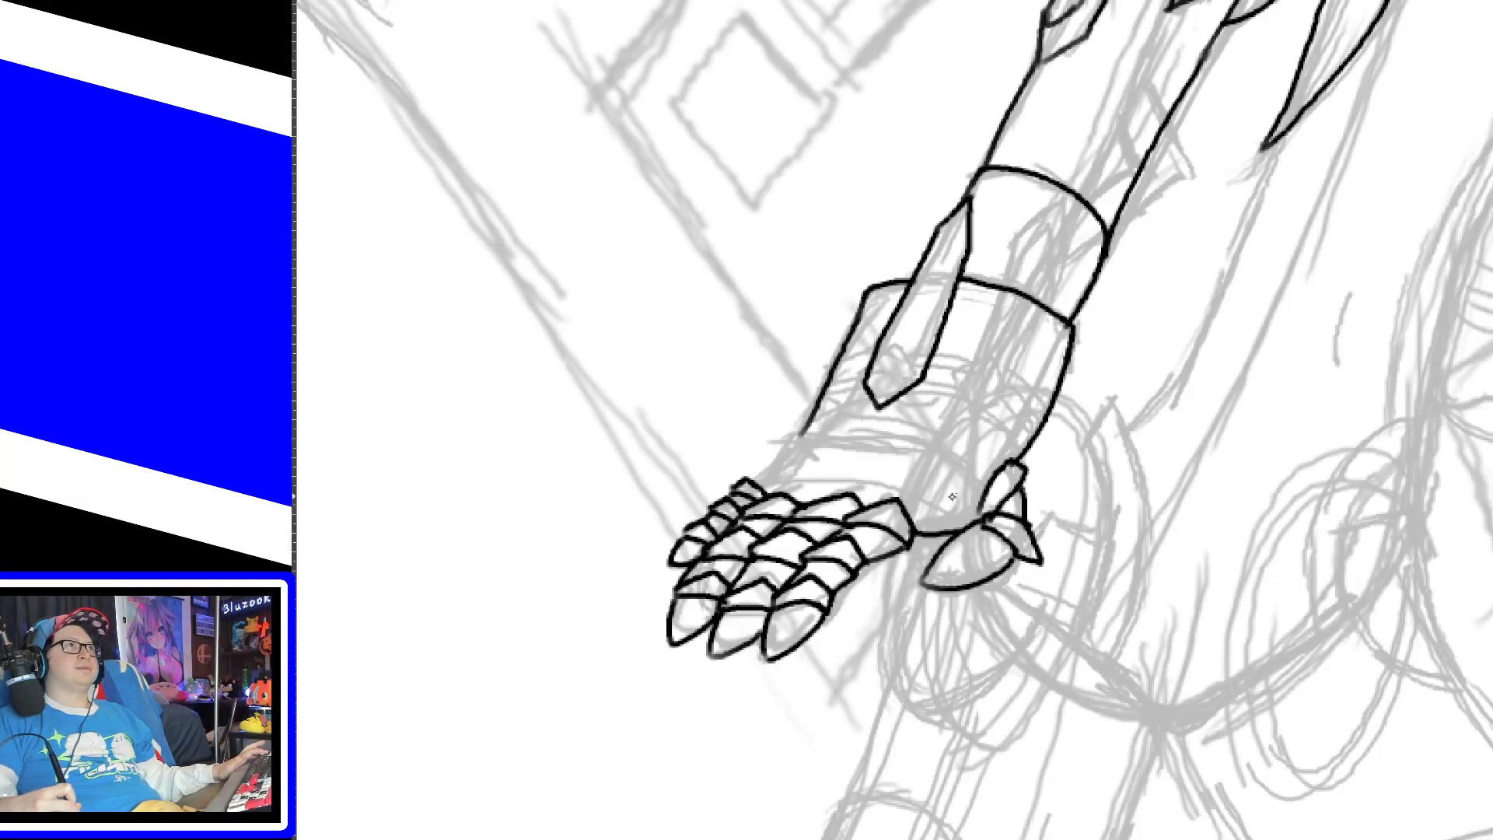
{"action": "left_click_drag", "start_coordinate": [777, 479], "coordinate": [964, 515]}
{"action": "key", "text": "ctrl+z"}
{"action": "key", "text": "ctrl+z"}
{"action": "left_click_drag", "start_coordinate": [776, 476], "coordinate": [944, 511]}
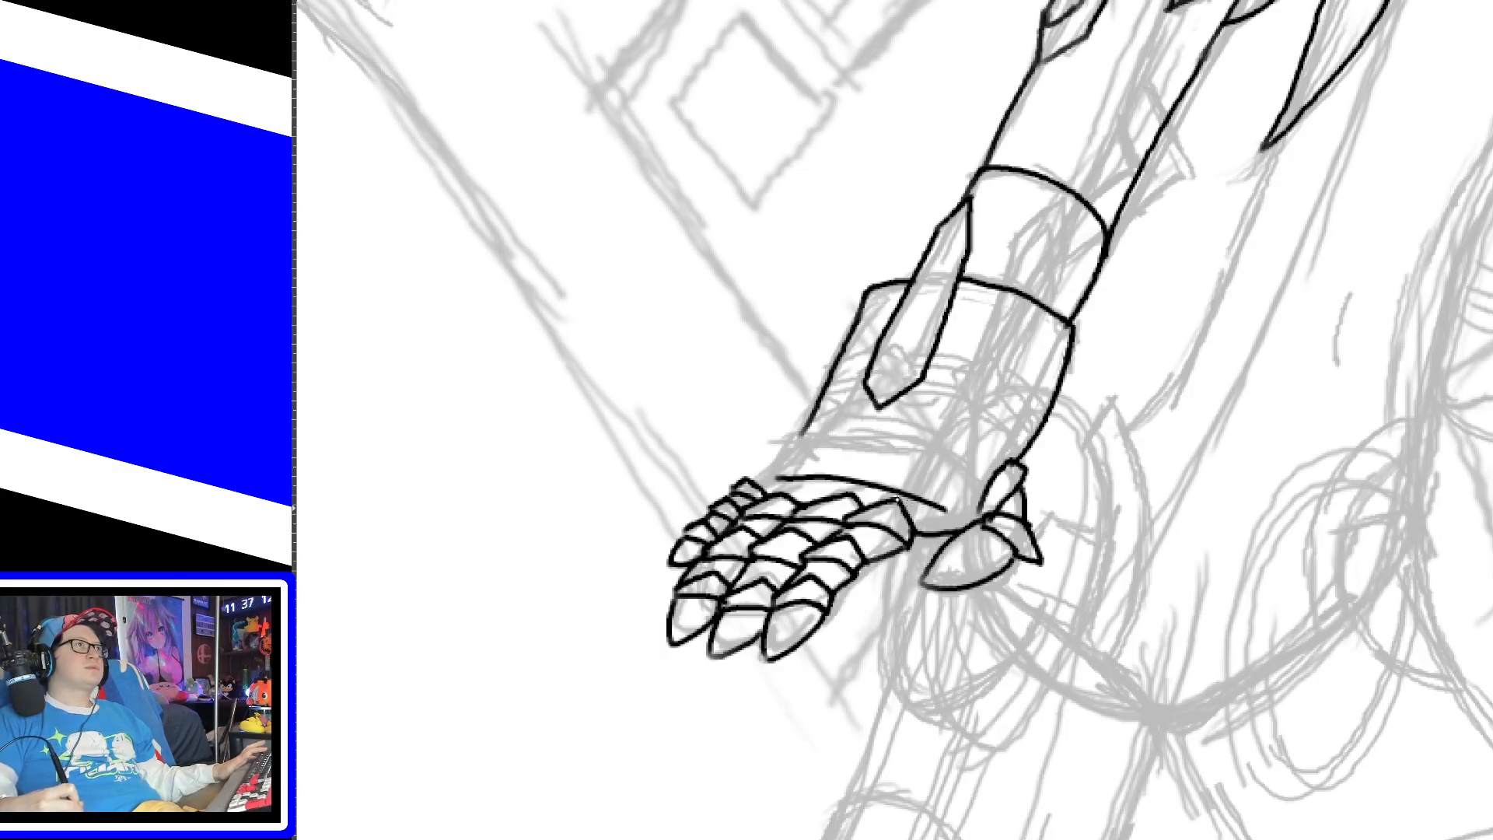
Step: Ink the rounded outer end and curved upper edge of the back-of-hand band, closing its shape near the thumb
{"action": "mouse_move", "coordinate": [778, 476]}
{"action": "left_mouse_down"}
{"action": "mouse_move", "coordinate": [794, 425]}
{"action": "mouse_move", "coordinate": [944, 470]}
{"action": "left_mouse_up"}
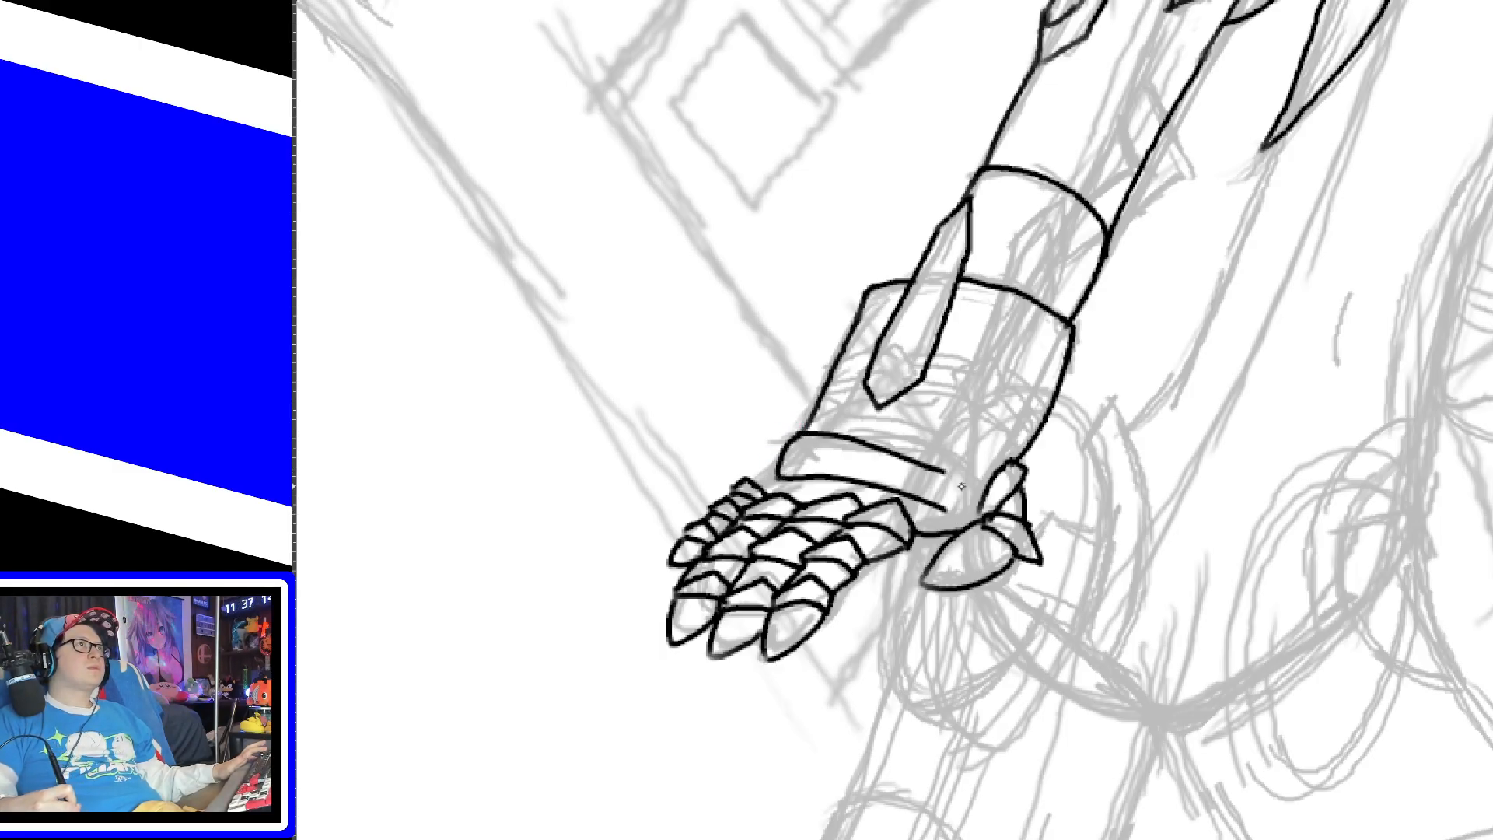
{"action": "key", "text": "ctrl+z"}
{"action": "left_click_drag", "start_coordinate": [793, 433], "coordinate": [962, 479]}
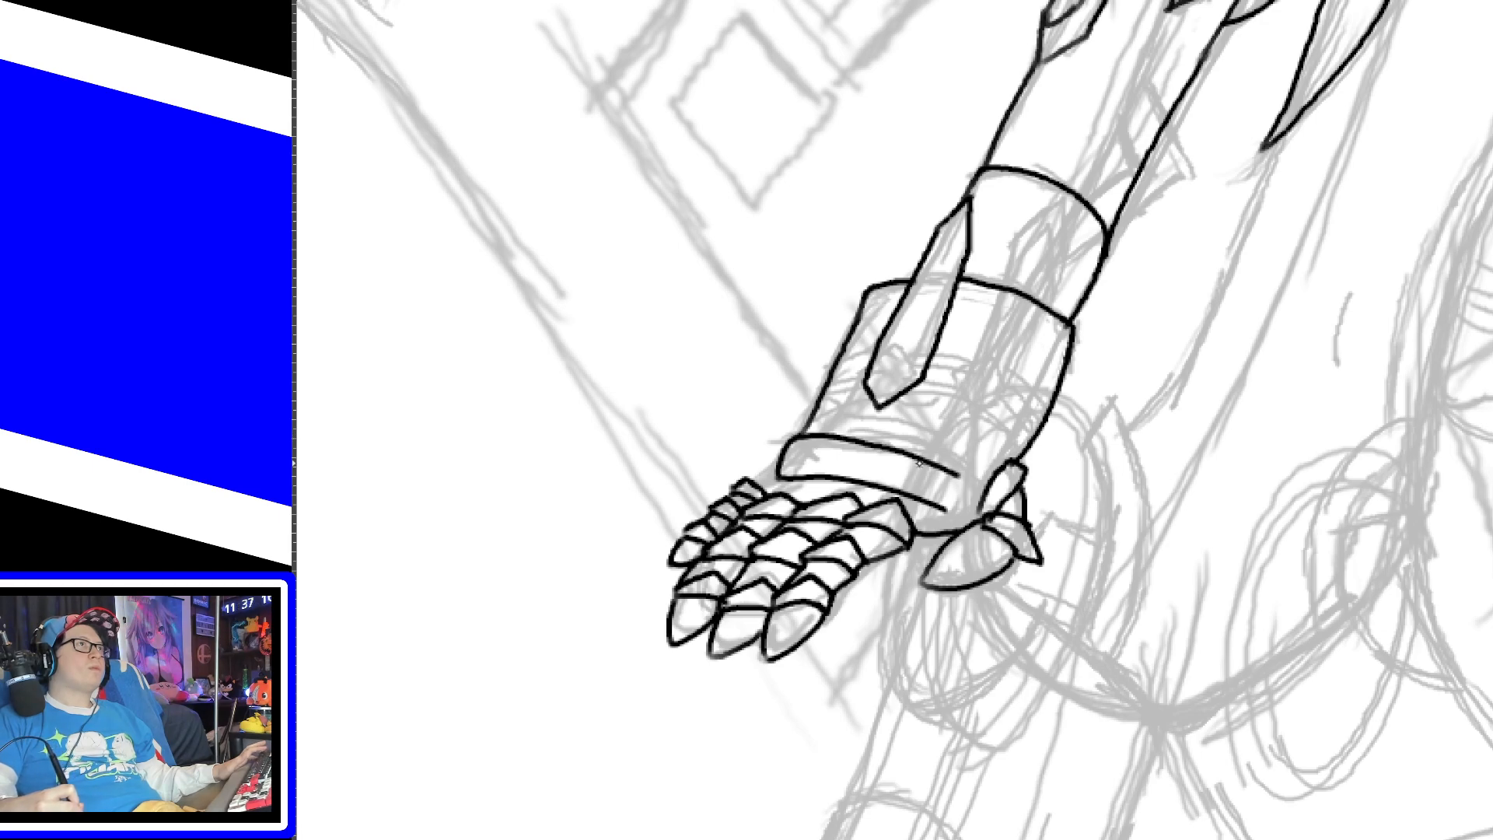
{"action": "key", "text": "ctrl+z"}
{"action": "mouse_move", "coordinate": [801, 438]}
{"action": "left_mouse_down"}
{"action": "mouse_move", "coordinate": [842, 432]}
{"action": "mouse_move", "coordinate": [968, 486]}
{"action": "mouse_move", "coordinate": [949, 510]}
{"action": "mouse_move", "coordinate": [961, 466]}
{"action": "left_mouse_up"}
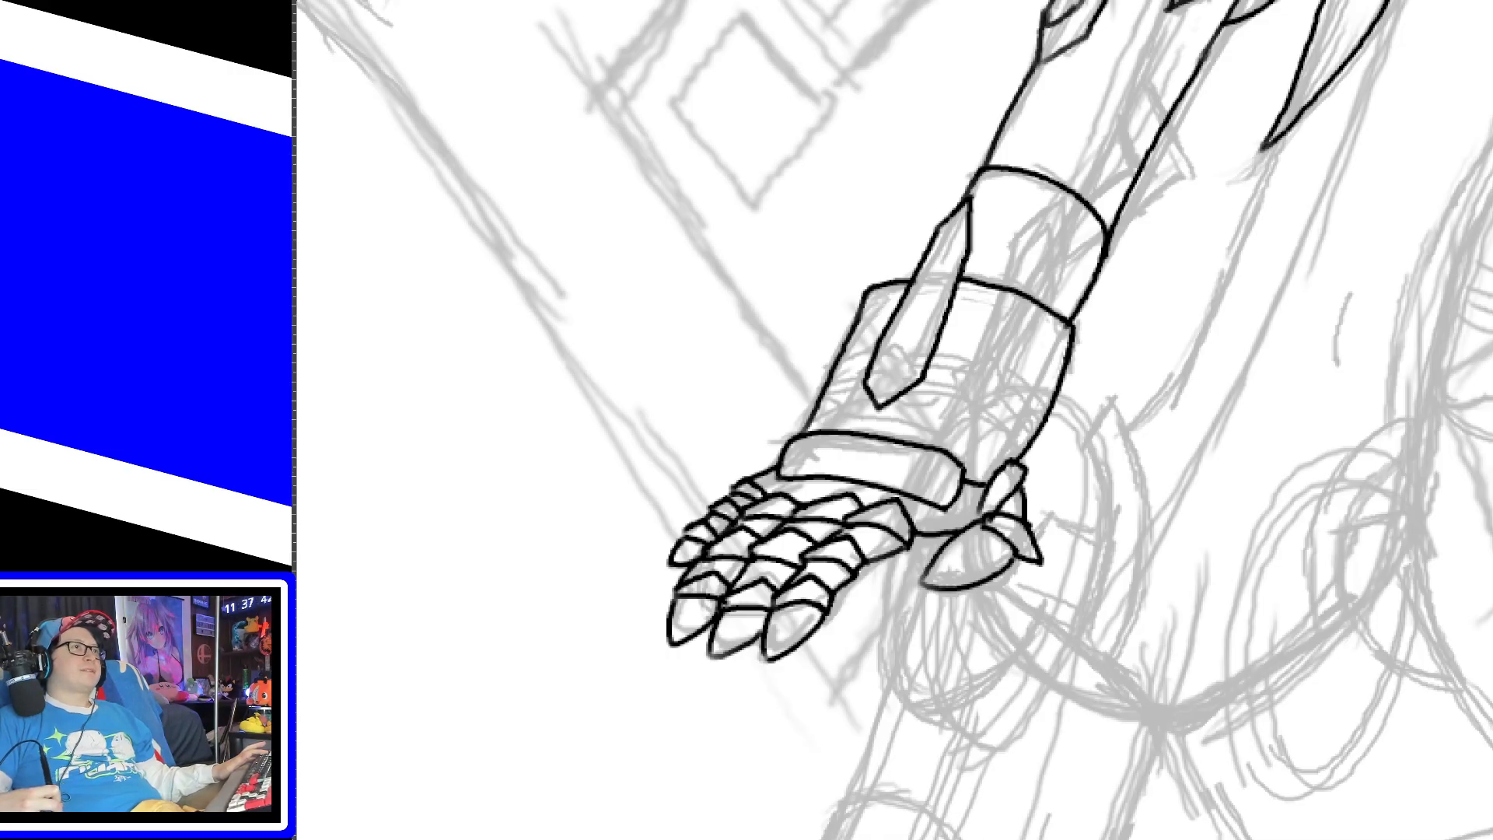
Step: Remove the stray short stroke from the blank canvas area beside the figure
{"action": "left_click_drag", "start_coordinate": [1166, 838], "coordinate": [1318, 838]}
{"action": "mouse_move", "coordinate": [1491, 457]}
{"action": "left_mouse_down"}
{"action": "mouse_move", "coordinate": [1492, 311]}
{"action": "mouse_move", "coordinate": [1490, 447]}
{"action": "left_mouse_up"}
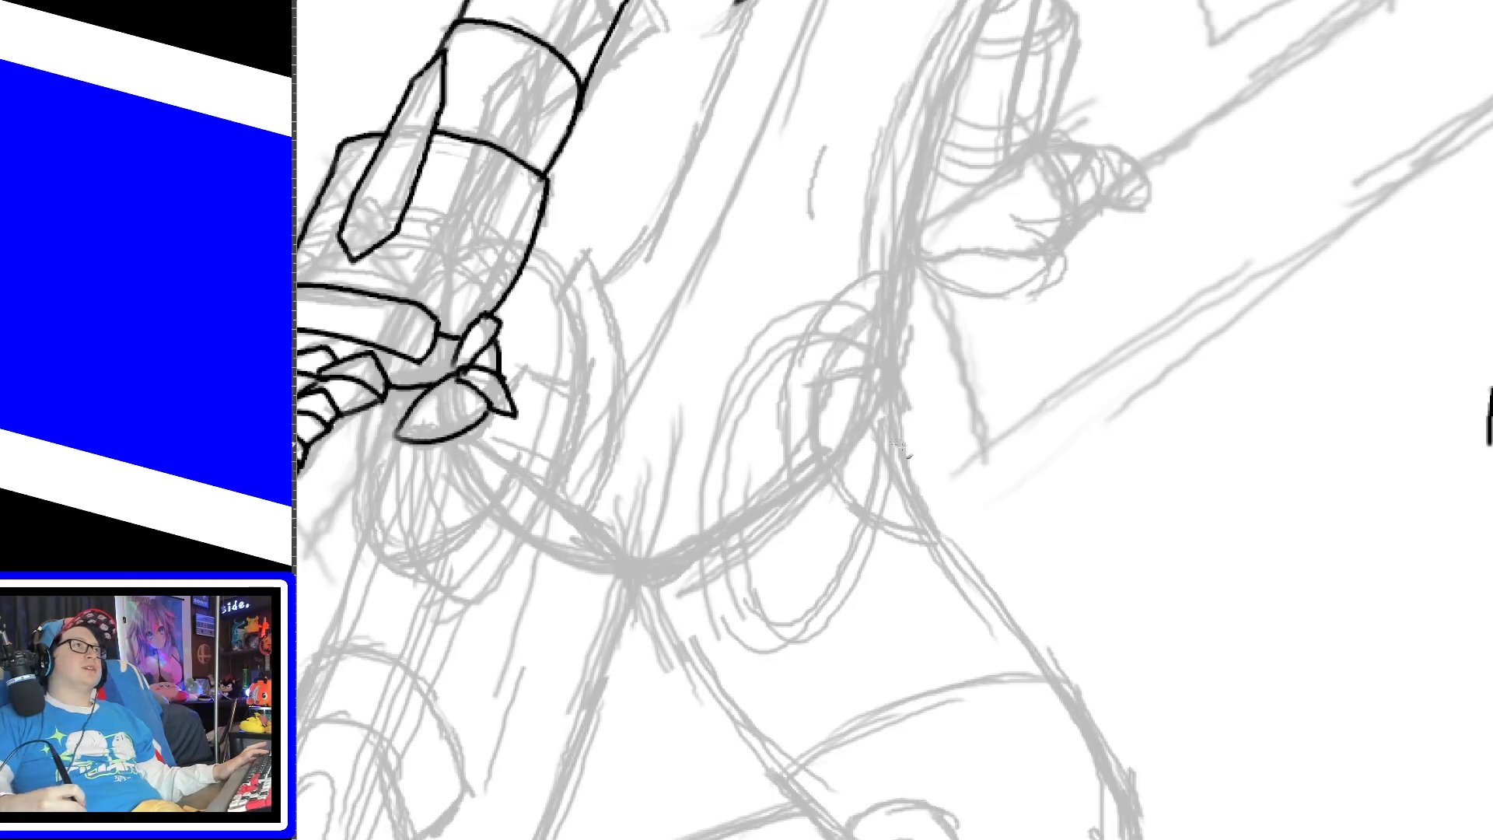
{"action": "scroll", "coordinate": [913, 468], "scroll_direction": "down", "scroll_amount": 1}
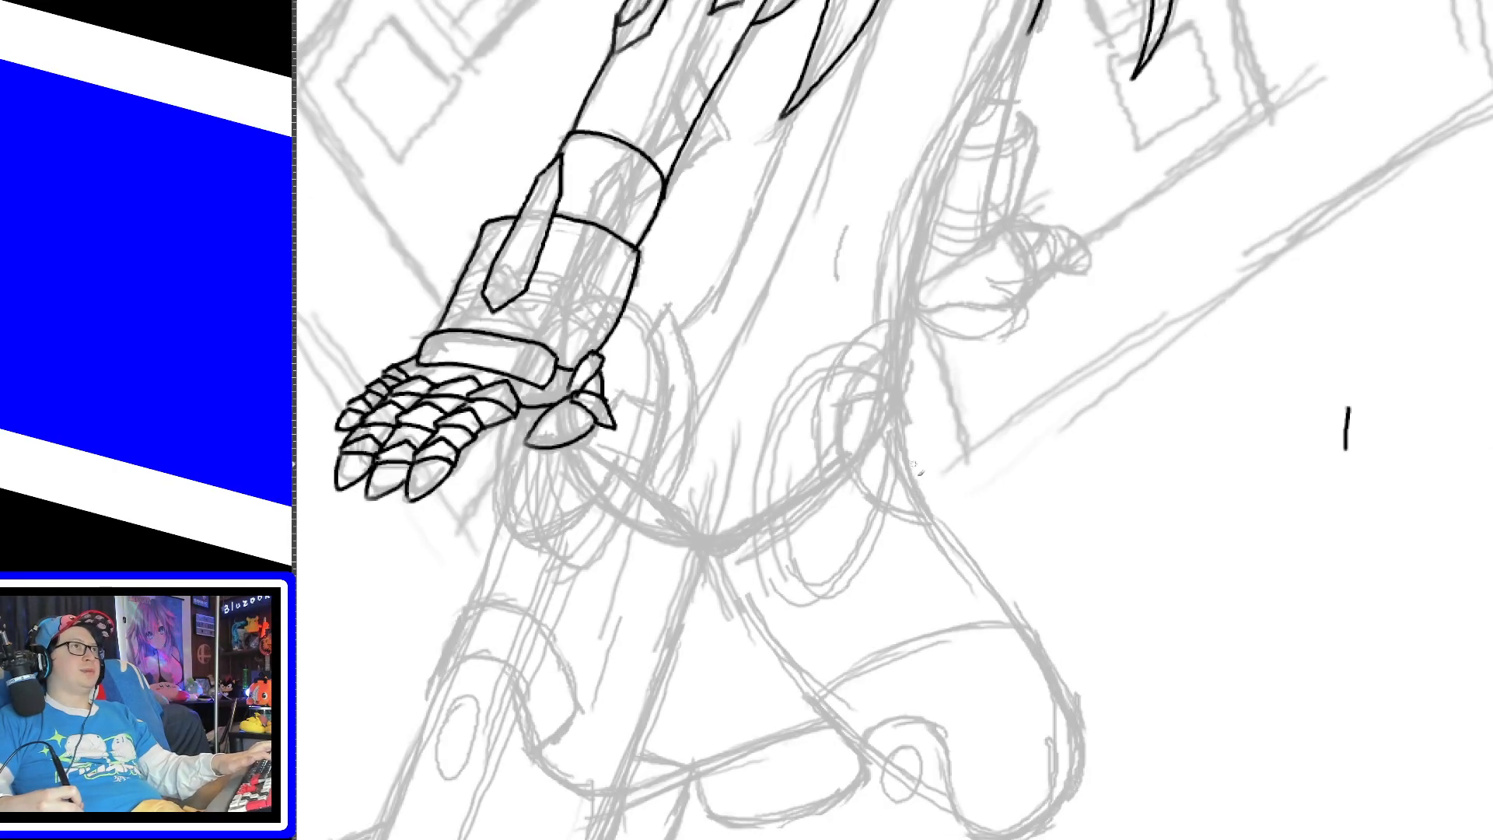
{"action": "scroll", "coordinate": [916, 467], "scroll_direction": "down", "scroll_amount": 1}
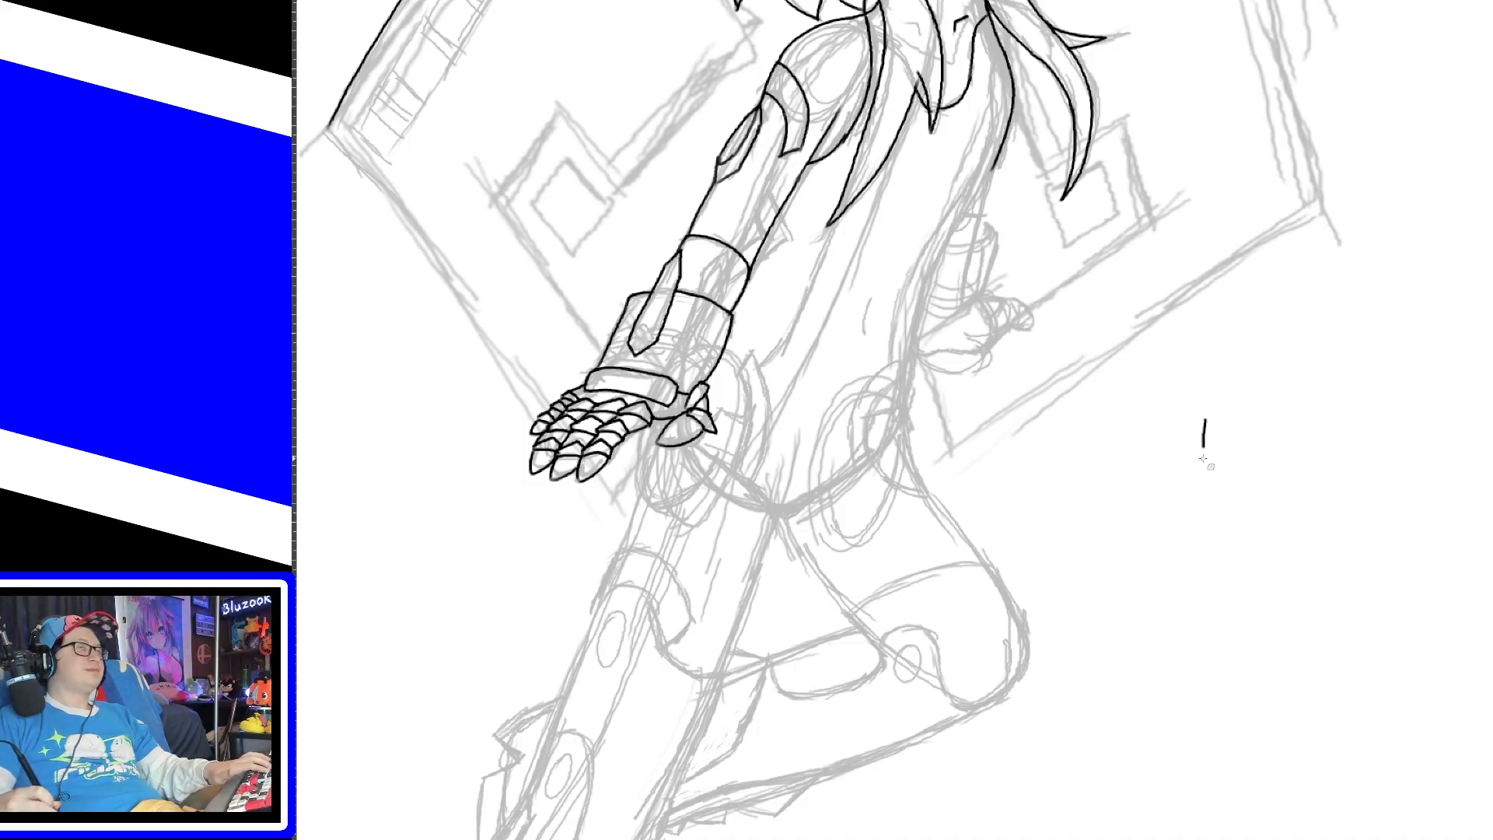
{"action": "left_click_drag", "start_coordinate": [1206, 421], "coordinate": [1203, 448]}
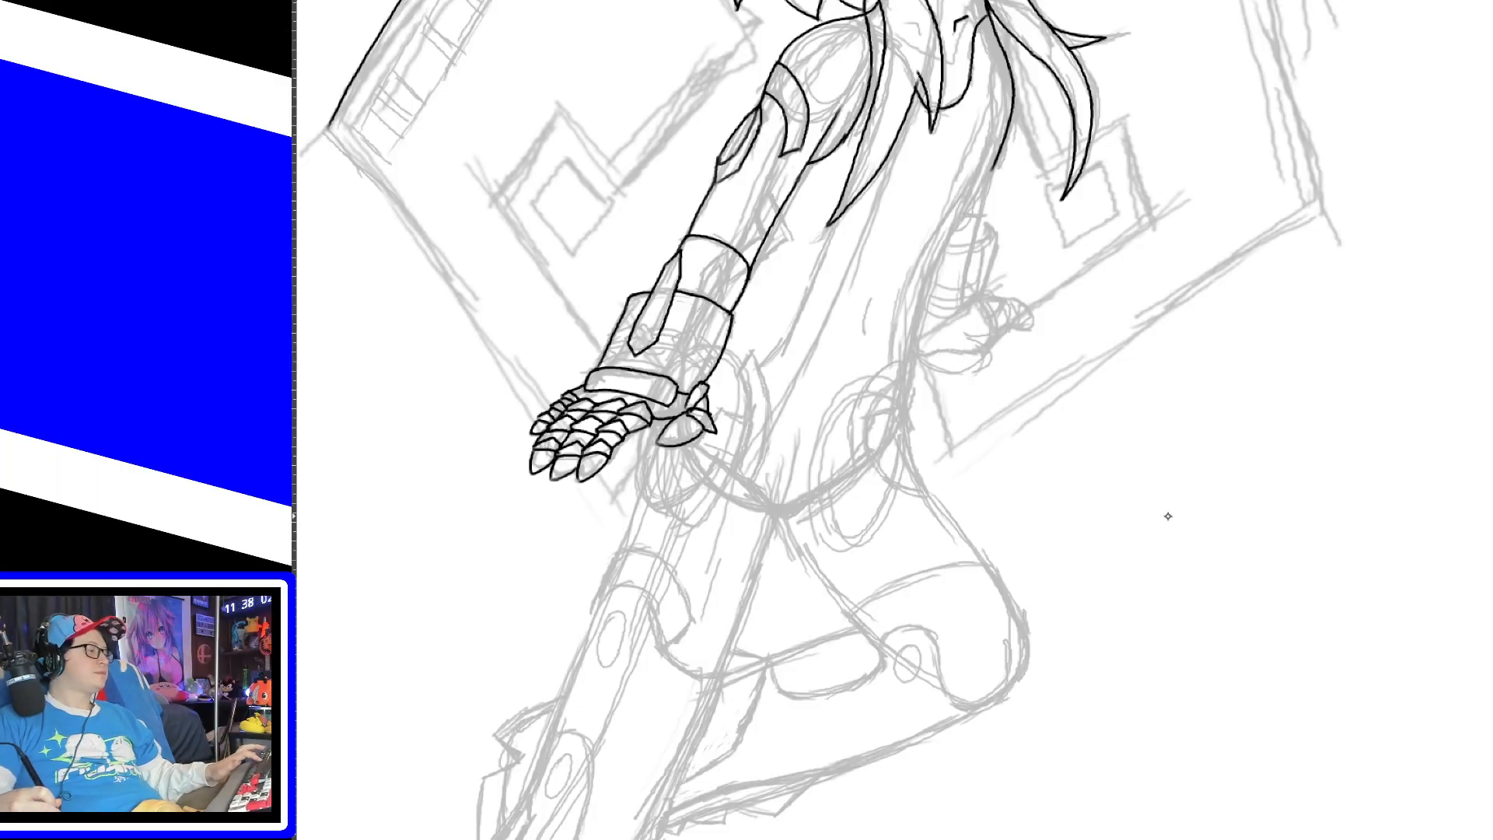
Step: Ink the torso's outer contour as one long curve from the hair, in at the waist and down over the hip
{"action": "mouse_move", "coordinate": [983, 502]}
{"action": "left_mouse_down"}
{"action": "mouse_move", "coordinate": [1156, 585]}
{"action": "mouse_move", "coordinate": [999, 647]}
{"action": "left_mouse_up"}
{"action": "key", "text": "ctrl+z"}
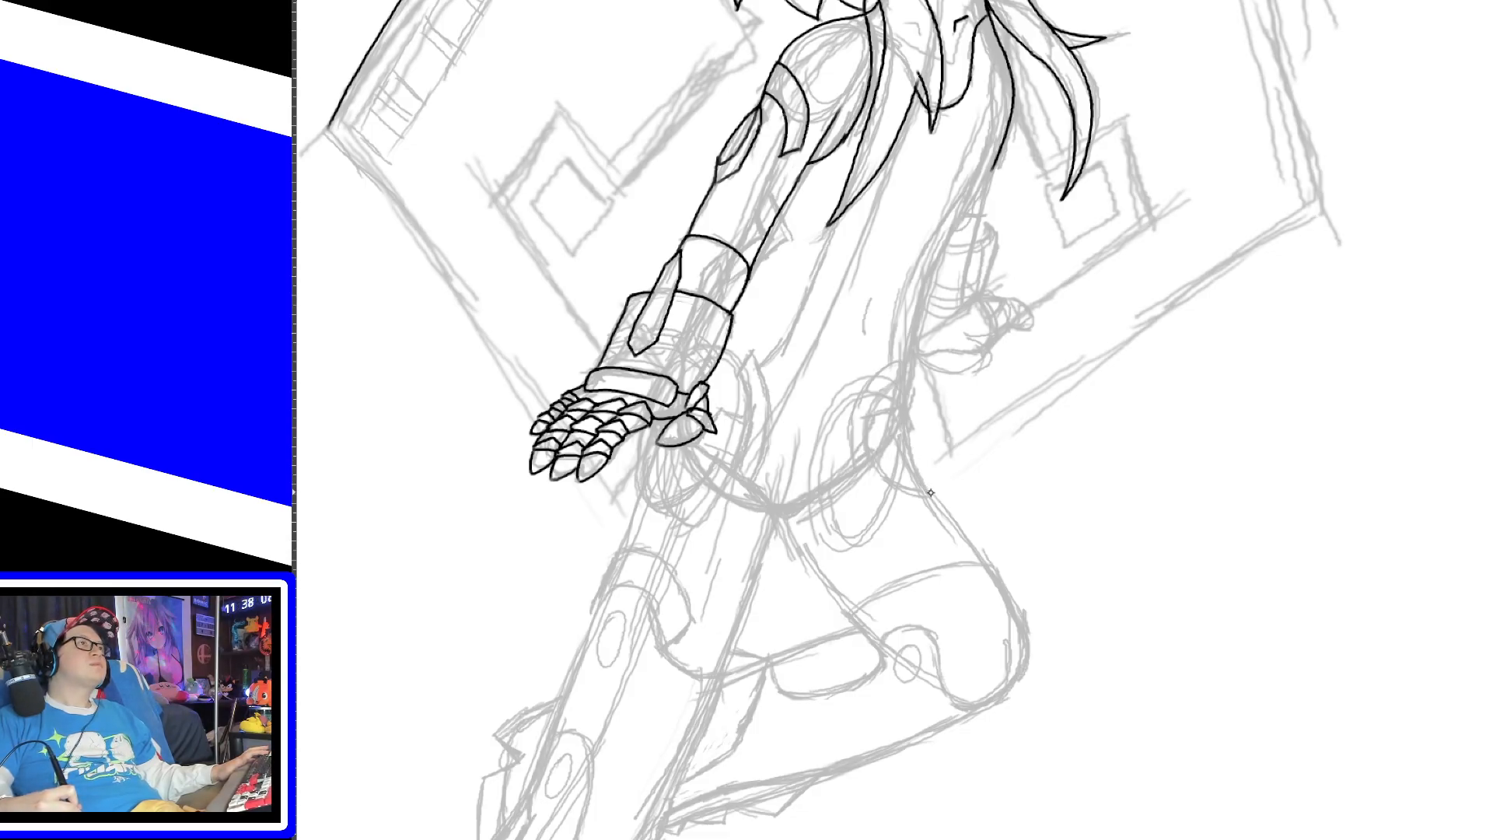
{"action": "mouse_move", "coordinate": [925, 488]}
{"action": "left_mouse_down"}
{"action": "mouse_move", "coordinate": [939, 267]}
{"action": "mouse_move", "coordinate": [991, 166]}
{"action": "left_mouse_up"}
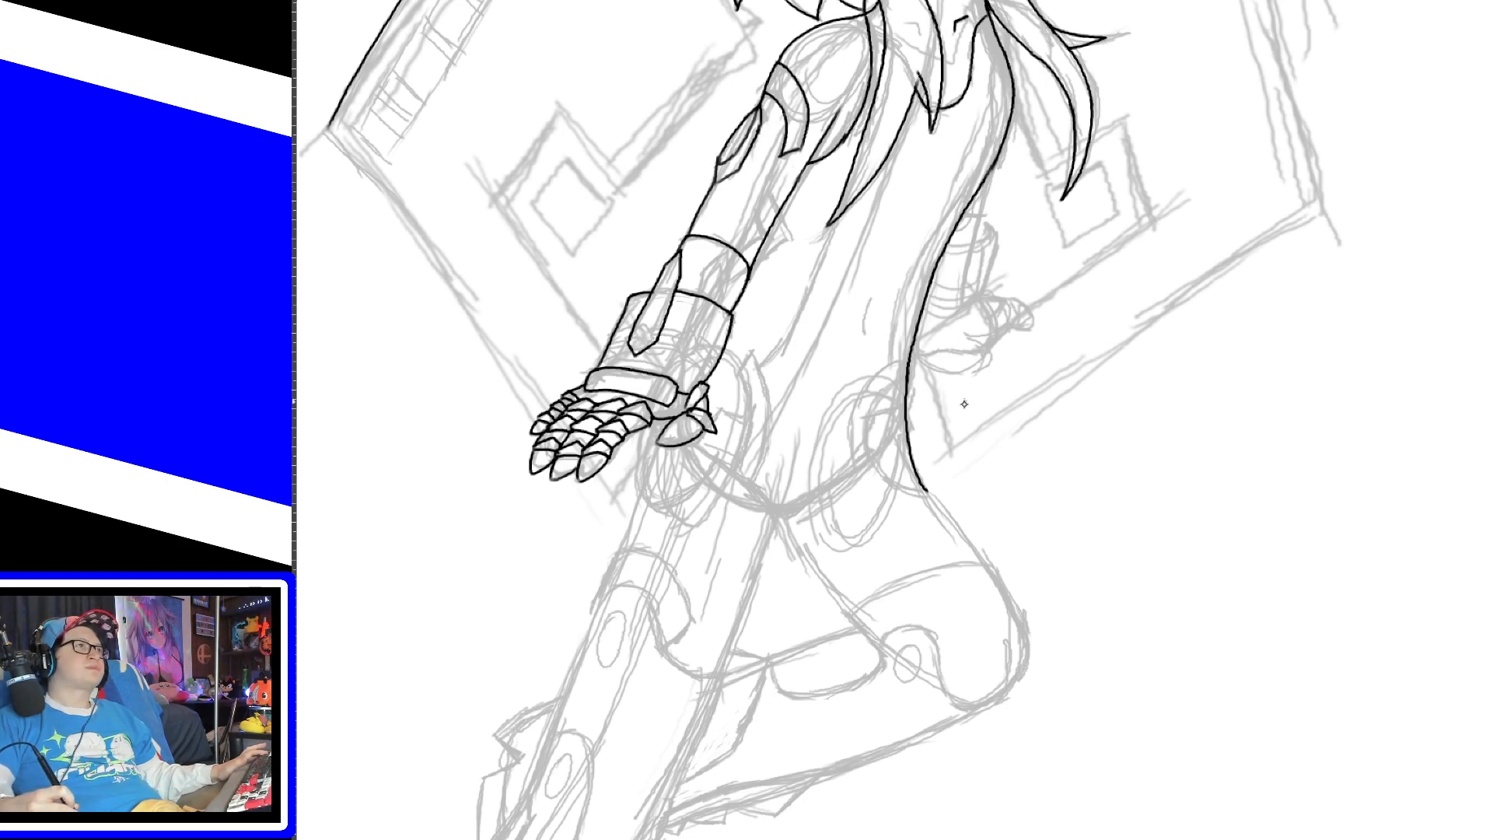
Step: Ink the rounded outer curve of the bent leg's knee, redrawing it until it follows the sketch
{"action": "mouse_move", "coordinate": [964, 721]}
{"action": "left_mouse_down"}
{"action": "mouse_move", "coordinate": [1017, 681]}
{"action": "mouse_move", "coordinate": [1024, 615]}
{"action": "left_mouse_up"}
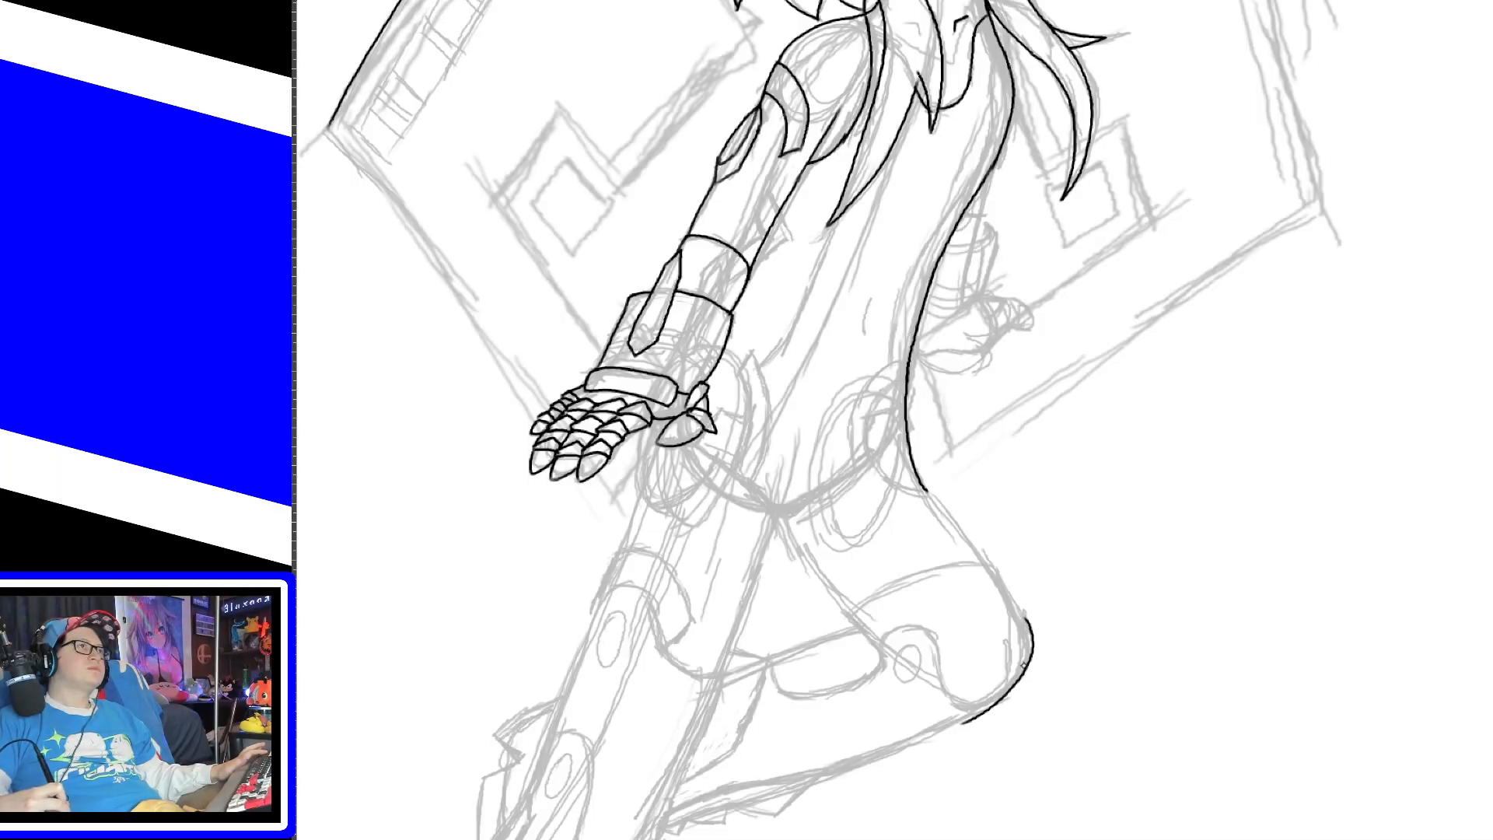
{"action": "key", "text": "ctrl+z"}
{"action": "mouse_move", "coordinate": [950, 726]}
{"action": "left_mouse_down"}
{"action": "mouse_move", "coordinate": [992, 700]}
{"action": "mouse_move", "coordinate": [1018, 616]}
{"action": "left_mouse_up"}
{"action": "key", "text": "ctrl+z"}
{"action": "left_click_drag", "start_coordinate": [947, 727], "coordinate": [1025, 611]}
{"action": "key", "text": "ctrl+z"}
{"action": "mouse_move", "coordinate": [952, 726]}
{"action": "left_mouse_down"}
{"action": "mouse_move", "coordinate": [1020, 669]}
{"action": "mouse_move", "coordinate": [1026, 595]}
{"action": "left_mouse_up"}
{"action": "key", "text": "ctrl+z"}
{"action": "mouse_move", "coordinate": [950, 726]}
{"action": "left_mouse_down"}
{"action": "mouse_move", "coordinate": [1025, 670]}
{"action": "mouse_move", "coordinate": [1019, 600]}
{"action": "mouse_move", "coordinate": [932, 519]}
{"action": "left_mouse_up"}
{"action": "key", "text": "ctrl+z"}
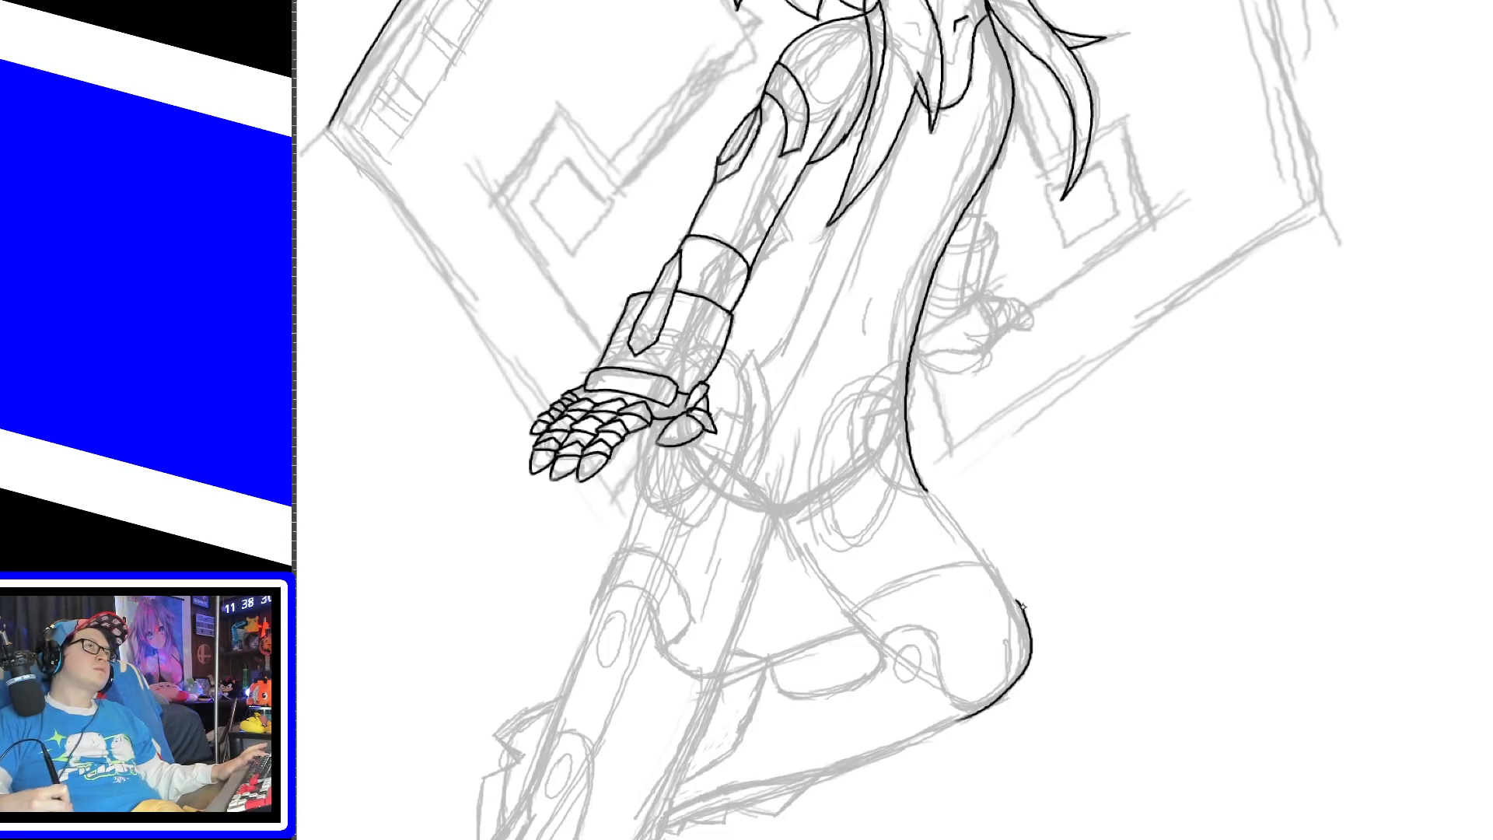
Step: Try to ink the bent leg's outer thigh line between the knee curve and the hip contour
{"action": "mouse_move", "coordinate": [1025, 616]}
{"action": "left_mouse_down"}
{"action": "mouse_move", "coordinate": [937, 503]}
{"action": "mouse_move", "coordinate": [961, 522]}
{"action": "left_mouse_up"}
{"action": "key", "text": "ctrl+z"}
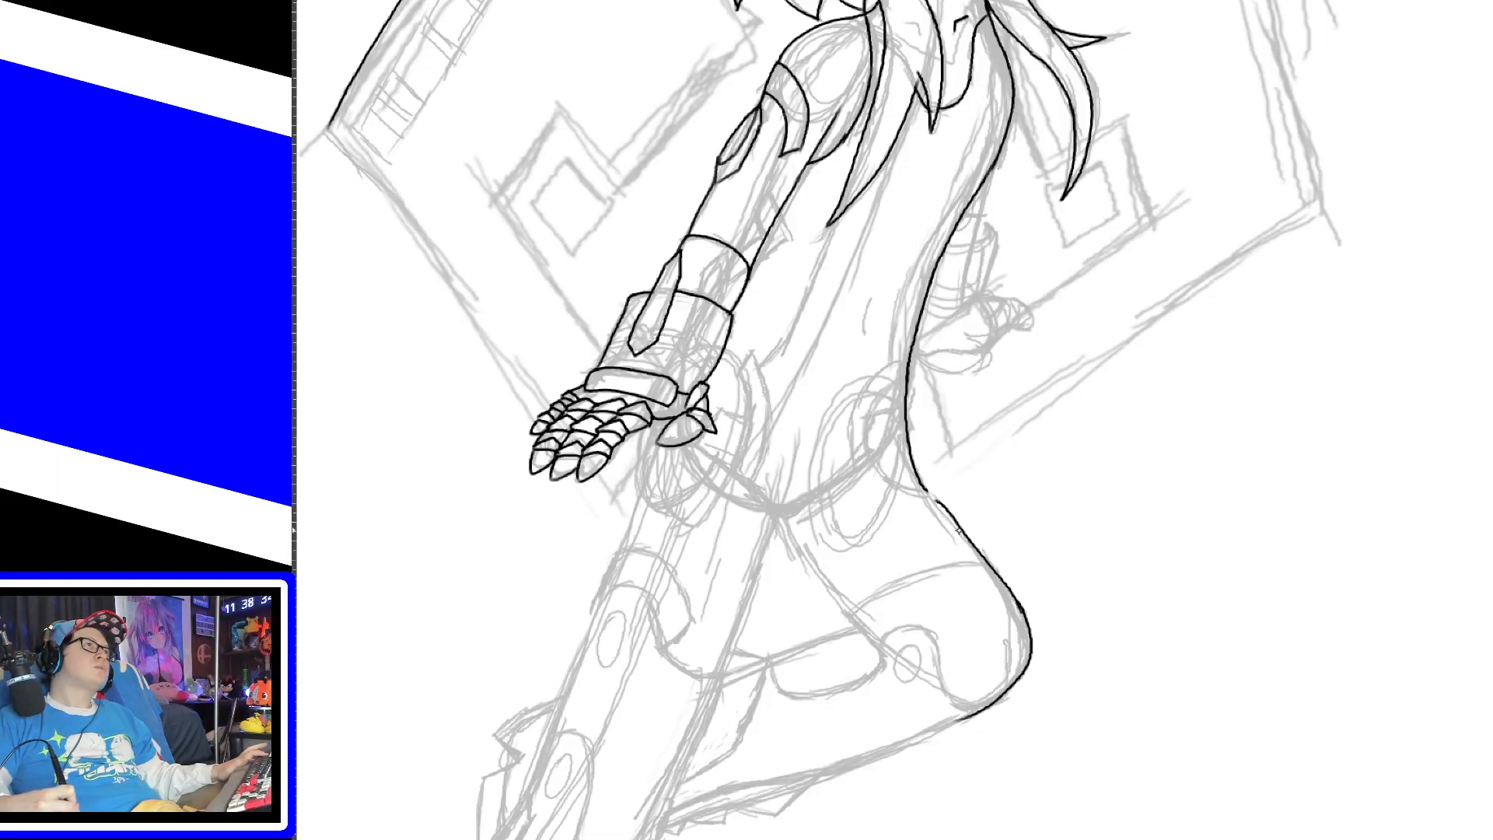
{"action": "left_click_drag", "start_coordinate": [916, 472], "coordinate": [962, 530]}
{"action": "key", "text": "ctrl+z"}
{"action": "left_click_drag", "start_coordinate": [917, 481], "coordinate": [962, 526]}
{"action": "key", "text": "ctrl+z"}
{"action": "left_click_drag", "start_coordinate": [914, 473], "coordinate": [959, 530]}
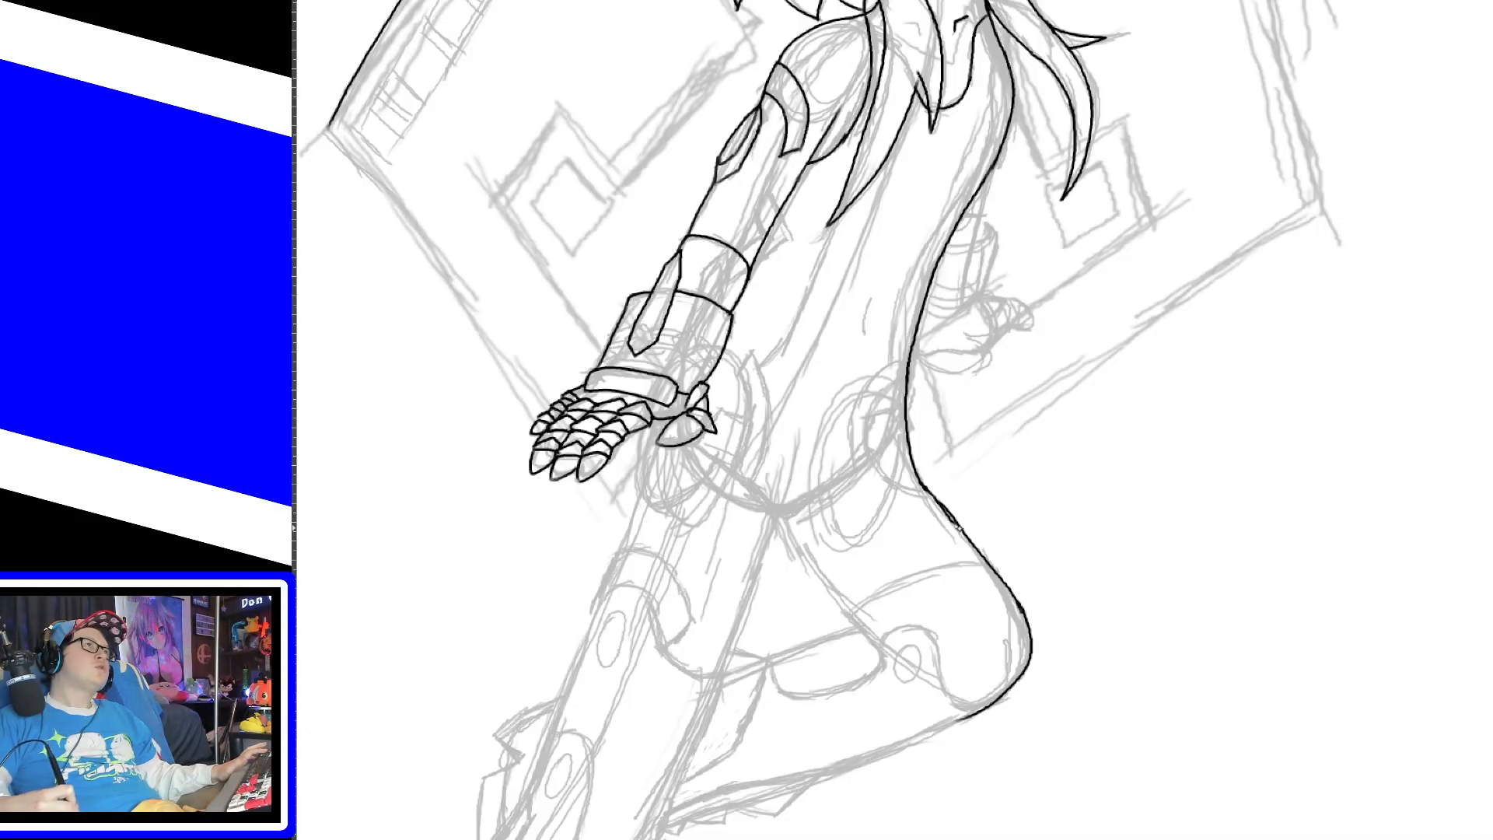
{"action": "key", "text": "ctrl+z"}
{"action": "left_click_drag", "start_coordinate": [916, 482], "coordinate": [964, 537]}
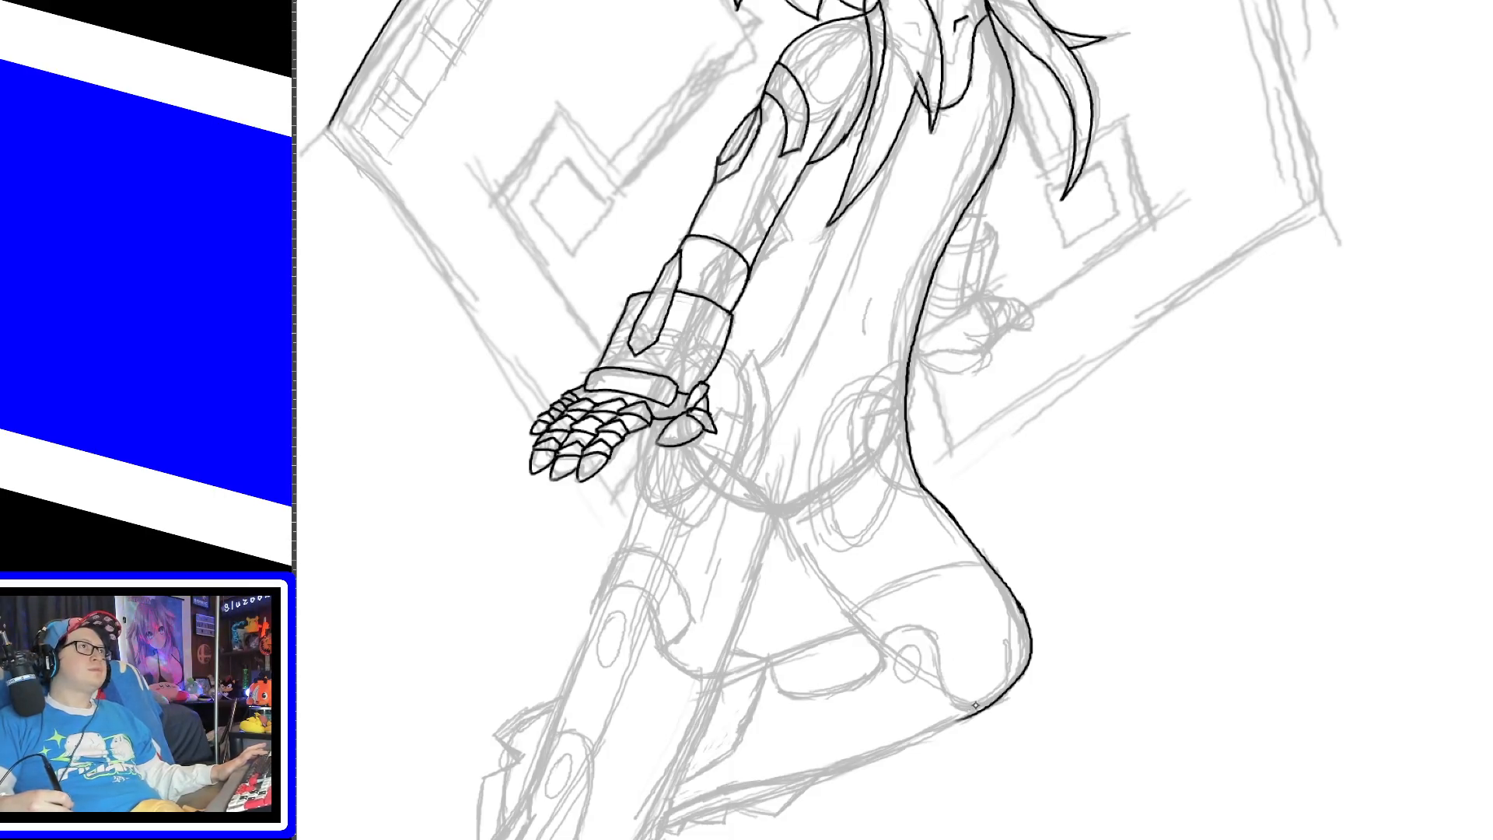
{"action": "key", "text": "ctrl+z"}
{"action": "key", "text": "ctrl+z"}
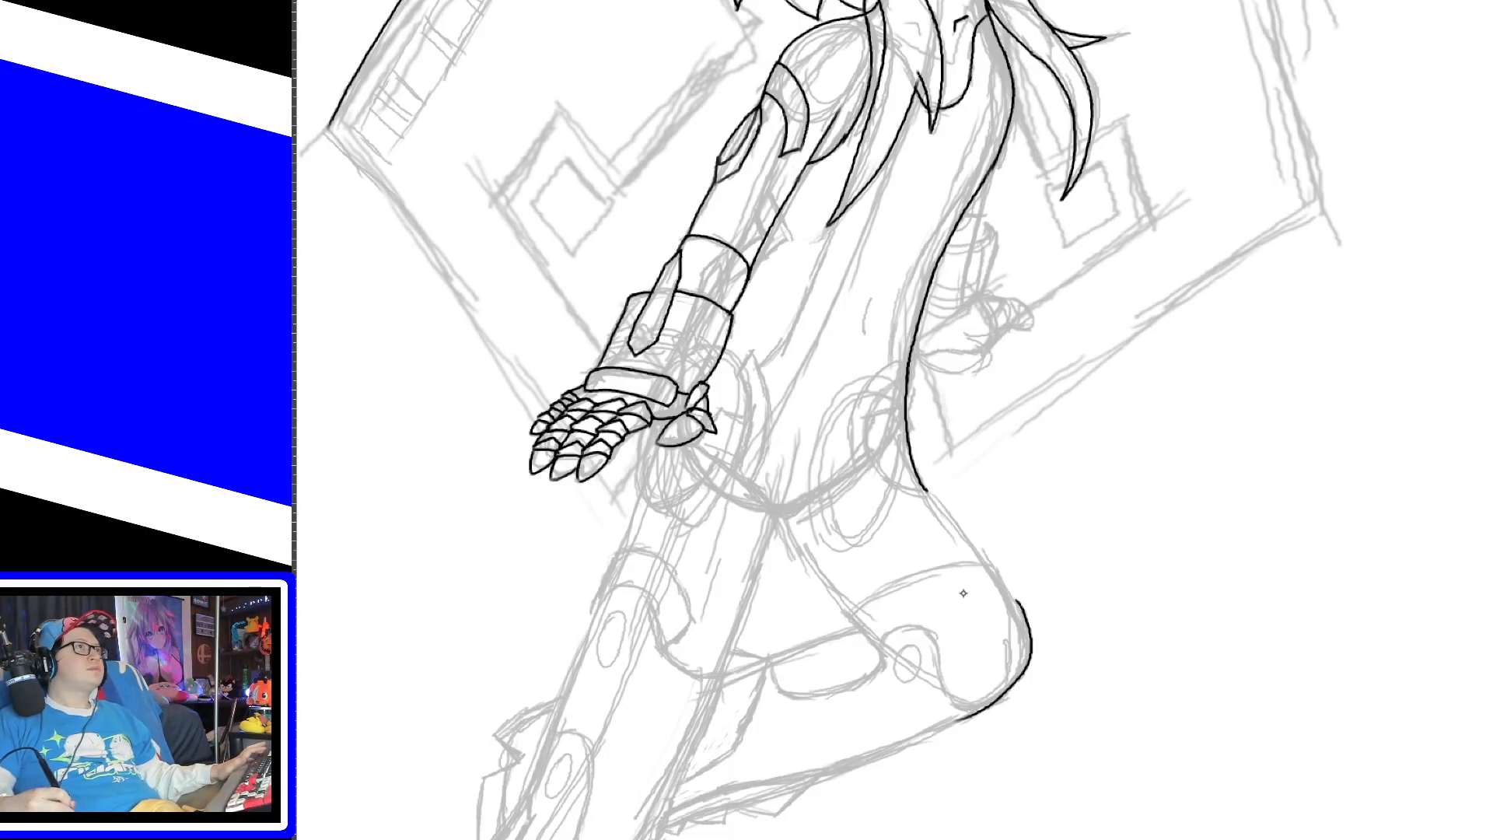
{"action": "mouse_move", "coordinate": [1024, 611]}
{"action": "left_mouse_down"}
{"action": "mouse_move", "coordinate": [947, 494]}
{"action": "mouse_move", "coordinate": [979, 563]}
{"action": "left_mouse_up"}
{"action": "key", "text": "ctrl+z"}
{"action": "key", "text": "ctrl+z"}
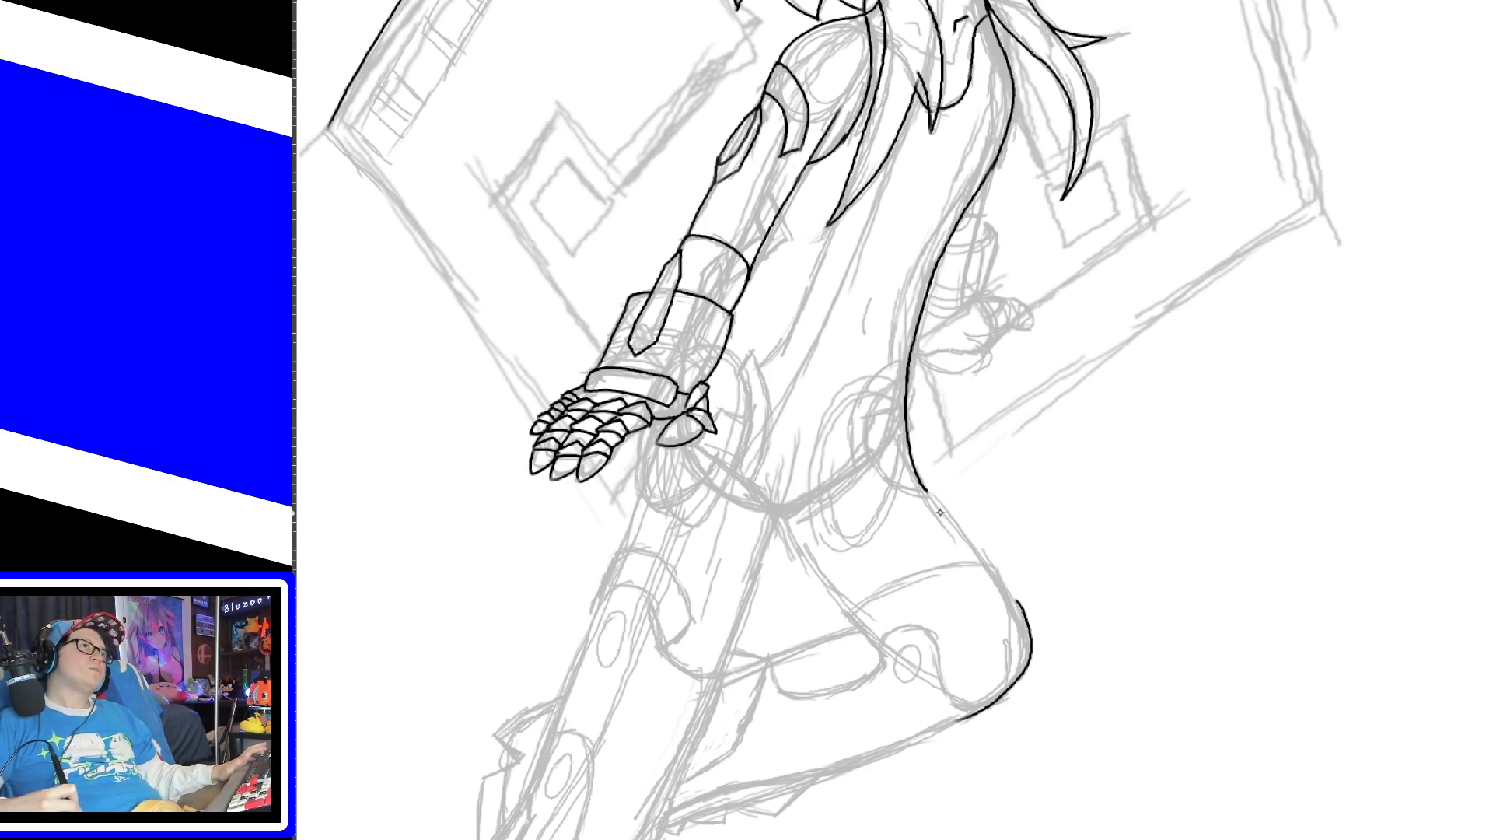
Step: Ink the bent leg's outer thigh line from the end of the hip contour down into the knee curve
{"action": "left_click_drag", "start_coordinate": [924, 490], "coordinate": [1003, 595]}
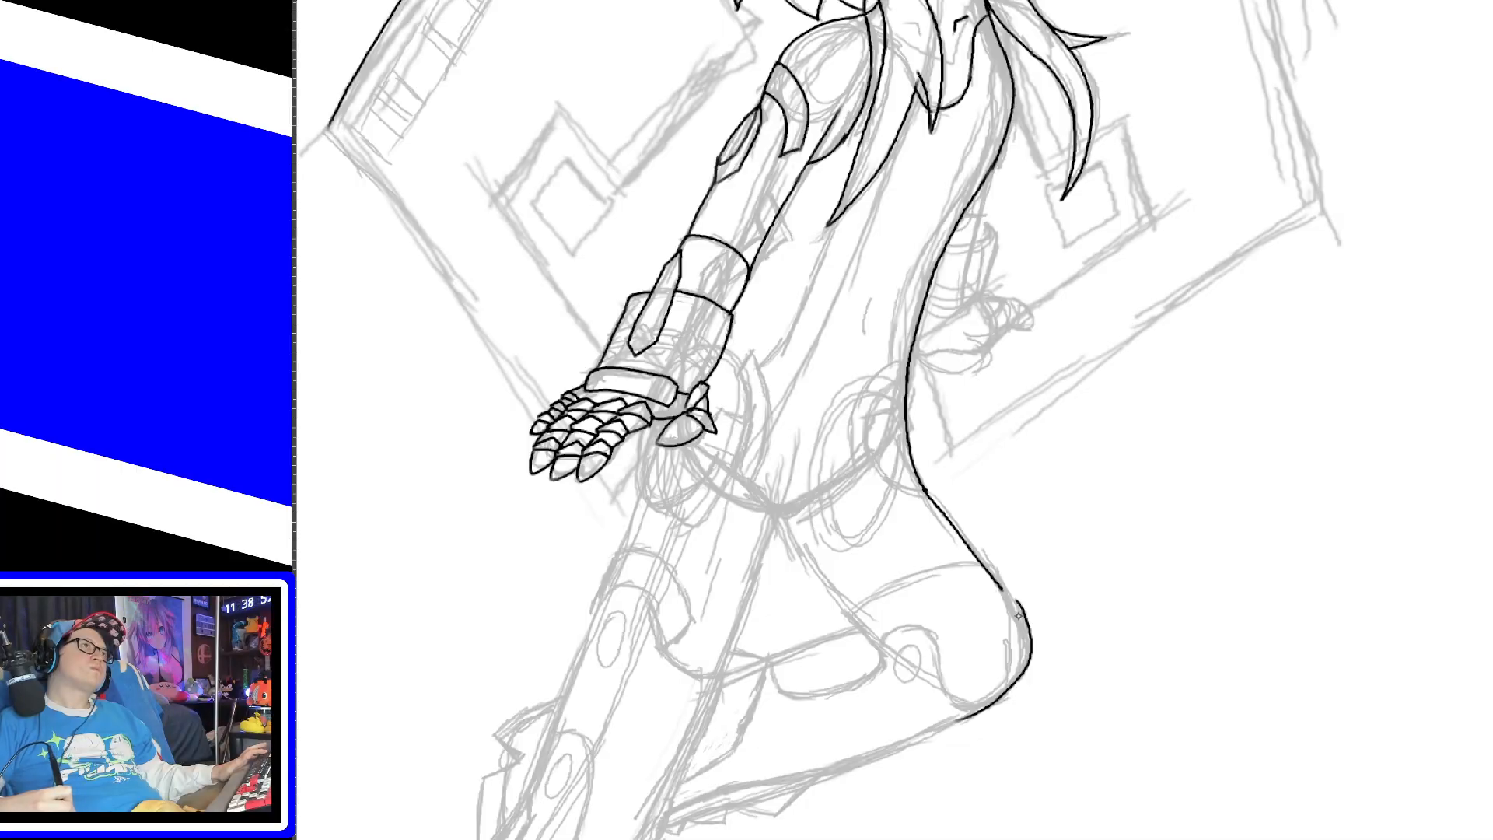
{"action": "left_click_drag", "start_coordinate": [1003, 589], "coordinate": [1026, 634]}
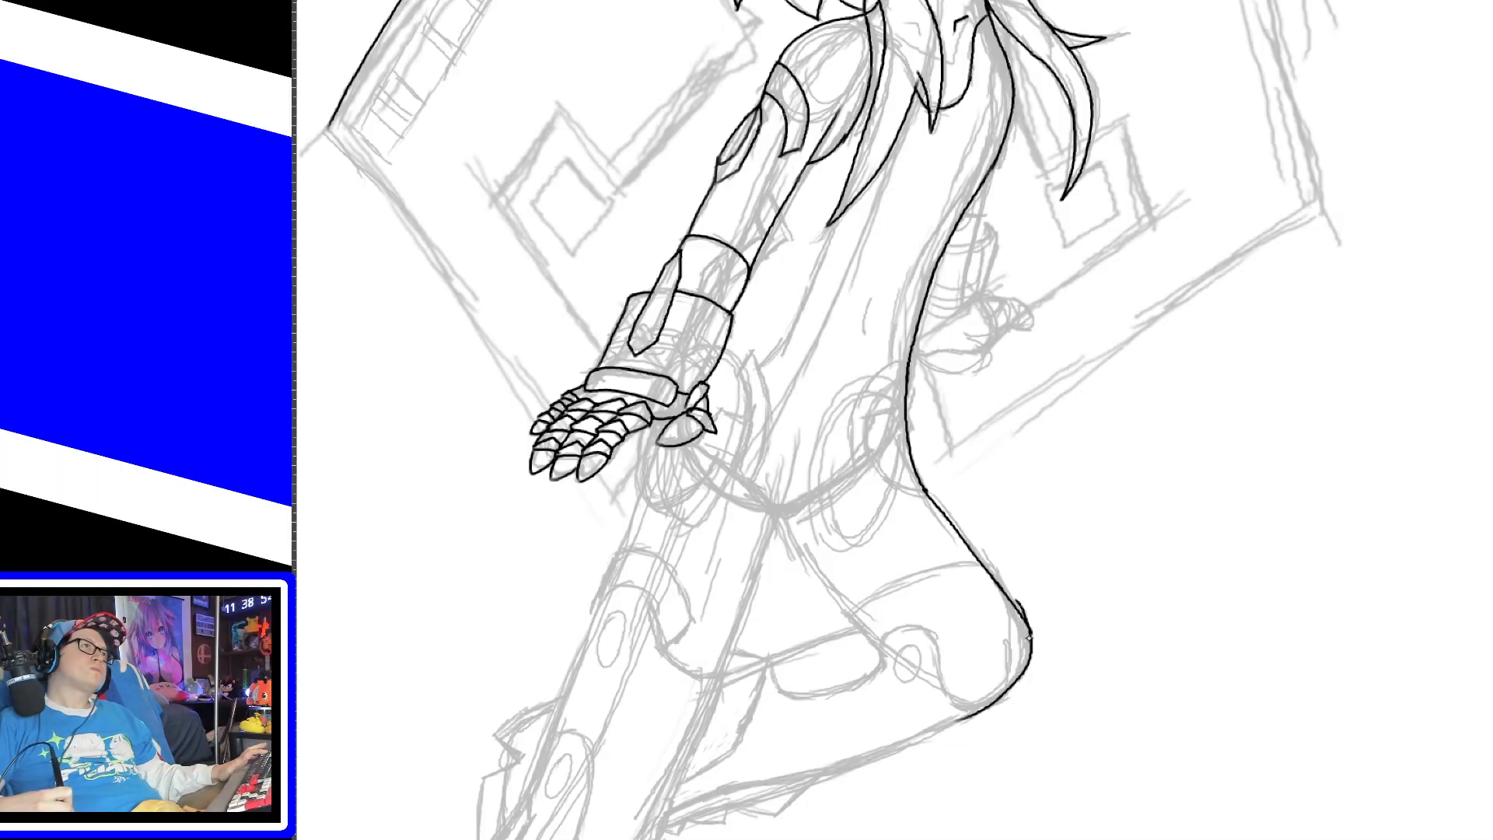
{"action": "key", "text": "ctrl+z"}
{"action": "left_click_drag", "start_coordinate": [989, 576], "coordinate": [1029, 661]}
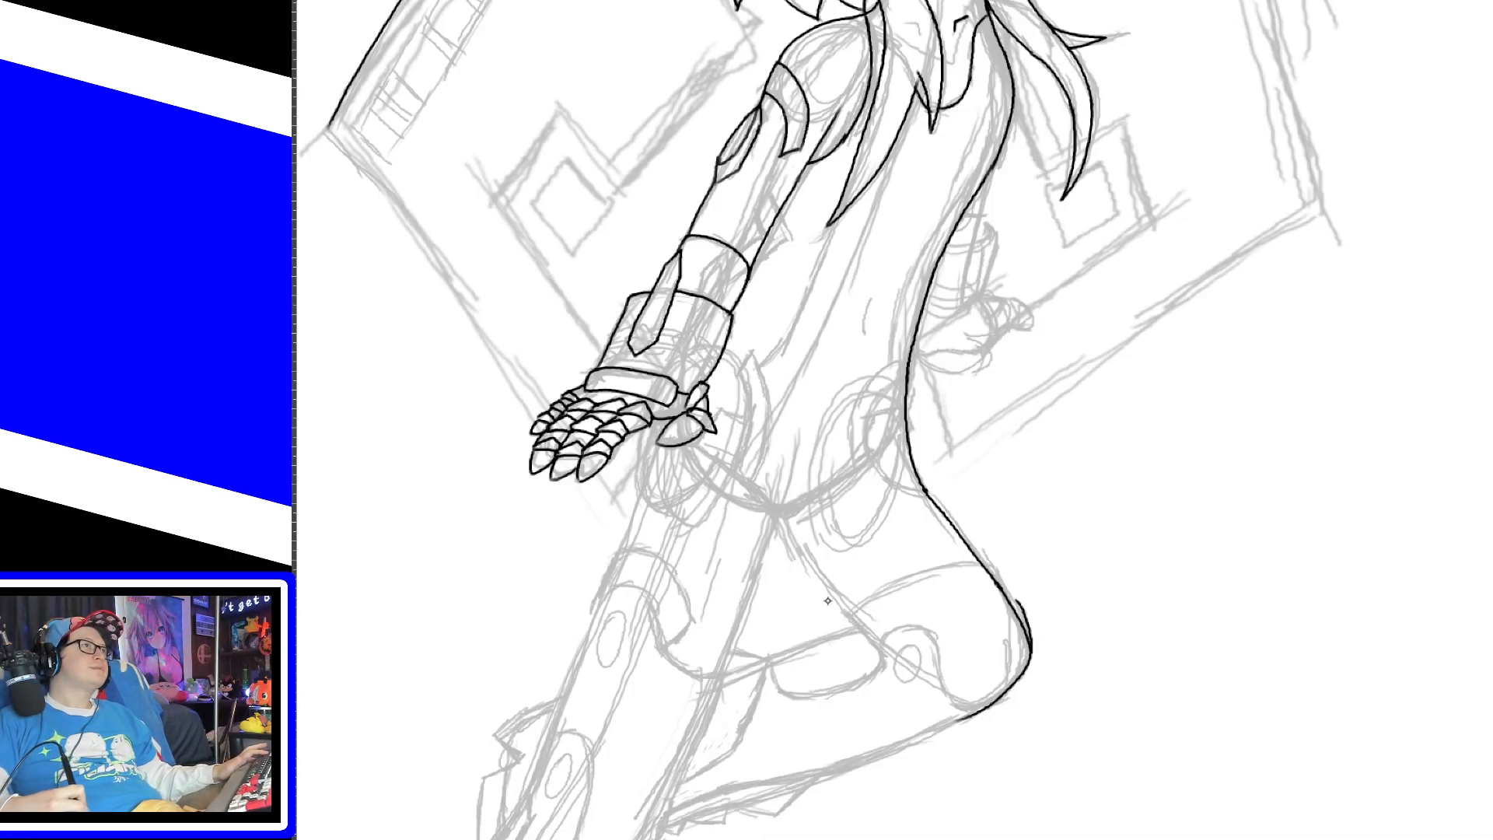
Step: Try to ink the inner thigh lines of both legs, starting from the point of the crotch
{"action": "left_click_drag", "start_coordinate": [774, 511], "coordinate": [835, 604]}
{"action": "key", "text": "ctrl+z"}
{"action": "left_click_drag", "start_coordinate": [773, 512], "coordinate": [877, 636]}
{"action": "key", "text": "ctrl+z"}
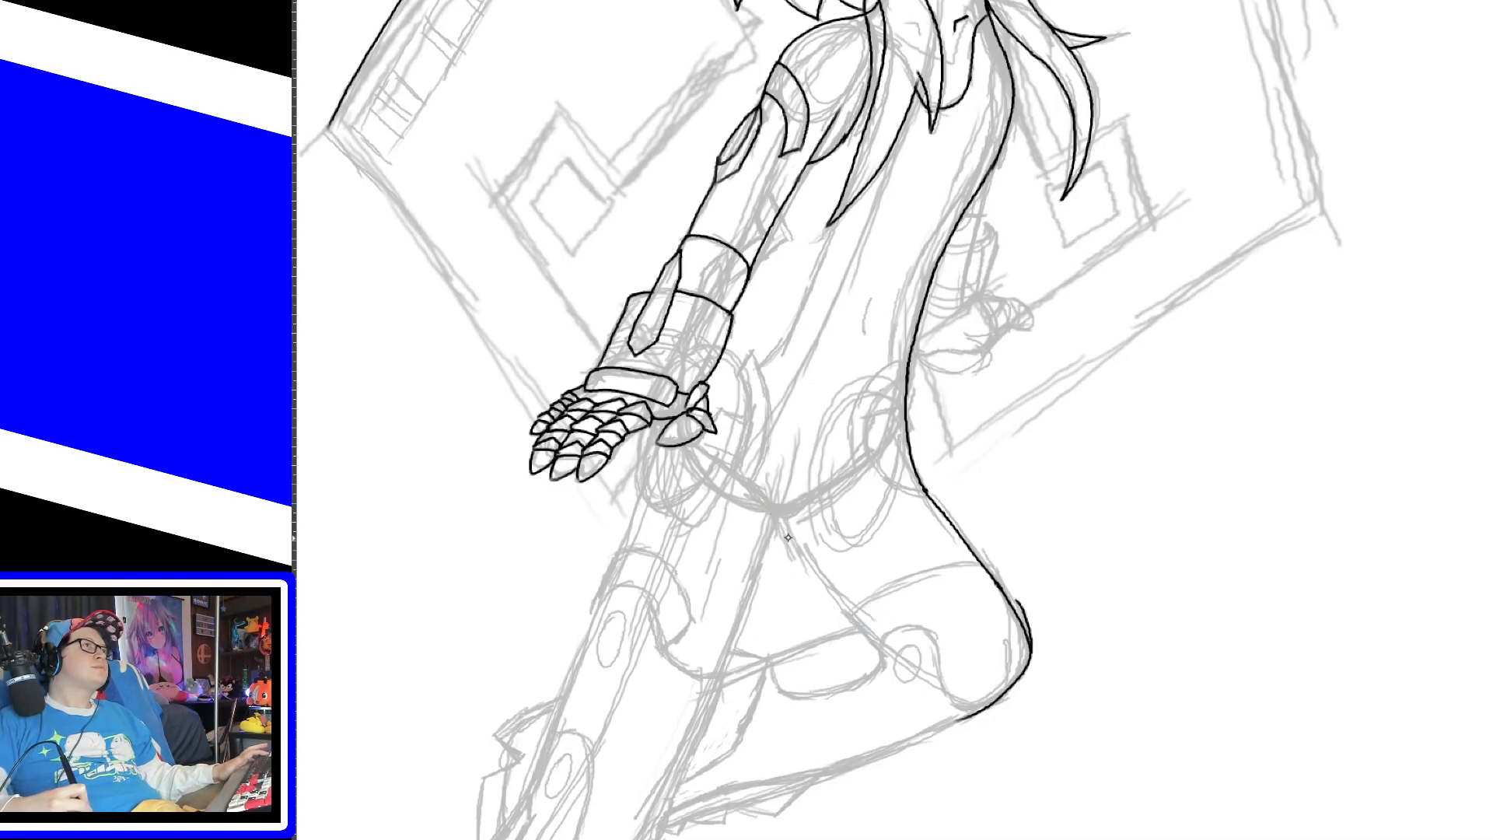
{"action": "left_click_drag", "start_coordinate": [773, 513], "coordinate": [880, 629]}
{"action": "key", "text": "ctrl+z"}
{"action": "left_click_drag", "start_coordinate": [773, 511], "coordinate": [881, 639]}
{"action": "key", "text": "ctrl+z"}
{"action": "left_click_drag", "start_coordinate": [774, 512], "coordinate": [888, 644]}
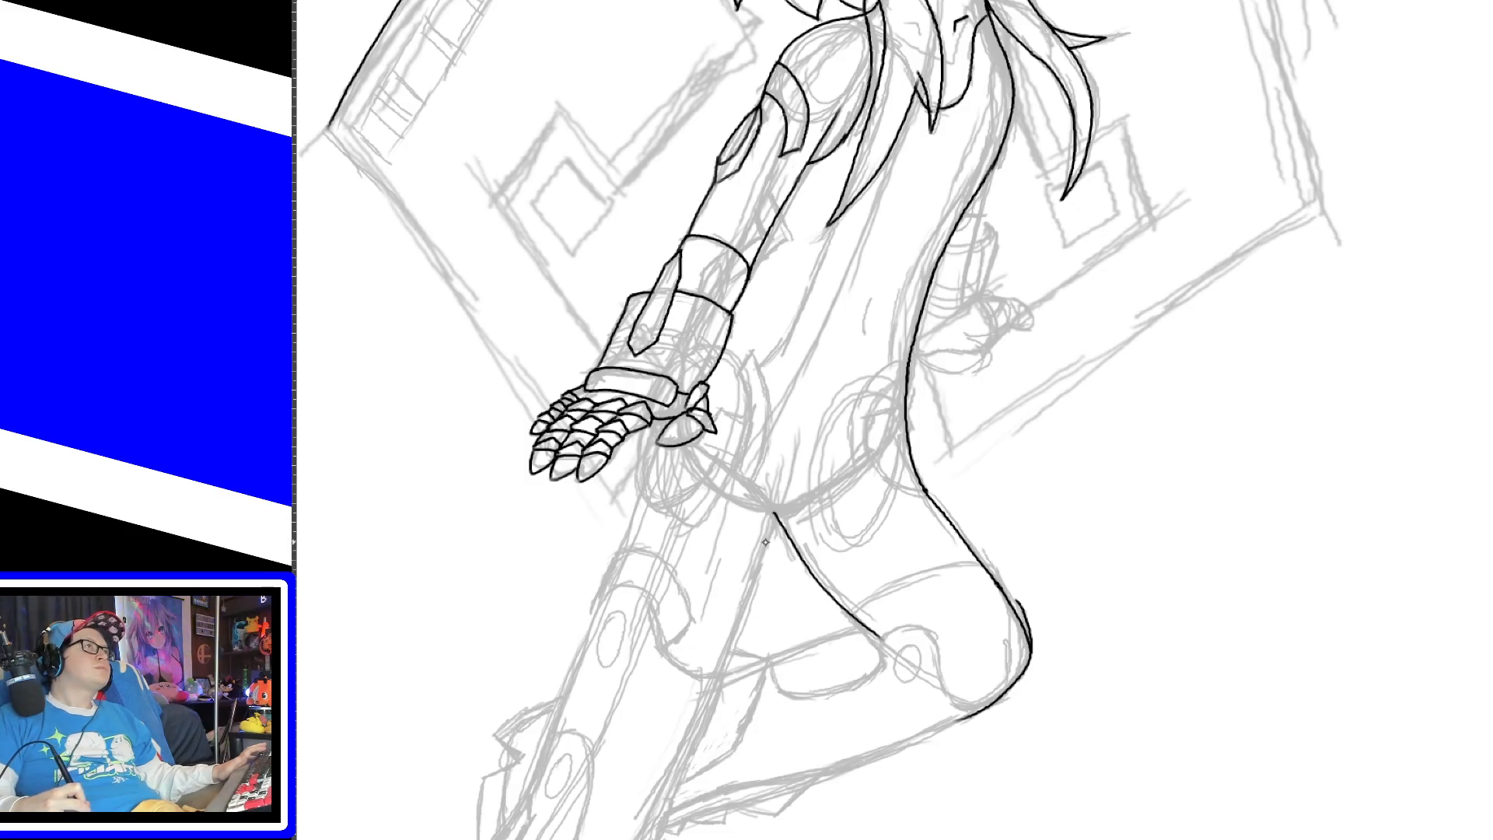
{"action": "left_click_drag", "start_coordinate": [774, 514], "coordinate": [737, 674]}
{"action": "key", "text": "ctrl+z"}
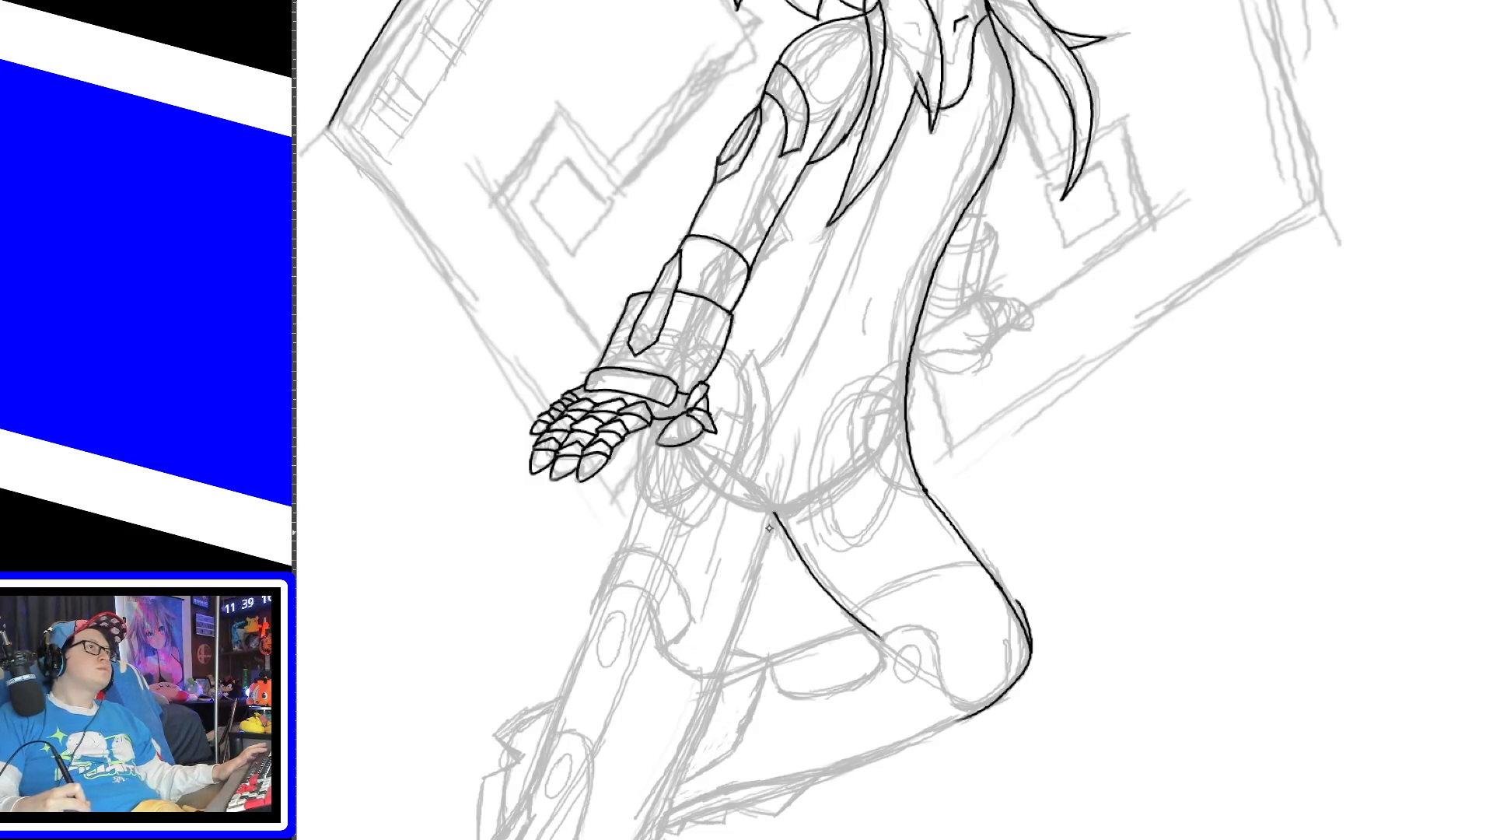
{"action": "key", "text": "ctrl+z"}
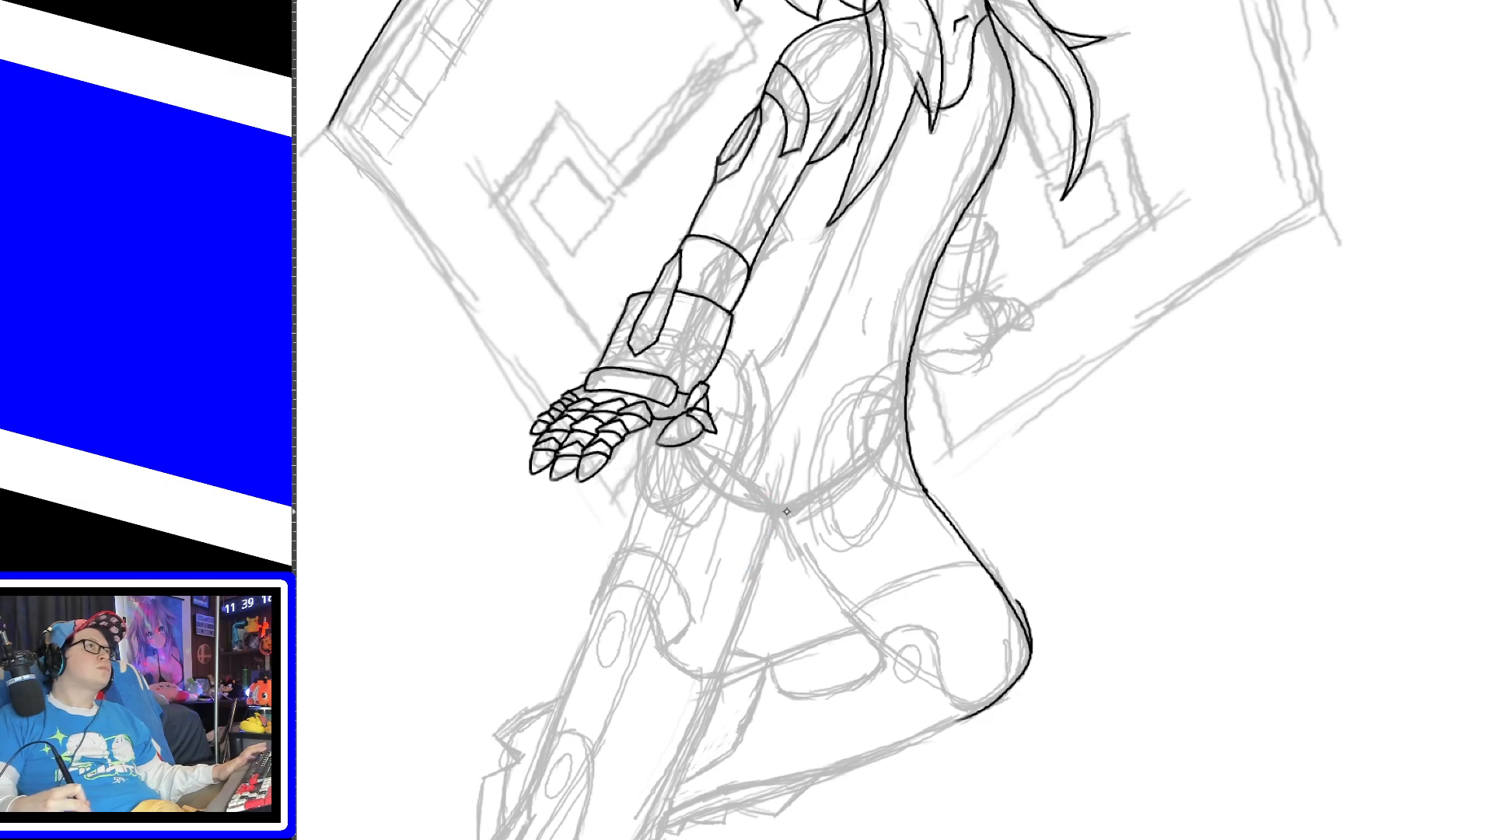
Step: Ink the short rounded curve at the crotch where the two legs meet
{"action": "mouse_move", "coordinate": [770, 515]}
{"action": "left_mouse_down"}
{"action": "mouse_move", "coordinate": [809, 516]}
{"action": "mouse_move", "coordinate": [797, 519]}
{"action": "mouse_move", "coordinate": [865, 461]}
{"action": "left_mouse_up"}
{"action": "key", "text": "ctrl+z"}
{"action": "key", "text": "ctrl+z"}
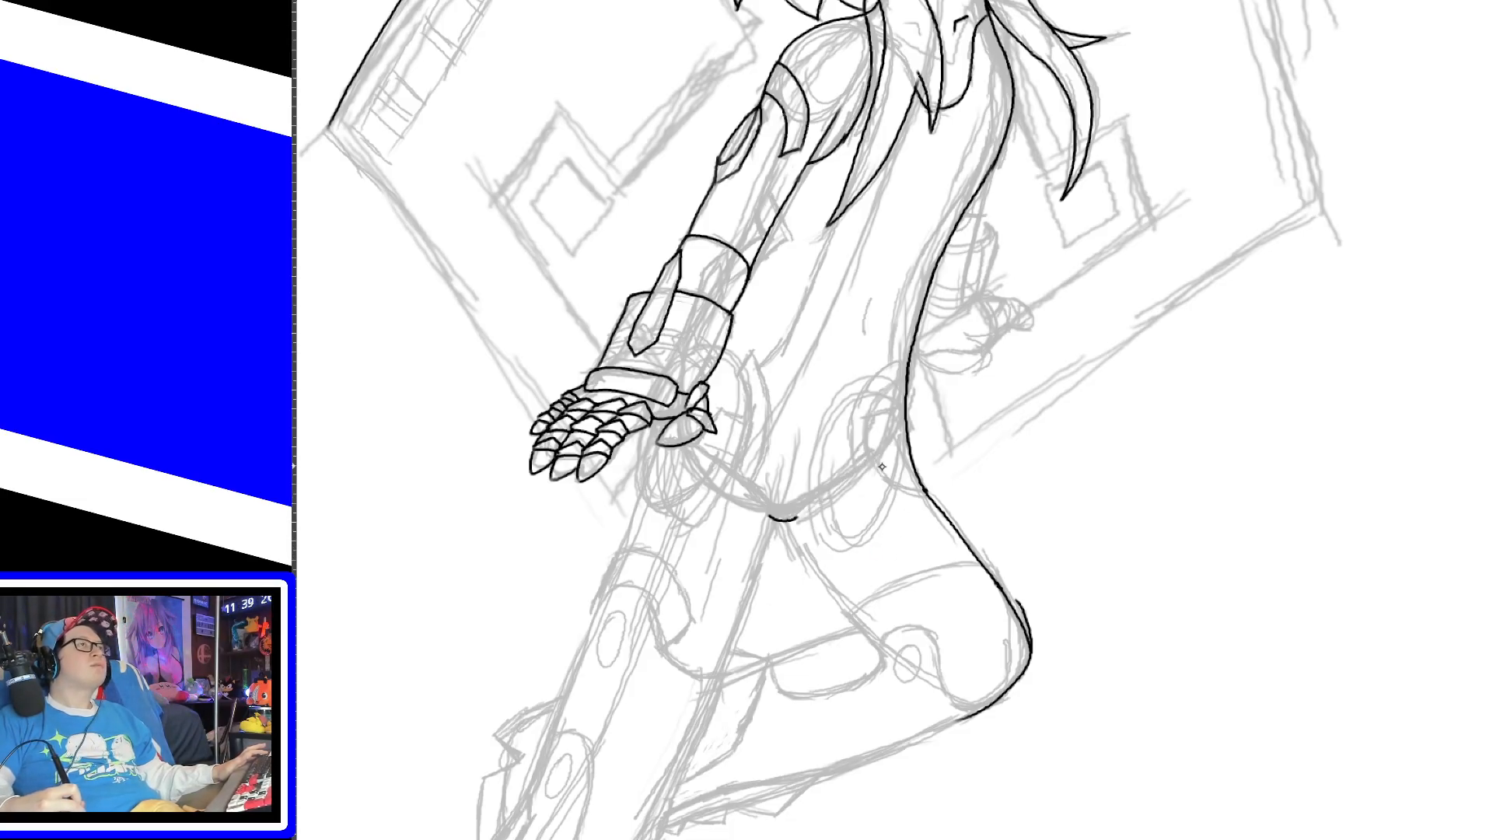
Step: Ink the hip panel above the bent thigh, with its curved lower edge, inner side and straight upper edge
{"action": "left_click_drag", "start_coordinate": [873, 462], "coordinate": [937, 499]}
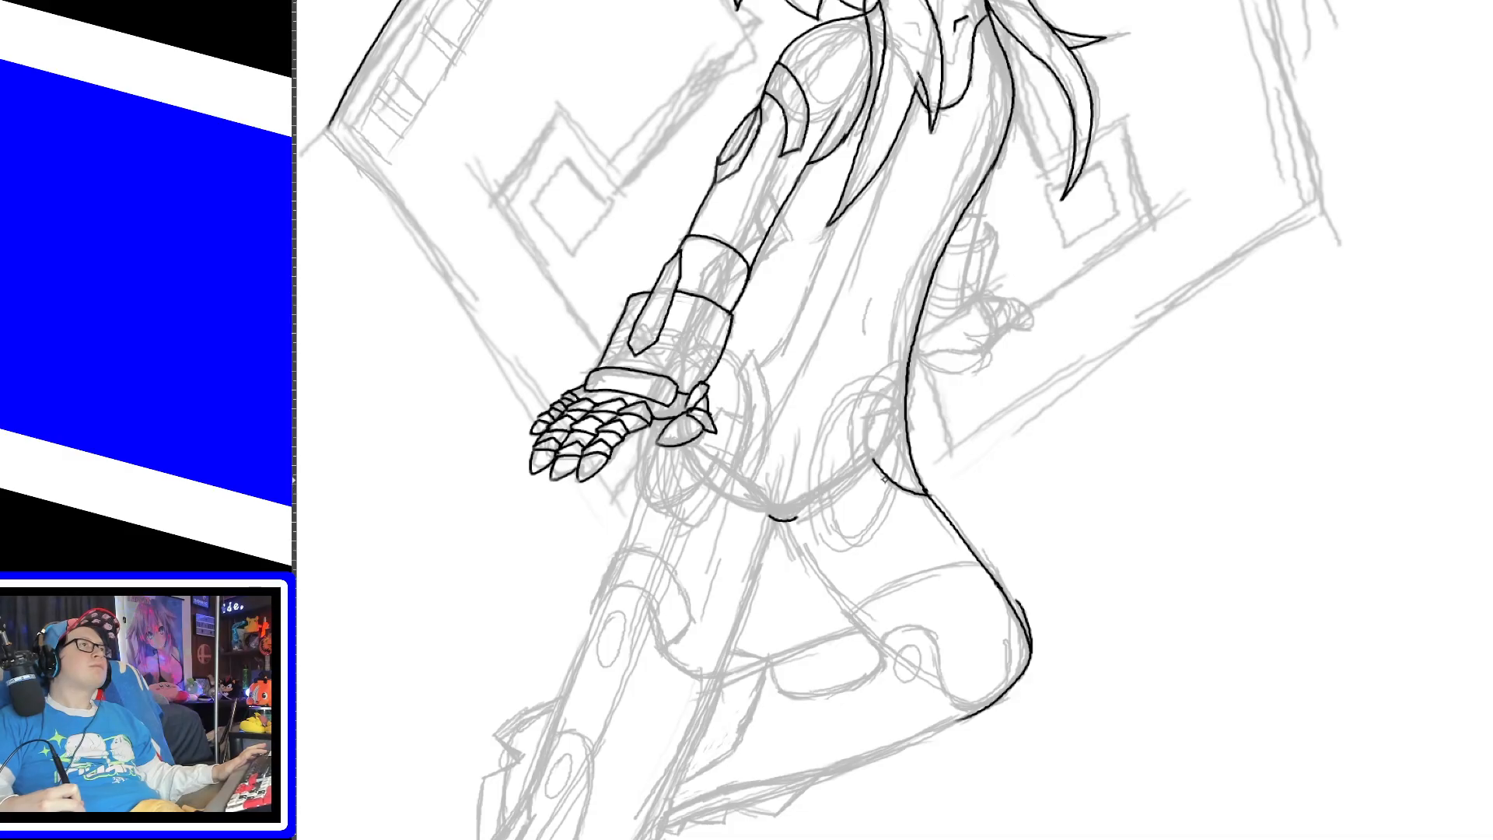
{"action": "left_click_drag", "start_coordinate": [877, 469], "coordinate": [869, 402]}
{"action": "key", "text": "ctrl+z"}
{"action": "mouse_move", "coordinate": [878, 469]}
{"action": "left_mouse_down"}
{"action": "mouse_move", "coordinate": [867, 418]}
{"action": "mouse_move", "coordinate": [908, 413]}
{"action": "left_mouse_up"}
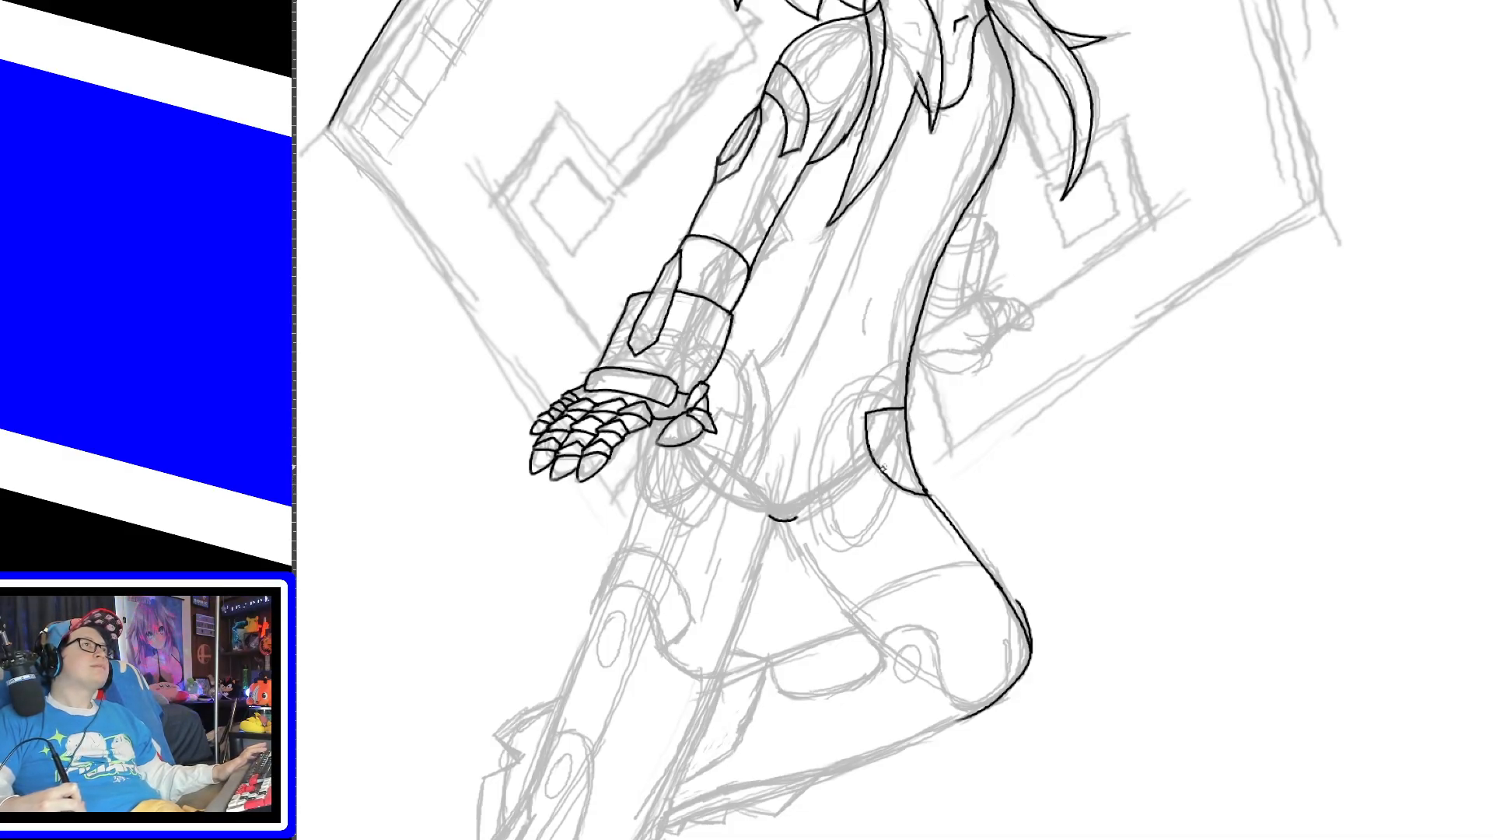
Step: Ink the bodysuit's lower edge as a smooth curve from the crotch up to the hip panel
{"action": "left_click_drag", "start_coordinate": [785, 518], "coordinate": [881, 464]}
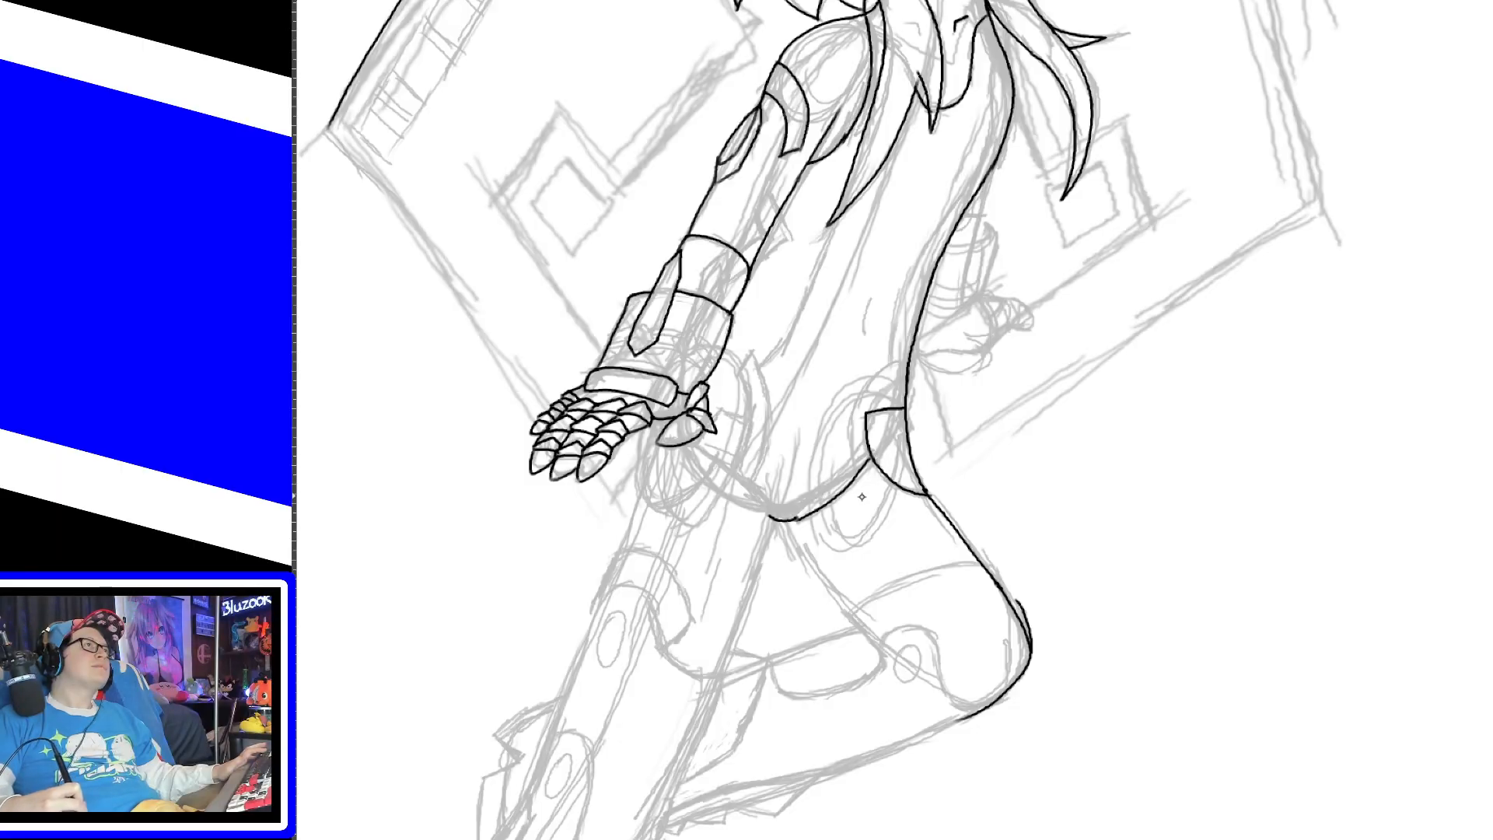
{"action": "key", "text": "ctrl+z"}
{"action": "key", "text": "ctrl+z"}
{"action": "left_click_drag", "start_coordinate": [790, 519], "coordinate": [877, 462]}
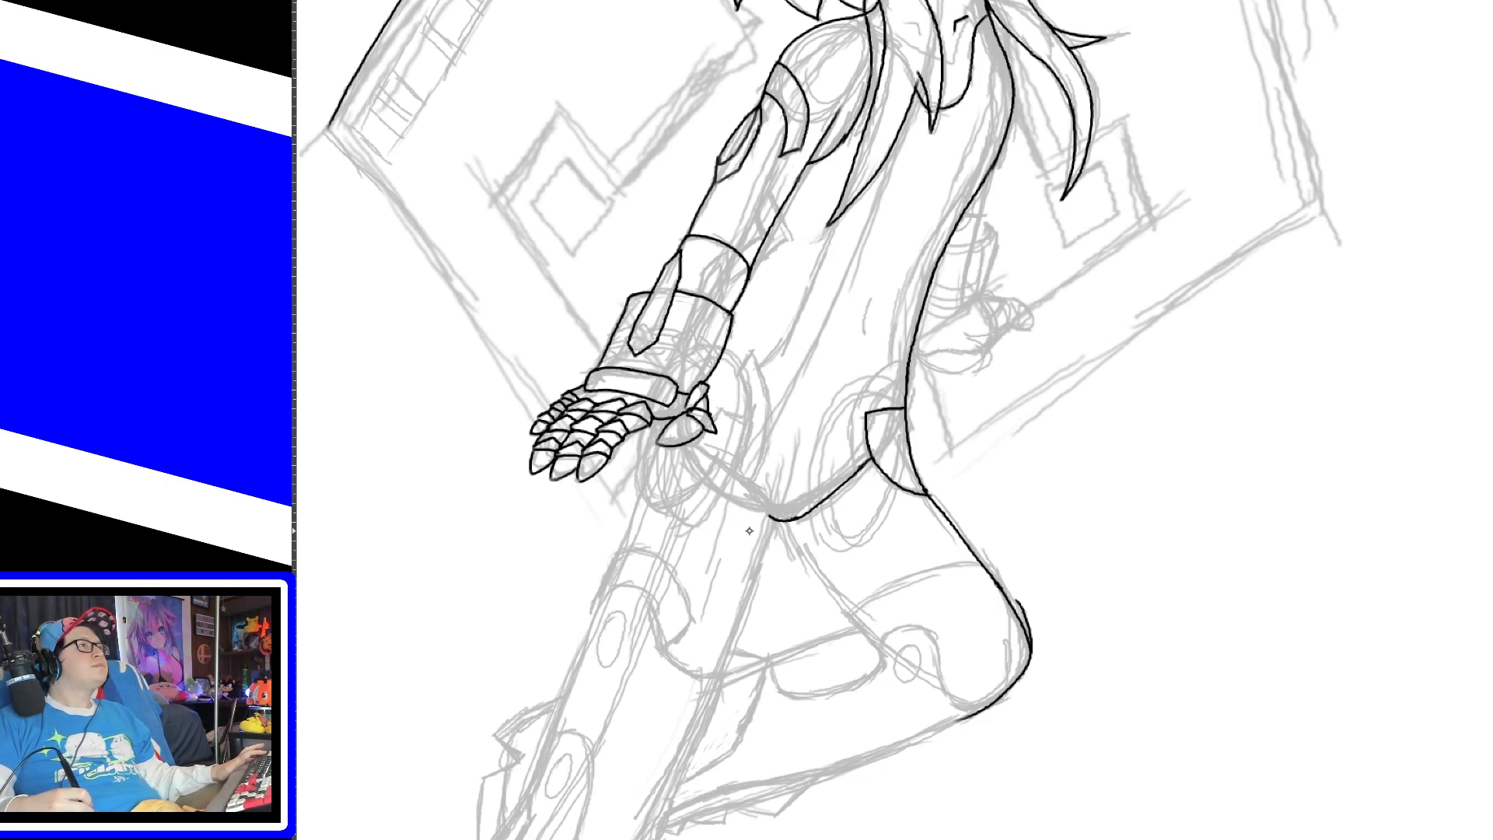
Step: Ink the extended leg's inner thigh line from the crotch down to the sketched knee band
{"action": "left_click_drag", "start_coordinate": [775, 510], "coordinate": [743, 633]}
{"action": "key", "text": "ctrl+z"}
{"action": "left_click_drag", "start_coordinate": [772, 518], "coordinate": [723, 663]}
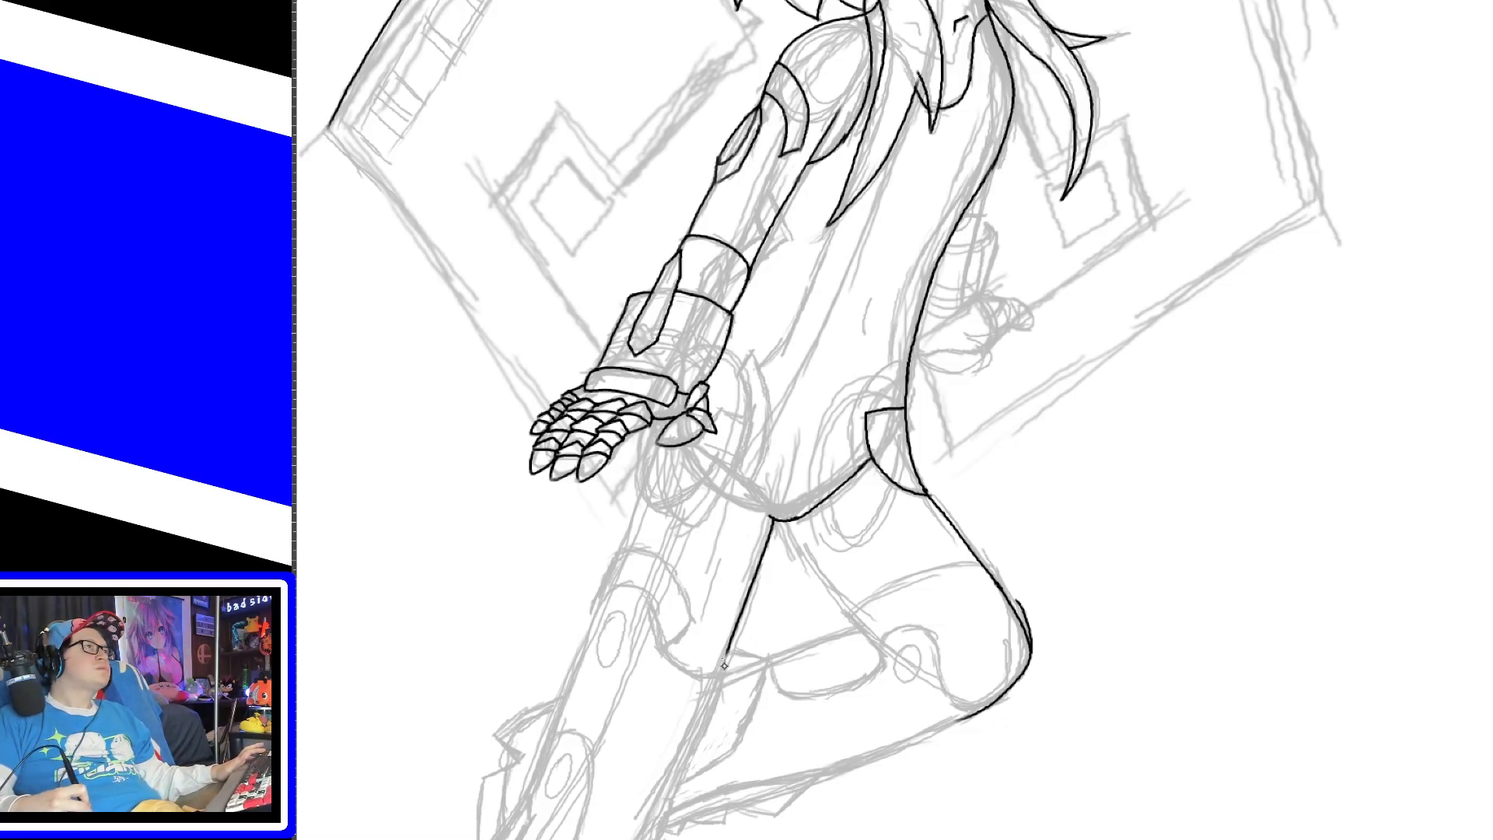
Step: Ink the underside of the bent thigh from the crotch to the sketched knee piece, redrawing it until it fits
{"action": "left_click_drag", "start_coordinate": [778, 519], "coordinate": [869, 636]}
{"action": "key", "text": "ctrl+z"}
{"action": "left_click_drag", "start_coordinate": [780, 519], "coordinate": [862, 622]}
{"action": "key", "text": "ctrl+z"}
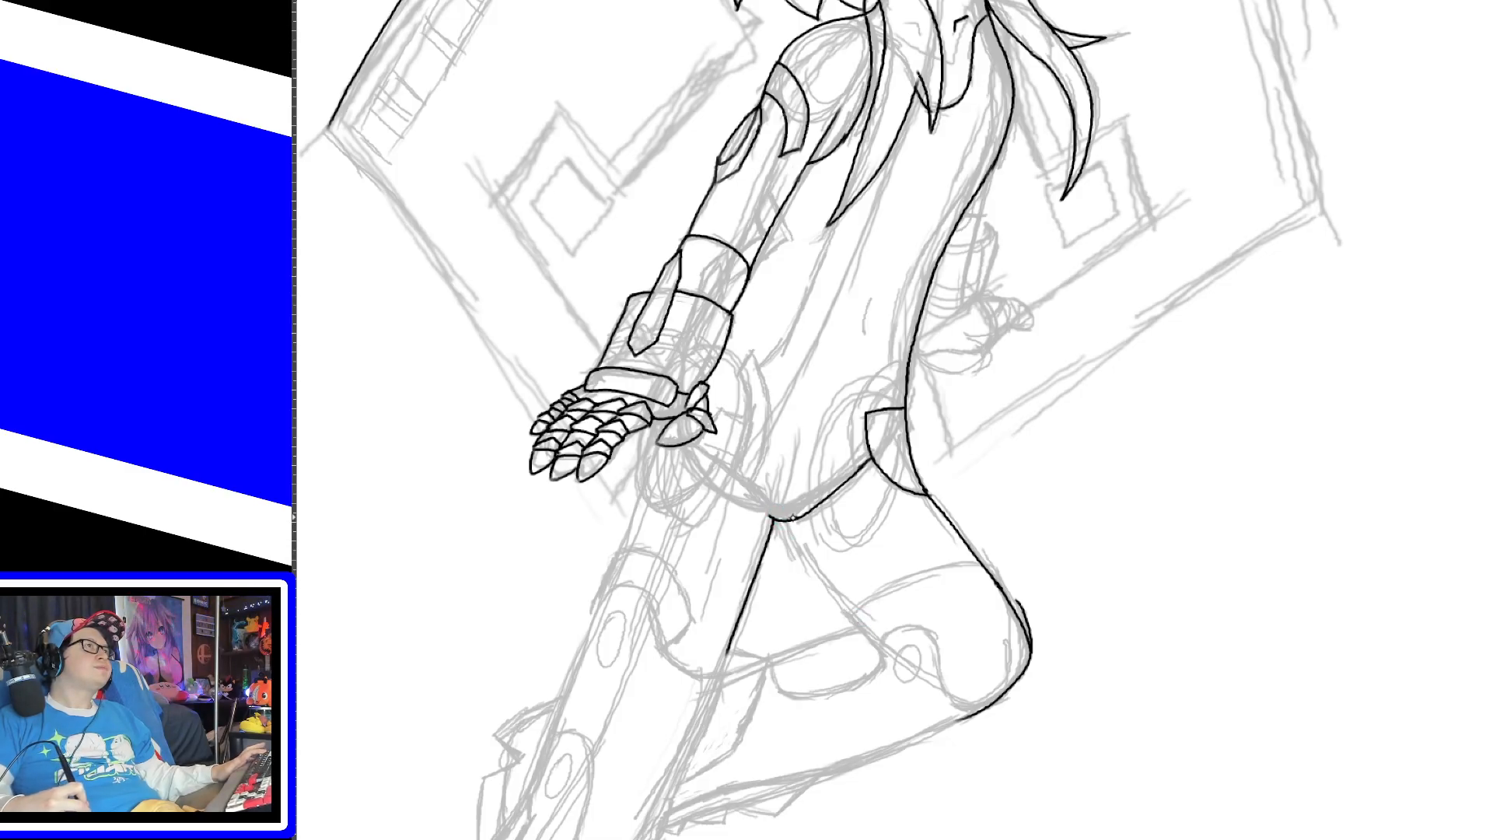
{"action": "left_click_drag", "start_coordinate": [783, 520], "coordinate": [863, 626]}
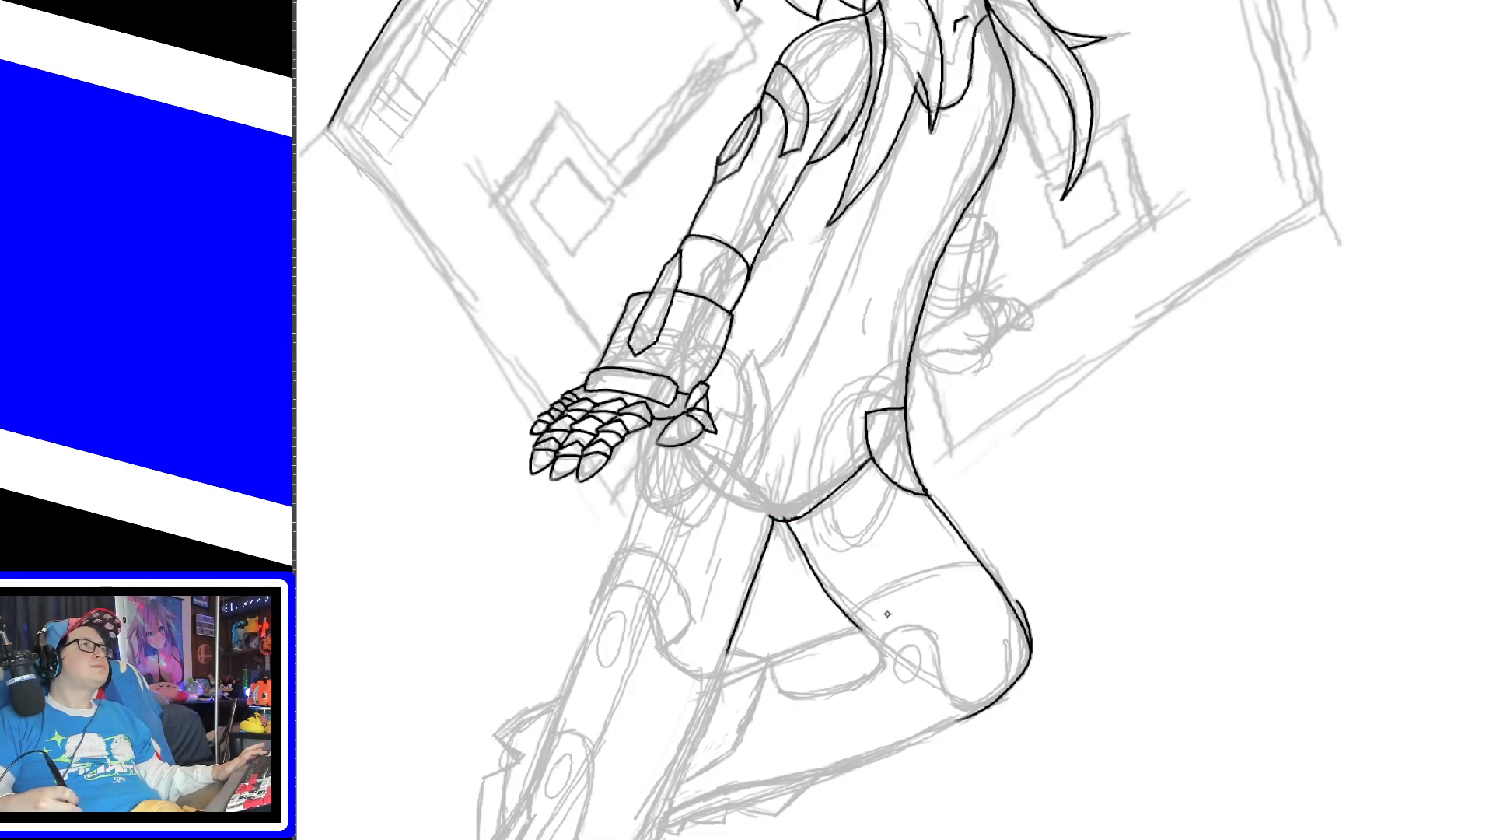
{"action": "key", "text": "ctrl+z"}
{"action": "left_click_drag", "start_coordinate": [784, 520], "coordinate": [867, 626]}
{"action": "key", "text": "ctrl+z"}
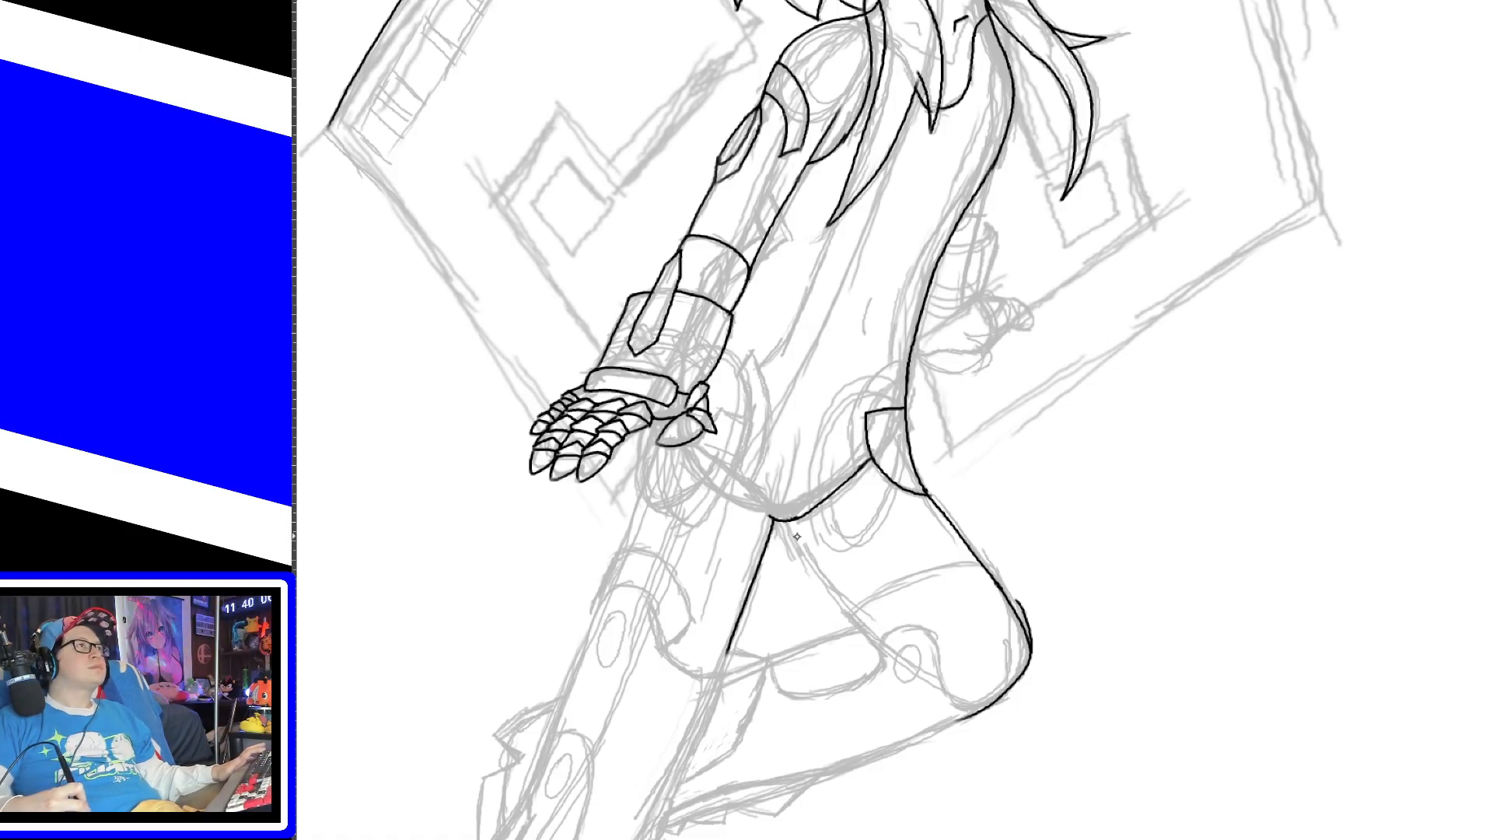
{"action": "left_click_drag", "start_coordinate": [784, 519], "coordinate": [873, 630]}
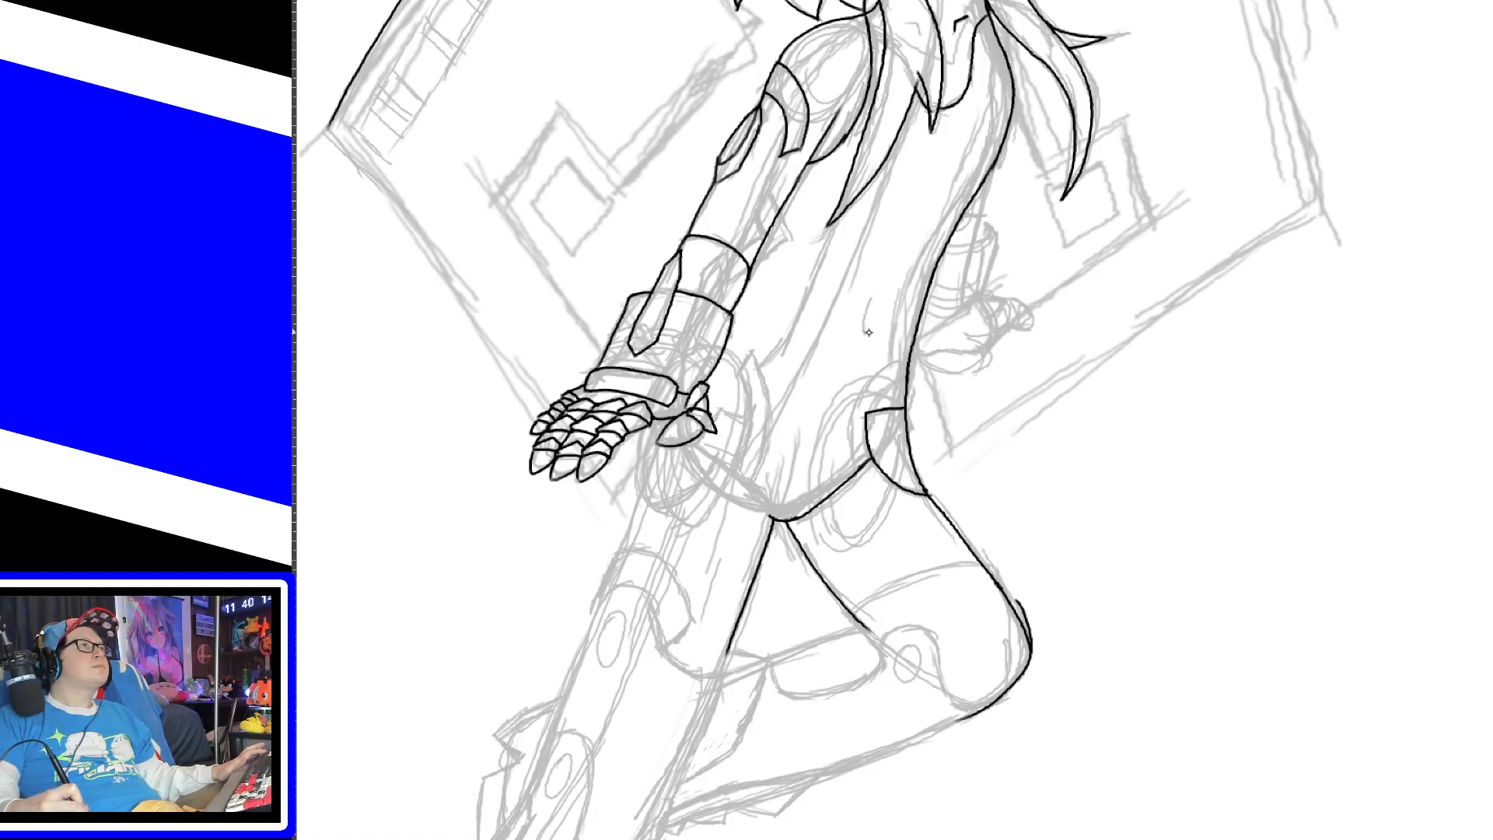
Step: Ink the short navel line on the abdomen
{"action": "left_click_drag", "start_coordinate": [869, 297], "coordinate": [865, 333]}
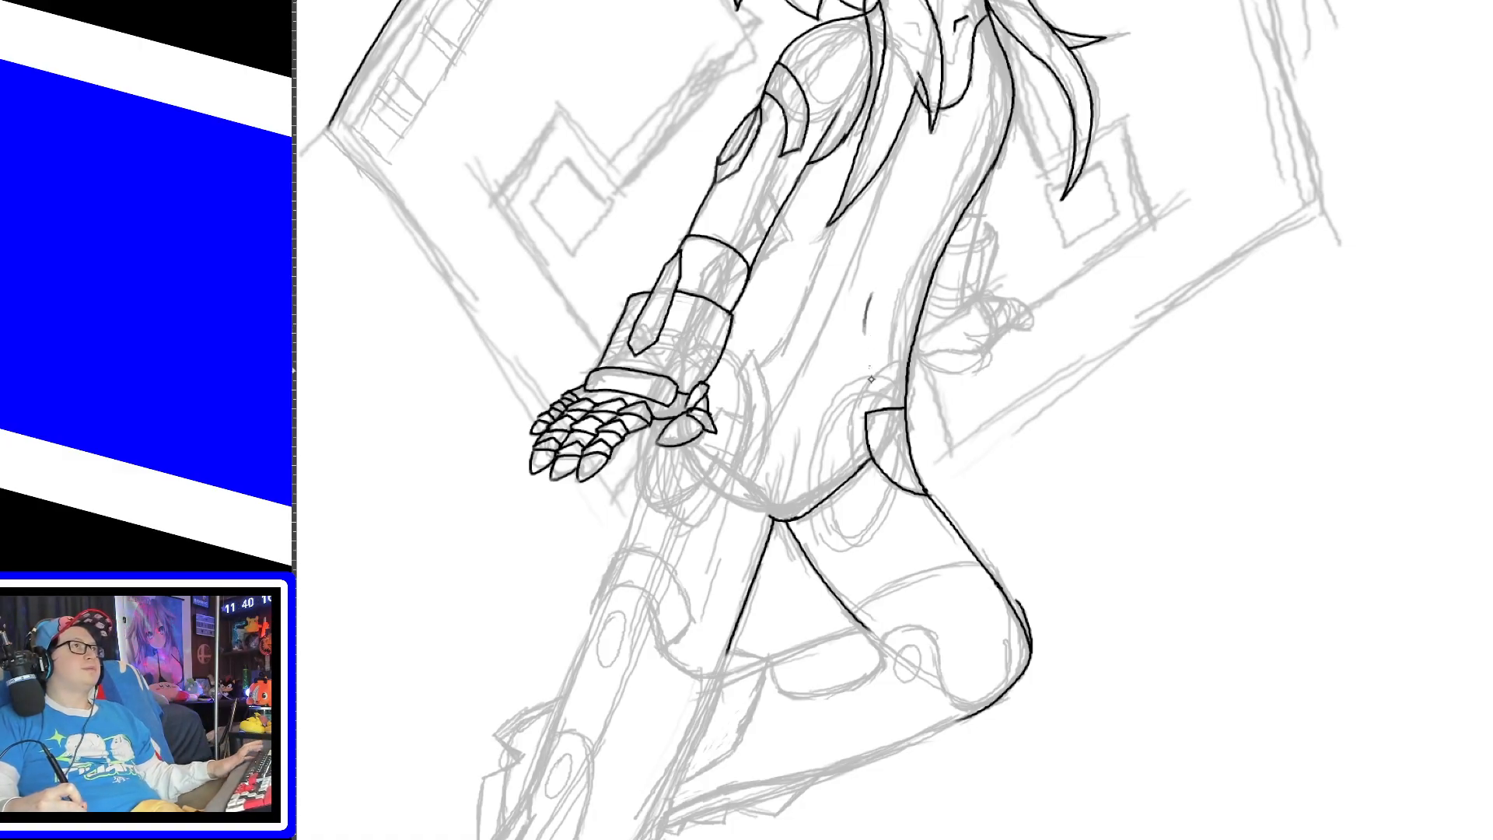
{"action": "mouse_move", "coordinate": [765, 436]}
{"action": "left_mouse_down"}
{"action": "mouse_move", "coordinate": [850, 362]}
{"action": "mouse_move", "coordinate": [791, 491]}
{"action": "left_mouse_up"}
{"action": "key", "text": "ctrl+z"}
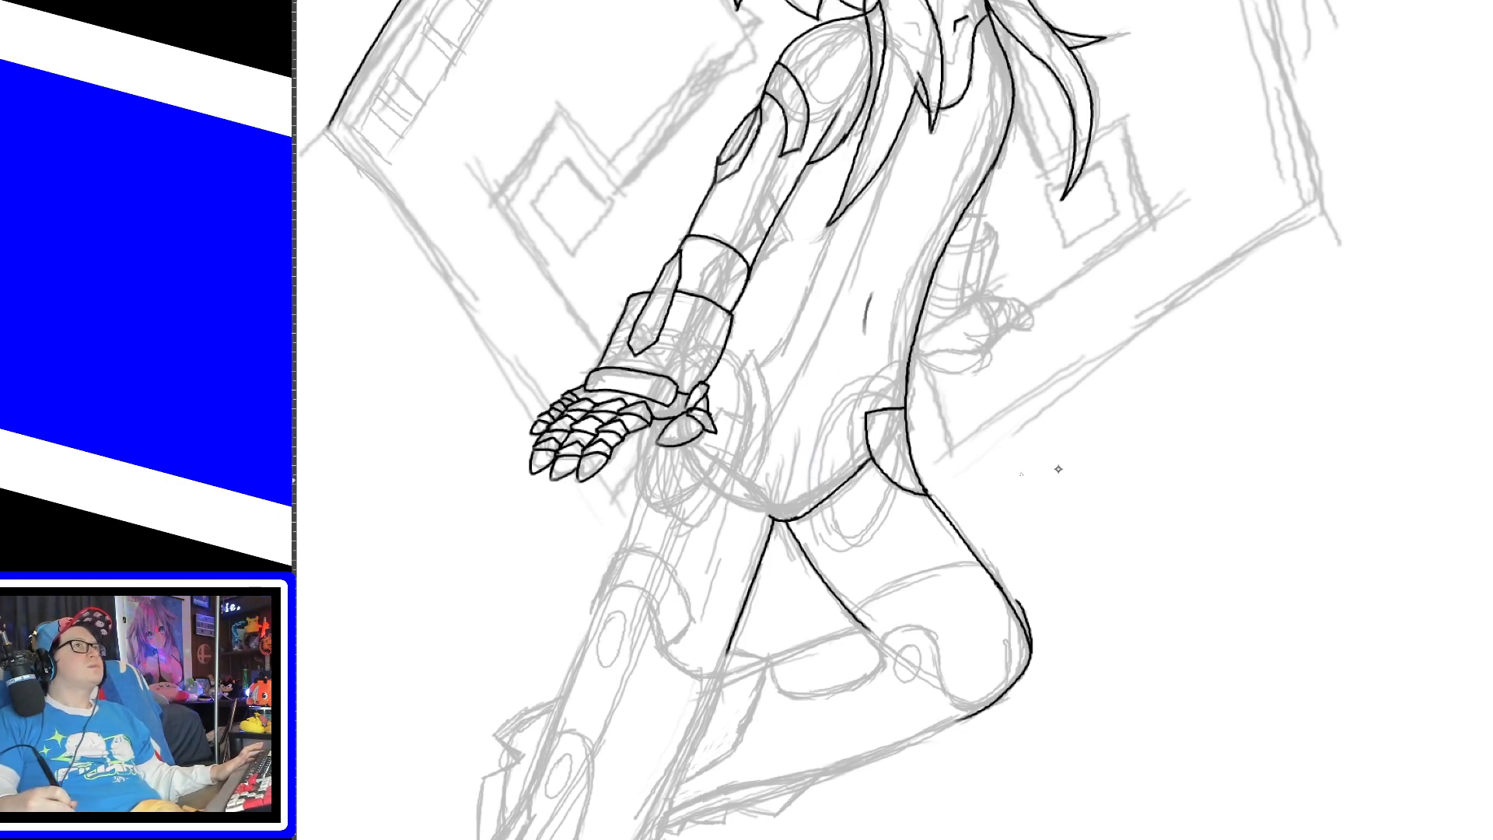
{"action": "scroll", "coordinate": [1481, 426], "scroll_direction": "down", "scroll_amount": 10}
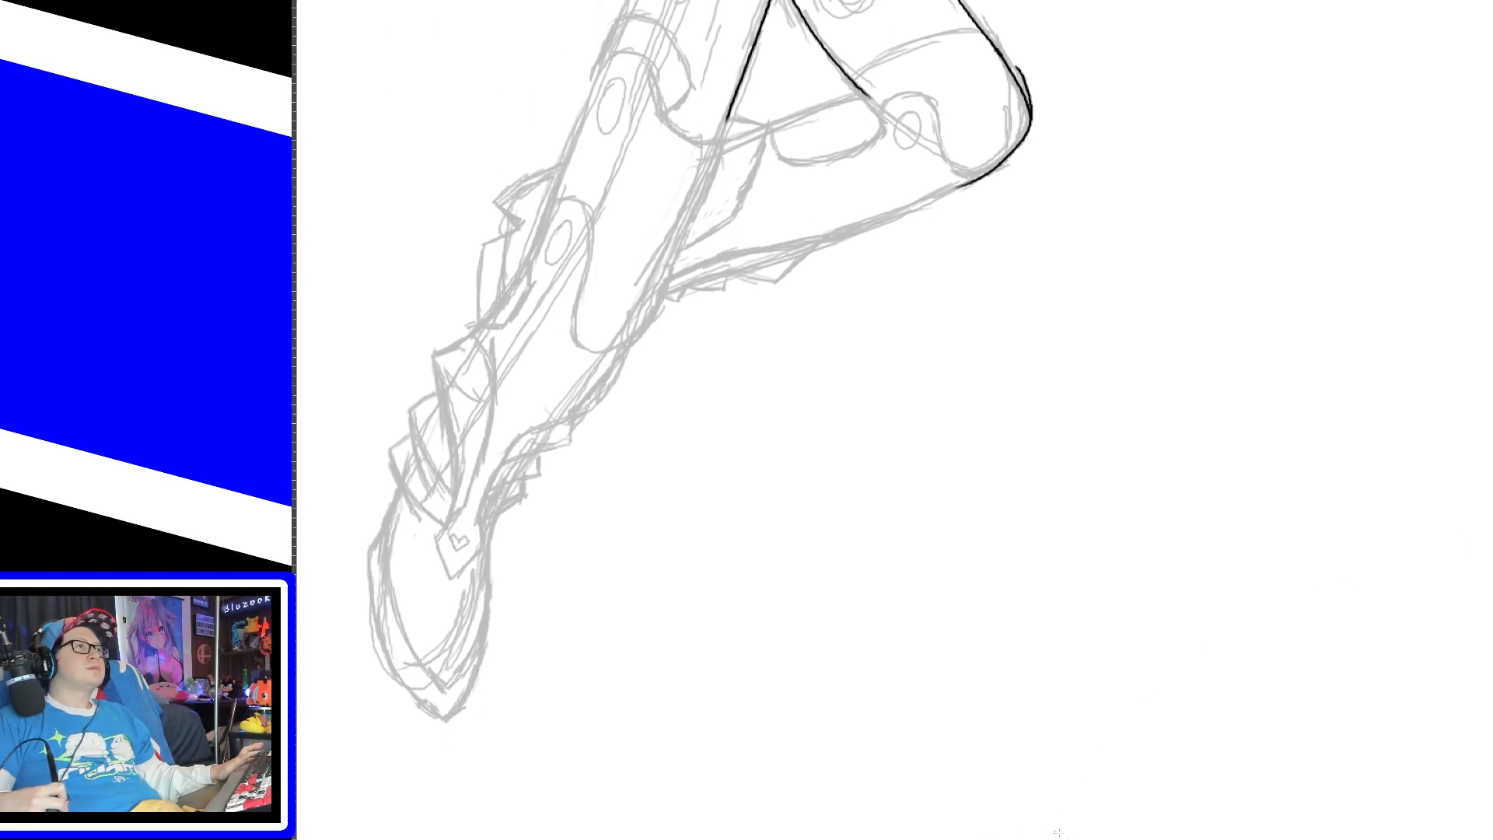
{"action": "scroll", "coordinate": [895, 419], "scroll_direction": "left", "scroll_amount": 3}
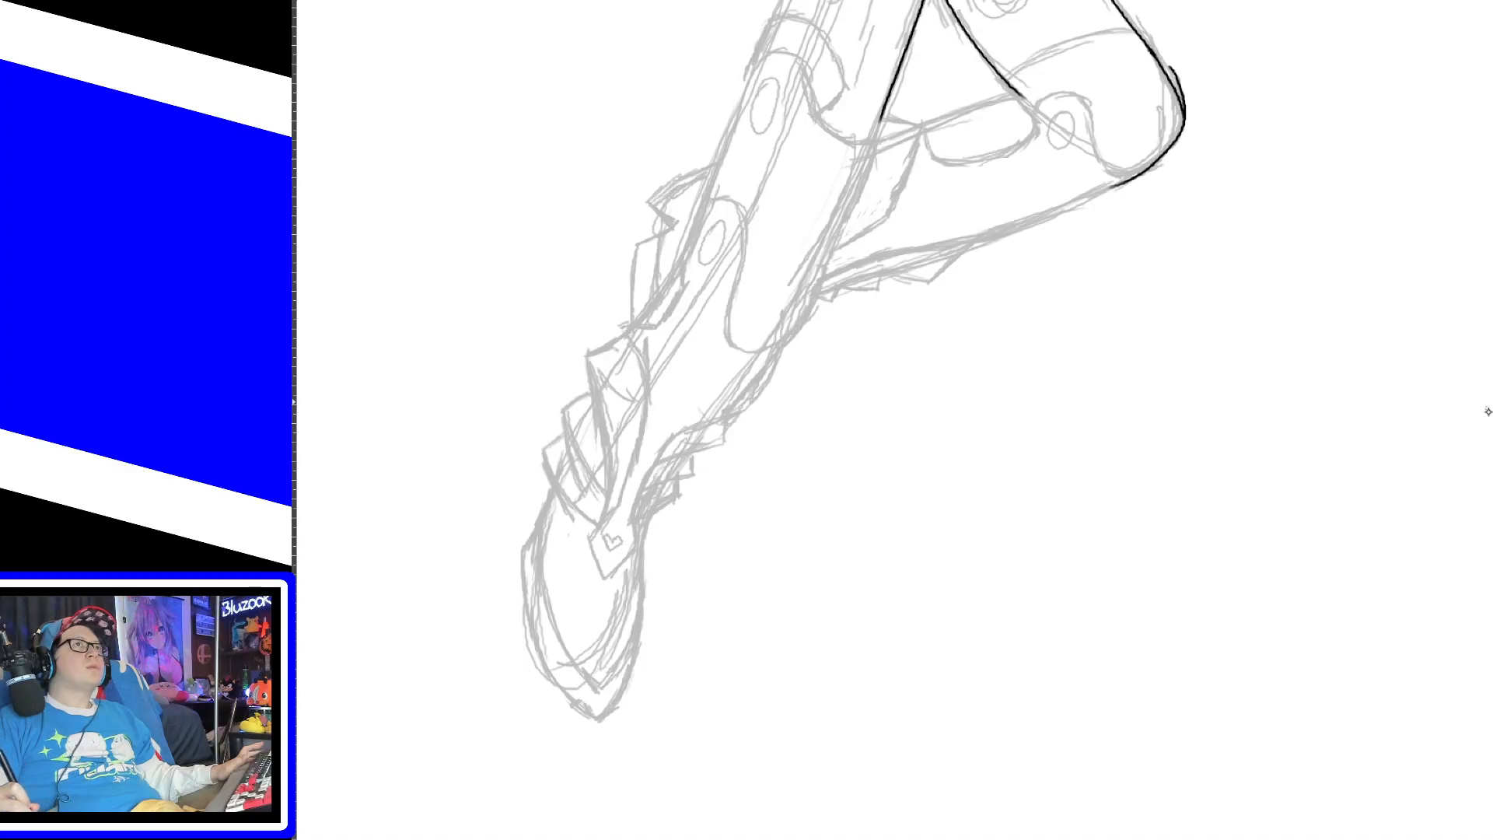
{"action": "scroll", "coordinate": [1482, 420], "scroll_direction": "up", "scroll_amount": 4}
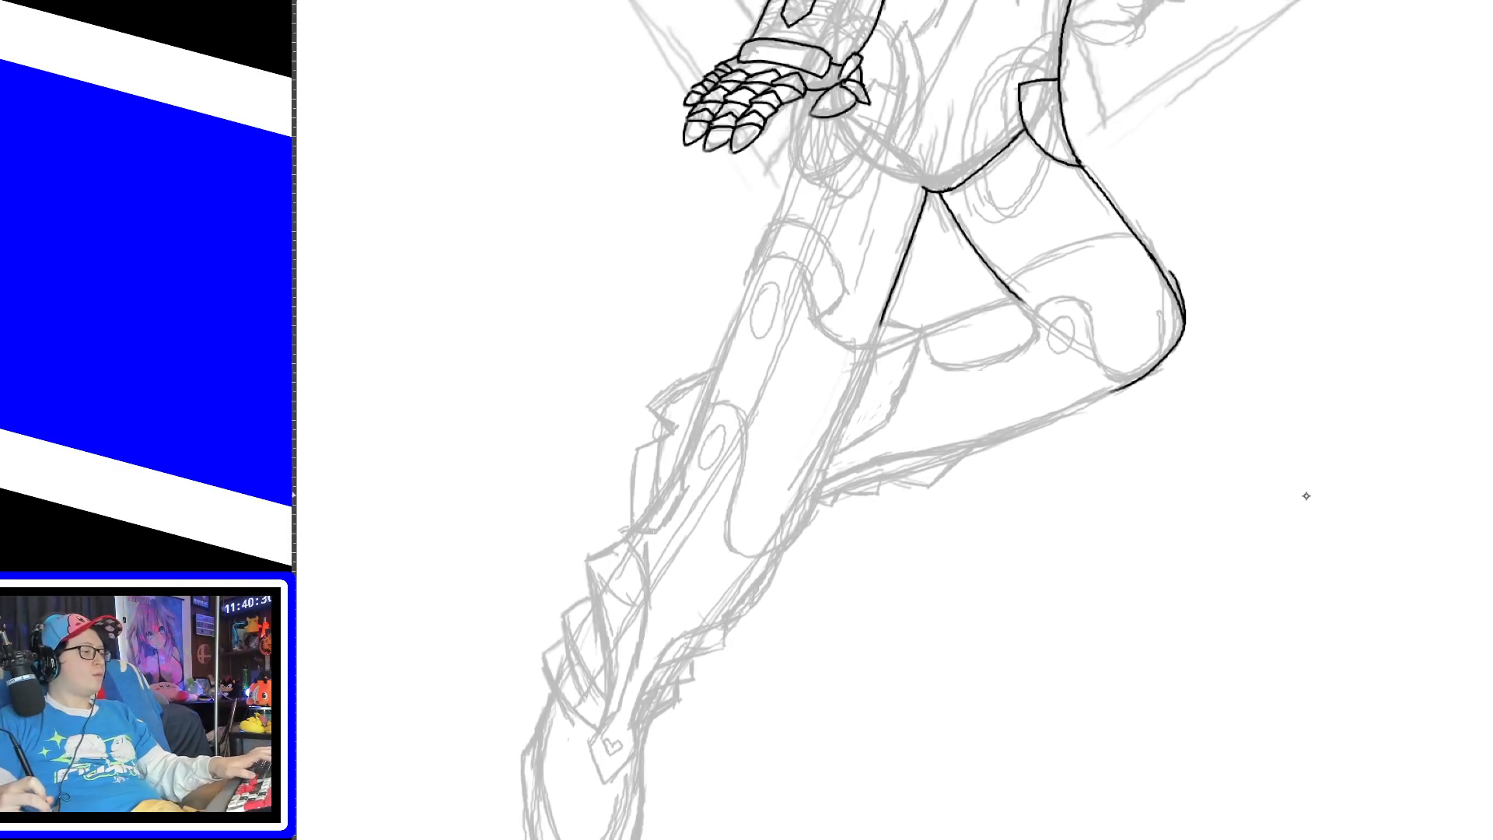
Step: Ink the underside of the bent lower leg from the knee to its jagged armour spikes behind the extended leg
{"action": "key", "text": "plus"}
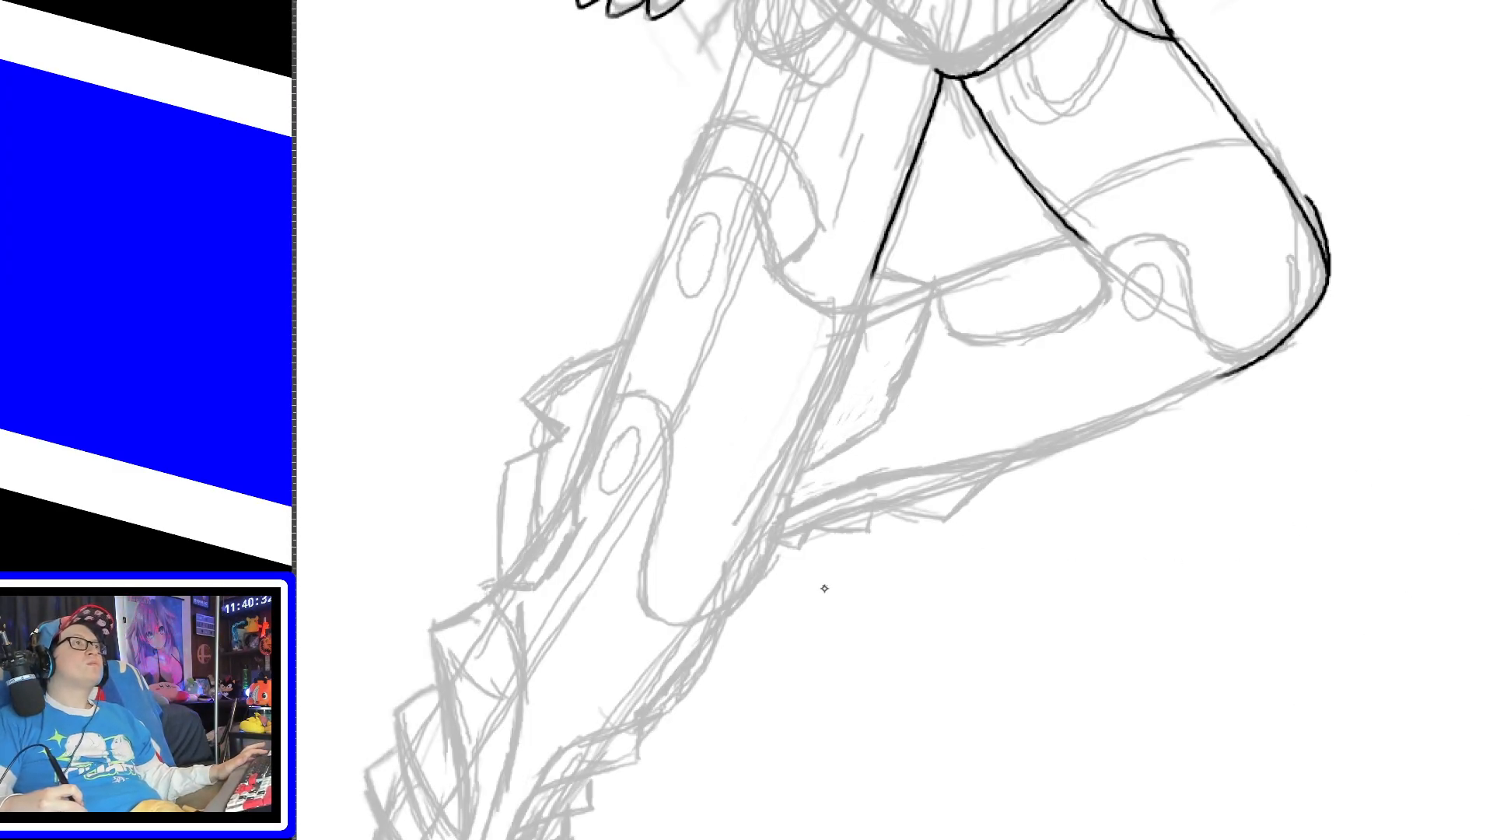
{"action": "mouse_move", "coordinate": [778, 542]}
{"action": "left_mouse_down"}
{"action": "mouse_move", "coordinate": [900, 514]}
{"action": "mouse_move", "coordinate": [1232, 366]}
{"action": "left_mouse_up"}
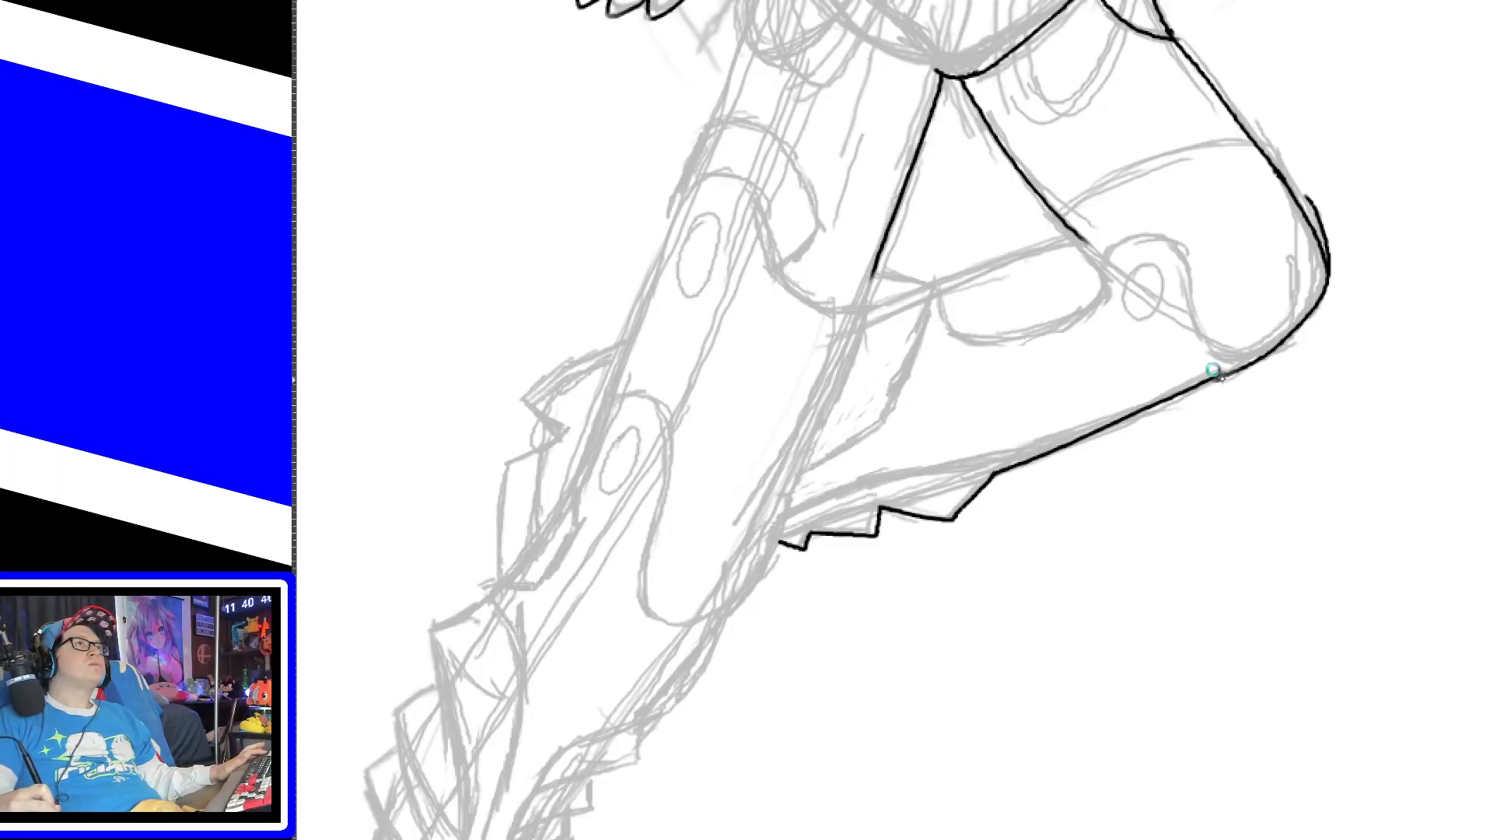
{"action": "left_click_drag", "start_coordinate": [1169, 399], "coordinate": [1252, 362]}
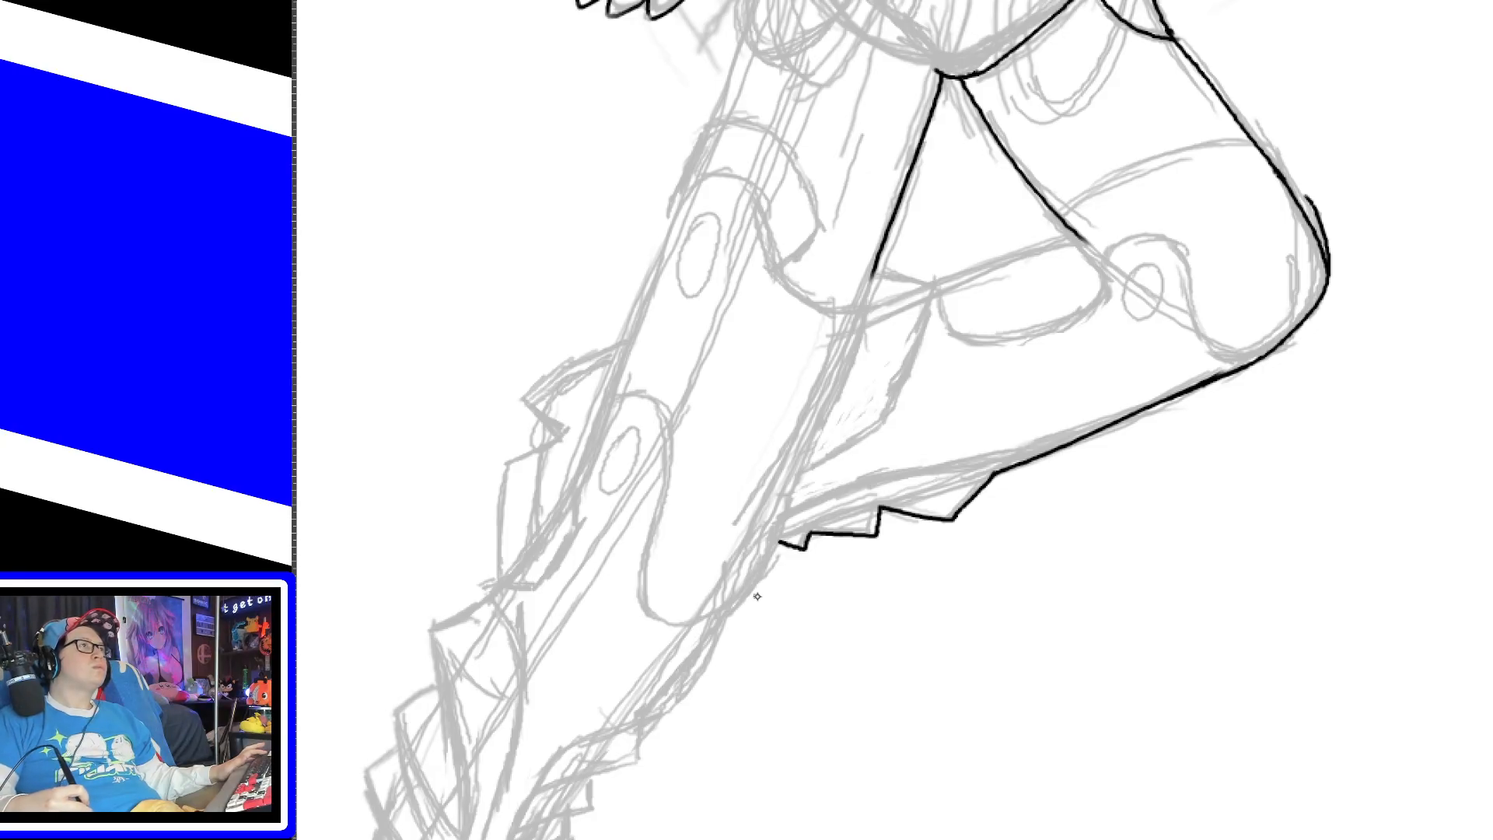
Step: Continue the extended leg's inner contour down to the calf and ink the bent lower leg's upper edge between the legs
{"action": "left_click_drag", "start_coordinate": [746, 593], "coordinate": [790, 484]}
{"action": "key", "text": "ctrl+z"}
{"action": "left_click_drag", "start_coordinate": [747, 598], "coordinate": [807, 493]}
{"action": "key", "text": "ctrl+z"}
{"action": "mouse_move", "coordinate": [735, 604]}
{"action": "left_mouse_down"}
{"action": "mouse_move", "coordinate": [805, 475]}
{"action": "mouse_move", "coordinate": [875, 280]}
{"action": "left_mouse_up"}
{"action": "key", "text": "ctrl+z"}
{"action": "left_click_drag", "start_coordinate": [787, 520], "coordinate": [888, 244]}
{"action": "key", "text": "ctrl+z"}
{"action": "left_click_drag", "start_coordinate": [785, 513], "coordinate": [876, 248]}
{"action": "key", "text": "ctrl+z"}
{"action": "left_click_drag", "start_coordinate": [793, 498], "coordinate": [886, 241]}
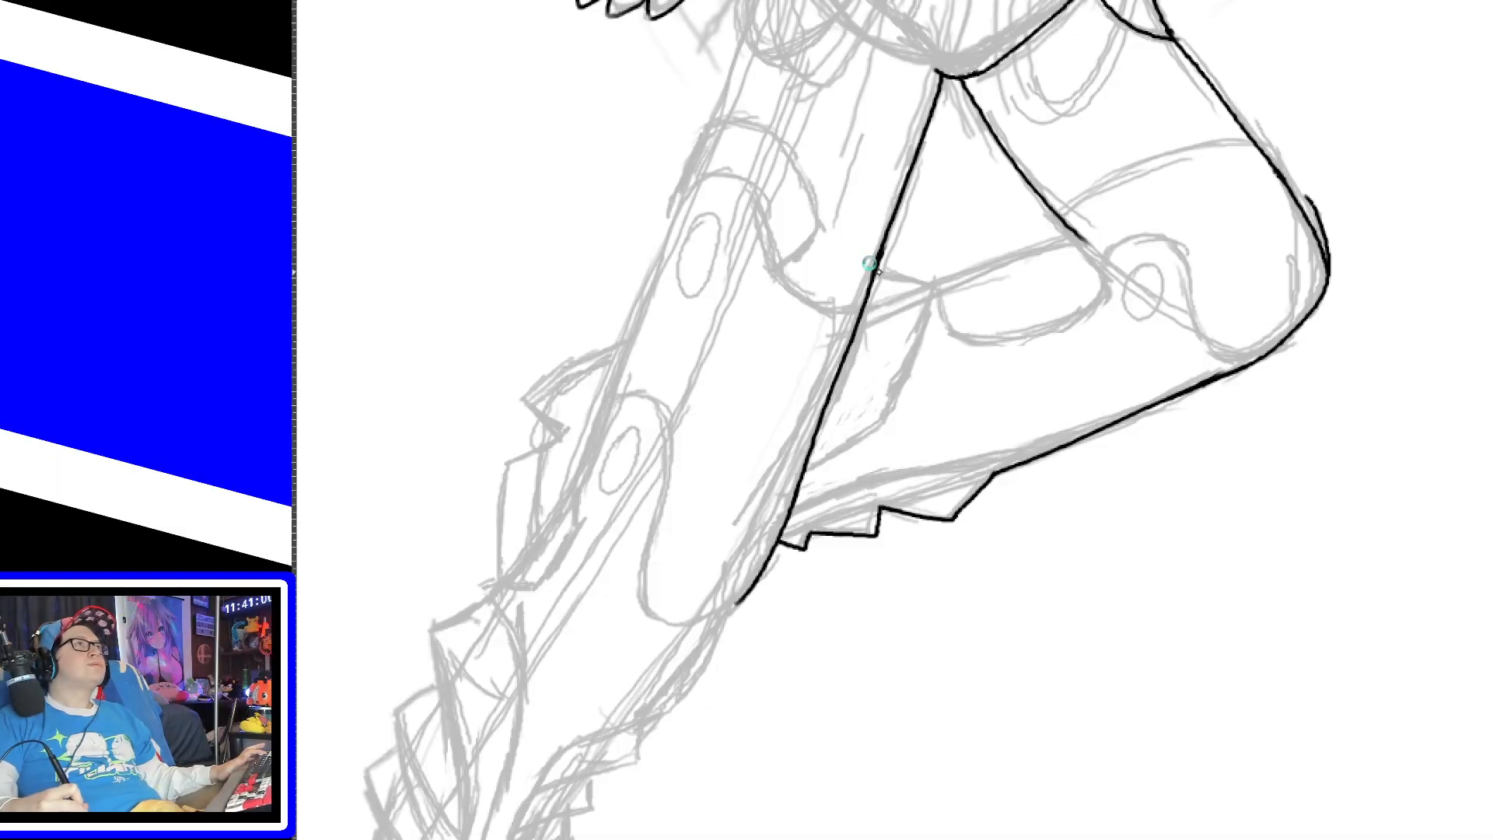
{"action": "mouse_move", "coordinate": [876, 273]}
{"action": "left_mouse_down"}
{"action": "mouse_move", "coordinate": [933, 289]}
{"action": "mouse_move", "coordinate": [1087, 231]}
{"action": "left_mouse_up"}
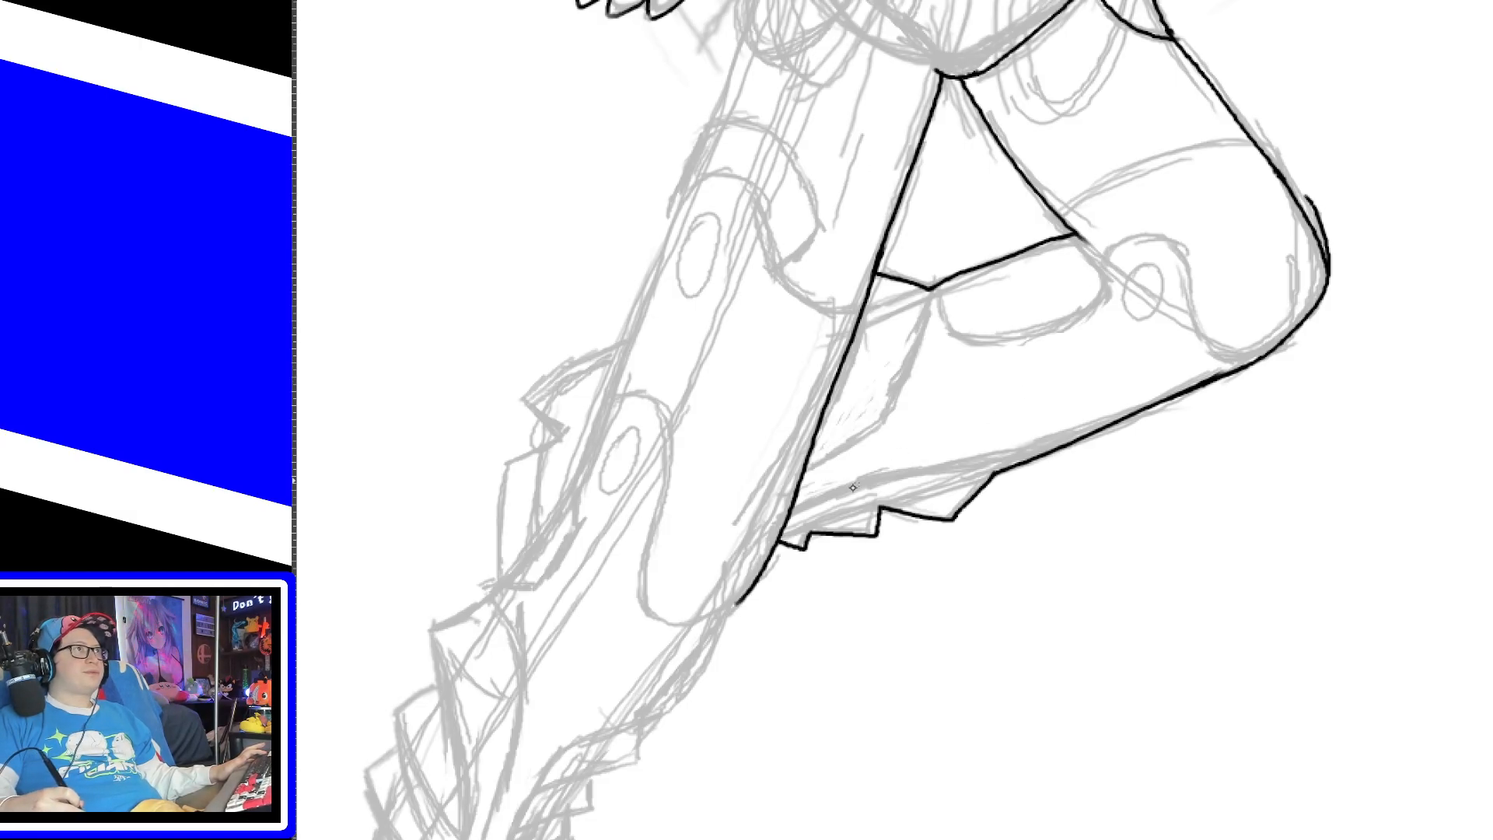
Step: Ink the jagged outer armour edge beside the extended leg's knee, leaving out the thigh line above it
{"action": "mouse_move", "coordinate": [495, 580]}
{"action": "left_mouse_down"}
{"action": "mouse_move", "coordinate": [502, 463]}
{"action": "mouse_move", "coordinate": [566, 433]}
{"action": "mouse_move", "coordinate": [526, 398]}
{"action": "mouse_move", "coordinate": [627, 339]}
{"action": "mouse_move", "coordinate": [675, 187]}
{"action": "left_mouse_up"}
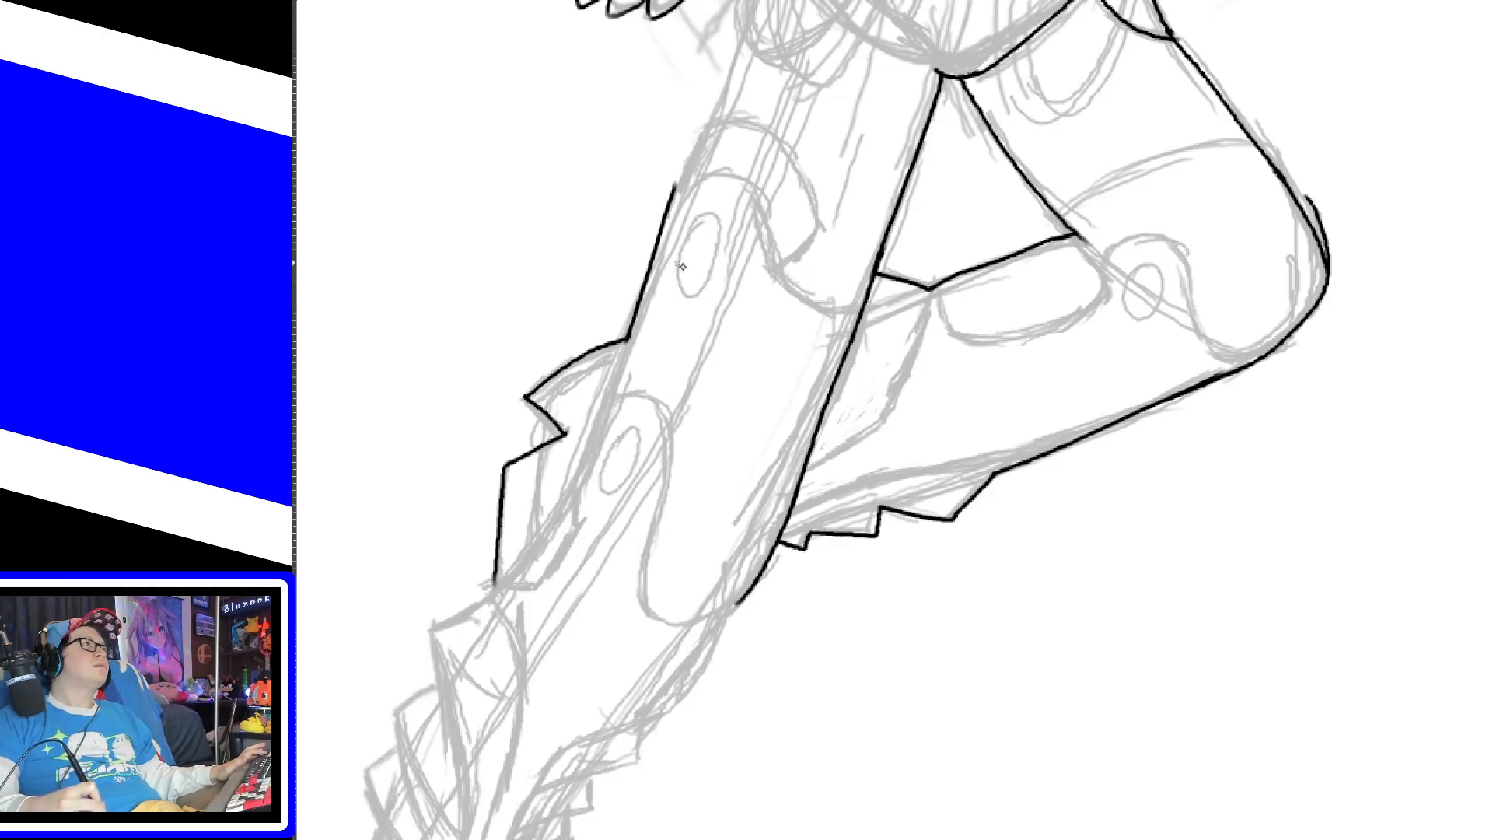
{"action": "scroll", "coordinate": [1294, 409], "scroll_direction": "up", "scroll_amount": 5}
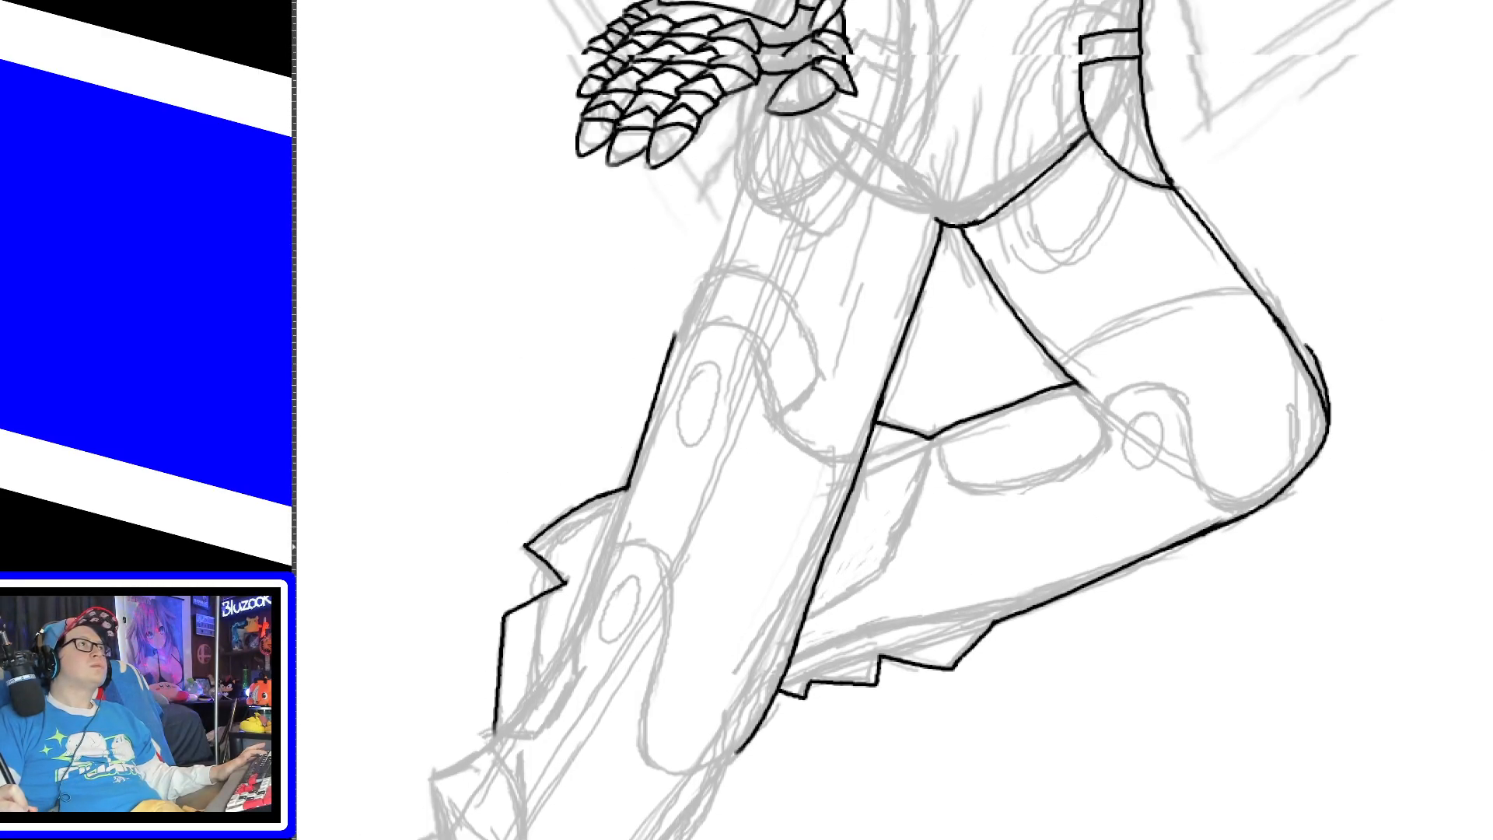
{"action": "key", "text": "ctrl+z"}
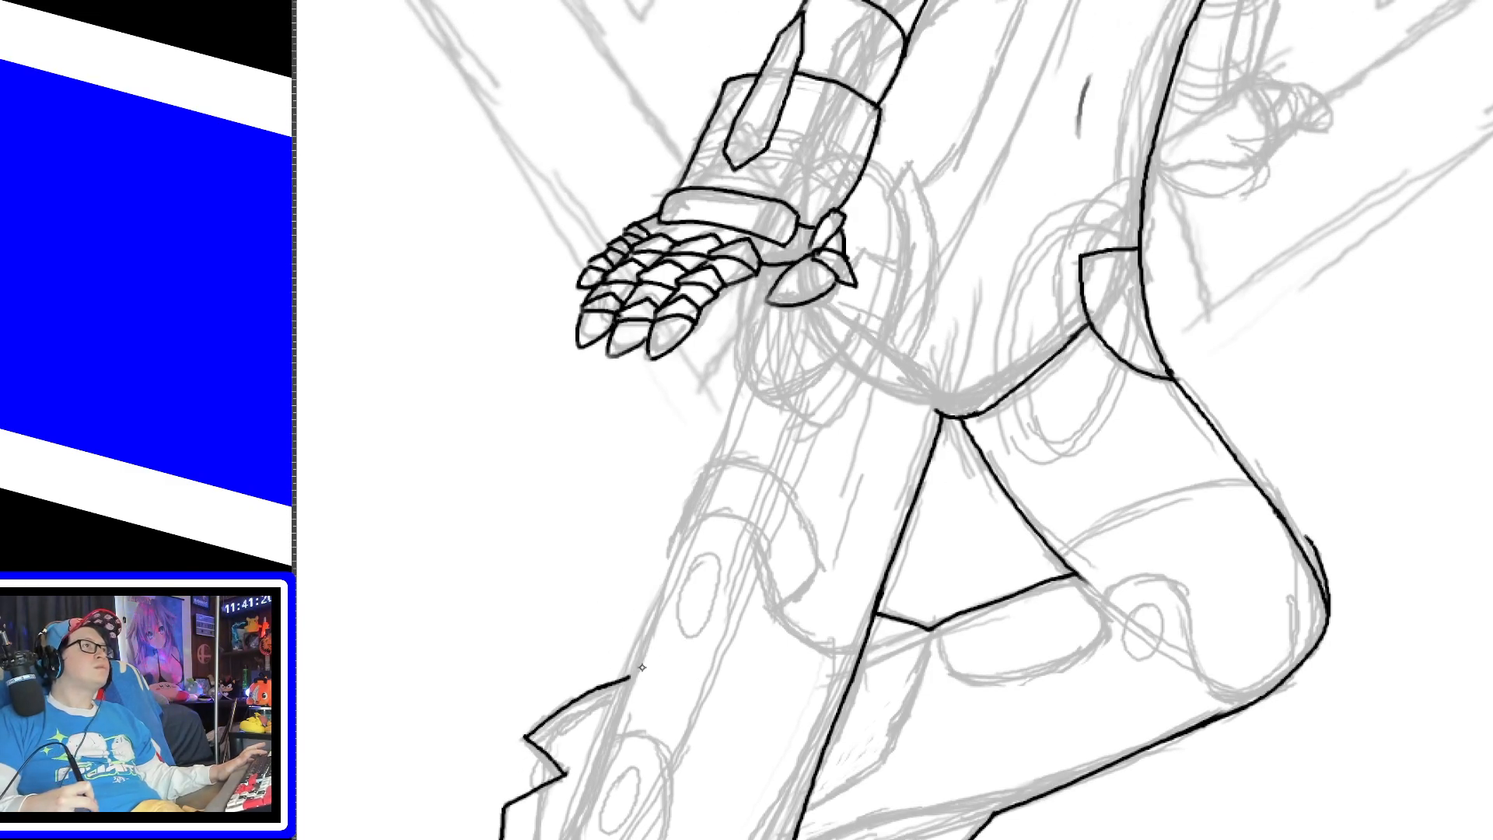
Step: Ink the extended leg's outer thigh from the knee armour up to the hip behind the gauntlet, redrawing it until it fits
{"action": "left_click_drag", "start_coordinate": [628, 677], "coordinate": [702, 509]}
{"action": "key", "text": "ctrl+z"}
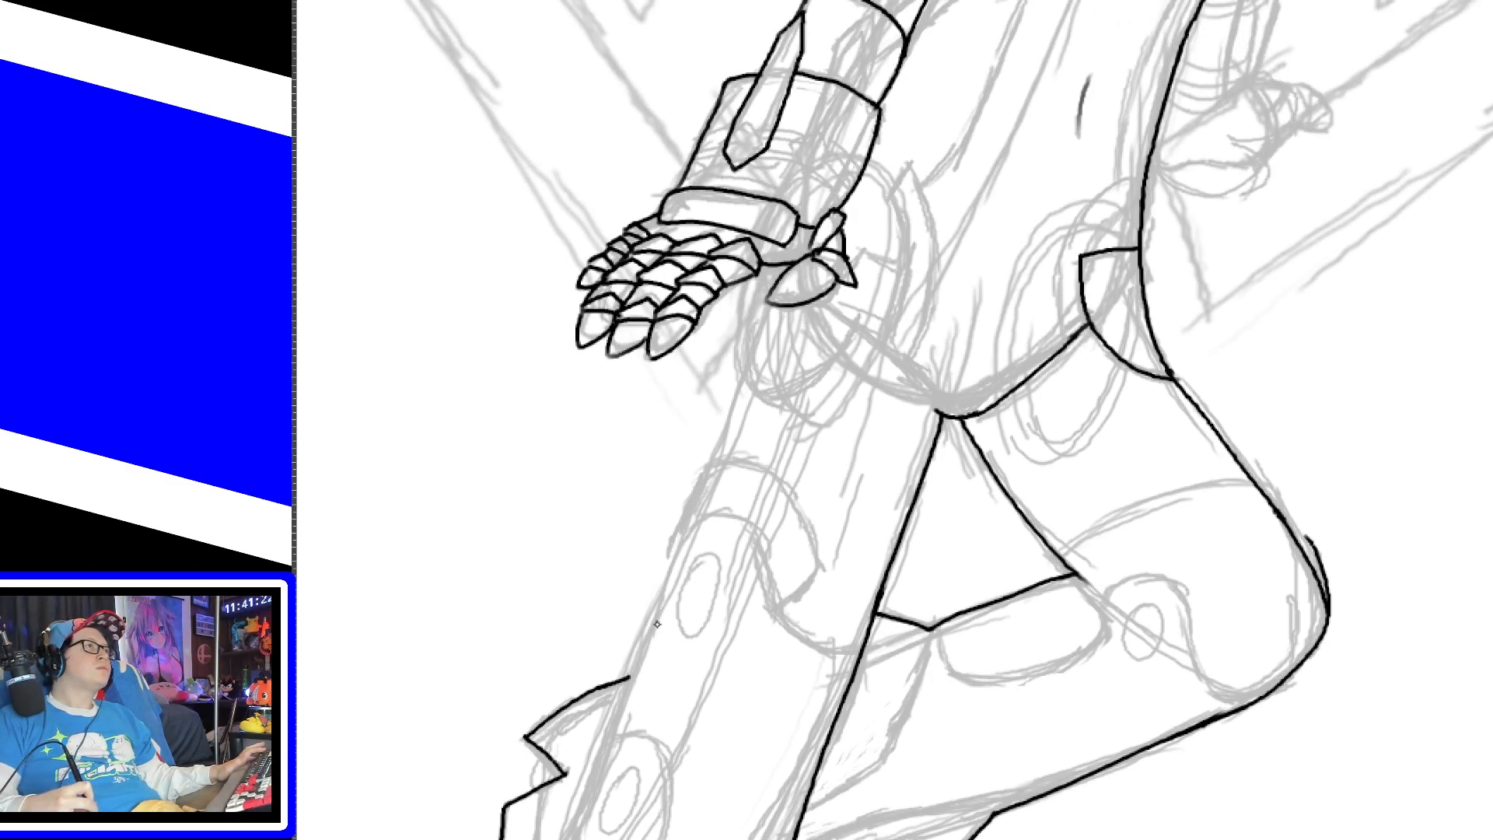
{"action": "mouse_move", "coordinate": [631, 672]}
{"action": "left_mouse_down"}
{"action": "mouse_move", "coordinate": [709, 474]}
{"action": "mouse_move", "coordinate": [783, 476]}
{"action": "mouse_move", "coordinate": [813, 542]}
{"action": "left_mouse_up"}
{"action": "key", "text": "ctrl+z"}
{"action": "key", "text": "ctrl+z"}
{"action": "key", "text": "ctrl+z"}
{"action": "left_click_drag", "start_coordinate": [629, 678], "coordinate": [743, 406]}
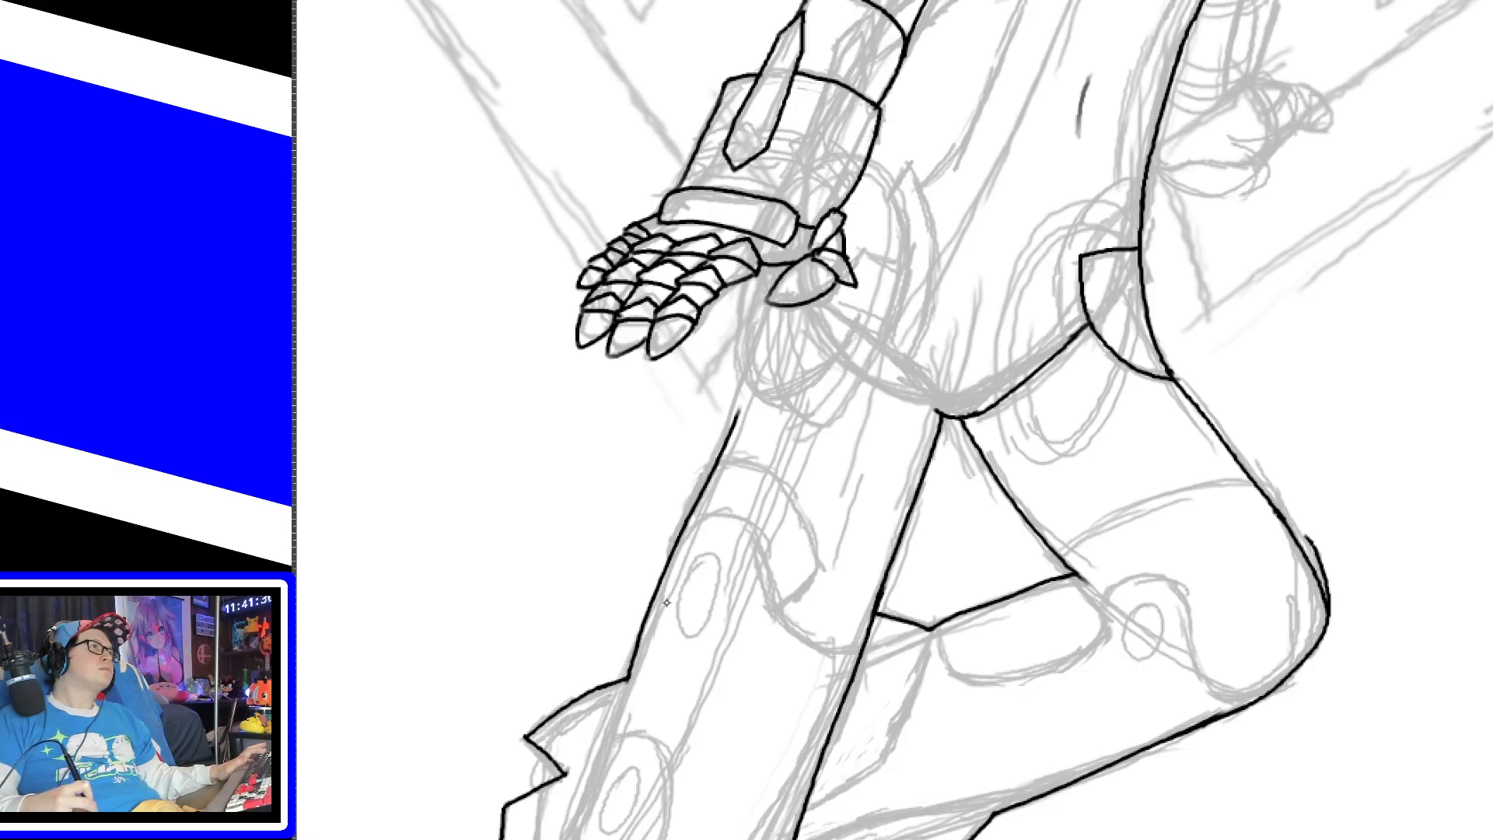
{"action": "key", "text": "ctrl+z"}
{"action": "left_click_drag", "start_coordinate": [627, 678], "coordinate": [756, 370]}
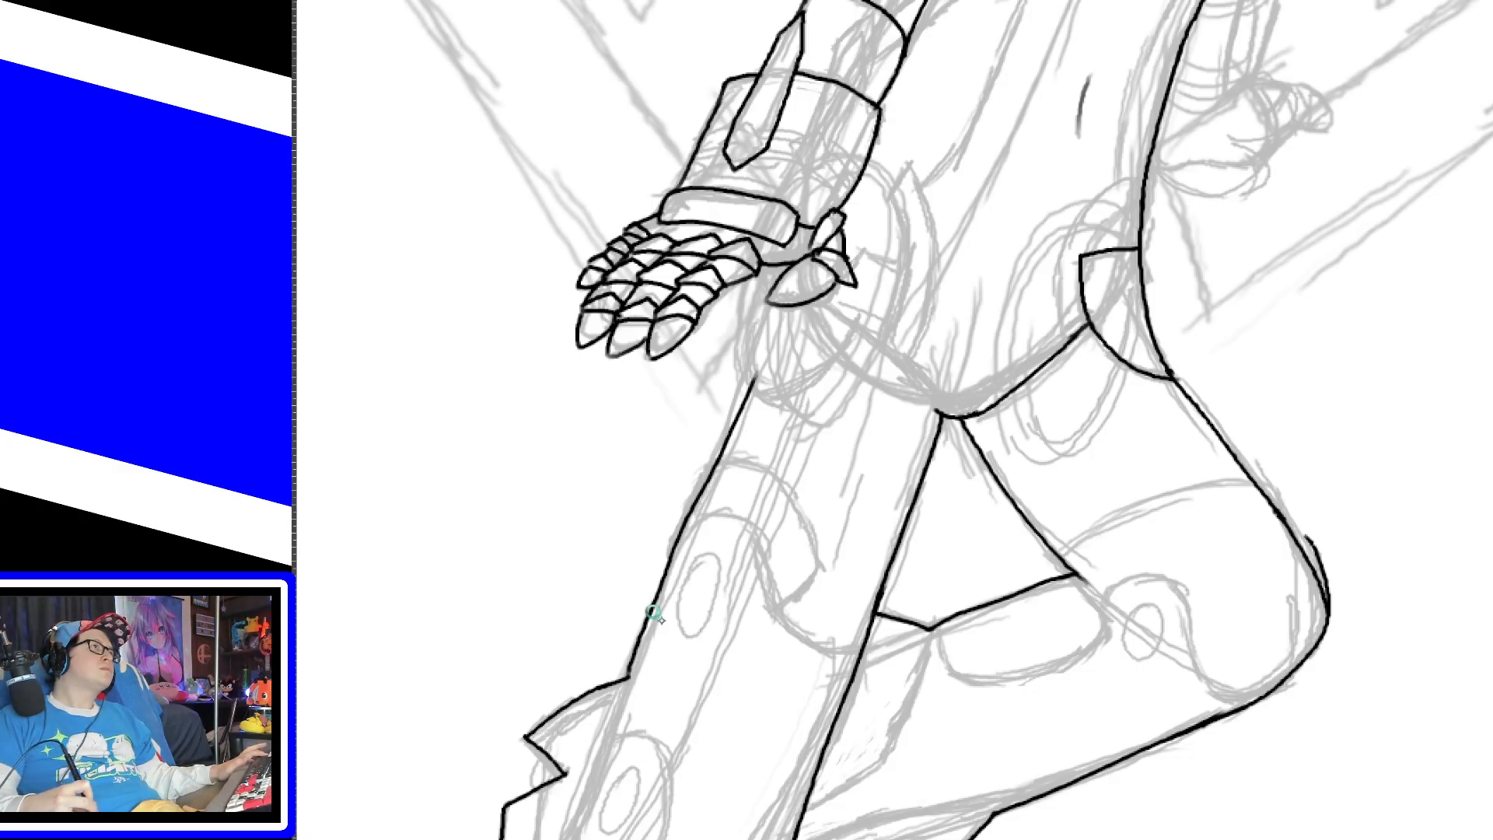
{"action": "key", "text": "ctrl+z"}
{"action": "left_click_drag", "start_coordinate": [629, 678], "coordinate": [741, 379]}
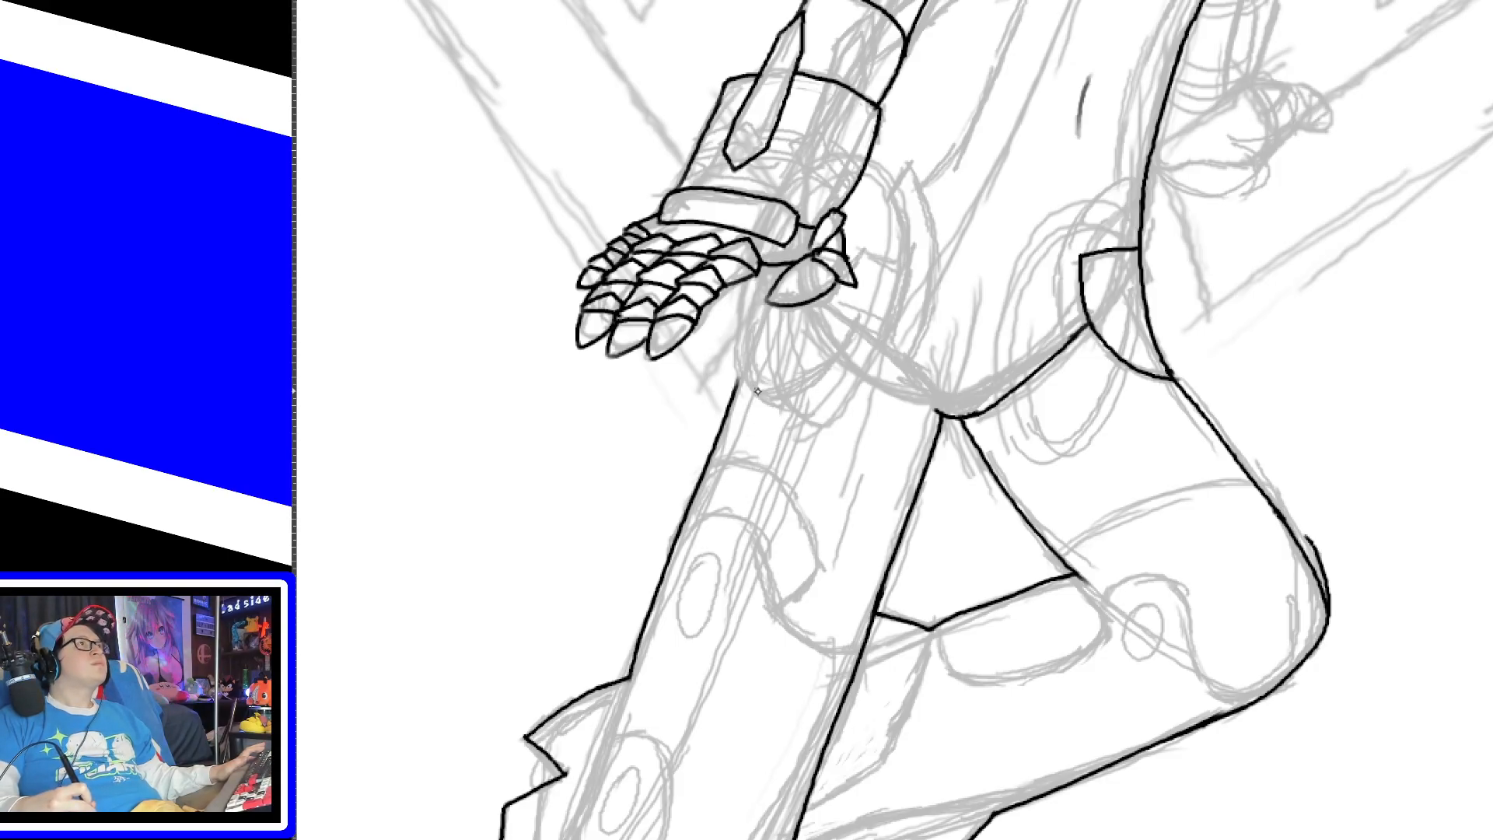
{"action": "left_click_drag", "start_coordinate": [740, 383], "coordinate": [737, 268]}
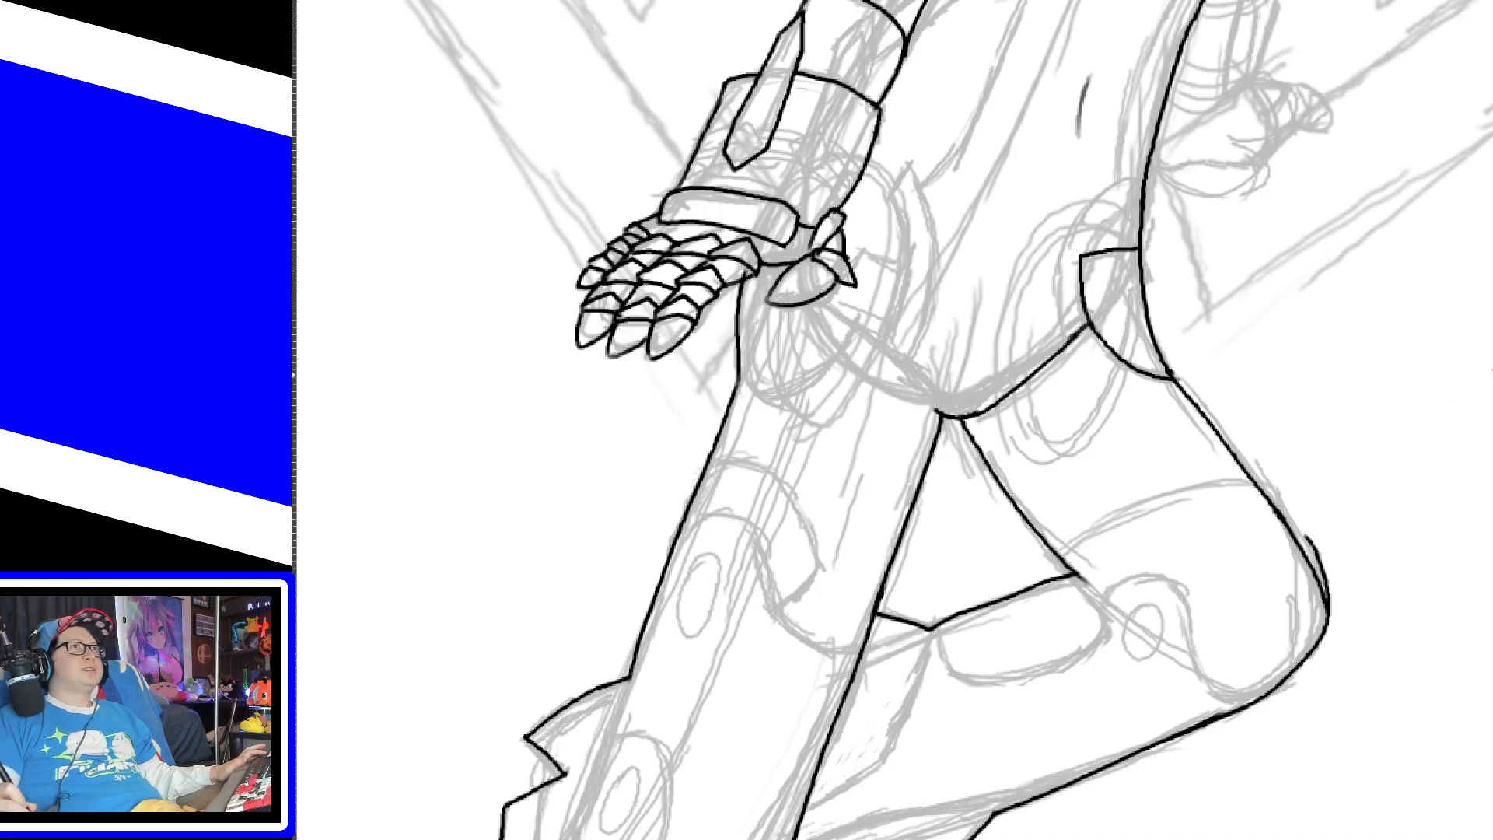
Step: Ink the extended leg's outer shin as a smooth curve from the thigh line down to the ankle armour's upper corner
{"action": "scroll", "coordinate": [864, 425], "scroll_direction": "down", "scroll_amount": 5}
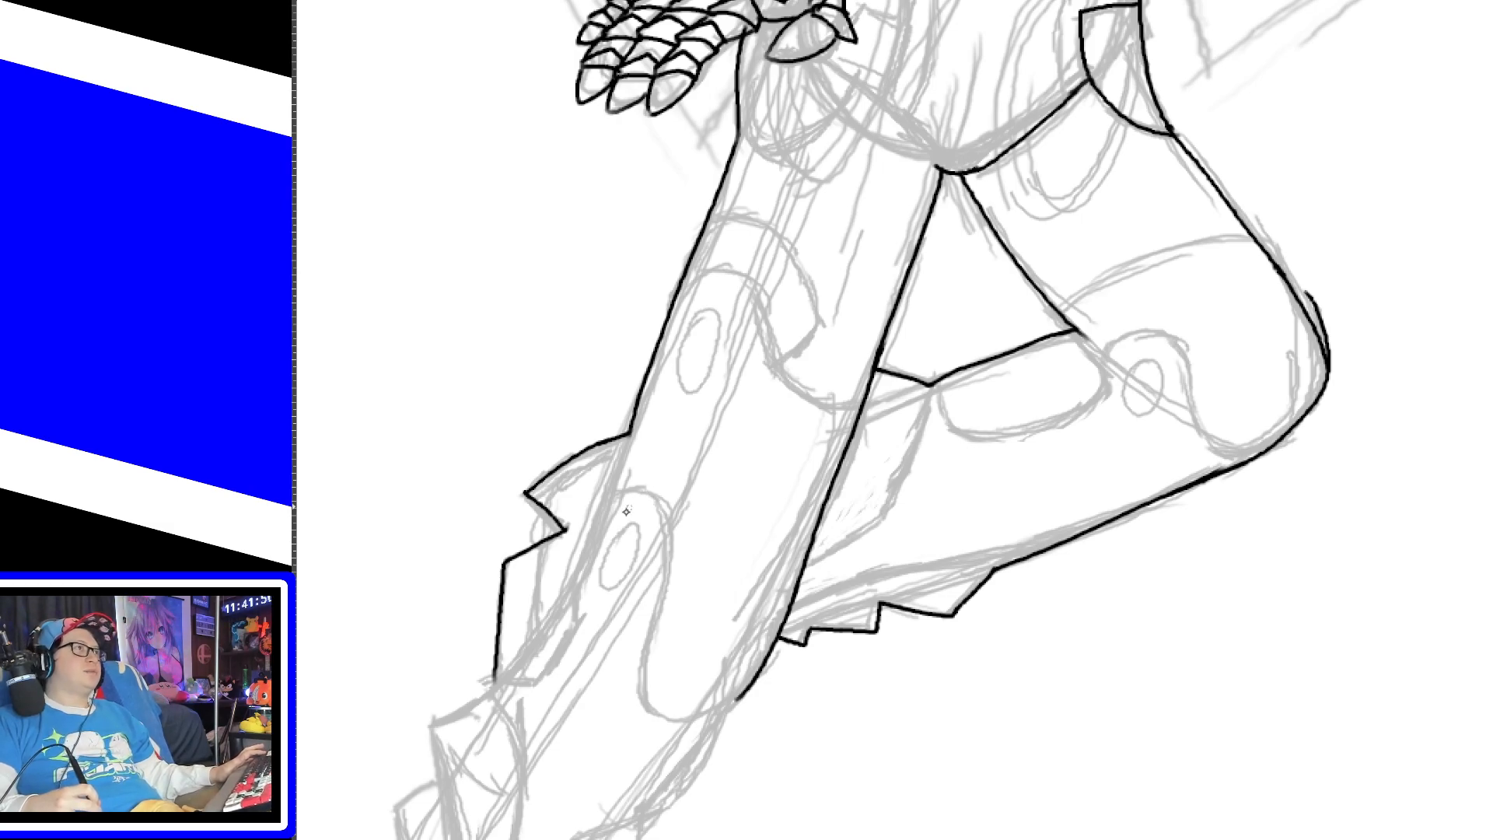
{"action": "left_click_drag", "start_coordinate": [435, 720], "coordinate": [533, 619]}
{"action": "key", "text": "ctrl+z"}
{"action": "mouse_move", "coordinate": [432, 721]}
{"action": "left_mouse_down"}
{"action": "mouse_move", "coordinate": [546, 620]}
{"action": "mouse_move", "coordinate": [634, 408]}
{"action": "left_mouse_up"}
{"action": "key", "text": "ctrl+z"}
{"action": "left_click_drag", "start_coordinate": [608, 503], "coordinate": [636, 412]}
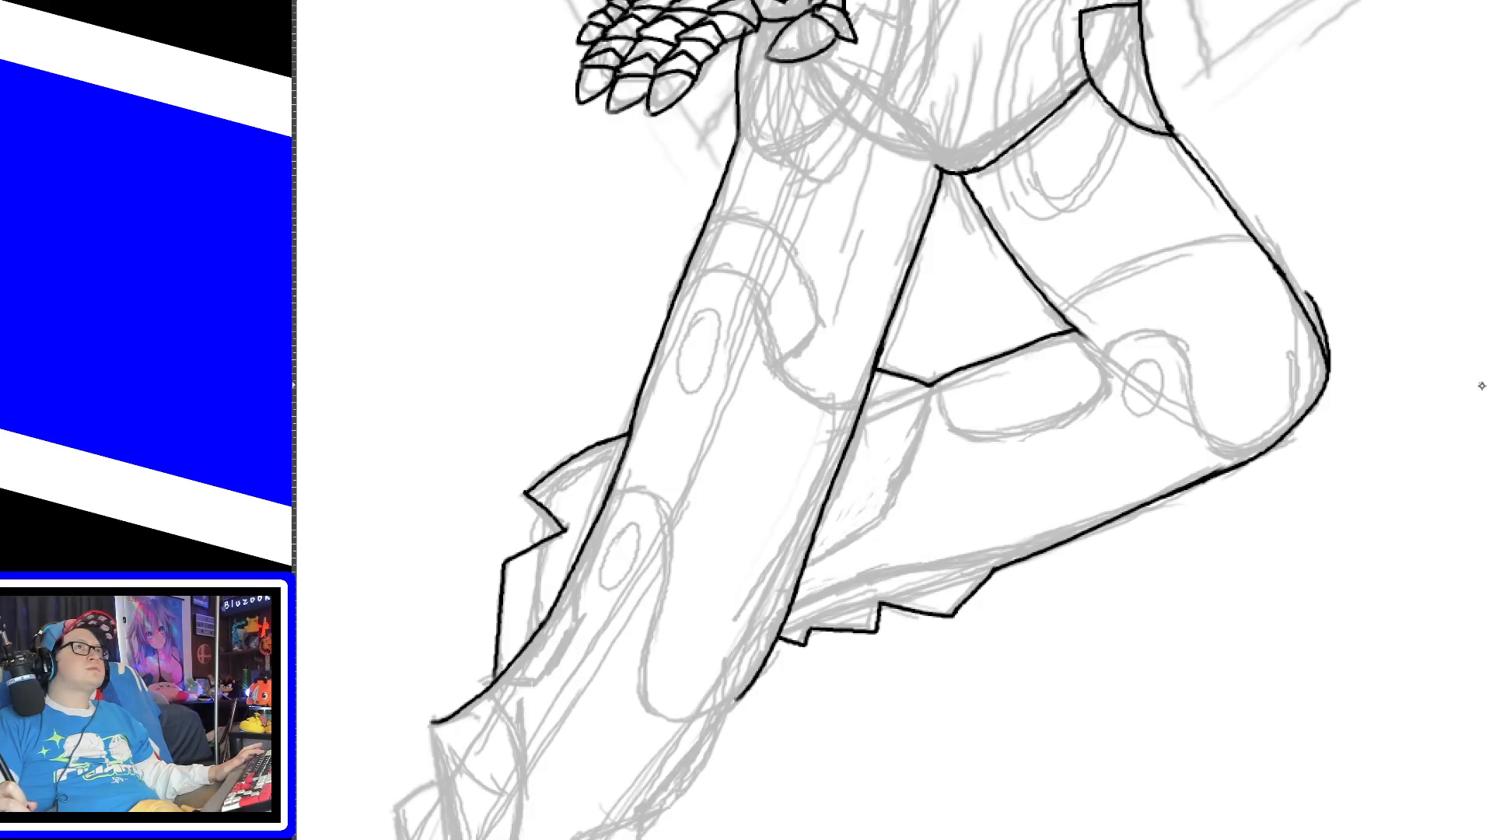
Step: Ink the stepped armour spikes behind the extended leg's ankle, from the heel up to the calf
{"action": "scroll", "coordinate": [1401, 554], "scroll_direction": "down", "scroll_amount": 6}
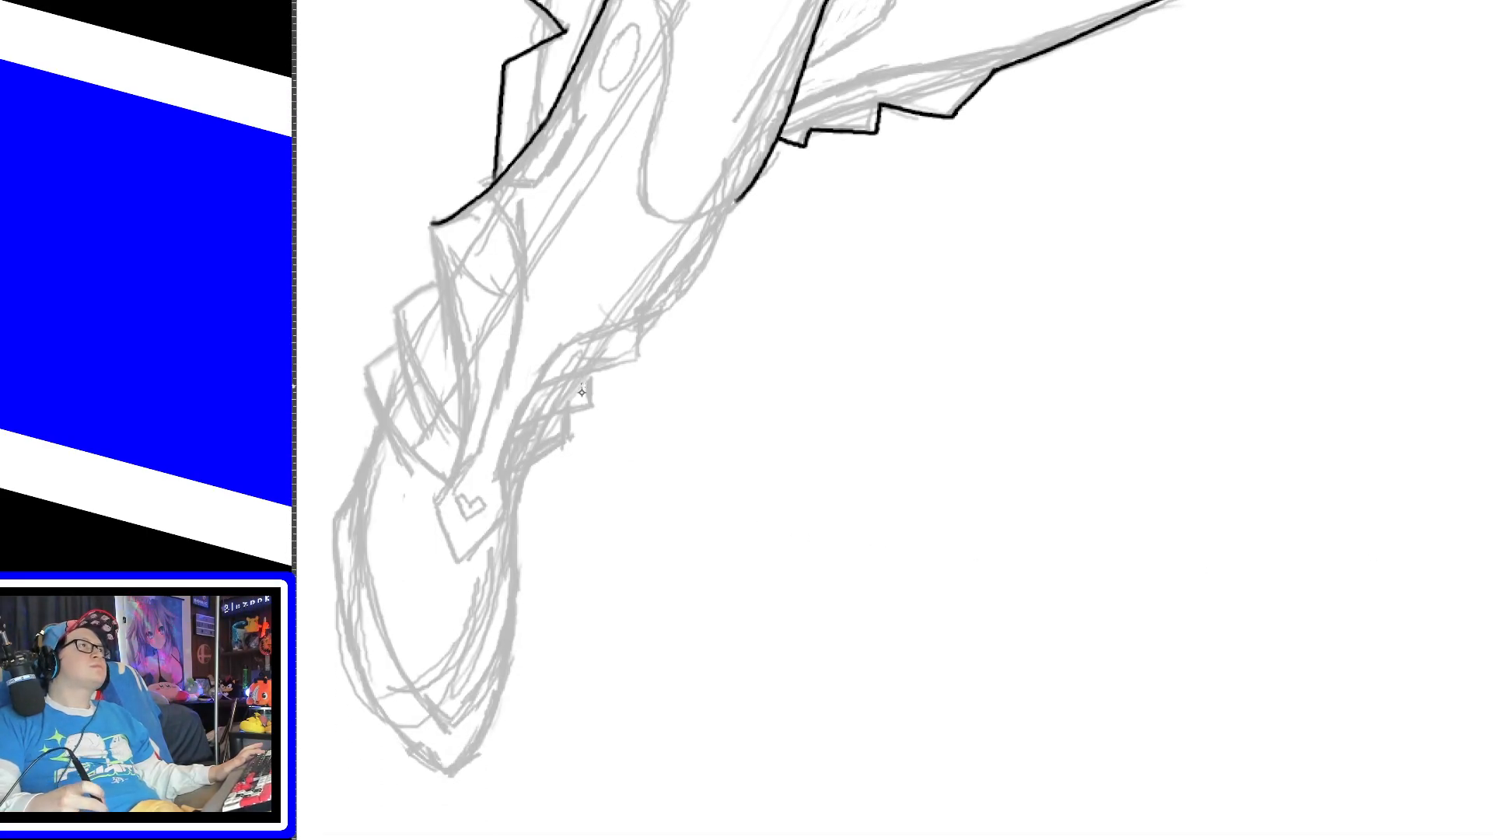
{"action": "left_click_drag", "start_coordinate": [509, 480], "coordinate": [556, 421]}
{"action": "key", "text": "ctrl+z"}
{"action": "mouse_move", "coordinate": [511, 477]}
{"action": "left_mouse_down"}
{"action": "mouse_move", "coordinate": [573, 446]}
{"action": "mouse_move", "coordinate": [576, 426]}
{"action": "left_mouse_up"}
{"action": "key", "text": "ctrl+z"}
{"action": "mouse_move", "coordinate": [504, 477]}
{"action": "left_mouse_down"}
{"action": "mouse_move", "coordinate": [569, 443]}
{"action": "mouse_move", "coordinate": [566, 415]}
{"action": "mouse_move", "coordinate": [652, 350]}
{"action": "mouse_move", "coordinate": [637, 322]}
{"action": "left_mouse_up"}
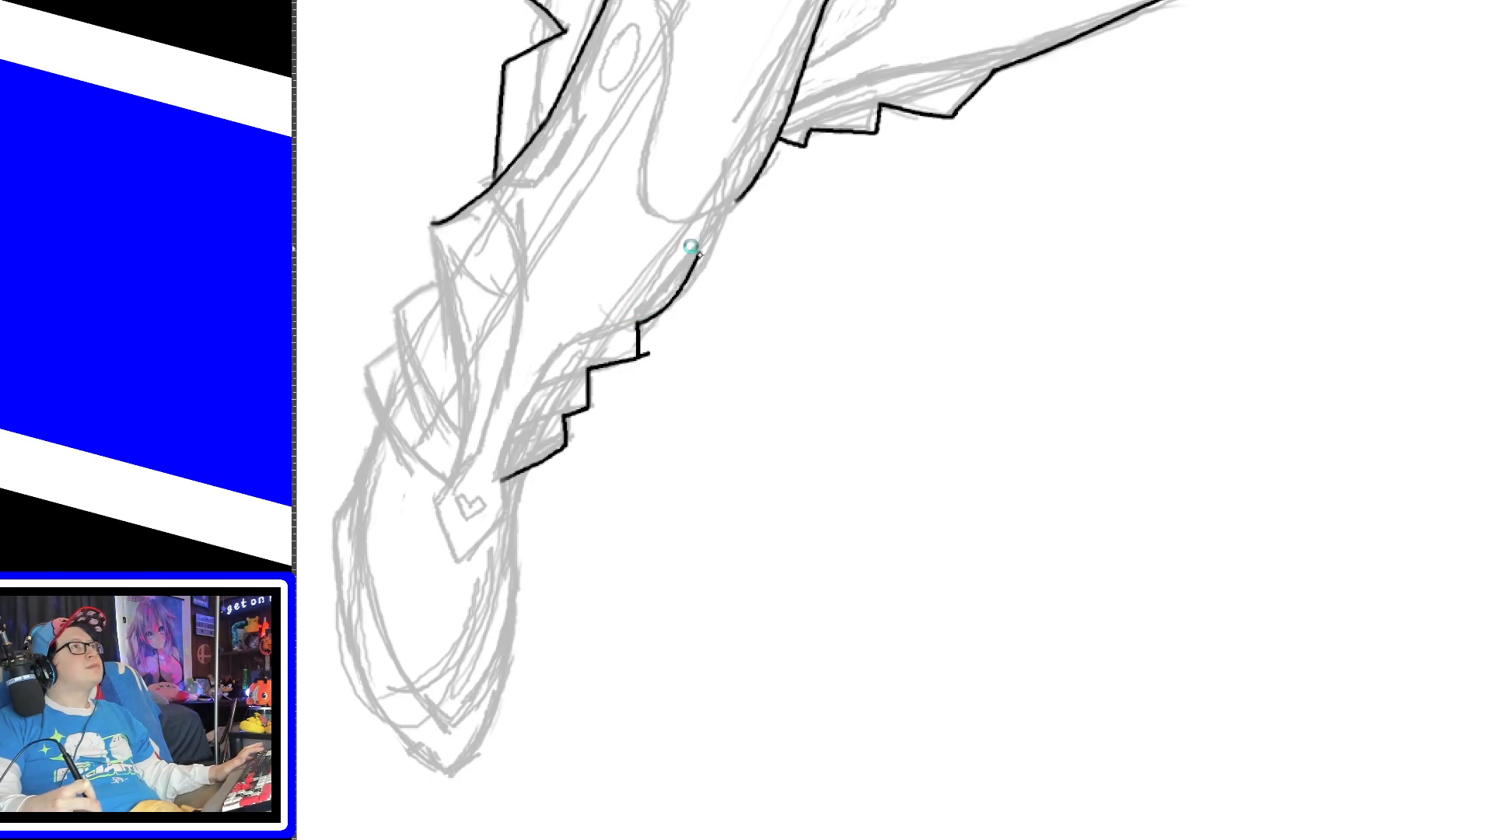
Step: Ink the extended leg's calf curve from the ankle spikes up to the existing inner leg line
{"action": "left_click_drag", "start_coordinate": [638, 325], "coordinate": [714, 238]}
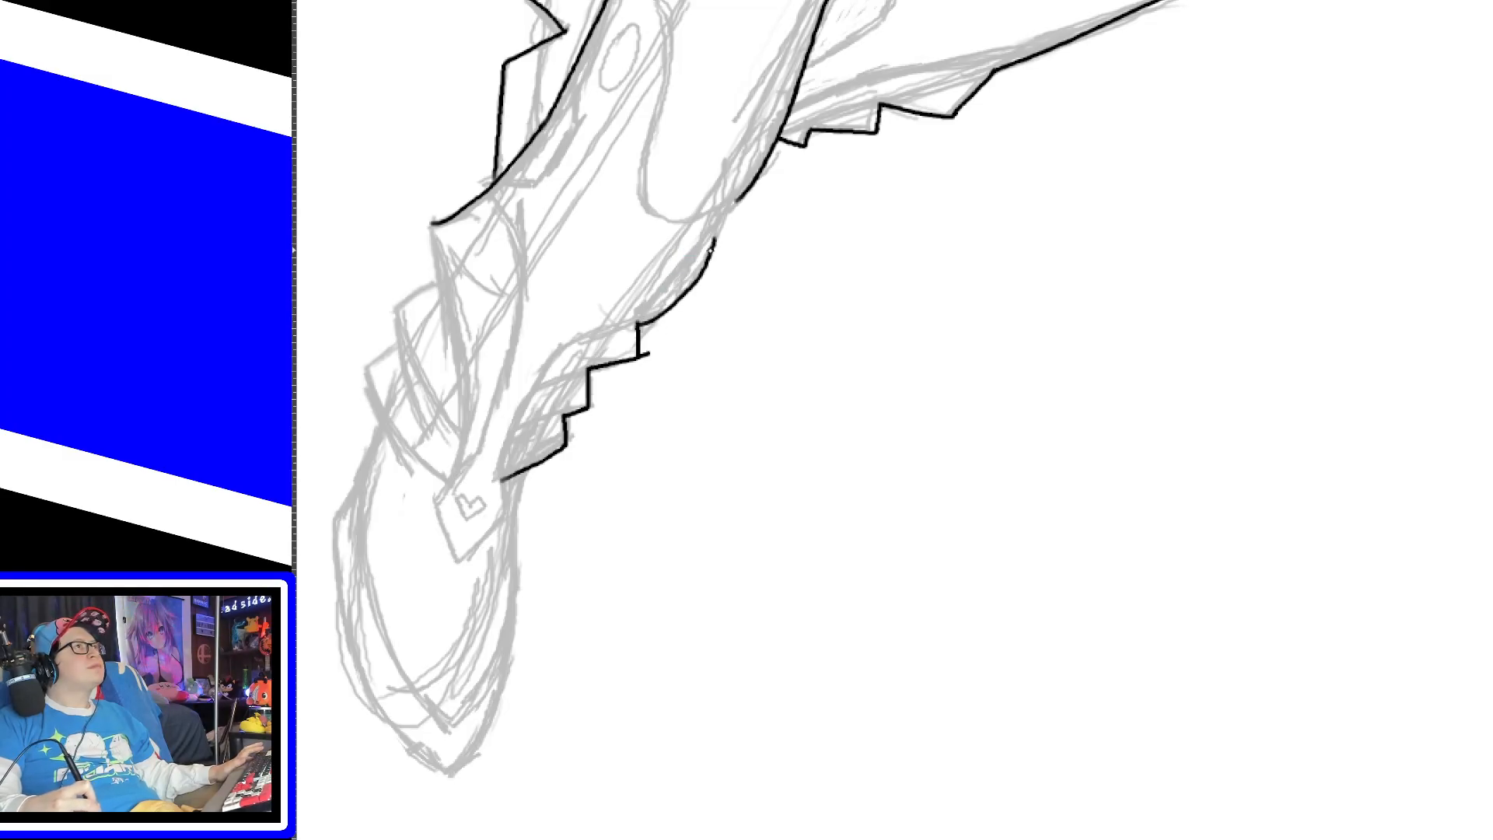
{"action": "left_click_drag", "start_coordinate": [696, 285], "coordinate": [741, 187]}
{"action": "key", "text": "ctrl+z"}
{"action": "left_click_drag", "start_coordinate": [693, 287], "coordinate": [752, 179]}
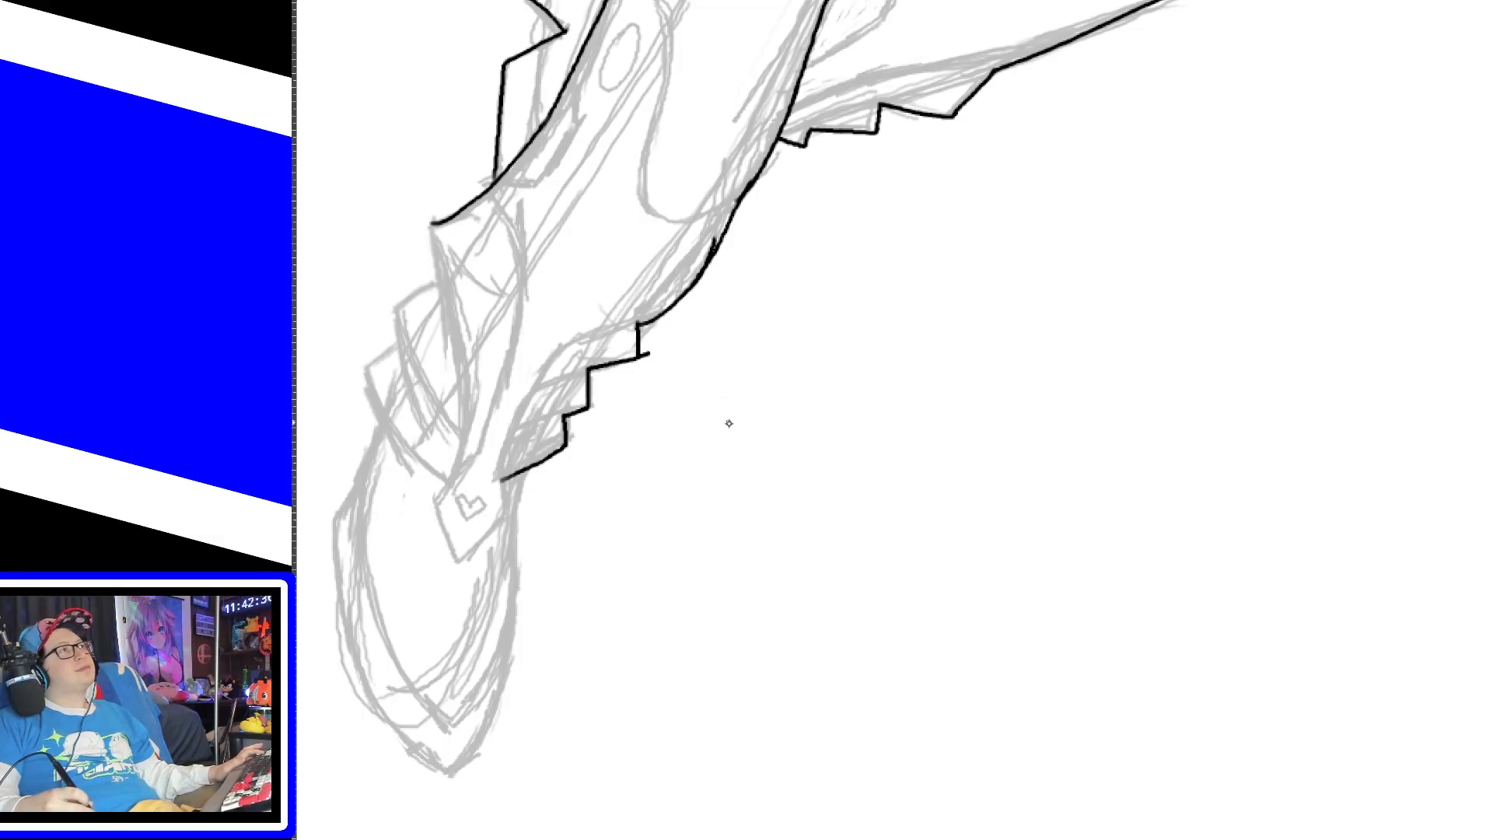
Step: Ink the stepped front edge of the extended leg's ankle armour from the shin line down to the foot
{"action": "mouse_move", "coordinate": [379, 426]}
{"action": "left_mouse_down"}
{"action": "mouse_move", "coordinate": [407, 340]}
{"action": "mouse_move", "coordinate": [396, 311]}
{"action": "mouse_move", "coordinate": [437, 275]}
{"action": "mouse_move", "coordinate": [442, 213]}
{"action": "left_mouse_up"}
{"action": "key", "text": "ctrl+z"}
{"action": "mouse_move", "coordinate": [437, 276]}
{"action": "left_mouse_down"}
{"action": "mouse_move", "coordinate": [434, 228]}
{"action": "mouse_move", "coordinate": [434, 273]}
{"action": "left_mouse_up"}
{"action": "key", "text": "ctrl+z"}
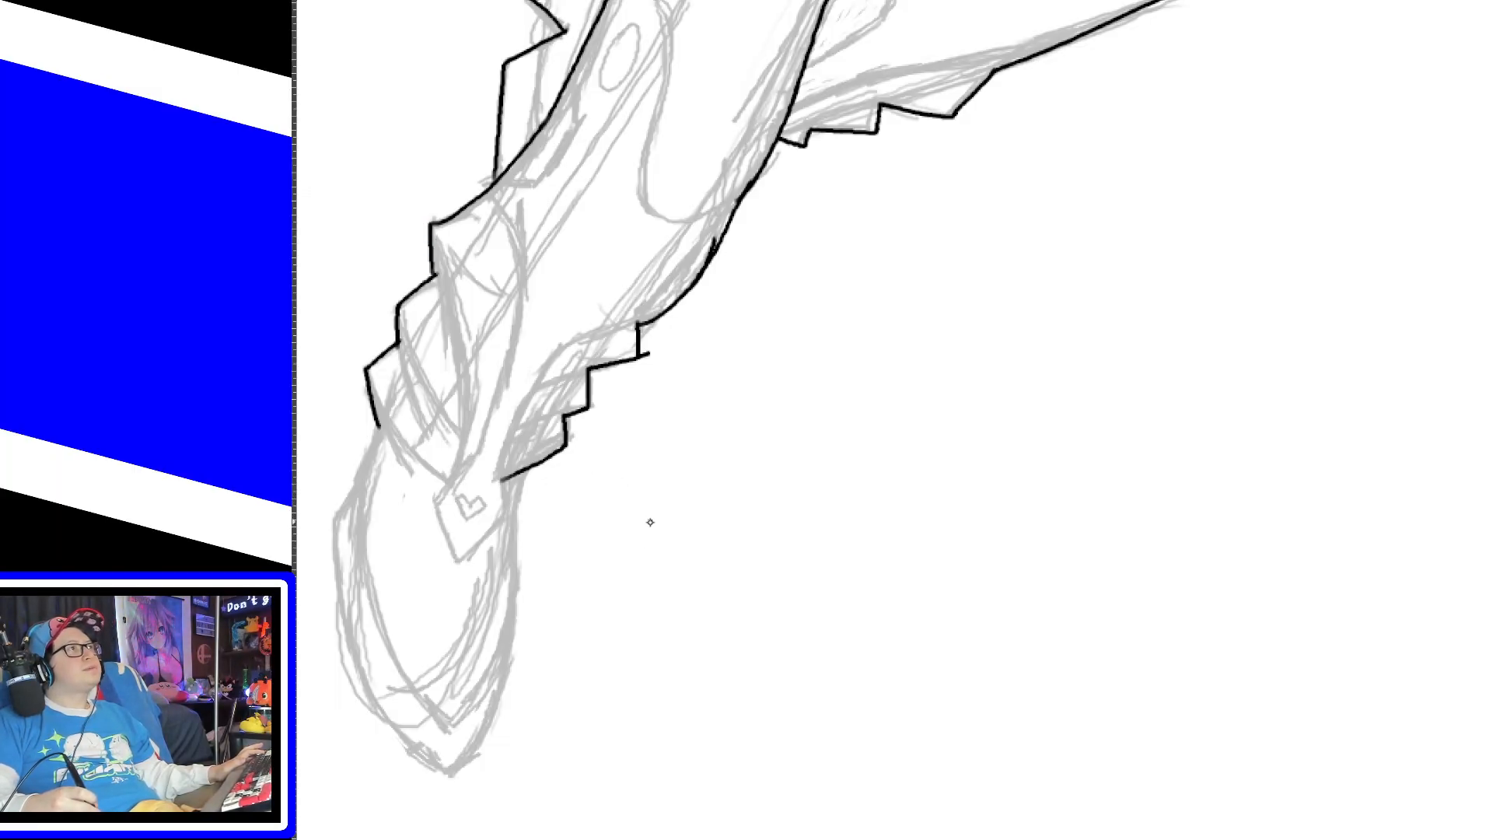
Step: Ink the outer outline of the extended leg's foot, both sides meeting at the pointed toe
{"action": "left_click_drag", "start_coordinate": [1089, 839], "coordinate": [917, 839]}
{"action": "mouse_move", "coordinate": [792, 772]}
{"action": "left_mouse_down"}
{"action": "mouse_move", "coordinate": [679, 586]}
{"action": "mouse_move", "coordinate": [679, 520]}
{"action": "mouse_move", "coordinate": [711, 477]}
{"action": "left_mouse_up"}
{"action": "key", "text": "ctrl+z"}
{"action": "mouse_move", "coordinate": [682, 597]}
{"action": "left_mouse_down"}
{"action": "mouse_move", "coordinate": [684, 507]}
{"action": "mouse_move", "coordinate": [730, 429]}
{"action": "left_mouse_up"}
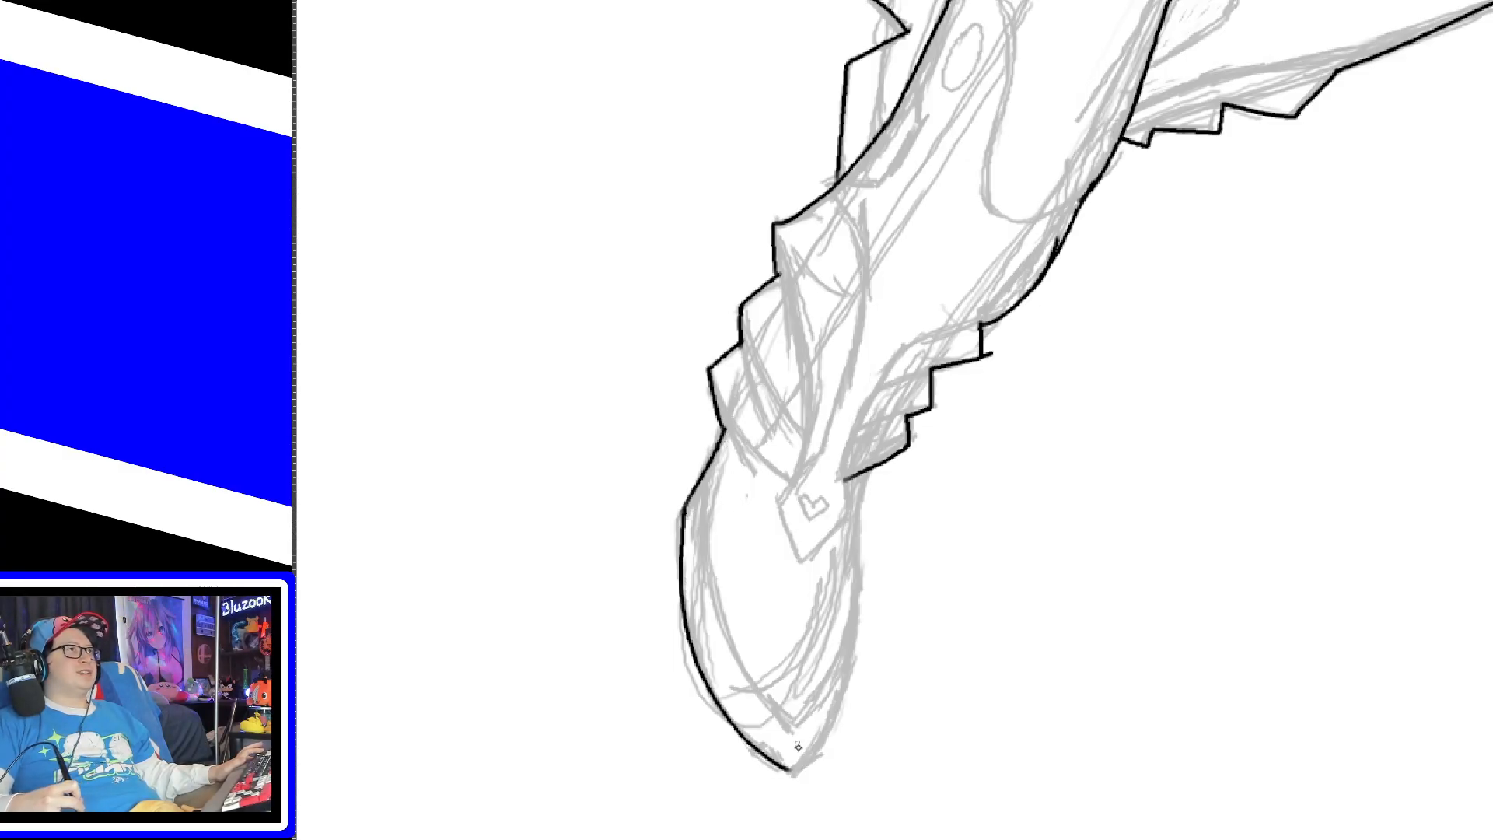
{"action": "left_click_drag", "start_coordinate": [796, 771], "coordinate": [827, 729]}
{"action": "left_click_drag", "start_coordinate": [855, 665], "coordinate": [868, 477]}
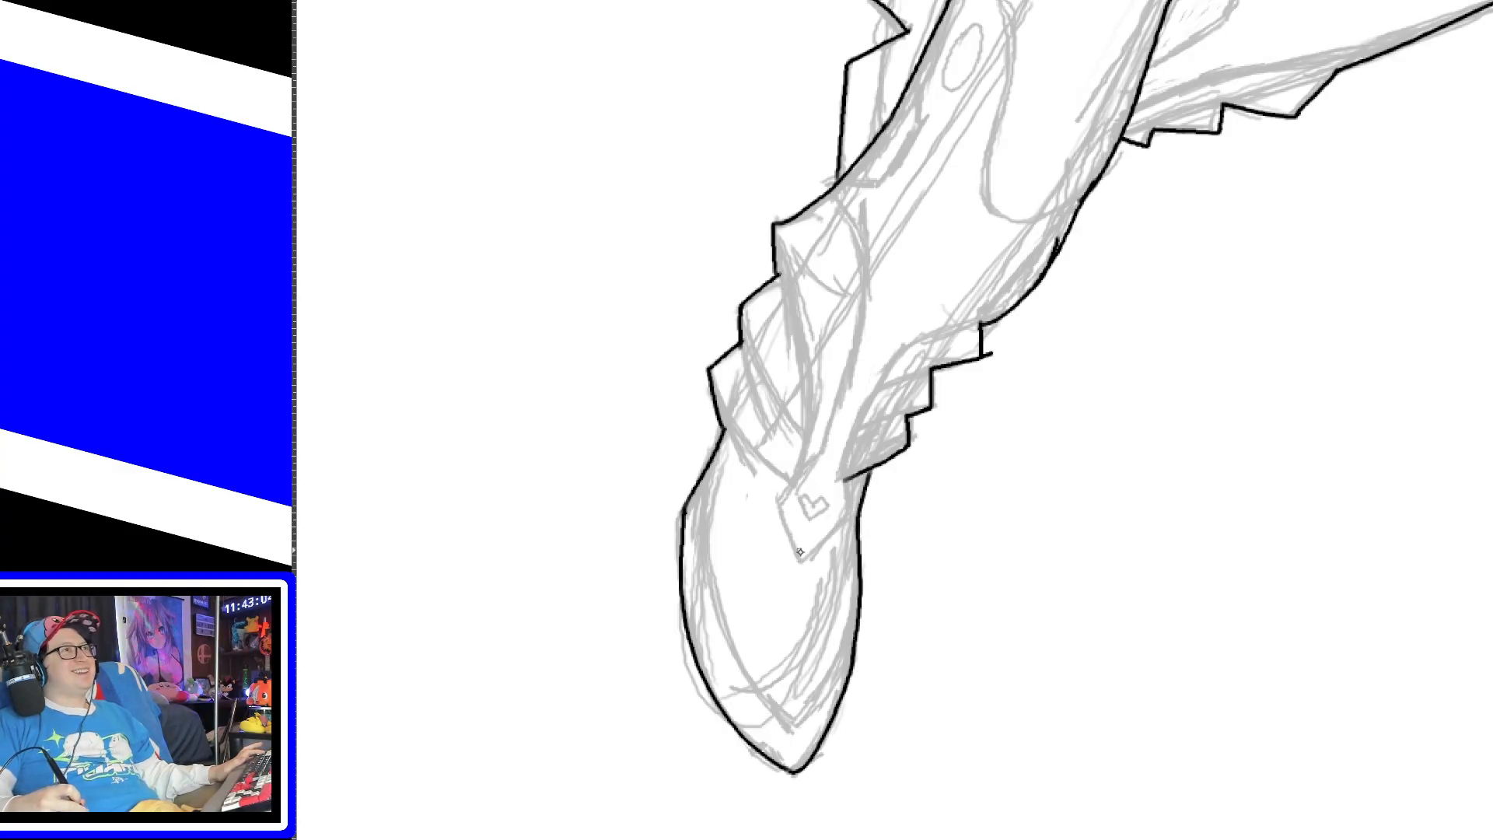
Step: Ink the sole's inner contour along the foot's heel-spike side, from the inner toe point up to the outer outline
{"action": "left_click_drag", "start_coordinate": [790, 727], "coordinate": [733, 559]}
{"action": "key", "text": "ctrl+z"}
{"action": "left_click_drag", "start_coordinate": [791, 733], "coordinate": [873, 636]}
{"action": "key", "text": "ctrl+z"}
{"action": "left_click_drag", "start_coordinate": [791, 733], "coordinate": [847, 630]}
{"action": "key", "text": "ctrl+z"}
{"action": "left_click_drag", "start_coordinate": [792, 732], "coordinate": [866, 606]}
{"action": "key", "text": "ctrl+z"}
{"action": "left_click_drag", "start_coordinate": [794, 732], "coordinate": [859, 602]}
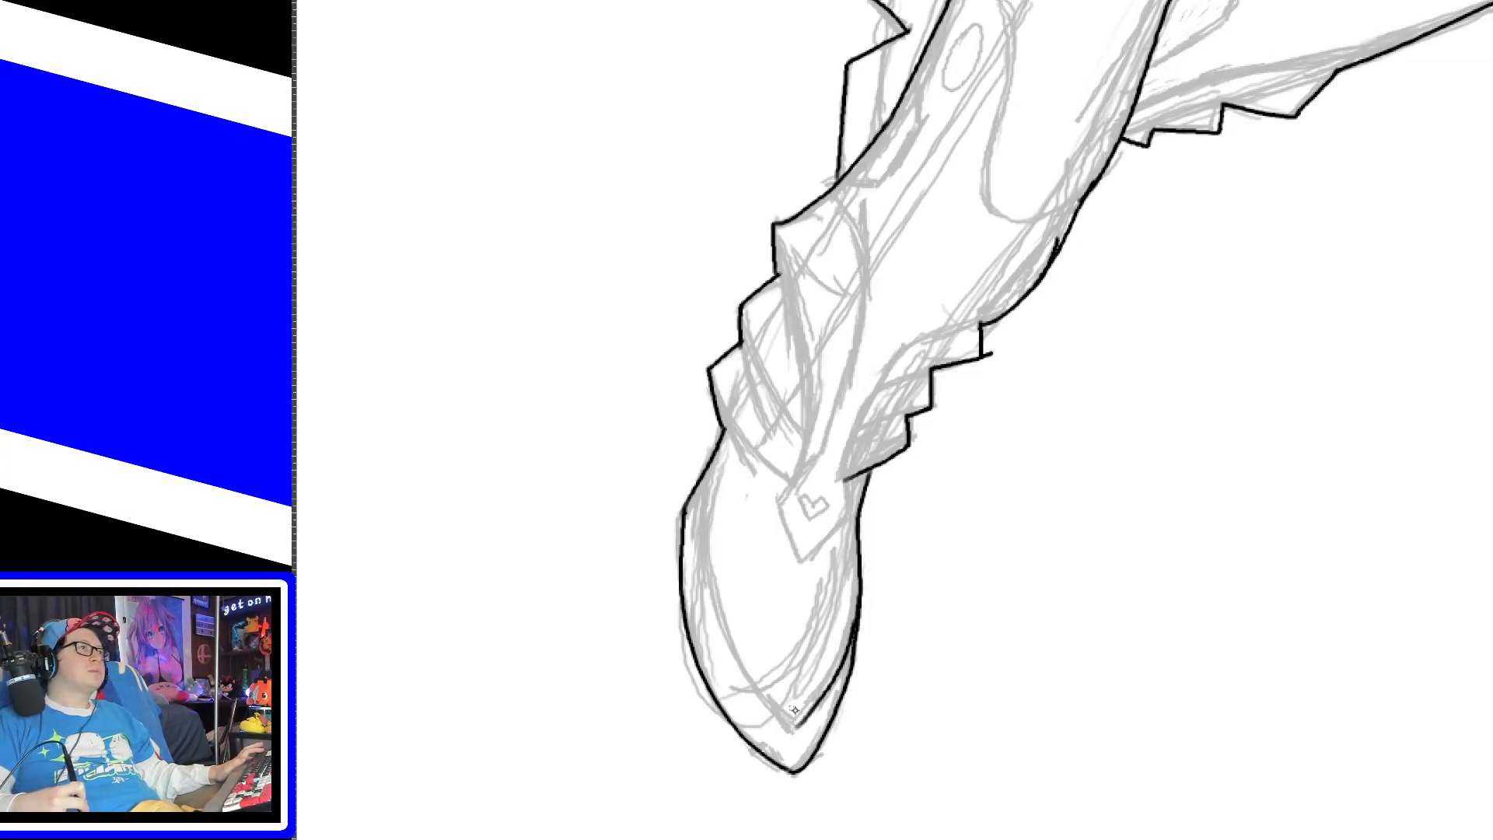
Step: Ink the inner foot contour from the inner toe point up the front side to the ankle armour
{"action": "left_click_drag", "start_coordinate": [797, 725], "coordinate": [731, 597]}
{"action": "key", "text": "ctrl+z"}
{"action": "left_click_drag", "start_coordinate": [800, 730], "coordinate": [722, 569]}
{"action": "key", "text": "ctrl+z"}
{"action": "mouse_move", "coordinate": [798, 728]}
{"action": "left_mouse_down"}
{"action": "mouse_move", "coordinate": [711, 572]}
{"action": "mouse_move", "coordinate": [700, 453]}
{"action": "left_mouse_up"}
{"action": "key", "text": "ctrl+z"}
{"action": "left_click_drag", "start_coordinate": [717, 589], "coordinate": [717, 458]}
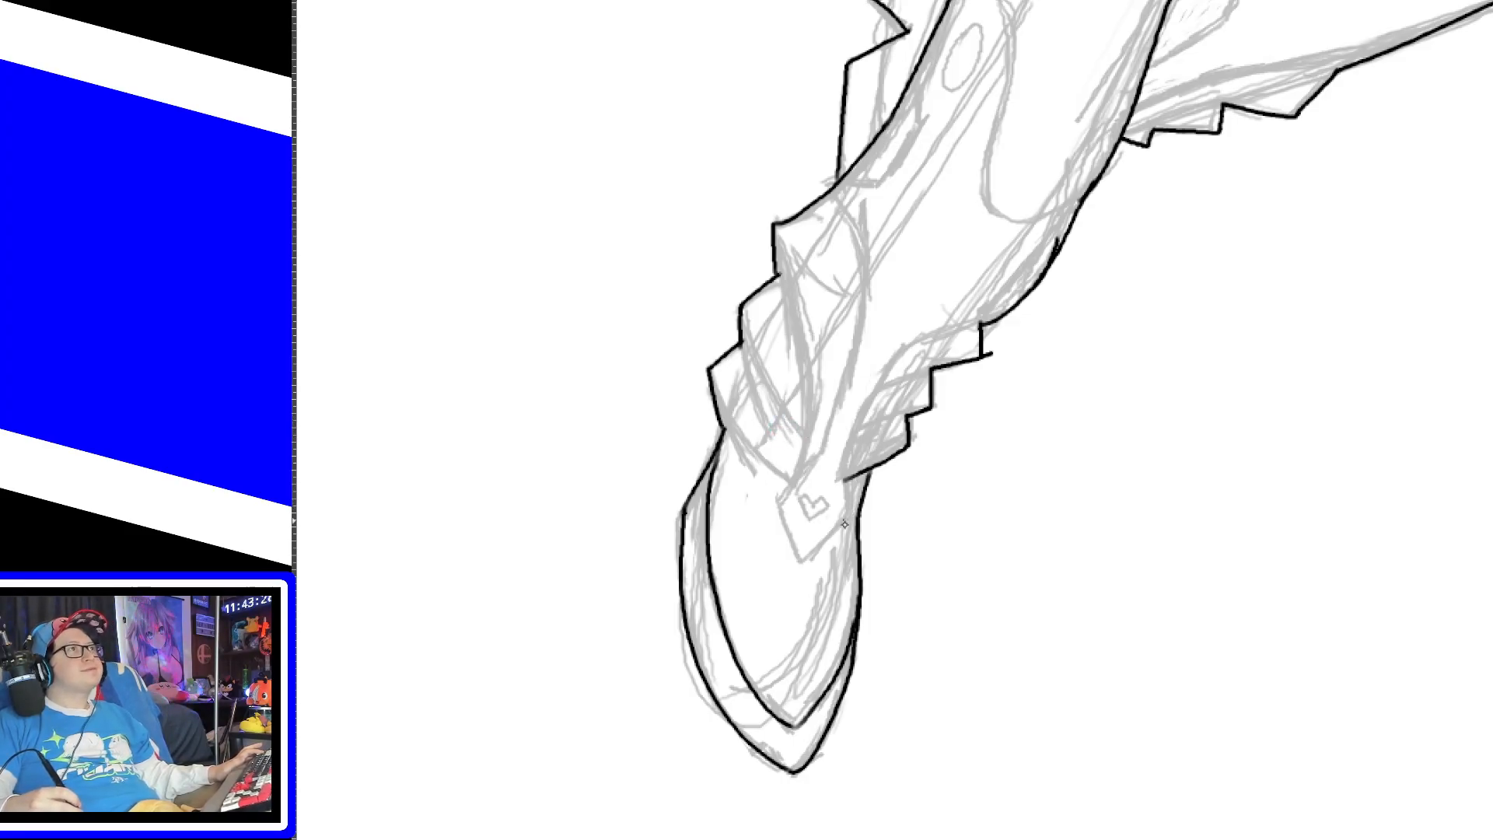
Step: Ink the heart ornament's diamond edge from its lower tip up to the ankle spikes, redrawing it until it is clean
{"action": "mouse_move", "coordinate": [801, 562]}
{"action": "left_mouse_down"}
{"action": "mouse_move", "coordinate": [848, 517]}
{"action": "mouse_move", "coordinate": [842, 475]}
{"action": "left_mouse_up"}
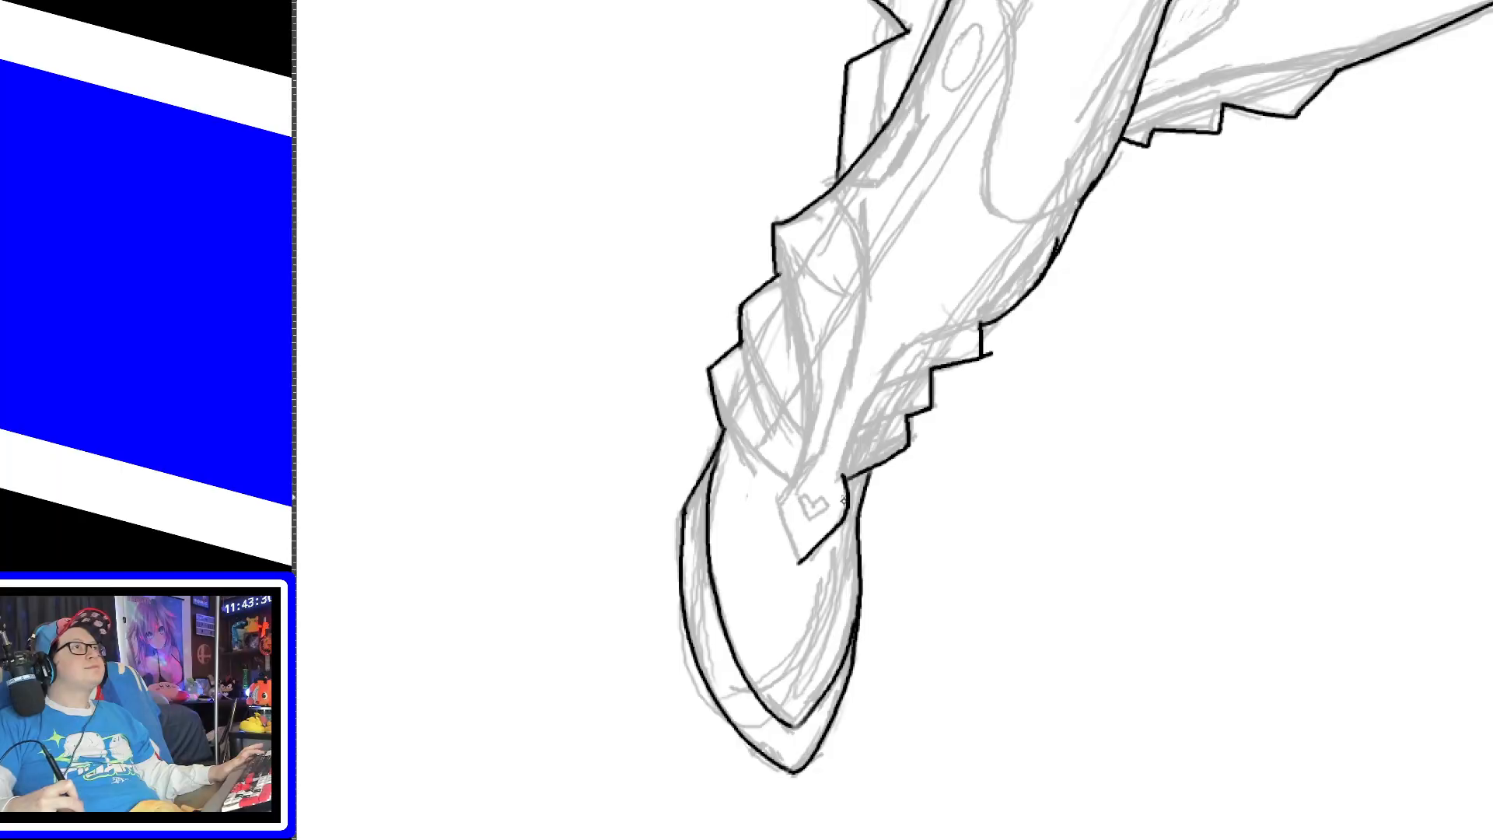
{"action": "key", "text": "ctrl+z"}
{"action": "mouse_move", "coordinate": [803, 563]}
{"action": "left_mouse_down"}
{"action": "mouse_move", "coordinate": [848, 507]}
{"action": "mouse_move", "coordinate": [843, 476]}
{"action": "left_mouse_up"}
{"action": "key", "text": "ctrl+z"}
{"action": "mouse_move", "coordinate": [805, 559]}
{"action": "left_mouse_down"}
{"action": "mouse_move", "coordinate": [849, 517]}
{"action": "mouse_move", "coordinate": [845, 472]}
{"action": "left_mouse_up"}
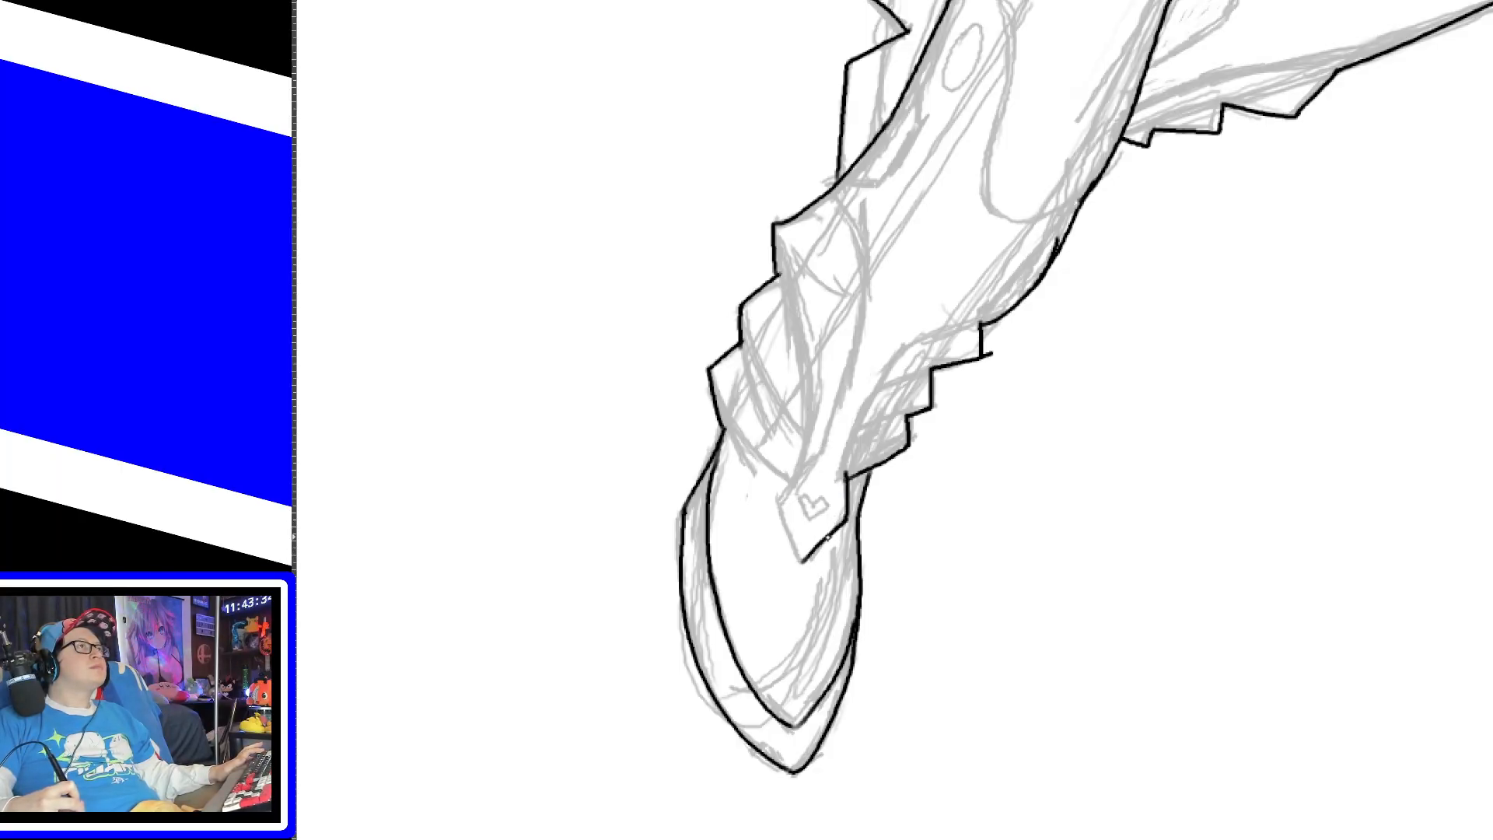
Step: Ink the diamond ornament's remaining edge and extend it as a curved plate line up to the shin
{"action": "left_click_drag", "start_coordinate": [786, 535], "coordinate": [844, 365]}
{"action": "key", "text": "ctrl+z"}
{"action": "mouse_move", "coordinate": [802, 464]}
{"action": "left_mouse_down"}
{"action": "mouse_move", "coordinate": [847, 354]}
{"action": "mouse_move", "coordinate": [829, 191]}
{"action": "left_mouse_up"}
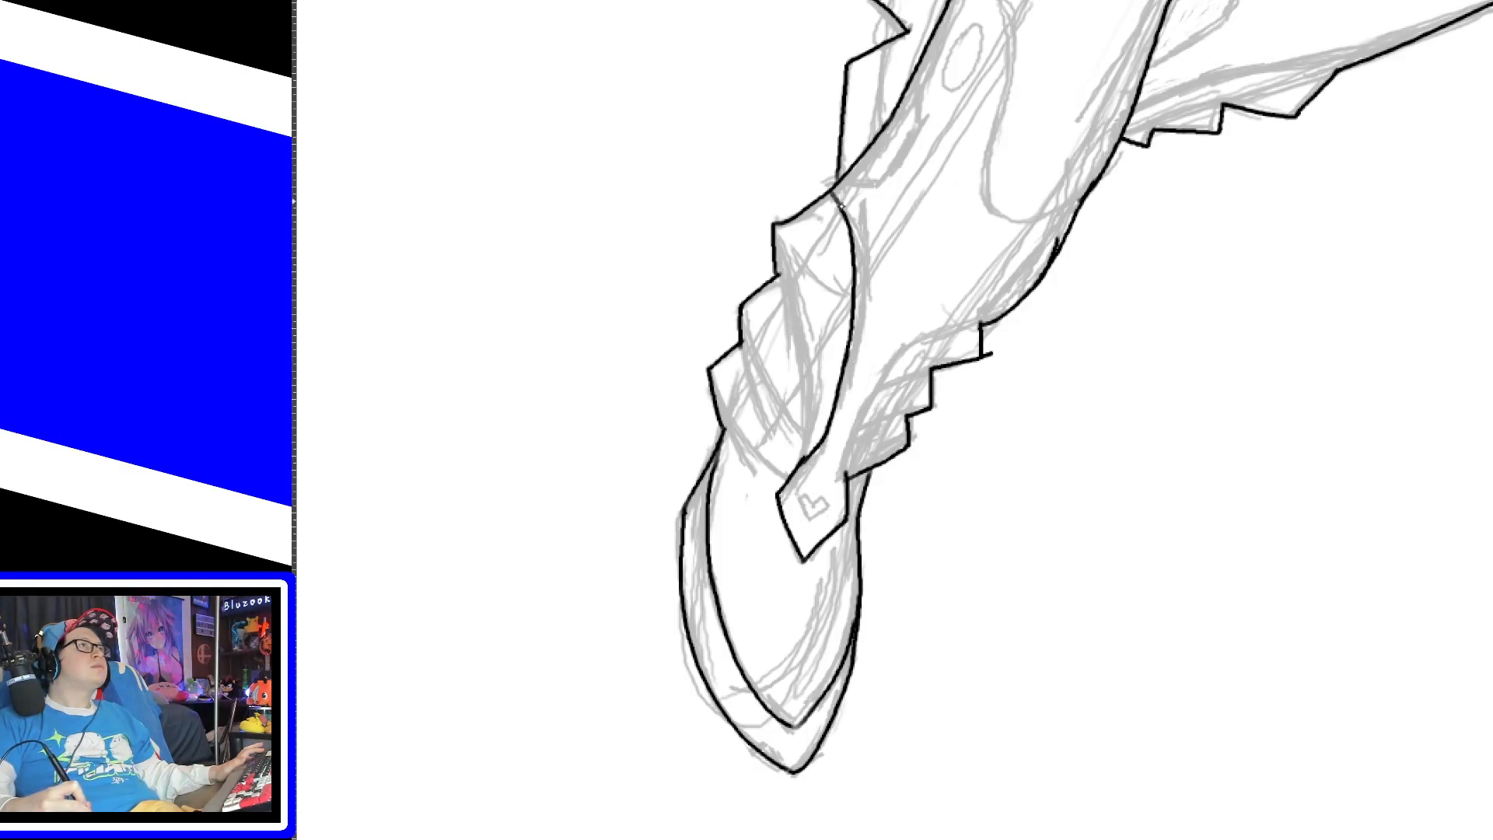
Step: Ink the curved back edge of the shin armour from the diamond ornament up to the calf line
{"action": "left_click_drag", "start_coordinate": [845, 477], "coordinate": [909, 344]}
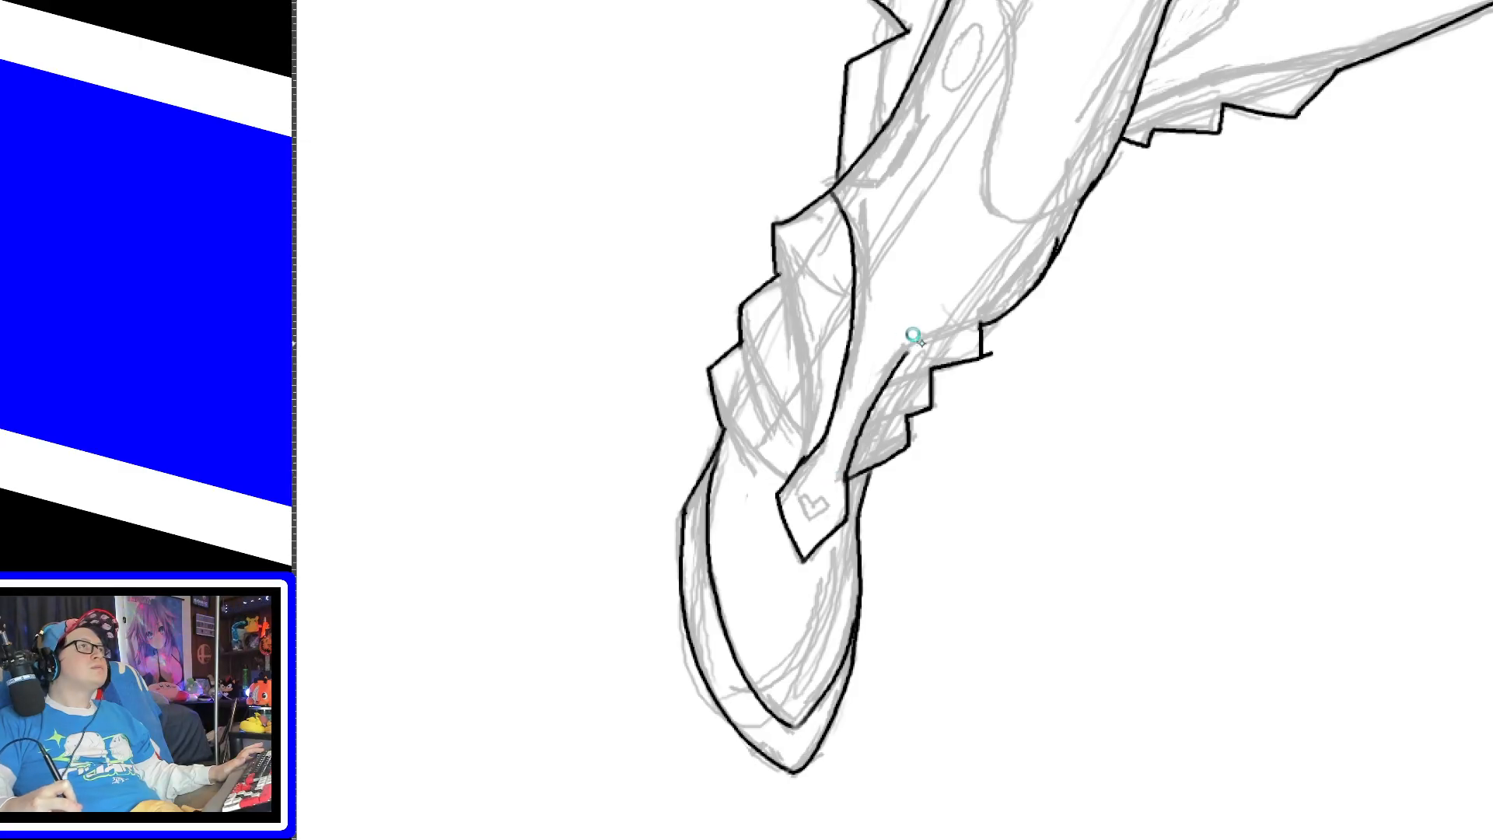
{"action": "key", "text": "ctrl+z"}
{"action": "mouse_move", "coordinate": [846, 482]}
{"action": "left_mouse_down"}
{"action": "mouse_move", "coordinate": [904, 350]}
{"action": "mouse_move", "coordinate": [980, 320]}
{"action": "left_mouse_up"}
{"action": "key", "text": "ctrl+z"}
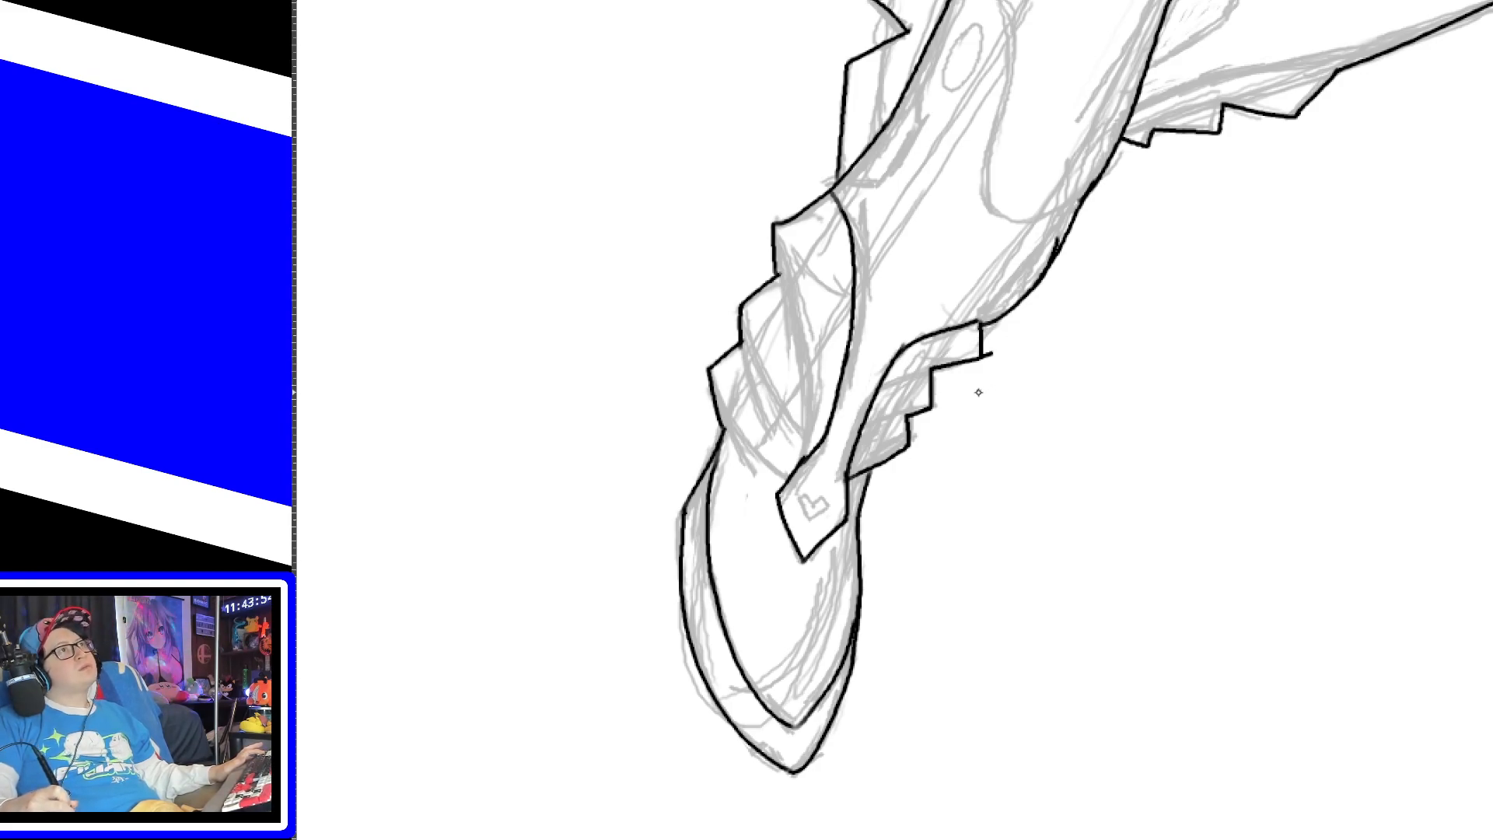
{"action": "key", "text": "ctrl+z"}
{"action": "left_click_drag", "start_coordinate": [894, 360], "coordinate": [996, 325]}
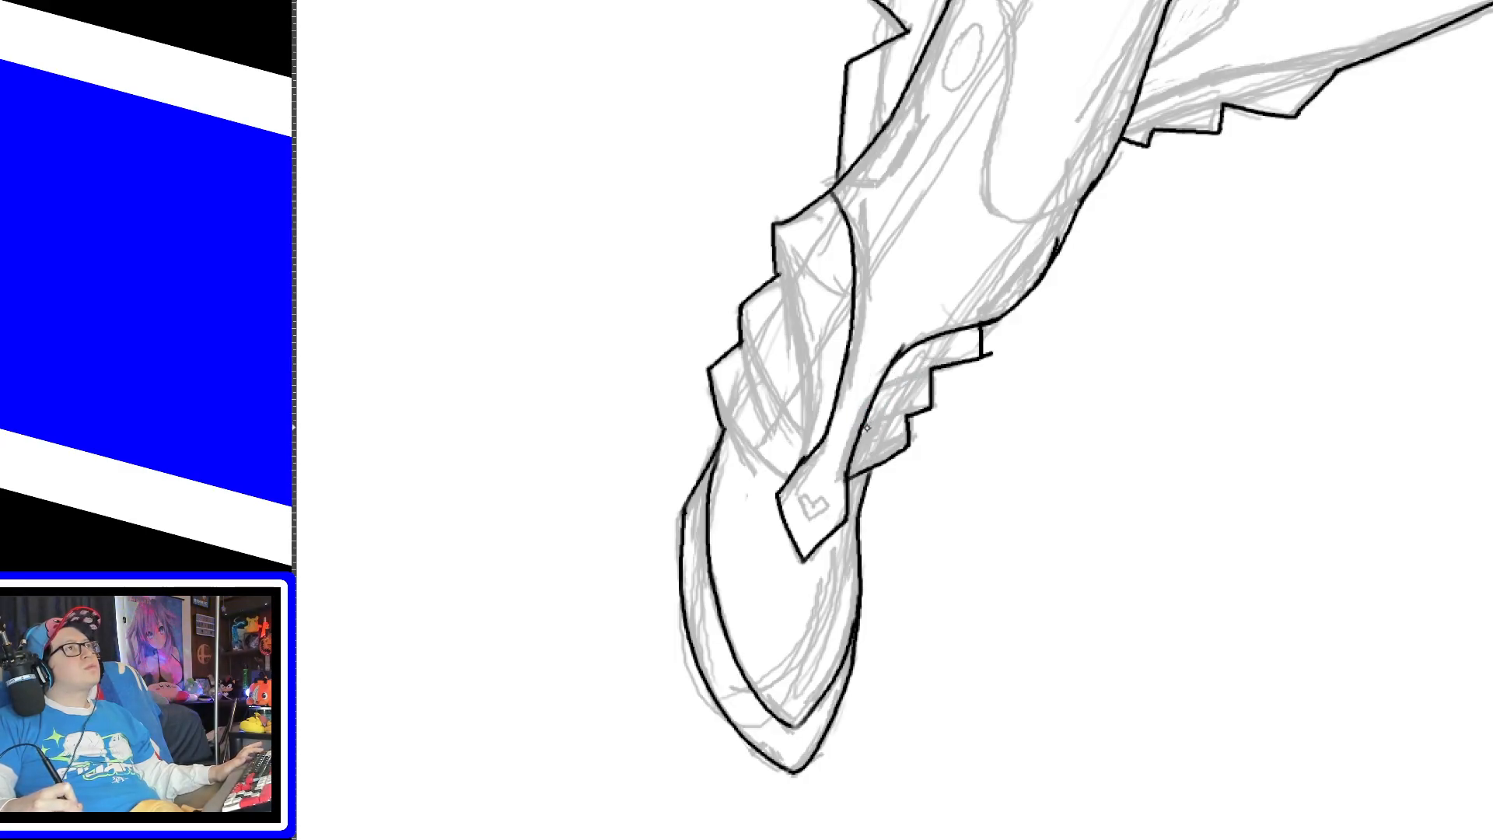
Step: Ink the two curved dividing lines between the layered spikes behind the ankle
{"action": "left_click_drag", "start_coordinate": [863, 422], "coordinate": [934, 365]}
{"action": "key", "text": "ctrl+z"}
{"action": "left_click_drag", "start_coordinate": [860, 432], "coordinate": [933, 374]}
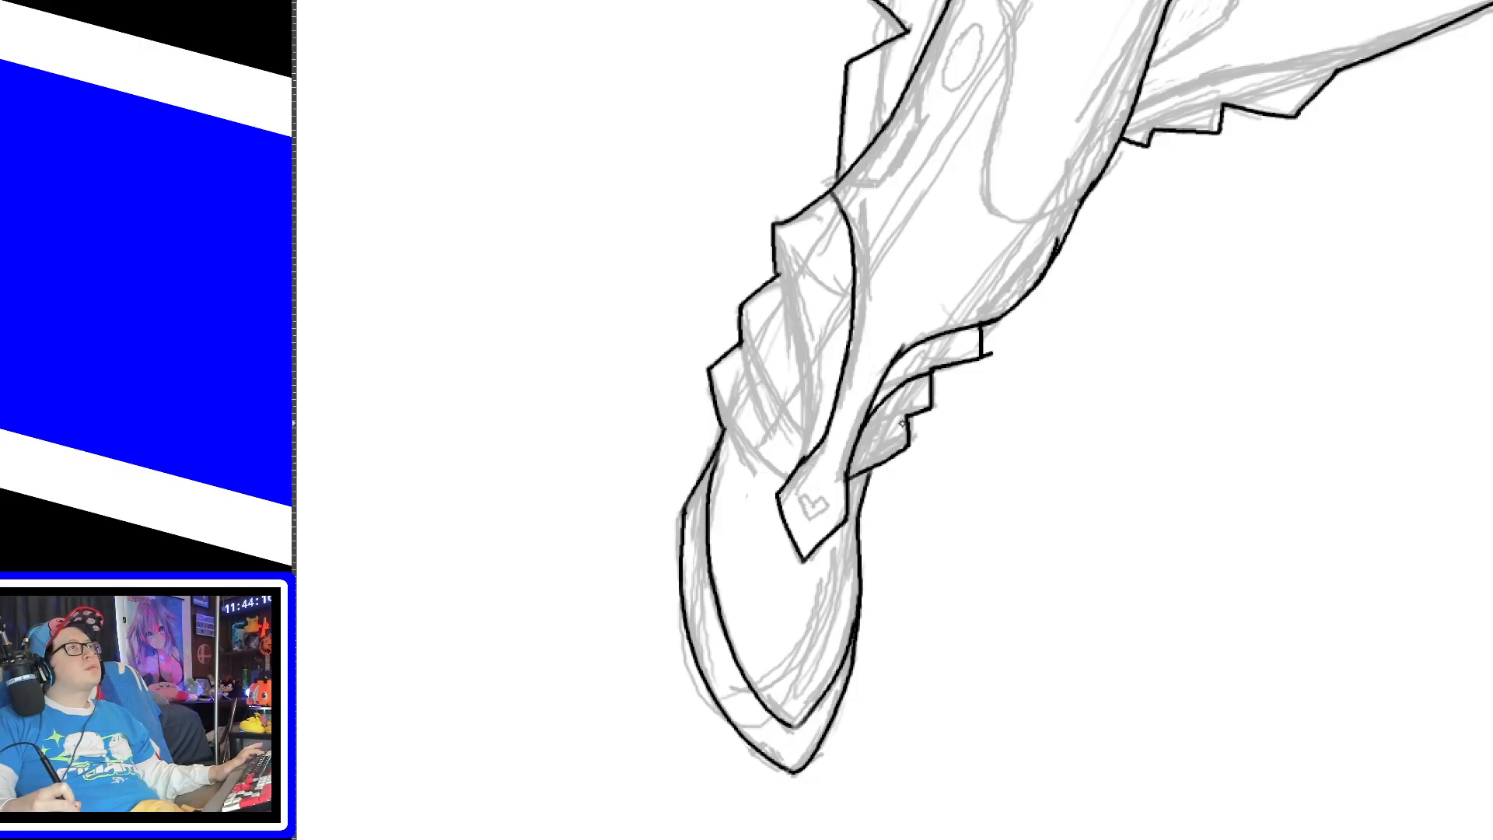
{"action": "key", "text": "ctrl+z"}
{"action": "left_click_drag", "start_coordinate": [852, 455], "coordinate": [932, 366]}
{"action": "left_click_drag", "start_coordinate": [863, 438], "coordinate": [904, 416]}
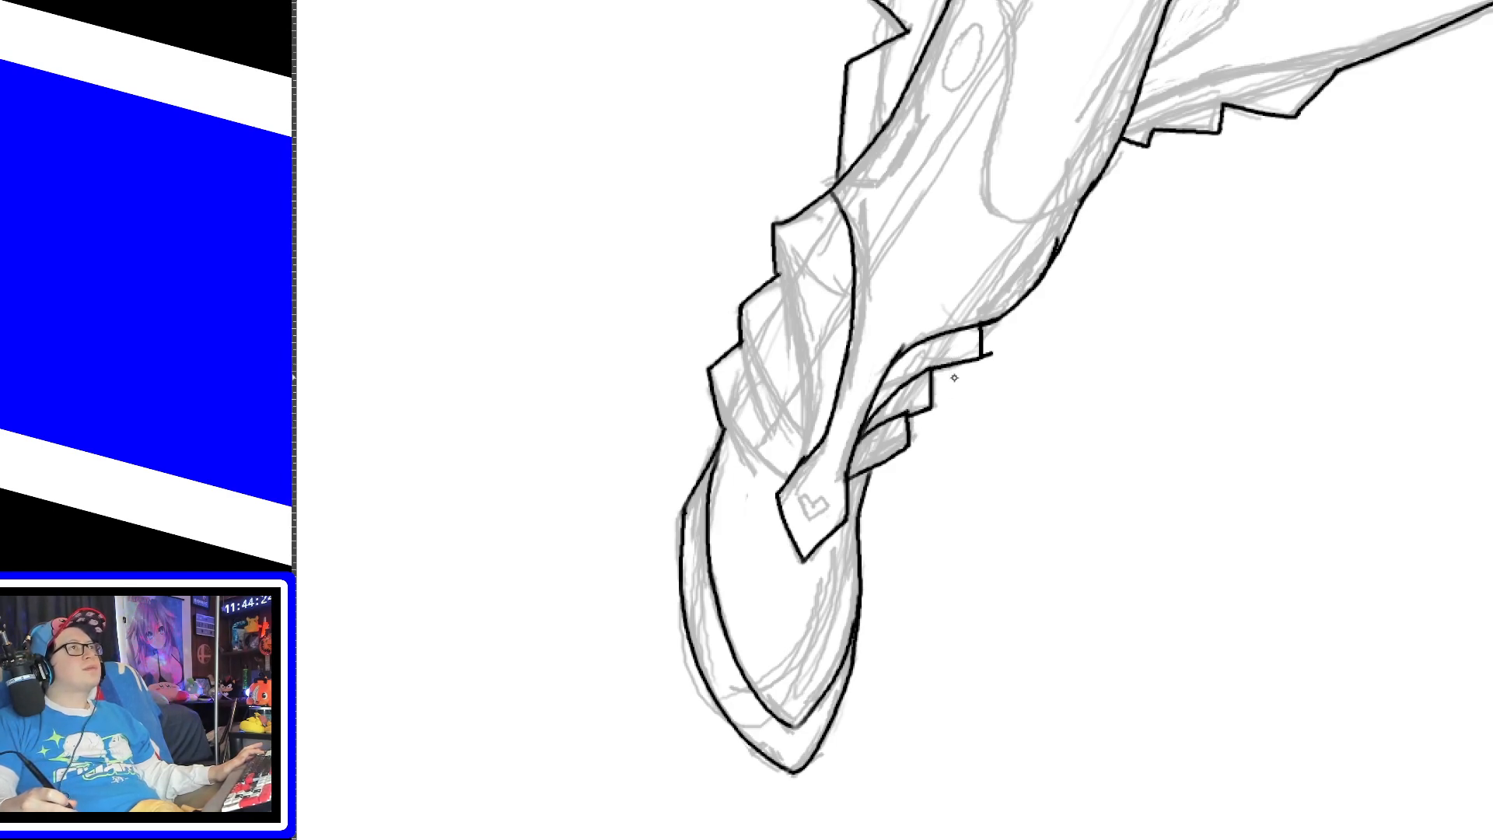
Step: Ink the lower edge of the uppermost front ankle plate as a curve down to the diamond ornament
{"action": "left_click_drag", "start_coordinate": [813, 418], "coordinate": [808, 347]}
{"action": "key", "text": "ctrl+z"}
{"action": "left_click_drag", "start_coordinate": [806, 457], "coordinate": [791, 308]}
{"action": "key", "text": "ctrl+z"}
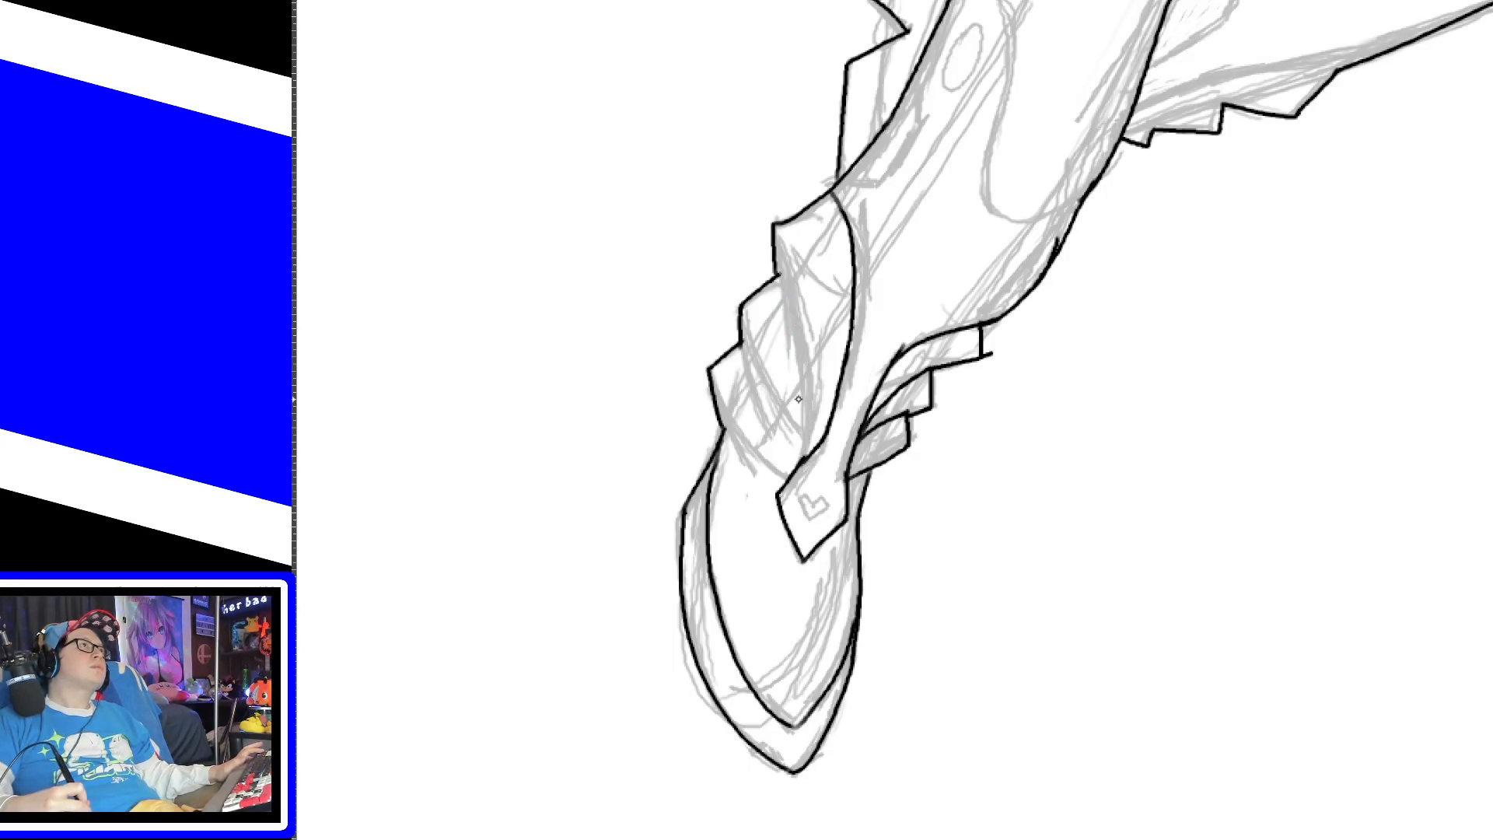
{"action": "mouse_move", "coordinate": [797, 465]}
{"action": "left_mouse_down"}
{"action": "mouse_move", "coordinate": [795, 327]}
{"action": "mouse_move", "coordinate": [774, 247]}
{"action": "left_mouse_up"}
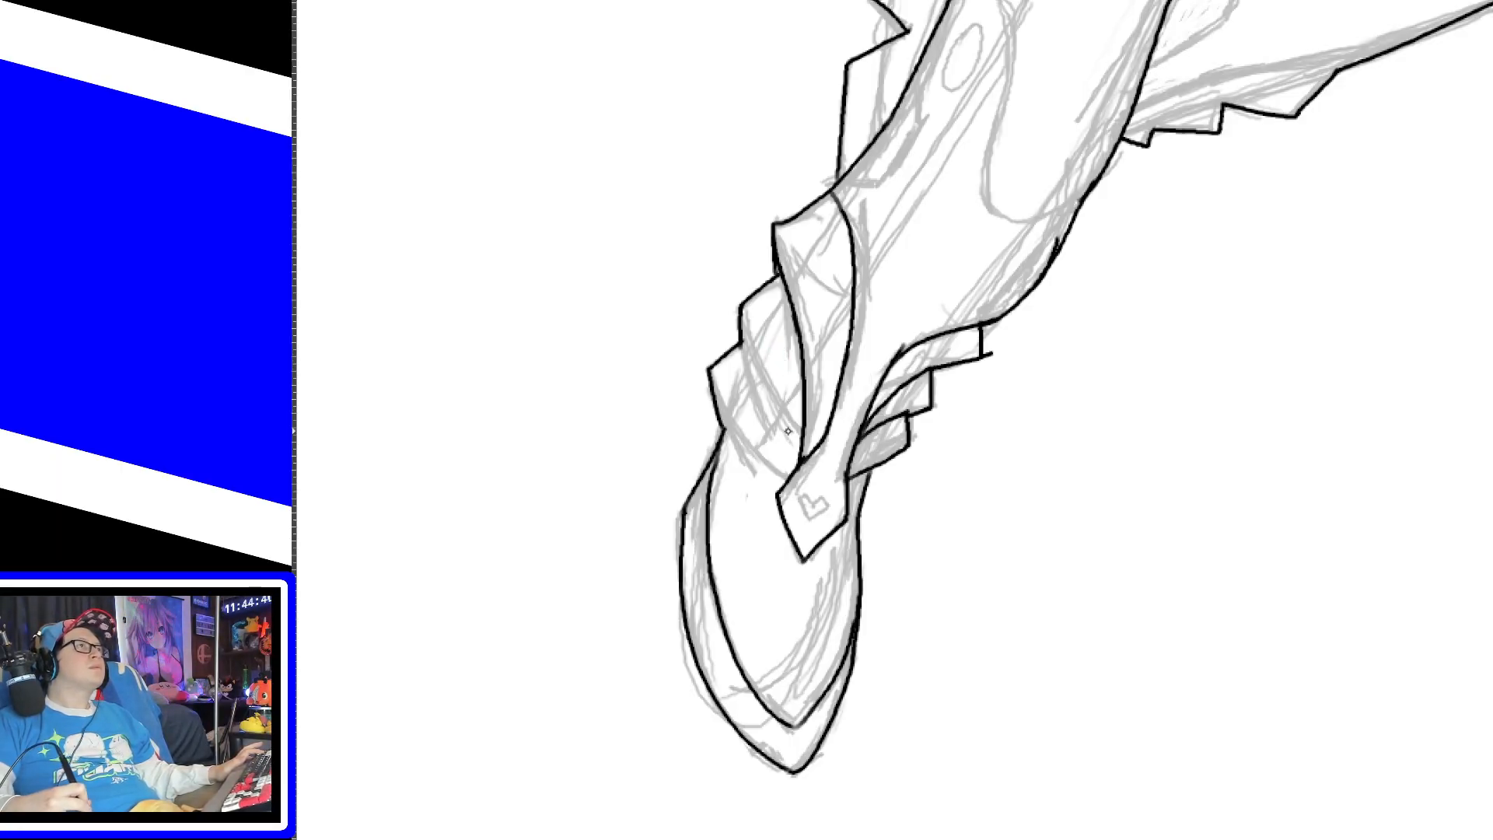
Step: Ink the curved lower edge of the second front ankle plate down to the diamond ornament
{"action": "left_click_drag", "start_coordinate": [741, 315], "coordinate": [771, 395]}
{"action": "key", "text": "ctrl+z"}
{"action": "left_click_drag", "start_coordinate": [801, 459], "coordinate": [743, 343]}
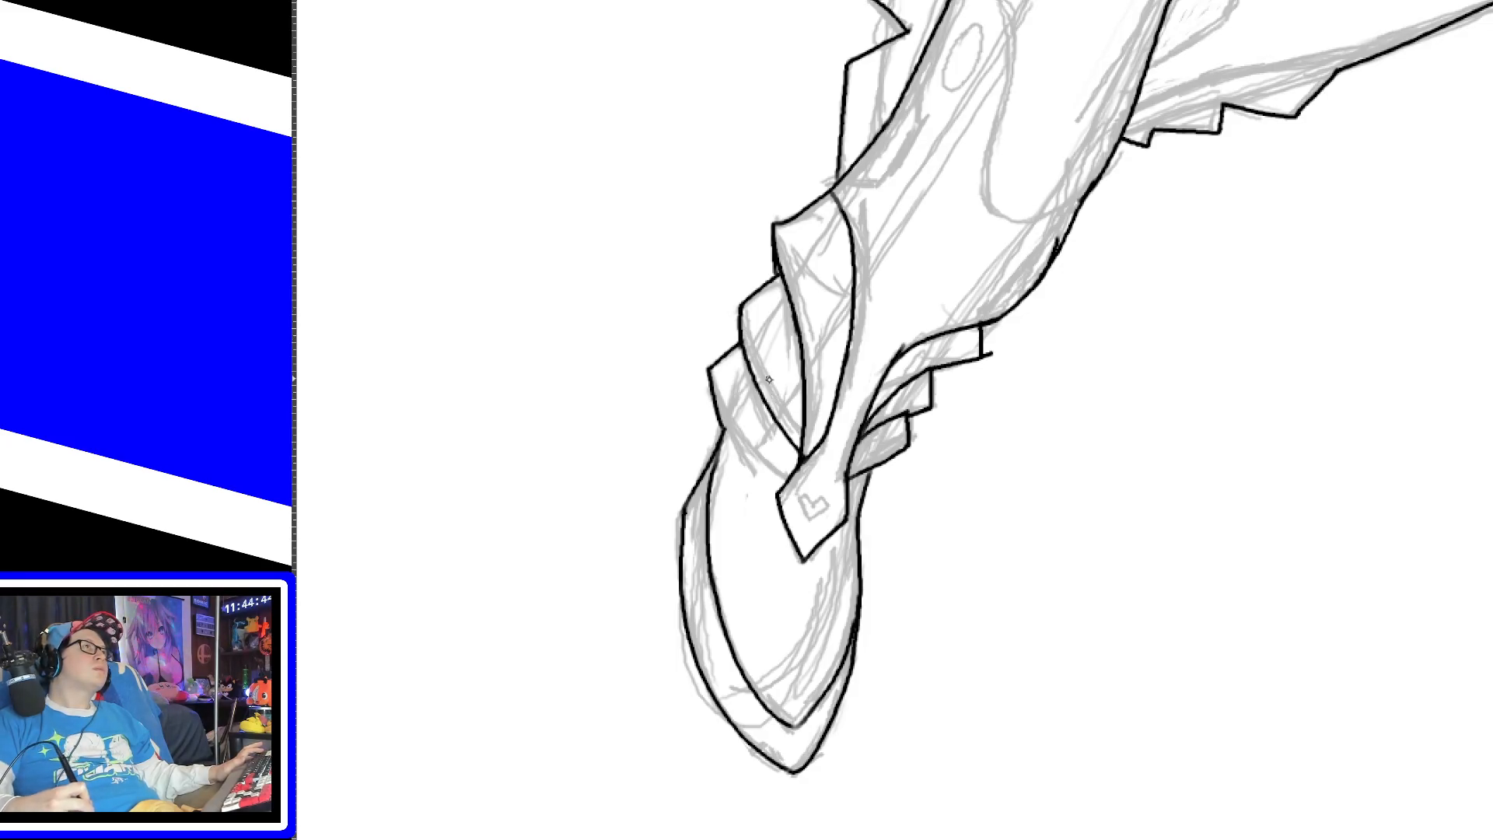
Step: Ink the curved lower edge of the lowest front ankle plate down to the diamond ornament, then the small heart inside the diamond
{"action": "left_click_drag", "start_coordinate": [715, 410], "coordinate": [778, 483]}
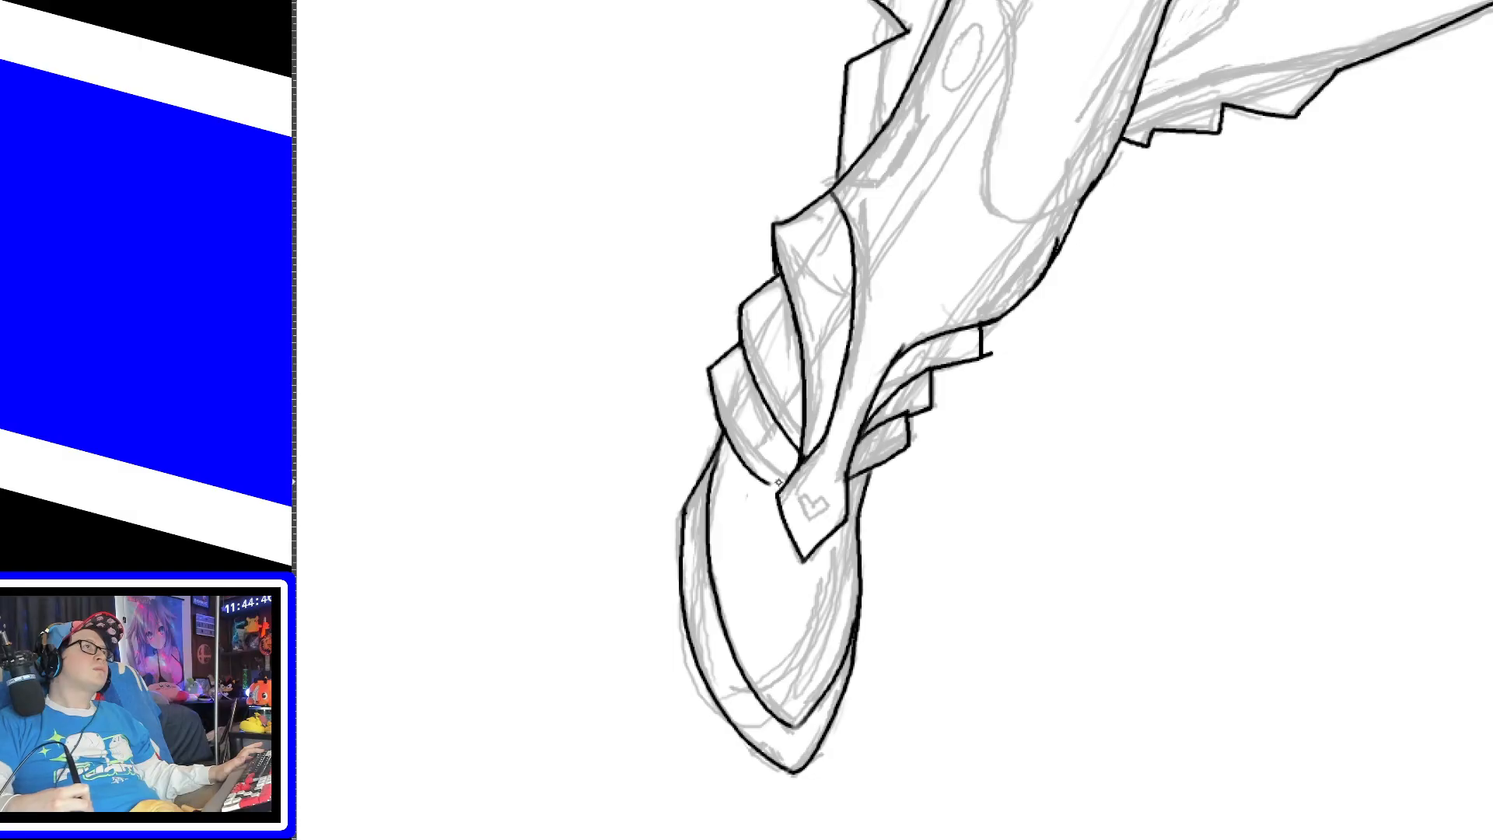
{"action": "key", "text": "ctrl+z"}
{"action": "mouse_move", "coordinate": [715, 423]}
{"action": "left_mouse_down"}
{"action": "mouse_move", "coordinate": [792, 476]}
{"action": "mouse_move", "coordinate": [724, 414]}
{"action": "left_mouse_up"}
{"action": "key", "text": "ctrl+z"}
{"action": "key", "text": "ctrl+z"}
{"action": "left_click_drag", "start_coordinate": [793, 477], "coordinate": [715, 362]}
{"action": "key", "text": "ctrl+z"}
{"action": "left_click_drag", "start_coordinate": [793, 480], "coordinate": [705, 364]}
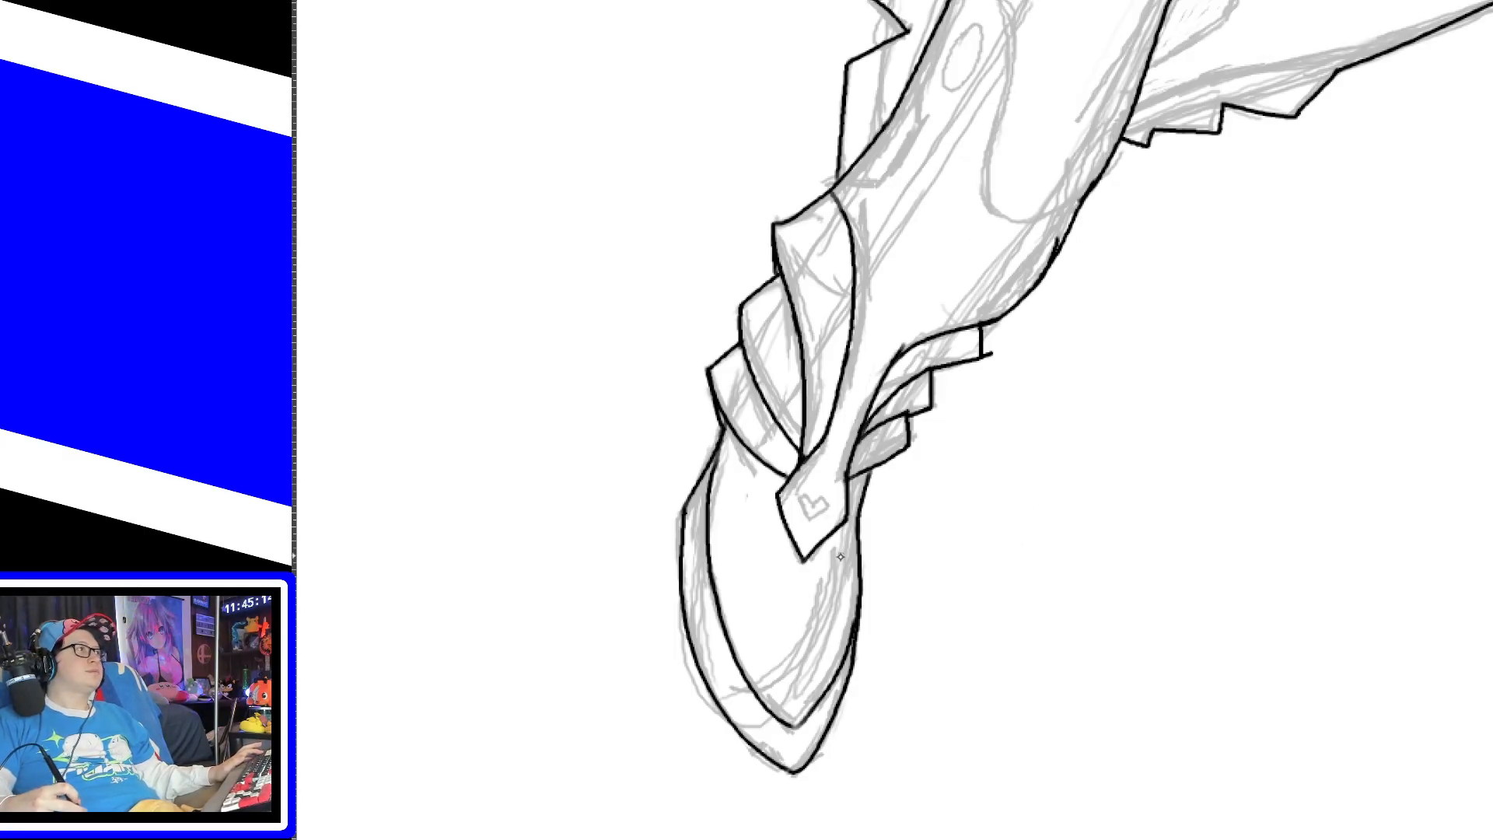
{"action": "mouse_move", "coordinate": [809, 515]}
{"action": "left_mouse_down"}
{"action": "mouse_move", "coordinate": [803, 497]}
{"action": "mouse_move", "coordinate": [835, 507]}
{"action": "mouse_move", "coordinate": [821, 522]}
{"action": "left_mouse_up"}
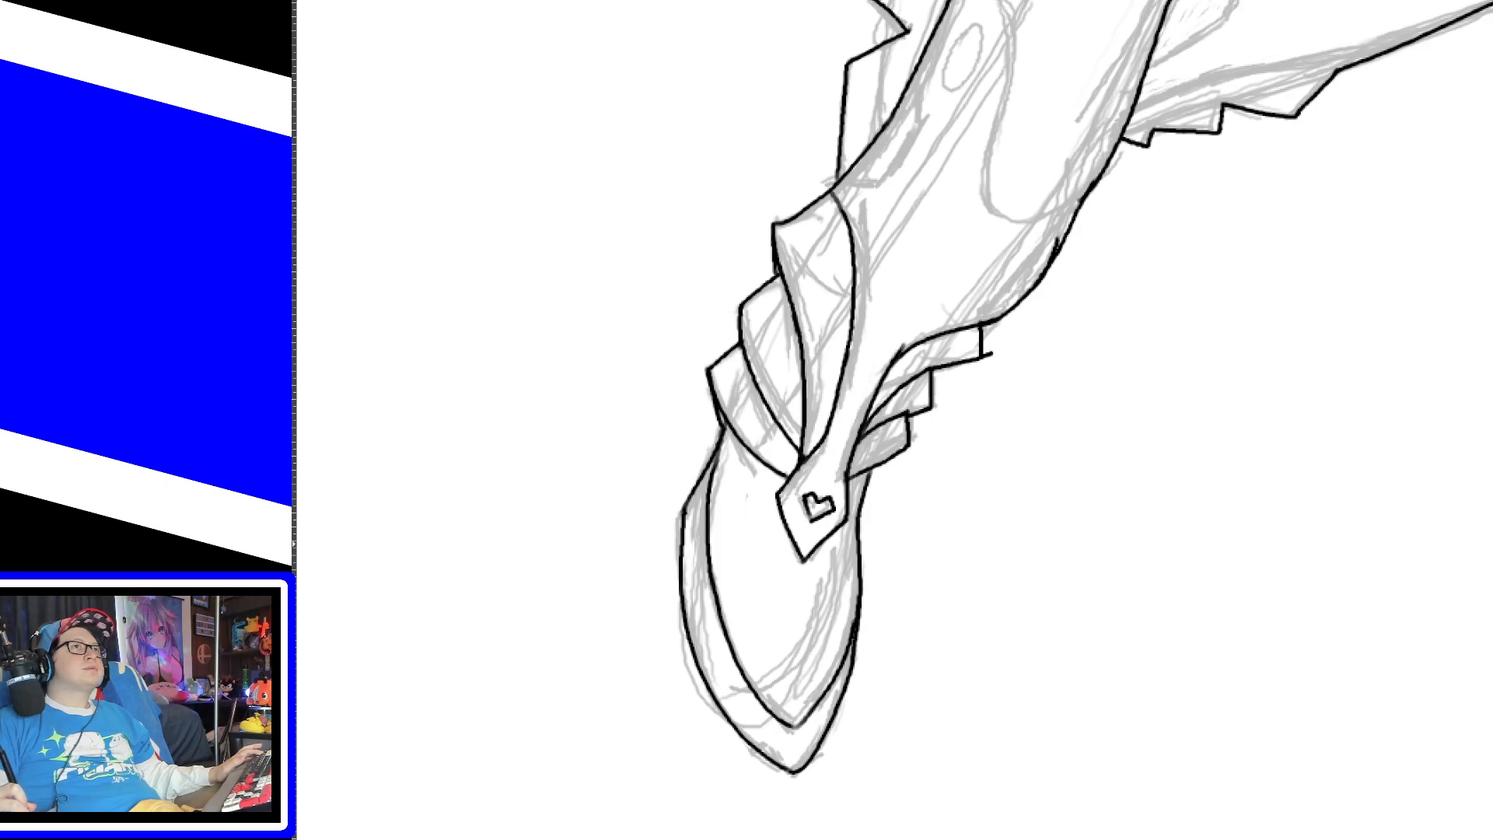
Step: Ink the small angular panel along the front leg's outer shin edge, just above the uppermost ankle plate
{"action": "scroll", "coordinate": [781, 408], "scroll_direction": "up", "scroll_amount": 5}
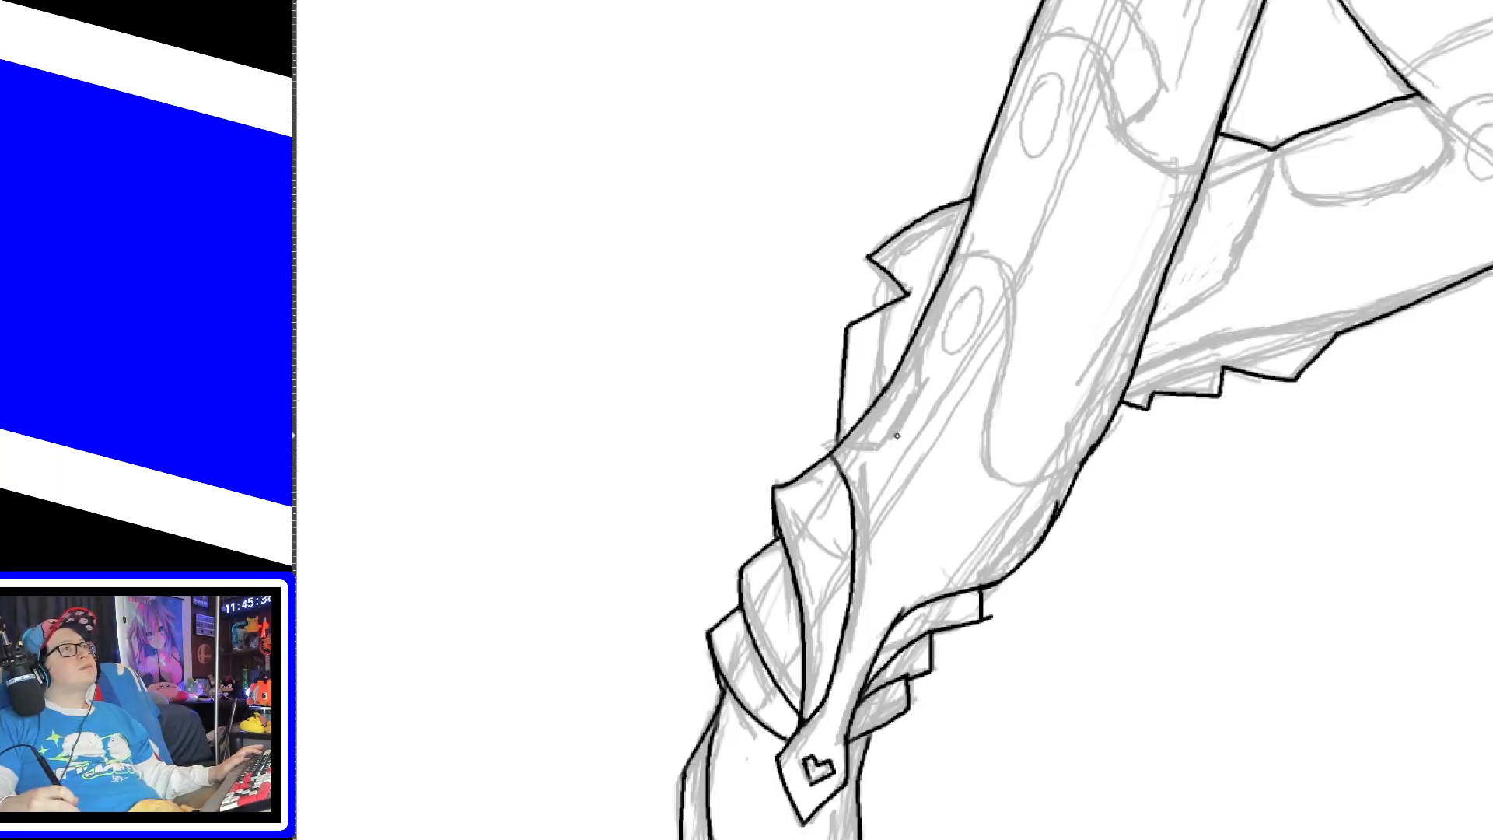
{"action": "mouse_move", "coordinate": [830, 448]}
{"action": "left_mouse_down"}
{"action": "mouse_move", "coordinate": [885, 441]}
{"action": "mouse_move", "coordinate": [925, 375]}
{"action": "mouse_move", "coordinate": [917, 336]}
{"action": "left_mouse_up"}
{"action": "key", "text": "ctrl+z"}
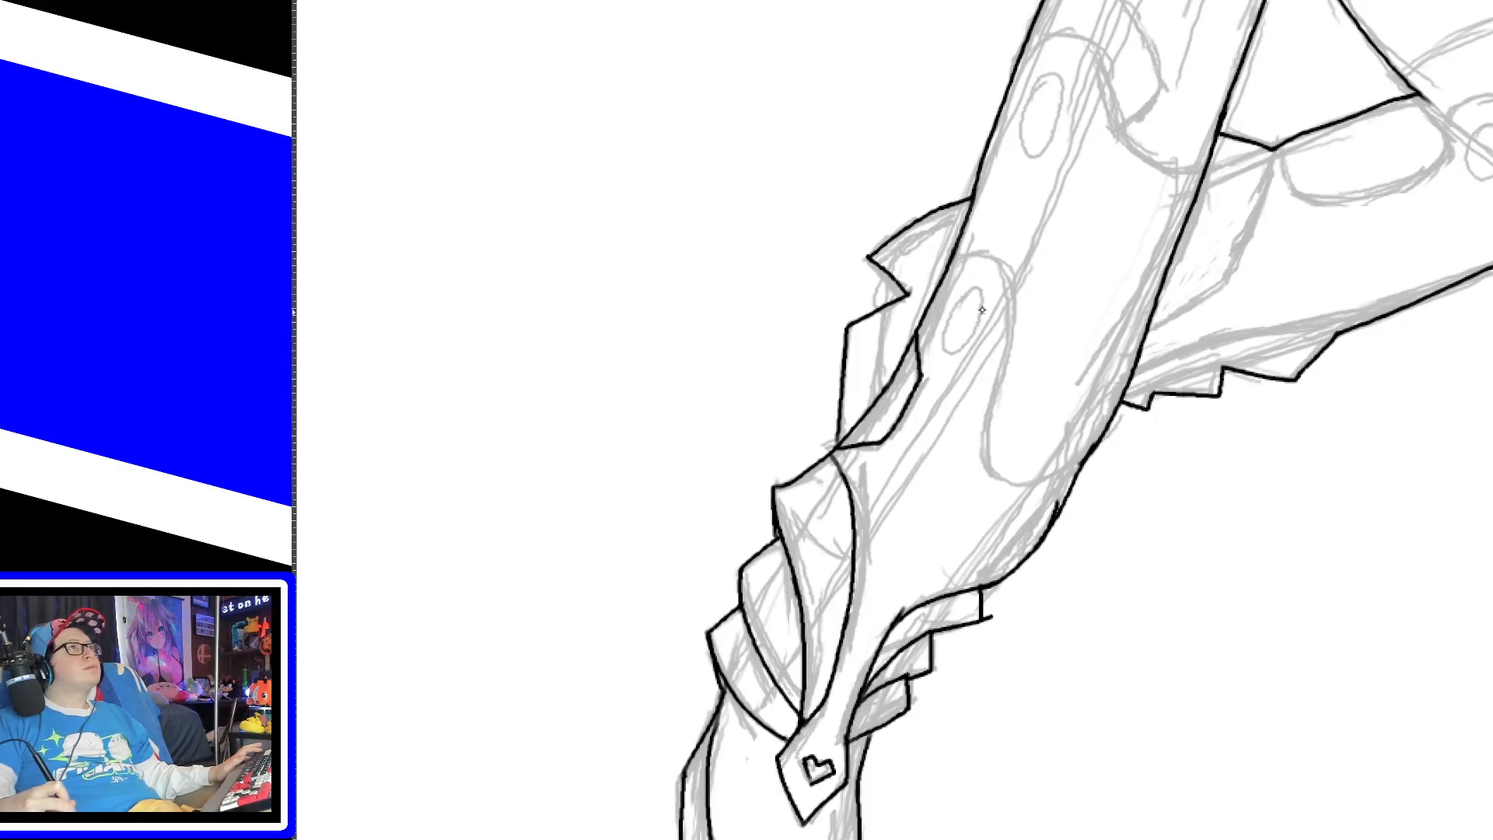
Step: Ink the S-shaped armour seam across the front leg's shin and the narrow oval inside its rounded upper end
{"action": "mouse_move", "coordinate": [948, 269]}
{"action": "left_mouse_down"}
{"action": "mouse_move", "coordinate": [1005, 263]}
{"action": "mouse_move", "coordinate": [1003, 346]}
{"action": "left_mouse_up"}
{"action": "mouse_move", "coordinate": [1019, 483]}
{"action": "left_mouse_down"}
{"action": "mouse_move", "coordinate": [991, 465]}
{"action": "mouse_move", "coordinate": [1004, 336]}
{"action": "left_mouse_up"}
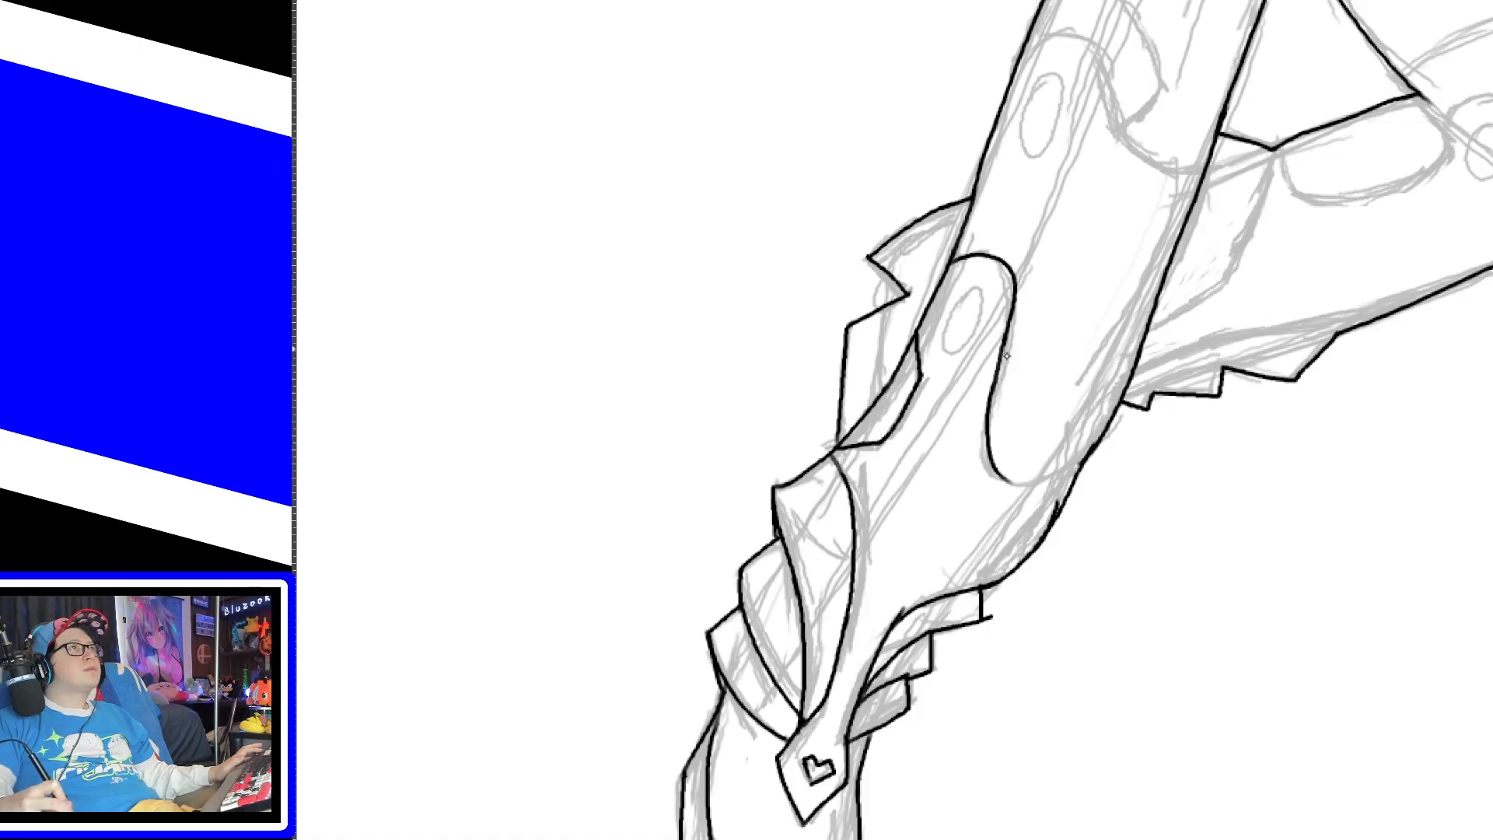
{"action": "left_click_drag", "start_coordinate": [1014, 484], "coordinate": [1078, 466]}
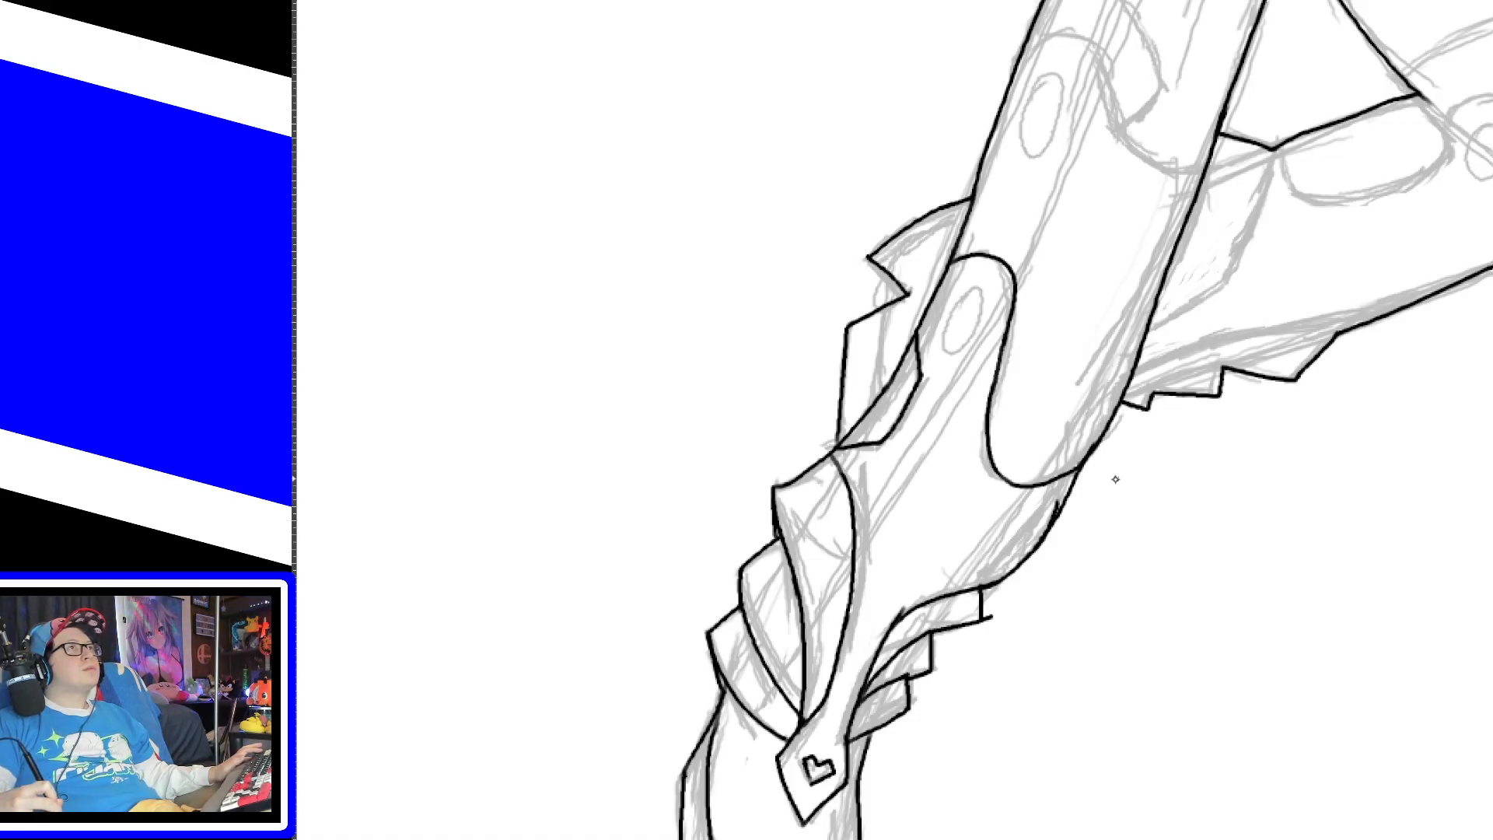
{"action": "mouse_move", "coordinate": [946, 309]}
{"action": "left_mouse_down"}
{"action": "mouse_move", "coordinate": [986, 291]}
{"action": "mouse_move", "coordinate": [947, 315]}
{"action": "left_mouse_up"}
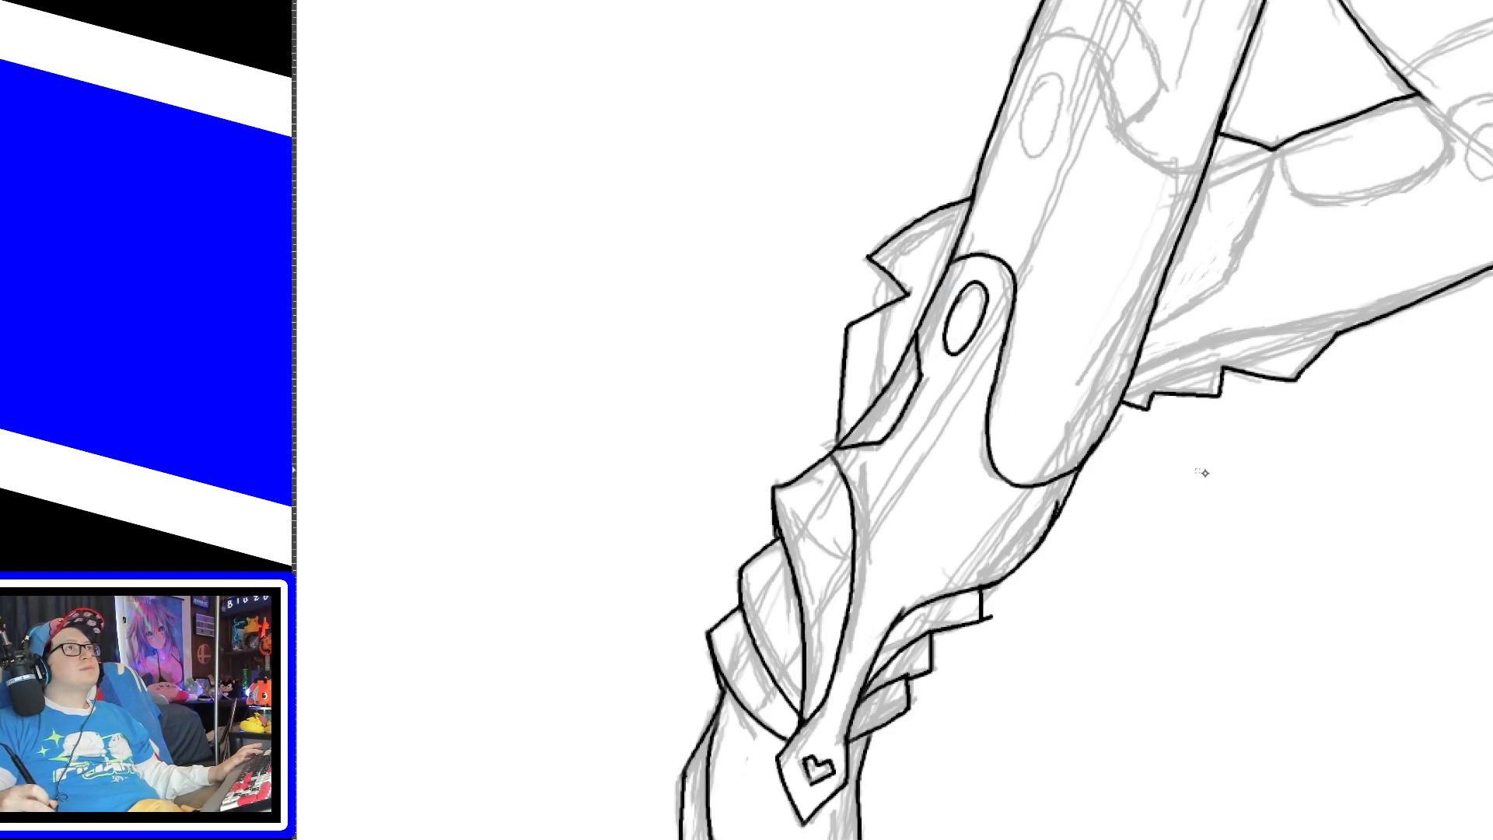
Step: Ink the wavy upper edge of the front leg's knee armour across the leg and the oval joint below it
{"action": "scroll", "coordinate": [1283, 426], "scroll_direction": "up", "scroll_amount": 4}
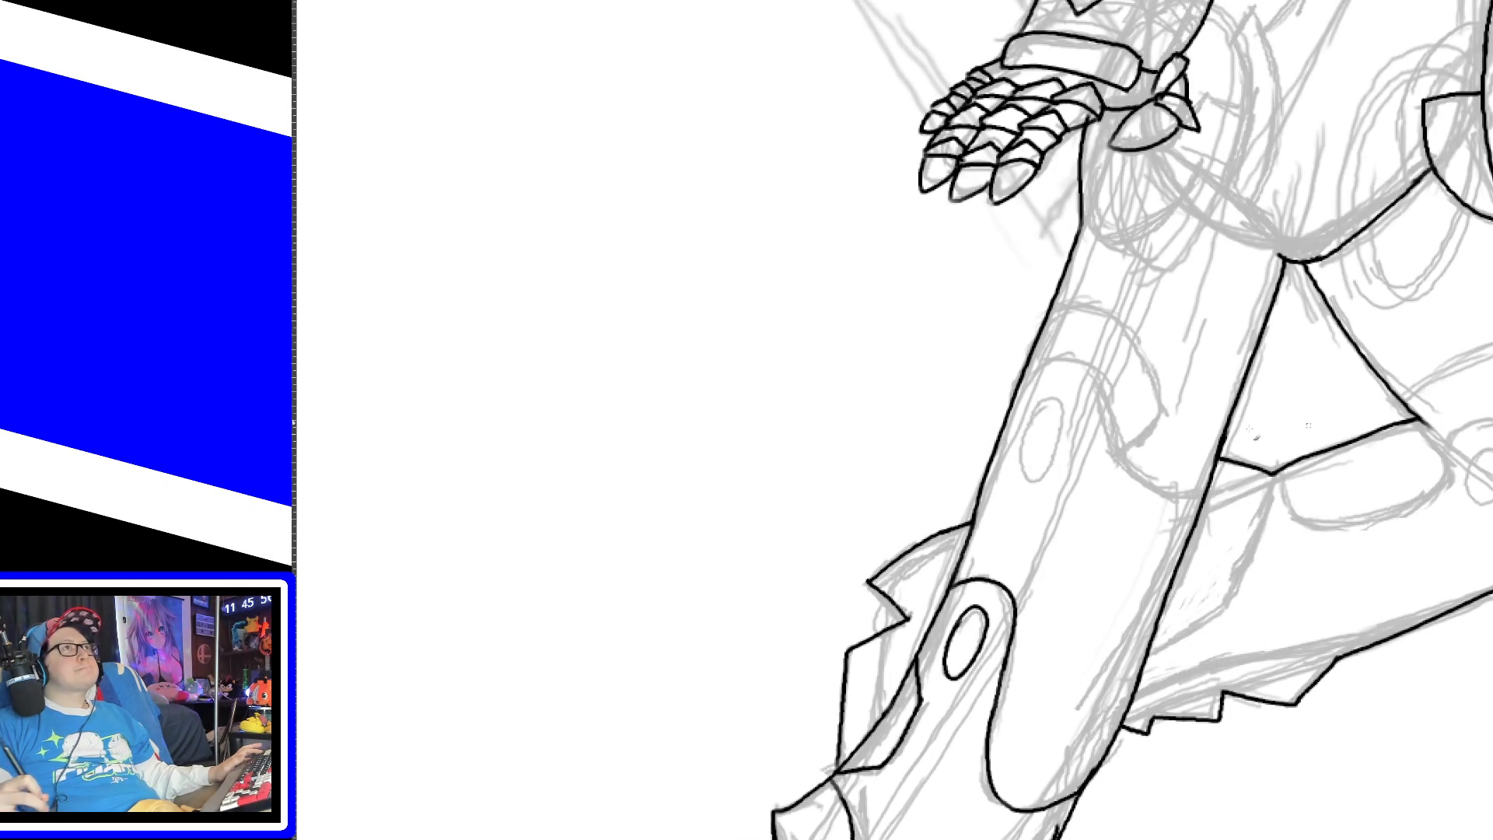
{"action": "mouse_move", "coordinate": [1019, 378]}
{"action": "left_mouse_down"}
{"action": "mouse_move", "coordinate": [1090, 367]}
{"action": "mouse_move", "coordinate": [1104, 416]}
{"action": "mouse_move", "coordinate": [1179, 490]}
{"action": "mouse_move", "coordinate": [1205, 489]}
{"action": "left_mouse_up"}
{"action": "left_click_drag", "start_coordinate": [1032, 425], "coordinate": [1065, 403]}
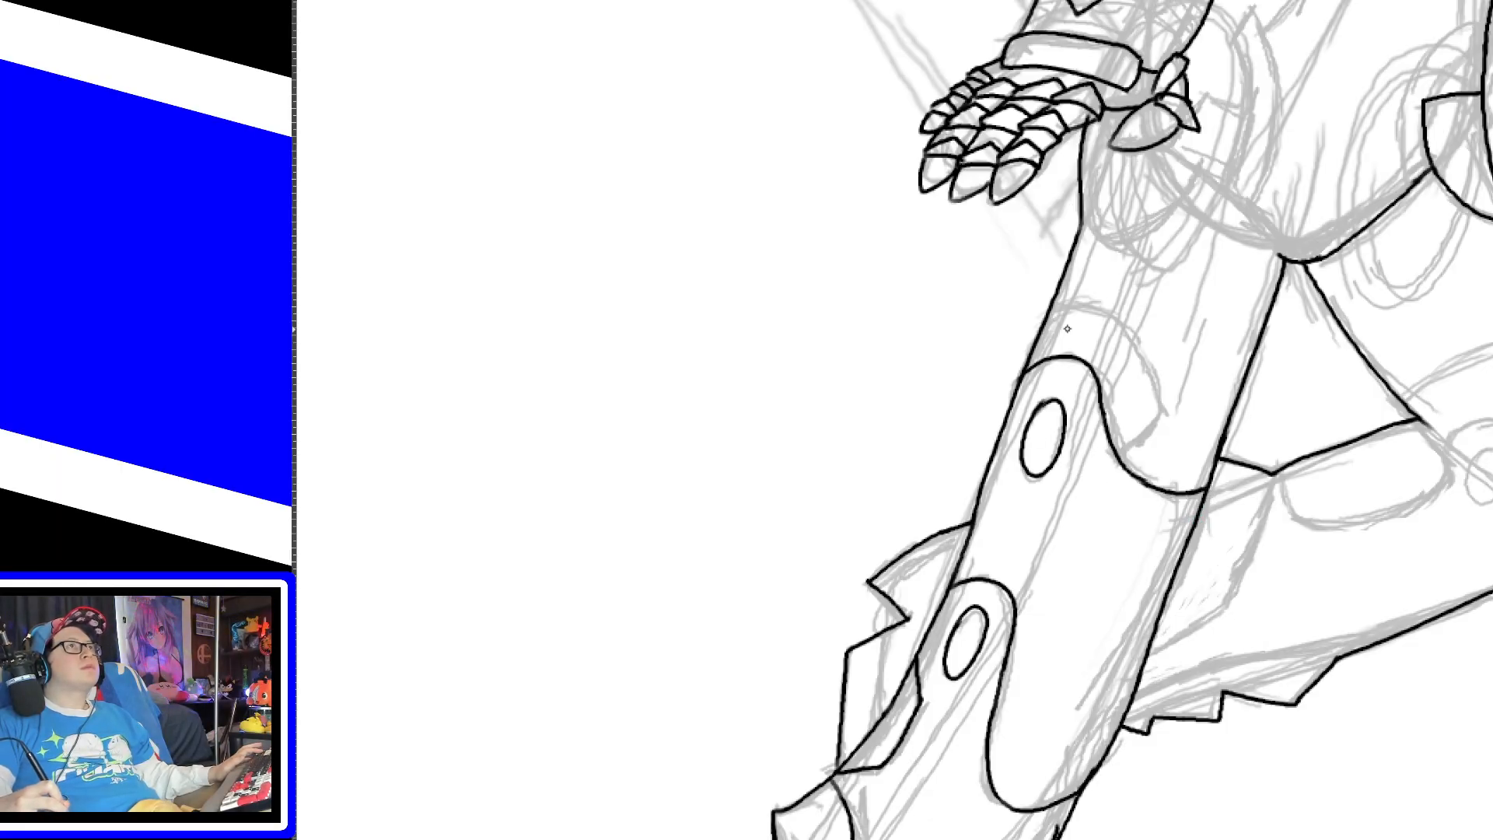
Step: Ink the arched plate above the front knee joint and the inner line of the angular piece protruding beside the shin
{"action": "left_click_drag", "start_coordinate": [1046, 312], "coordinate": [1150, 391]}
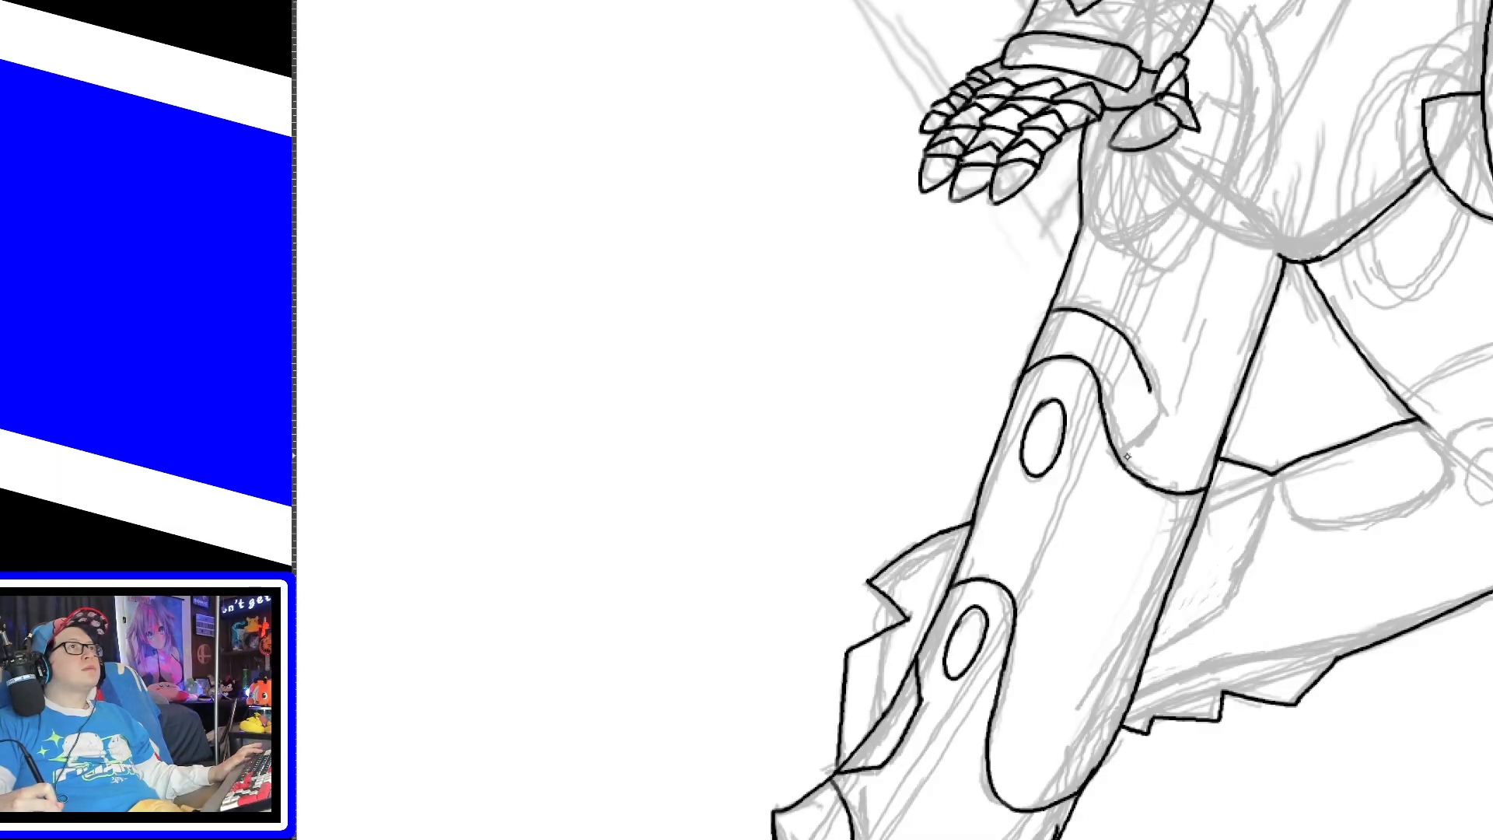
{"action": "mouse_move", "coordinate": [1124, 458]}
{"action": "left_mouse_down"}
{"action": "mouse_move", "coordinate": [1162, 416]}
{"action": "mouse_move", "coordinate": [1153, 392]}
{"action": "left_mouse_up"}
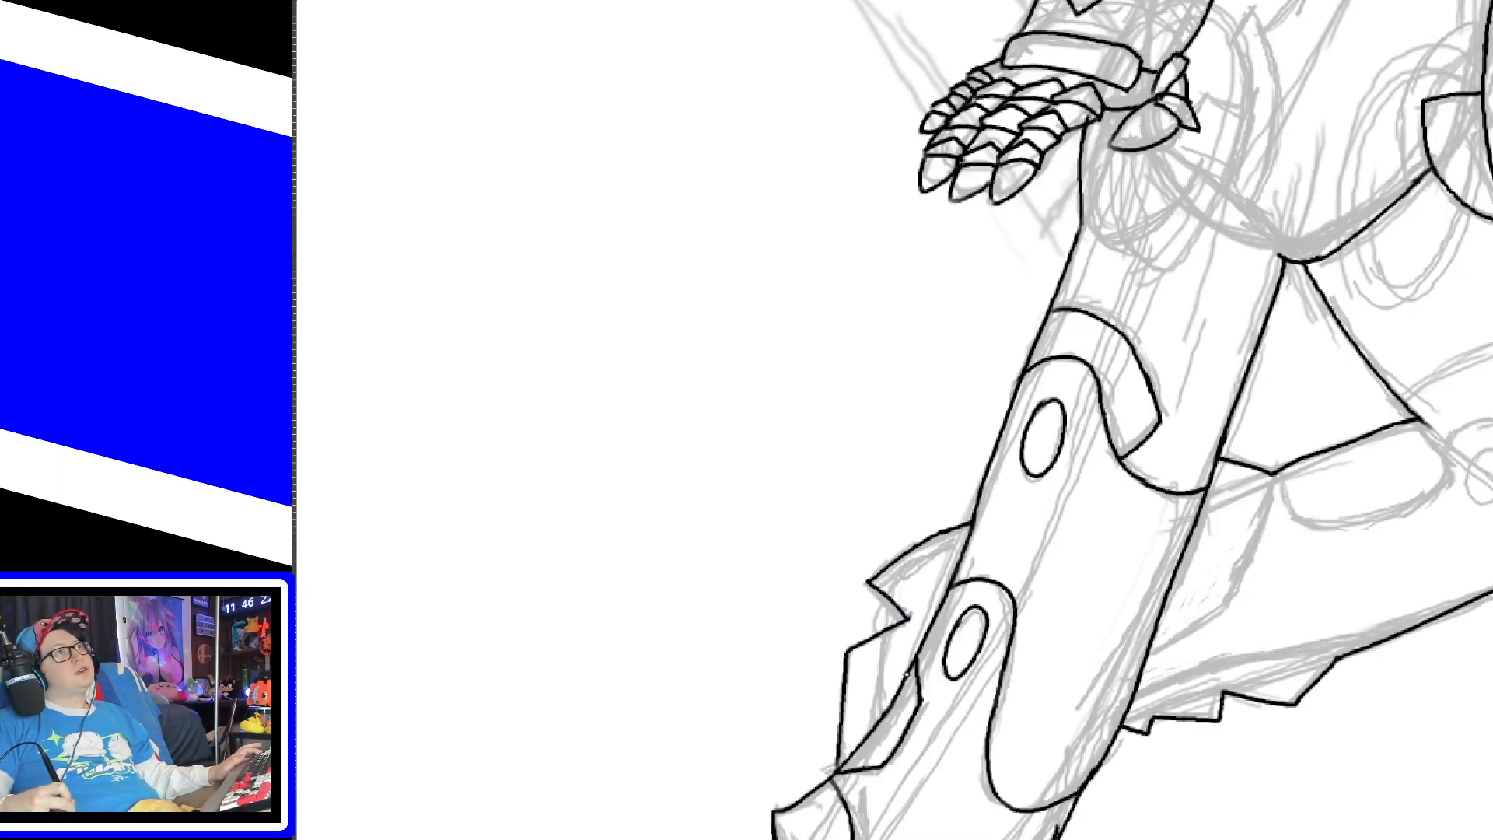
{"action": "left_click_drag", "start_coordinate": [891, 634], "coordinate": [881, 718]}
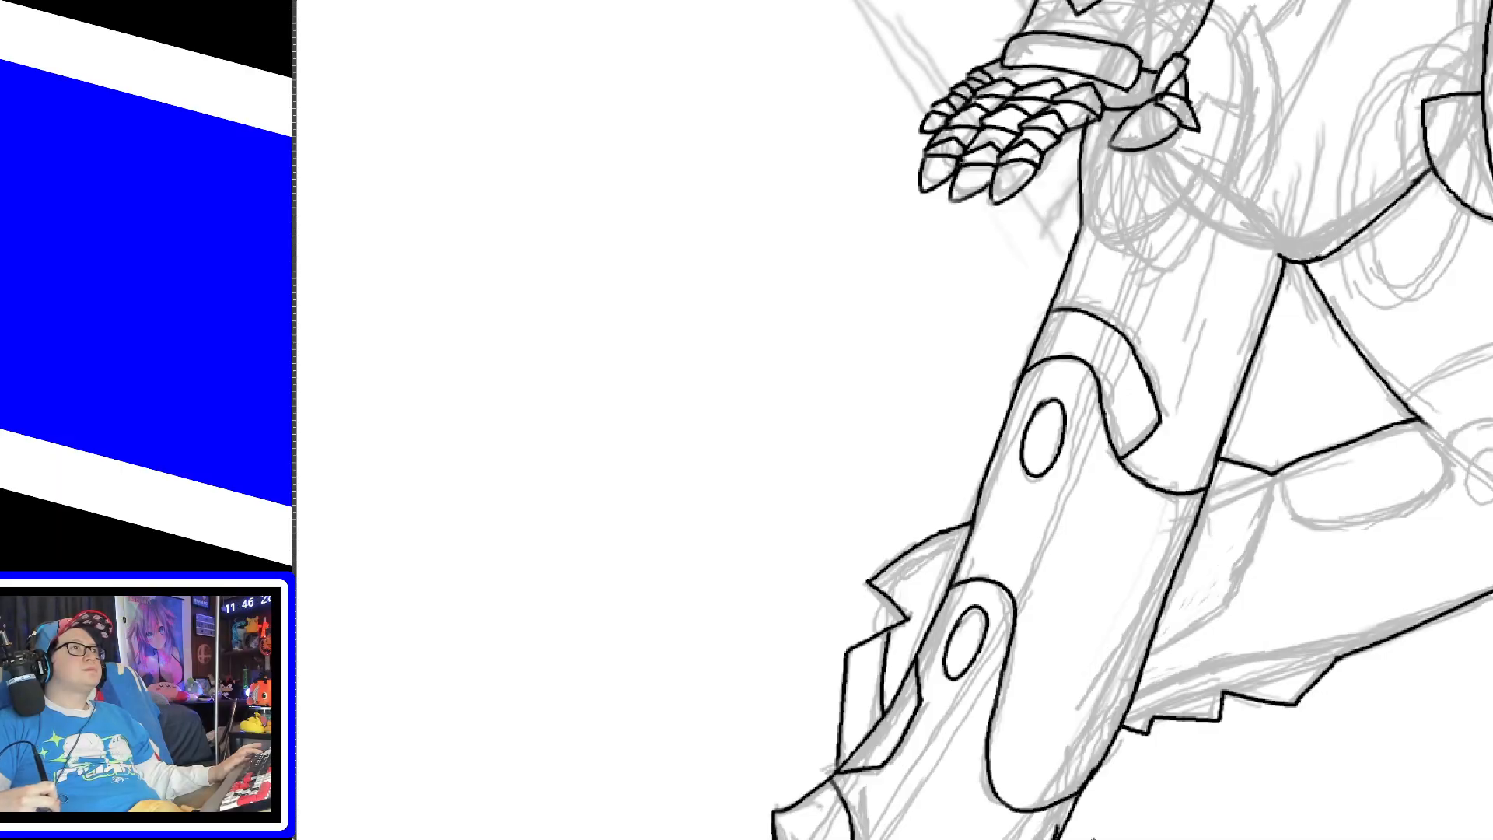
Step: Ink the curved edge across the bent leg's lower shin, from its upper corner down to the front leg's outline
{"action": "left_click_drag", "start_coordinate": [1089, 838], "coordinate": [1160, 838]}
{"action": "mouse_move", "coordinate": [1490, 416]}
{"action": "left_mouse_down"}
{"action": "mouse_move", "coordinate": [1490, 580]}
{"action": "mouse_move", "coordinate": [1491, 412]}
{"action": "left_mouse_up"}
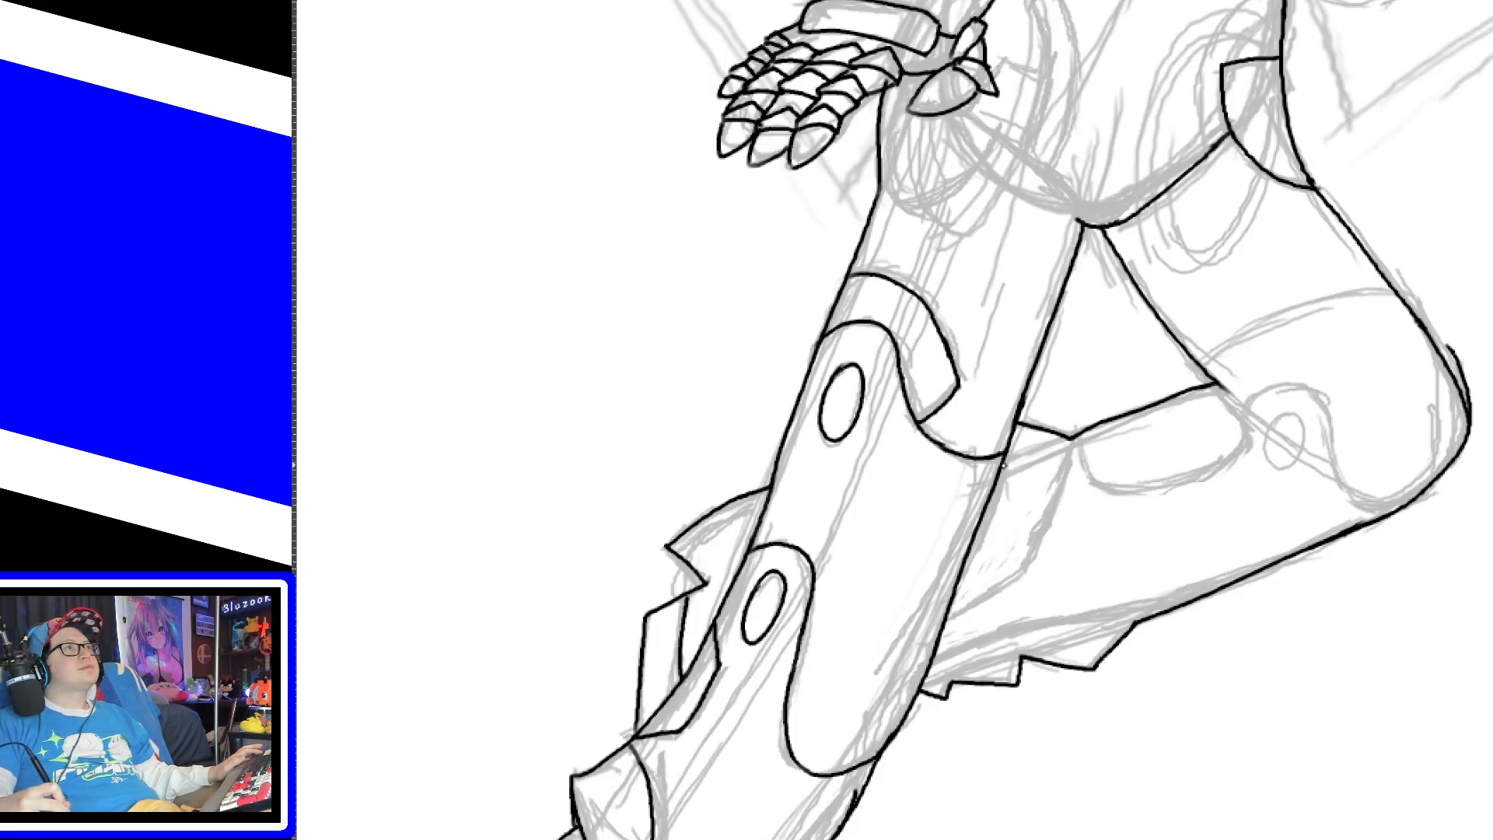
{"action": "left_click_drag", "start_coordinate": [1002, 459], "coordinate": [1073, 438]}
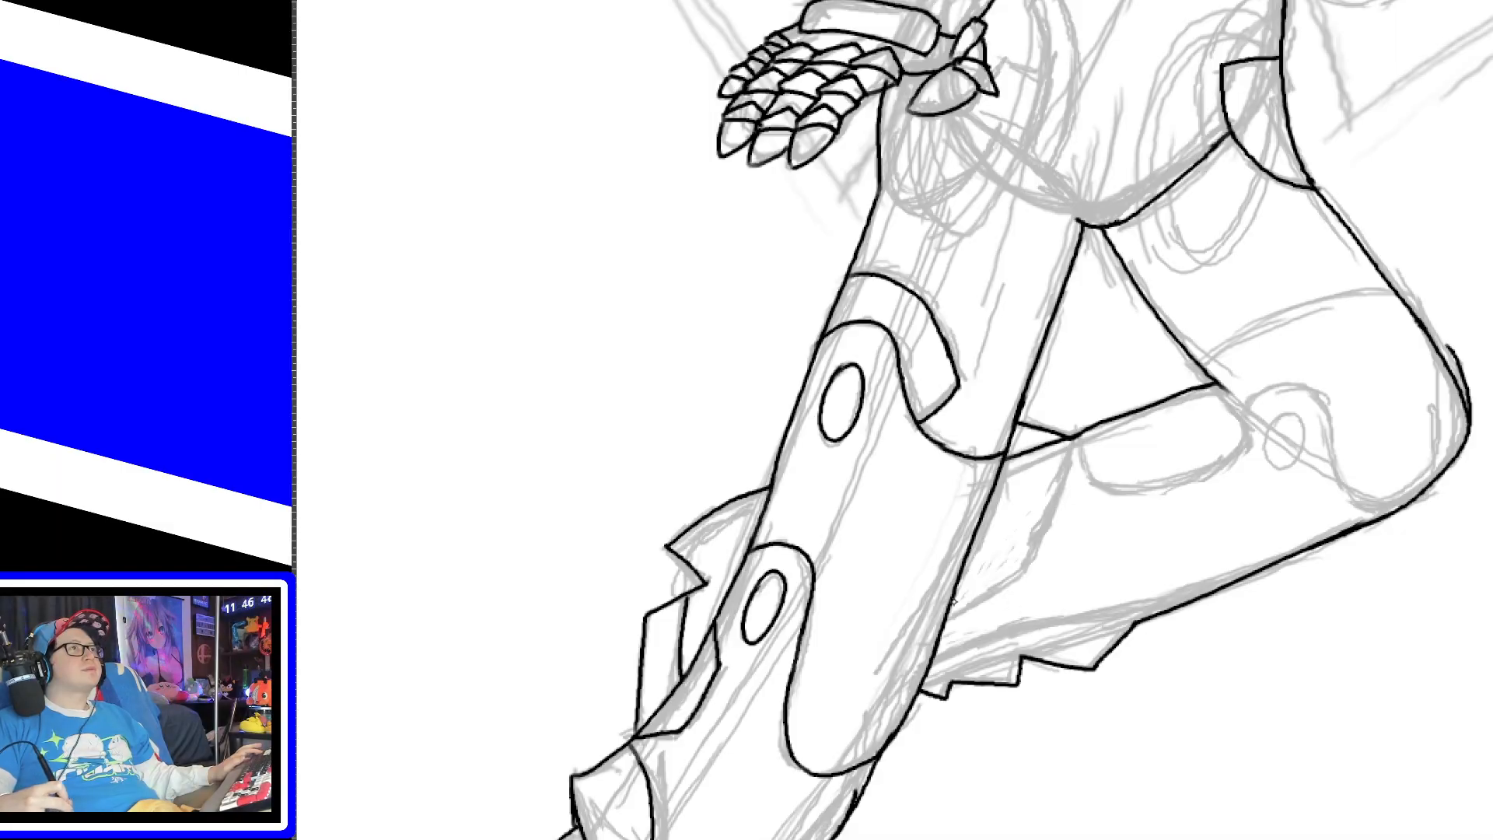
{"action": "left_click_drag", "start_coordinate": [941, 623], "coordinate": [1054, 531]}
{"action": "key", "text": "ctrl+z"}
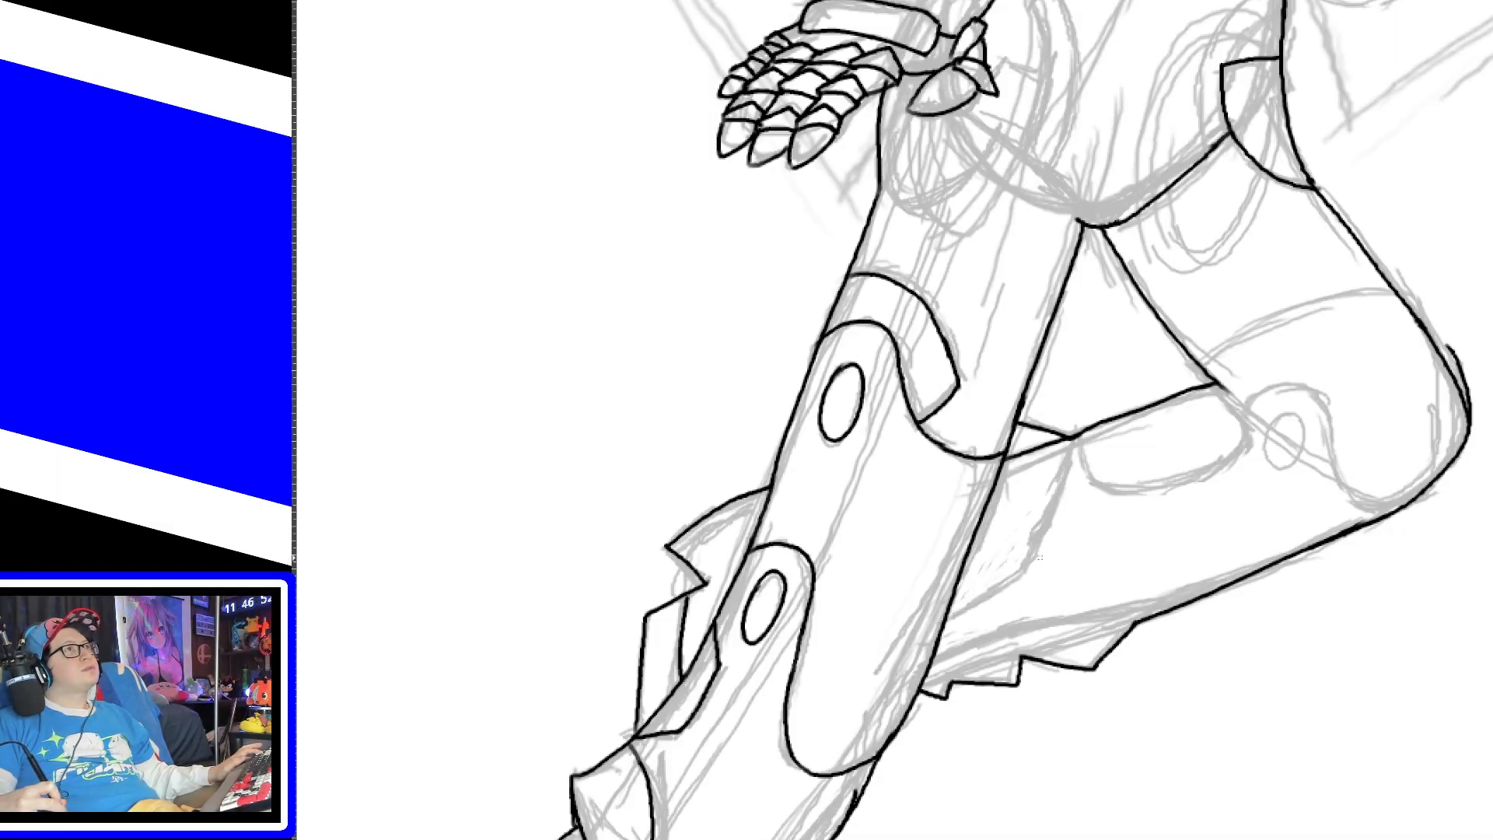
{"action": "key", "text": "ctrl+z"}
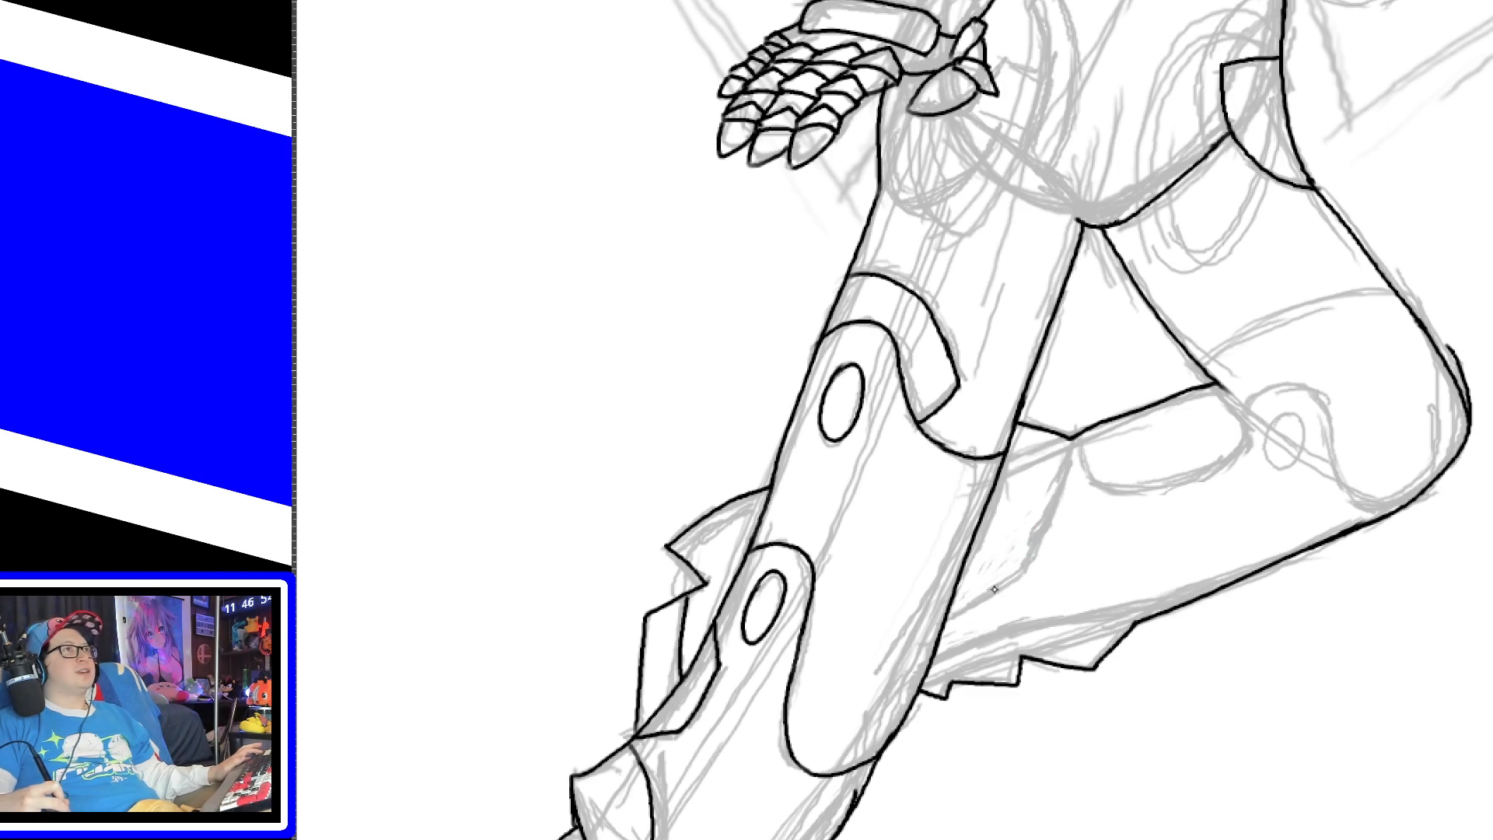
{"action": "left_click_drag", "start_coordinate": [954, 615], "coordinate": [1045, 535]}
{"action": "key", "text": "ctrl+z"}
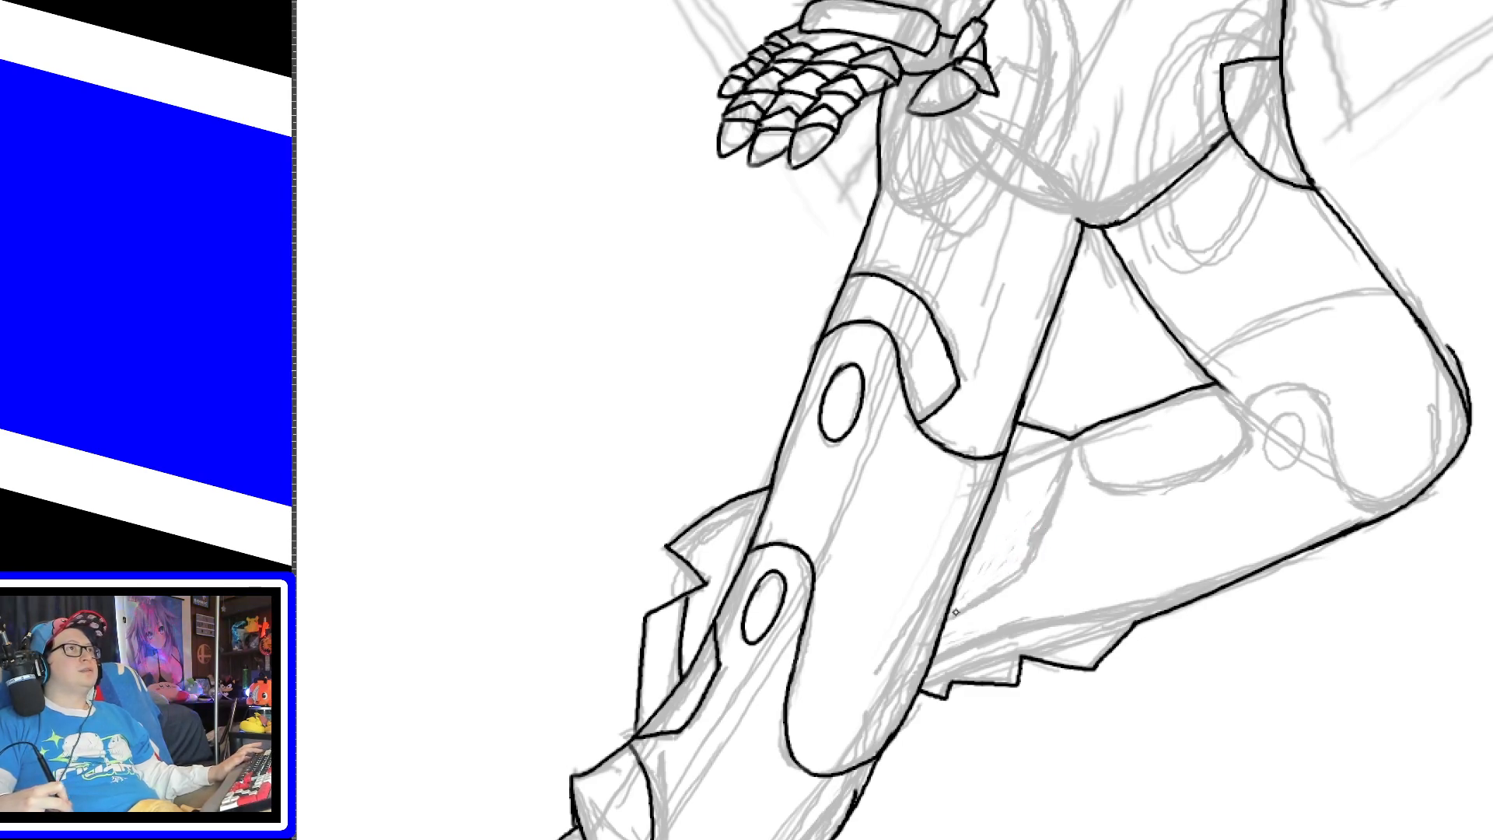
{"action": "left_click_drag", "start_coordinate": [940, 617], "coordinate": [1049, 504]}
{"action": "key", "text": "ctrl+z"}
{"action": "mouse_move", "coordinate": [943, 614]}
{"action": "left_mouse_down"}
{"action": "mouse_move", "coordinate": [1039, 531]}
{"action": "mouse_move", "coordinate": [1073, 435]}
{"action": "left_mouse_up"}
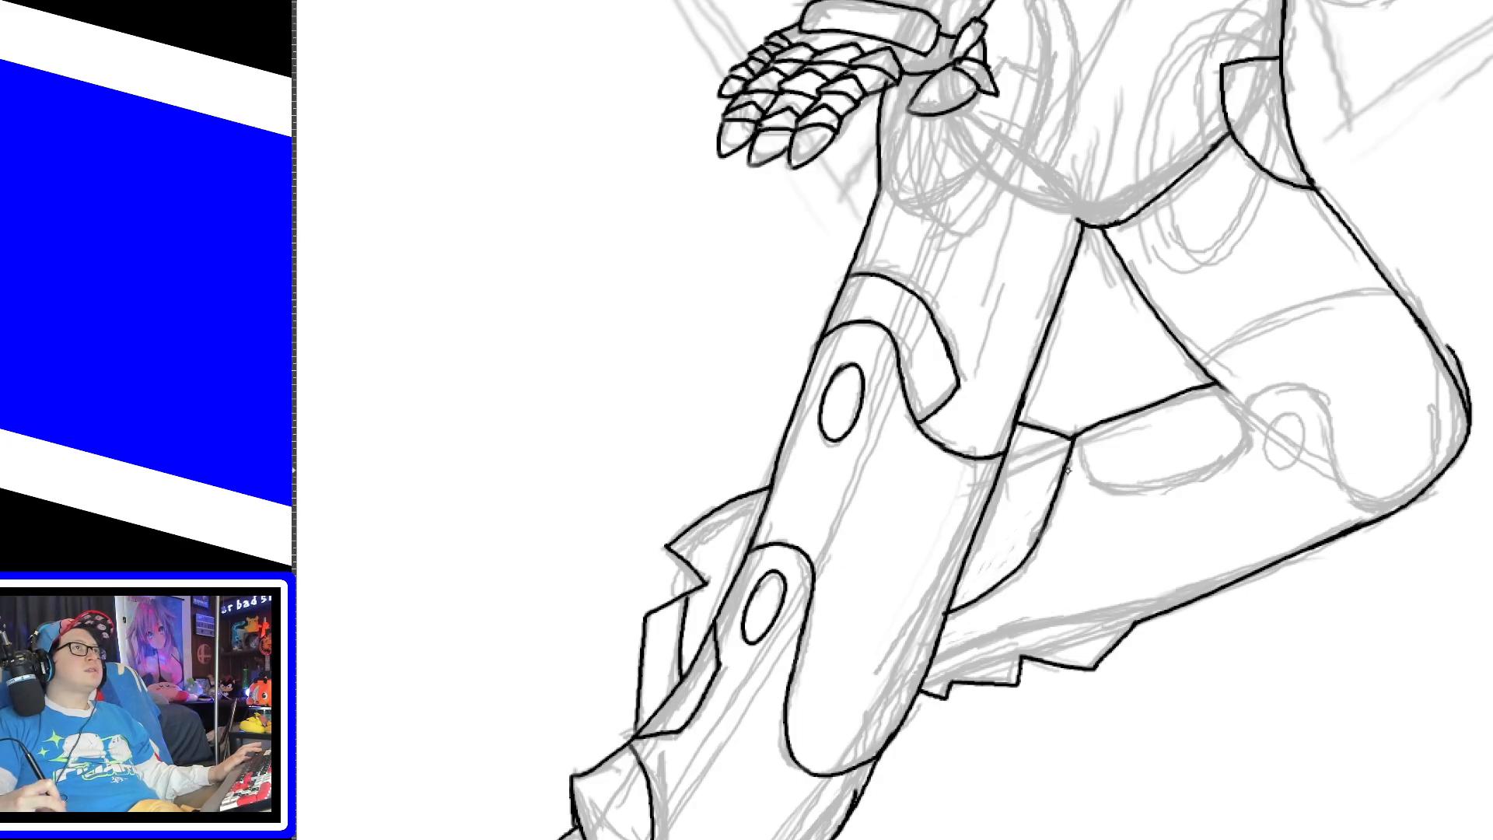
Step: Ink the long curved line separating the bent leg's calf from the jagged spikes beneath it
{"action": "left_click_drag", "start_coordinate": [937, 655], "coordinate": [1104, 613]}
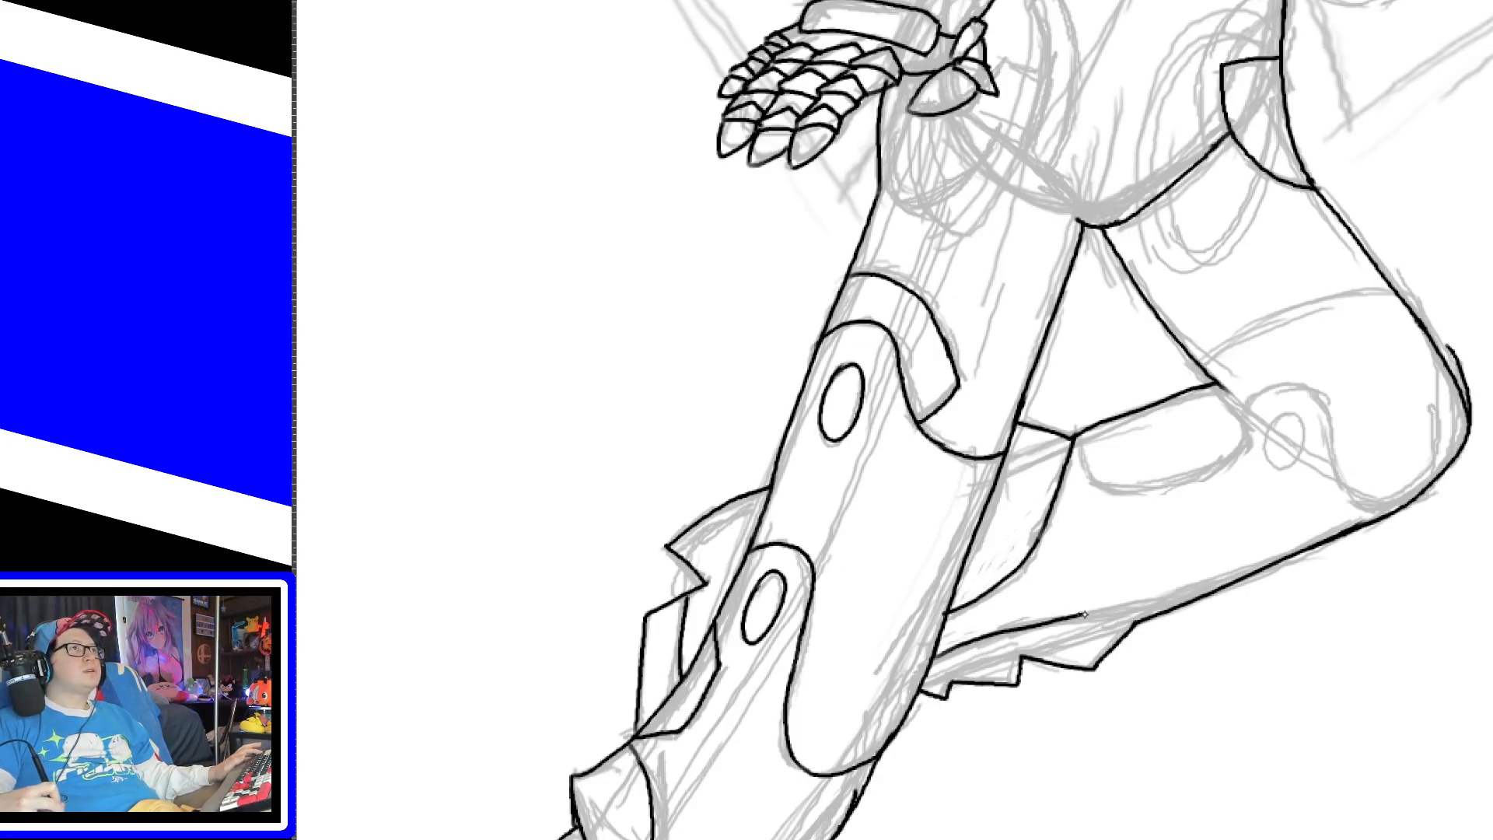
{"action": "key", "text": "ctrl+z"}
{"action": "mouse_move", "coordinate": [927, 655]}
{"action": "left_mouse_down"}
{"action": "mouse_move", "coordinate": [1055, 622]}
{"action": "mouse_move", "coordinate": [1136, 623]}
{"action": "left_mouse_up"}
{"action": "key", "text": "ctrl+z"}
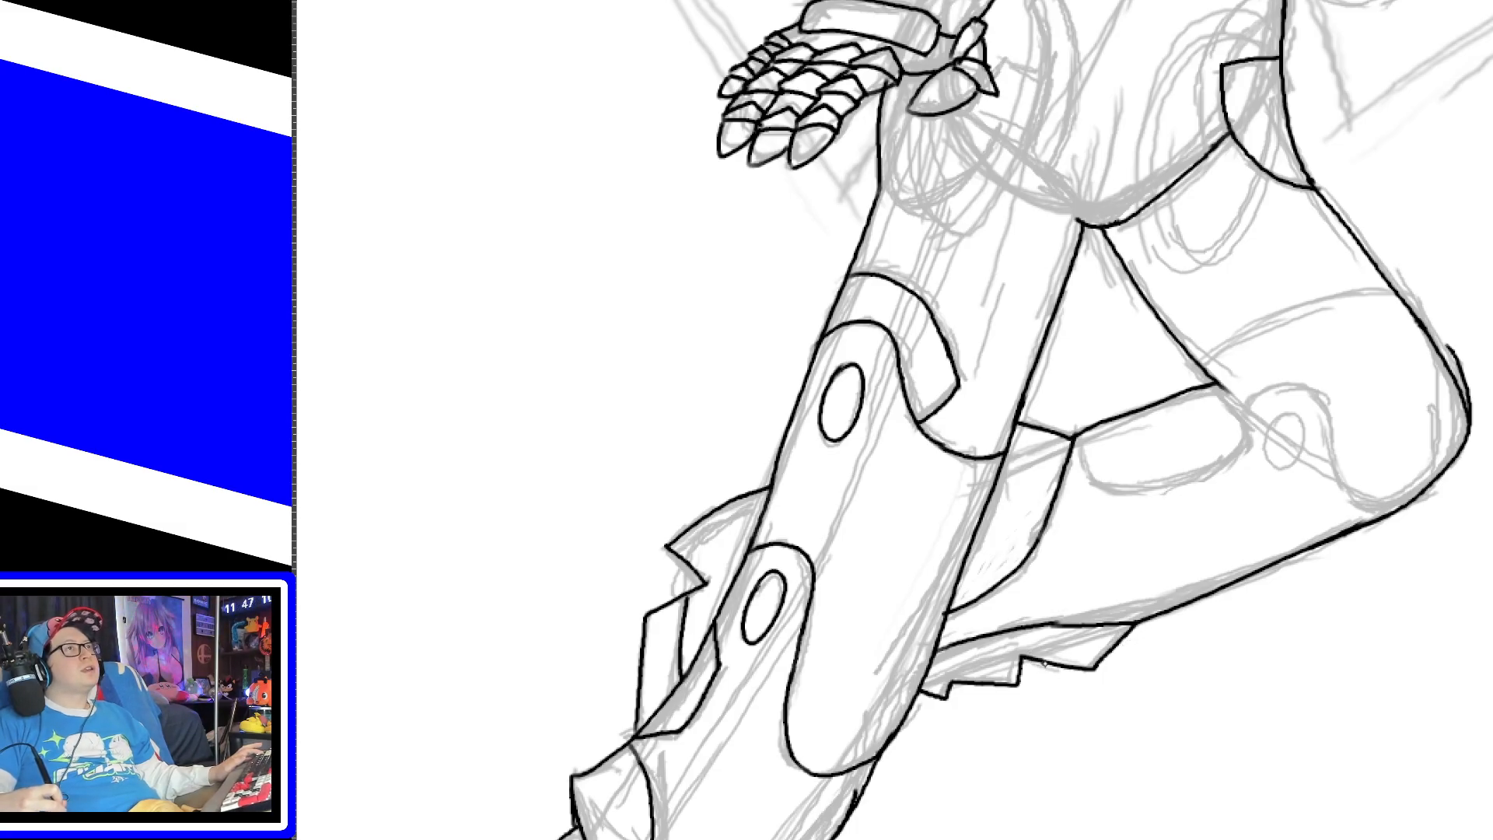
Step: Ink the two short dividing lines between the layered spikes under the bent leg's calf
{"action": "left_click_drag", "start_coordinate": [950, 644], "coordinate": [1040, 647]}
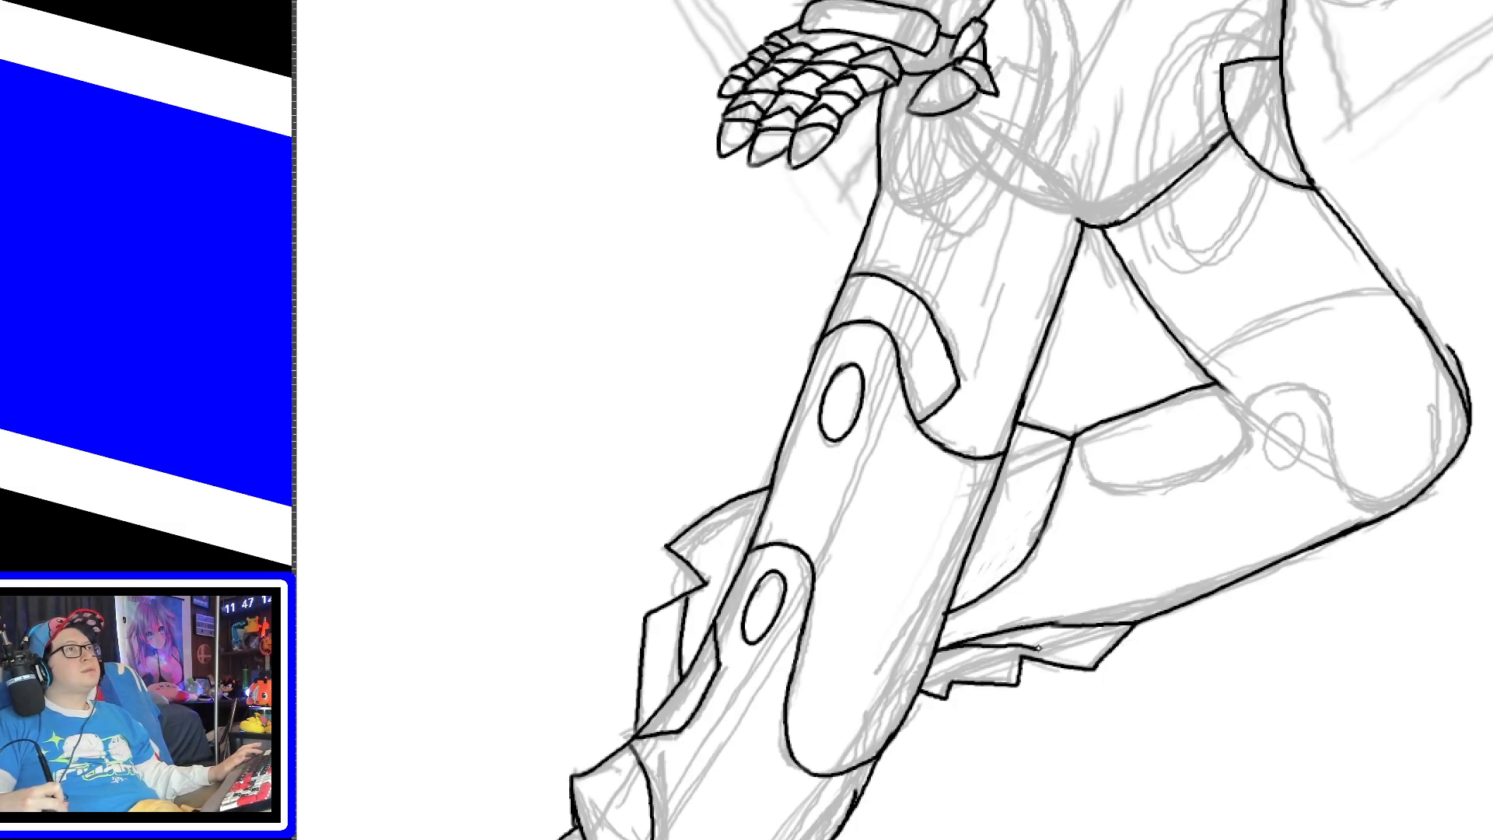
{"action": "key", "text": "ctrl+z"}
{"action": "left_click_drag", "start_coordinate": [937, 650], "coordinate": [1046, 651]}
{"action": "key", "text": "ctrl+z"}
{"action": "left_click_drag", "start_coordinate": [936, 653], "coordinate": [1026, 658]}
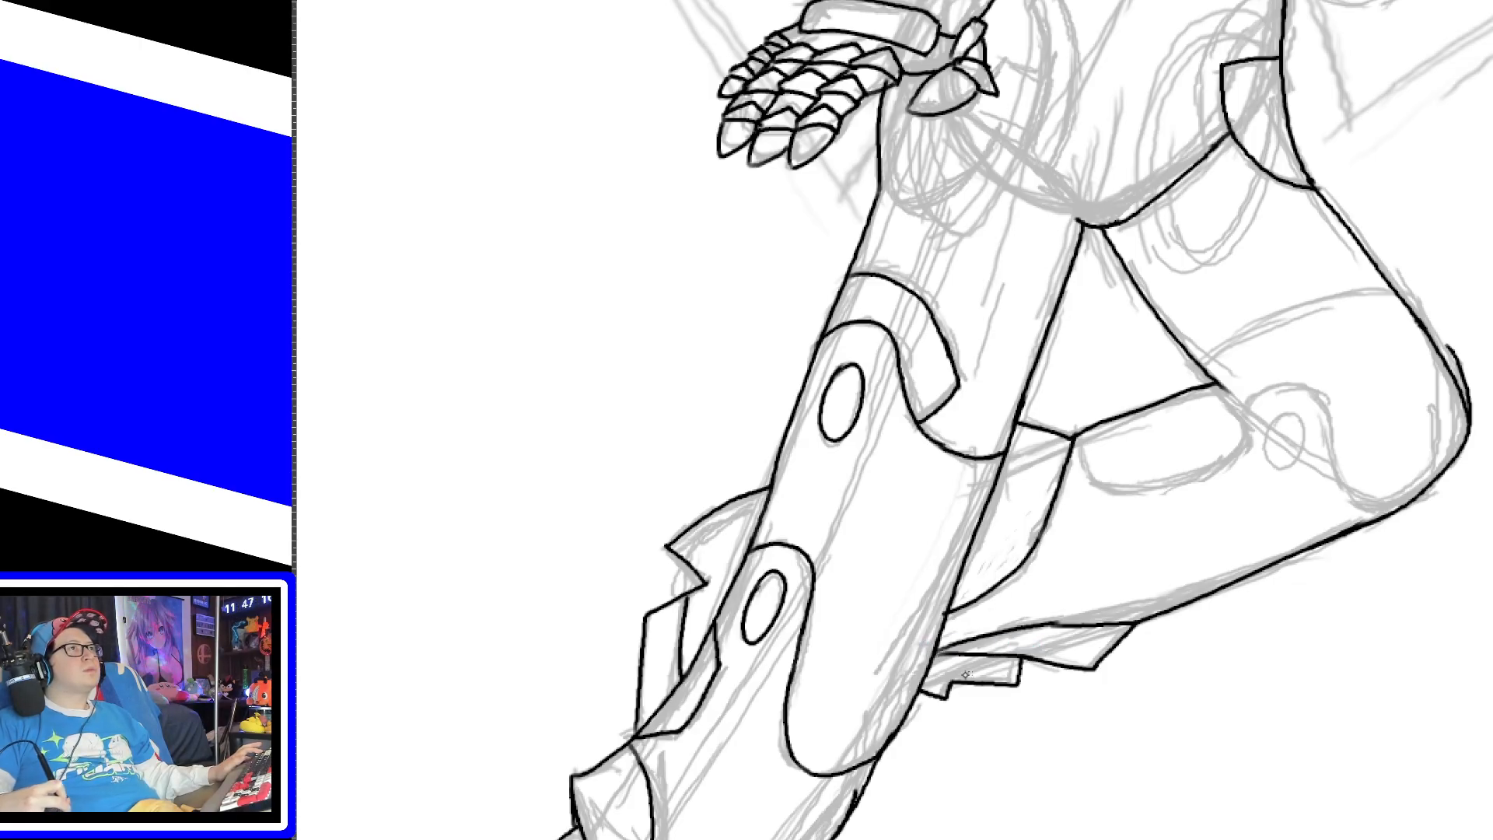
{"action": "left_click_drag", "start_coordinate": [928, 665], "coordinate": [962, 683]}
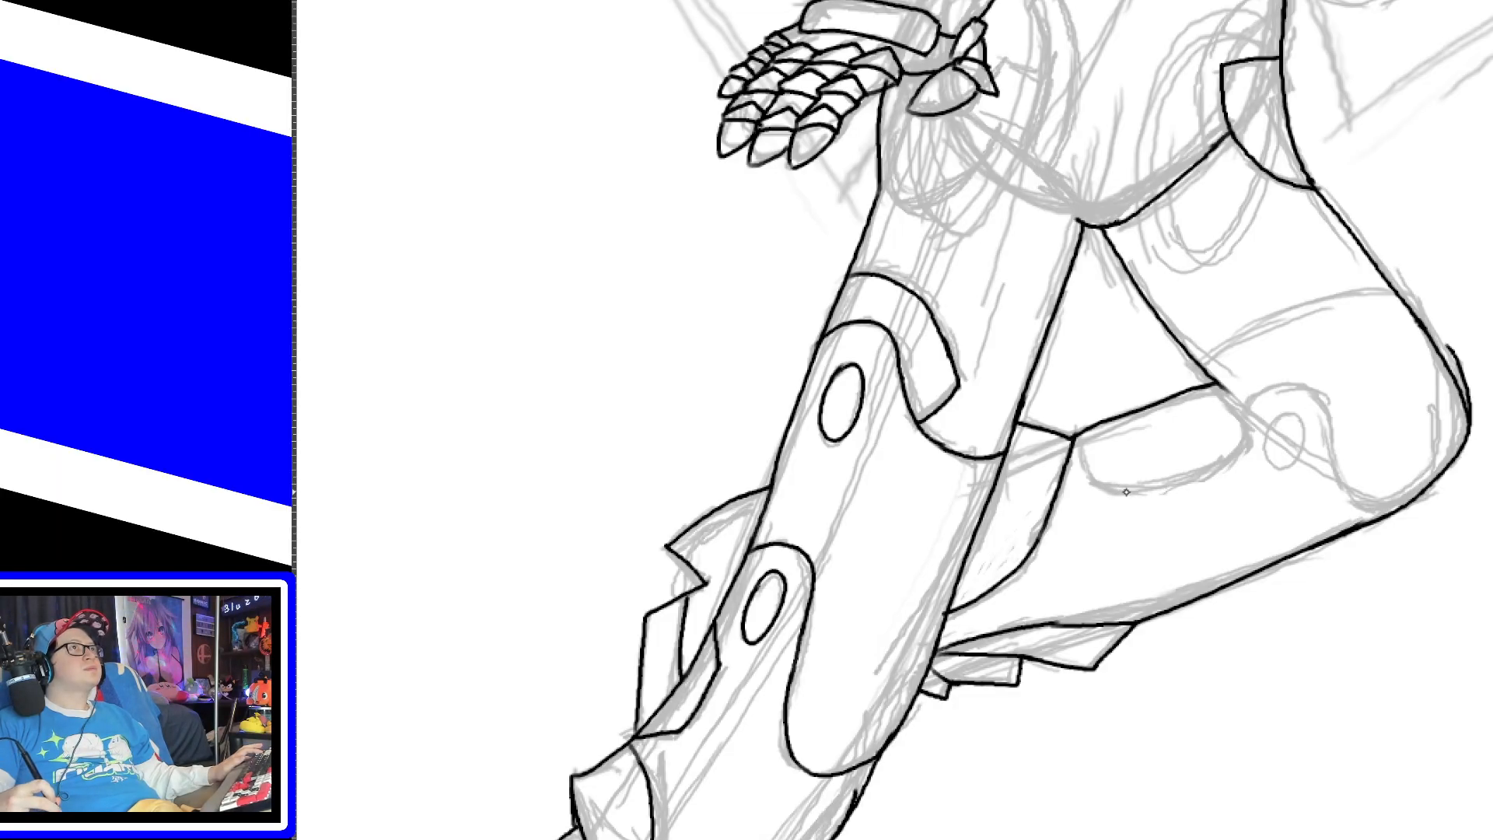
Step: Ink the bent leg's armour seam as a wavy line from the shin's upper corner, arching over the knee joint to the lower knee outline
{"action": "mouse_move", "coordinate": [1074, 440]}
{"action": "left_mouse_down"}
{"action": "mouse_move", "coordinate": [1117, 484]}
{"action": "mouse_move", "coordinate": [1219, 457]}
{"action": "left_mouse_up"}
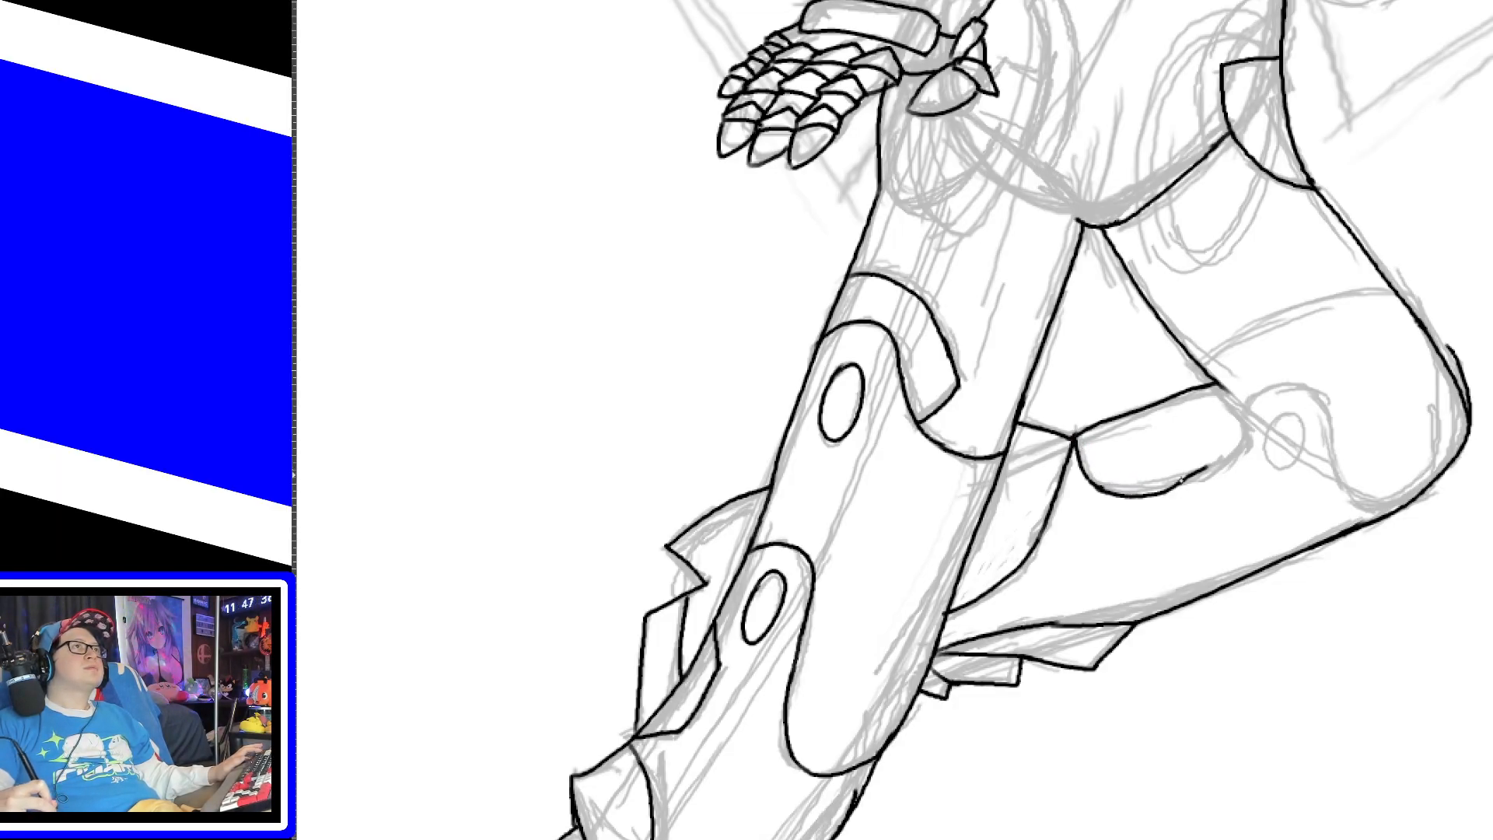
{"action": "key", "text": "ctrl+z"}
{"action": "mouse_move", "coordinate": [1096, 485]}
{"action": "left_mouse_down"}
{"action": "mouse_move", "coordinate": [1153, 493]}
{"action": "mouse_move", "coordinate": [1314, 413]}
{"action": "left_mouse_up"}
{"action": "key", "text": "ctrl+z"}
{"action": "mouse_move", "coordinate": [1217, 468]}
{"action": "left_mouse_down"}
{"action": "mouse_move", "coordinate": [1245, 428]}
{"action": "mouse_move", "coordinate": [1332, 413]}
{"action": "mouse_move", "coordinate": [1357, 502]}
{"action": "left_mouse_up"}
{"action": "key", "text": "ctrl+z"}
{"action": "left_click_drag", "start_coordinate": [1331, 416], "coordinate": [1366, 505]}
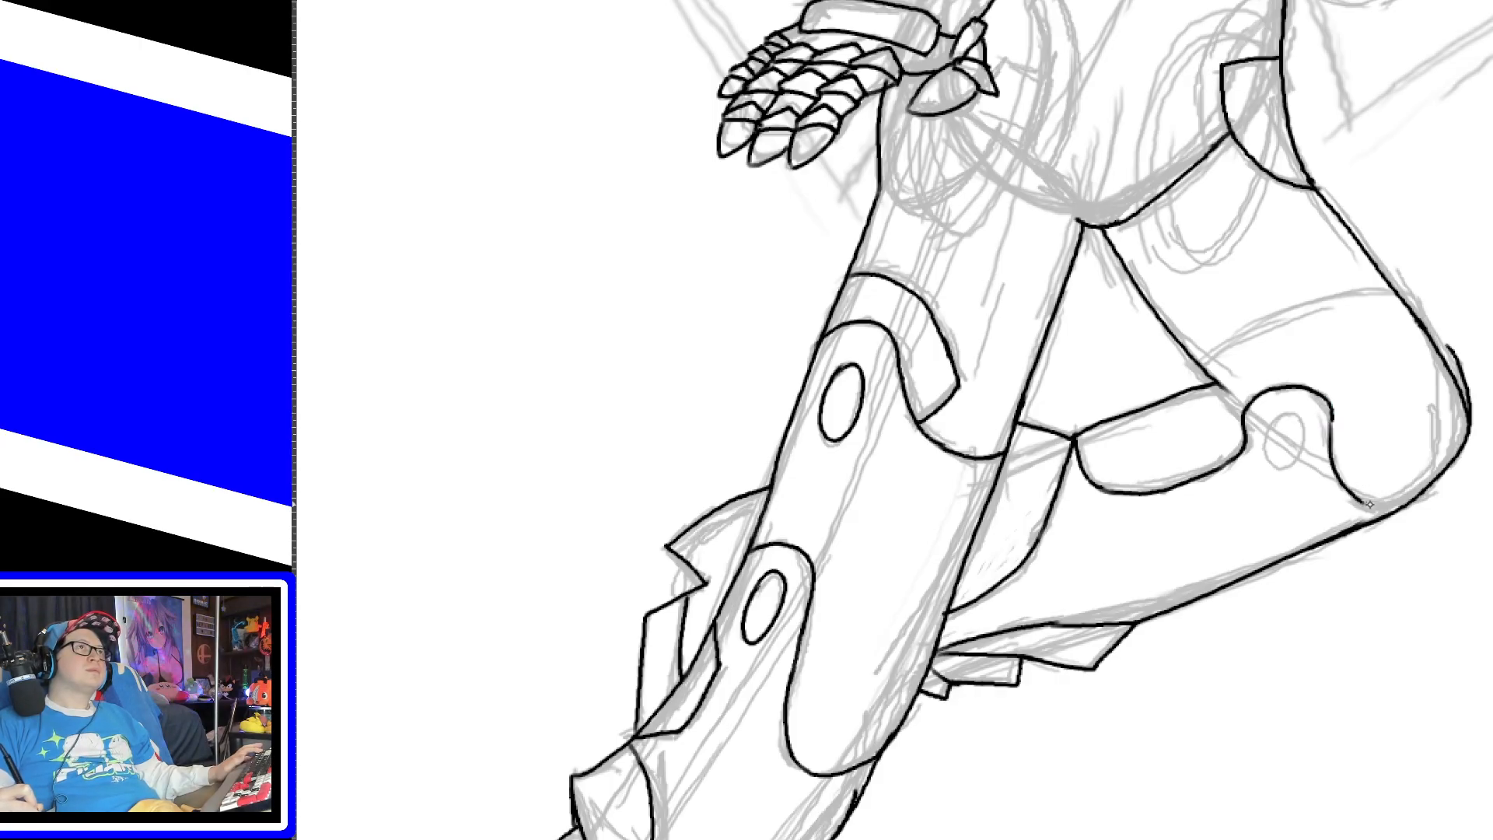
{"action": "key", "text": "ctrl+z"}
{"action": "mouse_move", "coordinate": [1331, 413]}
{"action": "left_mouse_down"}
{"action": "mouse_move", "coordinate": [1362, 497]}
{"action": "mouse_move", "coordinate": [1427, 500]}
{"action": "left_mouse_up"}
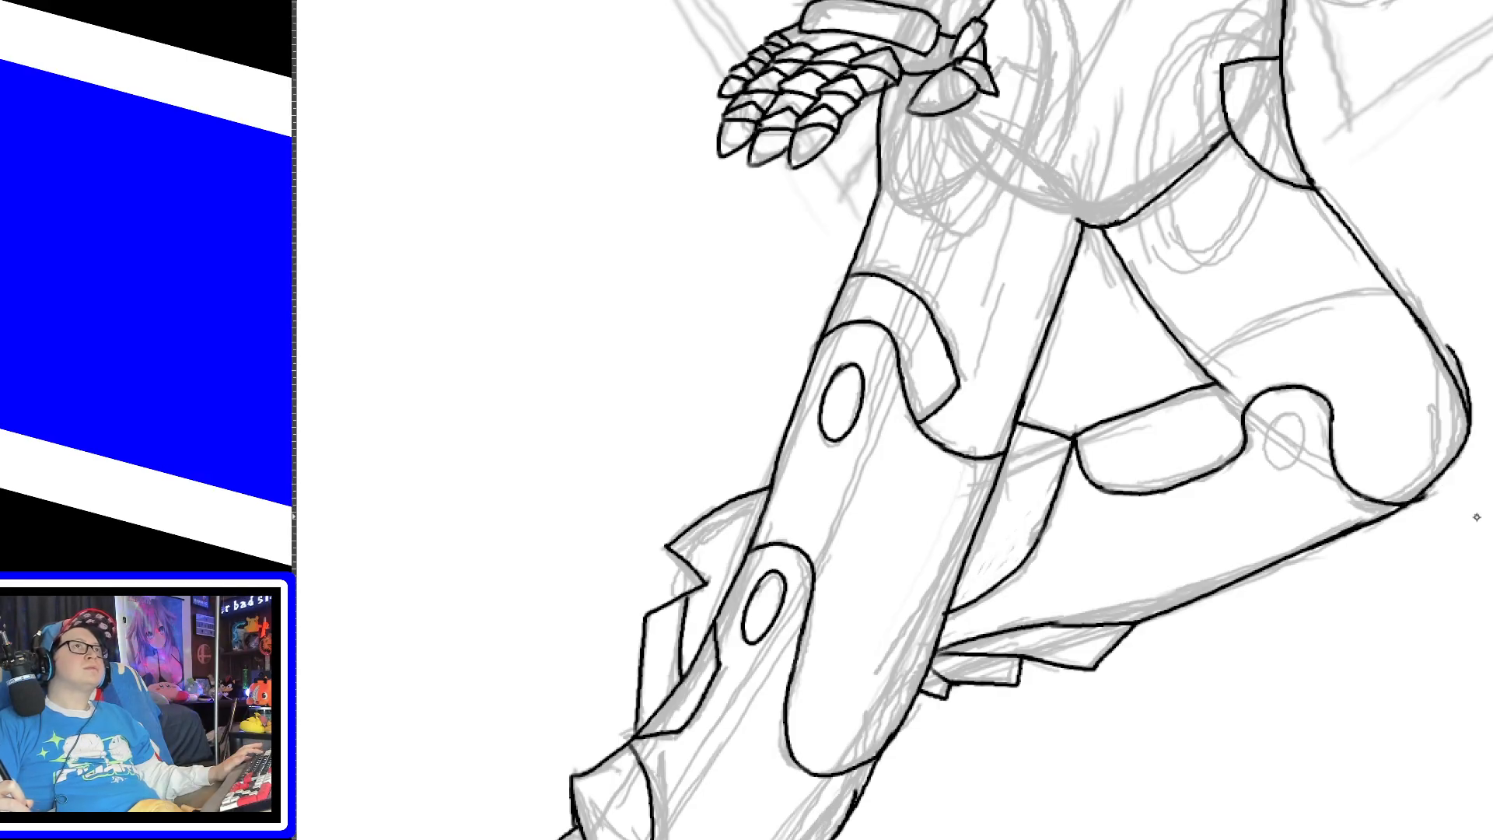
Step: Ink the small oval joint inside the arch of the bent knee's armour seam
{"action": "mouse_move", "coordinate": [1277, 430]}
{"action": "left_mouse_down"}
{"action": "mouse_move", "coordinate": [1284, 476]}
{"action": "mouse_move", "coordinate": [1274, 429]}
{"action": "mouse_move", "coordinate": [1293, 421]}
{"action": "mouse_move", "coordinate": [1277, 416]}
{"action": "mouse_move", "coordinate": [1306, 447]}
{"action": "mouse_move", "coordinate": [1291, 411]}
{"action": "left_mouse_up"}
{"action": "key", "text": "ctrl+z"}
{"action": "key", "text": "ctrl+z"}
{"action": "key", "text": "ctrl+z"}
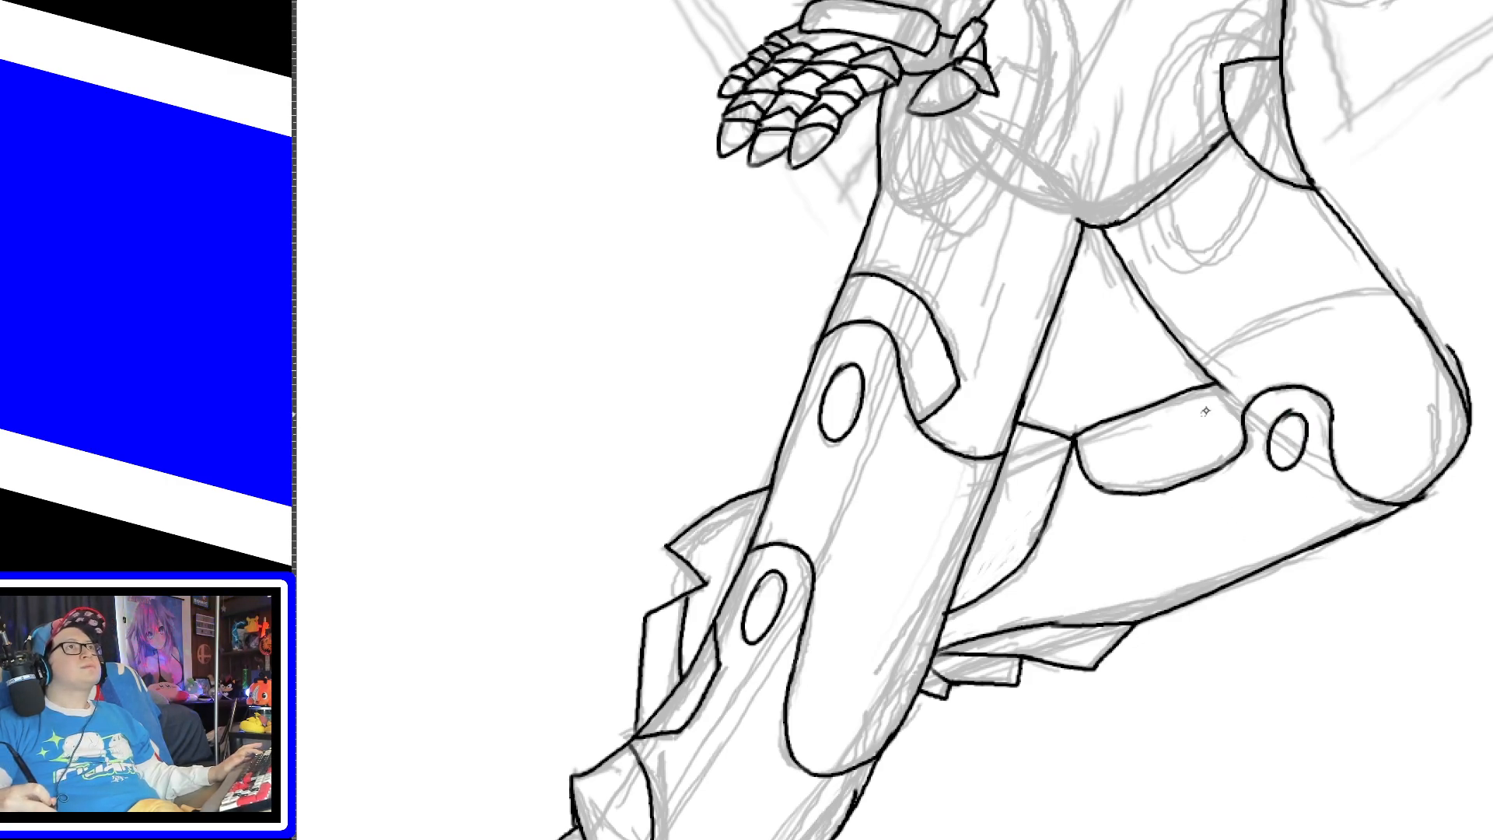
Step: Ink the curved upper edge of the bent leg's armour across the thigh just above the knee
{"action": "left_click_drag", "start_coordinate": [1197, 371], "coordinate": [1370, 319]}
{"action": "key", "text": "ctrl+z"}
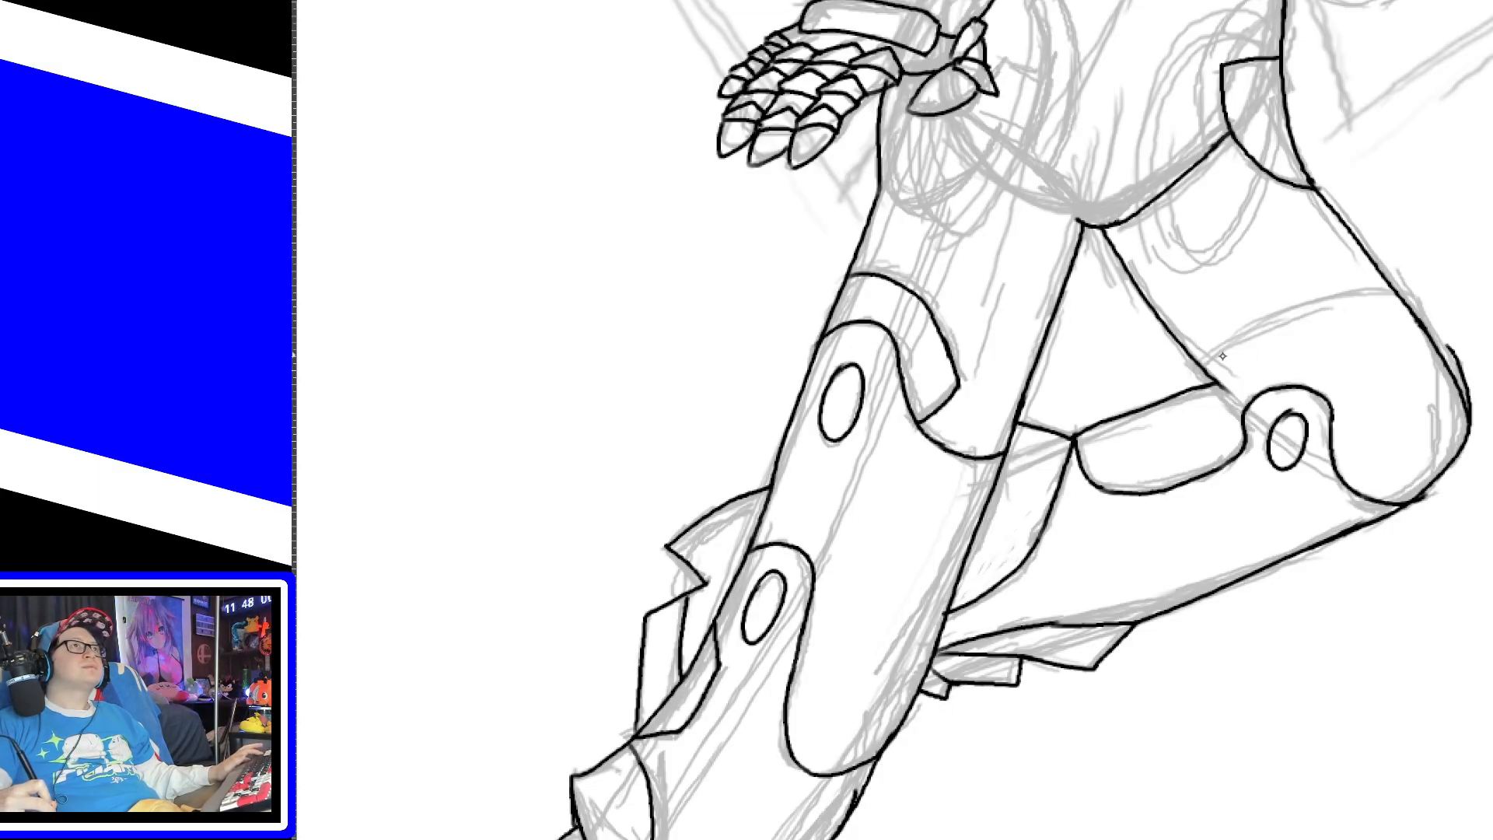
{"action": "left_click_drag", "start_coordinate": [1204, 364], "coordinate": [1400, 295]}
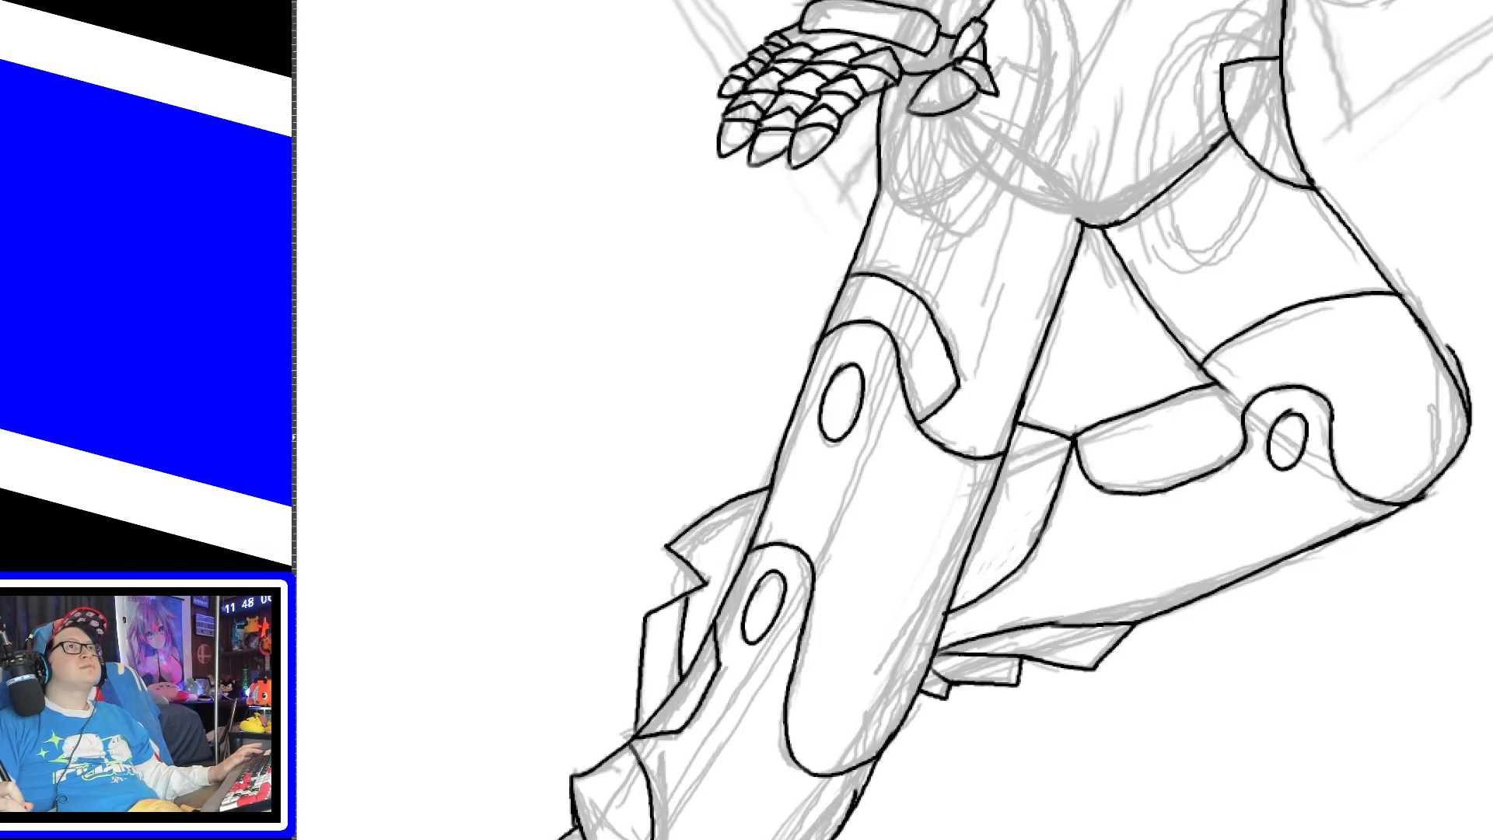
Step: Check the hip design in the colour reference and ink the rounded lower edge of the hip plate beneath the armoured hand
{"action": "scroll", "coordinate": [1404, 439], "scroll_direction": "up", "scroll_amount": 5}
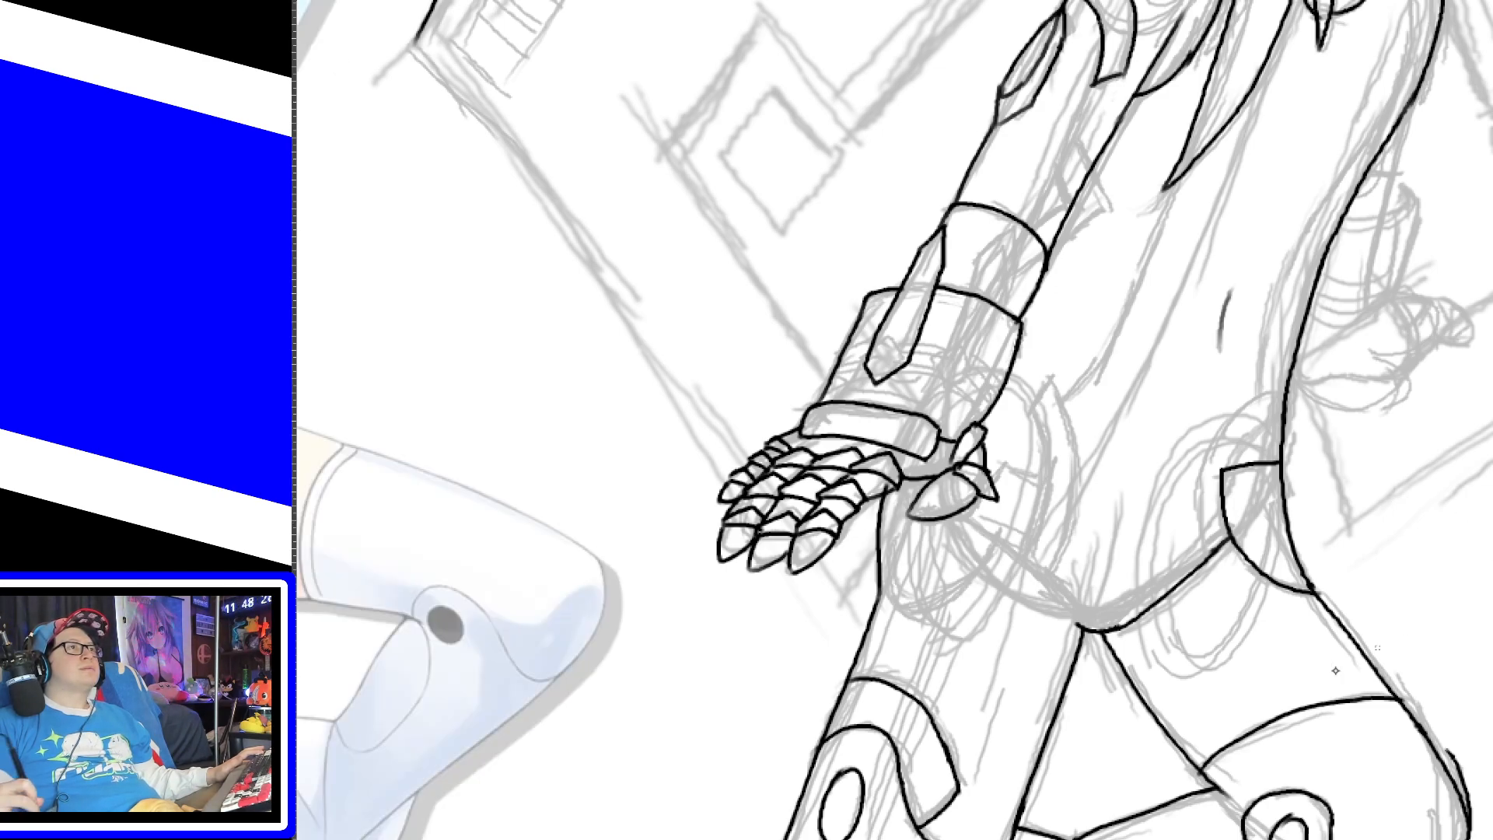
{"action": "scroll", "coordinate": [894, 420], "scroll_direction": "left", "scroll_amount": 5}
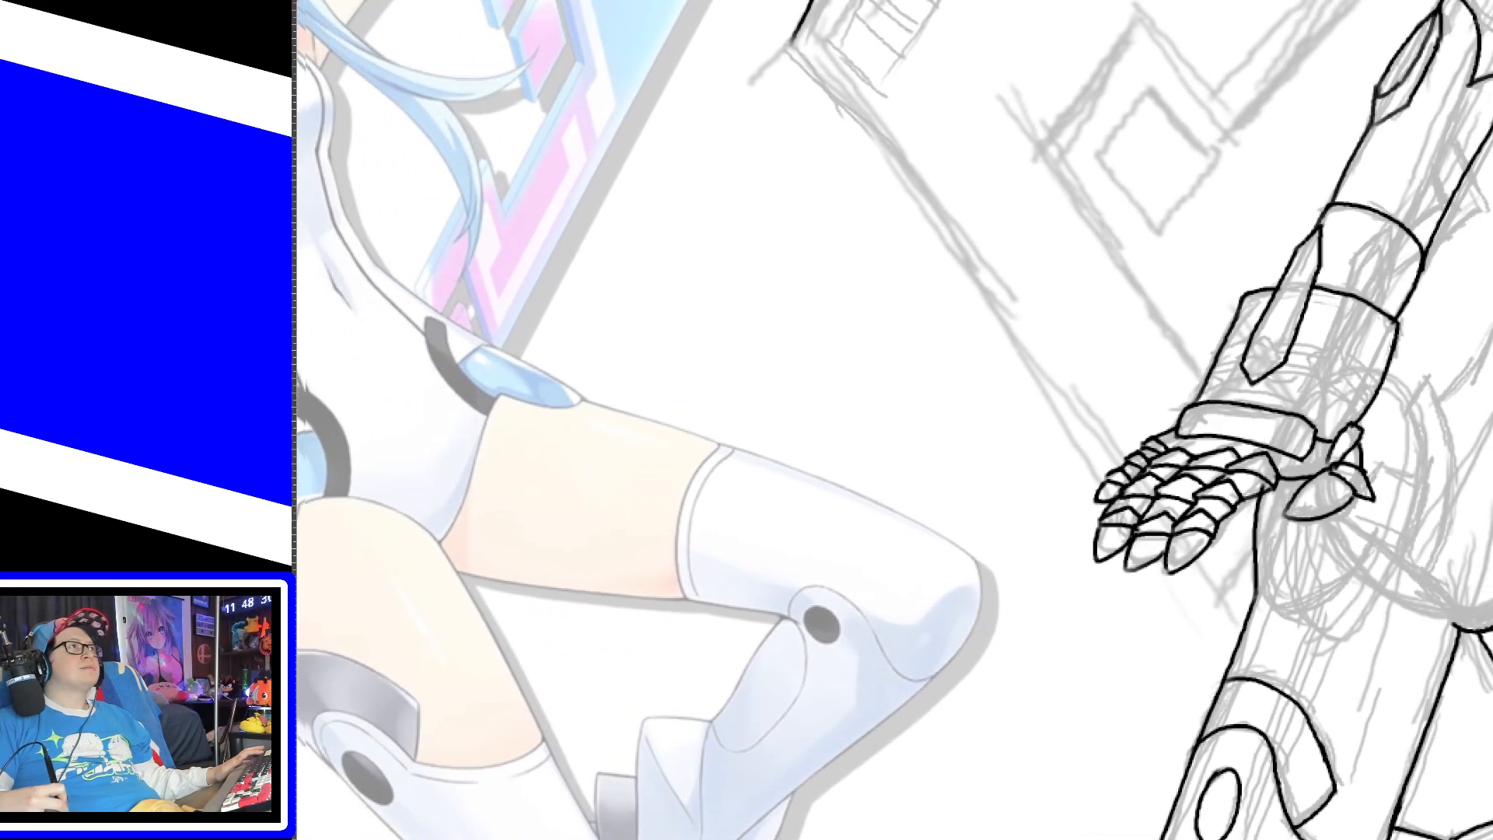
{"action": "scroll", "coordinate": [895, 420], "scroll_direction": "right", "scroll_amount": 1}
{"action": "scroll", "coordinate": [895, 420], "scroll_direction": "left", "scroll_amount": 3}
{"action": "left_click_drag", "start_coordinate": [962, 838], "coordinate": [1090, 828]}
{"action": "key", "text": "ctrl+z"}
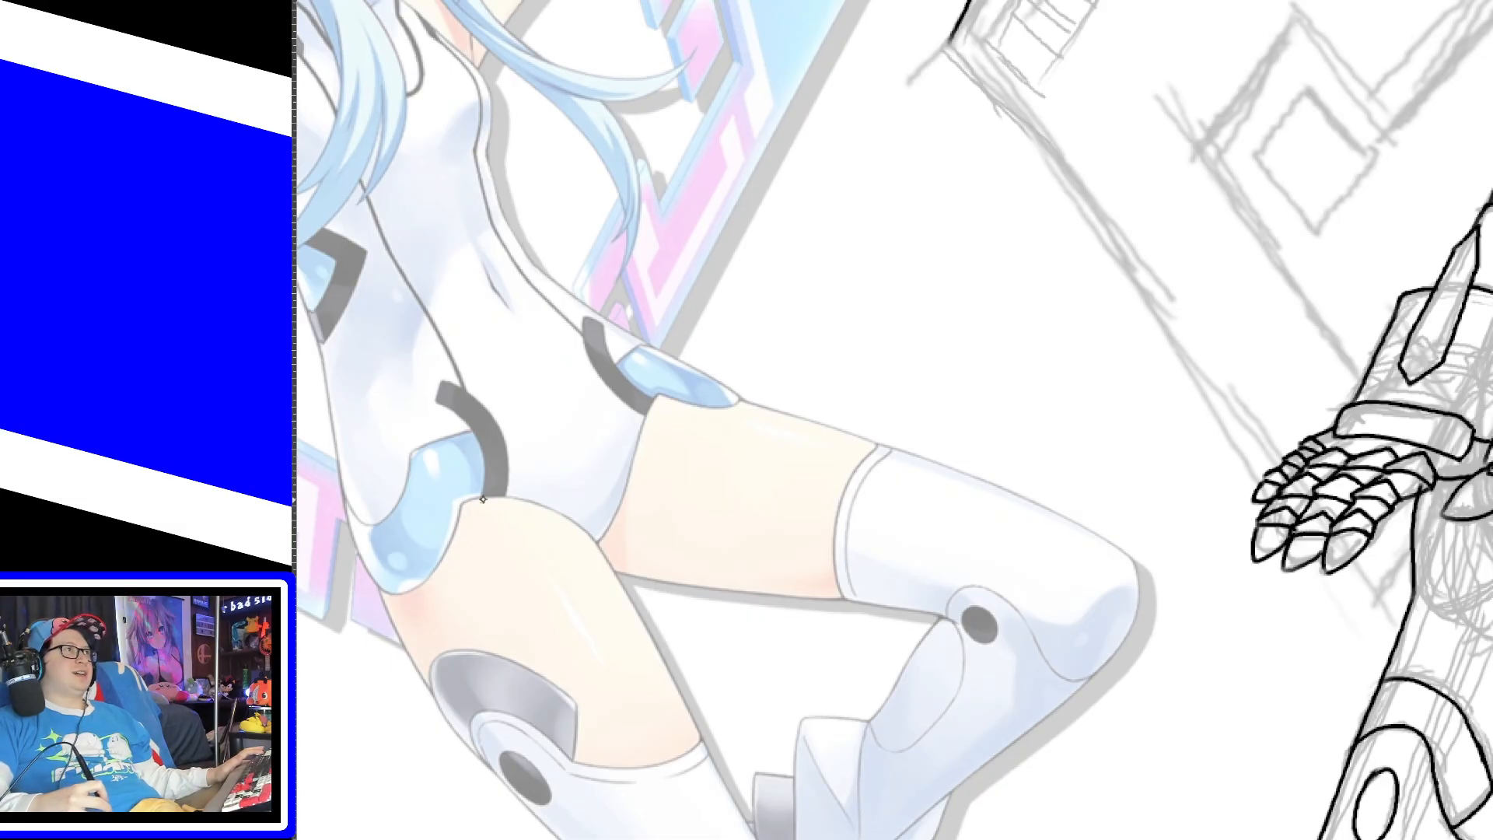
{"action": "left_click_drag", "start_coordinate": [920, 839], "coordinate": [1013, 839]}
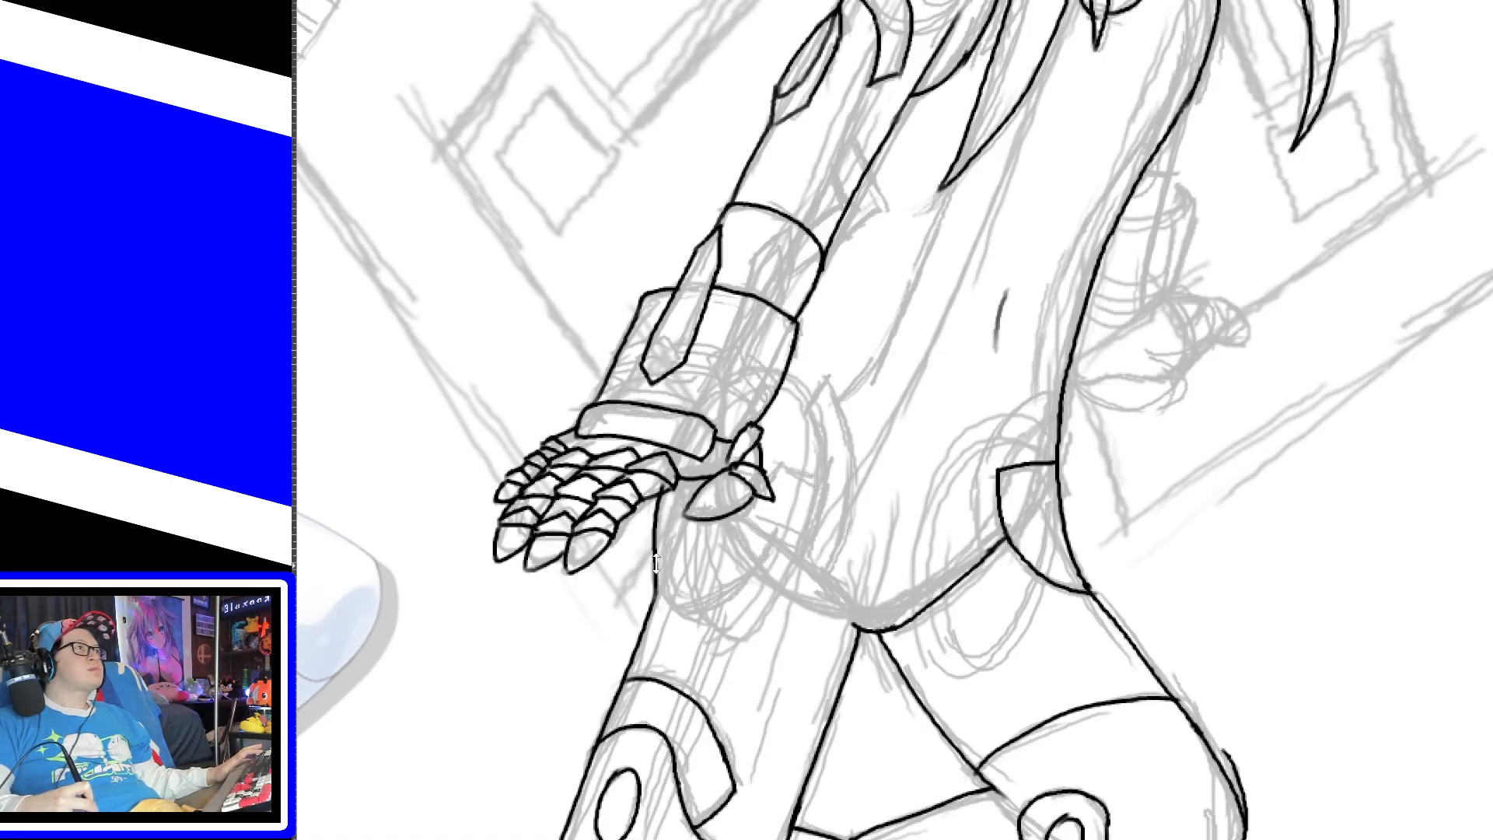
{"action": "left_click_drag", "start_coordinate": [654, 561], "coordinate": [766, 588]}
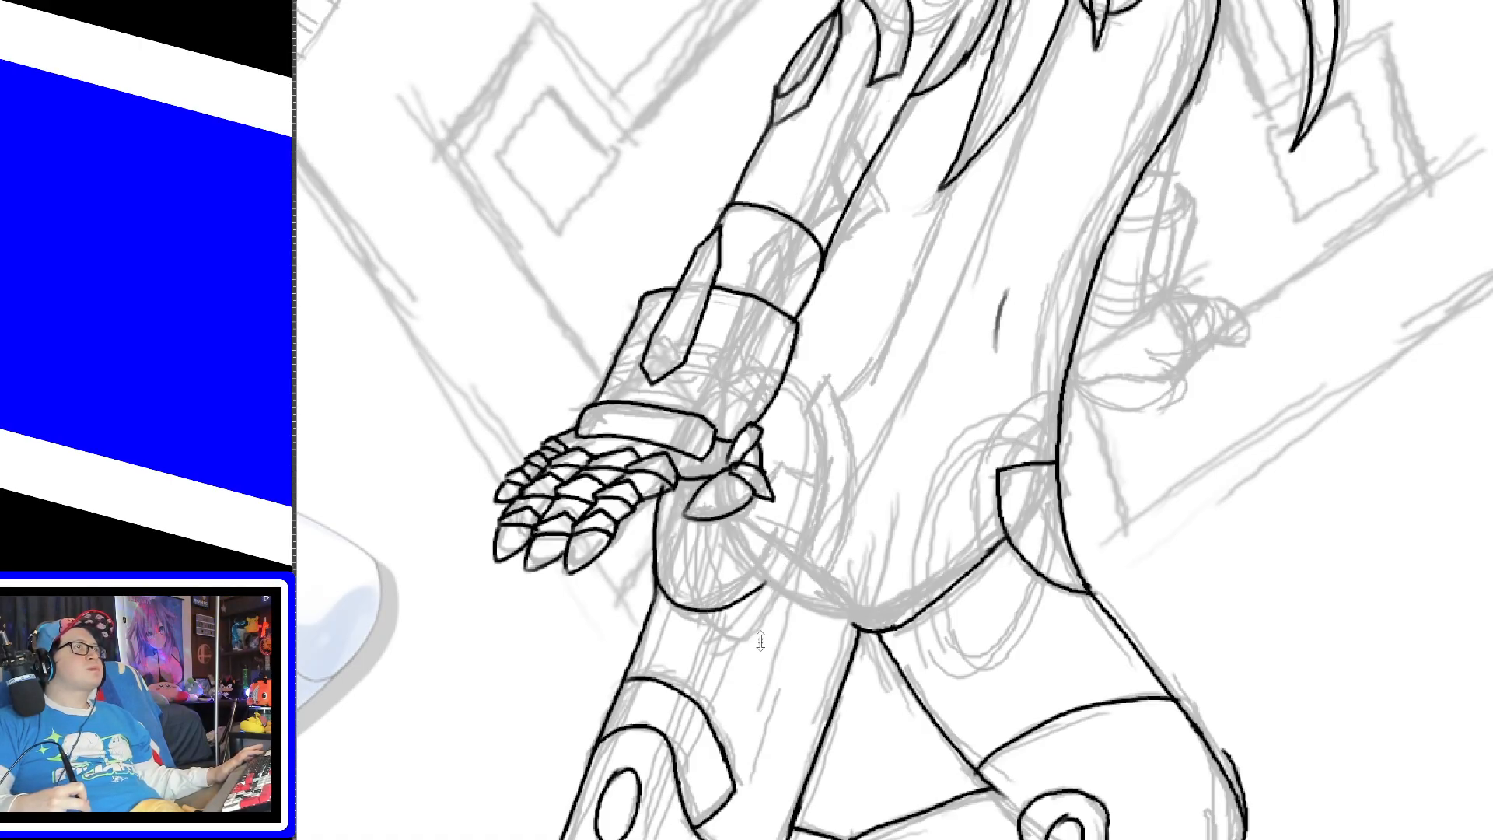
Step: Redo the hip plate's rounded lower edge beneath the armoured hand, bringing its inner end up to a peak
{"action": "key", "text": "ctrl+z"}
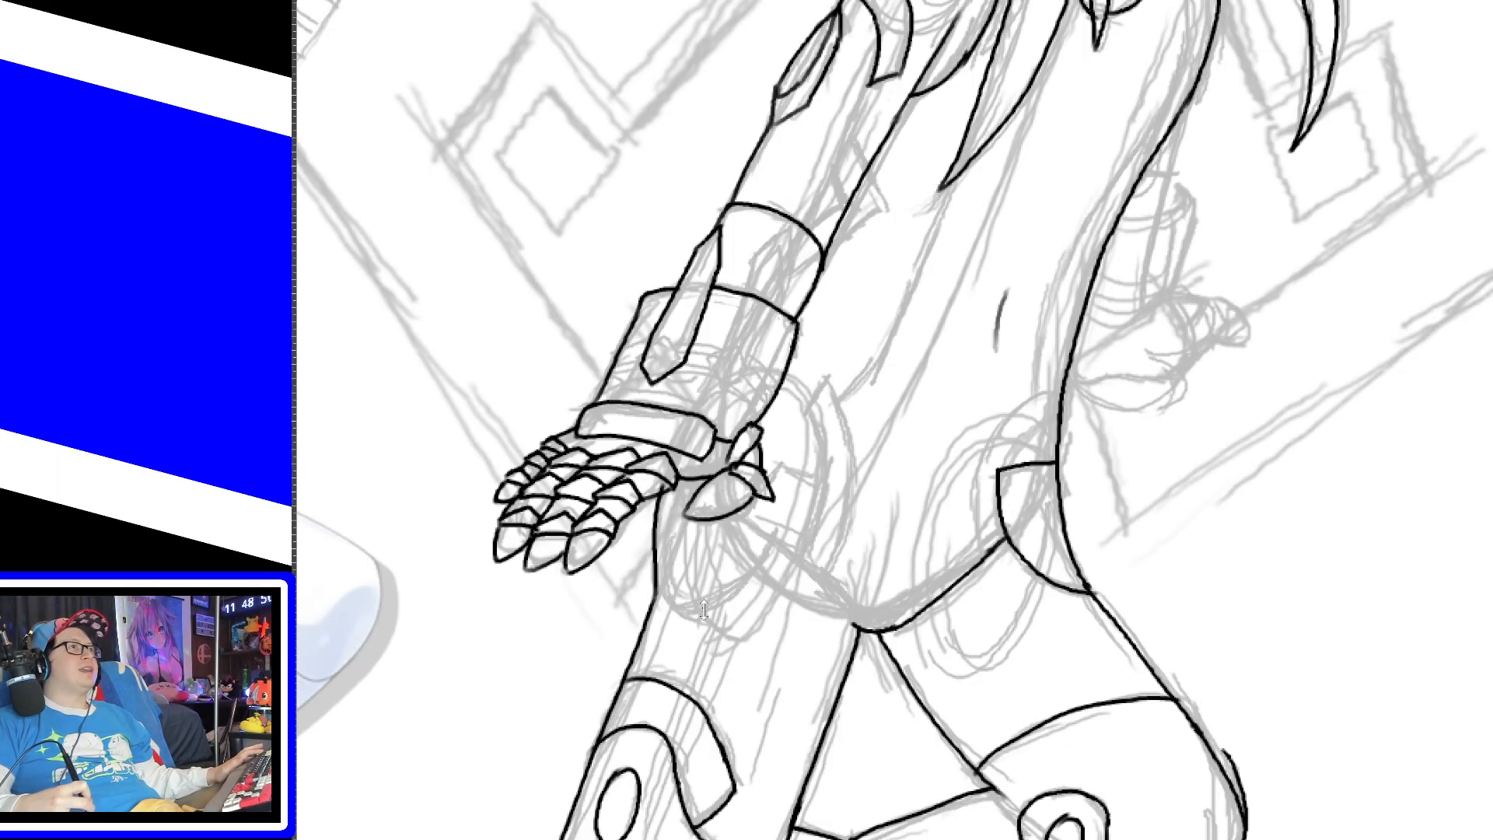
{"action": "mouse_move", "coordinate": [656, 563]}
{"action": "left_mouse_down"}
{"action": "mouse_move", "coordinate": [742, 597]}
{"action": "mouse_move", "coordinate": [771, 544]}
{"action": "mouse_move", "coordinate": [869, 633]}
{"action": "left_mouse_up"}
{"action": "key", "text": "ctrl+z"}
{"action": "left_click_drag", "start_coordinate": [828, 585], "coordinate": [863, 633]}
{"action": "key", "text": "ctrl+z"}
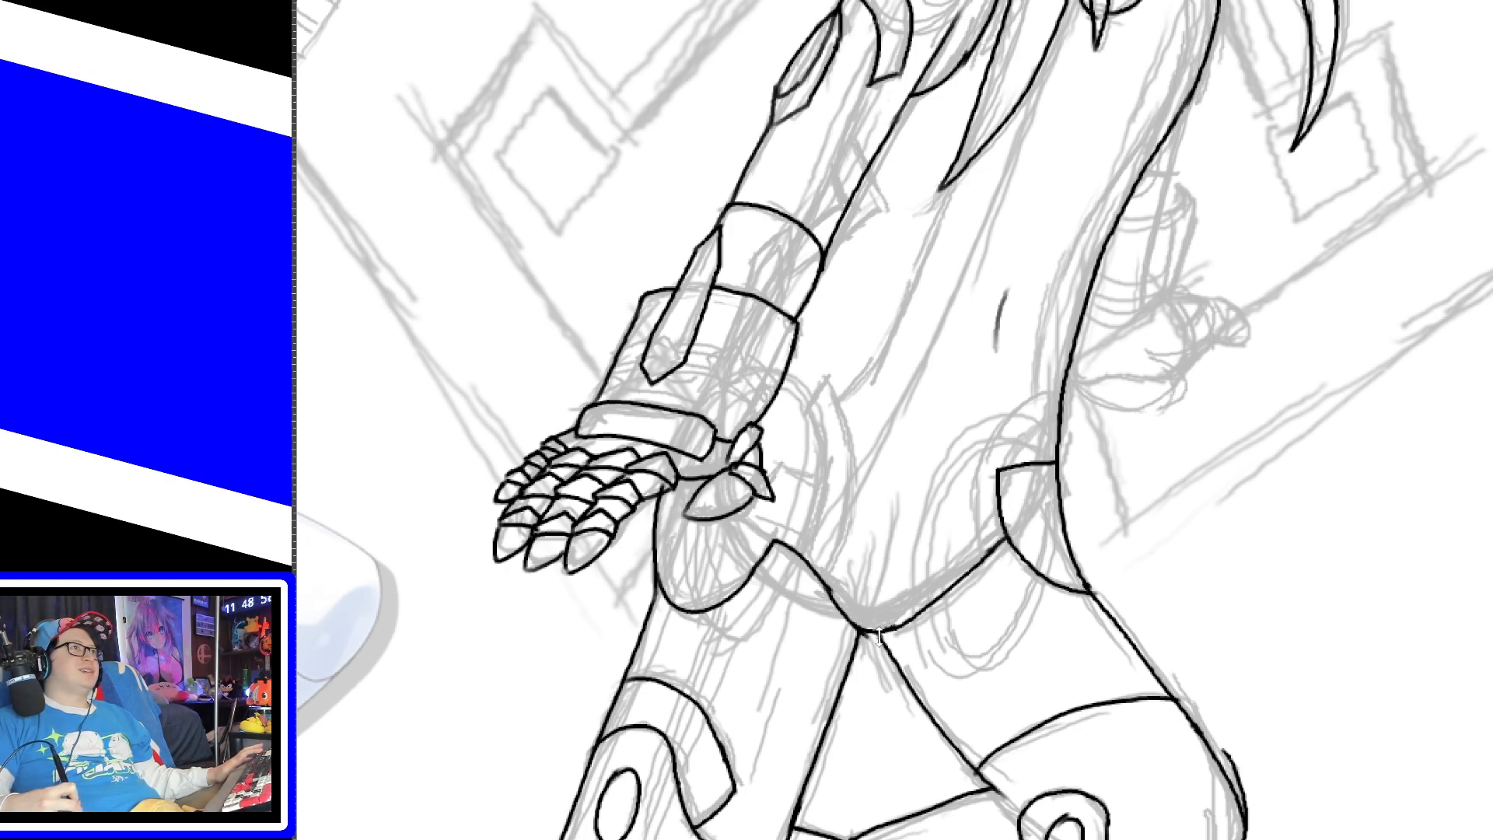
Step: Ink the bodysuit's curved leg-opening line from the hip plate's inner peak down to the crotch point
{"action": "key", "text": "ctrl+z"}
{"action": "left_click_drag", "start_coordinate": [826, 586], "coordinate": [869, 632]}
{"action": "key", "text": "ctrl+z"}
{"action": "key", "text": "ctrl+z"}
{"action": "mouse_move", "coordinate": [826, 585]}
{"action": "left_mouse_down"}
{"action": "mouse_move", "coordinate": [875, 631]}
{"action": "mouse_move", "coordinate": [815, 578]}
{"action": "left_mouse_up"}
{"action": "key", "text": "ctrl+z"}
{"action": "key", "text": "ctrl+z"}
{"action": "left_click_drag", "start_coordinate": [864, 632], "coordinate": [821, 580]}
{"action": "key", "text": "ctrl+z"}
{"action": "left_click_drag", "start_coordinate": [863, 630], "coordinate": [830, 597]}
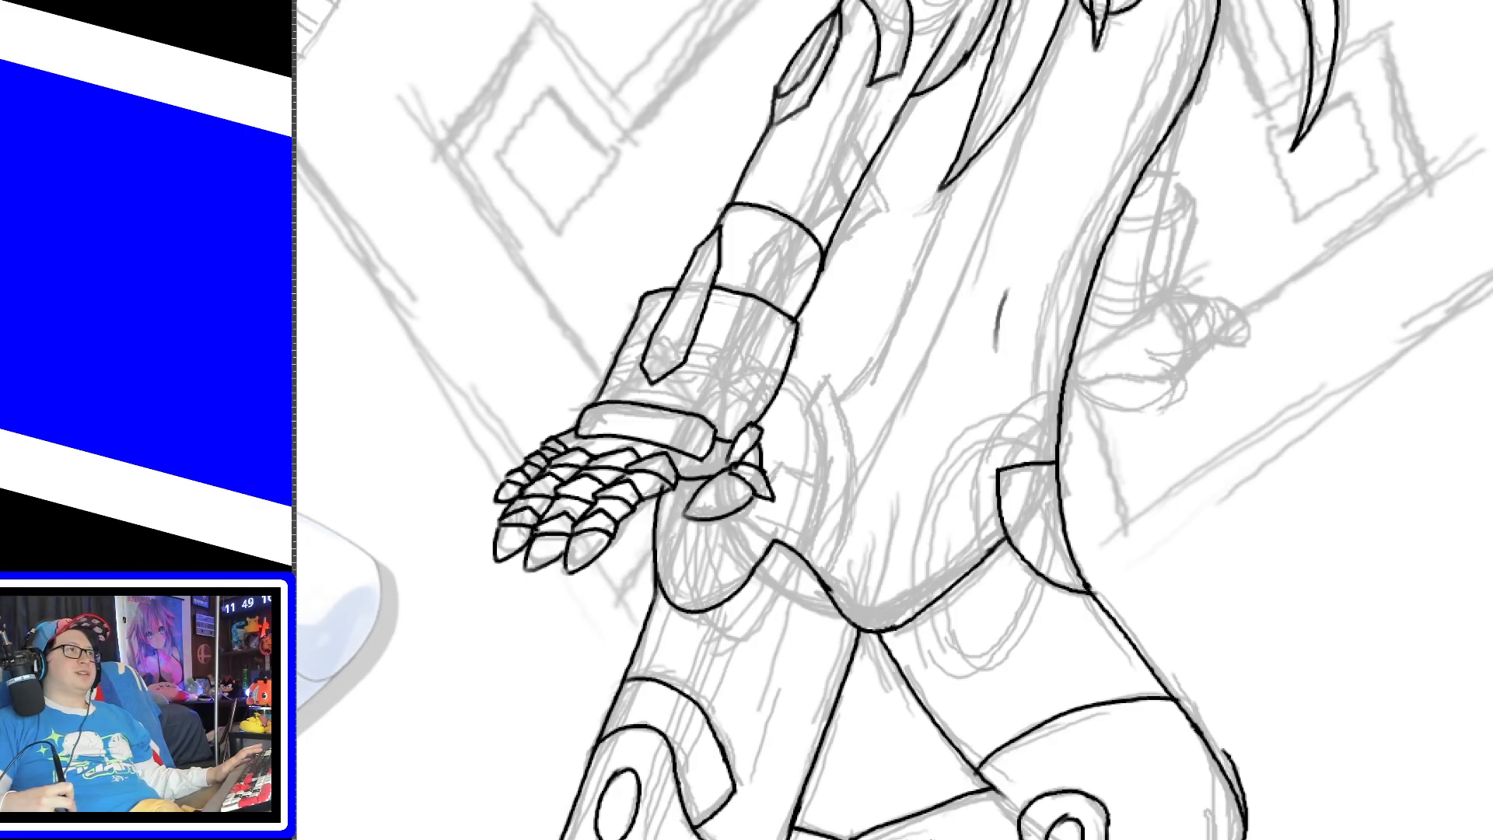
Step: Check the hip bands in the colour reference and ink the pointed, curved band beside the armoured hand down to the leg opening
{"action": "mouse_move", "coordinate": [1151, 837]}
{"action": "left_mouse_down"}
{"action": "mouse_move", "coordinate": [934, 836]}
{"action": "mouse_move", "coordinate": [1169, 836]}
{"action": "left_mouse_up"}
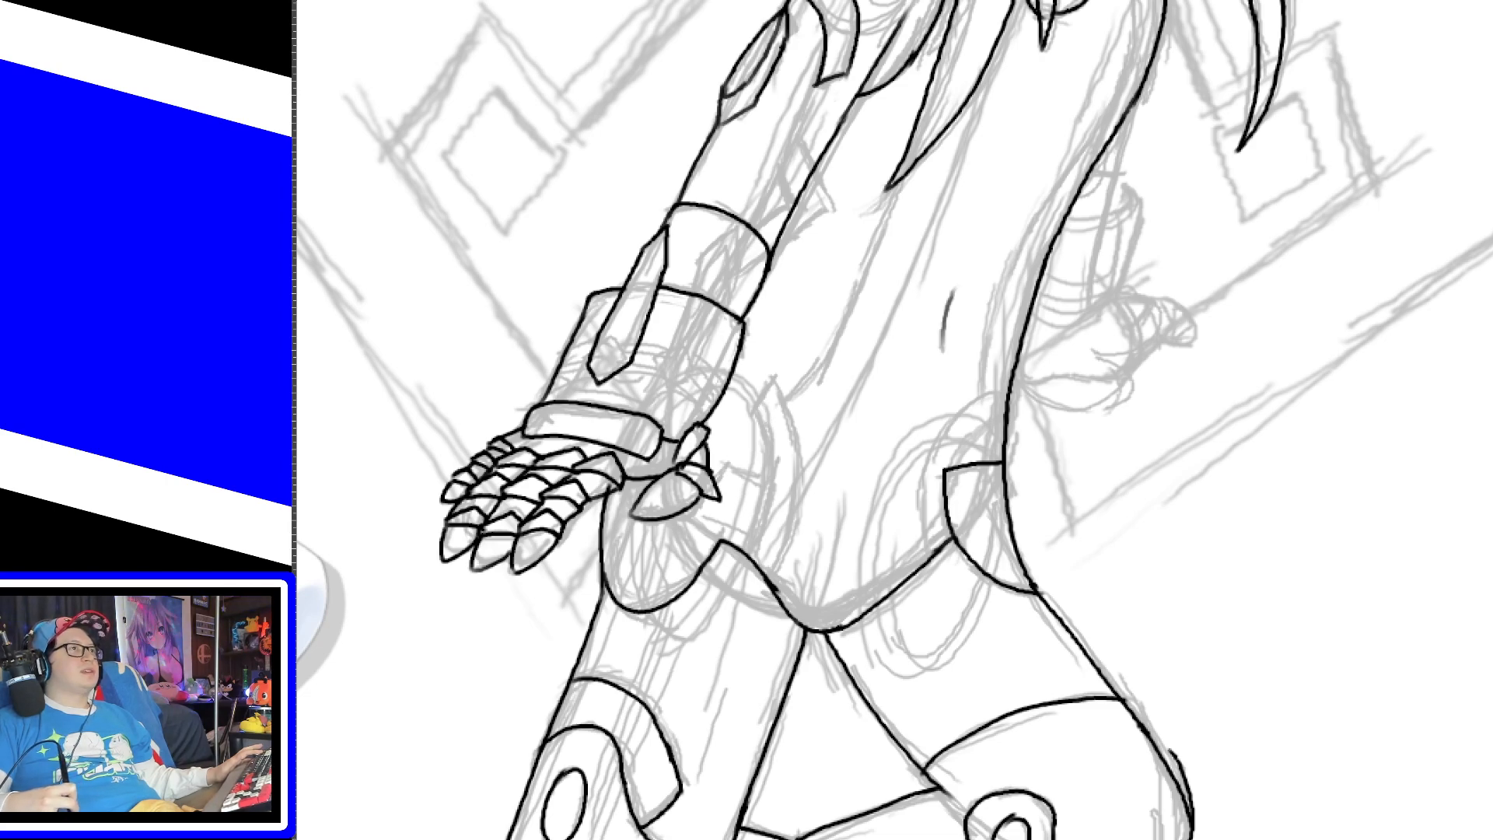
{"action": "left_click_drag", "start_coordinate": [1166, 838], "coordinate": [908, 833]}
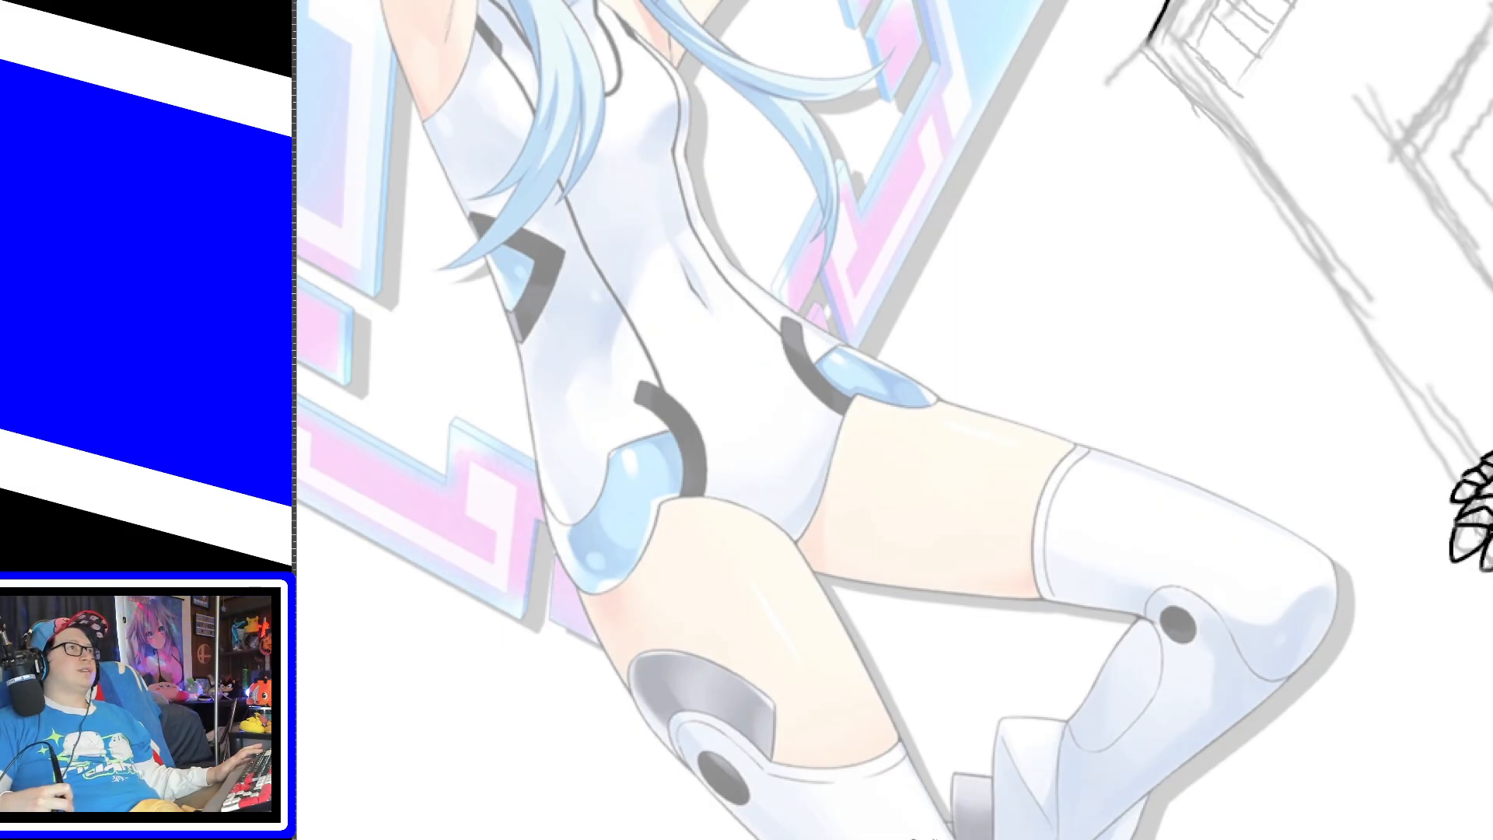
{"action": "left_click_drag", "start_coordinate": [940, 839], "coordinate": [1220, 838]}
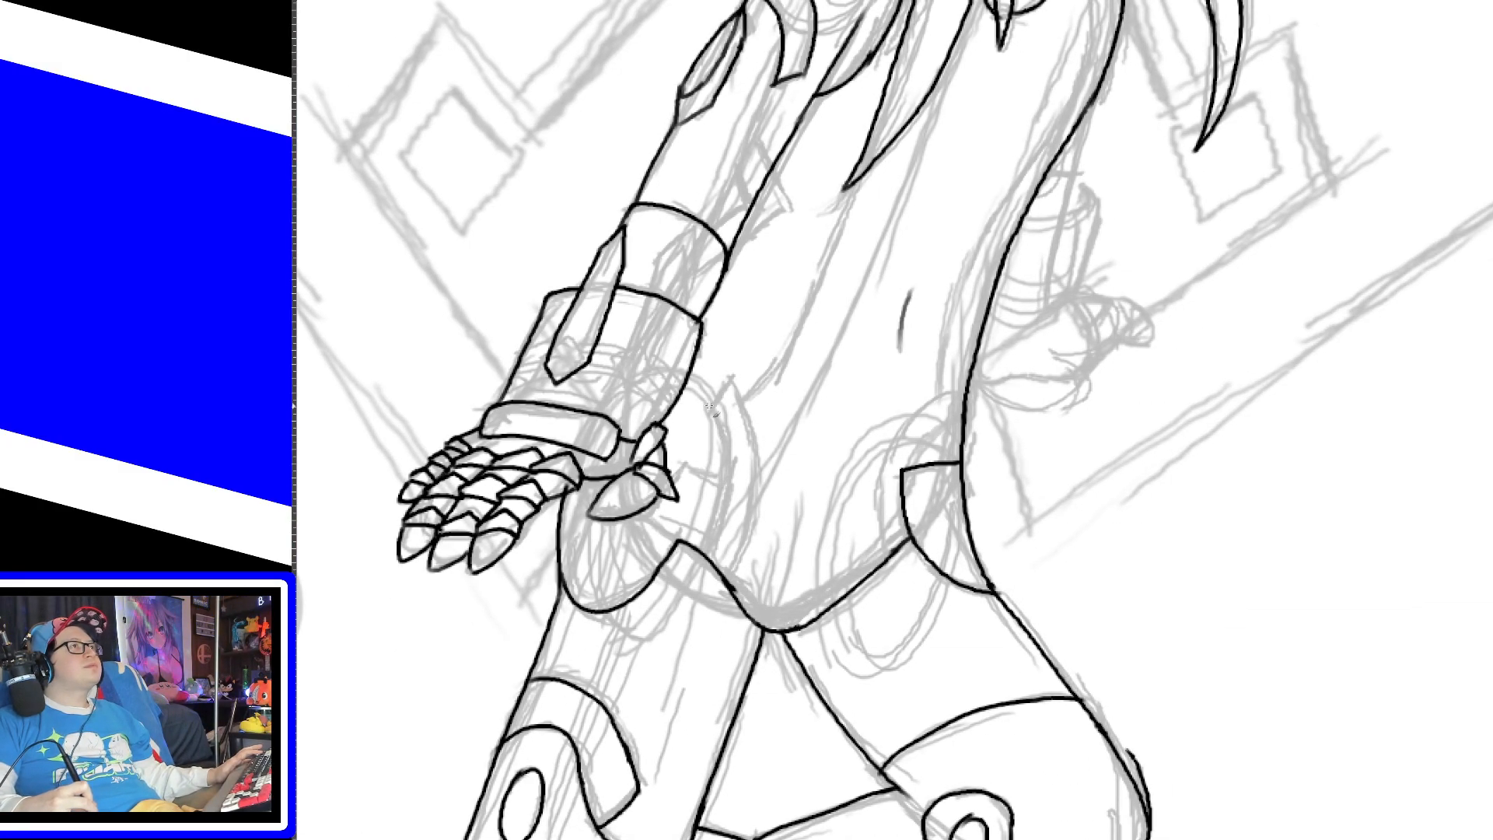
{"action": "left_click_drag", "start_coordinate": [709, 412], "coordinate": [736, 381]}
{"action": "left_click_drag", "start_coordinate": [709, 412], "coordinate": [709, 562]}
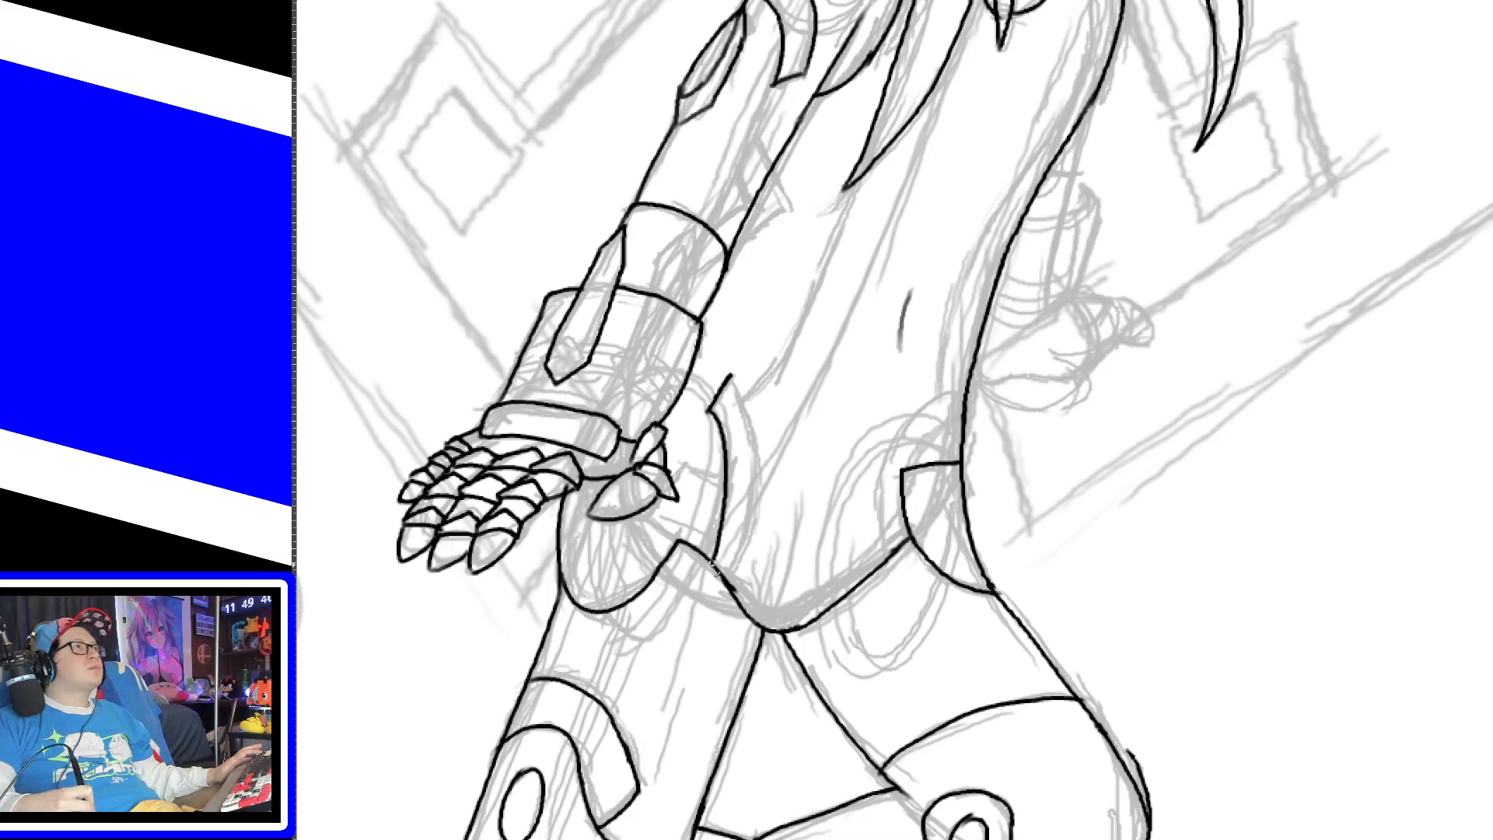
{"action": "key", "text": "ctrl+z"}
{"action": "mouse_move", "coordinate": [709, 411]}
{"action": "left_mouse_down"}
{"action": "mouse_move", "coordinate": [722, 461]}
{"action": "mouse_move", "coordinate": [709, 571]}
{"action": "left_mouse_up"}
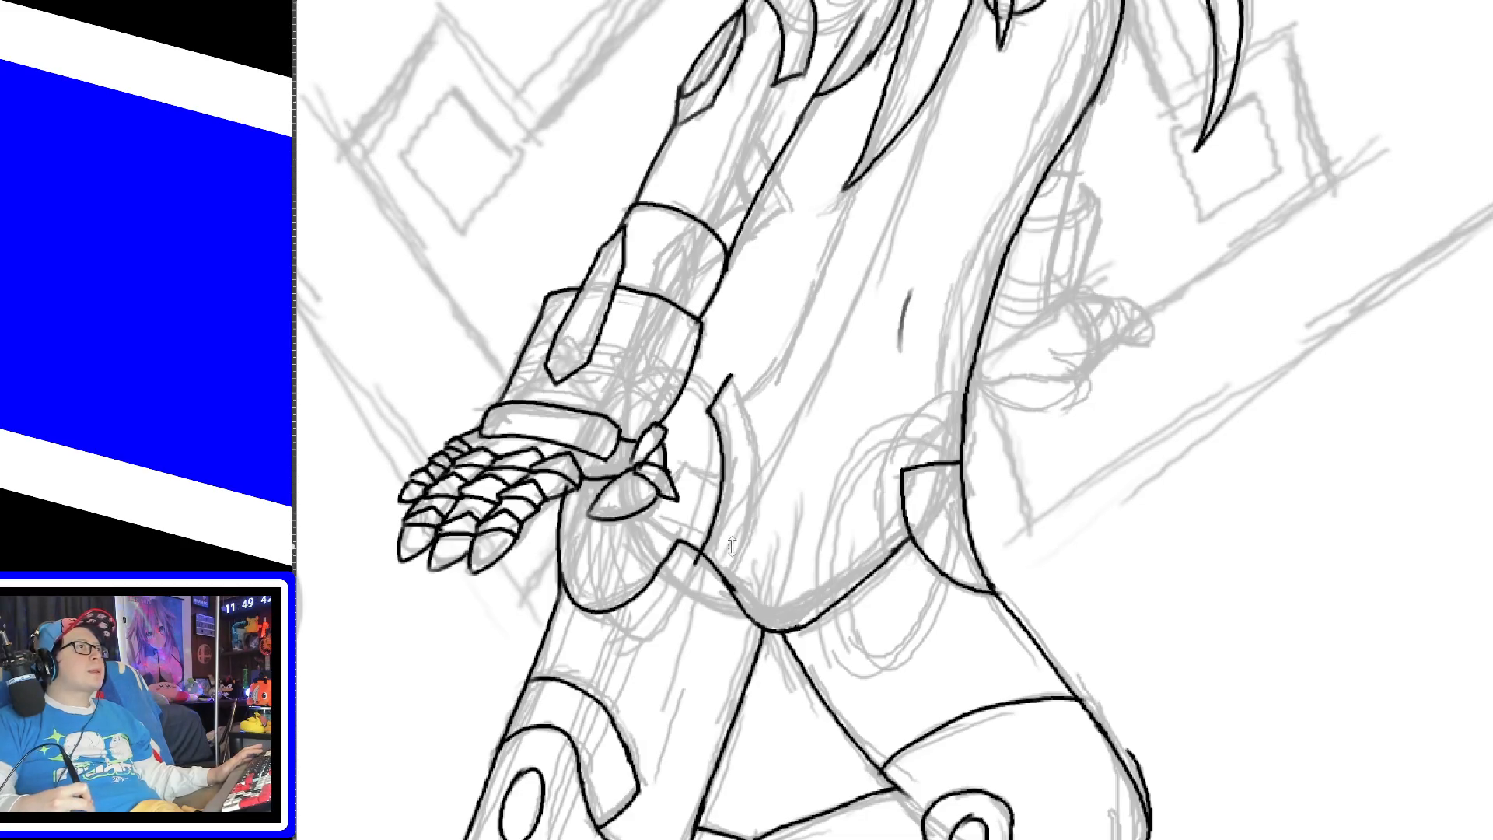
{"action": "key", "text": "ctrl+z"}
{"action": "mouse_move", "coordinate": [710, 406]}
{"action": "left_mouse_down"}
{"action": "mouse_move", "coordinate": [702, 548]}
{"action": "mouse_move", "coordinate": [747, 430]}
{"action": "left_mouse_up"}
{"action": "mouse_move", "coordinate": [731, 376]}
{"action": "left_mouse_down"}
{"action": "mouse_move", "coordinate": [748, 447]}
{"action": "mouse_move", "coordinate": [730, 376]}
{"action": "left_mouse_up"}
{"action": "key", "text": "ctrl+z"}
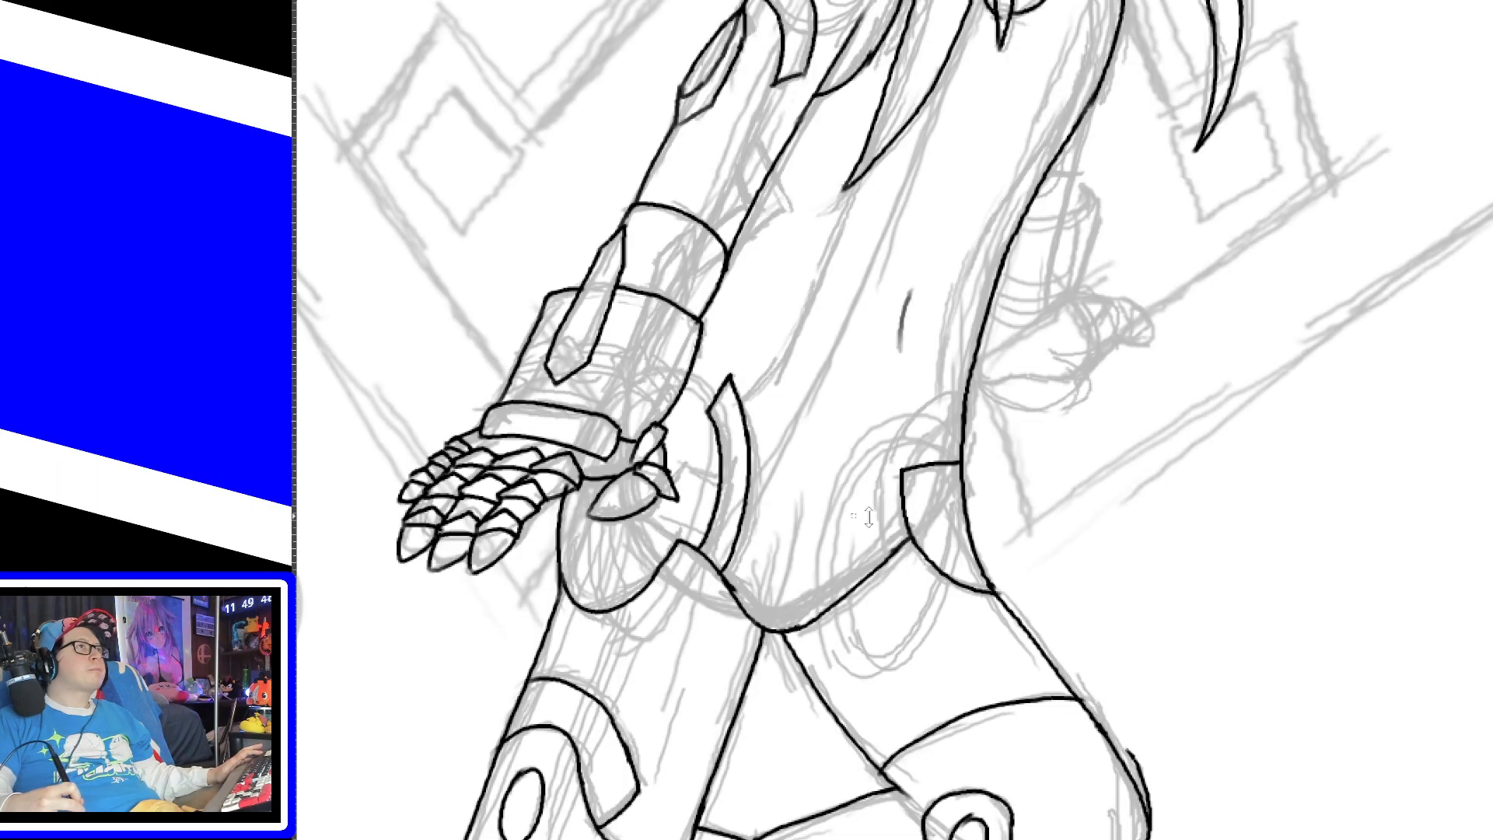
Step: Ink the far hip's curved band as two parallel arcs from the leg opening up to the waist outline
{"action": "left_click_drag", "start_coordinate": [892, 551], "coordinate": [909, 408]}
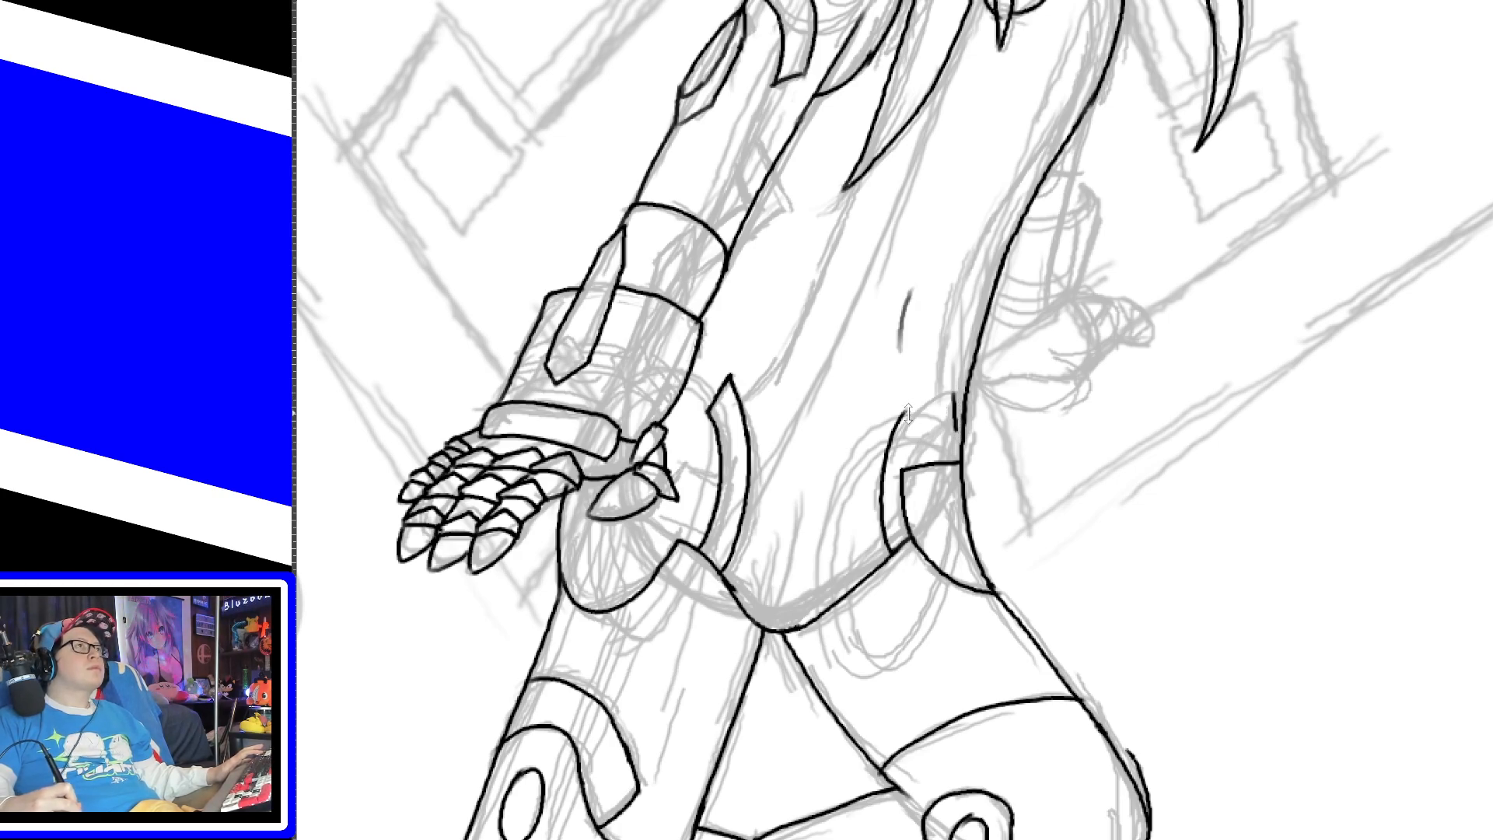
{"action": "left_click_drag", "start_coordinate": [891, 437], "coordinate": [958, 395]}
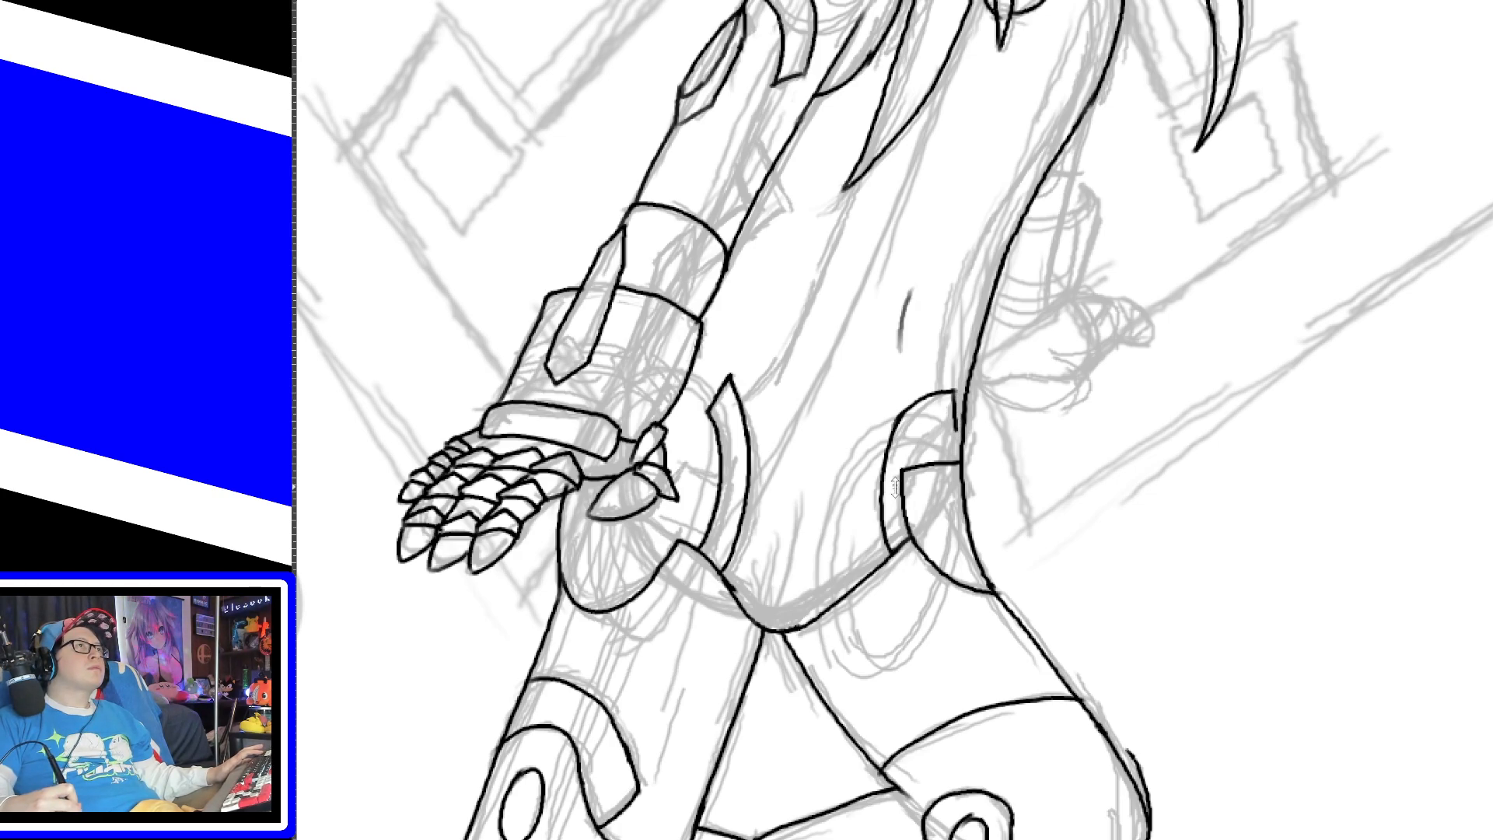
{"action": "key", "text": "ctrl+z"}
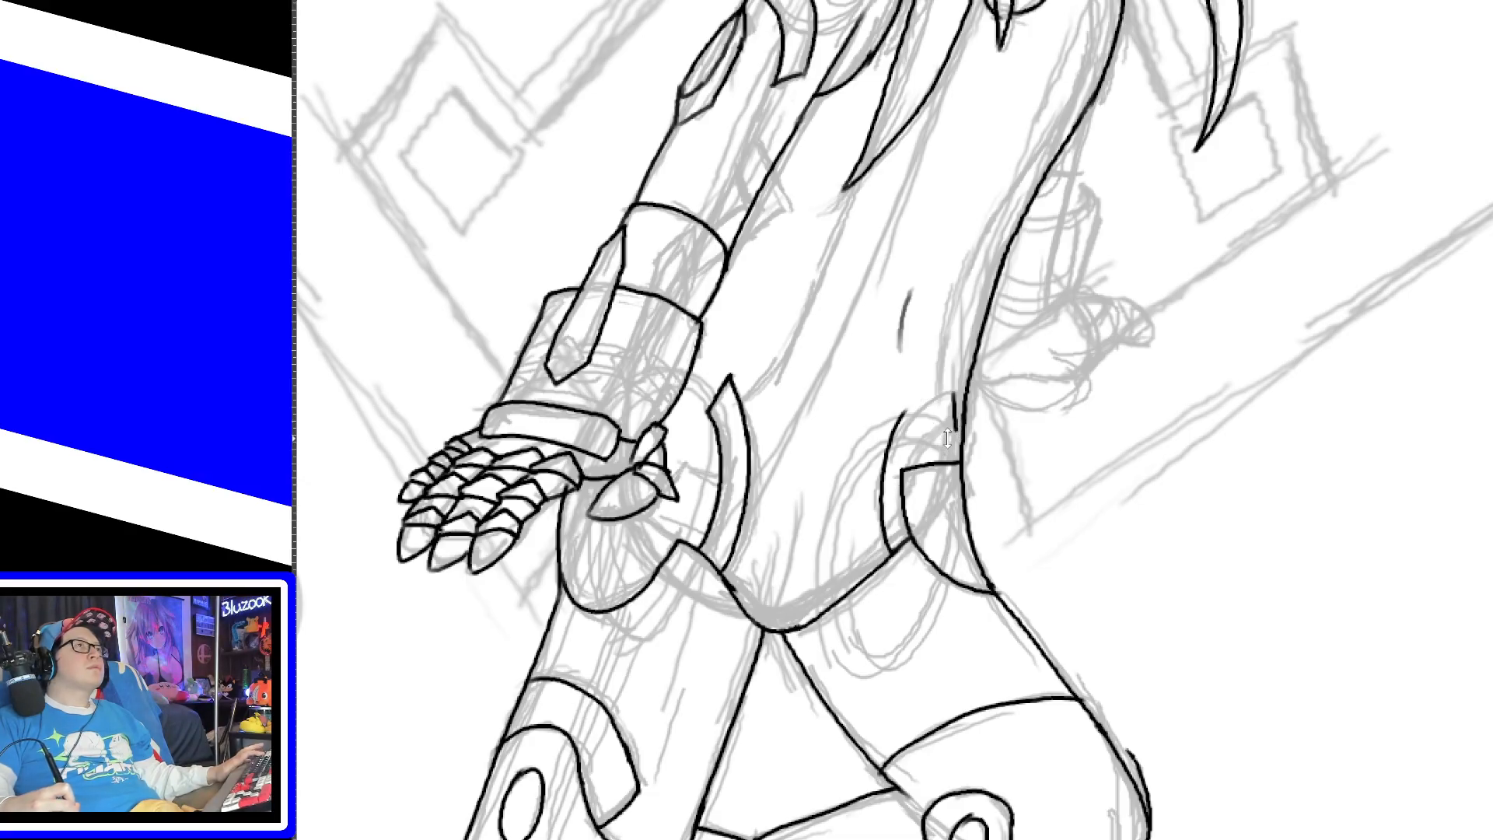
{"action": "mouse_move", "coordinate": [893, 438]}
{"action": "left_mouse_down"}
{"action": "mouse_move", "coordinate": [911, 401]}
{"action": "mouse_move", "coordinate": [955, 392]}
{"action": "left_mouse_up"}
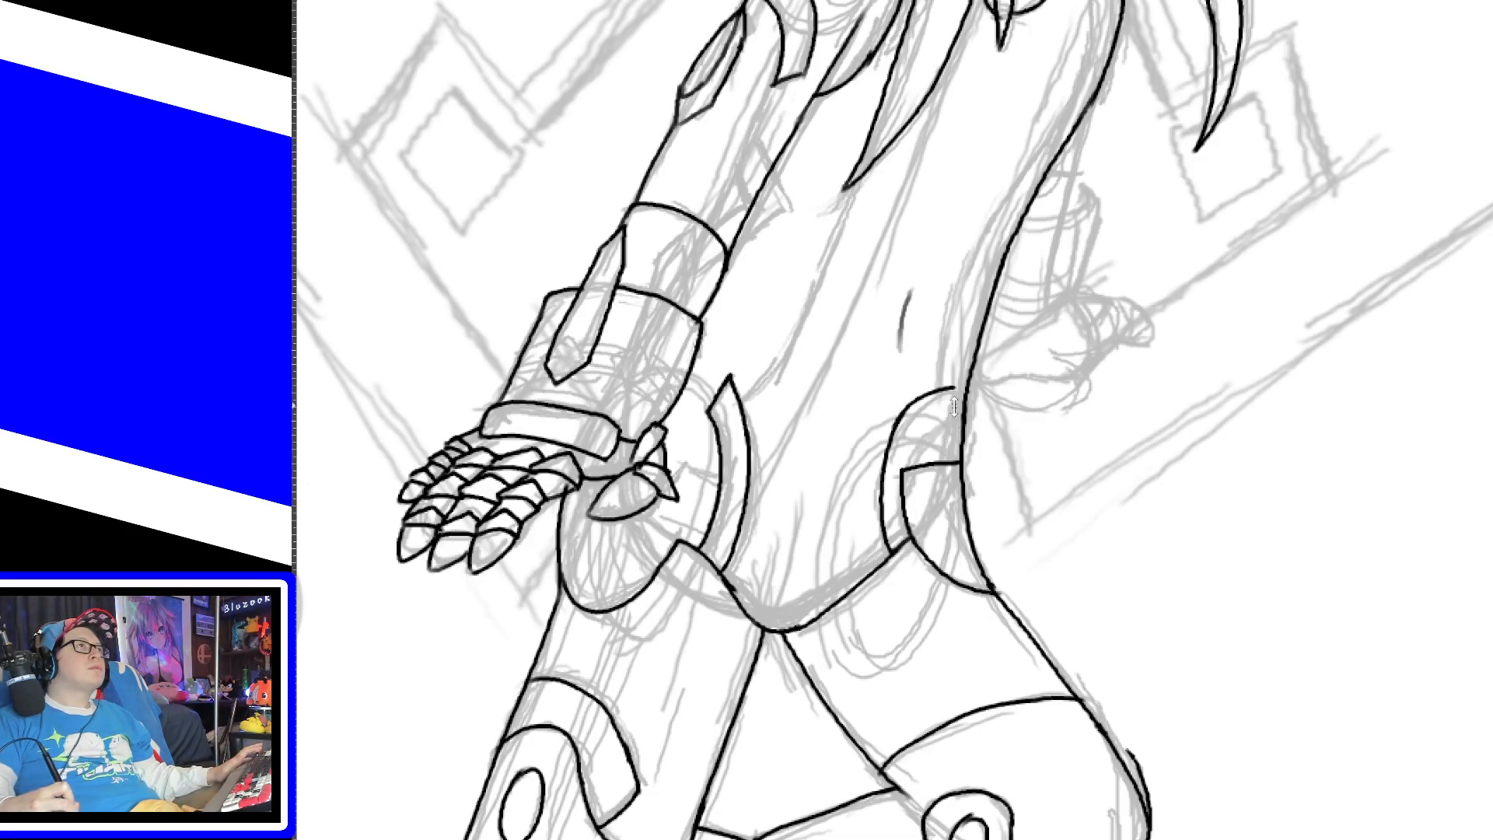
{"action": "left_click_drag", "start_coordinate": [900, 471], "coordinate": [950, 410]}
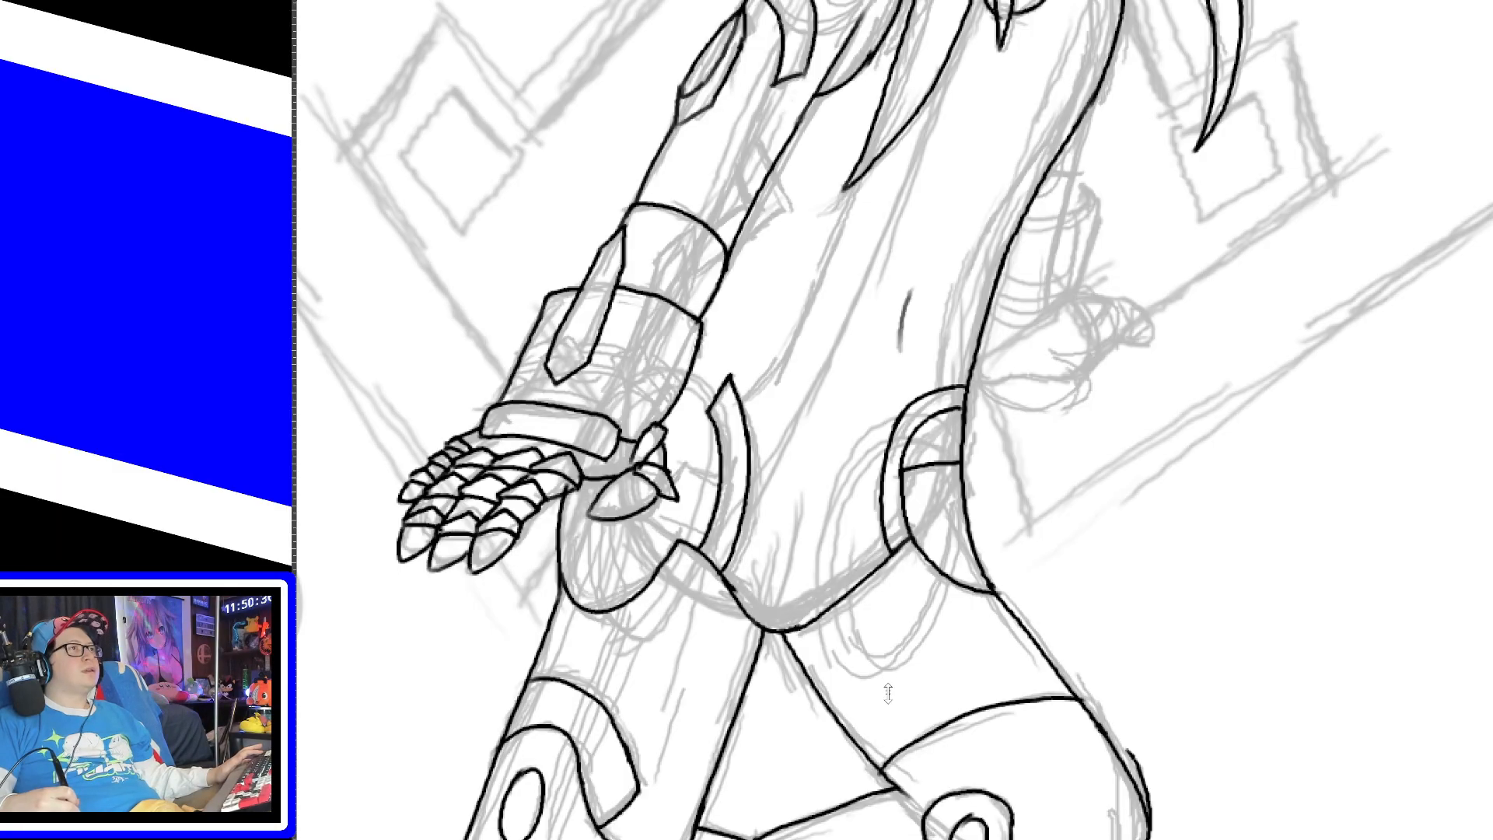
Step: Check the hip design in the colour reference and ink the short plate edge between the armoured thumb and the curved hip band
{"action": "mouse_move", "coordinate": [1145, 839]}
{"action": "left_mouse_down"}
{"action": "mouse_move", "coordinate": [923, 839]}
{"action": "mouse_move", "coordinate": [1113, 826]}
{"action": "left_mouse_up"}
{"action": "key", "text": "ctrl+z"}
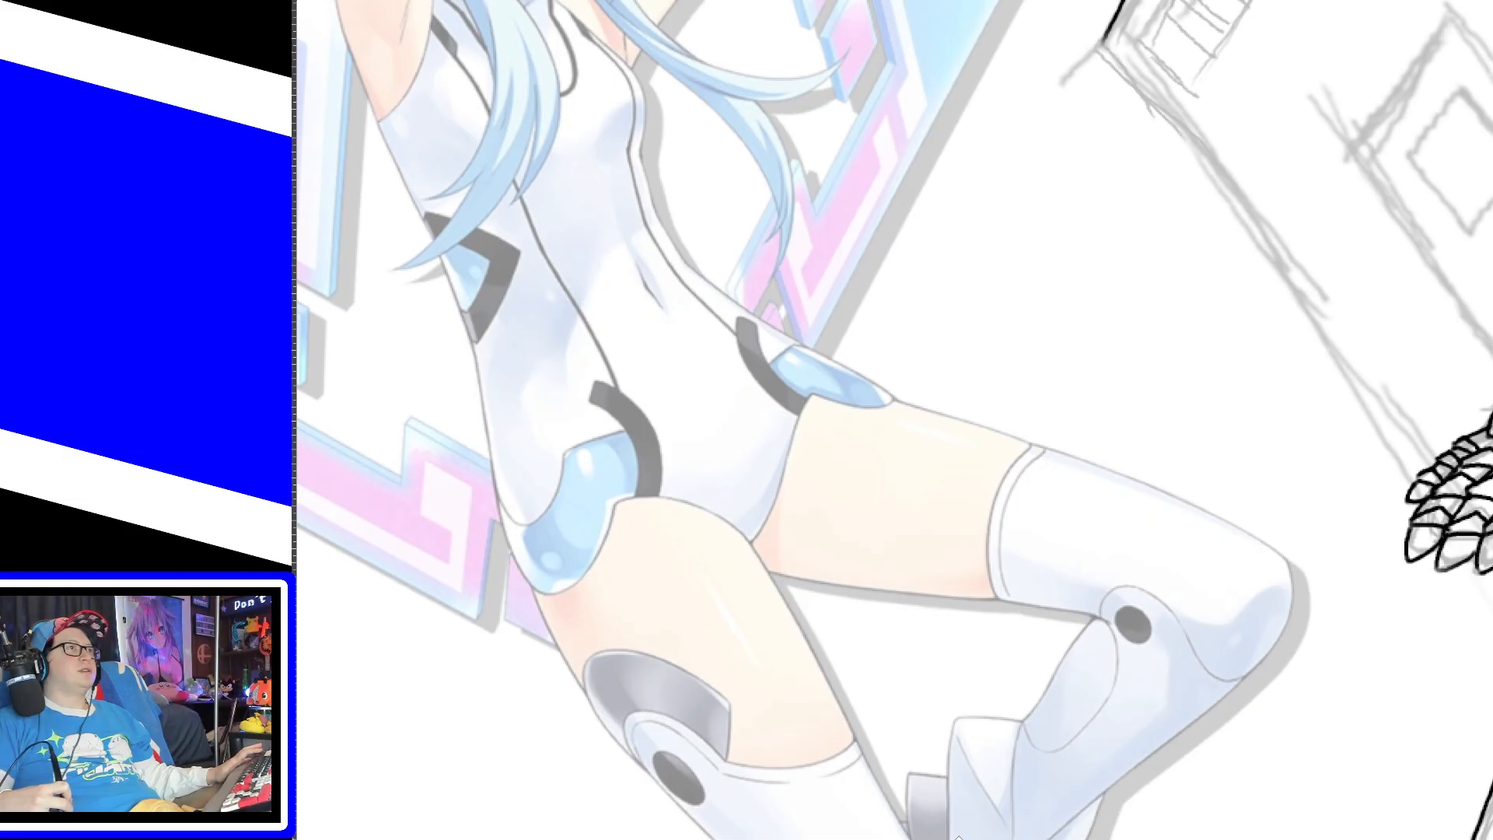
{"action": "left_click_drag", "start_coordinate": [1018, 839], "coordinate": [1240, 839]}
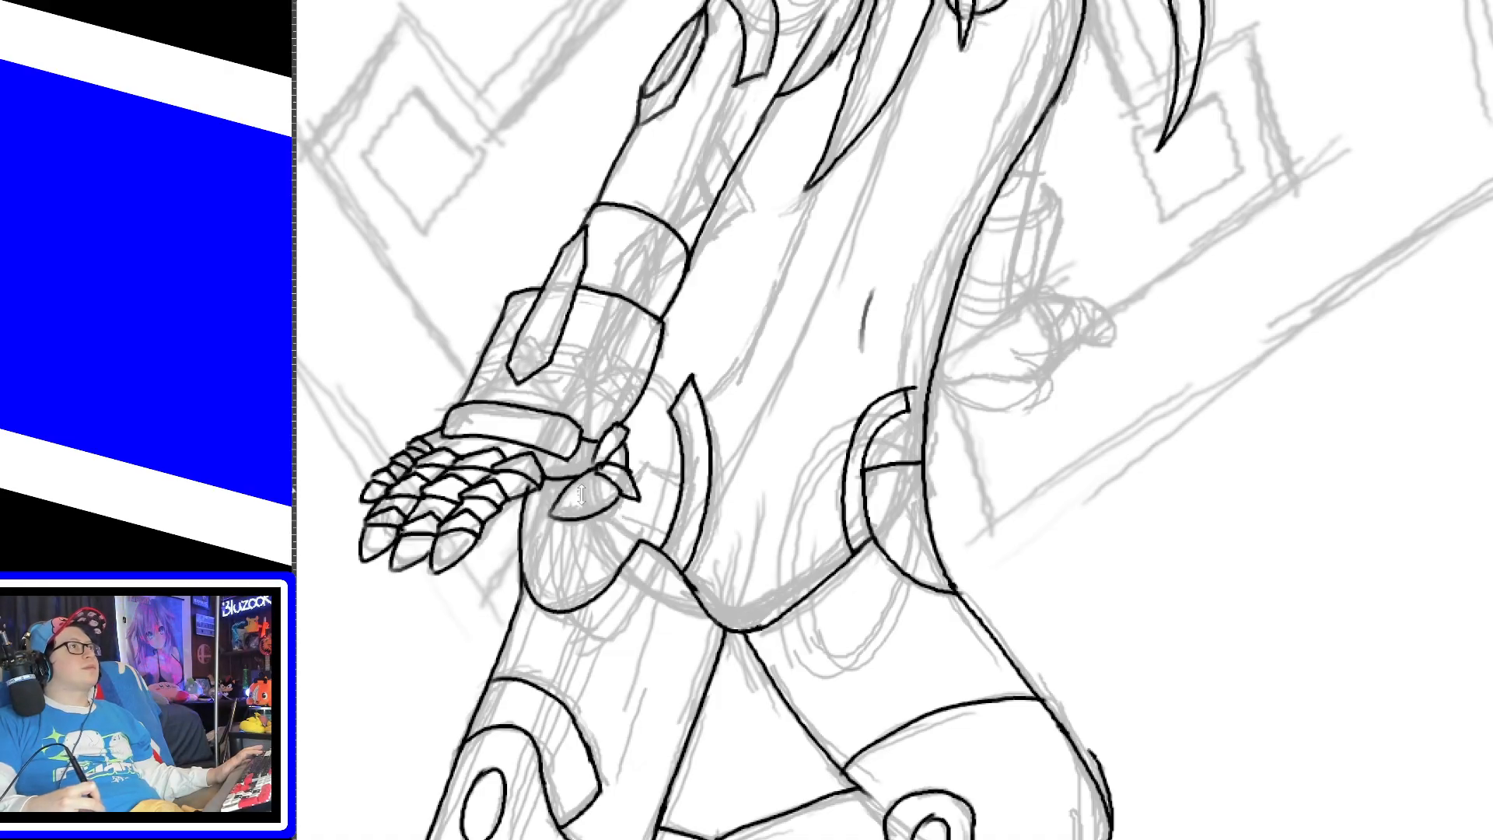
{"action": "mouse_move", "coordinate": [634, 481]}
{"action": "left_mouse_down"}
{"action": "mouse_move", "coordinate": [647, 464]}
{"action": "mouse_move", "coordinate": [681, 473]}
{"action": "left_mouse_up"}
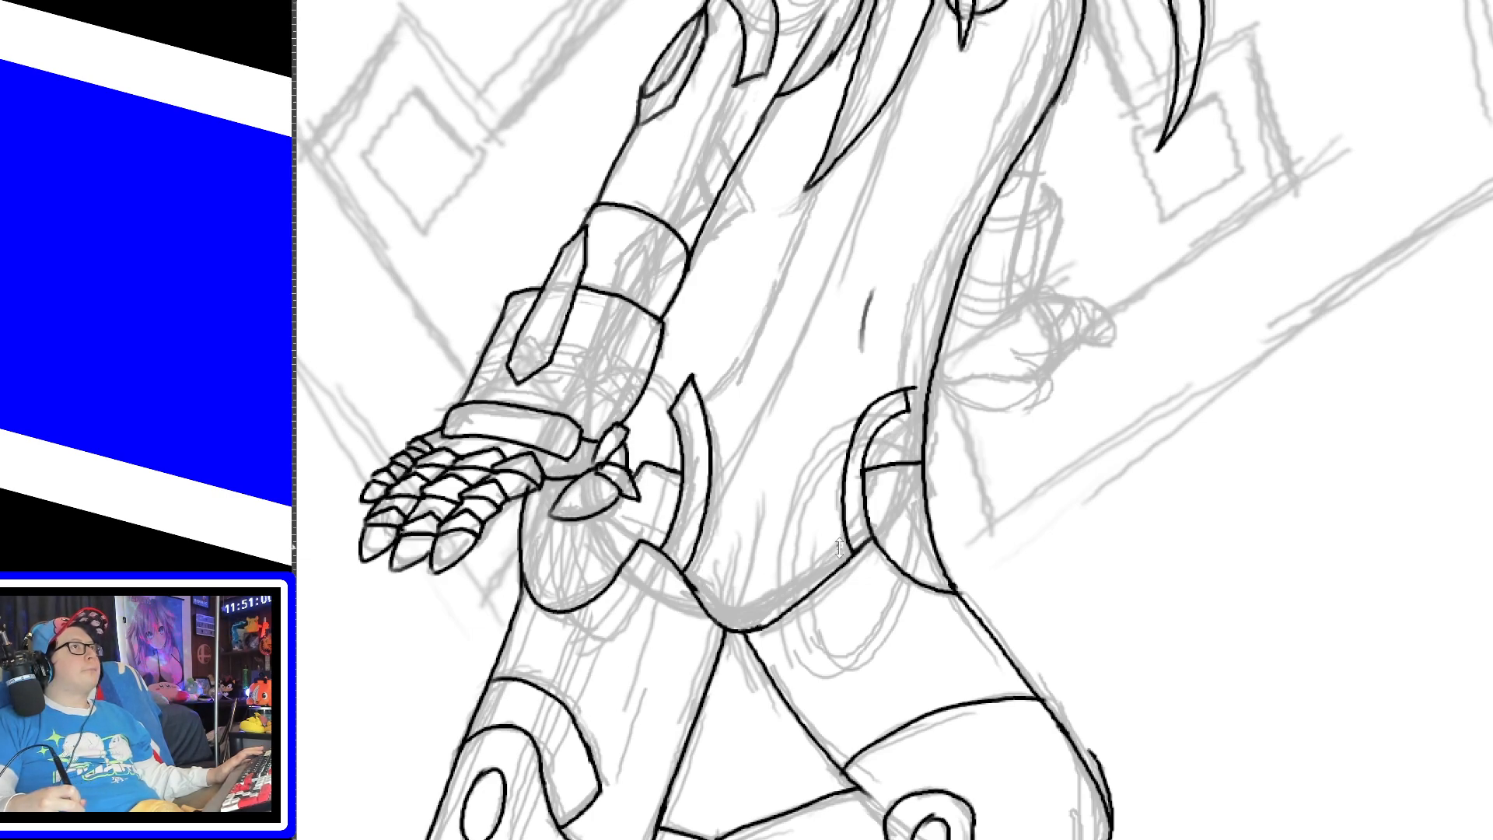
{"action": "left_click_drag", "start_coordinate": [853, 540], "coordinate": [846, 560]}
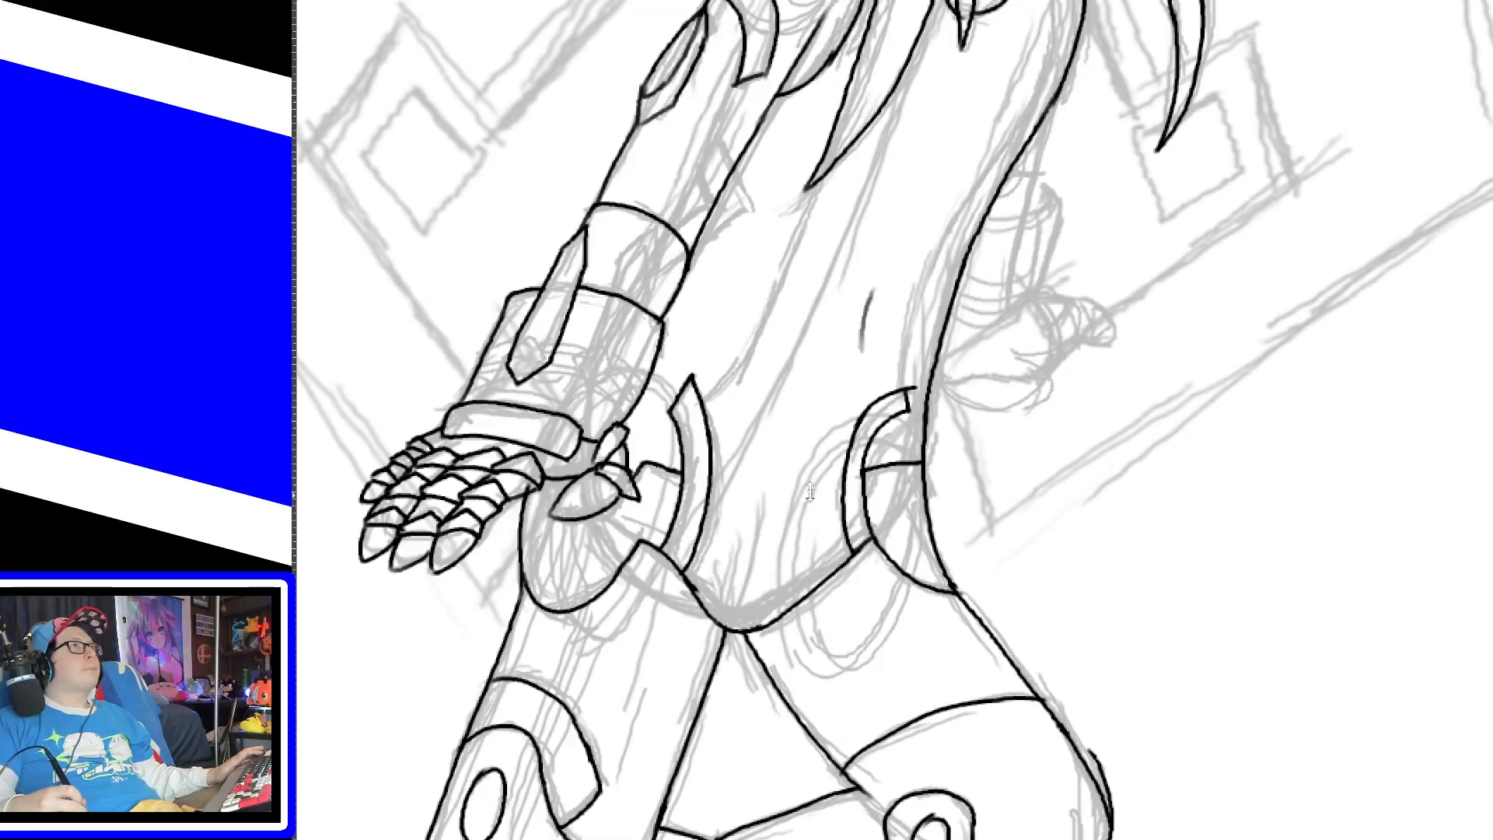
Step: Ink the bodysuit's outer seam from the near hip band's pointed tip up the torso to the hair strand's tip
{"action": "left_click_drag", "start_coordinate": [699, 401], "coordinate": [760, 333]}
{"action": "key", "text": "ctrl+z"}
{"action": "mouse_move", "coordinate": [700, 400]}
{"action": "left_mouse_down"}
{"action": "mouse_move", "coordinate": [754, 353]}
{"action": "mouse_move", "coordinate": [815, 181]}
{"action": "left_mouse_up"}
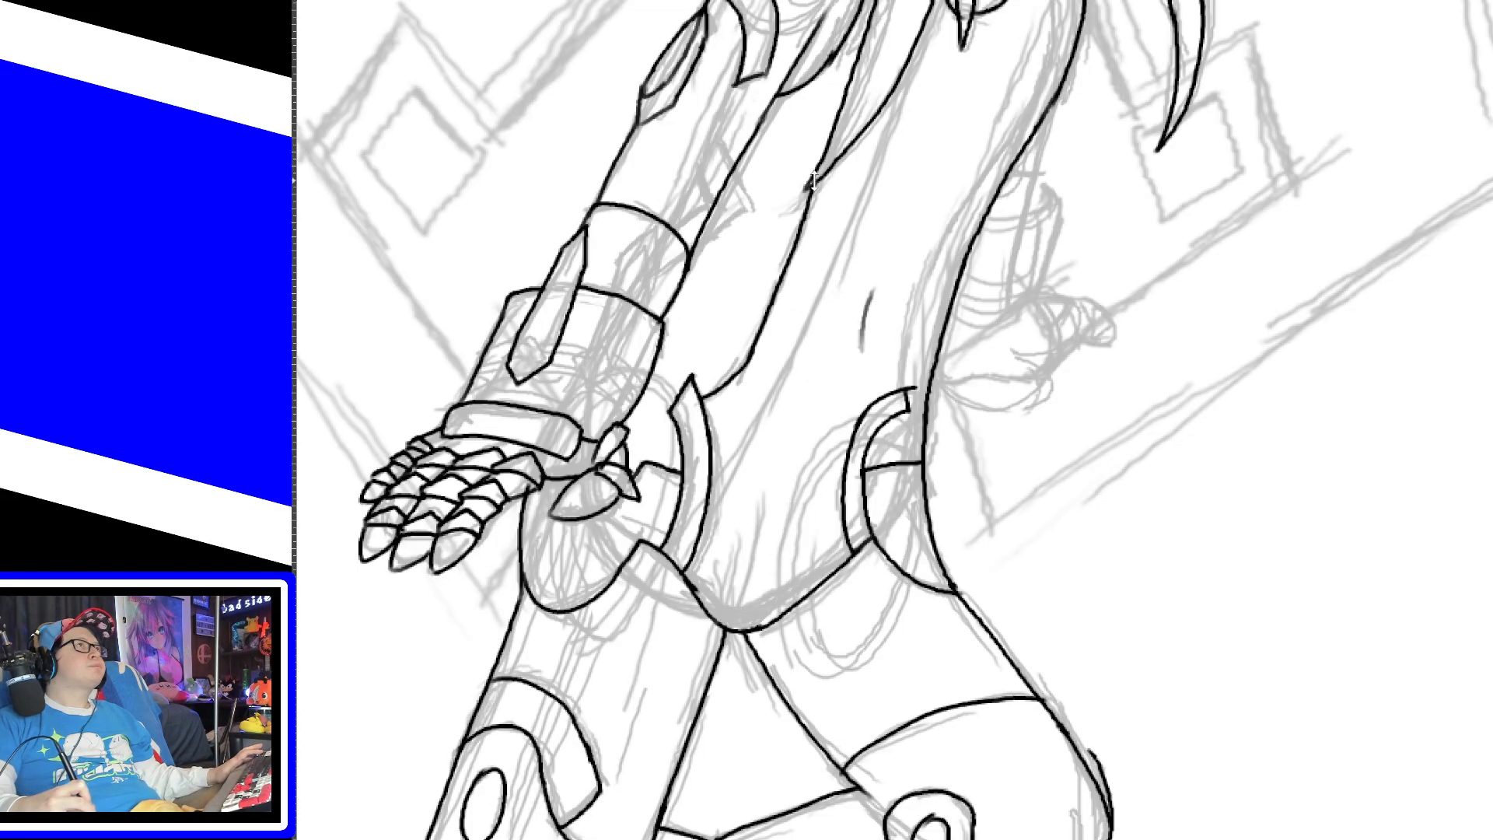
Step: Ink the bodysuit's front seam from the near hip band's inner edge up the torso to the hair at the chest
{"action": "left_click_drag", "start_coordinate": [700, 523], "coordinate": [767, 388]}
{"action": "key", "text": "ctrl+z"}
{"action": "left_click_drag", "start_coordinate": [706, 511], "coordinate": [800, 342]}
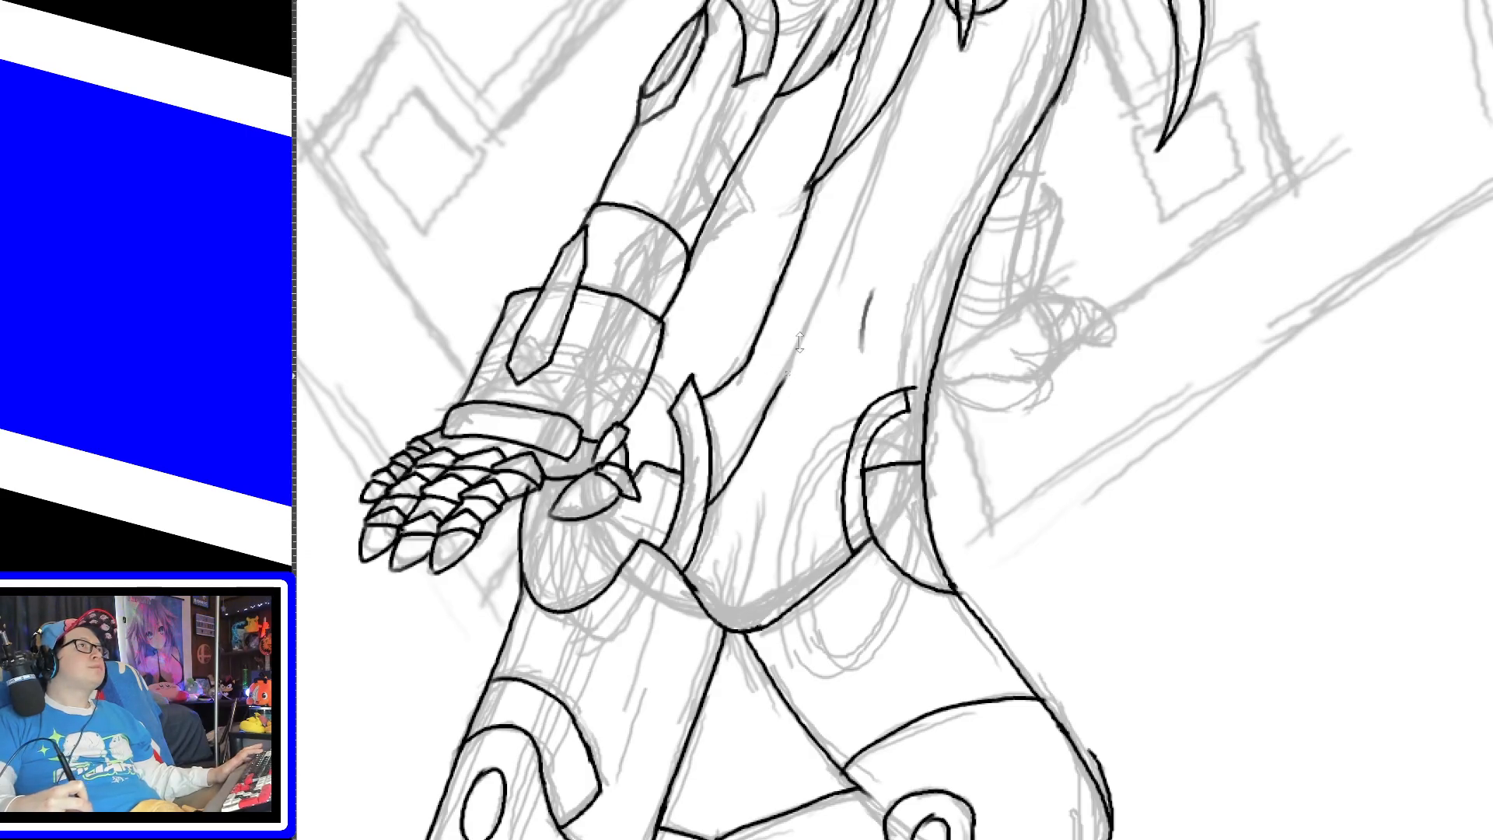
{"action": "key", "text": "ctrl+z"}
{"action": "left_click_drag", "start_coordinate": [707, 502], "coordinate": [886, 138]}
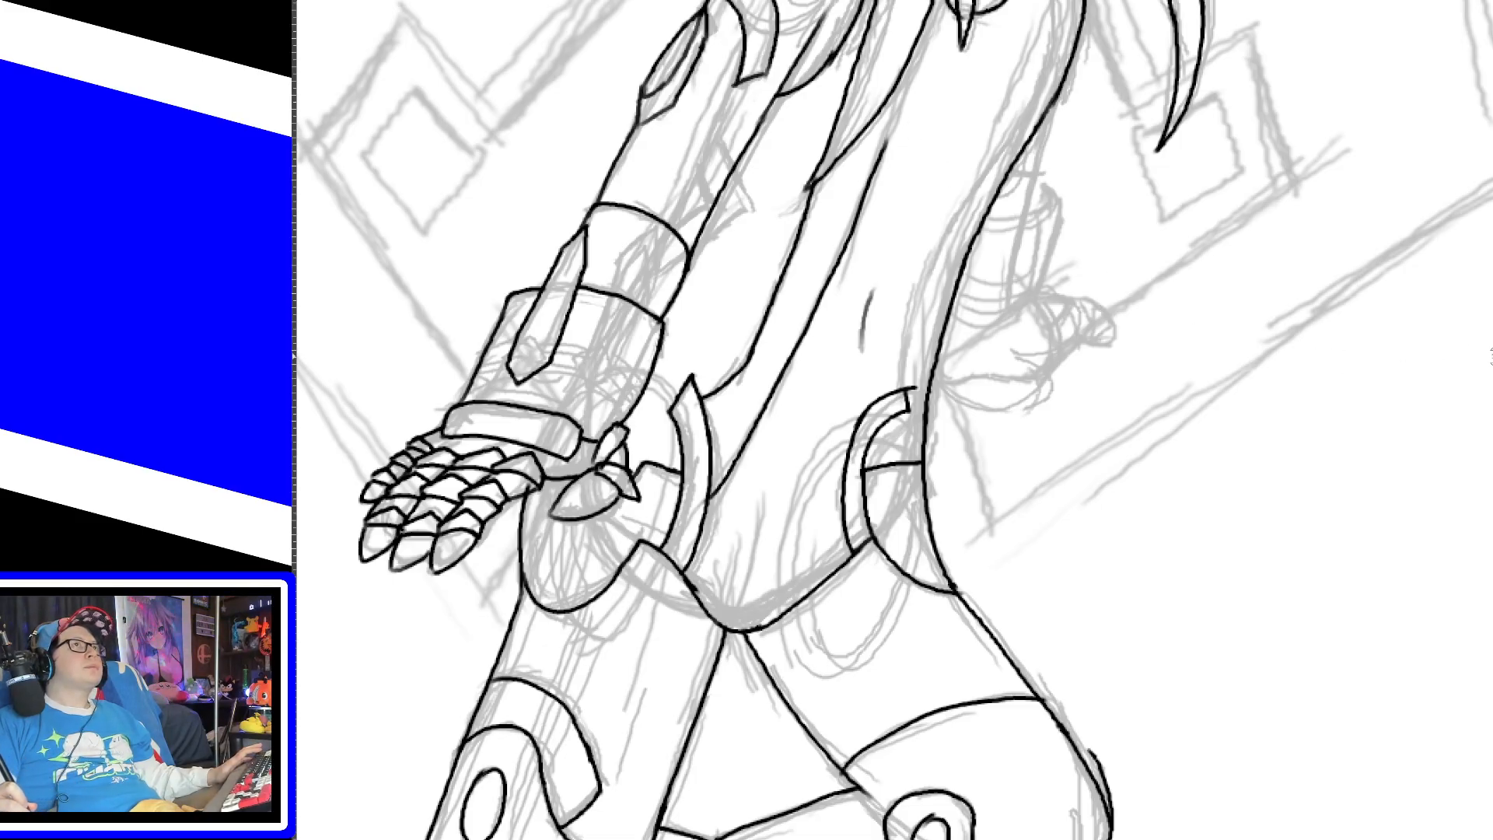
{"action": "scroll", "coordinate": [1176, 437], "scroll_direction": "up", "scroll_amount": 5}
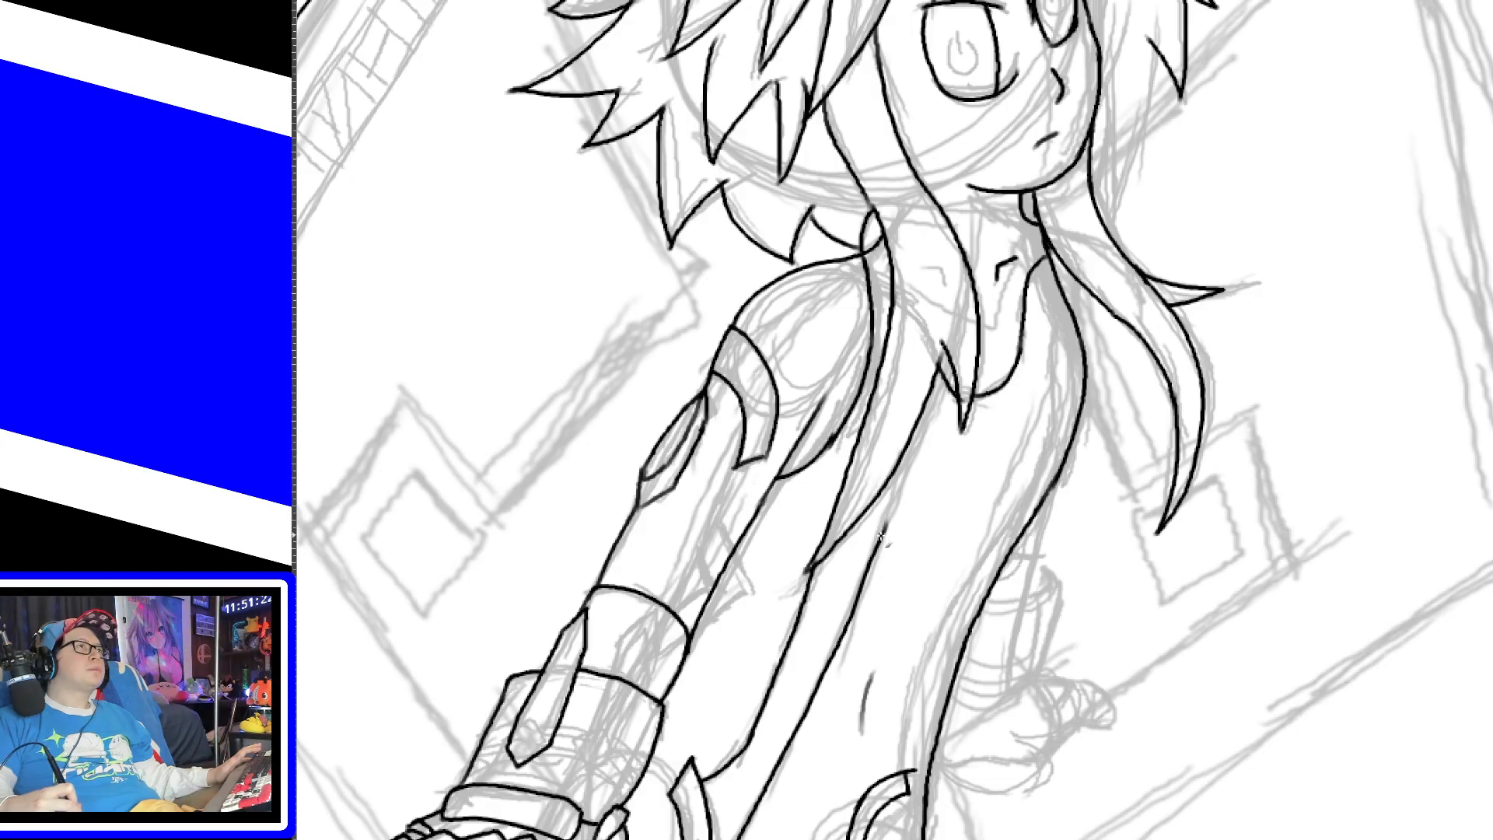
{"action": "left_click_drag", "start_coordinate": [885, 531], "coordinate": [937, 377]}
{"action": "key", "text": "ctrl+z"}
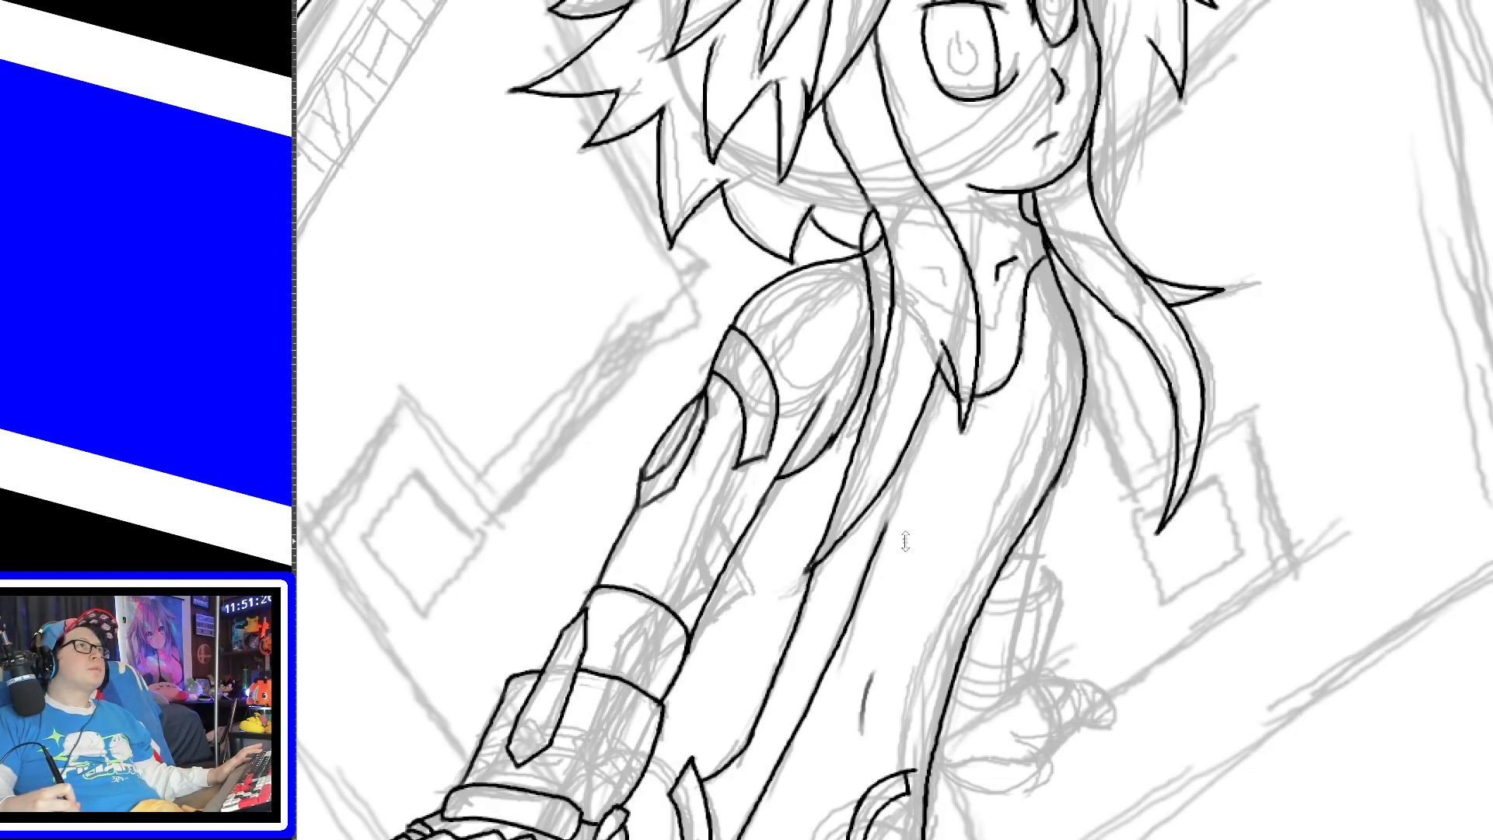
{"action": "left_click_drag", "start_coordinate": [884, 530], "coordinate": [935, 370]}
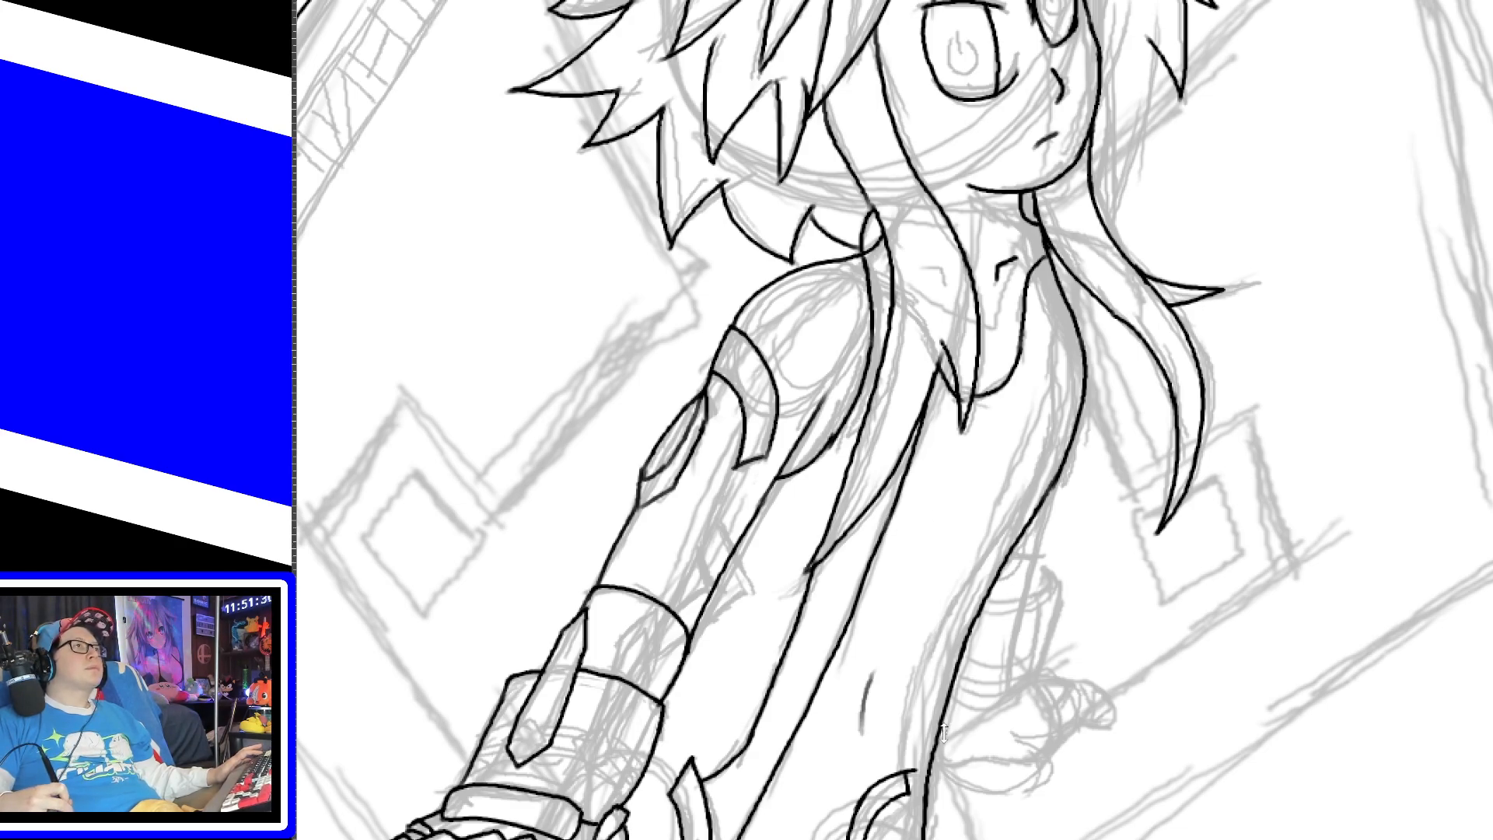
Step: Ink the bodysuit's far-side seam from the far hip band up to the waist outline, continuing it along the chest towards the shoulder
{"action": "left_click_drag", "start_coordinate": [901, 774], "coordinate": [942, 627]}
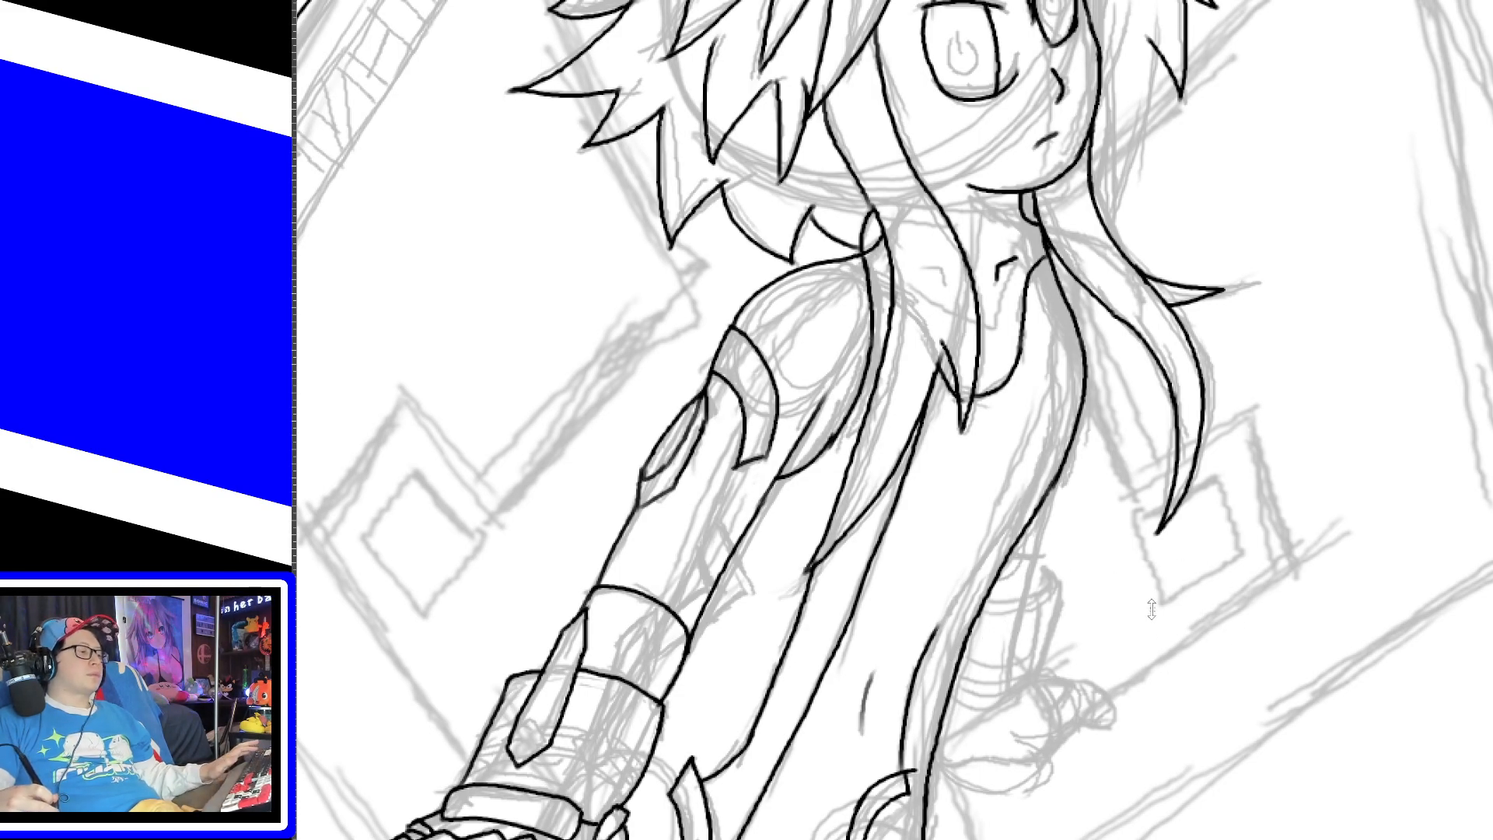
{"action": "scroll", "coordinate": [1147, 610], "scroll_direction": "down", "scroll_amount": 2}
{"action": "scroll", "coordinate": [1146, 610], "scroll_direction": "down", "scroll_amount": 1}
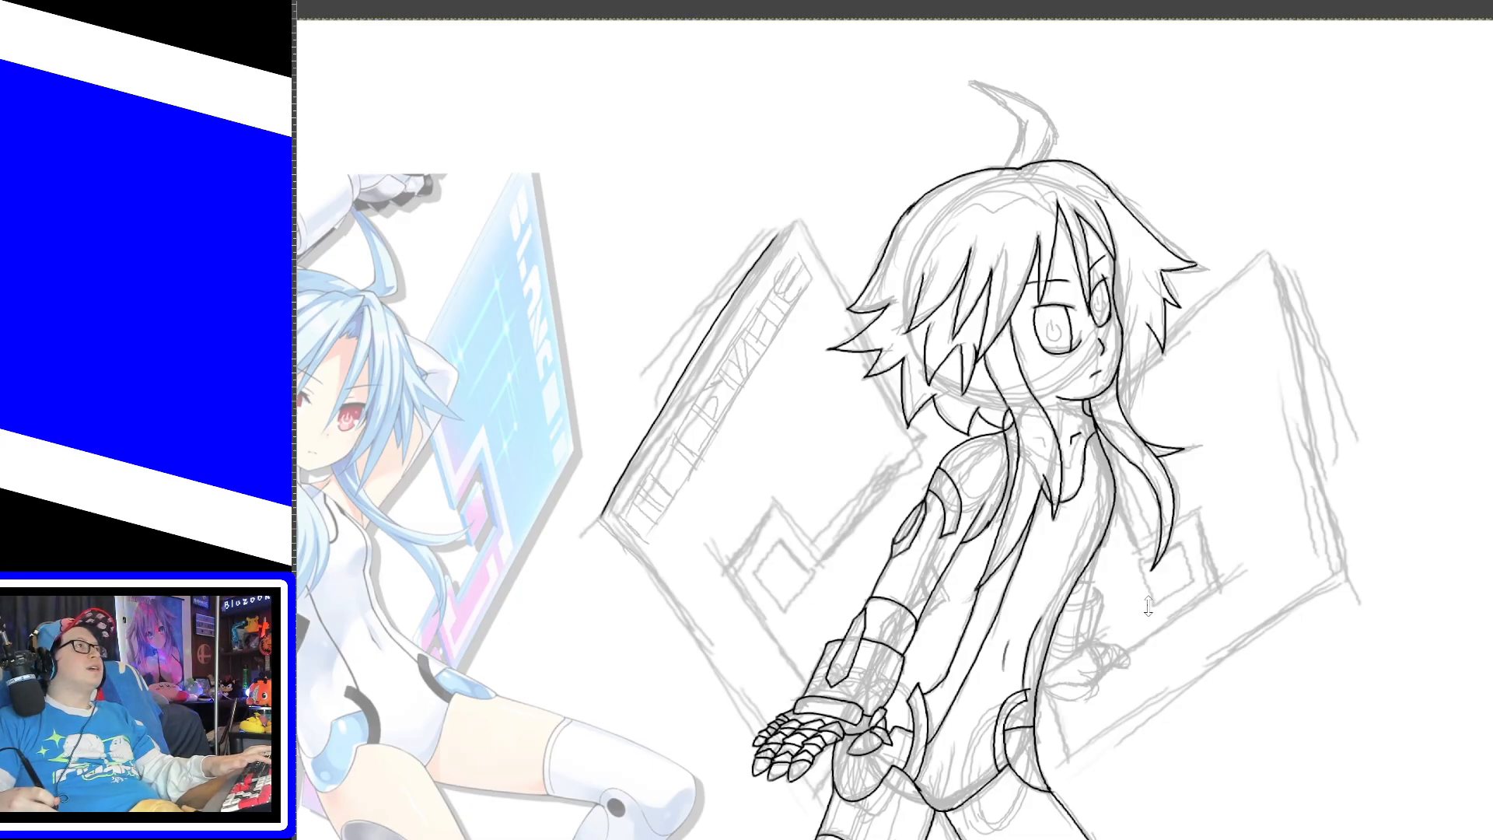
{"action": "scroll", "coordinate": [1147, 606], "scroll_direction": "up", "scroll_amount": 1}
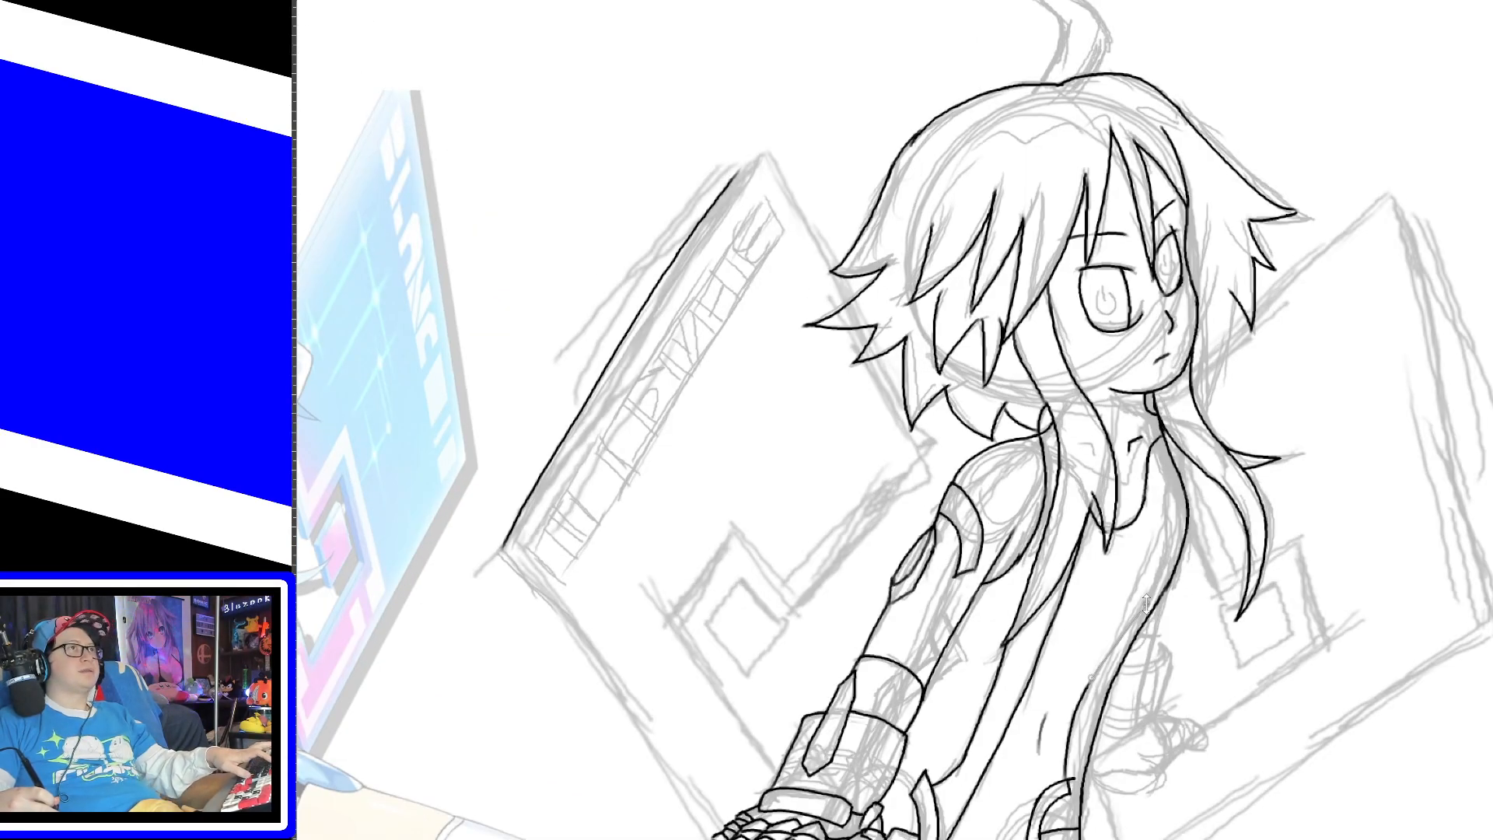
{"action": "scroll", "coordinate": [1146, 608], "scroll_direction": "up", "scroll_amount": 1}
{"action": "left_click_drag", "start_coordinate": [1170, 838], "coordinate": [1250, 839]}
{"action": "left_click_drag", "start_coordinate": [1487, 287], "coordinate": [1487, 352]}
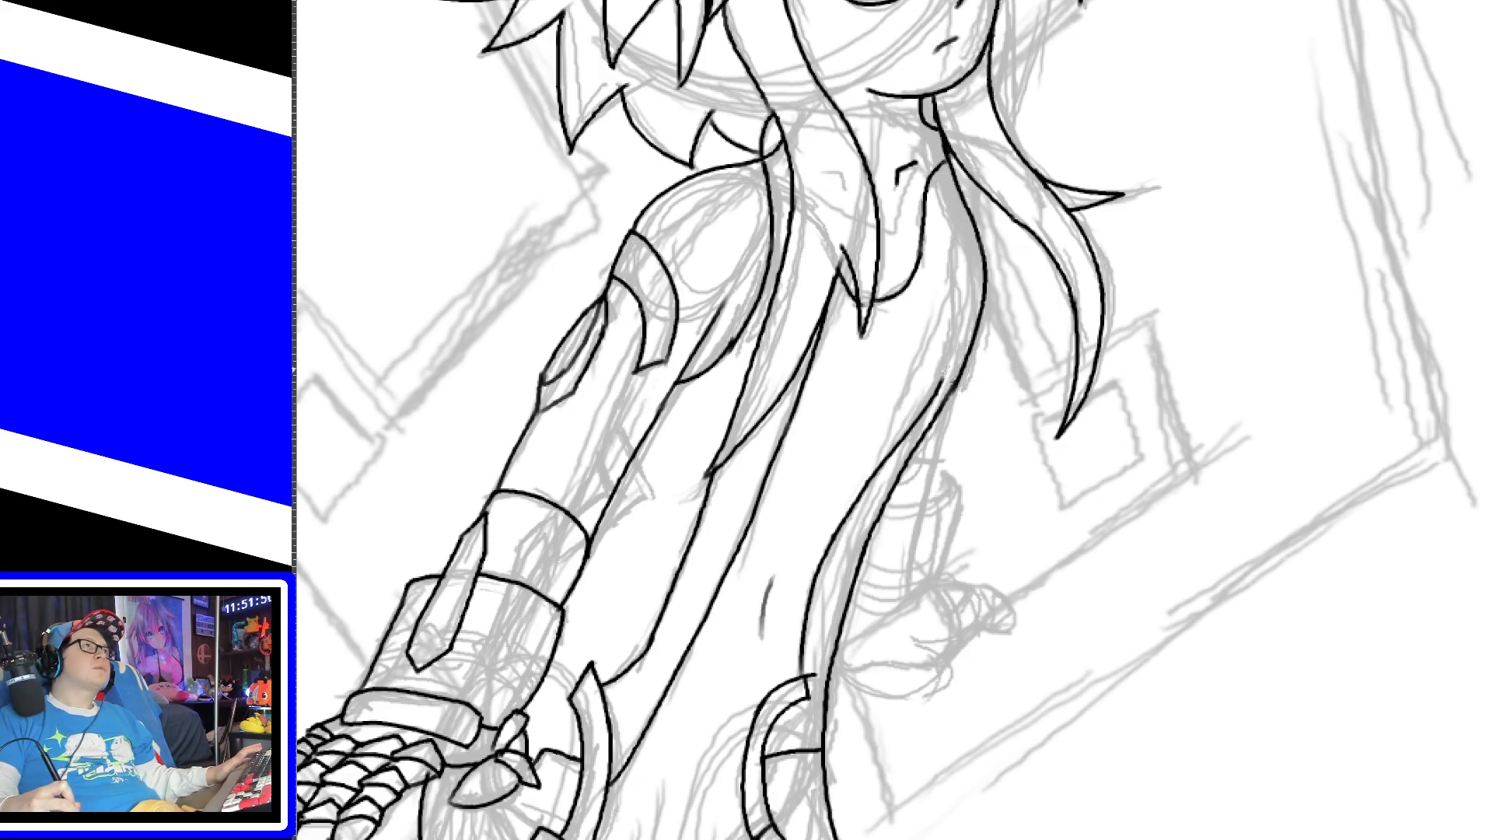
{"action": "left_click_drag", "start_coordinate": [938, 387], "coordinate": [984, 260]}
{"action": "key", "text": "ctrl+z"}
{"action": "mouse_move", "coordinate": [939, 389]}
{"action": "left_mouse_down"}
{"action": "mouse_move", "coordinate": [971, 315]}
{"action": "mouse_move", "coordinate": [972, 257]}
{"action": "left_mouse_up"}
{"action": "key", "text": "ctrl+z"}
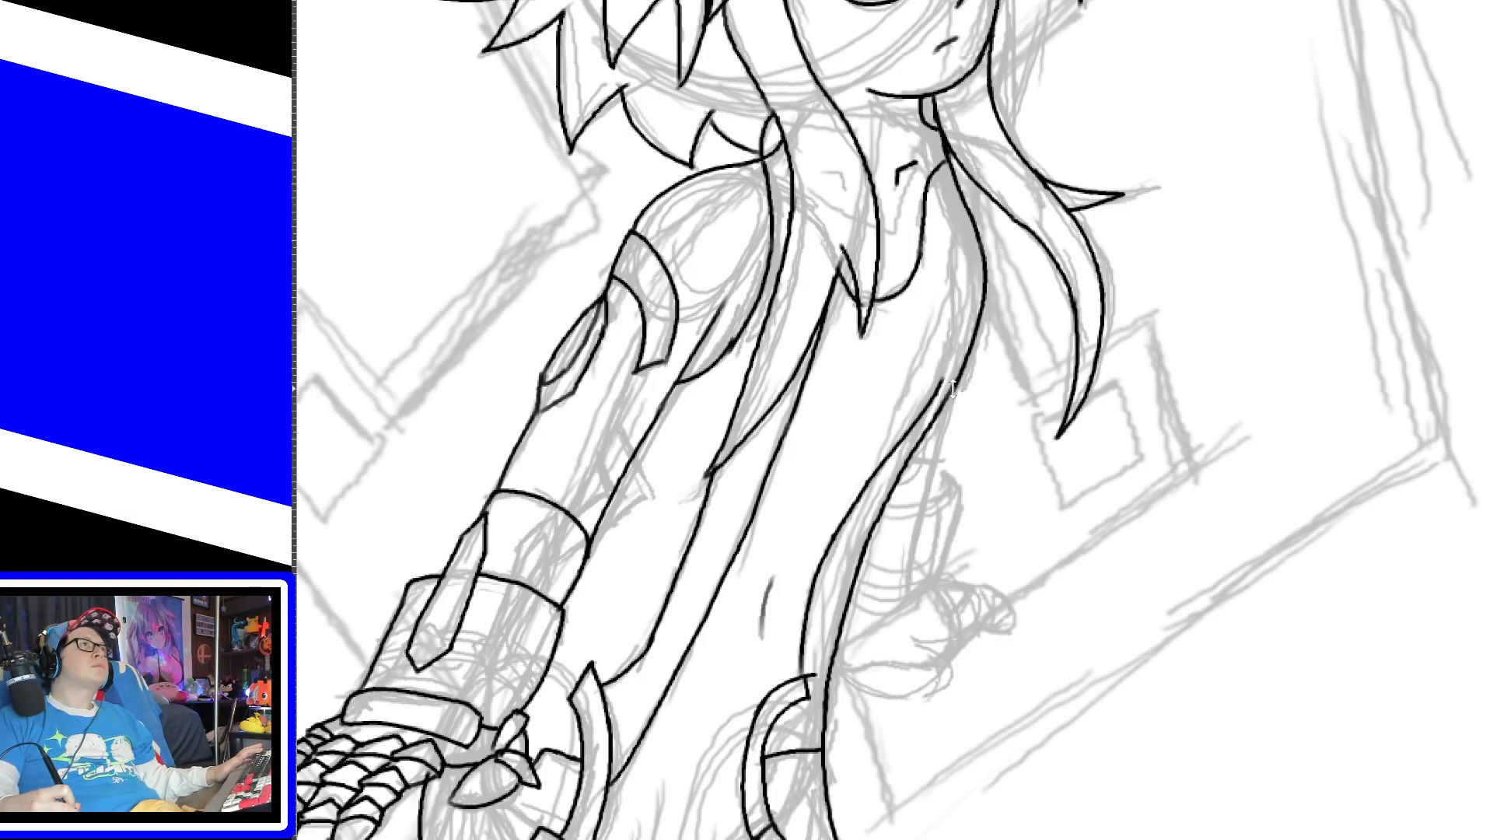
{"action": "left_click_drag", "start_coordinate": [939, 393], "coordinate": [969, 219]}
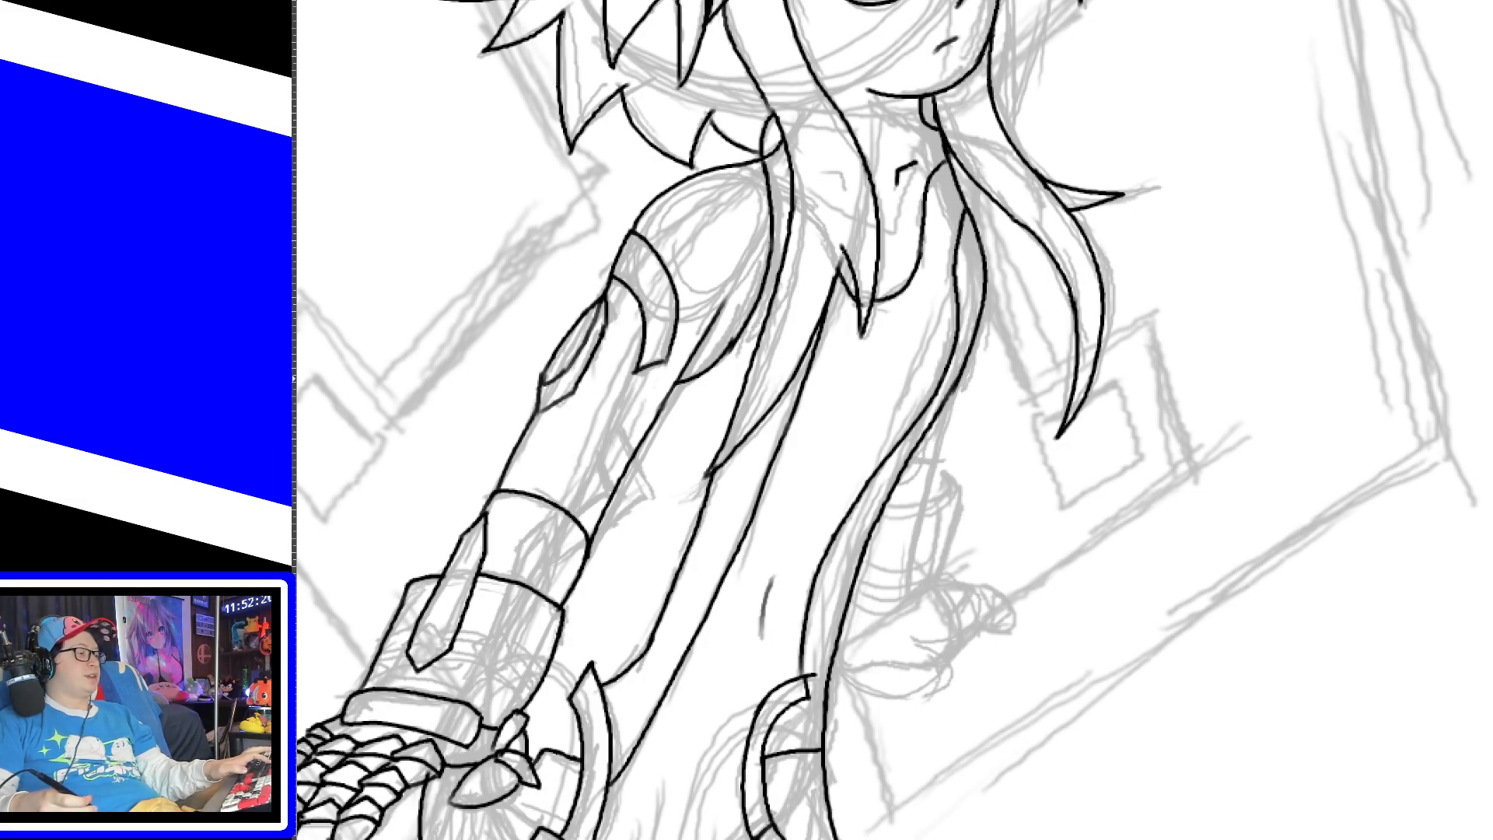
Step: Show the whole canvas and handwrite large letters "BRB" across the empty area and the colour reference
{"action": "key", "text": "ctrl+shift+j"}
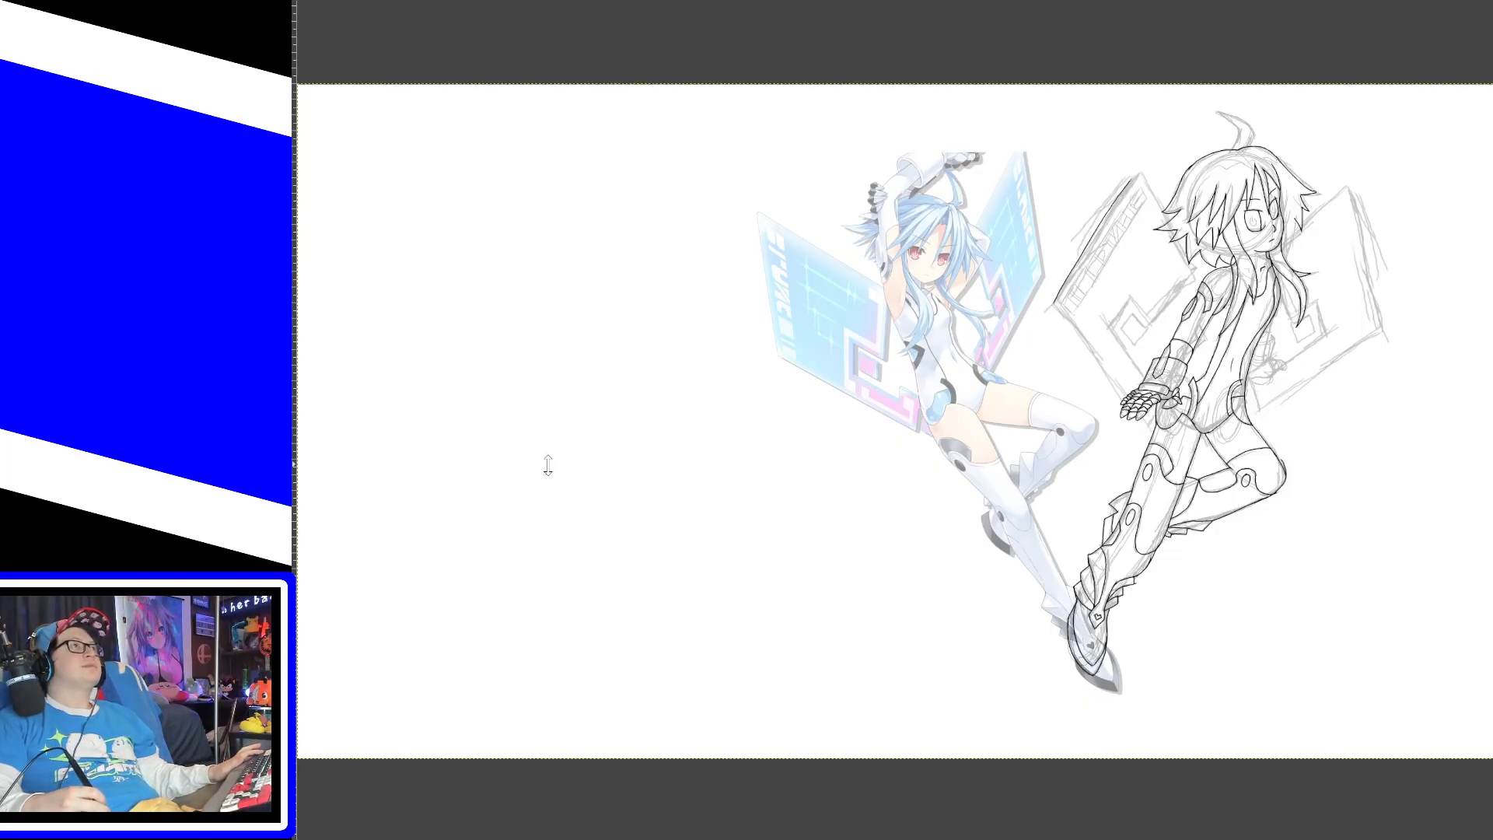
{"action": "mouse_move", "coordinate": [477, 612]}
{"action": "left_mouse_down"}
{"action": "mouse_move", "coordinate": [443, 326]}
{"action": "mouse_move", "coordinate": [593, 549]}
{"action": "mouse_move", "coordinate": [478, 626]}
{"action": "left_mouse_up"}
{"action": "mouse_move", "coordinate": [676, 600]}
{"action": "left_mouse_down"}
{"action": "mouse_move", "coordinate": [653, 449]}
{"action": "mouse_move", "coordinate": [822, 601]}
{"action": "left_mouse_up"}
{"action": "mouse_move", "coordinate": [898, 597]}
{"action": "left_mouse_down"}
{"action": "mouse_move", "coordinate": [867, 465]}
{"action": "mouse_move", "coordinate": [875, 598]}
{"action": "left_mouse_up"}
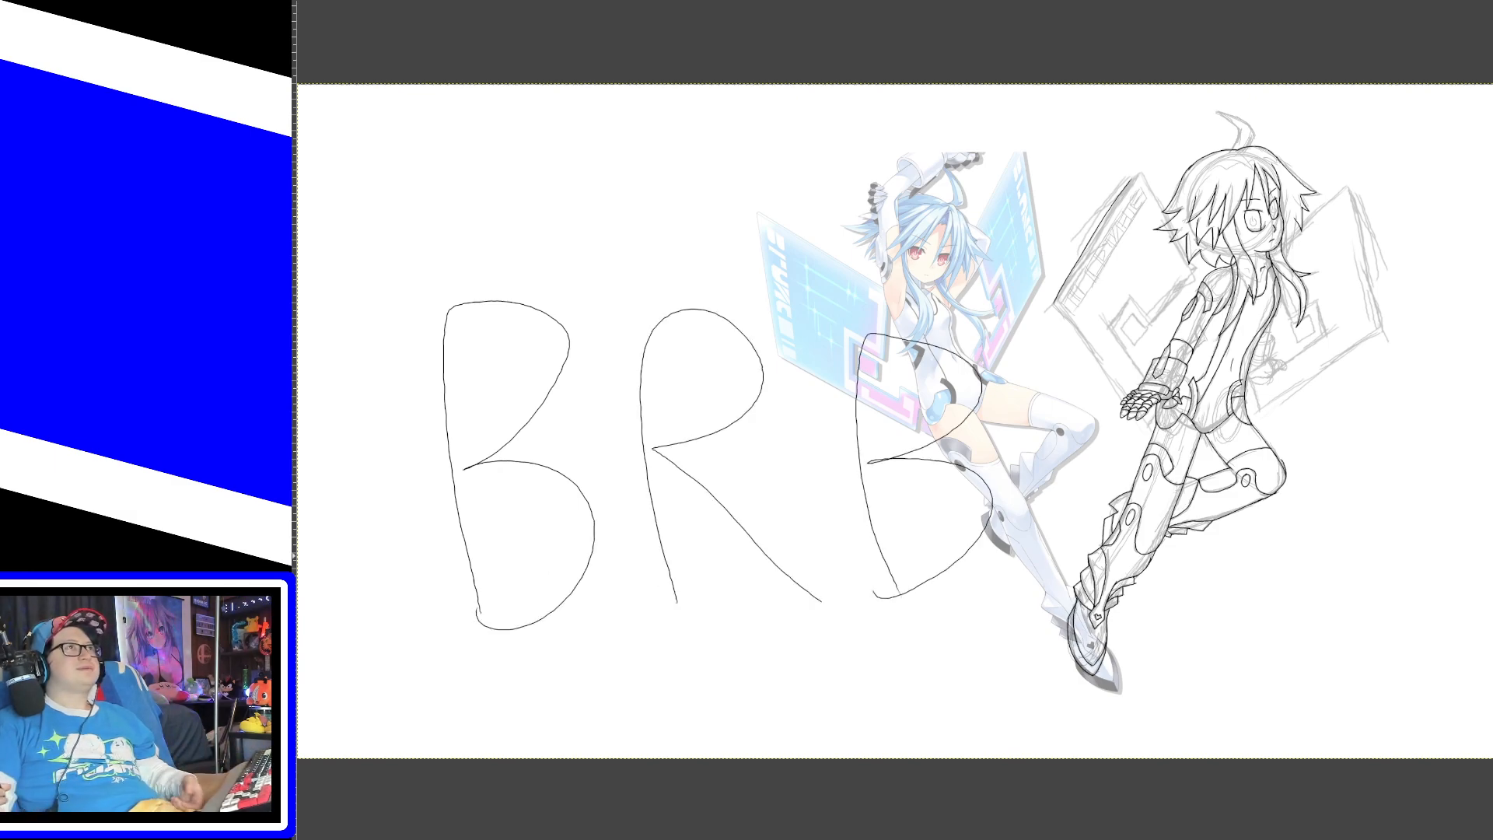
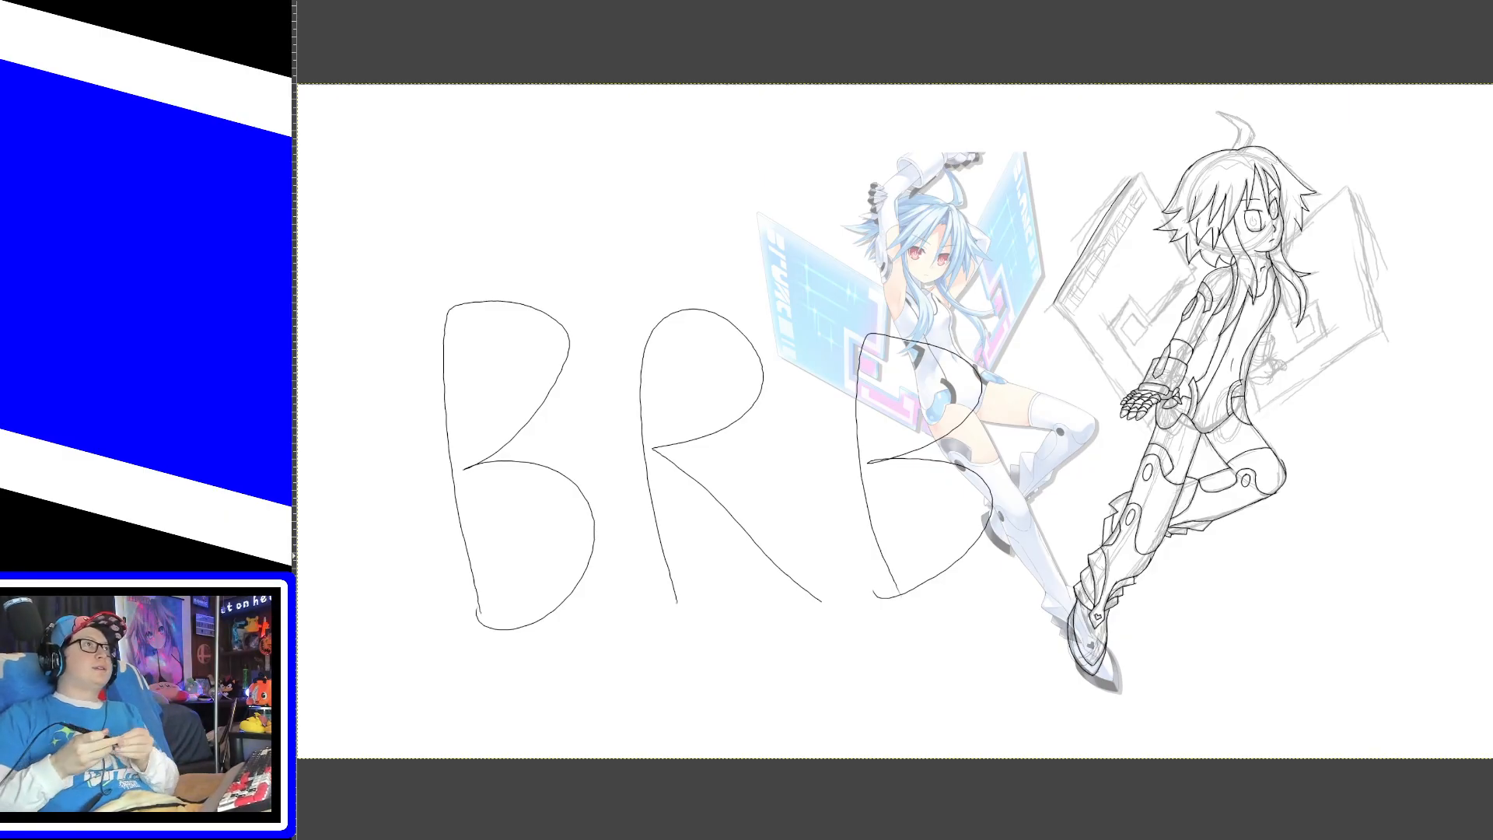
Step: Undo the handwritten "BRB" letters and the stray test stroke on the empty canvas area
{"action": "key", "text": "ctrl+z"}
{"action": "key", "text": "ctrl+z"}
{"action": "key", "text": "ctrl+z"}
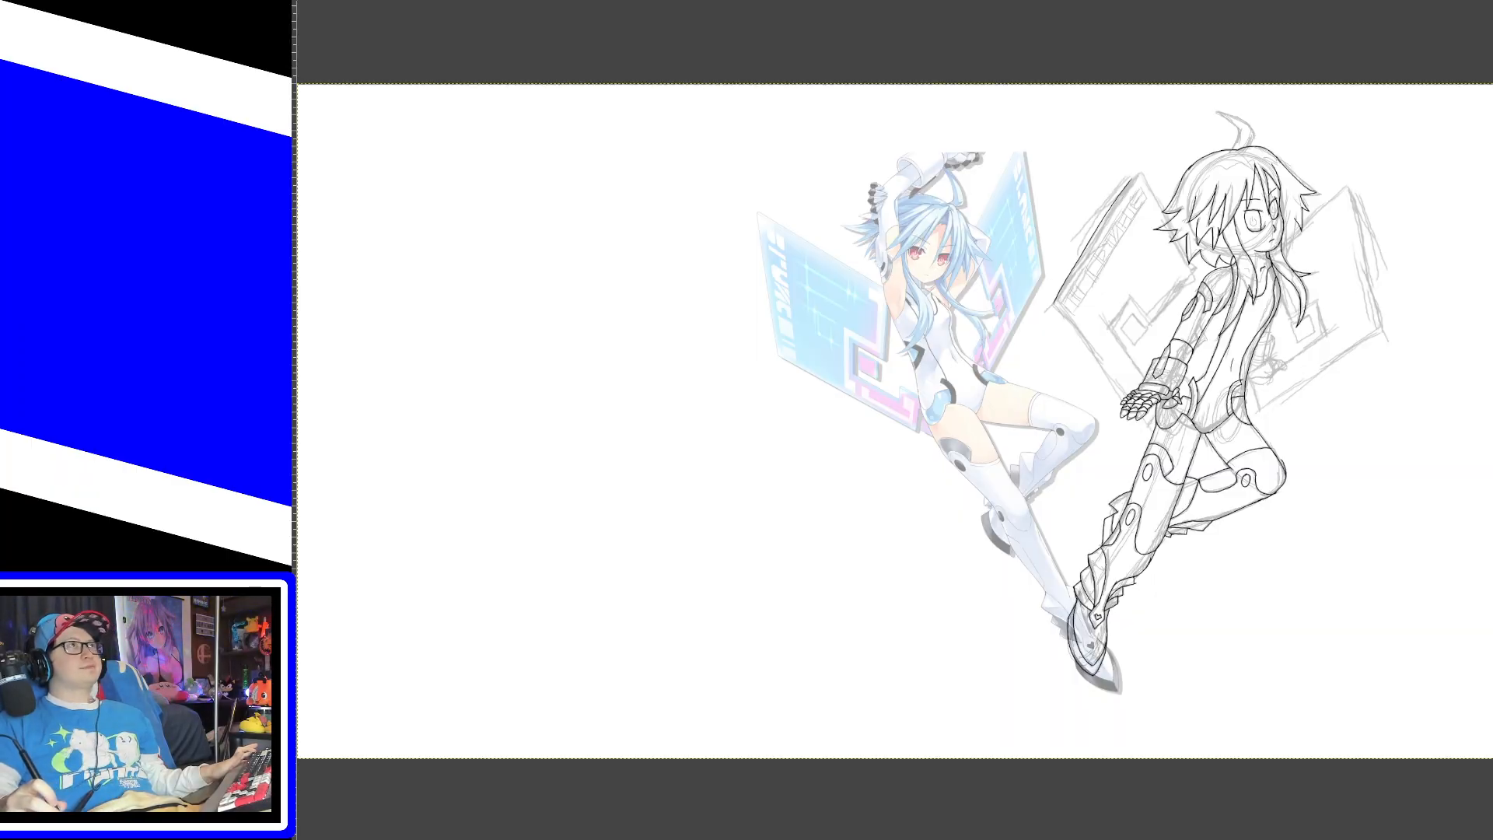
{"action": "mouse_move", "coordinate": [724, 517]}
{"action": "left_mouse_down"}
{"action": "mouse_move", "coordinate": [827, 462]}
{"action": "mouse_move", "coordinate": [763, 552]}
{"action": "left_mouse_up"}
{"action": "key", "text": "ctrl+z"}
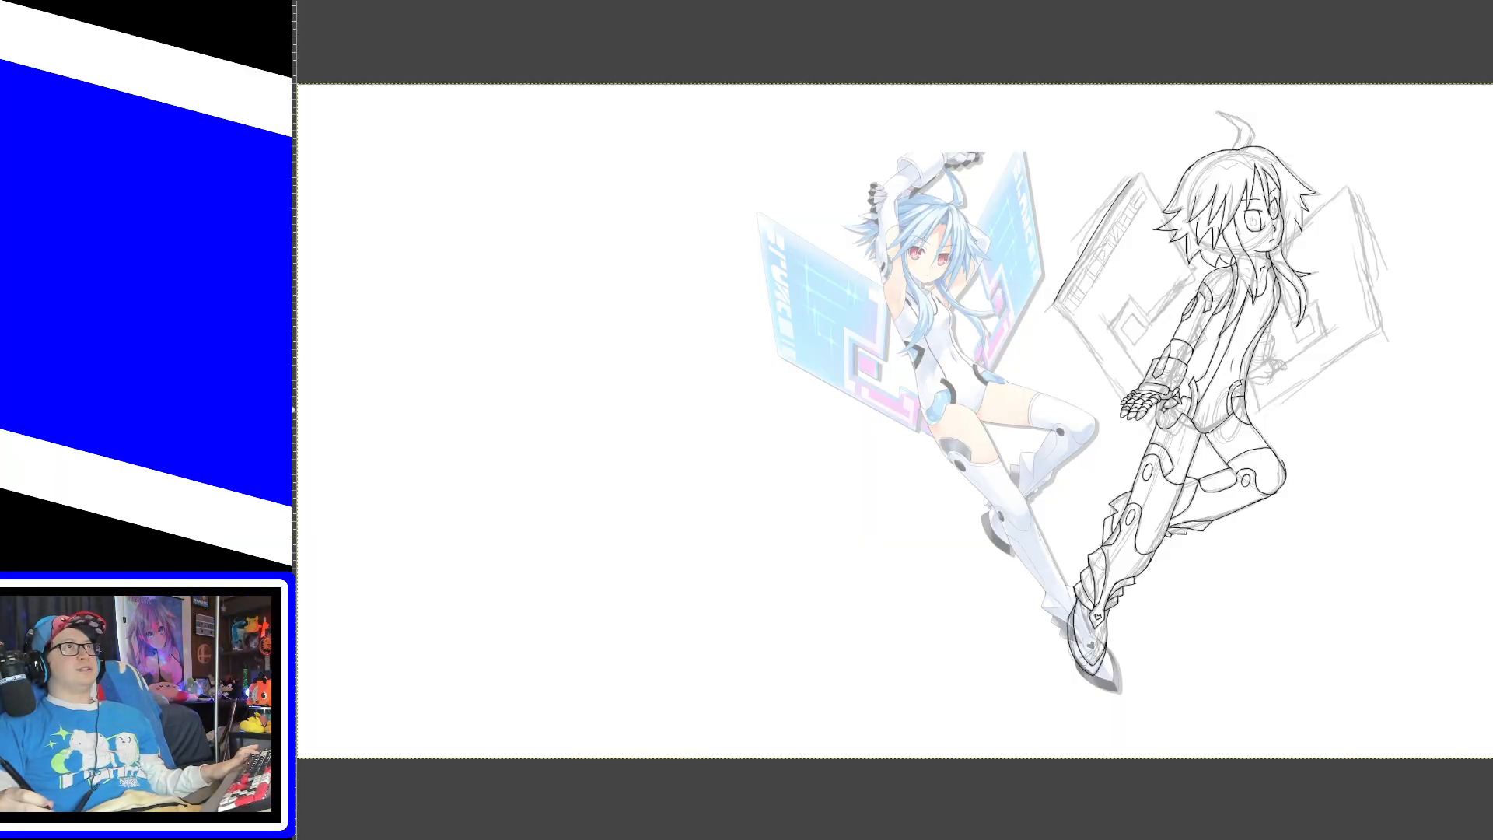
Step: Ink the outer curve of the antenna-like hair strand from its tip down to the crown of the head
{"action": "key", "text": "plus"}
{"action": "key", "text": "plus"}
{"action": "key", "text": "plus"}
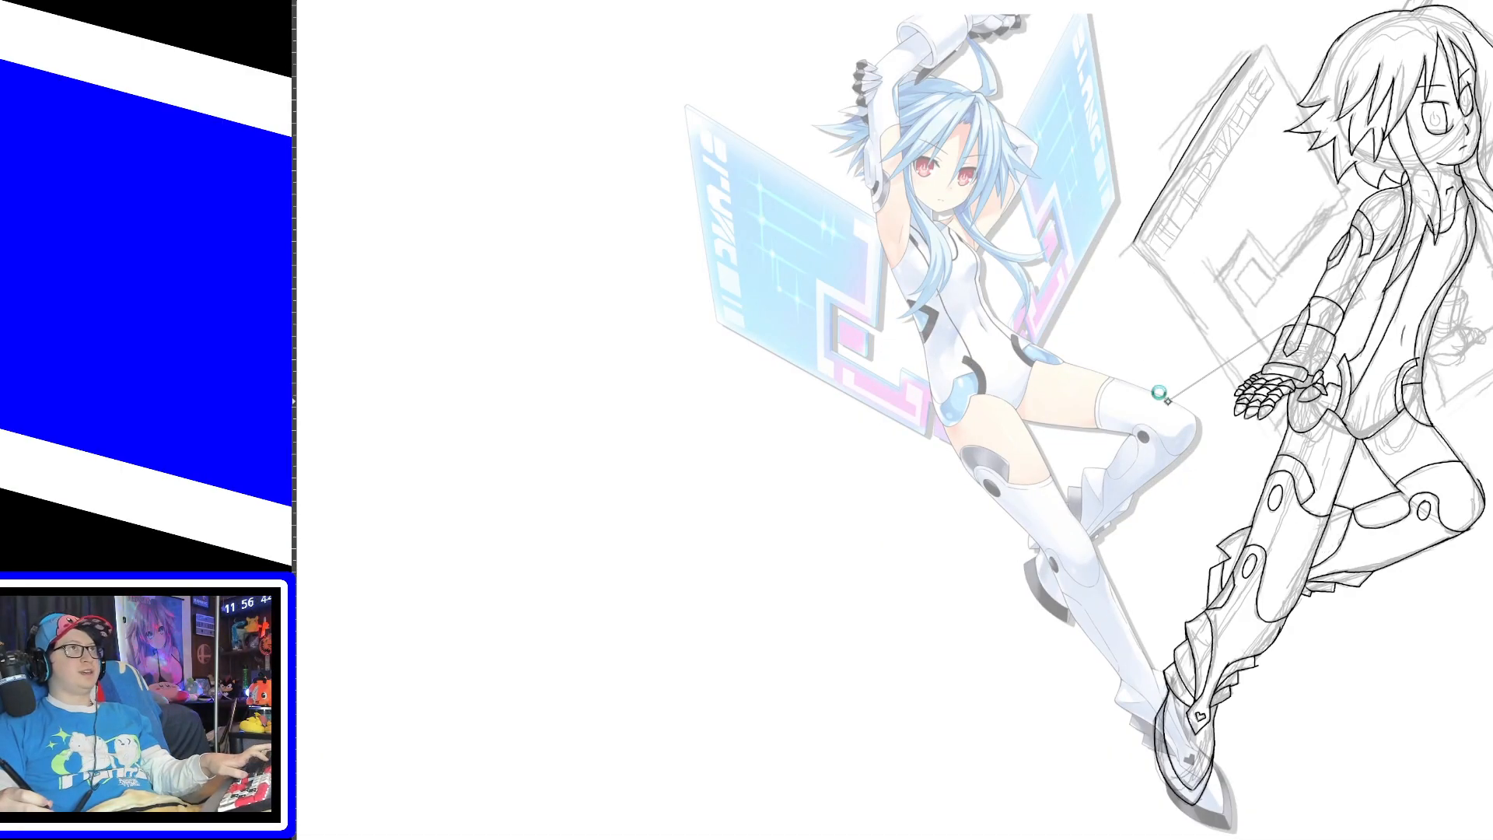
{"action": "key", "text": "plus"}
{"action": "left_click_drag", "start_coordinate": [889, 839], "coordinate": [1157, 835]}
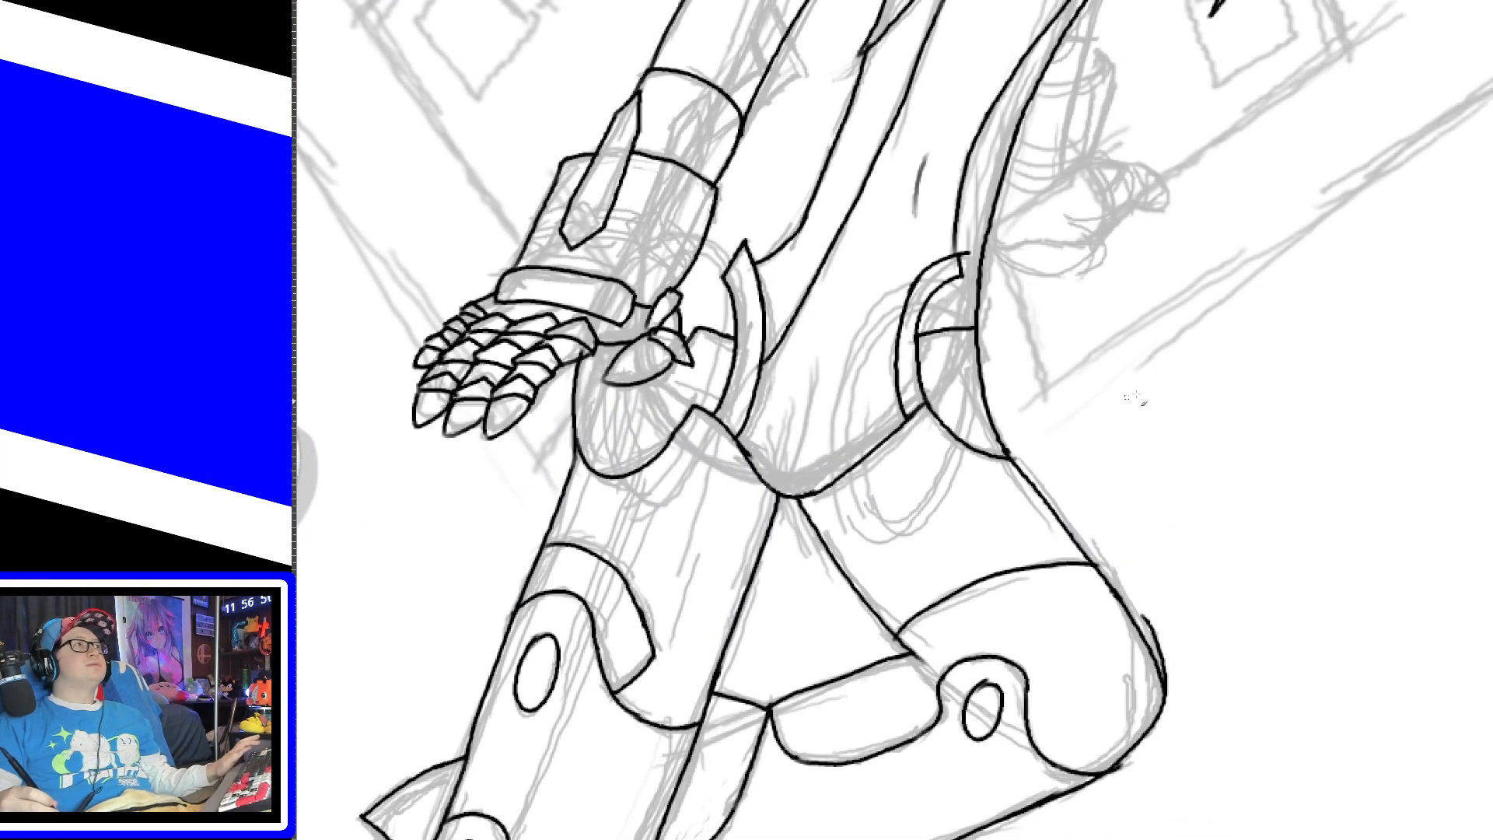
{"action": "left_click_drag", "start_coordinate": [1491, 348], "coordinate": [1491, 151]}
{"action": "left_click_drag", "start_coordinate": [1491, 298], "coordinate": [1492, 229]}
{"action": "mouse_move", "coordinate": [850, 128]}
{"action": "left_mouse_down"}
{"action": "mouse_move", "coordinate": [1011, 198]}
{"action": "mouse_move", "coordinate": [976, 268]}
{"action": "left_mouse_up"}
{"action": "key", "text": "ctrl+z"}
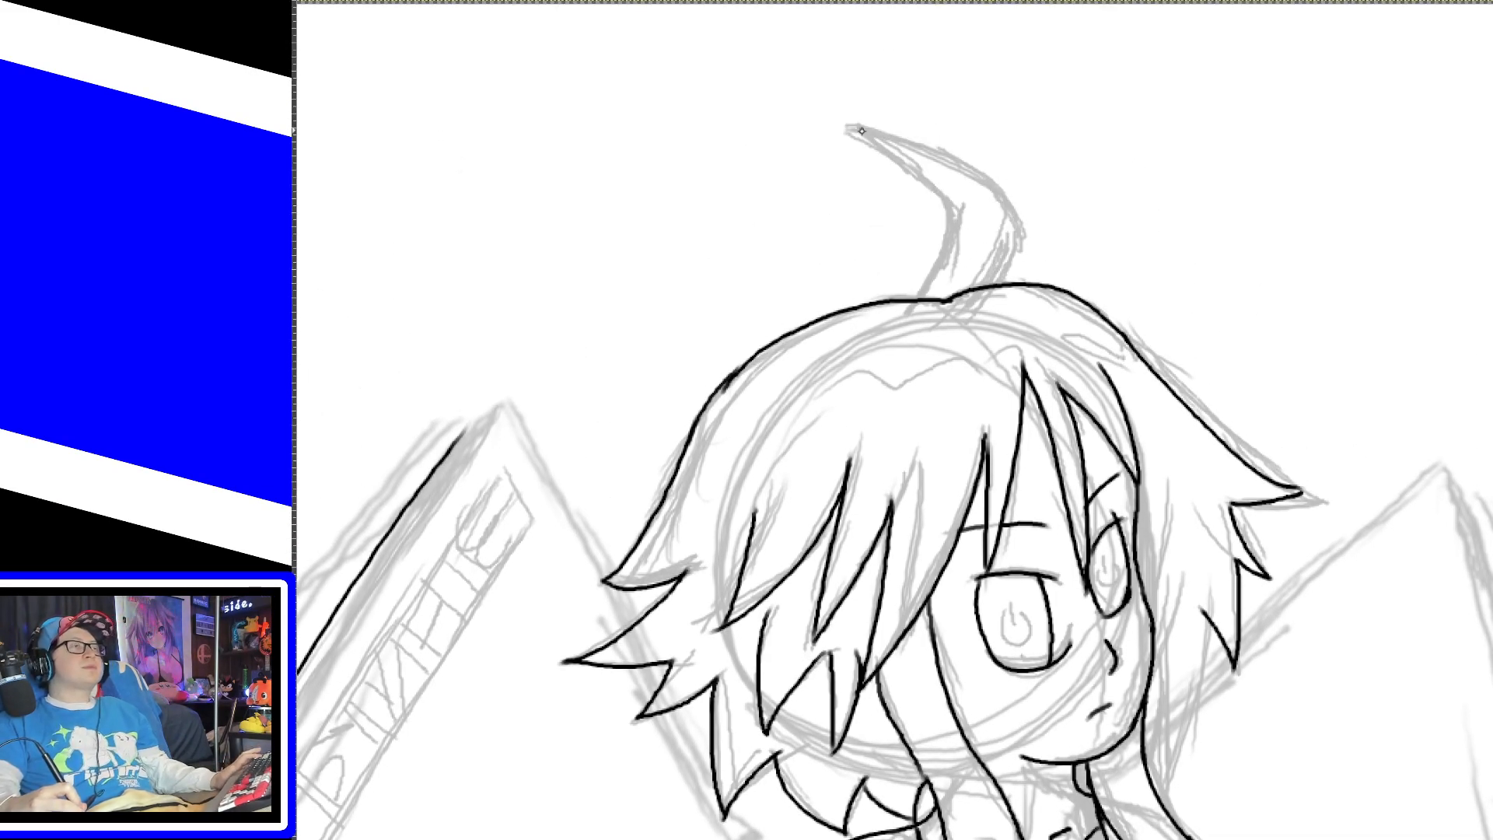
{"action": "mouse_move", "coordinate": [849, 126]}
{"action": "left_mouse_down"}
{"action": "mouse_move", "coordinate": [999, 189]}
{"action": "mouse_move", "coordinate": [972, 292]}
{"action": "left_mouse_up"}
{"action": "key", "text": "ctrl+z"}
{"action": "mouse_move", "coordinate": [849, 125]}
{"action": "left_mouse_down"}
{"action": "mouse_move", "coordinate": [986, 179]}
{"action": "mouse_move", "coordinate": [968, 278]}
{"action": "left_mouse_up"}
{"action": "key", "text": "ctrl+z"}
{"action": "mouse_move", "coordinate": [846, 124]}
{"action": "left_mouse_down"}
{"action": "mouse_move", "coordinate": [1000, 191]}
{"action": "mouse_move", "coordinate": [977, 292]}
{"action": "left_mouse_up"}
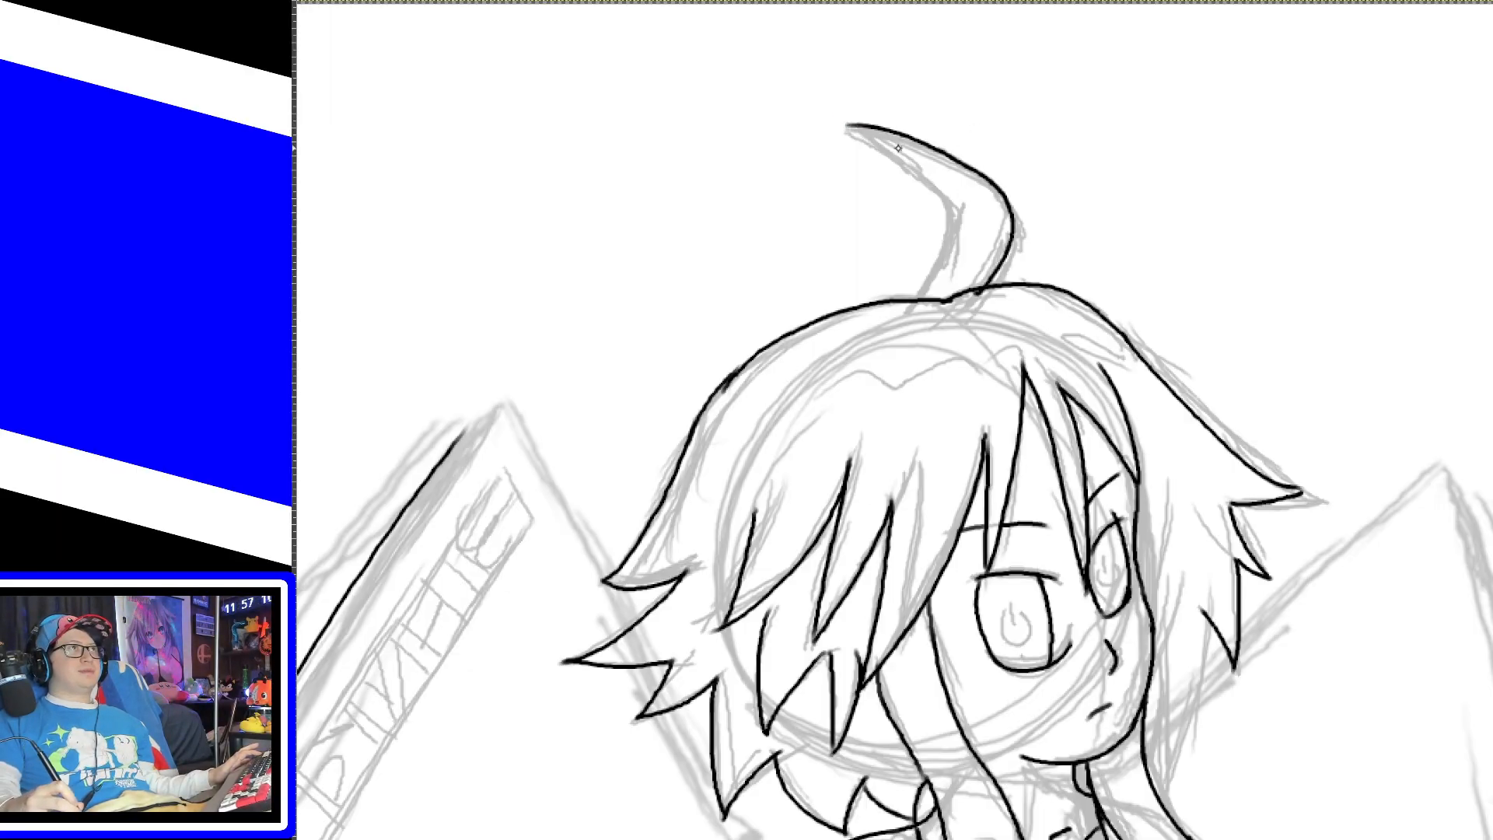
Step: Ink the inner curve of the antenna-like hair strand from the tip back down to the crown
{"action": "left_click_drag", "start_coordinate": [856, 125], "coordinate": [937, 194]}
{"action": "key", "text": "ctrl+z"}
{"action": "mouse_move", "coordinate": [847, 125]}
{"action": "left_mouse_down"}
{"action": "mouse_move", "coordinate": [940, 206]}
{"action": "mouse_move", "coordinate": [921, 229]}
{"action": "left_mouse_up"}
{"action": "key", "text": "ctrl+z"}
{"action": "mouse_move", "coordinate": [849, 123]}
{"action": "left_mouse_down"}
{"action": "mouse_move", "coordinate": [923, 183]}
{"action": "mouse_move", "coordinate": [948, 241]}
{"action": "mouse_move", "coordinate": [917, 296]}
{"action": "mouse_move", "coordinate": [953, 210]}
{"action": "left_mouse_up"}
{"action": "key", "text": "ctrl+z"}
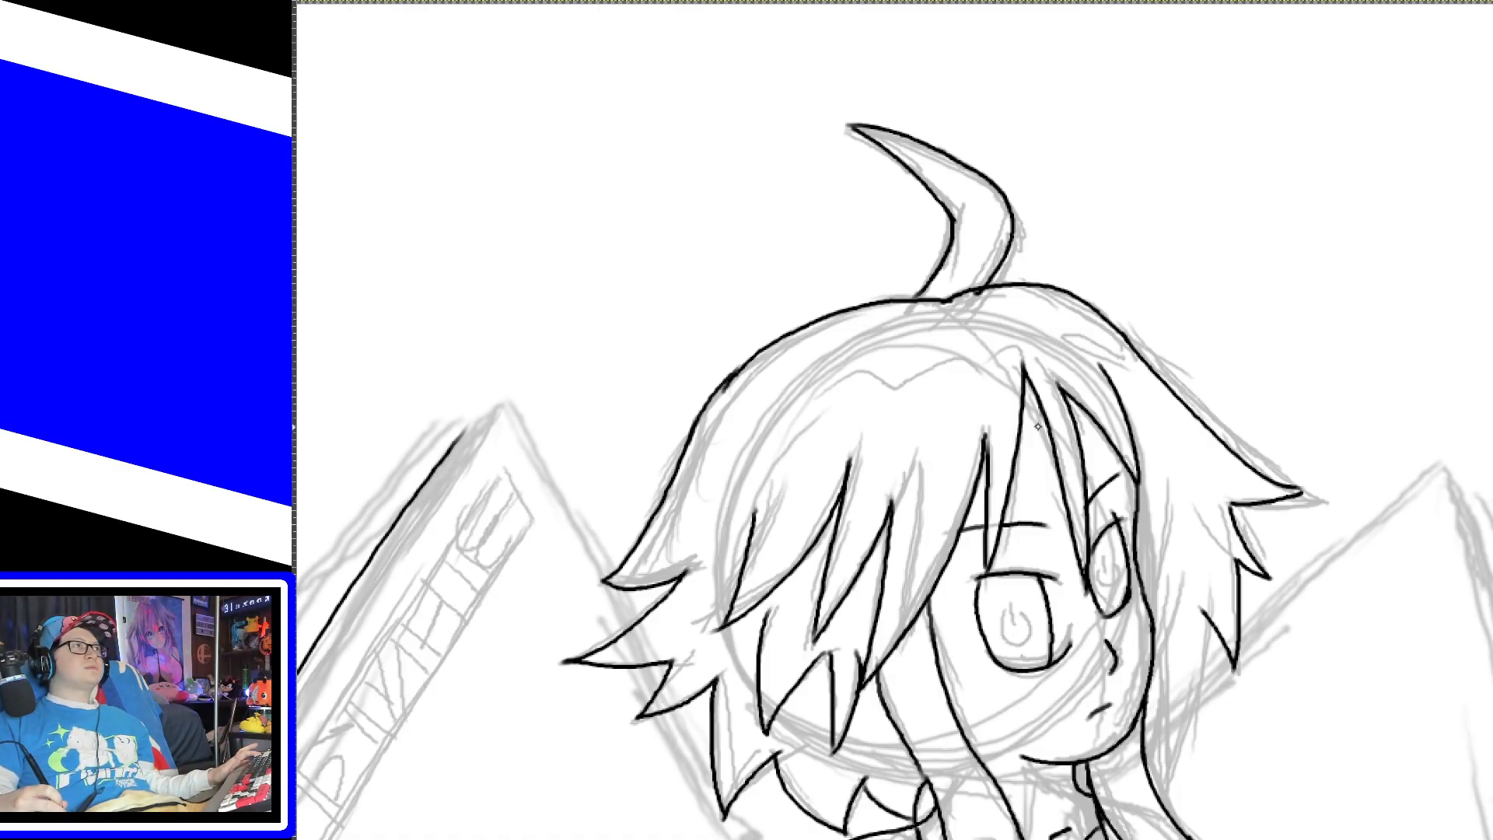
Step: Ink the curved lower edge of the far arm's cuff, starting from the waist outline
{"action": "scroll", "coordinate": [894, 420], "scroll_direction": "down", "scroll_amount": 5}
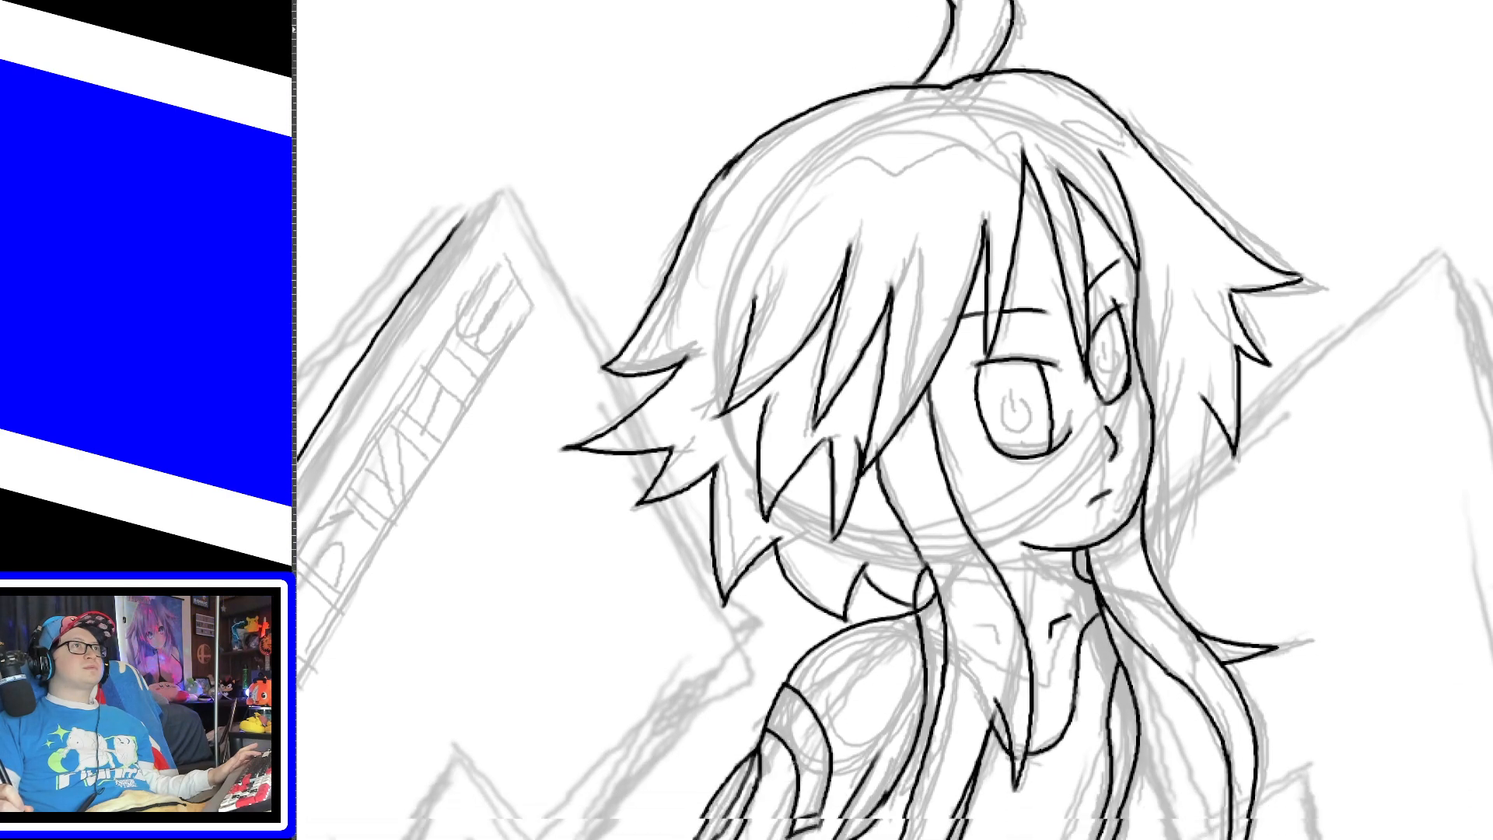
{"action": "scroll", "coordinate": [1486, 314], "scroll_direction": "down", "scroll_amount": 4}
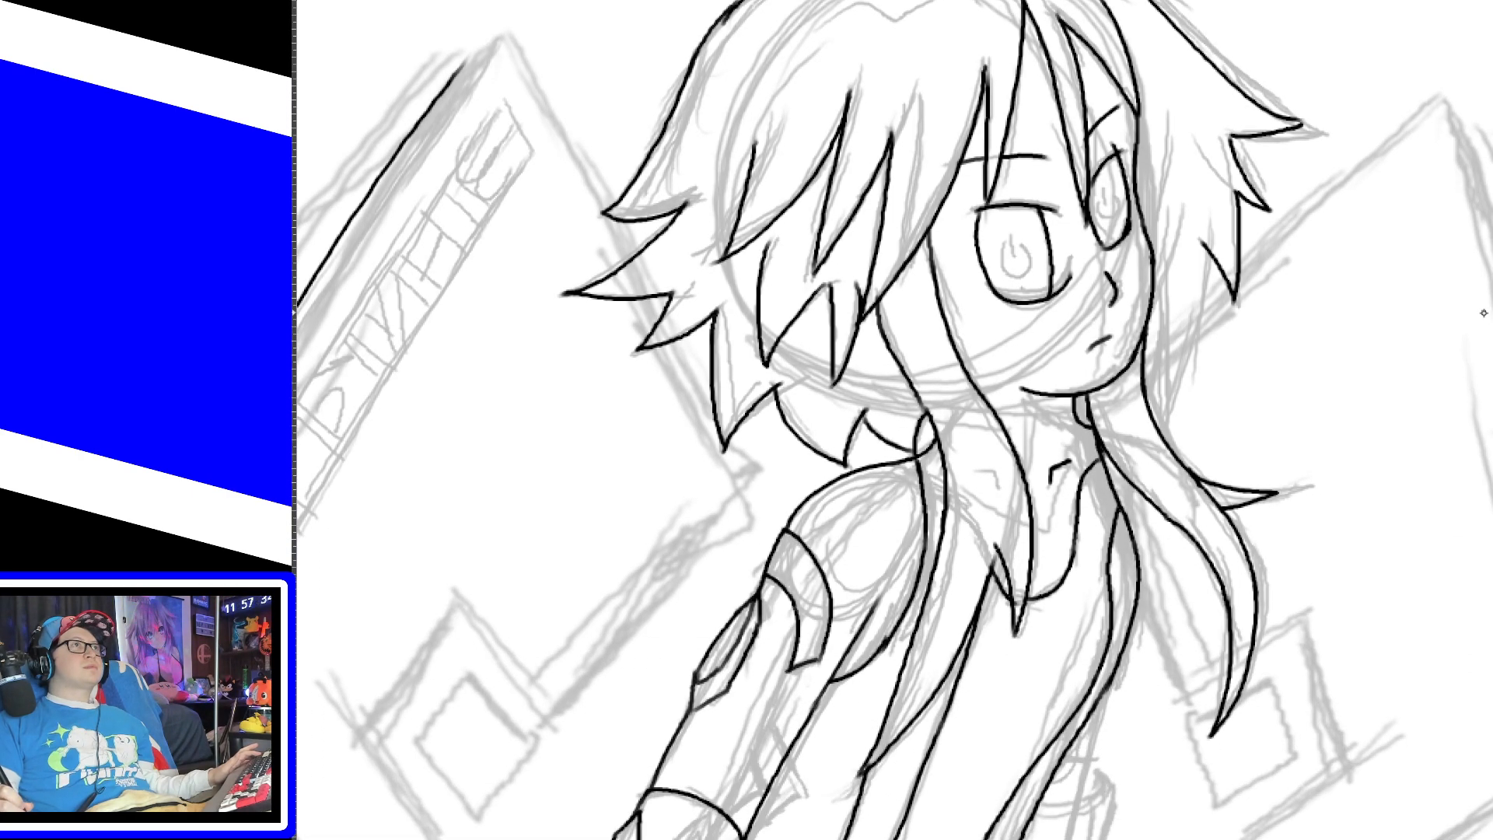
{"action": "scroll", "coordinate": [1488, 245], "scroll_direction": "down", "scroll_amount": 4}
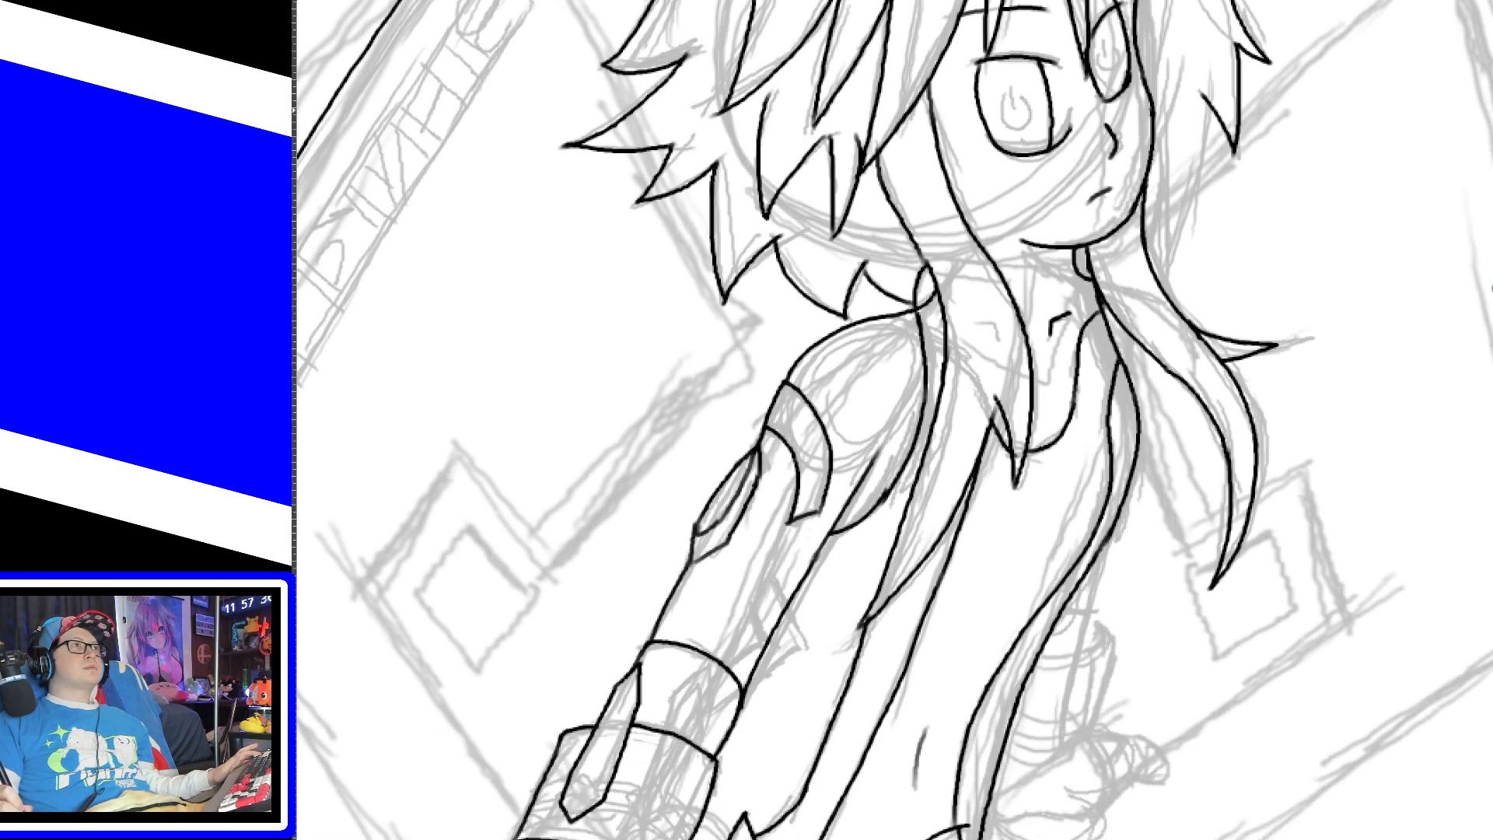
{"action": "scroll", "coordinate": [1489, 284], "scroll_direction": "down", "scroll_amount": 7}
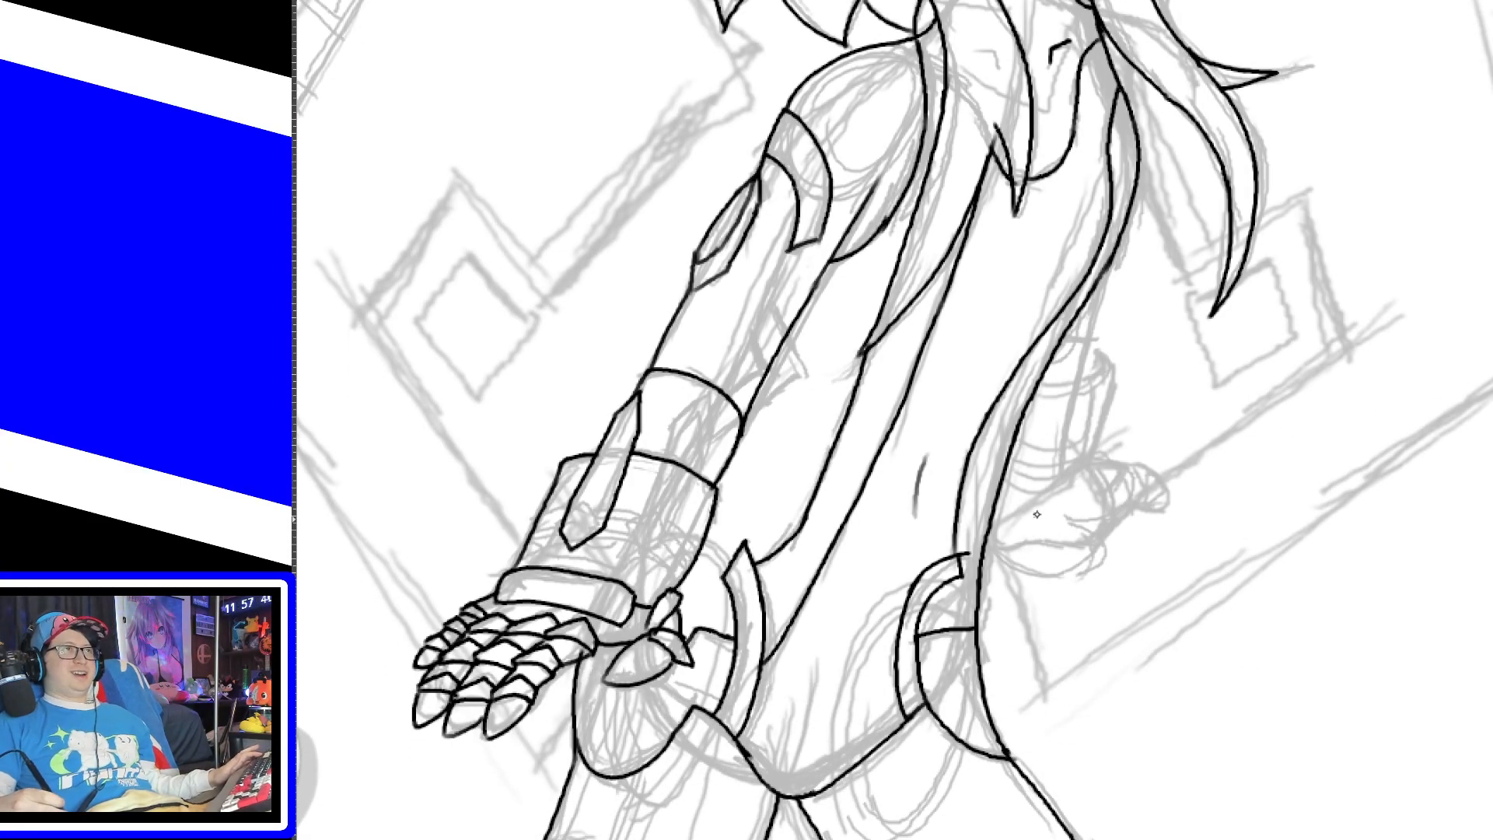
{"action": "key", "text": "plus"}
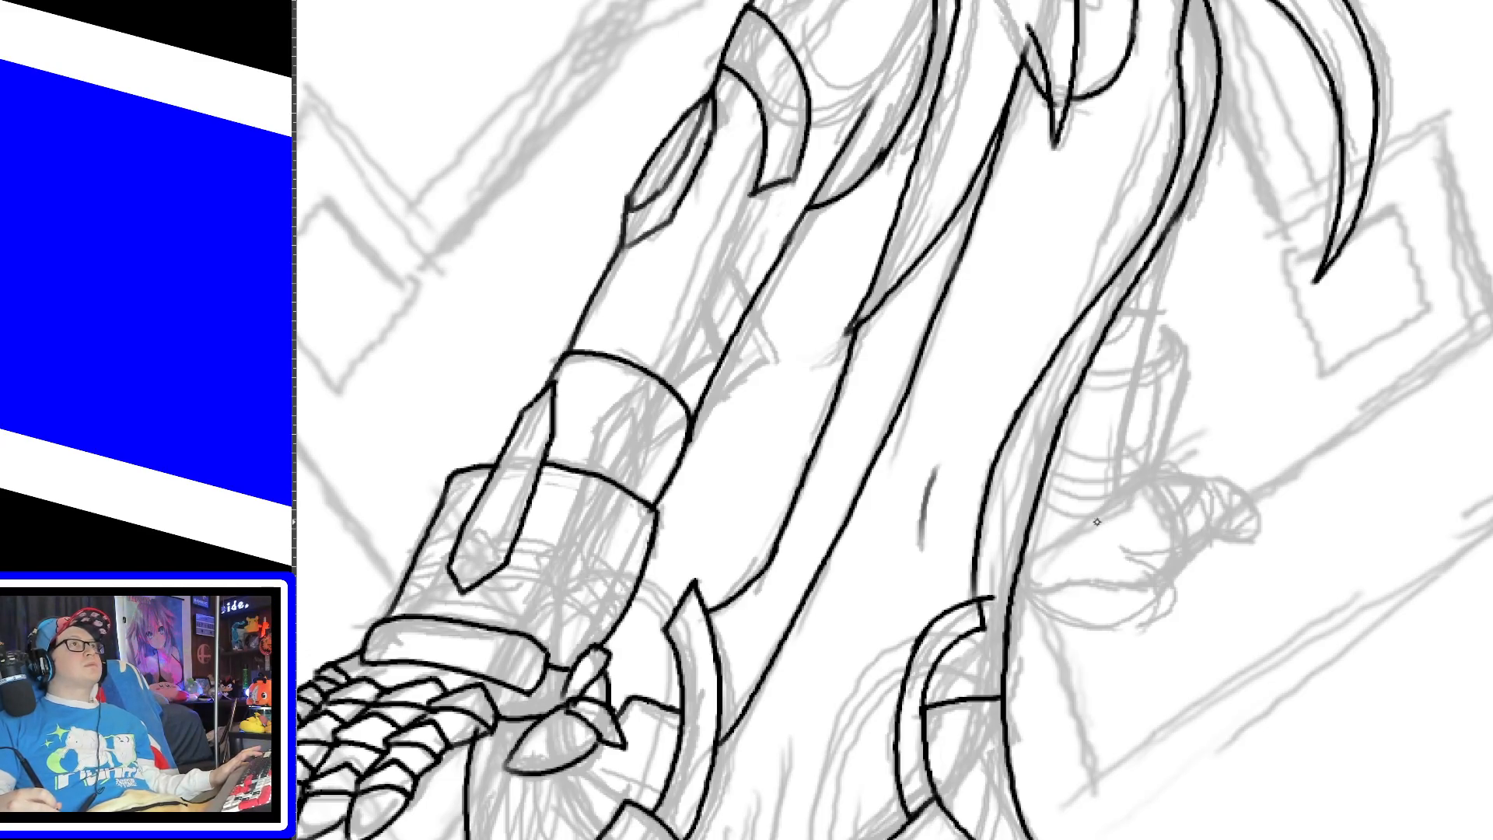
{"action": "mouse_move", "coordinate": [1041, 504]}
{"action": "left_mouse_down"}
{"action": "mouse_move", "coordinate": [1103, 507]}
{"action": "mouse_move", "coordinate": [1142, 480]}
{"action": "left_mouse_up"}
{"action": "key", "text": "ctrl+z"}
{"action": "left_click_drag", "start_coordinate": [1042, 504], "coordinate": [1164, 483]}
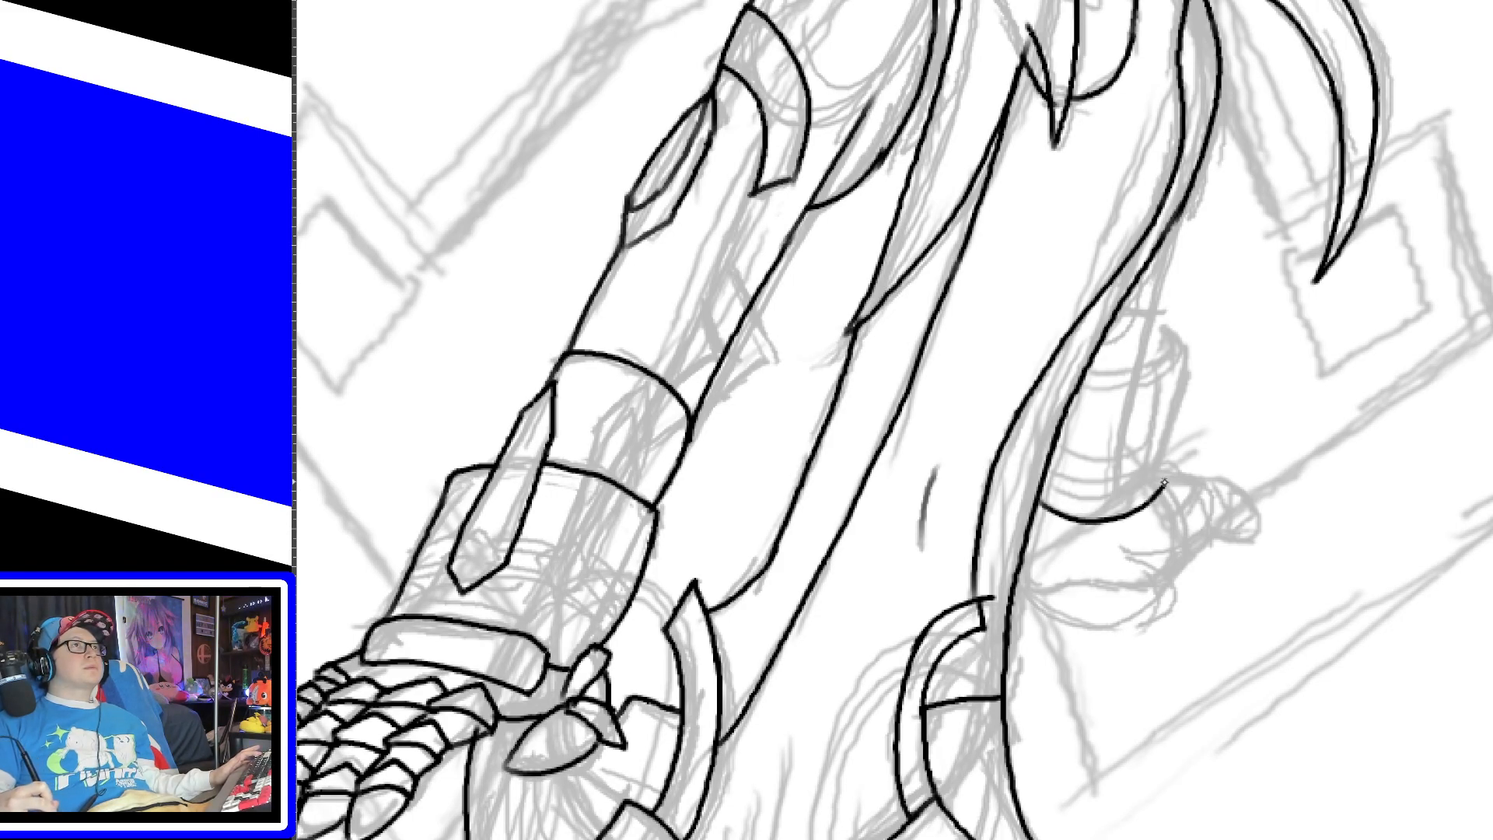
{"action": "key", "text": "ctrl+z"}
{"action": "left_click_drag", "start_coordinate": [1041, 499], "coordinate": [1145, 483]}
{"action": "key", "text": "ctrl+z"}
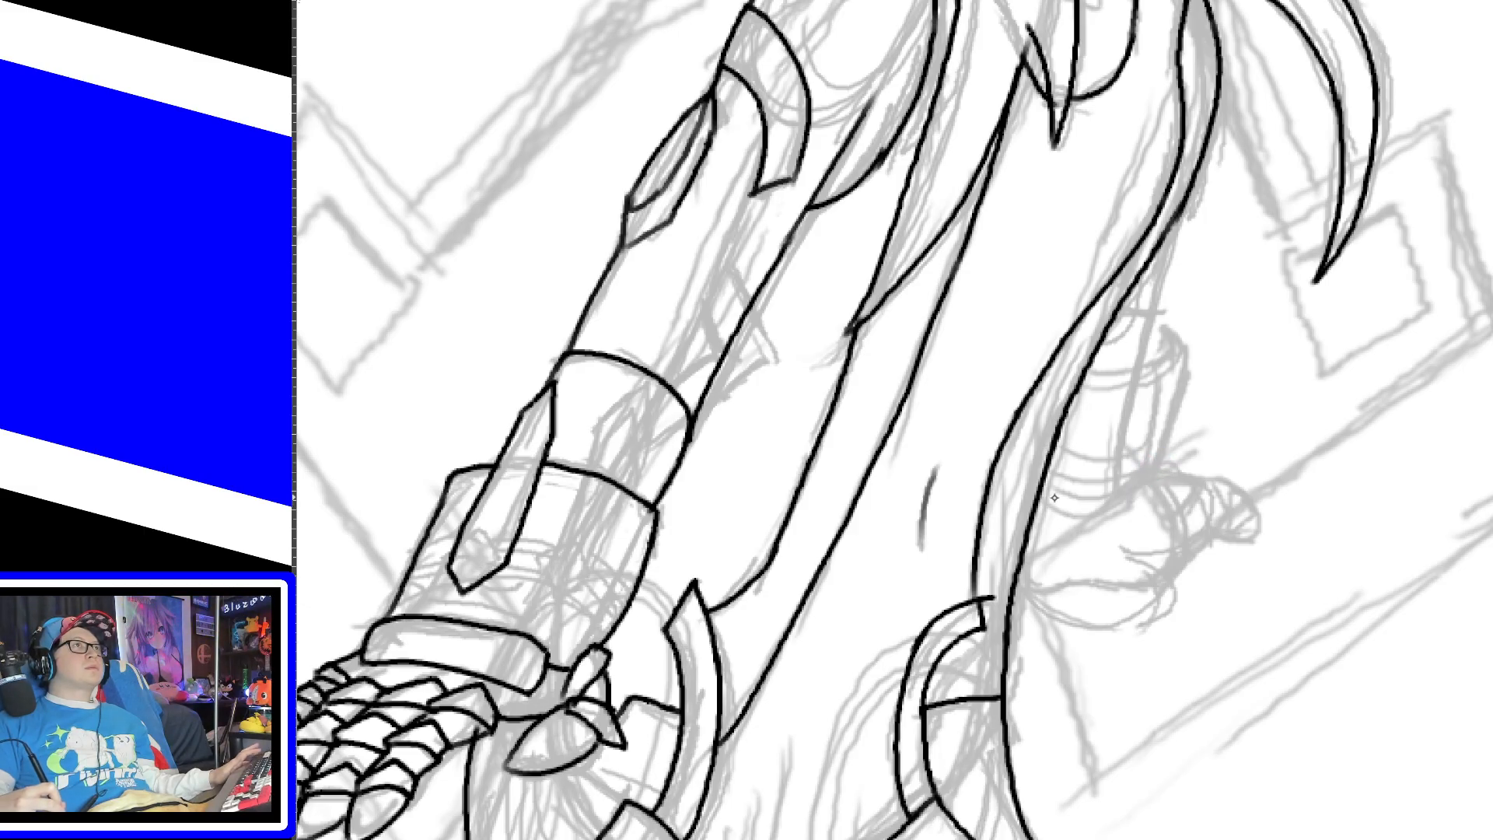
{"action": "mouse_move", "coordinate": [1036, 498]}
{"action": "left_mouse_down"}
{"action": "mouse_move", "coordinate": [1164, 482]}
{"action": "mouse_move", "coordinate": [1177, 364]}
{"action": "left_mouse_up"}
{"action": "key", "text": "ctrl+z"}
Step: Ink the outer side and curled upper rim of the far arm's cuff
{"action": "mouse_move", "coordinate": [1161, 486]}
{"action": "left_mouse_down"}
{"action": "mouse_move", "coordinate": [1183, 362]}
{"action": "mouse_move", "coordinate": [1182, 383]}
{"action": "left_mouse_up"}
{"action": "key", "text": "ctrl+z"}
{"action": "mouse_move", "coordinate": [1164, 326]}
{"action": "left_mouse_down"}
{"action": "mouse_move", "coordinate": [1180, 341]}
{"action": "mouse_move", "coordinate": [1178, 383]}
{"action": "left_mouse_up"}
{"action": "left_click_drag", "start_coordinate": [1088, 373], "coordinate": [1164, 355]}
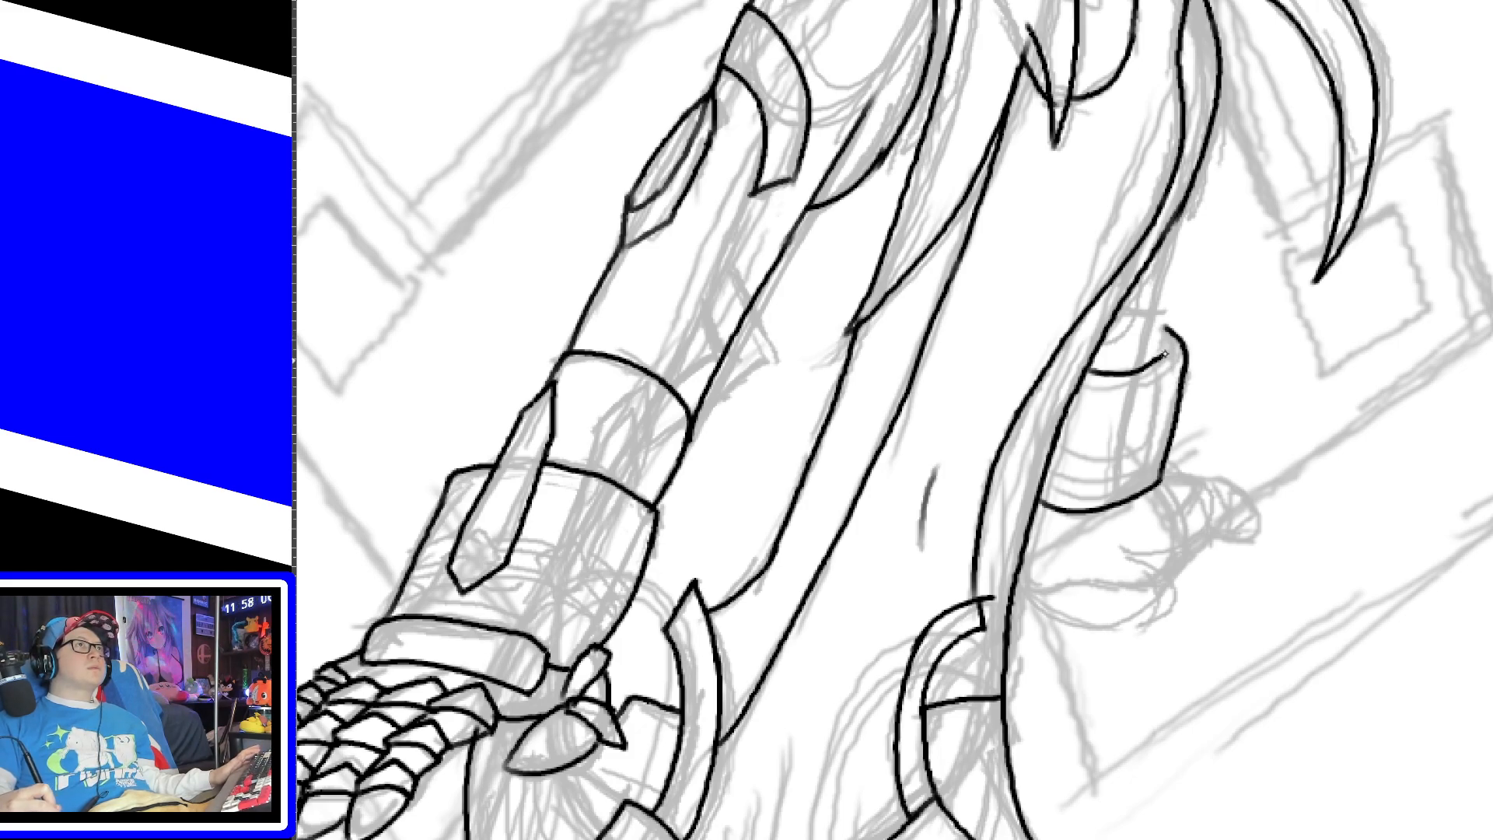
{"action": "key", "text": "ctrl+z"}
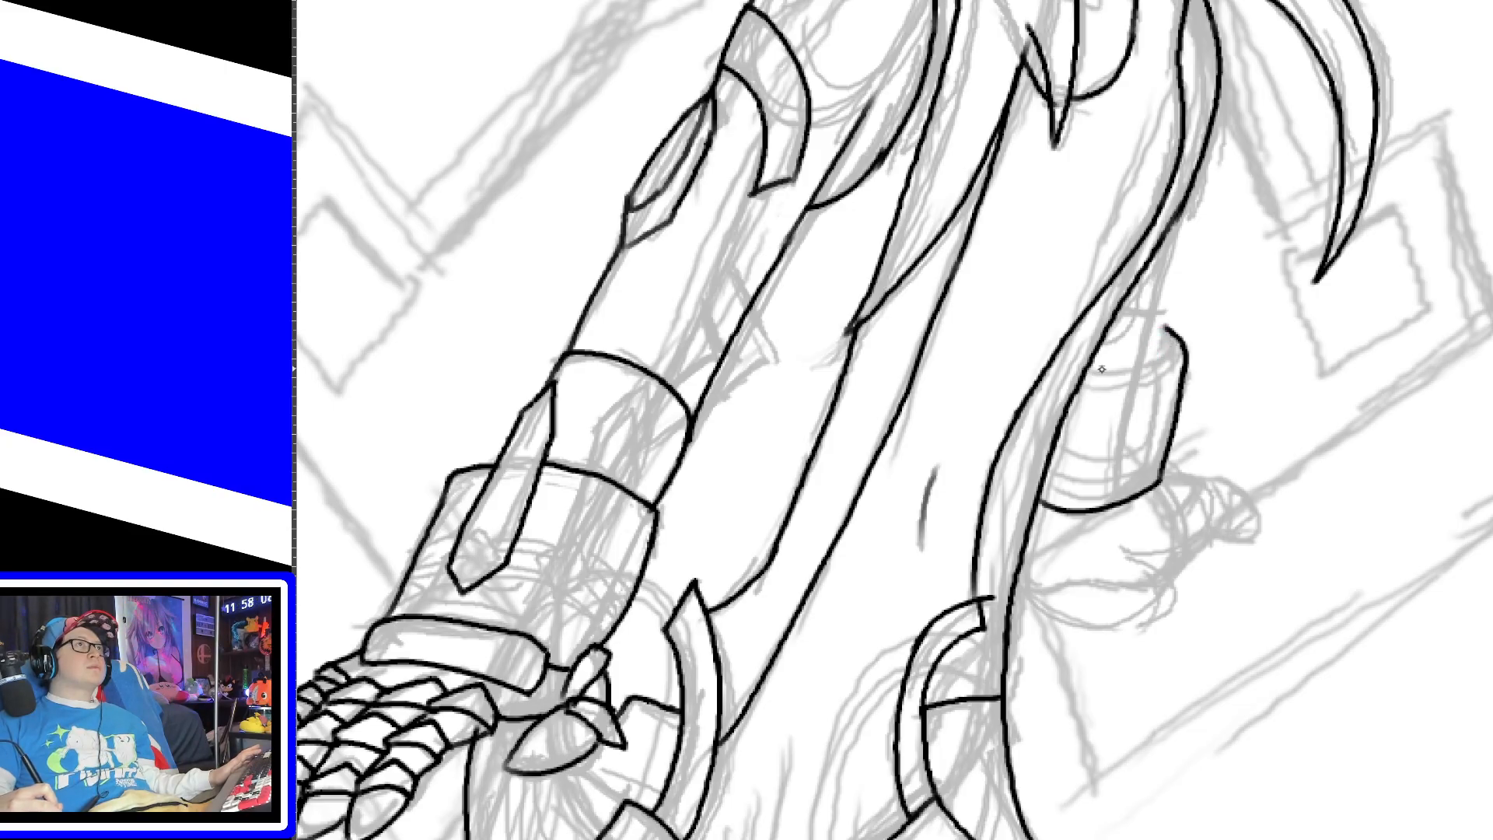
{"action": "left_click_drag", "start_coordinate": [1092, 372], "coordinate": [1166, 329]}
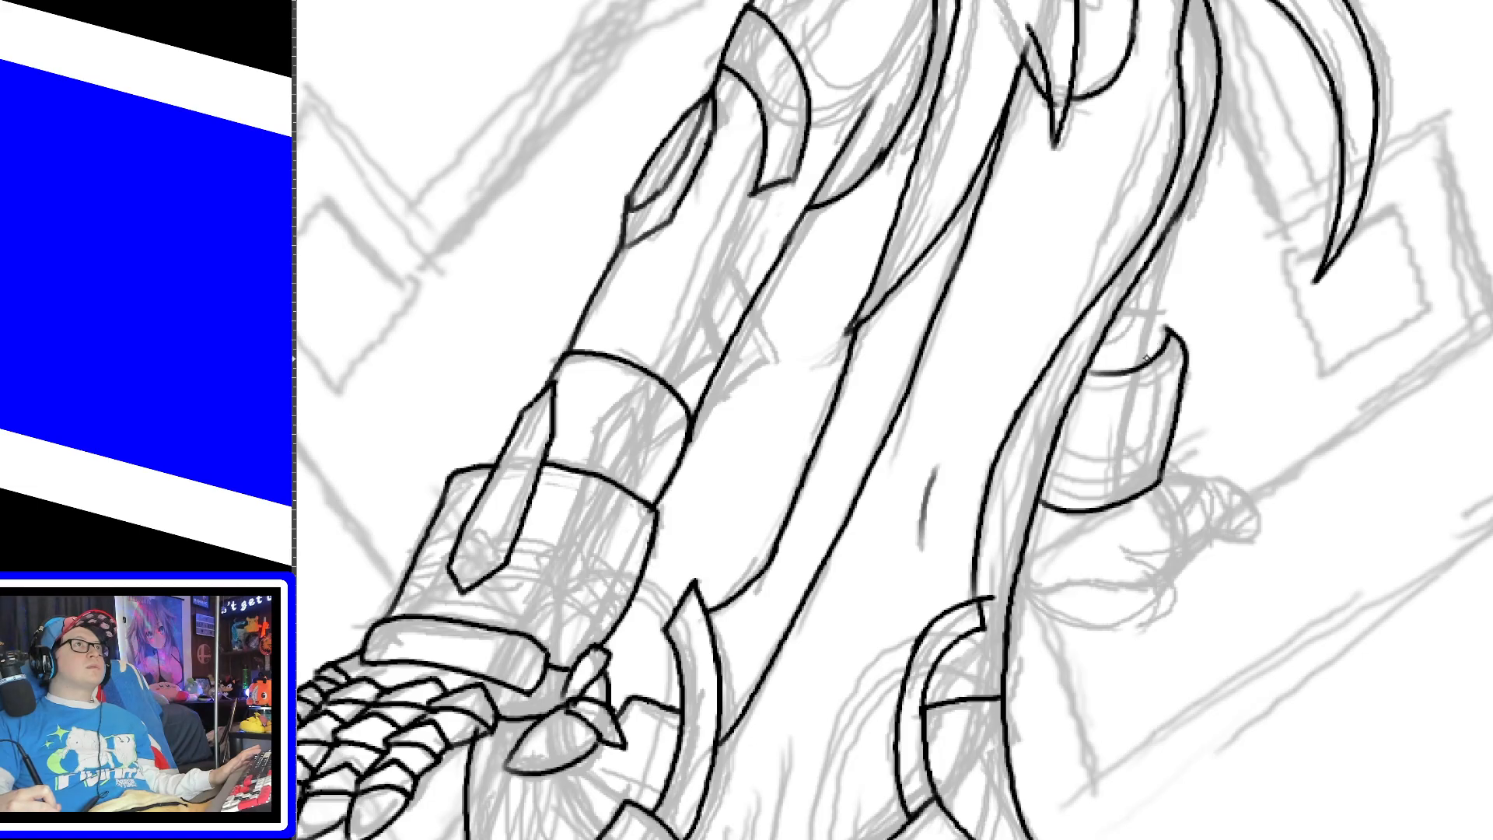
Step: Ink the far arm's outer edge from inside the cuff opening up to the torso outline
{"action": "left_click_drag", "start_coordinate": [1143, 346], "coordinate": [1171, 226]}
{"action": "key", "text": "ctrl+z"}
{"action": "left_click_drag", "start_coordinate": [1139, 360], "coordinate": [1181, 211]}
{"action": "key", "text": "ctrl+z"}
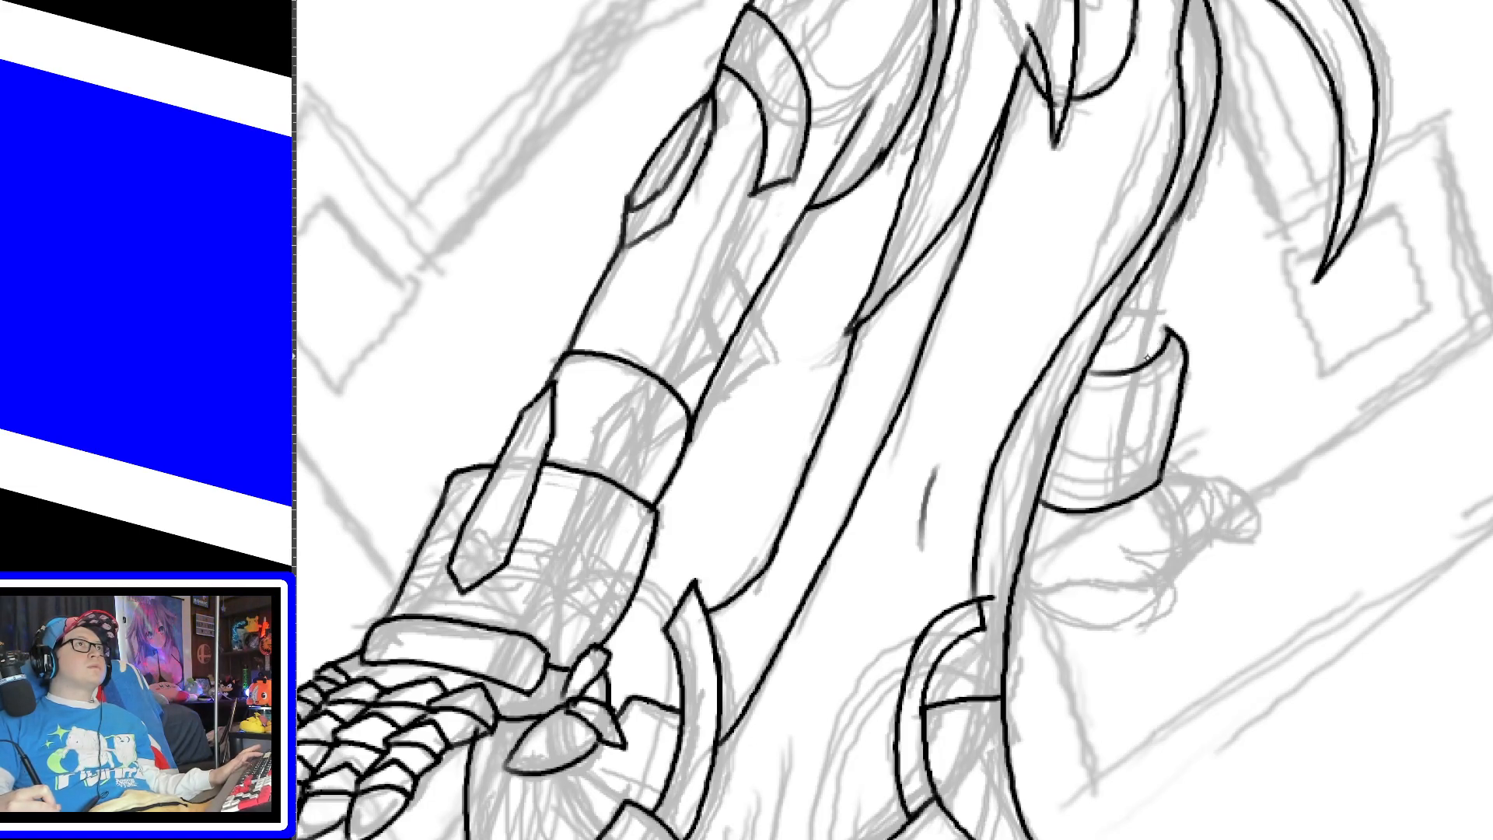
{"action": "left_click_drag", "start_coordinate": [1140, 367], "coordinate": [1167, 217]}
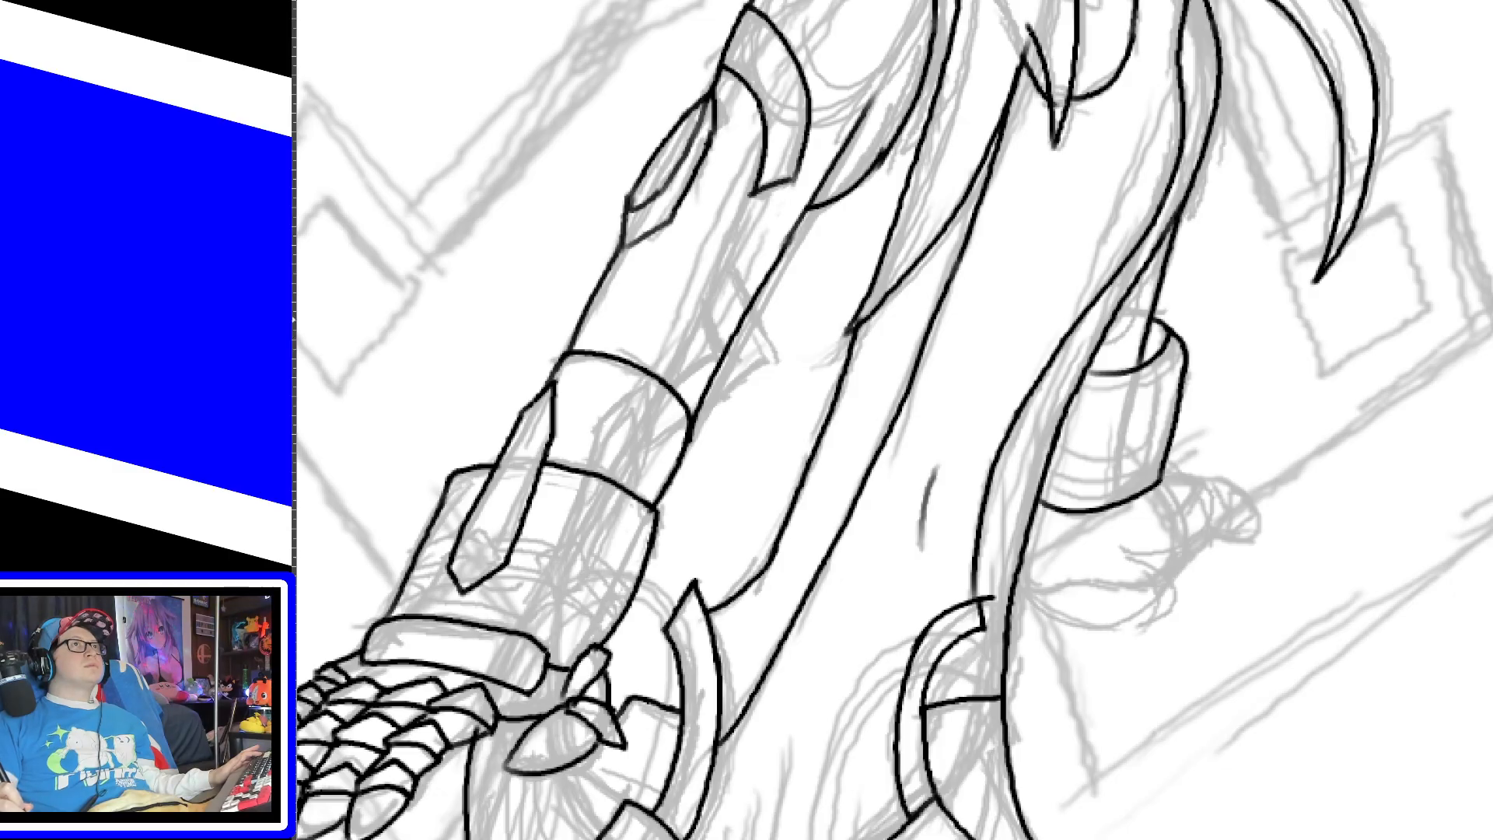
Step: Ink the short line of the far shoulder between the chest outline and the long hair lock
{"action": "scroll", "coordinate": [892, 419], "scroll_direction": "up", "scroll_amount": 5}
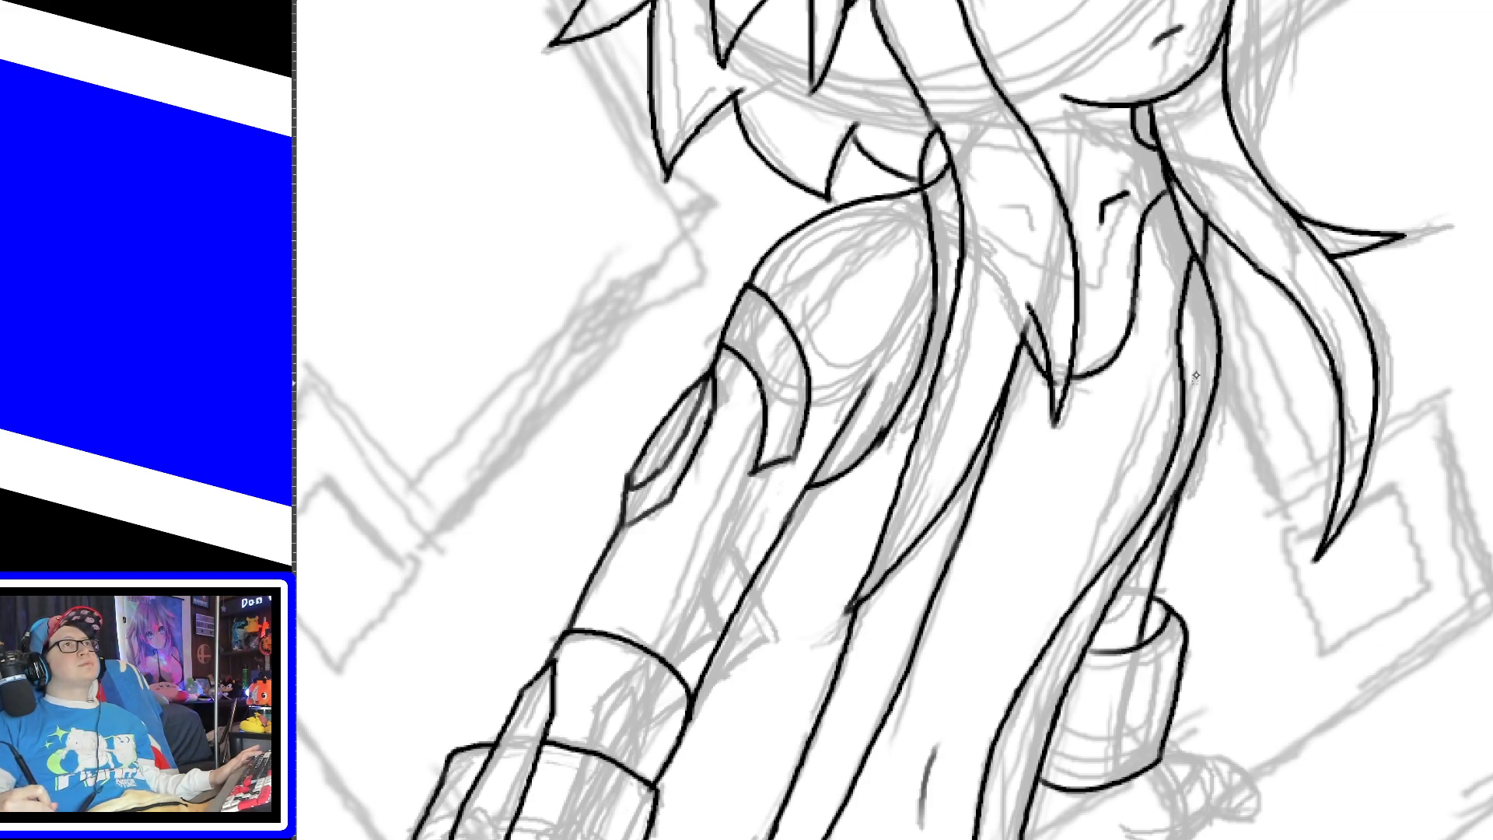
{"action": "key", "text": "ctrl+z"}
{"action": "left_click_drag", "start_coordinate": [1207, 280], "coordinate": [1220, 229]}
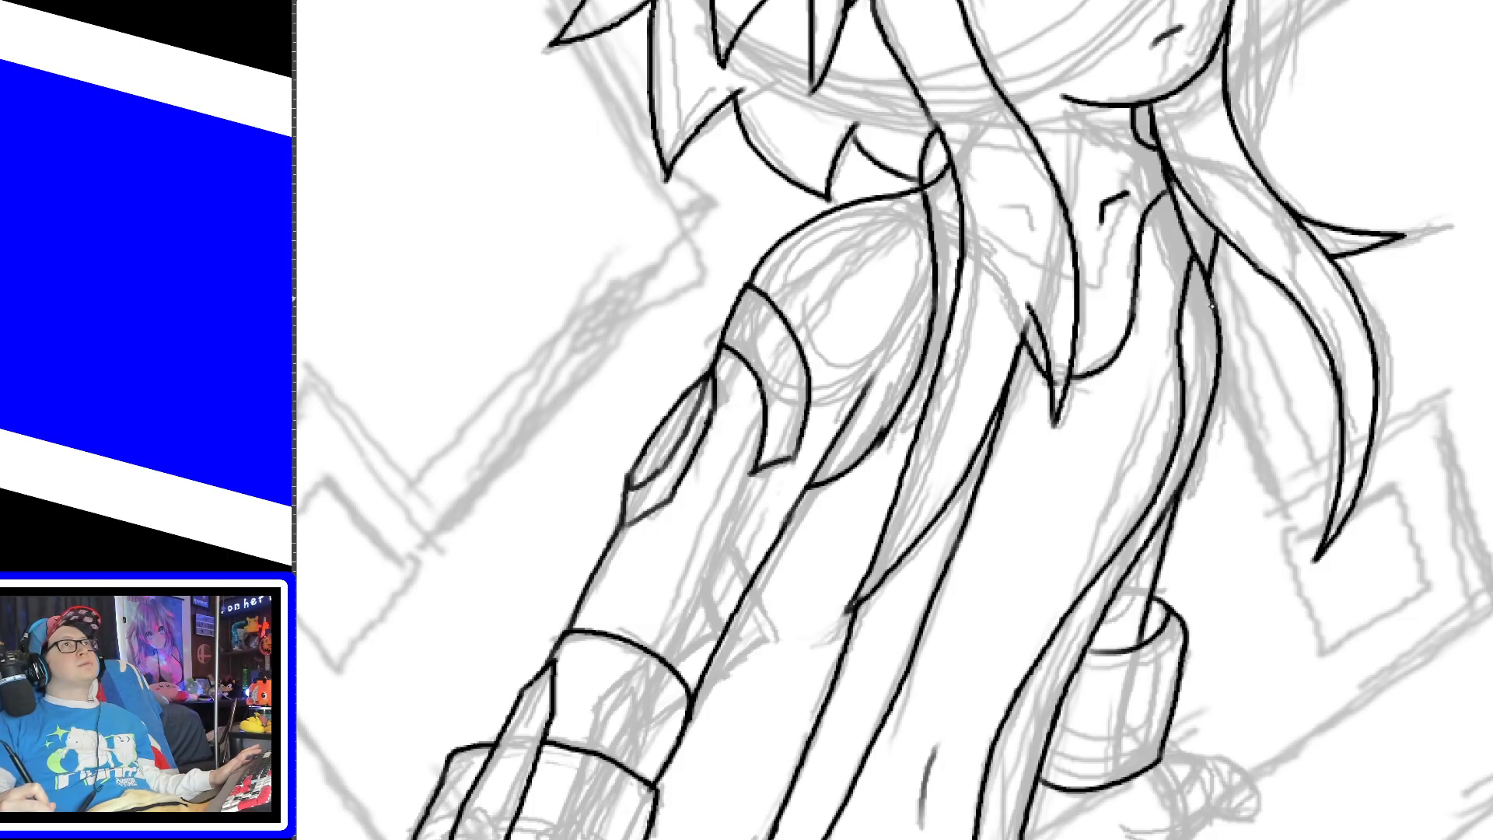
{"action": "key", "text": "ctrl+z"}
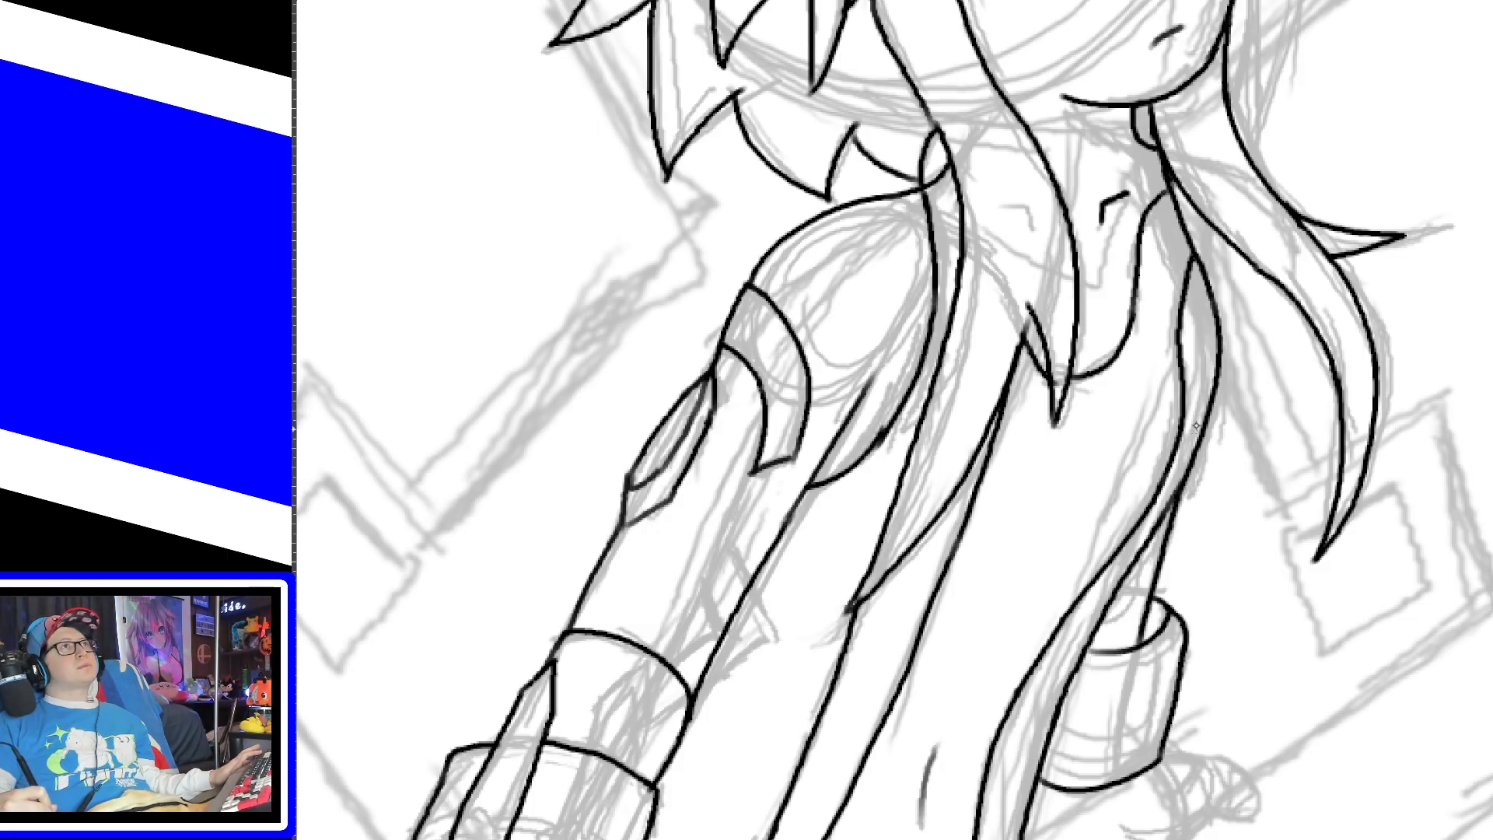
{"action": "left_click_drag", "start_coordinate": [1214, 298], "coordinate": [1221, 236]}
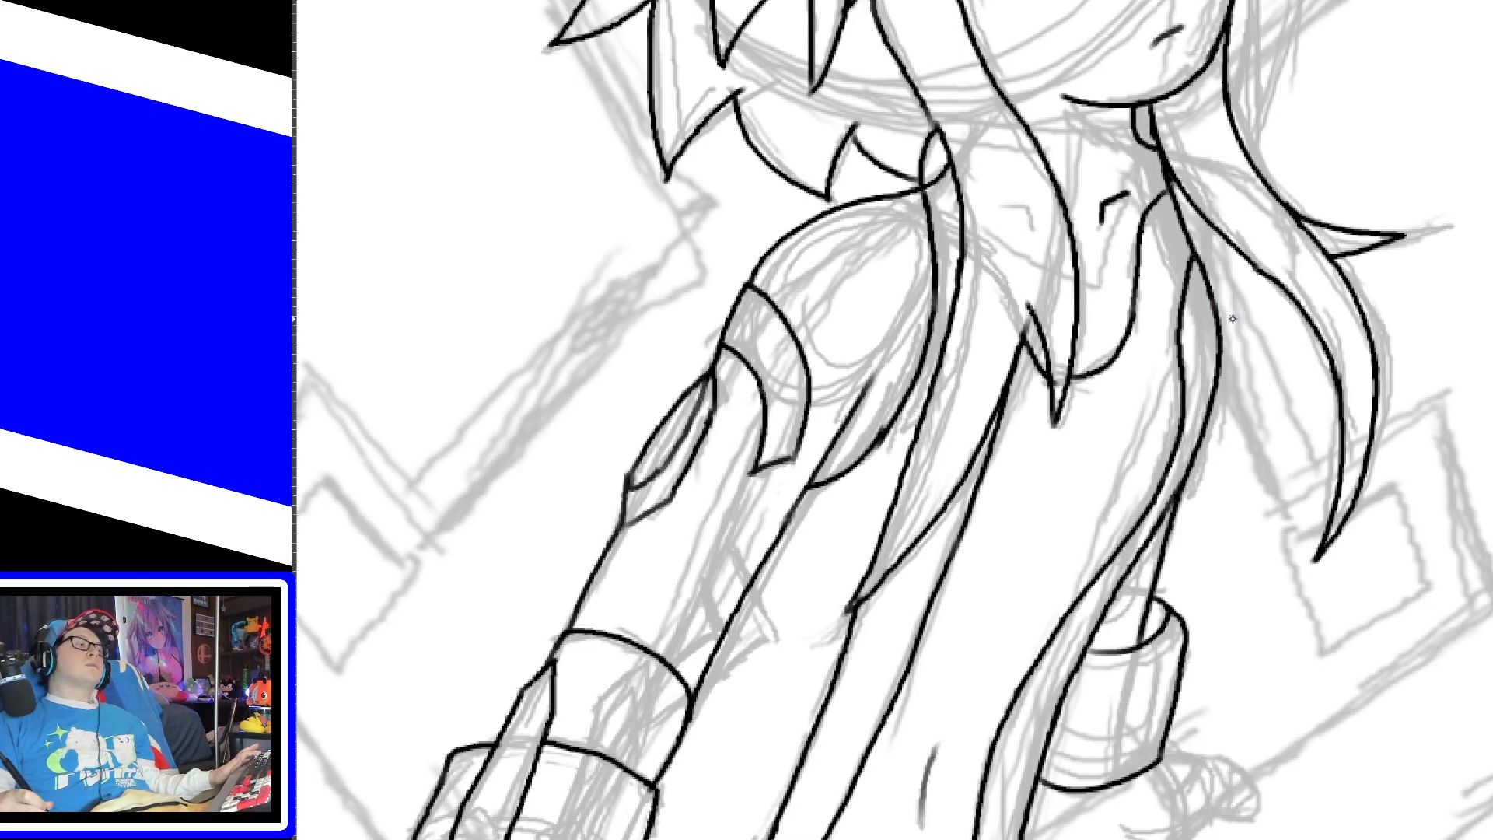
{"action": "left_click_drag", "start_coordinate": [1218, 332], "coordinate": [1222, 242]}
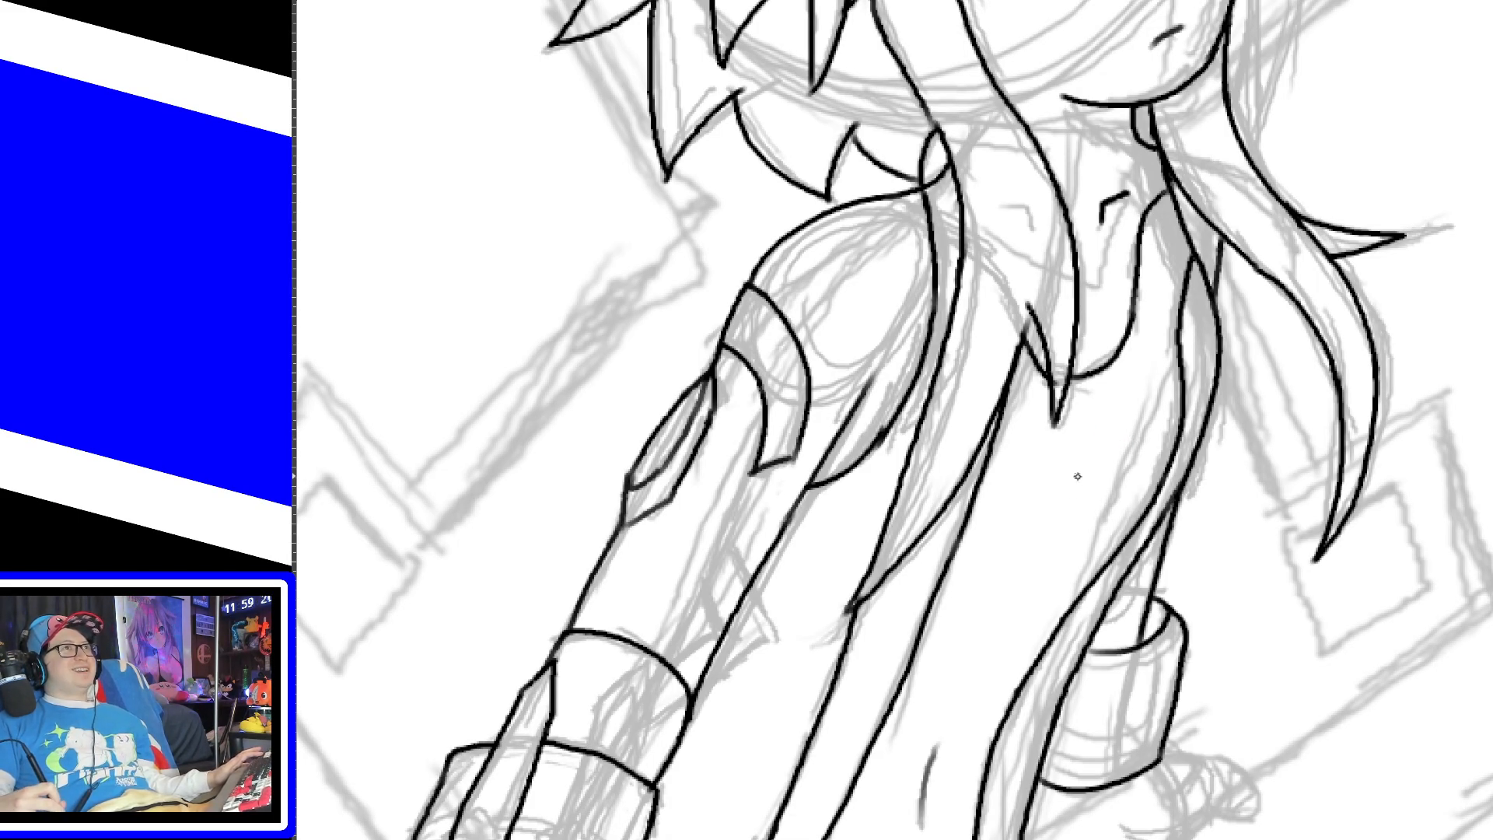
Step: Undo the stray stroke on the torso and ink the pointed fin behind the near arm, above the forearm band
{"action": "left_click_drag", "start_coordinate": [1078, 474], "coordinate": [1143, 562]}
{"action": "key", "text": "ctrl+z"}
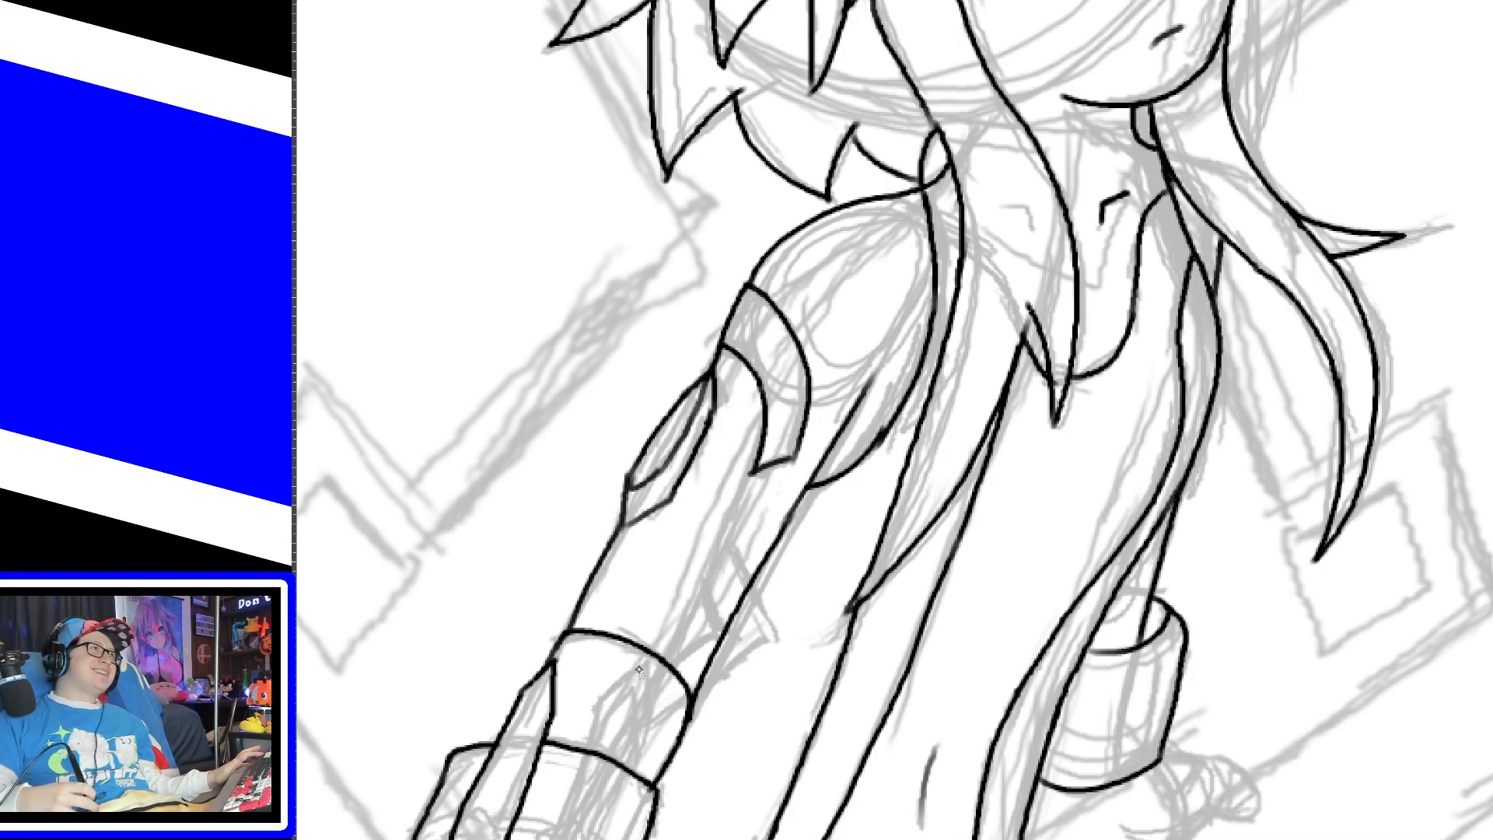
{"action": "mouse_move", "coordinate": [693, 697]}
{"action": "left_mouse_down"}
{"action": "mouse_move", "coordinate": [780, 633]}
{"action": "mouse_move", "coordinate": [751, 589]}
{"action": "left_mouse_up"}
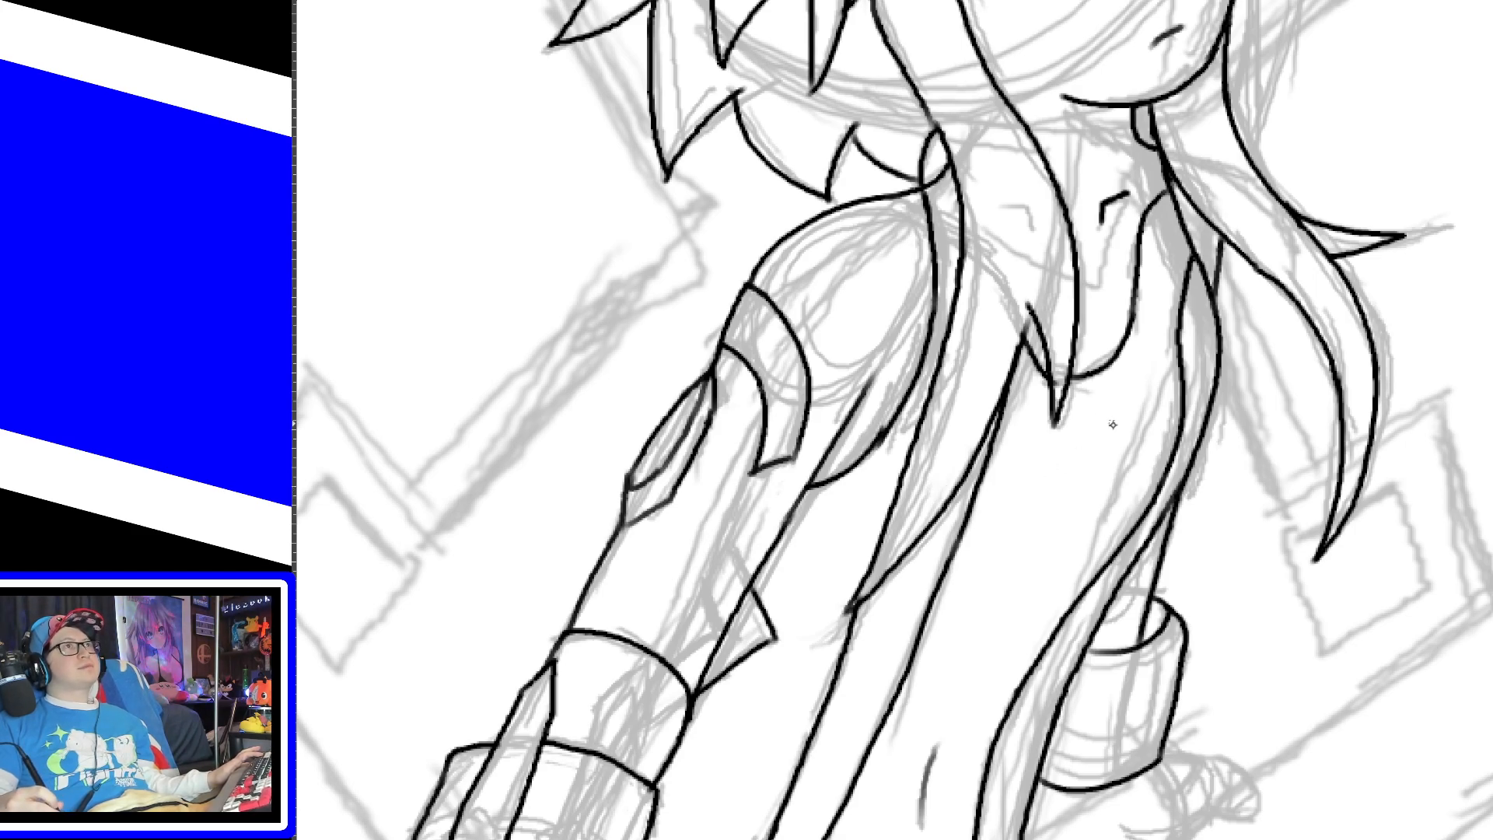
Step: Ink the wavy lower edge of the far hand, starting from the hip outline below the cuff
{"action": "scroll", "coordinate": [1487, 291], "scroll_direction": "down", "scroll_amount": 5}
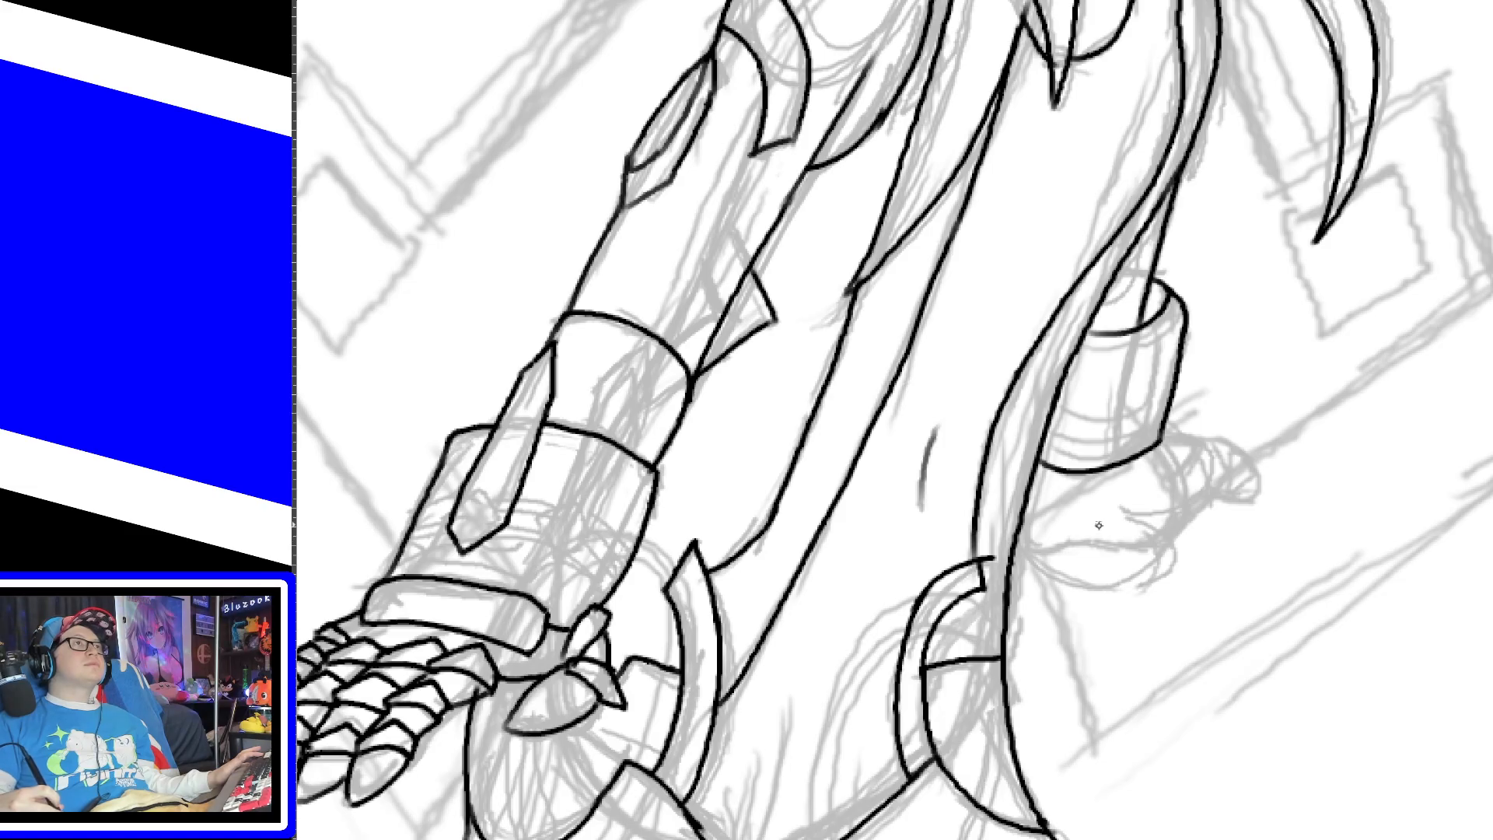
{"action": "mouse_move", "coordinate": [1053, 542]}
{"action": "left_mouse_down"}
{"action": "mouse_move", "coordinate": [1081, 530]}
{"action": "mouse_move", "coordinate": [1039, 549]}
{"action": "mouse_move", "coordinate": [1081, 536]}
{"action": "mouse_move", "coordinate": [1143, 547]}
{"action": "left_mouse_up"}
{"action": "key", "text": "ctrl+z"}
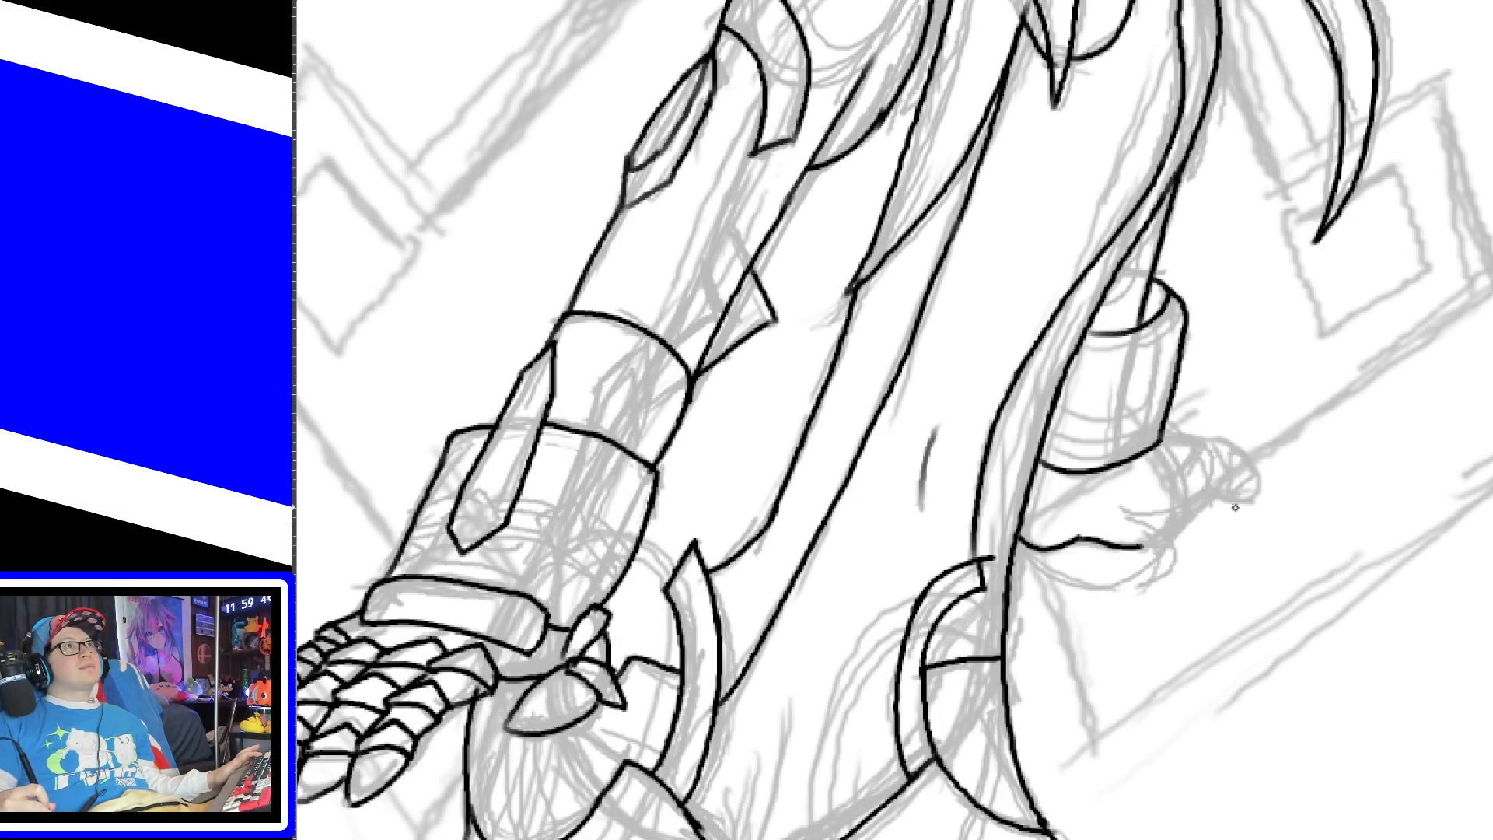
Step: Ink the pointed knuckle plate at the base of the far hand's fingers, beside the cuff's lower corner
{"action": "mouse_move", "coordinate": [1161, 445]}
{"action": "left_mouse_down"}
{"action": "mouse_move", "coordinate": [1199, 434]}
{"action": "mouse_move", "coordinate": [1198, 473]}
{"action": "left_mouse_up"}
{"action": "key", "text": "ctrl+z"}
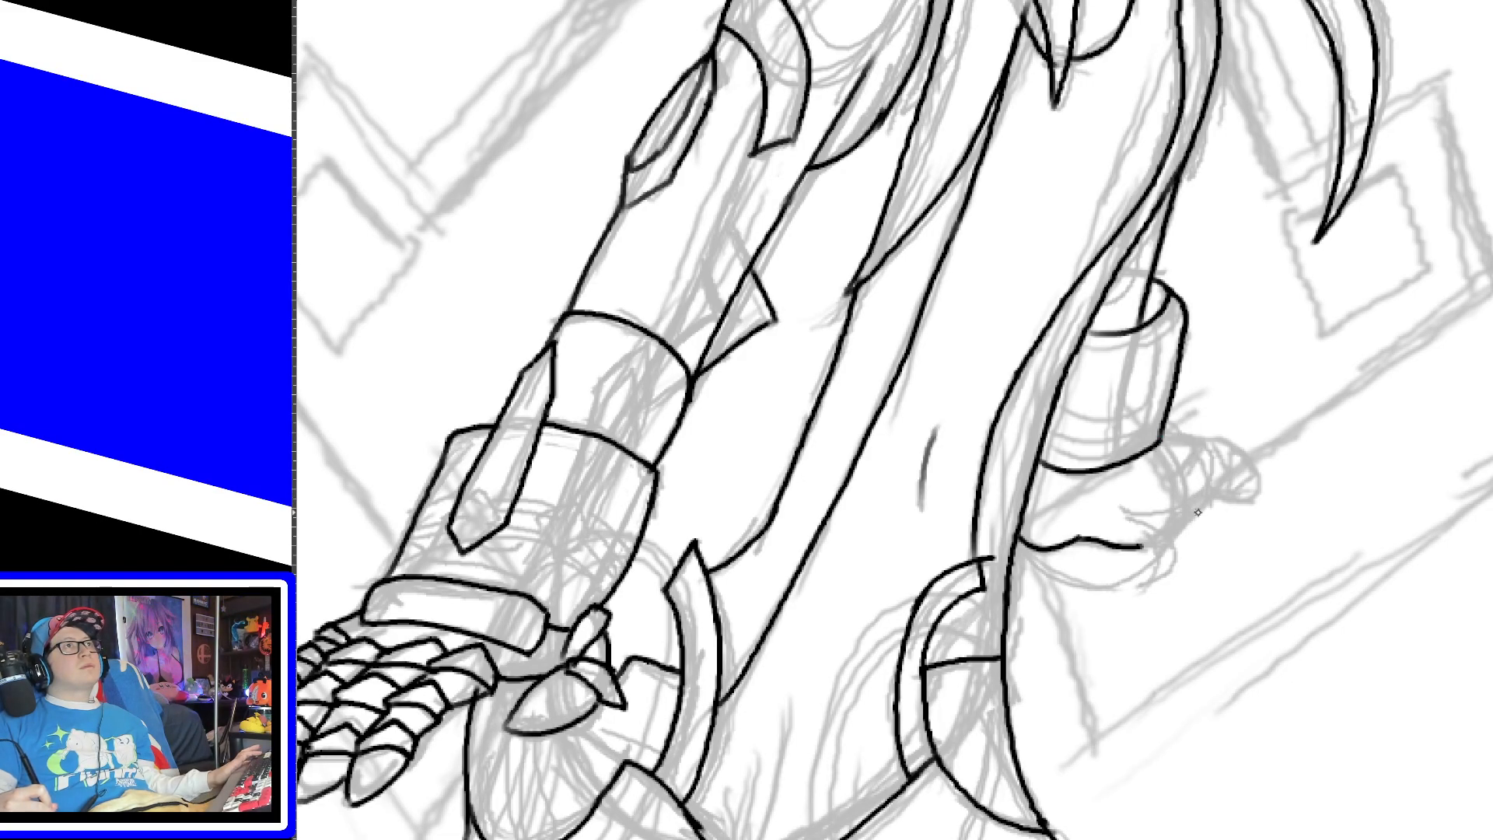
{"action": "mouse_move", "coordinate": [1163, 440]}
{"action": "left_mouse_down"}
{"action": "mouse_move", "coordinate": [1201, 438]}
{"action": "mouse_move", "coordinate": [1187, 515]}
{"action": "mouse_move", "coordinate": [1198, 465]}
{"action": "mouse_move", "coordinate": [1159, 442]}
{"action": "left_mouse_up"}
{"action": "key", "text": "ctrl+z"}
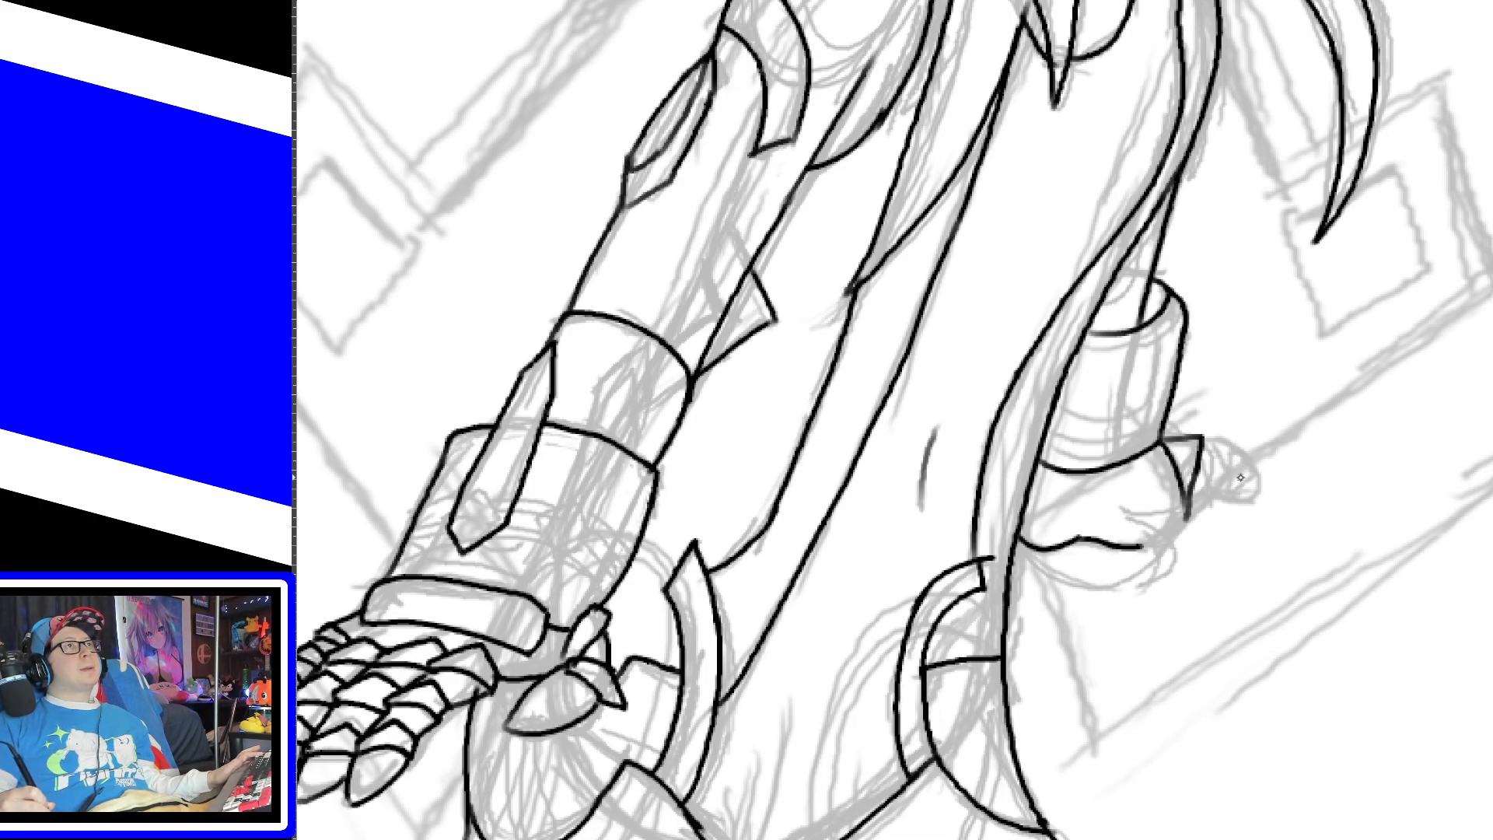
Step: Ink the far hand's remaining segmented finger plates and fingertip, and close the outer edge of the palm
{"action": "mouse_move", "coordinate": [1164, 426]}
{"action": "left_mouse_down"}
{"action": "mouse_move", "coordinate": [1181, 422]}
{"action": "mouse_move", "coordinate": [1188, 440]}
{"action": "left_mouse_up"}
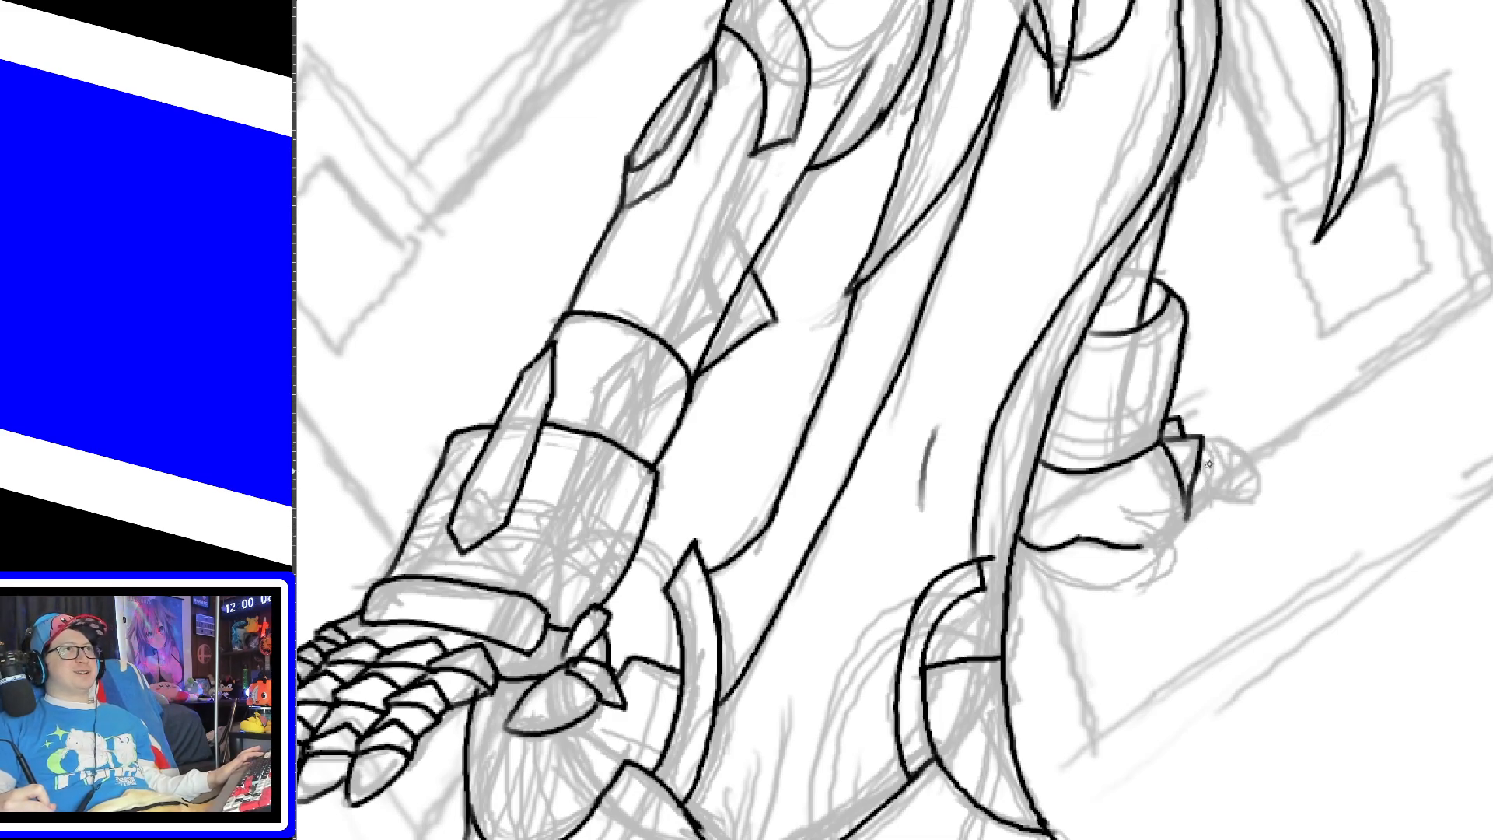
{"action": "mouse_move", "coordinate": [1203, 445]}
{"action": "left_mouse_down"}
{"action": "mouse_move", "coordinate": [1219, 447]}
{"action": "mouse_move", "coordinate": [1212, 498]}
{"action": "mouse_move", "coordinate": [1235, 446]}
{"action": "mouse_move", "coordinate": [1234, 492]}
{"action": "left_mouse_up"}
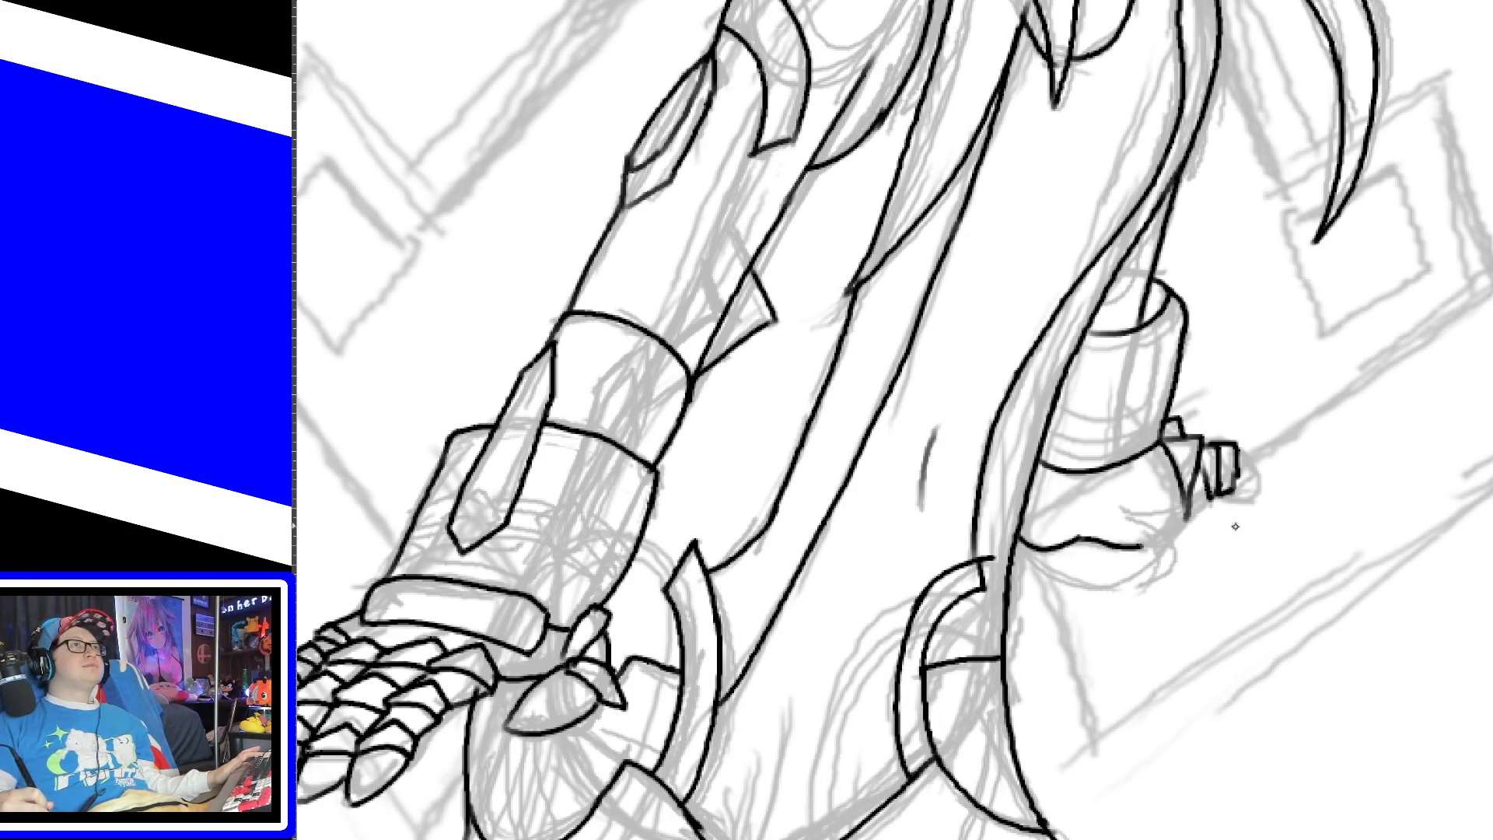
{"action": "left_click_drag", "start_coordinate": [1237, 447], "coordinate": [1254, 494]}
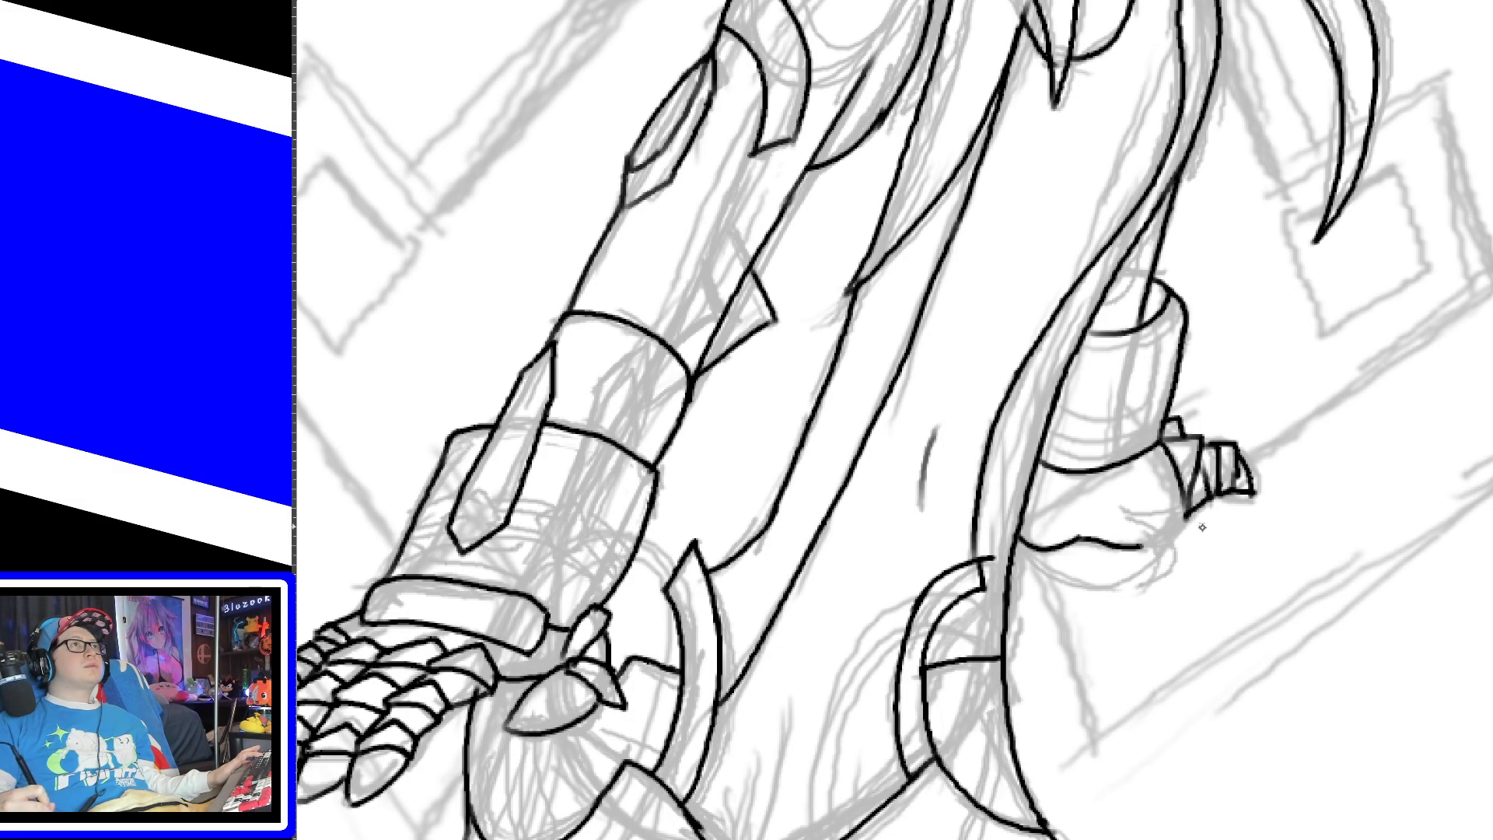
{"action": "left_click_drag", "start_coordinate": [1140, 546], "coordinate": [1180, 519]}
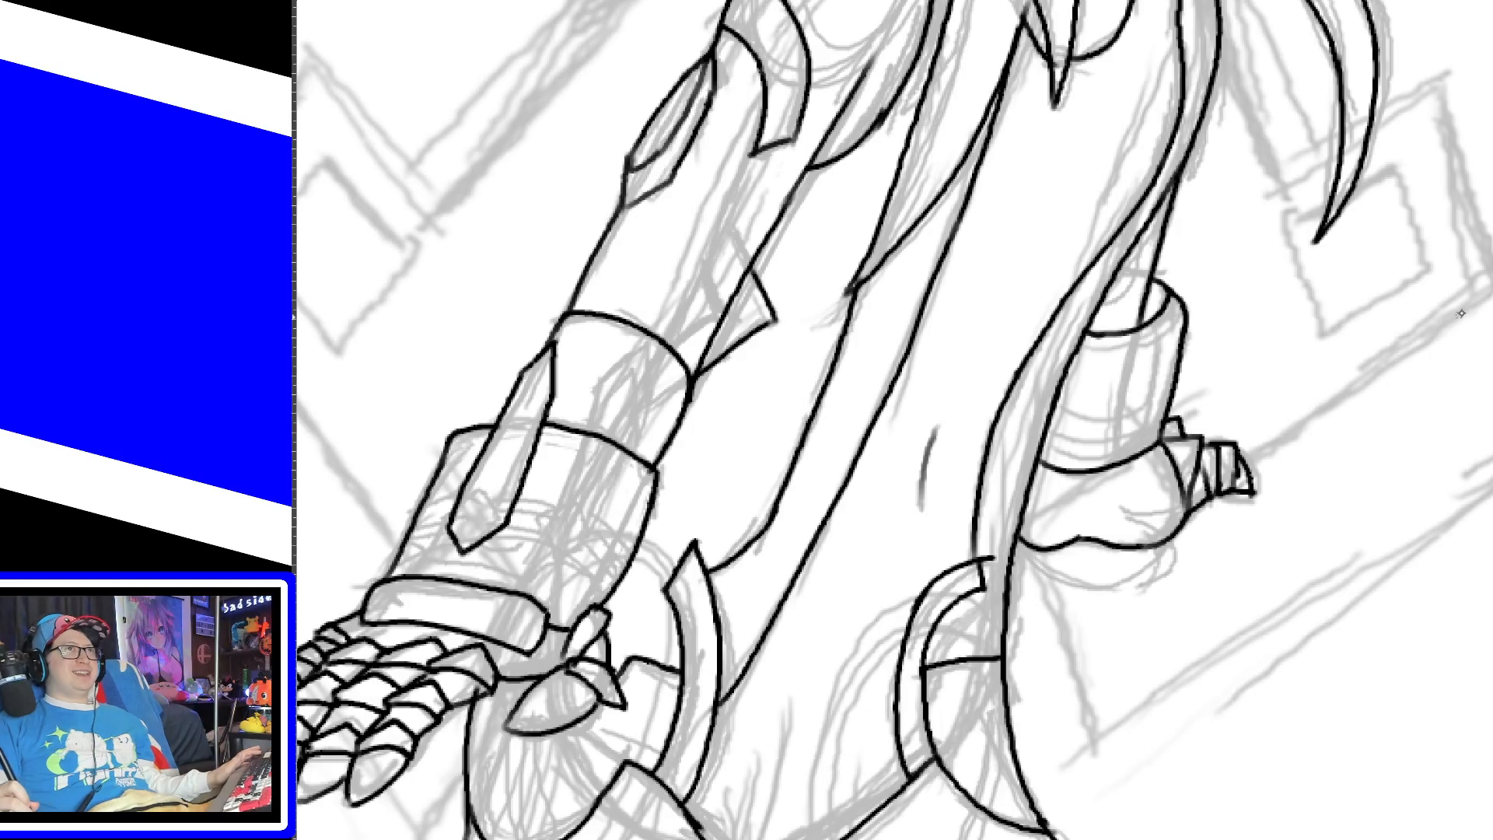
Step: Show the whole canvas with the standing front-view pose as the colour reference
{"action": "scroll", "coordinate": [1481, 292], "scroll_direction": "up", "scroll_amount": 10}
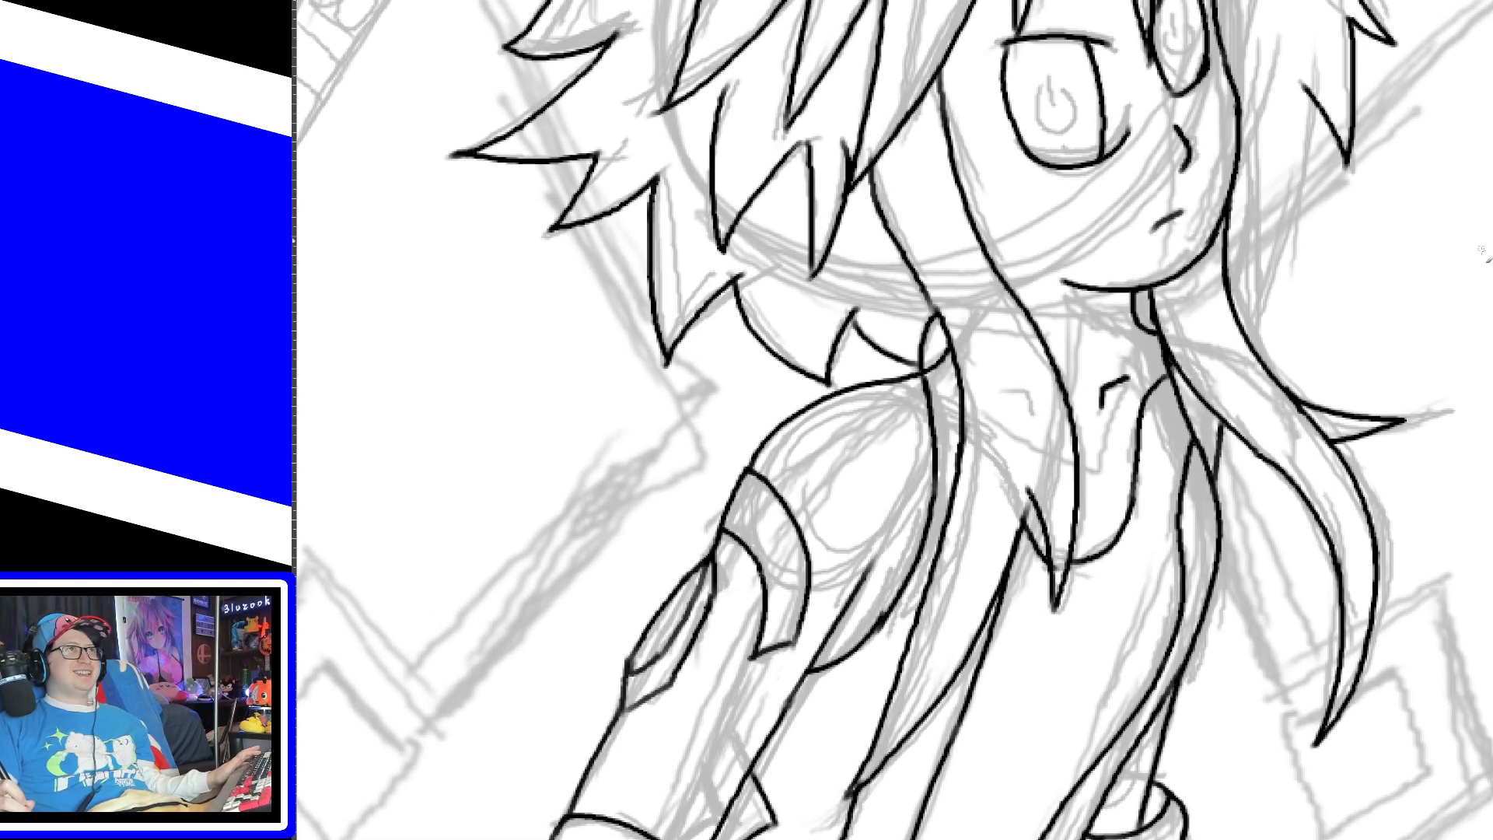
{"action": "scroll", "coordinate": [1421, 484], "scroll_direction": "down", "scroll_amount": 15}
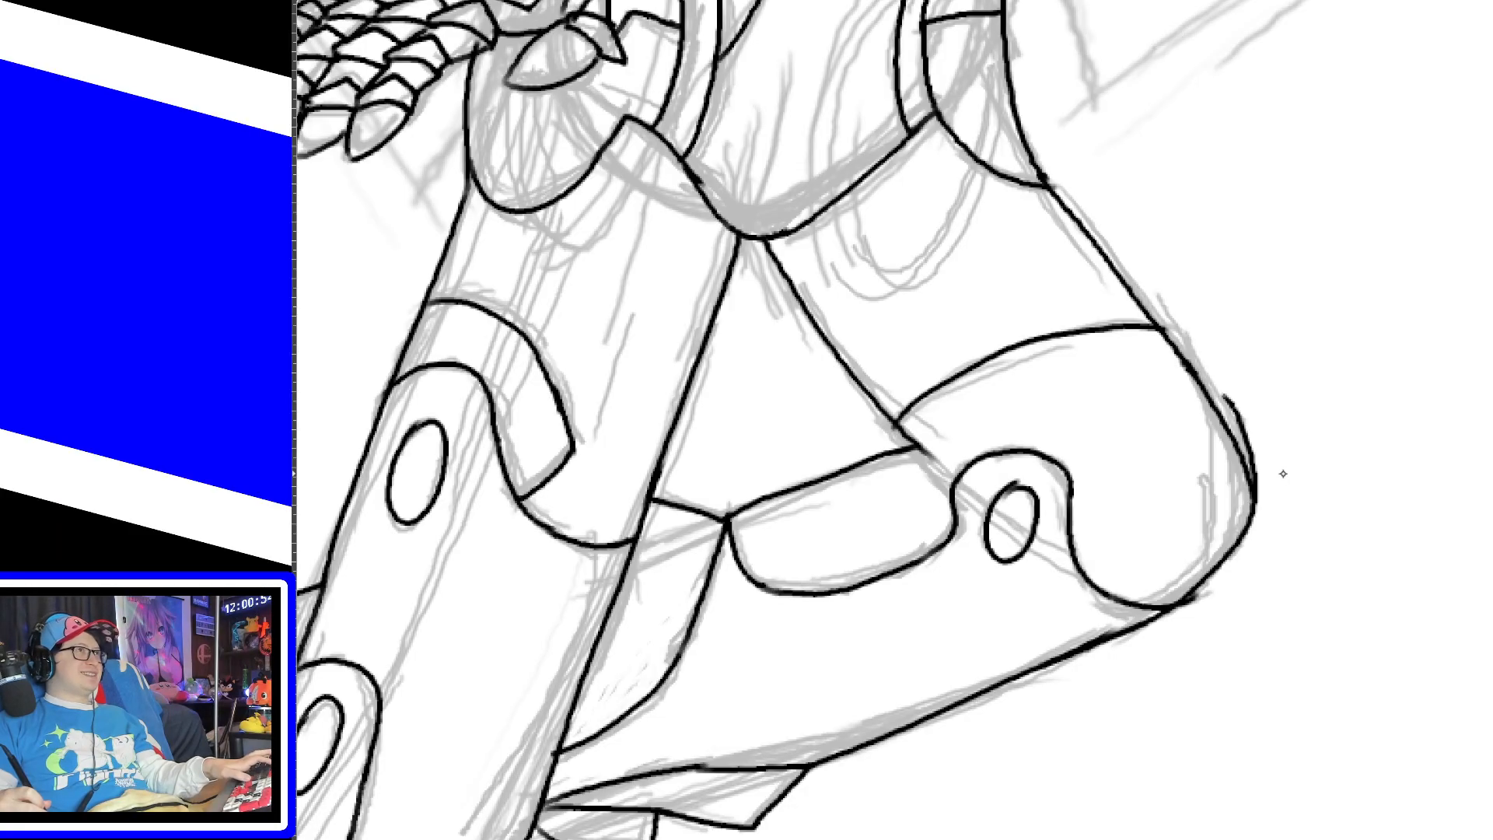
{"action": "key", "text": "shift+ctrl+j"}
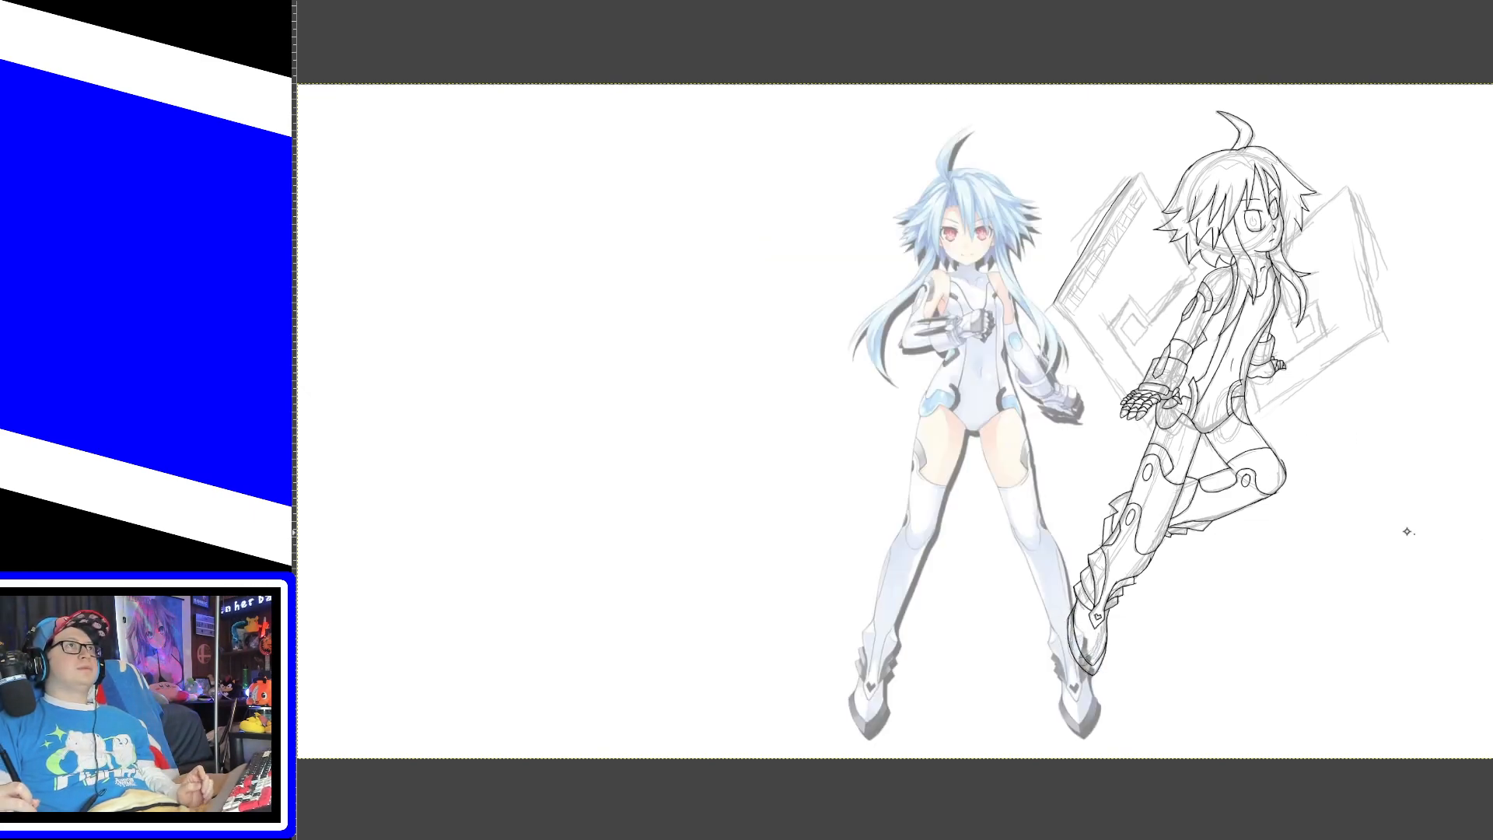
Step: Ink the small rounded fitting and short cross line on the far forearm, just above the cuff opening
{"action": "key", "text": "plus"}
{"action": "key", "text": "plus"}
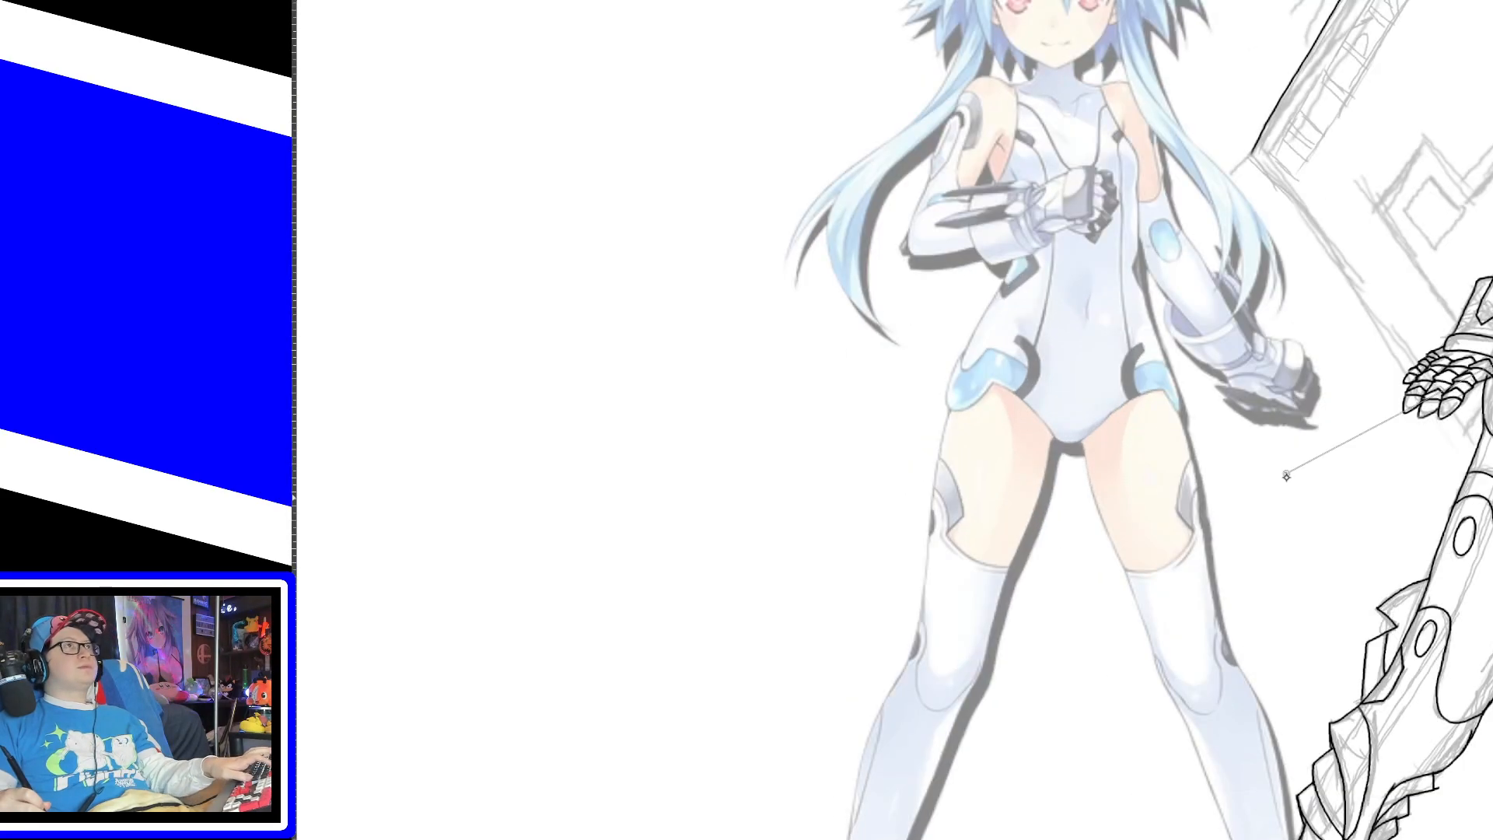
{"action": "left_click_drag", "start_coordinate": [989, 839], "coordinate": [1167, 839]}
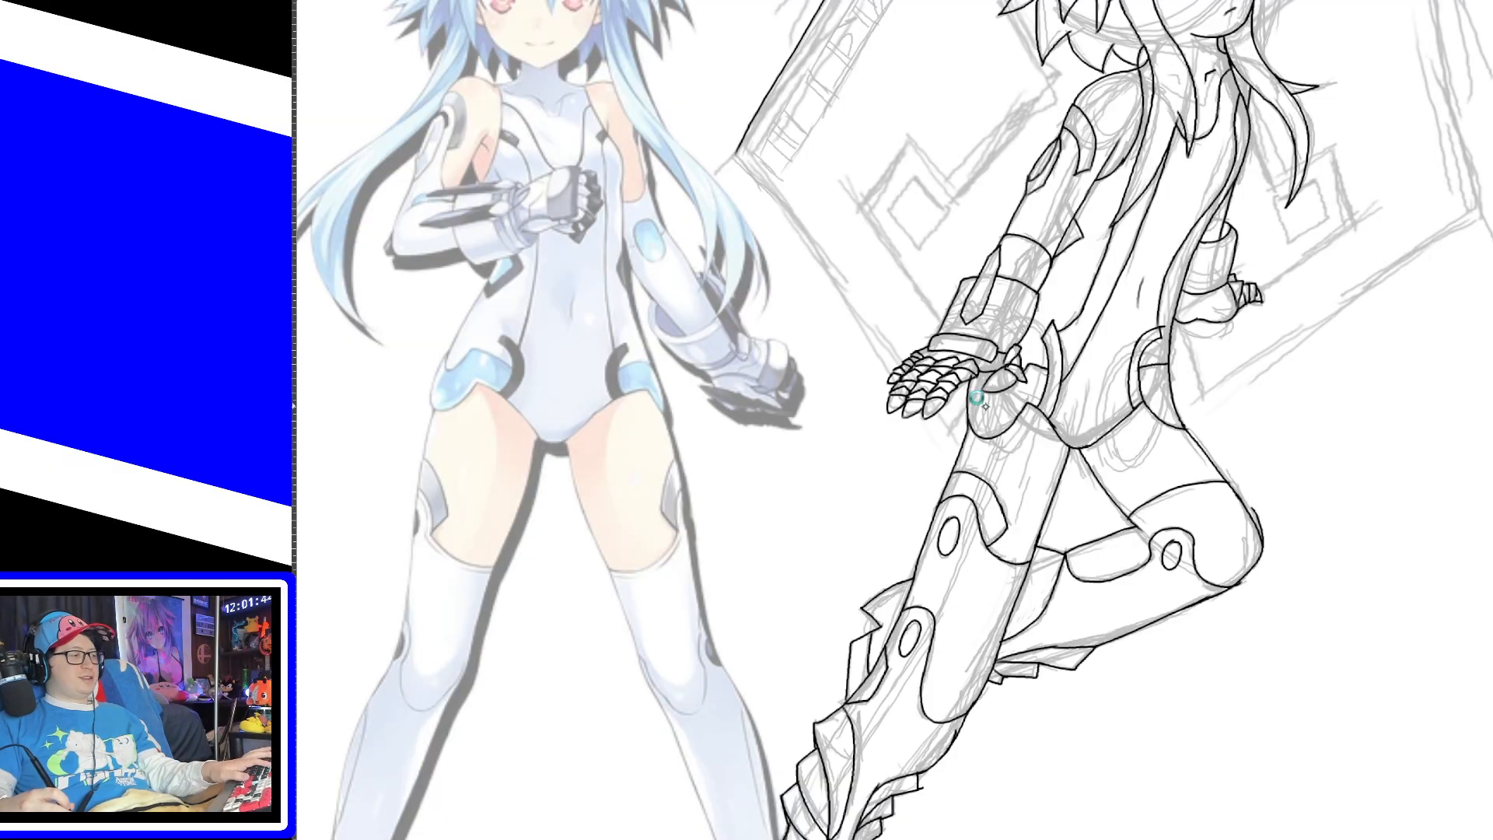
{"action": "scroll", "coordinate": [986, 398], "scroll_direction": "up", "scroll_amount": 2}
{"action": "scroll", "coordinate": [1127, 502], "scroll_direction": "up", "scroll_amount": 5}
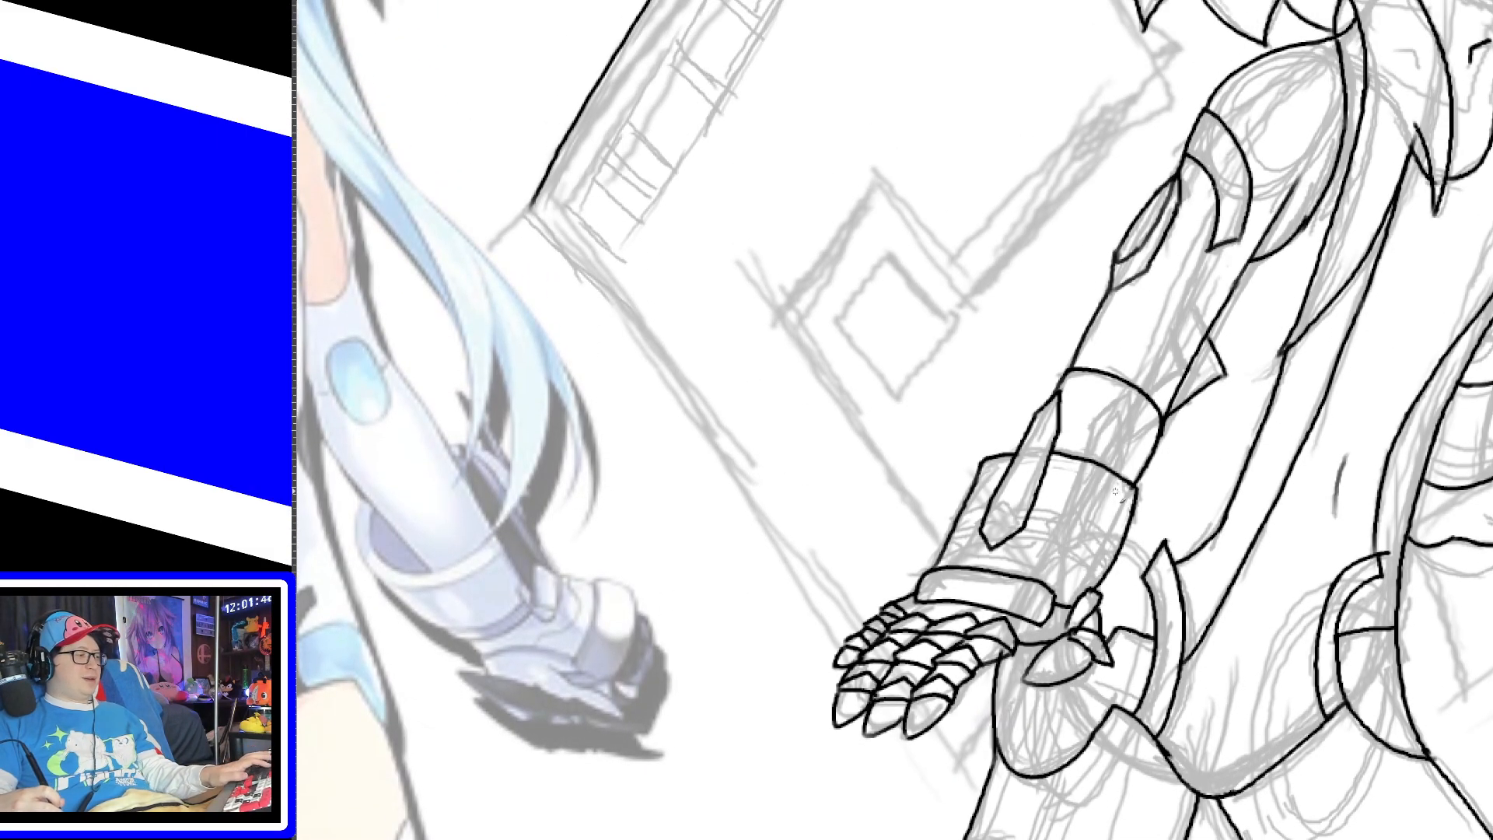
{"action": "scroll", "coordinate": [1116, 491], "scroll_direction": "down", "scroll_amount": 2}
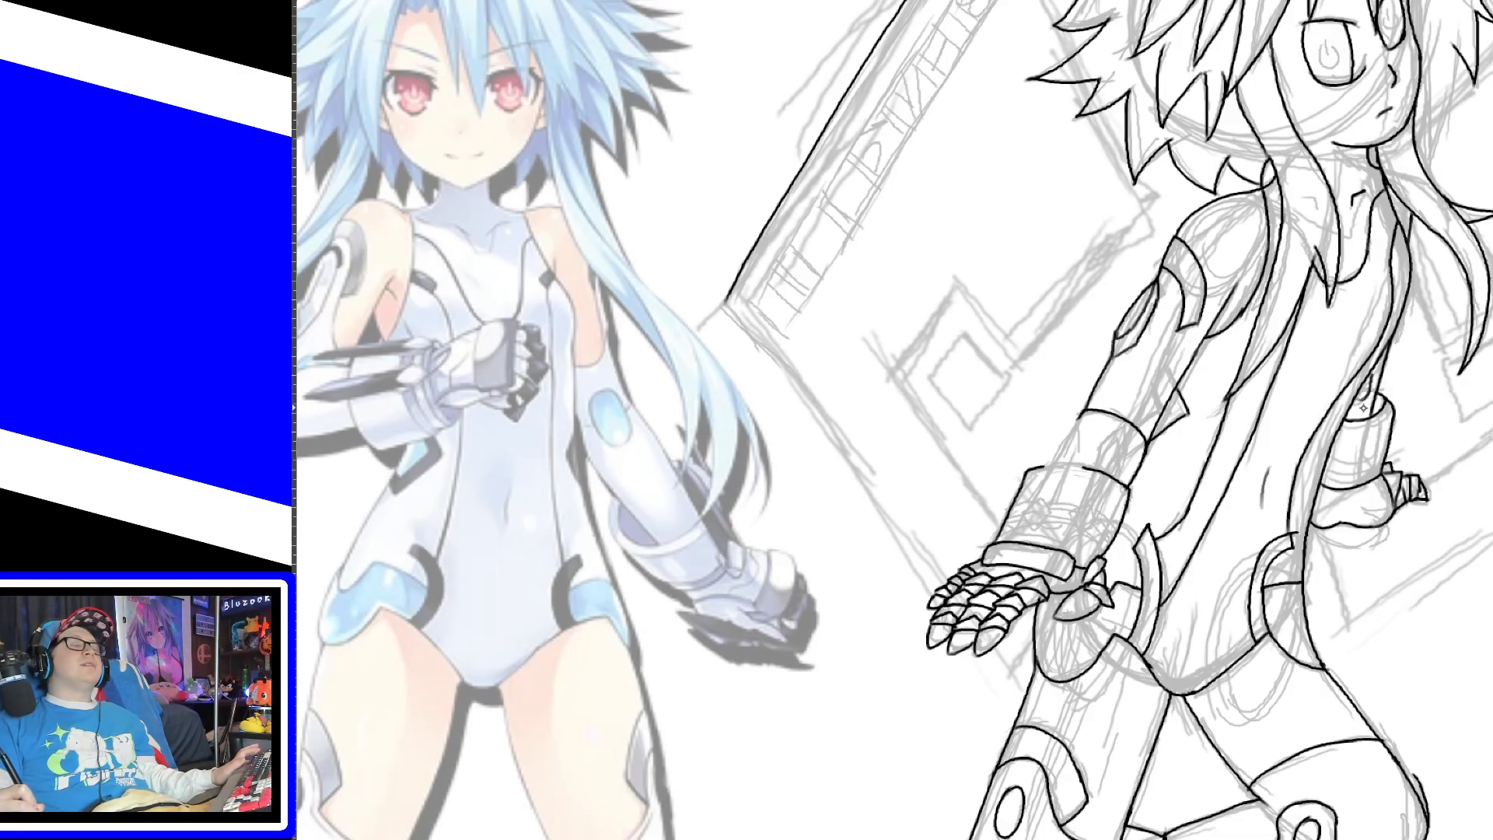
{"action": "key", "text": "plus"}
{"action": "key", "text": "plus"}
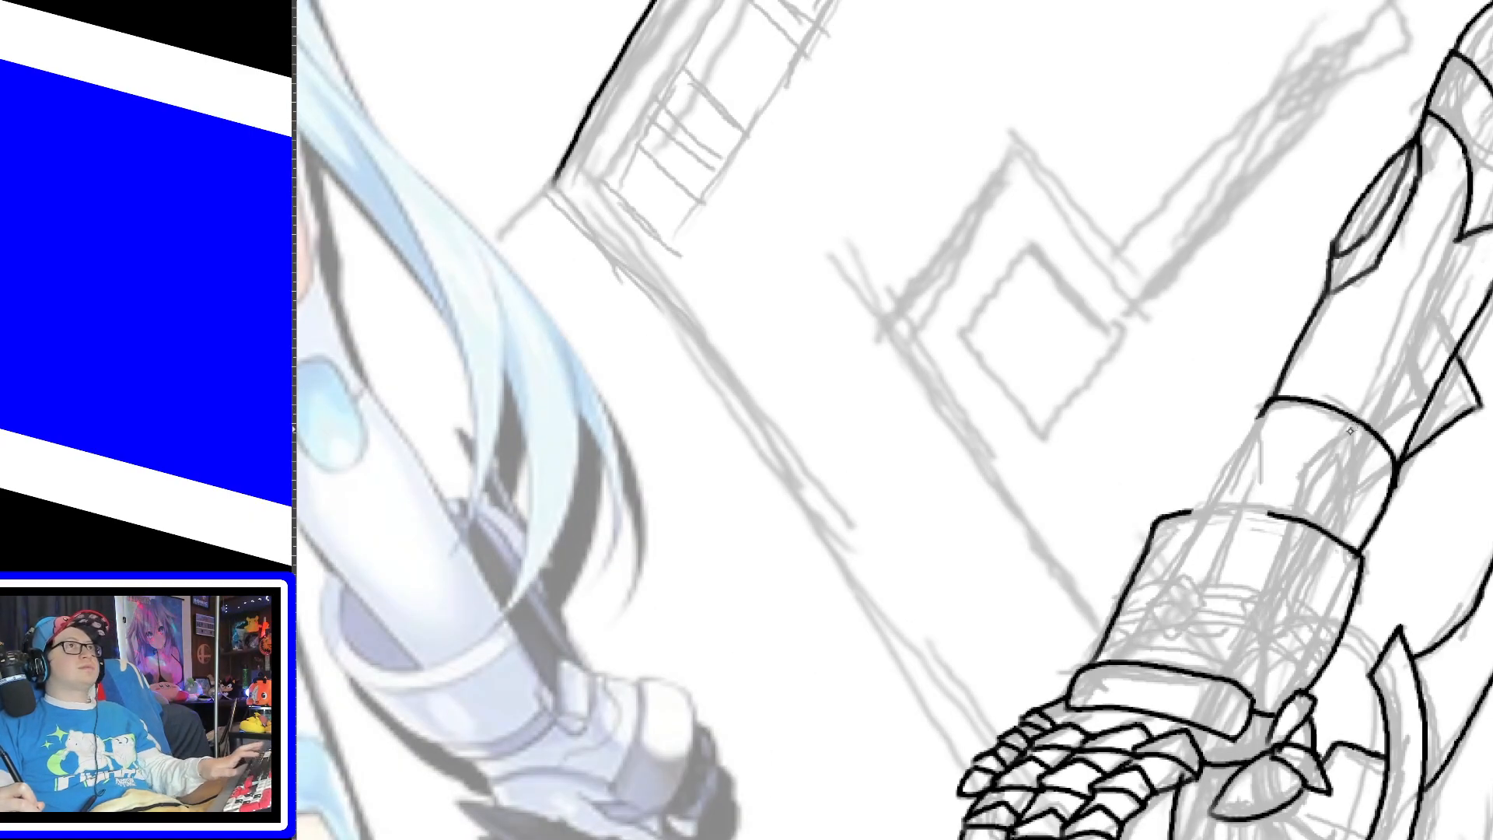
{"action": "scroll", "coordinate": [646, 388], "scroll_direction": "right", "scroll_amount": 11}
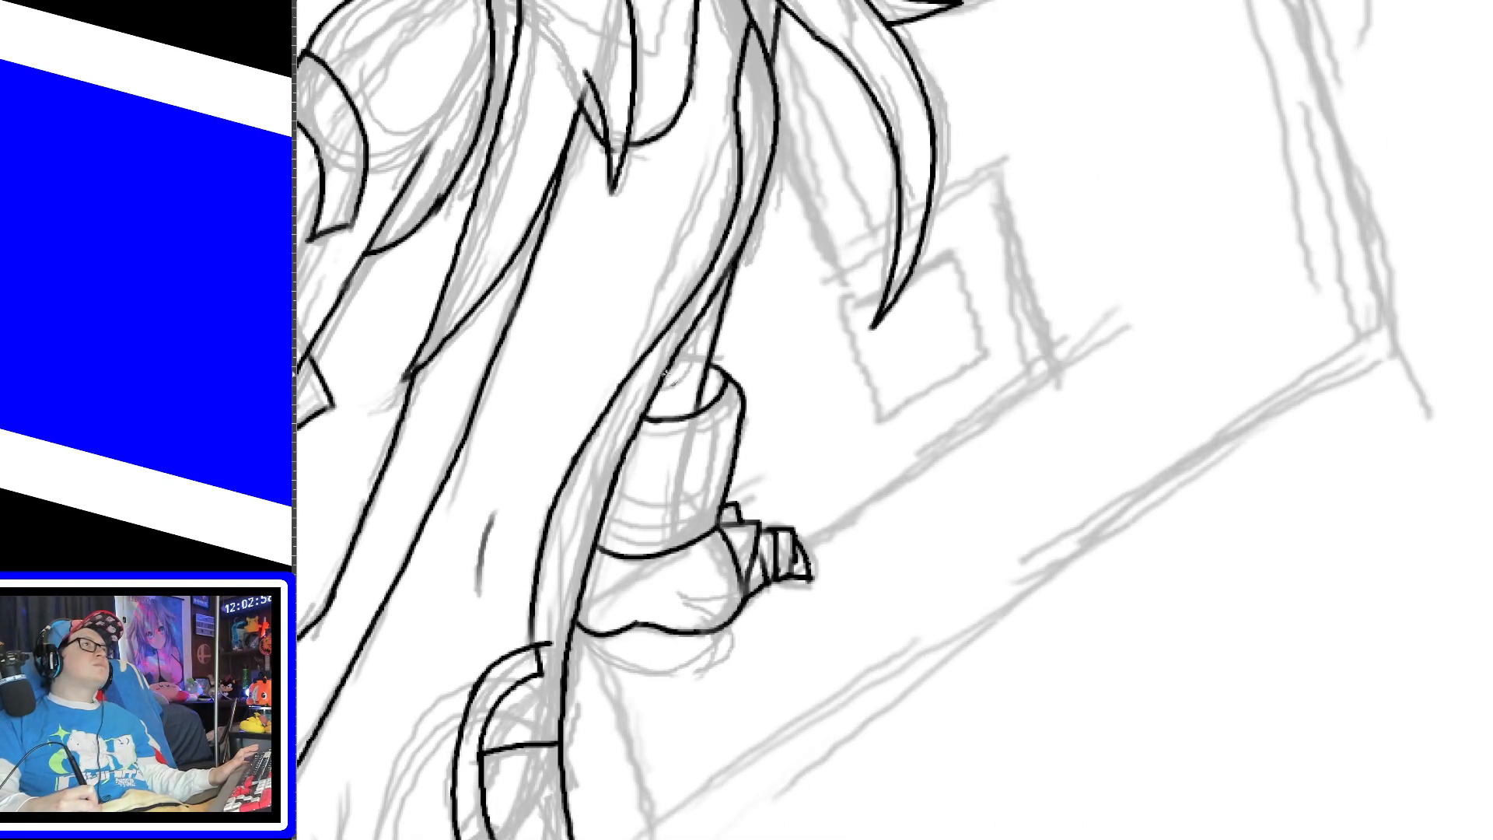
{"action": "mouse_move", "coordinate": [683, 353]}
{"action": "left_mouse_down"}
{"action": "mouse_move", "coordinate": [668, 370]}
{"action": "mouse_move", "coordinate": [696, 334]}
{"action": "mouse_move", "coordinate": [700, 363]}
{"action": "mouse_move", "coordinate": [718, 340]}
{"action": "left_mouse_up"}
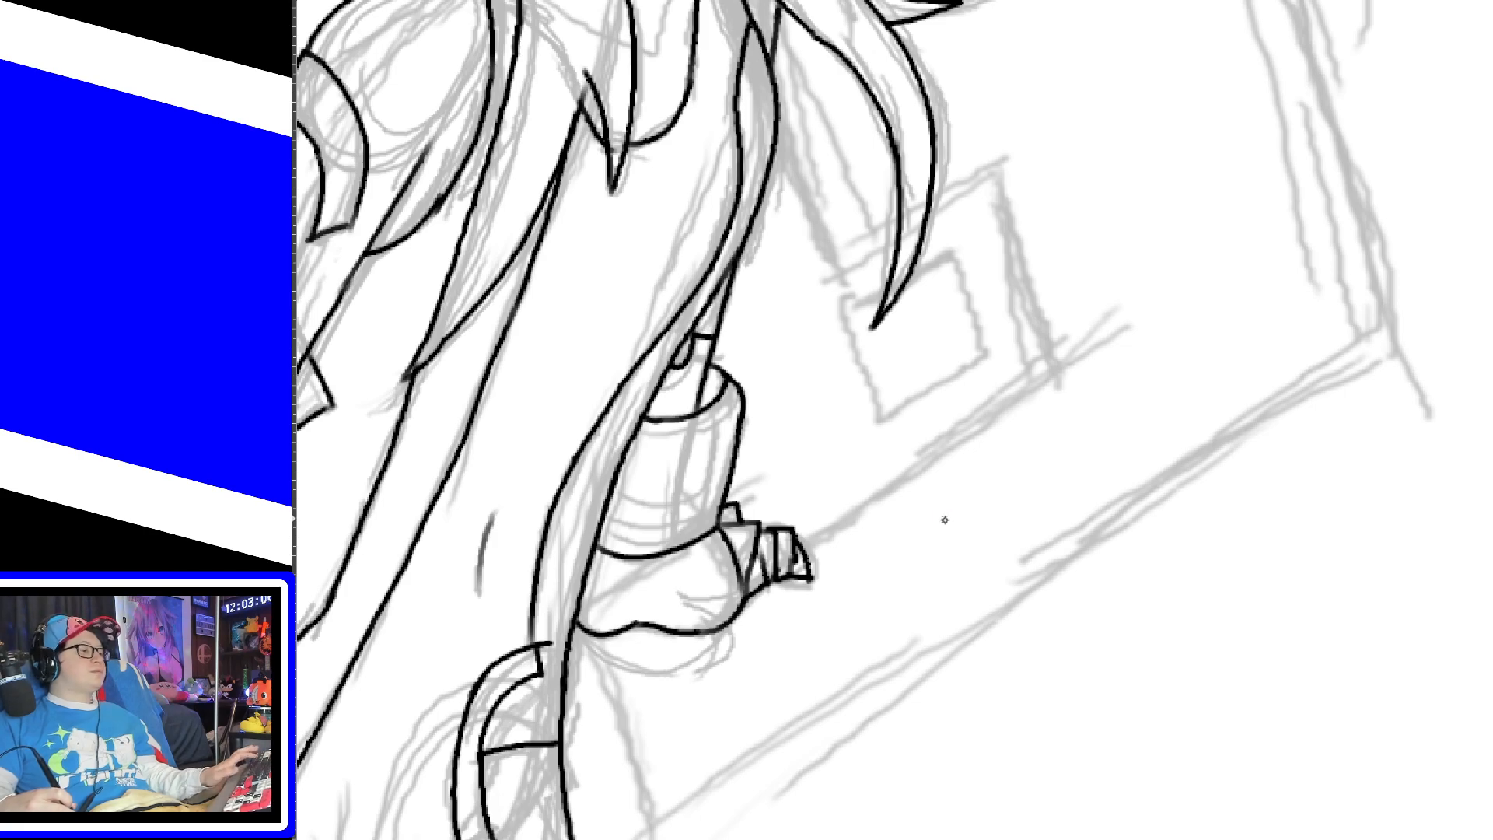
Step: Ink a short contour line across the upper corner of the straight leg's boot plate at the shin
{"action": "key", "text": "ctrl+shift+j"}
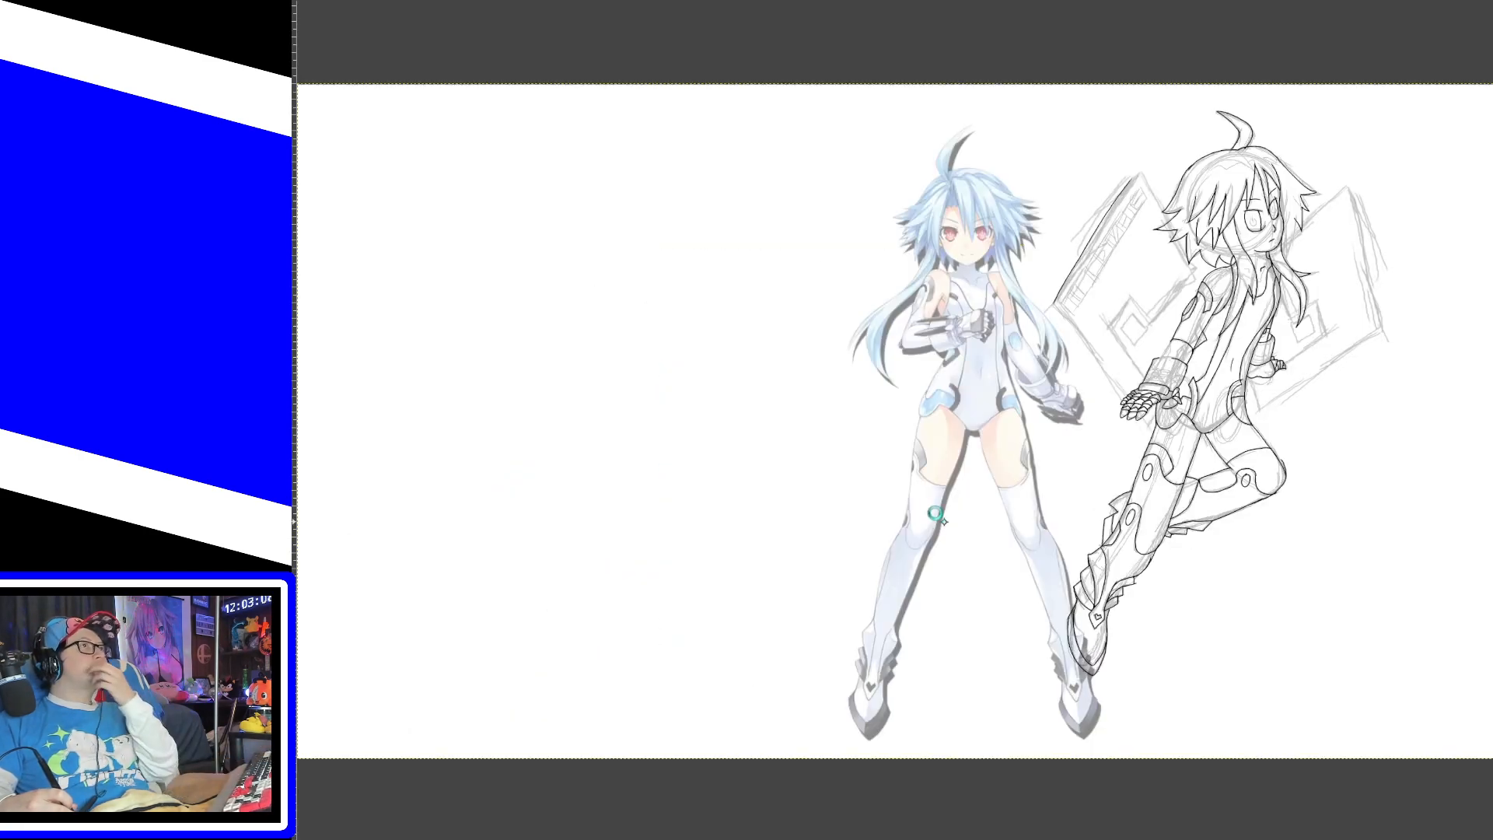
{"action": "key", "text": "ctrl+plus"}
{"action": "key", "text": "ctrl+plus"}
{"action": "key", "text": "ctrl+plus"}
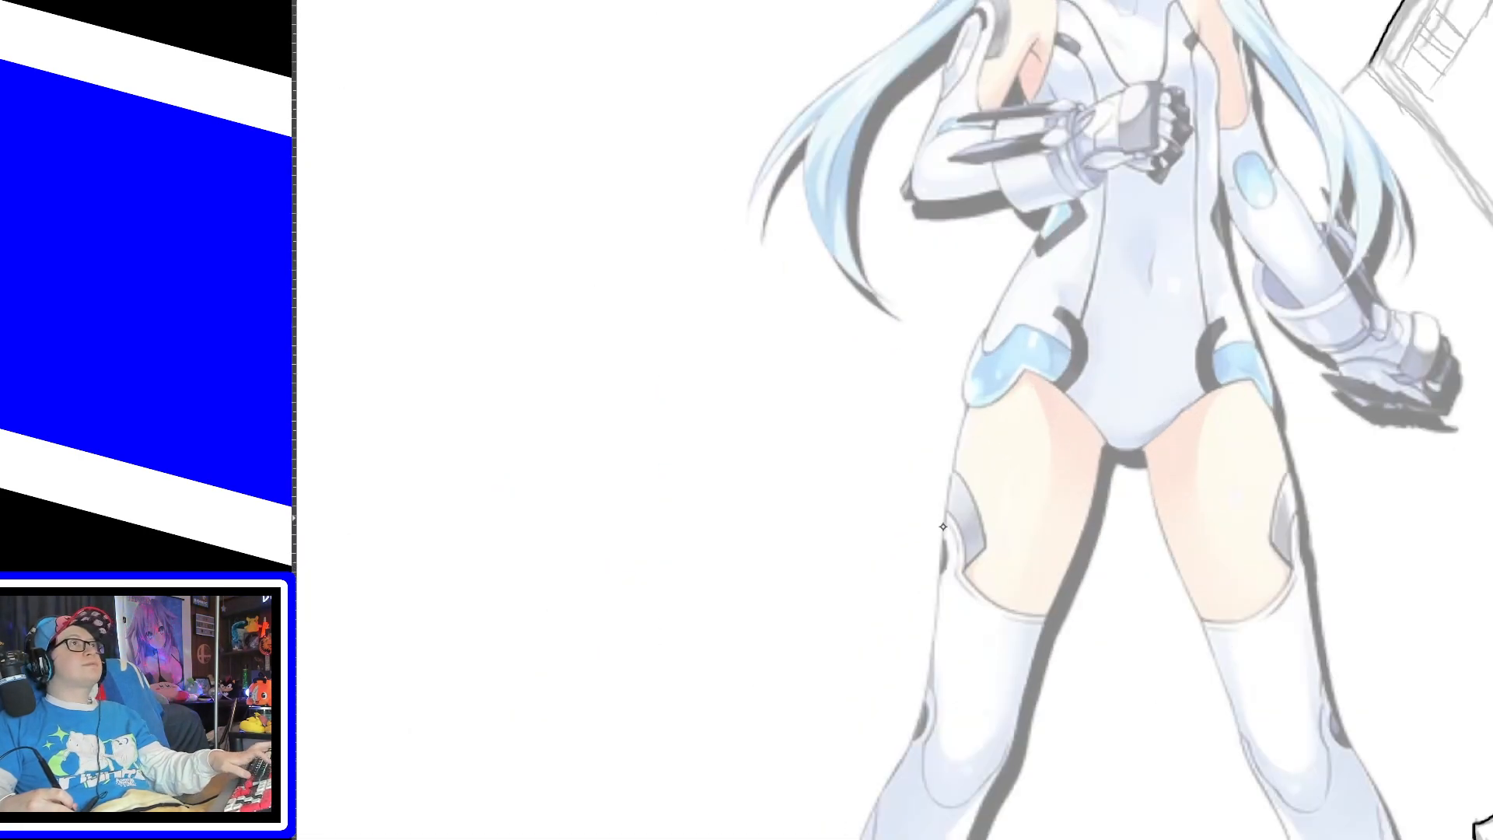
{"action": "scroll", "coordinate": [894, 420], "scroll_direction": "right", "scroll_amount": 7}
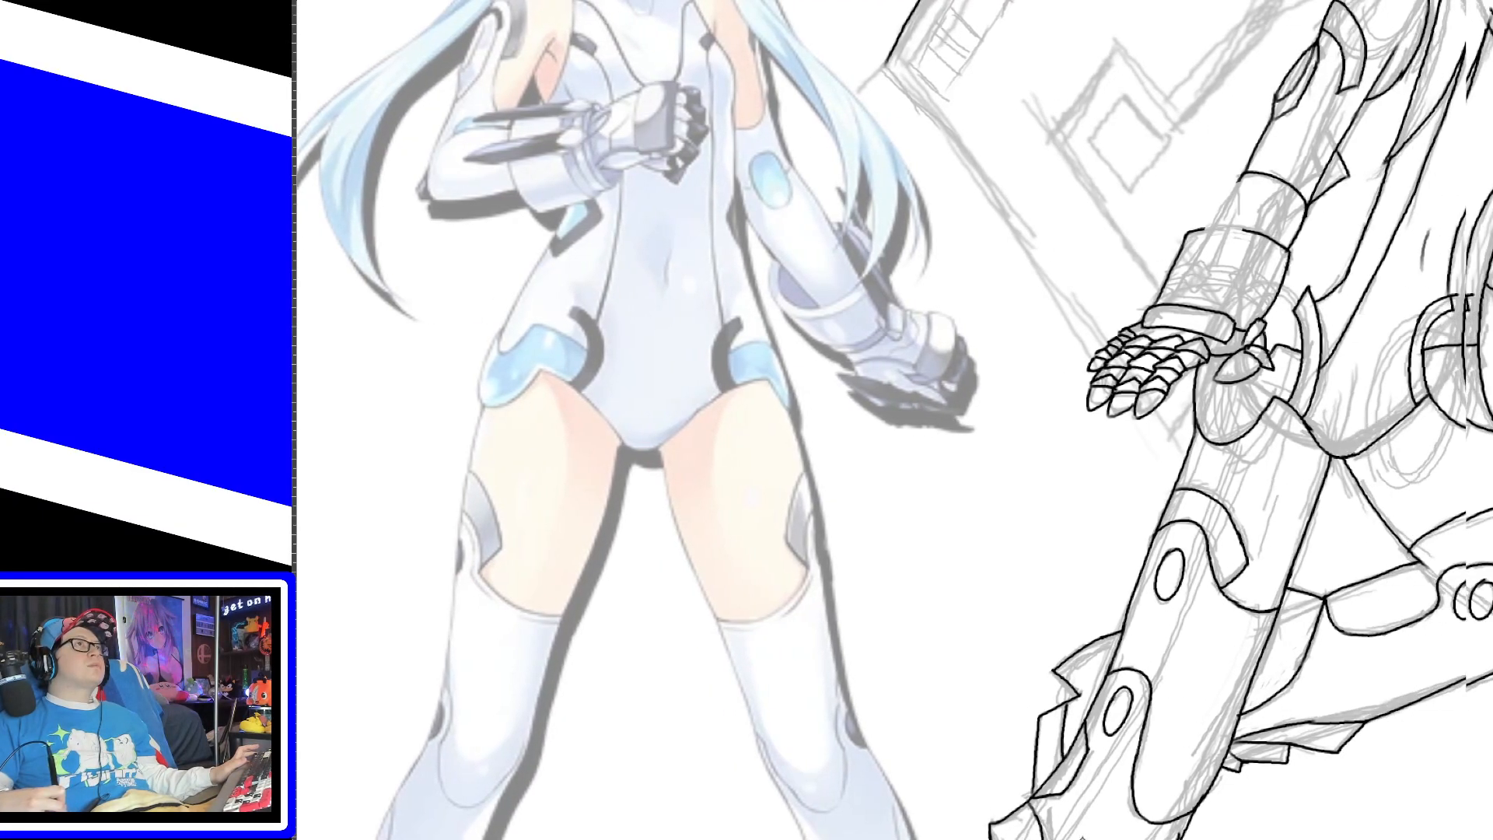
{"action": "scroll", "coordinate": [1175, 498], "scroll_direction": "up", "scroll_amount": 5}
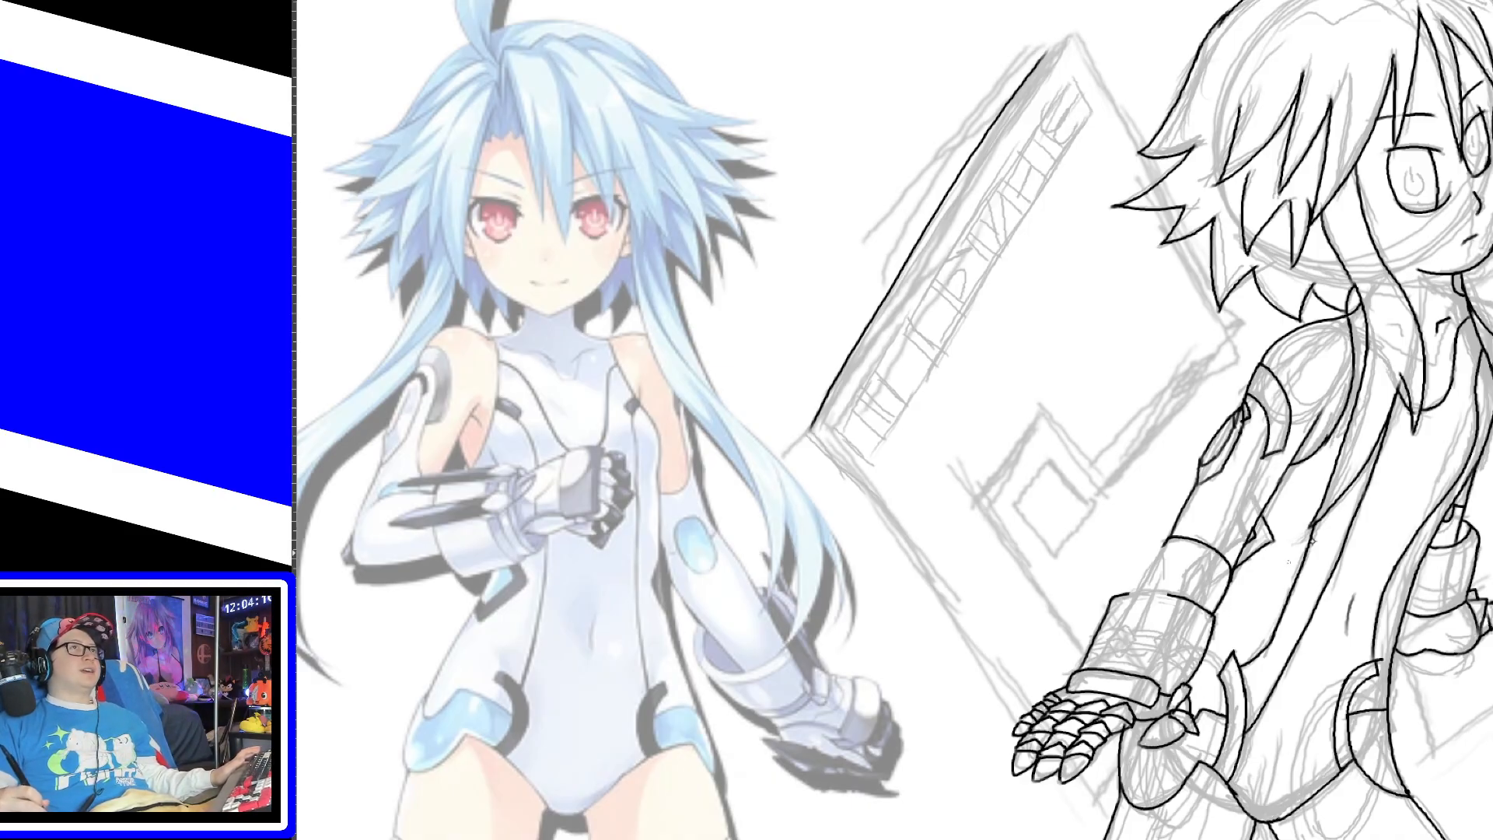
{"action": "scroll", "coordinate": [1429, 653], "scroll_direction": "down", "scroll_amount": 10}
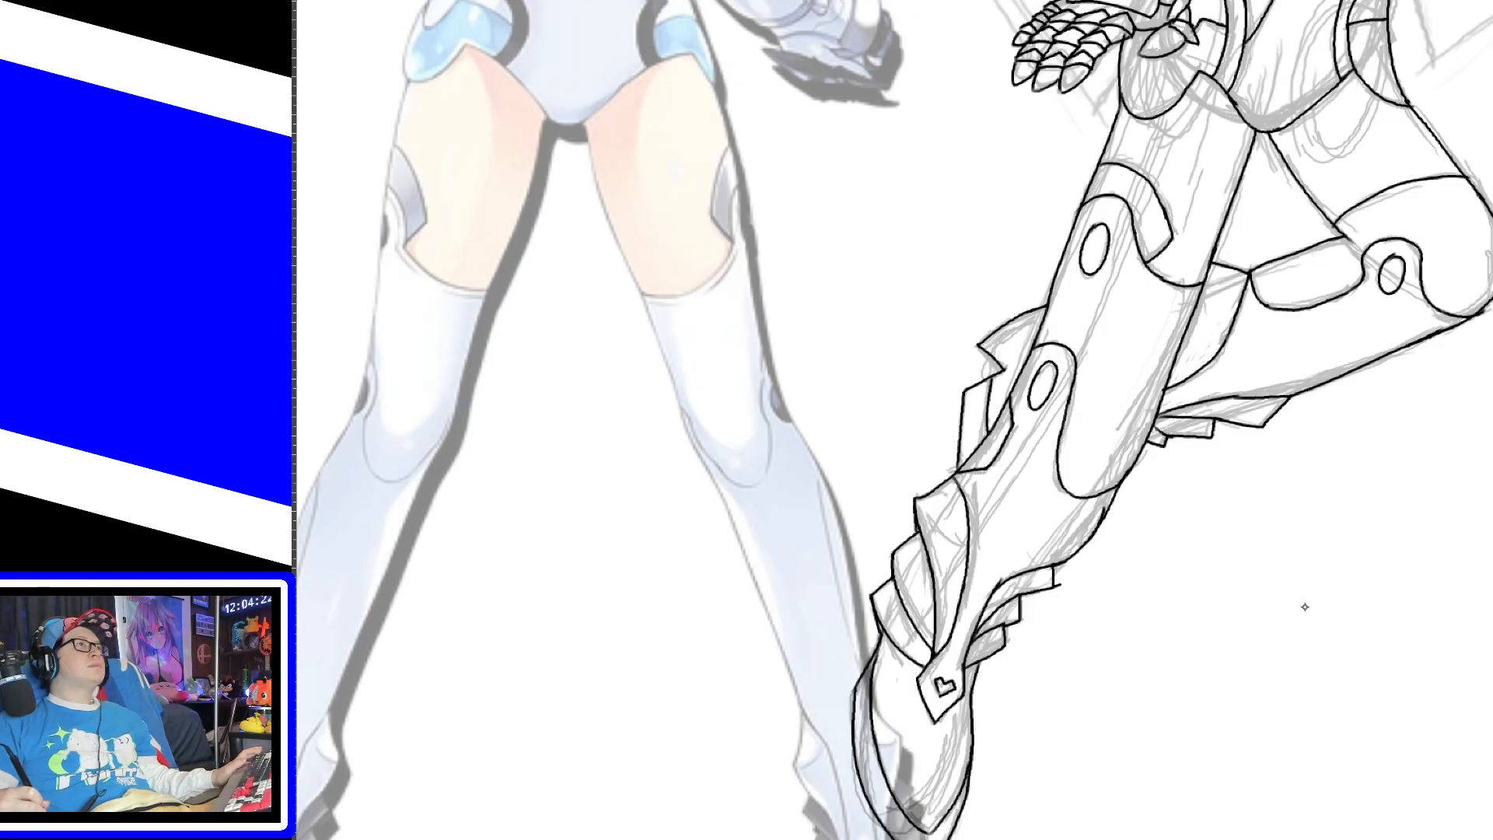
{"action": "left_click_drag", "start_coordinate": [927, 505], "coordinate": [954, 501]}
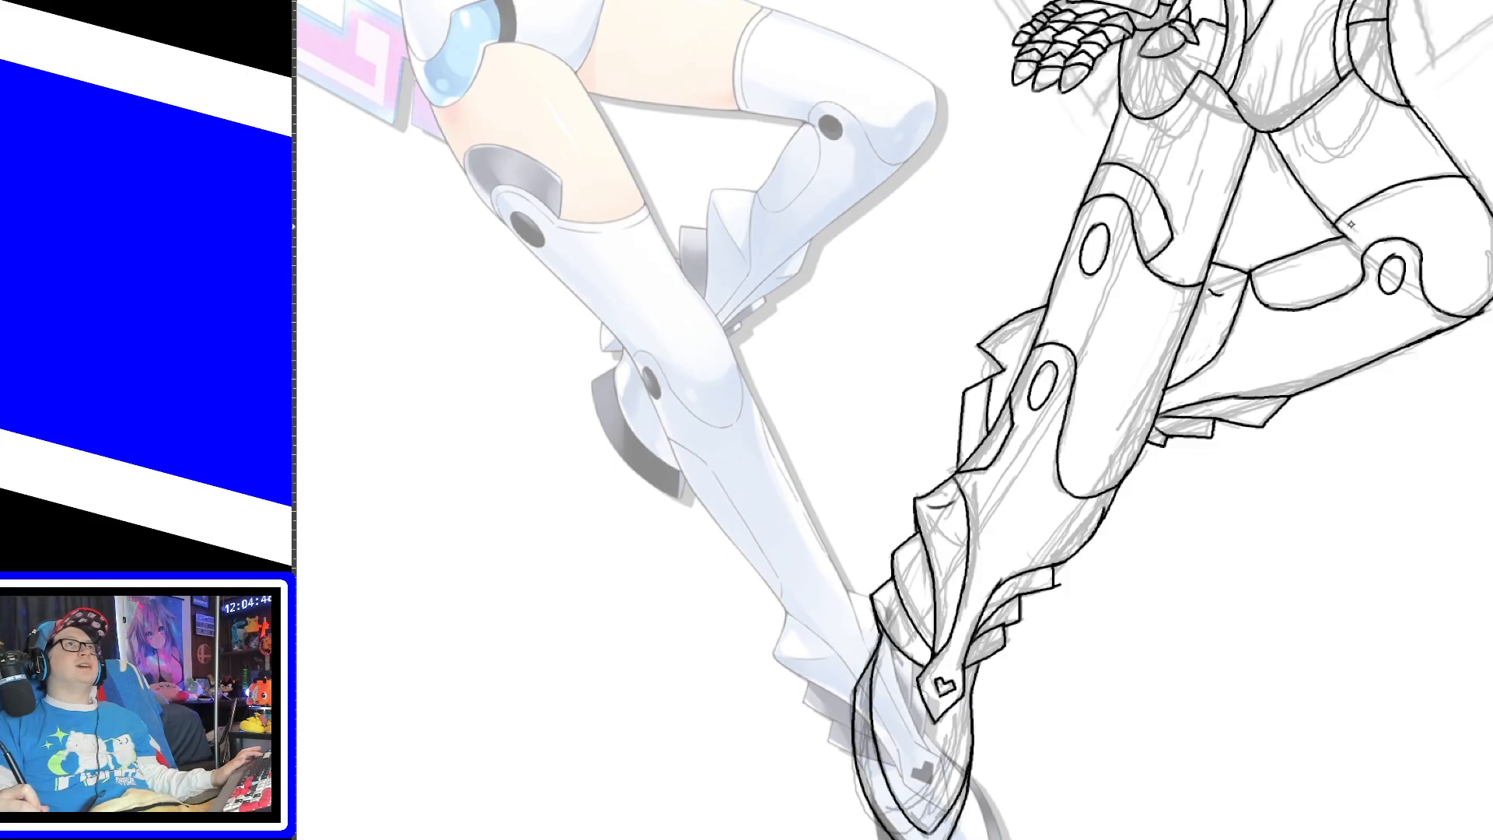
Step: Ink a second line parallel to the stocking's top edge on the bent leg and the straight leg
{"action": "left_click_drag", "start_coordinate": [1355, 226], "coordinate": [1452, 190]}
{"action": "key", "text": "ctrl+z"}
{"action": "left_click_drag", "start_coordinate": [1348, 229], "coordinate": [1453, 197]}
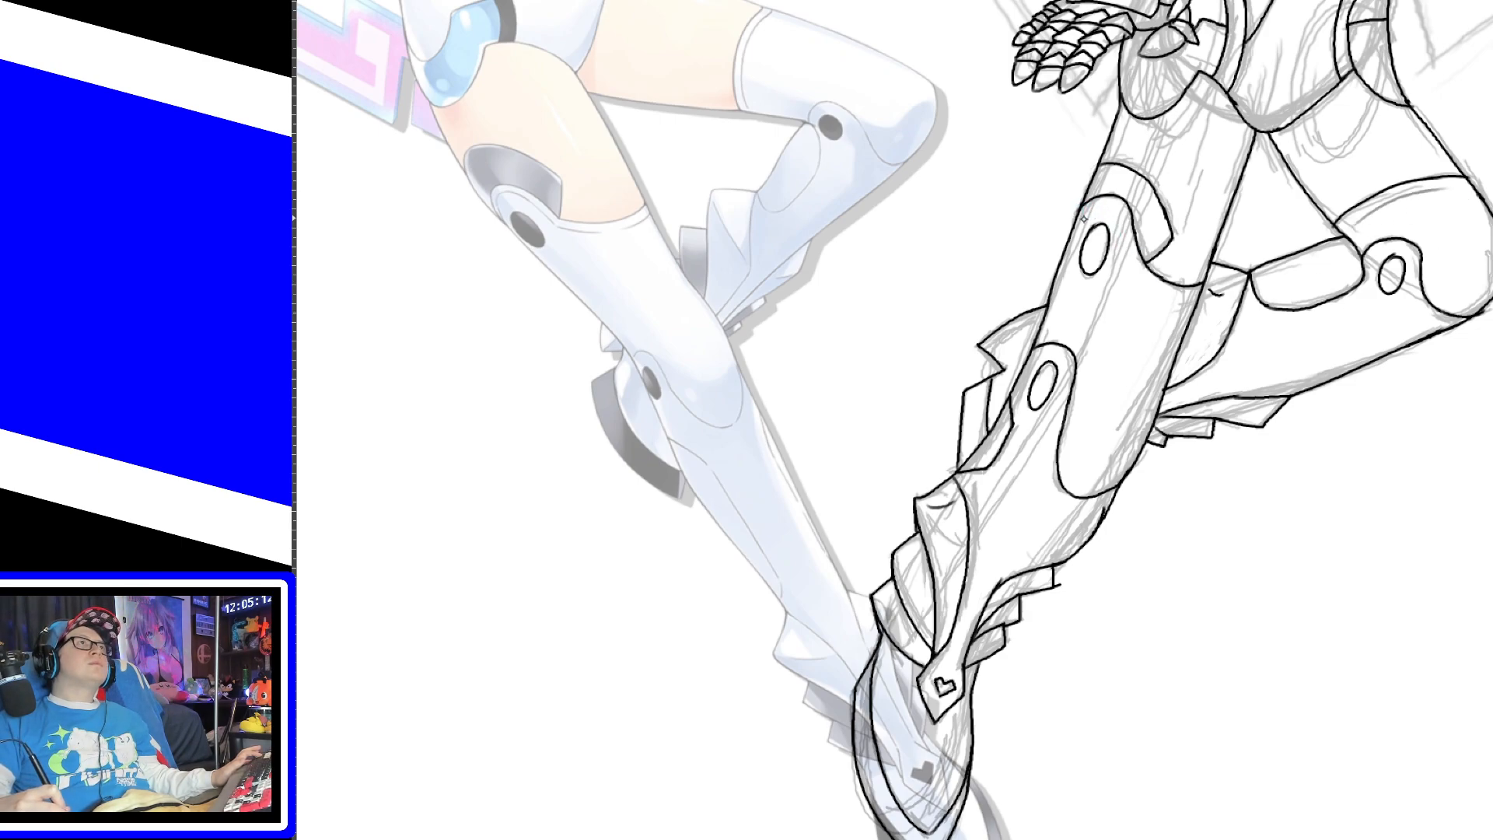
{"action": "left_click_drag", "start_coordinate": [1134, 268], "coordinate": [1197, 293]}
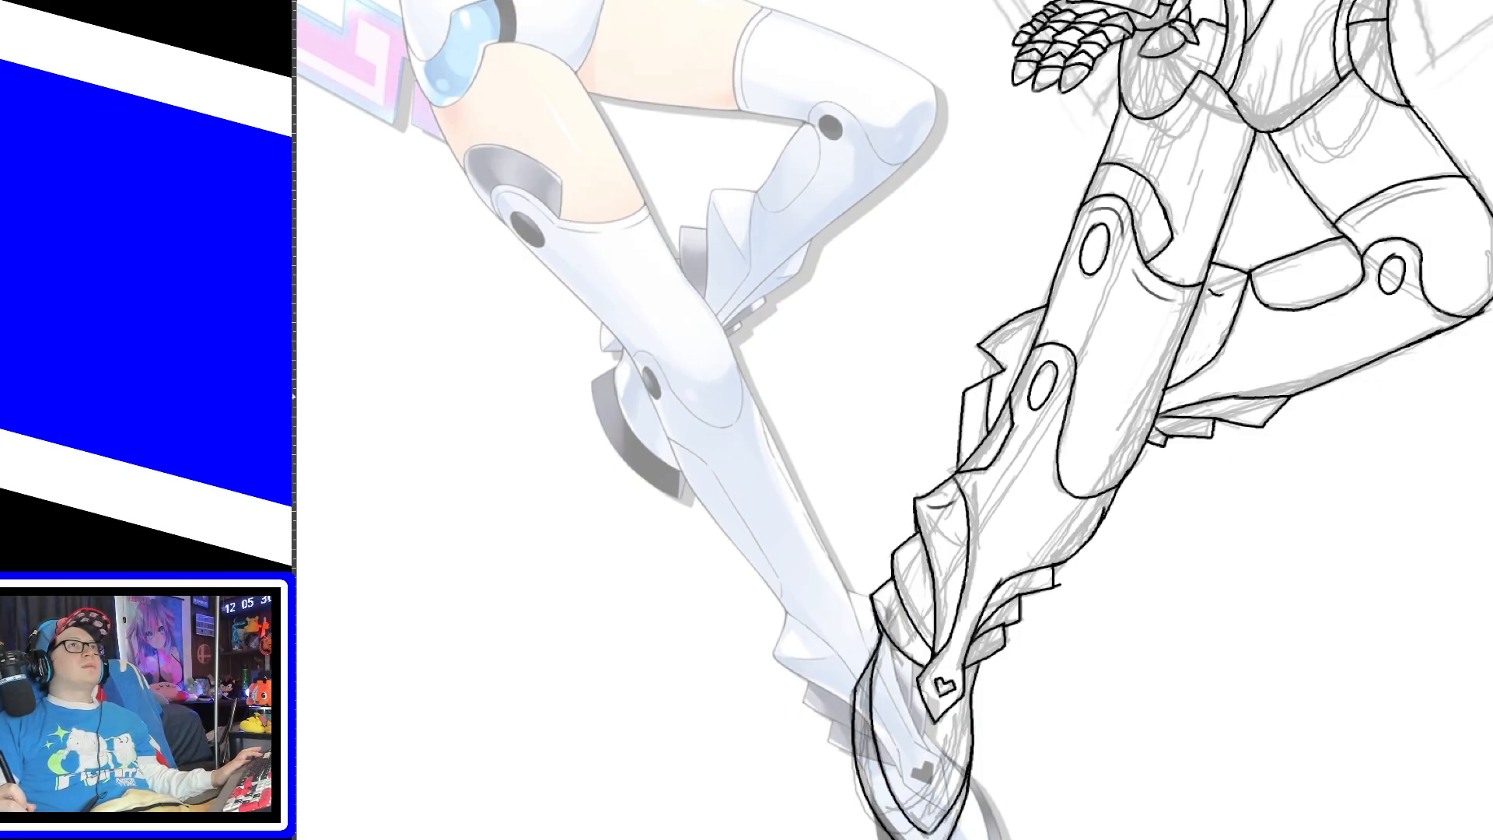
Step: Ink the second diamond stud on the near cuff and a long pointed blade rising from each diamond toward the elbow
{"action": "scroll", "coordinate": [892, 420], "scroll_direction": "up", "scroll_amount": 6}
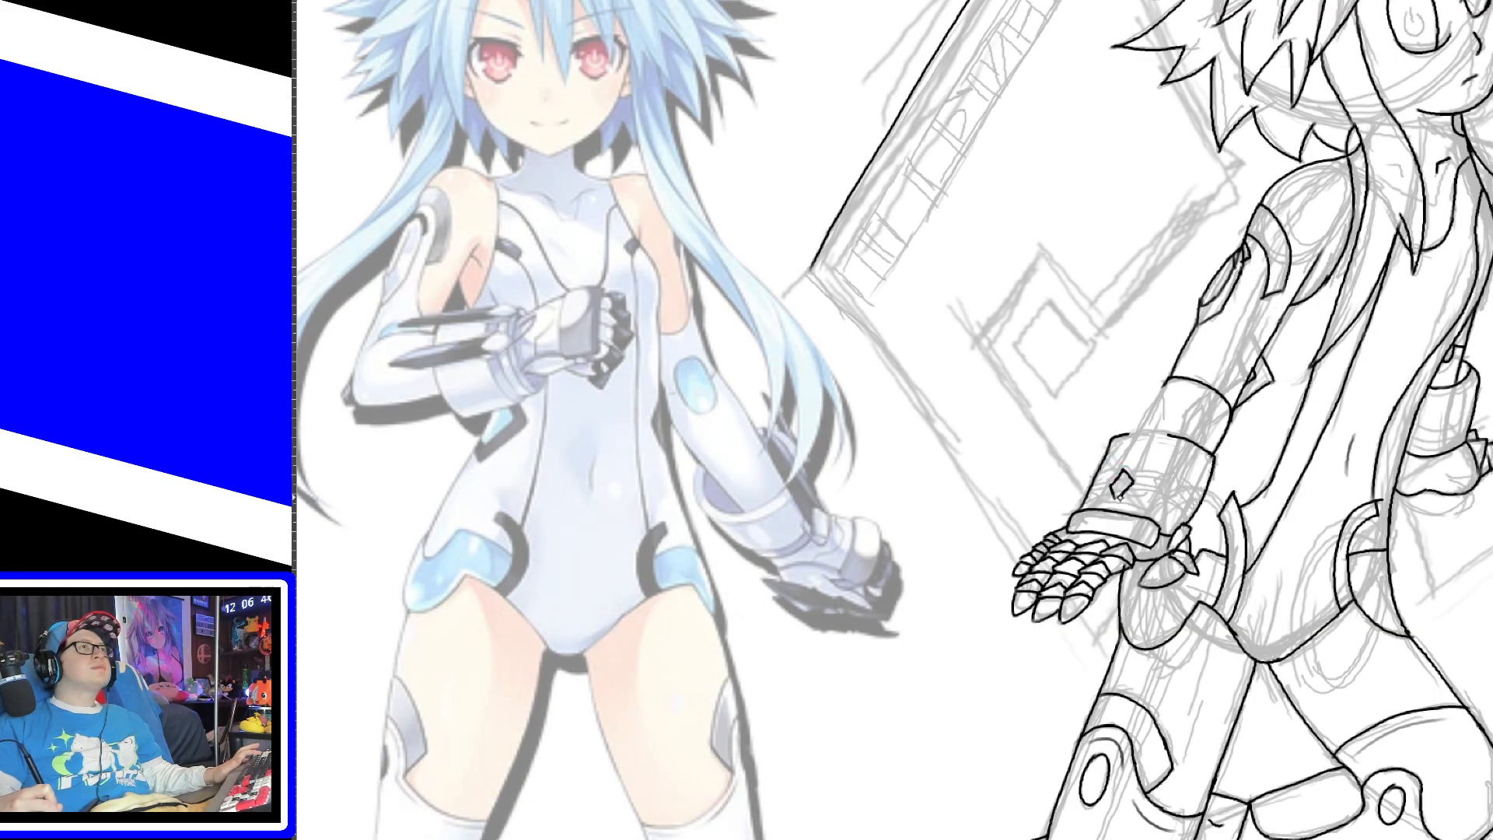
{"action": "mouse_move", "coordinate": [1114, 497]}
{"action": "left_mouse_down"}
{"action": "mouse_move", "coordinate": [1109, 476]}
{"action": "mouse_move", "coordinate": [1131, 482]}
{"action": "mouse_move", "coordinate": [1120, 496]}
{"action": "mouse_move", "coordinate": [1182, 487]}
{"action": "mouse_move", "coordinate": [1166, 513]}
{"action": "left_mouse_up"}
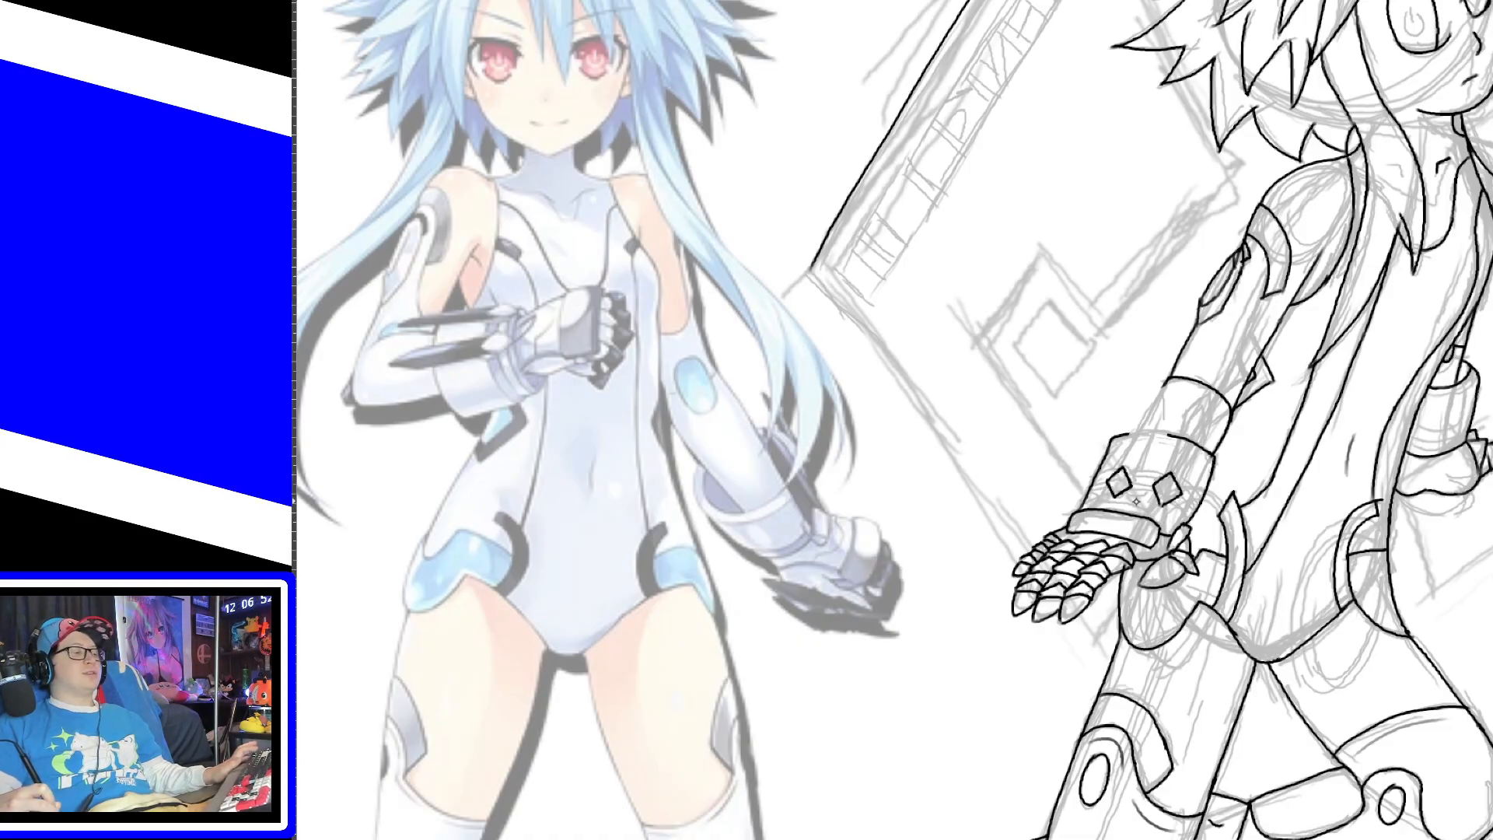
{"action": "key", "text": "plus"}
{"action": "key", "text": "plus"}
{"action": "key", "text": "plus"}
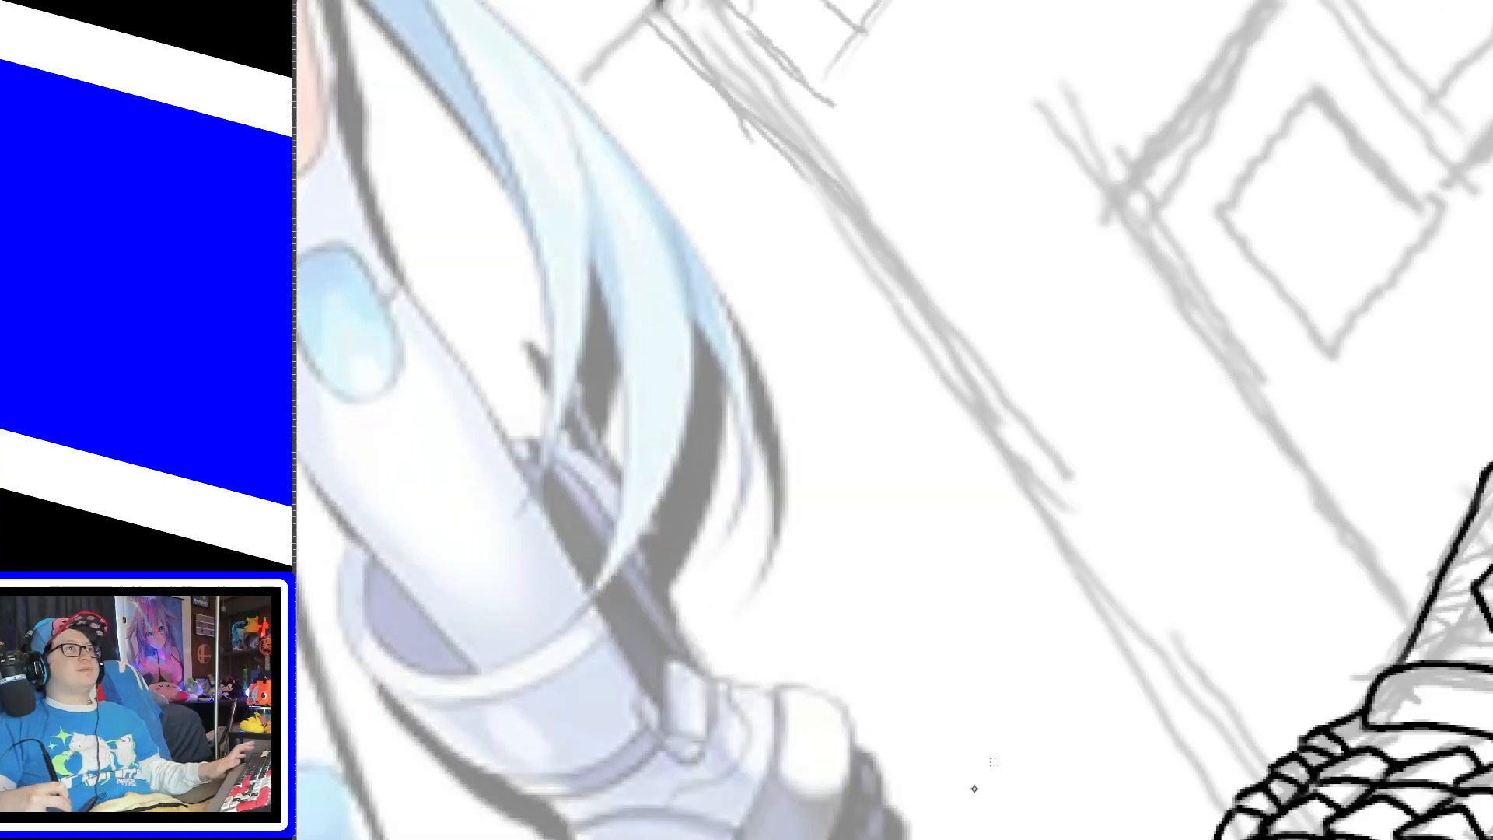
{"action": "left_click_drag", "start_coordinate": [1081, 839], "coordinate": [1158, 839]}
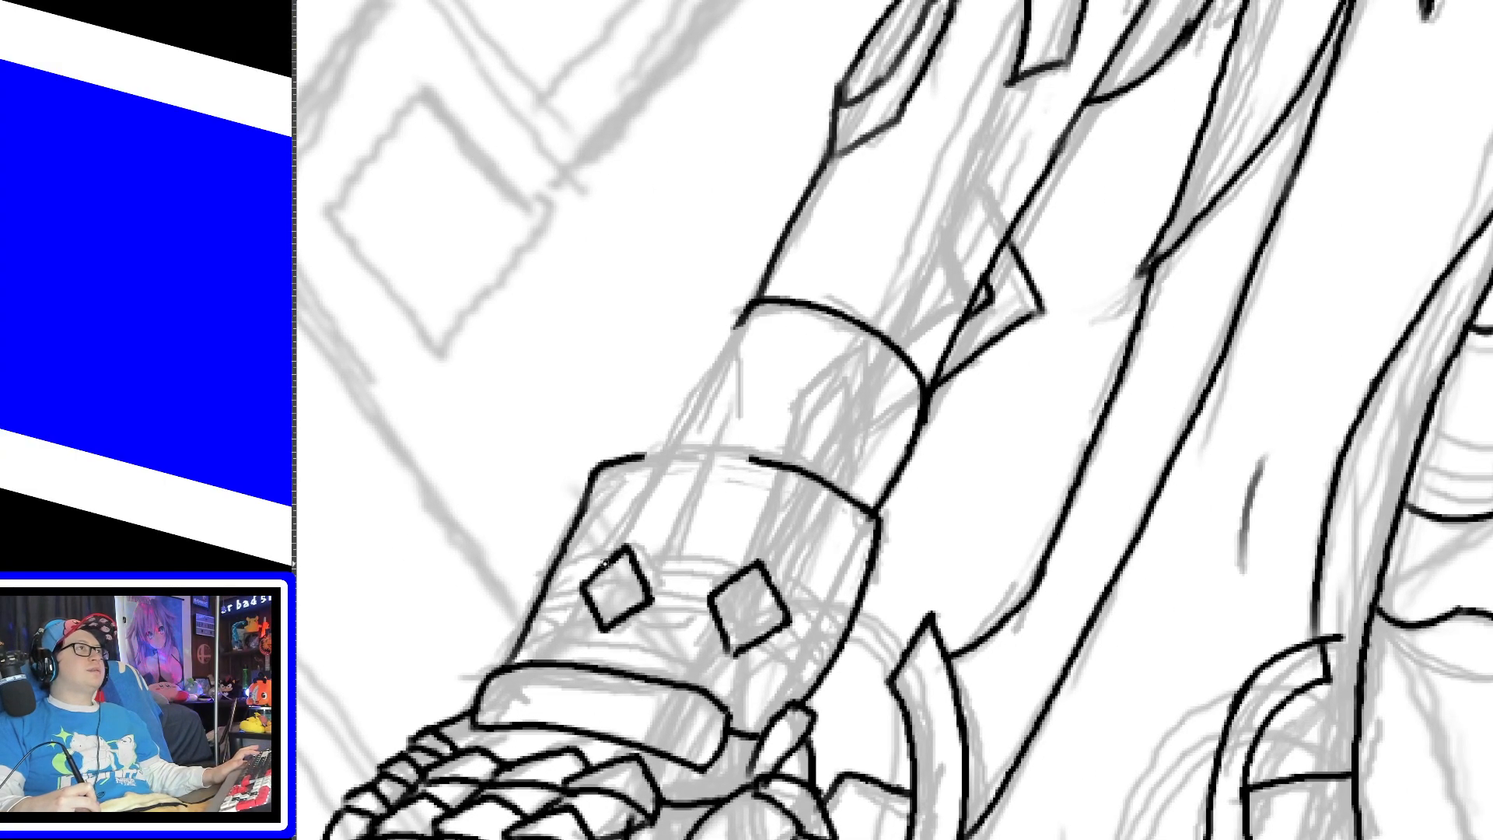
{"action": "mouse_move", "coordinate": [620, 546]}
{"action": "left_mouse_down"}
{"action": "mouse_move", "coordinate": [669, 403]}
{"action": "mouse_move", "coordinate": [731, 363]}
{"action": "left_mouse_up"}
{"action": "left_click_drag", "start_coordinate": [652, 591], "coordinate": [702, 441]}
{"action": "key", "text": "ctrl+z"}
{"action": "mouse_move", "coordinate": [653, 595]}
{"action": "left_mouse_down"}
{"action": "mouse_move", "coordinate": [730, 420]}
{"action": "mouse_move", "coordinate": [730, 364]}
{"action": "left_mouse_up"}
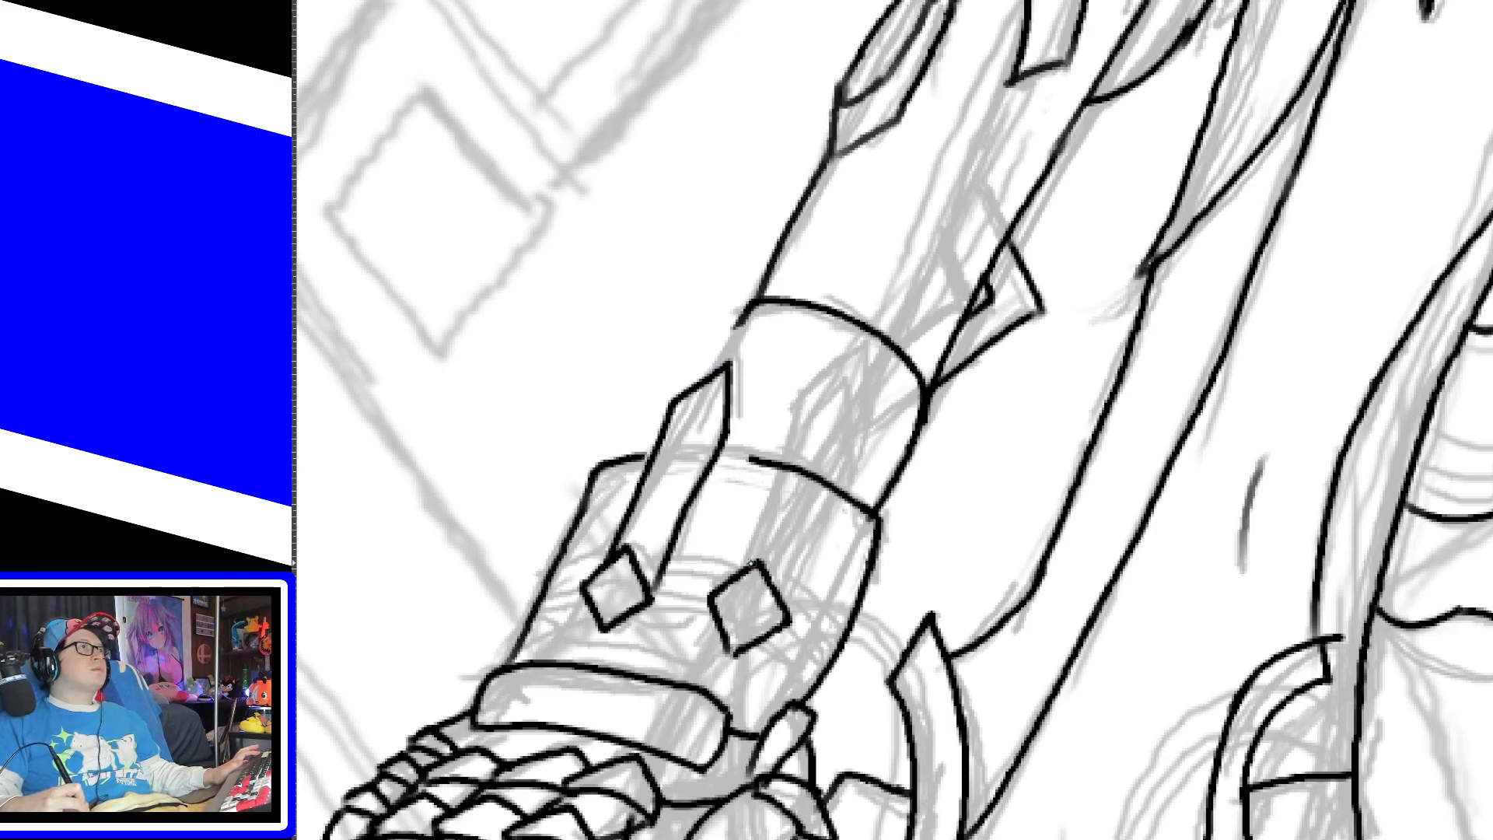
{"action": "mouse_move", "coordinate": [738, 575]}
{"action": "left_mouse_down"}
{"action": "mouse_move", "coordinate": [795, 413]}
{"action": "mouse_move", "coordinate": [848, 366]}
{"action": "left_mouse_up"}
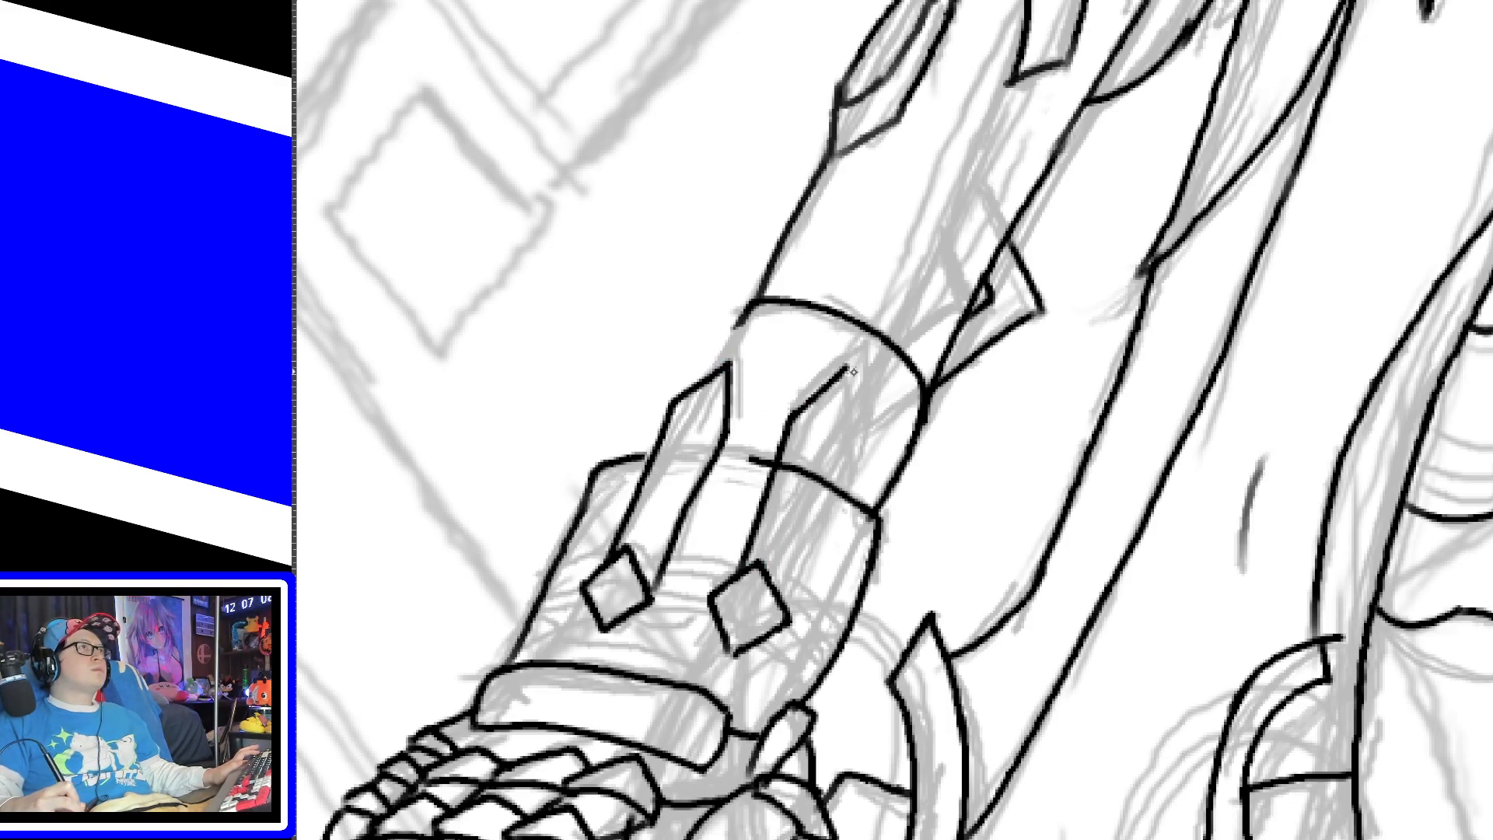
{"action": "mouse_move", "coordinate": [782, 605]}
{"action": "left_mouse_down"}
{"action": "mouse_move", "coordinate": [844, 442]}
{"action": "mouse_move", "coordinate": [846, 367]}
{"action": "left_mouse_up"}
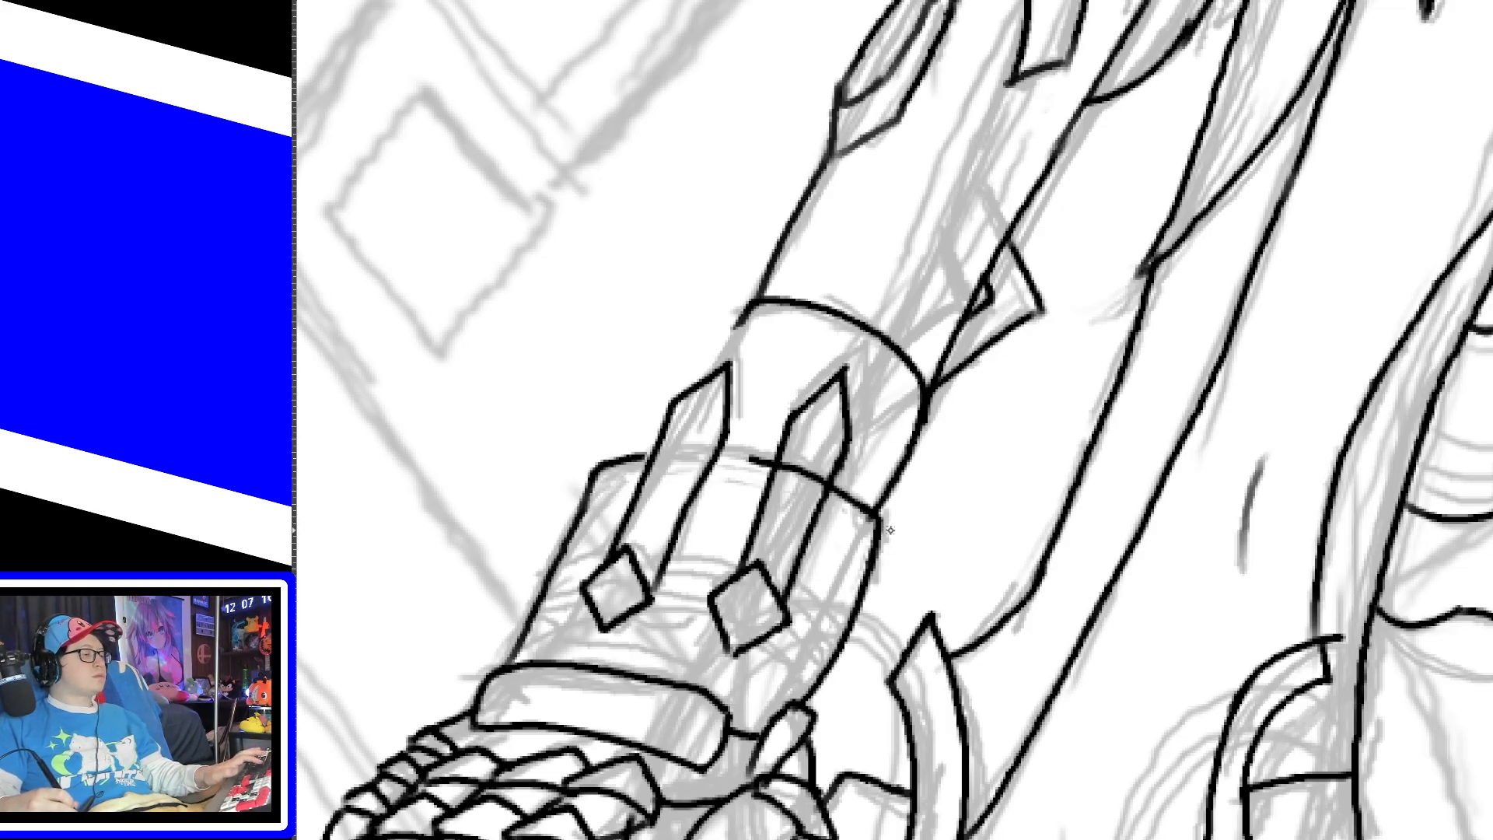
Step: Ink the near cuff's top edge in the gap between the two pointed blades
{"action": "scroll", "coordinate": [888, 522], "scroll_direction": "down", "scroll_amount": 2}
{"action": "scroll", "coordinate": [890, 533], "scroll_direction": "down", "scroll_amount": 3}
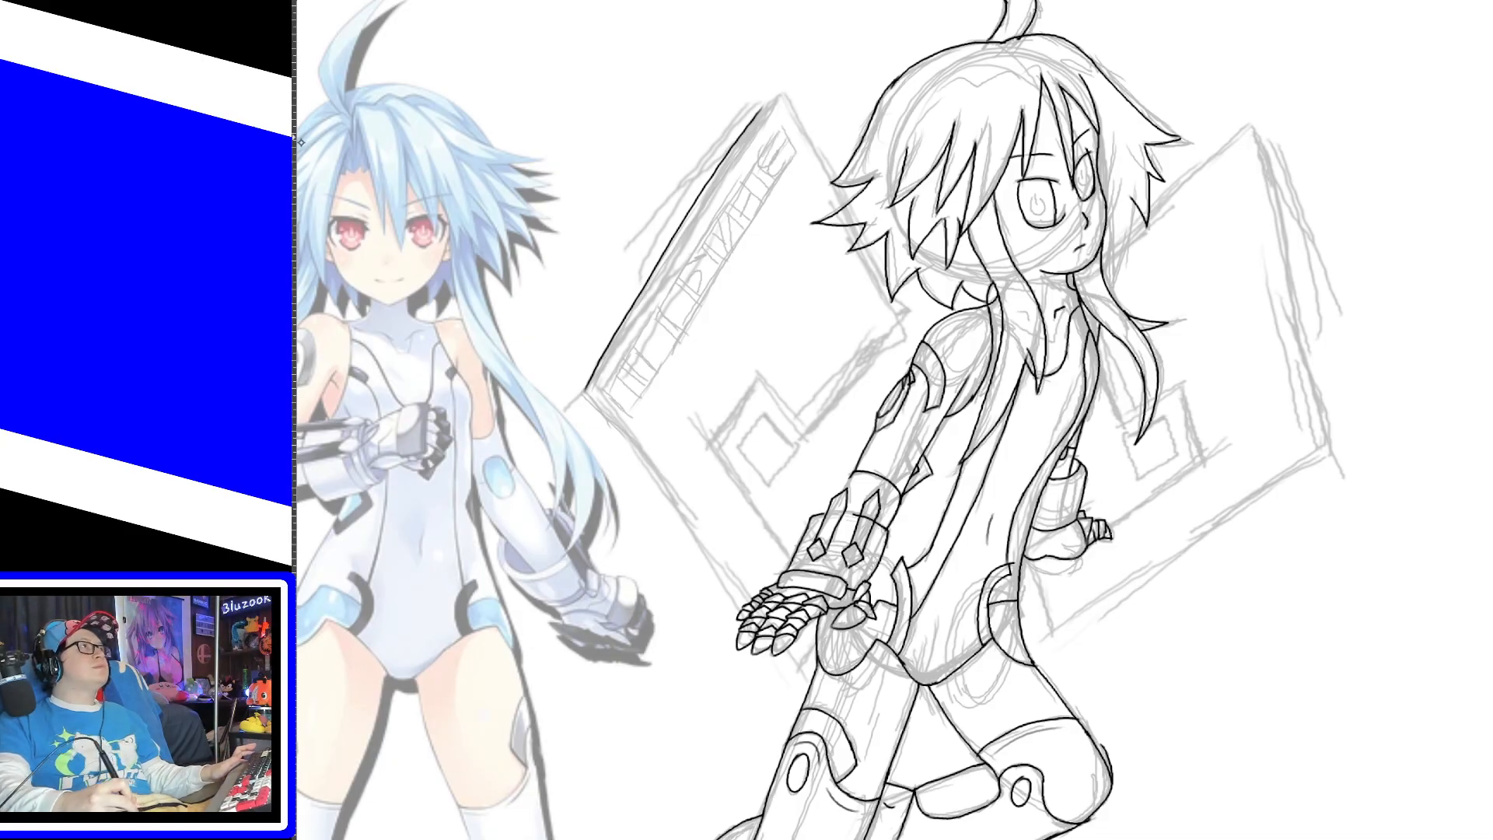
{"action": "scroll", "coordinate": [873, 554], "scroll_direction": "up", "scroll_amount": 3}
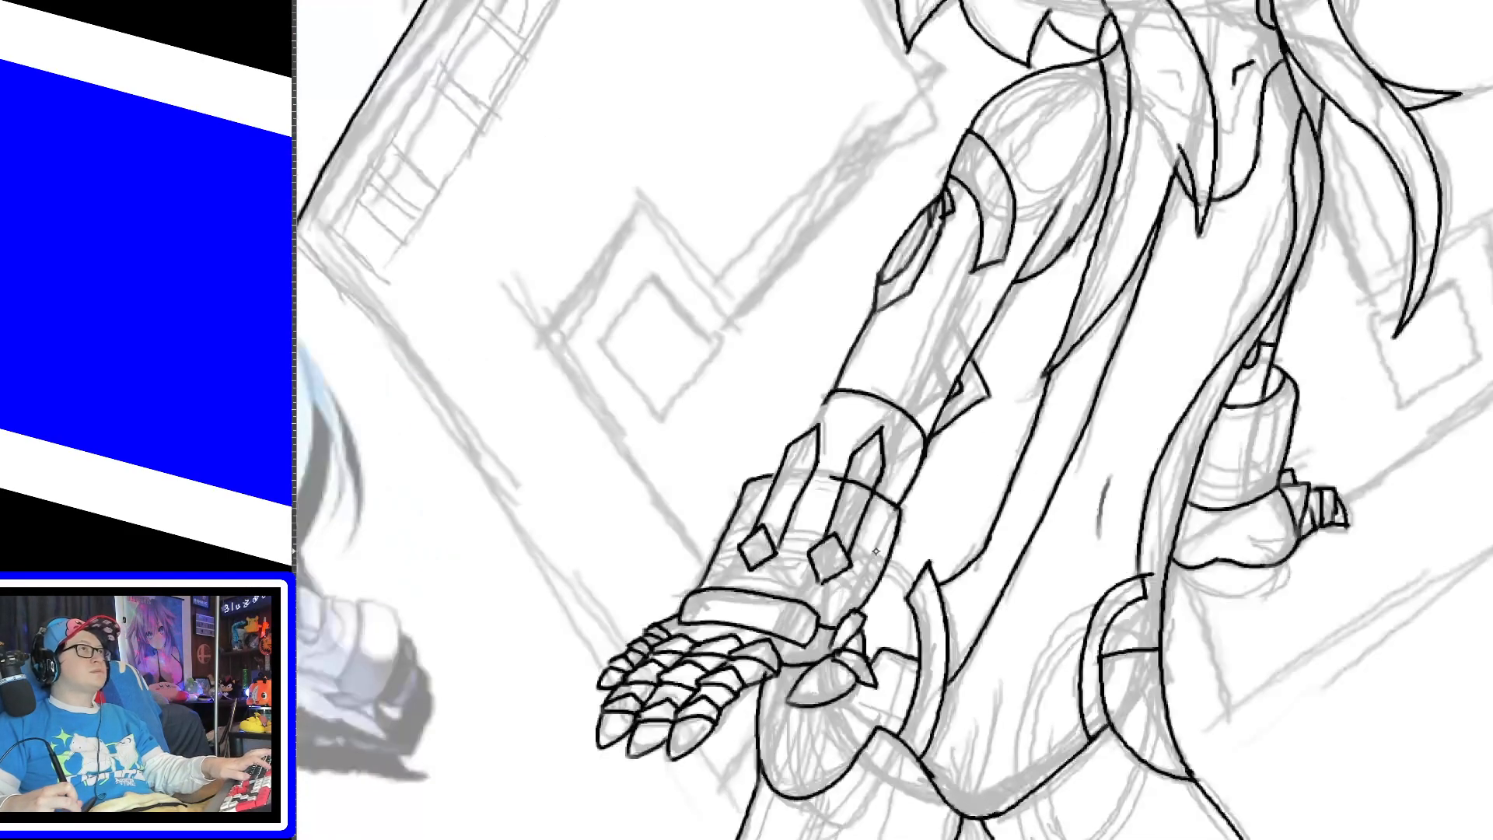
{"action": "left_click_drag", "start_coordinate": [820, 589], "coordinate": [776, 594]}
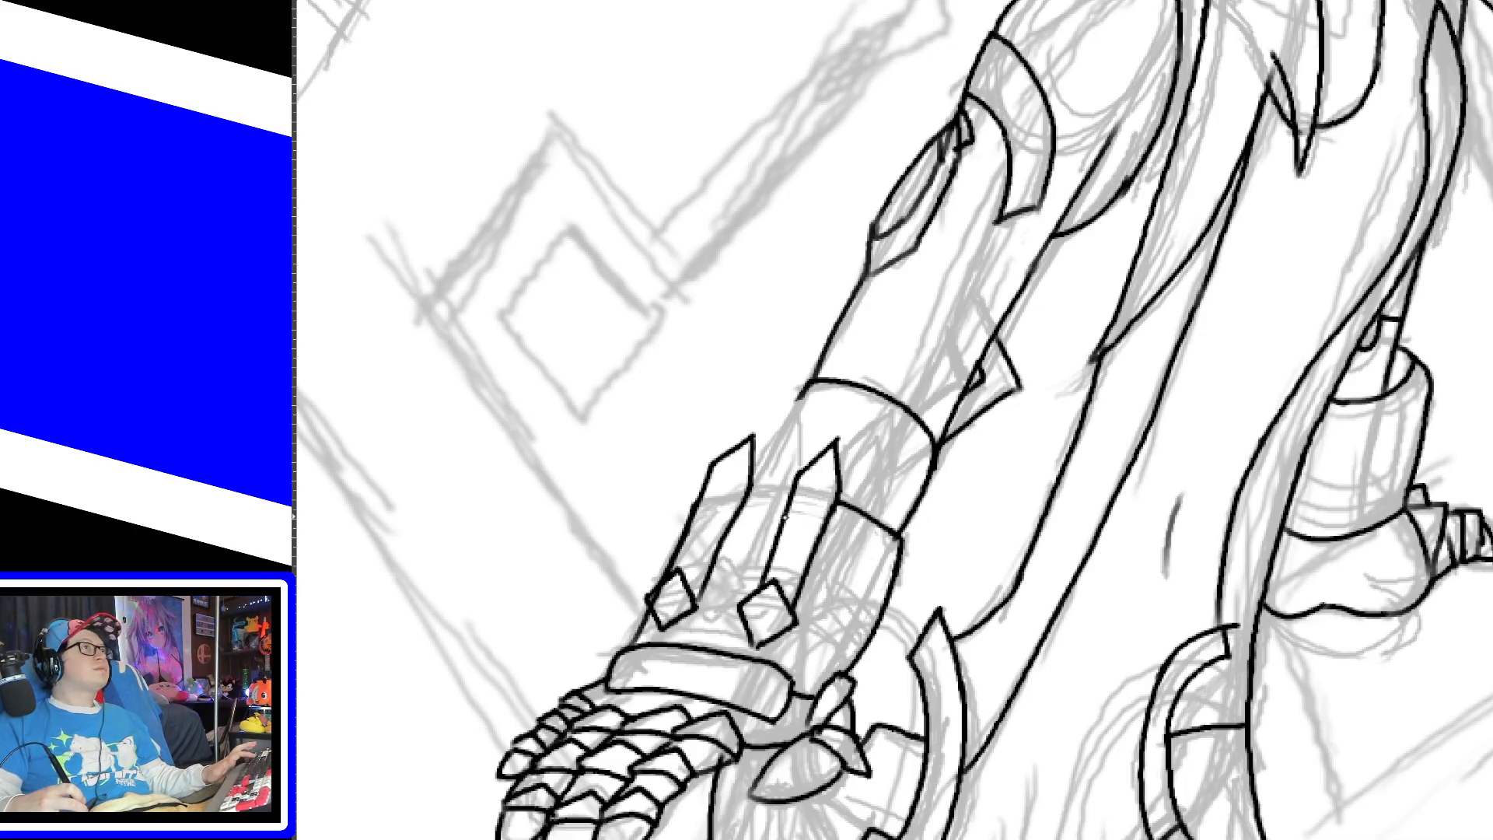
{"action": "left_click_drag", "start_coordinate": [747, 488], "coordinate": [793, 500]}
{"action": "key", "text": "ctrl+z"}
{"action": "left_click_drag", "start_coordinate": [748, 487], "coordinate": [795, 487]}
{"action": "key", "text": "ctrl+z"}
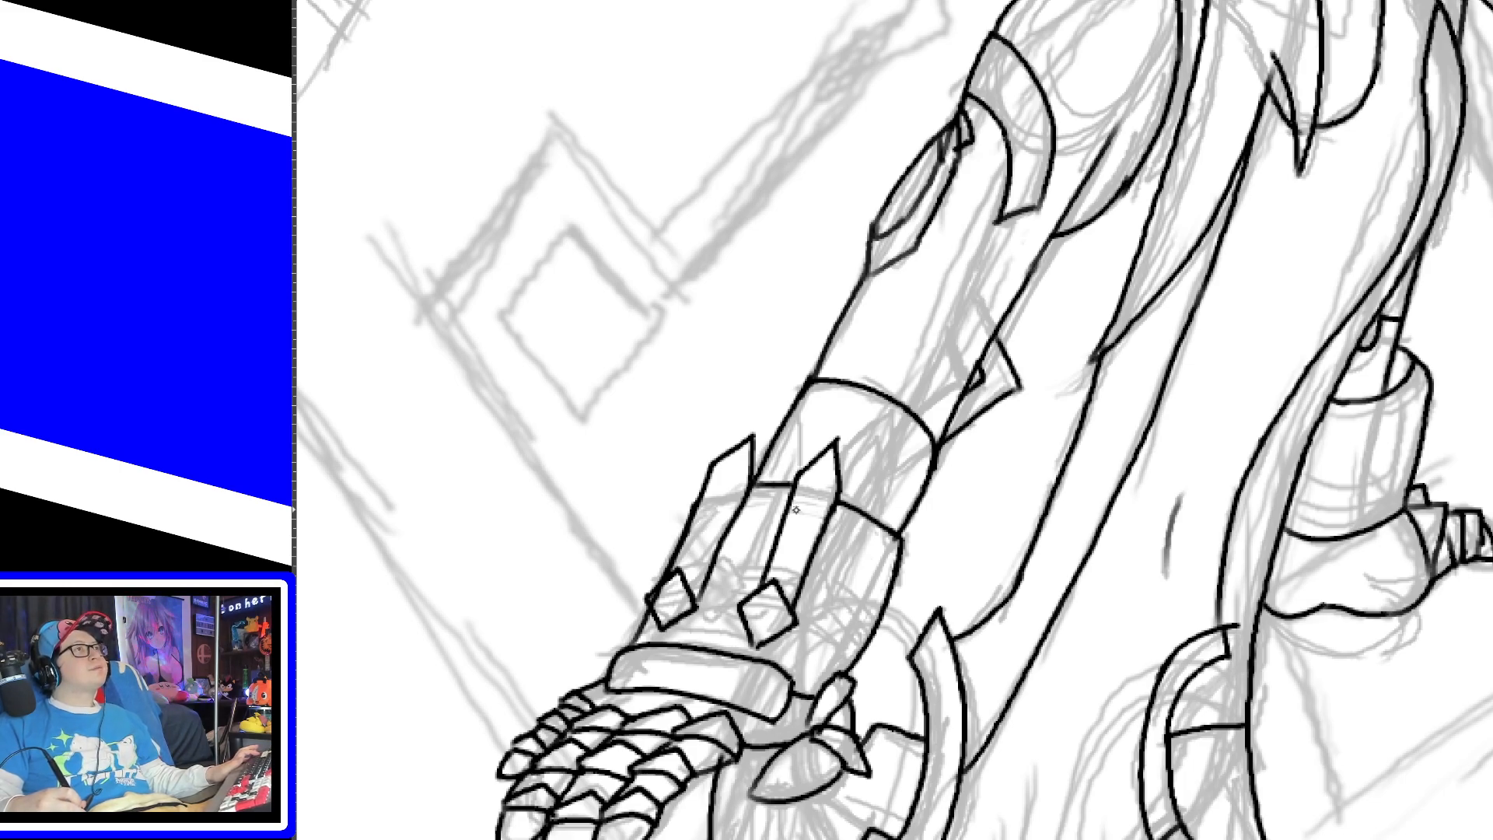
Step: Ink the near cuff's lower edge as a curved line just above the wrist band, ending at the thumb-side plate
{"action": "left_click_drag", "start_coordinate": [648, 634], "coordinate": [808, 653]}
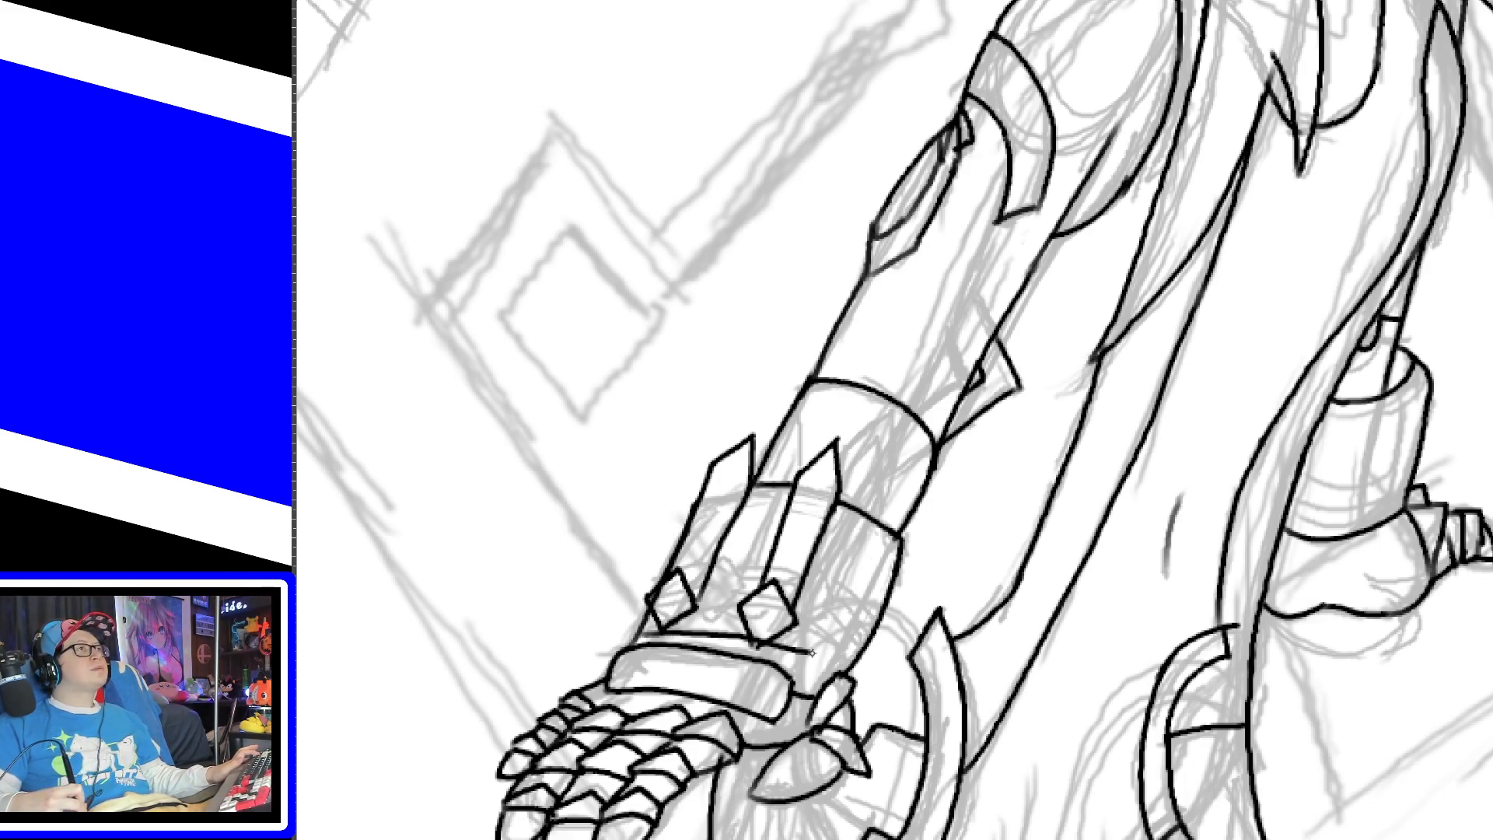
{"action": "key", "text": "ctrl+z"}
{"action": "left_click_drag", "start_coordinate": [639, 631], "coordinate": [830, 673]}
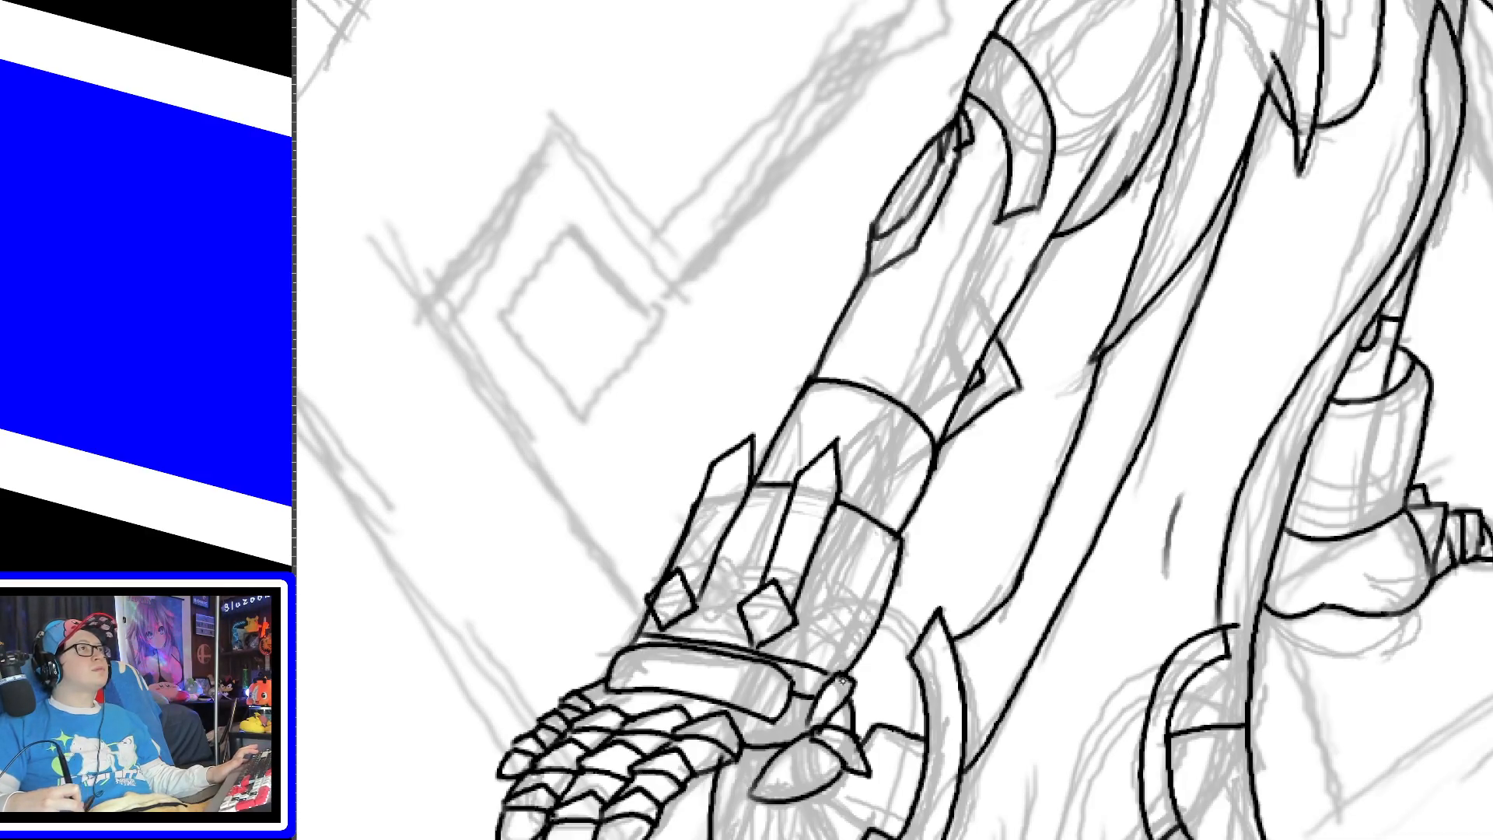
{"action": "key", "text": "ctrl+z"}
{"action": "left_click_drag", "start_coordinate": [643, 633], "coordinate": [834, 670]}
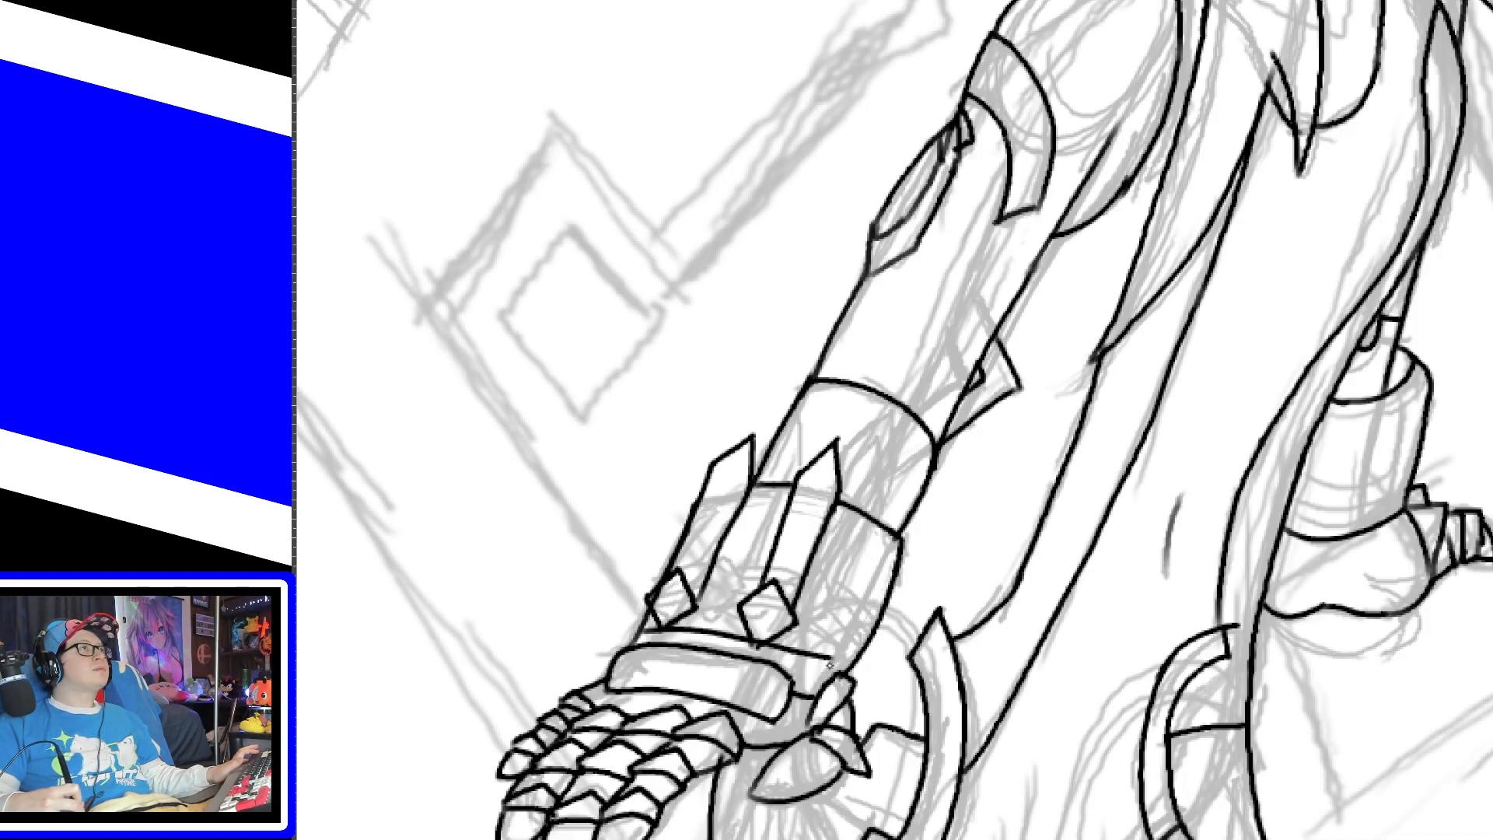
{"action": "key", "text": "ctrl+z"}
{"action": "left_click_drag", "start_coordinate": [647, 627], "coordinate": [860, 671]}
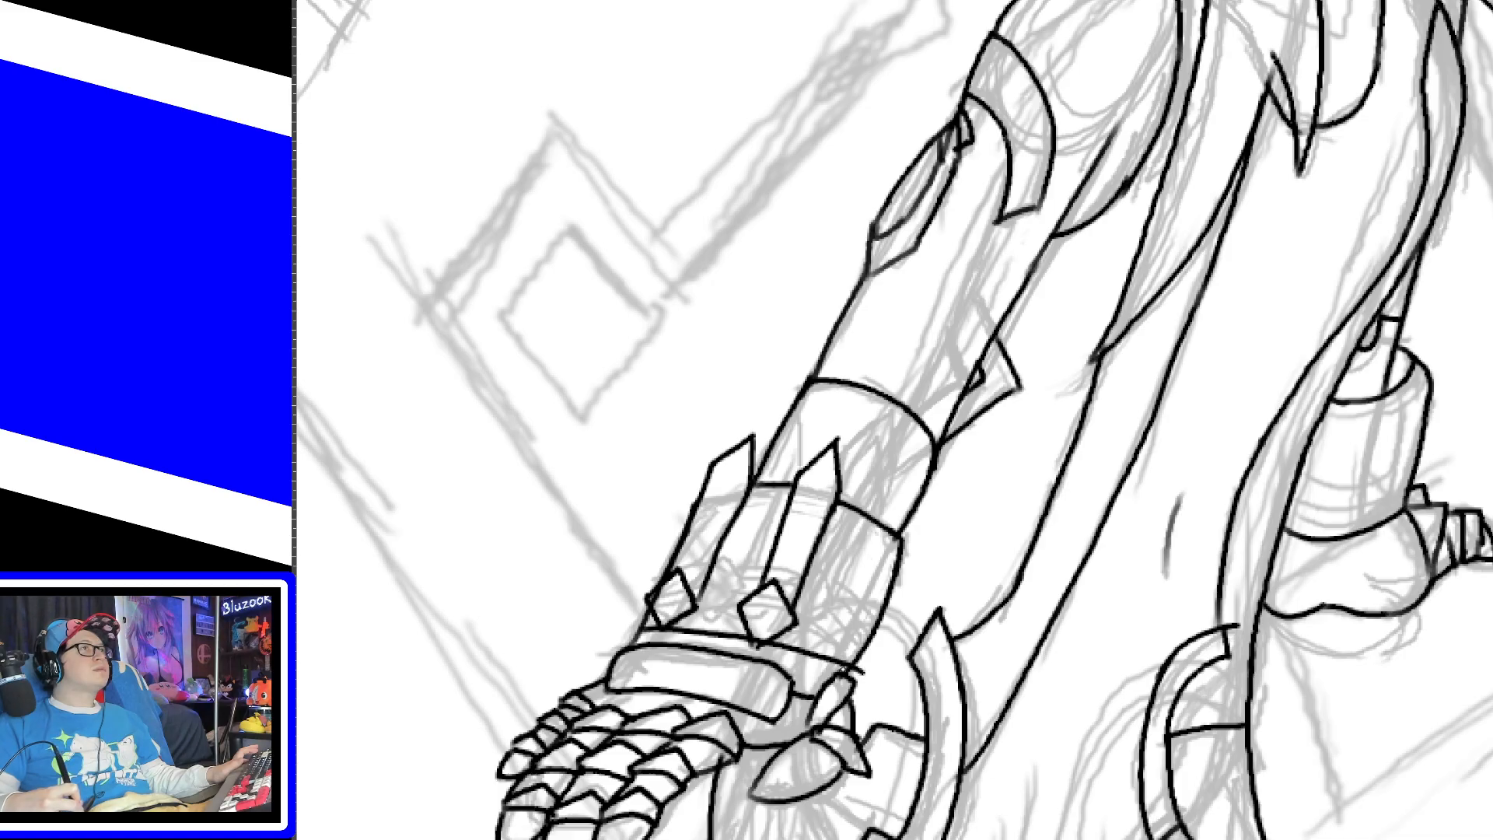
{"action": "key", "text": "ctrl+z"}
{"action": "left_click_drag", "start_coordinate": [646, 630], "coordinate": [834, 674]}
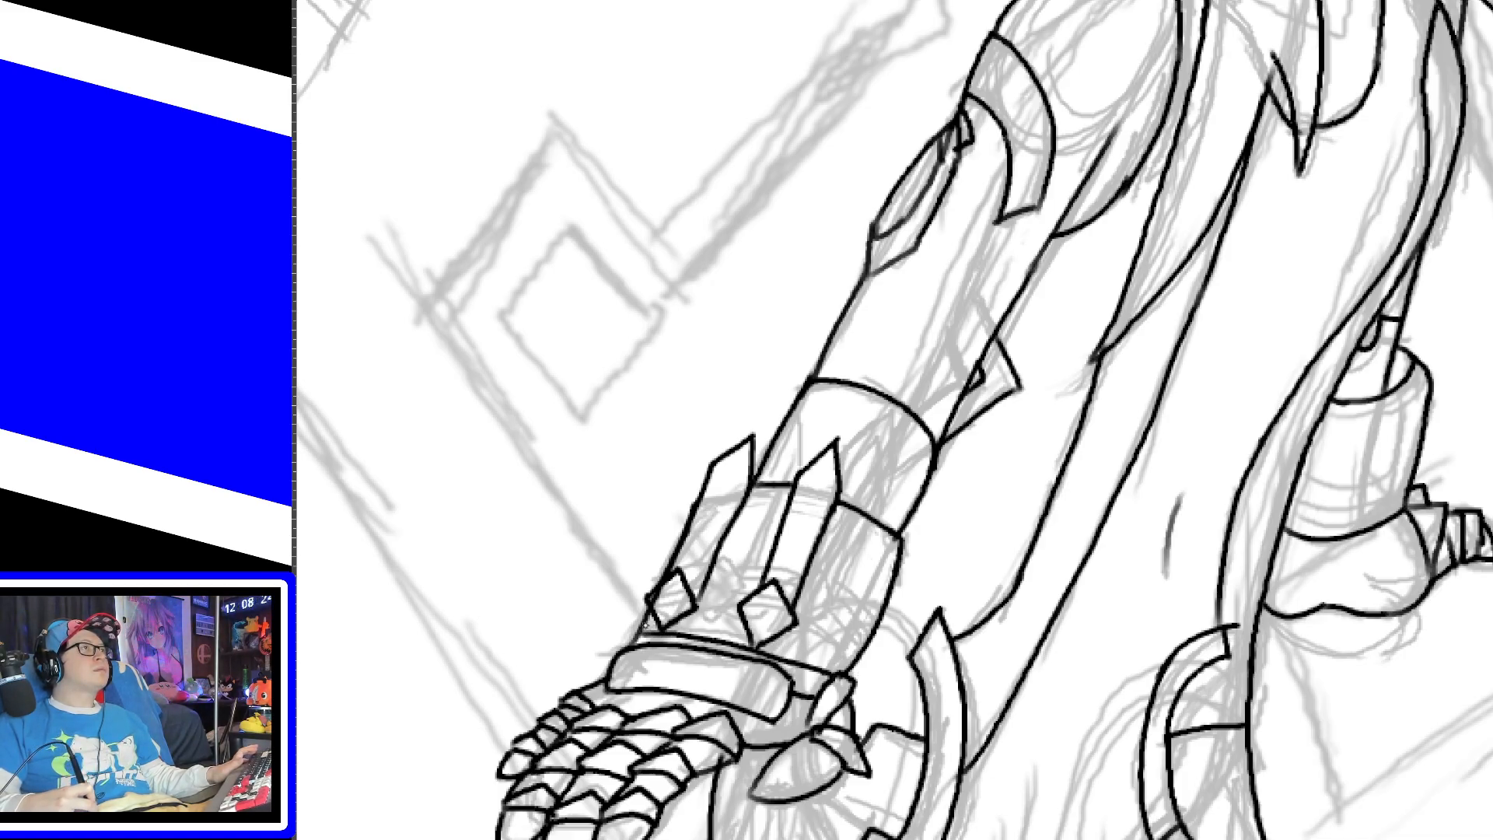
Step: Ink parallel stripes across the near cuff between the diamonds and from the second diamond to the cuff's outer edge
{"action": "left_click_drag", "start_coordinate": [678, 621], "coordinate": [857, 658]}
{"action": "key", "text": "ctrl+z"}
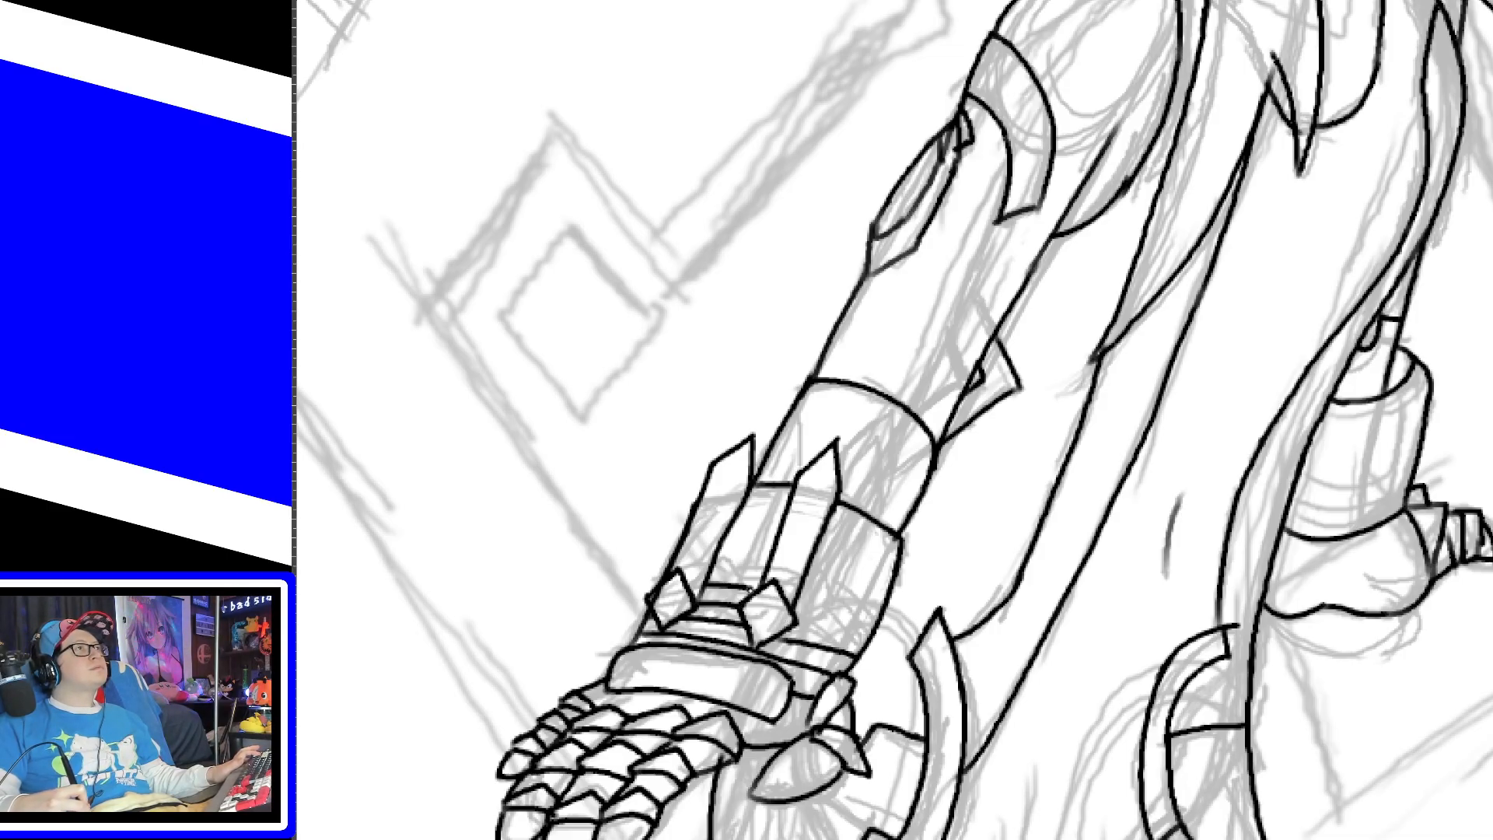
{"action": "left_click_drag", "start_coordinate": [804, 601], "coordinate": [867, 622]}
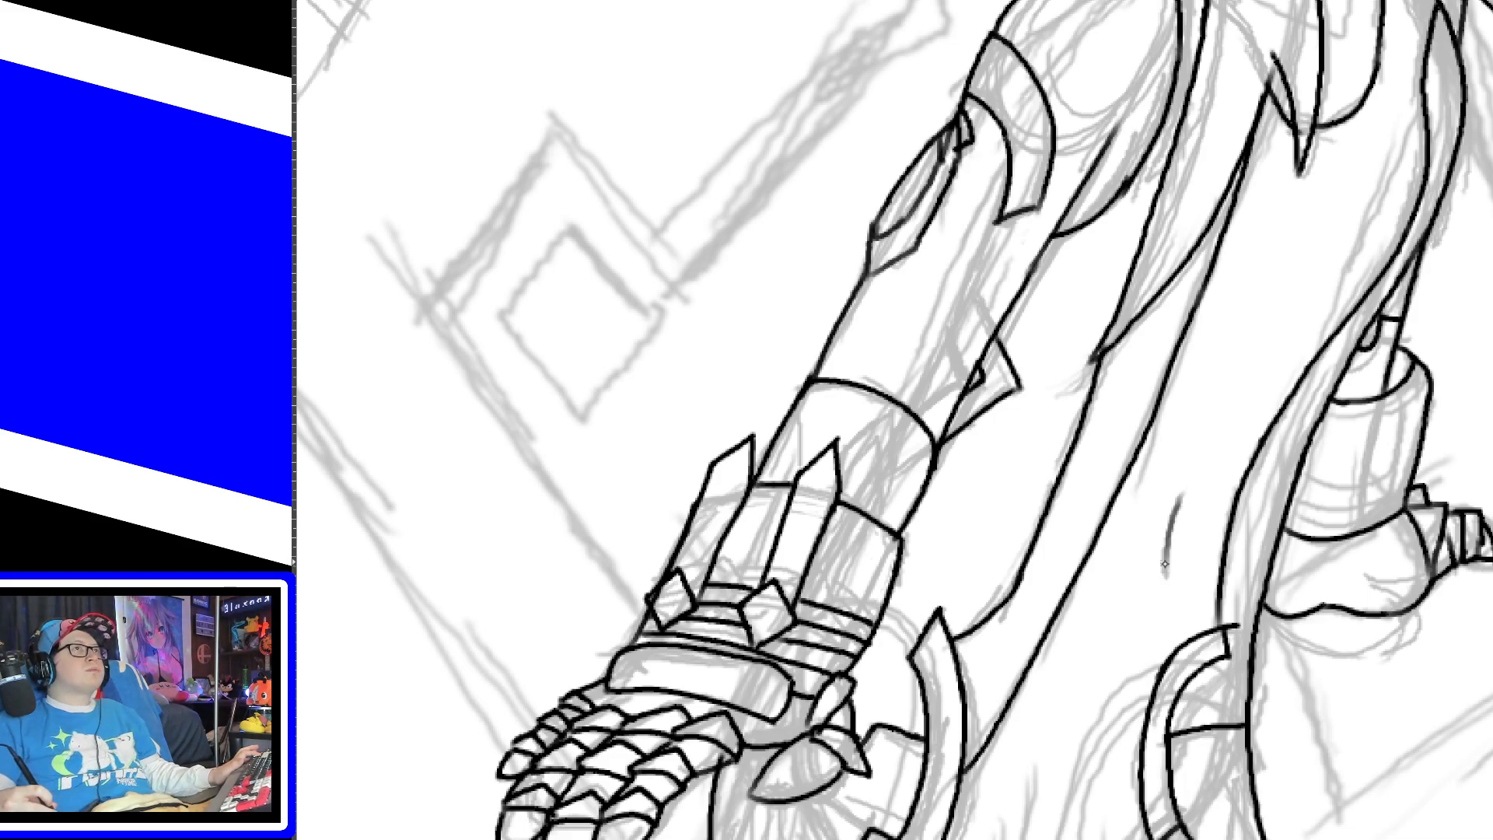
Step: Ink three parallel curved stripes across the far cuff just above its lower edge, and show the whole canvas
{"action": "left_click_drag", "start_coordinate": [1287, 514], "coordinate": [1409, 500]}
{"action": "left_click_drag", "start_coordinate": [1291, 504], "coordinate": [1404, 470]}
{"action": "key", "text": "ctrl+z"}
{"action": "mouse_move", "coordinate": [1294, 504]}
{"action": "left_mouse_down"}
{"action": "mouse_move", "coordinate": [1376, 495]}
{"action": "mouse_move", "coordinate": [1407, 472]}
{"action": "left_mouse_up"}
{"action": "left_click_drag", "start_coordinate": [1295, 490], "coordinate": [1423, 459]}
{"action": "key", "text": "ctrl+z"}
{"action": "left_click_drag", "start_coordinate": [1295, 483], "coordinate": [1411, 466]}
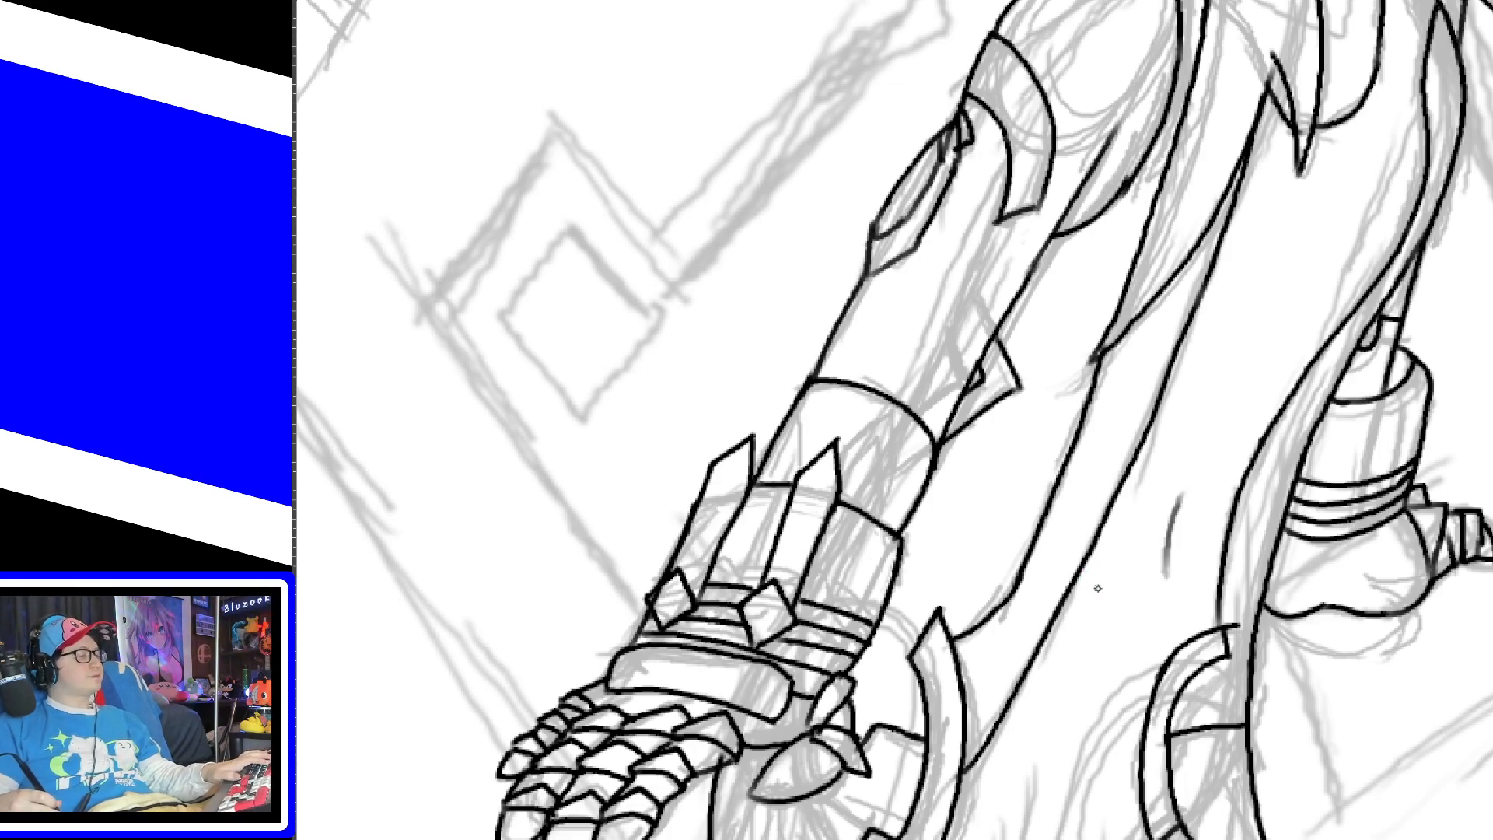
{"action": "key", "text": "ctrl+0"}
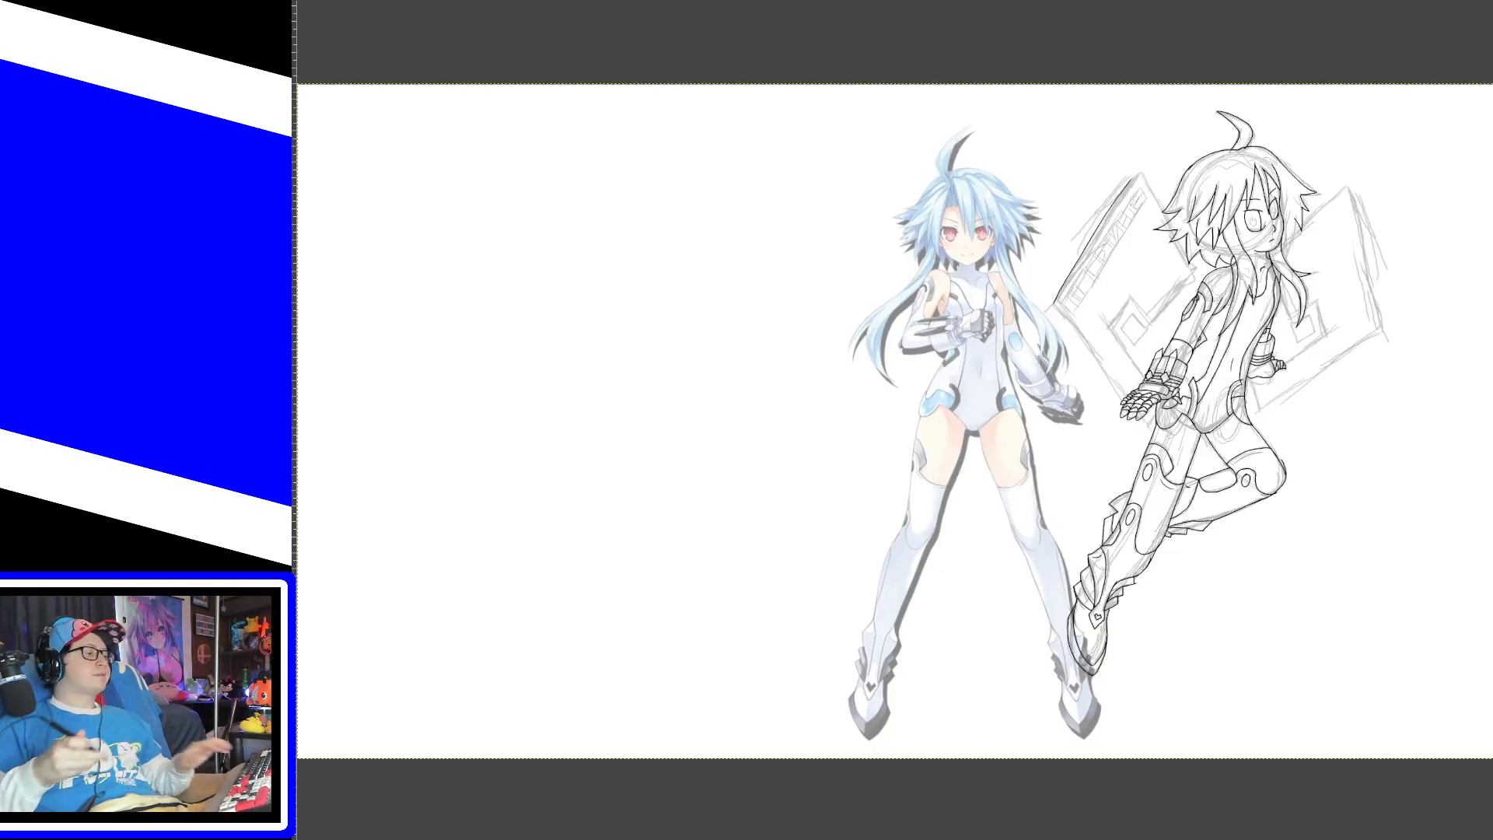
Step: Ink the long straight outer edge of the near wing panel, alongside its lettered strip, from the lower corner almost to the tip
{"action": "key", "text": "plus"}
{"action": "key", "text": "plus"}
{"action": "key", "text": "plus"}
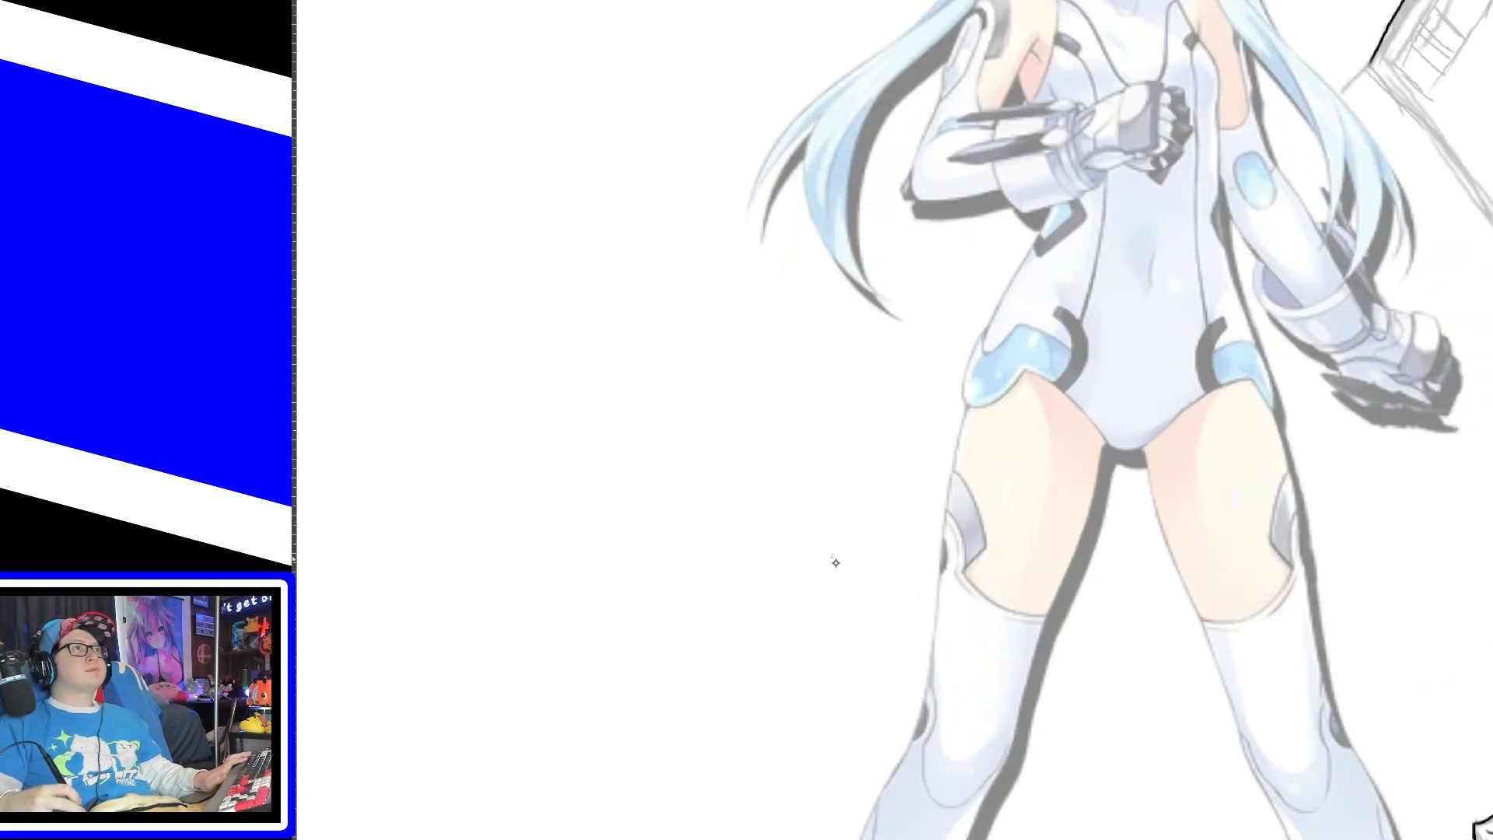
{"action": "left_click_drag", "start_coordinate": [1073, 838], "coordinate": [1253, 838]}
{"action": "left_click_drag", "start_coordinate": [1491, 369], "coordinate": [1491, 214]}
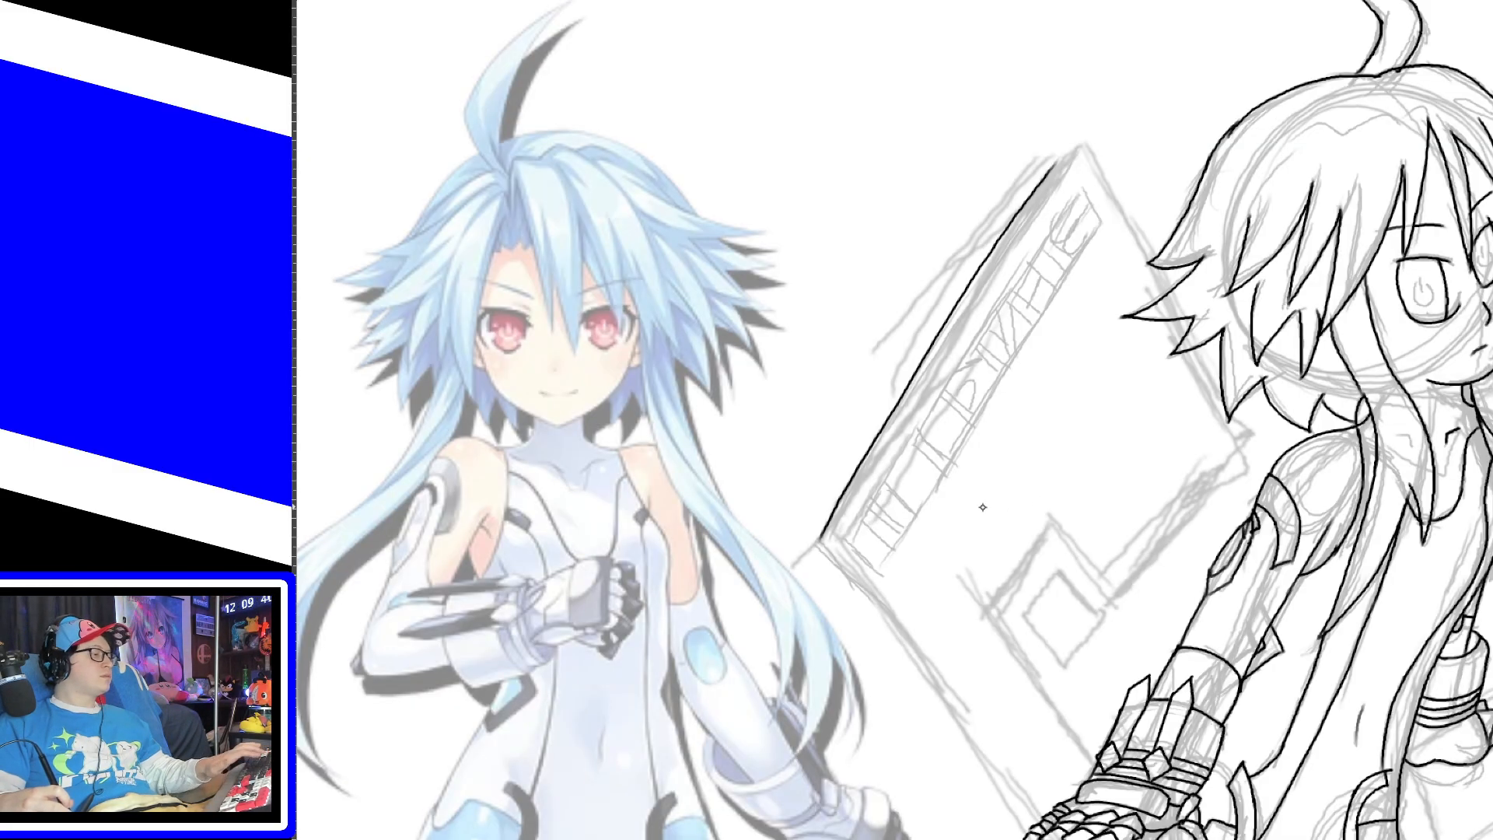
{"action": "mouse_move", "coordinate": [828, 548]}
{"action": "left_mouse_down"}
{"action": "mouse_move", "coordinate": [944, 319]}
{"action": "mouse_move", "coordinate": [1071, 153]}
{"action": "left_mouse_up"}
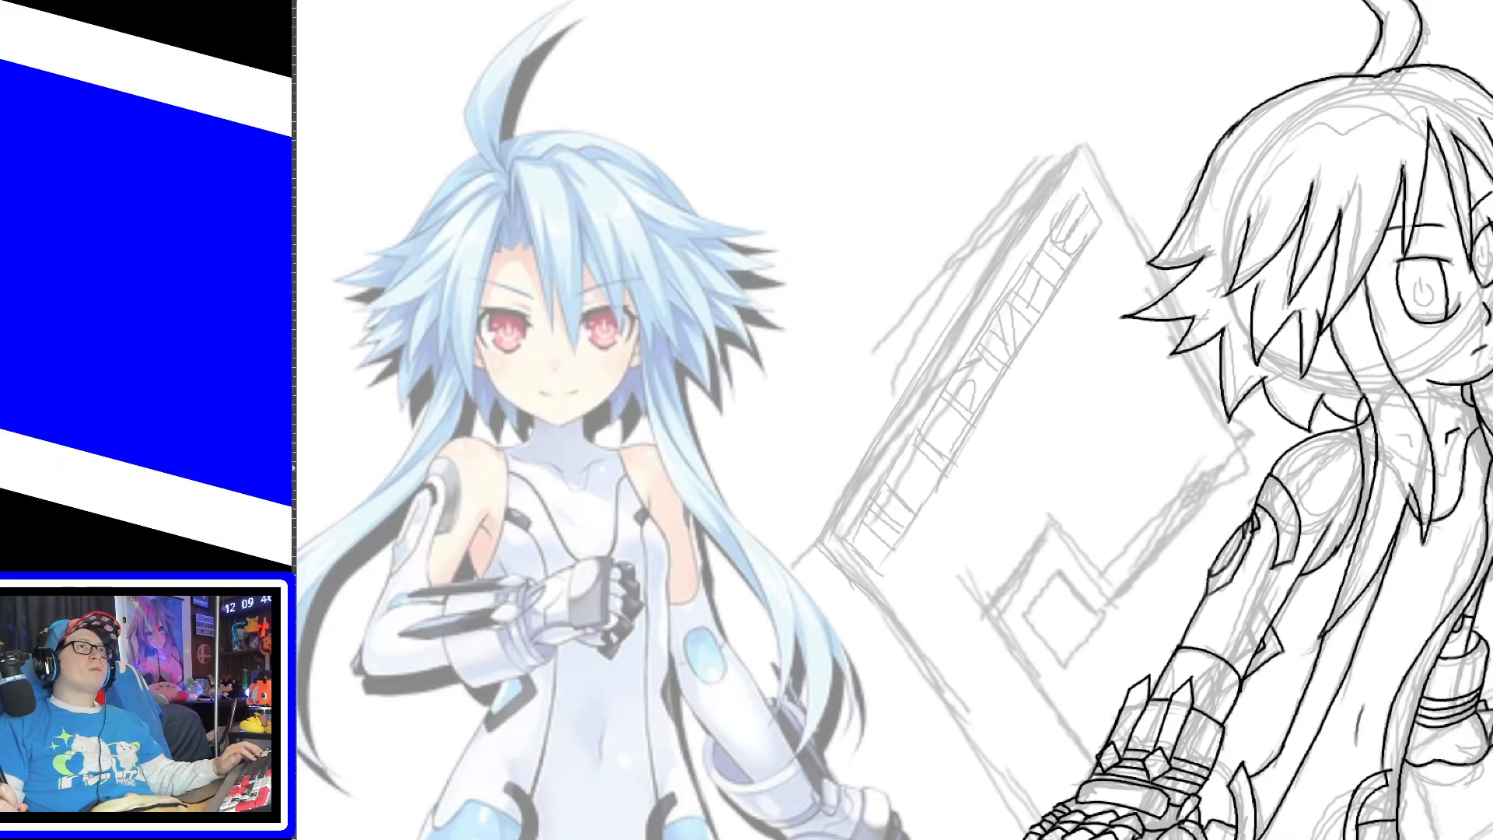
{"action": "mouse_move", "coordinate": [816, 548]}
{"action": "left_mouse_down"}
{"action": "mouse_move", "coordinate": [871, 498]}
{"action": "mouse_move", "coordinate": [994, 500]}
{"action": "left_mouse_up"}
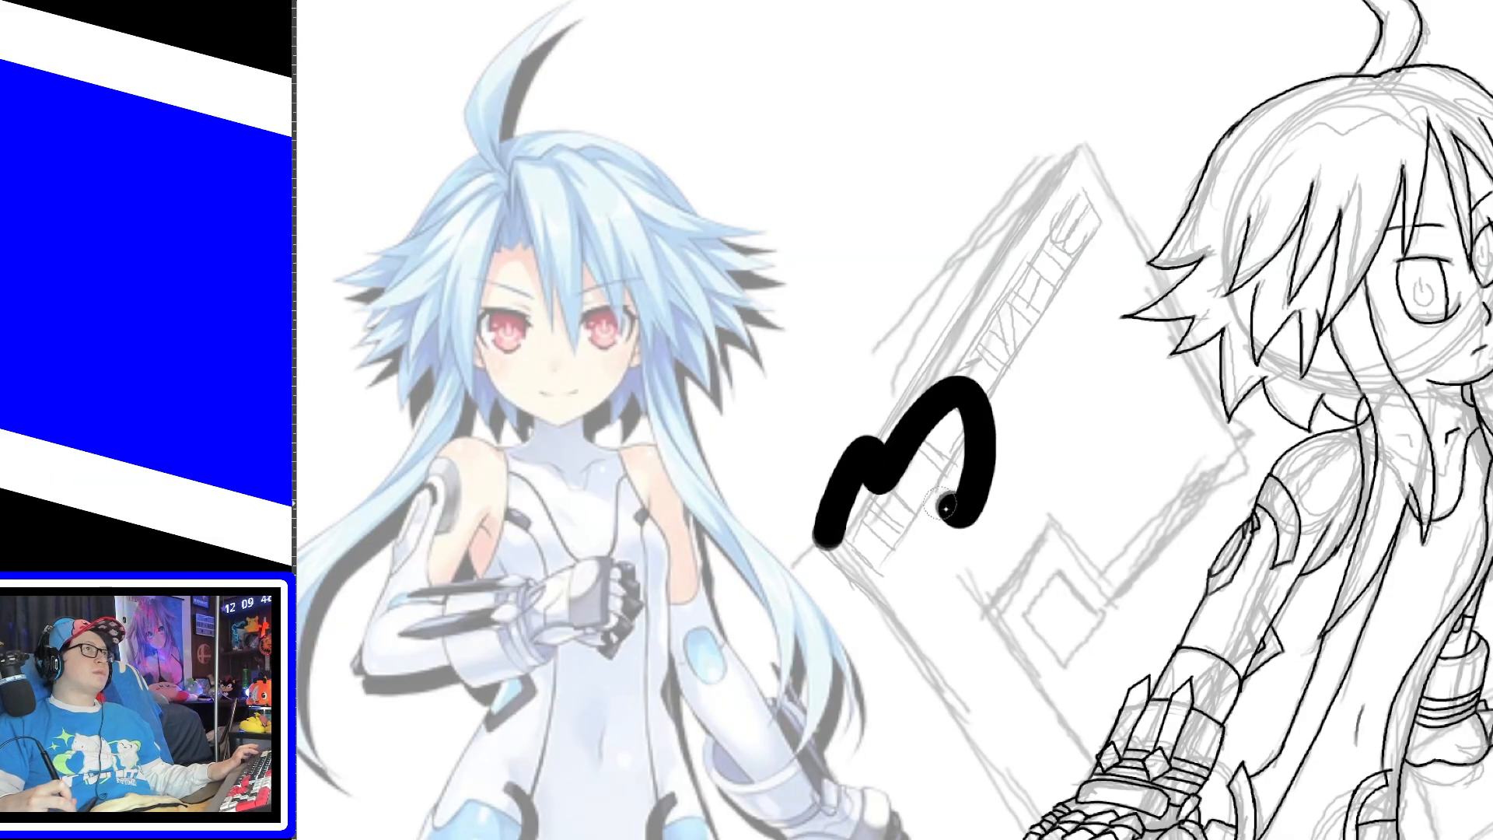
{"action": "key", "text": "ctrl+z"}
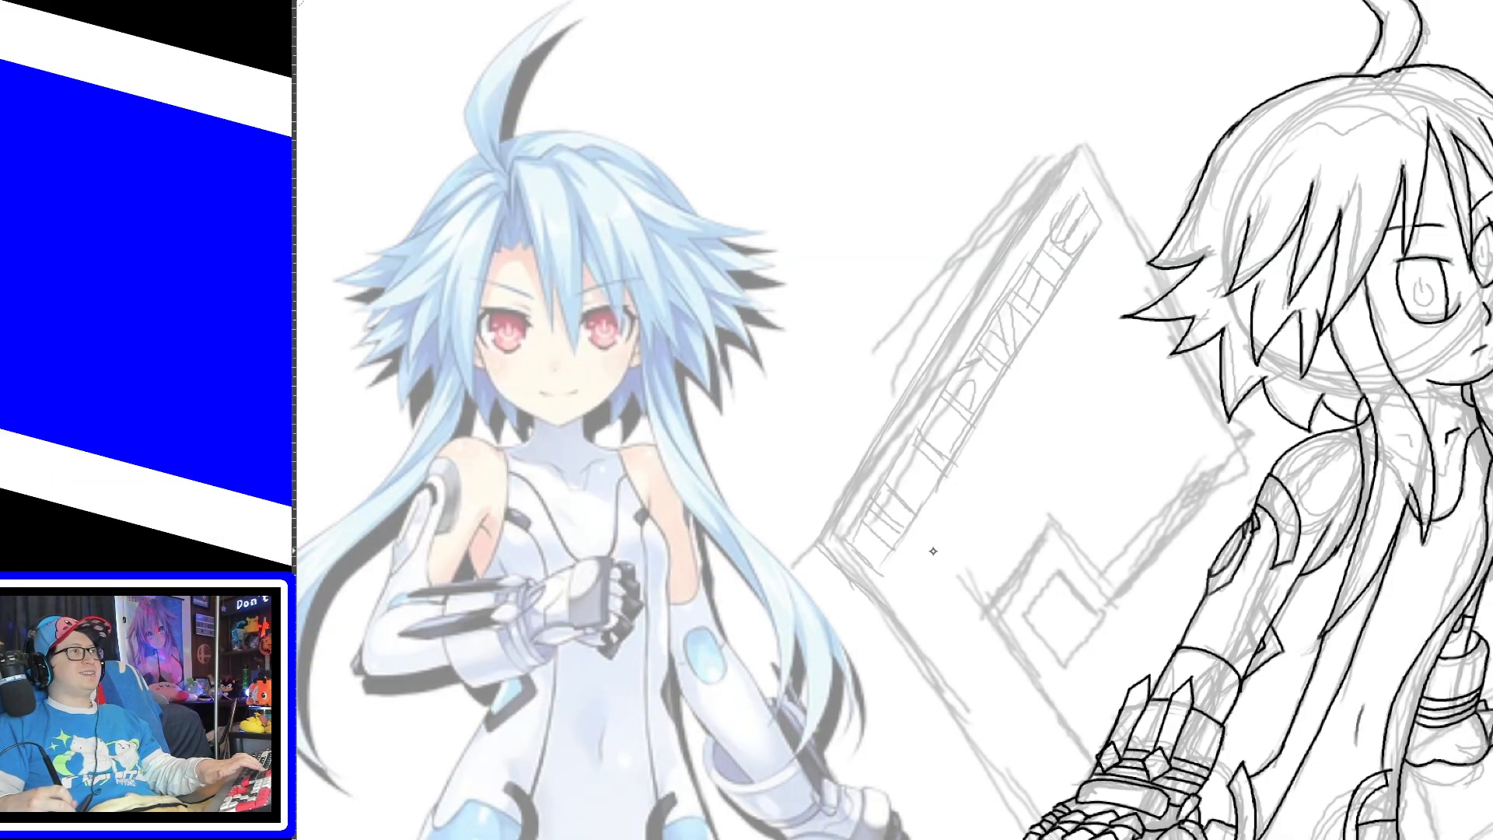
{"action": "mouse_move", "coordinate": [826, 546]}
{"action": "left_mouse_down"}
{"action": "mouse_move", "coordinate": [1003, 402]}
{"action": "mouse_move", "coordinate": [933, 595]}
{"action": "left_mouse_up"}
{"action": "key", "text": "ctrl+z"}
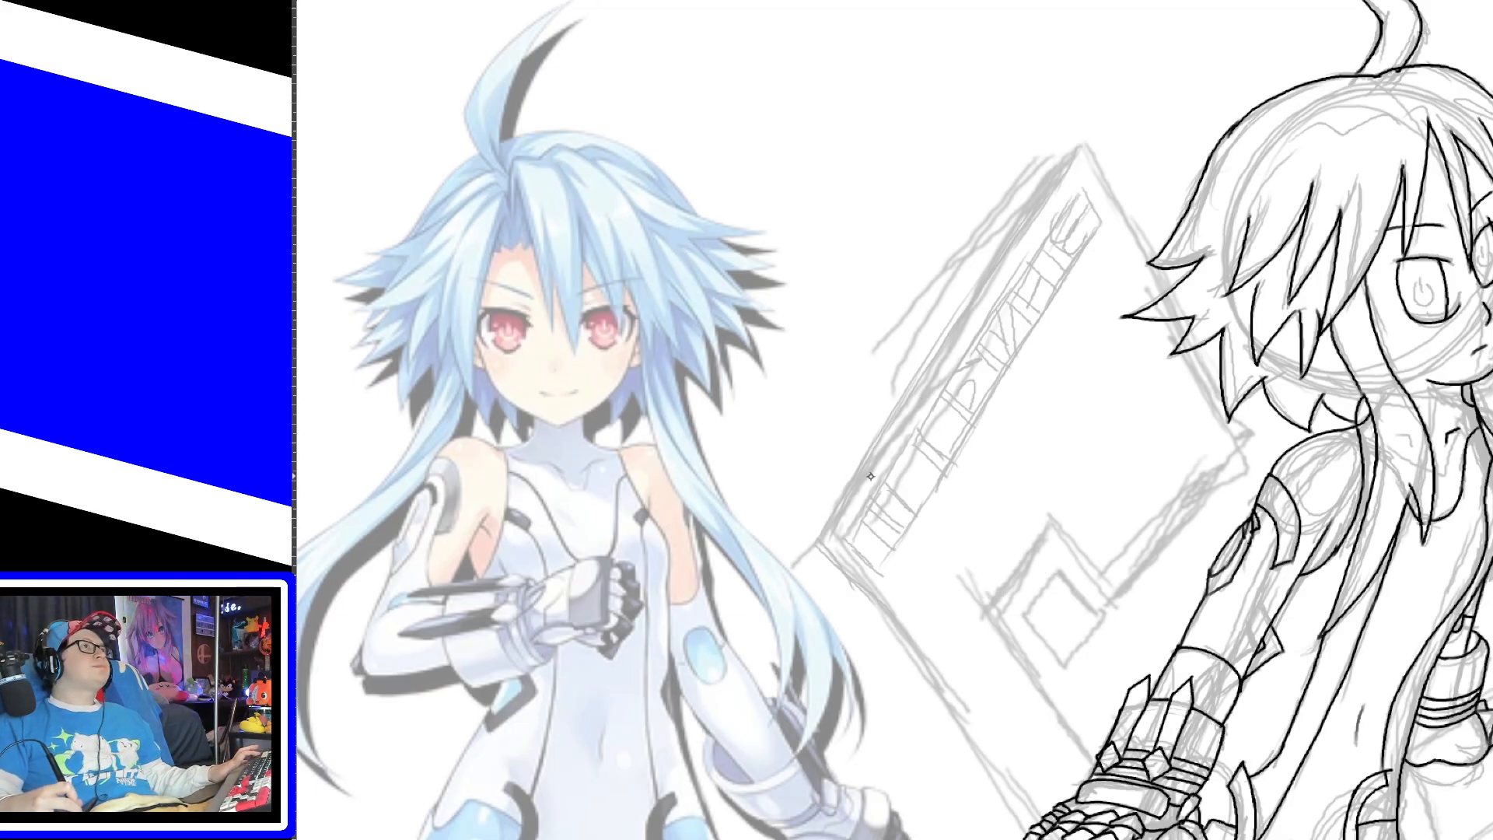
{"action": "left_click_drag", "start_coordinate": [830, 527], "coordinate": [1002, 206]}
{"action": "key", "text": "ctrl+z"}
{"action": "left_click_drag", "start_coordinate": [824, 538], "coordinate": [1015, 232]}
{"action": "key", "text": "ctrl+z"}
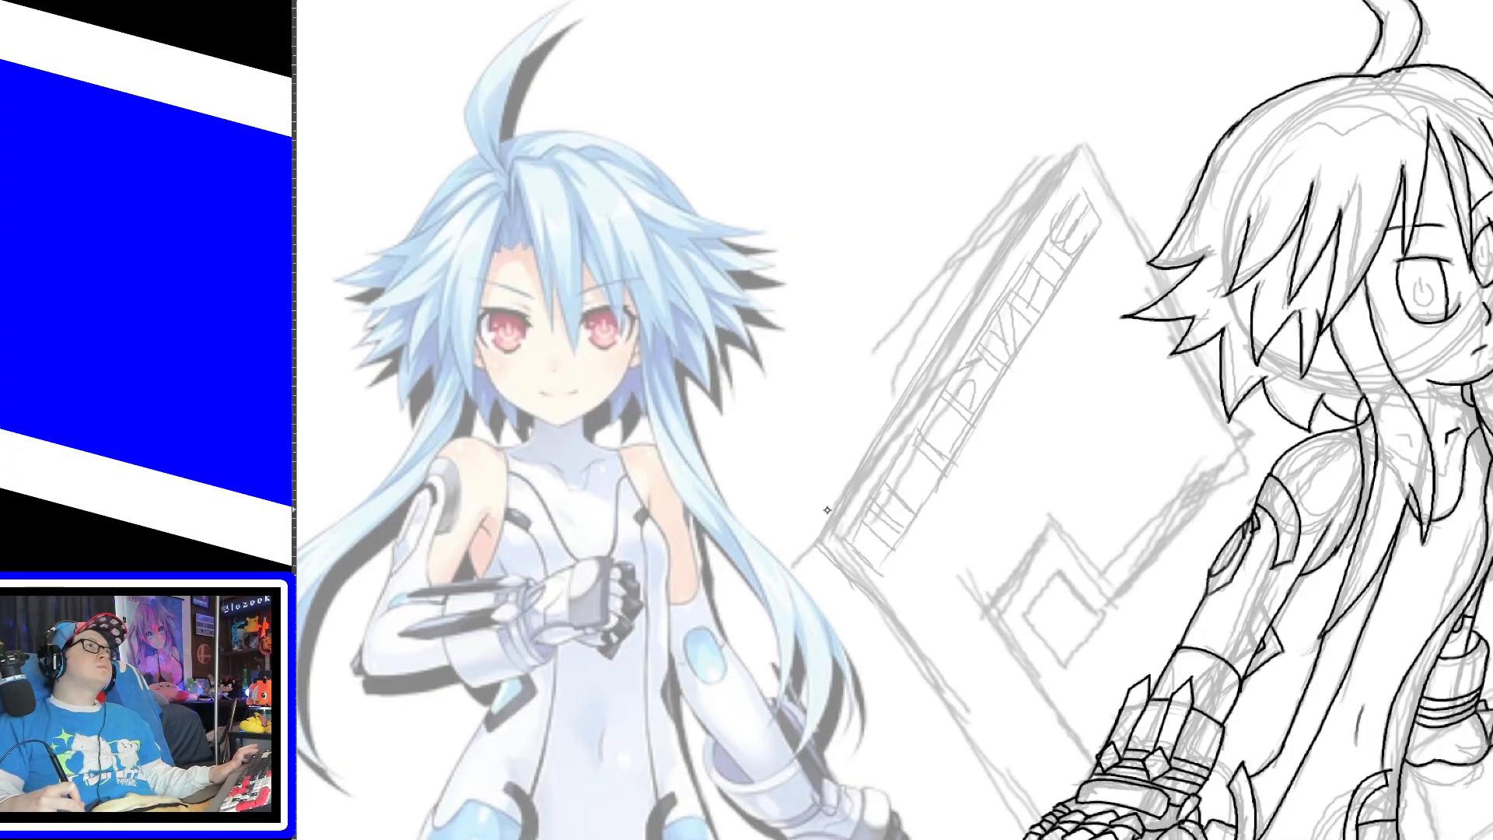
{"action": "left_click_drag", "start_coordinate": [816, 542], "coordinate": [1059, 148]}
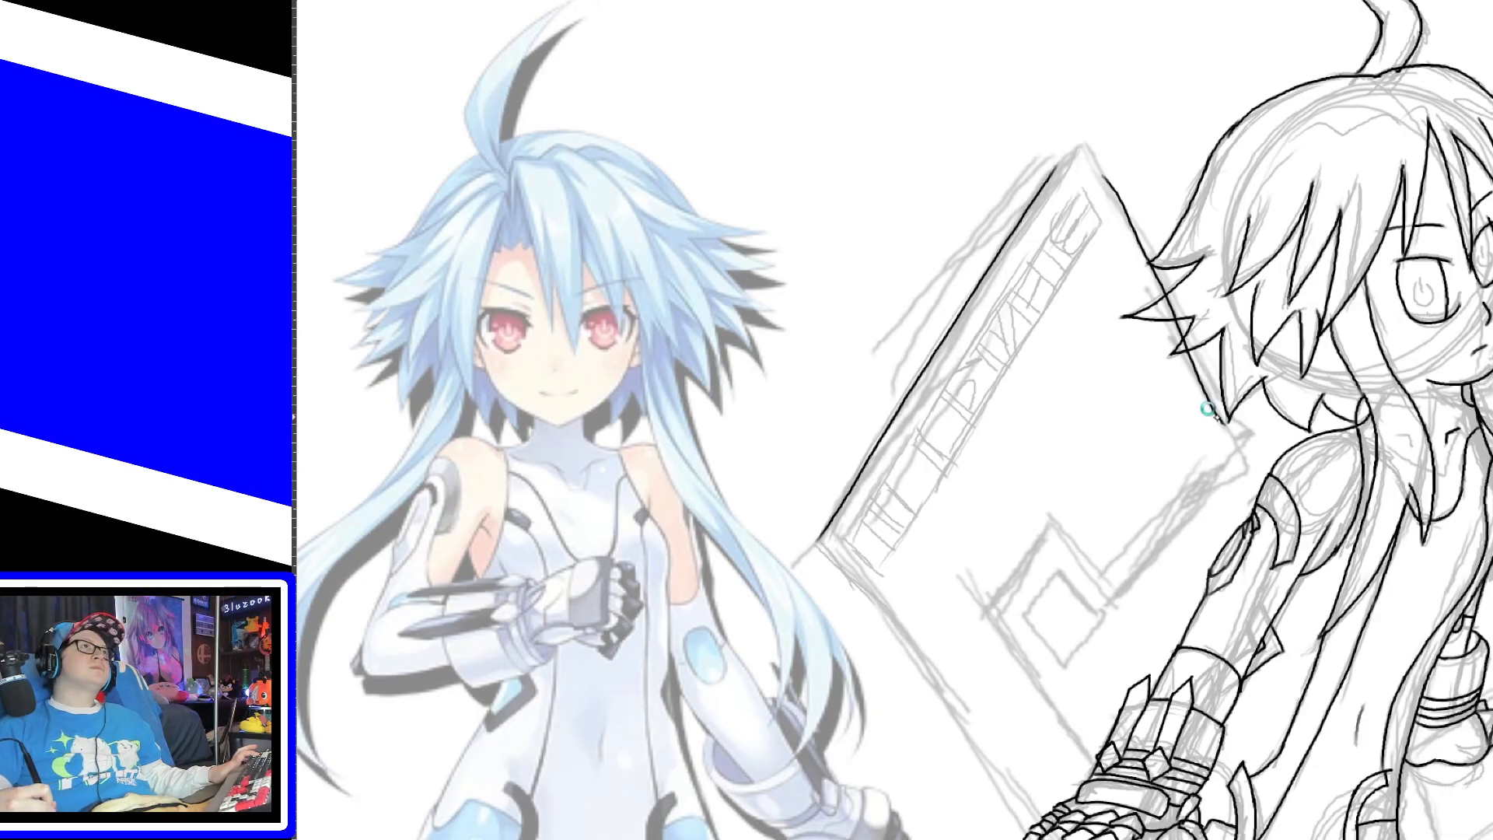
Step: Ink the wing panel's straight edge running from just below its tip, past the hair spikes, down to the corner near the shoulder
{"action": "left_click_drag", "start_coordinate": [1112, 190], "coordinate": [1250, 427]}
{"action": "key", "text": "ctrl+z"}
{"action": "left_click_drag", "start_coordinate": [1100, 178], "coordinate": [1232, 444]}
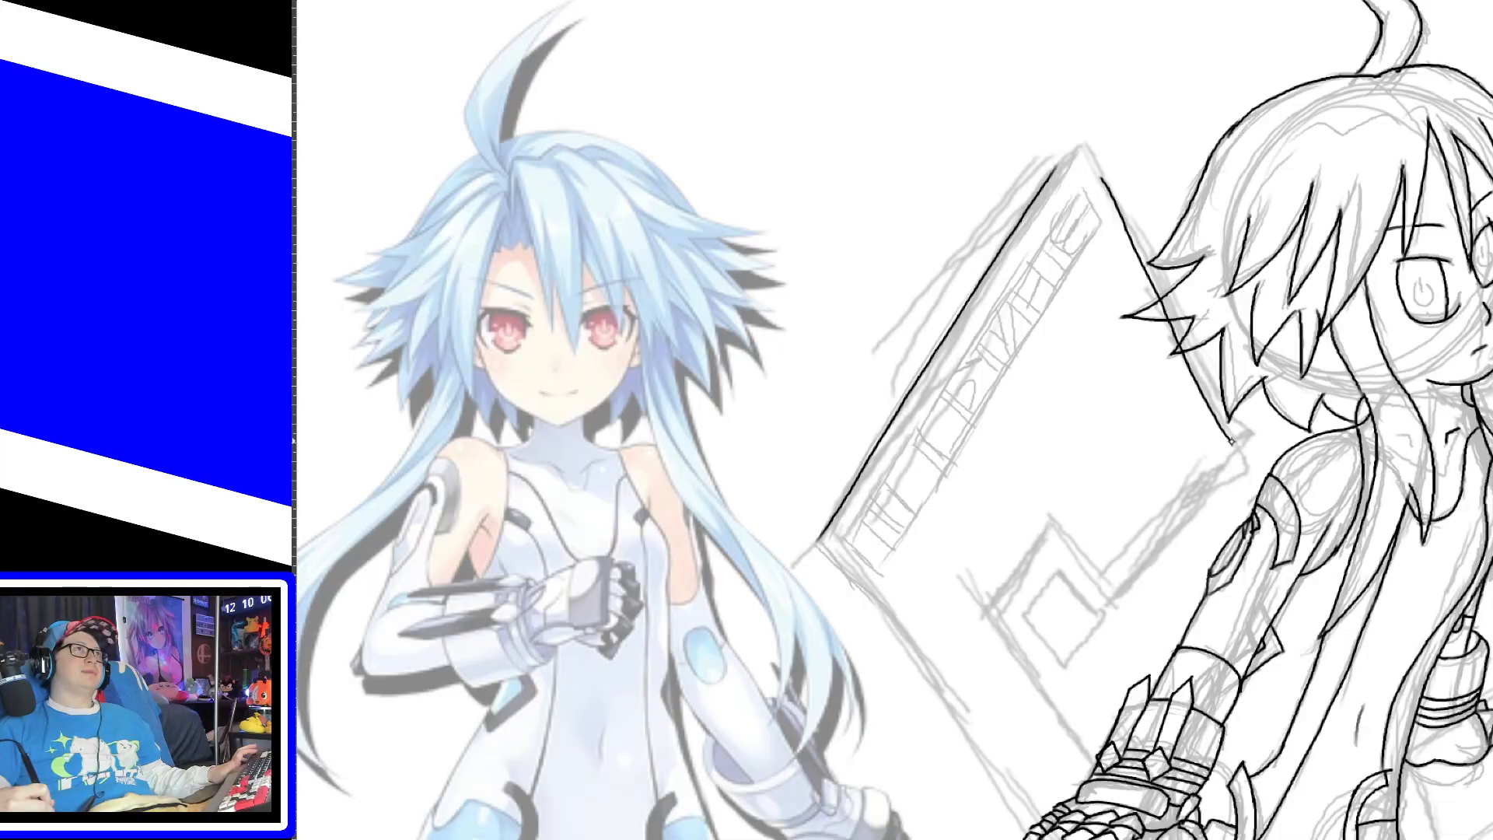
{"action": "key", "text": "ctrl+z"}
{"action": "left_click_drag", "start_coordinate": [1100, 178], "coordinate": [1227, 430]}
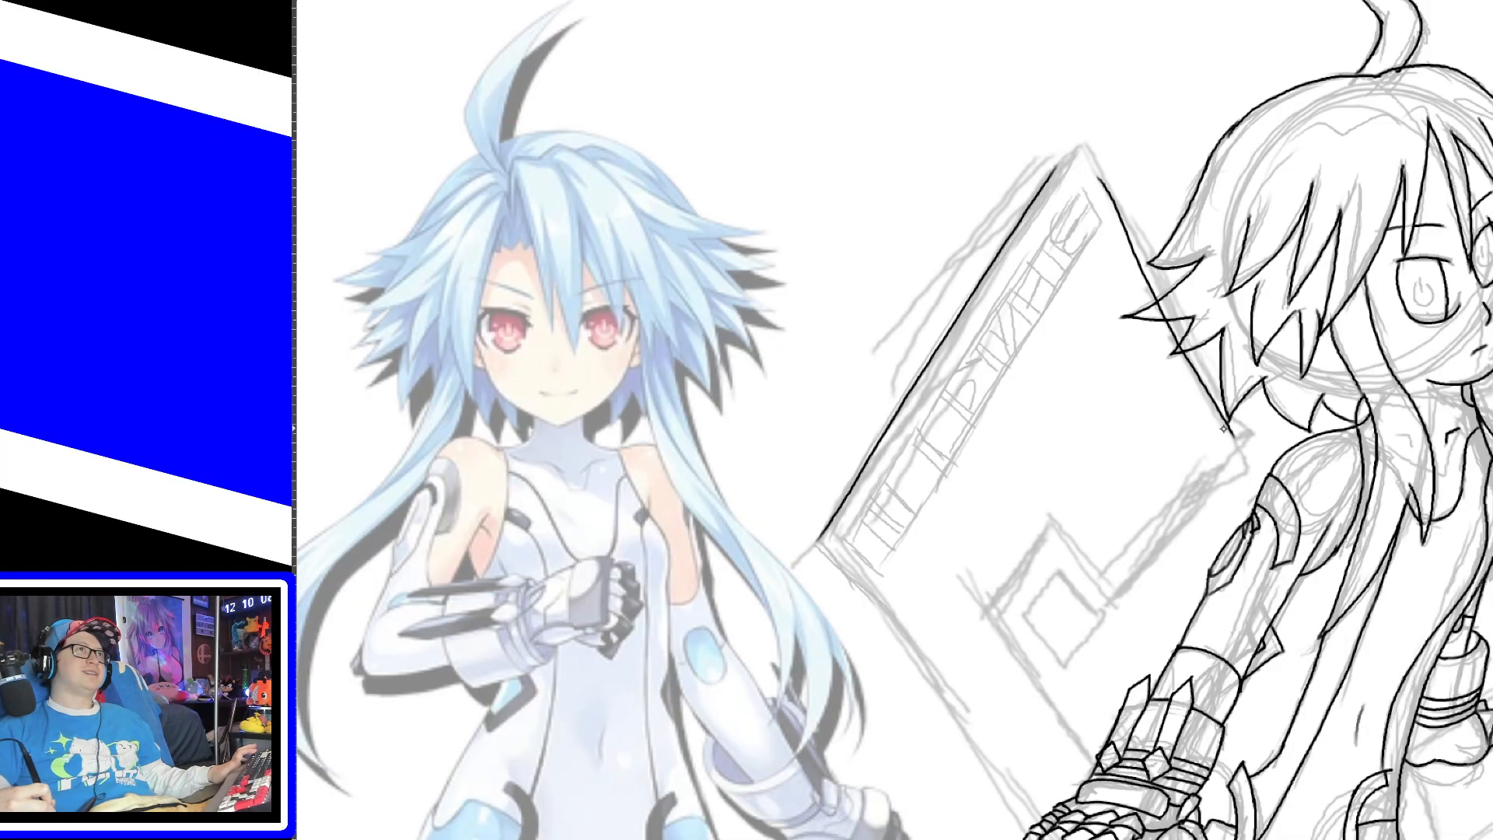
{"action": "key", "text": "ctrl+z"}
{"action": "left_click_drag", "start_coordinate": [1092, 164], "coordinate": [1236, 432]}
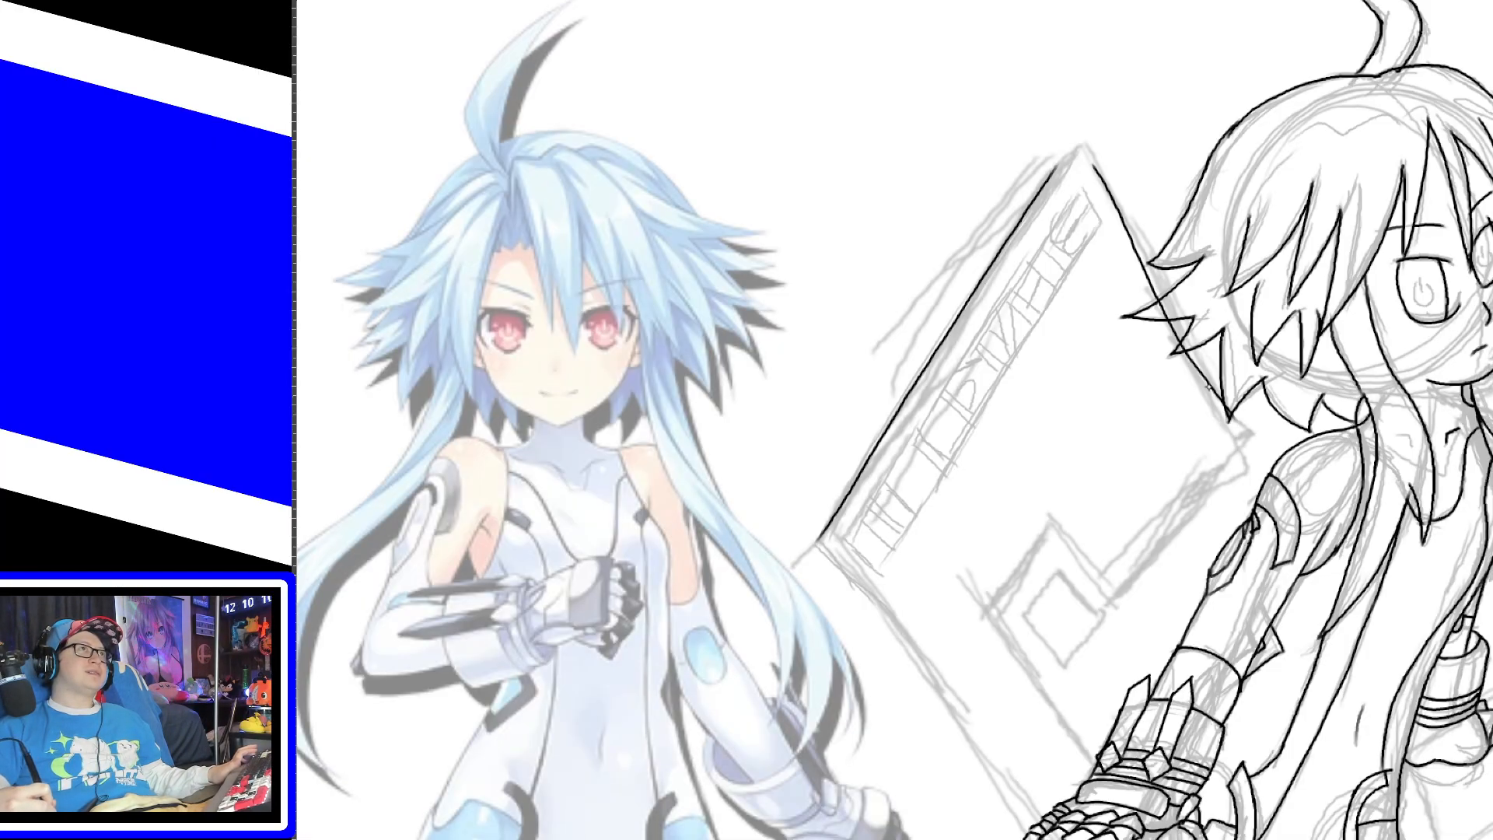
{"action": "key", "text": "ctrl+z"}
{"action": "left_click_drag", "start_coordinate": [1099, 172], "coordinate": [1243, 440]}
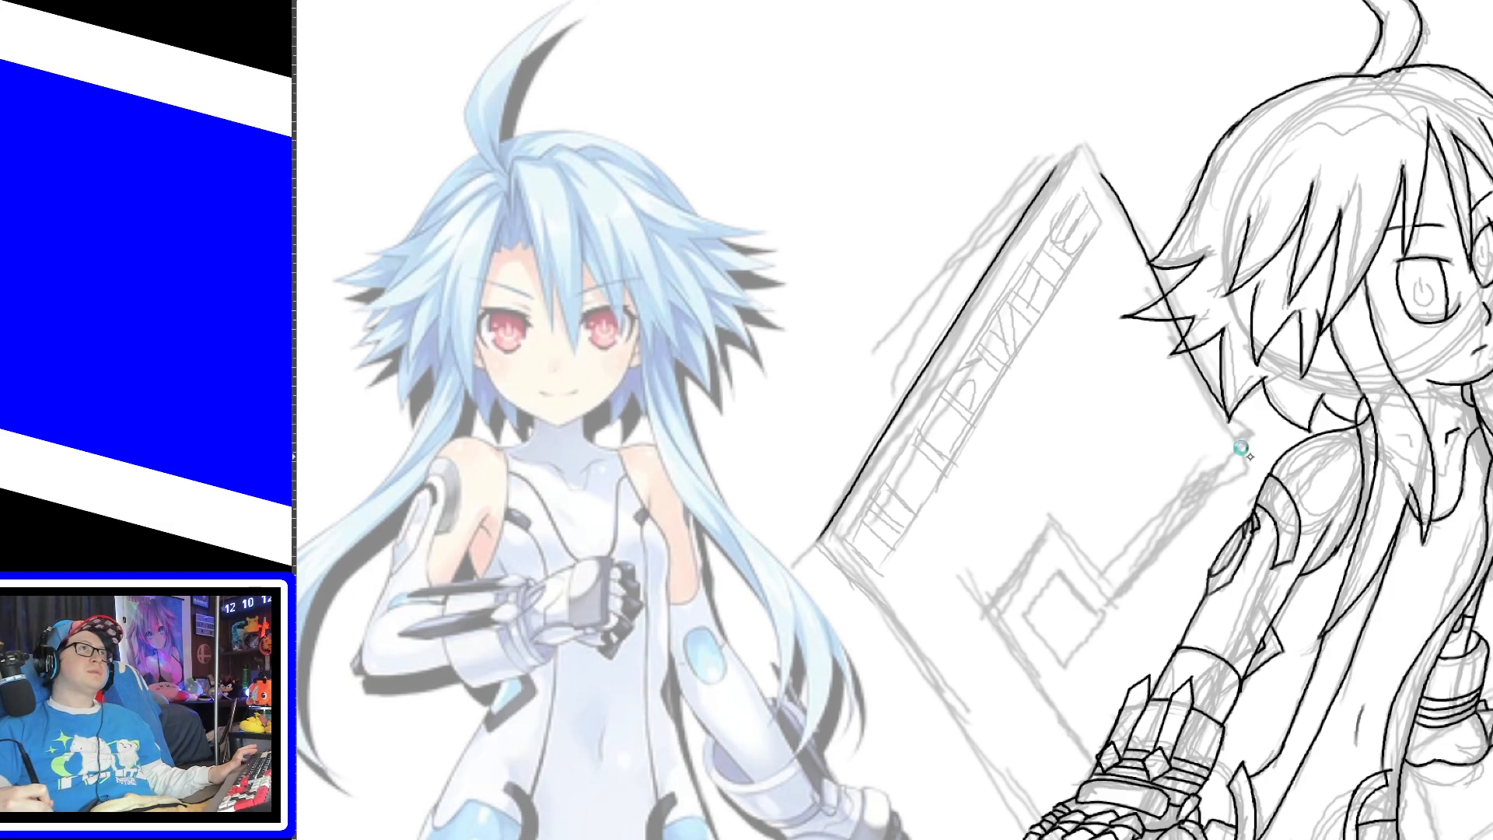
{"action": "key", "text": "ctrl+z"}
{"action": "left_click_drag", "start_coordinate": [1097, 165], "coordinate": [1236, 417]}
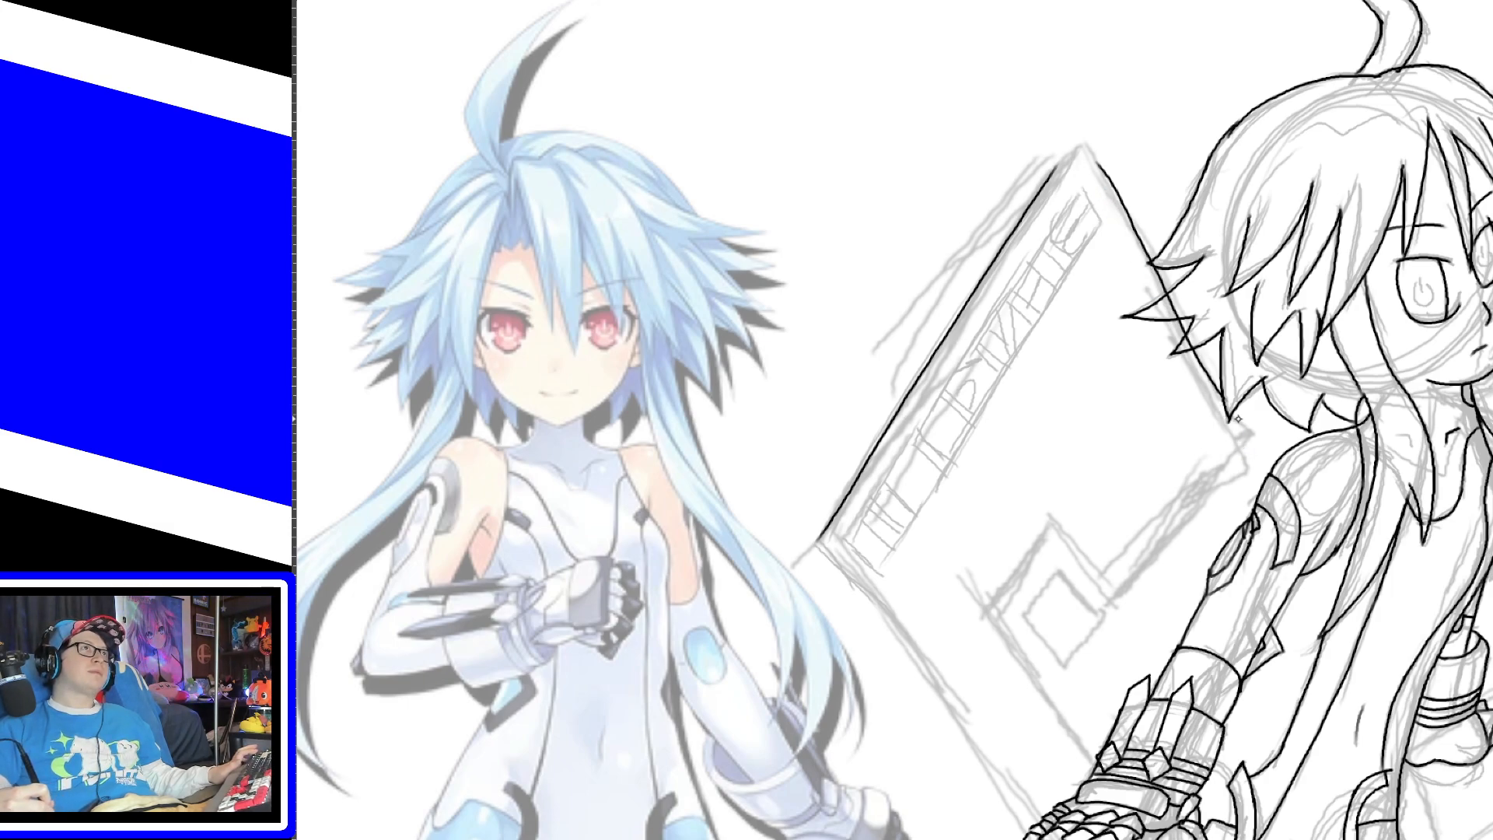
{"action": "key", "text": "ctrl+z"}
{"action": "left_click_drag", "start_coordinate": [1100, 169], "coordinate": [1237, 432]}
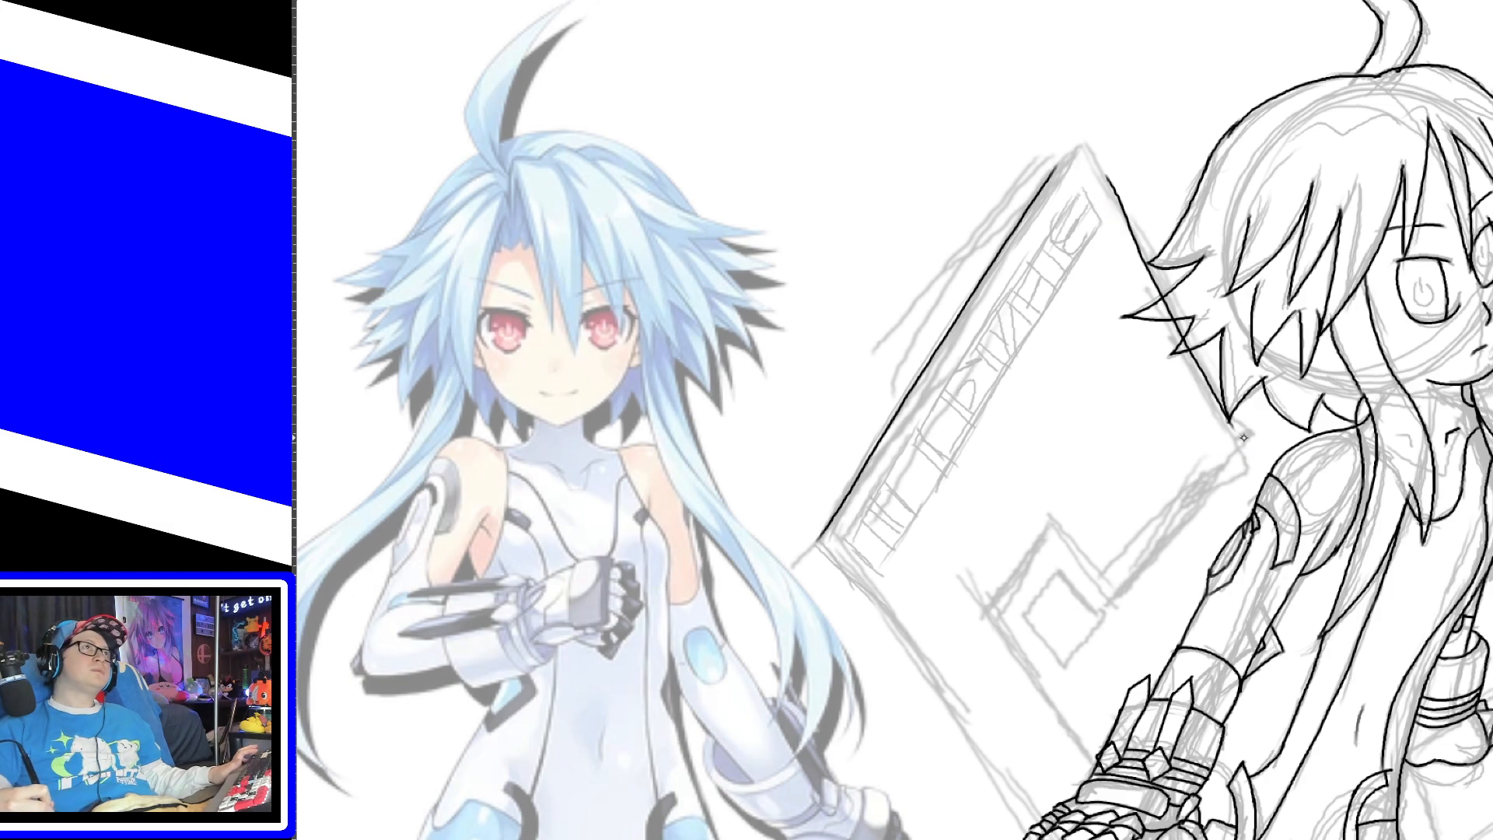
Step: Ink the wing panel's short edge from the corner near the shoulder down toward the frame around the small diamond
{"action": "left_click_drag", "start_coordinate": [1134, 579], "coordinate": [1253, 441]}
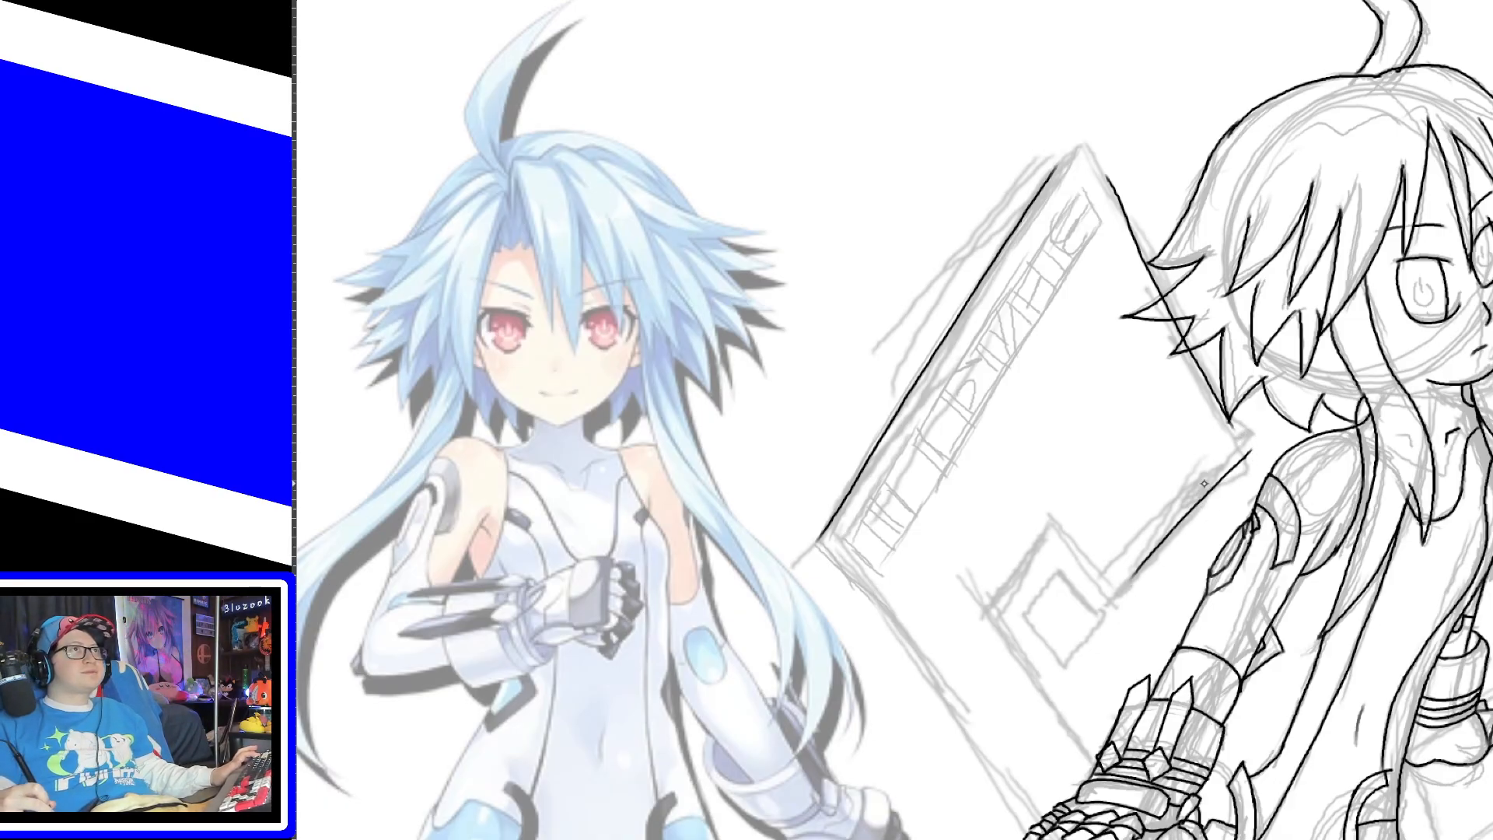
{"action": "key", "text": "ctrl+z"}
{"action": "left_click_drag", "start_coordinate": [1127, 587], "coordinate": [1234, 437]}
{"action": "key", "text": "ctrl+z"}
{"action": "left_click_drag", "start_coordinate": [1131, 572], "coordinate": [1229, 444]}
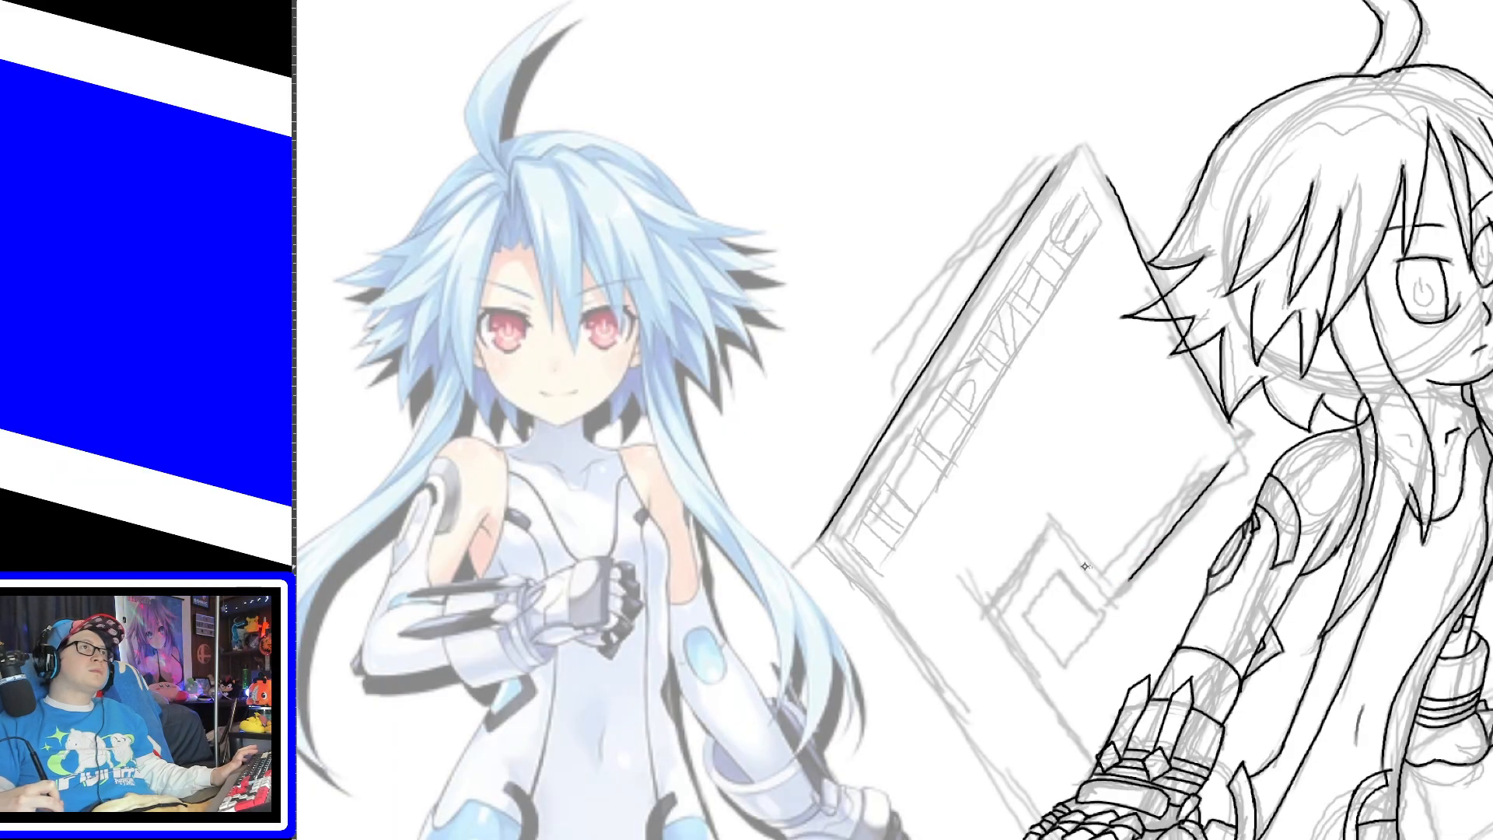
Step: Ink the two upper sides of the angular frame around the small diamond, meeting in a point
{"action": "left_click_drag", "start_coordinate": [1051, 529], "coordinate": [1108, 599]}
{"action": "left_click_drag", "start_coordinate": [991, 607], "coordinate": [1053, 529]}
{"action": "key", "text": "ctrl+z"}
{"action": "left_click_drag", "start_coordinate": [991, 604], "coordinate": [1056, 520]}
{"action": "key", "text": "ctrl+z"}
{"action": "left_click_drag", "start_coordinate": [990, 609], "coordinate": [1054, 521]}
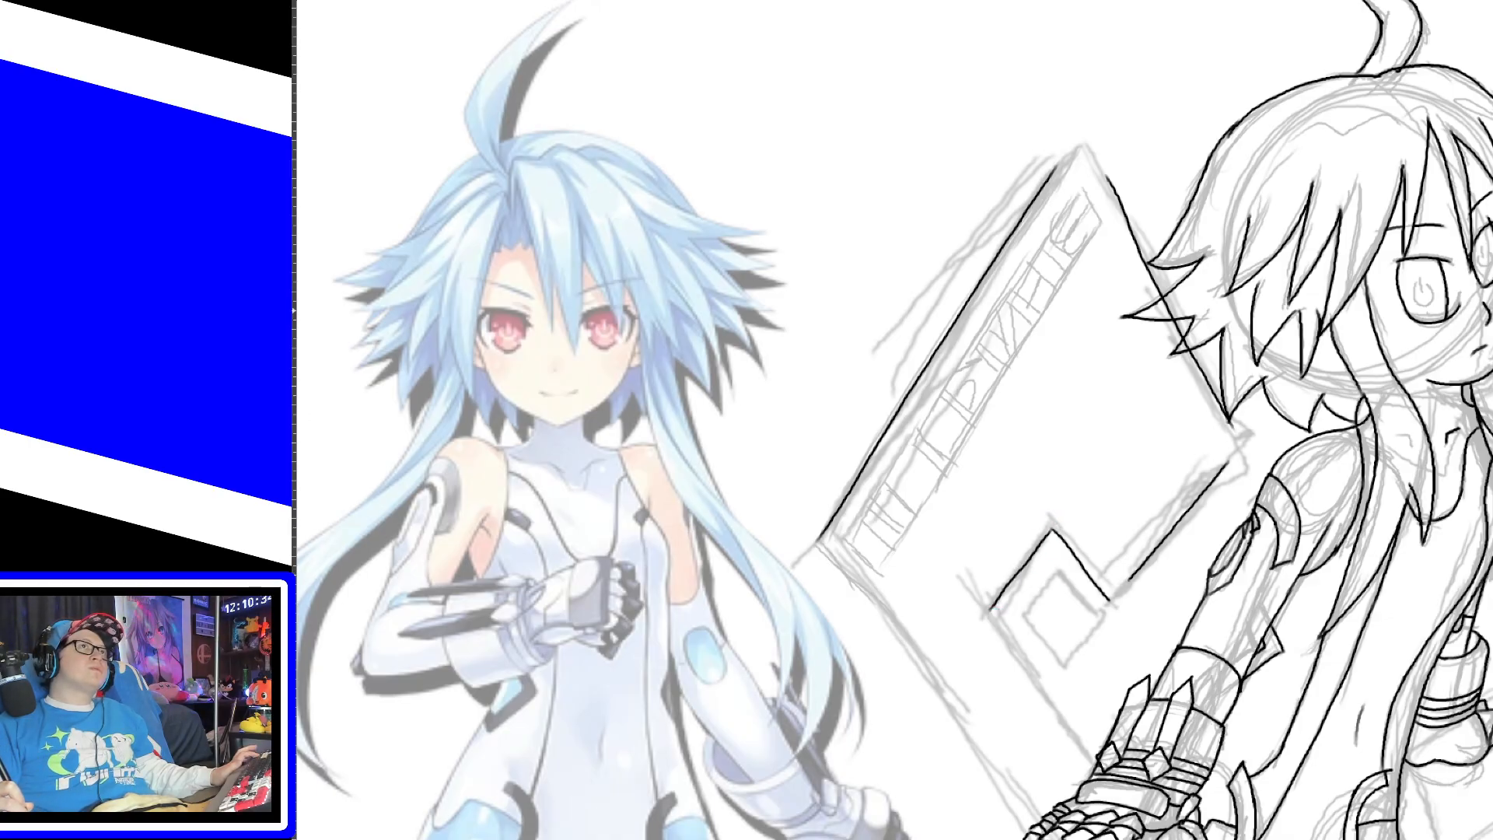
Step: Ink the wing panel's long lower edge from the corner at the lettered strip's end down to the near hand
{"action": "scroll", "coordinate": [1239, 536], "scroll_direction": "down", "scroll_amount": 5}
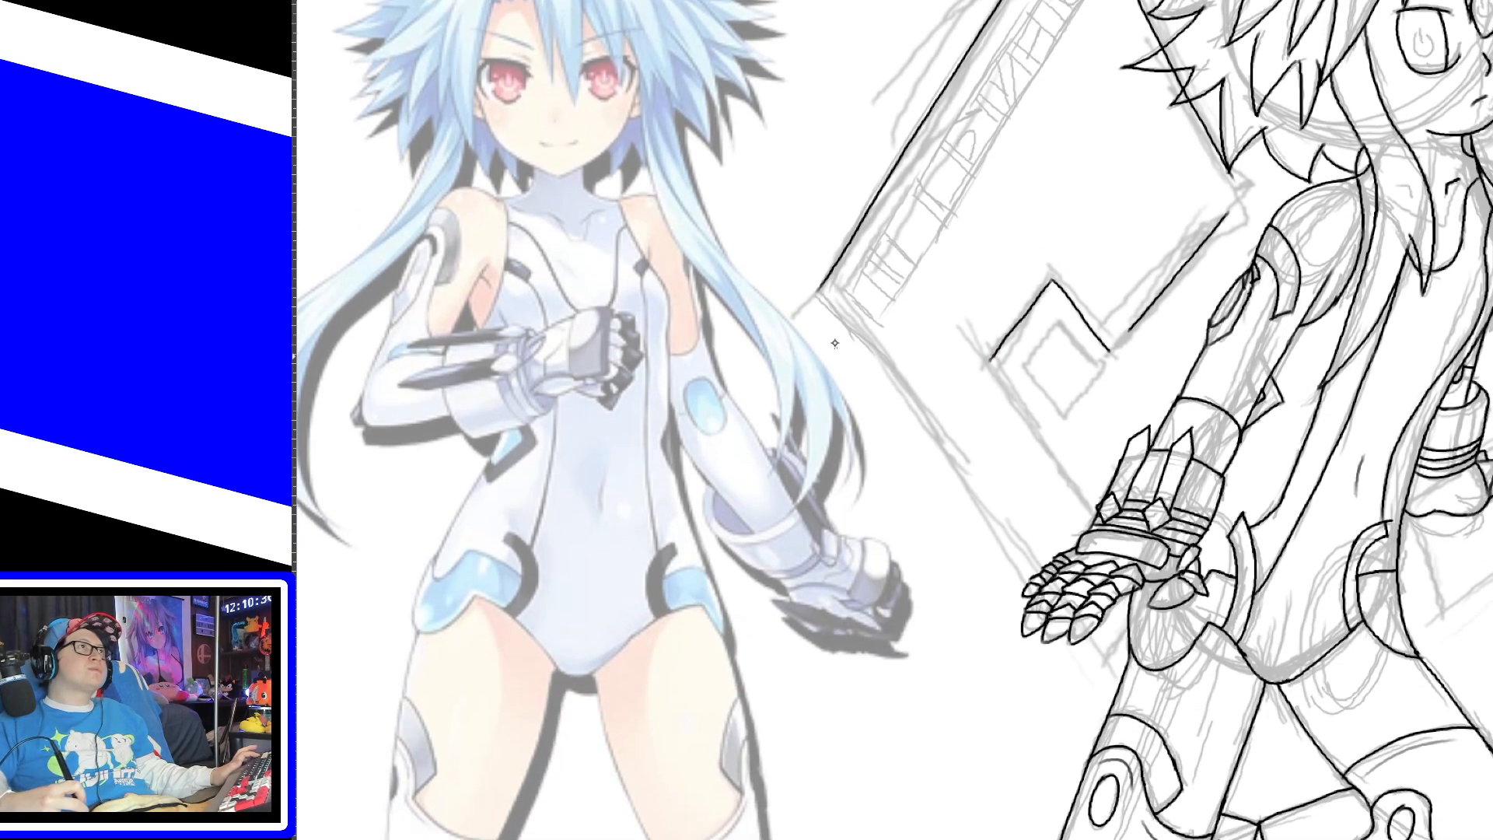
{"action": "left_click_drag", "start_coordinate": [822, 297], "coordinate": [1068, 612]}
{"action": "key", "text": "ctrl+z"}
{"action": "left_click_drag", "start_coordinate": [997, 523], "coordinate": [1065, 605]}
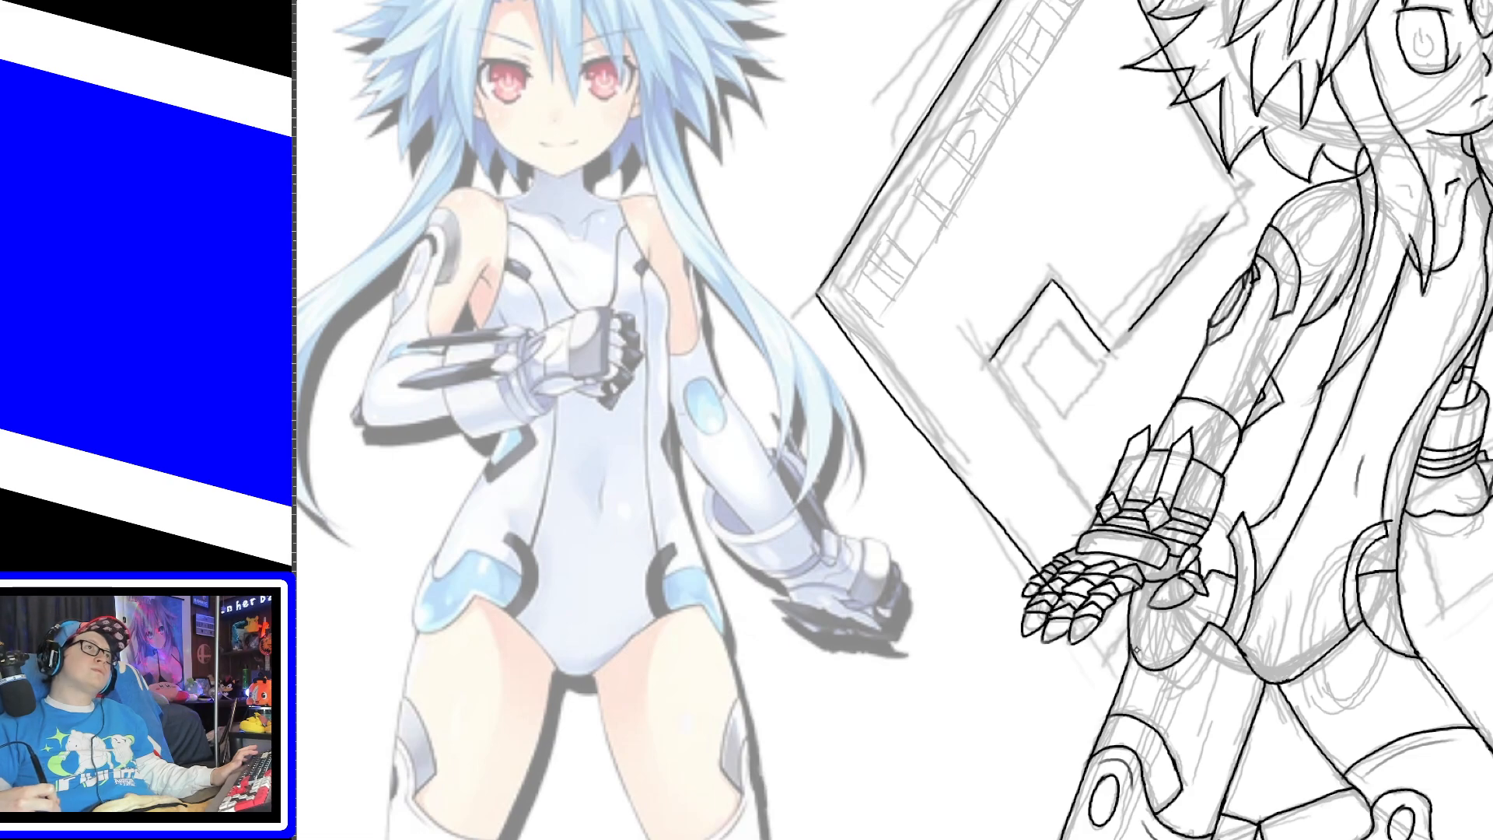
Step: Ink the small diamond and the inner edge running from its frame down to the near cuff
{"action": "mouse_move", "coordinate": [1062, 604]}
{"action": "left_mouse_down"}
{"action": "mouse_move", "coordinate": [1082, 624]}
{"action": "mouse_move", "coordinate": [1154, 589]}
{"action": "mouse_move", "coordinate": [985, 387]}
{"action": "left_mouse_up"}
{"action": "key", "text": "ctrl+z"}
{"action": "mouse_move", "coordinate": [1072, 484]}
{"action": "left_mouse_down"}
{"action": "mouse_move", "coordinate": [983, 355]}
{"action": "mouse_move", "coordinate": [1047, 345]}
{"action": "mouse_move", "coordinate": [1083, 397]}
{"action": "mouse_move", "coordinate": [1024, 374]}
{"action": "mouse_move", "coordinate": [1082, 354]}
{"action": "mouse_move", "coordinate": [1052, 416]}
{"action": "mouse_move", "coordinate": [1022, 373]}
{"action": "left_mouse_up"}
{"action": "key", "text": "ctrl+z"}
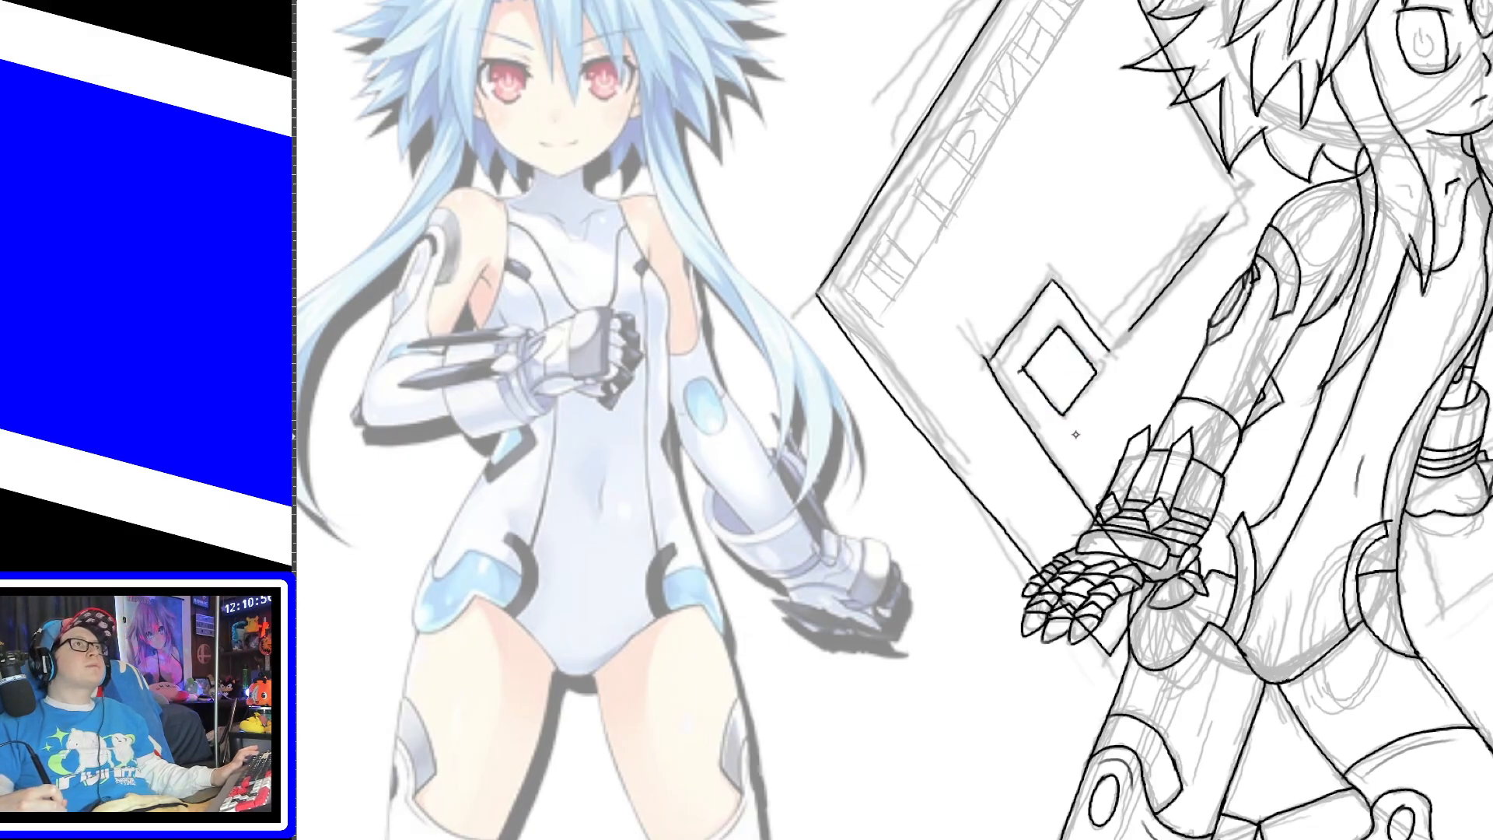
Step: Extend the wing panel's short edge to meet the diamond's frame, and close the panel's corner near the shoulder
{"action": "left_click_drag", "start_coordinate": [1110, 356], "coordinate": [1143, 309]}
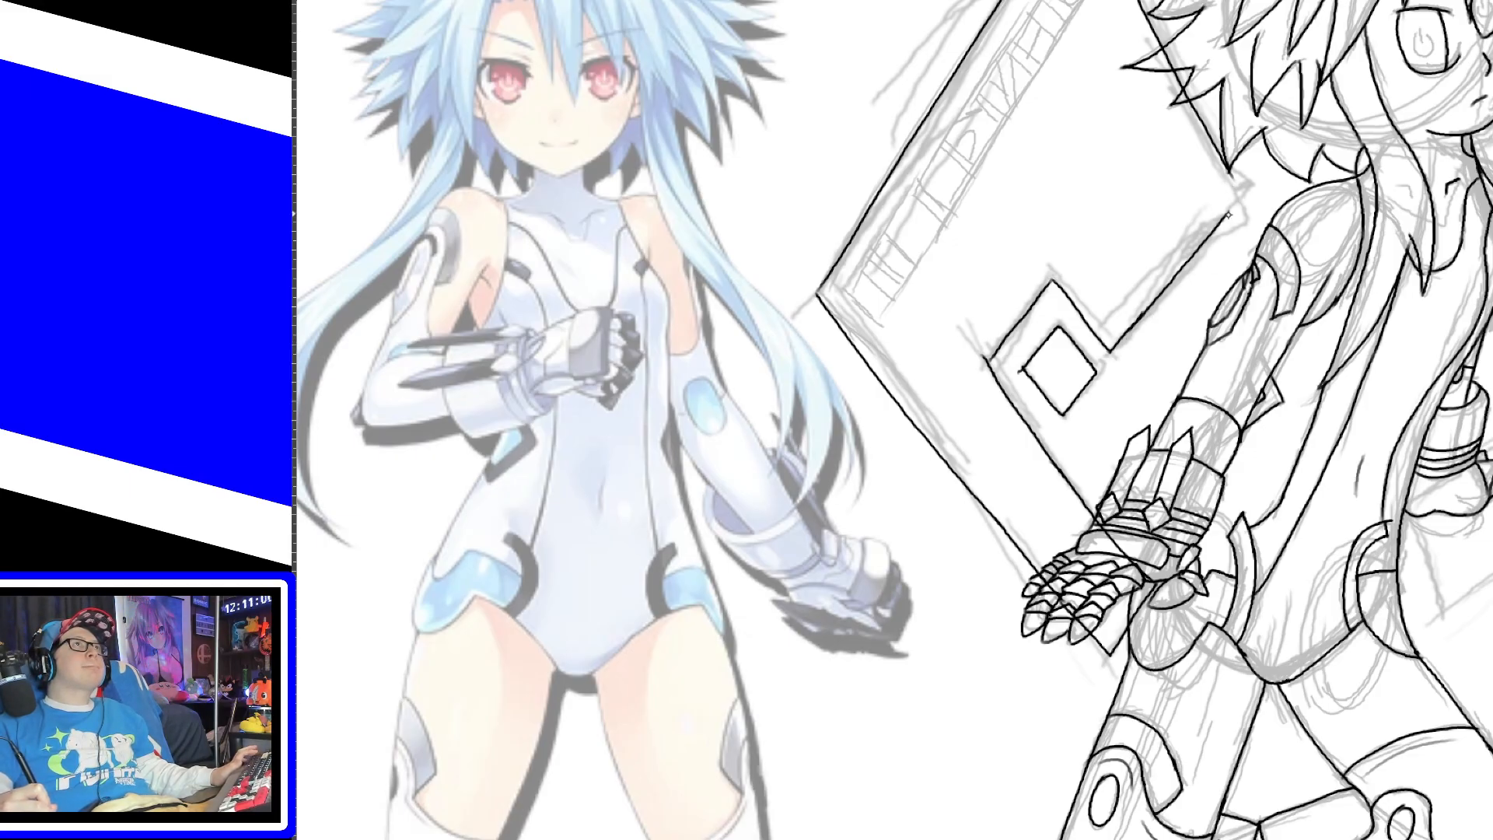
{"action": "left_click_drag", "start_coordinate": [1227, 211], "coordinate": [1247, 185]}
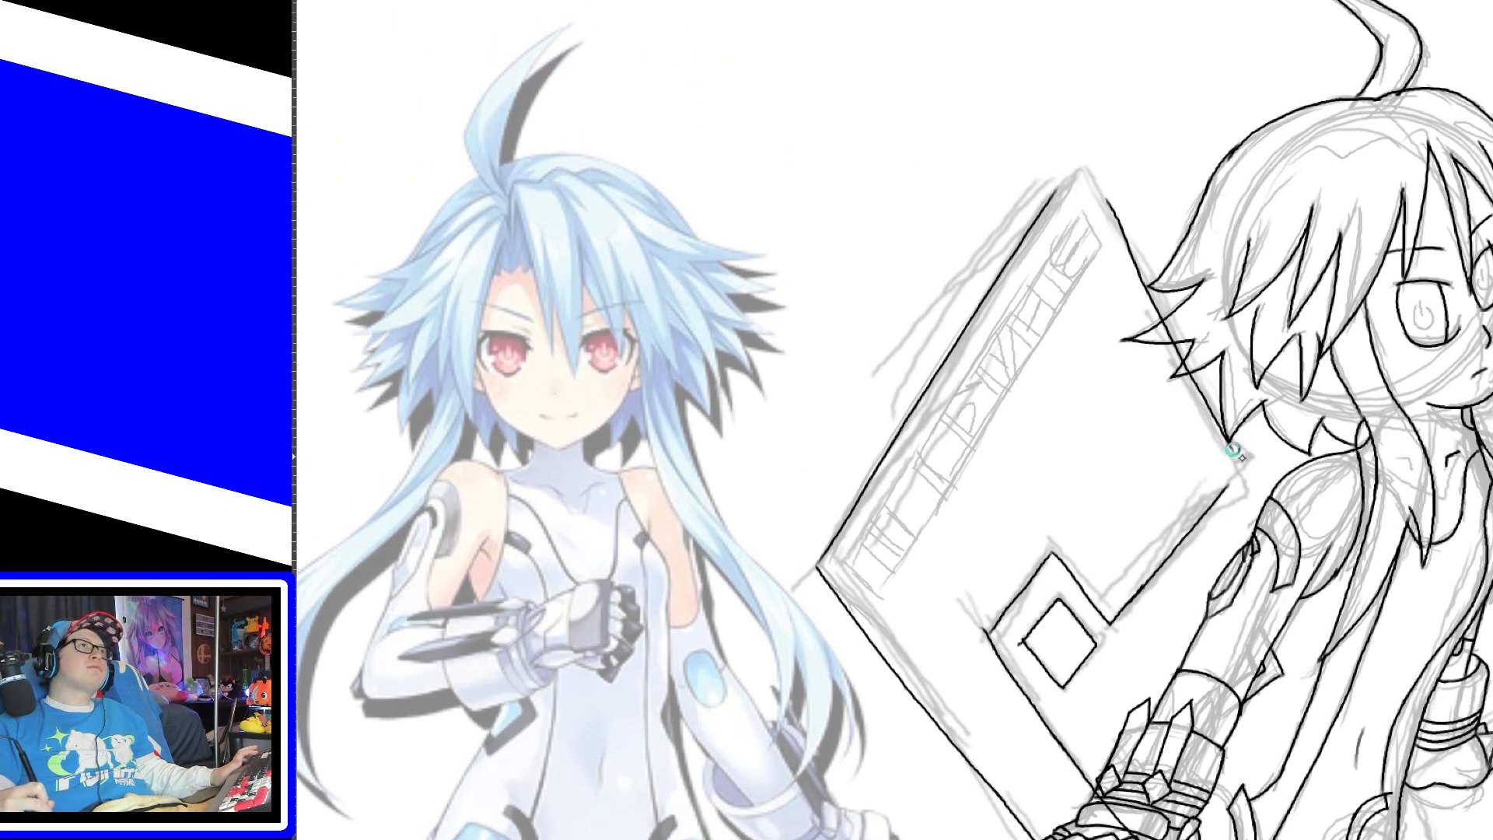
{"action": "left_click_drag", "start_coordinate": [1225, 439], "coordinate": [1238, 467]}
{"action": "key", "text": "ctrl+z"}
{"action": "key", "text": "ctrl+z"}
Step: Close the wing panel's pointed tip by extending its two long edges until they meet
{"action": "left_click_drag", "start_coordinate": [1047, 202], "coordinate": [1082, 153]}
{"action": "key", "text": "ctrl+z"}
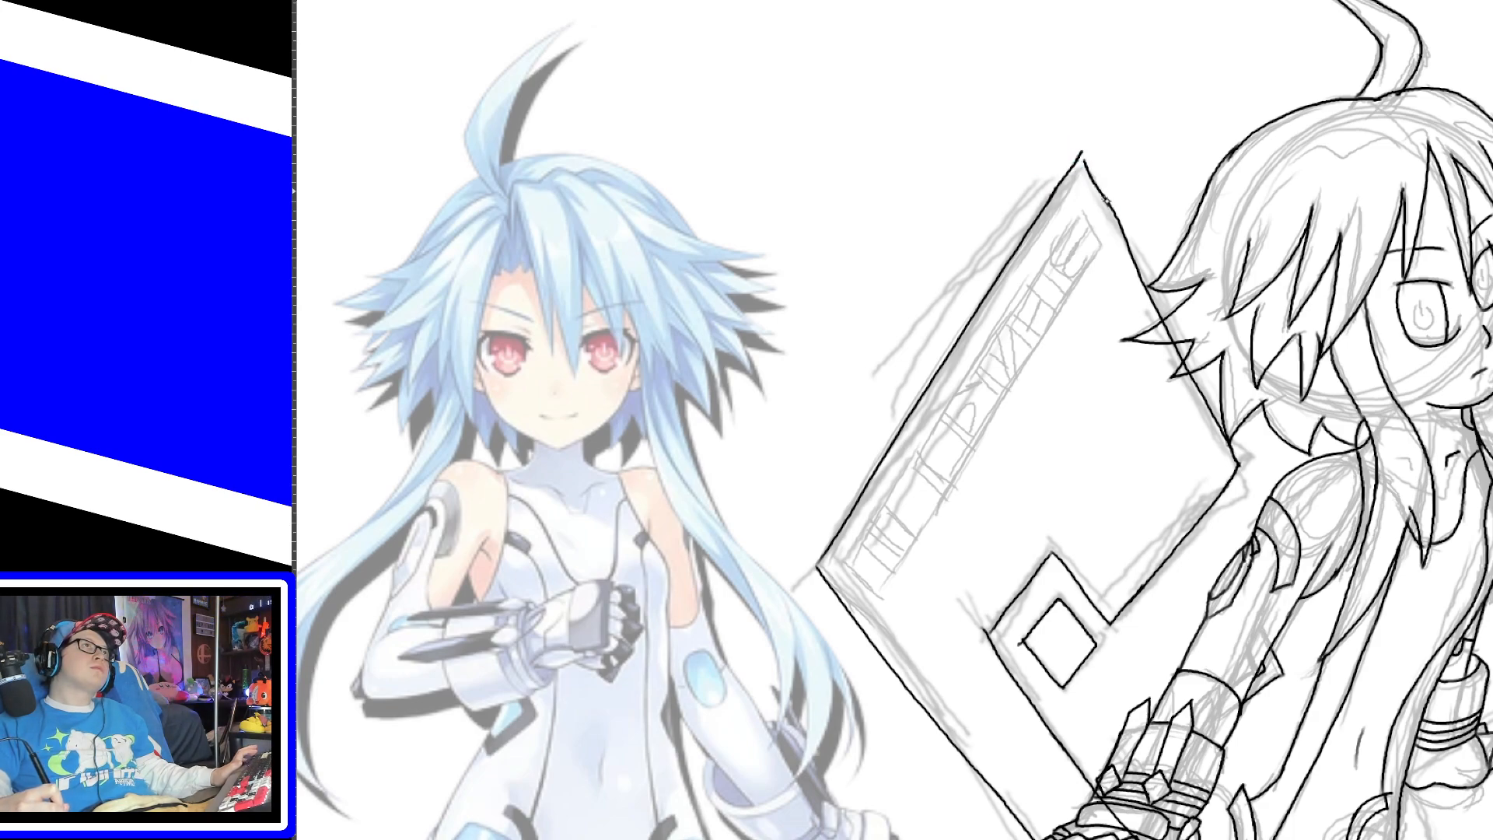
{"action": "key", "text": "ctrl+z"}
{"action": "key", "text": "ctrl+z"}
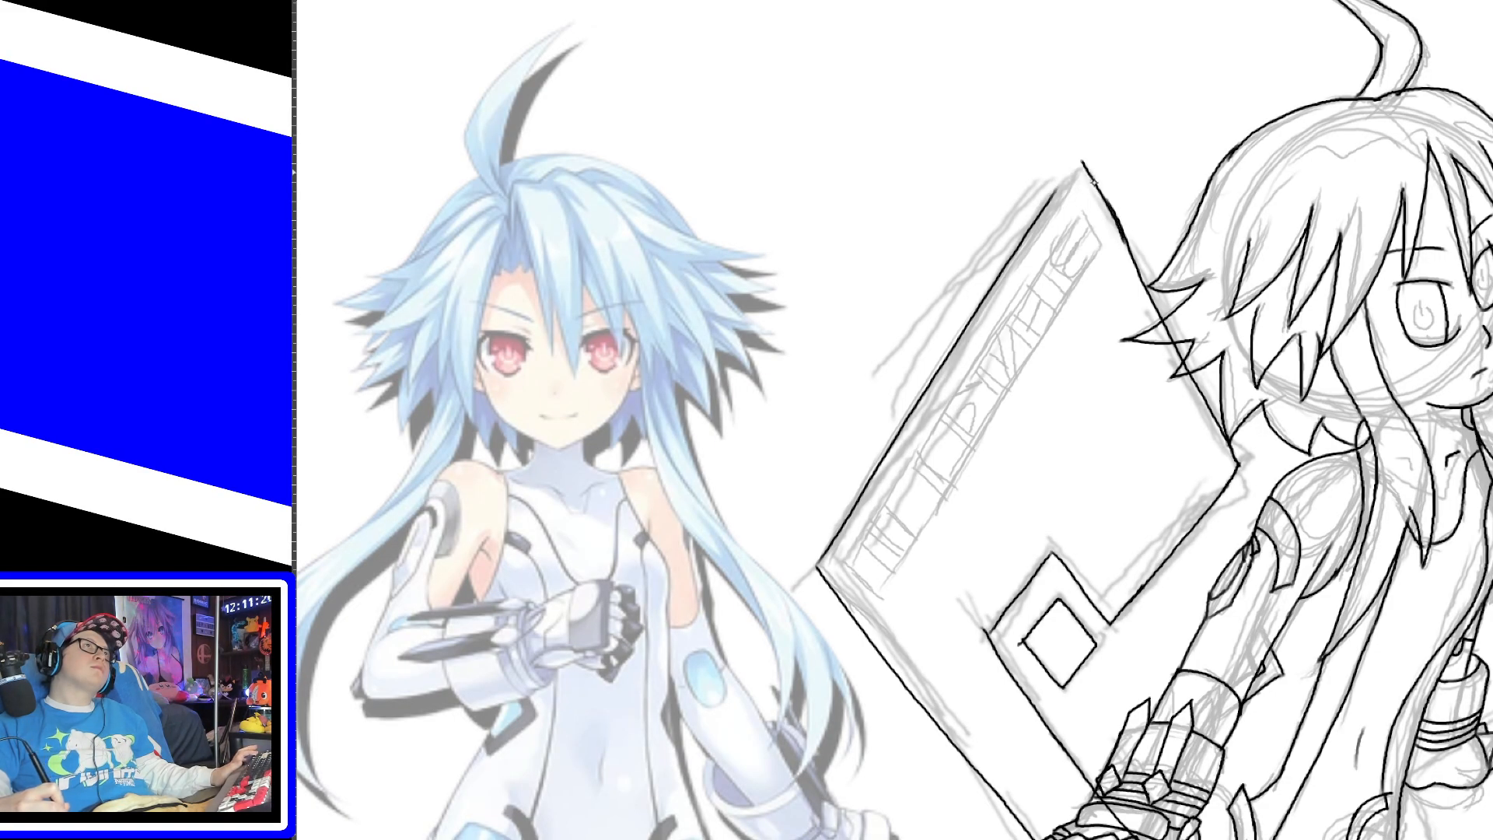
{"action": "left_click_drag", "start_coordinate": [1130, 253], "coordinate": [1078, 164]}
{"action": "key", "text": "ctrl+z"}
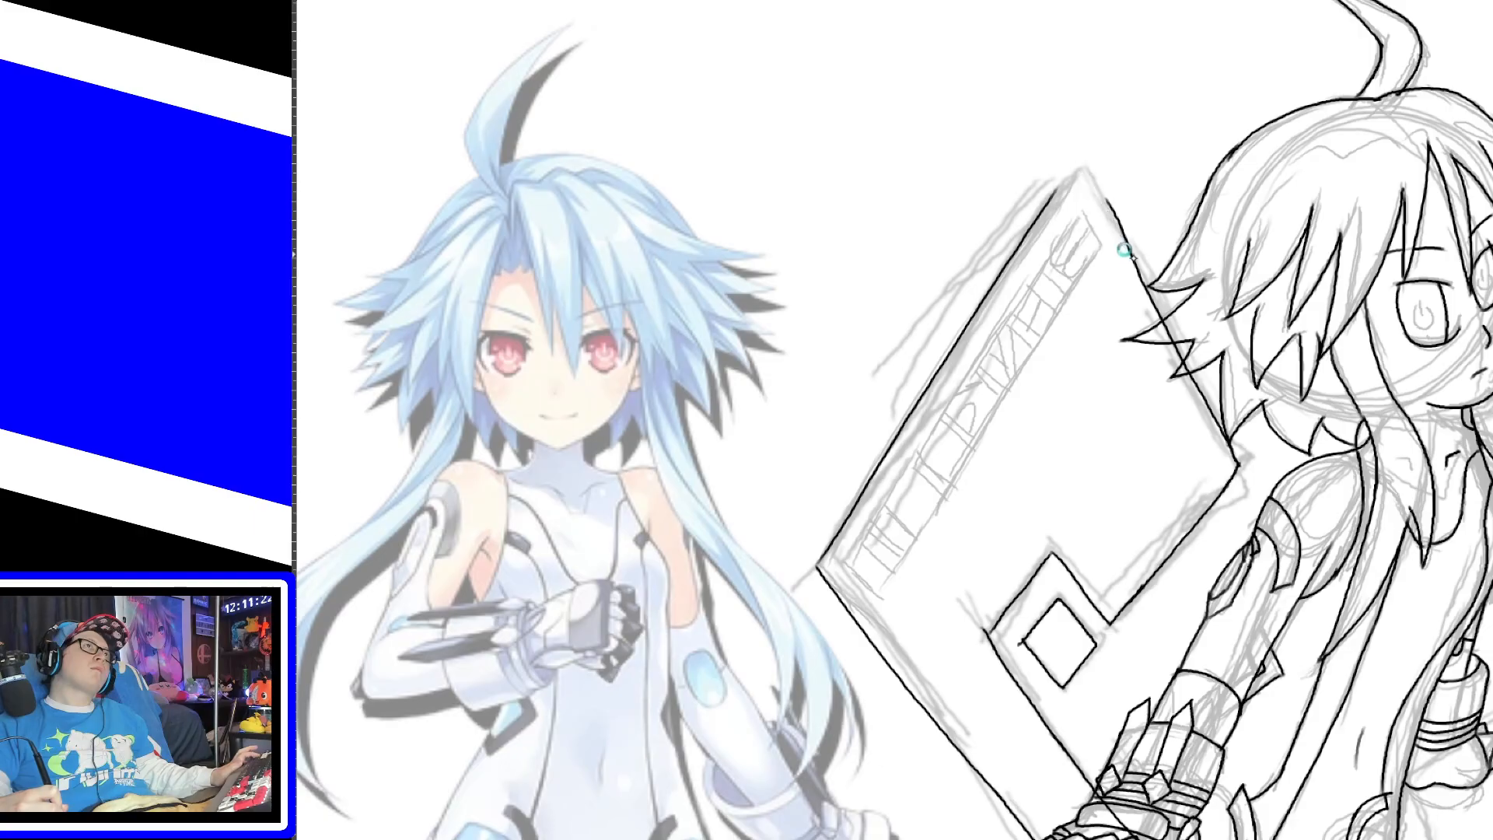
{"action": "left_click_drag", "start_coordinate": [1137, 269], "coordinate": [1082, 171]}
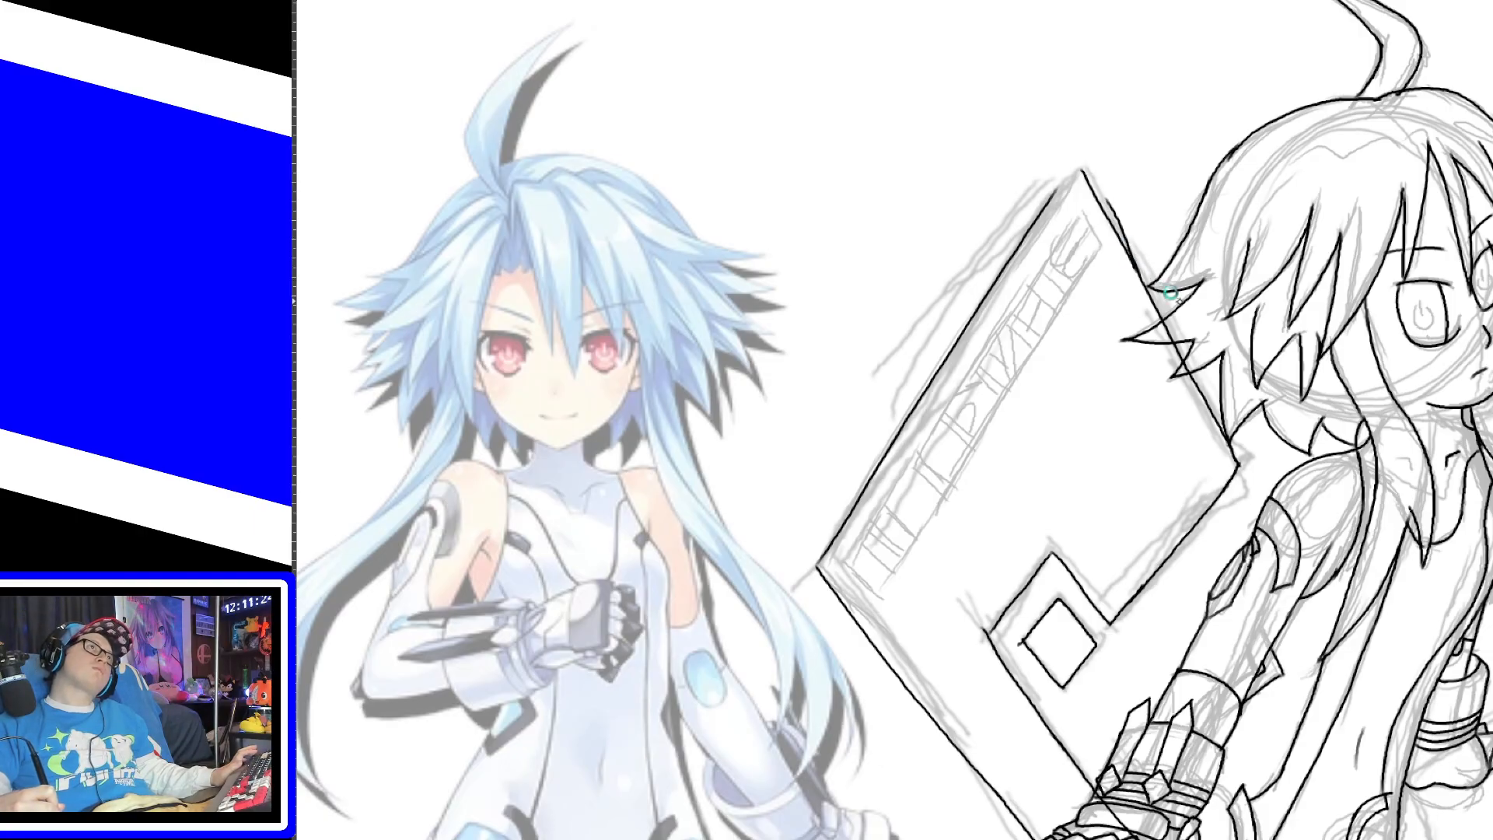
Step: Ink the pointed top corner of the lettered panel, closing its outline over the rough sketch
{"action": "left_click_drag", "start_coordinate": [1043, 212], "coordinate": [1076, 161]}
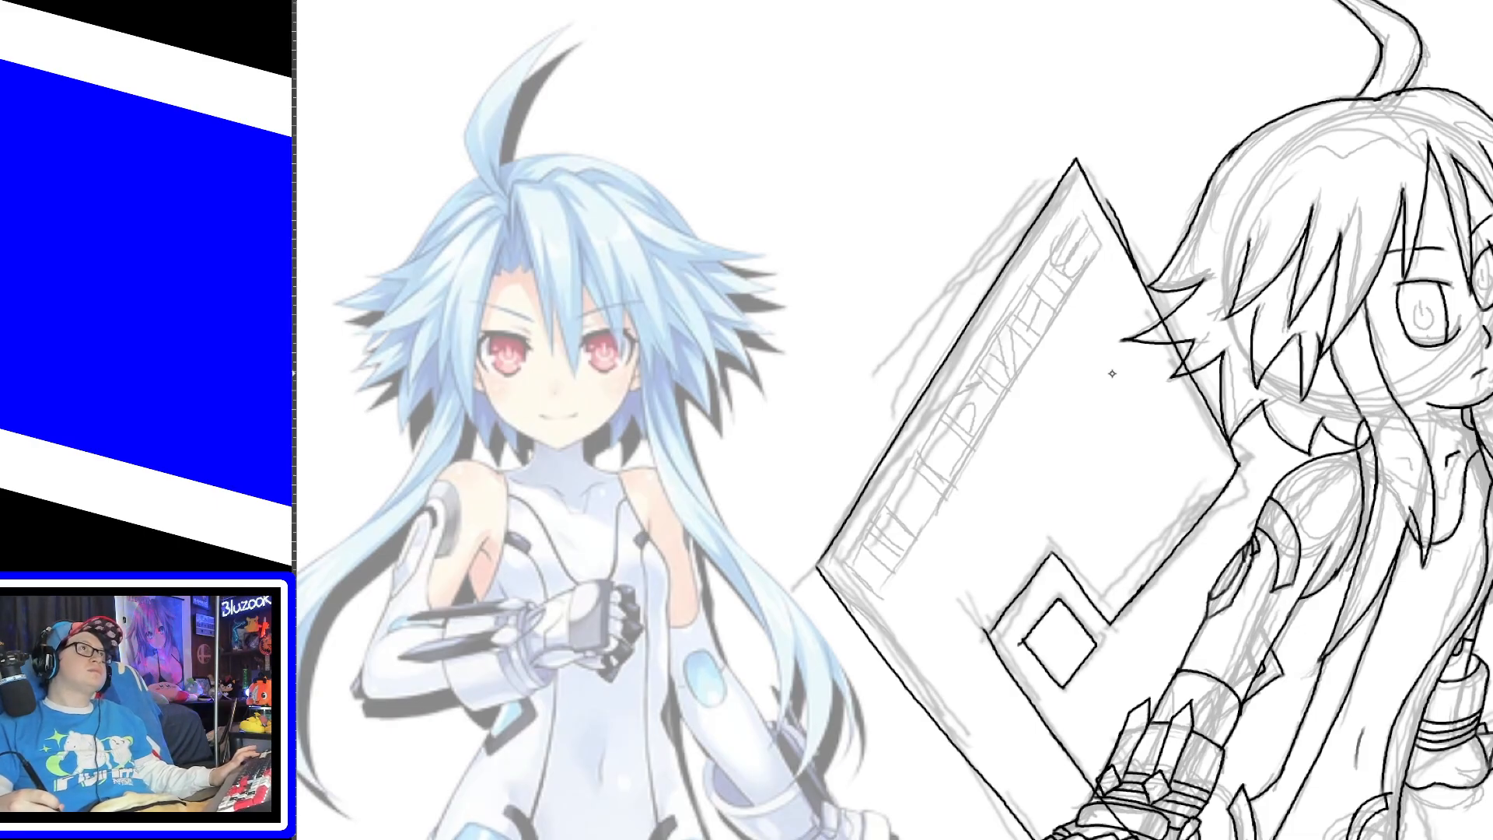
{"action": "key", "text": "plus"}
{"action": "key", "text": "plus"}
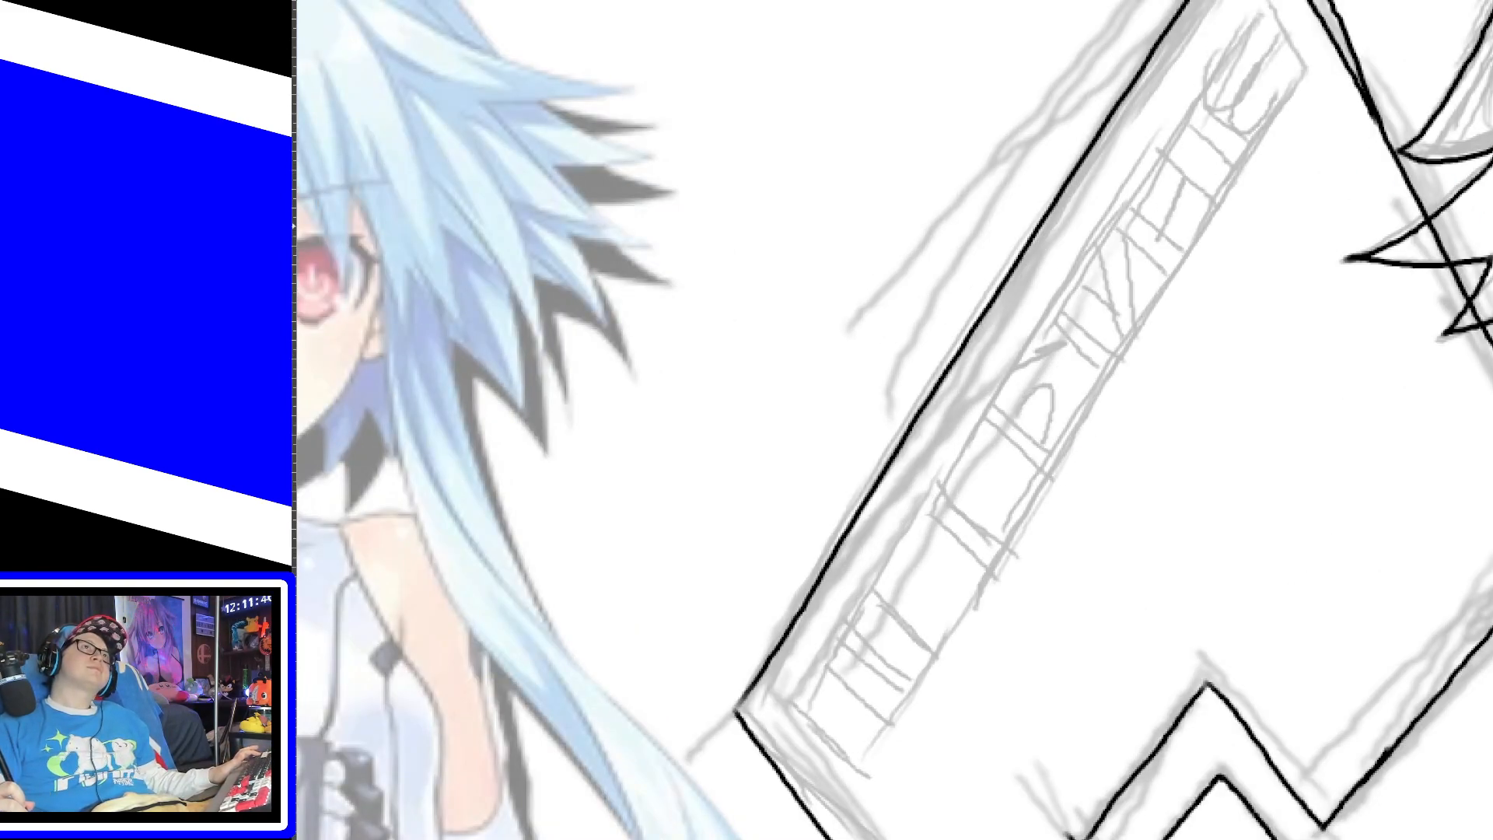
{"action": "scroll", "coordinate": [1252, 263], "scroll_direction": "up", "scroll_amount": 5}
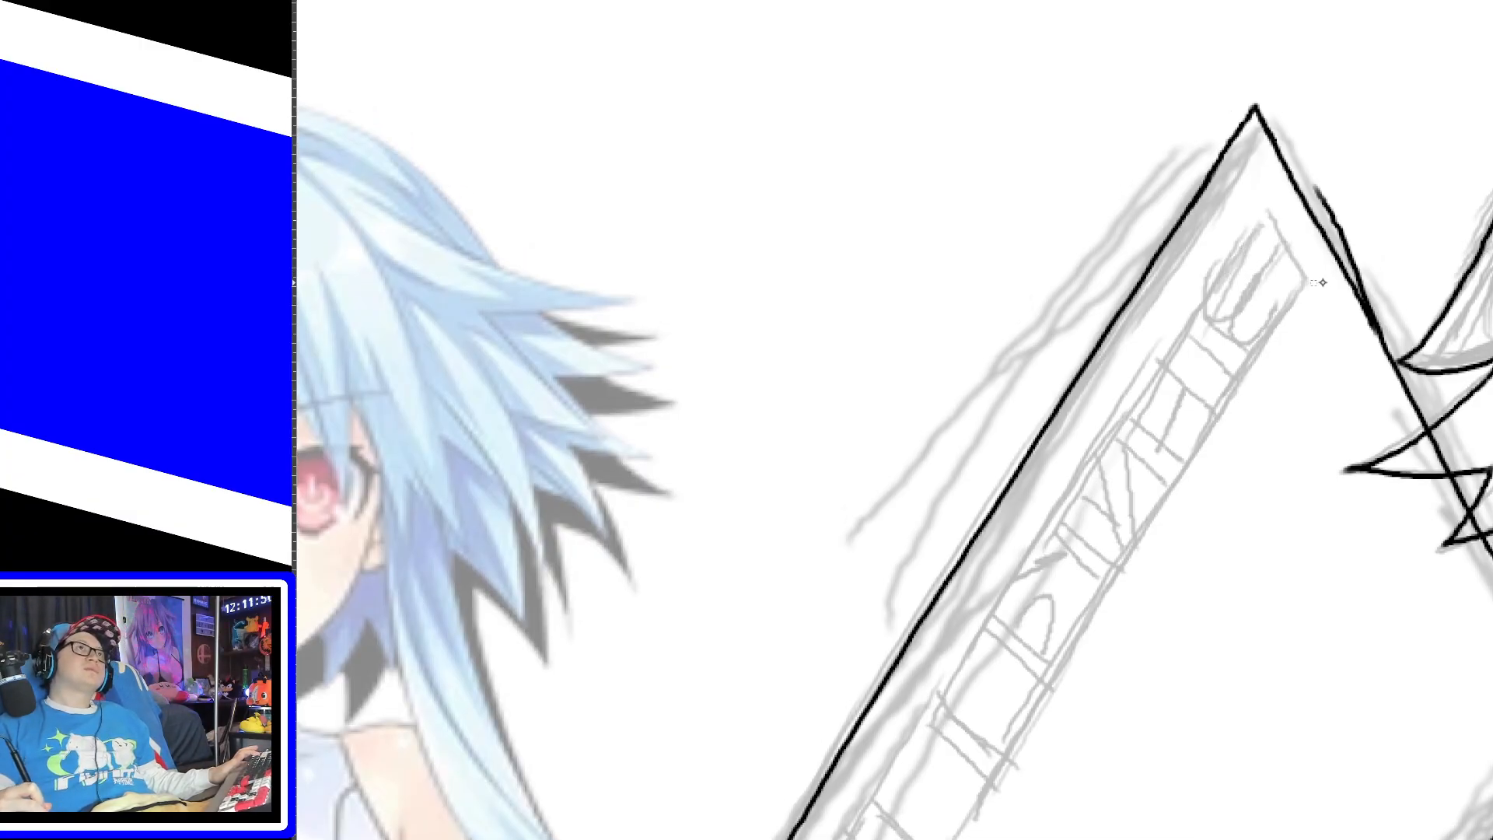
{"action": "scroll", "coordinate": [1324, 296], "scroll_direction": "down", "scroll_amount": 4}
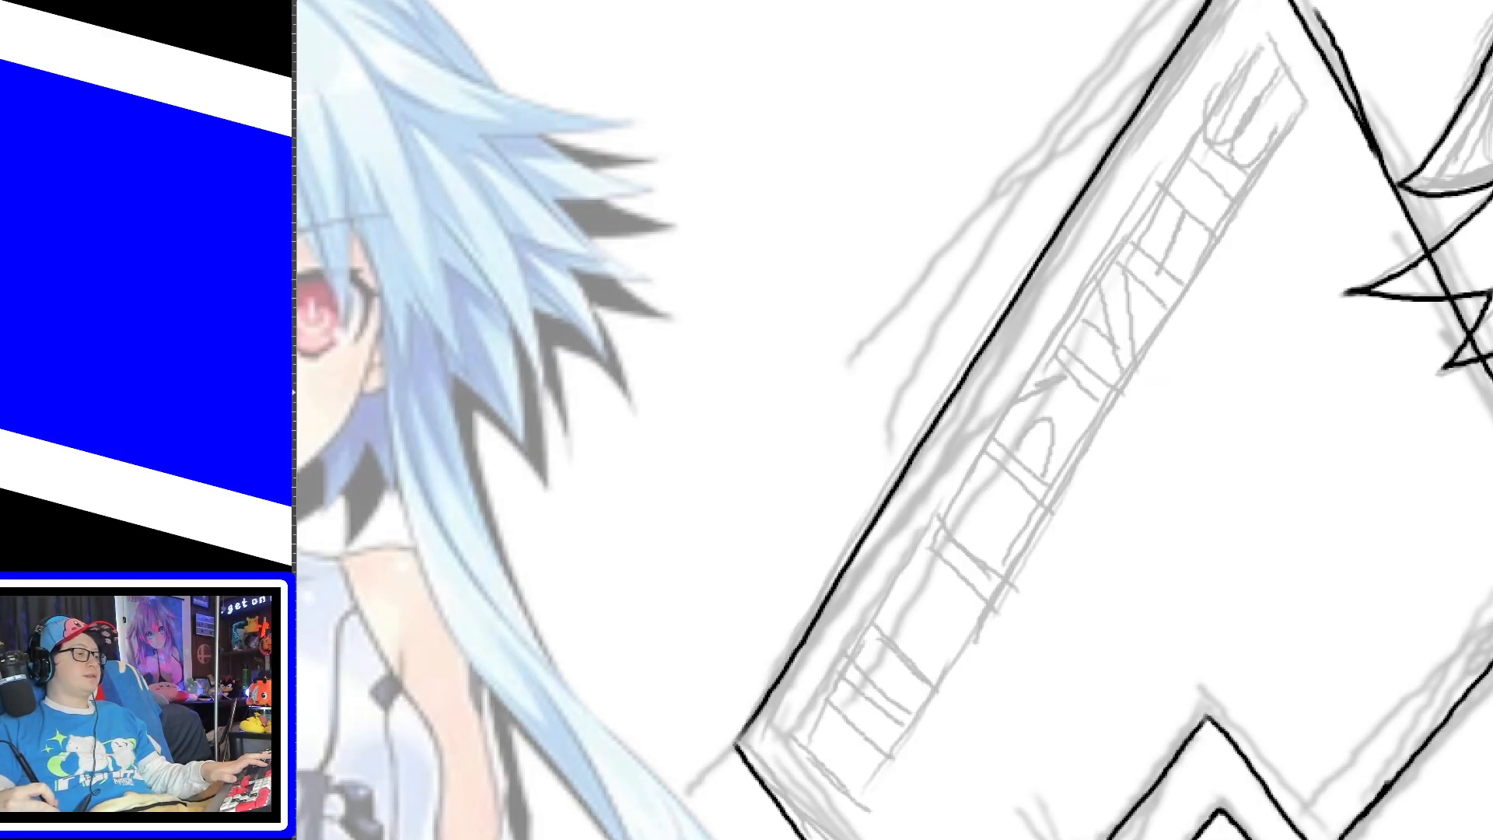
{"action": "scroll", "coordinate": [1164, 392], "scroll_direction": "down", "scroll_amount": 4}
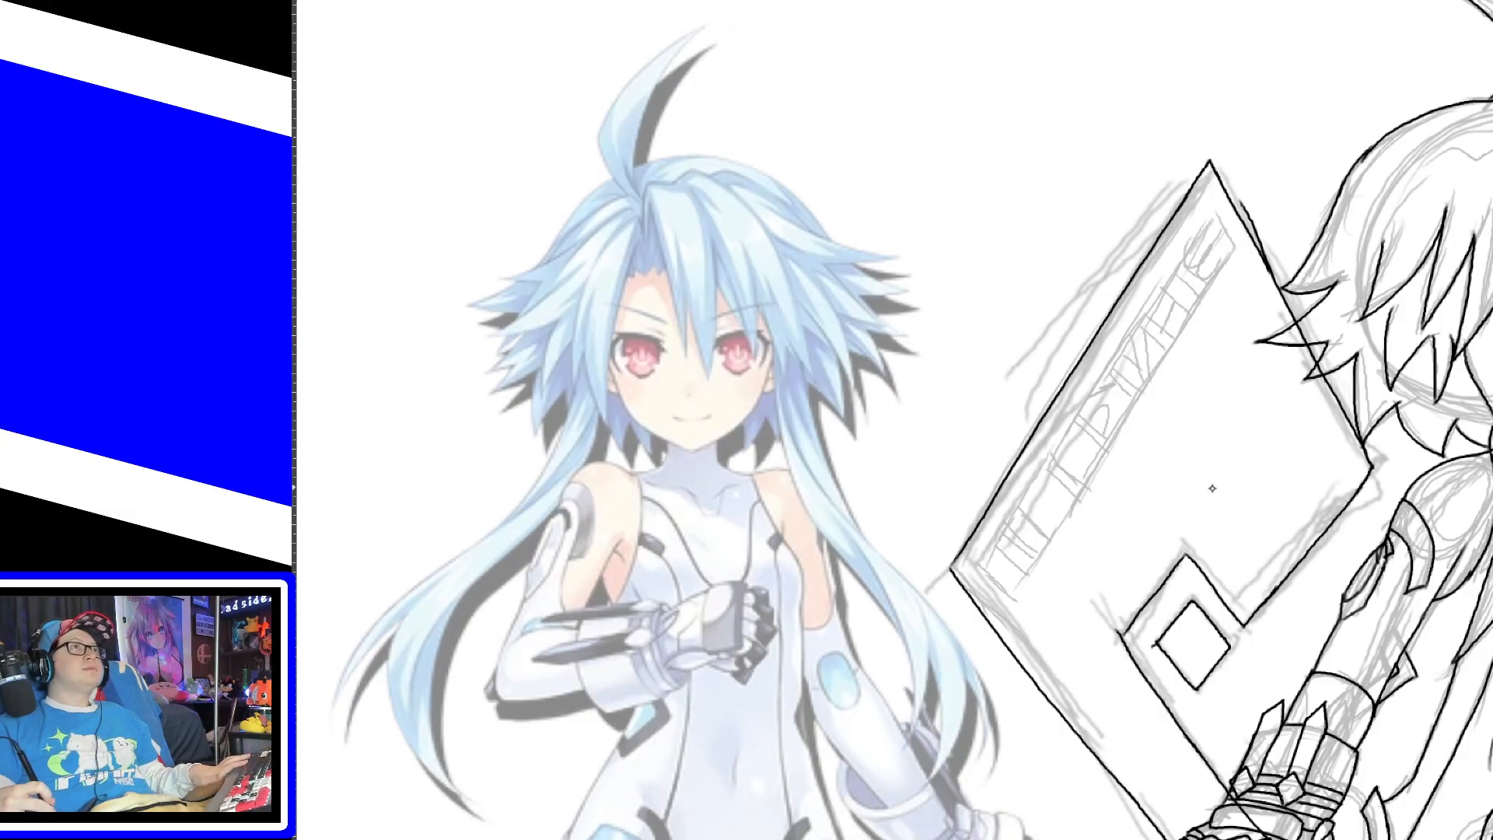
Step: Ink the upper edge of the square notch on the panel in front of the character, following the sketch
{"action": "left_click_drag", "start_coordinate": [1097, 839], "coordinate": [1219, 839]}
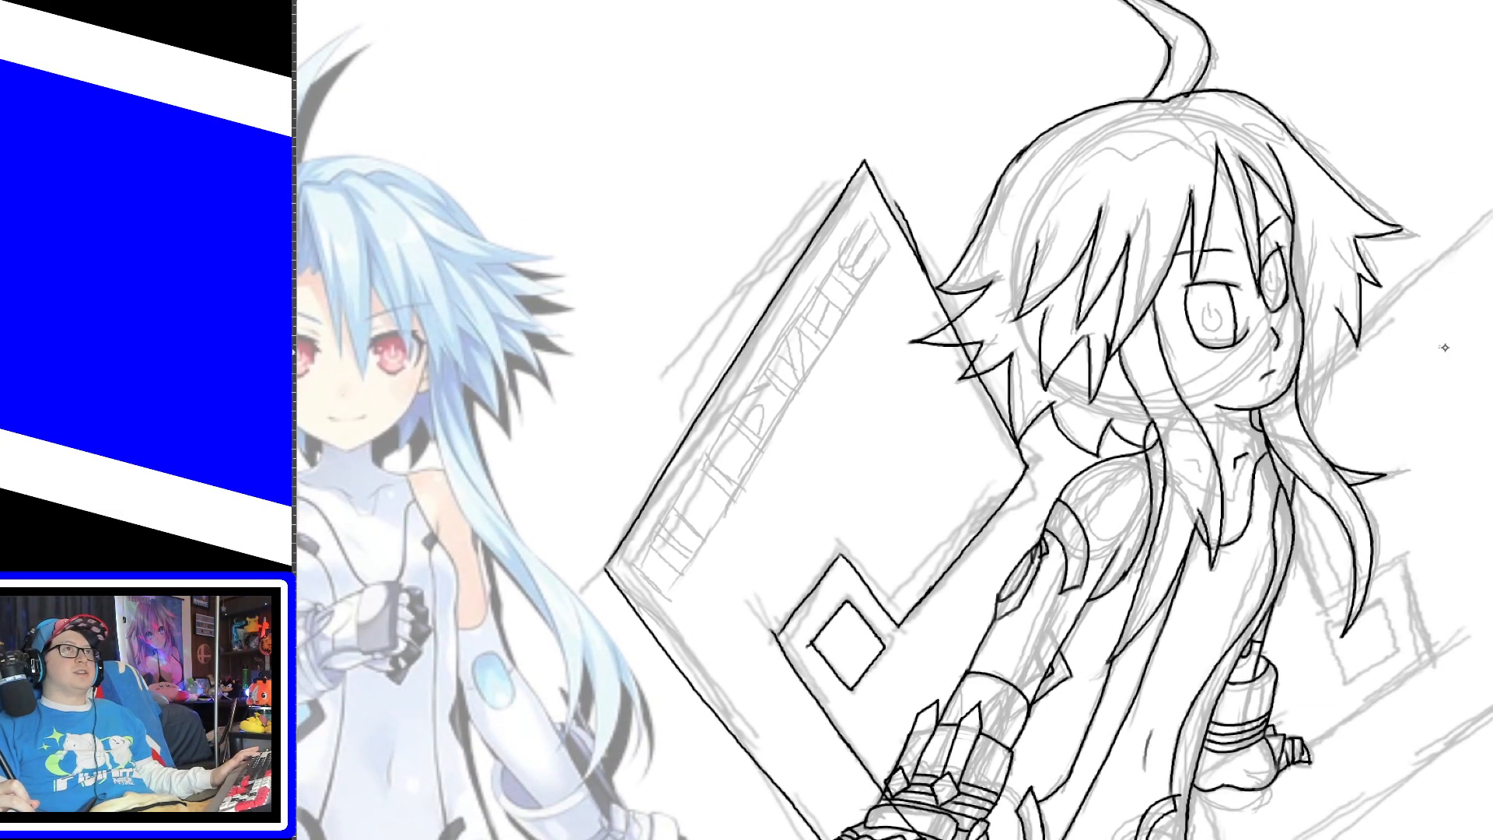
{"action": "scroll", "coordinate": [1411, 523], "scroll_direction": "down", "scroll_amount": 4}
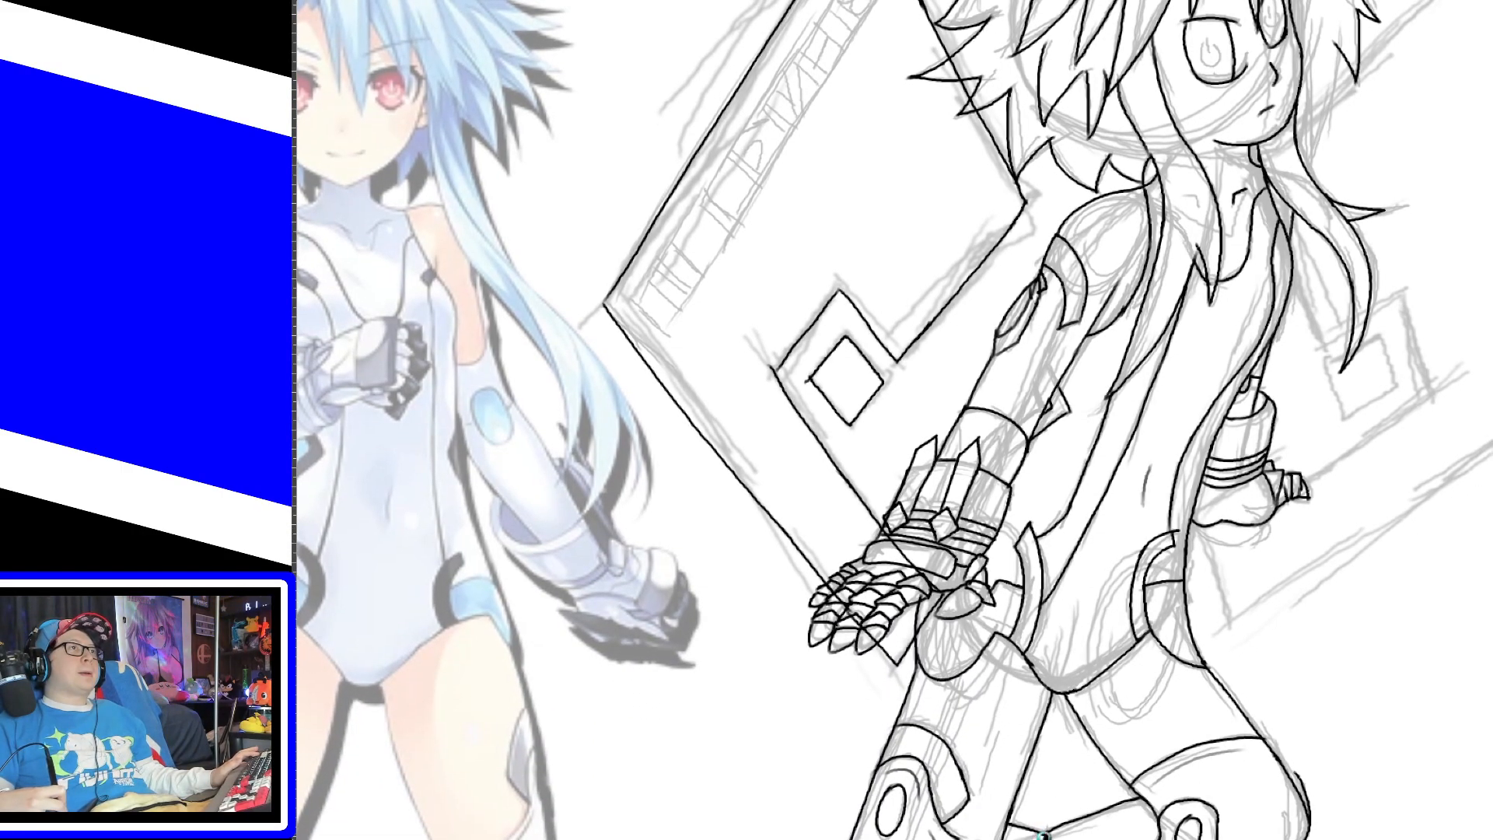
{"action": "scroll", "coordinate": [1418, 422], "scroll_direction": "right", "scroll_amount": 5}
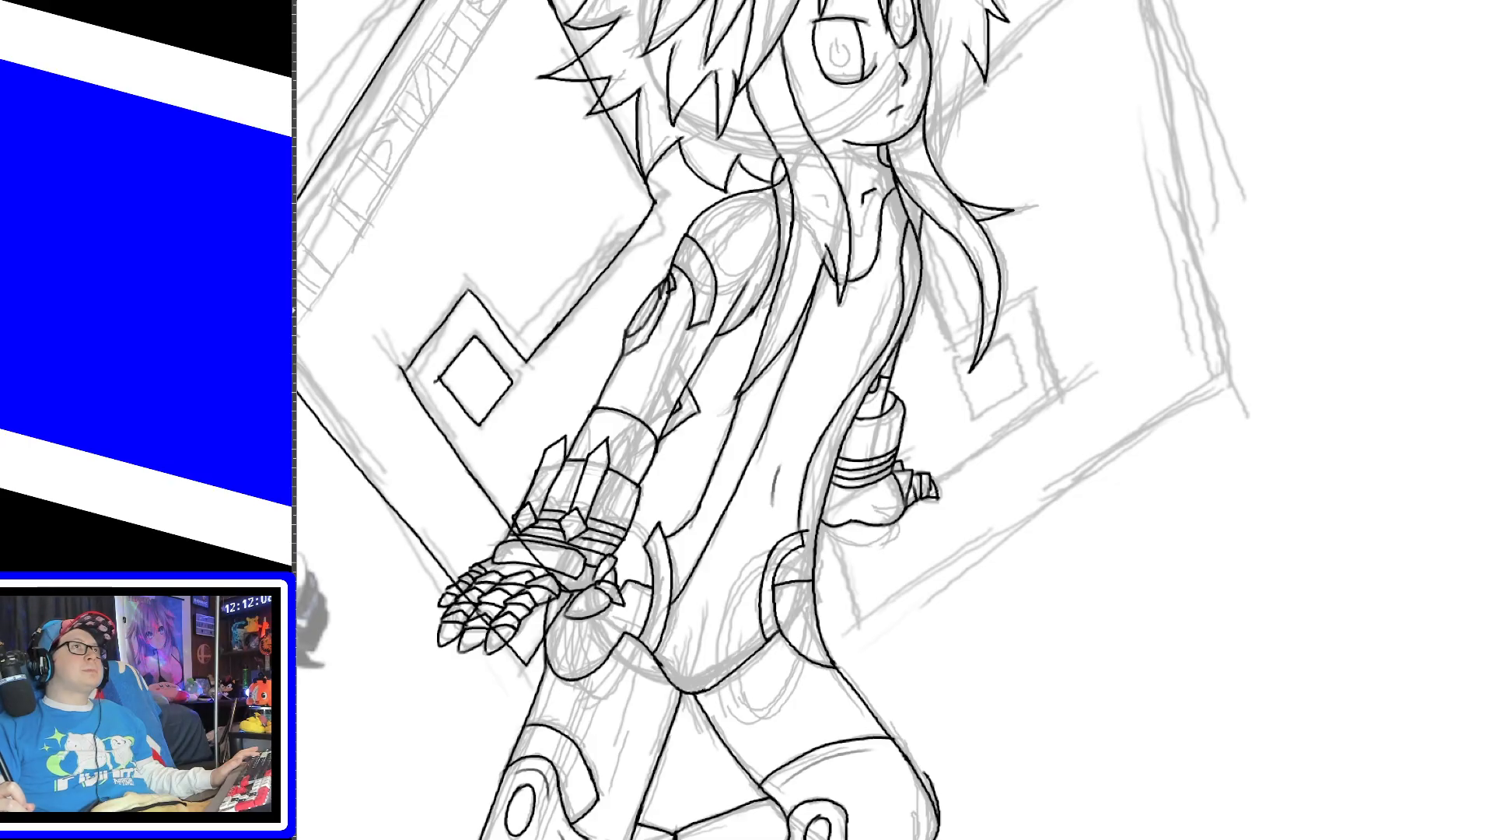
{"action": "scroll", "coordinate": [771, 420], "scroll_direction": "up", "scroll_amount": 3}
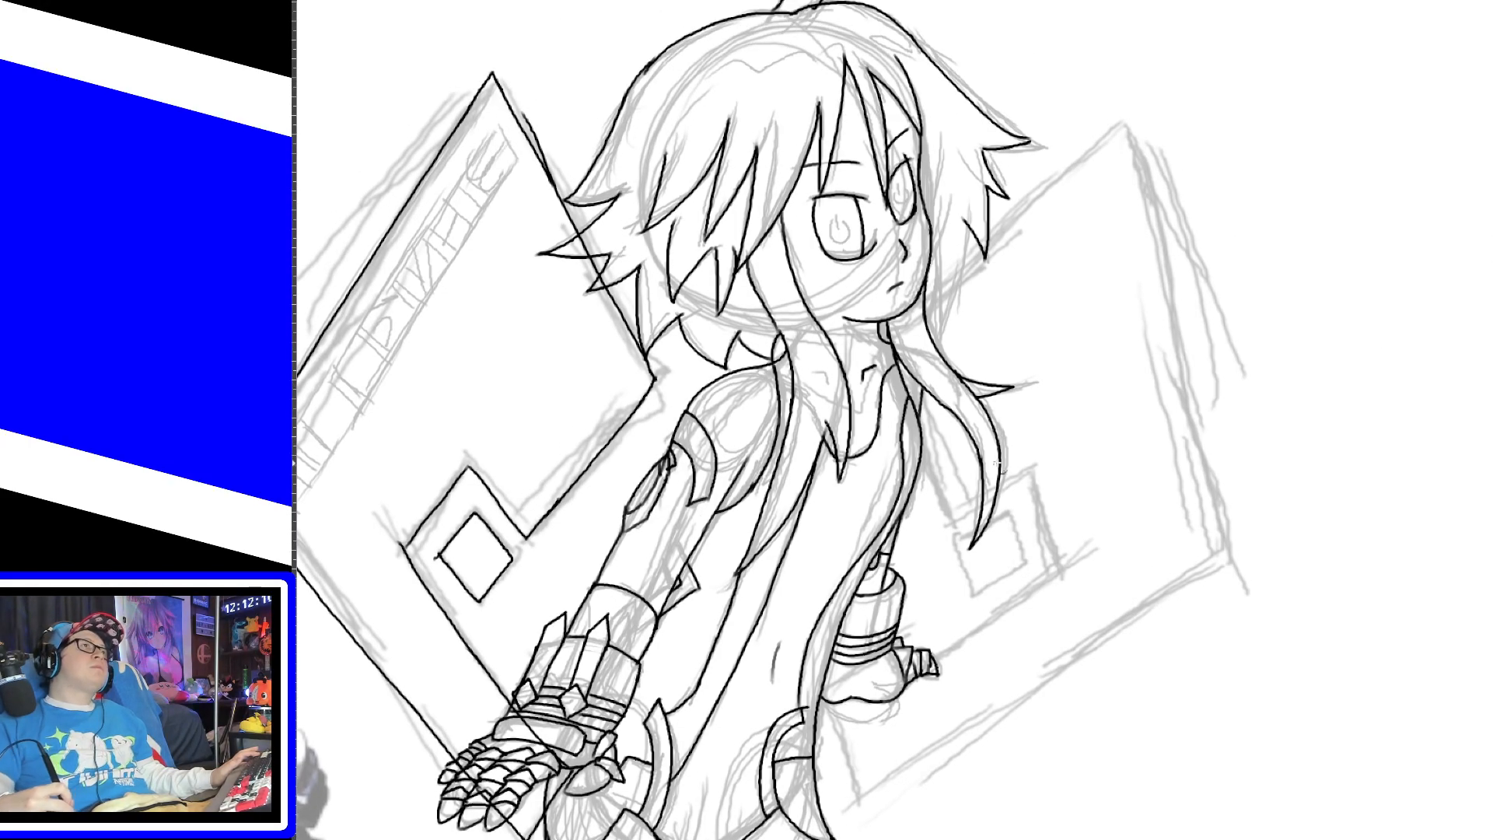
{"action": "left_click_drag", "start_coordinate": [1031, 473], "coordinate": [952, 513]}
{"action": "key", "text": "ctrl+z"}
{"action": "mouse_move", "coordinate": [1029, 472]}
{"action": "left_mouse_down"}
{"action": "mouse_move", "coordinate": [953, 519]}
{"action": "mouse_move", "coordinate": [1036, 471]}
{"action": "left_mouse_up"}
{"action": "key", "text": "ctrl+z"}
{"action": "key", "text": "ctrl+z"}
{"action": "left_click_drag", "start_coordinate": [944, 526], "coordinate": [1028, 472]}
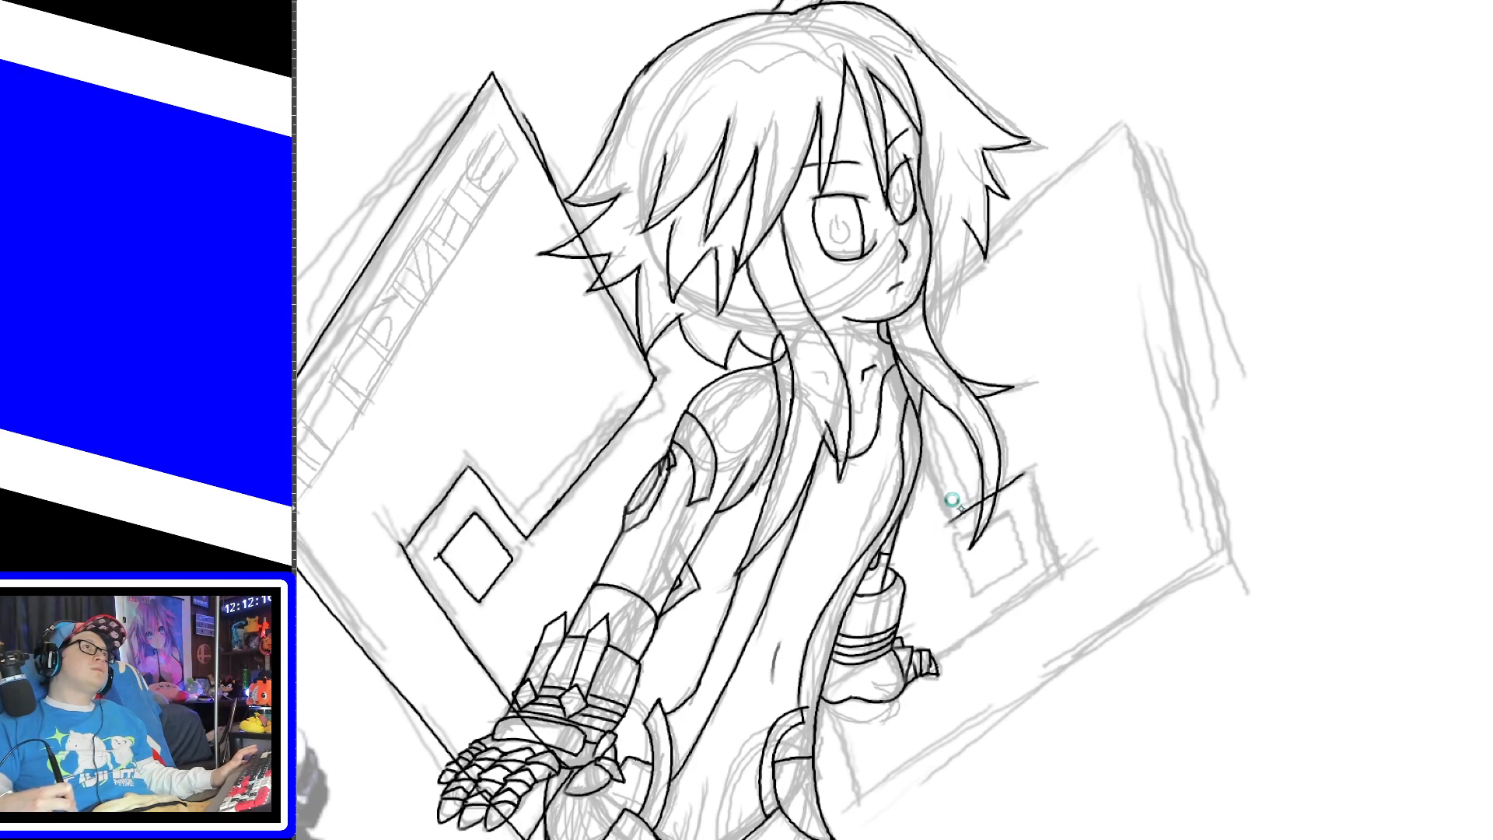
Step: Ink the front panel's inner edge beside the torso and its long upper edge from the neck to the peak
{"action": "left_click_drag", "start_coordinate": [928, 469], "coordinate": [875, 330]}
{"action": "key", "text": "ctrl+z"}
{"action": "mouse_move", "coordinate": [946, 521]}
{"action": "left_mouse_down"}
{"action": "mouse_move", "coordinate": [892, 340]}
{"action": "mouse_move", "coordinate": [1088, 164]}
{"action": "left_mouse_up"}
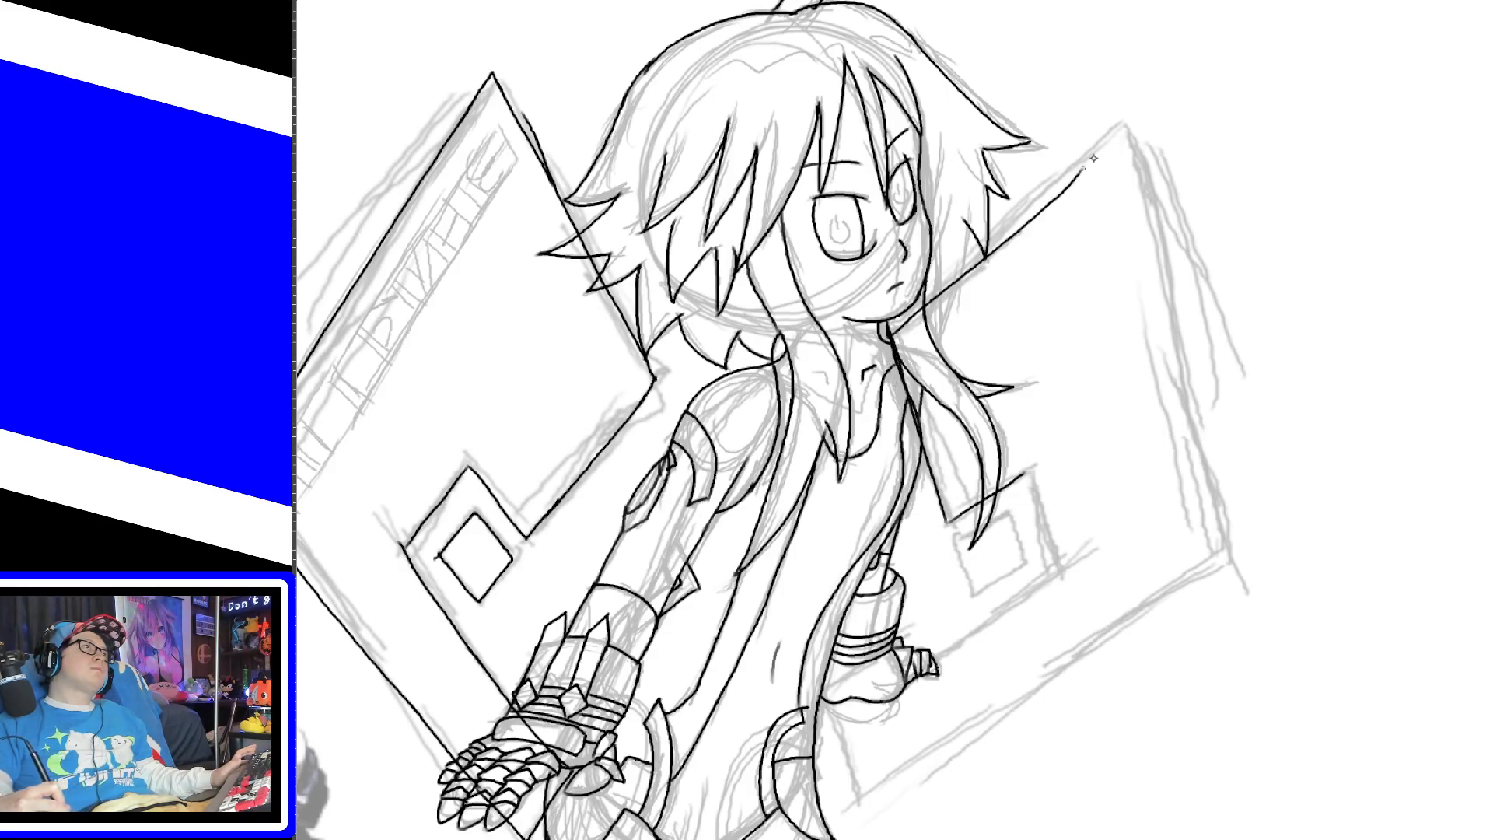
{"action": "key", "text": "ctrl+z"}
{"action": "left_click_drag", "start_coordinate": [894, 337], "coordinate": [1116, 139]}
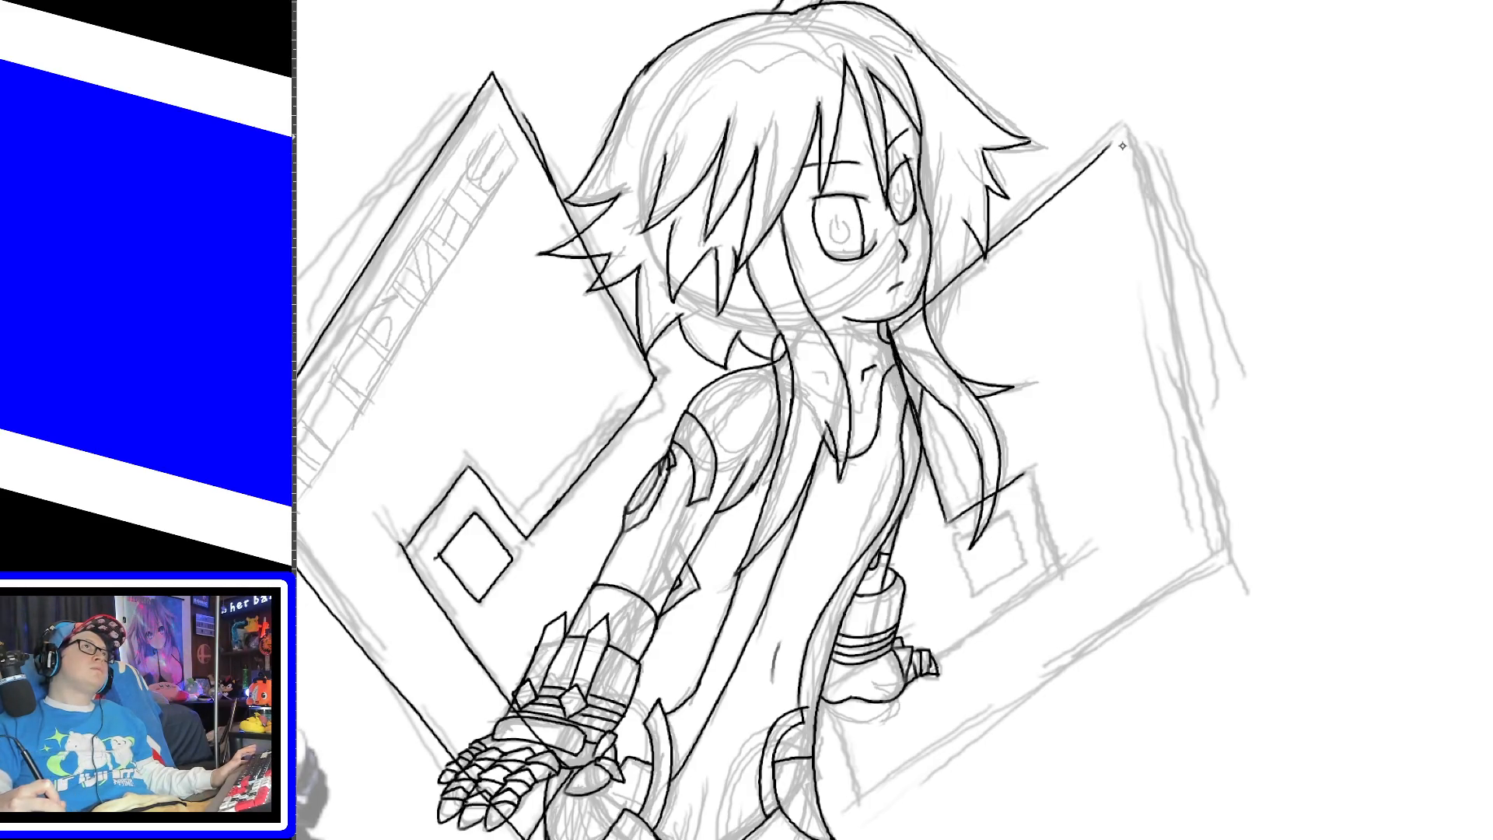
{"action": "key", "text": "ctrl+z"}
{"action": "left_click_drag", "start_coordinate": [894, 334], "coordinate": [1109, 117]}
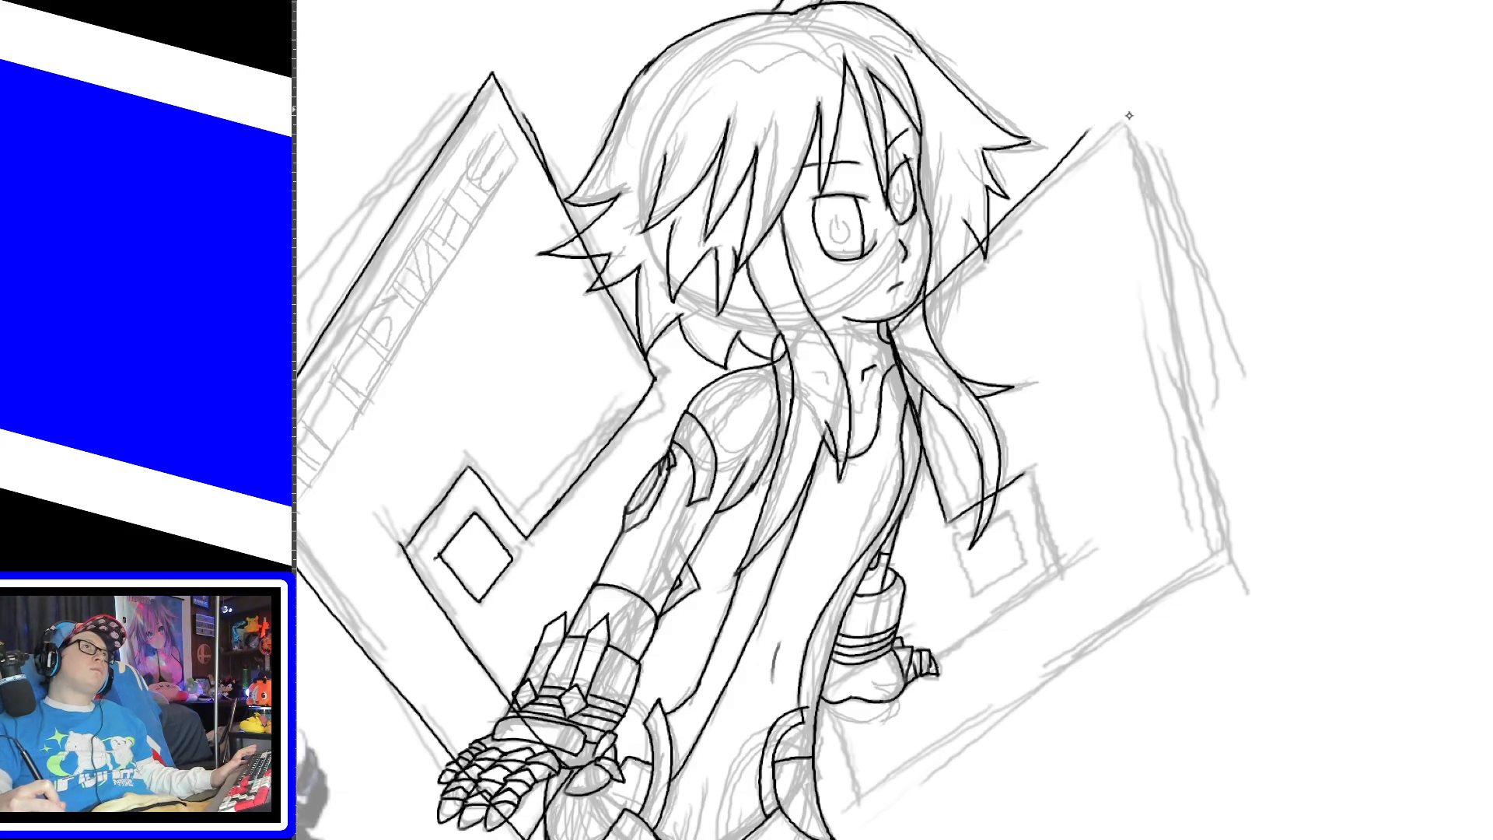
{"action": "key", "text": "ctrl+z"}
{"action": "left_click_drag", "start_coordinate": [892, 337], "coordinate": [1125, 122]}
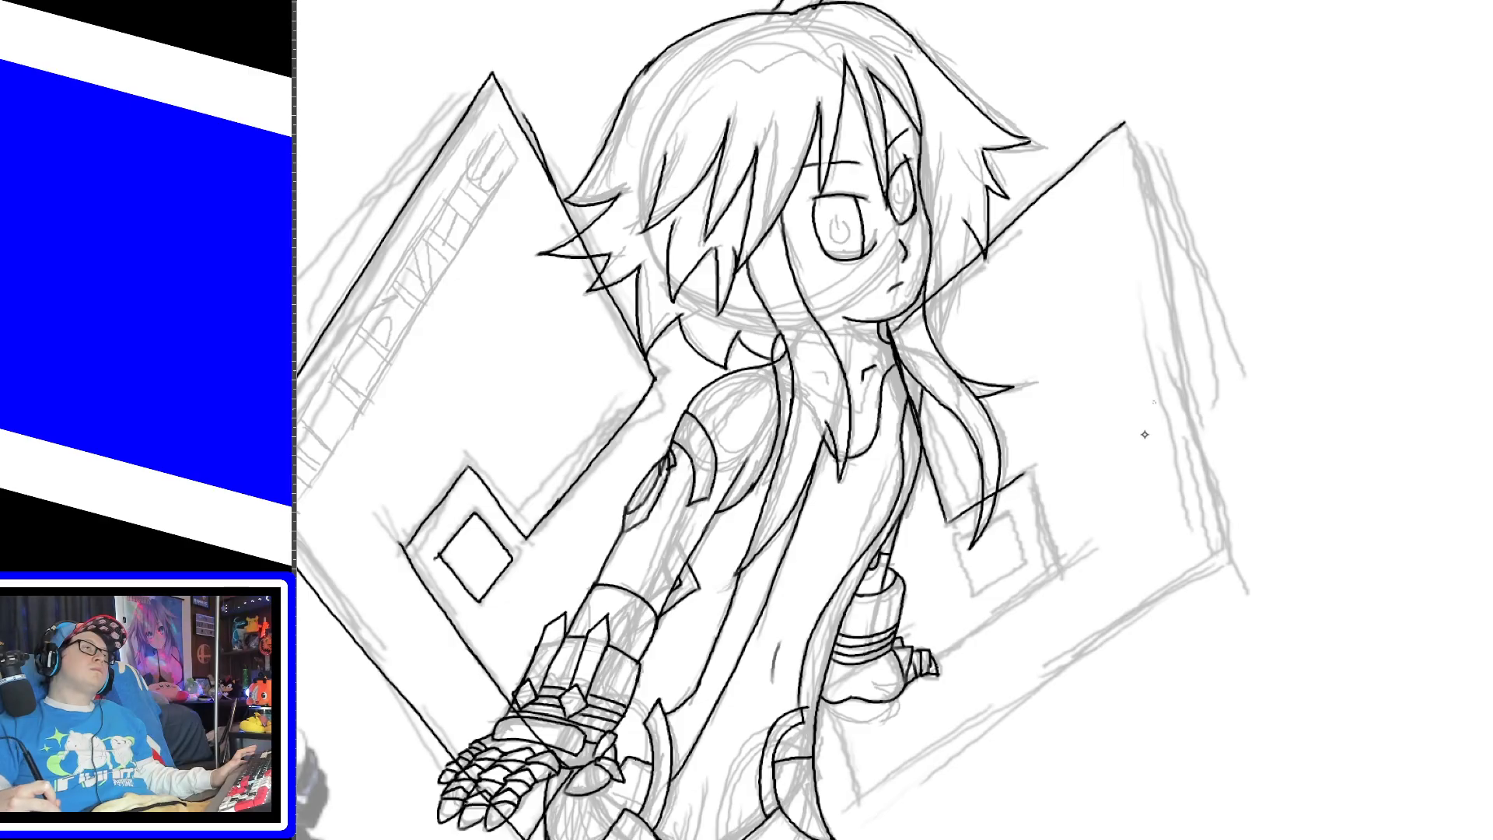
Step: Ink the front panel's lower inner edges around the rear hand and the outer side of the square notch
{"action": "mouse_move", "coordinate": [859, 804]}
{"action": "left_mouse_down"}
{"action": "mouse_move", "coordinate": [826, 719]}
{"action": "mouse_move", "coordinate": [961, 628]}
{"action": "left_mouse_up"}
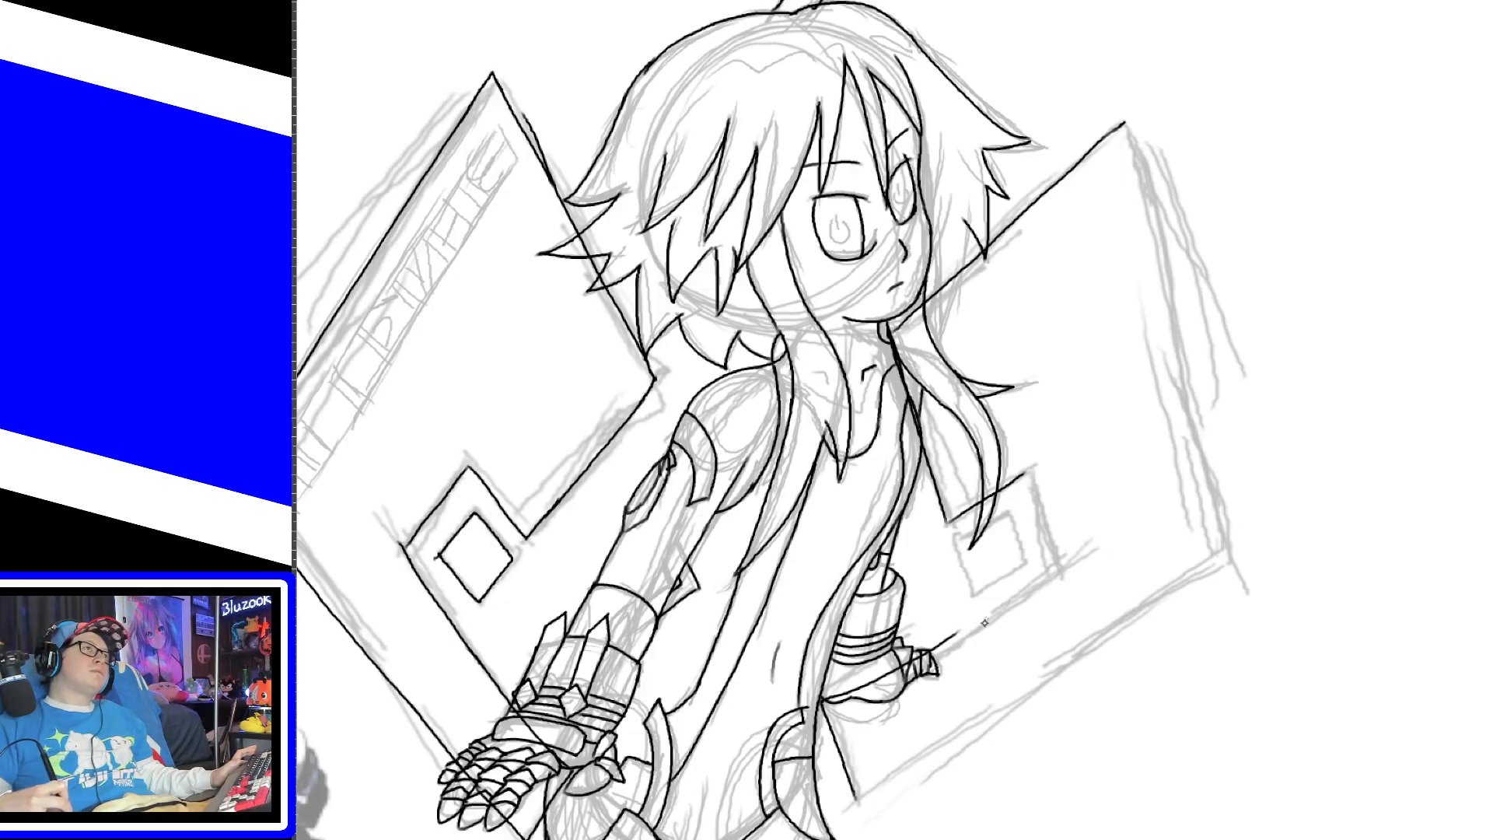
{"action": "key", "text": "ctrl+z"}
{"action": "left_click_drag", "start_coordinate": [833, 709], "coordinate": [1067, 567]}
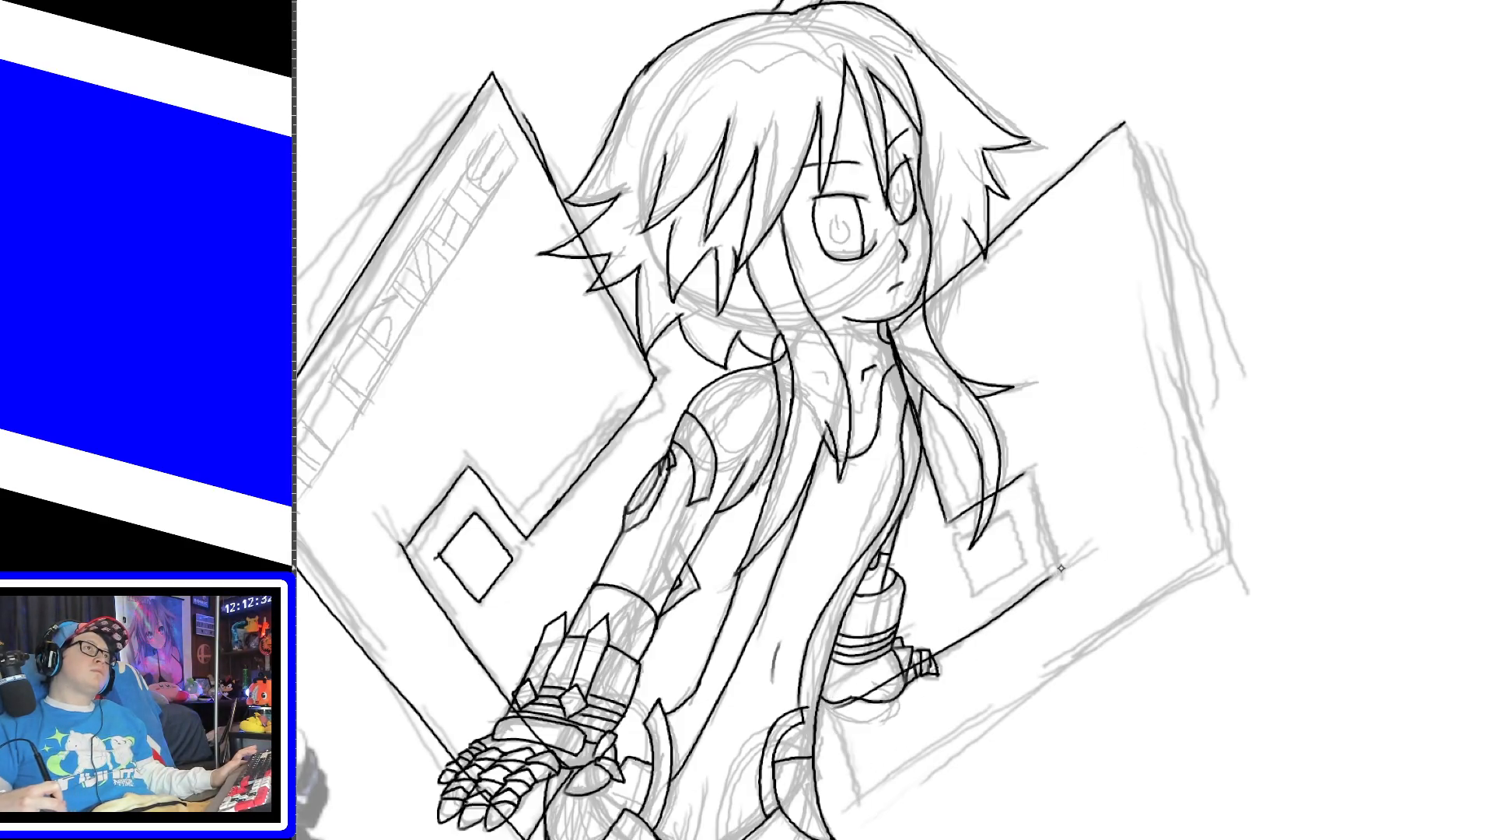
{"action": "key", "text": "ctrl+z"}
{"action": "mouse_move", "coordinate": [828, 711]}
{"action": "left_mouse_down"}
{"action": "mouse_move", "coordinate": [1062, 570]}
{"action": "mouse_move", "coordinate": [1040, 557]}
{"action": "mouse_move", "coordinate": [1021, 490]}
{"action": "left_mouse_up"}
{"action": "key", "text": "ctrl+z"}
{"action": "key", "text": "ctrl+z"}
{"action": "left_click_drag", "start_coordinate": [1055, 570], "coordinate": [1026, 473]}
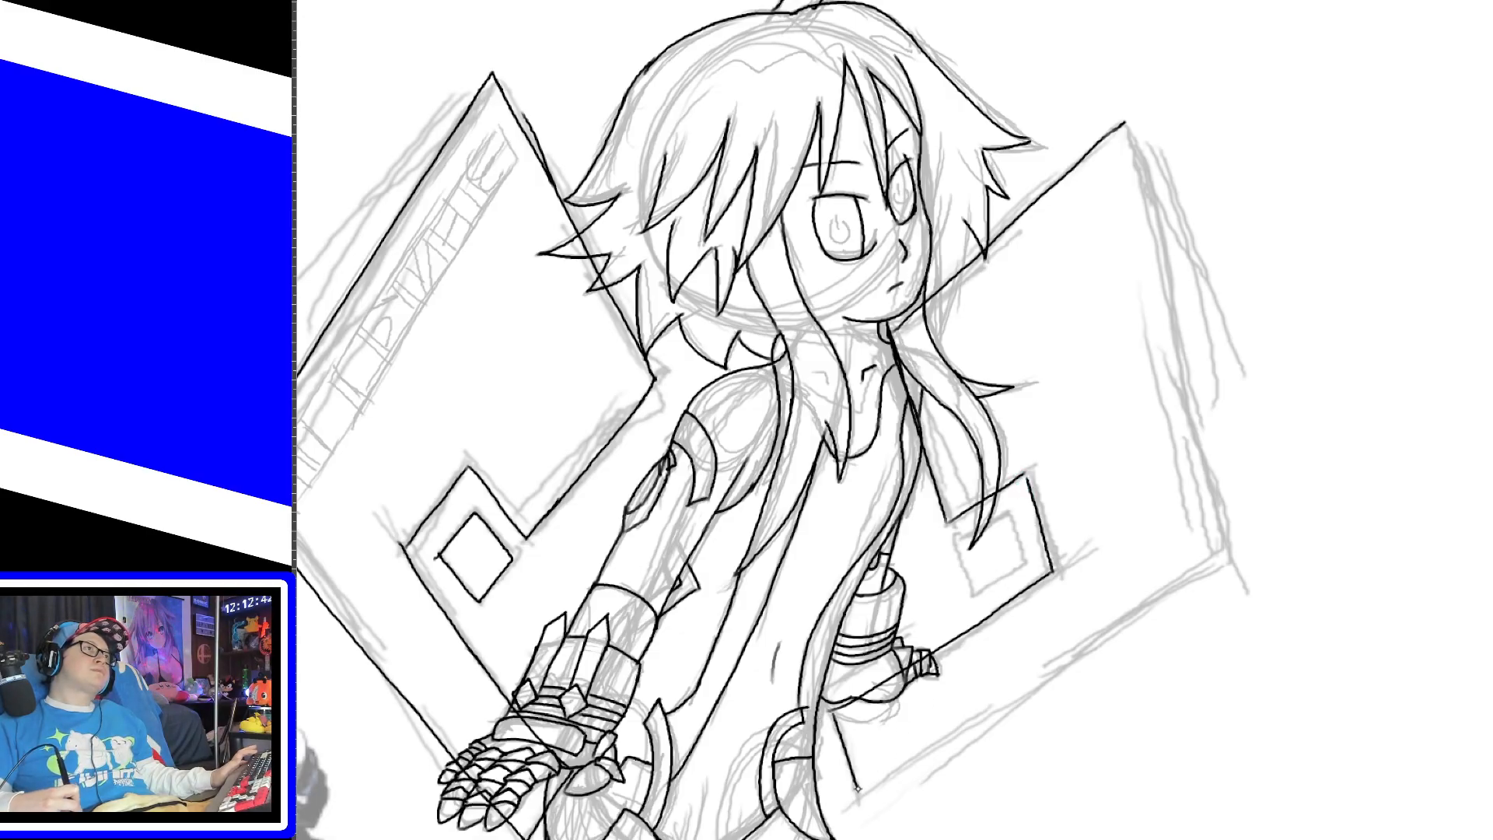
Step: Ink the front panel's long bottom edge from the corner below the rear hand to the outer corner
{"action": "left_click_drag", "start_coordinate": [861, 799], "coordinate": [1139, 594]}
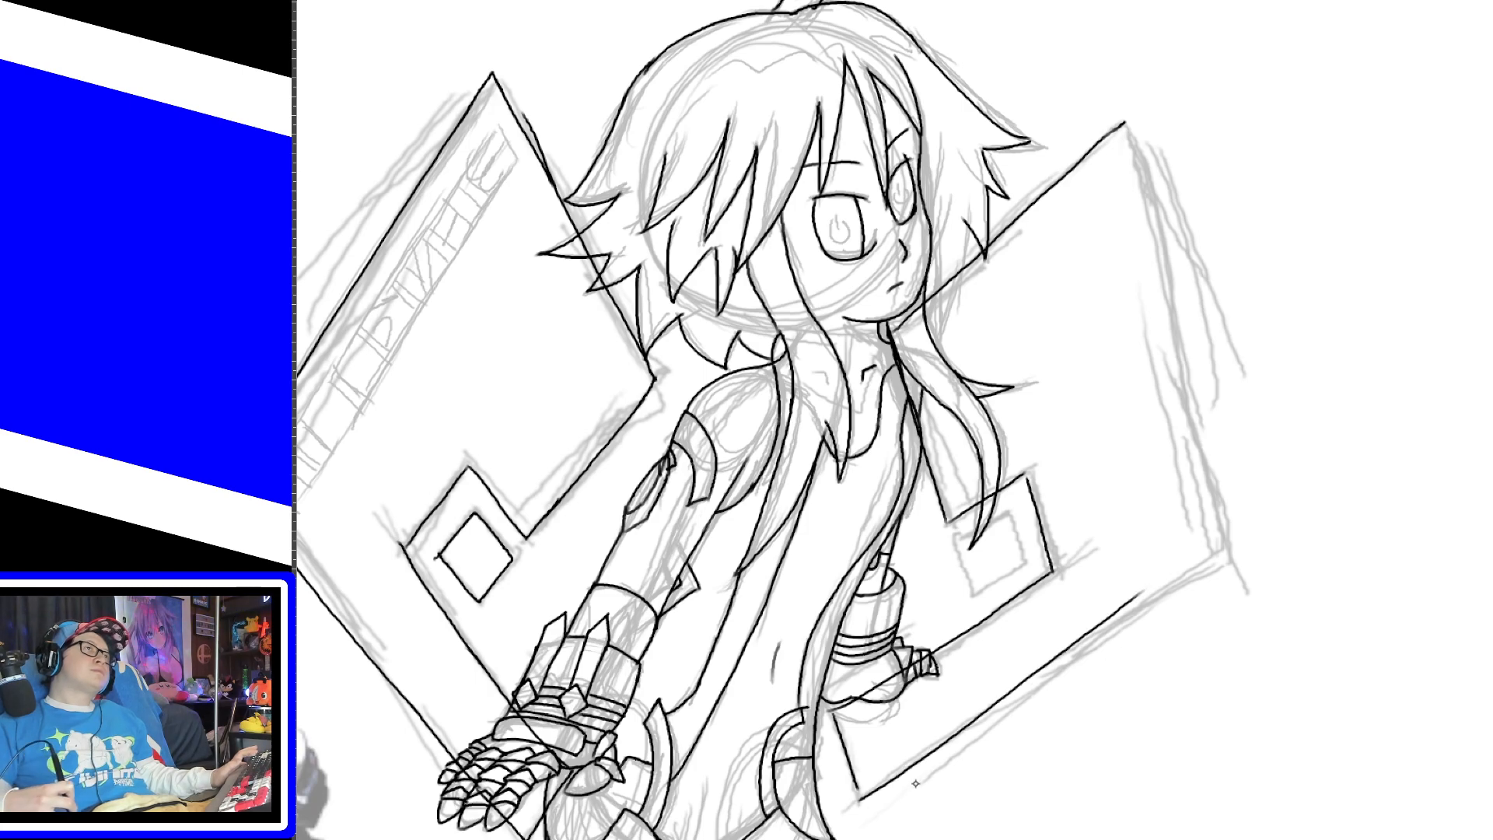
{"action": "key", "text": "ctrl+z"}
{"action": "mouse_move", "coordinate": [861, 796]}
{"action": "left_mouse_down"}
{"action": "mouse_move", "coordinate": [1232, 547]}
{"action": "mouse_move", "coordinate": [1143, 226]}
{"action": "left_mouse_up"}
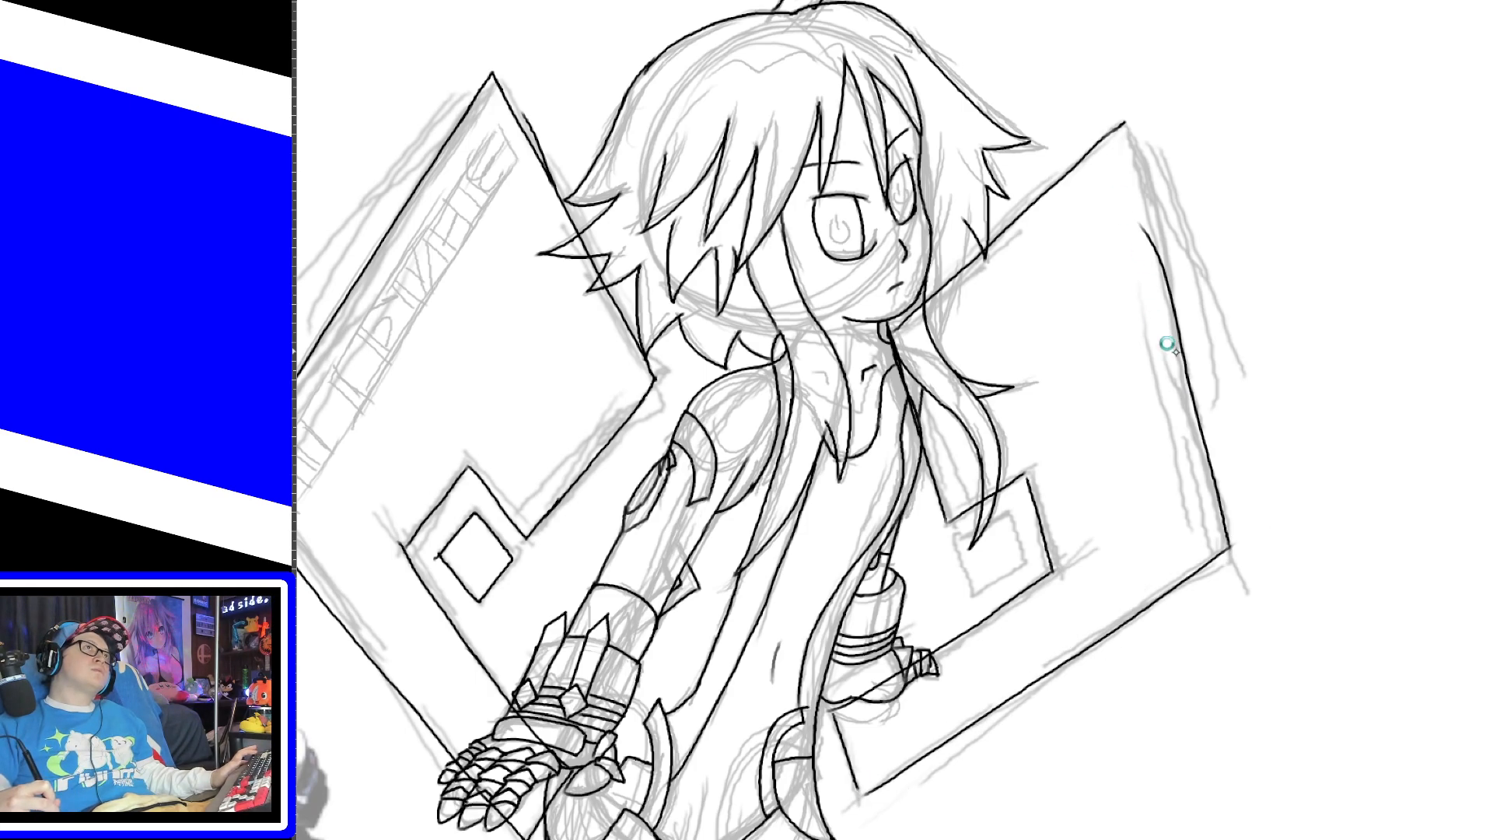
Step: Ink the front panel's long outer edge from its peak down to the lower outer corner
{"action": "key", "text": "ctrl+z"}
{"action": "left_click_drag", "start_coordinate": [1127, 132], "coordinate": [1214, 463]}
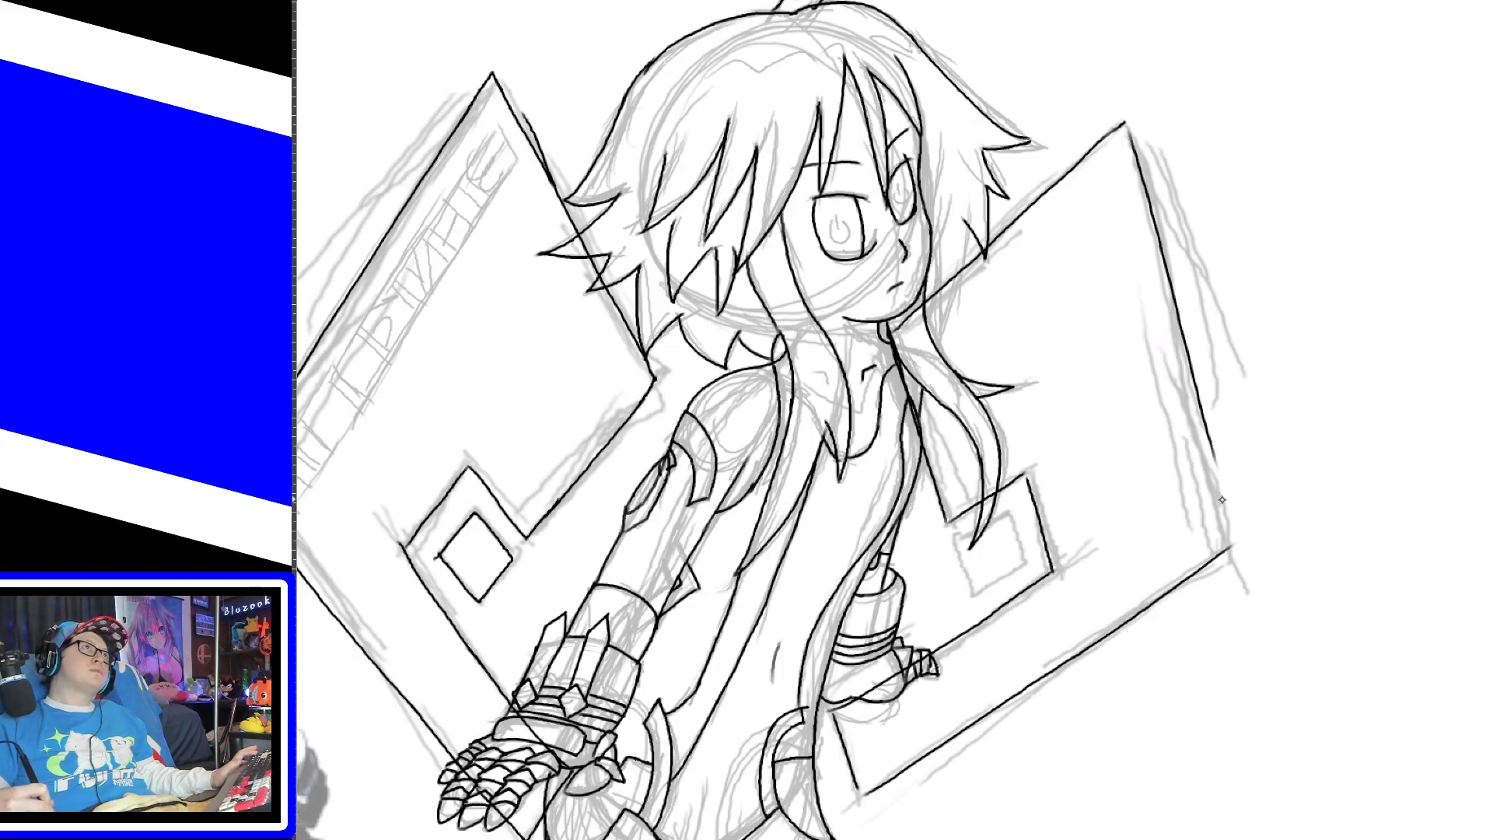
{"action": "key", "text": "ctrl+z"}
{"action": "left_click_drag", "start_coordinate": [1127, 131], "coordinate": [1187, 466]}
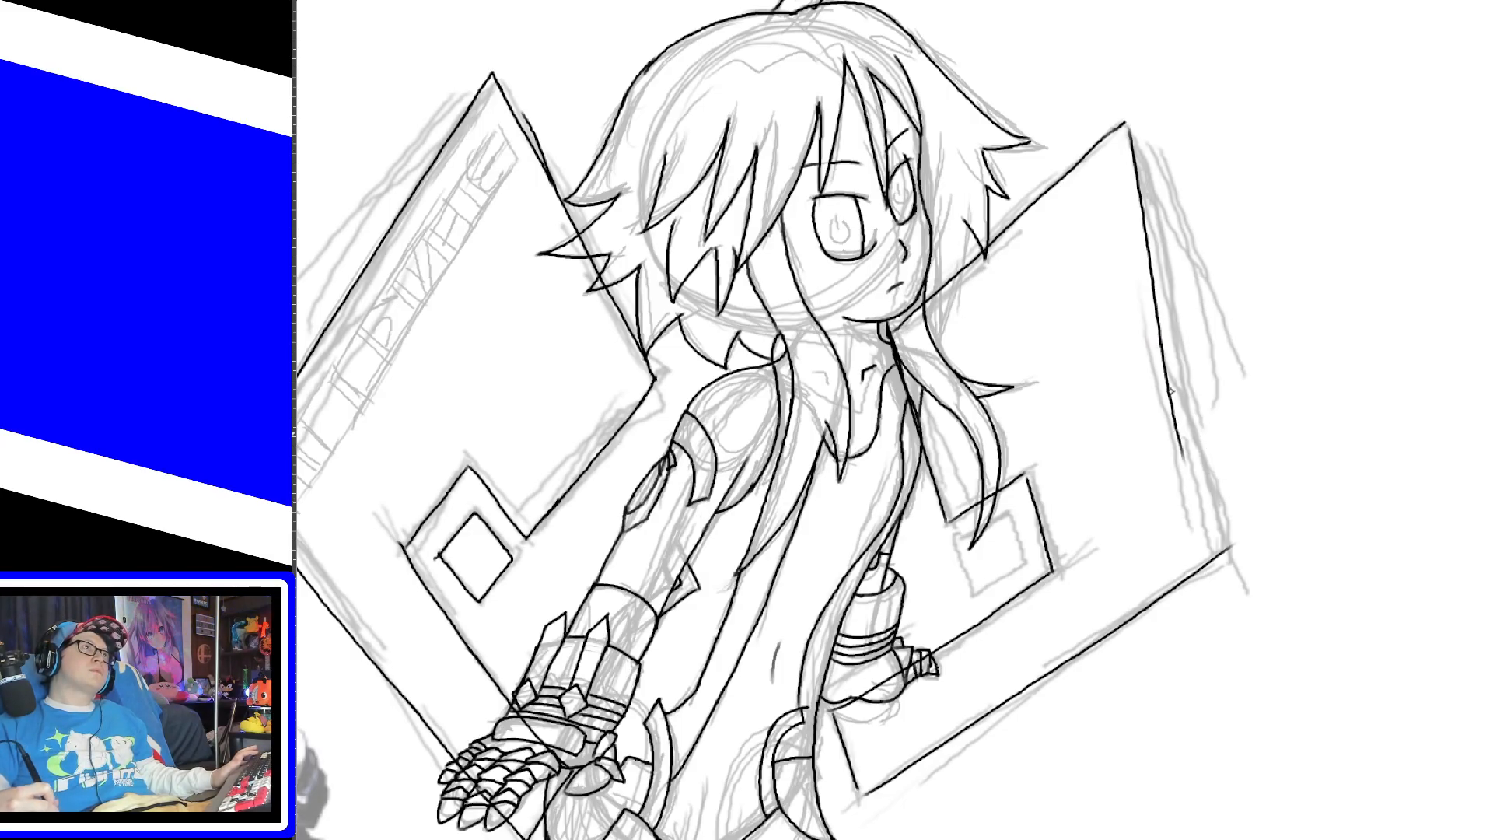
{"action": "key", "text": "ctrl+z"}
{"action": "left_click_drag", "start_coordinate": [1129, 122], "coordinate": [1220, 473]}
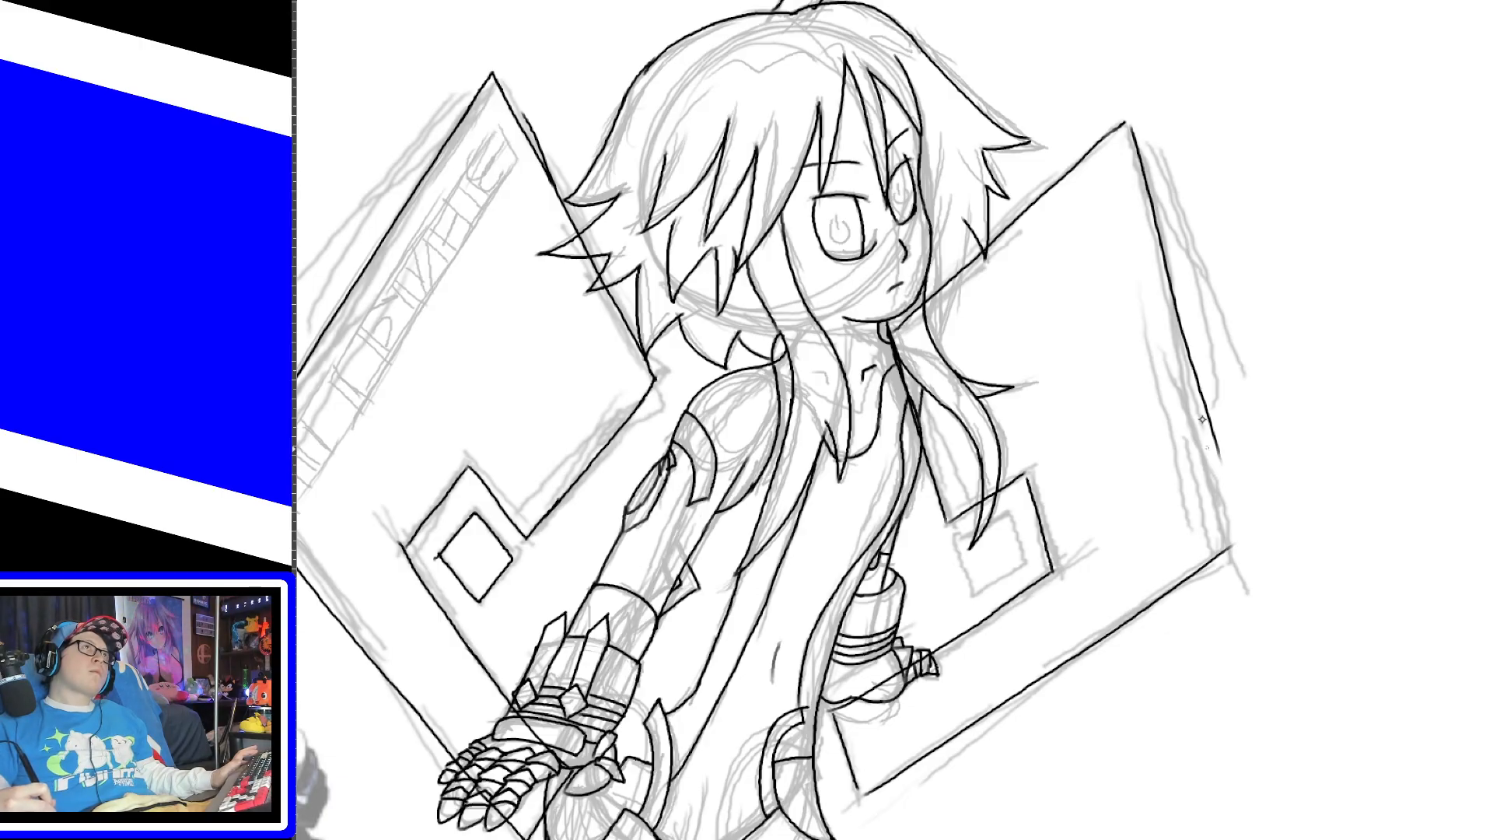
{"action": "key", "text": "ctrl+z"}
{"action": "left_click_drag", "start_coordinate": [1129, 129], "coordinate": [1219, 546]}
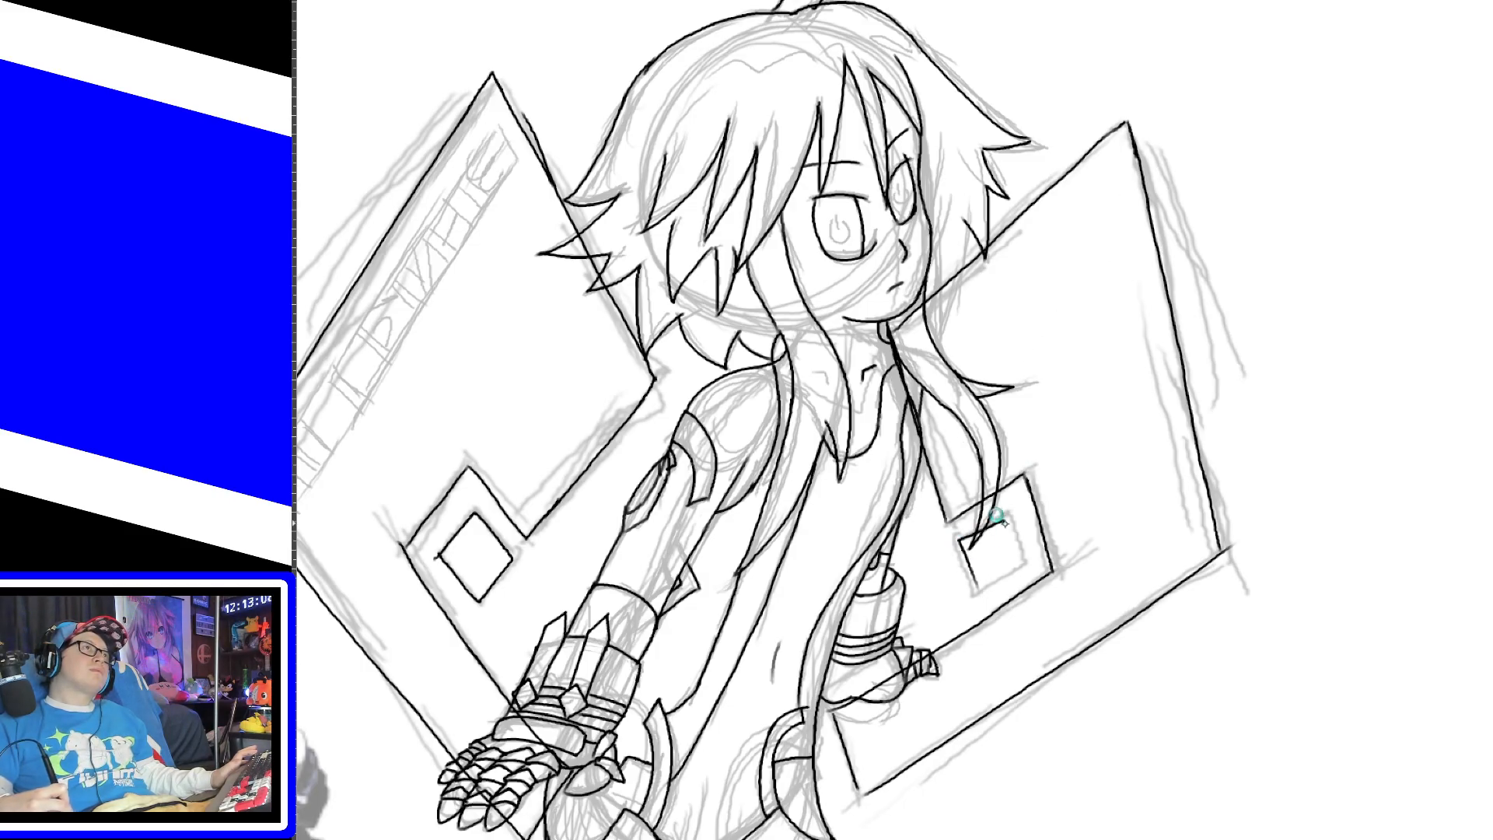
Step: Complete the small inked square inside the front panel's notch
{"action": "mouse_move", "coordinate": [973, 578]}
{"action": "left_mouse_down"}
{"action": "mouse_move", "coordinate": [955, 544]}
{"action": "mouse_move", "coordinate": [1006, 514]}
{"action": "mouse_move", "coordinate": [974, 597]}
{"action": "left_mouse_up"}
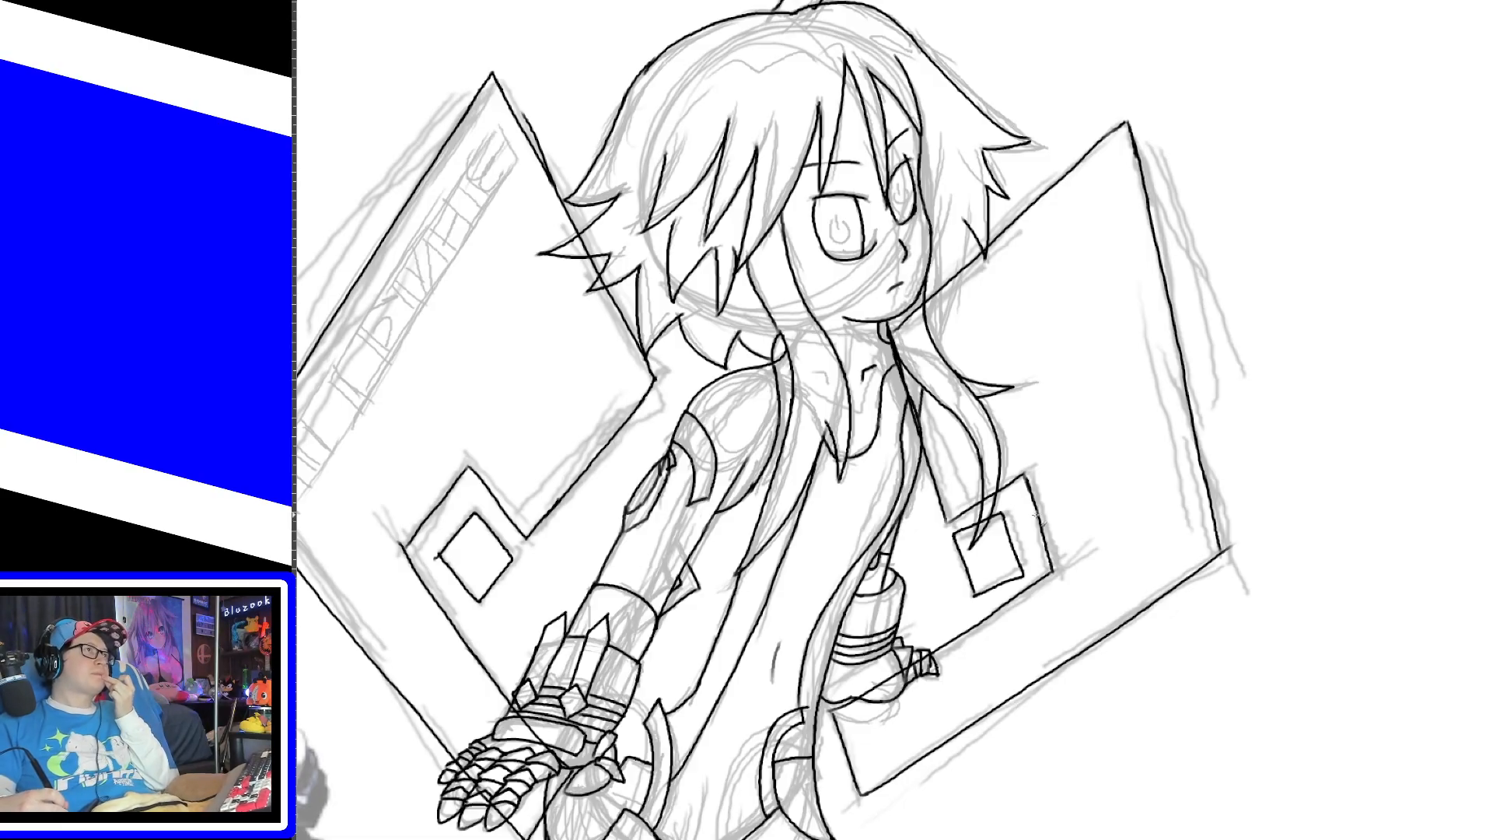
{"action": "scroll", "coordinate": [769, 420], "scroll_direction": "down", "scroll_amount": 10}
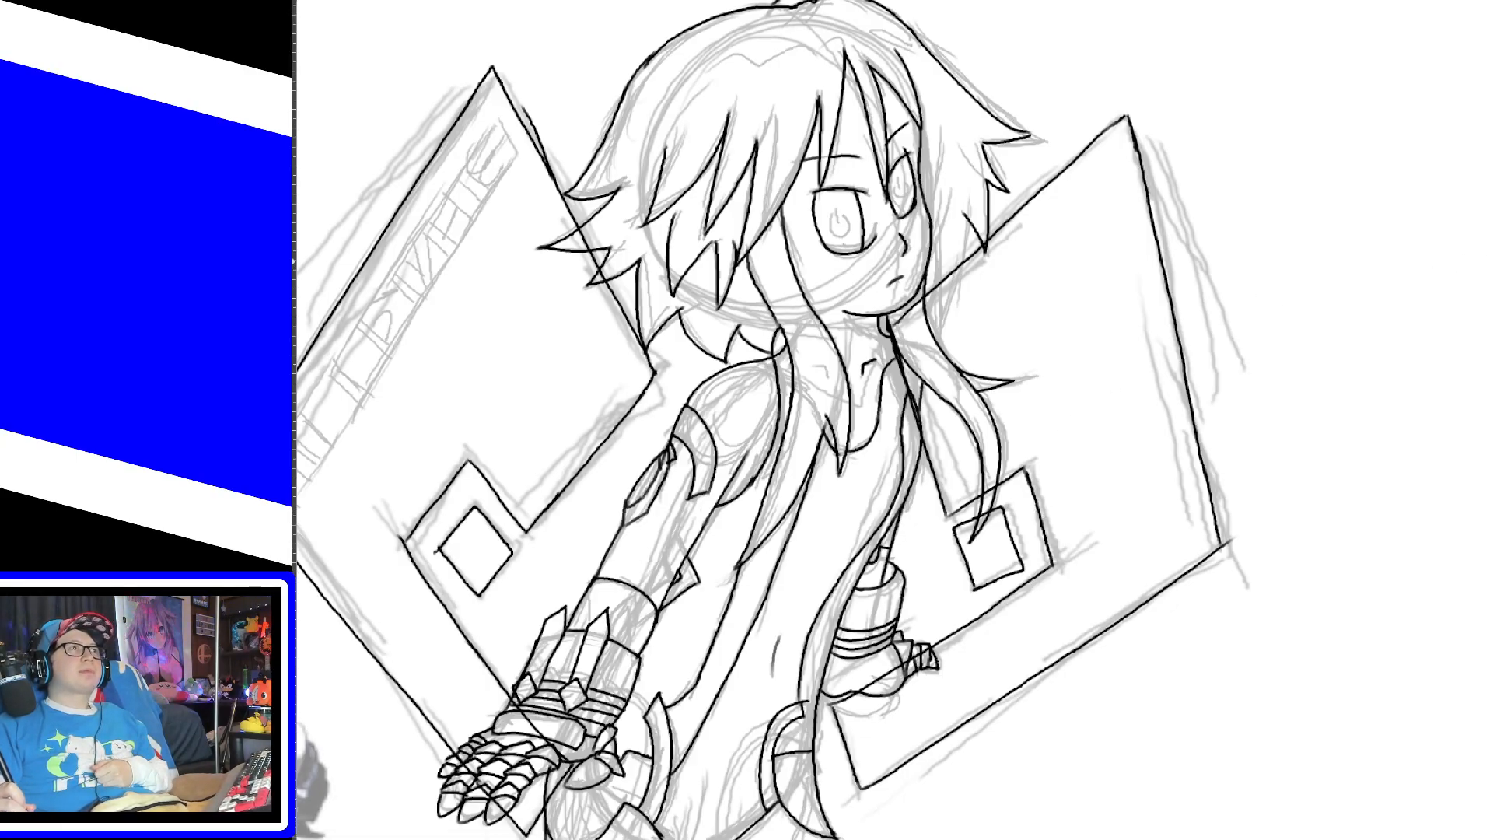
{"action": "scroll", "coordinate": [618, 420], "scroll_direction": "down", "scroll_amount": 2}
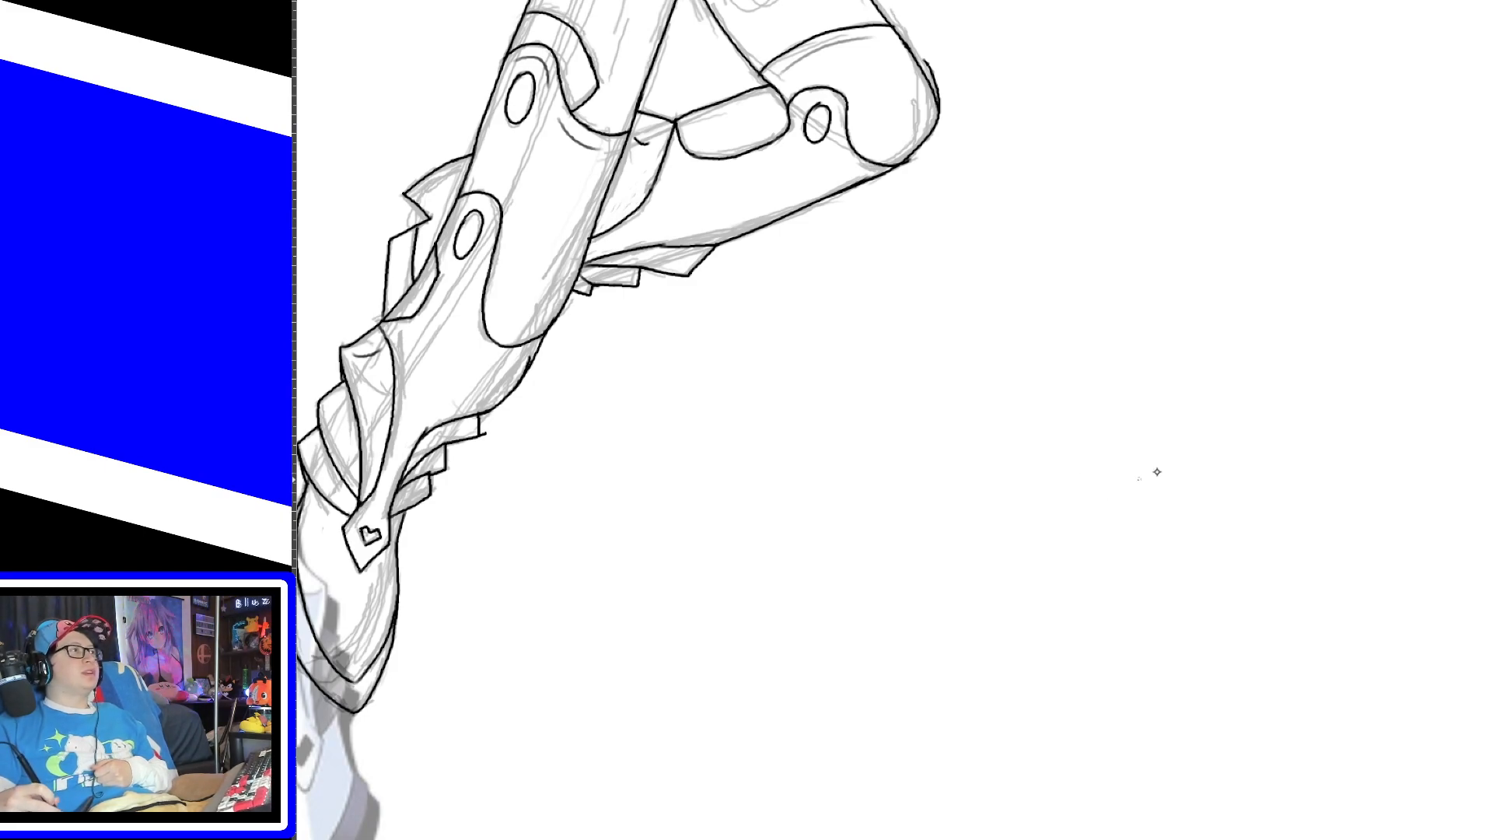
{"action": "left_click_drag", "start_coordinate": [1488, 452], "coordinate": [1472, 78]}
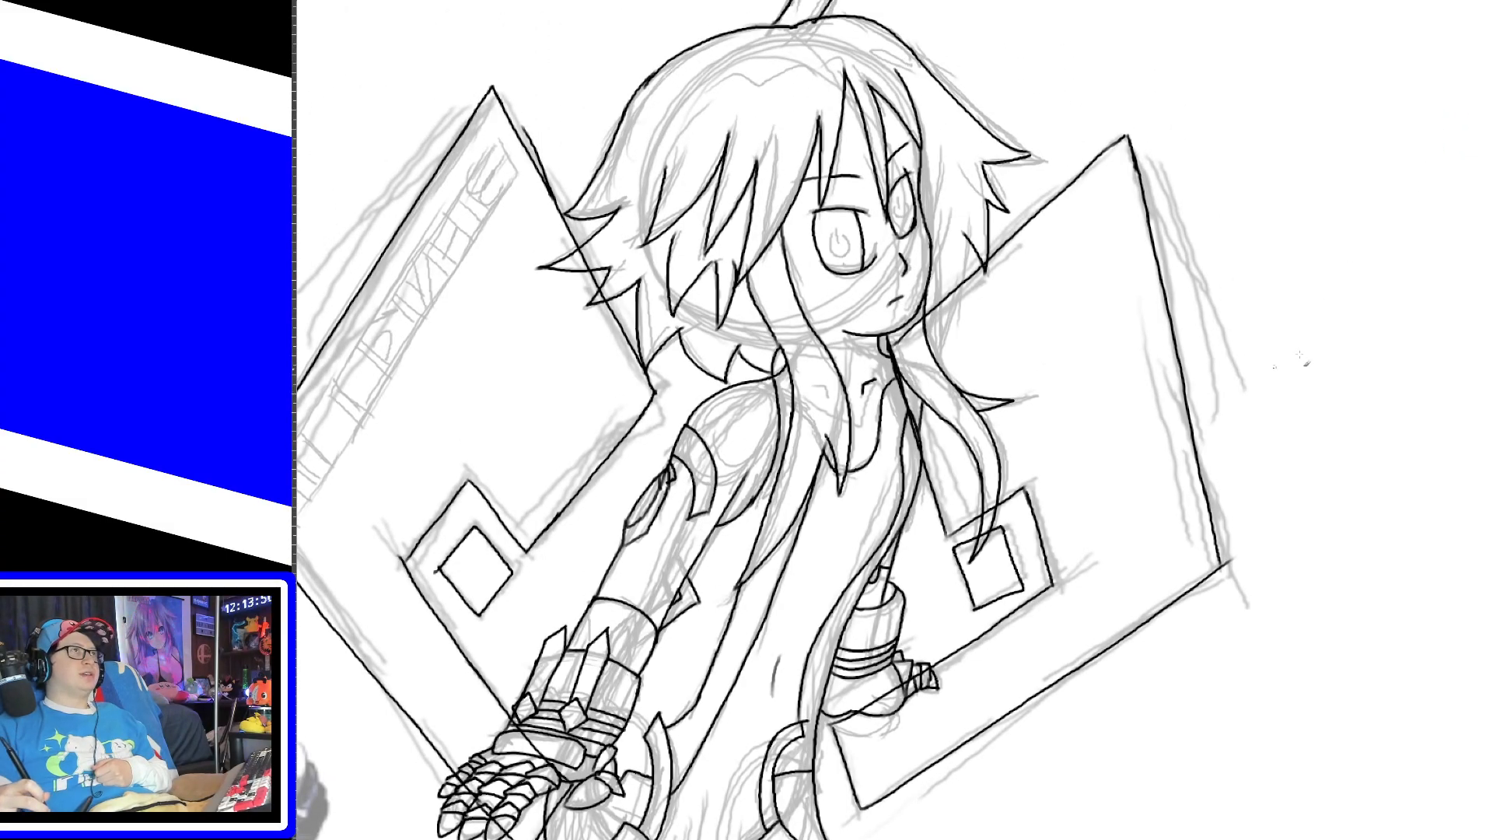
Step: Hide the rough sketch and fit the whole image in view to check the clean line art
{"action": "left_click_drag", "start_coordinate": [1491, 268], "coordinate": [1489, 190]}
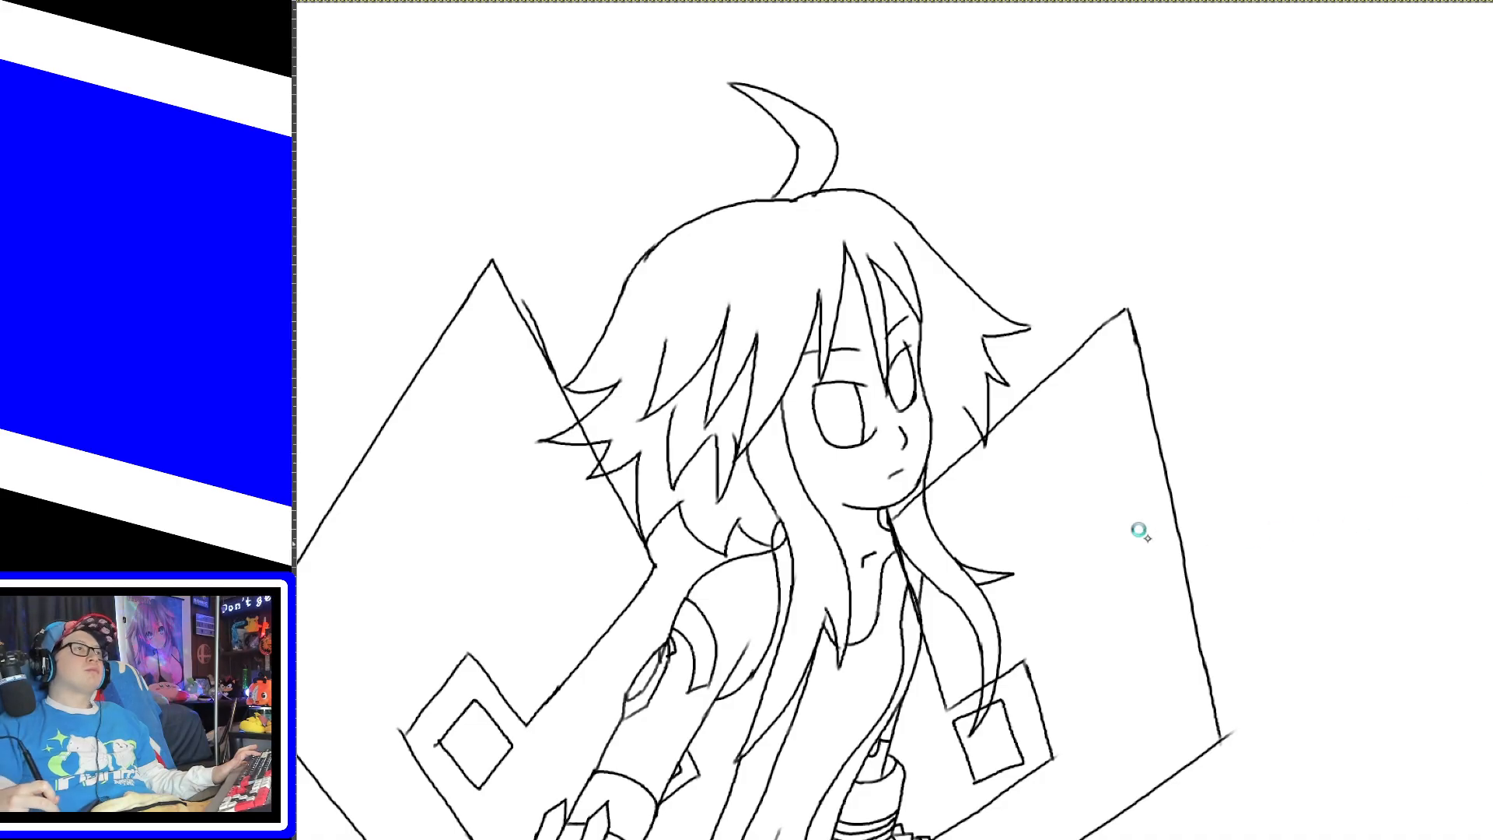
{"action": "key", "text": "shift+ctrl+j"}
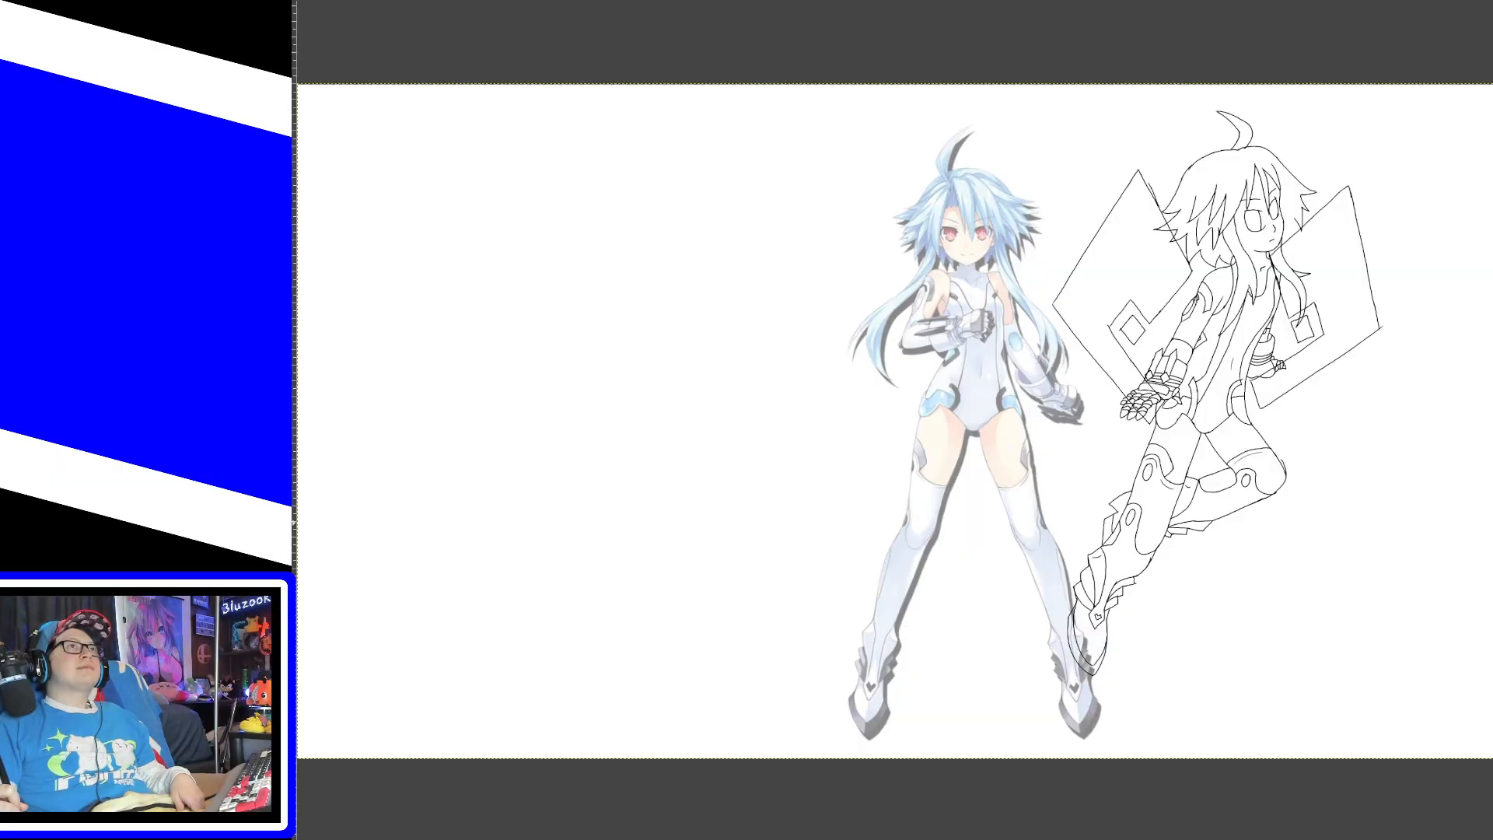
{"action": "key", "text": "Page_Down"}
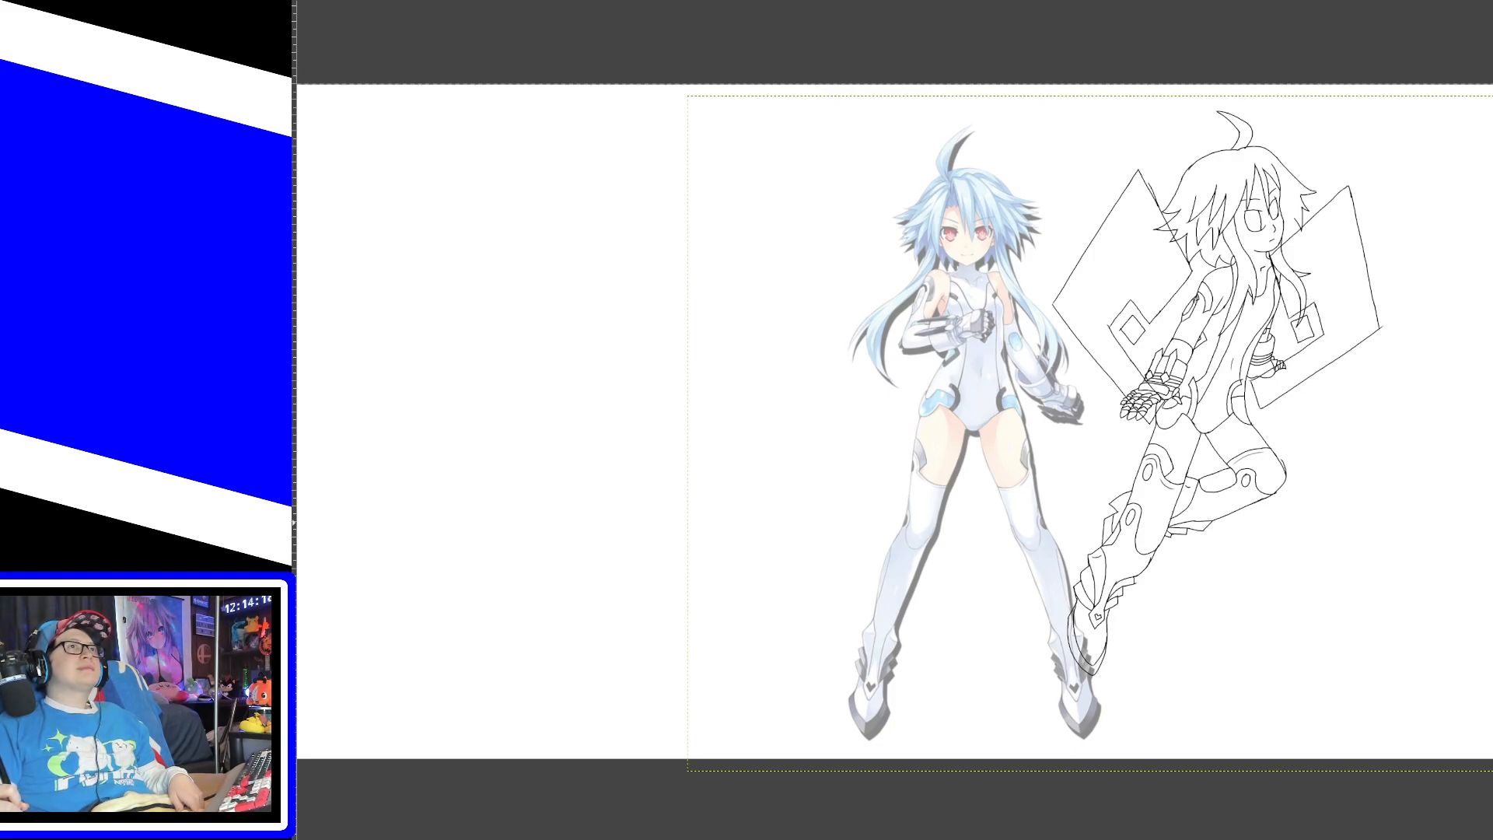
{"action": "key", "text": "Page_Up"}
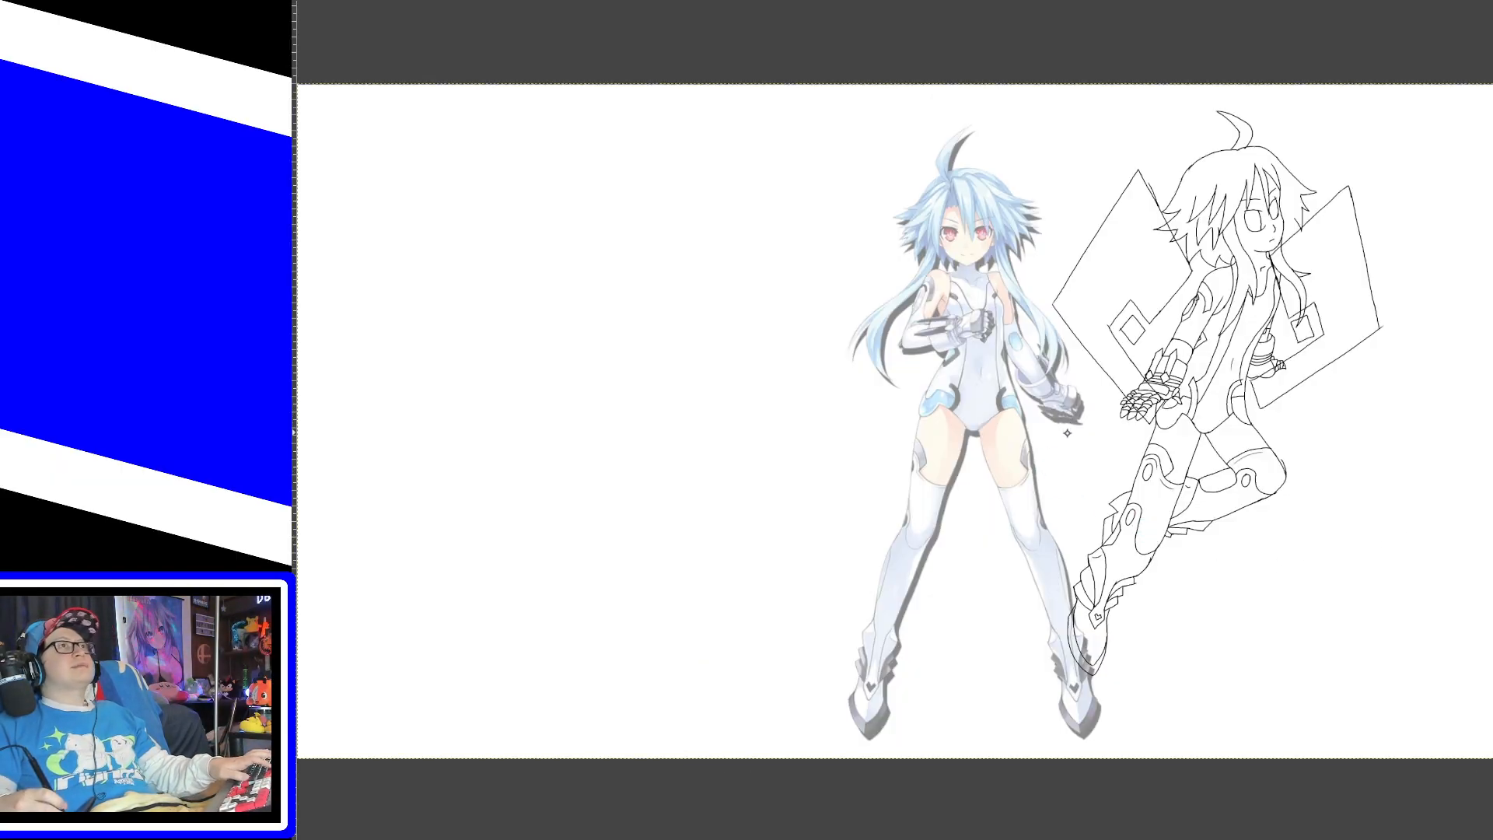
Step: Hide the inked panel outlines and show the rough sketch again beneath the character's line art
{"action": "scroll", "coordinate": [1067, 431], "scroll_direction": "up", "scroll_amount": 5}
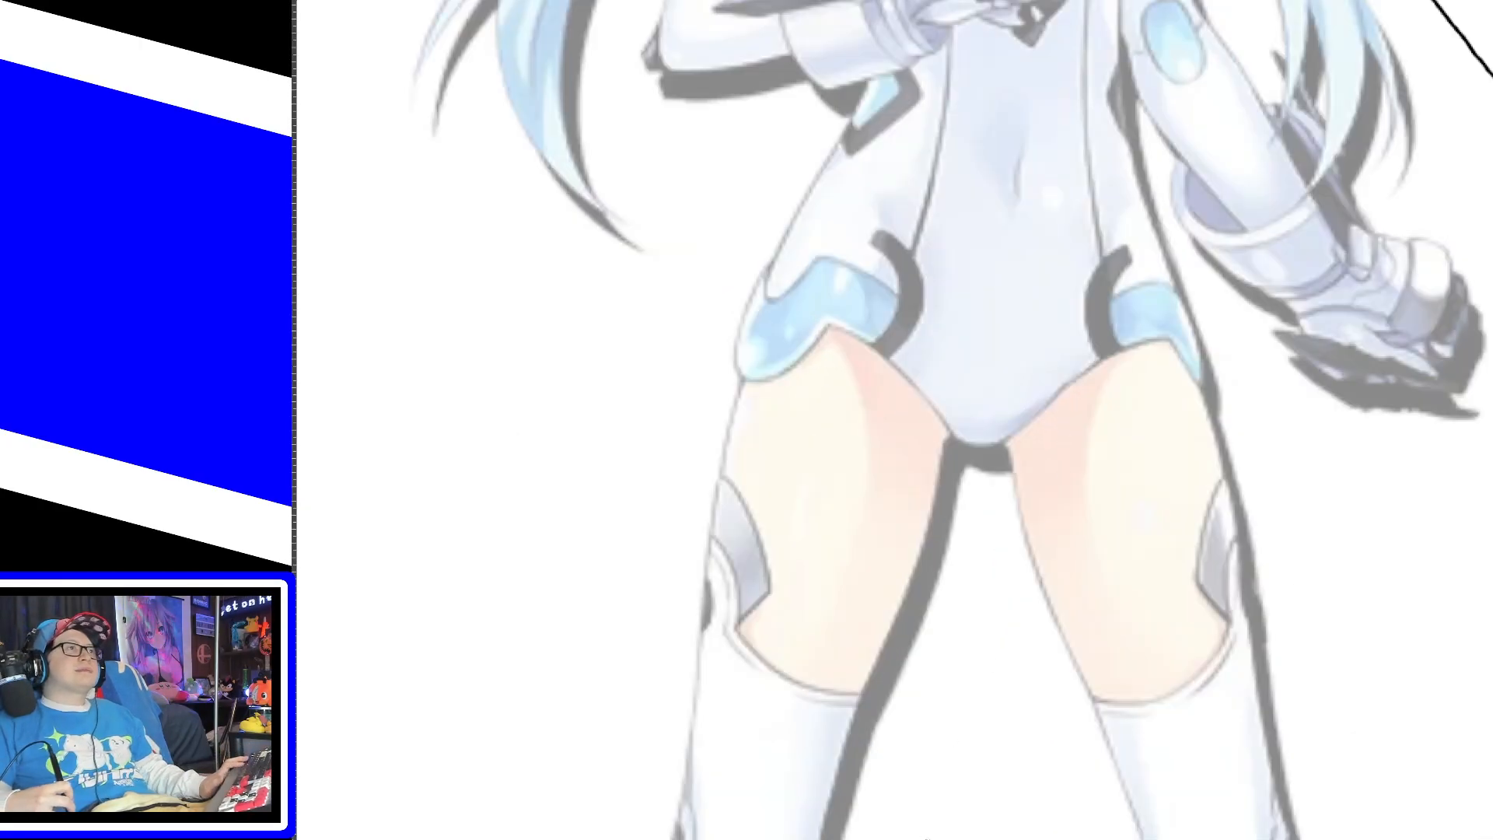
{"action": "left_click_drag", "start_coordinate": [927, 839], "coordinate": [1173, 839]}
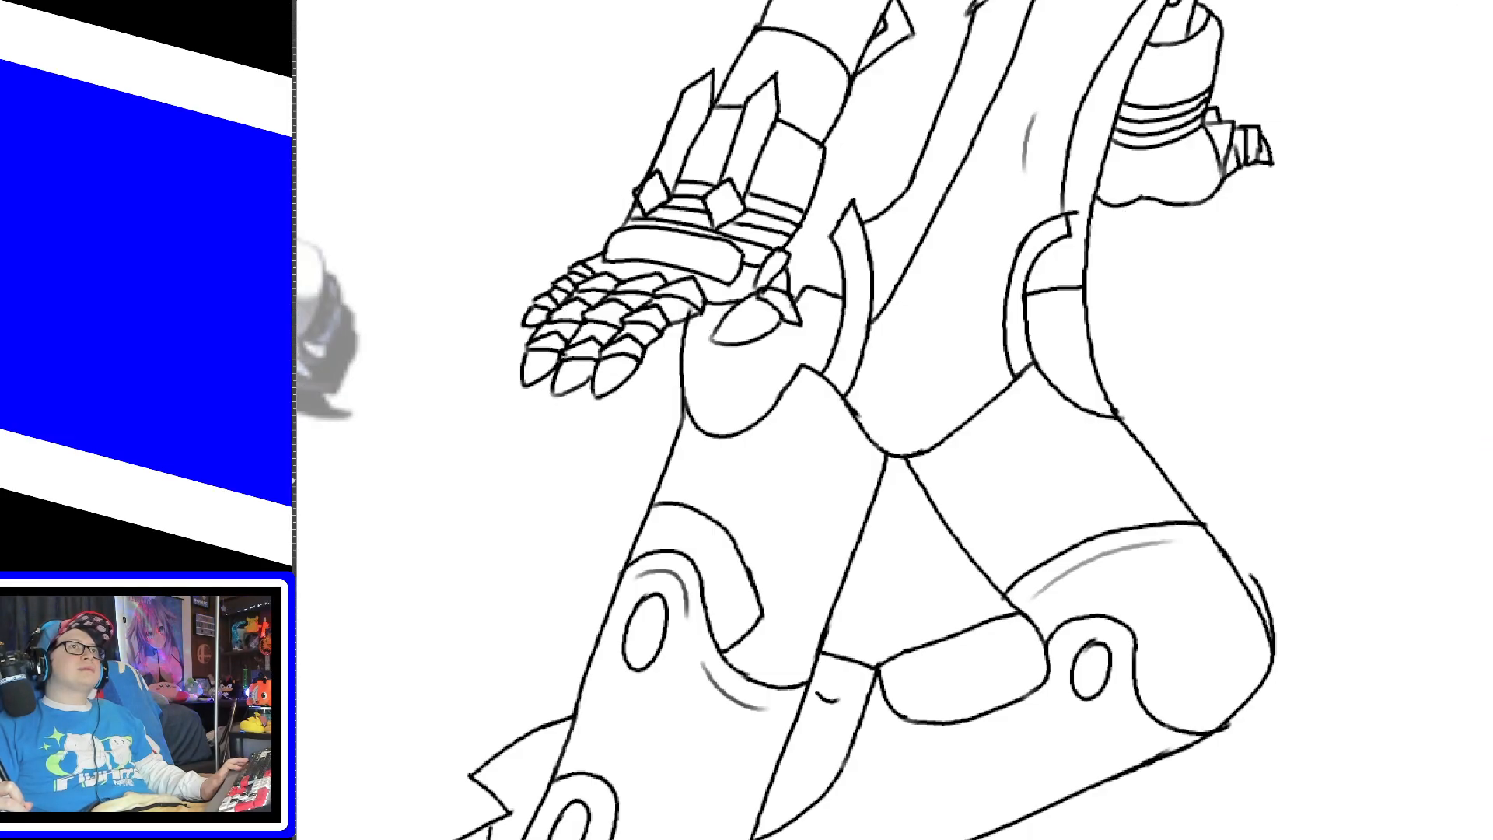
{"action": "scroll", "coordinate": [785, 420], "scroll_direction": "up", "scroll_amount": 8}
{"action": "scroll", "coordinate": [1042, 420], "scroll_direction": "up", "scroll_amount": 6}
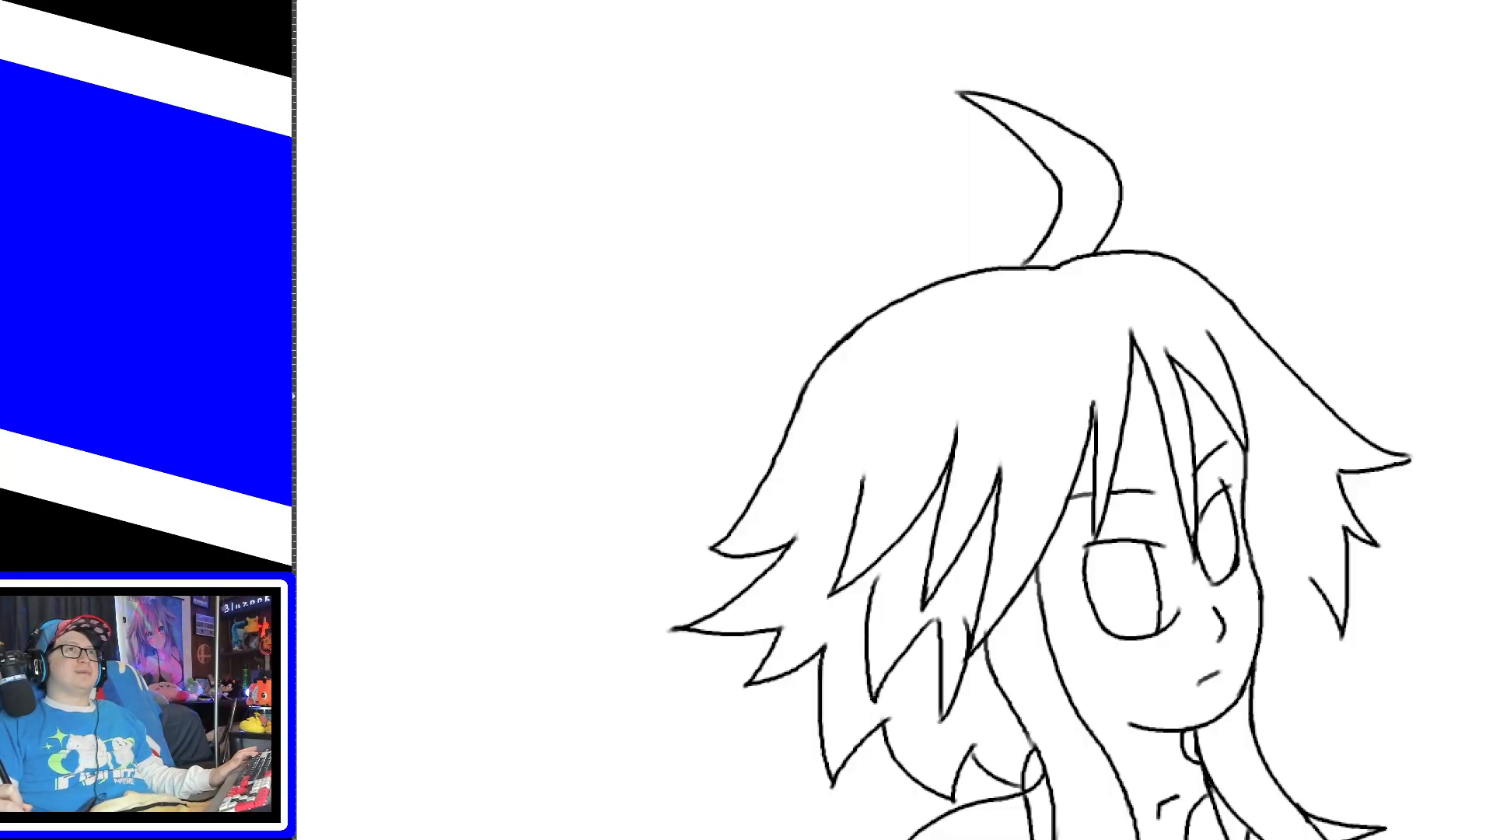
{"action": "key", "text": "ctrl+comma"}
{"action": "key", "text": "ctrl+comma"}
{"action": "key", "text": "ctrl+comma"}
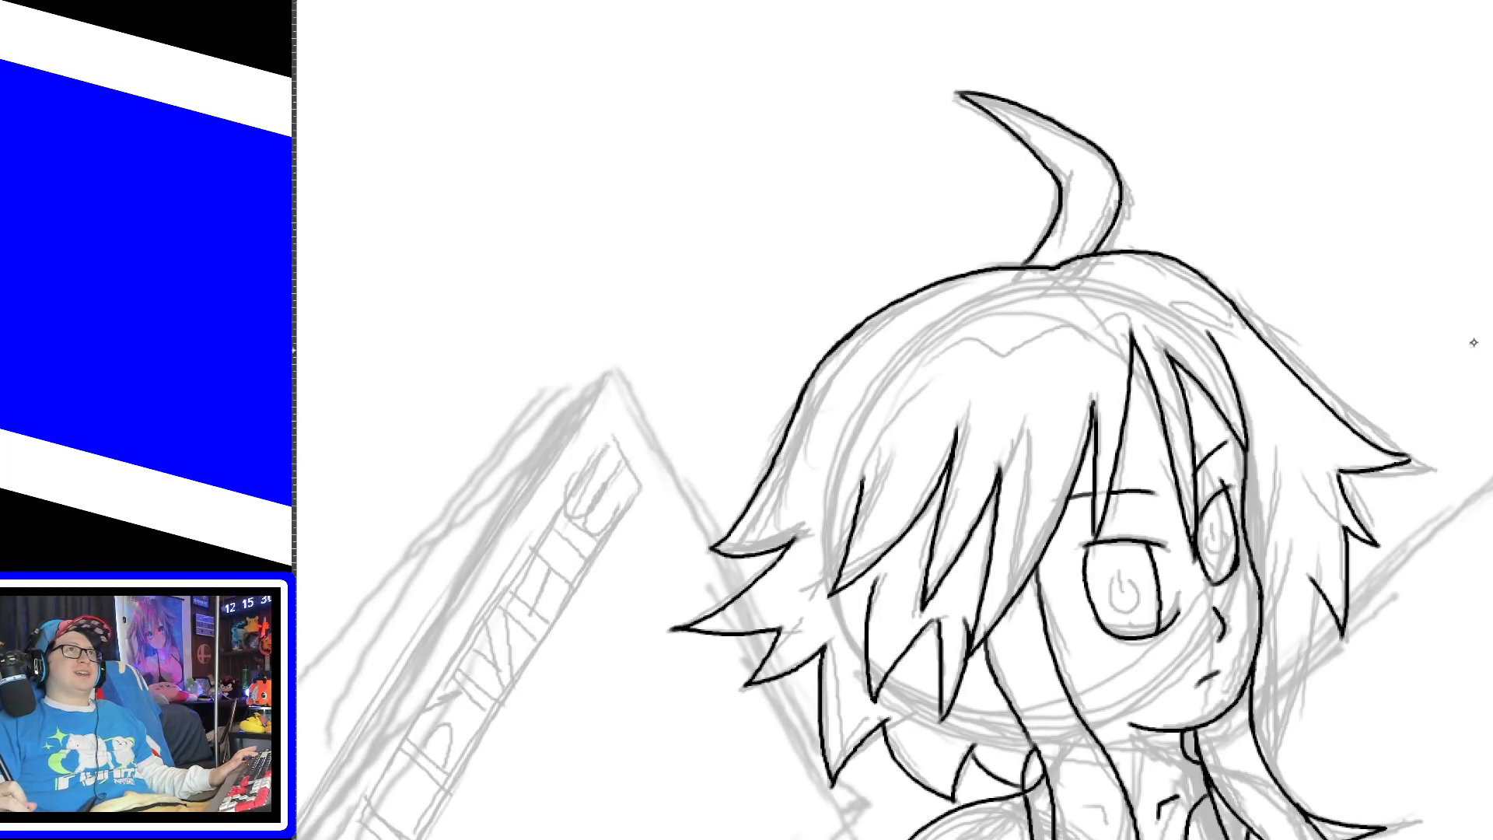
Step: Ink the back edge of her hair behind the face, joining the spiky side tip to the long flowing lock
{"action": "scroll", "coordinate": [1489, 319], "scroll_direction": "down", "scroll_amount": 5}
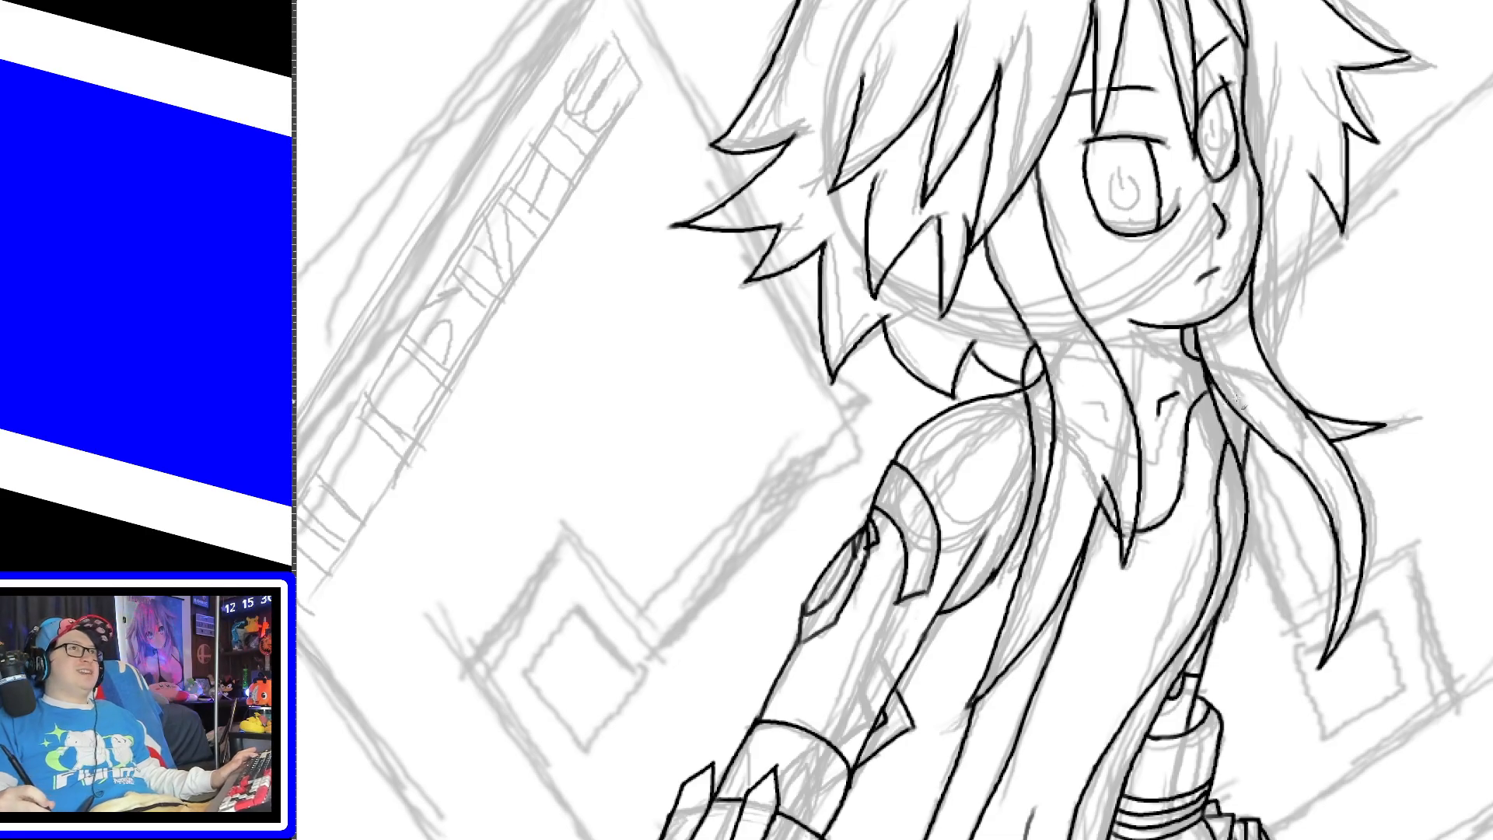
{"action": "left_click_drag", "start_coordinate": [1286, 319], "coordinate": [1315, 381]}
{"action": "key", "text": "ctrl+z"}
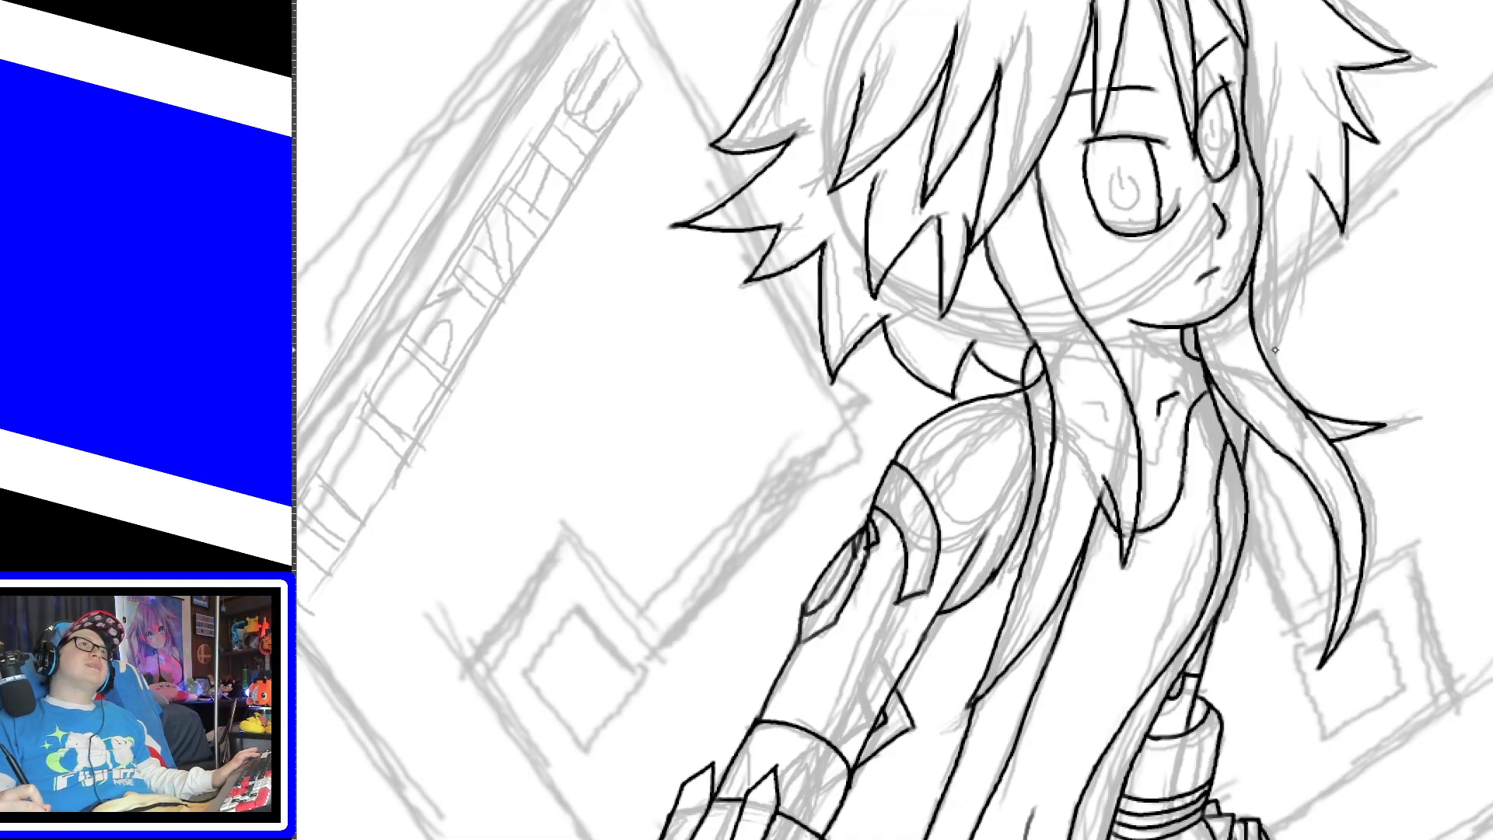
{"action": "left_click_drag", "start_coordinate": [1270, 373], "coordinate": [1302, 271]}
{"action": "key", "text": "ctrl+z"}
{"action": "left_click_drag", "start_coordinate": [1272, 367], "coordinate": [1296, 254]}
{"action": "key", "text": "ctrl+z"}
{"action": "left_click_drag", "start_coordinate": [1273, 373], "coordinate": [1314, 174]}
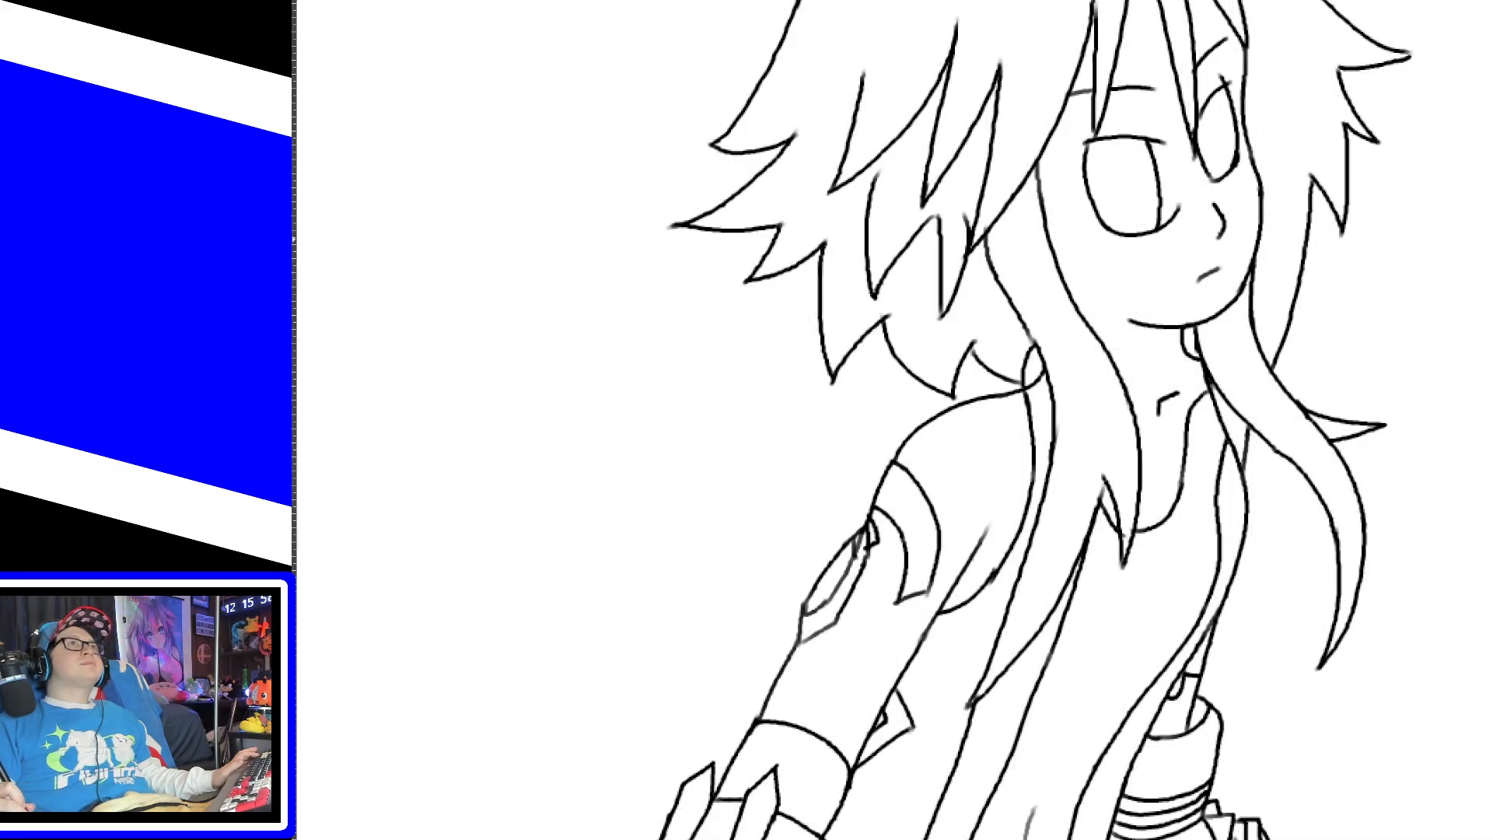
Step: Clean up the line ends around the small forked hair tip over the neckline
{"action": "scroll", "coordinate": [1035, 420], "scroll_direction": "up", "scroll_amount": 5}
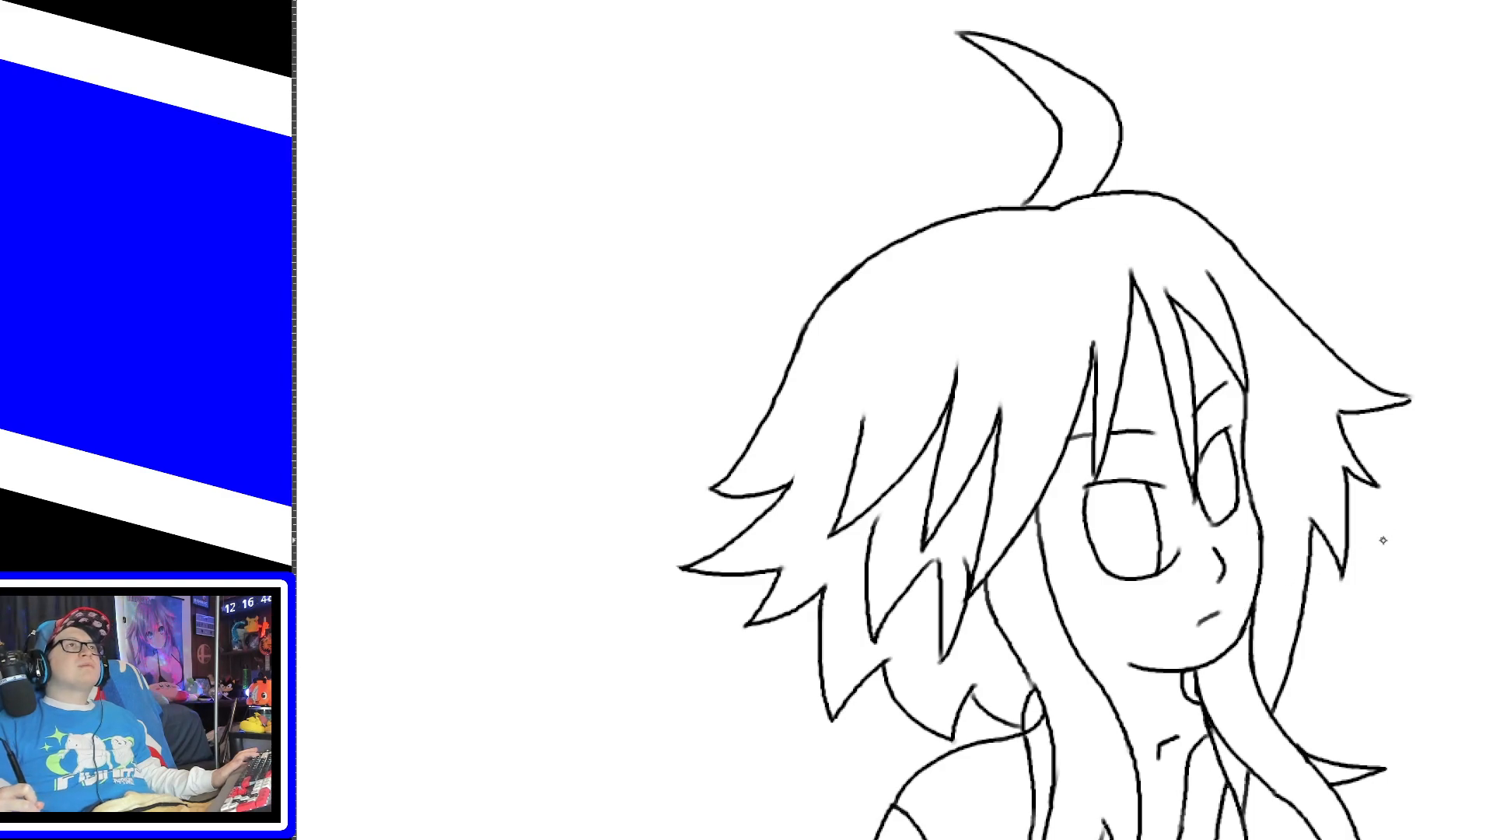
{"action": "scroll", "coordinate": [1488, 367], "scroll_direction": "down", "scroll_amount": 6}
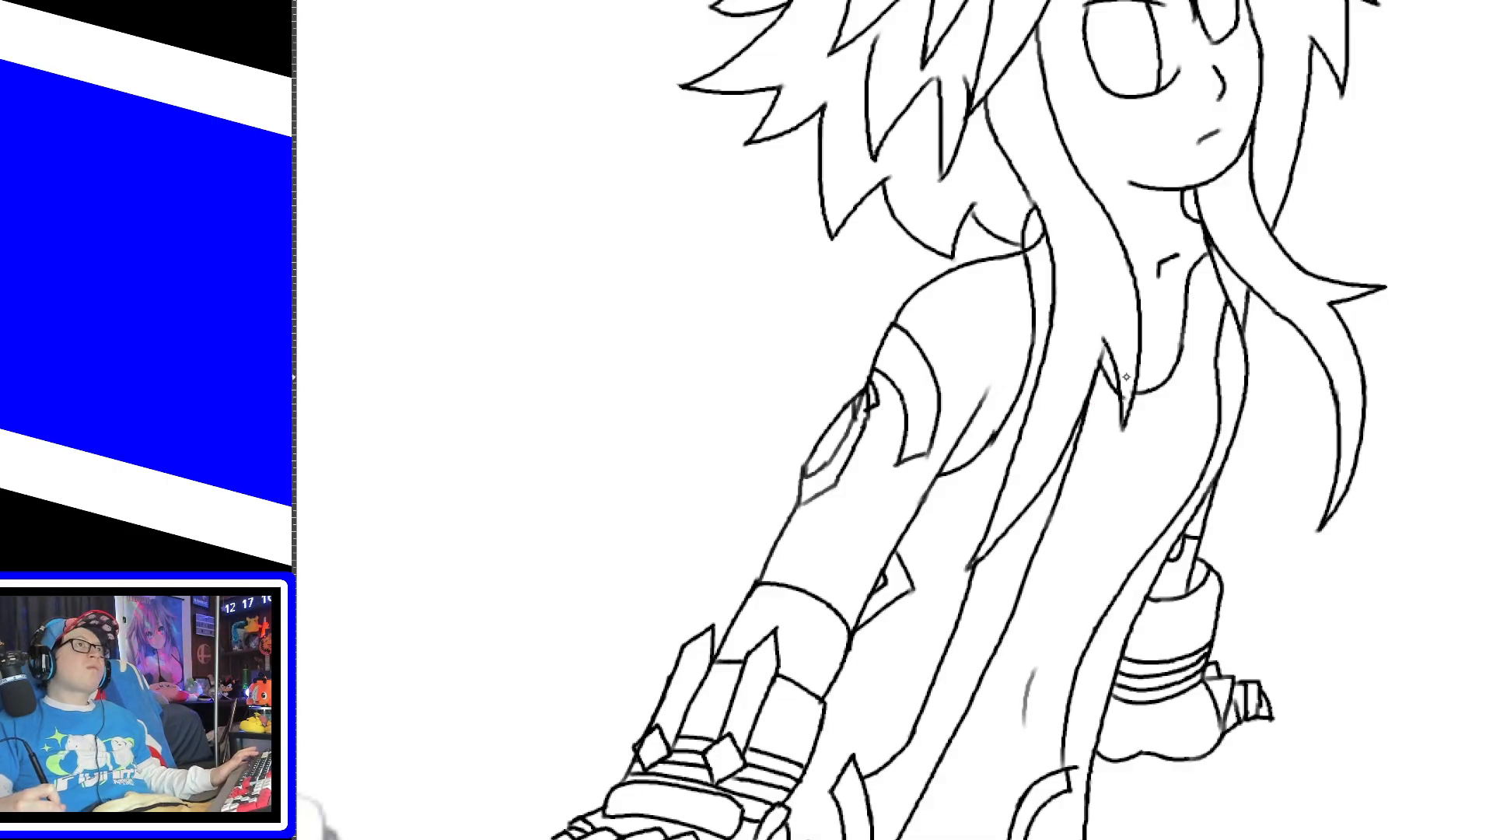
{"action": "left_click_drag", "start_coordinate": [1101, 359], "coordinate": [1103, 338]}
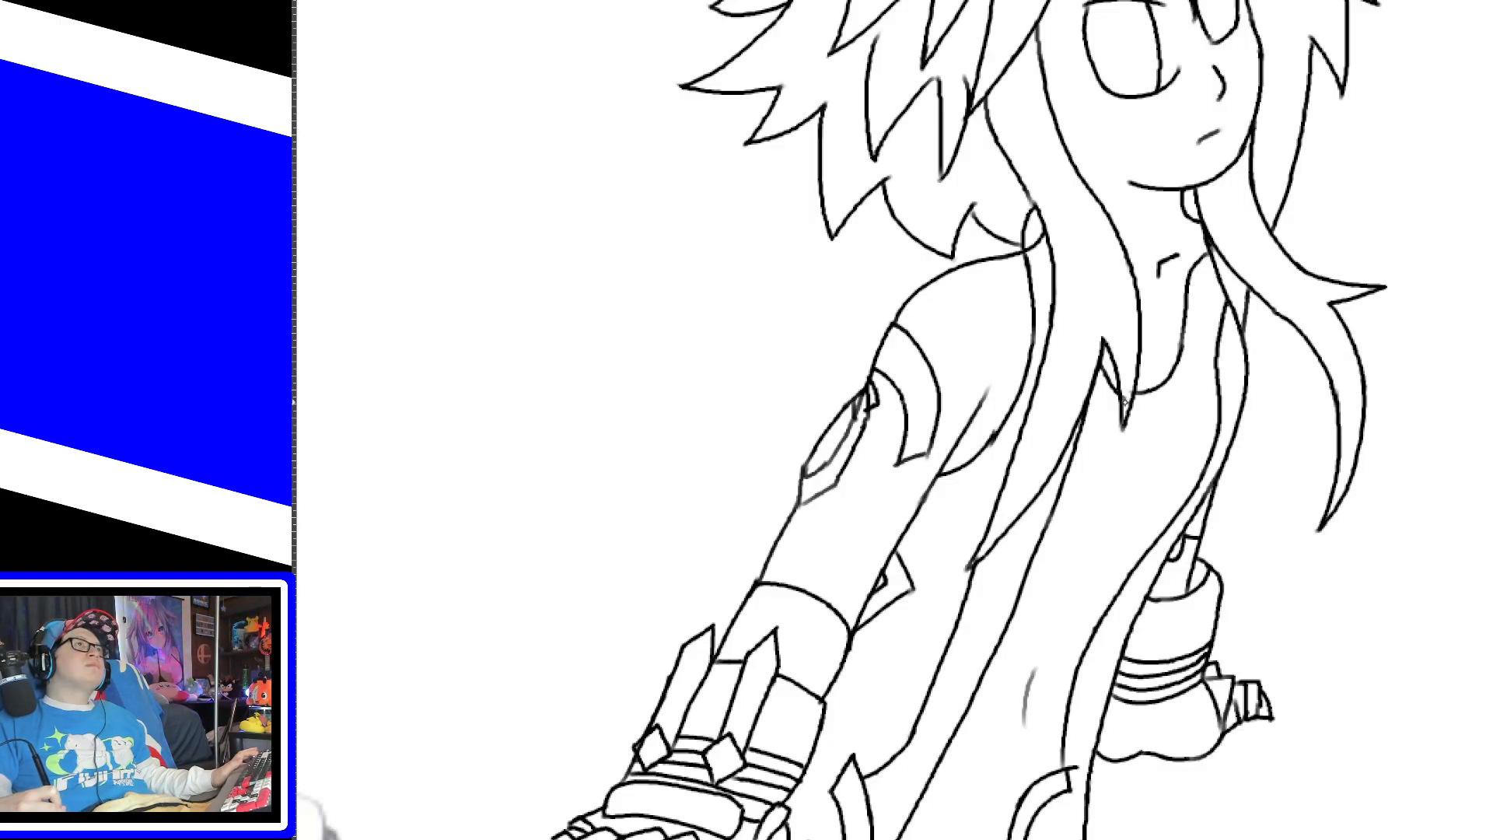
{"action": "left_click_drag", "start_coordinate": [1118, 375], "coordinate": [1123, 406]}
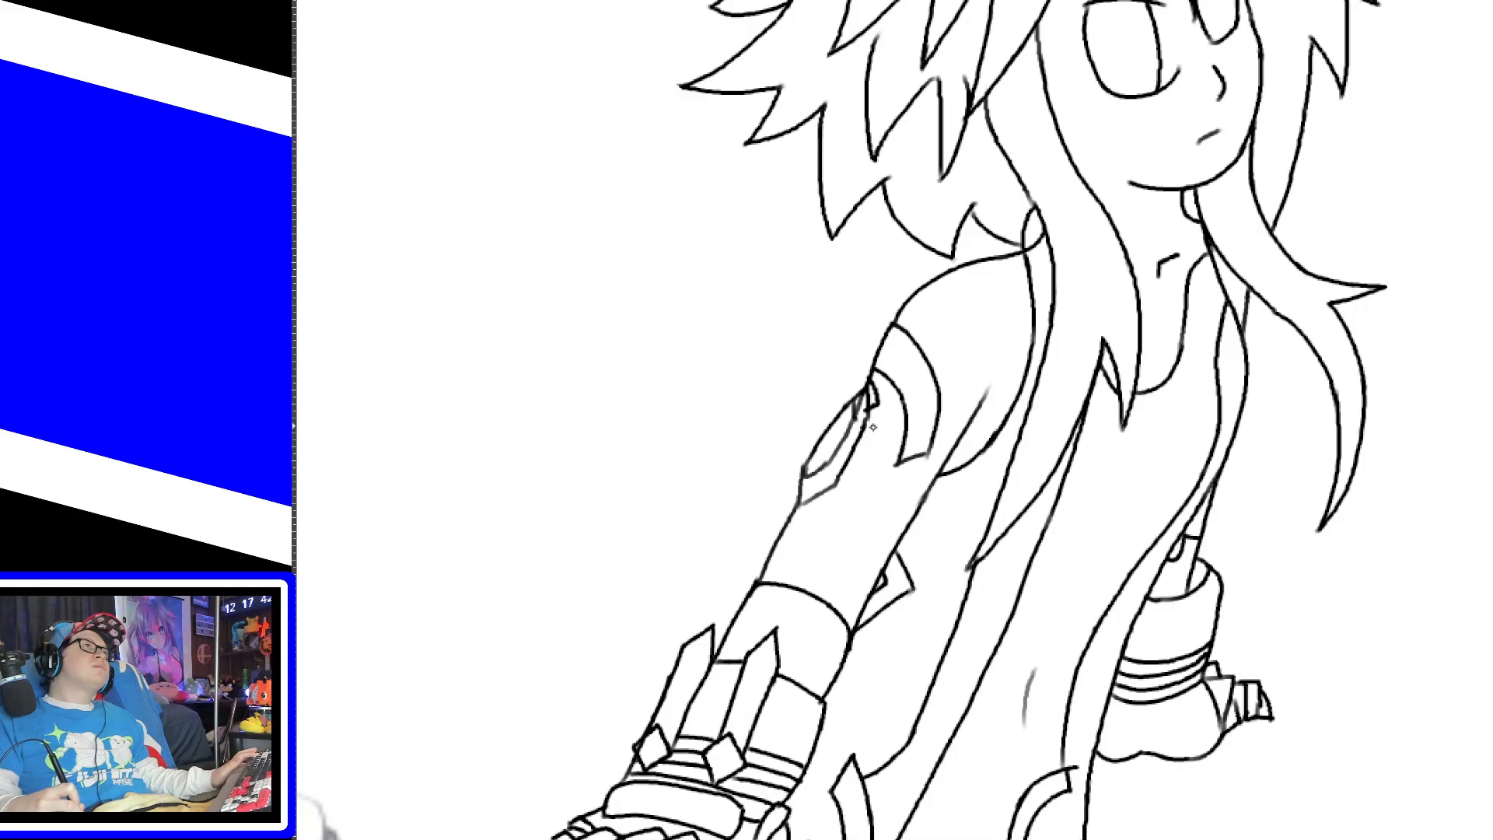
Step: Erase the overshooting line end at the upper corner of the far hip's curved trim
{"action": "scroll", "coordinate": [875, 429], "scroll_direction": "up", "scroll_amount": 5}
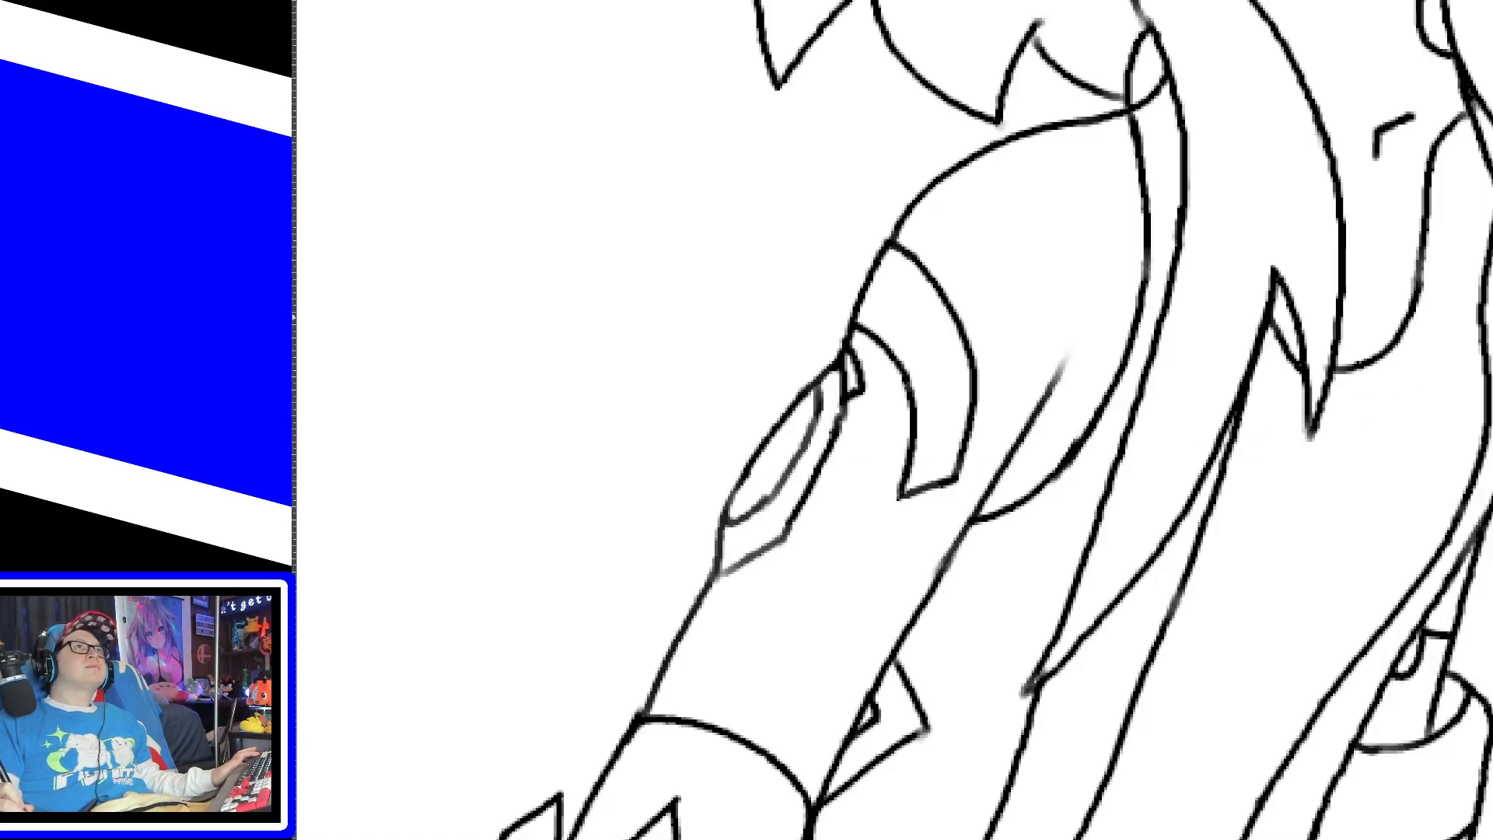
{"action": "scroll", "coordinate": [894, 420], "scroll_direction": "down", "scroll_amount": 3}
{"action": "scroll", "coordinate": [895, 420], "scroll_direction": "down", "scroll_amount": 5}
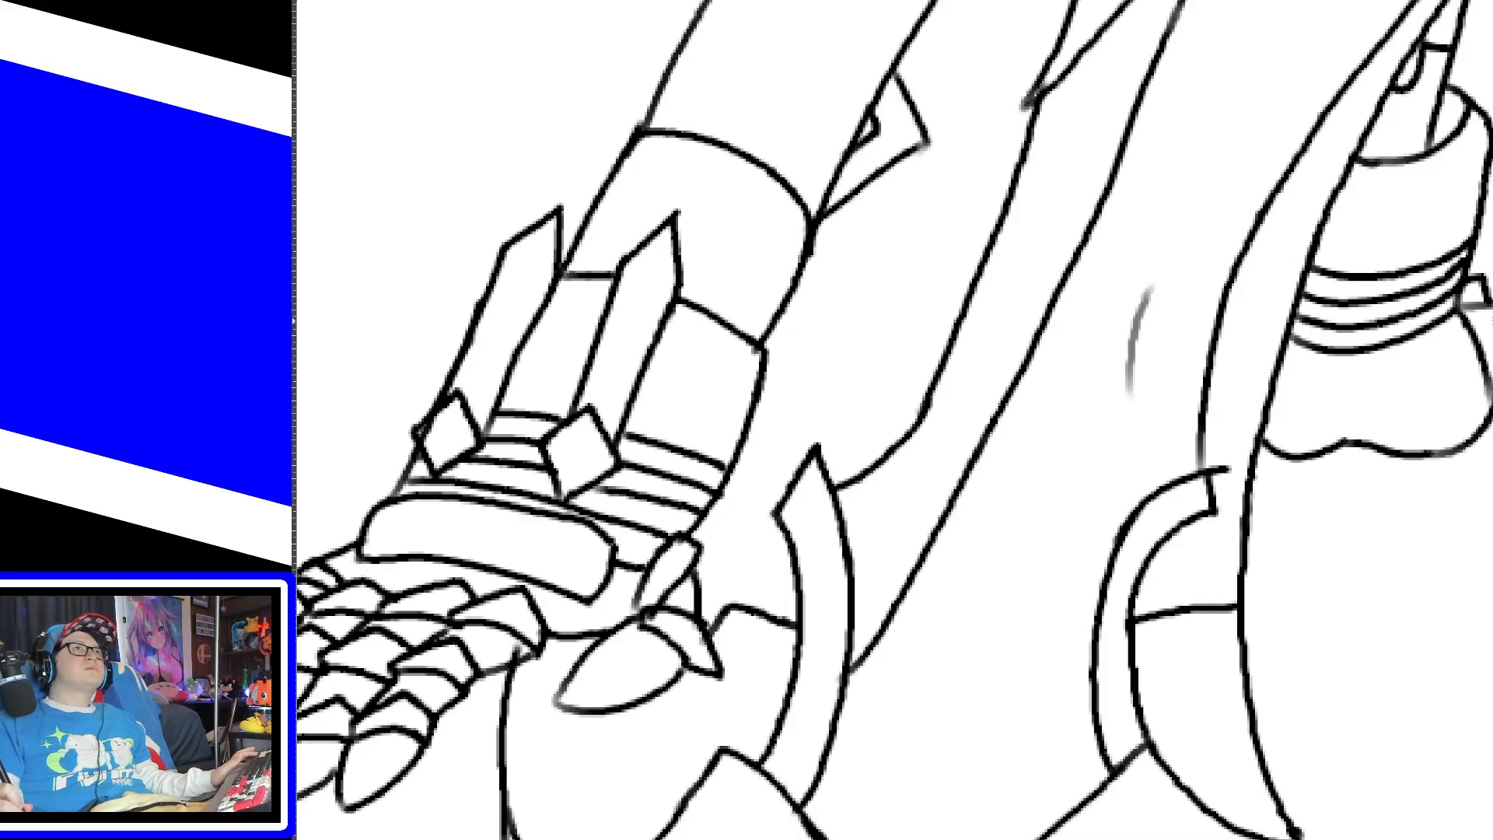
{"action": "scroll", "coordinate": [1478, 317], "scroll_direction": "up", "scroll_amount": 6}
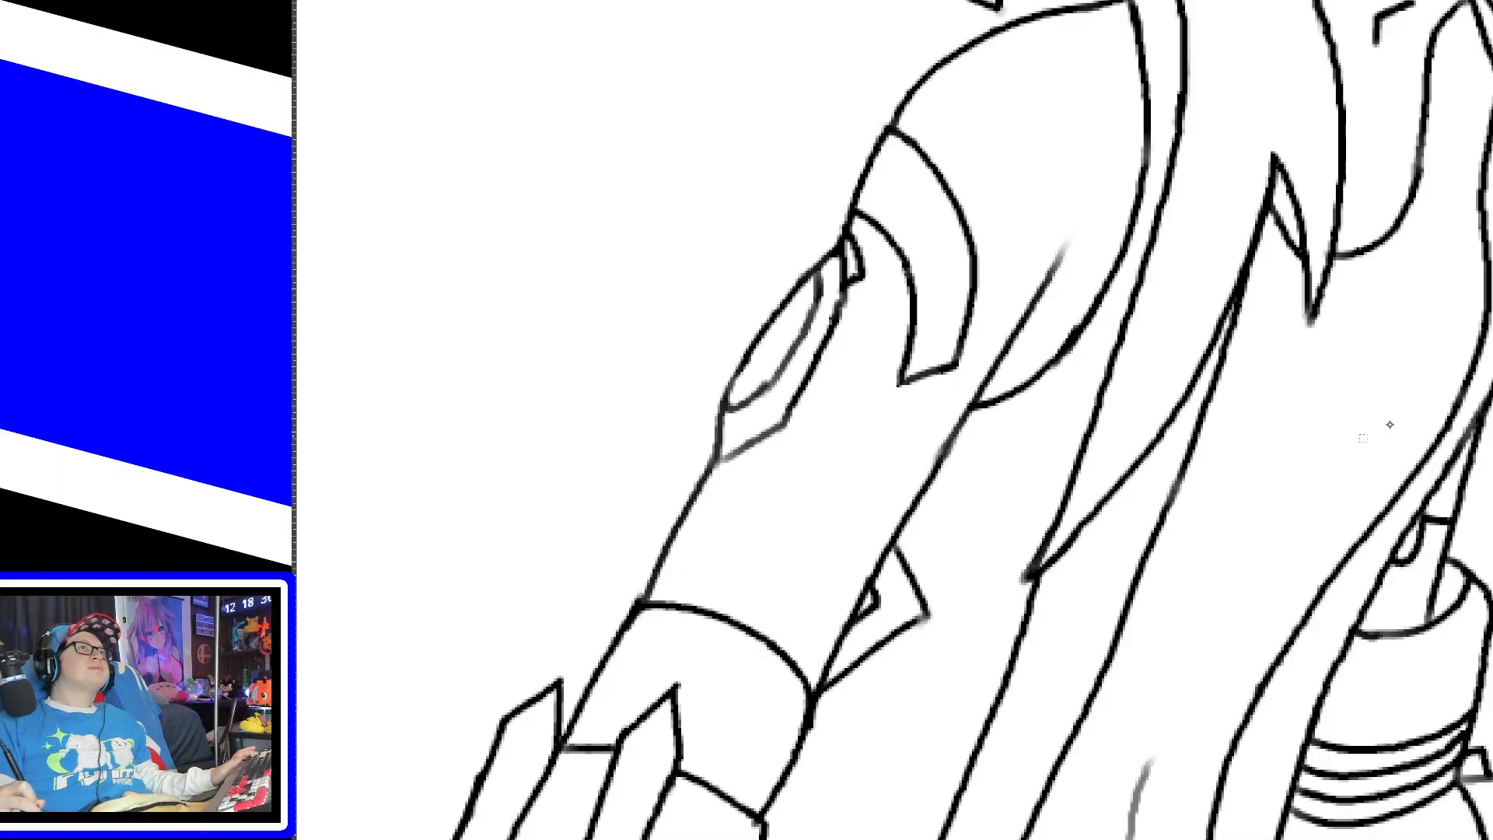
{"action": "scroll", "coordinate": [788, 414], "scroll_direction": "down", "scroll_amount": 6}
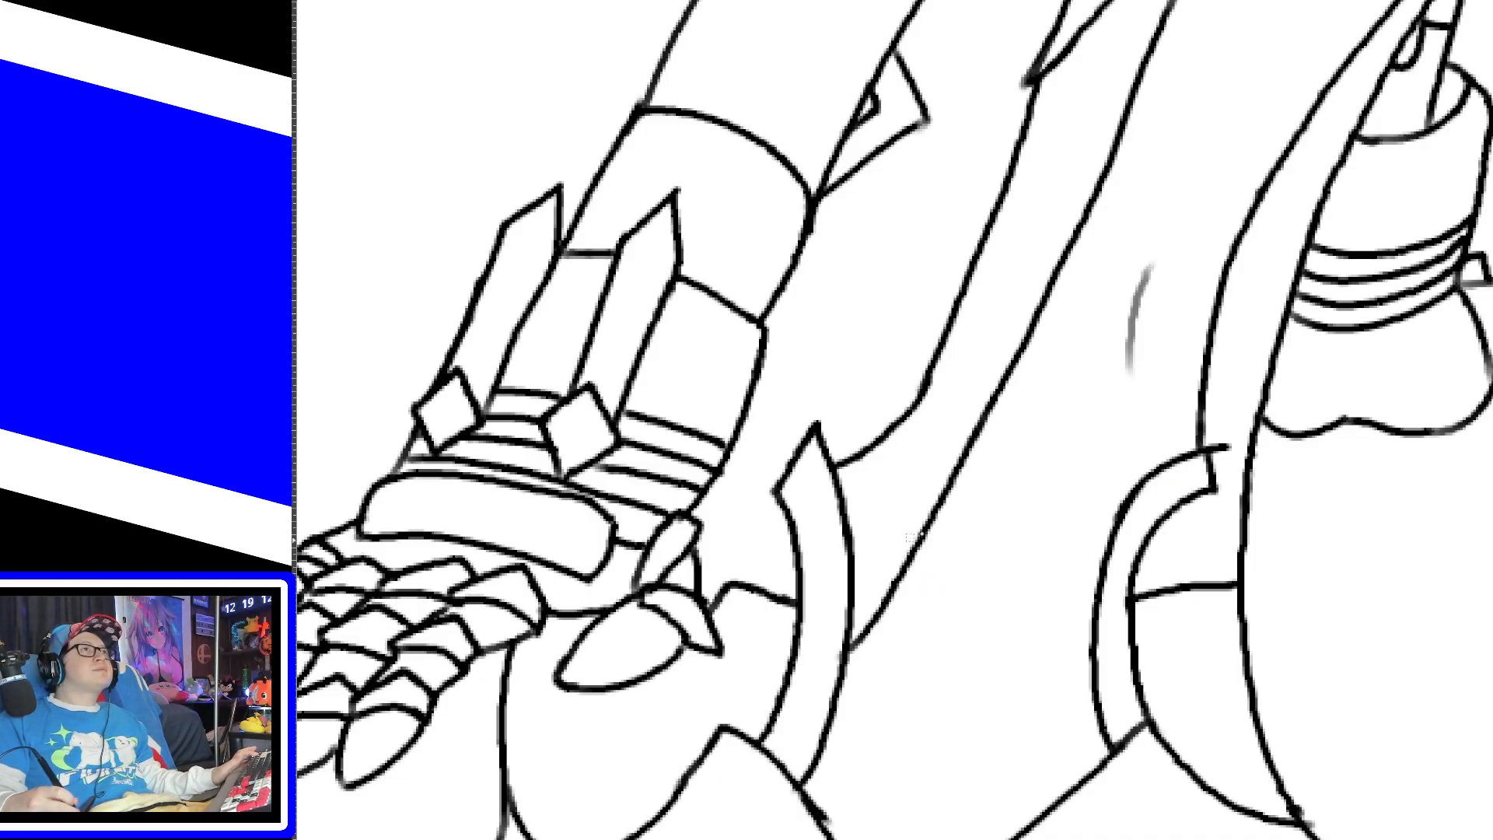
{"action": "left_click_drag", "start_coordinate": [1232, 454], "coordinate": [1214, 443]}
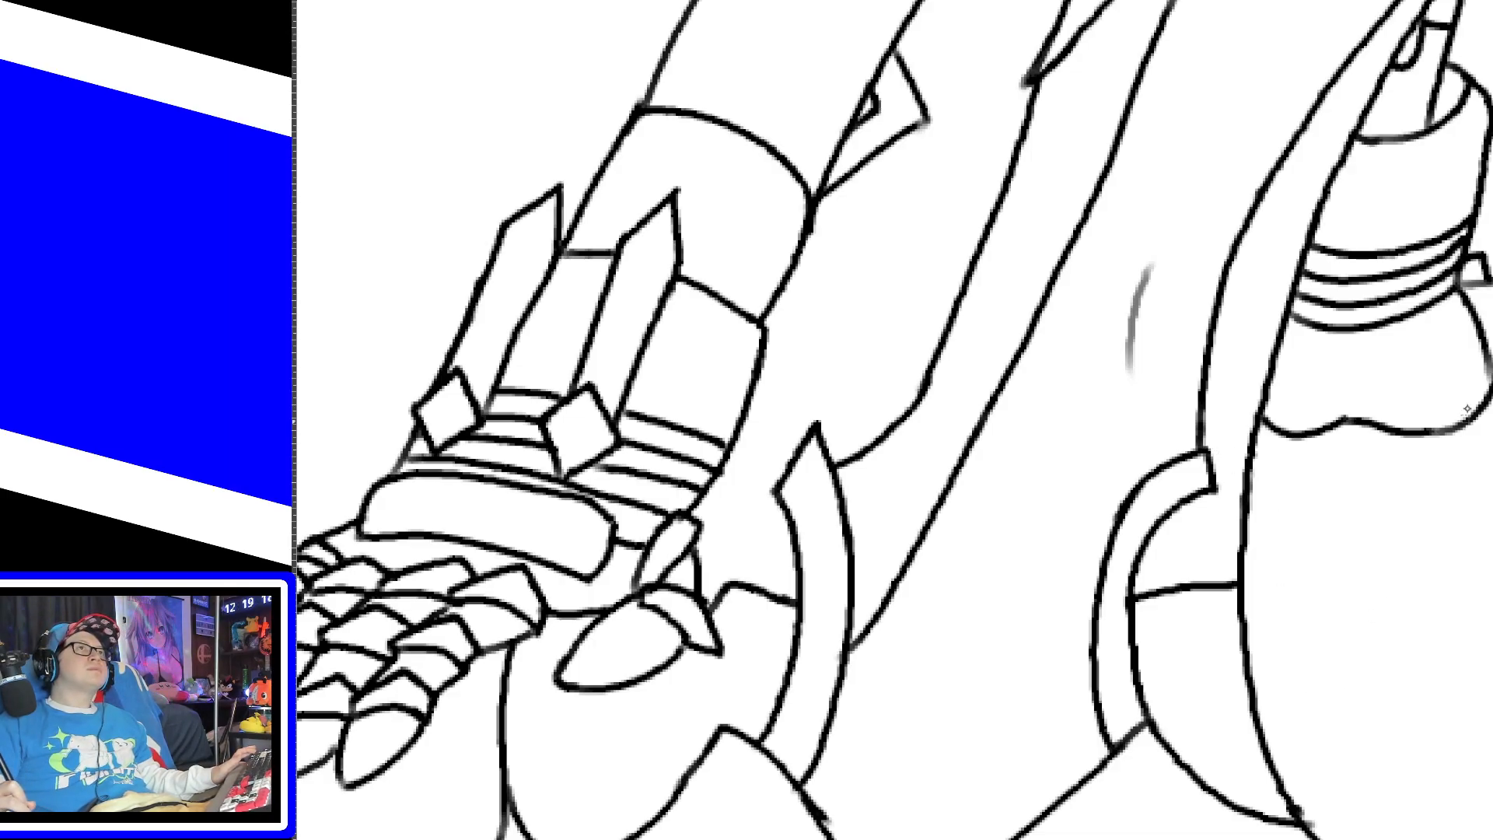
Step: Erase the overshooting line end on the uppermost ankle fin and clean the lower point of the boot's inner curve
{"action": "scroll", "coordinate": [1316, 280], "scroll_direction": "down", "scroll_amount": 7}
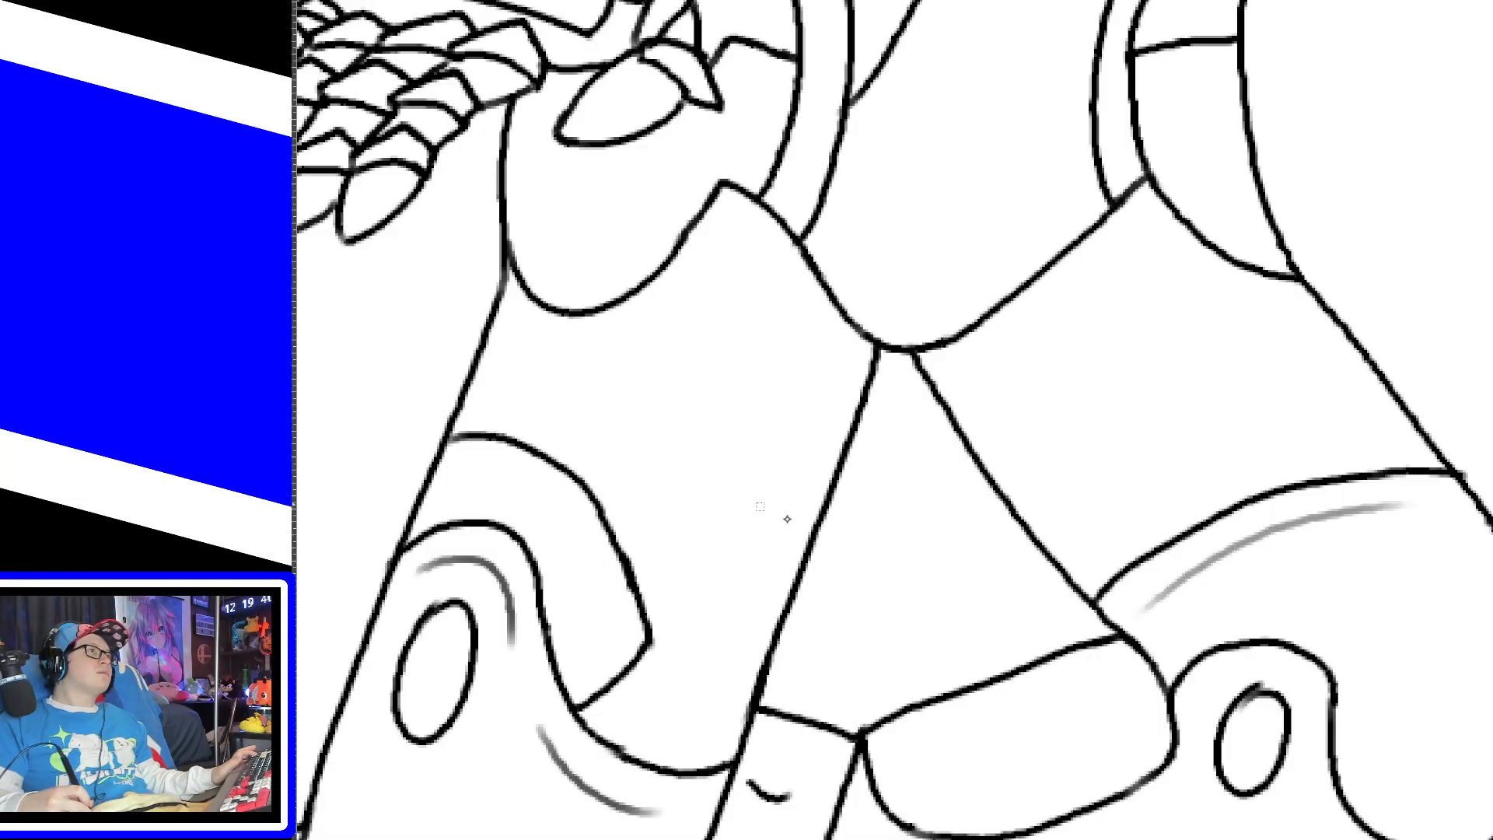
{"action": "scroll", "coordinate": [895, 420], "scroll_direction": "up", "scroll_amount": 5}
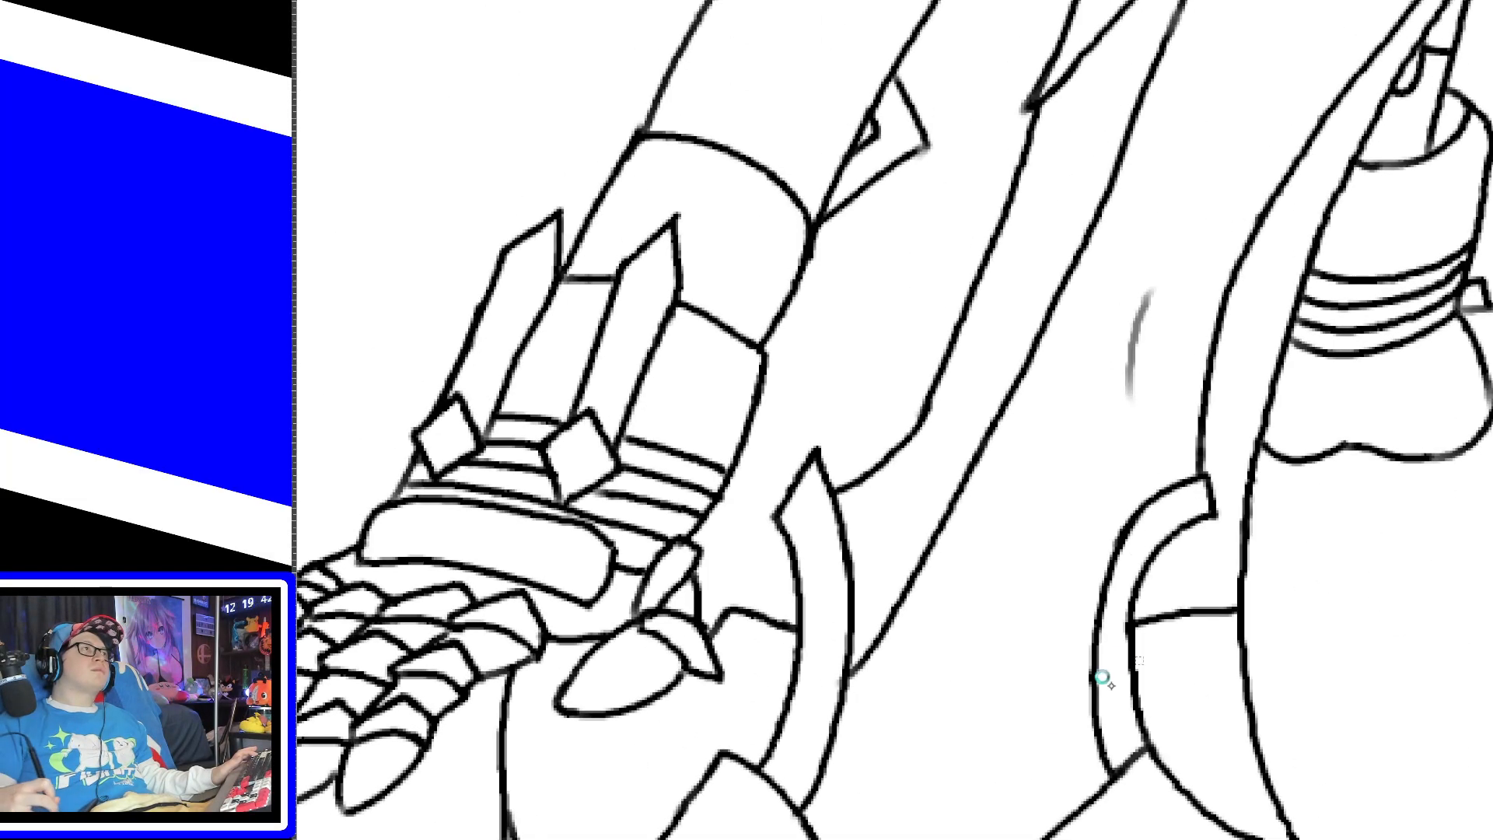
{"action": "scroll", "coordinate": [1143, 835], "scroll_direction": "left", "scroll_amount": 8}
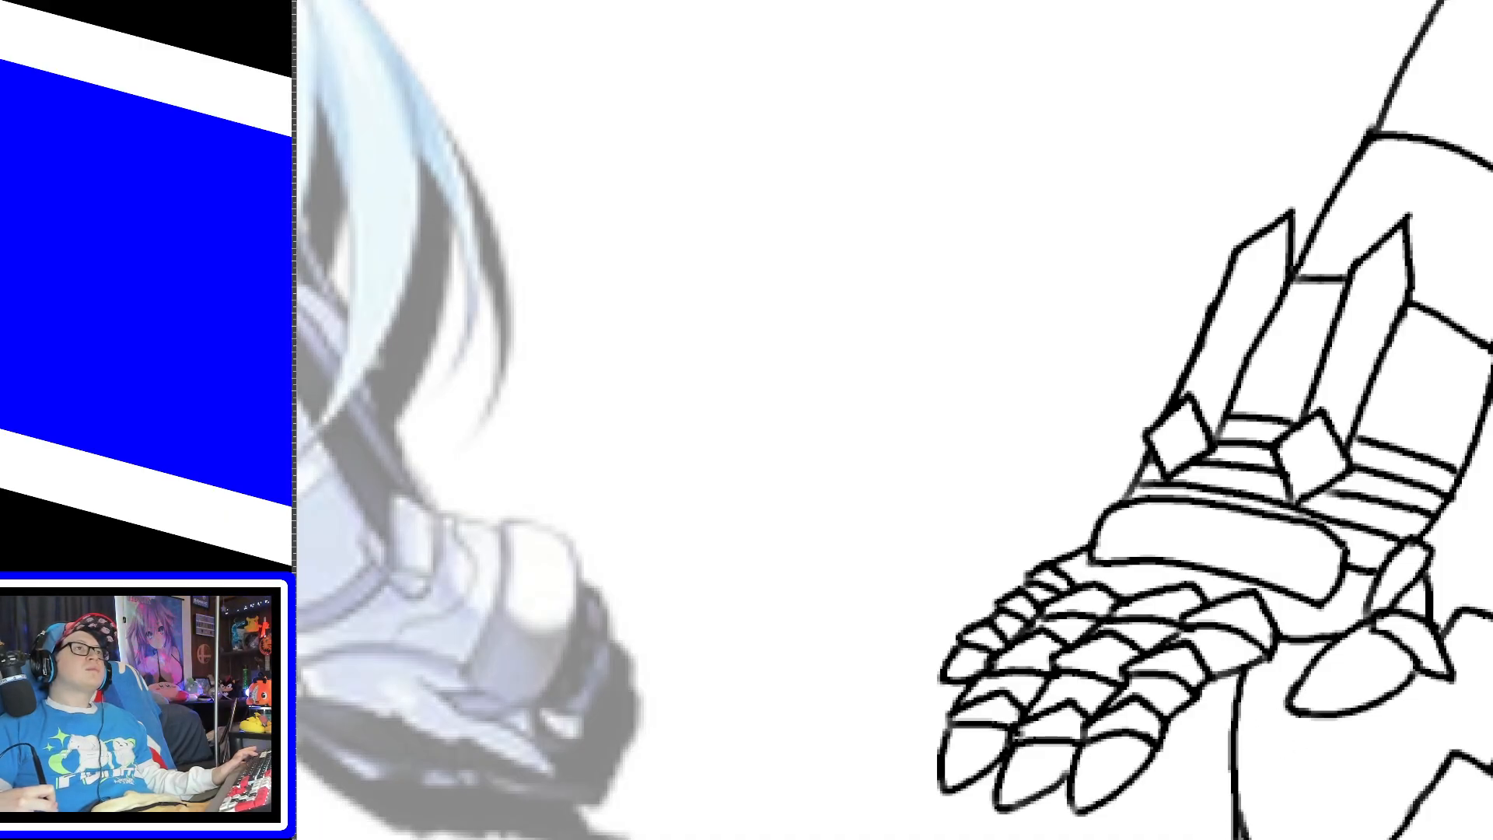
{"action": "left_click_drag", "start_coordinate": [941, 838], "coordinate": [1213, 838]}
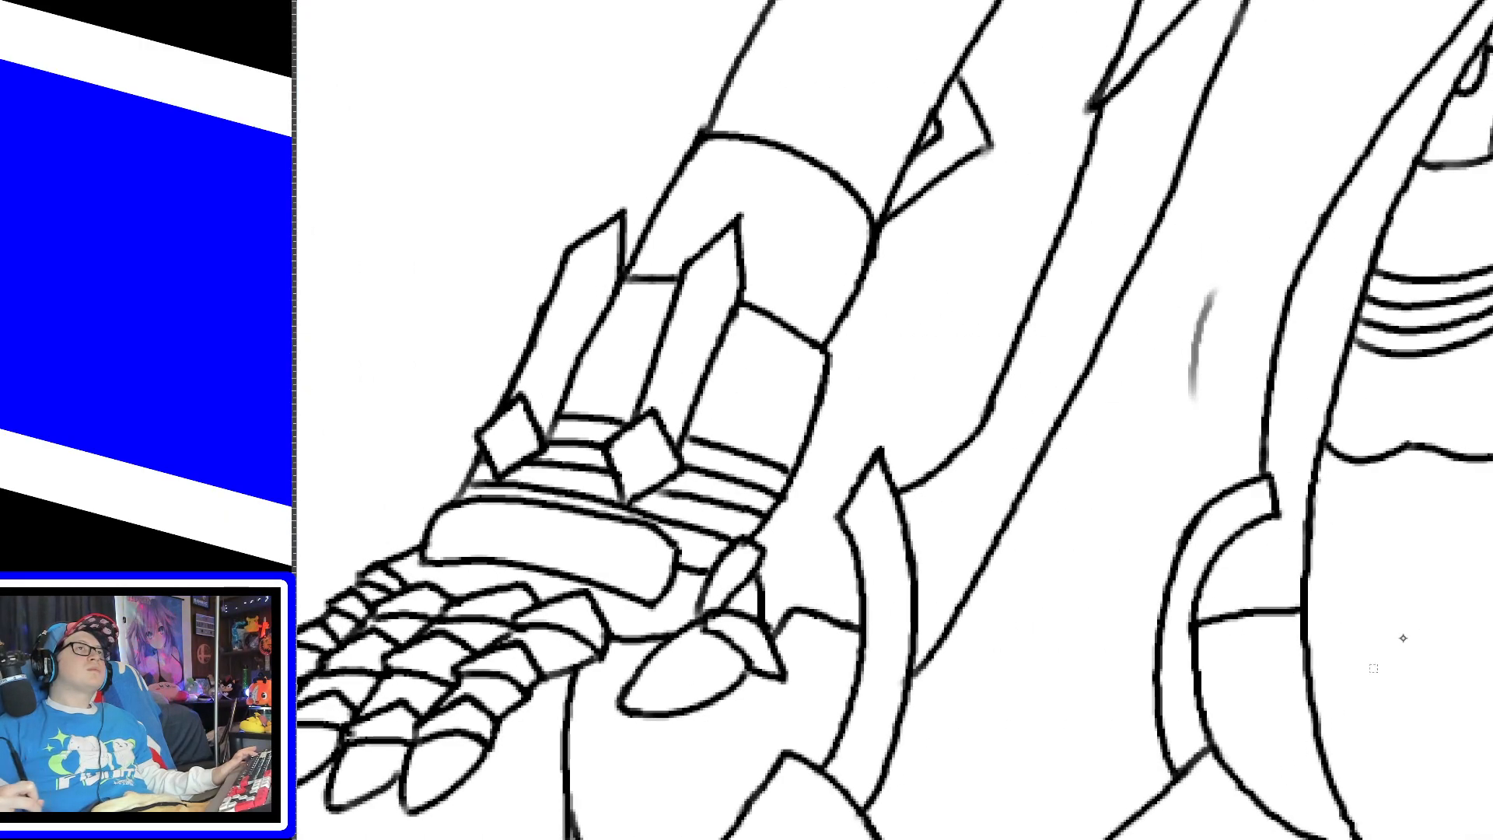
{"action": "scroll", "coordinate": [892, 420], "scroll_direction": "down", "scroll_amount": 10}
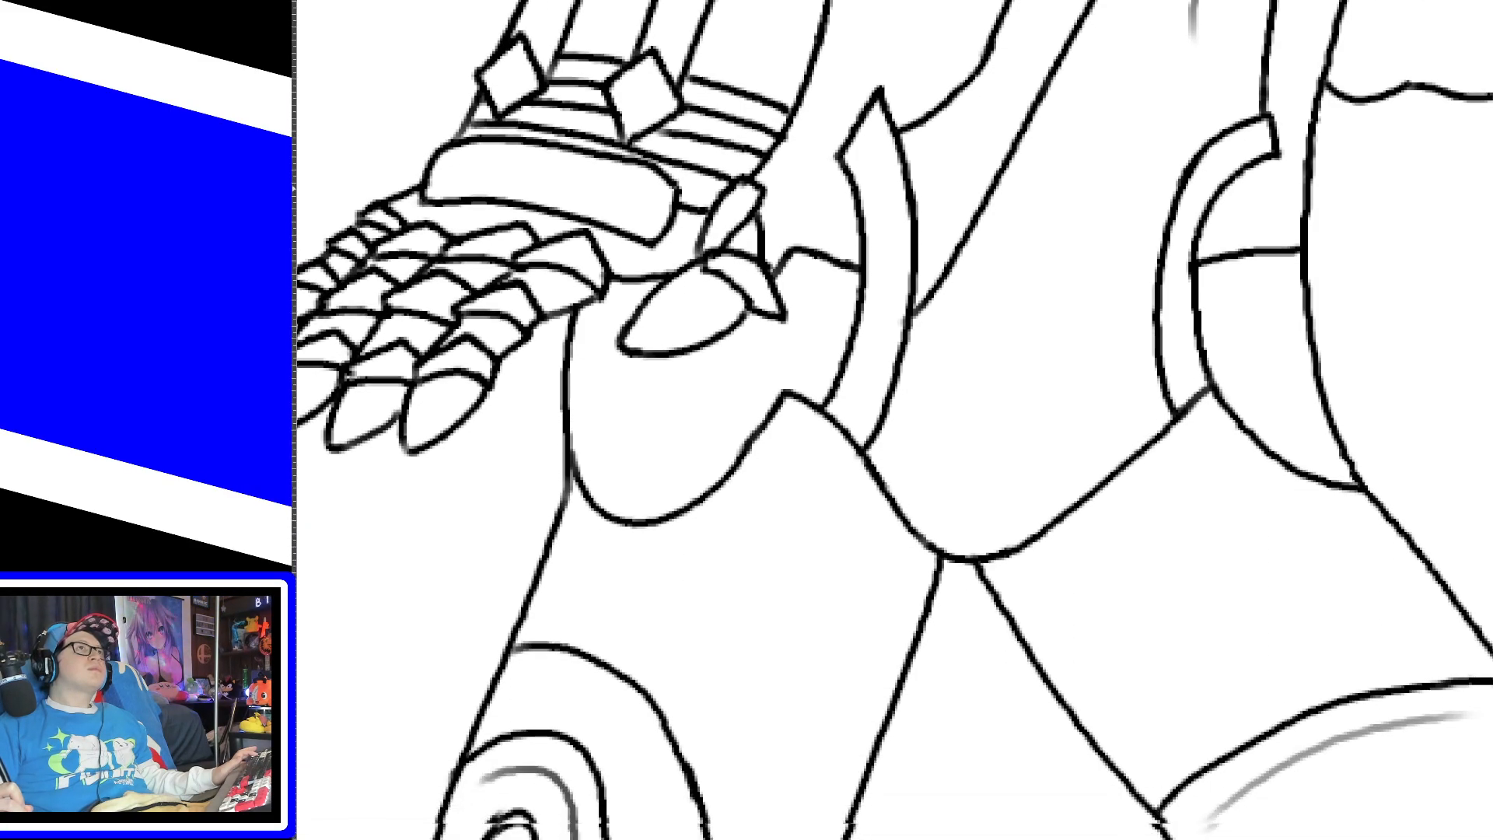
{"action": "scroll", "coordinate": [1284, 642], "scroll_direction": "down", "scroll_amount": 5}
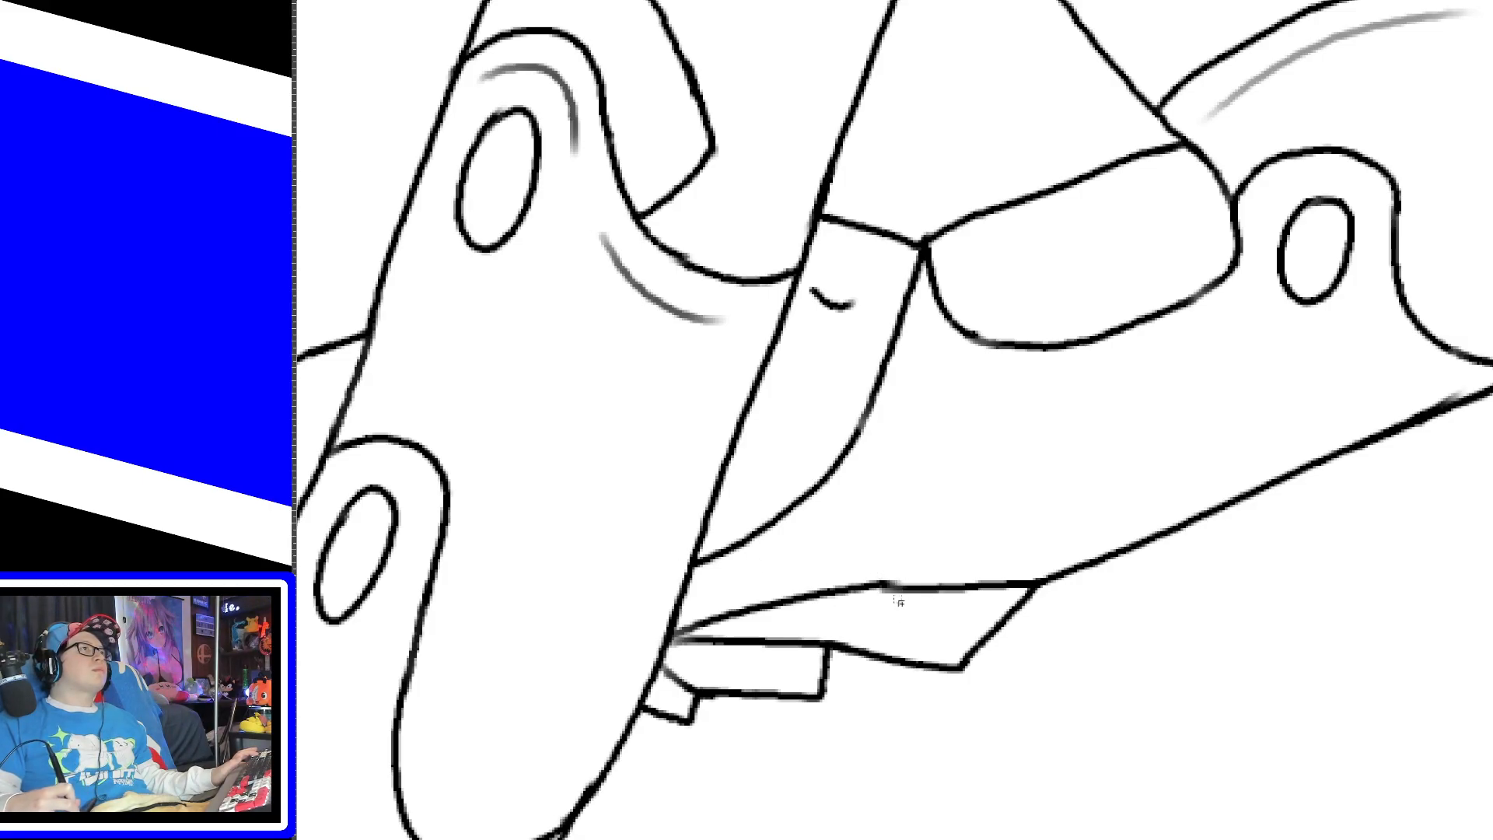
{"action": "left_click_drag", "start_coordinate": [1185, 839], "coordinate": [1129, 839]}
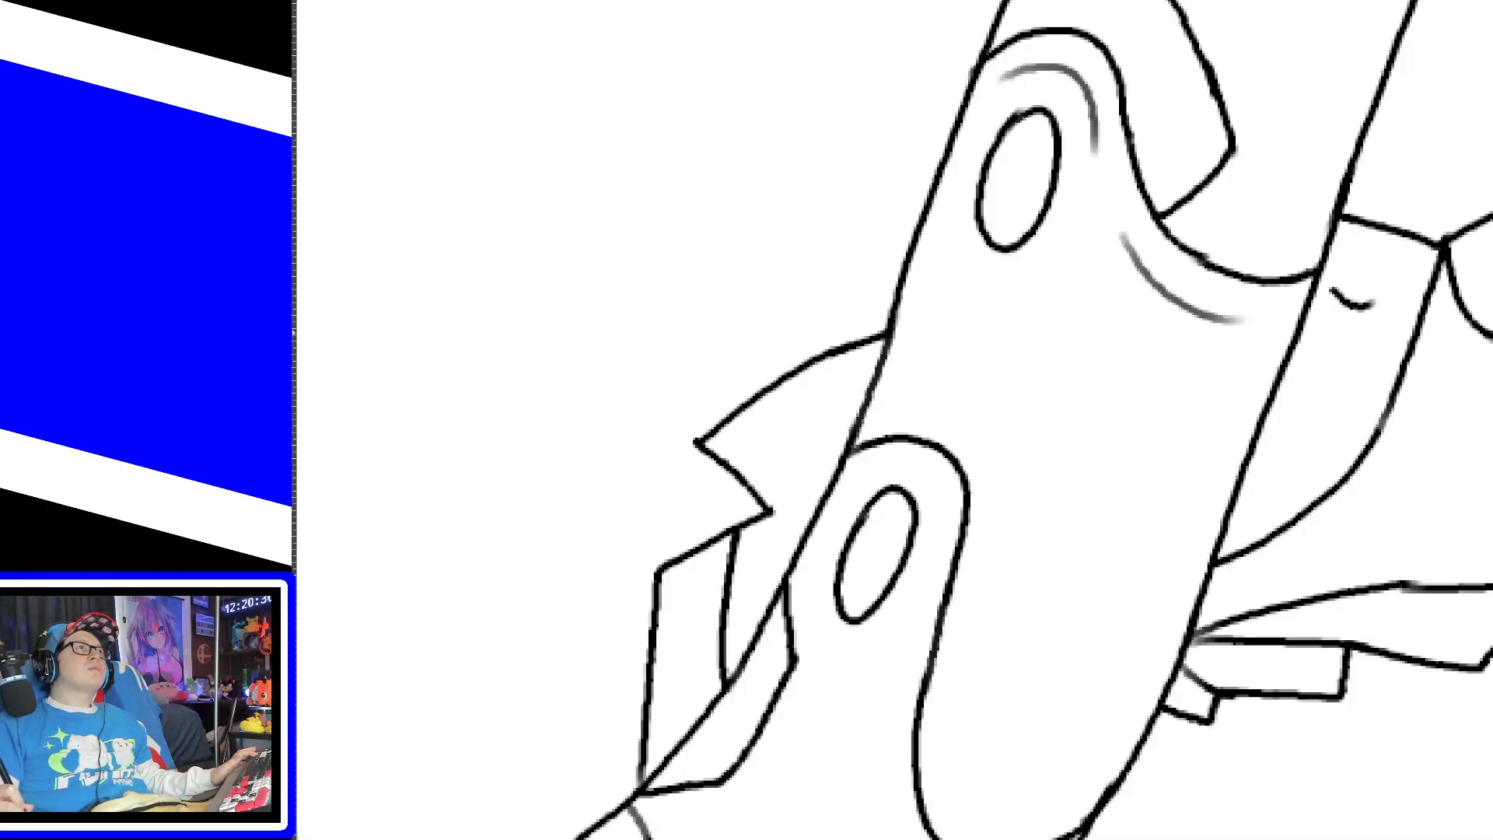
{"action": "scroll", "coordinate": [943, 462], "scroll_direction": "down", "scroll_amount": 5}
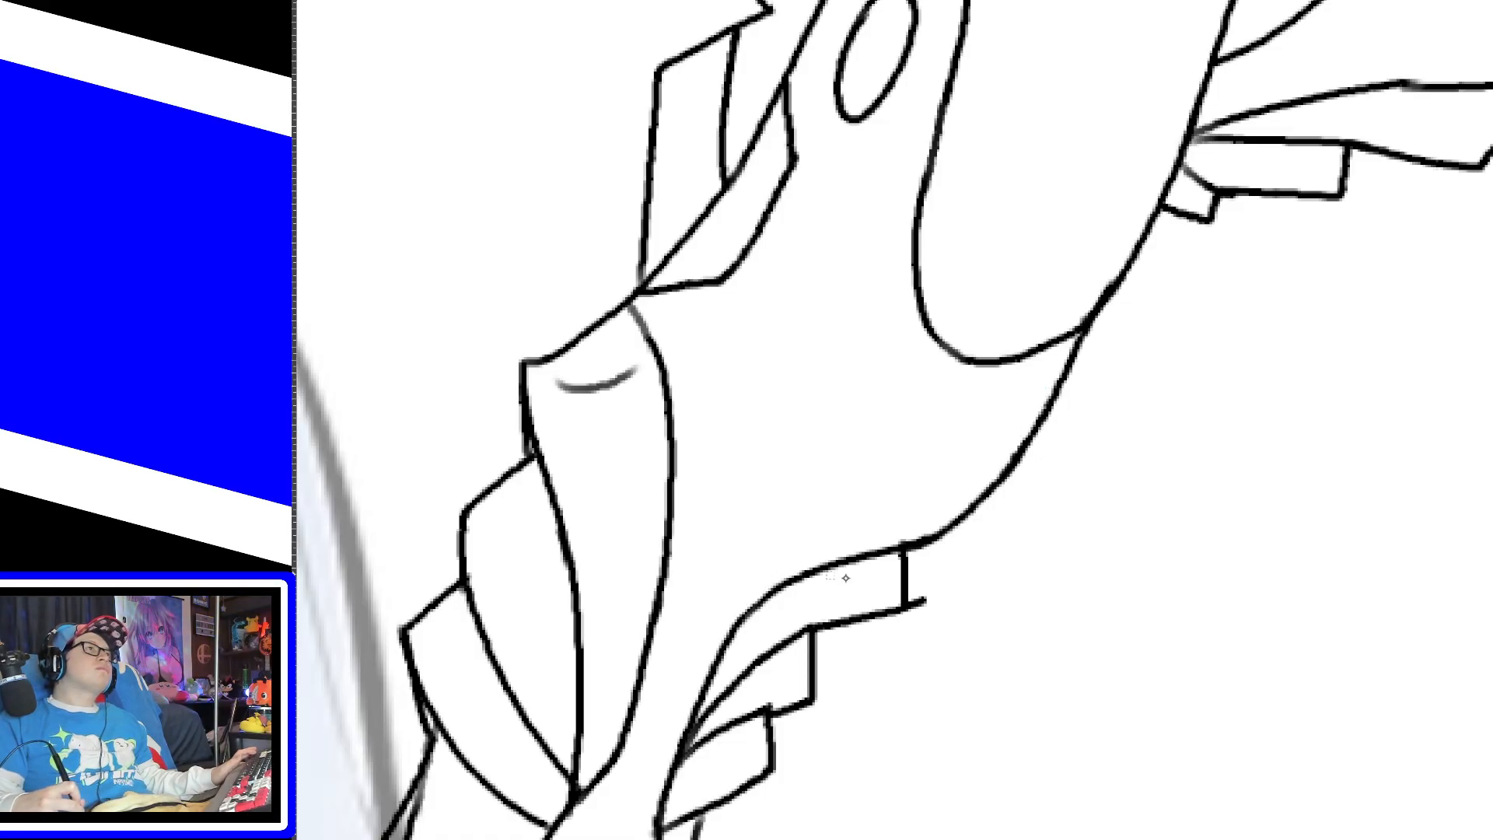
{"action": "left_click_drag", "start_coordinate": [929, 587], "coordinate": [916, 617]}
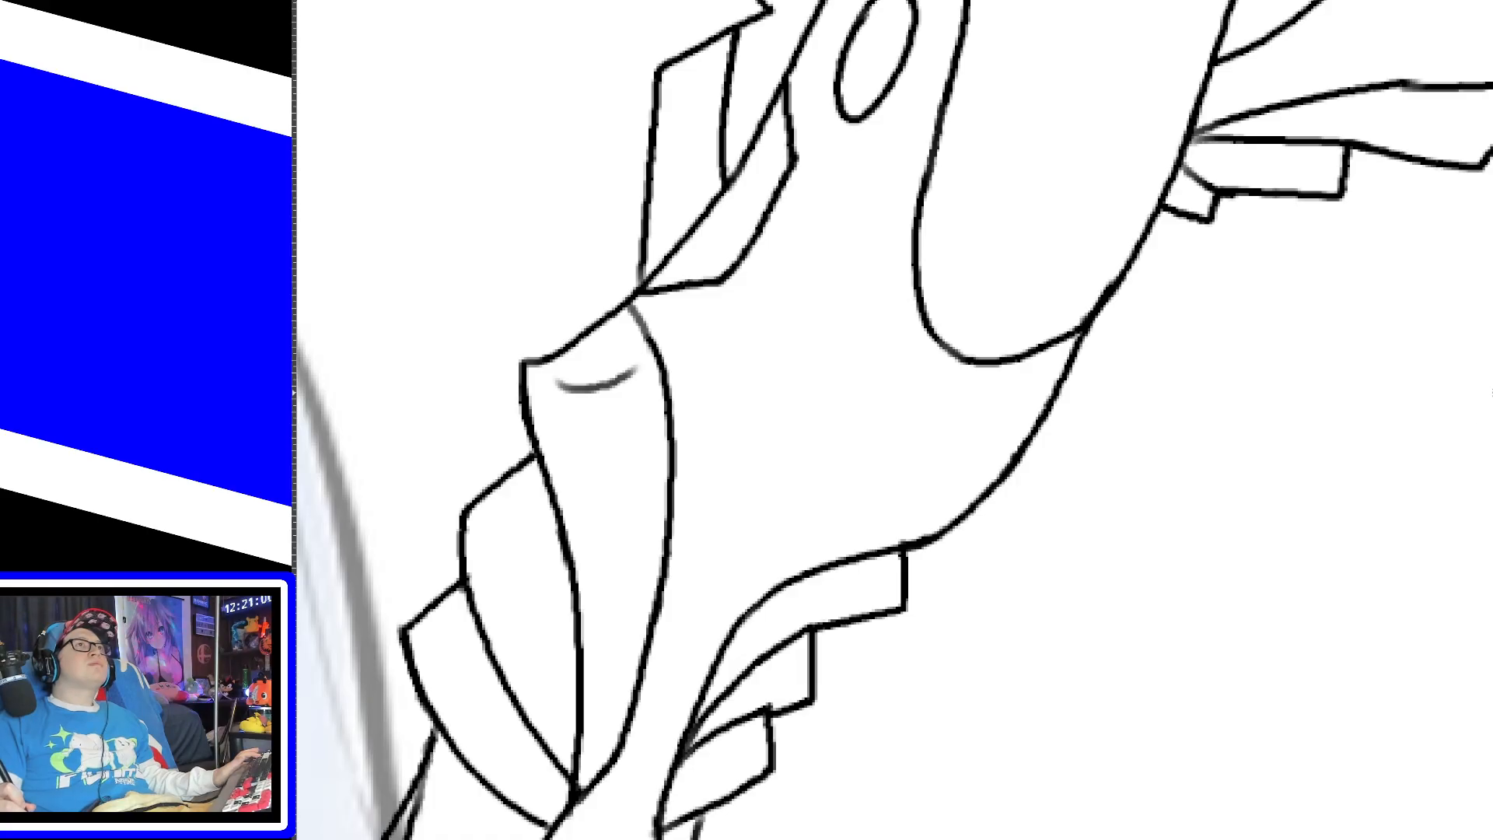
{"action": "scroll", "coordinate": [1490, 393], "scroll_direction": "down", "scroll_amount": 6}
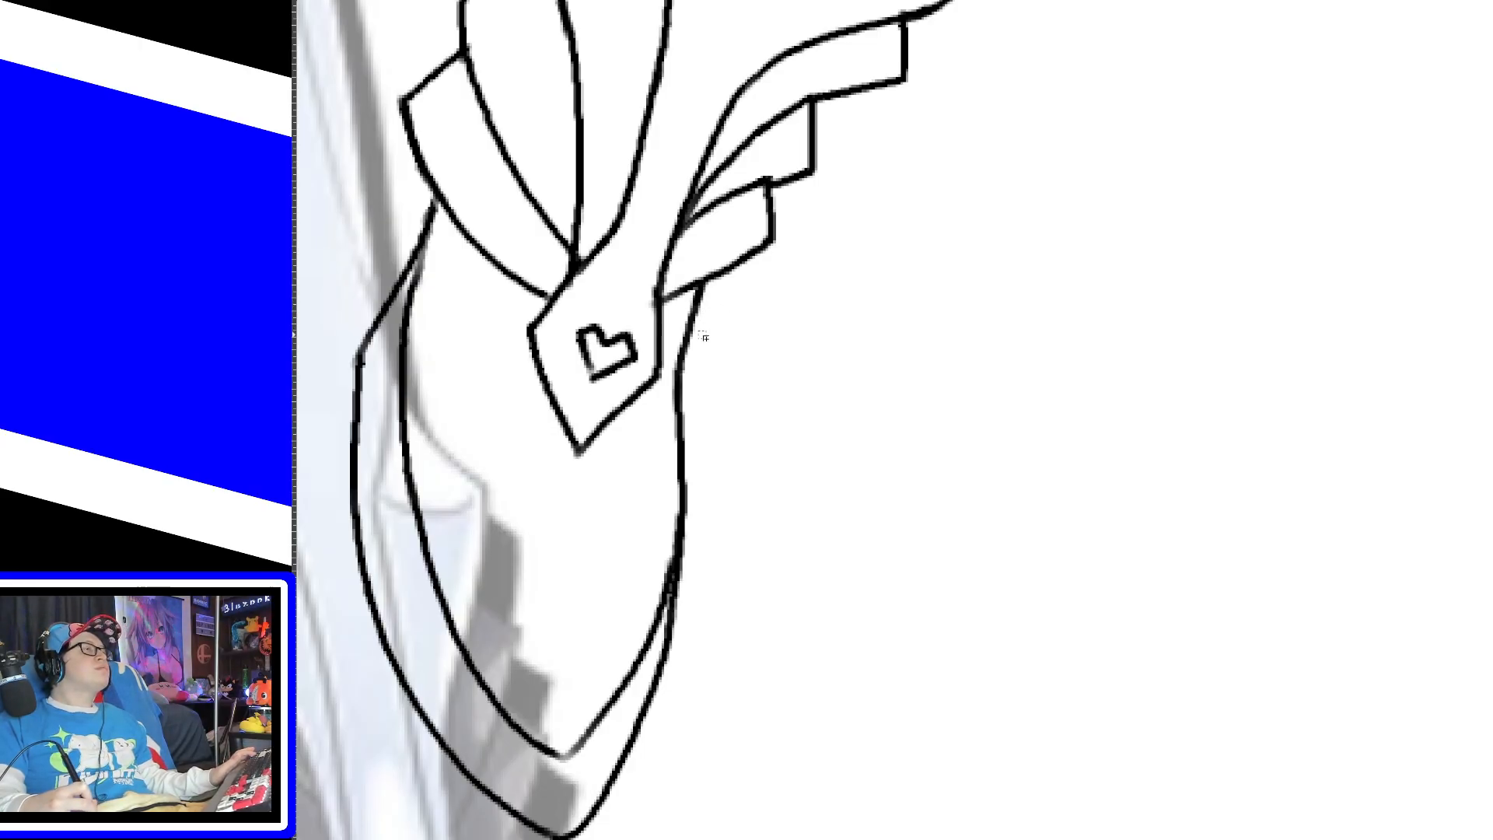
{"action": "left_click_drag", "start_coordinate": [560, 758], "coordinate": [587, 750]}
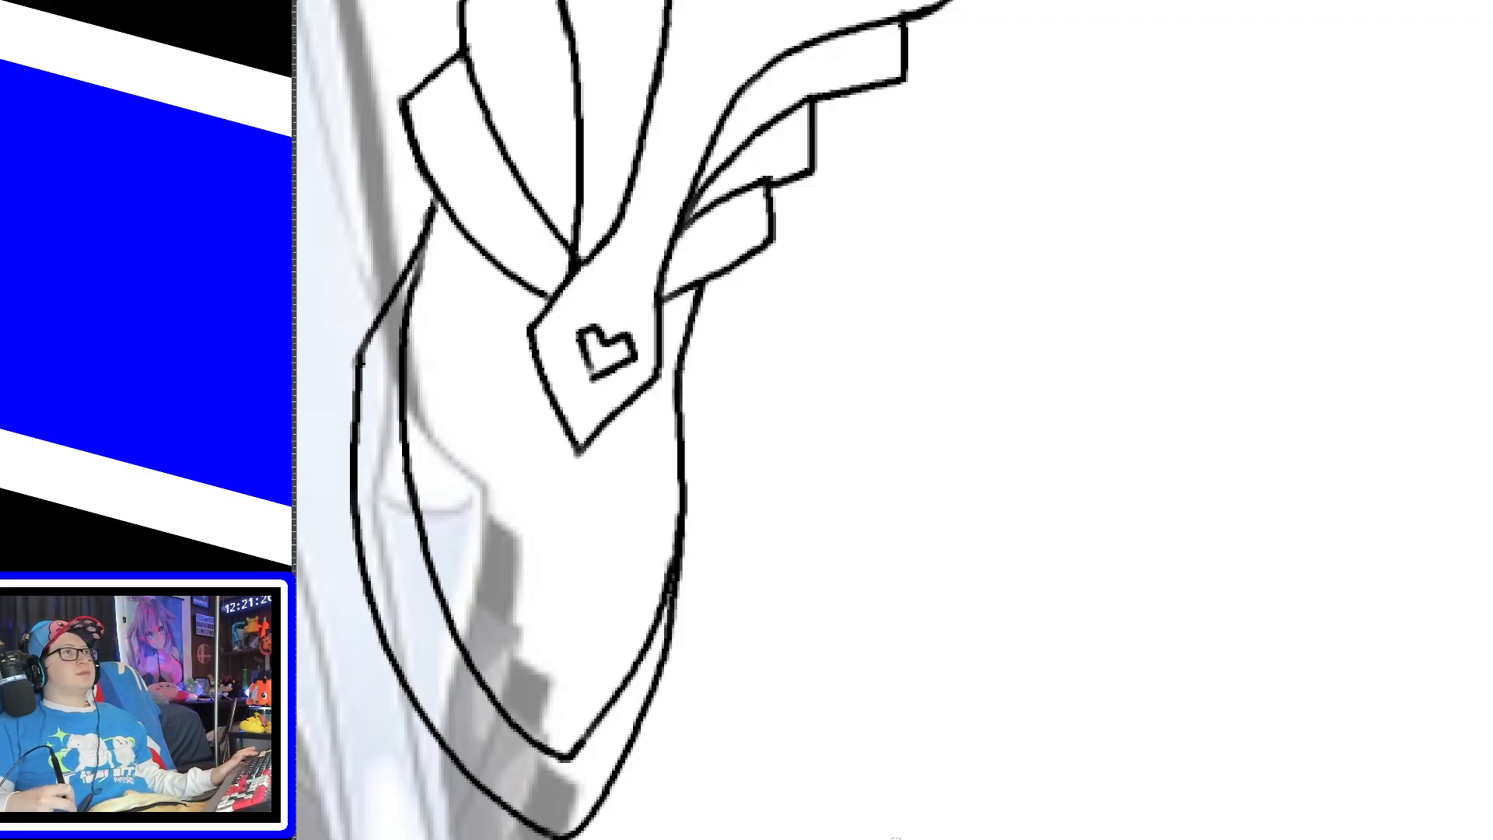
Step: Clean the bent knee's outline by thinning the rough underside line and erasing the stray corner end and doubled outer curve
{"action": "left_click_drag", "start_coordinate": [1093, 838], "coordinate": [1180, 837]}
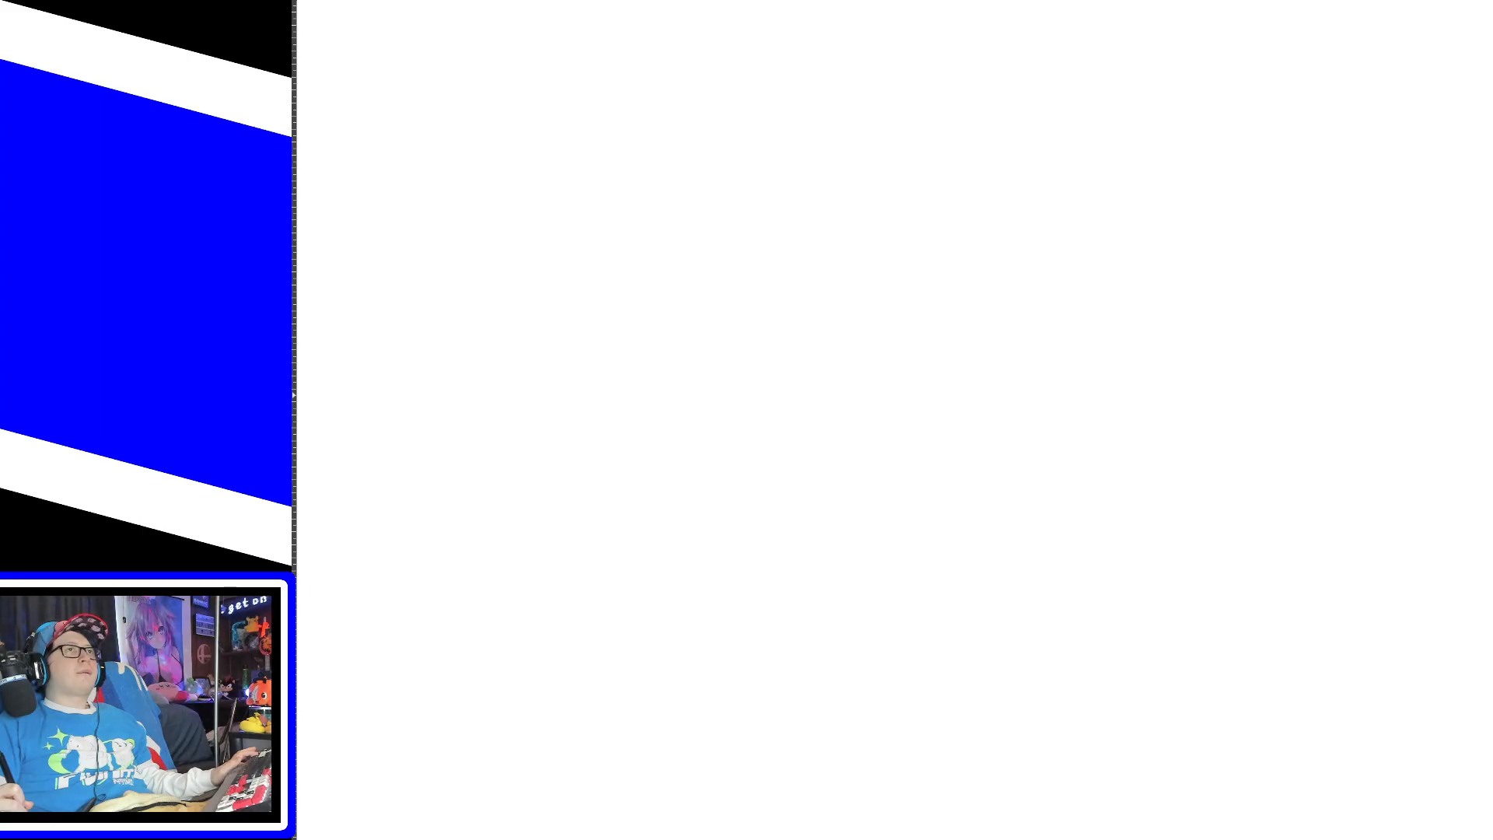
{"action": "left_click_drag", "start_coordinate": [1492, 602], "coordinate": [1487, 456]}
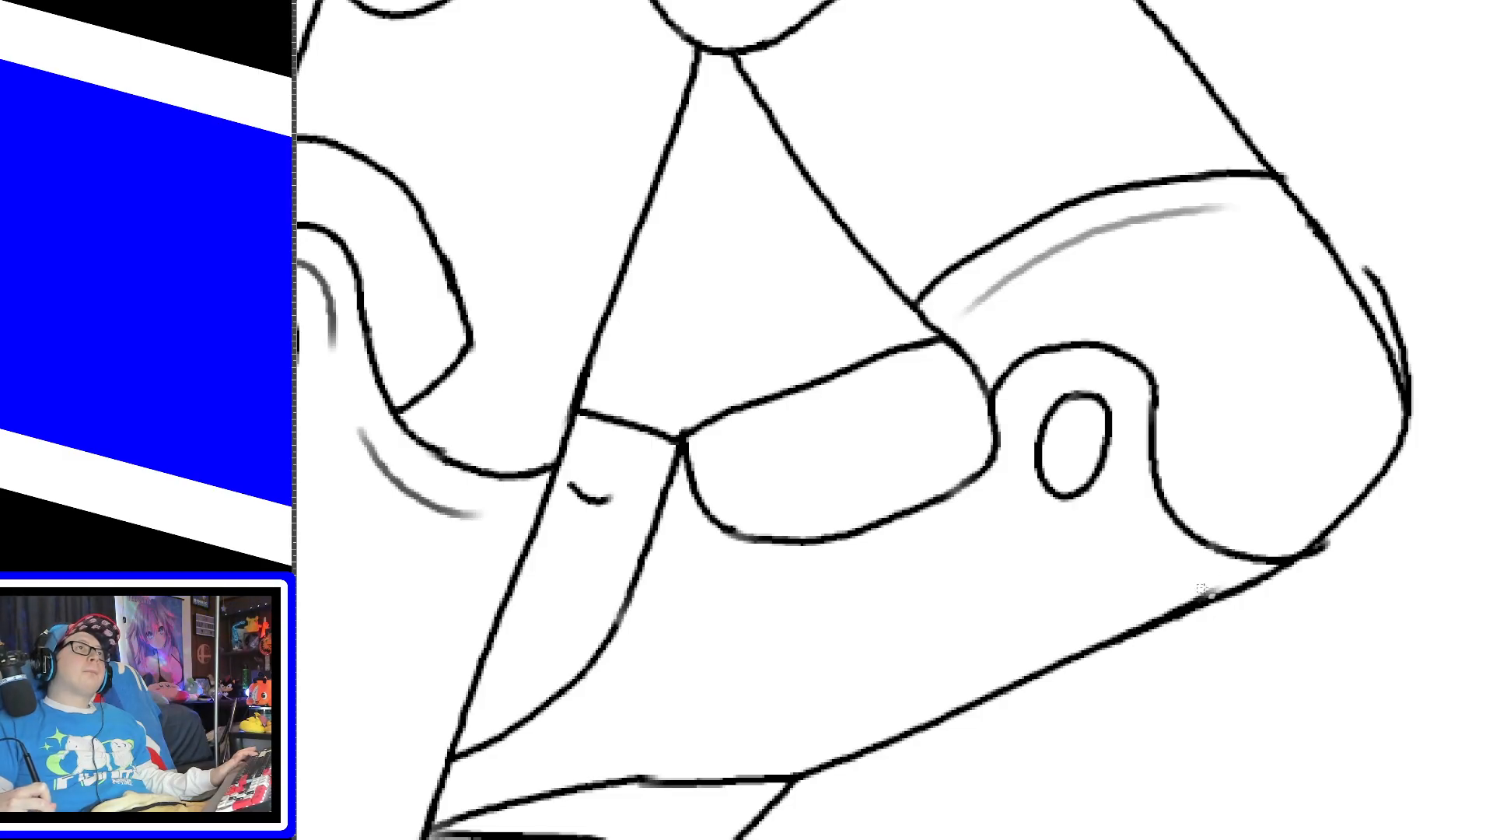
{"action": "left_click_drag", "start_coordinate": [1205, 593], "coordinate": [1177, 604]}
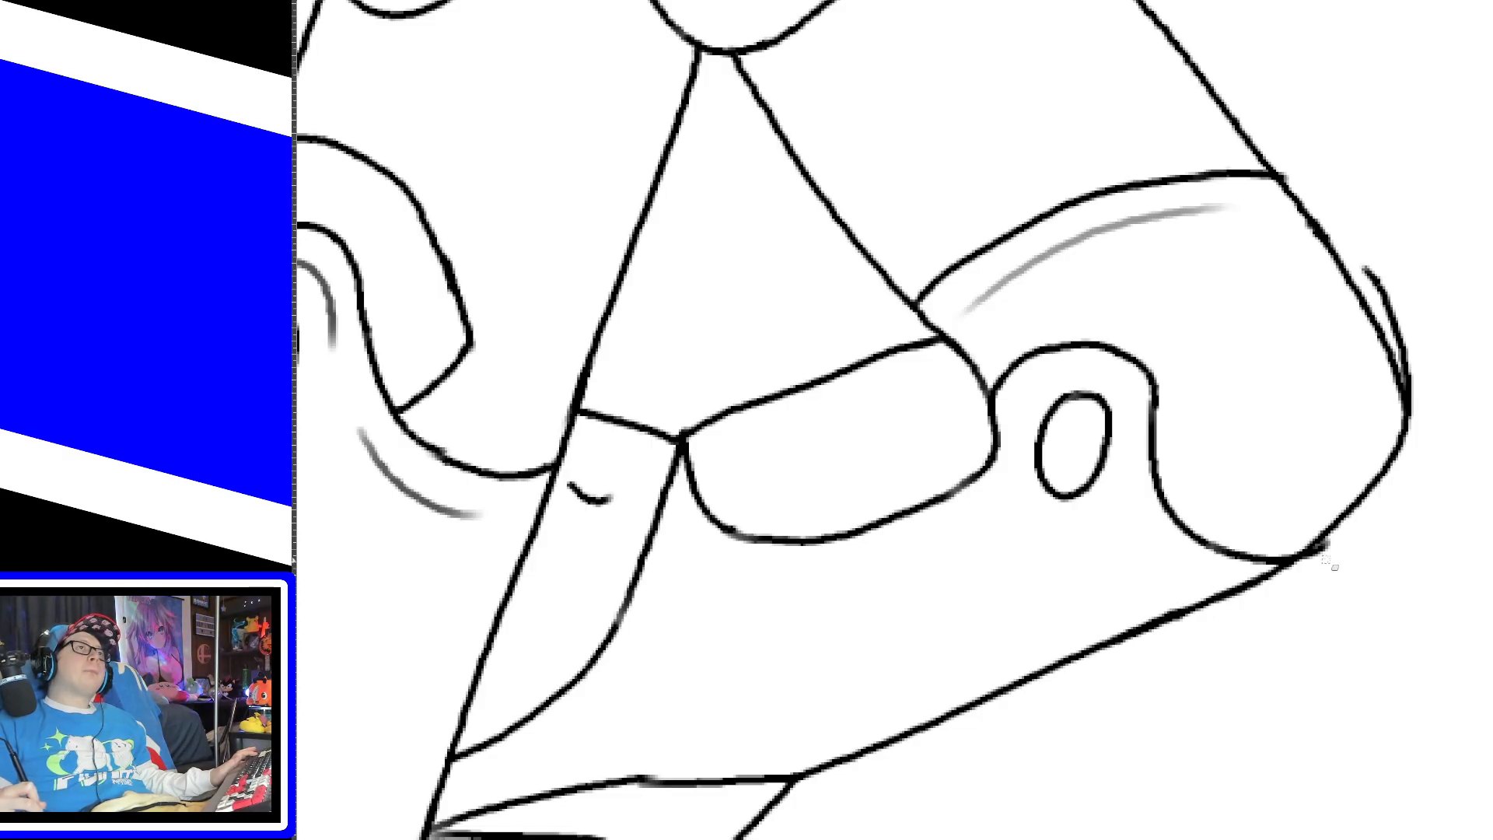
{"action": "left_click_drag", "start_coordinate": [1325, 548], "coordinate": [1319, 556]}
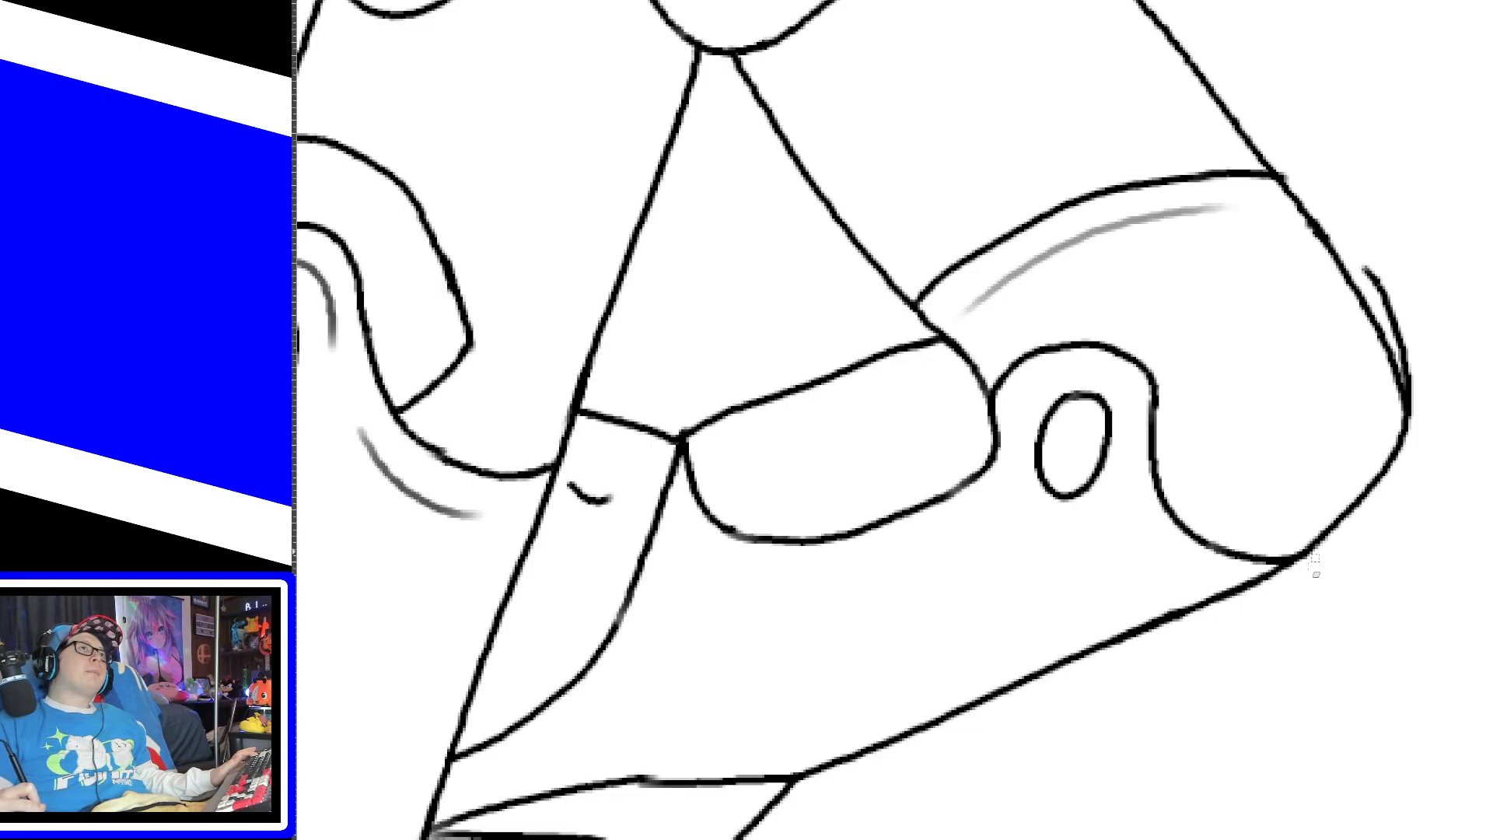
{"action": "left_click_drag", "start_coordinate": [1375, 272], "coordinate": [1424, 454]}
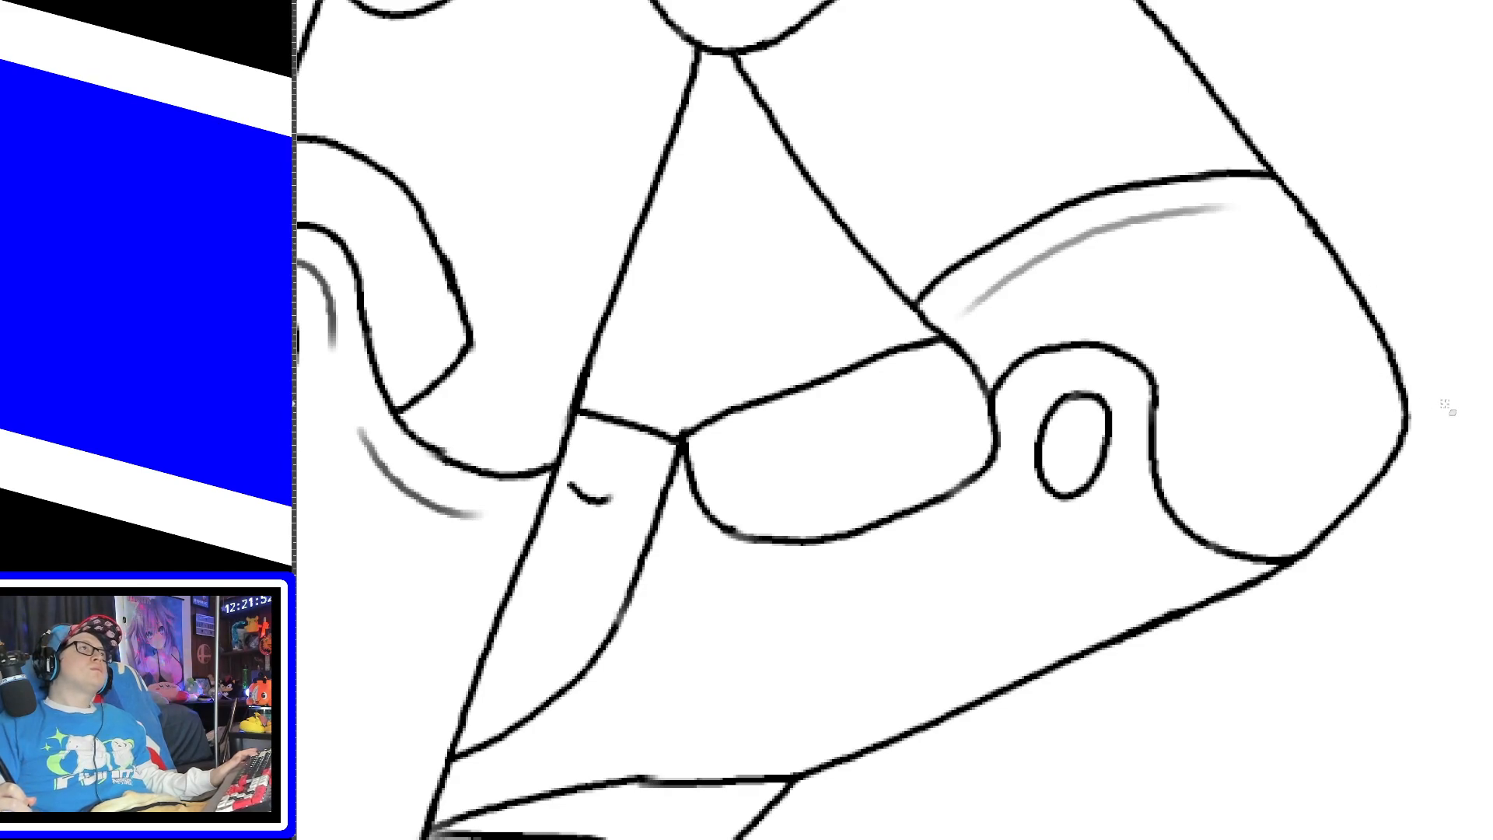
Step: Show the inked panel outlines again and clean the doubled line just below the peak of the panel behind her
{"action": "left_click_drag", "start_coordinate": [1489, 544], "coordinate": [1489, 331]}
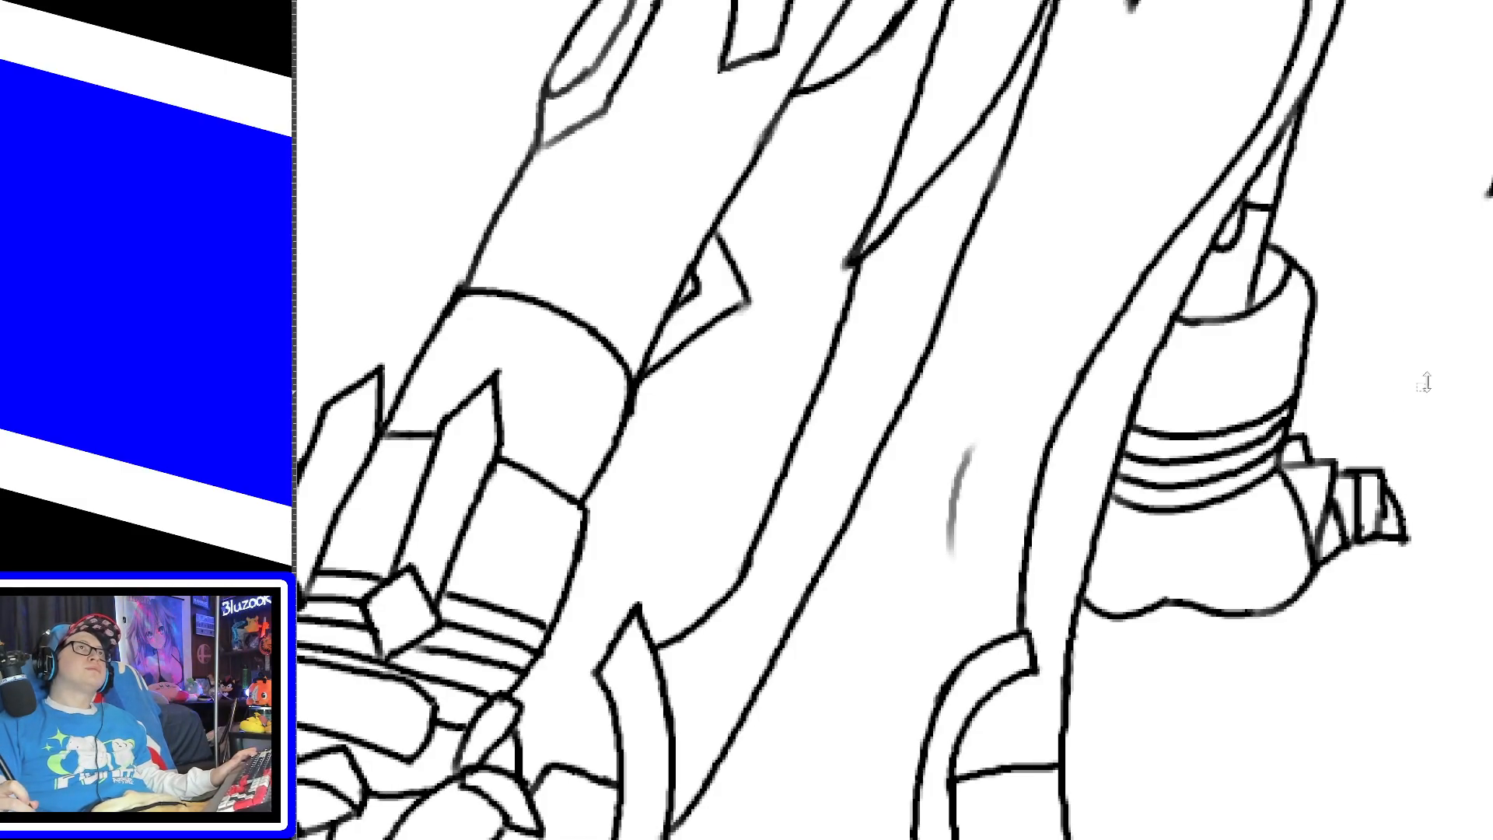
{"action": "scroll", "coordinate": [1461, 420], "scroll_direction": "up", "scroll_amount": 5}
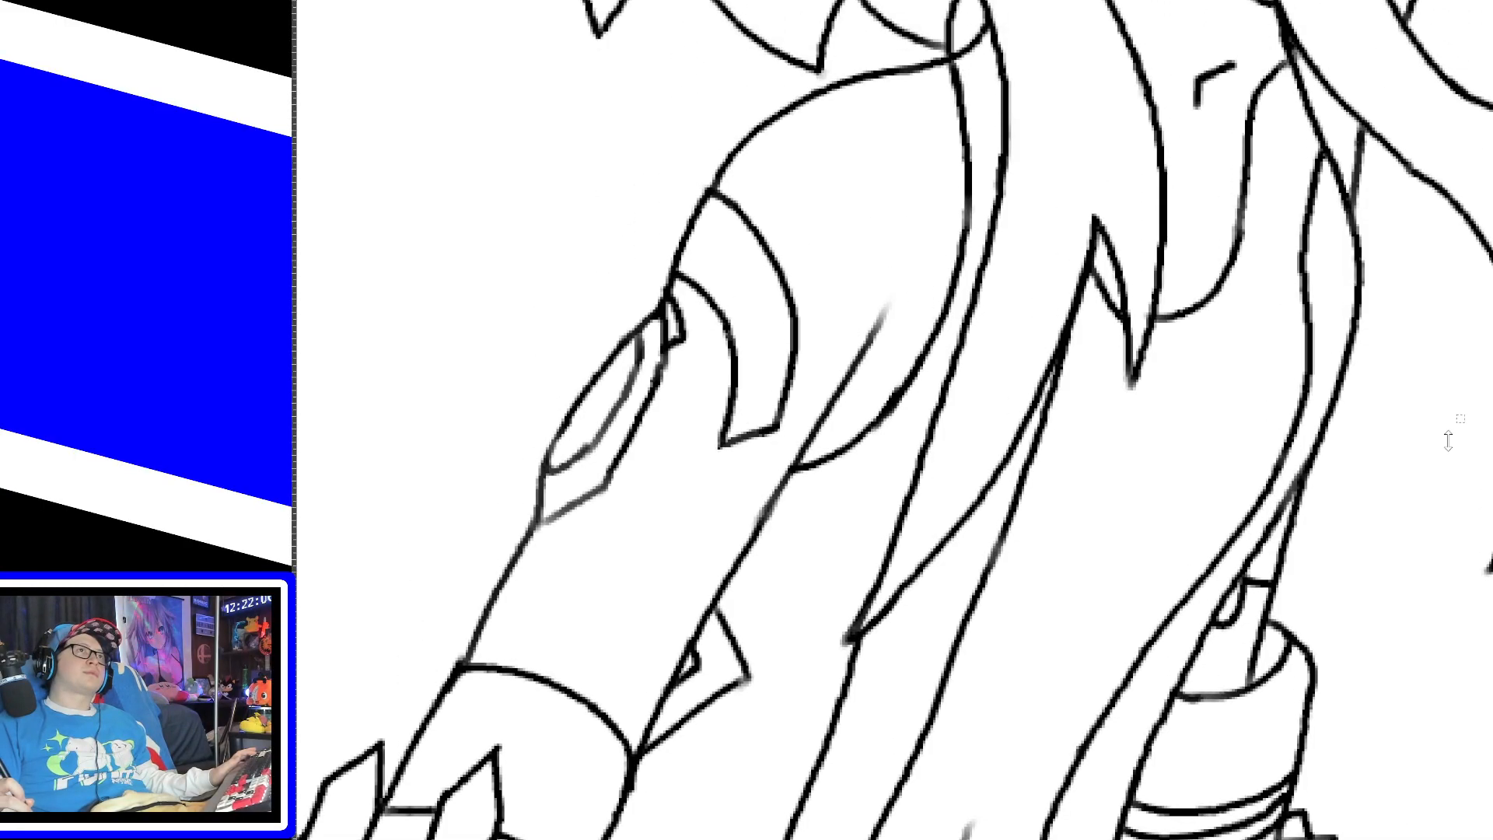
{"action": "scroll", "coordinate": [1225, 825], "scroll_direction": "right", "scroll_amount": 8}
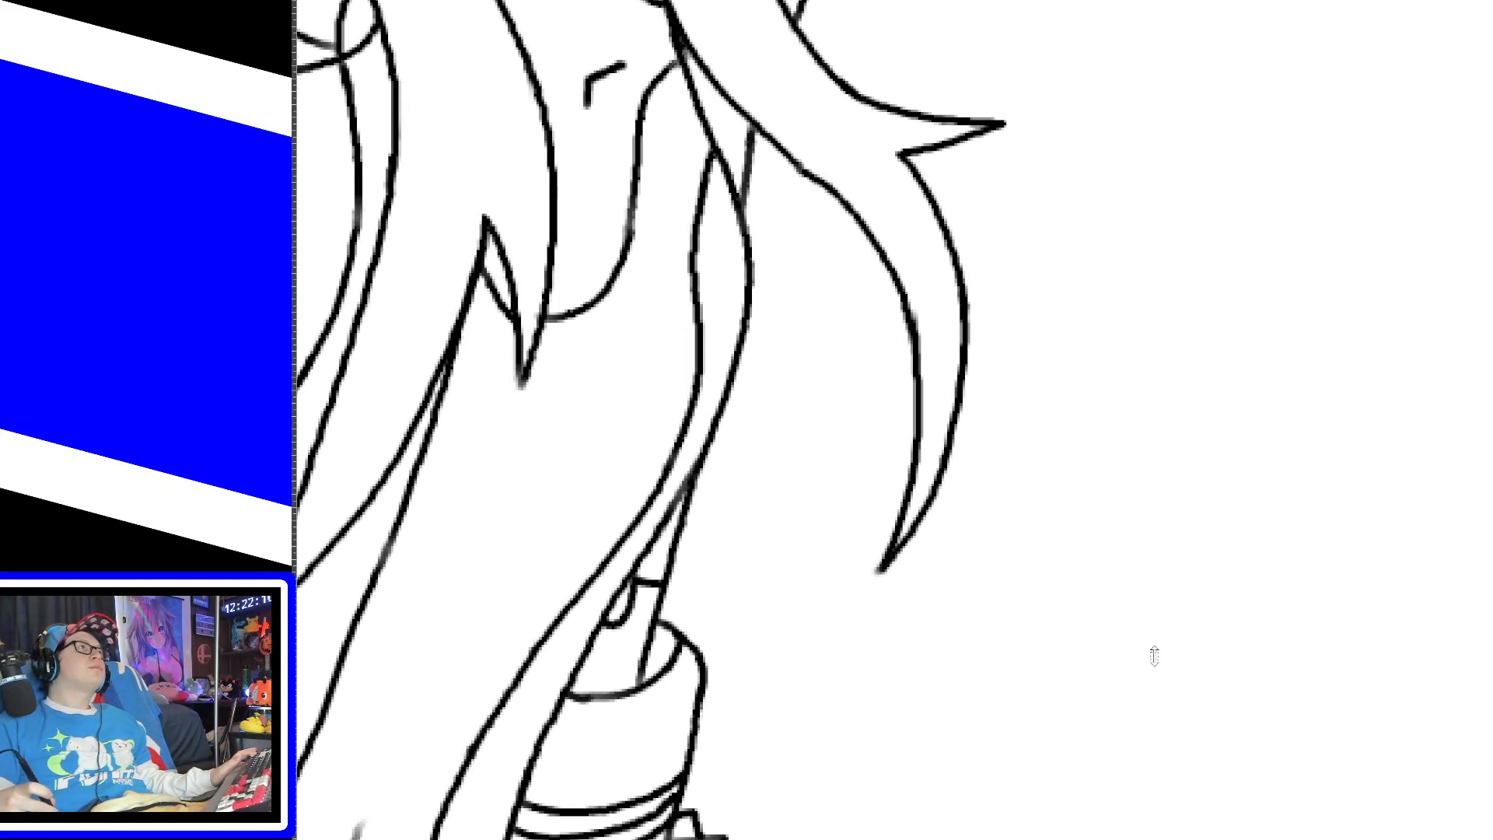
{"action": "scroll", "coordinate": [1491, 302], "scroll_direction": "up", "scroll_amount": 8}
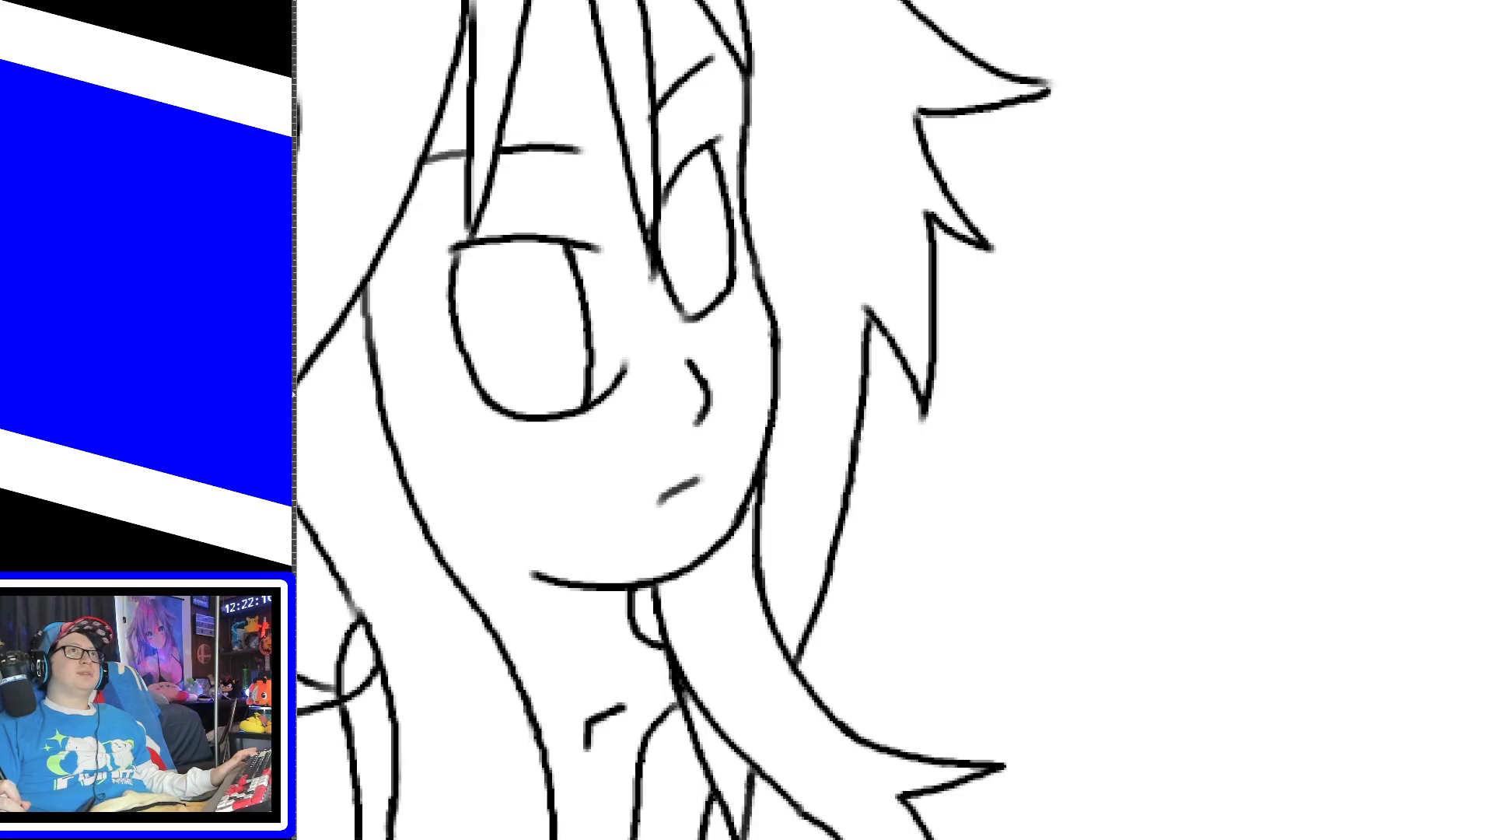
{"action": "key", "text": "ctrl+z"}
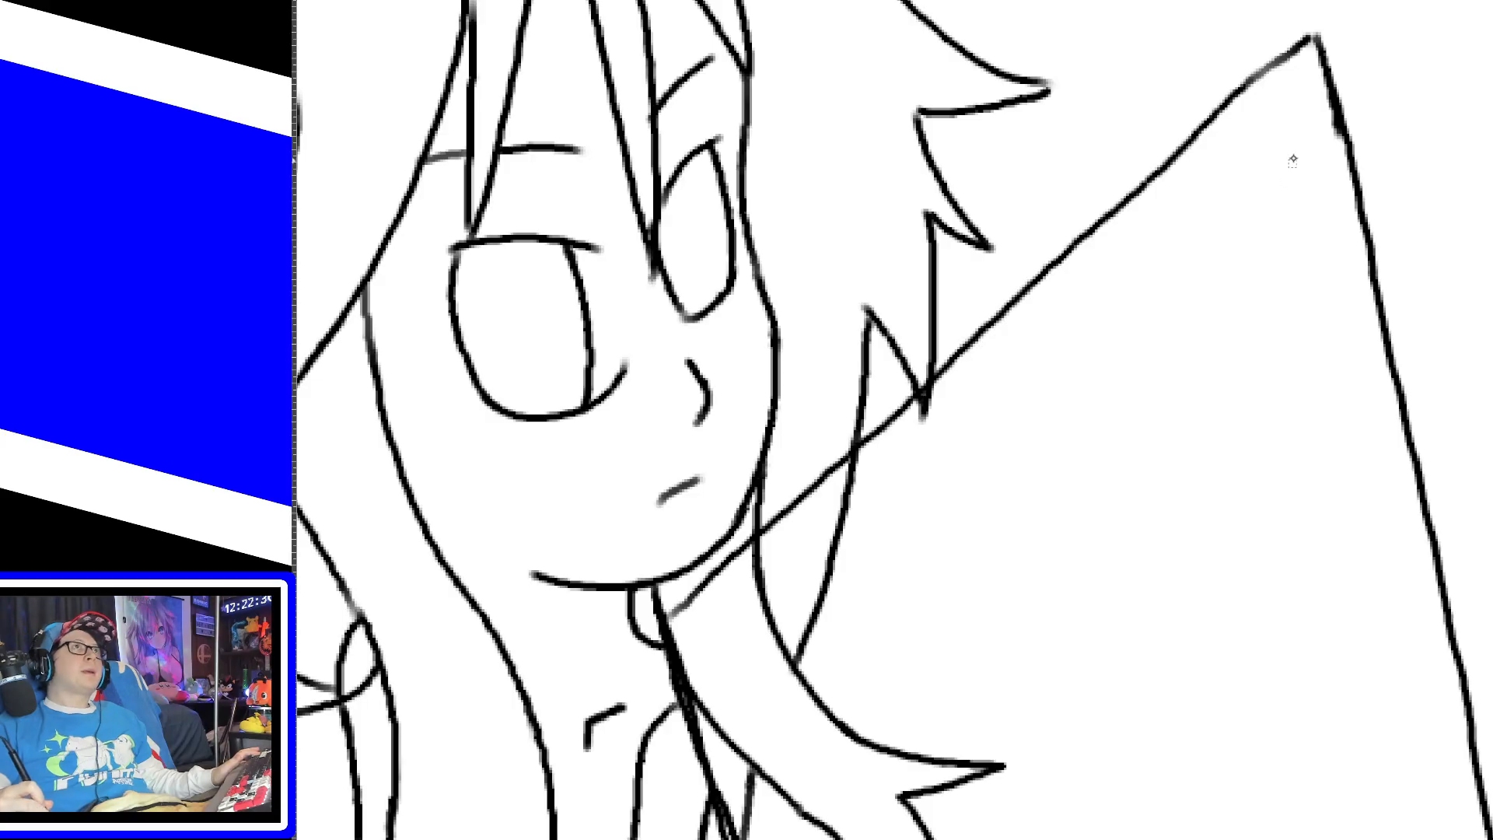
{"action": "left_click_drag", "start_coordinate": [1323, 97], "coordinate": [1334, 139]}
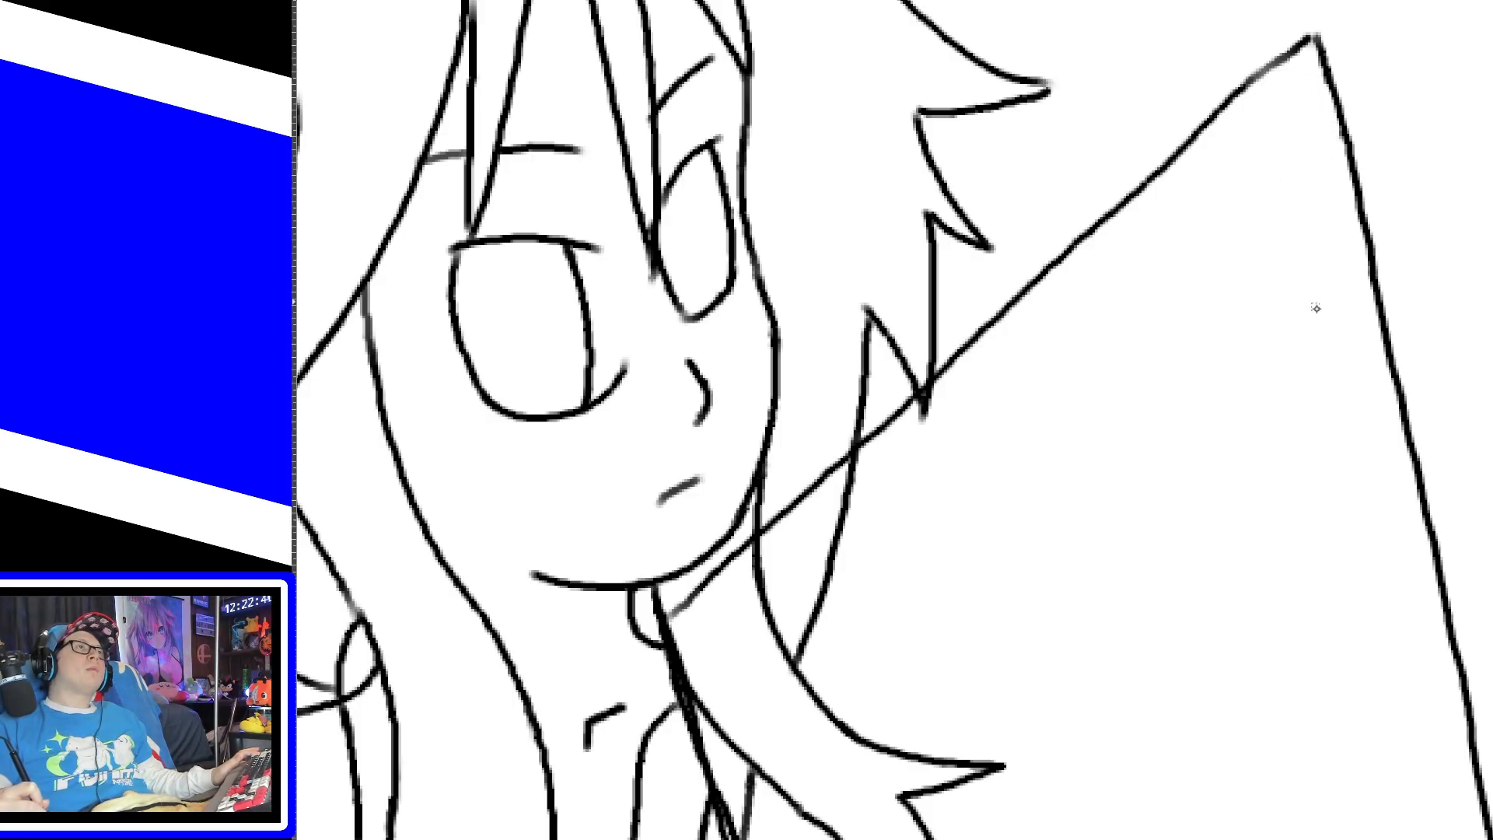
{"action": "scroll", "coordinate": [1112, 388], "scroll_direction": "down", "scroll_amount": 6}
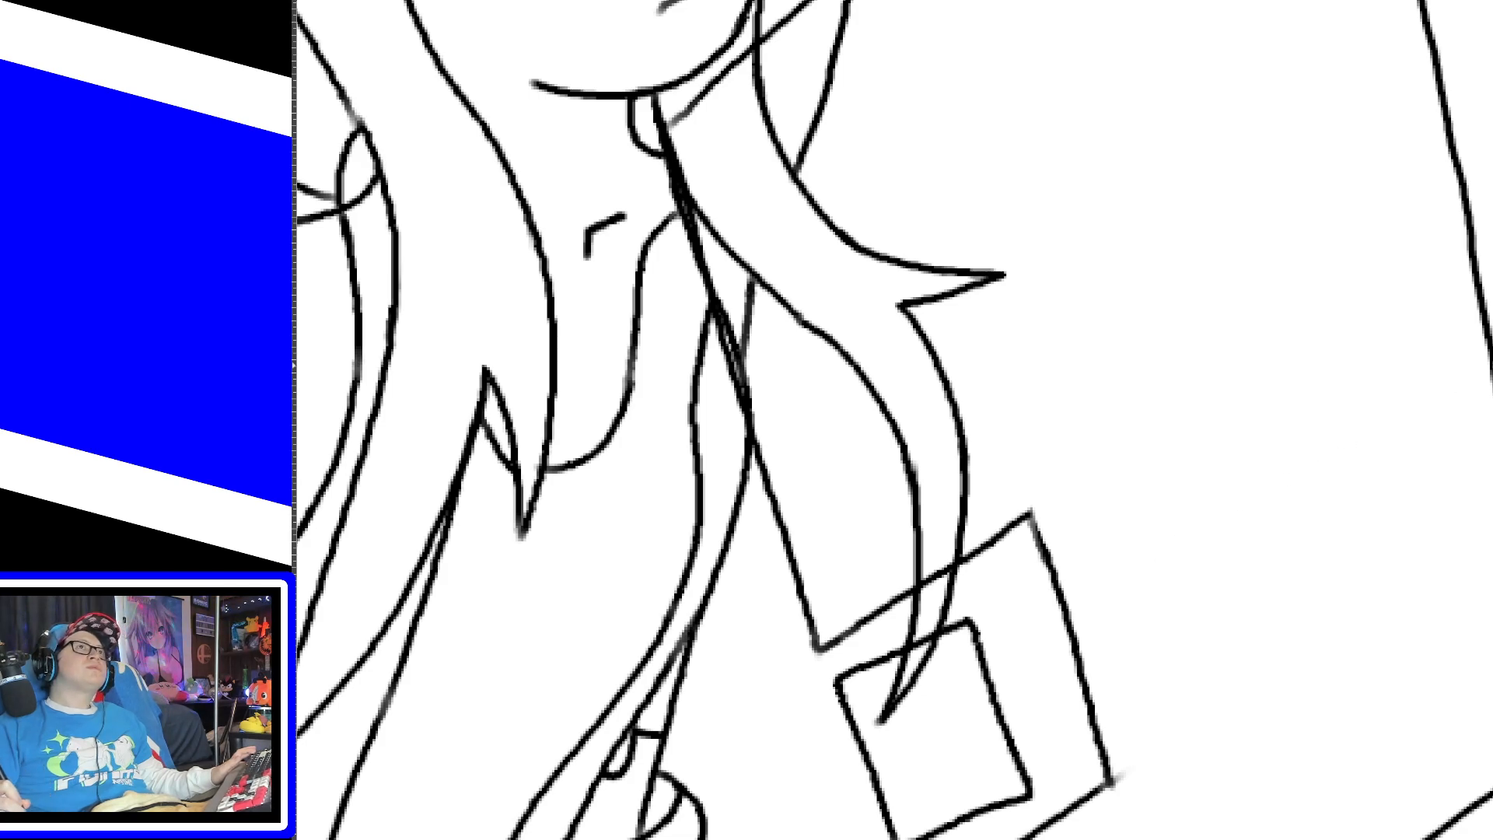
Step: Erase the overshooting line ends at the corners of the panel in front of her
{"action": "scroll", "coordinate": [1348, 427], "scroll_direction": "down", "scroll_amount": 7}
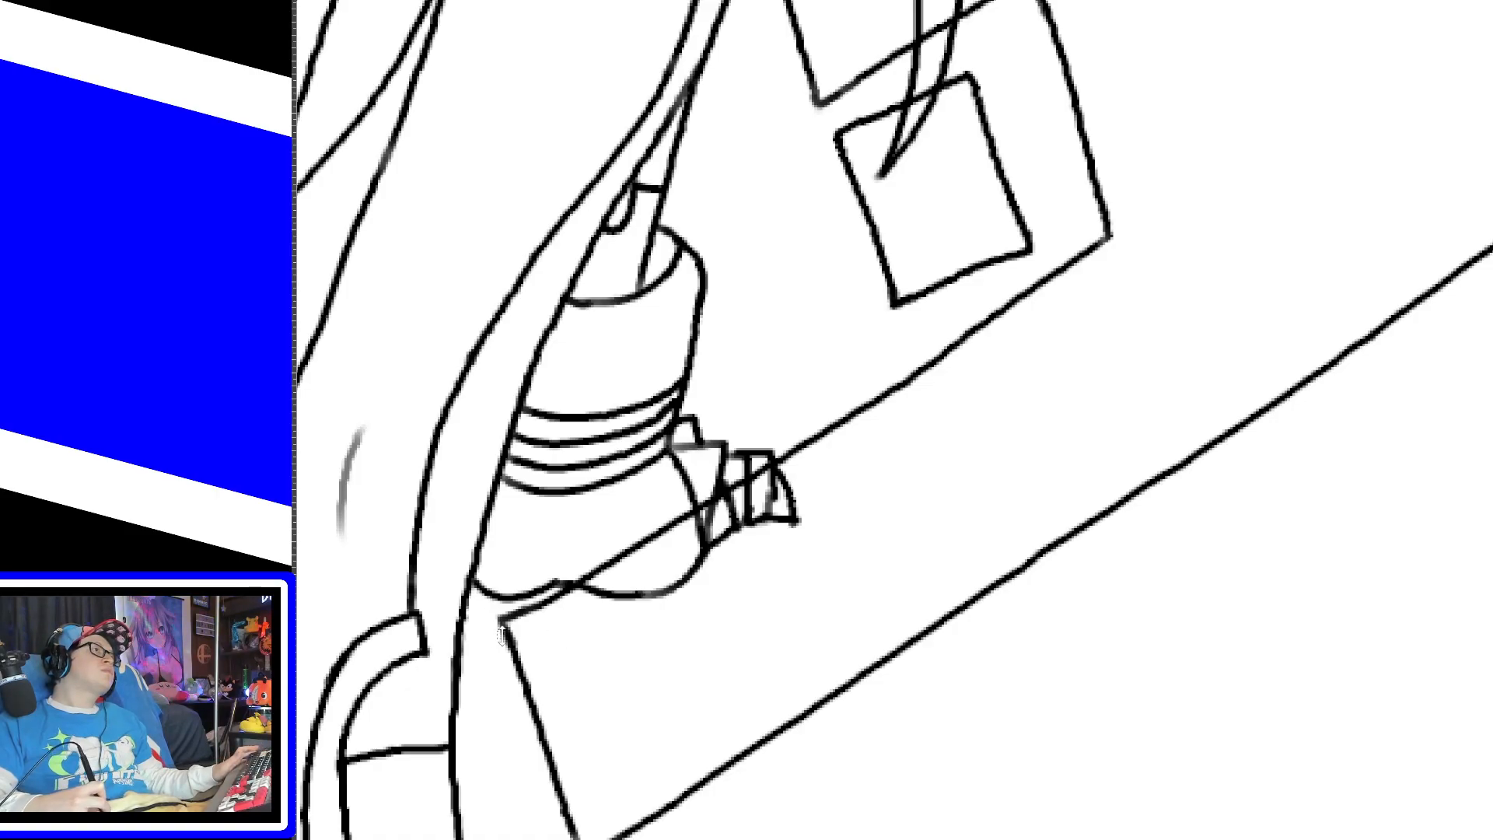
{"action": "scroll", "coordinate": [1485, 299], "scroll_direction": "down", "scroll_amount": 2}
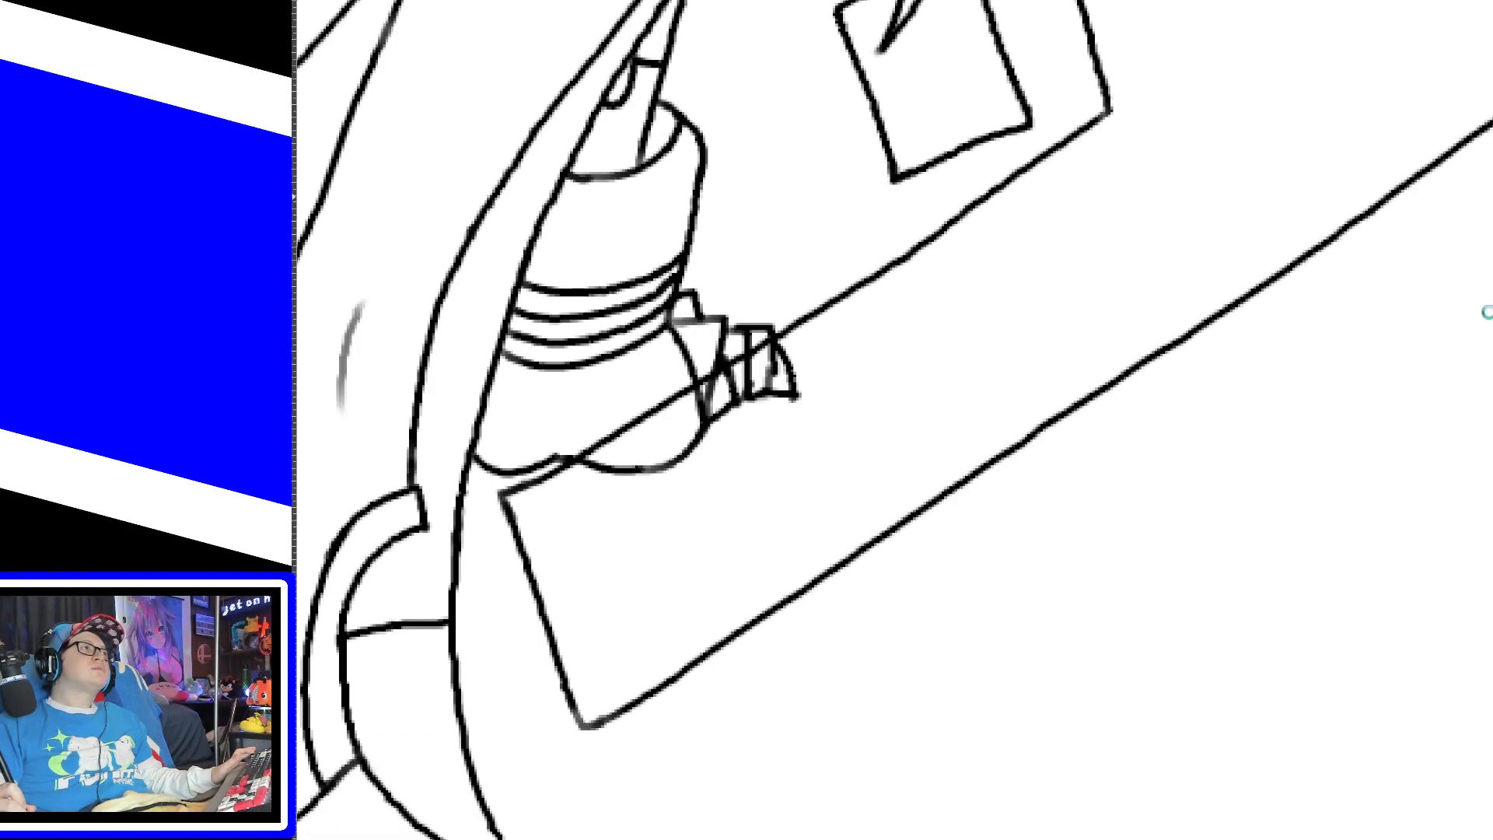
{"action": "scroll", "coordinate": [894, 420], "scroll_direction": "up", "scroll_amount": 8}
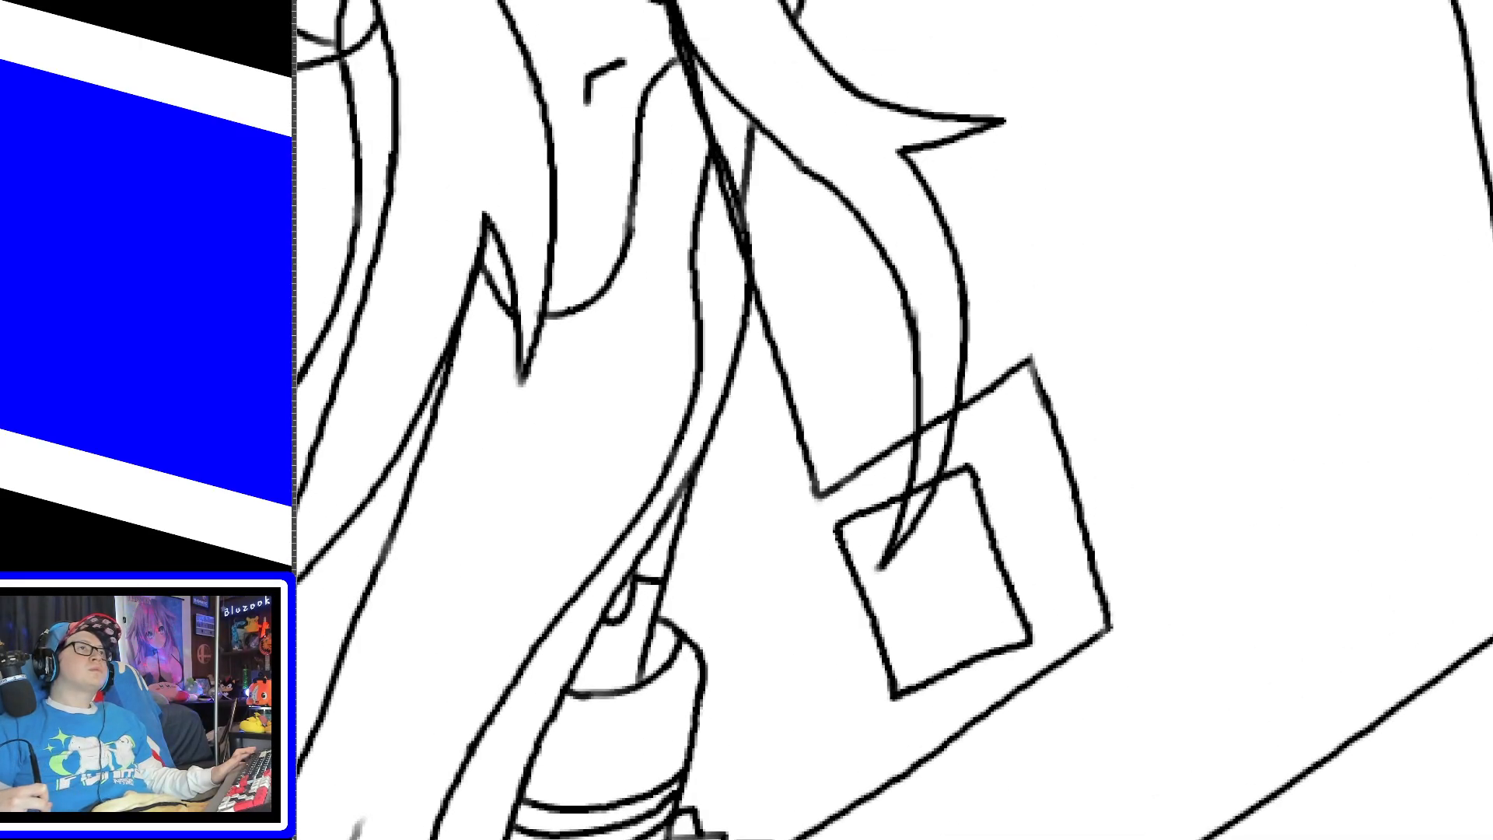
{"action": "scroll", "coordinate": [1248, 753], "scroll_direction": "right", "scroll_amount": 6}
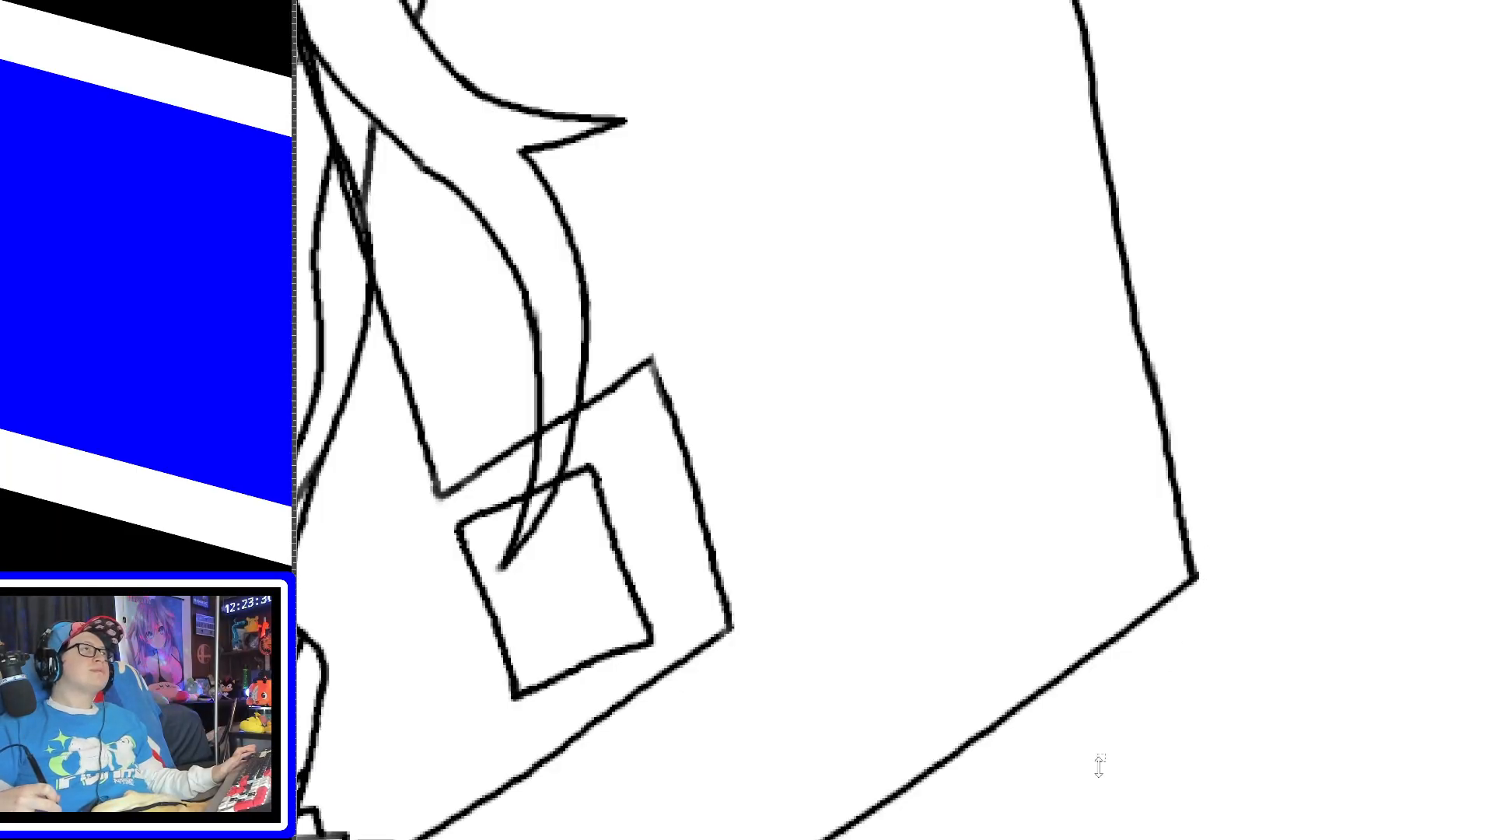
Step: Erase the overshooting line at the notch corner of the panel behind her and sharpen that panel's outermost side corner
{"action": "left_click_drag", "start_coordinate": [1301, 837], "coordinate": [1058, 816]}
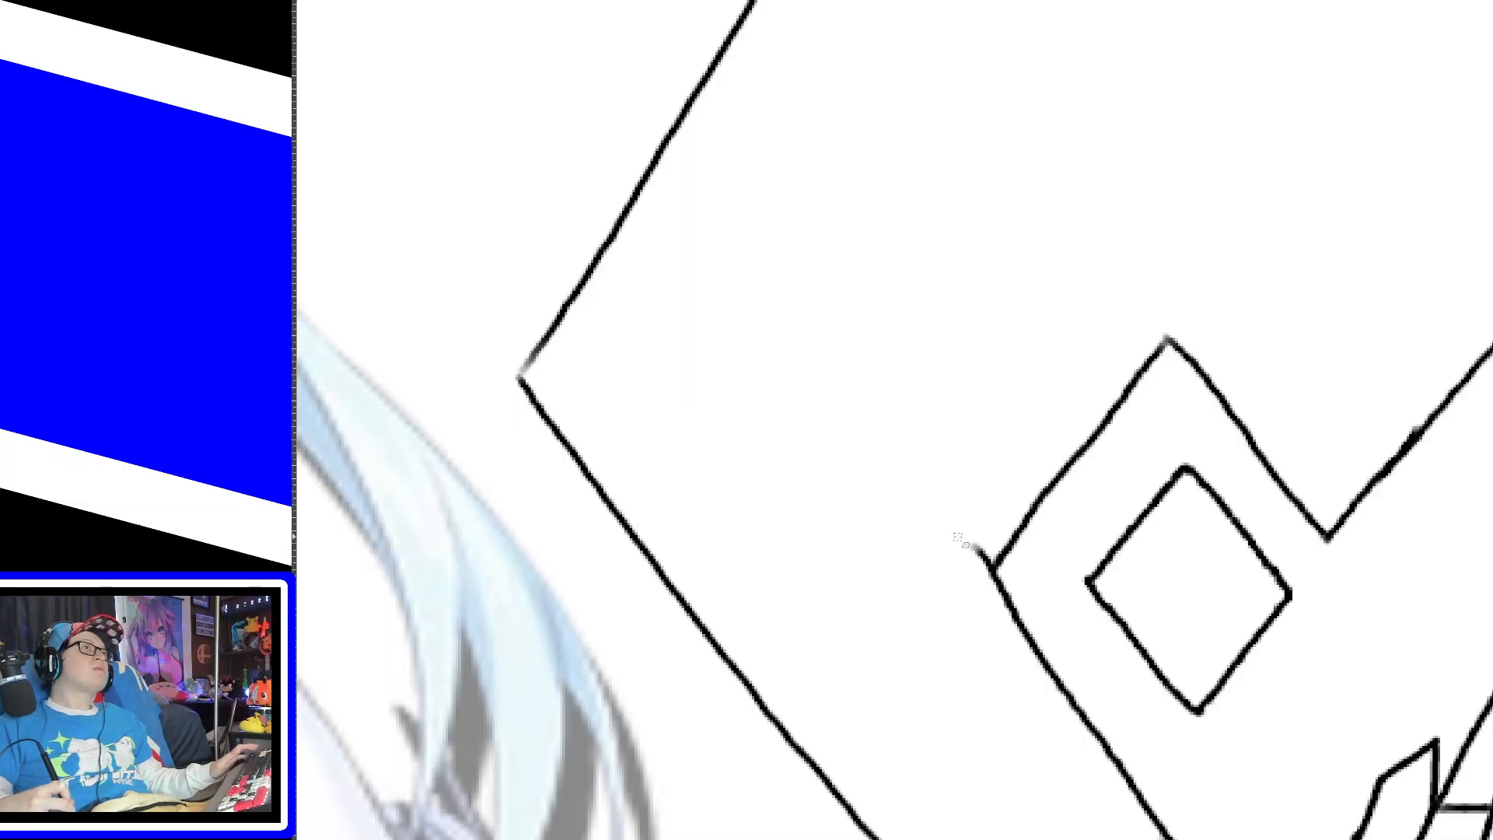
{"action": "left_click_drag", "start_coordinate": [984, 546], "coordinate": [983, 575]}
{"action": "key", "text": "p"}
{"action": "left_click_drag", "start_coordinate": [519, 379], "coordinate": [542, 350]}
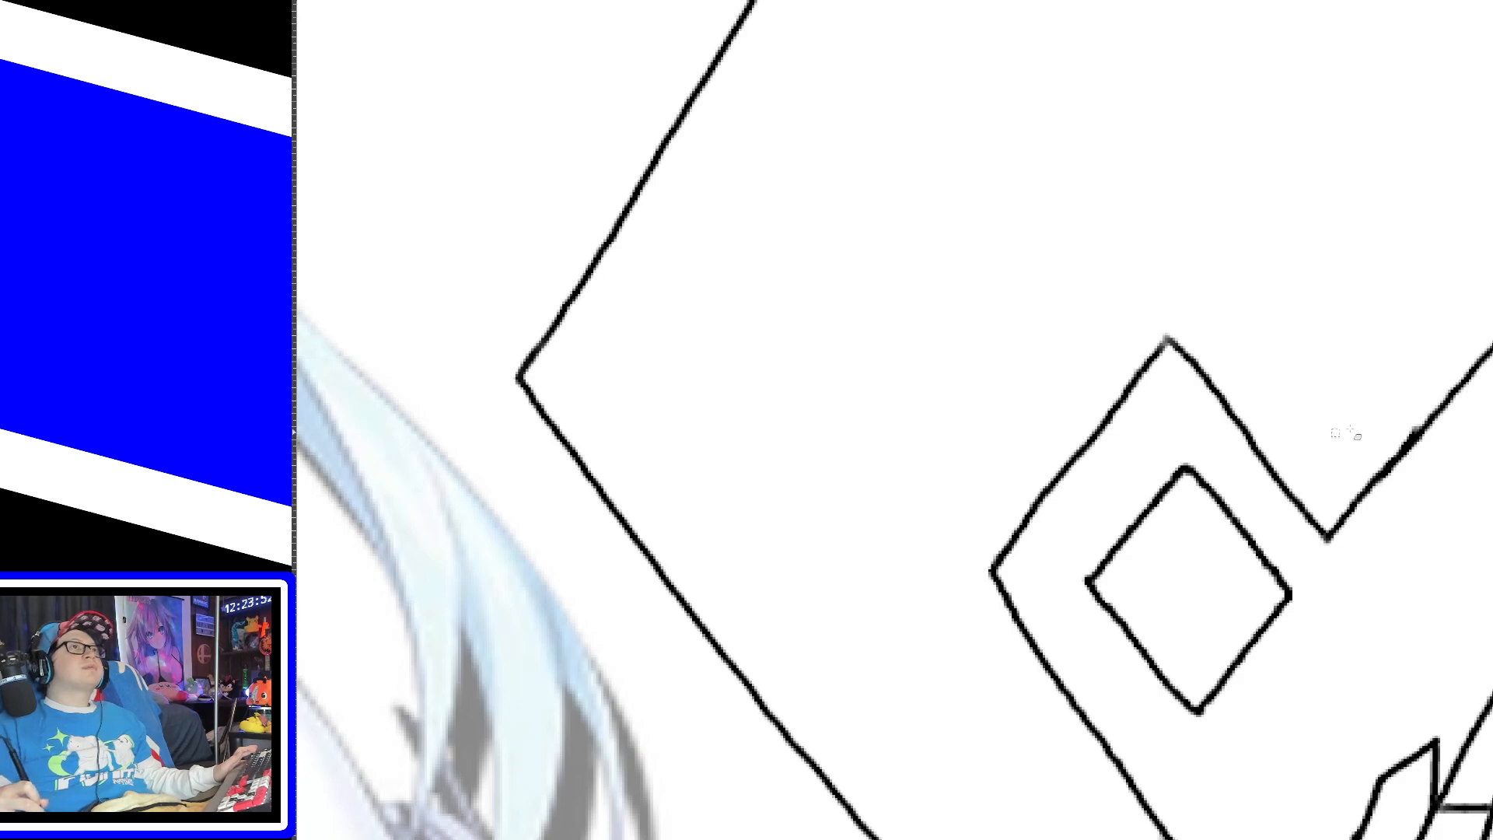
Step: Erase the stray doubled line along the rear panel's upper edge, between its peak and her hair
{"action": "scroll", "coordinate": [1484, 420], "scroll_direction": "down", "scroll_amount": 6}
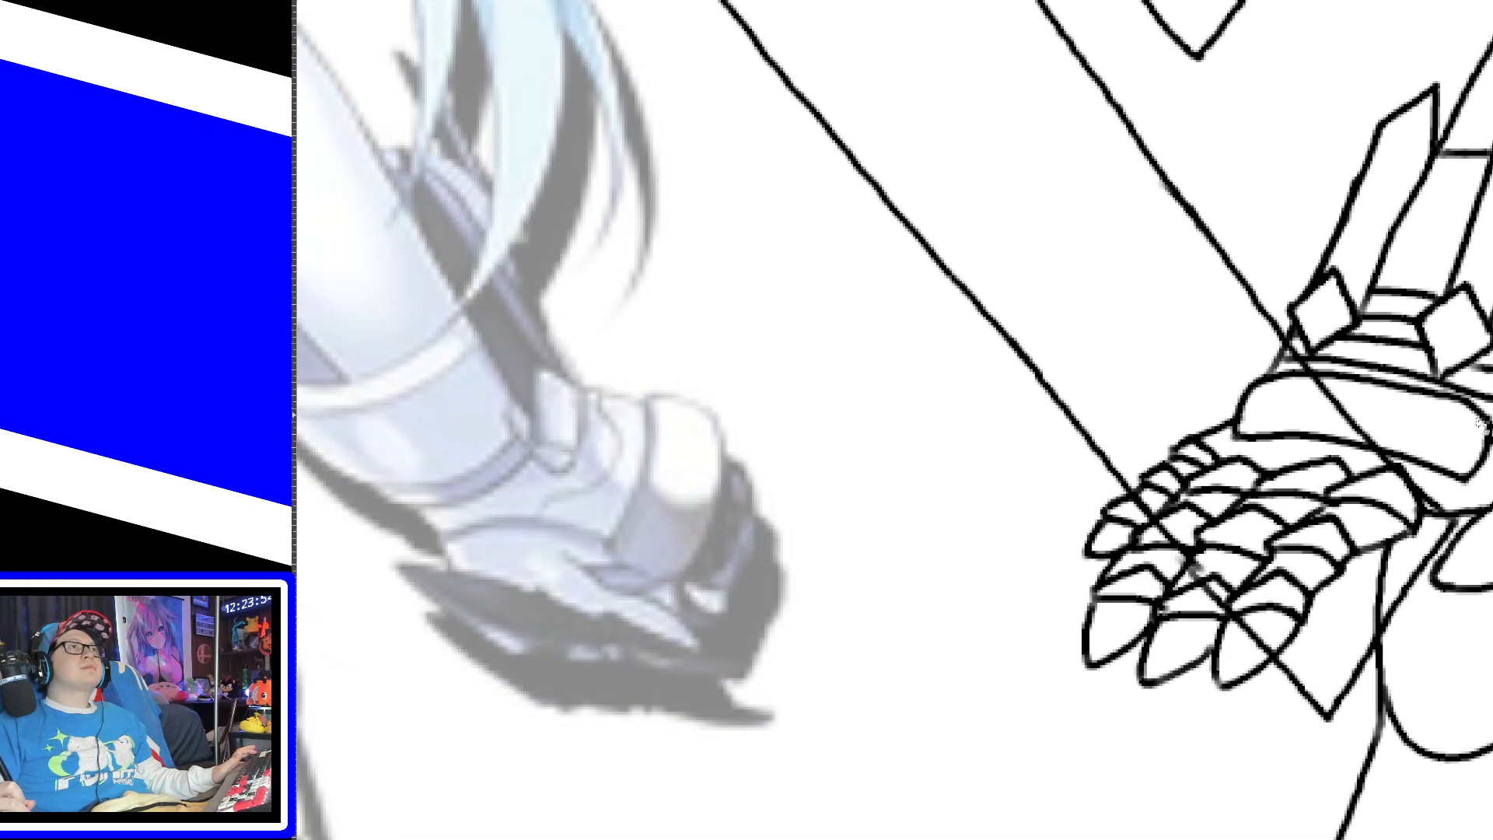
{"action": "scroll", "coordinate": [1477, 288], "scroll_direction": "up", "scroll_amount": 8}
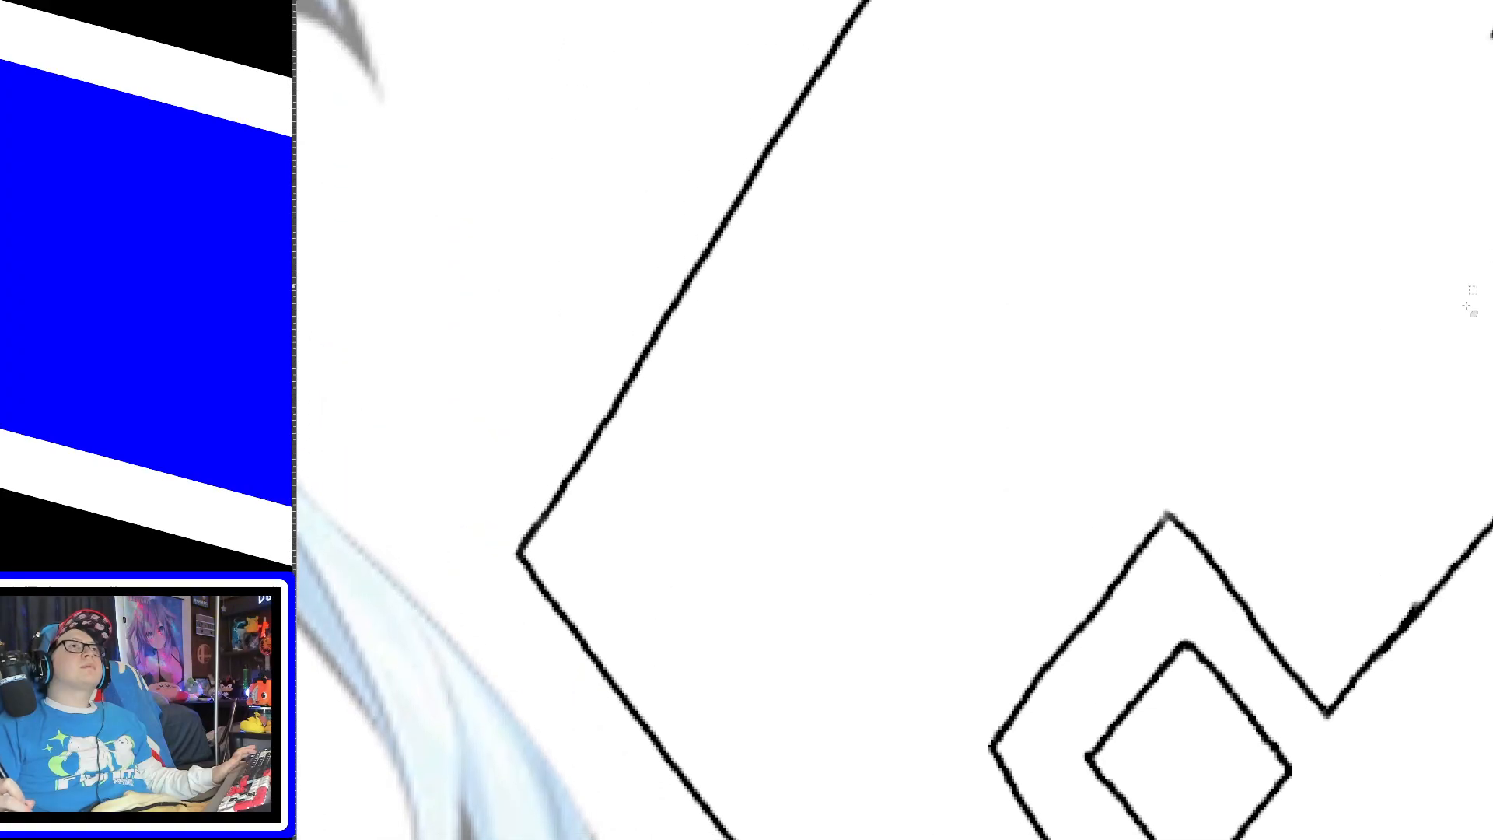
{"action": "scroll", "coordinate": [1077, 835], "scroll_direction": "right", "scroll_amount": 3}
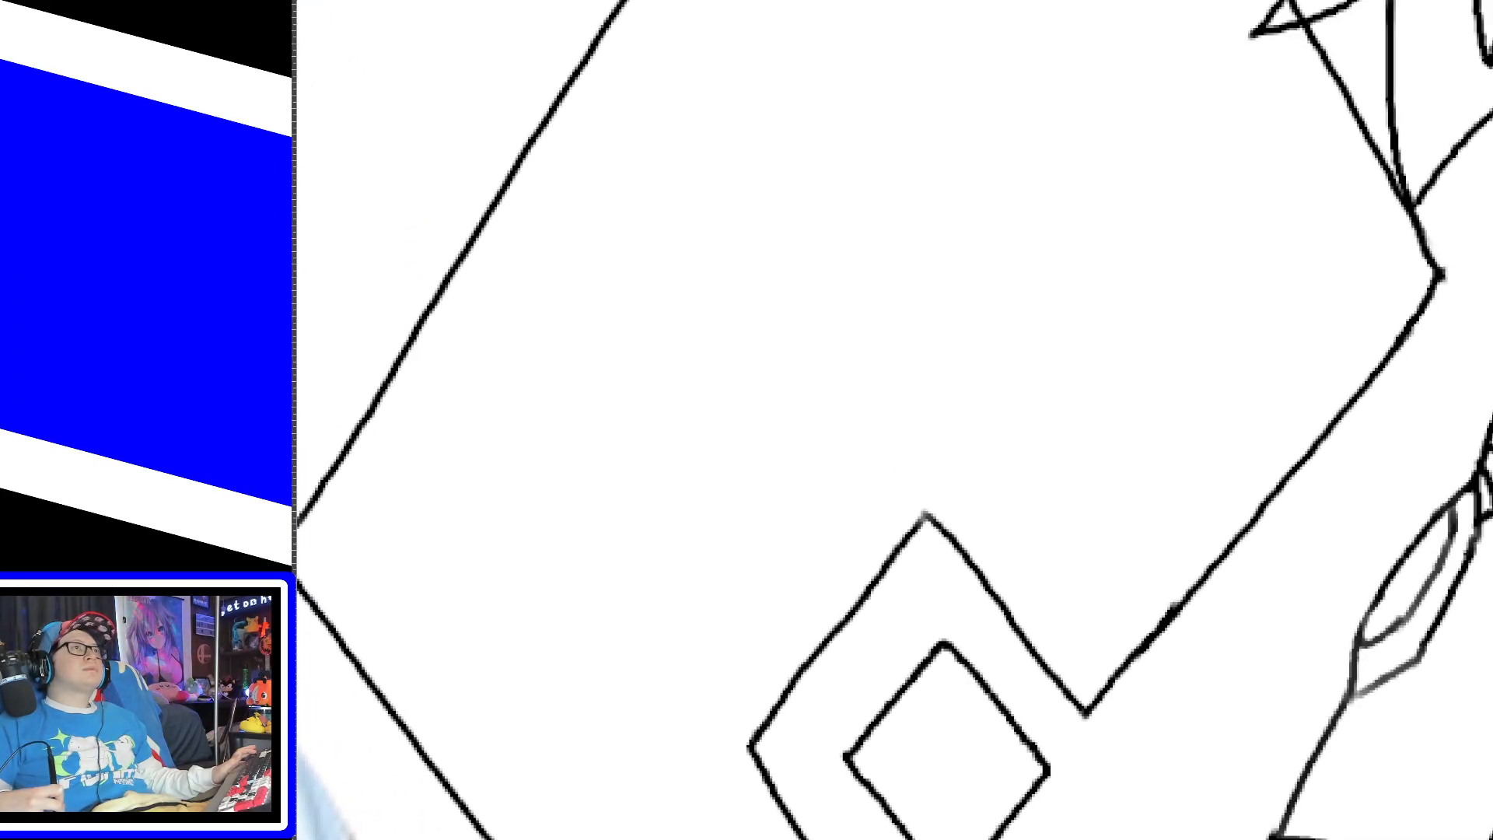
{"action": "scroll", "coordinate": [894, 420], "scroll_direction": "right", "scroll_amount": 4}
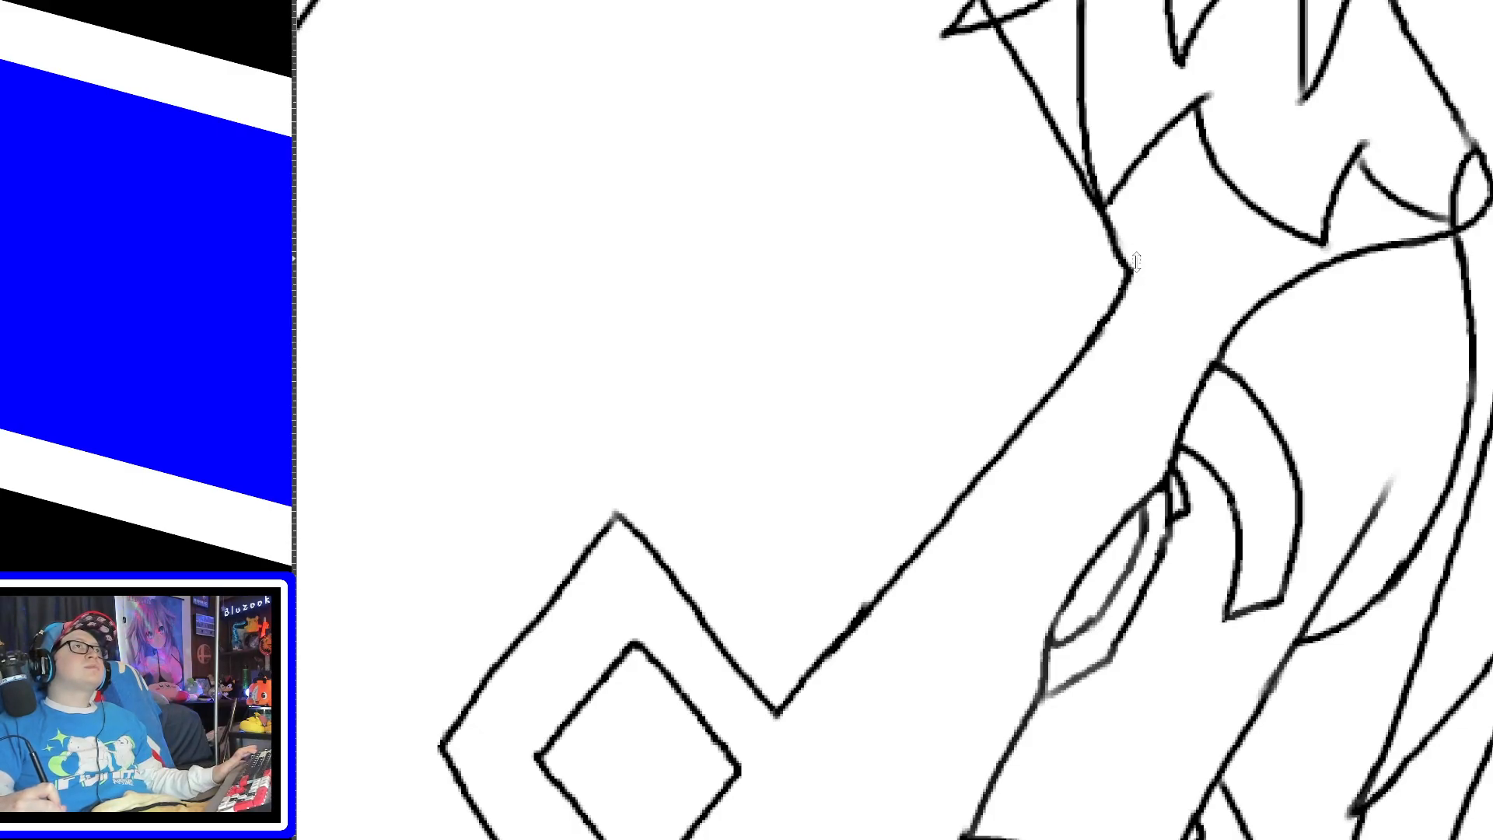
{"action": "scroll", "coordinate": [1462, 323], "scroll_direction": "up", "scroll_amount": 7}
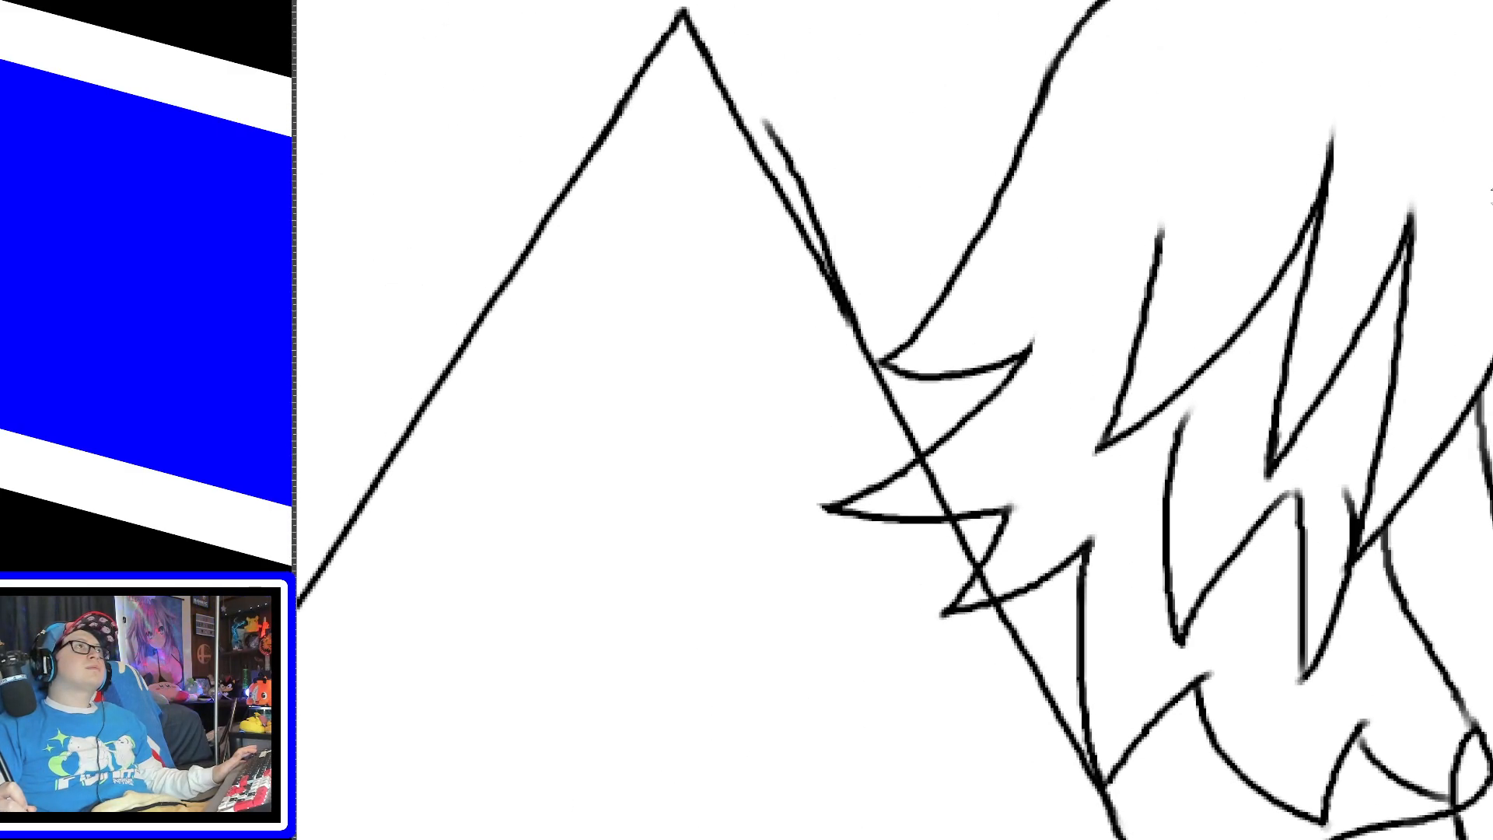
{"action": "scroll", "coordinate": [758, 262], "scroll_direction": "up", "scroll_amount": 3}
{"action": "mouse_move", "coordinate": [781, 245]}
{"action": "left_mouse_down"}
{"action": "mouse_move", "coordinate": [773, 226]}
{"action": "mouse_move", "coordinate": [868, 451]}
{"action": "left_mouse_up"}
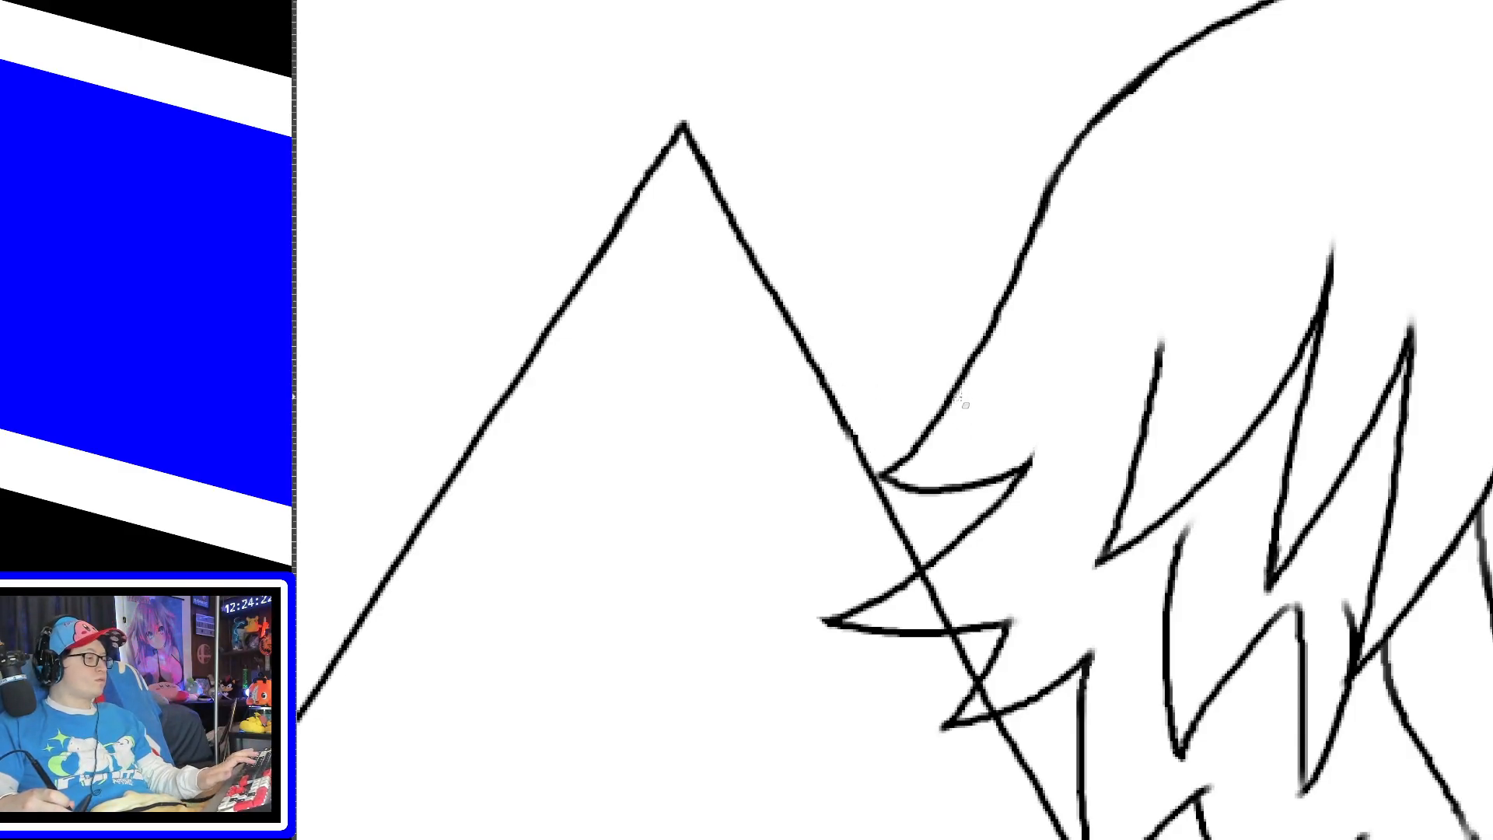
Step: Delete the coloured reference picture beside the character line art and bring up the city background sketch
{"action": "key", "text": "ctrl+shift+j"}
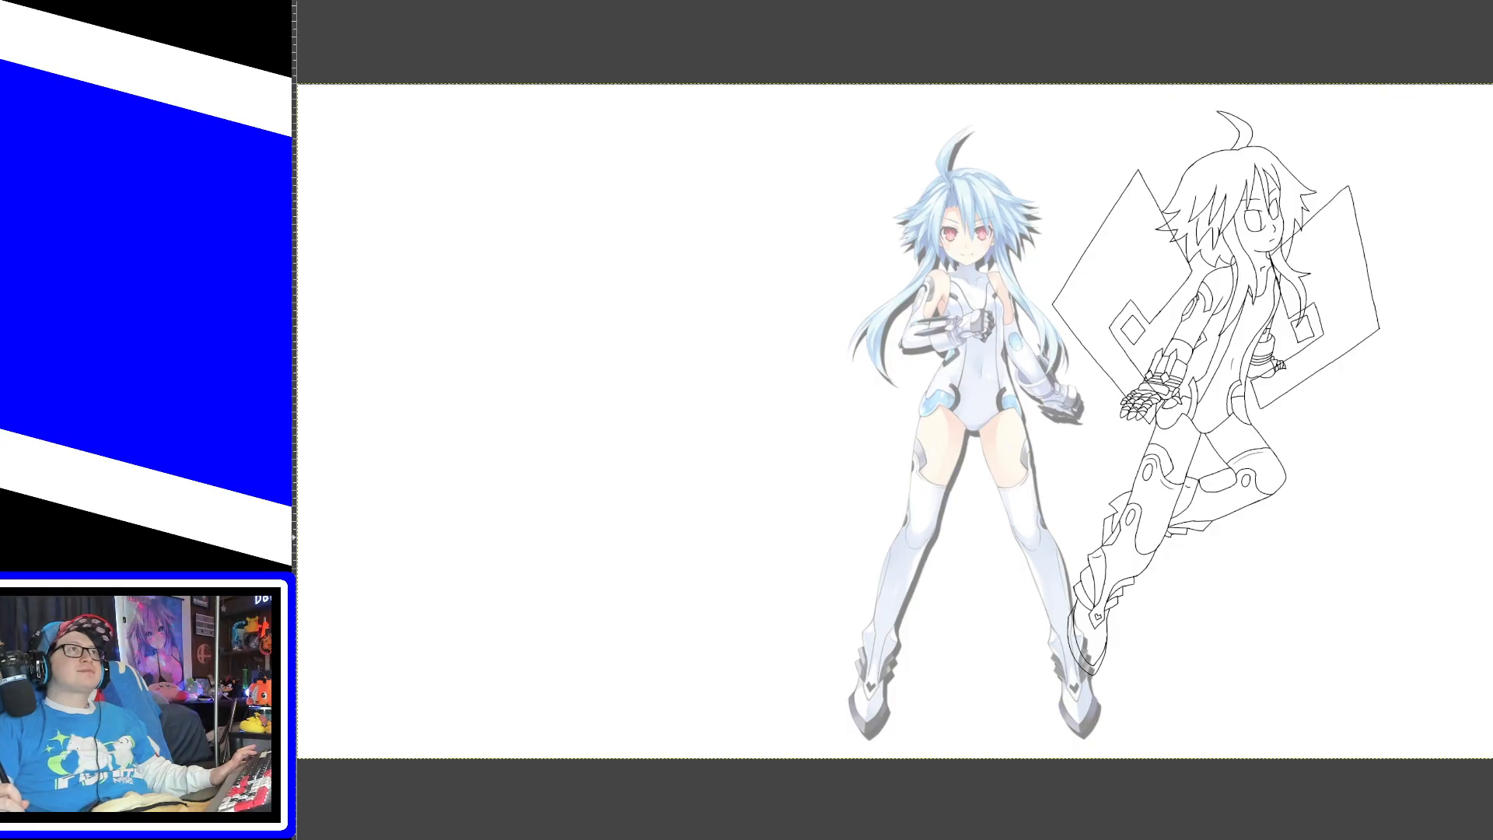
{"action": "key", "text": "Delete"}
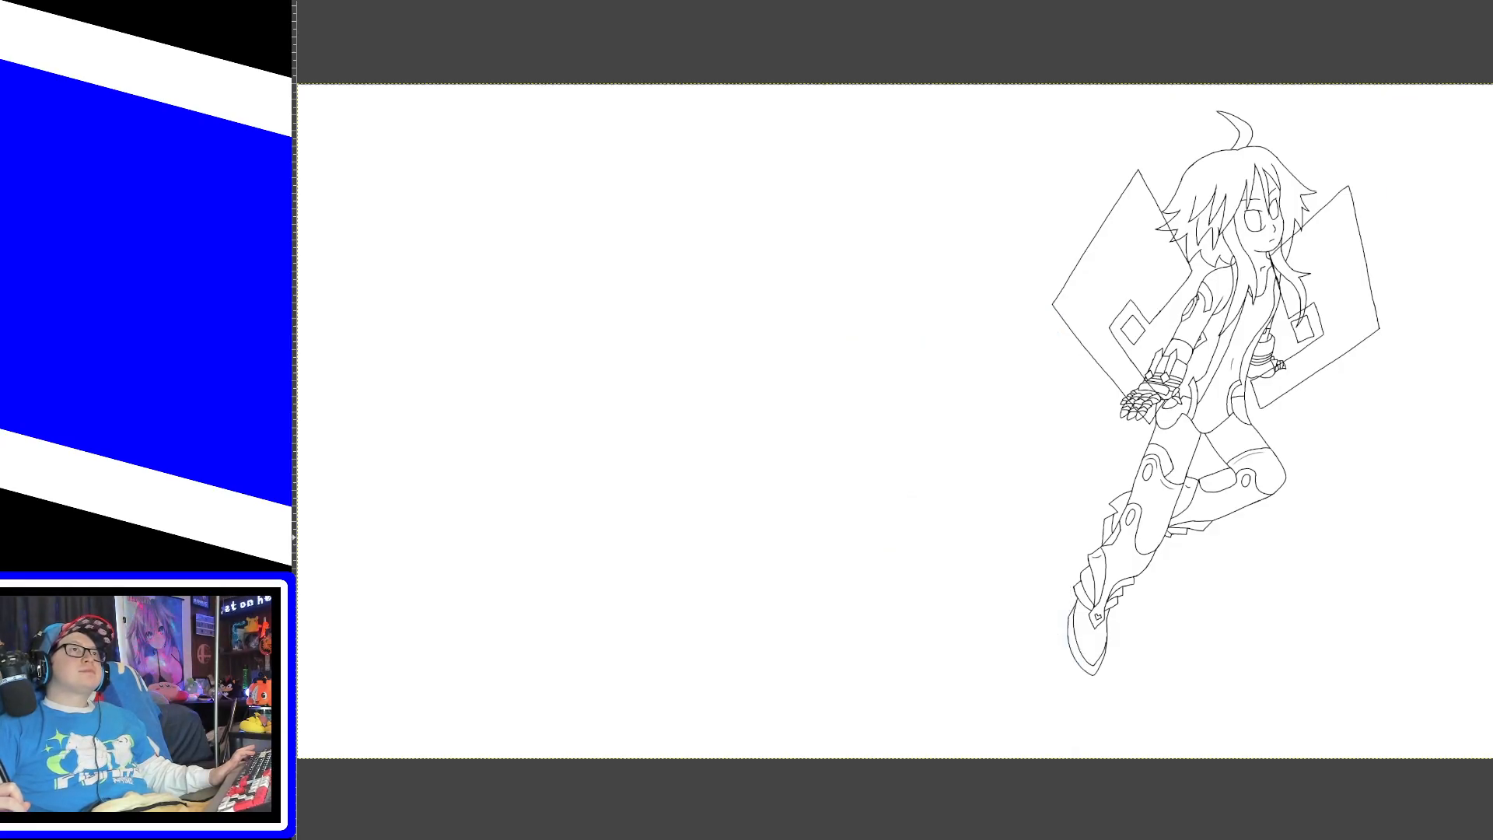
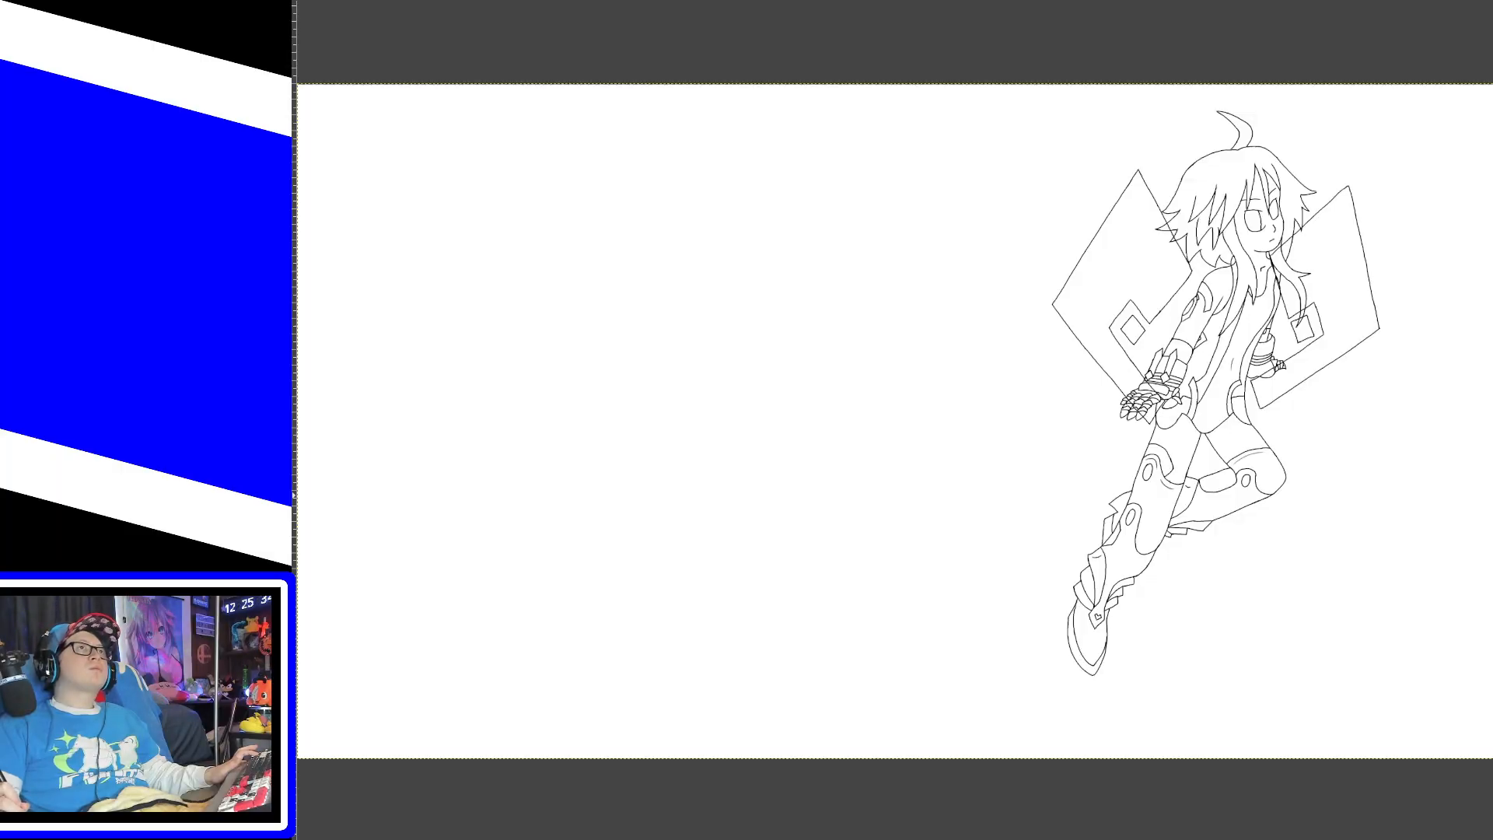
{"action": "key", "text": "ctrl+z"}
{"action": "key", "text": "ctrl+y"}
{"action": "key", "text": "ctrl+z"}
{"action": "key", "text": "ctrl+y"}
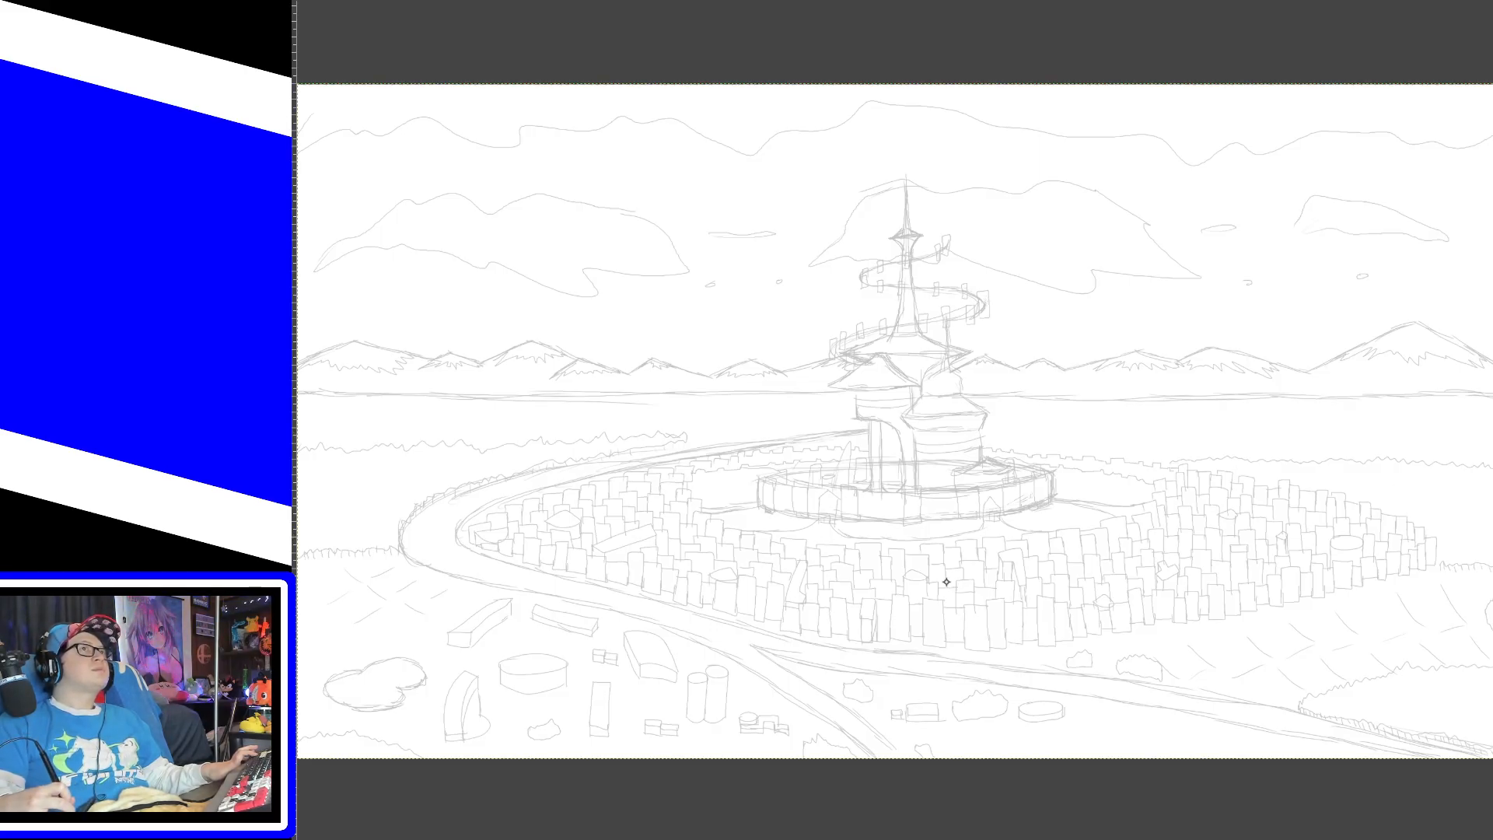
Step: Ink the left pointed gate of the circular wall around the tower in black, with a small square doorway at its base
{"action": "mouse_move", "coordinate": [870, 624]}
{"action": "left_mouse_down"}
{"action": "mouse_move", "coordinate": [981, 536]}
{"action": "mouse_move", "coordinate": [888, 585]}
{"action": "left_mouse_up"}
{"action": "key", "text": "ctrl+z"}
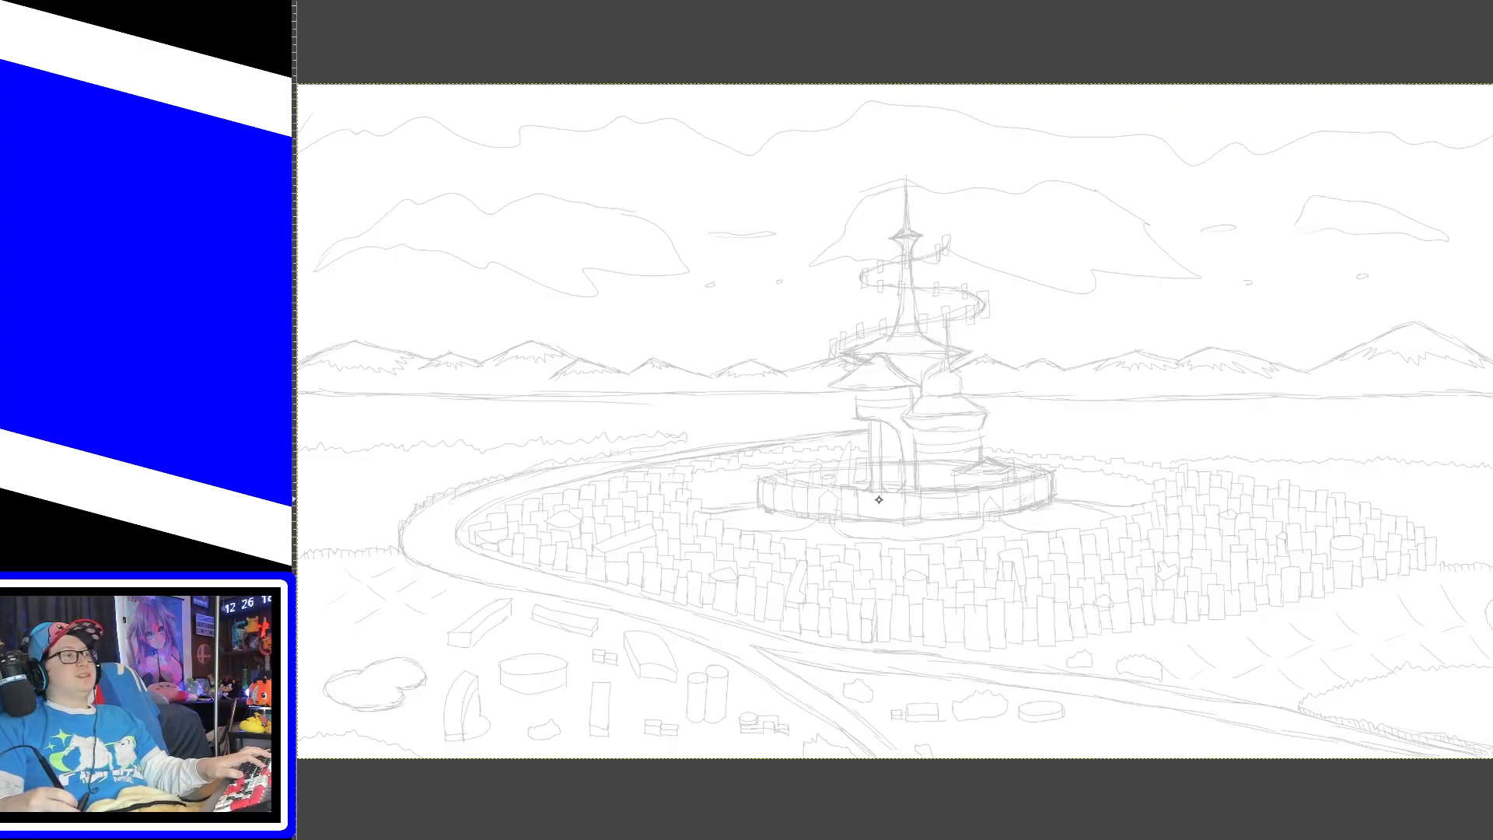
{"action": "key", "text": "plus"}
{"action": "key", "text": "plus"}
{"action": "key", "text": "plus"}
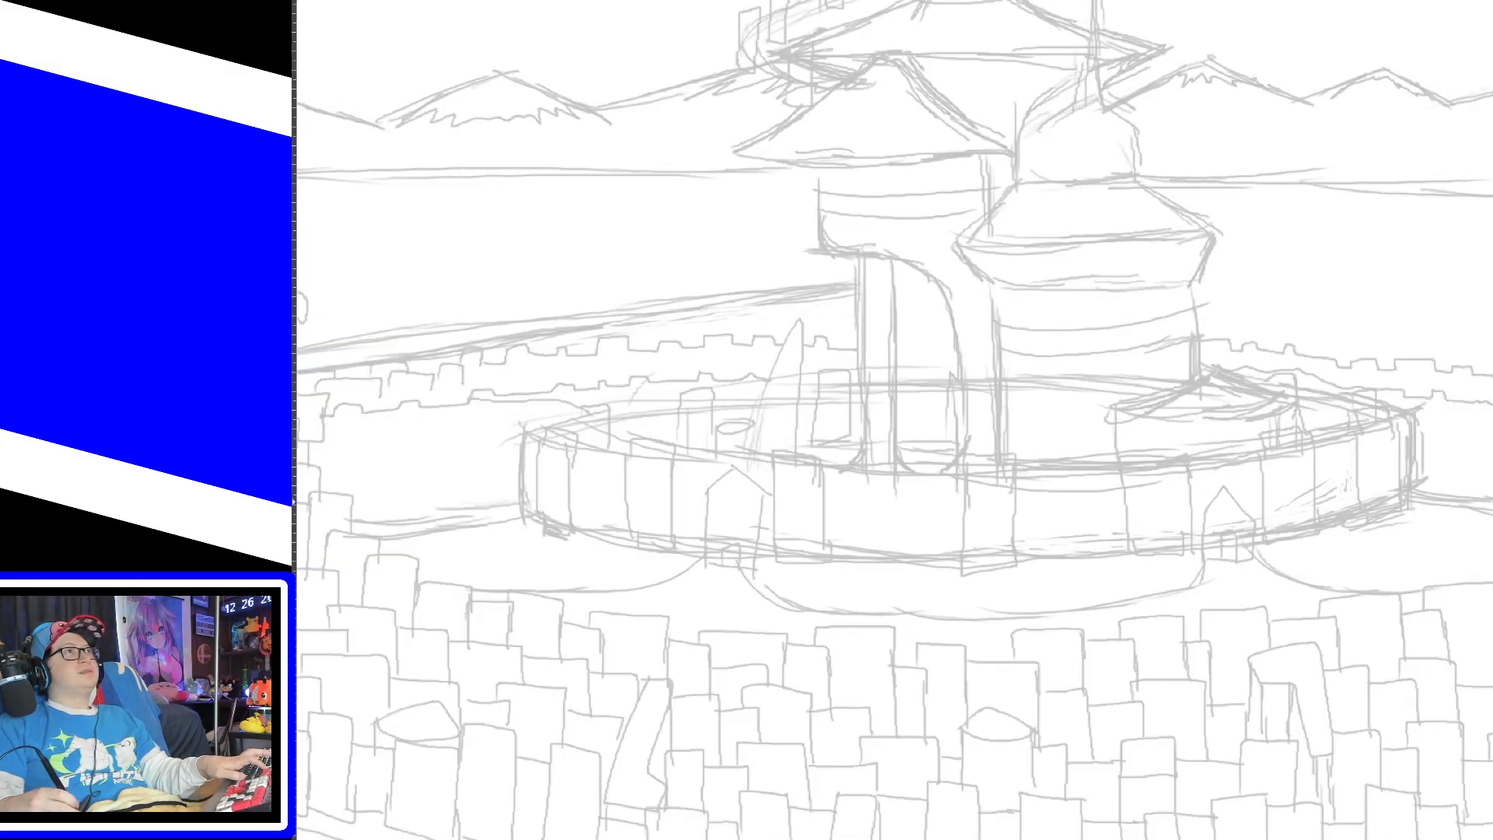
{"action": "key", "text": "minus"}
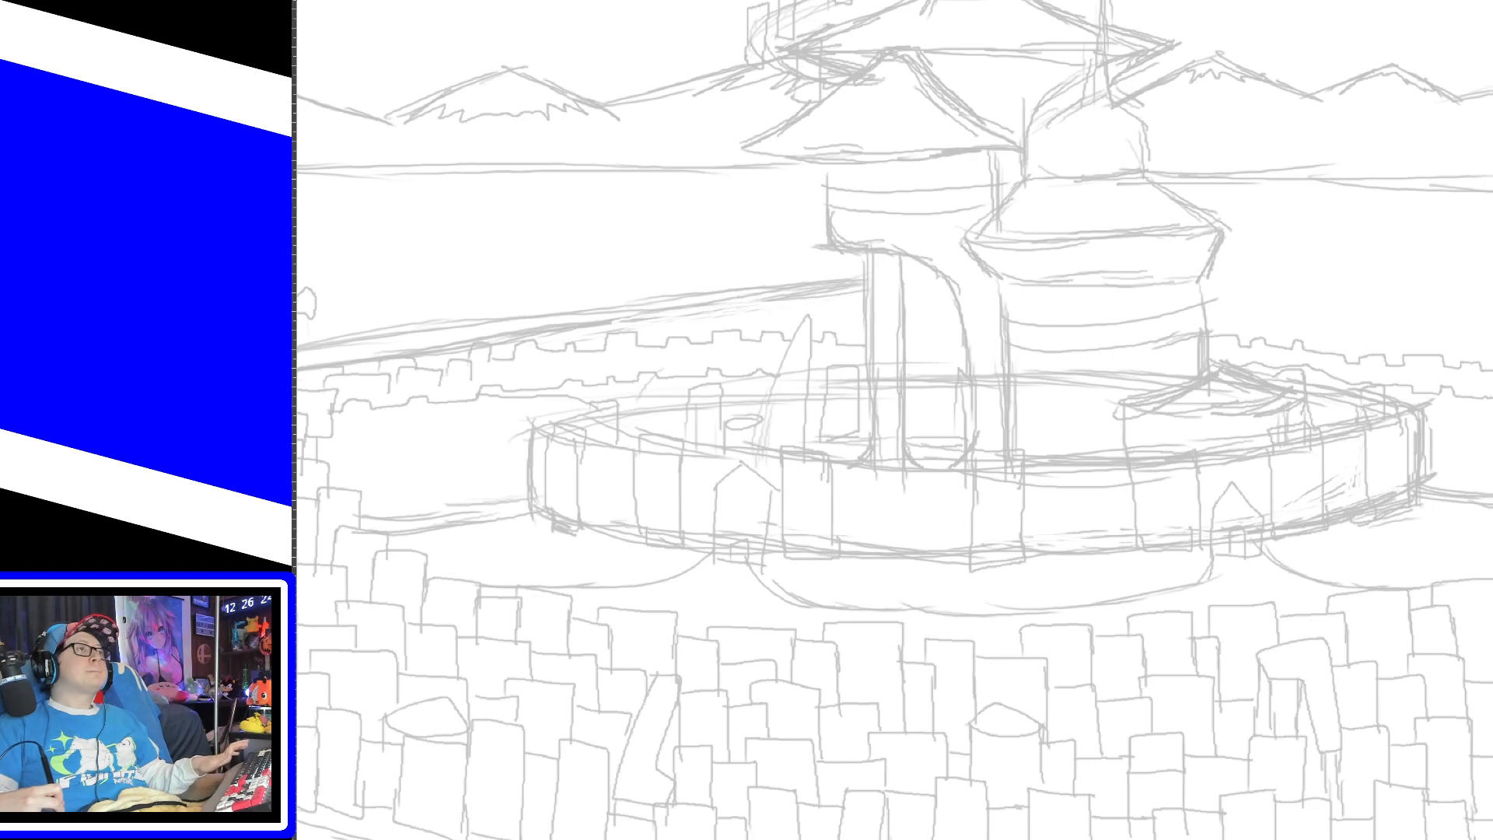
{"action": "scroll", "coordinate": [1076, 829], "scroll_direction": "right", "scroll_amount": 3}
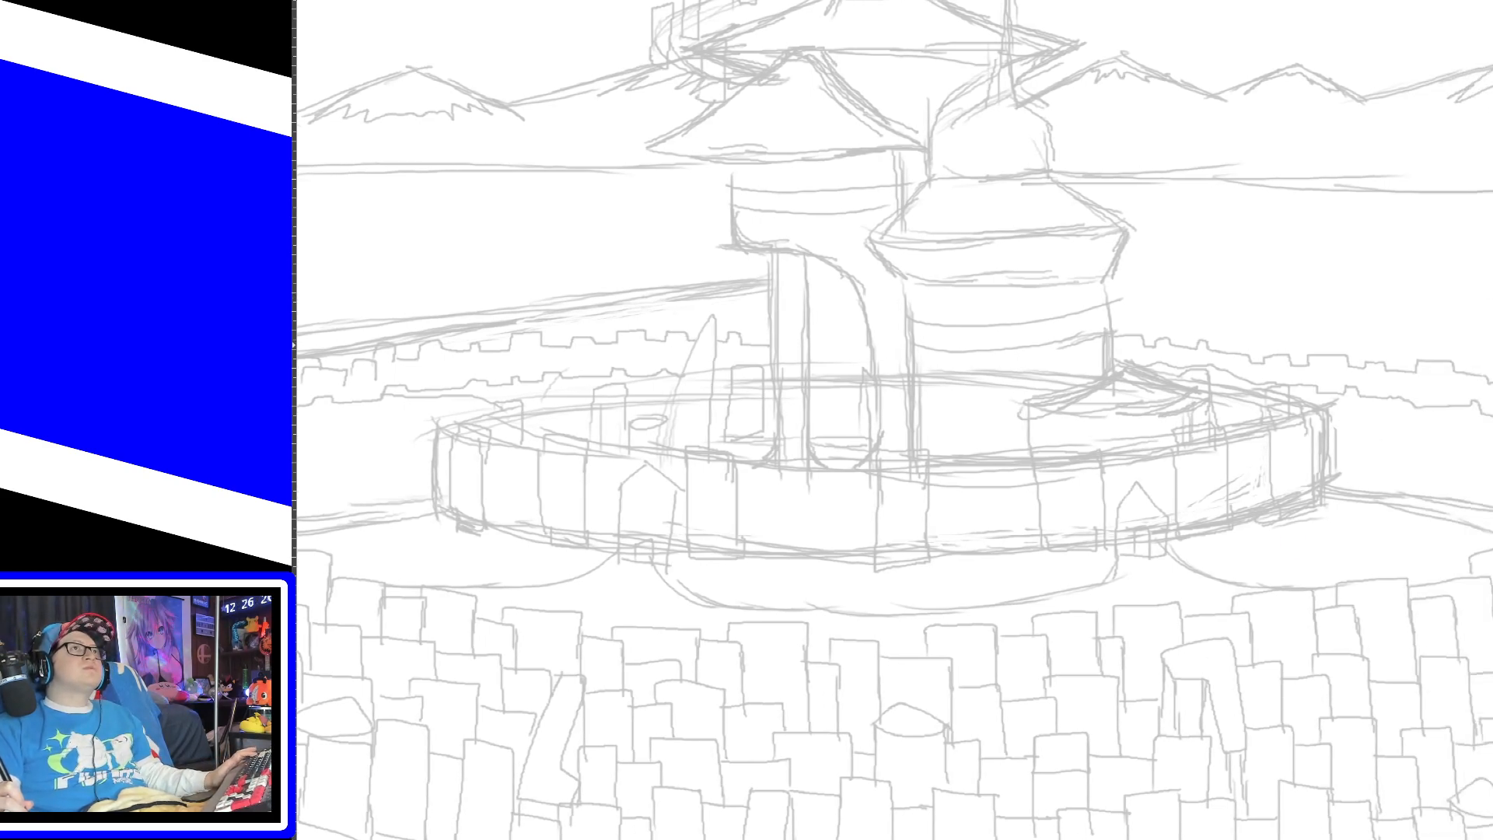
{"action": "scroll", "coordinate": [579, 619], "scroll_direction": "up", "scroll_amount": 5}
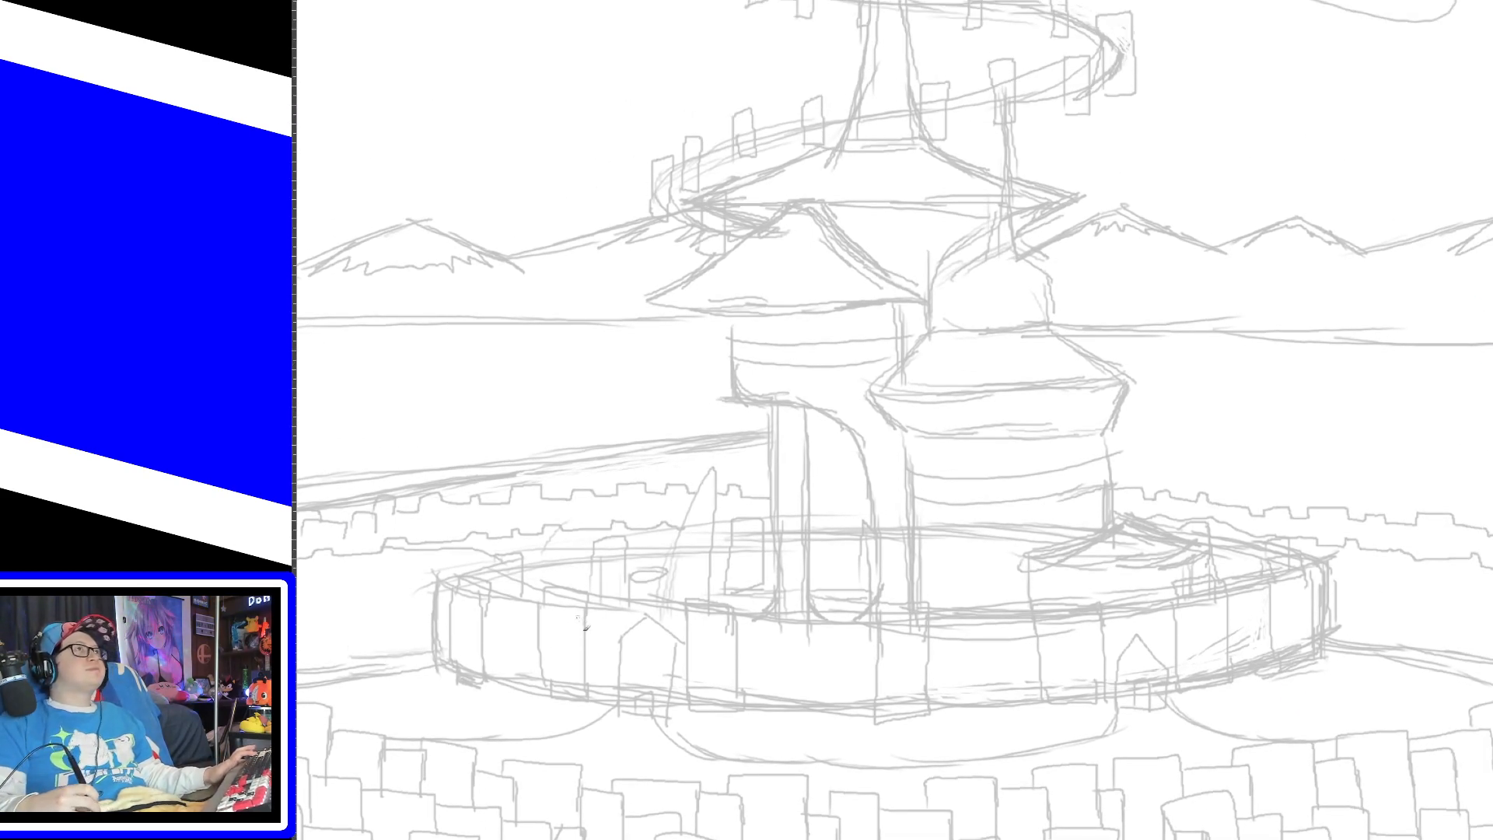
{"action": "left_click_drag", "start_coordinate": [558, 667], "coordinate": [622, 622]}
{"action": "key", "text": "ctrl+z"}
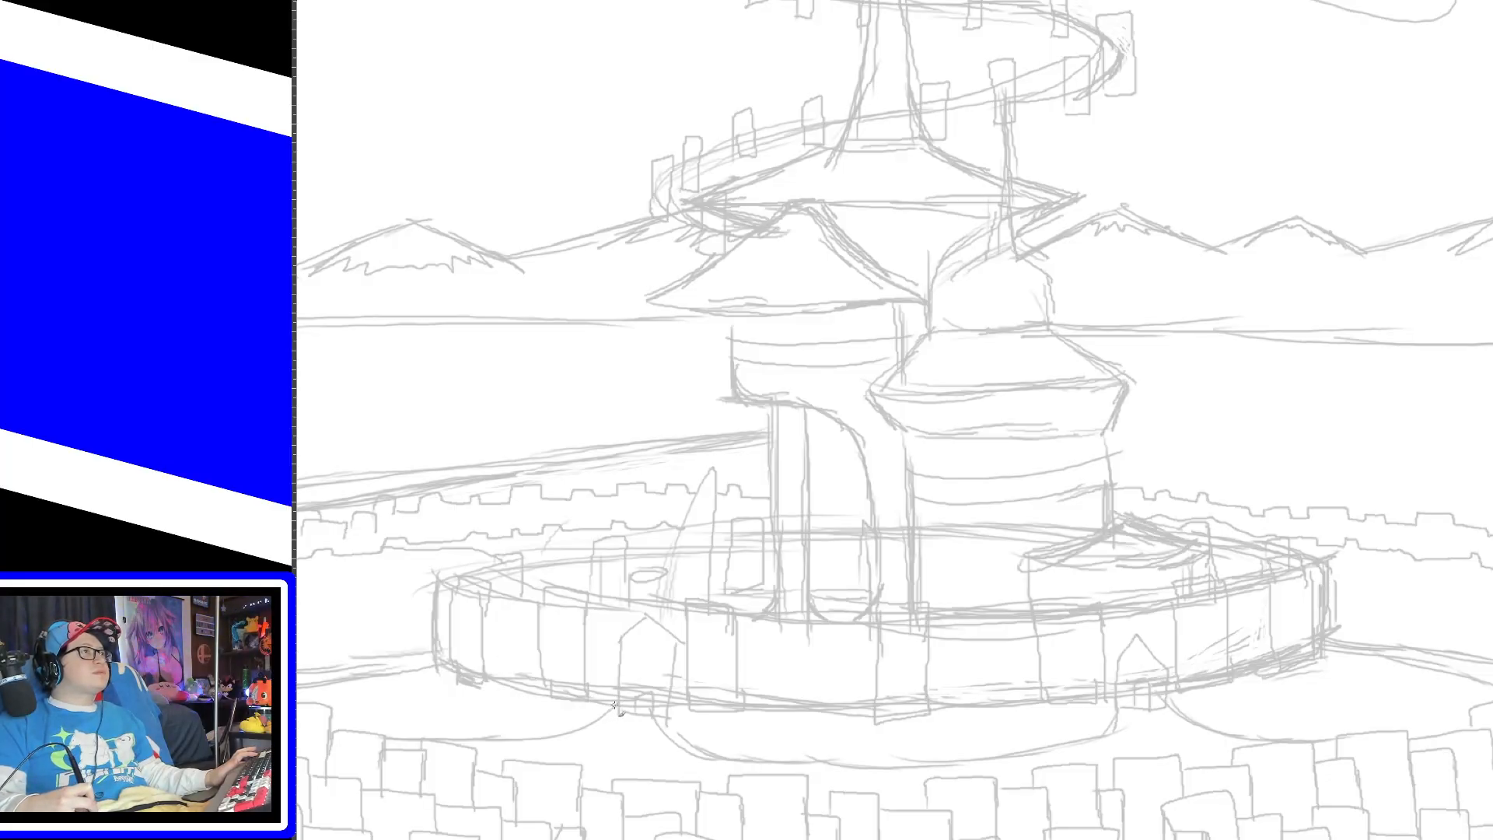
{"action": "mouse_move", "coordinate": [609, 706]}
{"action": "left_mouse_down"}
{"action": "mouse_move", "coordinate": [610, 643]}
{"action": "mouse_move", "coordinate": [649, 613]}
{"action": "mouse_move", "coordinate": [672, 636]}
{"action": "mouse_move", "coordinate": [672, 699]}
{"action": "mouse_move", "coordinate": [613, 642]}
{"action": "mouse_move", "coordinate": [646, 620]}
{"action": "mouse_move", "coordinate": [674, 650]}
{"action": "mouse_move", "coordinate": [671, 708]}
{"action": "mouse_move", "coordinate": [653, 713]}
{"action": "mouse_move", "coordinate": [670, 711]}
{"action": "mouse_move", "coordinate": [653, 714]}
{"action": "mouse_move", "coordinate": [670, 711]}
{"action": "mouse_move", "coordinate": [645, 693]}
{"action": "mouse_move", "coordinate": [647, 711]}
{"action": "left_mouse_up"}
{"action": "key", "text": "ctrl+z"}
{"action": "key", "text": "ctrl+z"}
{"action": "key", "text": "ctrl+z"}
{"action": "key", "text": "ctrl+z"}
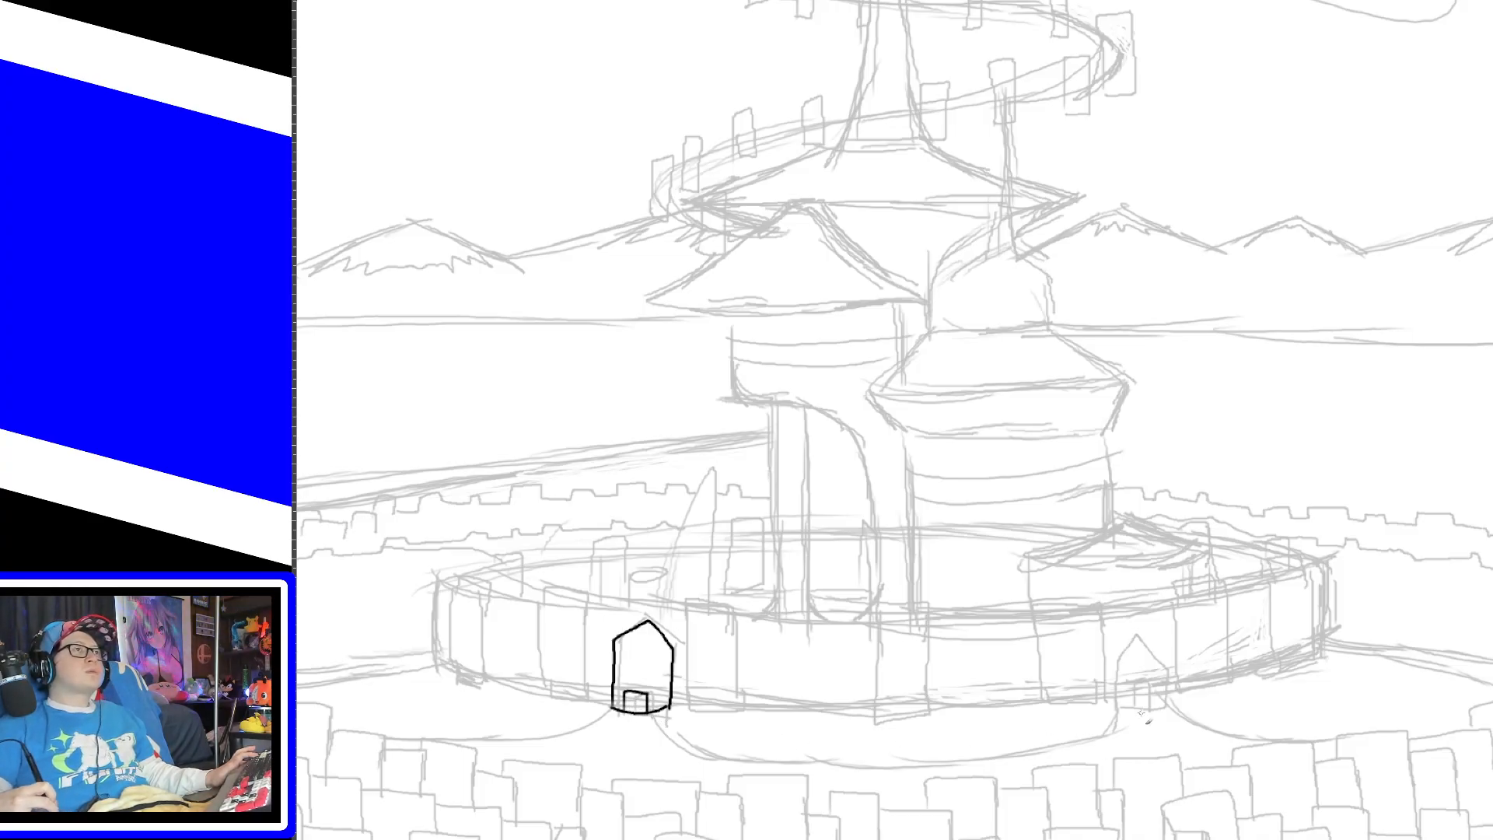
Step: Ink the right pointed gate of the circular wall with a small doorway inside it
{"action": "mouse_move", "coordinate": [1118, 714]}
{"action": "left_mouse_down"}
{"action": "mouse_move", "coordinate": [1141, 639]}
{"action": "mouse_move", "coordinate": [1166, 663]}
{"action": "mouse_move", "coordinate": [1170, 704]}
{"action": "left_mouse_up"}
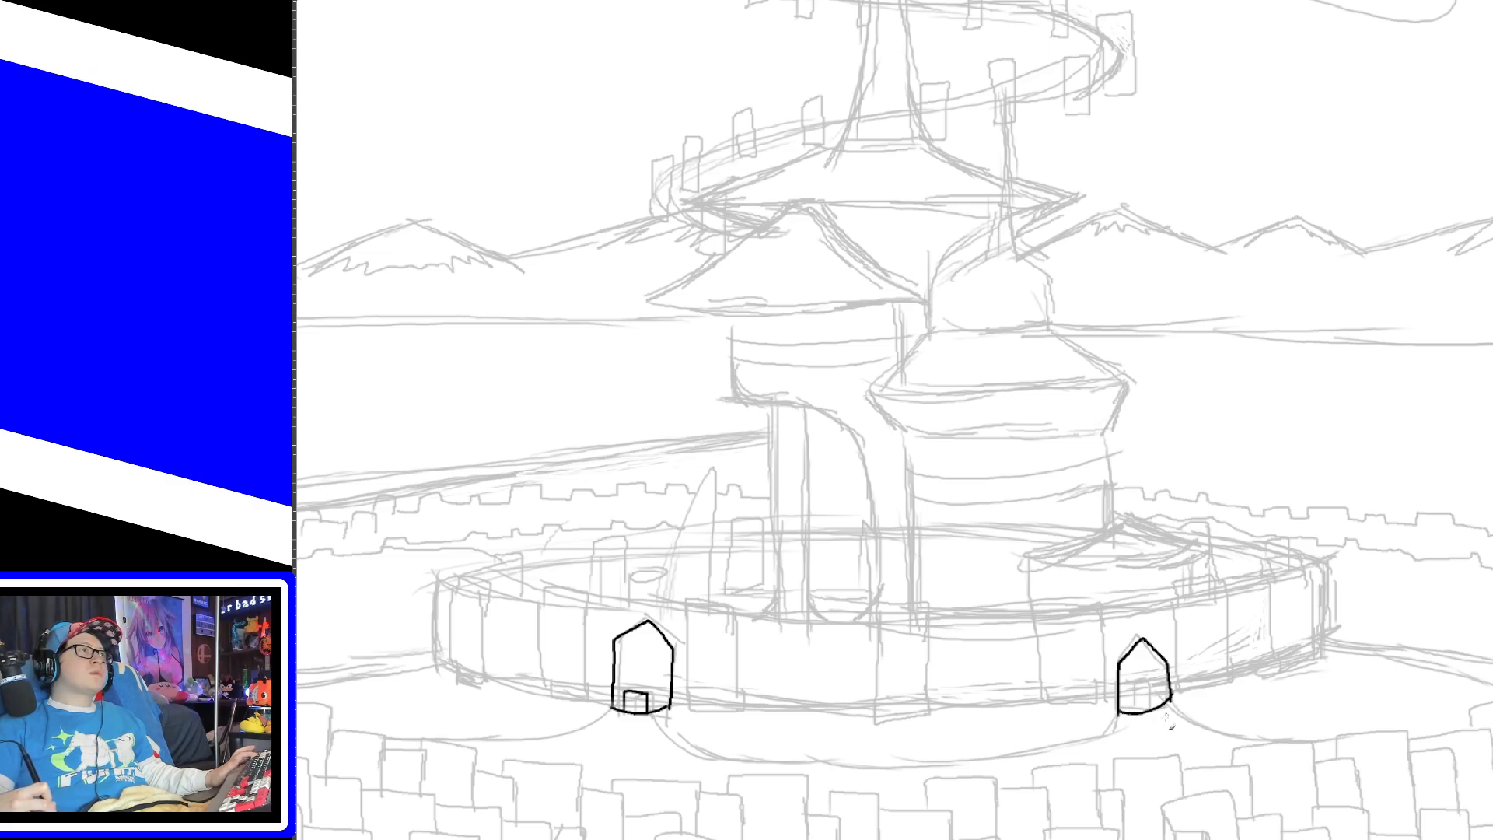
{"action": "key", "text": "ctrl+z"}
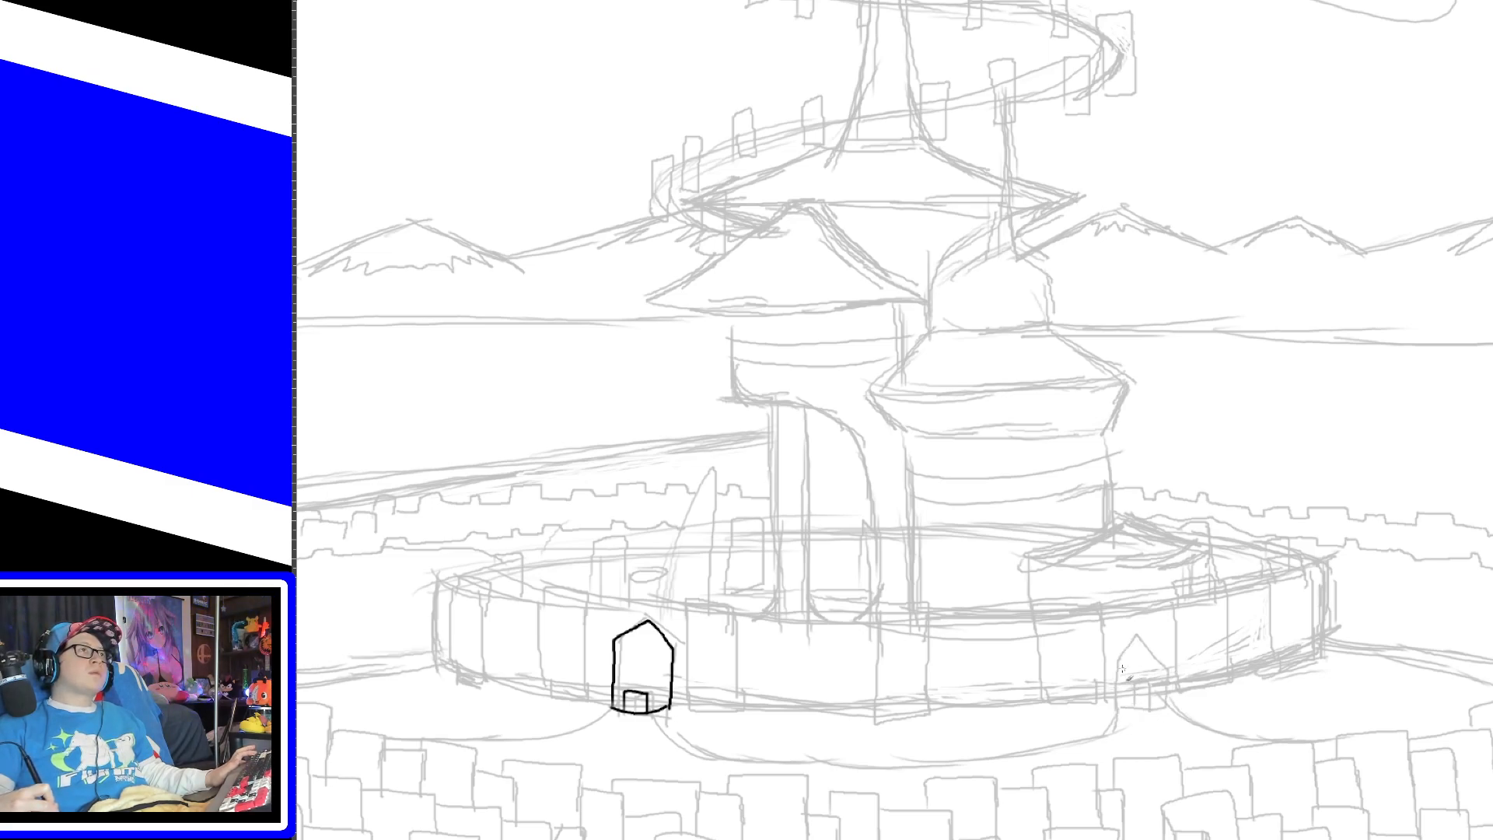
{"action": "mouse_move", "coordinate": [1117, 664]}
{"action": "left_mouse_down"}
{"action": "mouse_move", "coordinate": [1151, 642]}
{"action": "mouse_move", "coordinate": [1169, 675]}
{"action": "mouse_move", "coordinate": [1117, 685]}
{"action": "mouse_move", "coordinate": [1134, 712]}
{"action": "mouse_move", "coordinate": [1171, 703]}
{"action": "mouse_move", "coordinate": [1155, 686]}
{"action": "mouse_move", "coordinate": [1156, 707]}
{"action": "left_mouse_up"}
{"action": "key", "text": "ctrl+z"}
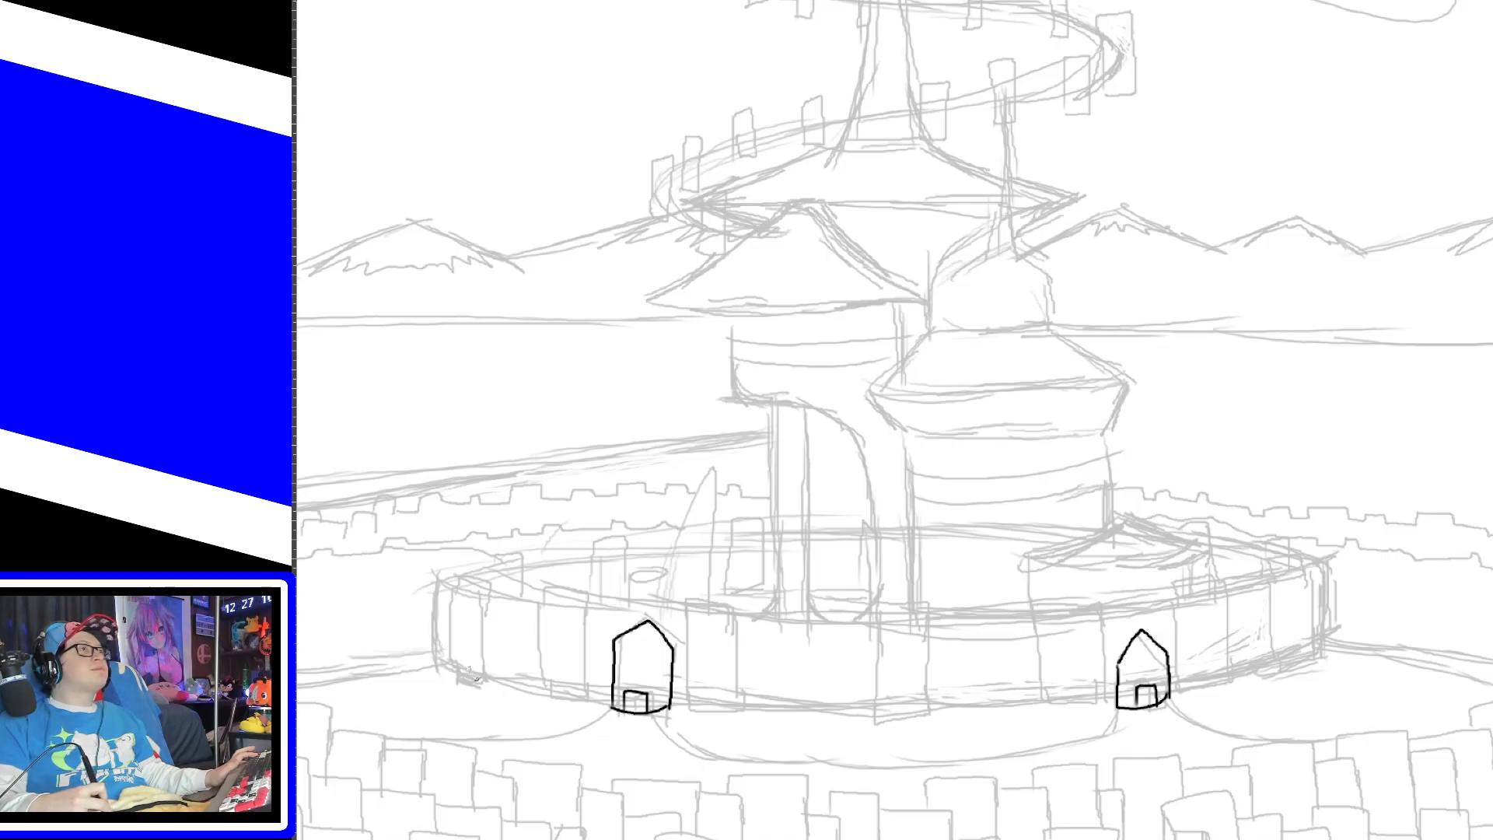
Step: Ink seven upright rectangular pillars along the front of the circular wall, following the sketch
{"action": "mouse_move", "coordinate": [485, 689]}
{"action": "left_mouse_down"}
{"action": "mouse_move", "coordinate": [465, 682]}
{"action": "mouse_move", "coordinate": [446, 623]}
{"action": "mouse_move", "coordinate": [461, 579]}
{"action": "mouse_move", "coordinate": [496, 614]}
{"action": "mouse_move", "coordinate": [490, 686]}
{"action": "left_mouse_up"}
{"action": "mouse_move", "coordinate": [589, 703]}
{"action": "left_mouse_down"}
{"action": "mouse_move", "coordinate": [549, 696]}
{"action": "mouse_move", "coordinate": [554, 594]}
{"action": "mouse_move", "coordinate": [591, 605]}
{"action": "mouse_move", "coordinate": [583, 705]}
{"action": "left_mouse_up"}
{"action": "mouse_move", "coordinate": [704, 712]}
{"action": "left_mouse_down"}
{"action": "mouse_move", "coordinate": [688, 708]}
{"action": "mouse_move", "coordinate": [684, 605]}
{"action": "mouse_move", "coordinate": [731, 614]}
{"action": "mouse_move", "coordinate": [735, 709]}
{"action": "mouse_move", "coordinate": [710, 718]}
{"action": "left_mouse_up"}
{"action": "mouse_move", "coordinate": [906, 723]}
{"action": "left_mouse_down"}
{"action": "mouse_move", "coordinate": [879, 721]}
{"action": "mouse_move", "coordinate": [884, 604]}
{"action": "mouse_move", "coordinate": [928, 605]}
{"action": "mouse_move", "coordinate": [934, 696]}
{"action": "mouse_move", "coordinate": [917, 728]}
{"action": "left_mouse_up"}
{"action": "mouse_move", "coordinate": [1062, 710]}
{"action": "left_mouse_down"}
{"action": "mouse_move", "coordinate": [1043, 691]}
{"action": "mouse_move", "coordinate": [1035, 601]}
{"action": "mouse_move", "coordinate": [1087, 594]}
{"action": "mouse_move", "coordinate": [1098, 699]}
{"action": "mouse_move", "coordinate": [1063, 714]}
{"action": "left_mouse_up"}
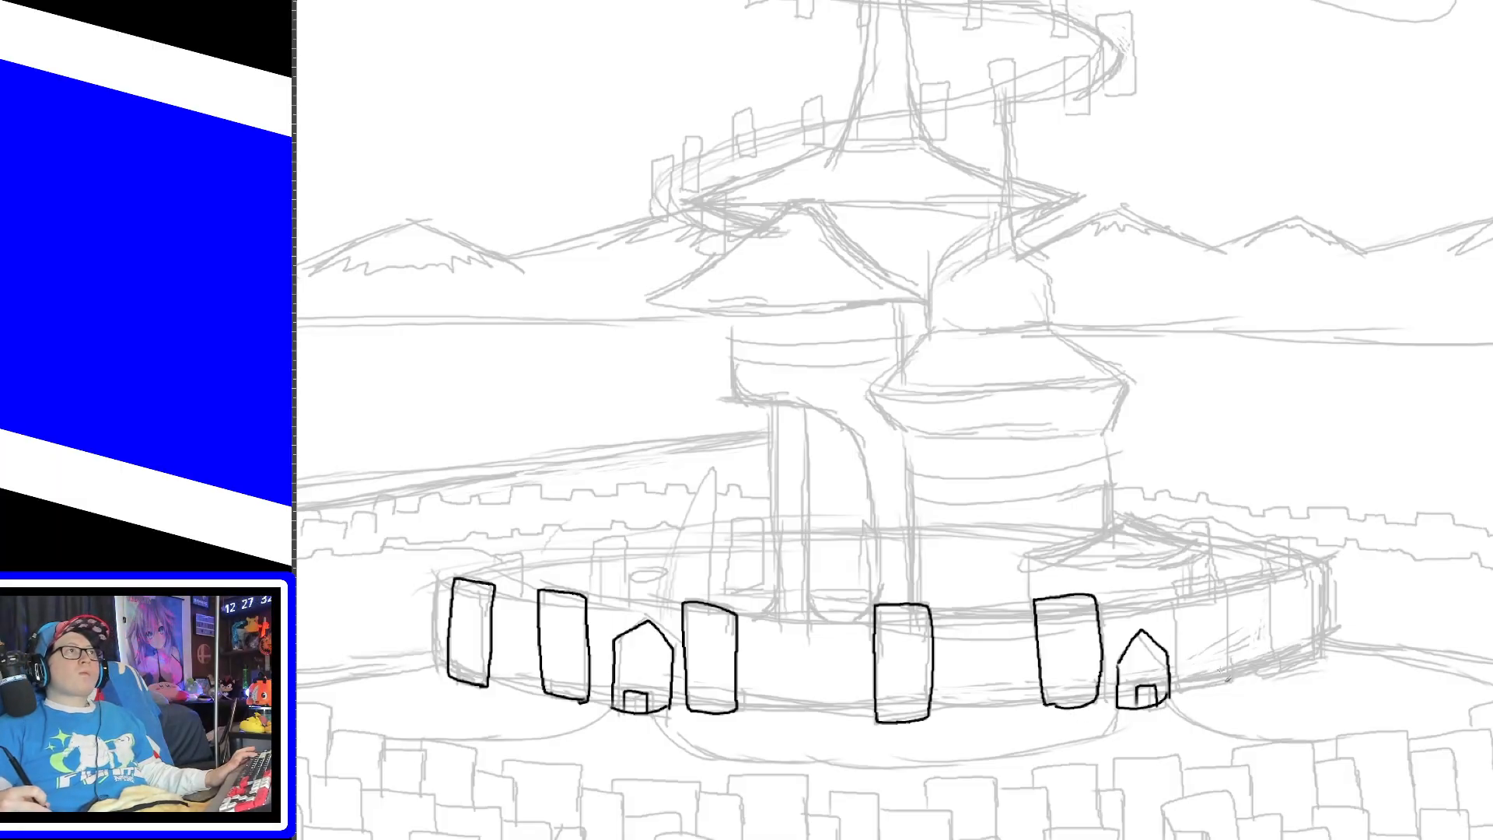
{"action": "mouse_move", "coordinate": [1179, 696]}
{"action": "left_mouse_down"}
{"action": "mouse_move", "coordinate": [1175, 589]}
{"action": "mouse_move", "coordinate": [1226, 593]}
{"action": "mouse_move", "coordinate": [1232, 675]}
{"action": "mouse_move", "coordinate": [1194, 696]}
{"action": "left_mouse_up"}
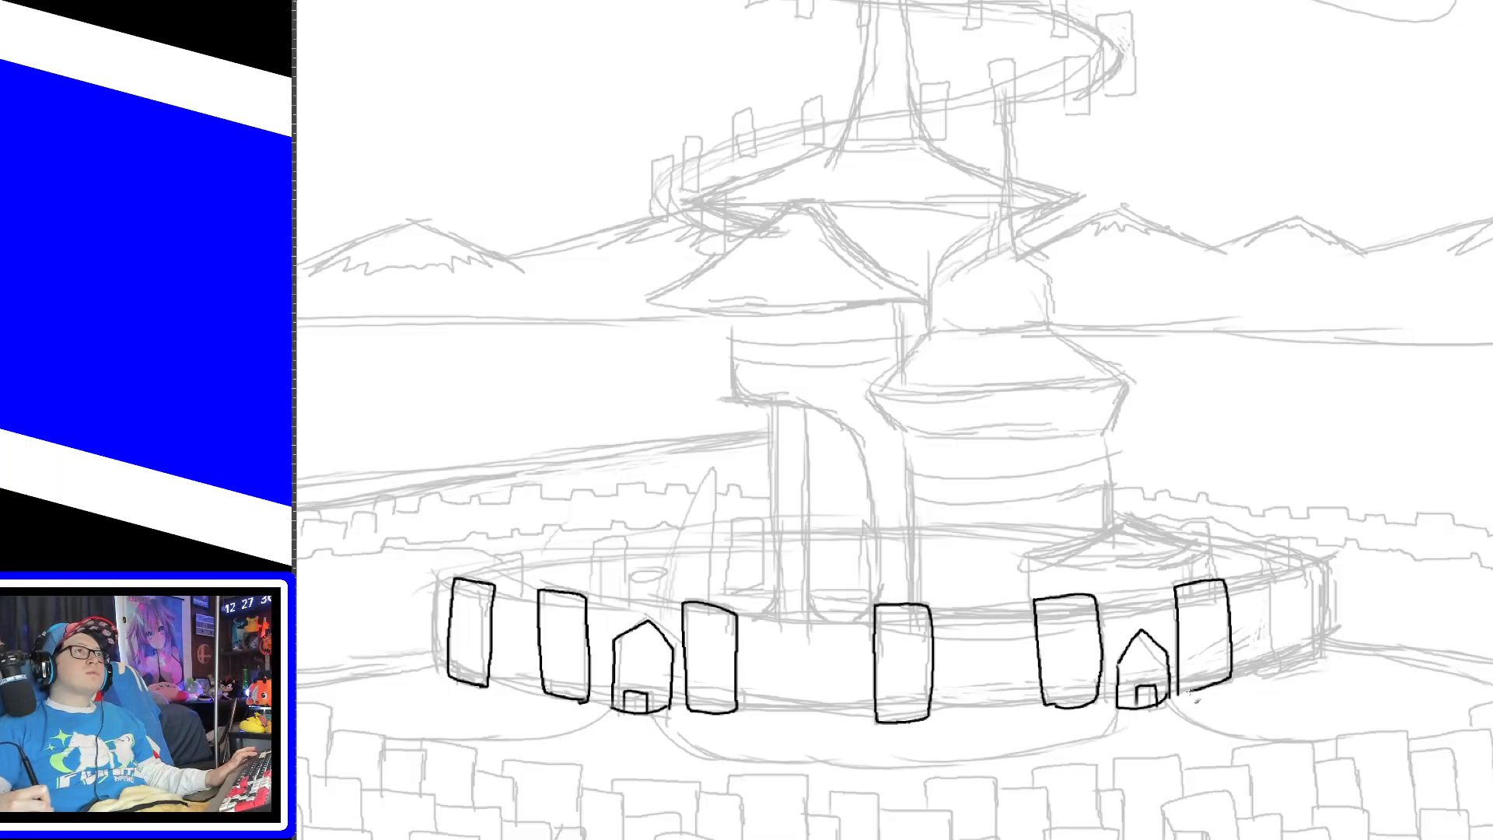
{"action": "mouse_move", "coordinate": [1274, 670]}
{"action": "left_mouse_down"}
{"action": "mouse_move", "coordinate": [1268, 569]}
{"action": "mouse_move", "coordinate": [1314, 559]}
{"action": "mouse_move", "coordinate": [1322, 659]}
{"action": "mouse_move", "coordinate": [1273, 669]}
{"action": "left_mouse_up"}
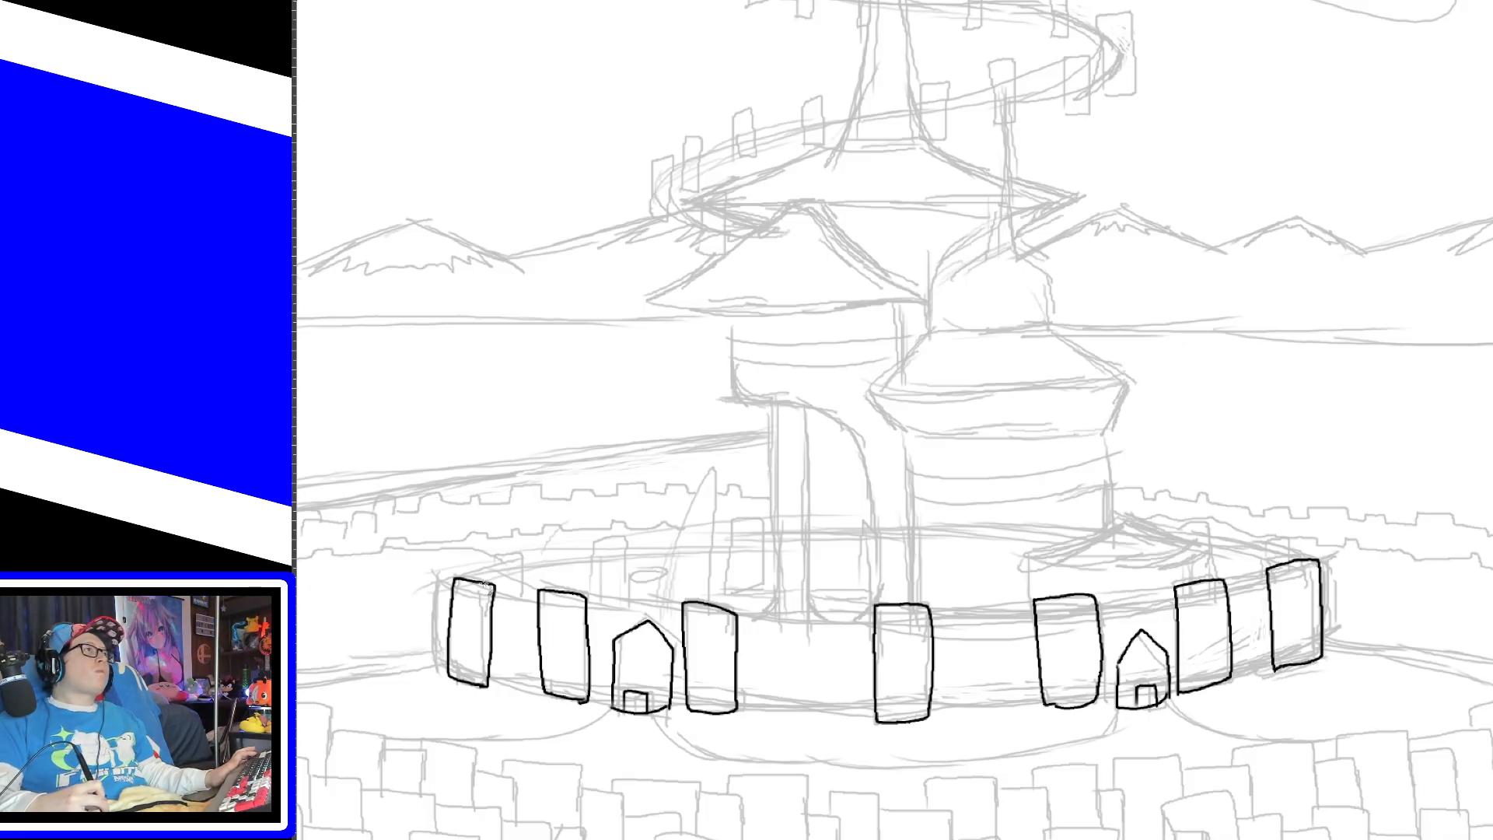
Step: Ink the narrow end sections of the circular wall and its curved top edge between the pillars
{"action": "mouse_move", "coordinate": [457, 683]}
{"action": "left_mouse_down"}
{"action": "mouse_move", "coordinate": [430, 626]}
{"action": "mouse_move", "coordinate": [436, 580]}
{"action": "mouse_move", "coordinate": [542, 599]}
{"action": "left_mouse_up"}
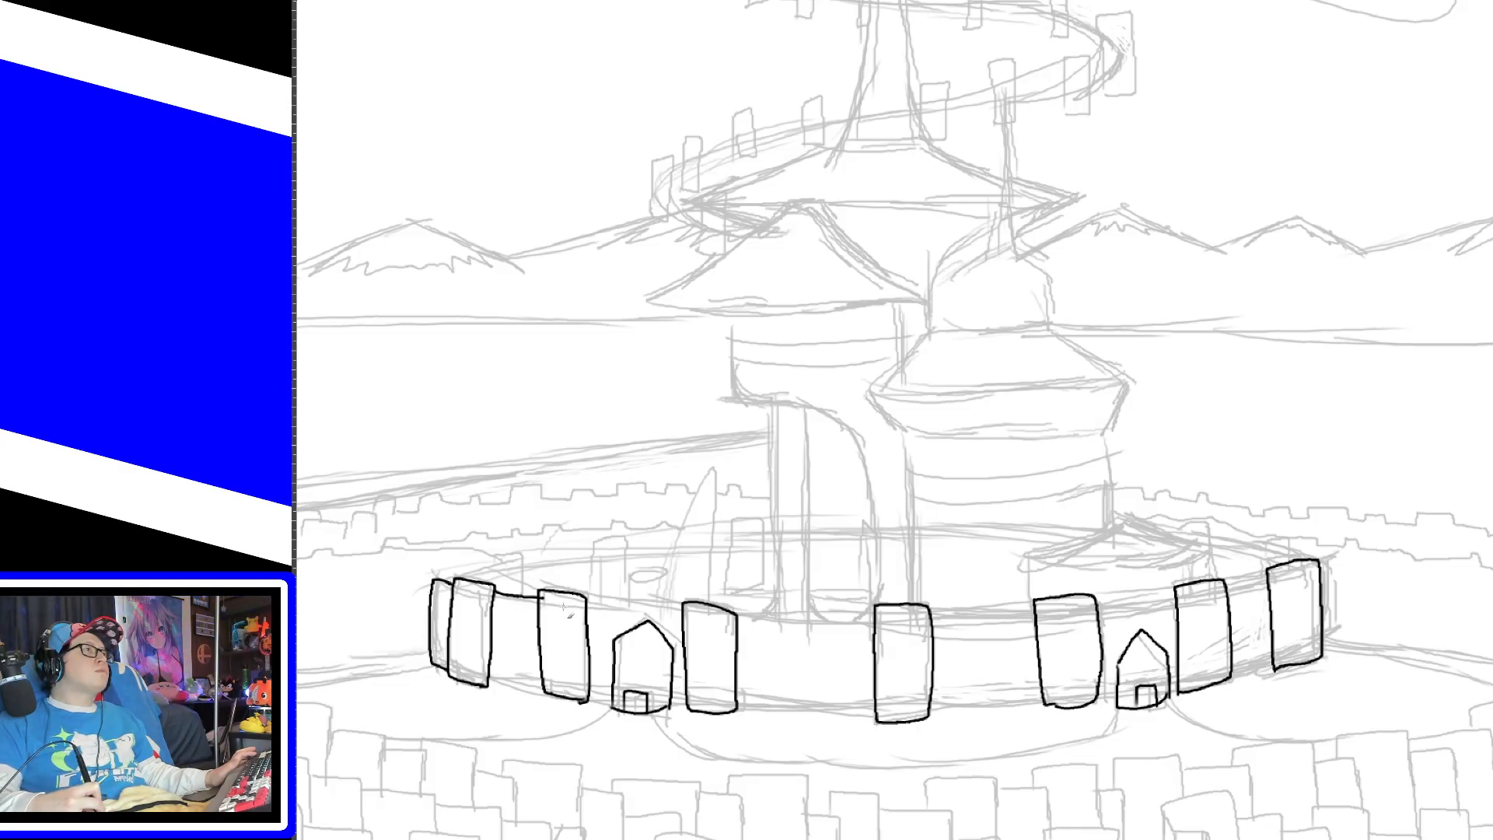
{"action": "key", "text": "ctrl+z"}
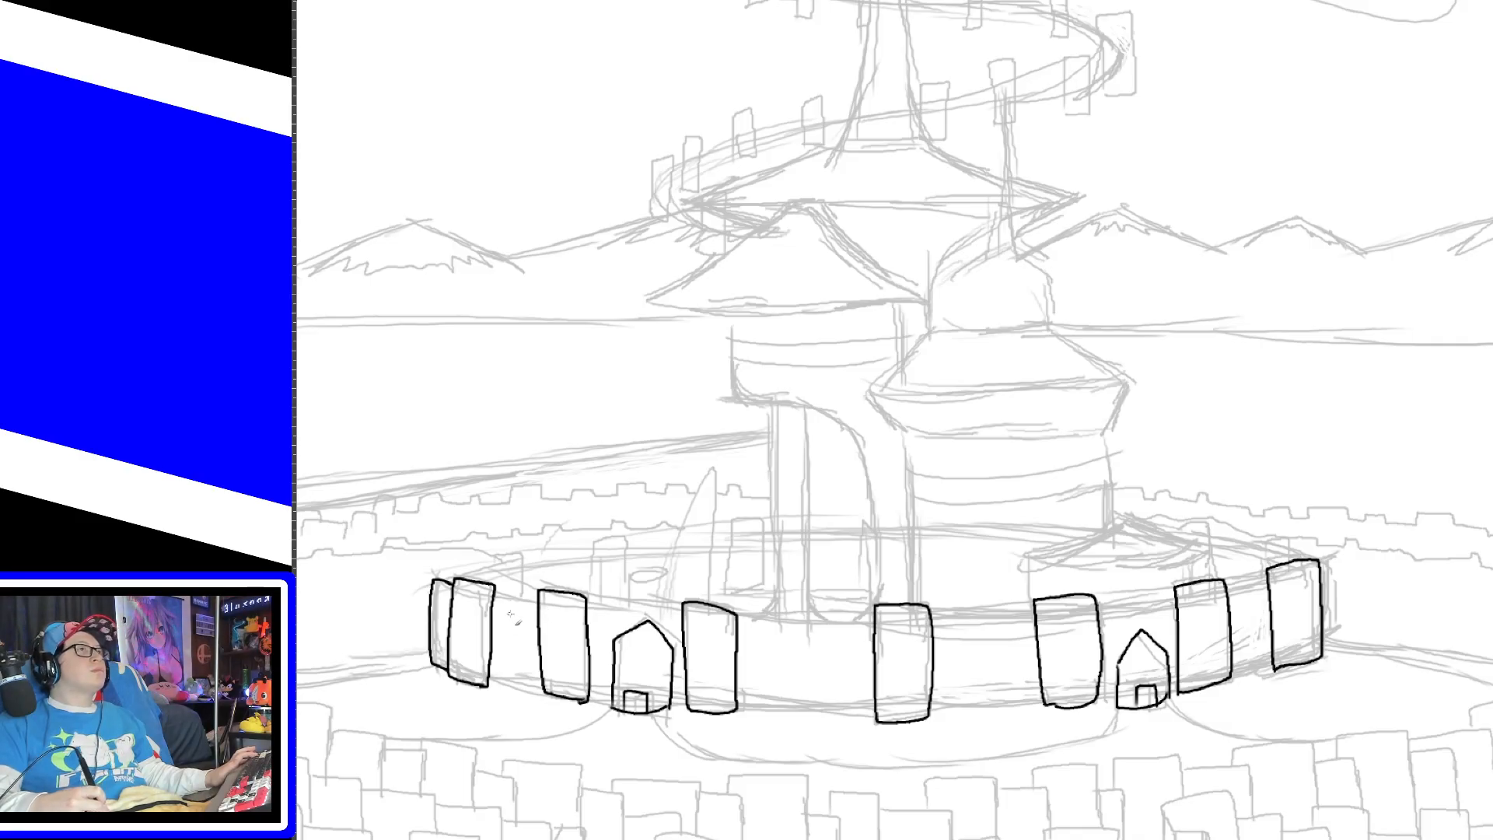
{"action": "left_click_drag", "start_coordinate": [495, 594], "coordinate": [834, 612]}
{"action": "key", "text": "ctrl+z"}
{"action": "left_click_drag", "start_coordinate": [737, 617], "coordinate": [1036, 603]}
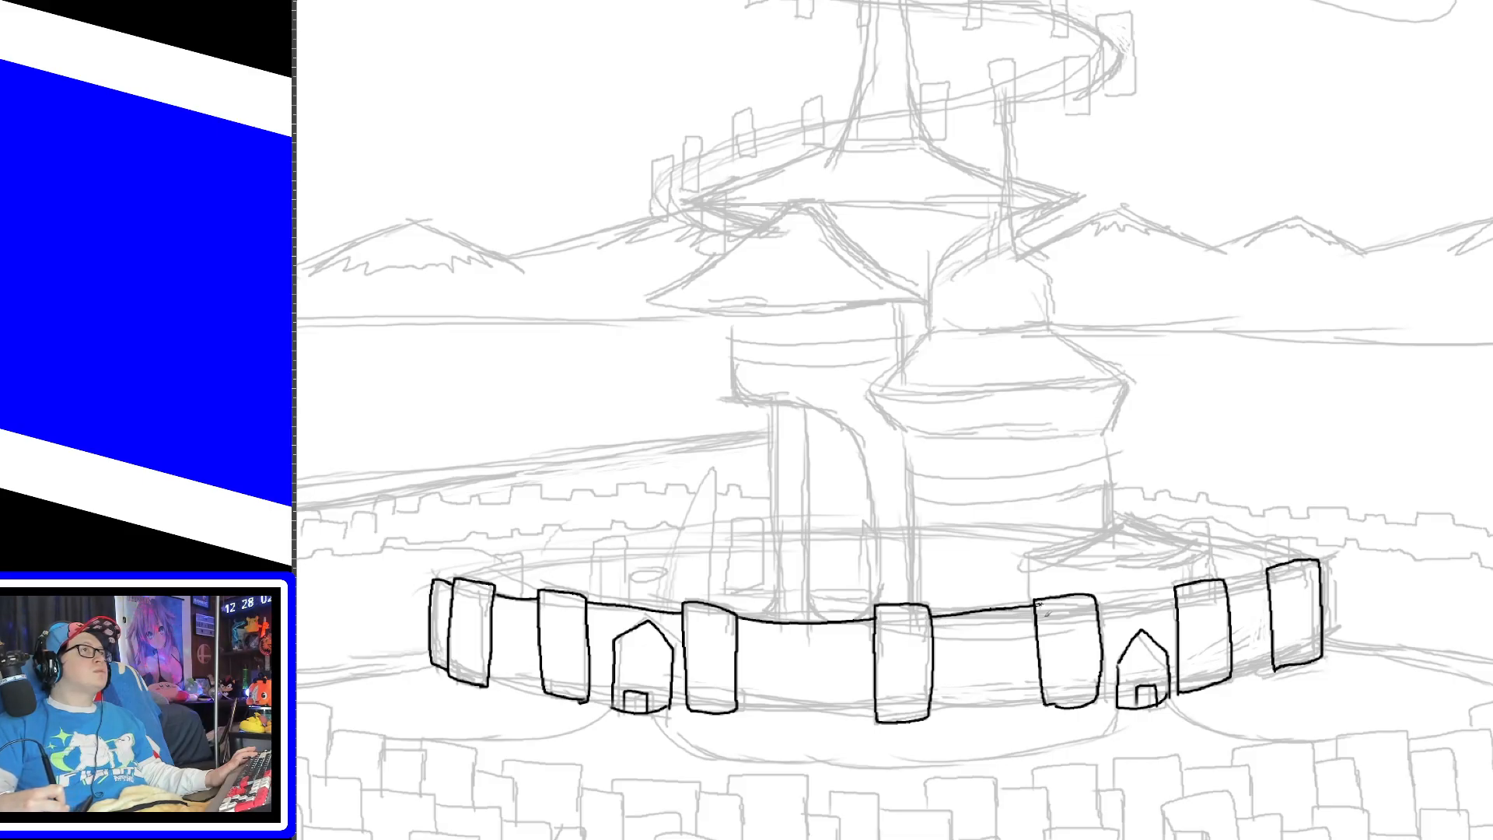
{"action": "key", "text": "ctrl+z"}
{"action": "left_click_drag", "start_coordinate": [931, 618], "coordinate": [1039, 615]}
{"action": "key", "text": "ctrl+z"}
{"action": "mouse_move", "coordinate": [931, 619]}
{"action": "left_mouse_down"}
{"action": "mouse_move", "coordinate": [1043, 617]}
{"action": "mouse_move", "coordinate": [1268, 572]}
{"action": "mouse_move", "coordinate": [1336, 615]}
{"action": "mouse_move", "coordinate": [1325, 665]}
{"action": "left_mouse_up"}
{"action": "key", "text": "ctrl+z"}
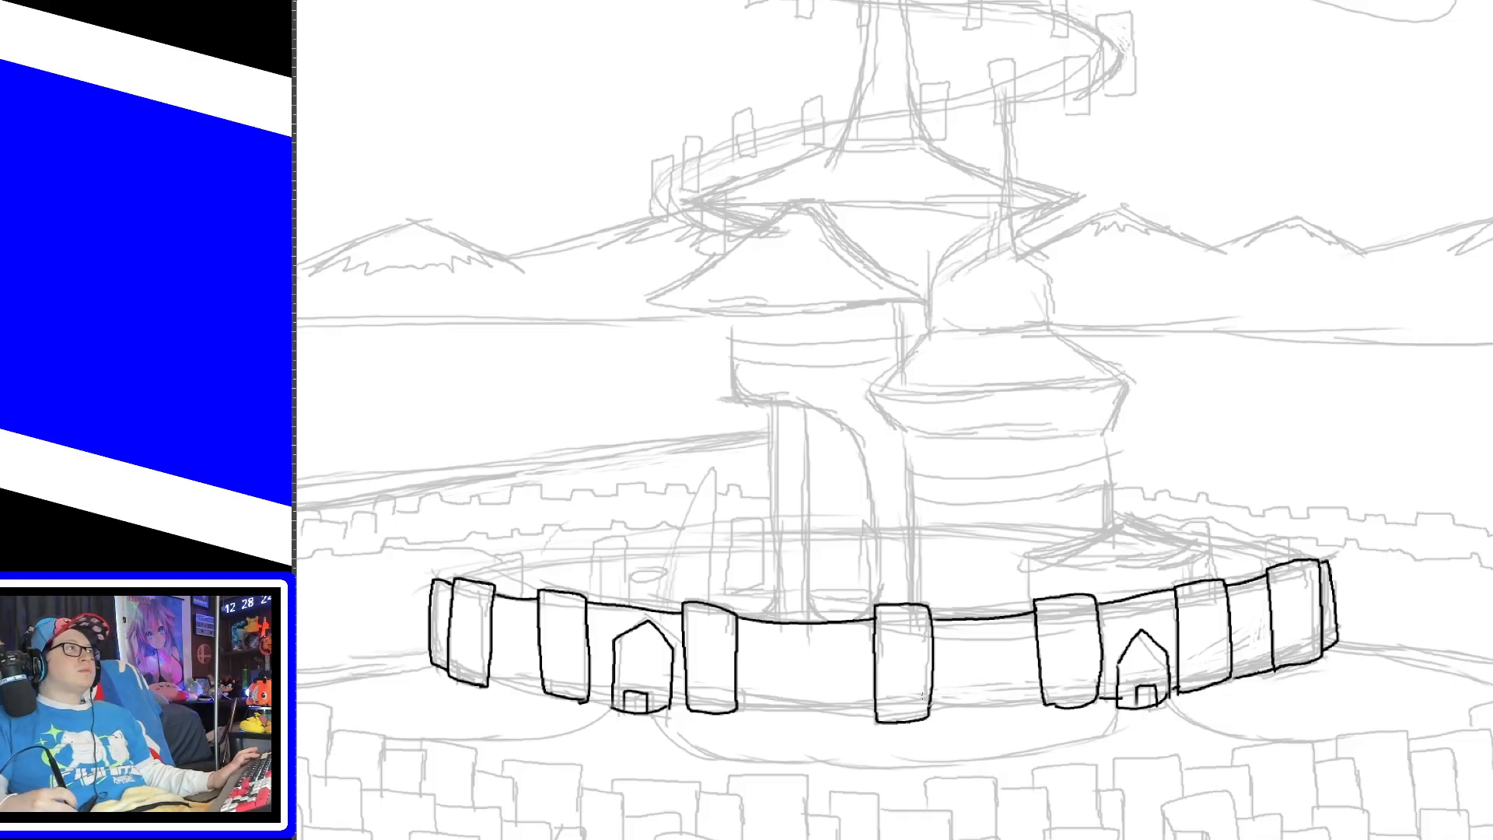
Step: Ink the curved bottom edge of the circular wall between the front pillars and gates
{"action": "left_click_drag", "start_coordinate": [930, 711], "coordinate": [1046, 705]}
{"action": "left_click_drag", "start_coordinate": [739, 706], "coordinate": [875, 717]}
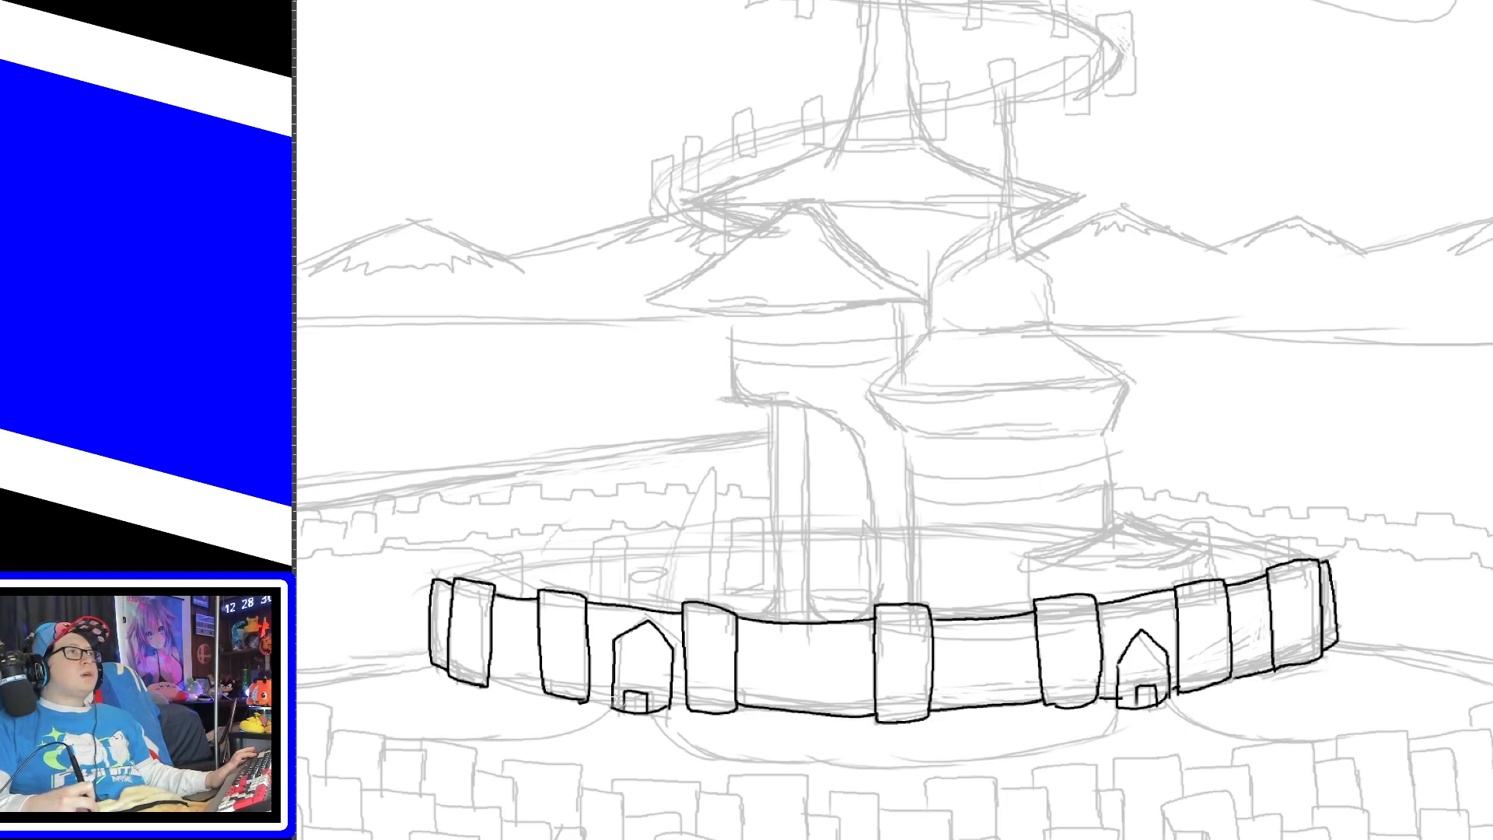
{"action": "left_click_drag", "start_coordinate": [588, 693], "coordinate": [614, 693]}
{"action": "key", "text": "ctrl+z"}
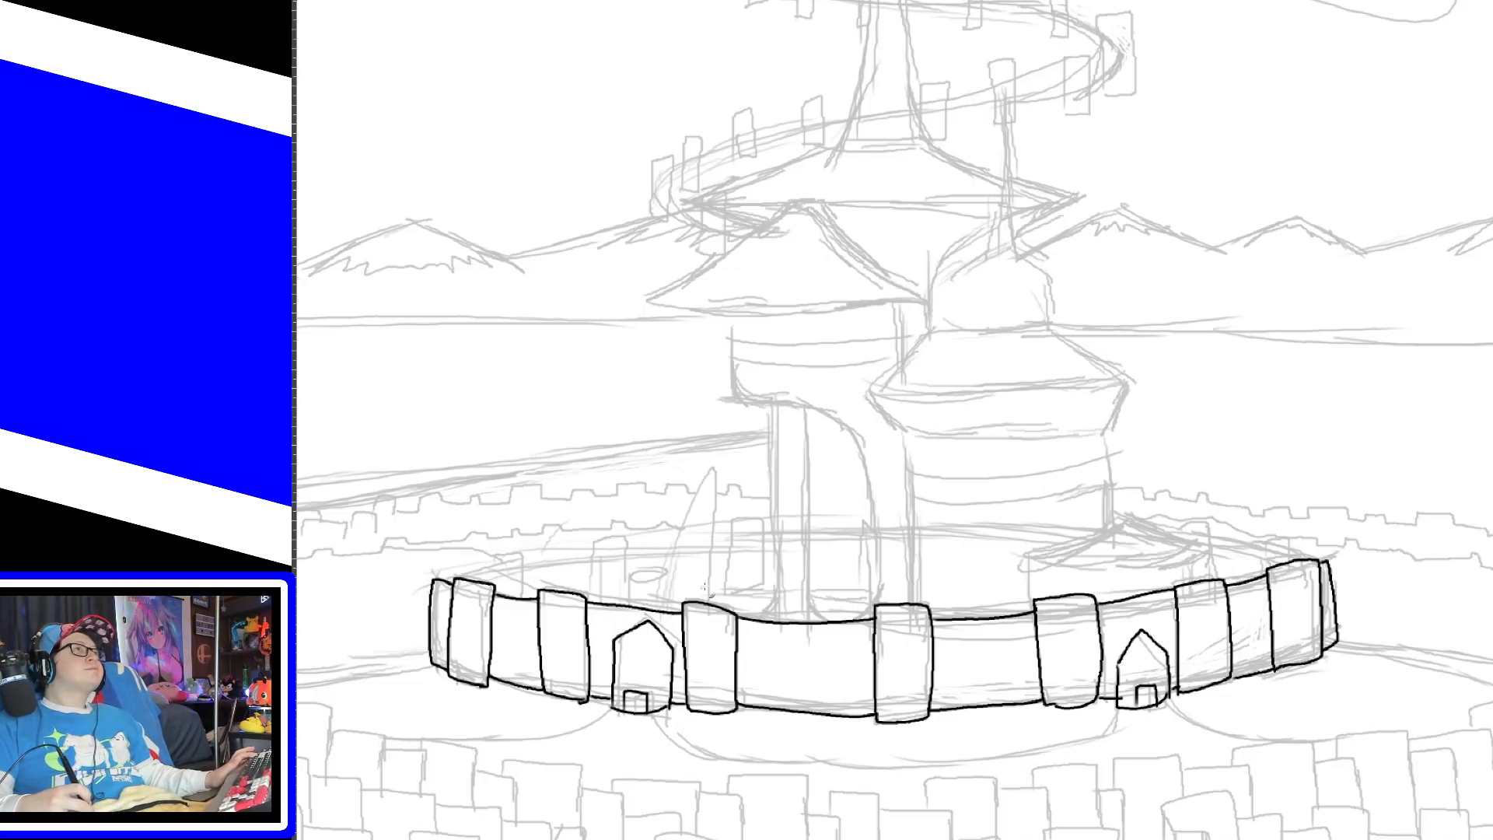
Step: Ink the small round building behind the wall near the right gate, with its pointed roof, curved eave and short side walls
{"action": "mouse_move", "coordinate": [1028, 560]}
{"action": "left_mouse_down"}
{"action": "mouse_move", "coordinate": [1129, 516]}
{"action": "mouse_move", "coordinate": [1199, 549]}
{"action": "left_mouse_up"}
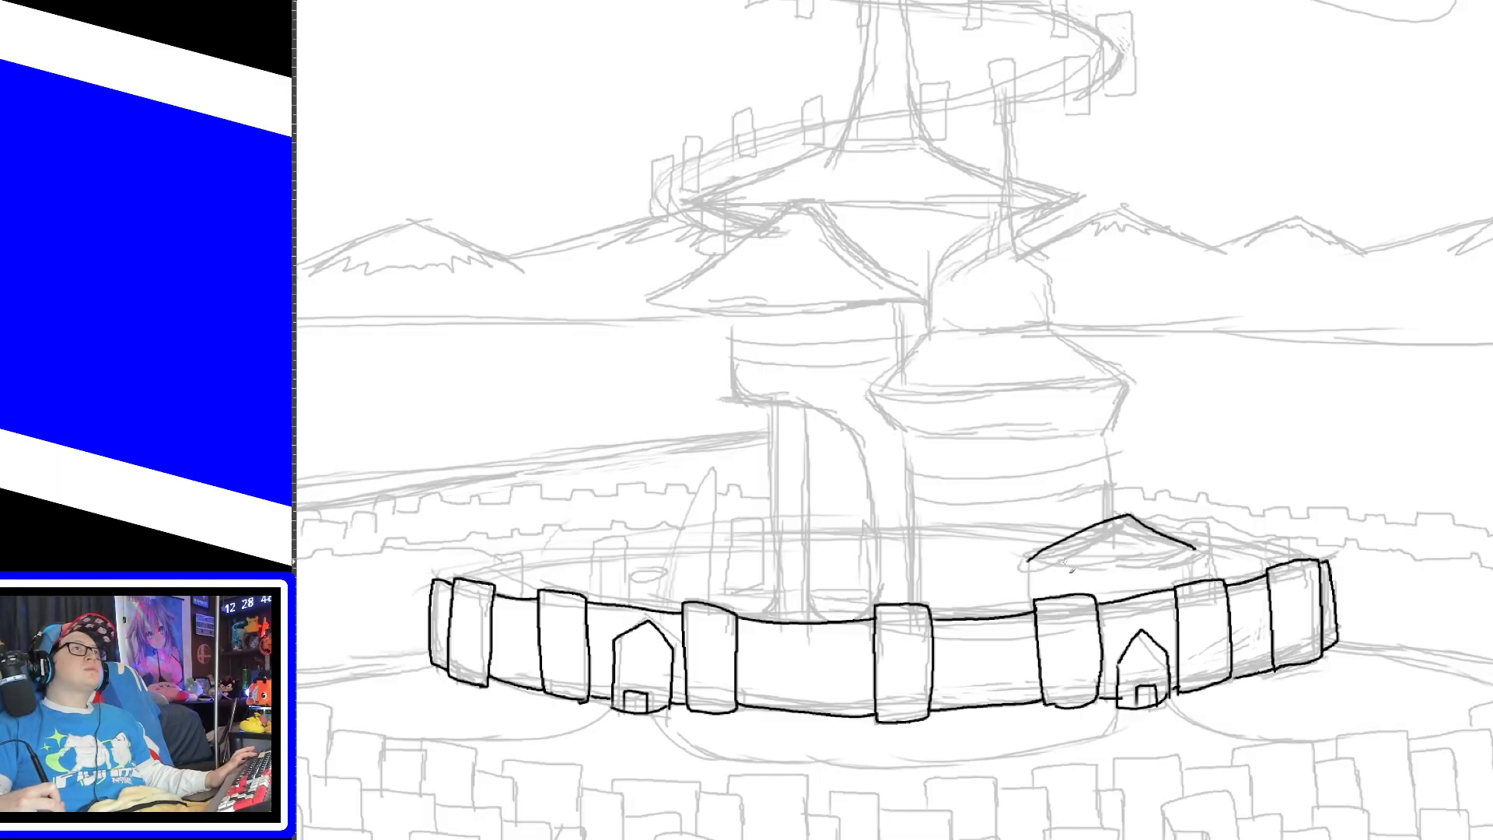
{"action": "mouse_move", "coordinate": [1037, 559]}
{"action": "left_mouse_down"}
{"action": "mouse_move", "coordinate": [1122, 567]}
{"action": "mouse_move", "coordinate": [1199, 546]}
{"action": "left_mouse_up"}
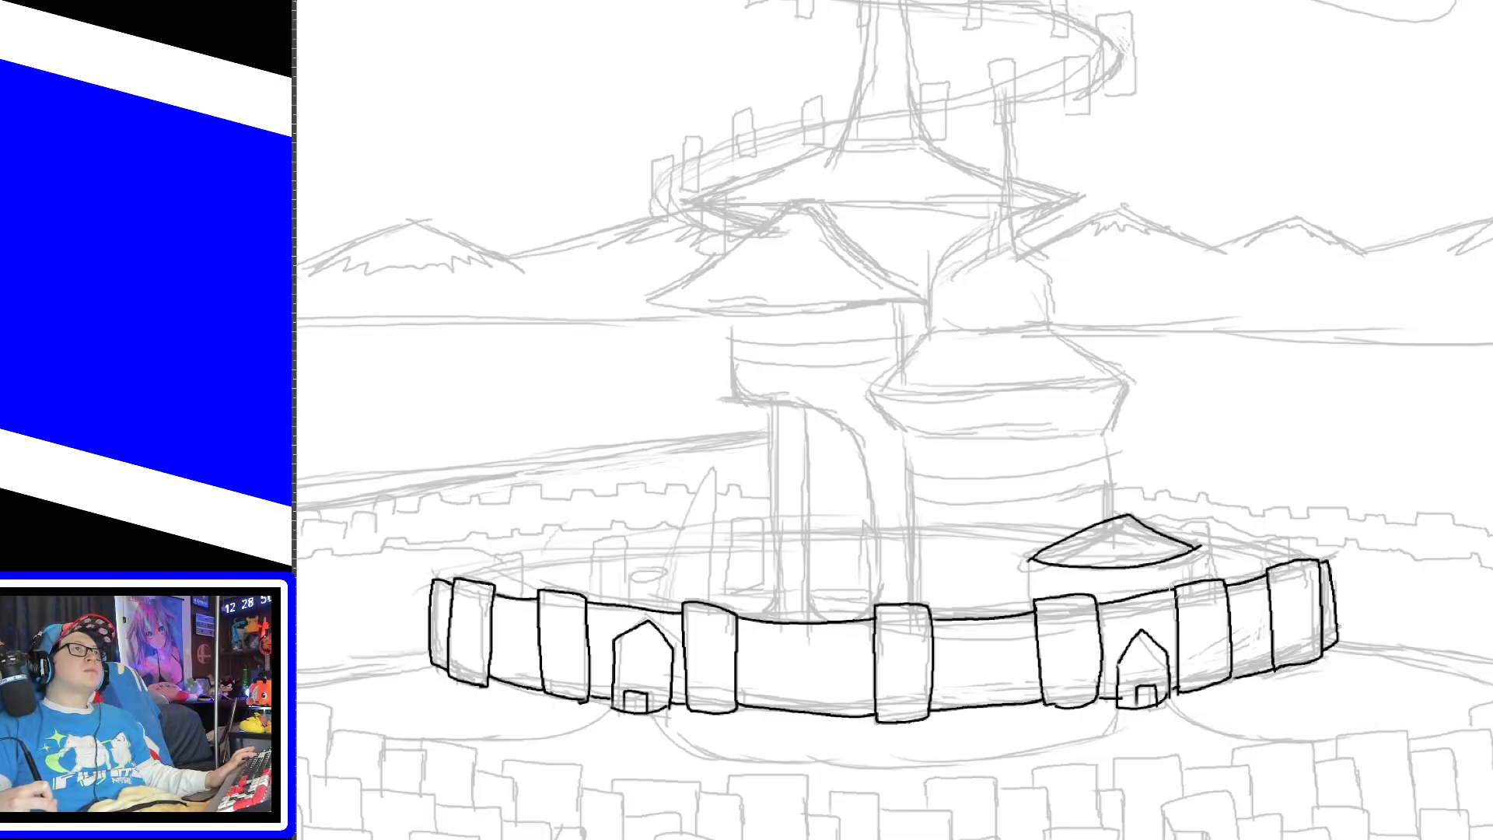
{"action": "left_click_drag", "start_coordinate": [1029, 560], "coordinate": [1035, 610]}
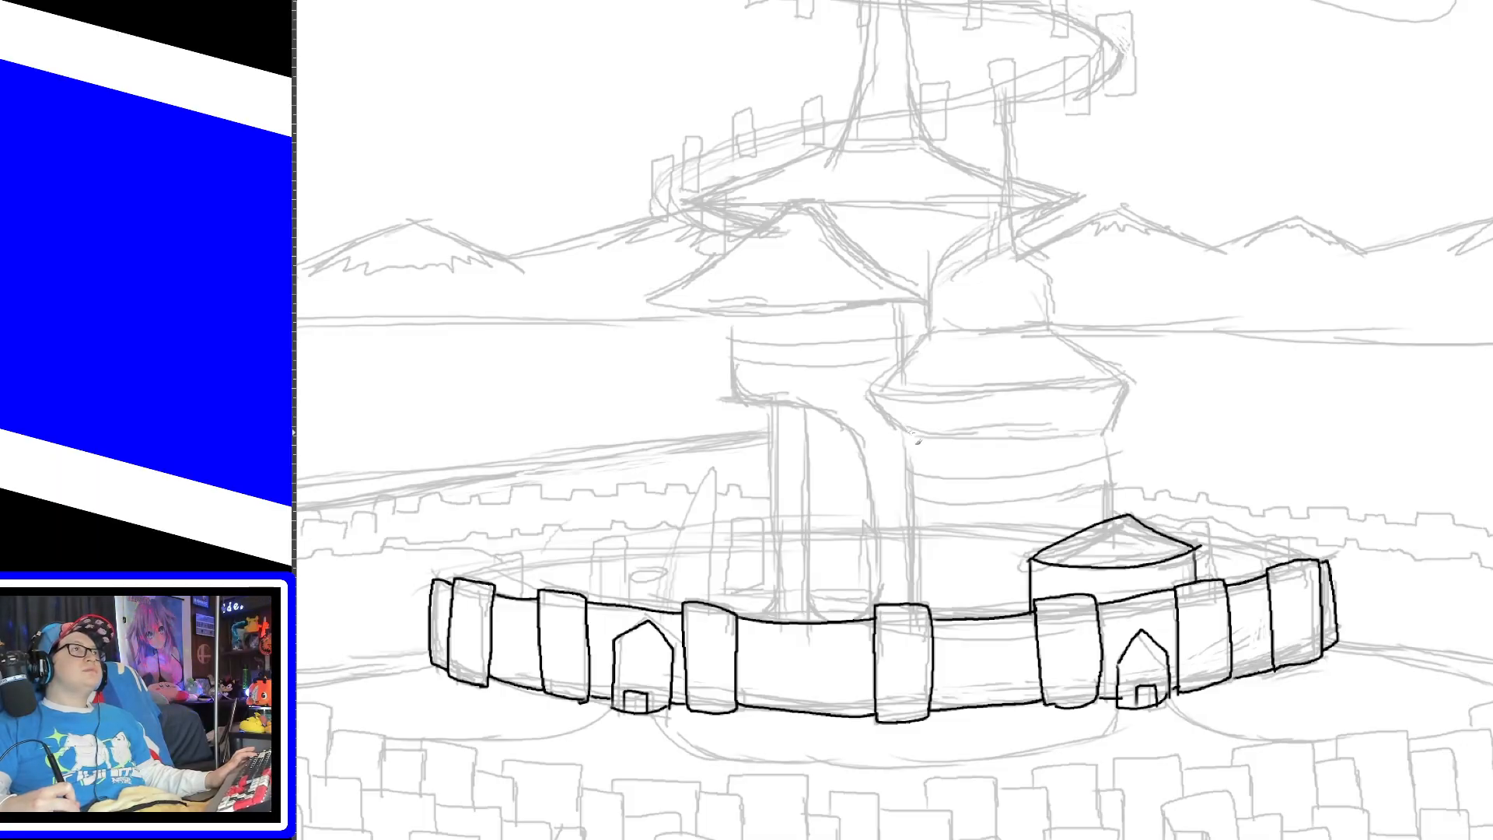
Step: Ink the angular flared upper section of the wide round tower, with sloping shoulders, pointed side corners and a curved bottom edge
{"action": "mouse_move", "coordinate": [906, 439]}
{"action": "left_mouse_down"}
{"action": "mouse_move", "coordinate": [901, 367]}
{"action": "mouse_move", "coordinate": [928, 378]}
{"action": "mouse_move", "coordinate": [1039, 331]}
{"action": "left_mouse_up"}
{"action": "key", "text": "ctrl+z"}
{"action": "mouse_move", "coordinate": [906, 440]}
{"action": "left_mouse_down"}
{"action": "mouse_move", "coordinate": [871, 397]}
{"action": "mouse_move", "coordinate": [937, 334]}
{"action": "left_mouse_up"}
{"action": "key", "text": "ctrl+z"}
{"action": "mouse_move", "coordinate": [906, 439]}
{"action": "left_mouse_down"}
{"action": "mouse_move", "coordinate": [885, 377]}
{"action": "mouse_move", "coordinate": [937, 336]}
{"action": "left_mouse_up"}
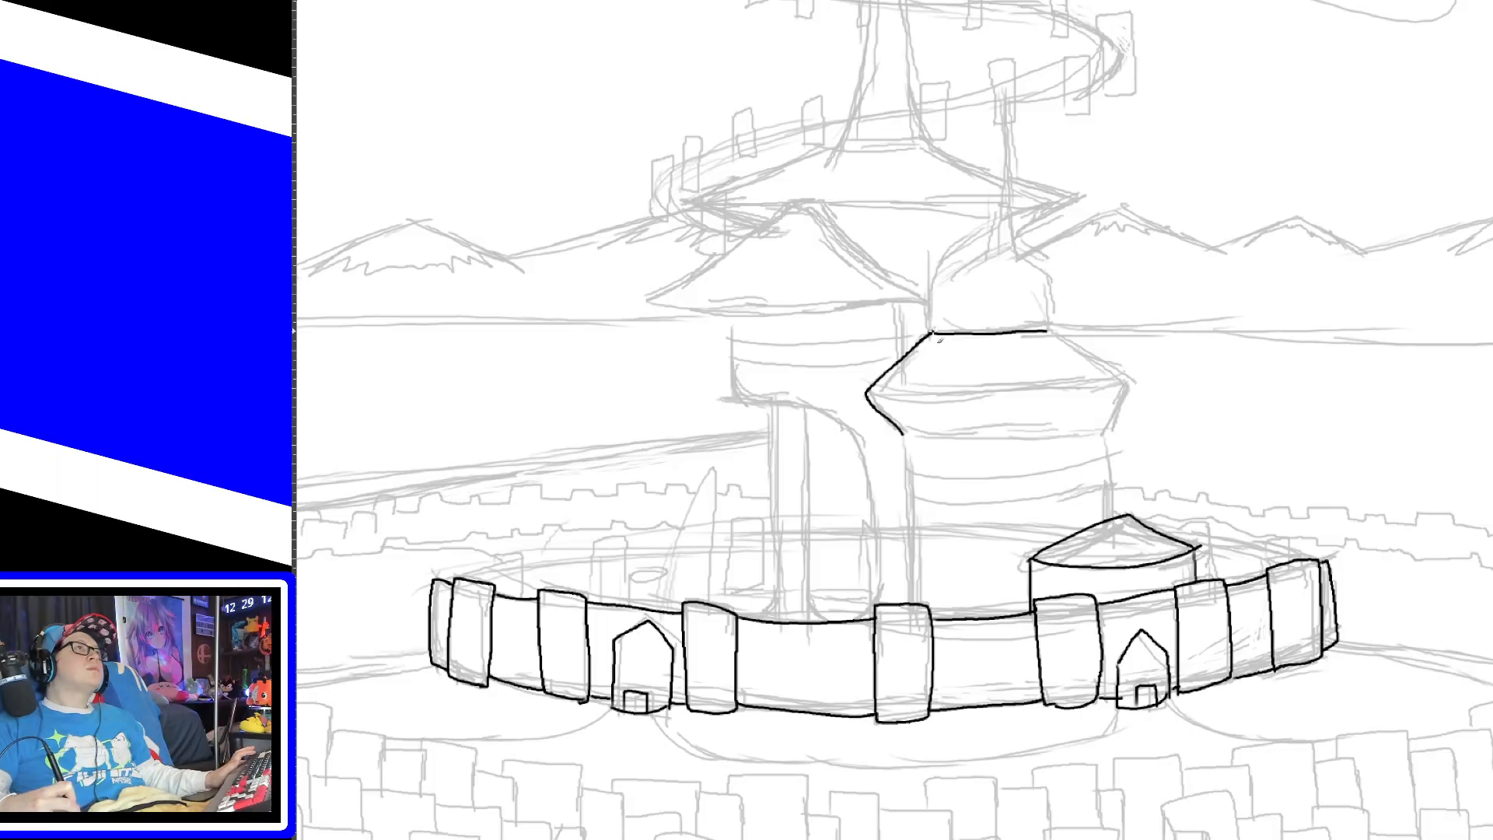
{"action": "mouse_move", "coordinate": [915, 436]}
{"action": "left_mouse_down"}
{"action": "mouse_move", "coordinate": [1102, 434]}
{"action": "mouse_move", "coordinate": [1128, 395]}
{"action": "mouse_move", "coordinate": [1051, 331]}
{"action": "mouse_move", "coordinate": [1127, 387]}
{"action": "mouse_move", "coordinate": [1103, 438]}
{"action": "left_mouse_up"}
{"action": "key", "text": "ctrl+z"}
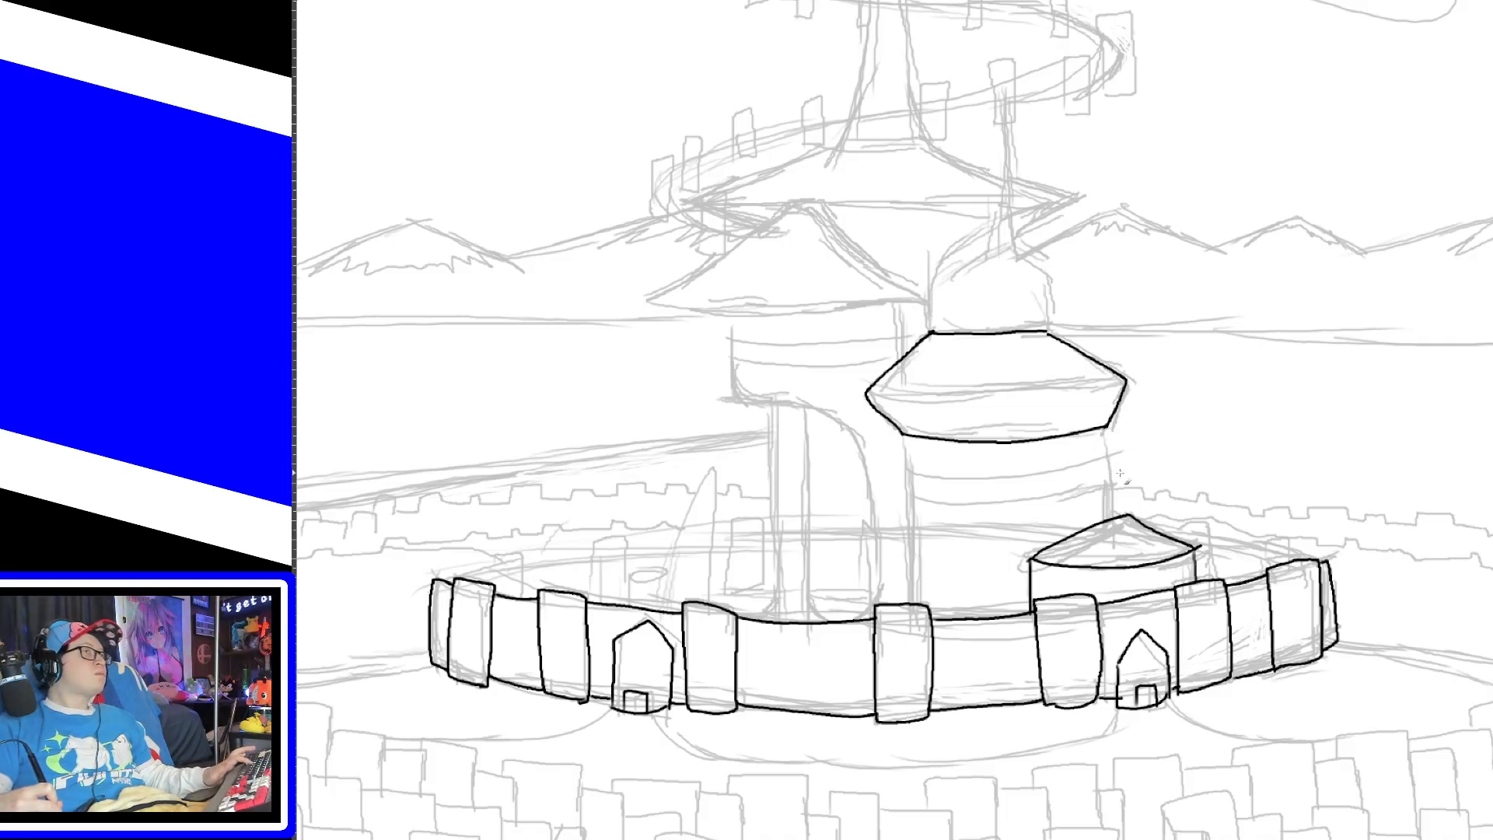
Step: Ink the two vertical sides of the wide round tower and two curved bands around its upper body
{"action": "left_click_drag", "start_coordinate": [910, 604], "coordinate": [904, 440]}
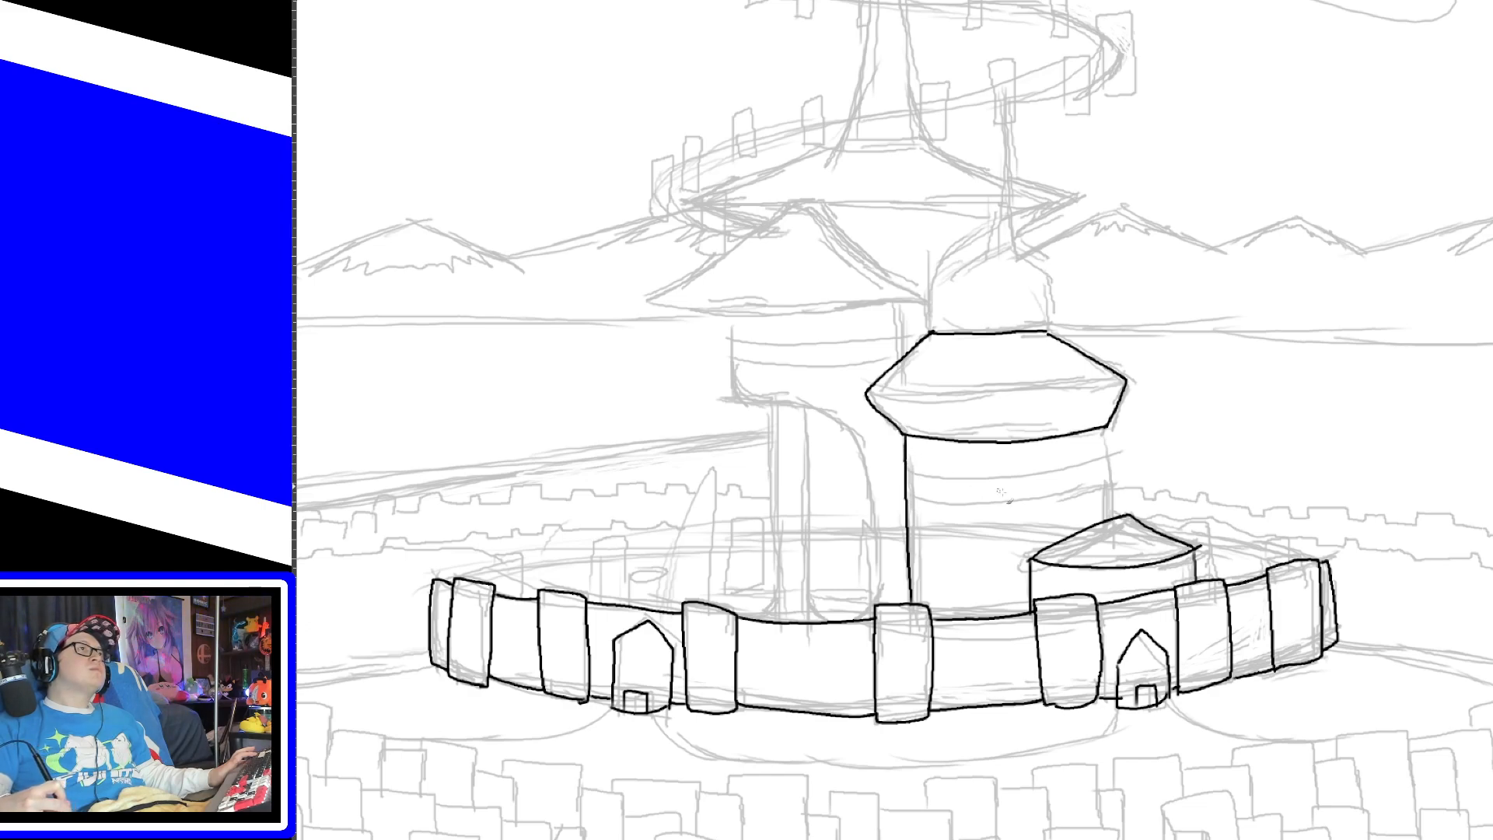
{"action": "left_click_drag", "start_coordinate": [1113, 515], "coordinate": [1111, 427]}
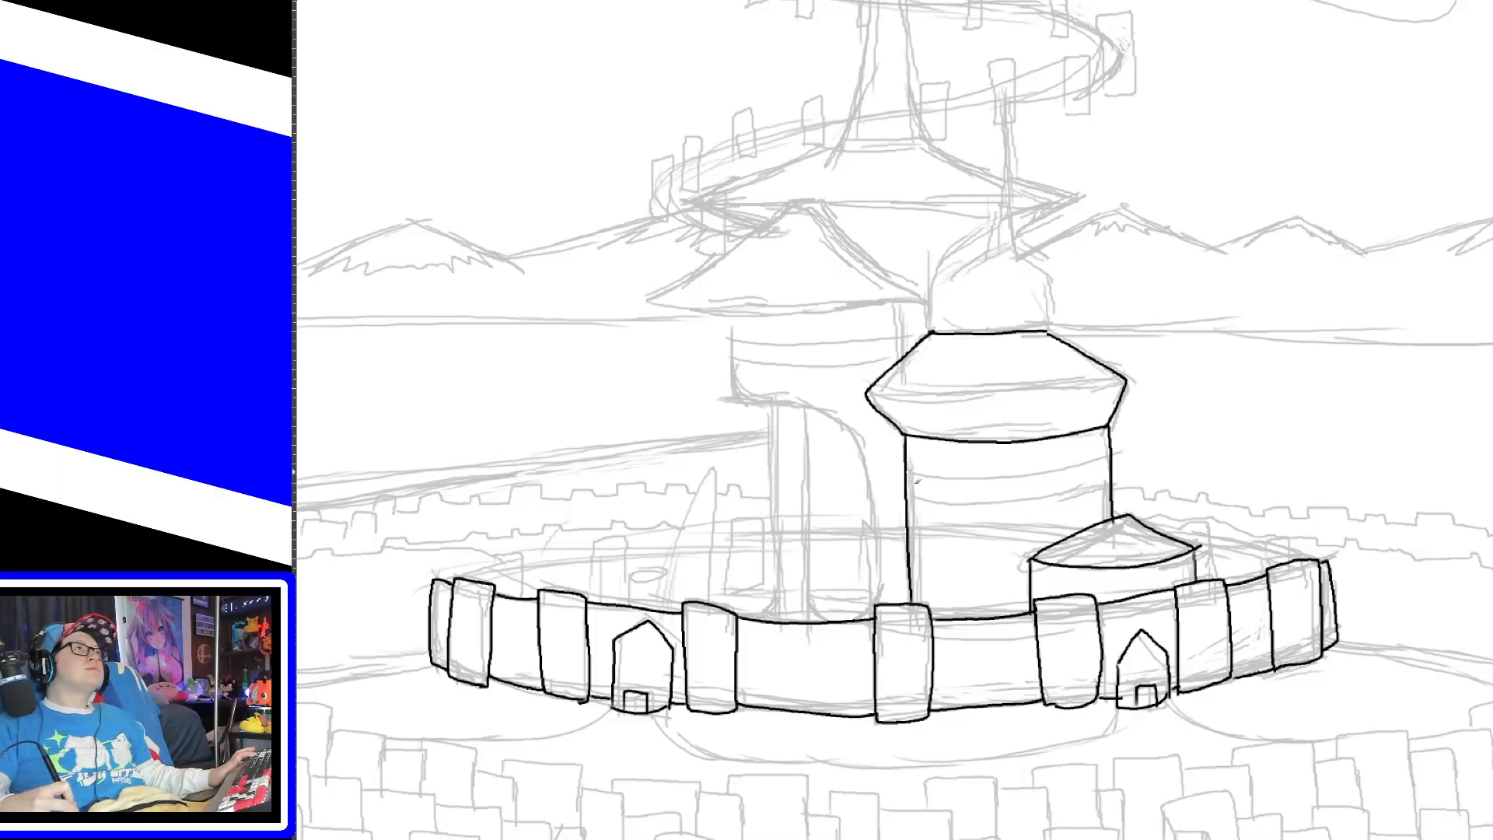
{"action": "mouse_move", "coordinate": [908, 467]}
{"action": "left_mouse_down"}
{"action": "mouse_move", "coordinate": [1039, 476]}
{"action": "mouse_move", "coordinate": [1106, 454]}
{"action": "left_mouse_up"}
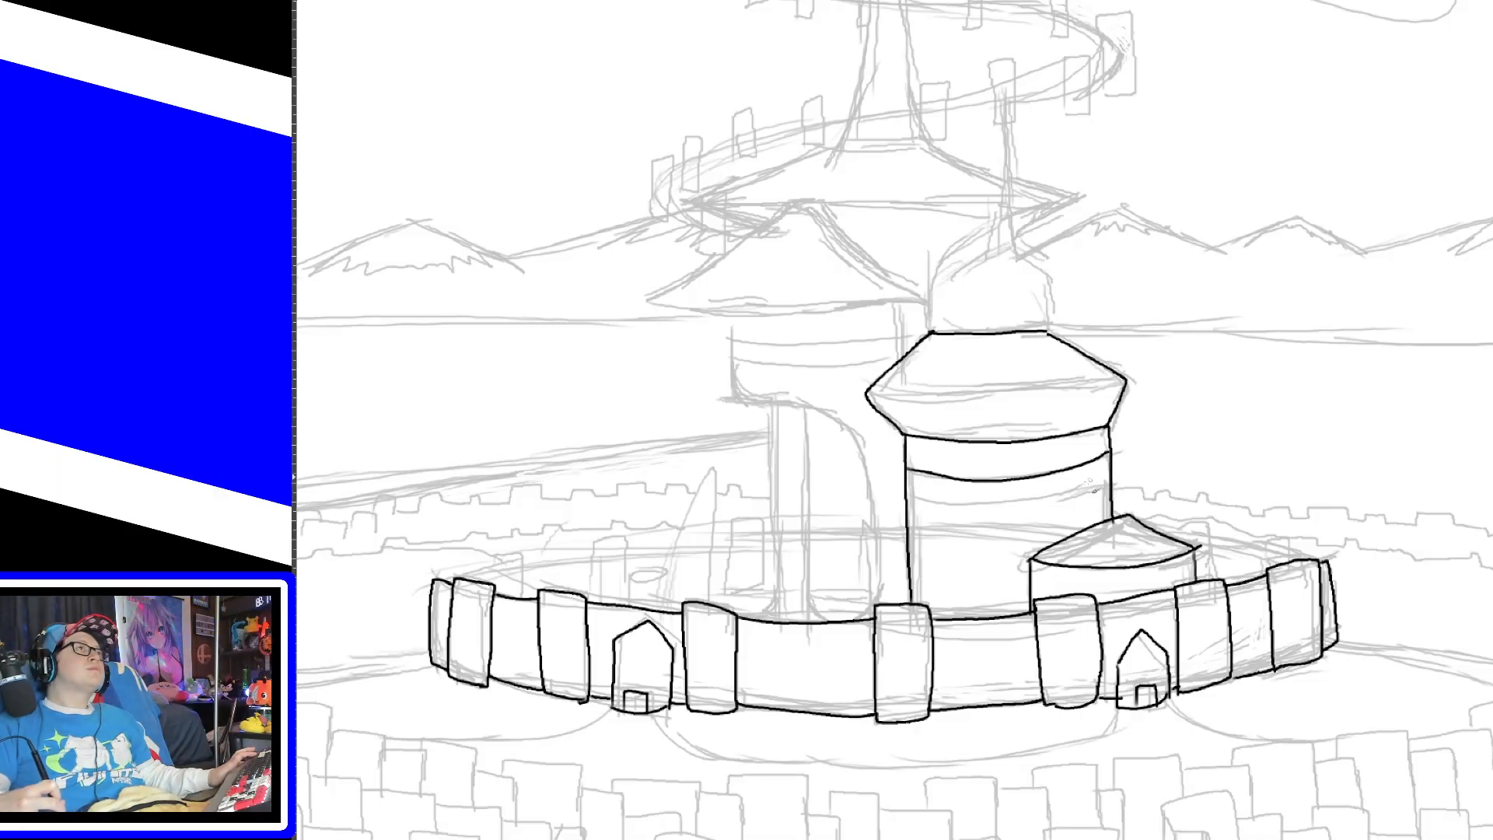
{"action": "key", "text": "ctrl+z"}
{"action": "mouse_move", "coordinate": [904, 469]}
{"action": "left_mouse_down"}
{"action": "mouse_move", "coordinate": [1042, 477]}
{"action": "mouse_move", "coordinate": [1116, 454]}
{"action": "left_mouse_up"}
{"action": "mouse_move", "coordinate": [908, 493]}
{"action": "left_mouse_down"}
{"action": "mouse_move", "coordinate": [961, 506]}
{"action": "mouse_move", "coordinate": [1070, 495]}
{"action": "mouse_move", "coordinate": [1111, 475]}
{"action": "left_mouse_up"}
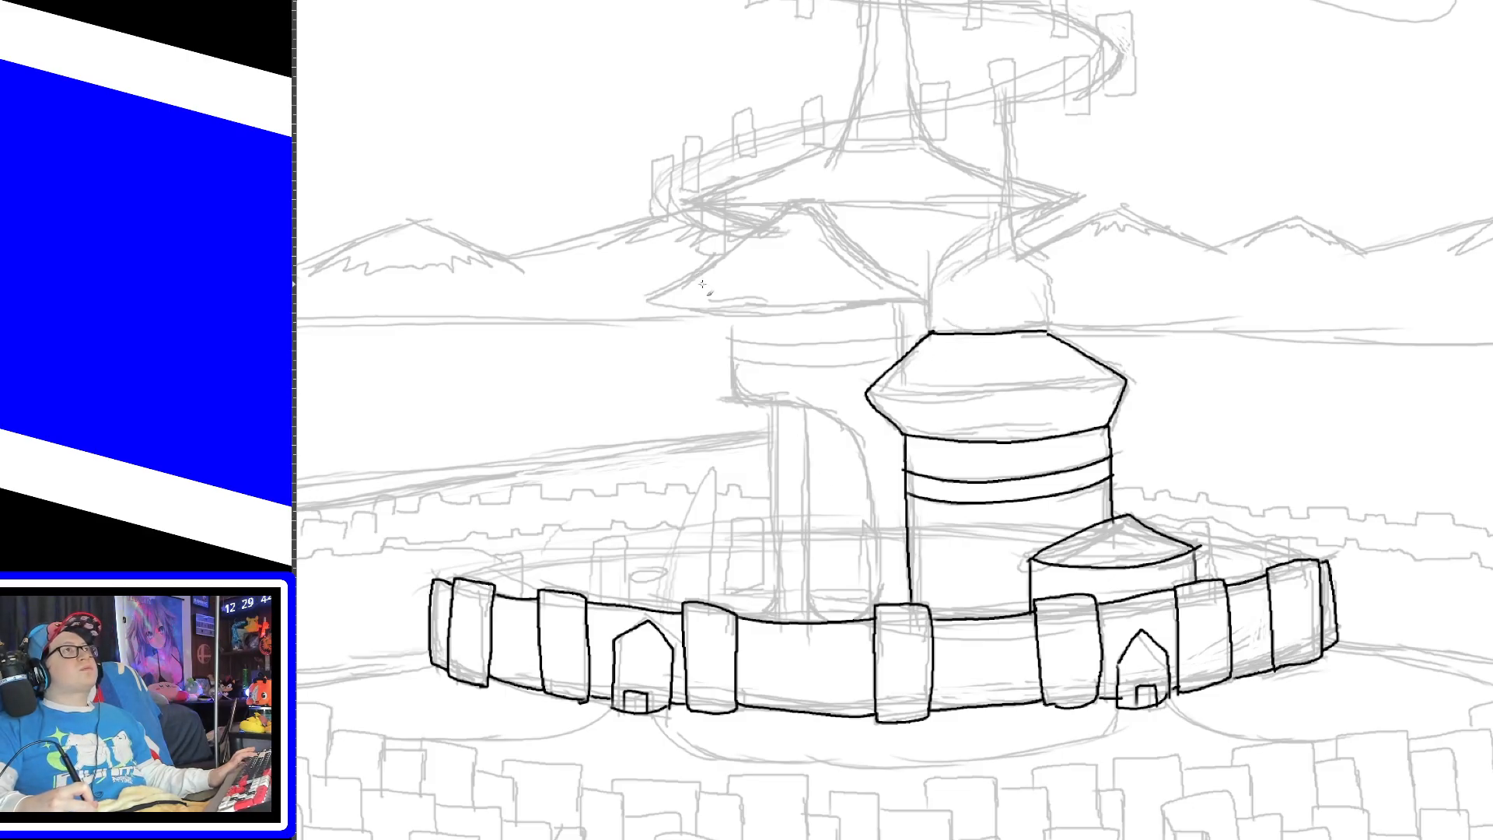
Step: Ink the wide conical roof with a rounded peak and curved eave on the tower left of the round one
{"action": "mouse_move", "coordinate": [649, 303]}
{"action": "left_mouse_down"}
{"action": "mouse_move", "coordinate": [785, 212]}
{"action": "mouse_move", "coordinate": [926, 302]}
{"action": "left_mouse_up"}
{"action": "left_click_drag", "start_coordinate": [654, 303], "coordinate": [812, 336]}
{"action": "key", "text": "ctrl+z"}
{"action": "mouse_move", "coordinate": [650, 303]}
{"action": "left_mouse_down"}
{"action": "mouse_move", "coordinate": [771, 316]}
{"action": "mouse_move", "coordinate": [926, 300]}
{"action": "left_mouse_up"}
{"action": "left_click_drag", "start_coordinate": [784, 213], "coordinate": [830, 220]}
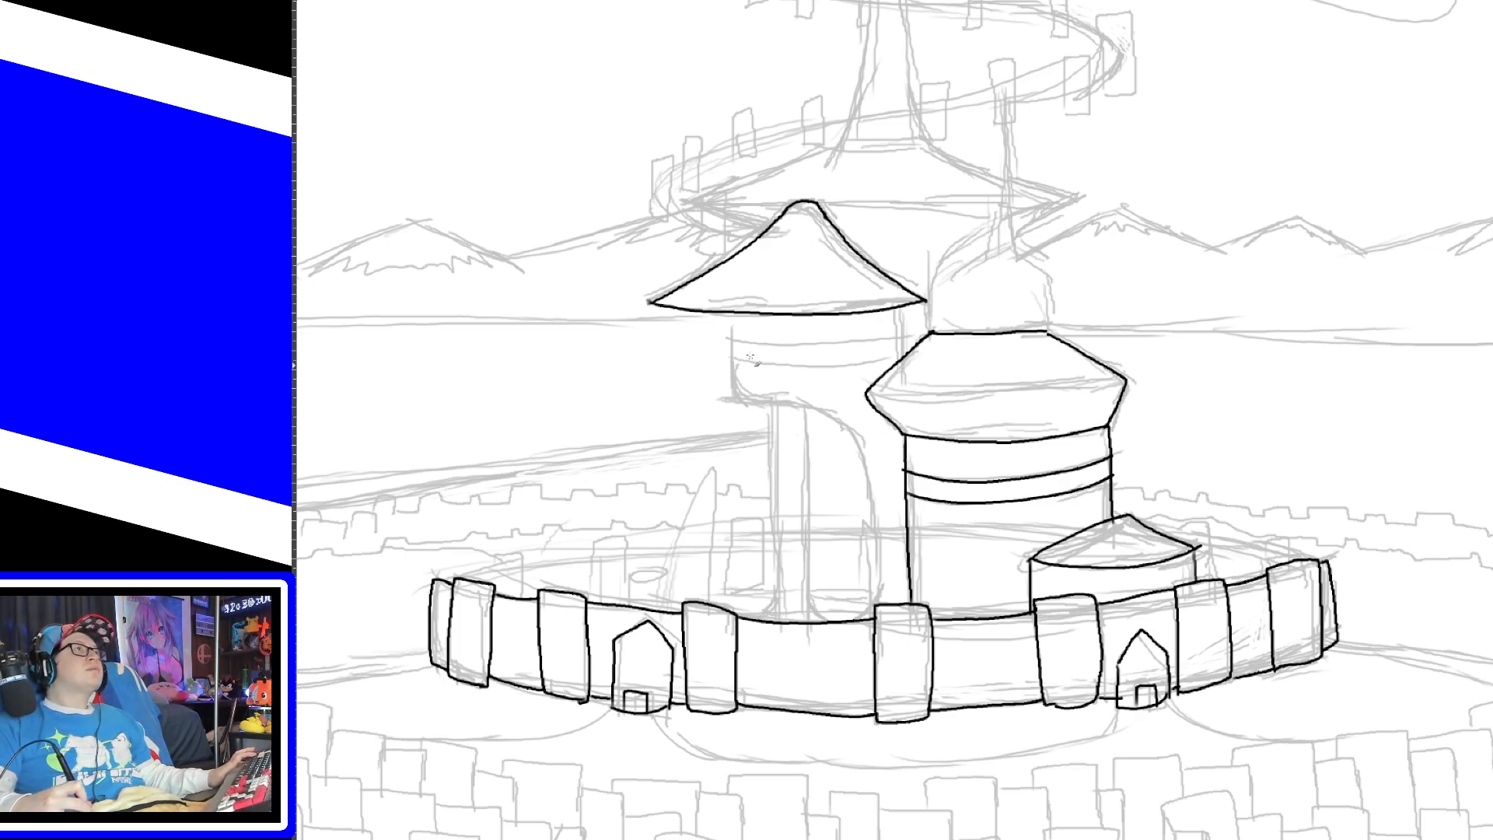
Step: Ink the left outline of the conical-roofed tower's body and the long curved underside sweeping down to the circular wall
{"action": "mouse_move", "coordinate": [731, 314]}
{"action": "left_mouse_down"}
{"action": "mouse_move", "coordinate": [730, 366]}
{"action": "mouse_move", "coordinate": [759, 399]}
{"action": "mouse_move", "coordinate": [877, 469]}
{"action": "left_mouse_up"}
{"action": "key", "text": "ctrl+z"}
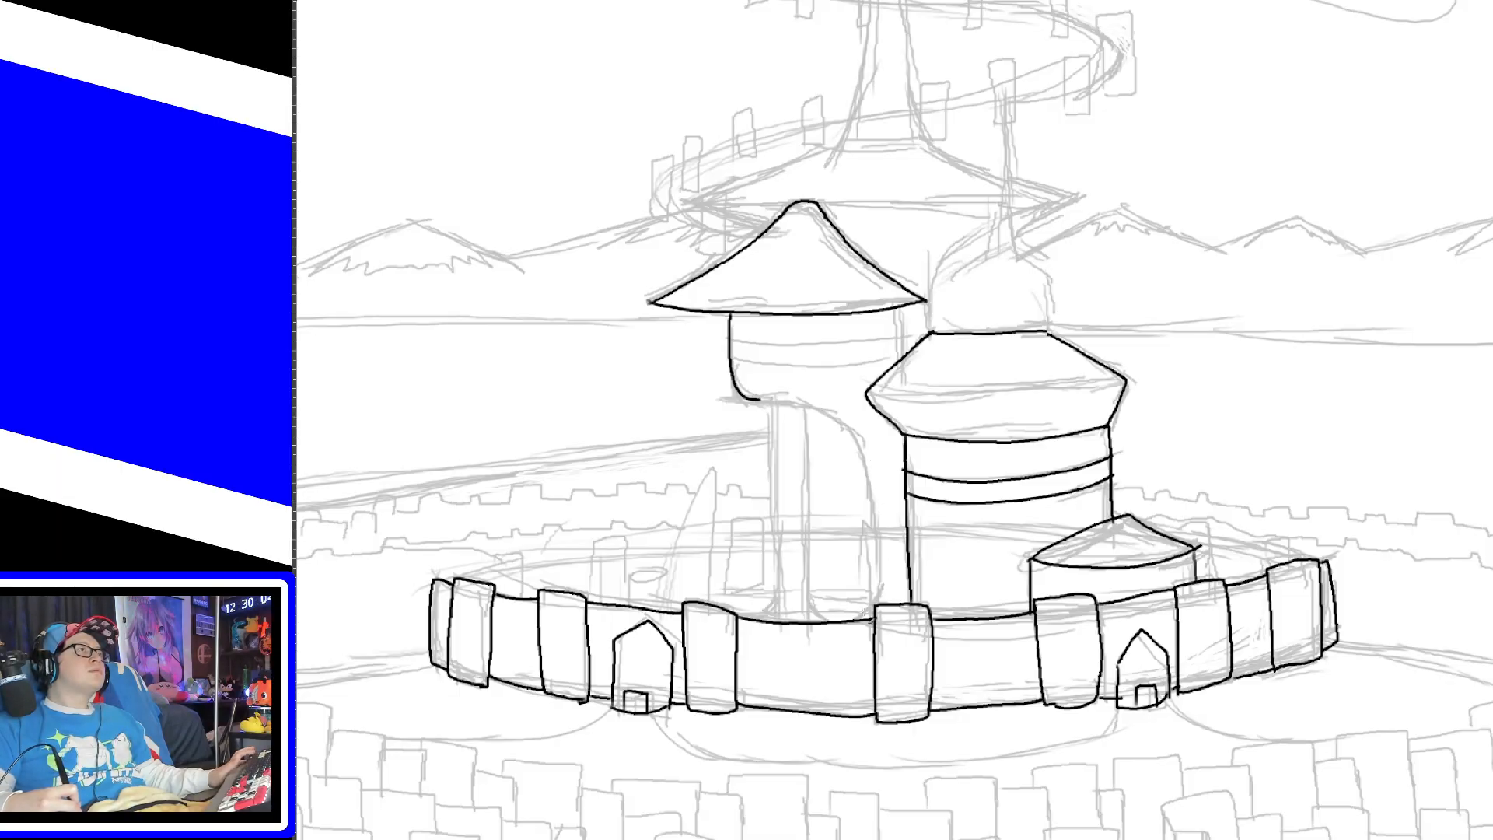
{"action": "mouse_move", "coordinate": [853, 621]}
{"action": "left_mouse_down"}
{"action": "mouse_move", "coordinate": [876, 573]}
{"action": "mouse_move", "coordinate": [865, 445]}
{"action": "mouse_move", "coordinate": [765, 395]}
{"action": "left_mouse_up"}
{"action": "key", "text": "ctrl+z"}
{"action": "mouse_move", "coordinate": [871, 476]}
{"action": "left_mouse_down"}
{"action": "mouse_move", "coordinate": [801, 412]}
{"action": "mouse_move", "coordinate": [762, 405]}
{"action": "left_mouse_up"}
{"action": "key", "text": "ctrl+z"}
{"action": "mouse_move", "coordinate": [872, 480]}
{"action": "left_mouse_down"}
{"action": "mouse_move", "coordinate": [851, 436]}
{"action": "mouse_move", "coordinate": [768, 403]}
{"action": "left_mouse_up"}
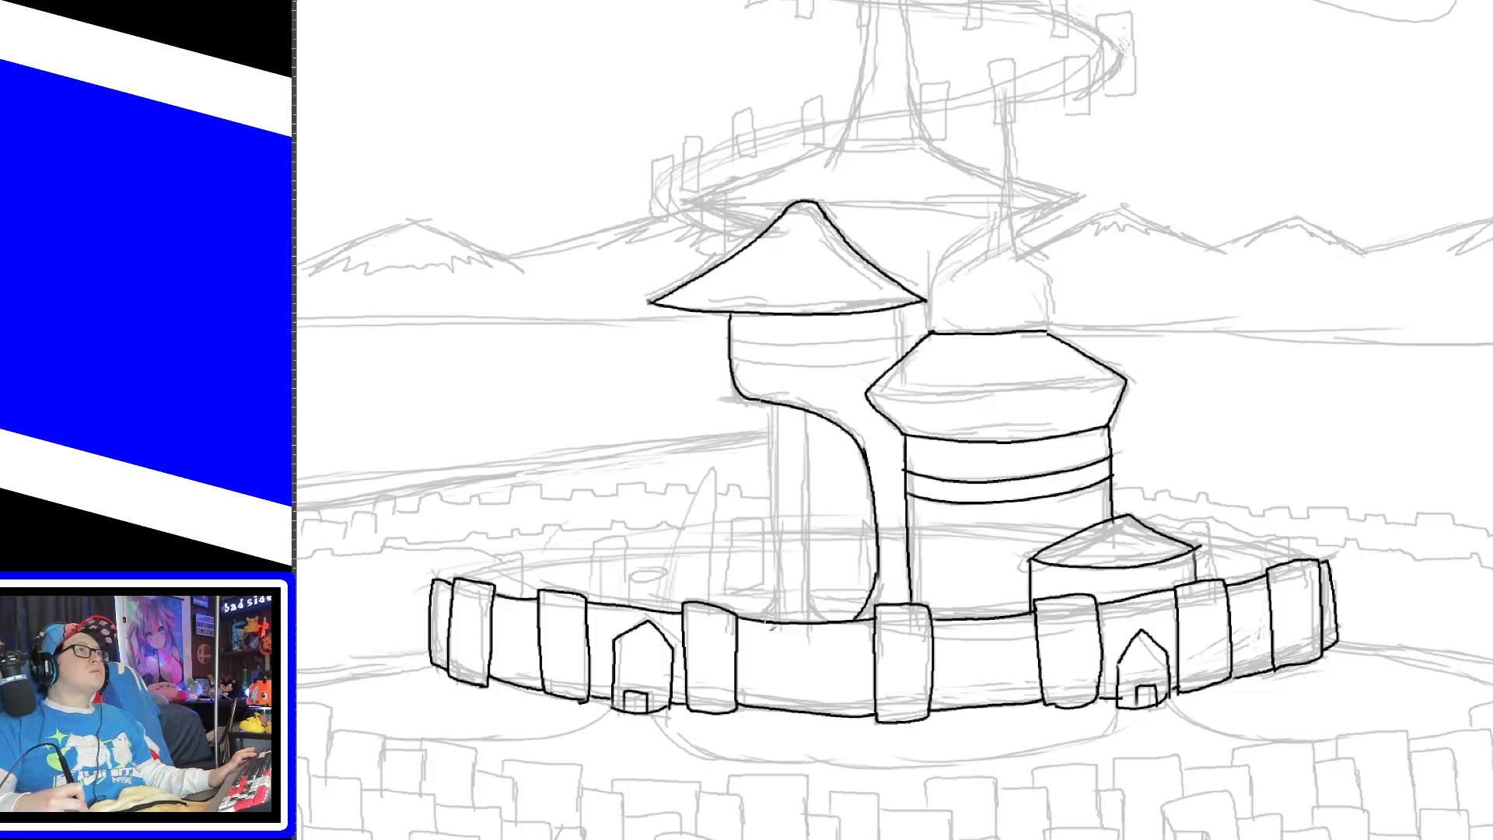
Step: Ink the slender support column beneath the conical-roofed tower, with its base flaring out at the circular wall
{"action": "left_click_drag", "start_coordinate": [764, 621], "coordinate": [778, 558]}
{"action": "left_click_drag", "start_coordinate": [827, 621], "coordinate": [775, 409]}
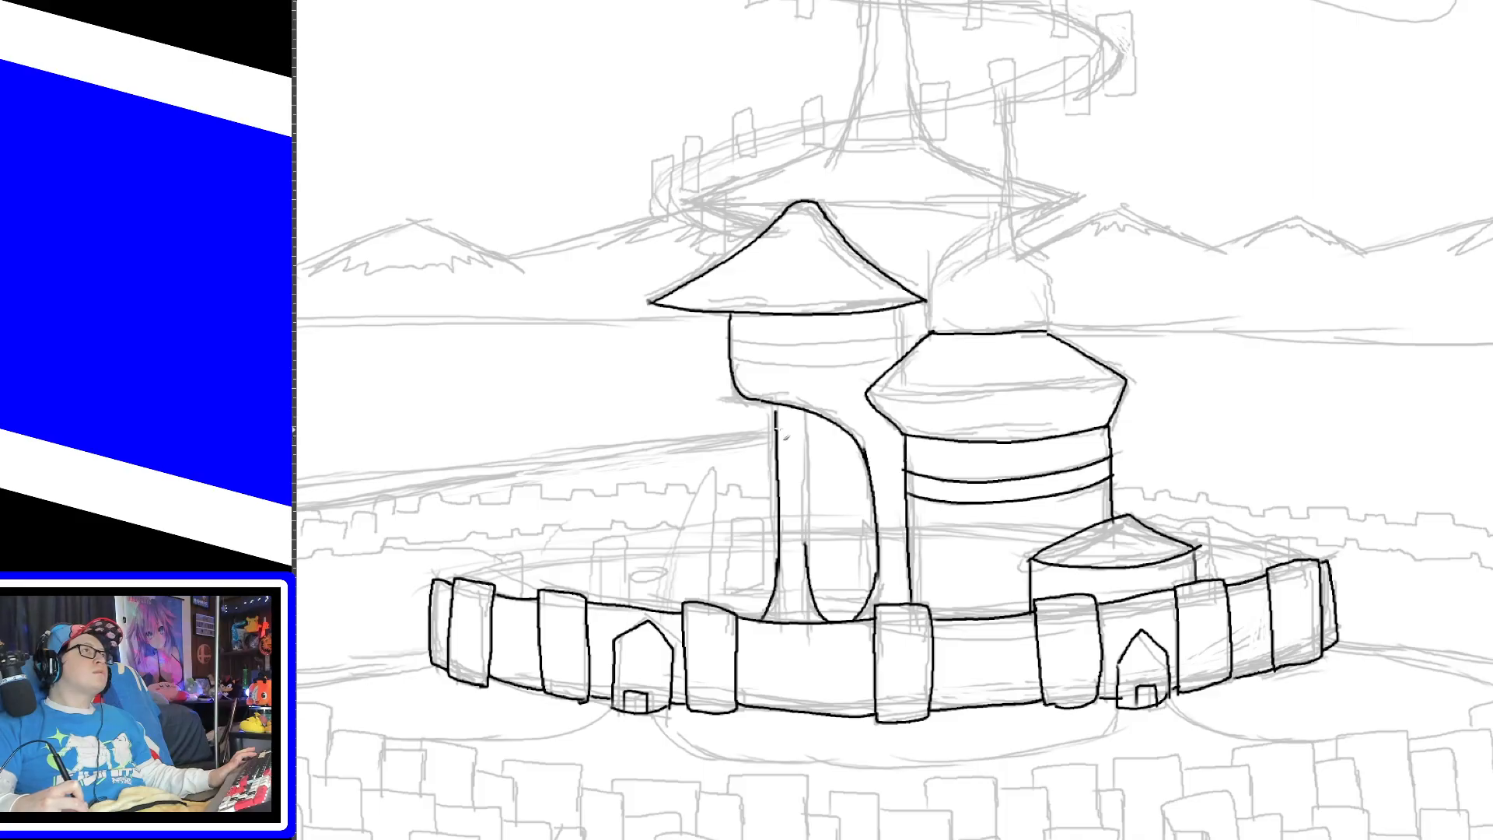
{"action": "left_click_drag", "start_coordinate": [805, 560], "coordinate": [810, 412]}
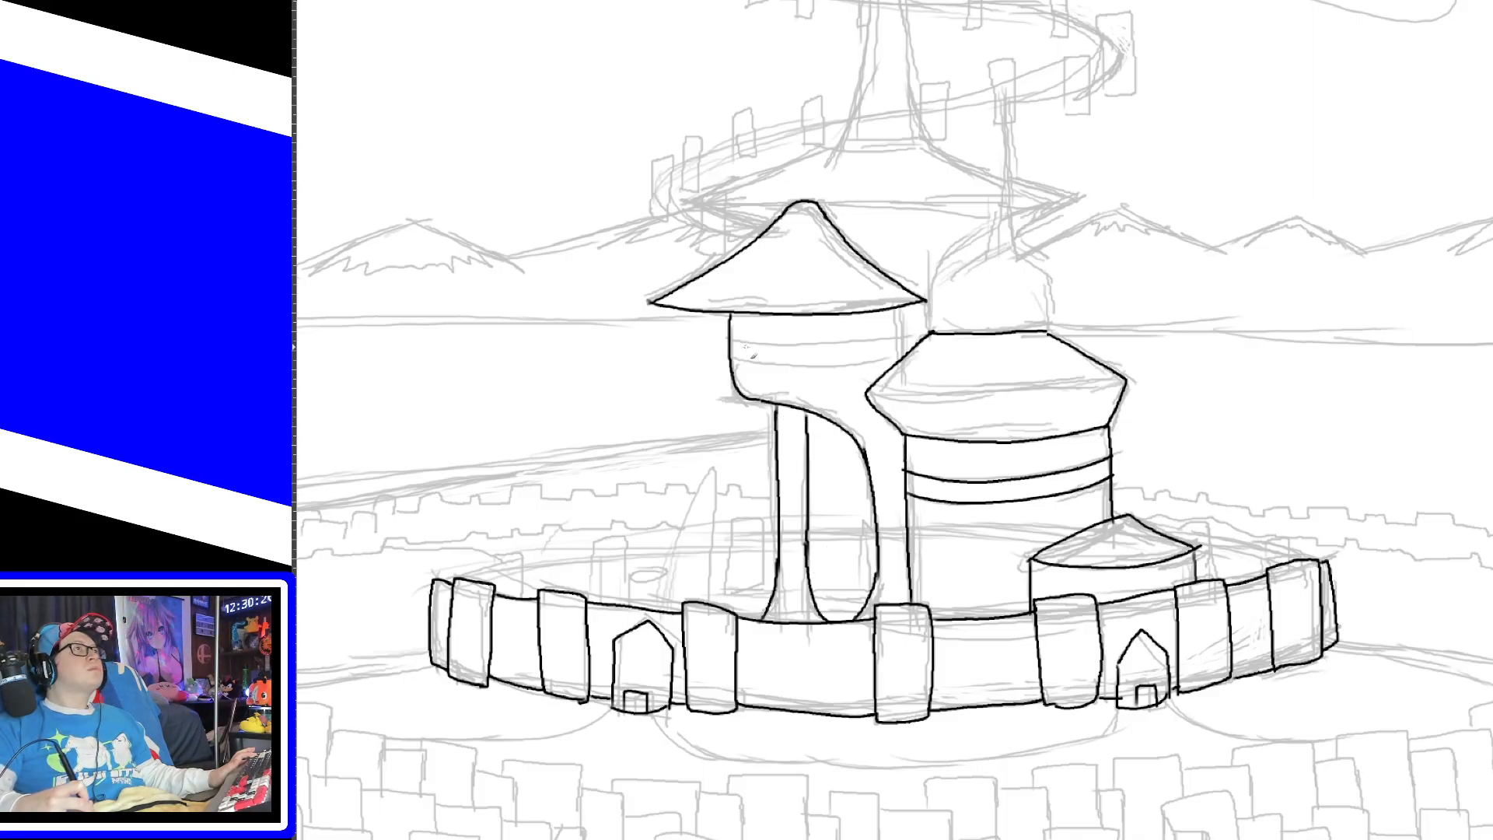
Step: Ink the right side of the conical-roofed tower's body and two curved bands just below its roof
{"action": "mouse_move", "coordinate": [731, 341]}
{"action": "left_mouse_down"}
{"action": "mouse_move", "coordinate": [870, 355]}
{"action": "mouse_move", "coordinate": [904, 307]}
{"action": "left_mouse_up"}
{"action": "key", "text": "ctrl+z"}
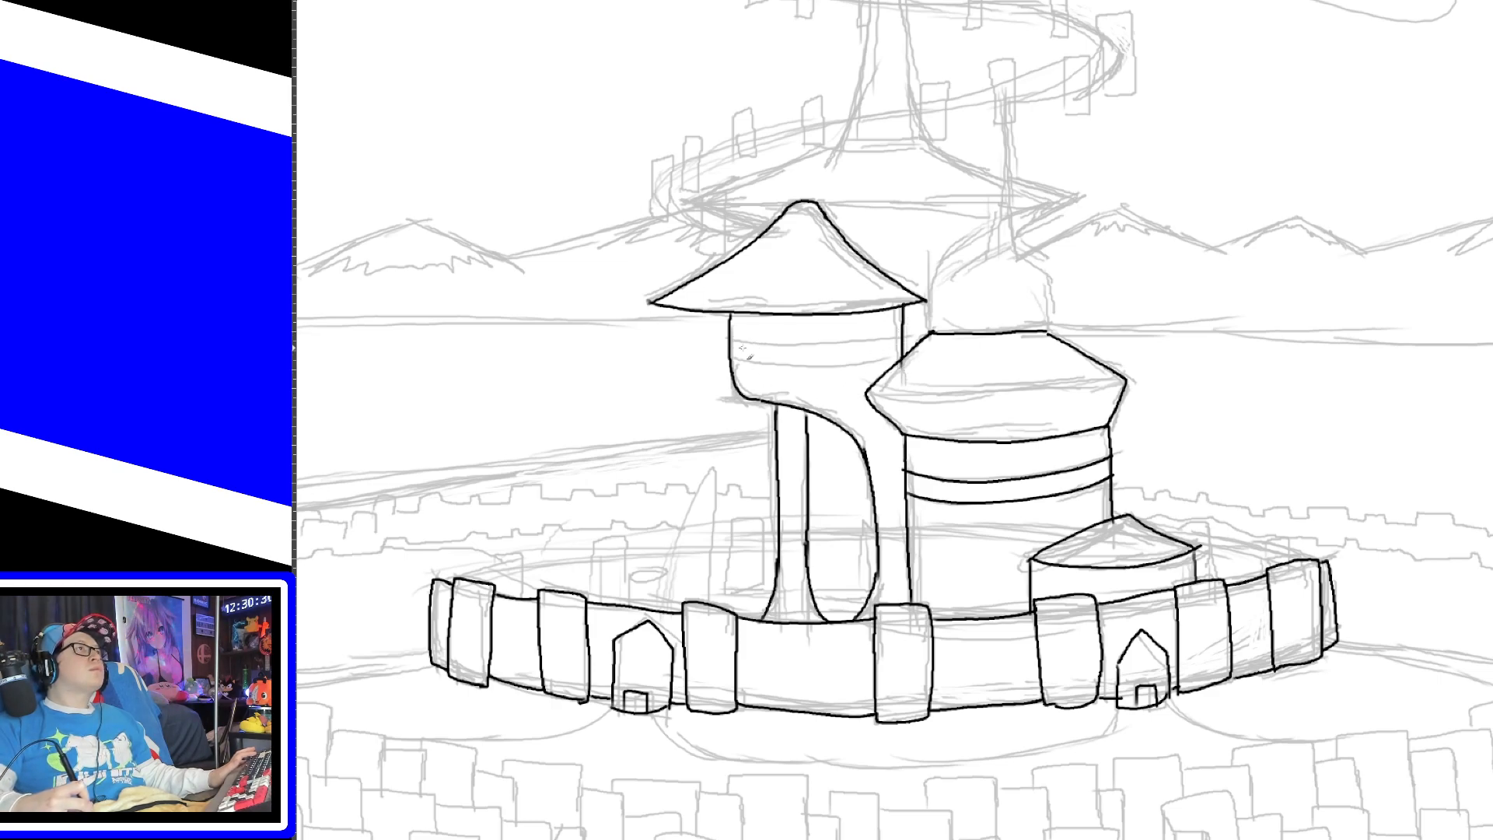
{"action": "left_click_drag", "start_coordinate": [732, 344], "coordinate": [899, 332]}
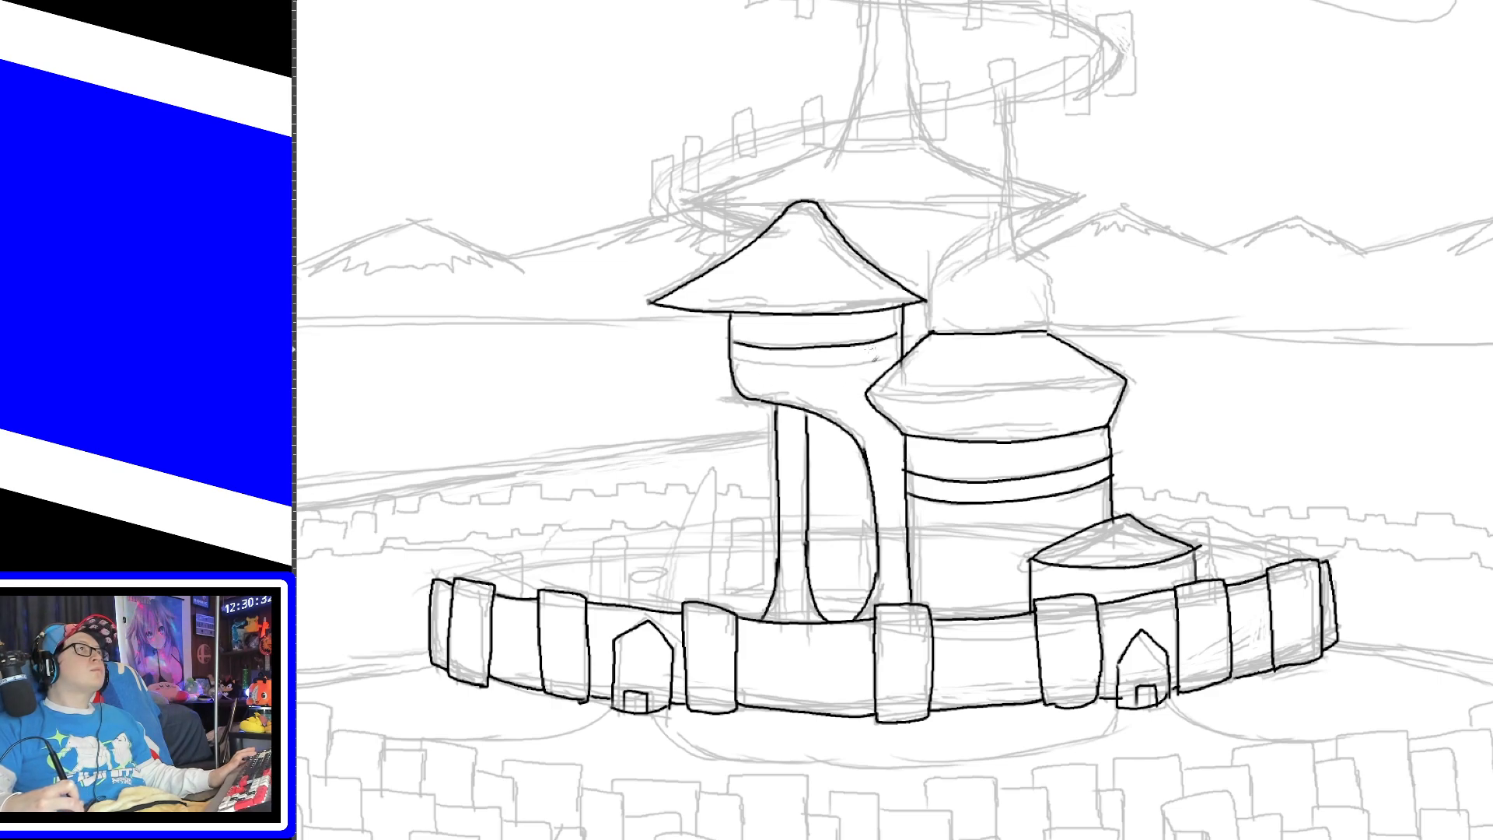
{"action": "left_click_drag", "start_coordinate": [731, 358], "coordinate": [902, 352]}
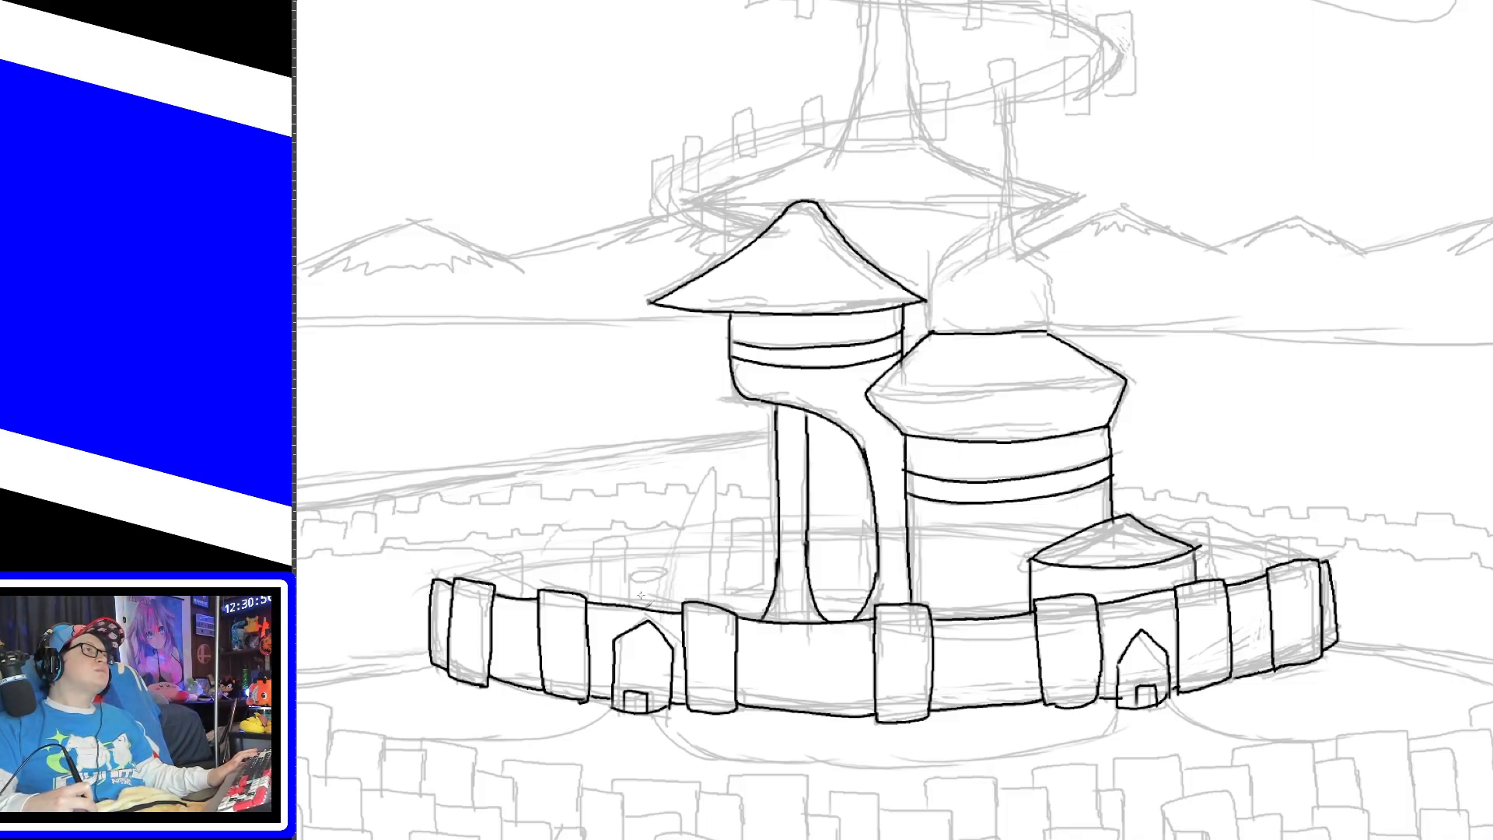
Step: Ink the small cylinder and the curved horn-shaped spire standing inside the circular wall behind the left gate
{"action": "mouse_move", "coordinate": [638, 573]}
{"action": "left_mouse_down"}
{"action": "mouse_move", "coordinate": [665, 574]}
{"action": "mouse_move", "coordinate": [635, 577]}
{"action": "mouse_move", "coordinate": [636, 600]}
{"action": "mouse_move", "coordinate": [665, 613]}
{"action": "mouse_move", "coordinate": [723, 466]}
{"action": "left_mouse_up"}
{"action": "key", "text": "ctrl+z"}
{"action": "mouse_move", "coordinate": [665, 592]}
{"action": "left_mouse_down"}
{"action": "mouse_move", "coordinate": [678, 492]}
{"action": "mouse_move", "coordinate": [713, 469]}
{"action": "left_mouse_up"}
{"action": "left_click_drag", "start_coordinate": [708, 610], "coordinate": [714, 472]}
{"action": "key", "text": "ctrl+z"}
{"action": "left_click_drag", "start_coordinate": [709, 618], "coordinate": [714, 469]}
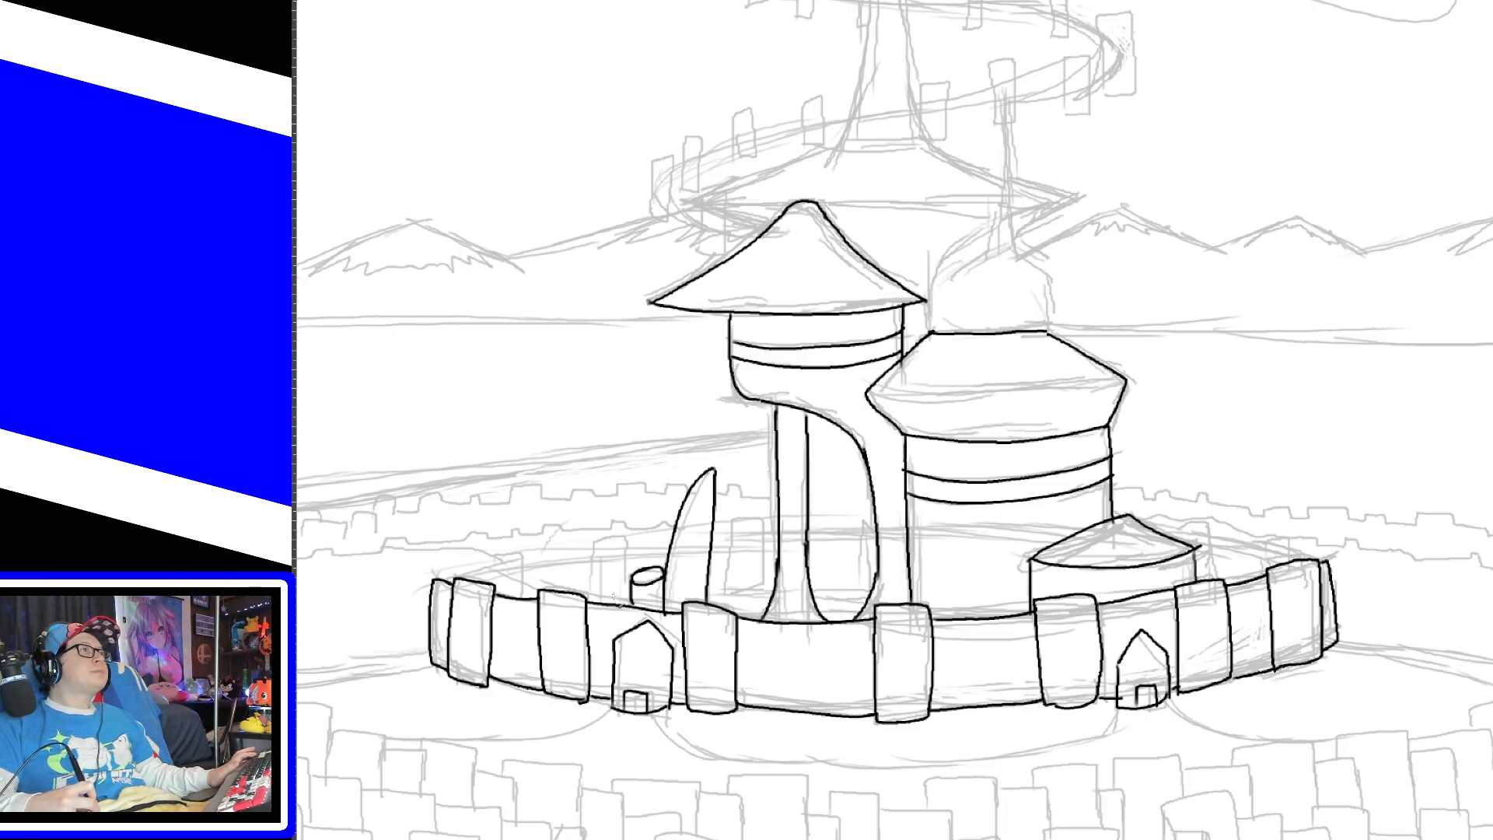
Step: Ink the rear pillars and the curved back edges of the circular wall on its left half and behind the support column
{"action": "mouse_move", "coordinate": [732, 597]}
{"action": "left_mouse_down"}
{"action": "mouse_move", "coordinate": [734, 512]}
{"action": "mouse_move", "coordinate": [766, 536]}
{"action": "mouse_move", "coordinate": [762, 591]}
{"action": "mouse_move", "coordinate": [739, 602]}
{"action": "left_mouse_up"}
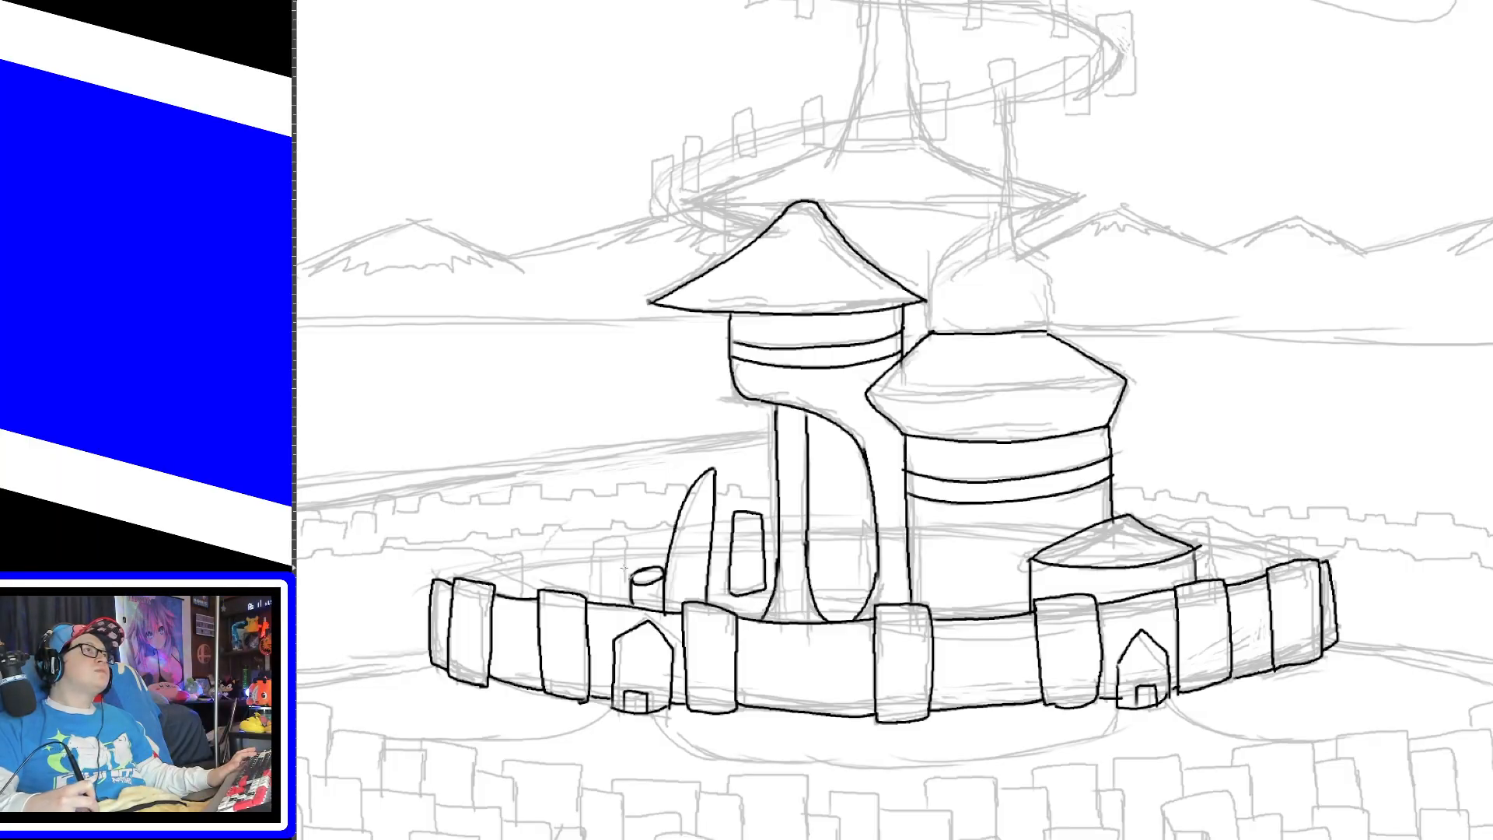
{"action": "mouse_move", "coordinate": [593, 606]}
{"action": "left_mouse_down"}
{"action": "mouse_move", "coordinate": [591, 548]}
{"action": "mouse_move", "coordinate": [631, 536]}
{"action": "mouse_move", "coordinate": [634, 602]}
{"action": "left_mouse_up"}
{"action": "mouse_move", "coordinate": [491, 591]}
{"action": "left_mouse_down"}
{"action": "mouse_move", "coordinate": [490, 557]}
{"action": "mouse_move", "coordinate": [522, 572]}
{"action": "mouse_move", "coordinate": [519, 595]}
{"action": "mouse_move", "coordinate": [472, 573]}
{"action": "mouse_move", "coordinate": [667, 545]}
{"action": "left_mouse_up"}
{"action": "key", "text": "ctrl+z"}
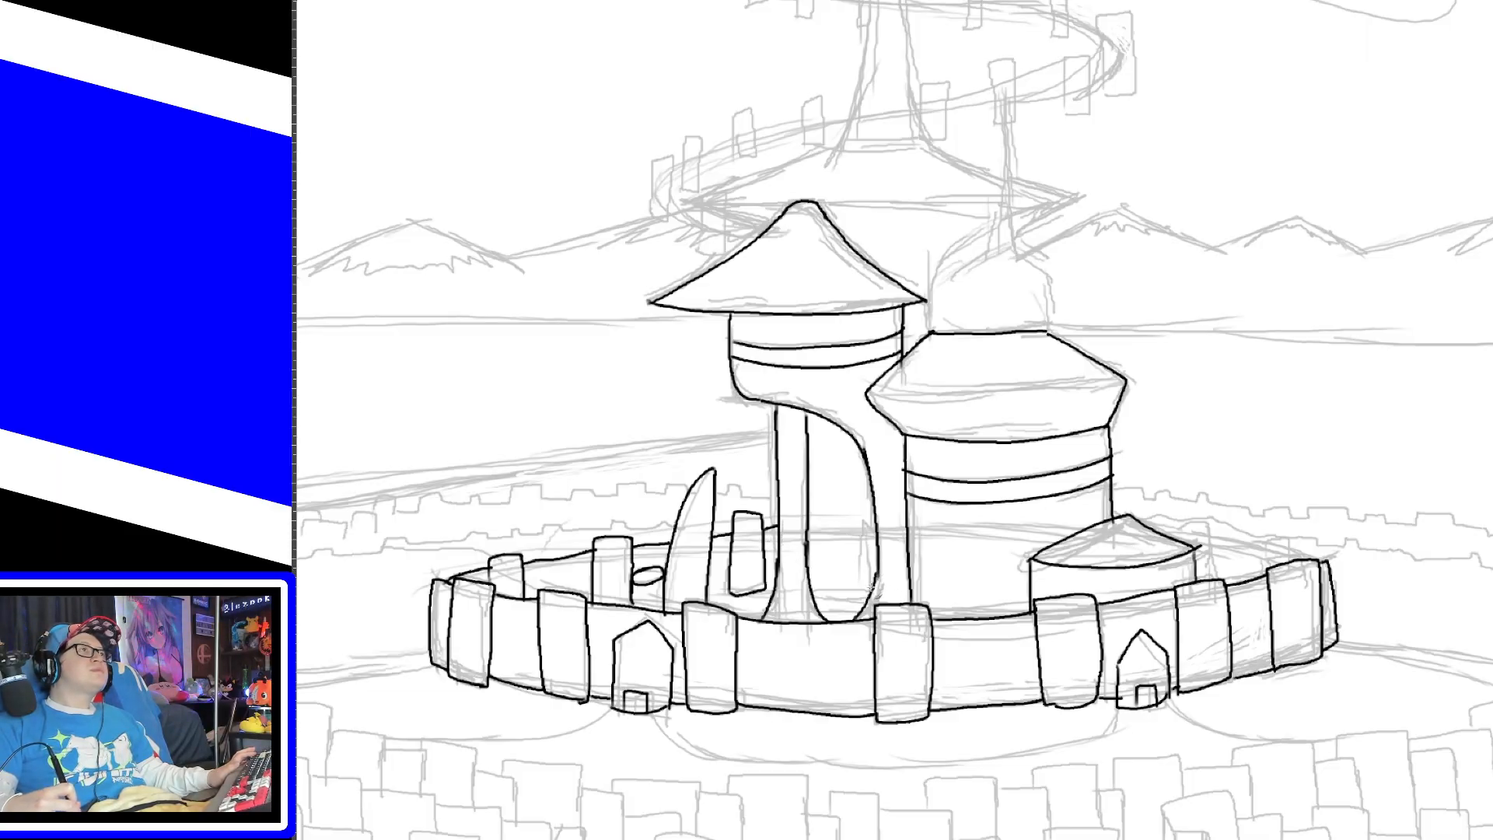
{"action": "mouse_move", "coordinate": [864, 587]}
{"action": "left_mouse_down"}
{"action": "mouse_move", "coordinate": [875, 514]}
{"action": "mouse_move", "coordinate": [863, 523]}
{"action": "left_mouse_up"}
{"action": "key", "text": "ctrl+z"}
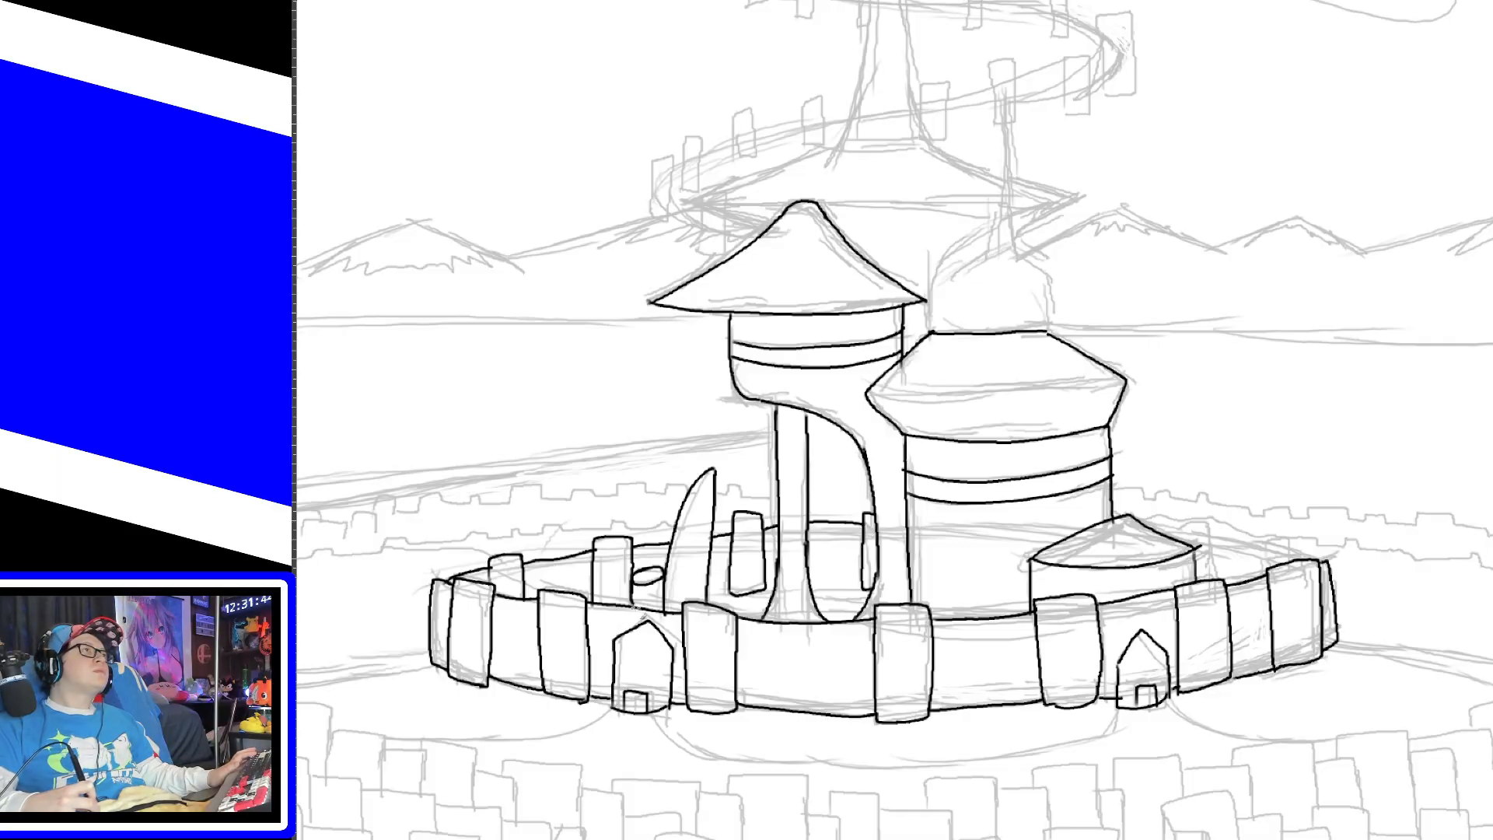
{"action": "left_click_drag", "start_coordinate": [708, 593], "coordinate": [859, 580]}
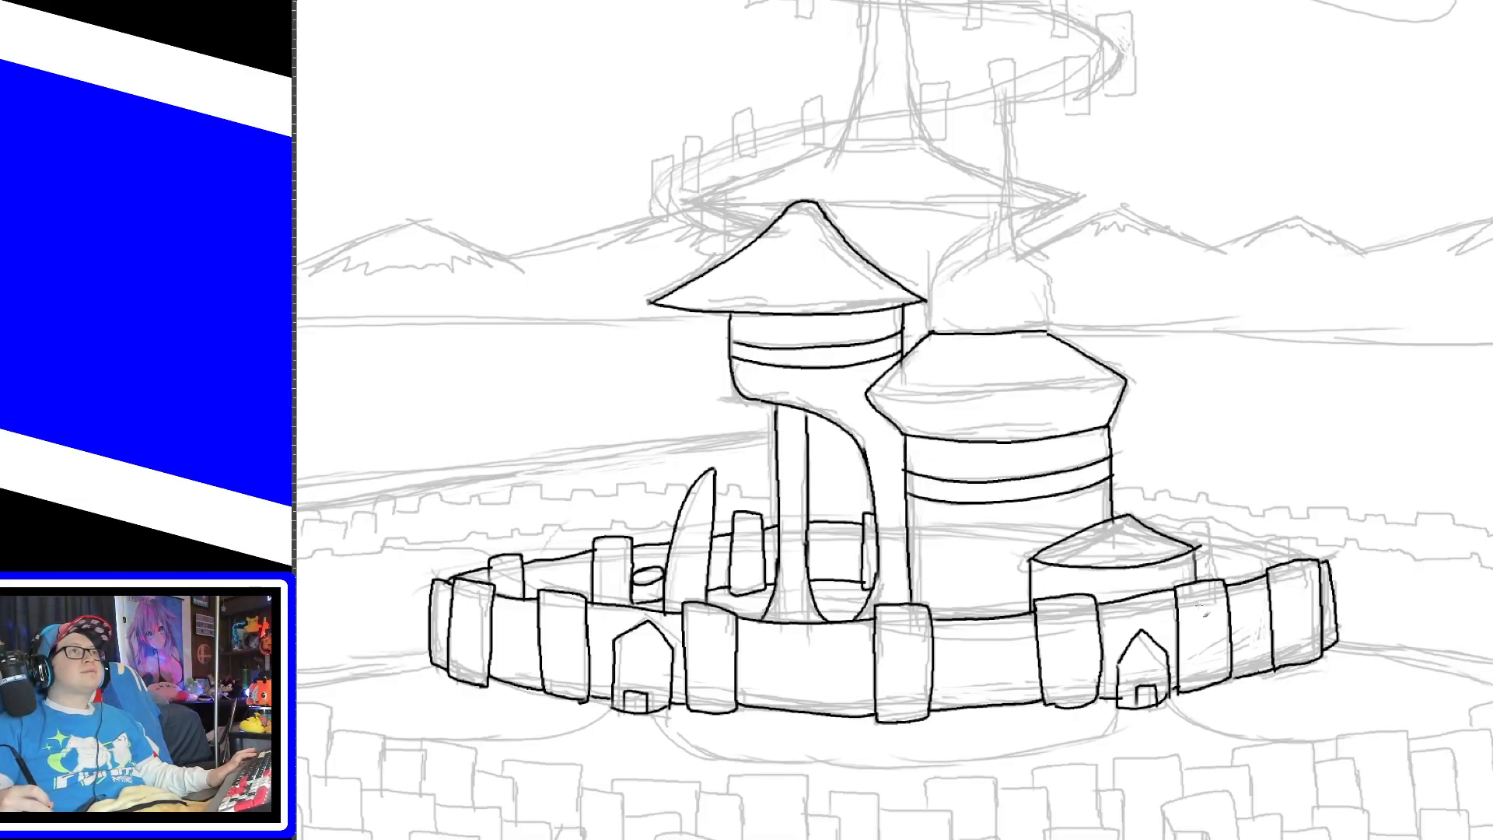
Step: Ink the back edge of the circular wall on its right half with two small rear pillars
{"action": "mouse_move", "coordinate": [1183, 546]}
{"action": "left_mouse_down"}
{"action": "mouse_move", "coordinate": [1201, 525]}
{"action": "mouse_move", "coordinate": [1212, 583]}
{"action": "mouse_move", "coordinate": [1263, 572]}
{"action": "mouse_move", "coordinate": [1290, 545]}
{"action": "mouse_move", "coordinate": [1295, 568]}
{"action": "mouse_move", "coordinate": [1326, 563]}
{"action": "left_mouse_up"}
{"action": "key", "text": "ctrl+z"}
{"action": "left_click_drag", "start_coordinate": [1212, 535], "coordinate": [1268, 548]}
{"action": "left_click_drag", "start_coordinate": [1143, 525], "coordinate": [1183, 536]}
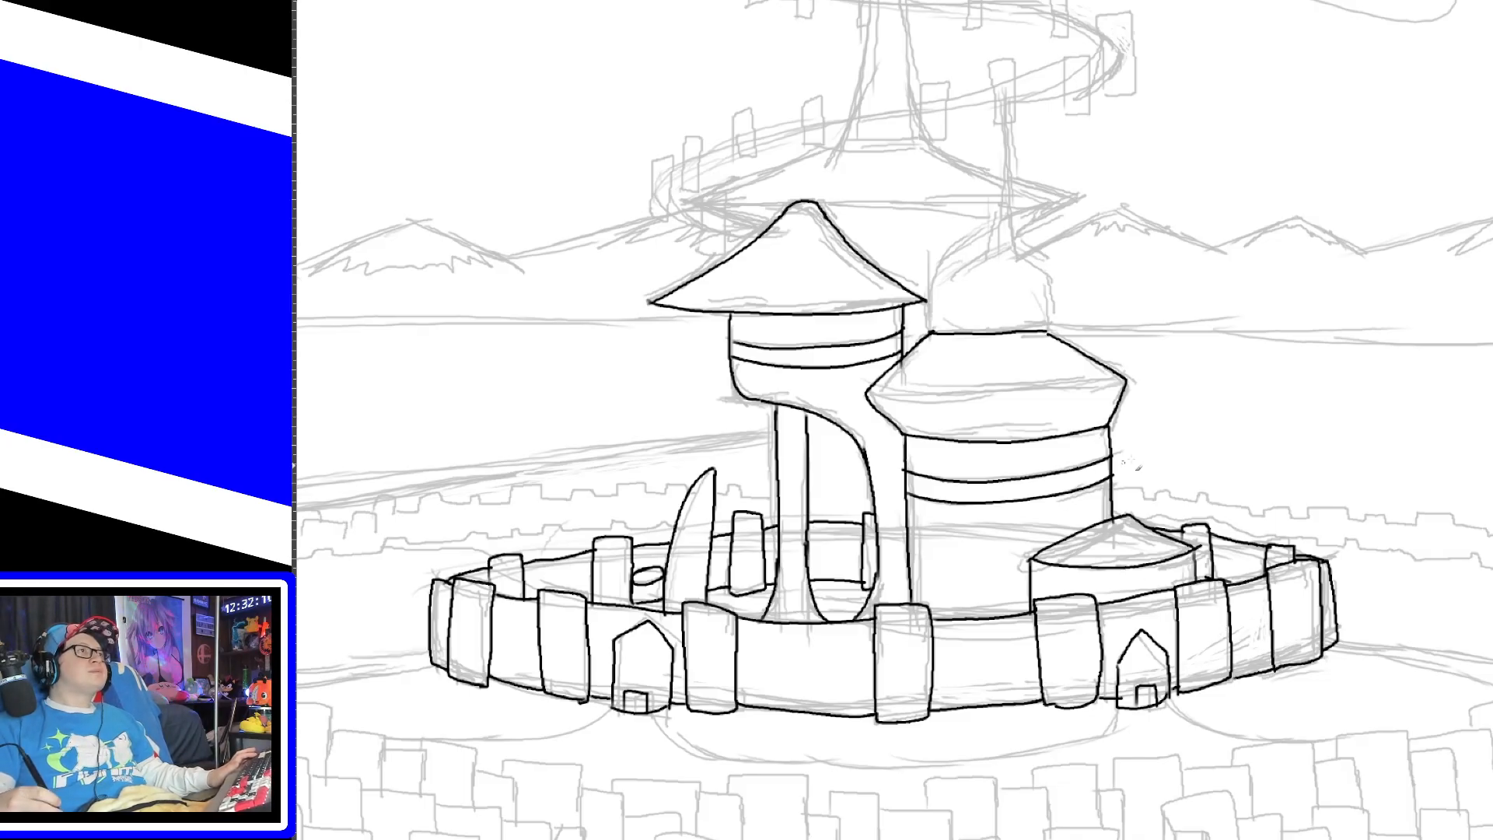
Step: Ink eight rectangular panels along the lower front sweep of the spiral around the central spire
{"action": "scroll", "coordinate": [1331, 377], "scroll_direction": "up", "scroll_amount": 3}
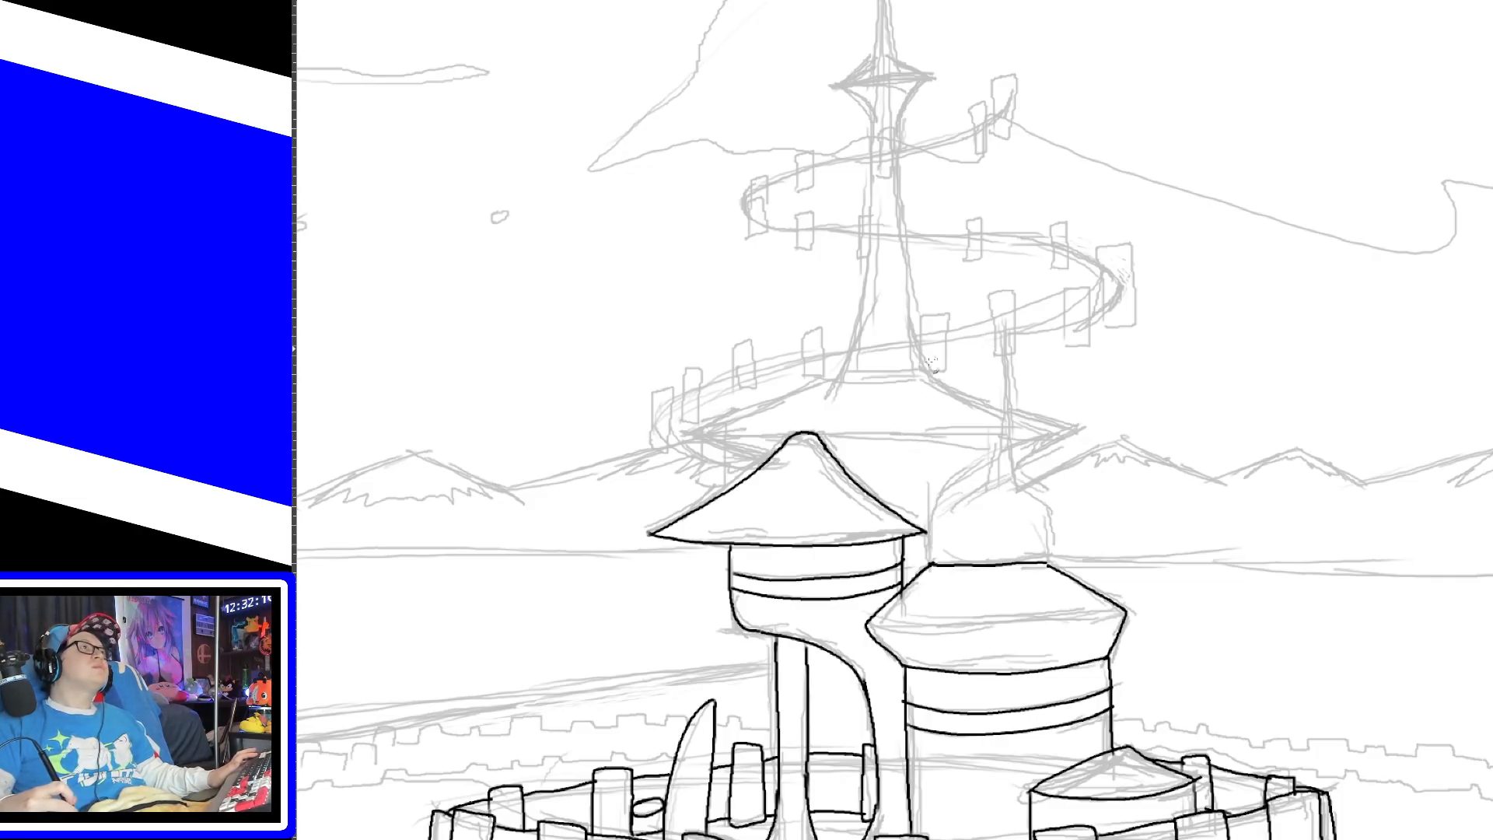
{"action": "mouse_move", "coordinate": [1108, 325]}
{"action": "left_mouse_down"}
{"action": "mouse_move", "coordinate": [1104, 245]}
{"action": "mouse_move", "coordinate": [1135, 272]}
{"action": "mouse_move", "coordinate": [1114, 328]}
{"action": "mouse_move", "coordinate": [1100, 247]}
{"action": "mouse_move", "coordinate": [1134, 288]}
{"action": "mouse_move", "coordinate": [1117, 328]}
{"action": "mouse_move", "coordinate": [1064, 286]}
{"action": "mouse_move", "coordinate": [1091, 336]}
{"action": "mouse_move", "coordinate": [1070, 348]}
{"action": "mouse_move", "coordinate": [990, 292]}
{"action": "mouse_move", "coordinate": [1020, 343]}
{"action": "mouse_move", "coordinate": [996, 361]}
{"action": "mouse_move", "coordinate": [916, 342]}
{"action": "mouse_move", "coordinate": [950, 314]}
{"action": "mouse_move", "coordinate": [948, 370]}
{"action": "mouse_move", "coordinate": [917, 372]}
{"action": "left_mouse_up"}
{"action": "key", "text": "ctrl+z"}
{"action": "mouse_move", "coordinate": [805, 380]}
{"action": "left_mouse_down"}
{"action": "mouse_move", "coordinate": [800, 337]}
{"action": "mouse_move", "coordinate": [824, 337]}
{"action": "mouse_move", "coordinate": [802, 381]}
{"action": "mouse_move", "coordinate": [822, 329]}
{"action": "mouse_move", "coordinate": [818, 380]}
{"action": "mouse_move", "coordinate": [735, 347]}
{"action": "mouse_move", "coordinate": [758, 393]}
{"action": "mouse_move", "coordinate": [744, 400]}
{"action": "mouse_move", "coordinate": [708, 373]}
{"action": "mouse_move", "coordinate": [681, 422]}
{"action": "mouse_move", "coordinate": [694, 421]}
{"action": "mouse_move", "coordinate": [651, 411]}
{"action": "mouse_move", "coordinate": [669, 393]}
{"action": "mouse_move", "coordinate": [659, 449]}
{"action": "left_mouse_up"}
{"action": "key", "text": "ctrl+z"}
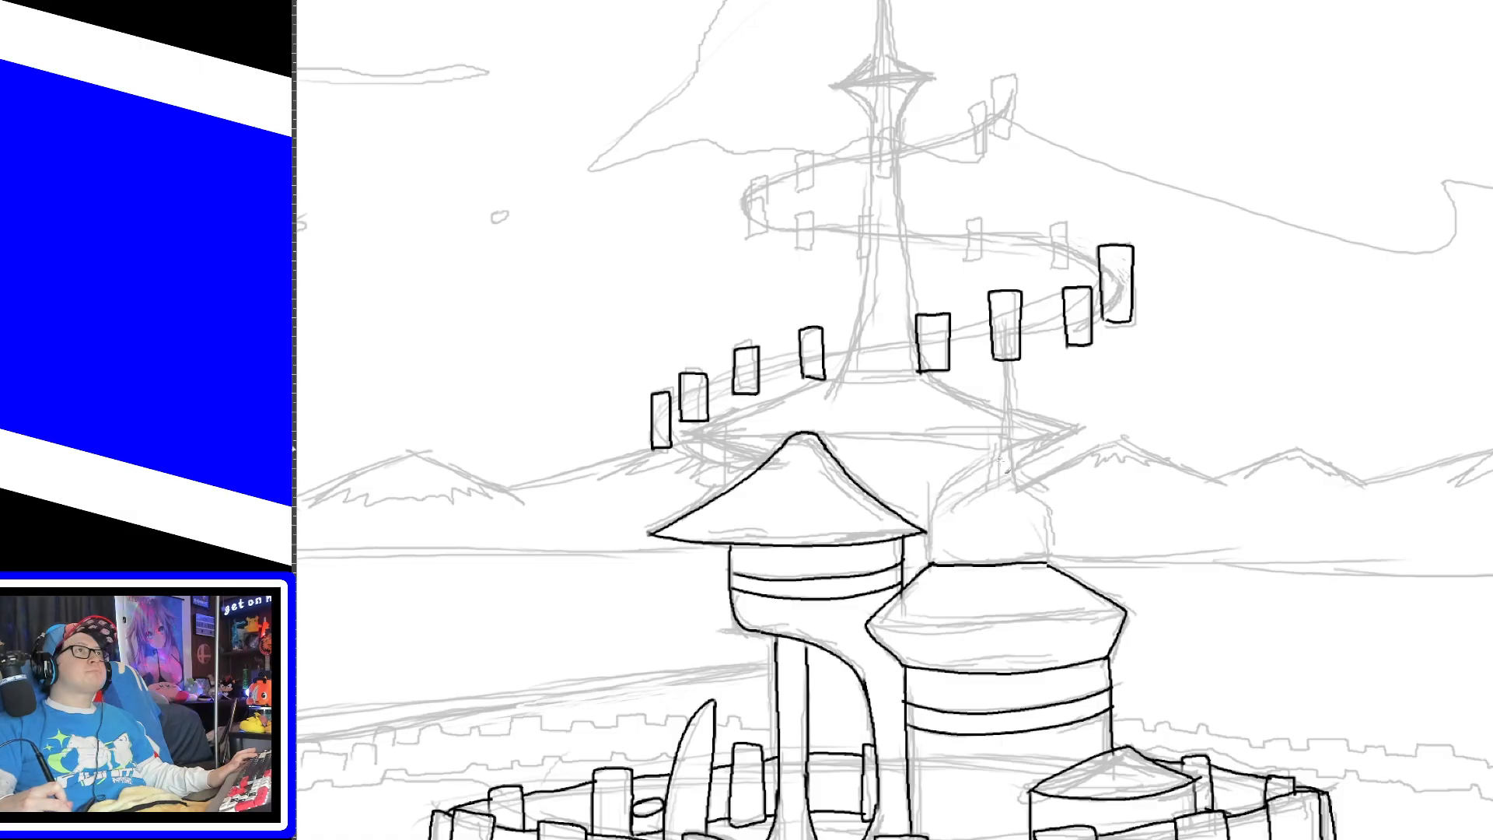
Step: Ink the onion dome on top of the wide round tower, tapering into a thin spire beneath the floating panel
{"action": "mouse_move", "coordinate": [933, 565]}
{"action": "left_mouse_down"}
{"action": "mouse_move", "coordinate": [943, 497]}
{"action": "mouse_move", "coordinate": [1001, 442]}
{"action": "left_mouse_up"}
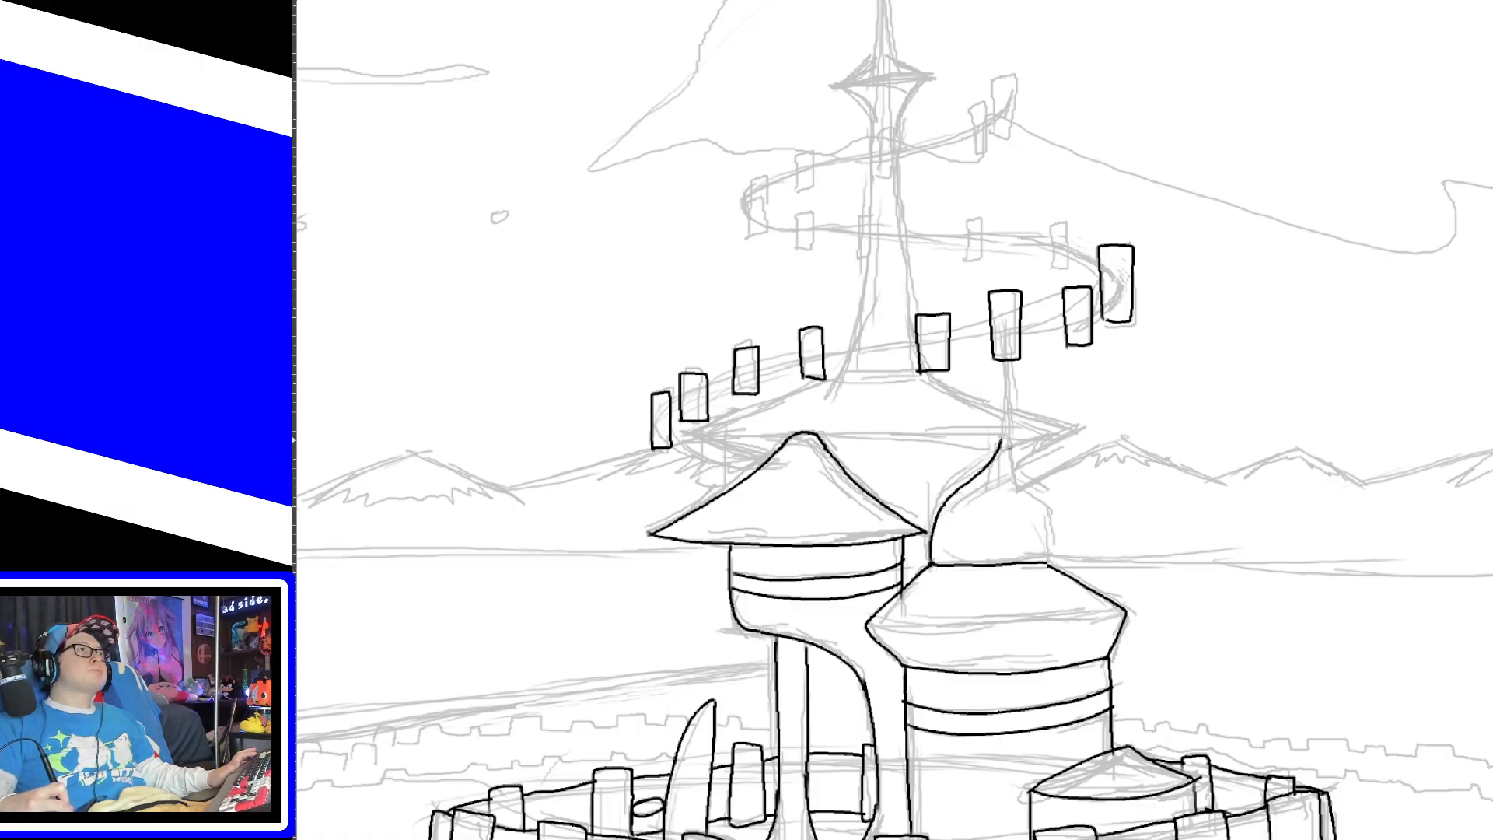
{"action": "left_click_drag", "start_coordinate": [1051, 566], "coordinate": [1007, 358]}
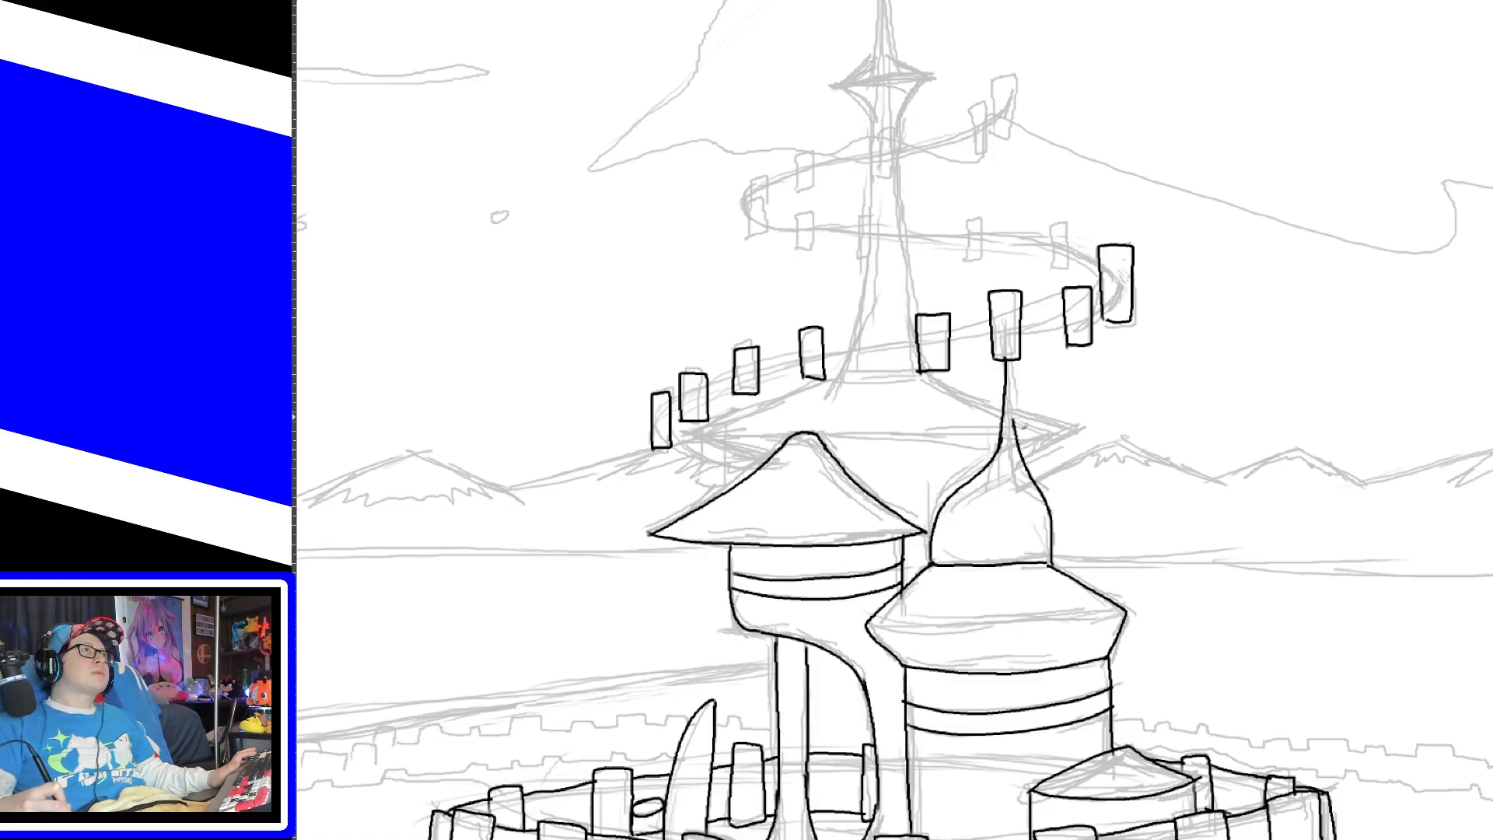
{"action": "left_click_drag", "start_coordinate": [1020, 437], "coordinate": [1011, 359]}
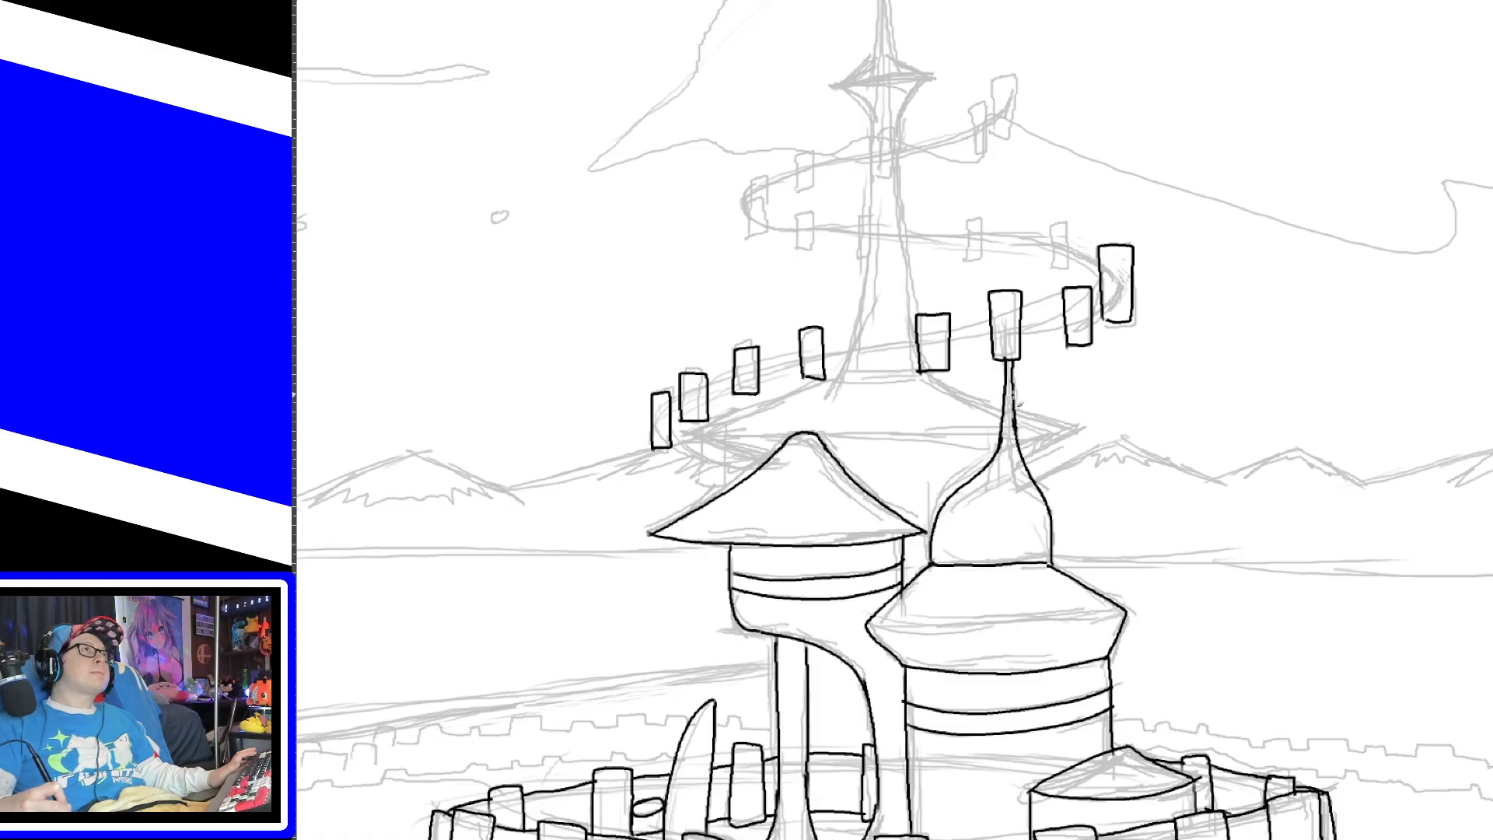
{"action": "key", "text": "ctrl+z"}
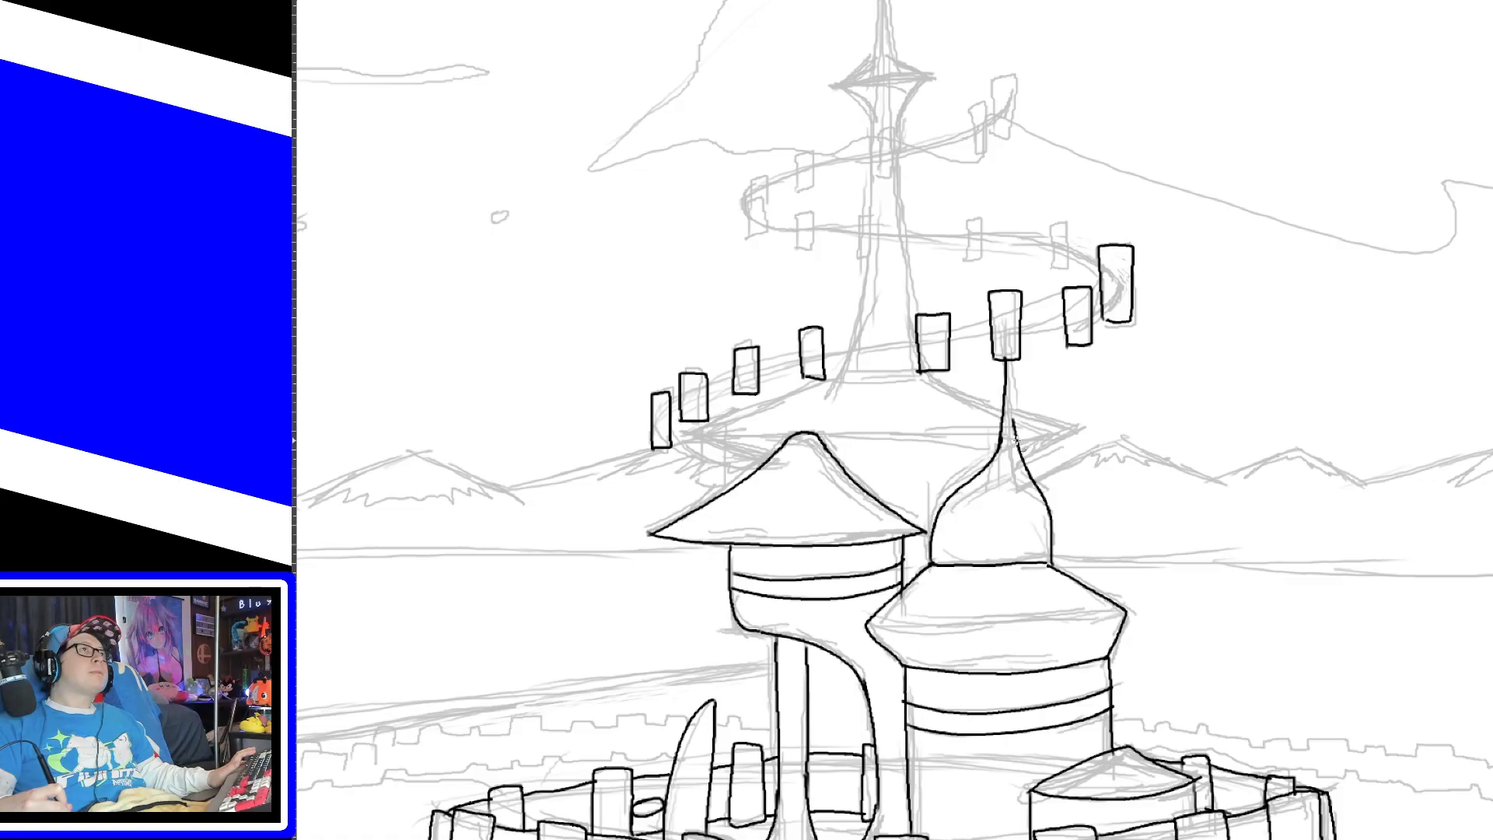
{"action": "left_click_drag", "start_coordinate": [1017, 442], "coordinate": [1007, 359]}
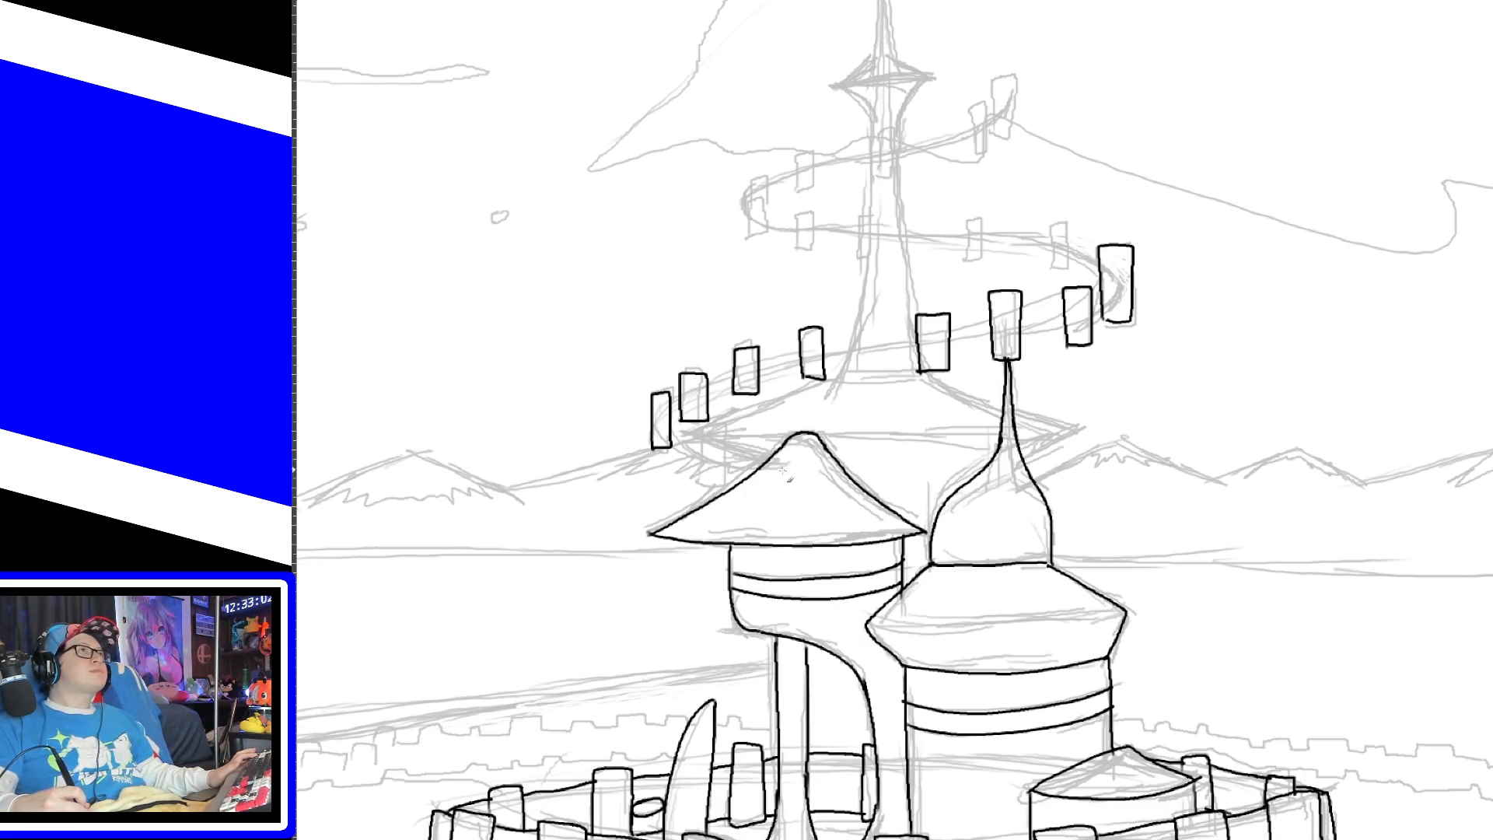
Step: Ink five smaller rectangular panels along the upper sweep of the spiral around the central spire
{"action": "mouse_move", "coordinate": [800, 192]}
{"action": "left_mouse_down"}
{"action": "mouse_move", "coordinate": [799, 149]}
{"action": "mouse_move", "coordinate": [814, 191]}
{"action": "mouse_move", "coordinate": [800, 192]}
{"action": "mouse_move", "coordinate": [879, 138]}
{"action": "mouse_move", "coordinate": [896, 159]}
{"action": "mouse_move", "coordinate": [880, 177]}
{"action": "left_mouse_up"}
{"action": "mouse_move", "coordinate": [983, 160]}
{"action": "left_mouse_down"}
{"action": "mouse_move", "coordinate": [972, 144]}
{"action": "mouse_move", "coordinate": [986, 103]}
{"action": "mouse_move", "coordinate": [981, 157]}
{"action": "mouse_move", "coordinate": [998, 84]}
{"action": "mouse_move", "coordinate": [1018, 142]}
{"action": "mouse_move", "coordinate": [999, 117]}
{"action": "mouse_move", "coordinate": [1011, 77]}
{"action": "mouse_move", "coordinate": [1016, 140]}
{"action": "mouse_move", "coordinate": [997, 136]}
{"action": "left_mouse_up"}
{"action": "key", "text": "ctrl+z"}
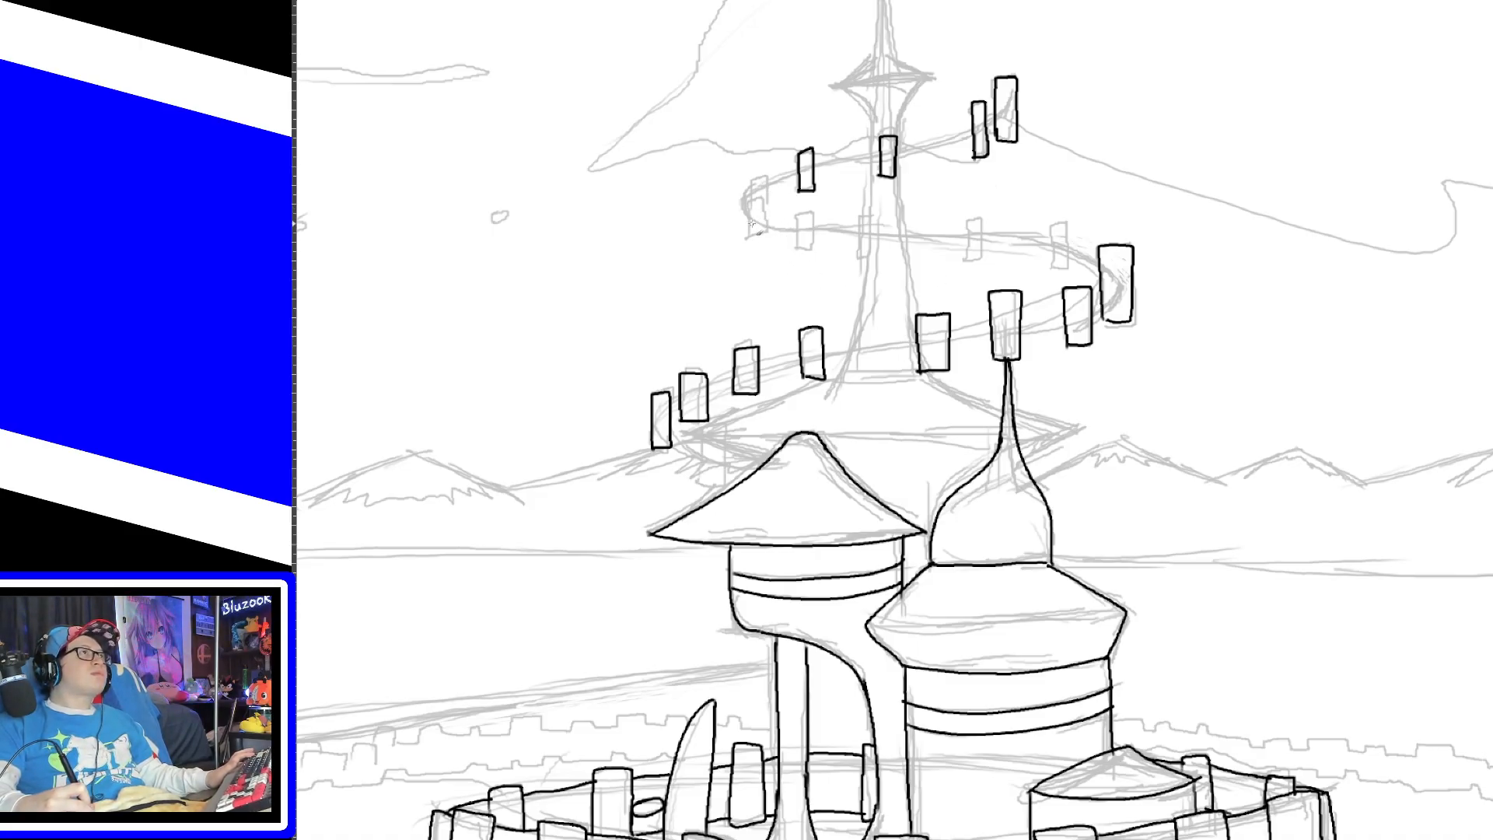
{"action": "mouse_move", "coordinate": [751, 224]}
{"action": "left_mouse_down"}
{"action": "mouse_move", "coordinate": [769, 176]}
{"action": "mouse_move", "coordinate": [752, 225]}
{"action": "left_mouse_up"}
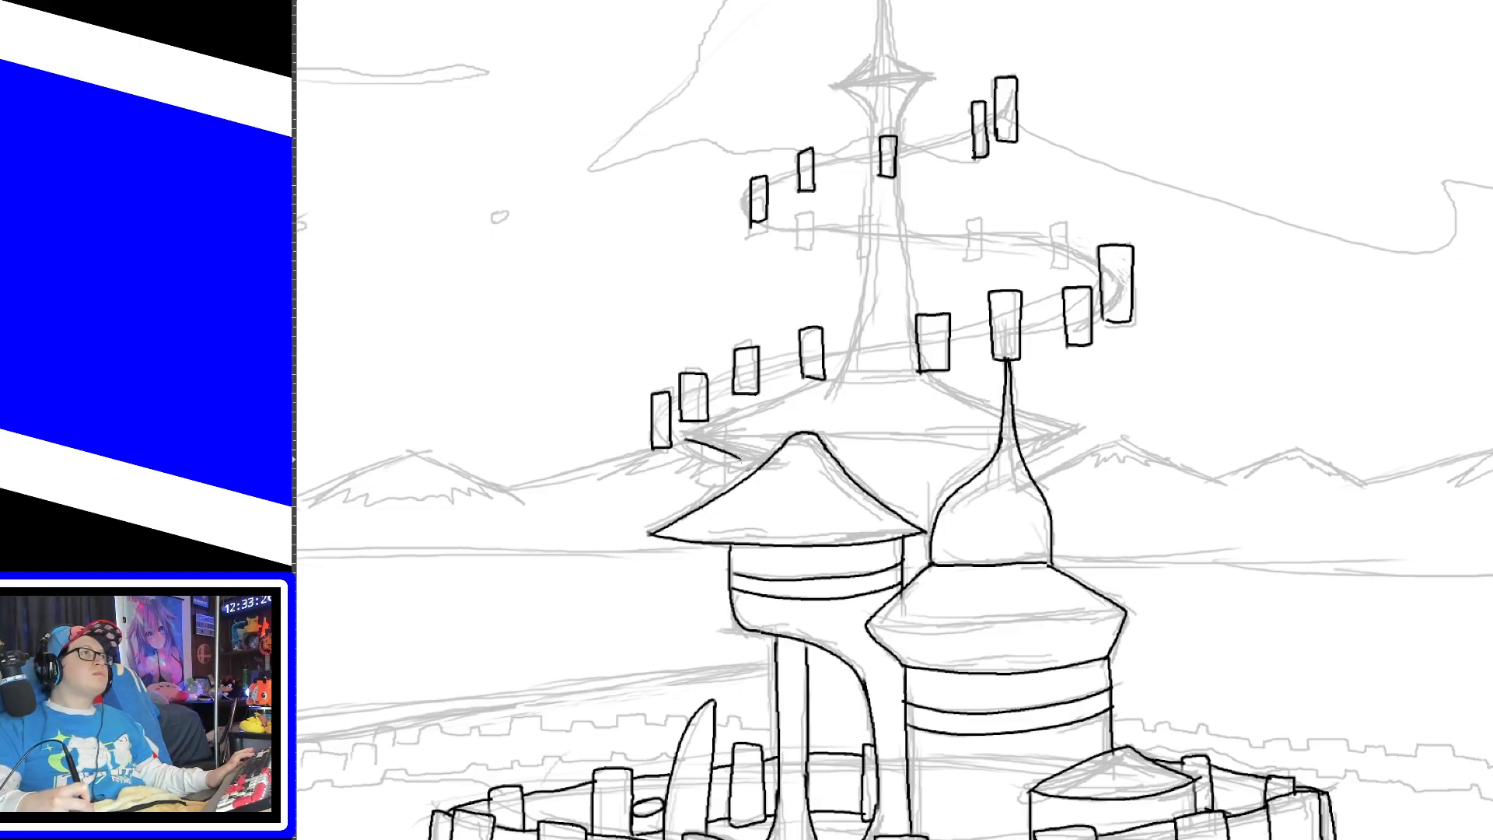
Step: Ink the central tower's wide flared roof, with concave slopes rising into the spire, a curved eave and tapering undersides
{"action": "left_click_drag", "start_coordinate": [689, 433], "coordinate": [764, 471]}
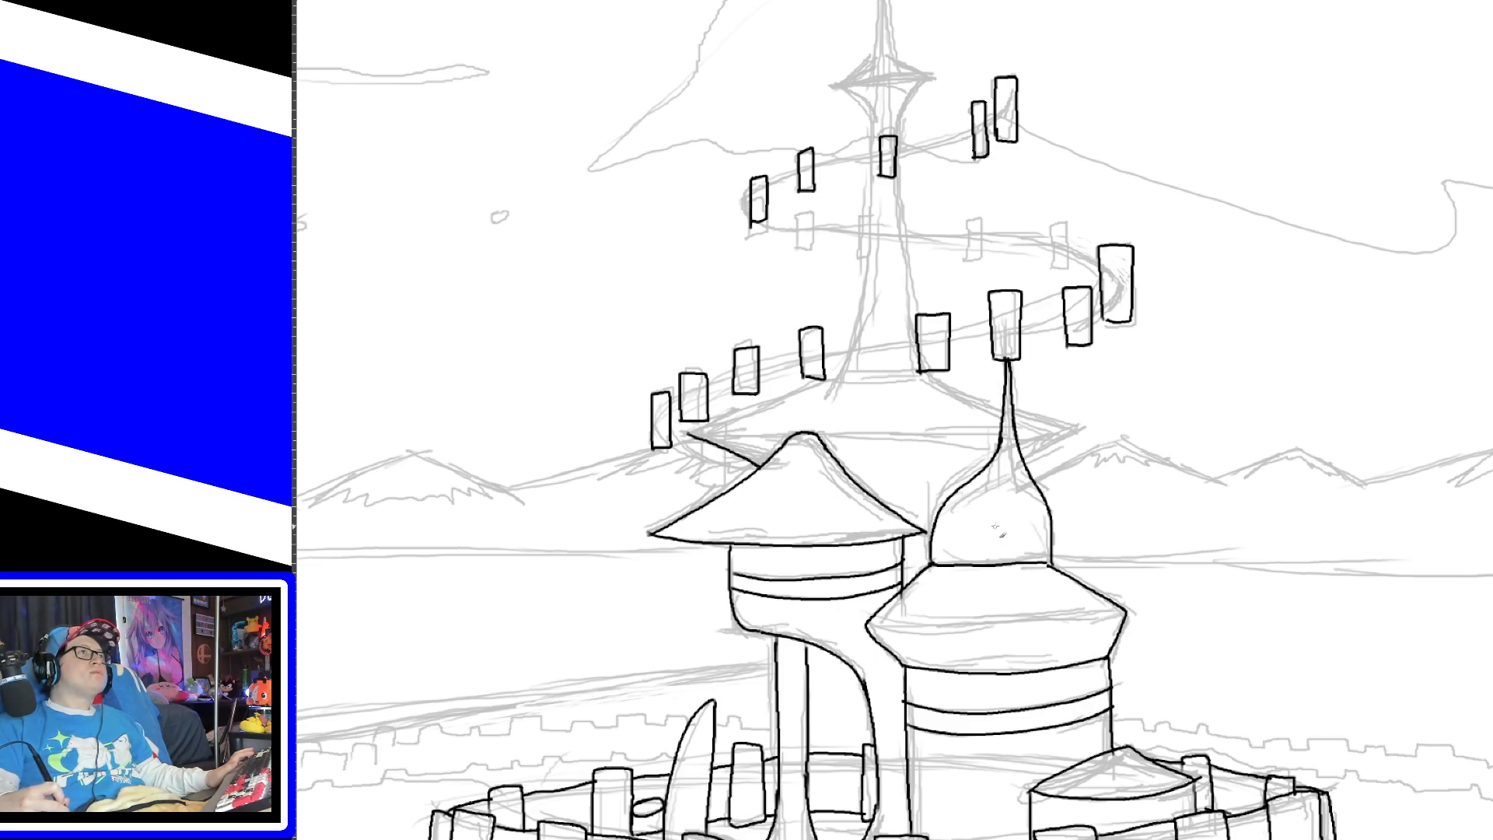
{"action": "left_click_drag", "start_coordinate": [1056, 437], "coordinate": [1075, 426]}
{"action": "mouse_move", "coordinate": [690, 434]}
{"action": "left_mouse_down"}
{"action": "mouse_move", "coordinate": [797, 400]}
{"action": "mouse_move", "coordinate": [867, 310]}
{"action": "left_mouse_up"}
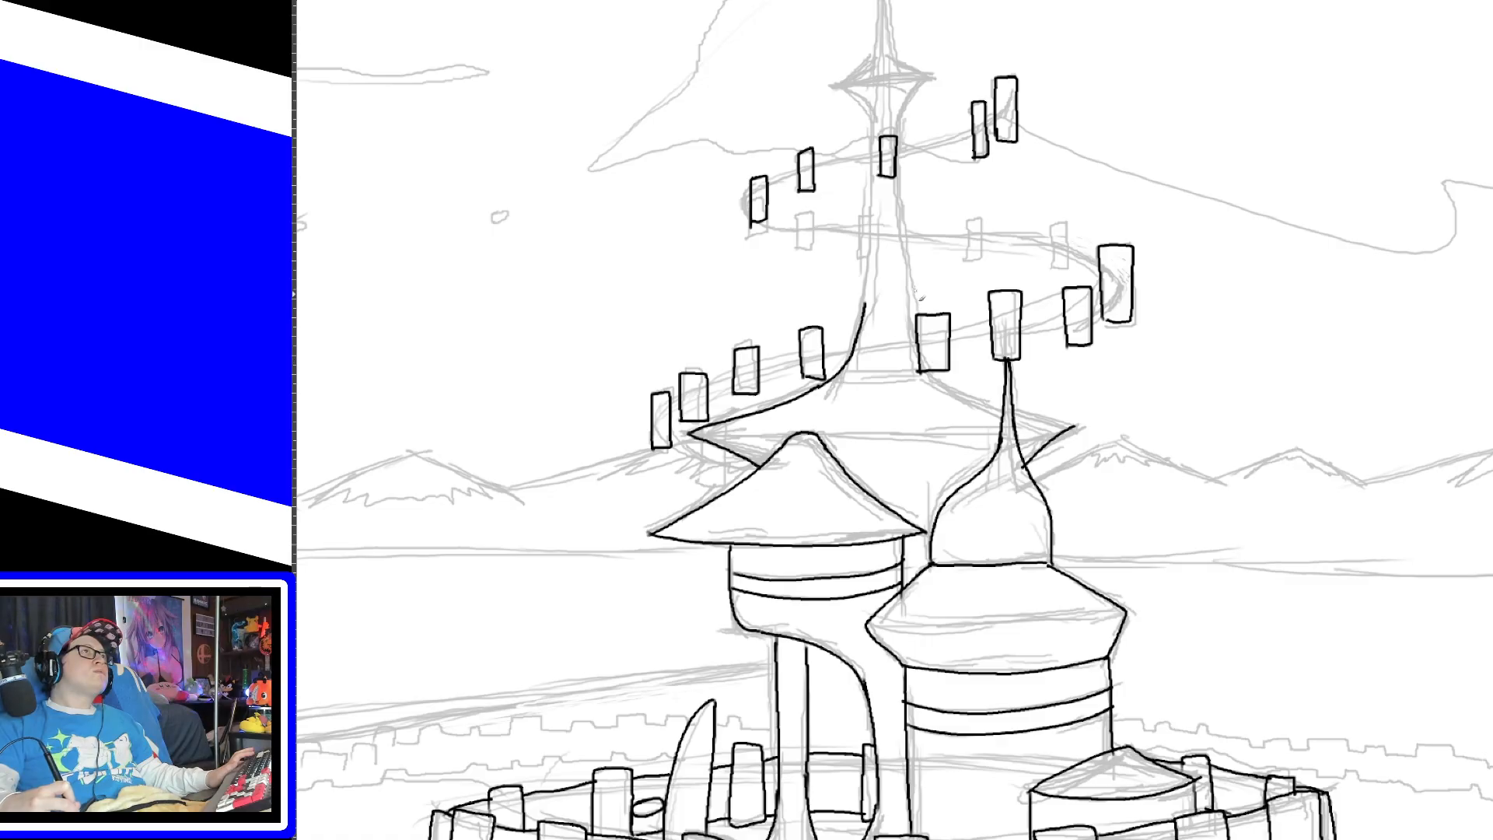
{"action": "left_click_drag", "start_coordinate": [906, 263], "coordinate": [923, 326]}
{"action": "key", "text": "ctrl+z"}
{"action": "mouse_move", "coordinate": [902, 248]}
{"action": "left_mouse_down"}
{"action": "mouse_move", "coordinate": [920, 325]}
{"action": "mouse_move", "coordinate": [965, 397]}
{"action": "mouse_move", "coordinate": [1074, 429]}
{"action": "left_mouse_up"}
{"action": "mouse_move", "coordinate": [690, 433]}
{"action": "left_mouse_down"}
{"action": "mouse_move", "coordinate": [1077, 427]}
{"action": "mouse_move", "coordinate": [1075, 451]}
{"action": "left_mouse_up"}
{"action": "key", "text": "ctrl+z"}
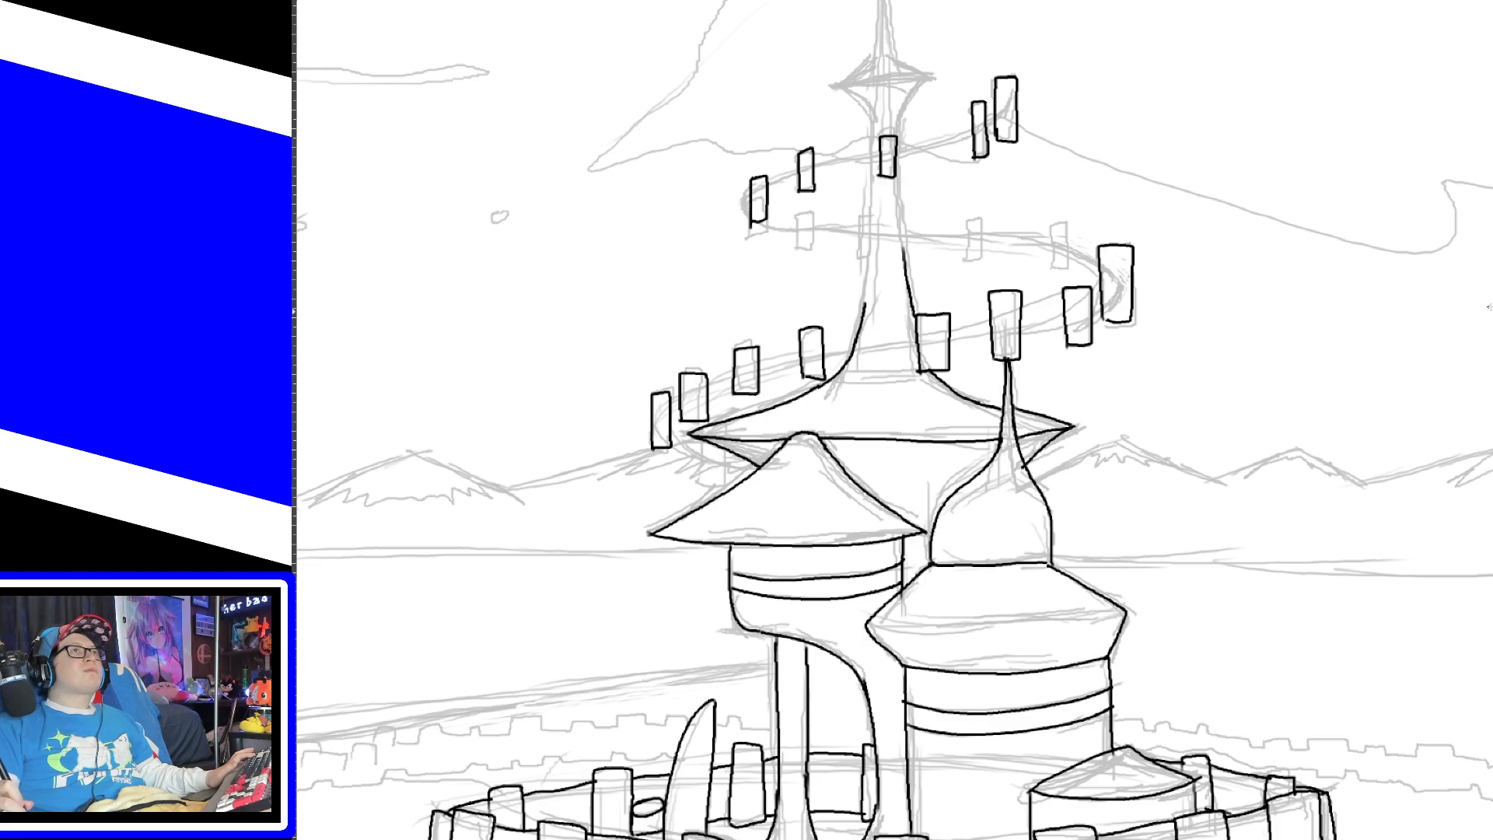
Step: Ink the central spire's slender shaft upward from the wide roof, flaring both sides outward beneath its small upper cap
{"action": "scroll", "coordinate": [881, 541], "scroll_direction": "up", "scroll_amount": 5}
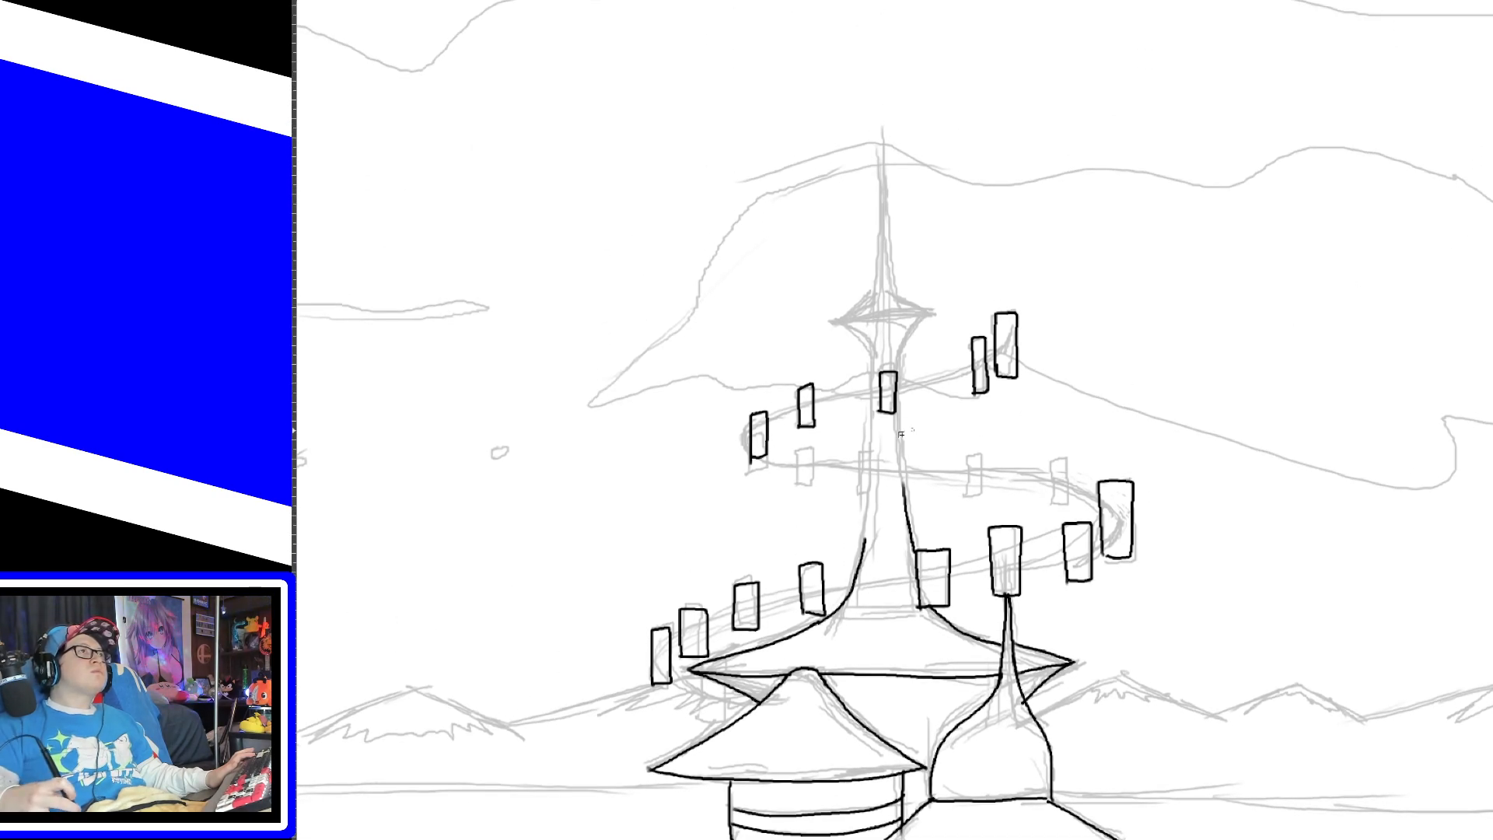
{"action": "left_click_drag", "start_coordinate": [864, 542], "coordinate": [871, 409]}
{"action": "key", "text": "ctrl+z"}
{"action": "left_click_drag", "start_coordinate": [867, 542], "coordinate": [875, 373]}
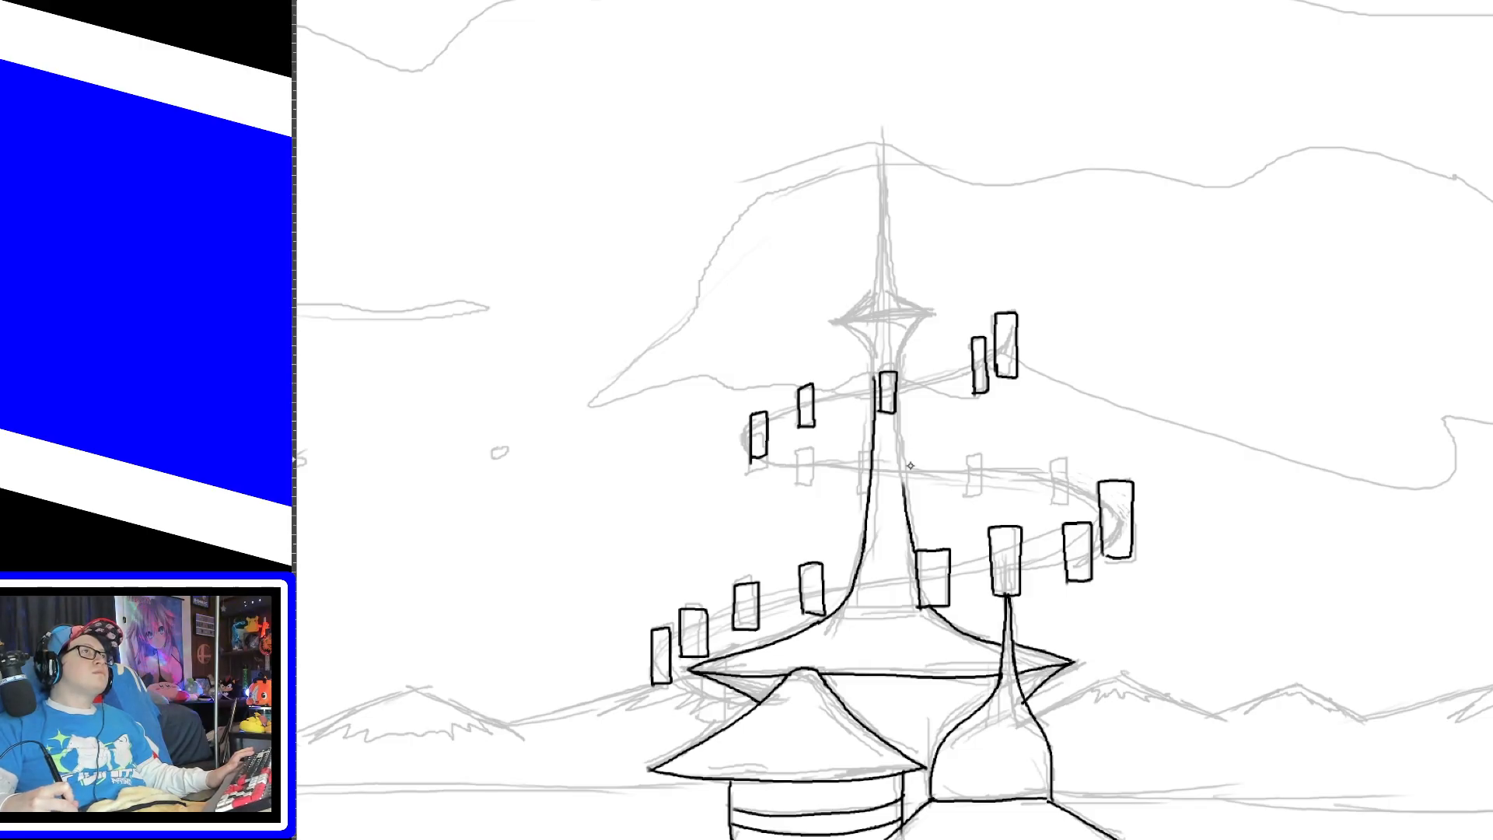
{"action": "mouse_move", "coordinate": [904, 496]}
{"action": "left_mouse_down"}
{"action": "mouse_move", "coordinate": [902, 359]}
{"action": "mouse_move", "coordinate": [840, 320]}
{"action": "left_mouse_up"}
{"action": "left_click_drag", "start_coordinate": [905, 378], "coordinate": [930, 314]}
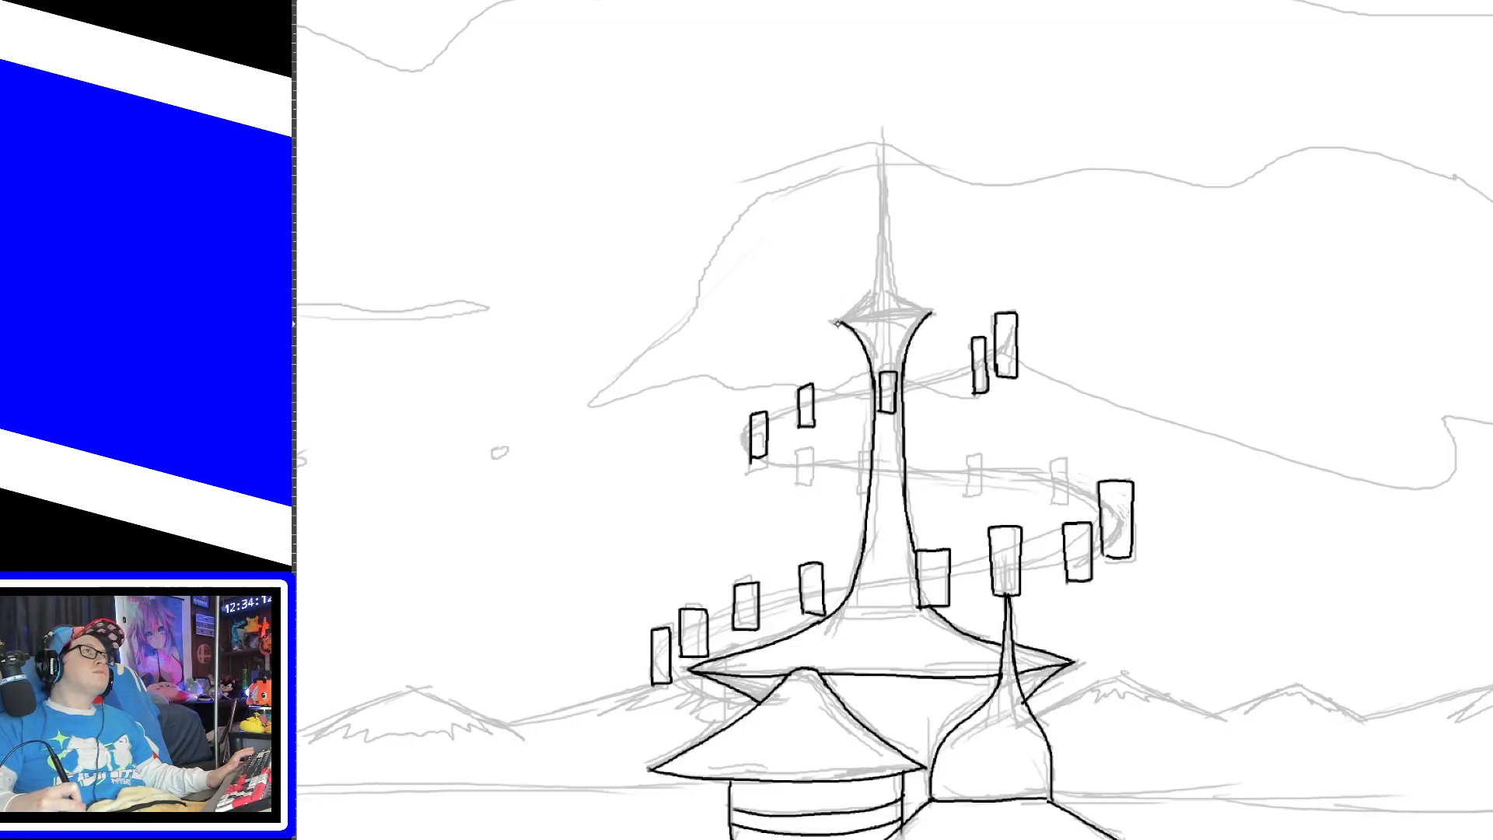
Step: Ink the spire's pointed cap with concave sides tapering to a needle tip and a slightly curved eave line across its base
{"action": "left_click_drag", "start_coordinate": [839, 319], "coordinate": [881, 207]}
{"action": "mouse_move", "coordinate": [930, 314]}
{"action": "left_mouse_down"}
{"action": "mouse_move", "coordinate": [881, 175]}
{"action": "mouse_move", "coordinate": [881, 126]}
{"action": "mouse_move", "coordinate": [887, 212]}
{"action": "mouse_move", "coordinate": [881, 126]}
{"action": "mouse_move", "coordinate": [886, 201]}
{"action": "left_mouse_up"}
{"action": "key", "text": "ctrl+z"}
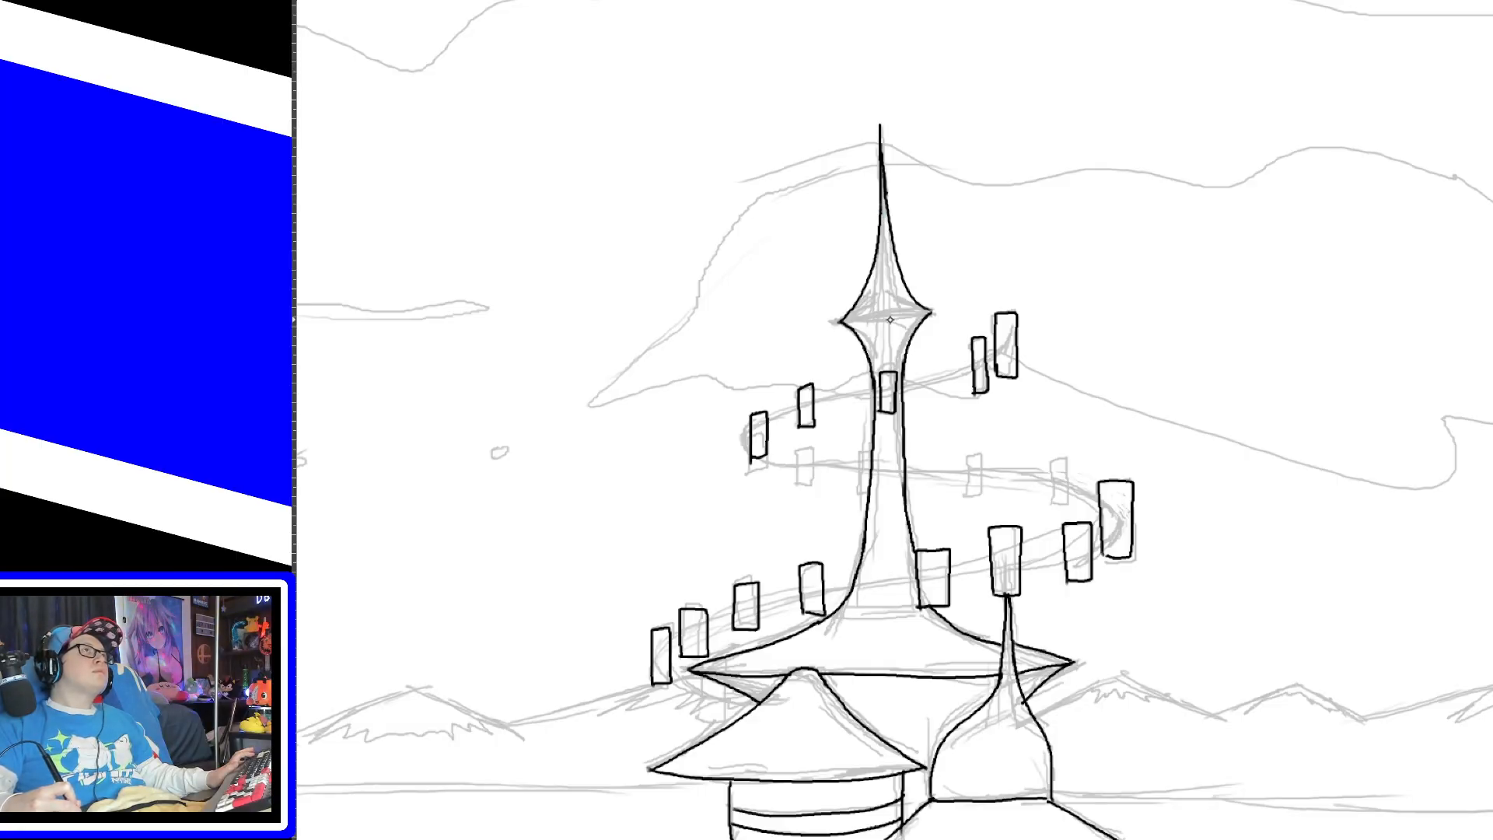
{"action": "left_click_drag", "start_coordinate": [844, 321], "coordinate": [931, 312]}
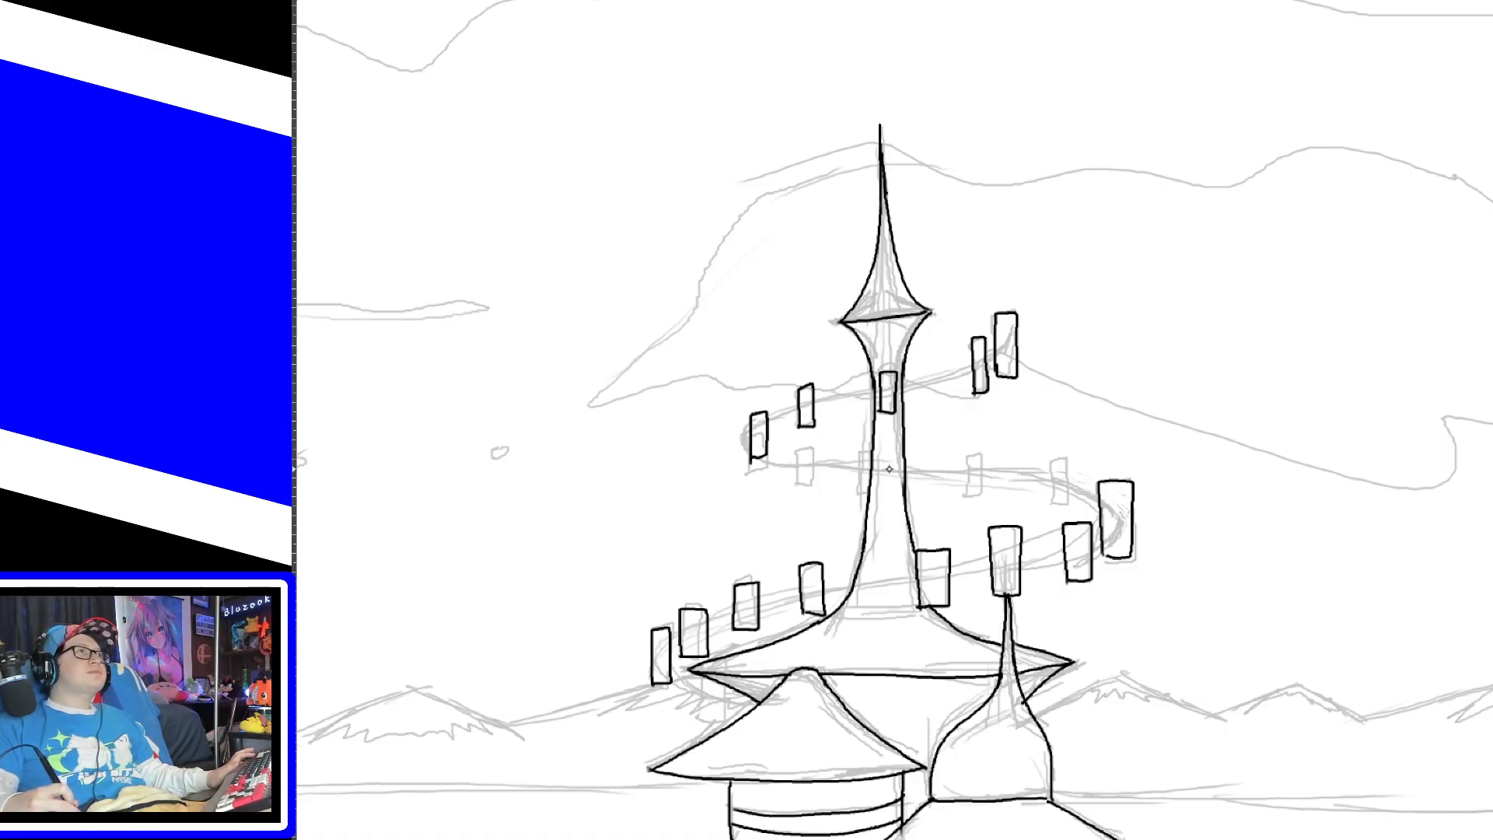
Step: Ink six rectangular panels along the rear of the spiral, including those partly hidden by the shaft, a front panel and the lower roofs
{"action": "mouse_move", "coordinate": [798, 482]}
{"action": "left_mouse_down"}
{"action": "mouse_move", "coordinate": [798, 453]}
{"action": "mouse_move", "coordinate": [812, 483]}
{"action": "mouse_move", "coordinate": [800, 484]}
{"action": "mouse_move", "coordinate": [871, 451]}
{"action": "left_mouse_up"}
{"action": "mouse_move", "coordinate": [965, 490]}
{"action": "left_mouse_down"}
{"action": "mouse_move", "coordinate": [967, 452]}
{"action": "mouse_move", "coordinate": [968, 491]}
{"action": "mouse_move", "coordinate": [1052, 455]}
{"action": "mouse_move", "coordinate": [1069, 510]}
{"action": "mouse_move", "coordinate": [1051, 504]}
{"action": "left_mouse_up"}
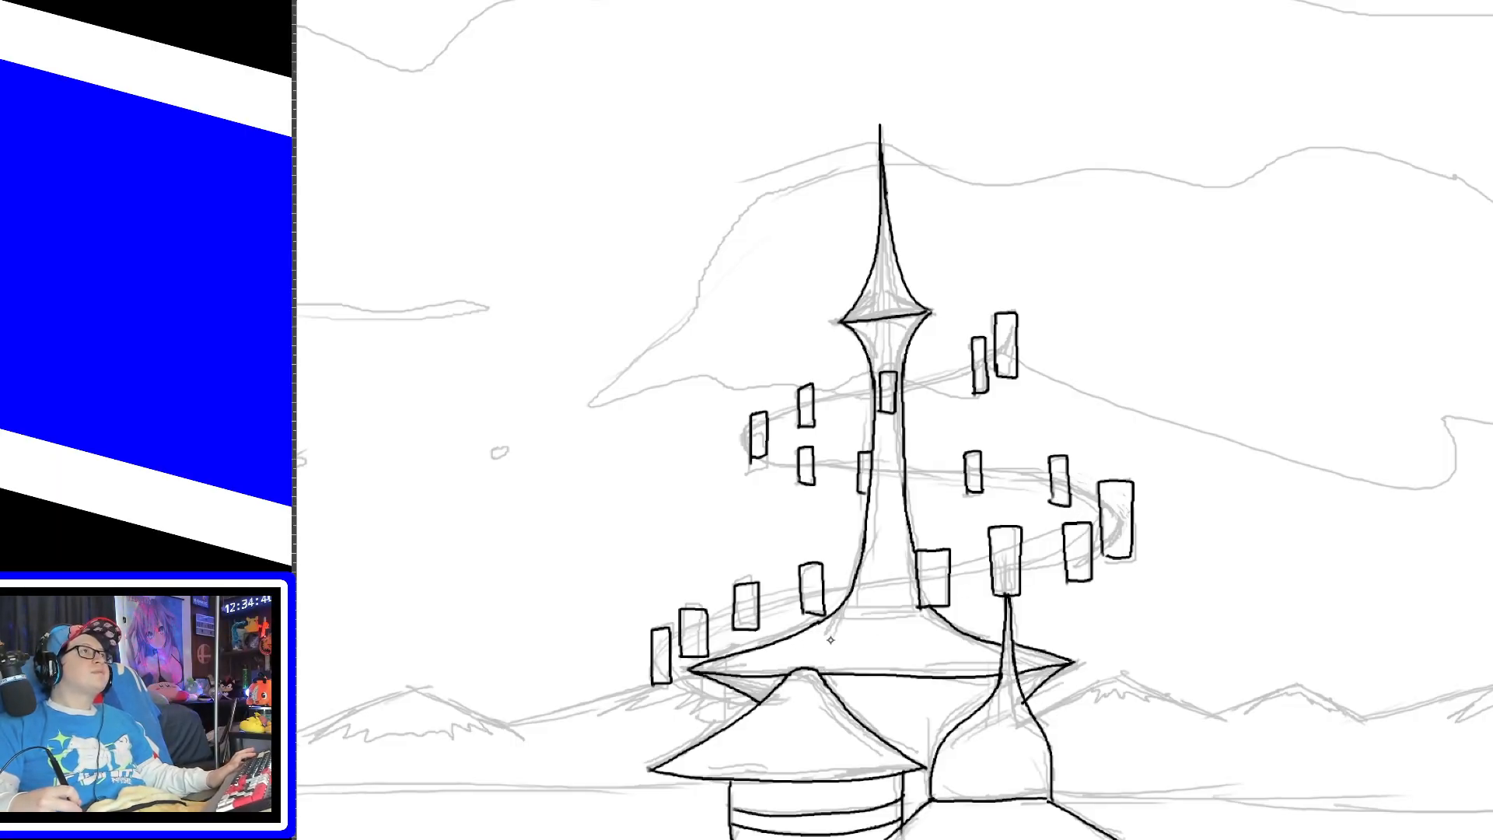
{"action": "mouse_move", "coordinate": [753, 457]}
{"action": "left_mouse_down"}
{"action": "mouse_move", "coordinate": [761, 471]}
{"action": "mouse_move", "coordinate": [751, 453]}
{"action": "left_mouse_up"}
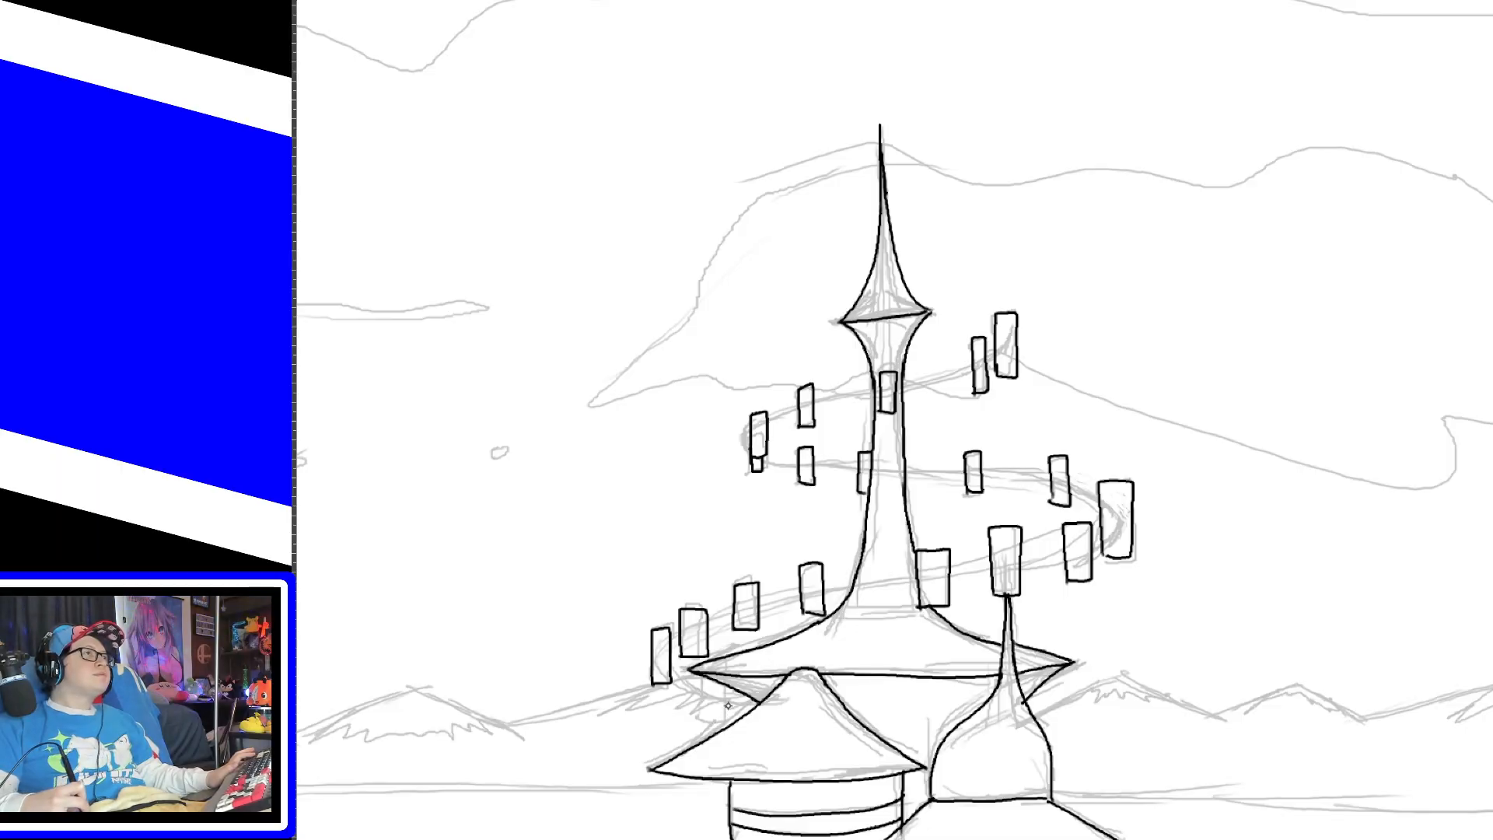
{"action": "mouse_move", "coordinate": [726, 688]}
{"action": "left_mouse_down"}
{"action": "mouse_move", "coordinate": [697, 714]}
{"action": "mouse_move", "coordinate": [704, 678]}
{"action": "left_mouse_up"}
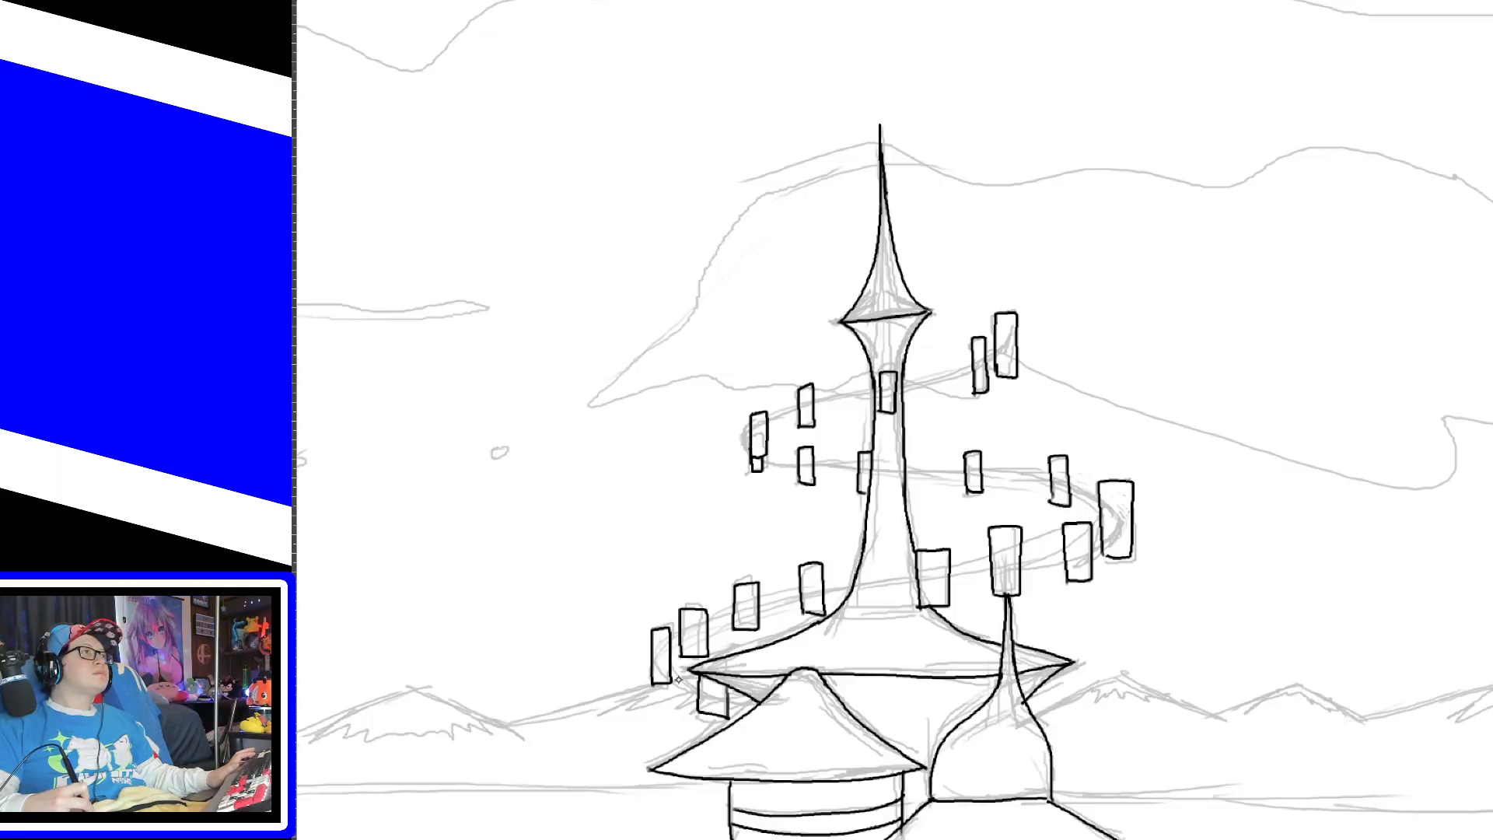
Step: Ink the spiral's connecting curve behind the tower: the short lower-left end and the long rear sweep looping round at the left
{"action": "left_click_drag", "start_coordinate": [674, 668], "coordinate": [759, 705]}
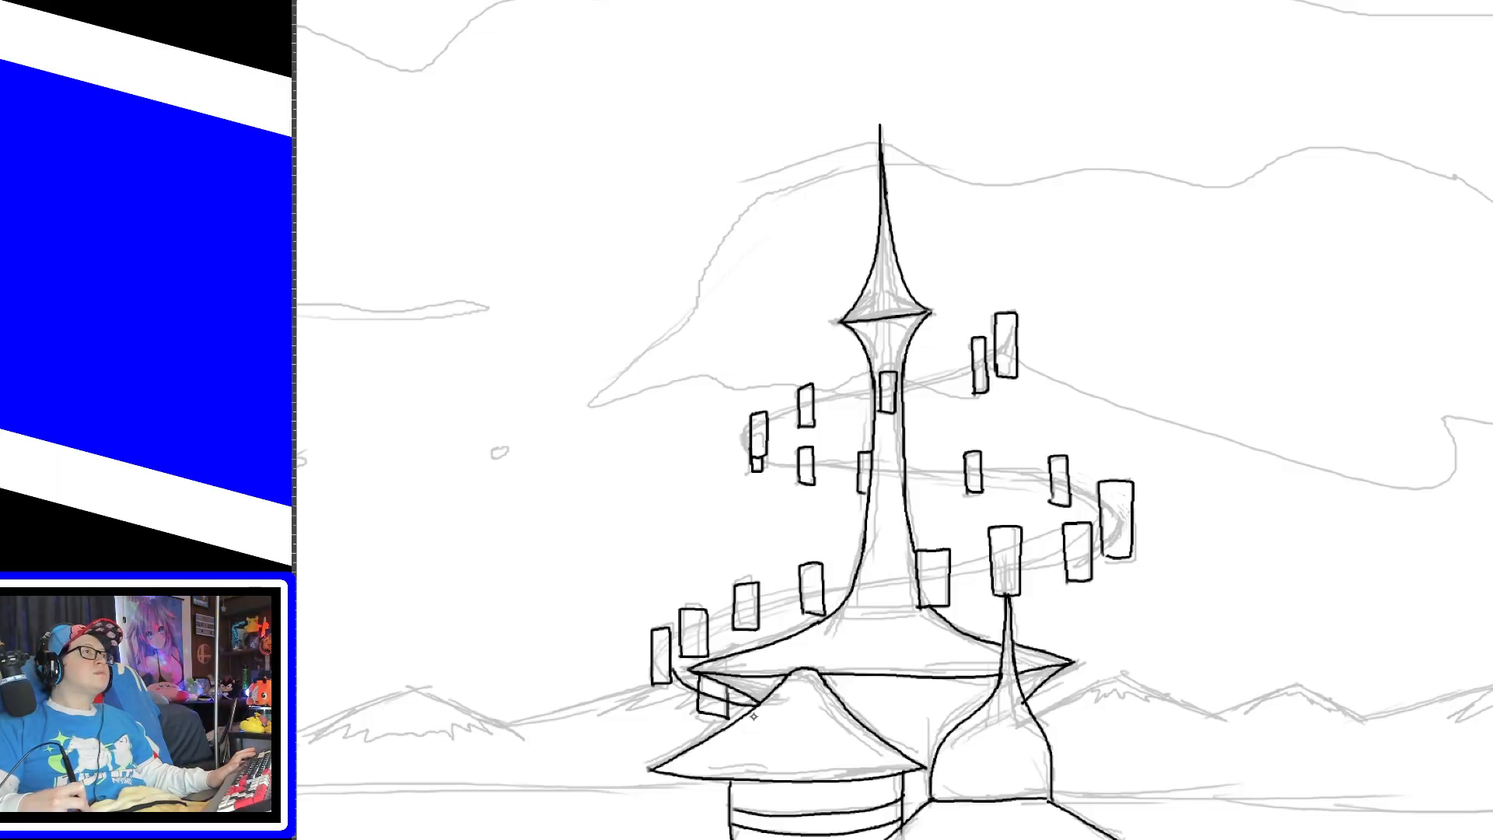
{"action": "key", "text": "ctrl+z"}
{"action": "left_click_drag", "start_coordinate": [671, 673], "coordinate": [743, 703]}
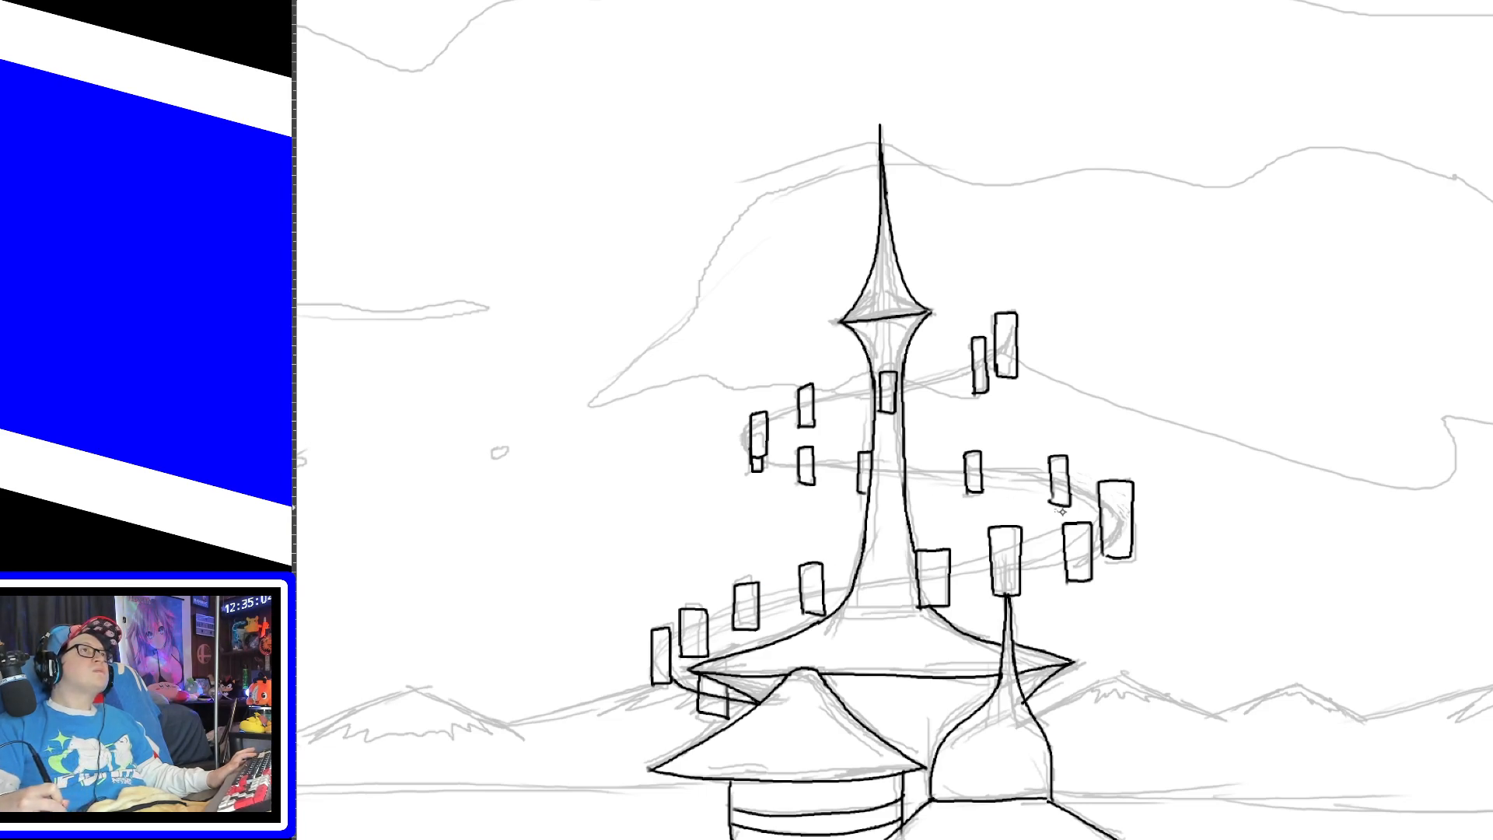
{"action": "mouse_move", "coordinate": [1101, 504]}
{"action": "left_mouse_down"}
{"action": "mouse_move", "coordinate": [1047, 472]}
{"action": "mouse_move", "coordinate": [775, 463]}
{"action": "mouse_move", "coordinate": [741, 441]}
{"action": "mouse_move", "coordinate": [752, 423]}
{"action": "left_mouse_up"}
{"action": "key", "text": "ctrl+z"}
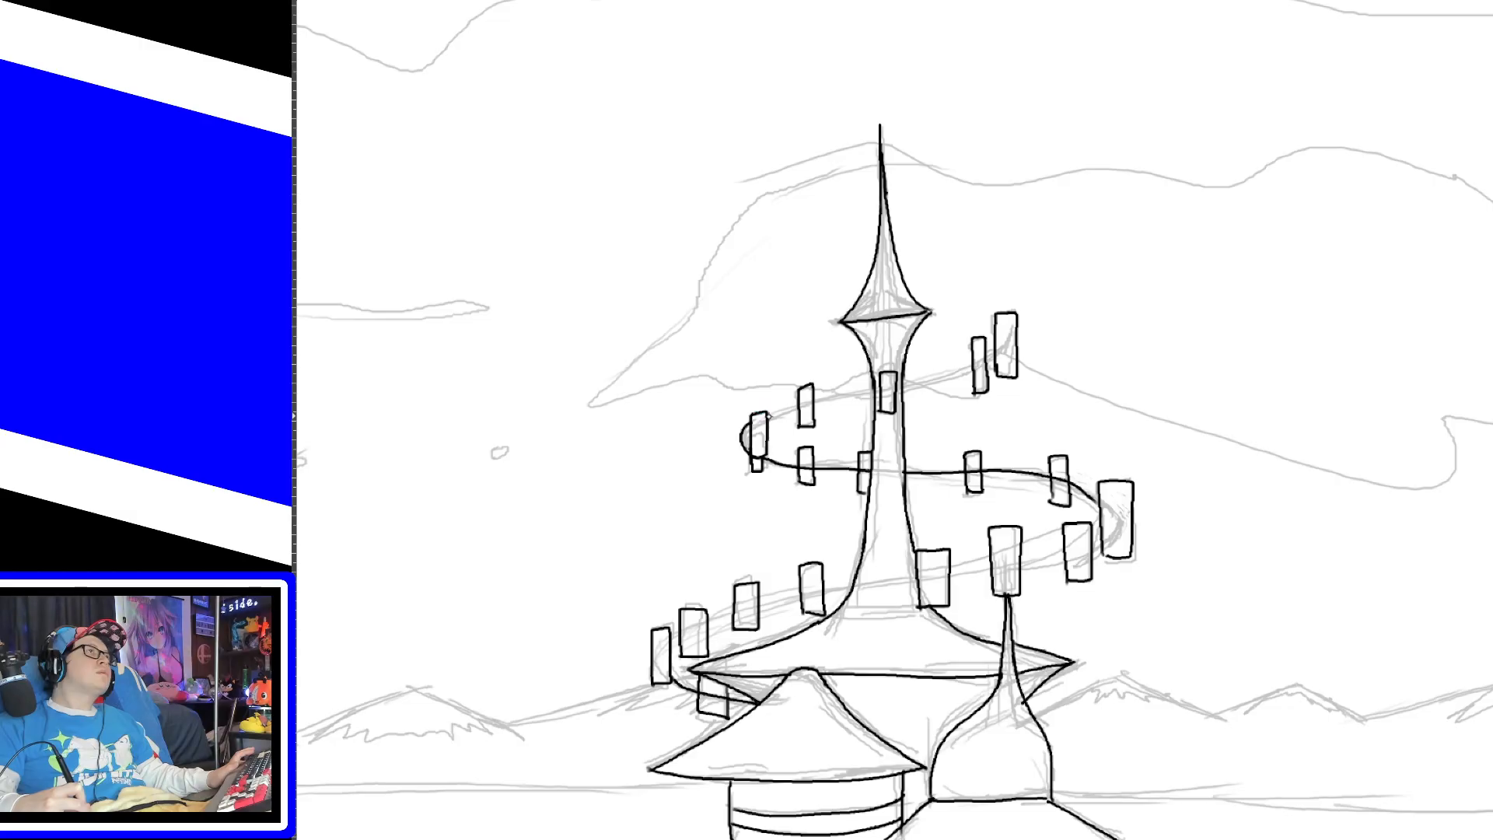
Step: Ink the spiral's front connecting curves through the upper and lower rows of panels, breaking the lines where panels overlap
{"action": "left_click_drag", "start_coordinate": [774, 418], "coordinate": [802, 406]}
{"action": "key", "text": "ctrl+z"}
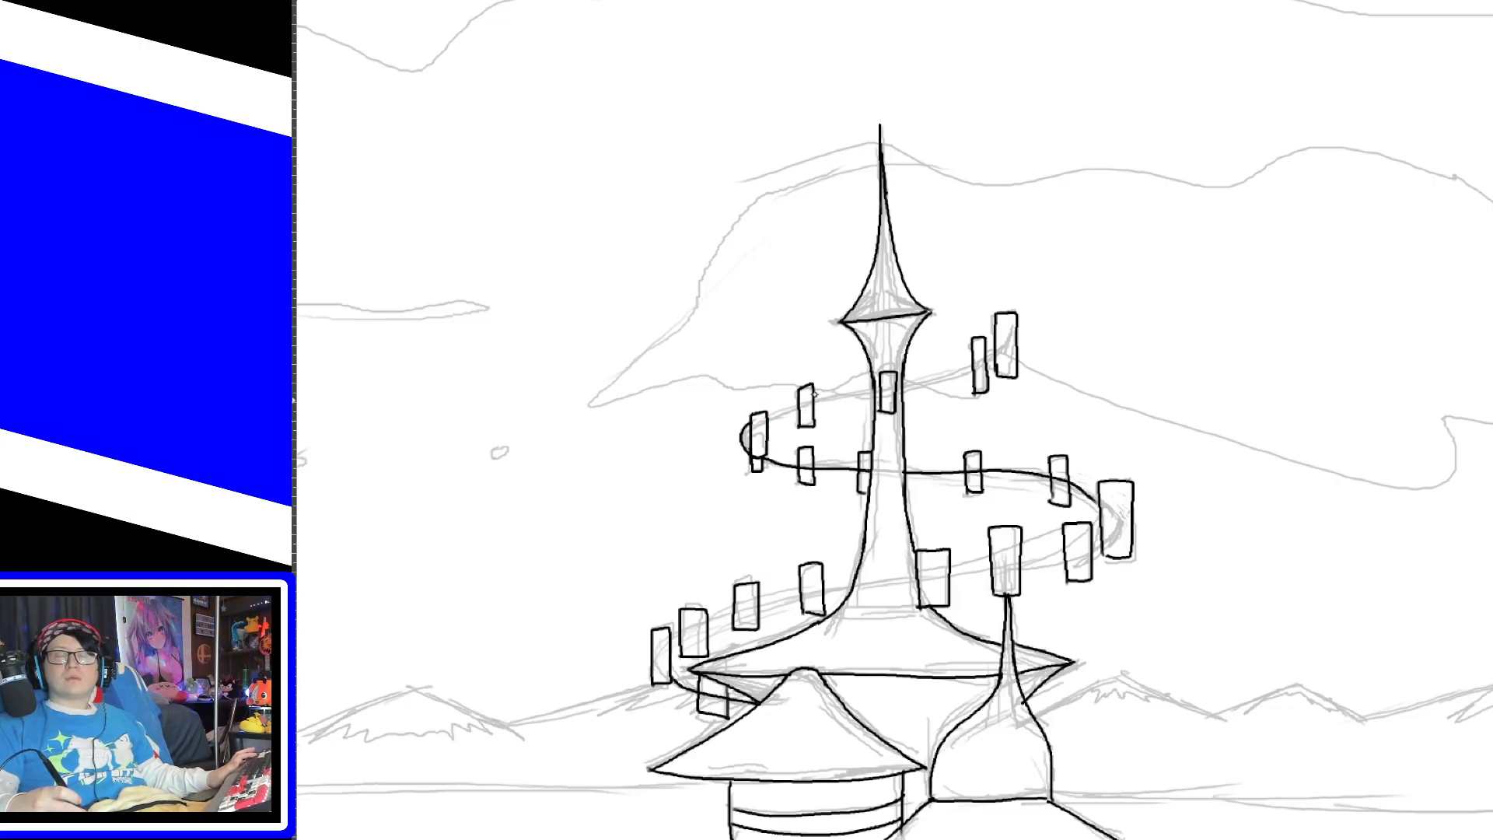
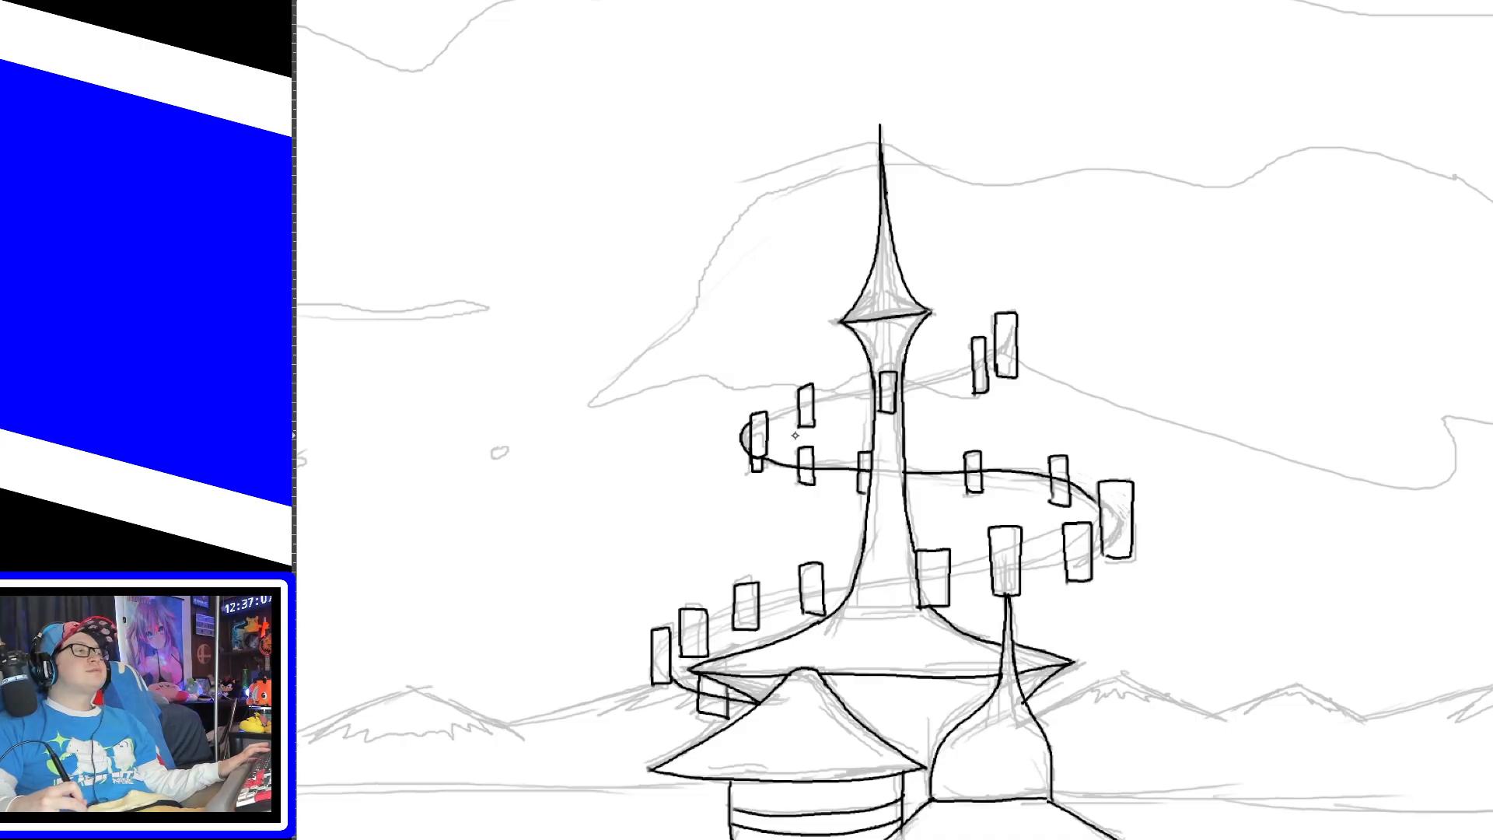
{"action": "key", "text": "plus"}
{"action": "left_click_drag", "start_coordinate": [693, 412], "coordinate": [867, 374]}
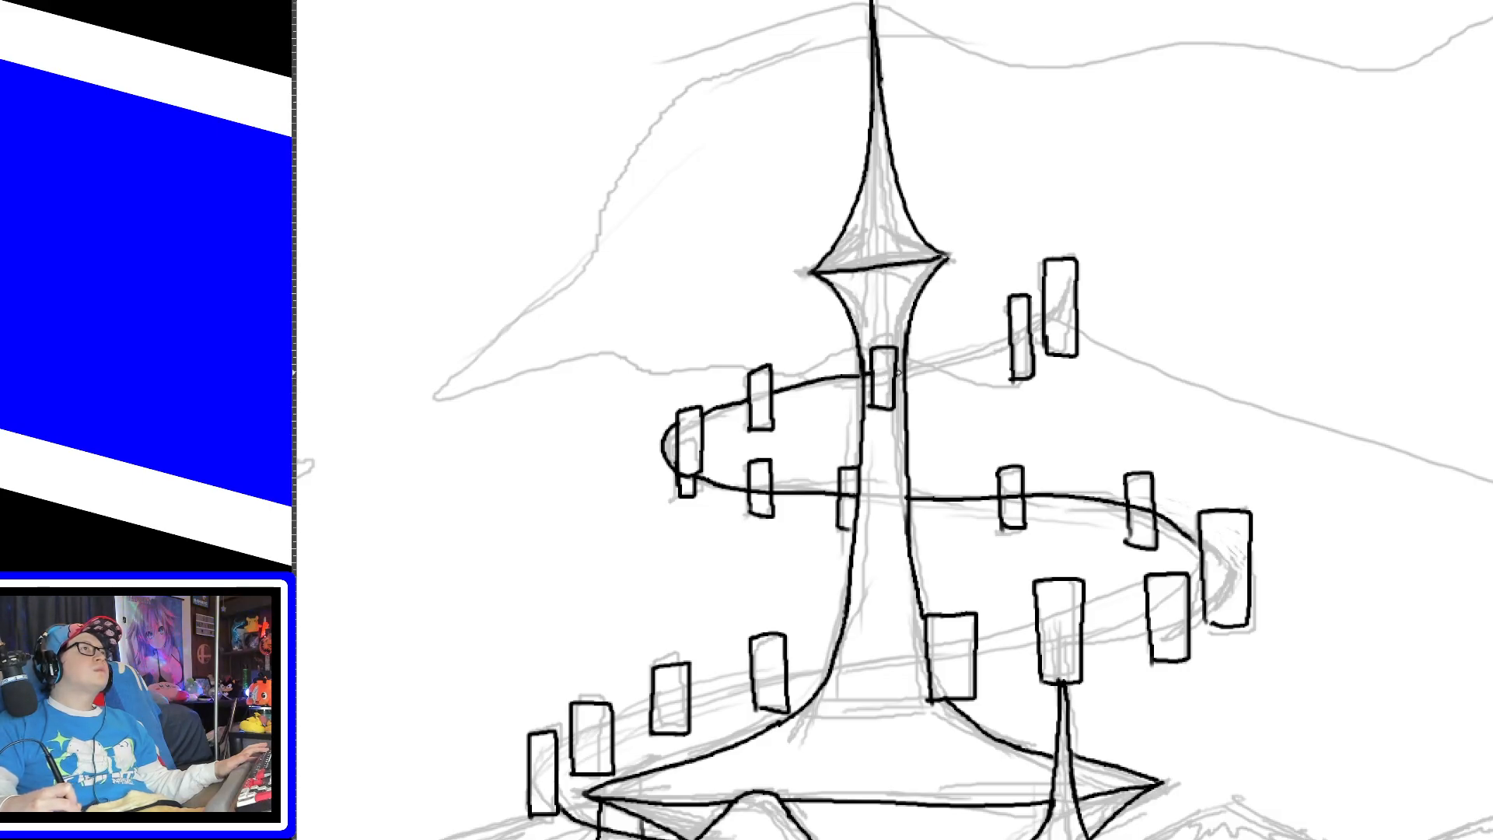
{"action": "mouse_move", "coordinate": [896, 372]}
{"action": "left_mouse_down"}
{"action": "mouse_move", "coordinate": [999, 344]}
{"action": "mouse_move", "coordinate": [1062, 294]}
{"action": "left_mouse_up"}
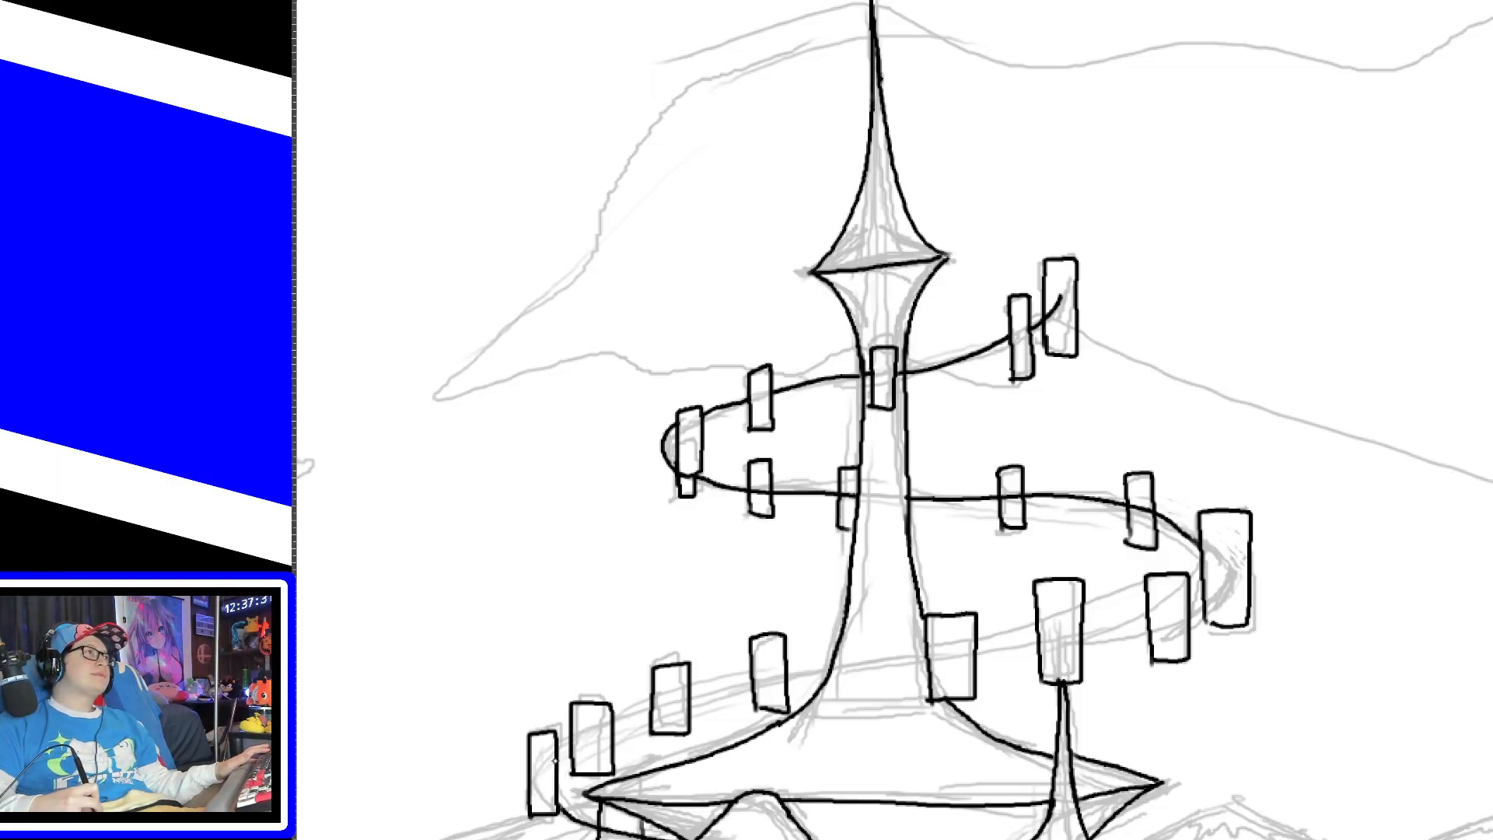
{"action": "mouse_move", "coordinate": [615, 725]}
{"action": "left_mouse_down"}
{"action": "mouse_move", "coordinate": [754, 682]}
{"action": "mouse_move", "coordinate": [1023, 642]}
{"action": "mouse_move", "coordinate": [1205, 584]}
{"action": "left_mouse_up"}
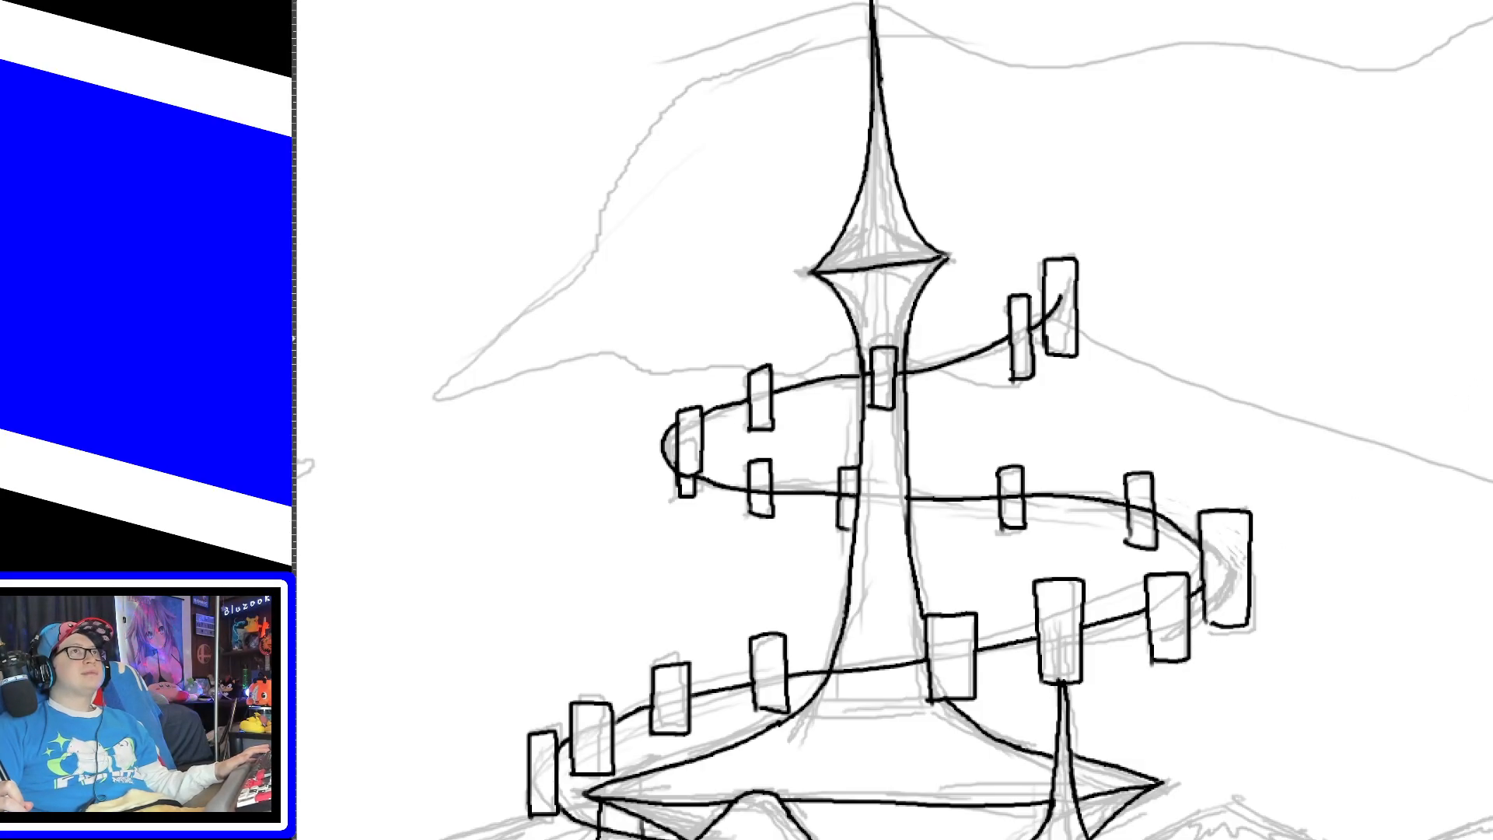
Step: Ink a gently curved rim line across the widest part of the round tower's roof, below the onion dome
{"action": "scroll", "coordinate": [1451, 479], "scroll_direction": "down", "scroll_amount": 5}
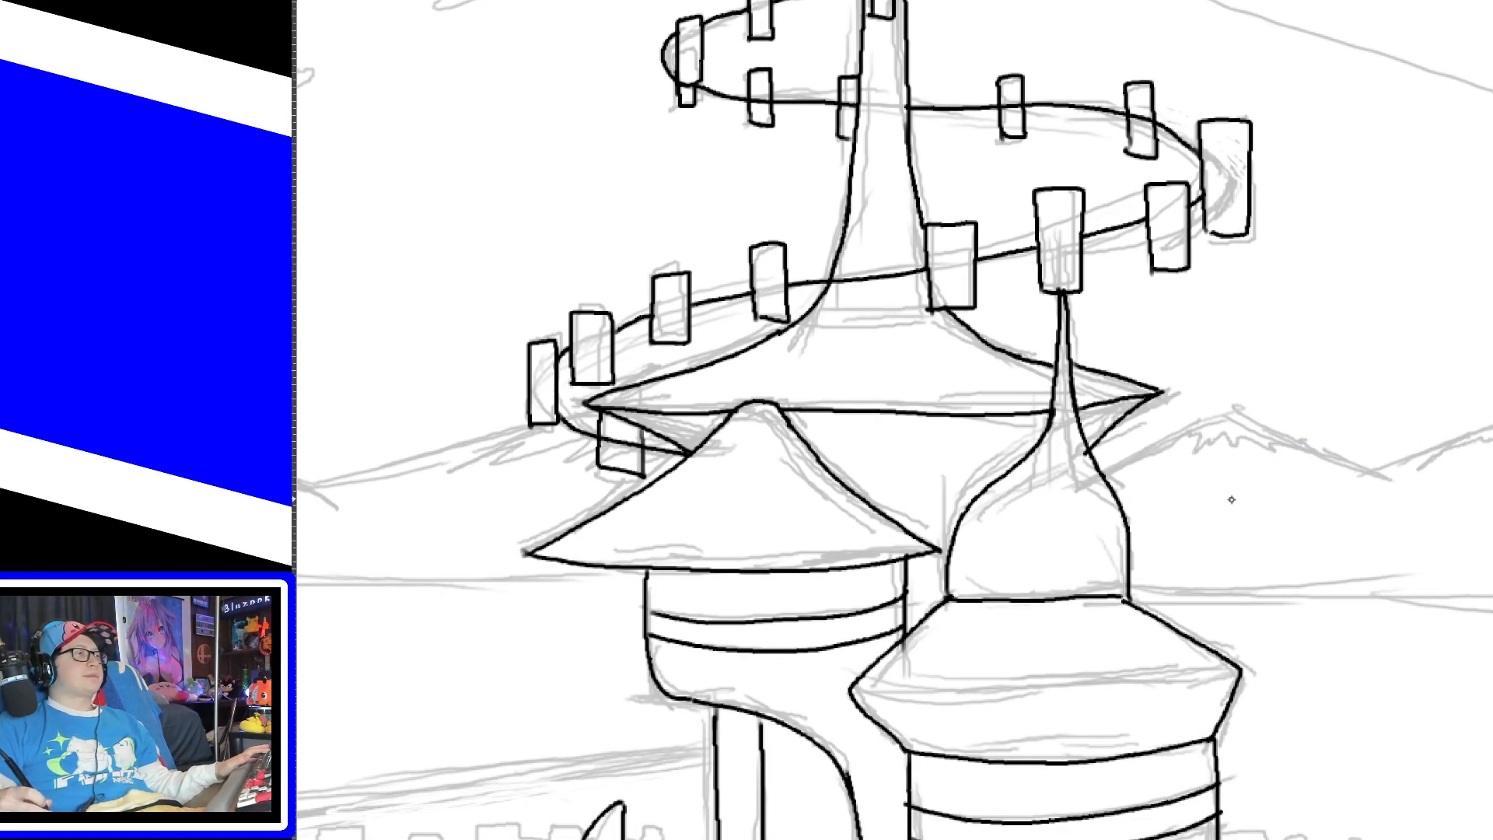
{"action": "key", "text": "shift+ctrl+j"}
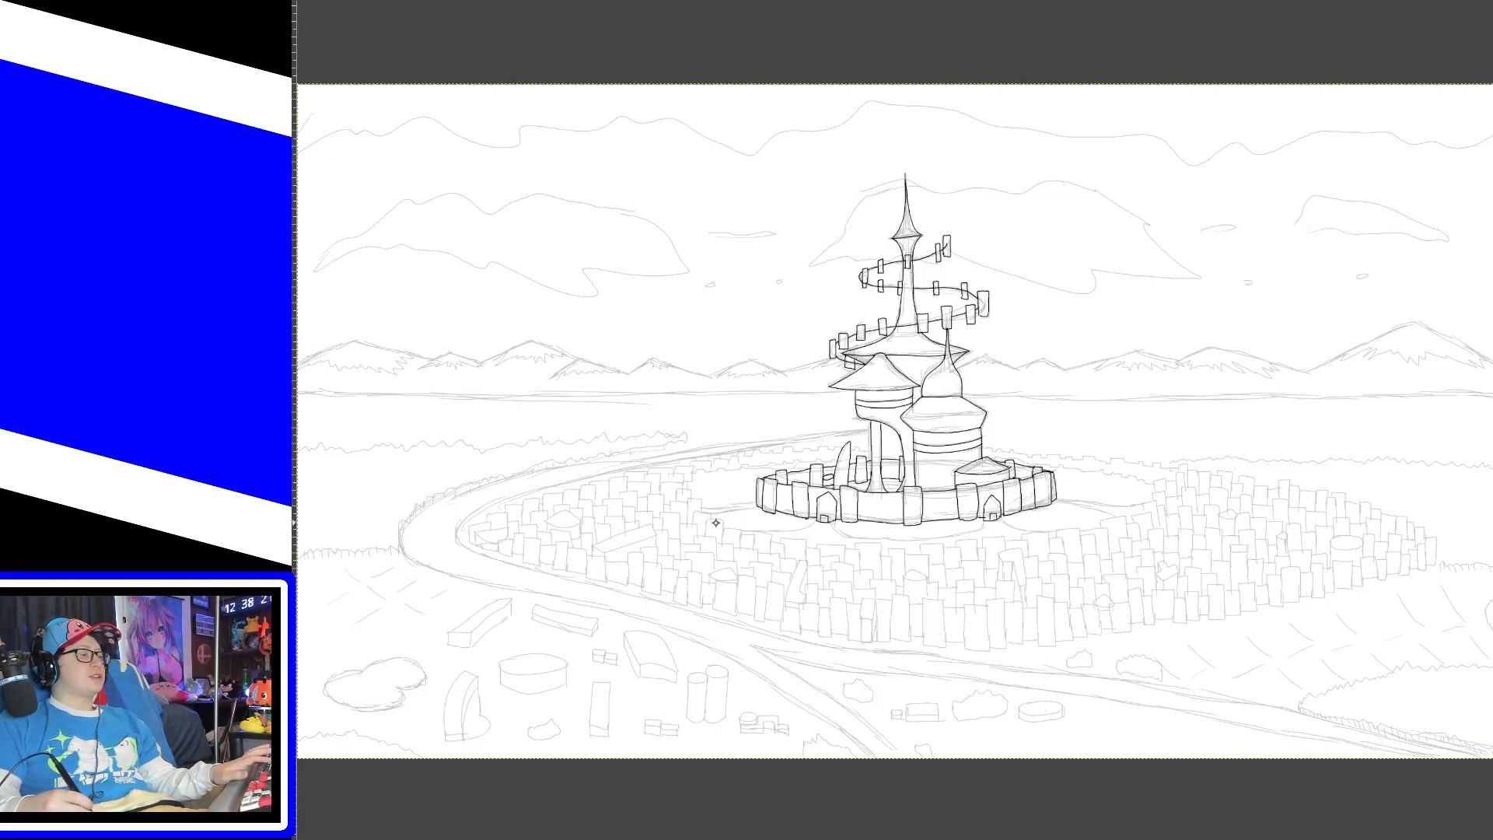
{"action": "key", "text": "plus"}
{"action": "key", "text": "plus"}
{"action": "key", "text": "plus"}
{"action": "key", "text": "plus"}
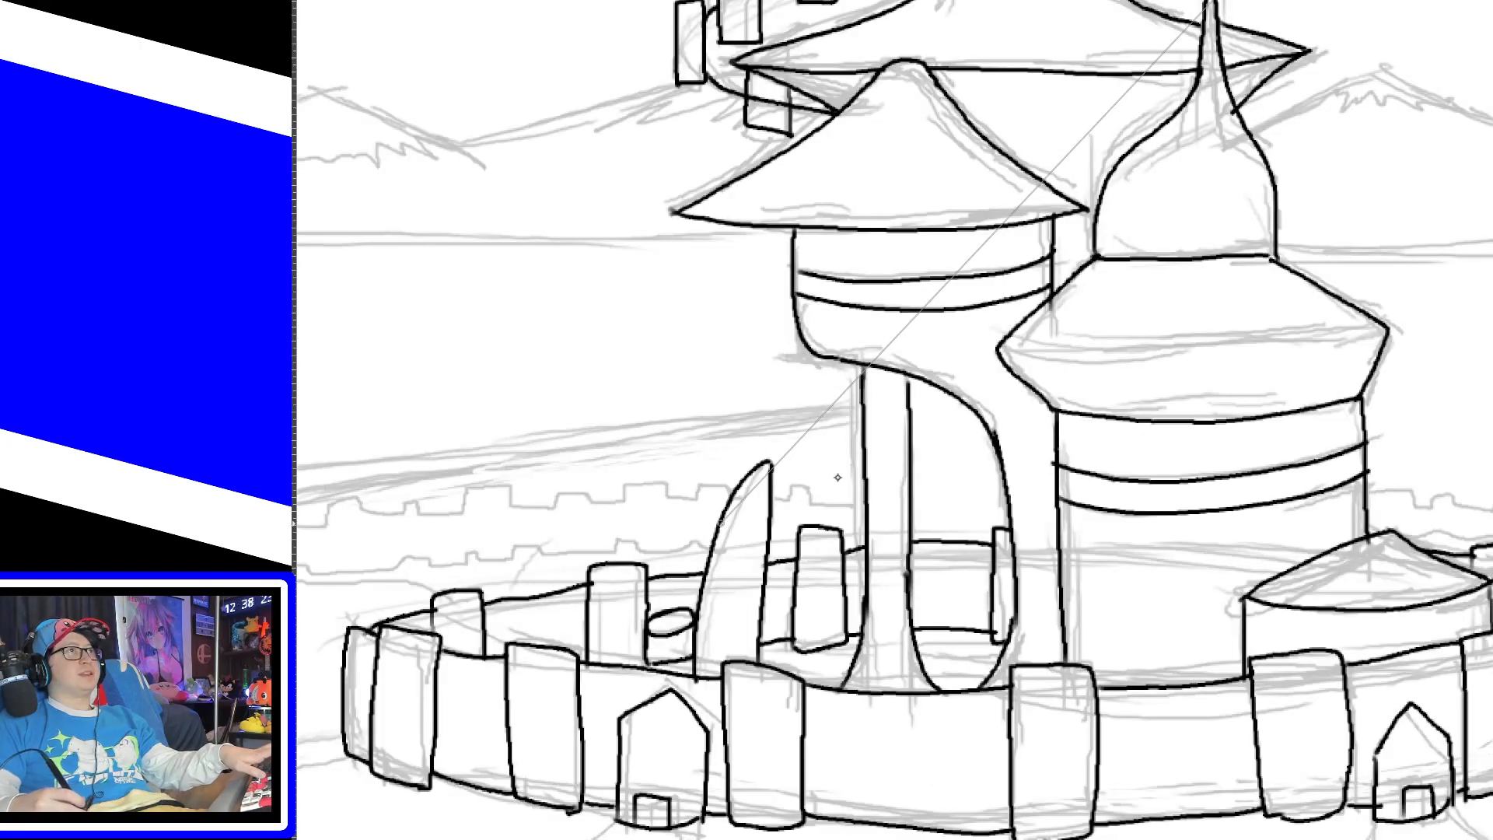
{"action": "left_click_drag", "start_coordinate": [999, 348], "coordinate": [1392, 344]}
{"action": "key", "text": "ctrl+z"}
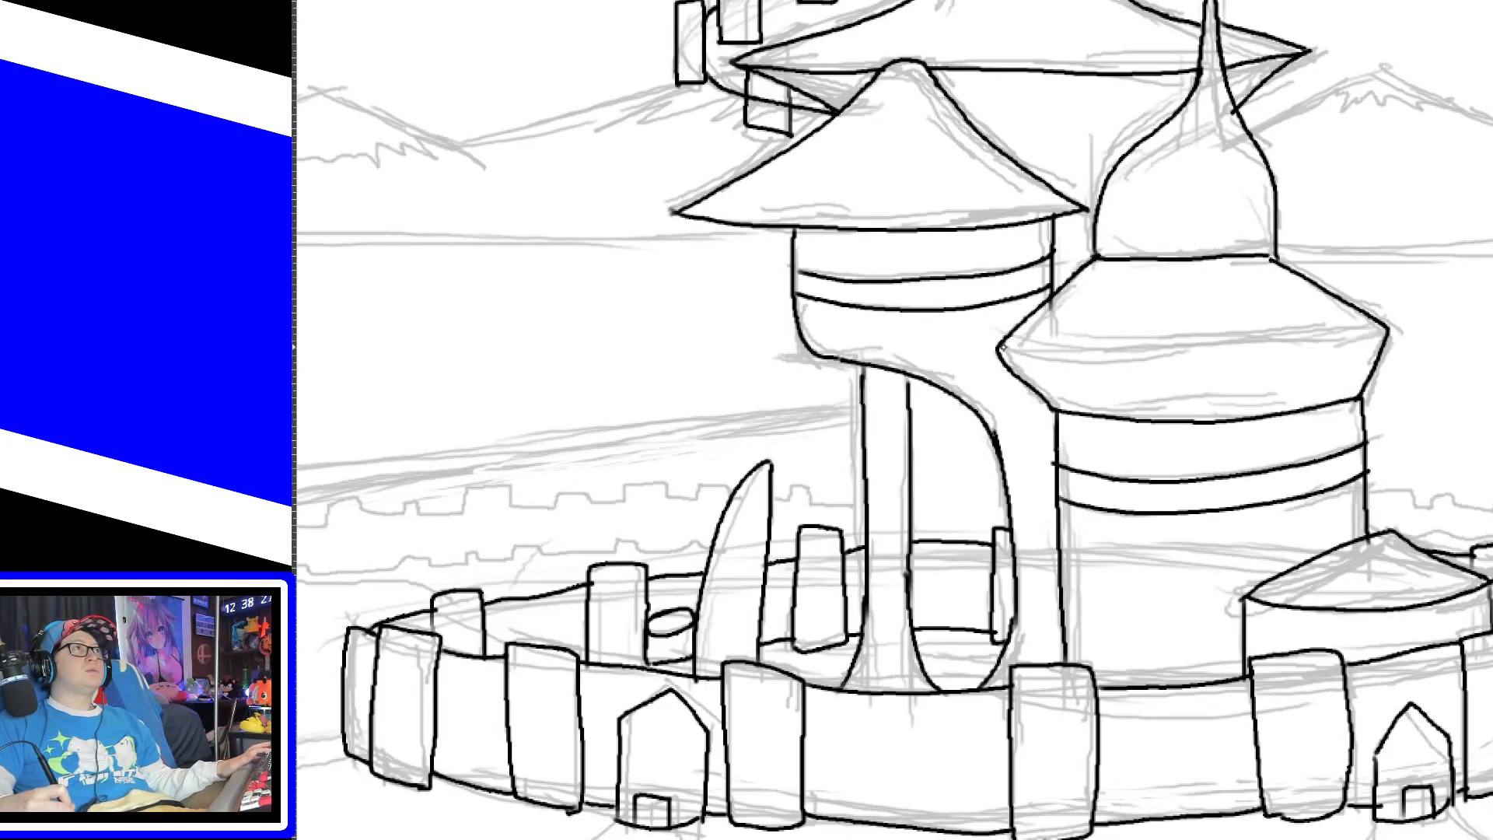
{"action": "left_click_drag", "start_coordinate": [998, 349], "coordinate": [1388, 326]}
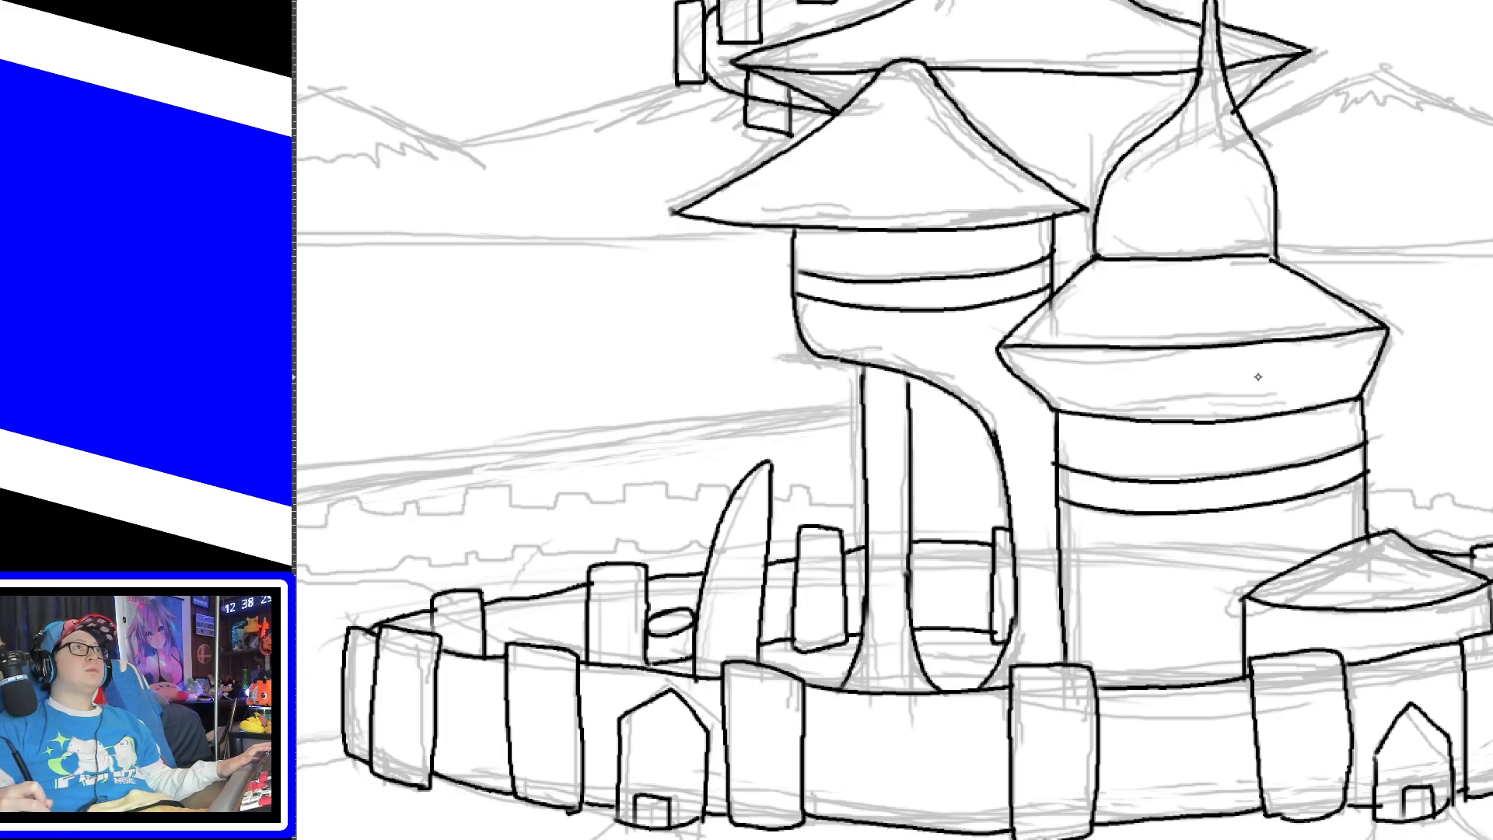
{"action": "key", "text": "ctrl+z"}
{"action": "mouse_move", "coordinate": [1001, 347]}
{"action": "left_mouse_down"}
{"action": "mouse_move", "coordinate": [1178, 351]}
{"action": "mouse_move", "coordinate": [1388, 327]}
{"action": "left_mouse_up"}
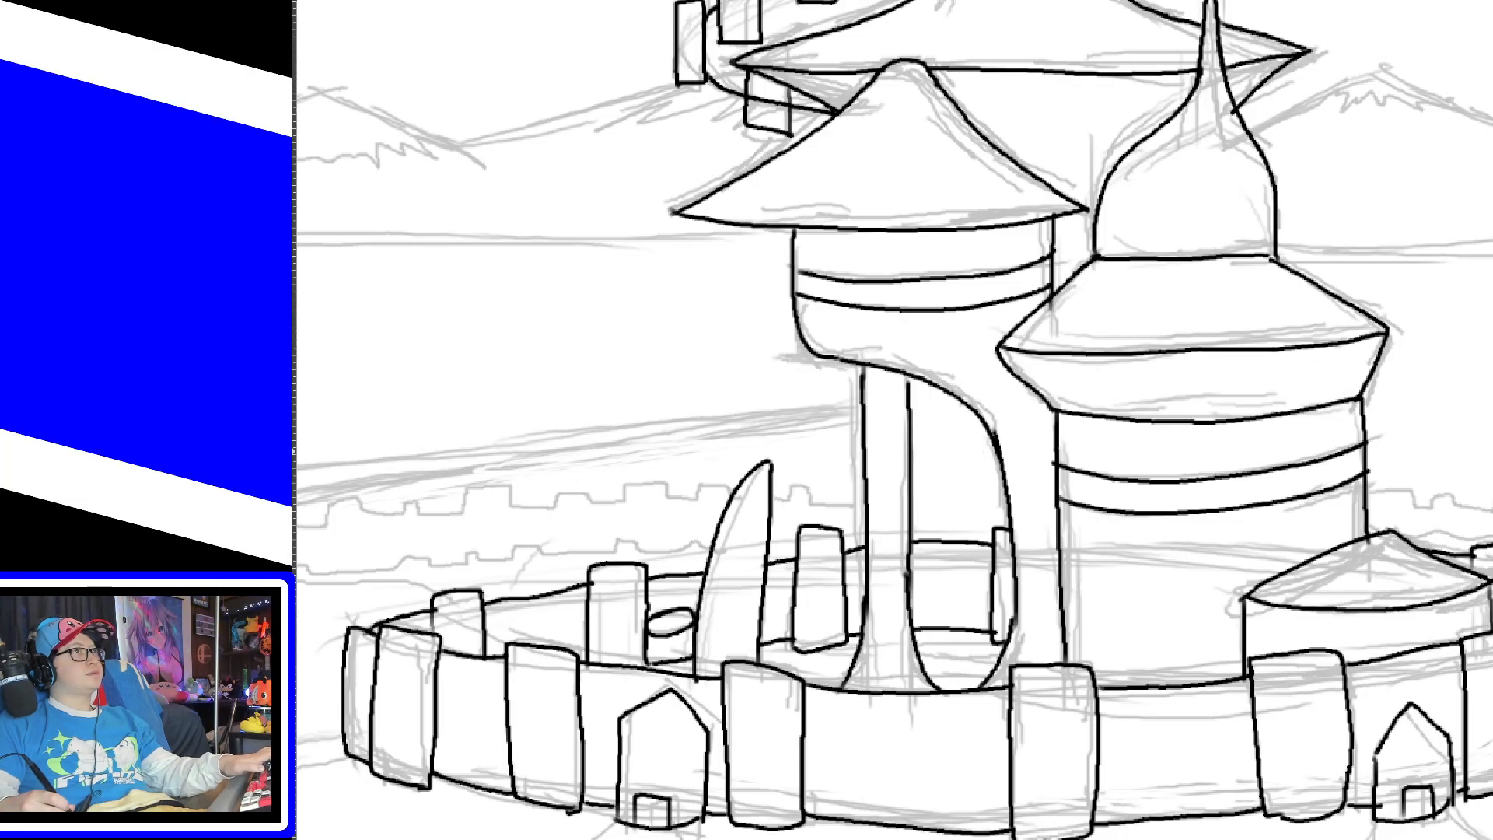
Step: Ink the ridge of the small peak just right of the leftmost large mountain in the background range
{"action": "scroll", "coordinate": [977, 452], "scroll_direction": "down", "scroll_amount": 2}
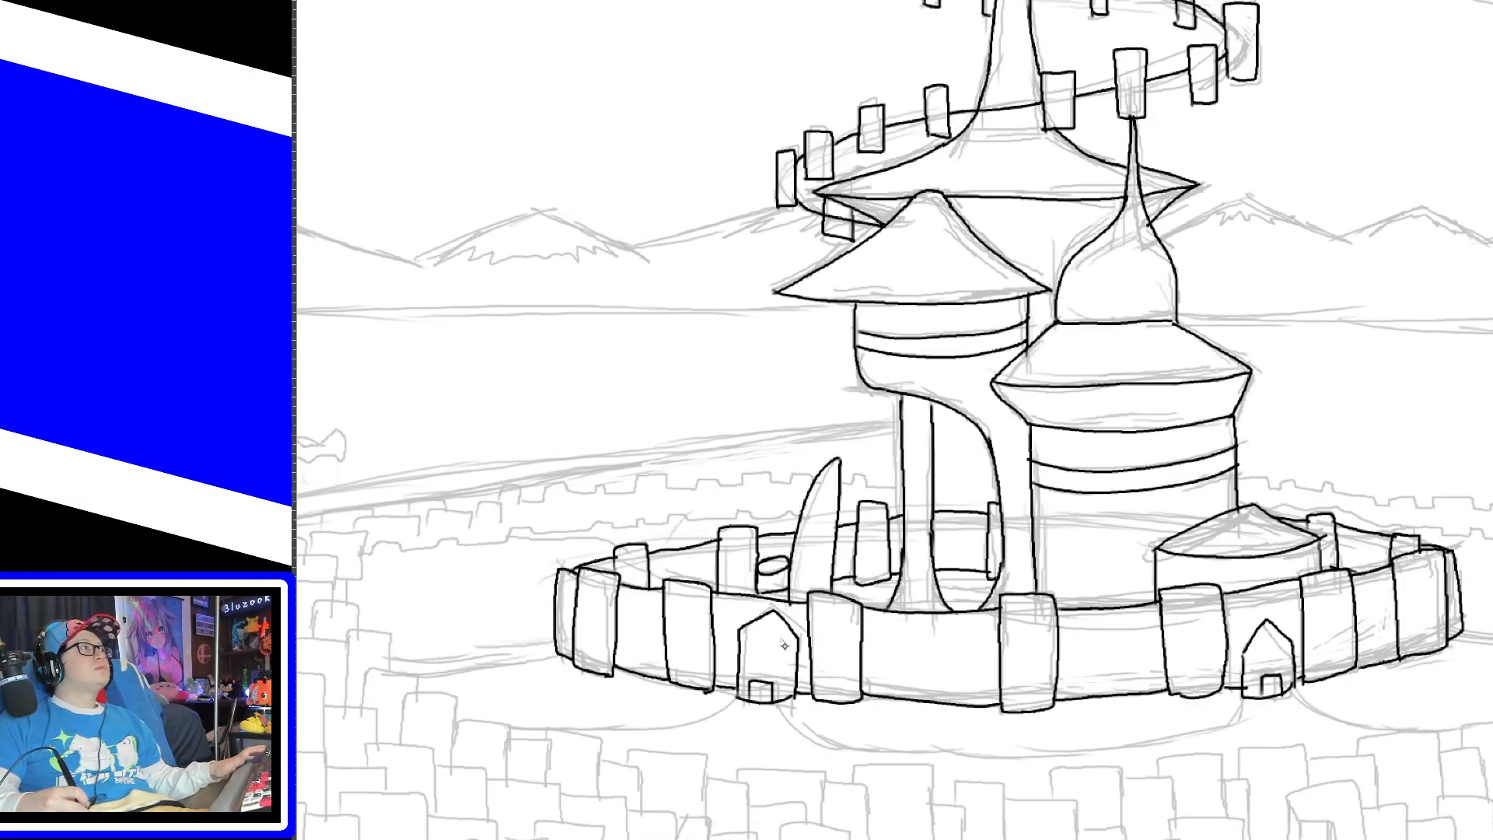
{"action": "left_click_drag", "start_coordinate": [891, 838], "coordinate": [451, 771]}
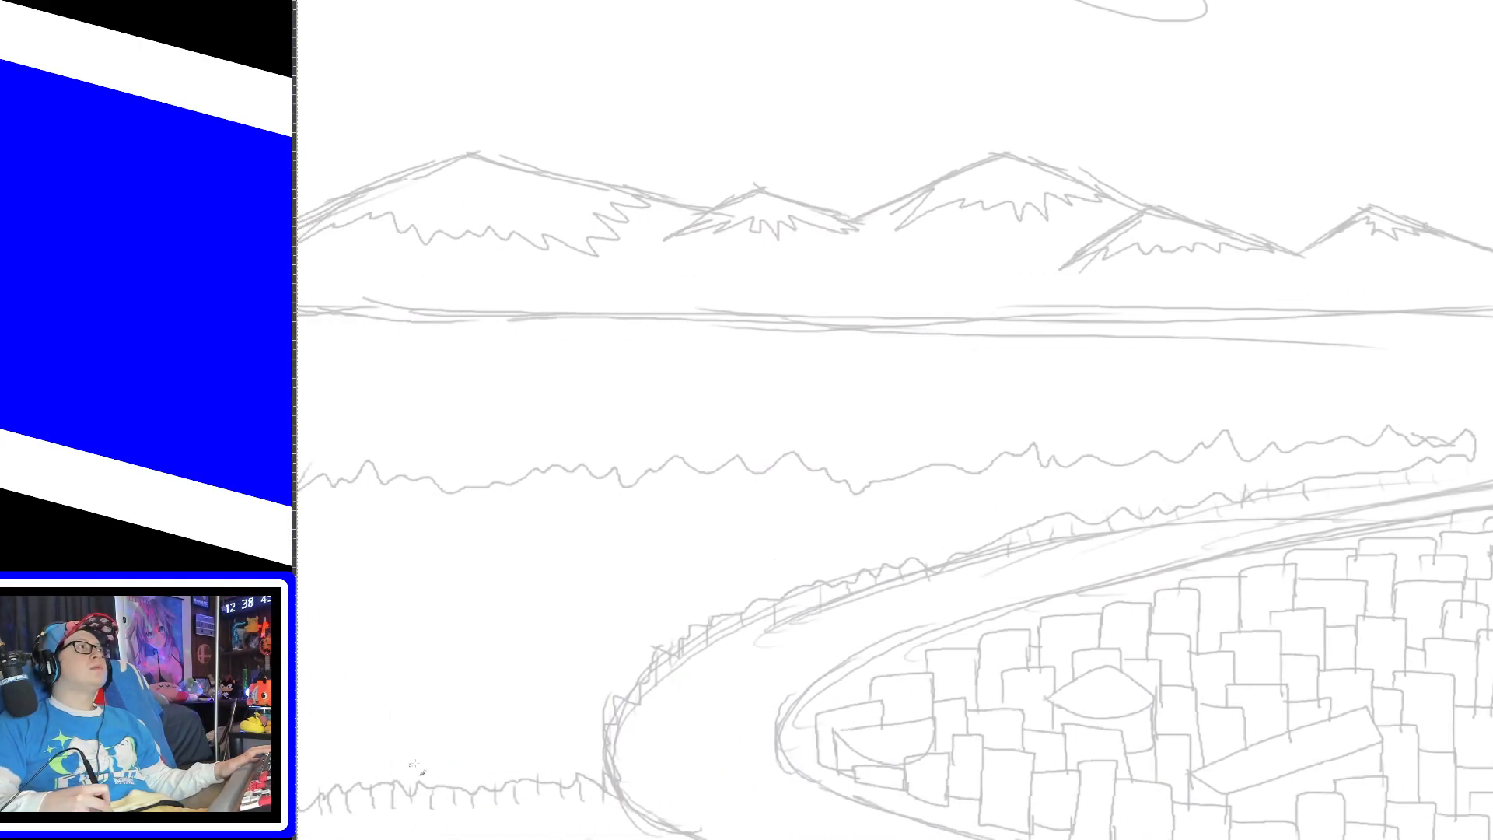
{"action": "scroll", "coordinate": [1431, 201], "scroll_direction": "up", "scroll_amount": 5}
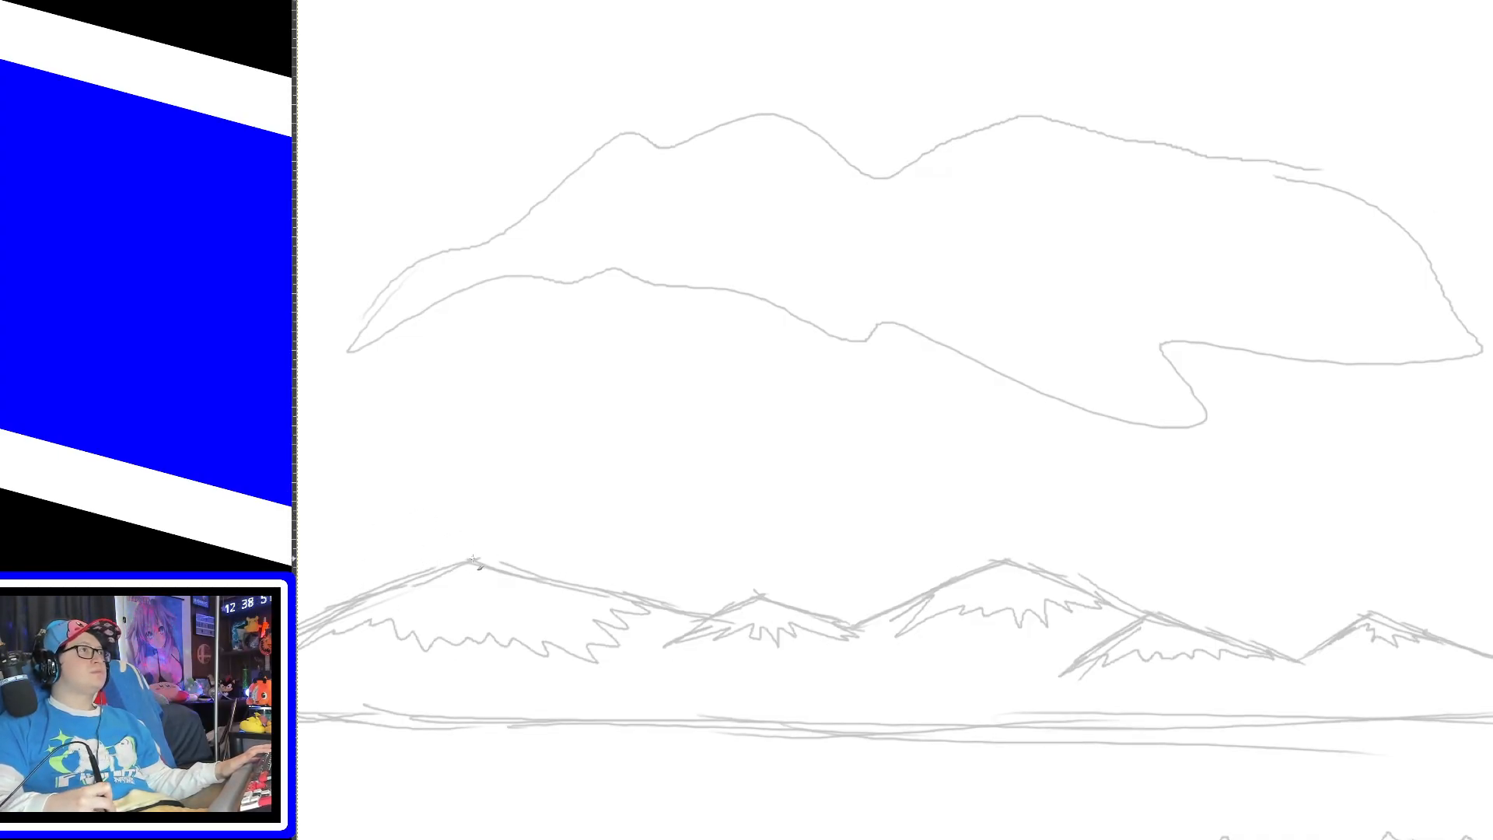
{"action": "left_click_drag", "start_coordinate": [473, 560], "coordinate": [300, 613]}
{"action": "left_click_drag", "start_coordinate": [470, 560], "coordinate": [743, 617]}
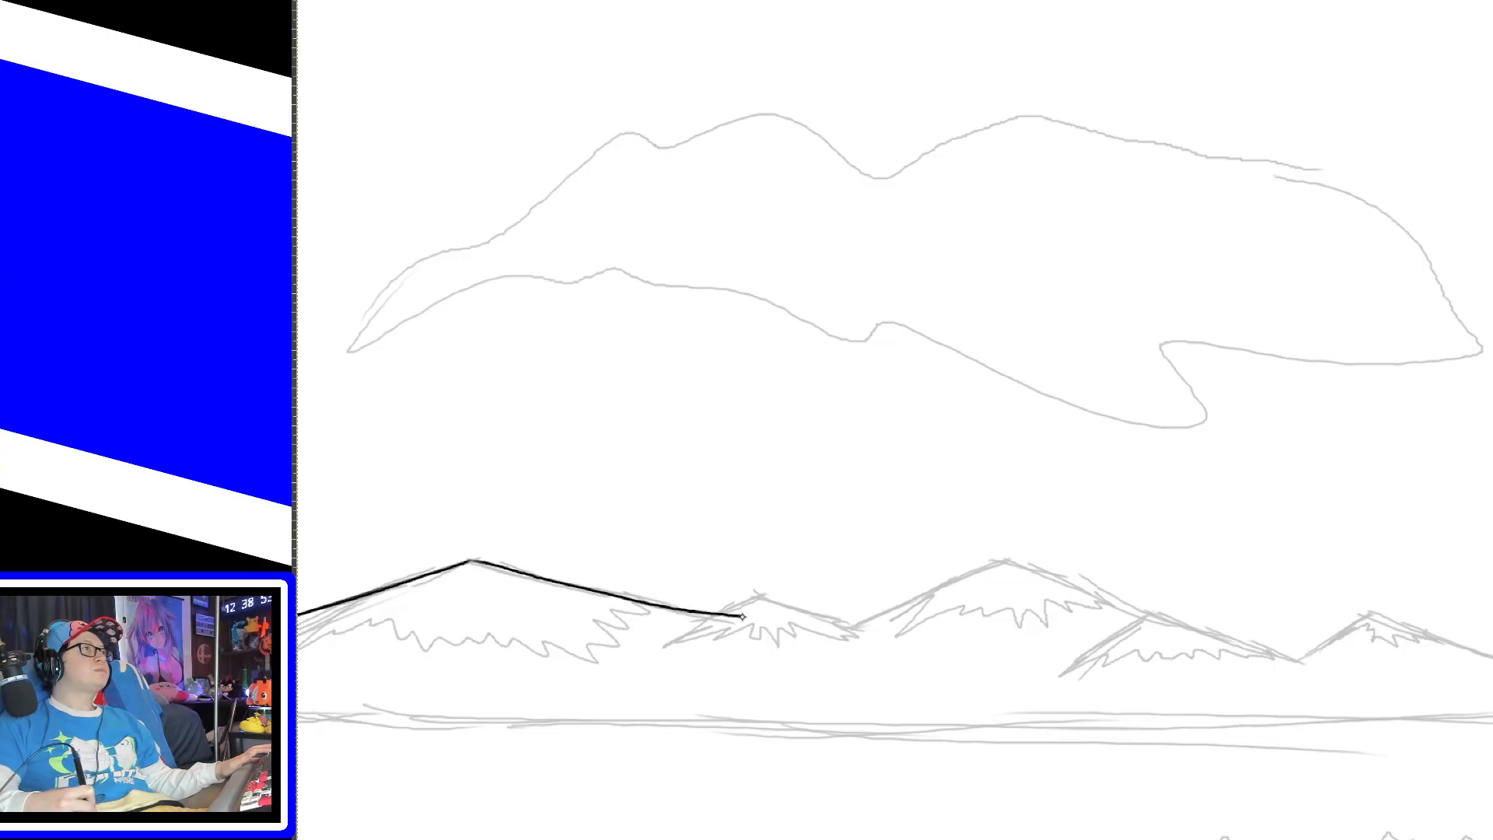
{"action": "key", "text": "ctrl+z"}
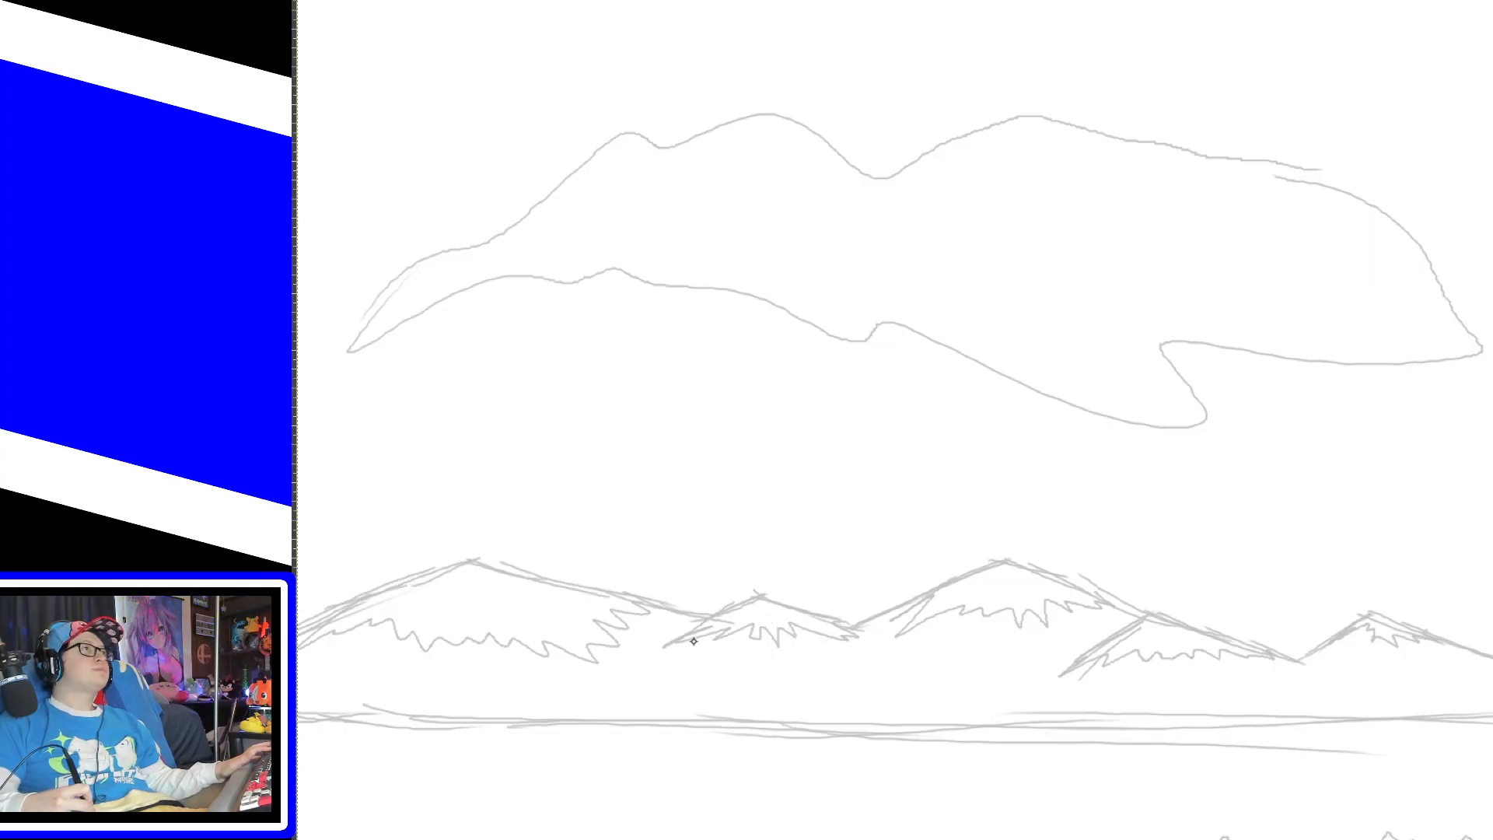
{"action": "mouse_move", "coordinate": [664, 645]}
{"action": "left_mouse_down"}
{"action": "mouse_move", "coordinate": [786, 604]}
{"action": "mouse_move", "coordinate": [853, 619]}
{"action": "left_mouse_up"}
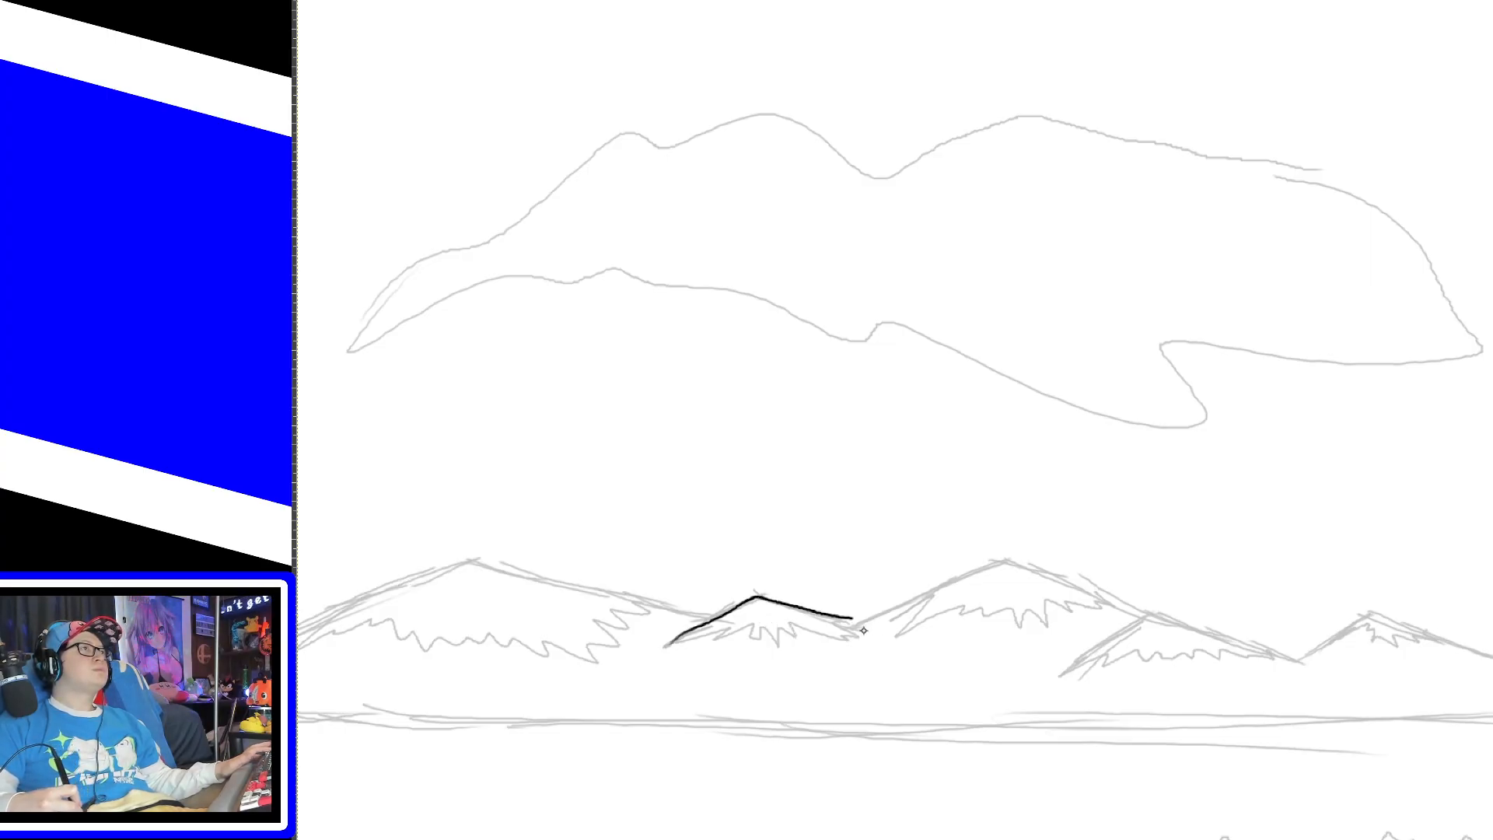
{"action": "key", "text": "ctrl+z"}
{"action": "mouse_move", "coordinate": [665, 645]}
{"action": "left_mouse_down"}
{"action": "mouse_move", "coordinate": [750, 597]}
{"action": "mouse_move", "coordinate": [857, 617]}
{"action": "left_mouse_up"}
{"action": "key", "text": "ctrl+z"}
{"action": "mouse_move", "coordinate": [666, 645]}
{"action": "left_mouse_down"}
{"action": "mouse_move", "coordinate": [765, 599]}
{"action": "mouse_move", "coordinate": [853, 621]}
{"action": "left_mouse_up"}
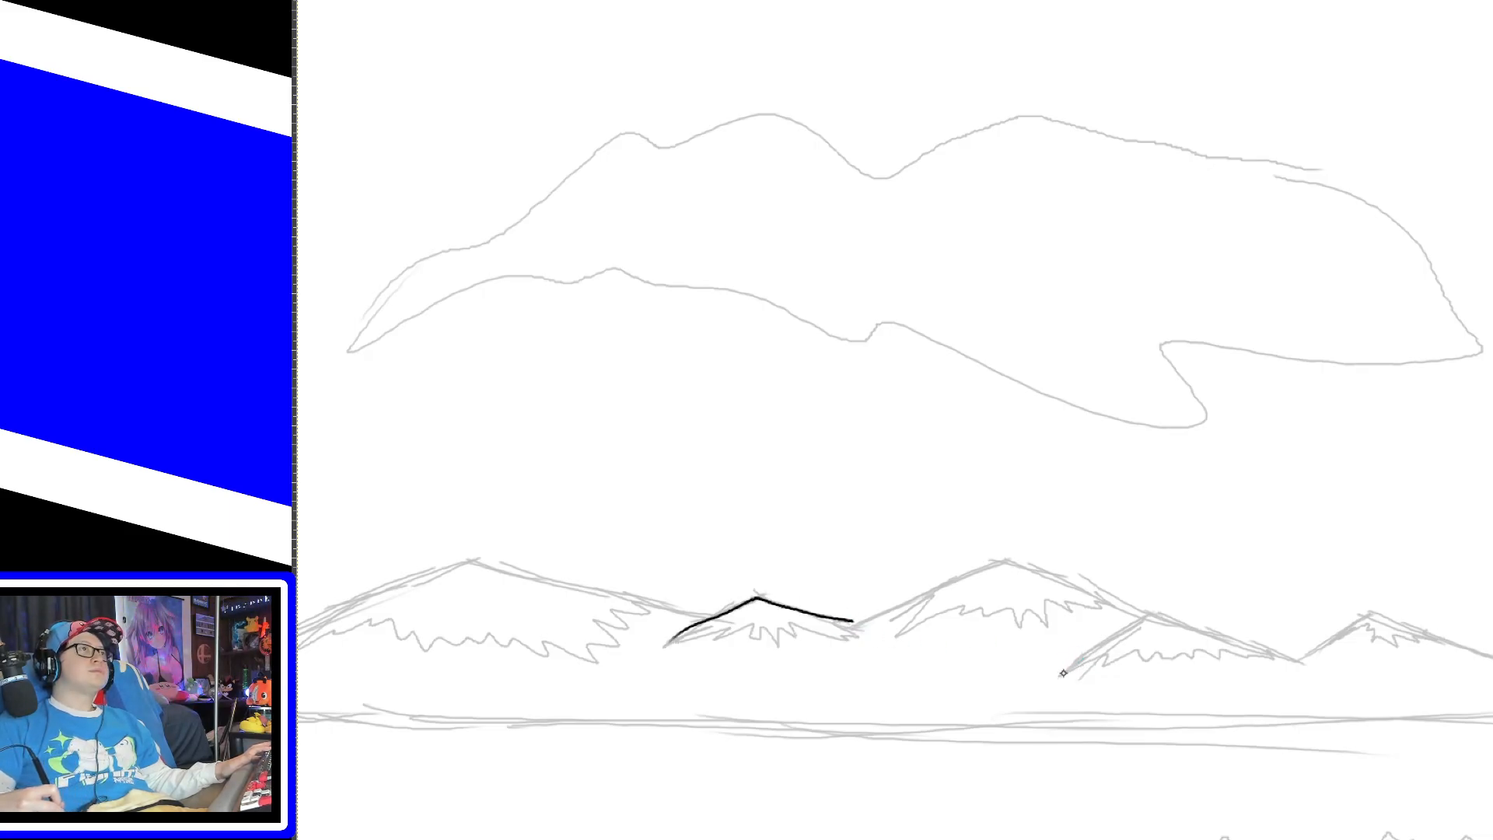
Step: Try to ink the ridges of the two overlapping mountains to the right of the small peak
{"action": "mouse_move", "coordinate": [1063, 671]}
{"action": "left_mouse_down"}
{"action": "mouse_move", "coordinate": [1149, 610]}
{"action": "mouse_move", "coordinate": [1289, 658]}
{"action": "left_mouse_up"}
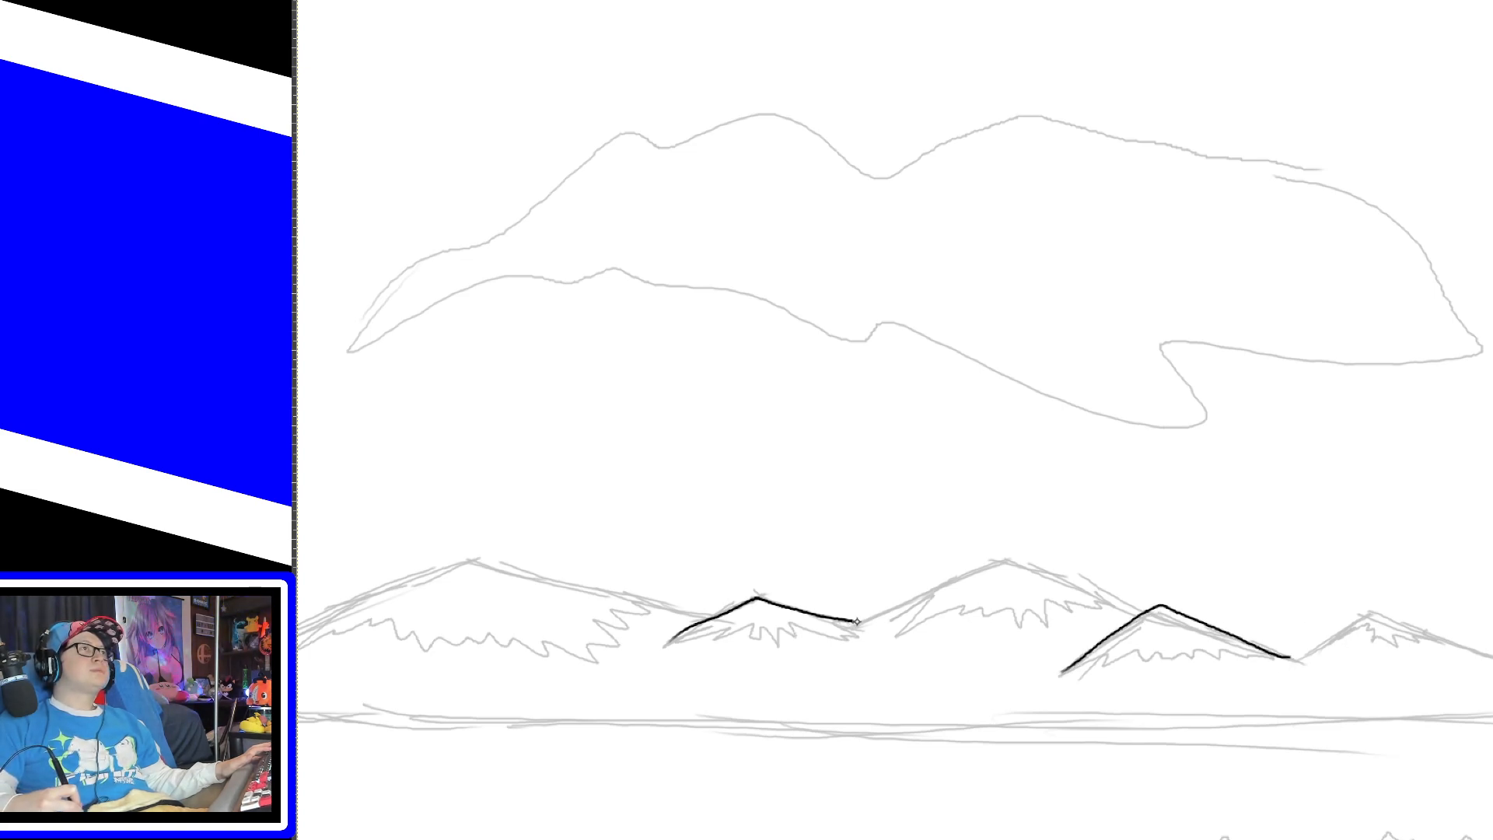
{"action": "mouse_move", "coordinate": [856, 621]}
{"action": "left_mouse_down"}
{"action": "mouse_move", "coordinate": [1011, 561]}
{"action": "mouse_move", "coordinate": [1140, 606]}
{"action": "left_mouse_up"}
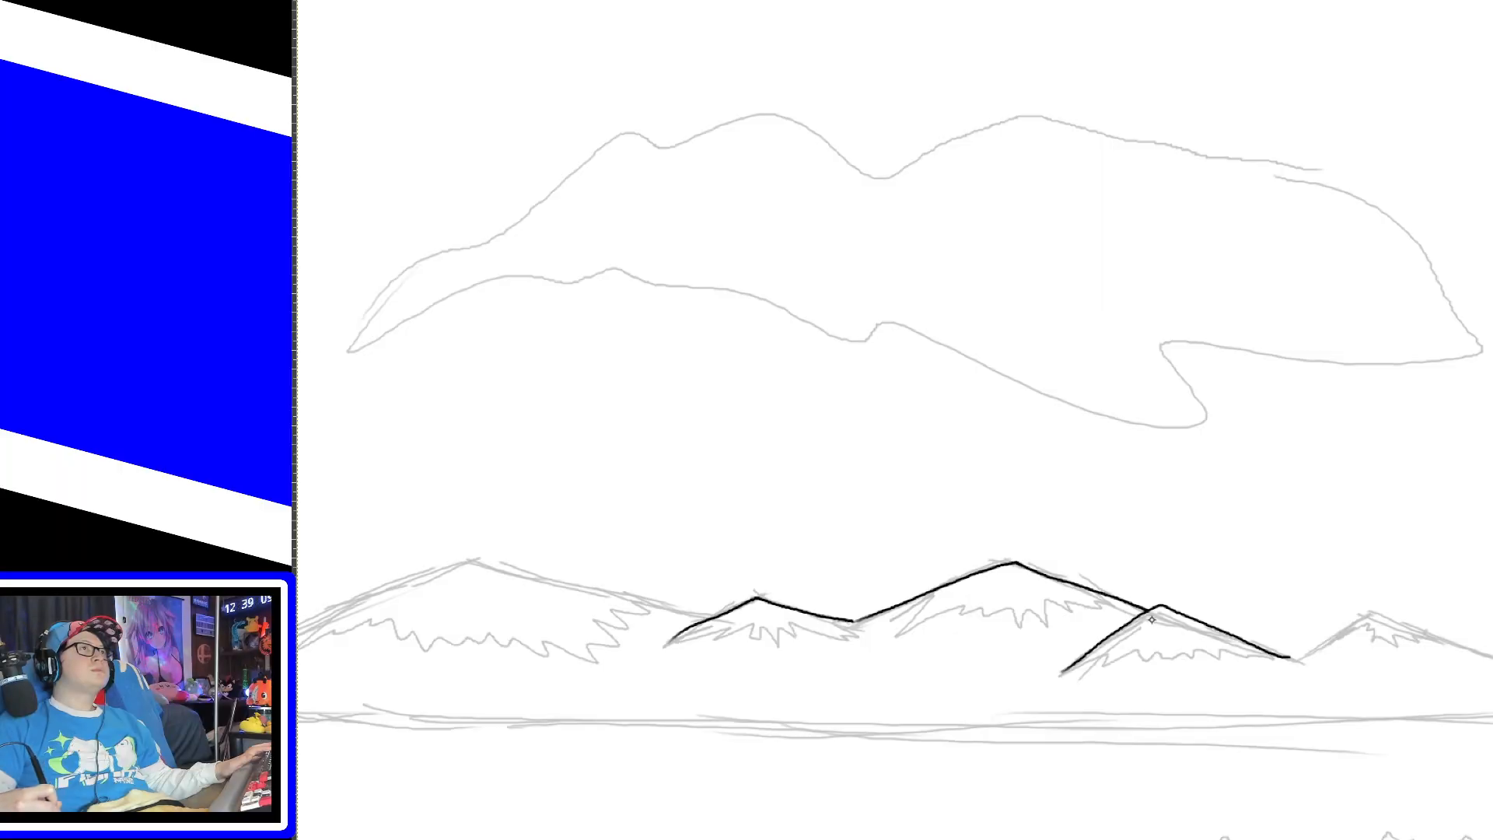
Step: Ink the left slope of the leftmost large mountain and undo the ridge lines of the two overlapping mountains
{"action": "left_click_drag", "start_coordinate": [471, 560], "coordinate": [330, 627]}
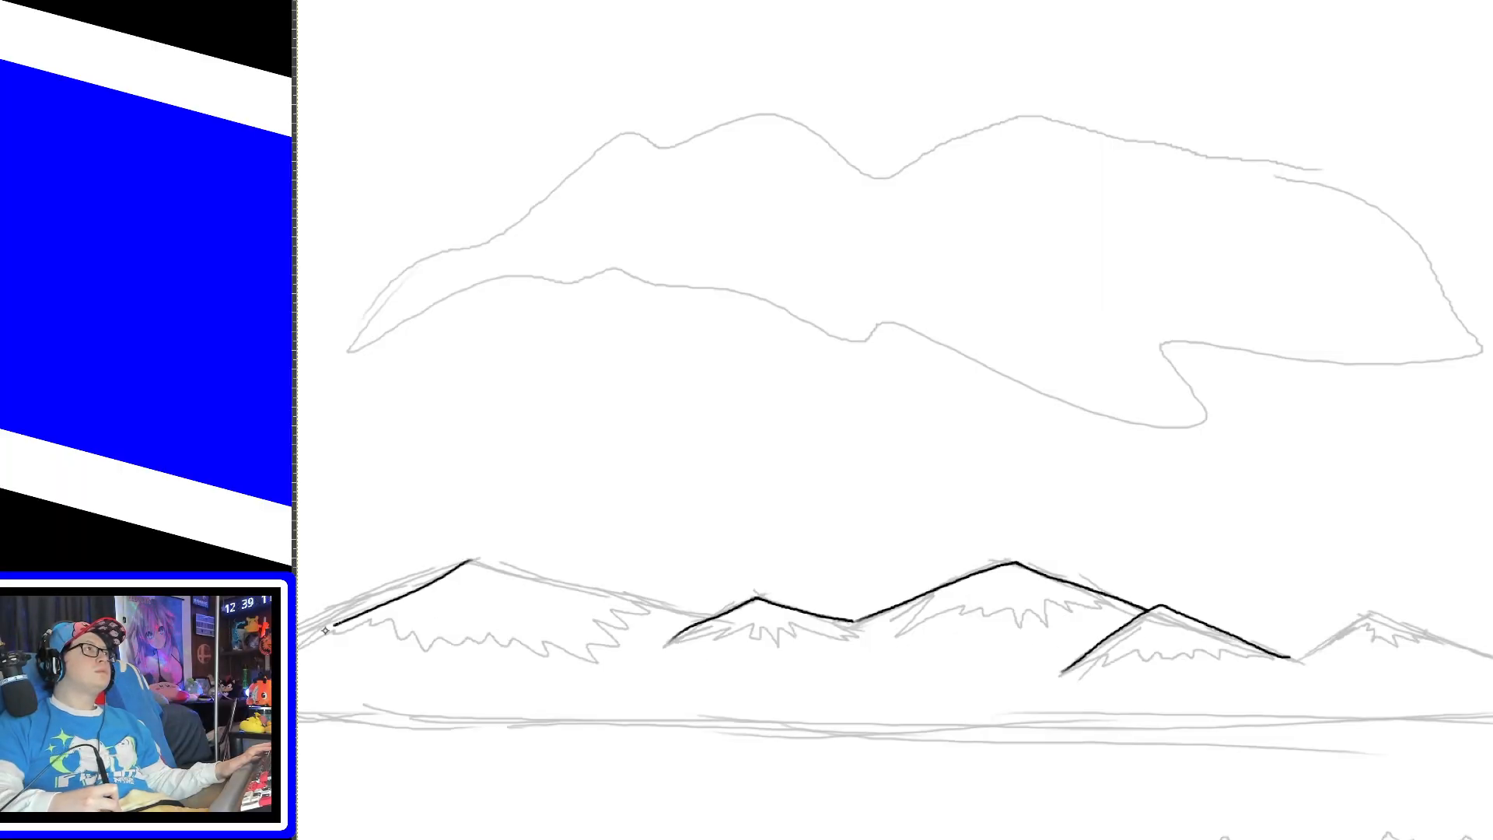
{"action": "key", "text": "ctrl+z"}
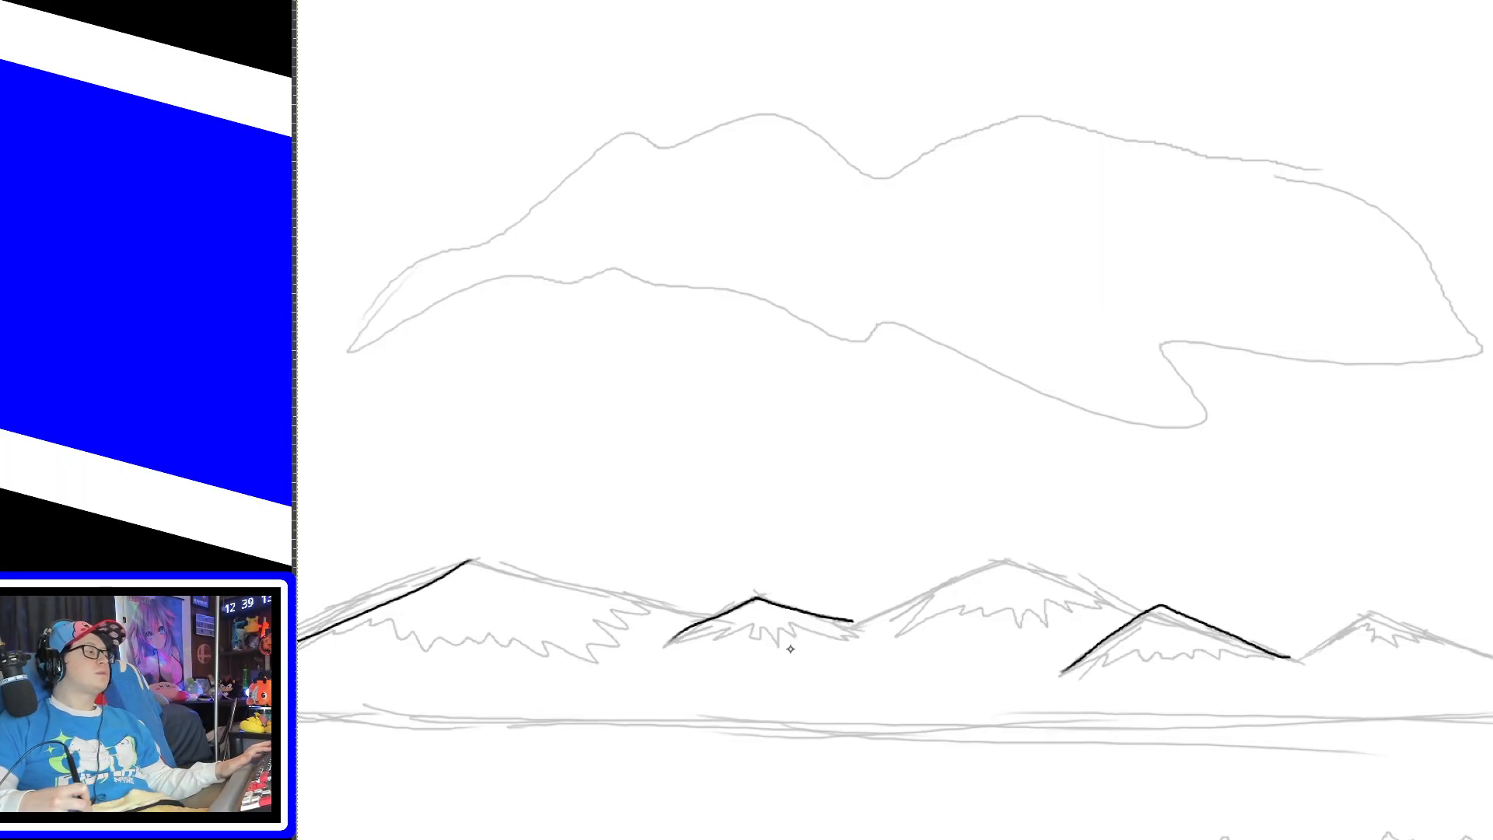
{"action": "key", "text": "ctrl+y"}
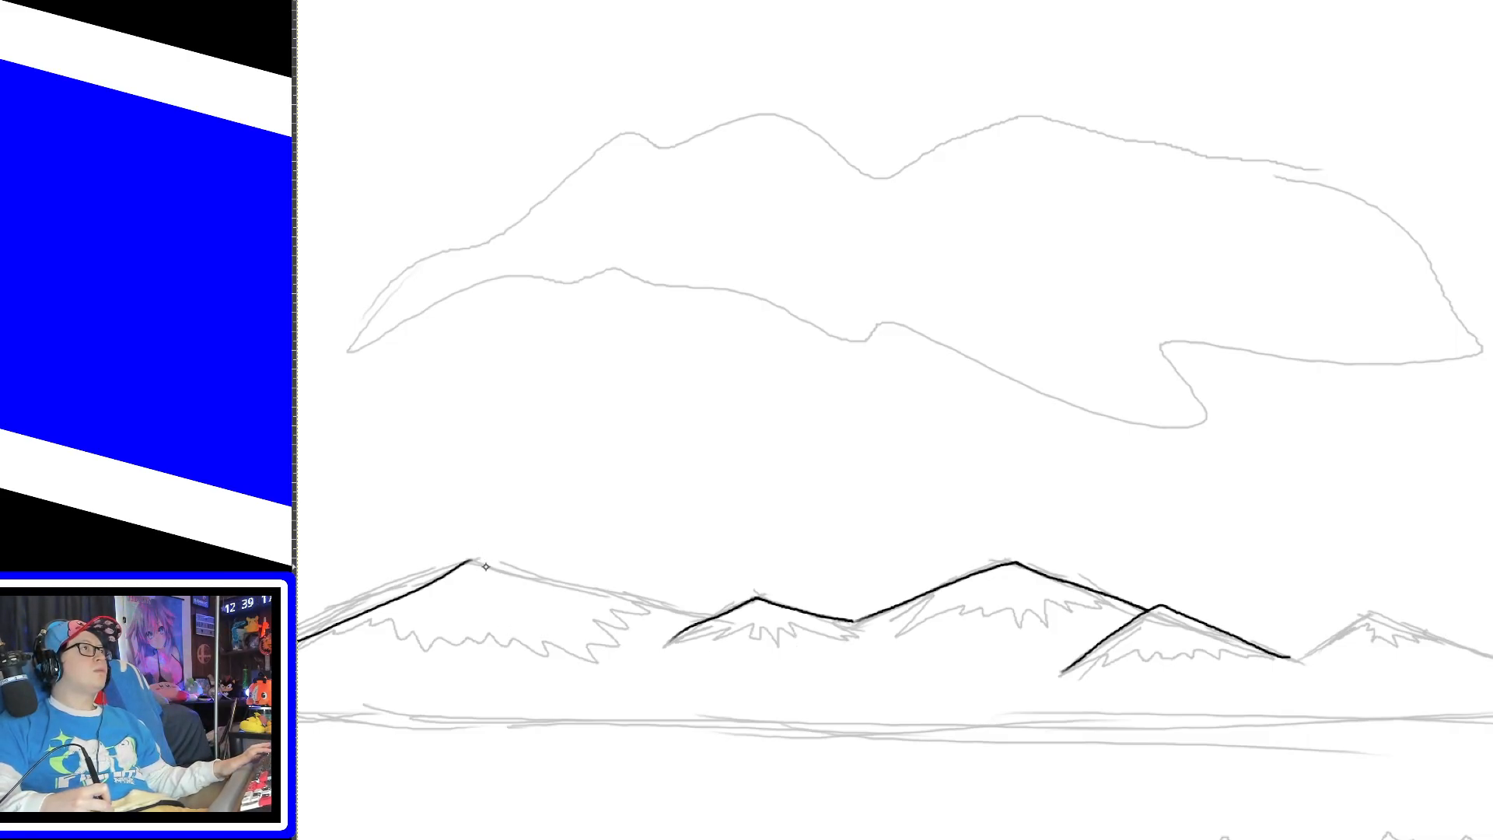
{"action": "key", "text": "ctrl+z"}
{"action": "key", "text": "ctrl+z"}
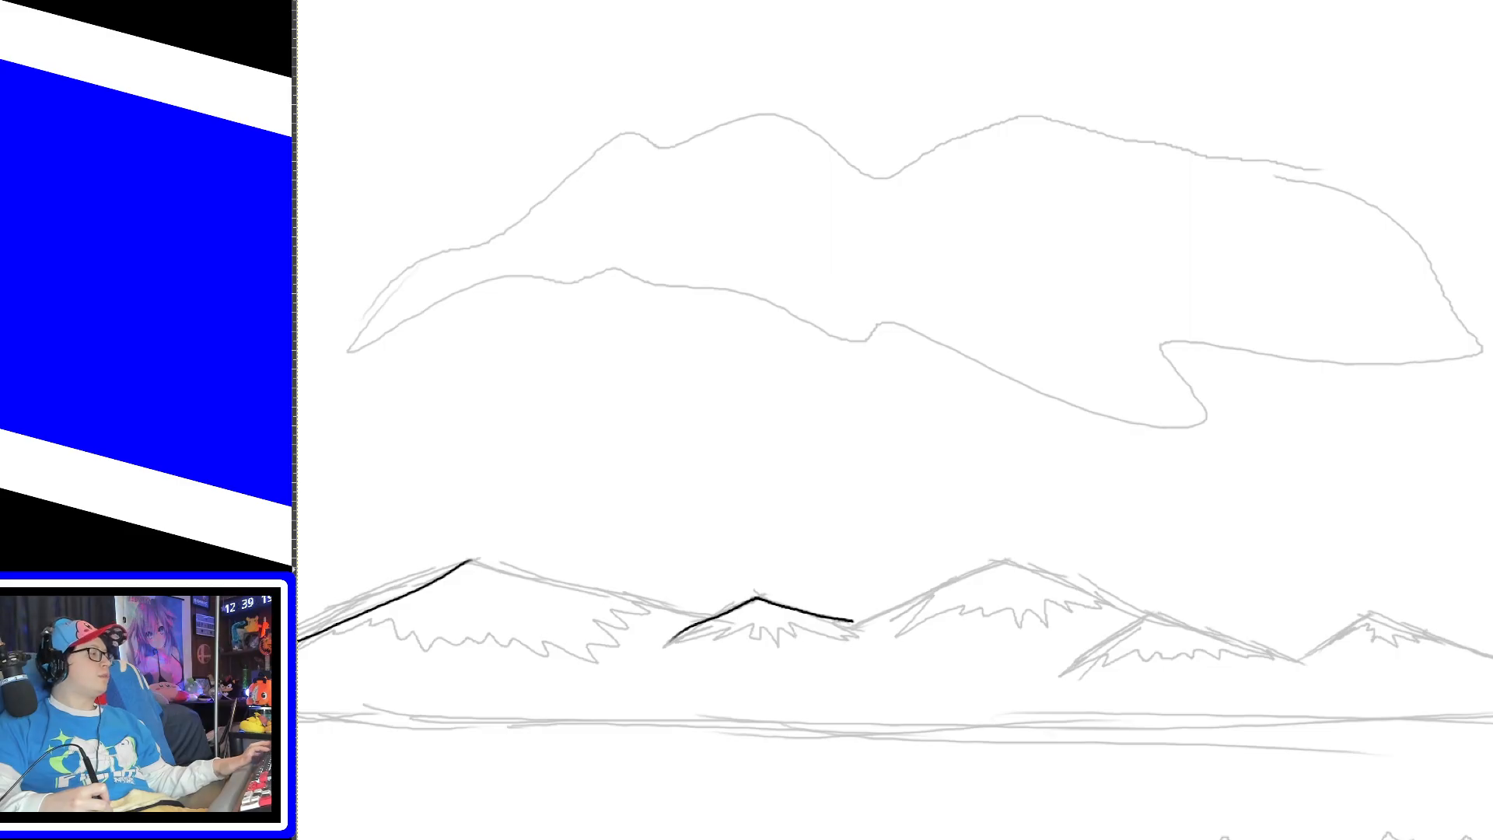
Step: Restore the undone ridge lines of the two overlapping mountains and ink the right slope of the leftmost large mountain
{"action": "key", "text": "ctrl+y"}
{"action": "key", "text": "ctrl+y"}
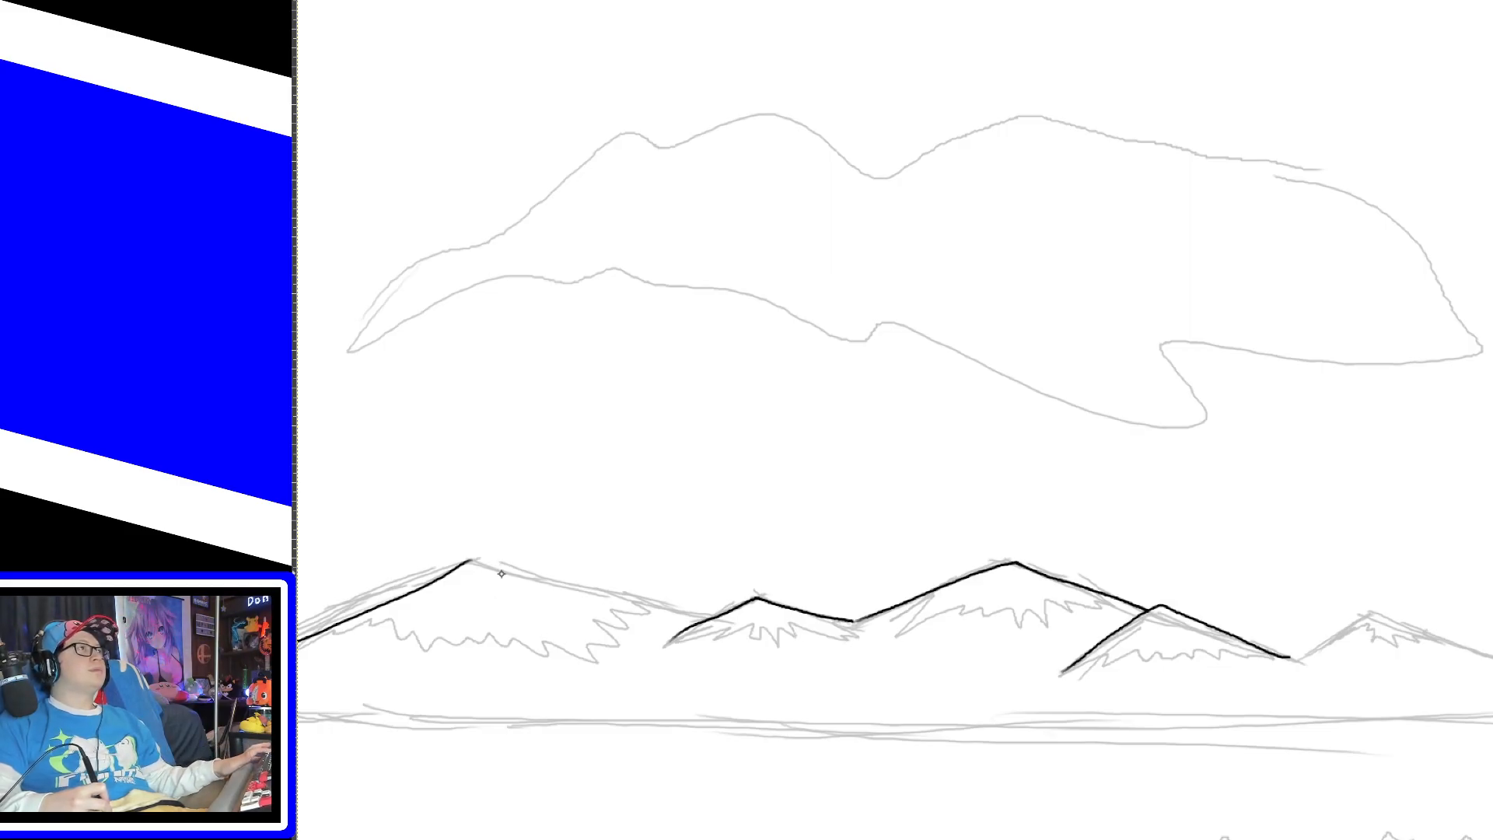
{"action": "left_click_drag", "start_coordinate": [470, 560], "coordinate": [711, 615]}
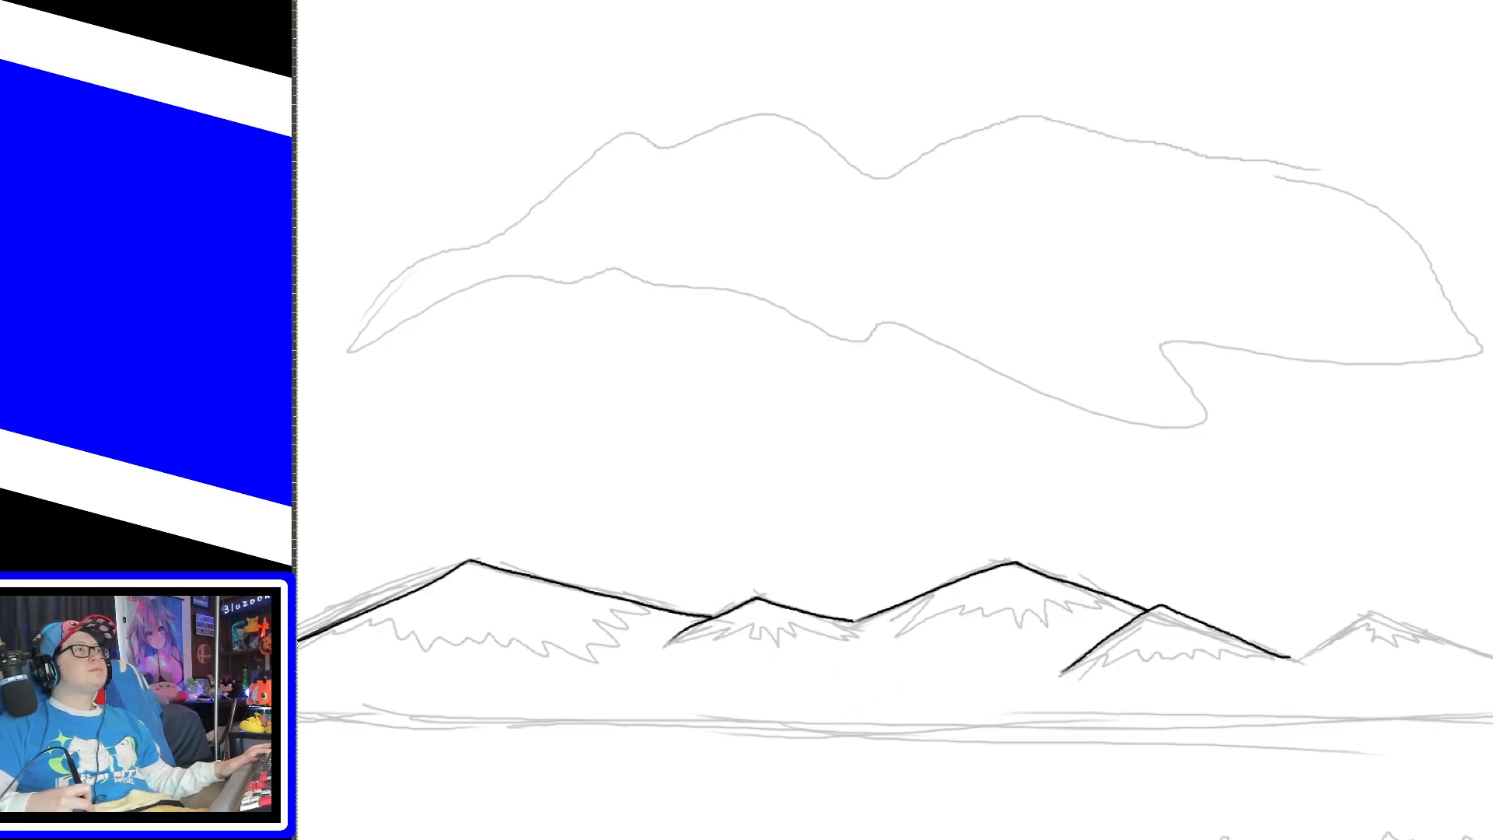
Step: Ink a continuous ridge line over the two peaks between the overlapping mountains and the tower, joining the slope behind the spiral's lowest panels
{"action": "scroll", "coordinate": [834, 776], "scroll_direction": "right", "scroll_amount": 6}
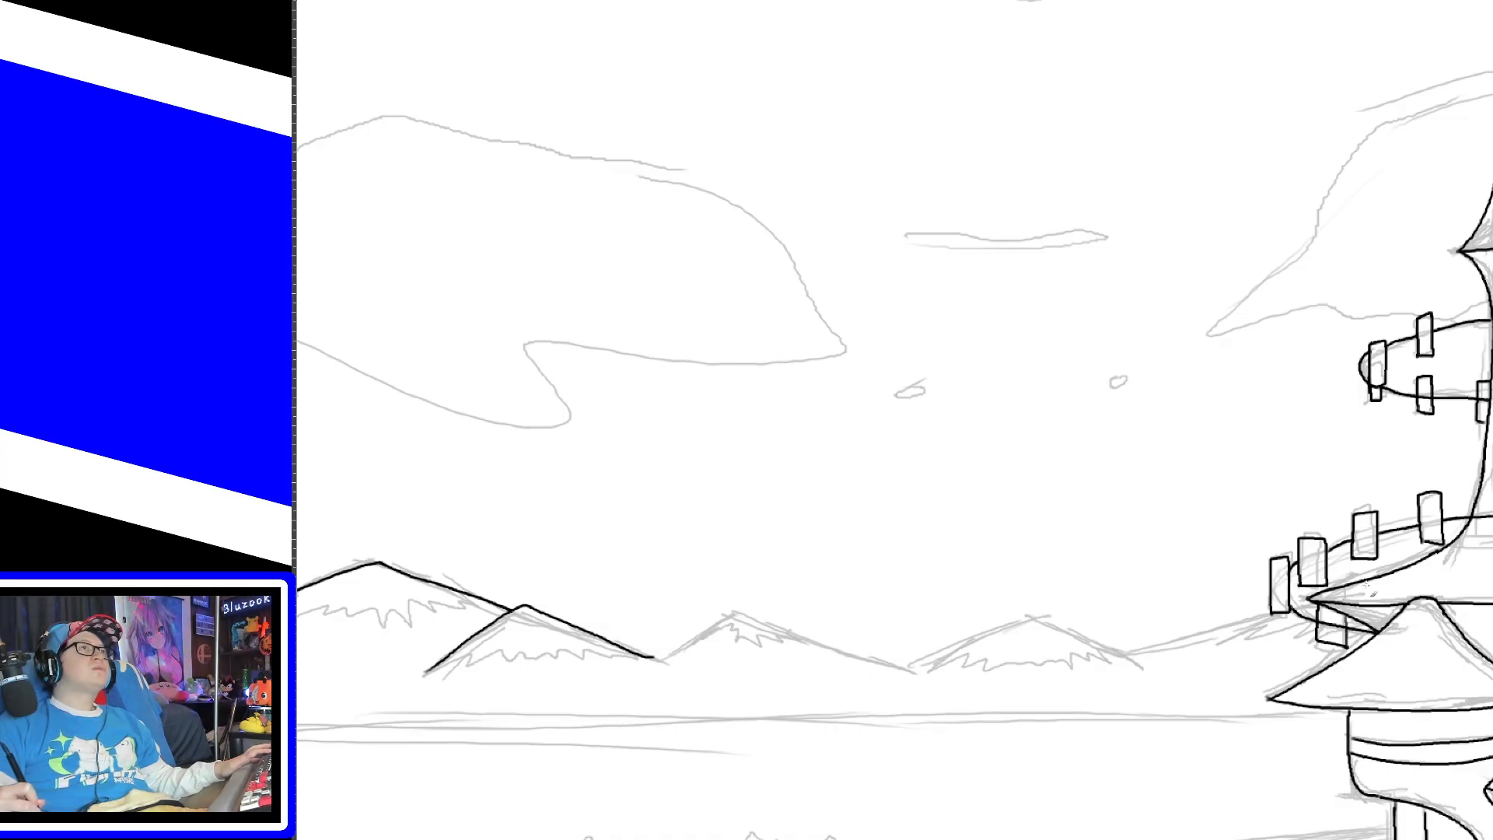
{"action": "left_click_drag", "start_coordinate": [1131, 653], "coordinate": [1282, 615]}
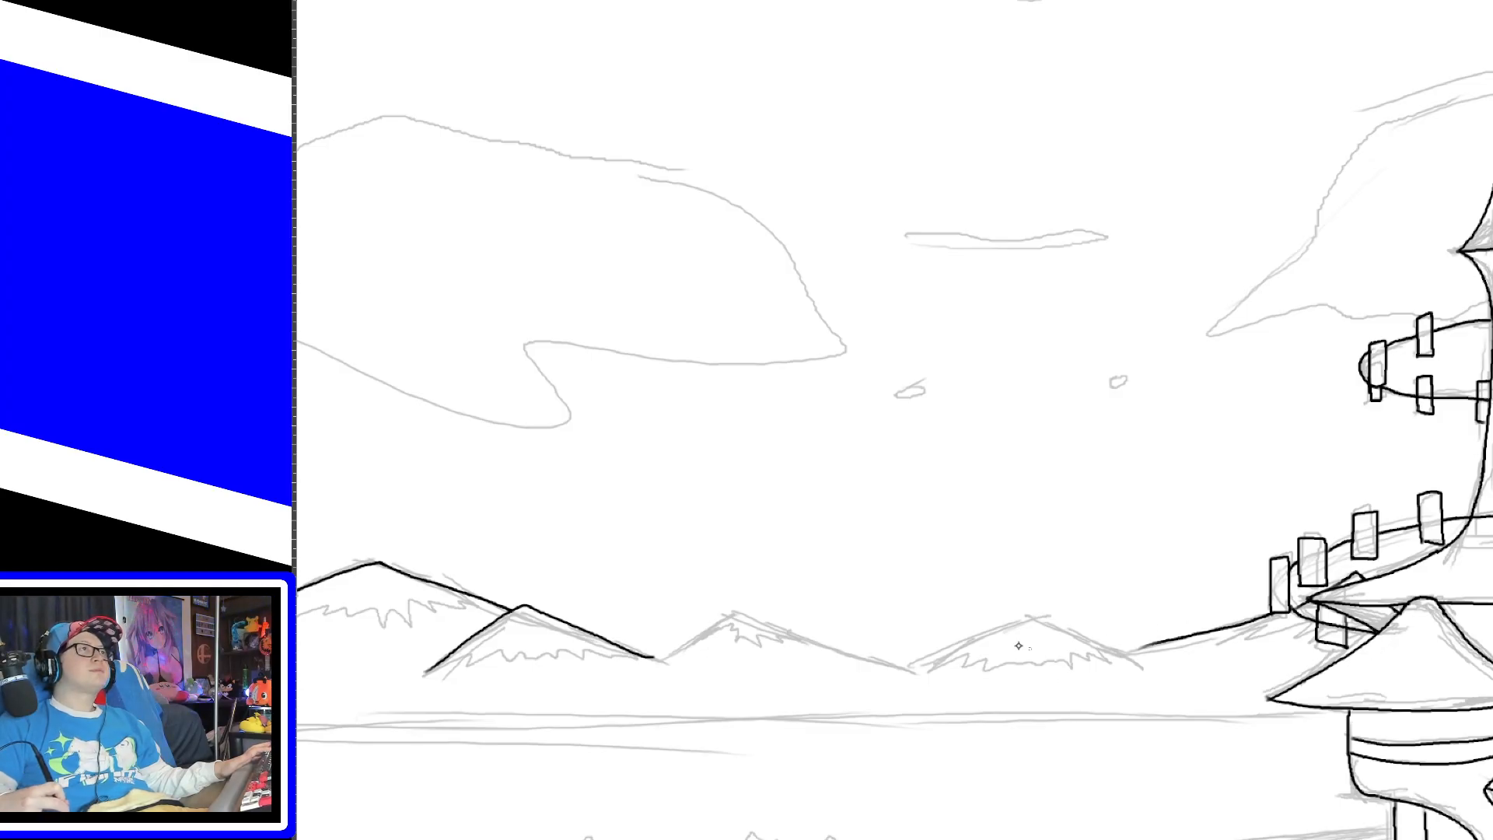
{"action": "mouse_move", "coordinate": [910, 661]}
{"action": "left_mouse_down"}
{"action": "mouse_move", "coordinate": [996, 626]}
{"action": "mouse_move", "coordinate": [1122, 643]}
{"action": "left_mouse_up"}
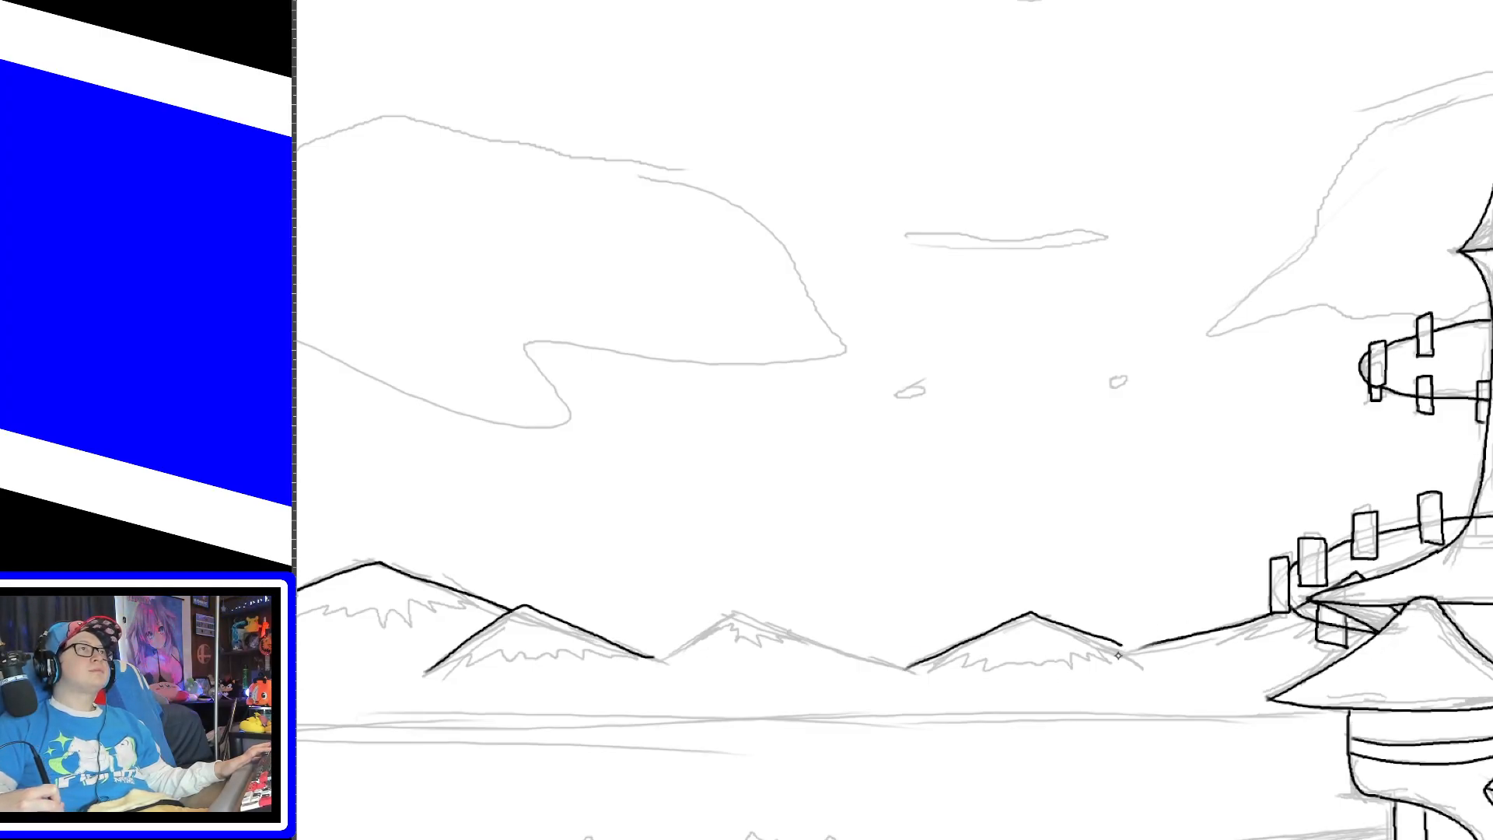
{"action": "key", "text": "ctrl+z"}
{"action": "mouse_move", "coordinate": [908, 667]}
{"action": "left_mouse_down"}
{"action": "mouse_move", "coordinate": [1045, 620]}
{"action": "mouse_move", "coordinate": [1107, 645]}
{"action": "left_mouse_up"}
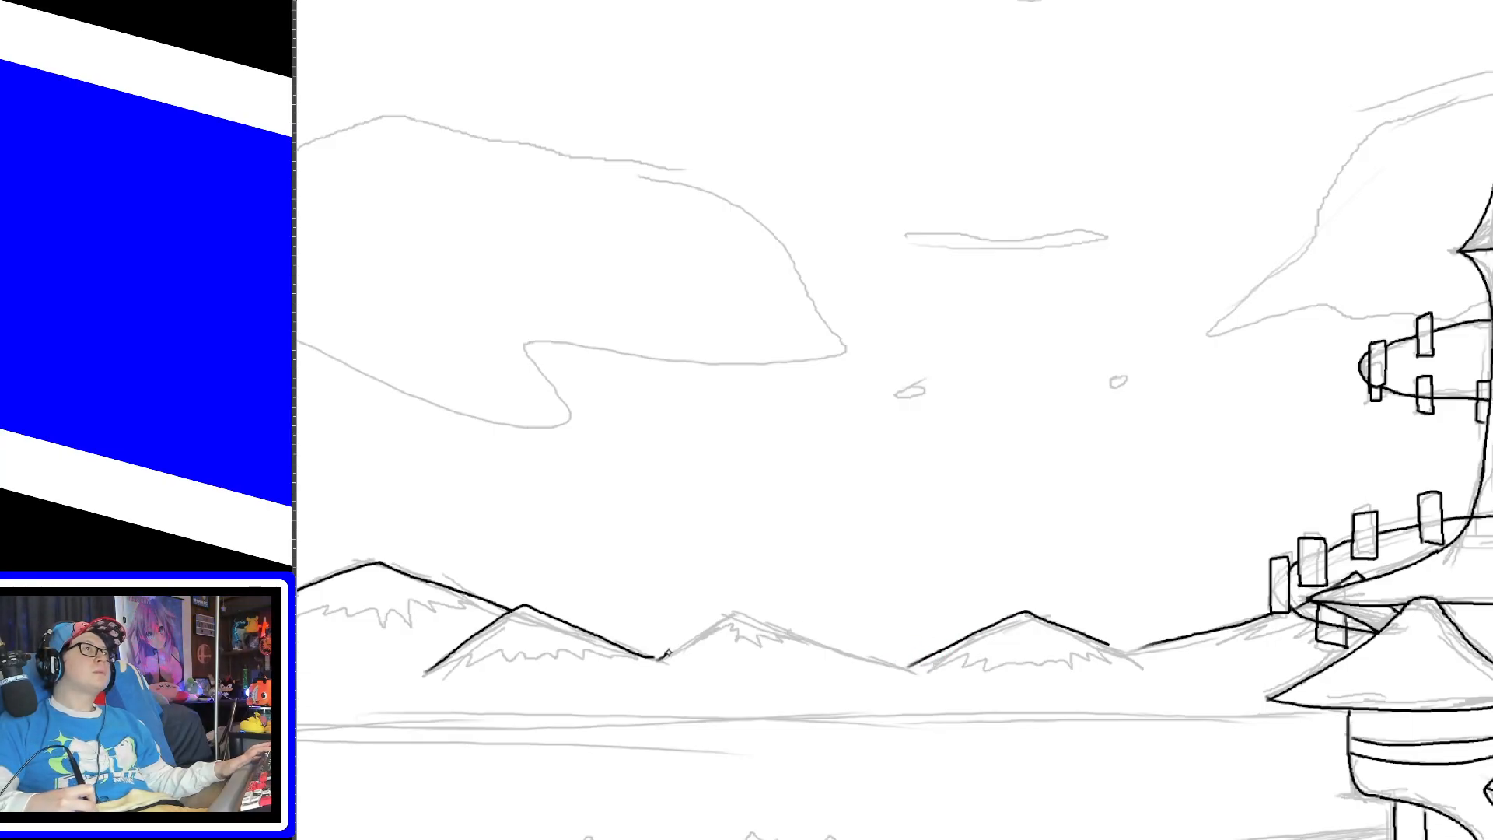
{"action": "mouse_move", "coordinate": [659, 658]}
{"action": "left_mouse_down"}
{"action": "mouse_move", "coordinate": [731, 612]}
{"action": "mouse_move", "coordinate": [906, 667]}
{"action": "left_mouse_up"}
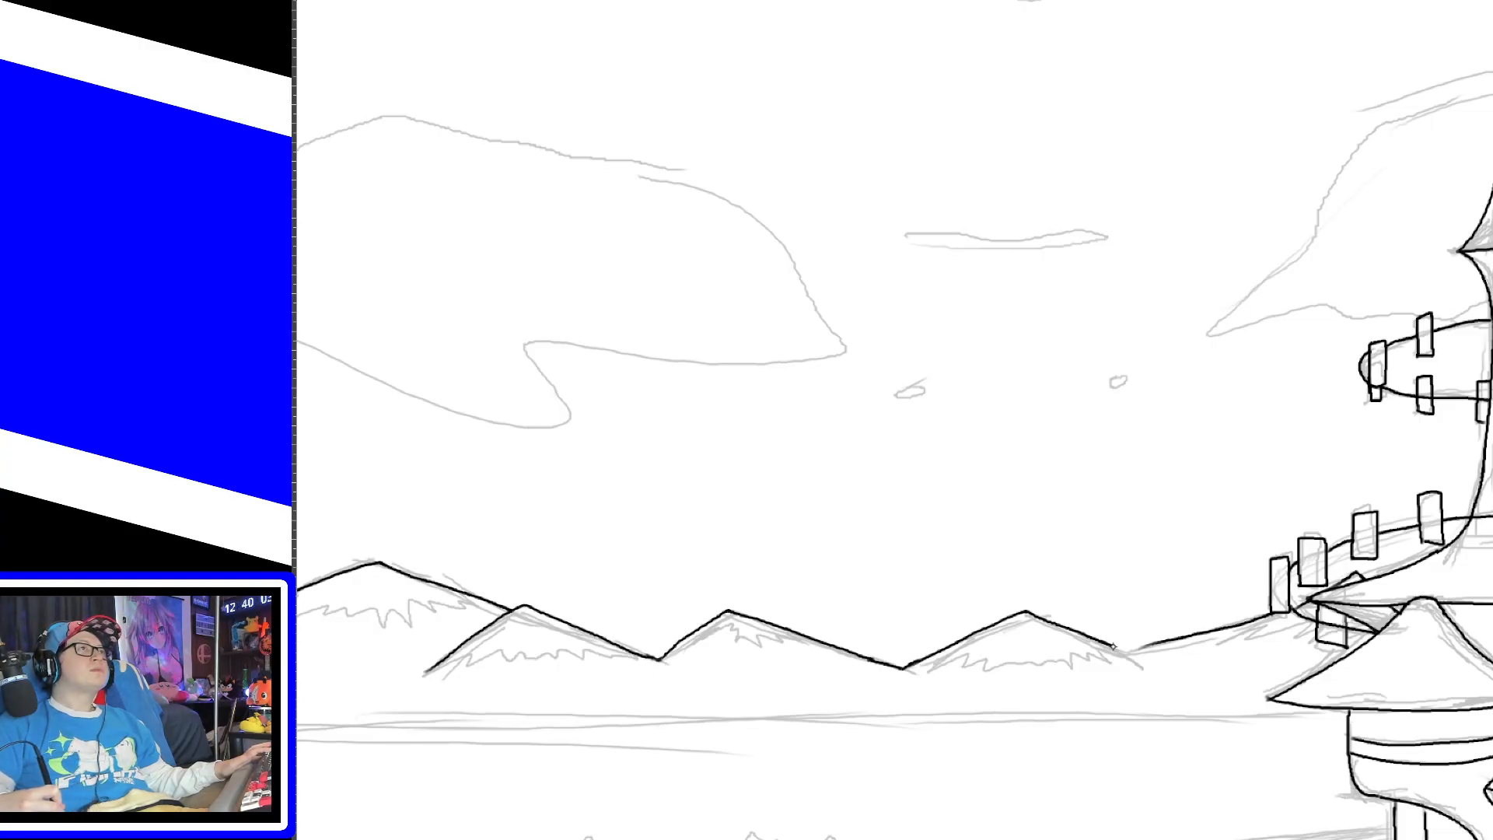
{"action": "left_click_drag", "start_coordinate": [1114, 645], "coordinate": [1186, 651]}
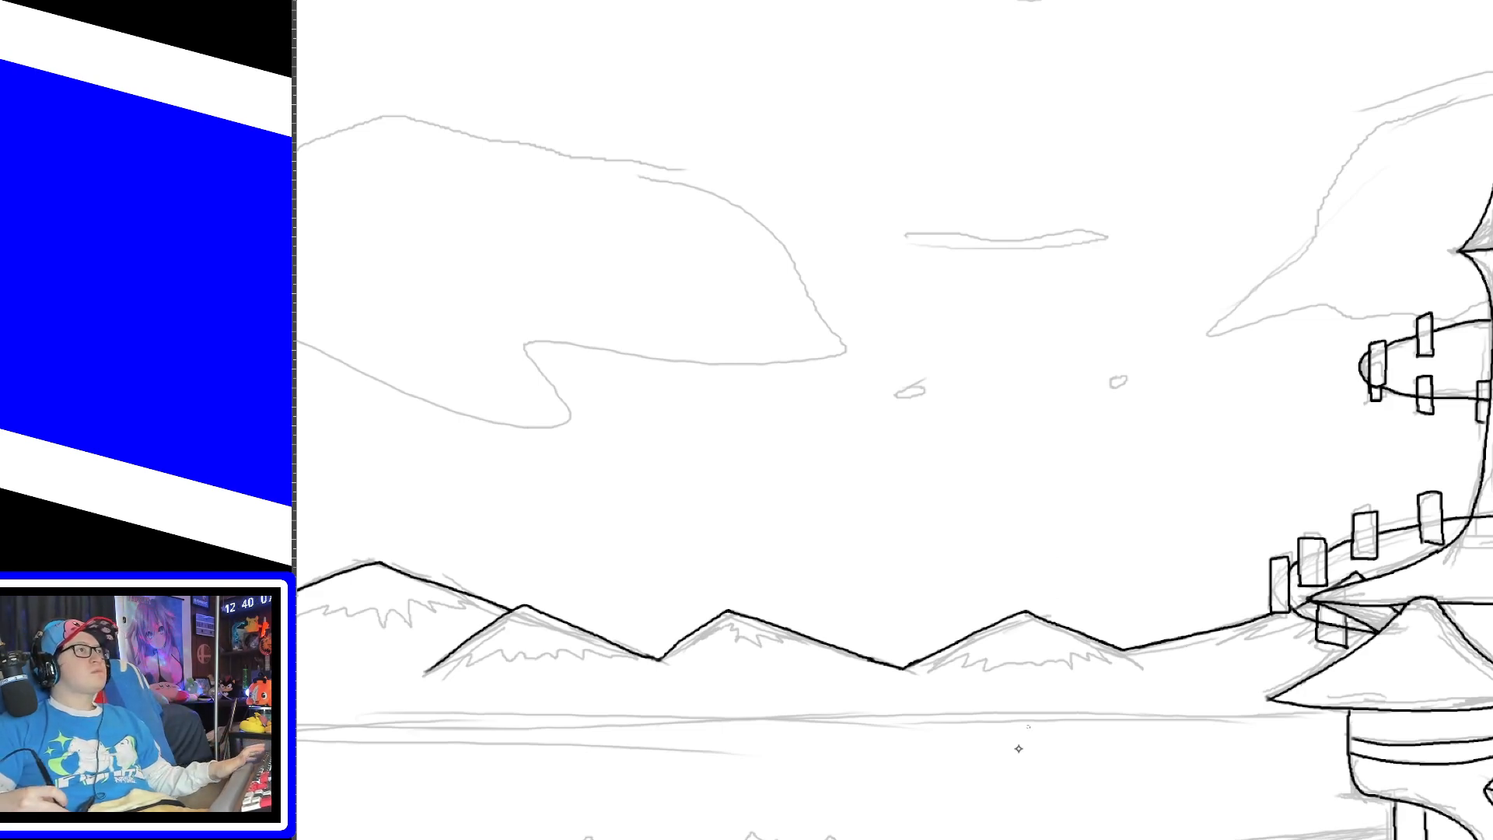
Step: Ink the mountain ridges from the onion-domed tower across to the tallest peak, plus that peak's jagged snow line
{"action": "left_click_drag", "start_coordinate": [743, 838], "coordinate": [1042, 838]}
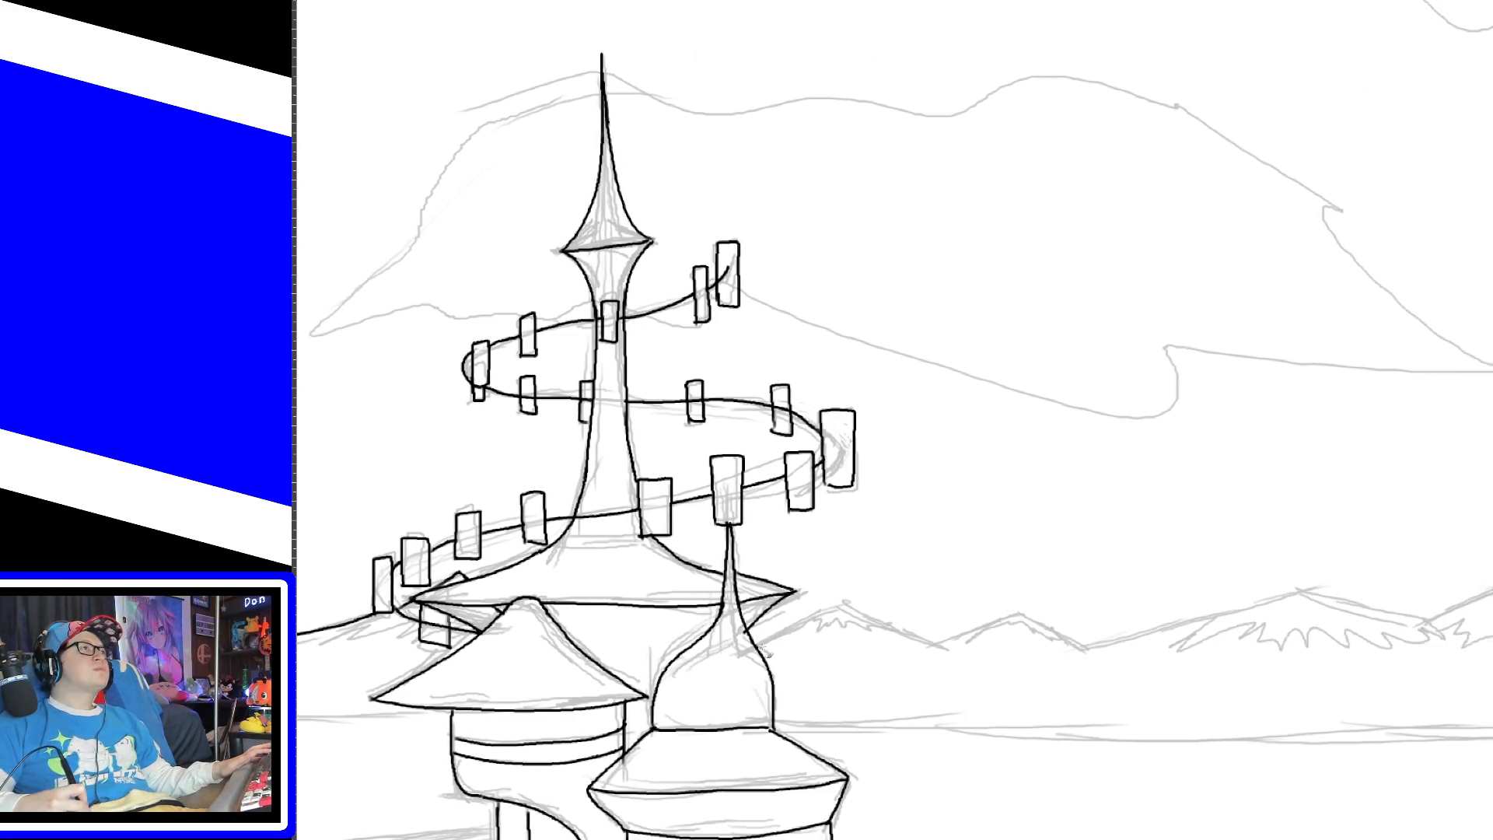
{"action": "mouse_move", "coordinate": [761, 648]}
{"action": "left_mouse_down"}
{"action": "mouse_move", "coordinate": [849, 602]}
{"action": "mouse_move", "coordinate": [947, 647]}
{"action": "mouse_move", "coordinate": [1034, 615]}
{"action": "mouse_move", "coordinate": [1089, 648]}
{"action": "left_mouse_up"}
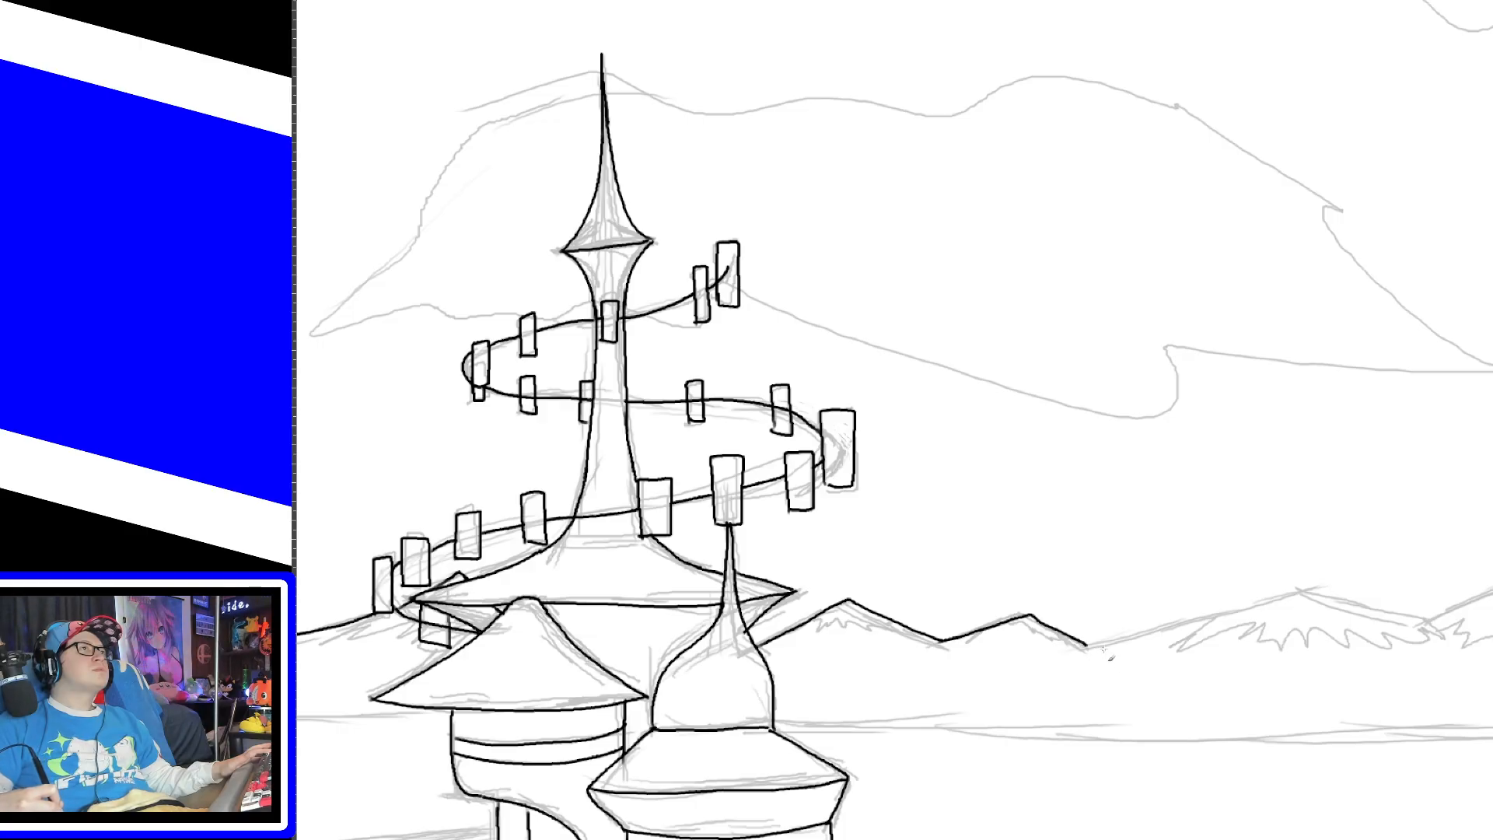
{"action": "scroll", "coordinate": [894, 420], "scroll_direction": "right", "scroll_amount": 6}
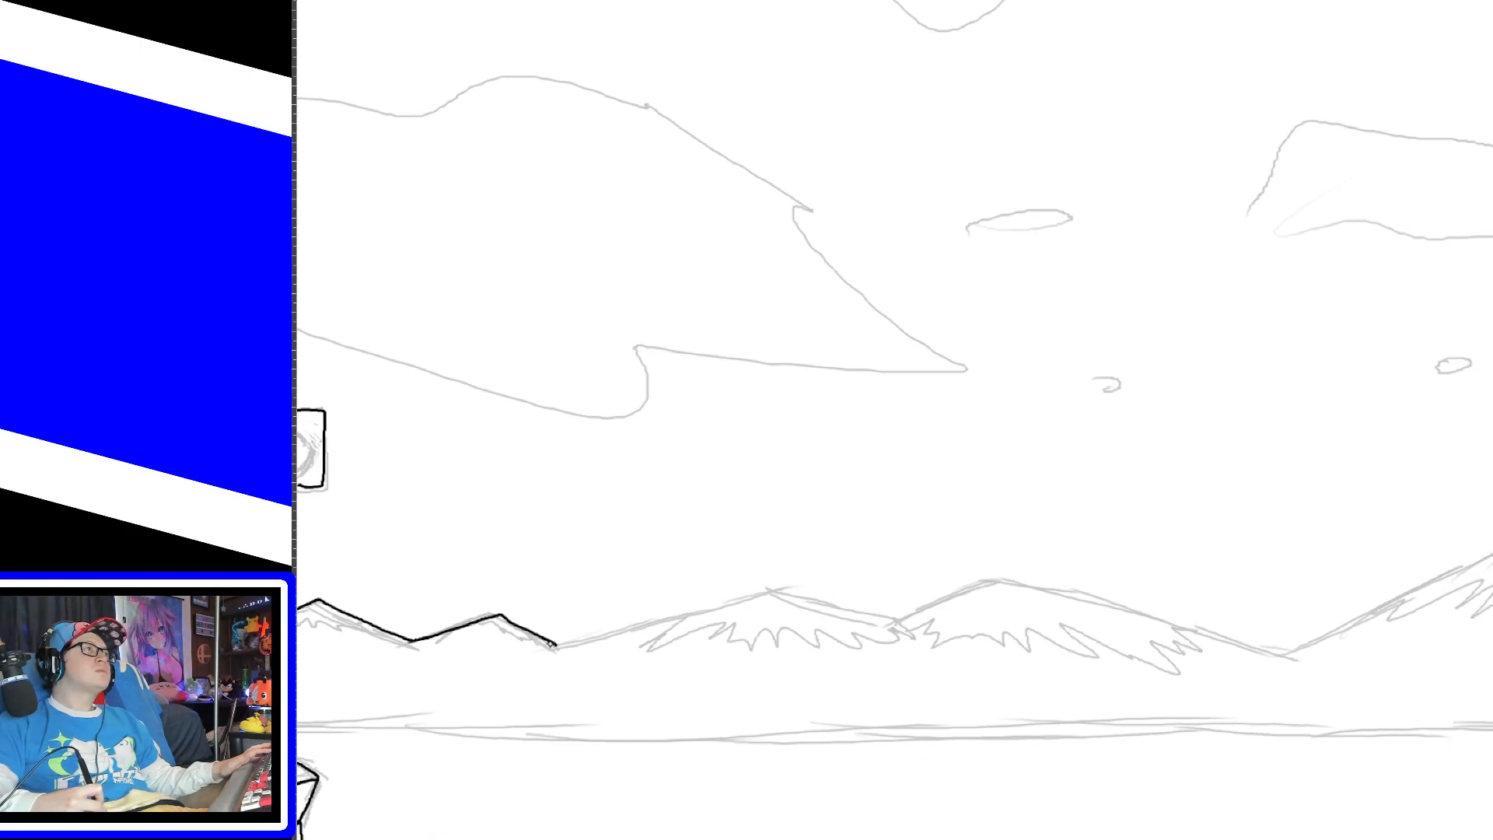
{"action": "mouse_move", "coordinate": [555, 644]}
{"action": "left_mouse_down"}
{"action": "mouse_move", "coordinate": [777, 593]}
{"action": "mouse_move", "coordinate": [894, 616]}
{"action": "mouse_move", "coordinate": [987, 577]}
{"action": "mouse_move", "coordinate": [1284, 657]}
{"action": "left_mouse_up"}
{"action": "scroll", "coordinate": [1080, 686], "scroll_direction": "right", "scroll_amount": 4}
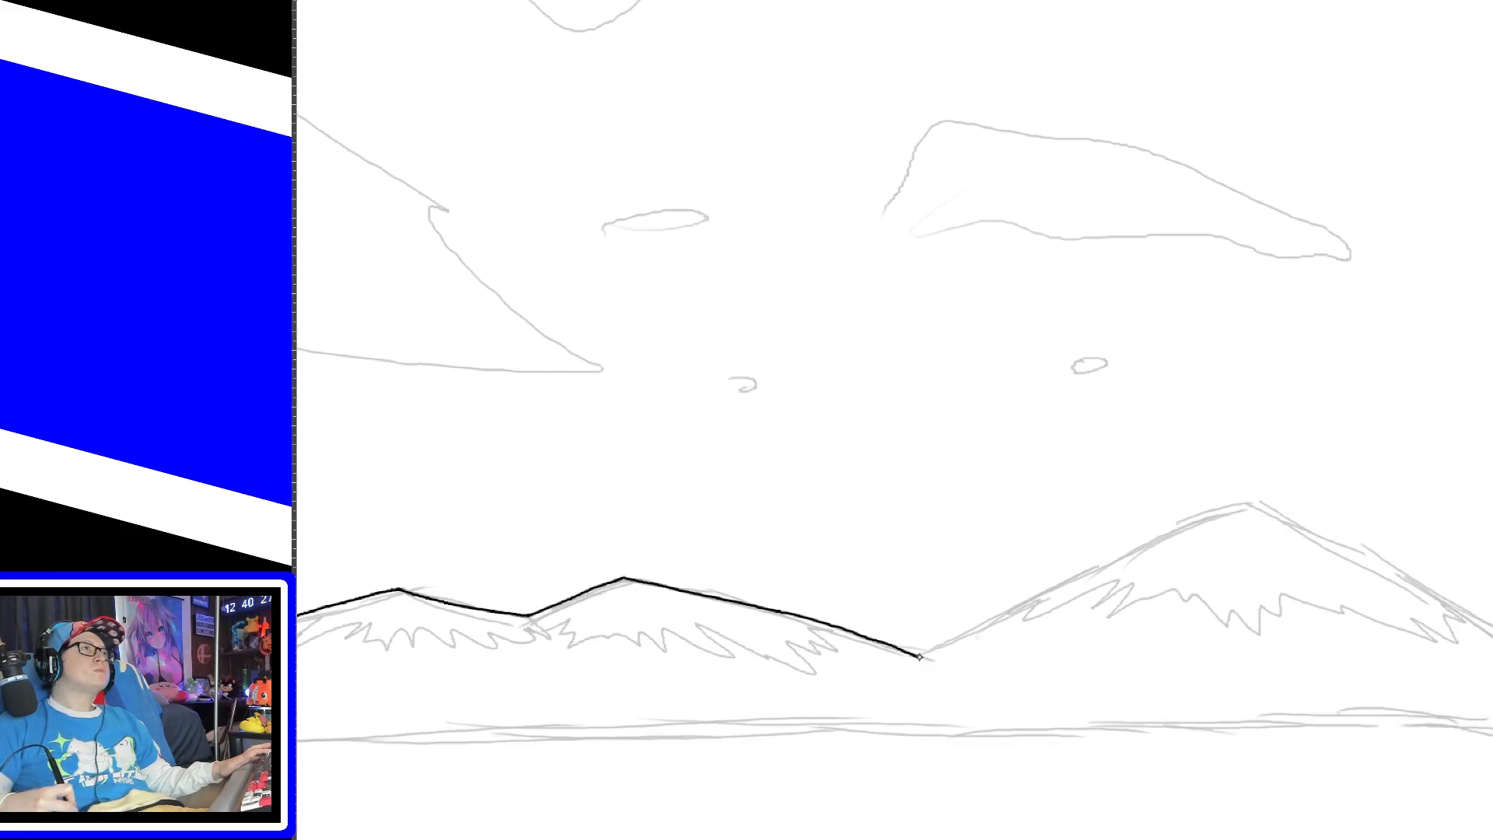
{"action": "mouse_move", "coordinate": [919, 657]}
{"action": "left_mouse_down"}
{"action": "mouse_move", "coordinate": [1241, 507]}
{"action": "mouse_move", "coordinate": [1491, 618]}
{"action": "left_mouse_up"}
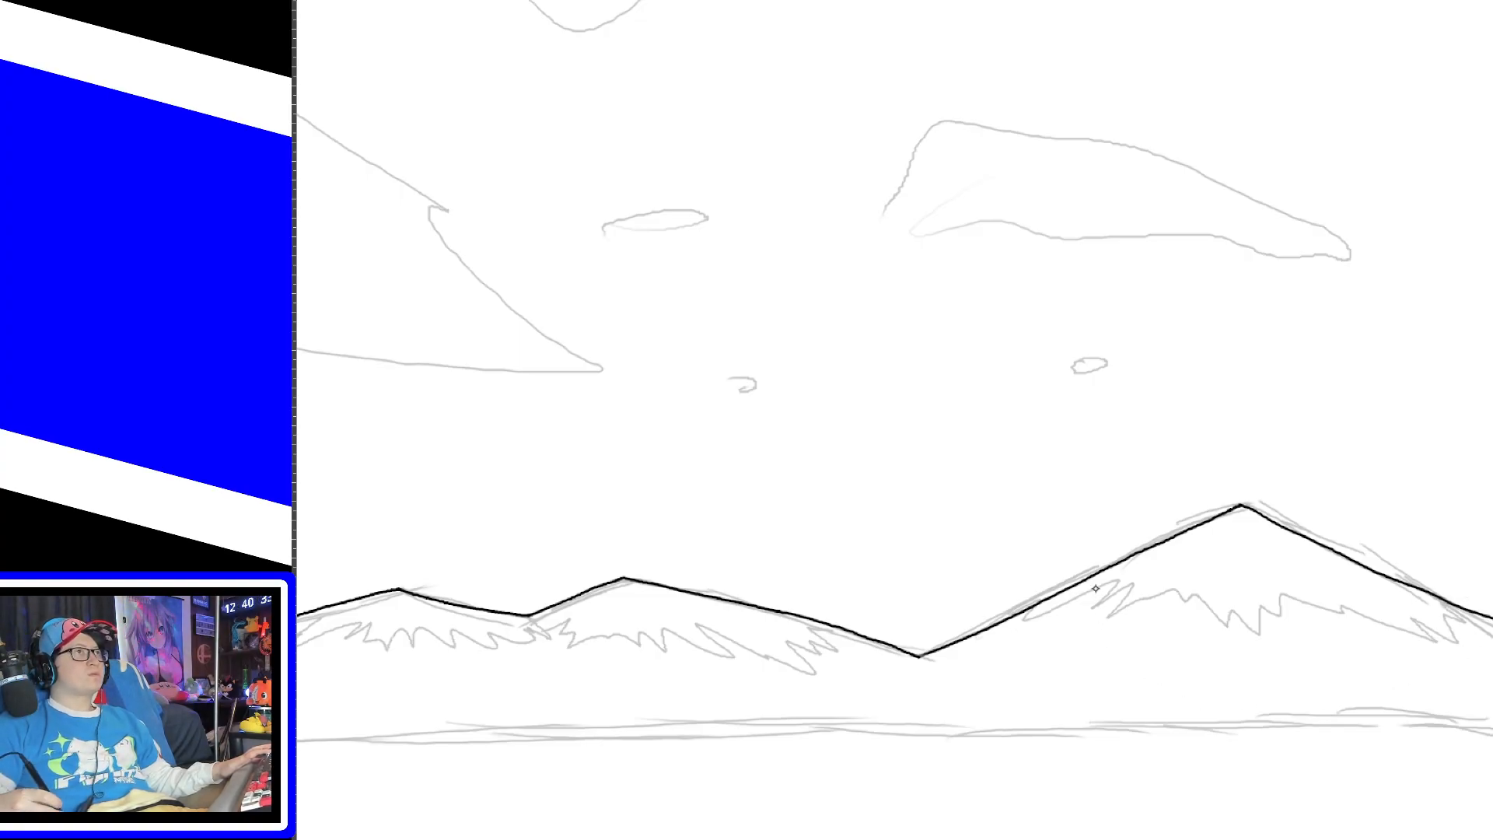
{"action": "mouse_move", "coordinate": [1037, 610]}
{"action": "left_mouse_down"}
{"action": "mouse_move", "coordinate": [1023, 618]}
{"action": "mouse_move", "coordinate": [1191, 573]}
{"action": "mouse_move", "coordinate": [1256, 630]}
{"action": "mouse_move", "coordinate": [1326, 614]}
{"action": "mouse_move", "coordinate": [1467, 620]}
{"action": "left_mouse_up"}
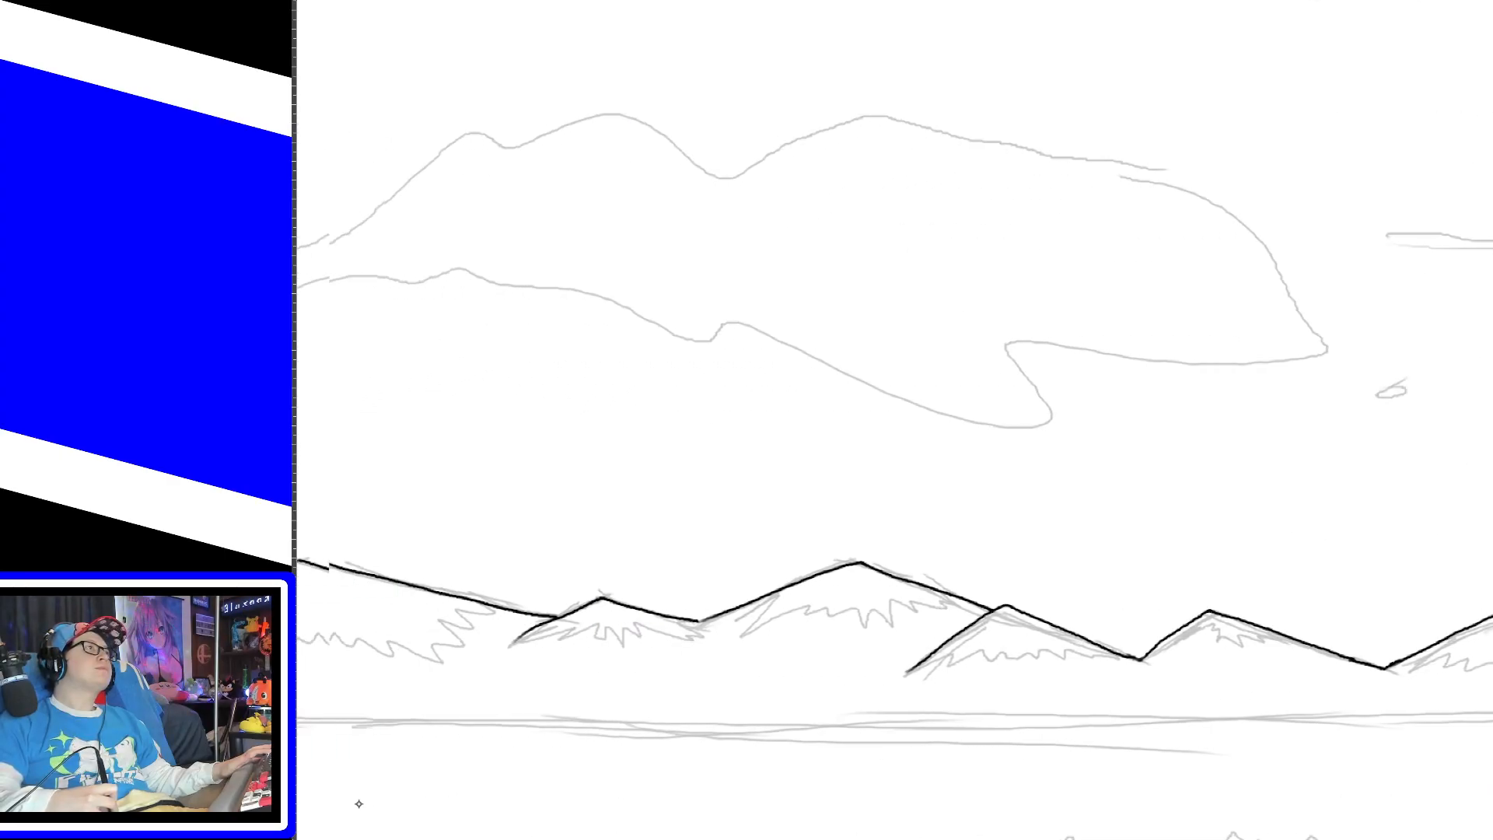
Step: Ink jagged snow lines across the four leftmost mountains, from the large leftmost one to the front overlapping one
{"action": "scroll", "coordinate": [358, 803], "scroll_direction": "left", "scroll_amount": 3}
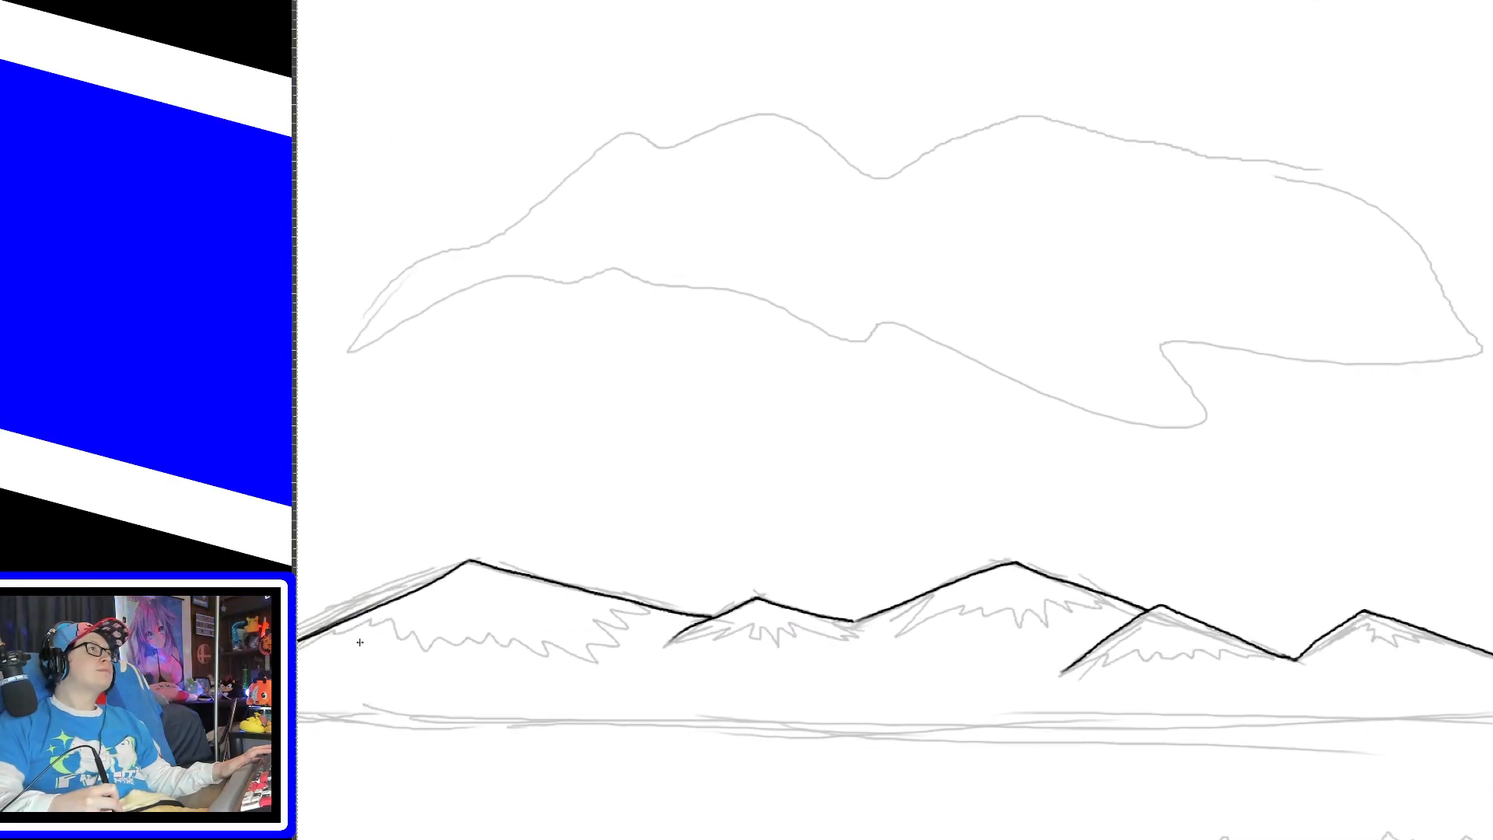
{"action": "mouse_move", "coordinate": [333, 628]}
{"action": "left_mouse_down"}
{"action": "mouse_move", "coordinate": [514, 639]}
{"action": "mouse_move", "coordinate": [639, 627]}
{"action": "mouse_move", "coordinate": [651, 609]}
{"action": "left_mouse_up"}
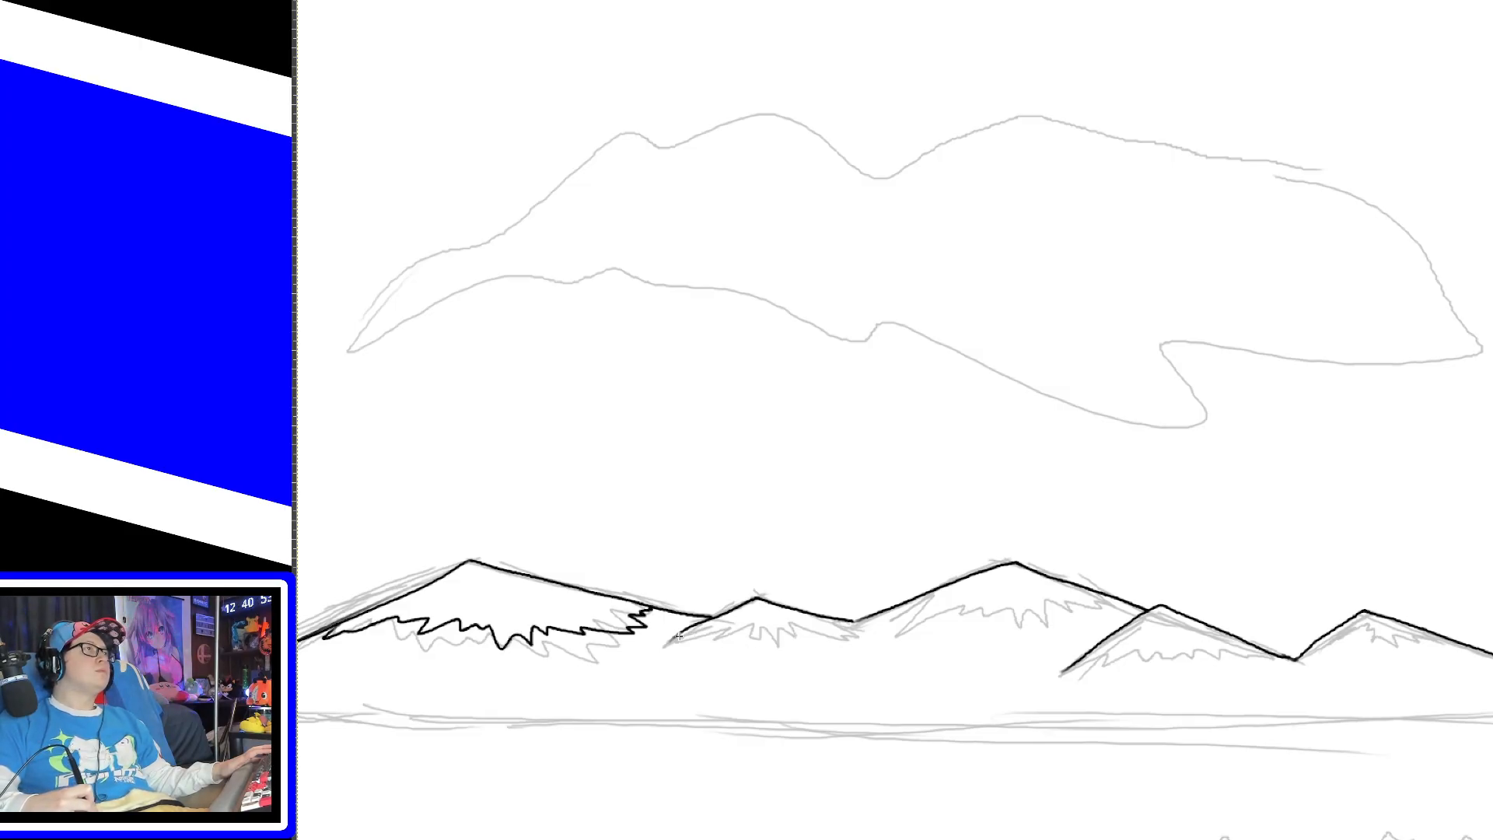
{"action": "key", "text": "ctrl+z"}
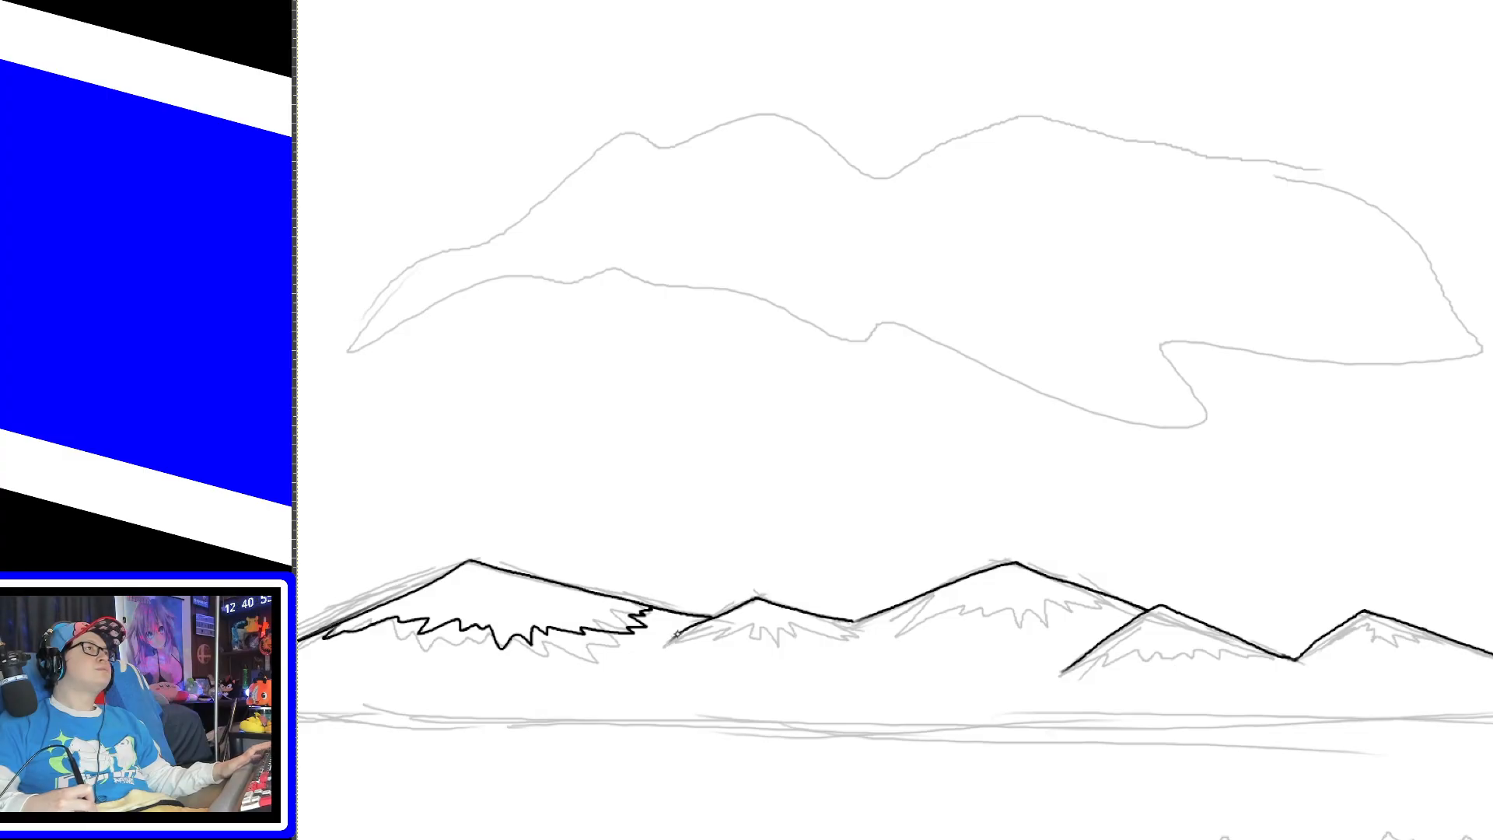
{"action": "mouse_move", "coordinate": [682, 630]}
{"action": "left_mouse_down"}
{"action": "mouse_move", "coordinate": [688, 643]}
{"action": "mouse_move", "coordinate": [746, 628]}
{"action": "mouse_move", "coordinate": [879, 638]}
{"action": "mouse_move", "coordinate": [853, 620]}
{"action": "mouse_move", "coordinate": [1126, 604]}
{"action": "left_mouse_up"}
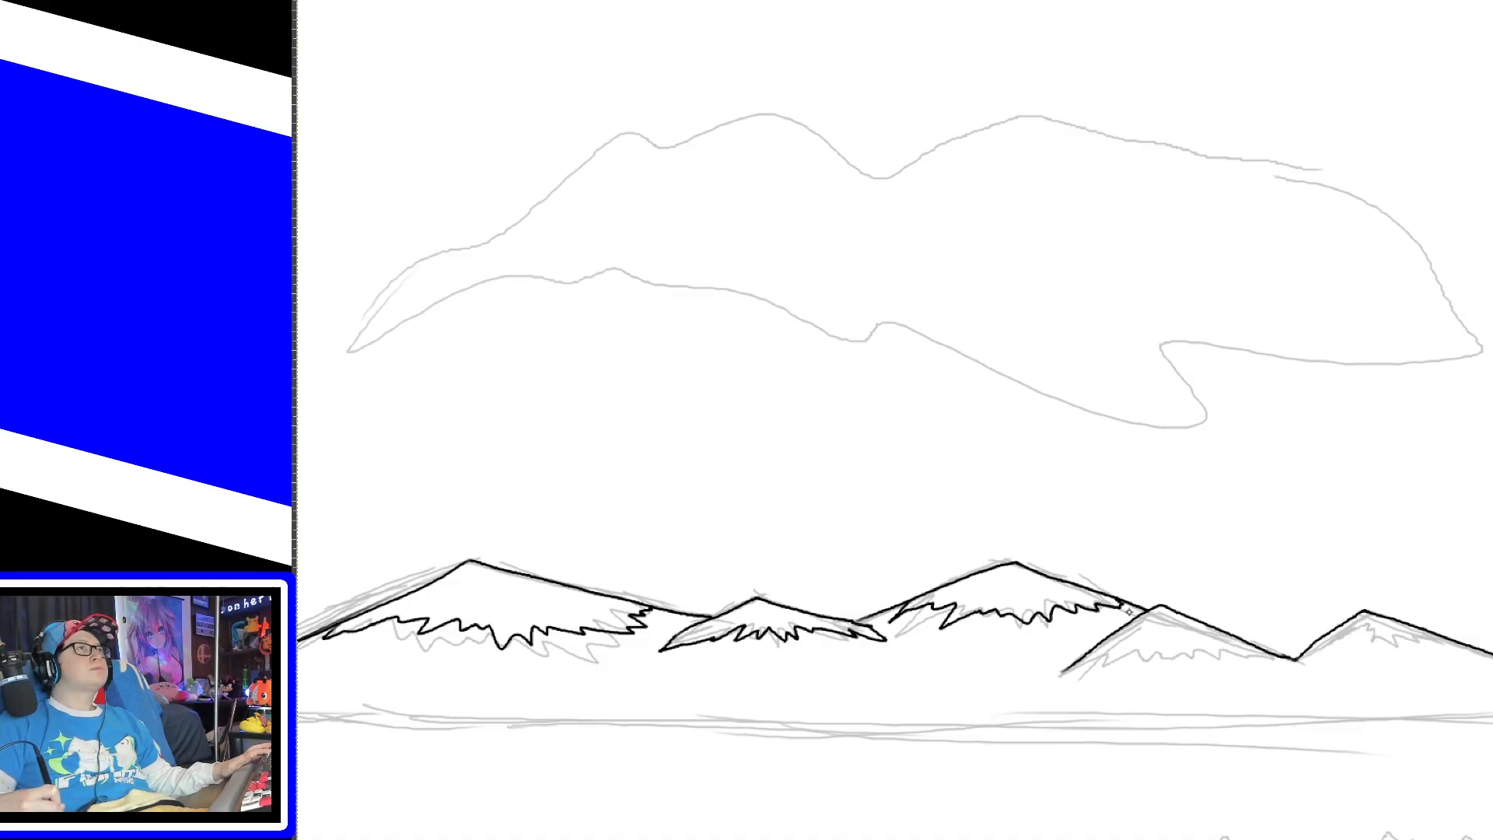
{"action": "mouse_move", "coordinate": [1062, 673]}
{"action": "left_mouse_down"}
{"action": "mouse_move", "coordinate": [1096, 649]}
{"action": "mouse_move", "coordinate": [1310, 669]}
{"action": "left_mouse_up"}
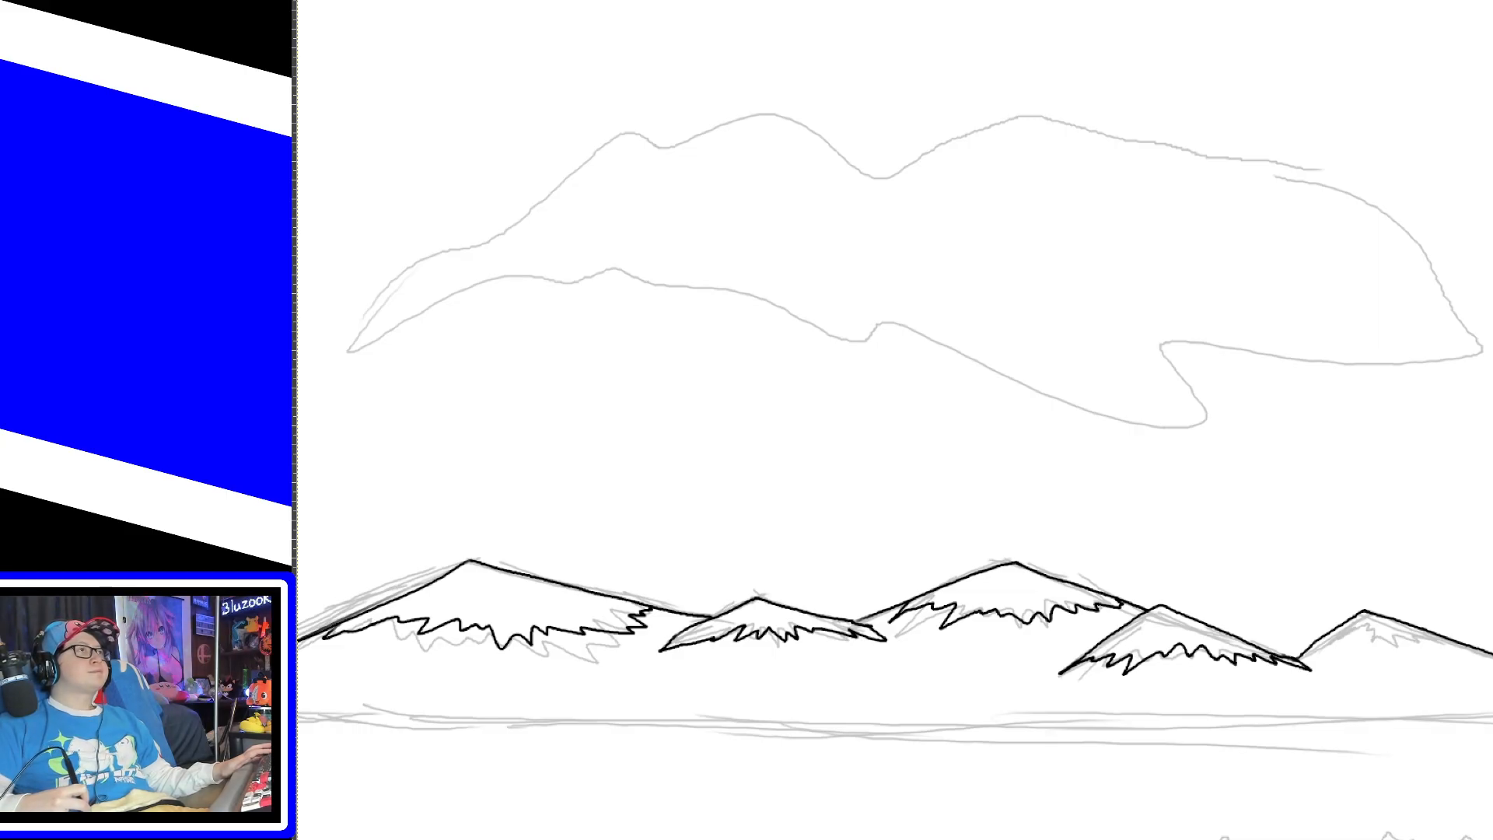
Step: Ink jagged snow lines on the two peaks left of the tower and on the slope behind the spiral's lowest panels
{"action": "scroll", "coordinate": [894, 420], "scroll_direction": "right", "scroll_amount": 10}
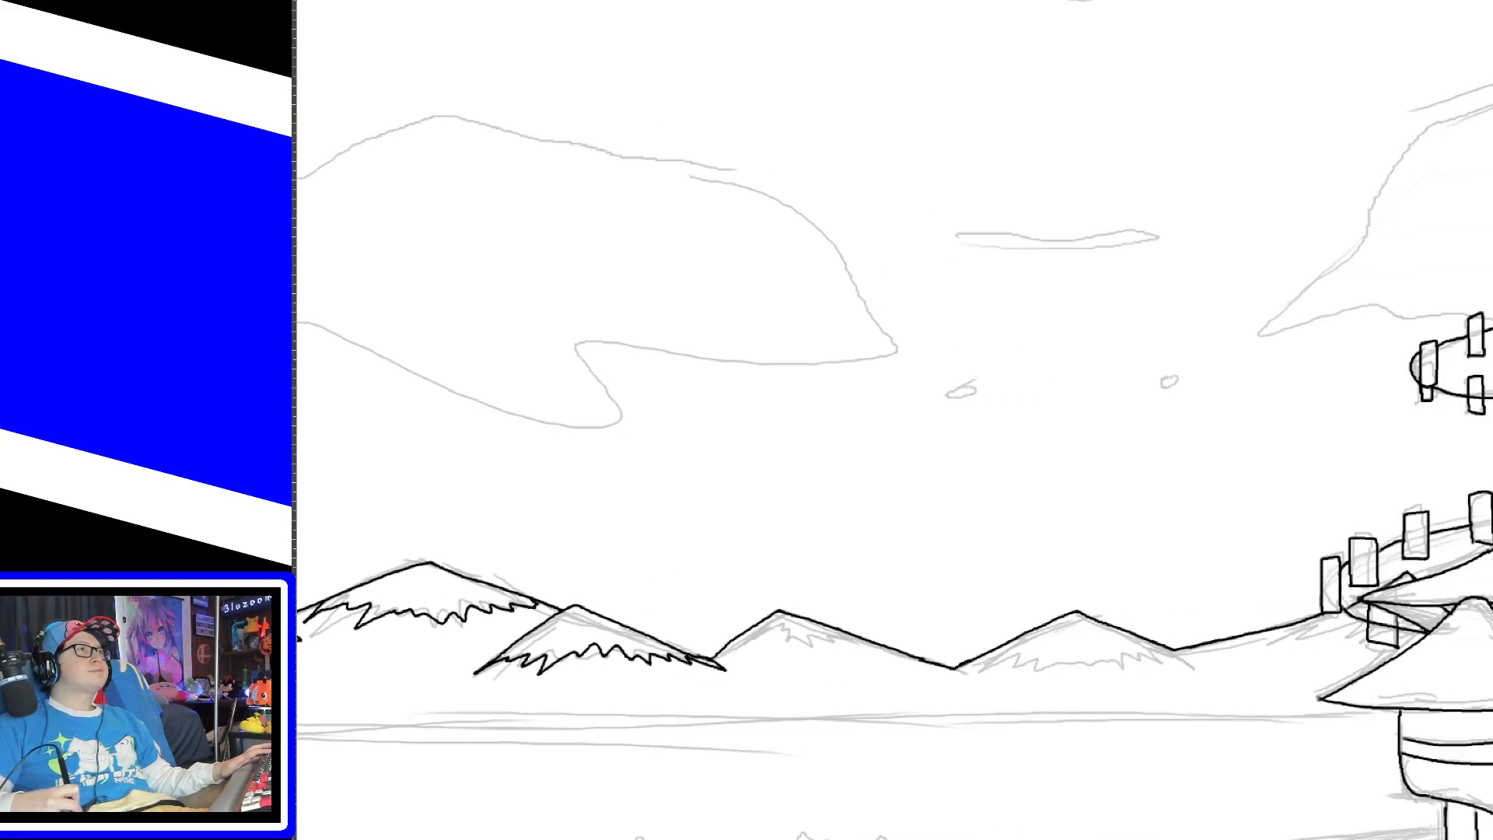
{"action": "left_click_drag", "start_coordinate": [594, 649], "coordinate": [722, 634]}
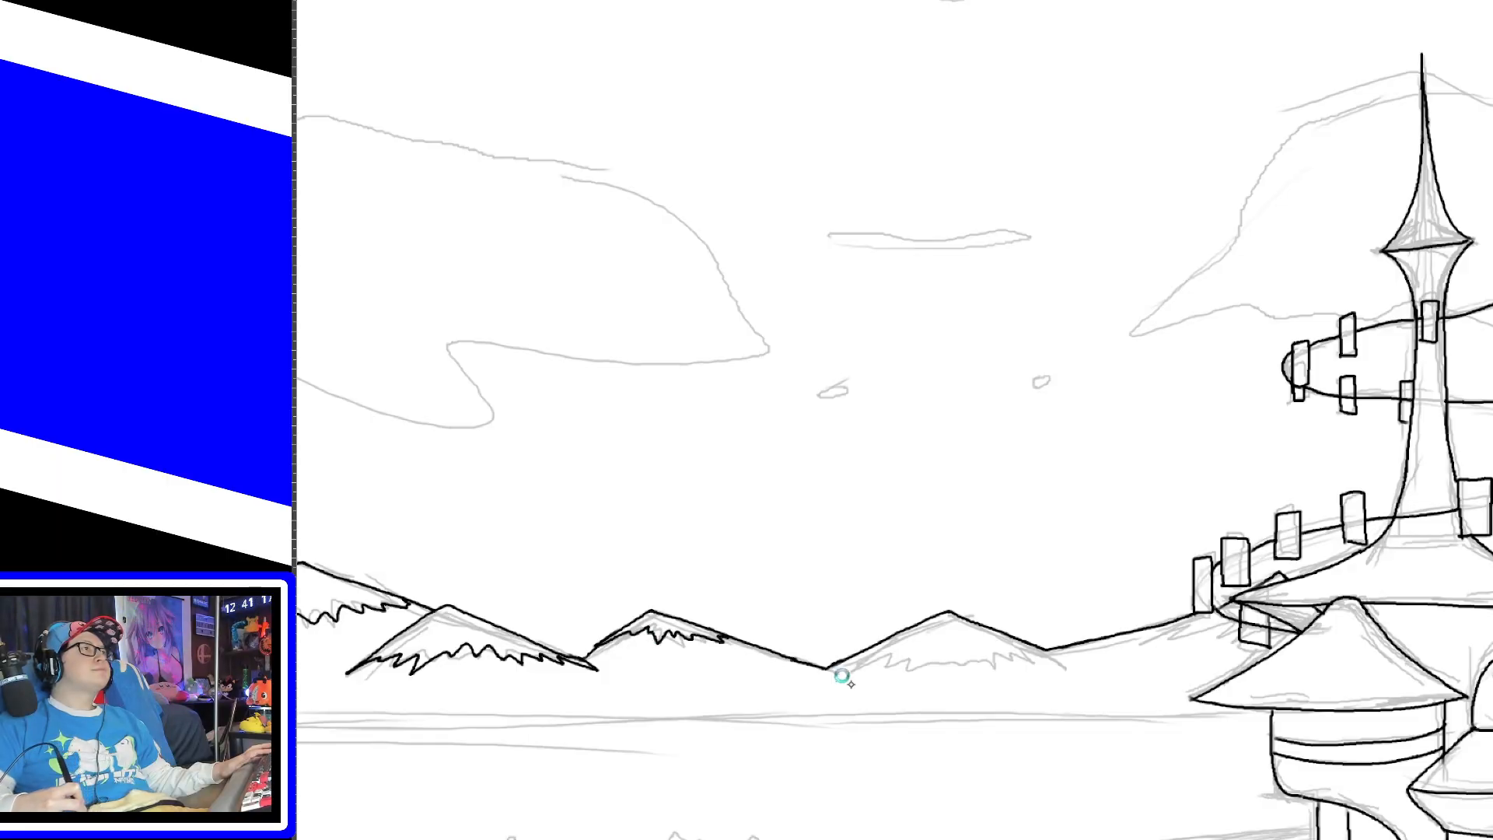
{"action": "mouse_move", "coordinate": [867, 648]}
{"action": "left_mouse_down"}
{"action": "mouse_move", "coordinate": [844, 669]}
{"action": "mouse_move", "coordinate": [958, 650]}
{"action": "mouse_move", "coordinate": [1063, 661]}
{"action": "left_mouse_up"}
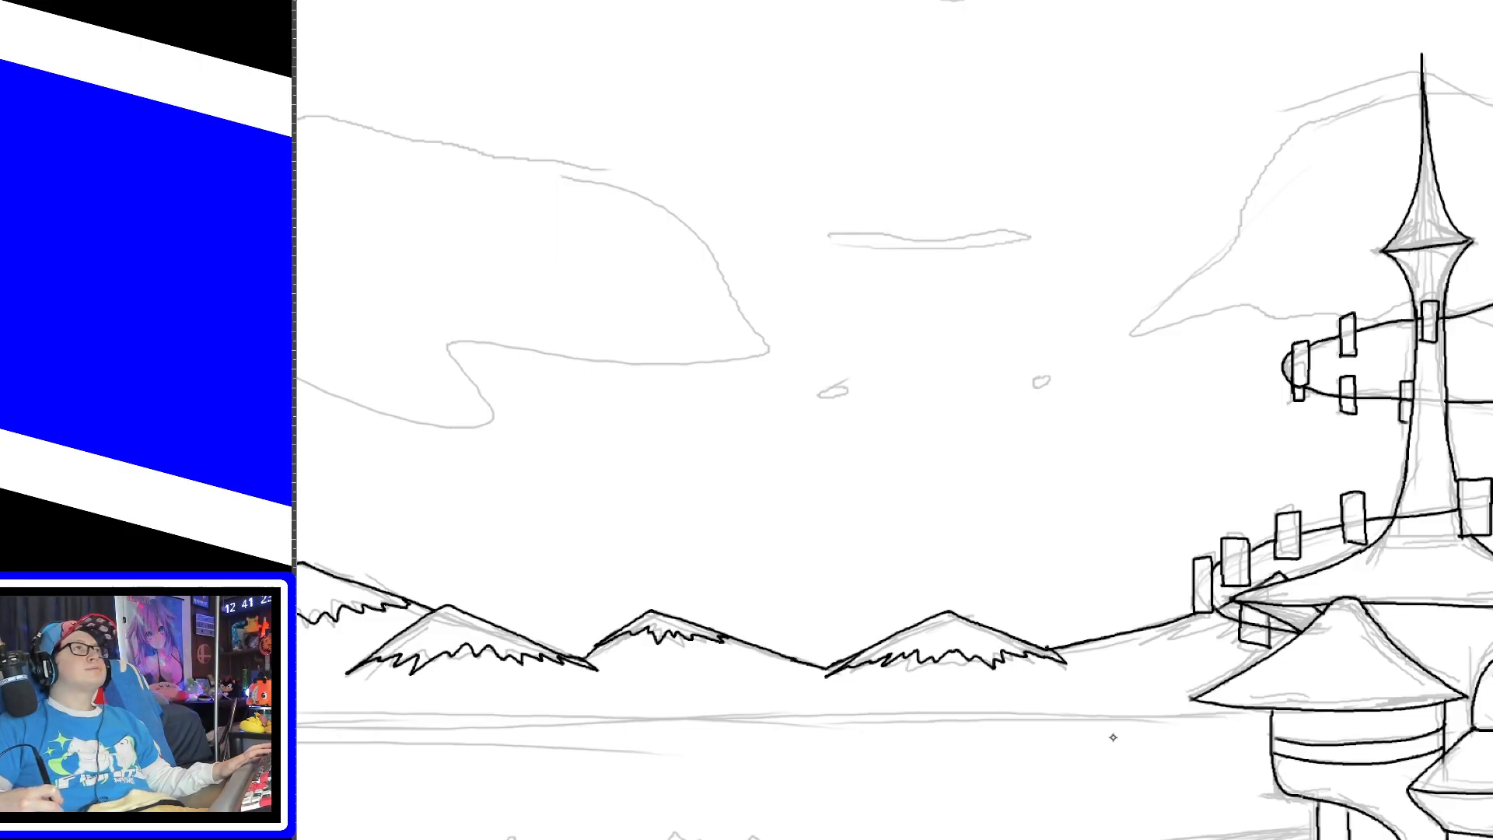
{"action": "left_click_drag", "start_coordinate": [703, 838], "coordinate": [933, 838]}
{"action": "left_click_drag", "start_coordinate": [576, 641], "coordinate": [667, 616]}
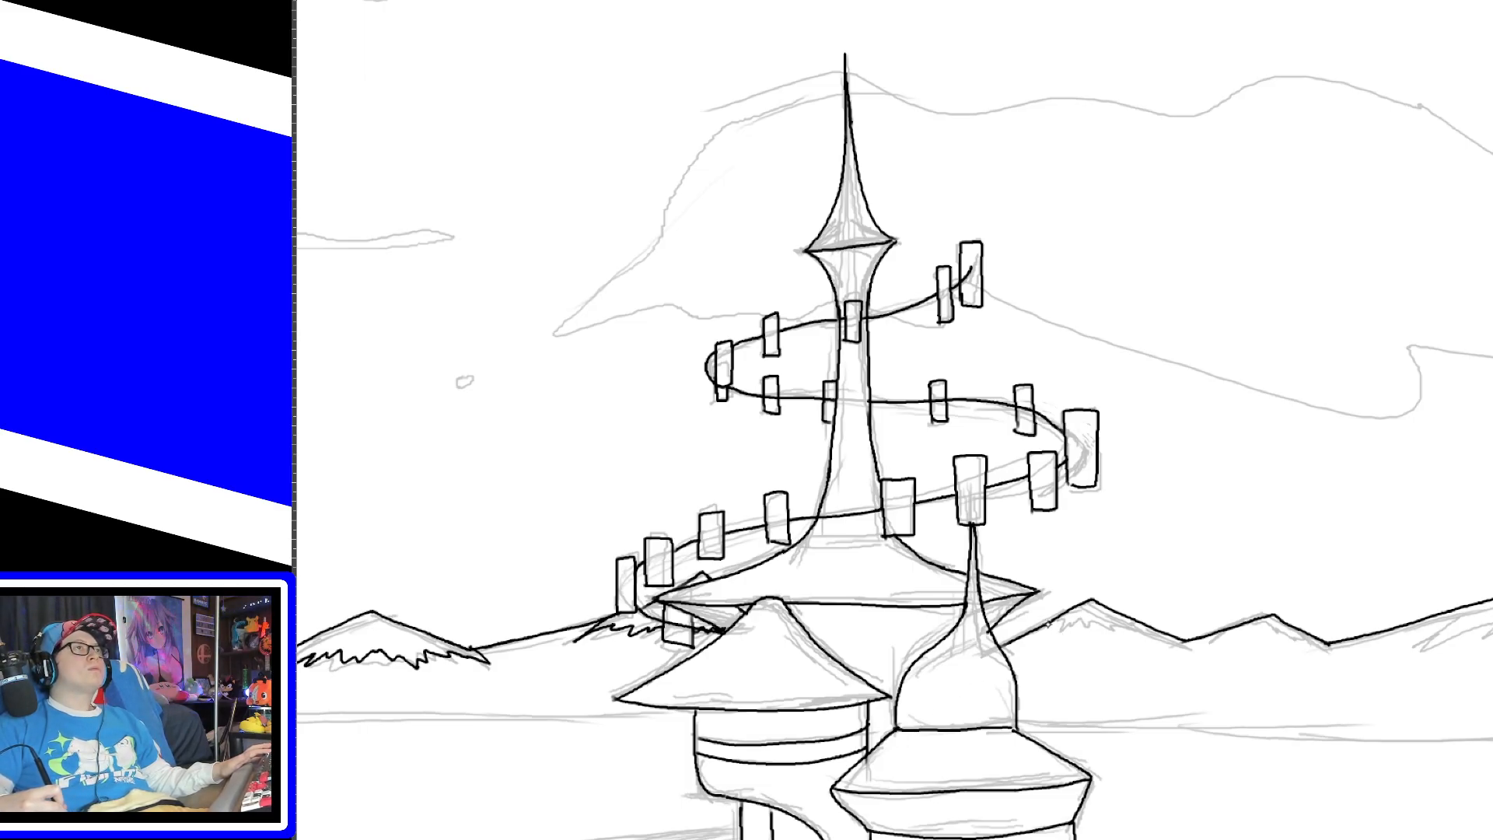
Step: Ink jagged snow lines on the two small peaks right of the towers and the two wide mountains beside them
{"action": "left_click_drag", "start_coordinate": [1036, 634], "coordinate": [1305, 640]}
{"action": "left_click_drag", "start_coordinate": [1085, 839], "coordinate": [1361, 839]}
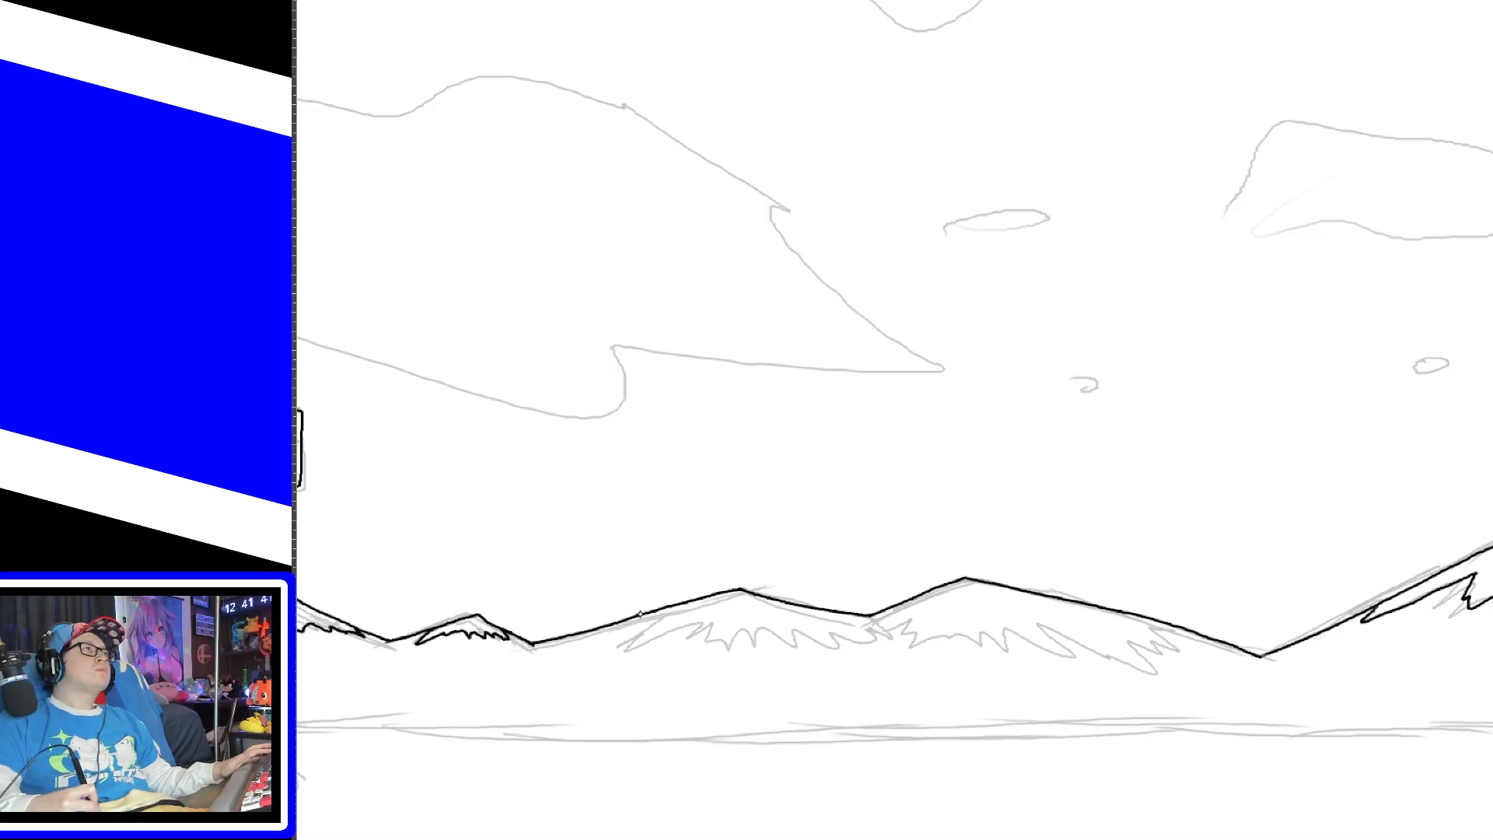
{"action": "mouse_move", "coordinate": [615, 630]}
{"action": "left_mouse_down"}
{"action": "mouse_move", "coordinate": [668, 622]}
{"action": "mouse_move", "coordinate": [678, 641]}
{"action": "left_mouse_up"}
{"action": "key", "text": "ctrl+z"}
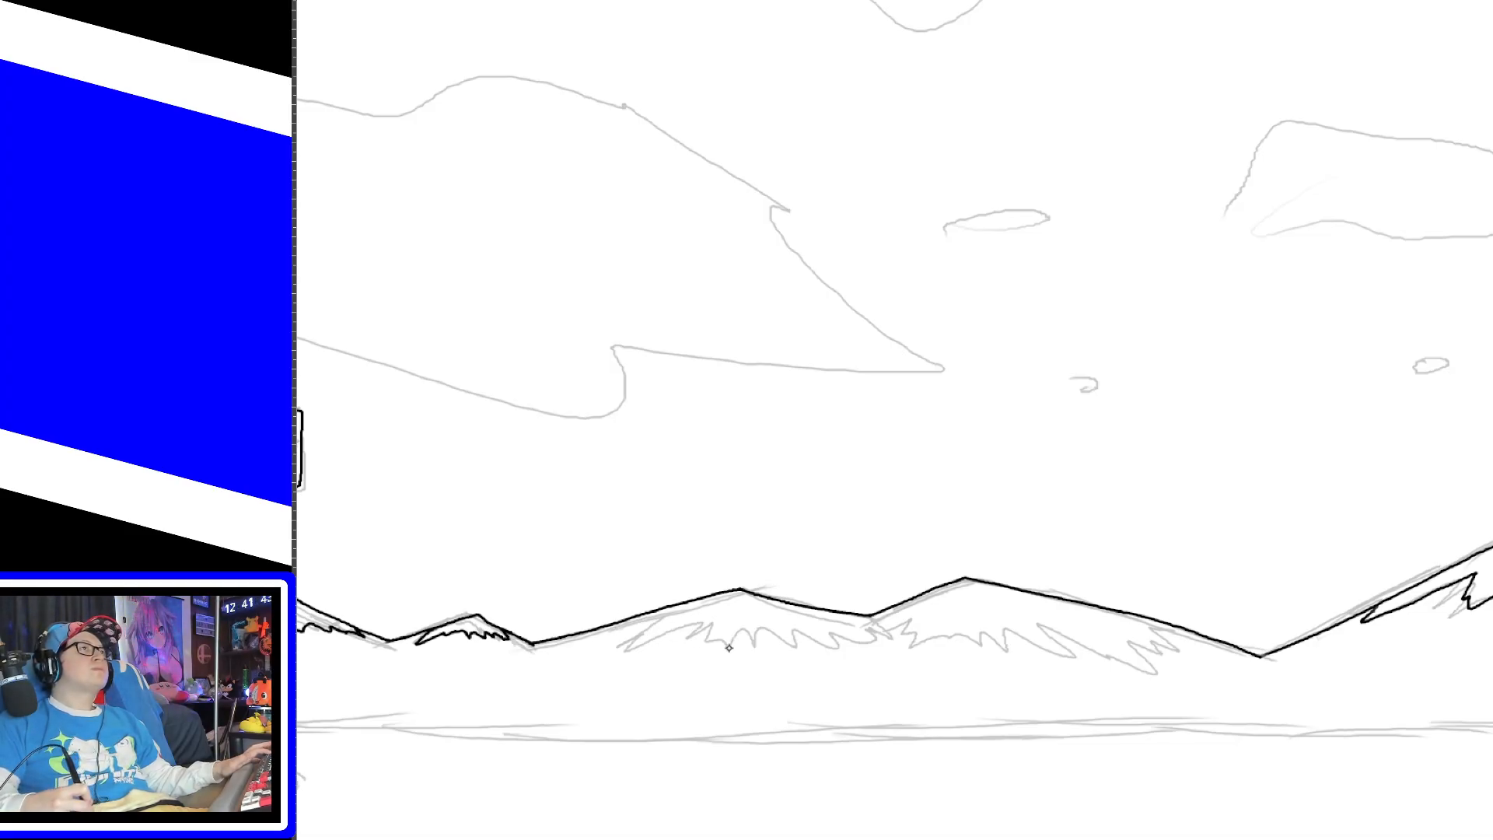
{"action": "left_click_drag", "start_coordinate": [576, 646], "coordinate": [888, 622]}
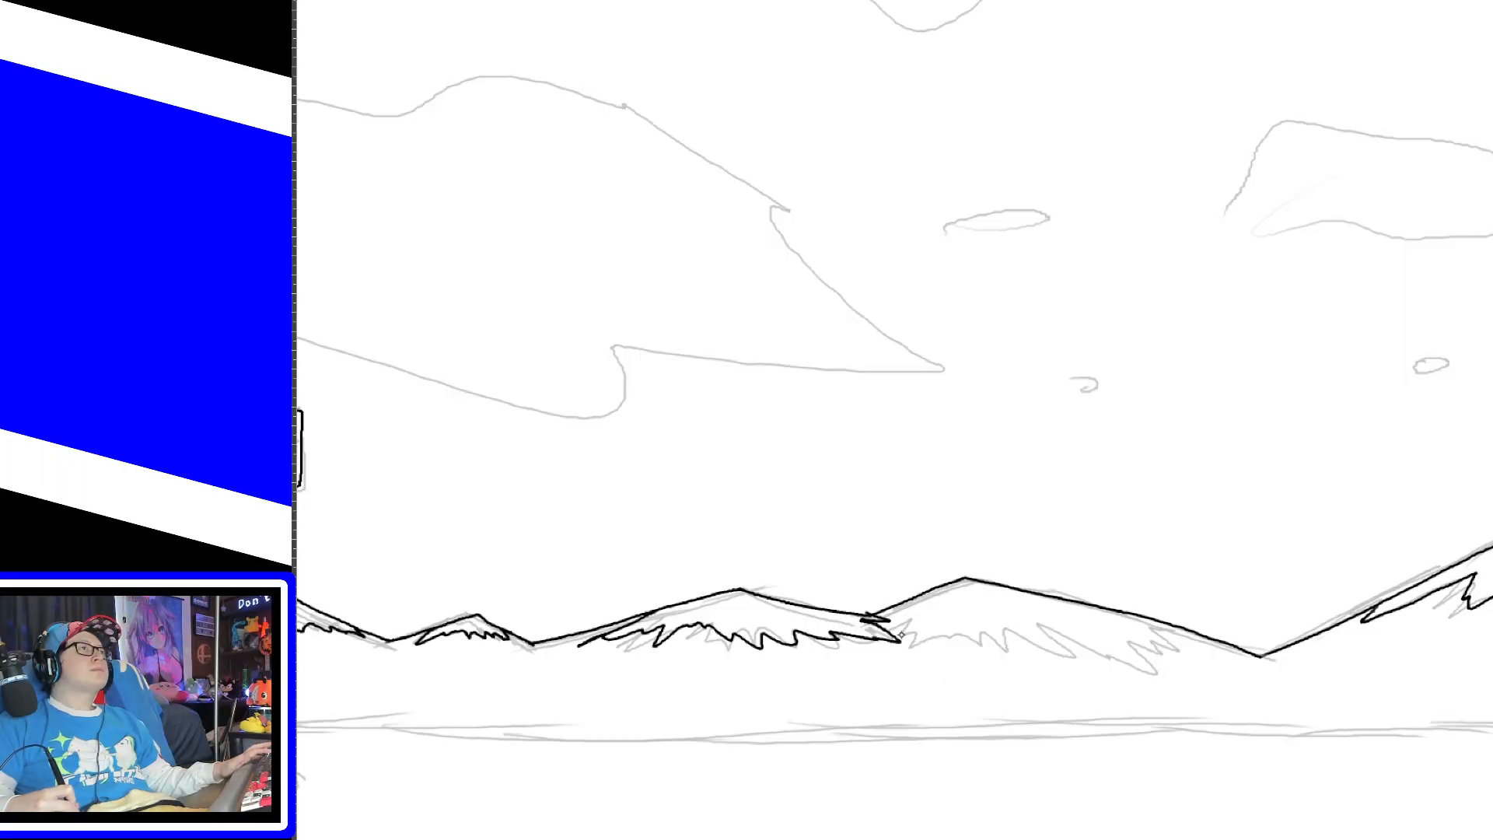
{"action": "left_click_drag", "start_coordinate": [900, 639], "coordinate": [1165, 625]}
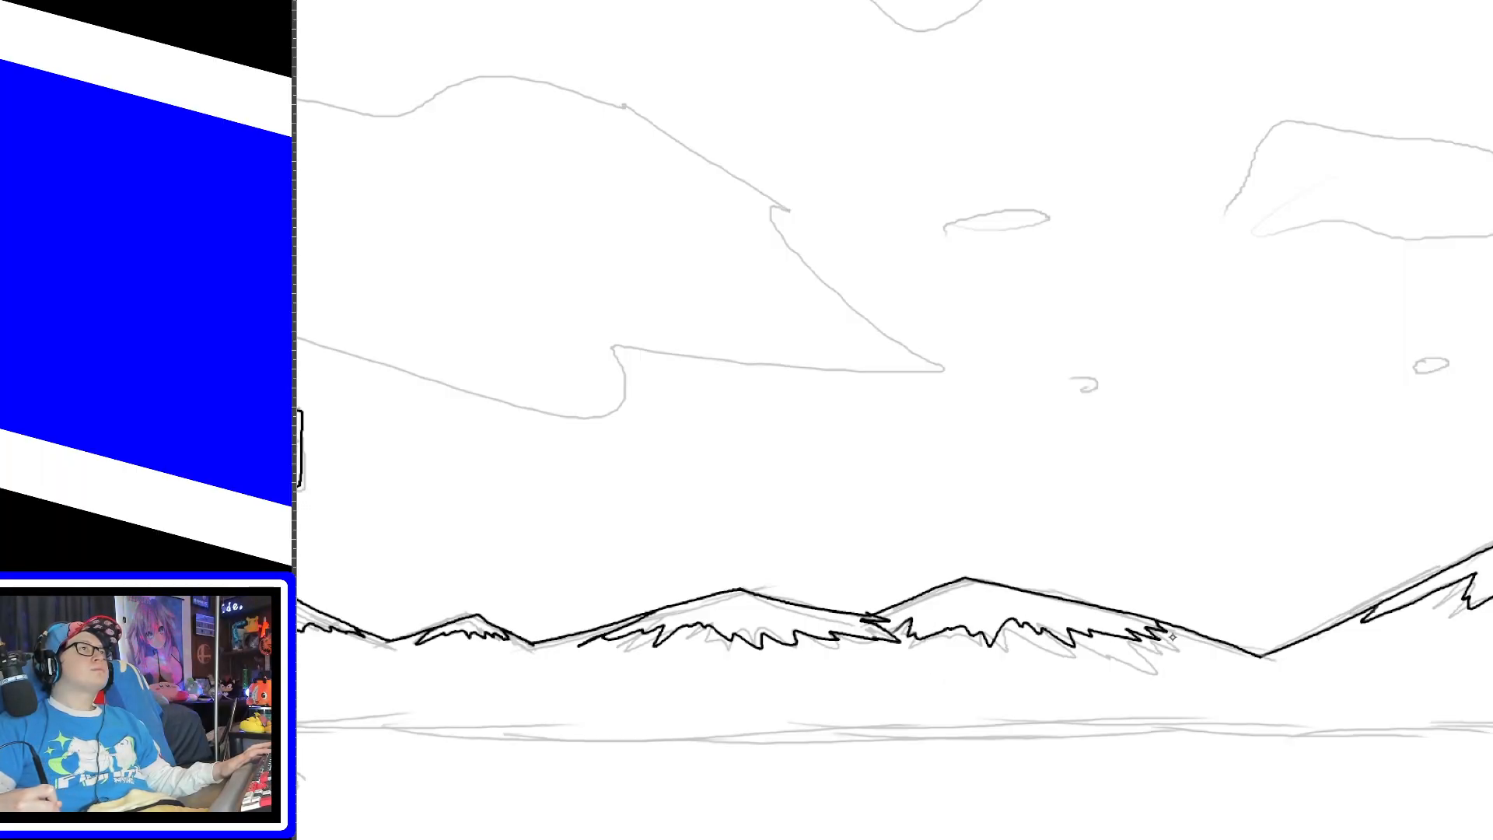
{"action": "scroll", "coordinate": [894, 420], "scroll_direction": "right", "scroll_amount": 5}
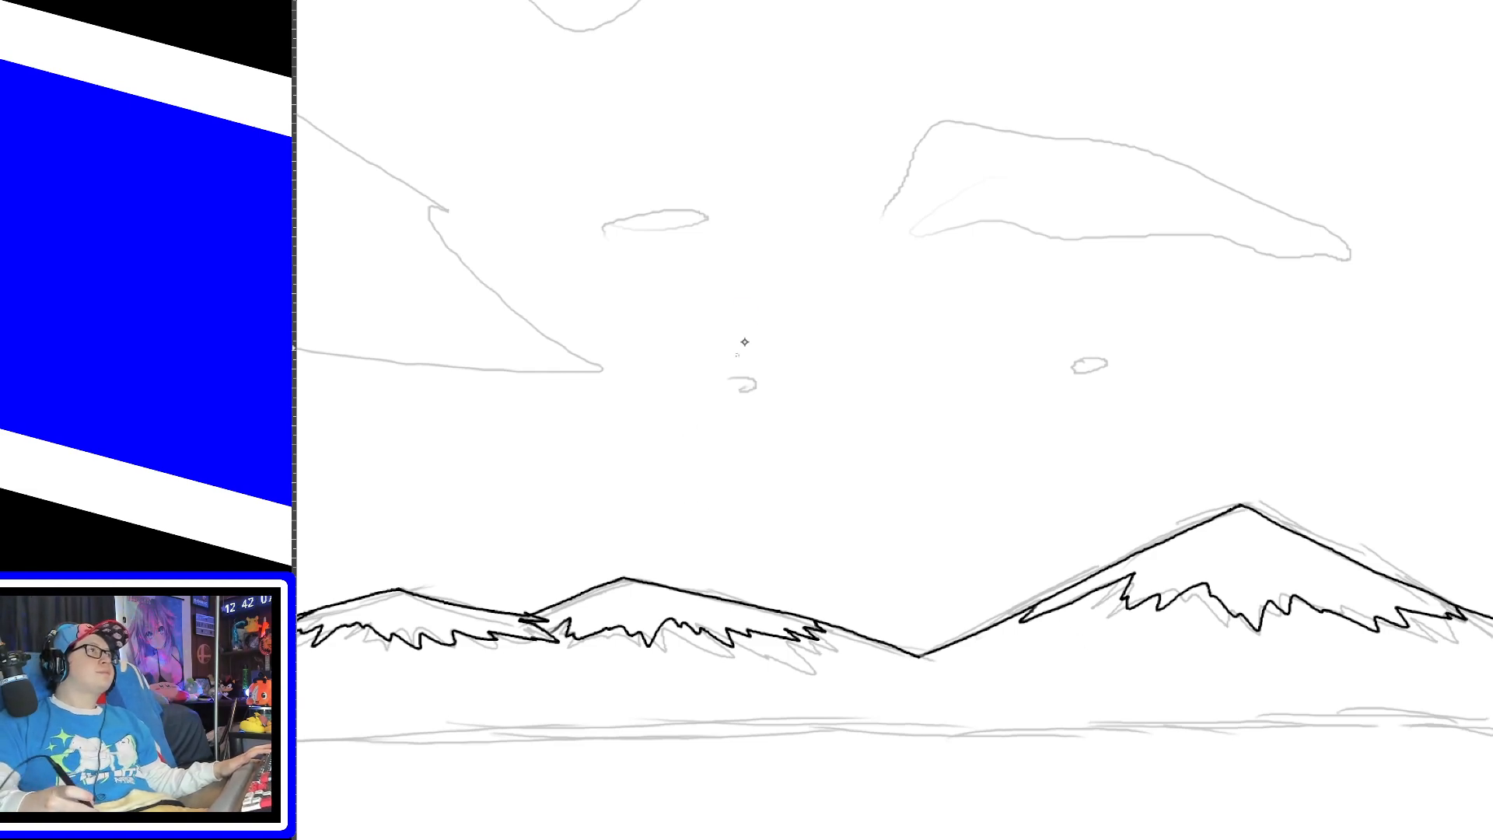
Step: Ink the cloud outline above the tallest mountain, the two tiny oval clouds below it and the thin cloud beside it
{"action": "mouse_move", "coordinate": [883, 216]}
{"action": "left_mouse_down"}
{"action": "mouse_move", "coordinate": [902, 191]}
{"action": "mouse_move", "coordinate": [1136, 151]}
{"action": "mouse_move", "coordinate": [1339, 257]}
{"action": "mouse_move", "coordinate": [1158, 227]}
{"action": "mouse_move", "coordinate": [972, 221]}
{"action": "mouse_move", "coordinate": [906, 237]}
{"action": "mouse_move", "coordinate": [904, 224]}
{"action": "left_mouse_up"}
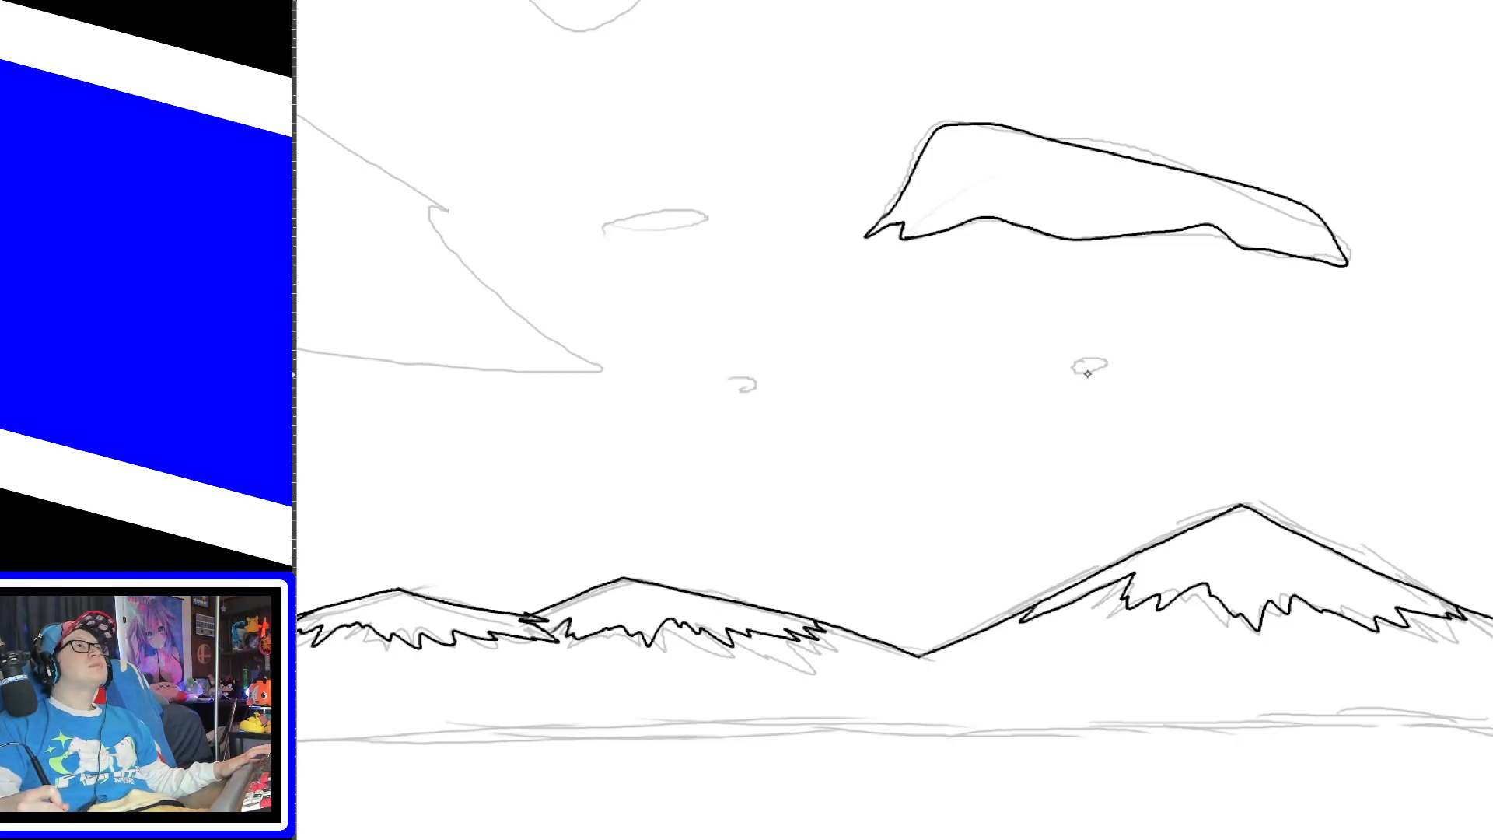
{"action": "left_click_drag", "start_coordinate": [1087, 373], "coordinate": [1091, 362]}
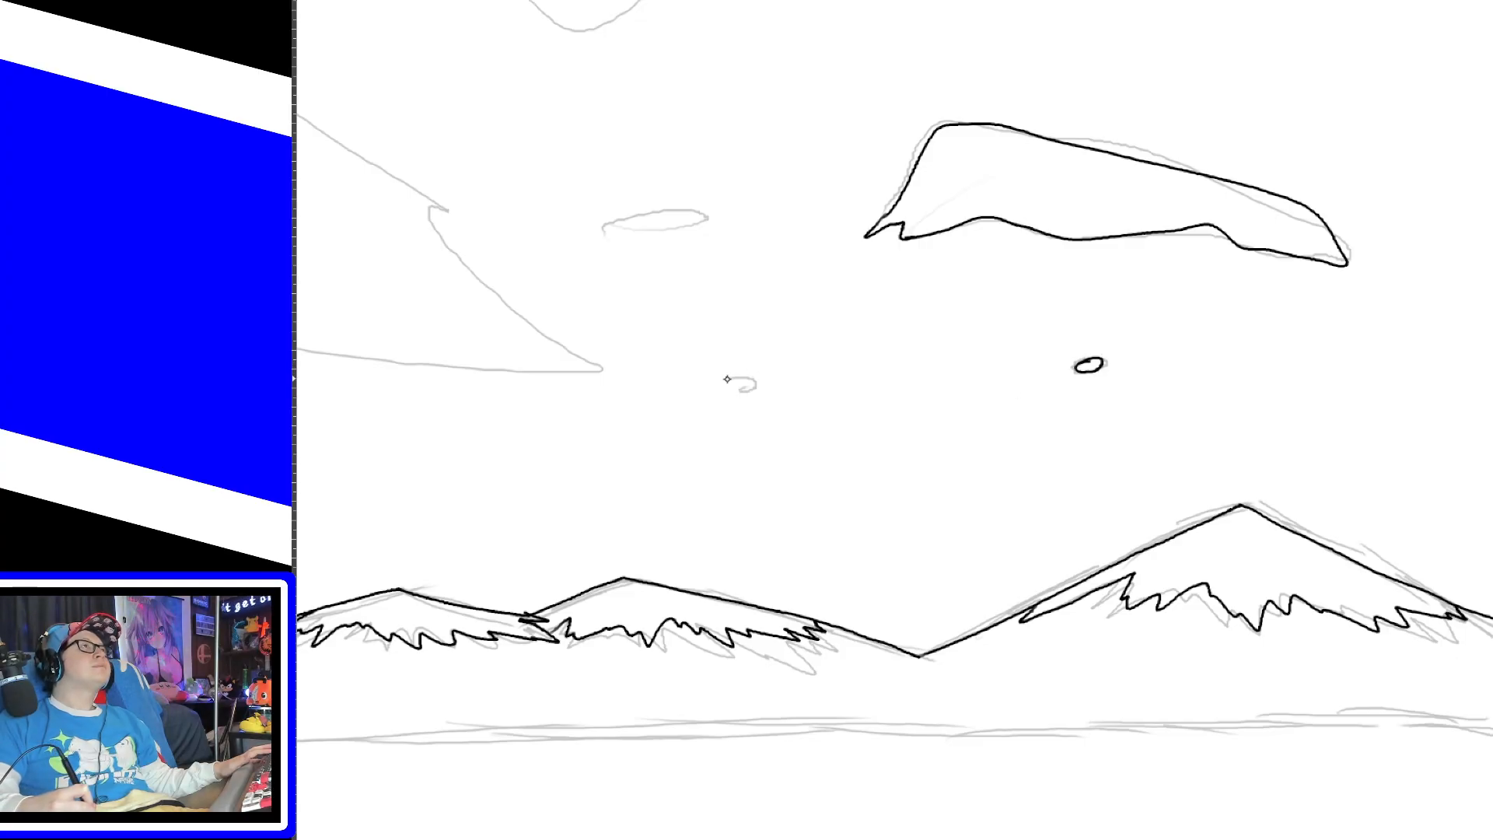
{"action": "mouse_move", "coordinate": [727, 379]}
{"action": "left_mouse_down"}
{"action": "mouse_move", "coordinate": [731, 397]}
{"action": "mouse_move", "coordinate": [721, 379]}
{"action": "left_mouse_up"}
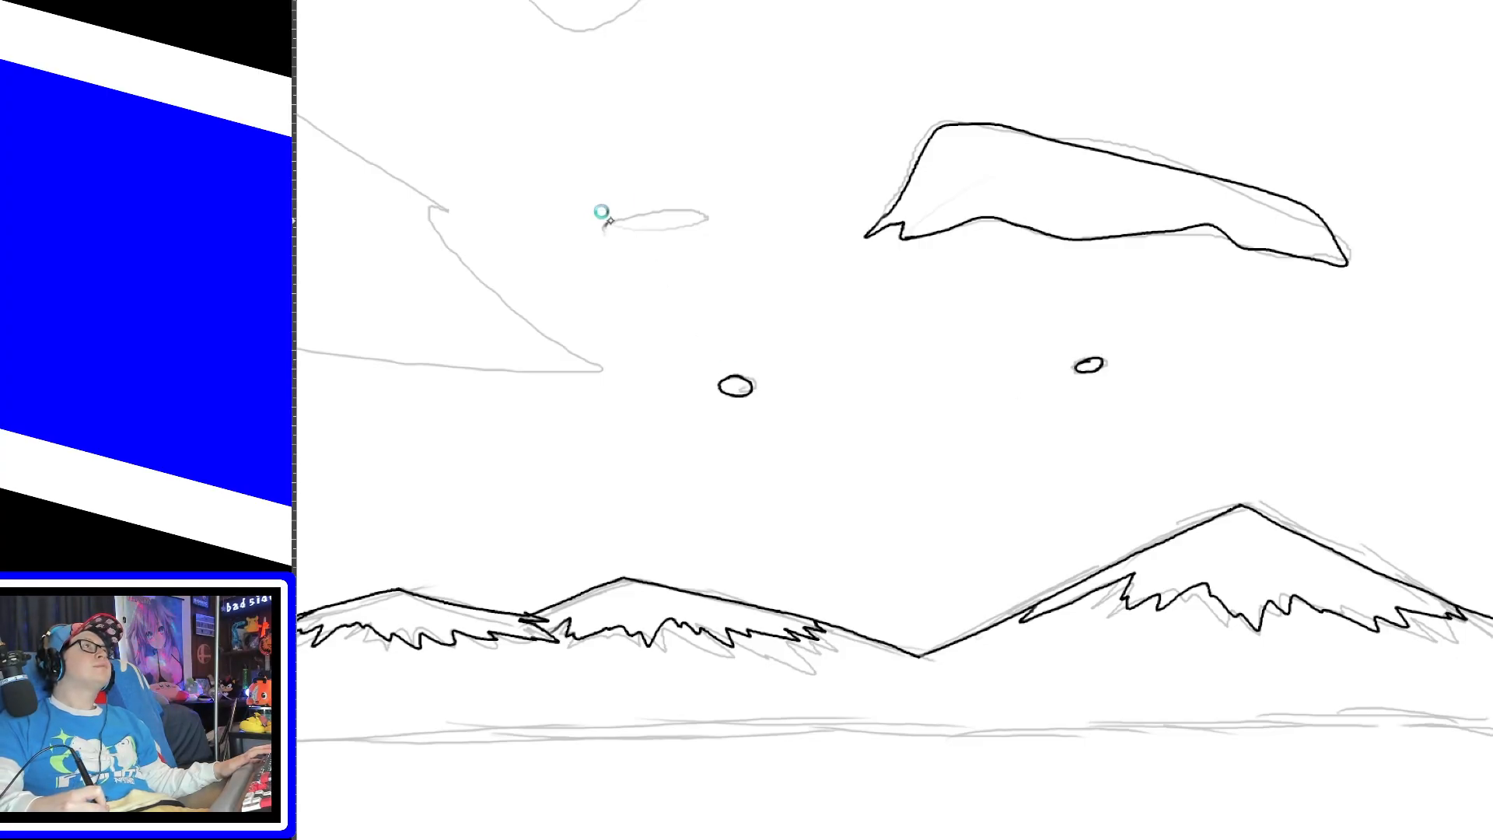
{"action": "mouse_move", "coordinate": [603, 212]}
{"action": "left_mouse_down"}
{"action": "mouse_move", "coordinate": [675, 227]}
{"action": "mouse_move", "coordinate": [611, 227]}
{"action": "left_mouse_up"}
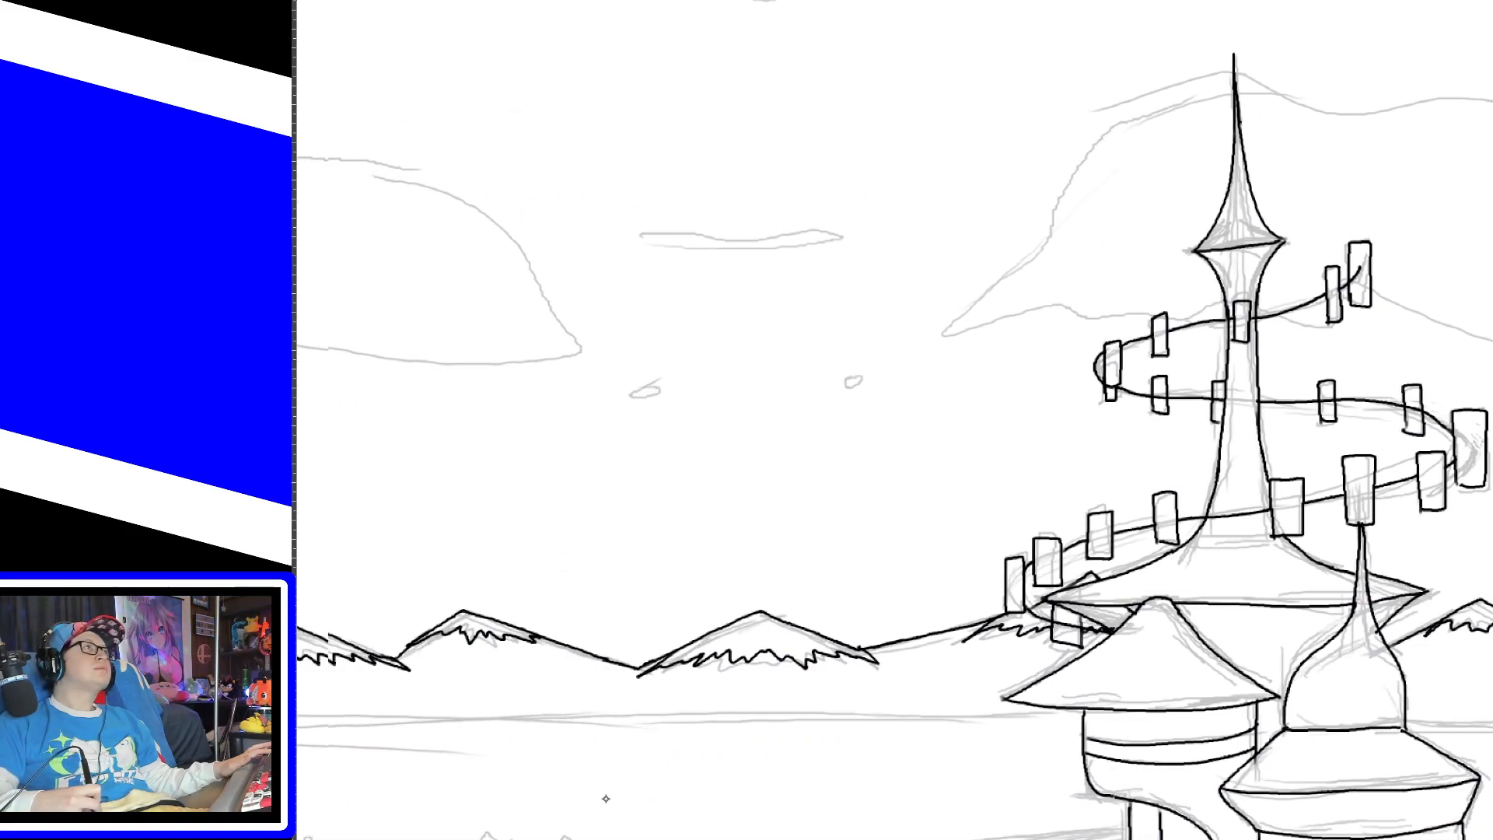
Step: Ink the two tiny oval clouds and the long thin cloud in the sky left of the spired tower
{"action": "left_click_drag", "start_coordinate": [606, 799], "coordinate": [464, 790]}
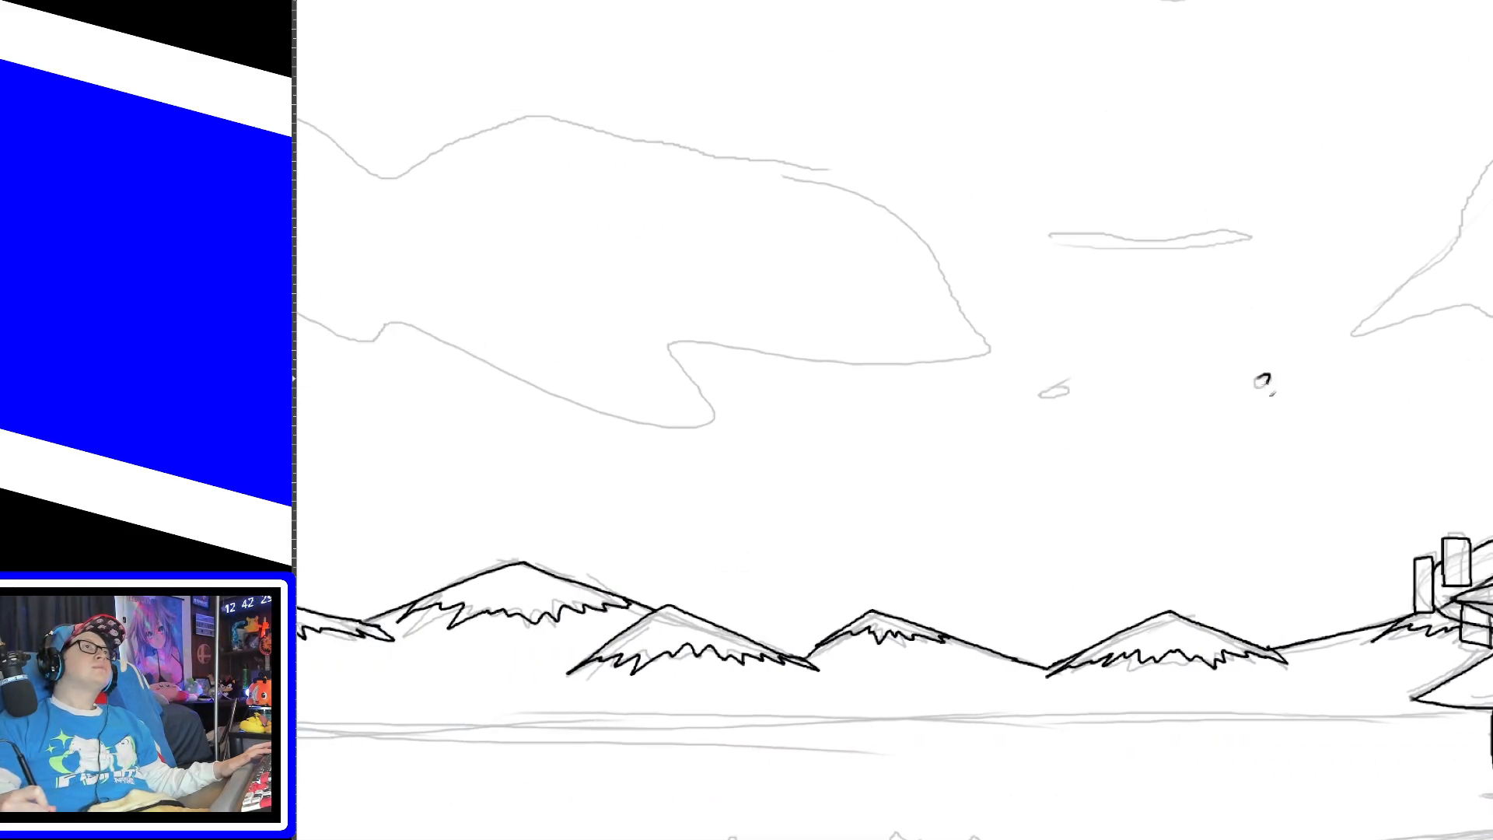
{"action": "left_click_drag", "start_coordinate": [1262, 374], "coordinate": [1266, 376]}
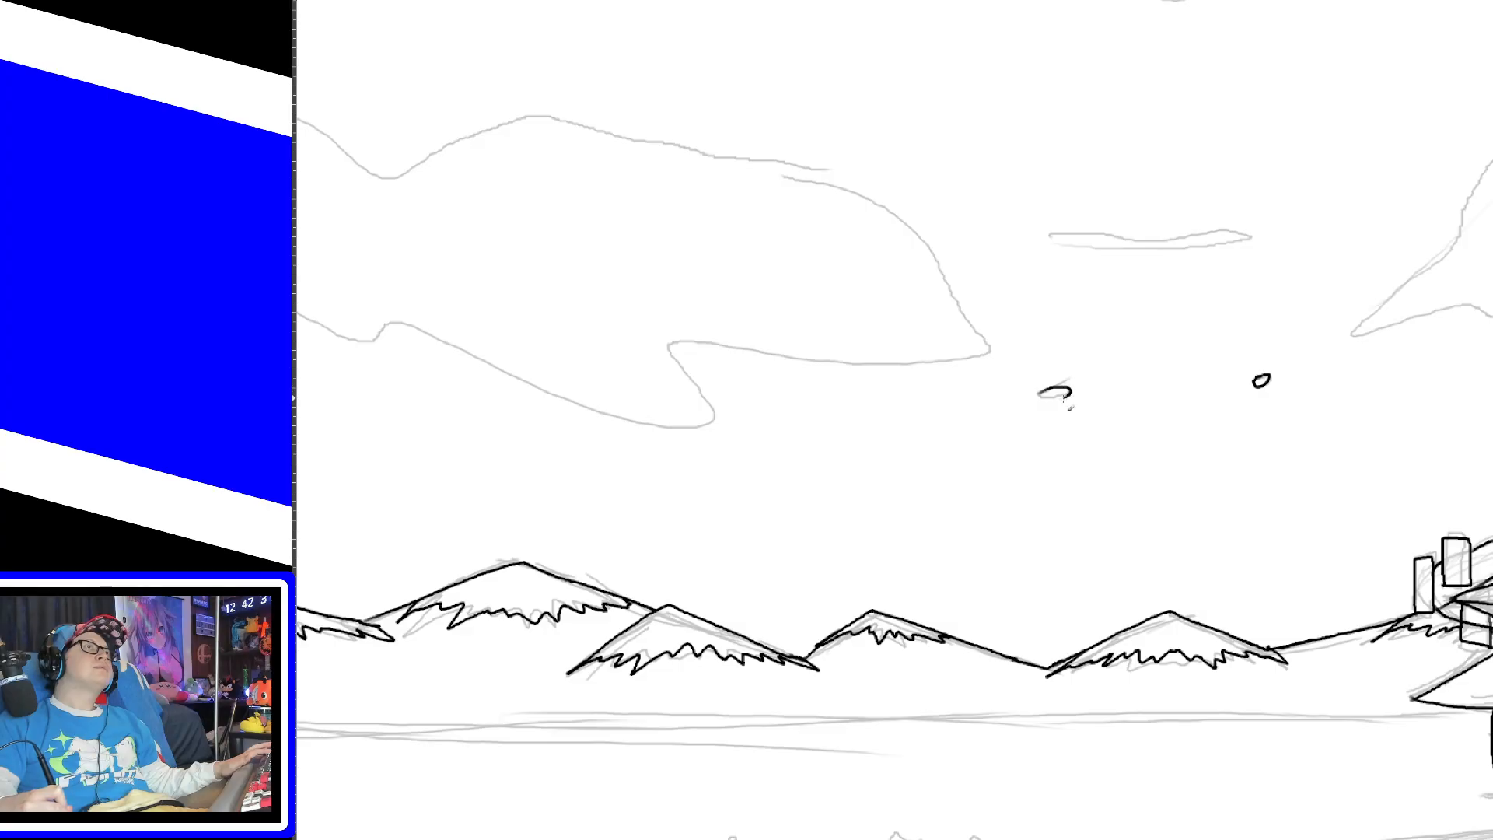
{"action": "left_click_drag", "start_coordinate": [1068, 404], "coordinate": [1065, 403]}
{"action": "mouse_move", "coordinate": [1050, 234]}
{"action": "left_mouse_down"}
{"action": "mouse_move", "coordinate": [1254, 237]}
{"action": "mouse_move", "coordinate": [1080, 249]}
{"action": "left_mouse_up"}
{"action": "key", "text": "ctrl+z"}
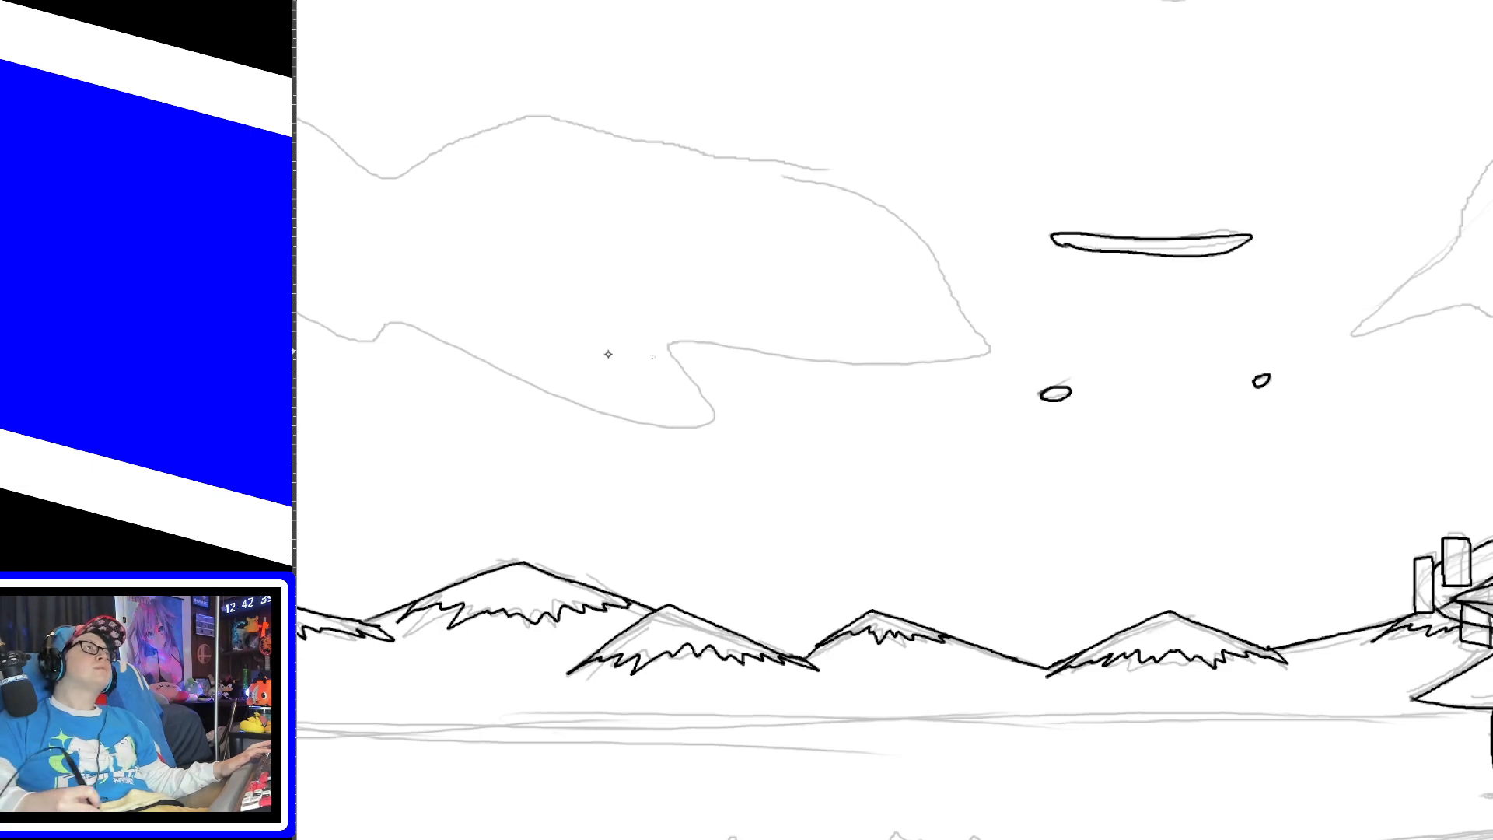
Step: Ink the closed outline of the large cloud above the leftmost mountains, including the notches along its underside
{"action": "left_click_drag", "start_coordinate": [840, 838], "coordinate": [653, 839]}
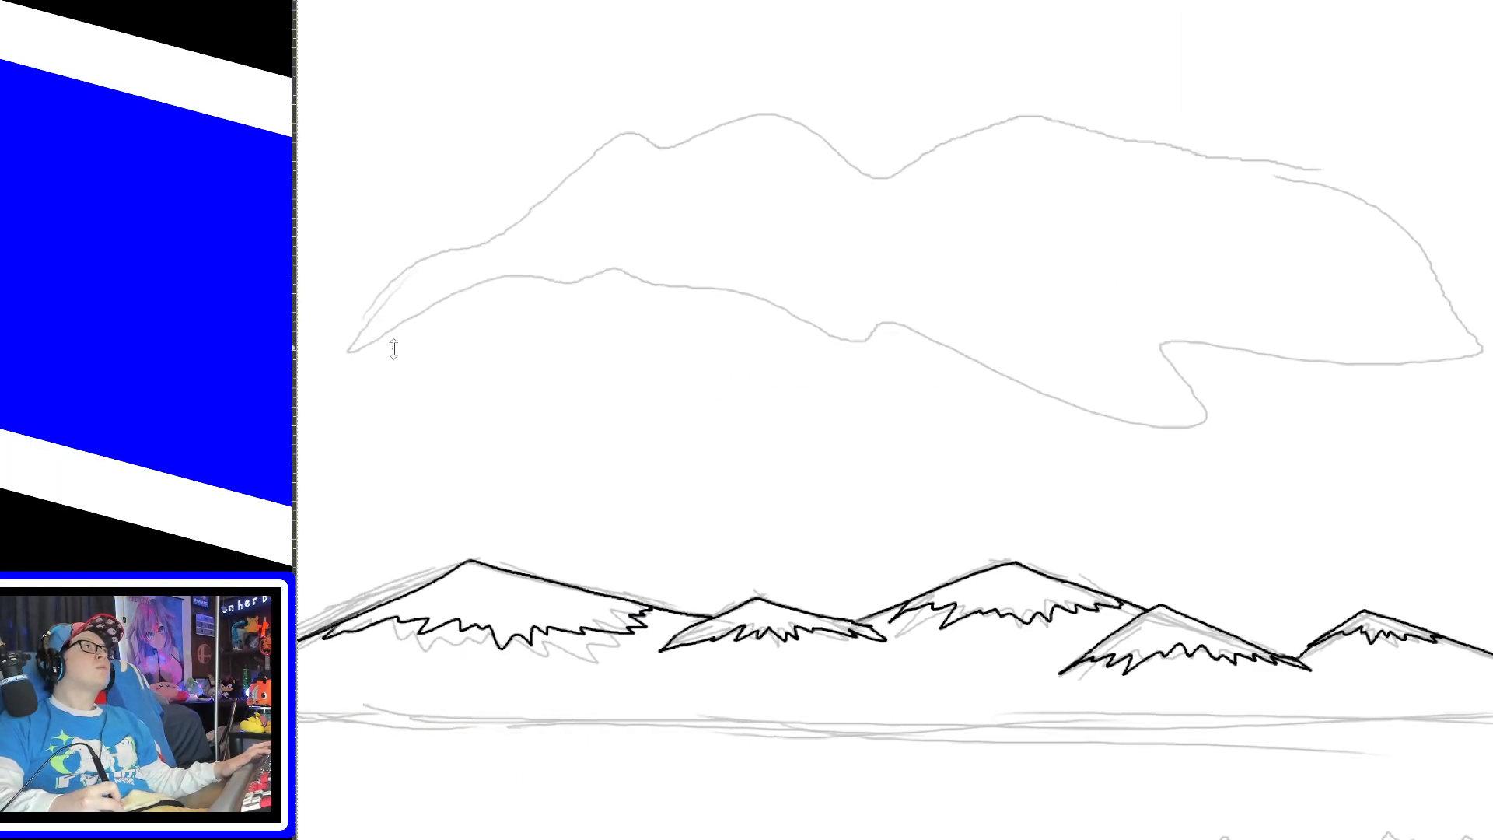
{"action": "mouse_move", "coordinate": [381, 336]}
{"action": "left_mouse_down"}
{"action": "mouse_move", "coordinate": [367, 341]}
{"action": "mouse_move", "coordinate": [459, 243]}
{"action": "mouse_move", "coordinate": [635, 133]}
{"action": "mouse_move", "coordinate": [825, 123]}
{"action": "mouse_move", "coordinate": [1088, 134]}
{"action": "mouse_move", "coordinate": [1391, 227]}
{"action": "mouse_move", "coordinate": [1448, 361]}
{"action": "mouse_move", "coordinate": [1165, 343]}
{"action": "mouse_move", "coordinate": [1066, 398]}
{"action": "mouse_move", "coordinate": [673, 281]}
{"action": "mouse_move", "coordinate": [544, 274]}
{"action": "mouse_move", "coordinate": [400, 315]}
{"action": "mouse_move", "coordinate": [365, 346]}
{"action": "left_mouse_up"}
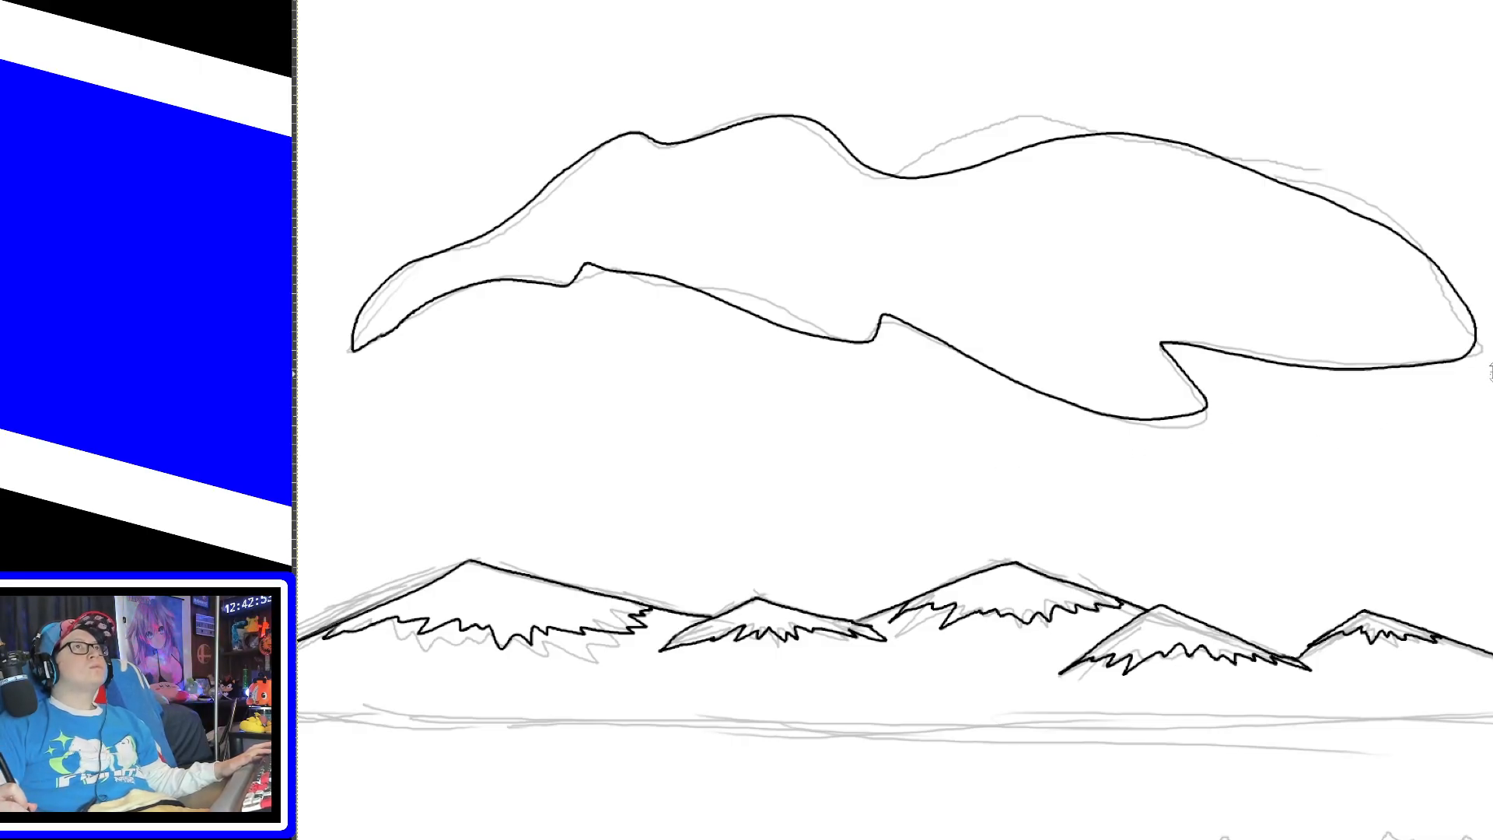
{"action": "scroll", "coordinate": [914, 331], "scroll_direction": "up", "scroll_amount": 3}
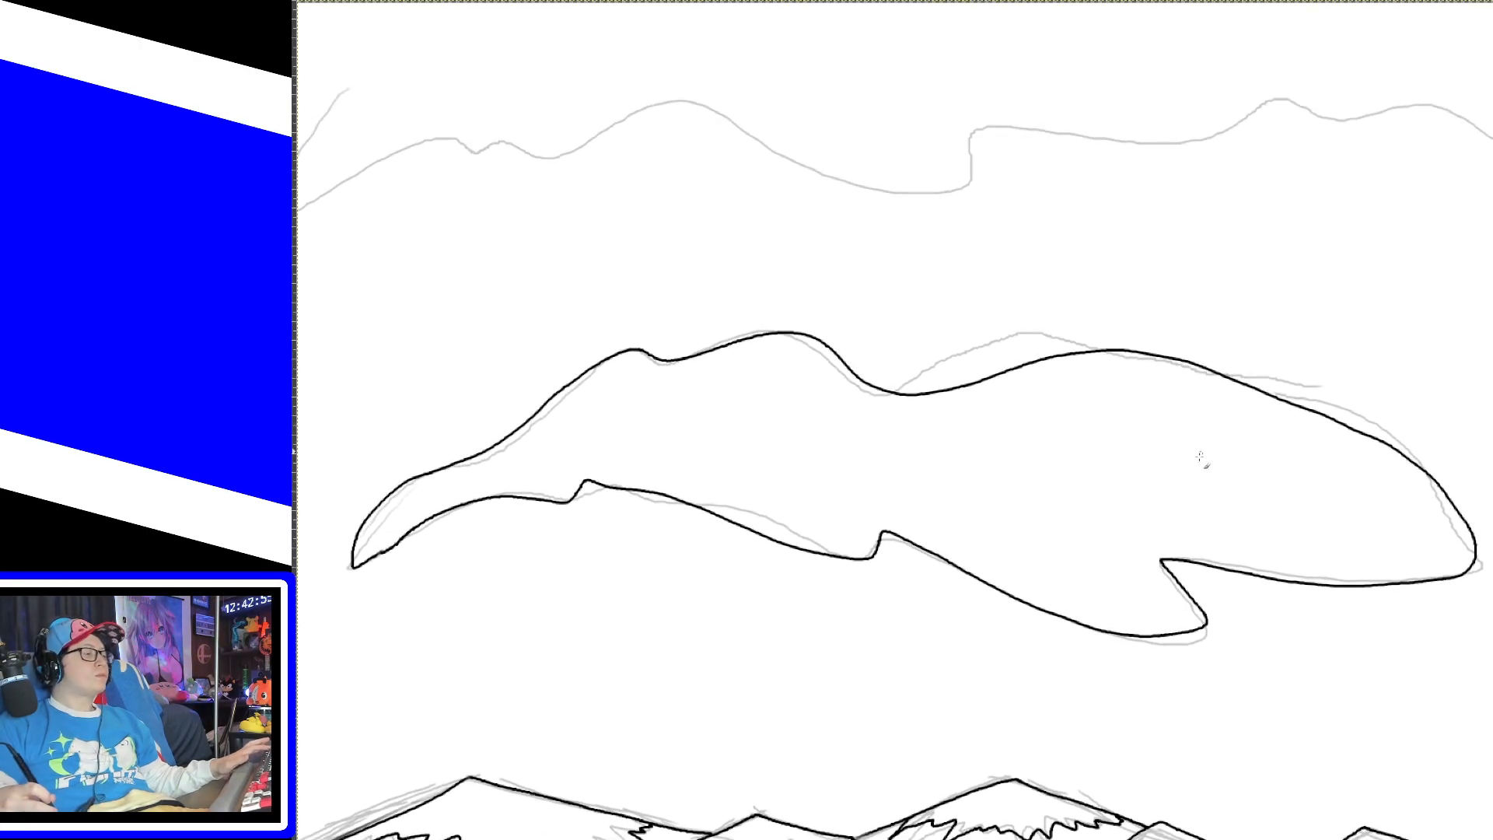
{"action": "key", "text": "ctrl+shift+j"}
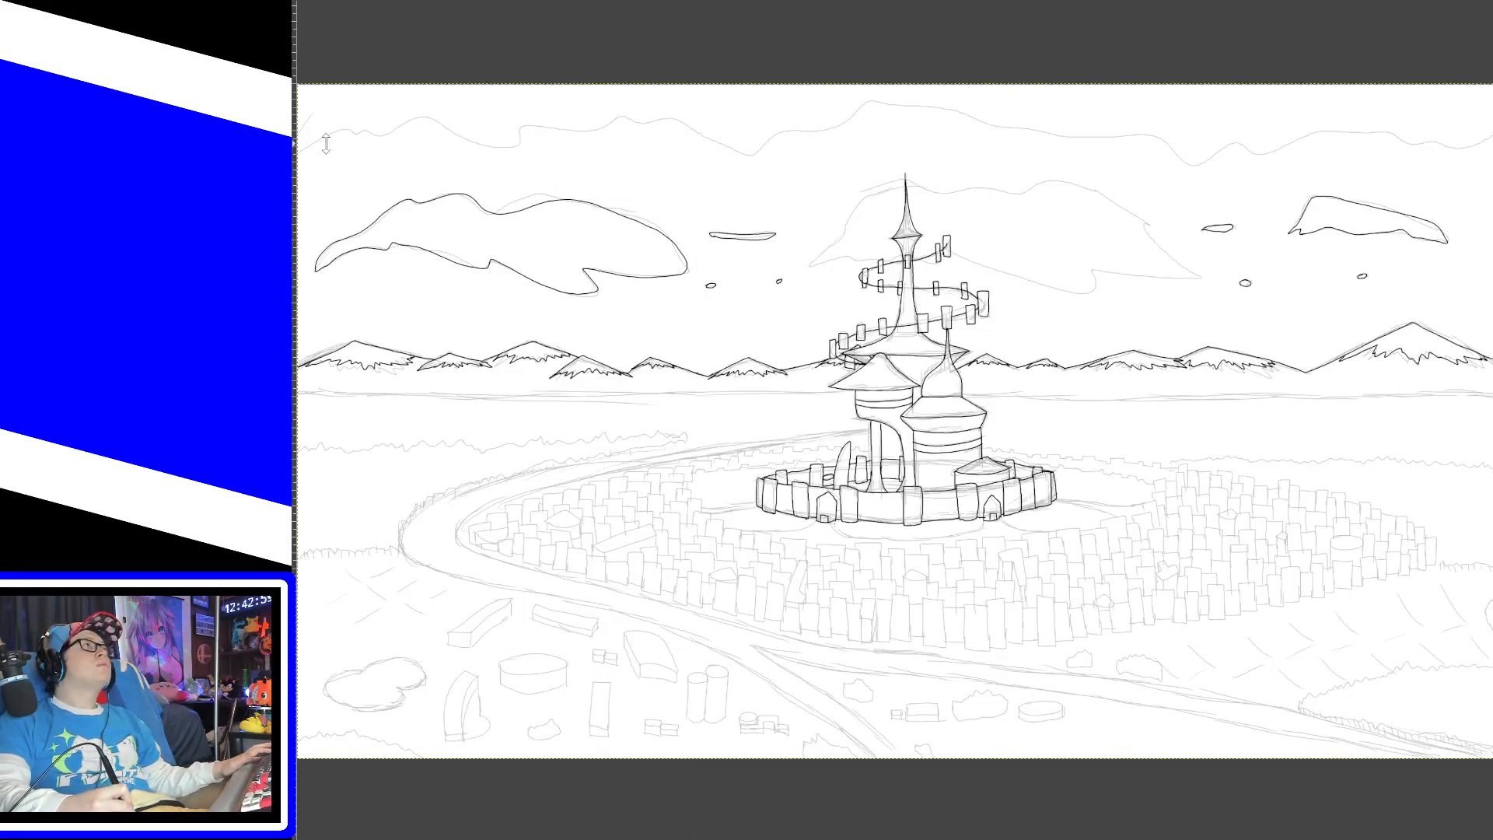
{"action": "left_click_drag", "start_coordinate": [300, 150], "coordinate": [323, 134]}
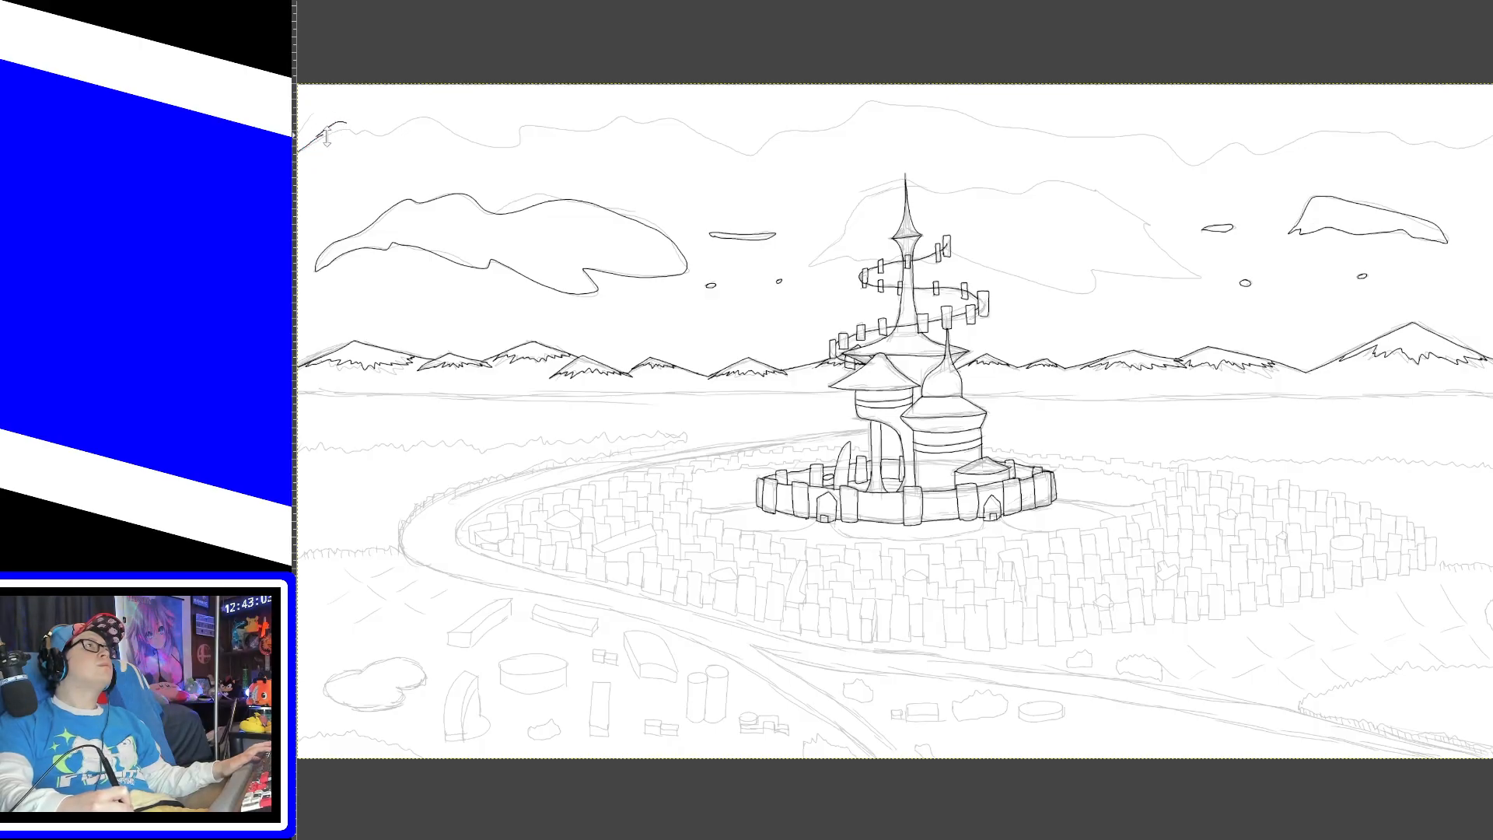
{"action": "mouse_move", "coordinate": [315, 138]}
{"action": "left_mouse_down"}
{"action": "mouse_move", "coordinate": [446, 123]}
{"action": "mouse_move", "coordinate": [522, 148]}
{"action": "mouse_move", "coordinate": [605, 117]}
{"action": "mouse_move", "coordinate": [766, 158]}
{"action": "mouse_move", "coordinate": [852, 125]}
{"action": "mouse_move", "coordinate": [981, 121]}
{"action": "mouse_move", "coordinate": [1213, 153]}
{"action": "mouse_move", "coordinate": [1491, 144]}
{"action": "left_mouse_up"}
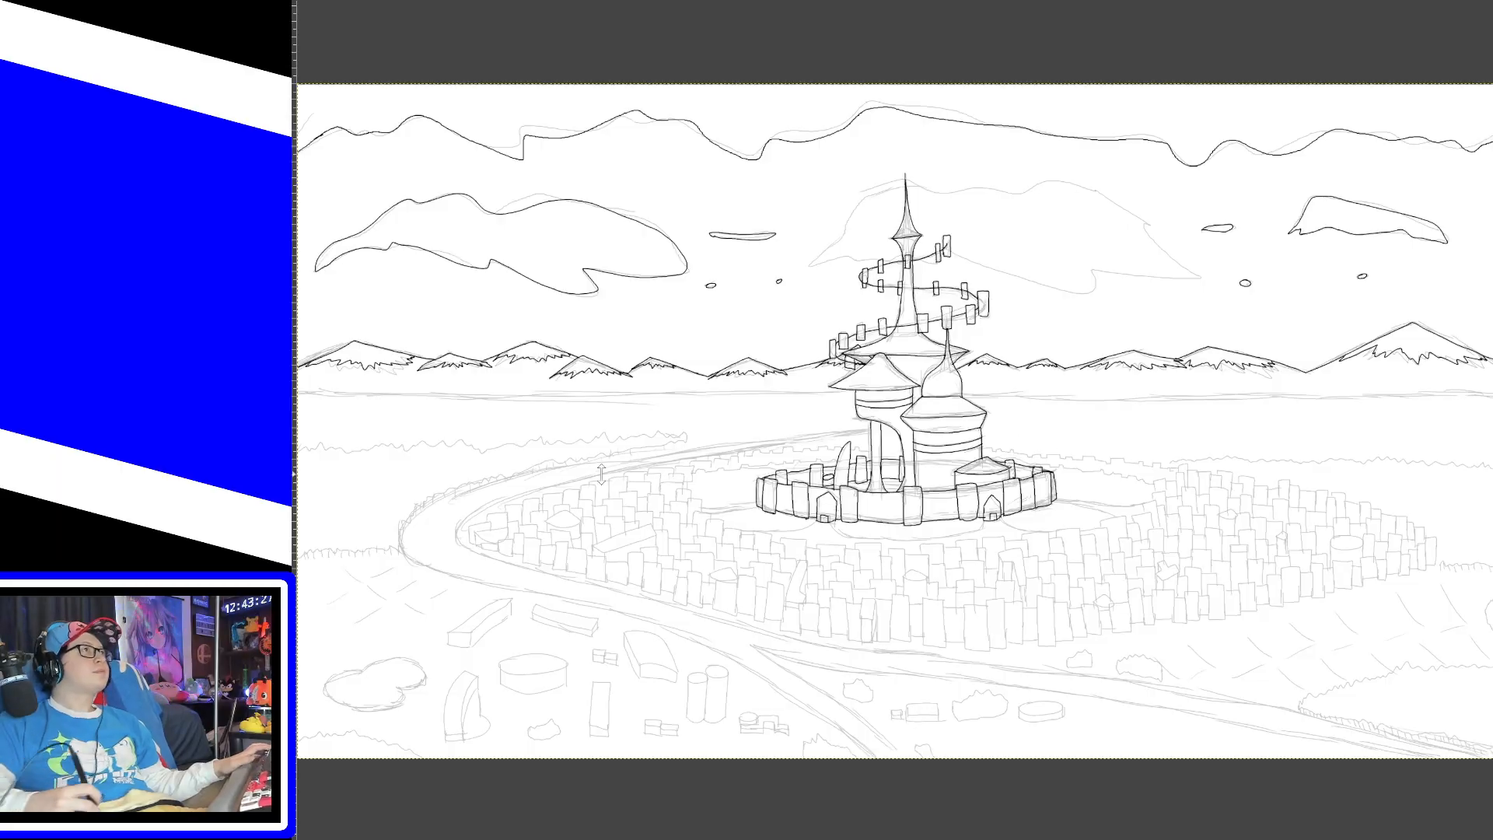
{"action": "left_click_drag", "start_coordinate": [403, 429], "coordinate": [1188, 416]}
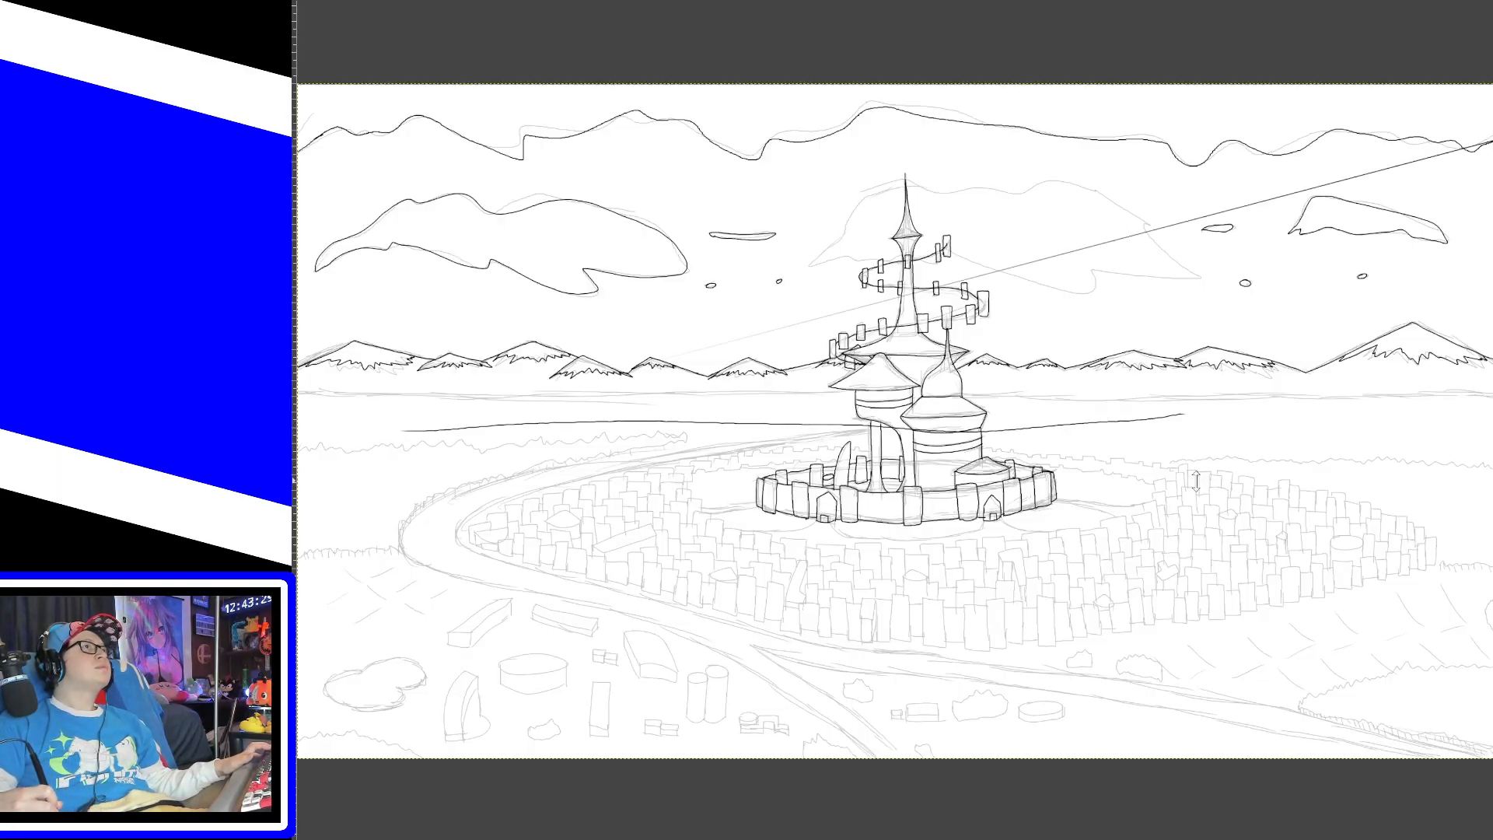
{"action": "key", "text": "ctrl+z"}
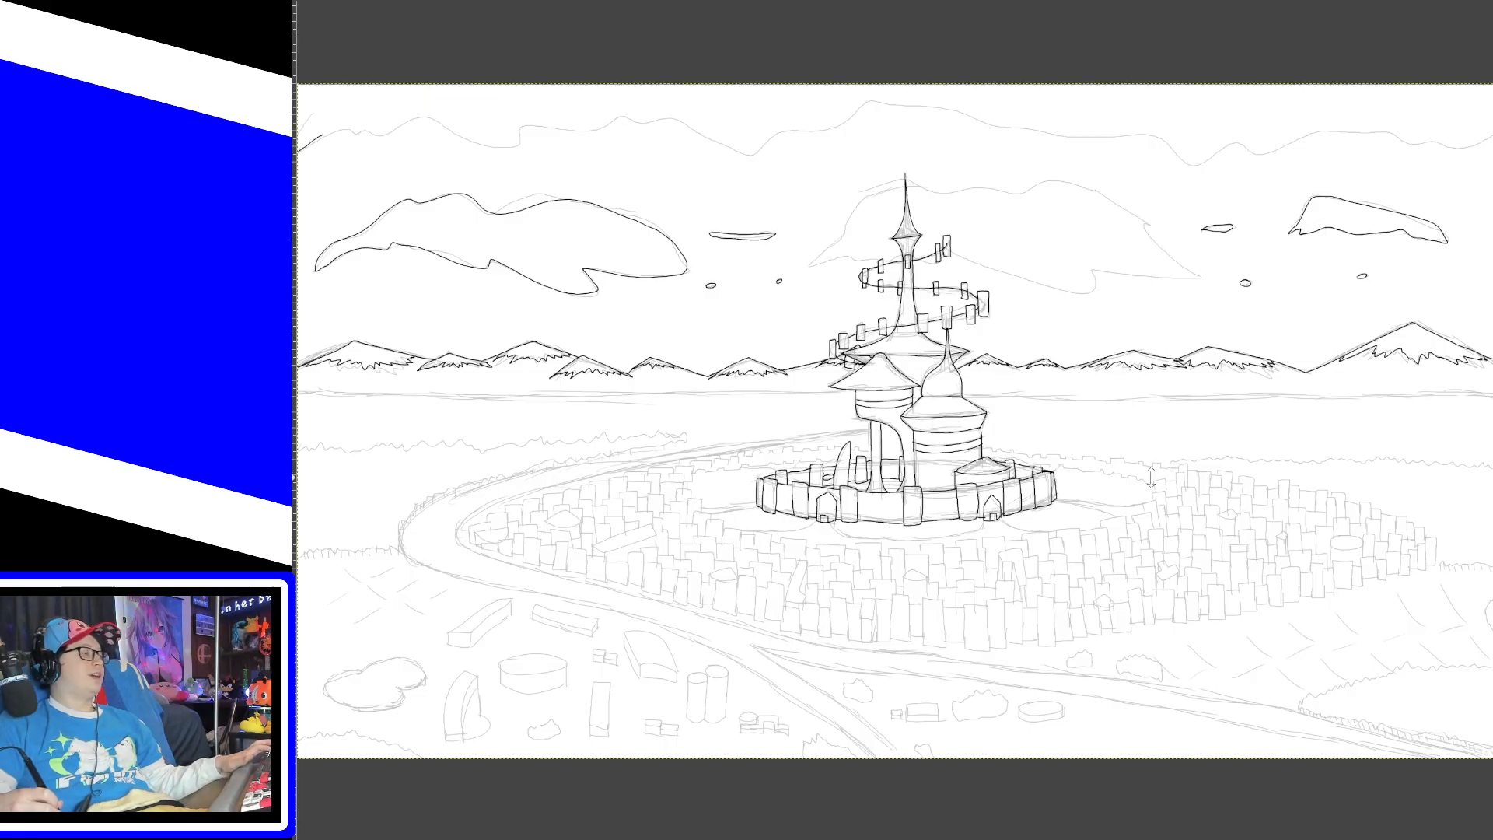
{"action": "key", "text": "ctrl+y"}
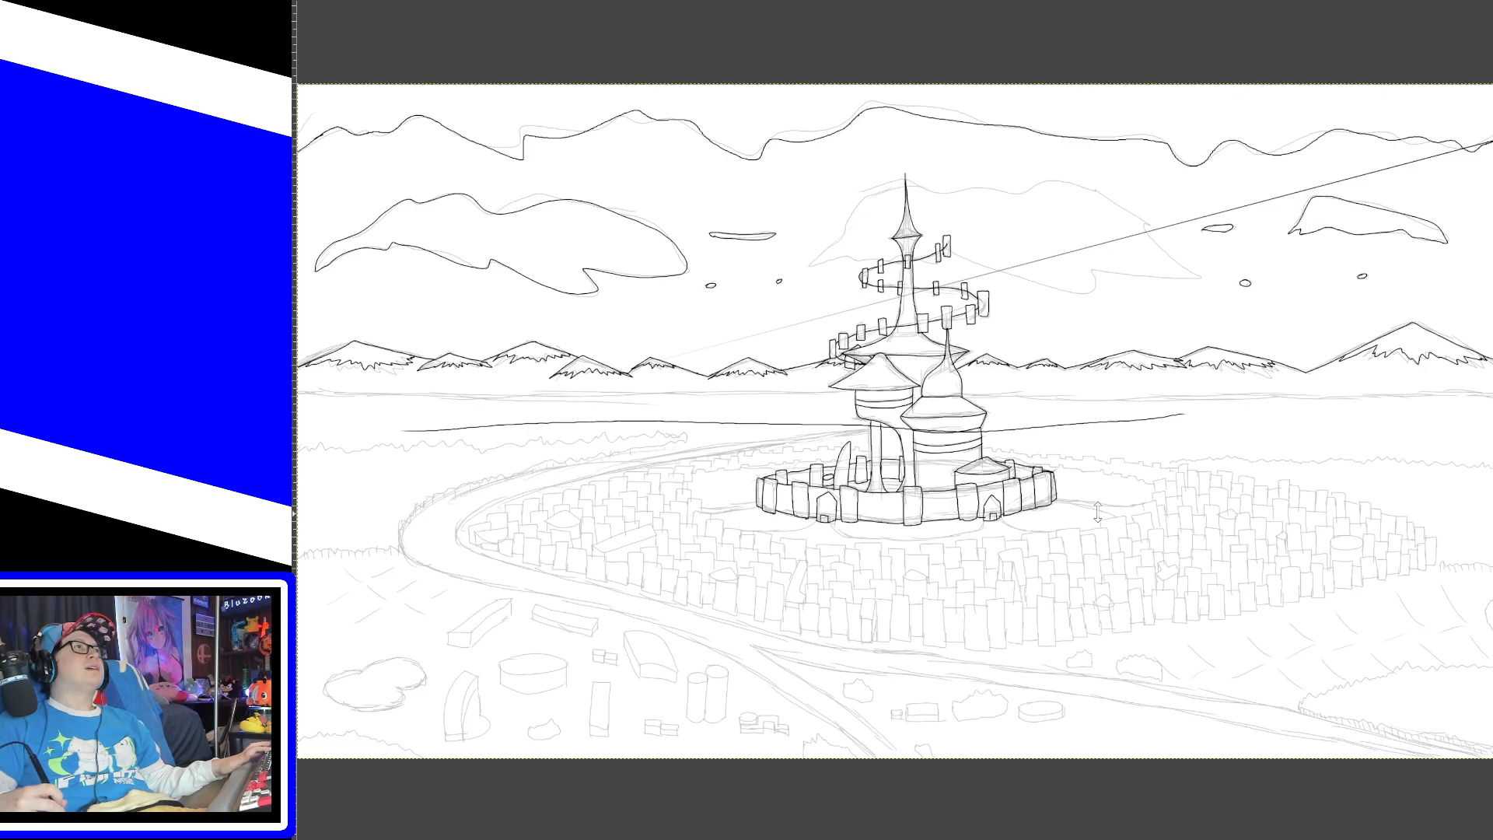
{"action": "key", "text": "ctrl+z"}
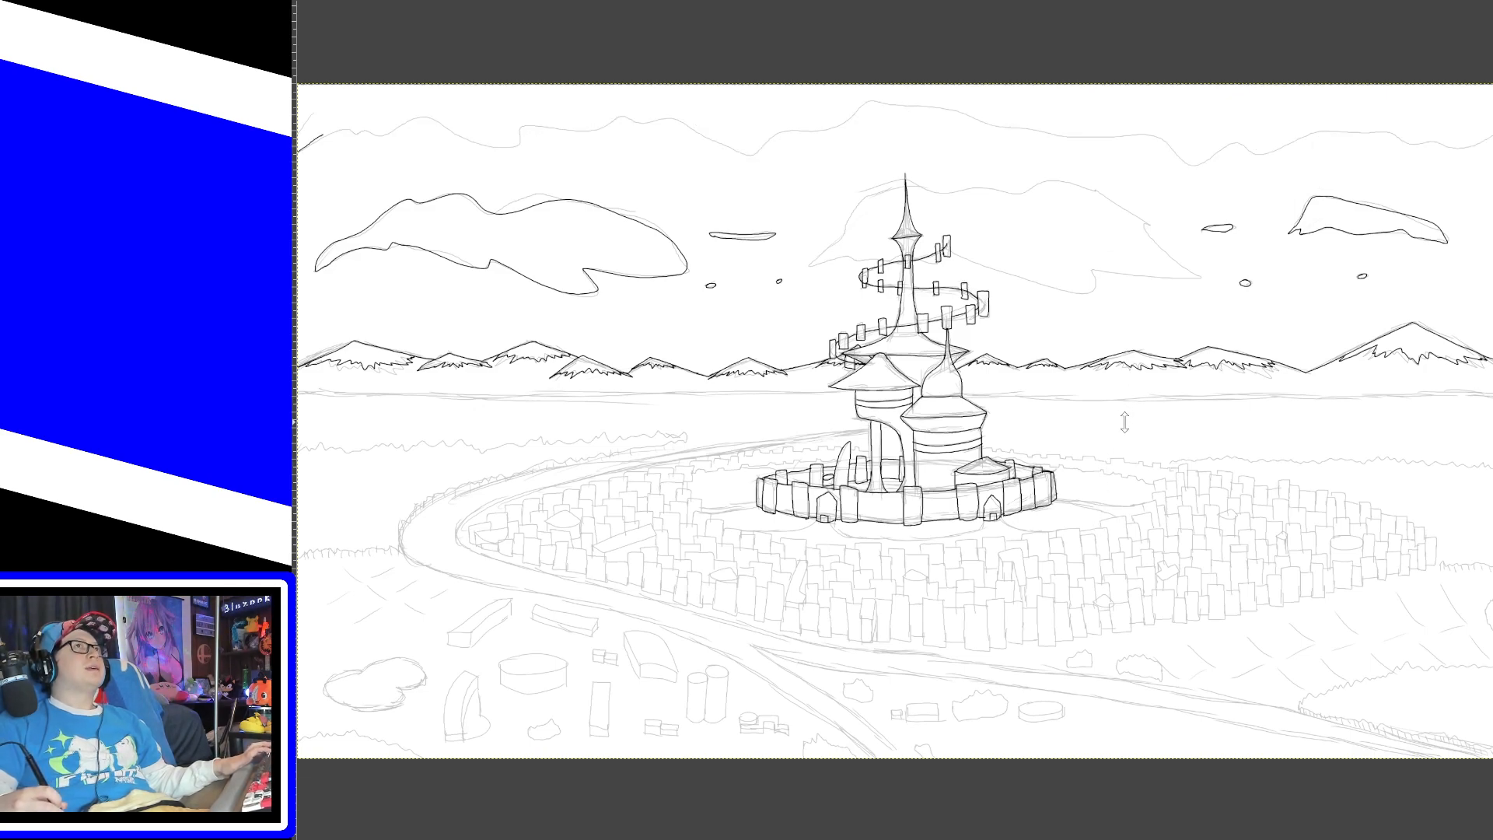
{"action": "key", "text": "ctrl+y"}
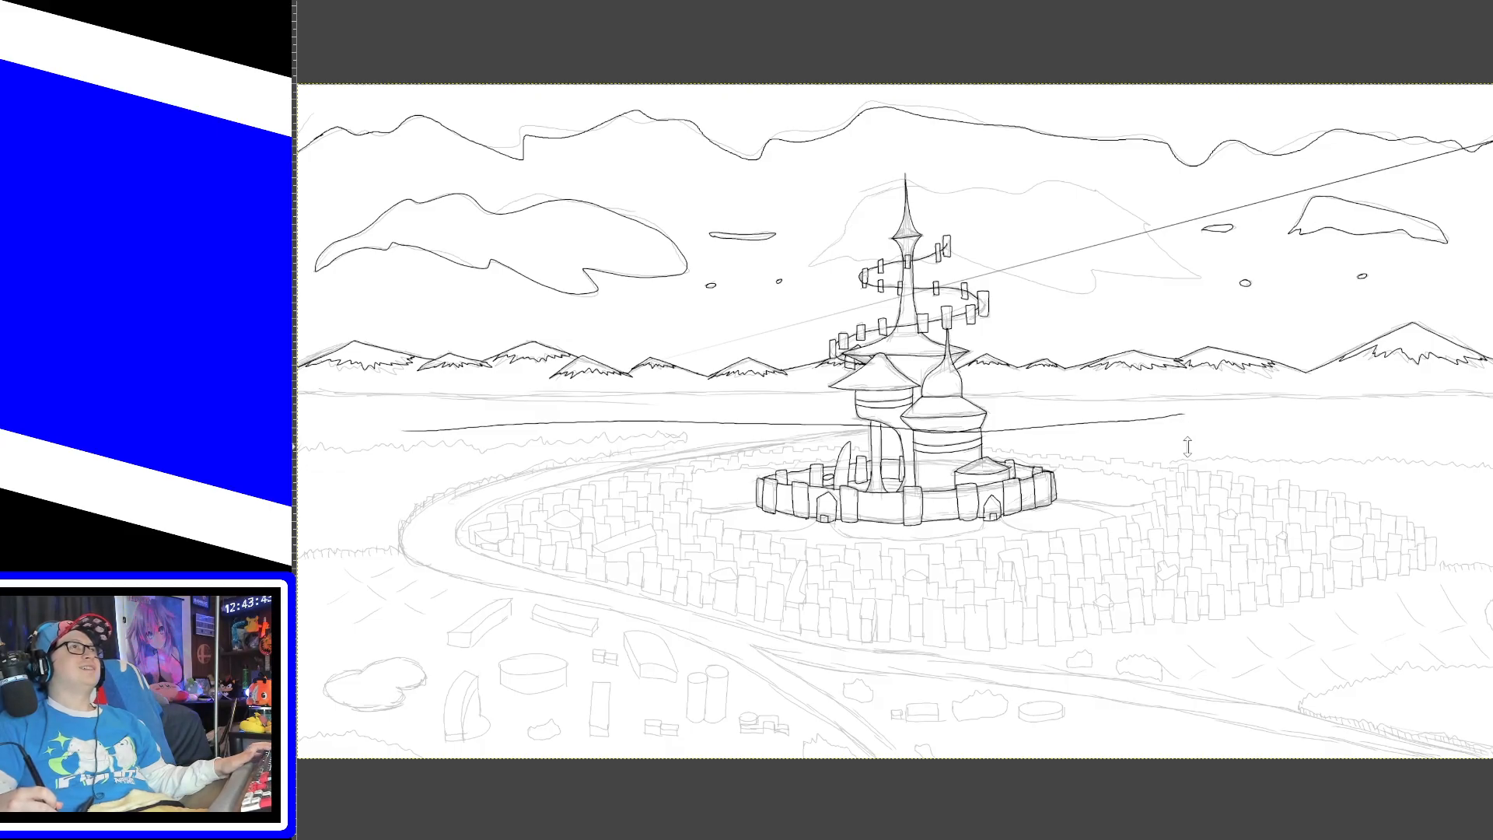
{"action": "mouse_move", "coordinate": [1132, 490]}
{"action": "left_mouse_down"}
{"action": "mouse_move", "coordinate": [1192, 499]}
{"action": "mouse_move", "coordinate": [1186, 552]}
{"action": "left_mouse_up"}
{"action": "key", "text": "ctrl+z"}
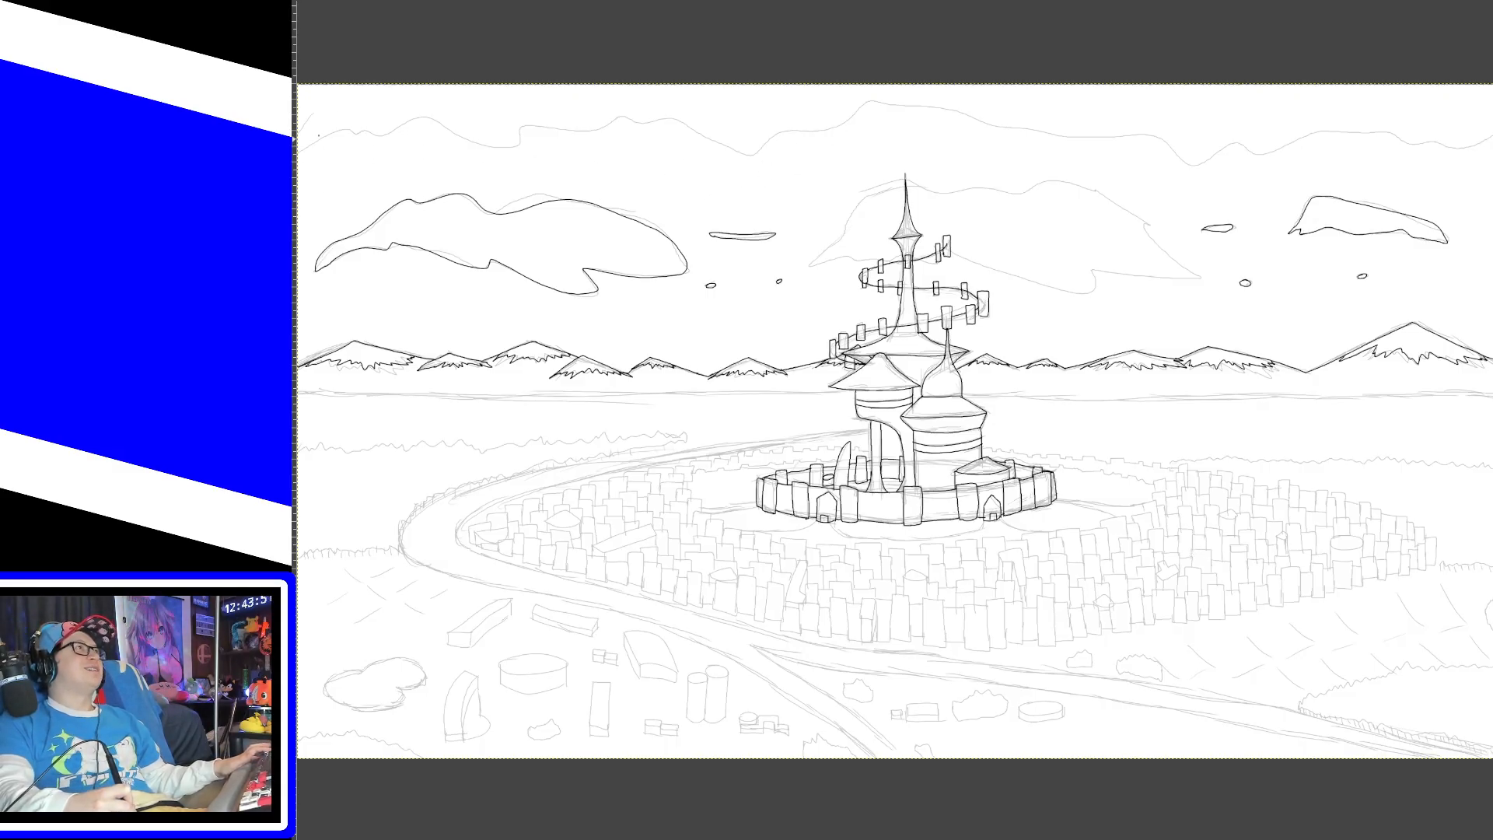
Step: Ink the long wavy cloud line across the full width of the upper sky
{"action": "mouse_move", "coordinate": [308, 145]}
{"action": "left_mouse_down"}
{"action": "mouse_move", "coordinate": [390, 118]}
{"action": "mouse_move", "coordinate": [505, 144]}
{"action": "mouse_move", "coordinate": [651, 117]}
{"action": "mouse_move", "coordinate": [753, 153]}
{"action": "left_mouse_up"}
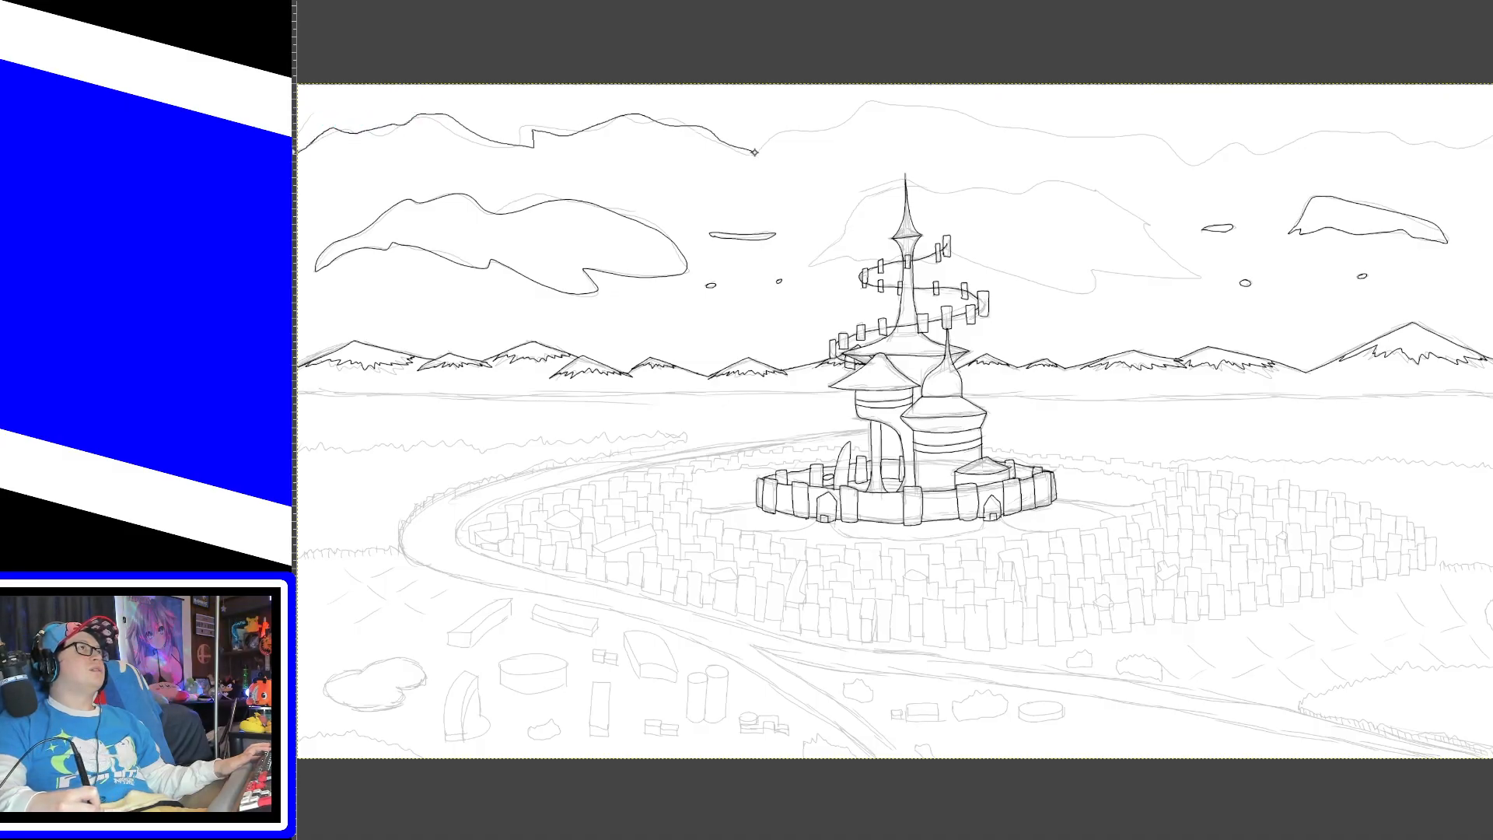
{"action": "mouse_move", "coordinate": [835, 125]}
{"action": "left_mouse_down"}
{"action": "mouse_move", "coordinate": [950, 111]}
{"action": "mouse_move", "coordinate": [1065, 137]}
{"action": "mouse_move", "coordinate": [1462, 148]}
{"action": "left_mouse_up"}
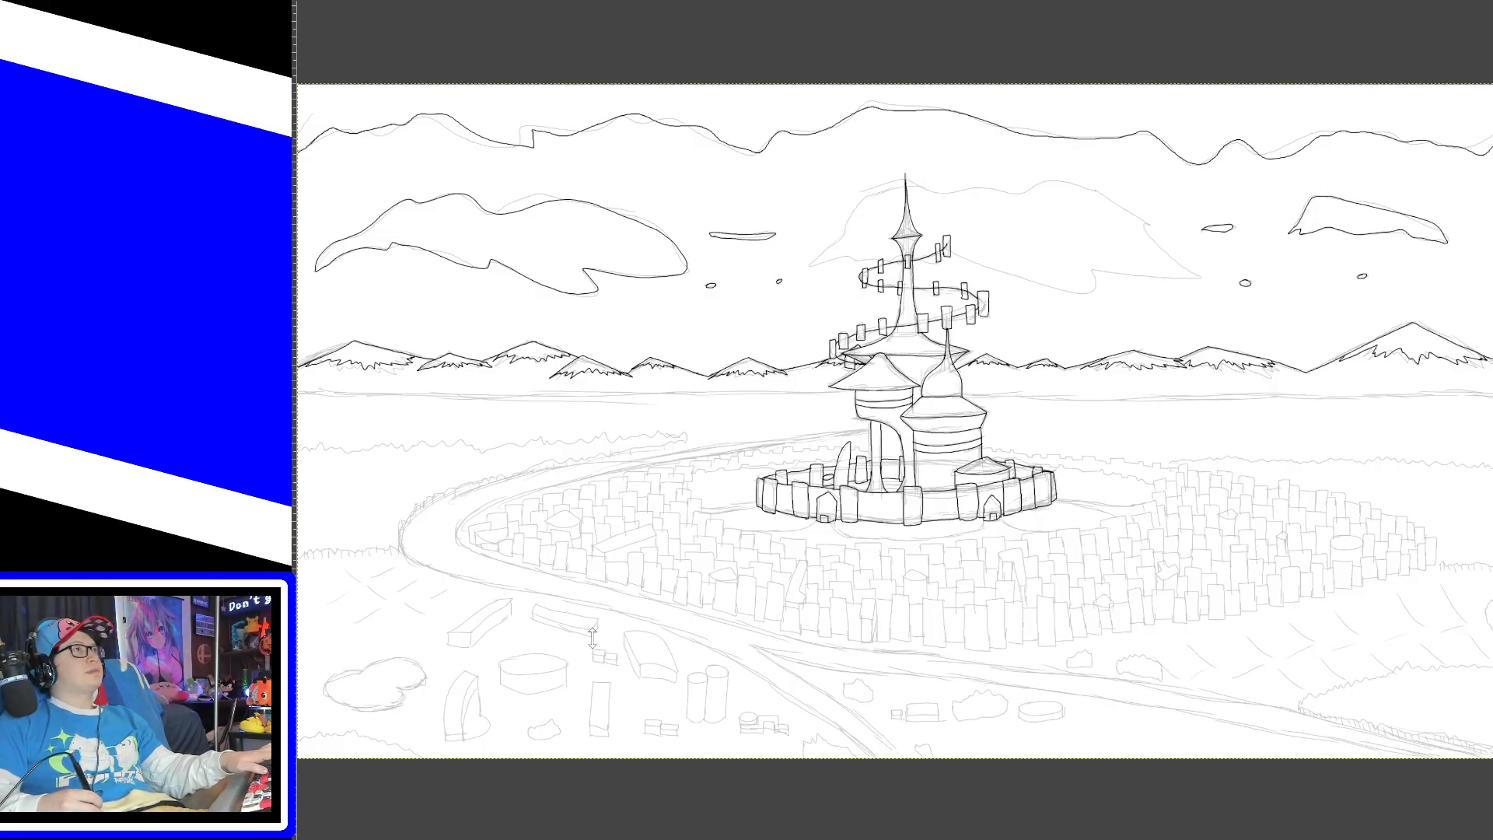
{"action": "key", "text": "plus"}
{"action": "key", "text": "plus"}
{"action": "key", "text": "plus"}
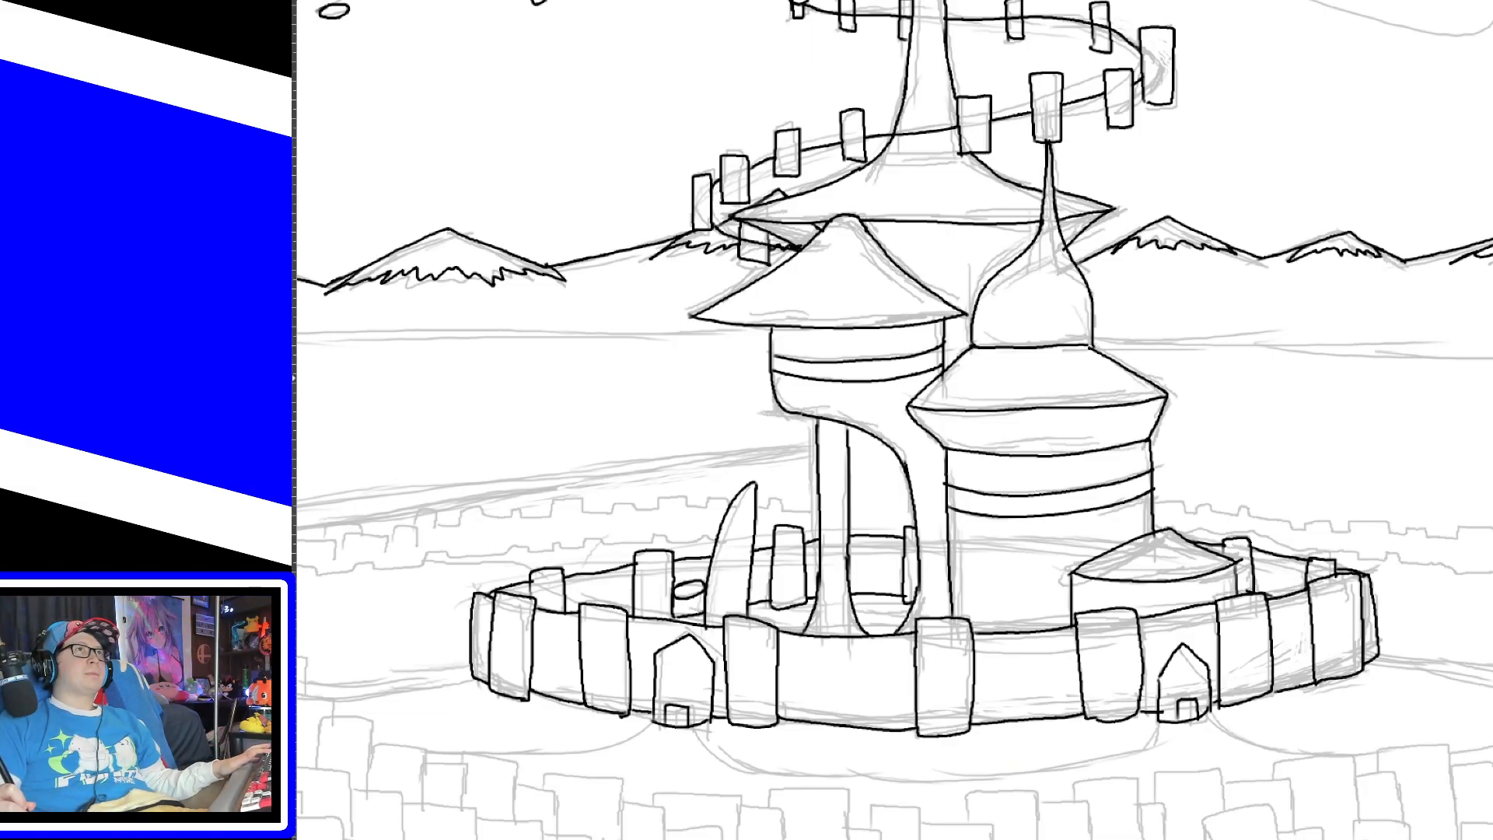
{"action": "scroll", "coordinate": [1444, 744], "scroll_direction": "down", "scroll_amount": 8}
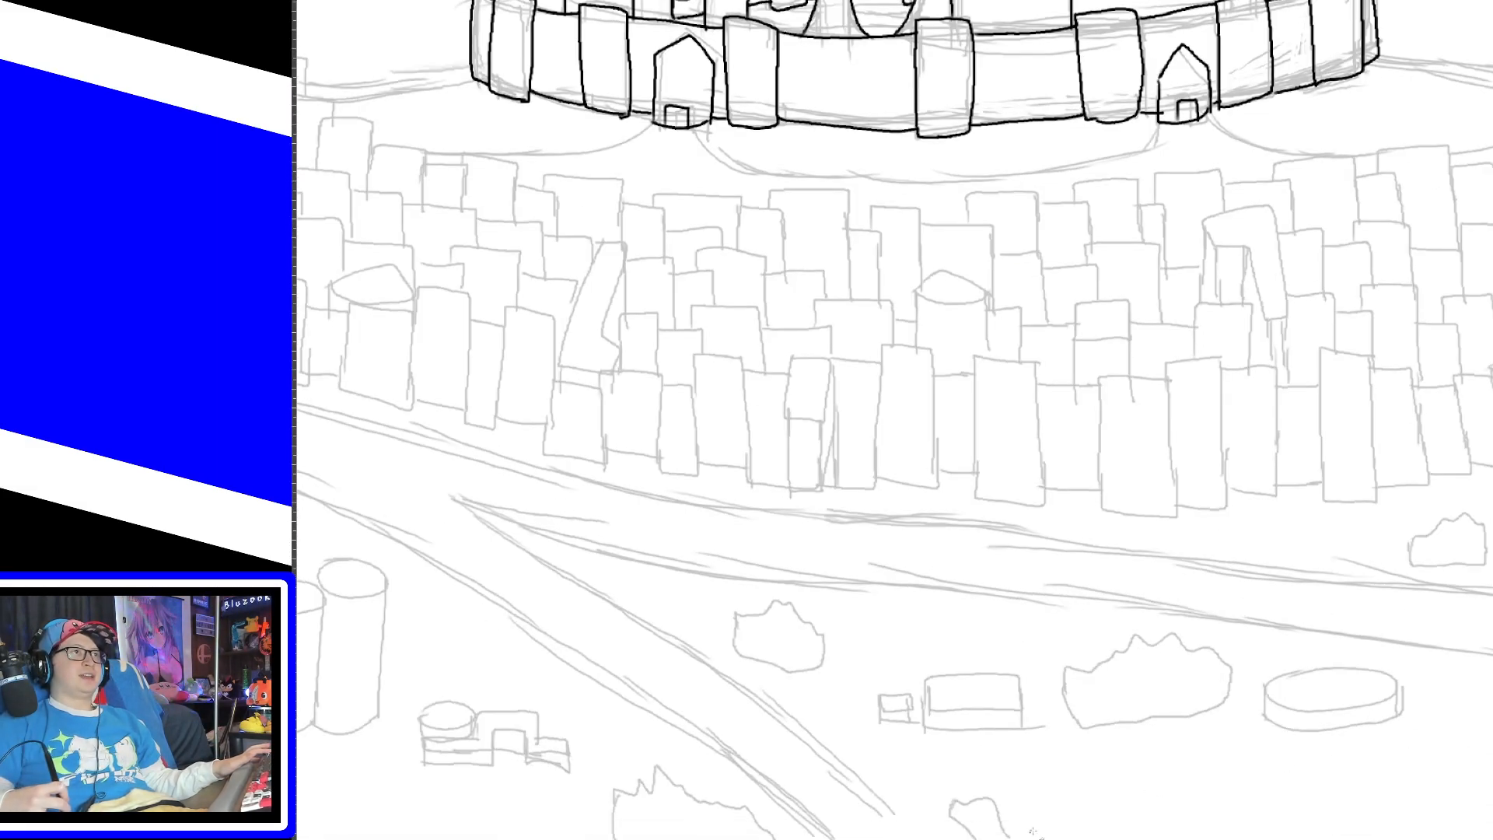
{"action": "scroll", "coordinate": [894, 420], "scroll_direction": "left", "scroll_amount": 10}
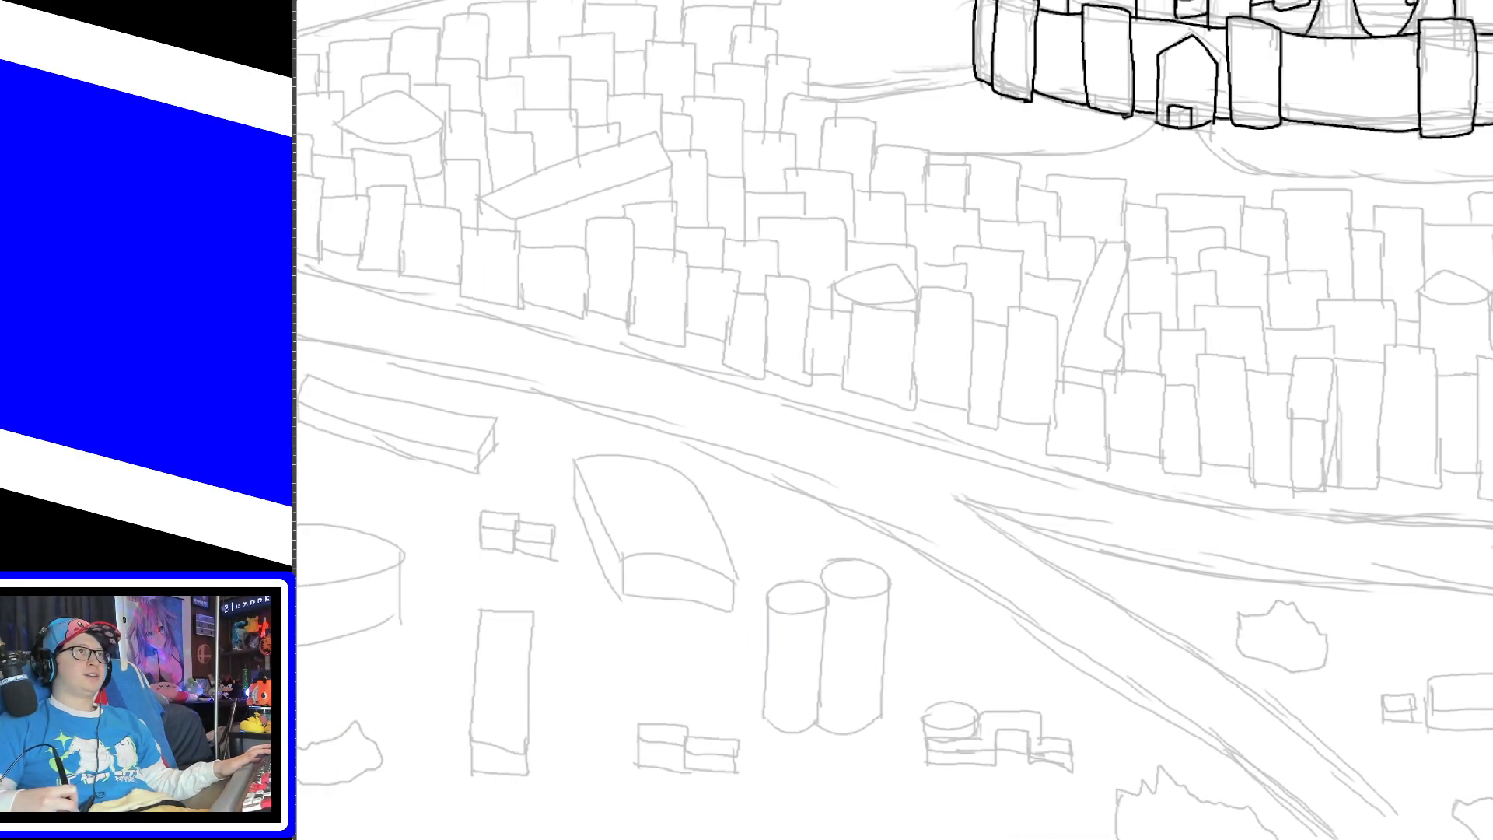
{"action": "scroll", "coordinate": [428, 538], "scroll_direction": "left", "scroll_amount": 1}
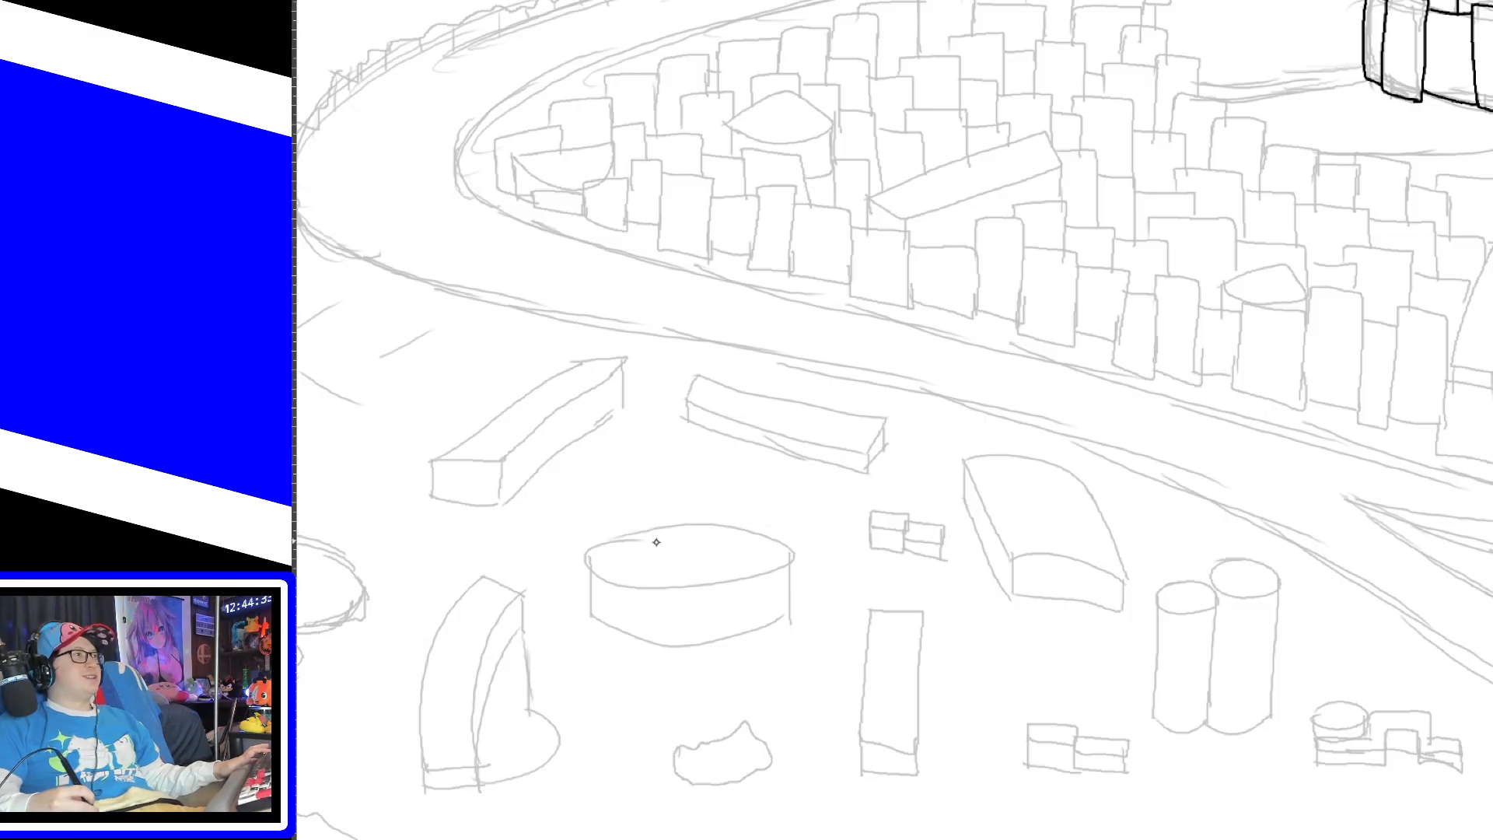
{"action": "mouse_move", "coordinate": [614, 535]}
{"action": "left_mouse_down"}
{"action": "mouse_move", "coordinate": [746, 580]}
{"action": "mouse_move", "coordinate": [618, 541]}
{"action": "mouse_move", "coordinate": [716, 582]}
{"action": "mouse_move", "coordinate": [615, 538]}
{"action": "mouse_move", "coordinate": [786, 545]}
{"action": "mouse_move", "coordinate": [615, 540]}
{"action": "mouse_move", "coordinate": [786, 531]}
{"action": "mouse_move", "coordinate": [618, 538]}
{"action": "mouse_move", "coordinate": [618, 580]}
{"action": "mouse_move", "coordinate": [626, 518]}
{"action": "left_mouse_up"}
{"action": "key", "text": "ctrl+z"}
{"action": "key", "text": "ctrl+z"}
{"action": "key", "text": "ctrl+z"}
{"action": "key", "text": "ctrl+z"}
{"action": "key", "text": "ctrl+z"}
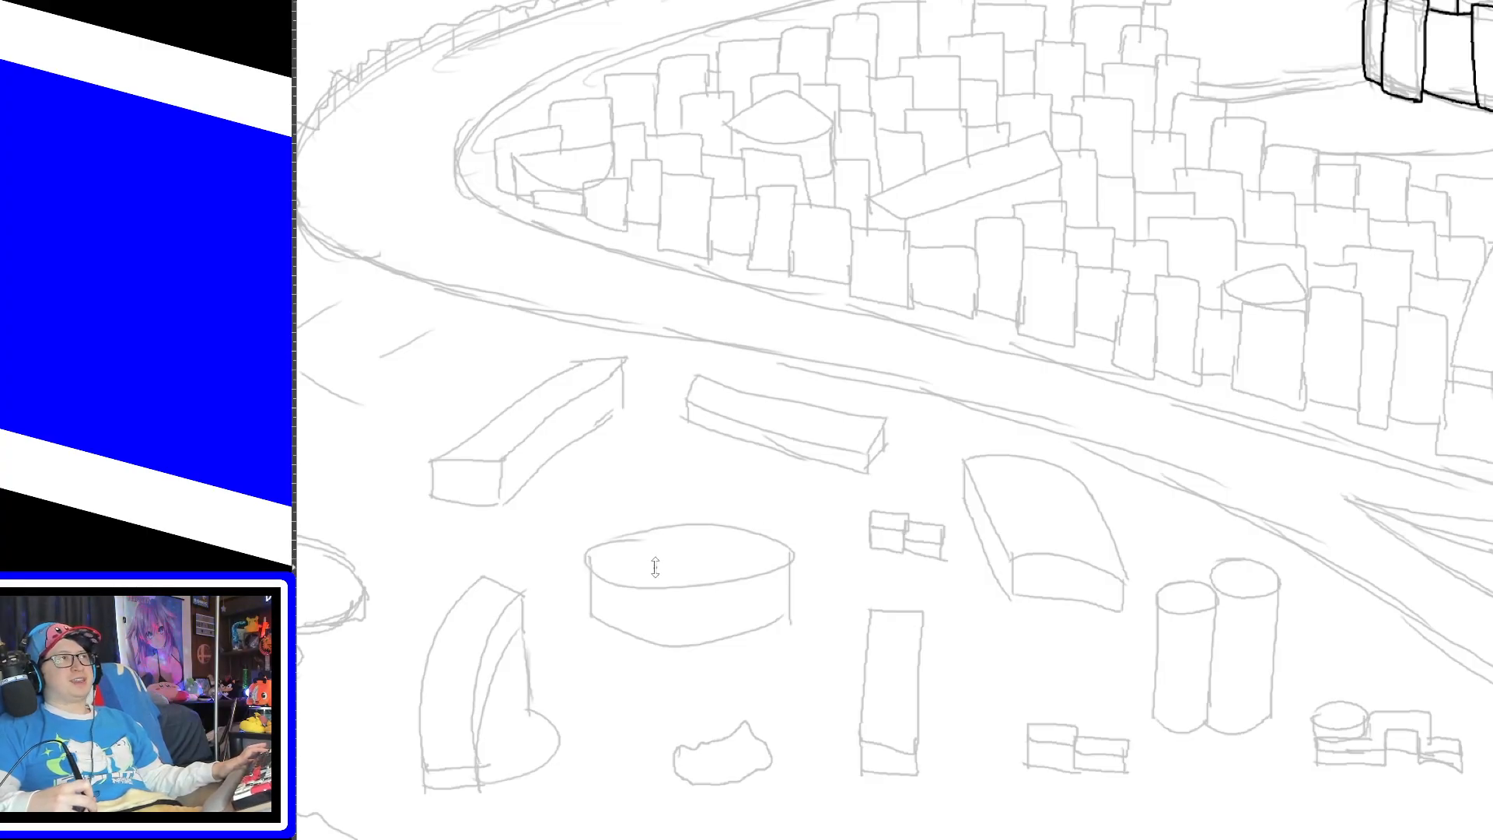
{"action": "mouse_move", "coordinate": [657, 519]}
{"action": "left_mouse_down"}
{"action": "mouse_move", "coordinate": [682, 583]}
{"action": "mouse_move", "coordinate": [658, 519]}
{"action": "mouse_move", "coordinate": [767, 533]}
{"action": "mouse_move", "coordinate": [591, 555]}
{"action": "mouse_move", "coordinate": [583, 569]}
{"action": "mouse_move", "coordinate": [786, 556]}
{"action": "mouse_move", "coordinate": [759, 548]}
{"action": "left_mouse_up"}
{"action": "key", "text": "ctrl+z"}
{"action": "key", "text": "ctrl+z"}
{"action": "key", "text": "ctrl+z"}
{"action": "key", "text": "ctrl+z"}
{"action": "mouse_move", "coordinate": [615, 537]}
{"action": "left_mouse_down"}
{"action": "mouse_move", "coordinate": [786, 537]}
{"action": "mouse_move", "coordinate": [747, 550]}
{"action": "left_mouse_up"}
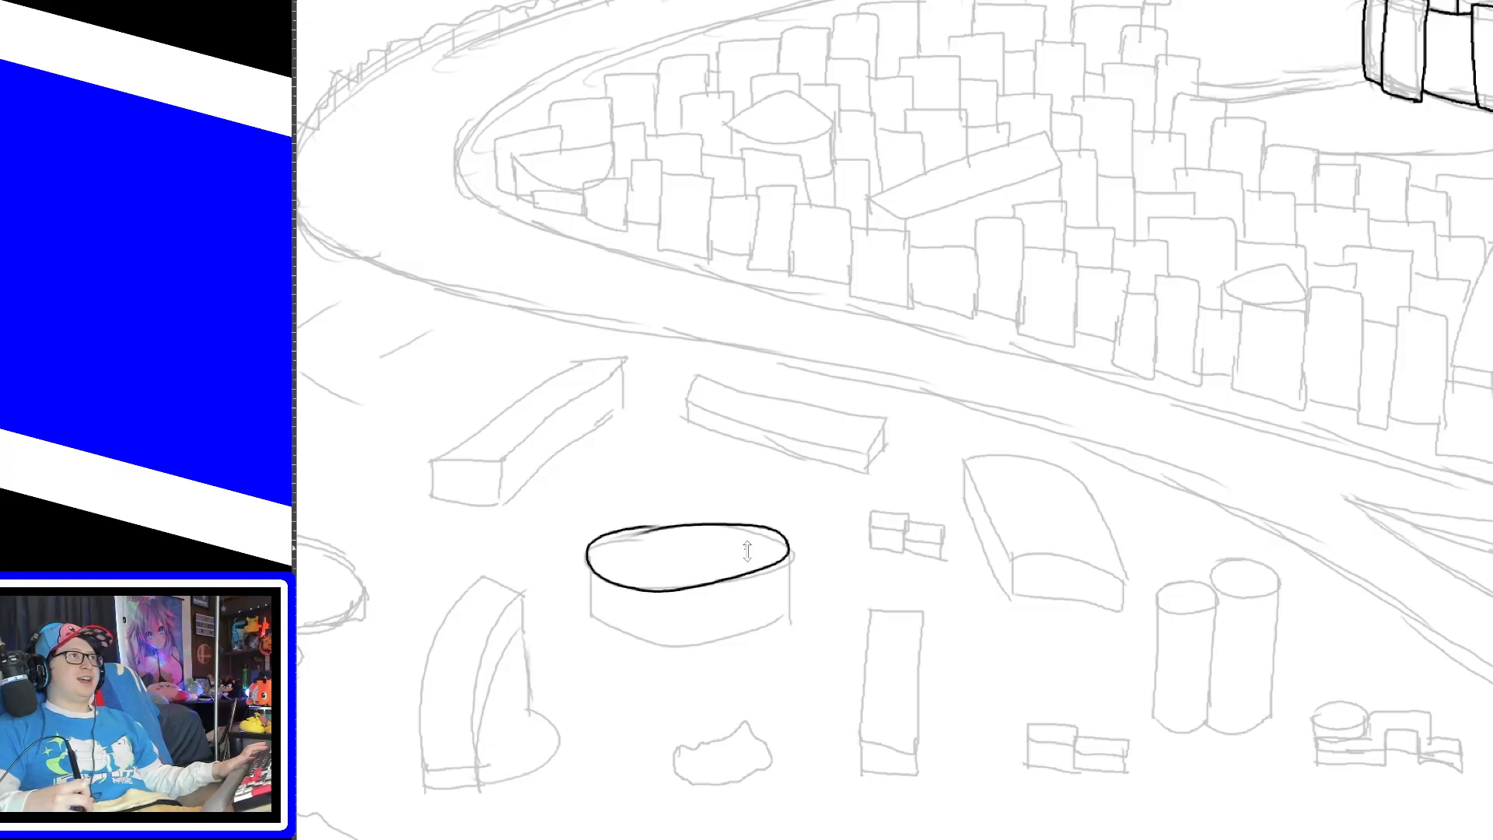
{"action": "key", "text": "ctrl+z"}
Step: Ink the oval top and left wall of the wide round building below the road
{"action": "mouse_move", "coordinate": [615, 537]}
{"action": "left_mouse_down"}
{"action": "mouse_move", "coordinate": [789, 544]}
{"action": "mouse_move", "coordinate": [622, 560]}
{"action": "mouse_move", "coordinate": [770, 537]}
{"action": "mouse_move", "coordinate": [614, 545]}
{"action": "mouse_move", "coordinate": [672, 527]}
{"action": "mouse_move", "coordinate": [603, 553]}
{"action": "mouse_move", "coordinate": [613, 572]}
{"action": "mouse_move", "coordinate": [643, 532]}
{"action": "mouse_move", "coordinate": [600, 542]}
{"action": "mouse_move", "coordinate": [792, 537]}
{"action": "mouse_move", "coordinate": [626, 532]}
{"action": "mouse_move", "coordinate": [630, 576]}
{"action": "mouse_move", "coordinate": [603, 536]}
{"action": "mouse_move", "coordinate": [599, 626]}
{"action": "left_mouse_up"}
{"action": "key", "text": "ctrl+z"}
{"action": "key", "text": "ctrl+z"}
{"action": "key", "text": "ctrl+z"}
{"action": "key", "text": "ctrl+z"}
{"action": "key", "text": "ctrl+z"}
{"action": "key", "text": "ctrl+z"}
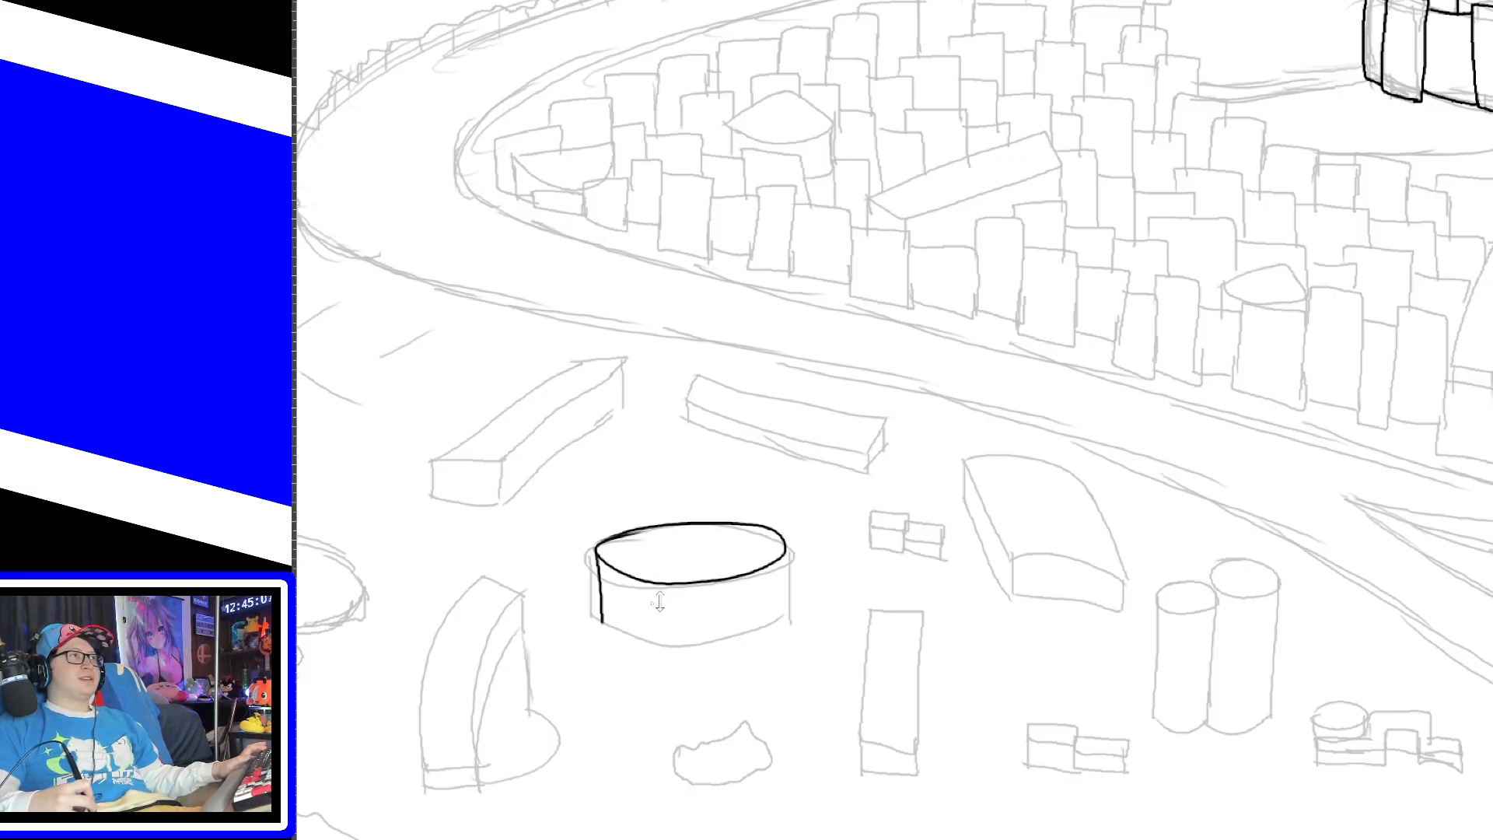
{"action": "key", "text": "ctrl+z"}
{"action": "left_click_drag", "start_coordinate": [597, 548], "coordinate": [600, 622]}
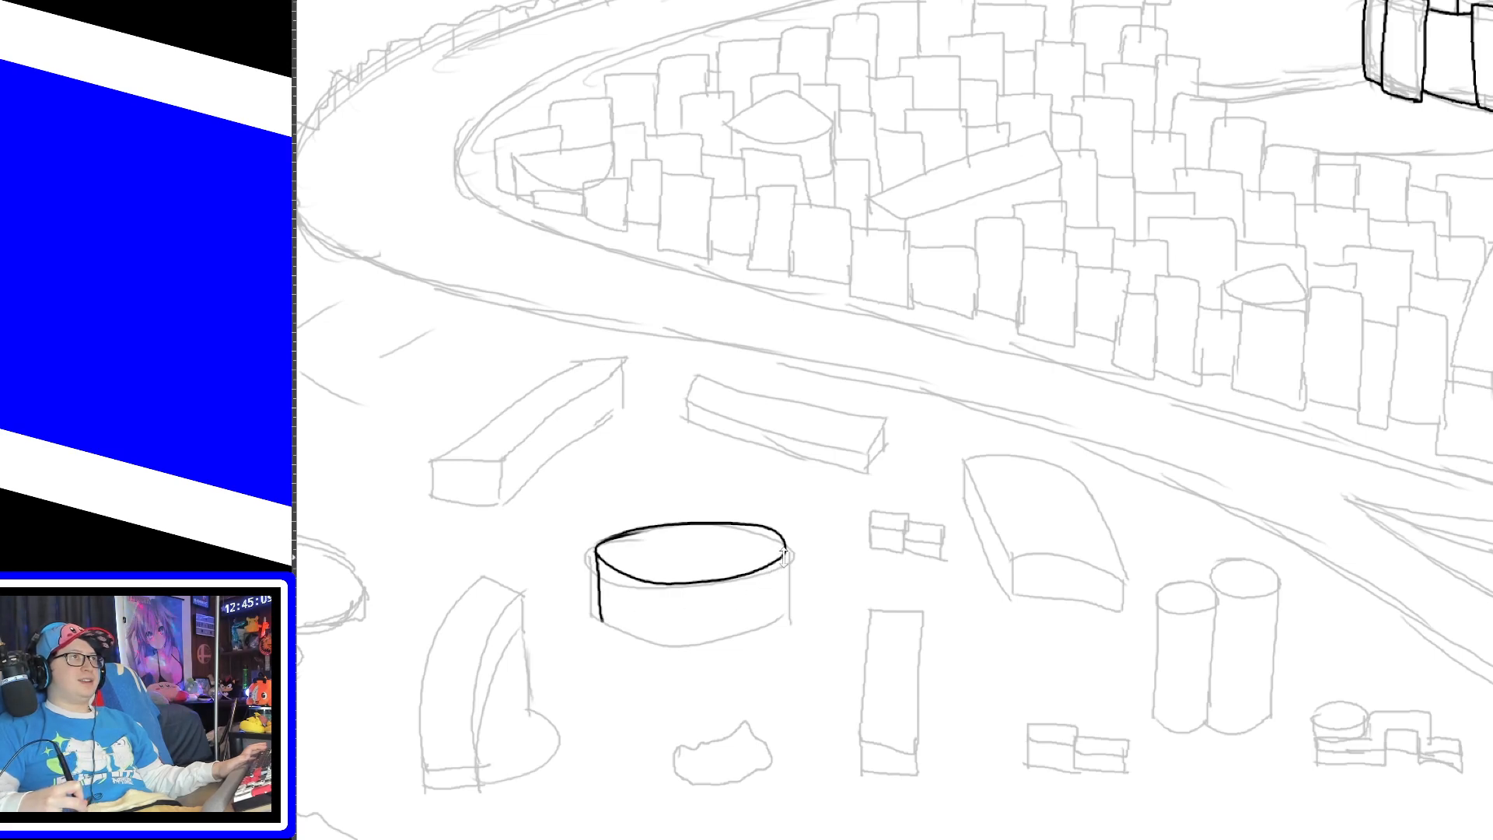
Step: Ink the right wall and curved base line of the wide round building
{"action": "left_click_drag", "start_coordinate": [784, 544], "coordinate": [786, 618]}
{"action": "left_click_drag", "start_coordinate": [599, 617], "coordinate": [784, 620]}
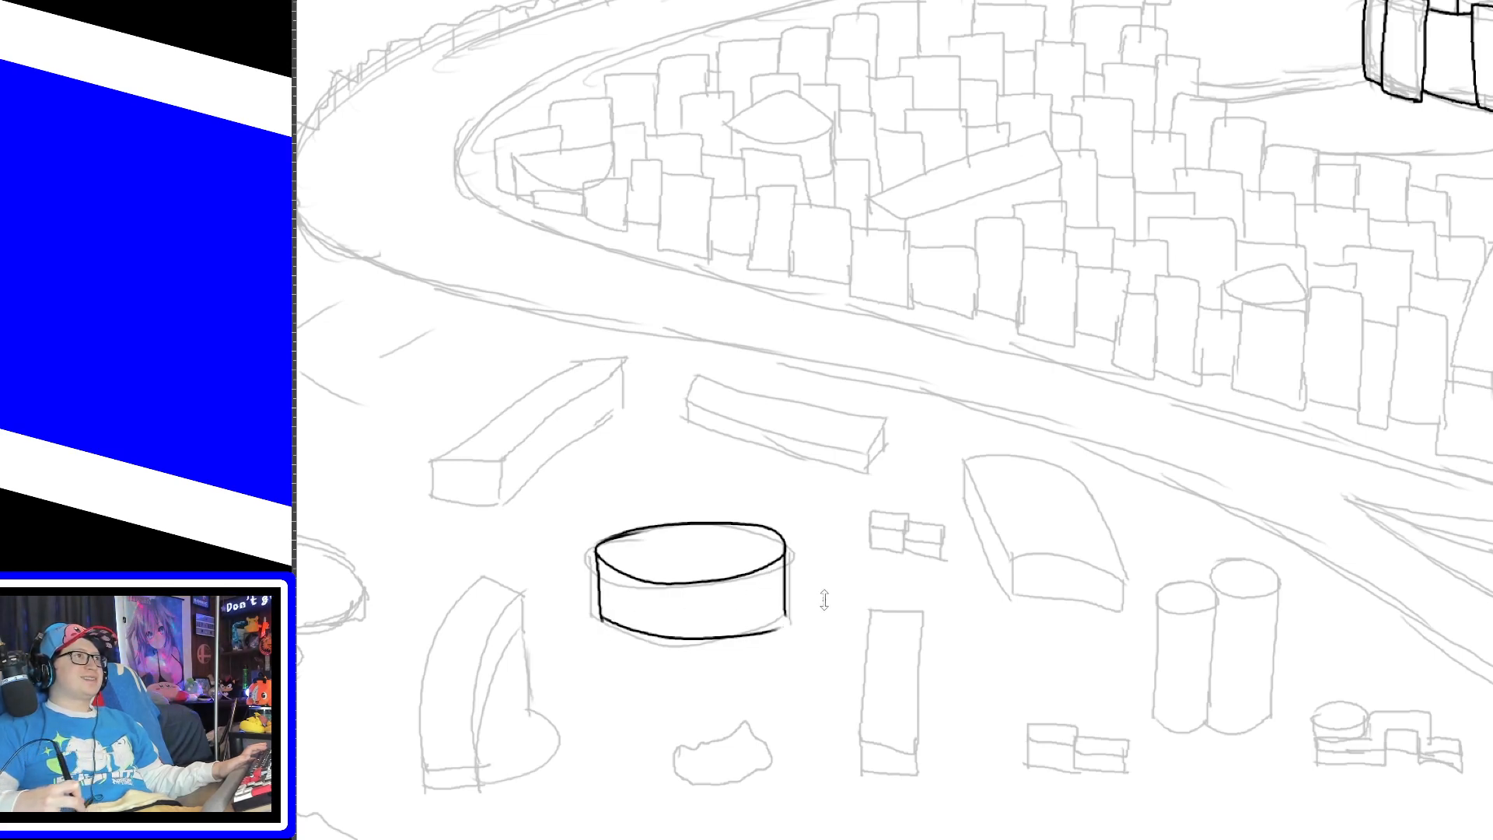
{"action": "key", "text": "ctrl+z"}
{"action": "left_click_drag", "start_coordinate": [600, 619], "coordinate": [783, 606]}
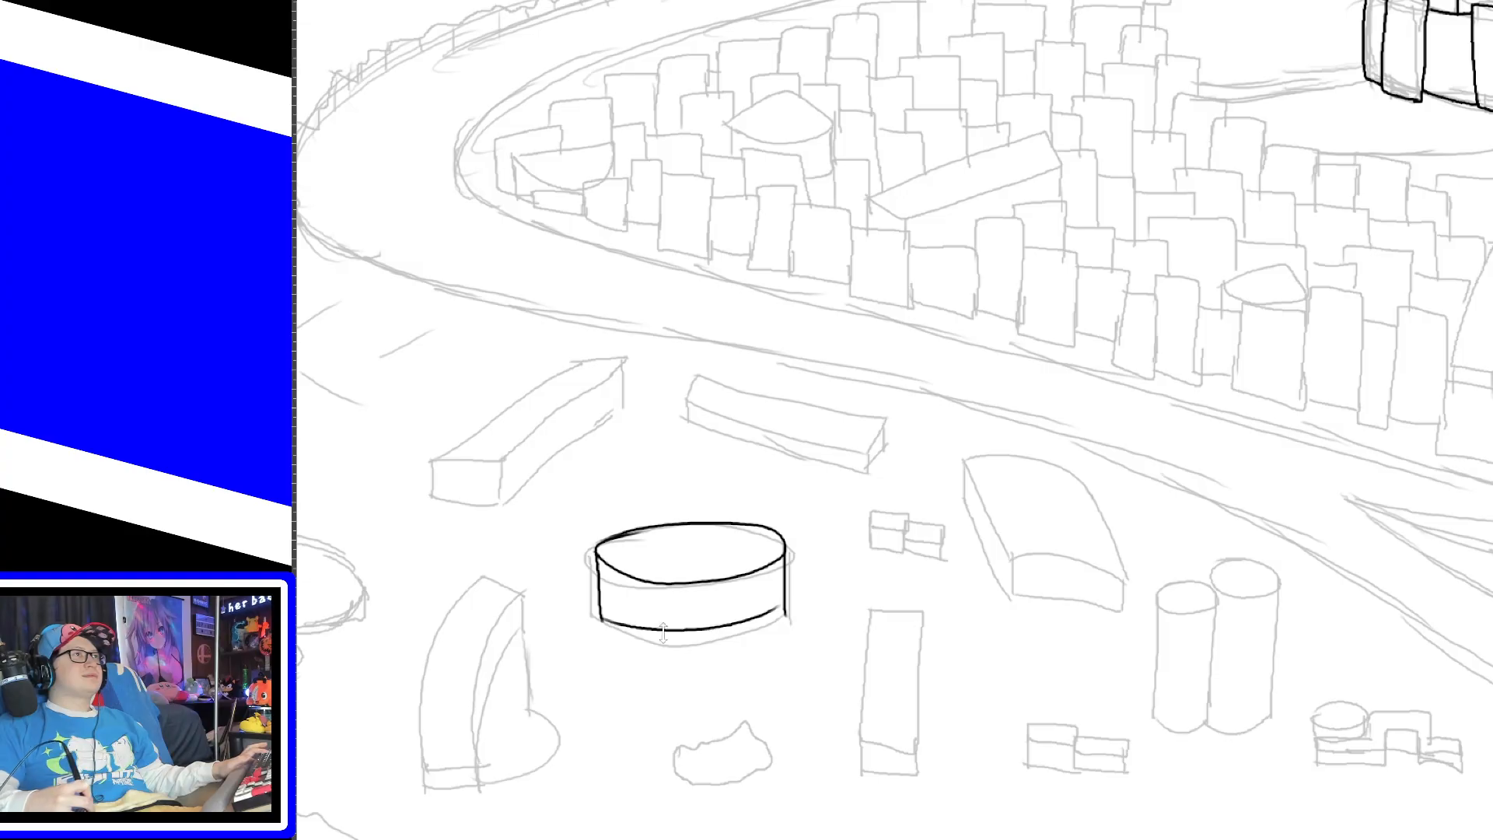
{"action": "key", "text": "ctrl+z"}
{"action": "left_click_drag", "start_coordinate": [600, 618], "coordinate": [785, 617]}
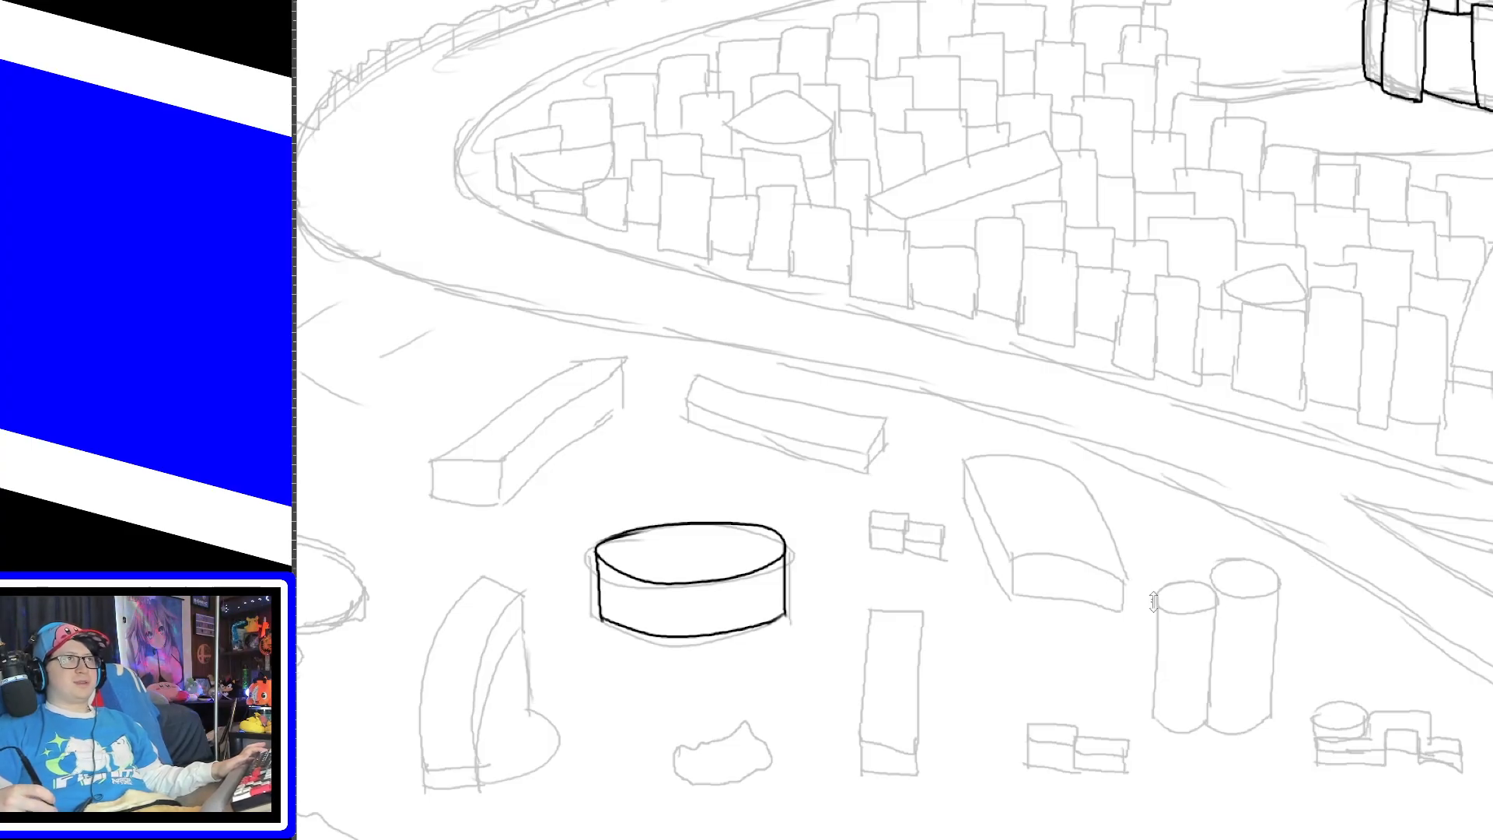
Step: Ink the pair of adjoining cylindrical towers below the road, with their oval tops, side walls and rounded bases
{"action": "mouse_move", "coordinate": [1227, 564]}
{"action": "left_mouse_down"}
{"action": "mouse_move", "coordinate": [1275, 599]}
{"action": "mouse_move", "coordinate": [1215, 577]}
{"action": "mouse_move", "coordinate": [1221, 595]}
{"action": "mouse_move", "coordinate": [1156, 729]}
{"action": "left_mouse_up"}
{"action": "key", "text": "ctrl+z"}
{"action": "left_click_drag", "start_coordinate": [1277, 577], "coordinate": [1276, 702]}
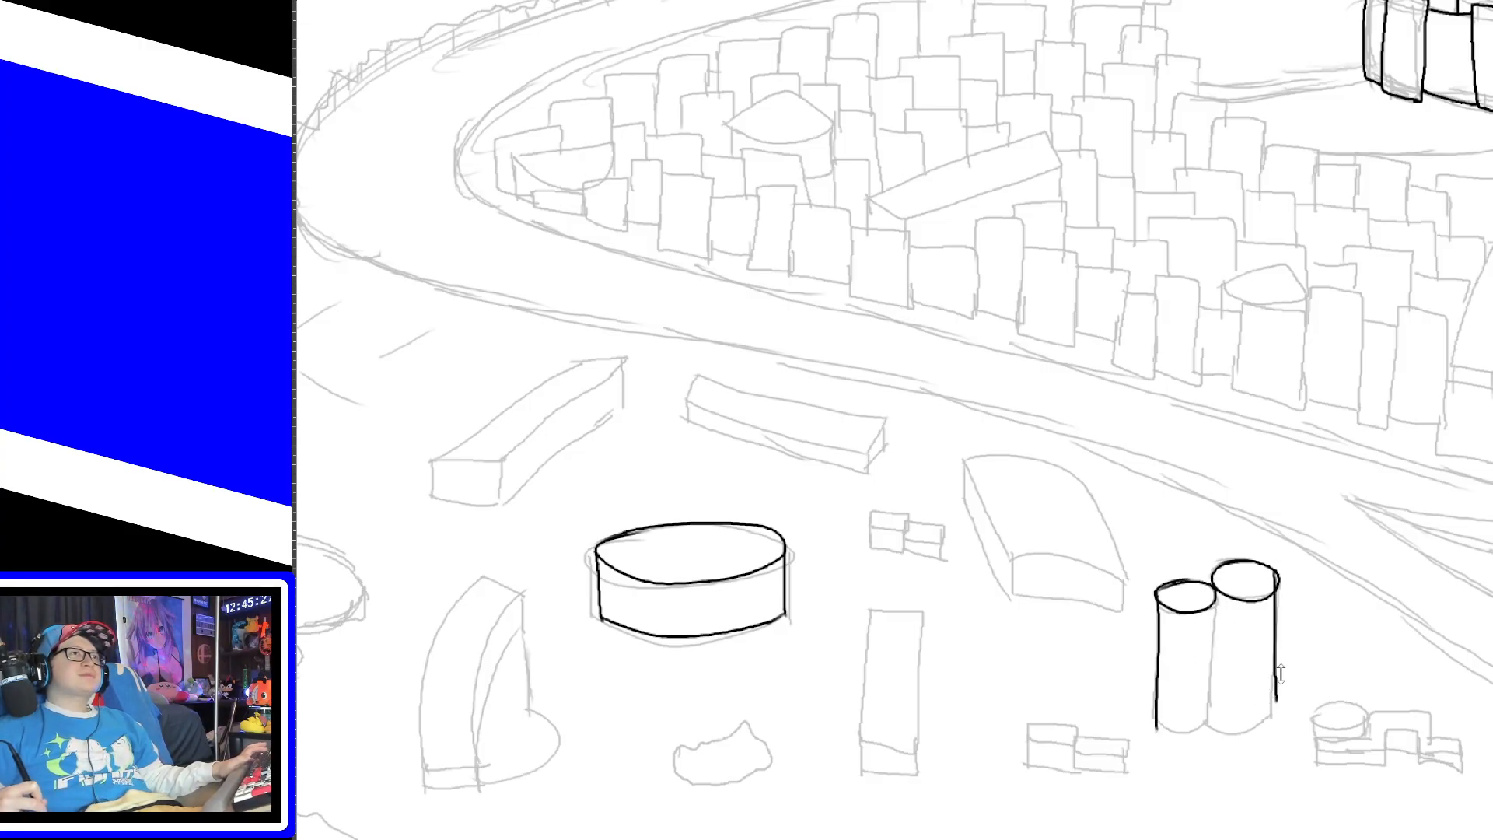
{"action": "key", "text": "ctrl+z"}
{"action": "left_click_drag", "start_coordinate": [1280, 568], "coordinate": [1270, 717]}
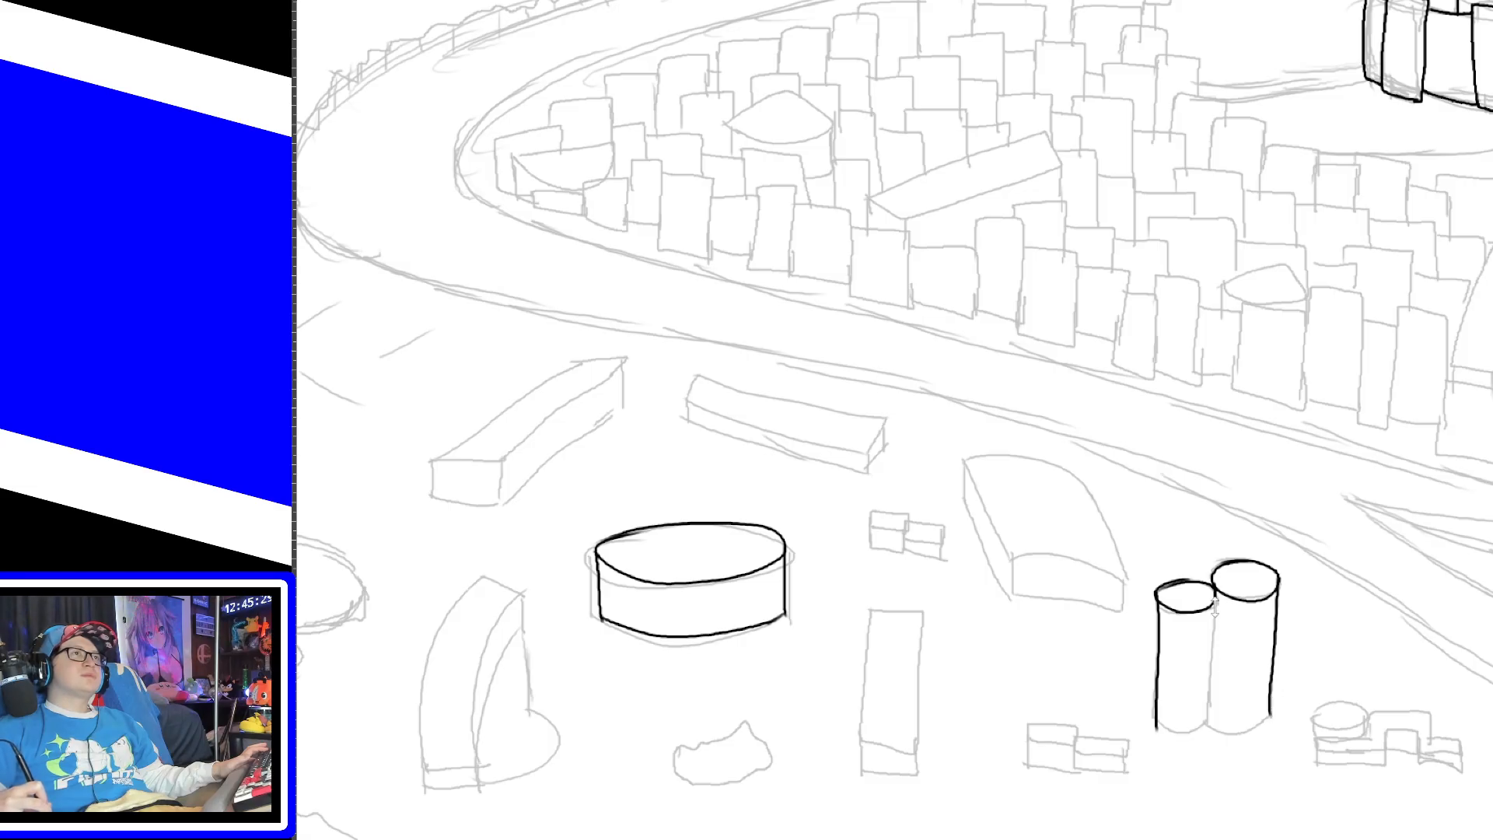
{"action": "mouse_move", "coordinate": [1214, 596]}
{"action": "left_mouse_down"}
{"action": "mouse_move", "coordinate": [1211, 716]}
{"action": "mouse_move", "coordinate": [1186, 728]}
{"action": "mouse_move", "coordinate": [1211, 710]}
{"action": "mouse_move", "coordinate": [1271, 715]}
{"action": "left_mouse_up"}
{"action": "key", "text": "ctrl+z"}
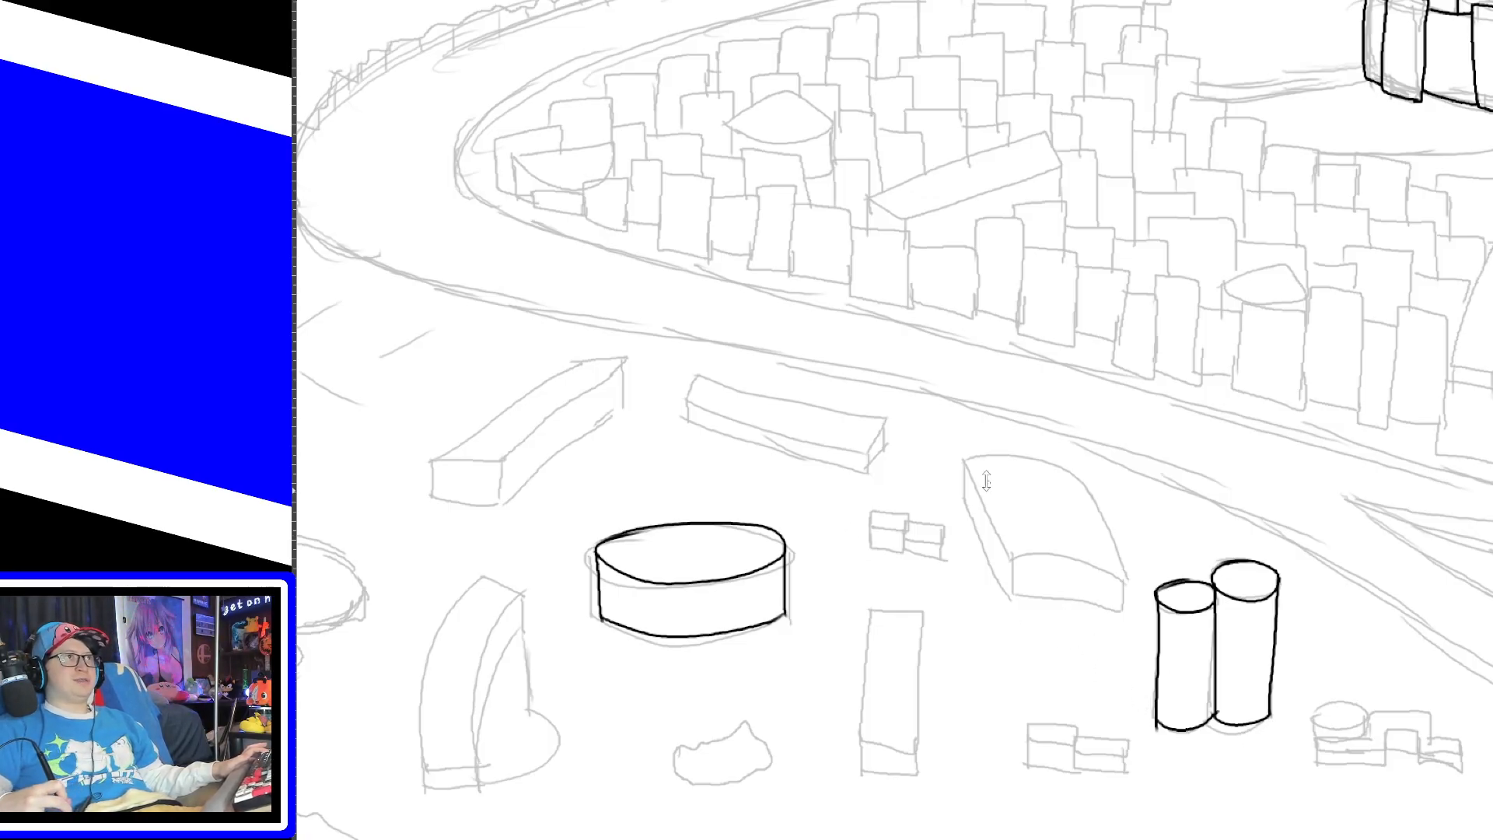
Step: Ink the curved roof outline and right vertical edge of the slanted building beside the twin cylinders
{"action": "left_click_drag", "start_coordinate": [964, 456], "coordinate": [1101, 491]}
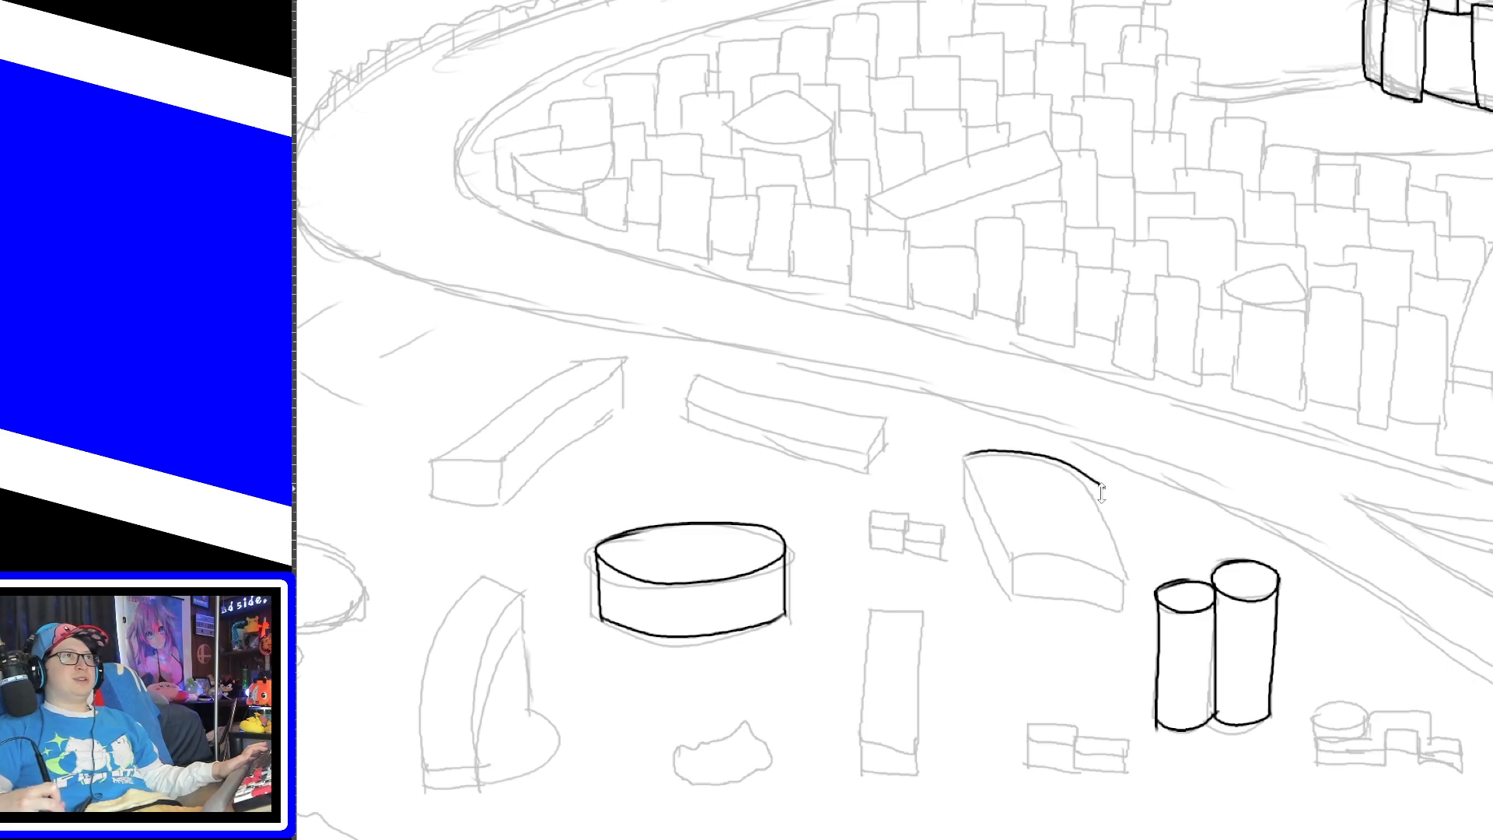
{"action": "key", "text": "ctrl+z"}
{"action": "left_click_drag", "start_coordinate": [965, 457], "coordinate": [1081, 497]}
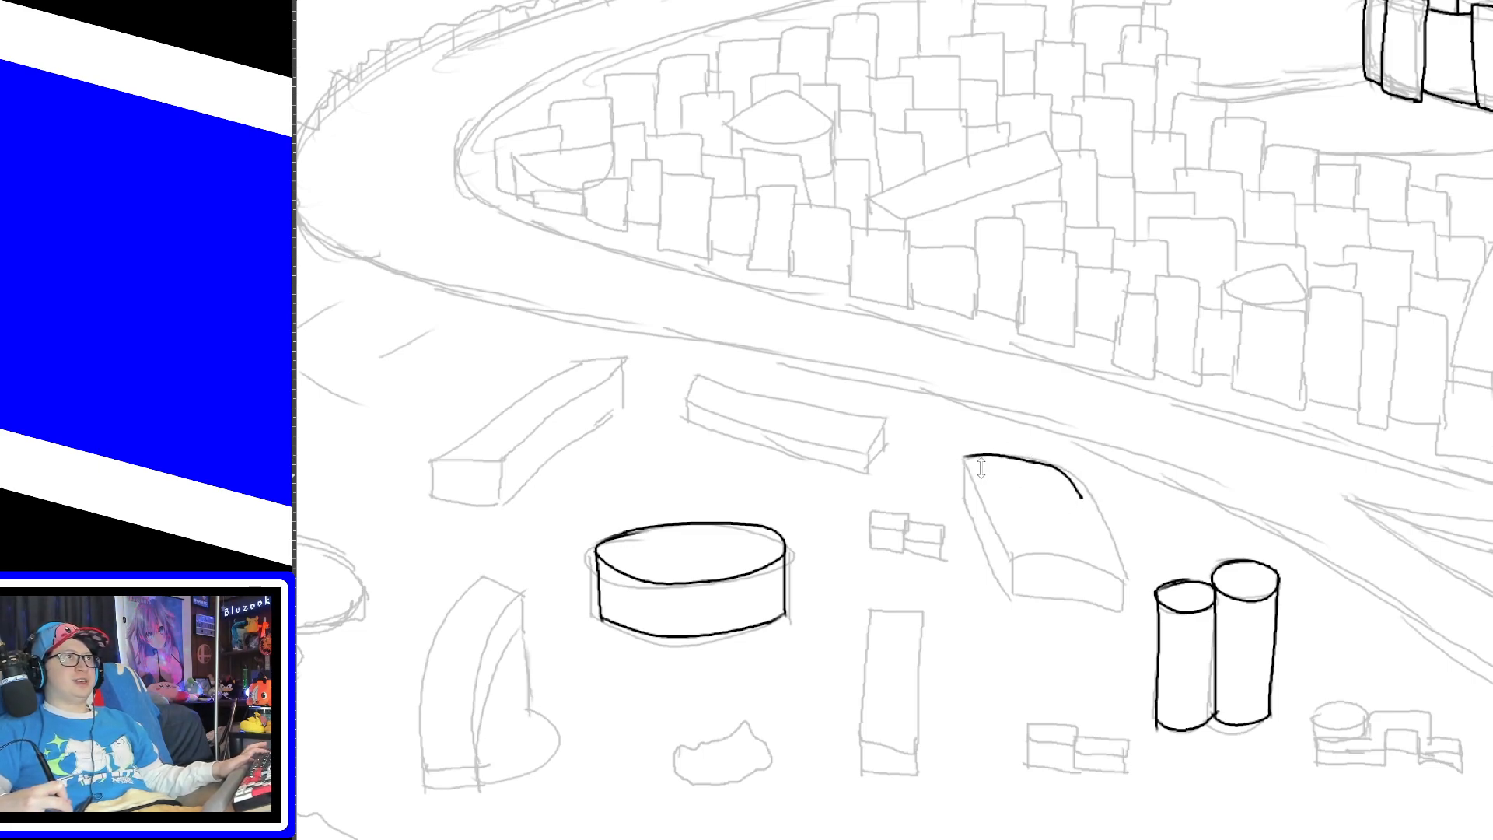
{"action": "key", "text": "ctrl+z"}
{"action": "mouse_move", "coordinate": [964, 456]}
{"action": "left_mouse_down"}
{"action": "mouse_move", "coordinate": [1089, 486]}
{"action": "mouse_move", "coordinate": [1125, 571]}
{"action": "left_mouse_up"}
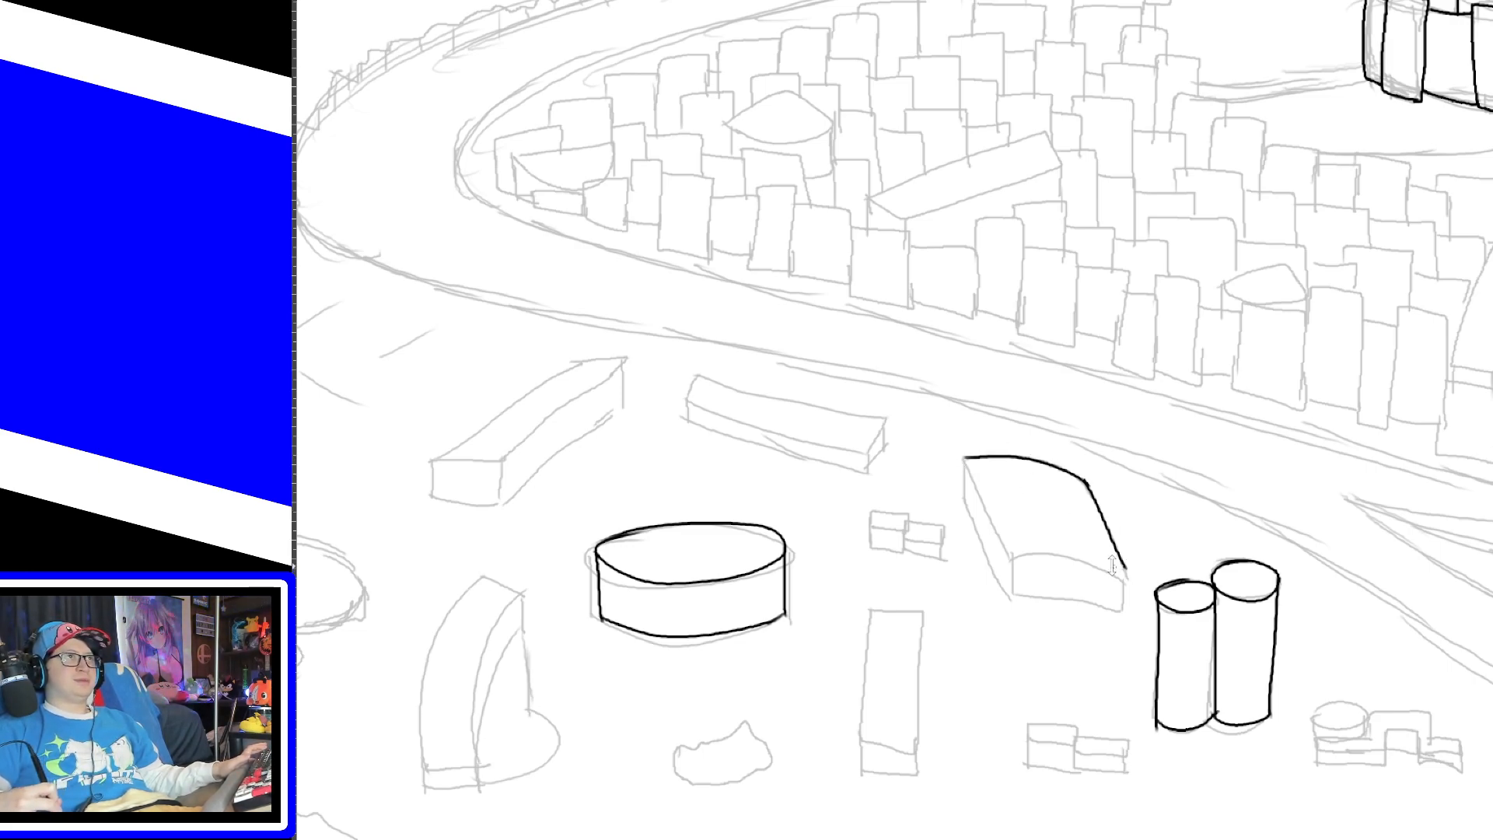
{"action": "mouse_move", "coordinate": [964, 457]}
{"action": "left_mouse_down"}
{"action": "mouse_move", "coordinate": [1013, 557]}
{"action": "mouse_move", "coordinate": [1126, 582]}
{"action": "mouse_move", "coordinate": [1122, 562]}
{"action": "mouse_move", "coordinate": [1129, 617]}
{"action": "left_mouse_up"}
{"action": "key", "text": "ctrl+z"}
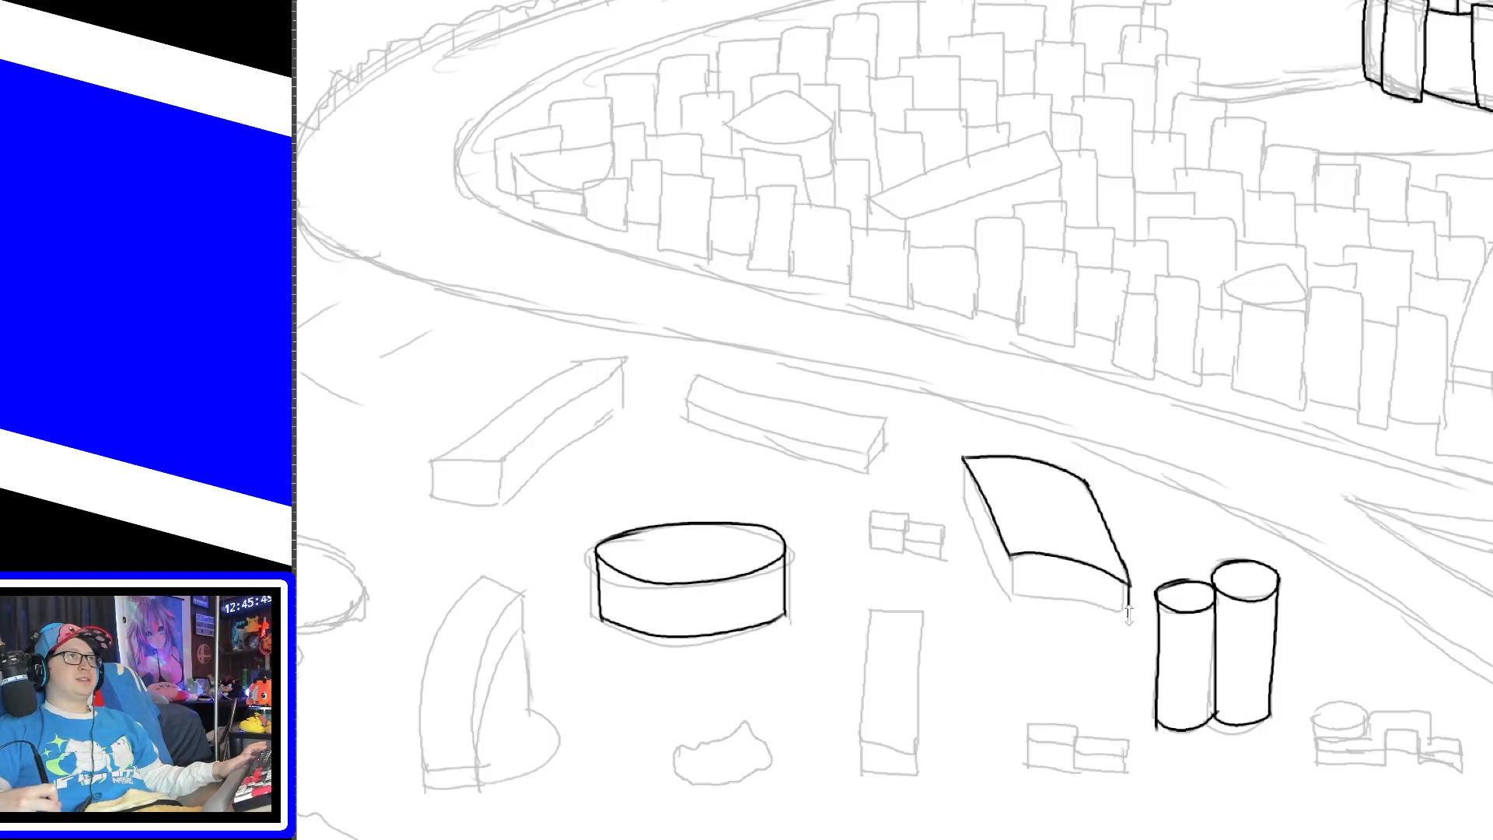
Step: Ink the near corner, slanted side wall and front base line of the curved-roof building
{"action": "left_click_drag", "start_coordinate": [1010, 553], "coordinate": [1011, 596]}
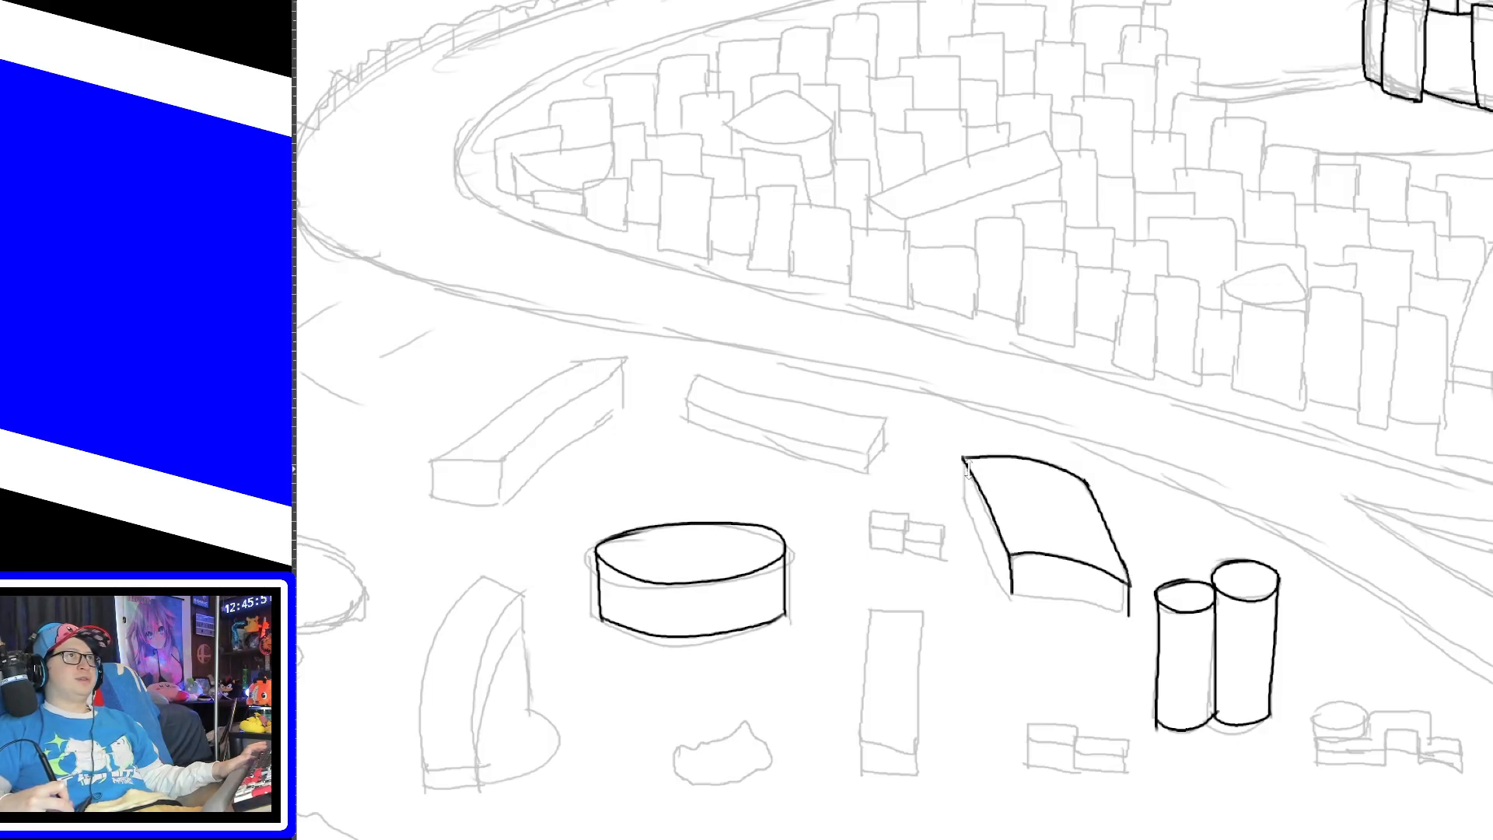
{"action": "left_click_drag", "start_coordinate": [962, 458], "coordinate": [1009, 591]}
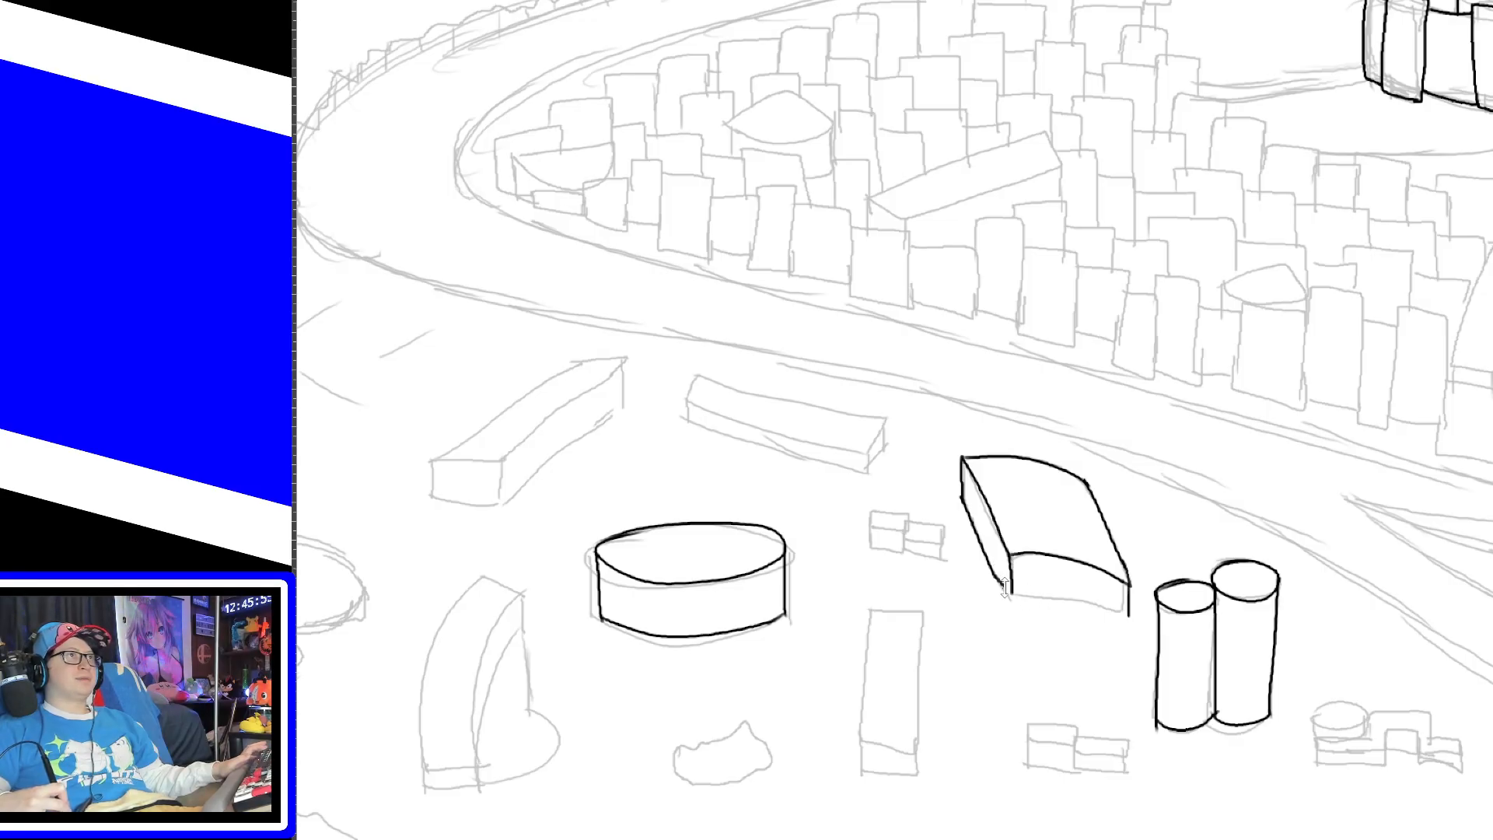
{"action": "left_click_drag", "start_coordinate": [1036, 597], "coordinate": [1133, 622]}
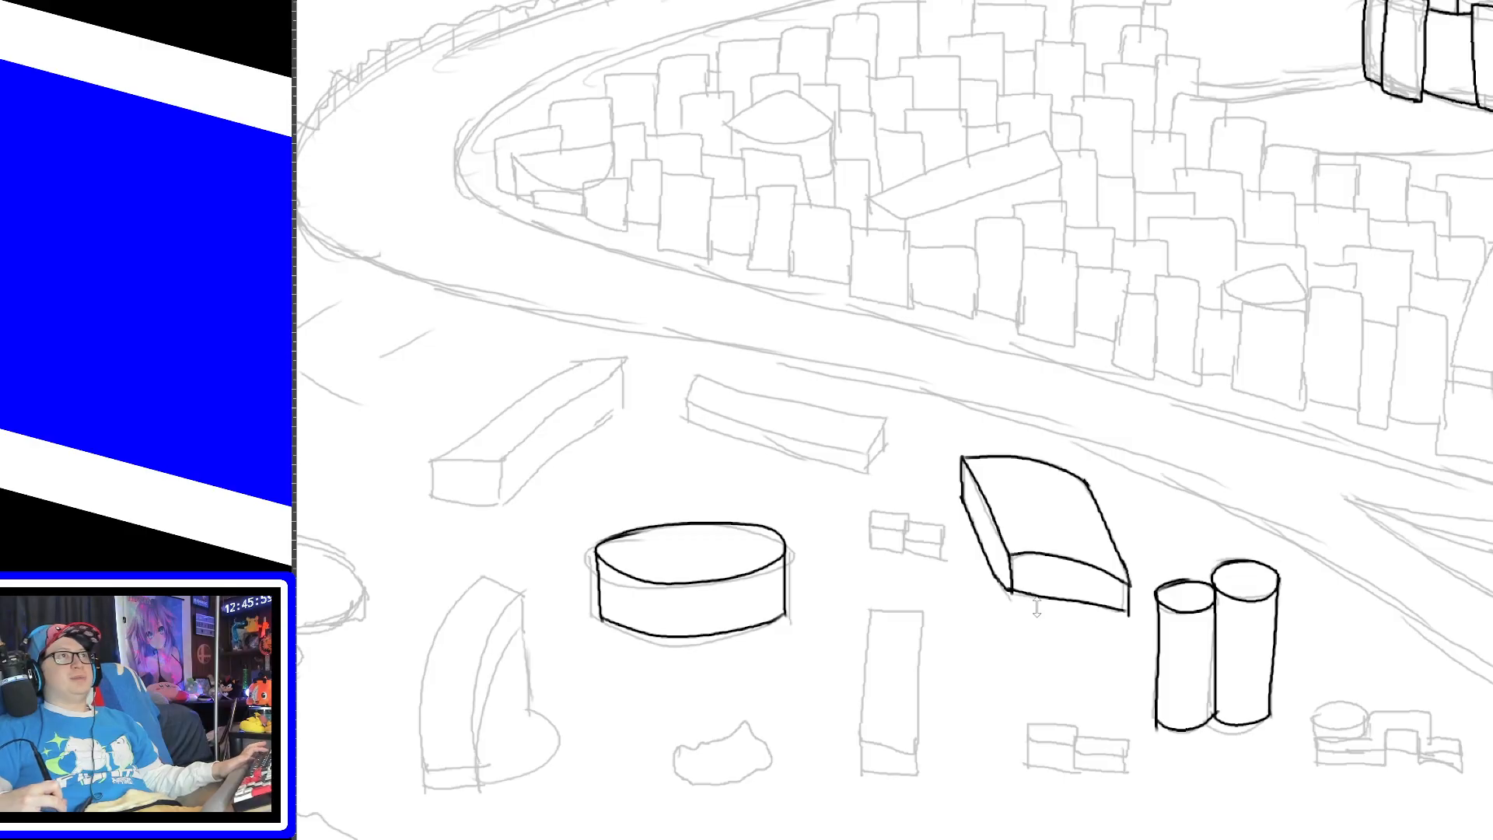
Step: Redraw the front base line of the curved-roof building
{"action": "key", "text": "ctrl+z"}
{"action": "left_click_drag", "start_coordinate": [1015, 591], "coordinate": [1132, 615]}
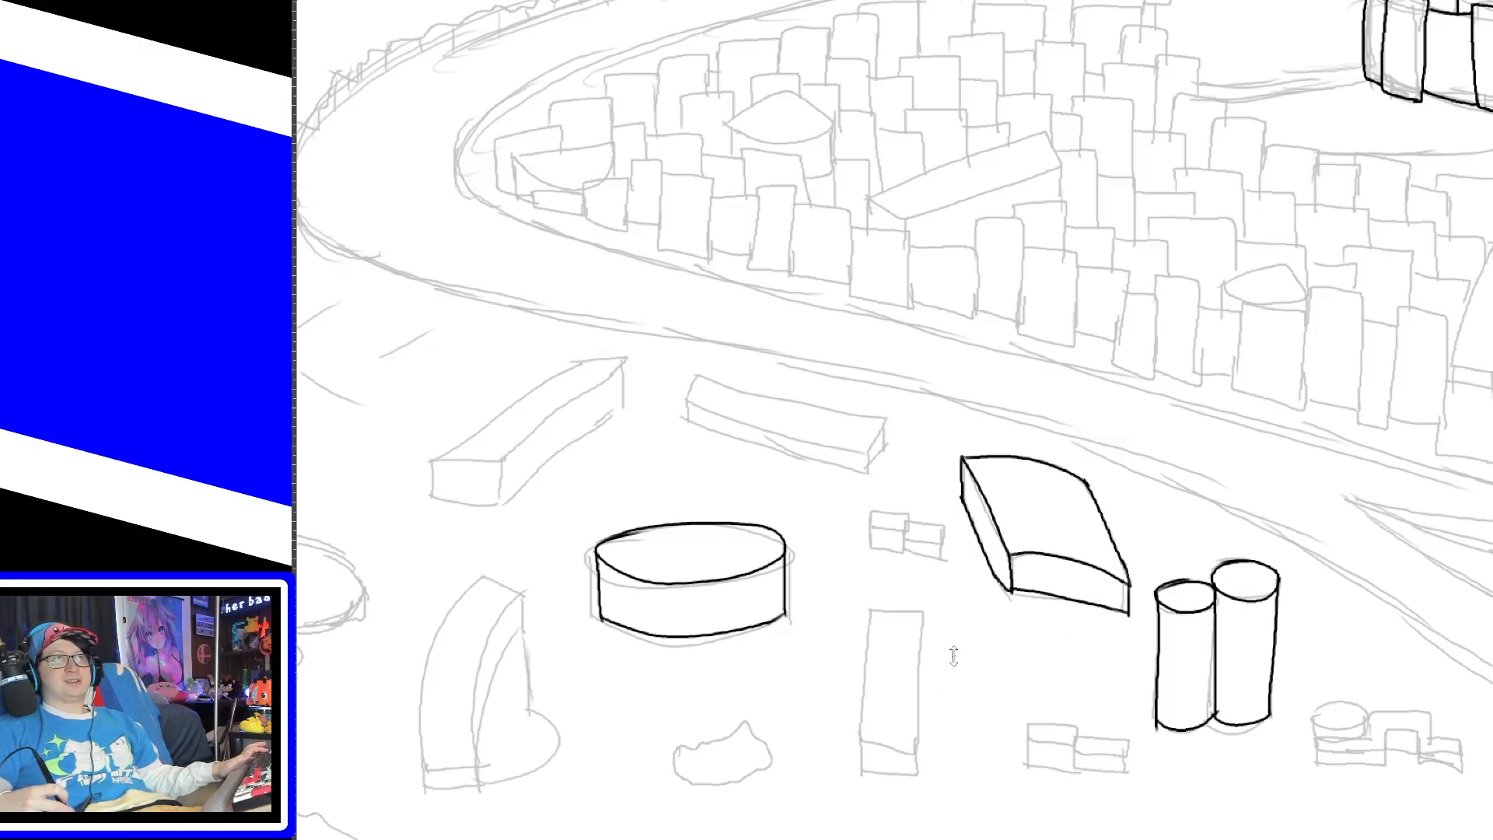
Step: Ink the long narrow building above the round one, with its slightly curved roof outline, end walls and front base line
{"action": "left_click_drag", "start_coordinate": [689, 402], "coordinate": [699, 379]}
{"action": "key", "text": "ctrl+z"}
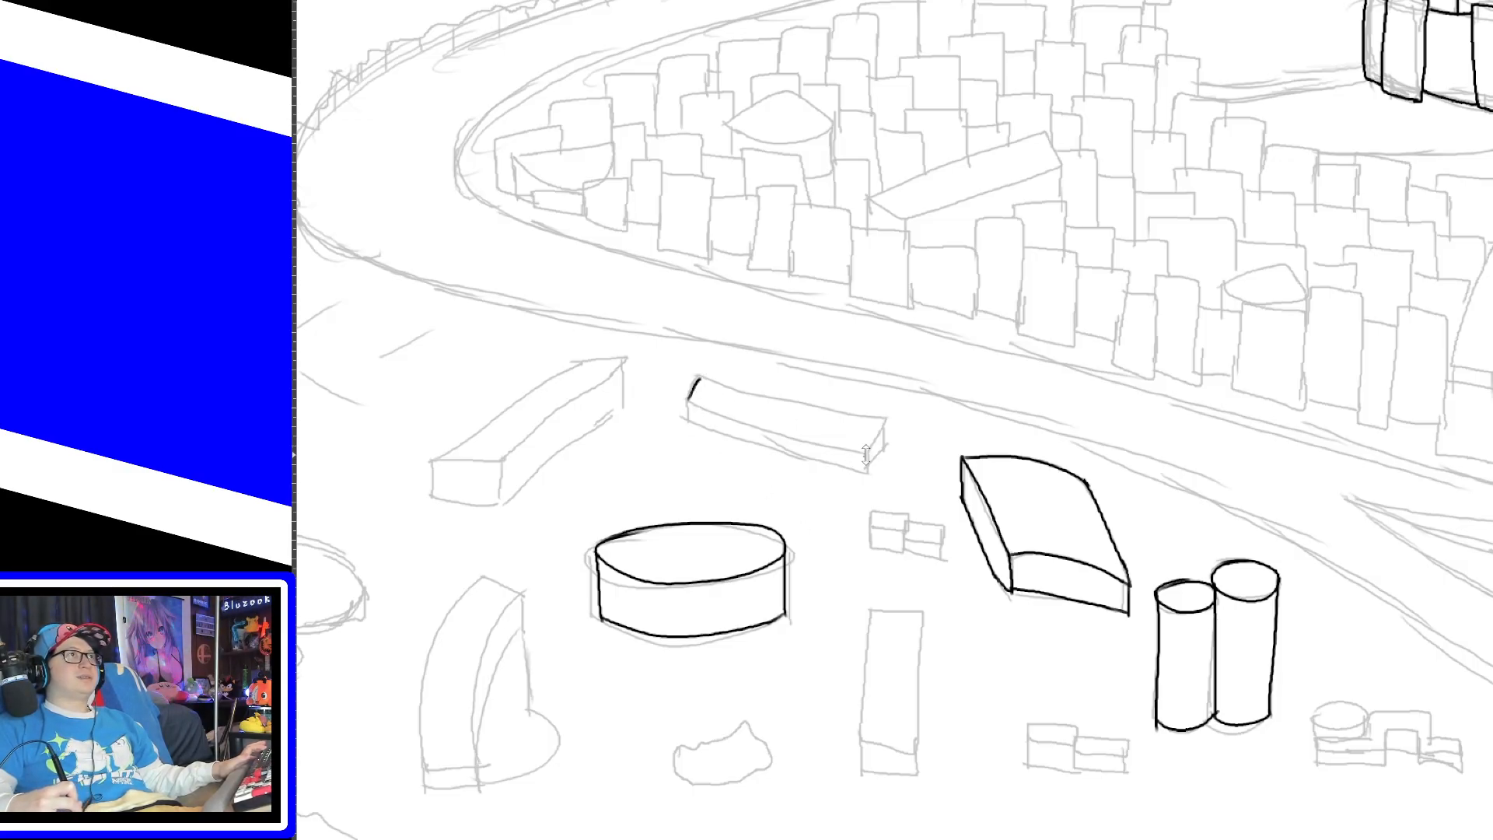
{"action": "left_click_drag", "start_coordinate": [866, 455], "coordinate": [881, 420]}
{"action": "mouse_move", "coordinate": [695, 380]}
{"action": "left_mouse_down"}
{"action": "mouse_move", "coordinate": [879, 433]}
{"action": "mouse_move", "coordinate": [867, 453]}
{"action": "left_mouse_up"}
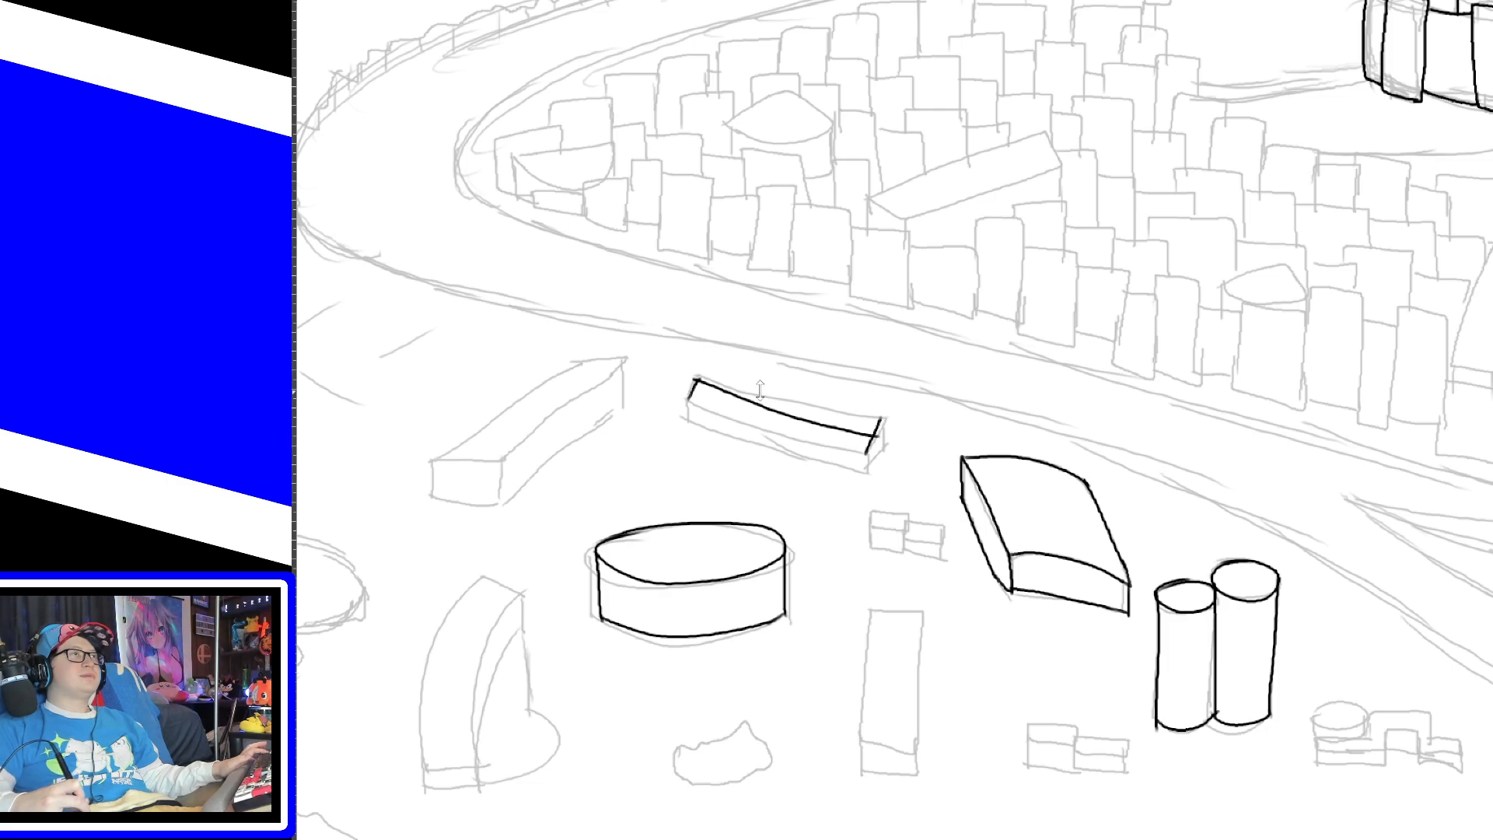
{"action": "key", "text": "ctrl+z"}
{"action": "left_click_drag", "start_coordinate": [697, 379], "coordinate": [880, 420]}
{"action": "left_click_drag", "start_coordinate": [689, 400], "coordinate": [869, 452]}
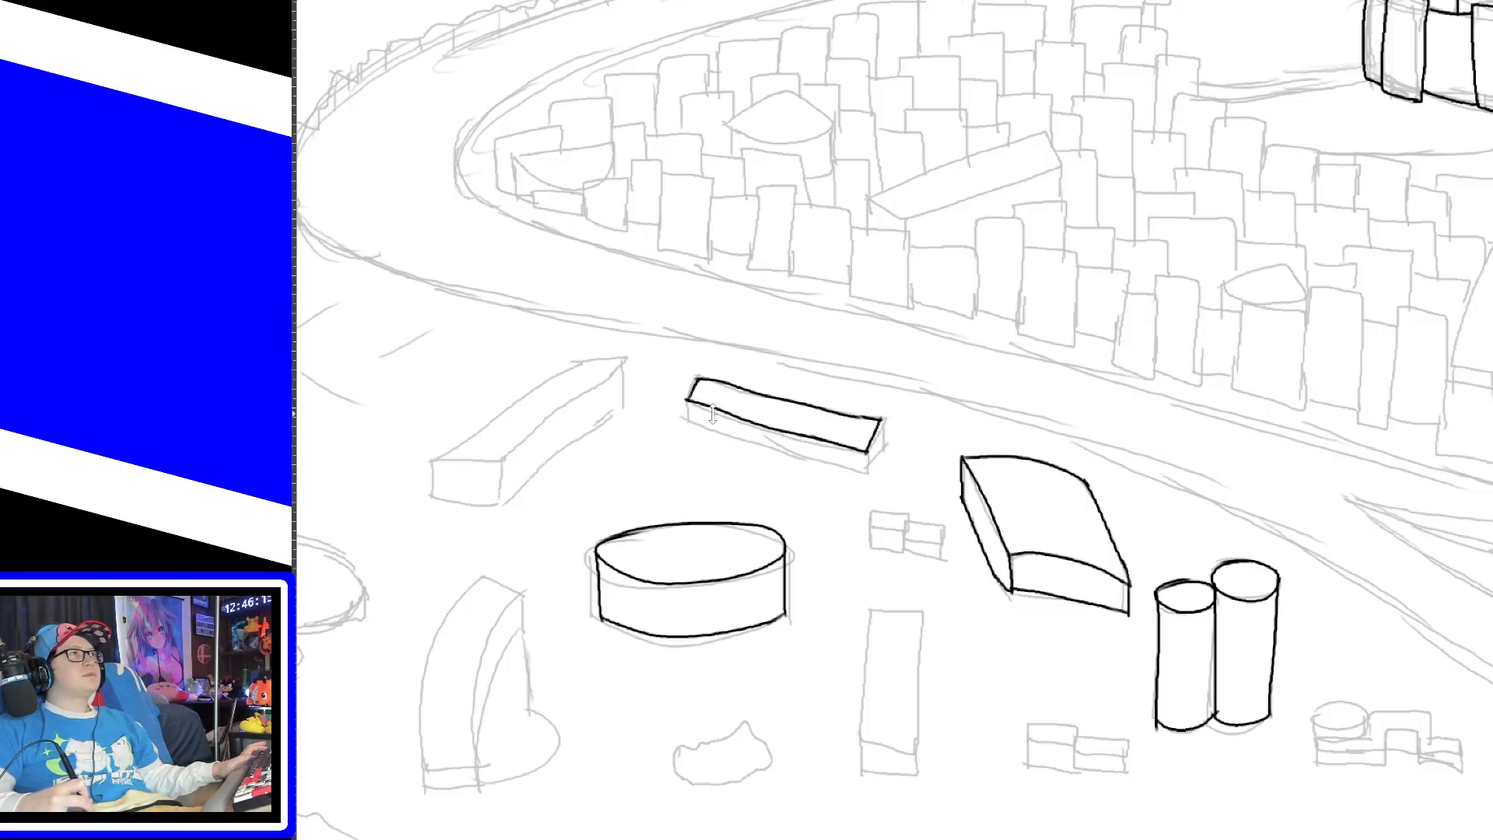
{"action": "mouse_move", "coordinate": [687, 395]}
{"action": "left_mouse_down"}
{"action": "mouse_move", "coordinate": [687, 426]}
{"action": "mouse_move", "coordinate": [787, 460]}
{"action": "mouse_move", "coordinate": [867, 472]}
{"action": "mouse_move", "coordinate": [882, 455]}
{"action": "mouse_move", "coordinate": [867, 472]}
{"action": "mouse_move", "coordinate": [871, 532]}
{"action": "mouse_move", "coordinate": [906, 515]}
{"action": "left_mouse_up"}
{"action": "key", "text": "ctrl+z"}
{"action": "key", "text": "ctrl+z"}
Step: Ink the pair of small adjoining box buildings between the long narrow building and the curved-roof building
{"action": "mouse_move", "coordinate": [906, 515]}
{"action": "left_mouse_down"}
{"action": "mouse_move", "coordinate": [907, 533]}
{"action": "mouse_move", "coordinate": [937, 522]}
{"action": "left_mouse_up"}
{"action": "mouse_move", "coordinate": [938, 522]}
{"action": "left_mouse_down"}
{"action": "mouse_move", "coordinate": [937, 539]}
{"action": "mouse_move", "coordinate": [906, 535]}
{"action": "left_mouse_up"}
{"action": "mouse_move", "coordinate": [903, 537]}
{"action": "left_mouse_down"}
{"action": "mouse_move", "coordinate": [870, 542]}
{"action": "mouse_move", "coordinate": [935, 553]}
{"action": "mouse_move", "coordinate": [870, 549]}
{"action": "mouse_move", "coordinate": [937, 556]}
{"action": "left_mouse_up"}
{"action": "key", "text": "ctrl+z"}
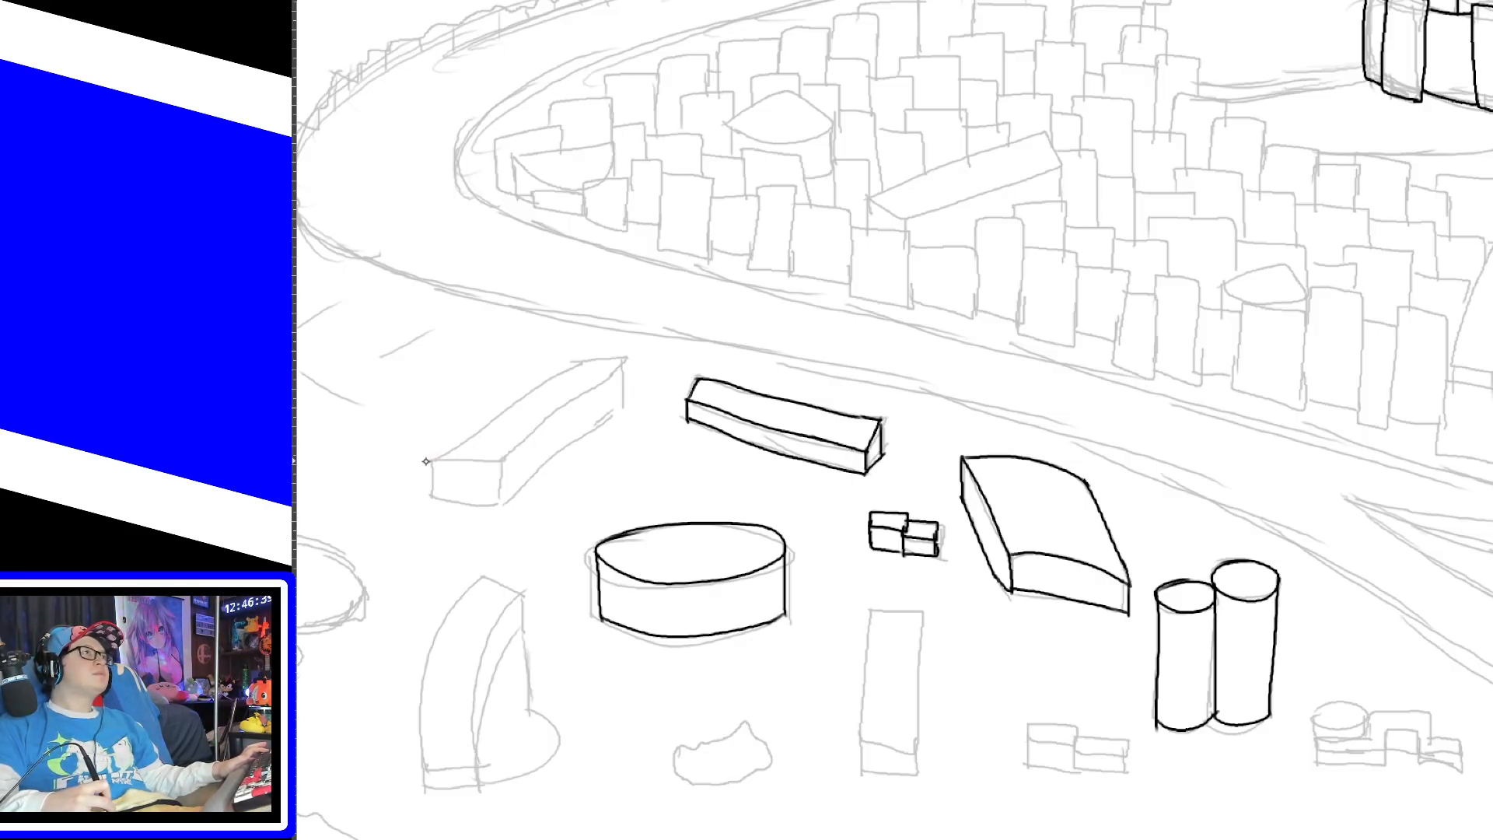
Step: Ink the two long diagonal roof edges and the short far edge of the slanted long building beside the narrow one
{"action": "left_click_drag", "start_coordinate": [429, 461], "coordinate": [576, 362]}
{"action": "left_click_drag", "start_coordinate": [502, 462], "coordinate": [626, 364]}
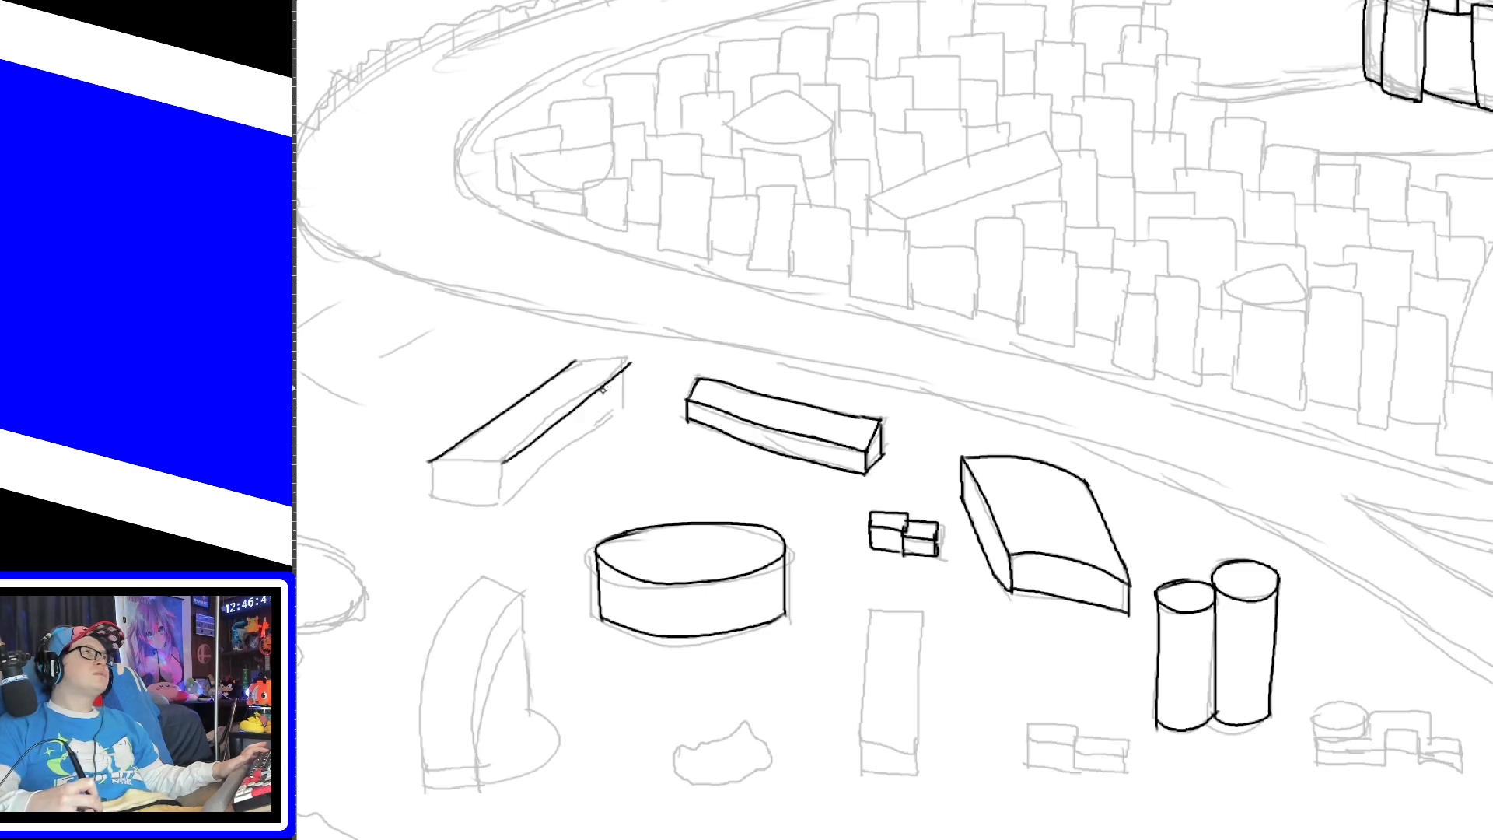
{"action": "key", "text": "ctrl+z"}
{"action": "left_click_drag", "start_coordinate": [501, 462], "coordinate": [626, 362]}
{"action": "key", "text": "ctrl+z"}
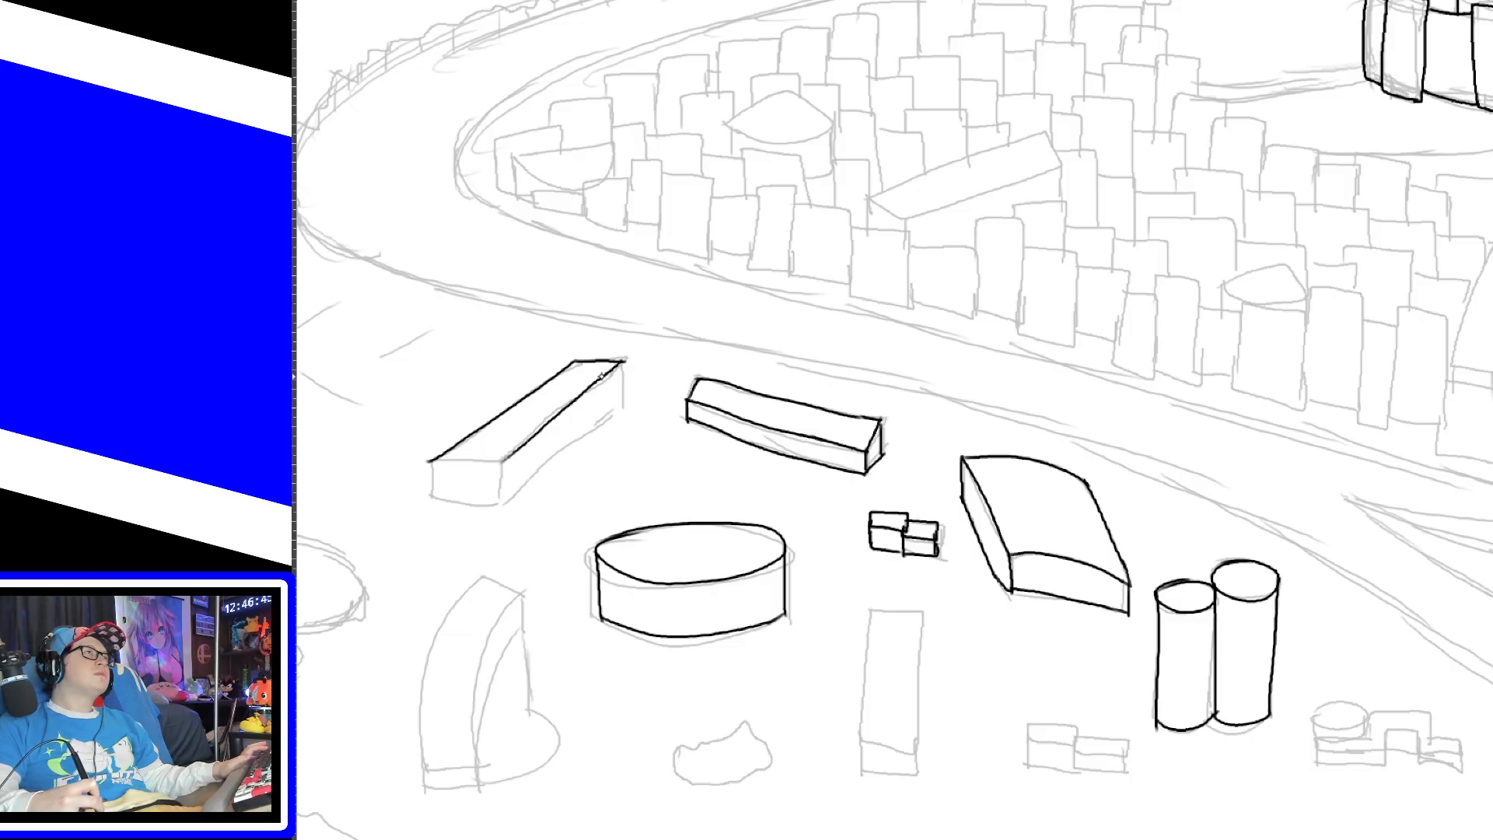
{"action": "key", "text": "ctrl+z"}
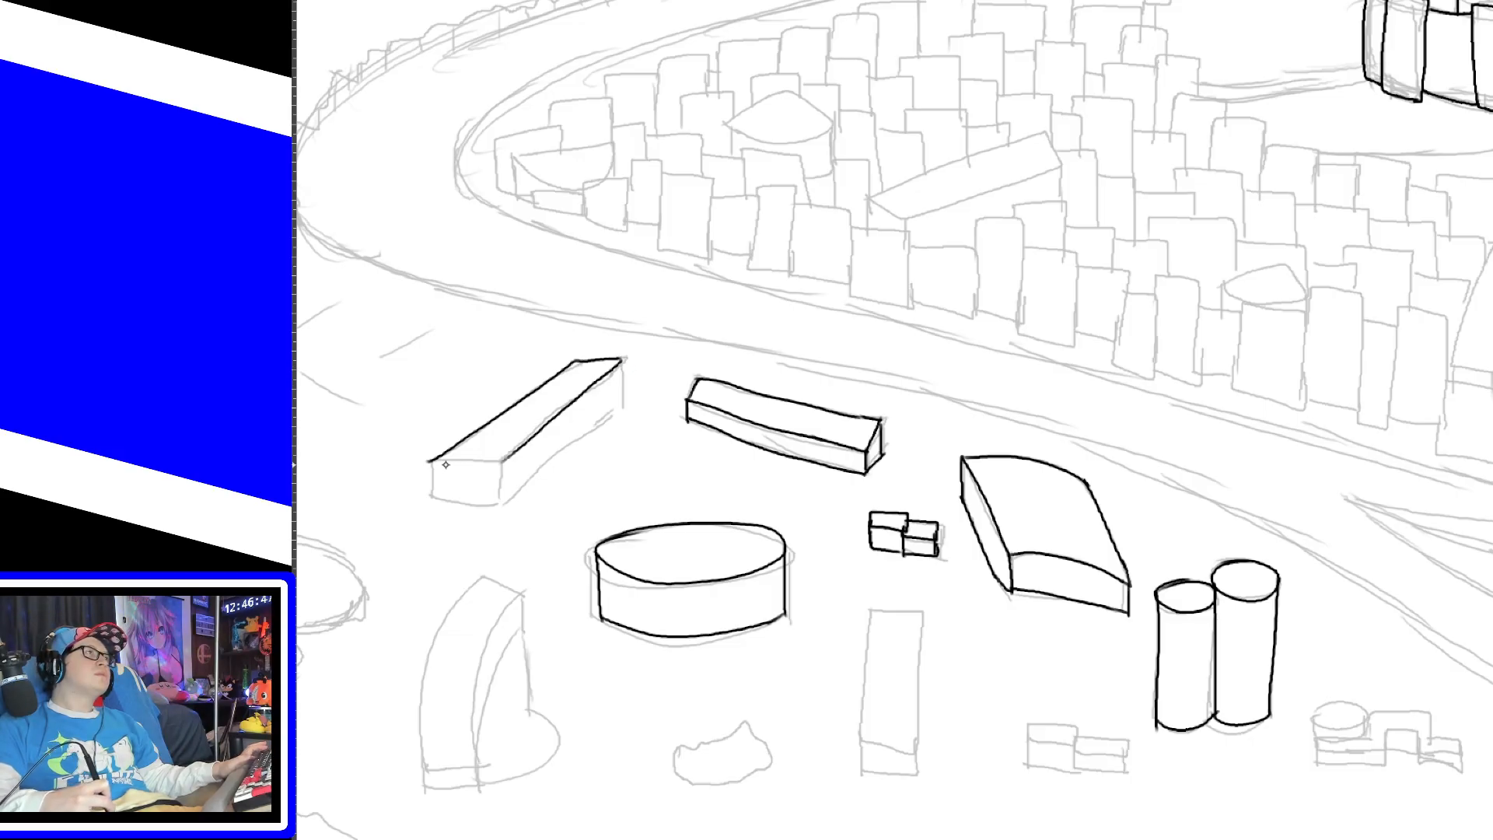
Step: Ink the front roof edge, vertical corners and base lines of the diagonal long building
{"action": "mouse_move", "coordinate": [459, 462]}
{"action": "left_mouse_down"}
{"action": "mouse_move", "coordinate": [501, 464]}
{"action": "mouse_move", "coordinate": [433, 494]}
{"action": "left_mouse_up"}
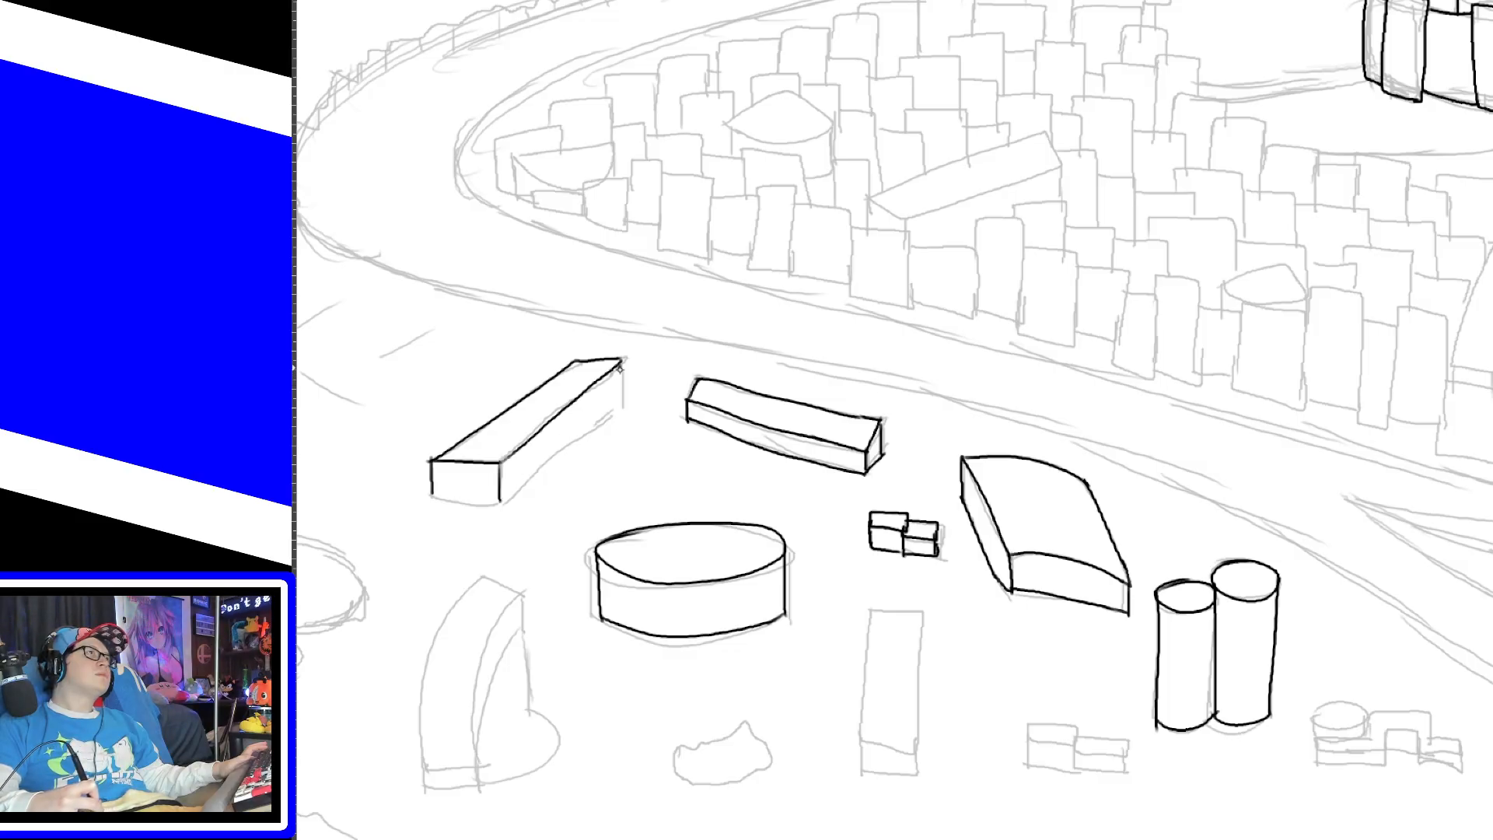
{"action": "left_click_drag", "start_coordinate": [620, 364], "coordinate": [622, 406]}
{"action": "mouse_move", "coordinate": [433, 494]}
{"action": "left_mouse_down"}
{"action": "mouse_move", "coordinate": [491, 501]}
{"action": "mouse_move", "coordinate": [622, 406]}
{"action": "left_mouse_up"}
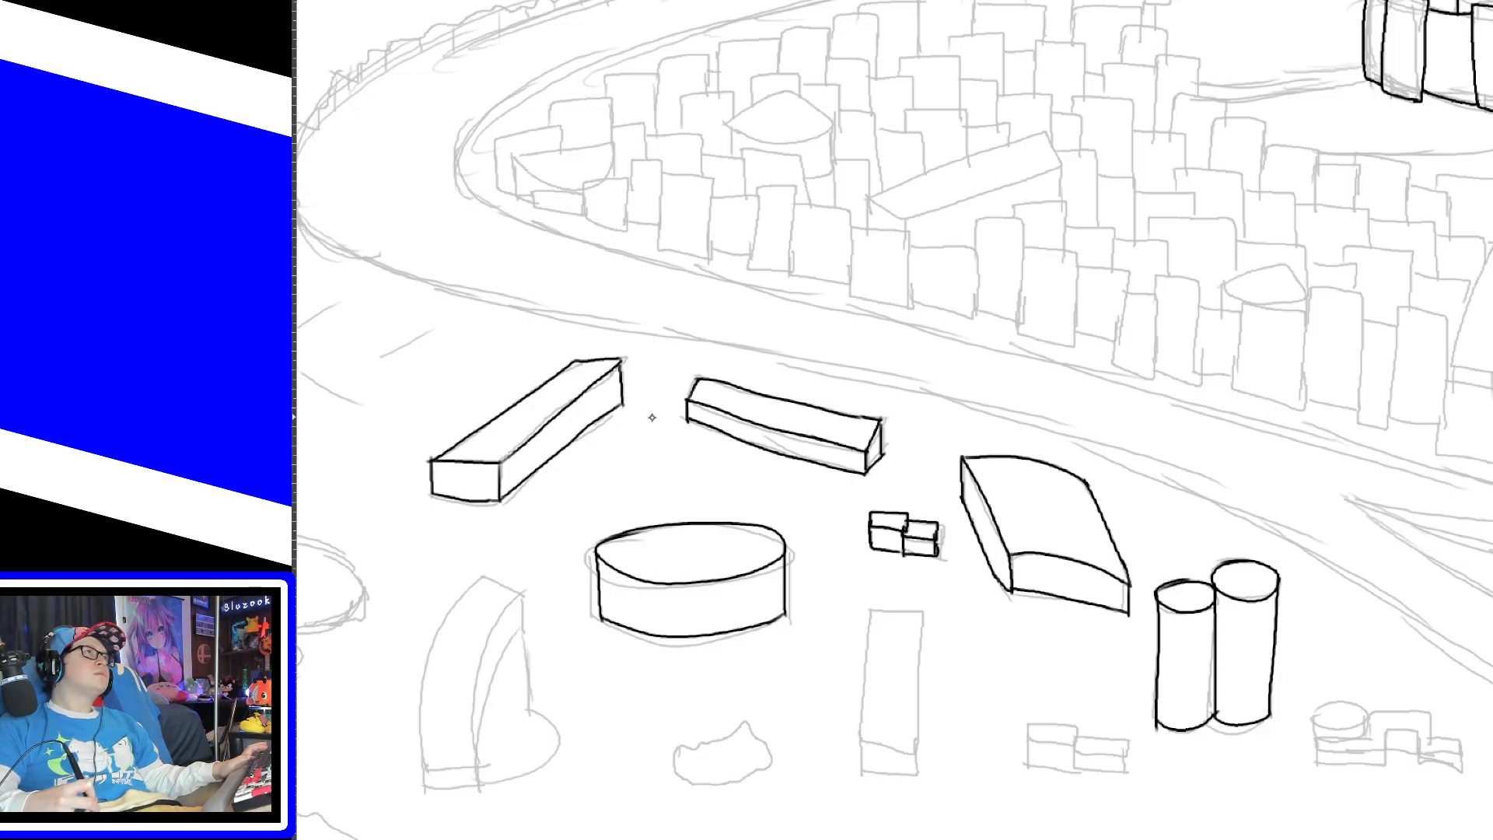
Step: Ink the curved front face of the arched tower, with both bowed sides, slanted top edge and lower edge
{"action": "mouse_move", "coordinate": [424, 770]}
{"action": "left_mouse_down"}
{"action": "mouse_move", "coordinate": [422, 701]}
{"action": "mouse_move", "coordinate": [474, 599]}
{"action": "left_mouse_up"}
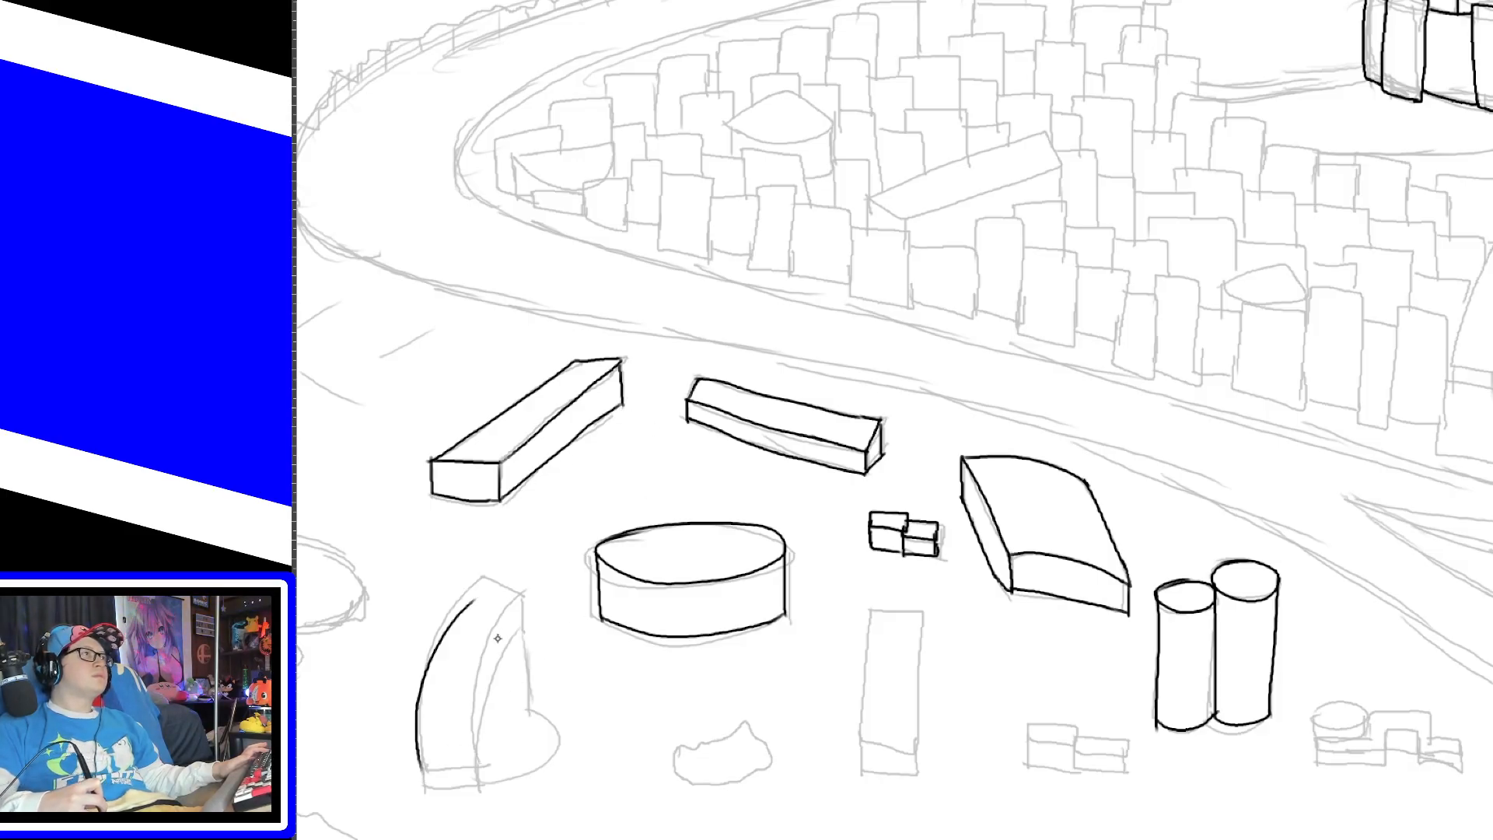
{"action": "key", "text": "ctrl+z"}
{"action": "mouse_move", "coordinate": [425, 770]}
{"action": "left_mouse_down"}
{"action": "mouse_move", "coordinate": [447, 616]}
{"action": "mouse_move", "coordinate": [488, 572]}
{"action": "left_mouse_up"}
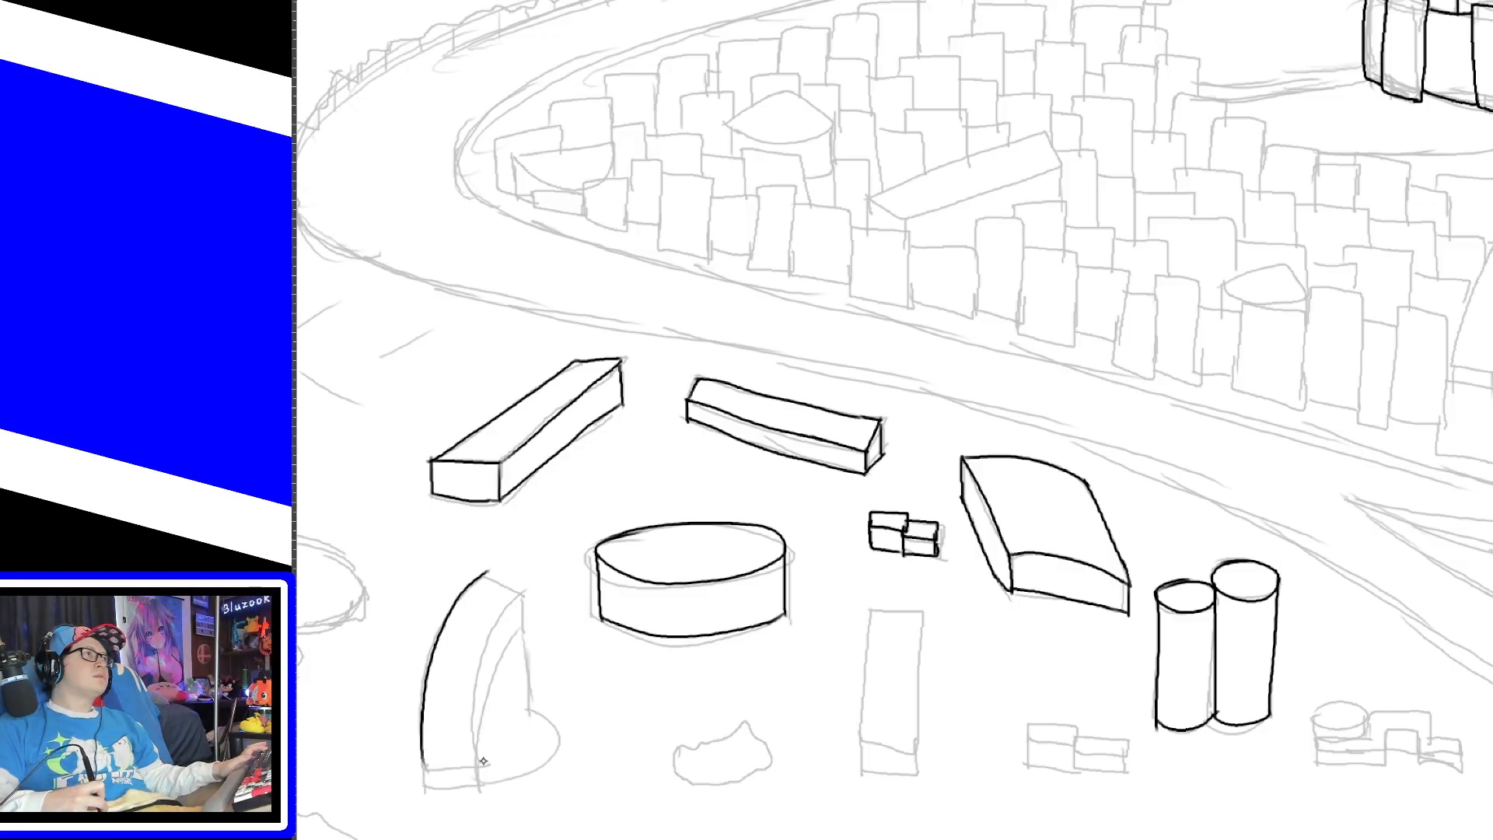
{"action": "left_click_drag", "start_coordinate": [483, 761], "coordinate": [516, 602]}
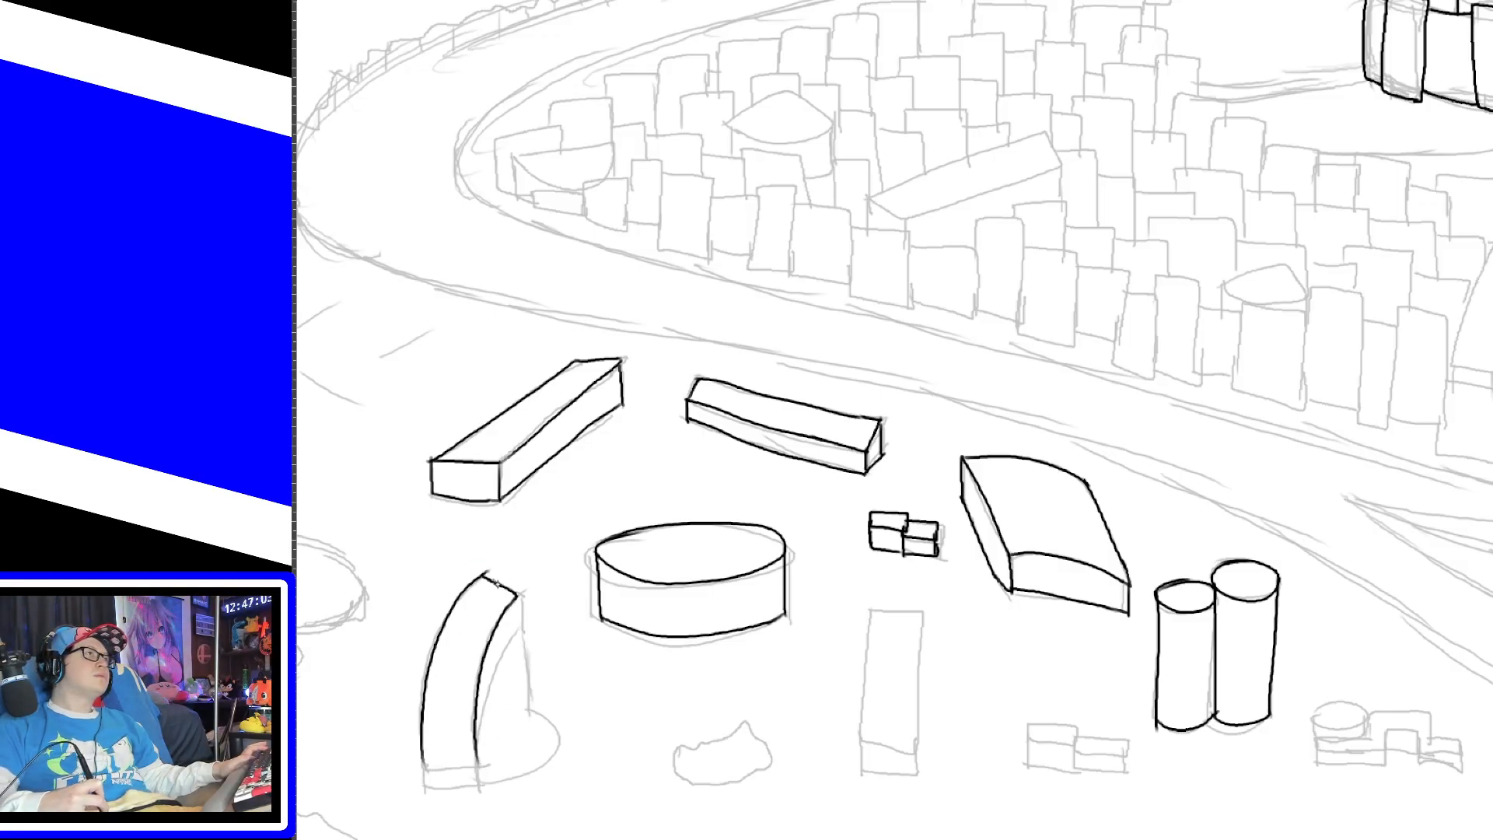
{"action": "left_click_drag", "start_coordinate": [424, 770], "coordinate": [461, 764]}
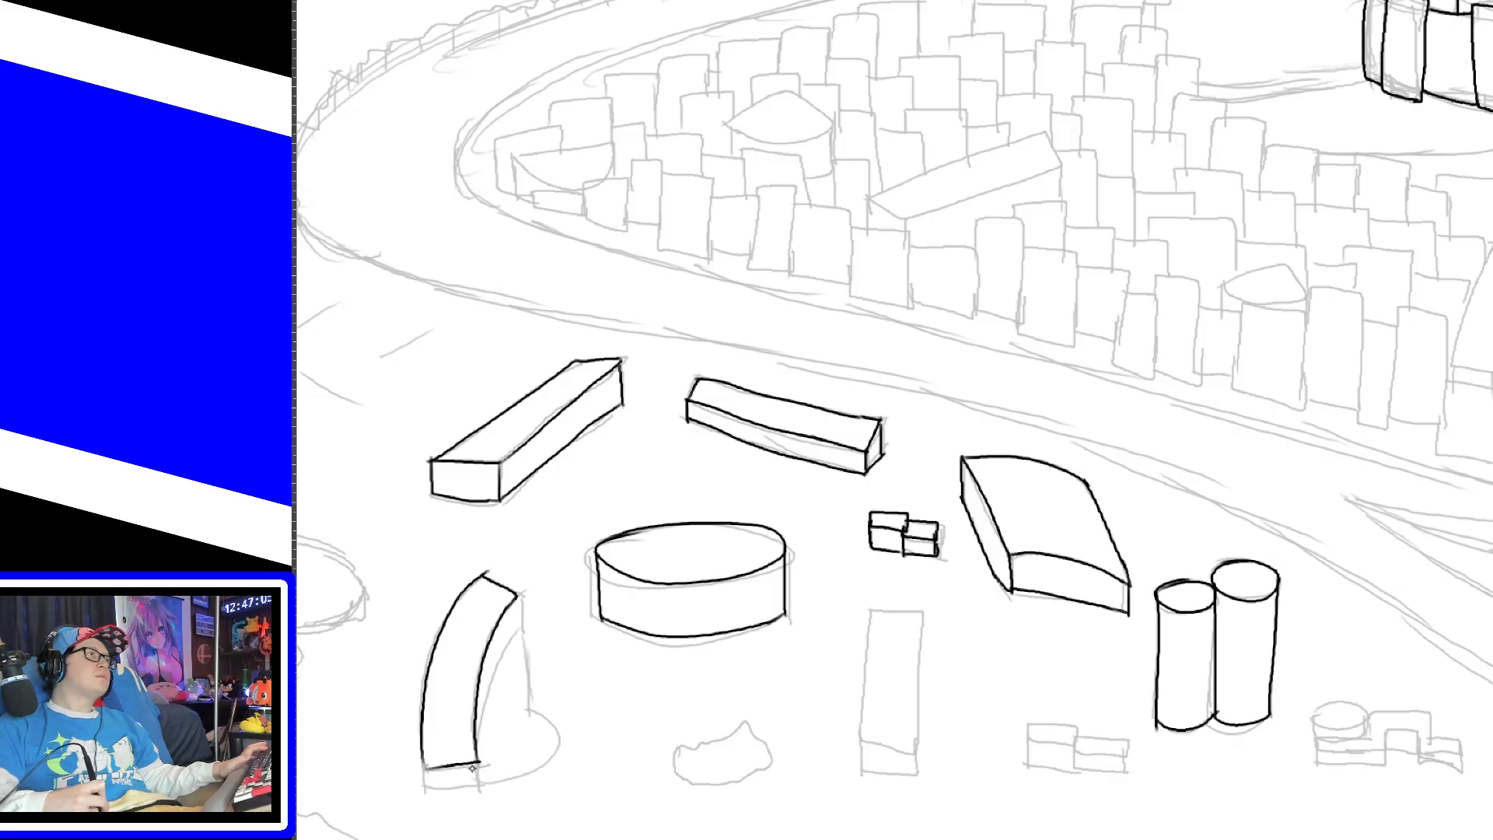
Step: Ink the arched tower's inner side edge, base strip and rear wall with its rounded annex
{"action": "mouse_move", "coordinate": [473, 779]}
{"action": "left_mouse_down"}
{"action": "mouse_move", "coordinate": [470, 735]}
{"action": "mouse_move", "coordinate": [521, 638]}
{"action": "mouse_move", "coordinate": [518, 593]}
{"action": "left_mouse_up"}
{"action": "key", "text": "ctrl+z"}
{"action": "key", "text": "ctrl+z"}
{"action": "key", "text": "ctrl+z"}
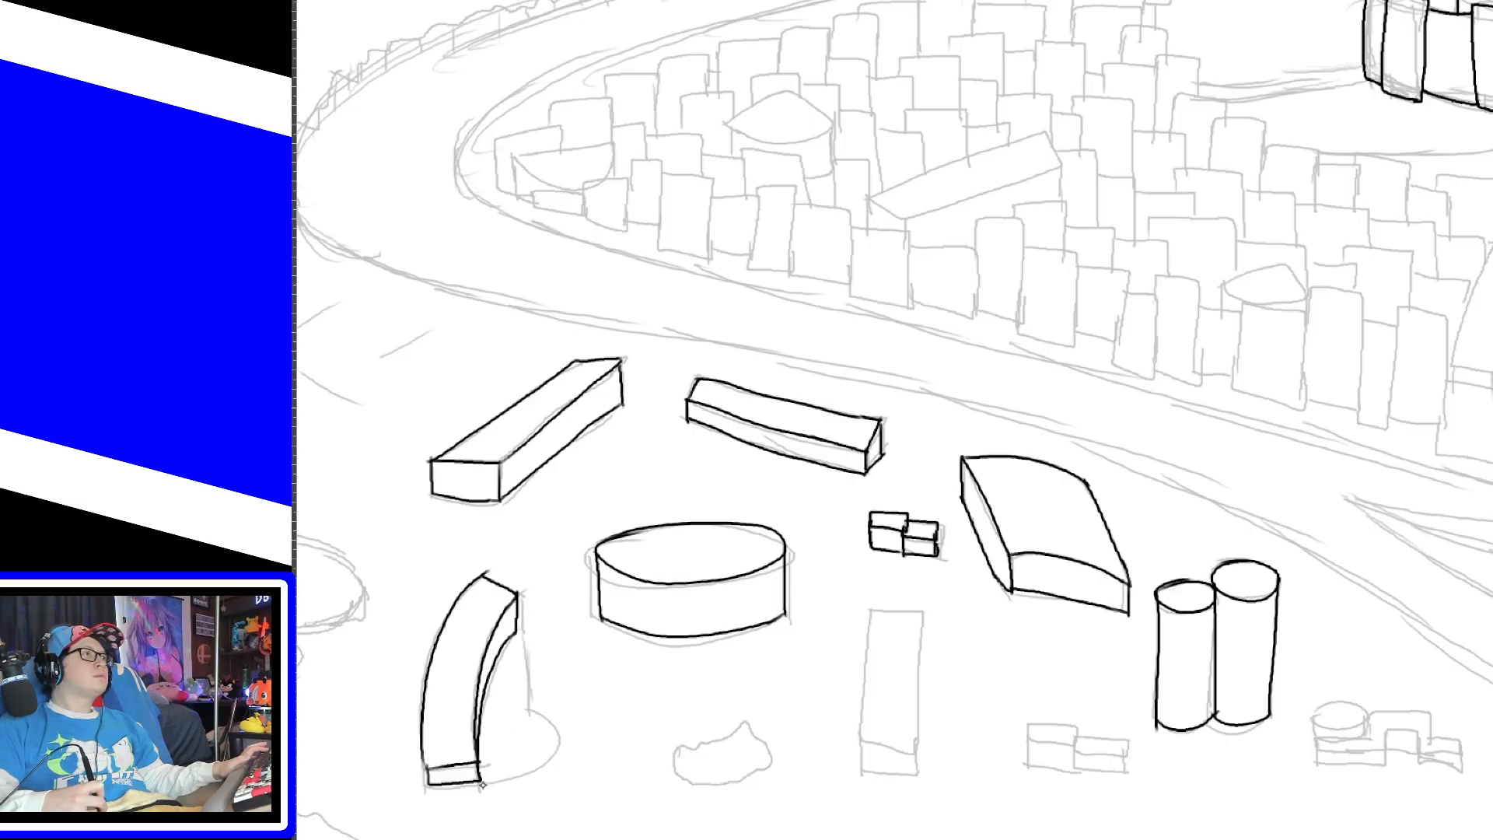
{"action": "mouse_move", "coordinate": [480, 781]}
{"action": "left_mouse_down"}
{"action": "mouse_move", "coordinate": [556, 761]}
{"action": "mouse_move", "coordinate": [548, 725]}
{"action": "left_mouse_up"}
{"action": "key", "text": "ctrl+z"}
{"action": "mouse_move", "coordinate": [483, 781]}
{"action": "left_mouse_down"}
{"action": "mouse_move", "coordinate": [554, 743]}
{"action": "mouse_move", "coordinate": [520, 636]}
{"action": "left_mouse_up"}
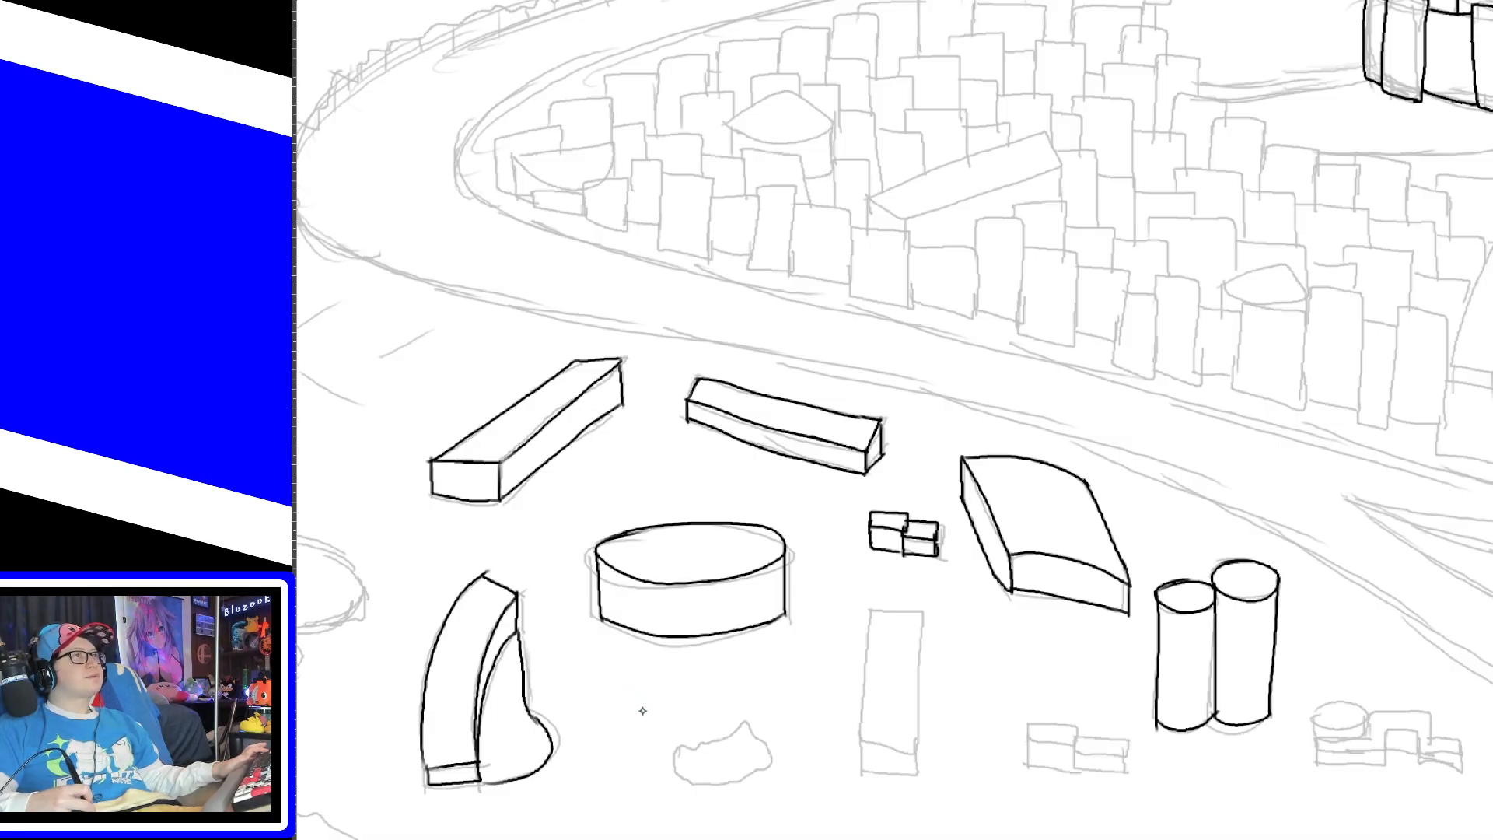
Step: Ink the jagged outline of the bush beside the arched tower, adding small triangular trees at its ends and peak marks inside
{"action": "mouse_move", "coordinate": [673, 766]}
{"action": "left_mouse_down"}
{"action": "mouse_move", "coordinate": [689, 745]}
{"action": "mouse_move", "coordinate": [758, 734]}
{"action": "mouse_move", "coordinate": [770, 770]}
{"action": "left_mouse_up"}
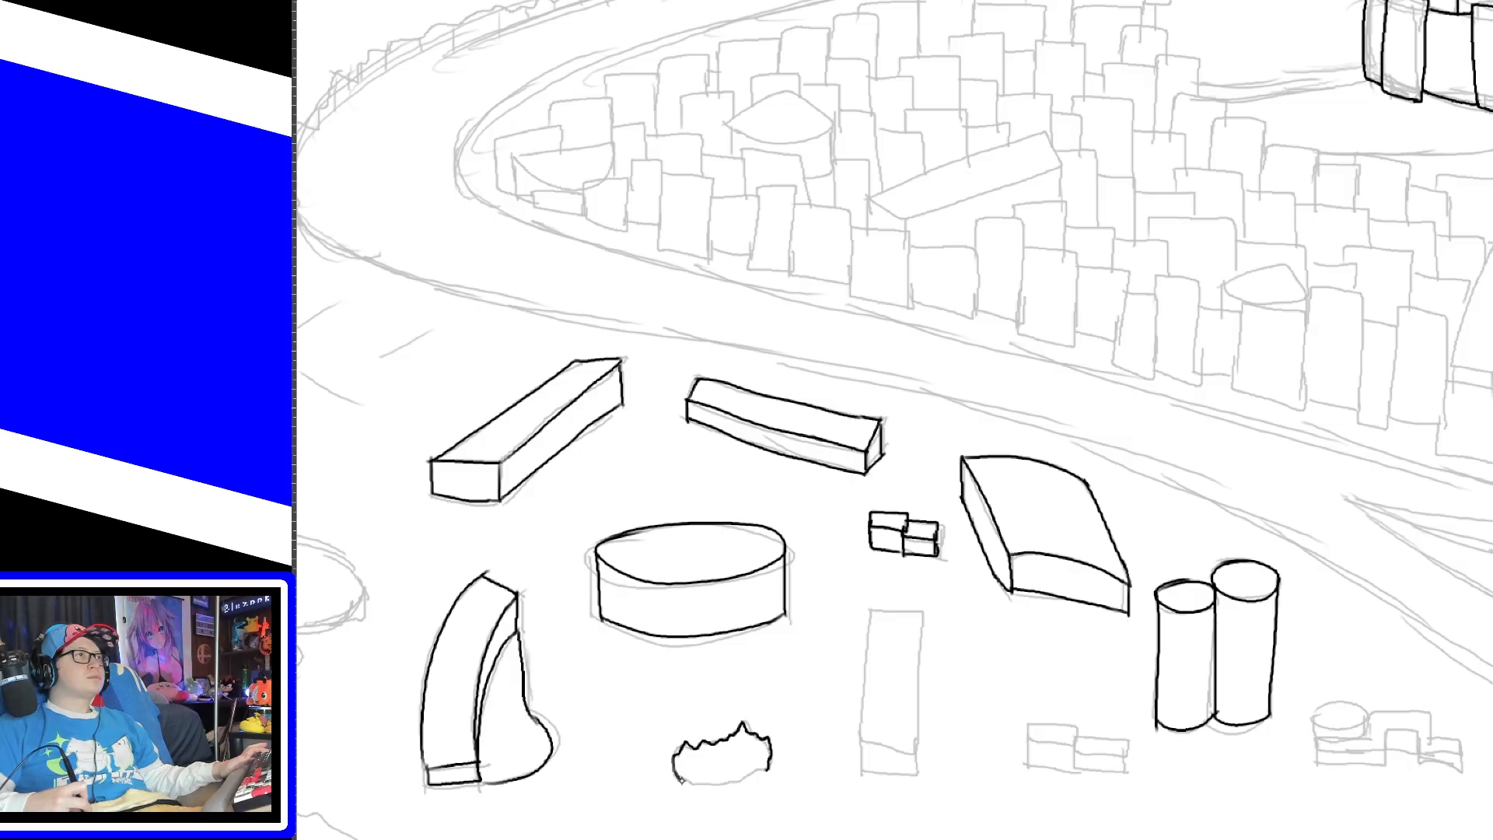
{"action": "left_click_drag", "start_coordinate": [682, 778], "coordinate": [762, 772]}
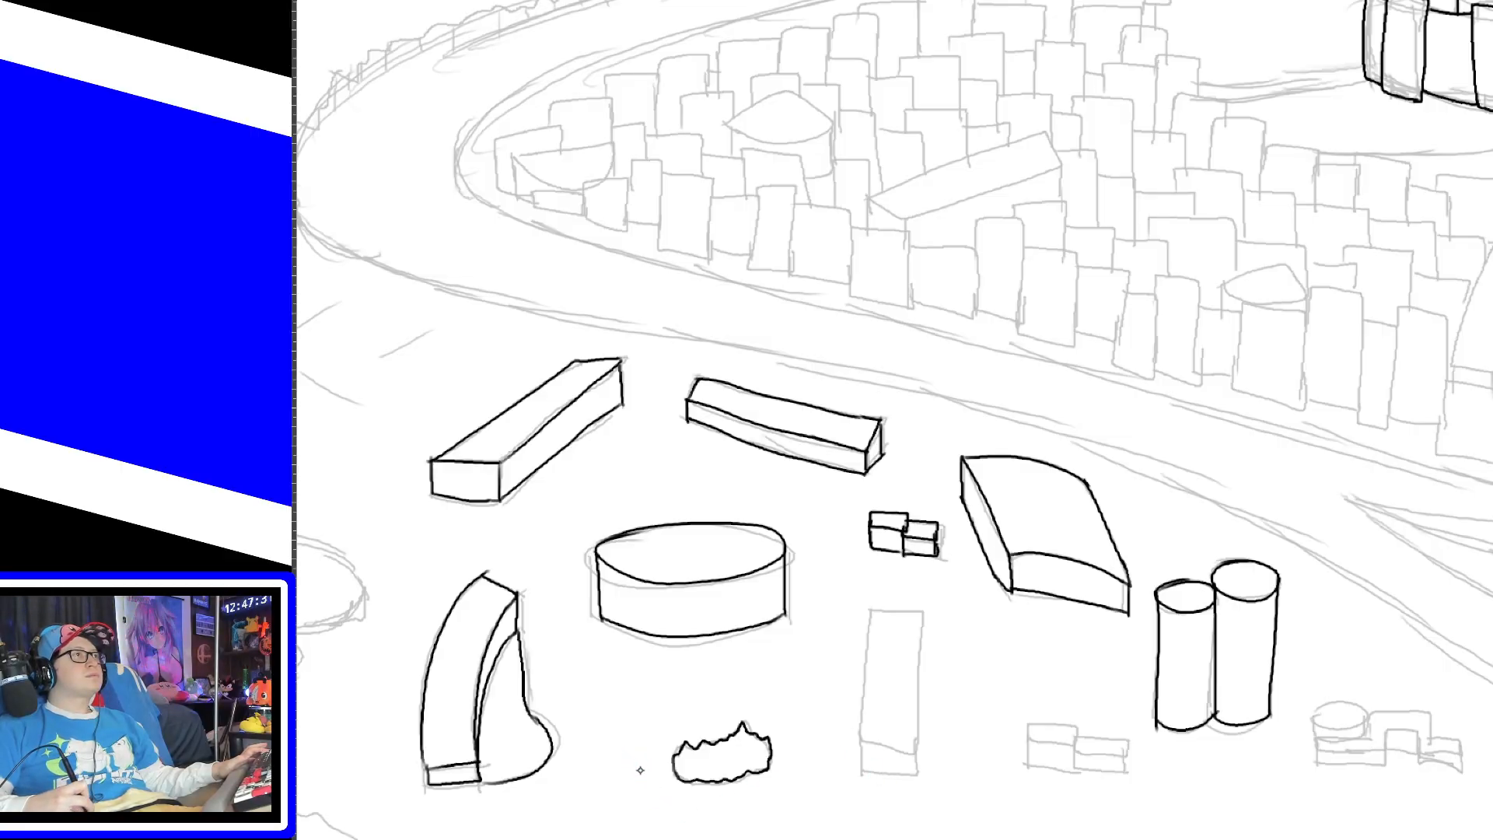
{"action": "left_click_drag", "start_coordinate": [644, 767], "coordinate": [646, 767]}
{"action": "left_click_drag", "start_coordinate": [776, 765], "coordinate": [779, 774]}
{"action": "mouse_move", "coordinate": [657, 778]}
{"action": "left_mouse_down"}
{"action": "mouse_move", "coordinate": [667, 739]}
{"action": "mouse_move", "coordinate": [676, 770]}
{"action": "mouse_move", "coordinate": [748, 756]}
{"action": "left_mouse_up"}
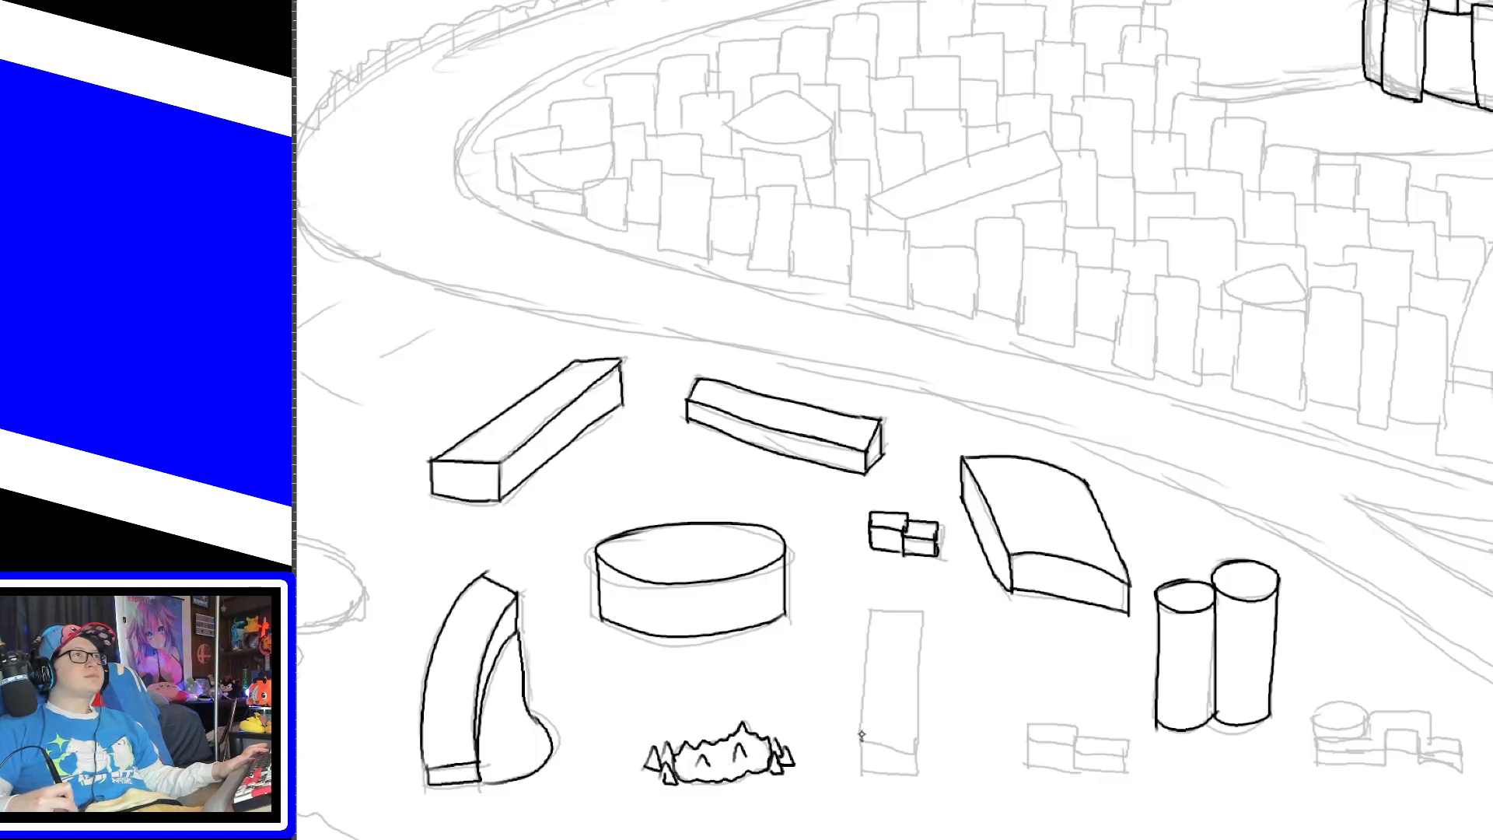
Step: Ink the tall rectangular building beside the bush and the pair of small adjoining blocks next to it
{"action": "mouse_move", "coordinate": [862, 741]}
{"action": "left_mouse_down"}
{"action": "mouse_move", "coordinate": [893, 610]}
{"action": "mouse_move", "coordinate": [918, 739]}
{"action": "mouse_move", "coordinate": [862, 738]}
{"action": "mouse_move", "coordinate": [863, 773]}
{"action": "mouse_move", "coordinate": [902, 774]}
{"action": "mouse_move", "coordinate": [916, 737]}
{"action": "left_mouse_up"}
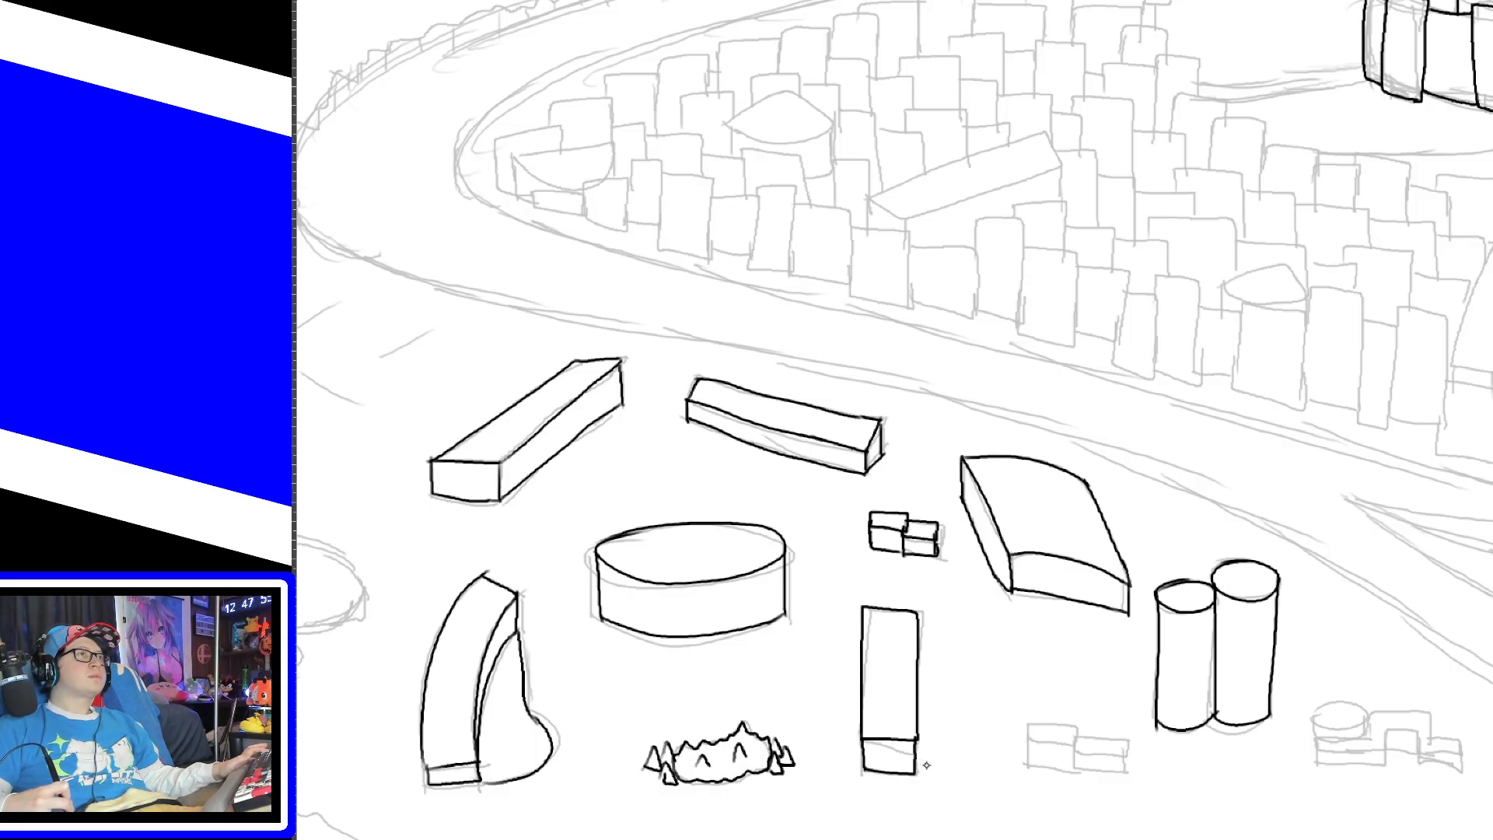
{"action": "mouse_move", "coordinate": [1026, 742]}
{"action": "left_mouse_down"}
{"action": "mouse_move", "coordinate": [1075, 727]}
{"action": "mouse_move", "coordinate": [1056, 746]}
{"action": "mouse_move", "coordinate": [1028, 742]}
{"action": "mouse_move", "coordinate": [1027, 726]}
{"action": "mouse_move", "coordinate": [1077, 743]}
{"action": "mouse_move", "coordinate": [1020, 726]}
{"action": "mouse_move", "coordinate": [1123, 740]}
{"action": "mouse_move", "coordinate": [1027, 756]}
{"action": "mouse_move", "coordinate": [1073, 776]}
{"action": "mouse_move", "coordinate": [1078, 743]}
{"action": "mouse_move", "coordinate": [1122, 774]}
{"action": "left_mouse_up"}
{"action": "key", "text": "ctrl+z"}
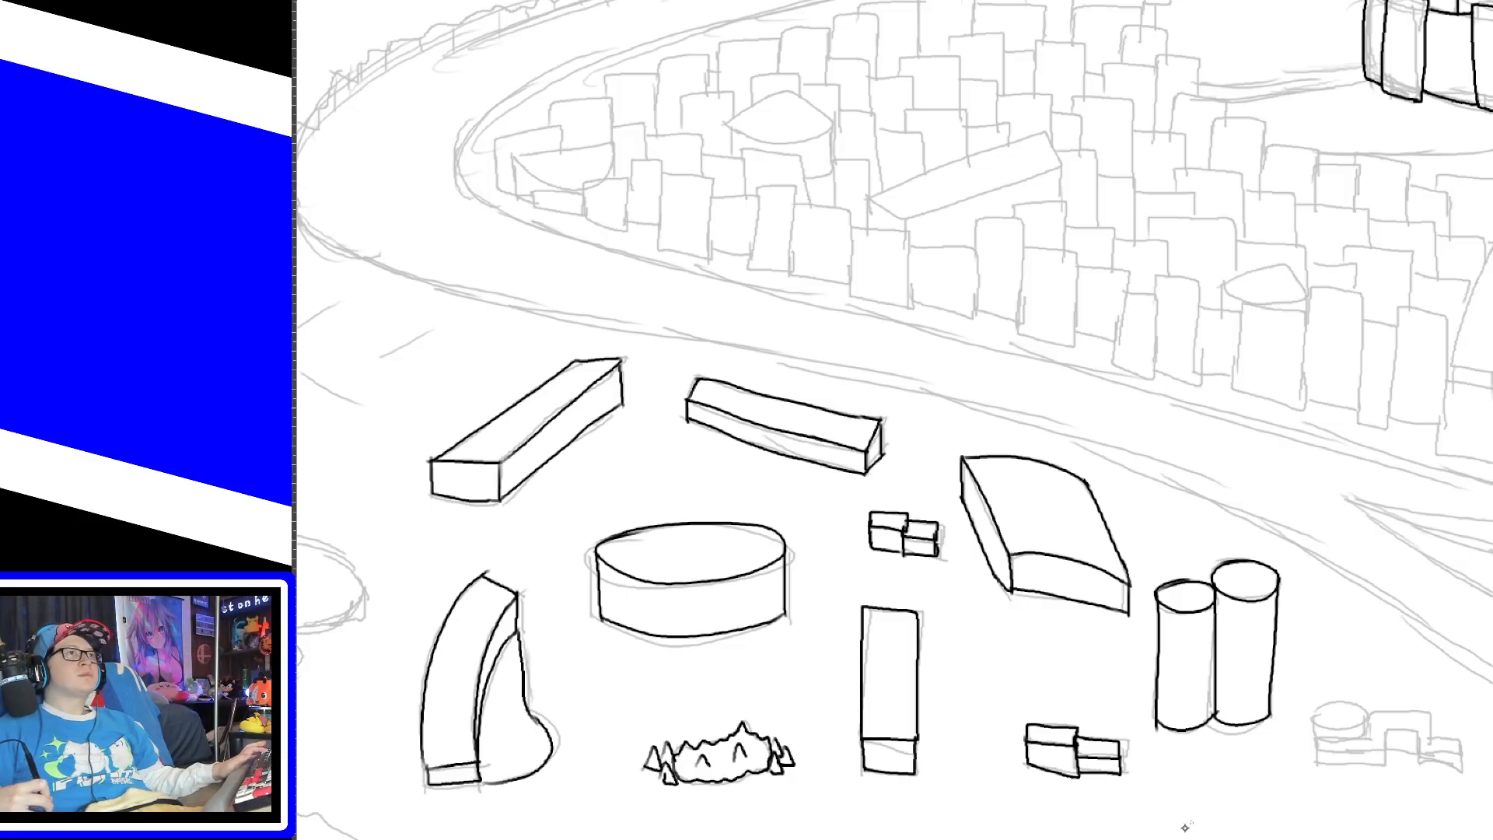
Step: Ink the low stepped building below the twin cylinders, with its base blocks and raised arch section
{"action": "left_click_drag", "start_coordinate": [622, 839], "coordinate": [809, 839]}
{"action": "mouse_move", "coordinate": [747, 741]}
{"action": "left_mouse_down"}
{"action": "mouse_move", "coordinate": [800, 739]}
{"action": "mouse_move", "coordinate": [818, 713]}
{"action": "mouse_move", "coordinate": [893, 741]}
{"action": "mouse_move", "coordinate": [854, 753]}
{"action": "mouse_move", "coordinate": [844, 729]}
{"action": "mouse_move", "coordinate": [749, 763]}
{"action": "mouse_move", "coordinate": [815, 762]}
{"action": "mouse_move", "coordinate": [818, 742]}
{"action": "left_mouse_up"}
{"action": "key", "text": "ctrl+z"}
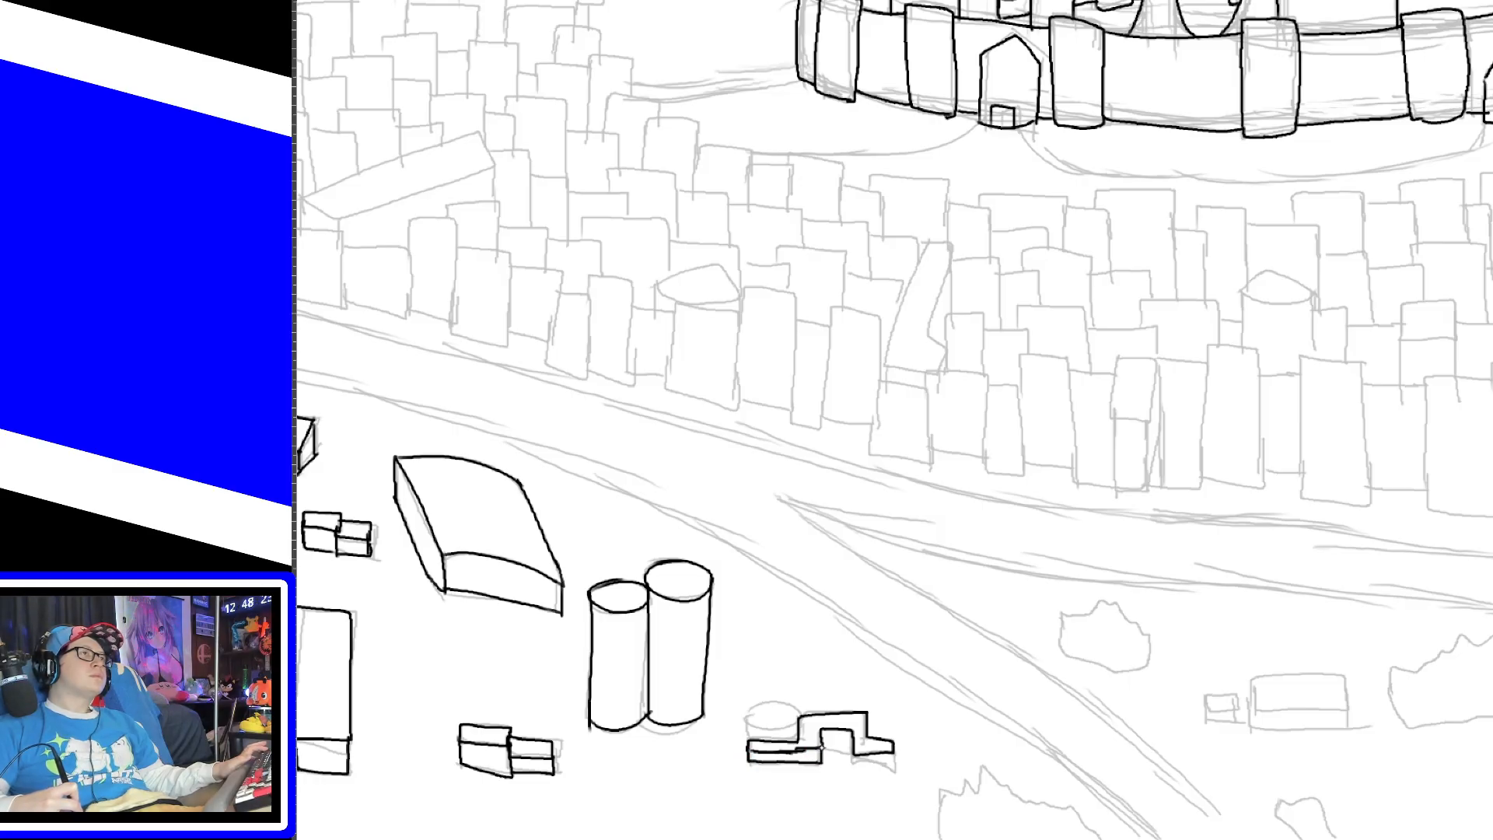
{"action": "mouse_move", "coordinate": [853, 748]}
{"action": "left_mouse_down"}
{"action": "mouse_move", "coordinate": [889, 765]}
{"action": "mouse_move", "coordinate": [853, 749]}
{"action": "left_mouse_up"}
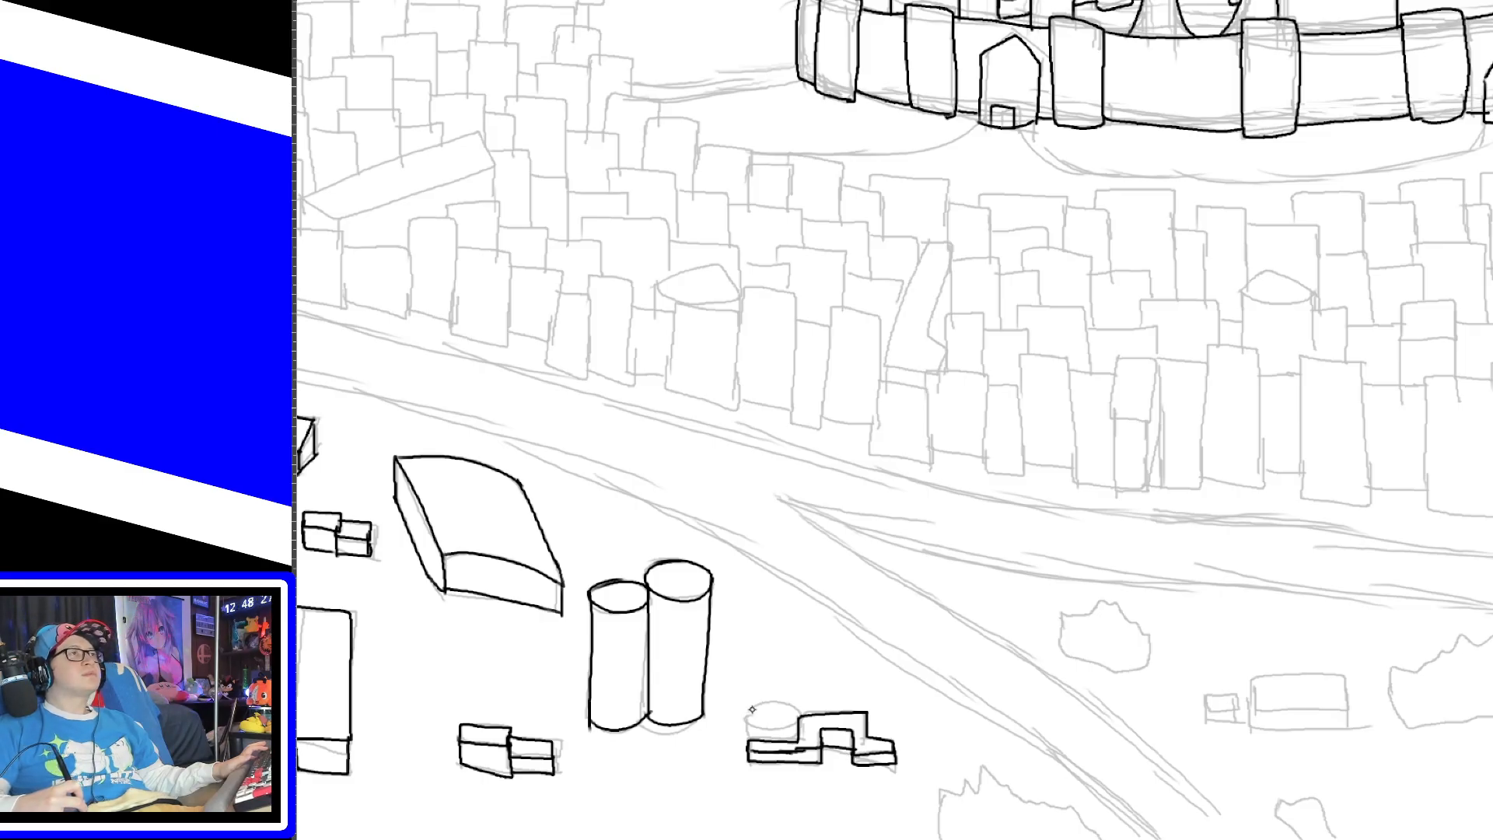
Step: Ink the short cylinder with its oval top on the low stepped building
{"action": "mouse_move", "coordinate": [762, 727]}
{"action": "left_mouse_down"}
{"action": "mouse_move", "coordinate": [741, 718]}
{"action": "mouse_move", "coordinate": [765, 728]}
{"action": "mouse_move", "coordinate": [745, 716]}
{"action": "mouse_move", "coordinate": [800, 710]}
{"action": "mouse_move", "coordinate": [745, 717]}
{"action": "mouse_move", "coordinate": [793, 706]}
{"action": "mouse_move", "coordinate": [750, 747]}
{"action": "left_mouse_up"}
{"action": "key", "text": "ctrl+z"}
{"action": "key", "text": "ctrl+z"}
{"action": "key", "text": "ctrl+z"}
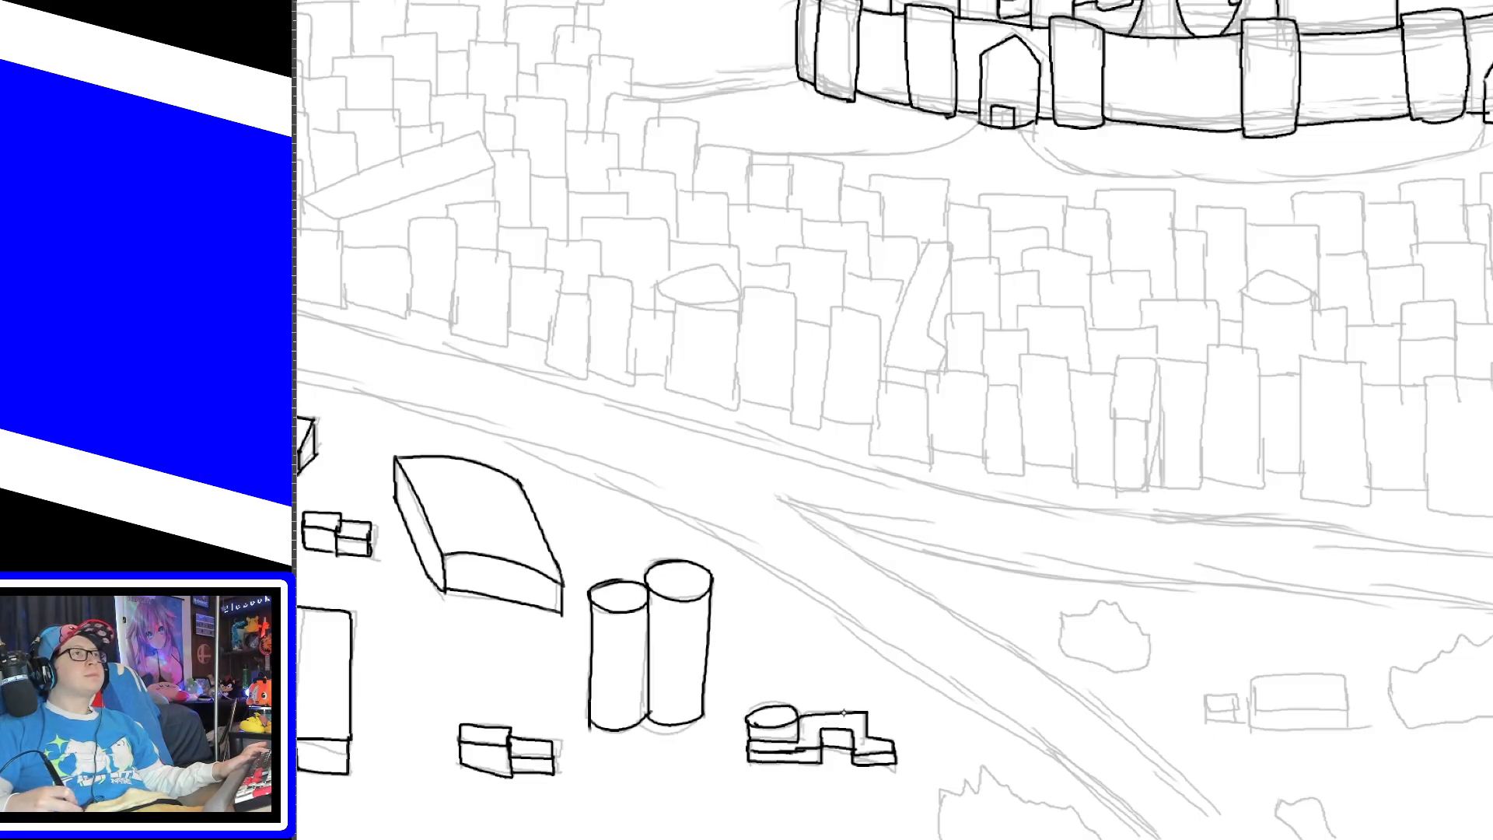
Step: Ink the jagged upper outline of the large bush below the stepped building, with smaller tree tips beside it and peak marks inside
{"action": "mouse_move", "coordinate": [939, 812]}
{"action": "left_mouse_down"}
{"action": "mouse_move", "coordinate": [1008, 782]}
{"action": "mouse_move", "coordinate": [1105, 837]}
{"action": "left_mouse_up"}
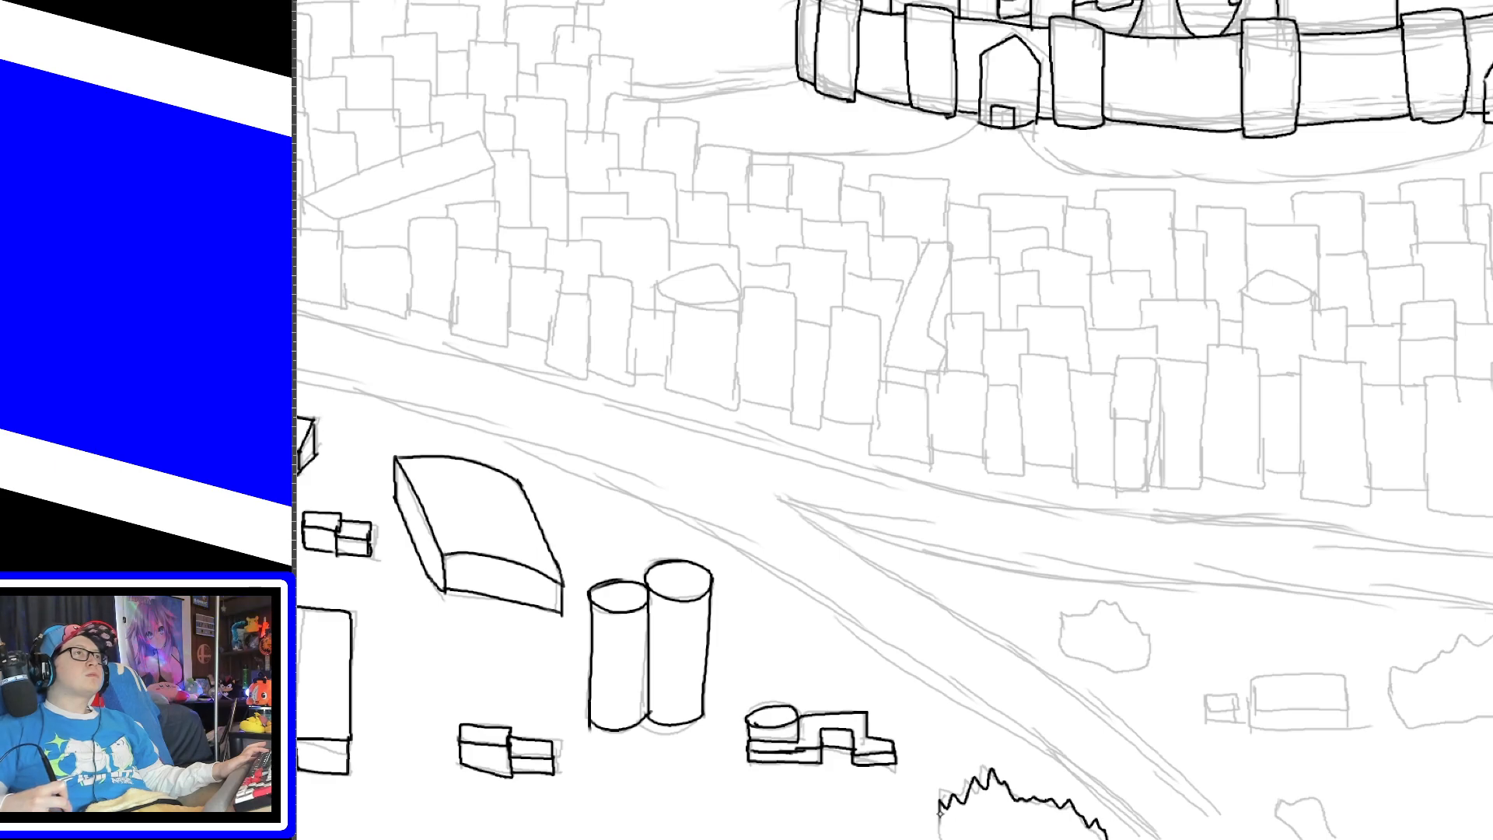
{"action": "mouse_move", "coordinate": [940, 809]}
{"action": "left_mouse_down"}
{"action": "mouse_move", "coordinate": [938, 839]}
{"action": "mouse_move", "coordinate": [916, 838]}
{"action": "mouse_move", "coordinate": [939, 813]}
{"action": "left_mouse_up"}
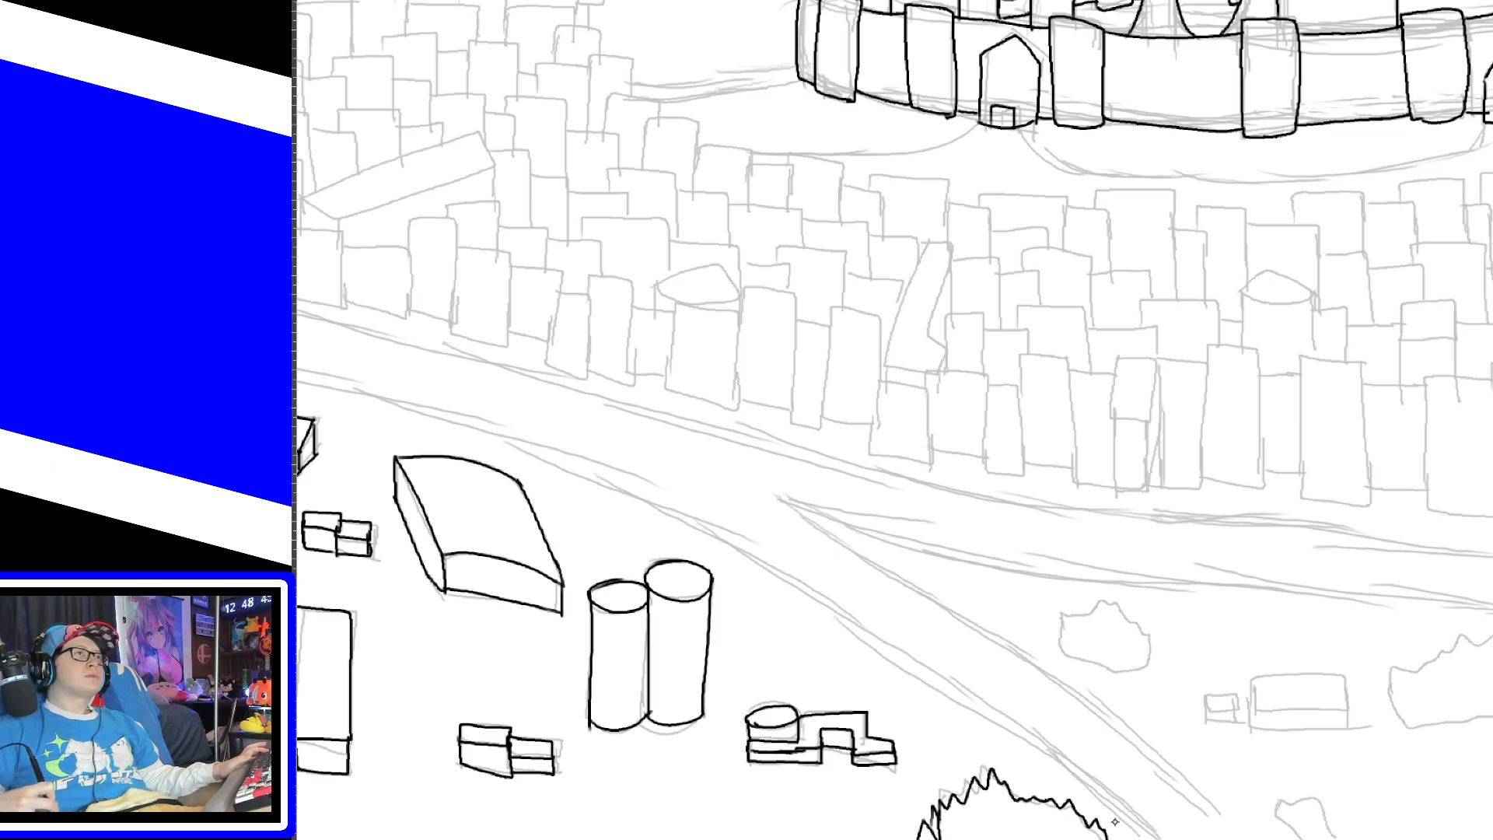
{"action": "left_click_drag", "start_coordinate": [1108, 826], "coordinate": [1121, 838]}
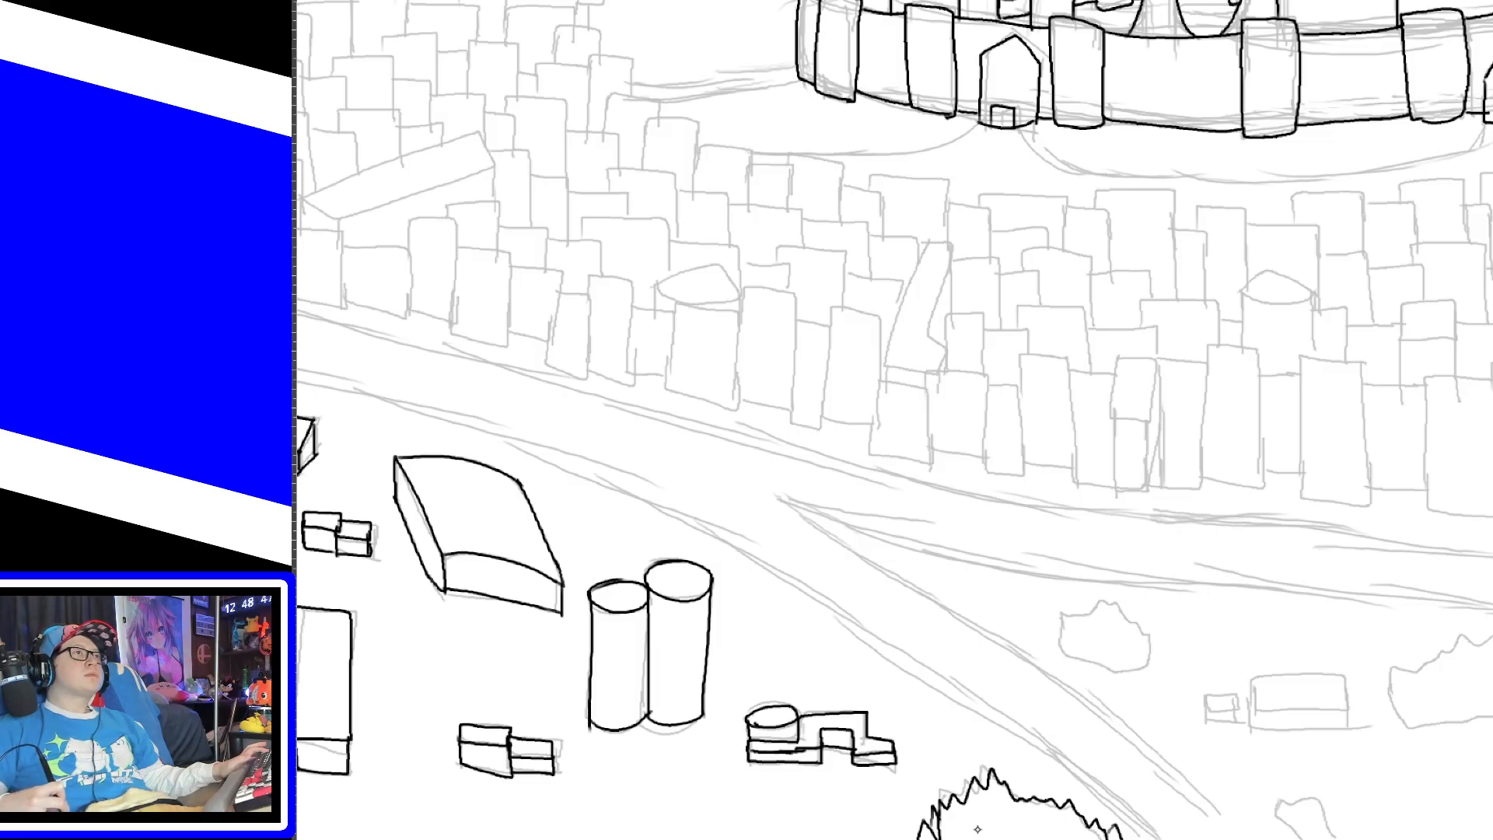
{"action": "left_click_drag", "start_coordinate": [978, 829], "coordinate": [1057, 839]}
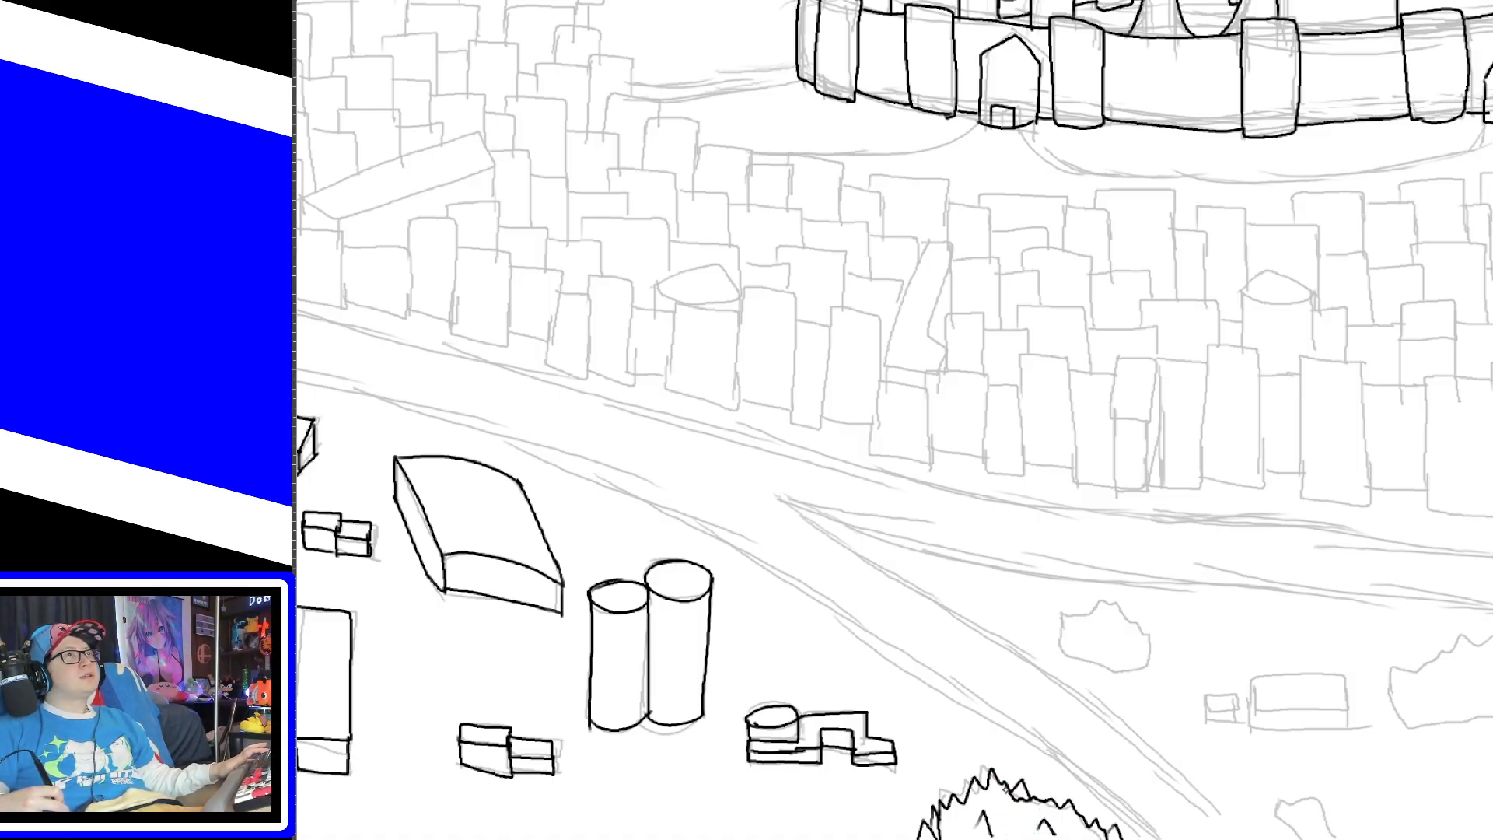
Step: Ink the closed jagged outline of the small bush just below the road fork
{"action": "scroll", "coordinate": [982, 810], "scroll_direction": "right", "scroll_amount": 5}
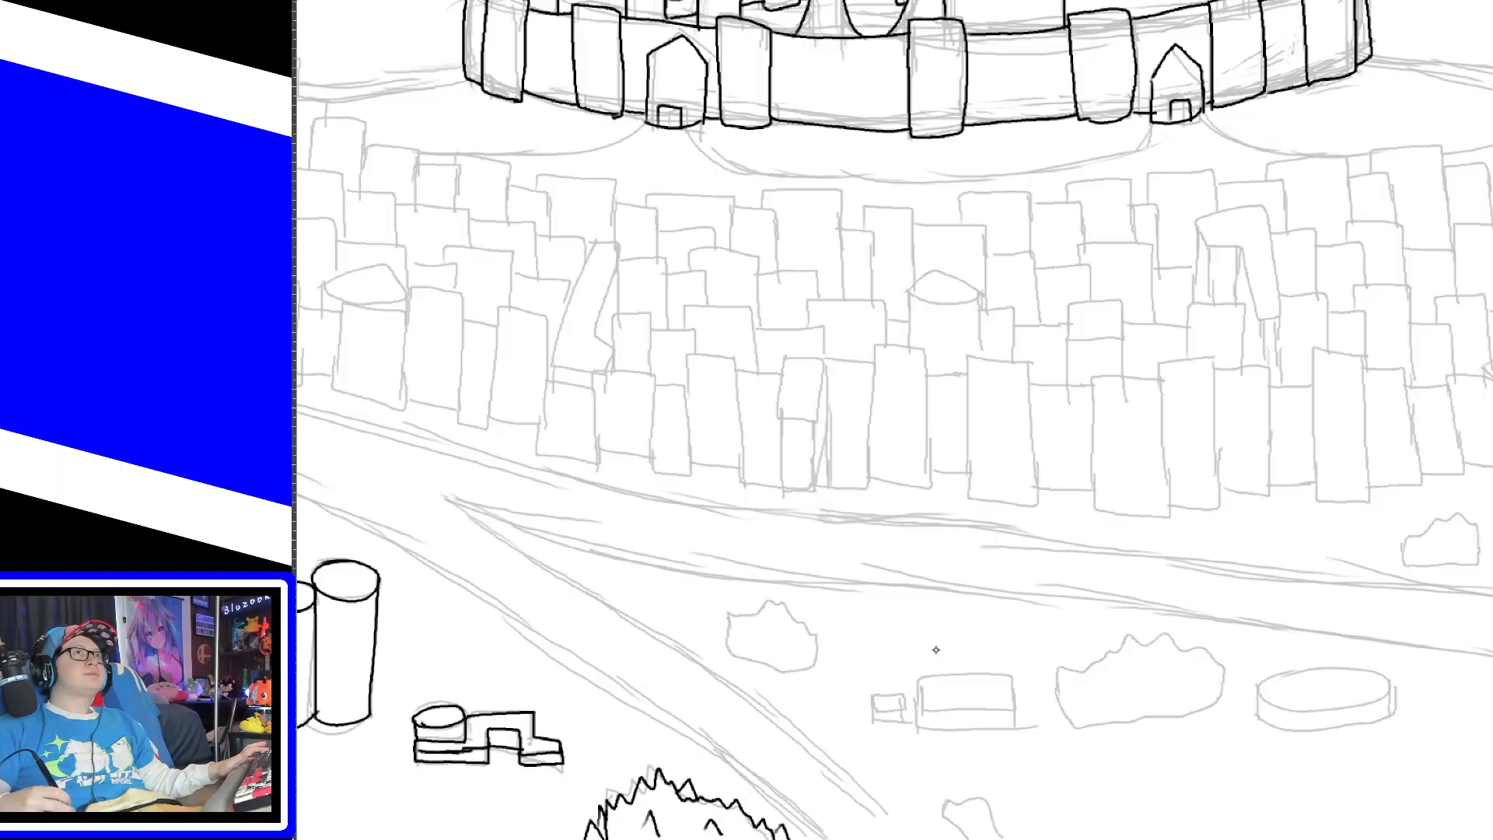
{"action": "mouse_move", "coordinate": [727, 632]}
{"action": "left_mouse_down"}
{"action": "mouse_move", "coordinate": [735, 610]}
{"action": "mouse_move", "coordinate": [778, 603]}
{"action": "mouse_move", "coordinate": [820, 645]}
{"action": "left_mouse_up"}
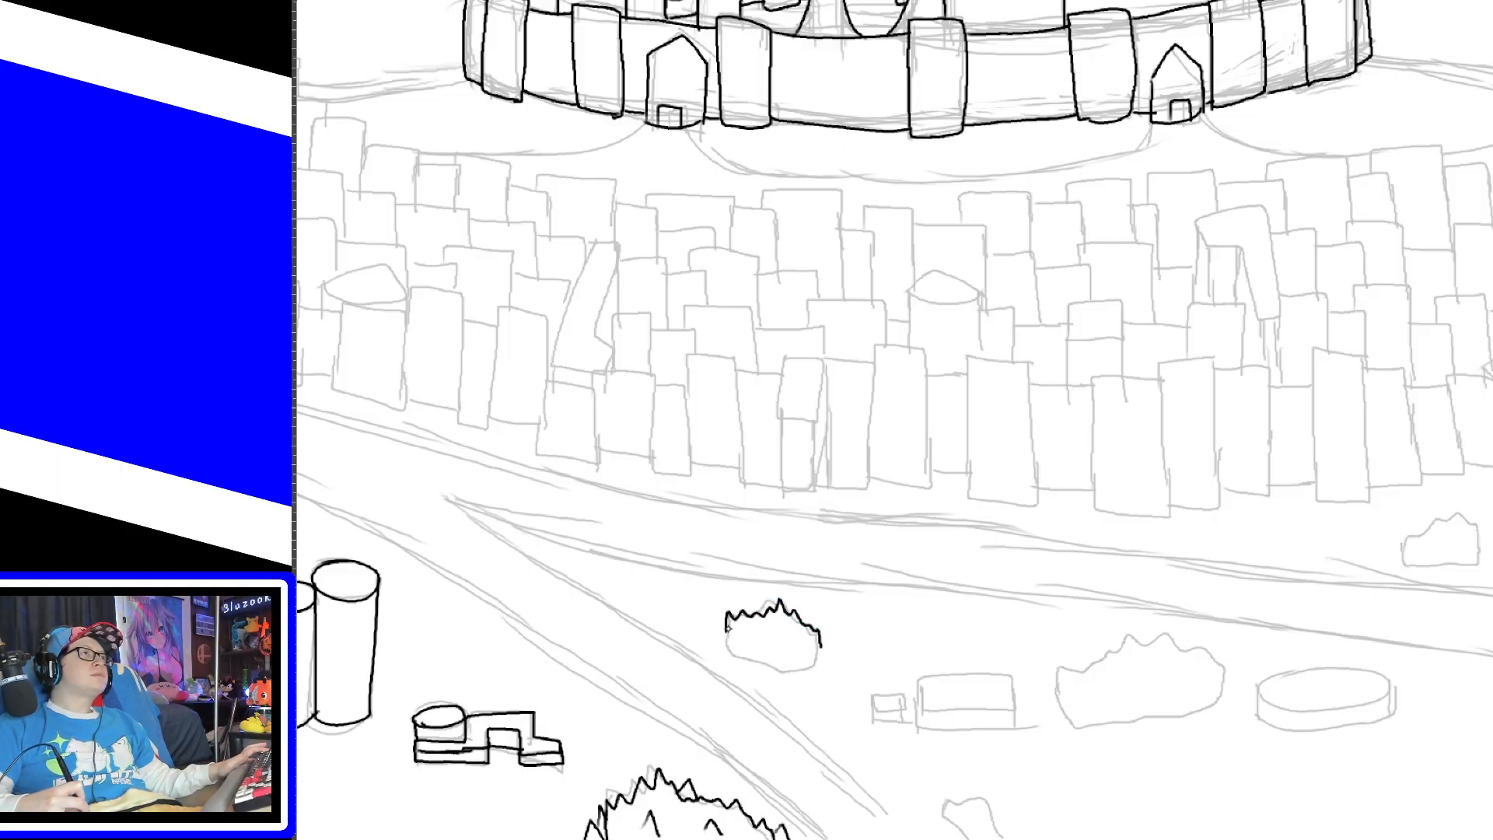
{"action": "mouse_move", "coordinate": [727, 630]}
{"action": "left_mouse_down"}
{"action": "mouse_move", "coordinate": [735, 661]}
{"action": "mouse_move", "coordinate": [813, 664]}
{"action": "left_mouse_up"}
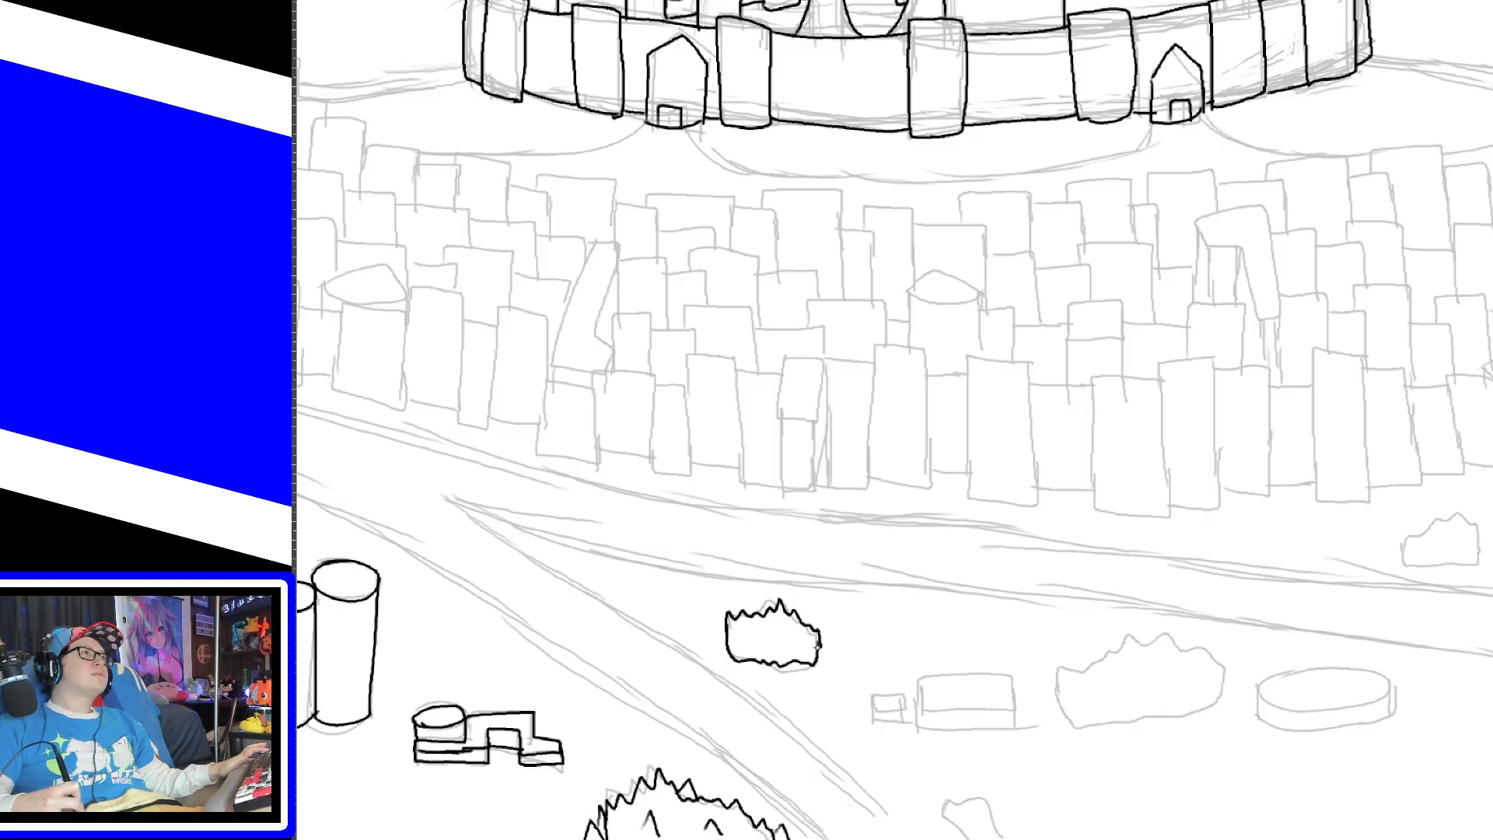
Step: Ink the wide bush between the box building and the oval building, adding peak marks inside and a small triangular tree beside it
{"action": "mouse_move", "coordinate": [1052, 702]}
{"action": "left_mouse_down"}
{"action": "mouse_move", "coordinate": [1087, 667]}
{"action": "mouse_move", "coordinate": [1168, 634]}
{"action": "mouse_move", "coordinate": [1225, 685]}
{"action": "left_mouse_up"}
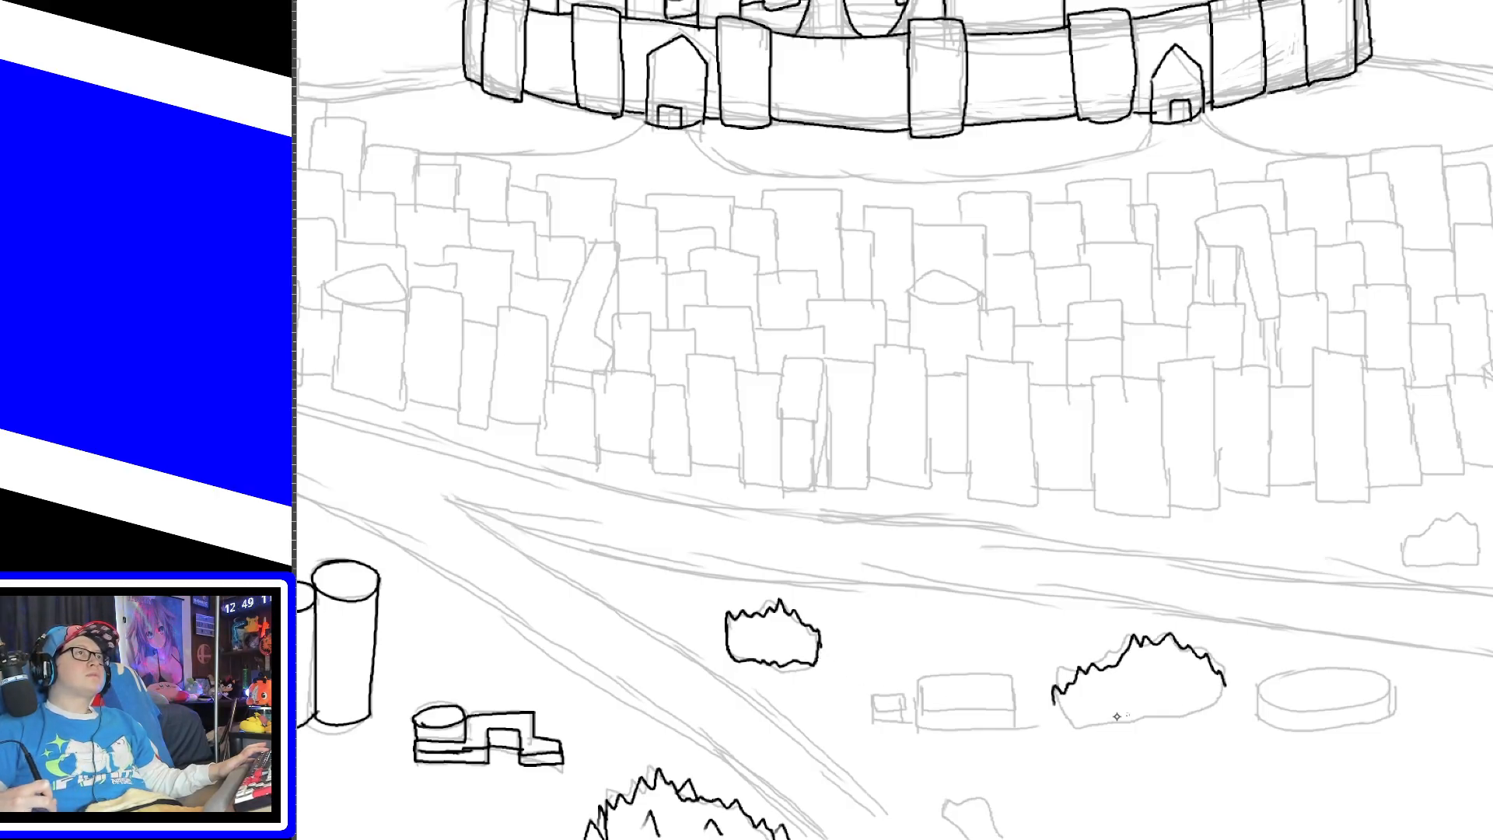
{"action": "mouse_move", "coordinate": [1053, 699]}
{"action": "left_mouse_down"}
{"action": "mouse_move", "coordinate": [1085, 725]}
{"action": "mouse_move", "coordinate": [1136, 723]}
{"action": "mouse_move", "coordinate": [1190, 717]}
{"action": "mouse_move", "coordinate": [1211, 693]}
{"action": "left_mouse_up"}
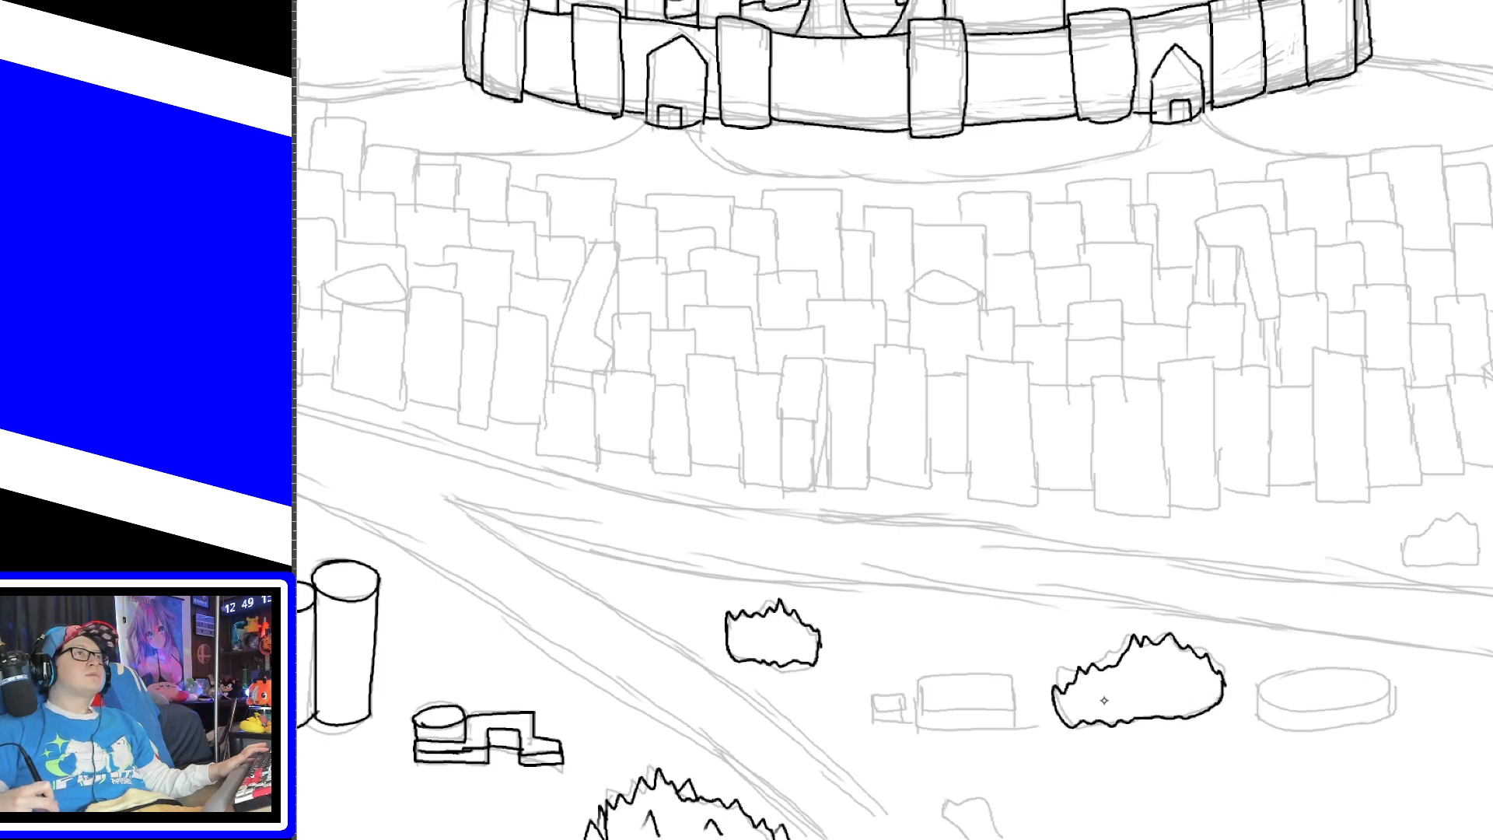
{"action": "left_click_drag", "start_coordinate": [1103, 698], "coordinate": [1186, 686]}
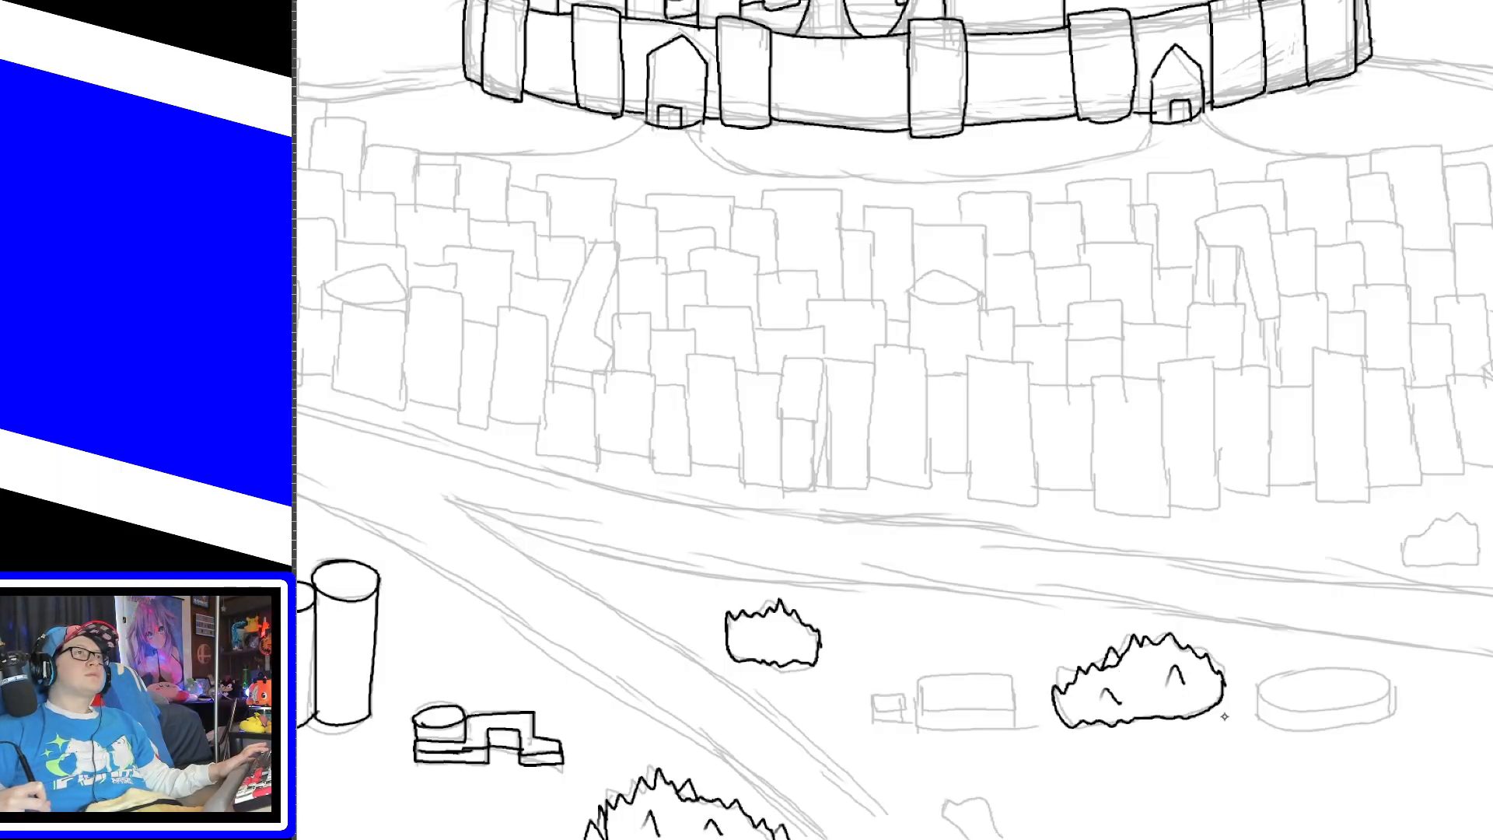
{"action": "mouse_move", "coordinate": [1220, 712]}
{"action": "left_mouse_down"}
{"action": "mouse_move", "coordinate": [1238, 709]}
{"action": "mouse_move", "coordinate": [1231, 720]}
{"action": "left_mouse_up"}
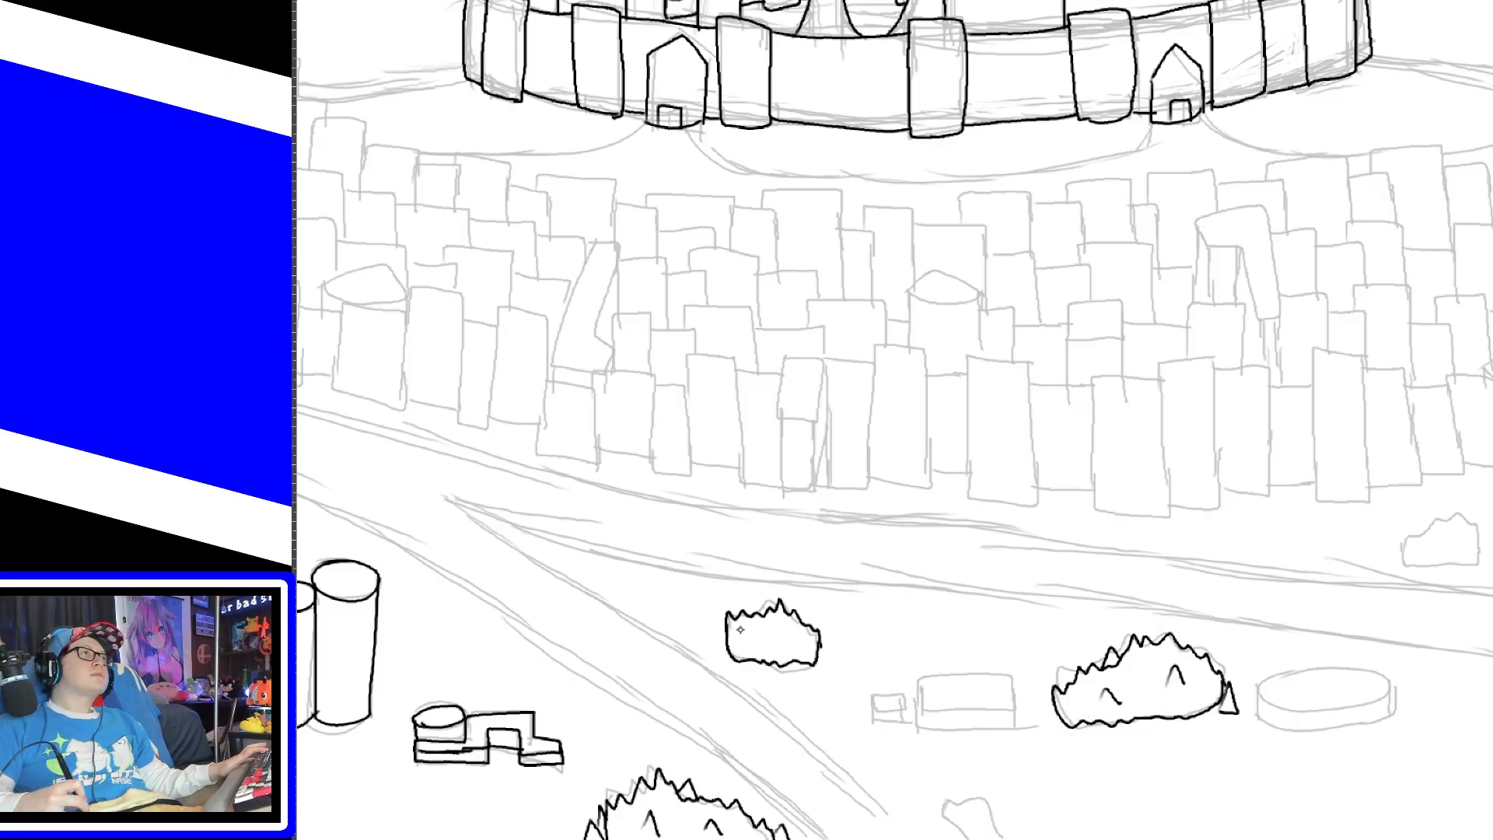
Step: Add a peak mark and flanking triangular trees to the small bush, and ink the rectangular box building with its tiny neighbouring box
{"action": "mouse_move", "coordinate": [754, 642]}
{"action": "left_mouse_down"}
{"action": "mouse_move", "coordinate": [834, 669]}
{"action": "mouse_move", "coordinate": [814, 669]}
{"action": "left_mouse_up"}
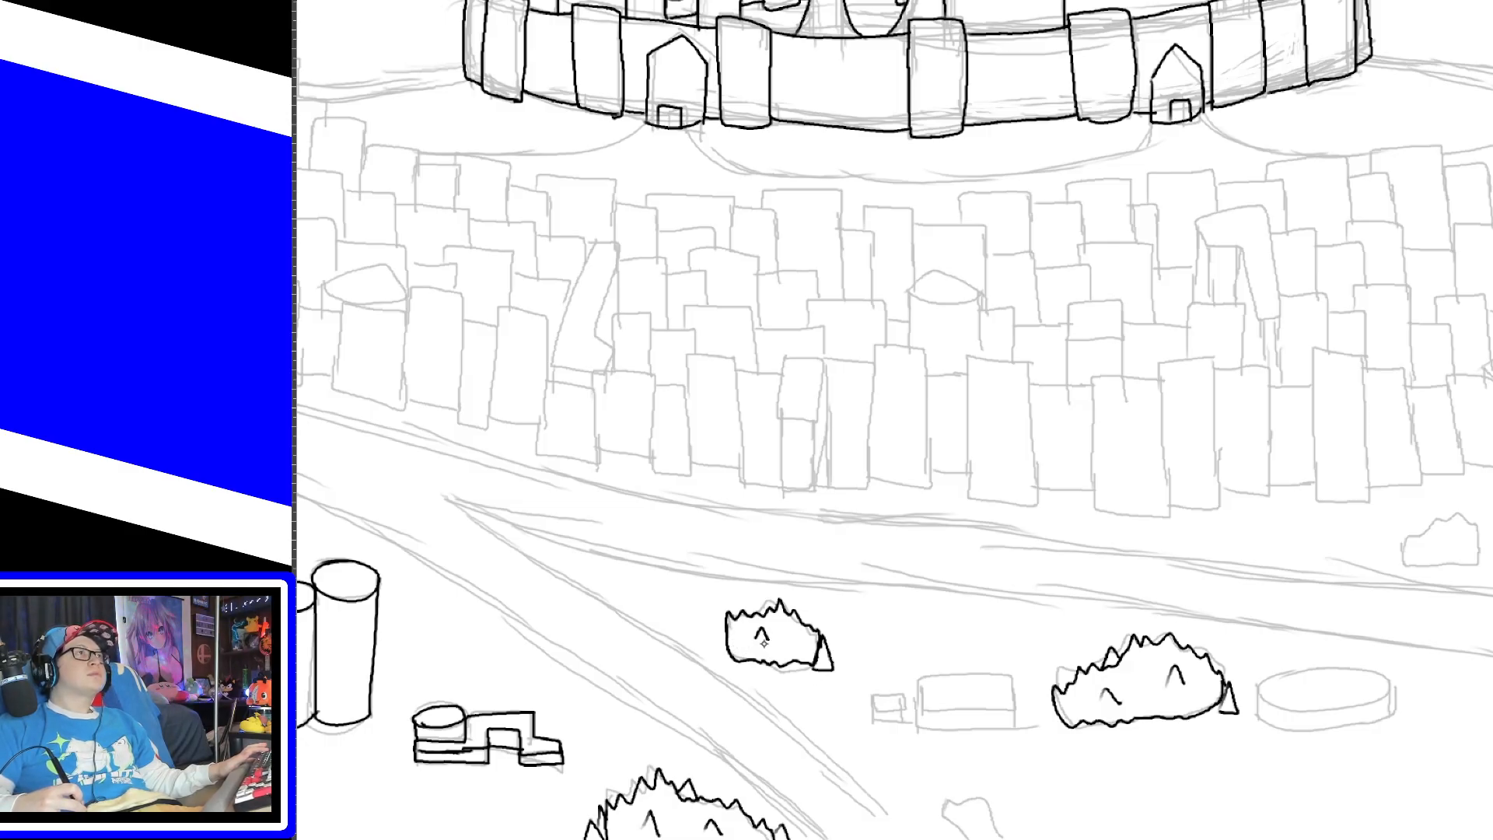
{"action": "mouse_move", "coordinate": [728, 645]}
{"action": "left_mouse_down"}
{"action": "mouse_move", "coordinate": [715, 611]}
{"action": "mouse_move", "coordinate": [732, 639]}
{"action": "left_mouse_up"}
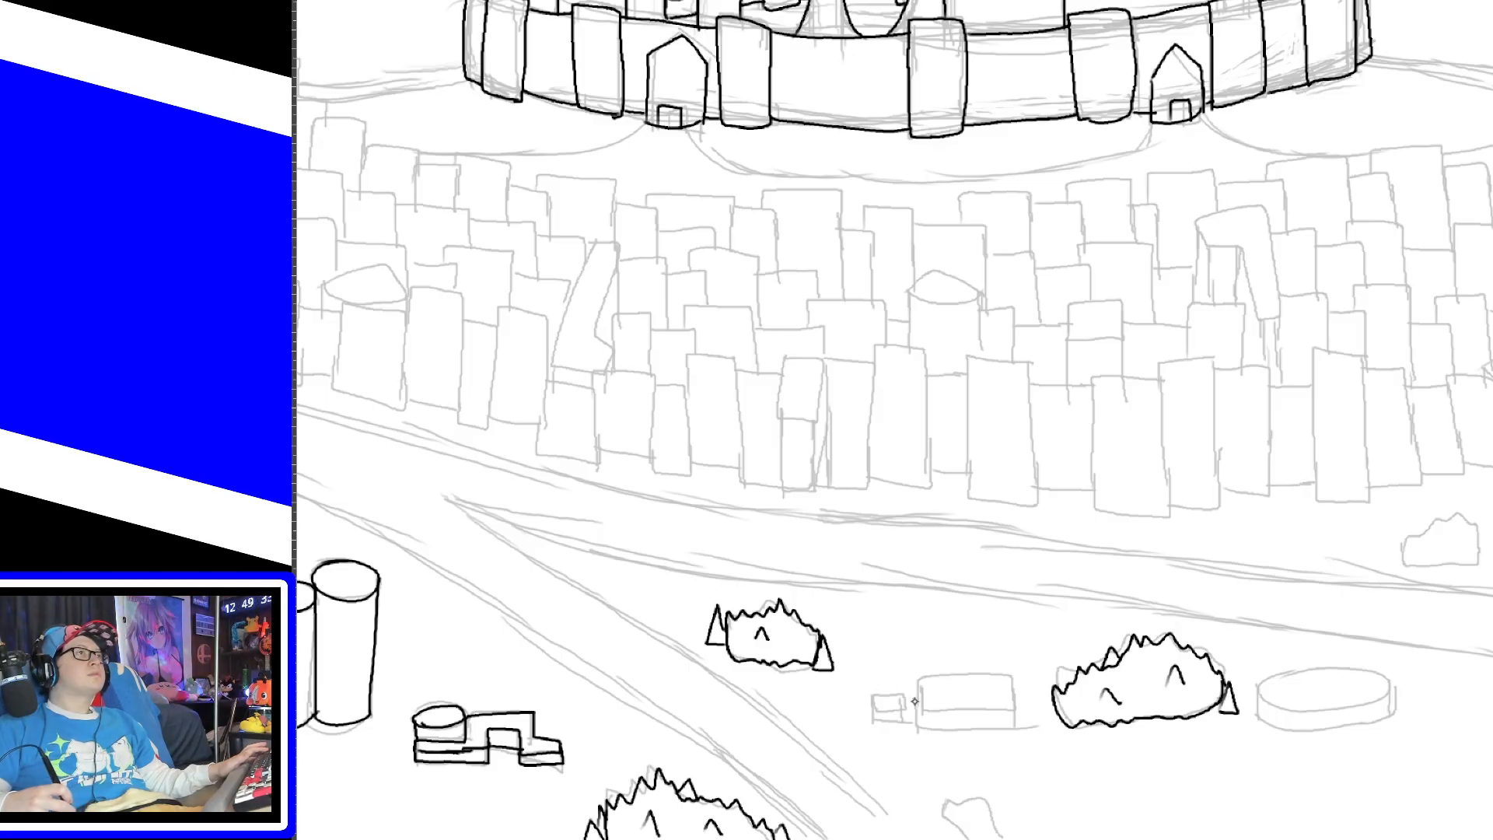
{"action": "mouse_move", "coordinate": [919, 708]}
{"action": "left_mouse_down"}
{"action": "mouse_move", "coordinate": [917, 675]}
{"action": "mouse_move", "coordinate": [1010, 674]}
{"action": "mouse_move", "coordinate": [958, 708]}
{"action": "mouse_move", "coordinate": [917, 708]}
{"action": "mouse_move", "coordinate": [1007, 726]}
{"action": "left_mouse_up"}
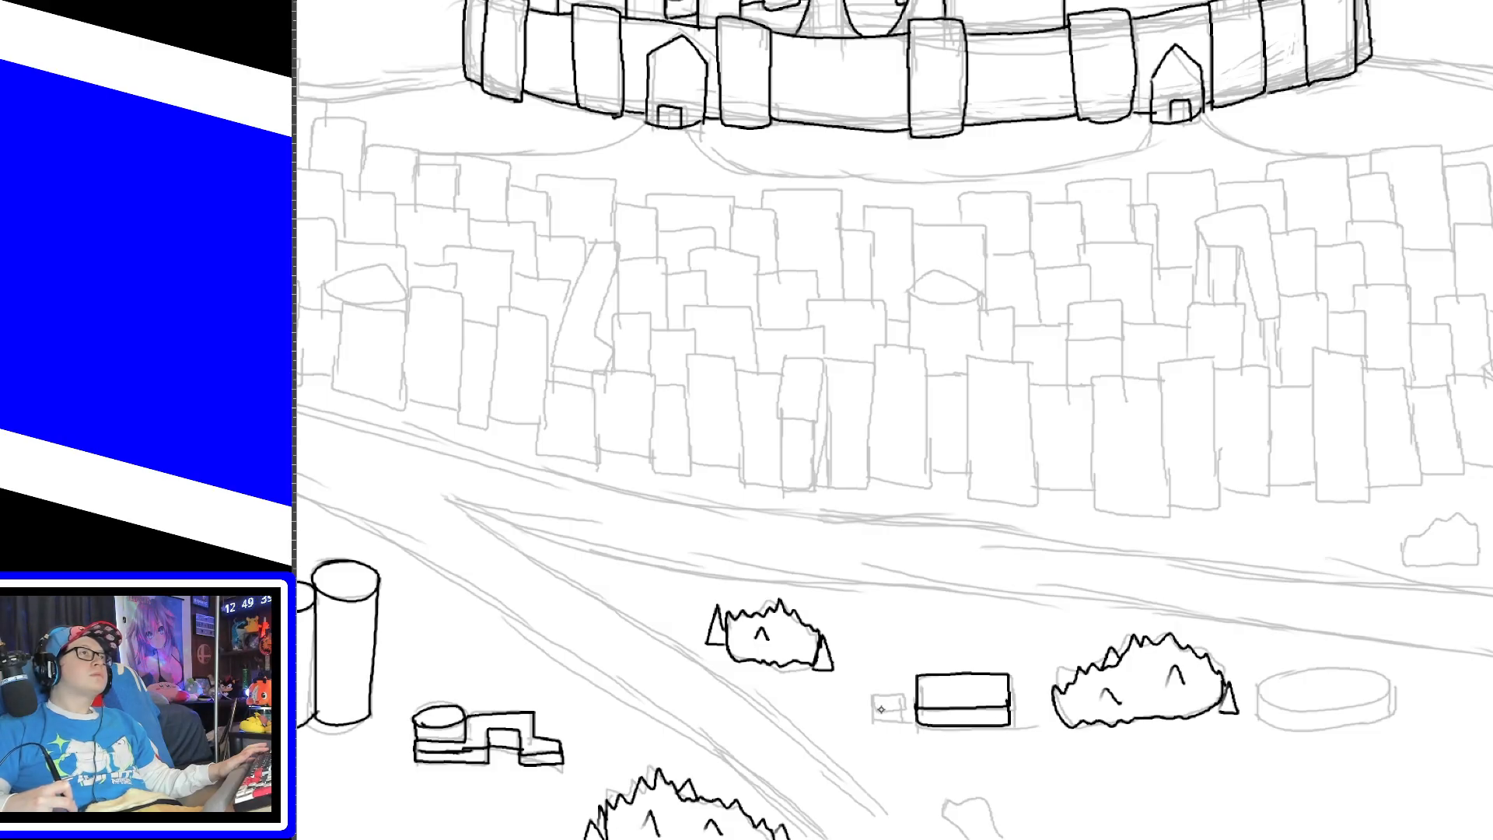
{"action": "mouse_move", "coordinate": [881, 709]}
{"action": "left_mouse_down"}
{"action": "mouse_move", "coordinate": [869, 695]}
{"action": "mouse_move", "coordinate": [905, 725]}
{"action": "left_mouse_up"}
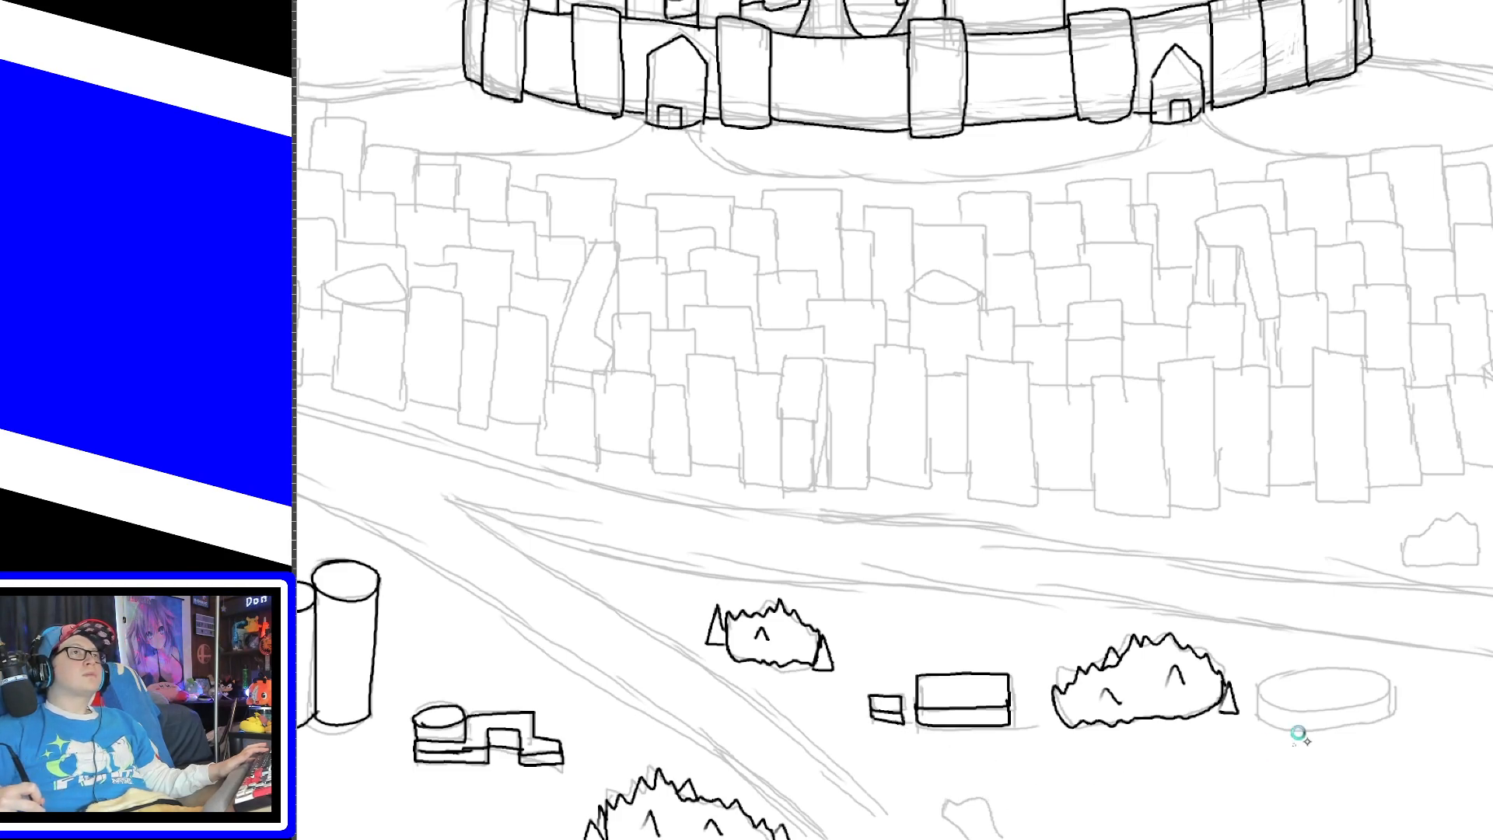
Step: Ink the low oval building beside the wide bush, with its elliptical roof, short side walls and curved base
{"action": "mouse_move", "coordinate": [1294, 710]}
{"action": "left_mouse_down"}
{"action": "mouse_move", "coordinate": [1342, 664]}
{"action": "mouse_move", "coordinate": [1265, 721]}
{"action": "left_mouse_up"}
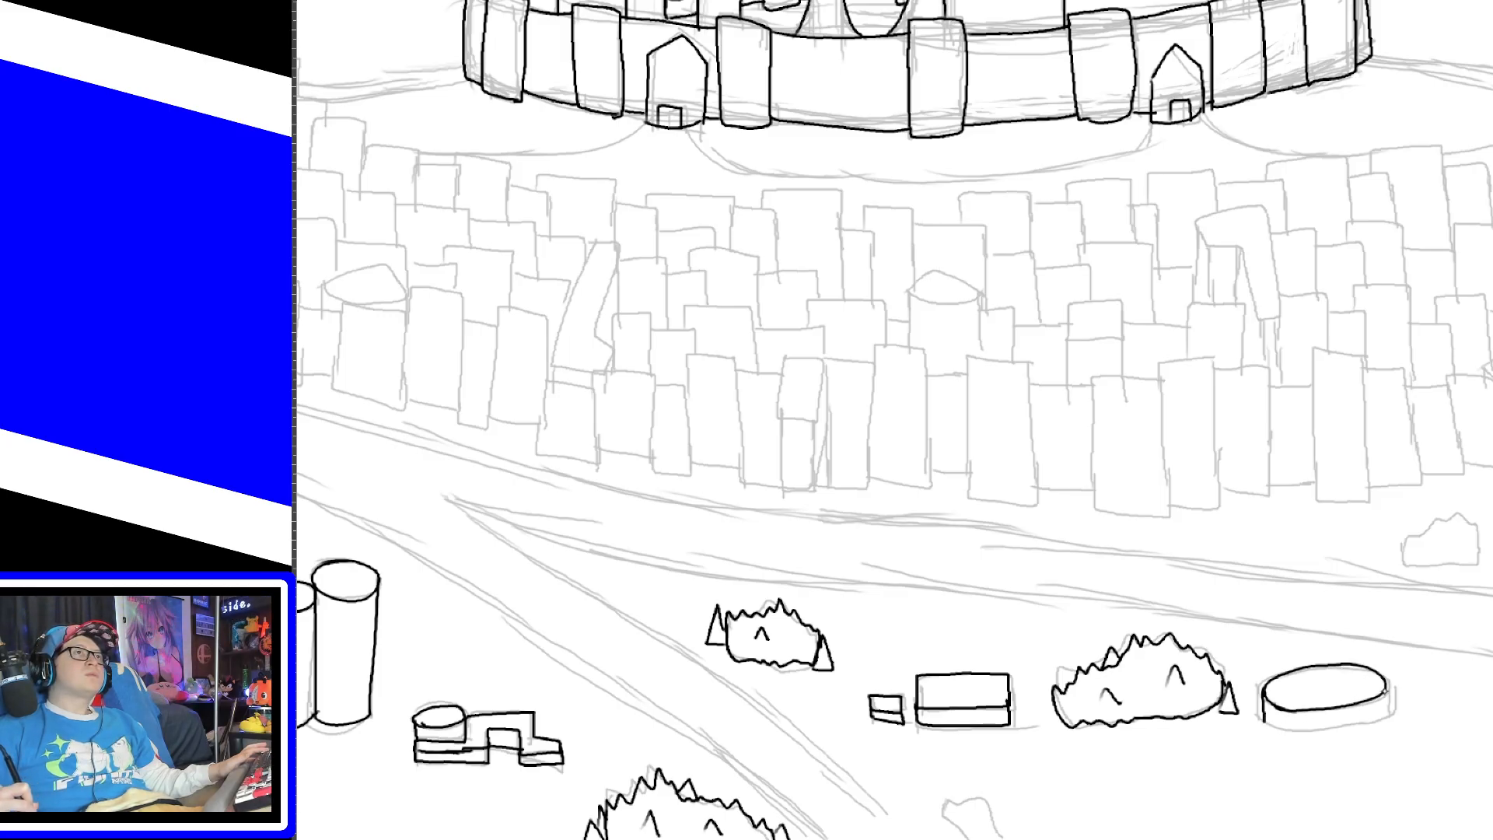
{"action": "left_click_drag", "start_coordinate": [1385, 683], "coordinate": [1382, 713]}
{"action": "left_click_drag", "start_coordinate": [1264, 721], "coordinate": [1372, 717]}
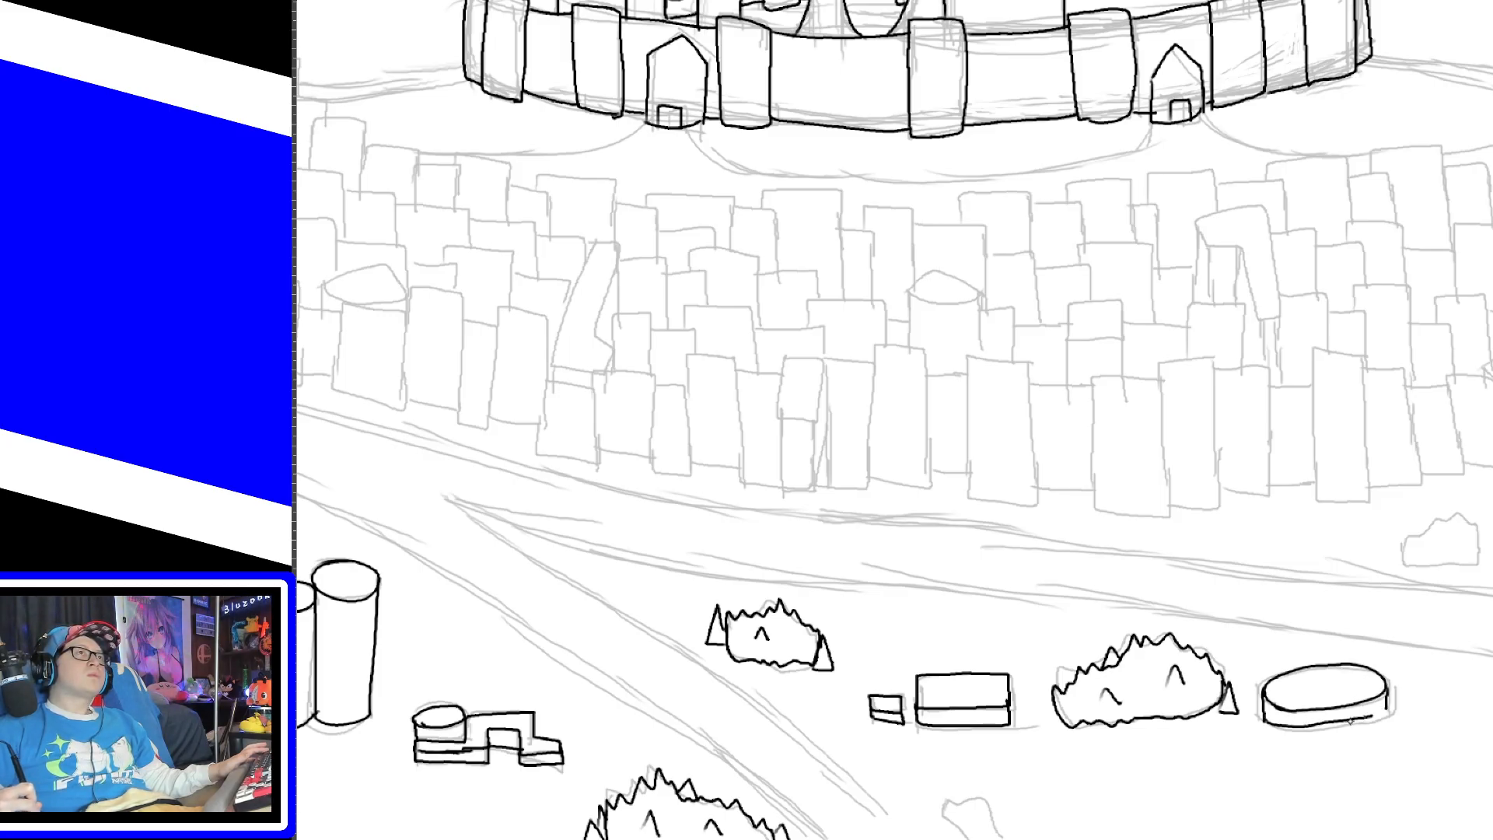
{"action": "key", "text": "ctrl+z"}
{"action": "left_click_drag", "start_coordinate": [1264, 721], "coordinate": [1373, 719]}
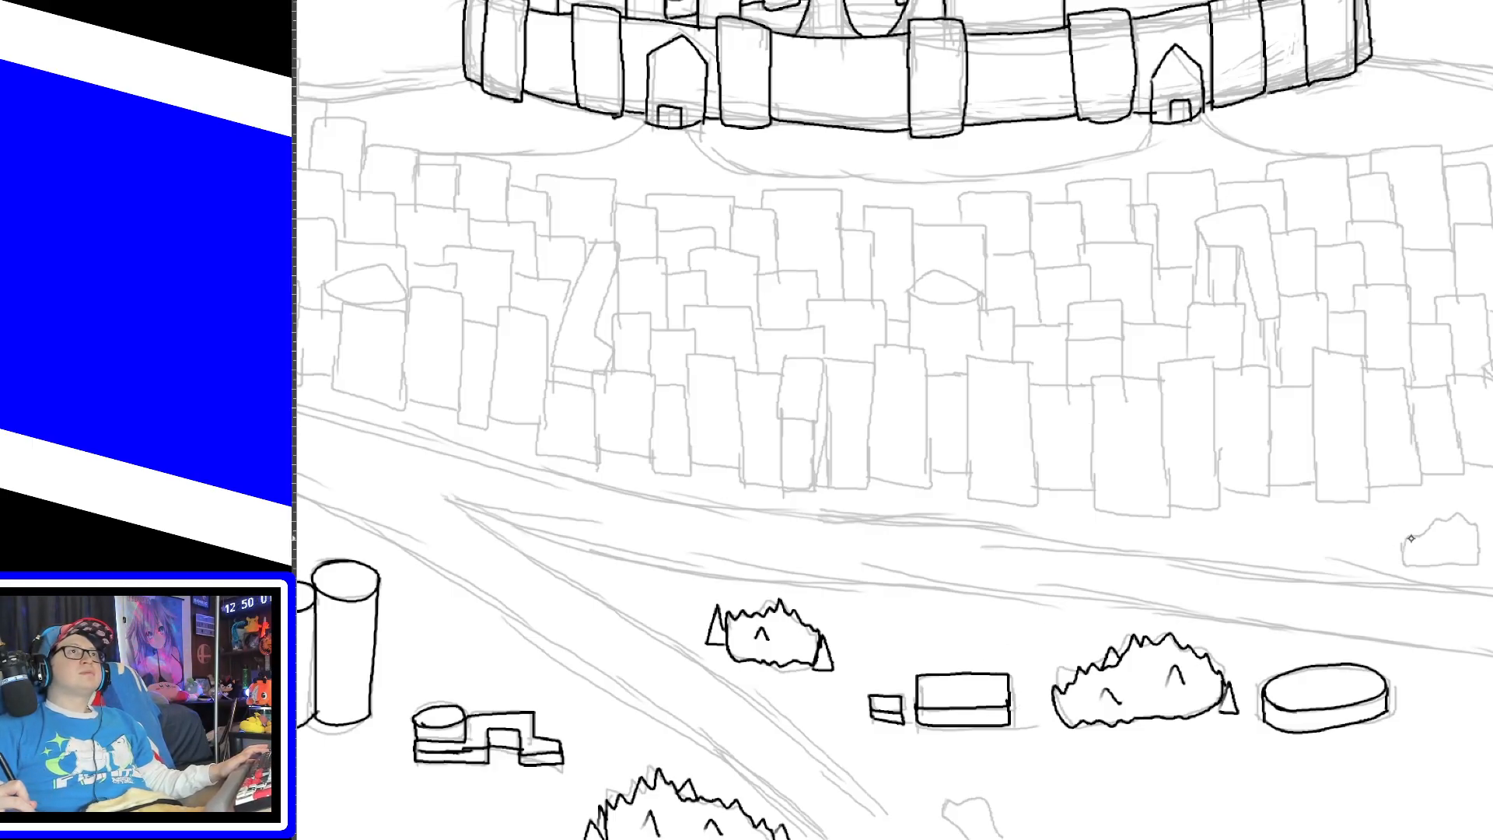
Step: Ink the small jagged bush beyond the main road with trees at its sides, and add two lone triangular trees above the box building
{"action": "mouse_move", "coordinate": [1403, 544]}
{"action": "left_mouse_down"}
{"action": "mouse_move", "coordinate": [1461, 510]}
{"action": "mouse_move", "coordinate": [1482, 540]}
{"action": "mouse_move", "coordinate": [1434, 568]}
{"action": "mouse_move", "coordinate": [1477, 567]}
{"action": "mouse_move", "coordinate": [1480, 537]}
{"action": "mouse_move", "coordinate": [1388, 536]}
{"action": "mouse_move", "coordinate": [1399, 556]}
{"action": "mouse_move", "coordinate": [1490, 572]}
{"action": "left_mouse_up"}
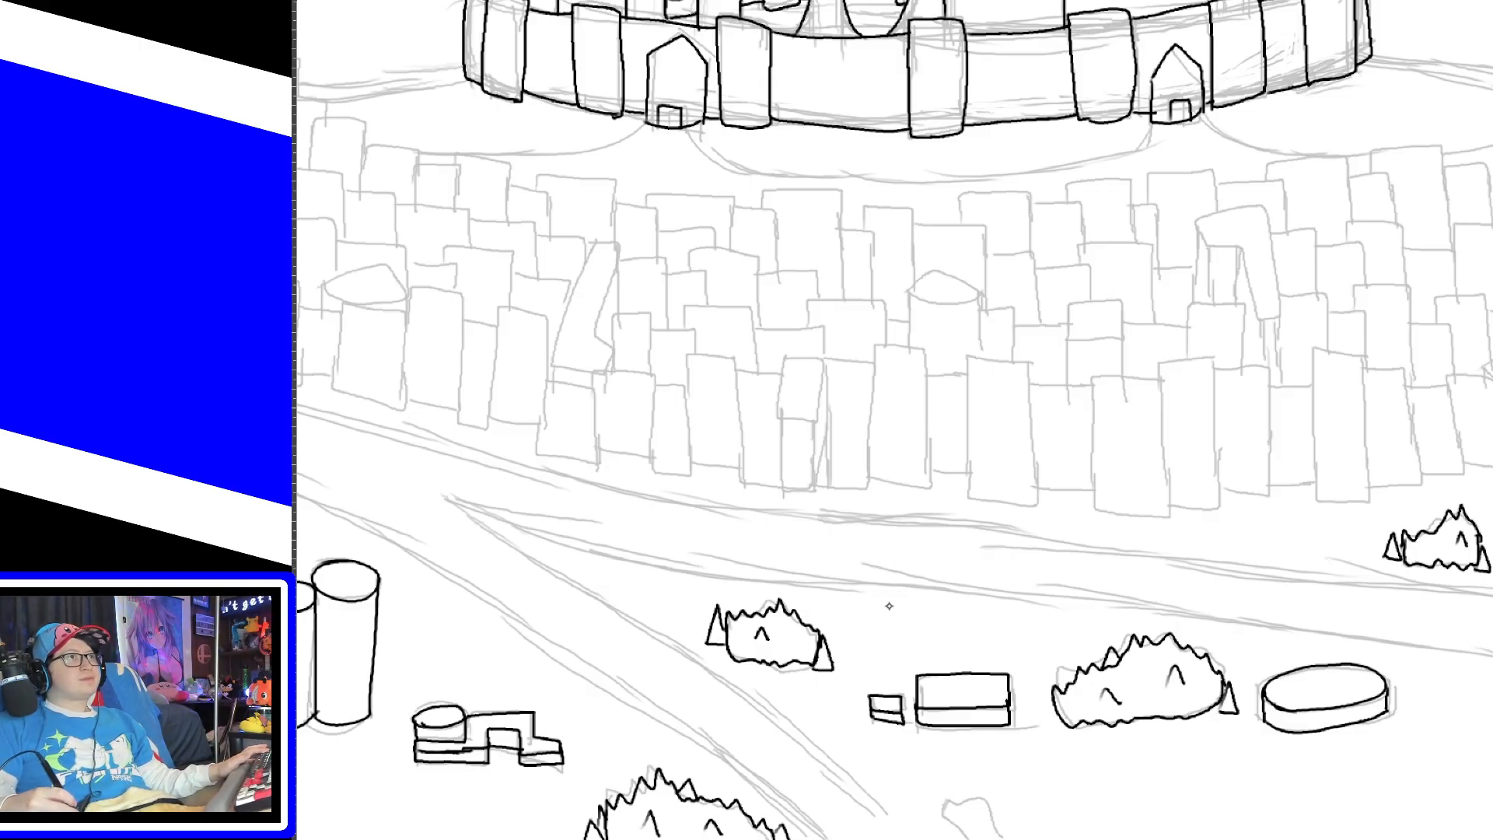
{"action": "left_click_drag", "start_coordinate": [900, 636], "coordinate": [913, 635]}
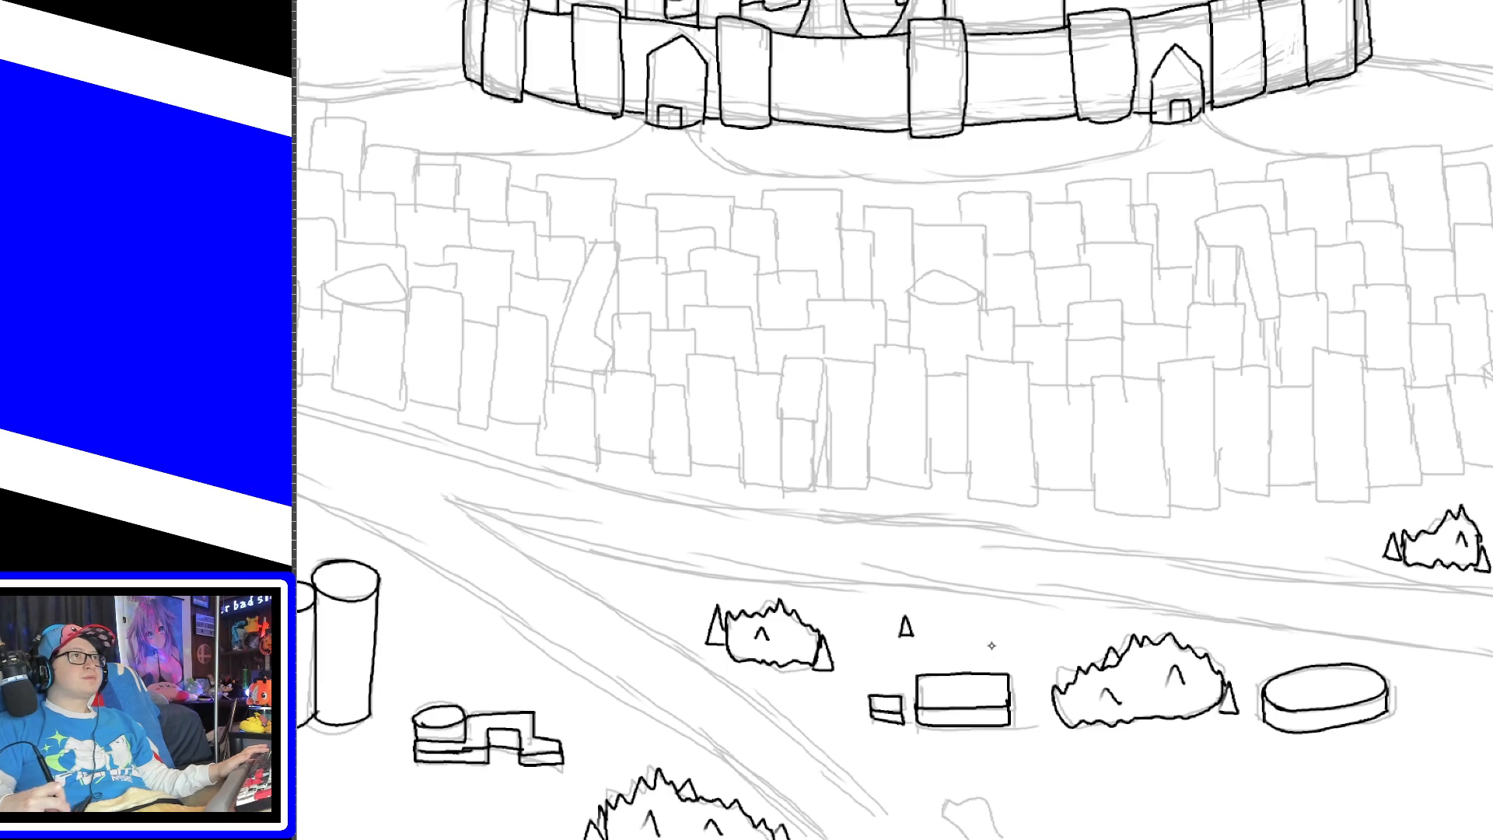
{"action": "left_click_drag", "start_coordinate": [1026, 651], "coordinate": [1040, 650]}
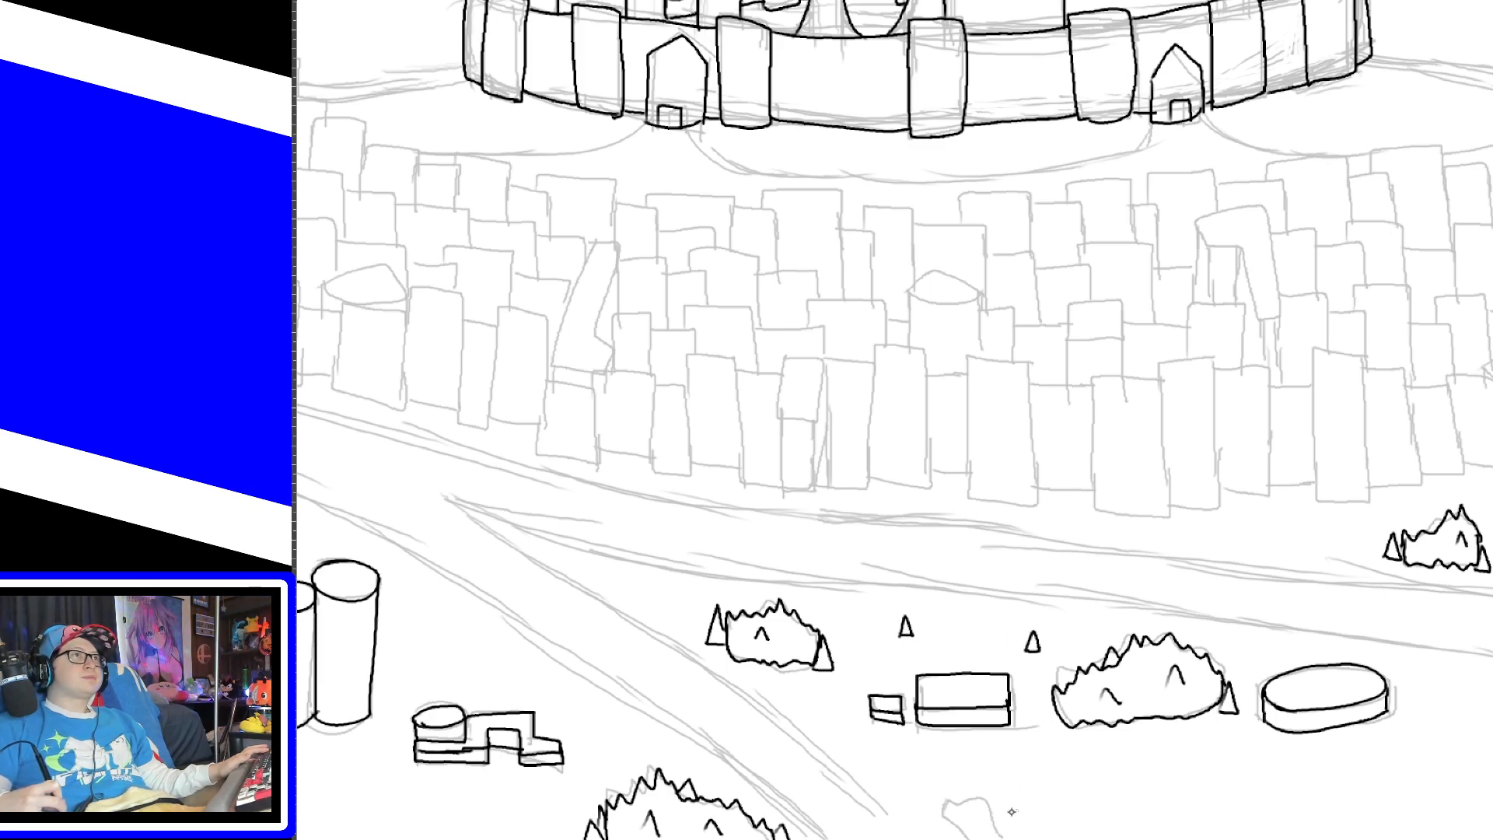
Step: Ink the small bush below the box building with a jagged outline, a peak mark inside and a small triangular tree on each side
{"action": "mouse_move", "coordinate": [942, 808]}
{"action": "left_mouse_down"}
{"action": "mouse_move", "coordinate": [972, 796]}
{"action": "mouse_move", "coordinate": [1011, 838]}
{"action": "left_mouse_up"}
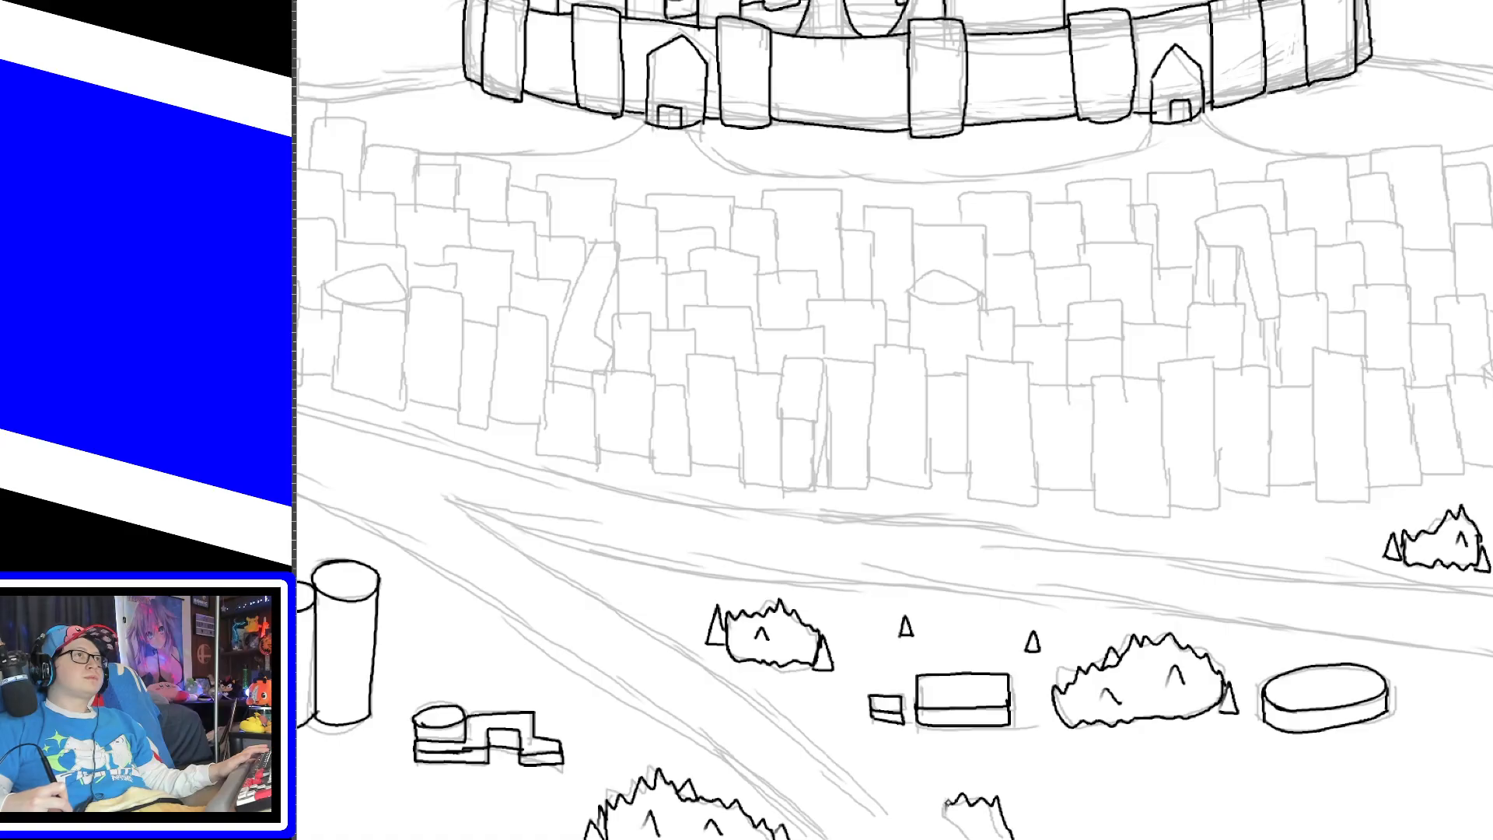
{"action": "mouse_move", "coordinate": [948, 801]}
{"action": "left_mouse_down"}
{"action": "mouse_move", "coordinate": [972, 838]}
{"action": "mouse_move", "coordinate": [1020, 837]}
{"action": "left_mouse_up"}
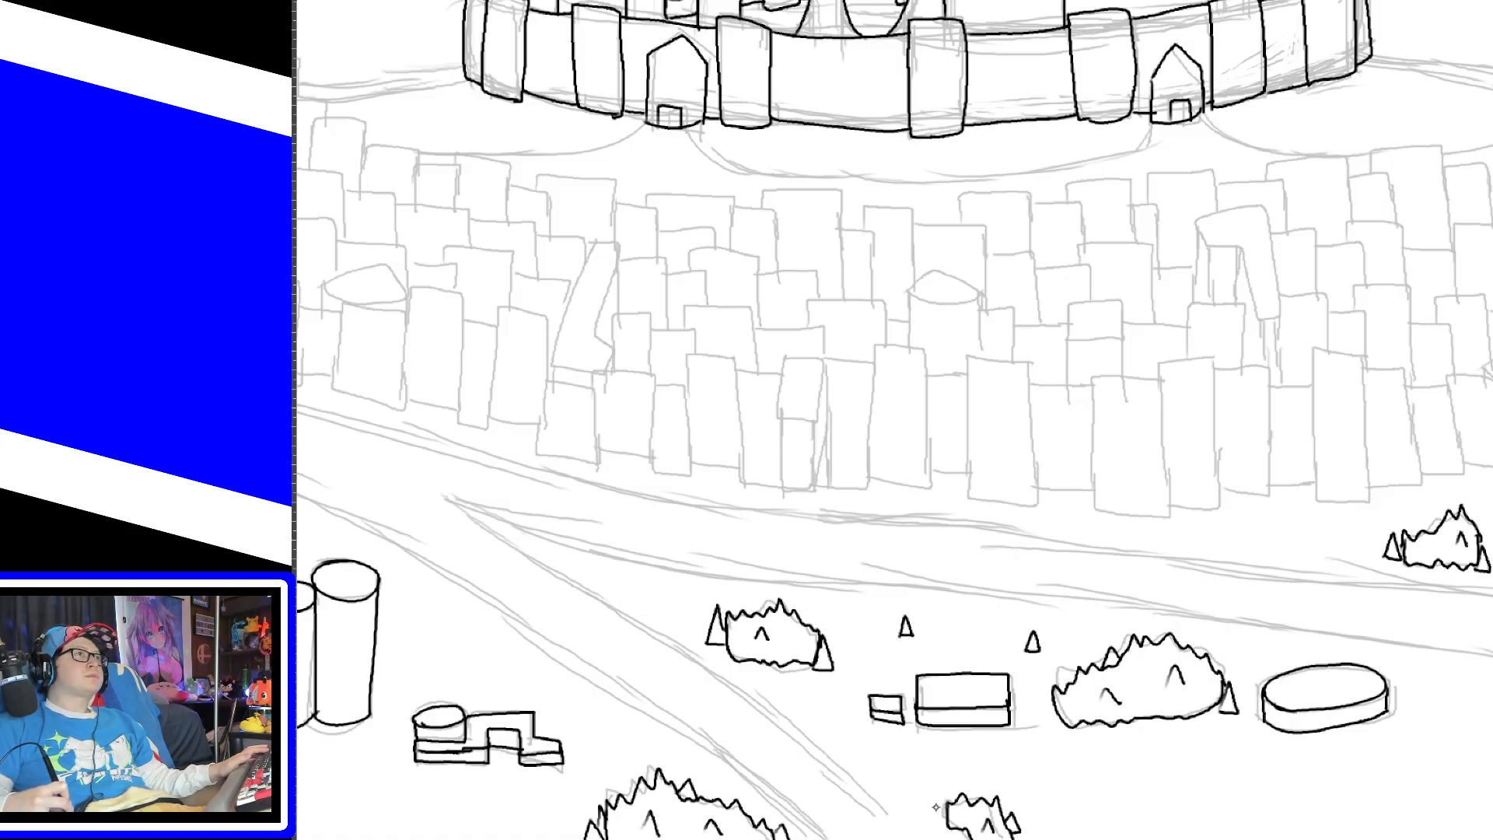
{"action": "mouse_move", "coordinate": [936, 807]}
{"action": "left_mouse_down"}
{"action": "mouse_move", "coordinate": [937, 793]}
{"action": "mouse_move", "coordinate": [937, 815]}
{"action": "left_mouse_up"}
{"action": "key", "text": "ctrl+z"}
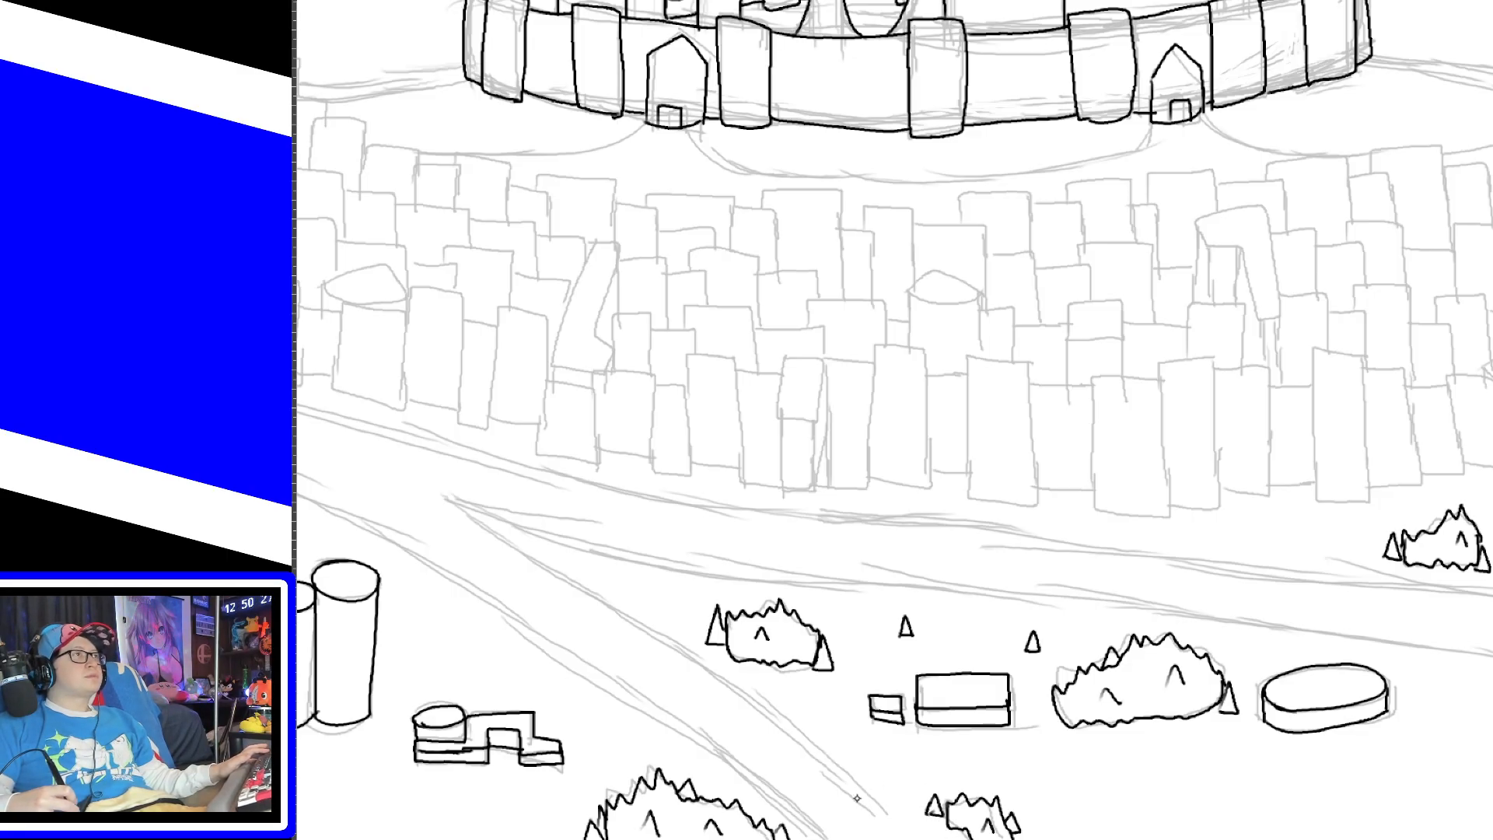
Step: Ink both edges of the branch road running diagonally down from the fork, between the large bush and the small bushes
{"action": "mouse_move", "coordinate": [455, 510]}
{"action": "left_mouse_down"}
{"action": "mouse_move", "coordinate": [743, 695]}
{"action": "mouse_move", "coordinate": [904, 827]}
{"action": "left_mouse_up"}
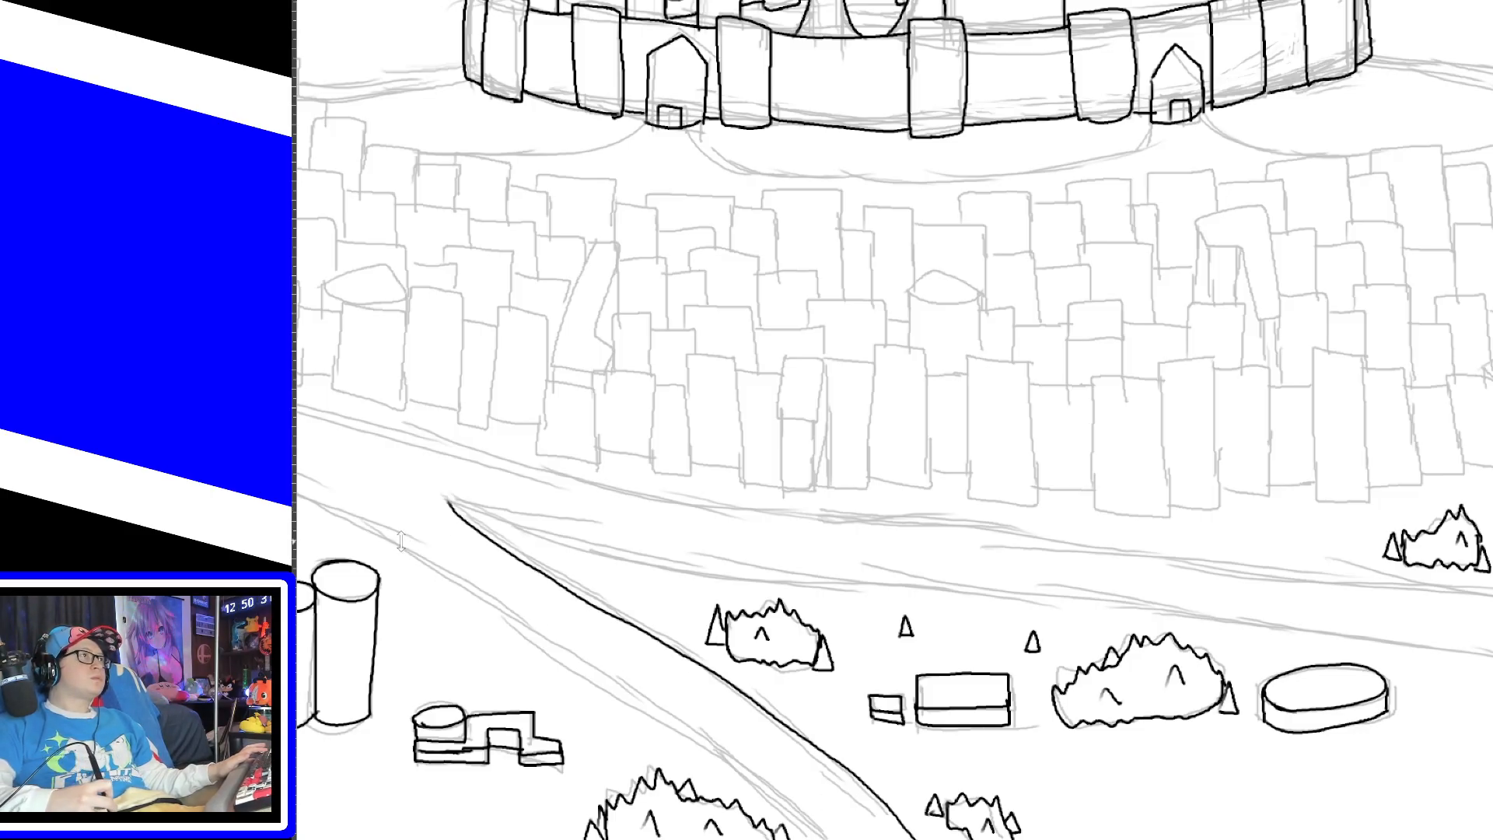
{"action": "key", "text": "ctrl+z"}
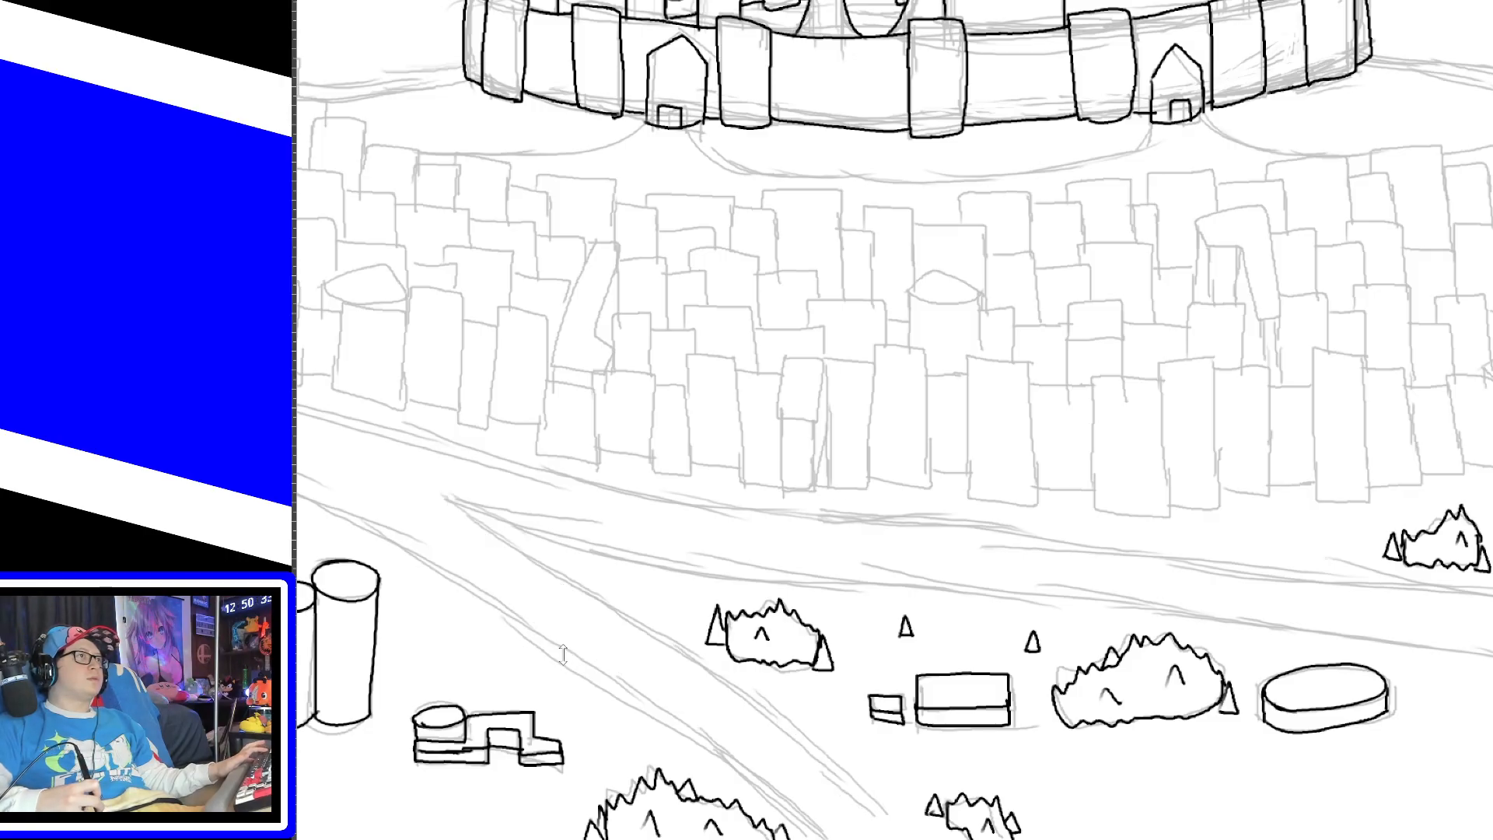
{"action": "mouse_move", "coordinate": [457, 504]}
{"action": "left_mouse_down"}
{"action": "mouse_move", "coordinate": [614, 634]}
{"action": "mouse_move", "coordinate": [782, 731]}
{"action": "mouse_move", "coordinate": [905, 839]}
{"action": "left_mouse_up"}
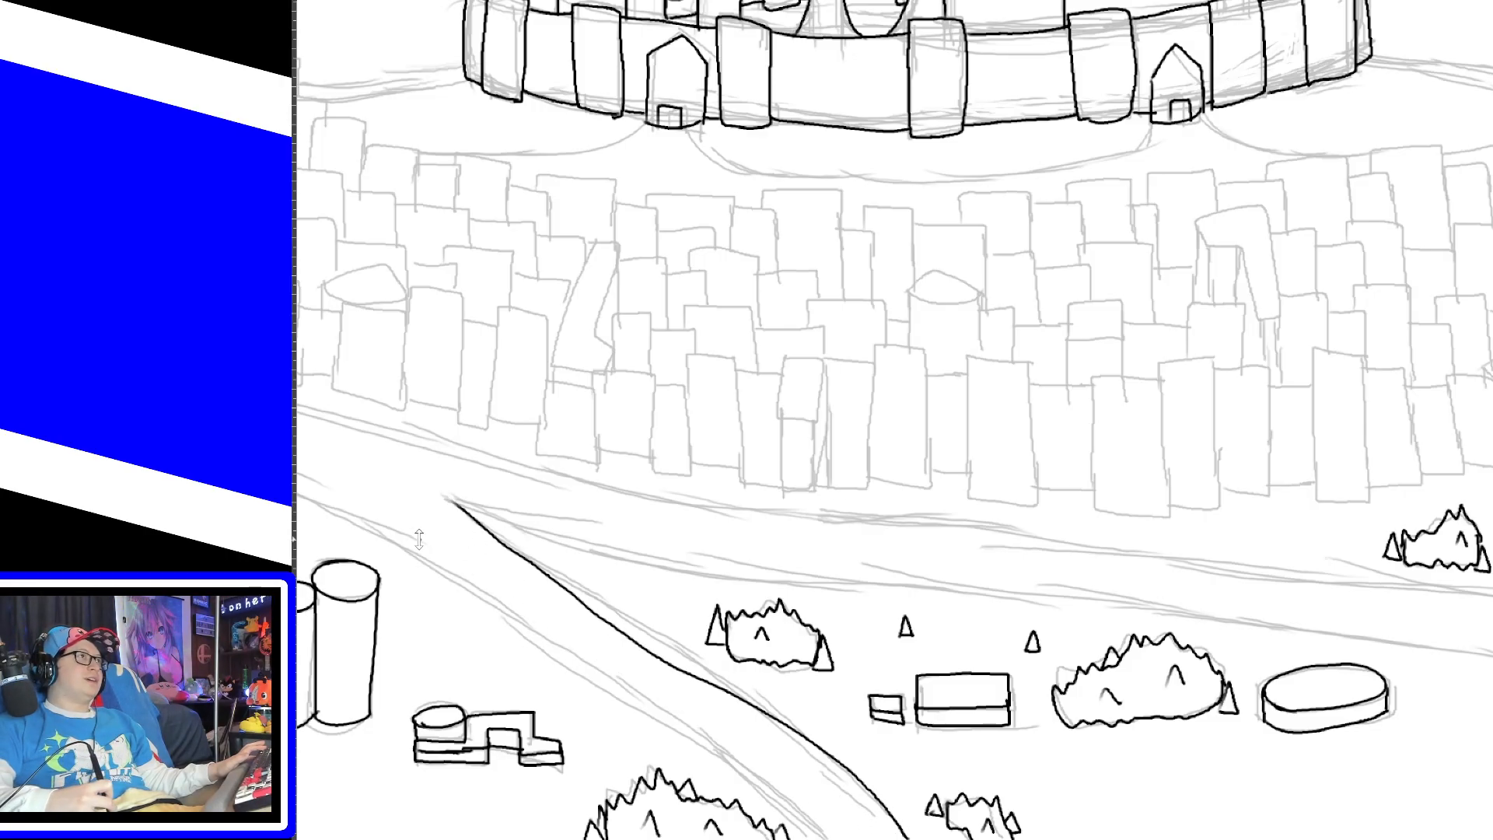
{"action": "left_click_drag", "start_coordinate": [395, 539], "coordinate": [829, 824]}
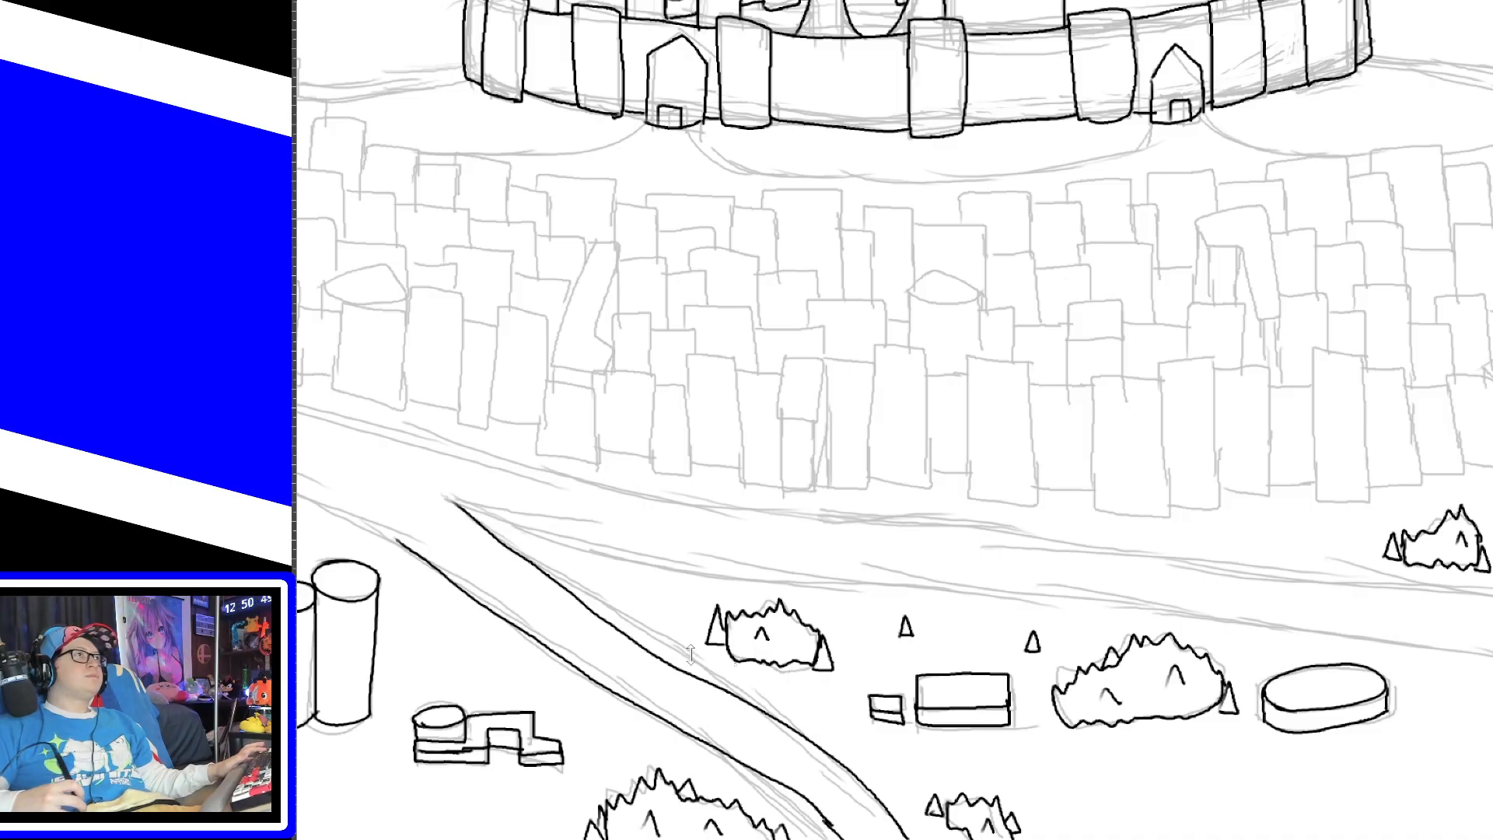
Step: Ink the near edge of the main road from the tip of the fork and its far edge along the base of the city blocks
{"action": "mouse_move", "coordinate": [454, 504]}
{"action": "left_mouse_down"}
{"action": "mouse_move", "coordinate": [572, 546]}
{"action": "mouse_move", "coordinate": [781, 581]}
{"action": "mouse_move", "coordinate": [1462, 647]}
{"action": "left_mouse_up"}
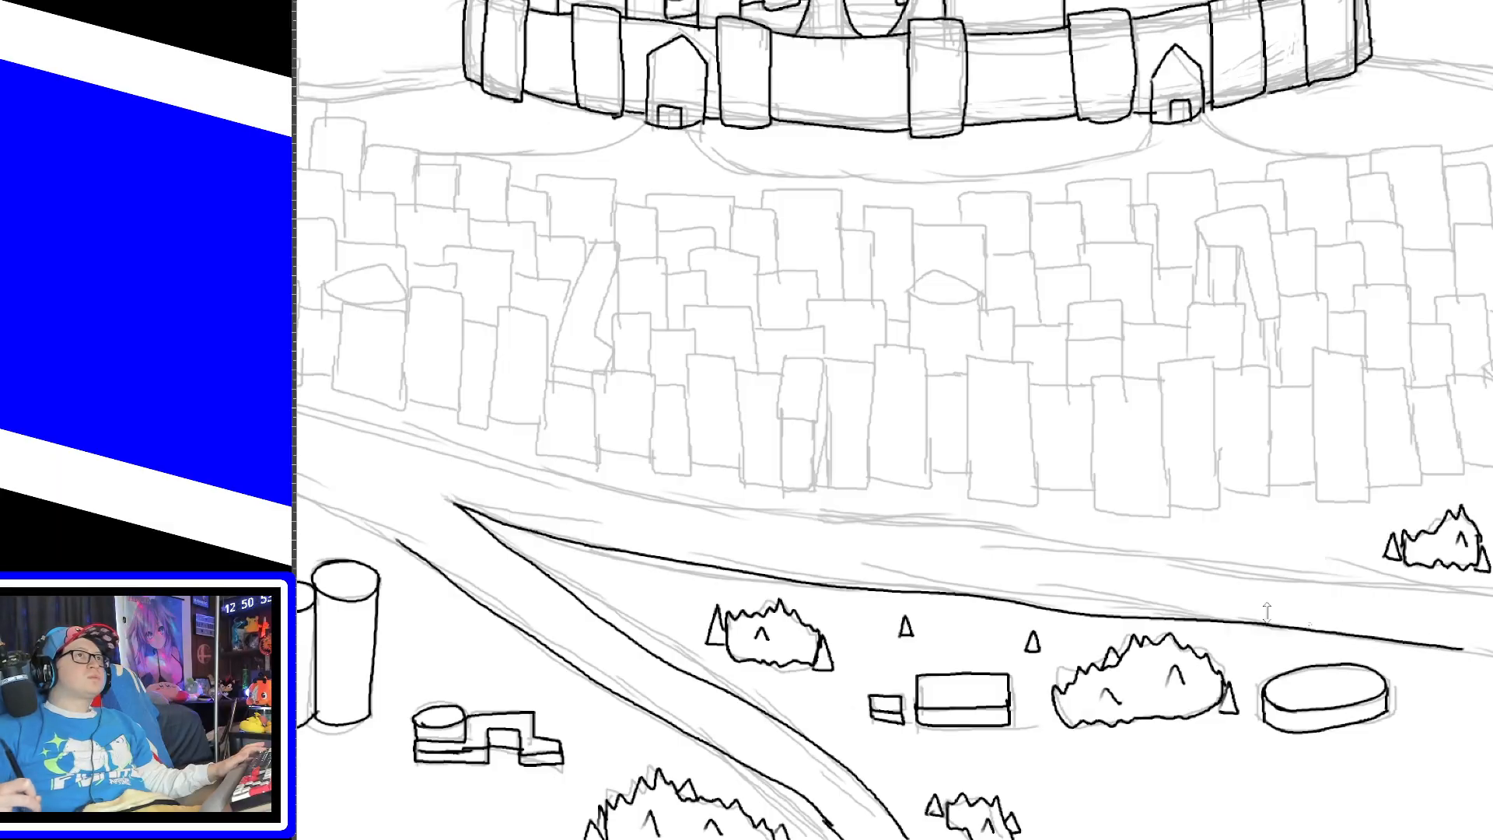
{"action": "mouse_move", "coordinate": [389, 431]}
{"action": "left_mouse_down"}
{"action": "mouse_move", "coordinate": [560, 487]}
{"action": "mouse_move", "coordinate": [894, 540]}
{"action": "left_mouse_up"}
{"action": "key", "text": "ctrl+z"}
{"action": "mouse_move", "coordinate": [389, 433]}
{"action": "left_mouse_down"}
{"action": "mouse_move", "coordinate": [642, 497]}
{"action": "mouse_move", "coordinate": [1435, 587]}
{"action": "mouse_move", "coordinate": [1490, 614]}
{"action": "mouse_move", "coordinate": [1492, 654]}
{"action": "left_mouse_up"}
{"action": "key", "text": "ctrl+z"}
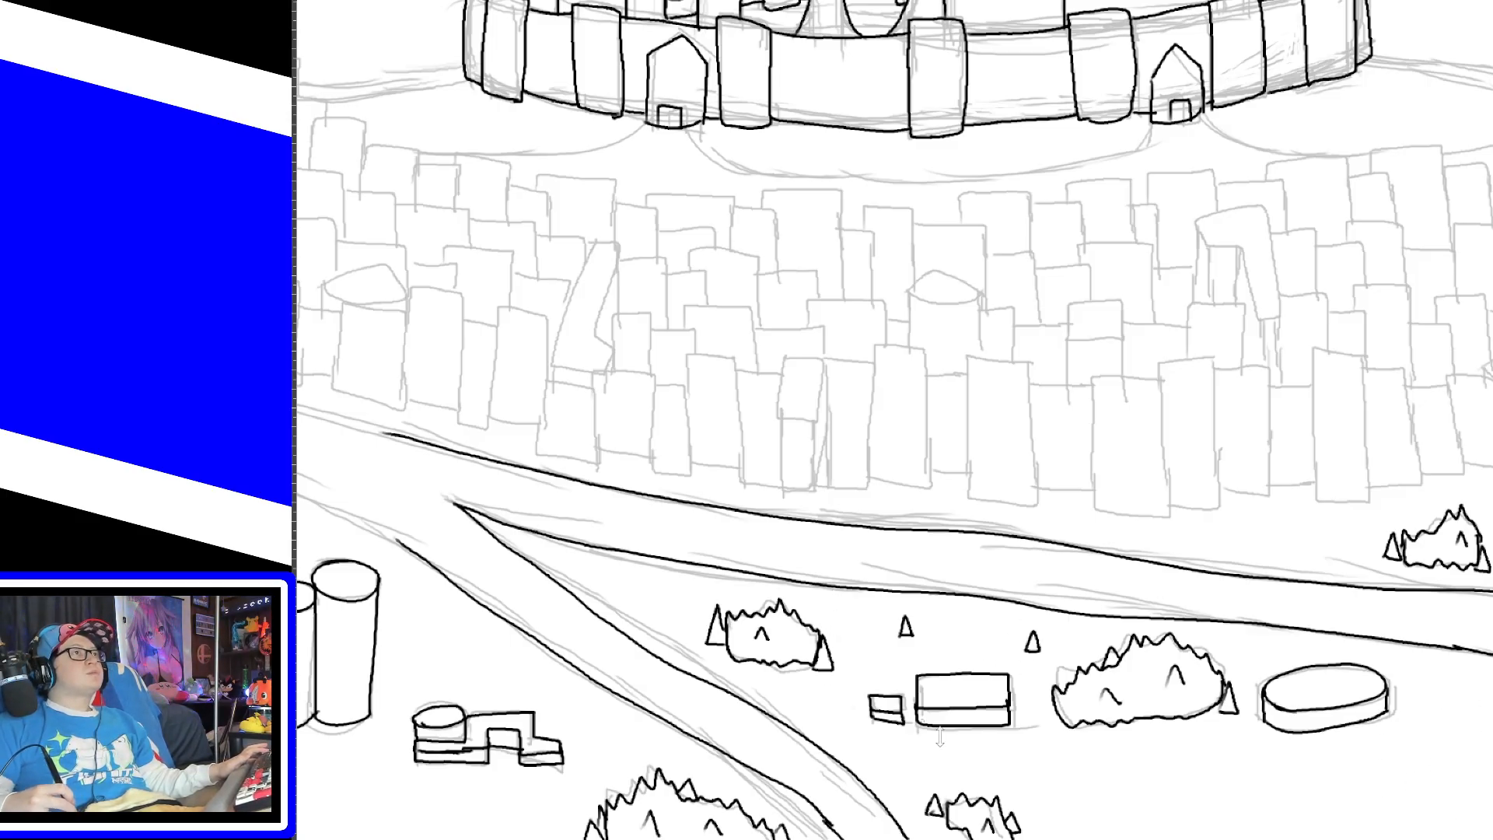
Step: Ink the road's inner edge around the curved end of the city and join it cleanly to the main road's existing far edge
{"action": "scroll", "coordinate": [894, 420], "scroll_direction": "left", "scroll_amount": 10}
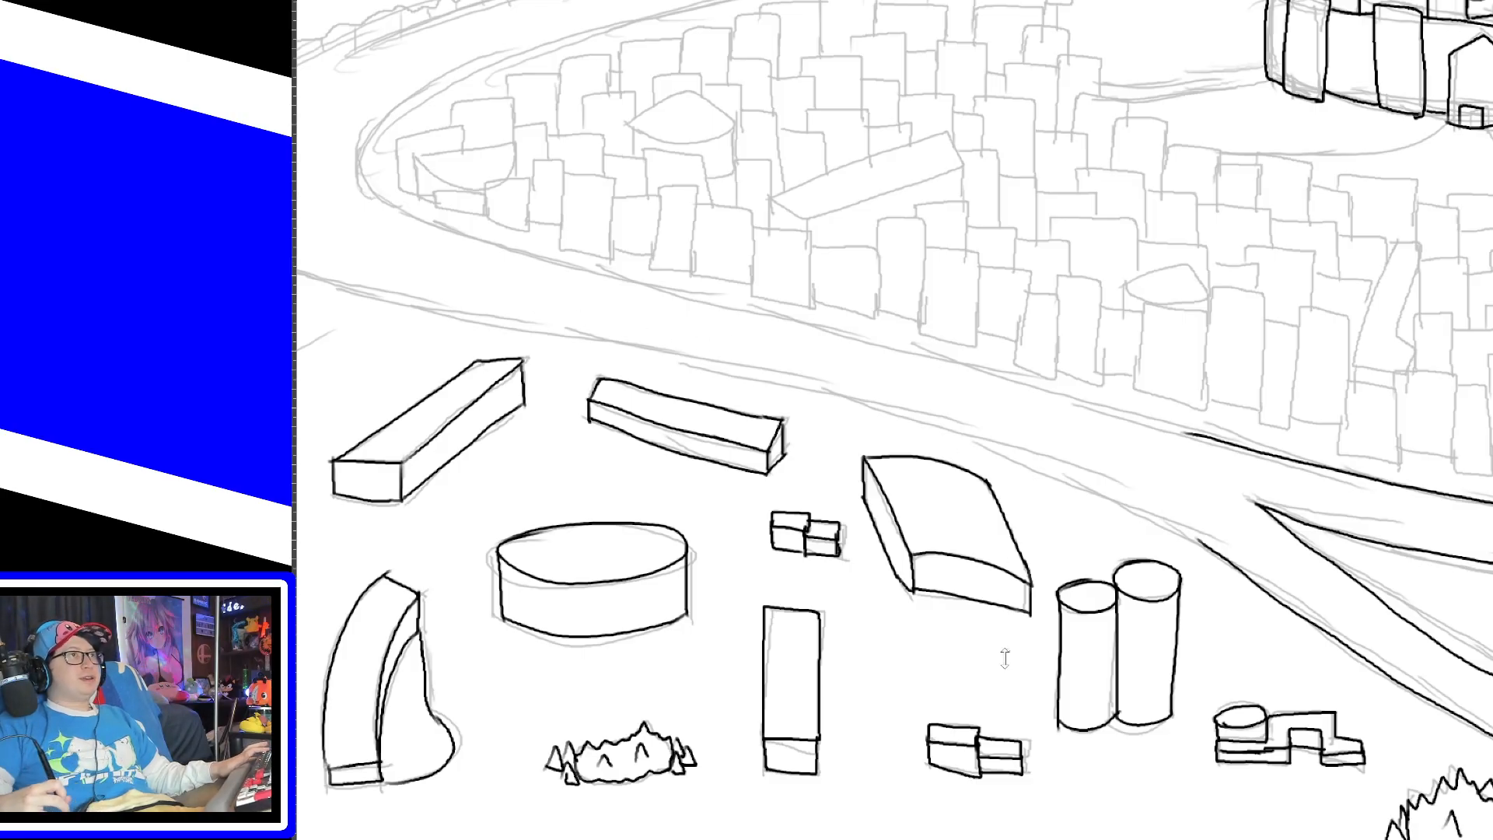
{"action": "left_click_drag", "start_coordinate": [814, 838], "coordinate": [777, 838]}
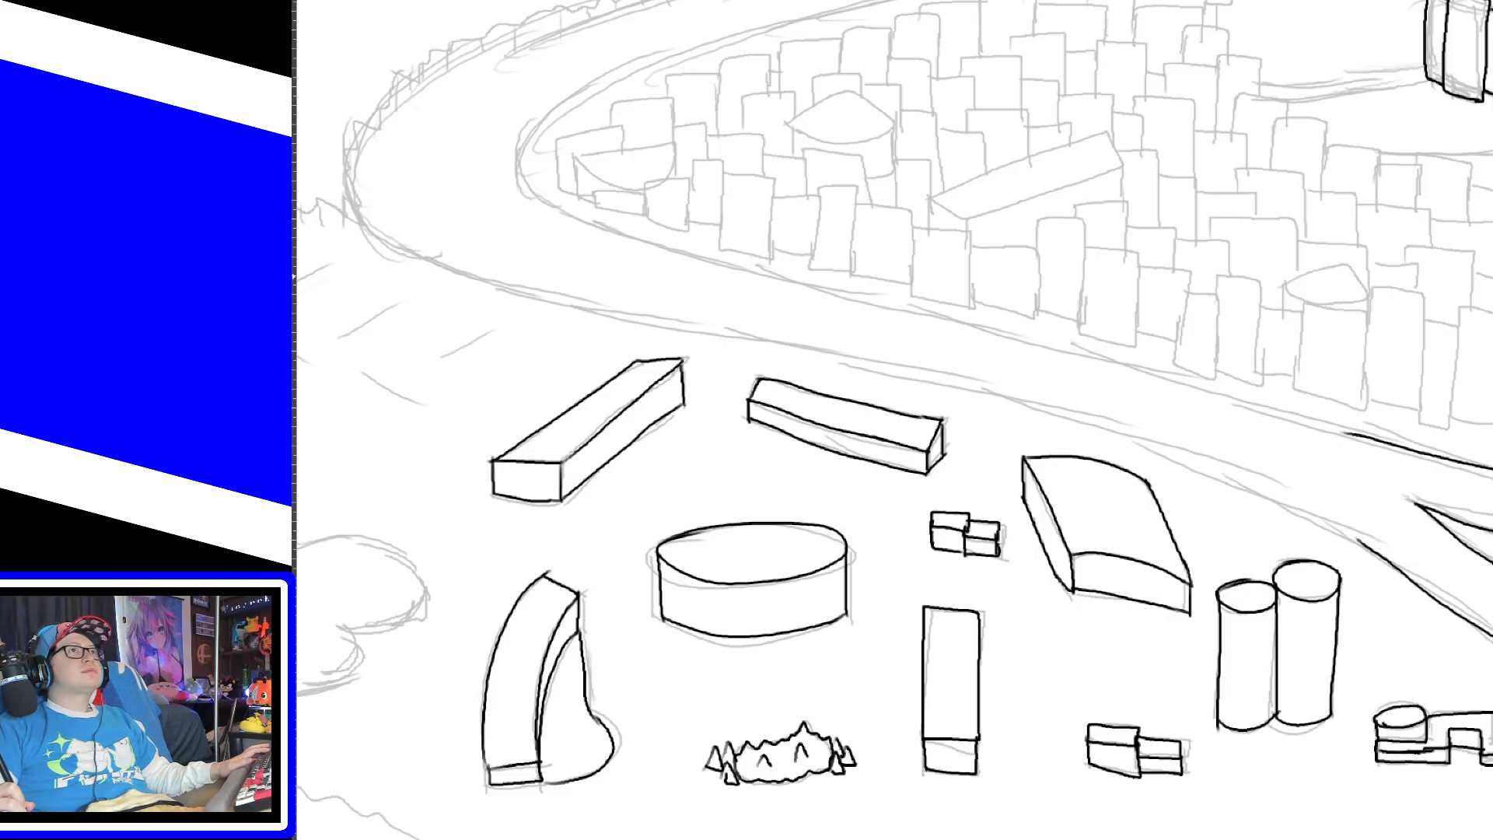
{"action": "scroll", "coordinate": [1423, 484], "scroll_direction": "up", "scroll_amount": 3}
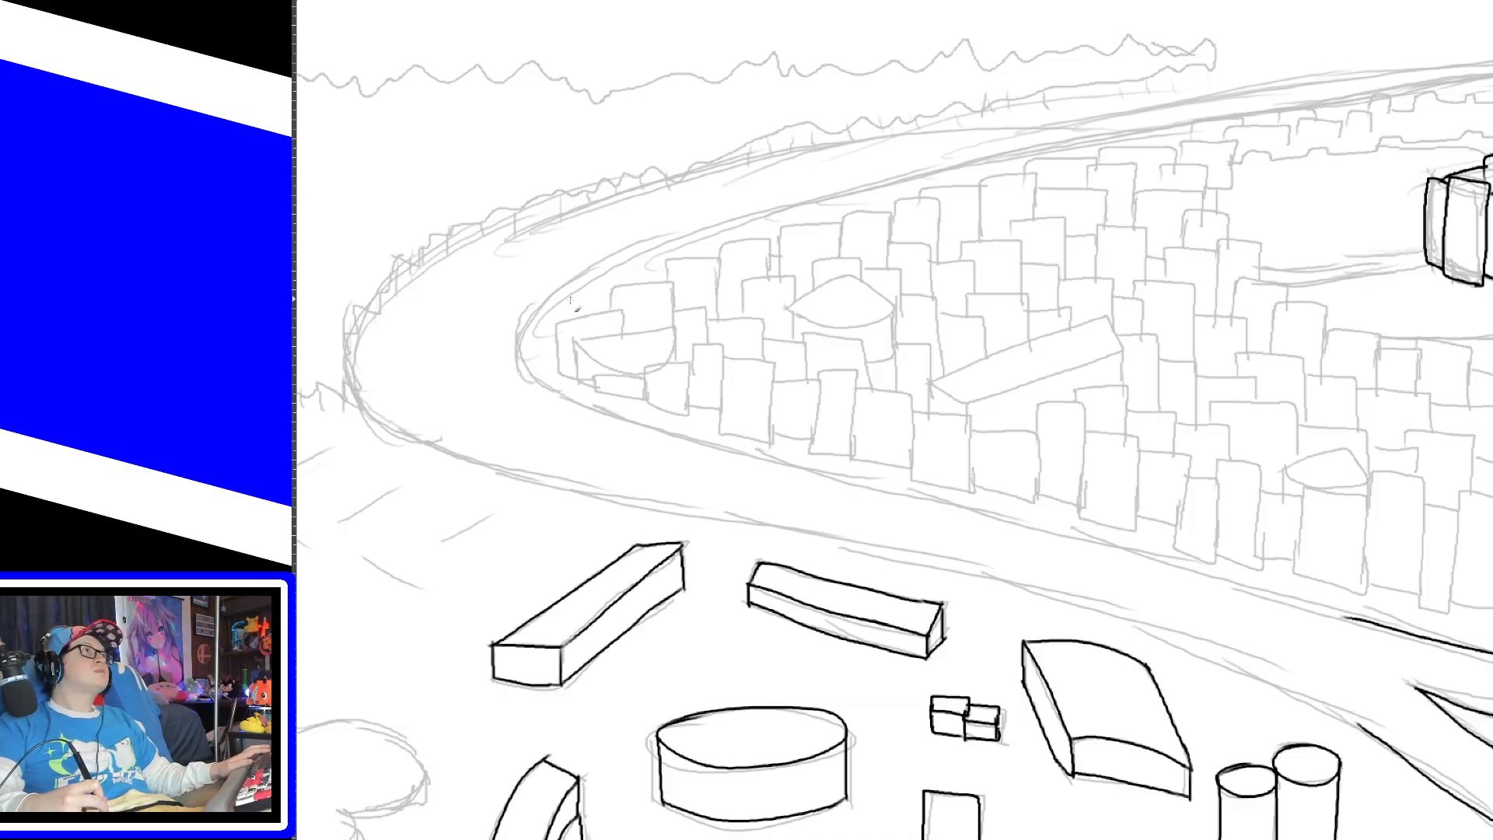
{"action": "mouse_move", "coordinate": [593, 273]}
{"action": "left_mouse_down"}
{"action": "mouse_move", "coordinate": [535, 321]}
{"action": "mouse_move", "coordinate": [579, 420]}
{"action": "mouse_move", "coordinate": [1321, 615]}
{"action": "left_mouse_up"}
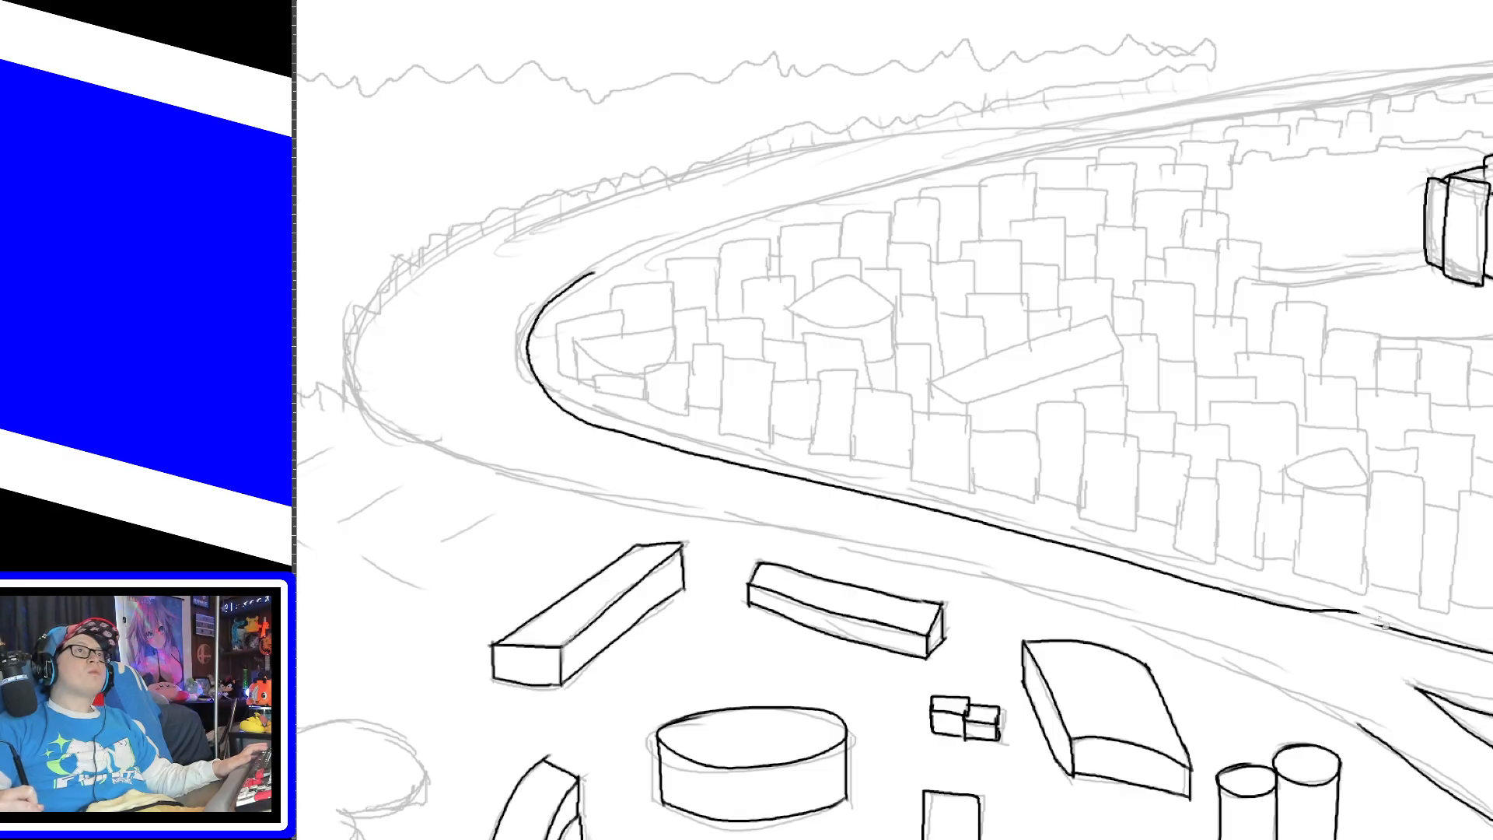
{"action": "left_click_drag", "start_coordinate": [1382, 622], "coordinate": [1303, 611]}
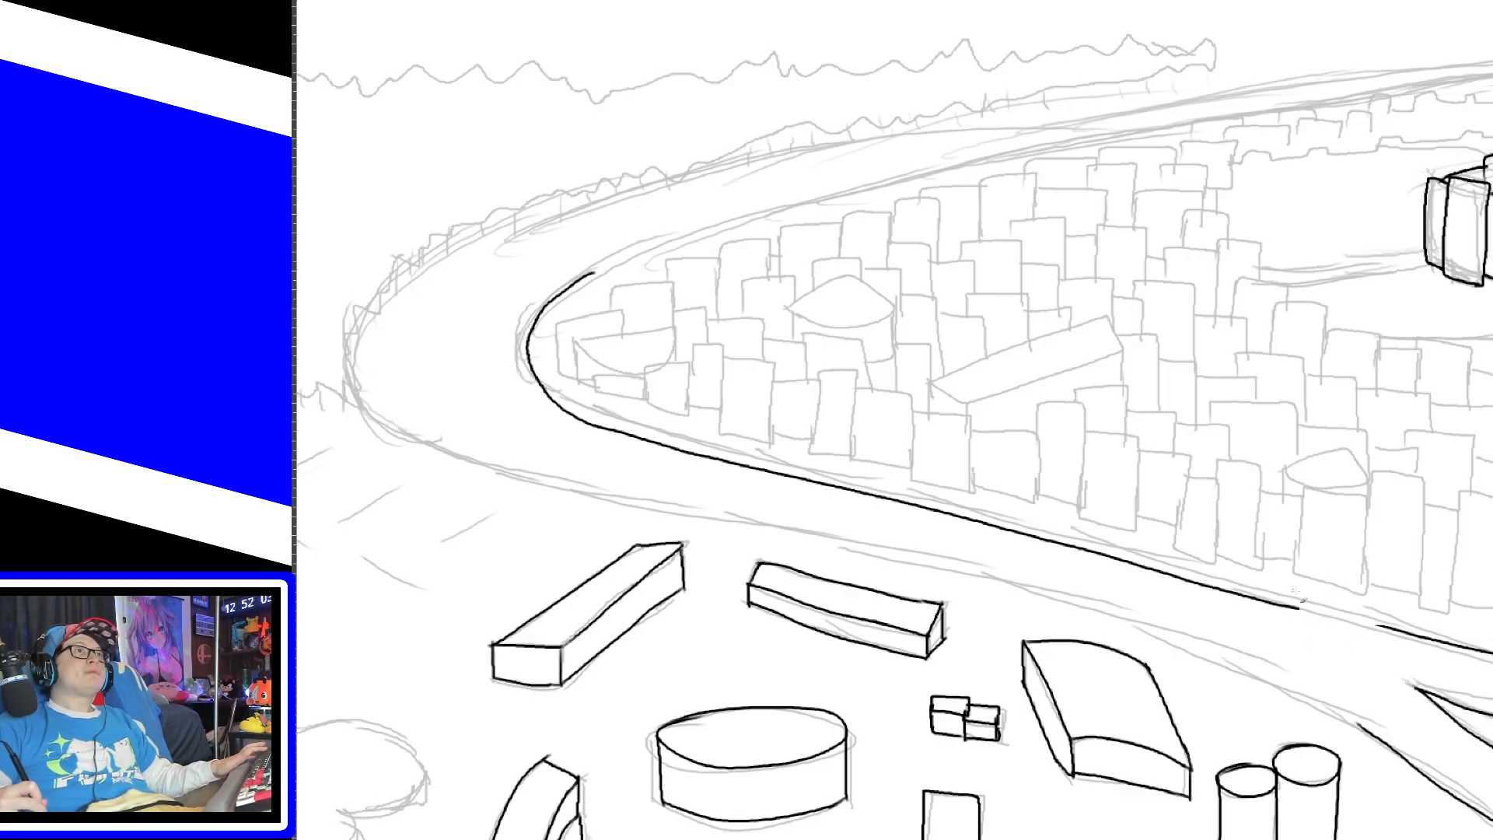
{"action": "left_click_drag", "start_coordinate": [1299, 612], "coordinate": [1391, 631]}
{"action": "key", "text": "ctrl+z"}
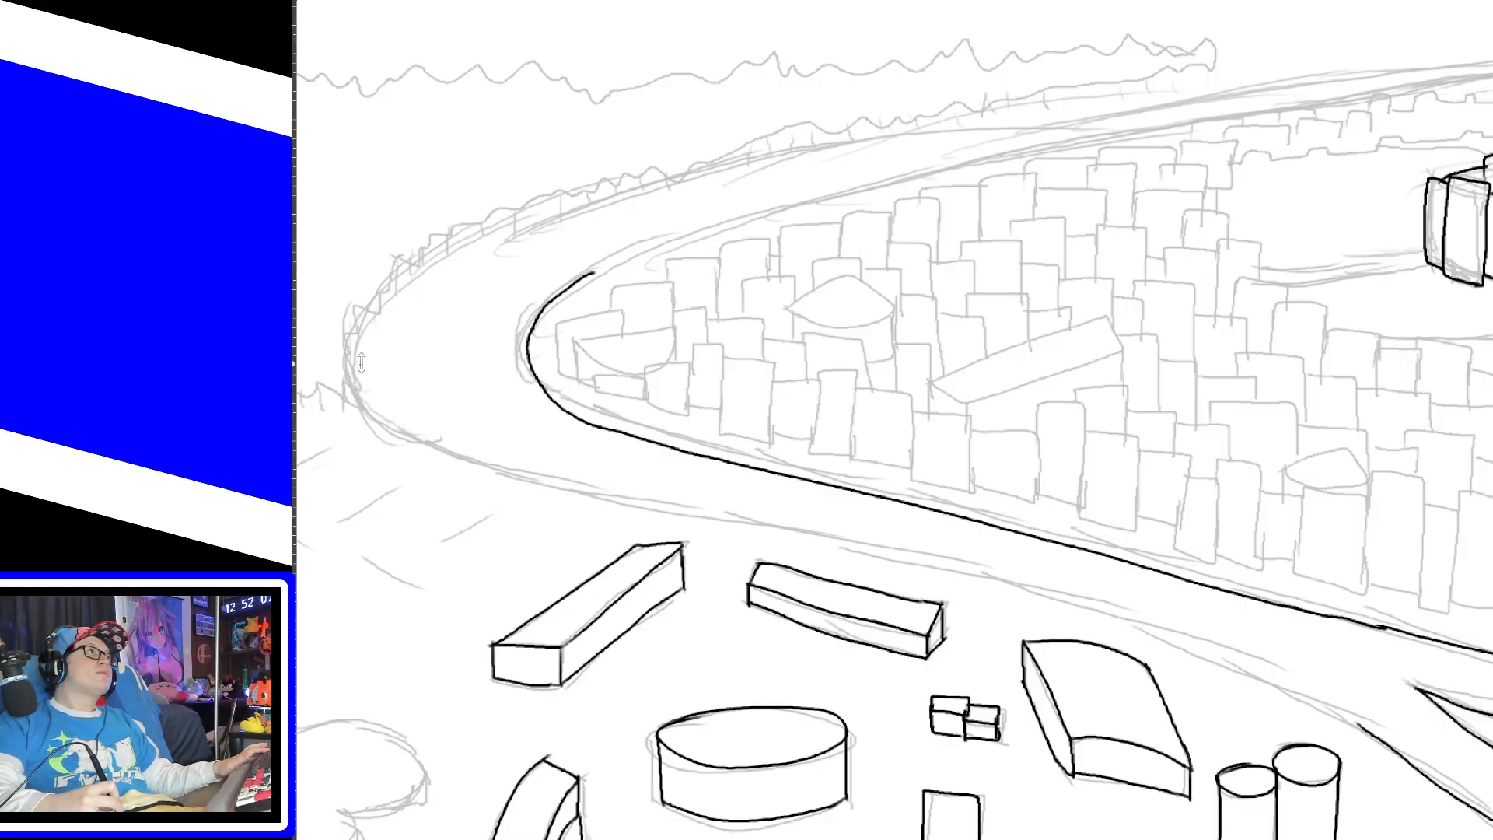
Step: Ink the outer bank of the curved river from its far bend to the lower end, following the grey sketch
{"action": "mouse_move", "coordinate": [358, 359]}
{"action": "left_mouse_down"}
{"action": "mouse_move", "coordinate": [428, 467]}
{"action": "mouse_move", "coordinate": [548, 506]}
{"action": "left_mouse_up"}
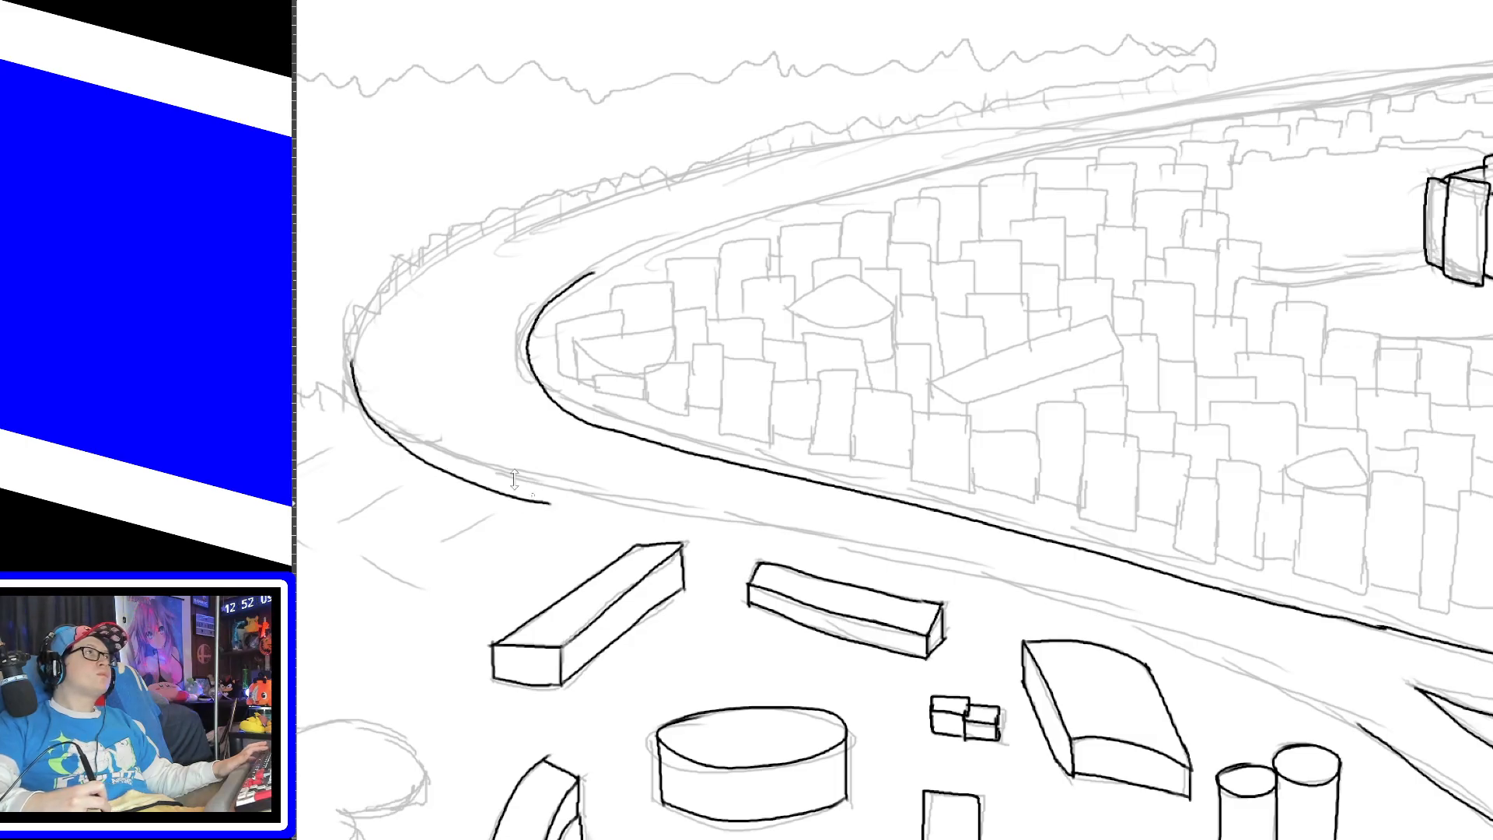
{"action": "key", "text": "ctrl+z"}
{"action": "mouse_move", "coordinate": [356, 382]}
{"action": "left_mouse_down"}
{"action": "mouse_move", "coordinate": [471, 467]}
{"action": "mouse_move", "coordinate": [1129, 620]}
{"action": "mouse_move", "coordinate": [1377, 743]}
{"action": "left_mouse_up"}
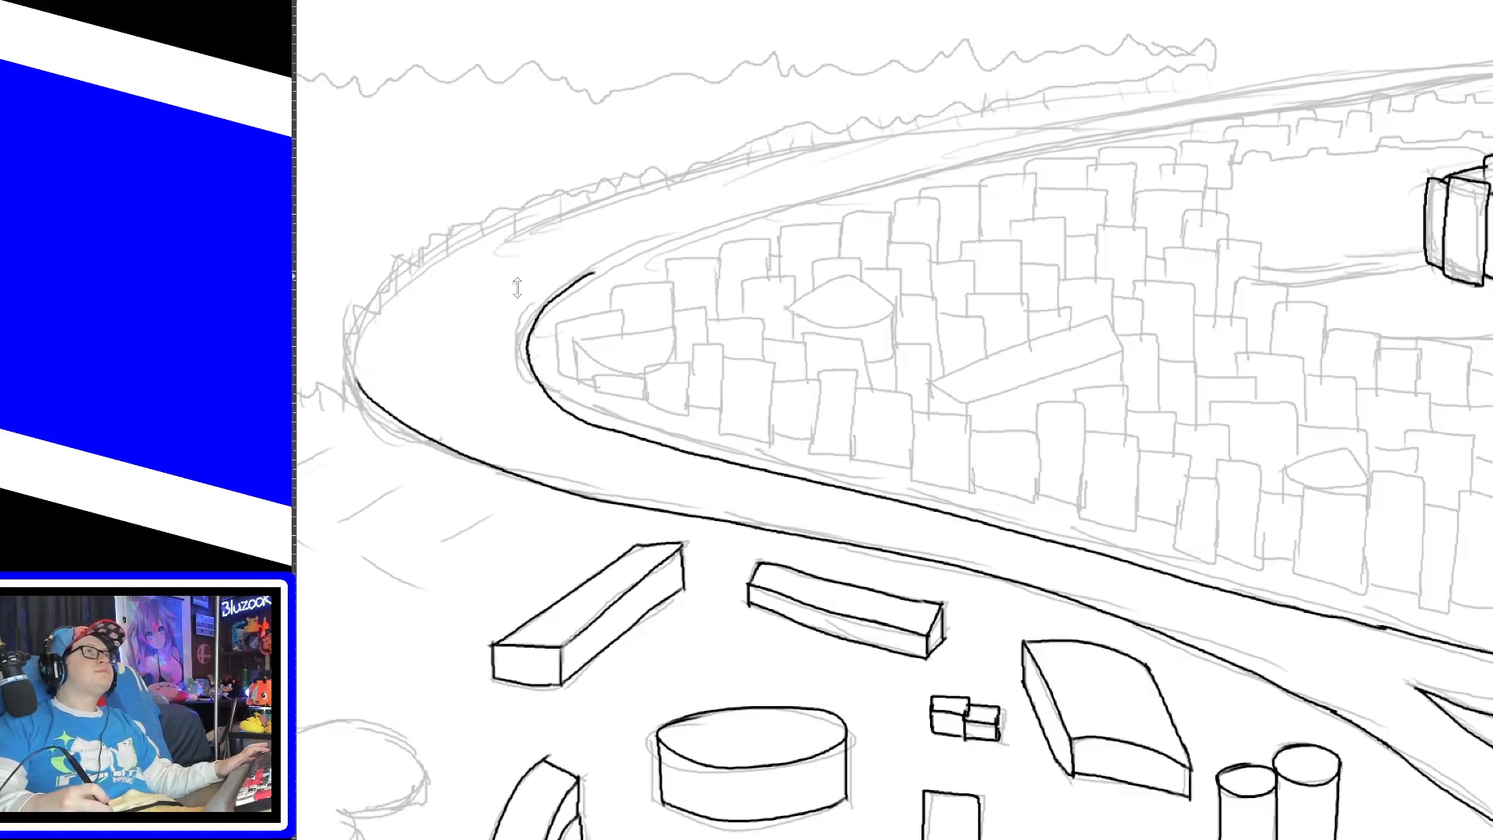
Step: Ink the rounded pond outline and the jagged treeline below it, adding small tree peaks beneath the treeline
{"action": "mouse_move", "coordinate": [764, 839]}
{"action": "left_mouse_down"}
{"action": "mouse_move", "coordinate": [588, 826]}
{"action": "mouse_move", "coordinate": [584, 652]}
{"action": "left_mouse_up"}
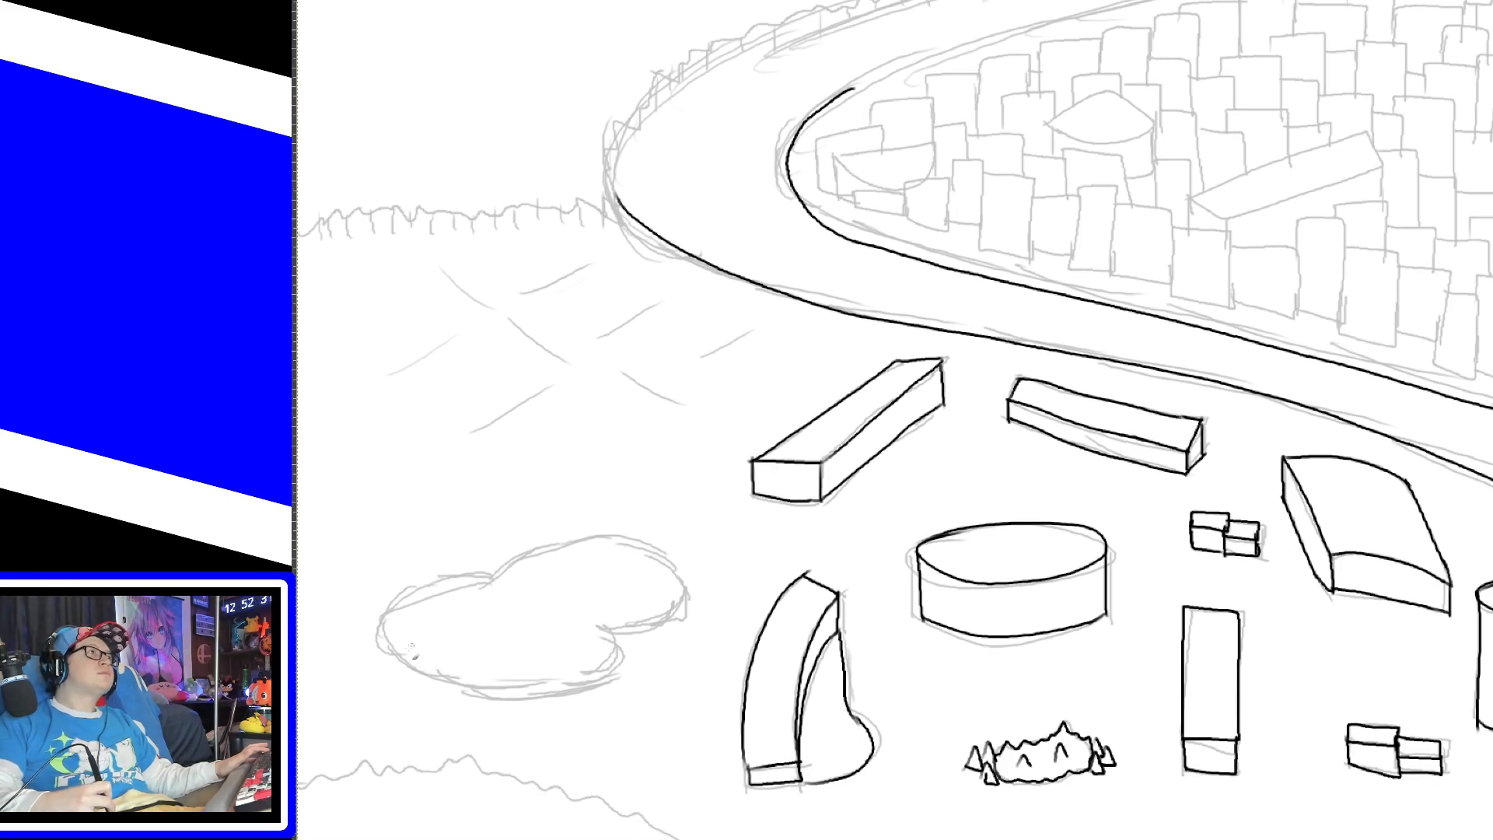
{"action": "mouse_move", "coordinate": [383, 653]}
{"action": "left_mouse_down"}
{"action": "mouse_move", "coordinate": [468, 581]}
{"action": "mouse_move", "coordinate": [593, 537]}
{"action": "mouse_move", "coordinate": [689, 619]}
{"action": "mouse_move", "coordinate": [605, 635]}
{"action": "mouse_move", "coordinate": [579, 683]}
{"action": "mouse_move", "coordinate": [446, 688]}
{"action": "mouse_move", "coordinate": [387, 661]}
{"action": "left_mouse_up"}
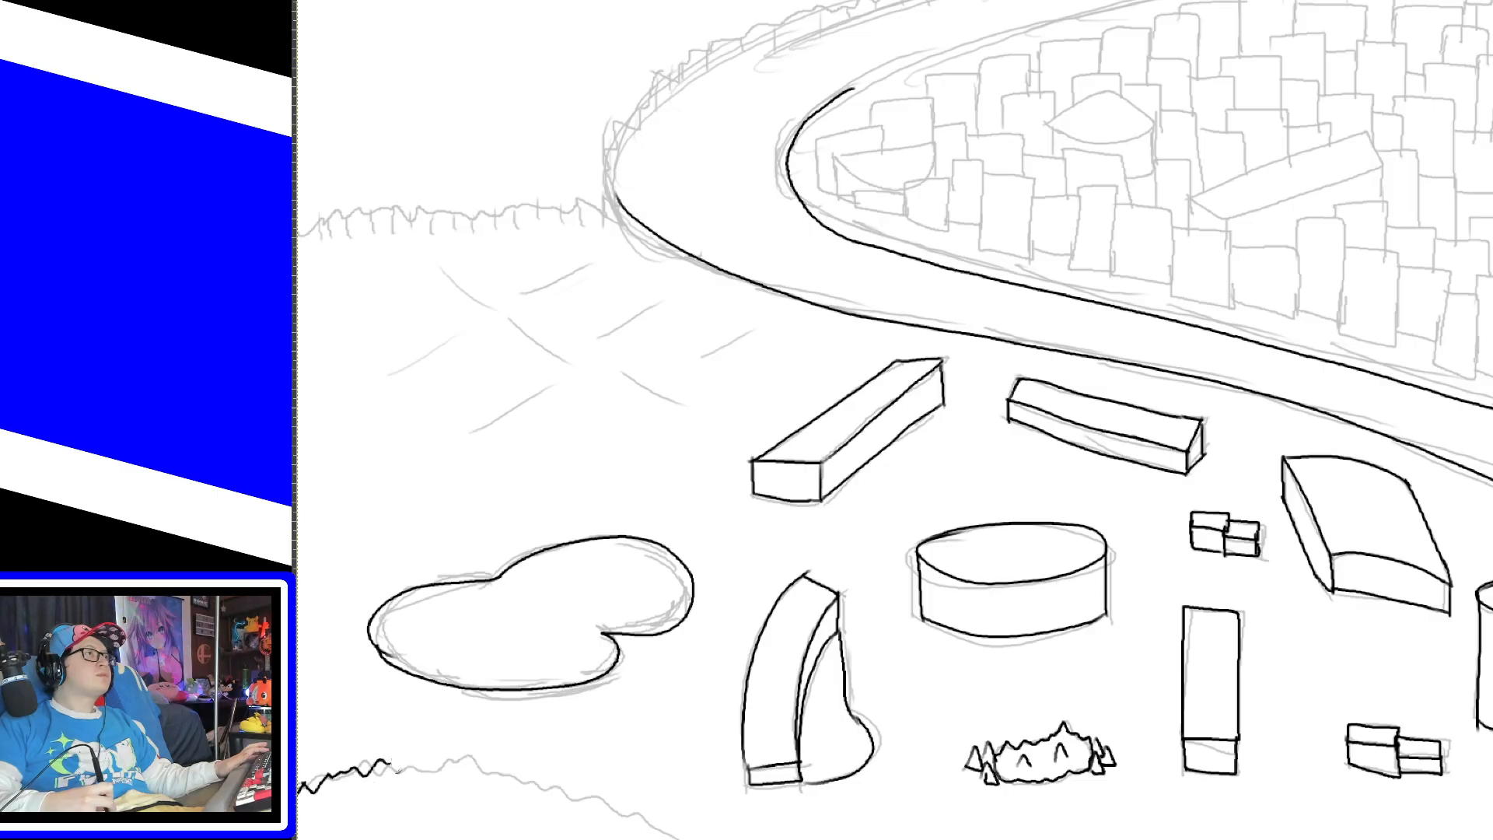
{"action": "mouse_move", "coordinate": [391, 766]}
{"action": "left_mouse_down"}
{"action": "mouse_move", "coordinate": [500, 771]}
{"action": "mouse_move", "coordinate": [678, 833]}
{"action": "left_mouse_up"}
{"action": "left_click_drag", "start_coordinate": [346, 830], "coordinate": [377, 831]}
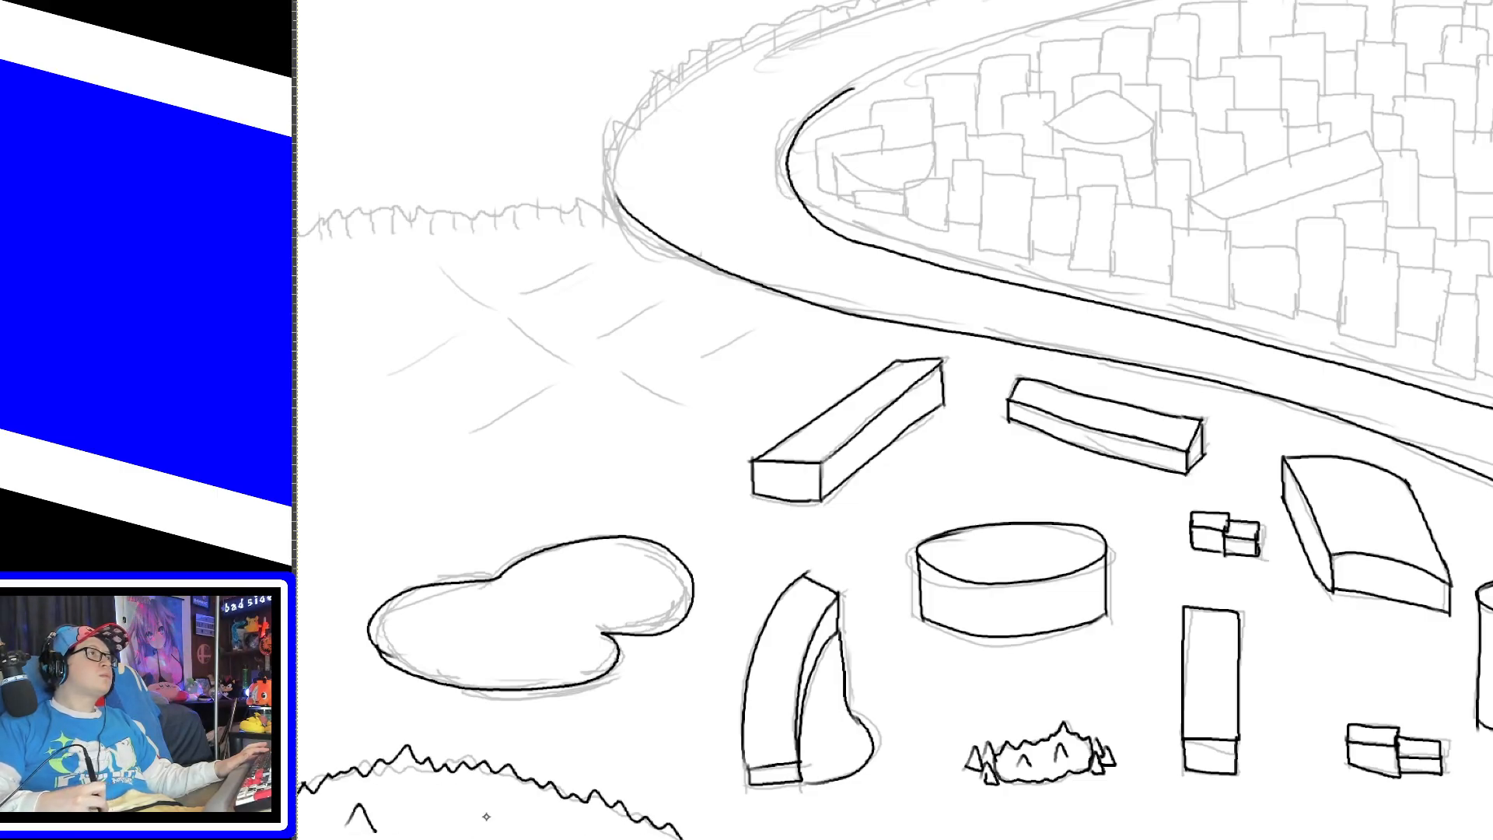
{"action": "left_click_drag", "start_coordinate": [498, 829], "coordinate": [535, 829]}
{"action": "left_click_drag", "start_coordinate": [682, 838], "coordinate": [705, 839]}
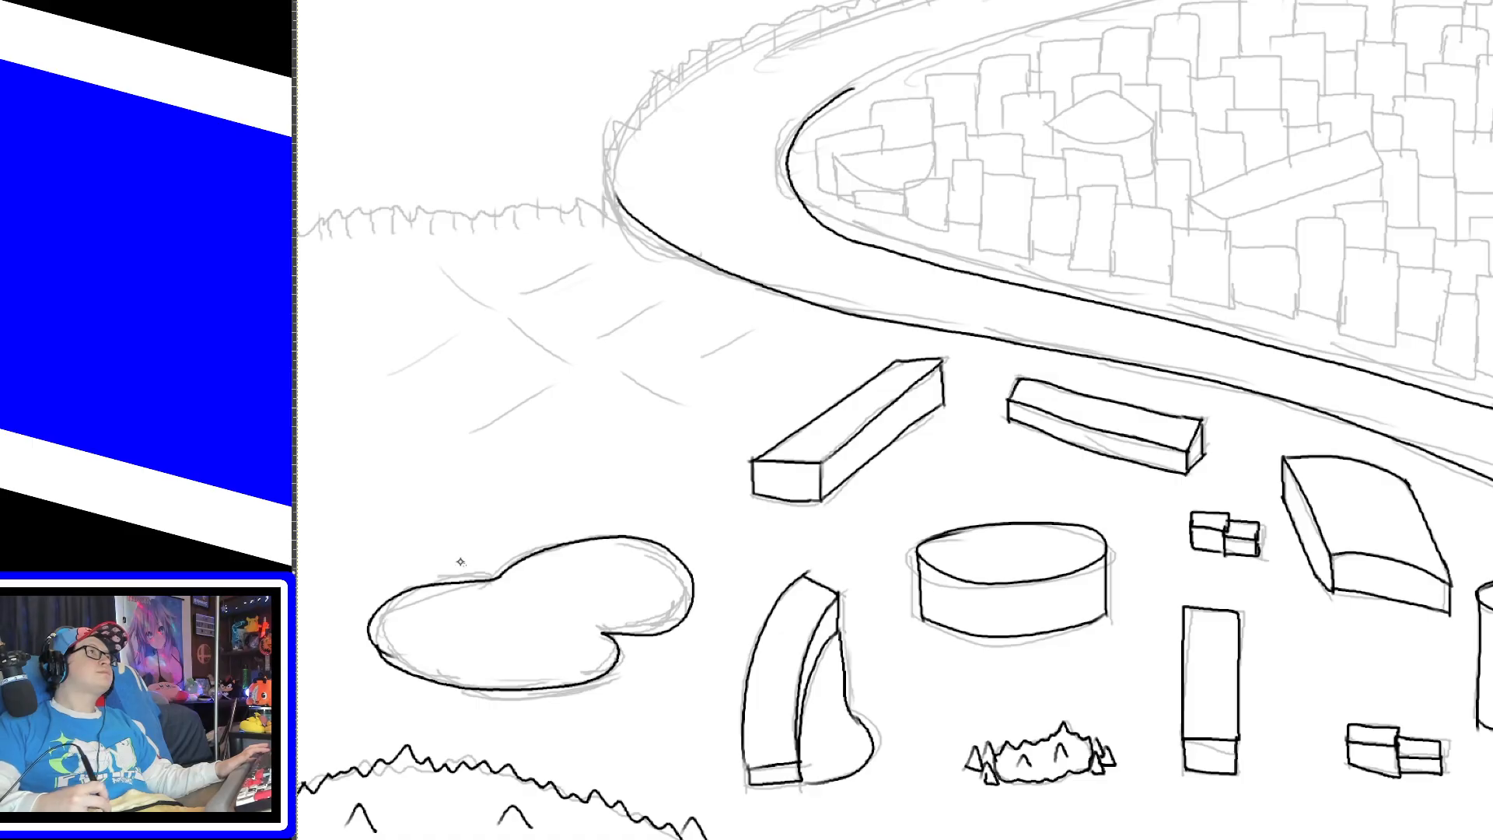
Step: Draw four small triangular trees spaced around the pond
{"action": "mouse_move", "coordinate": [469, 561]}
{"action": "left_mouse_down"}
{"action": "mouse_move", "coordinate": [475, 533]}
{"action": "mouse_move", "coordinate": [470, 558]}
{"action": "left_mouse_up"}
{"action": "key", "text": "ctrl+z"}
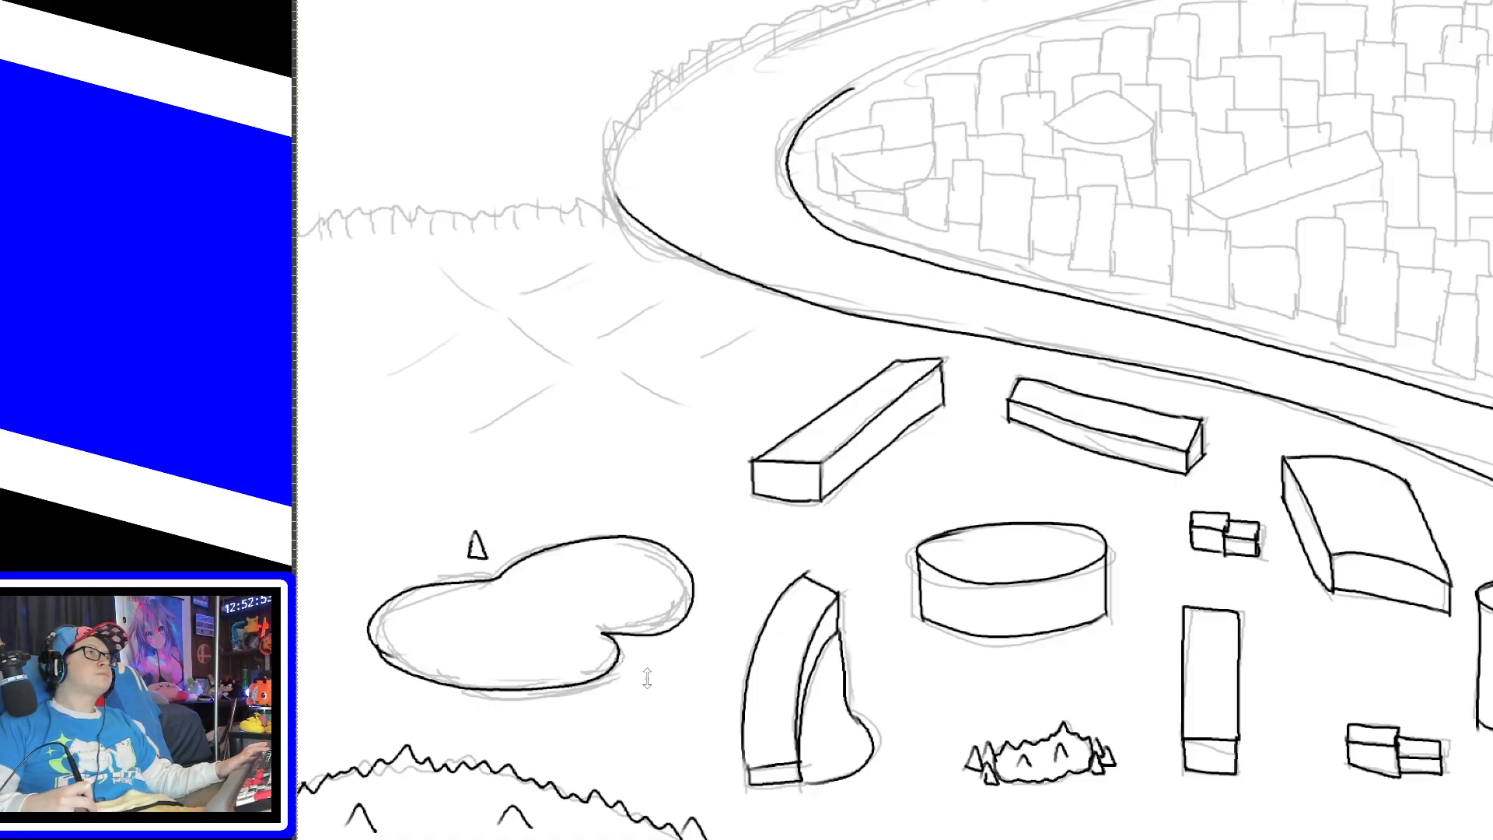
{"action": "mouse_move", "coordinate": [646, 675]}
{"action": "left_mouse_down"}
{"action": "mouse_move", "coordinate": [661, 678]}
{"action": "mouse_move", "coordinate": [651, 655]}
{"action": "mouse_move", "coordinate": [658, 681]}
{"action": "mouse_move", "coordinate": [640, 675]}
{"action": "left_mouse_up"}
{"action": "key", "text": "ctrl+z"}
{"action": "key", "text": "ctrl+z"}
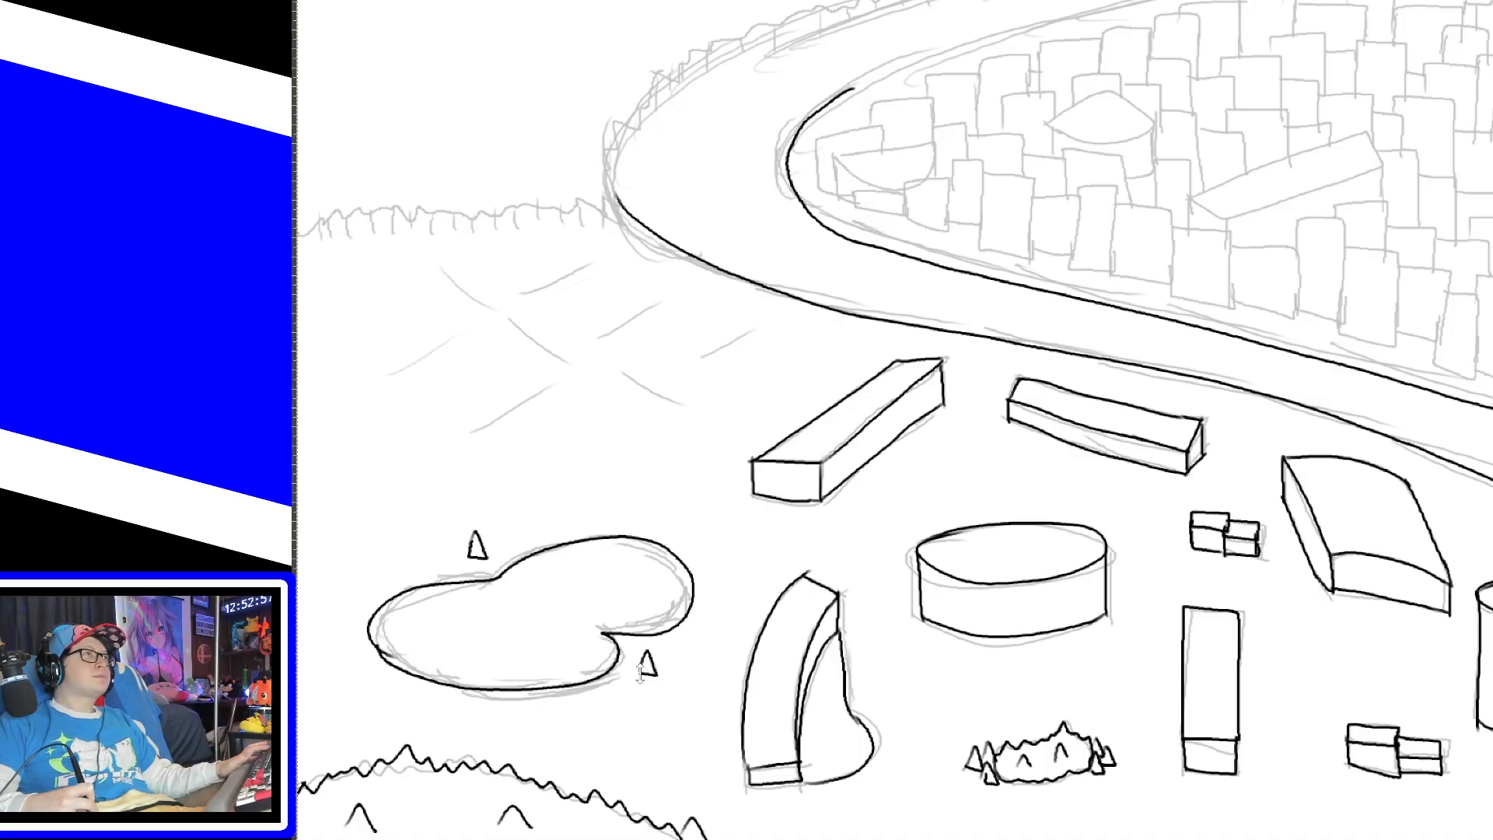
{"action": "left_click_drag", "start_coordinate": [340, 622], "coordinate": [358, 622]}
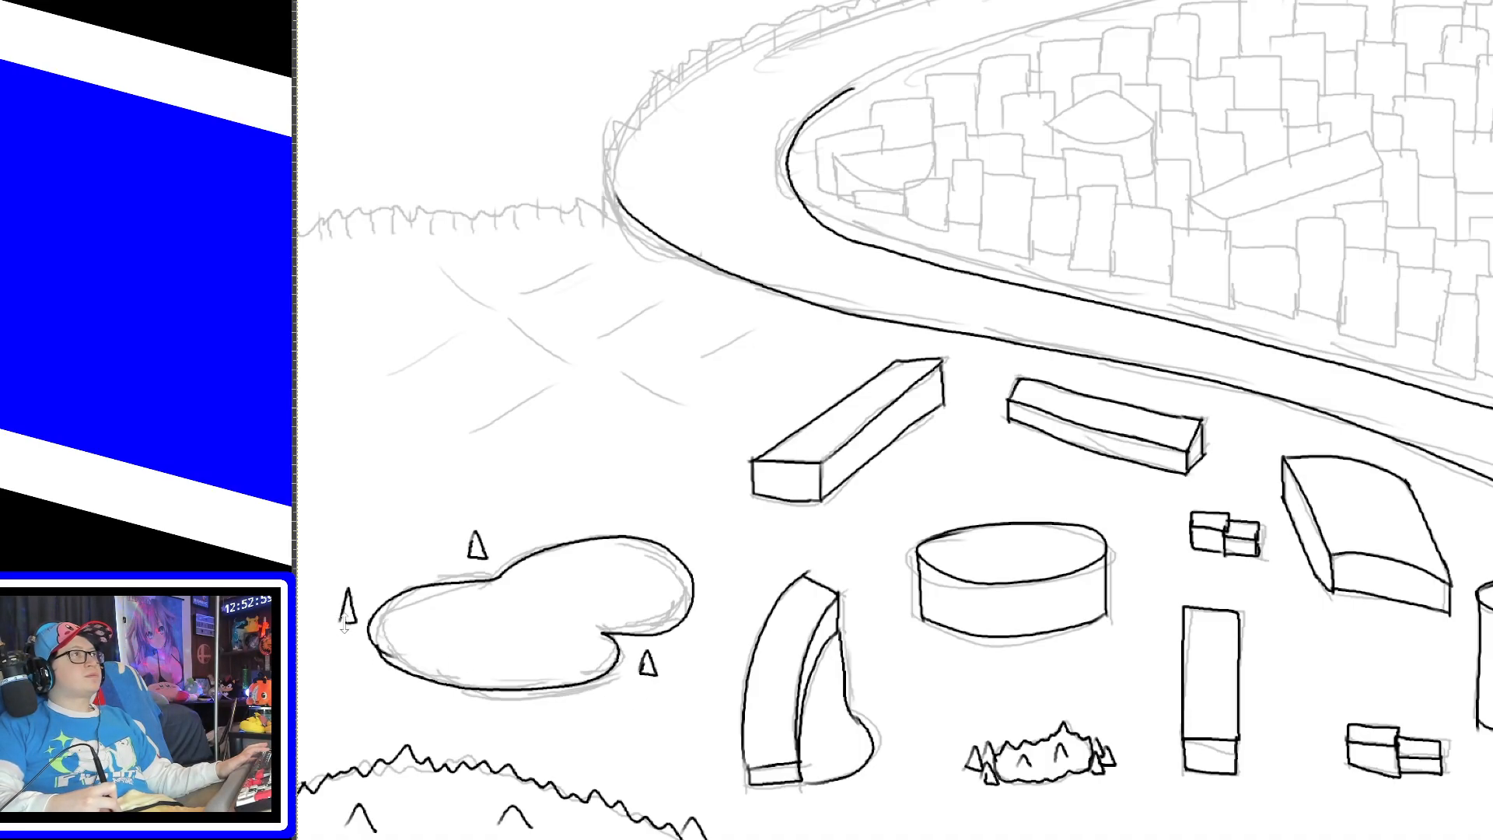
{"action": "left_click_drag", "start_coordinate": [690, 522], "coordinate": [698, 542]}
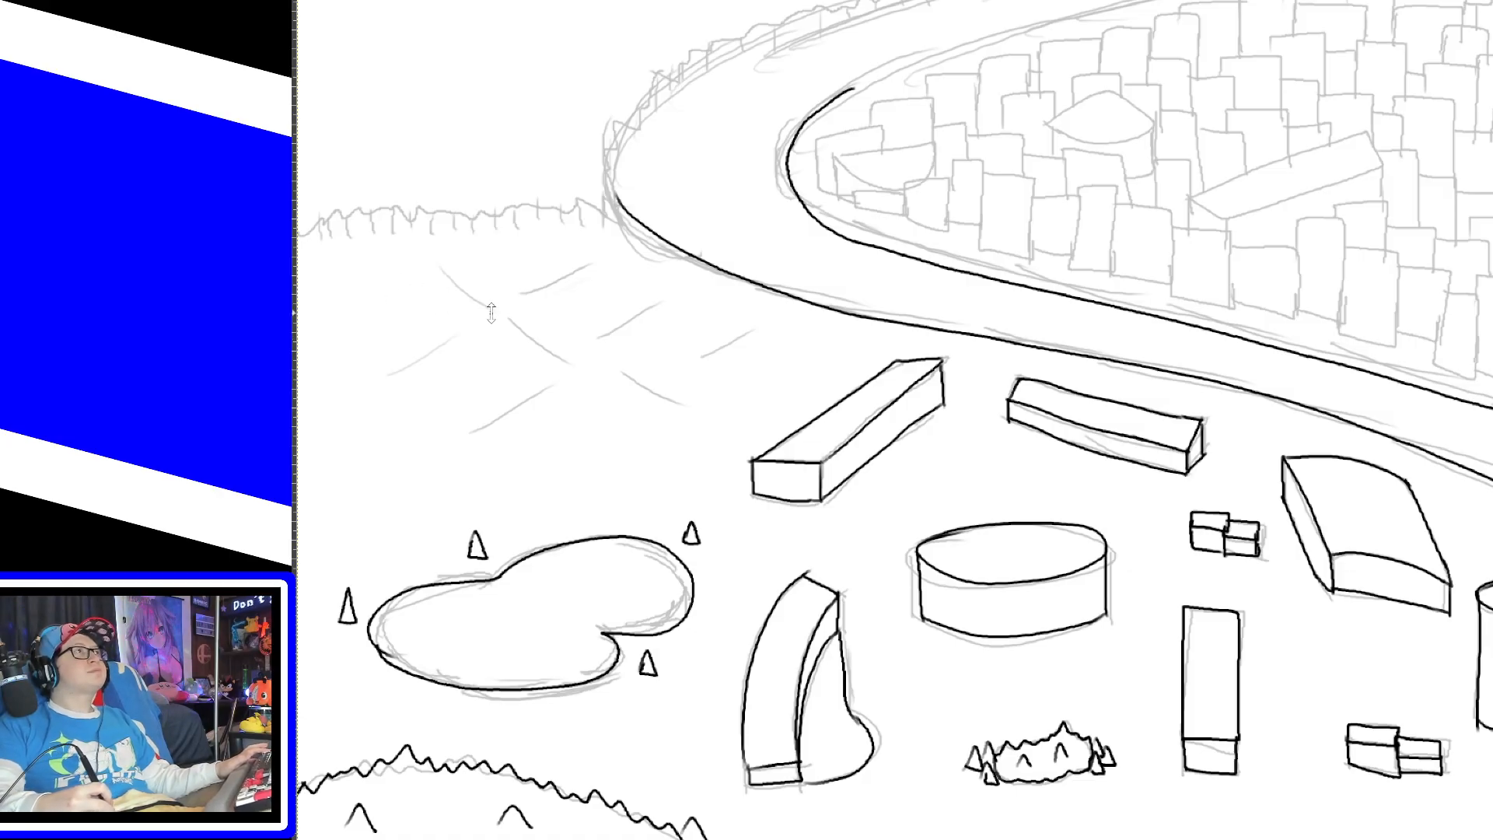
Step: Ink the short diagonal field lines between the pond and the river bend with light strokes over the sketch
{"action": "left_click_drag", "start_coordinate": [425, 266], "coordinate": [493, 312]}
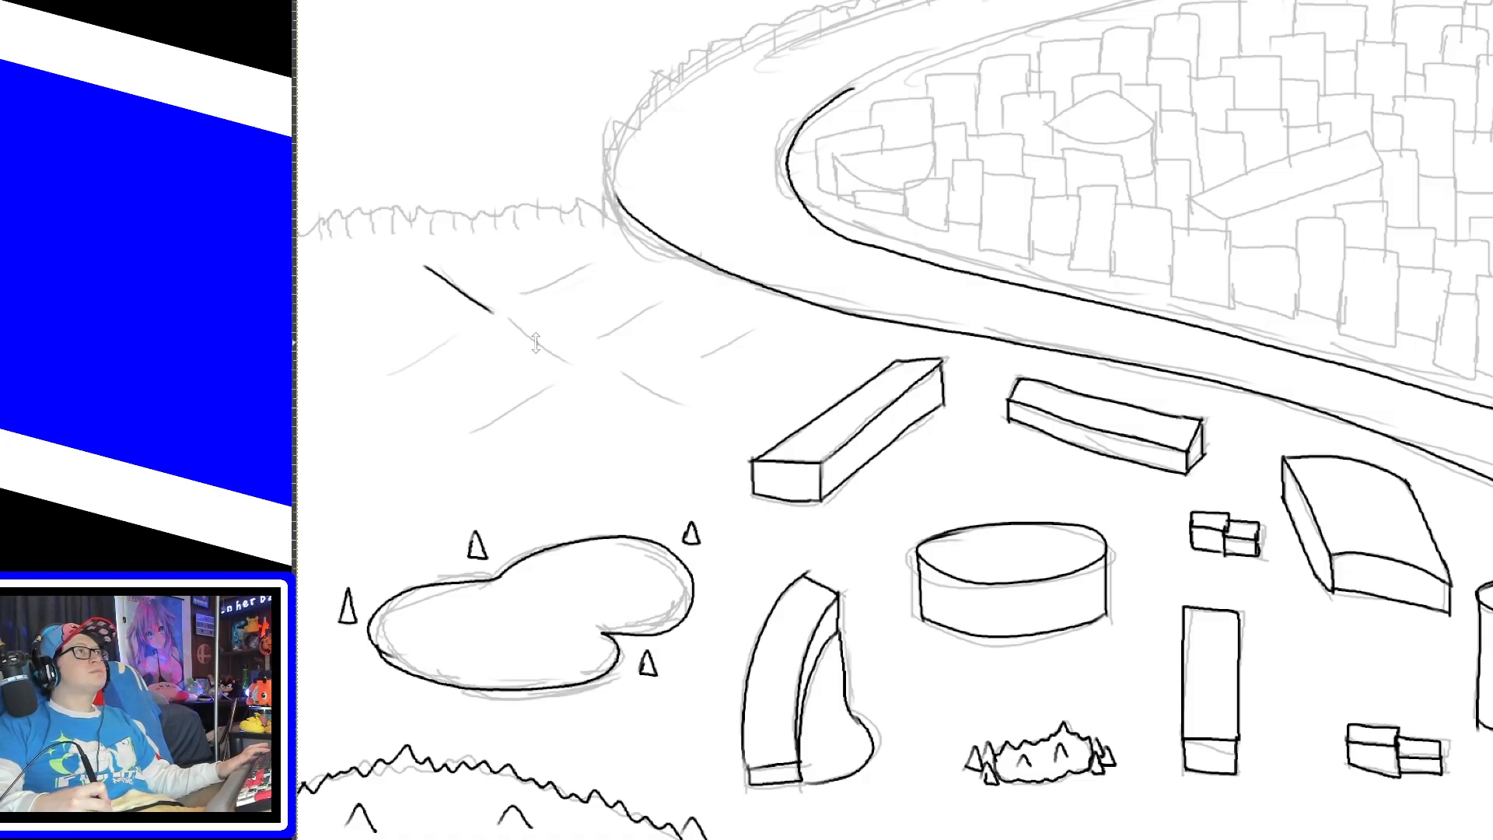
{"action": "key", "text": "ctrl+z"}
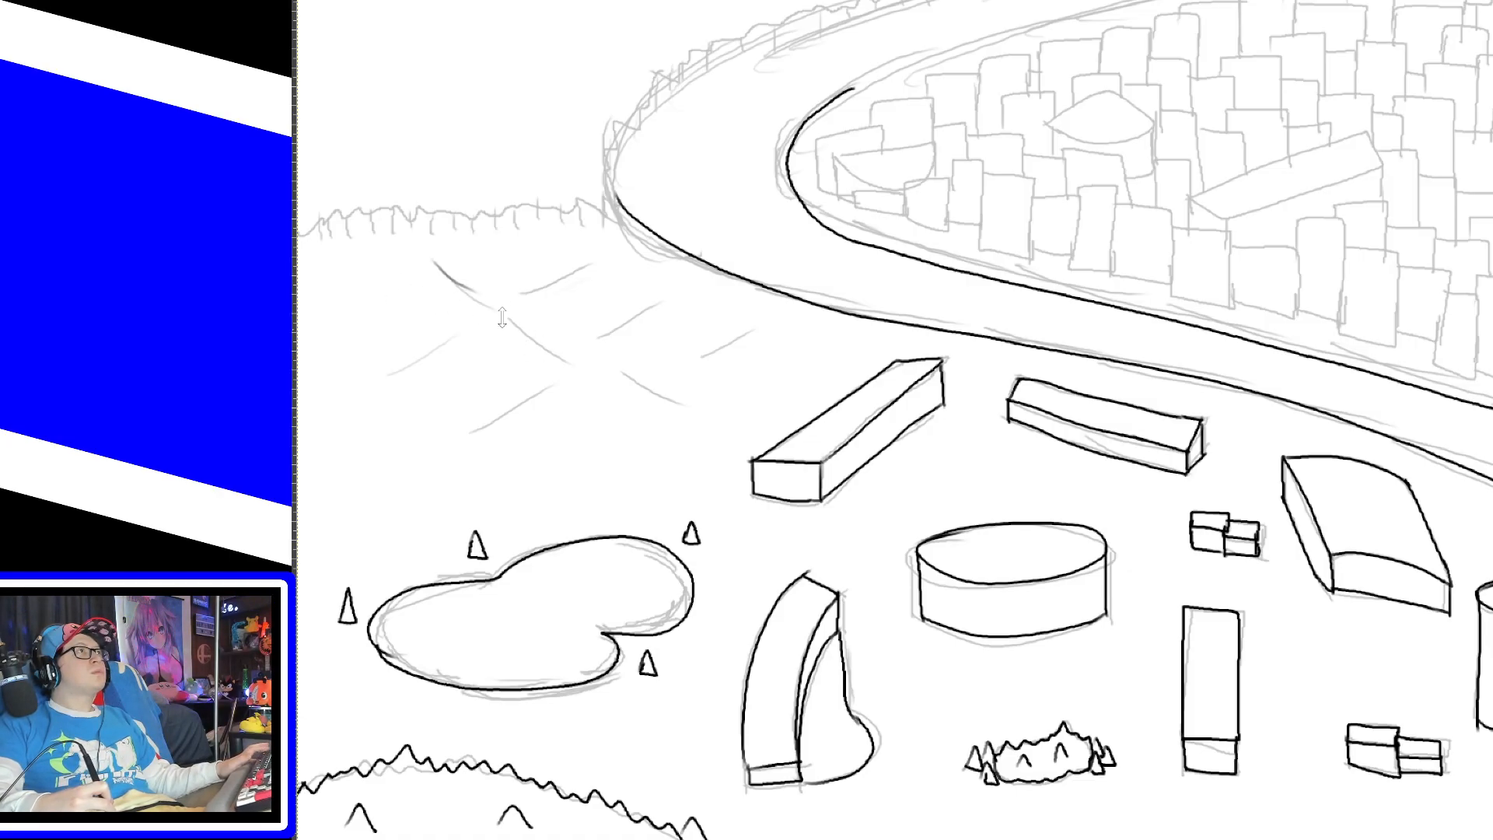
{"action": "left_click_drag", "start_coordinate": [433, 267], "coordinate": [563, 364]}
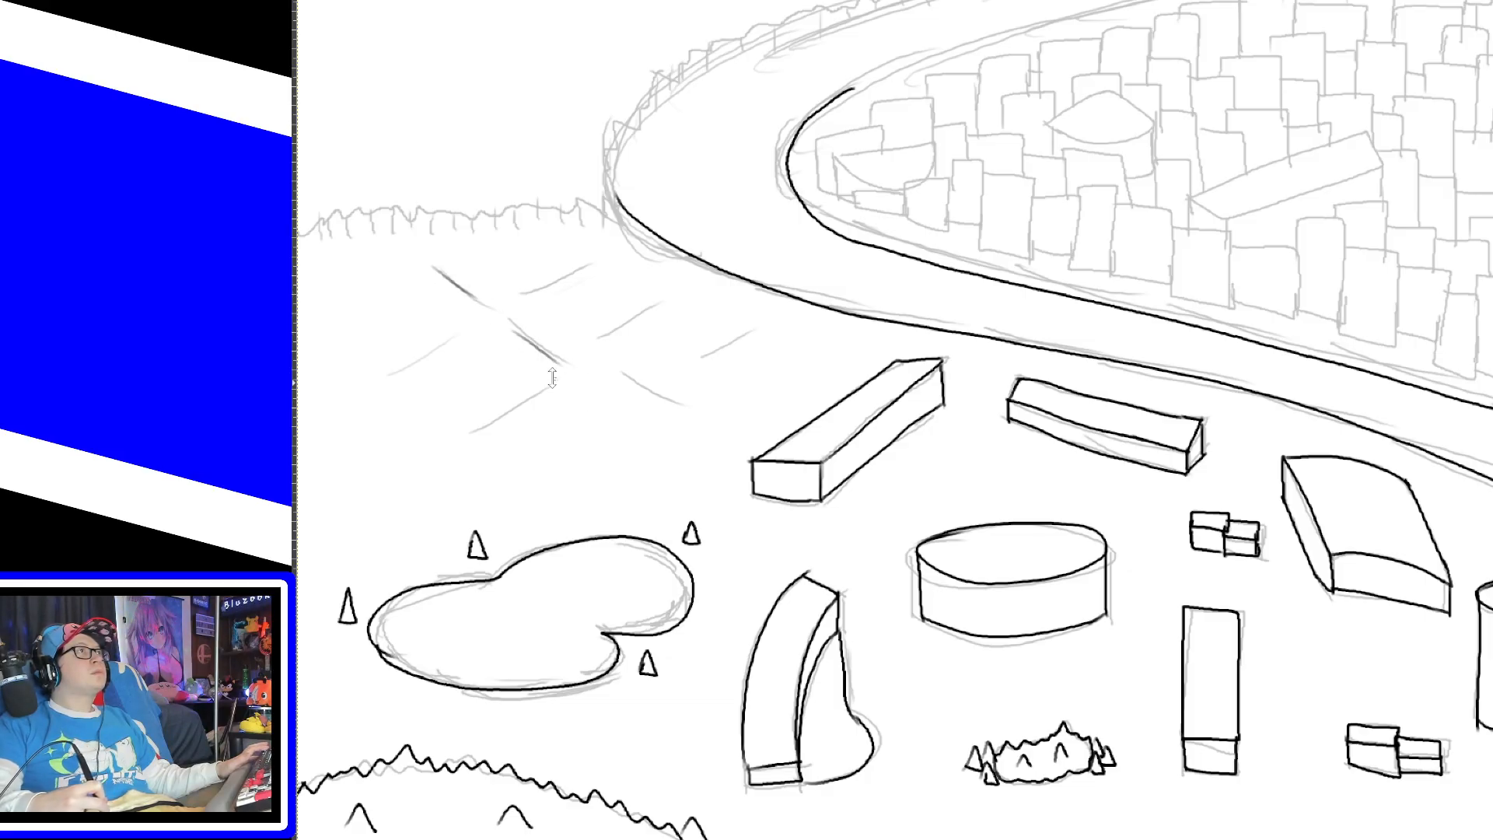
{"action": "left_click_drag", "start_coordinate": [388, 375], "coordinate": [456, 339]}
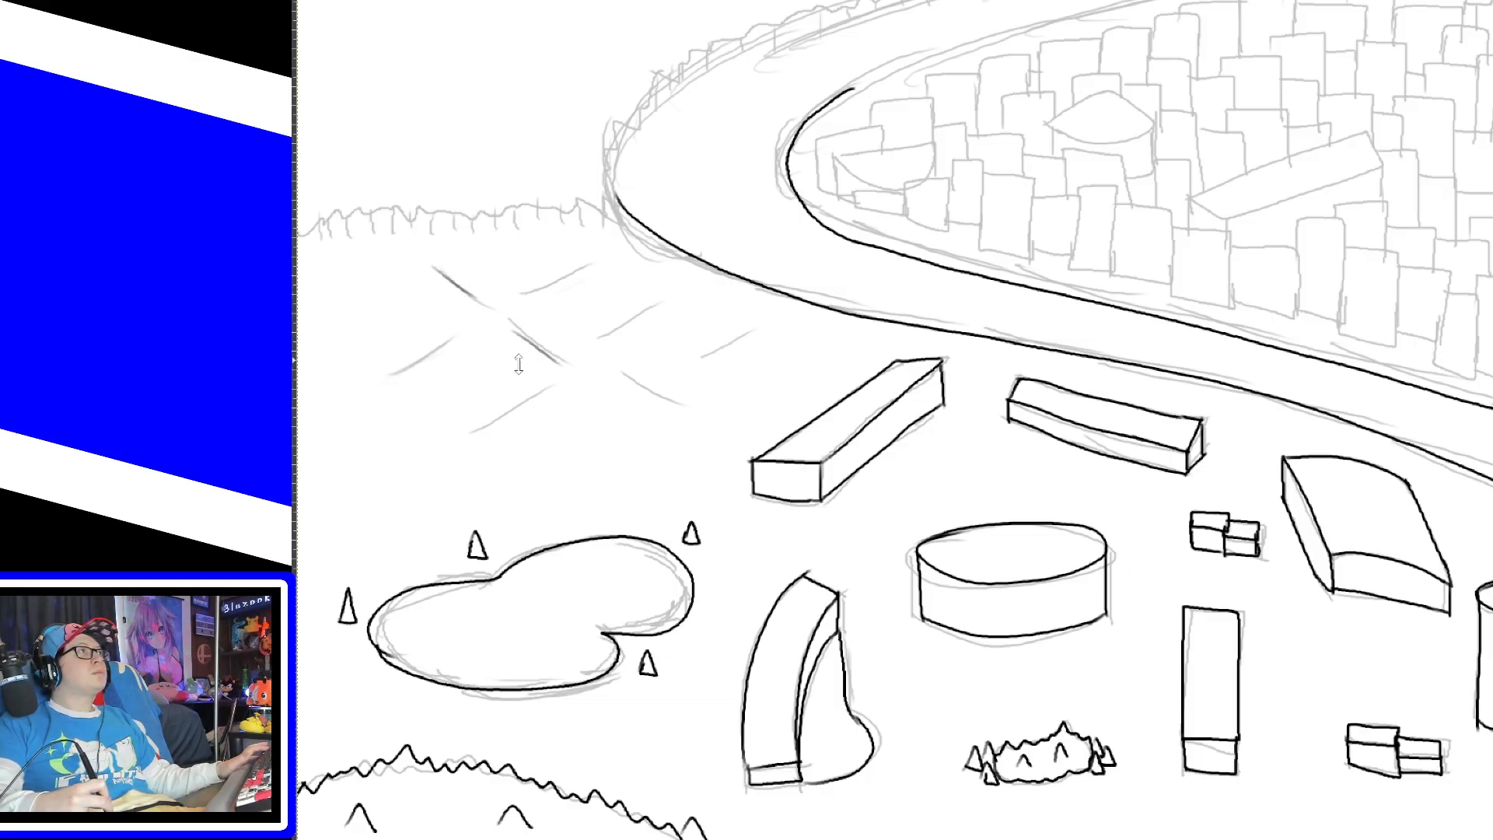
{"action": "mouse_move", "coordinate": [472, 430]}
{"action": "left_mouse_down"}
{"action": "mouse_move", "coordinate": [546, 391]}
{"action": "mouse_move", "coordinate": [678, 405]}
{"action": "left_mouse_up"}
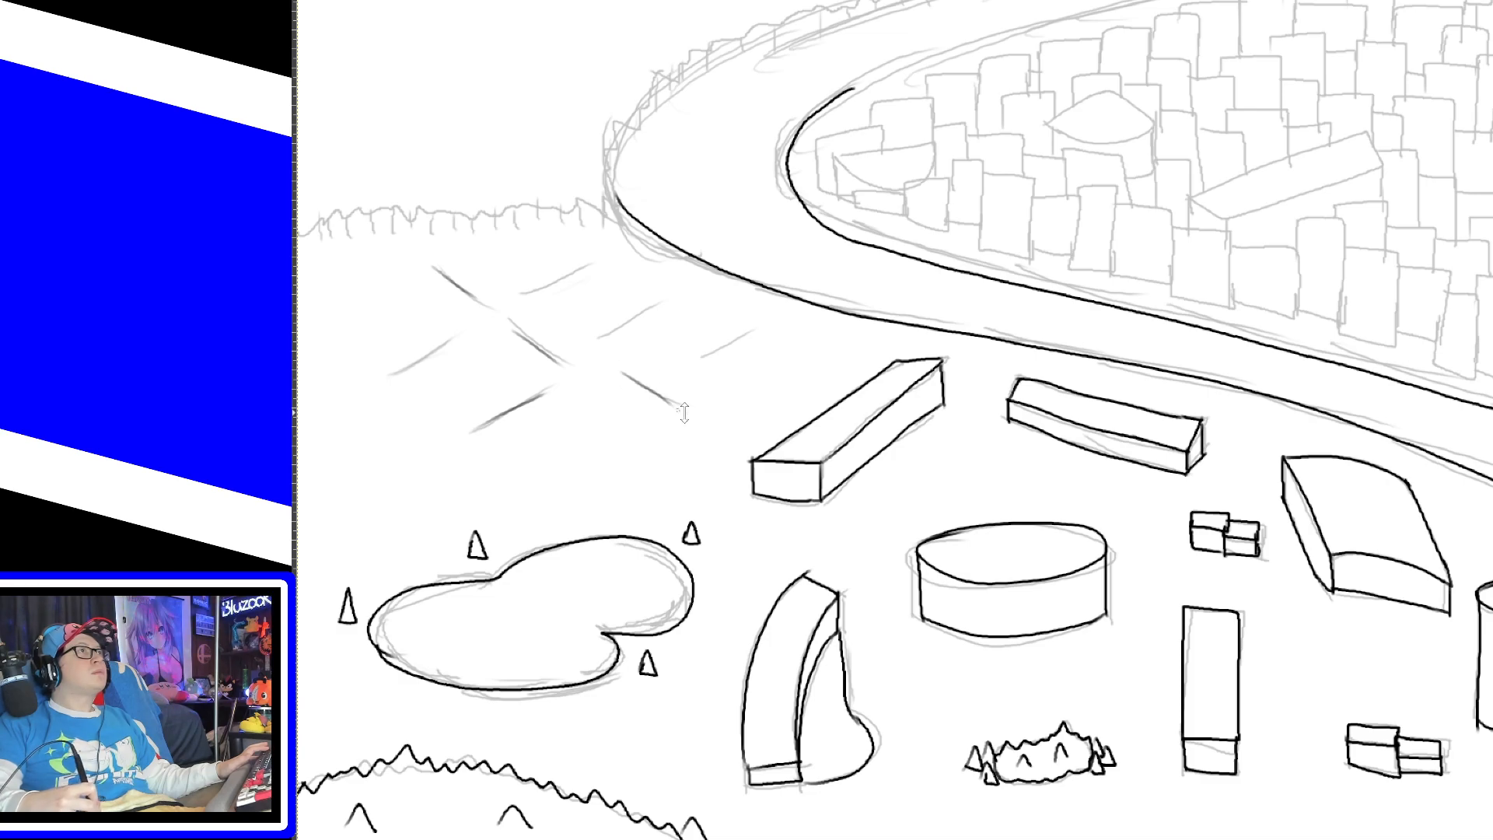
{"action": "left_click_drag", "start_coordinate": [526, 293], "coordinate": [588, 266]}
{"action": "key", "text": "ctrl+z"}
{"action": "key", "text": "ctrl+z"}
{"action": "key", "text": "ctrl+z"}
{"action": "left_click_drag", "start_coordinate": [593, 336], "coordinate": [653, 306]}
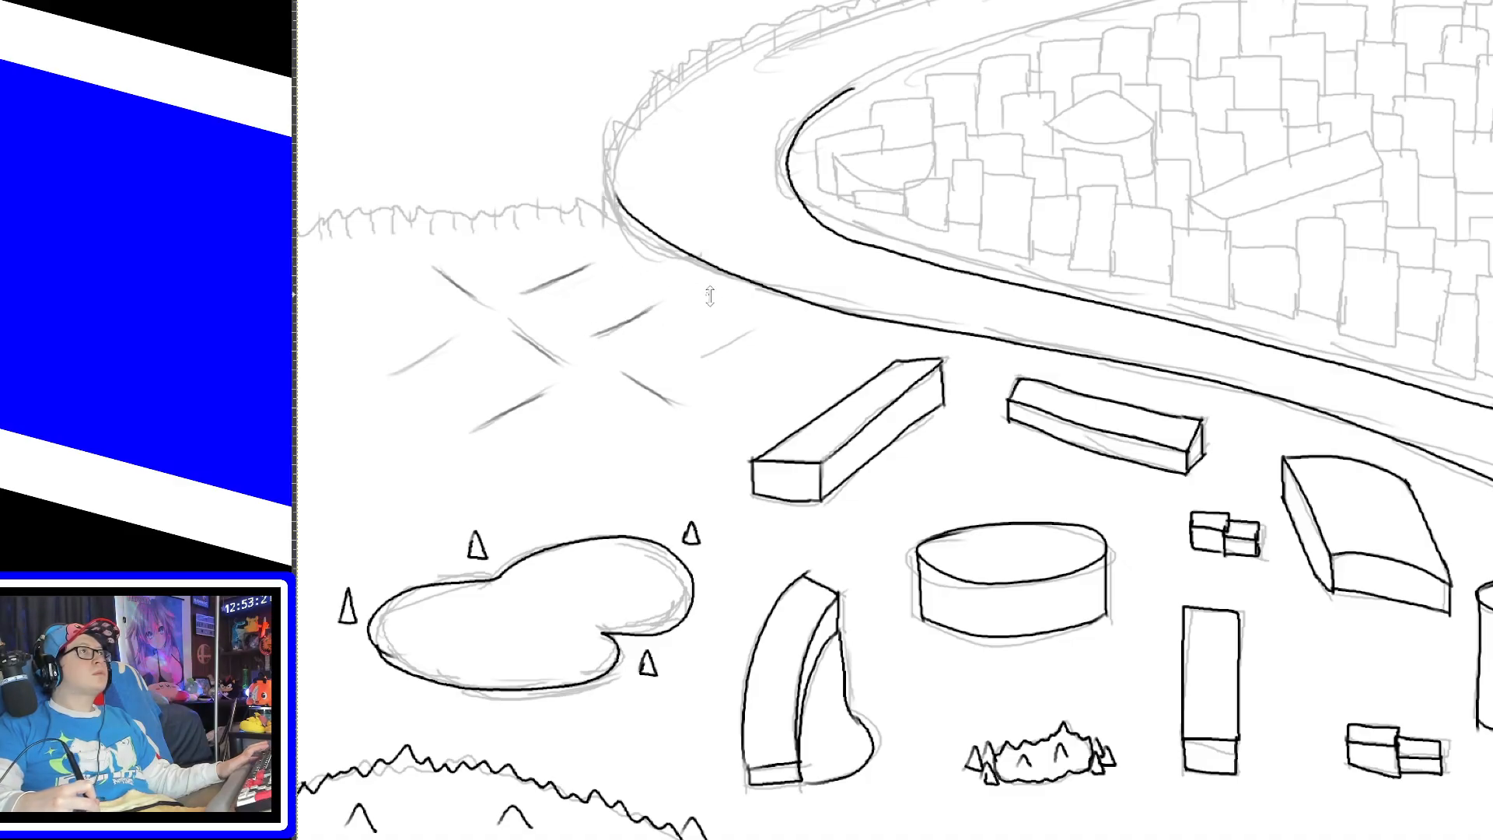
{"action": "left_click_drag", "start_coordinate": [693, 359], "coordinate": [750, 331]}
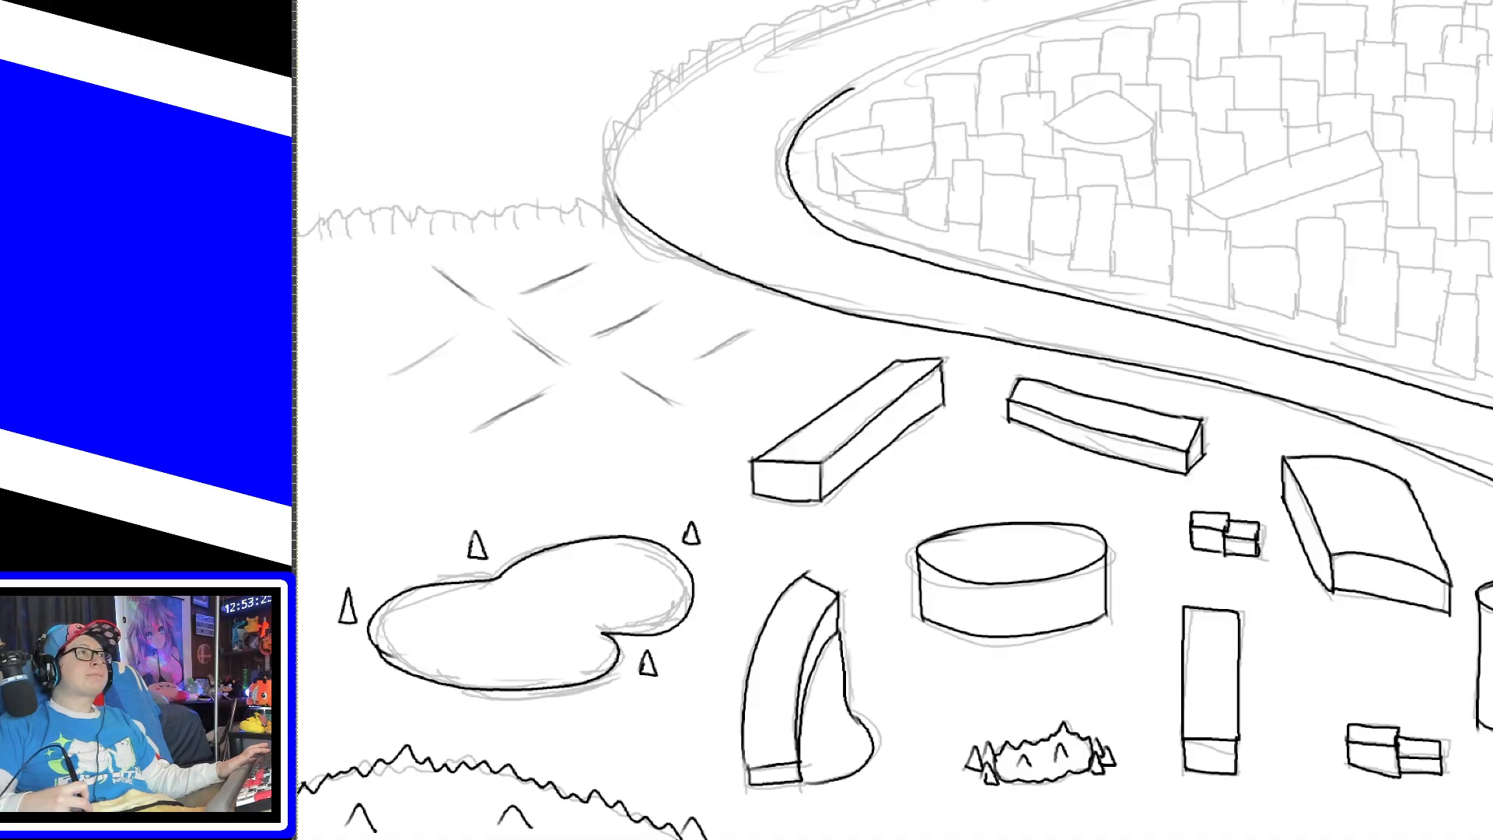
Step: Extend both inked river banks past the oval building and along the large sketched forest patch
{"action": "left_click_drag", "start_coordinate": [778, 838], "coordinate": [1388, 832]}
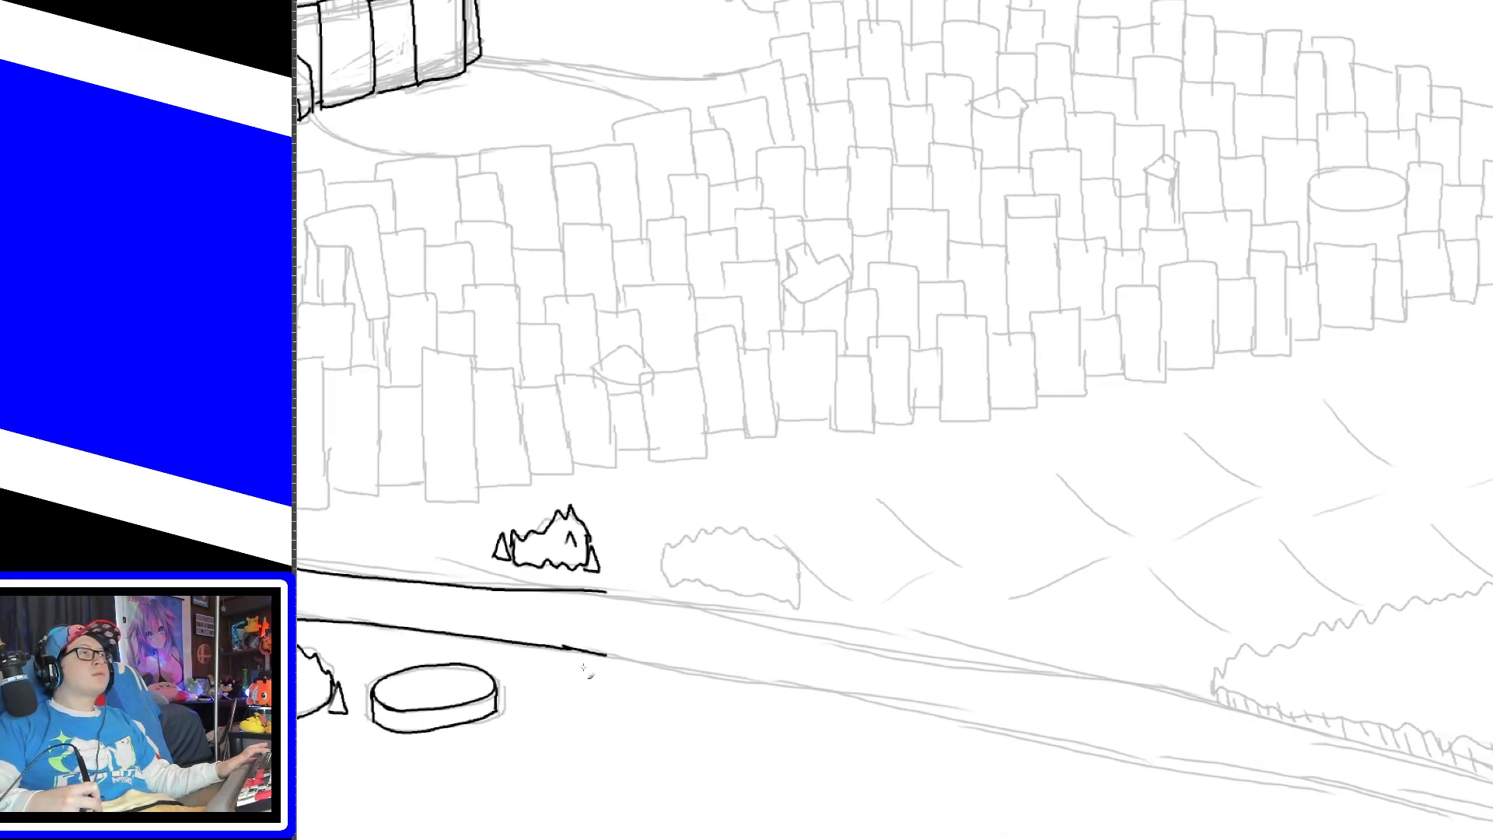
{"action": "left_click_drag", "start_coordinate": [566, 652], "coordinate": [1211, 789]}
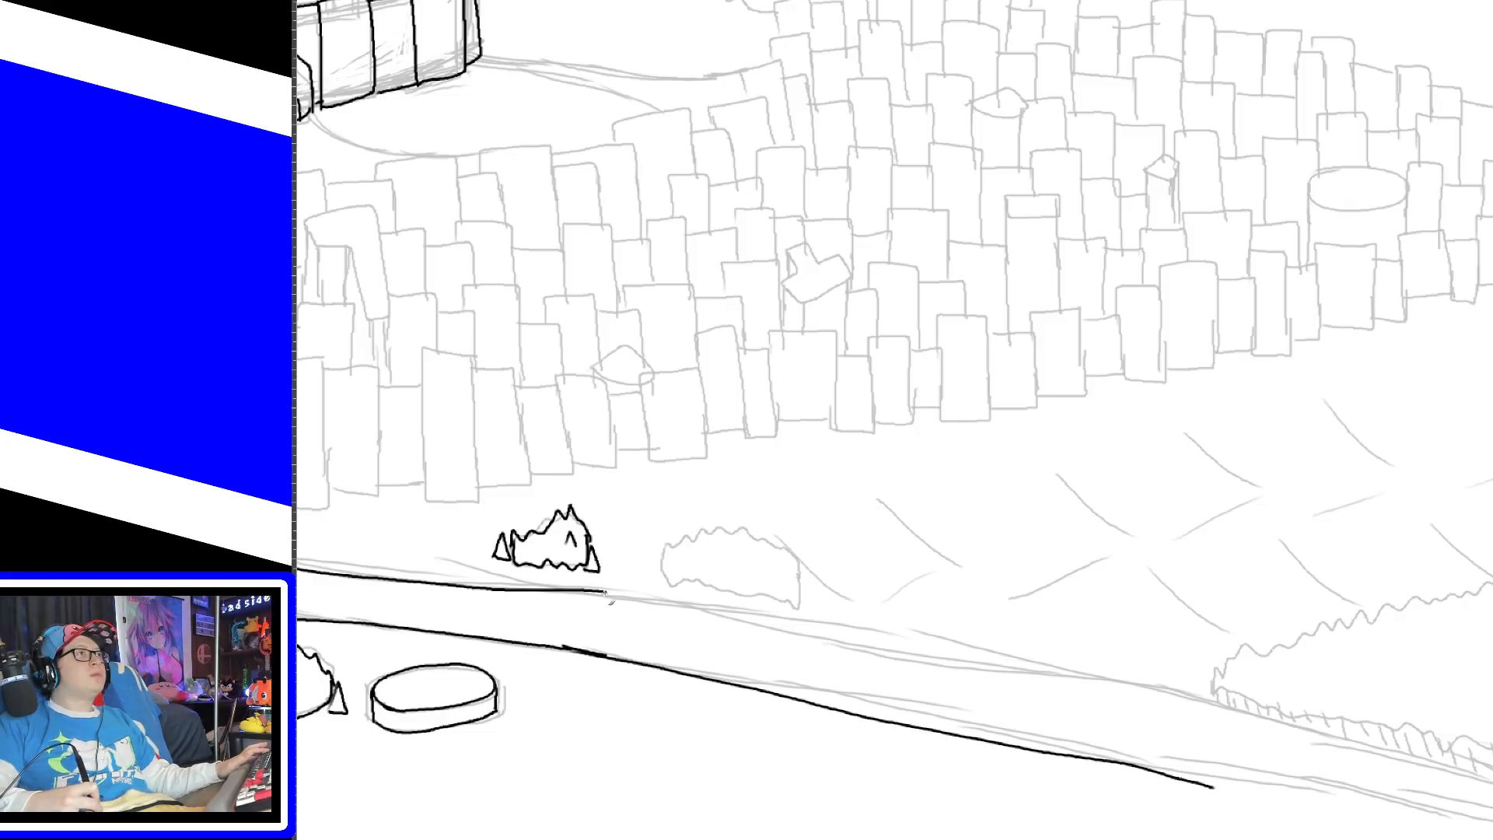
{"action": "left_click_drag", "start_coordinate": [608, 594], "coordinate": [1275, 725]}
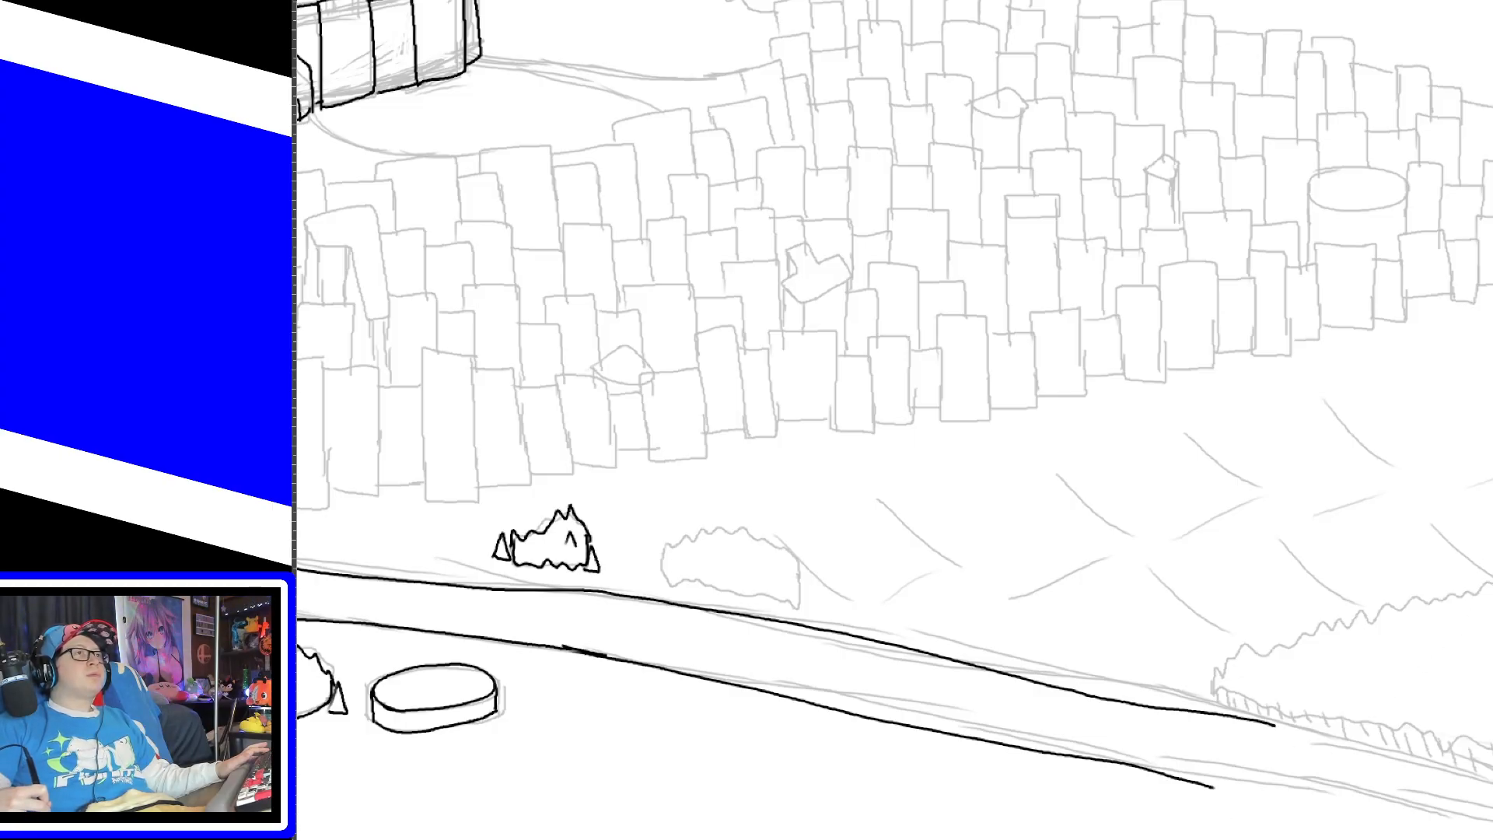
{"action": "scroll", "coordinate": [894, 420], "scroll_direction": "right", "scroll_amount": 5}
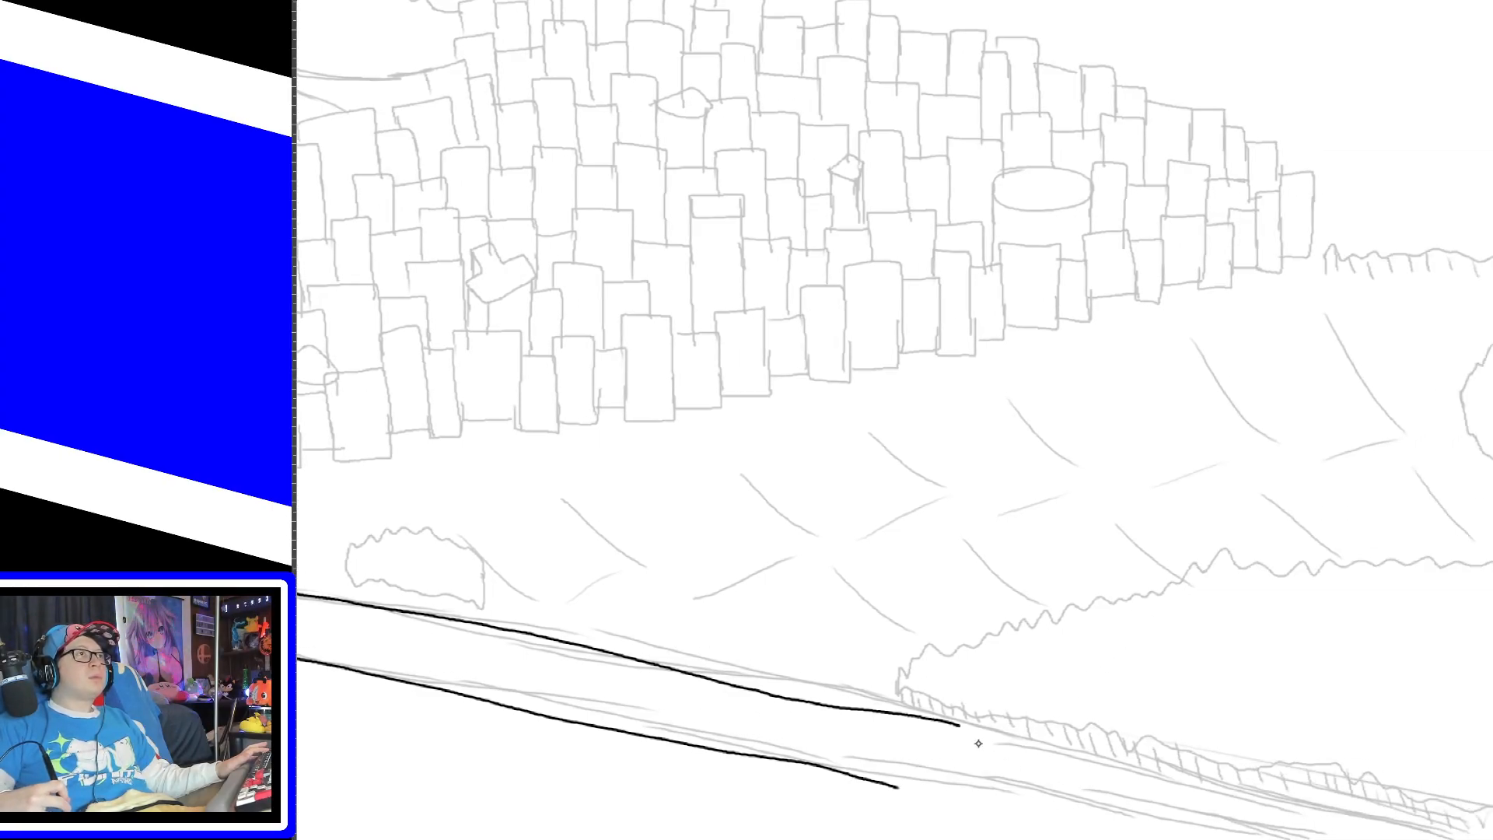
{"action": "left_click_drag", "start_coordinate": [956, 726], "coordinate": [1486, 836]}
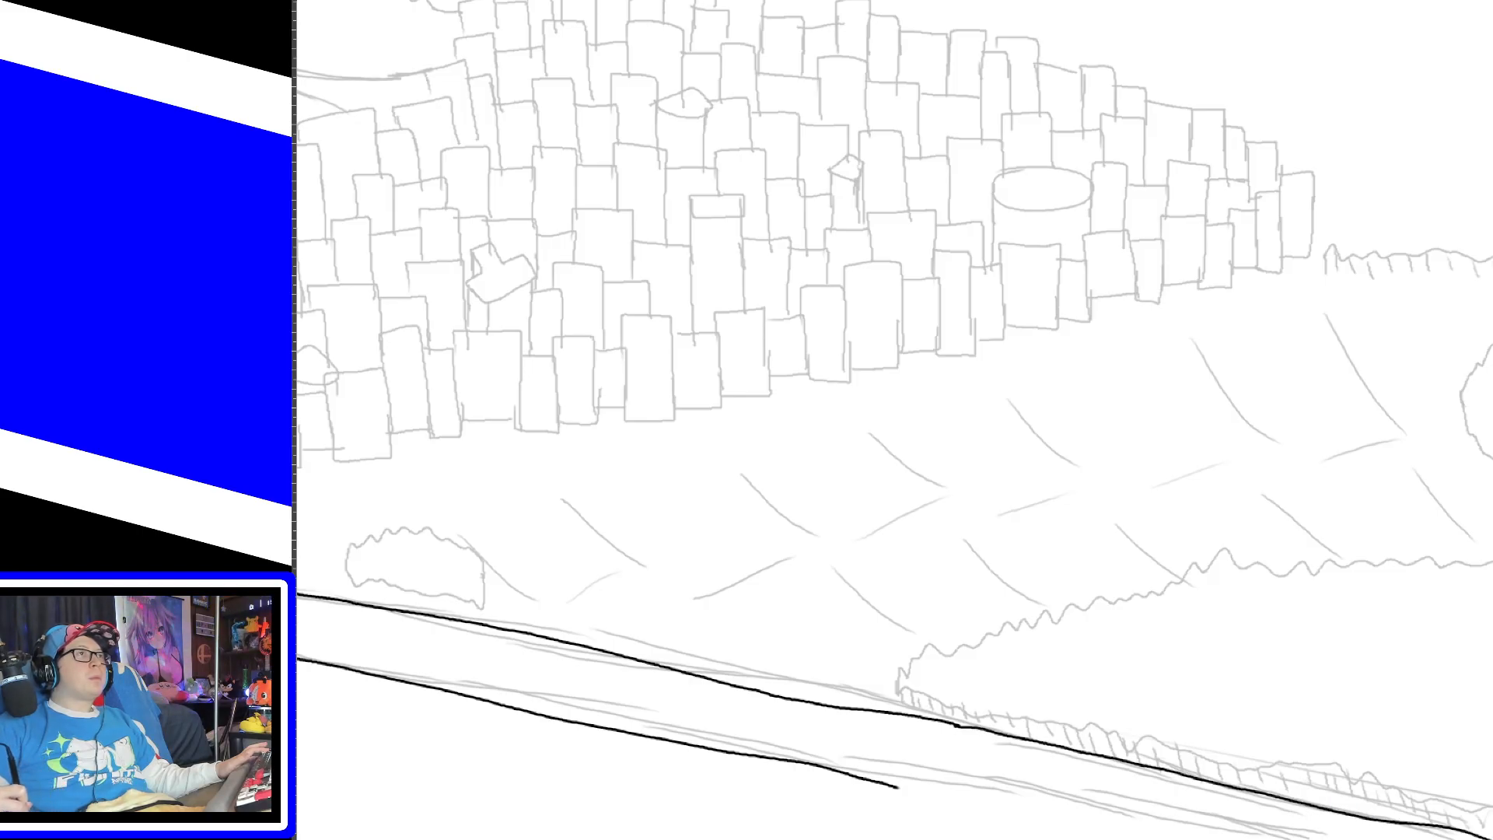
{"action": "left_click_drag", "start_coordinate": [900, 785], "coordinate": [1267, 838]}
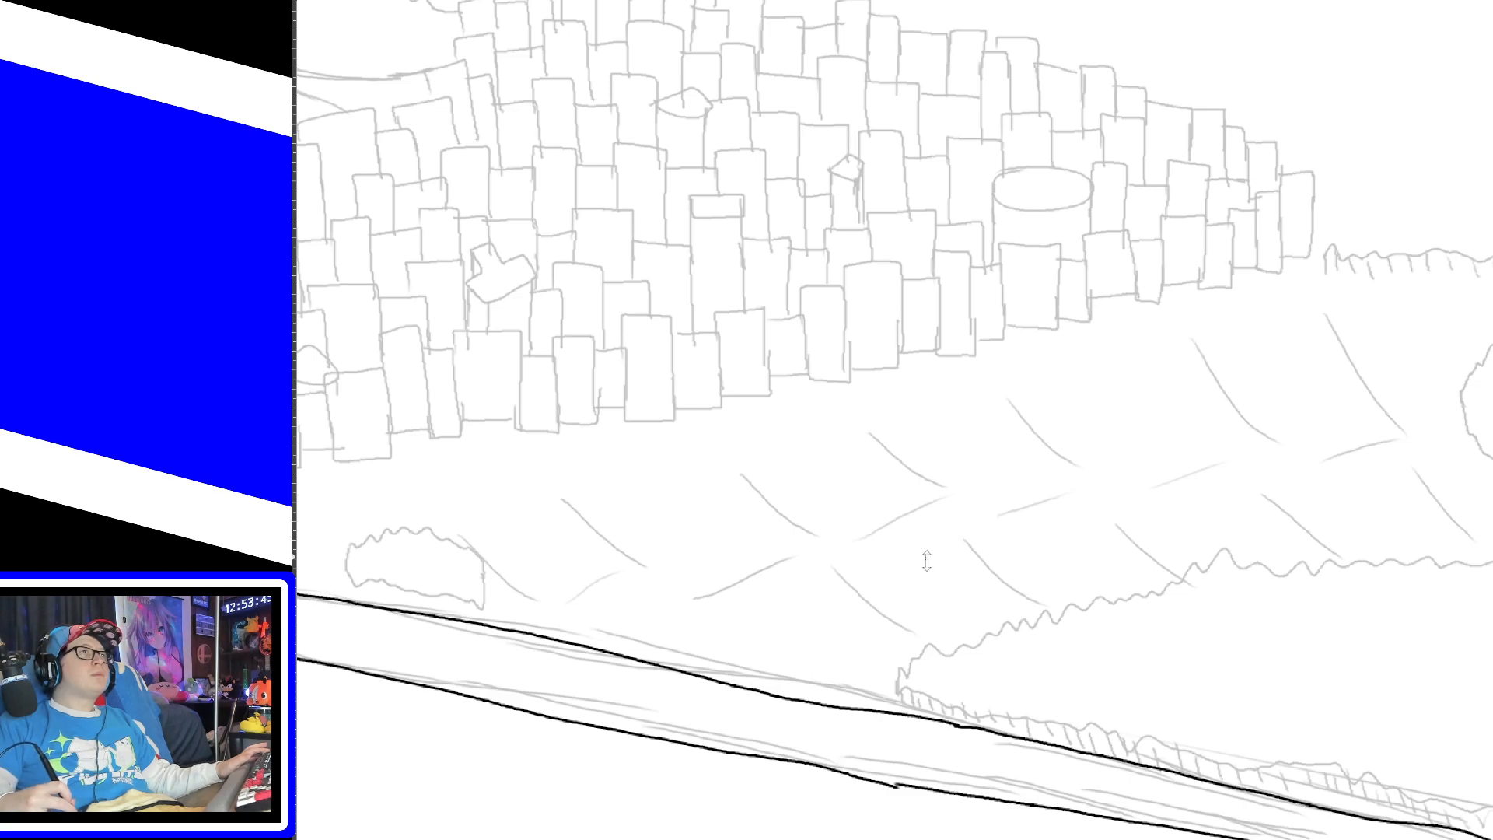
Step: Ink the jagged treetop line along the upper edge of the large forest patch beside the river
{"action": "left_click_drag", "start_coordinate": [927, 553], "coordinate": [1023, 518]}
{"action": "key", "text": "ctrl+z"}
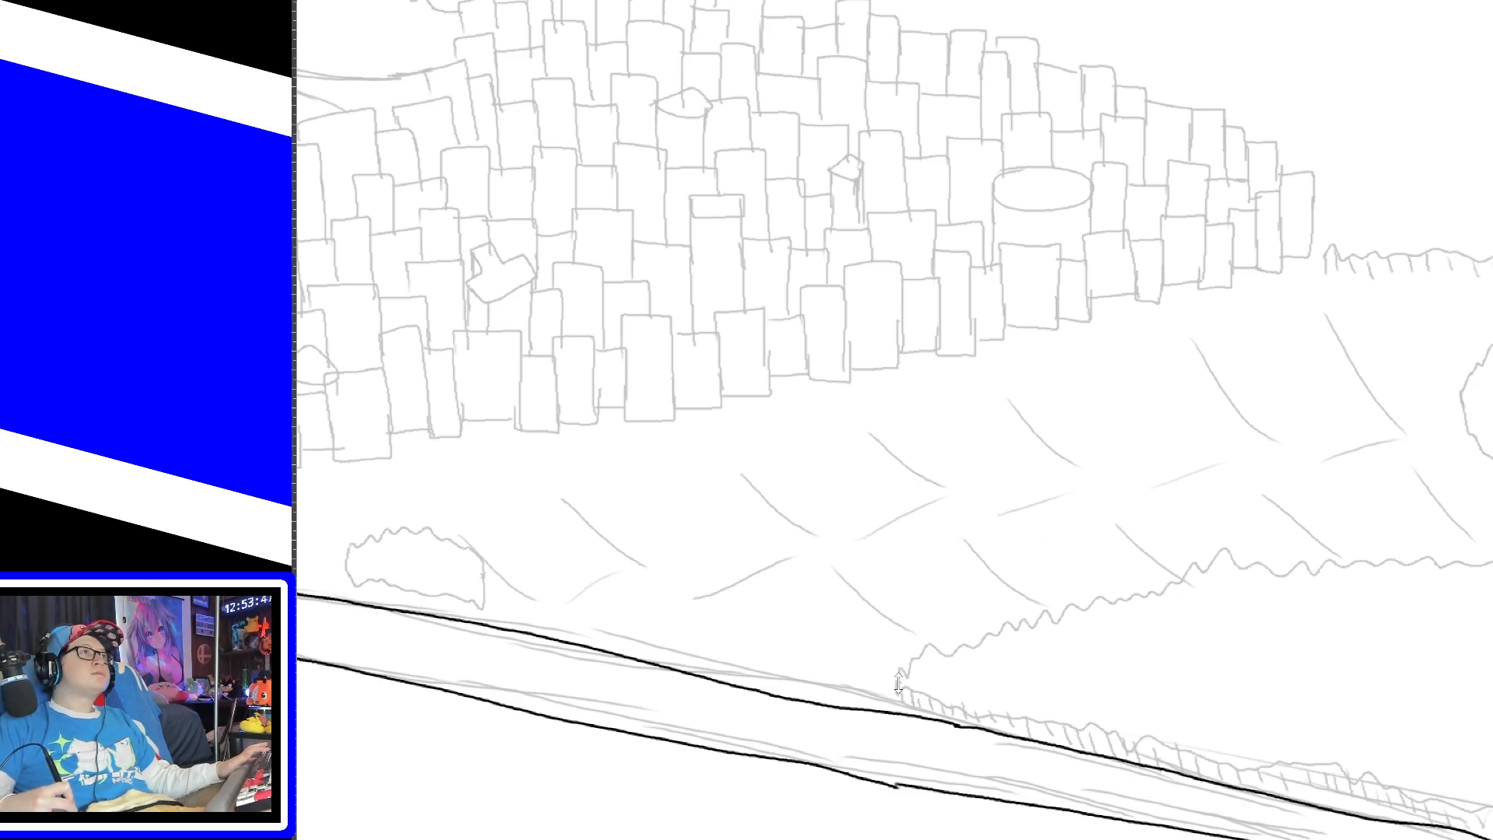
{"action": "mouse_move", "coordinate": [899, 683]}
{"action": "left_mouse_down"}
{"action": "mouse_move", "coordinate": [975, 630]}
{"action": "mouse_move", "coordinate": [1219, 562]}
{"action": "mouse_move", "coordinate": [1484, 557]}
{"action": "left_mouse_up"}
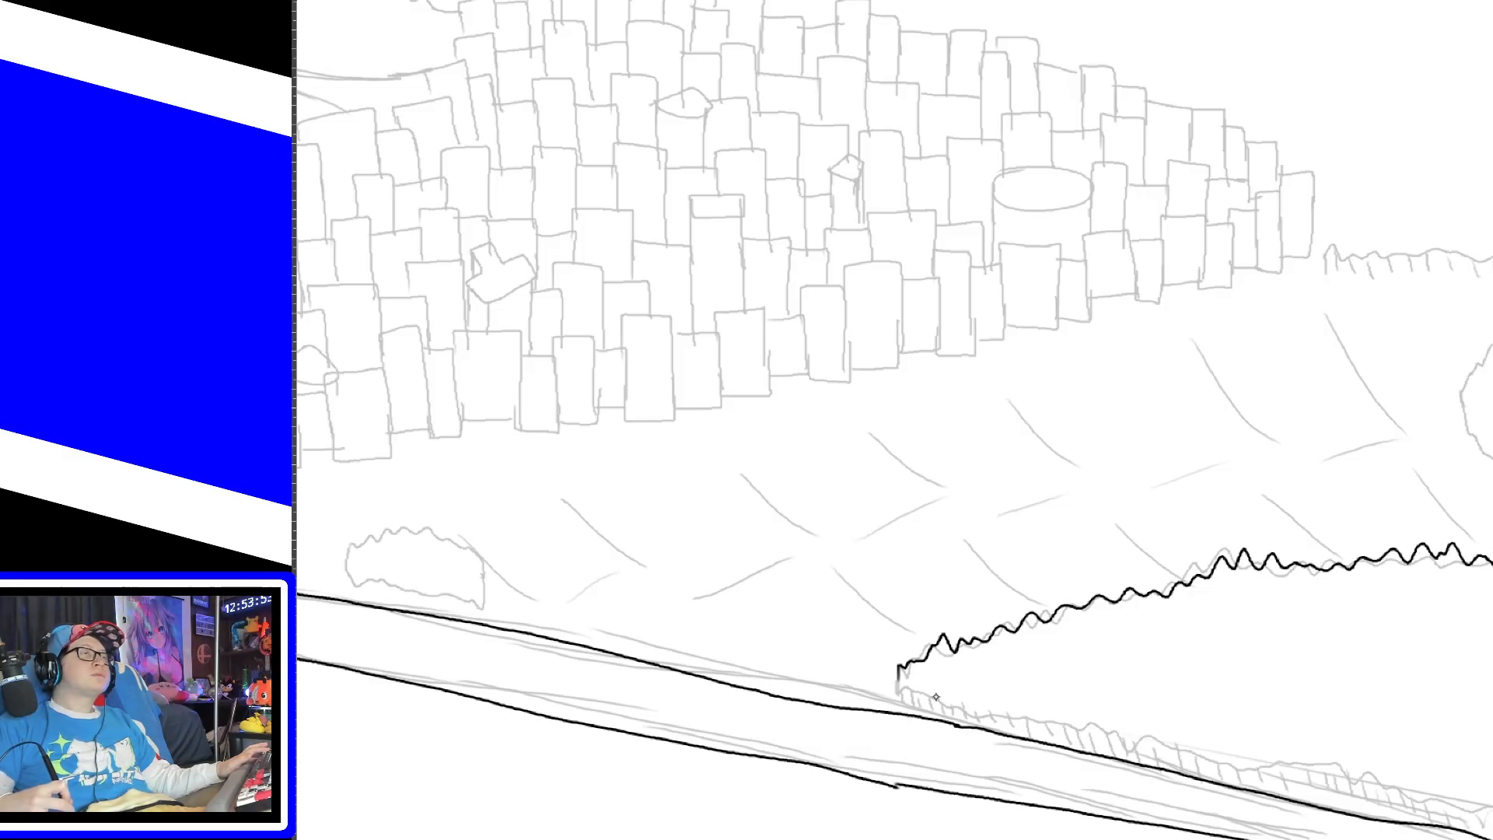
{"action": "left_click_drag", "start_coordinate": [900, 692], "coordinate": [1489, 818]}
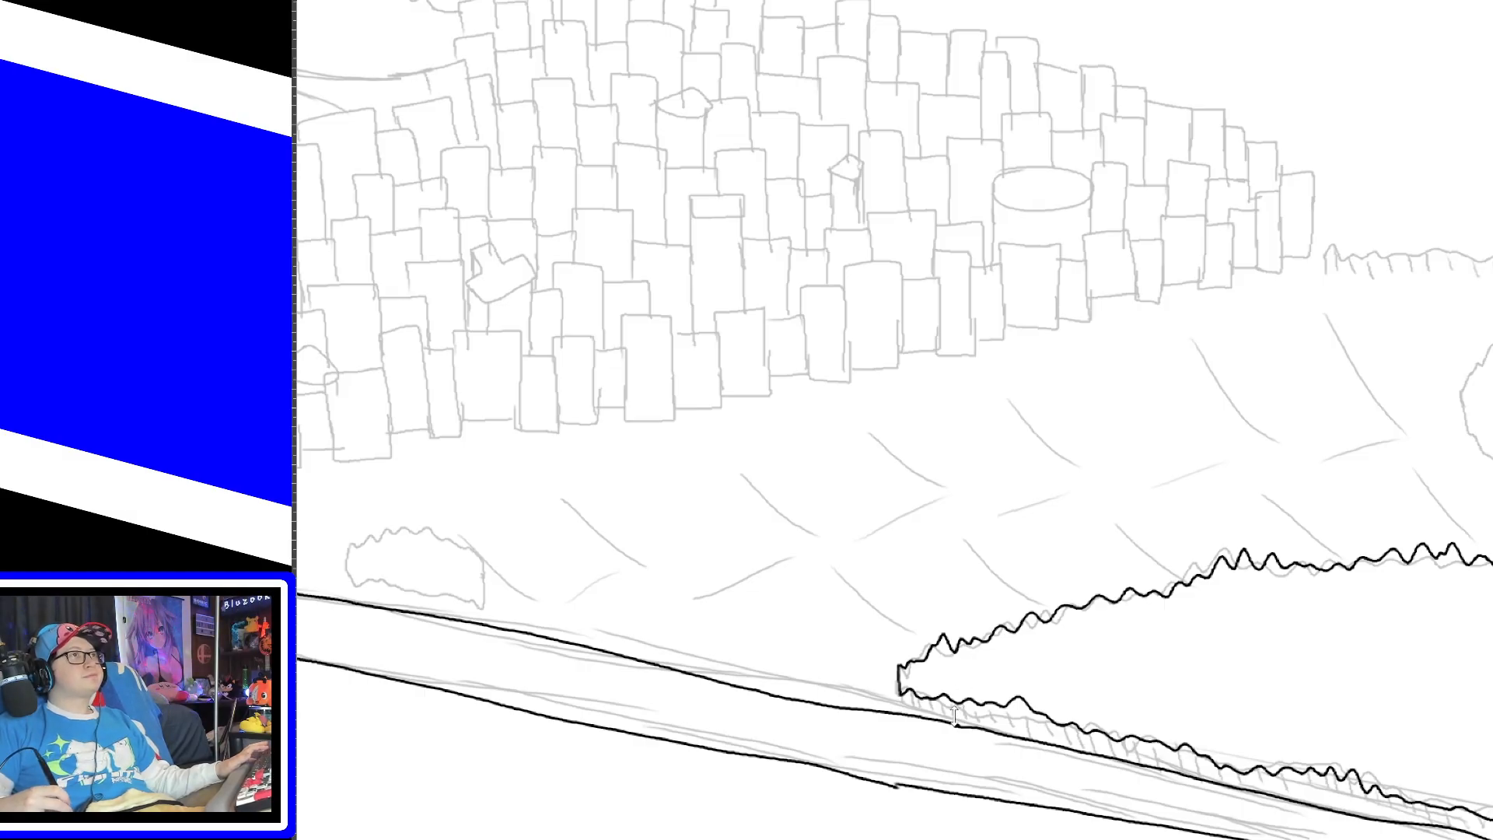
{"action": "key", "text": "ctrl+z"}
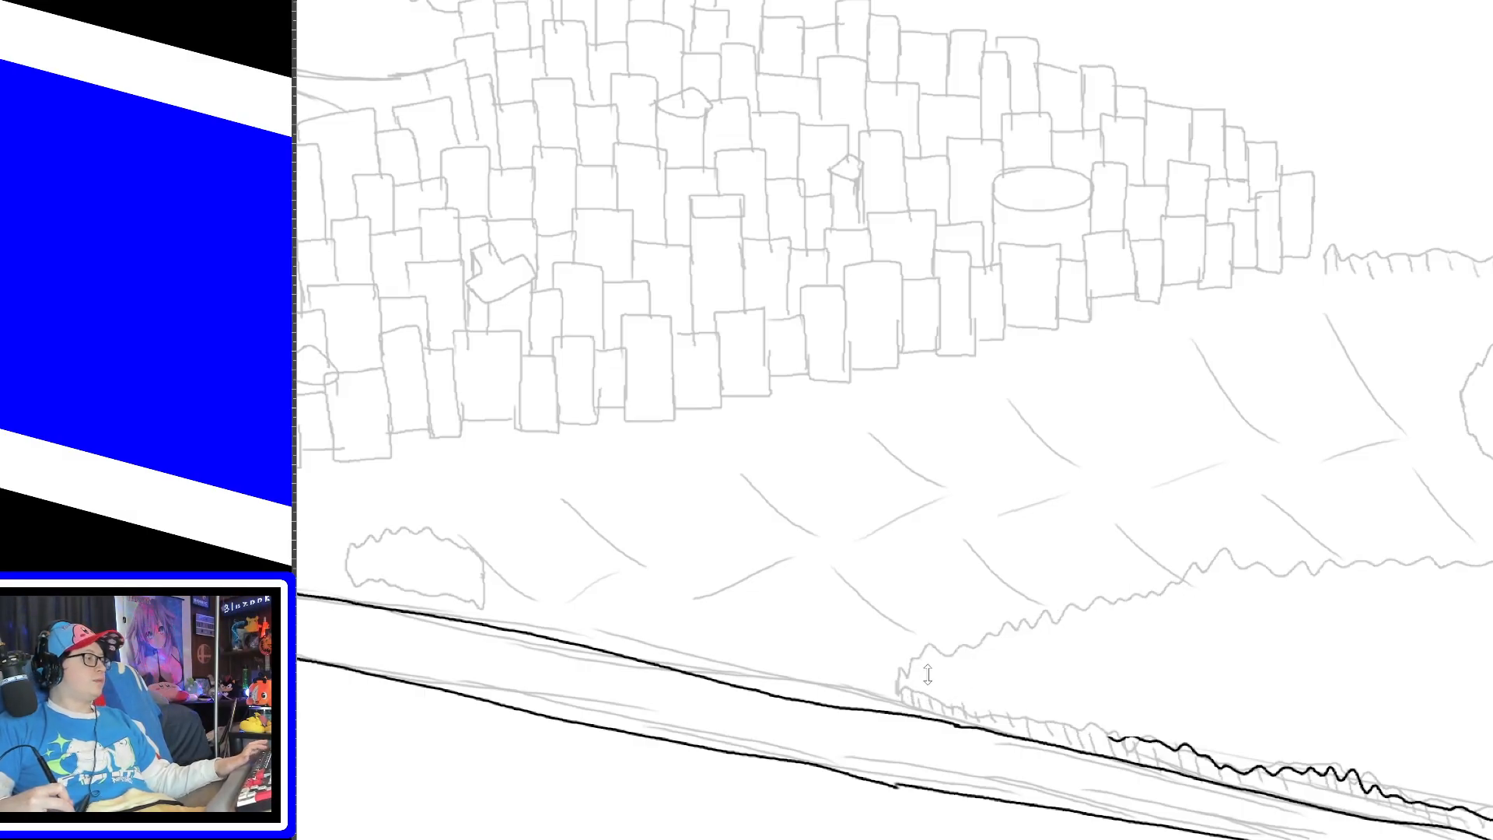
{"action": "key", "text": "ctrl+y"}
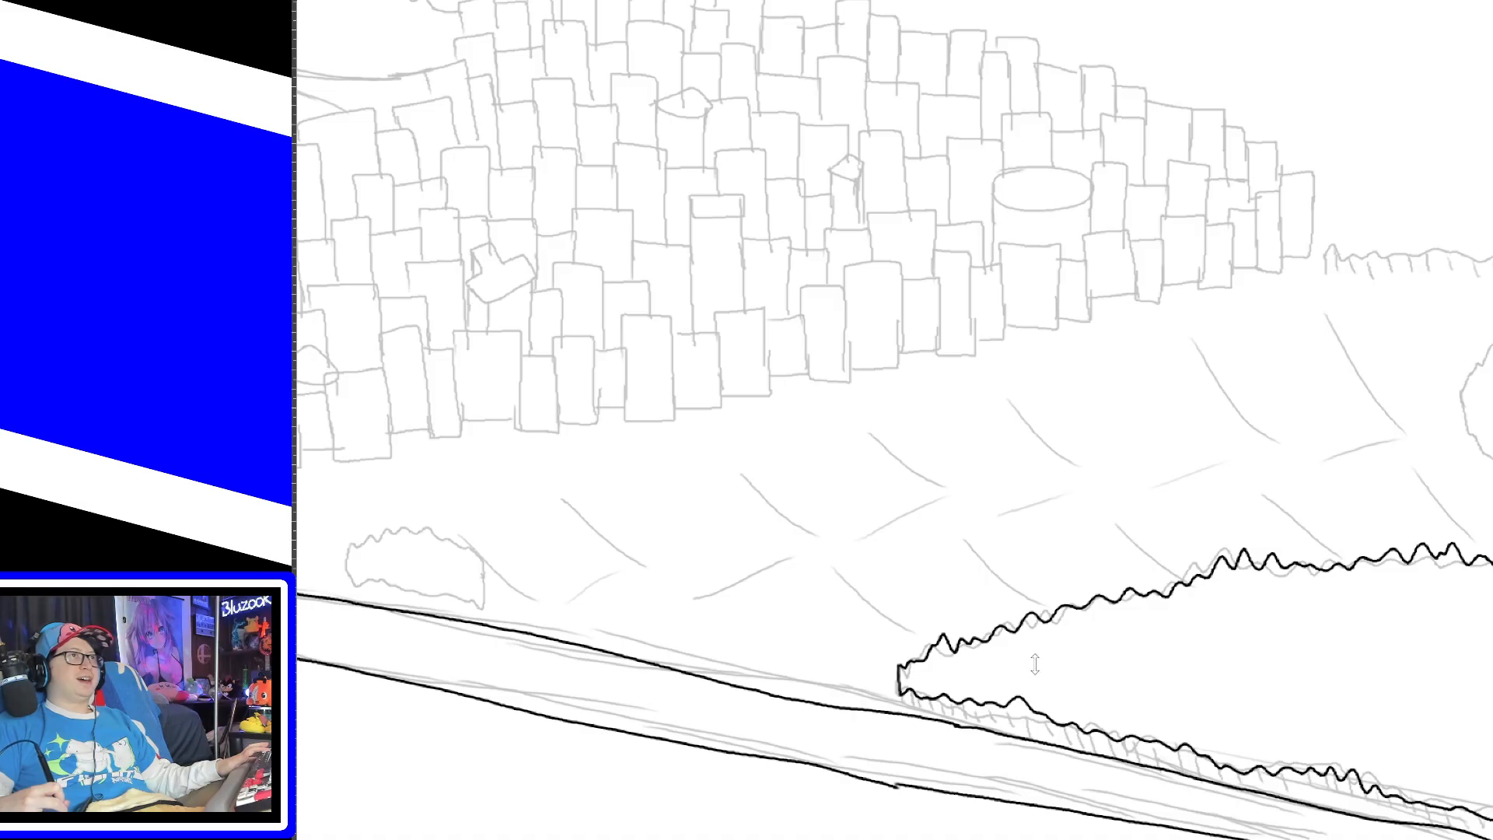
{"action": "mouse_move", "coordinate": [989, 653]}
{"action": "left_mouse_down"}
{"action": "mouse_move", "coordinate": [1176, 551]}
{"action": "mouse_move", "coordinate": [1173, 567]}
{"action": "left_mouse_up"}
{"action": "key", "text": "ctrl+z"}
{"action": "key", "text": "ctrl+z"}
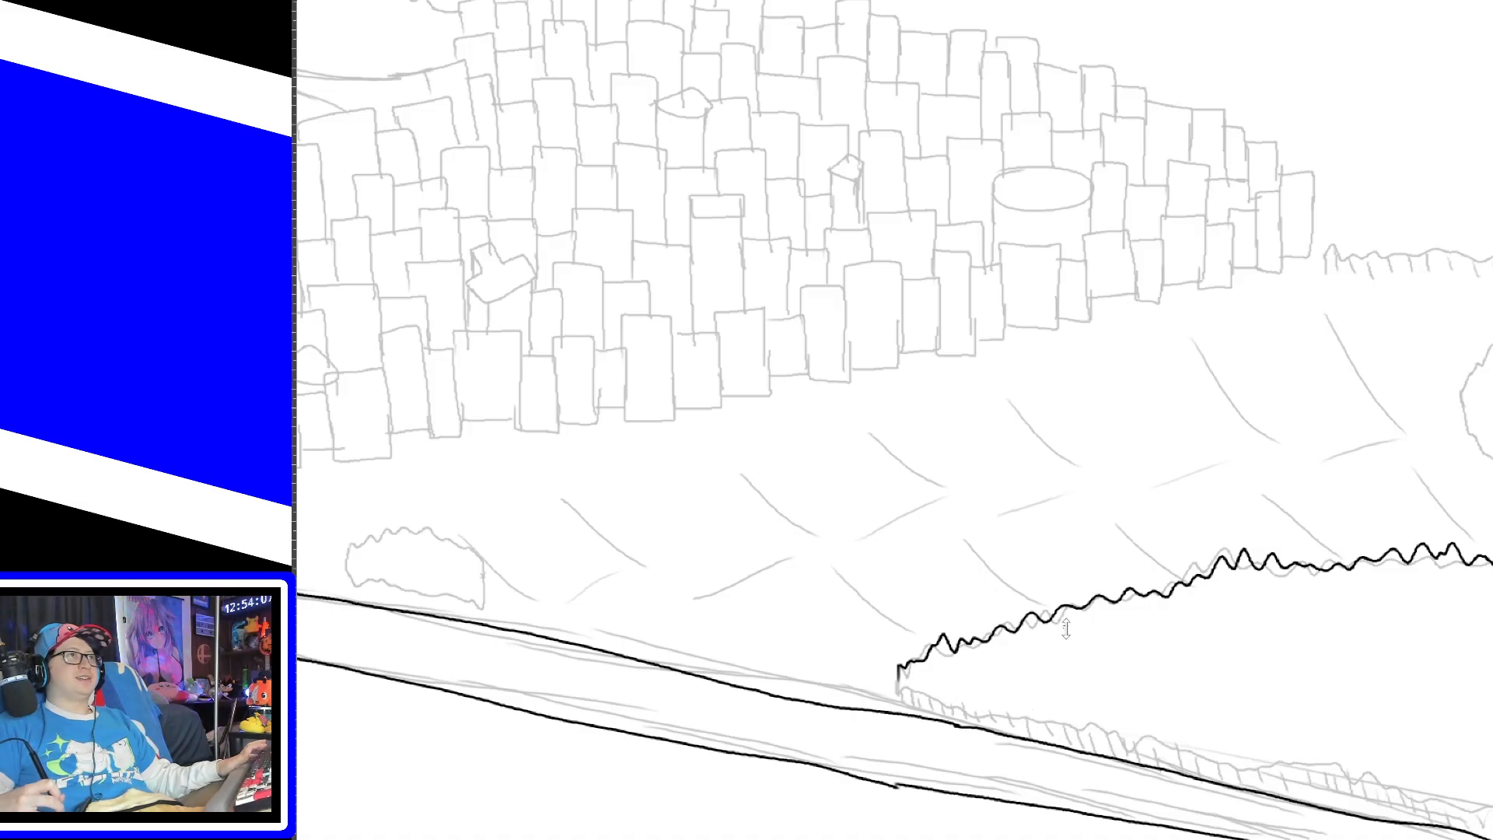
Step: Ink the forest patch's jagged lower edge along the river bank and the outline of the small tree clump upstream
{"action": "mouse_move", "coordinate": [898, 689]}
{"action": "left_mouse_down"}
{"action": "mouse_move", "coordinate": [937, 712]}
{"action": "mouse_move", "coordinate": [1490, 822]}
{"action": "left_mouse_up"}
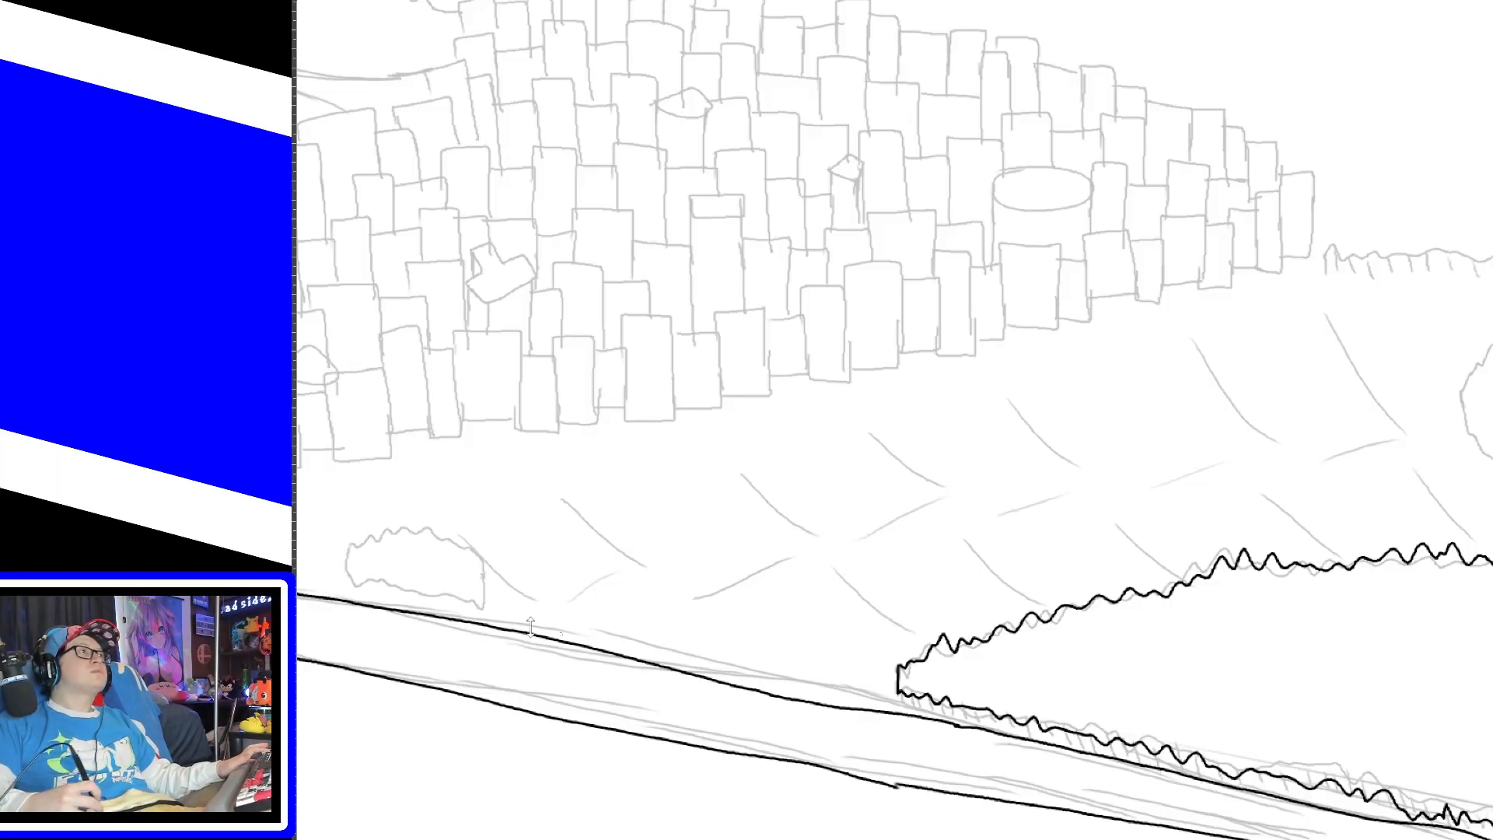
{"action": "mouse_move", "coordinate": [348, 544]}
{"action": "left_mouse_down"}
{"action": "mouse_move", "coordinate": [436, 527]}
{"action": "mouse_move", "coordinate": [482, 556]}
{"action": "mouse_move", "coordinate": [483, 606]}
{"action": "left_mouse_up"}
{"action": "mouse_move", "coordinate": [347, 546]}
{"action": "left_mouse_down"}
{"action": "mouse_move", "coordinate": [370, 582]}
{"action": "mouse_move", "coordinate": [476, 599]}
{"action": "left_mouse_up"}
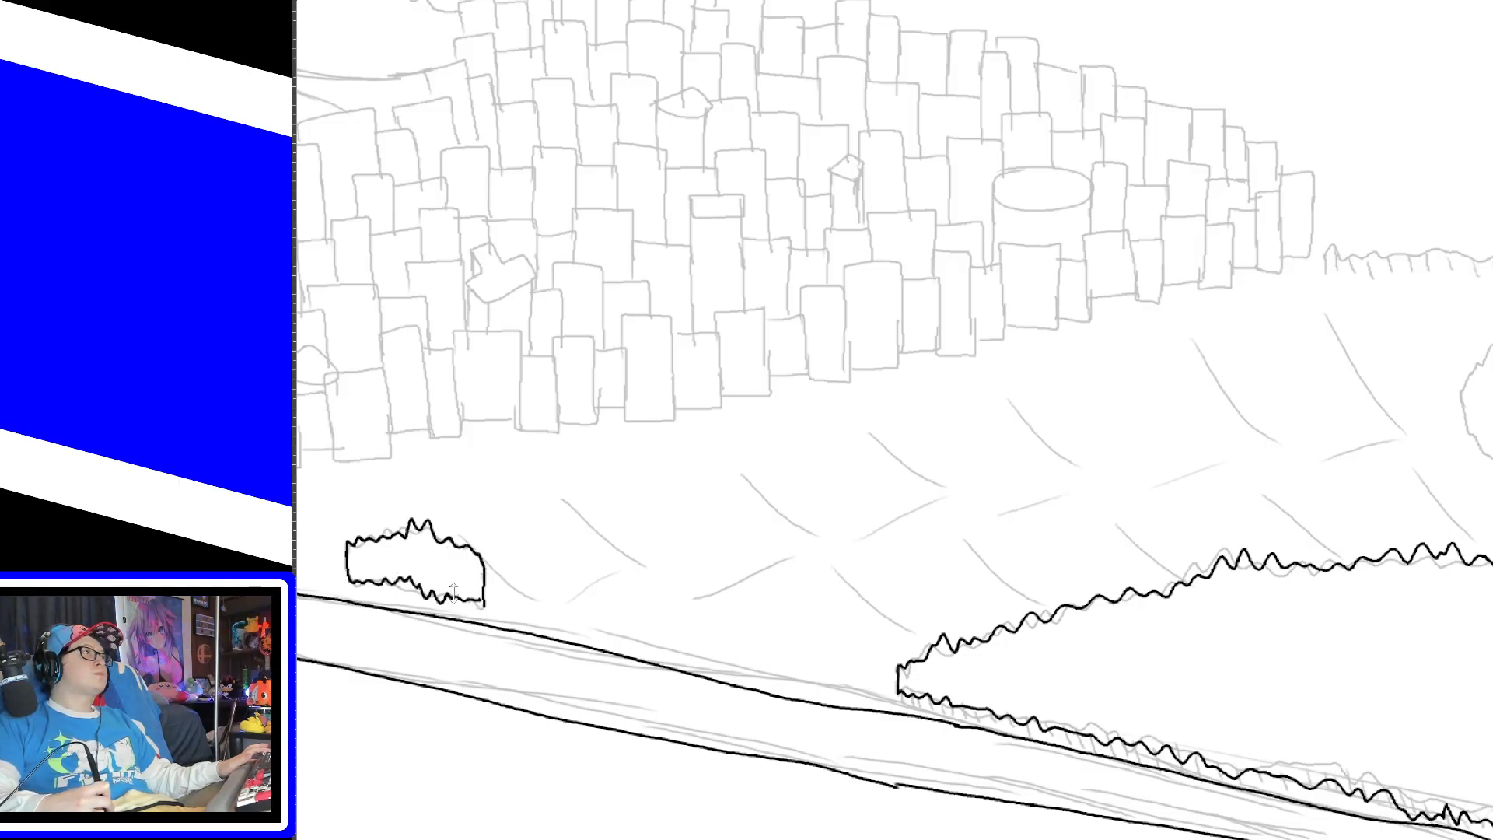
Step: Add small pointed trees in and around the small clump and at the large forest patch's tip and upper edge
{"action": "mouse_move", "coordinate": [418, 560]}
{"action": "left_mouse_down"}
{"action": "mouse_move", "coordinate": [497, 595]}
{"action": "mouse_move", "coordinate": [485, 604]}
{"action": "left_mouse_up"}
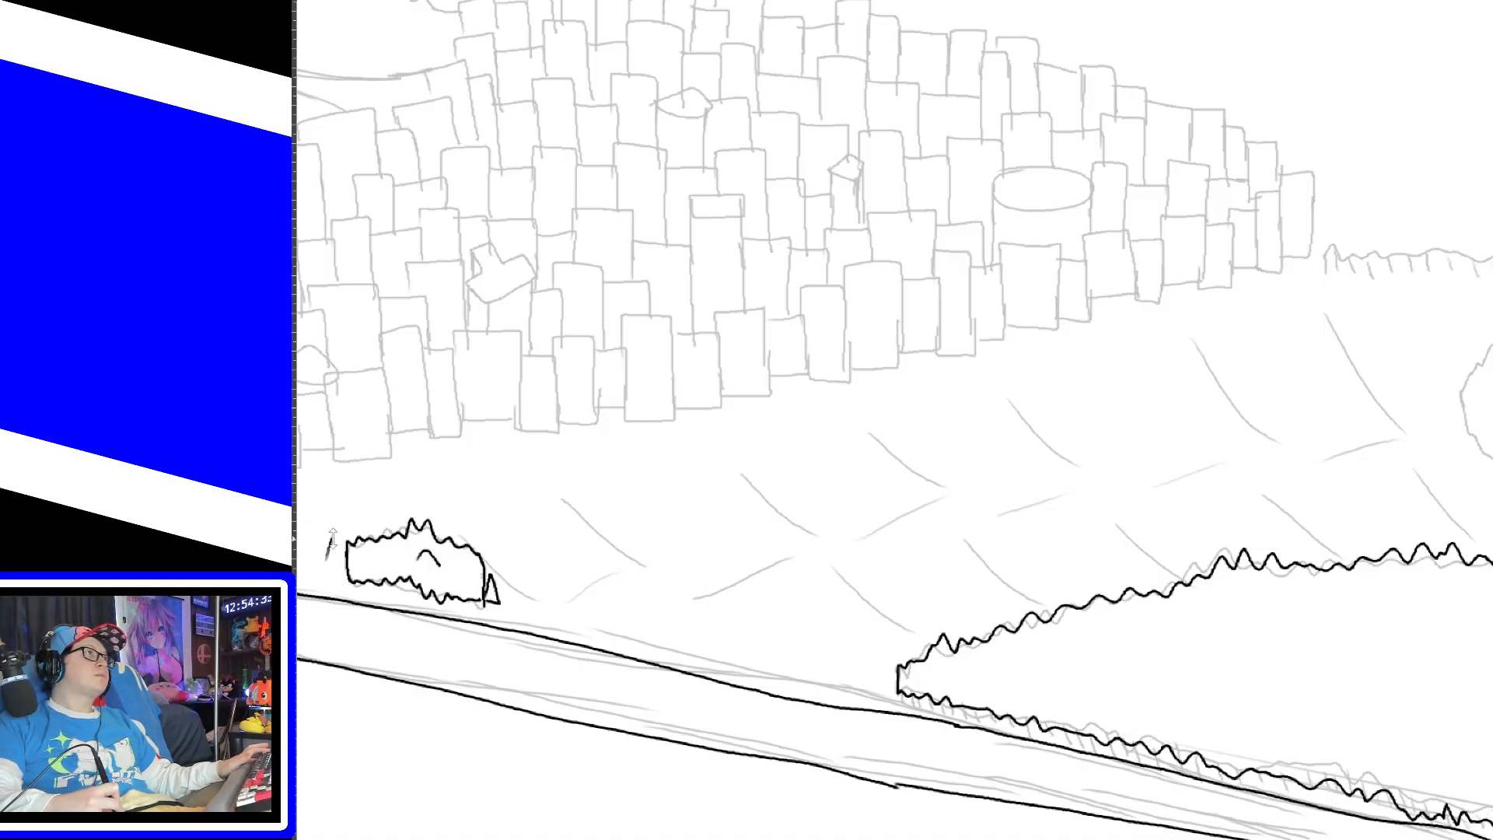
{"action": "mouse_move", "coordinate": [332, 539]}
{"action": "left_mouse_down"}
{"action": "mouse_move", "coordinate": [326, 558]}
{"action": "mouse_move", "coordinate": [387, 535]}
{"action": "left_mouse_up"}
{"action": "key", "text": "ctrl+z"}
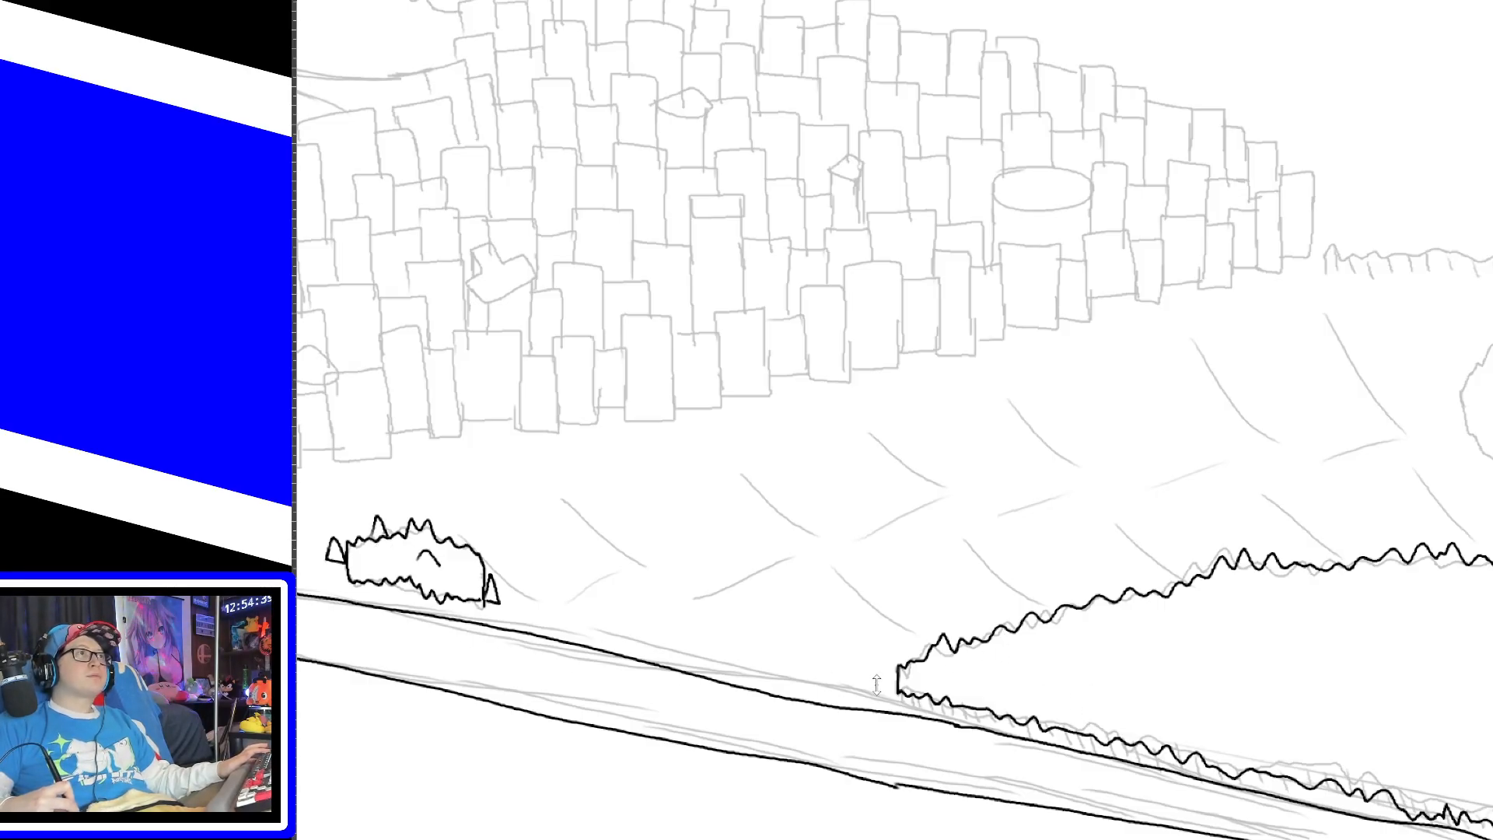
{"action": "mouse_move", "coordinate": [881, 689]}
{"action": "left_mouse_down"}
{"action": "mouse_move", "coordinate": [898, 691]}
{"action": "mouse_move", "coordinate": [880, 689]}
{"action": "left_mouse_up"}
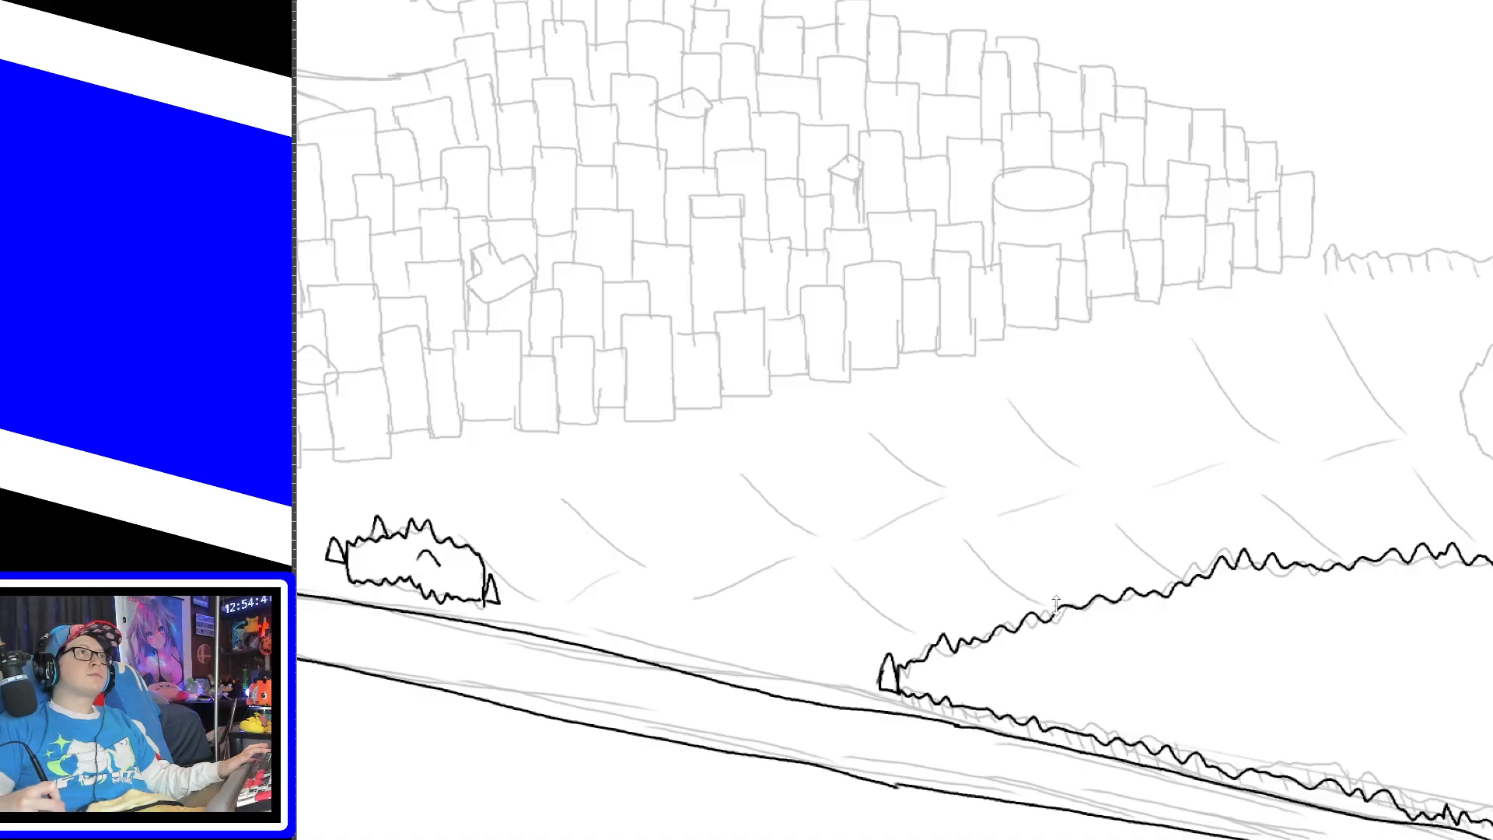
{"action": "left_click_drag", "start_coordinate": [1043, 617], "coordinate": [1063, 607]}
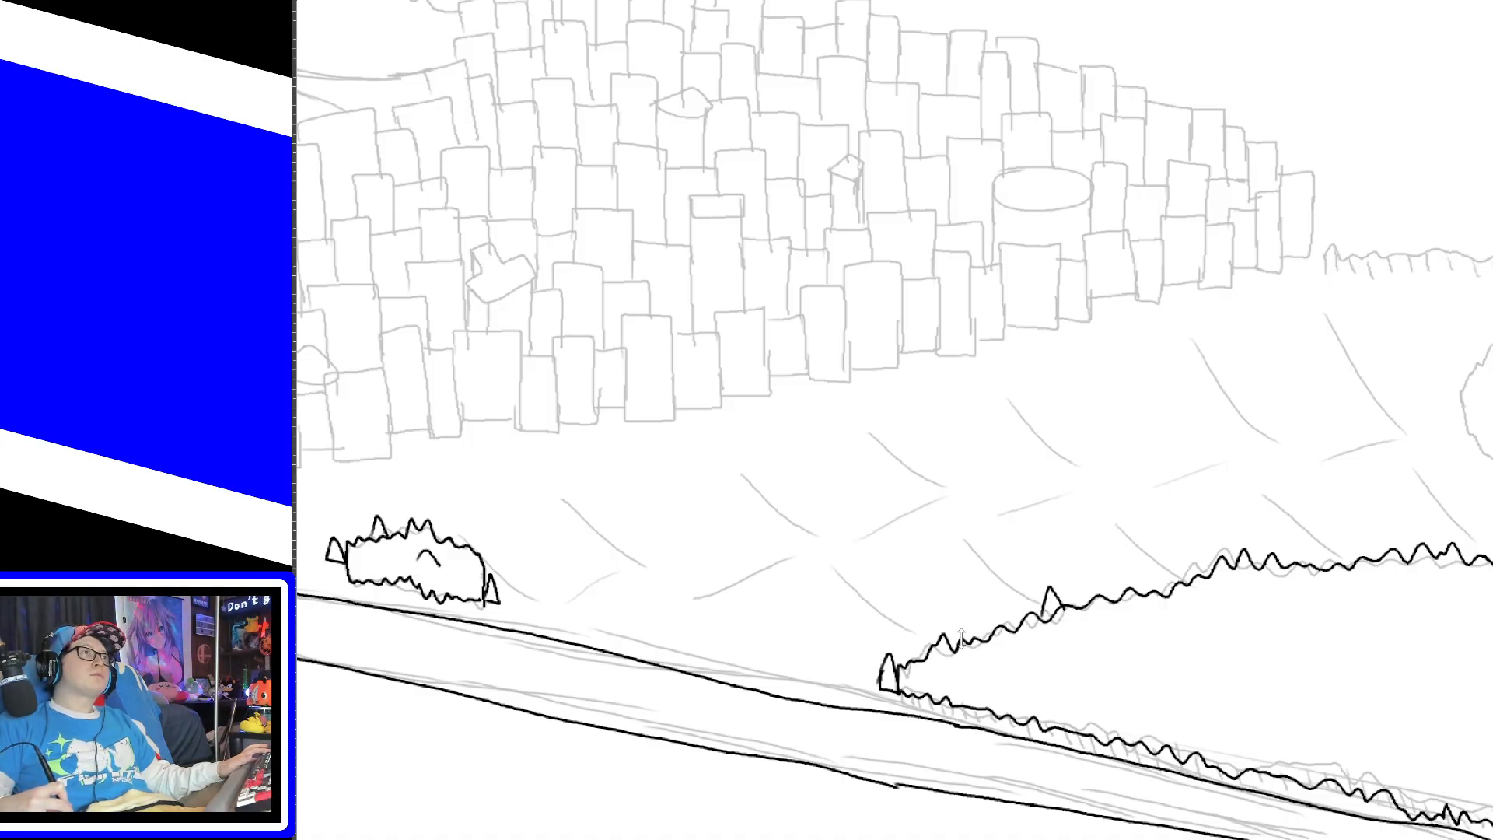
Step: Add treetops on the large forest patch's upper edge, six peaks inside it, and three small trees along the bank beside the small clump
{"action": "left_click_drag", "start_coordinate": [964, 643], "coordinate": [985, 645]}
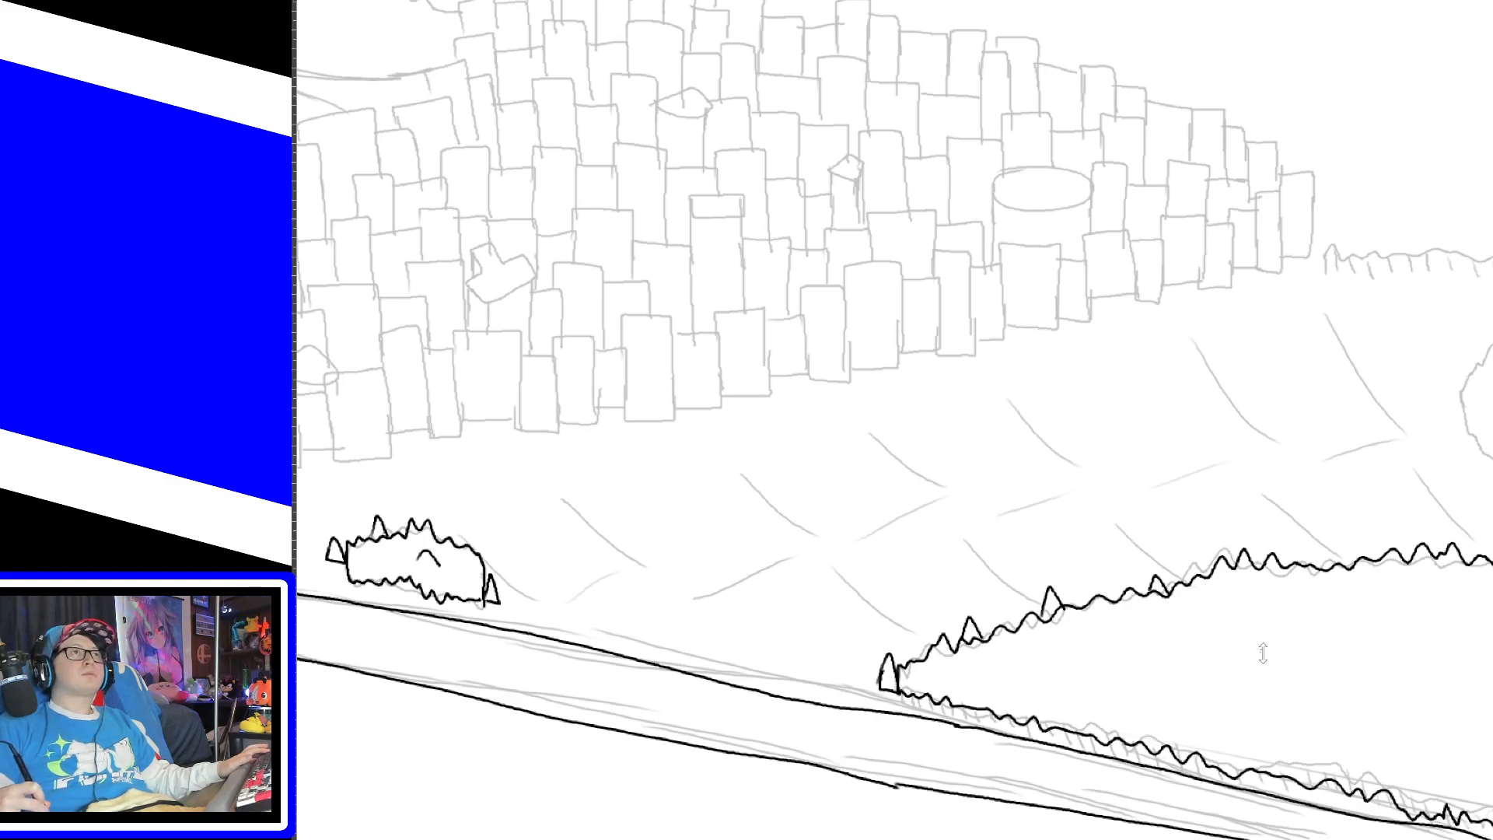
{"action": "left_click_drag", "start_coordinate": [1047, 682], "coordinate": [1083, 682]}
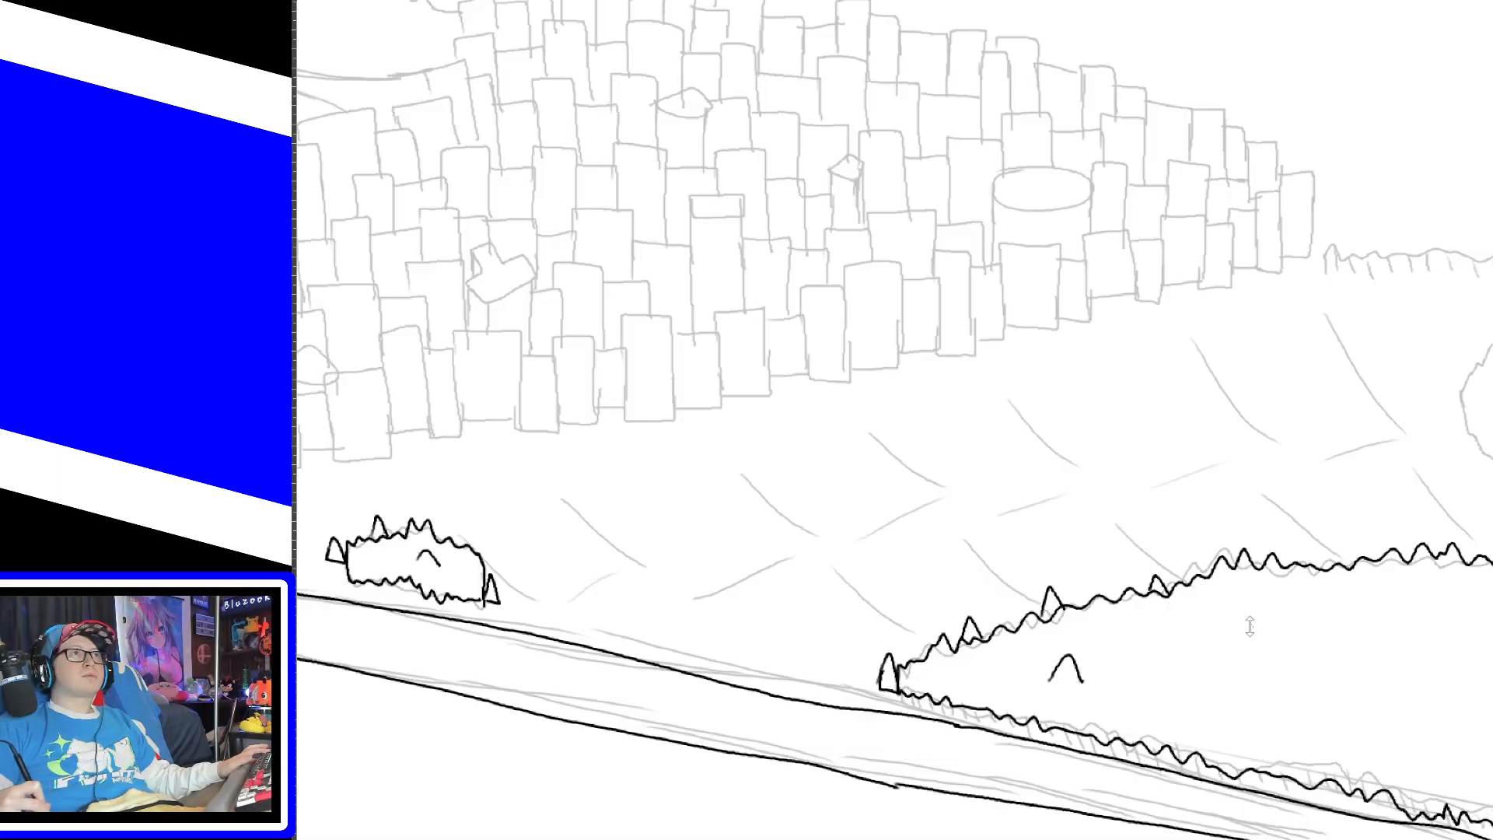
{"action": "left_click_drag", "start_coordinate": [1248, 628], "coordinate": [1266, 627]}
{"action": "mouse_move", "coordinate": [1161, 707]}
{"action": "left_mouse_down"}
{"action": "mouse_move", "coordinate": [1175, 677]}
{"action": "mouse_move", "coordinate": [1196, 708]}
{"action": "left_mouse_up"}
{"action": "left_click_drag", "start_coordinate": [1311, 742], "coordinate": [1328, 743]}
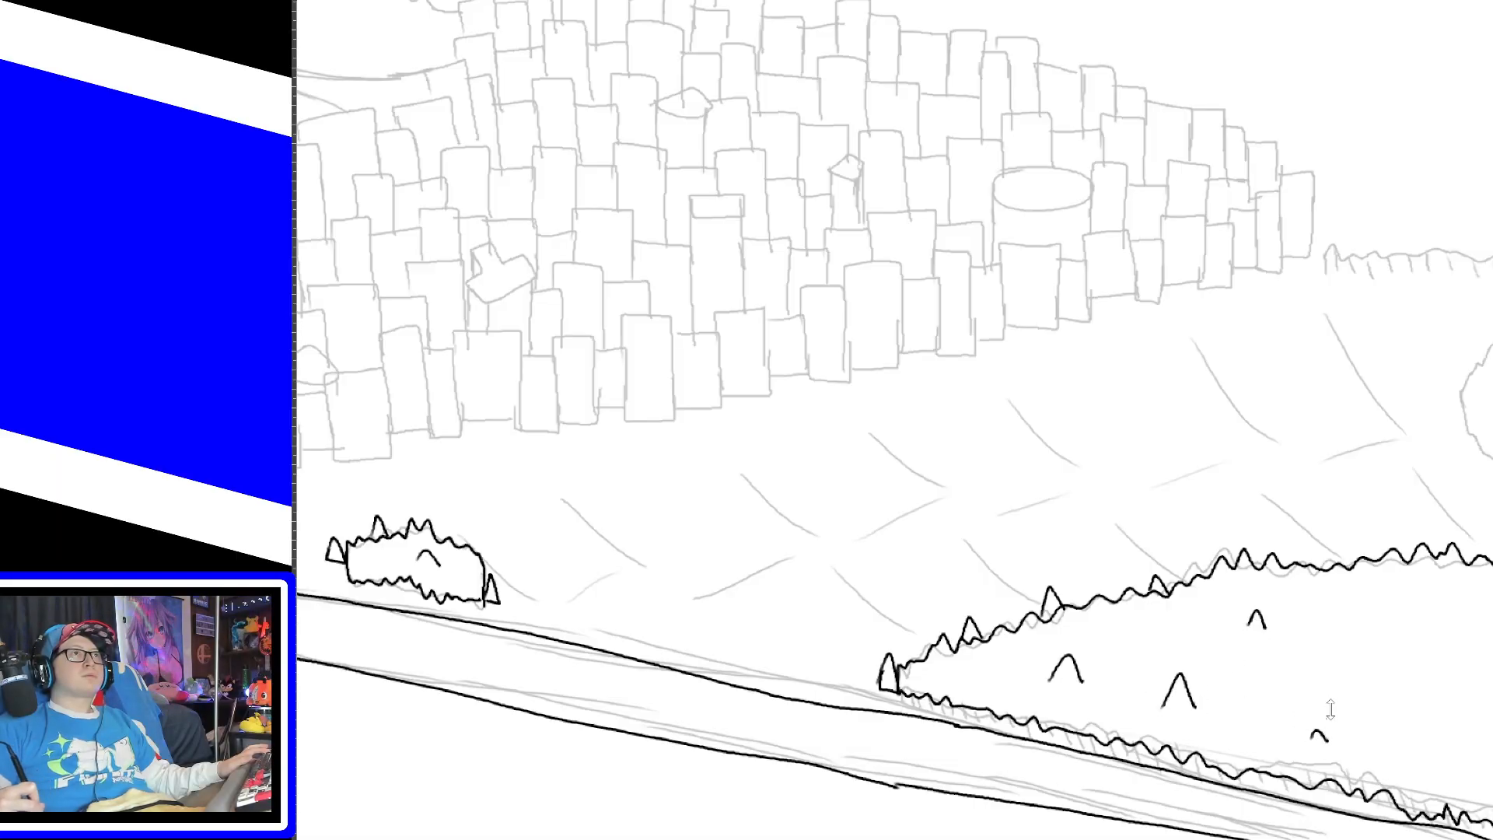
{"action": "left_click_drag", "start_coordinate": [1367, 645], "coordinate": [1387, 639]}
{"action": "left_click_drag", "start_coordinate": [1424, 721], "coordinate": [1467, 731]}
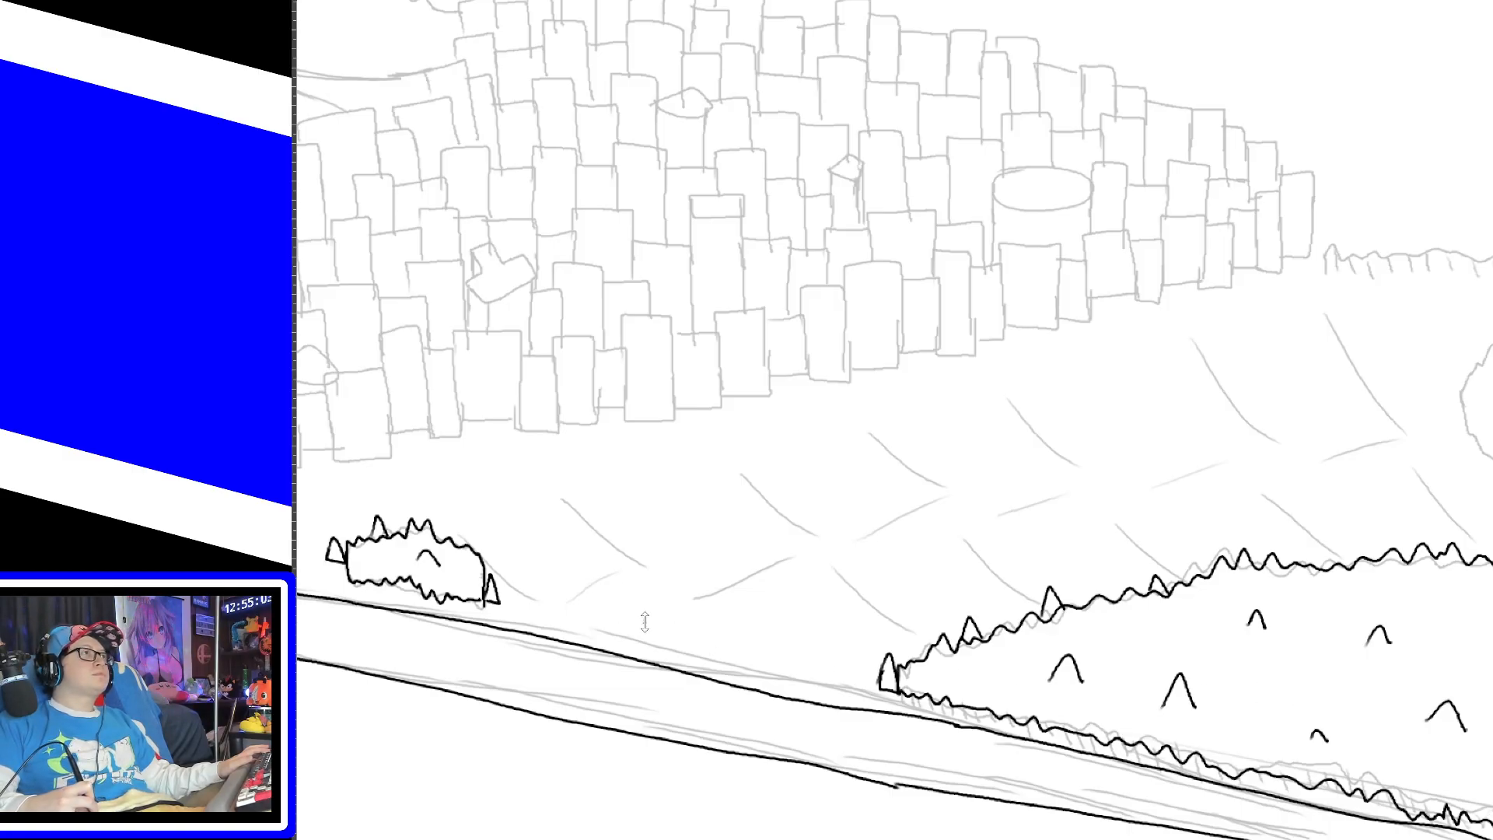
{"action": "left_click_drag", "start_coordinate": [641, 631], "coordinate": [675, 642]}
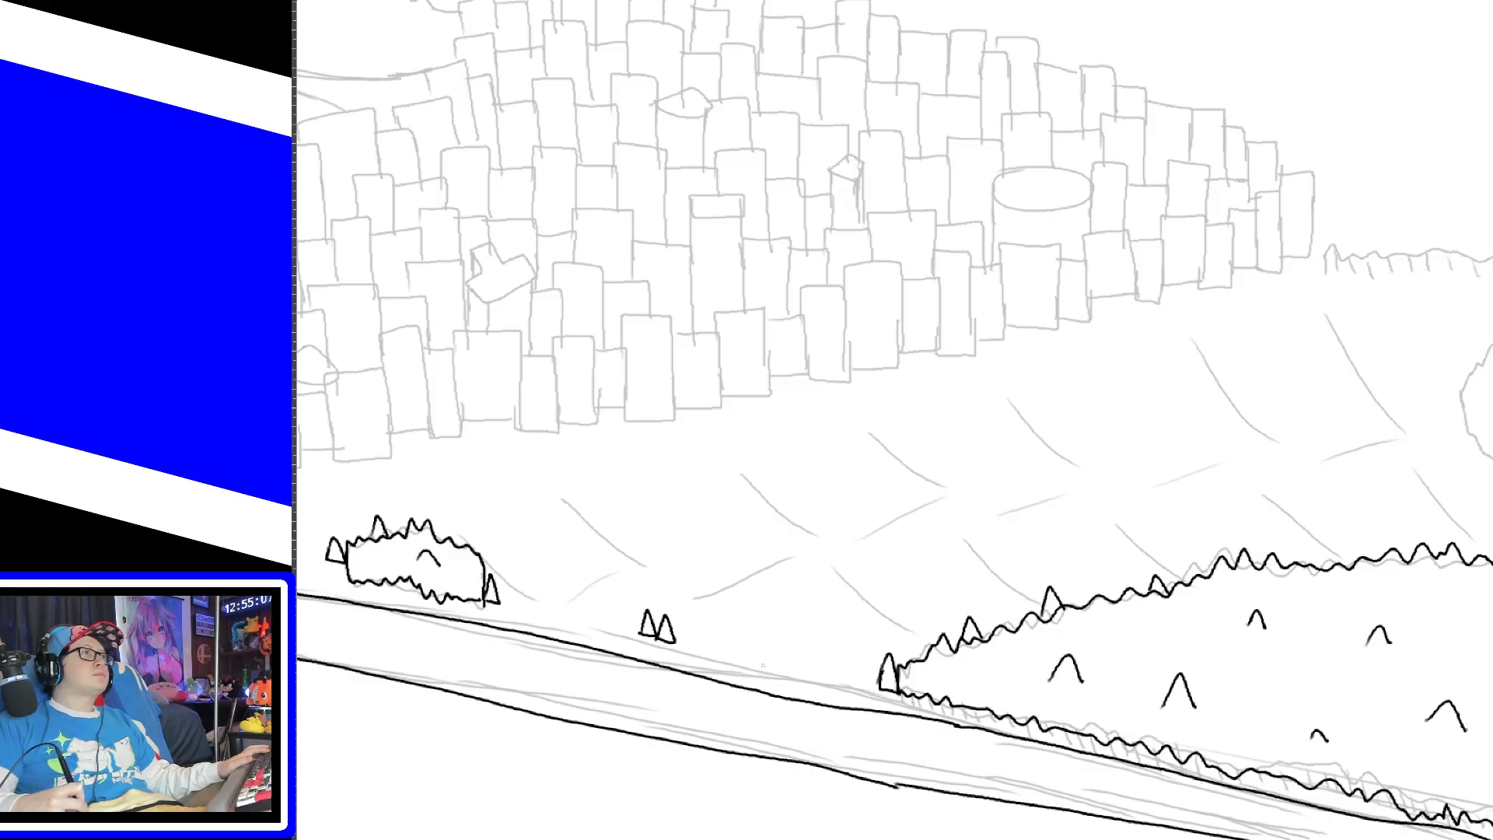
{"action": "left_click_drag", "start_coordinate": [781, 667], "coordinate": [766, 668]}
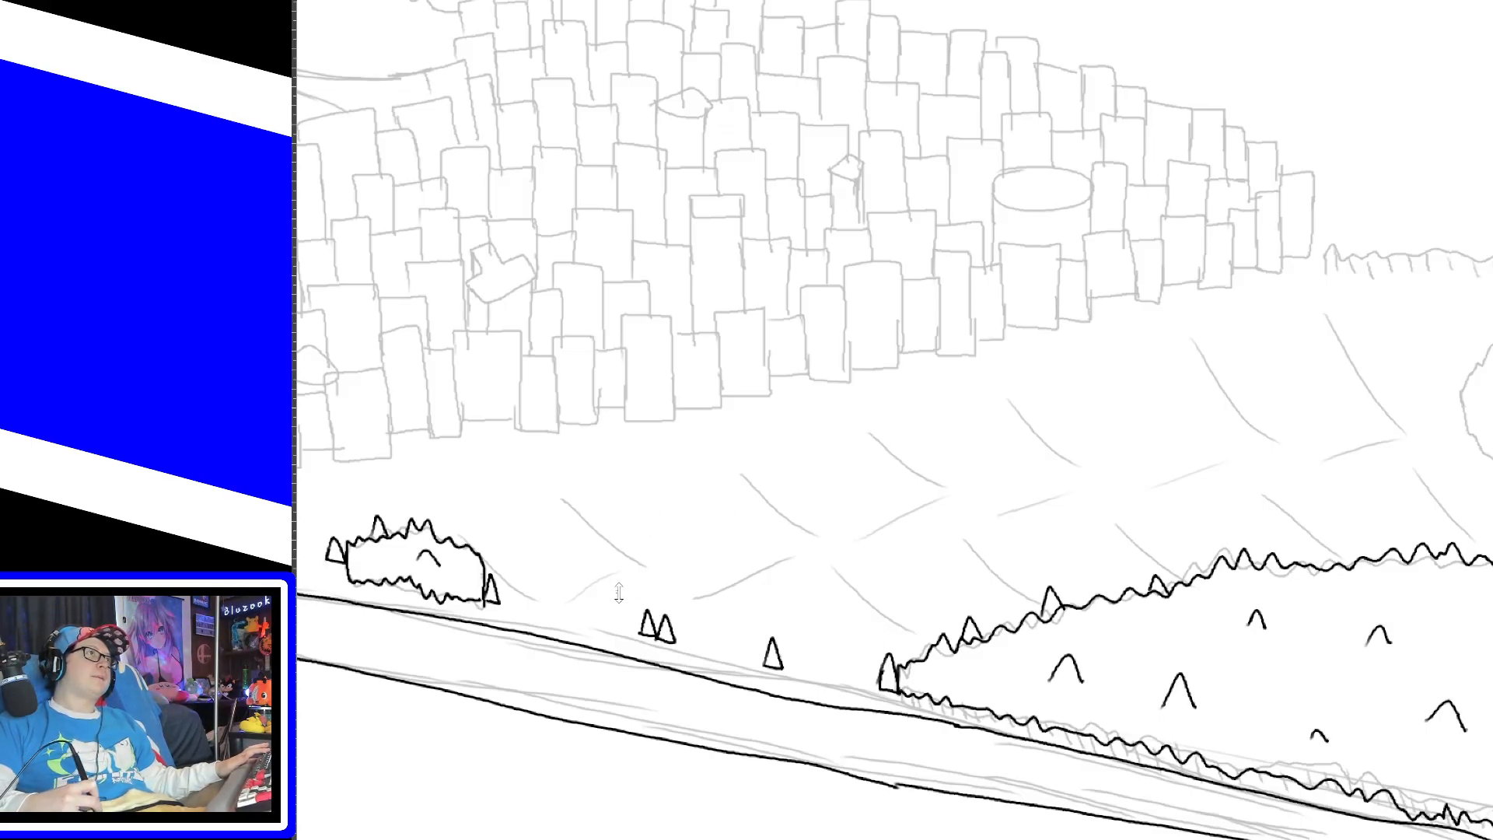
Step: Ink the faint, broken cross line running through the fields between the city and the large forest patch
{"action": "mouse_move", "coordinate": [700, 597]}
{"action": "left_mouse_down"}
{"action": "mouse_move", "coordinate": [921, 520]}
{"action": "mouse_move", "coordinate": [1061, 495]}
{"action": "left_mouse_up"}
{"action": "left_click_drag", "start_coordinate": [1151, 486], "coordinate": [1217, 465]}
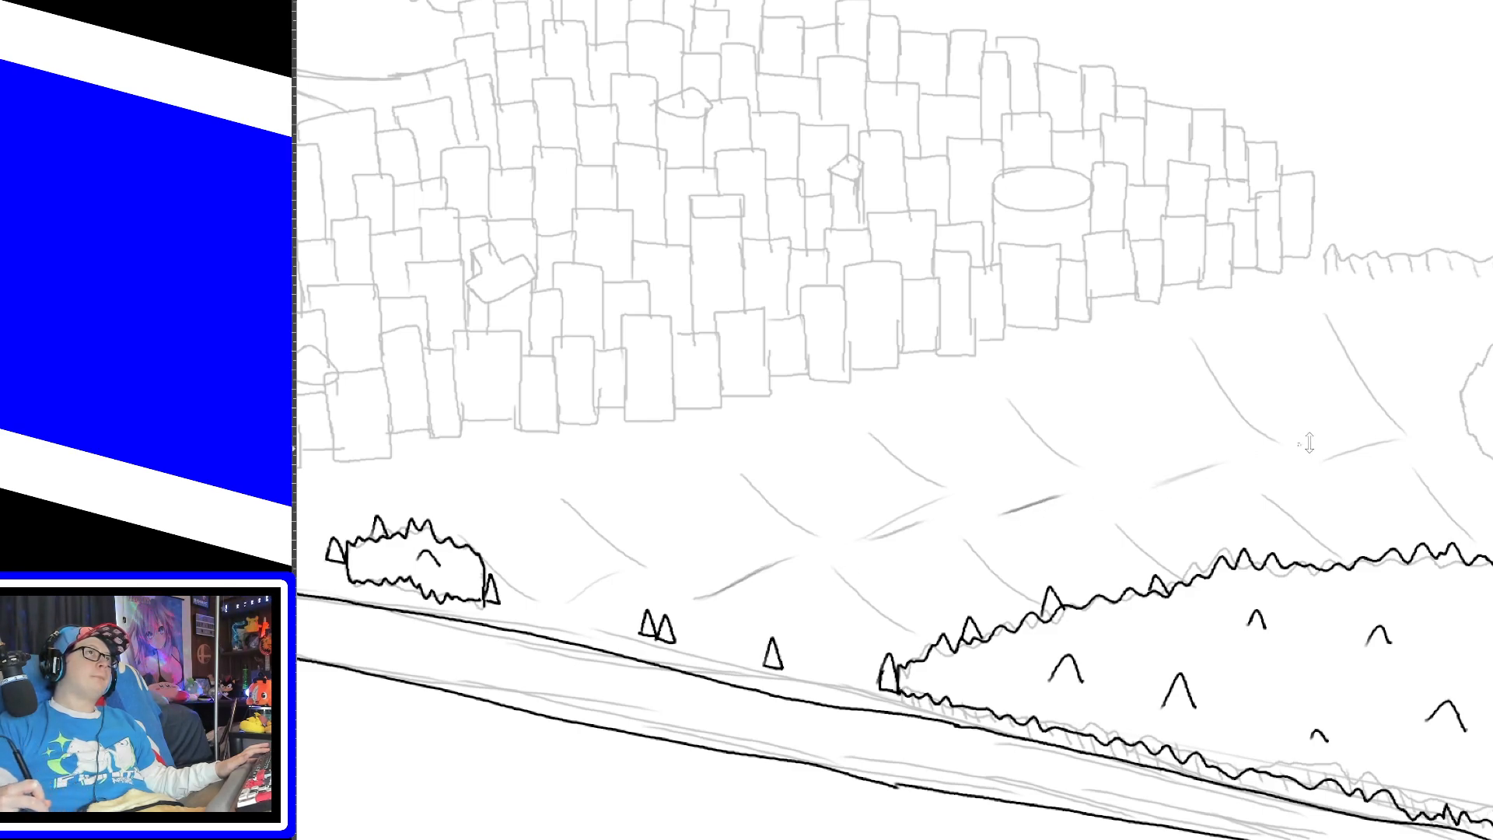
{"action": "left_click_drag", "start_coordinate": [1329, 459], "coordinate": [1396, 440]}
Step: Ink short tapered strokes over the upper row of diagonal field lines below the city, redrawing the second one
{"action": "left_click_drag", "start_coordinate": [642, 567], "coordinate": [572, 503]}
{"action": "left_click_drag", "start_coordinate": [811, 534], "coordinate": [754, 473]}
{"action": "left_click_drag", "start_coordinate": [947, 488], "coordinate": [895, 438]}
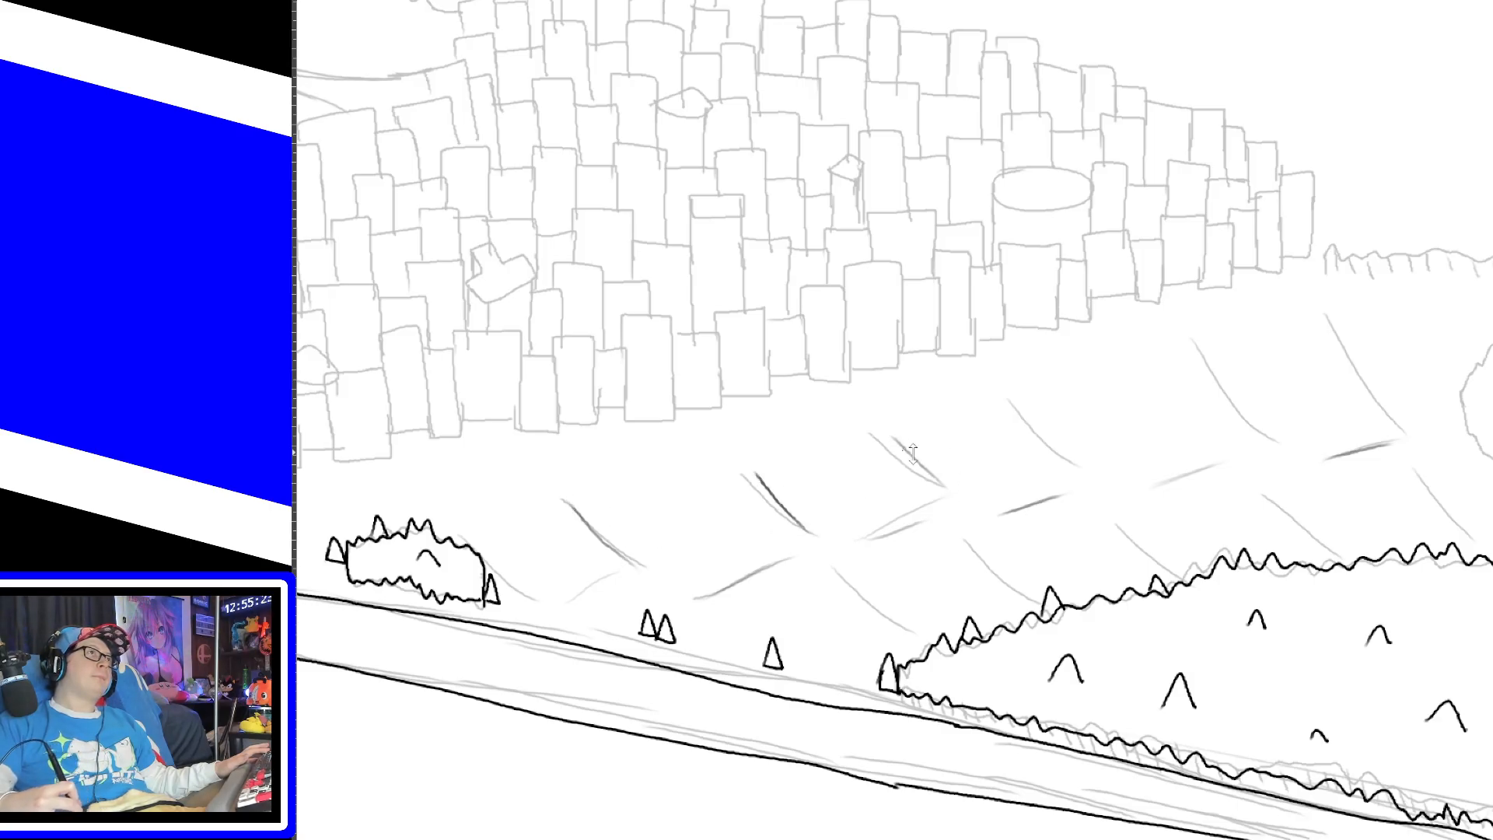
{"action": "key", "text": "ctrl+z"}
{"action": "key", "text": "ctrl+z"}
{"action": "left_click_drag", "start_coordinate": [811, 536], "coordinate": [747, 467]}
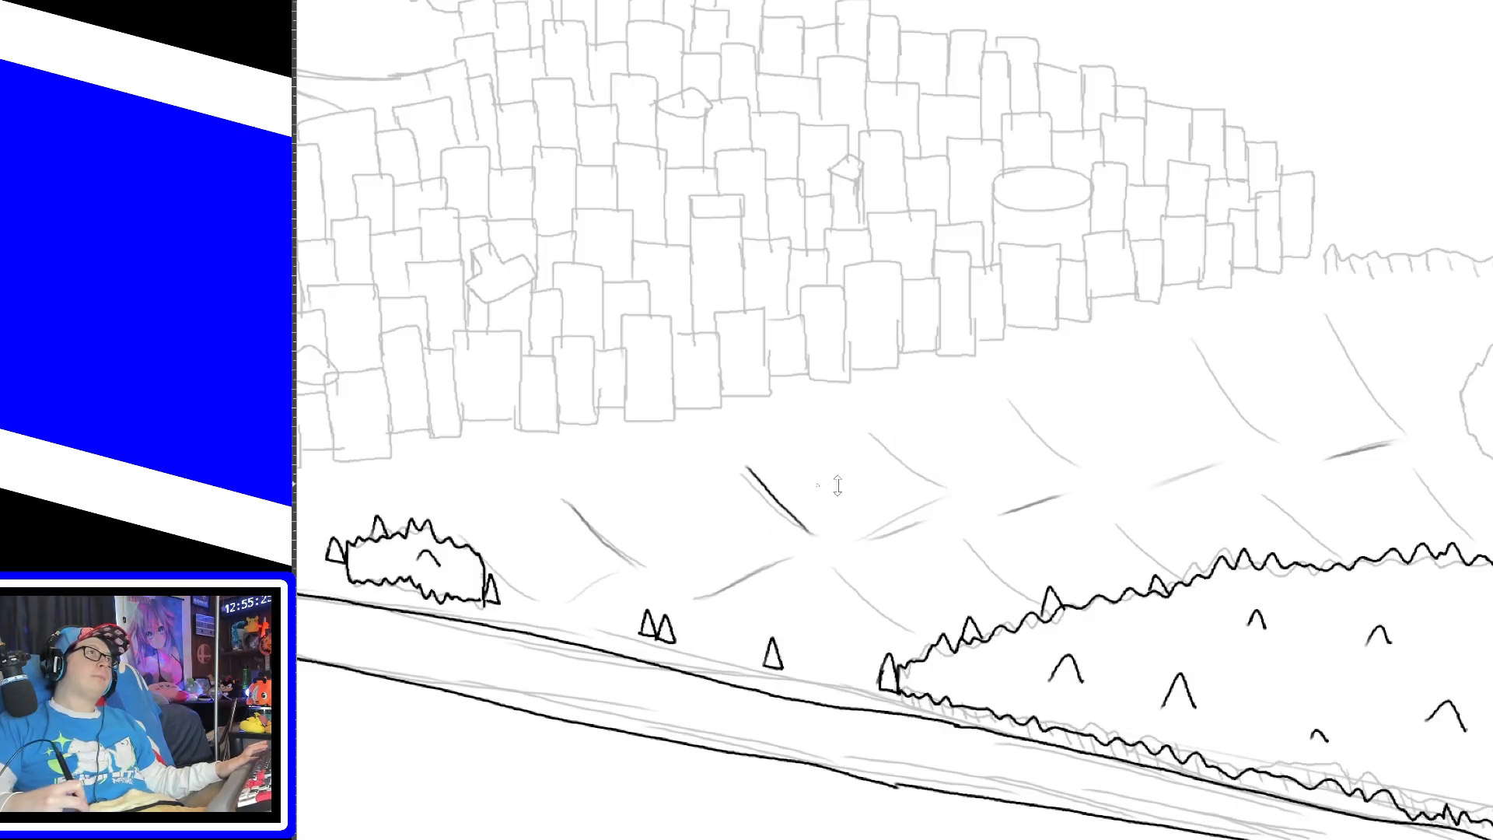
{"action": "key", "text": "ctrl+z"}
{"action": "left_click_drag", "start_coordinate": [811, 535], "coordinate": [755, 470]}
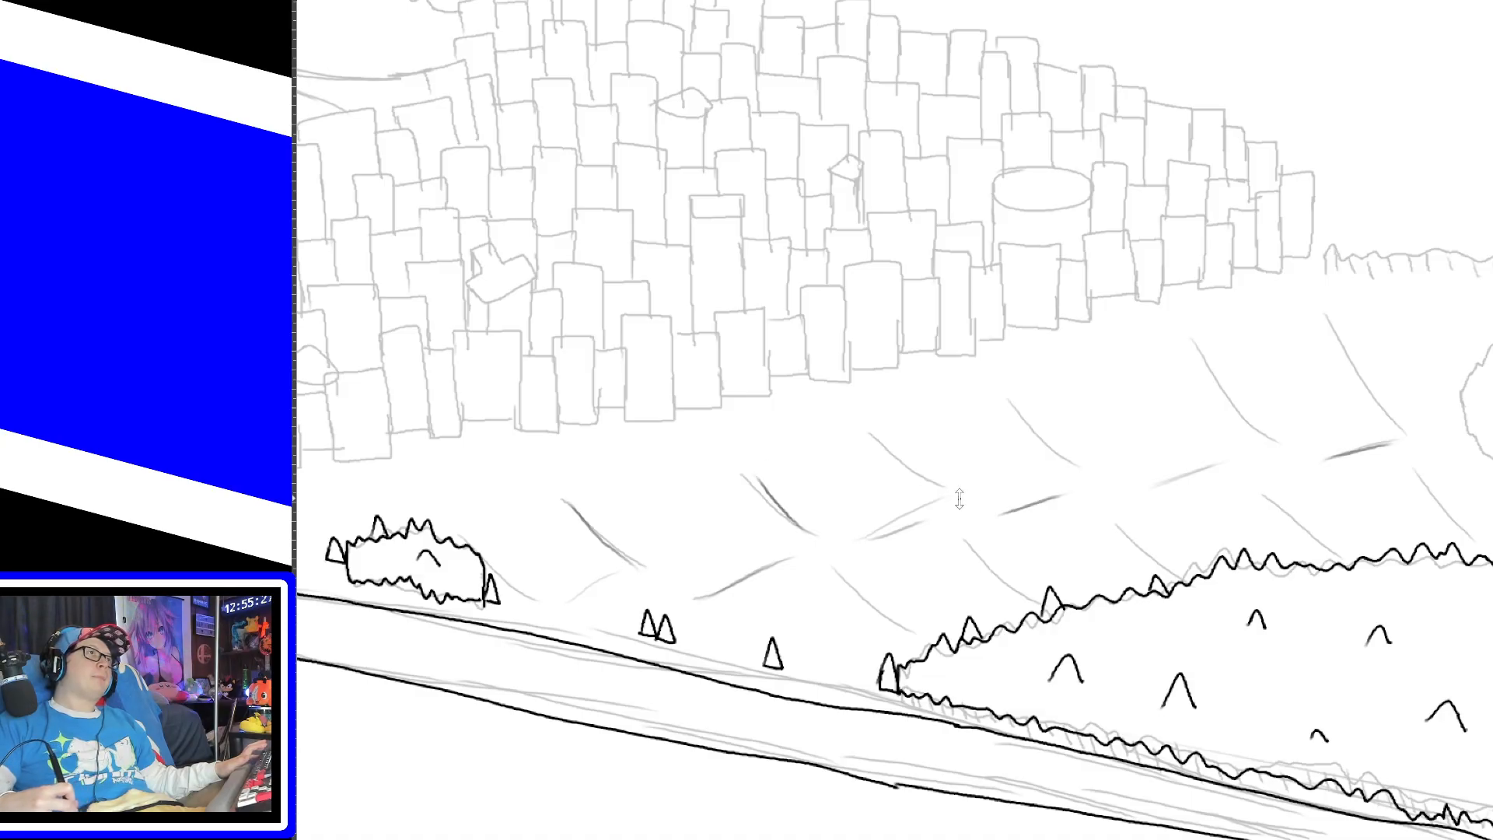
{"action": "left_click_drag", "start_coordinate": [952, 490], "coordinate": [894, 439]}
{"action": "left_click_drag", "start_coordinate": [1079, 465], "coordinate": [1035, 408]}
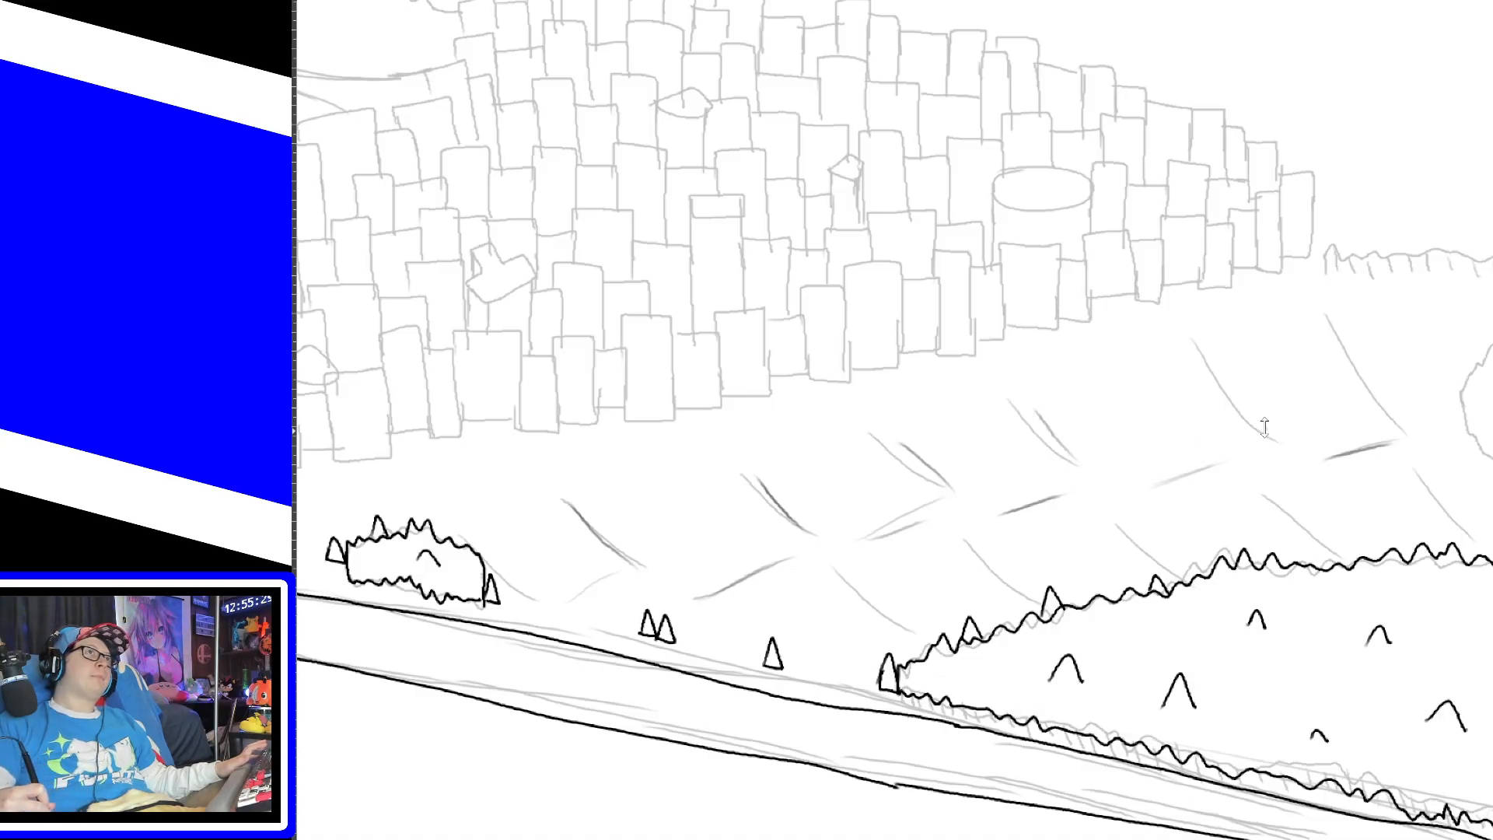
{"action": "left_click_drag", "start_coordinate": [1272, 437], "coordinate": [1210, 360]}
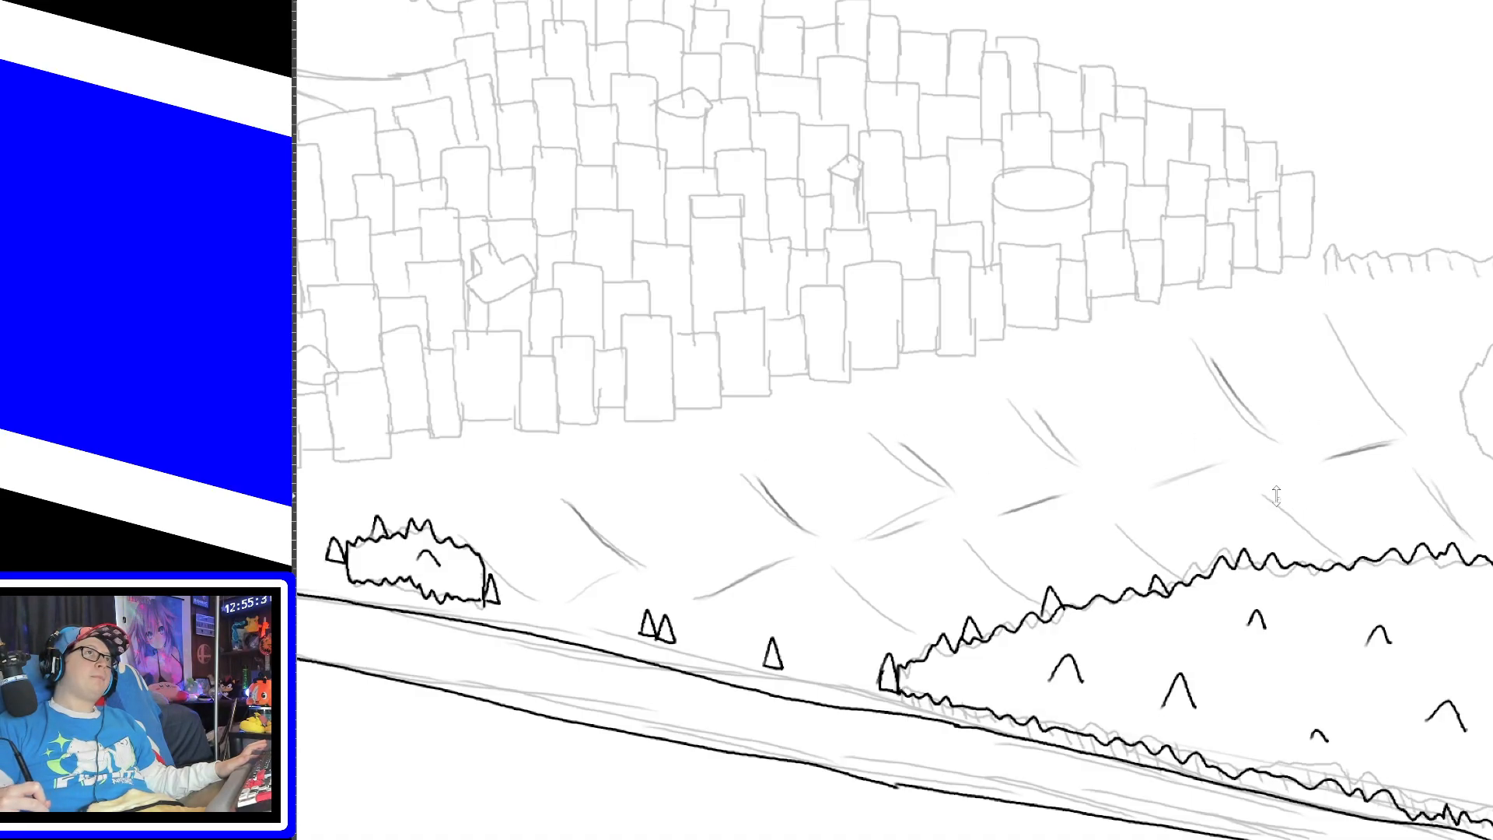
Step: Ink short tapered strokes over the lower row of diagonal field lines, just above the large forest patch
{"action": "left_click_drag", "start_coordinate": [1276, 496], "coordinate": [1317, 552]}
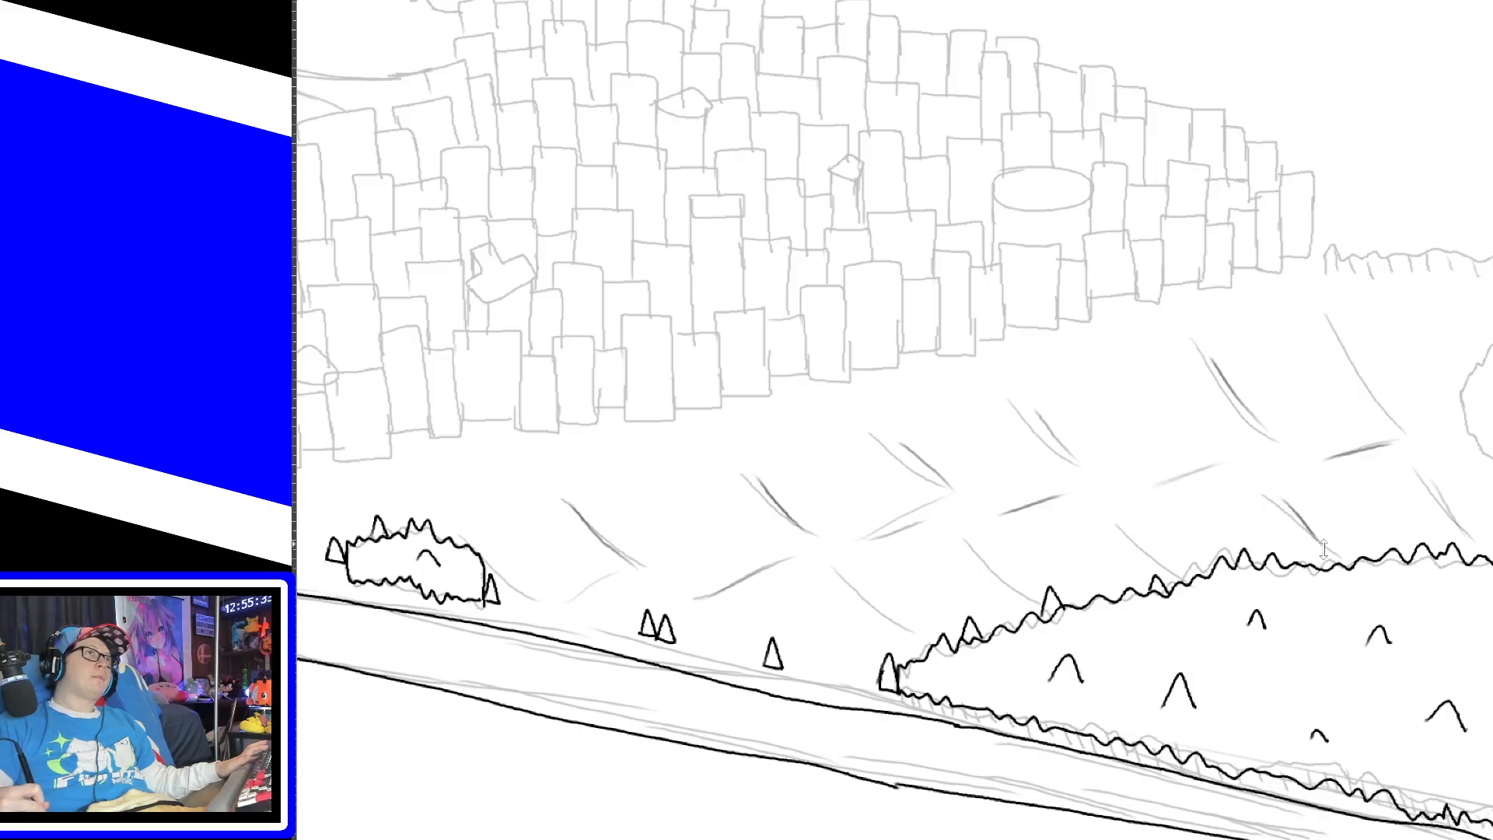
{"action": "left_click_drag", "start_coordinate": [1105, 522], "coordinate": [1169, 574]}
{"action": "key", "text": "ctrl+z"}
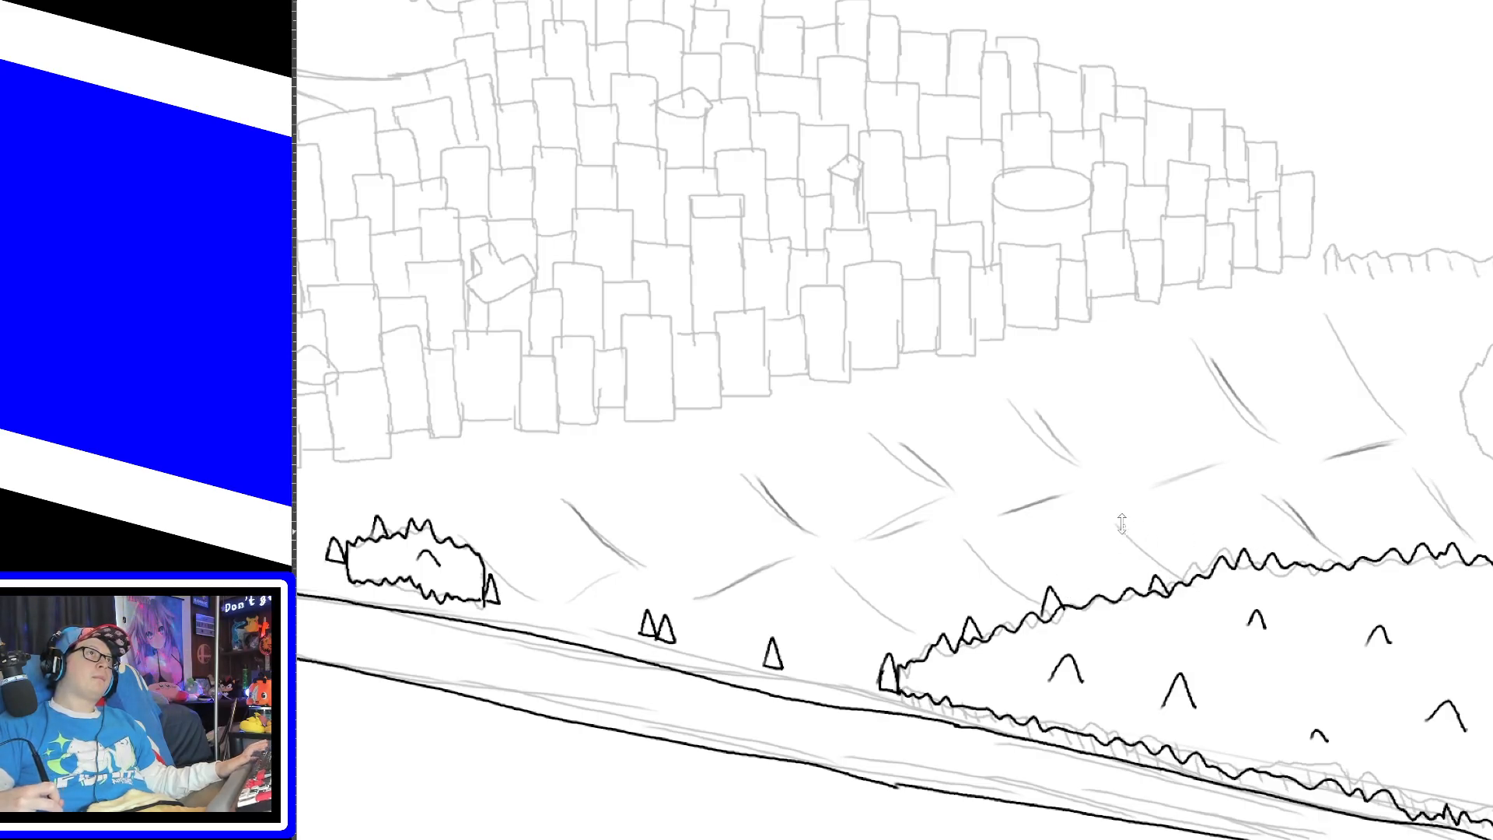
{"action": "left_click_drag", "start_coordinate": [1117, 520], "coordinate": [1161, 556]}
{"action": "left_click_drag", "start_coordinate": [984, 558], "coordinate": [1025, 595]}
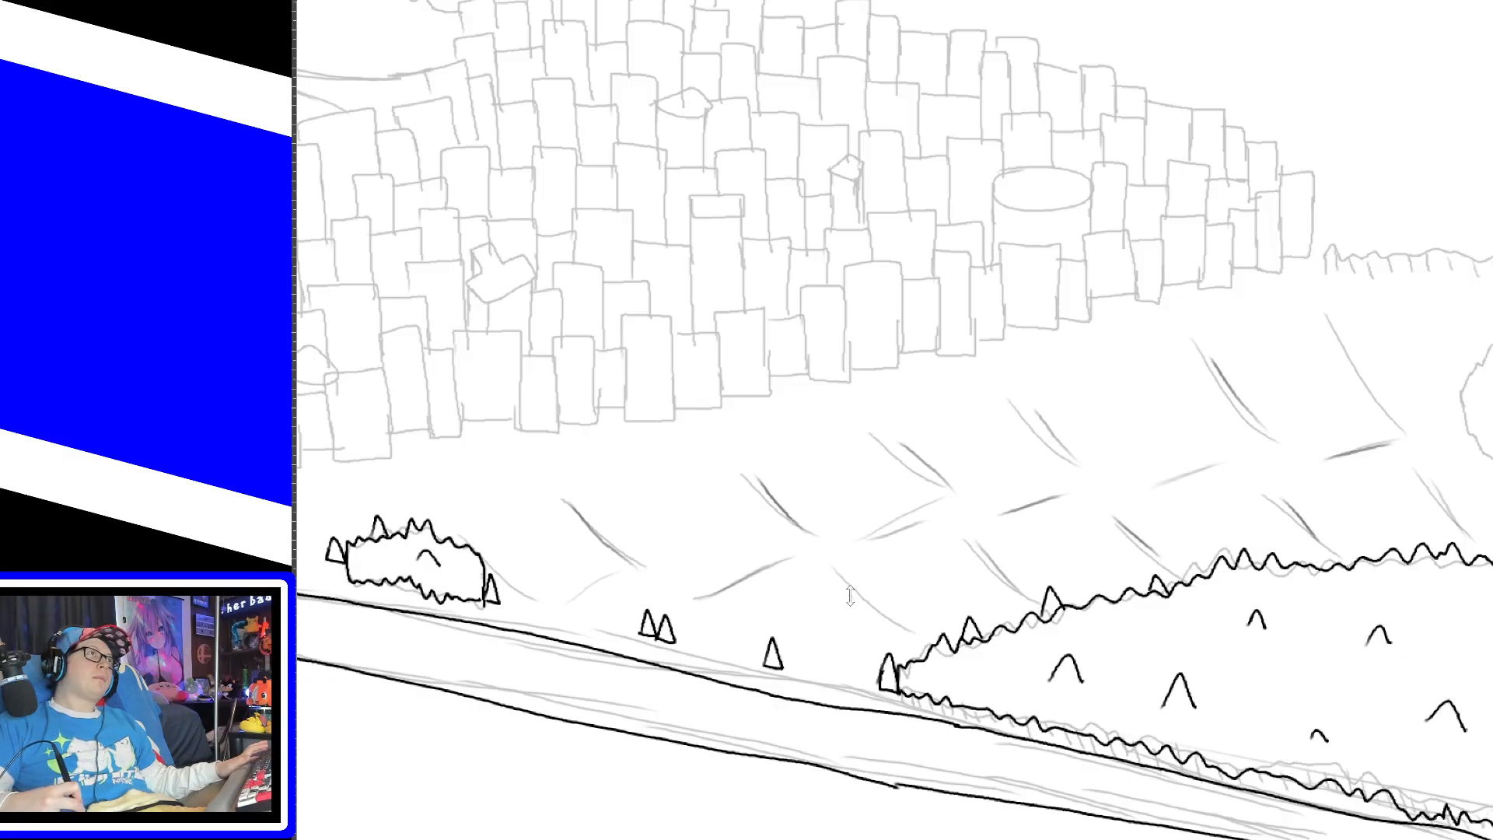
{"action": "left_click_drag", "start_coordinate": [845, 585], "coordinate": [894, 636]}
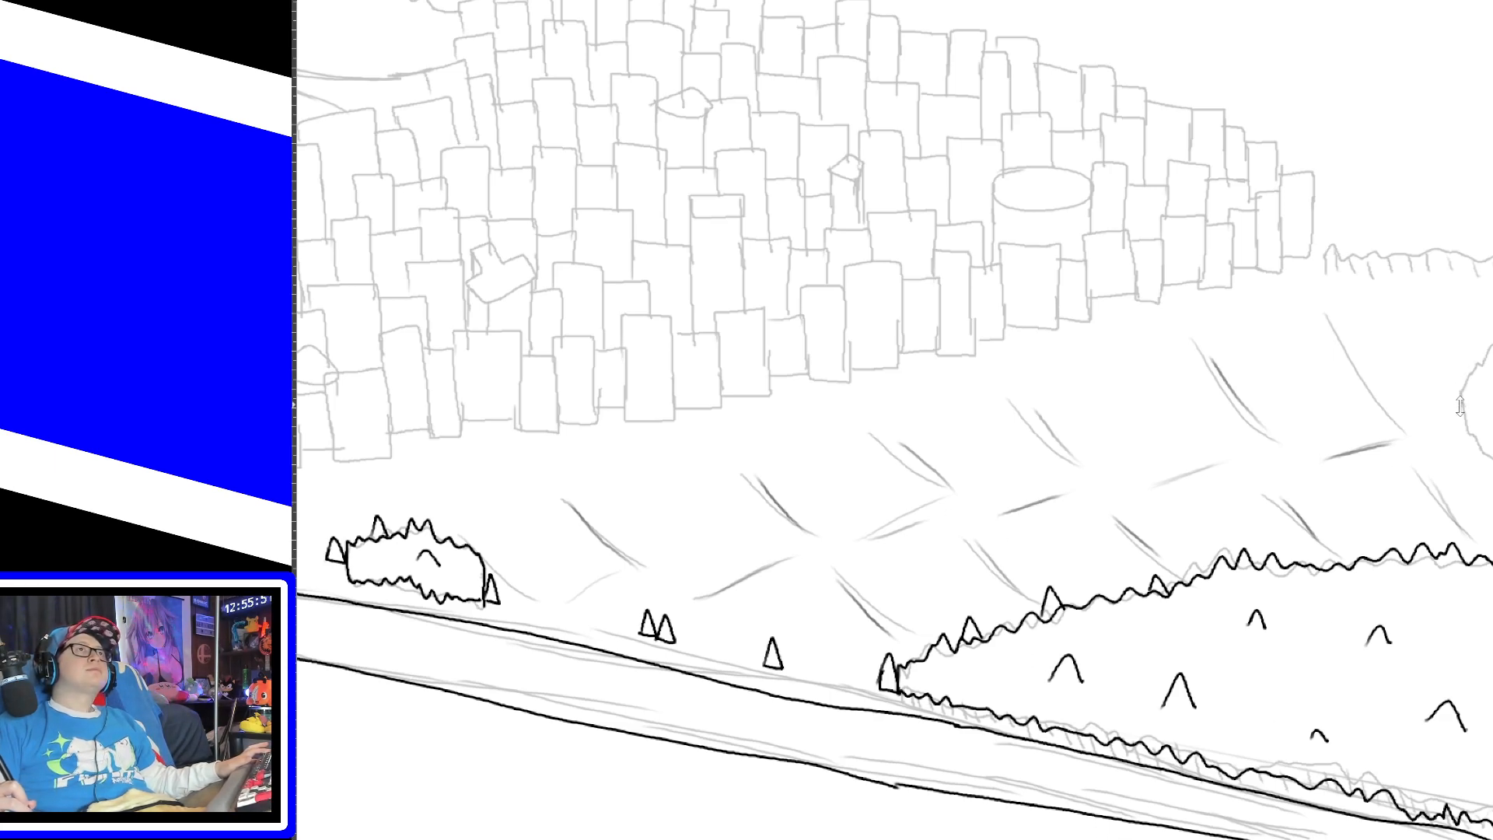
Step: Outline the round tree clump beyond the fields with a jagged edge and add small pointed trees beside it
{"action": "mouse_move", "coordinate": [1460, 405]}
{"action": "left_mouse_down"}
{"action": "mouse_move", "coordinate": [1482, 350]}
{"action": "mouse_move", "coordinate": [1460, 432]}
{"action": "mouse_move", "coordinate": [1490, 457]}
{"action": "left_mouse_up"}
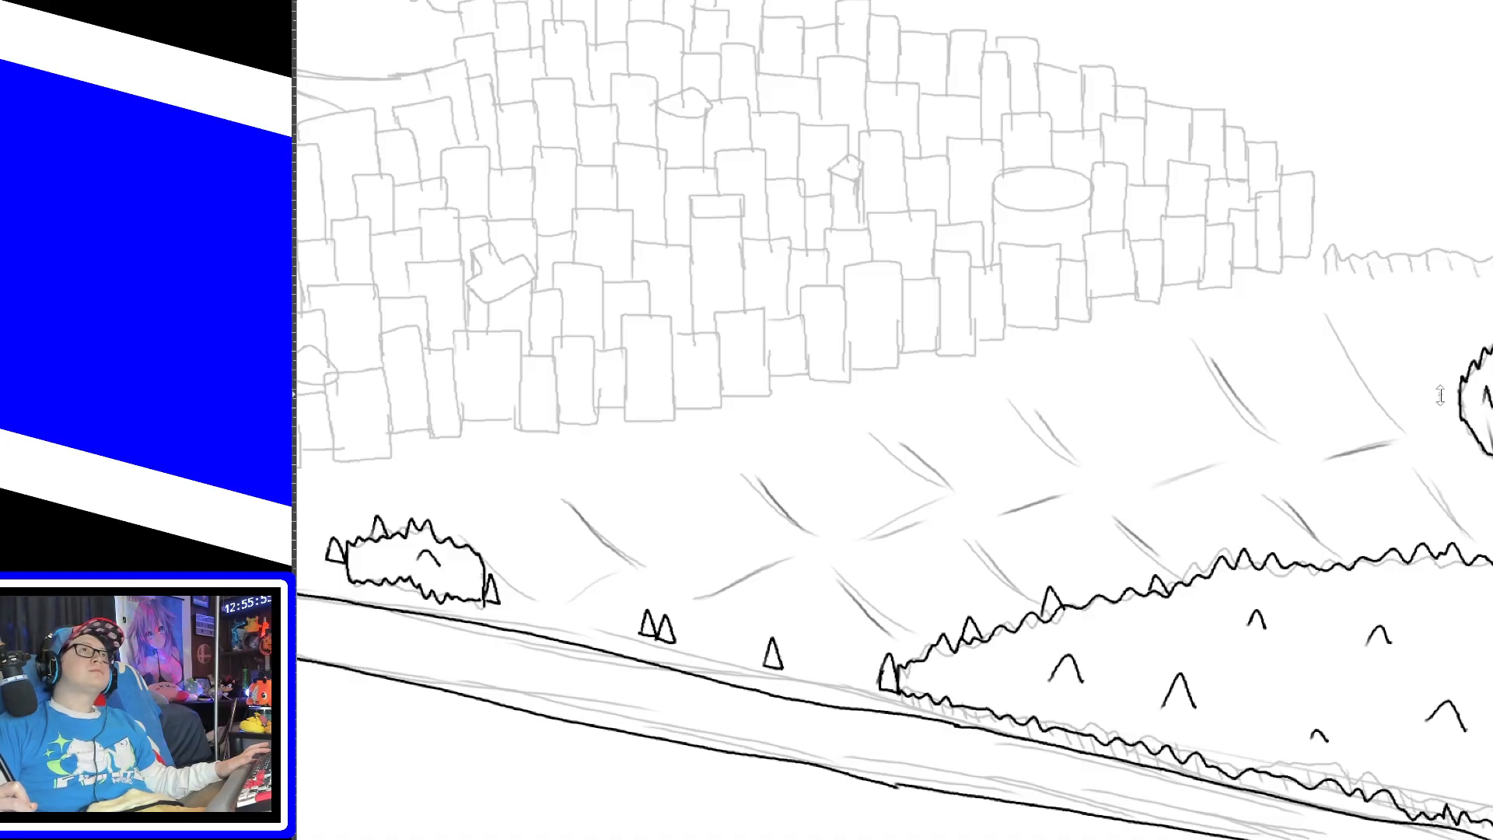
{"action": "left_click_drag", "start_coordinate": [1446, 396], "coordinate": [1471, 445]}
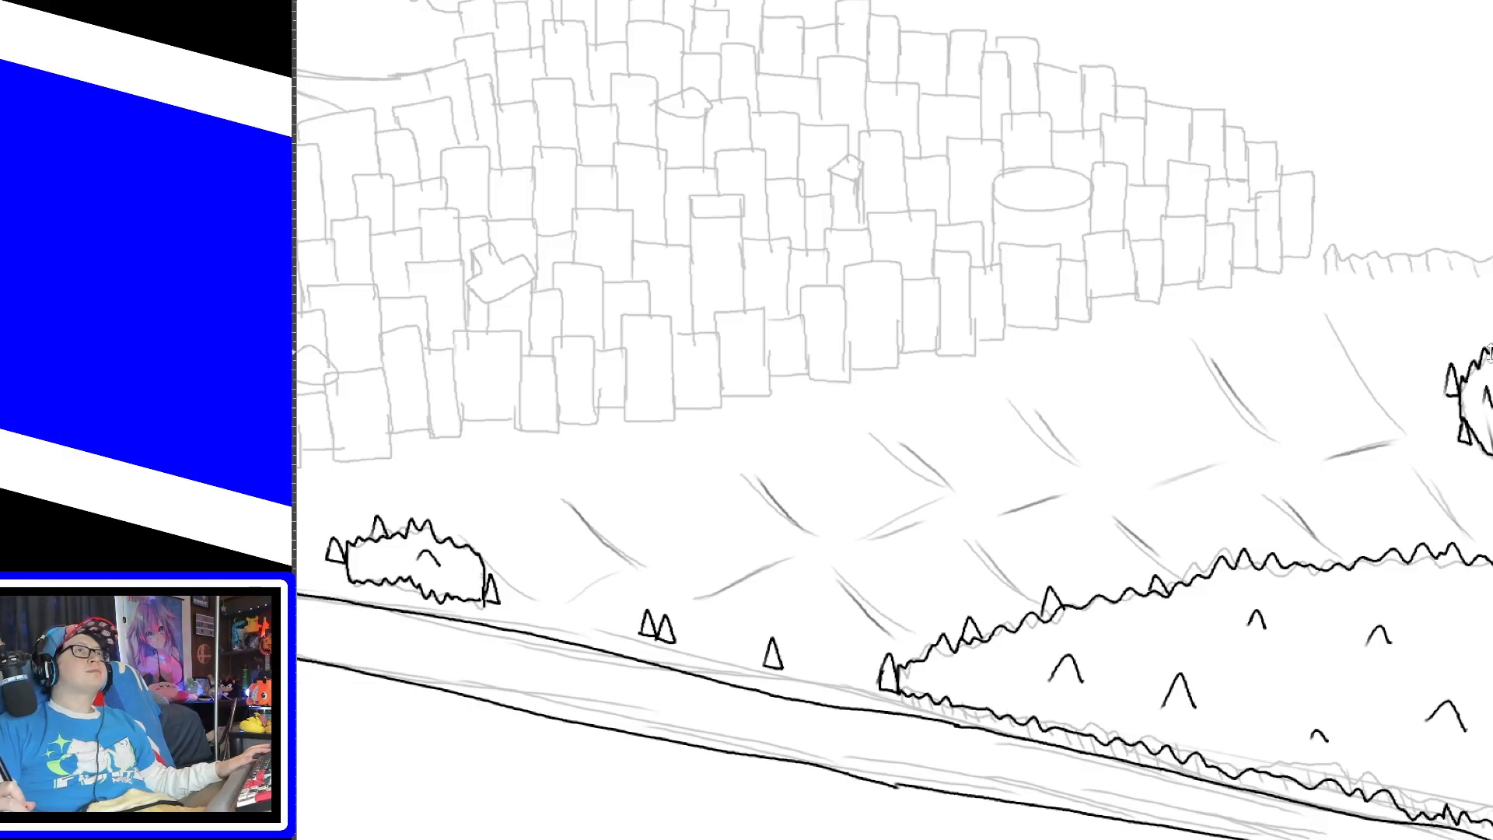
Step: Ink the wavy treeline along the outer bank of the river bend, up to the tip of the distant forest
{"action": "key", "text": "ctrl+shift+j"}
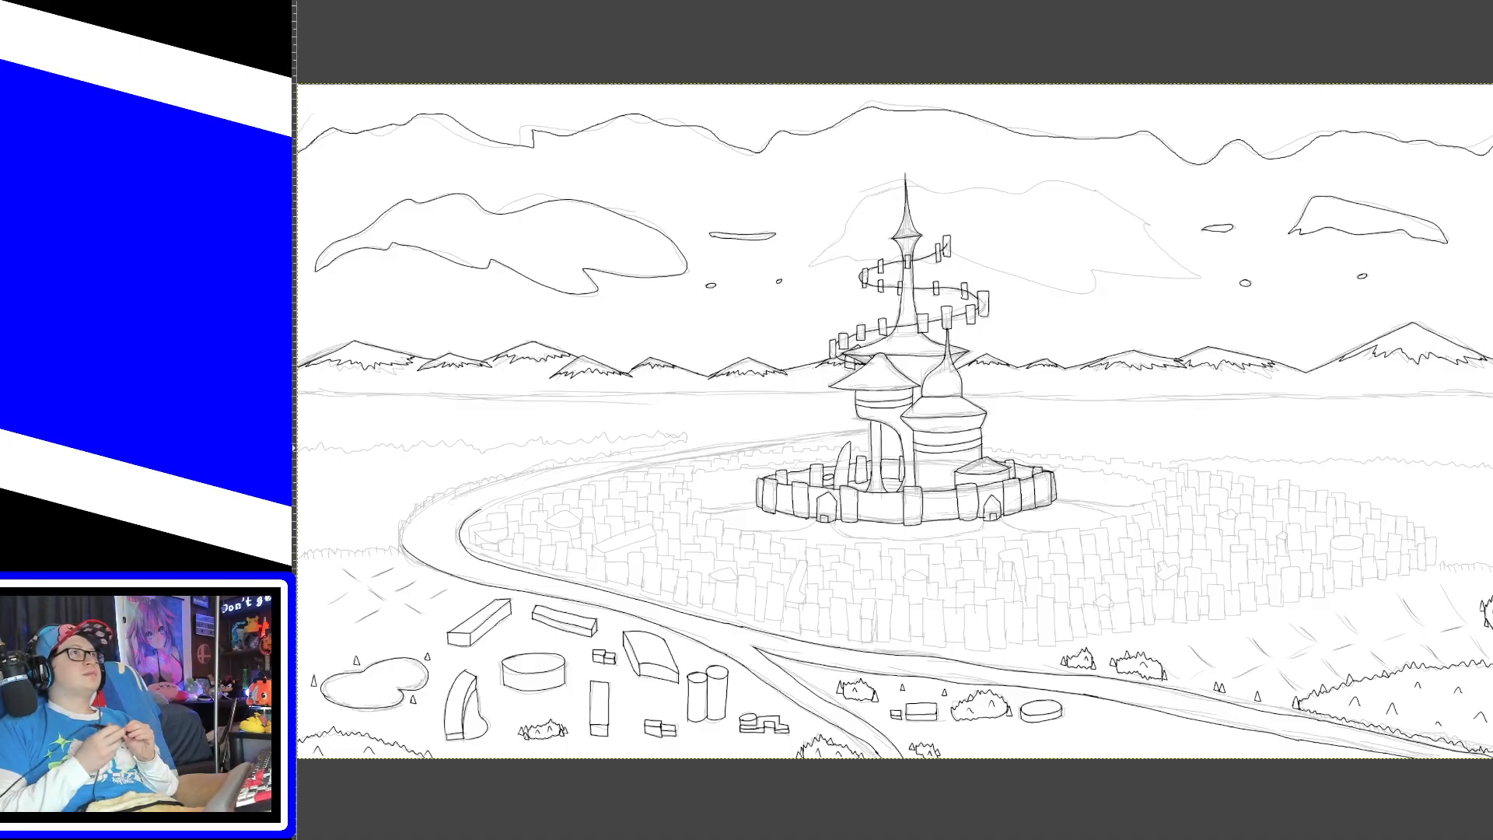
{"action": "key", "text": "plus"}
{"action": "key", "text": "plus"}
{"action": "key", "text": "plus"}
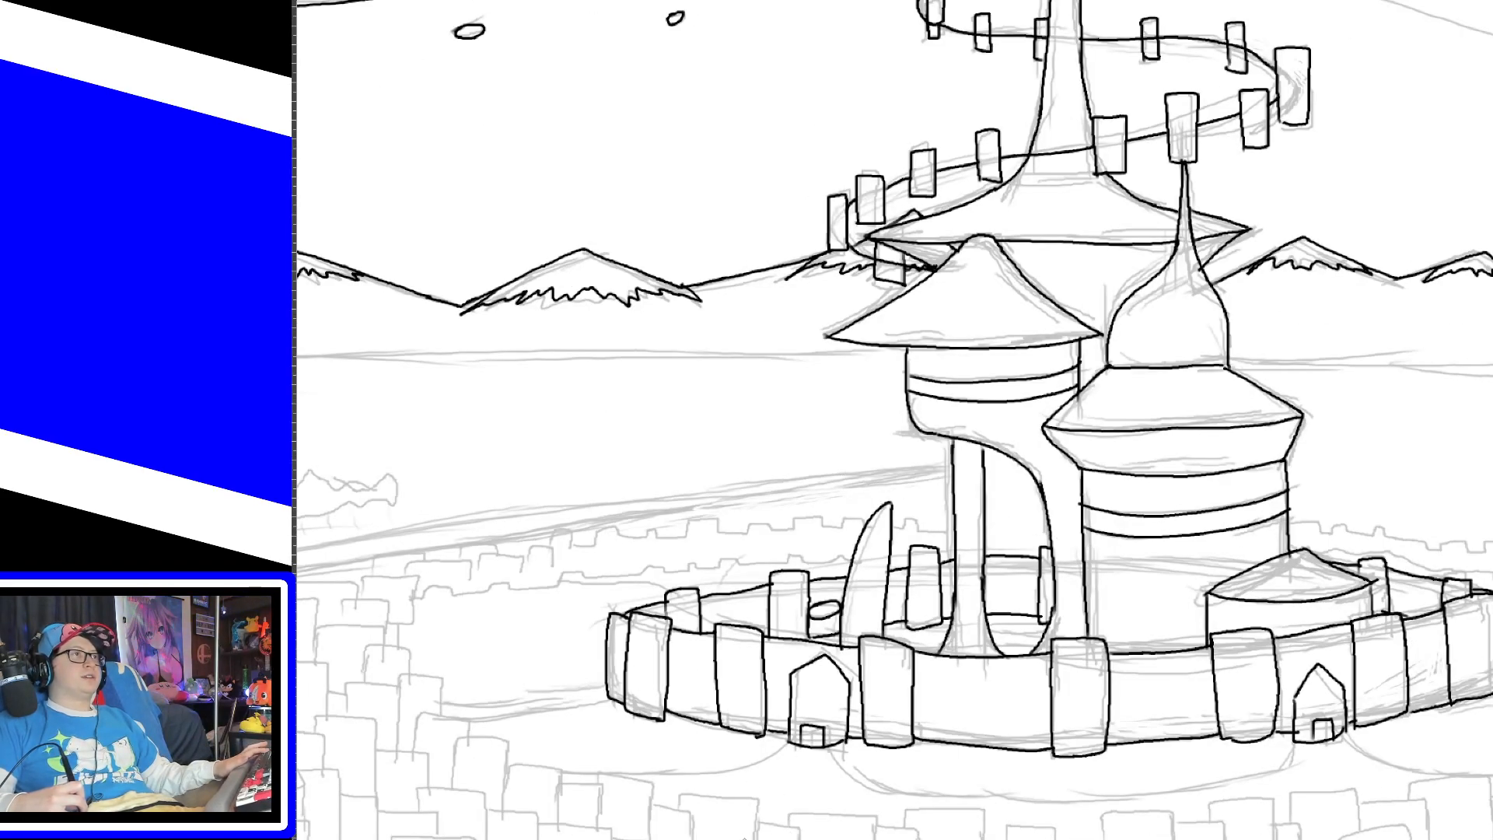
{"action": "left_click_drag", "start_coordinate": [744, 839], "coordinate": [426, 839]}
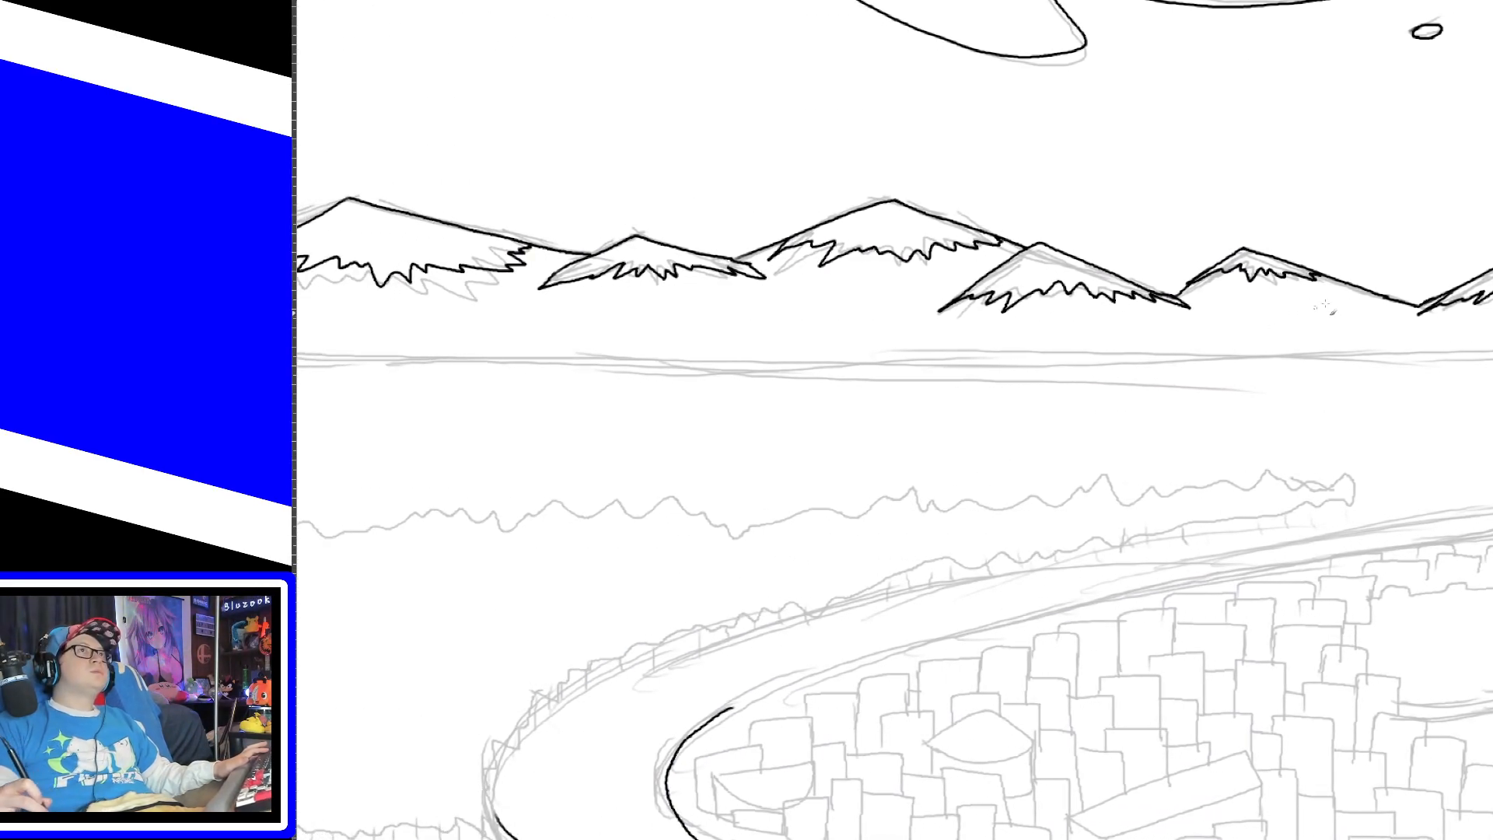
{"action": "scroll", "coordinate": [894, 420], "scroll_direction": "down", "scroll_amount": 3}
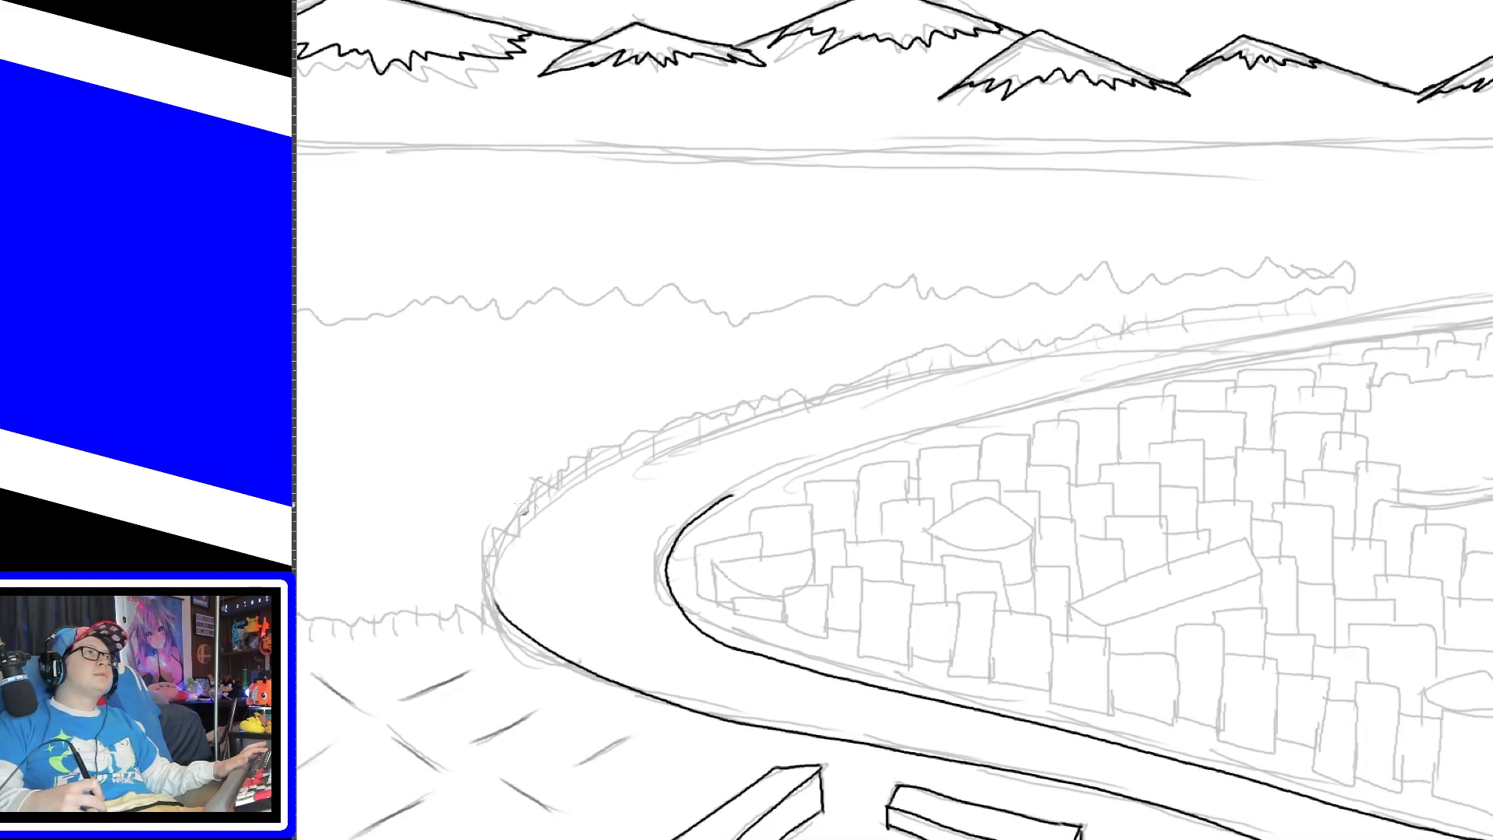
{"action": "left_click_drag", "start_coordinate": [496, 510], "coordinate": [729, 409]}
{"action": "key", "text": "ctrl+z"}
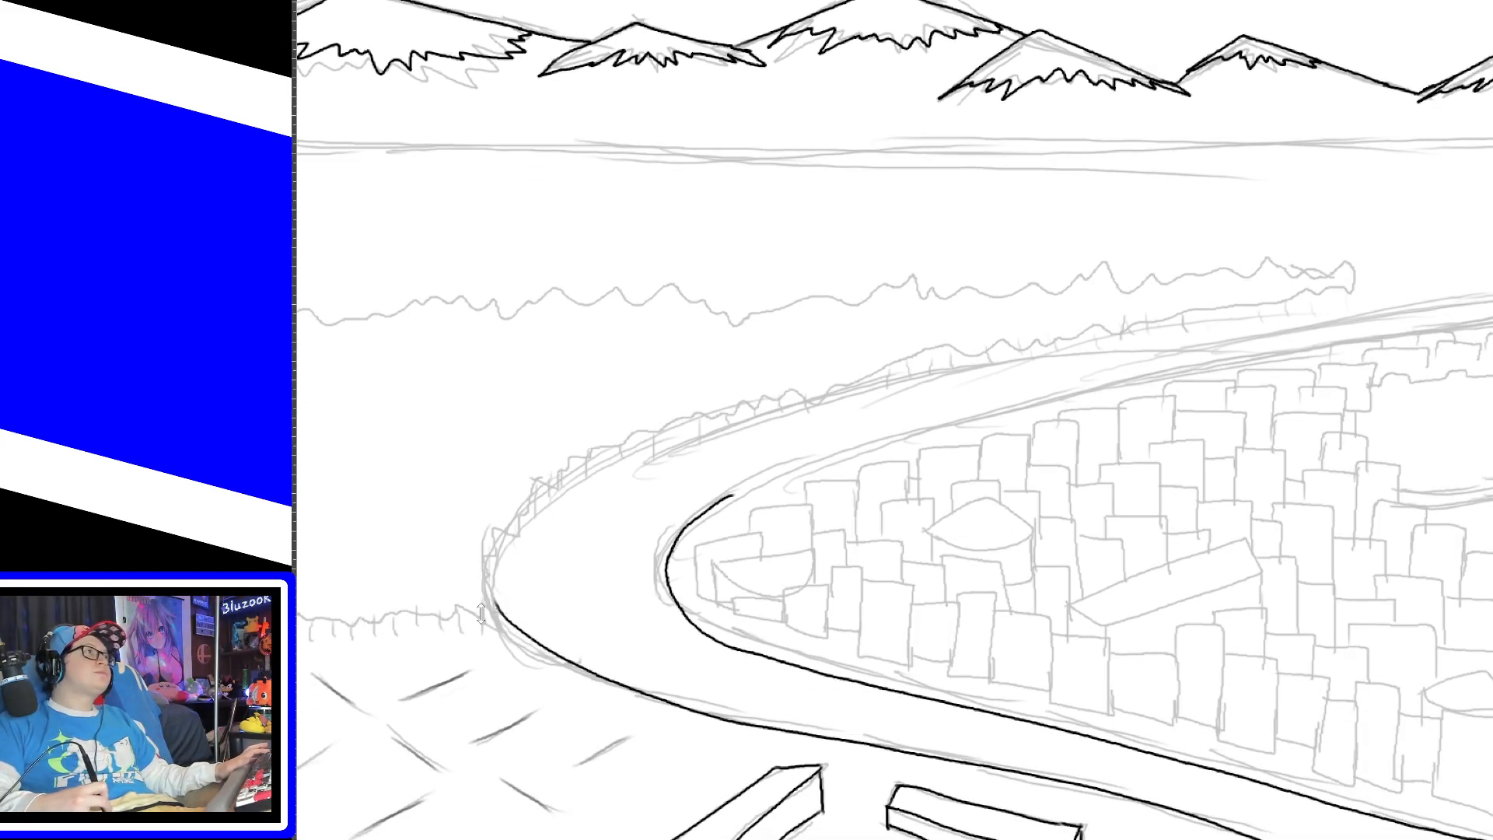
{"action": "mouse_move", "coordinate": [441, 609]}
{"action": "left_mouse_down"}
{"action": "mouse_move", "coordinate": [478, 615]}
{"action": "mouse_move", "coordinate": [489, 549]}
{"action": "mouse_move", "coordinate": [583, 446]}
{"action": "mouse_move", "coordinate": [650, 441]}
{"action": "mouse_move", "coordinate": [750, 394]}
{"action": "mouse_move", "coordinate": [1359, 288]}
{"action": "left_mouse_up"}
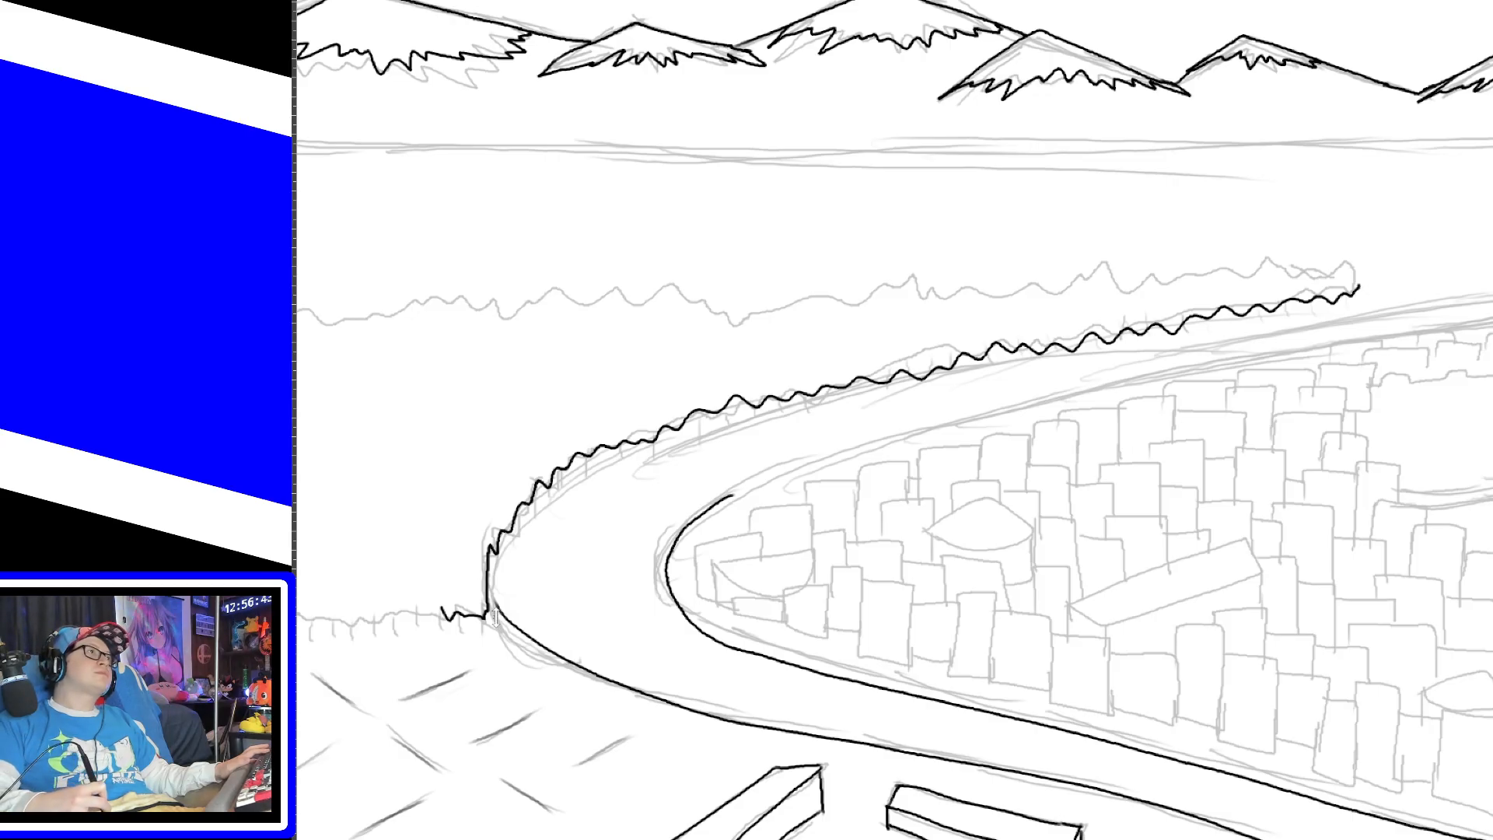
Step: Ink the outer river bank around the bend, directly beneath the wavy treeline
{"action": "mouse_move", "coordinate": [503, 611]}
{"action": "left_mouse_down"}
{"action": "mouse_move", "coordinate": [490, 564]}
{"action": "mouse_move", "coordinate": [563, 474]}
{"action": "mouse_move", "coordinate": [712, 416]}
{"action": "mouse_move", "coordinate": [913, 379]}
{"action": "left_mouse_up"}
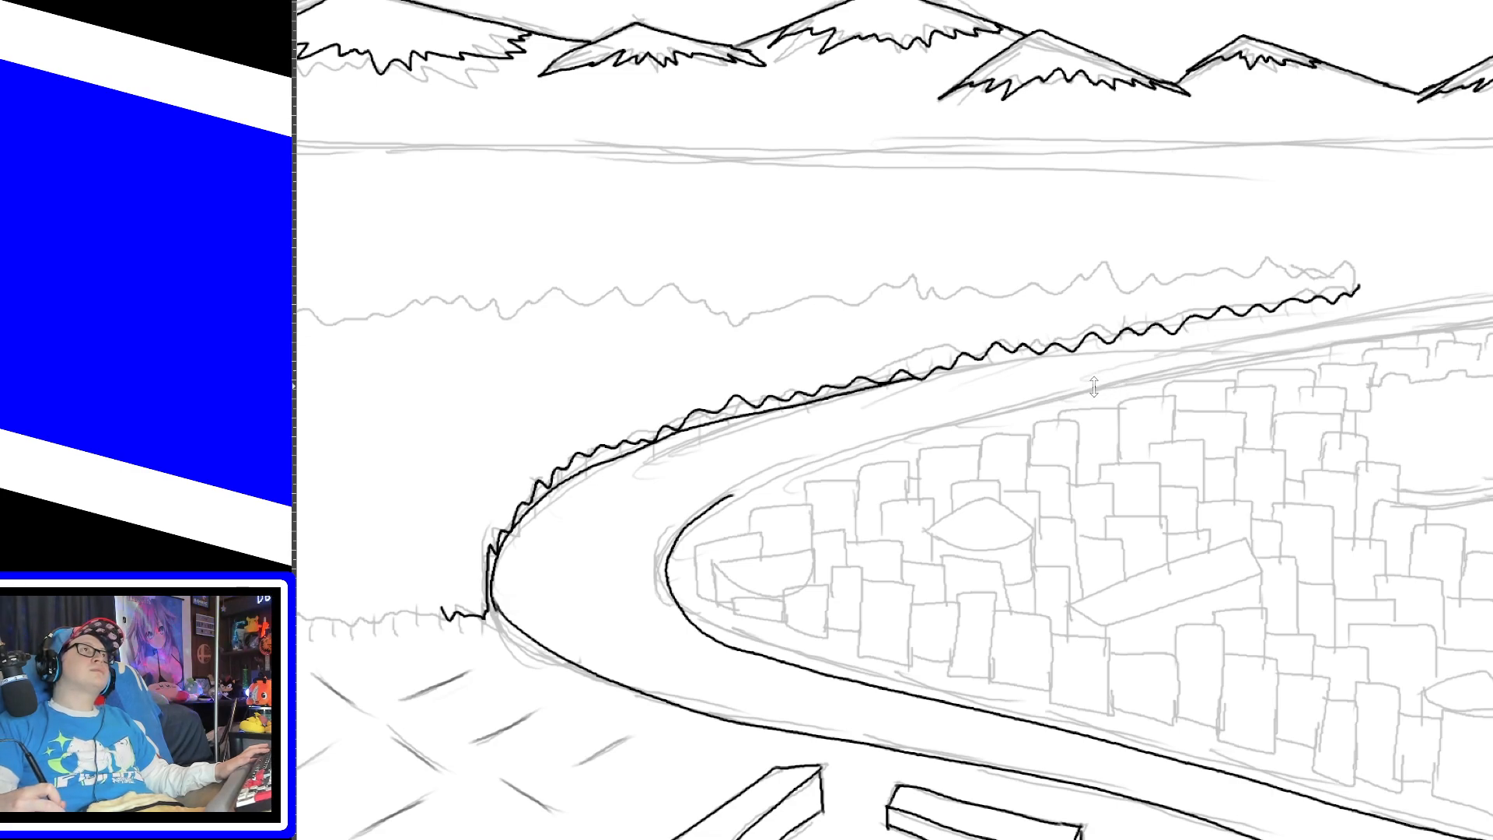
{"action": "left_click_drag", "start_coordinate": [925, 378], "coordinate": [1061, 351]}
{"action": "key", "text": "ctrl+z"}
{"action": "left_click_drag", "start_coordinate": [927, 376], "coordinate": [1042, 357]}
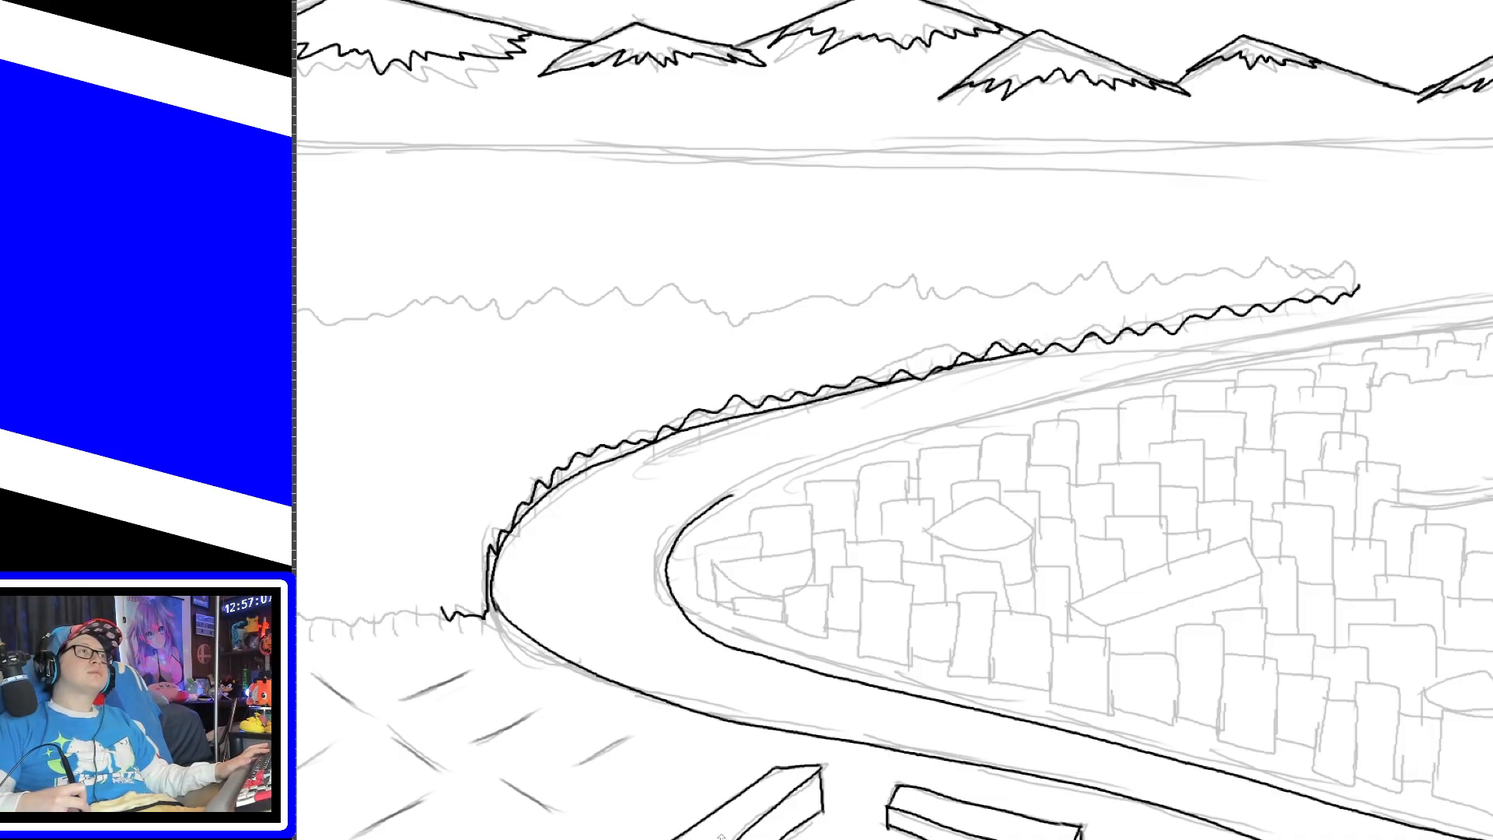
Step: Ink the far river bank from the distant forest's tip to the tower's column, redrawing its second half until it runs smoothly
{"action": "left_click_drag", "start_coordinate": [723, 839], "coordinate": [874, 839]}
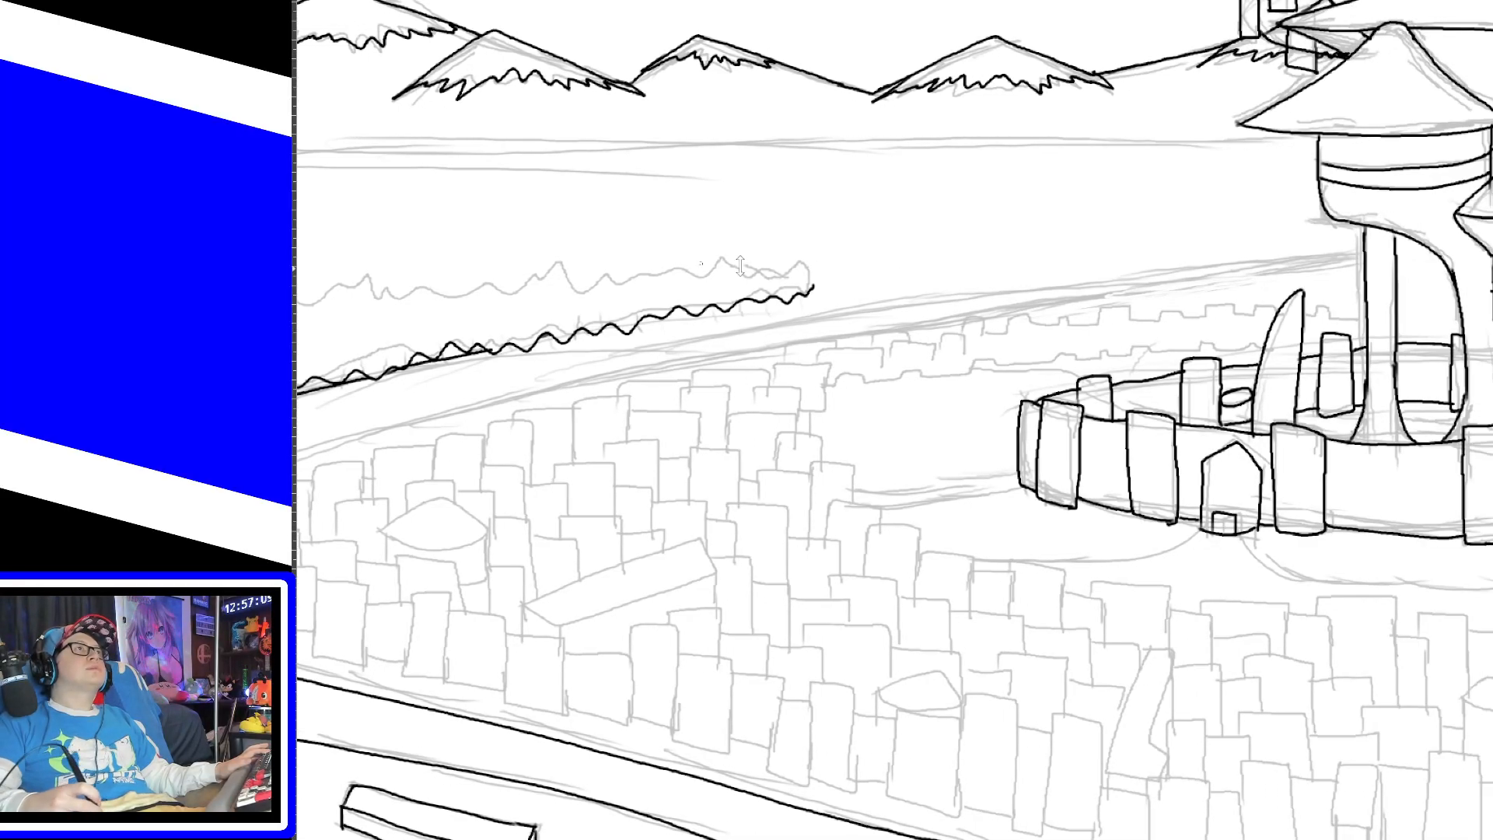
{"action": "left_click_drag", "start_coordinate": [812, 289], "coordinate": [1130, 264]}
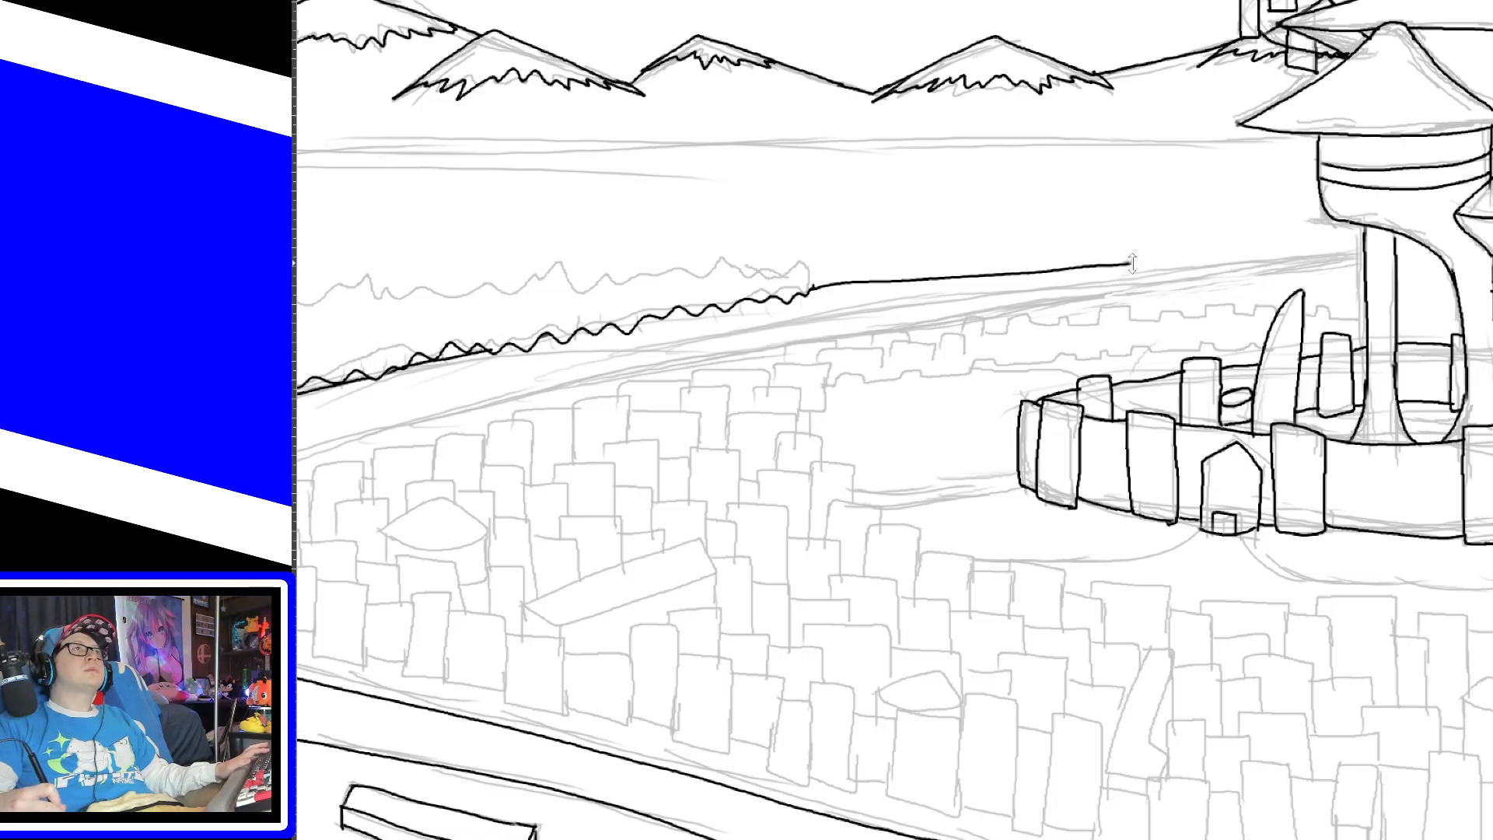
{"action": "left_click_drag", "start_coordinate": [1130, 265], "coordinate": [1369, 255]}
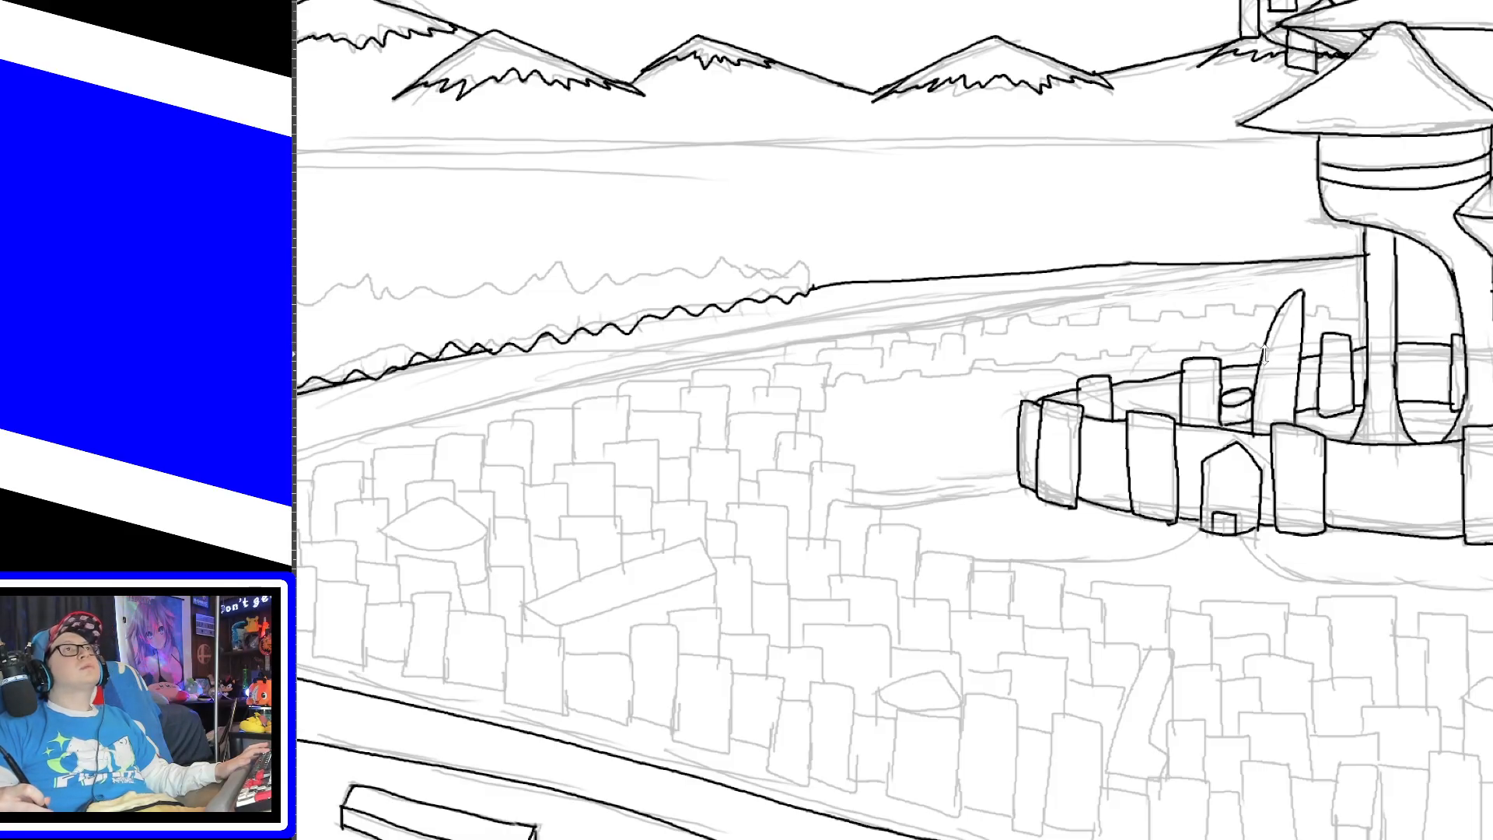
{"action": "key", "text": "ctrl+z"}
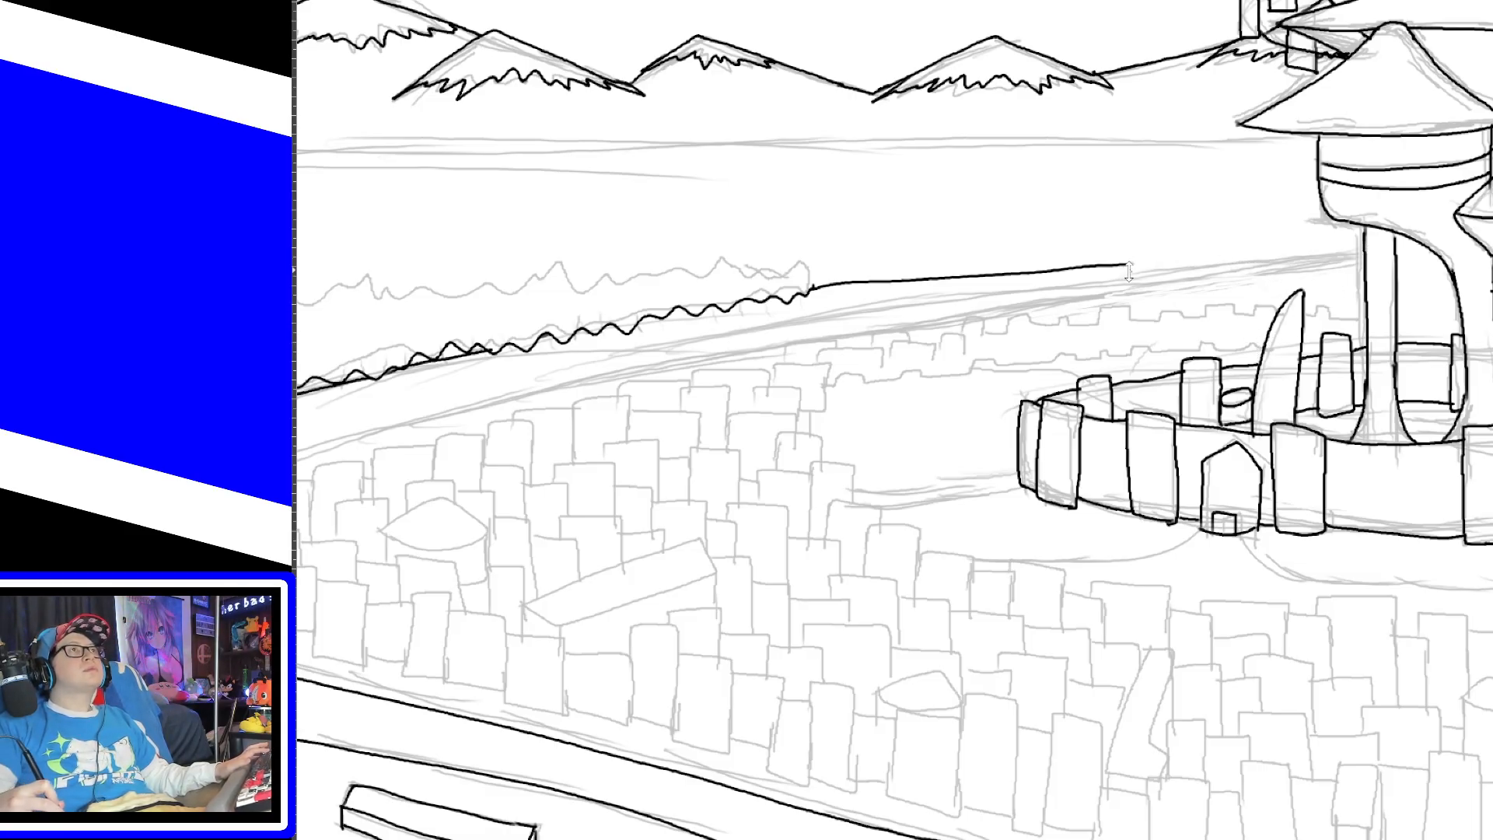
{"action": "left_click_drag", "start_coordinate": [1121, 265], "coordinate": [1214, 270]}
{"action": "key", "text": "ctrl+z"}
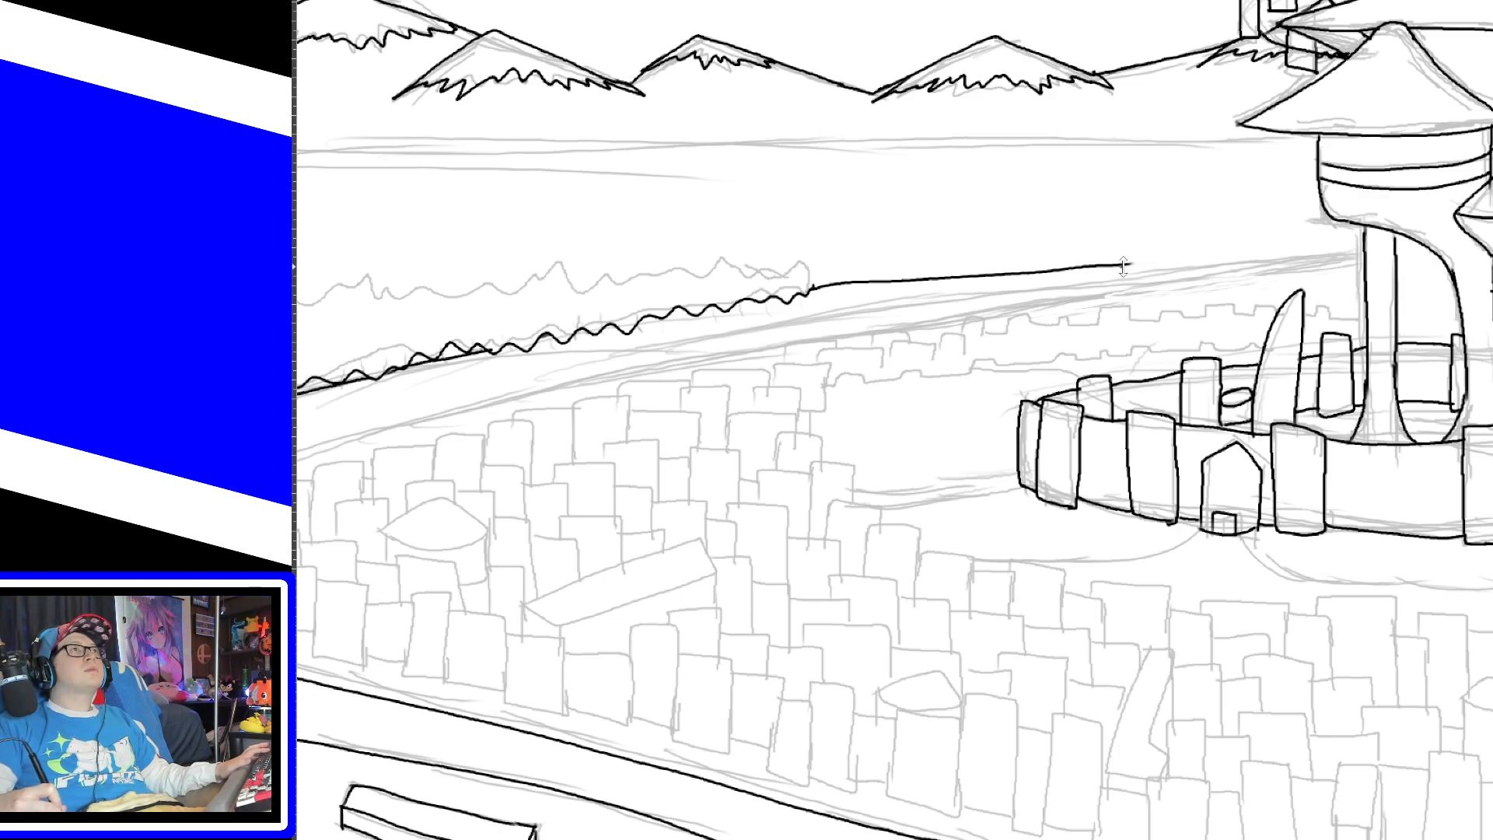
{"action": "mouse_move", "coordinate": [1123, 267]}
{"action": "left_mouse_down"}
{"action": "mouse_move", "coordinate": [1250, 262]}
{"action": "mouse_move", "coordinate": [1137, 265]}
{"action": "mouse_move", "coordinate": [1230, 261]}
{"action": "left_mouse_up"}
{"action": "key", "text": "ctrl+z"}
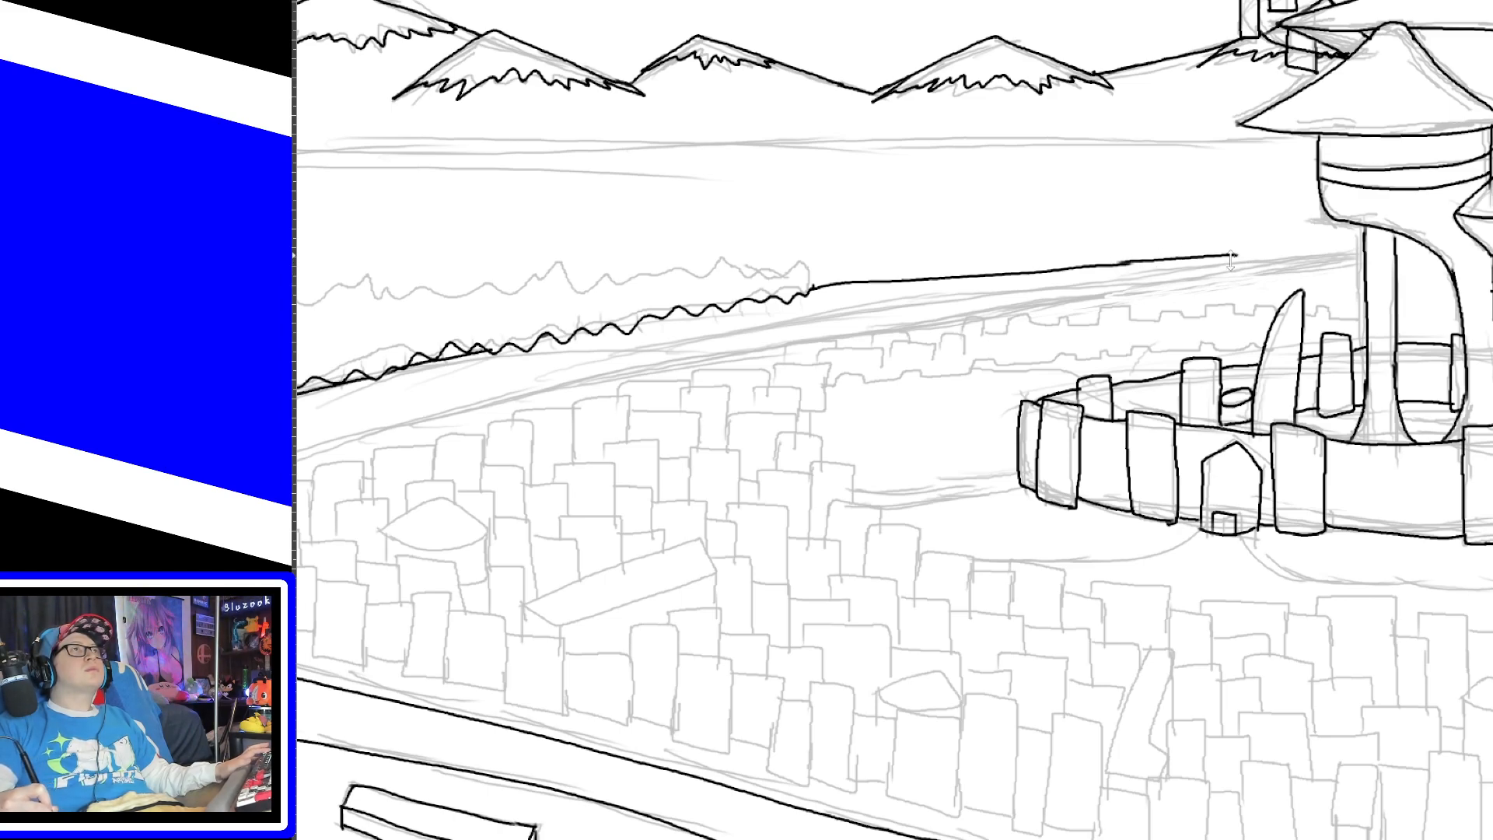
{"action": "key", "text": "ctrl+z"}
{"action": "left_click_drag", "start_coordinate": [1120, 267], "coordinate": [1363, 253]}
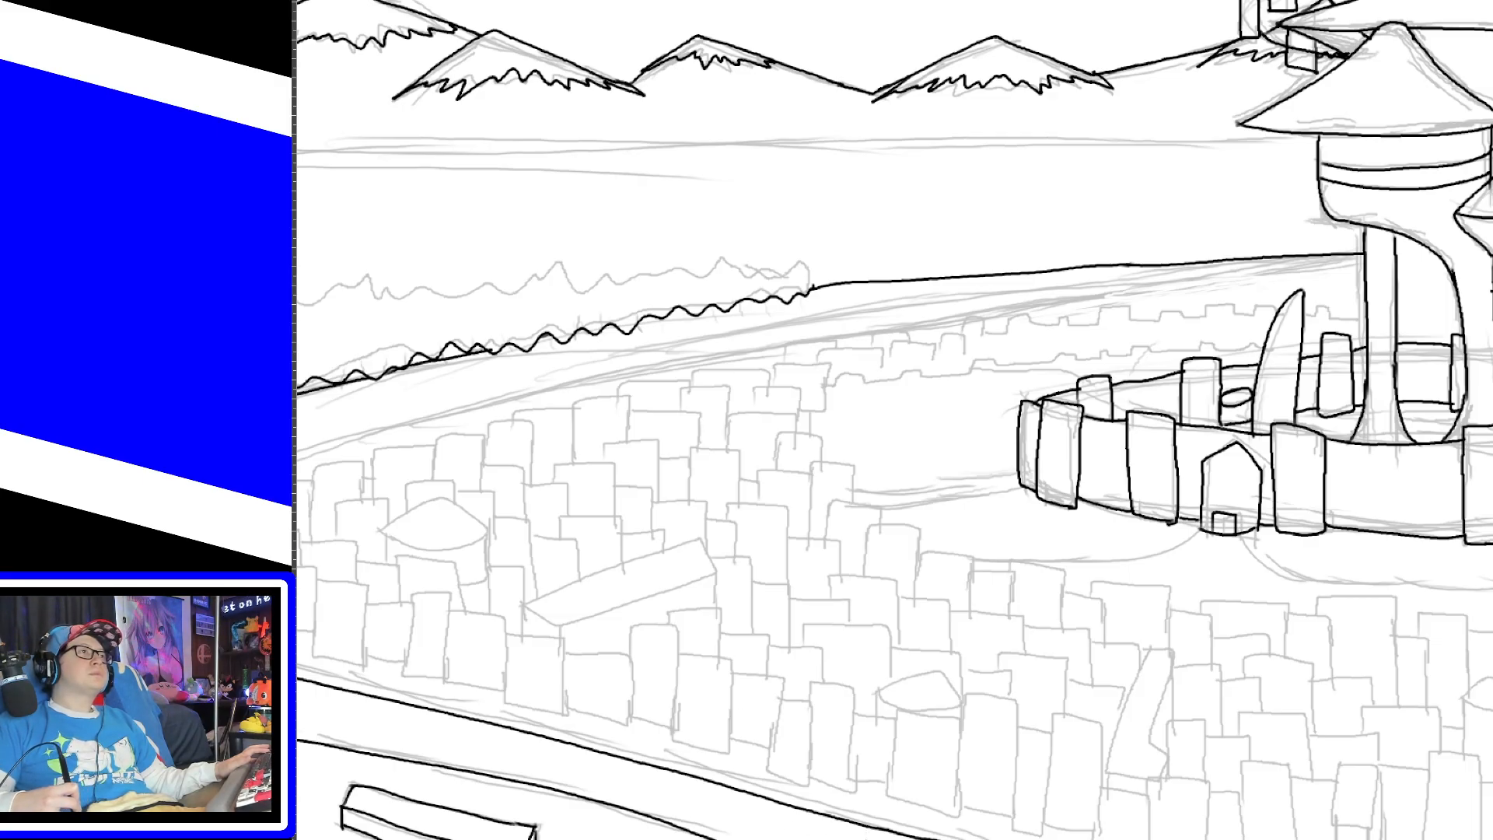
Step: Ink the jagged upper treeline of the distant forest and close it at the tip beside the river
{"action": "left_click_drag", "start_coordinate": [906, 838], "coordinate": [639, 838]}
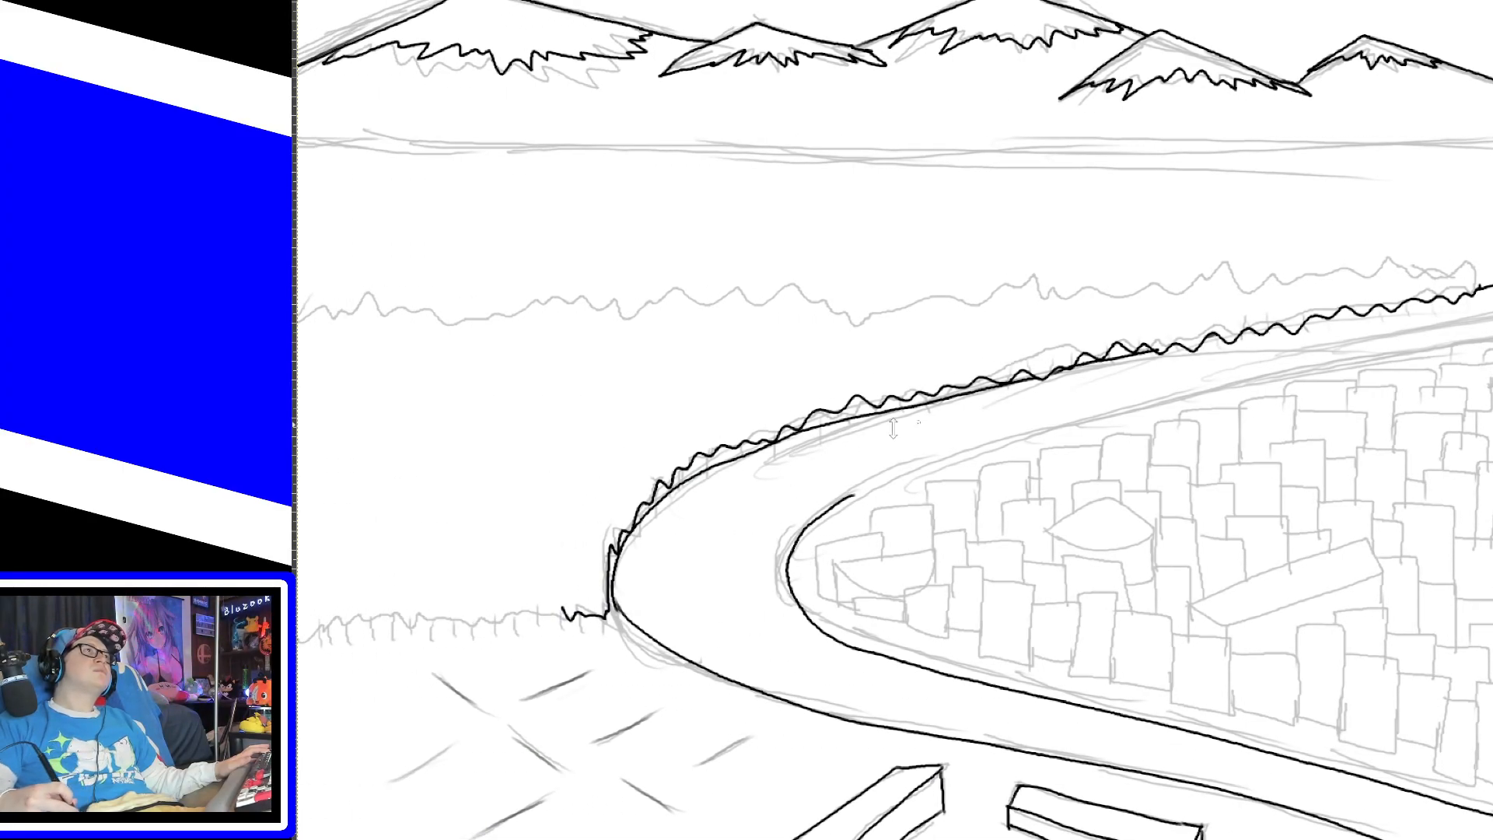
{"action": "mouse_move", "coordinate": [352, 314]}
{"action": "left_mouse_down"}
{"action": "mouse_move", "coordinate": [402, 298]}
{"action": "mouse_move", "coordinate": [478, 315]}
{"action": "mouse_move", "coordinate": [583, 296]}
{"action": "mouse_move", "coordinate": [899, 315]}
{"action": "mouse_move", "coordinate": [1429, 265]}
{"action": "mouse_move", "coordinate": [1470, 269]}
{"action": "mouse_move", "coordinate": [1474, 293]}
{"action": "left_mouse_up"}
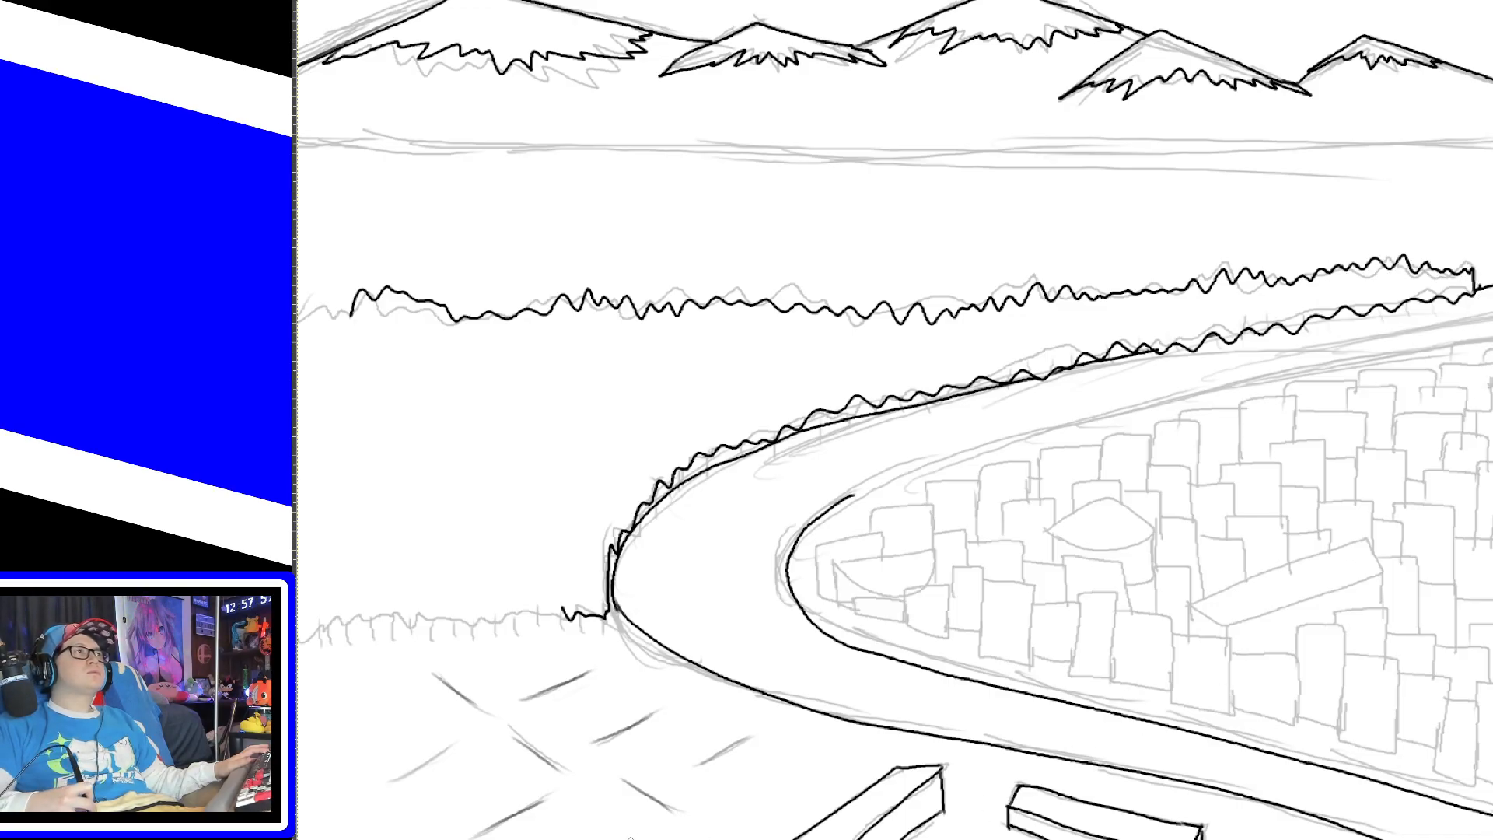
Step: Ink a pointed tree closing the distant forest's tip and scatter small peaked treetops through the narrow part of the forest
{"action": "left_click_drag", "start_coordinate": [634, 838], "coordinate": [711, 837]}
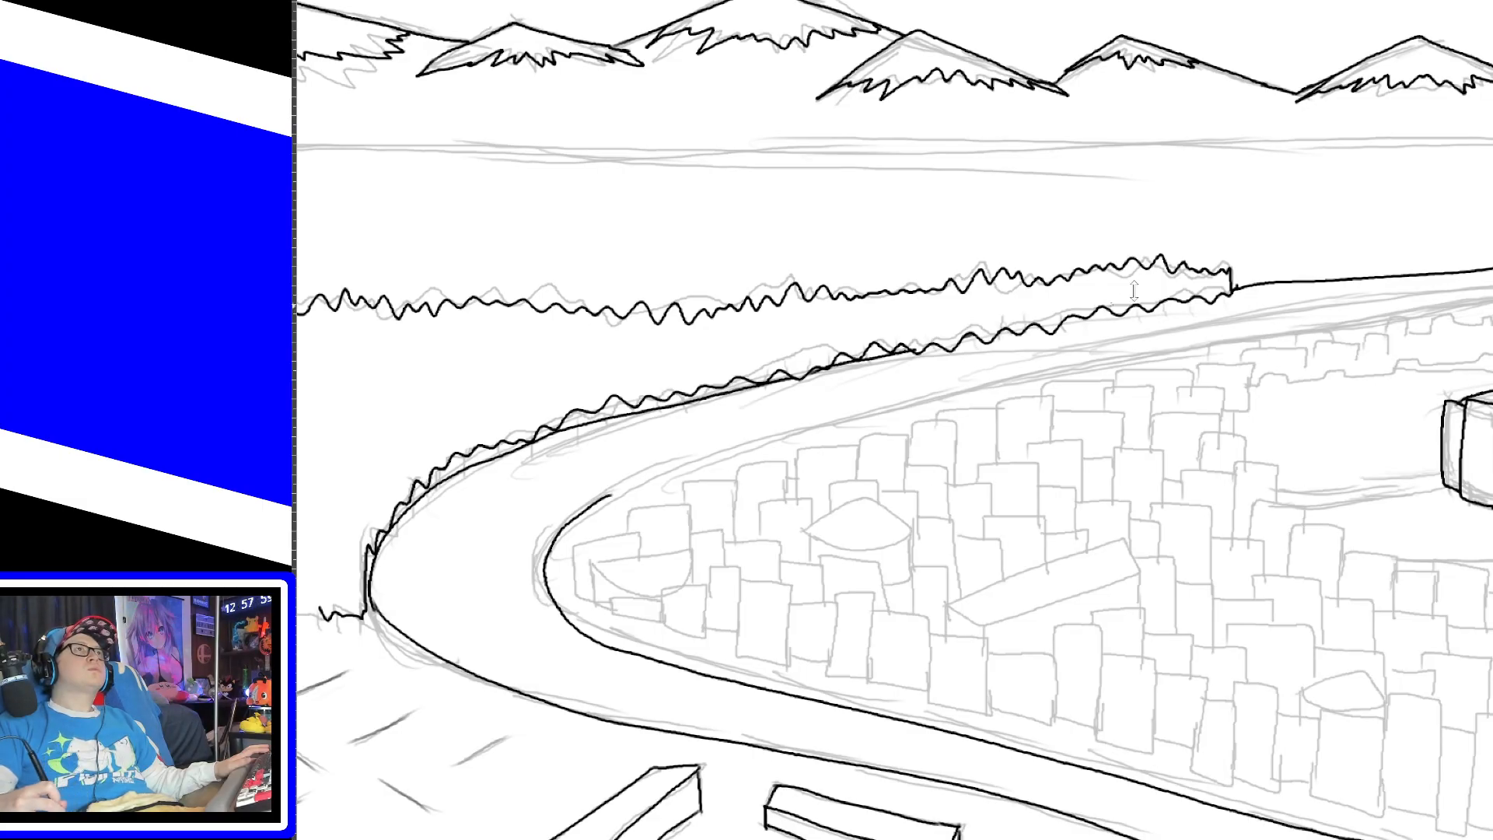
{"action": "mouse_move", "coordinate": [1232, 283]}
{"action": "left_mouse_down"}
{"action": "mouse_move", "coordinate": [1237, 263]}
{"action": "mouse_move", "coordinate": [1244, 286]}
{"action": "left_mouse_up"}
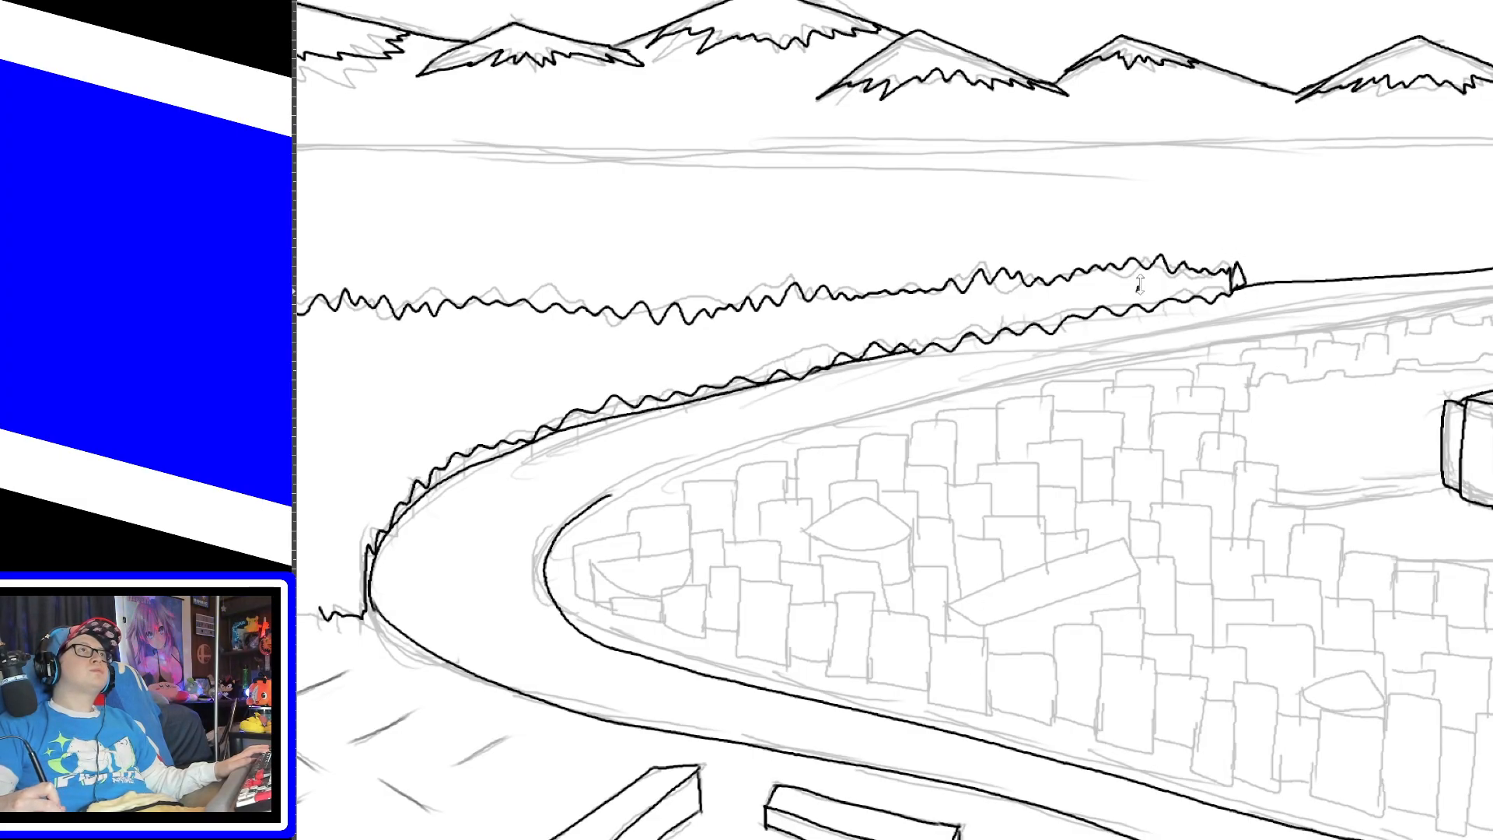
{"action": "left_click_drag", "start_coordinate": [1137, 296], "coordinate": [1146, 294]}
{"action": "left_click_drag", "start_coordinate": [1010, 312], "coordinate": [1020, 309]}
{"action": "left_click_drag", "start_coordinate": [904, 317], "coordinate": [917, 316]}
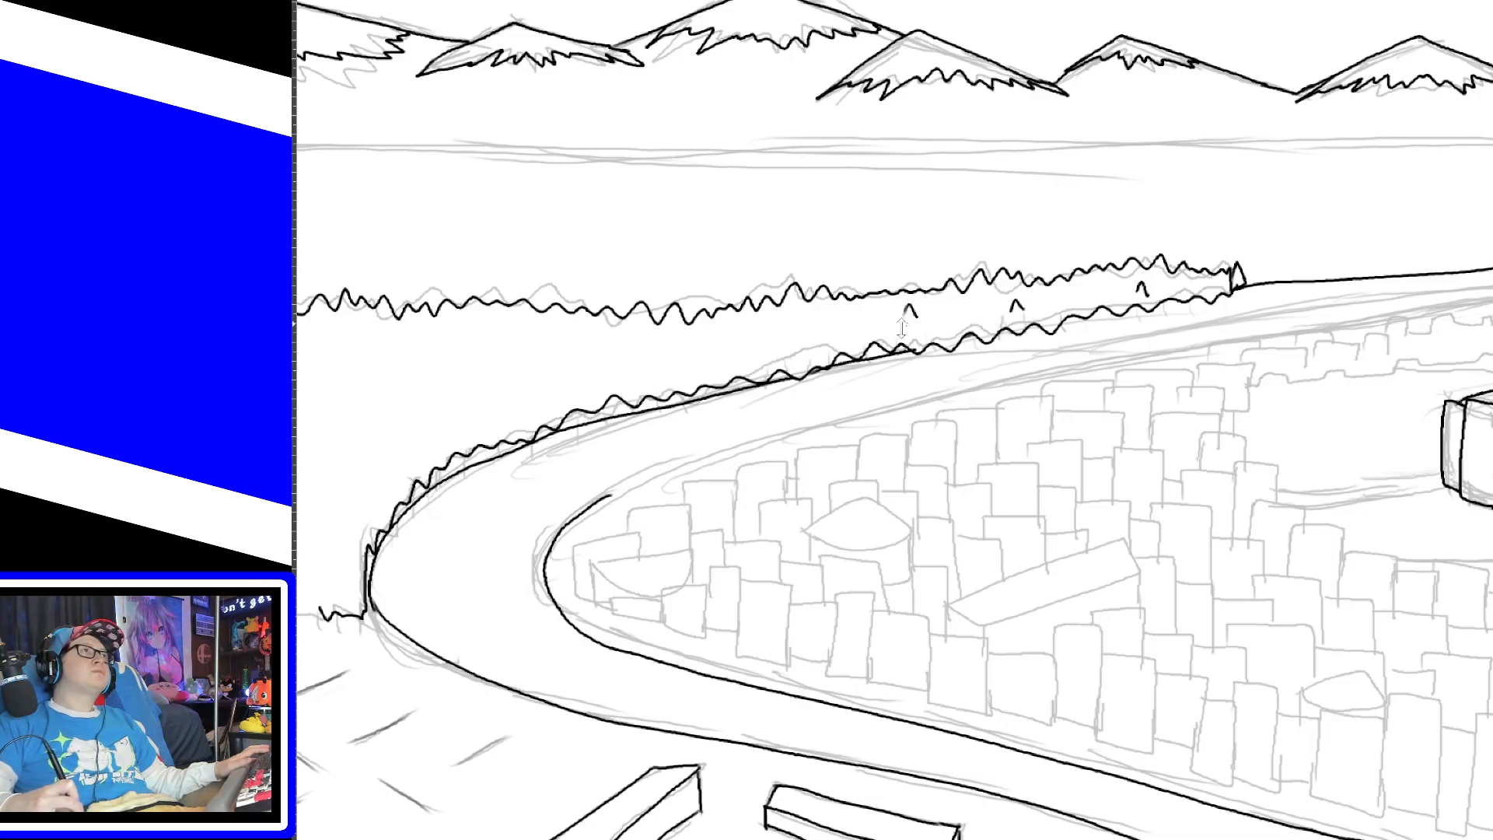
{"action": "left_click_drag", "start_coordinate": [805, 344], "coordinate": [819, 344]}
{"action": "left_click_drag", "start_coordinate": [674, 364], "coordinate": [741, 338]}
{"action": "left_click_drag", "start_coordinate": [525, 347], "coordinate": [539, 346]}
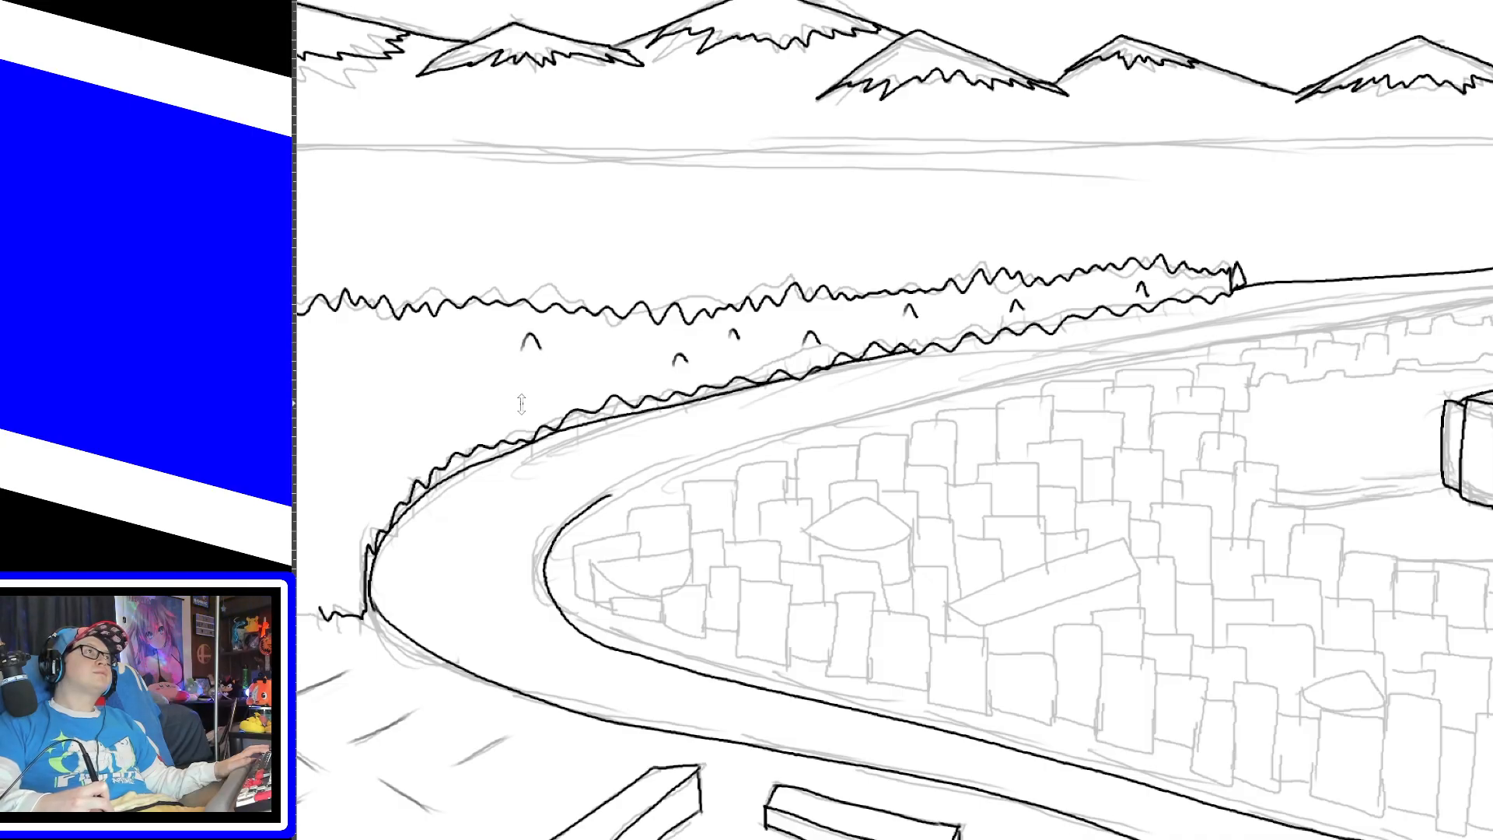
{"action": "left_click_drag", "start_coordinate": [525, 399], "coordinate": [539, 398]}
{"action": "mouse_move", "coordinate": [418, 396]}
{"action": "left_mouse_down"}
{"action": "mouse_move", "coordinate": [431, 381]}
{"action": "mouse_move", "coordinate": [440, 395]}
{"action": "left_mouse_up"}
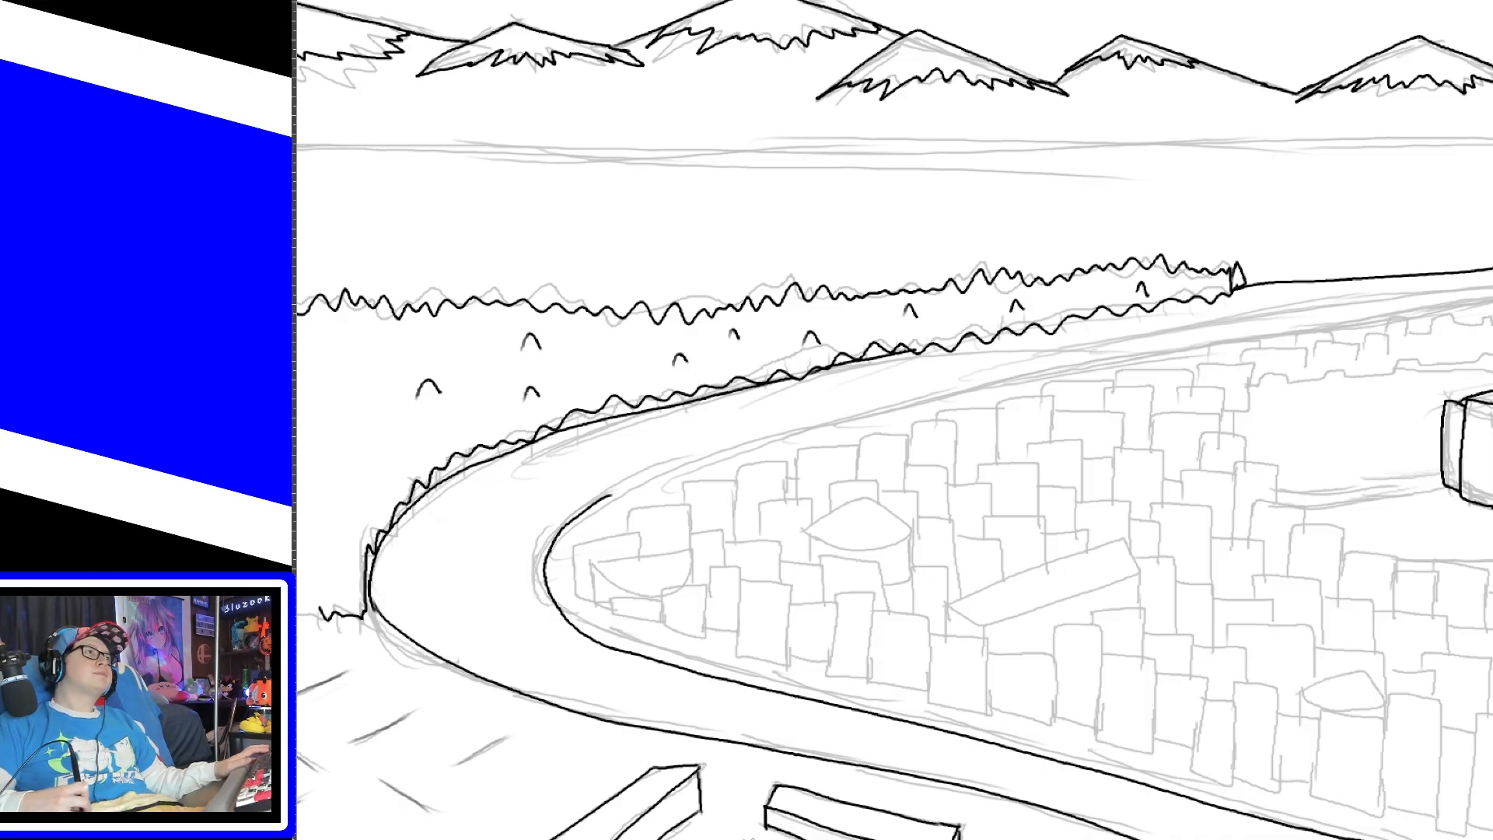
Step: Scatter larger peaked treetops through the wide part of the forest outside the river bend
{"action": "left_click_drag", "start_coordinate": [733, 838], "coordinate": [629, 838]}
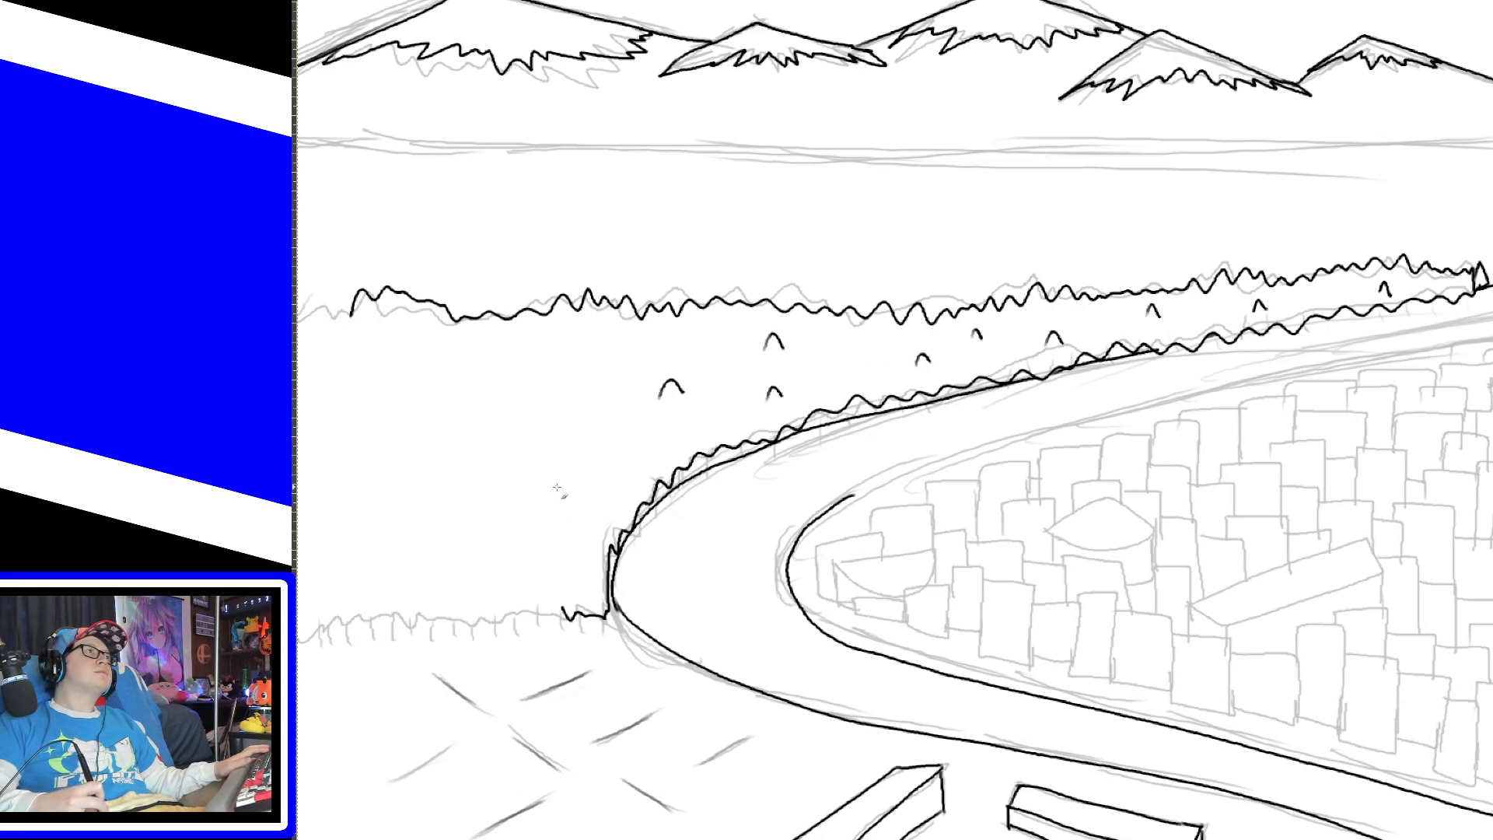
{"action": "left_click_drag", "start_coordinate": [555, 489], "coordinate": [575, 487]}
{"action": "left_click_drag", "start_coordinate": [495, 367], "coordinate": [510, 370]}
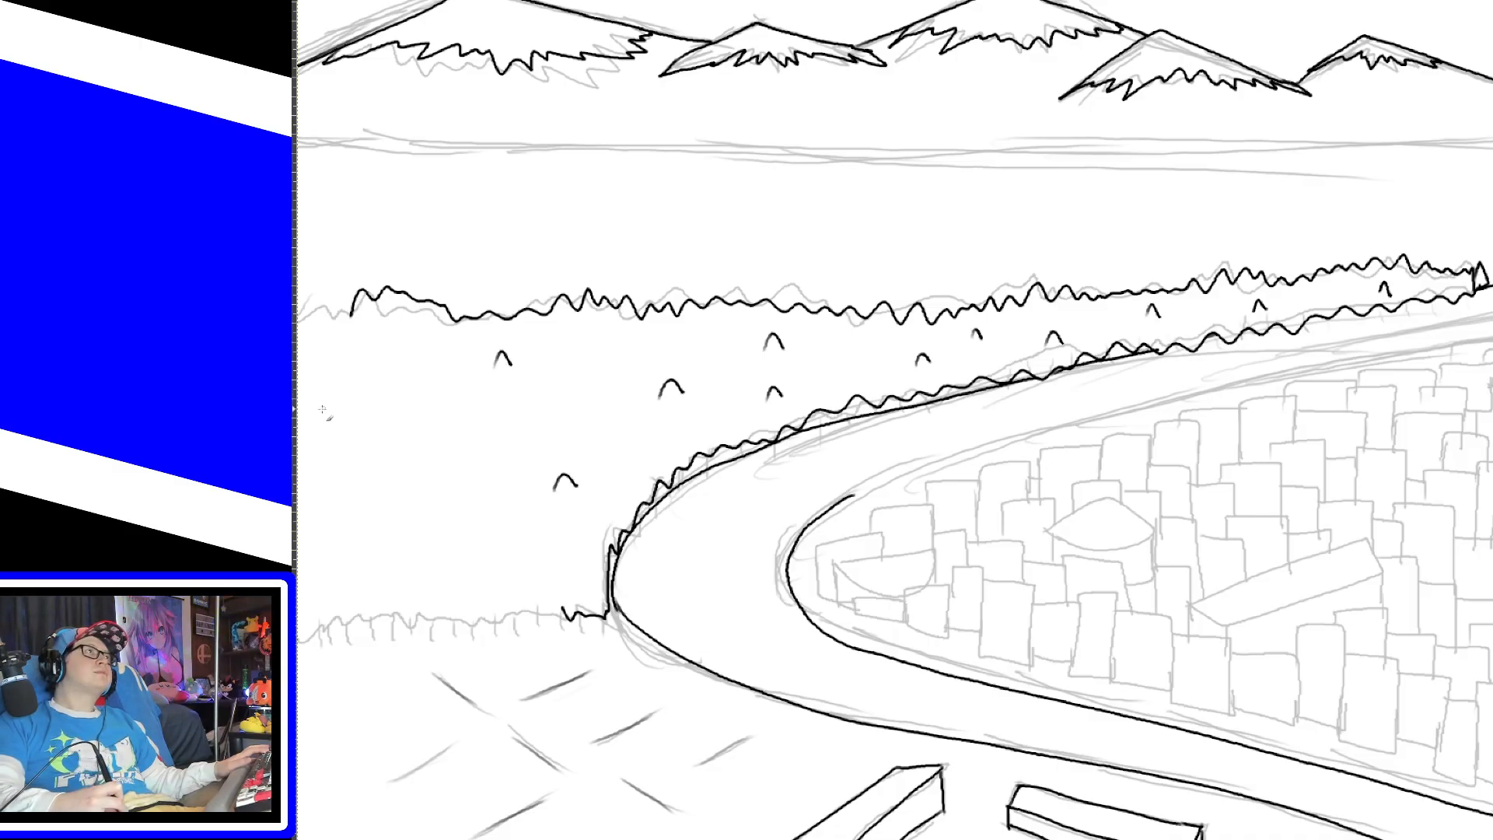
{"action": "left_click_drag", "start_coordinate": [324, 405], "coordinate": [347, 396]}
{"action": "mouse_move", "coordinate": [394, 488]}
{"action": "left_mouse_down"}
{"action": "mouse_move", "coordinate": [412, 450]}
{"action": "mouse_move", "coordinate": [427, 466]}
{"action": "left_mouse_up"}
{"action": "left_click_drag", "start_coordinate": [464, 561], "coordinate": [482, 568]}
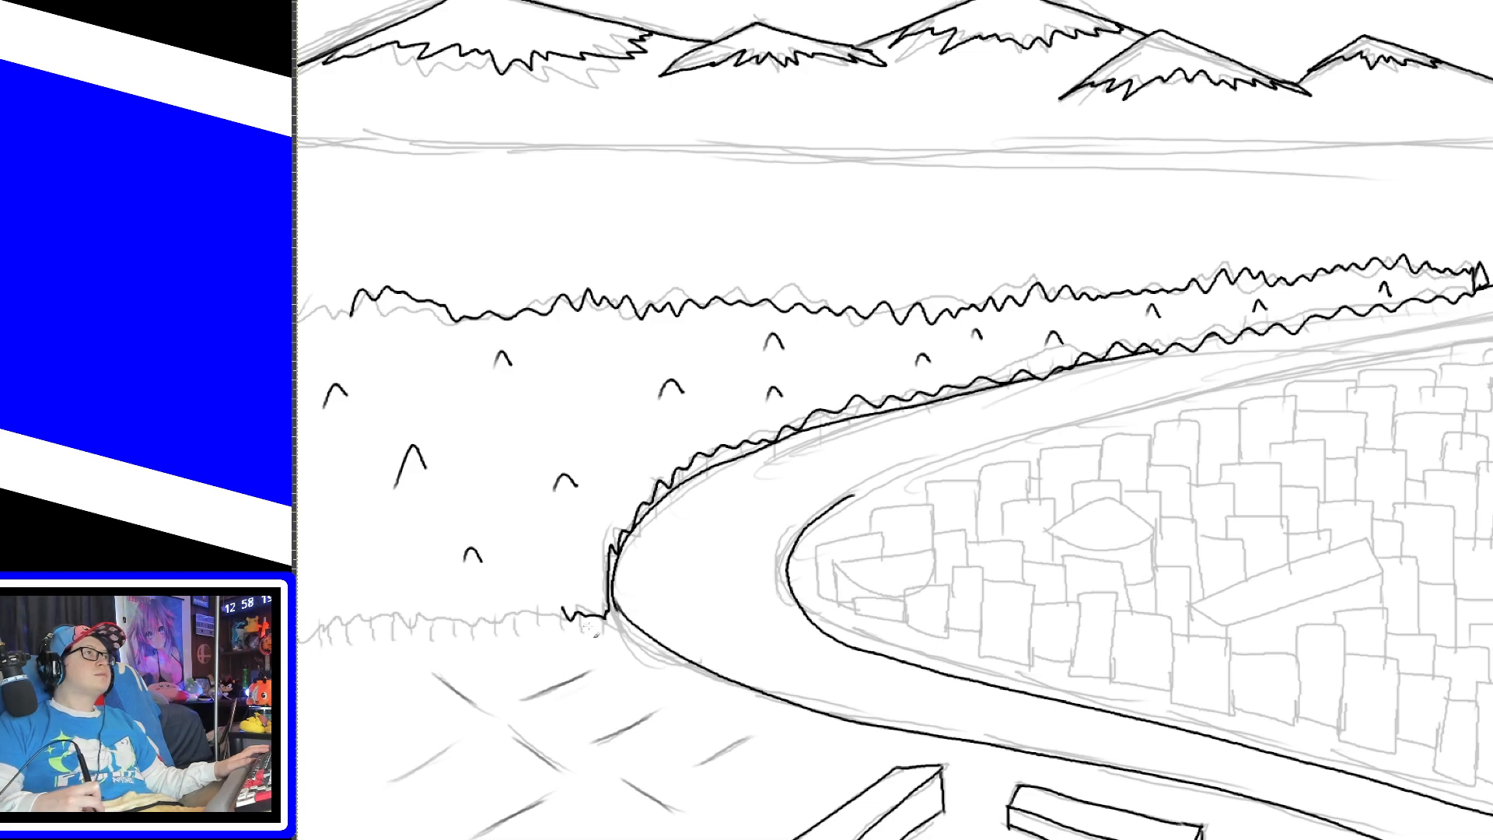
Step: Ink the forest's jagged lower edge and extend its upper treeline to the canvas edge, adding one more treetop inside
{"action": "left_click_drag", "start_coordinate": [561, 613], "coordinate": [327, 631]}
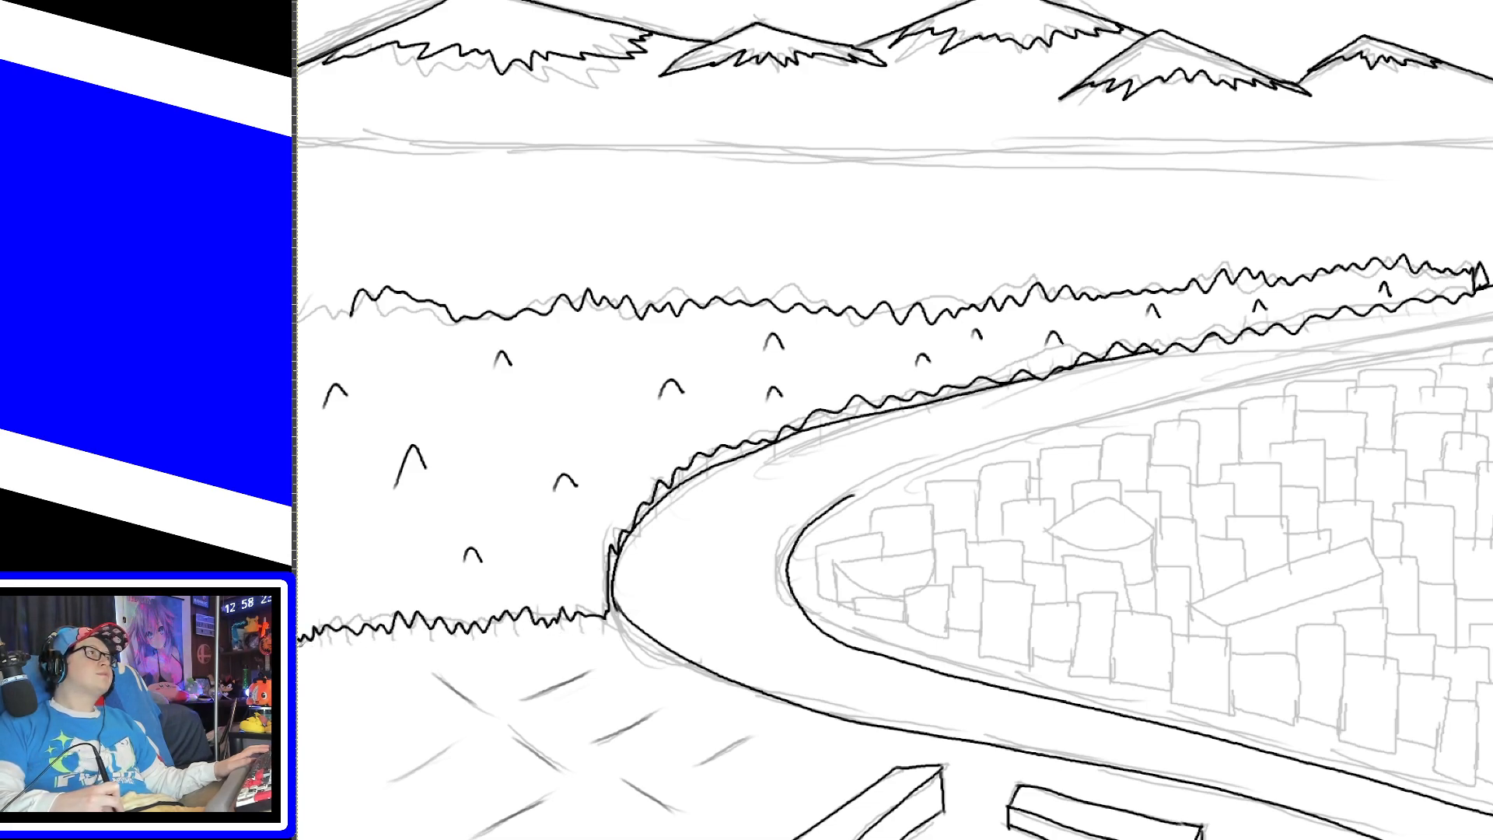
{"action": "left_click_drag", "start_coordinate": [354, 316], "coordinate": [295, 309]}
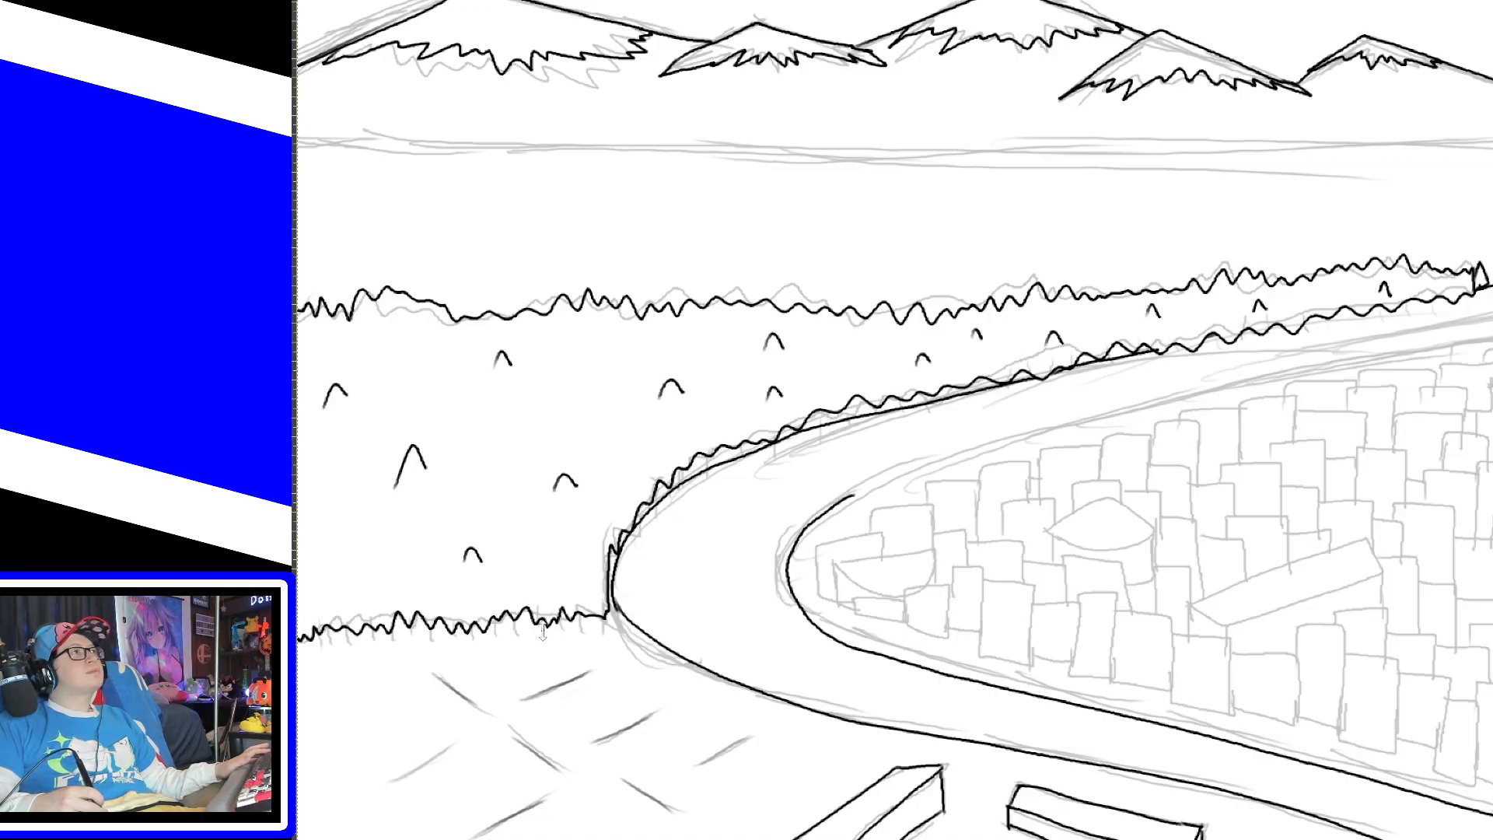
{"action": "left_click_drag", "start_coordinate": [331, 555], "coordinate": [315, 559]}
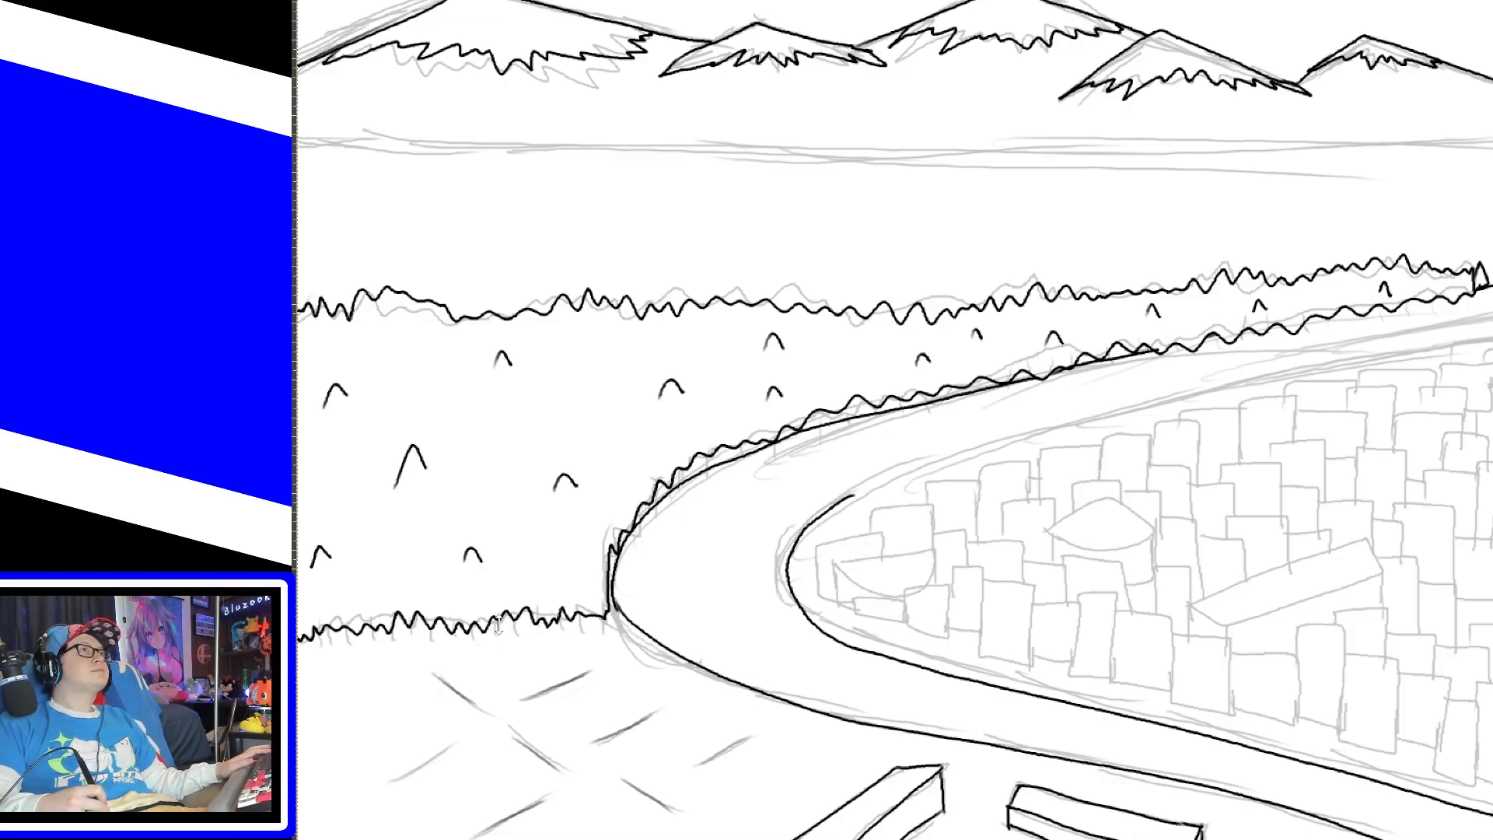
Step: Ink five small pointed trees spaced along the distant forest's upper treeline
{"action": "mouse_move", "coordinate": [448, 319]}
{"action": "left_mouse_down"}
{"action": "mouse_move", "coordinate": [459, 296]}
{"action": "mouse_move", "coordinate": [470, 319]}
{"action": "left_mouse_up"}
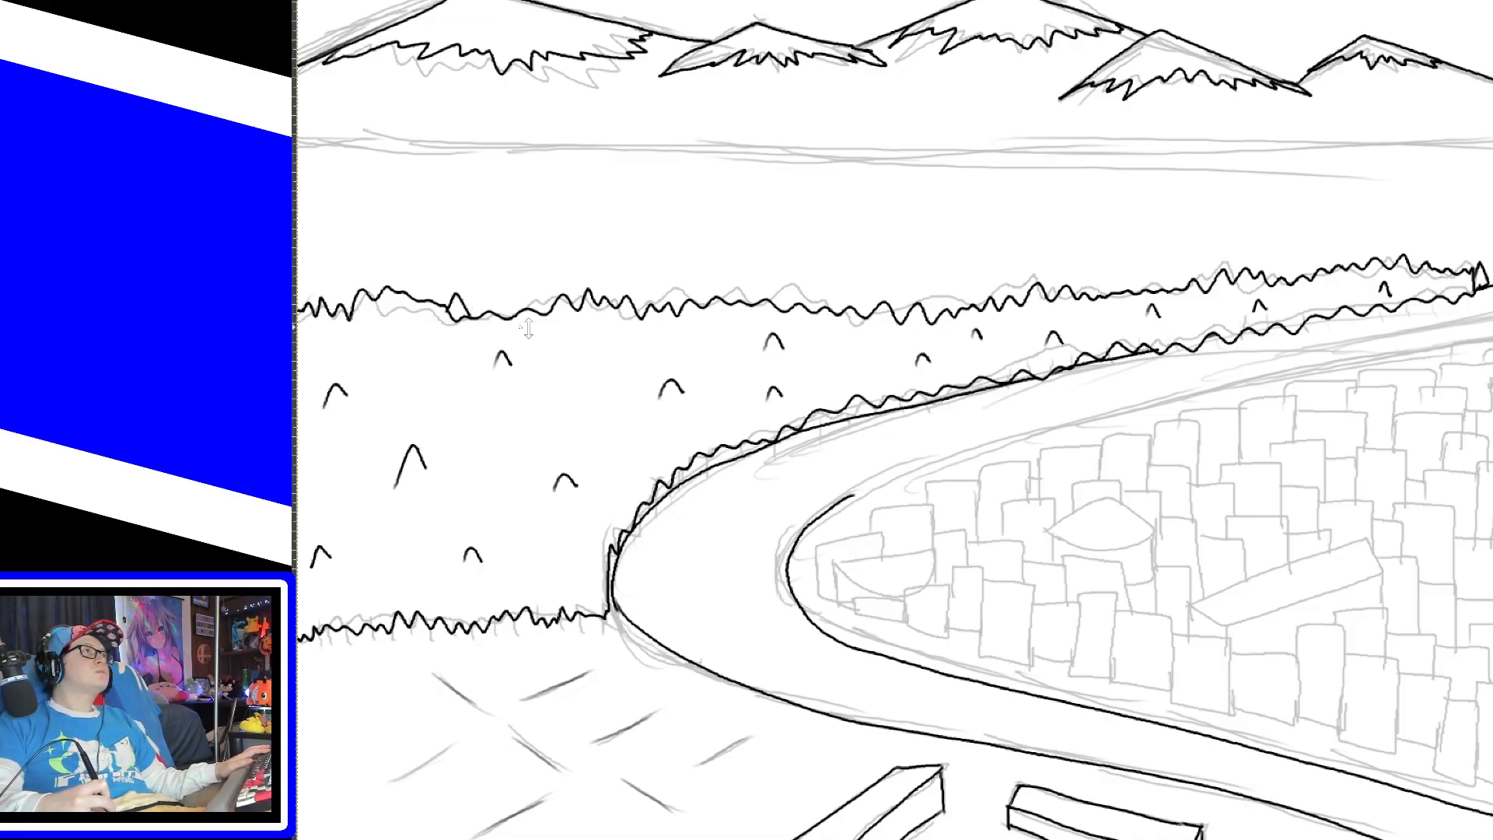
{"action": "mouse_move", "coordinate": [781, 312]}
{"action": "left_mouse_down"}
{"action": "mouse_move", "coordinate": [794, 282]}
{"action": "mouse_move", "coordinate": [805, 311]}
{"action": "mouse_move", "coordinate": [798, 300]}
{"action": "left_mouse_up"}
{"action": "key", "text": "ctrl+z"}
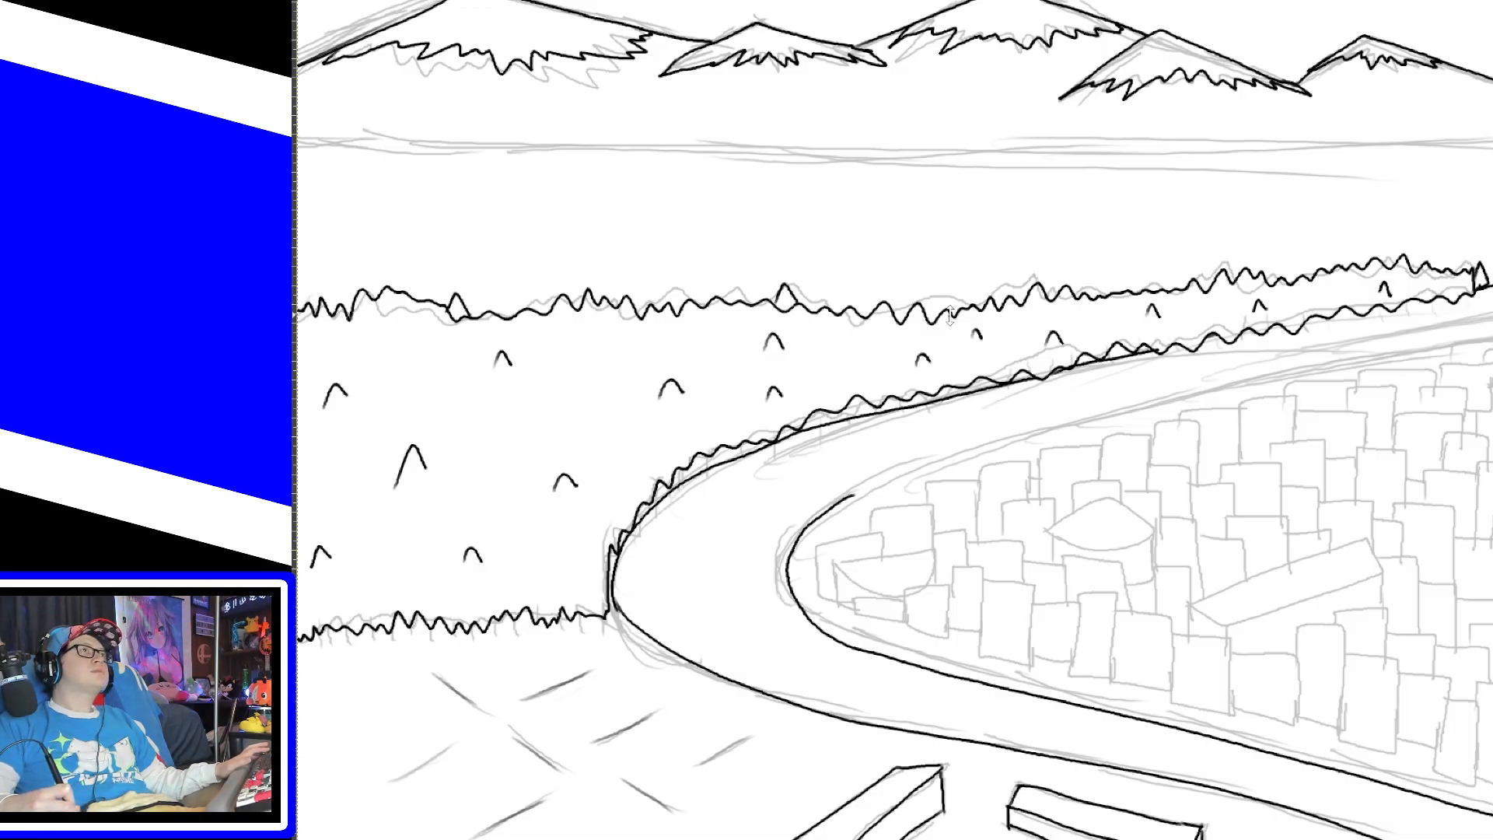
{"action": "left_click_drag", "start_coordinate": [947, 311], "coordinate": [969, 310]}
{"action": "mouse_move", "coordinate": [1126, 299]}
{"action": "left_mouse_down"}
{"action": "mouse_move", "coordinate": [1135, 271]}
{"action": "mouse_move", "coordinate": [1147, 294]}
{"action": "left_mouse_up"}
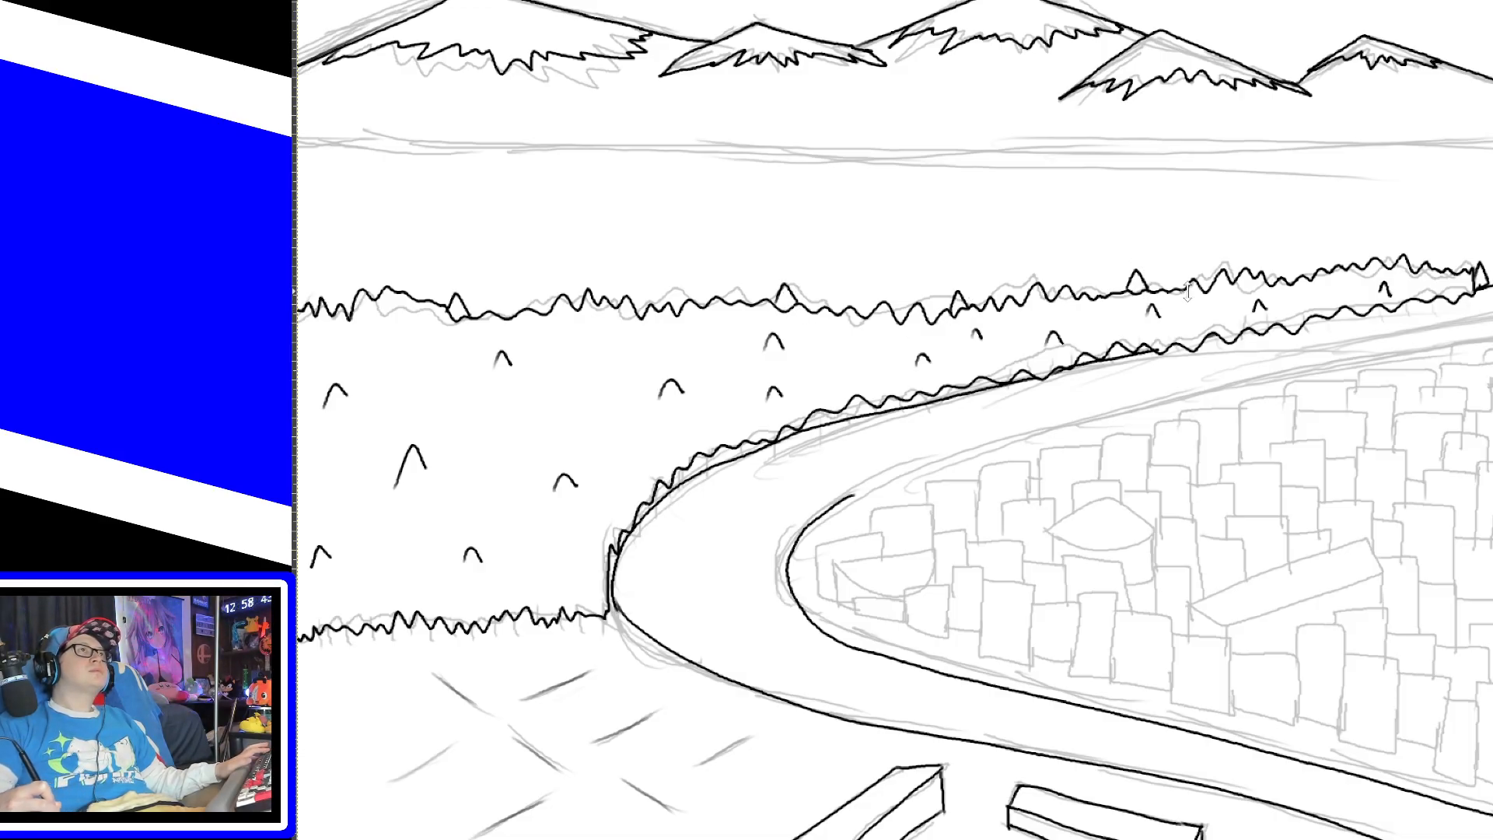
{"action": "left_click_drag", "start_coordinate": [1297, 281], "coordinate": [1314, 277]}
{"action": "key", "text": "ctrl+z"}
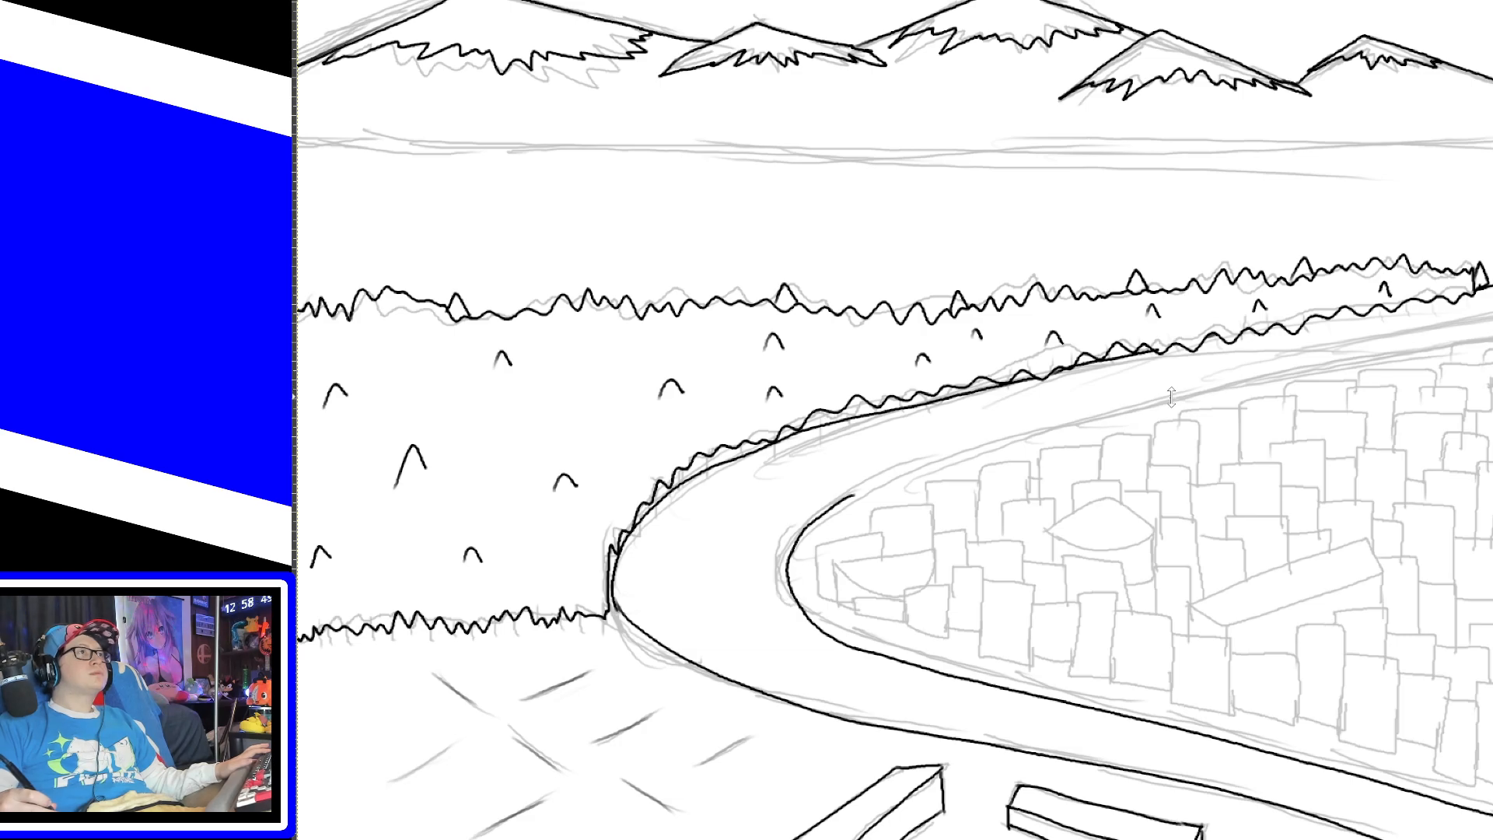
Step: Ink three small pointed trees along the forest's lower edge, starting at the corner beside the river bank
{"action": "scroll", "coordinate": [892, 420], "scroll_direction": "down", "scroll_amount": 5}
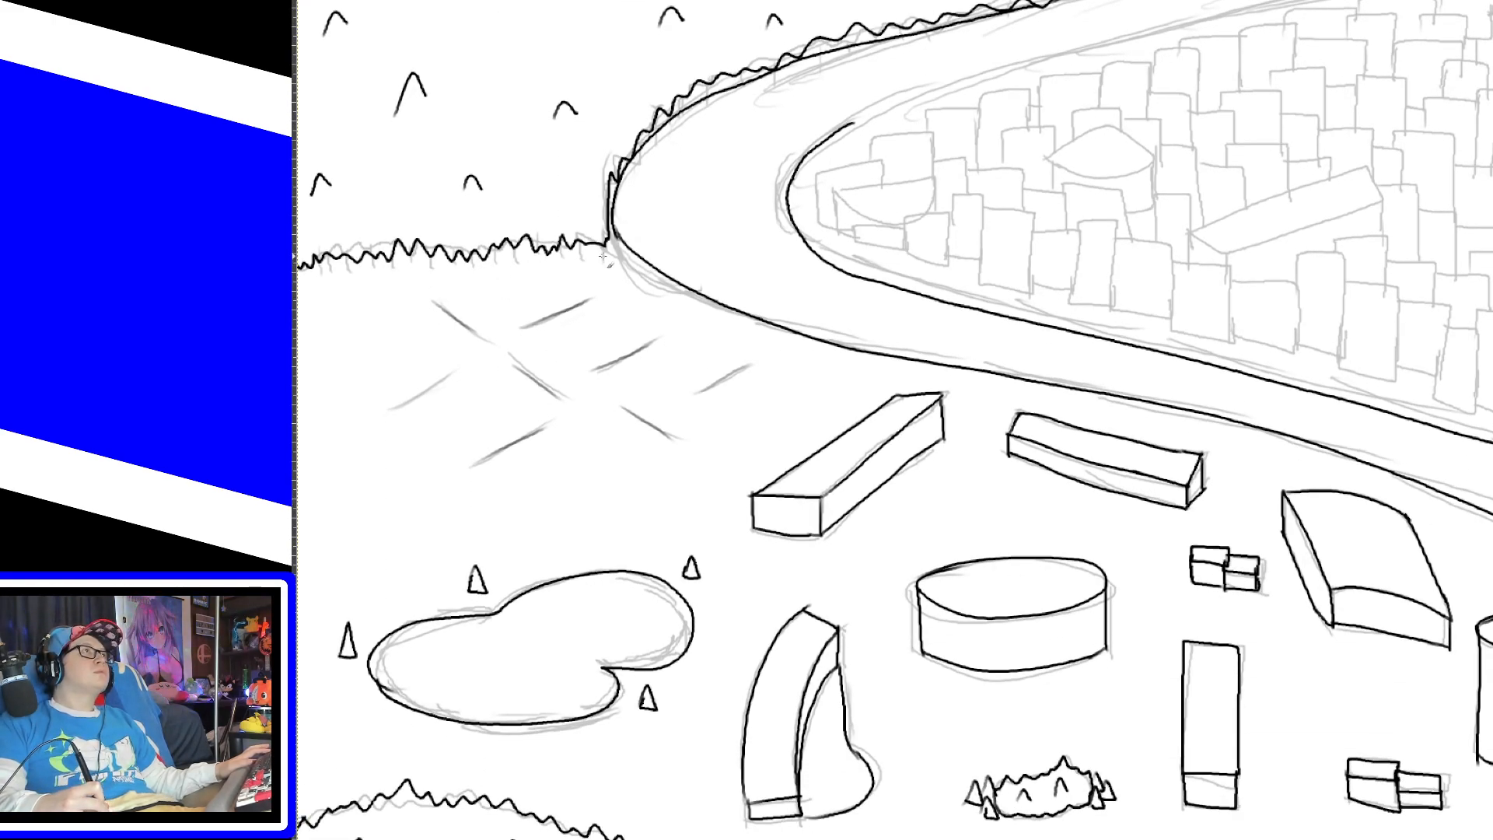
{"action": "mouse_move", "coordinate": [603, 257]}
{"action": "left_mouse_down"}
{"action": "mouse_move", "coordinate": [618, 261]}
{"action": "mouse_move", "coordinate": [602, 262]}
{"action": "left_mouse_up"}
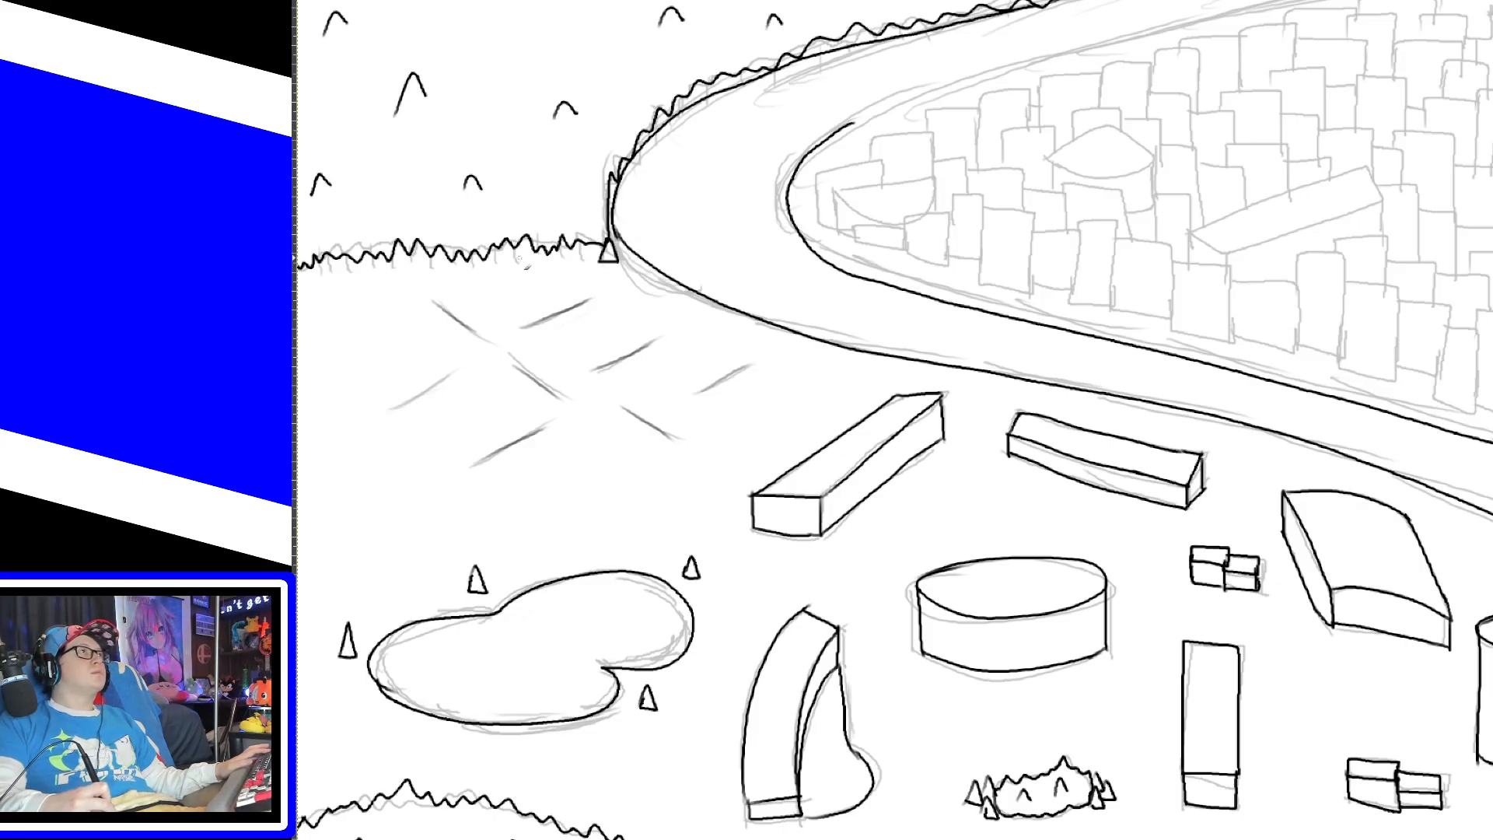
{"action": "left_click_drag", "start_coordinate": [488, 269], "coordinate": [500, 268]}
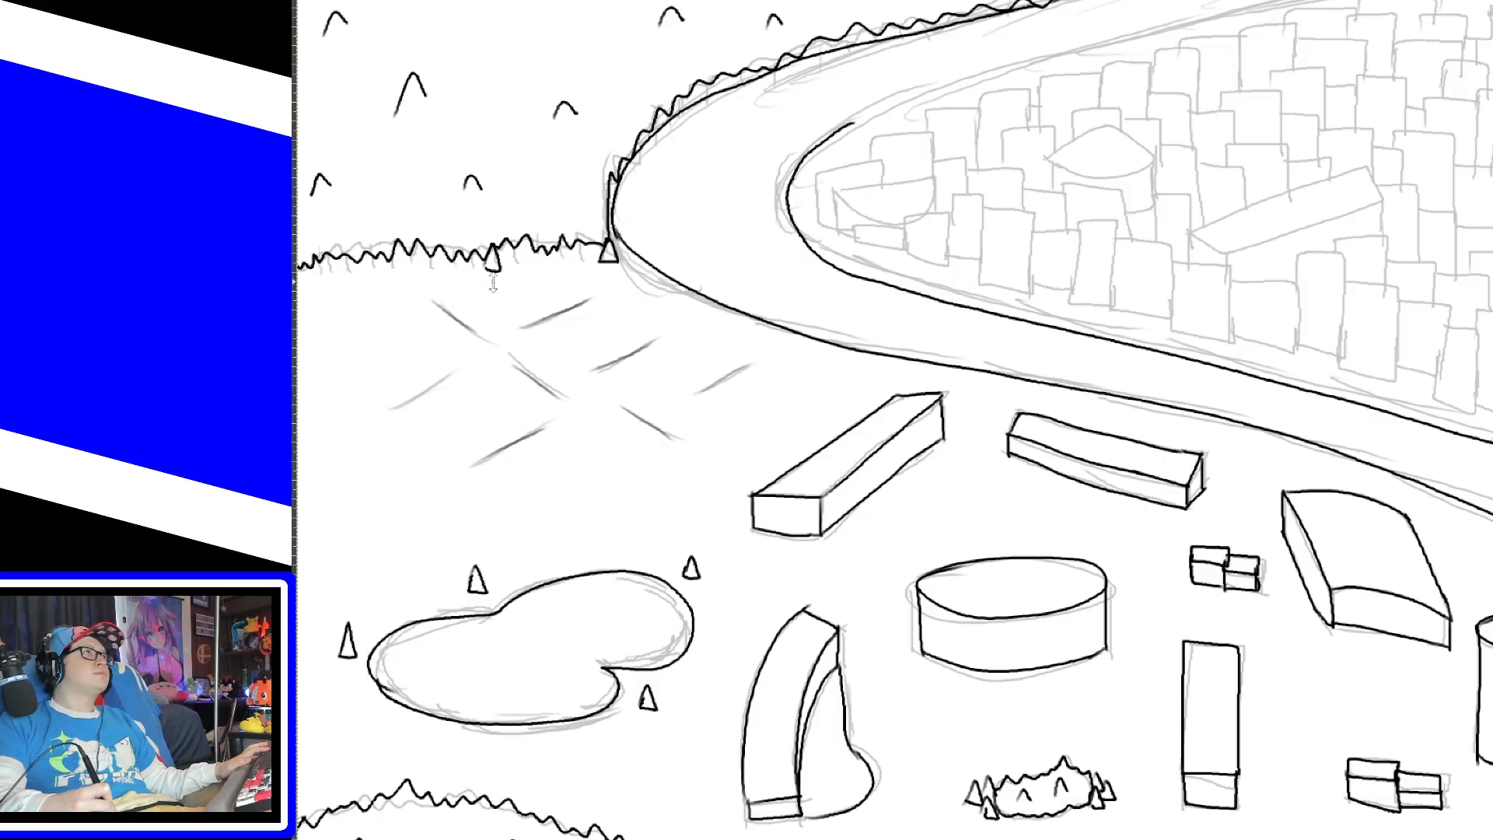
{"action": "left_click_drag", "start_coordinate": [338, 278], "coordinate": [333, 278]}
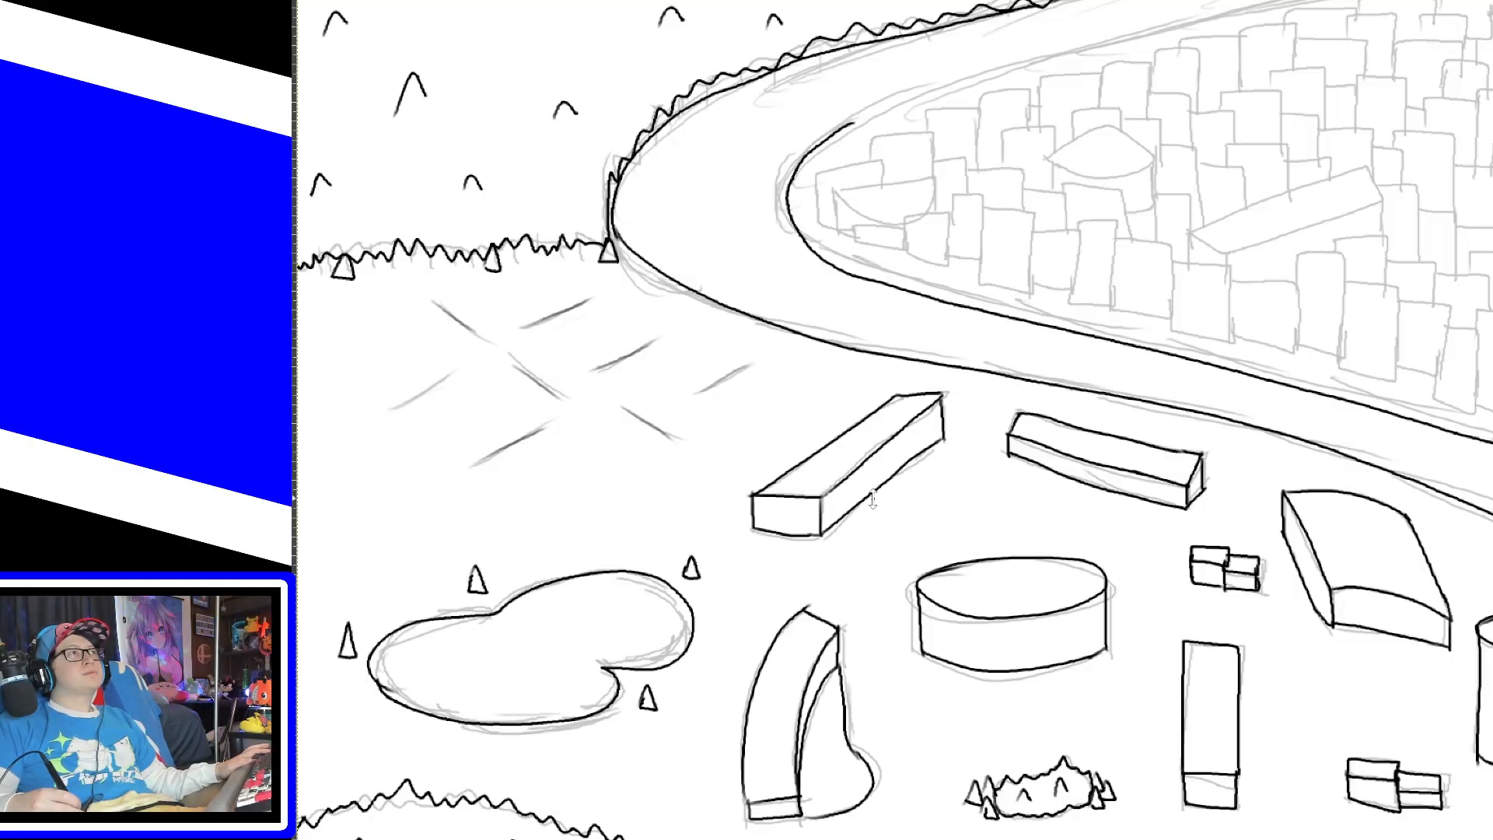
Step: Ink the horizon line below the mountains from the tower to the canvas's left edge, undoing the stray strokes before it
{"action": "key", "text": "ctrl+0"}
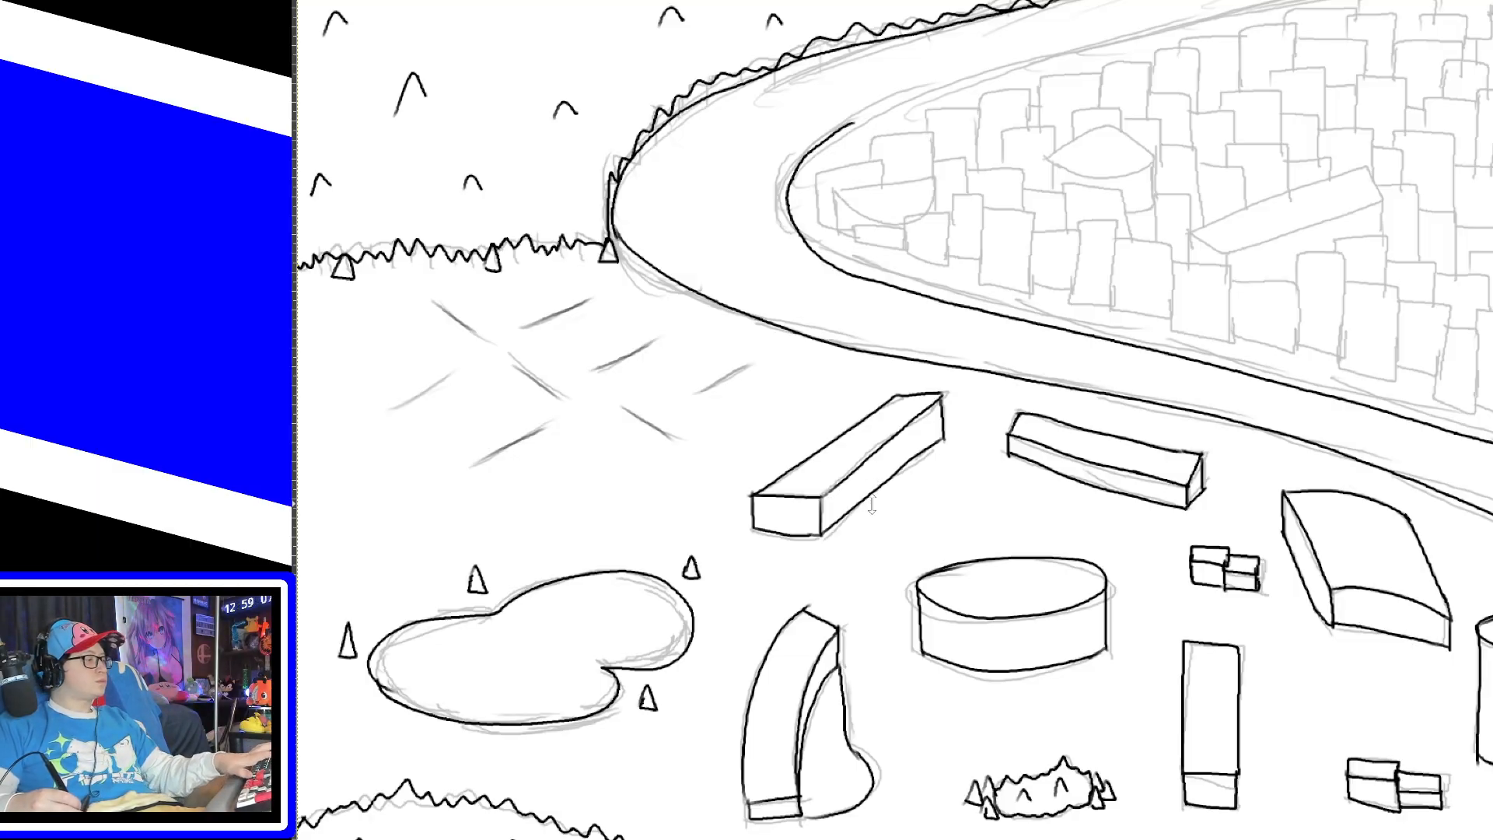
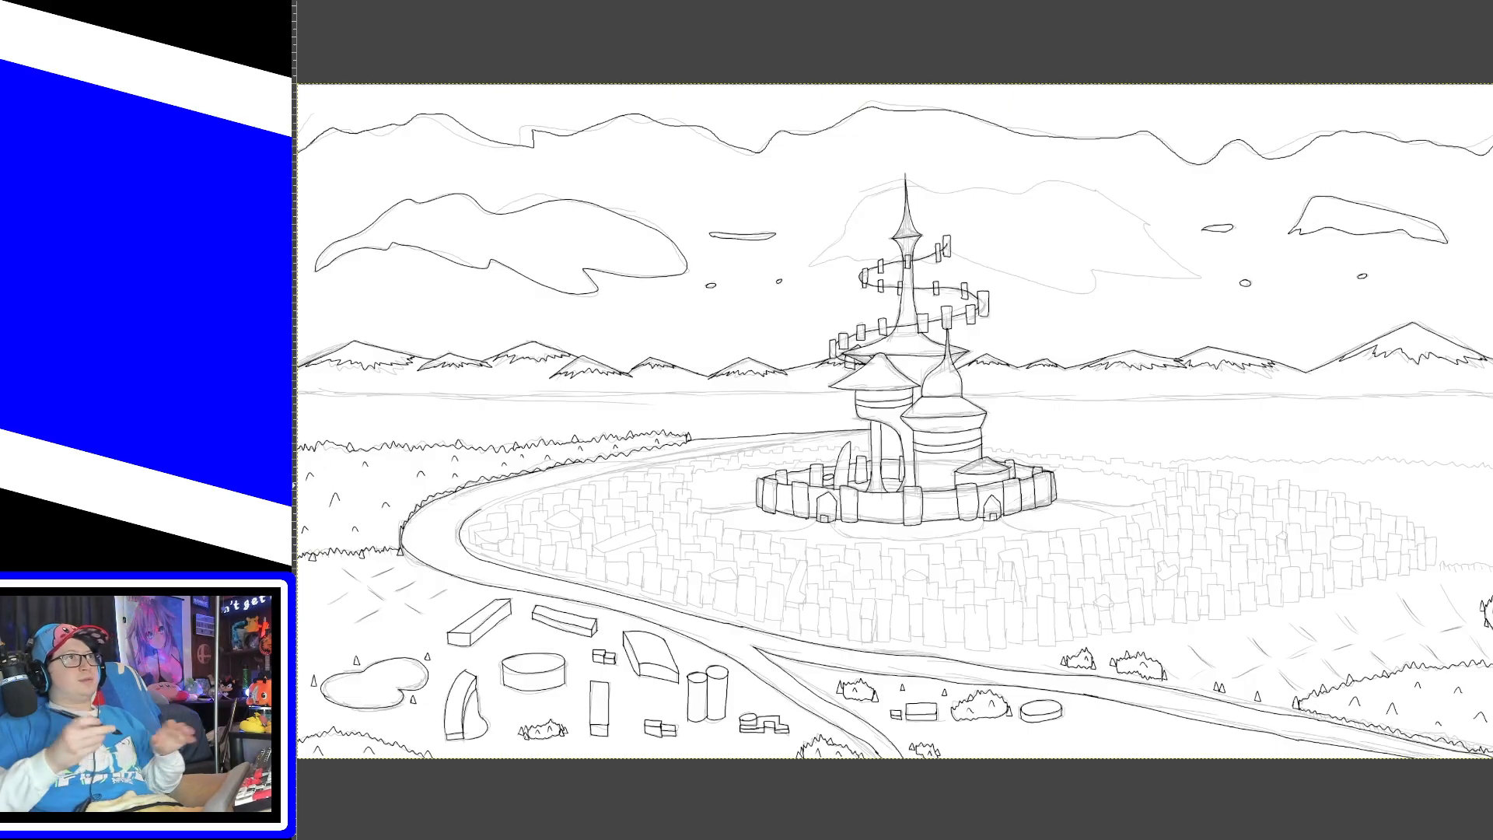
{"action": "mouse_move", "coordinate": [661, 548]}
{"action": "left_mouse_down"}
{"action": "mouse_move", "coordinate": [782, 510]}
{"action": "mouse_move", "coordinate": [745, 595]}
{"action": "left_mouse_up"}
{"action": "key", "text": "ctrl+z"}
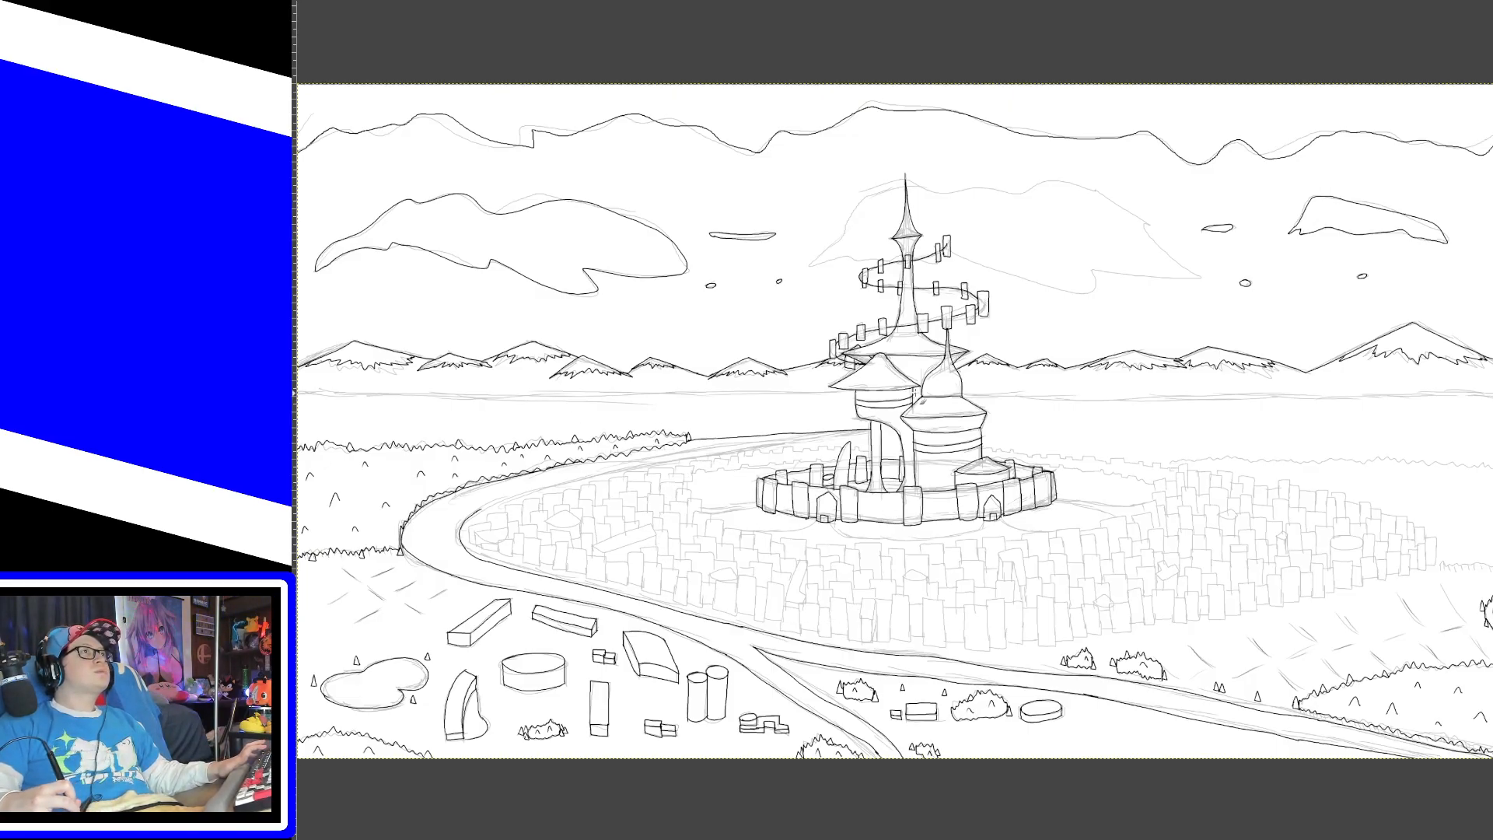
{"action": "mouse_move", "coordinate": [935, 405]}
{"action": "left_mouse_down"}
{"action": "mouse_move", "coordinate": [839, 374]}
{"action": "mouse_move", "coordinate": [298, 328]}
{"action": "left_mouse_up"}
{"action": "key", "text": "ctrl+z"}
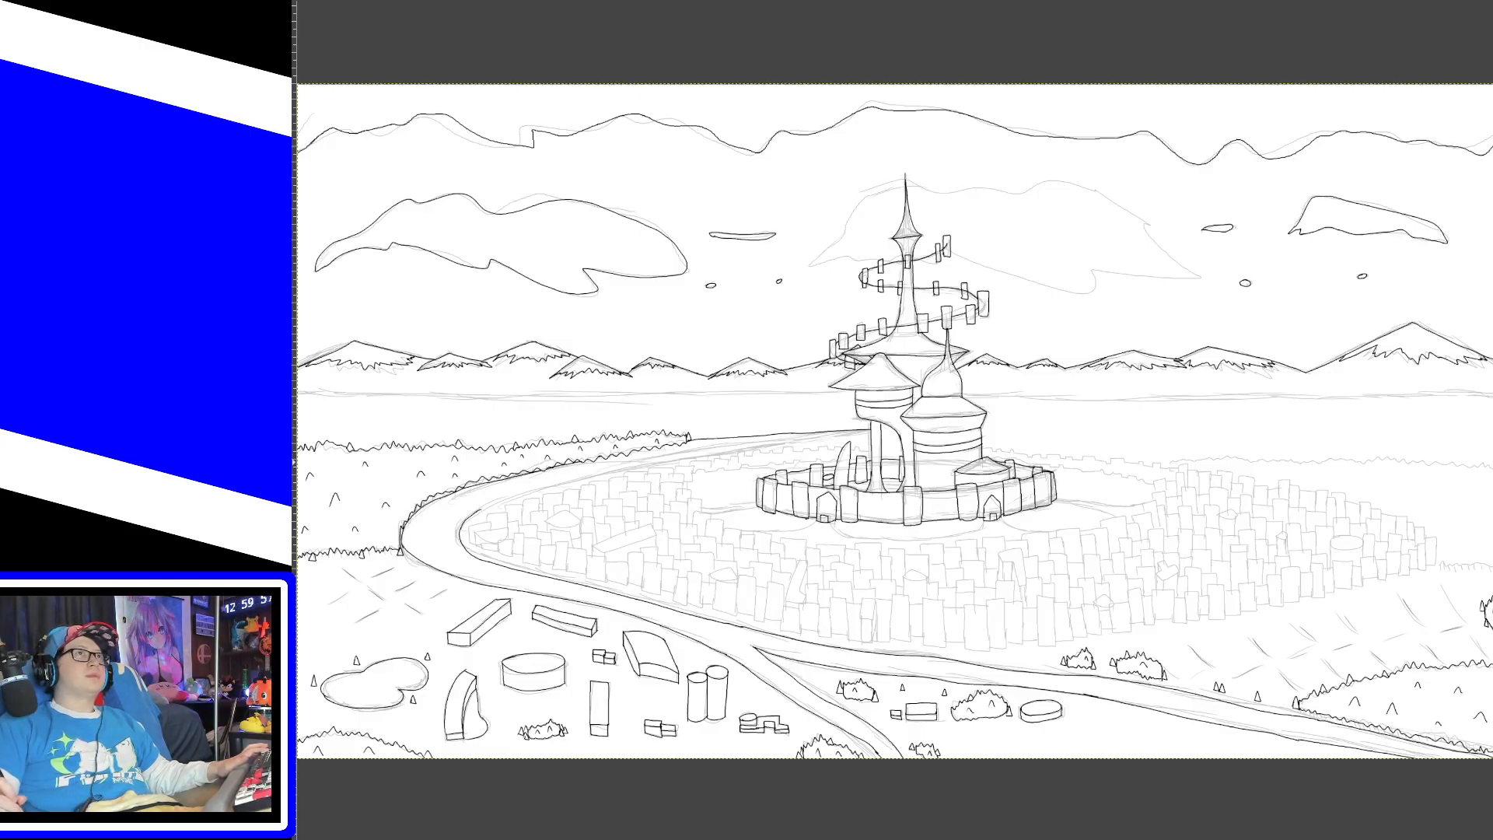
{"action": "mouse_move", "coordinate": [906, 549]}
{"action": "left_mouse_down"}
{"action": "mouse_move", "coordinate": [948, 533]}
{"action": "mouse_move", "coordinate": [968, 575]}
{"action": "left_mouse_up"}
{"action": "key", "text": "ctrl+z"}
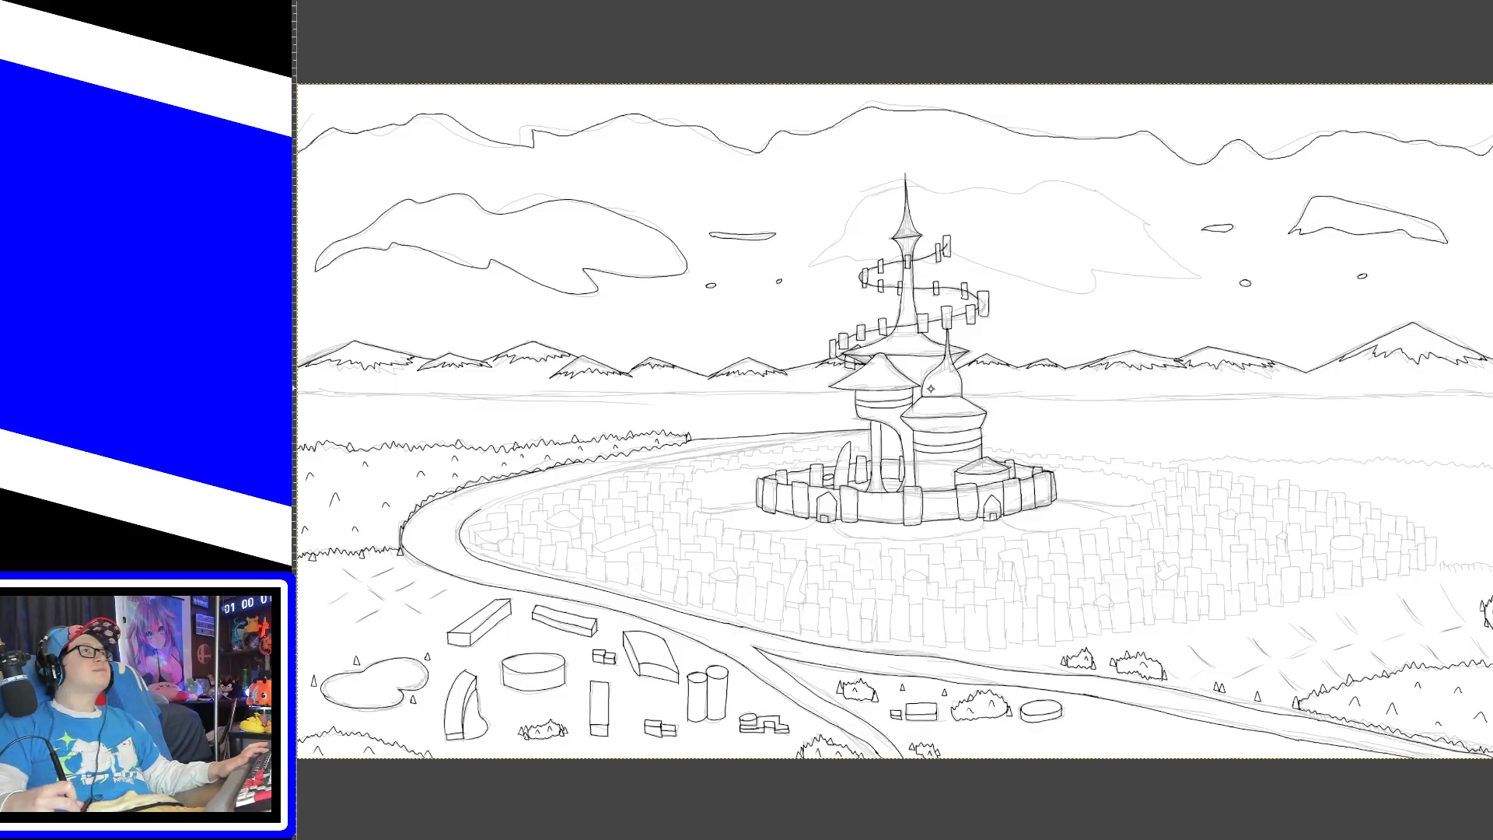
{"action": "left_click_drag", "start_coordinate": [900, 387], "coordinate": [298, 401]}
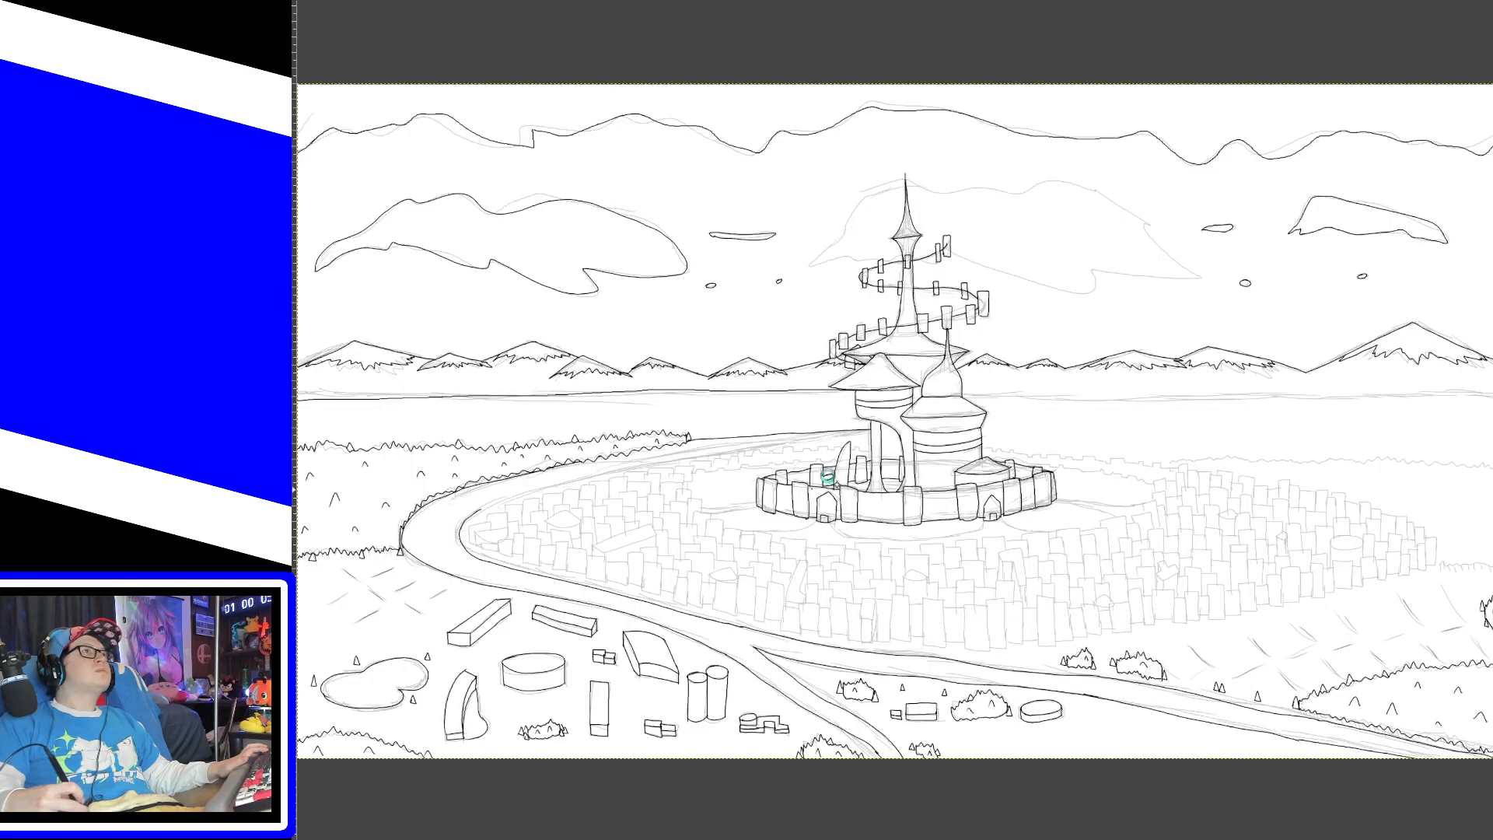
{"action": "left_click_drag", "start_coordinate": [902, 391], "coordinate": [1110, 398]}
{"action": "key", "text": "ctrl+z"}
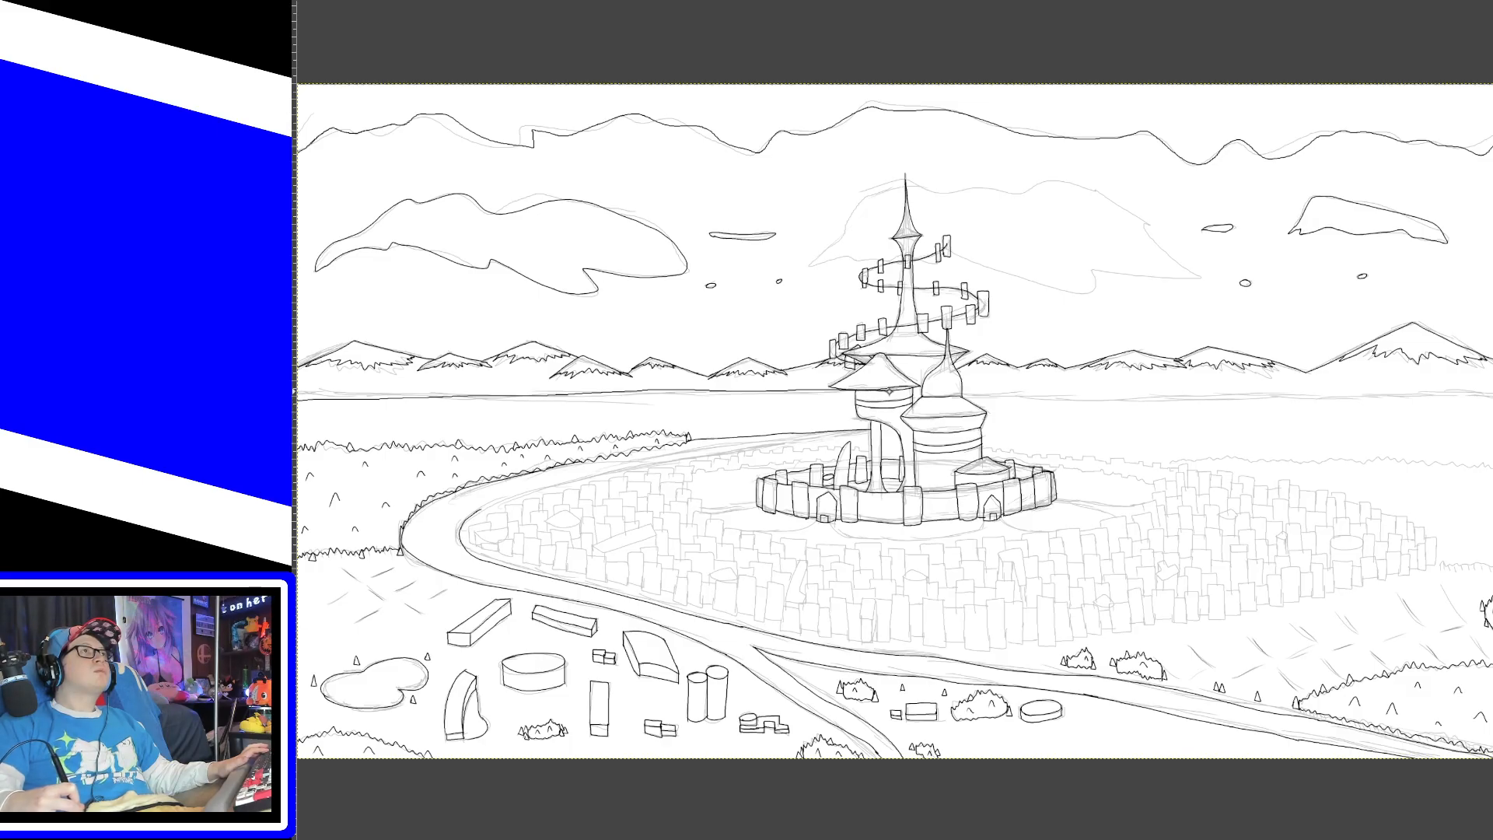
{"action": "left_click_drag", "start_coordinate": [887, 392], "coordinate": [1490, 409]}
{"action": "key", "text": "ctrl+z"}
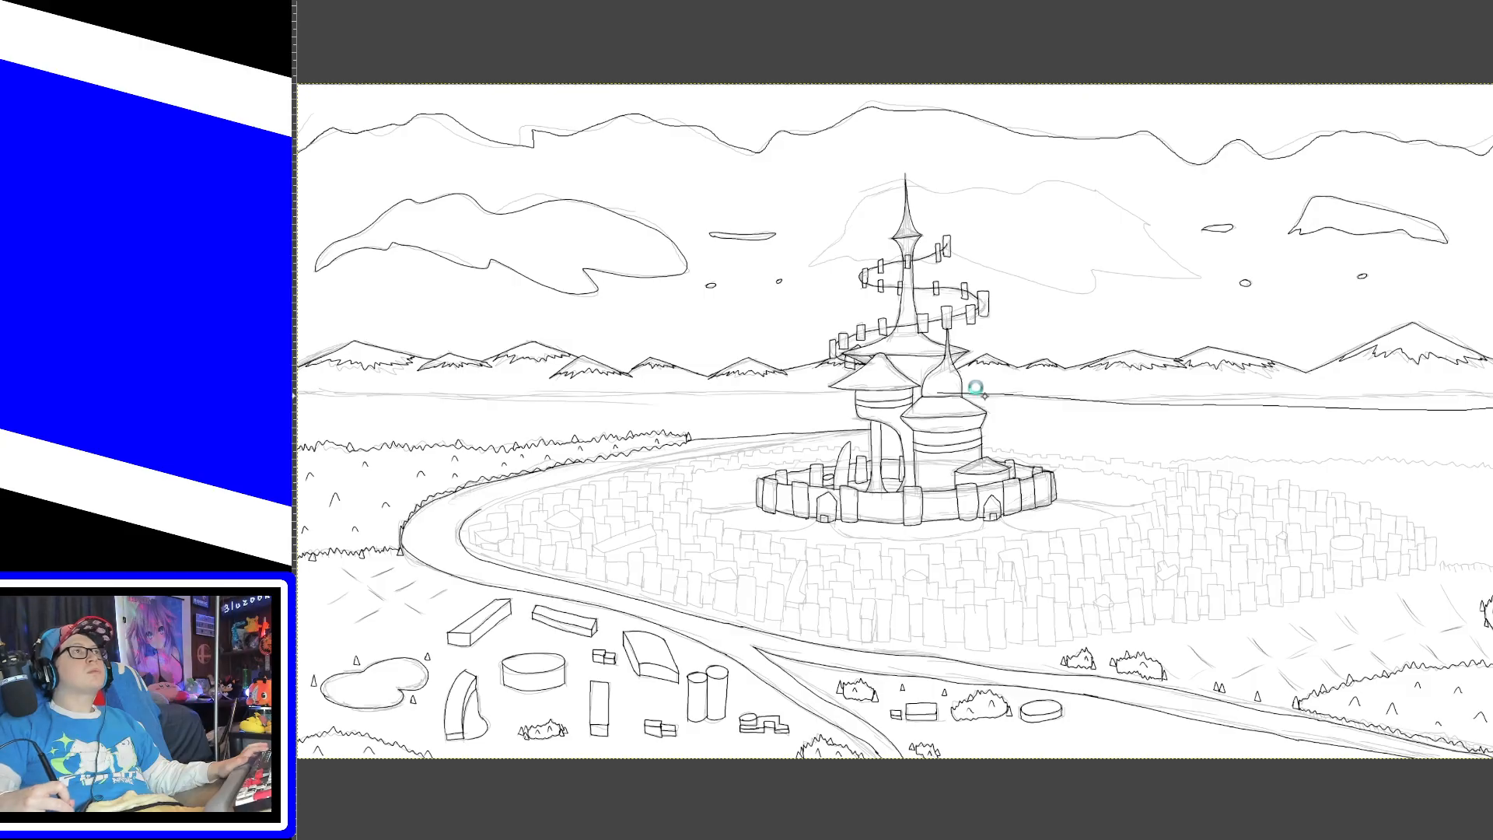
{"action": "key", "text": "ctrl+y"}
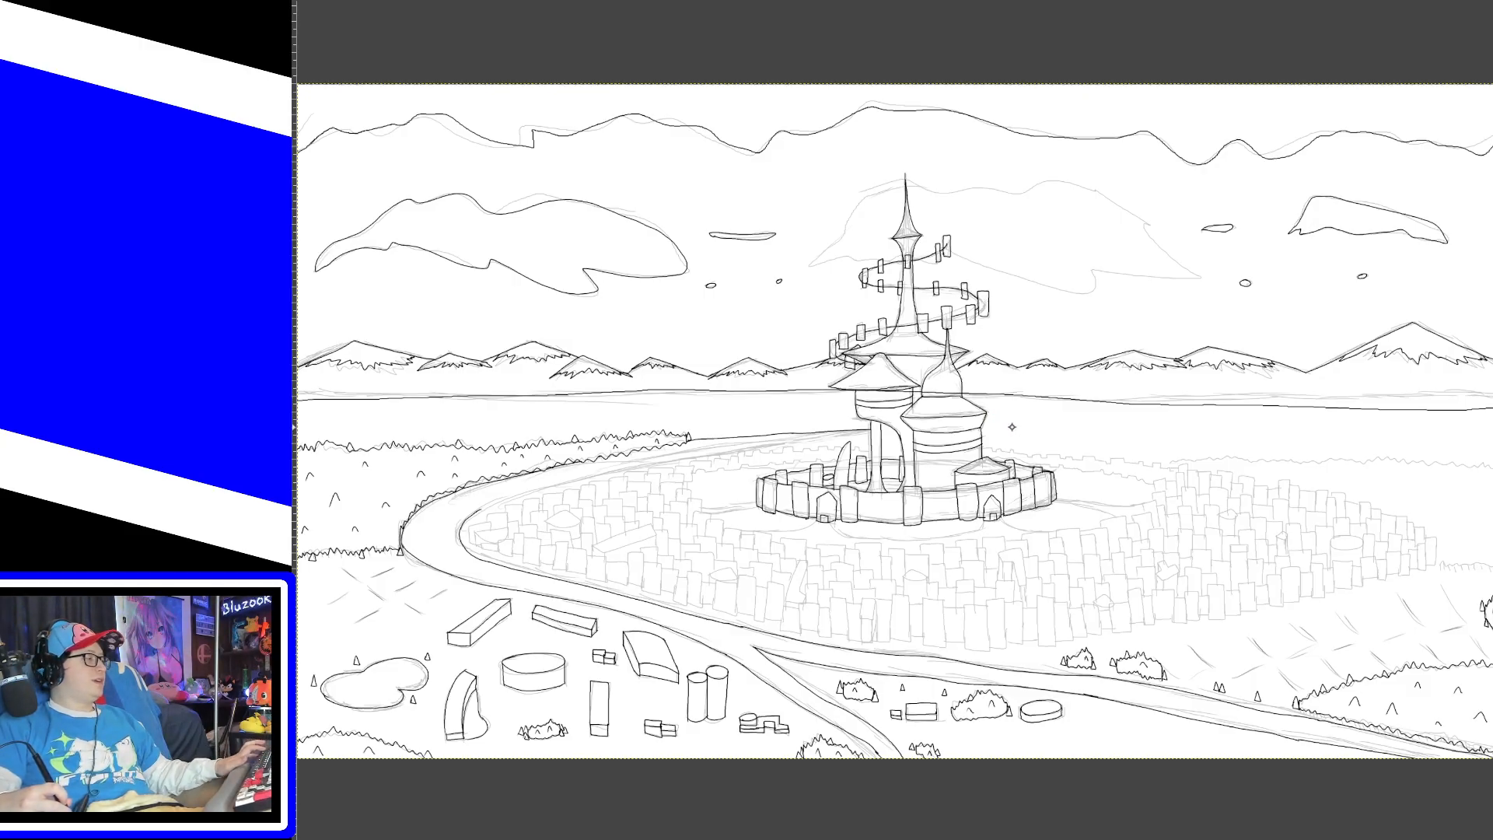
{"action": "key", "text": "ctrl+z"}
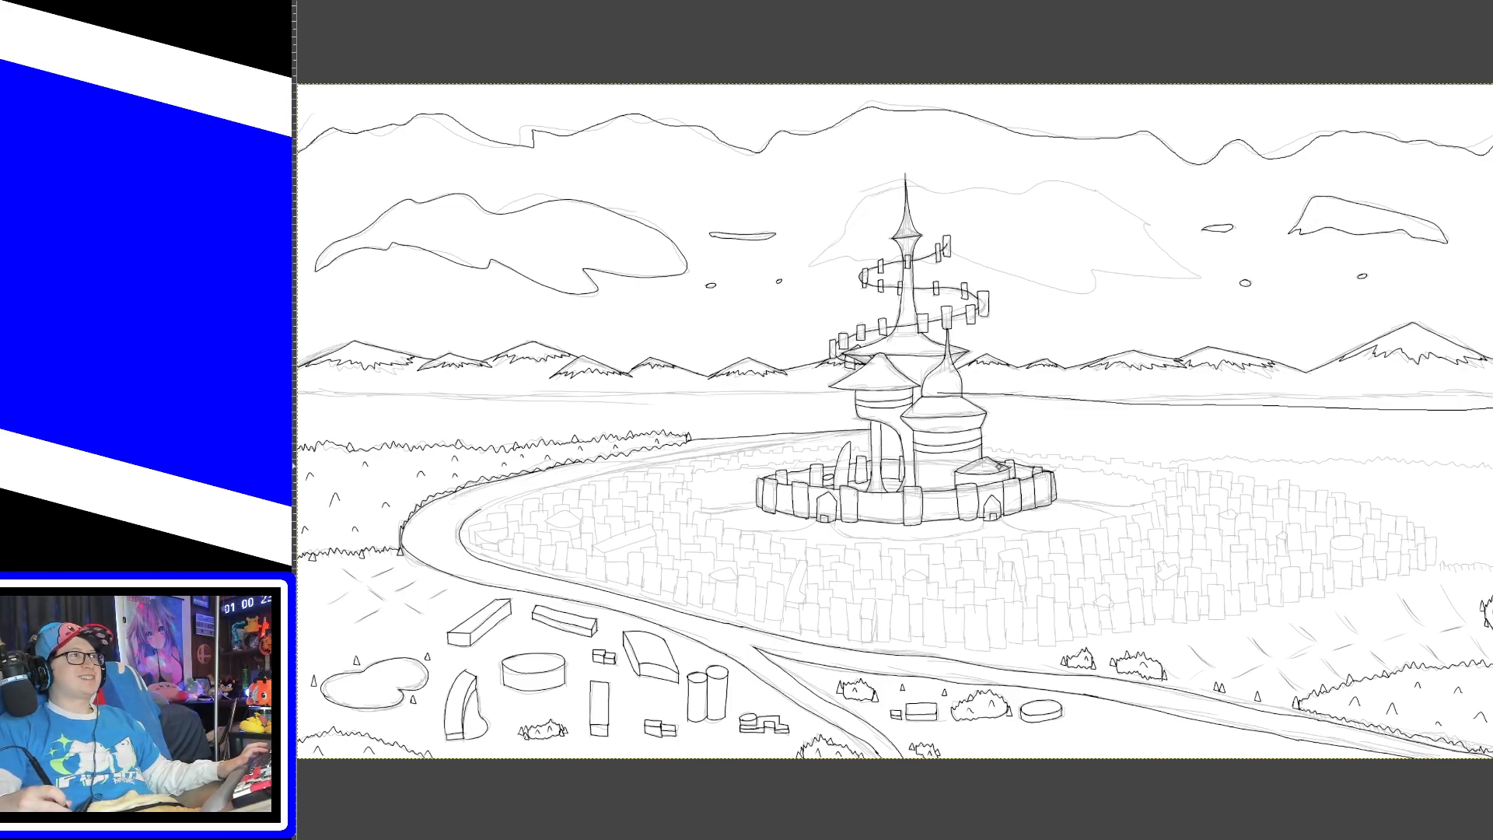
{"action": "mouse_move", "coordinate": [1052, 508]}
{"action": "left_mouse_down"}
{"action": "mouse_move", "coordinate": [1151, 589]}
{"action": "mouse_move", "coordinate": [1121, 507]}
{"action": "left_mouse_up"}
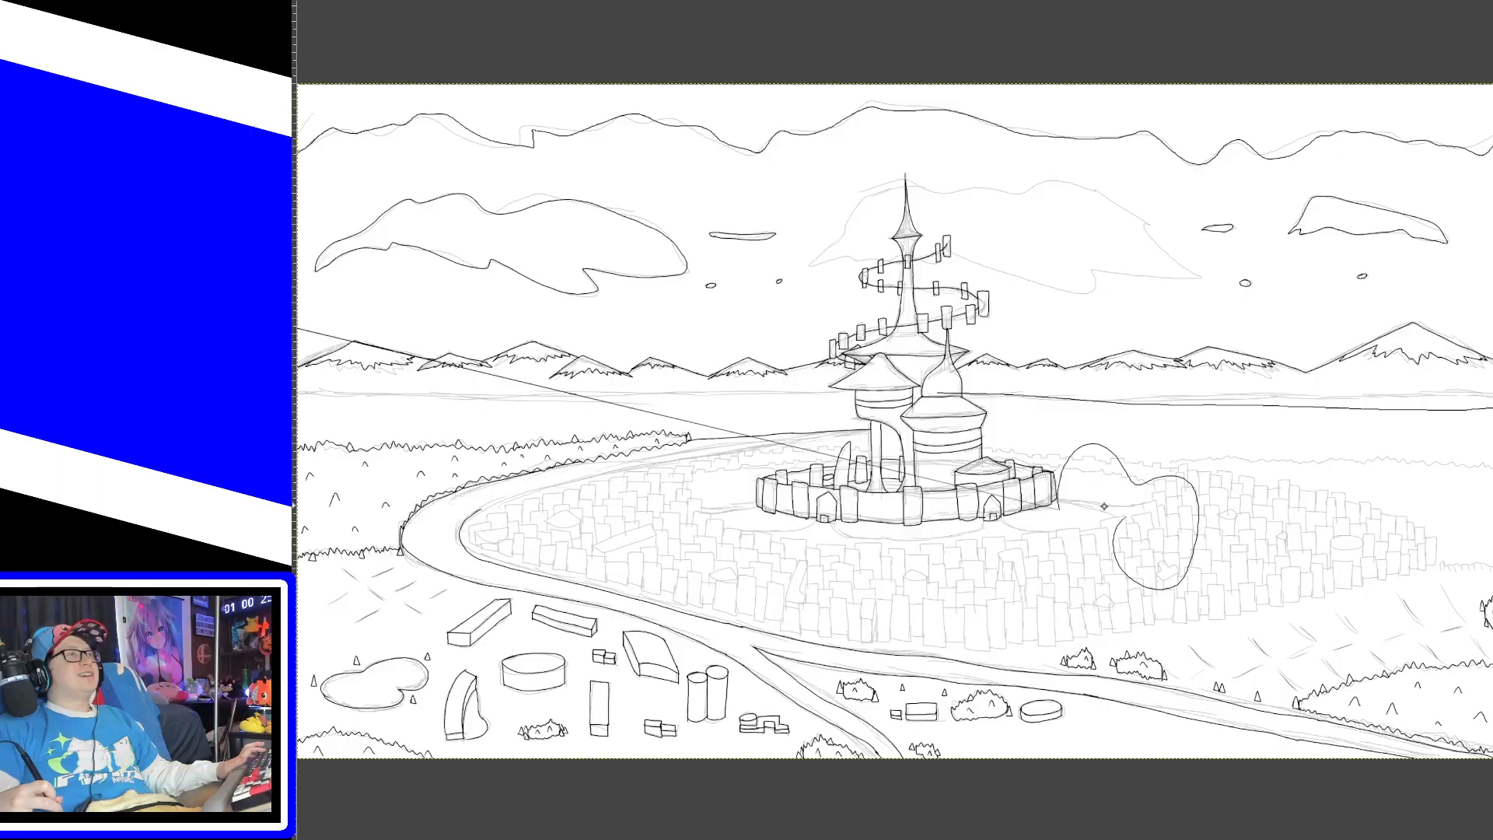
{"action": "key", "text": "ctrl+z"}
{"action": "key", "text": "ctrl+z"}
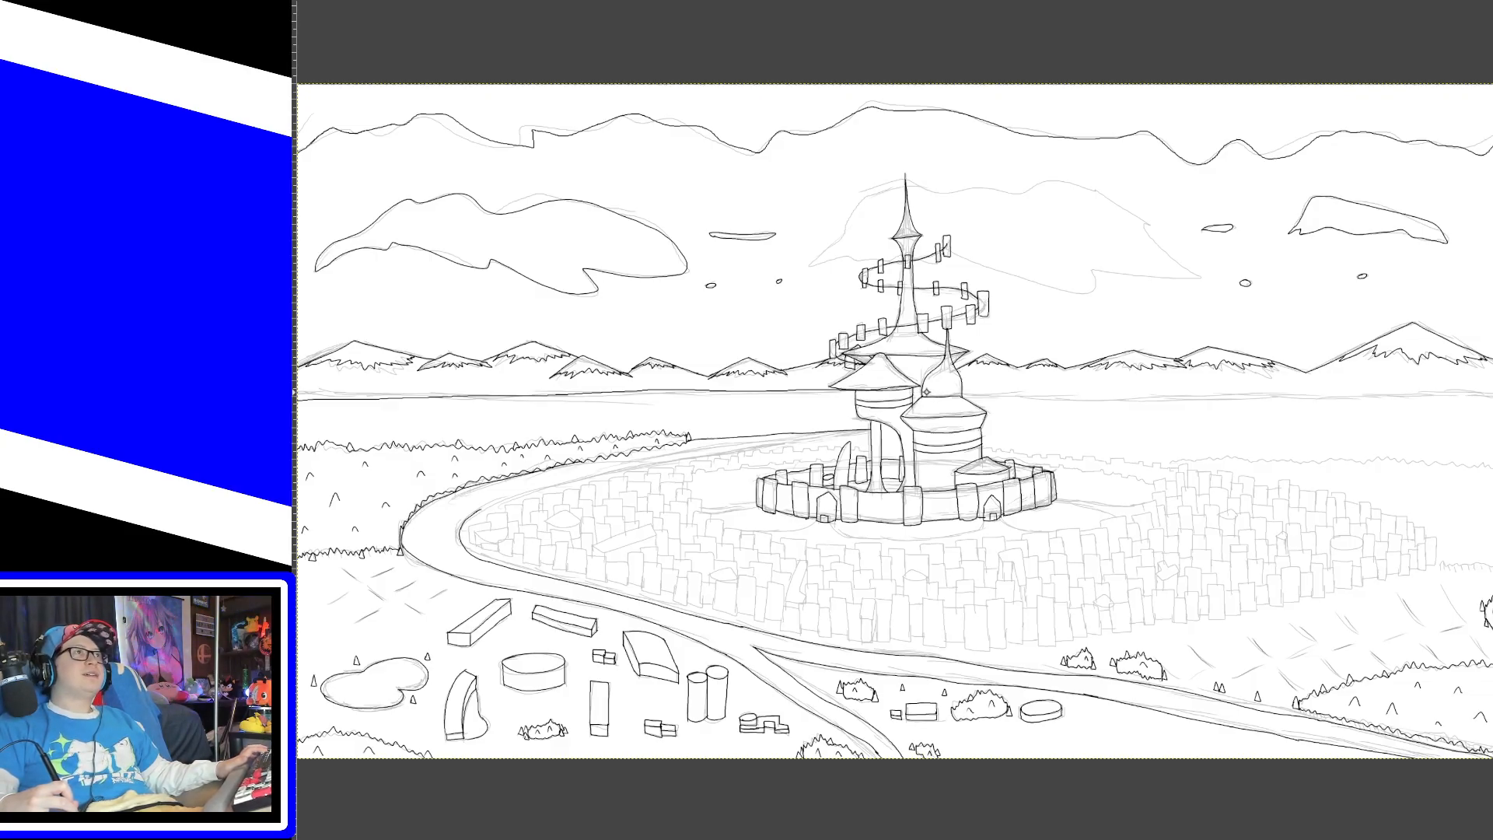
{"action": "left_click_drag", "start_coordinate": [911, 389], "coordinate": [1099, 398]}
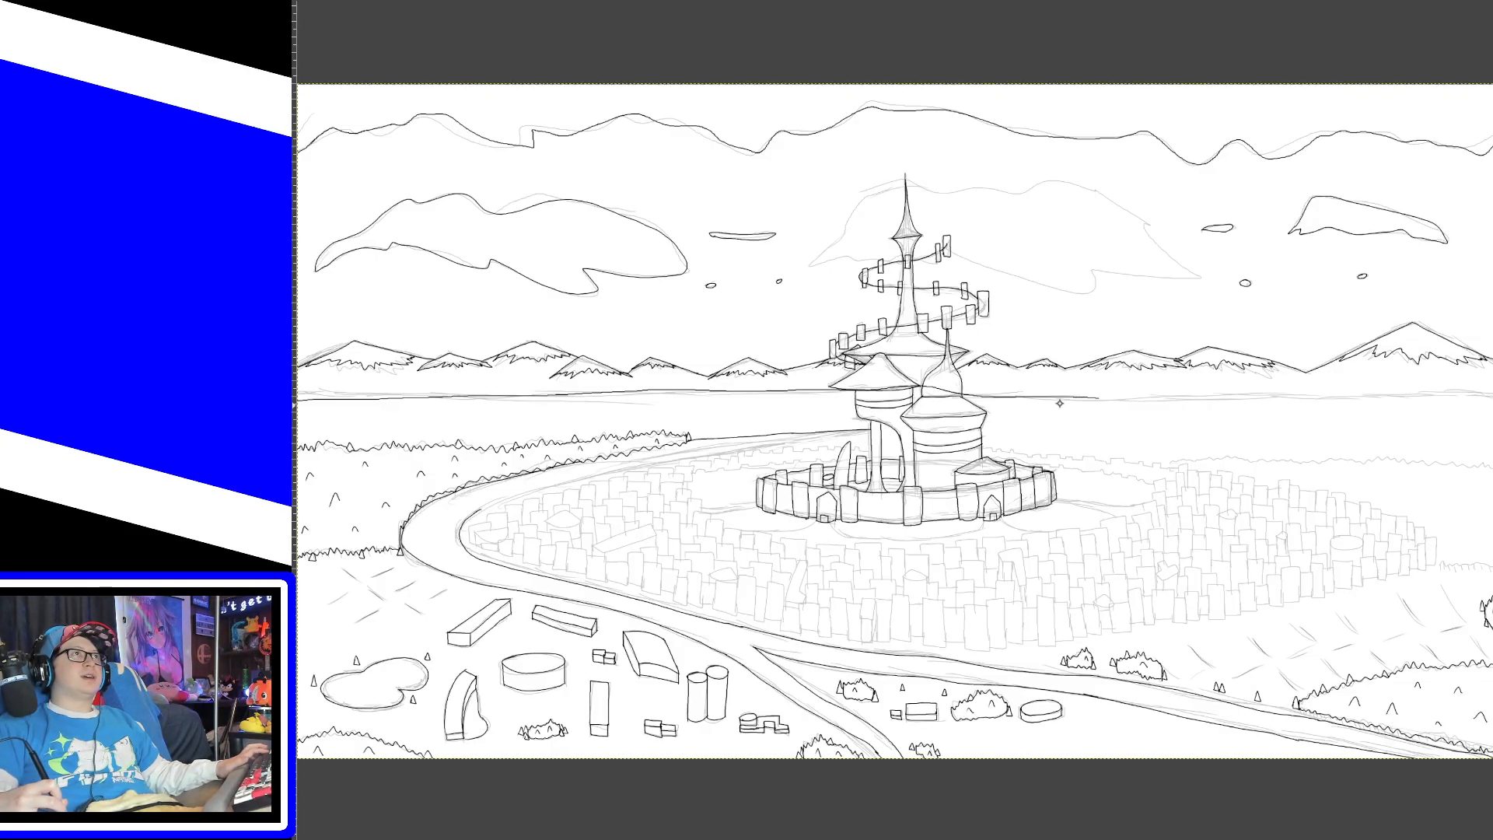
{"action": "key", "text": "ctrl+z"}
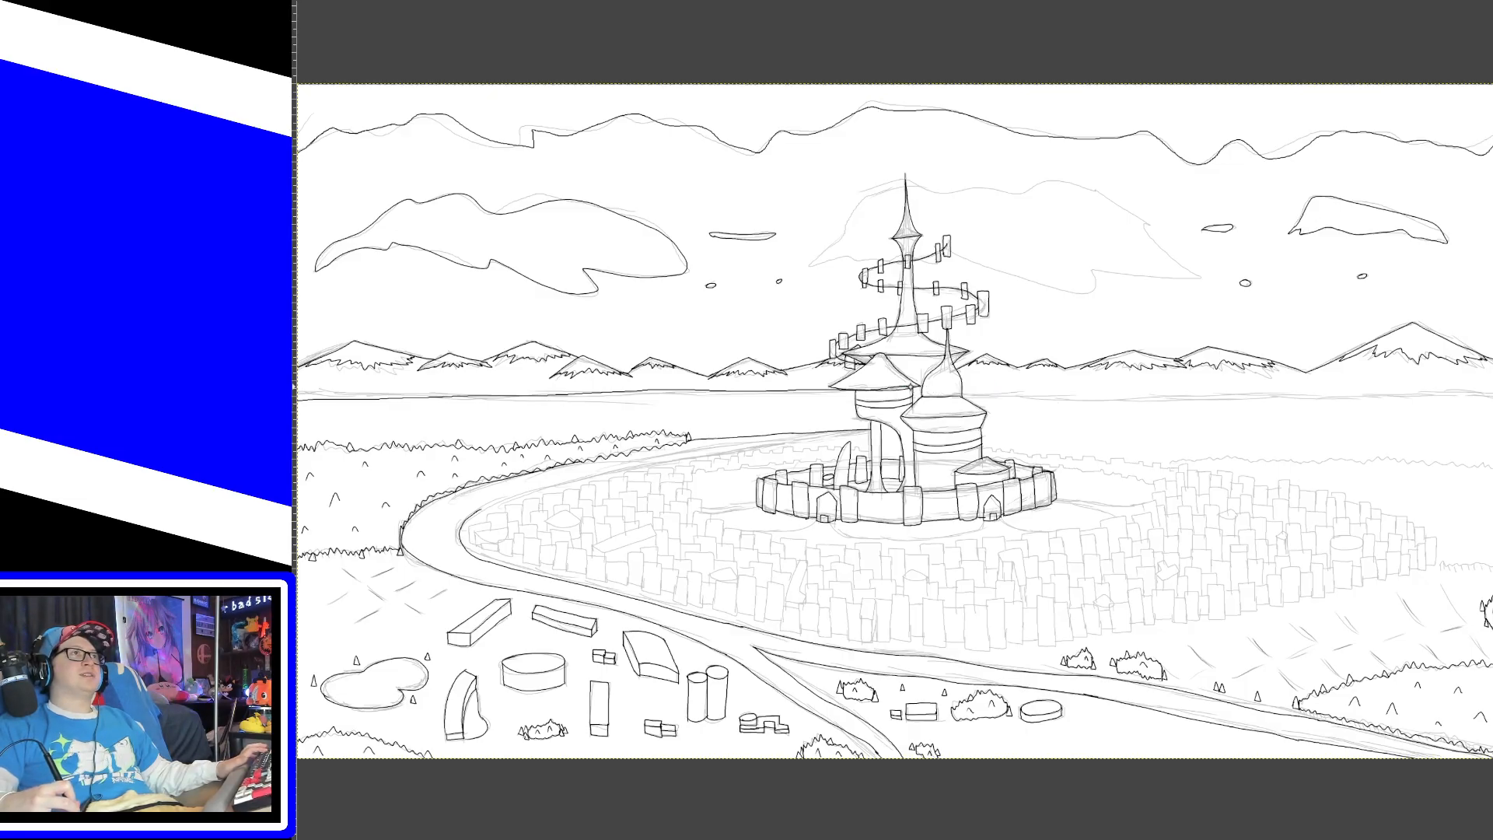
Step: Ink the horizon line from the tower to the canvas's right edge, redoing the stroke's final stretch
{"action": "left_click_drag", "start_coordinate": [911, 389], "coordinate": [1488, 396]}
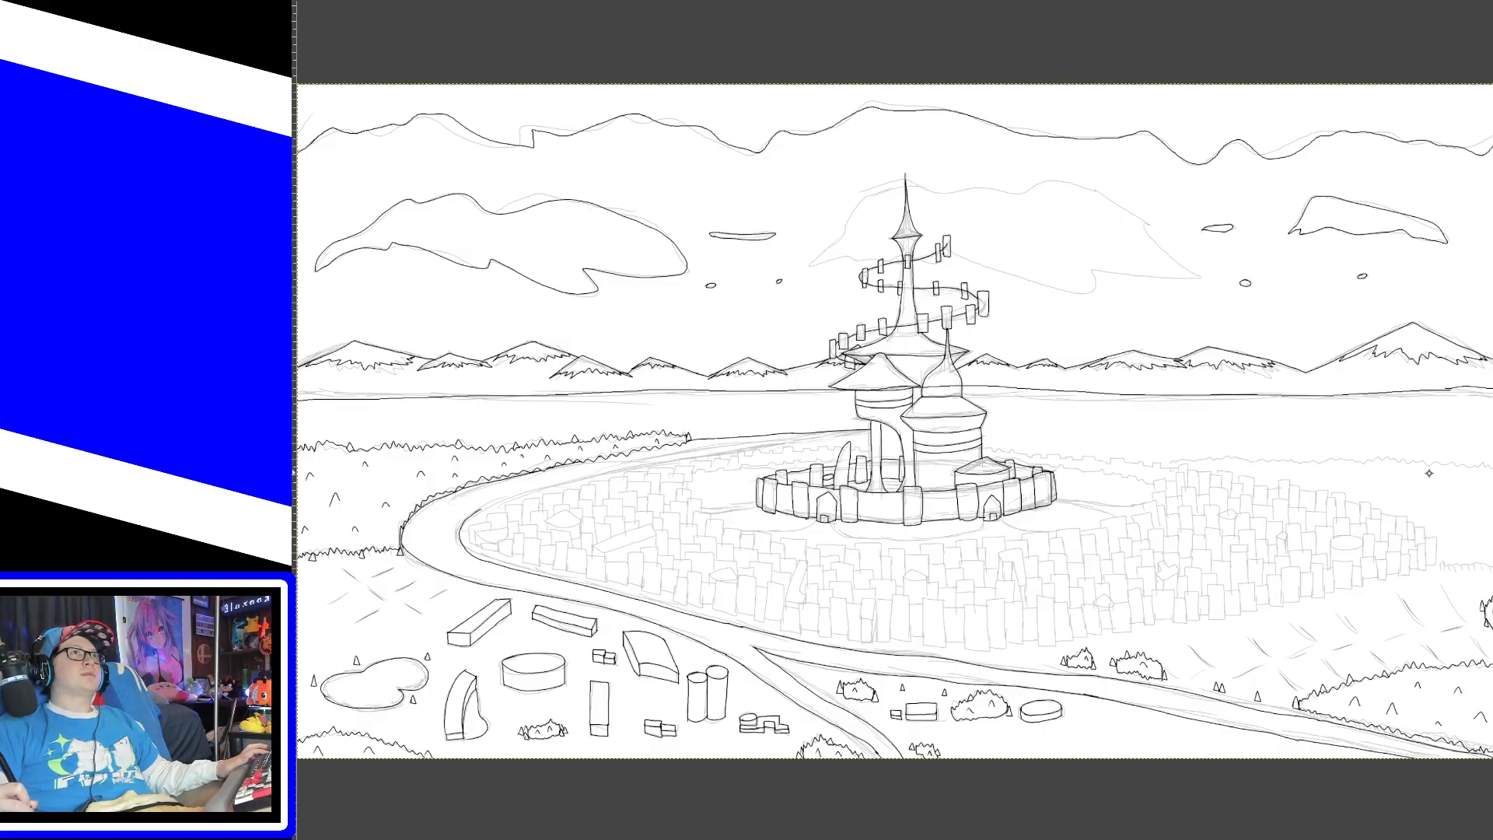
{"action": "key", "text": "ctrl+z"}
{"action": "left_click_drag", "start_coordinate": [1448, 391], "coordinate": [1491, 397]}
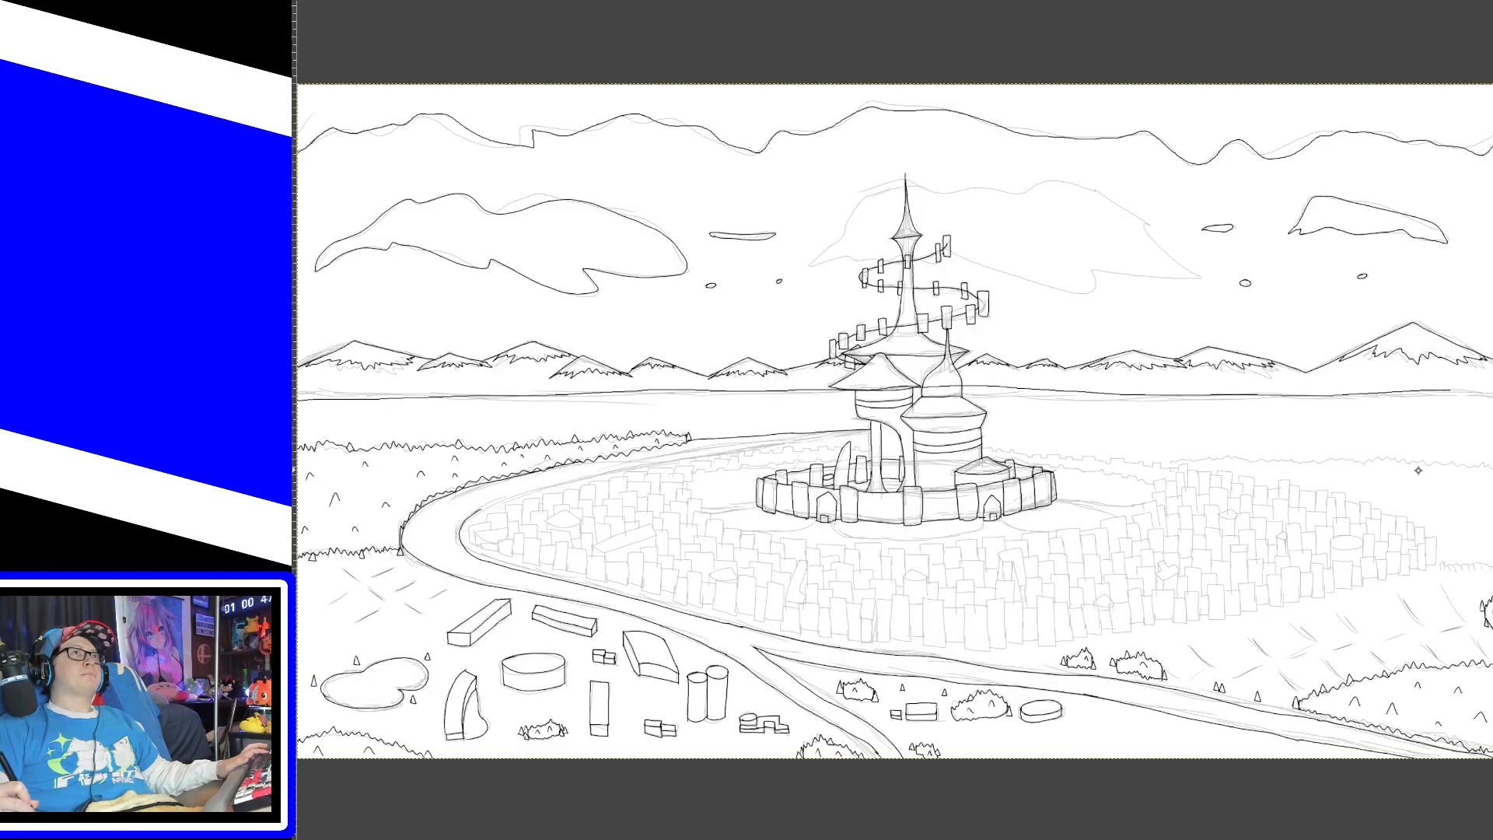
{"action": "left_click_drag", "start_coordinate": [1449, 391], "coordinate": [1491, 395]}
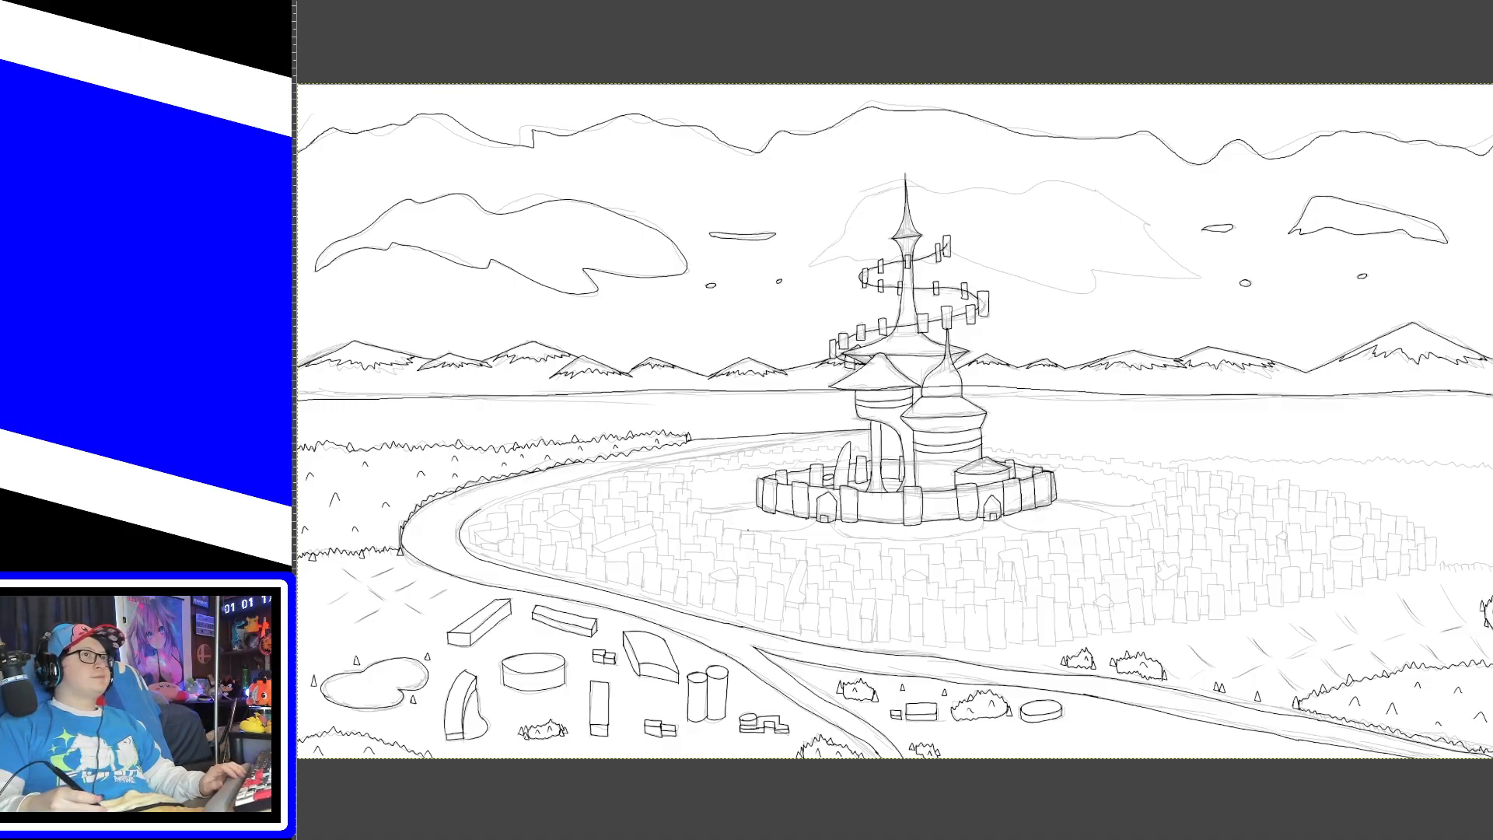
Step: Ink the stepped rooftops of the first three city buildings inside the river bend, undoing the stray strokes
{"action": "scroll", "coordinate": [546, 476], "scroll_direction": "up", "scroll_amount": 2}
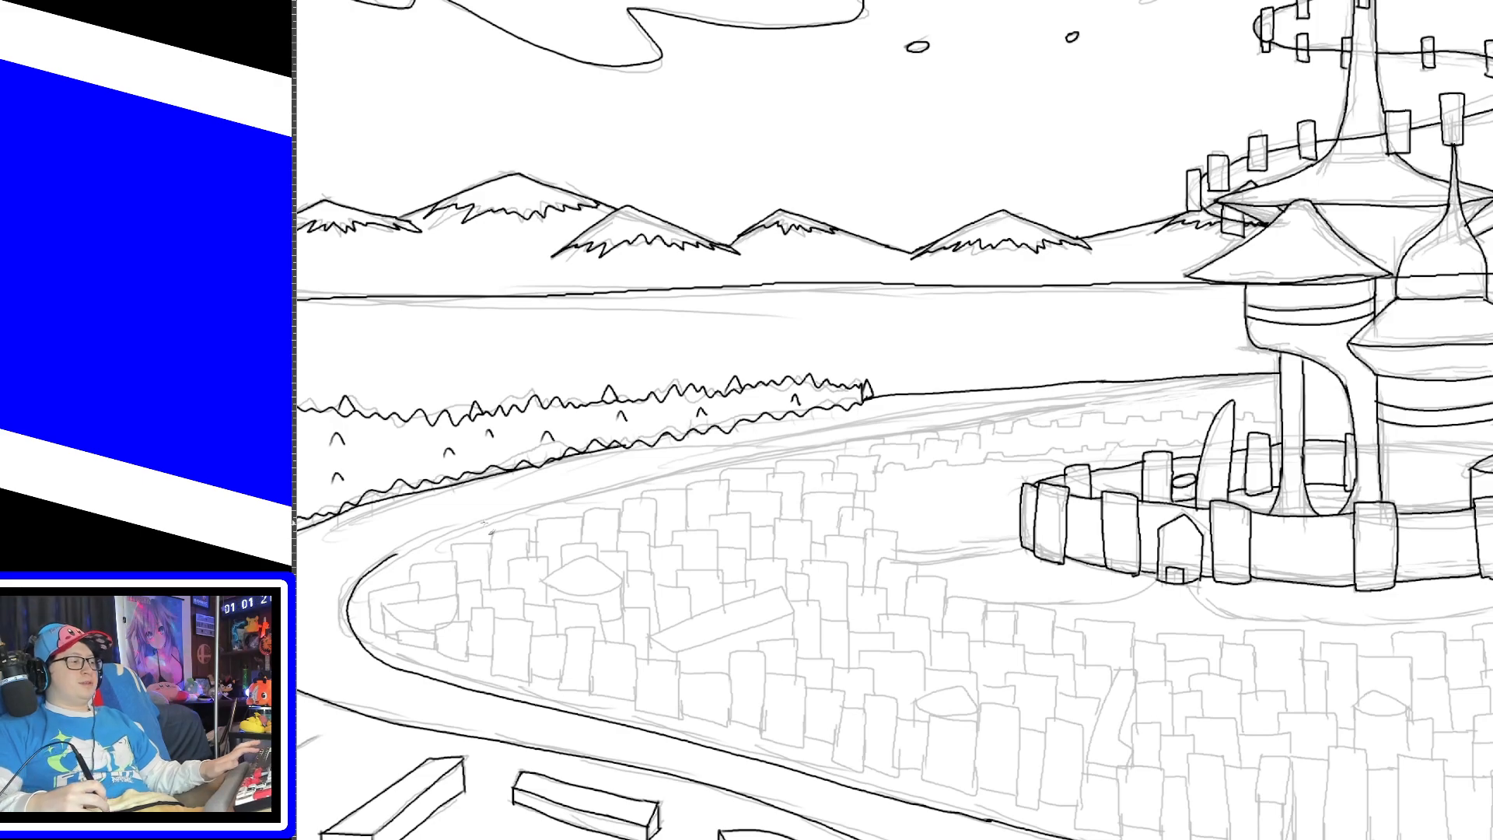
{"action": "scroll", "coordinate": [513, 521], "scroll_direction": "up", "scroll_amount": 1}
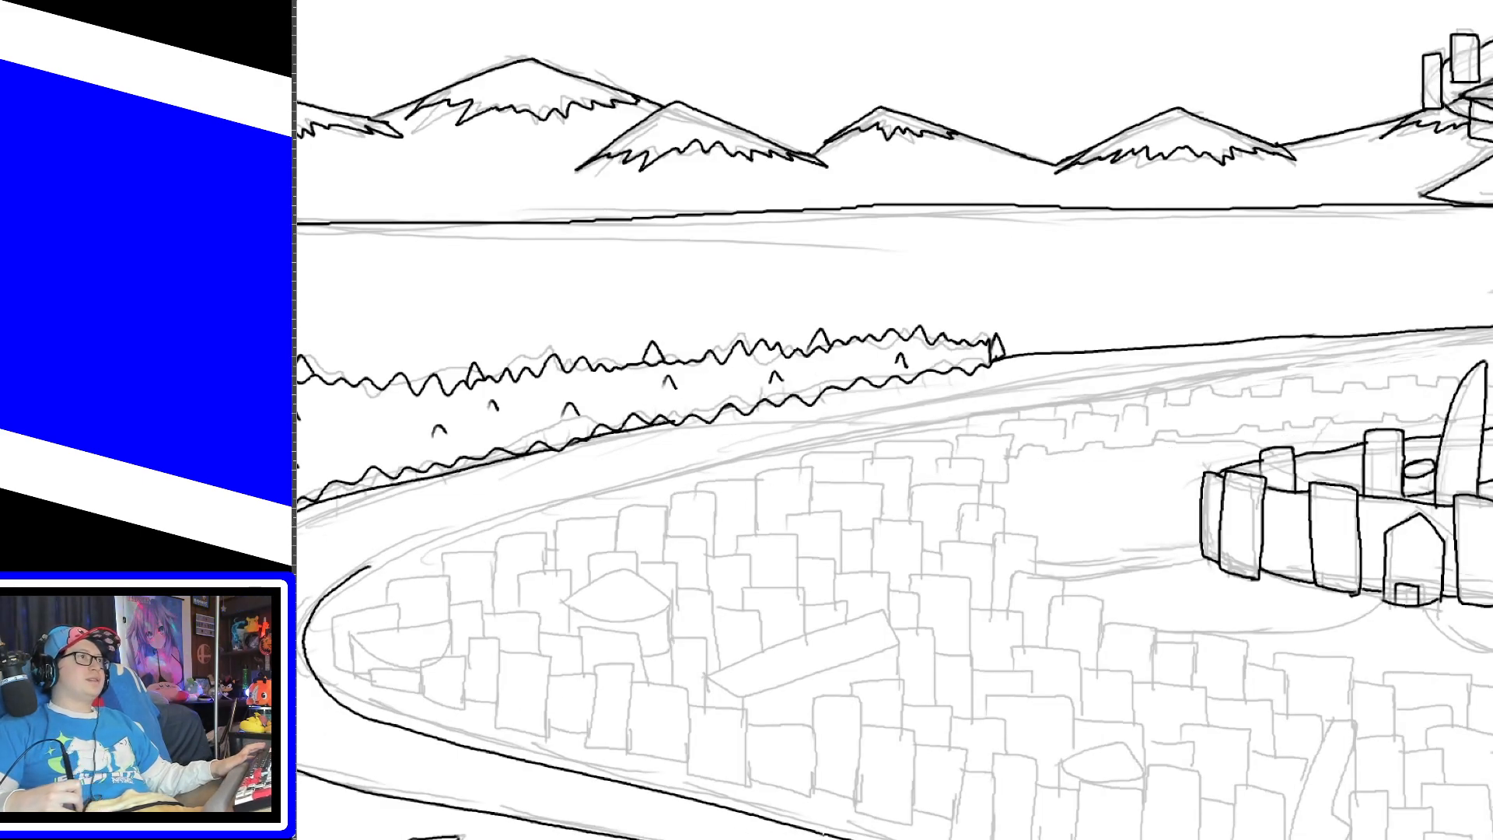
{"action": "scroll", "coordinate": [732, 829], "scroll_direction": "left", "scroll_amount": 6}
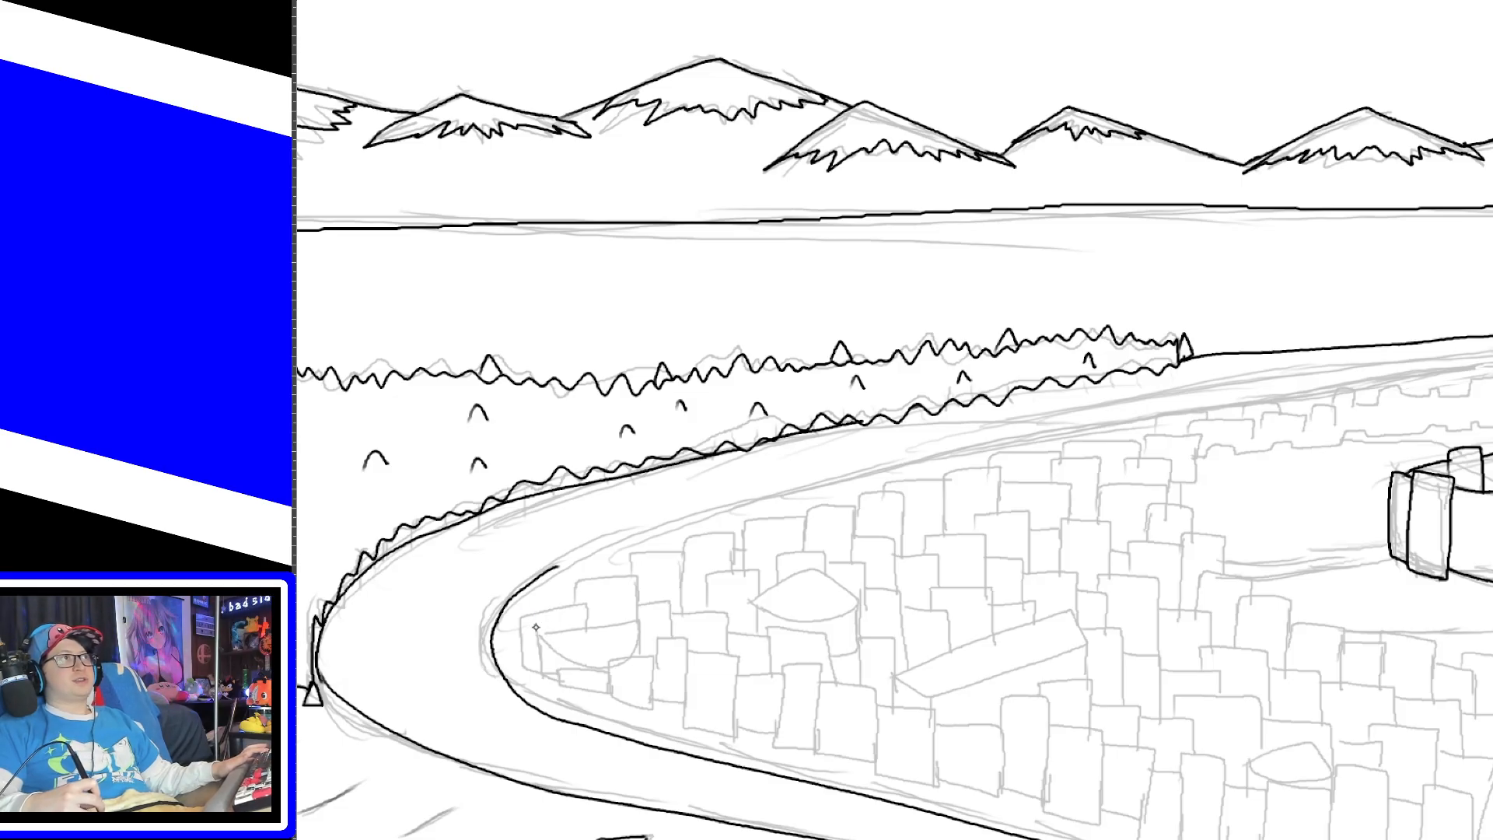
{"action": "mouse_move", "coordinate": [522, 646]}
{"action": "left_mouse_down"}
{"action": "mouse_move", "coordinate": [549, 593]}
{"action": "mouse_move", "coordinate": [581, 626]}
{"action": "mouse_move", "coordinate": [524, 619]}
{"action": "mouse_move", "coordinate": [584, 627]}
{"action": "mouse_move", "coordinate": [536, 611]}
{"action": "mouse_move", "coordinate": [580, 622]}
{"action": "mouse_move", "coordinate": [634, 568]}
{"action": "mouse_move", "coordinate": [637, 603]}
{"action": "mouse_move", "coordinate": [670, 538]}
{"action": "mouse_move", "coordinate": [675, 568]}
{"action": "left_mouse_up"}
{"action": "key", "text": "ctrl+z"}
{"action": "key", "text": "ctrl+z"}
{"action": "key", "text": "ctrl+z"}
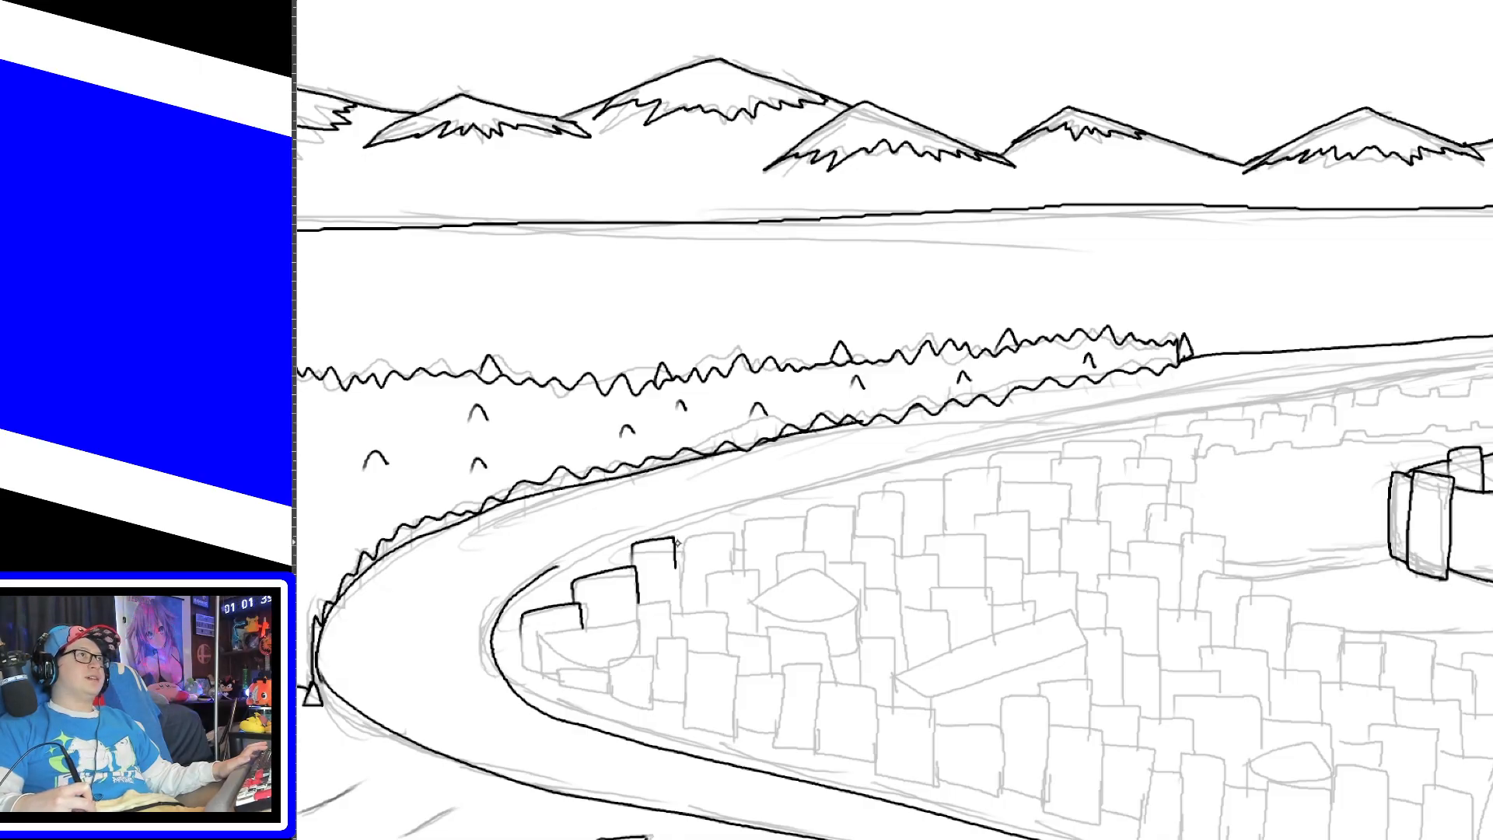
Step: Continue inking the blocky rooftops along the city's far edge, from the fourth building to the small distant blocks
{"action": "mouse_move", "coordinate": [674, 528]}
{"action": "left_mouse_down"}
{"action": "mouse_move", "coordinate": [737, 548]}
{"action": "mouse_move", "coordinate": [801, 488]}
{"action": "mouse_move", "coordinate": [803, 535]}
{"action": "mouse_move", "coordinate": [863, 491]}
{"action": "mouse_move", "coordinate": [863, 537]}
{"action": "left_mouse_up"}
{"action": "key", "text": "ctrl+z"}
{"action": "key", "text": "ctrl+z"}
{"action": "mouse_move", "coordinate": [802, 490]}
{"action": "left_mouse_down"}
{"action": "mouse_move", "coordinate": [859, 492]}
{"action": "mouse_move", "coordinate": [858, 531]}
{"action": "mouse_move", "coordinate": [872, 467]}
{"action": "mouse_move", "coordinate": [904, 517]}
{"action": "mouse_move", "coordinate": [947, 515]}
{"action": "mouse_move", "coordinate": [972, 451]}
{"action": "mouse_move", "coordinate": [1001, 491]}
{"action": "mouse_move", "coordinate": [1097, 455]}
{"action": "mouse_move", "coordinate": [1095, 521]}
{"action": "left_mouse_up"}
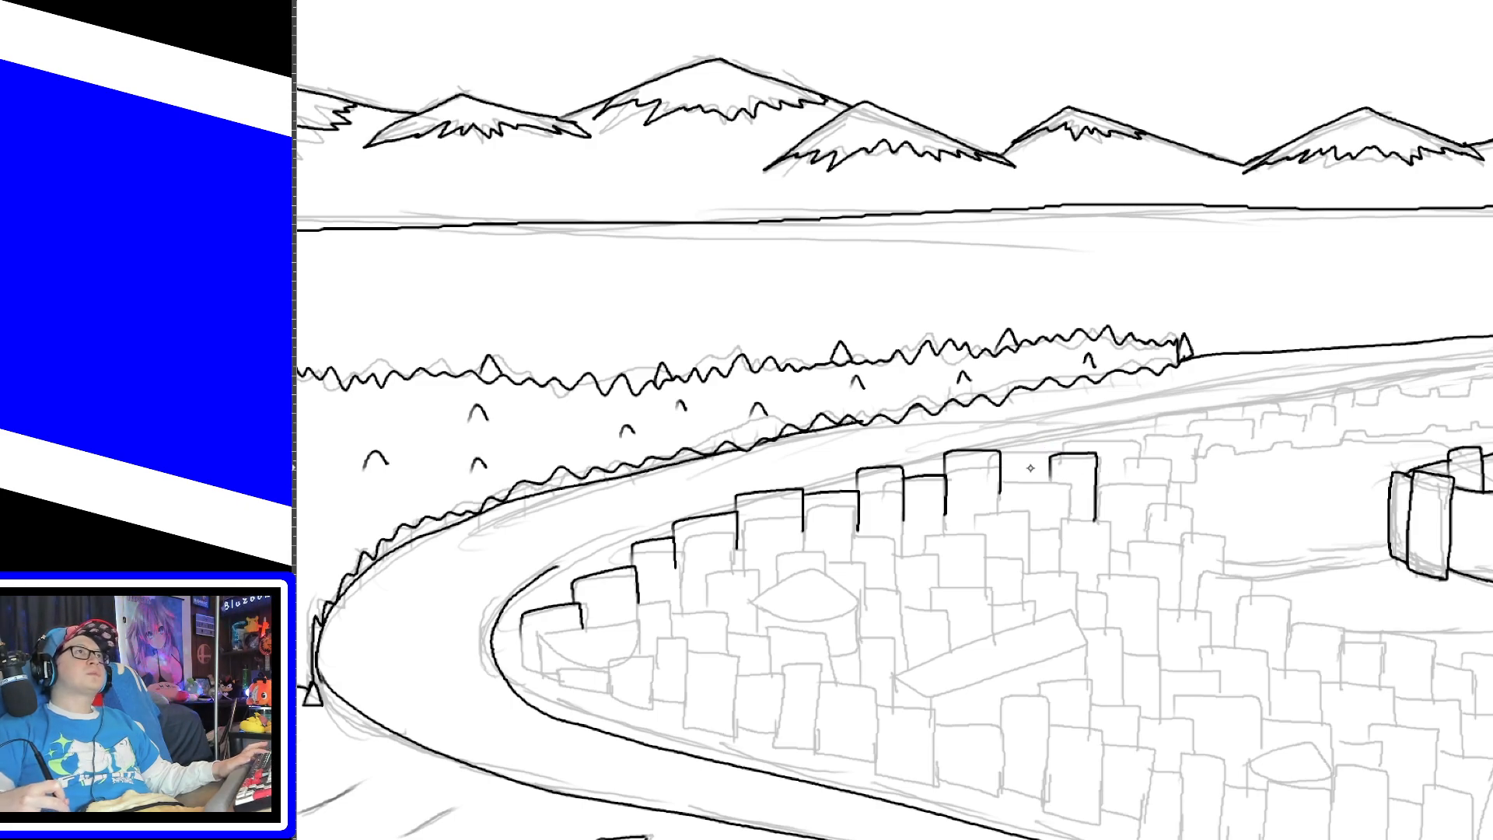
{"action": "mouse_move", "coordinate": [1000, 465]}
{"action": "left_mouse_down"}
{"action": "mouse_move", "coordinate": [1110, 429]}
{"action": "mouse_move", "coordinate": [1129, 462]}
{"action": "left_mouse_up"}
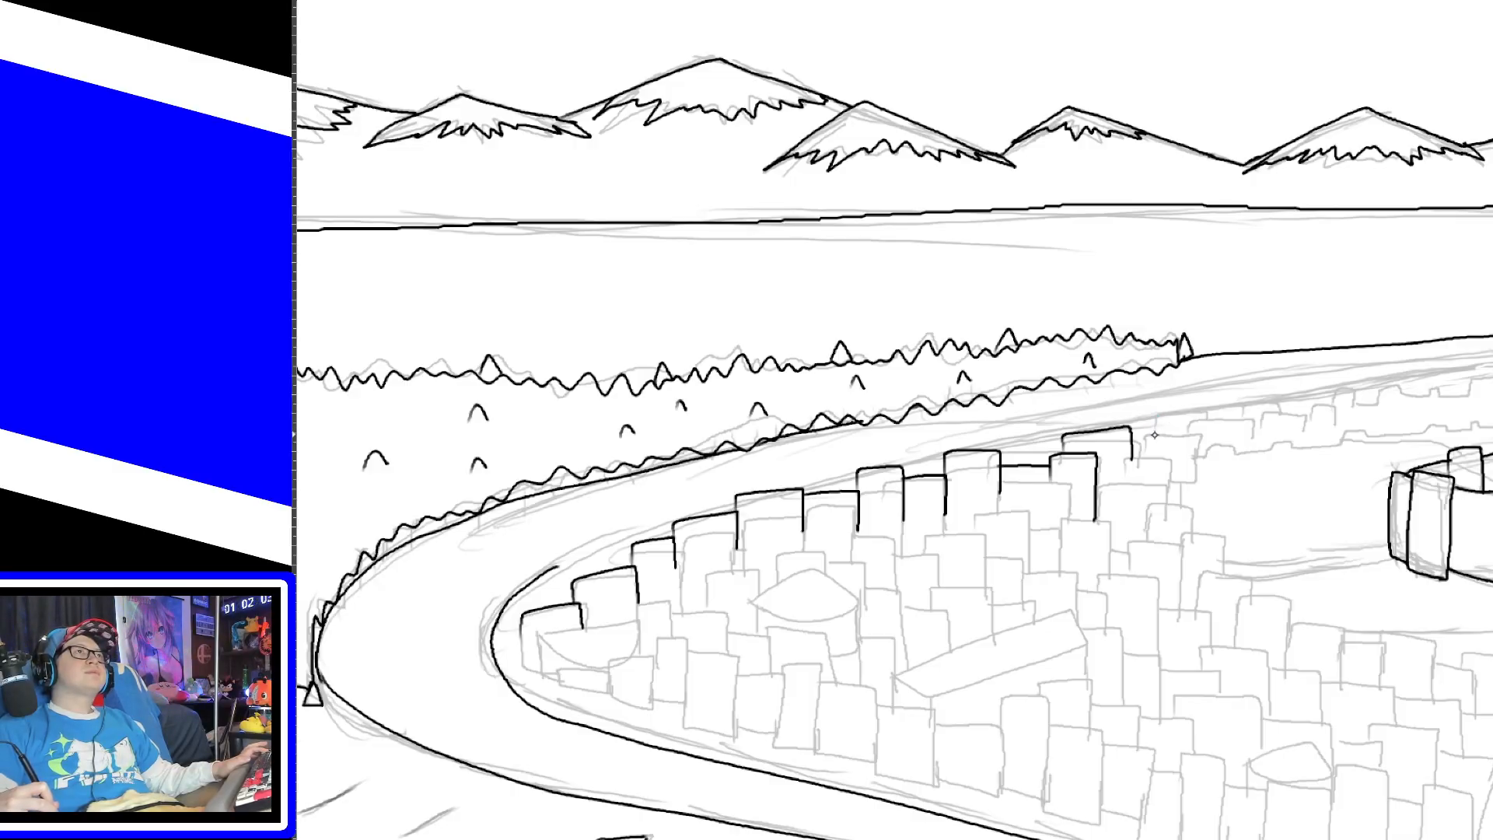
{"action": "mouse_move", "coordinate": [1154, 433]}
{"action": "left_mouse_down"}
{"action": "mouse_move", "coordinate": [1155, 412]}
{"action": "mouse_move", "coordinate": [1209, 398]}
{"action": "mouse_move", "coordinate": [1210, 420]}
{"action": "mouse_move", "coordinate": [1249, 395]}
{"action": "mouse_move", "coordinate": [1281, 417]}
{"action": "mouse_move", "coordinate": [1348, 384]}
{"action": "mouse_move", "coordinate": [1353, 403]}
{"action": "left_mouse_up"}
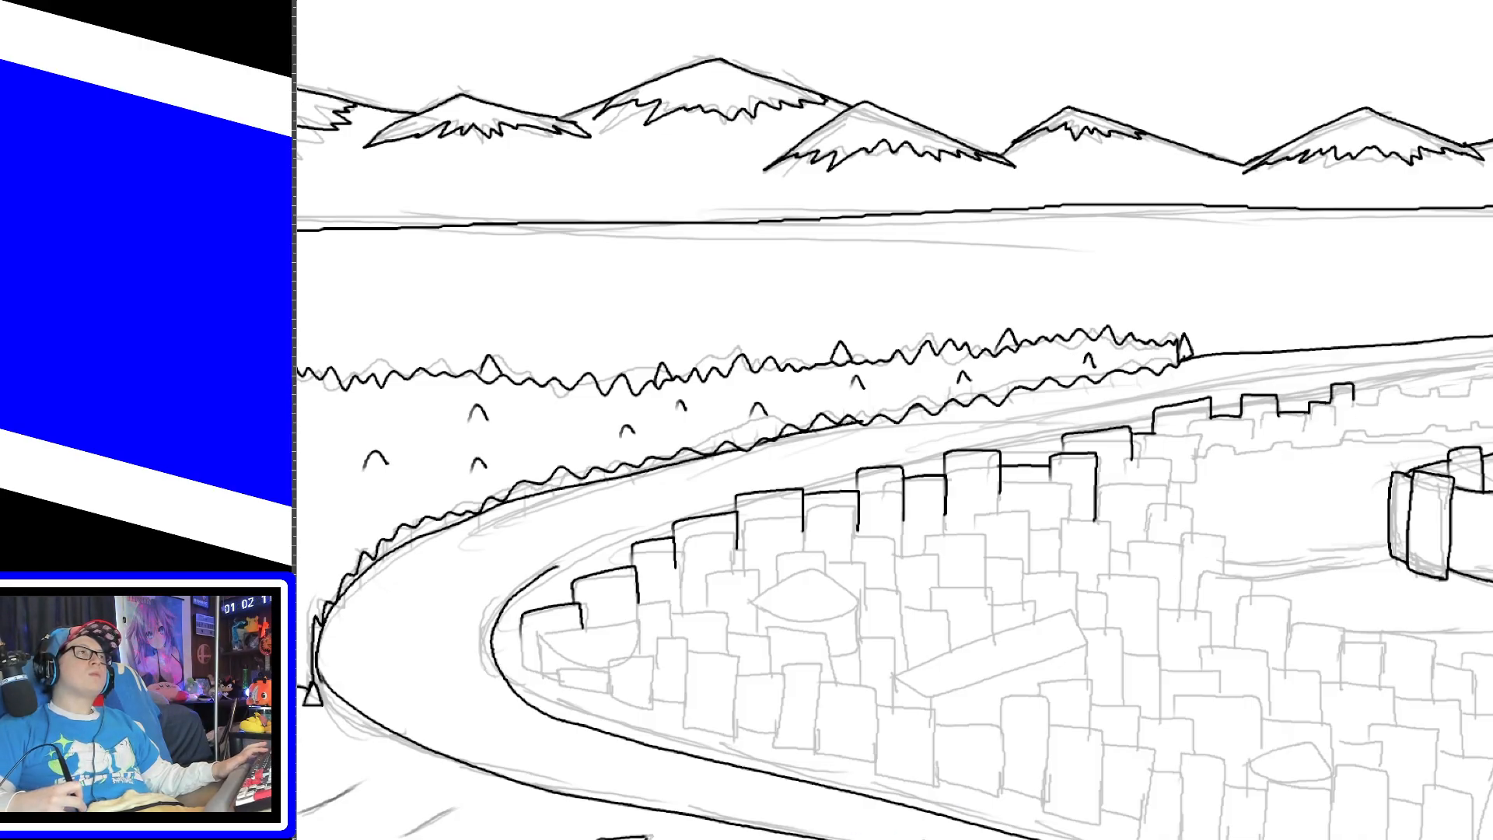
Step: Ink the distant building row's notched upper outline through the tower's legs and its lower outline up to the curved spike
{"action": "left_click_drag", "start_coordinate": [753, 838], "coordinate": [968, 839]}
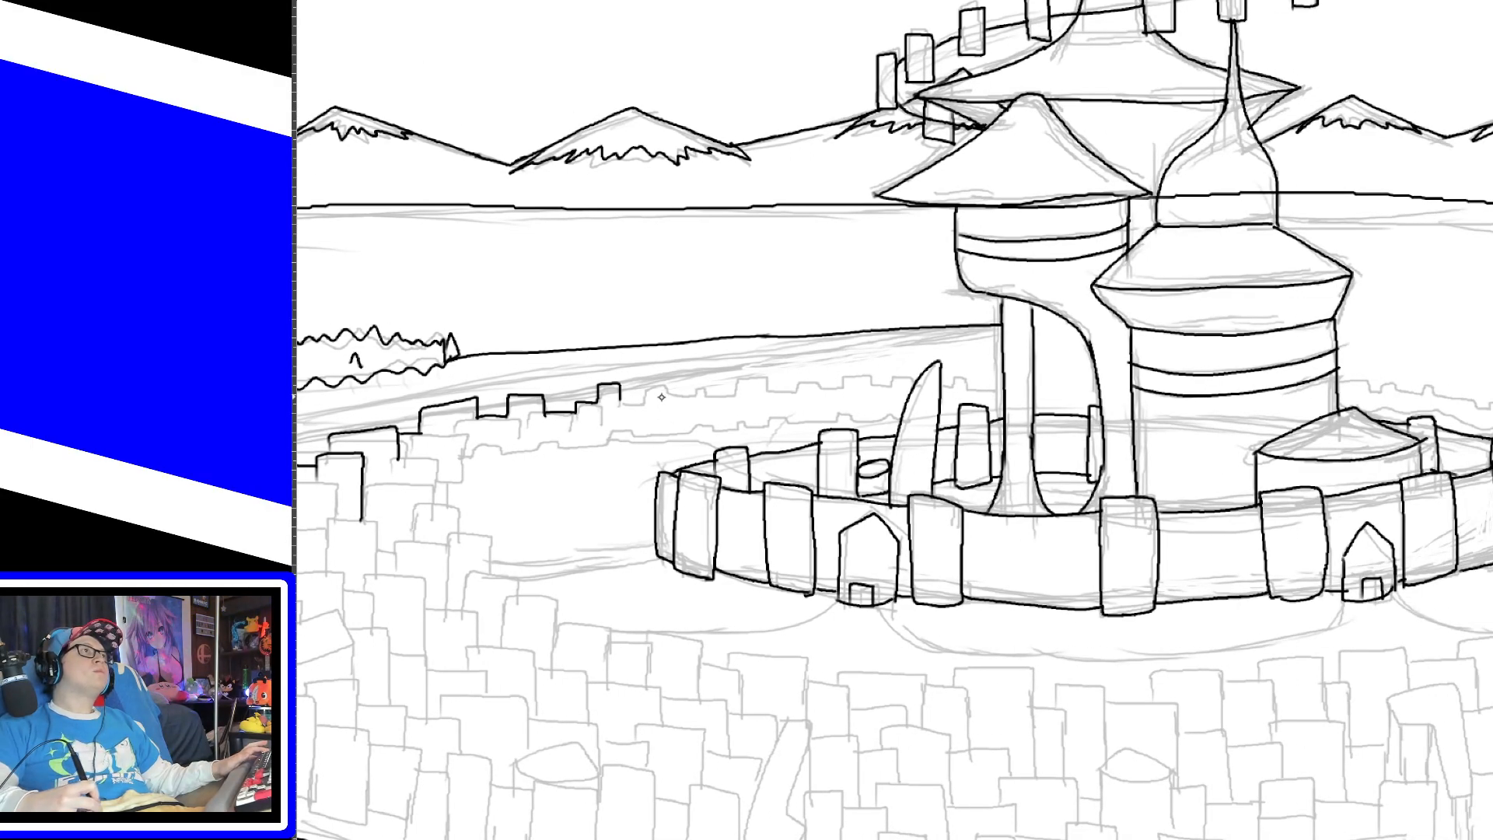
{"action": "mouse_move", "coordinate": [624, 399]}
{"action": "left_mouse_down"}
{"action": "mouse_move", "coordinate": [674, 381]}
{"action": "mouse_move", "coordinate": [725, 394]}
{"action": "mouse_move", "coordinate": [734, 375]}
{"action": "mouse_move", "coordinate": [769, 394]}
{"action": "mouse_move", "coordinate": [793, 381]}
{"action": "mouse_move", "coordinate": [886, 385]}
{"action": "mouse_move", "coordinate": [894, 364]}
{"action": "mouse_move", "coordinate": [1001, 362]}
{"action": "left_mouse_up"}
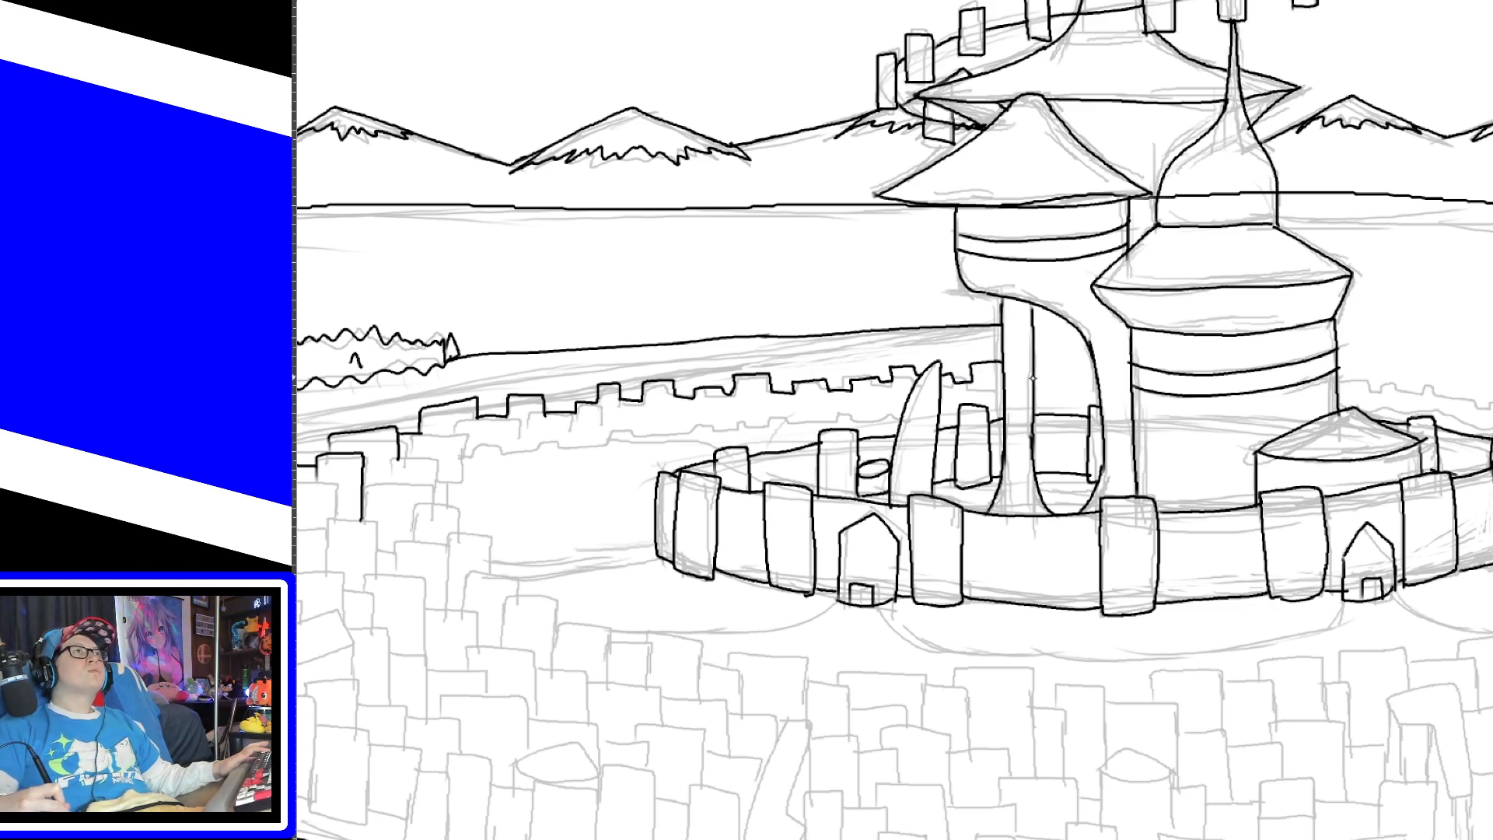
{"action": "left_click_drag", "start_coordinate": [1033, 377], "coordinate": [1087, 359]}
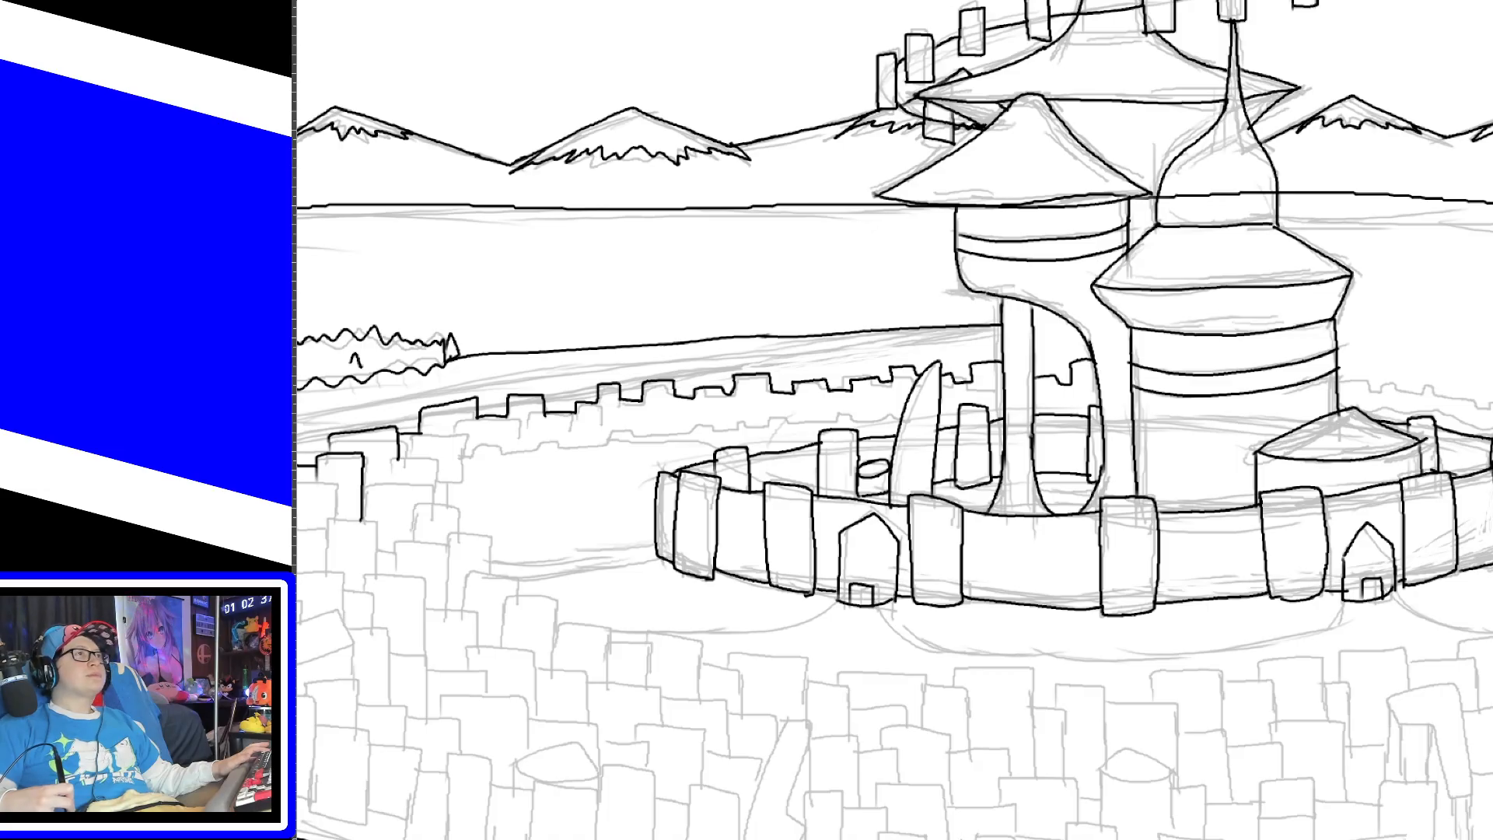
{"action": "left_click_drag", "start_coordinate": [980, 839], "coordinate": [842, 837]}
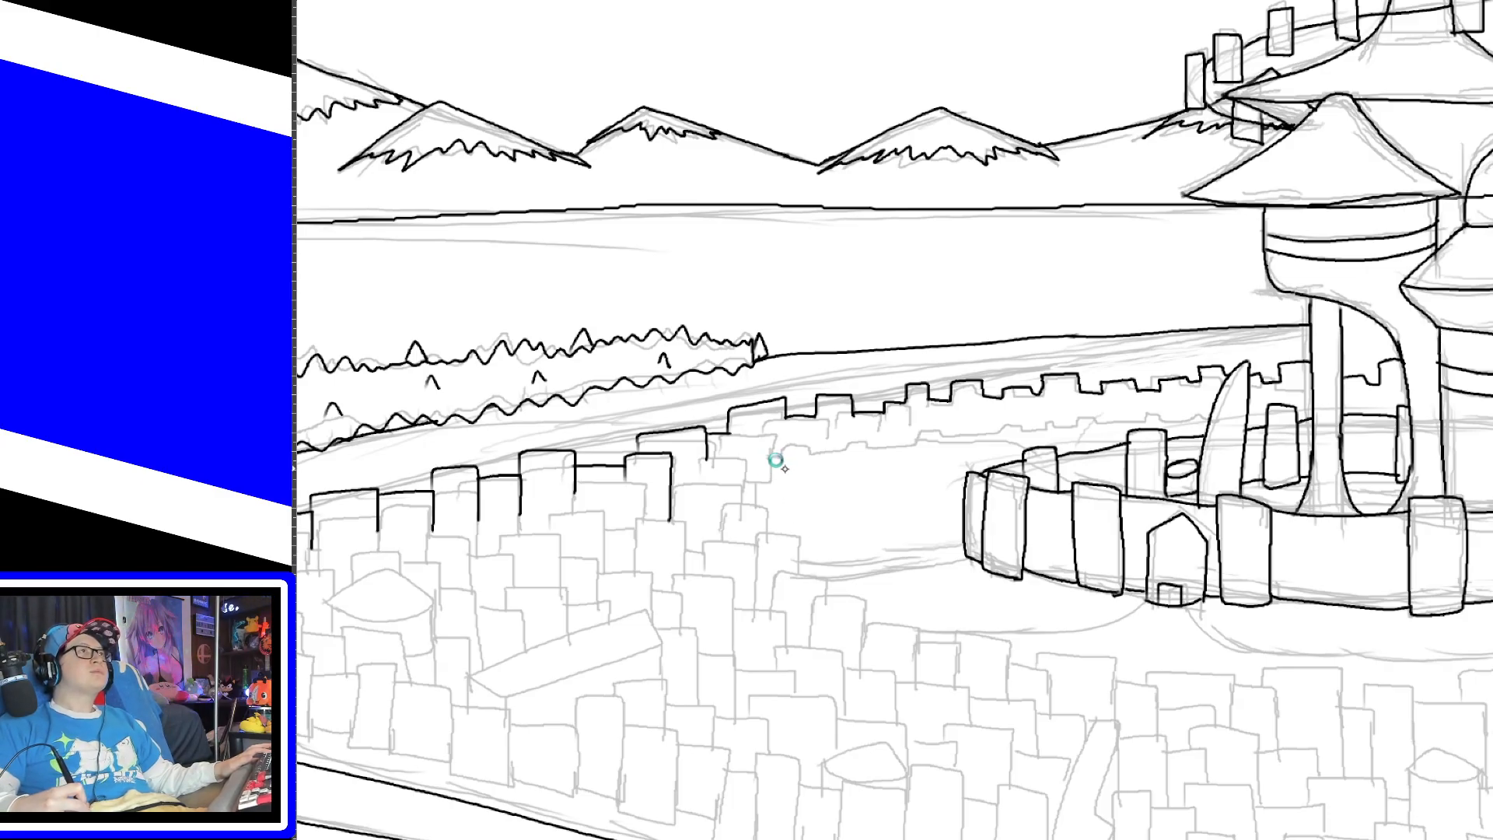
{"action": "mouse_move", "coordinate": [769, 464]}
{"action": "left_mouse_down"}
{"action": "mouse_move", "coordinate": [902, 448]}
{"action": "mouse_move", "coordinate": [937, 427]}
{"action": "mouse_move", "coordinate": [970, 443]}
{"action": "mouse_move", "coordinate": [1060, 420]}
{"action": "mouse_move", "coordinate": [1207, 421]}
{"action": "left_mouse_up"}
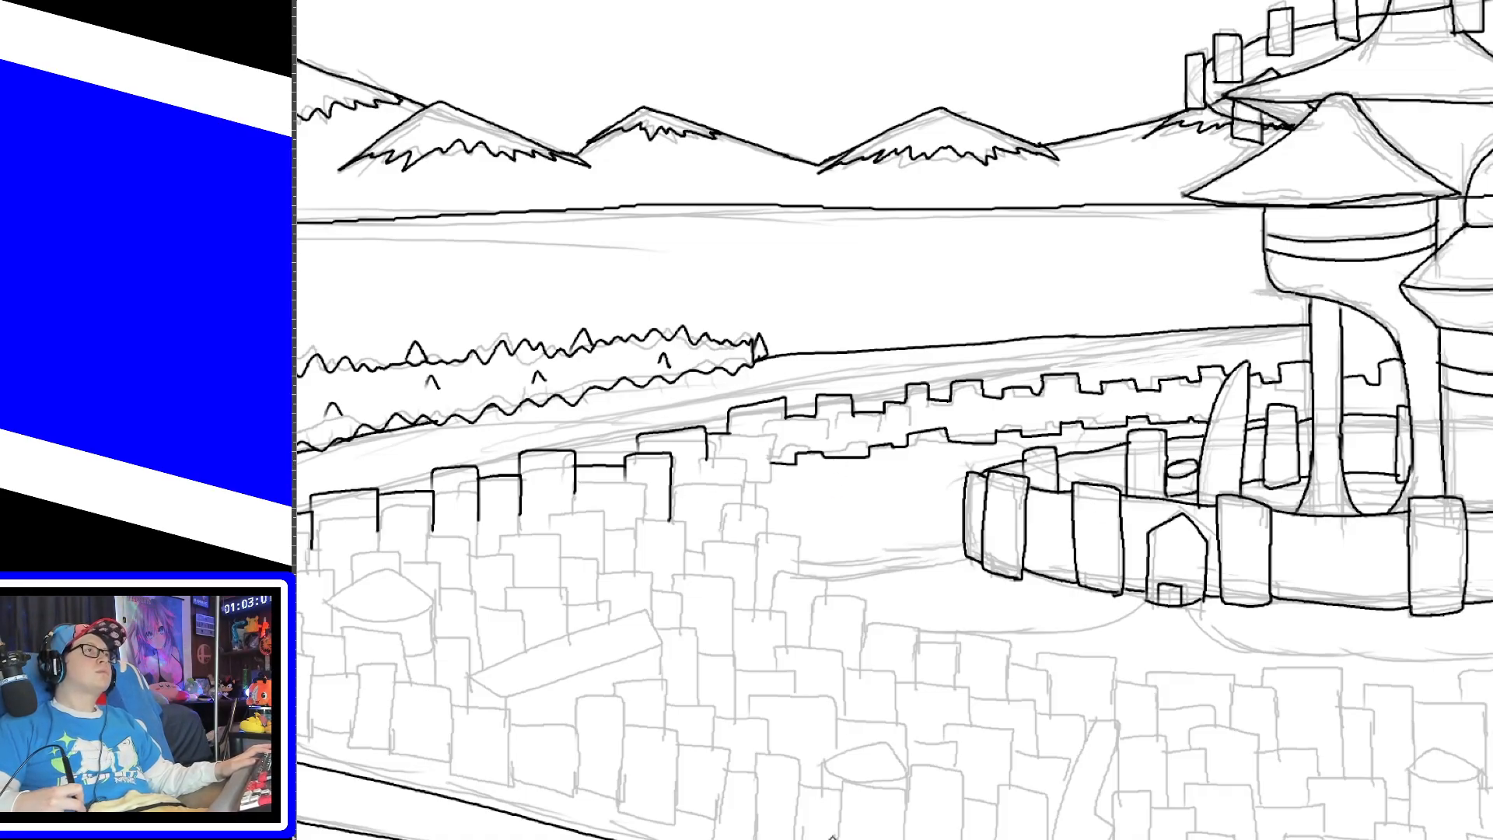
Step: Ink the river's inner bank from the bend along the city's far edge, filling the gaps between the rooftops
{"action": "left_click_drag", "start_coordinate": [855, 838], "coordinate": [727, 838]}
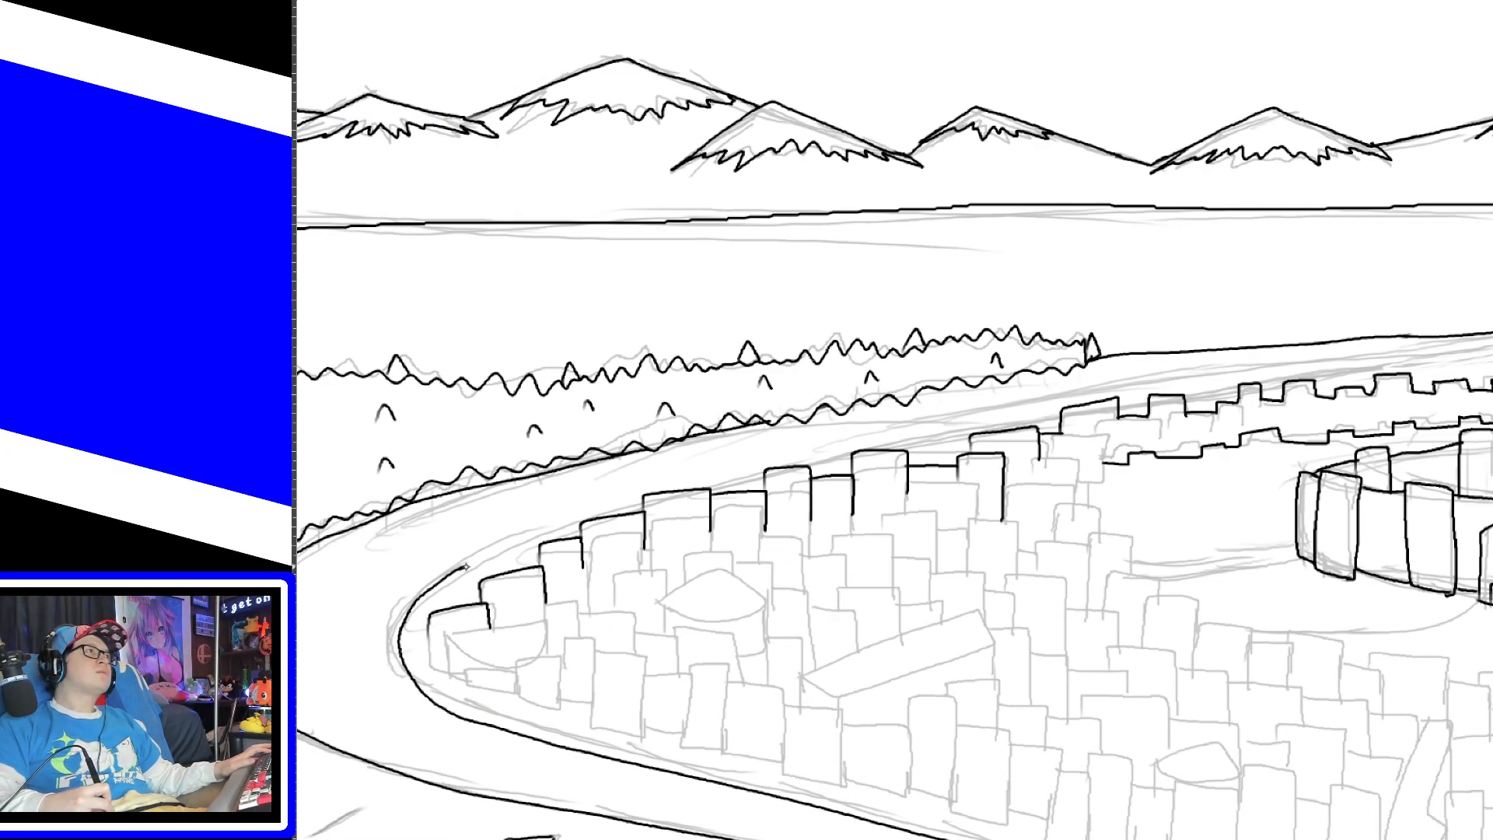
{"action": "mouse_move", "coordinate": [465, 567]}
{"action": "left_mouse_down"}
{"action": "mouse_move", "coordinate": [644, 502]}
{"action": "mouse_move", "coordinate": [972, 437]}
{"action": "left_mouse_up"}
{"action": "key", "text": "ctrl+z"}
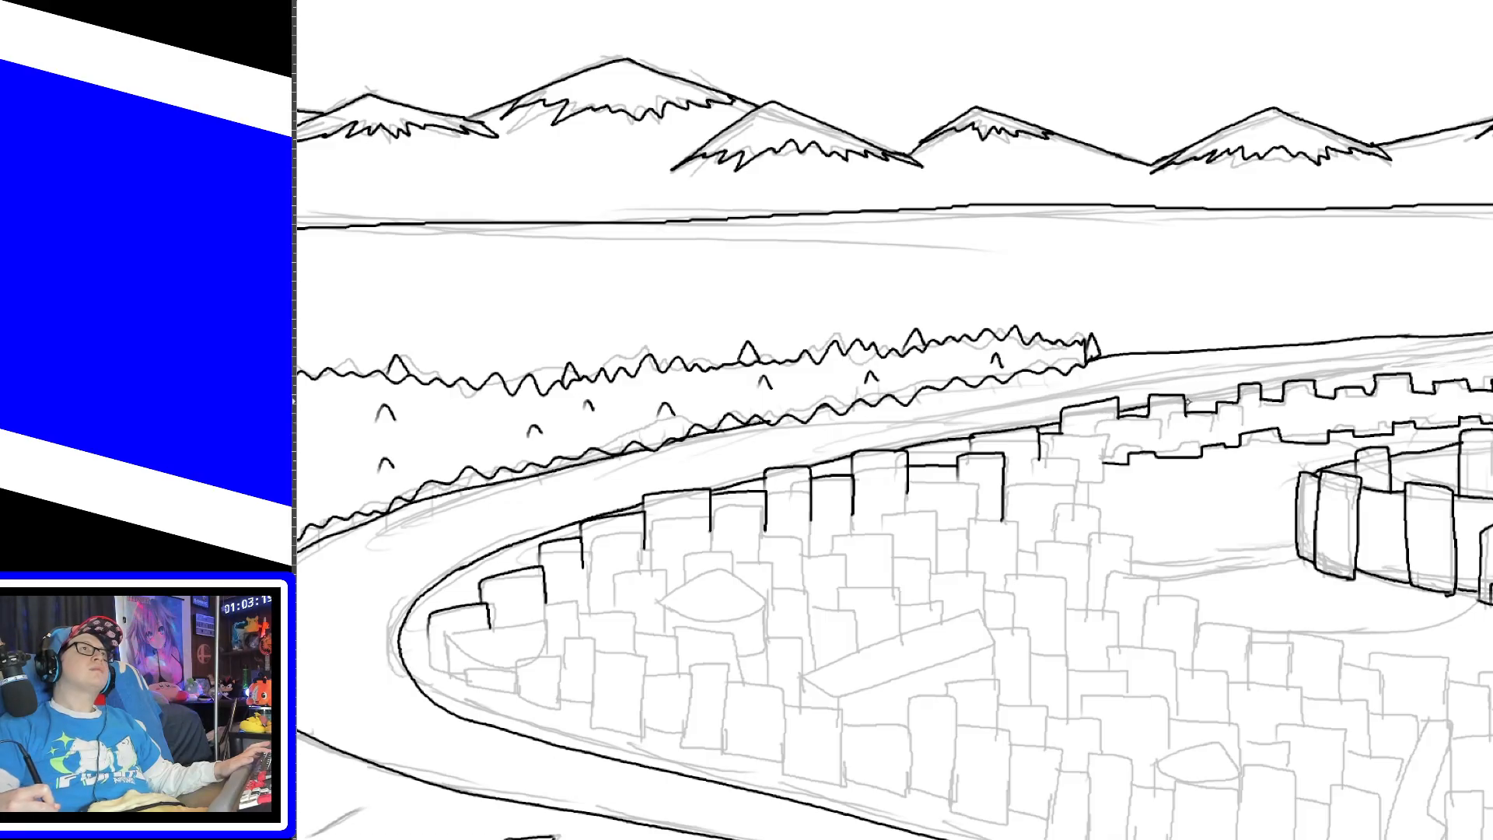
{"action": "left_click_drag", "start_coordinate": [1187, 401], "coordinate": [1243, 392]}
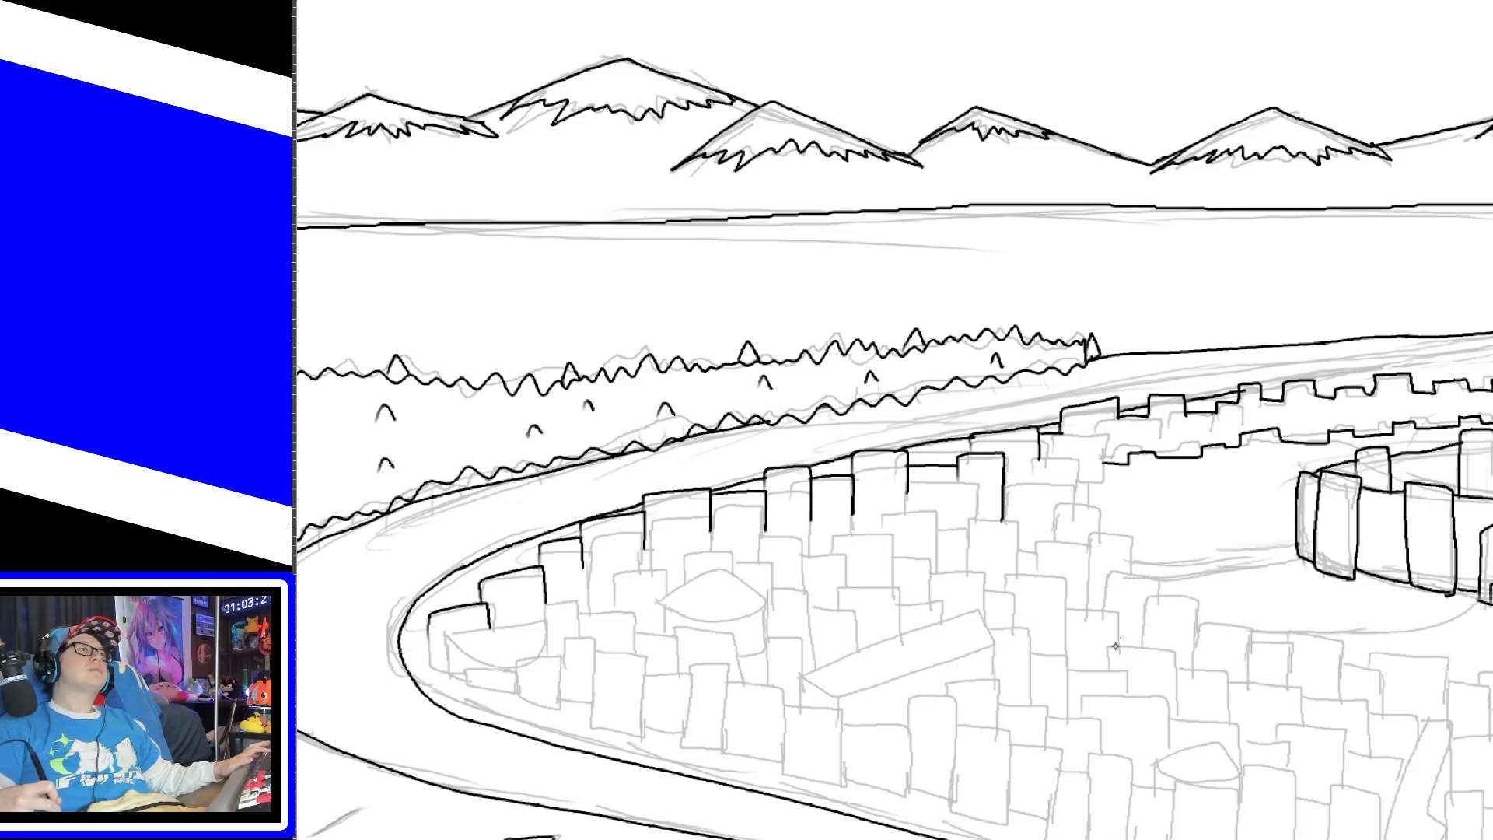
Step: Extend the river's inner bank line behind the distant rooftops to the tower and between its legs, redoing the flawed stroke
{"action": "left_click_drag", "start_coordinate": [751, 837], "coordinate": [906, 838]}
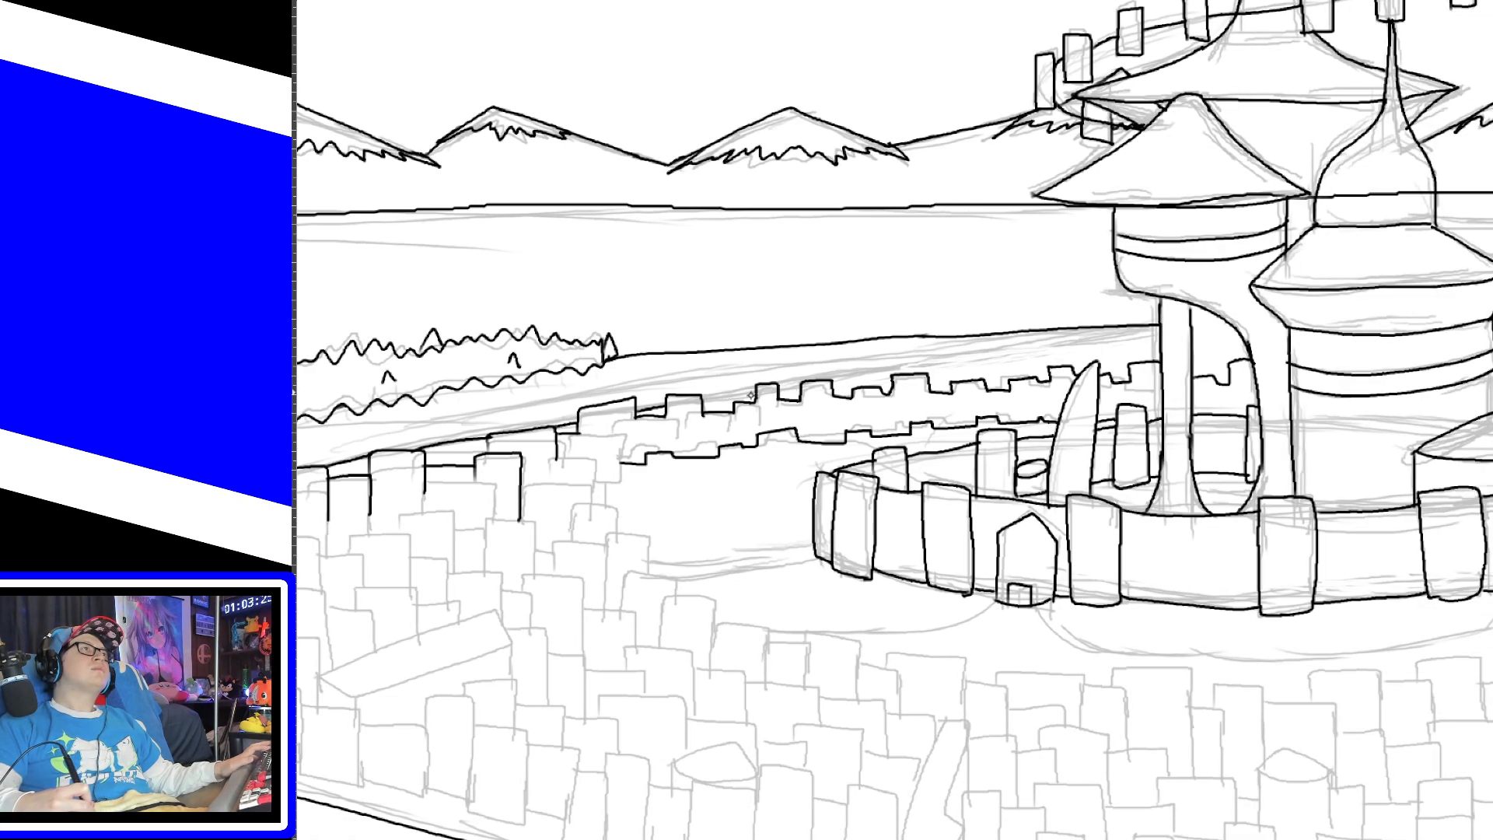
{"action": "mouse_move", "coordinate": [700, 401]}
{"action": "left_mouse_down"}
{"action": "mouse_move", "coordinate": [1028, 370]}
{"action": "mouse_move", "coordinate": [1163, 339]}
{"action": "left_mouse_up"}
{"action": "key", "text": "ctrl+z"}
{"action": "key", "text": "ctrl+z"}
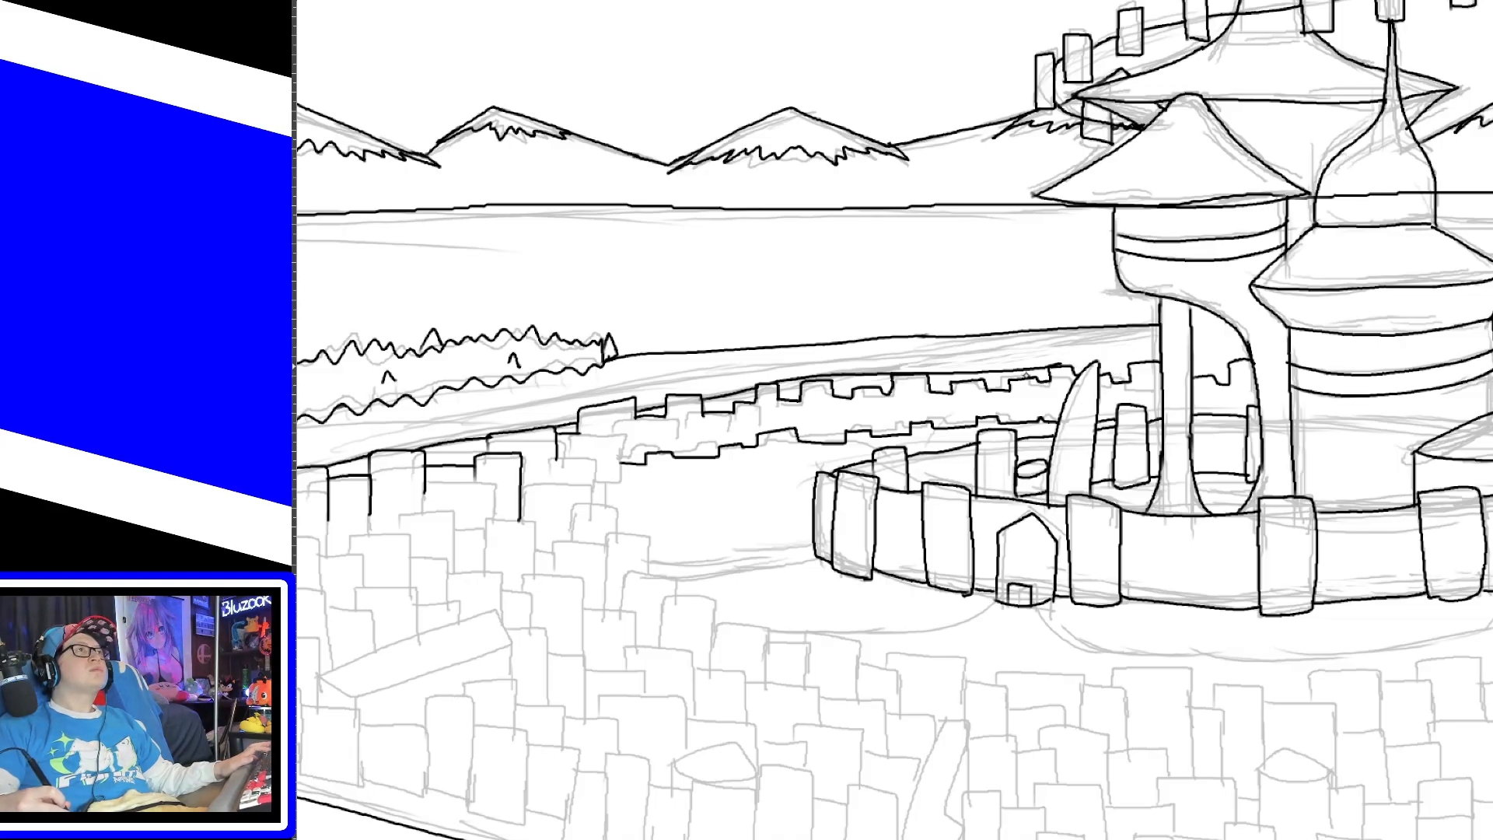
{"action": "left_click_drag", "start_coordinate": [769, 387], "coordinate": [1162, 336]}
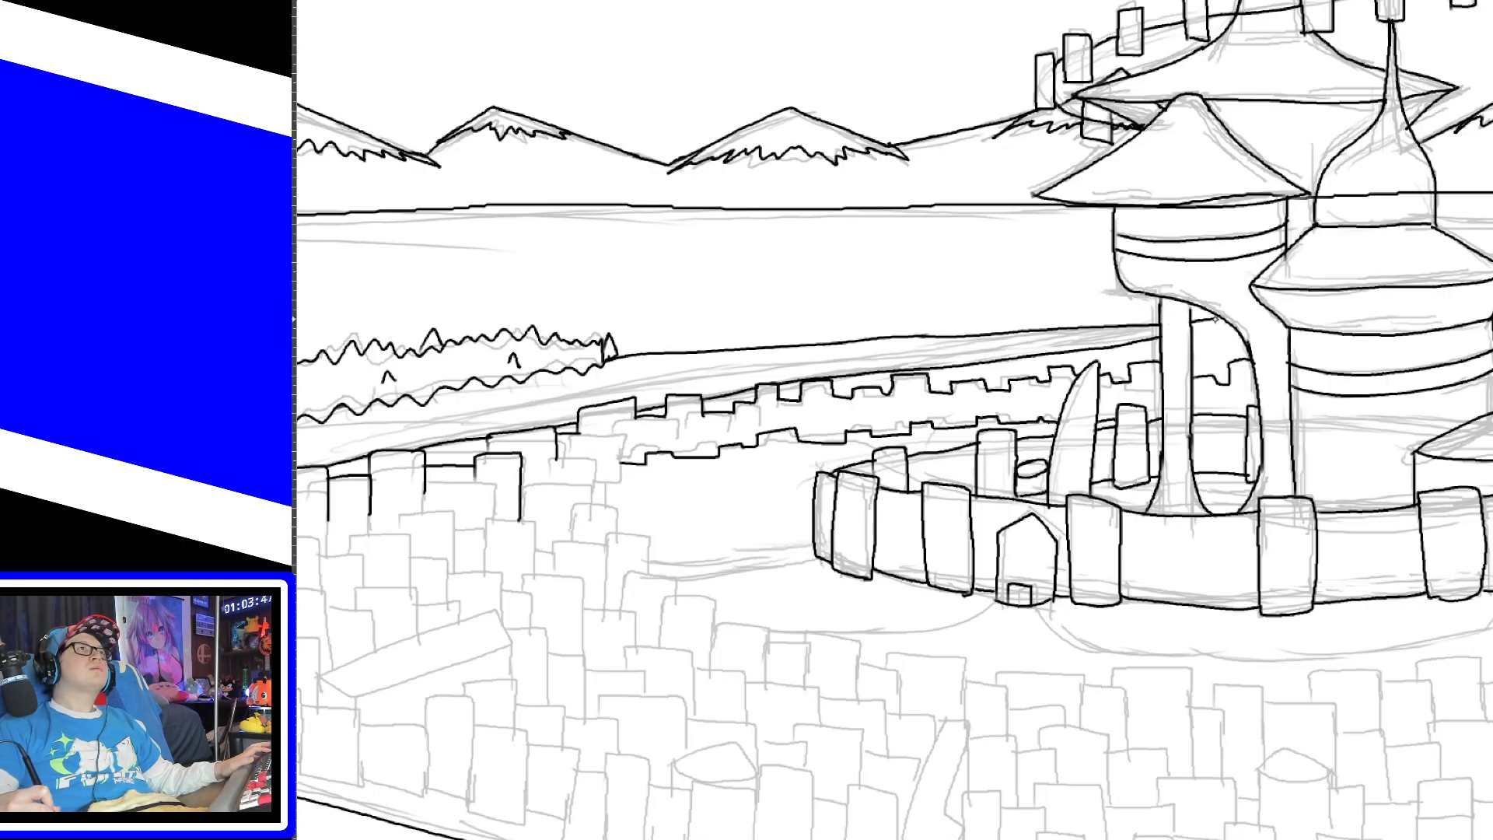
{"action": "left_click_drag", "start_coordinate": [1201, 330], "coordinate": [1226, 324]}
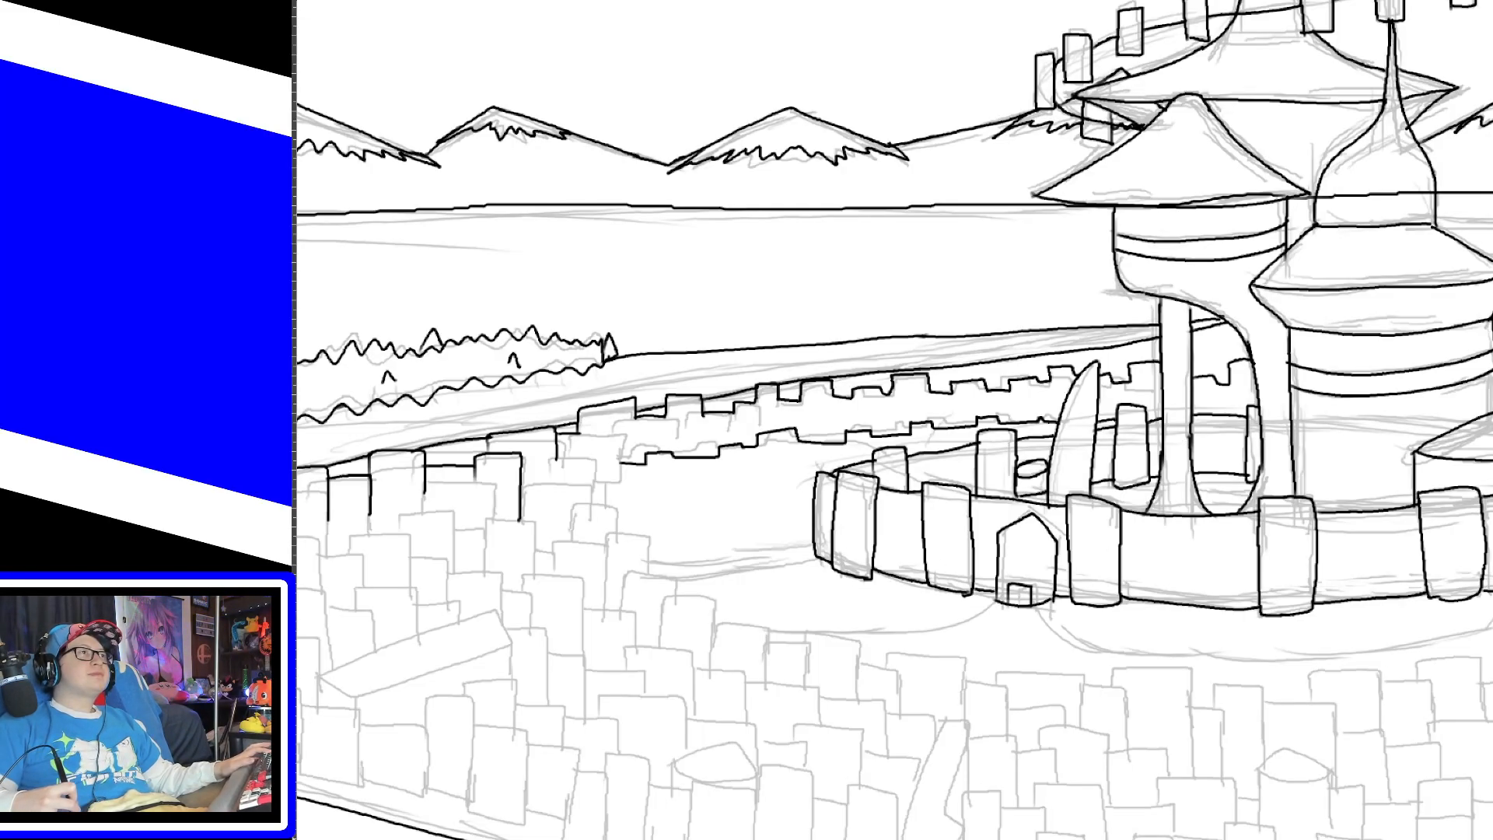
Step: Ink the pointed oval roof among the city buildings near the river bend, redrawing it until it is clean
{"action": "scroll", "coordinate": [749, 826], "scroll_direction": "left", "scroll_amount": 8}
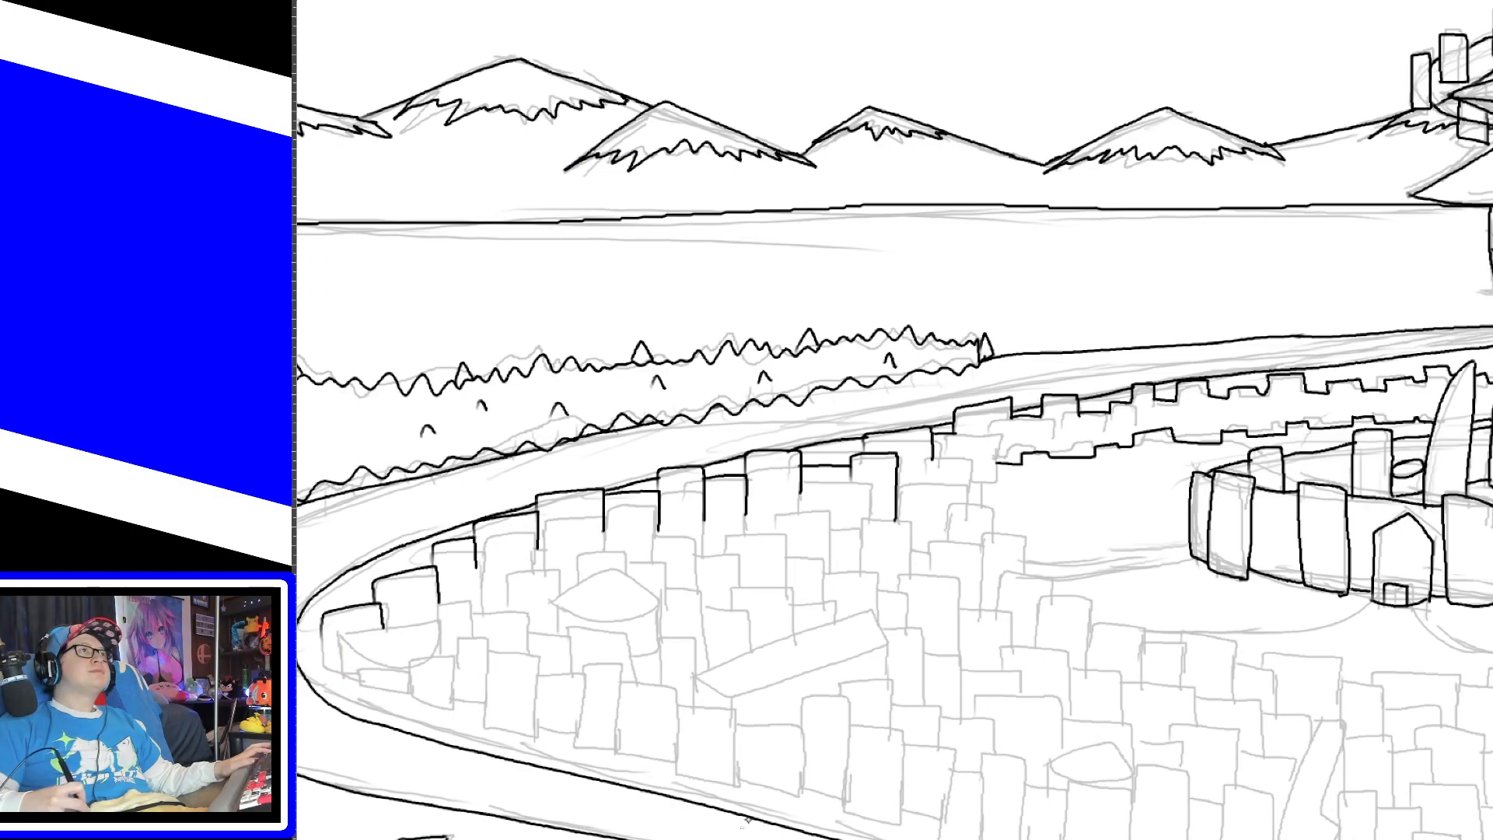
{"action": "scroll", "coordinate": [436, 538], "scroll_direction": "down", "scroll_amount": 3}
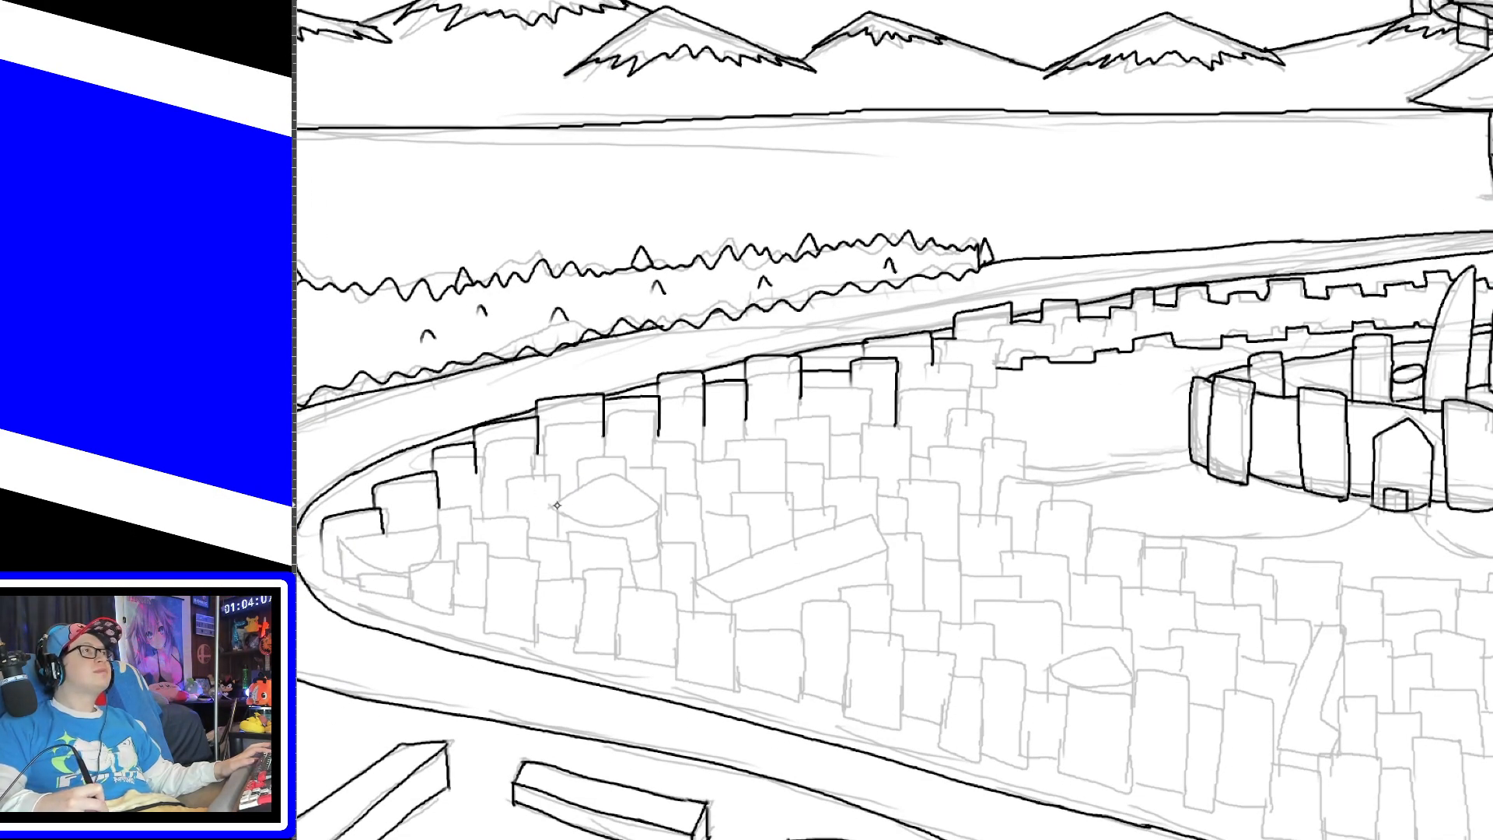
{"action": "mouse_move", "coordinate": [557, 505]}
{"action": "left_mouse_down"}
{"action": "mouse_move", "coordinate": [602, 478]}
{"action": "mouse_move", "coordinate": [666, 504]}
{"action": "left_mouse_up"}
{"action": "key", "text": "ctrl+z"}
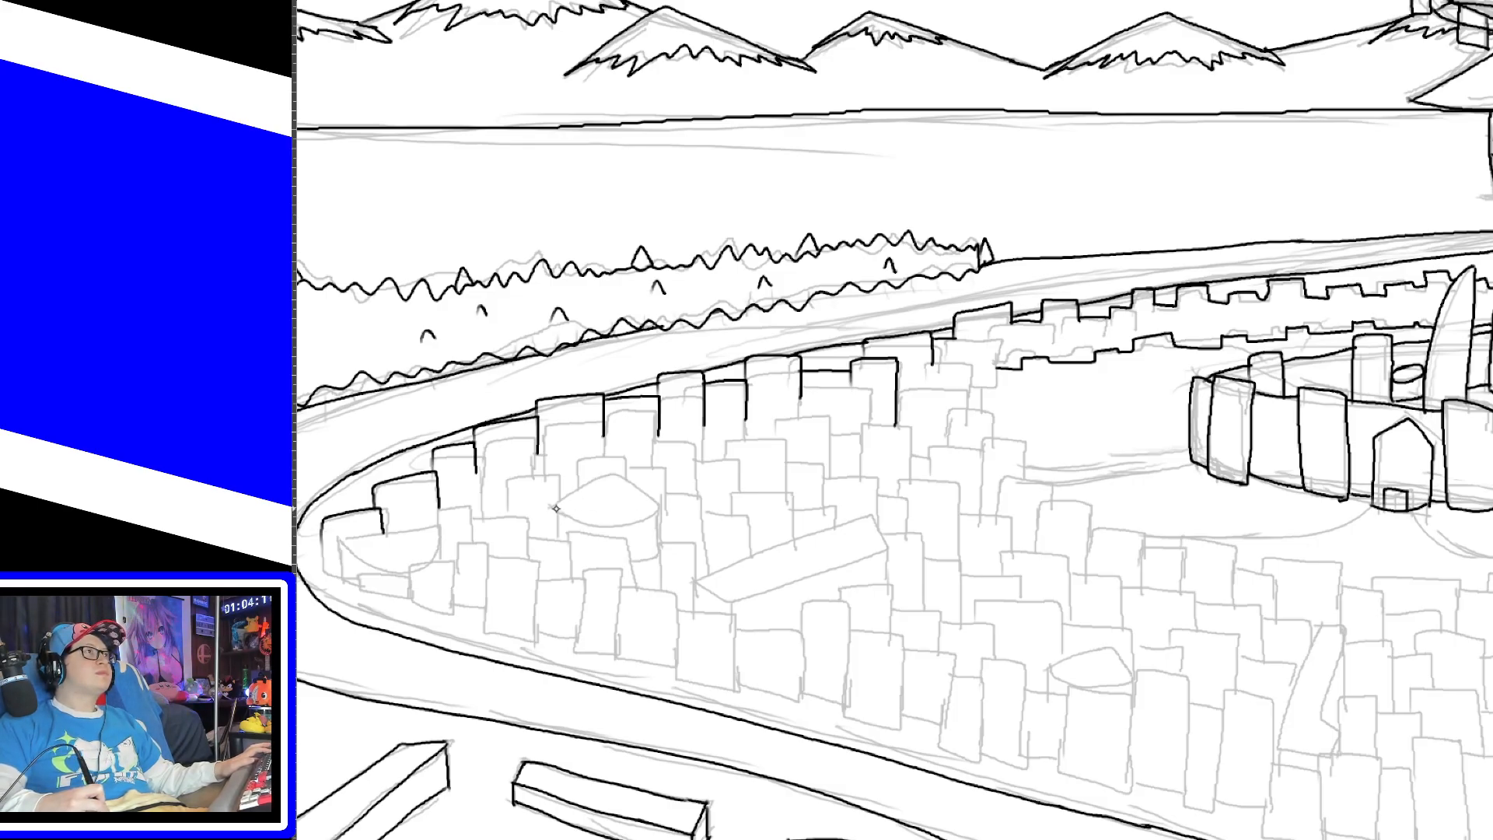
{"action": "mouse_move", "coordinate": [556, 508]}
{"action": "left_mouse_down"}
{"action": "mouse_move", "coordinate": [646, 526]}
{"action": "mouse_move", "coordinate": [560, 516]}
{"action": "mouse_move", "coordinate": [579, 484]}
{"action": "mouse_move", "coordinate": [619, 472]}
{"action": "mouse_move", "coordinate": [664, 506]}
{"action": "left_mouse_up"}
{"action": "key", "text": "ctrl+z"}
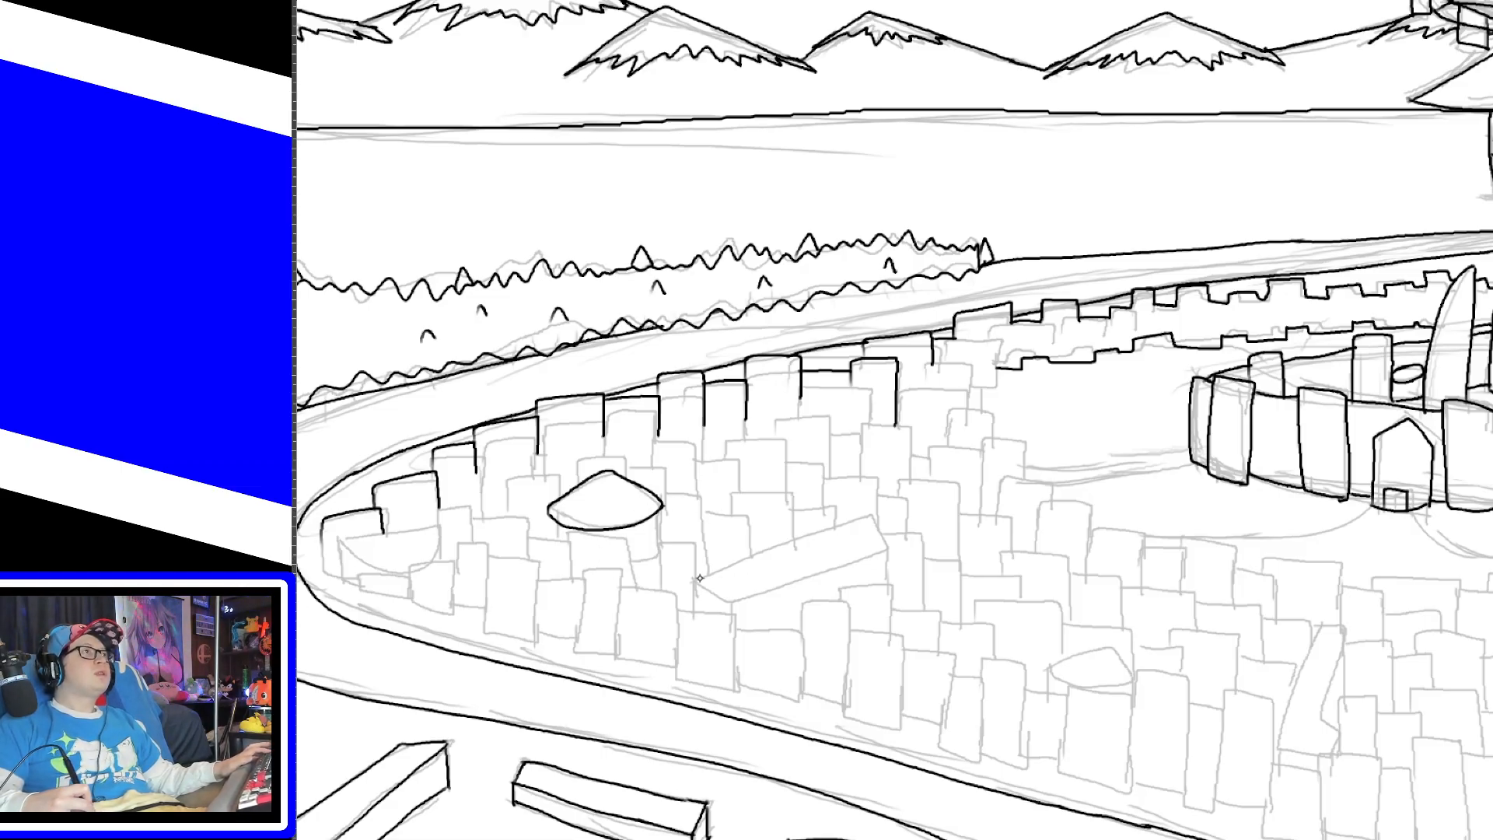
Step: Ink the long slanted rectangular roof in the middle of the city block, redoing its lower edge
{"action": "mouse_move", "coordinate": [693, 583]}
{"action": "left_mouse_down"}
{"action": "mouse_move", "coordinate": [870, 507]}
{"action": "mouse_move", "coordinate": [868, 556]}
{"action": "left_mouse_up"}
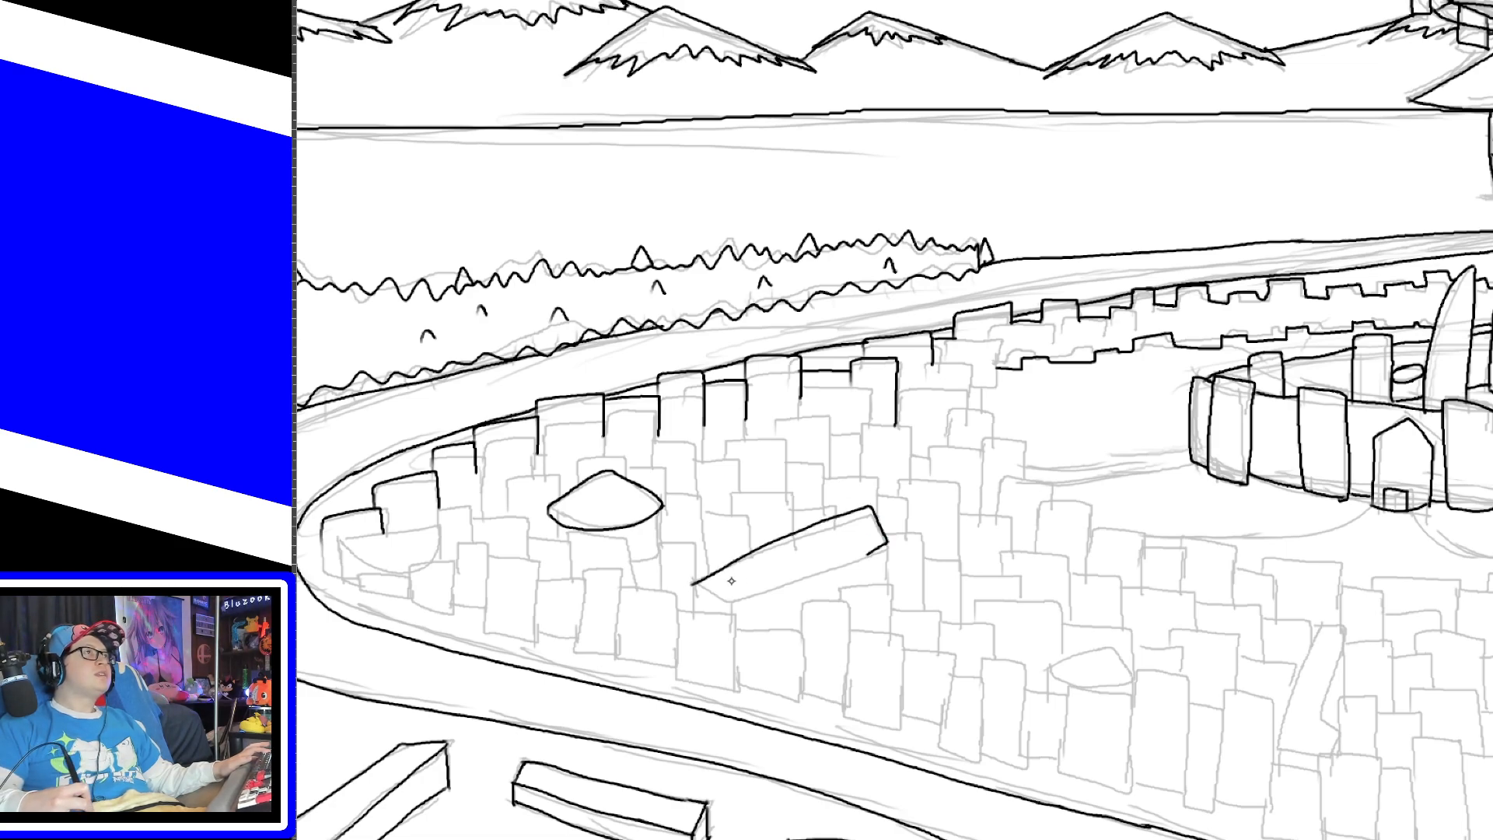
{"action": "left_click_drag", "start_coordinate": [691, 583], "coordinate": [875, 548]}
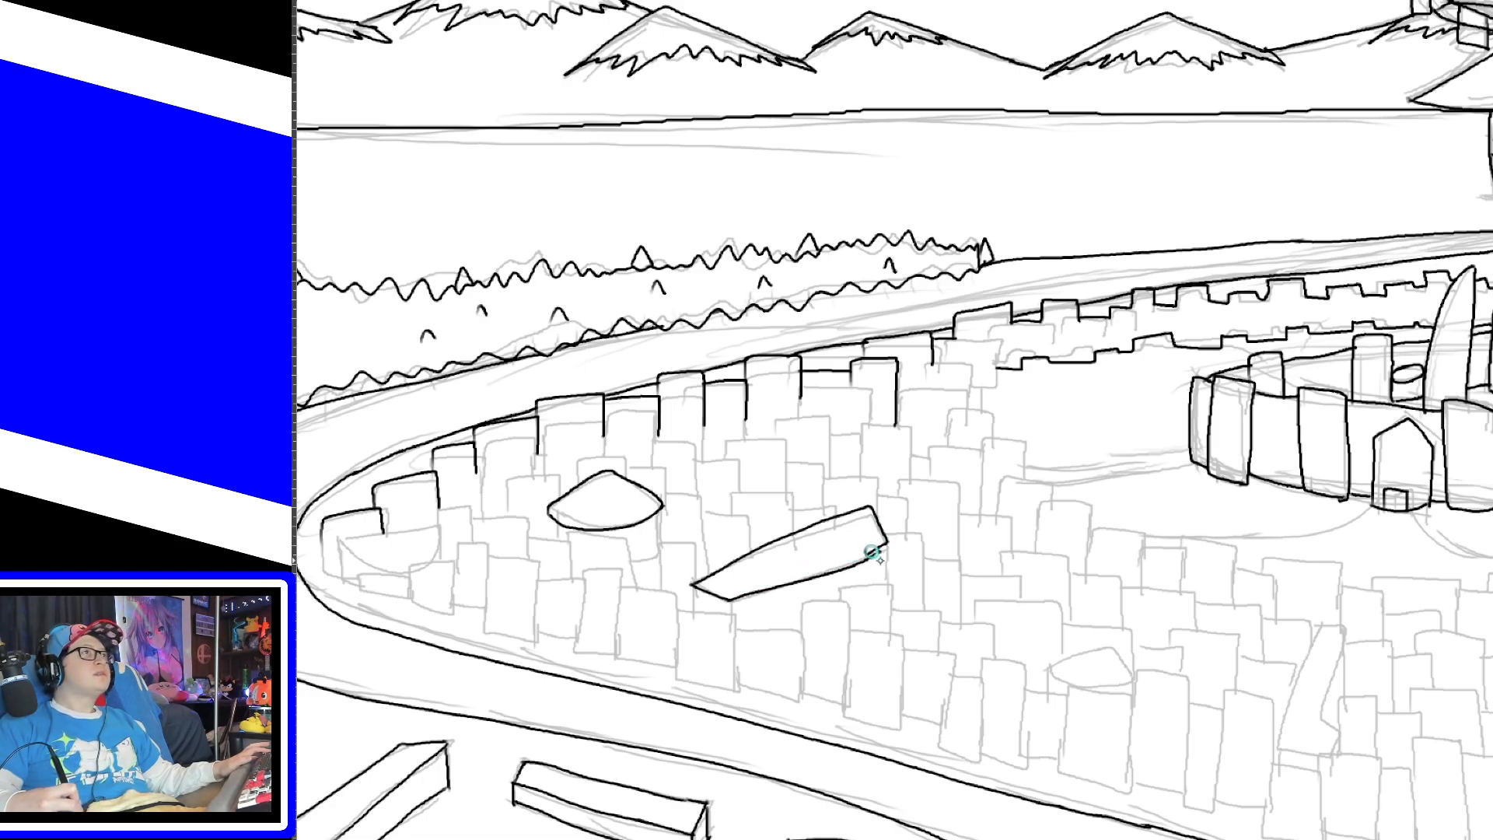
{"action": "key", "text": "ctrl+z"}
{"action": "mouse_move", "coordinate": [692, 583]}
{"action": "left_mouse_down"}
{"action": "mouse_move", "coordinate": [727, 600]}
{"action": "mouse_move", "coordinate": [859, 562]}
{"action": "left_mouse_up"}
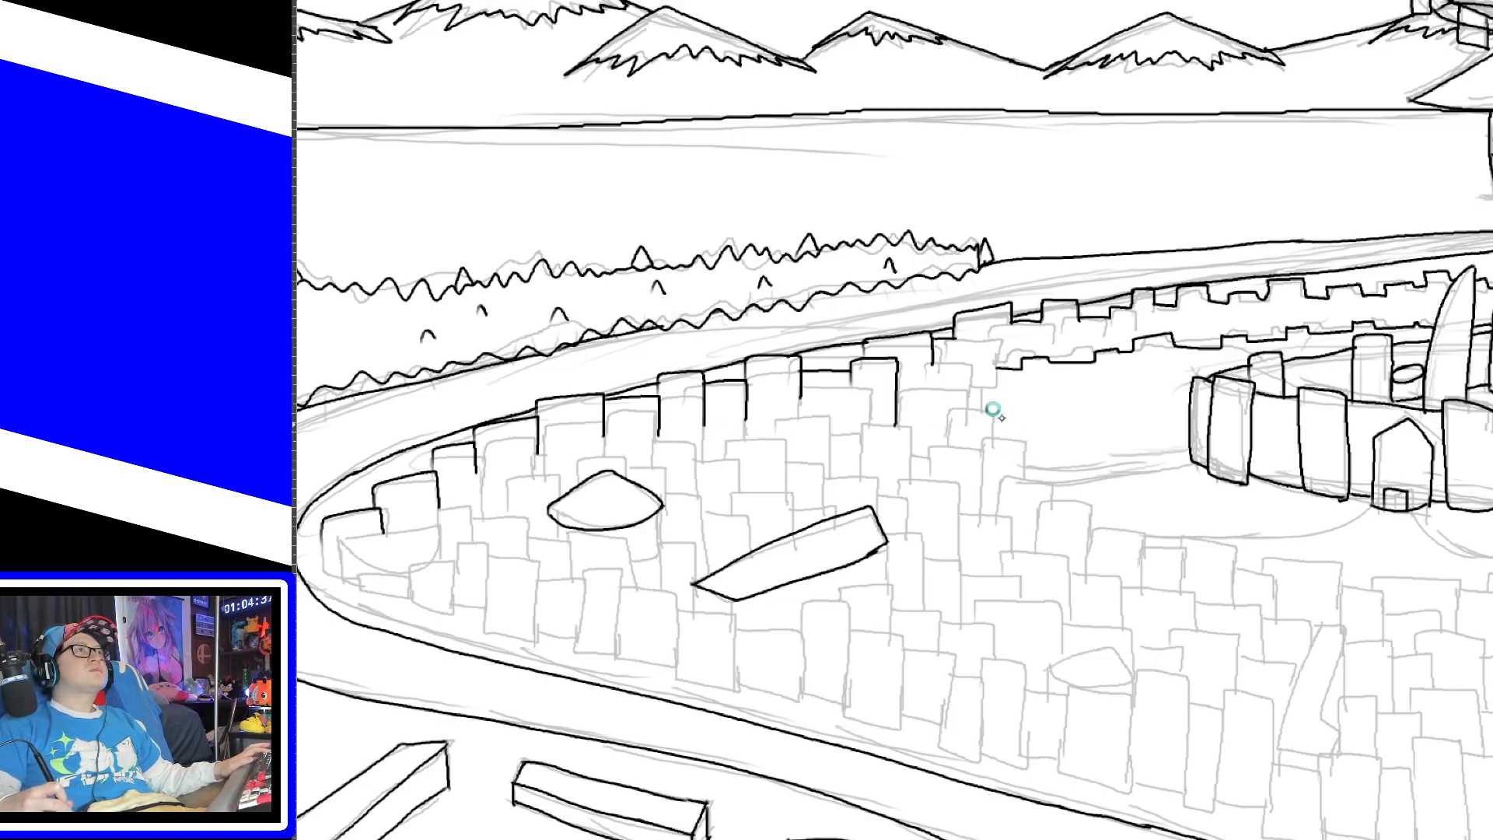
Step: Ink the stepped city edge around the clearing in front of the tower's wall, starting from the distant building row
{"action": "left_click_drag", "start_coordinate": [989, 391], "coordinate": [998, 354]}
{"action": "key", "text": "ctrl+z"}
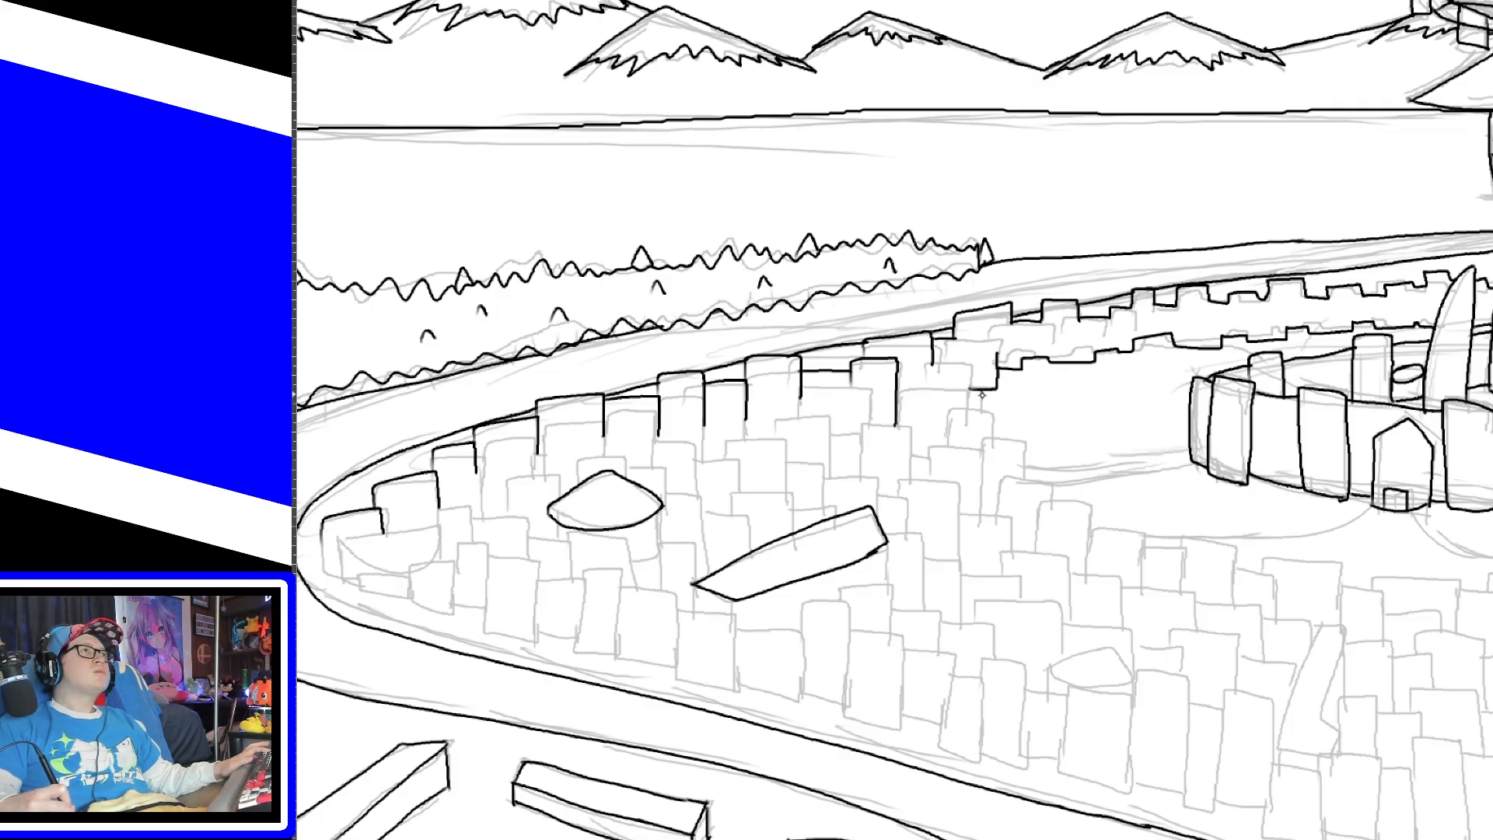
{"action": "mouse_move", "coordinate": [981, 408]}
{"action": "left_mouse_down"}
{"action": "mouse_move", "coordinate": [1092, 525]}
{"action": "mouse_move", "coordinate": [1237, 546]}
{"action": "mouse_move", "coordinate": [1253, 570]}
{"action": "mouse_move", "coordinate": [1274, 559]}
{"action": "mouse_move", "coordinate": [1370, 594]}
{"action": "mouse_move", "coordinate": [1442, 577]}
{"action": "mouse_move", "coordinate": [1468, 589]}
{"action": "left_mouse_up"}
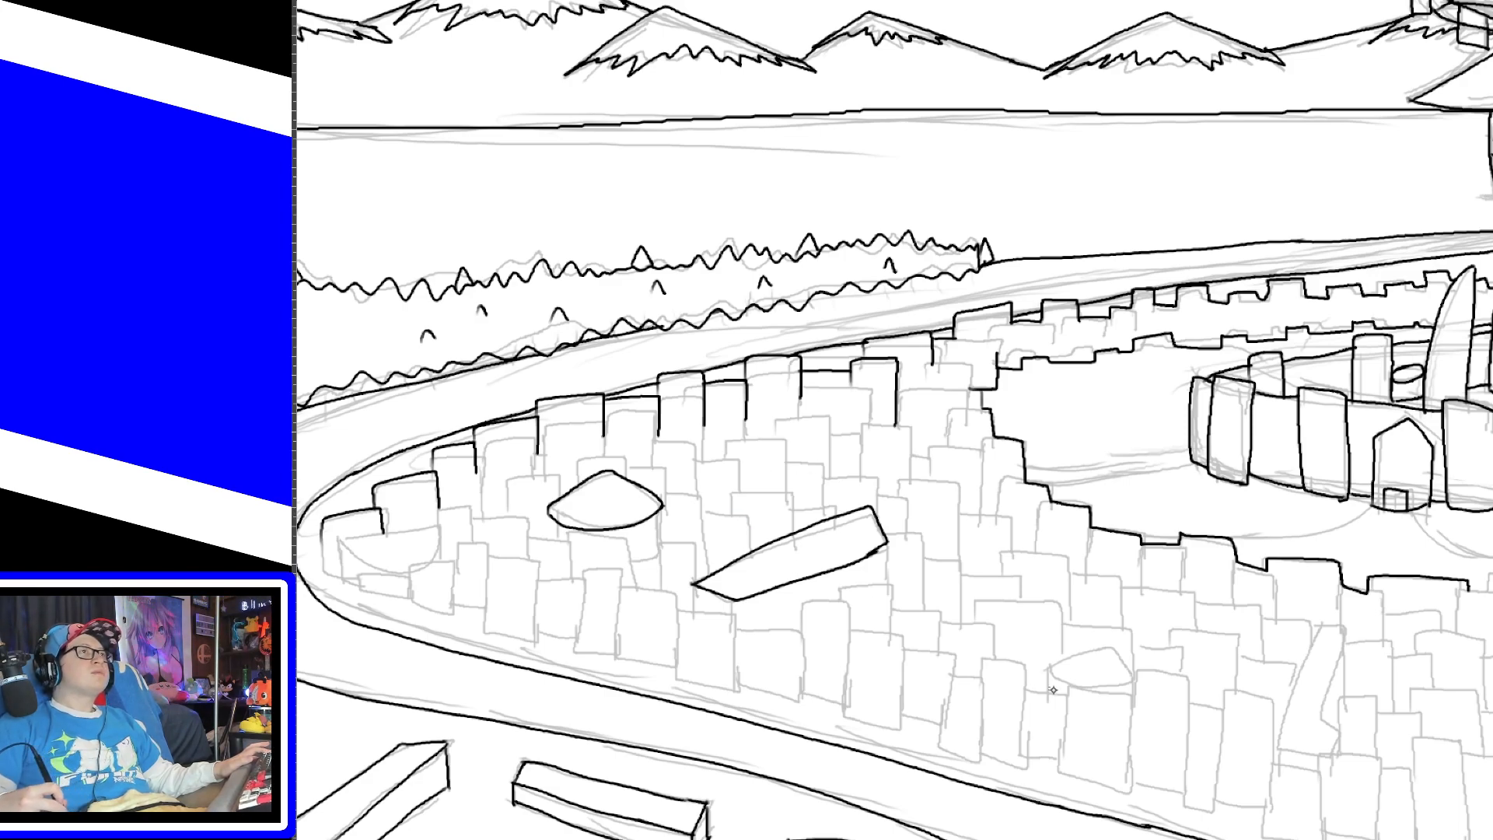
Step: Ink the small round building near the front of the city with its pointed roof, side walls and base
{"action": "mouse_move", "coordinate": [1048, 676]}
{"action": "left_mouse_down"}
{"action": "mouse_move", "coordinate": [1067, 652]}
{"action": "mouse_move", "coordinate": [1103, 647]}
{"action": "mouse_move", "coordinate": [1125, 669]}
{"action": "mouse_move", "coordinate": [1105, 691]}
{"action": "mouse_move", "coordinate": [1047, 674]}
{"action": "left_mouse_up"}
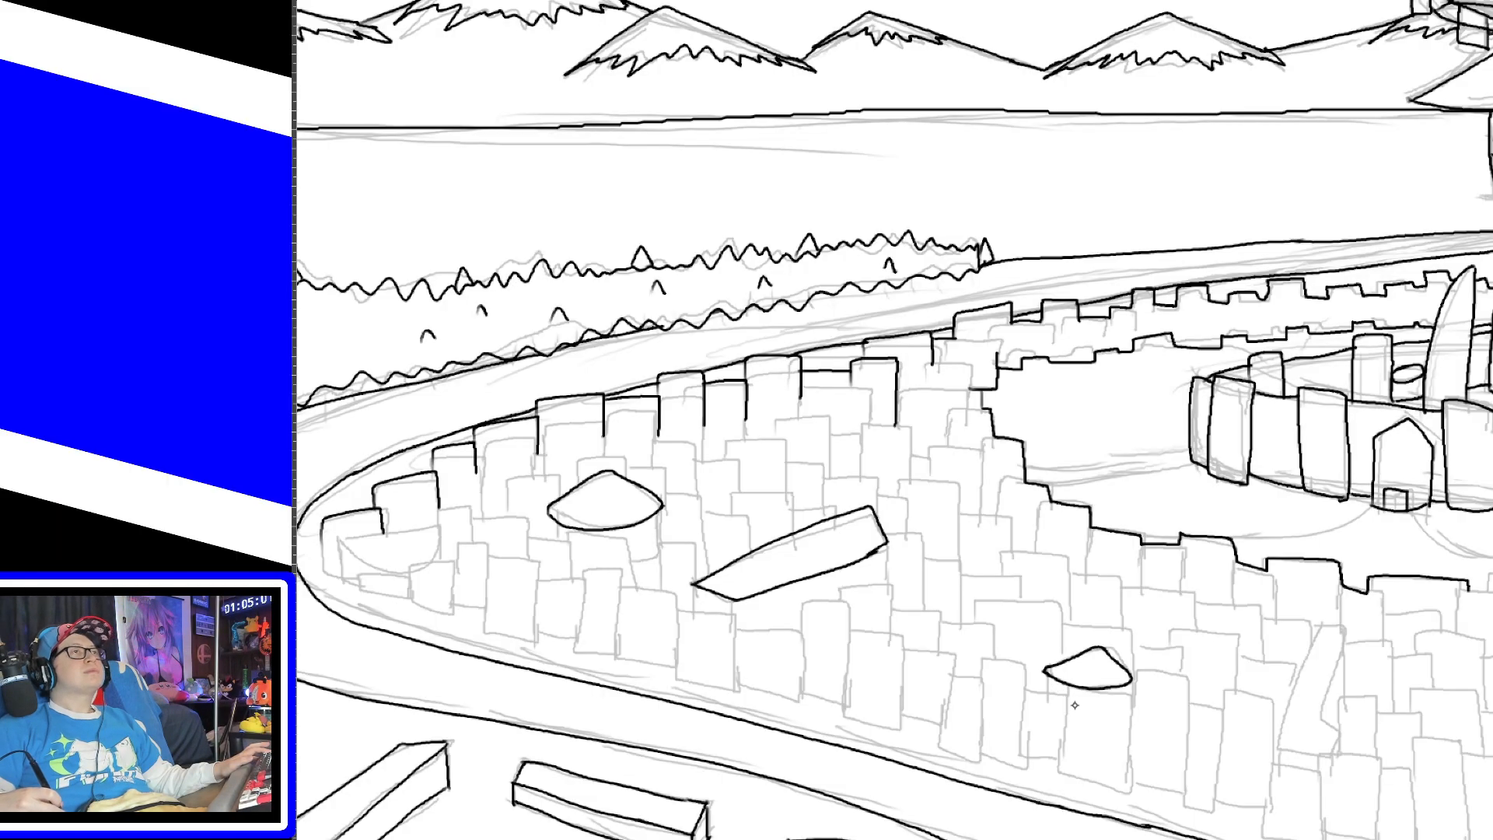
{"action": "left_click_drag", "start_coordinate": [1047, 673], "coordinate": [1050, 754]}
{"action": "key", "text": "ctrl+z"}
{"action": "mouse_move", "coordinate": [1049, 678]}
{"action": "left_mouse_down"}
{"action": "mouse_move", "coordinate": [1050, 758]}
{"action": "mouse_move", "coordinate": [1125, 780]}
{"action": "mouse_move", "coordinate": [1132, 679]}
{"action": "left_mouse_up"}
{"action": "key", "text": "ctrl+z"}
{"action": "key", "text": "ctrl+z"}
{"action": "left_click_drag", "start_coordinate": [1124, 776], "coordinate": [1129, 683]}
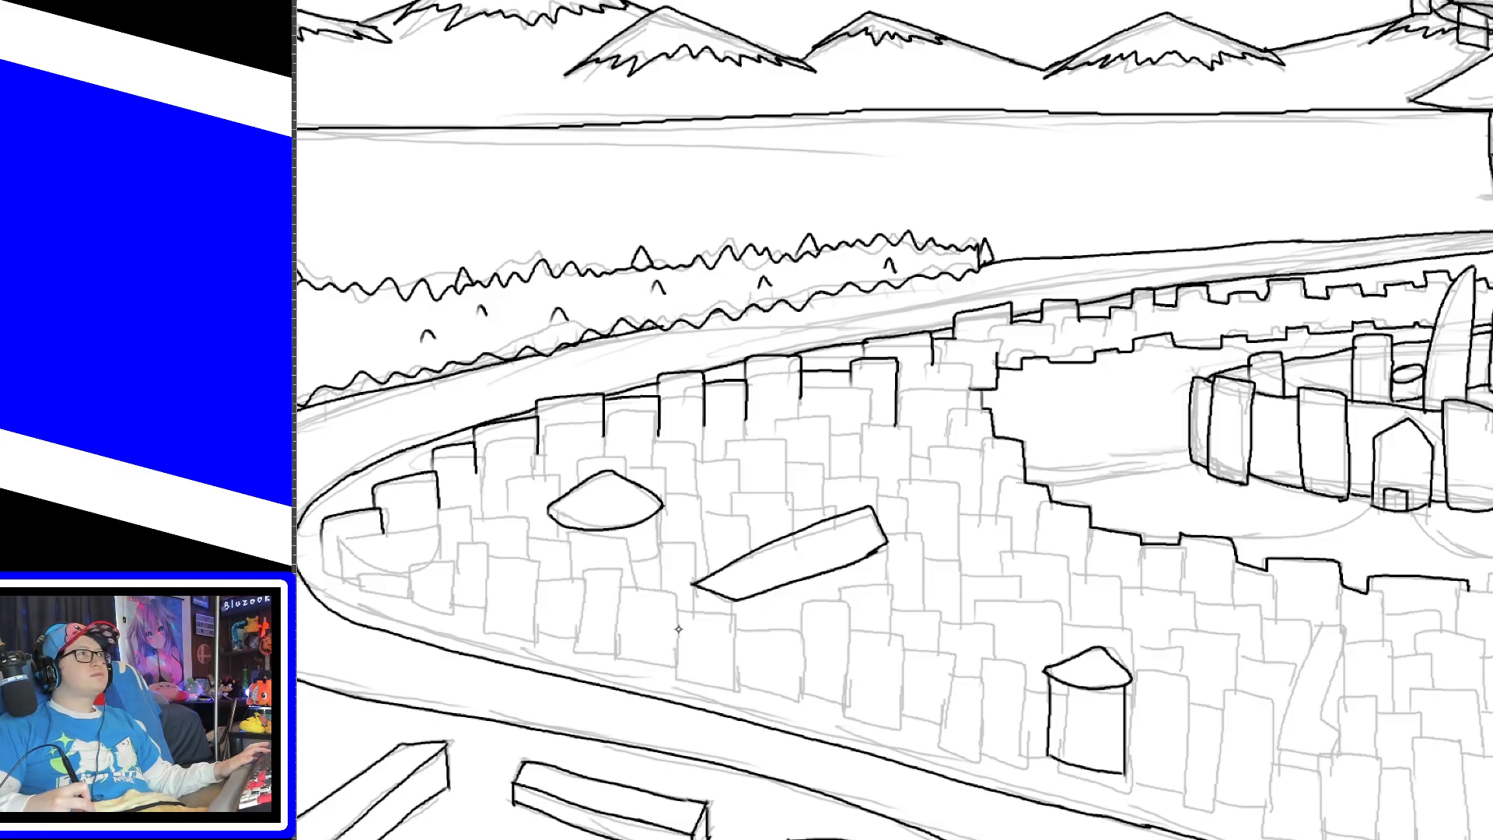
Step: Ink the front row's stepped rooftops up to the round building and the slanted building's short wall edges
{"action": "mouse_move", "coordinate": [678, 612]}
{"action": "left_mouse_down"}
{"action": "mouse_move", "coordinate": [774, 632]}
{"action": "mouse_move", "coordinate": [801, 605]}
{"action": "mouse_move", "coordinate": [864, 589]}
{"action": "mouse_move", "coordinate": [986, 627]}
{"action": "mouse_move", "coordinate": [995, 659]}
{"action": "mouse_move", "coordinate": [1047, 693]}
{"action": "left_mouse_up"}
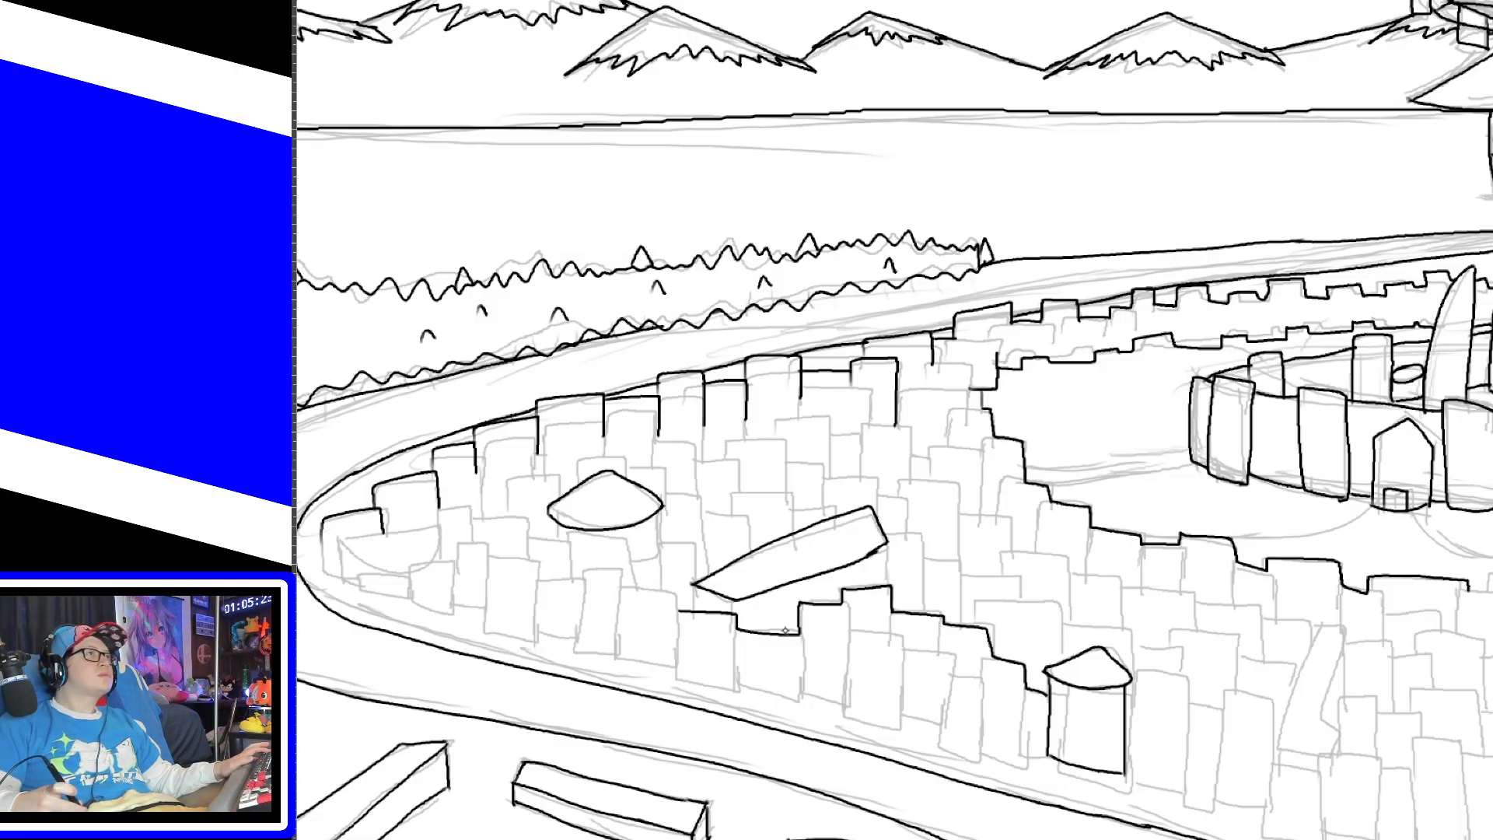
{"action": "left_click_drag", "start_coordinate": [693, 585], "coordinate": [695, 610]}
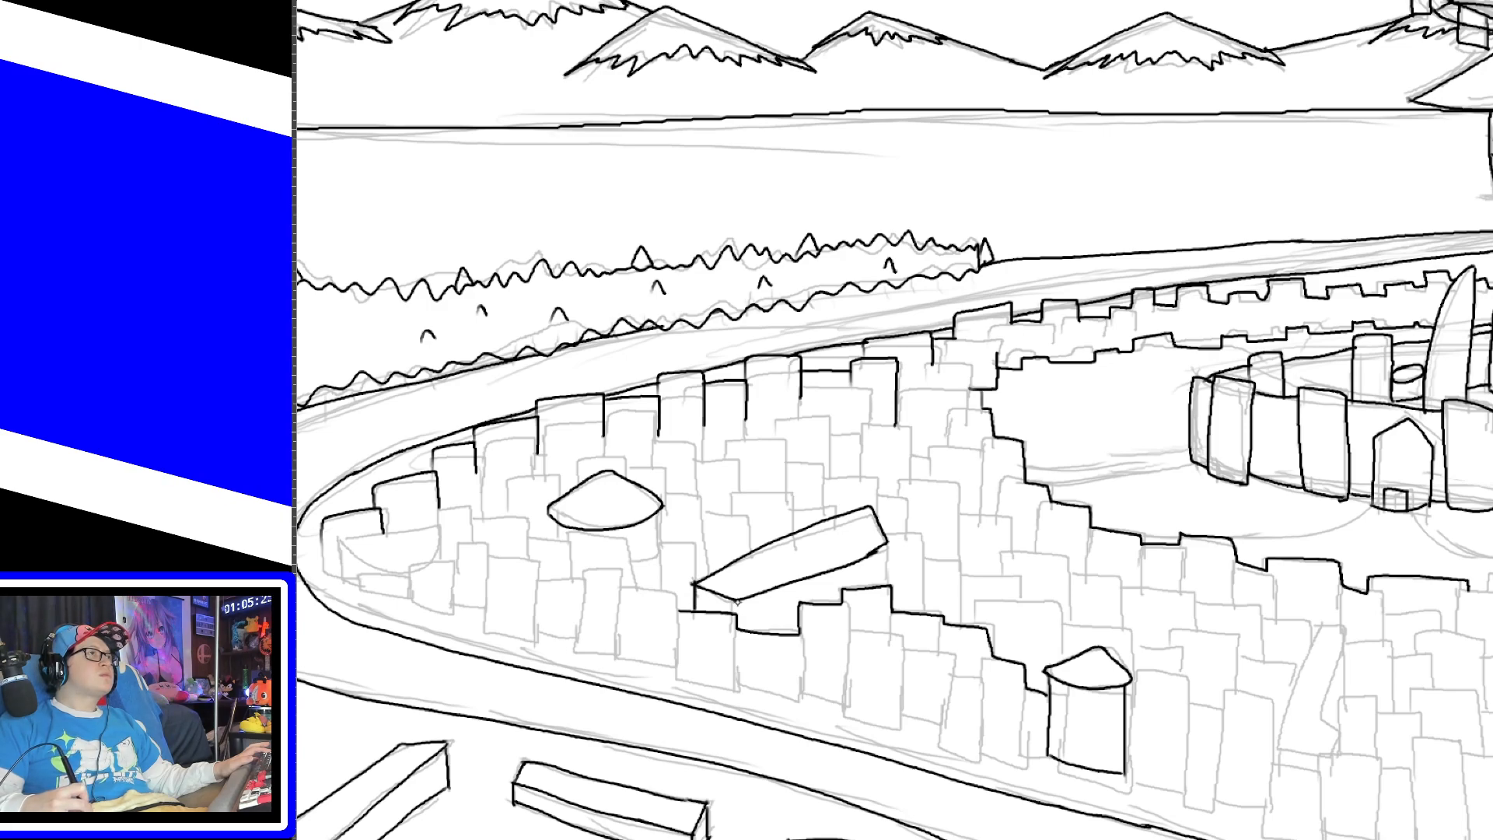
Step: Ink the slanted building's end wall and the vertical walls of the front-row buildings below it, redoing the first wall line
{"action": "left_click_drag", "start_coordinate": [887, 544], "coordinate": [888, 580]}
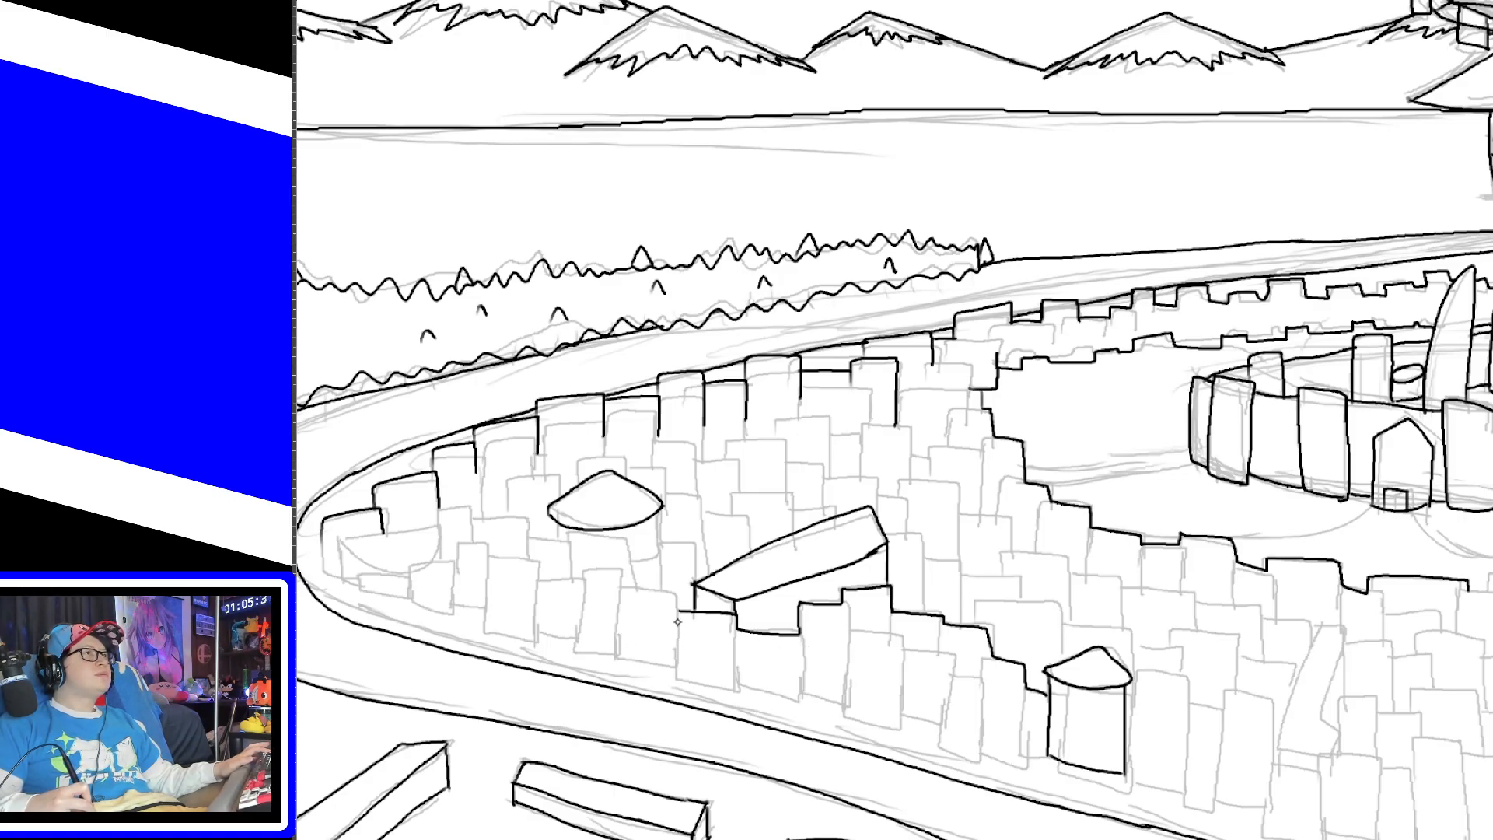
{"action": "mouse_move", "coordinate": [677, 622]}
{"action": "left_mouse_down"}
{"action": "mouse_move", "coordinate": [676, 685]}
{"action": "mouse_move", "coordinate": [743, 692]}
{"action": "mouse_move", "coordinate": [741, 617]}
{"action": "mouse_move", "coordinate": [738, 693]}
{"action": "left_mouse_up"}
{"action": "key", "text": "ctrl+z"}
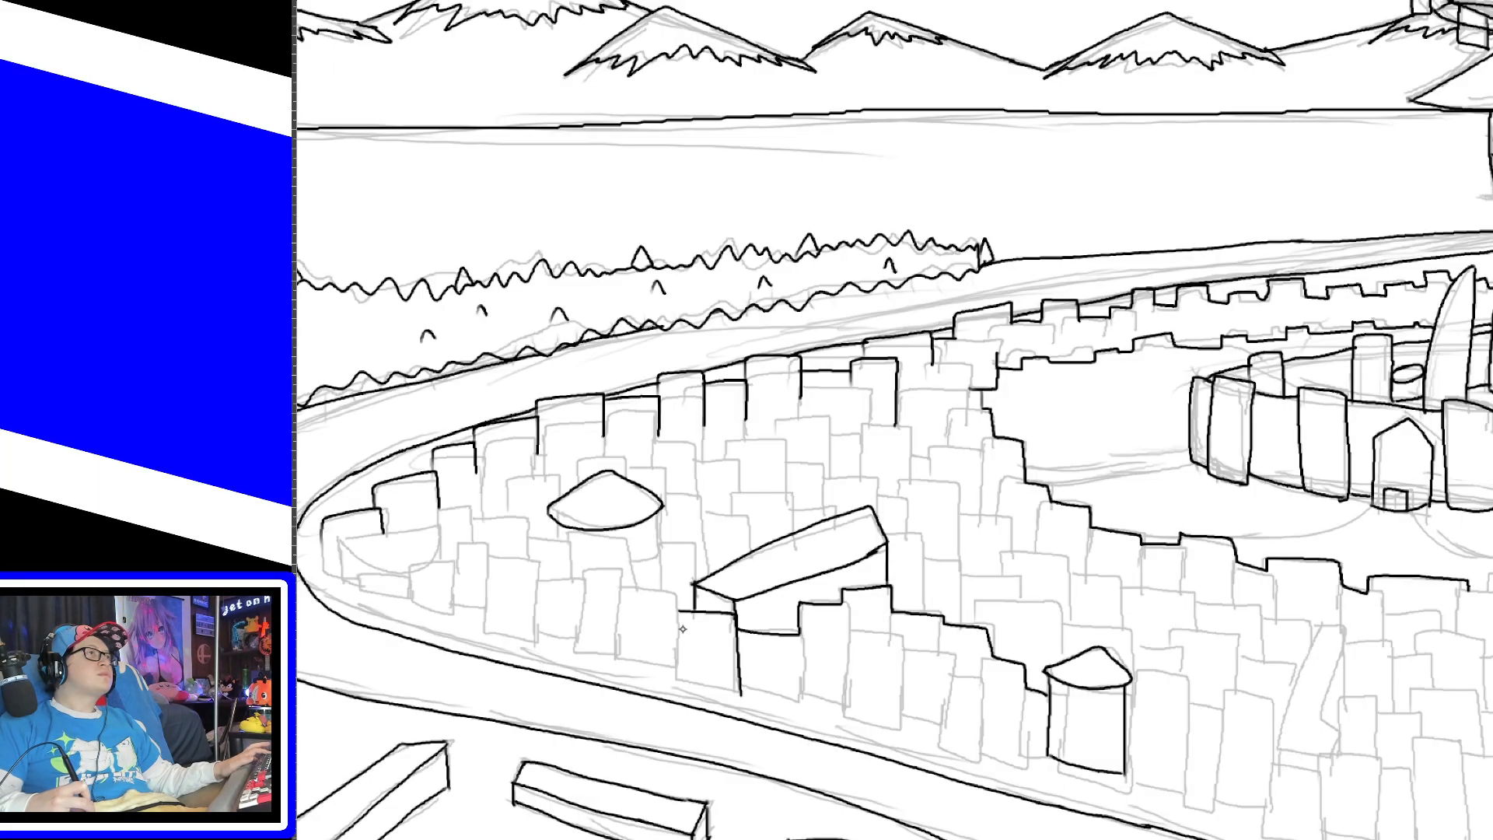
{"action": "key", "text": "ctrl+z"}
{"action": "left_click_drag", "start_coordinate": [679, 612], "coordinate": [681, 679]}
{"action": "left_click_drag", "start_coordinate": [736, 612], "coordinate": [738, 691]}
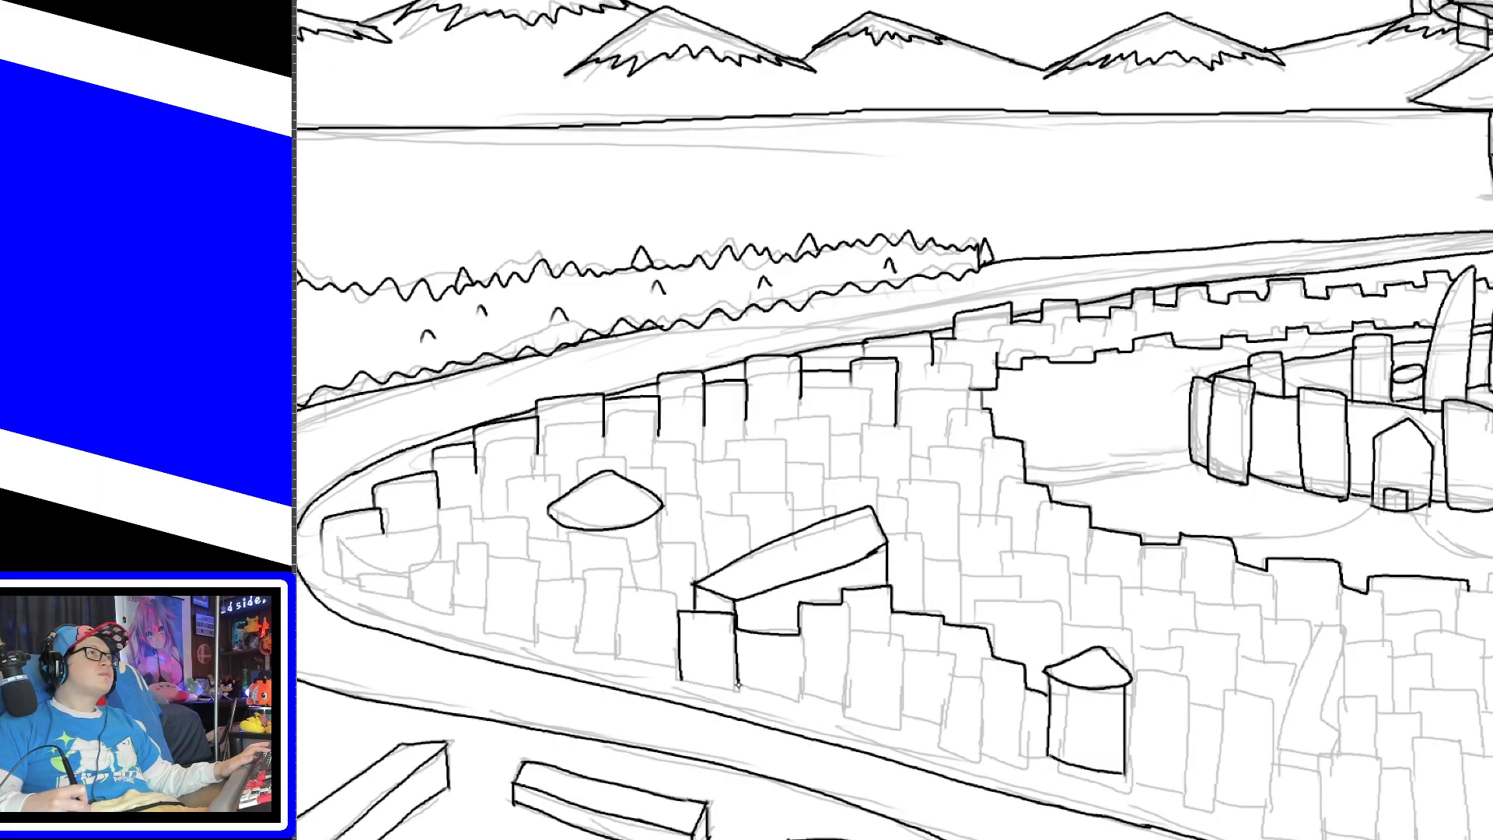
{"action": "left_click_drag", "start_coordinate": [800, 609], "coordinate": [802, 694]}
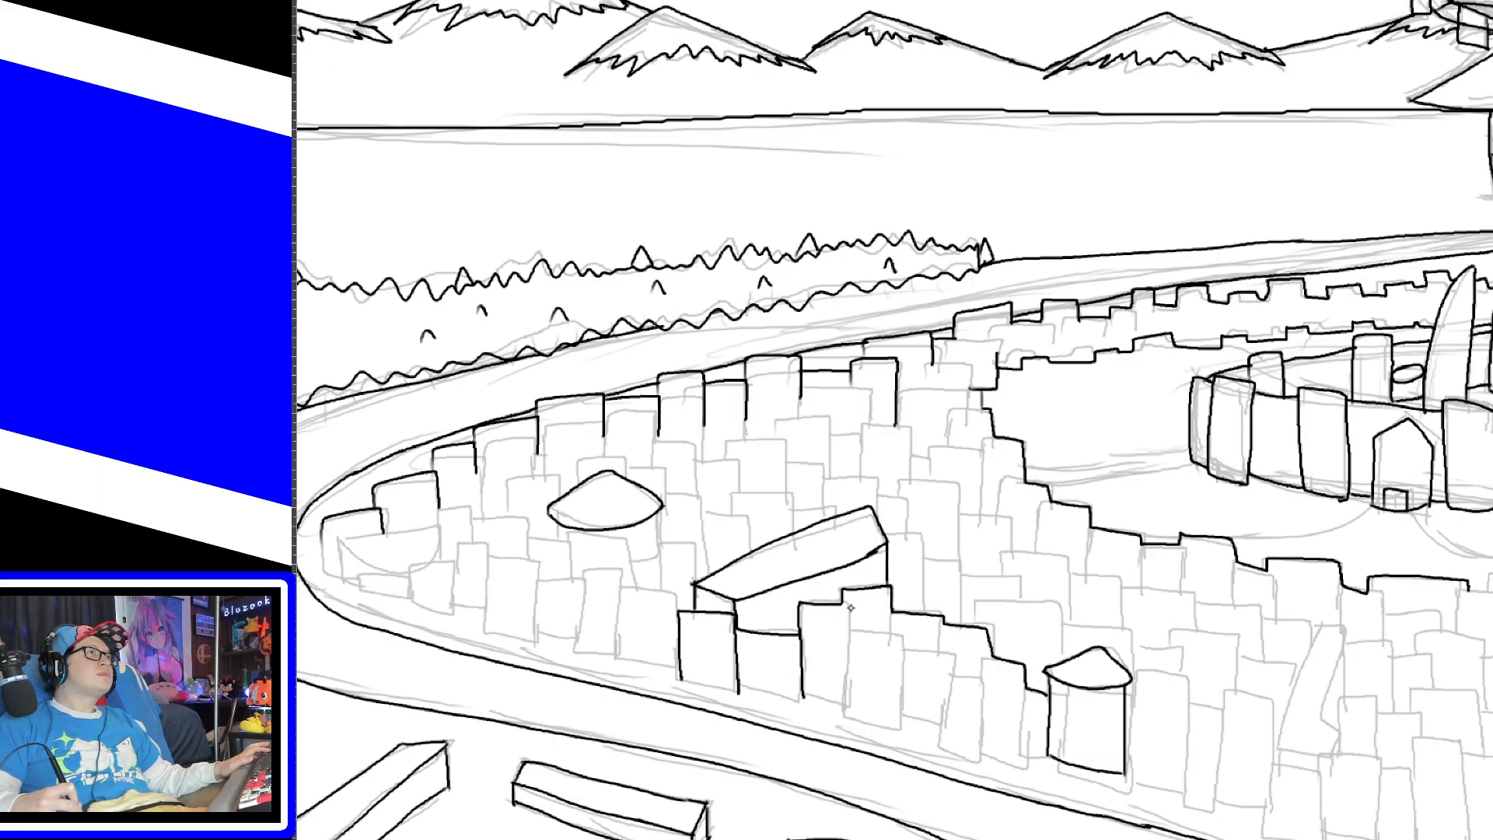
{"action": "left_click_drag", "start_coordinate": [842, 592], "coordinate": [848, 704]}
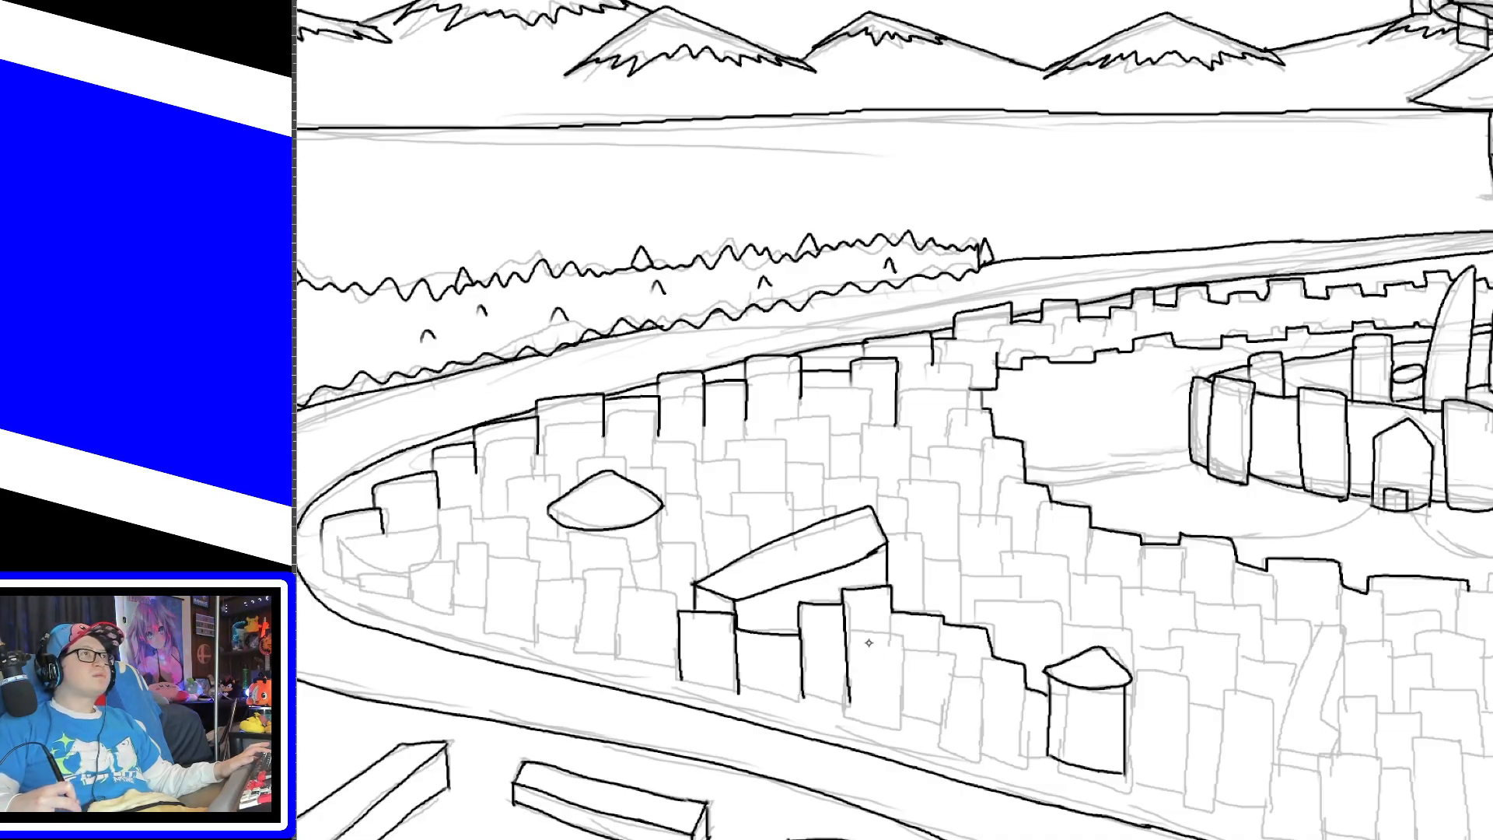
Step: Ink the overlapping front-row buildings up to the small round building and close the bases of the row below the slanted building
{"action": "mouse_move", "coordinate": [847, 626]}
{"action": "left_mouse_down"}
{"action": "mouse_move", "coordinate": [899, 633]}
{"action": "mouse_move", "coordinate": [905, 660]}
{"action": "mouse_move", "coordinate": [978, 682]}
{"action": "mouse_move", "coordinate": [978, 656]}
{"action": "mouse_move", "coordinate": [995, 751]}
{"action": "mouse_move", "coordinate": [1028, 740]}
{"action": "mouse_move", "coordinate": [1024, 697]}
{"action": "left_mouse_up"}
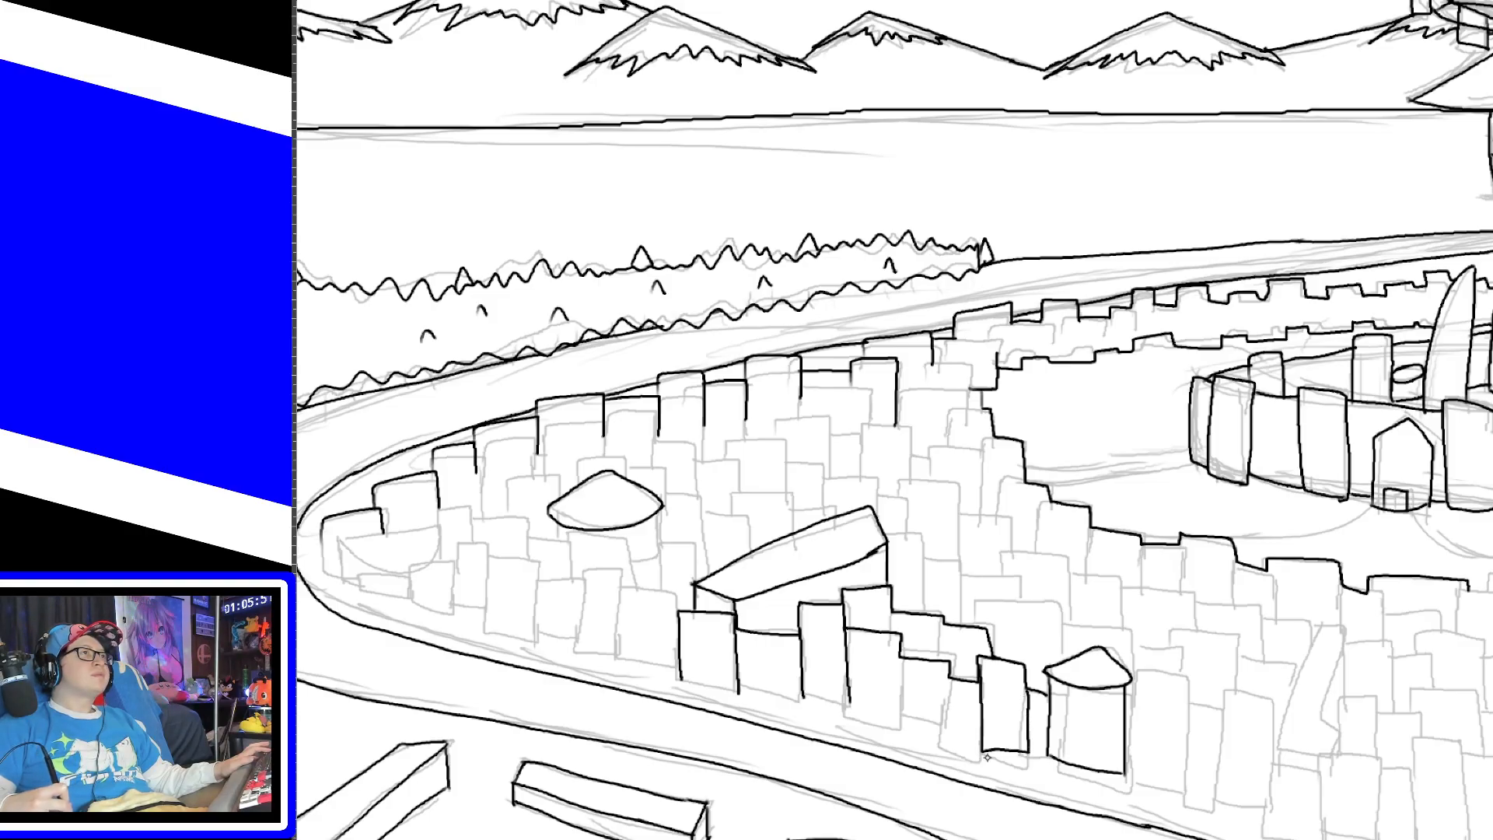
{"action": "mouse_move", "coordinate": [981, 754]}
{"action": "left_mouse_down"}
{"action": "mouse_move", "coordinate": [947, 758]}
{"action": "mouse_move", "coordinate": [948, 683]}
{"action": "mouse_move", "coordinate": [903, 725]}
{"action": "mouse_move", "coordinate": [948, 680]}
{"action": "mouse_move", "coordinate": [948, 750]}
{"action": "left_mouse_up"}
{"action": "key", "text": "ctrl+z"}
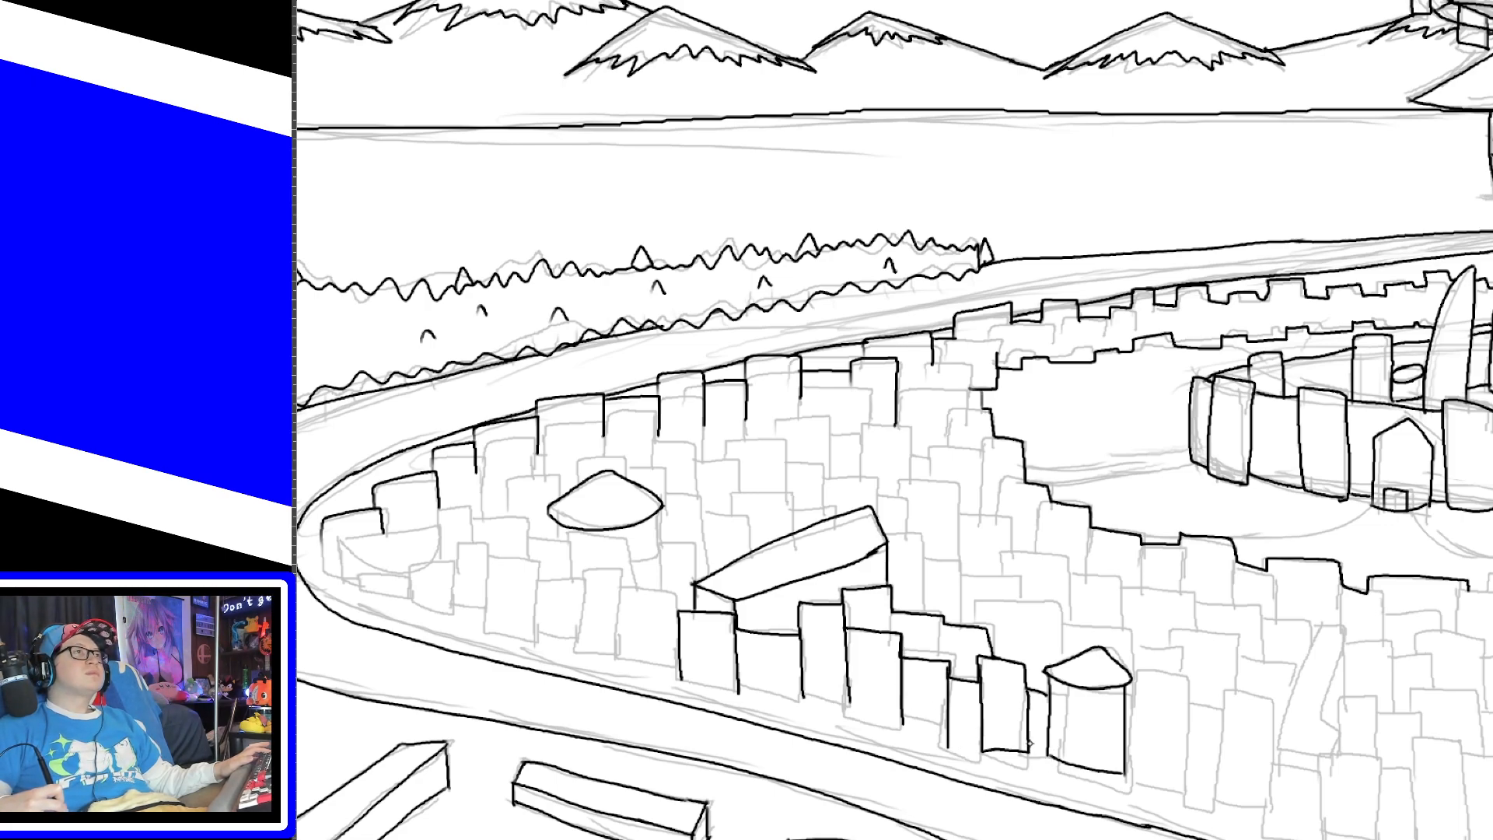
{"action": "mouse_move", "coordinate": [1029, 744]}
{"action": "left_mouse_down"}
{"action": "mouse_move", "coordinate": [1050, 746]}
{"action": "mouse_move", "coordinate": [955, 754]}
{"action": "left_mouse_up"}
{"action": "key", "text": "ctrl+z"}
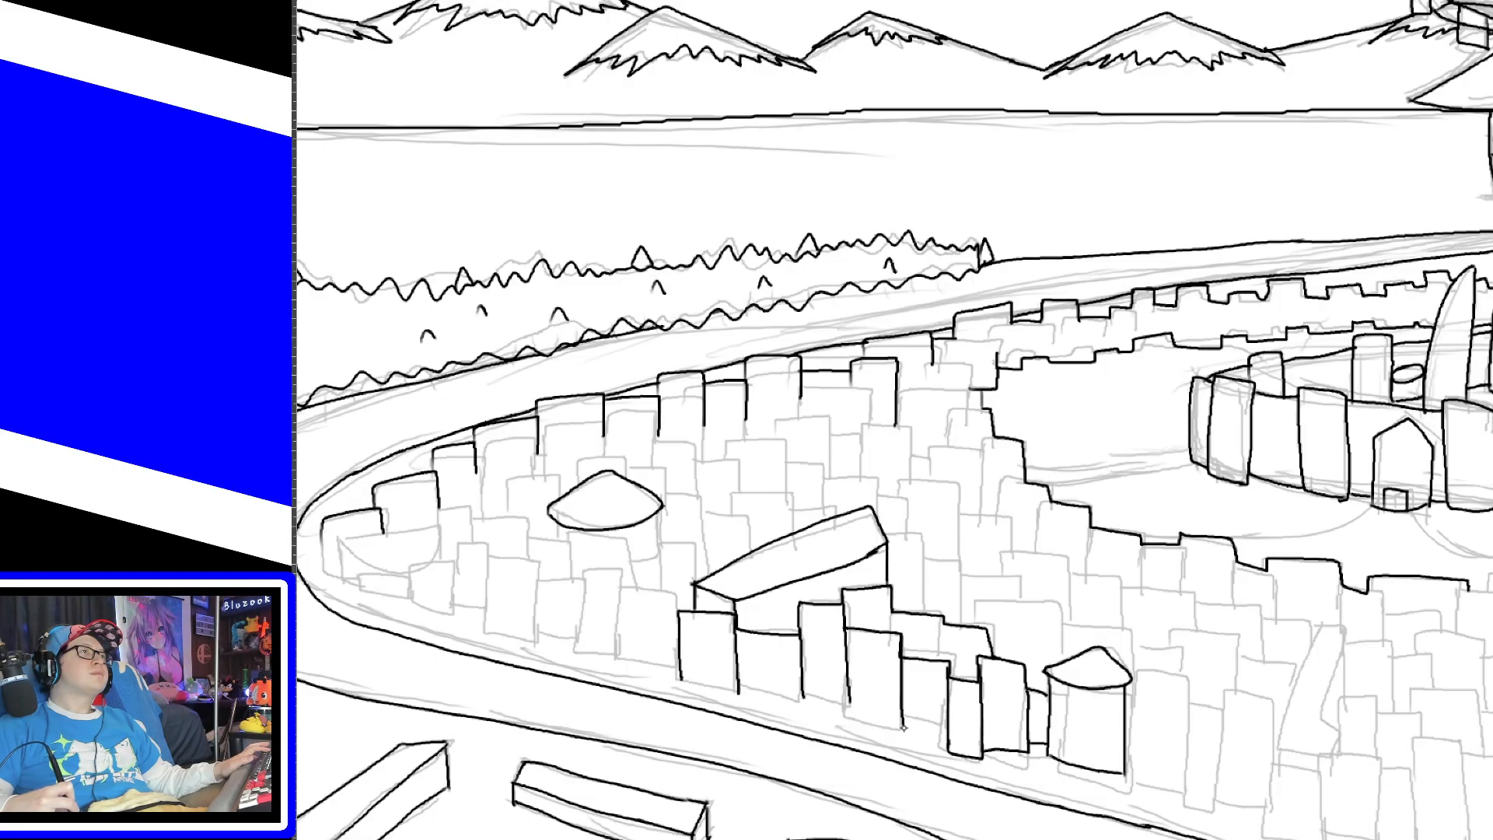
{"action": "mouse_move", "coordinate": [848, 683]}
{"action": "left_mouse_down"}
{"action": "mouse_move", "coordinate": [866, 721]}
{"action": "mouse_move", "coordinate": [949, 720]}
{"action": "left_mouse_up"}
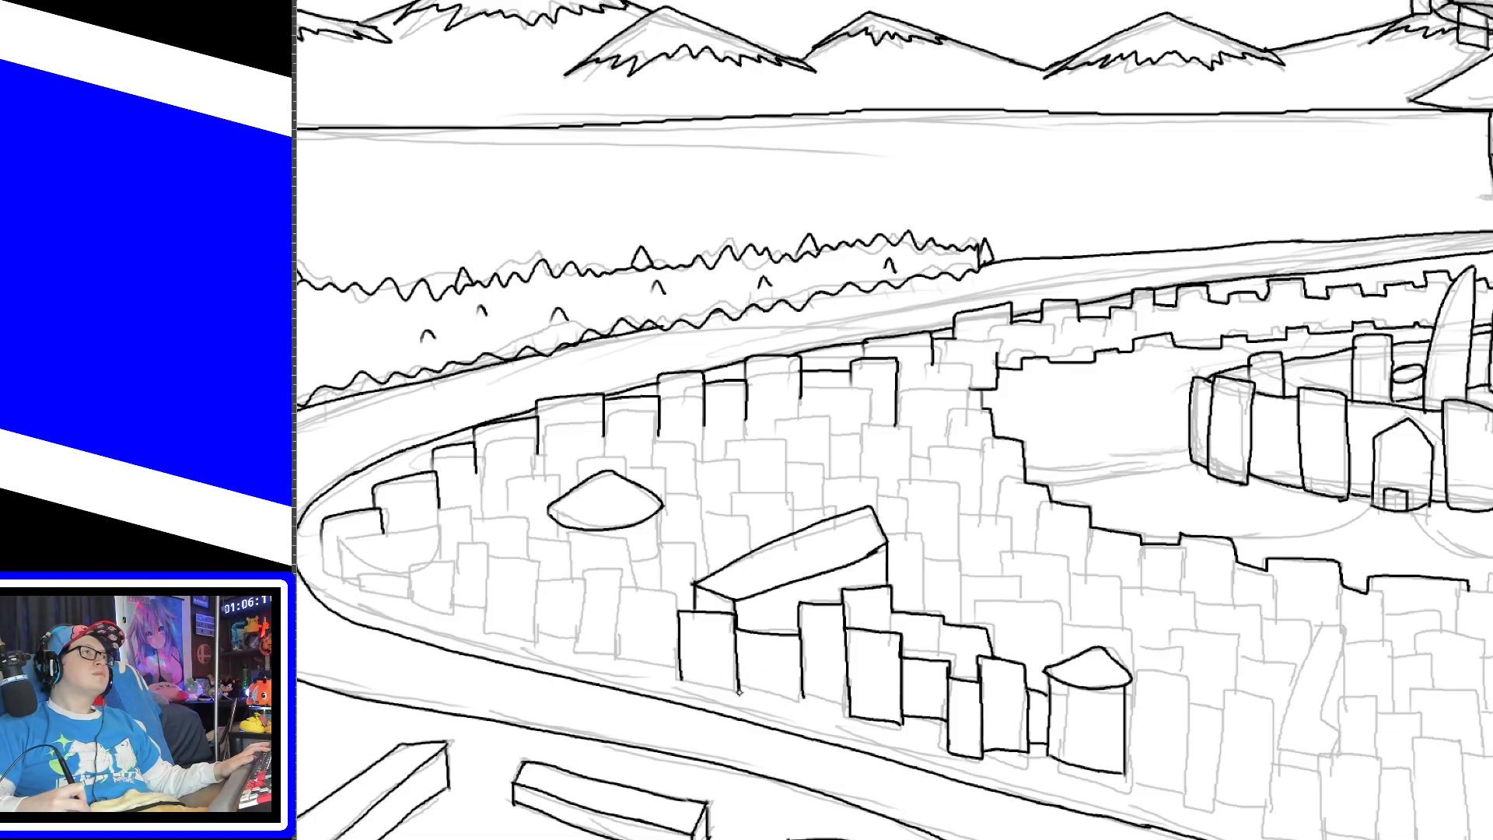
{"action": "left_click_drag", "start_coordinate": [739, 691], "coordinate": [843, 697]}
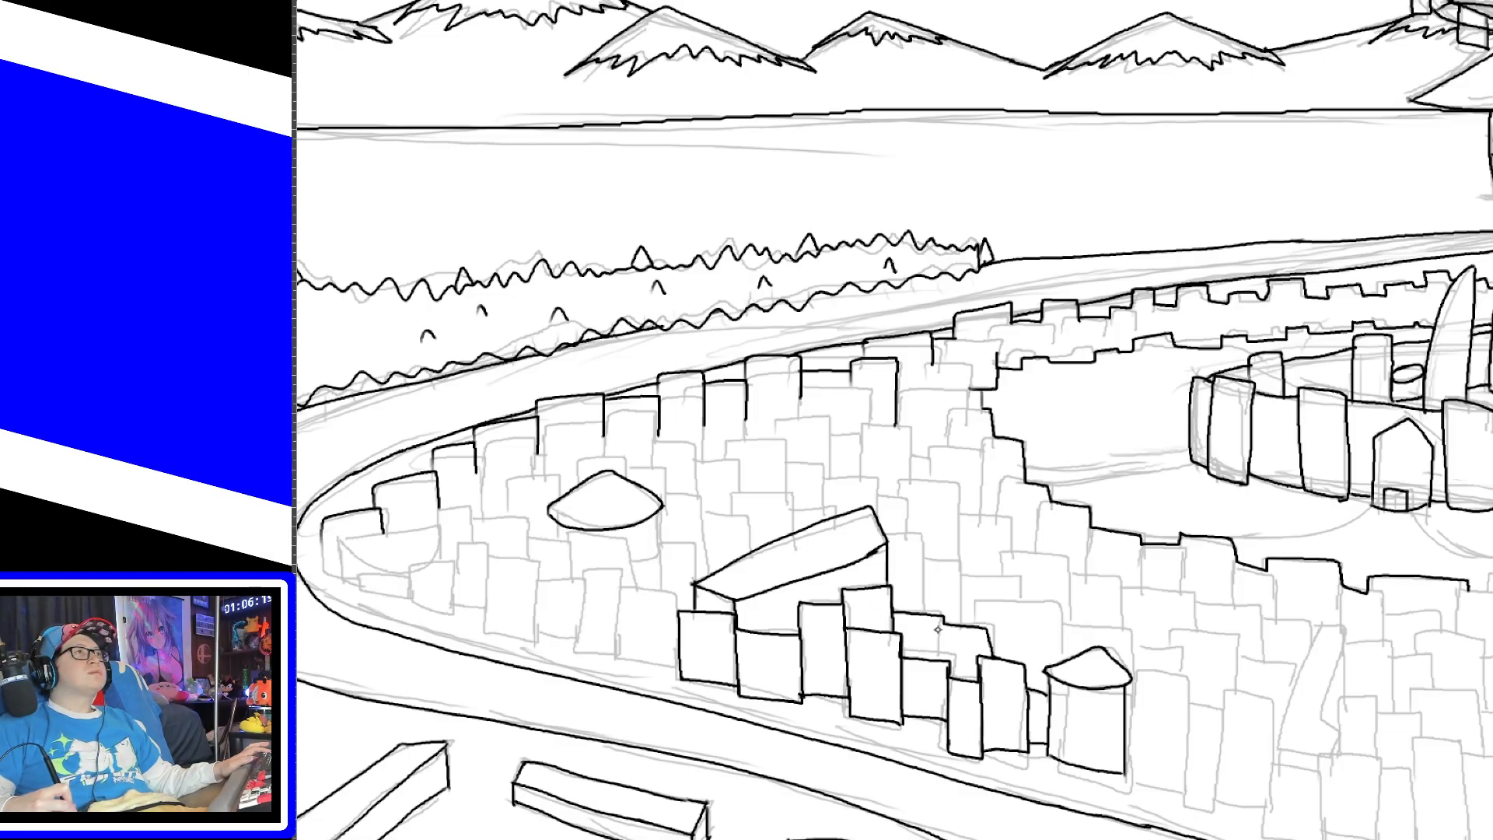
{"action": "left_click_drag", "start_coordinate": [942, 618], "coordinate": [943, 657]}
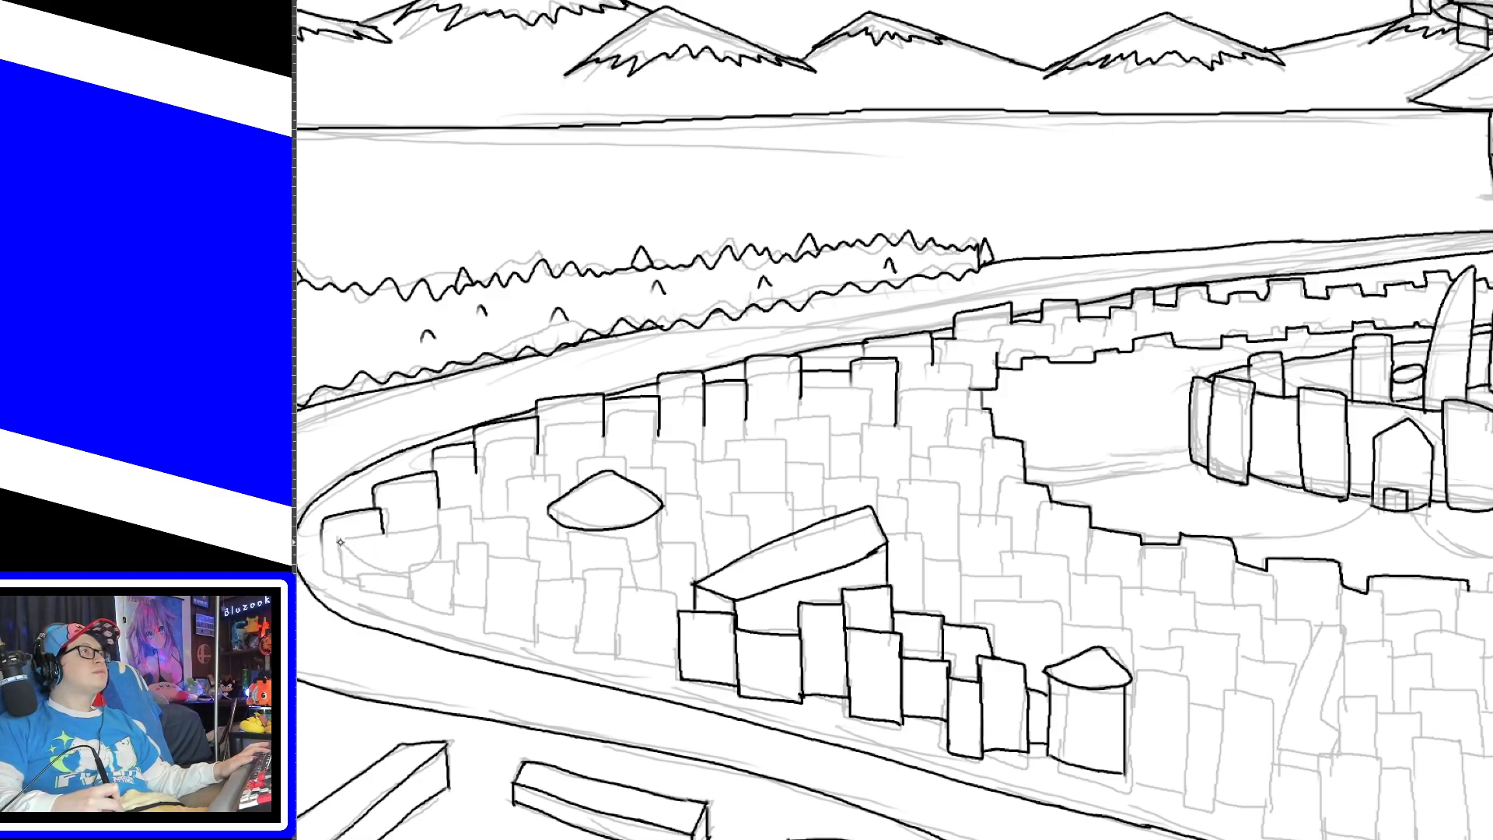
Step: Ink the half-round building at the city's outer tip and the stepped rooftops from it to the existing front row
{"action": "mouse_move", "coordinate": [339, 542]}
{"action": "left_mouse_down"}
{"action": "mouse_move", "coordinate": [427, 524]}
{"action": "mouse_move", "coordinate": [360, 560]}
{"action": "mouse_move", "coordinate": [340, 542]}
{"action": "mouse_move", "coordinate": [362, 591]}
{"action": "mouse_move", "coordinate": [432, 588]}
{"action": "mouse_move", "coordinate": [434, 536]}
{"action": "left_mouse_up"}
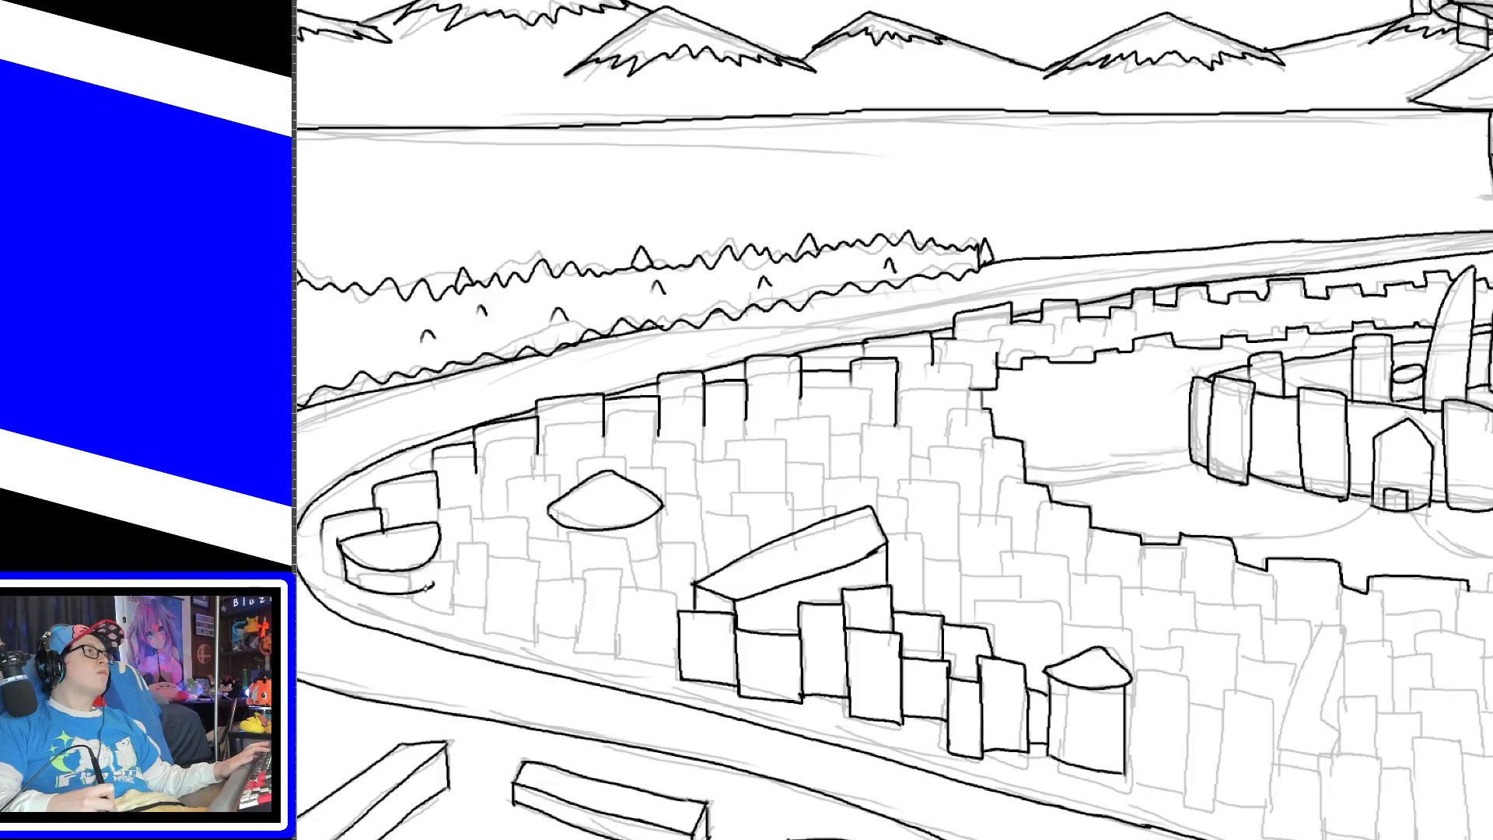
{"action": "mouse_move", "coordinate": [423, 591]}
{"action": "left_mouse_down"}
{"action": "mouse_move", "coordinate": [445, 566]}
{"action": "mouse_move", "coordinate": [440, 534]}
{"action": "left_mouse_up"}
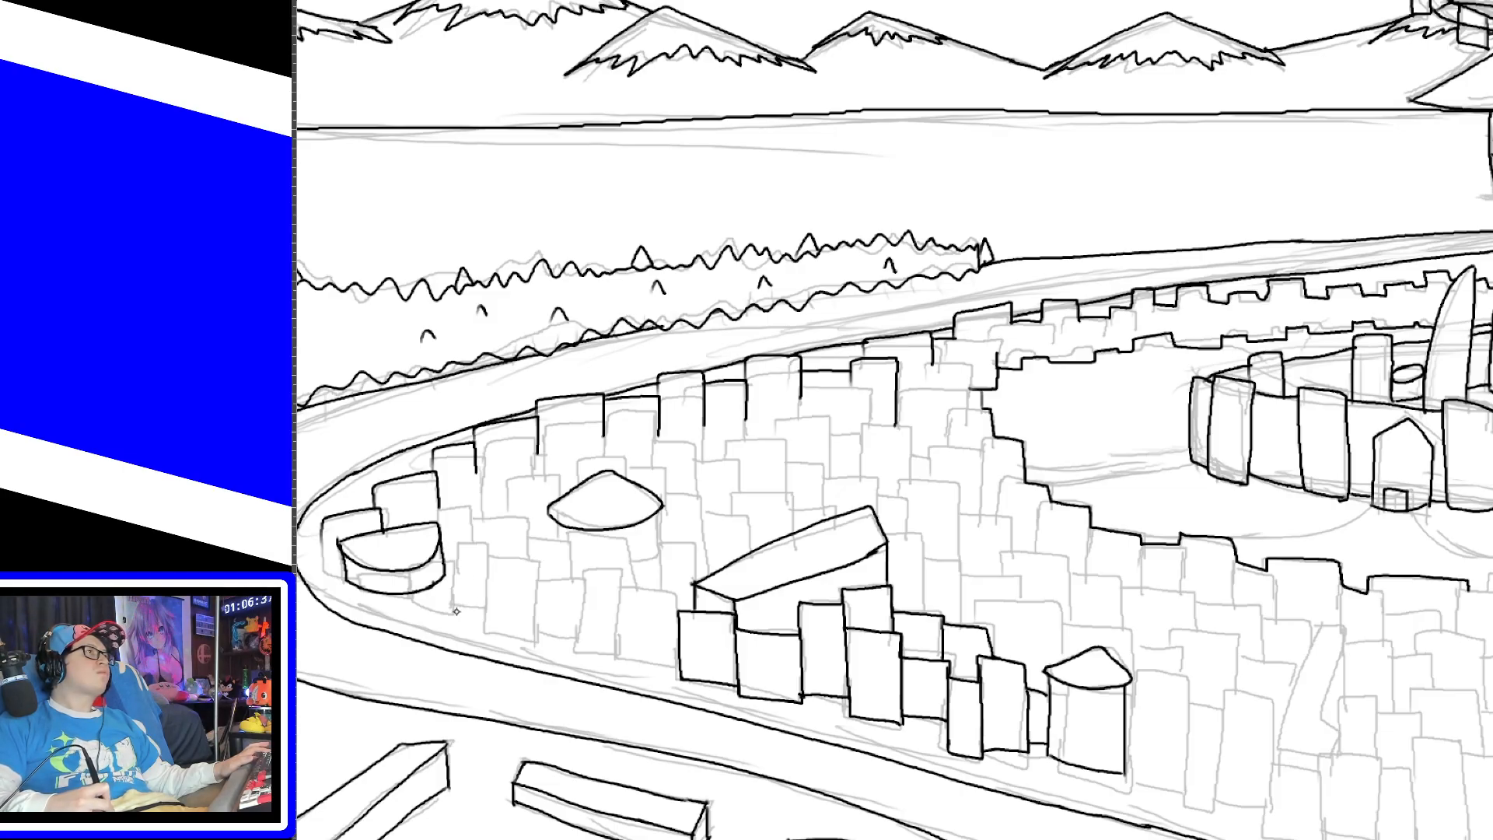
{"action": "mouse_move", "coordinate": [456, 611]}
{"action": "left_mouse_down"}
{"action": "mouse_move", "coordinate": [460, 543]}
{"action": "mouse_move", "coordinate": [537, 575]}
{"action": "mouse_move", "coordinate": [598, 564]}
{"action": "mouse_move", "coordinate": [663, 584]}
{"action": "mouse_move", "coordinate": [676, 633]}
{"action": "left_mouse_up"}
{"action": "key", "text": "ctrl+z"}
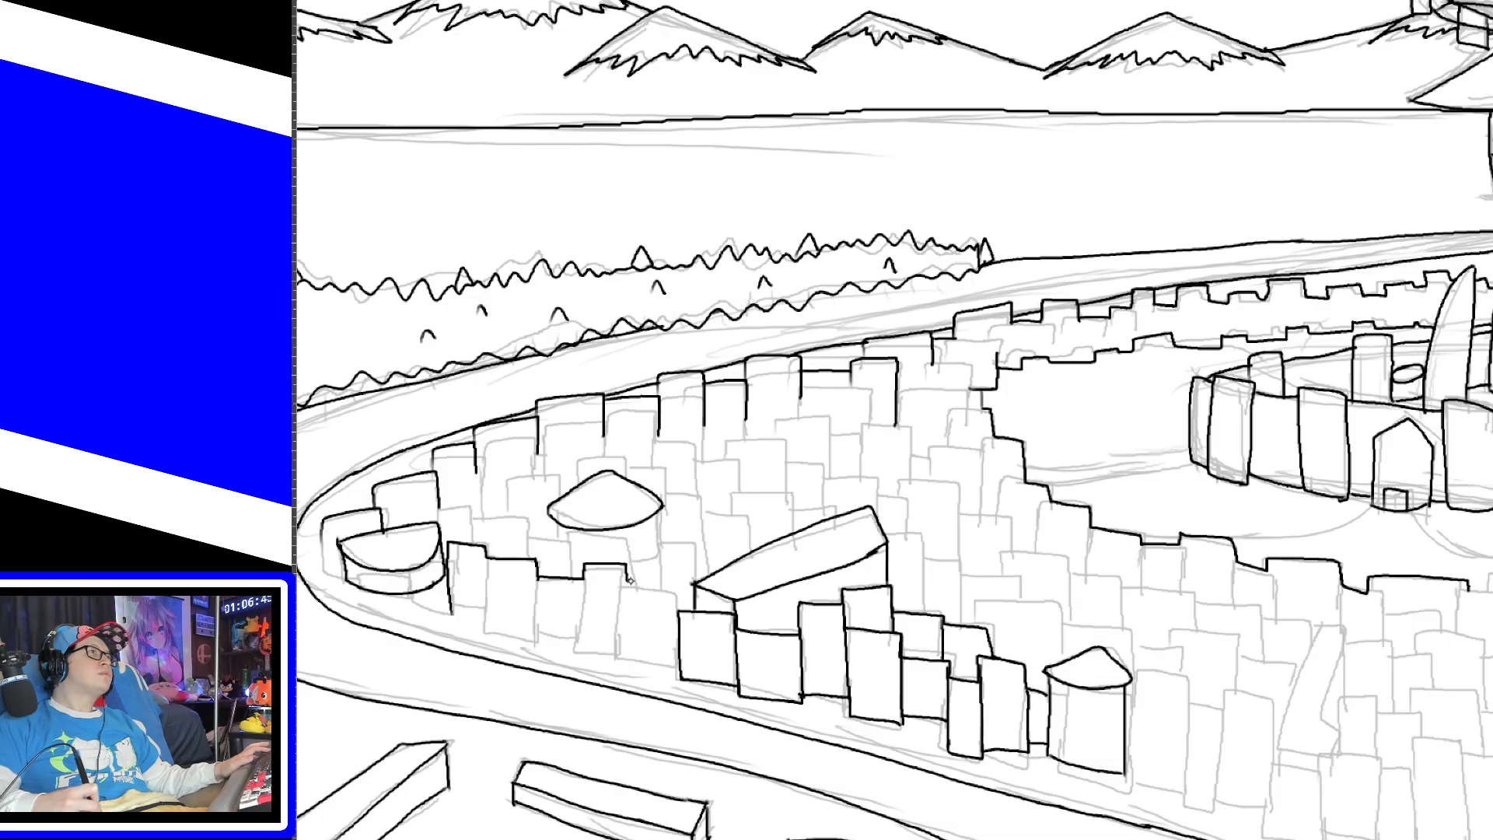
{"action": "mouse_move", "coordinate": [628, 580]}
{"action": "left_mouse_down"}
{"action": "mouse_move", "coordinate": [676, 593]}
{"action": "mouse_move", "coordinate": [675, 631]}
{"action": "left_mouse_up"}
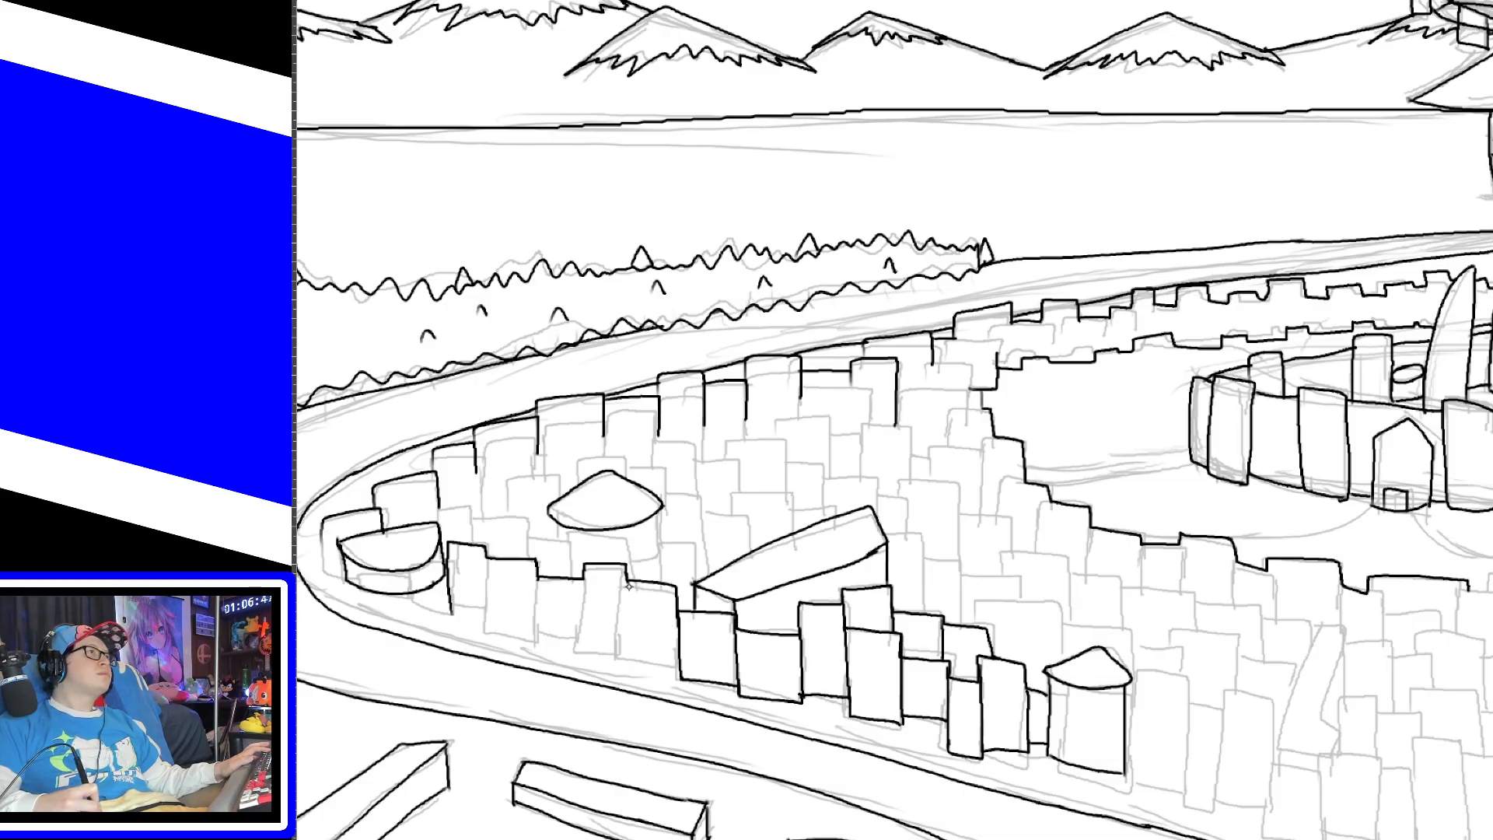
Step: Ink the vertical walls and base edges of the front-row buildings between the half-round building and the slanted building
{"action": "left_click_drag", "start_coordinate": [630, 582], "coordinate": [630, 657]}
{"action": "left_click_drag", "start_coordinate": [585, 569], "coordinate": [584, 667]}
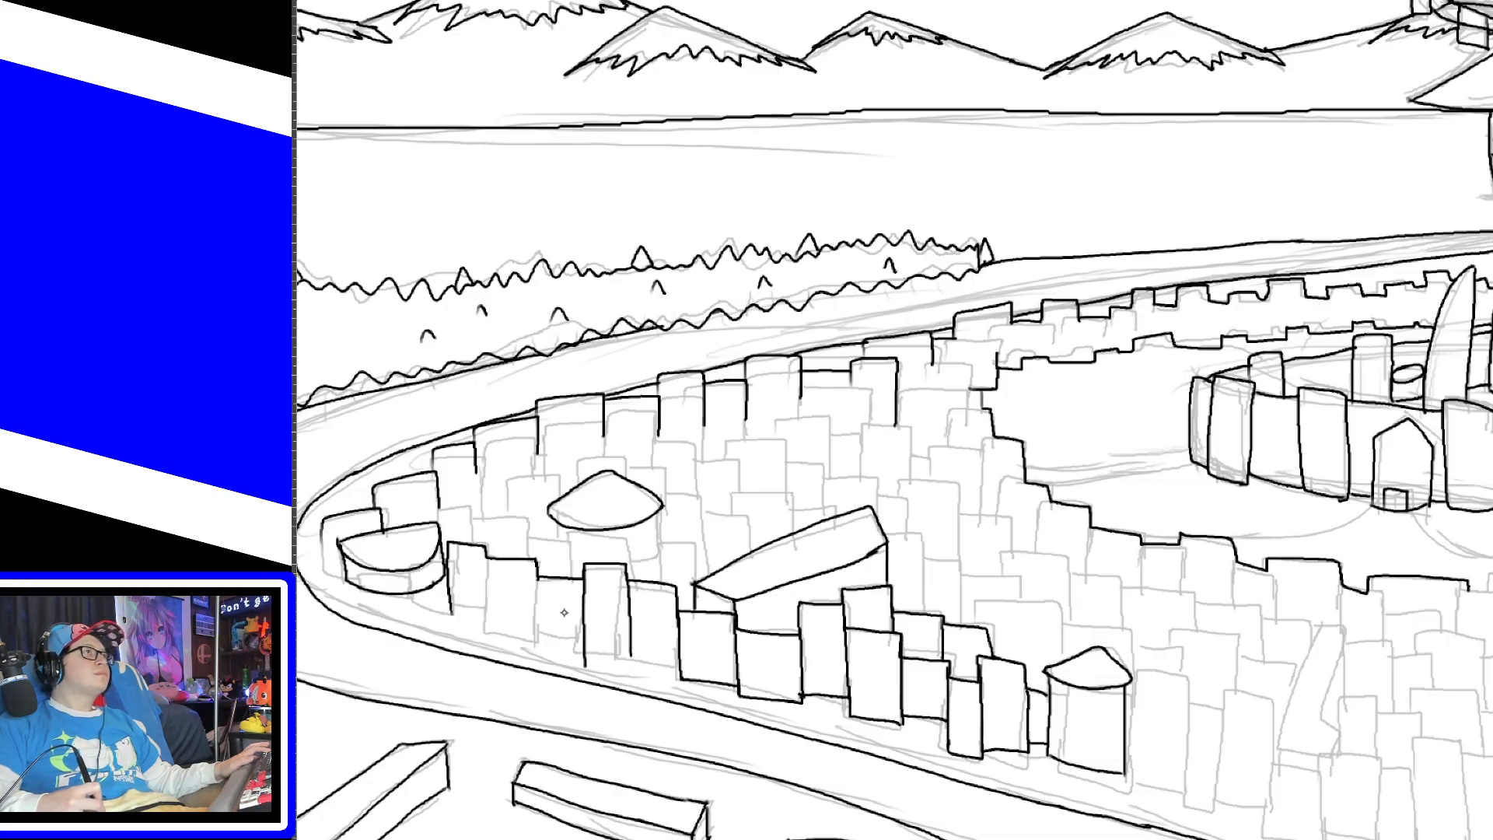
{"action": "key", "text": "ctrl+z"}
{"action": "left_click_drag", "start_coordinate": [585, 570], "coordinate": [584, 653]}
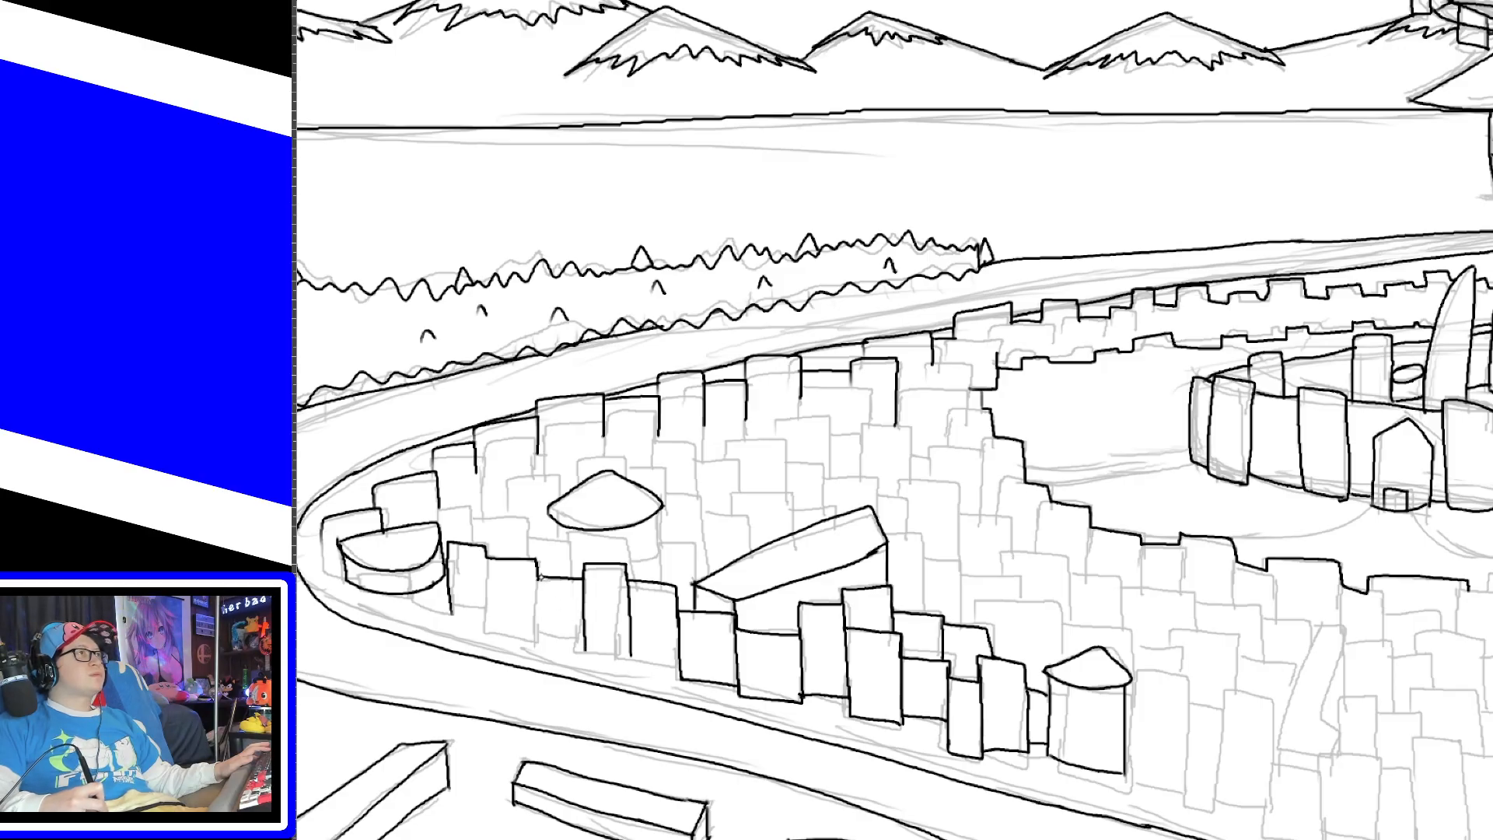
{"action": "left_click_drag", "start_coordinate": [537, 566], "coordinate": [539, 634]}
{"action": "left_click_drag", "start_coordinate": [486, 546], "coordinate": [488, 631]}
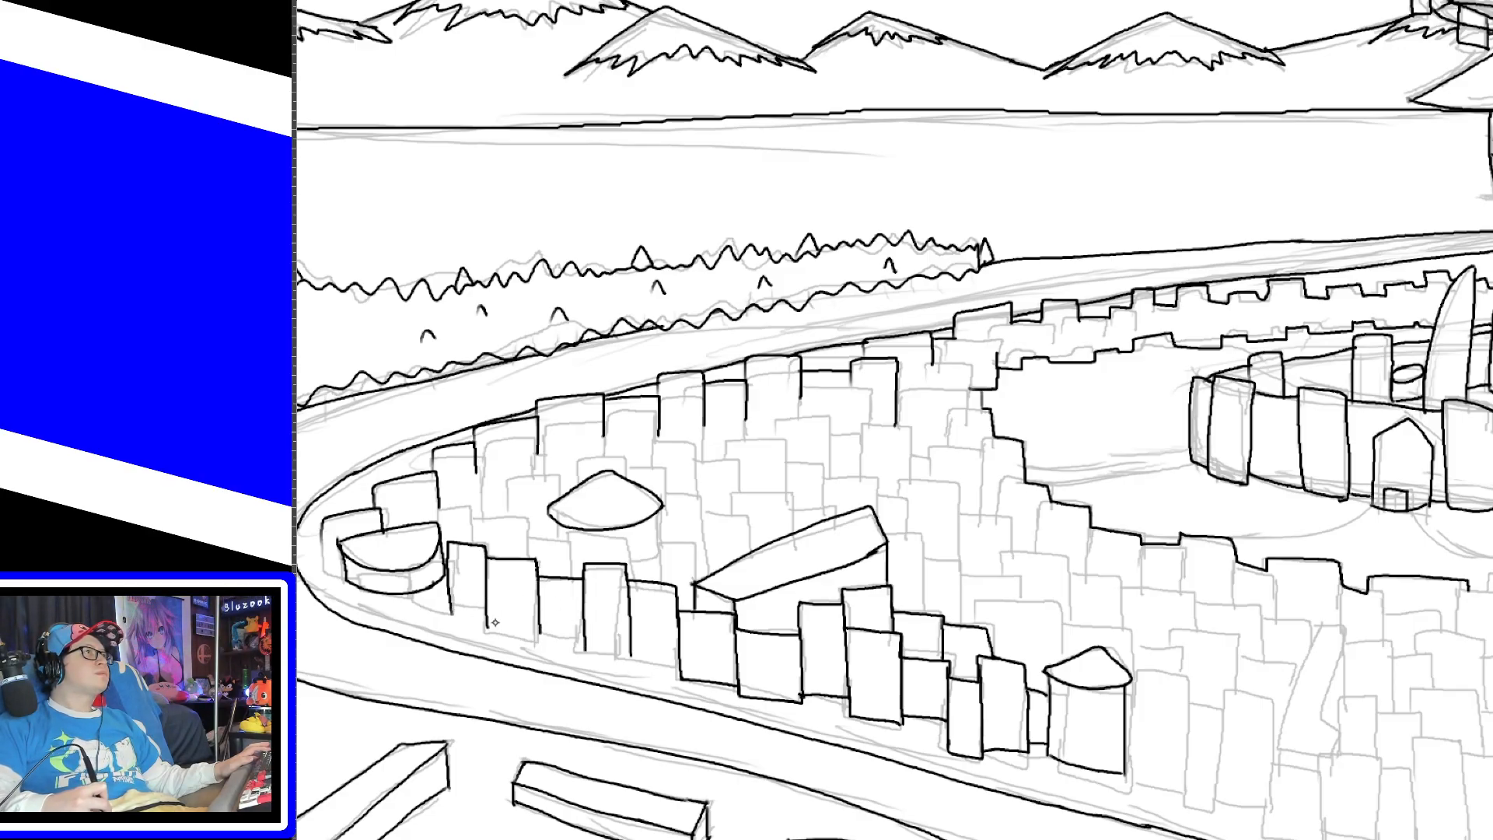
{"action": "left_click_drag", "start_coordinate": [487, 628], "coordinate": [676, 673]}
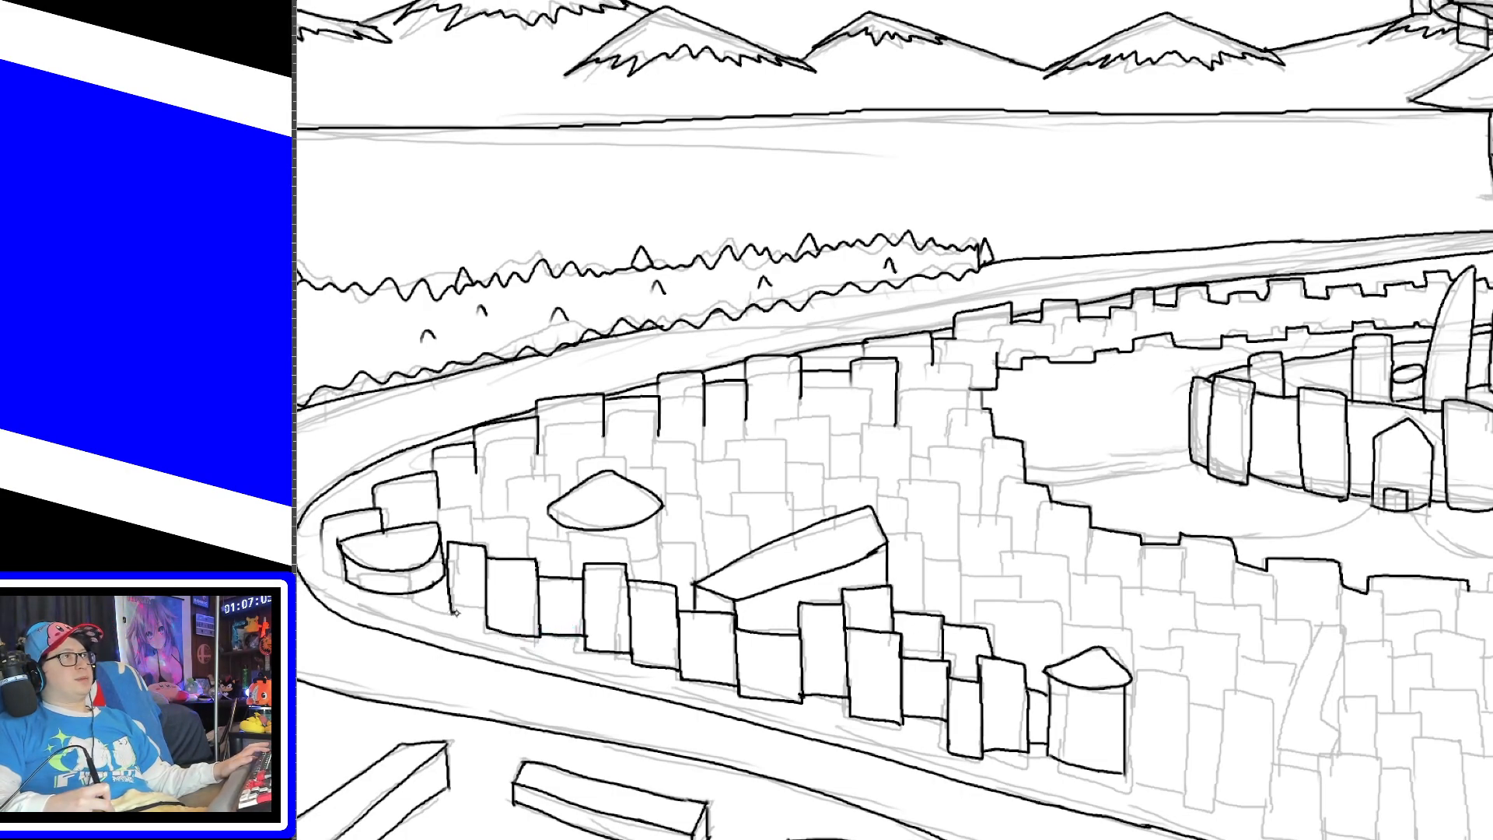
{"action": "left_click_drag", "start_coordinate": [454, 611], "coordinate": [485, 625]}
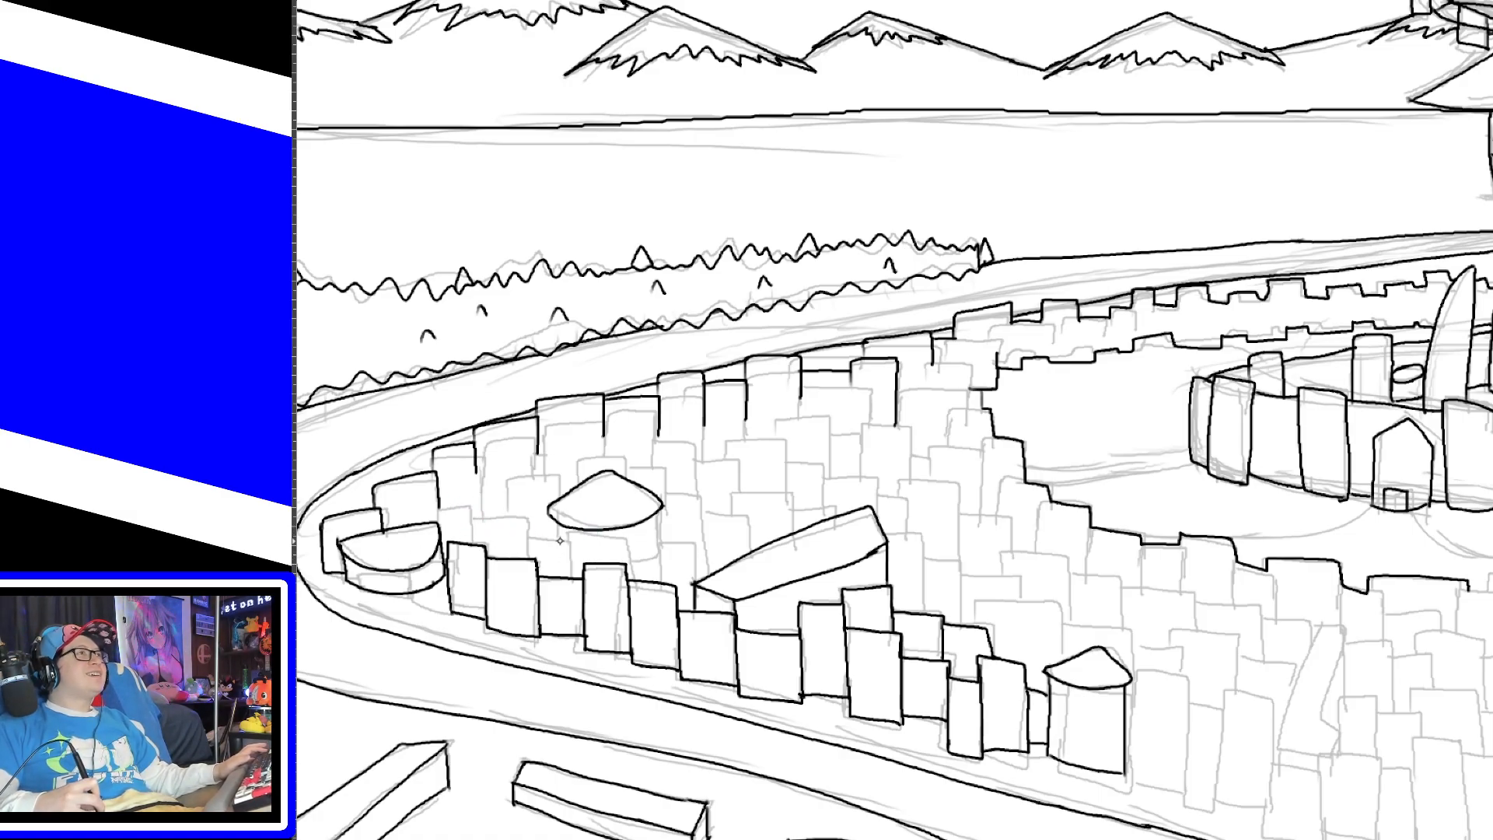
Step: Ink both side walls of the round building with the wide pointed roof, down to the front-row rooftops
{"action": "left_click_drag", "start_coordinate": [556, 523], "coordinate": [565, 577]}
{"action": "key", "text": "ctrl+z"}
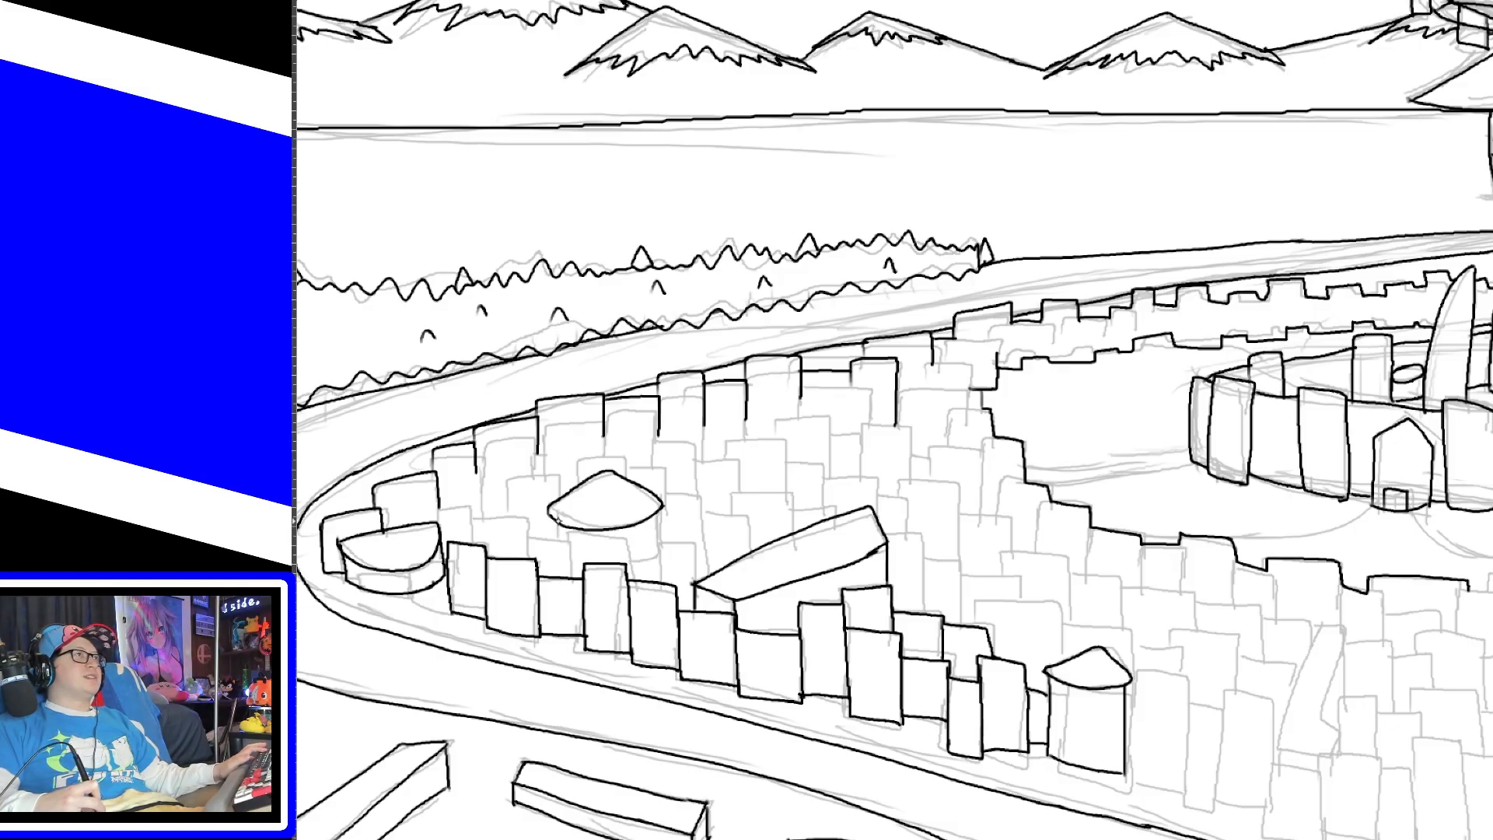
{"action": "left_click_drag", "start_coordinate": [558, 522], "coordinate": [563, 576]}
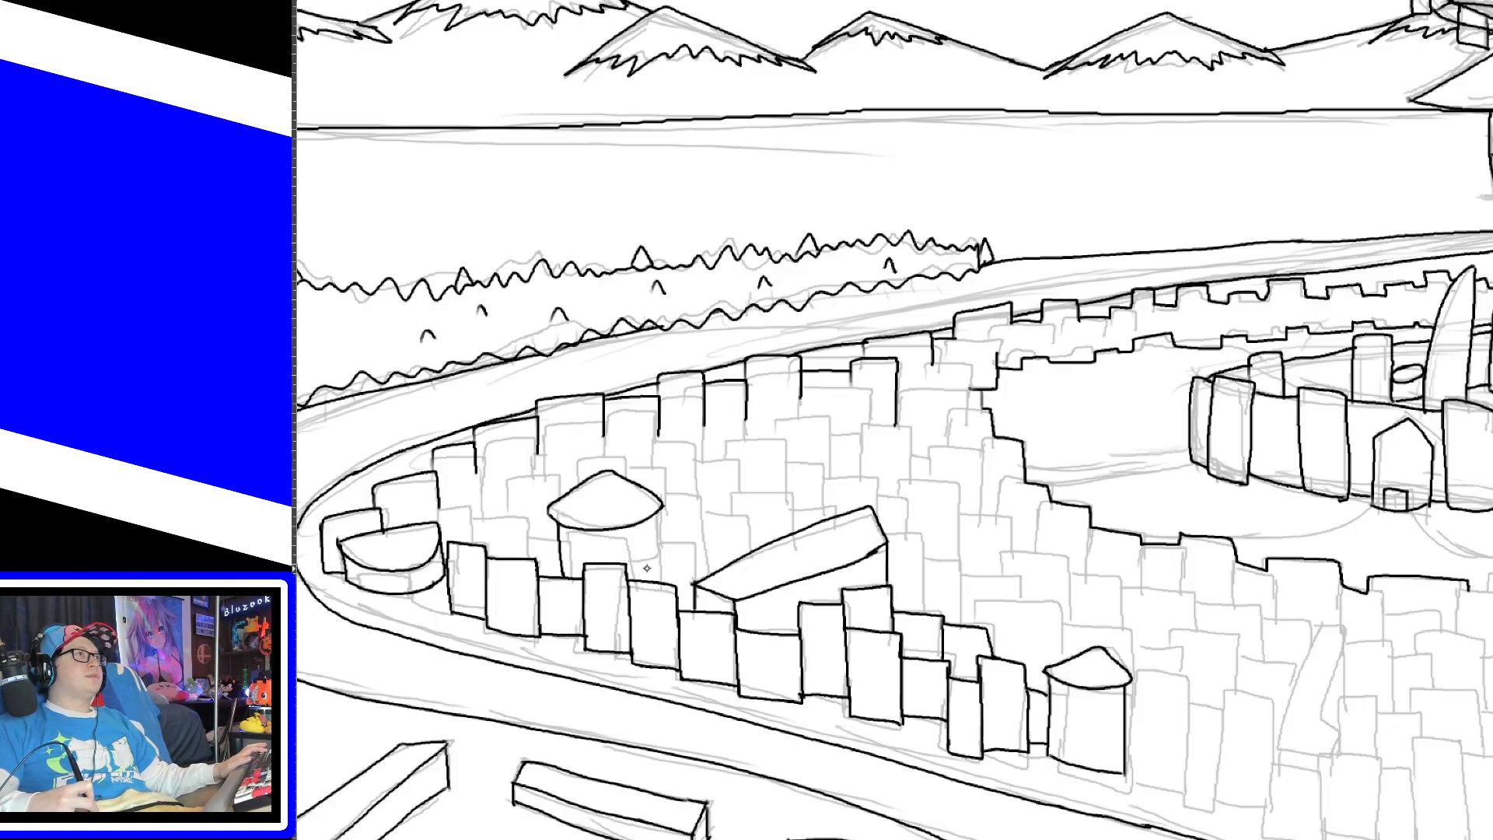
{"action": "left_click_drag", "start_coordinate": [658, 522], "coordinate": [662, 589]}
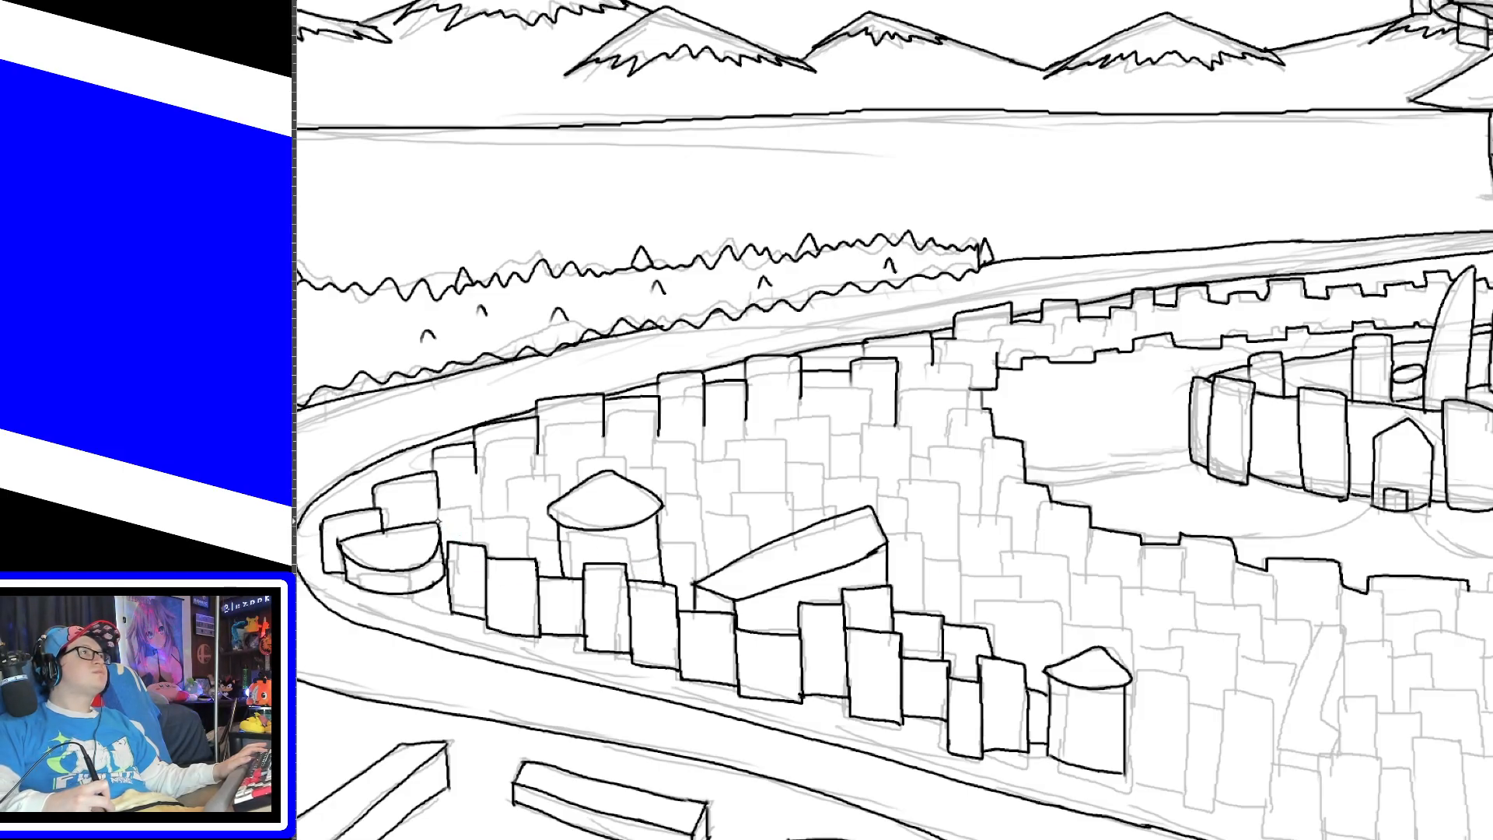
Step: Ink the rooftops and walls of the buildings around the wide pointed roof, continuing to the back of the slanted building
{"action": "mouse_move", "coordinate": [434, 508]}
{"action": "left_mouse_down"}
{"action": "mouse_move", "coordinate": [518, 523]}
{"action": "mouse_move", "coordinate": [559, 549]}
{"action": "mouse_move", "coordinate": [533, 557]}
{"action": "left_mouse_up"}
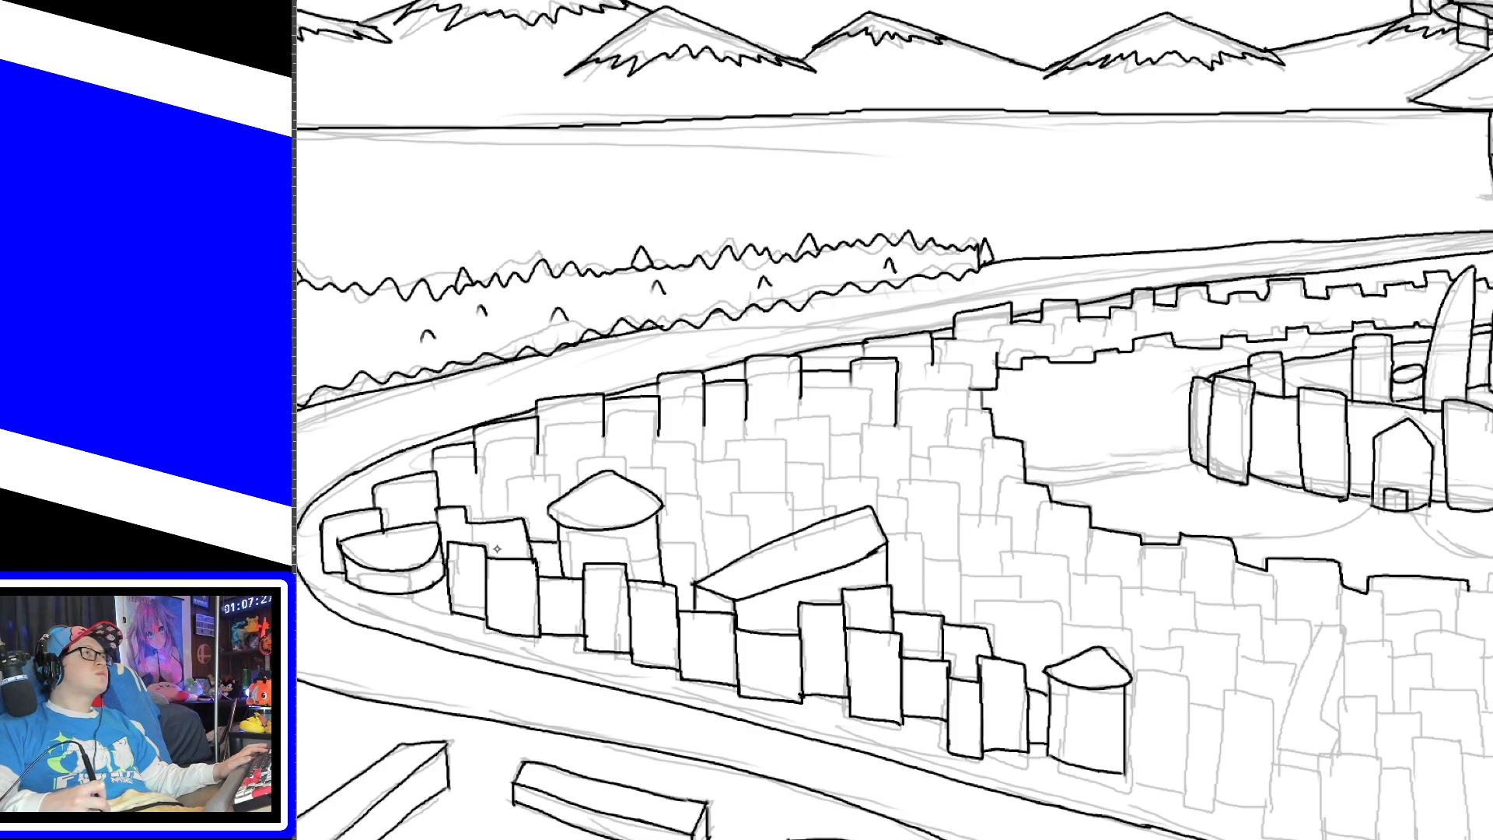
{"action": "mouse_move", "coordinate": [465, 510]}
{"action": "left_mouse_down"}
{"action": "mouse_move", "coordinate": [469, 544]}
{"action": "mouse_move", "coordinate": [506, 484]}
{"action": "mouse_move", "coordinate": [556, 474]}
{"action": "mouse_move", "coordinate": [557, 505]}
{"action": "left_mouse_up"}
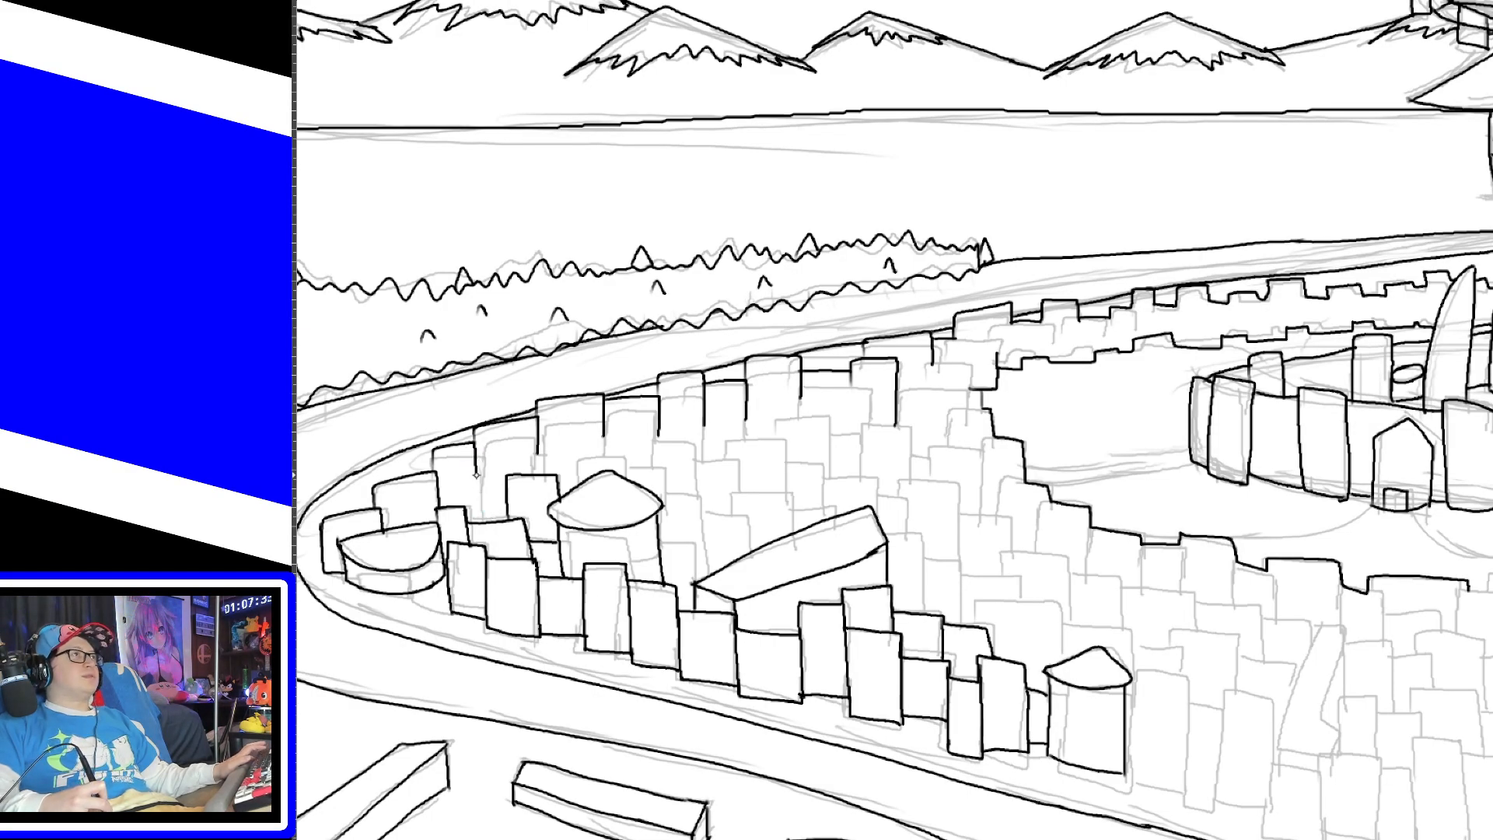
{"action": "left_click_drag", "start_coordinate": [475, 461], "coordinate": [477, 521]}
{"action": "mouse_move", "coordinate": [537, 440]}
{"action": "left_mouse_down"}
{"action": "mouse_move", "coordinate": [536, 478]}
{"action": "mouse_move", "coordinate": [600, 456]}
{"action": "mouse_move", "coordinate": [627, 476]}
{"action": "mouse_move", "coordinate": [662, 465]}
{"action": "mouse_move", "coordinate": [663, 519]}
{"action": "mouse_move", "coordinate": [699, 553]}
{"action": "mouse_move", "coordinate": [694, 581]}
{"action": "left_mouse_up"}
{"action": "key", "text": "ctrl+z"}
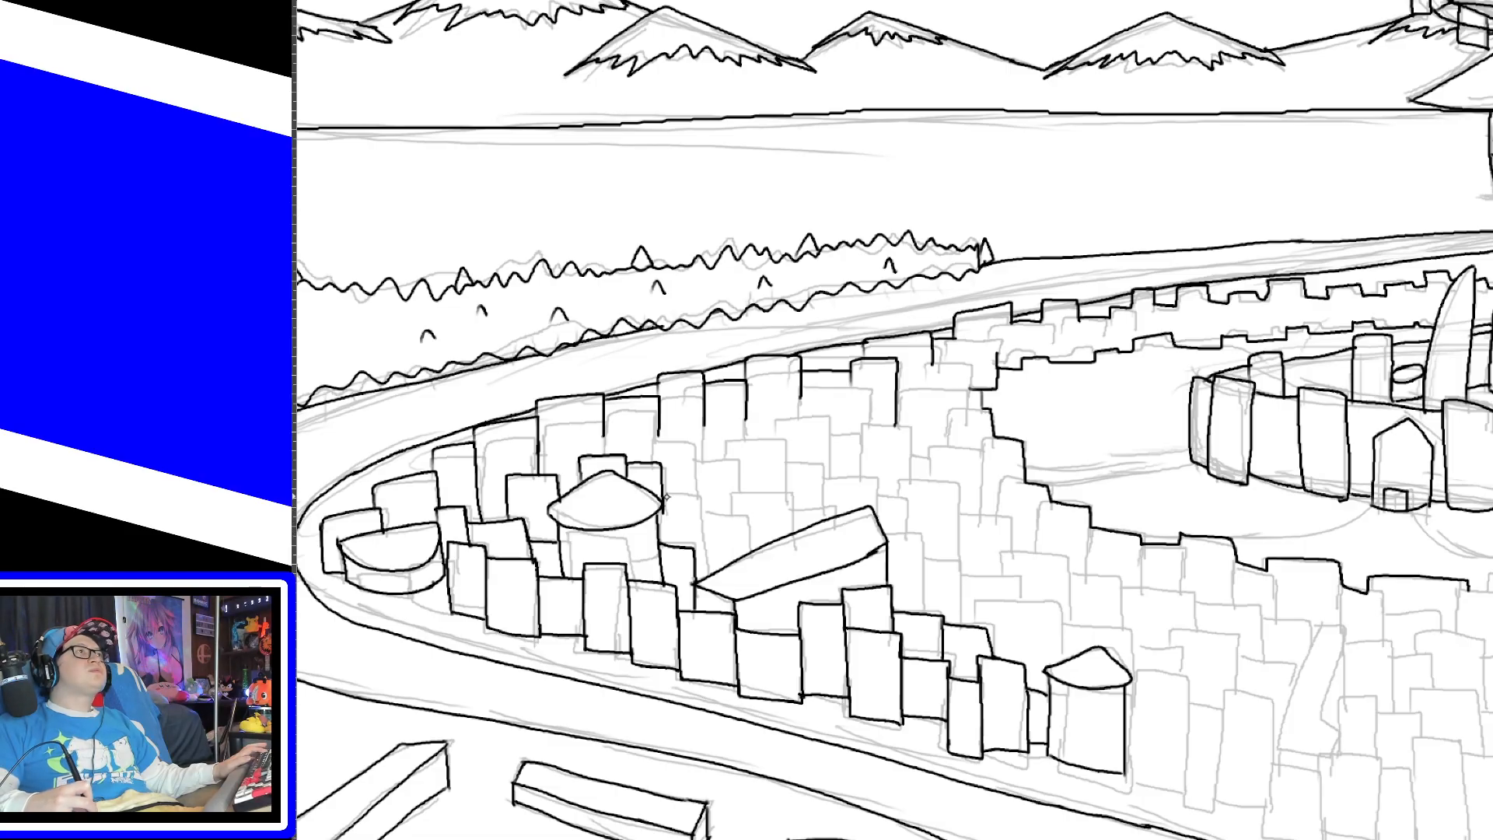
{"action": "mouse_move", "coordinate": [662, 493]}
{"action": "left_mouse_down"}
{"action": "mouse_move", "coordinate": [698, 502]}
{"action": "mouse_move", "coordinate": [712, 573]}
{"action": "left_mouse_up"}
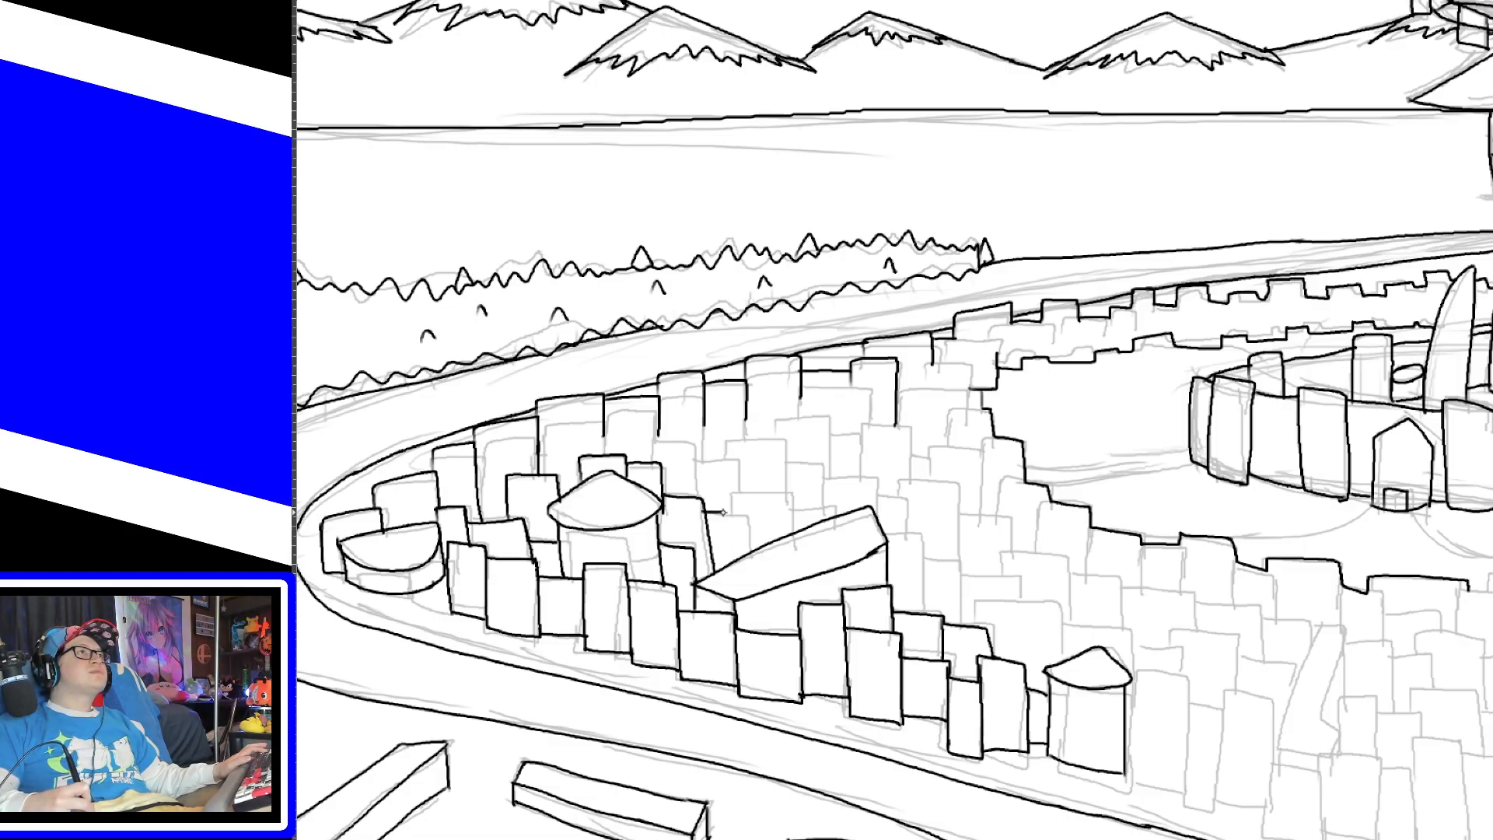
{"action": "left_click_drag", "start_coordinate": [723, 512], "coordinate": [745, 554]}
{"action": "mouse_move", "coordinate": [728, 502]}
{"action": "left_mouse_down"}
{"action": "mouse_move", "coordinate": [790, 491]}
{"action": "mouse_move", "coordinate": [793, 536]}
{"action": "mouse_move", "coordinate": [830, 507]}
{"action": "left_mouse_up"}
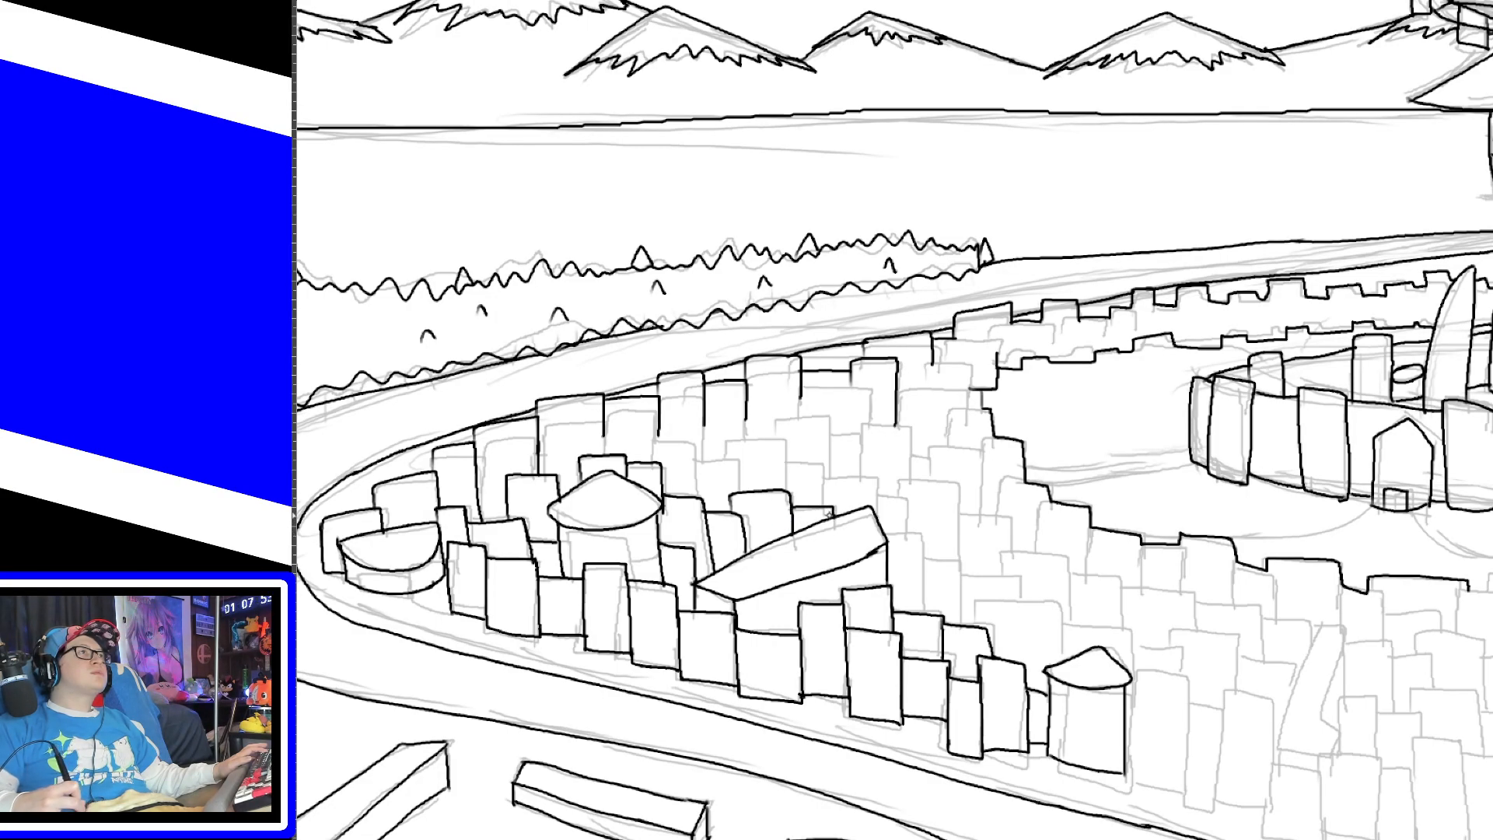
Step: Ink two stepped rooftop rows behind the slanted building, extending the rear one to the edge of the clearing
{"action": "mouse_move", "coordinate": [652, 465]}
{"action": "left_mouse_down"}
{"action": "mouse_move", "coordinate": [675, 441]}
{"action": "mouse_move", "coordinate": [722, 467]}
{"action": "mouse_move", "coordinate": [756, 437]}
{"action": "mouse_move", "coordinate": [876, 500]}
{"action": "mouse_move", "coordinate": [898, 481]}
{"action": "mouse_move", "coordinate": [955, 486]}
{"action": "mouse_move", "coordinate": [950, 566]}
{"action": "left_mouse_up"}
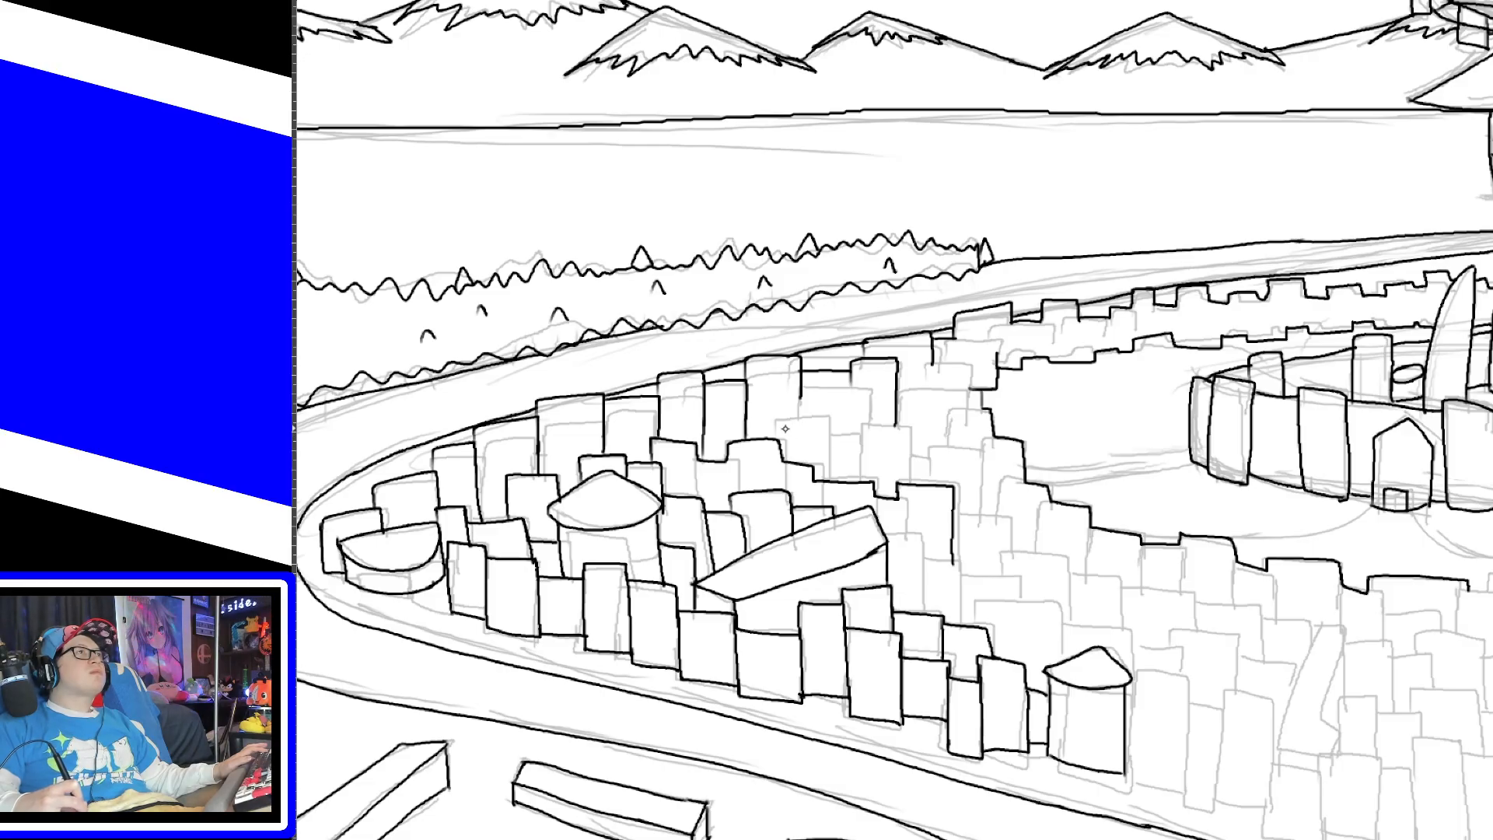
{"action": "mouse_move", "coordinate": [774, 439]}
{"action": "left_mouse_down"}
{"action": "mouse_move", "coordinate": [826, 420]}
{"action": "mouse_move", "coordinate": [850, 436]}
{"action": "mouse_move", "coordinate": [862, 420]}
{"action": "mouse_move", "coordinate": [912, 432]}
{"action": "mouse_move", "coordinate": [928, 459]}
{"action": "mouse_move", "coordinate": [951, 406]}
{"action": "mouse_move", "coordinate": [981, 404]}
{"action": "mouse_move", "coordinate": [988, 423]}
{"action": "left_mouse_up"}
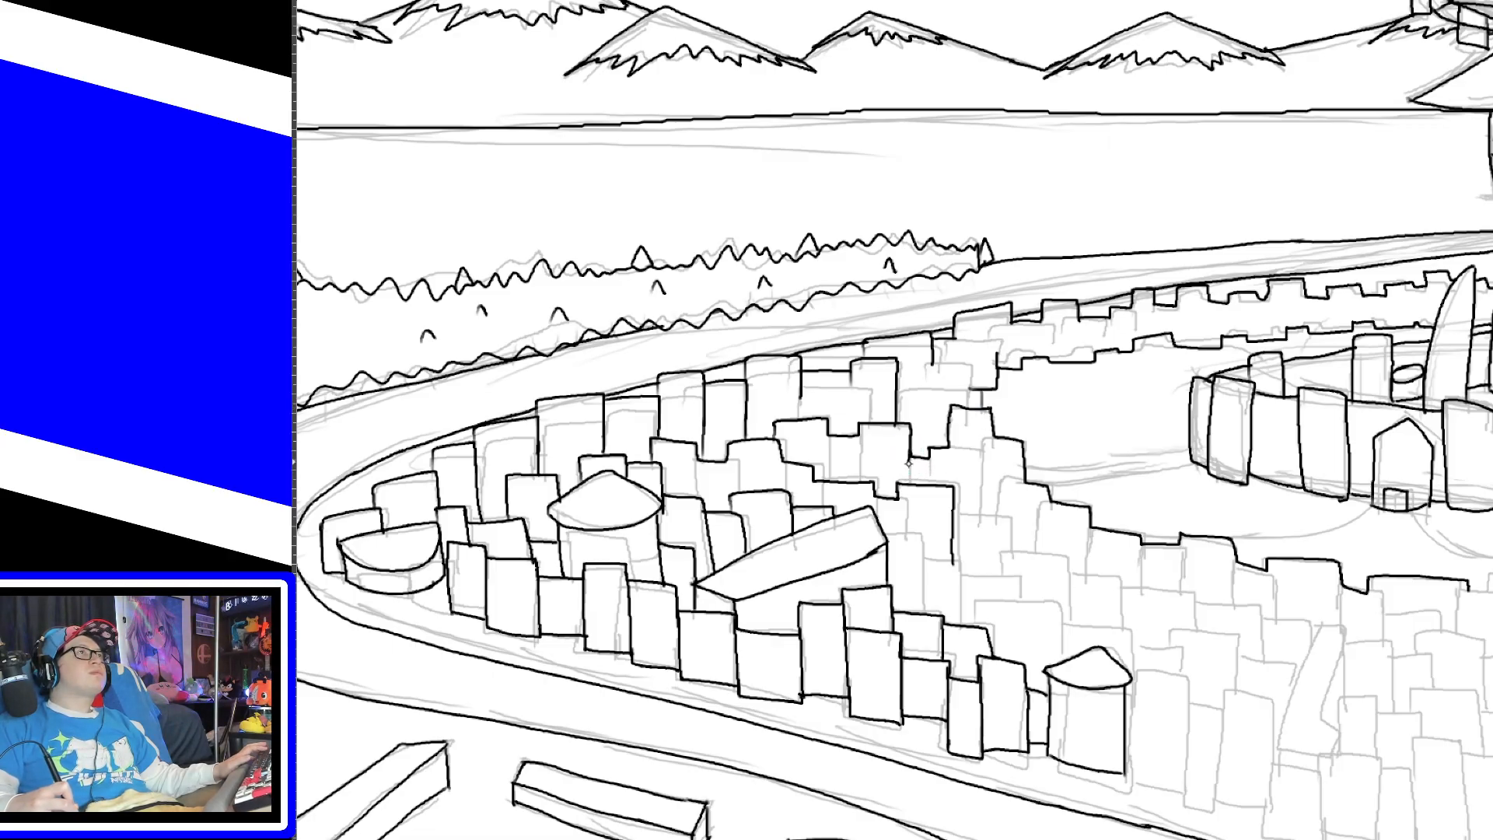
{"action": "mouse_move", "coordinate": [909, 461]}
{"action": "left_mouse_down"}
{"action": "mouse_move", "coordinate": [911, 482]}
{"action": "mouse_move", "coordinate": [933, 482]}
{"action": "left_mouse_up"}
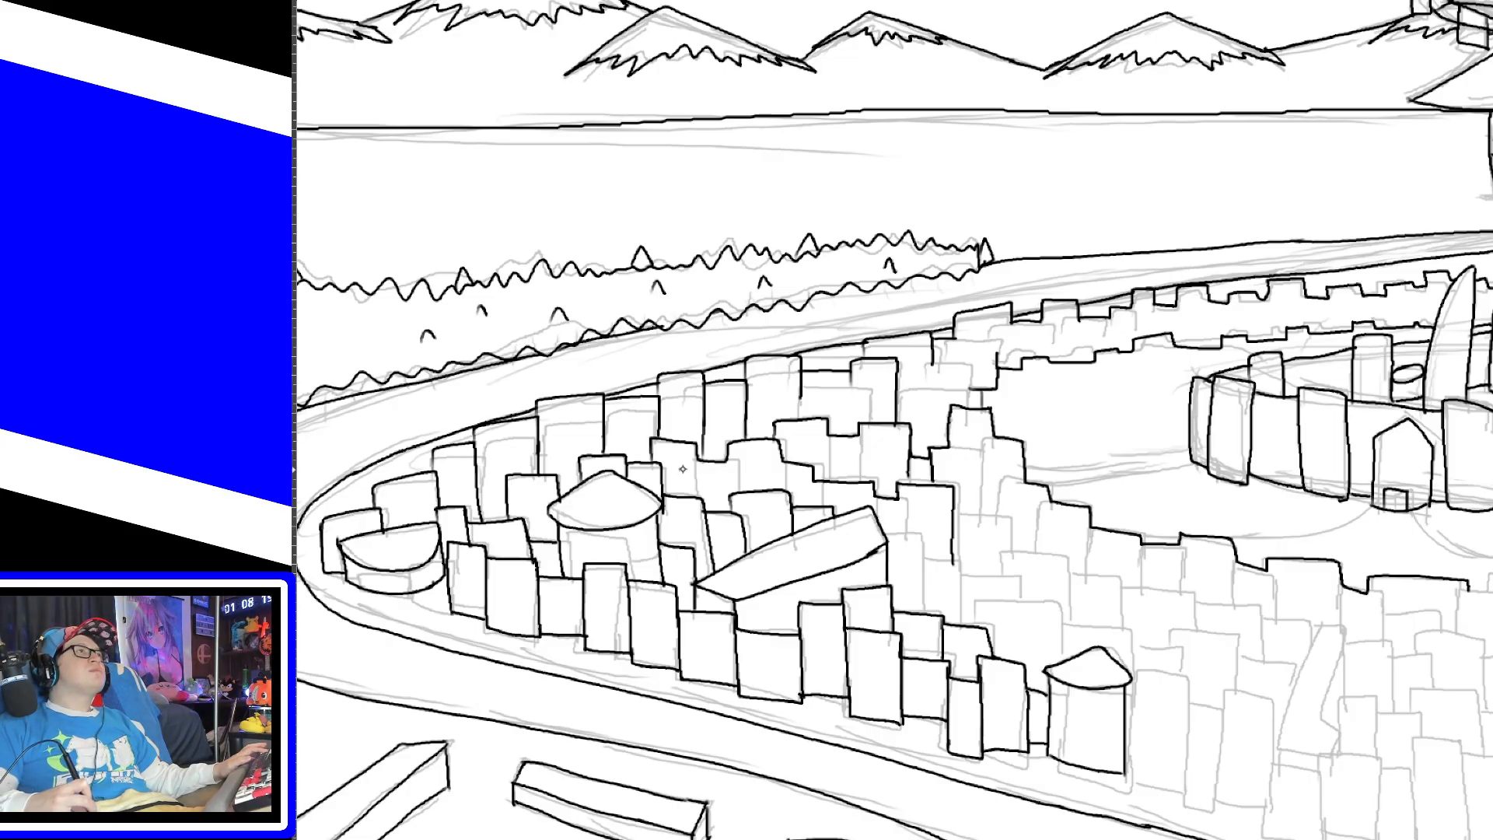
Step: Ink the side walls of the buildings in the middle row just behind the slanted building
{"action": "left_click_drag", "start_coordinate": [697, 445], "coordinate": [703, 502]}
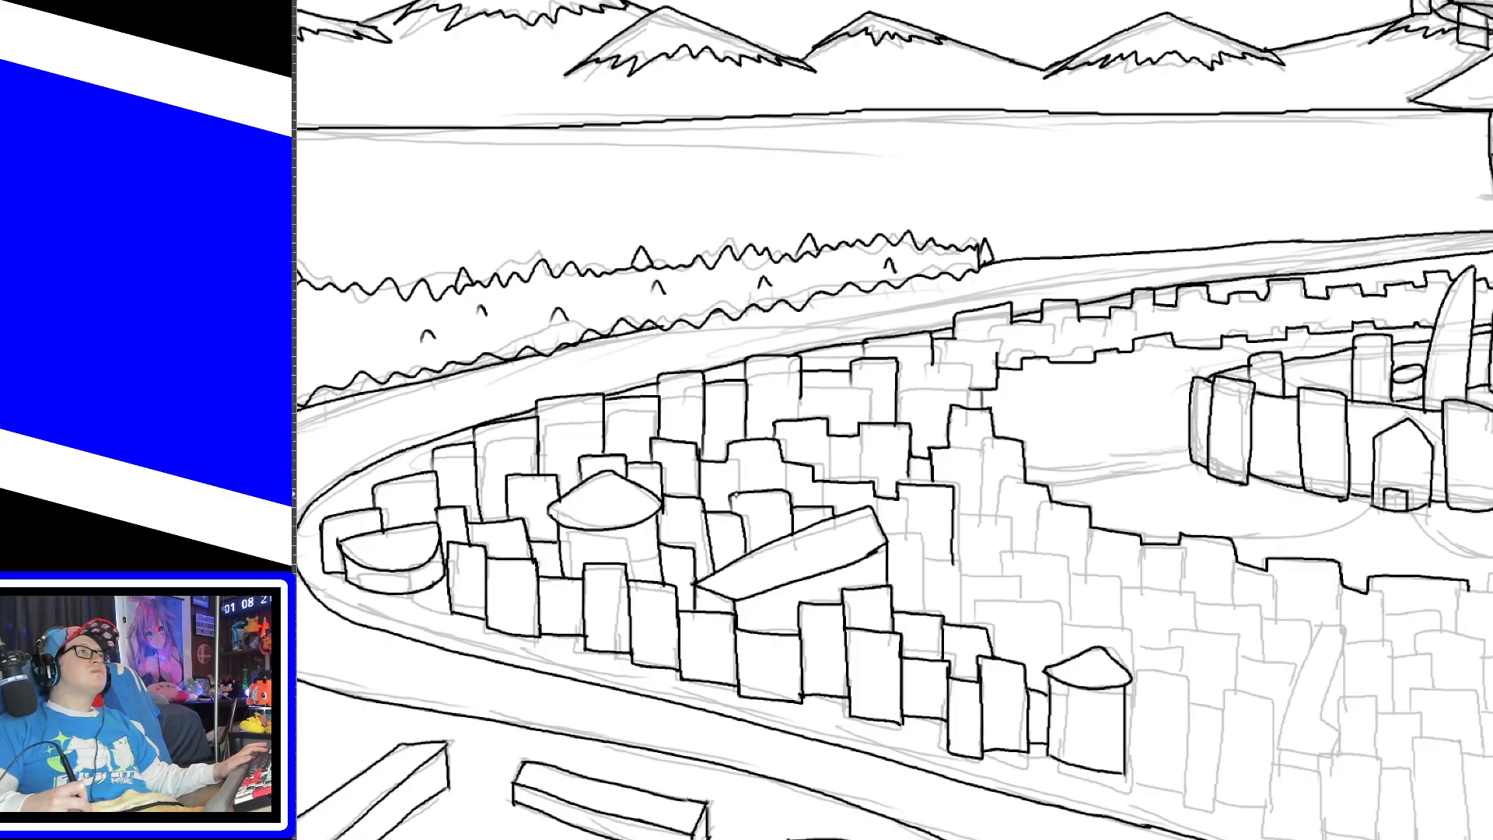
{"action": "mouse_move", "coordinate": [725, 435]}
{"action": "left_mouse_down"}
{"action": "mouse_move", "coordinate": [728, 502]}
{"action": "mouse_move", "coordinate": [730, 443]}
{"action": "mouse_move", "coordinate": [787, 501]}
{"action": "left_mouse_up"}
{"action": "key", "text": "ctrl+z"}
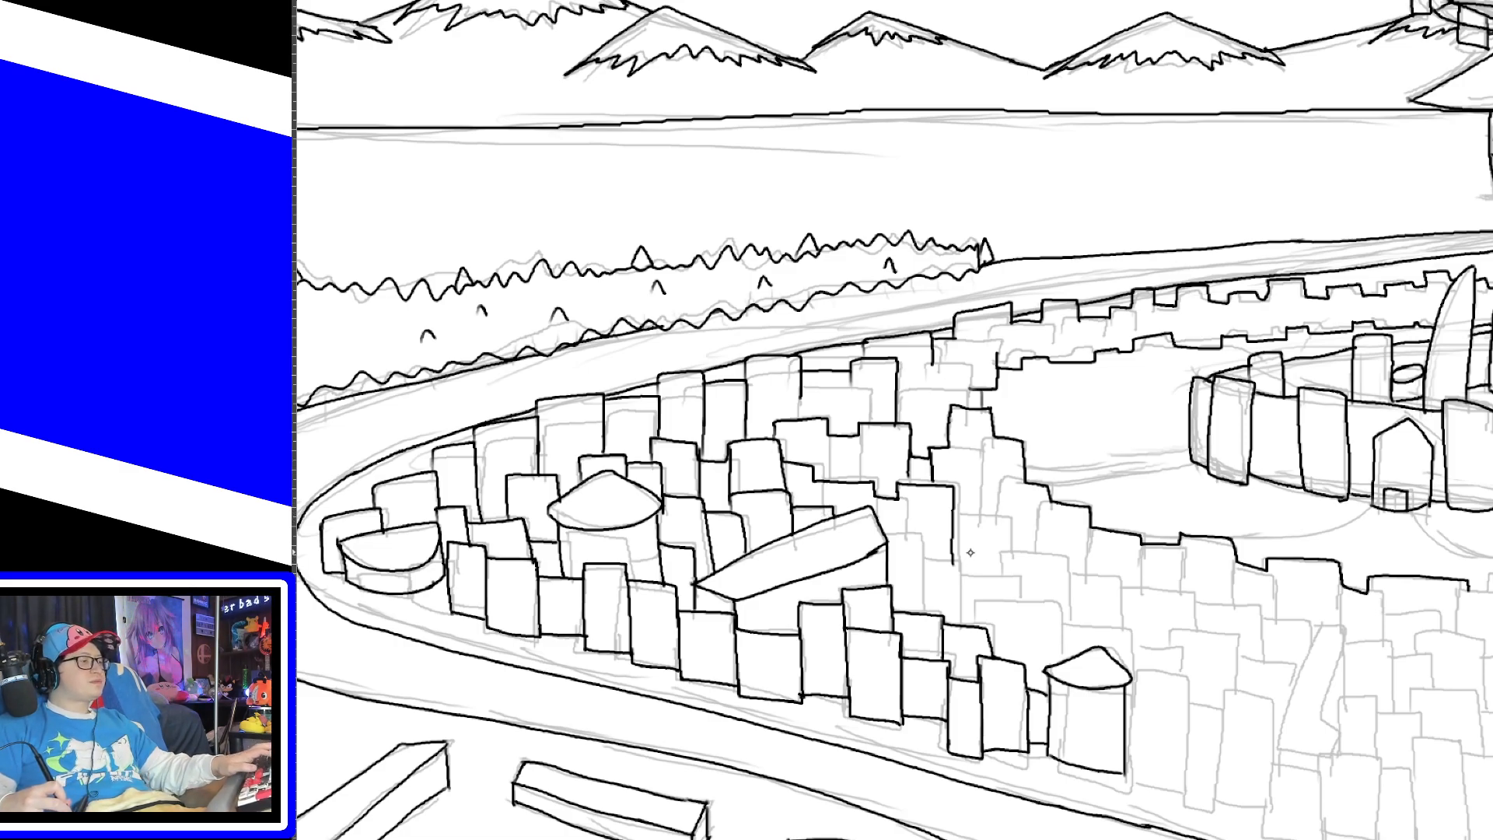
Step: Ink two buildings beside the clearing and a long stepped rooftop row running in front of them
{"action": "scroll", "coordinate": [972, 560], "scroll_direction": "up", "scroll_amount": 2}
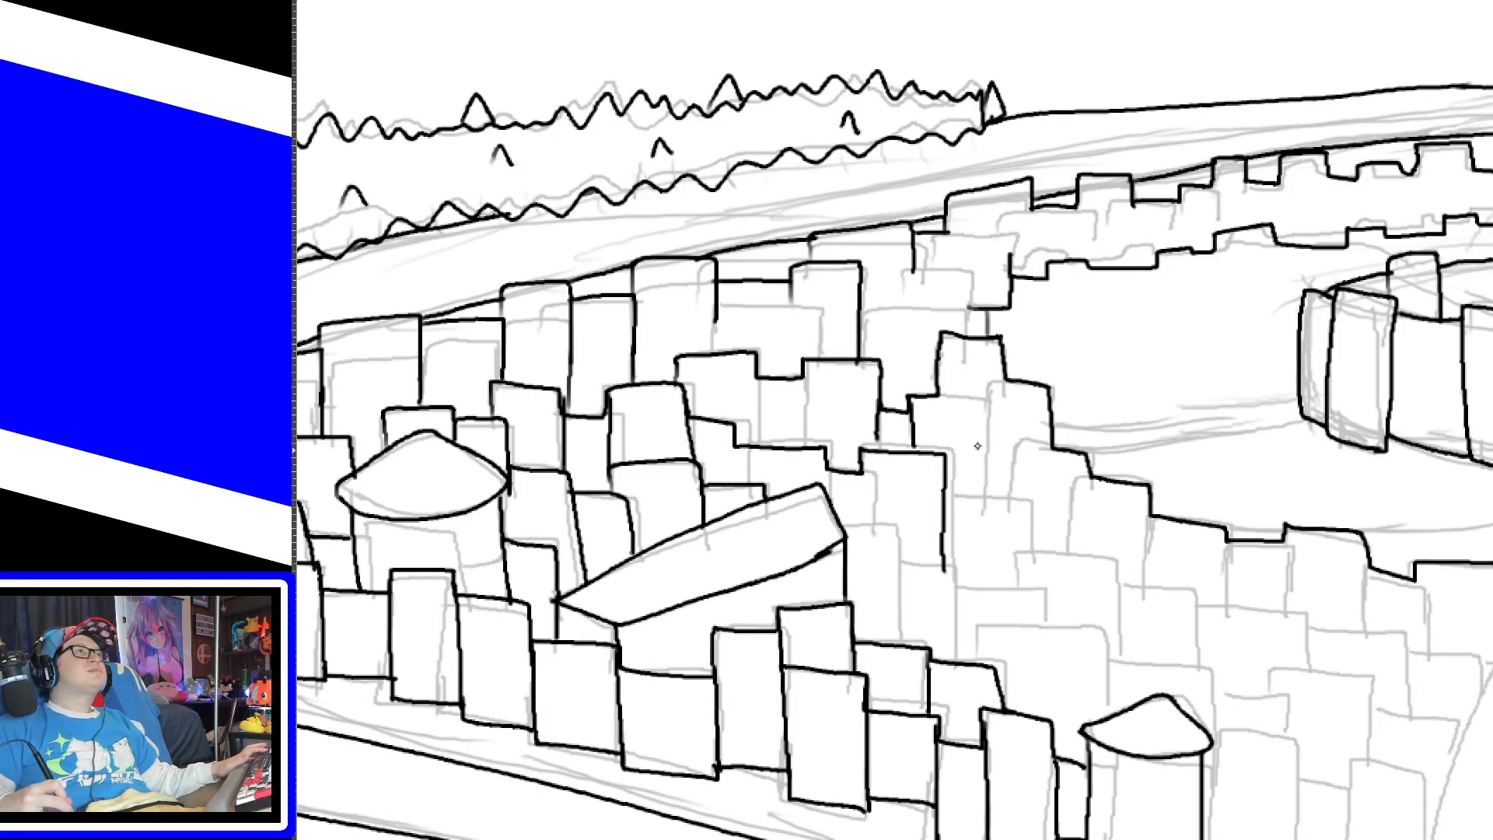
{"action": "mouse_move", "coordinate": [932, 394]}
{"action": "left_mouse_down"}
{"action": "mouse_move", "coordinate": [985, 406]}
{"action": "mouse_move", "coordinate": [984, 489]}
{"action": "left_mouse_up"}
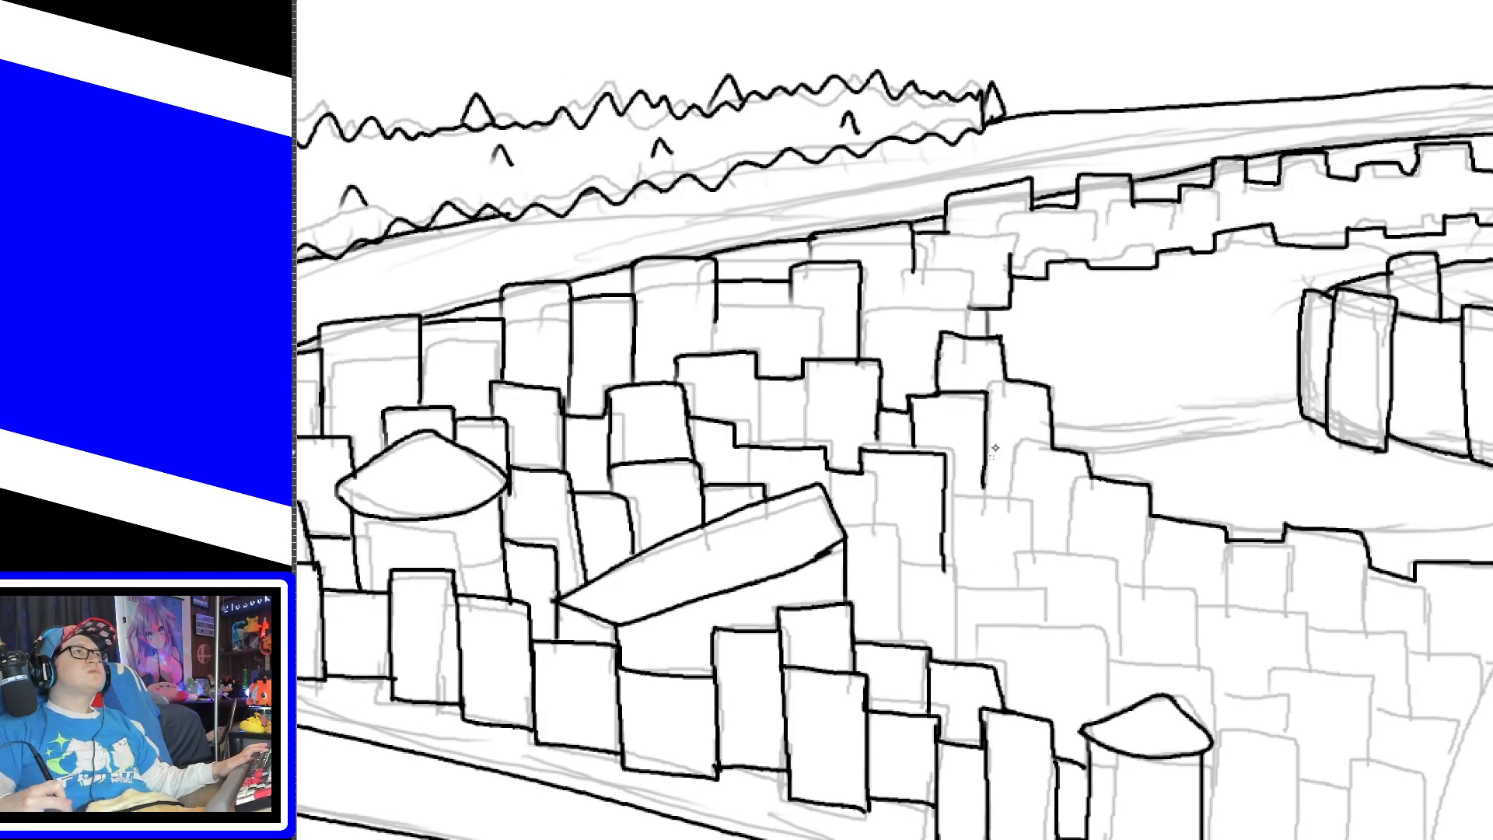
{"action": "mouse_move", "coordinate": [989, 397]}
{"action": "left_mouse_down"}
{"action": "mouse_move", "coordinate": [985, 379]}
{"action": "mouse_move", "coordinate": [1013, 382]}
{"action": "left_mouse_up"}
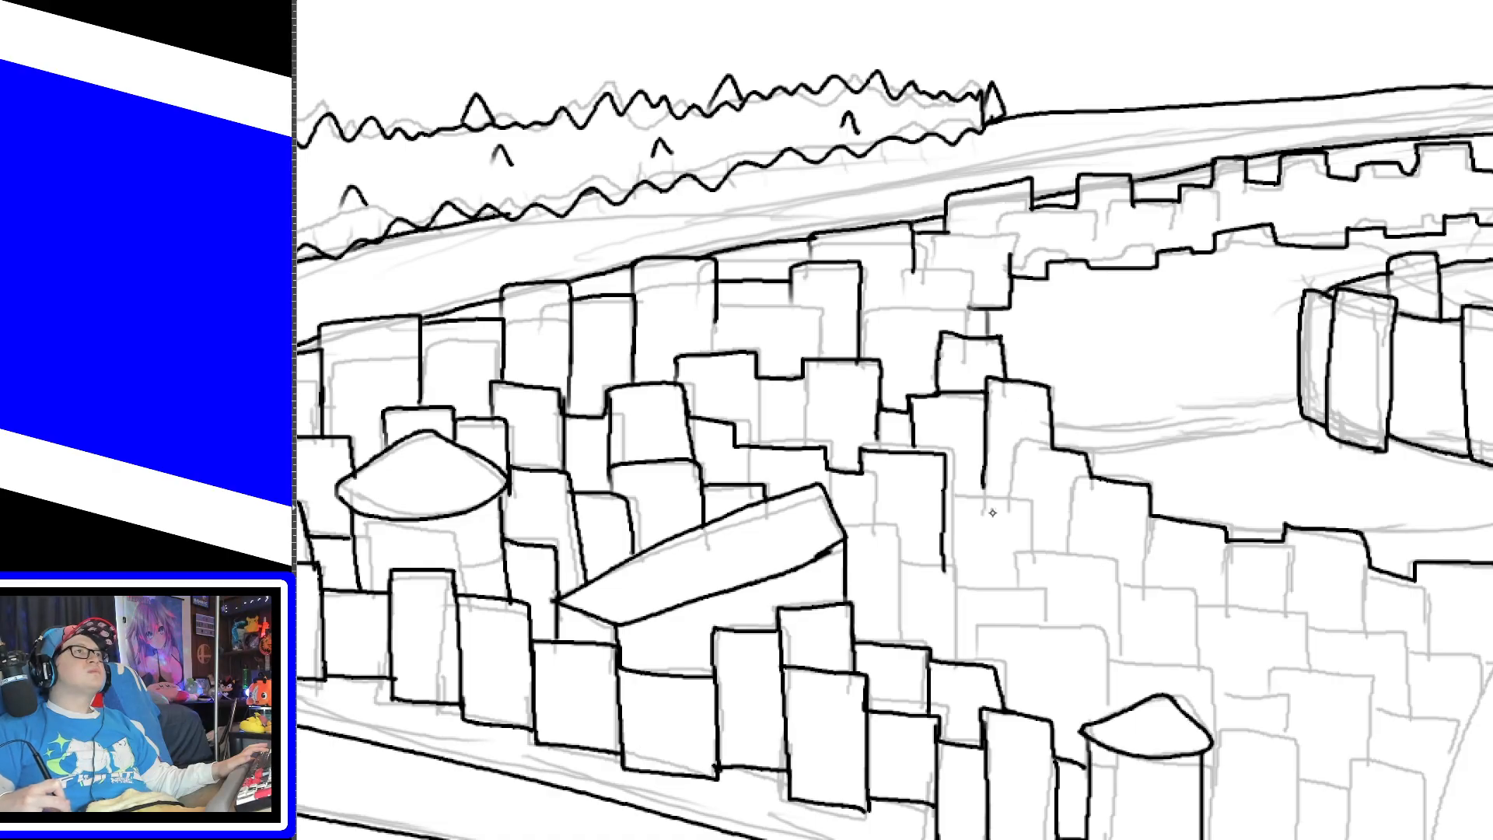
{"action": "mouse_move", "coordinate": [944, 493]}
{"action": "left_mouse_down"}
{"action": "mouse_move", "coordinate": [1021, 496]}
{"action": "mouse_move", "coordinate": [1027, 554]}
{"action": "mouse_move", "coordinate": [1092, 556]}
{"action": "mouse_move", "coordinate": [1120, 587]}
{"action": "mouse_move", "coordinate": [1463, 658]}
{"action": "mouse_move", "coordinate": [1473, 698]}
{"action": "left_mouse_up"}
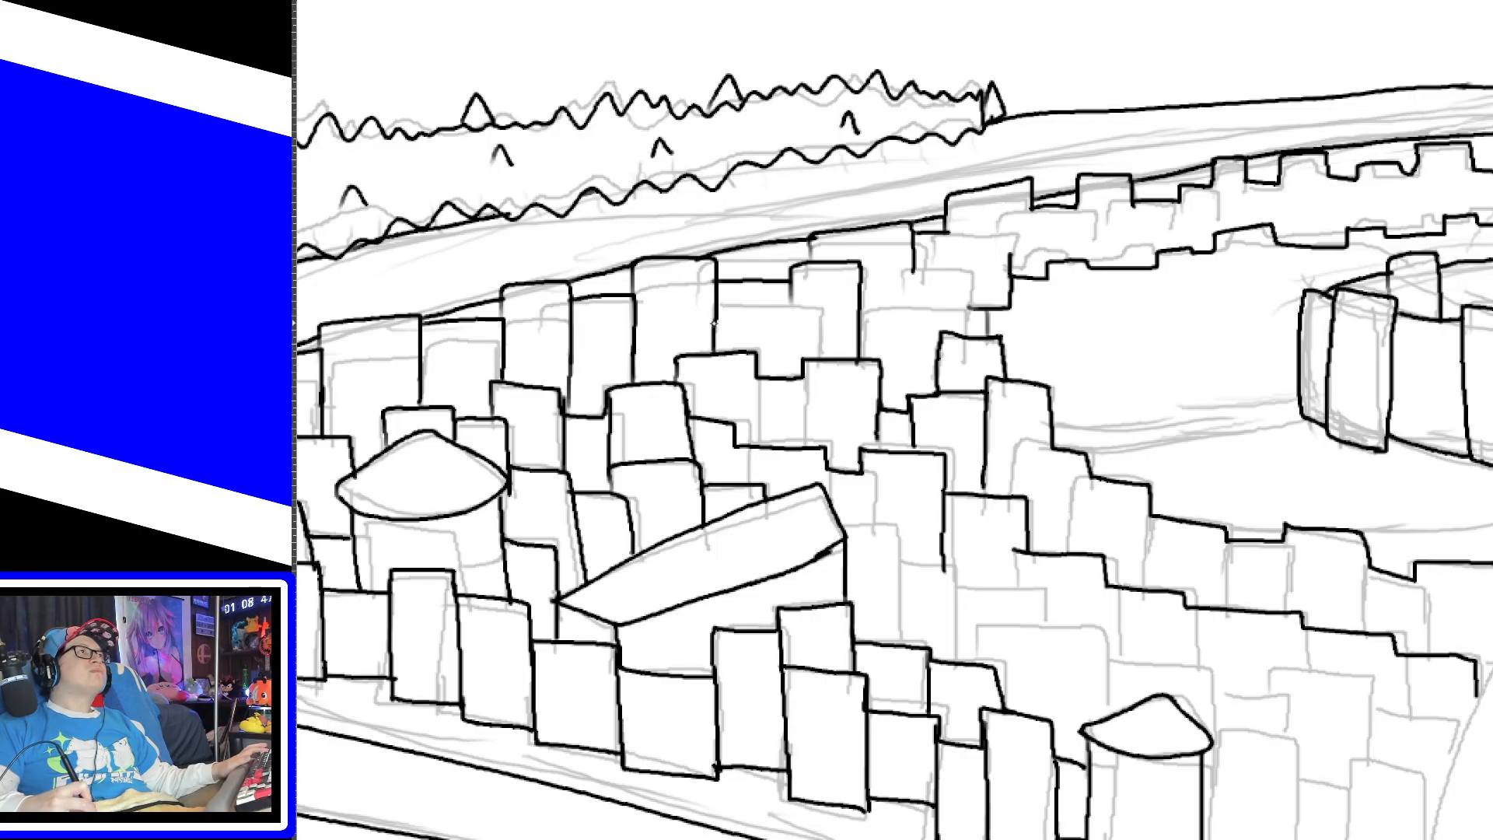
Step: Ink the rooftops and walls of the rear-row buildings, up to the far corner of the clearing
{"action": "mouse_move", "coordinate": [722, 309]}
{"action": "left_mouse_down"}
{"action": "mouse_move", "coordinate": [779, 307]}
{"action": "mouse_move", "coordinate": [826, 358]}
{"action": "left_mouse_up"}
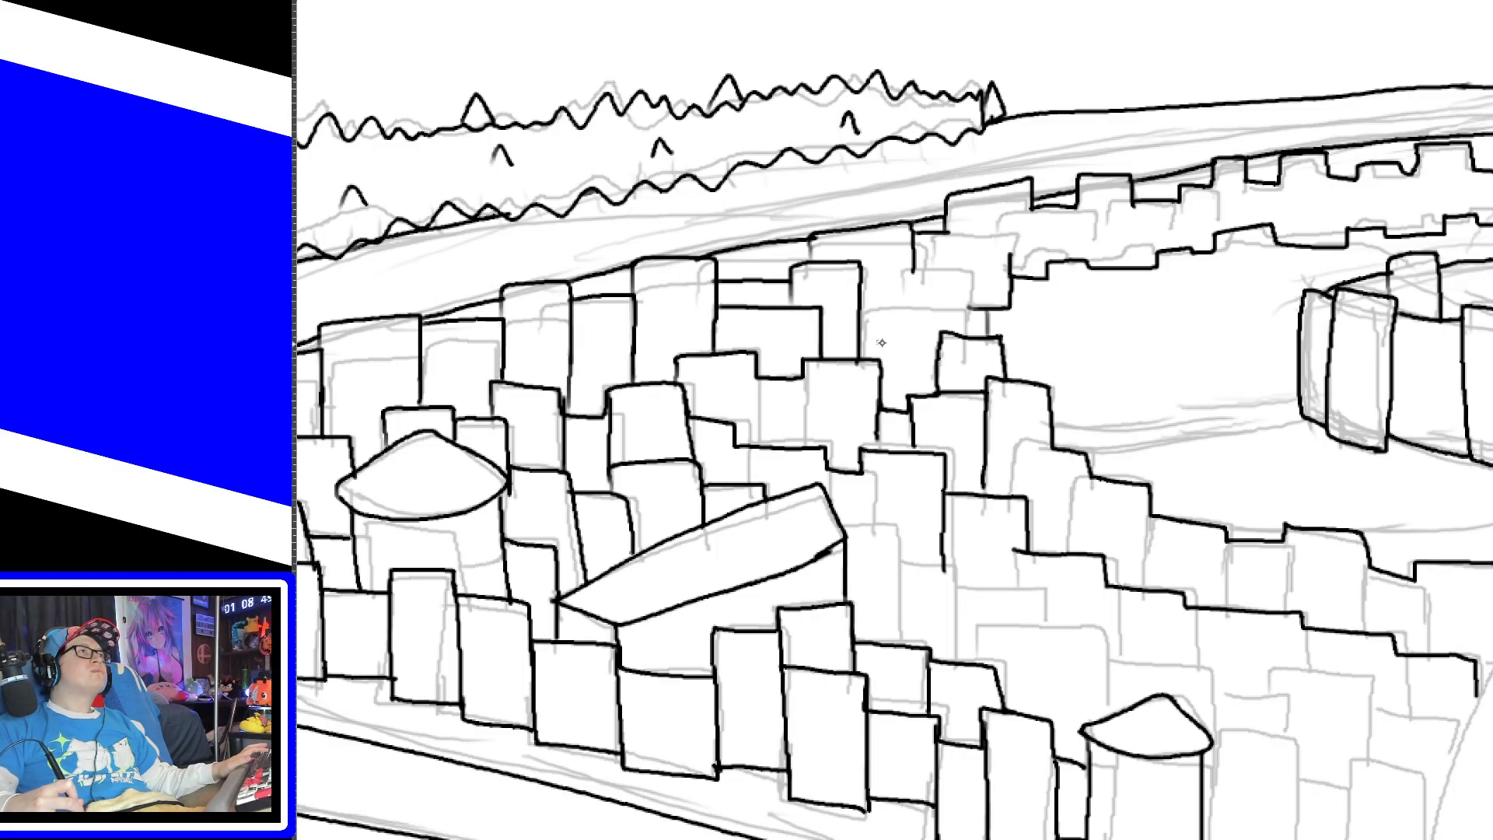
{"action": "mouse_move", "coordinate": [861, 310]}
{"action": "left_mouse_down"}
{"action": "mouse_move", "coordinate": [969, 311]}
{"action": "mouse_move", "coordinate": [972, 337]}
{"action": "mouse_move", "coordinate": [921, 274]}
{"action": "mouse_move", "coordinate": [970, 280]}
{"action": "mouse_move", "coordinate": [969, 311]}
{"action": "left_mouse_up"}
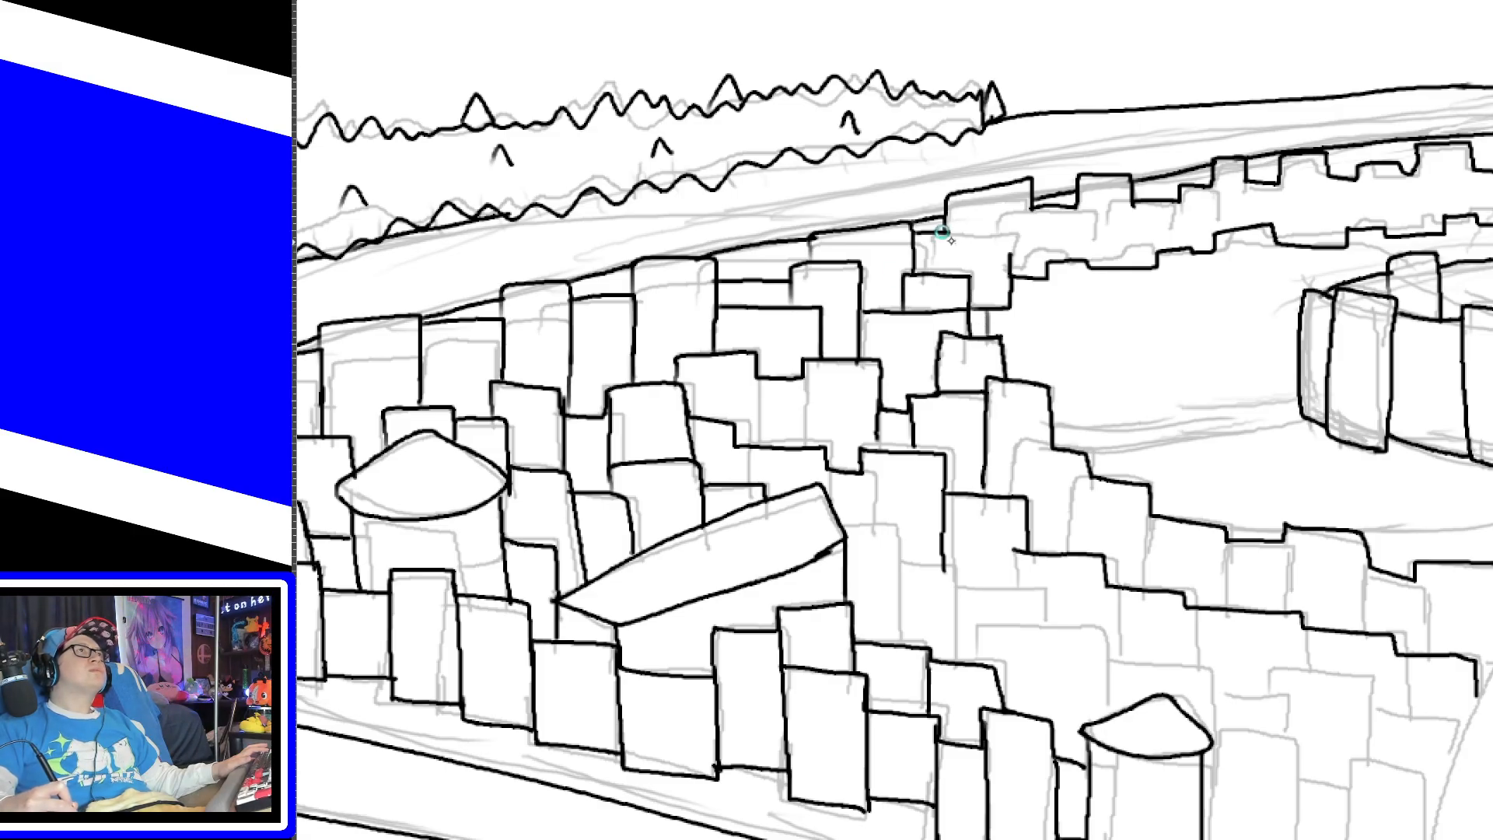
{"action": "mouse_move", "coordinate": [942, 232]}
{"action": "left_mouse_down"}
{"action": "mouse_move", "coordinate": [1011, 233]}
{"action": "mouse_move", "coordinate": [1011, 276]}
{"action": "left_mouse_up"}
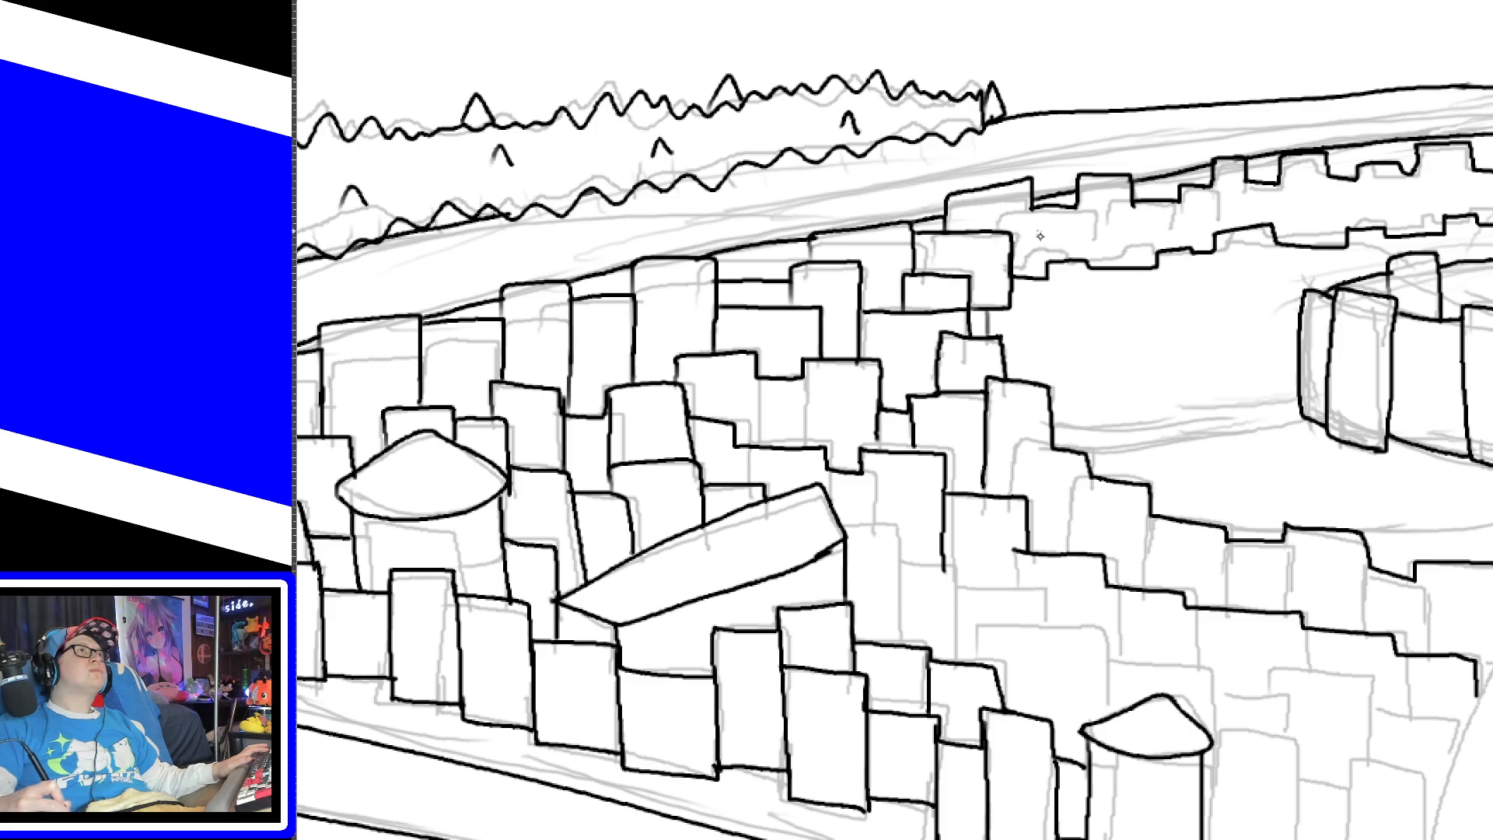
{"action": "left_click_drag", "start_coordinate": [1031, 189], "coordinate": [1030, 277]}
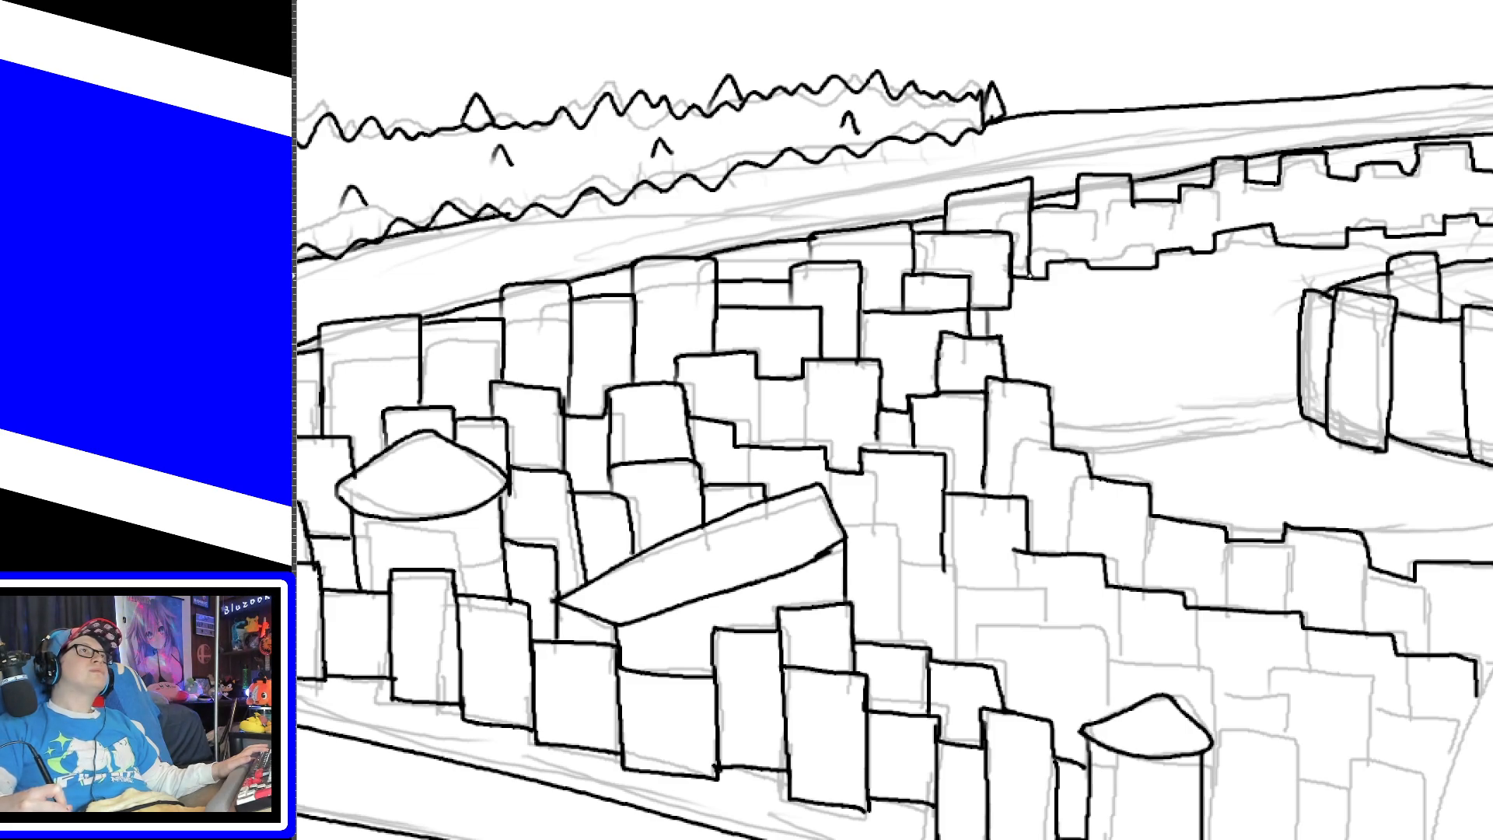
{"action": "key", "text": "ctrl+z"}
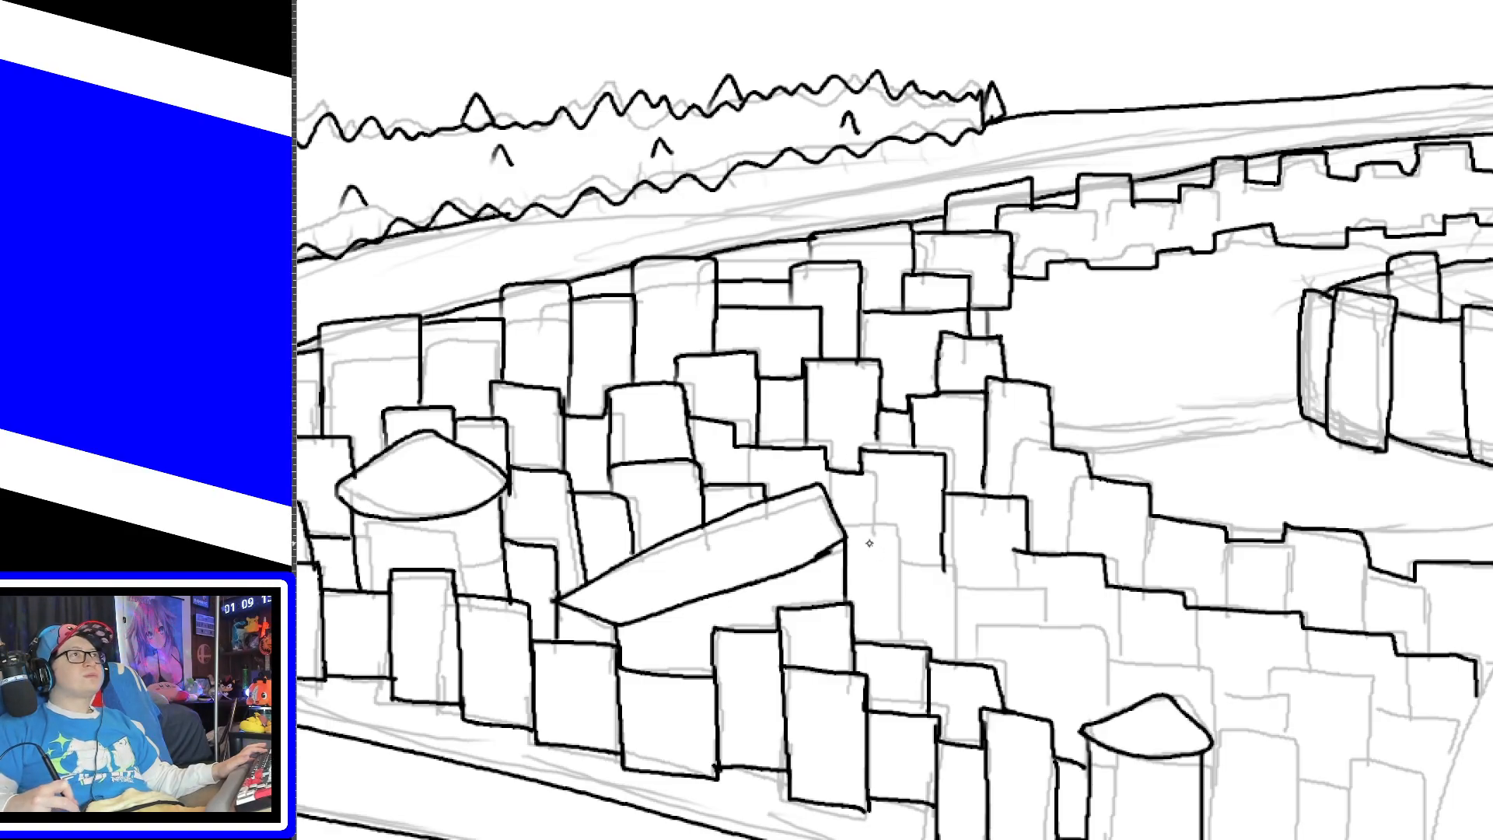
Step: Ink the two narrow buildings directly beside the slanted building and the wide flat roof near them
{"action": "mouse_move", "coordinate": [829, 510]}
{"action": "left_mouse_down"}
{"action": "mouse_move", "coordinate": [898, 533]}
{"action": "mouse_move", "coordinate": [902, 638]}
{"action": "left_mouse_up"}
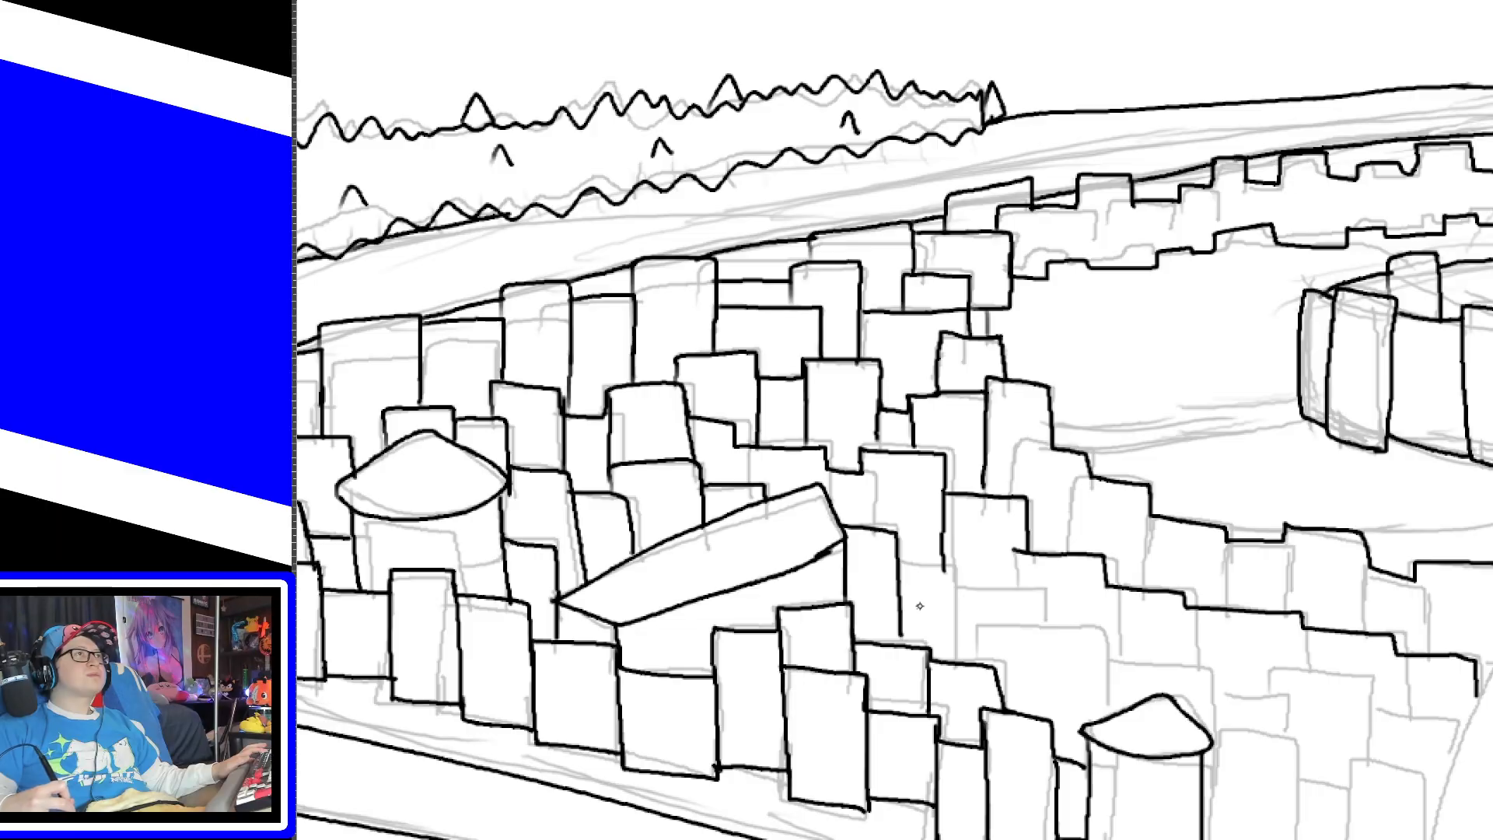
{"action": "mouse_move", "coordinate": [900, 562]}
{"action": "left_mouse_down"}
{"action": "mouse_move", "coordinate": [955, 571]}
{"action": "mouse_move", "coordinate": [955, 662]}
{"action": "mouse_move", "coordinate": [976, 629]}
{"action": "mouse_move", "coordinate": [1098, 629]}
{"action": "mouse_move", "coordinate": [1101, 730]}
{"action": "left_mouse_up"}
{"action": "key", "text": "ctrl+z"}
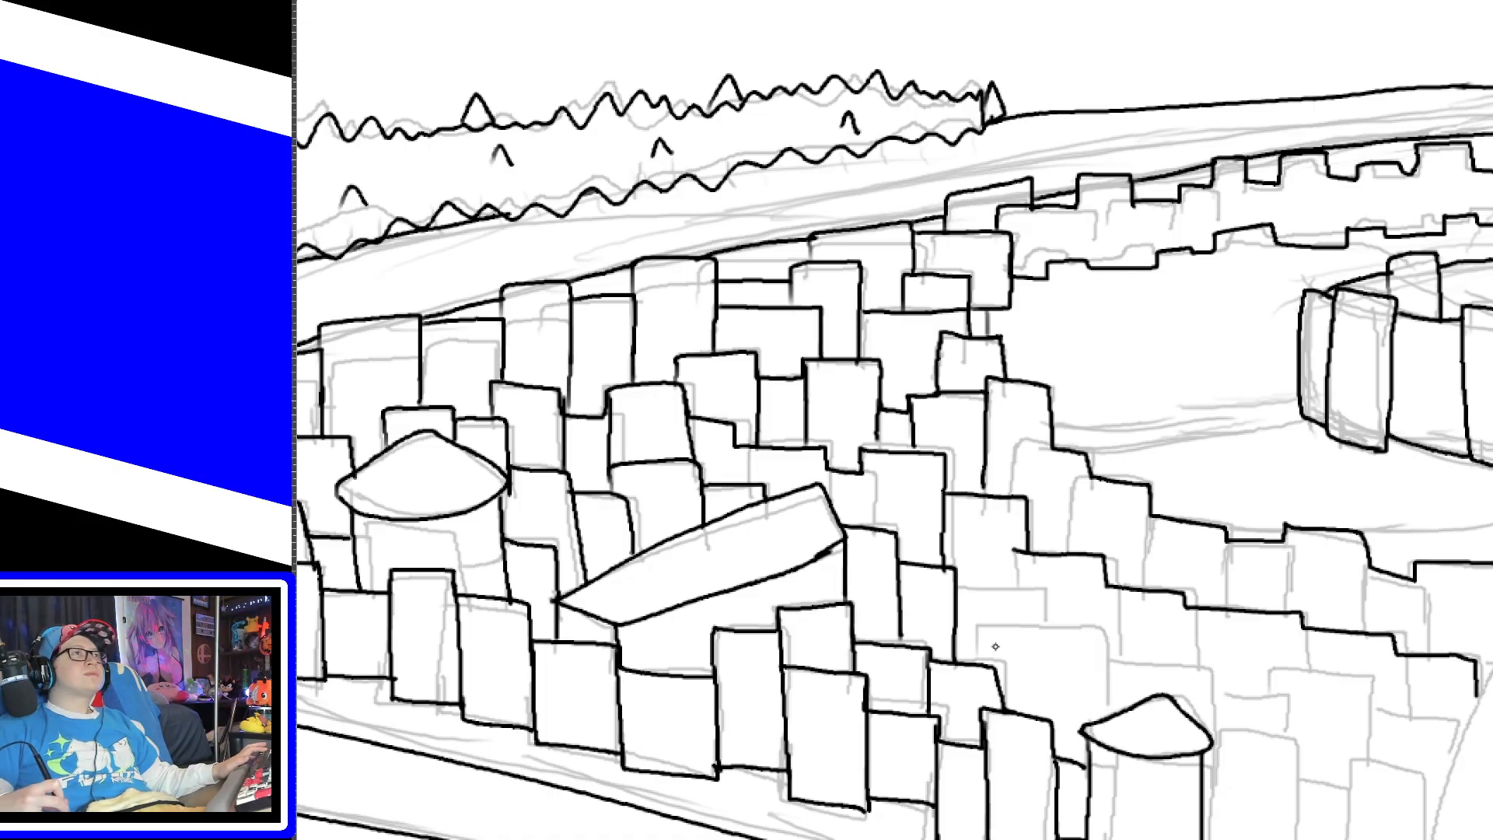
{"action": "mouse_move", "coordinate": [977, 667]}
{"action": "left_mouse_down"}
{"action": "mouse_move", "coordinate": [1066, 628]}
{"action": "mouse_move", "coordinate": [1109, 654]}
{"action": "left_mouse_up"}
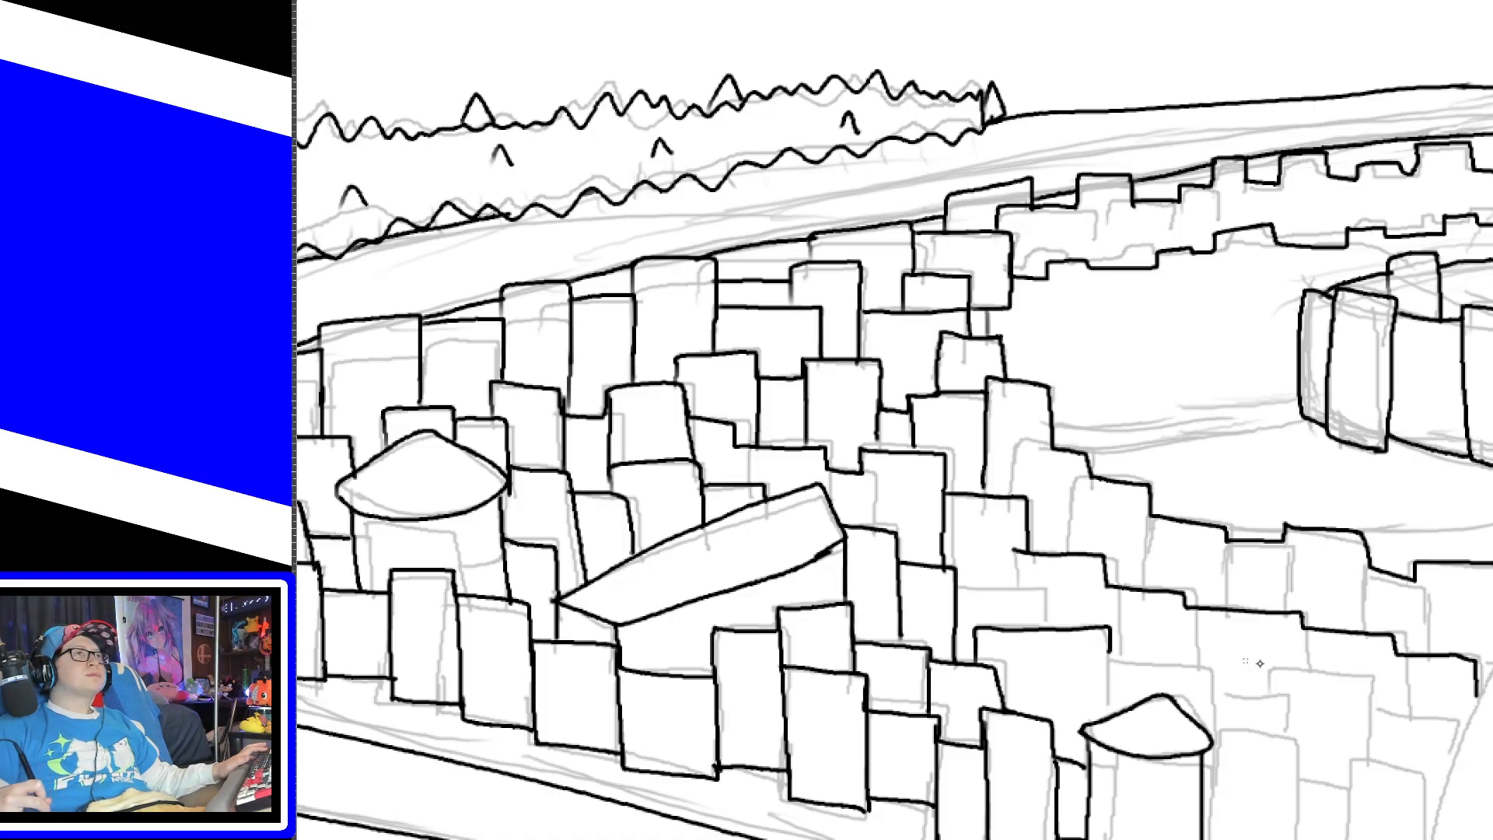
Step: Ink the rooftops filling the gap behind the small round tower and the two rooftops just beyond it
{"action": "scroll", "coordinate": [894, 419], "scroll_direction": "right", "scroll_amount": 6}
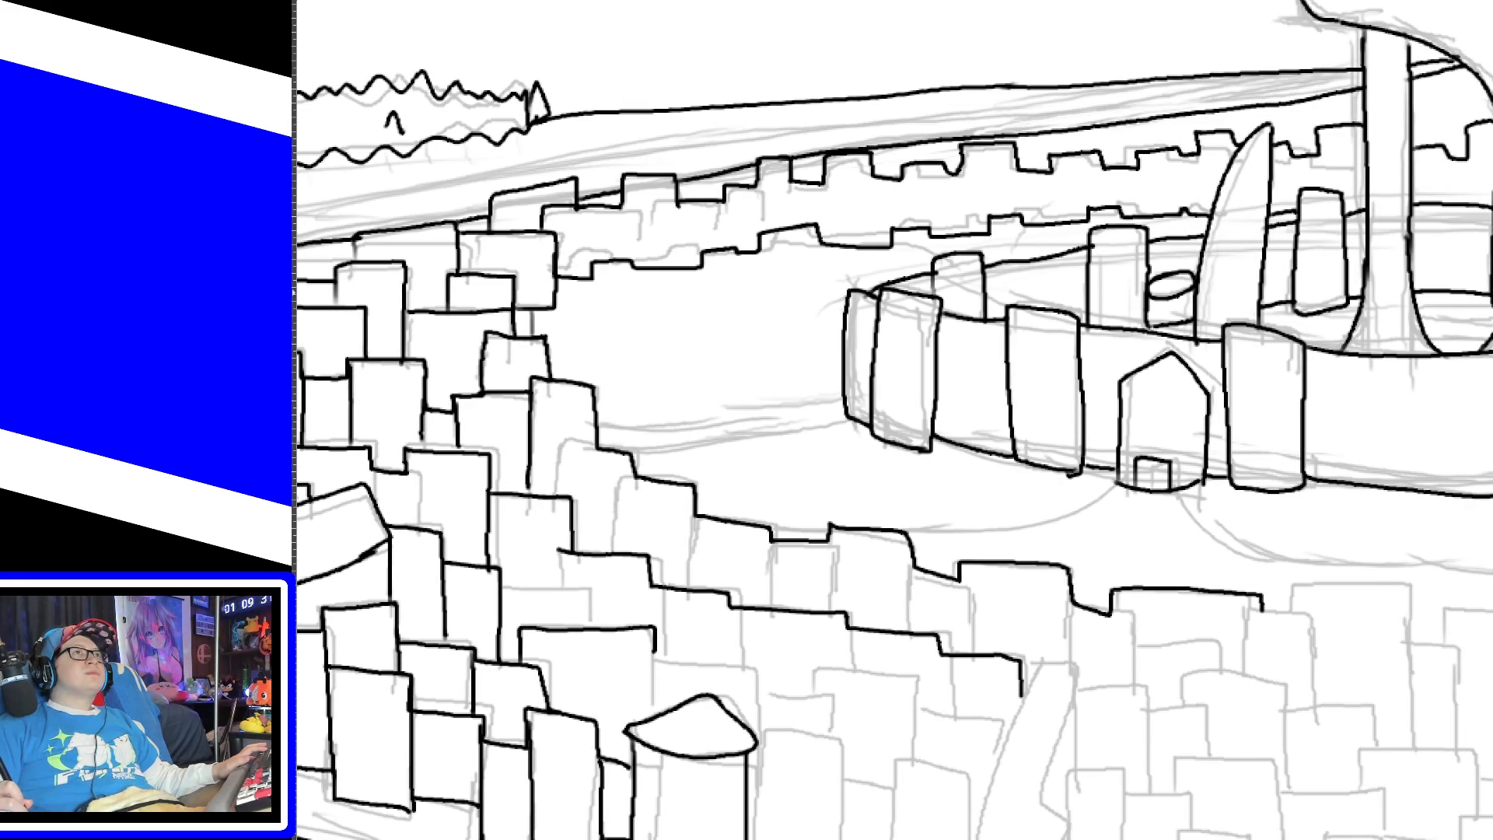
{"action": "scroll", "coordinate": [537, 330], "scroll_direction": "down", "scroll_amount": 4}
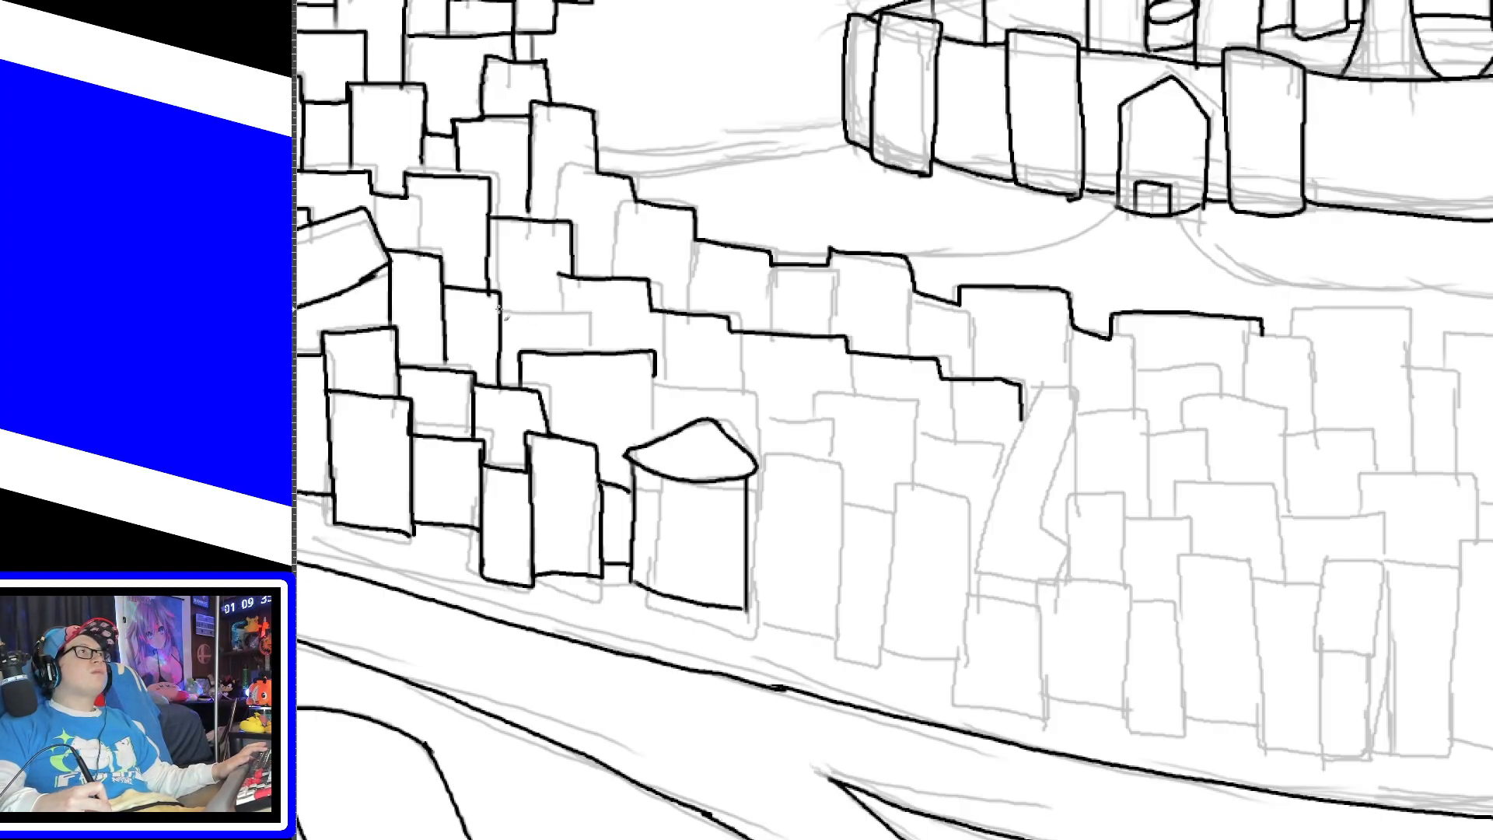
{"action": "mouse_move", "coordinate": [502, 309]}
{"action": "left_mouse_down"}
{"action": "mouse_move", "coordinate": [588, 312]}
{"action": "mouse_move", "coordinate": [589, 350]}
{"action": "left_mouse_up"}
{"action": "left_click_drag", "start_coordinate": [560, 273], "coordinate": [560, 301]}
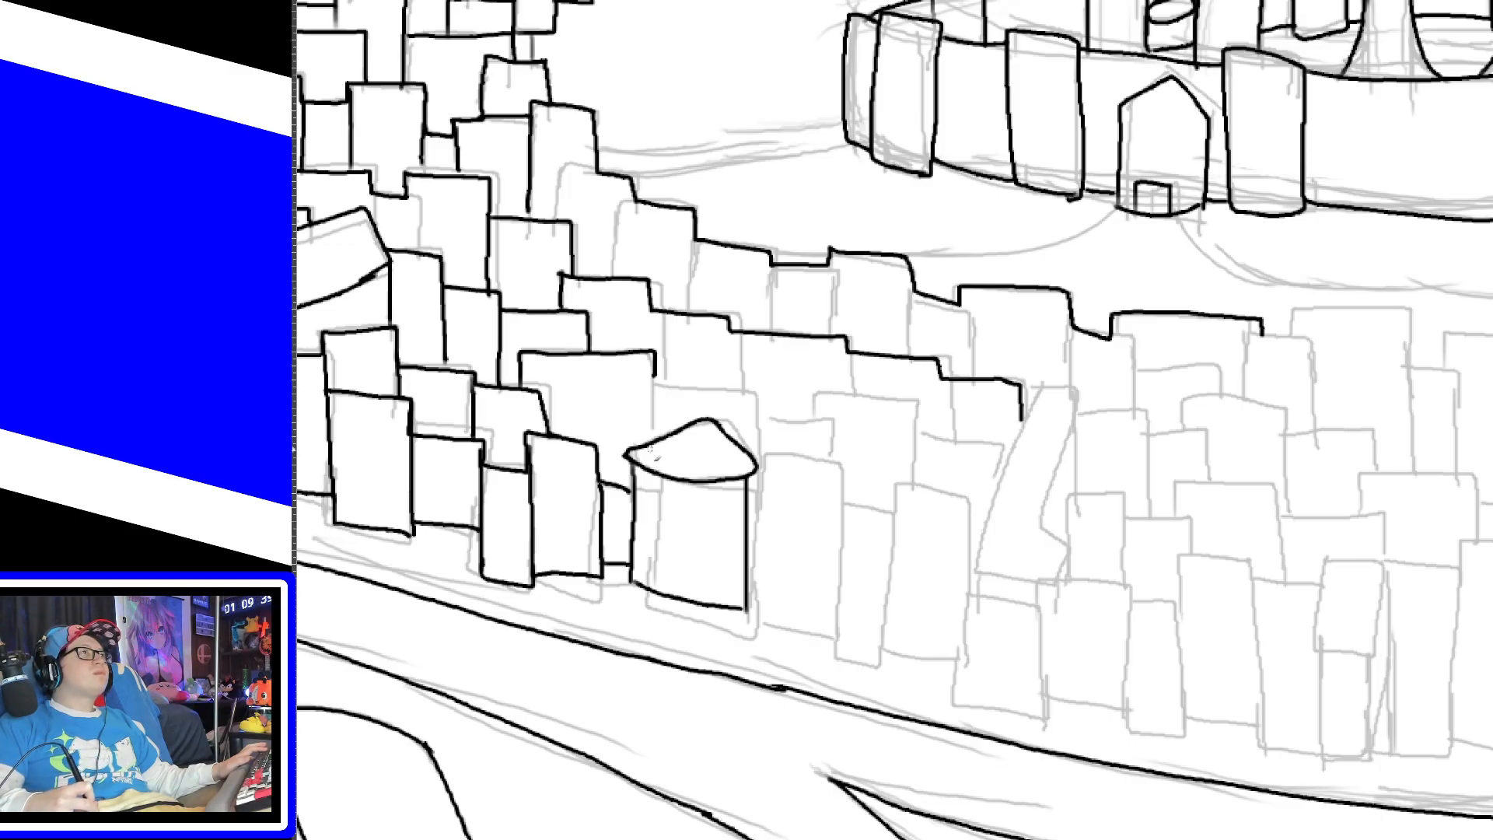
{"action": "mouse_move", "coordinate": [653, 451]}
{"action": "left_mouse_down"}
{"action": "mouse_move", "coordinate": [656, 375]}
{"action": "mouse_move", "coordinate": [759, 424]}
{"action": "mouse_move", "coordinate": [758, 461]}
{"action": "left_mouse_up"}
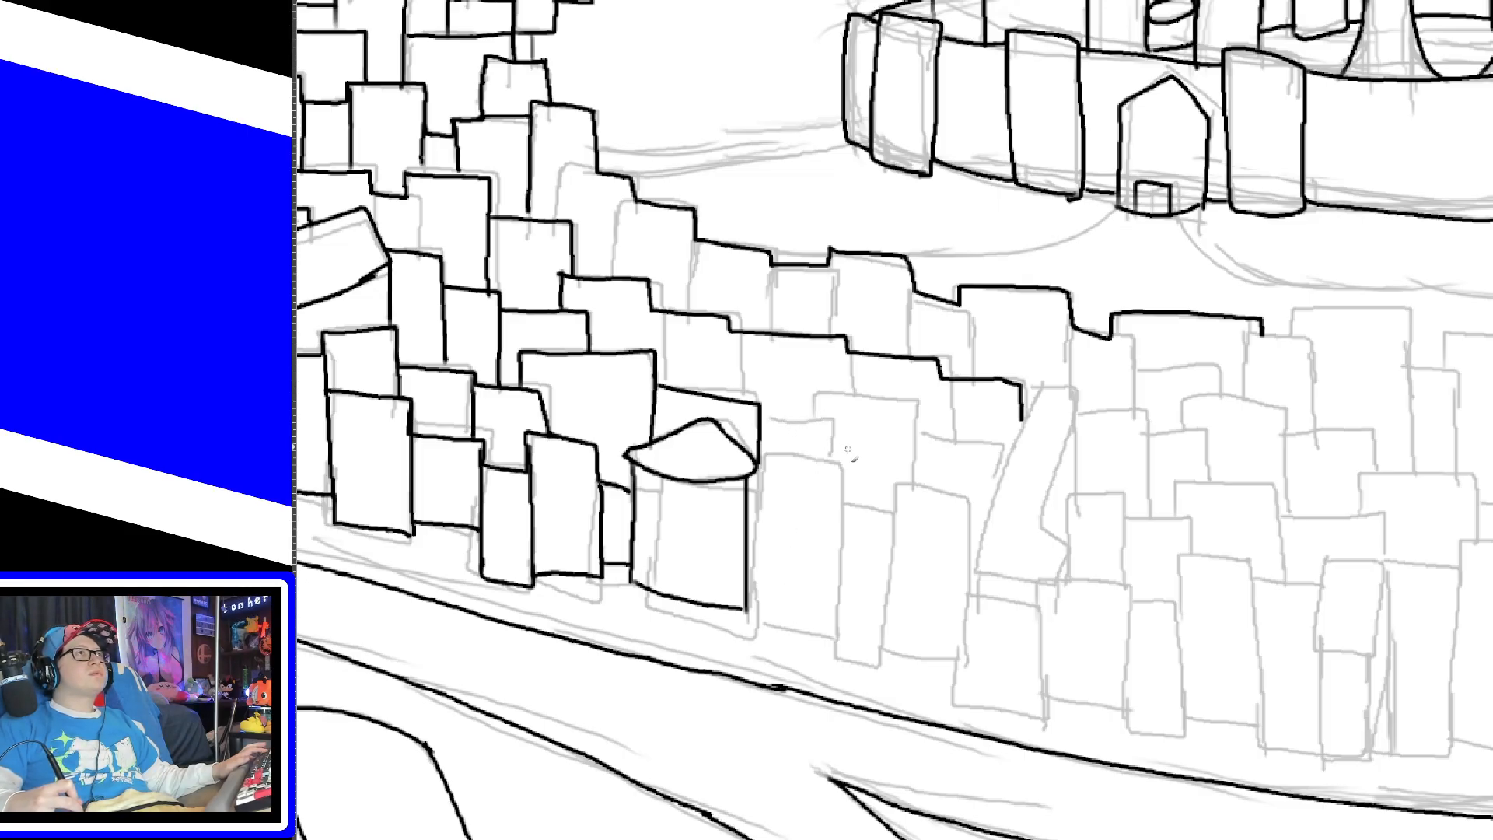
{"action": "mouse_move", "coordinate": [763, 418]}
{"action": "left_mouse_down"}
{"action": "mouse_move", "coordinate": [793, 423]}
{"action": "mouse_move", "coordinate": [829, 460]}
{"action": "mouse_move", "coordinate": [852, 403]}
{"action": "mouse_move", "coordinate": [921, 413]}
{"action": "mouse_move", "coordinate": [918, 492]}
{"action": "left_mouse_up"}
{"action": "mouse_move", "coordinate": [920, 440]}
{"action": "left_mouse_down"}
{"action": "mouse_move", "coordinate": [955, 442]}
{"action": "mouse_move", "coordinate": [1004, 493]}
{"action": "left_mouse_up"}
{"action": "key", "text": "ctrl+z"}
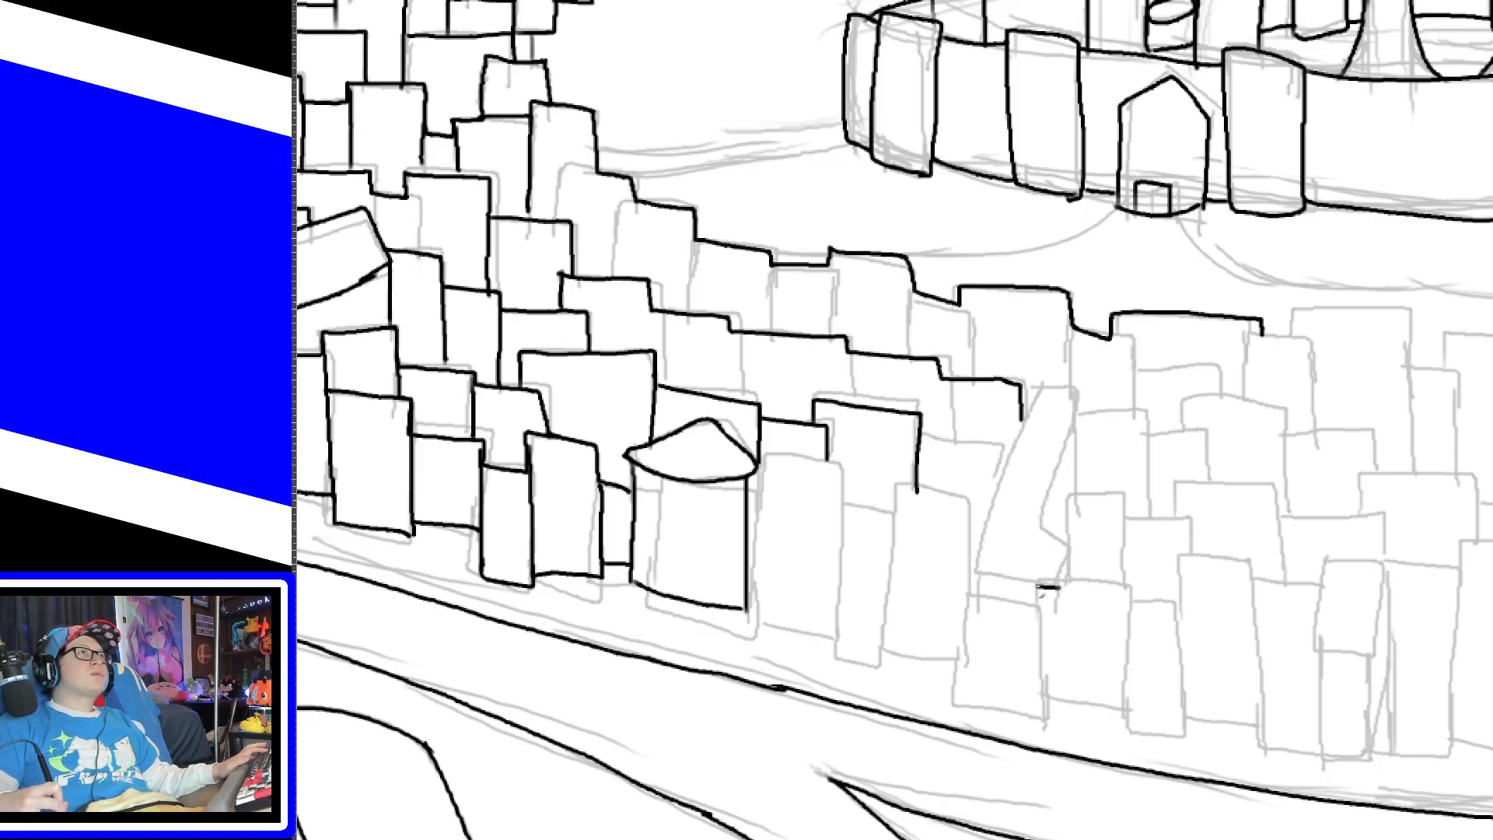
Step: Ink the roof outline of the L-shaped building in the front row beyond the round tower
{"action": "mouse_move", "coordinate": [1040, 589]}
{"action": "left_mouse_down"}
{"action": "mouse_move", "coordinate": [982, 542]}
{"action": "mouse_move", "coordinate": [1050, 383]}
{"action": "left_mouse_up"}
{"action": "key", "text": "ctrl+z"}
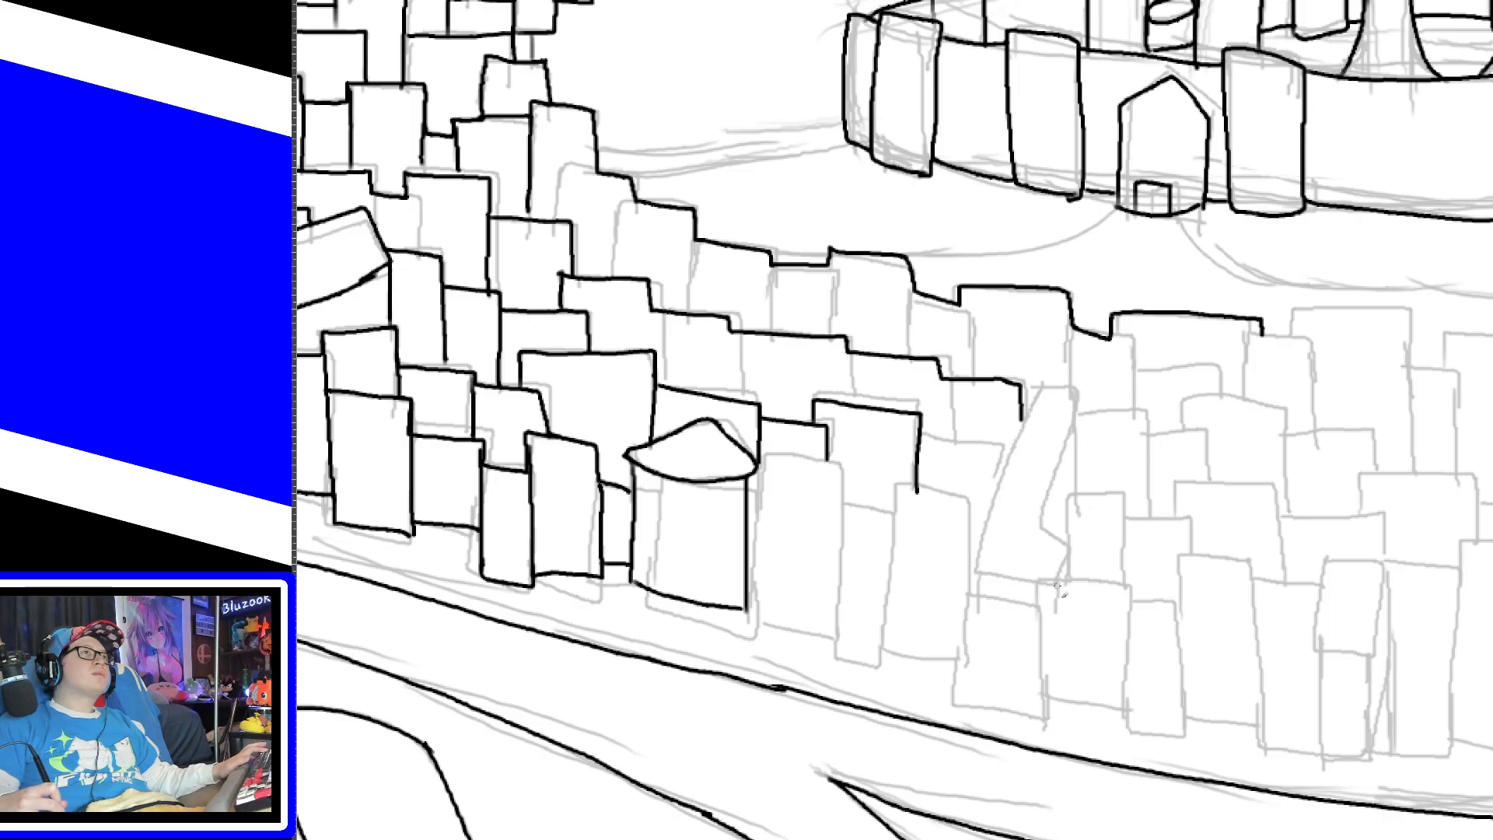
{"action": "mouse_move", "coordinate": [1055, 583]}
{"action": "left_mouse_down"}
{"action": "mouse_move", "coordinate": [985, 564]}
{"action": "mouse_move", "coordinate": [1028, 445]}
{"action": "mouse_move", "coordinate": [1067, 398]}
{"action": "mouse_move", "coordinate": [1069, 476]}
{"action": "mouse_move", "coordinate": [1046, 533]}
{"action": "mouse_move", "coordinate": [1075, 566]}
{"action": "mouse_move", "coordinate": [1048, 584]}
{"action": "left_mouse_up"}
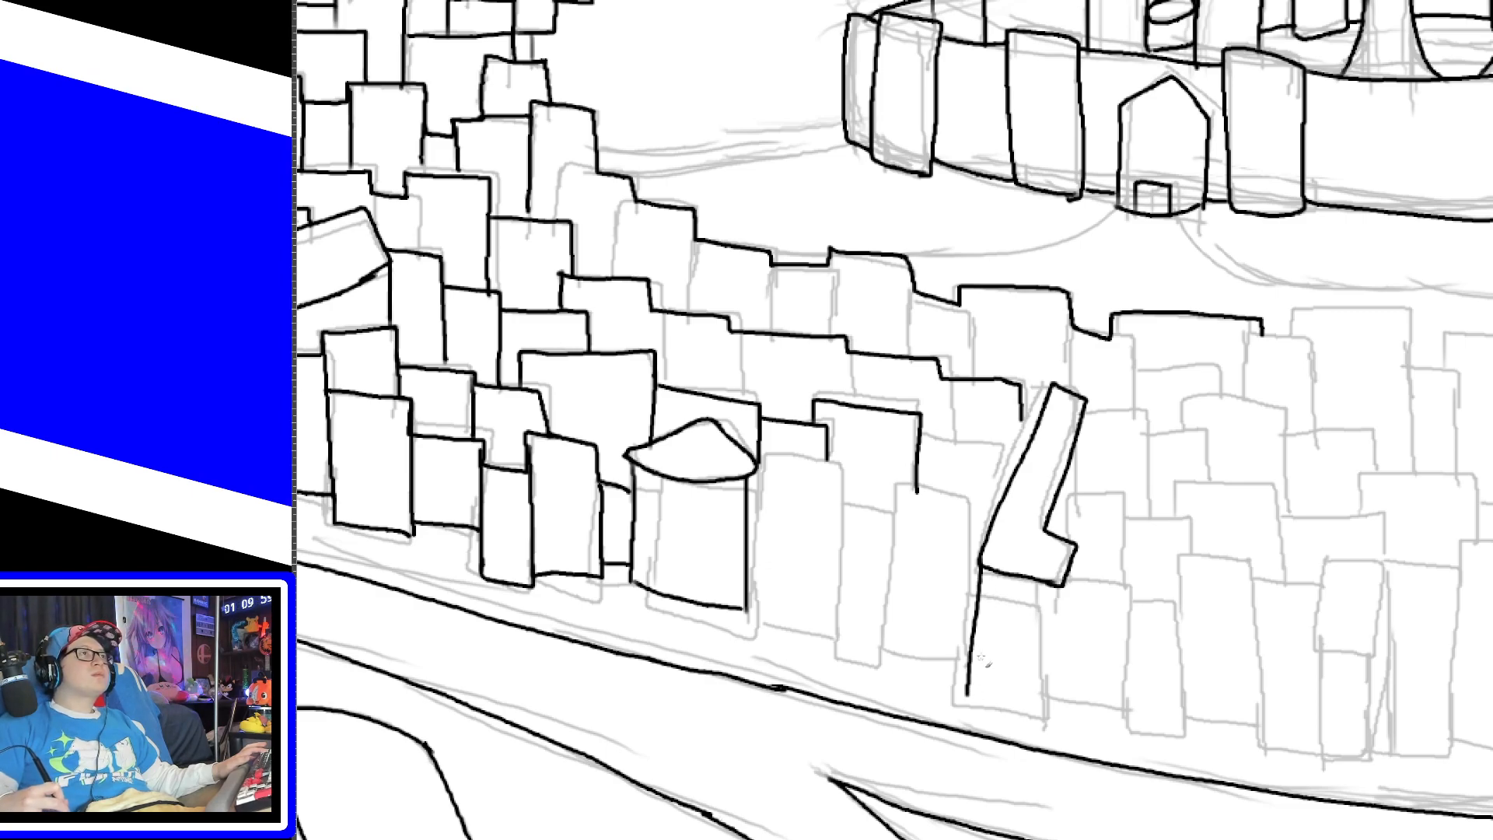
Step: Ink the front and side walls of the L-shaped building, including the inner wall under its long roof arm
{"action": "mouse_move", "coordinate": [979, 566]}
{"action": "left_mouse_down"}
{"action": "mouse_move", "coordinate": [979, 709]}
{"action": "mouse_move", "coordinate": [1051, 727]}
{"action": "mouse_move", "coordinate": [1067, 583]}
{"action": "left_mouse_up"}
{"action": "key", "text": "ctrl+z"}
{"action": "mouse_move", "coordinate": [1054, 727]}
{"action": "left_mouse_down"}
{"action": "mouse_move", "coordinate": [1062, 583]}
{"action": "mouse_move", "coordinate": [1070, 711]}
{"action": "mouse_move", "coordinate": [1083, 700]}
{"action": "mouse_move", "coordinate": [1077, 544]}
{"action": "left_mouse_up"}
{"action": "key", "text": "ctrl+z"}
{"action": "key", "text": "ctrl+z"}
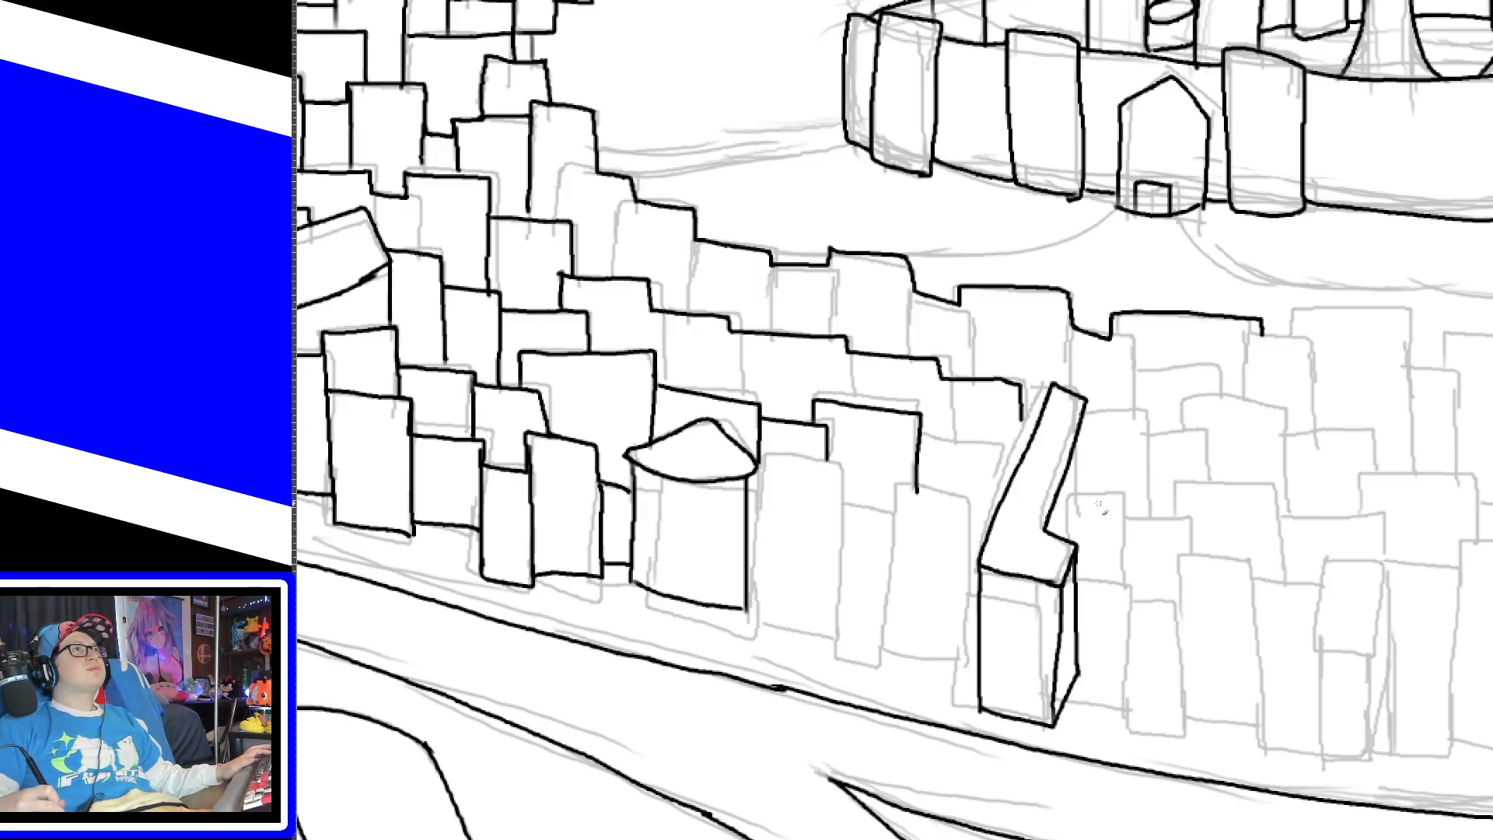
{"action": "mouse_move", "coordinate": [1083, 395]}
{"action": "left_mouse_down"}
{"action": "mouse_move", "coordinate": [1090, 527]}
{"action": "mouse_move", "coordinate": [1070, 538]}
{"action": "mouse_move", "coordinate": [1086, 402]}
{"action": "left_mouse_up"}
{"action": "key", "text": "ctrl+z"}
{"action": "key", "text": "ctrl+z"}
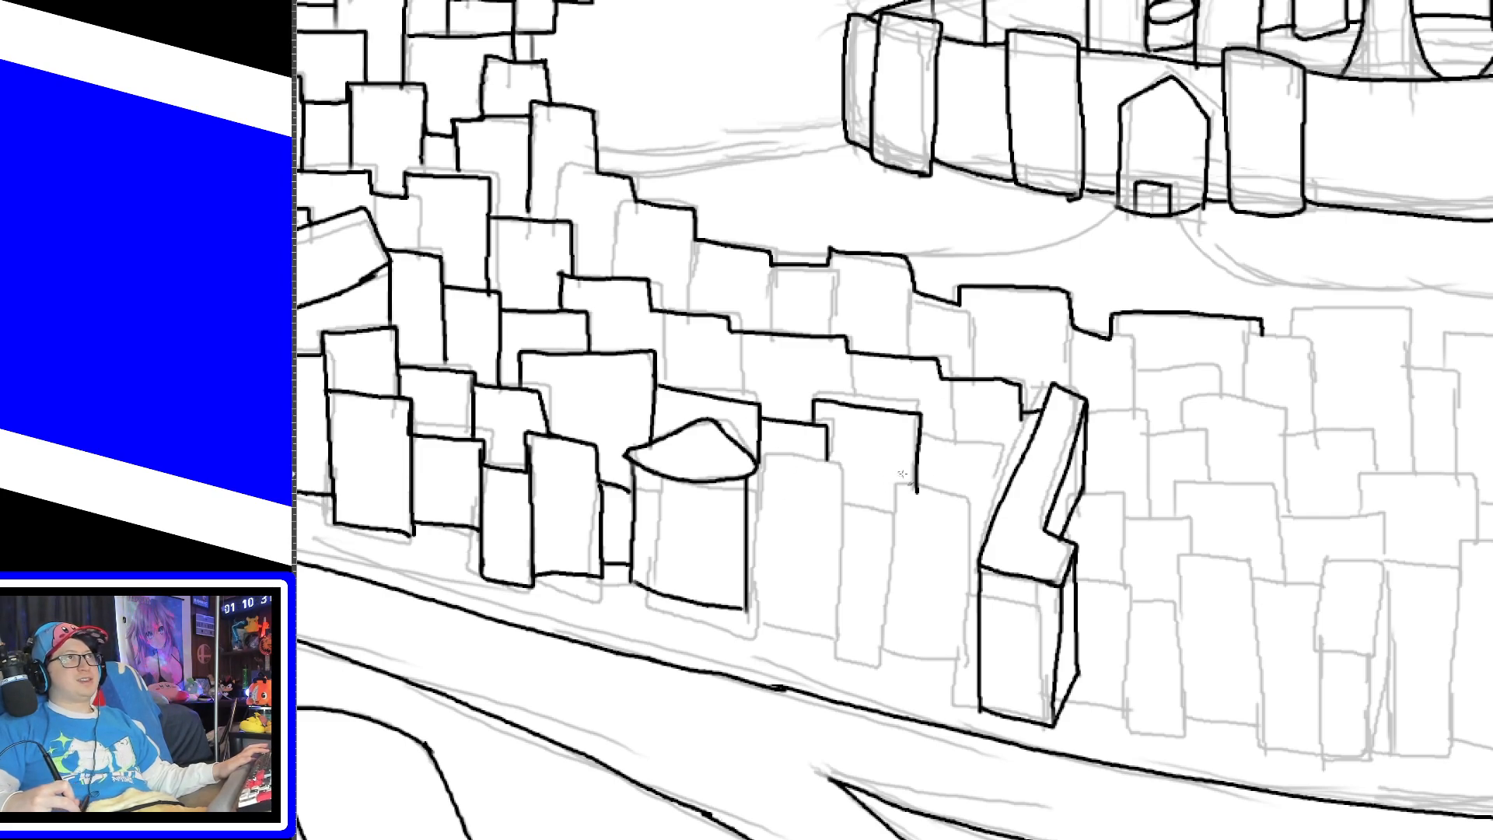
Step: Ink the rooftops of the buildings between the round tower and the L-shaped building
{"action": "mouse_move", "coordinate": [920, 438]}
{"action": "left_mouse_down"}
{"action": "mouse_move", "coordinate": [1003, 444]}
{"action": "mouse_move", "coordinate": [1001, 501]}
{"action": "left_mouse_up"}
{"action": "mouse_move", "coordinate": [894, 545]}
{"action": "left_mouse_down"}
{"action": "mouse_move", "coordinate": [895, 484]}
{"action": "mouse_move", "coordinate": [974, 493]}
{"action": "mouse_move", "coordinate": [972, 562]}
{"action": "left_mouse_up"}
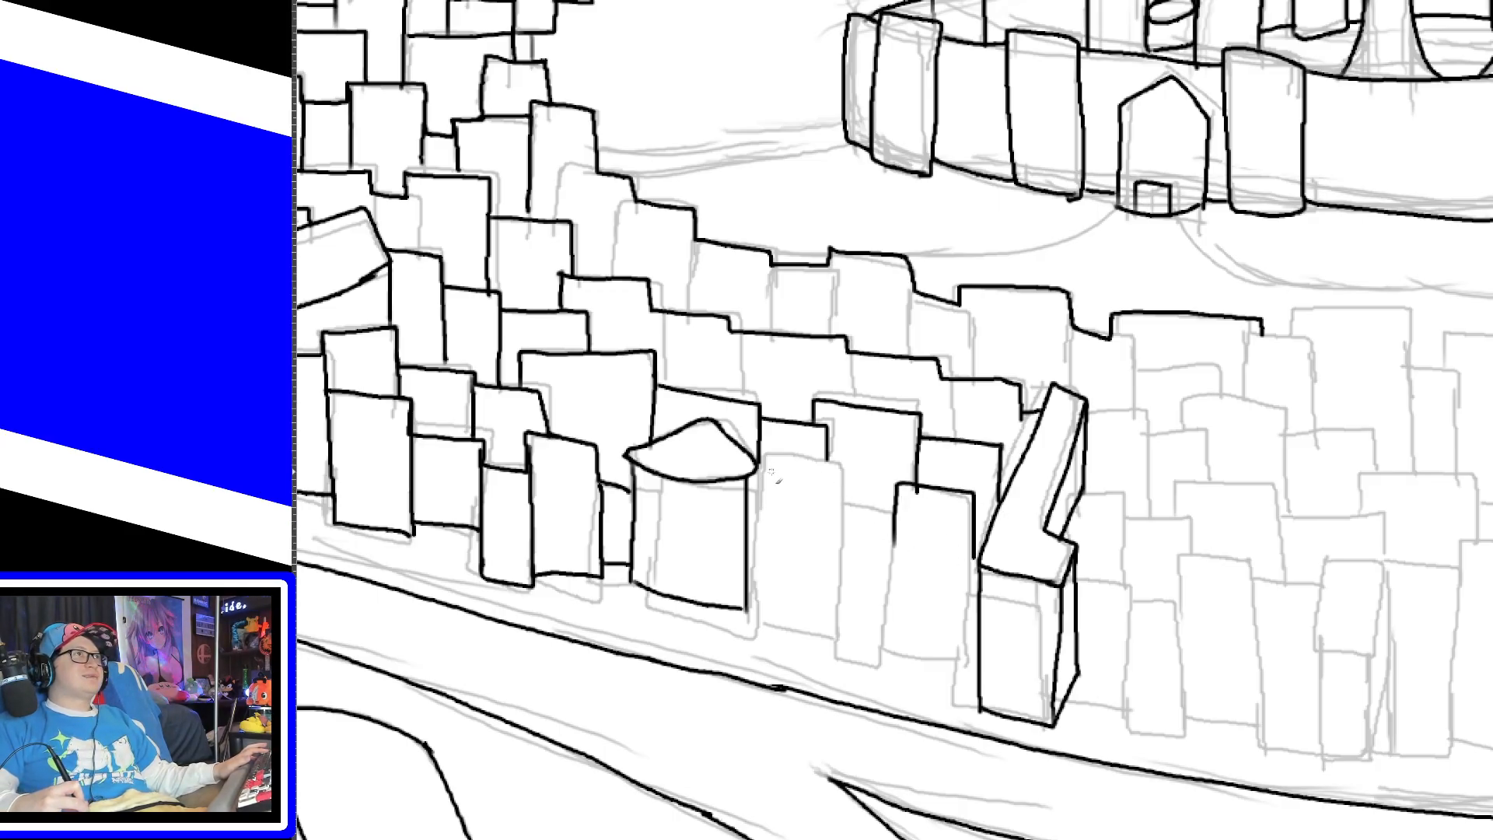
{"action": "mouse_move", "coordinate": [757, 519]}
{"action": "left_mouse_down"}
{"action": "mouse_move", "coordinate": [755, 457]}
{"action": "mouse_move", "coordinate": [845, 464]}
{"action": "left_mouse_up"}
{"action": "mouse_move", "coordinate": [846, 465]}
{"action": "left_mouse_down"}
{"action": "mouse_move", "coordinate": [843, 518]}
{"action": "mouse_move", "coordinate": [893, 507]}
{"action": "left_mouse_up"}
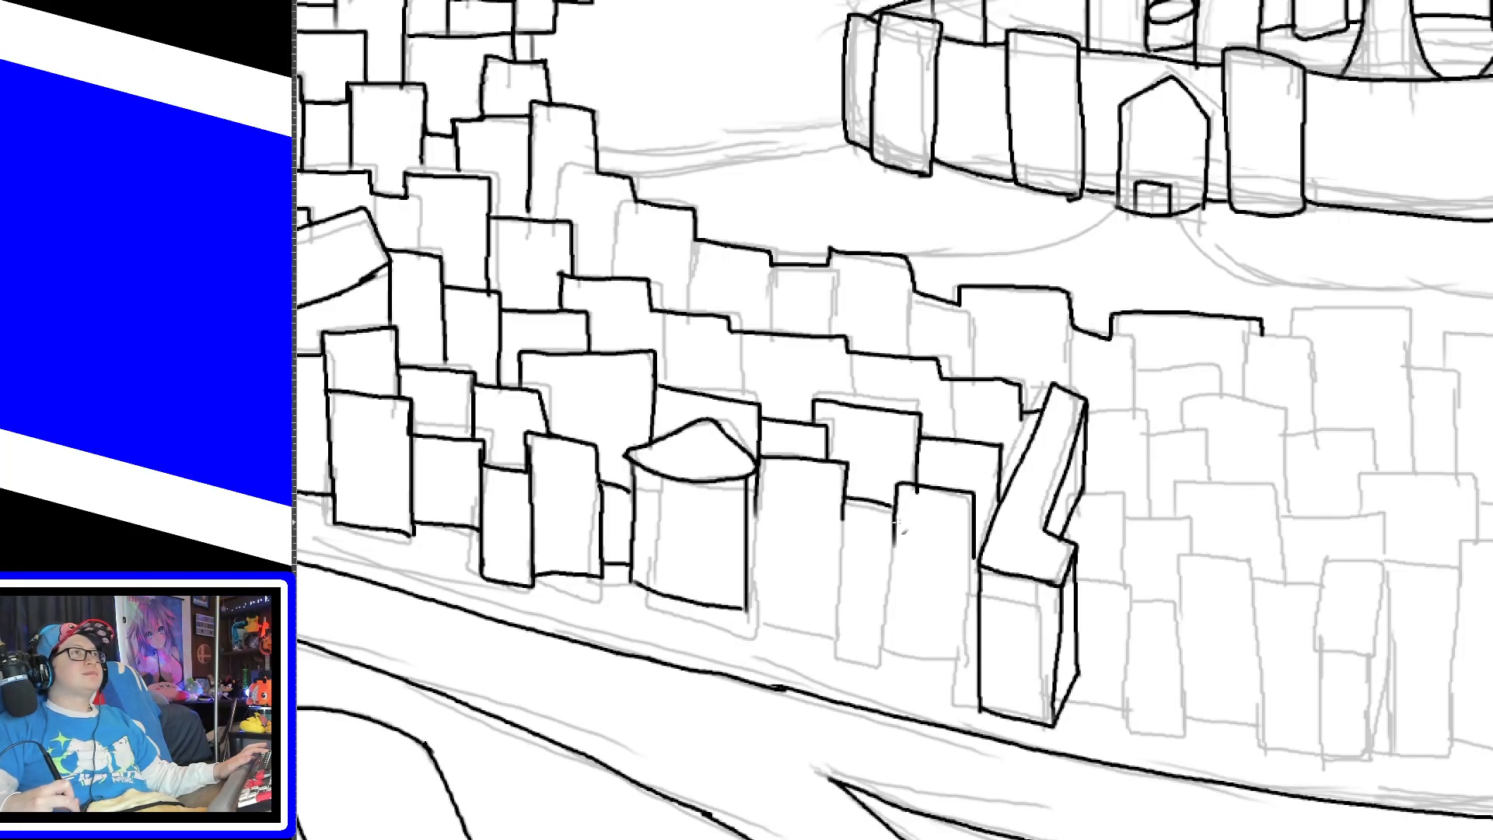
Step: Ink the side walls and base lines of the three front-row buildings between the round tower and the L-shaped building
{"action": "left_click_drag", "start_coordinate": [758, 479], "coordinate": [758, 619]}
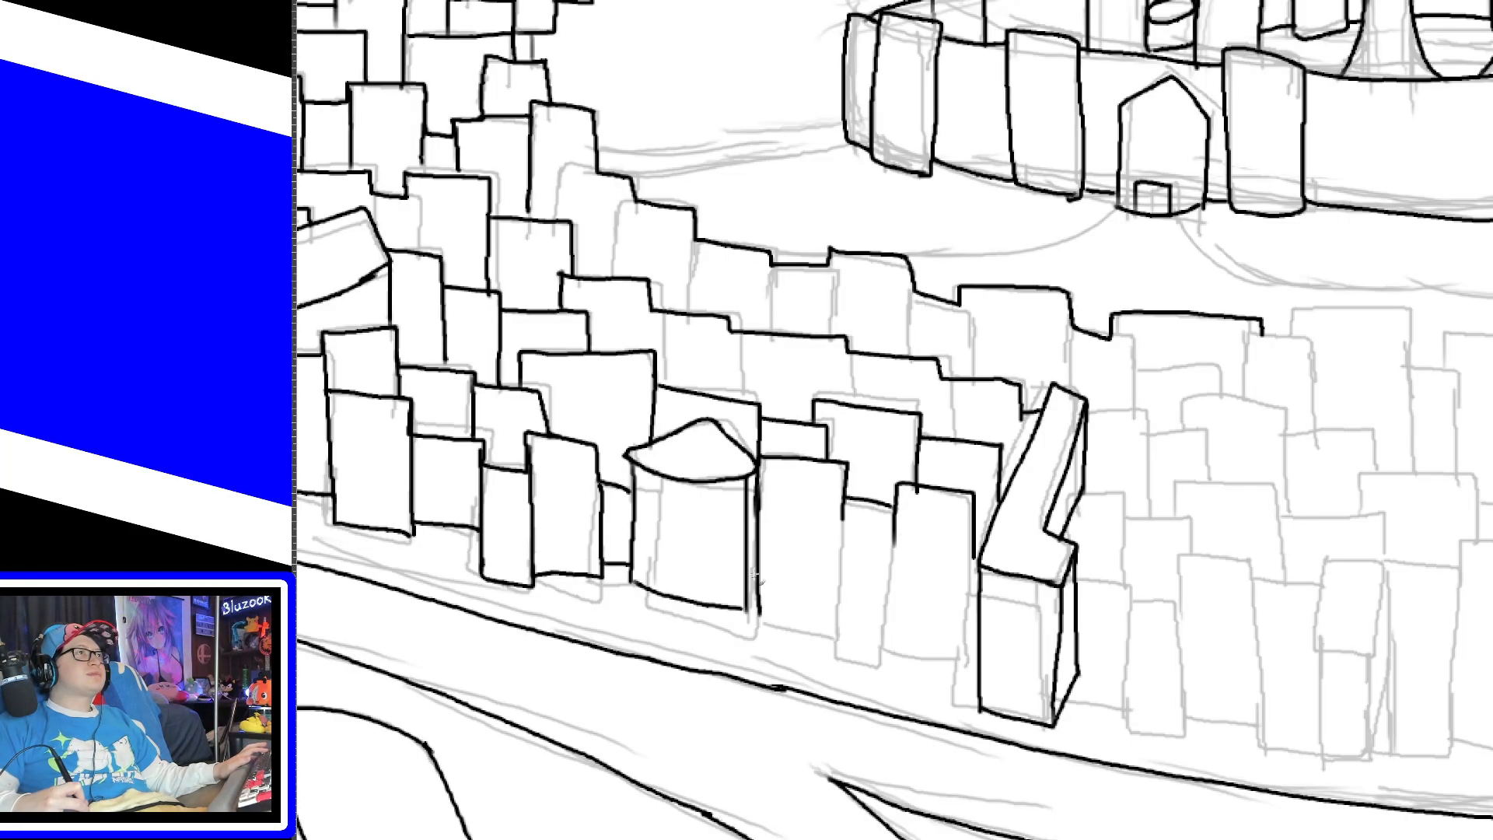
{"action": "key", "text": "ctrl+z"}
{"action": "left_click_drag", "start_coordinate": [757, 486], "coordinate": [755, 622]}
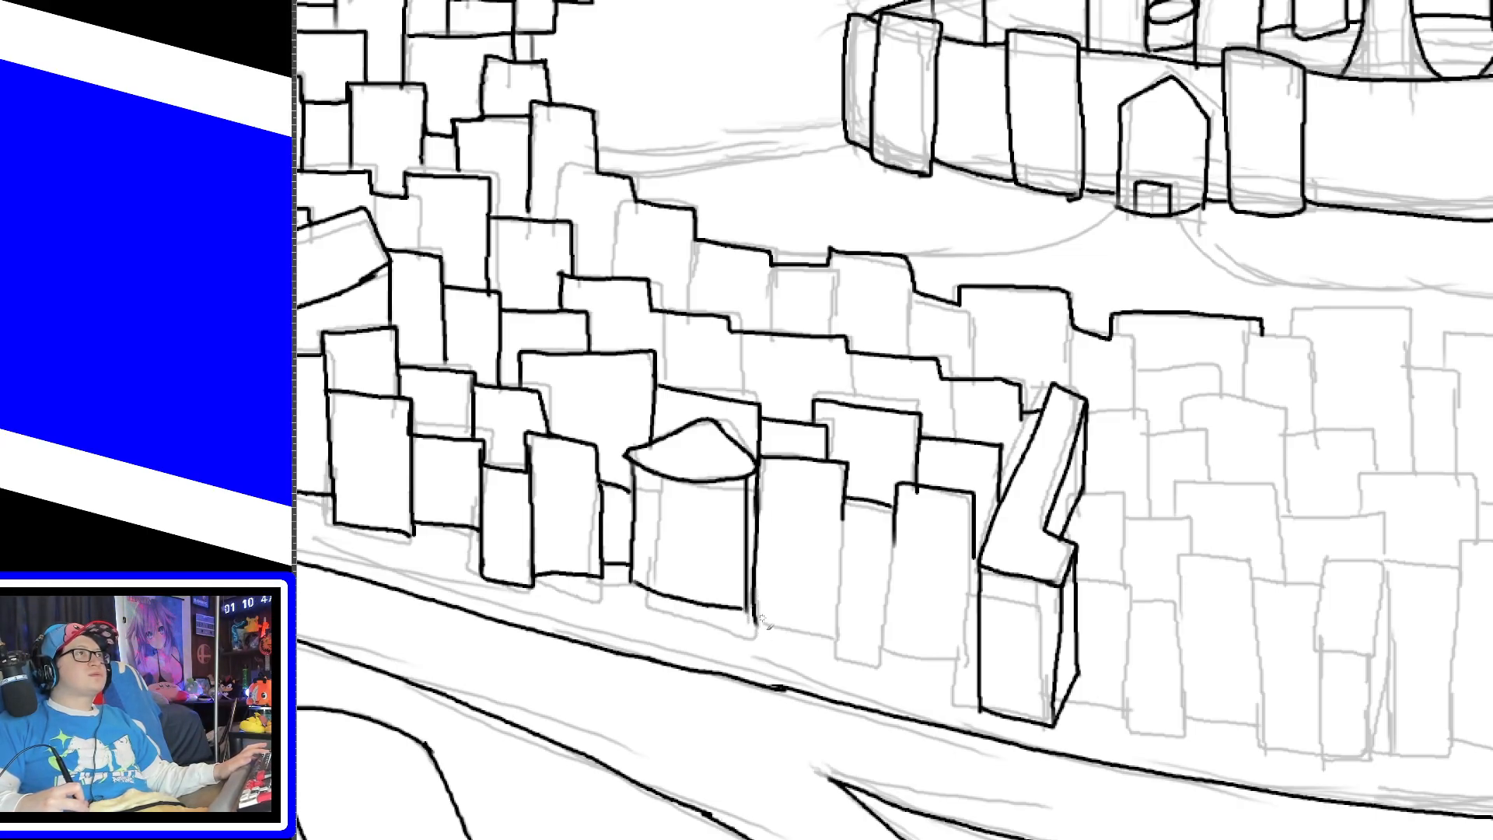
{"action": "mouse_move", "coordinate": [754, 621]}
{"action": "left_mouse_down"}
{"action": "mouse_move", "coordinate": [834, 638]}
{"action": "mouse_move", "coordinate": [847, 524]}
{"action": "left_mouse_up"}
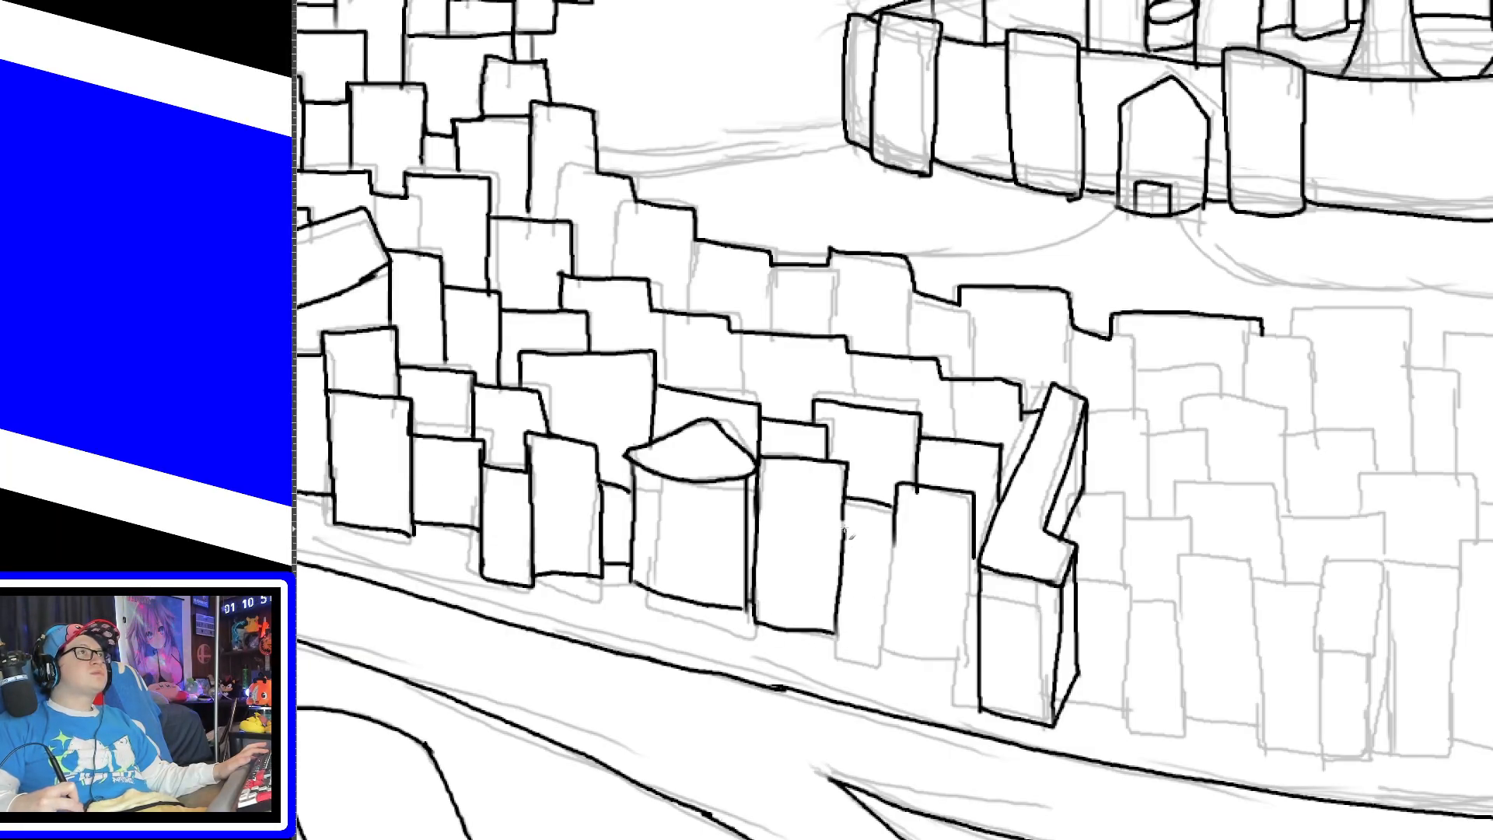
{"action": "mouse_move", "coordinate": [838, 634]}
{"action": "left_mouse_down"}
{"action": "mouse_move", "coordinate": [891, 664]}
{"action": "mouse_move", "coordinate": [896, 537]}
{"action": "left_mouse_up"}
{"action": "key", "text": "ctrl+z"}
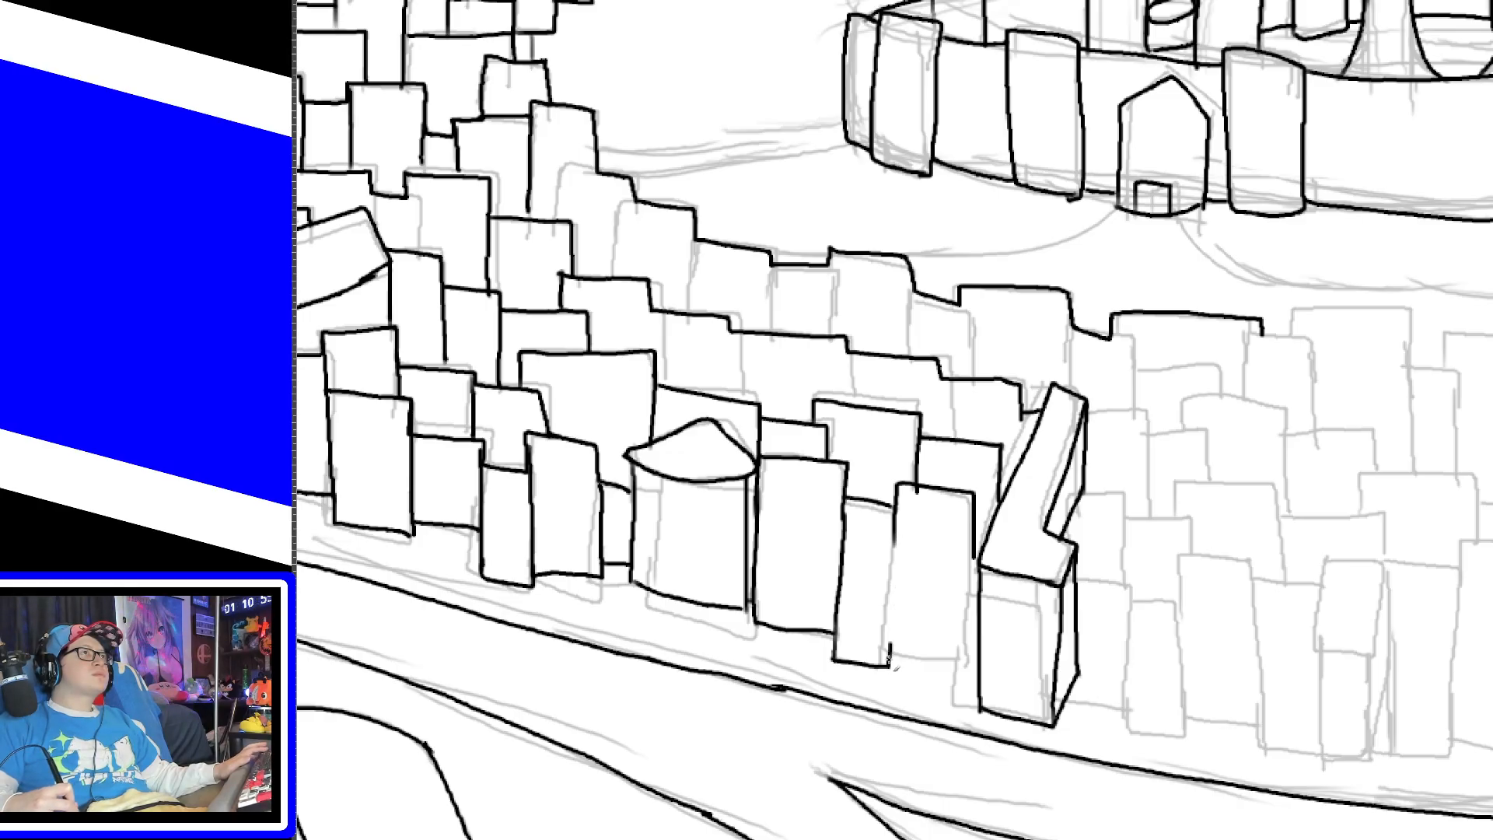
{"action": "left_click_drag", "start_coordinate": [889, 665], "coordinate": [896, 533]}
{"action": "mouse_move", "coordinate": [890, 657]}
{"action": "left_mouse_down"}
{"action": "mouse_move", "coordinate": [972, 661]}
{"action": "mouse_move", "coordinate": [975, 545]}
{"action": "left_mouse_up"}
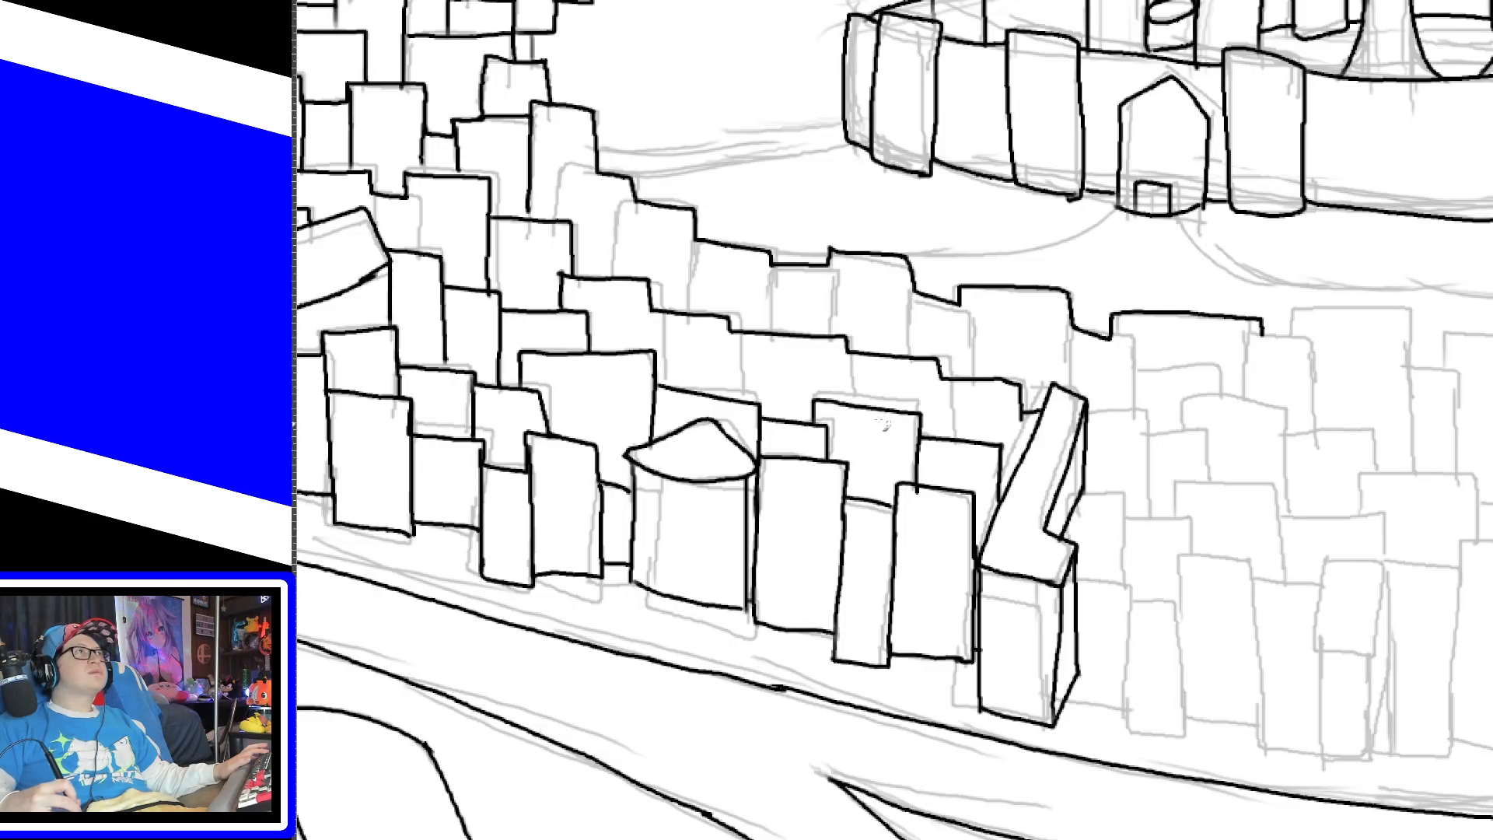
Step: Ink the side walls of the stepped middle-row buildings behind the round tower, up to the L-shaped building
{"action": "left_click_drag", "start_coordinate": [650, 305], "coordinate": [653, 355]}
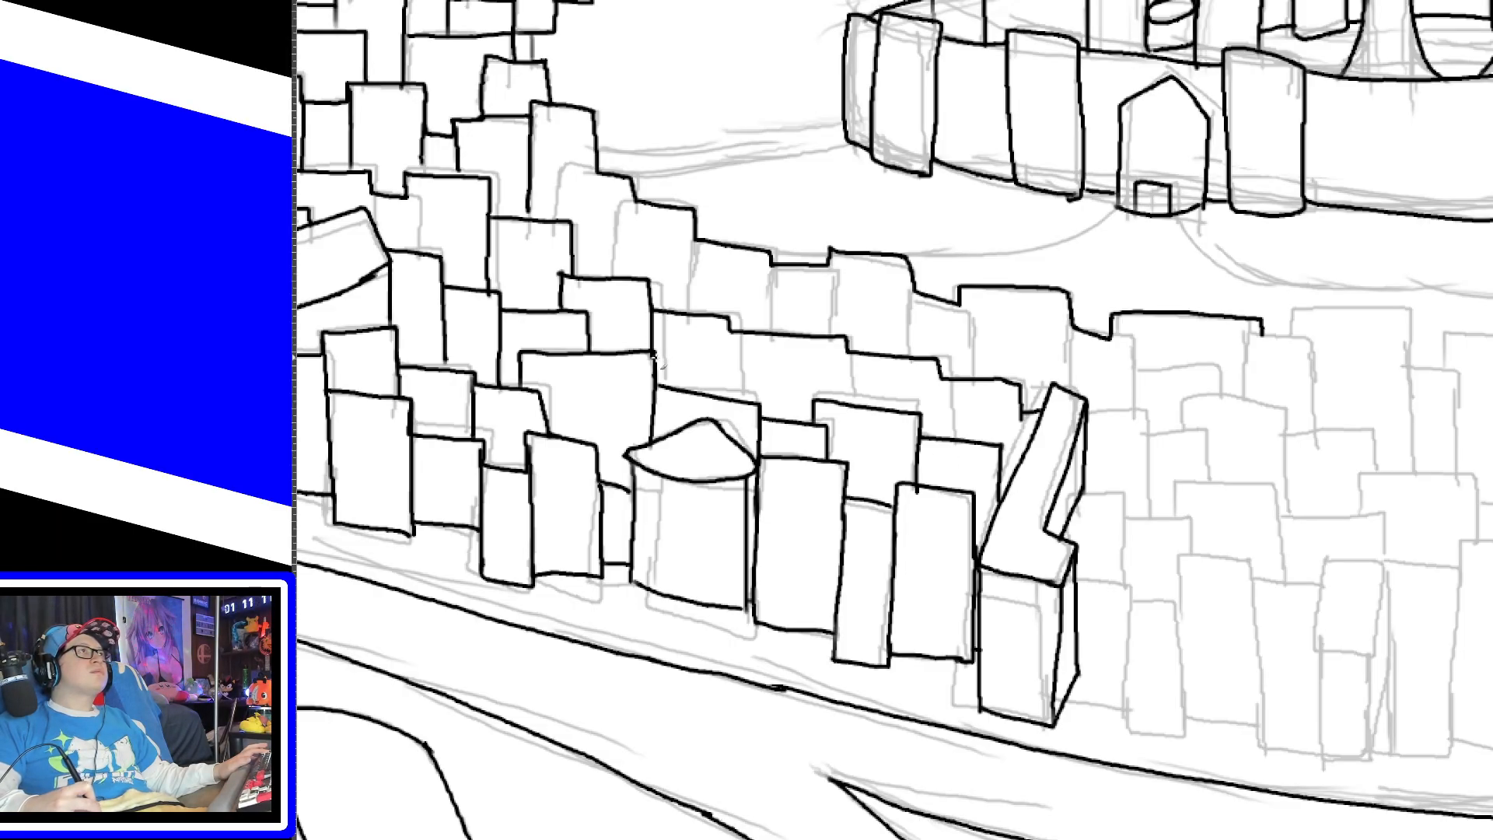
{"action": "left_click_drag", "start_coordinate": [728, 317], "coordinate": [731, 398]}
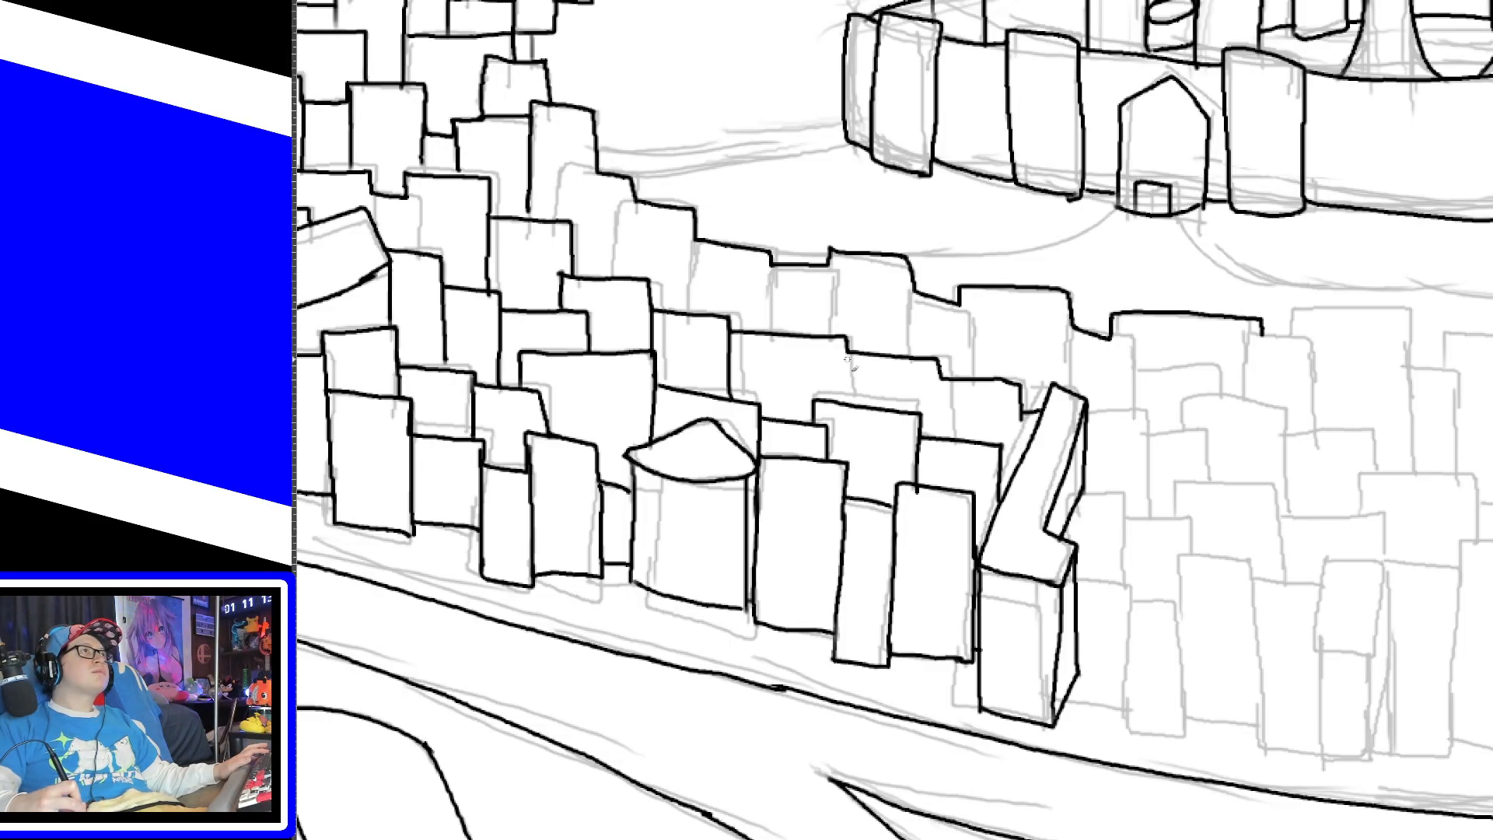
{"action": "left_click_drag", "start_coordinate": [848, 337], "coordinate": [854, 412]}
{"action": "left_click_drag", "start_coordinate": [944, 379], "coordinate": [947, 440]}
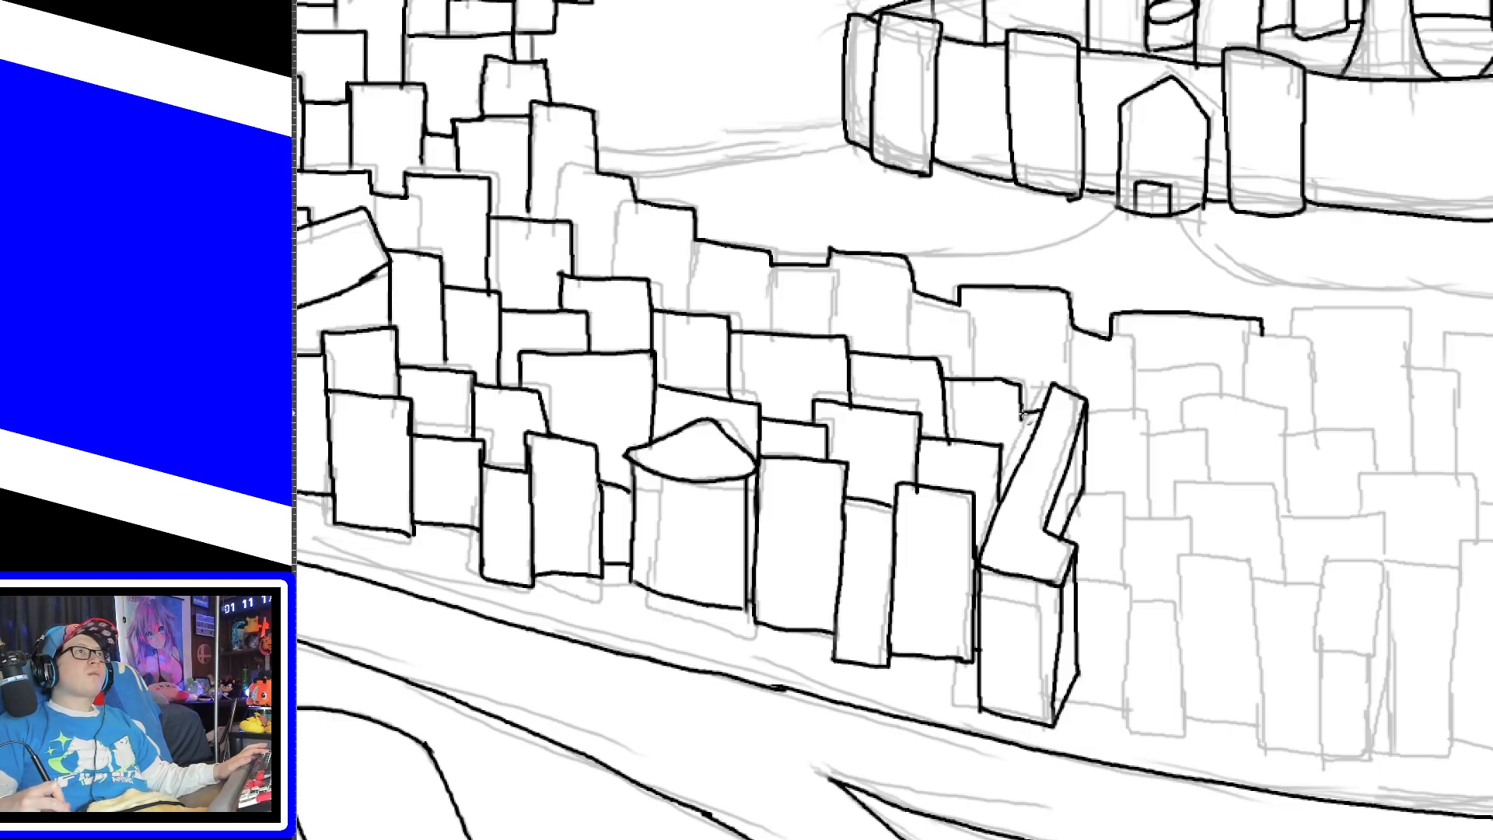
{"action": "left_click_drag", "start_coordinate": [1024, 410], "coordinate": [1024, 467]}
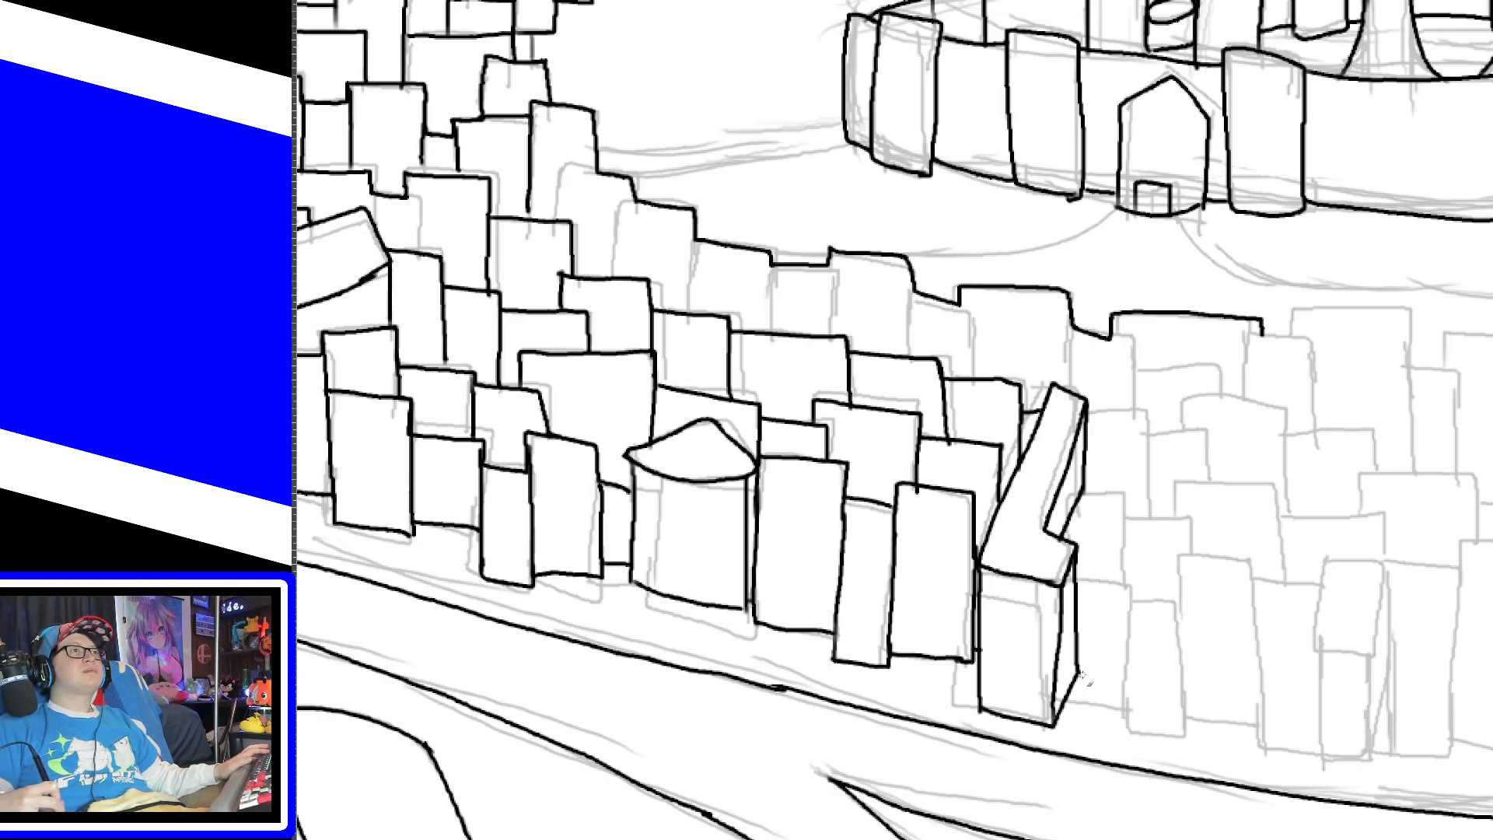
Step: Ink the two small front-row buildings just past the L-shaped building and the rooftop of the taller one beside them
{"action": "left_click_drag", "start_coordinate": [1077, 670], "coordinate": [1121, 677]}
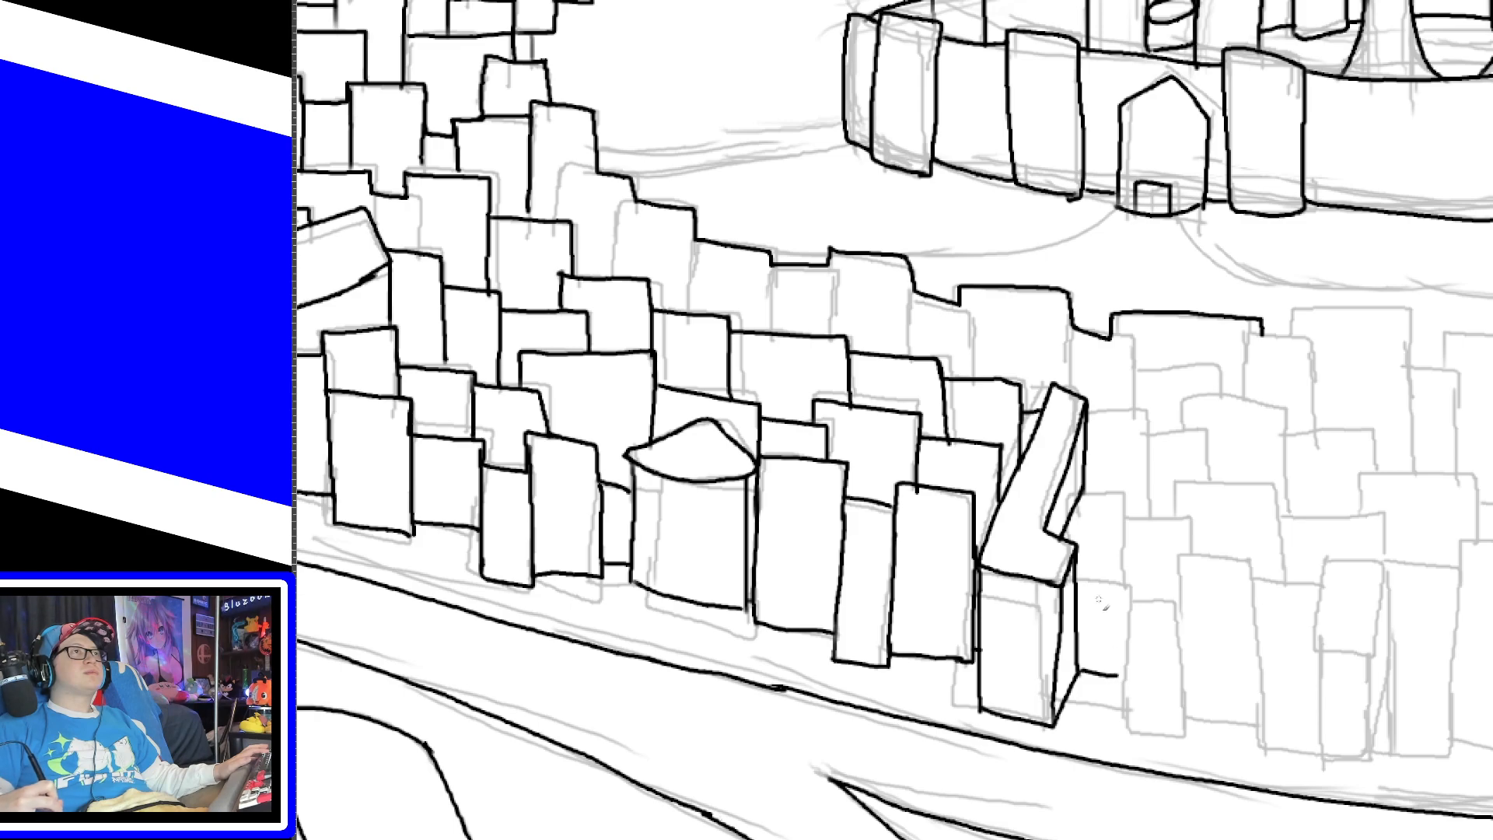
{"action": "mouse_move", "coordinate": [1081, 579]}
{"action": "left_mouse_down"}
{"action": "mouse_move", "coordinate": [1127, 637]}
{"action": "mouse_move", "coordinate": [1116, 677]}
{"action": "mouse_move", "coordinate": [1136, 734]}
{"action": "mouse_move", "coordinate": [1185, 735]}
{"action": "mouse_move", "coordinate": [1182, 603]}
{"action": "mouse_move", "coordinate": [1140, 614]}
{"action": "mouse_move", "coordinate": [1182, 557]}
{"action": "mouse_move", "coordinate": [1255, 587]}
{"action": "left_mouse_up"}
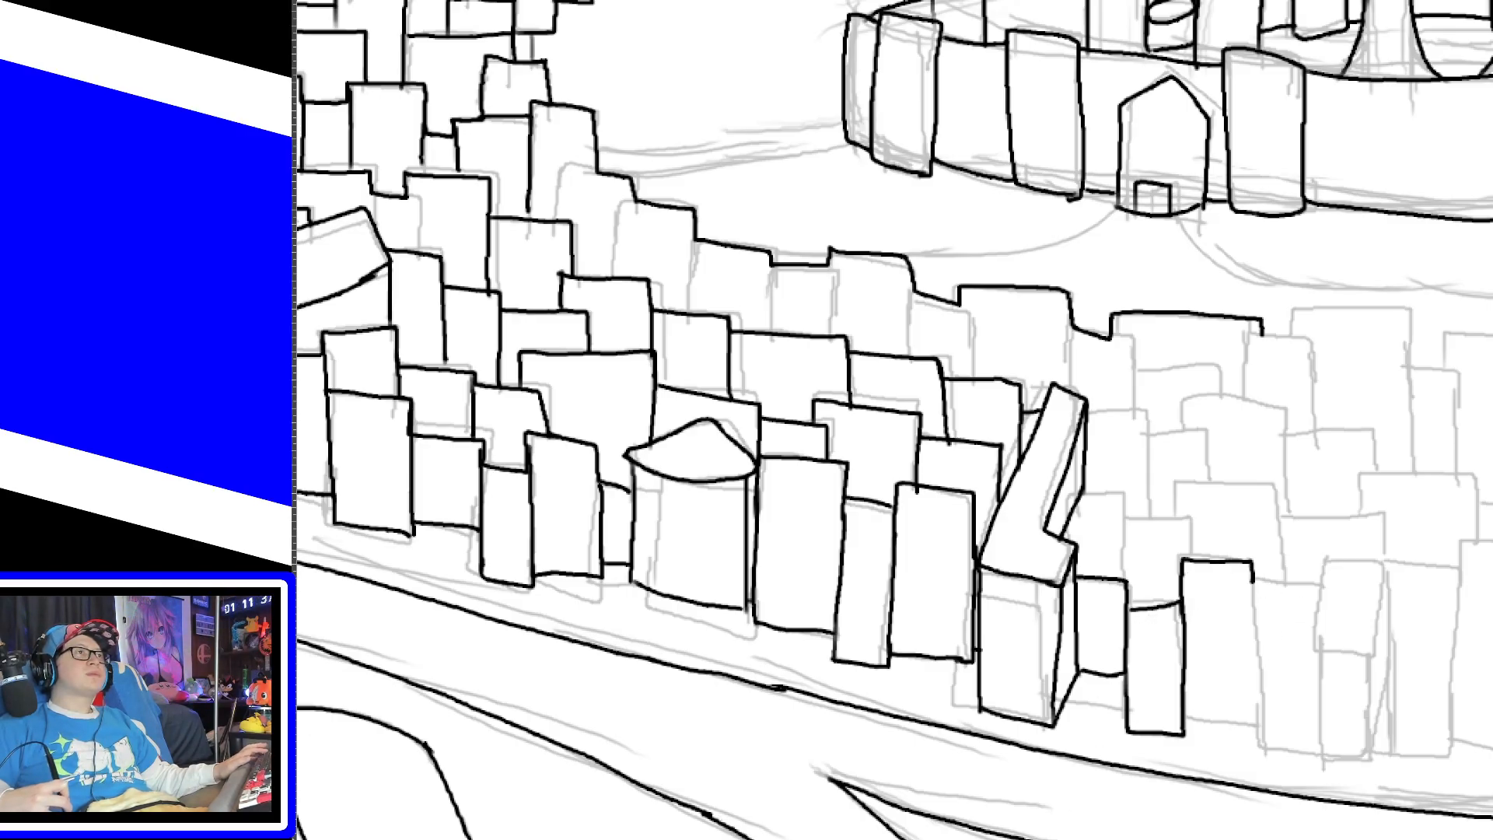
{"action": "key", "text": "Right"}
{"action": "key", "text": "Right"}
{"action": "key", "text": "Right"}
{"action": "key", "text": "Right"}
{"action": "key", "text": "Left"}
{"action": "key", "text": "Left"}
{"action": "key", "text": "Left"}
{"action": "key", "text": "Left"}
{"action": "key", "text": "Left"}
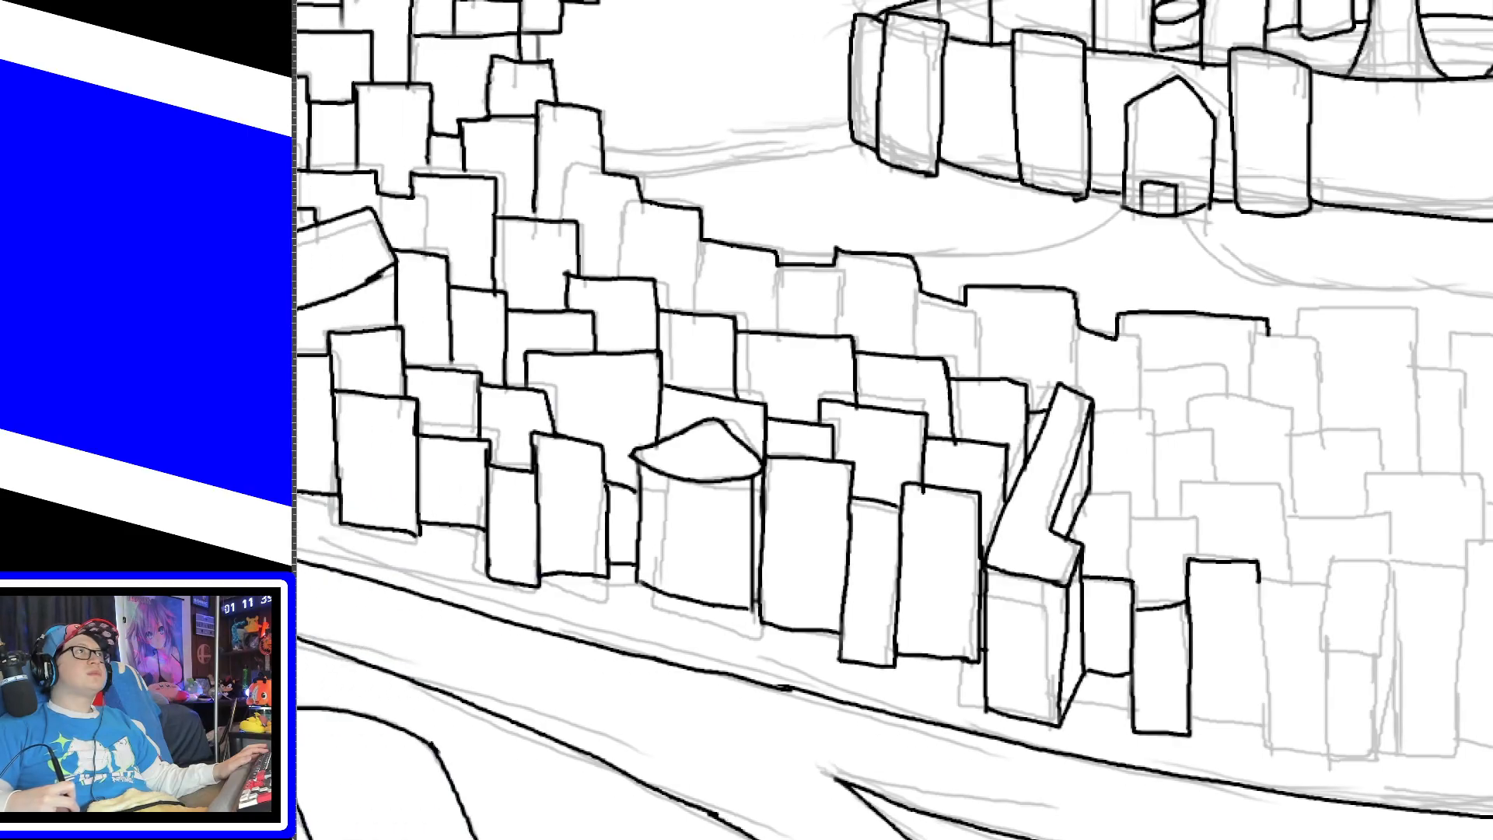
Step: Ink the side walls of the back-row buildings from beyond the round tower to behind the L-shaped building
{"action": "mouse_move", "coordinate": [618, 216]}
{"action": "left_mouse_down"}
{"action": "mouse_move", "coordinate": [634, 176]}
{"action": "mouse_move", "coordinate": [658, 175]}
{"action": "left_mouse_up"}
{"action": "mouse_move", "coordinate": [671, 276]}
{"action": "left_mouse_down"}
{"action": "mouse_move", "coordinate": [672, 205]}
{"action": "mouse_move", "coordinate": [704, 204]}
{"action": "left_mouse_up"}
{"action": "left_click_drag", "start_coordinate": [755, 245], "coordinate": [754, 313]}
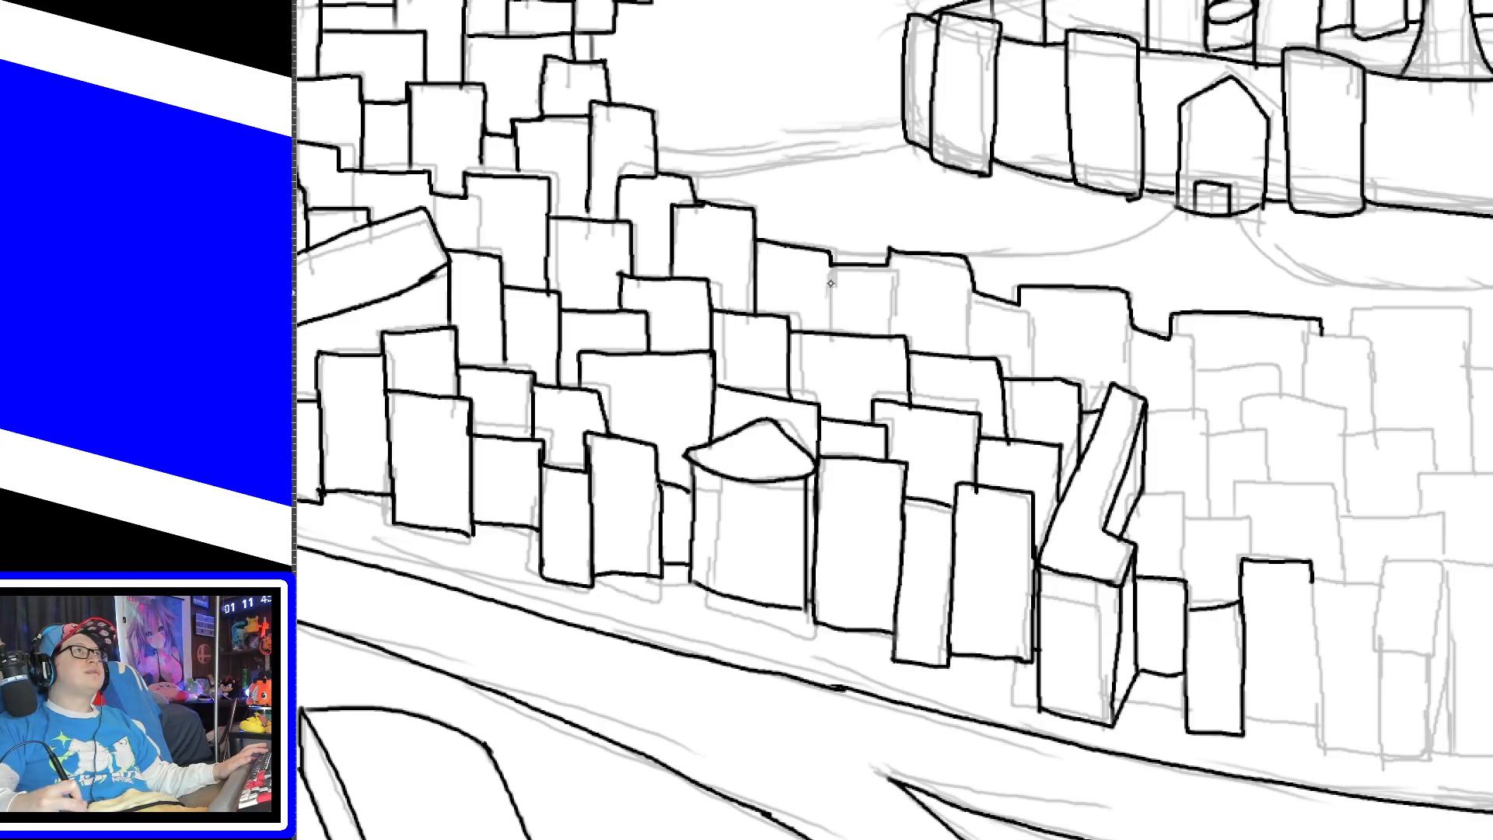
{"action": "left_click_drag", "start_coordinate": [831, 260], "coordinate": [831, 330]}
{"action": "left_click_drag", "start_coordinate": [889, 252], "coordinate": [889, 336]}
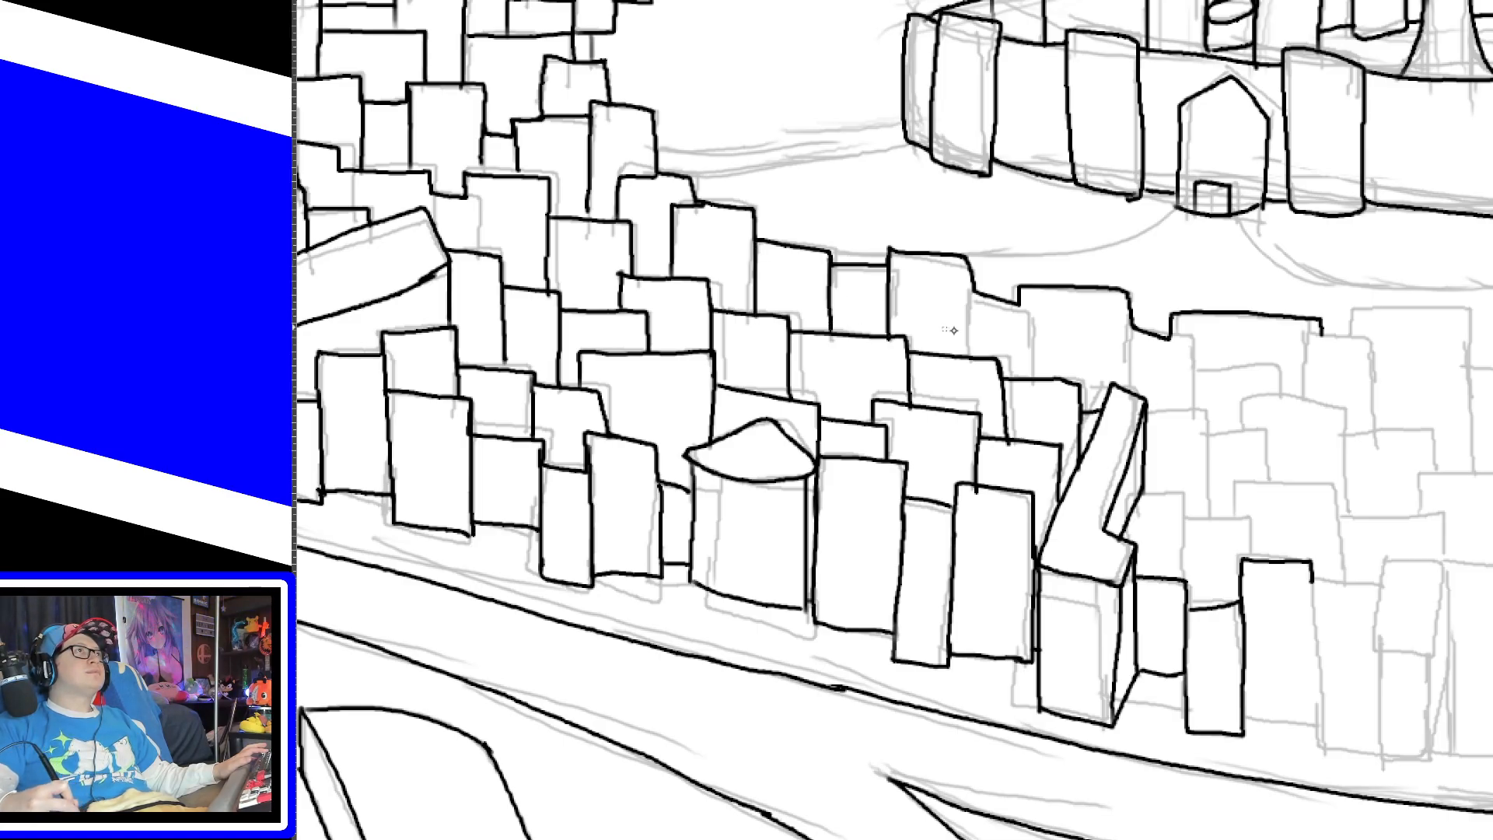
{"action": "left_click_drag", "start_coordinate": [970, 272], "coordinate": [977, 362]}
{"action": "key", "text": "ctrl+z"}
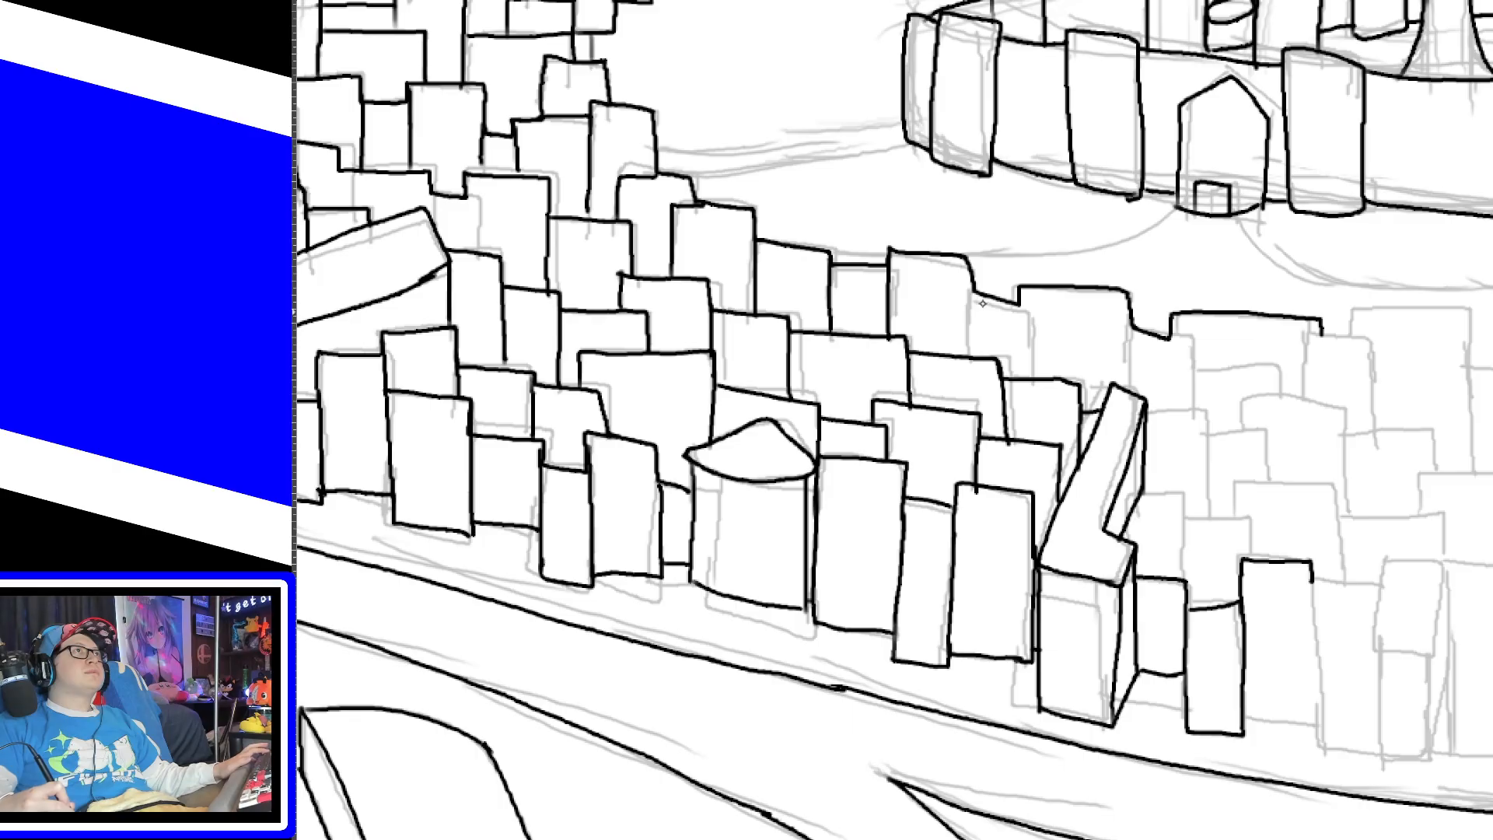
{"action": "left_click_drag", "start_coordinate": [974, 281], "coordinate": [982, 360]}
{"action": "left_click_drag", "start_coordinate": [1020, 290], "coordinate": [1022, 378]}
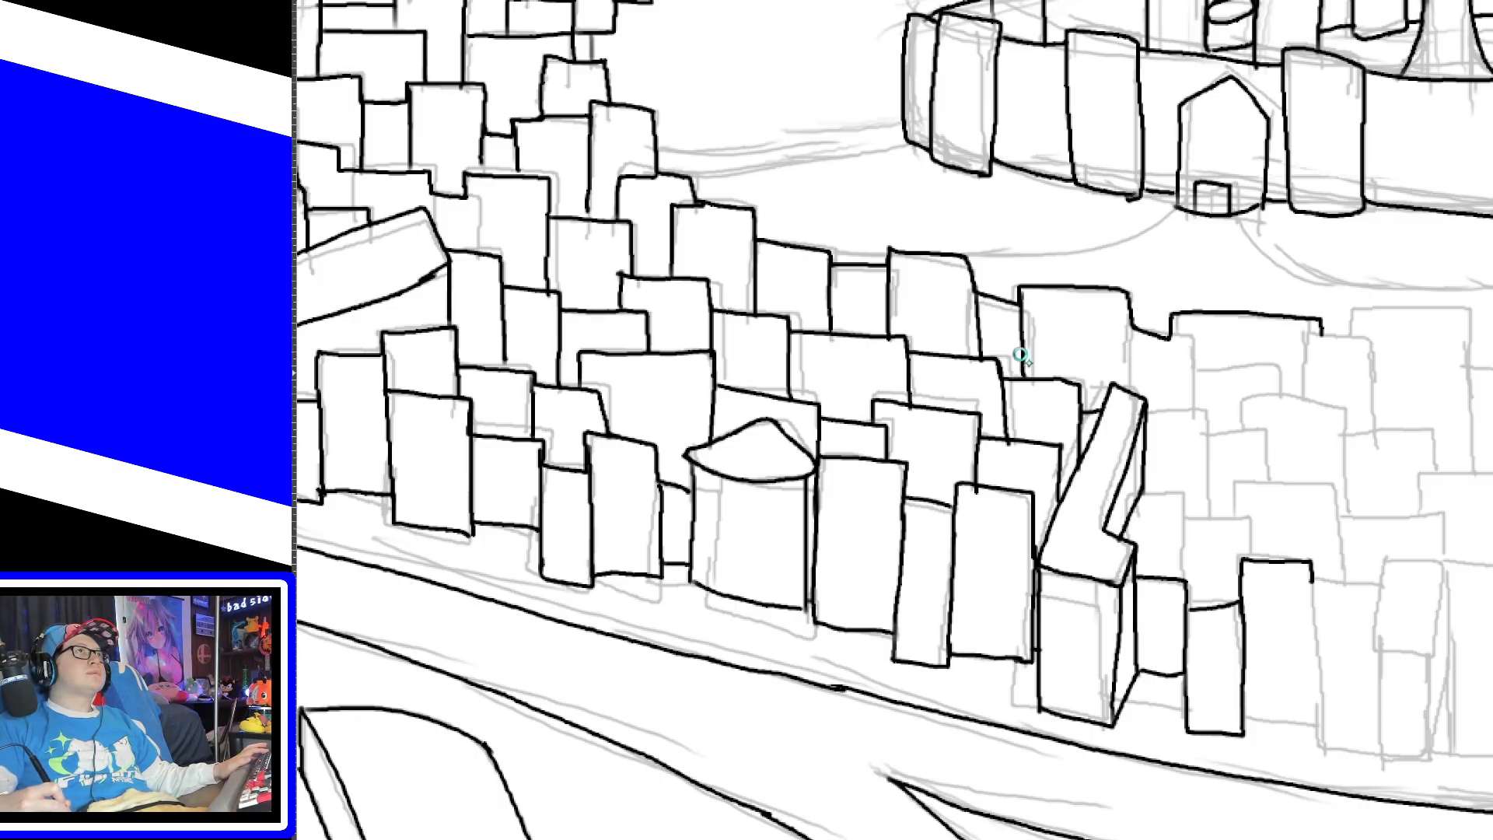
{"action": "left_click_drag", "start_coordinate": [1129, 311], "coordinate": [1134, 393]}
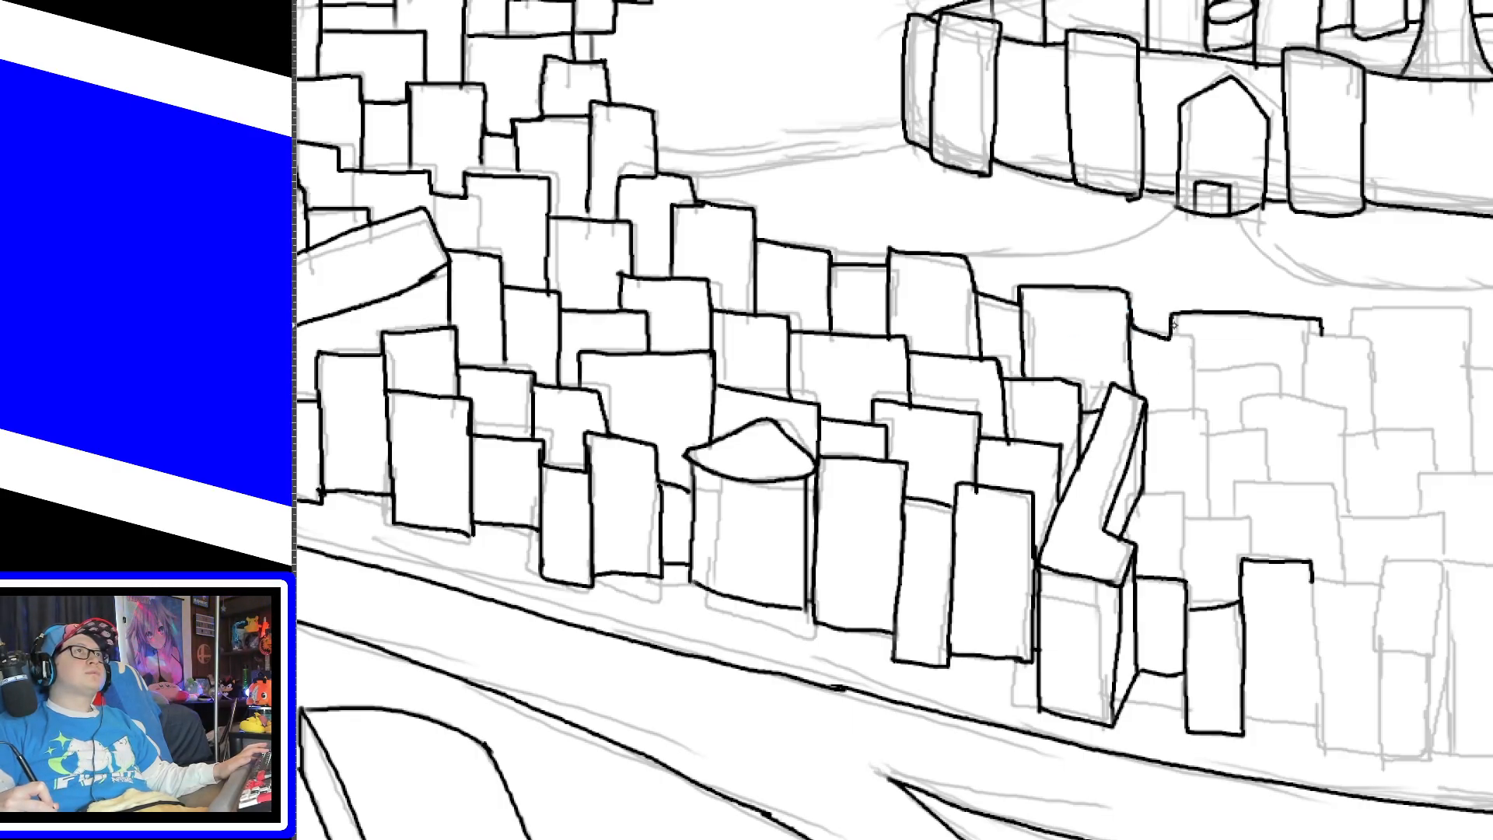
{"action": "left_click_drag", "start_coordinate": [1174, 320], "coordinate": [1175, 408]}
{"action": "key", "text": "ctrl+z"}
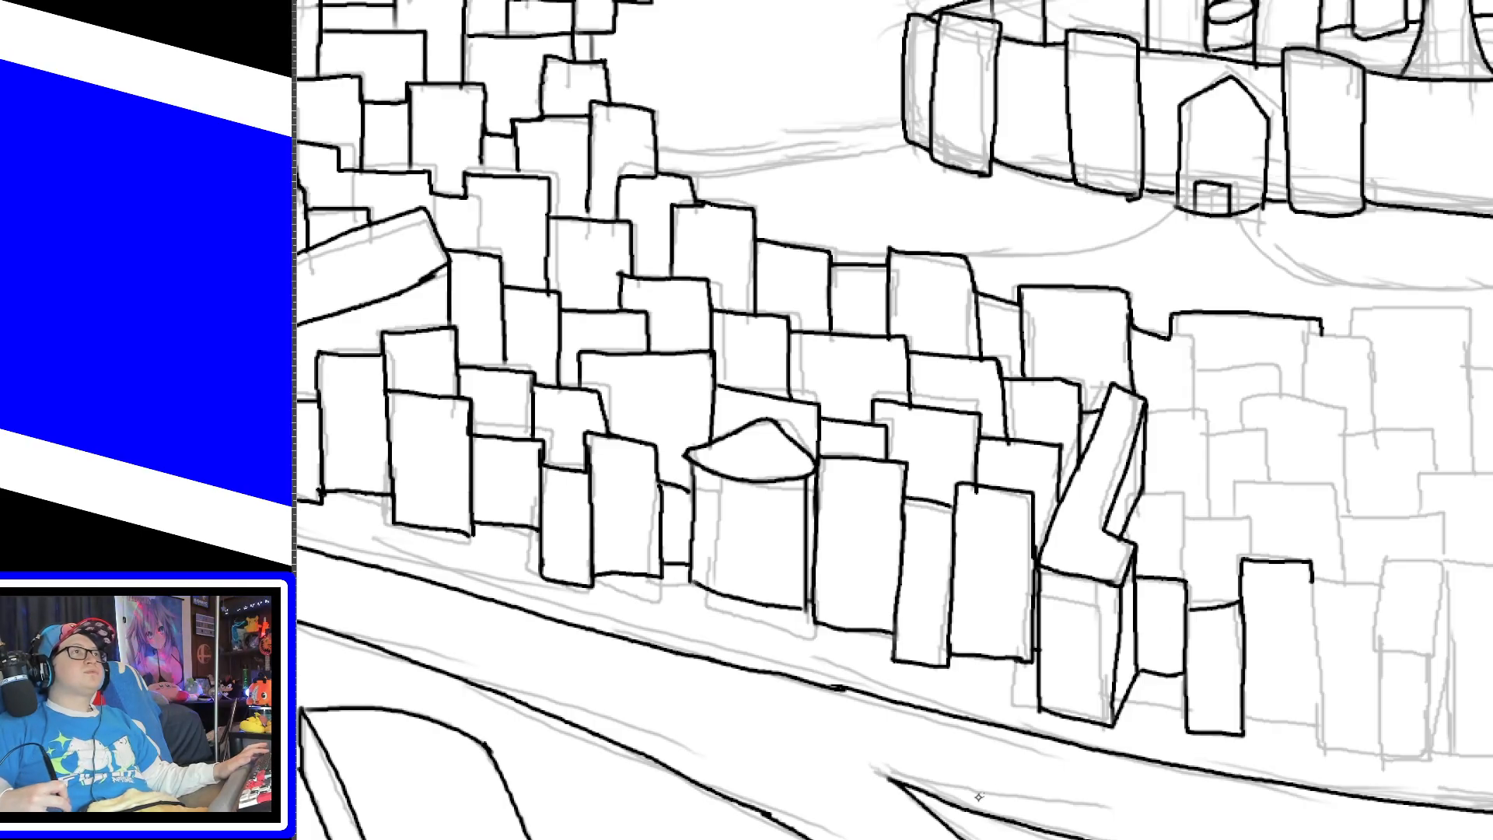
Step: Ink the pointed roof and curved eave of the second round tower, in the sketched block past the L-shaped building
{"action": "key", "text": "Right"}
{"action": "key", "text": "Right"}
{"action": "key", "text": "Right"}
{"action": "key", "text": "Right"}
{"action": "key", "text": "Right"}
{"action": "key", "text": "Right"}
{"action": "key", "text": "Right"}
{"action": "key", "text": "Right"}
{"action": "key", "text": "Right"}
{"action": "key", "text": "Right"}
{"action": "key", "text": "Right"}
{"action": "key", "text": "Right"}
{"action": "key", "text": "Right"}
{"action": "key", "text": "Right"}
{"action": "key", "text": "Right"}
{"action": "key", "text": "Right"}
{"action": "key", "text": "Right"}
{"action": "key", "text": "Right"}
{"action": "key", "text": "Right"}
{"action": "key", "text": "Right"}
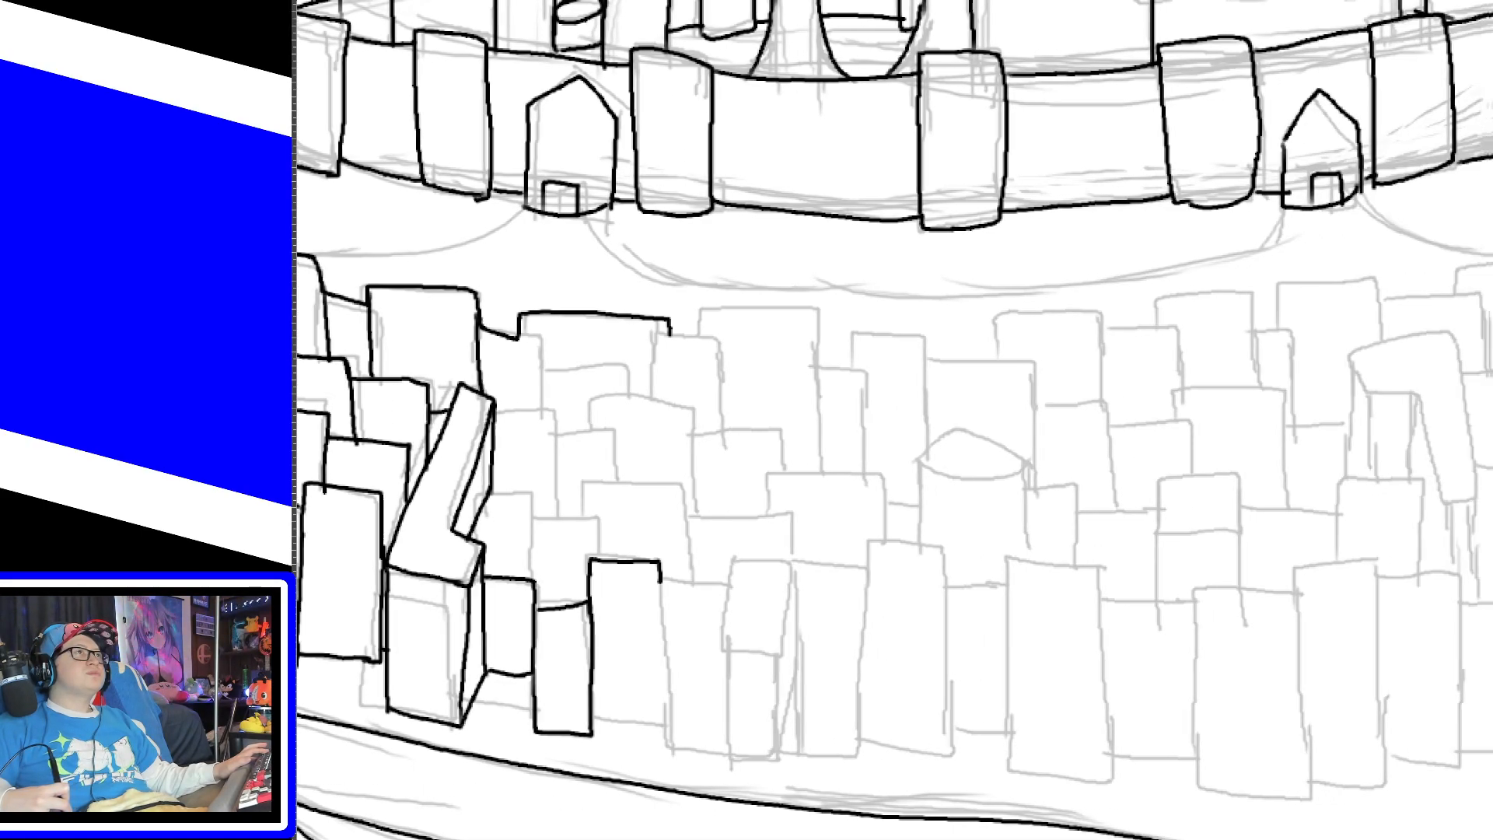
{"action": "mouse_move", "coordinate": [933, 472]}
{"action": "left_mouse_down"}
{"action": "mouse_move", "coordinate": [916, 467]}
{"action": "mouse_move", "coordinate": [956, 429]}
{"action": "mouse_move", "coordinate": [1034, 465]}
{"action": "mouse_move", "coordinate": [937, 479]}
{"action": "mouse_move", "coordinate": [921, 466]}
{"action": "mouse_move", "coordinate": [998, 476]}
{"action": "mouse_move", "coordinate": [1039, 462]}
{"action": "left_mouse_up"}
{"action": "key", "text": "ctrl+z"}
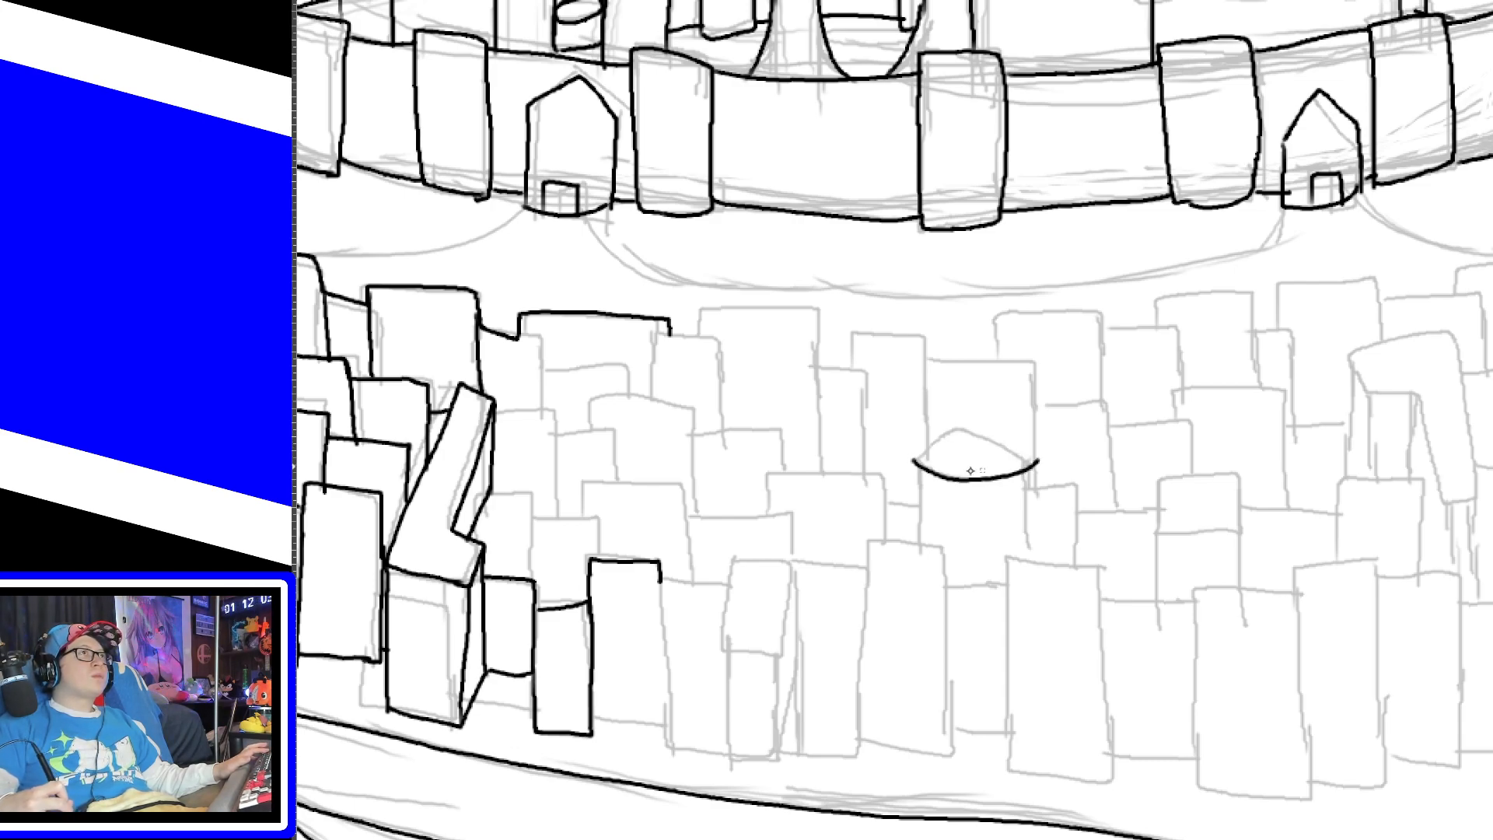
{"action": "mouse_move", "coordinate": [909, 461]}
{"action": "left_mouse_down"}
{"action": "mouse_move", "coordinate": [983, 430]}
{"action": "mouse_move", "coordinate": [1039, 463]}
{"action": "left_mouse_up"}
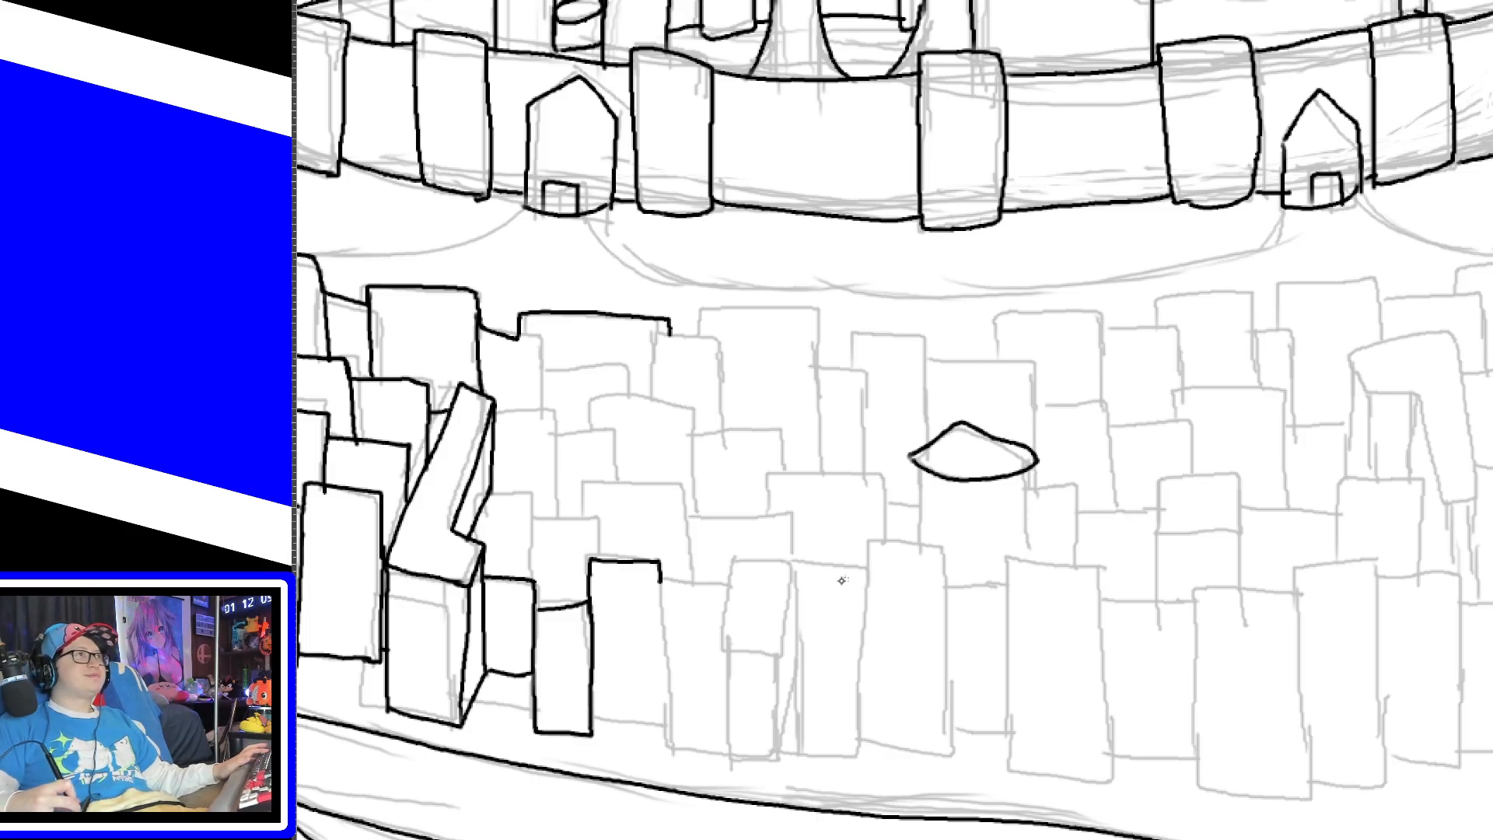
Step: Ink the narrow front-row building with a tall roof face, plus the walls and base lines joining it to the inked buildings
{"action": "mouse_move", "coordinate": [660, 581]}
{"action": "left_mouse_down"}
{"action": "mouse_move", "coordinate": [716, 583]}
{"action": "mouse_move", "coordinate": [735, 556]}
{"action": "mouse_move", "coordinate": [790, 564]}
{"action": "left_mouse_up"}
{"action": "key", "text": "ctrl+z"}
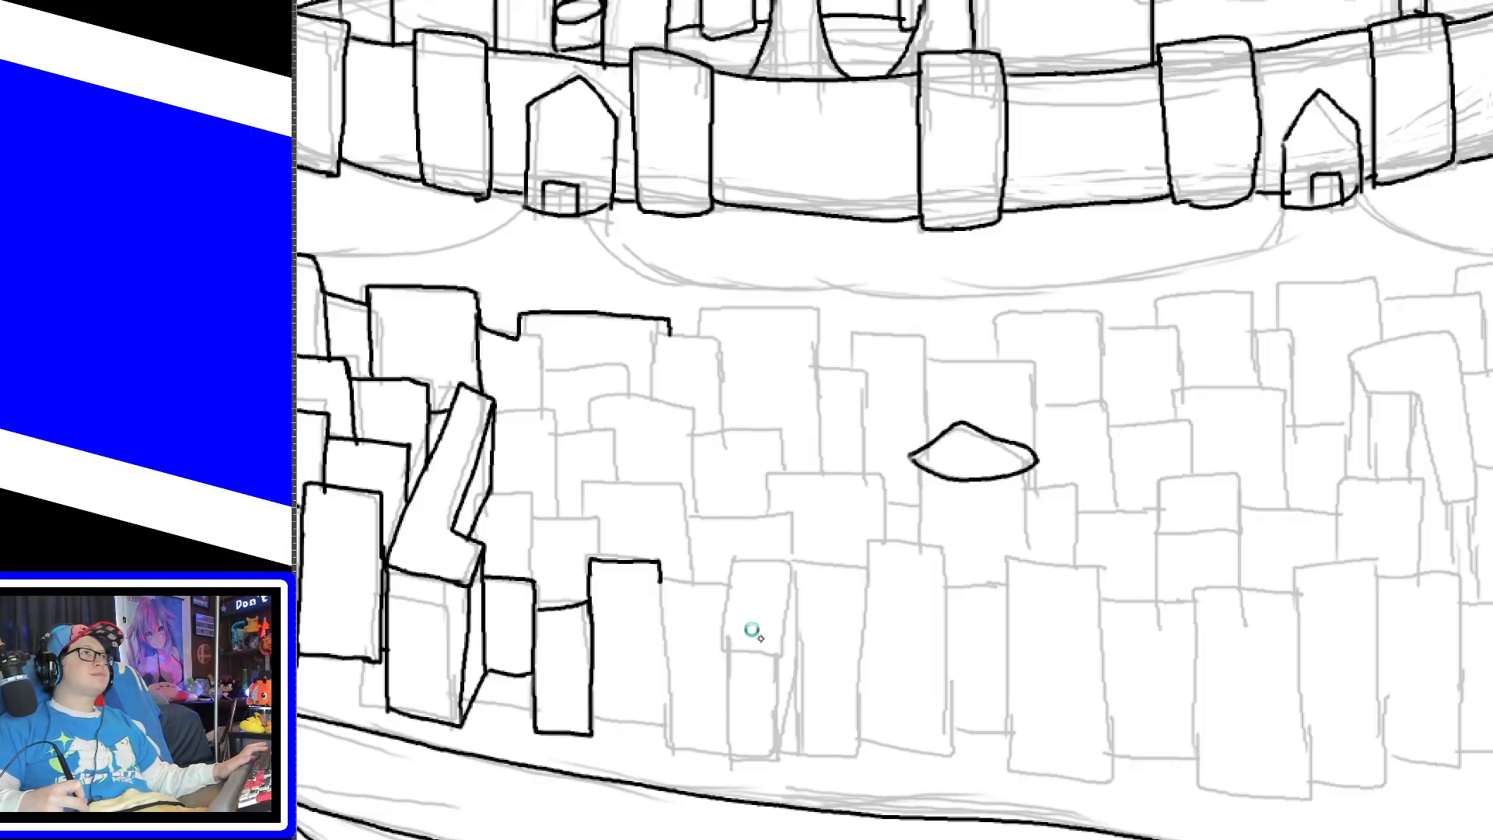
{"action": "mouse_move", "coordinate": [723, 646]}
{"action": "left_mouse_down"}
{"action": "mouse_move", "coordinate": [726, 584]}
{"action": "mouse_move", "coordinate": [785, 558]}
{"action": "mouse_move", "coordinate": [751, 647]}
{"action": "mouse_move", "coordinate": [725, 645]}
{"action": "mouse_move", "coordinate": [729, 756]}
{"action": "mouse_move", "coordinate": [785, 640]}
{"action": "left_mouse_up"}
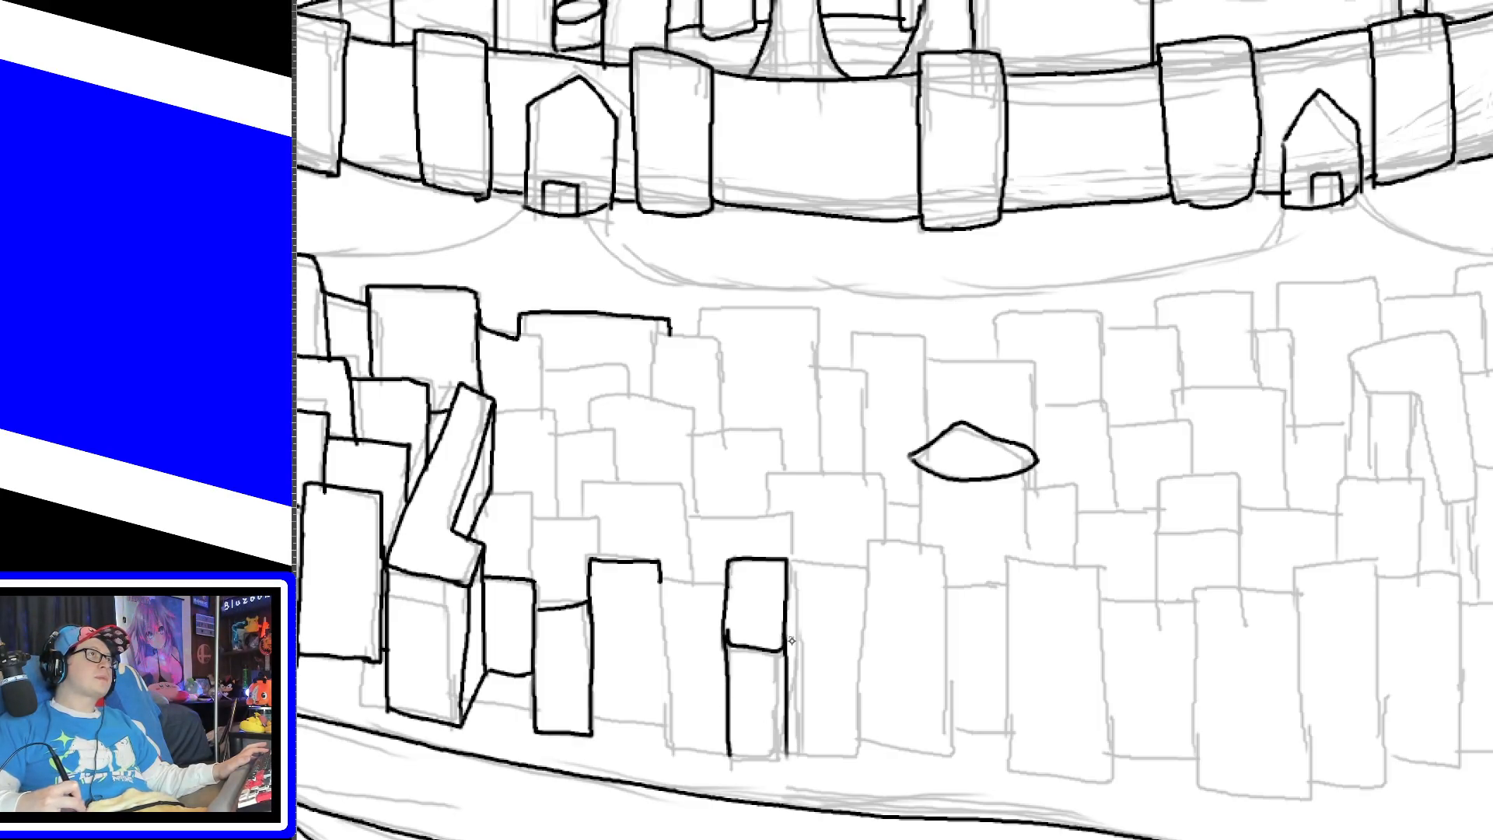
{"action": "mouse_move", "coordinate": [741, 754]}
{"action": "left_mouse_down"}
{"action": "mouse_move", "coordinate": [790, 753]}
{"action": "mouse_move", "coordinate": [670, 751]}
{"action": "mouse_move", "coordinate": [665, 615]}
{"action": "mouse_move", "coordinate": [678, 584]}
{"action": "mouse_move", "coordinate": [729, 588]}
{"action": "left_mouse_up"}
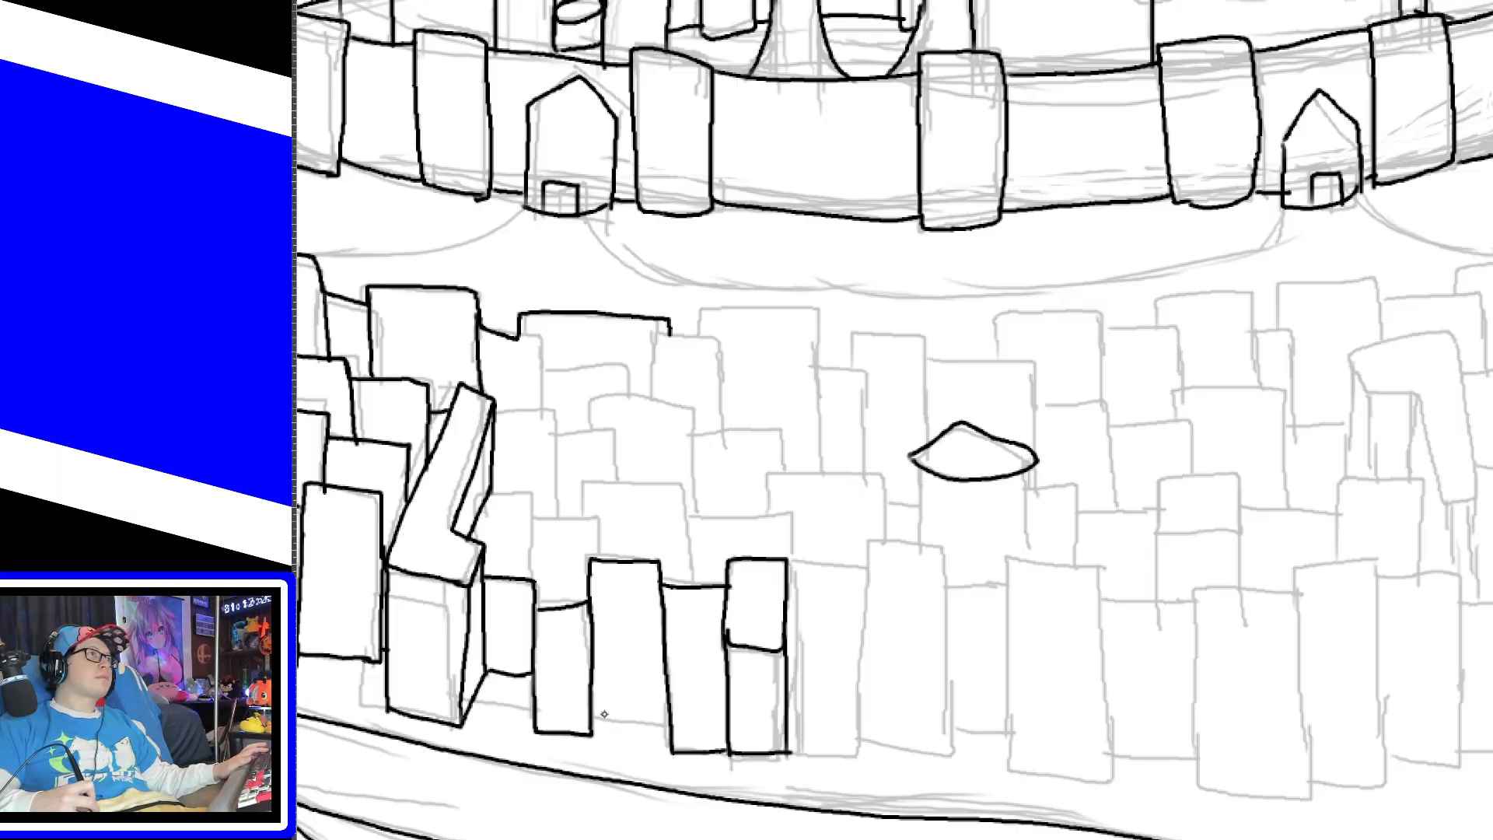
{"action": "left_click_drag", "start_coordinate": [593, 716], "coordinate": [660, 719]}
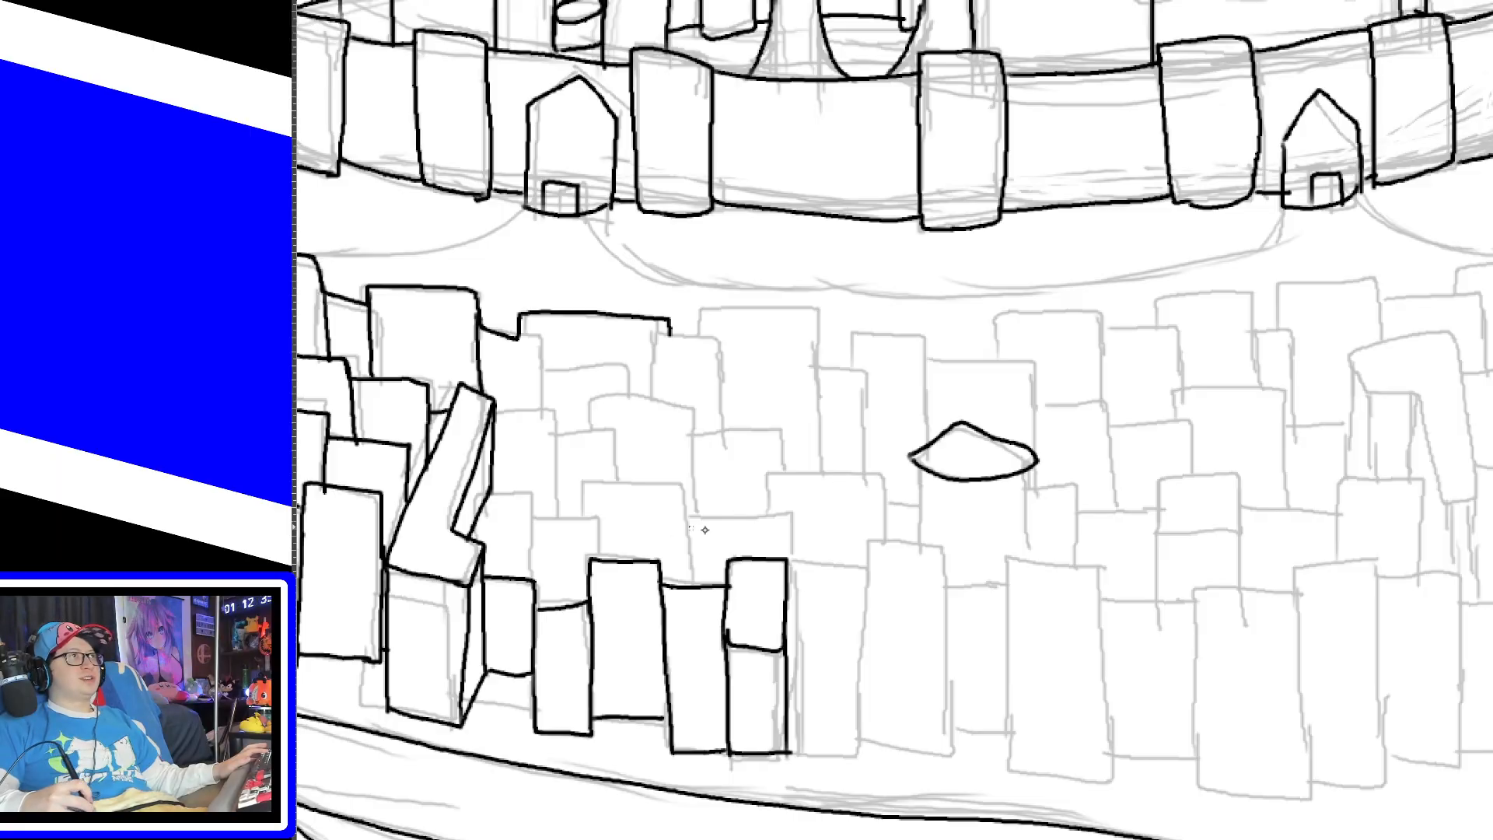
Step: Ink the rooftops and side walls of the three second-row buildings just past the L-shaped building
{"action": "left_click_drag", "start_coordinate": [503, 491], "coordinate": [533, 577]}
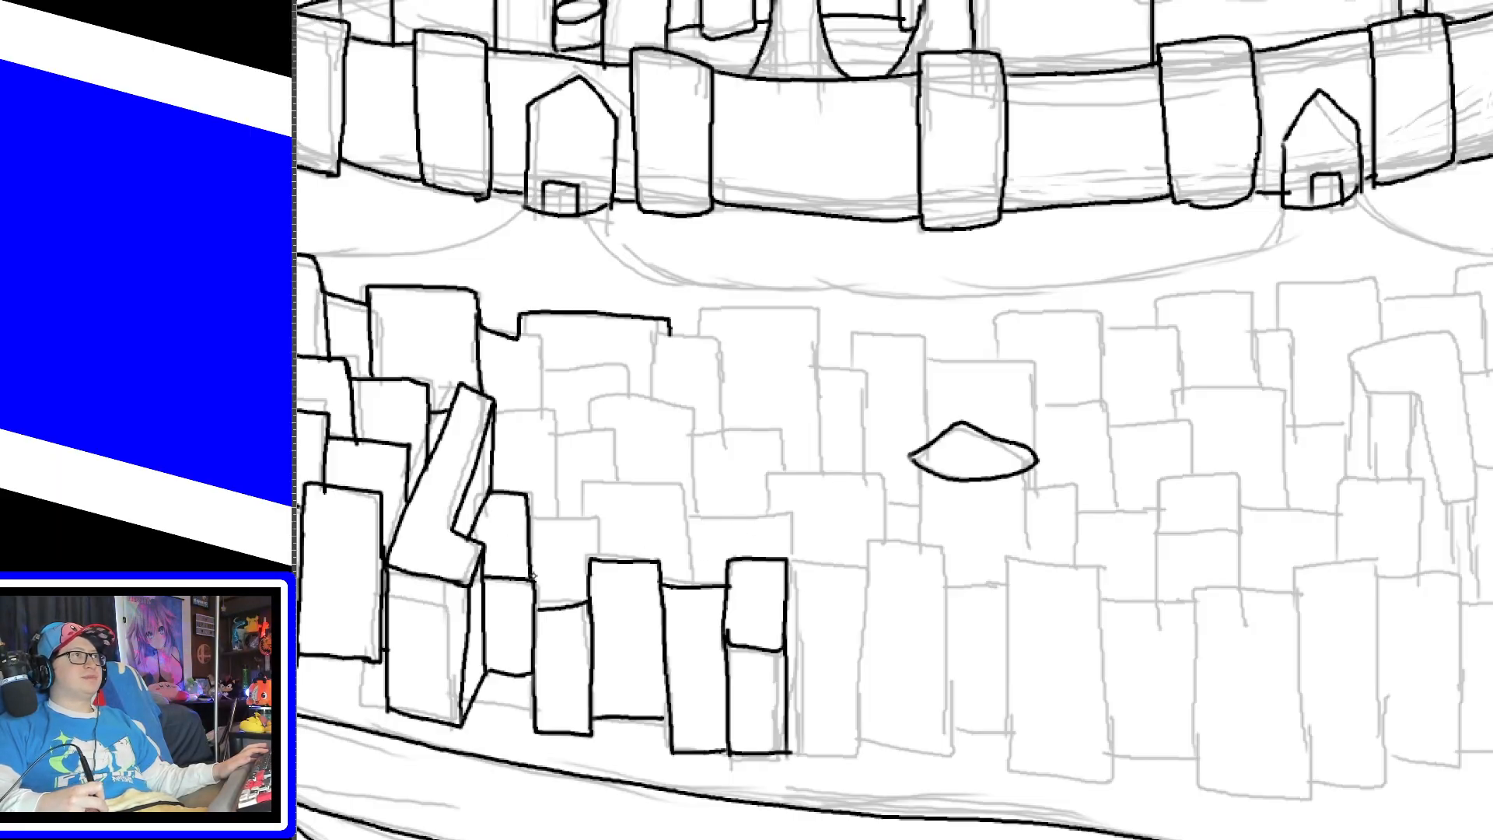
{"action": "mouse_move", "coordinate": [533, 521]}
{"action": "left_mouse_down"}
{"action": "mouse_move", "coordinate": [594, 514]}
{"action": "mouse_move", "coordinate": [589, 563]}
{"action": "left_mouse_up"}
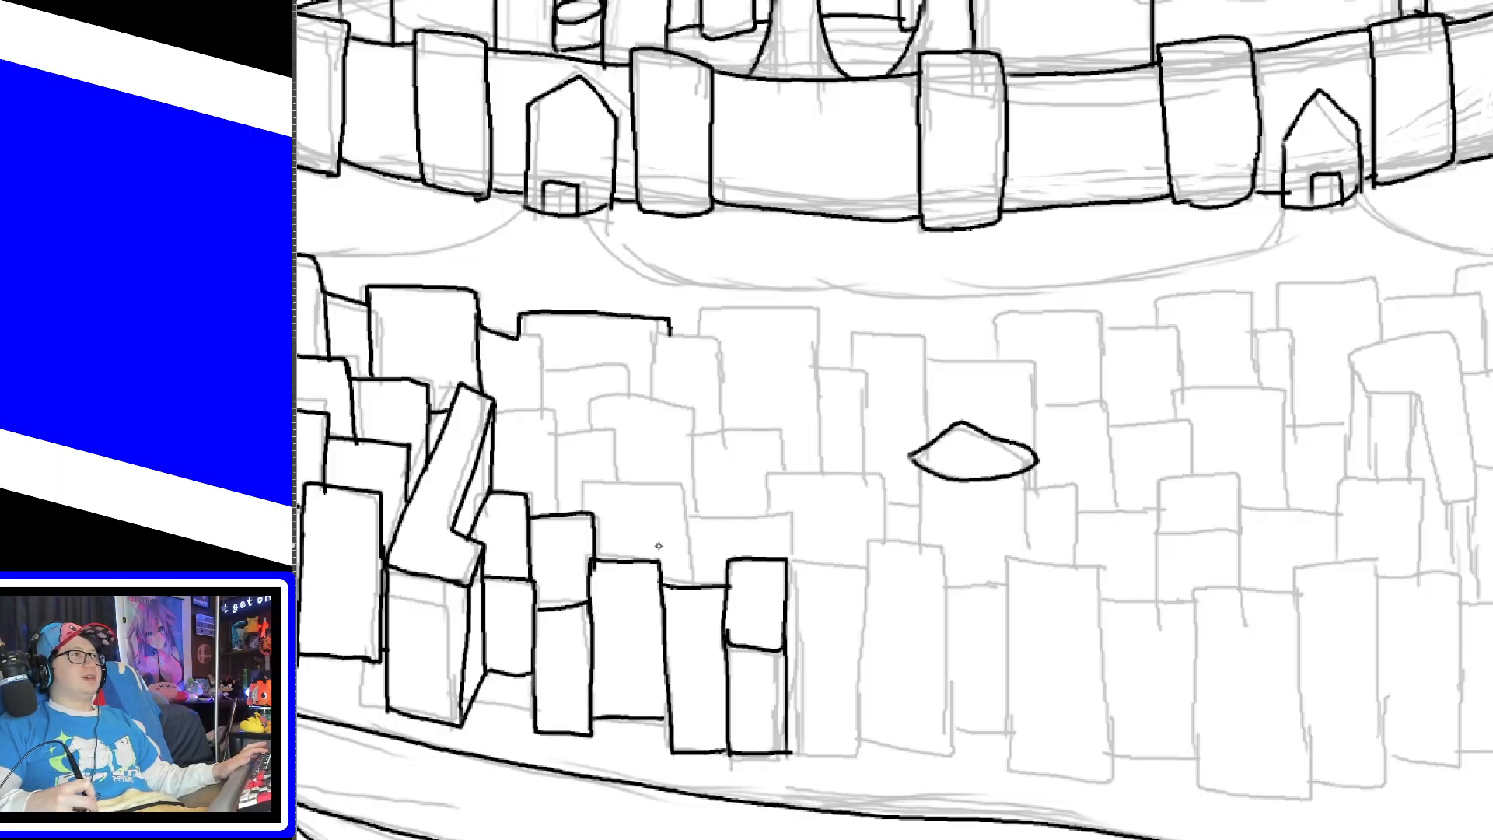
{"action": "mouse_move", "coordinate": [584, 504]}
{"action": "left_mouse_down"}
{"action": "mouse_move", "coordinate": [683, 485]}
{"action": "mouse_move", "coordinate": [692, 579]}
{"action": "left_mouse_up"}
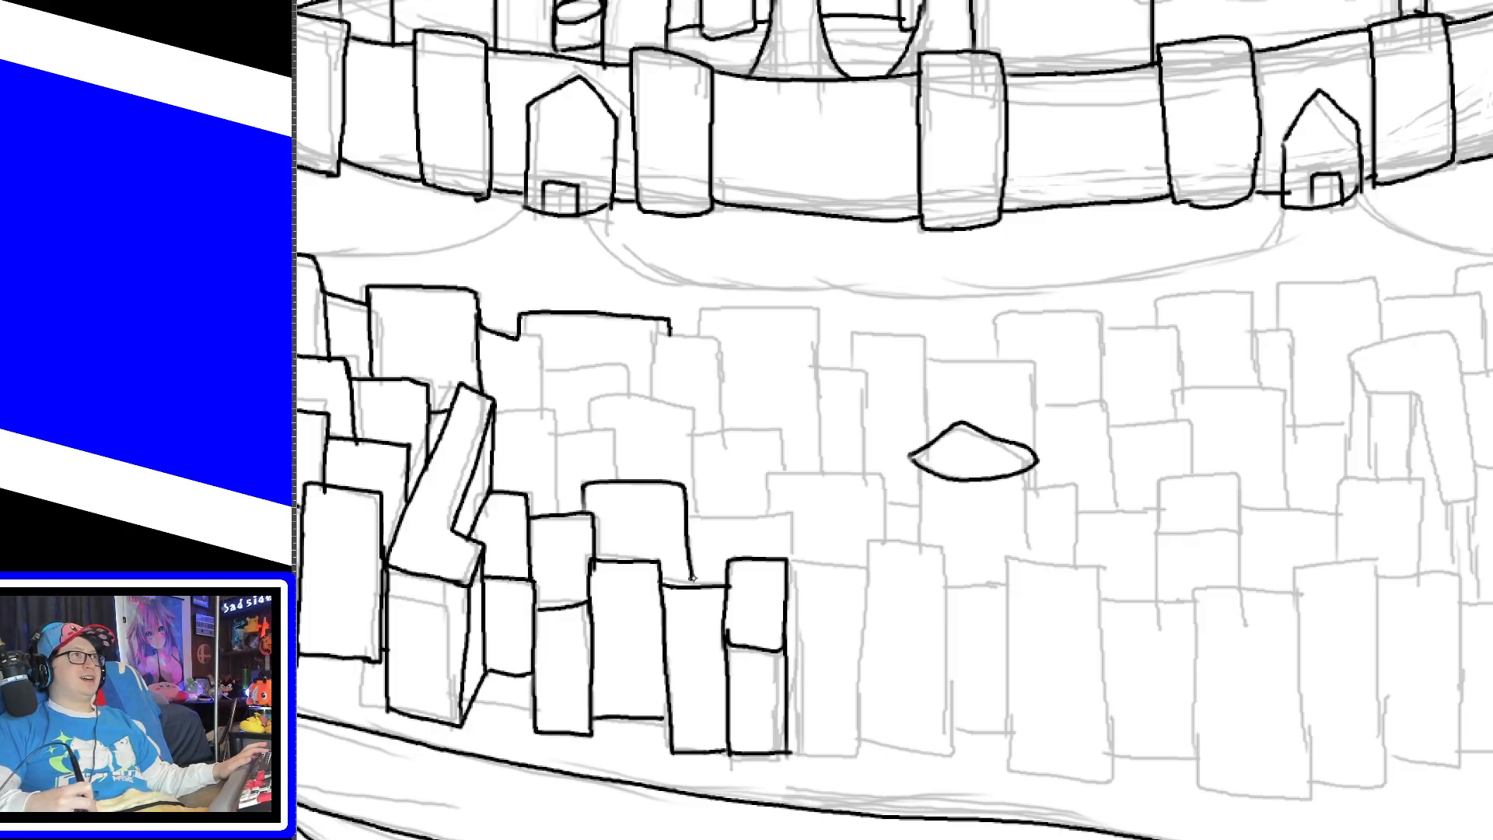
{"action": "mouse_move", "coordinate": [687, 517]}
{"action": "left_mouse_down"}
{"action": "mouse_move", "coordinate": [768, 518]}
{"action": "mouse_move", "coordinate": [784, 552]}
{"action": "left_mouse_up"}
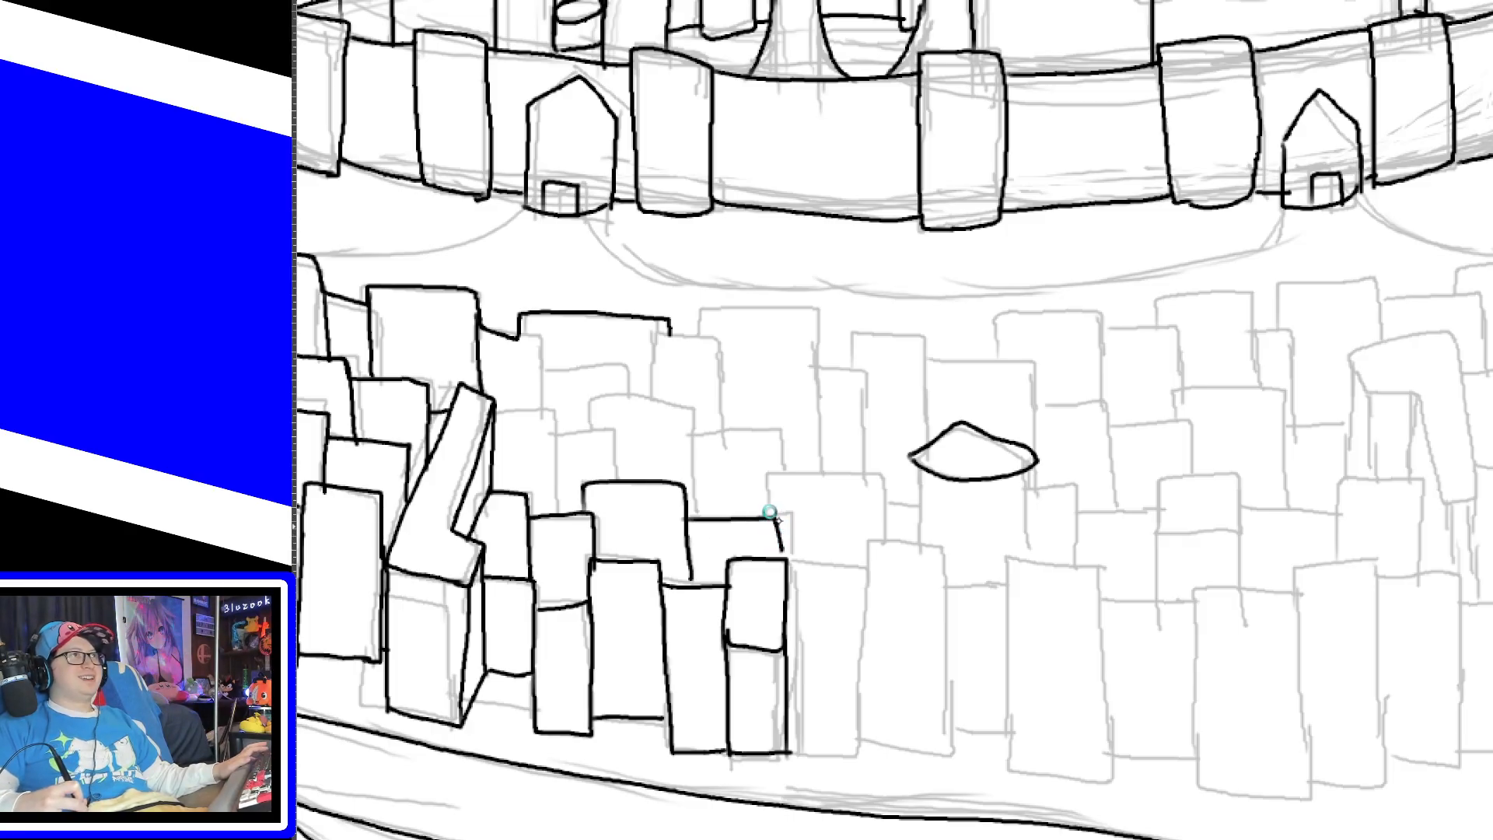
{"action": "key", "text": "ctrl+z"}
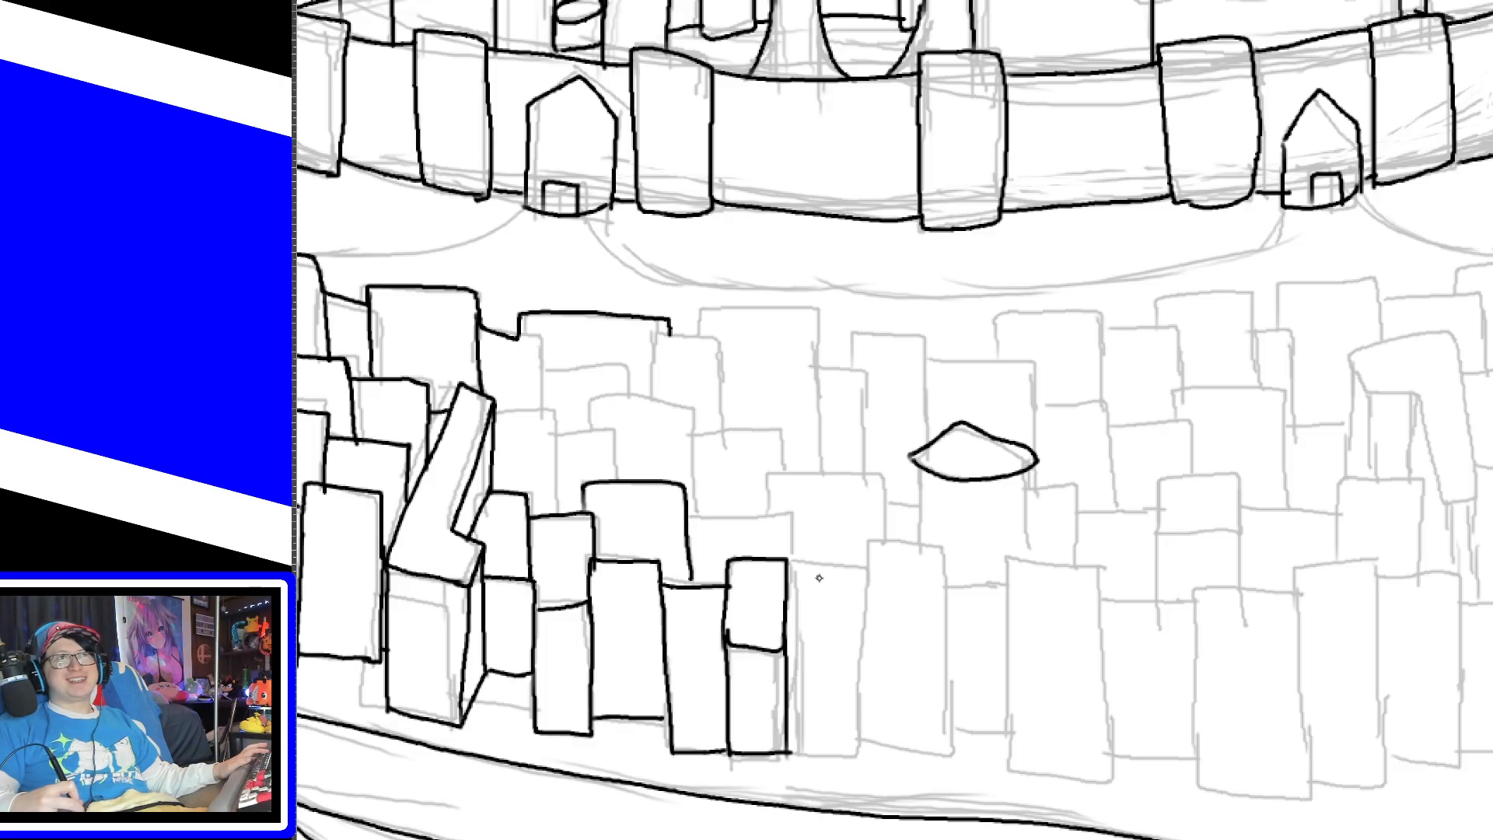
Step: Ink the base lines and lower wall corners of the front-row buildings below and past the second round tower
{"action": "mouse_move", "coordinate": [790, 752]}
{"action": "left_mouse_down"}
{"action": "mouse_move", "coordinate": [843, 752]}
{"action": "mouse_move", "coordinate": [860, 671]}
{"action": "left_mouse_up"}
{"action": "mouse_move", "coordinate": [860, 751]}
{"action": "left_mouse_down"}
{"action": "mouse_move", "coordinate": [947, 749]}
{"action": "mouse_move", "coordinate": [949, 682]}
{"action": "mouse_move", "coordinate": [1007, 668]}
{"action": "left_mouse_up"}
{"action": "mouse_move", "coordinate": [1009, 719]}
{"action": "left_mouse_down"}
{"action": "mouse_move", "coordinate": [1010, 768]}
{"action": "mouse_move", "coordinate": [1104, 780]}
{"action": "mouse_move", "coordinate": [1108, 700]}
{"action": "left_mouse_up"}
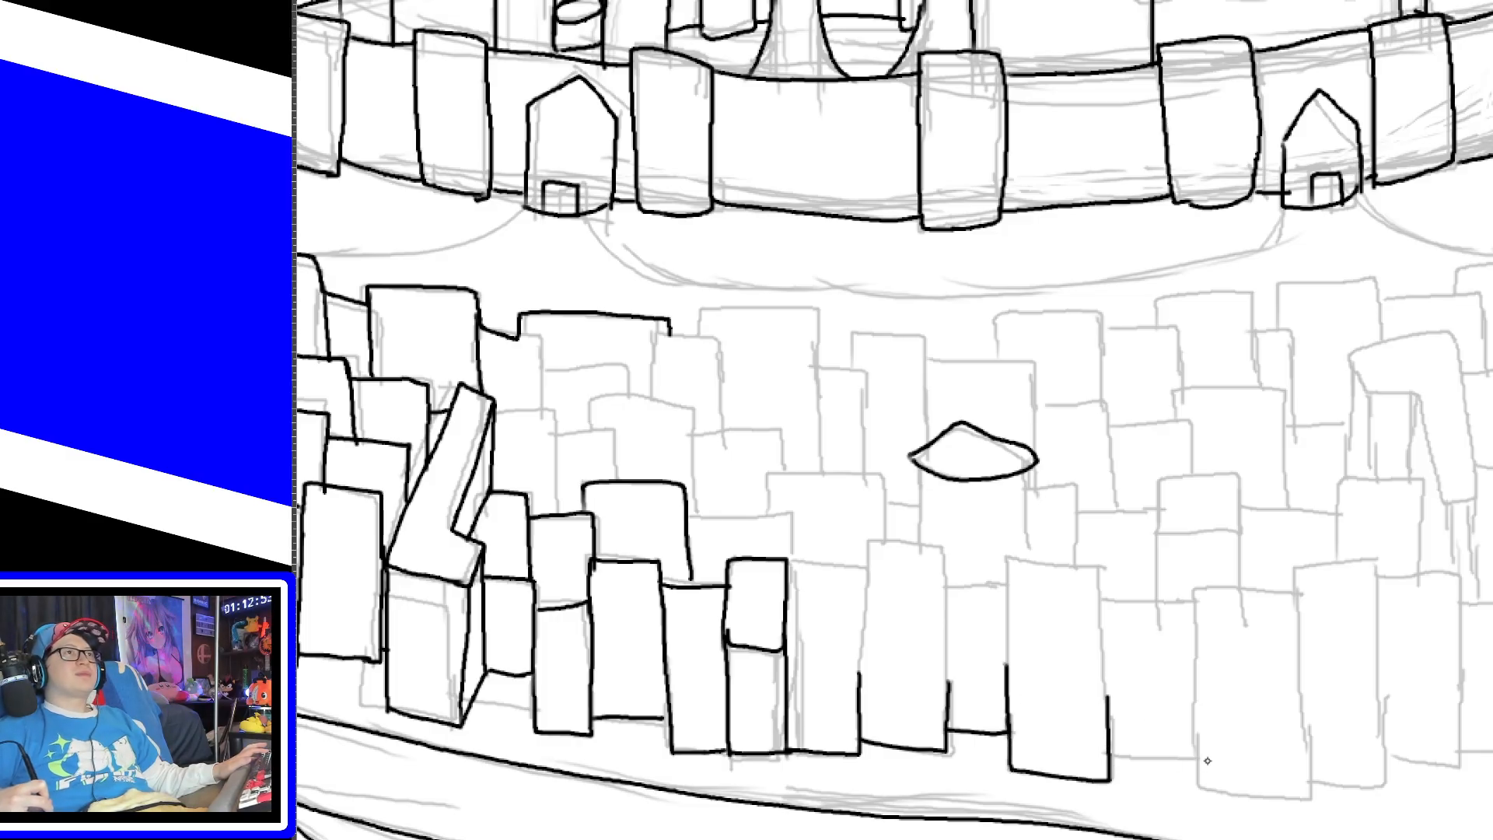
{"action": "mouse_move", "coordinate": [1195, 717]}
{"action": "left_mouse_down"}
{"action": "mouse_move", "coordinate": [1202, 787]}
{"action": "mouse_move", "coordinate": [1310, 790]}
{"action": "mouse_move", "coordinate": [1305, 716]}
{"action": "left_mouse_up"}
{"action": "mouse_move", "coordinate": [1309, 778]}
{"action": "left_mouse_down"}
{"action": "mouse_move", "coordinate": [1383, 781]}
{"action": "mouse_move", "coordinate": [1380, 700]}
{"action": "left_mouse_up"}
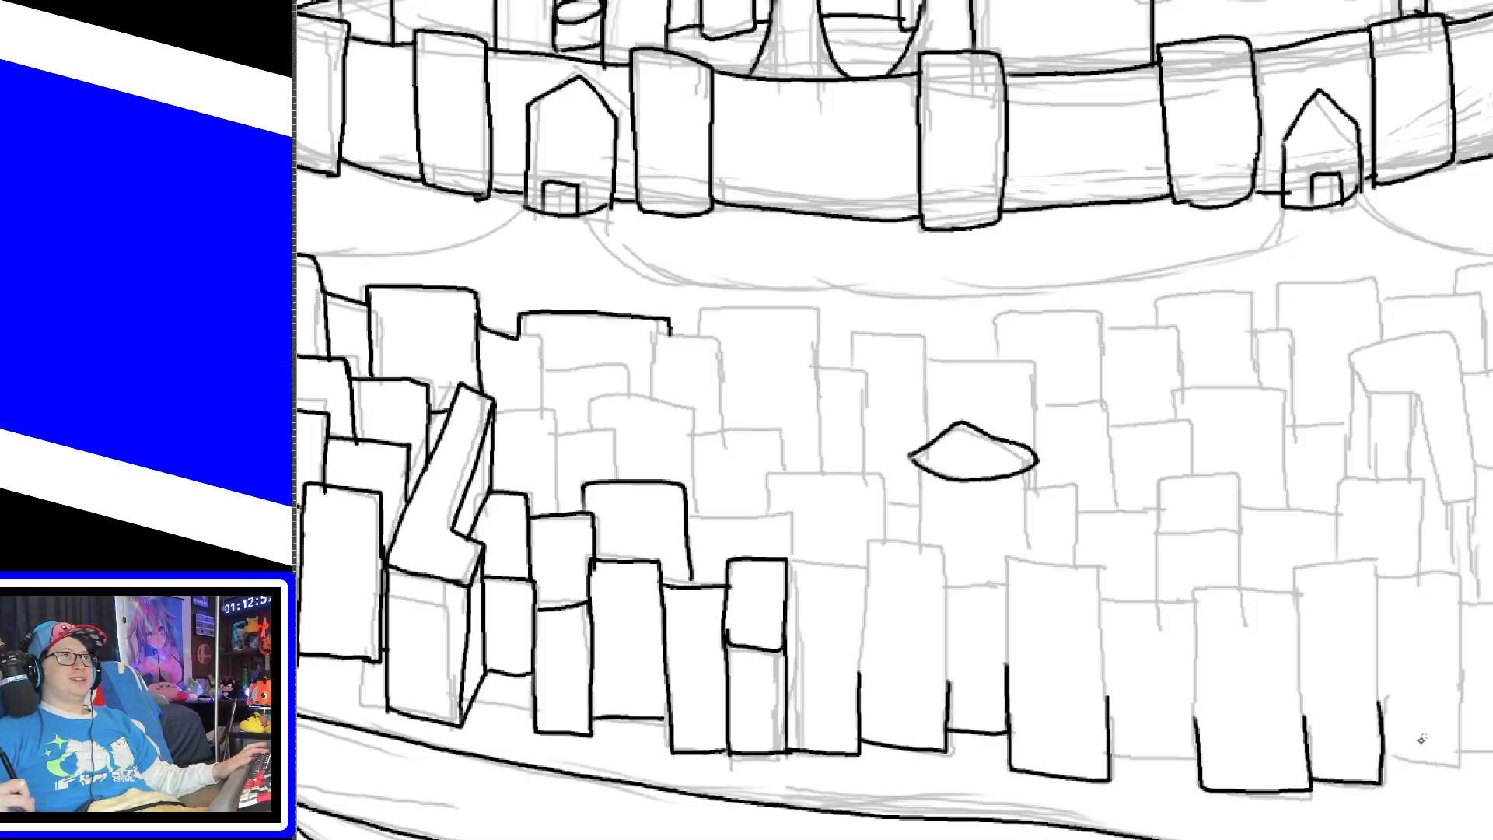
Step: Complete the outlines of the three adjoining front-row buildings farthest past the second round tower
{"action": "mouse_move", "coordinate": [1387, 753]}
{"action": "left_mouse_down"}
{"action": "mouse_move", "coordinate": [1423, 761]}
{"action": "mouse_move", "coordinate": [1448, 664]}
{"action": "left_mouse_up"}
{"action": "key", "text": "ctrl+z"}
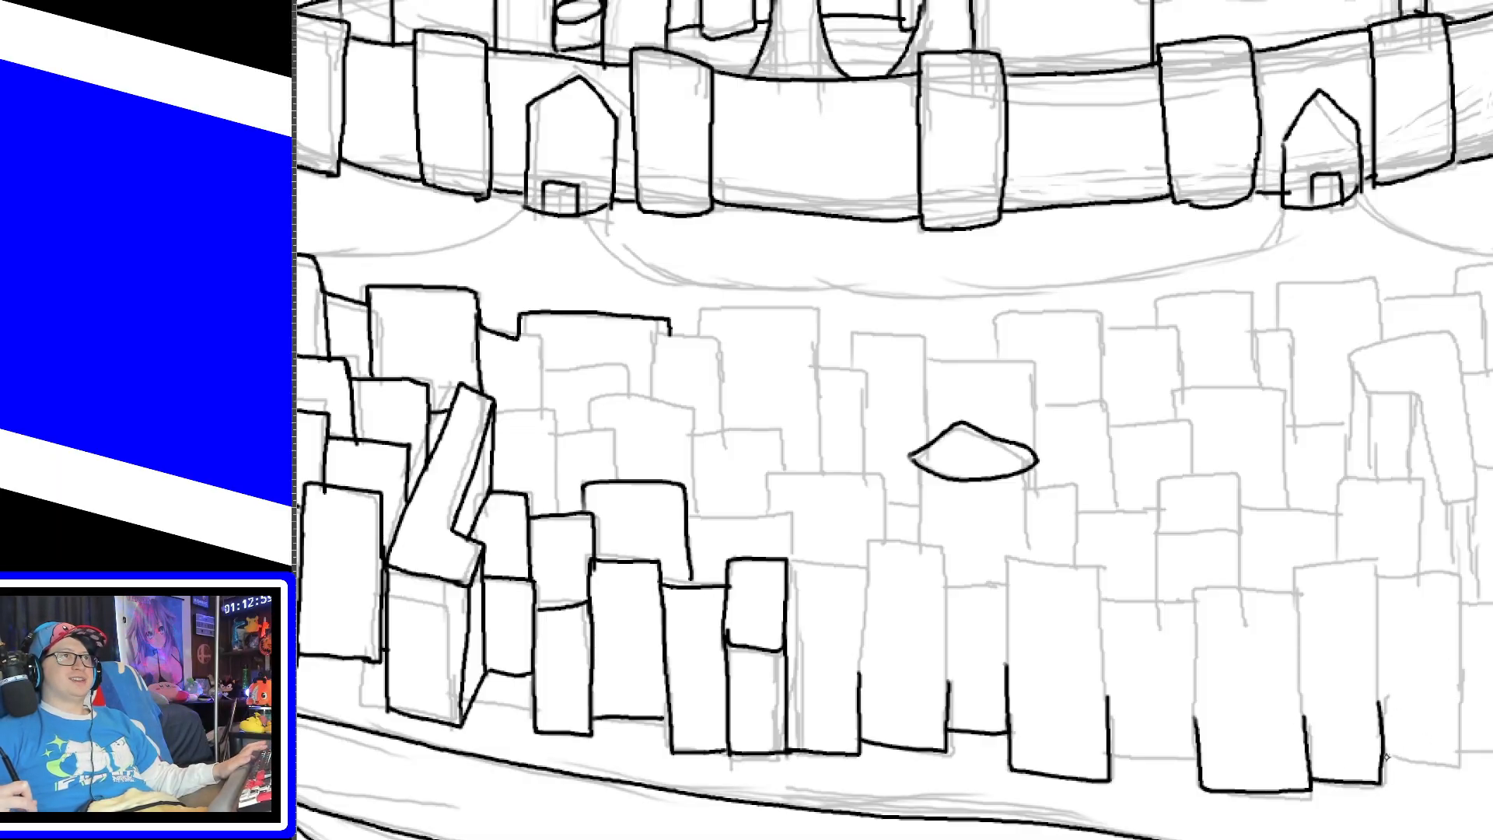
{"action": "mouse_move", "coordinate": [1384, 753]}
{"action": "left_mouse_down"}
{"action": "mouse_move", "coordinate": [1458, 762]}
{"action": "mouse_move", "coordinate": [1455, 651]}
{"action": "left_mouse_up"}
{"action": "left_click_drag", "start_coordinate": [1379, 734], "coordinate": [1377, 577]}
{"action": "key", "text": "ctrl+z"}
{"action": "mouse_move", "coordinate": [1377, 703]}
{"action": "left_mouse_down"}
{"action": "mouse_move", "coordinate": [1379, 639]}
{"action": "mouse_move", "coordinate": [1409, 584]}
{"action": "mouse_move", "coordinate": [1458, 609]}
{"action": "mouse_move", "coordinate": [1455, 661]}
{"action": "left_mouse_up"}
{"action": "mouse_move", "coordinate": [1301, 627]}
{"action": "left_mouse_down"}
{"action": "mouse_move", "coordinate": [1297, 567]}
{"action": "mouse_move", "coordinate": [1367, 566]}
{"action": "mouse_move", "coordinate": [1370, 608]}
{"action": "mouse_move", "coordinate": [1297, 561]}
{"action": "mouse_move", "coordinate": [1371, 561]}
{"action": "mouse_move", "coordinate": [1371, 596]}
{"action": "left_mouse_up"}
{"action": "key", "text": "ctrl+z"}
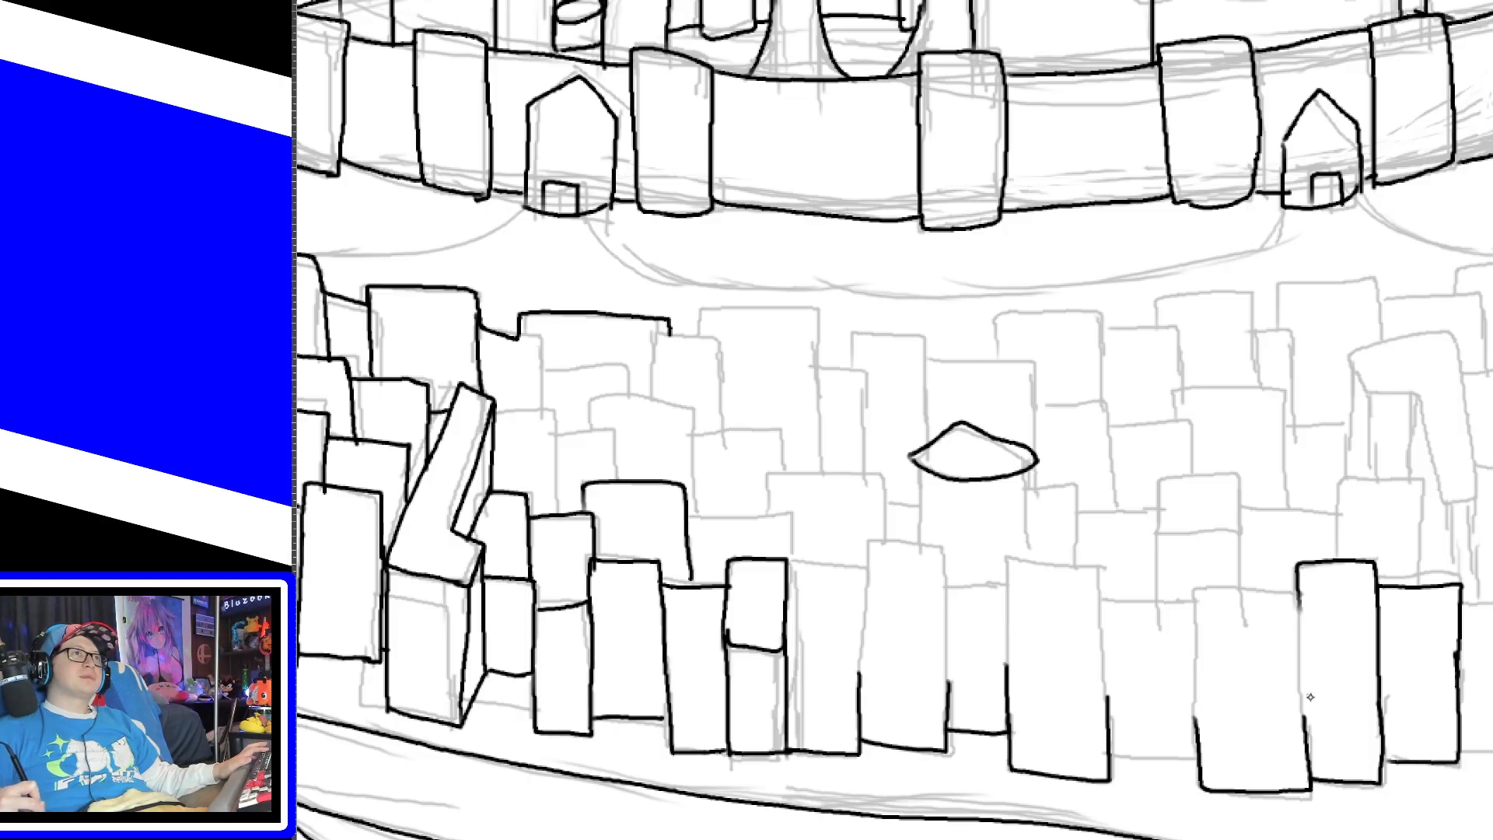
{"action": "left_click_drag", "start_coordinate": [1307, 739], "coordinate": [1294, 588]}
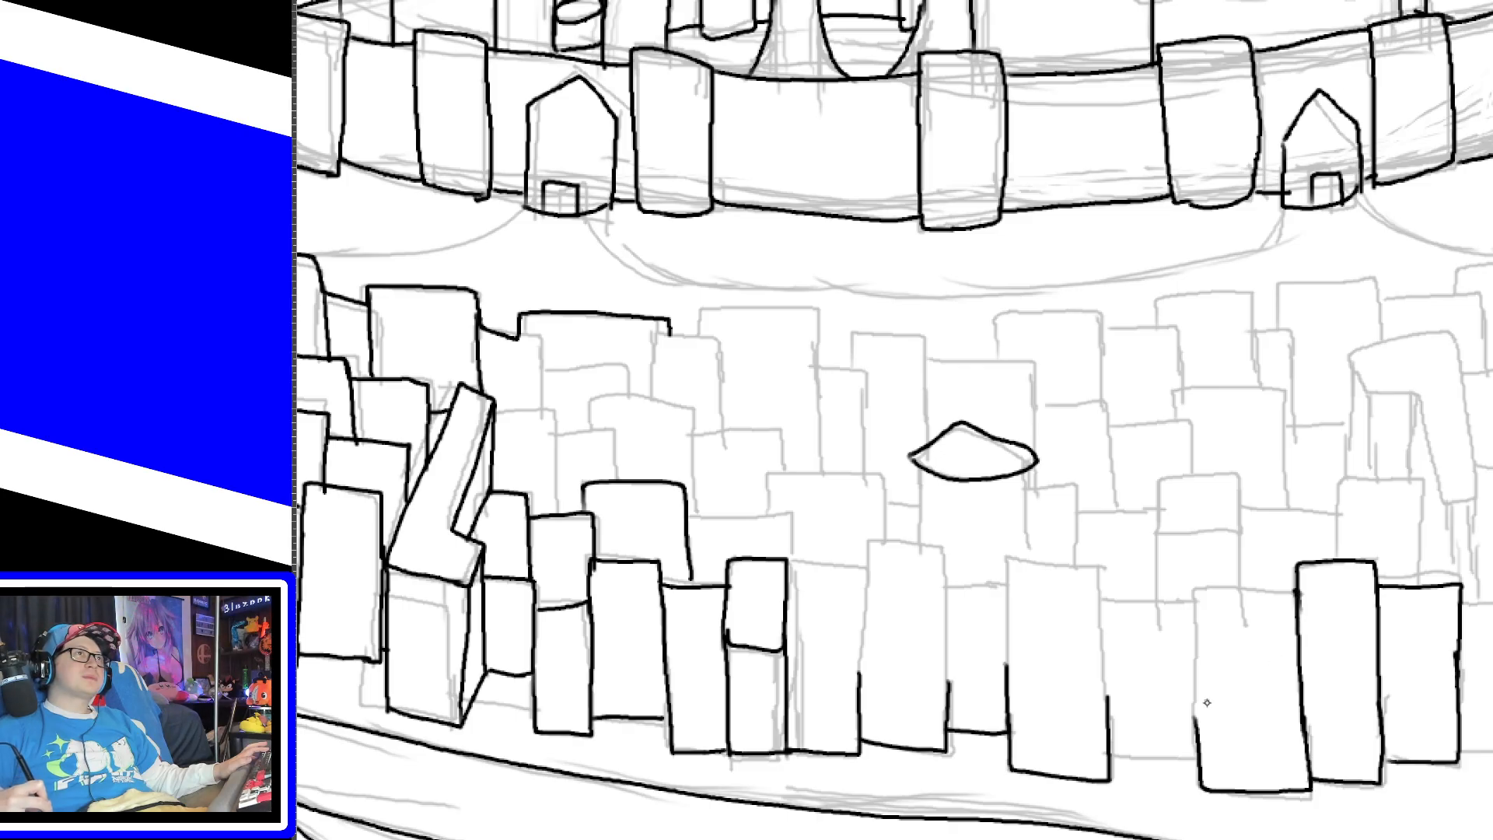
{"action": "mouse_move", "coordinate": [1200, 752]}
{"action": "left_mouse_down"}
{"action": "mouse_move", "coordinate": [1199, 595]}
{"action": "mouse_move", "coordinate": [1296, 599]}
{"action": "left_mouse_up"}
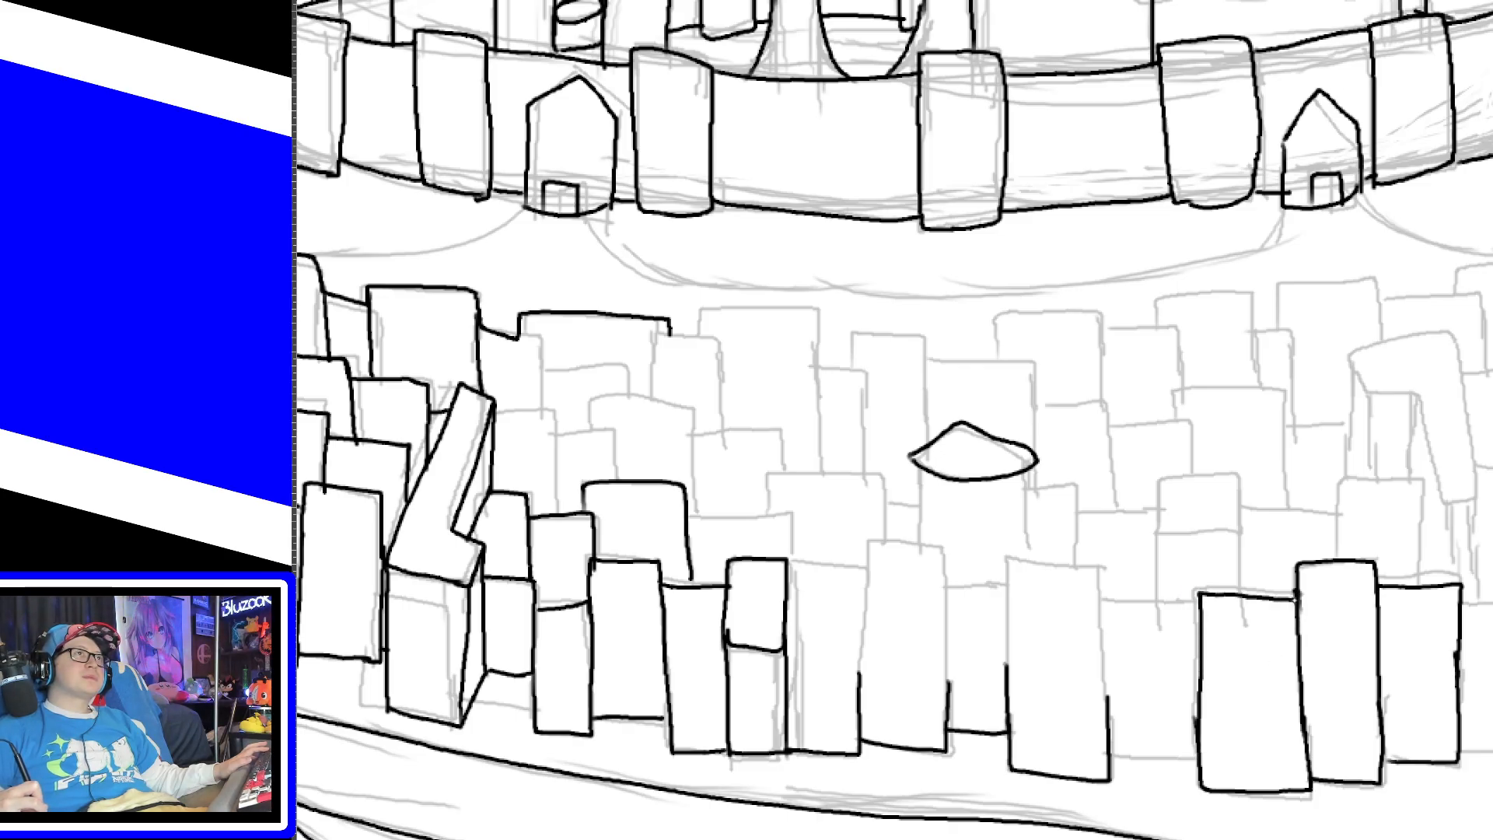
Step: Ink the rooftops and upper walls of the front-row buildings below the second round tower, closing the gaps between them
{"action": "mouse_move", "coordinate": [1005, 669]}
{"action": "left_mouse_down"}
{"action": "mouse_move", "coordinate": [1021, 556]}
{"action": "mouse_move", "coordinate": [1098, 569]}
{"action": "mouse_move", "coordinate": [1102, 622]}
{"action": "left_mouse_up"}
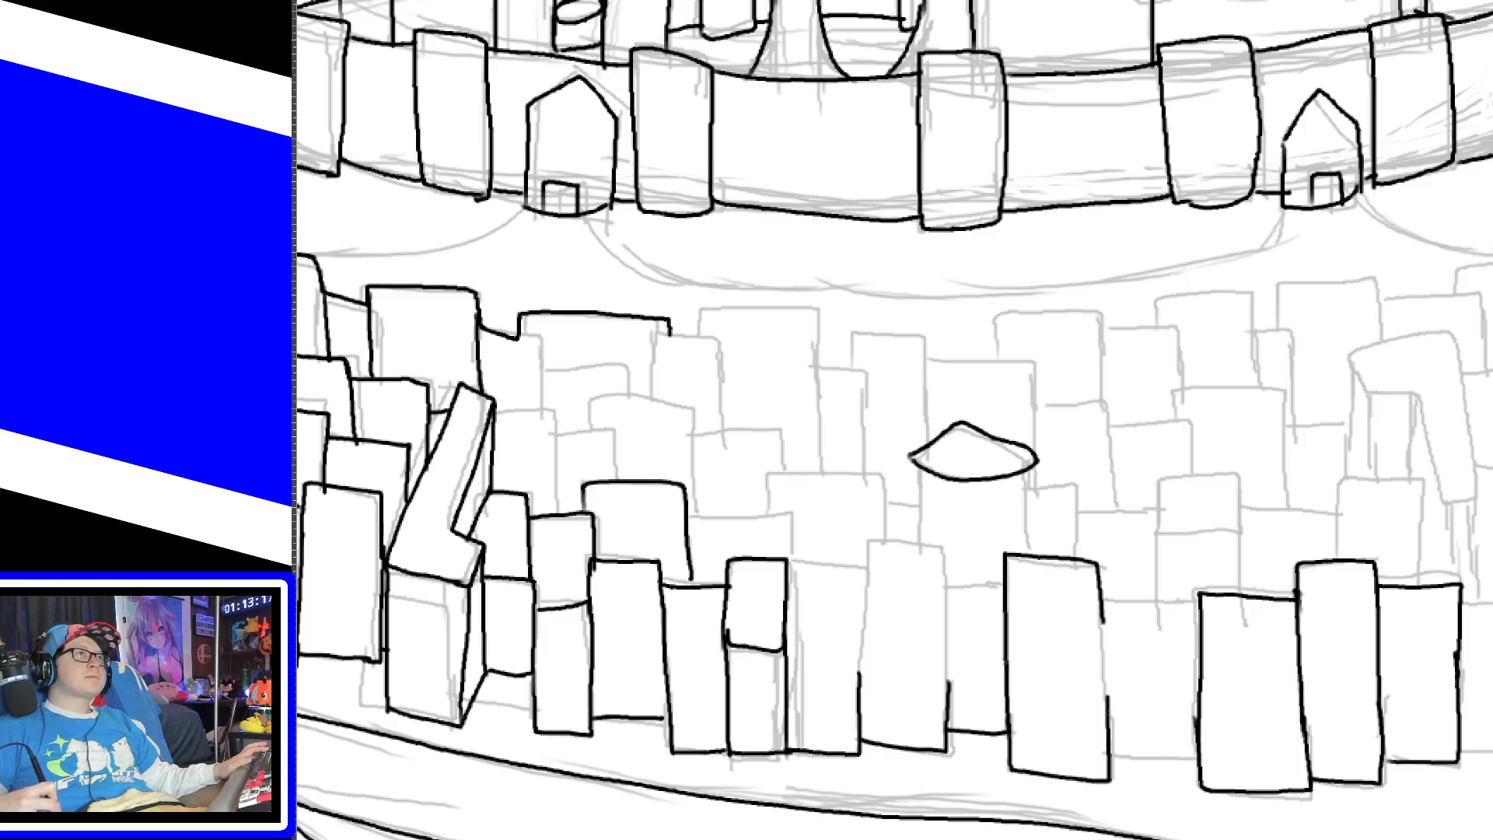
{"action": "mouse_move", "coordinate": [1107, 715]}
{"action": "left_mouse_down"}
{"action": "mouse_move", "coordinate": [1103, 610]}
{"action": "mouse_move", "coordinate": [1199, 597]}
{"action": "left_mouse_up"}
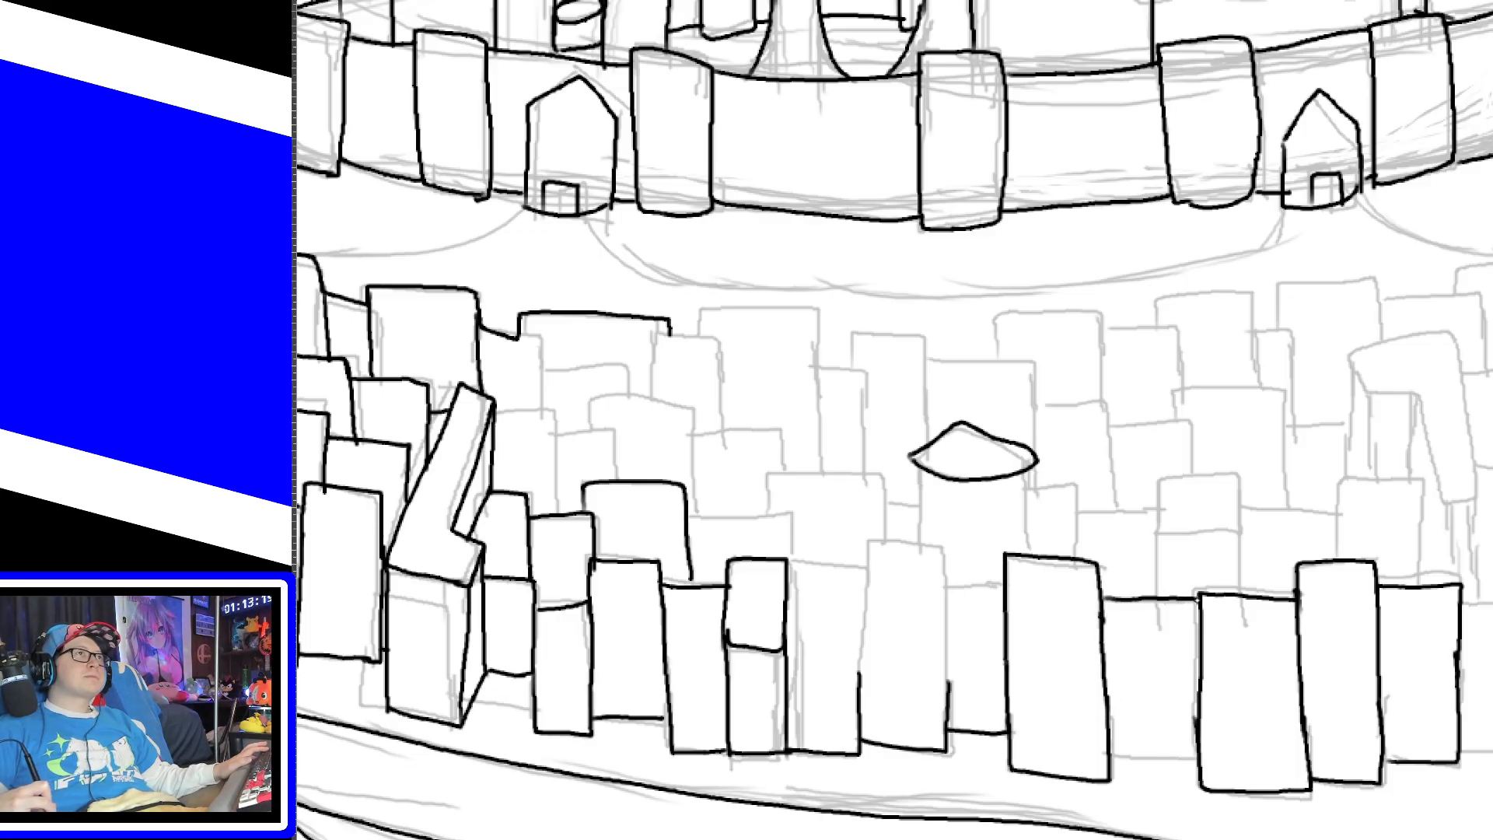
{"action": "mouse_move", "coordinate": [946, 706]}
{"action": "left_mouse_down"}
{"action": "mouse_move", "coordinate": [948, 595]}
{"action": "mouse_move", "coordinate": [998, 585]}
{"action": "left_mouse_up"}
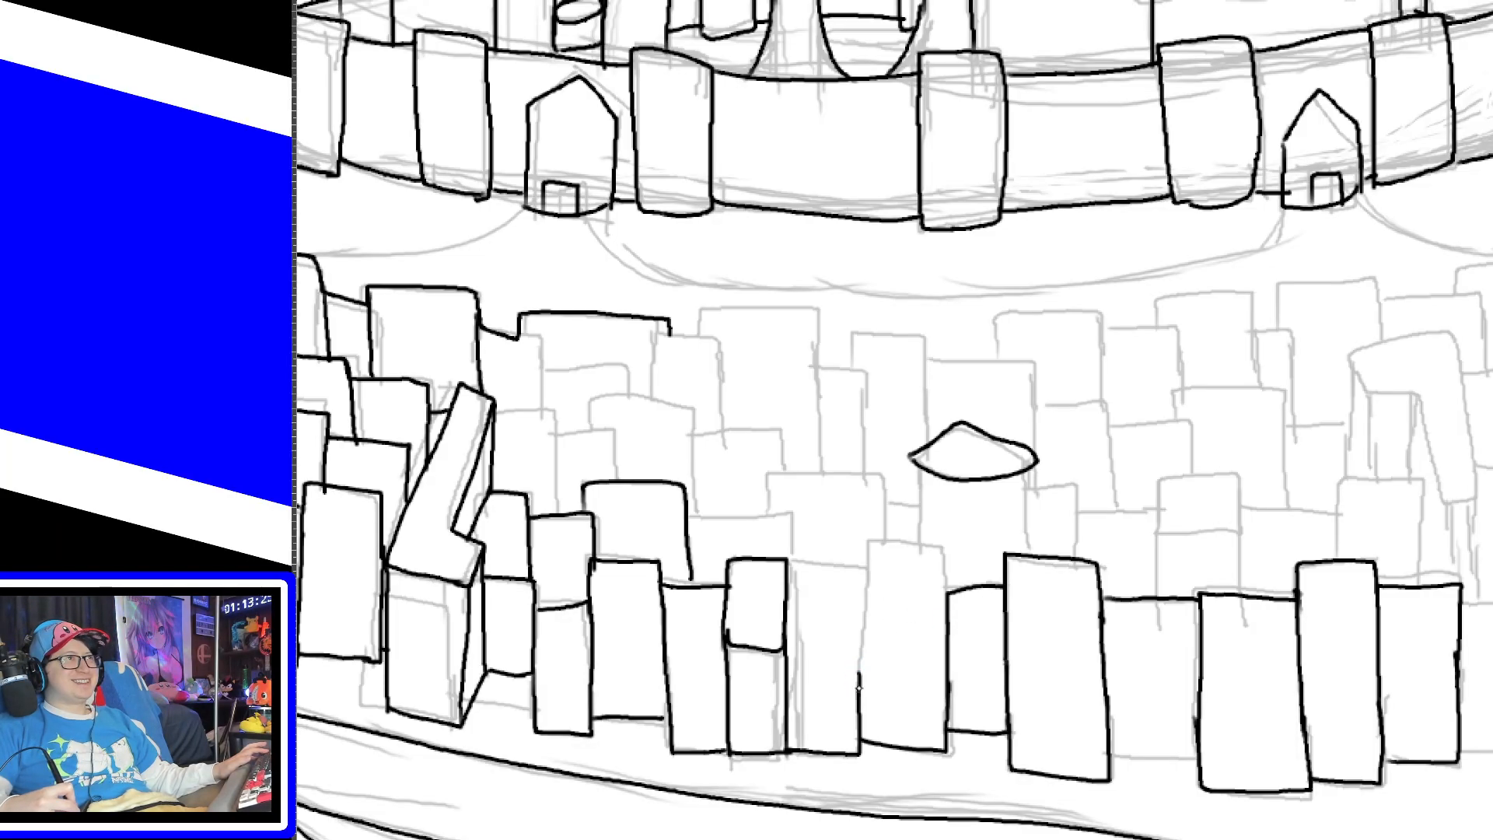
{"action": "mouse_move", "coordinate": [859, 670]}
{"action": "left_mouse_down"}
{"action": "mouse_move", "coordinate": [867, 545]}
{"action": "mouse_move", "coordinate": [947, 554]}
{"action": "left_mouse_up"}
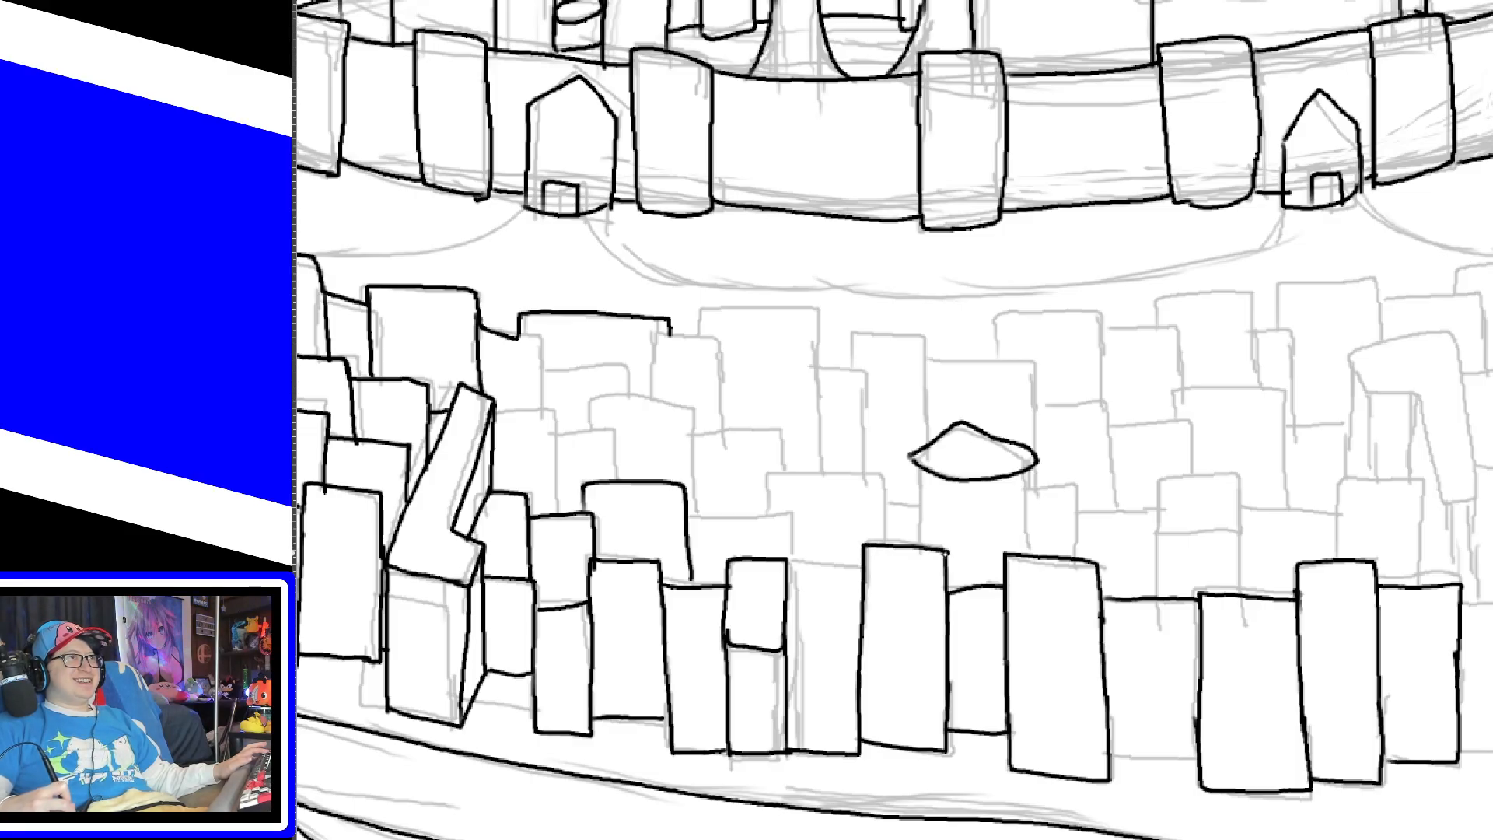
{"action": "left_click_drag", "start_coordinate": [788, 560], "coordinate": [851, 560]}
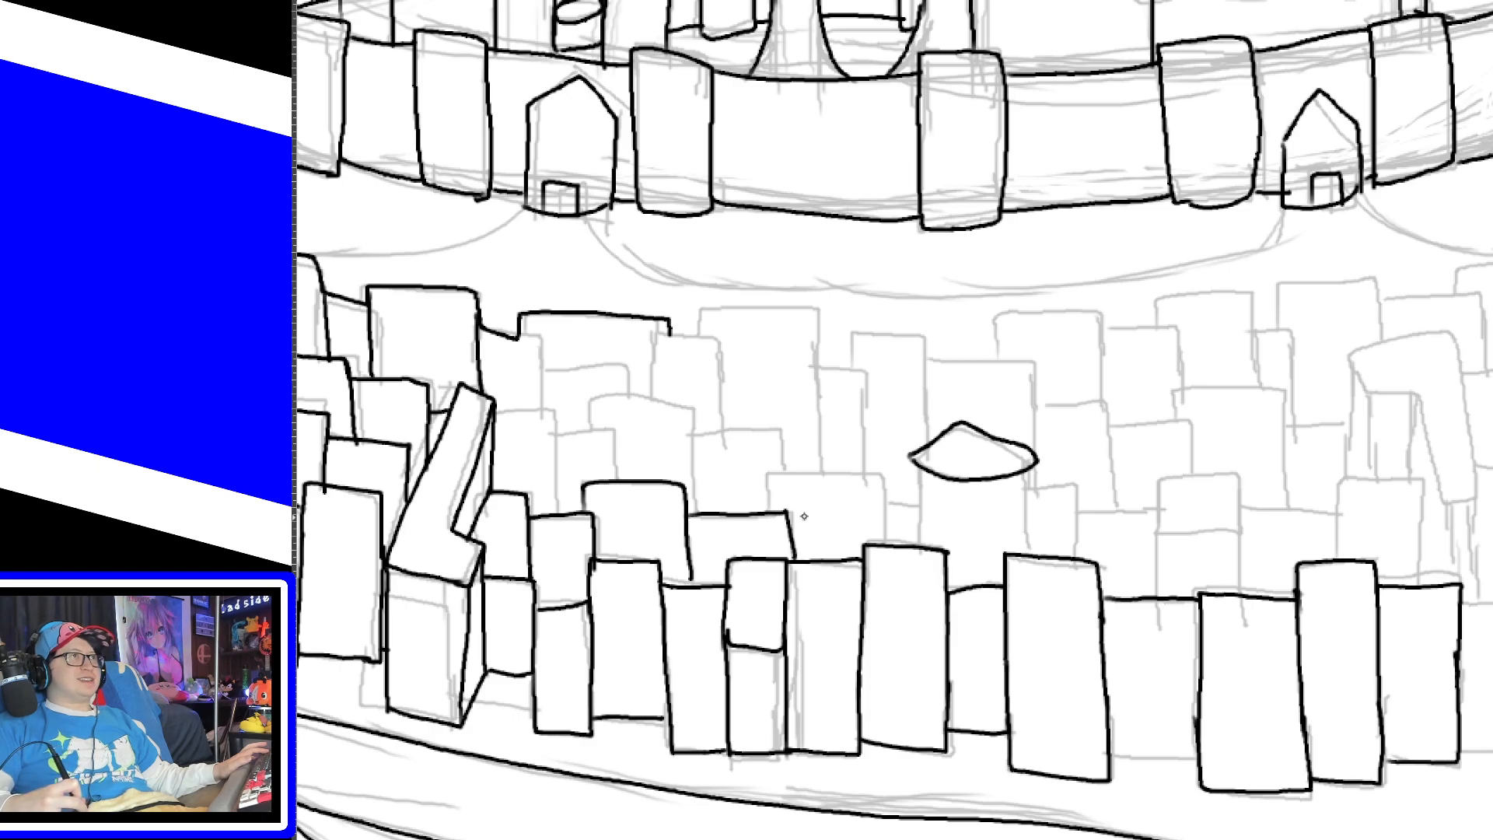
Step: Ink the second round tower's side walls and the rooftops of the second-row buildings between it and the L-shaped building
{"action": "mouse_move", "coordinate": [689, 516]}
{"action": "left_mouse_down"}
{"action": "mouse_move", "coordinate": [786, 507]}
{"action": "mouse_move", "coordinate": [792, 558]}
{"action": "left_mouse_up"}
{"action": "key", "text": "ctrl+z"}
{"action": "mouse_move", "coordinate": [693, 515]}
{"action": "left_mouse_down"}
{"action": "mouse_move", "coordinate": [781, 517]}
{"action": "mouse_move", "coordinate": [797, 552]}
{"action": "left_mouse_up"}
{"action": "key", "text": "ctrl+z"}
{"action": "mouse_move", "coordinate": [688, 516]}
{"action": "left_mouse_down"}
{"action": "mouse_move", "coordinate": [781, 514]}
{"action": "mouse_move", "coordinate": [792, 558]}
{"action": "left_mouse_up"}
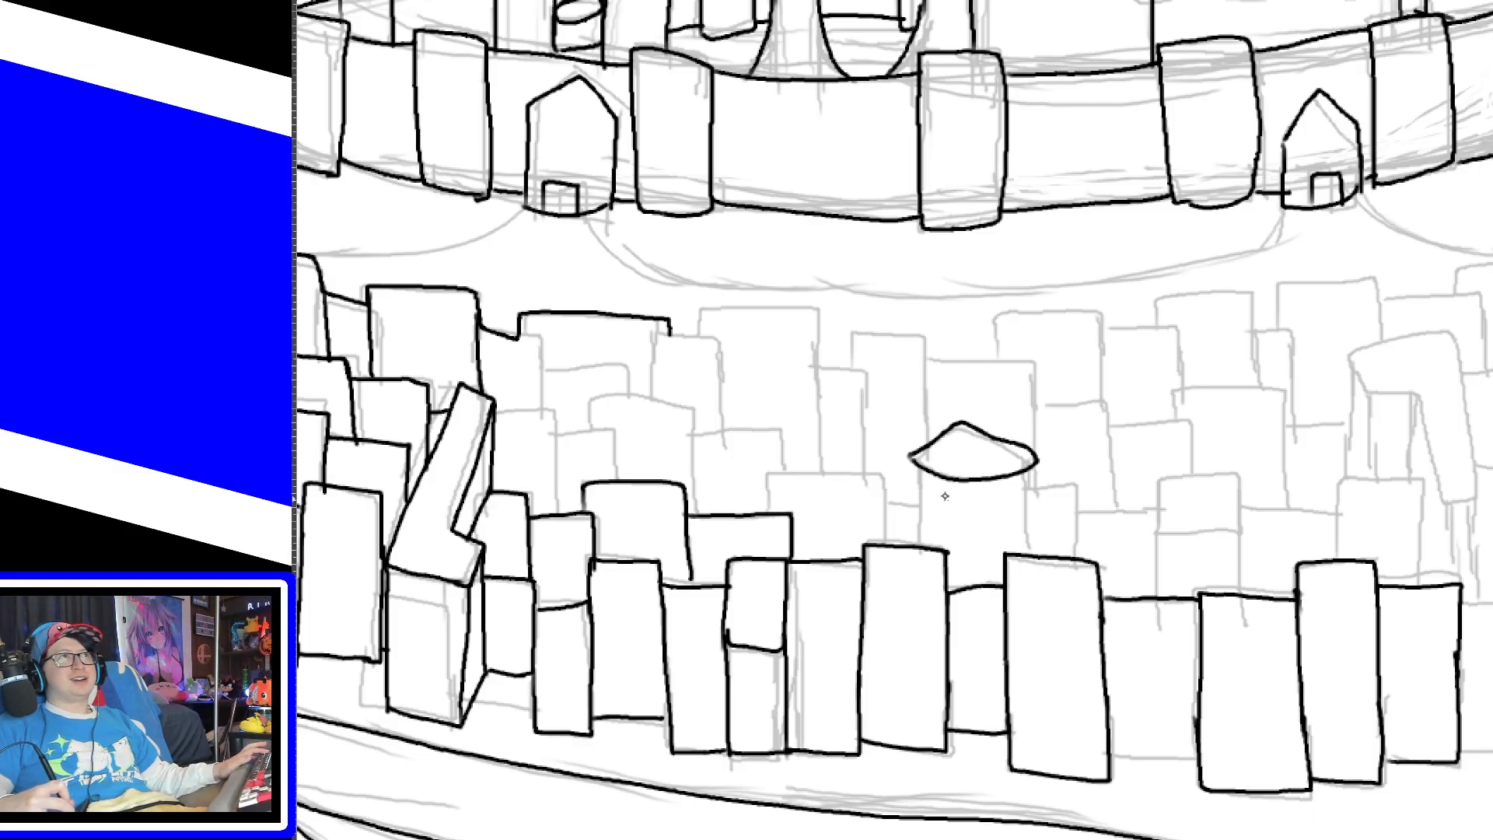
{"action": "left_click_drag", "start_coordinate": [917, 463], "coordinate": [924, 550]}
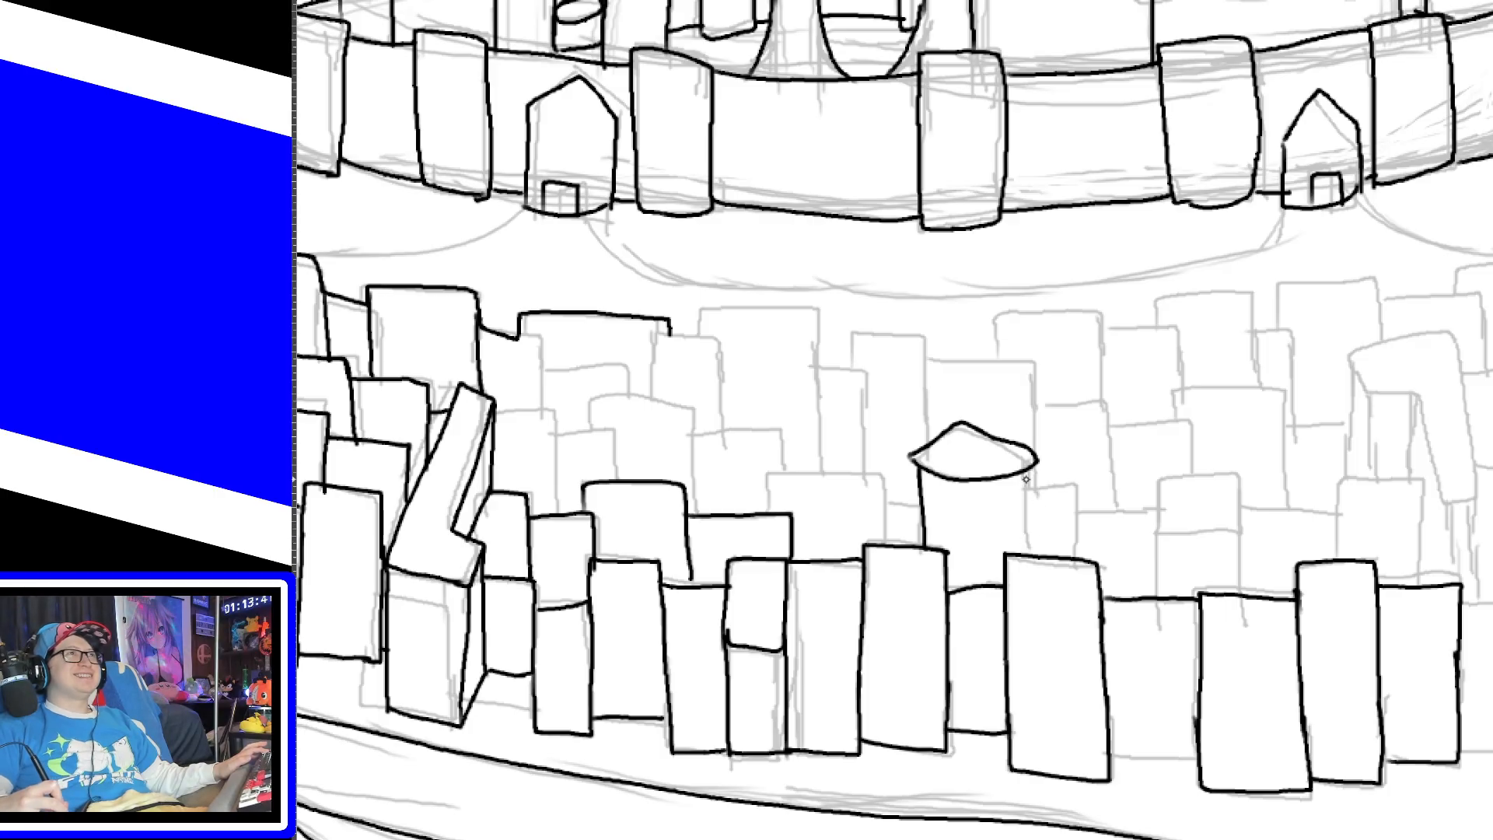
{"action": "left_click_drag", "start_coordinate": [1028, 469], "coordinate": [1027, 555]}
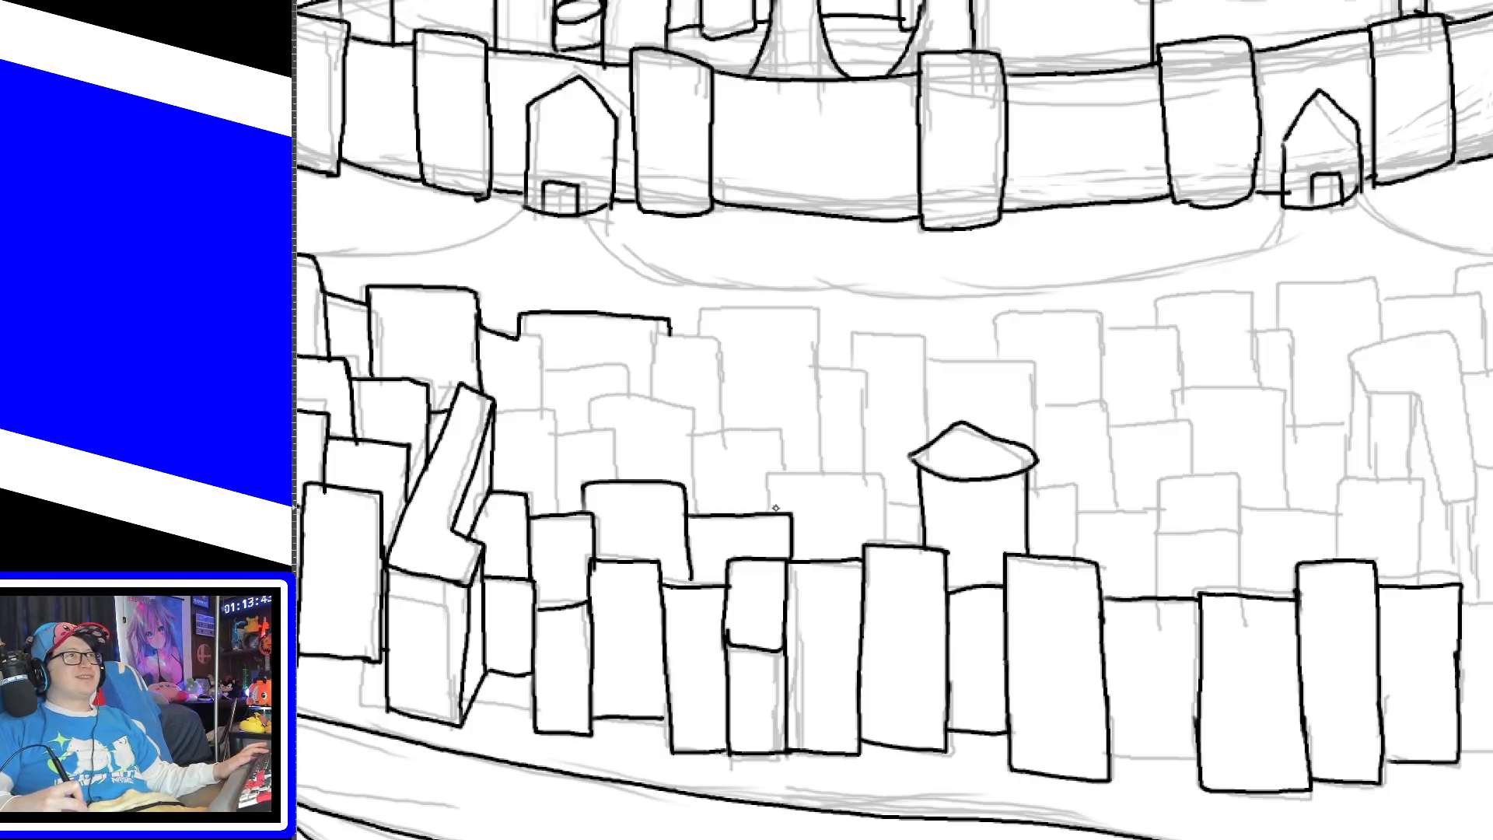
{"action": "mouse_move", "coordinate": [776, 507]}
{"action": "left_mouse_down"}
{"action": "mouse_move", "coordinate": [773, 473]}
{"action": "mouse_move", "coordinate": [882, 476]}
{"action": "mouse_move", "coordinate": [887, 554]}
{"action": "left_mouse_up"}
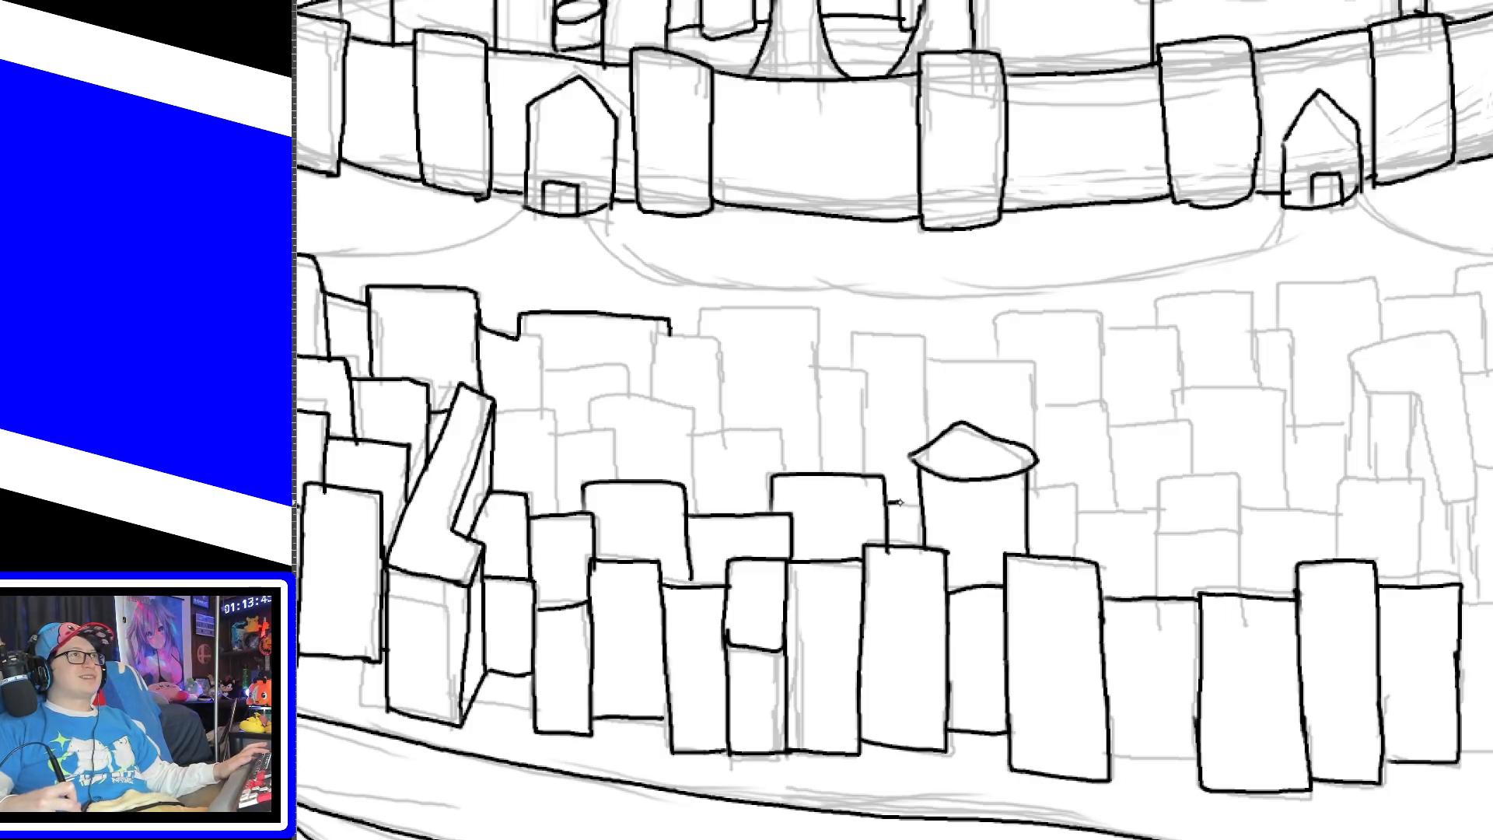
{"action": "left_click_drag", "start_coordinate": [899, 503], "coordinate": [916, 517]}
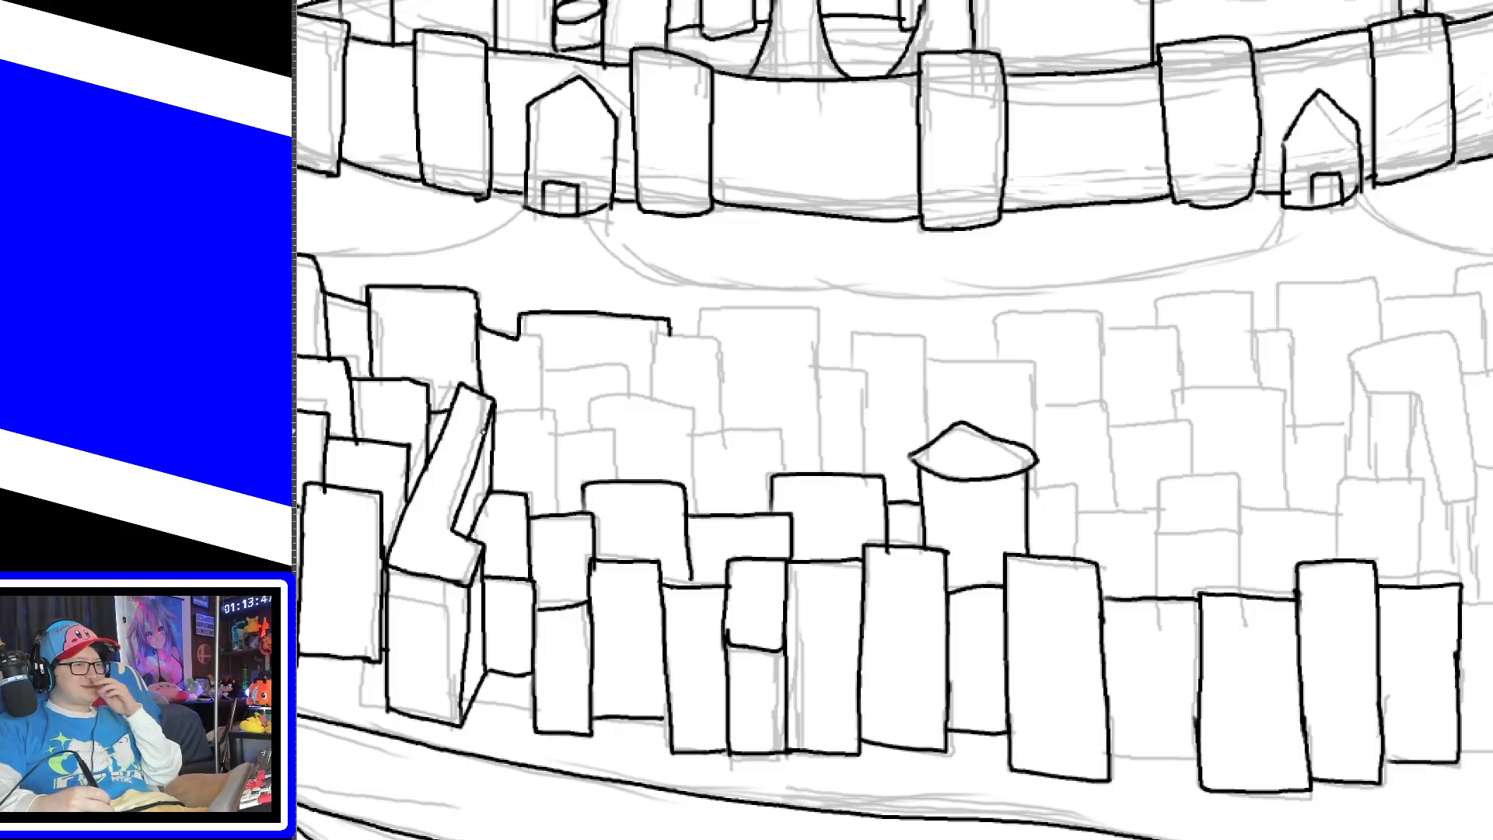
{"action": "left_click_drag", "start_coordinate": [496, 412], "coordinate": [560, 496]}
{"action": "key", "text": "ctrl+z"}
{"action": "mouse_move", "coordinate": [494, 414]}
{"action": "left_mouse_down"}
{"action": "mouse_move", "coordinate": [557, 420]}
{"action": "mouse_move", "coordinate": [564, 509]}
{"action": "left_mouse_up"}
{"action": "key", "text": "ctrl+z"}
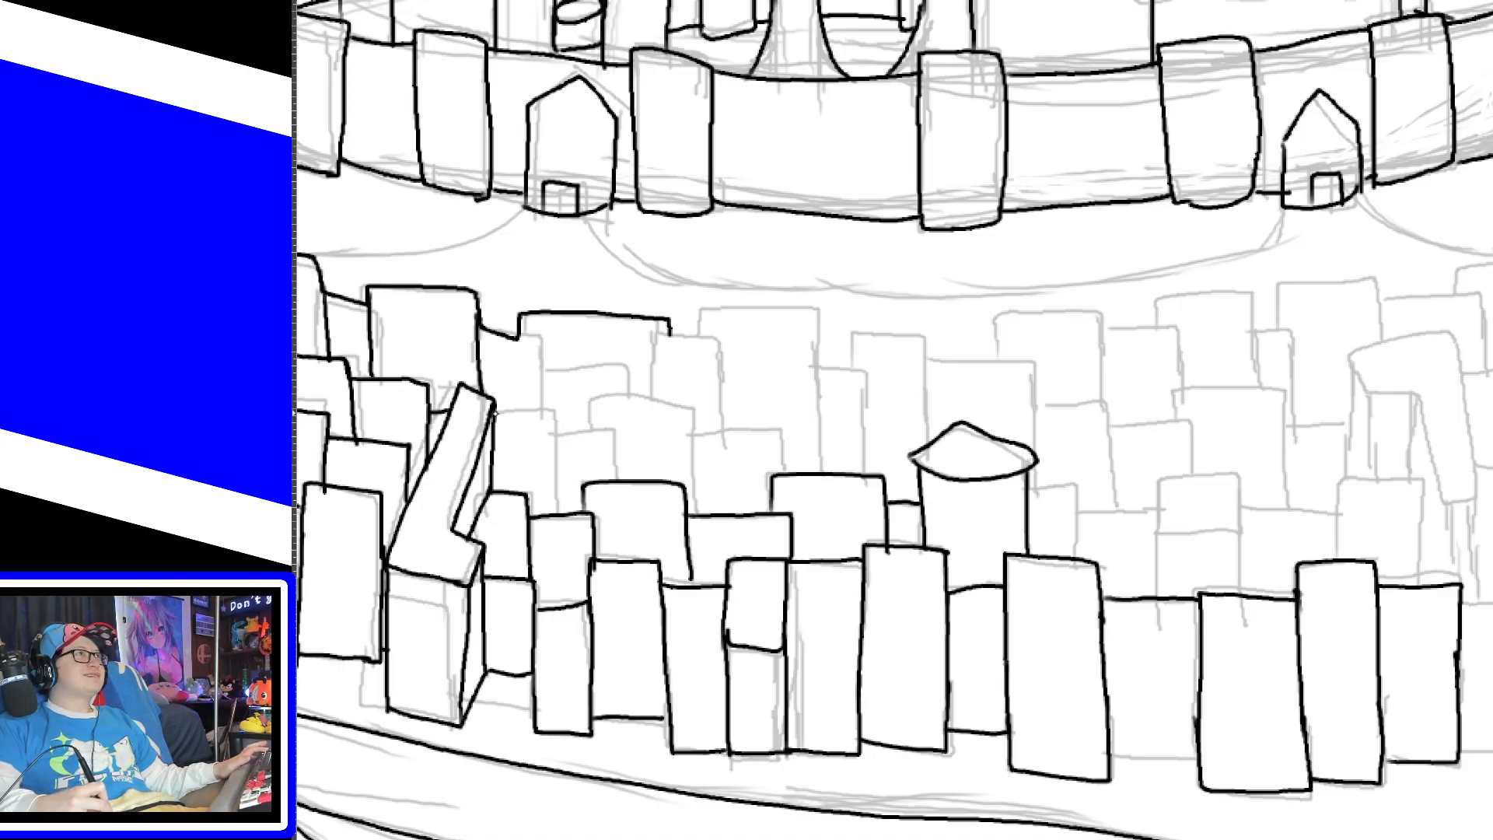
Step: Ink the rooftops and side walls of the third-row buildings between the first L-shaped building and the round tower
{"action": "mouse_move", "coordinate": [494, 414]}
{"action": "left_mouse_down"}
{"action": "mouse_move", "coordinate": [557, 451]}
{"action": "mouse_move", "coordinate": [561, 515]}
{"action": "left_mouse_up"}
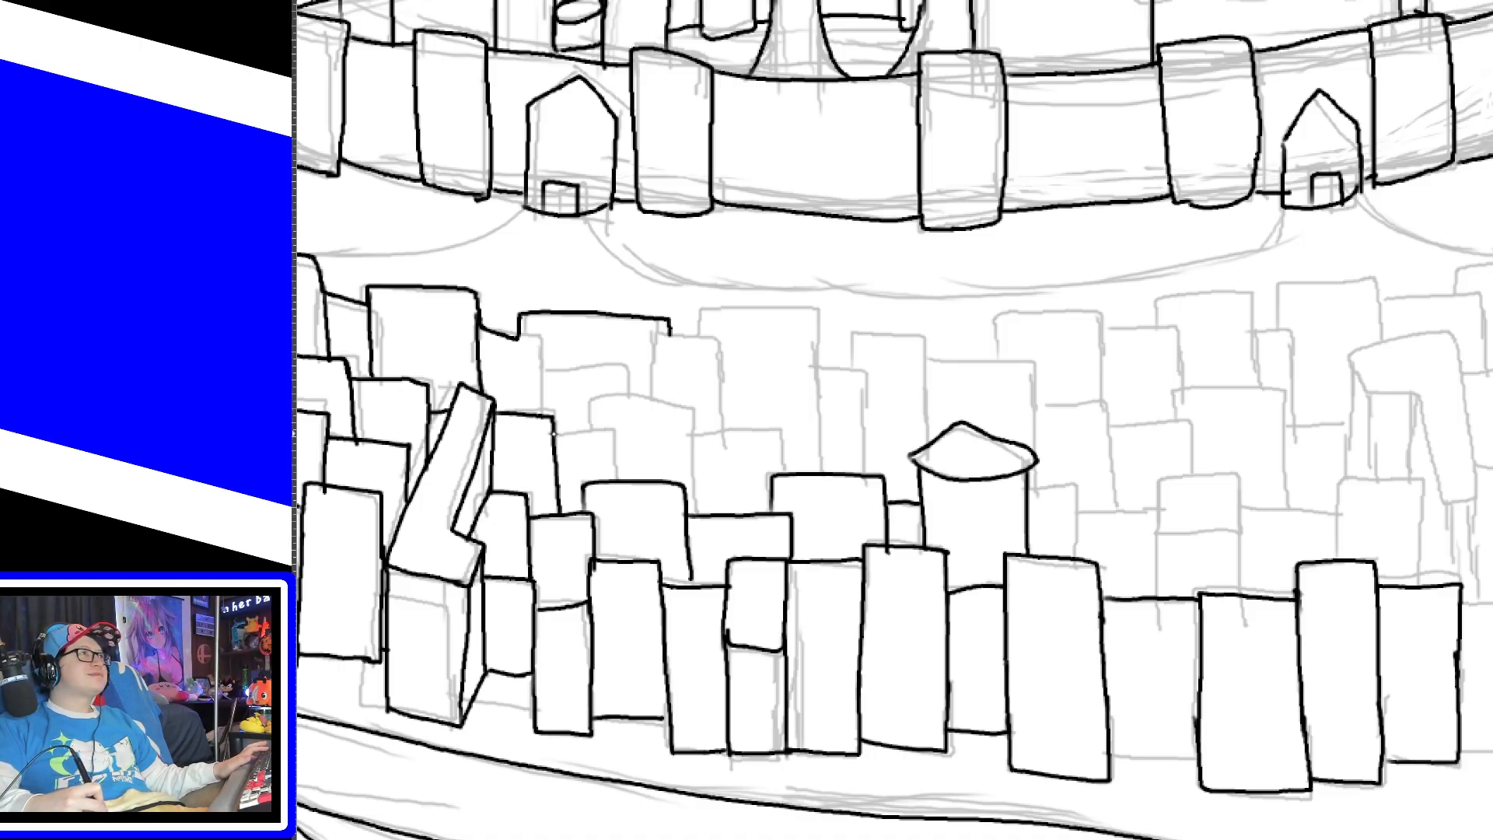
{"action": "mouse_move", "coordinate": [557, 436]}
{"action": "left_mouse_down"}
{"action": "mouse_move", "coordinate": [616, 451]}
{"action": "mouse_move", "coordinate": [619, 478]}
{"action": "left_mouse_up"}
{"action": "mouse_move", "coordinate": [587, 427]}
{"action": "left_mouse_down"}
{"action": "mouse_move", "coordinate": [626, 392]}
{"action": "mouse_move", "coordinate": [685, 443]}
{"action": "mouse_move", "coordinate": [689, 501]}
{"action": "left_mouse_up"}
{"action": "key", "text": "ctrl+z"}
{"action": "mouse_move", "coordinate": [587, 430]}
{"action": "left_mouse_down"}
{"action": "mouse_move", "coordinate": [633, 400]}
{"action": "mouse_move", "coordinate": [698, 445]}
{"action": "mouse_move", "coordinate": [699, 531]}
{"action": "left_mouse_up"}
{"action": "key", "text": "ctrl+z"}
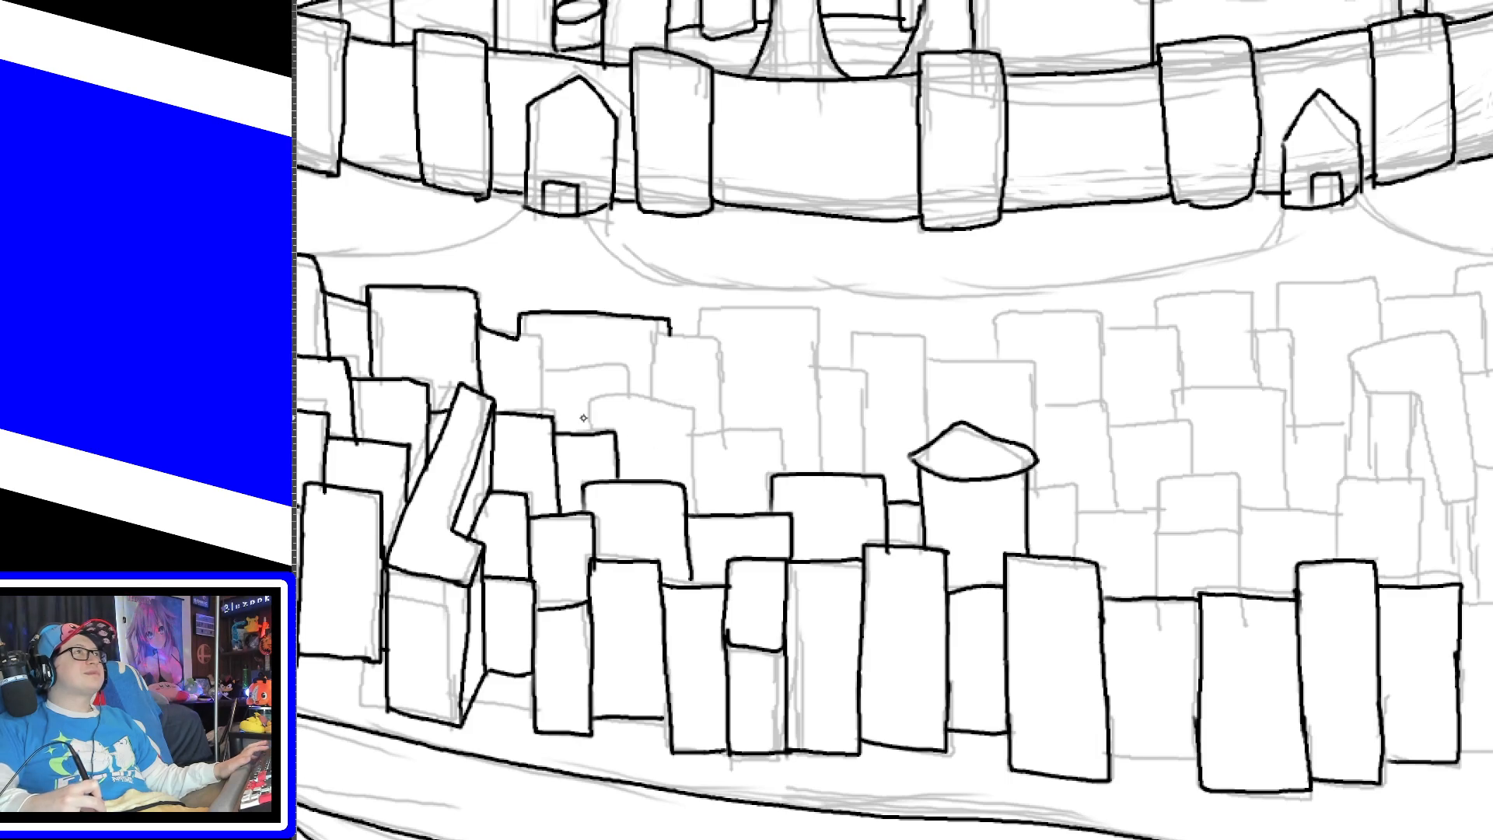
{"action": "mouse_move", "coordinate": [590, 425]}
{"action": "left_mouse_down"}
{"action": "mouse_move", "coordinate": [679, 403]}
{"action": "mouse_move", "coordinate": [708, 502]}
{"action": "mouse_move", "coordinate": [702, 466]}
{"action": "mouse_move", "coordinate": [750, 427]}
{"action": "mouse_move", "coordinate": [782, 472]}
{"action": "left_mouse_up"}
{"action": "key", "text": "ctrl+z"}
{"action": "key", "text": "ctrl+z"}
{"action": "mouse_move", "coordinate": [699, 436]}
{"action": "left_mouse_down"}
{"action": "mouse_move", "coordinate": [777, 432]}
{"action": "mouse_move", "coordinate": [783, 476]}
{"action": "left_mouse_up"}
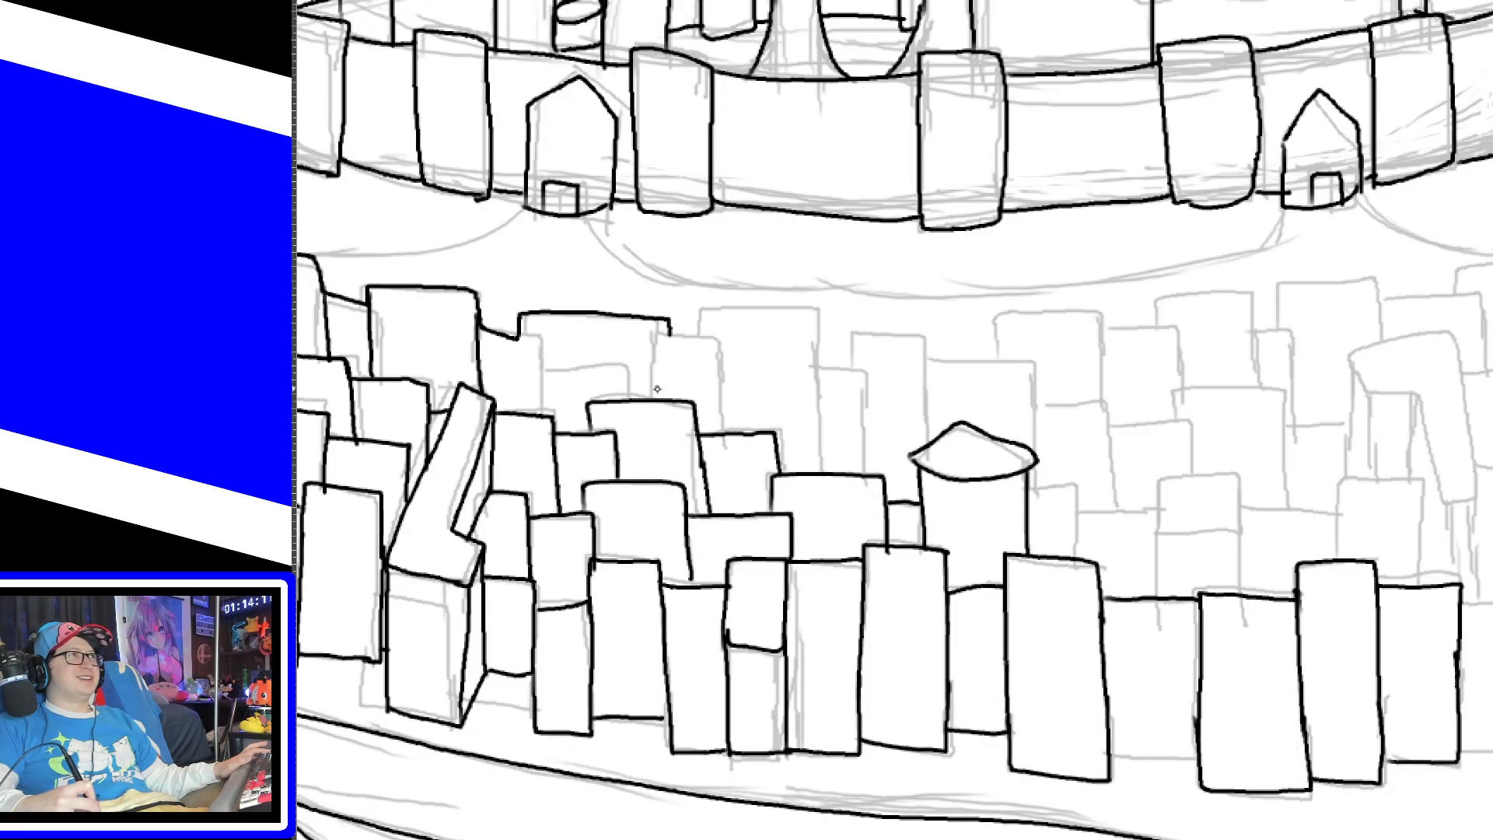
Step: Ink the upper-row buildings behind the third row and the back-row rooftops running across to the second L-shaped building
{"action": "mouse_move", "coordinate": [650, 398]}
{"action": "left_mouse_down"}
{"action": "mouse_move", "coordinate": [646, 339]}
{"action": "mouse_move", "coordinate": [726, 340]}
{"action": "mouse_move", "coordinate": [735, 420]}
{"action": "left_mouse_up"}
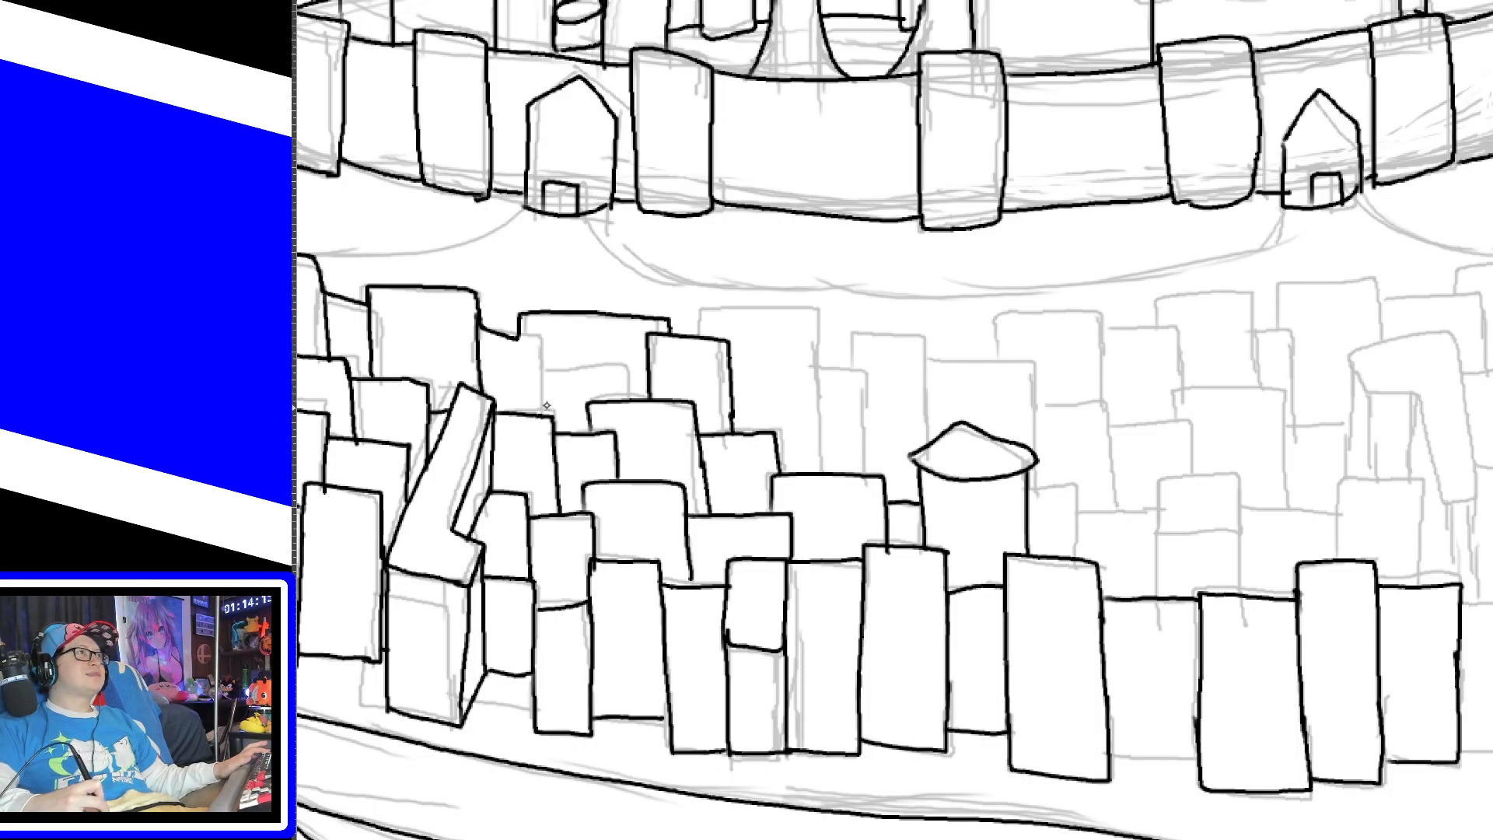
{"action": "mouse_move", "coordinate": [517, 336]}
{"action": "left_mouse_down"}
{"action": "mouse_move", "coordinate": [536, 343]}
{"action": "mouse_move", "coordinate": [544, 416]}
{"action": "left_mouse_up"}
{"action": "left_click_drag", "start_coordinate": [544, 371], "coordinate": [638, 373]}
{"action": "key", "text": "ctrl+z"}
{"action": "mouse_move", "coordinate": [547, 369]}
{"action": "left_mouse_down"}
{"action": "mouse_move", "coordinate": [594, 364]}
{"action": "mouse_move", "coordinate": [632, 395]}
{"action": "left_mouse_up"}
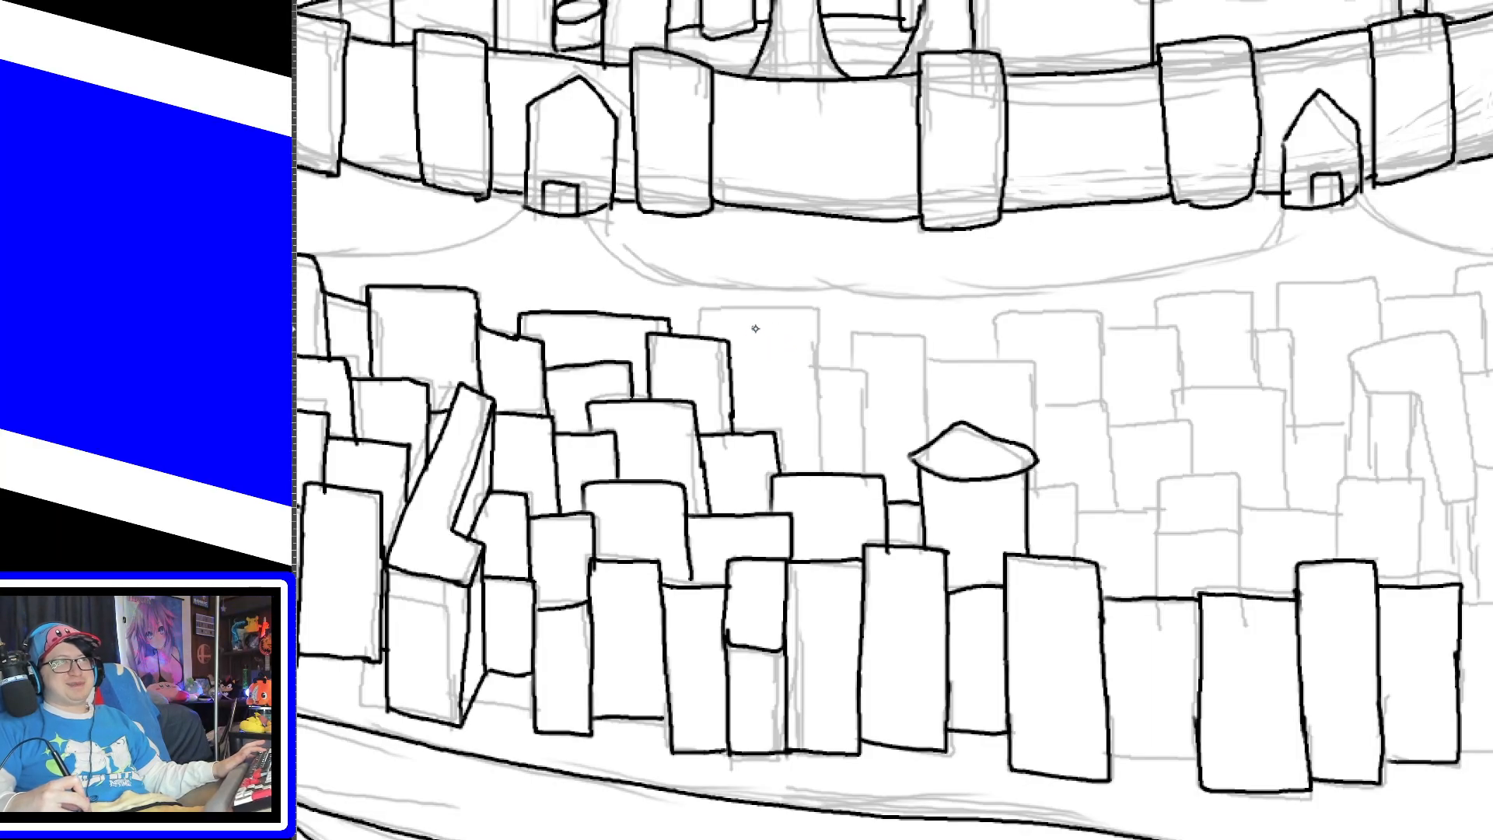
{"action": "mouse_move", "coordinate": [693, 342]}
{"action": "left_mouse_down"}
{"action": "mouse_move", "coordinate": [777, 306]}
{"action": "mouse_move", "coordinate": [811, 354]}
{"action": "mouse_move", "coordinate": [865, 329]}
{"action": "mouse_move", "coordinate": [927, 360]}
{"action": "mouse_move", "coordinate": [999, 355]}
{"action": "mouse_move", "coordinate": [998, 313]}
{"action": "mouse_move", "coordinate": [1102, 309]}
{"action": "mouse_move", "coordinate": [1105, 331]}
{"action": "mouse_move", "coordinate": [1248, 291]}
{"action": "mouse_move", "coordinate": [1254, 333]}
{"action": "mouse_move", "coordinate": [1365, 279]}
{"action": "mouse_move", "coordinate": [1374, 297]}
{"action": "mouse_move", "coordinate": [1453, 298]}
{"action": "left_mouse_up"}
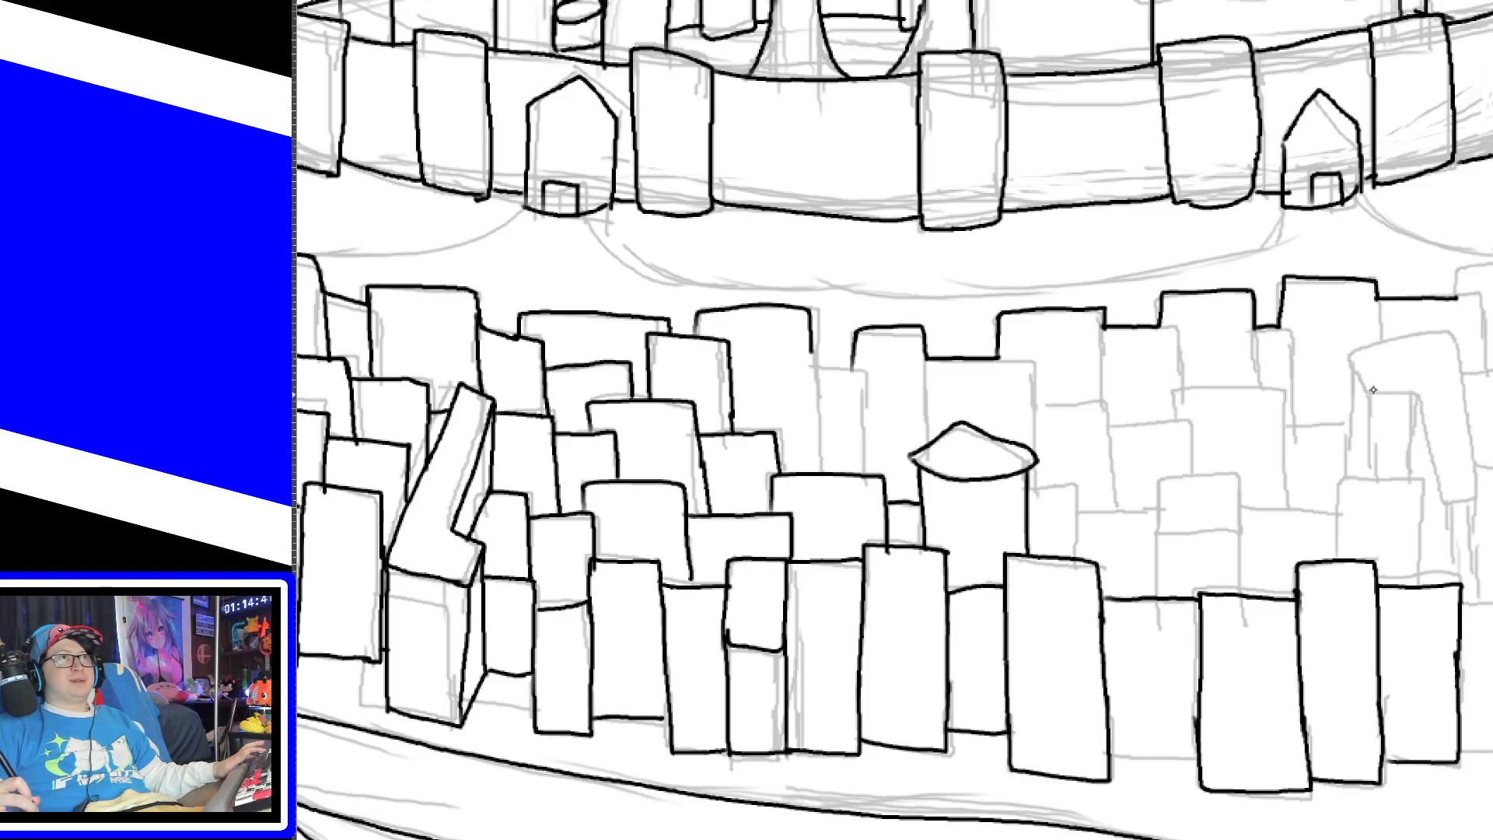
Step: Ink the closed outline of the second L-shaped building's roof
{"action": "mouse_move", "coordinate": [1368, 397]}
{"action": "left_mouse_down"}
{"action": "mouse_move", "coordinate": [1411, 351]}
{"action": "mouse_move", "coordinate": [1451, 343]}
{"action": "mouse_move", "coordinate": [1366, 389]}
{"action": "mouse_move", "coordinate": [1408, 347]}
{"action": "mouse_move", "coordinate": [1474, 476]}
{"action": "left_mouse_up"}
{"action": "key", "text": "ctrl+z"}
{"action": "key", "text": "ctrl+z"}
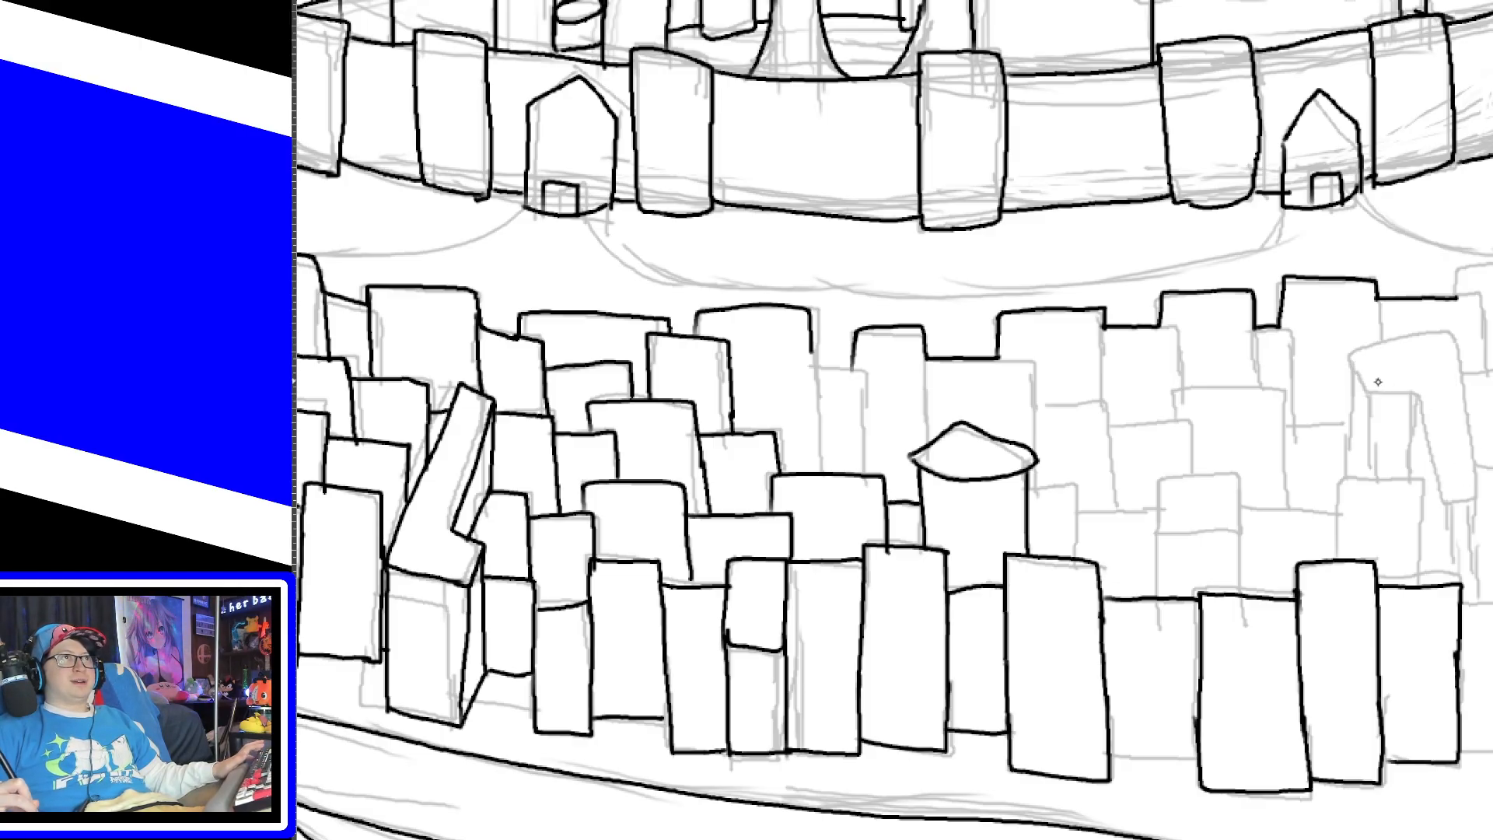
{"action": "mouse_move", "coordinate": [1367, 393]}
{"action": "left_mouse_down"}
{"action": "mouse_move", "coordinate": [1360, 372]}
{"action": "mouse_move", "coordinate": [1455, 336]}
{"action": "mouse_move", "coordinate": [1476, 437]}
{"action": "left_mouse_up"}
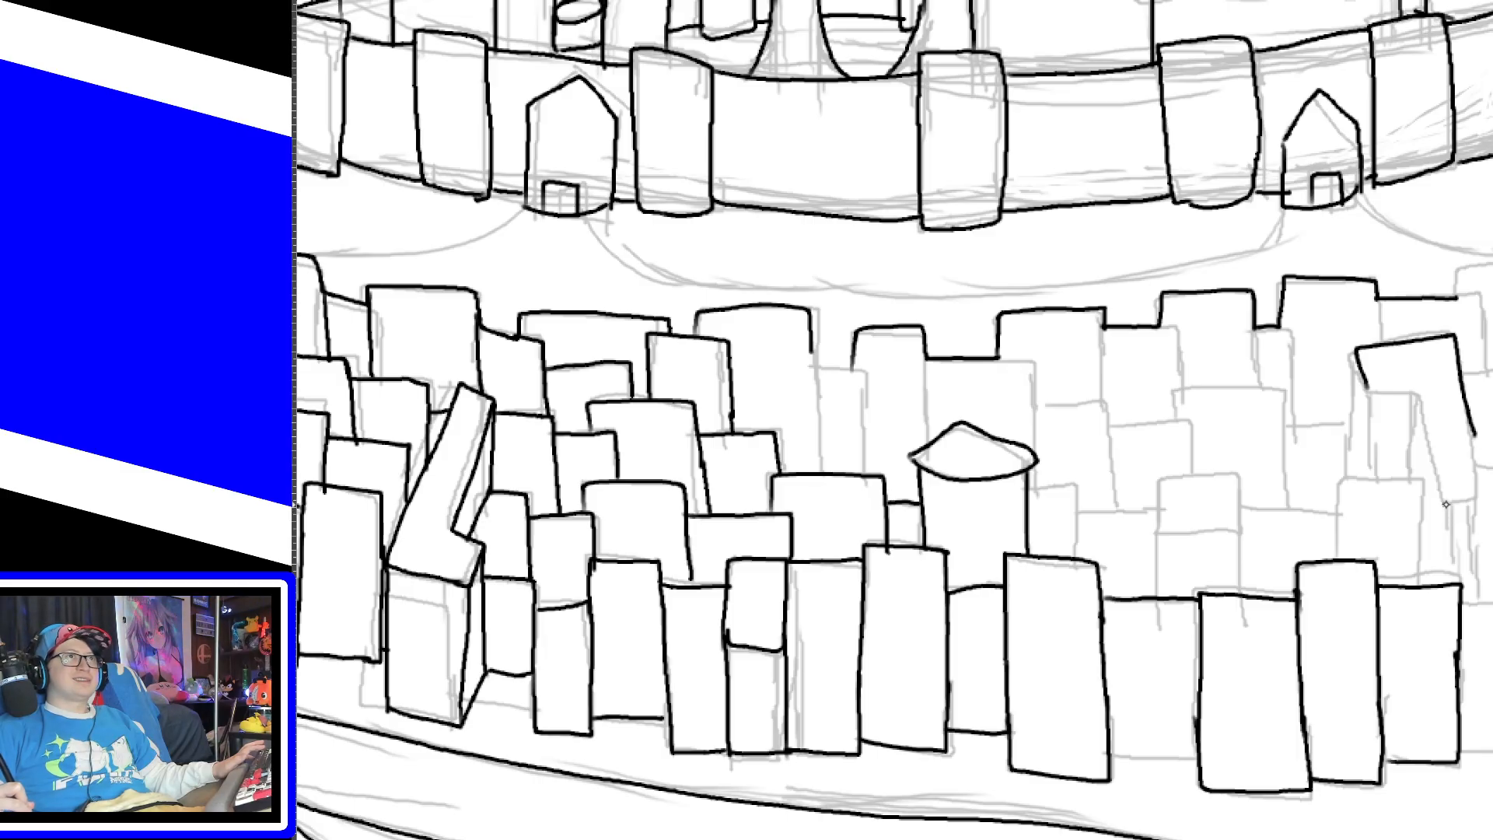
{"action": "left_click_drag", "start_coordinate": [1446, 502], "coordinate": [1472, 430]}
{"action": "key", "text": "ctrl+z"}
{"action": "mouse_move", "coordinate": [1447, 502]}
{"action": "left_mouse_down"}
{"action": "mouse_move", "coordinate": [1484, 479]}
{"action": "mouse_move", "coordinate": [1475, 434]}
{"action": "left_mouse_up"}
{"action": "mouse_move", "coordinate": [1445, 501]}
{"action": "left_mouse_down"}
{"action": "mouse_move", "coordinate": [1423, 381]}
{"action": "mouse_move", "coordinate": [1392, 384]}
{"action": "mouse_move", "coordinate": [1421, 379]}
{"action": "left_mouse_up"}
{"action": "key", "text": "ctrl+z"}
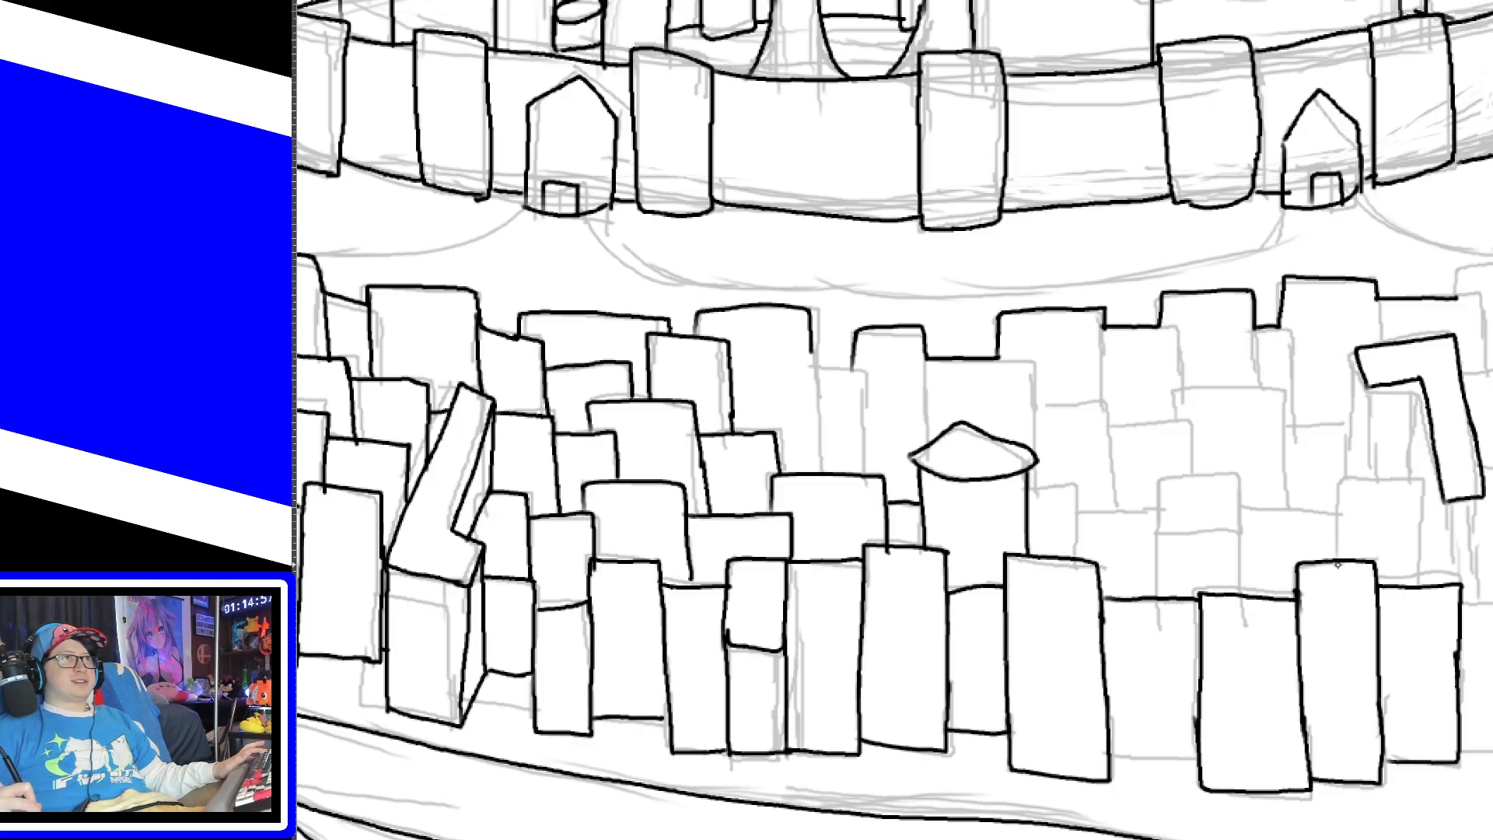
Step: Ink the second-row buildings between the round tower and the second L-shaped building, including the one split by a horizontal line
{"action": "mouse_move", "coordinate": [1338, 555]}
{"action": "left_mouse_down"}
{"action": "mouse_move", "coordinate": [1404, 485]}
{"action": "mouse_move", "coordinate": [1418, 570]}
{"action": "left_mouse_up"}
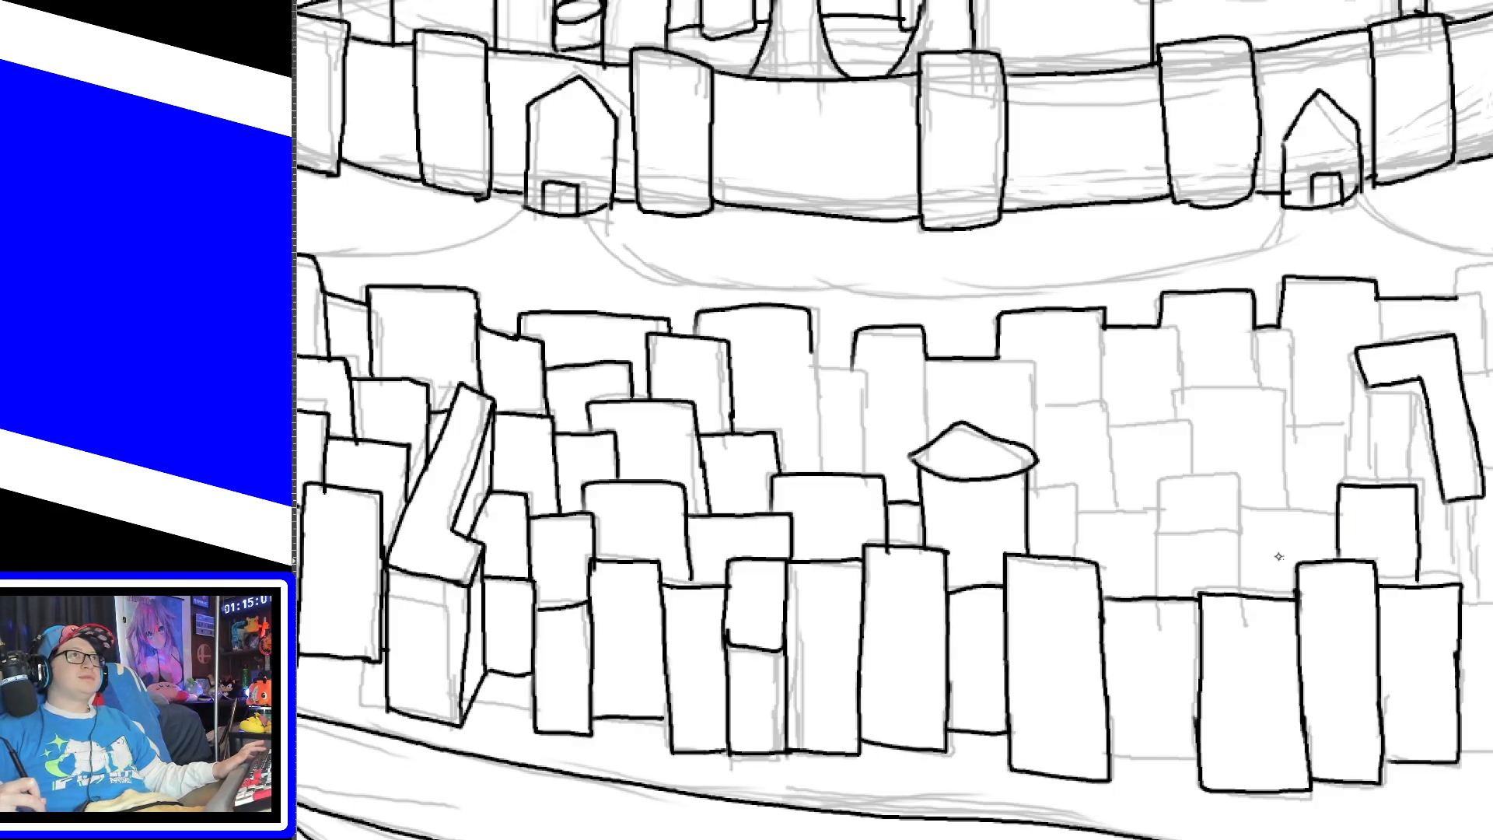
{"action": "mouse_move", "coordinate": [1156, 537]}
{"action": "left_mouse_down"}
{"action": "mouse_move", "coordinate": [1235, 484]}
{"action": "mouse_move", "coordinate": [1186, 532]}
{"action": "mouse_move", "coordinate": [1156, 533]}
{"action": "mouse_move", "coordinate": [1158, 594]}
{"action": "left_mouse_up"}
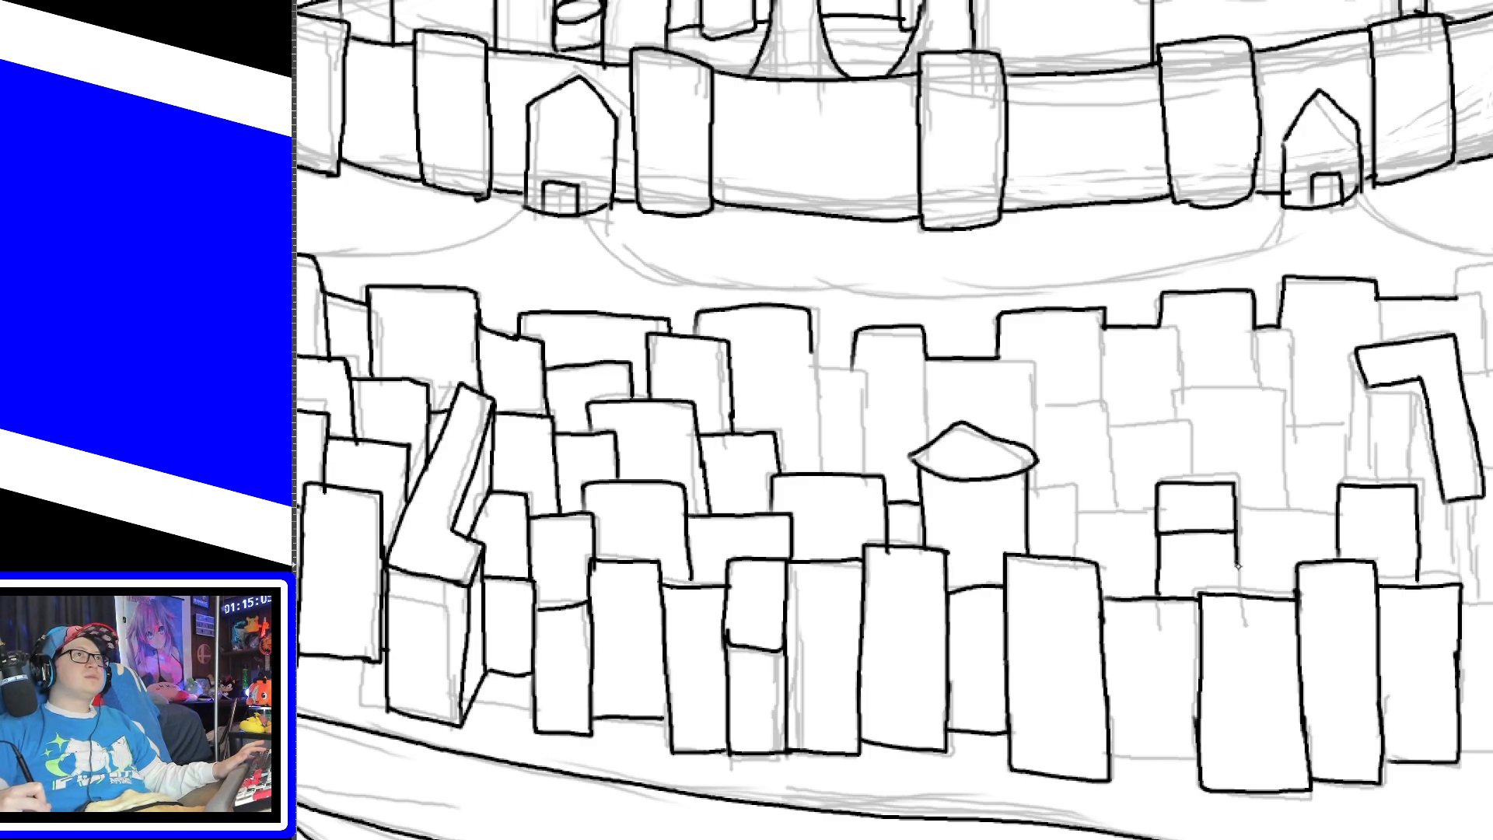
{"action": "left_click_drag", "start_coordinate": [1236, 510], "coordinate": [1336, 513]}
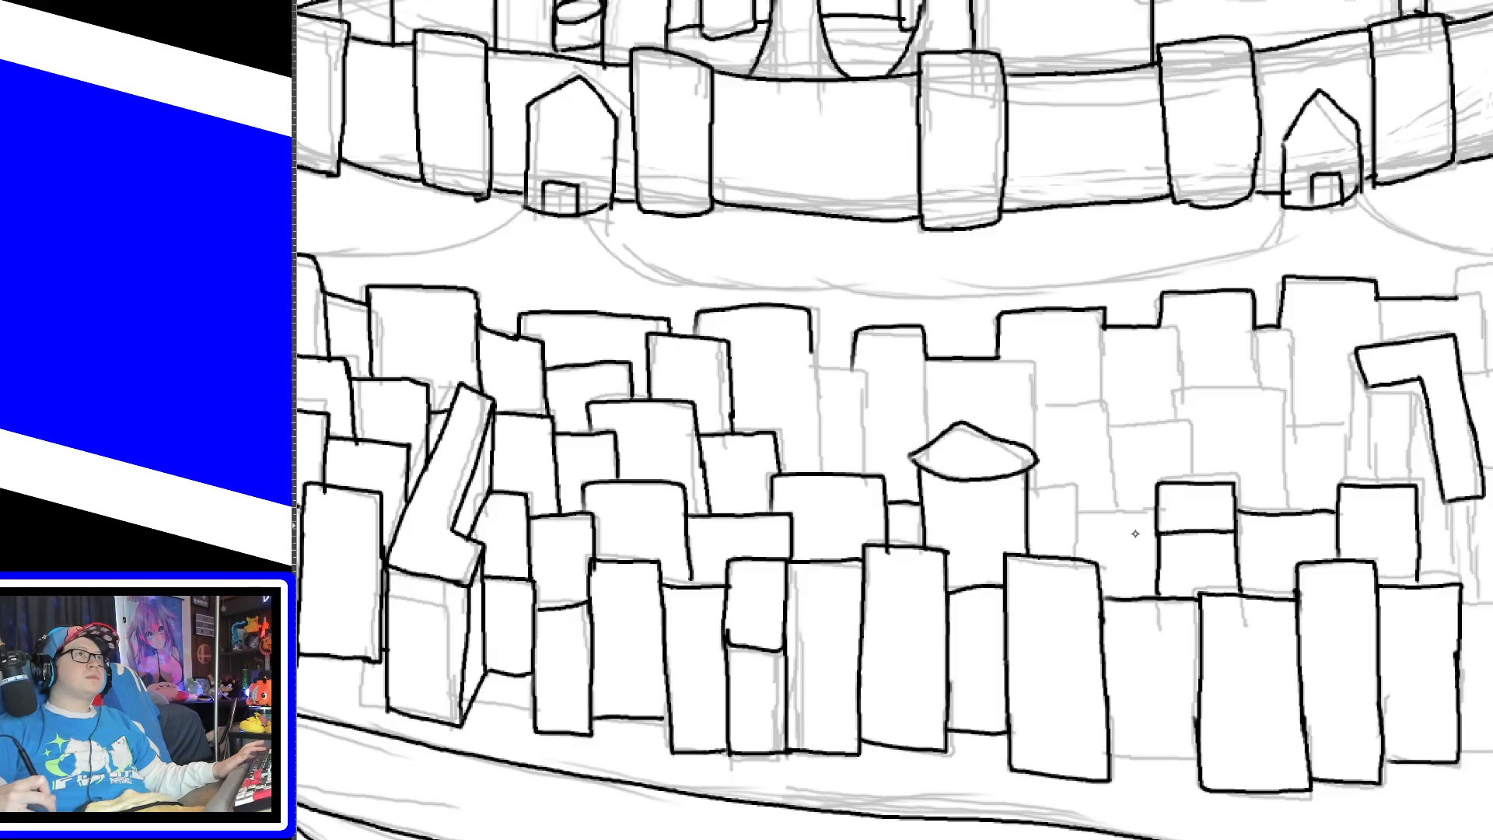
{"action": "mouse_move", "coordinate": [1028, 487]}
{"action": "left_mouse_down"}
{"action": "mouse_move", "coordinate": [1069, 487]}
{"action": "mouse_move", "coordinate": [1079, 556]}
{"action": "mouse_move", "coordinate": [1152, 508]}
{"action": "left_mouse_up"}
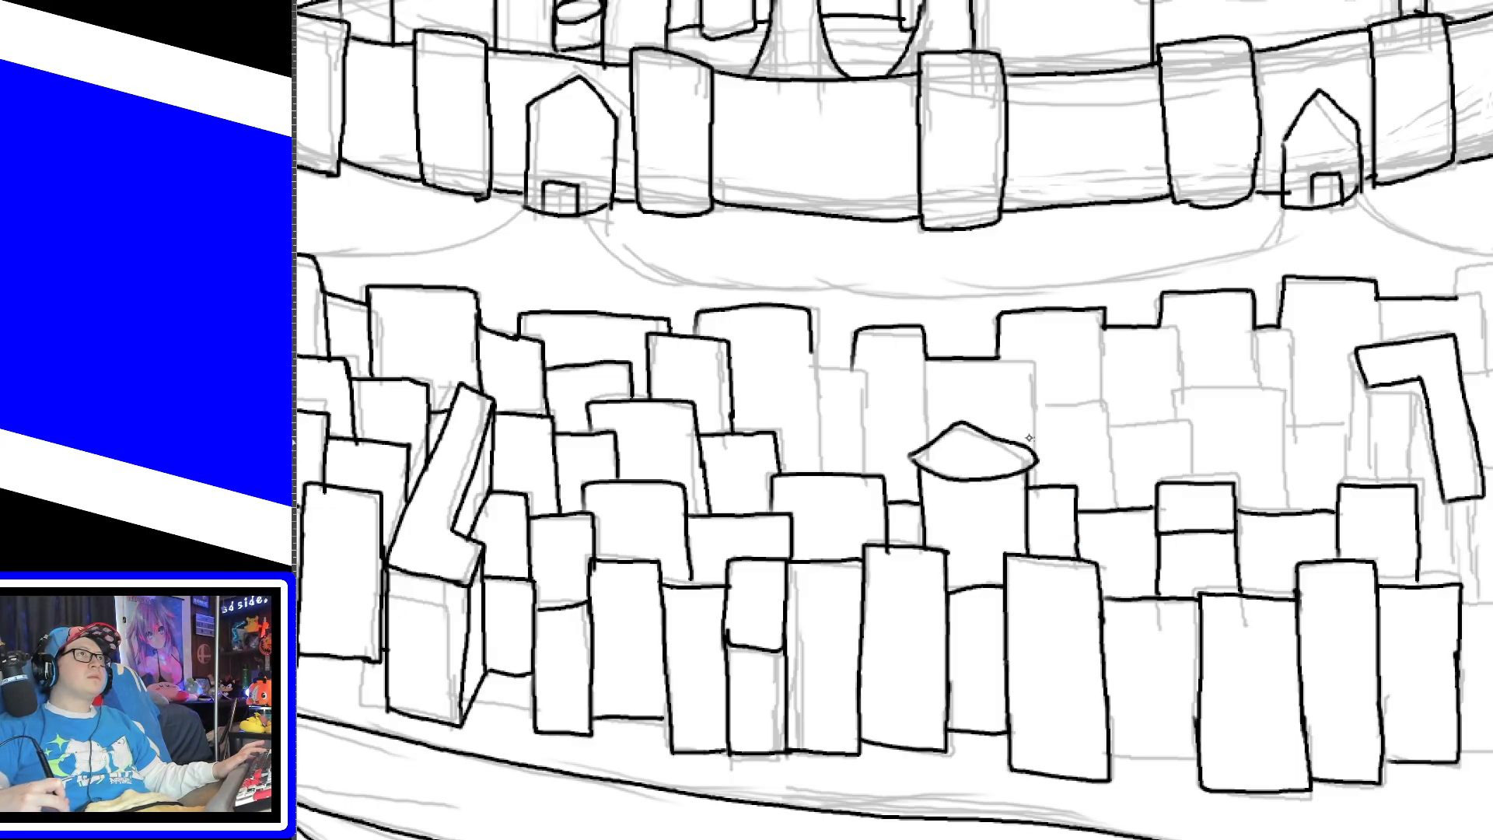
Step: Ink the walls of the building behind the round tower and the third-row buildings towards the second L-shaped building
{"action": "left_click_drag", "start_coordinate": [926, 358], "coordinate": [931, 448]}
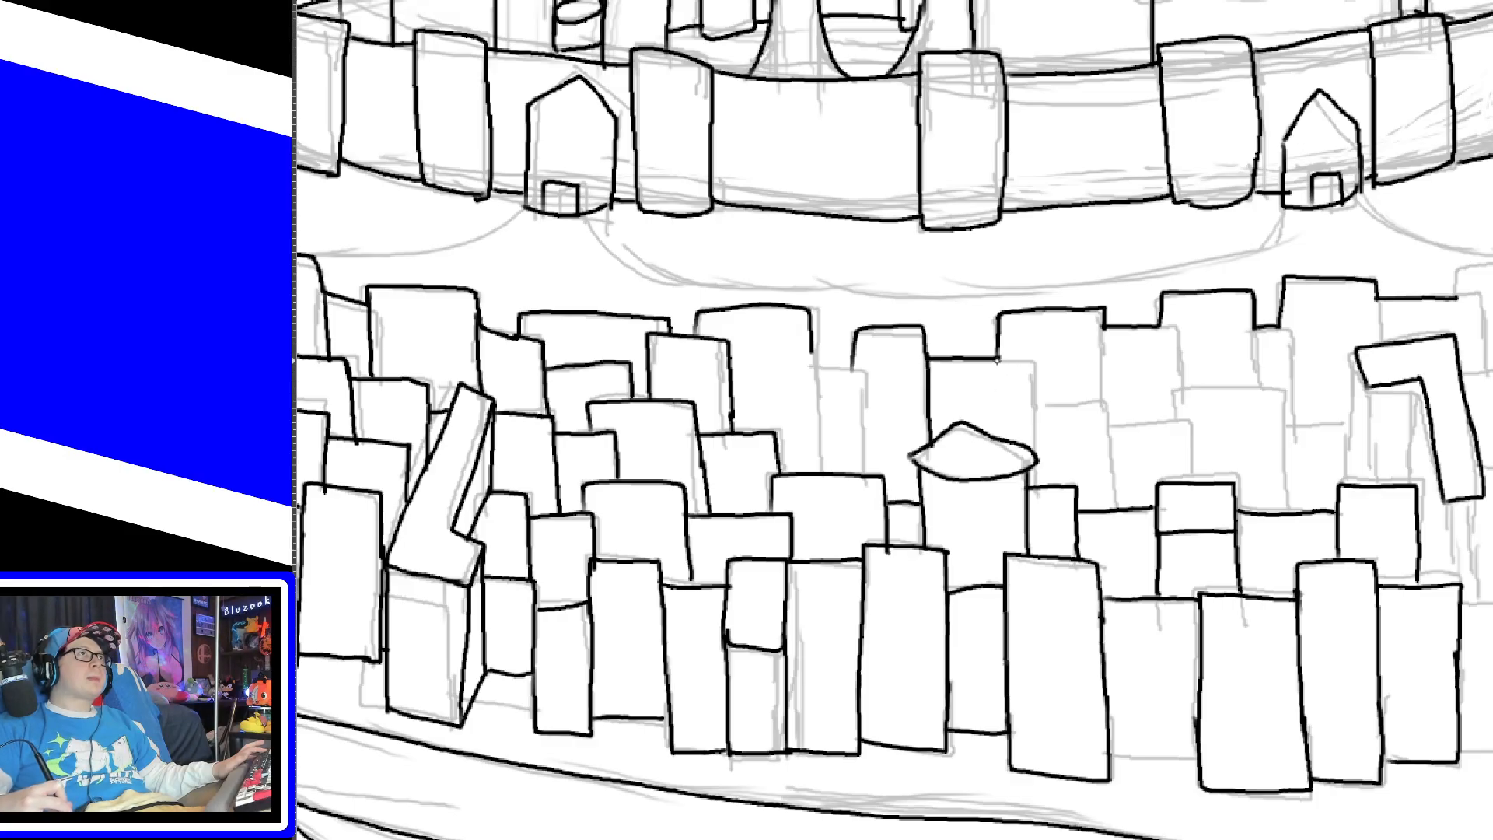
{"action": "mouse_move", "coordinate": [997, 360]}
{"action": "left_mouse_down"}
{"action": "mouse_move", "coordinate": [1038, 364]}
{"action": "mouse_move", "coordinate": [1032, 467]}
{"action": "left_mouse_up"}
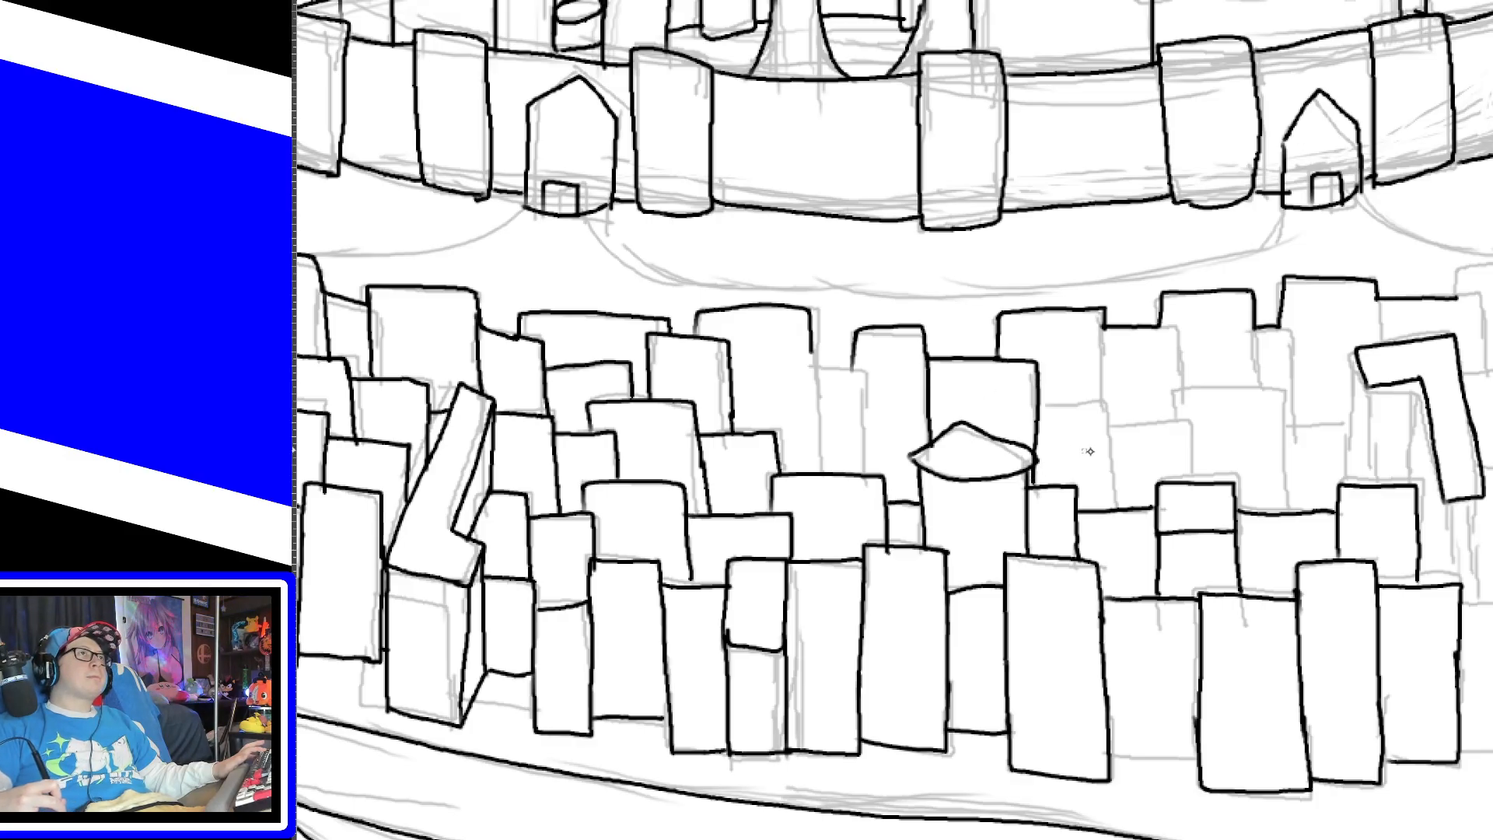
{"action": "mouse_move", "coordinate": [1039, 406]}
{"action": "left_mouse_down"}
{"action": "mouse_move", "coordinate": [1091, 404]}
{"action": "mouse_move", "coordinate": [1116, 506]}
{"action": "left_mouse_up"}
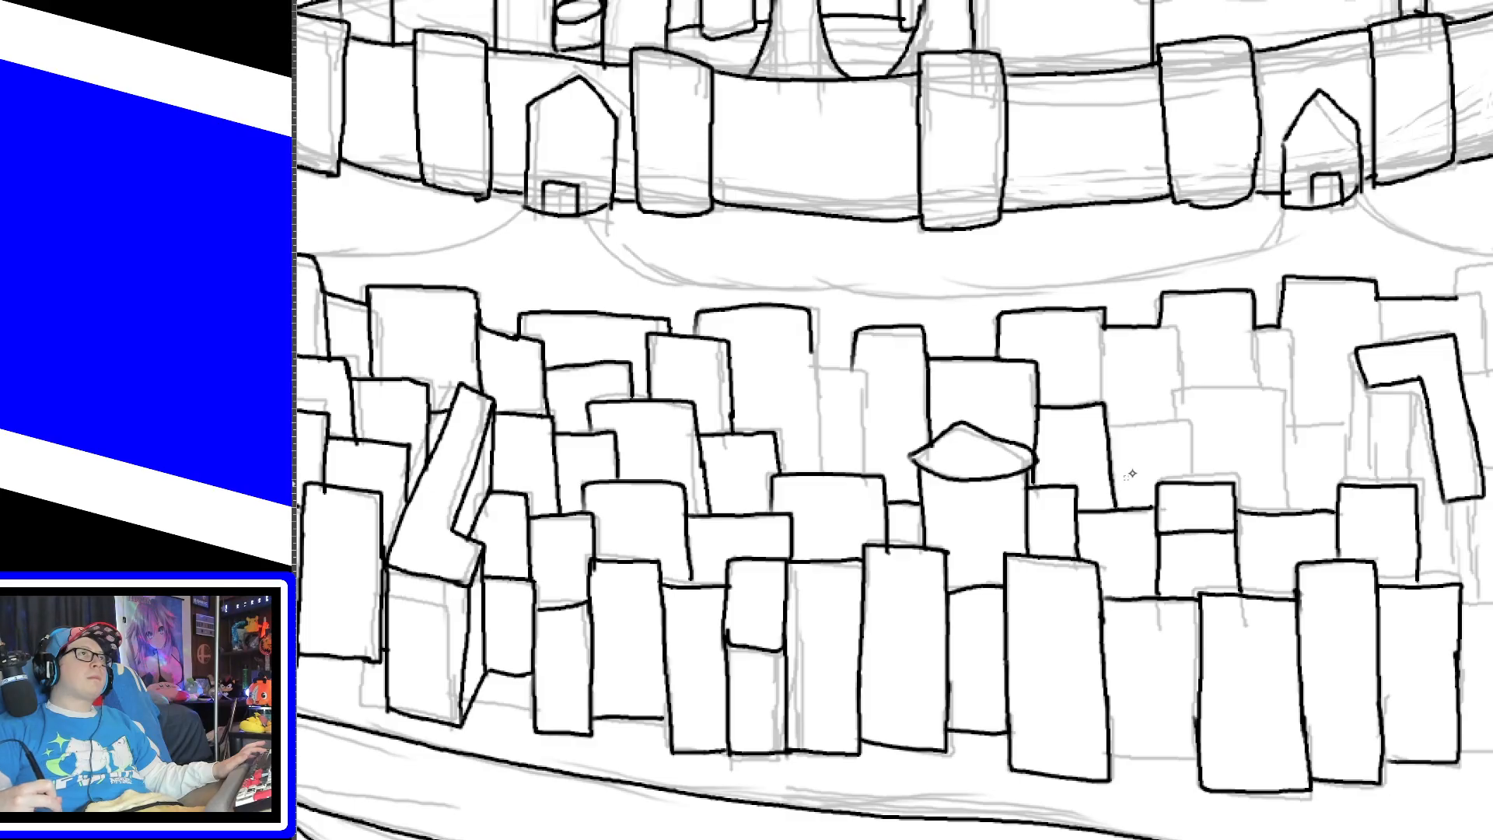
{"action": "mouse_move", "coordinate": [1109, 427]}
{"action": "left_mouse_down"}
{"action": "mouse_move", "coordinate": [1184, 424]}
{"action": "mouse_move", "coordinate": [1191, 482]}
{"action": "left_mouse_up"}
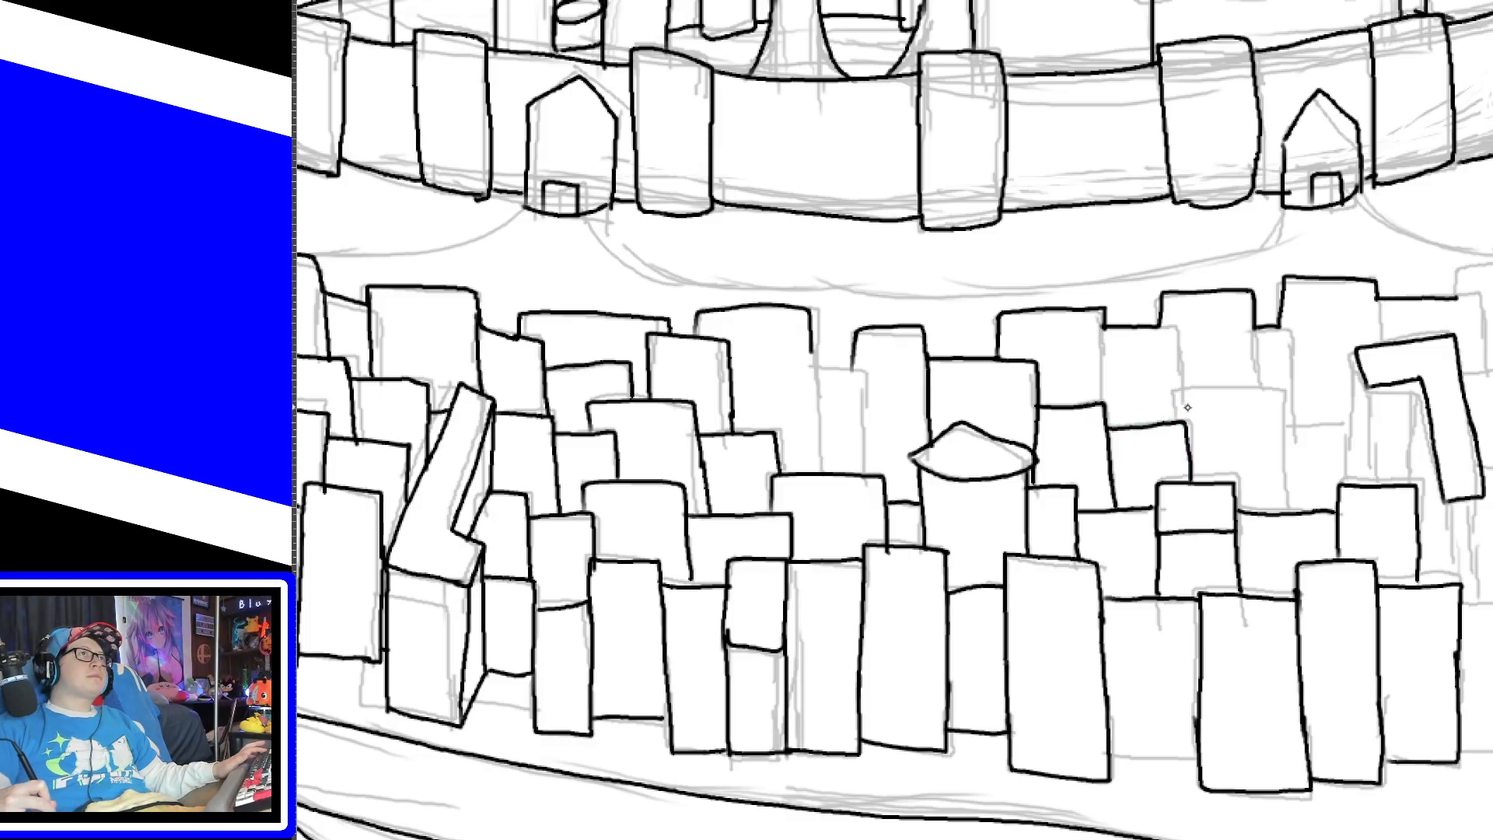
{"action": "mouse_move", "coordinate": [1173, 397]}
{"action": "left_mouse_down"}
{"action": "mouse_move", "coordinate": [1276, 393]}
{"action": "mouse_move", "coordinate": [1279, 513]}
{"action": "left_mouse_up"}
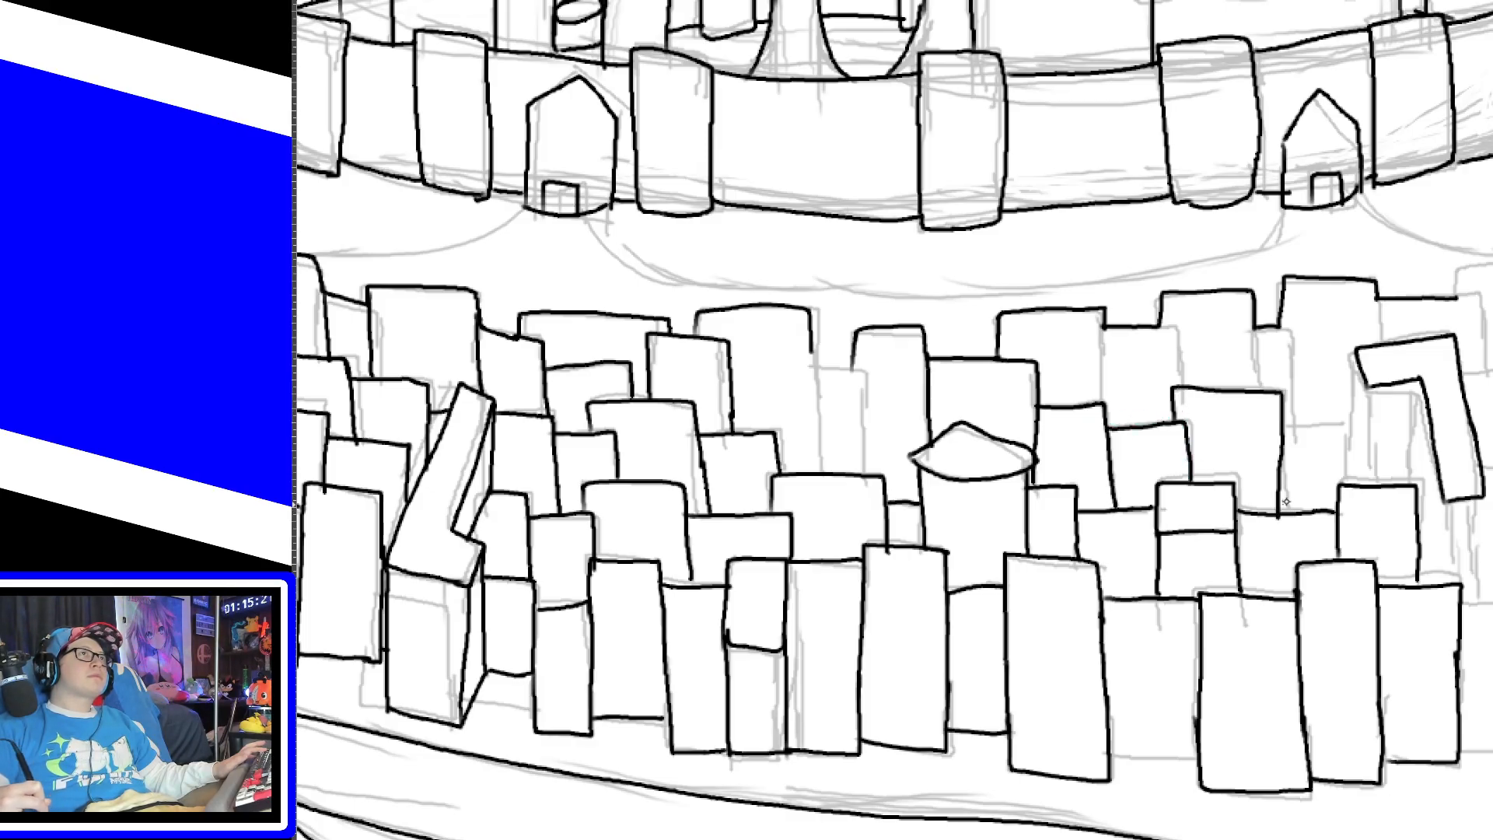
Step: Ink the vertical walls and inner edges beneath the second L-shaped building's roof
{"action": "left_click_drag", "start_coordinate": [1355, 352], "coordinate": [1362, 482]}
{"action": "left_click_drag", "start_coordinate": [1368, 386], "coordinate": [1374, 487]}
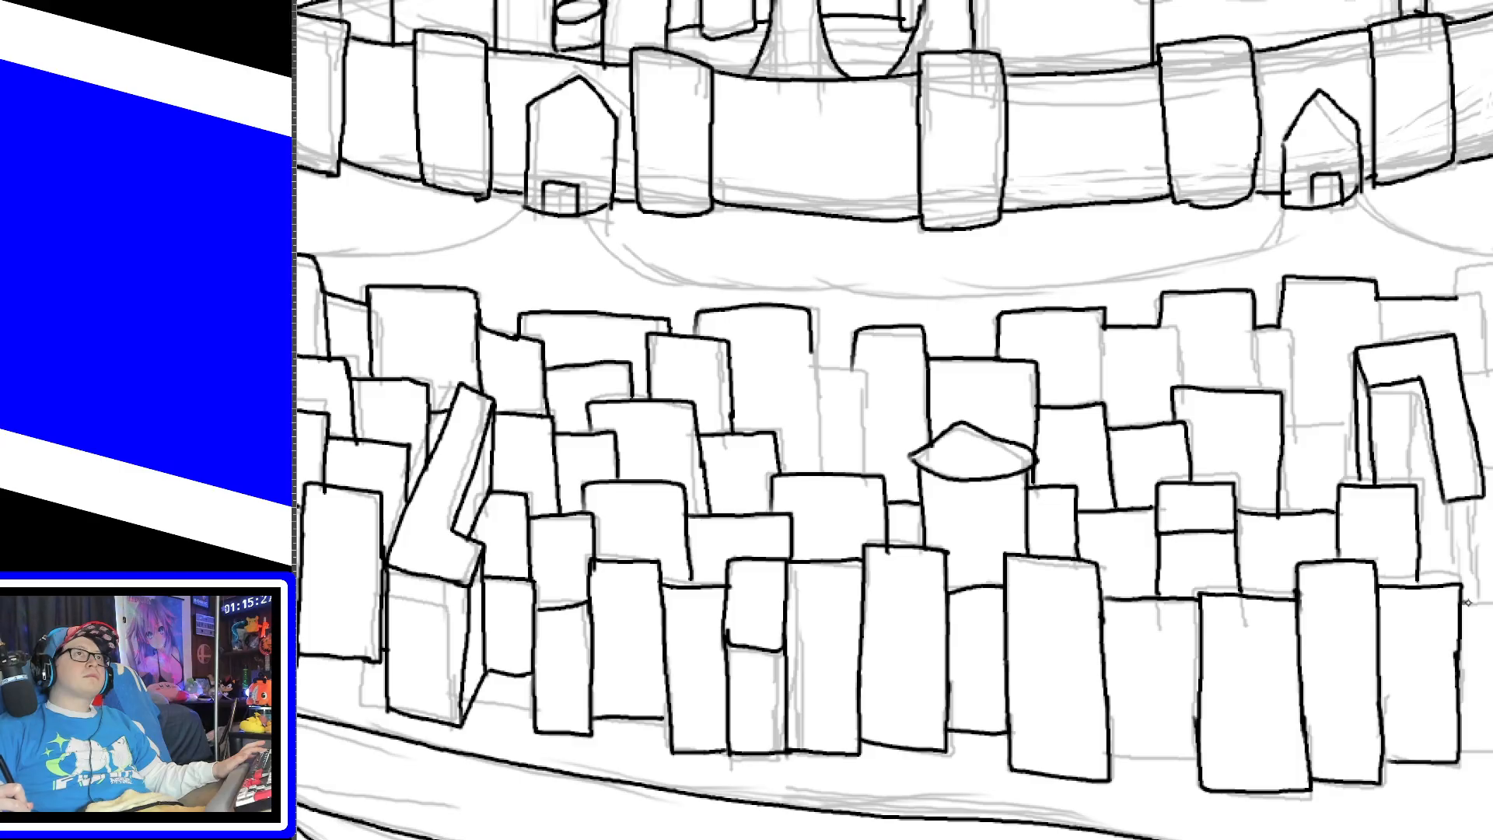
{"action": "left_click_drag", "start_coordinate": [1480, 604], "coordinate": [1483, 496]}
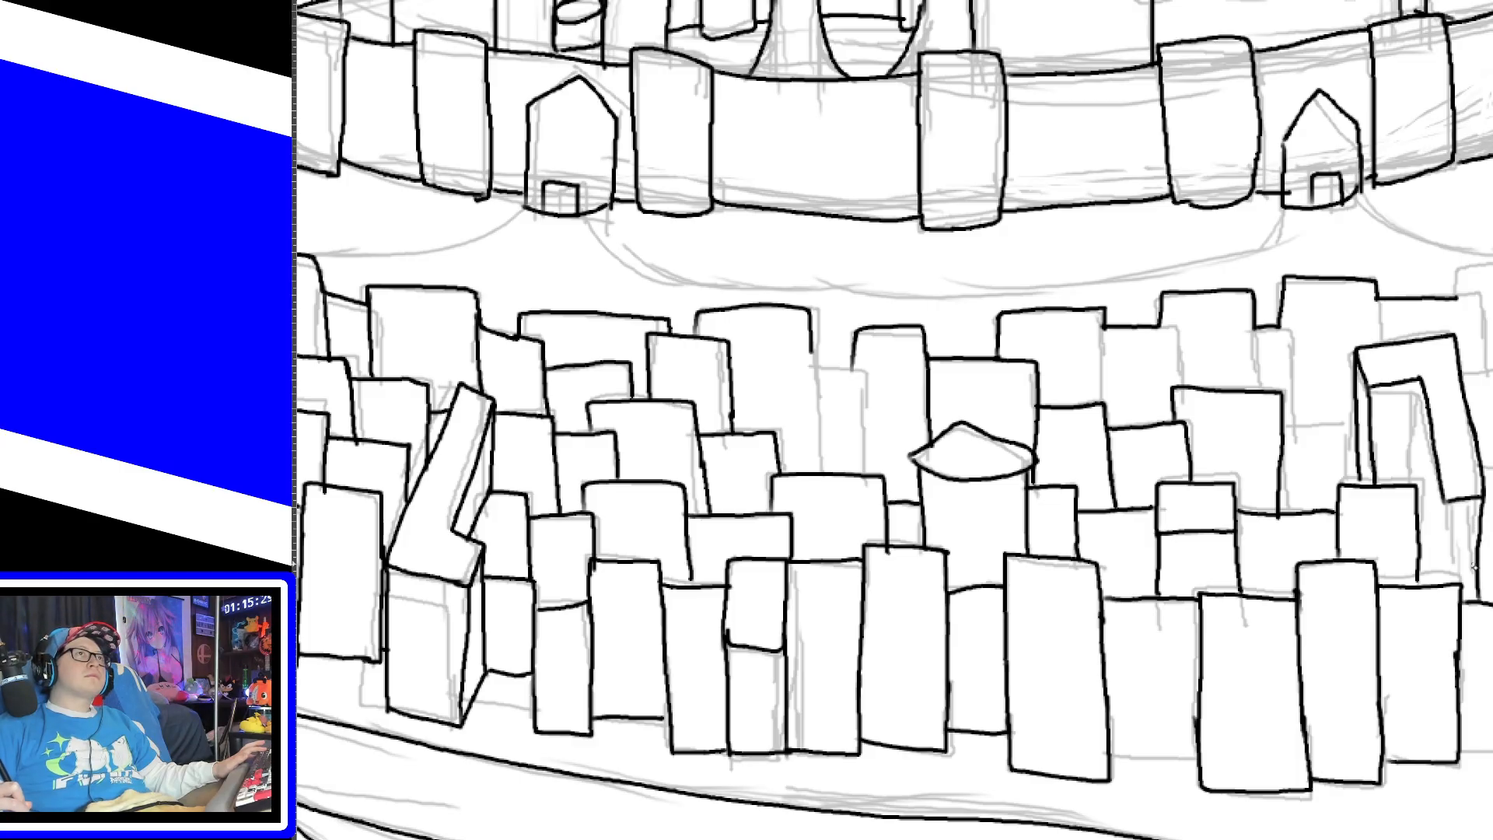
{"action": "key", "text": "ctrl+z"}
{"action": "left_click_drag", "start_coordinate": [1479, 602], "coordinate": [1480, 497]}
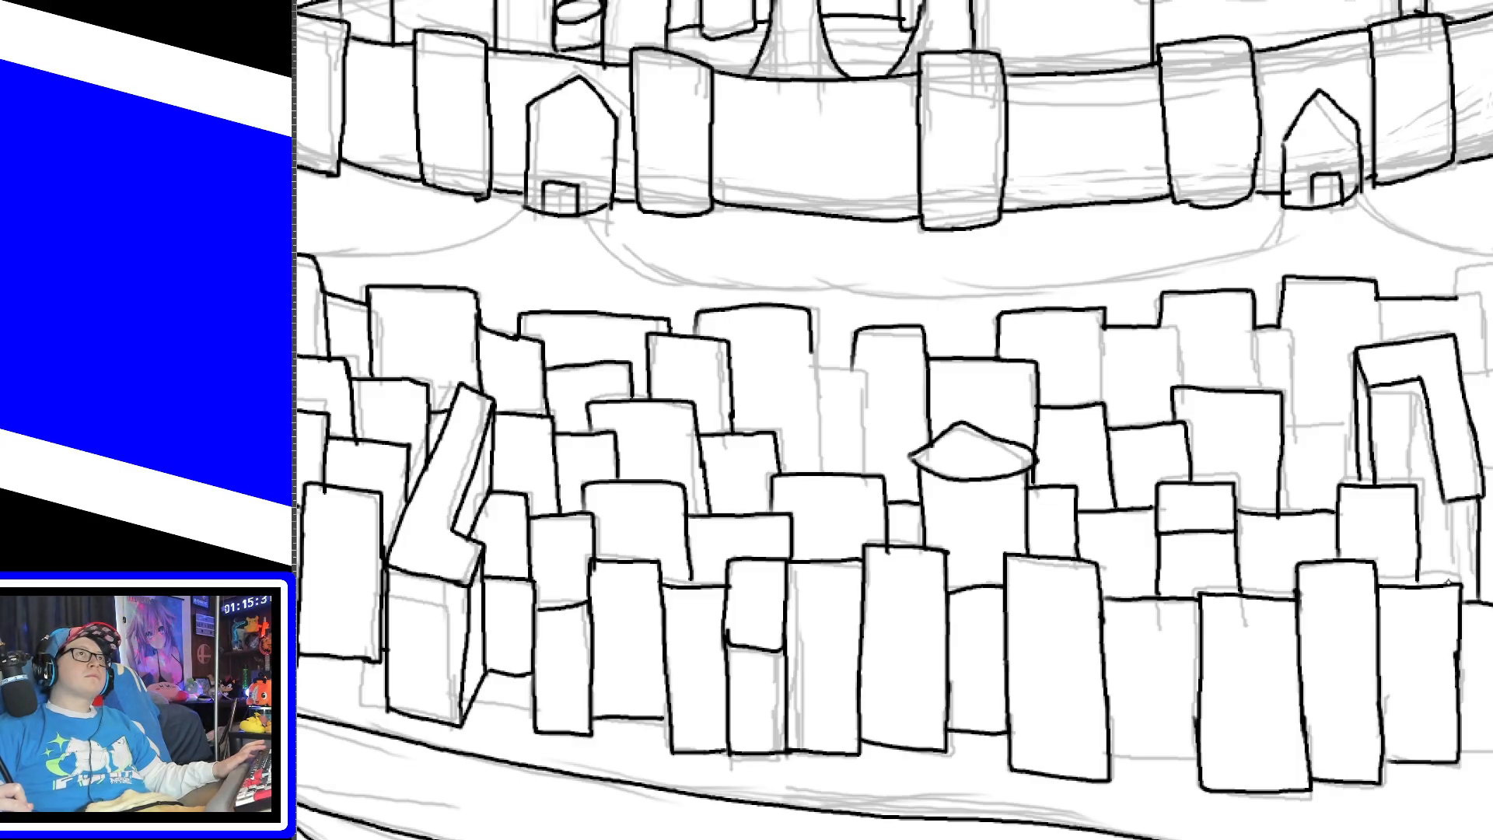
{"action": "mouse_move", "coordinate": [1448, 582]}
{"action": "left_mouse_down"}
{"action": "mouse_move", "coordinate": [1451, 502]}
{"action": "mouse_move", "coordinate": [1417, 396]}
{"action": "left_mouse_up"}
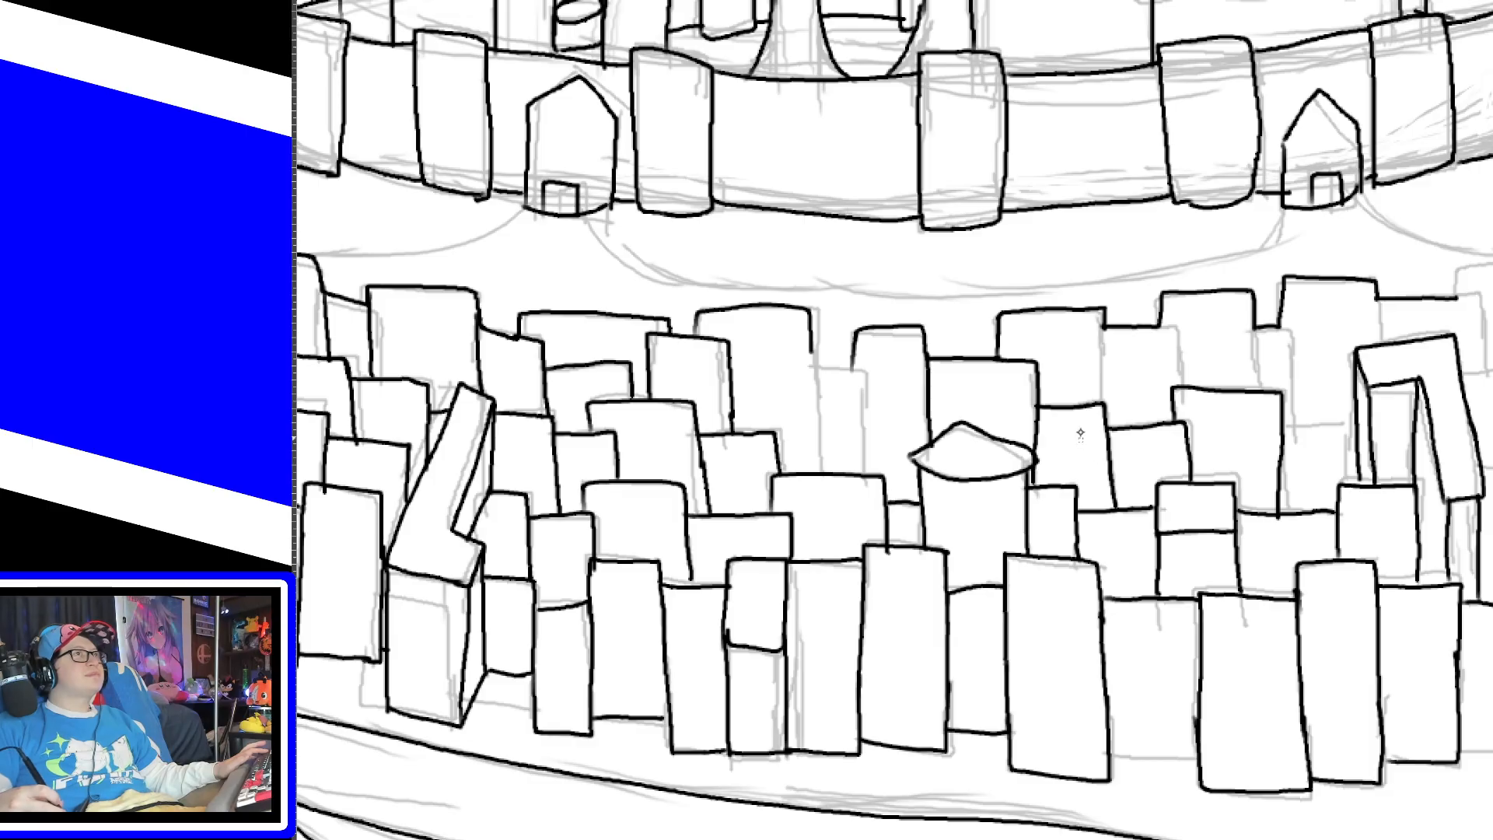
Step: Ink the remaining side walls and gap rooftops of the back-row buildings on both sides of the round tower
{"action": "left_click_drag", "start_coordinate": [1103, 405], "coordinate": [1101, 321]}
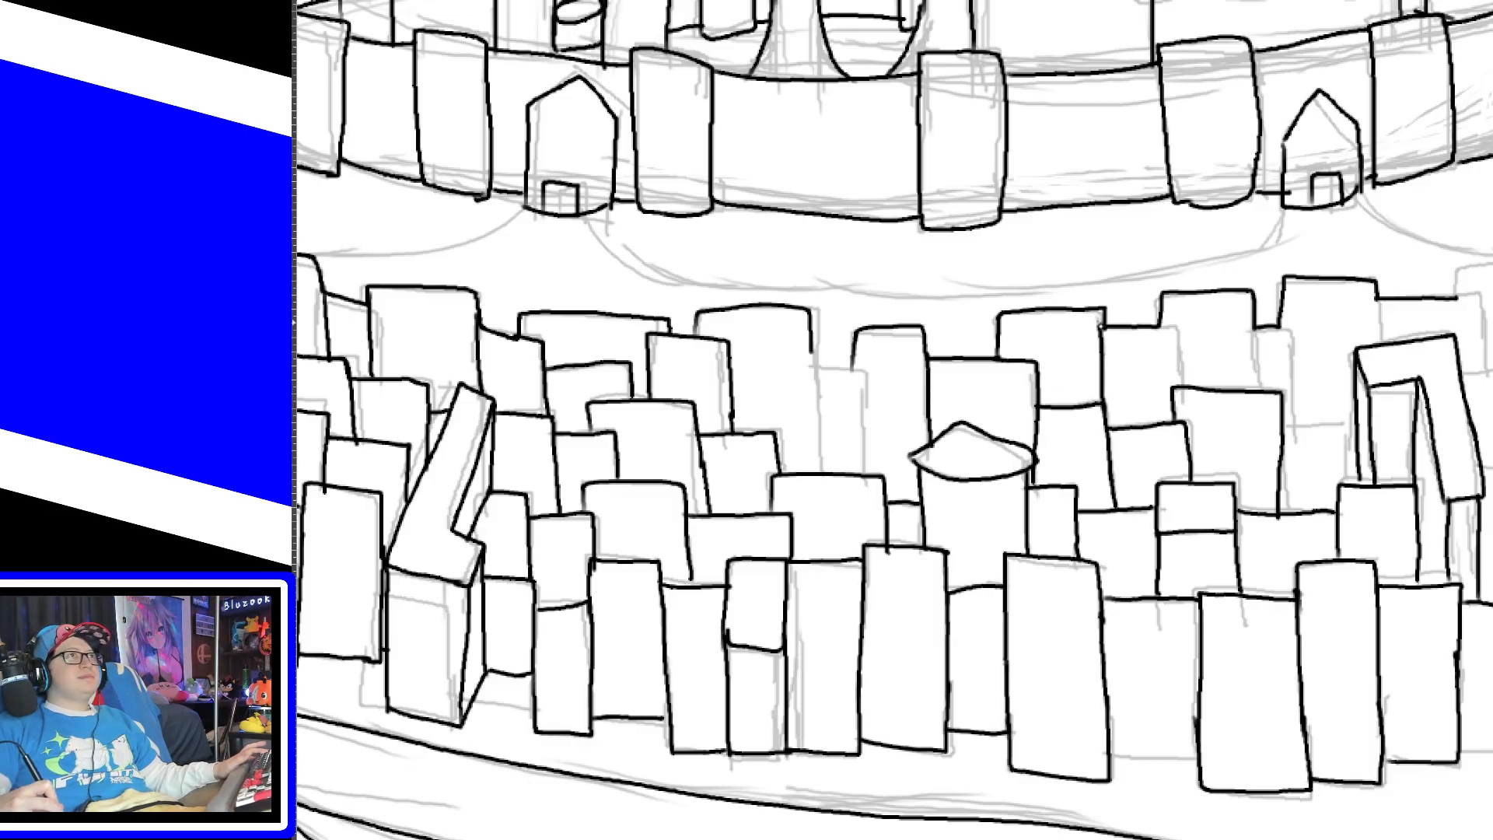
{"action": "key", "text": "ctrl+z"}
{"action": "left_click_drag", "start_coordinate": [1103, 404], "coordinate": [1104, 320]}
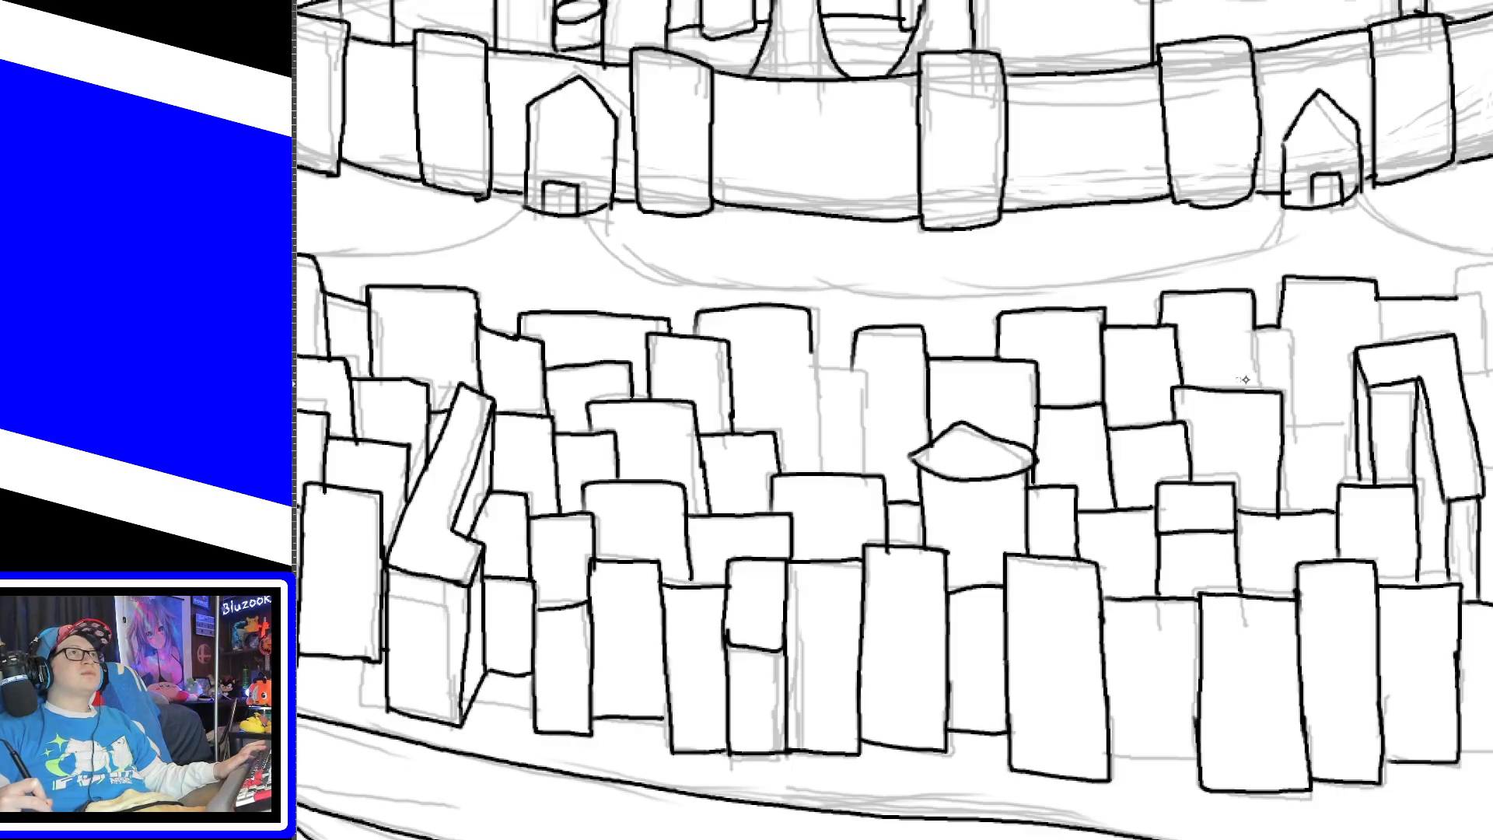
{"action": "left_click_drag", "start_coordinate": [1258, 389], "coordinate": [1255, 316]}
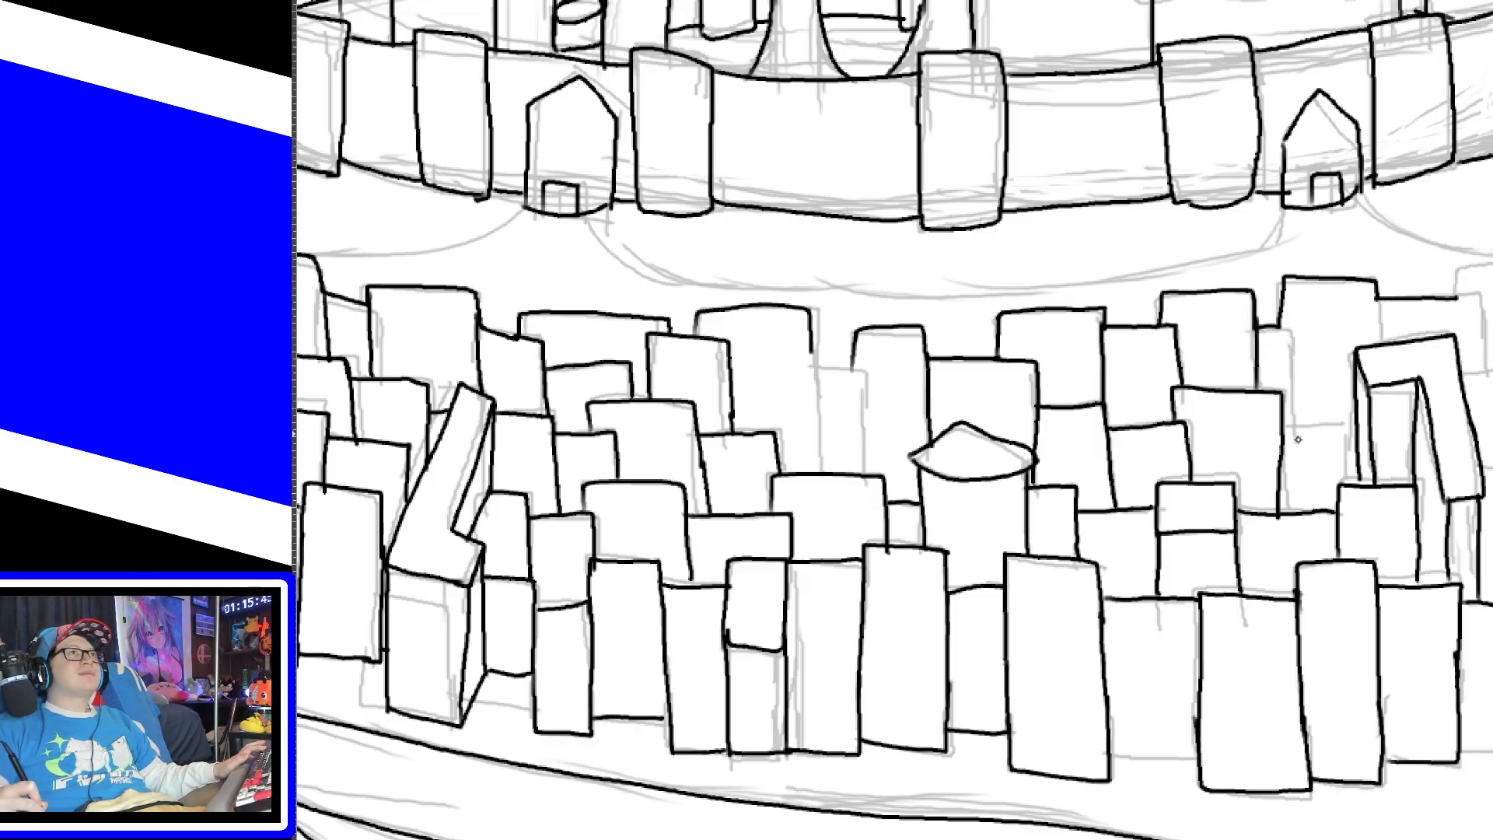
{"action": "mouse_move", "coordinate": [1281, 429]}
{"action": "left_mouse_down"}
{"action": "mouse_move", "coordinate": [1356, 424]}
{"action": "mouse_move", "coordinate": [1273, 328]}
{"action": "left_mouse_up"}
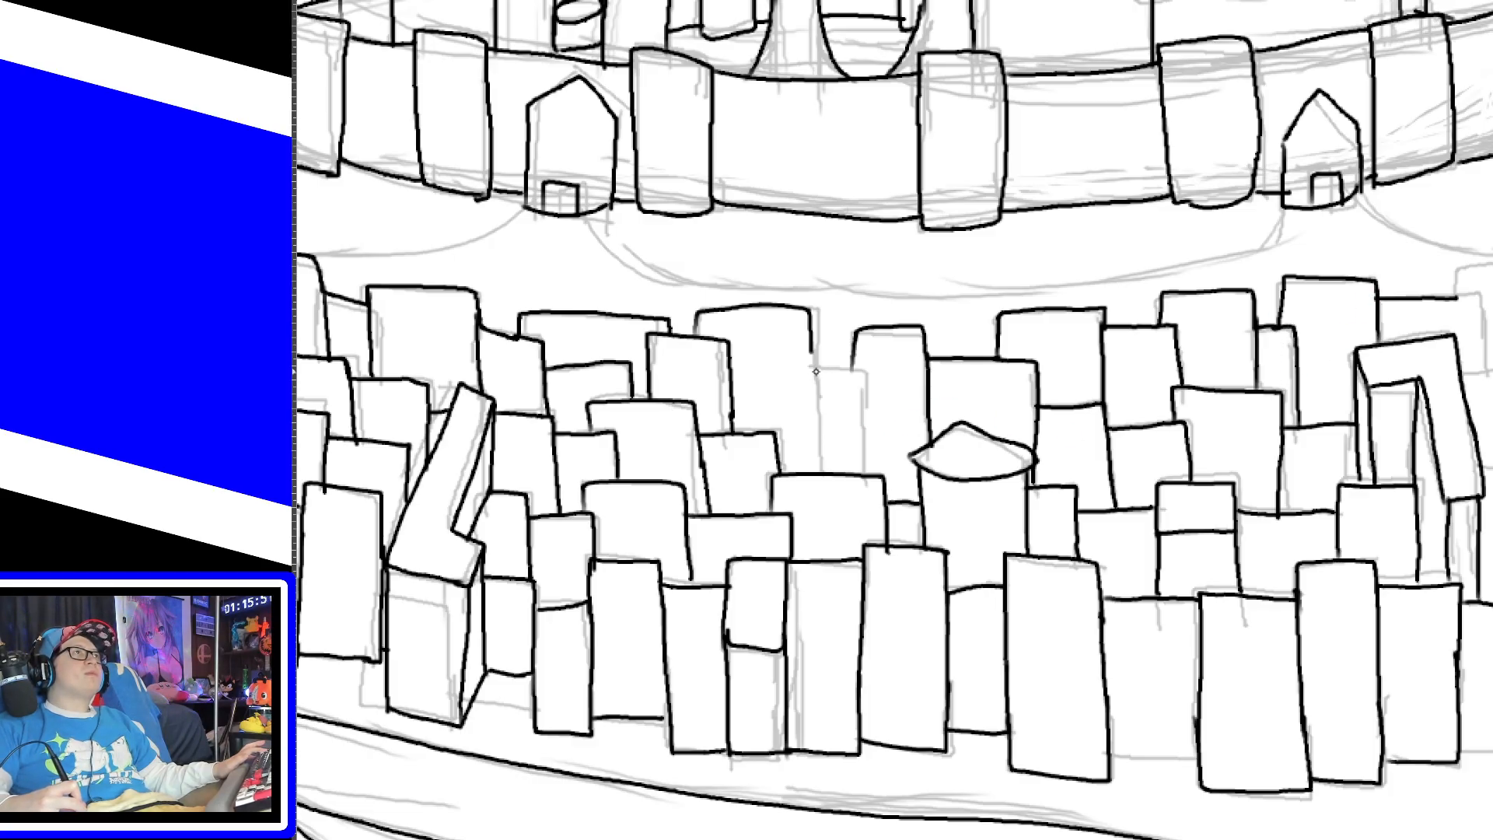
{"action": "mouse_move", "coordinate": [816, 372]}
{"action": "left_mouse_down"}
{"action": "mouse_move", "coordinate": [863, 371]}
{"action": "mouse_move", "coordinate": [868, 478]}
{"action": "left_mouse_up"}
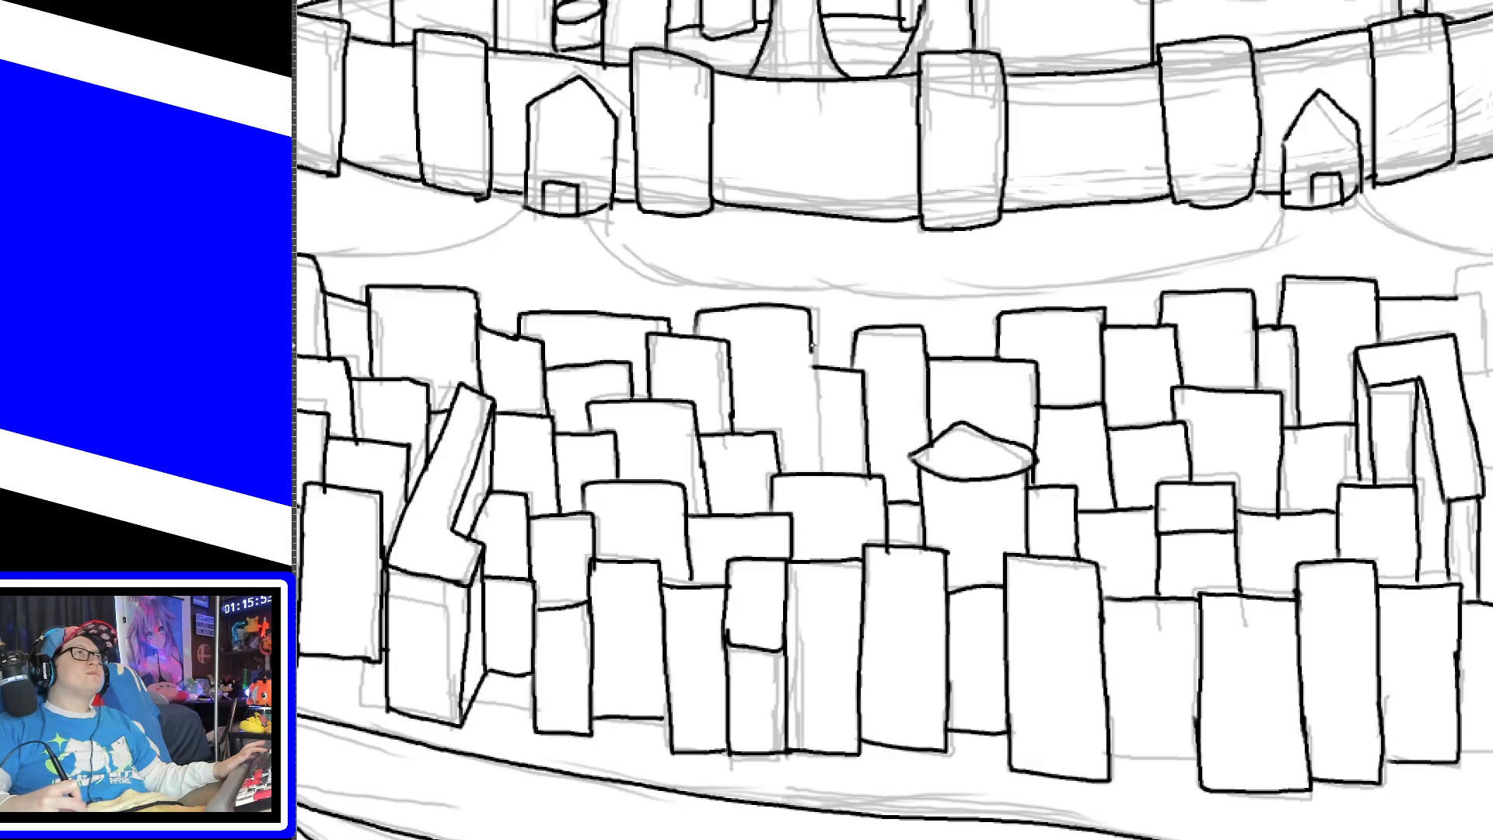
{"action": "mouse_move", "coordinate": [812, 347]}
{"action": "left_mouse_down"}
{"action": "mouse_move", "coordinate": [826, 471]}
{"action": "mouse_move", "coordinate": [810, 342]}
{"action": "left_mouse_up"}
{"action": "key", "text": "ctrl+z"}
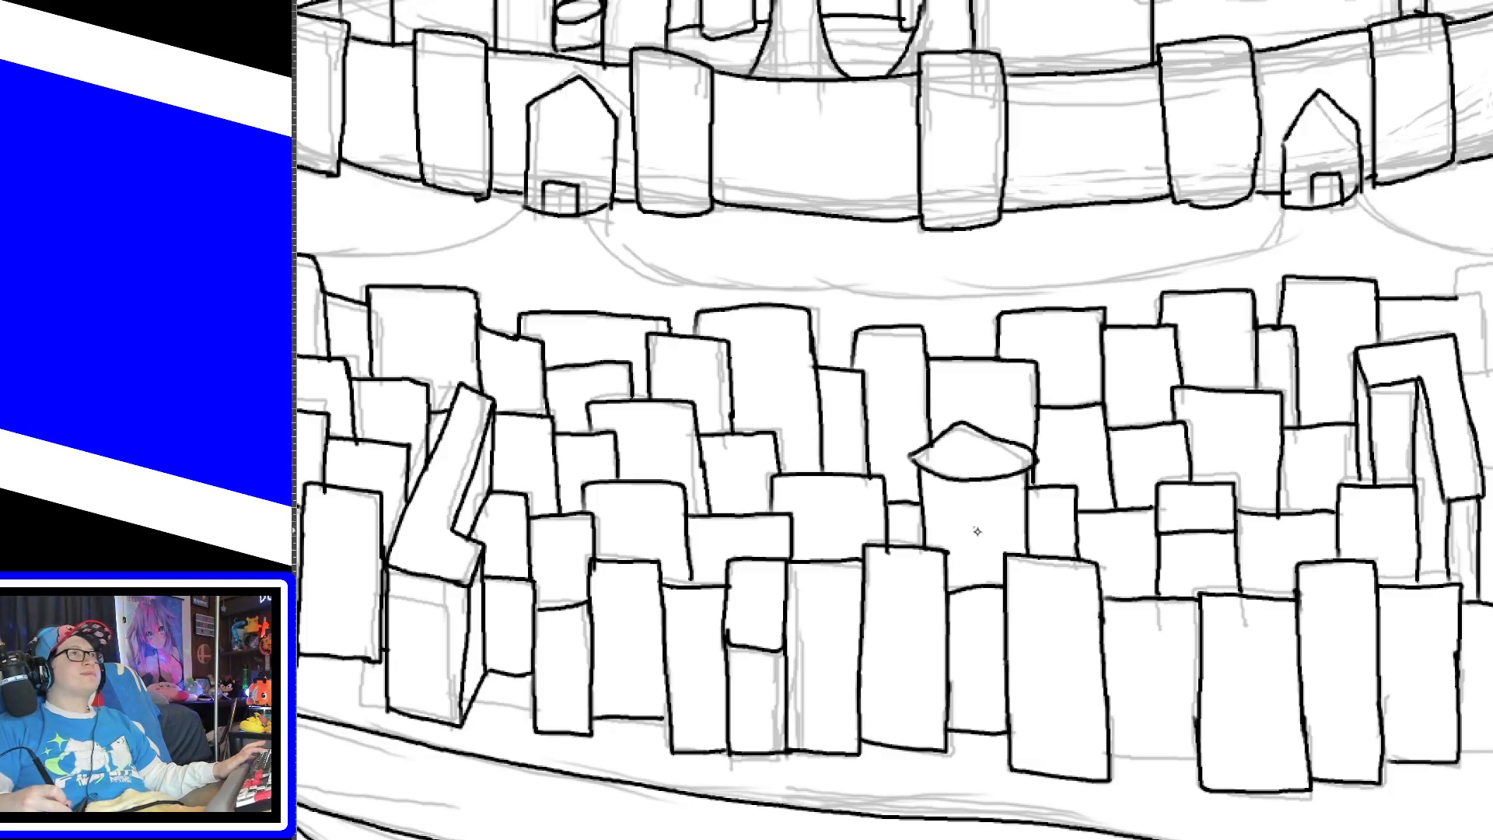
Step: Ink the base lines and lower wall corners of the front-row buildings past the second L-shaped building
{"action": "mouse_move", "coordinate": [916, 838]}
{"action": "left_mouse_down"}
{"action": "mouse_move", "coordinate": [1089, 839]}
{"action": "mouse_move", "coordinate": [1057, 839]}
{"action": "left_mouse_up"}
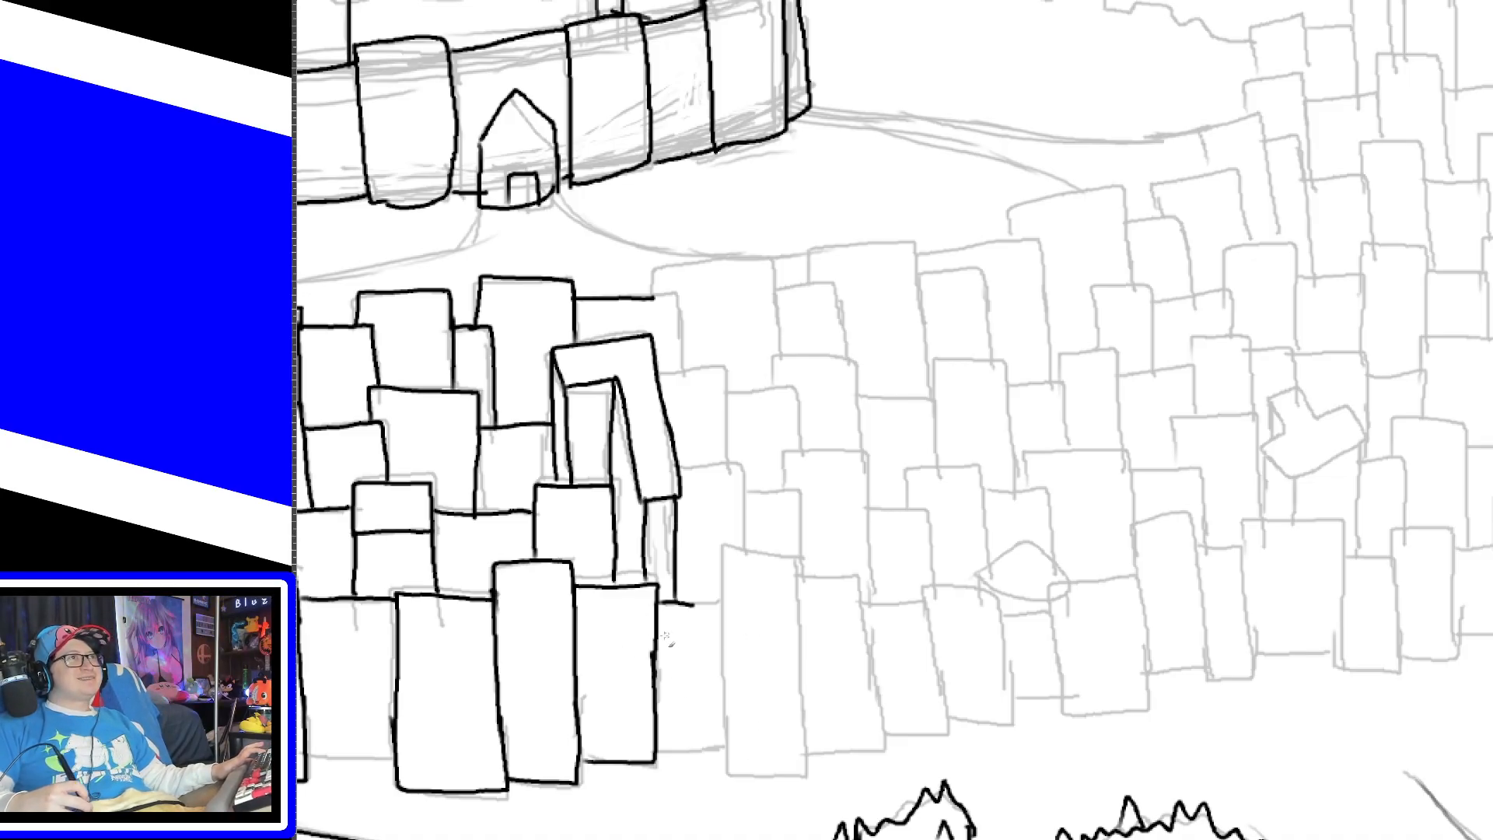
{"action": "mouse_move", "coordinate": [660, 752]}
{"action": "left_mouse_down"}
{"action": "mouse_move", "coordinate": [729, 749]}
{"action": "mouse_move", "coordinate": [789, 771]}
{"action": "mouse_move", "coordinate": [806, 733]}
{"action": "mouse_move", "coordinate": [885, 751]}
{"action": "mouse_move", "coordinate": [881, 709]}
{"action": "mouse_move", "coordinate": [947, 728]}
{"action": "mouse_move", "coordinate": [944, 683]}
{"action": "mouse_move", "coordinate": [1000, 719]}
{"action": "mouse_move", "coordinate": [1010, 670]}
{"action": "mouse_move", "coordinate": [1061, 655]}
{"action": "mouse_move", "coordinate": [1067, 712]}
{"action": "mouse_move", "coordinate": [1150, 706]}
{"action": "mouse_move", "coordinate": [1143, 644]}
{"action": "mouse_move", "coordinate": [1176, 674]}
{"action": "mouse_move", "coordinate": [1211, 627]}
{"action": "mouse_move", "coordinate": [1214, 689]}
{"action": "mouse_move", "coordinate": [1256, 632]}
{"action": "mouse_move", "coordinate": [1303, 660]}
{"action": "mouse_move", "coordinate": [1336, 587]}
{"action": "mouse_move", "coordinate": [1331, 672]}
{"action": "mouse_move", "coordinate": [1405, 676]}
{"action": "mouse_move", "coordinate": [1404, 596]}
{"action": "left_mouse_up"}
{"action": "left_click_drag", "start_coordinate": [1415, 662], "coordinate": [1456, 566]}
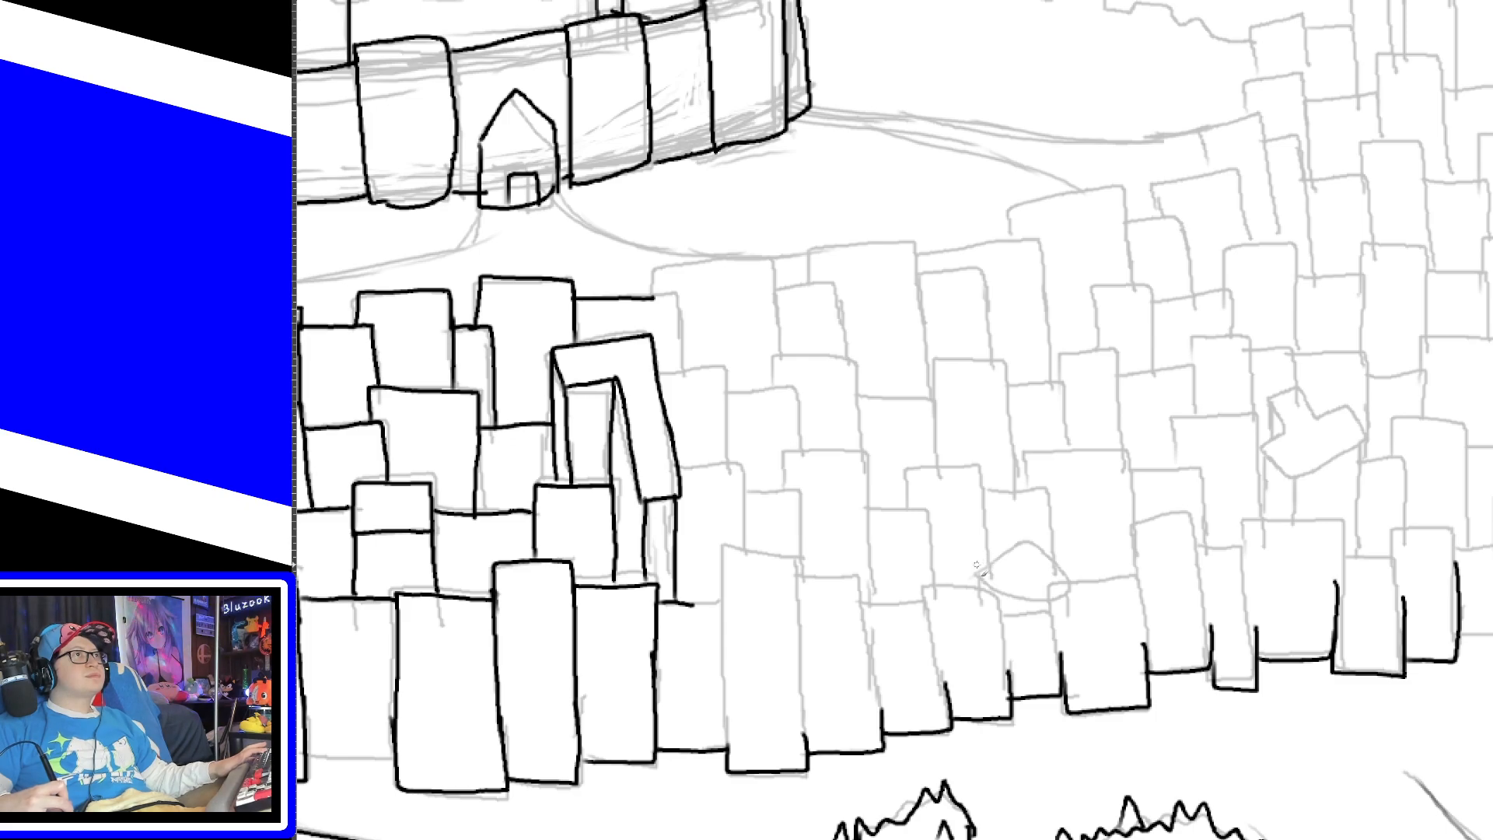
Step: Ink the next round tower's cone roof slightly larger than and above its sketched outline
{"action": "mouse_move", "coordinate": [958, 567]}
{"action": "left_mouse_down"}
{"action": "mouse_move", "coordinate": [997, 532]}
{"action": "mouse_move", "coordinate": [1089, 562]}
{"action": "mouse_move", "coordinate": [992, 580]}
{"action": "mouse_move", "coordinate": [958, 562]}
{"action": "mouse_move", "coordinate": [999, 574]}
{"action": "mouse_move", "coordinate": [1076, 557]}
{"action": "left_mouse_up"}
{"action": "key", "text": "ctrl+z"}
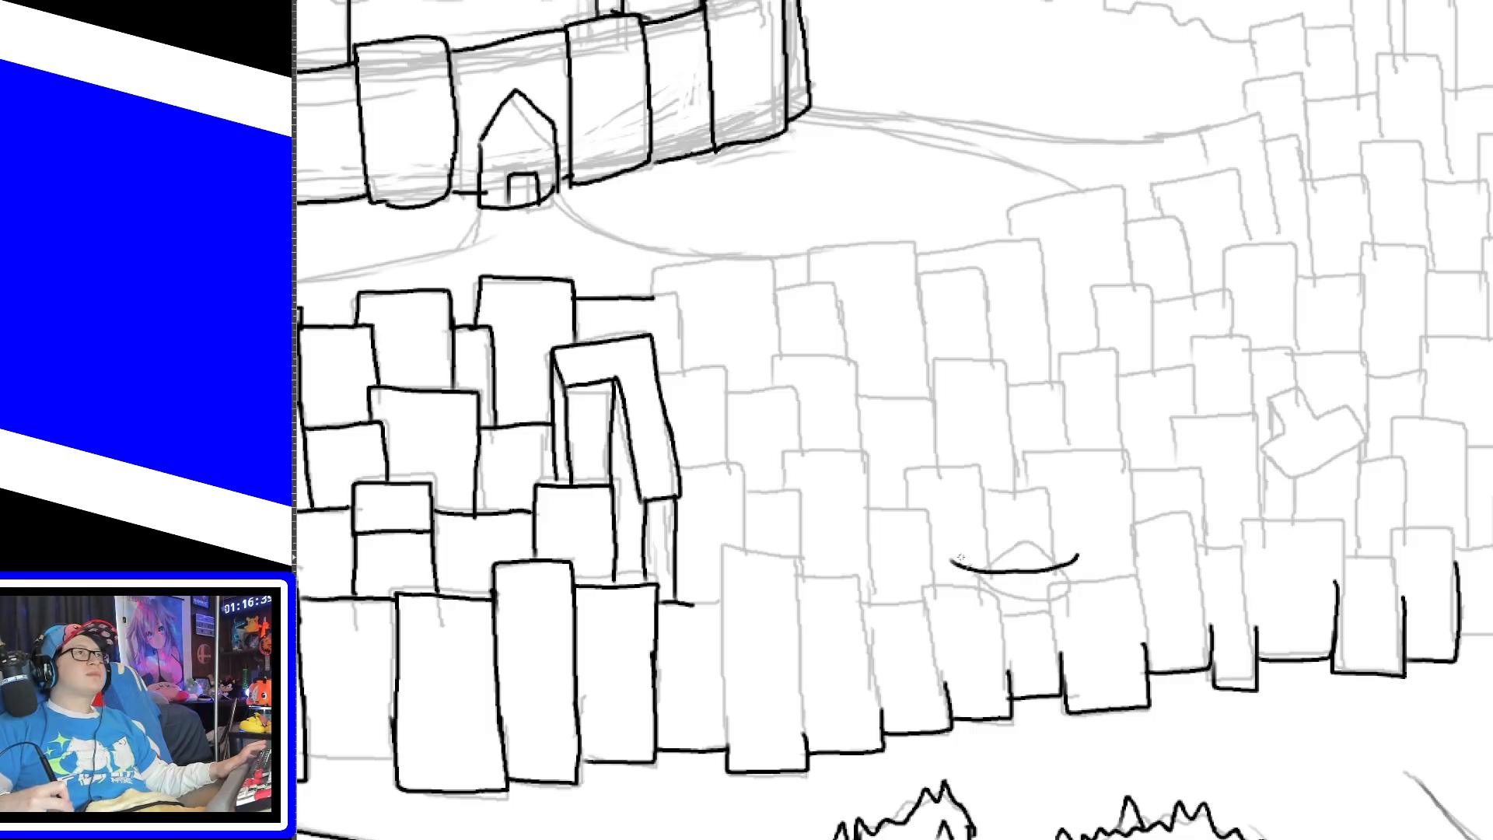
{"action": "mouse_move", "coordinate": [950, 555]}
{"action": "left_mouse_down"}
{"action": "mouse_move", "coordinate": [1016, 510]}
{"action": "mouse_move", "coordinate": [1081, 566]}
{"action": "left_mouse_up"}
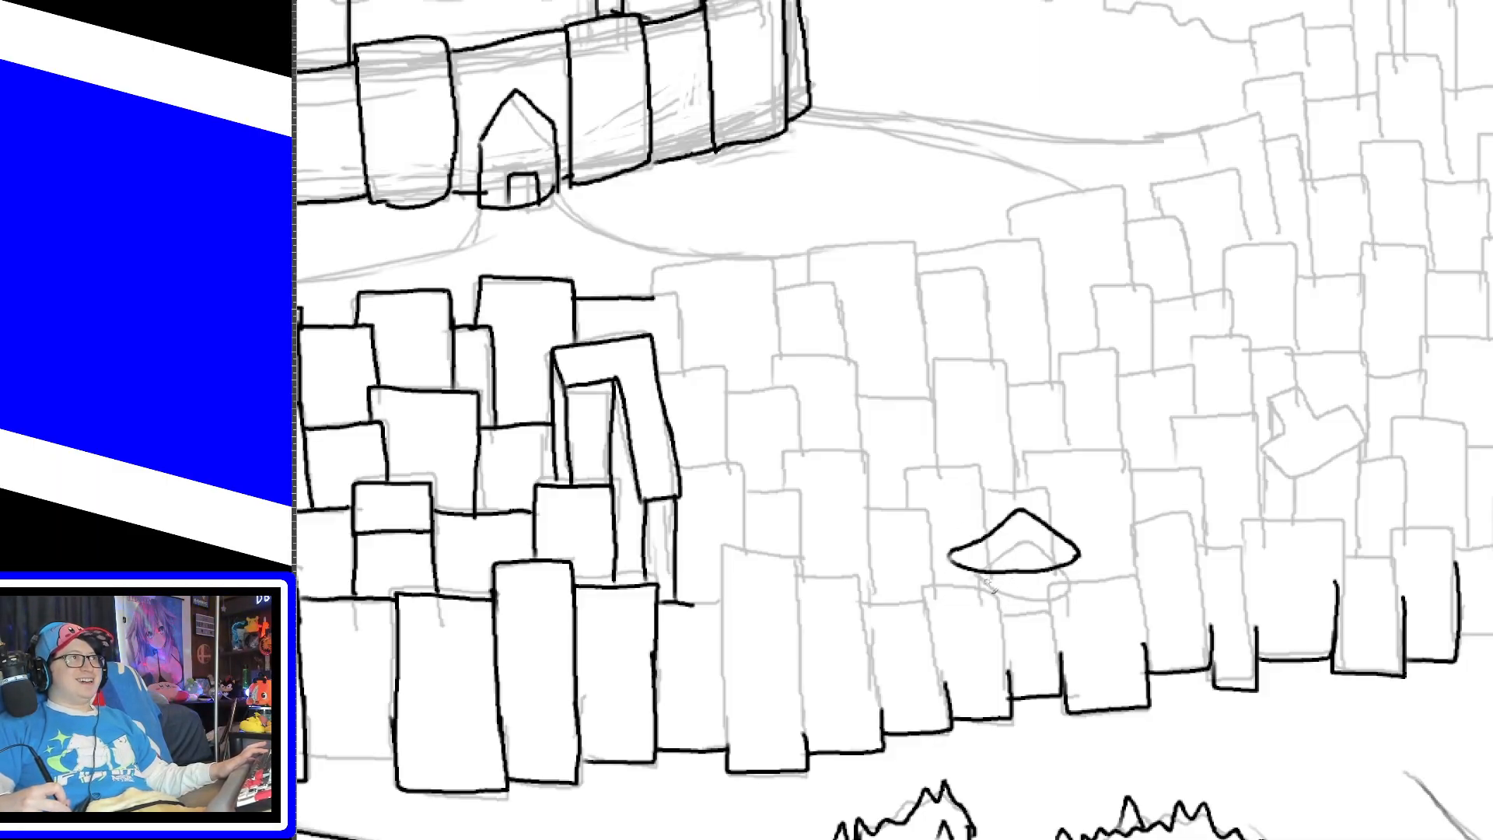
Step: Ink the walls and roofs of the front-row buildings from past the second L-shaped building to just beyond the round tower
{"action": "mouse_move", "coordinate": [726, 755]}
{"action": "left_mouse_down"}
{"action": "mouse_move", "coordinate": [720, 571]}
{"action": "mouse_move", "coordinate": [793, 552]}
{"action": "mouse_move", "coordinate": [803, 618]}
{"action": "left_mouse_up"}
{"action": "left_click_drag", "start_coordinate": [807, 748], "coordinate": [798, 589]}
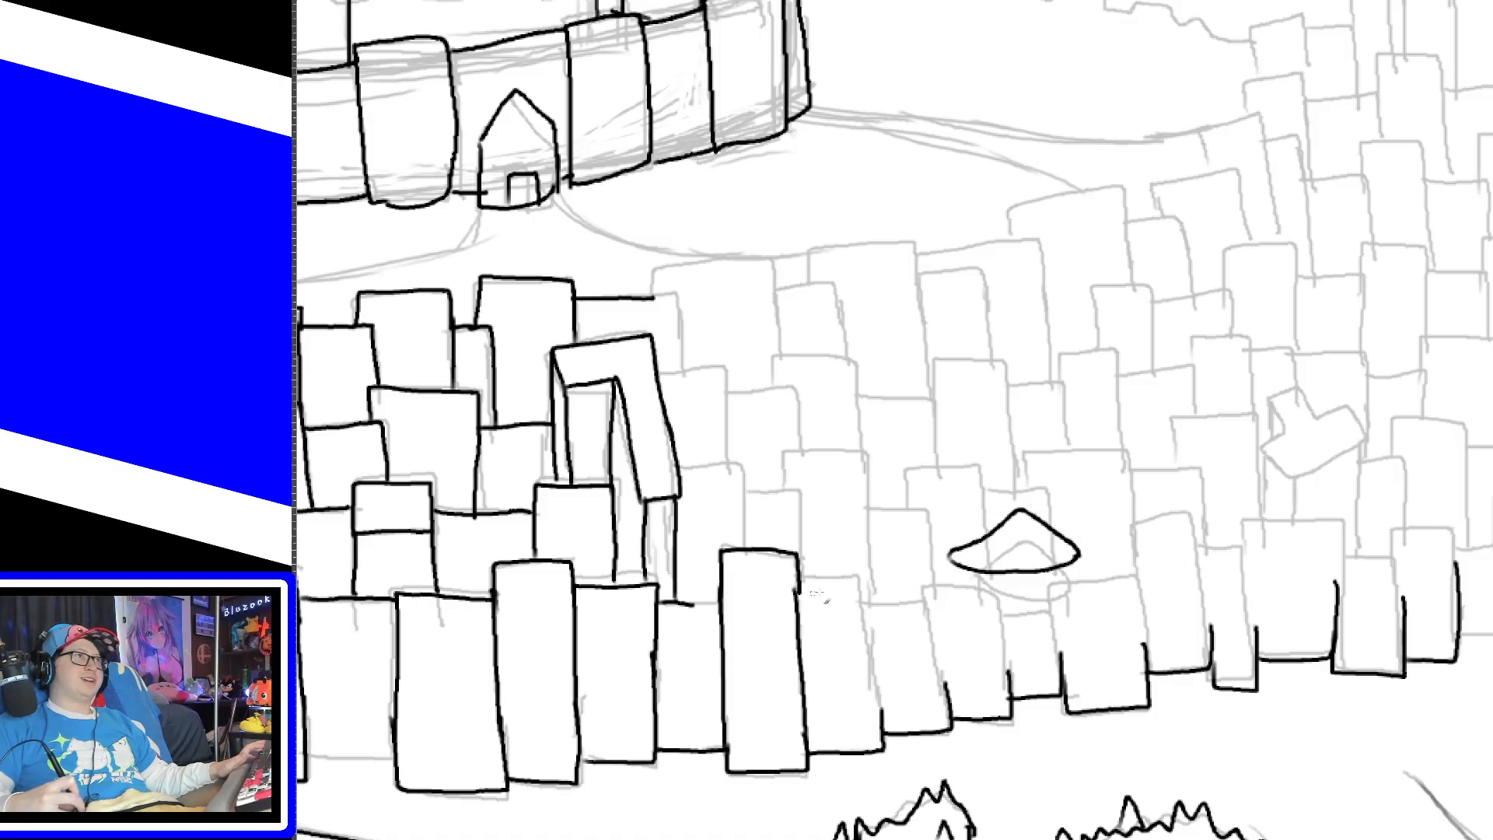
{"action": "key", "text": "ctrl+z"}
{"action": "left_click_drag", "start_coordinate": [804, 743], "coordinate": [799, 575]}
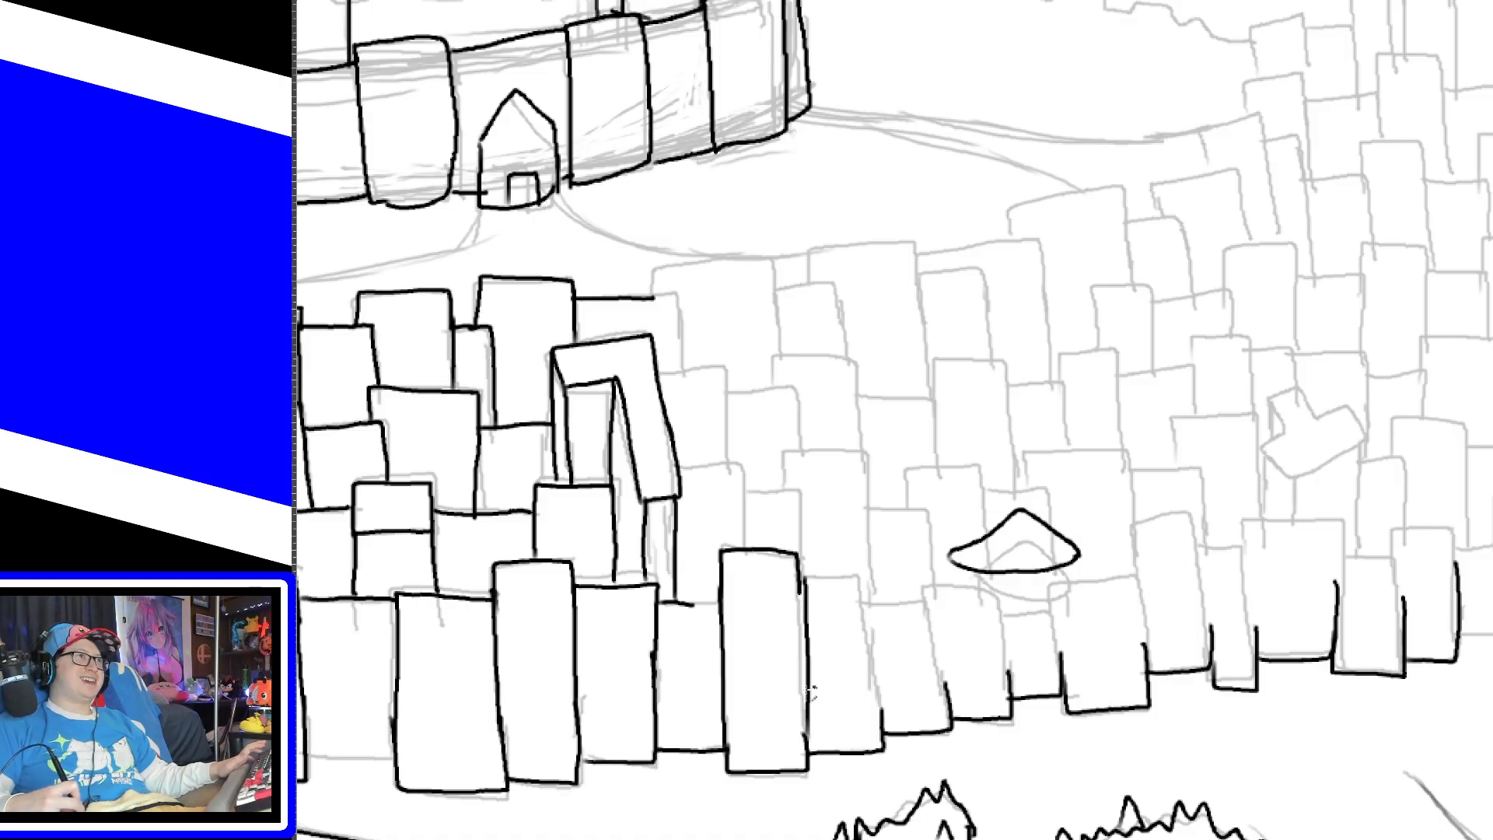
{"action": "key", "text": "ctrl+z"}
{"action": "mouse_move", "coordinate": [805, 746]}
{"action": "left_mouse_down"}
{"action": "mouse_move", "coordinate": [799, 592]}
{"action": "mouse_move", "coordinate": [871, 588]}
{"action": "left_mouse_up"}
{"action": "left_click_drag", "start_coordinate": [885, 737], "coordinate": [869, 580]}
{"action": "mouse_move", "coordinate": [950, 704]}
{"action": "left_mouse_down"}
{"action": "mouse_move", "coordinate": [932, 597]}
{"action": "mouse_move", "coordinate": [999, 595]}
{"action": "mouse_move", "coordinate": [1011, 693]}
{"action": "mouse_move", "coordinate": [1055, 591]}
{"action": "mouse_move", "coordinate": [1133, 581]}
{"action": "left_mouse_up"}
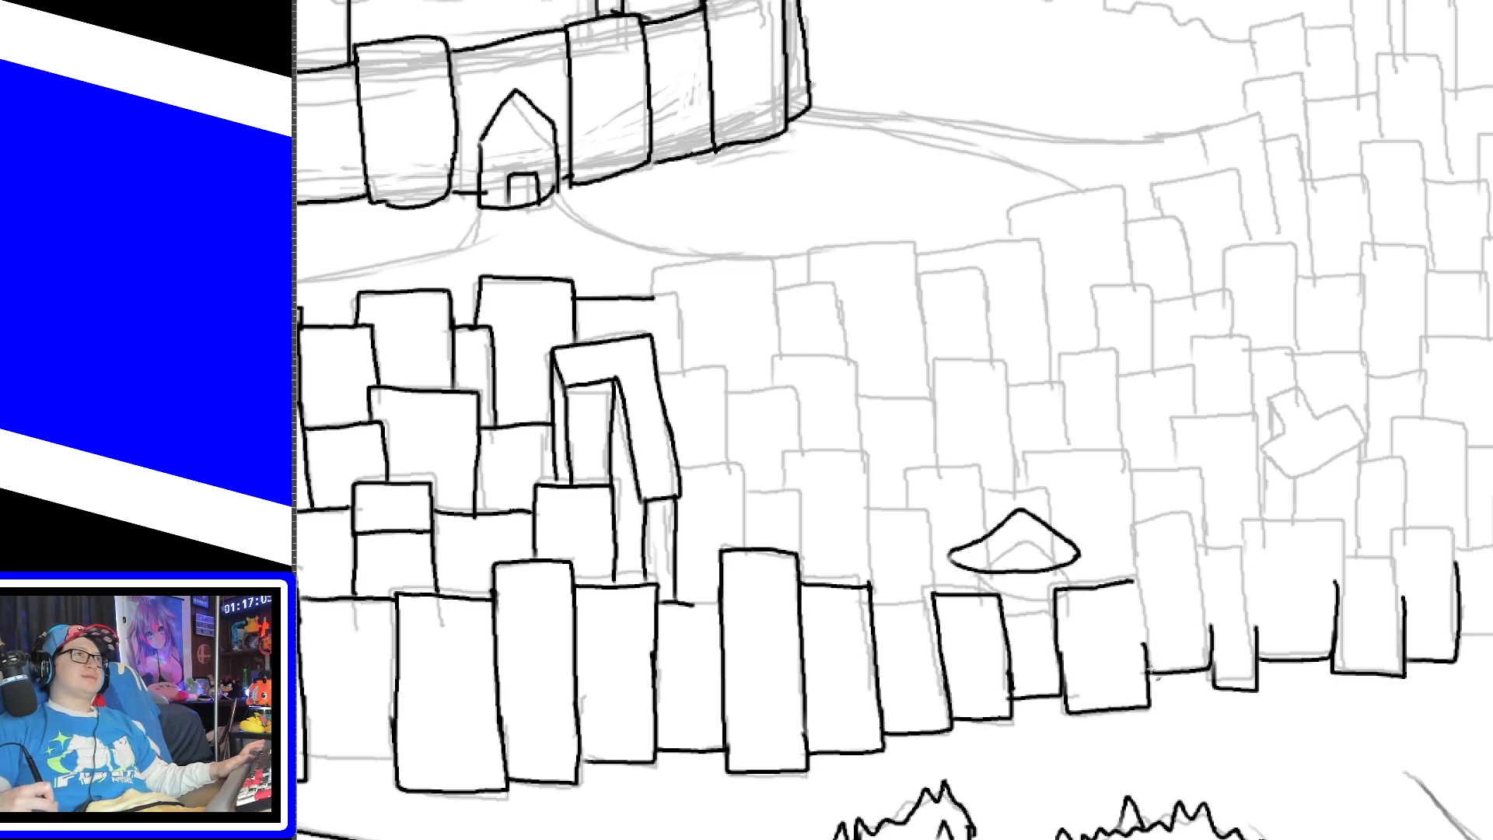
Step: Ink the remaining front-row building walls and roofs past the round tower, and add the tower's short side walls beneath its cone roof
{"action": "mouse_move", "coordinate": [1151, 669]}
{"action": "left_mouse_down"}
{"action": "mouse_move", "coordinate": [1136, 536]}
{"action": "mouse_move", "coordinate": [1207, 518]}
{"action": "left_mouse_up"}
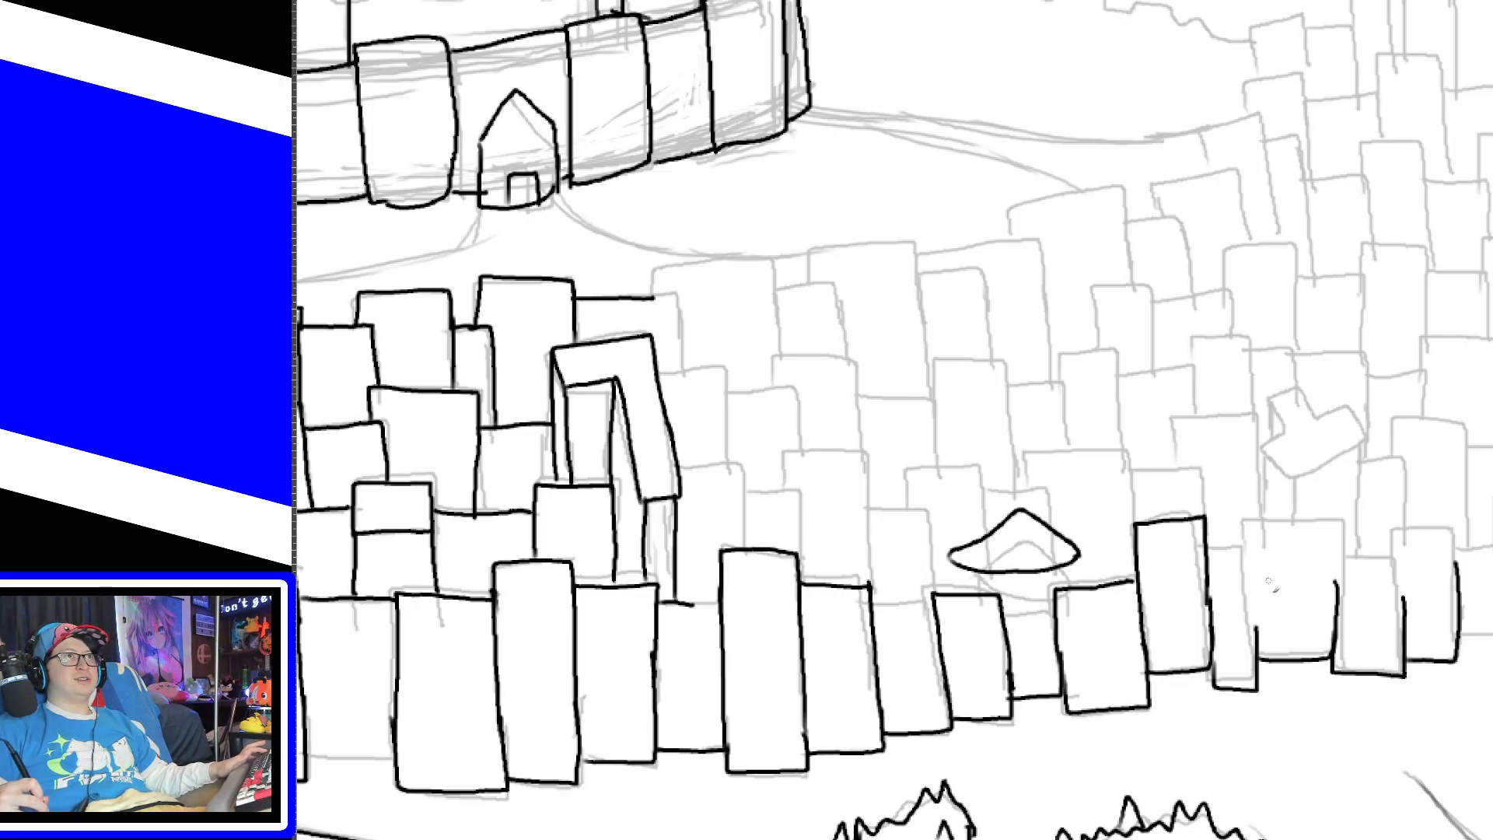
{"action": "mouse_move", "coordinate": [1258, 661]}
{"action": "left_mouse_down"}
{"action": "mouse_move", "coordinate": [1257, 571]}
{"action": "mouse_move", "coordinate": [1305, 519]}
{"action": "mouse_move", "coordinate": [1339, 611]}
{"action": "mouse_move", "coordinate": [1407, 529]}
{"action": "mouse_move", "coordinate": [1455, 556]}
{"action": "mouse_move", "coordinate": [1459, 591]}
{"action": "left_mouse_up"}
{"action": "left_click_drag", "start_coordinate": [1339, 557], "coordinate": [1409, 557]}
{"action": "left_click_drag", "start_coordinate": [1207, 548], "coordinate": [1253, 548]}
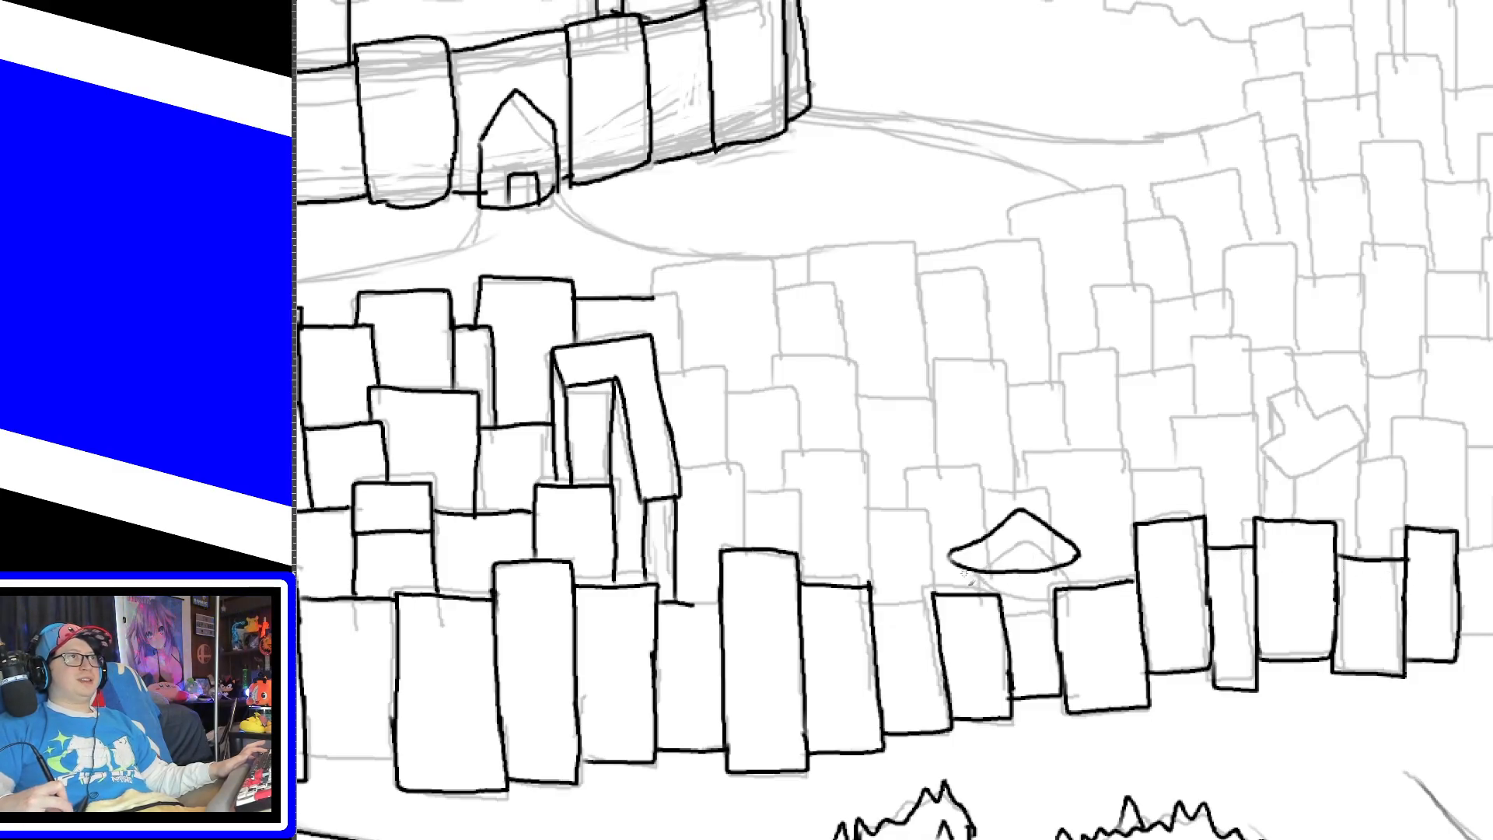
{"action": "left_click_drag", "start_coordinate": [964, 569], "coordinate": [965, 595]}
{"action": "left_click_drag", "start_coordinate": [1073, 565], "coordinate": [1074, 583]}
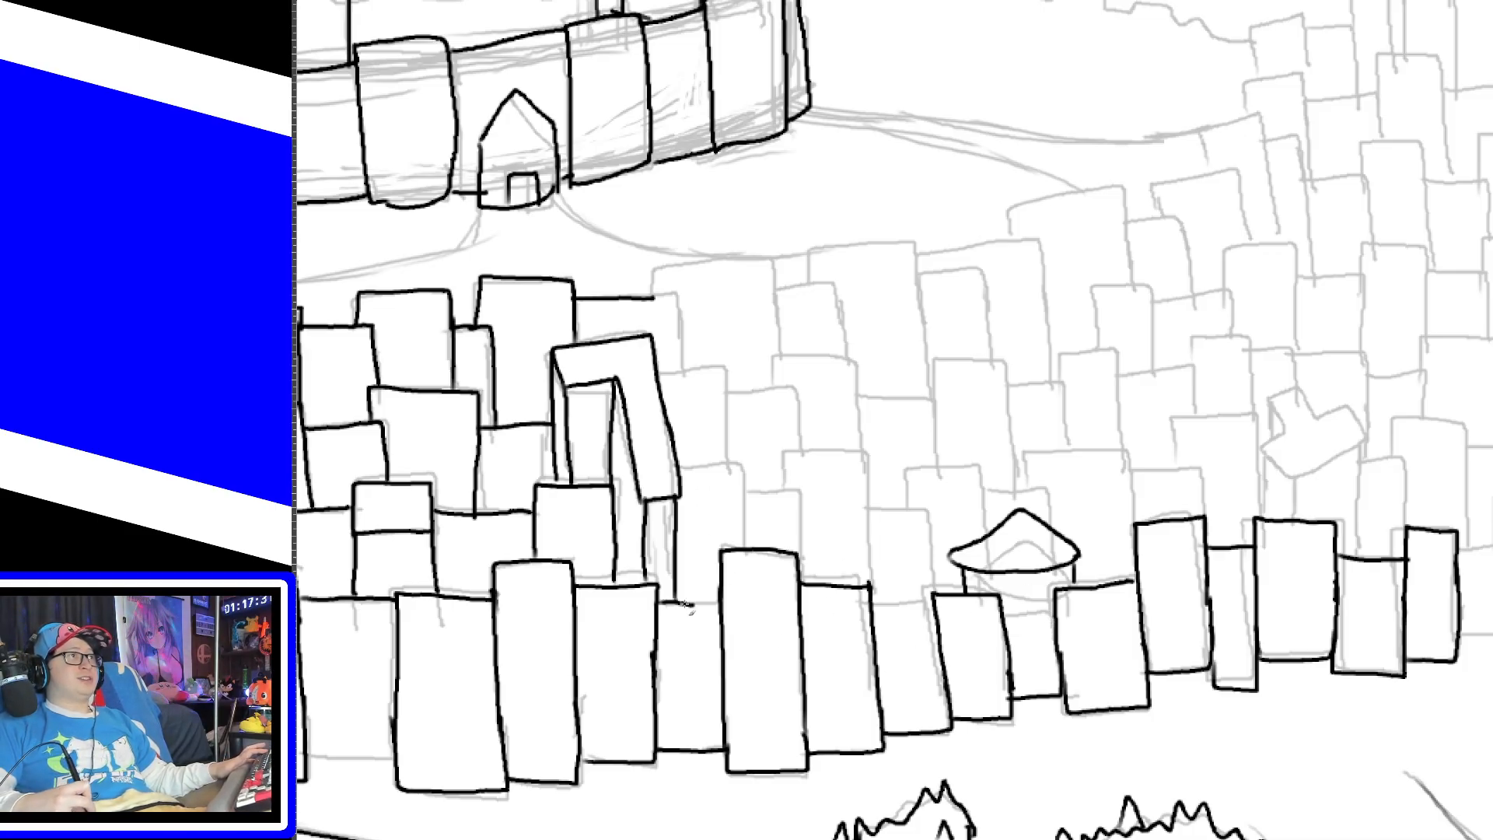
Step: Ink the second-row buildings between the second L-shaped building and the round tower
{"action": "left_click_drag", "start_coordinate": [682, 603], "coordinate": [721, 605]}
{"action": "mouse_move", "coordinate": [676, 465]}
{"action": "left_mouse_down"}
{"action": "mouse_move", "coordinate": [742, 463]}
{"action": "mouse_move", "coordinate": [751, 545]}
{"action": "left_mouse_up"}
{"action": "mouse_move", "coordinate": [748, 487]}
{"action": "left_mouse_down"}
{"action": "mouse_move", "coordinate": [799, 492]}
{"action": "mouse_move", "coordinate": [802, 554]}
{"action": "left_mouse_up"}
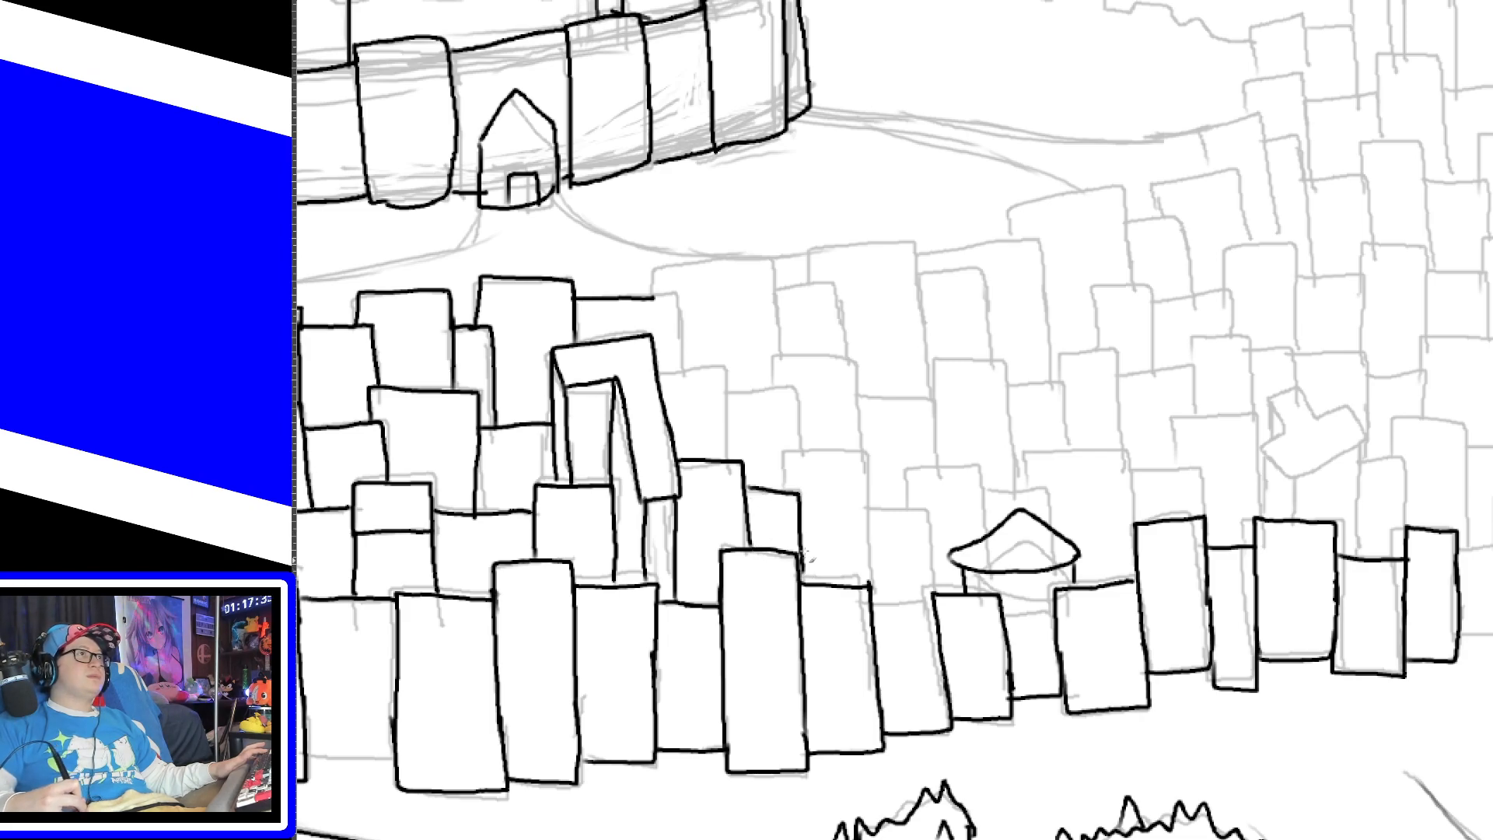
{"action": "mouse_move", "coordinate": [785, 495]}
{"action": "left_mouse_down"}
{"action": "mouse_move", "coordinate": [823, 458]}
{"action": "mouse_move", "coordinate": [868, 605]}
{"action": "left_mouse_up"}
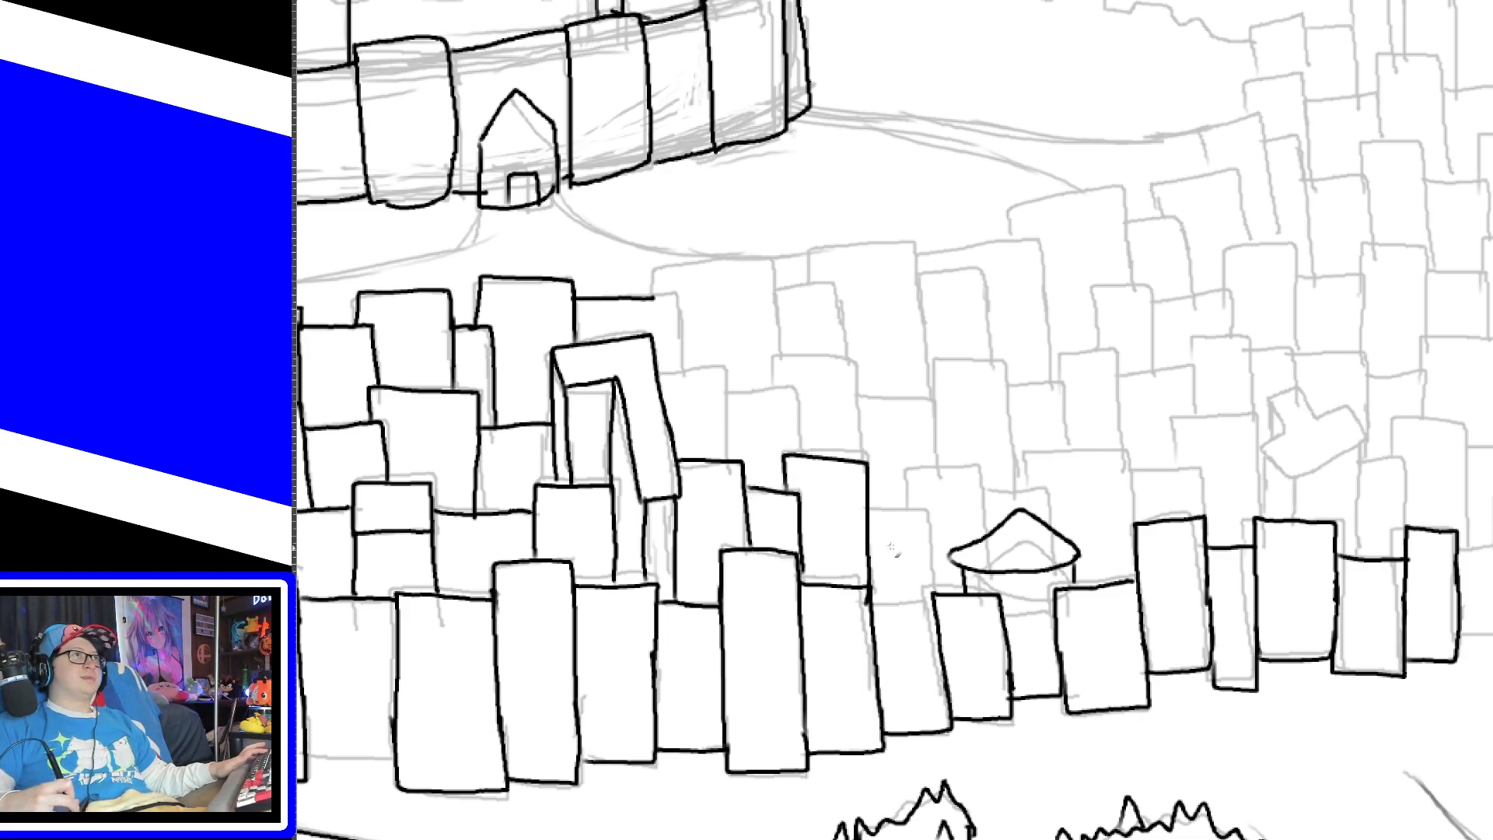
{"action": "mouse_move", "coordinate": [867, 510]}
{"action": "left_mouse_down"}
{"action": "mouse_move", "coordinate": [928, 568]}
{"action": "mouse_move", "coordinate": [931, 595]}
{"action": "mouse_move", "coordinate": [910, 601]}
{"action": "mouse_move", "coordinate": [934, 604]}
{"action": "left_mouse_up"}
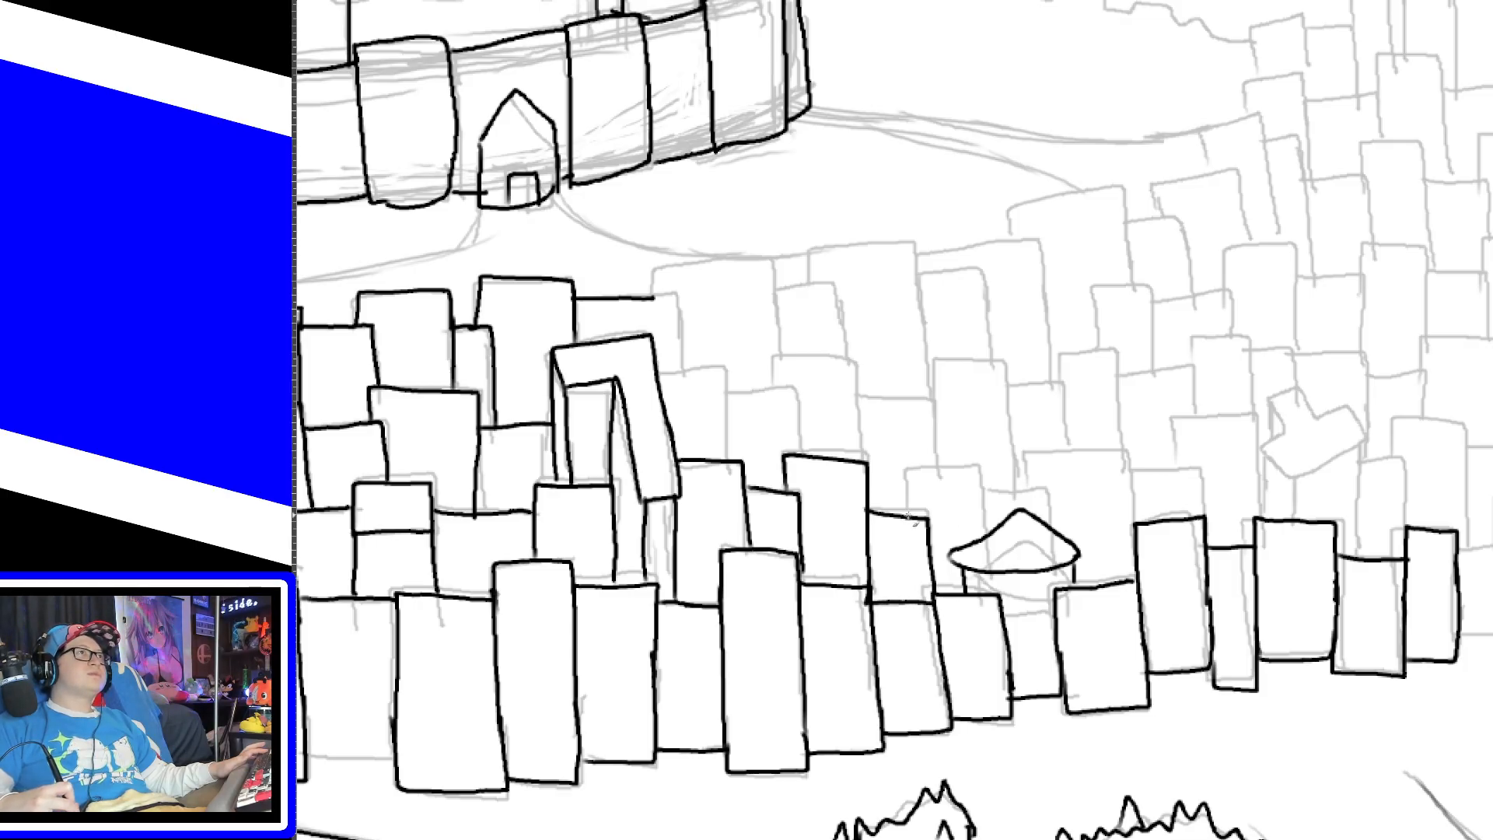
Step: Ink the second-row buildings behind the round tower's cone roof and just beyond it
{"action": "mouse_move", "coordinate": [905, 515]}
{"action": "left_mouse_down"}
{"action": "mouse_move", "coordinate": [971, 467]}
{"action": "mouse_move", "coordinate": [992, 544]}
{"action": "left_mouse_up"}
{"action": "mouse_move", "coordinate": [986, 491]}
{"action": "left_mouse_down"}
{"action": "mouse_move", "coordinate": [1034, 490]}
{"action": "mouse_move", "coordinate": [1059, 533]}
{"action": "mouse_move", "coordinate": [1023, 455]}
{"action": "mouse_move", "coordinate": [1124, 454]}
{"action": "mouse_move", "coordinate": [1131, 529]}
{"action": "left_mouse_up"}
{"action": "key", "text": "ctrl+z"}
{"action": "mouse_move", "coordinate": [1034, 502]}
{"action": "left_mouse_down"}
{"action": "mouse_move", "coordinate": [1027, 482]}
{"action": "mouse_move", "coordinate": [1117, 446]}
{"action": "mouse_move", "coordinate": [1136, 532]}
{"action": "left_mouse_up"}
{"action": "mouse_move", "coordinate": [1131, 467]}
{"action": "left_mouse_down"}
{"action": "mouse_move", "coordinate": [1166, 468]}
{"action": "mouse_move", "coordinate": [1207, 520]}
{"action": "left_mouse_up"}
Step: Ink the angular branched-roof building beyond the round tower, including its roof outline and vertical walls
{"action": "mouse_move", "coordinate": [1292, 479]}
{"action": "left_mouse_down"}
{"action": "mouse_move", "coordinate": [1268, 464]}
{"action": "mouse_move", "coordinate": [1306, 393]}
{"action": "mouse_move", "coordinate": [1361, 440]}
{"action": "mouse_move", "coordinate": [1291, 476]}
{"action": "mouse_move", "coordinate": [1306, 492]}
{"action": "left_mouse_up"}
{"action": "key", "text": "ctrl+z"}
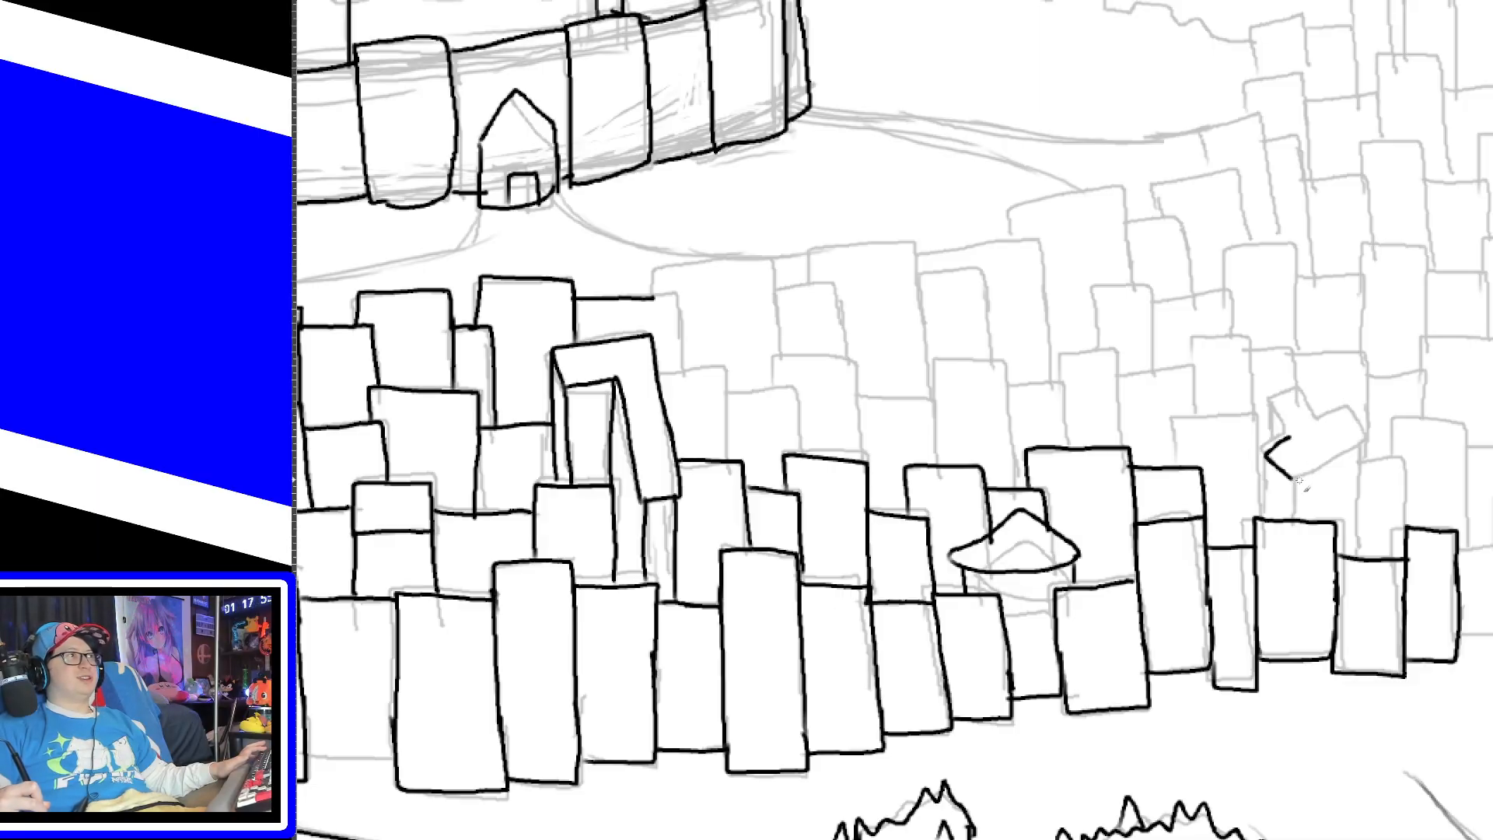
{"action": "mouse_move", "coordinate": [1291, 437]}
{"action": "left_mouse_down"}
{"action": "mouse_move", "coordinate": [1276, 400]}
{"action": "mouse_move", "coordinate": [1362, 429]}
{"action": "mouse_move", "coordinate": [1292, 483]}
{"action": "mouse_move", "coordinate": [1372, 445]}
{"action": "mouse_move", "coordinate": [1277, 417]}
{"action": "mouse_move", "coordinate": [1317, 393]}
{"action": "mouse_move", "coordinate": [1365, 410]}
{"action": "mouse_move", "coordinate": [1376, 449]}
{"action": "mouse_move", "coordinate": [1265, 518]}
{"action": "mouse_move", "coordinate": [1298, 496]}
{"action": "mouse_move", "coordinate": [1297, 521]}
{"action": "left_mouse_up"}
{"action": "key", "text": "ctrl+z"}
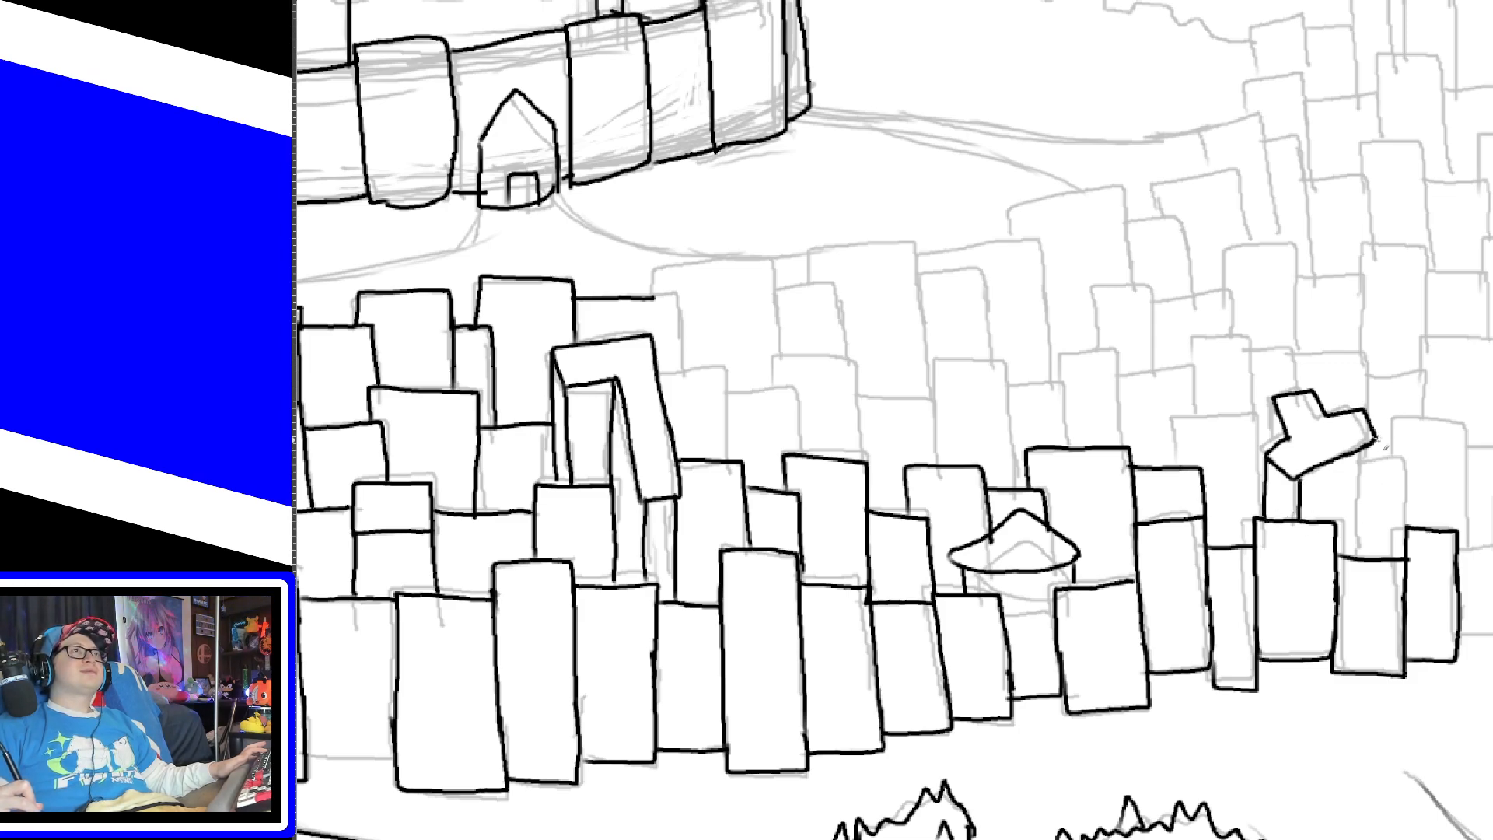
{"action": "left_click_drag", "start_coordinate": [1375, 443], "coordinate": [1378, 549]}
{"action": "key", "text": "ctrl+z"}
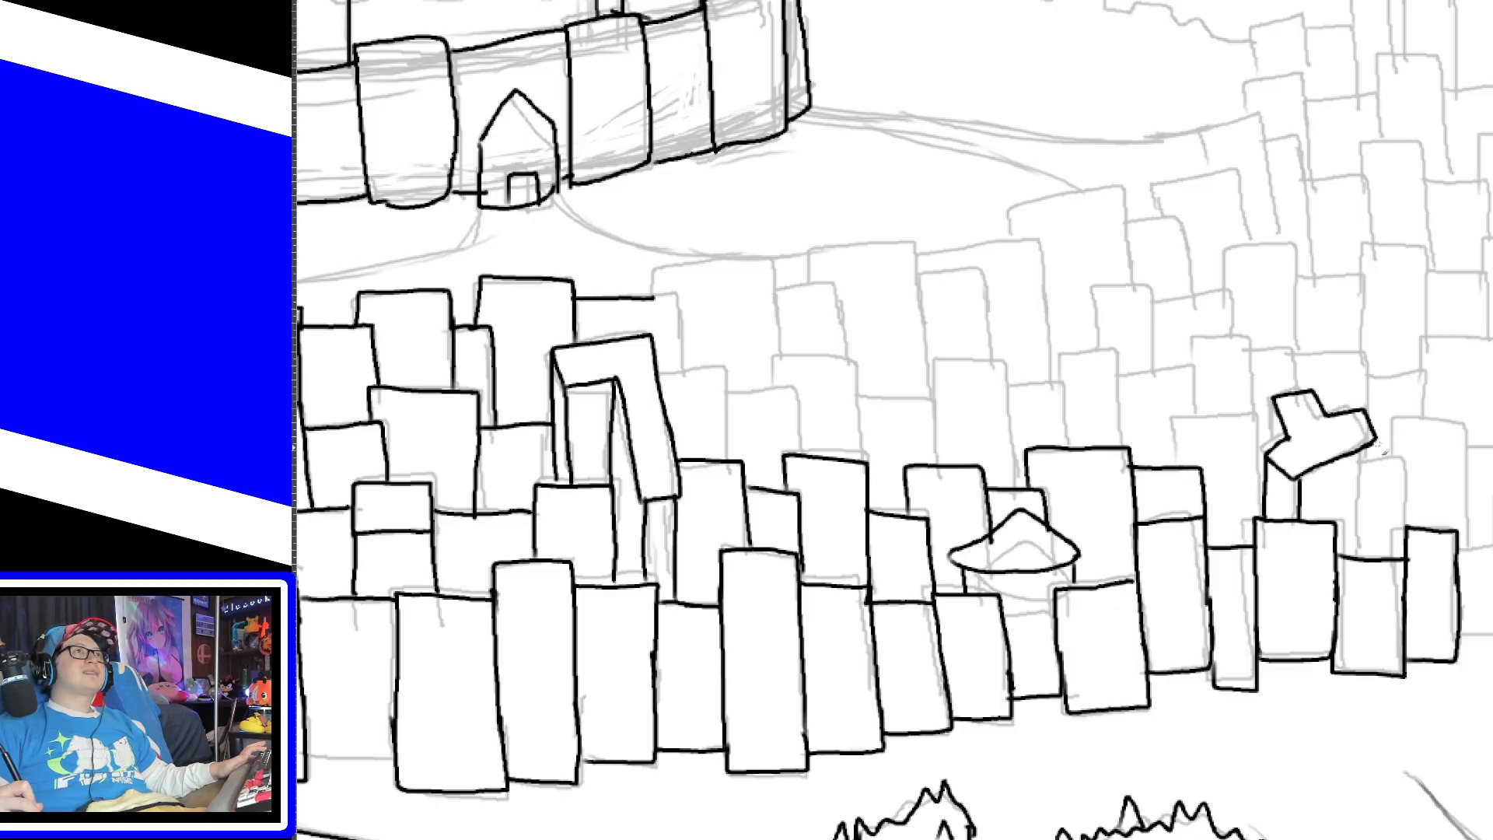
{"action": "left_click_drag", "start_coordinate": [1374, 435], "coordinate": [1375, 574]}
{"action": "key", "text": "ctrl+z"}
{"action": "left_click_drag", "start_coordinate": [1374, 436], "coordinate": [1377, 560]}
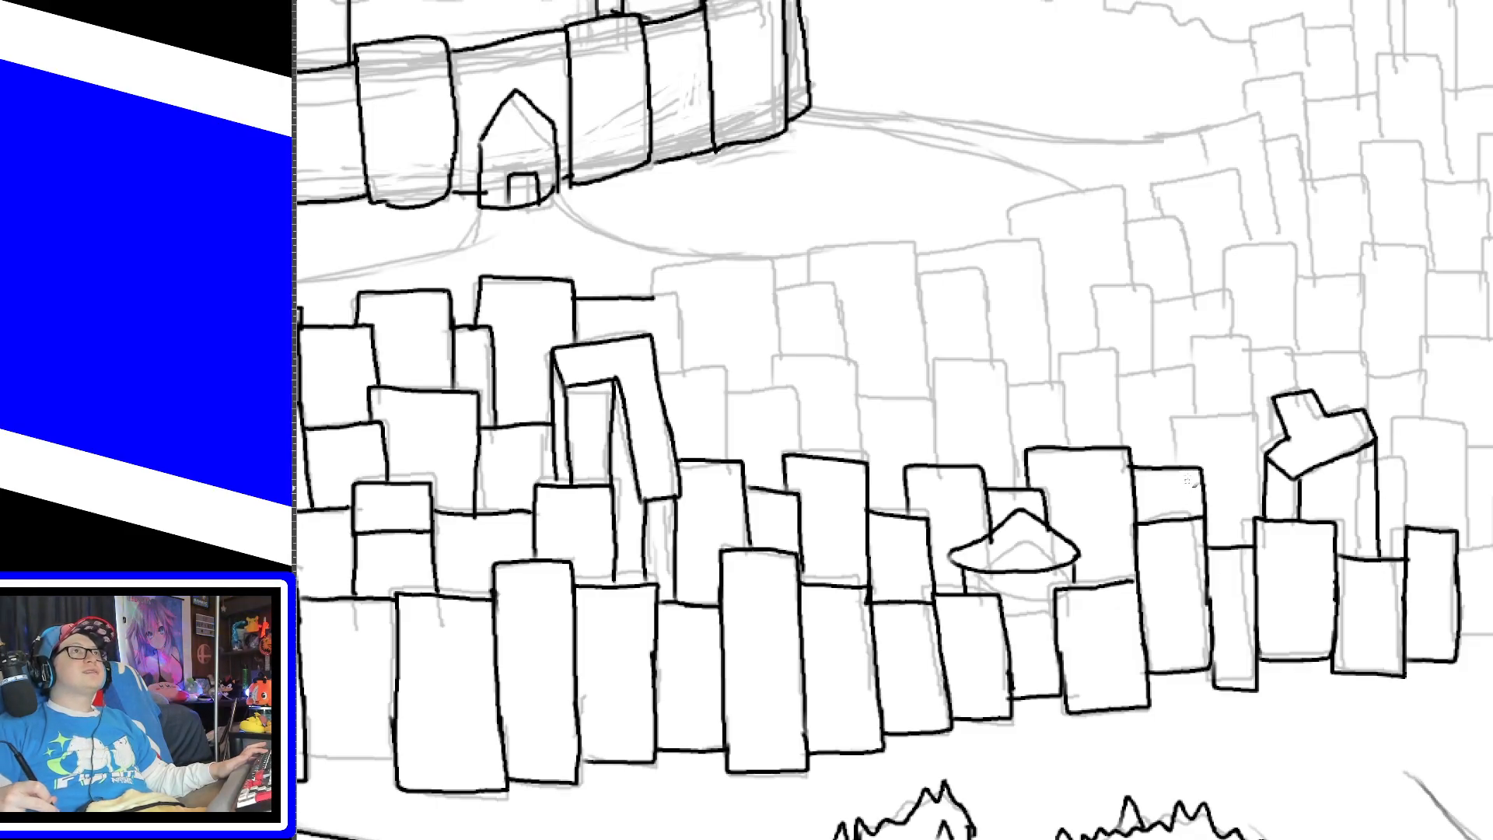
{"action": "left_click_drag", "start_coordinate": [1273, 399], "coordinate": [1275, 447]}
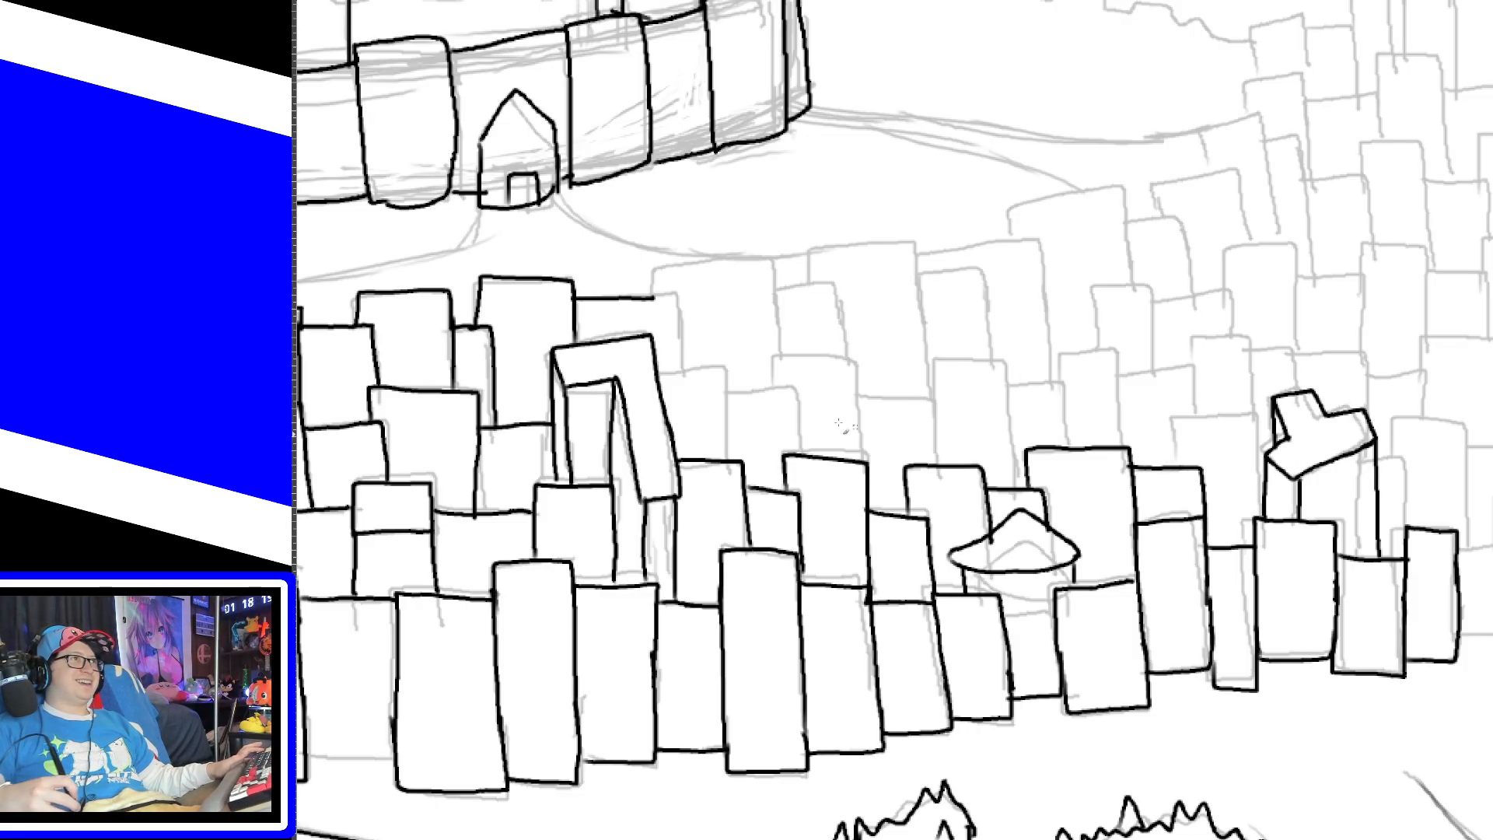
Step: Ink the third-row buildings from the second L-shaped building across to those behind the angular branched-roof building
{"action": "left_click_drag", "start_coordinate": [657, 371], "coordinate": [730, 368]}
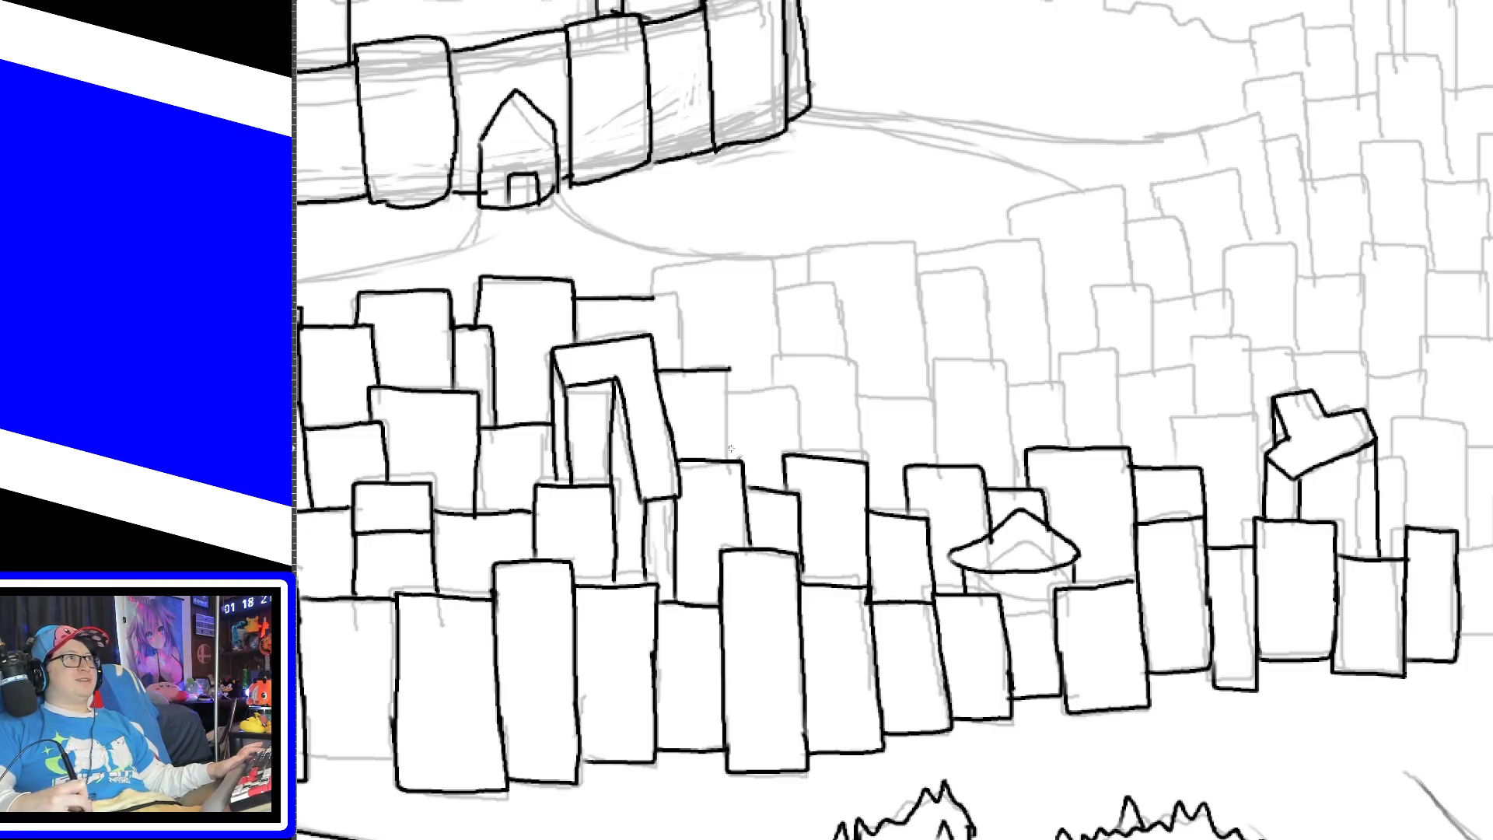
{"action": "mouse_move", "coordinate": [730, 459]}
{"action": "left_mouse_down"}
{"action": "mouse_move", "coordinate": [730, 371]}
{"action": "mouse_move", "coordinate": [797, 390]}
{"action": "left_mouse_up"}
{"action": "key", "text": "ctrl+z"}
{"action": "mouse_move", "coordinate": [799, 459]}
{"action": "left_mouse_down"}
{"action": "mouse_move", "coordinate": [797, 391]}
{"action": "mouse_move", "coordinate": [776, 357]}
{"action": "mouse_move", "coordinate": [863, 406]}
{"action": "left_mouse_up"}
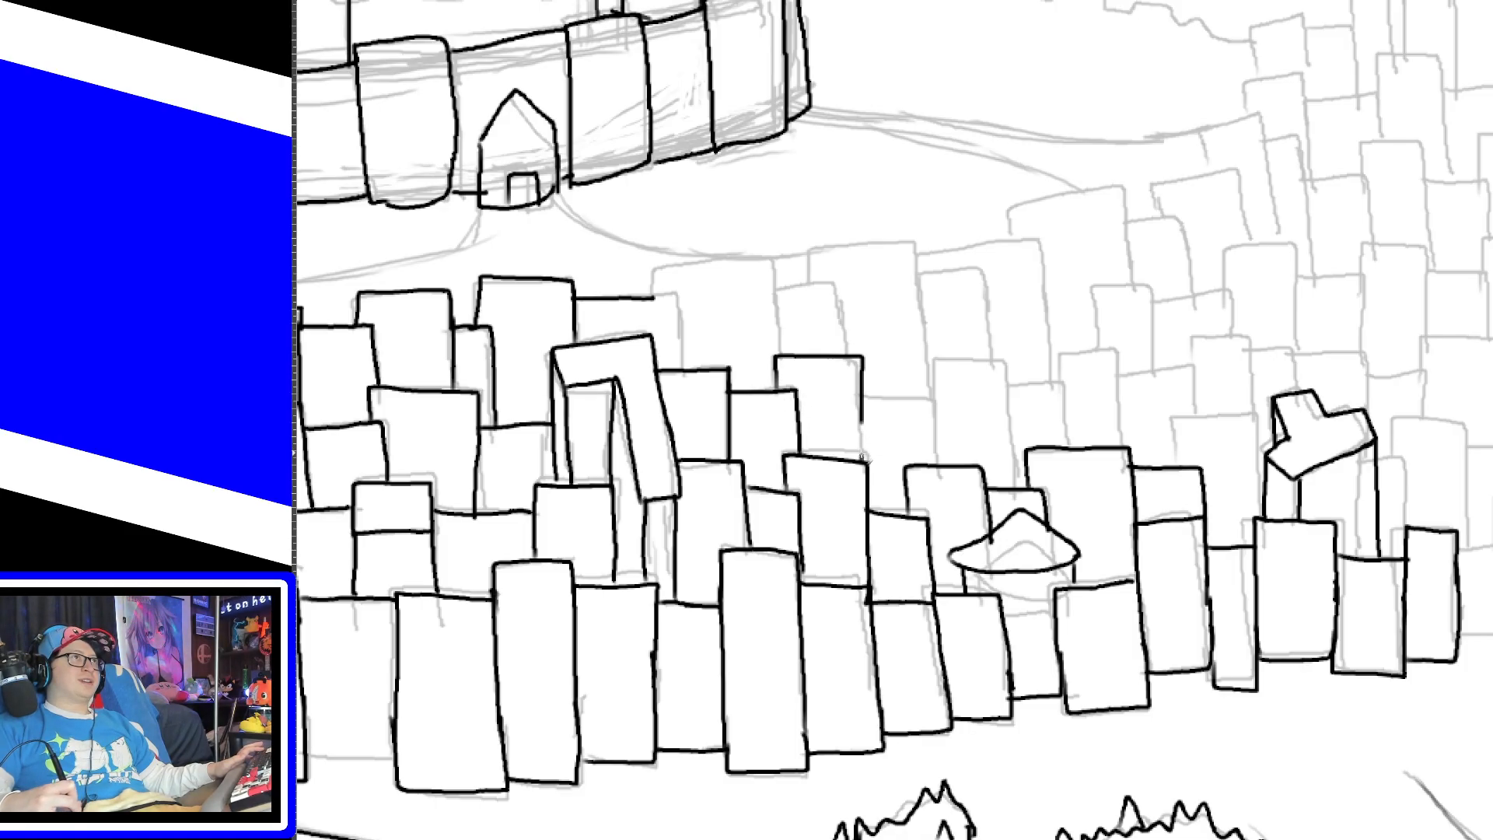
{"action": "mouse_move", "coordinate": [862, 460]}
{"action": "left_mouse_down"}
{"action": "mouse_move", "coordinate": [875, 397]}
{"action": "mouse_move", "coordinate": [936, 441]}
{"action": "mouse_move", "coordinate": [937, 468]}
{"action": "mouse_move", "coordinate": [973, 360]}
{"action": "mouse_move", "coordinate": [1013, 441]}
{"action": "mouse_move", "coordinate": [1014, 492]}
{"action": "left_mouse_up"}
{"action": "mouse_move", "coordinate": [1013, 386]}
{"action": "left_mouse_down"}
{"action": "mouse_move", "coordinate": [1067, 388]}
{"action": "mouse_move", "coordinate": [1070, 447]}
{"action": "mouse_move", "coordinate": [1108, 351]}
{"action": "mouse_move", "coordinate": [1124, 452]}
{"action": "mouse_move", "coordinate": [1209, 418]}
{"action": "mouse_move", "coordinate": [1259, 440]}
{"action": "mouse_move", "coordinate": [1254, 479]}
{"action": "left_mouse_up"}
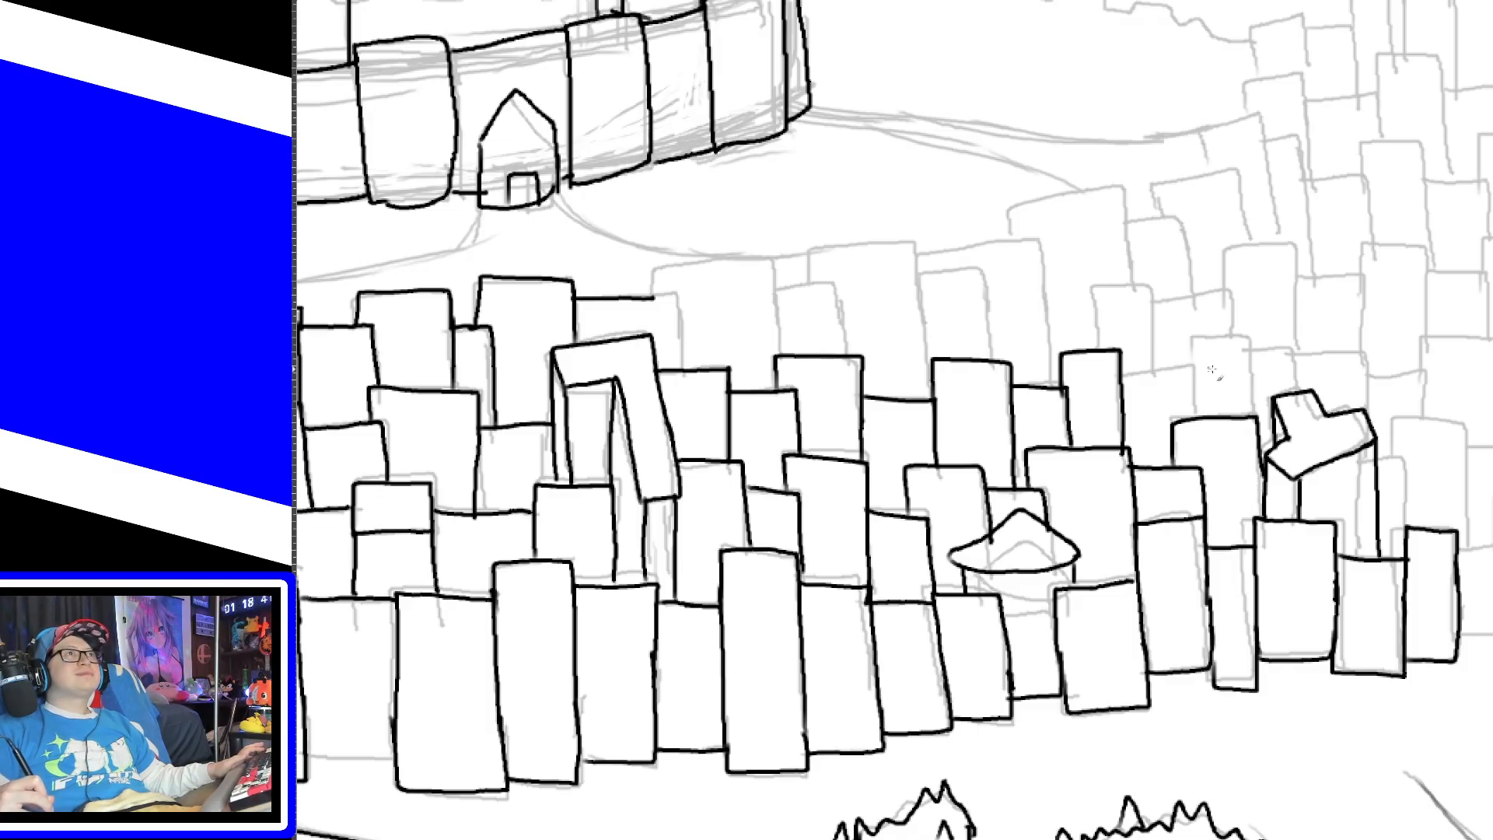
{"action": "mouse_move", "coordinate": [1199, 424]}
{"action": "left_mouse_down"}
{"action": "mouse_move", "coordinate": [1198, 364]}
{"action": "mouse_move", "coordinate": [1252, 340]}
{"action": "mouse_move", "coordinate": [1253, 420]}
{"action": "mouse_move", "coordinate": [1253, 357]}
{"action": "mouse_move", "coordinate": [1290, 350]}
{"action": "mouse_move", "coordinate": [1293, 395]}
{"action": "mouse_move", "coordinate": [1321, 361]}
{"action": "mouse_move", "coordinate": [1365, 420]}
{"action": "left_mouse_up"}
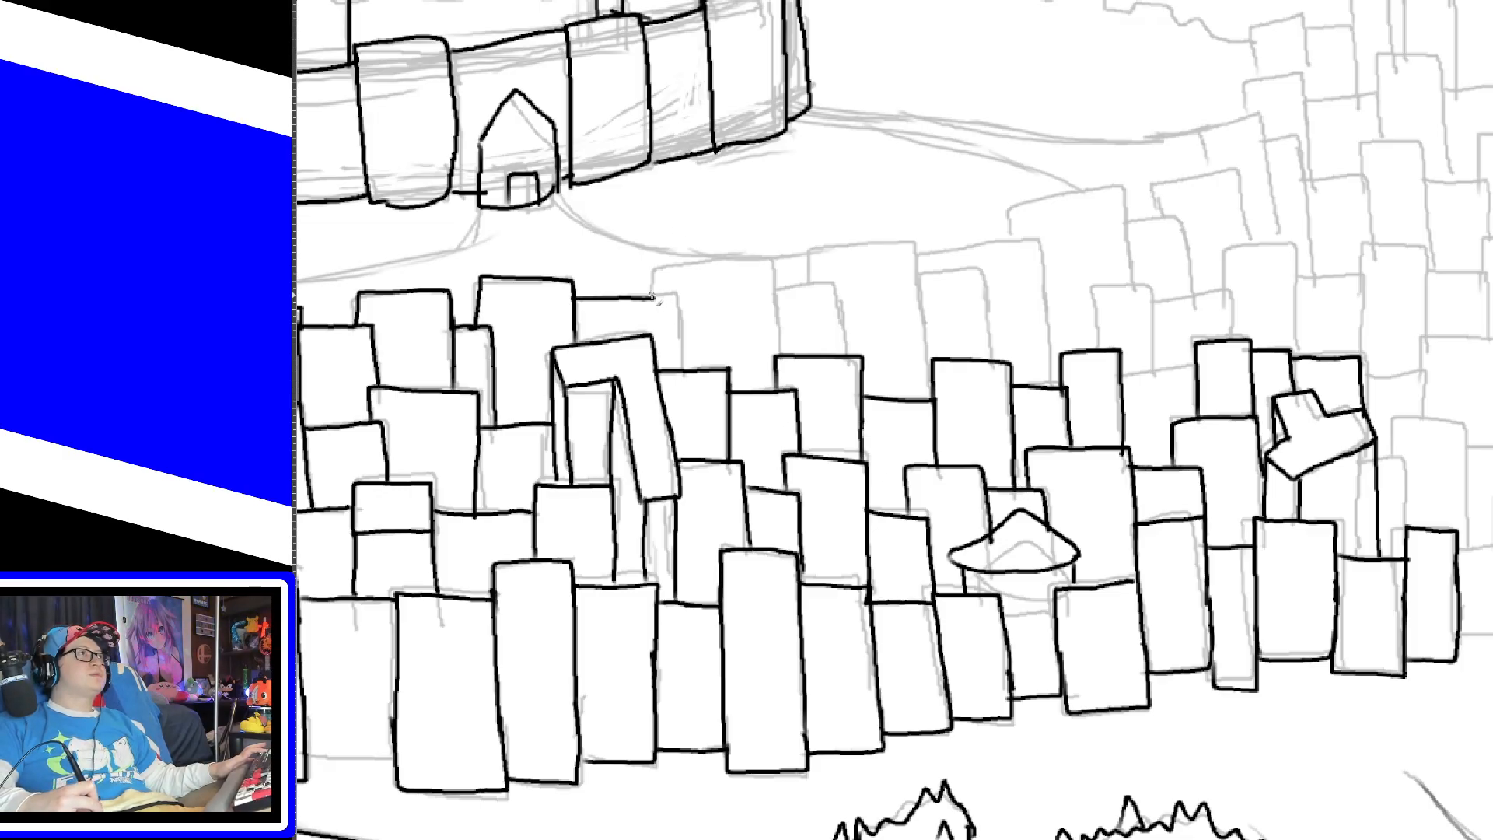
Step: Ink the back-row buildings from behind the second L-shaped building up to the tall block nearest the castle path
{"action": "mouse_move", "coordinate": [651, 298]}
{"action": "left_mouse_down"}
{"action": "mouse_move", "coordinate": [675, 294]}
{"action": "mouse_move", "coordinate": [685, 357]}
{"action": "left_mouse_up"}
{"action": "mouse_move", "coordinate": [653, 293]}
{"action": "left_mouse_down"}
{"action": "mouse_move", "coordinate": [661, 262]}
{"action": "mouse_move", "coordinate": [772, 262]}
{"action": "mouse_move", "coordinate": [775, 381]}
{"action": "left_mouse_up"}
{"action": "mouse_move", "coordinate": [775, 285]}
{"action": "left_mouse_down"}
{"action": "mouse_move", "coordinate": [840, 283]}
{"action": "mouse_move", "coordinate": [850, 359]}
{"action": "mouse_move", "coordinate": [811, 268]}
{"action": "mouse_move", "coordinate": [908, 248]}
{"action": "mouse_move", "coordinate": [928, 376]}
{"action": "left_mouse_up"}
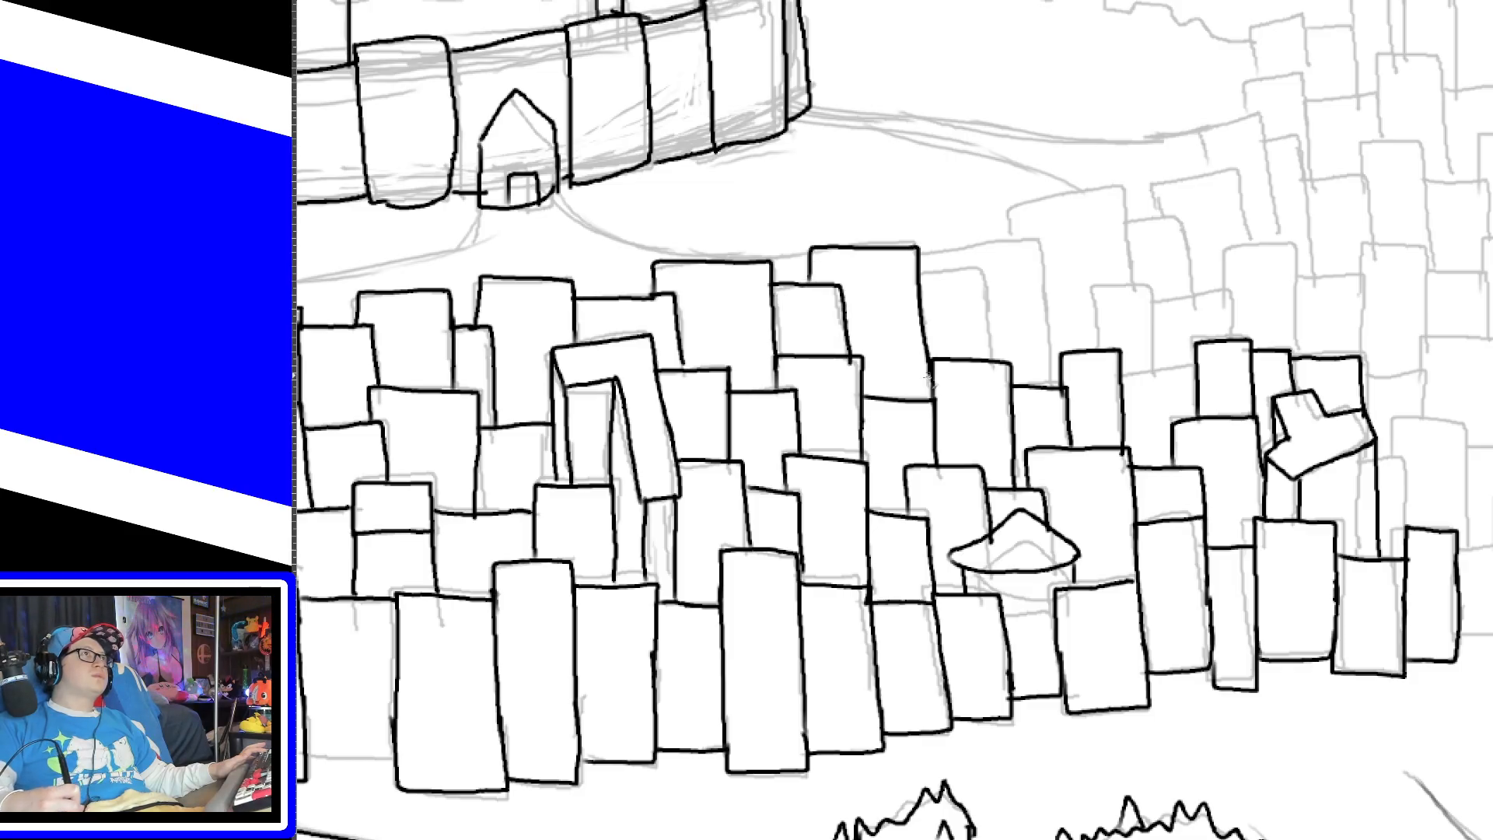
{"action": "mouse_move", "coordinate": [915, 276]}
{"action": "left_mouse_down"}
{"action": "mouse_move", "coordinate": [931, 272]}
{"action": "mouse_move", "coordinate": [993, 330]}
{"action": "mouse_move", "coordinate": [994, 359]}
{"action": "left_mouse_up"}
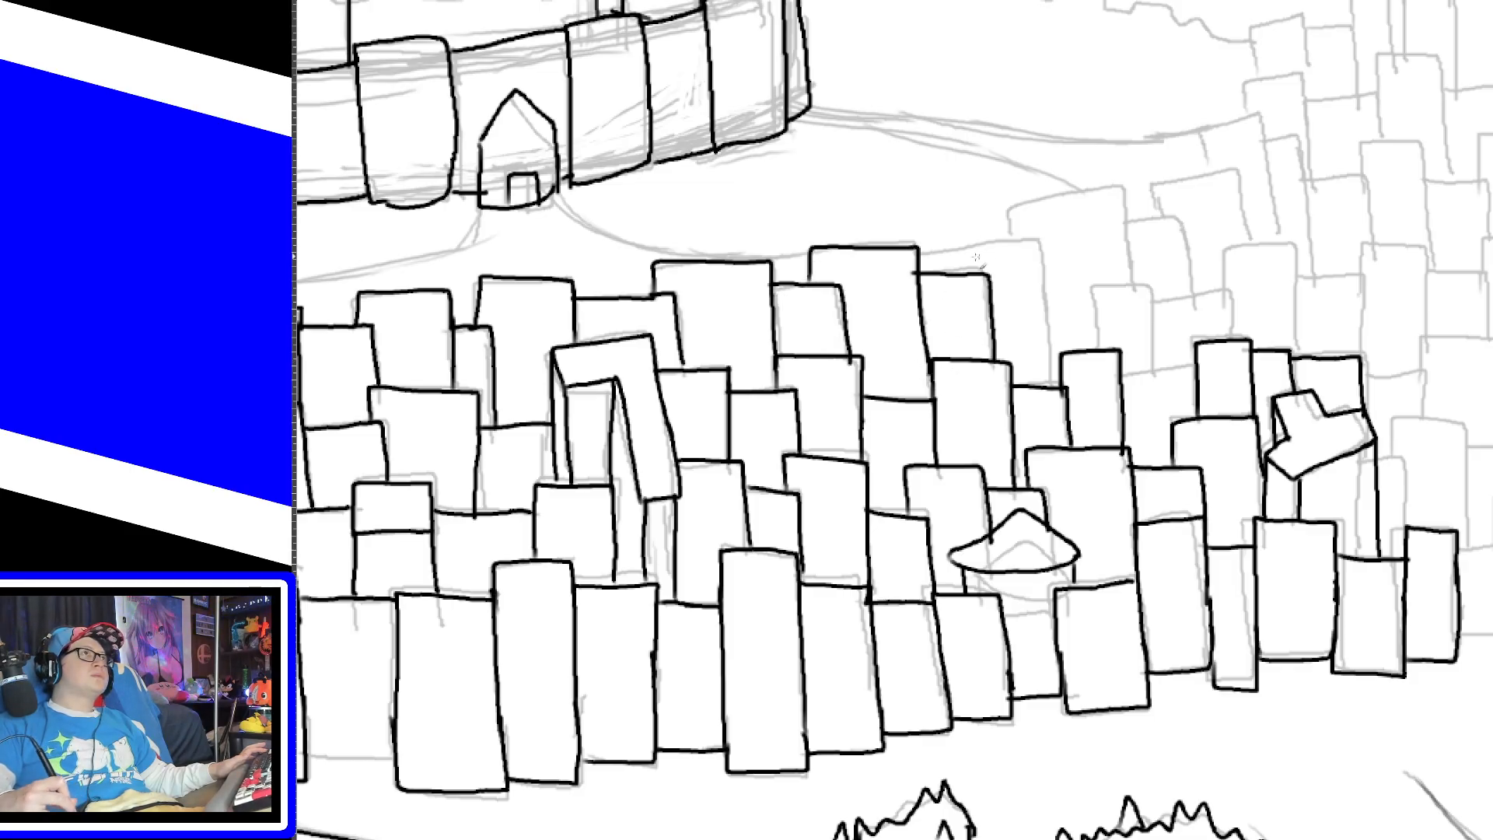
{"action": "mouse_move", "coordinate": [924, 252]}
{"action": "left_mouse_down"}
{"action": "mouse_move", "coordinate": [1017, 245]}
{"action": "mouse_move", "coordinate": [1049, 388]}
{"action": "left_mouse_up"}
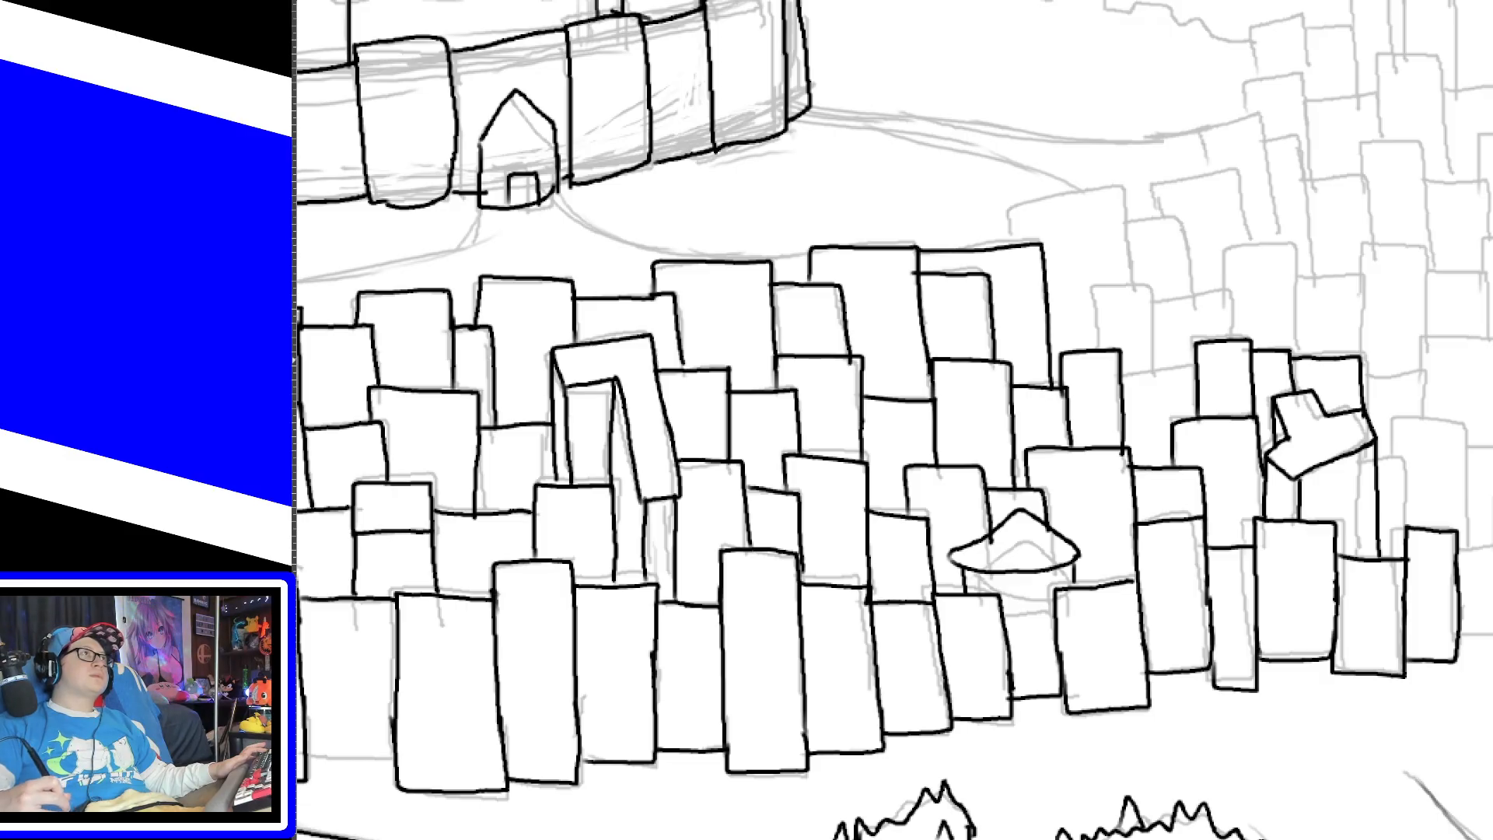
{"action": "mouse_move", "coordinate": [1010, 245]}
{"action": "left_mouse_down"}
{"action": "mouse_move", "coordinate": [1011, 200]}
{"action": "mouse_move", "coordinate": [1122, 196]}
{"action": "mouse_move", "coordinate": [1129, 294]}
{"action": "left_mouse_up"}
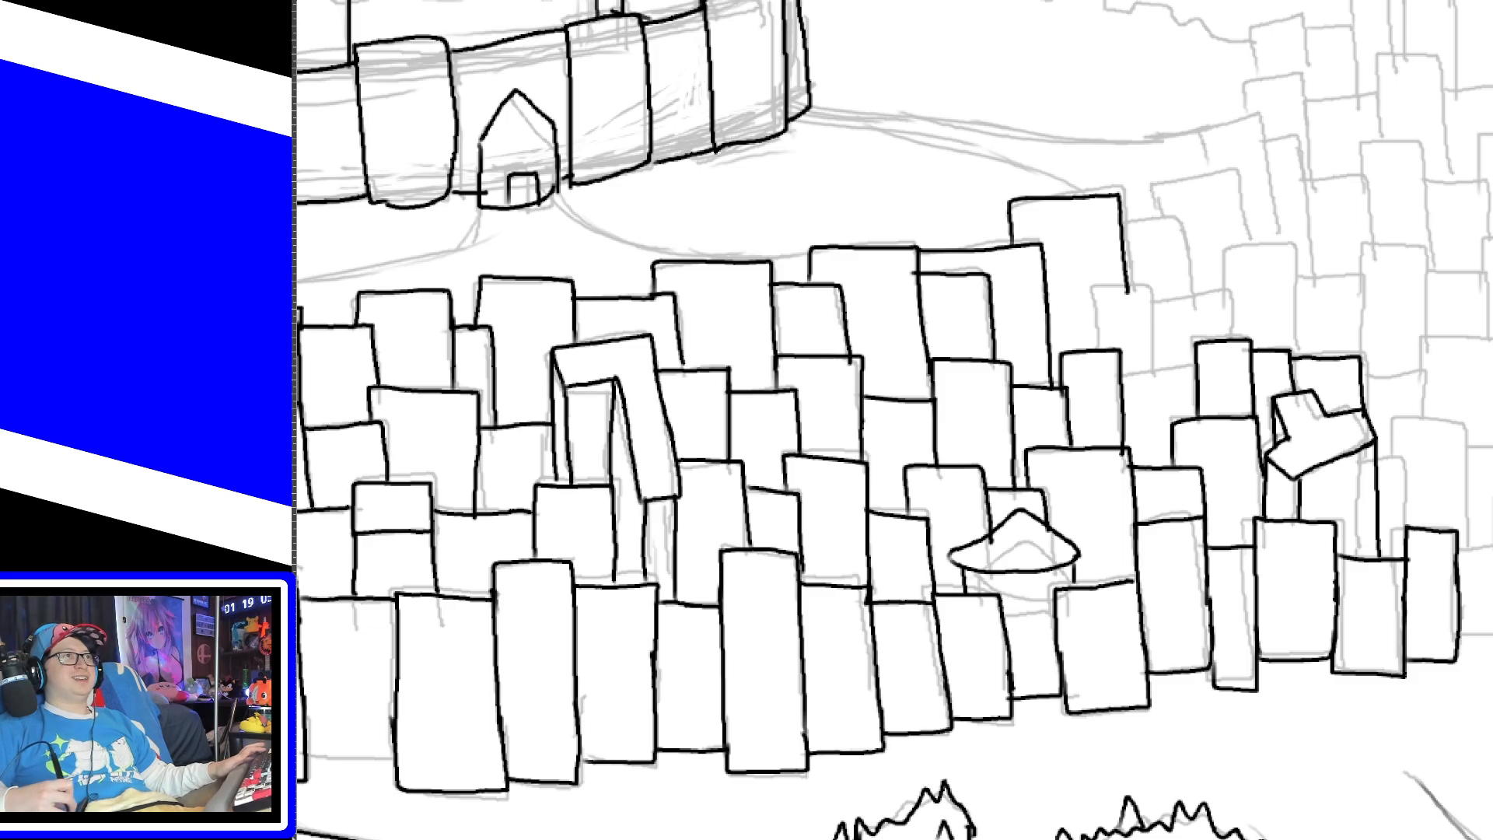
{"action": "left_click_drag", "start_coordinate": [1182, 220], "coordinate": [1190, 220]}
Step: Ink the closed outline of the large cloud behind the castle's central spire
{"action": "scroll", "coordinate": [894, 420], "scroll_direction": "right", "scroll_amount": 7}
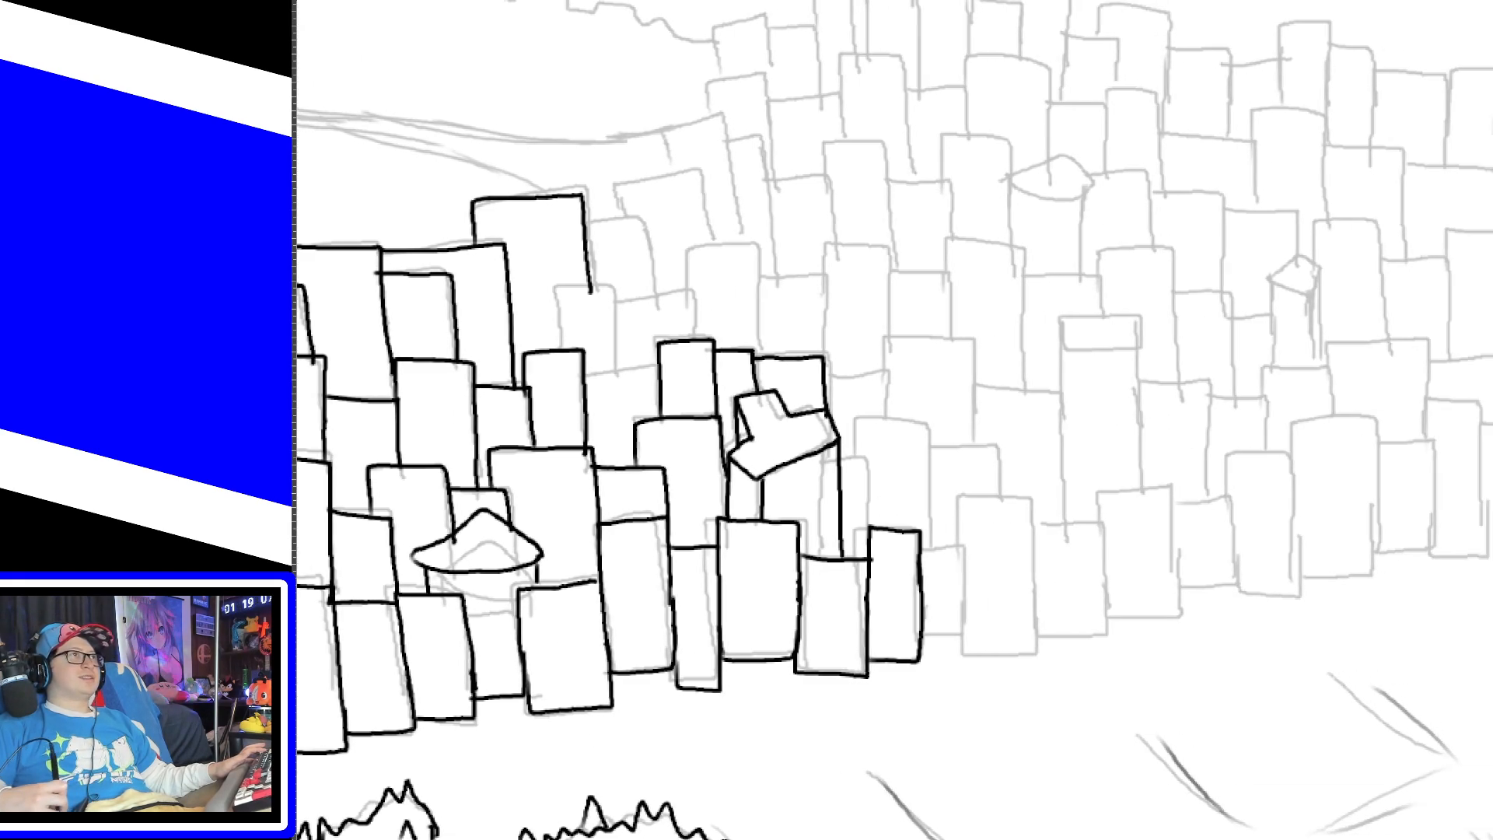
{"action": "key", "text": "shift+ctrl+j"}
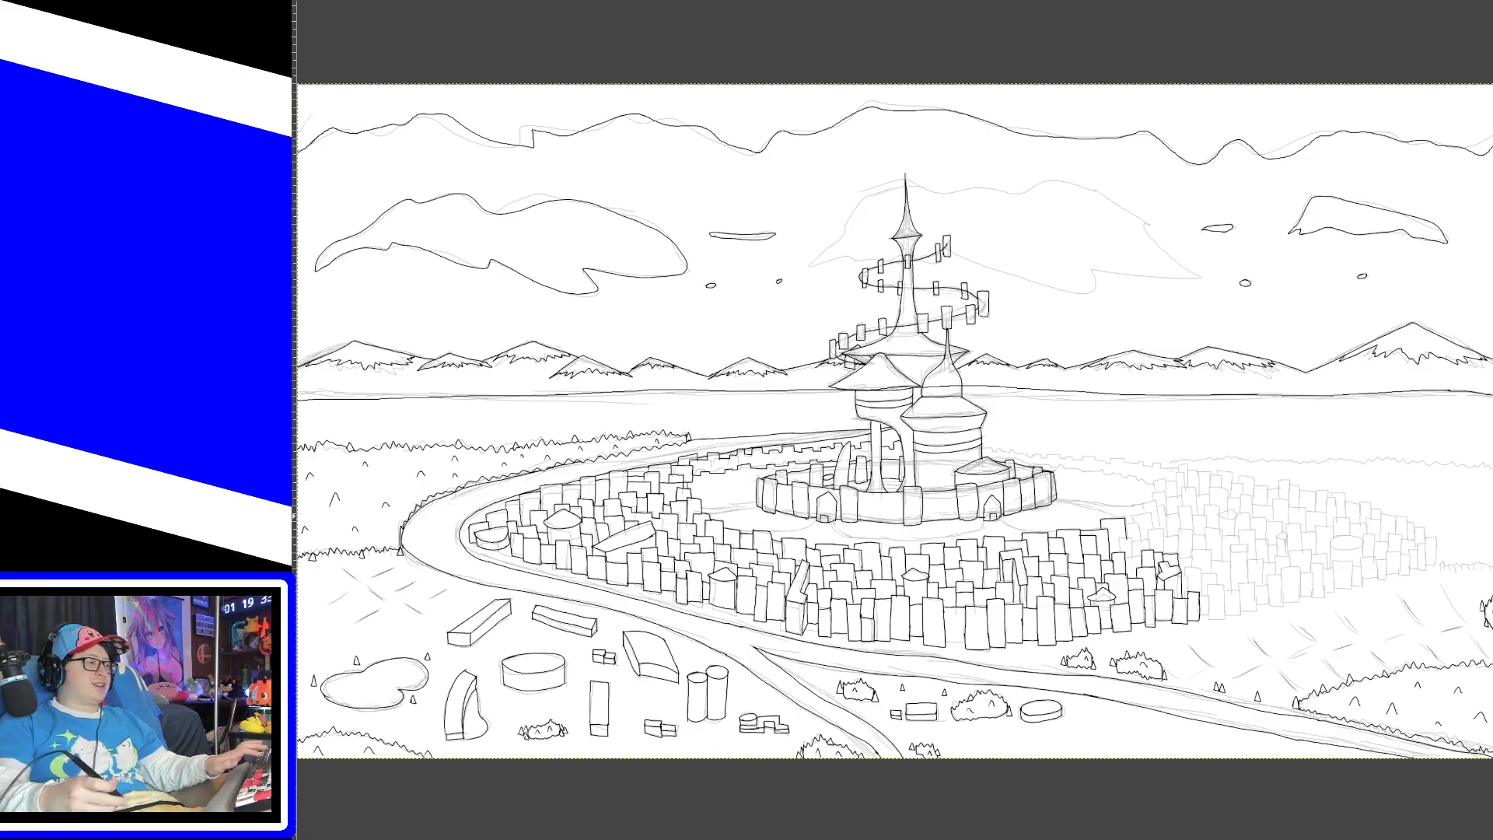
{"action": "key", "text": "plus"}
{"action": "key", "text": "plus"}
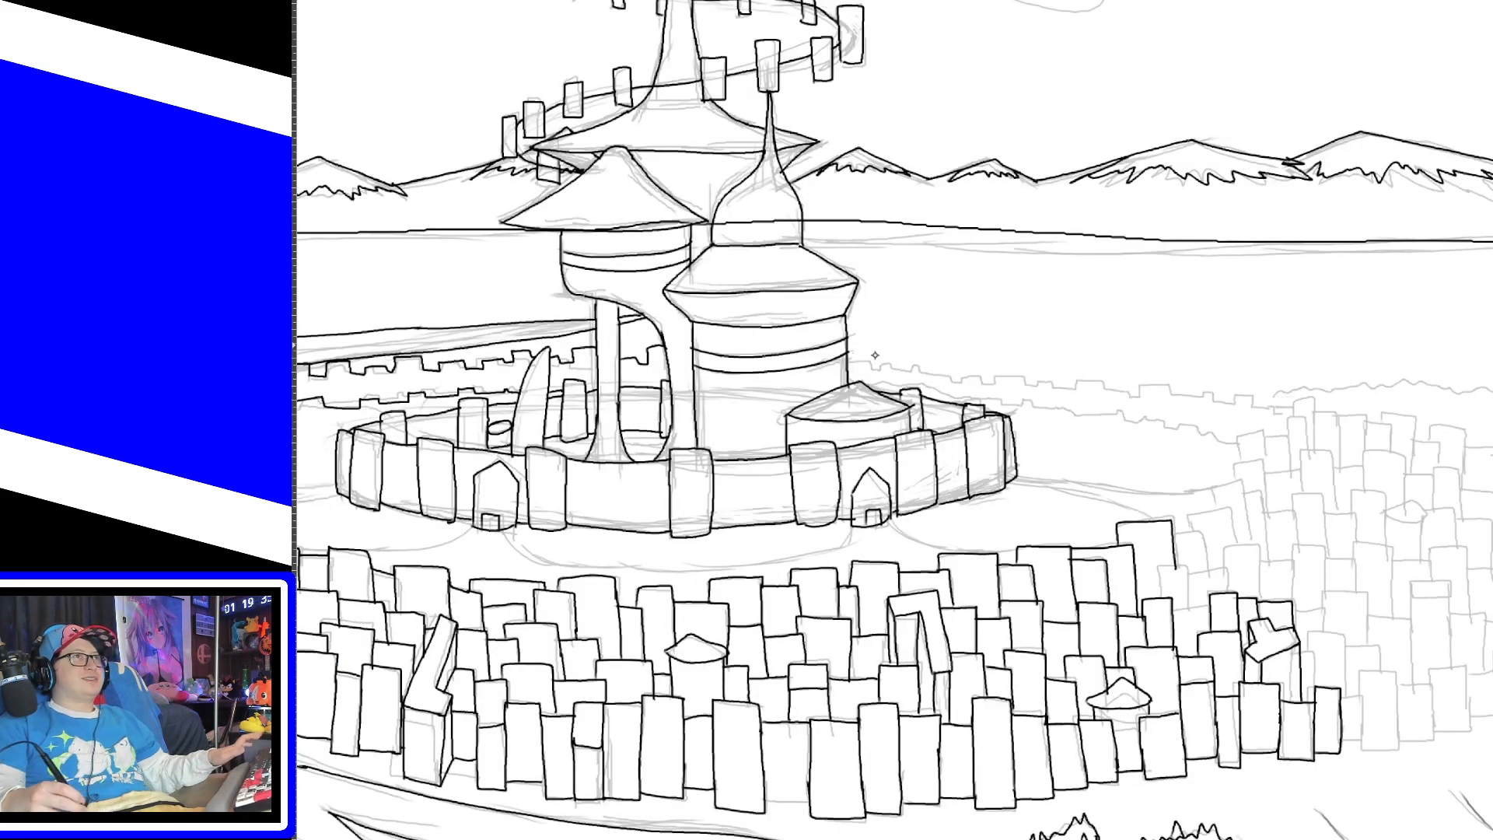
{"action": "scroll", "coordinate": [892, 420], "scroll_direction": "up", "scroll_amount": 6}
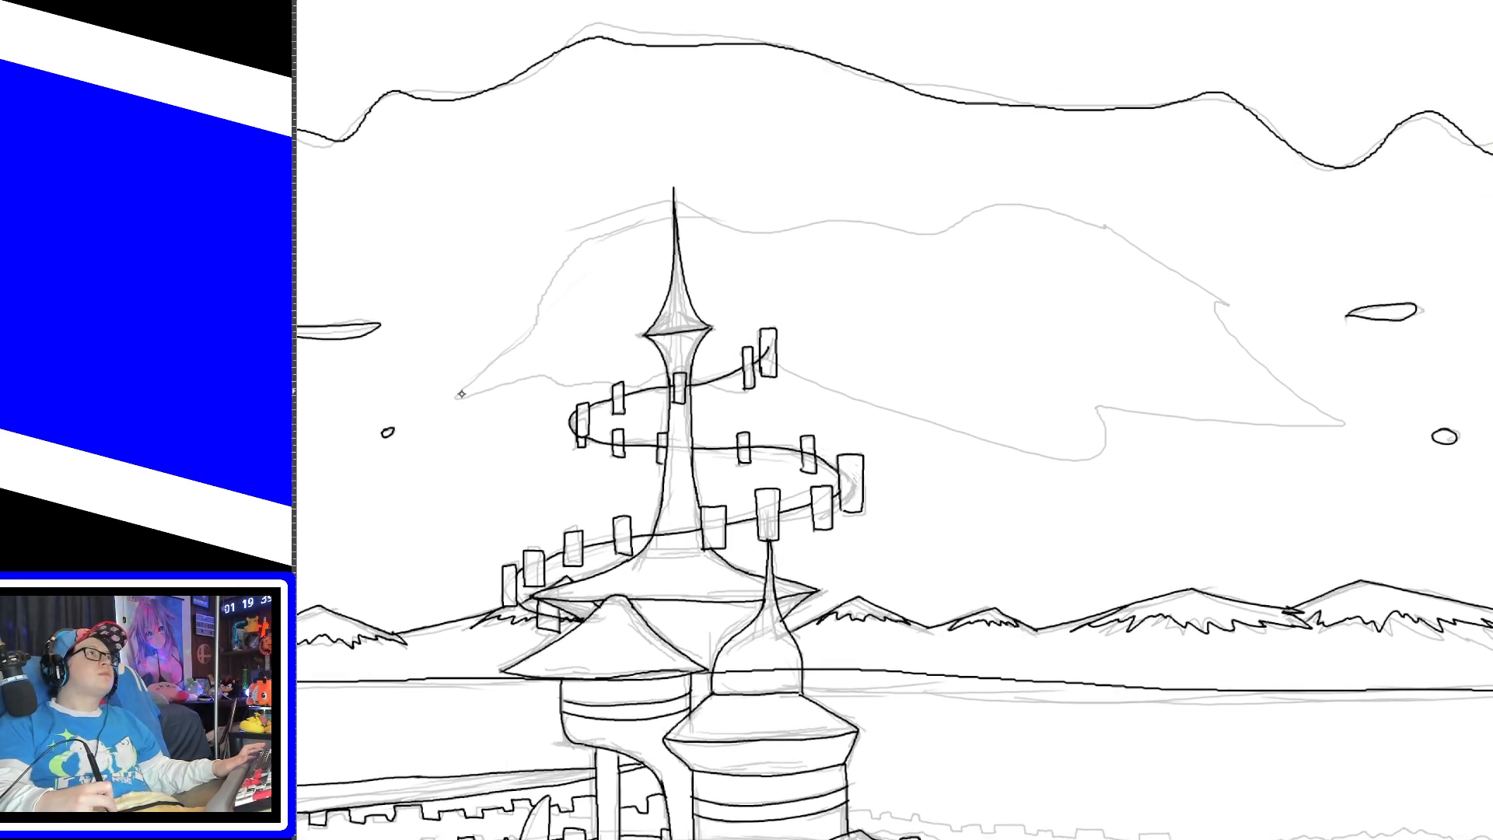
{"action": "mouse_move", "coordinate": [459, 397]}
{"action": "left_mouse_down"}
{"action": "mouse_move", "coordinate": [532, 305]}
{"action": "mouse_move", "coordinate": [714, 204]}
{"action": "mouse_move", "coordinate": [1053, 224]}
{"action": "mouse_move", "coordinate": [1219, 302]}
{"action": "mouse_move", "coordinate": [1339, 416]}
{"action": "mouse_move", "coordinate": [1147, 409]}
{"action": "mouse_move", "coordinate": [1018, 445]}
{"action": "mouse_move", "coordinate": [794, 366]}
{"action": "mouse_move", "coordinate": [655, 381]}
{"action": "mouse_move", "coordinate": [551, 371]}
{"action": "mouse_move", "coordinate": [478, 406]}
{"action": "mouse_move", "coordinate": [459, 395]}
{"action": "left_mouse_up"}
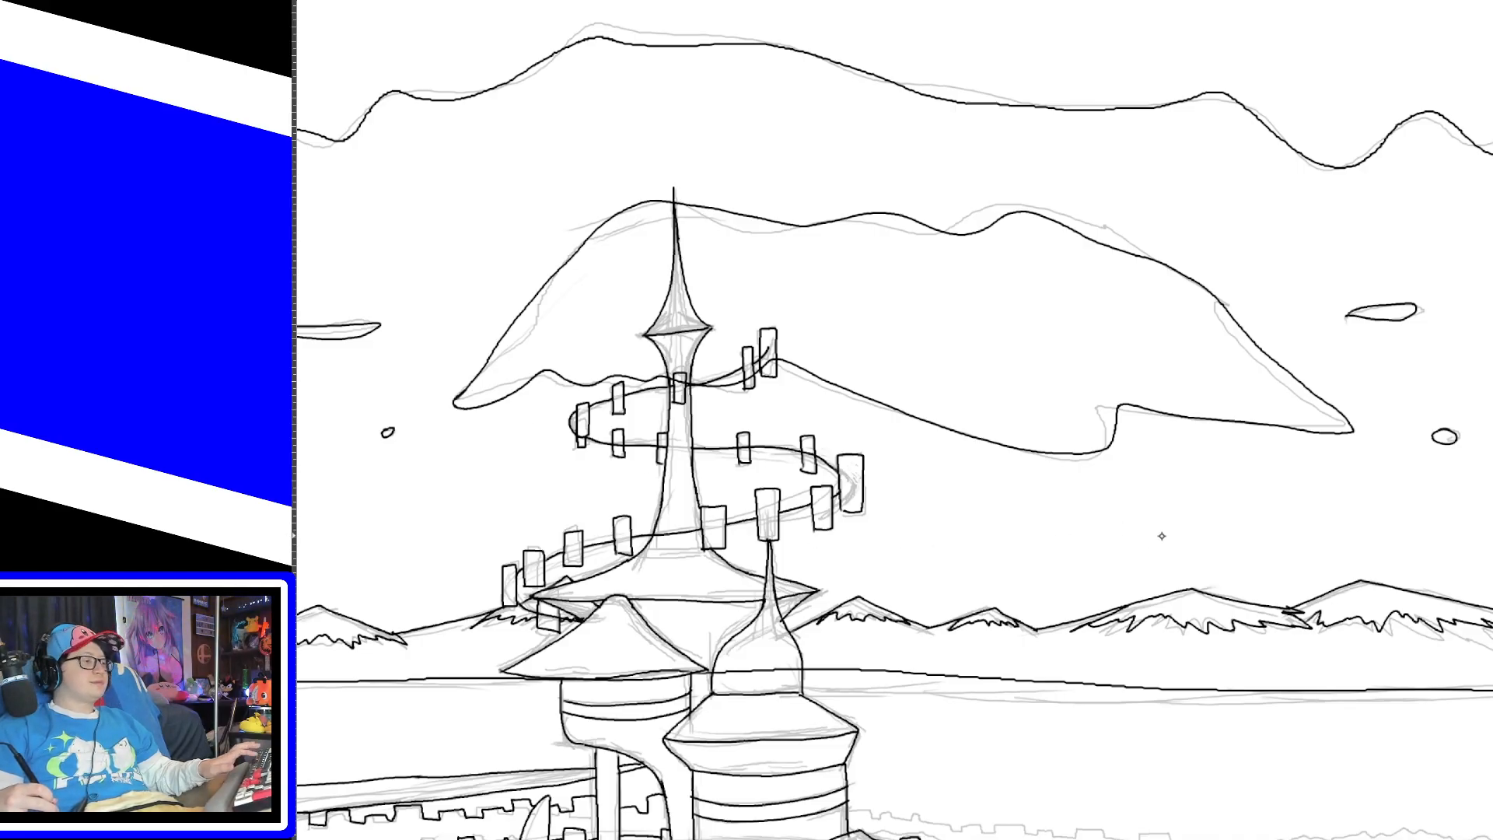
{"action": "key", "text": "ctrl+shift+j"}
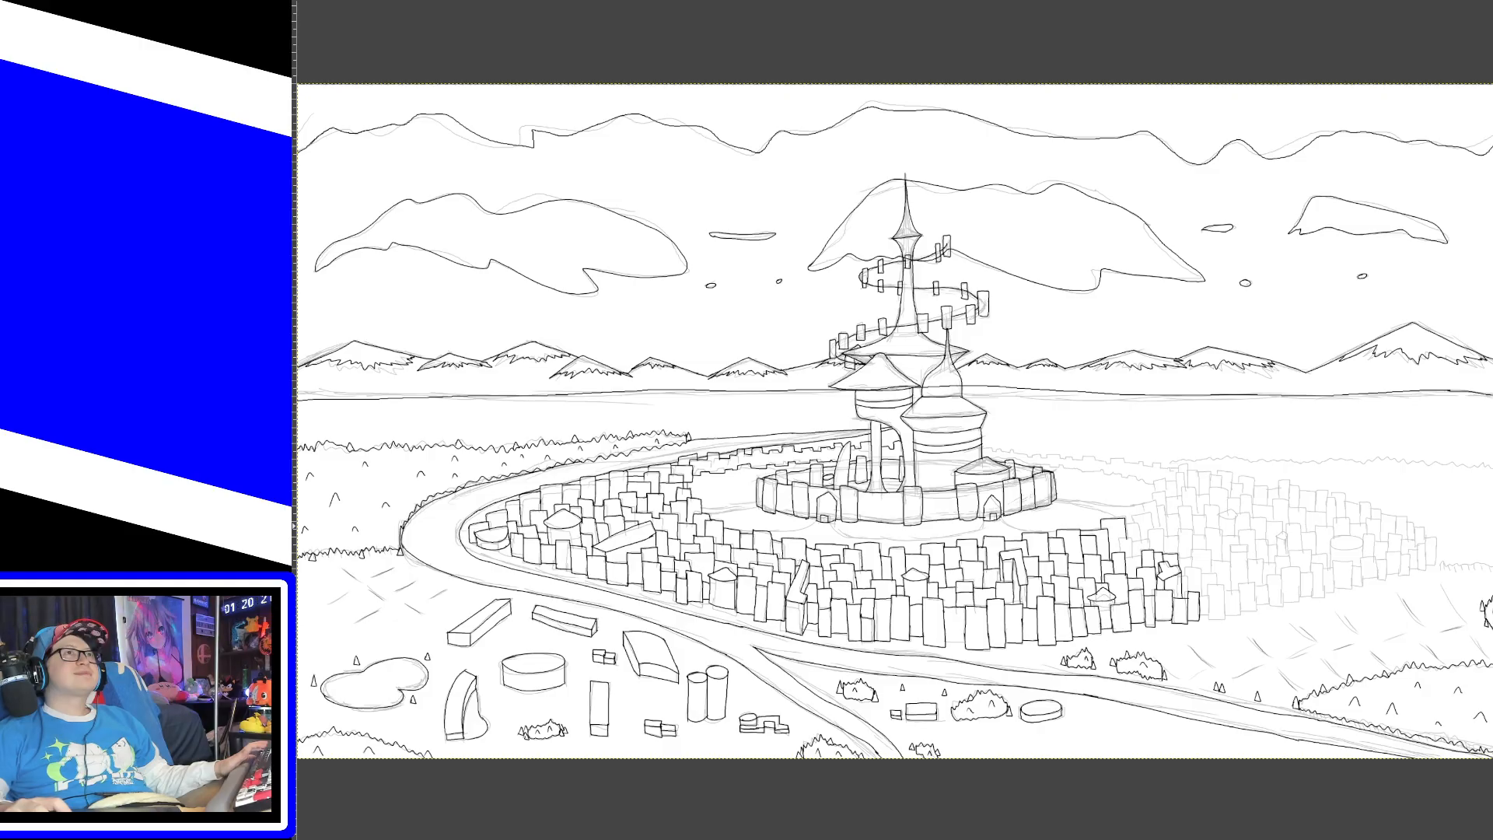
Step: Hide the city line art, remaining line art and grey sketch layers, and show the coloured reference image of the city
{"action": "key", "text": "ctrl+z"}
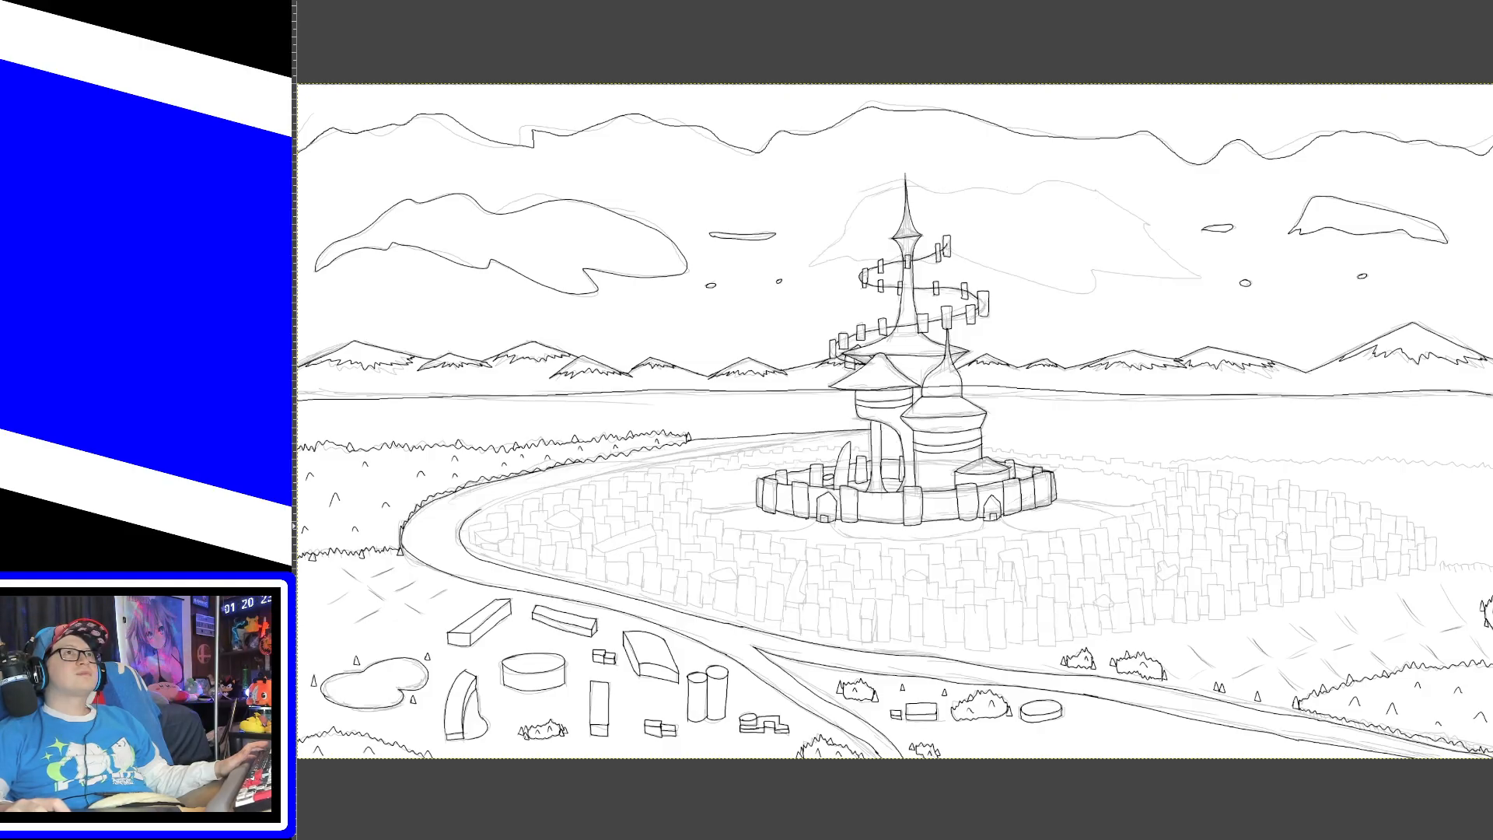
{"action": "key", "text": "ctrl+z"}
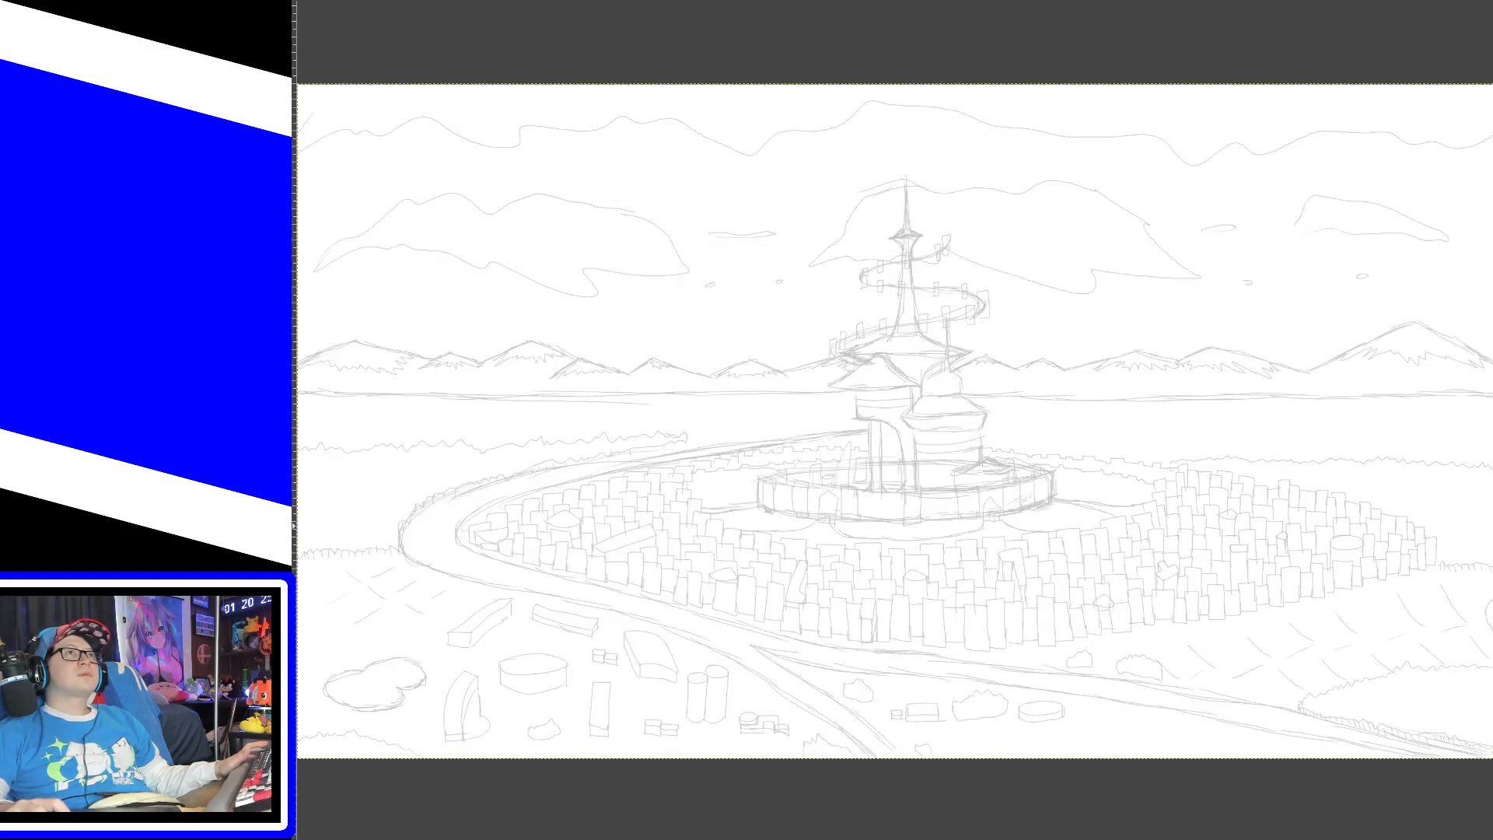
{"action": "key", "text": "ctrl+z"}
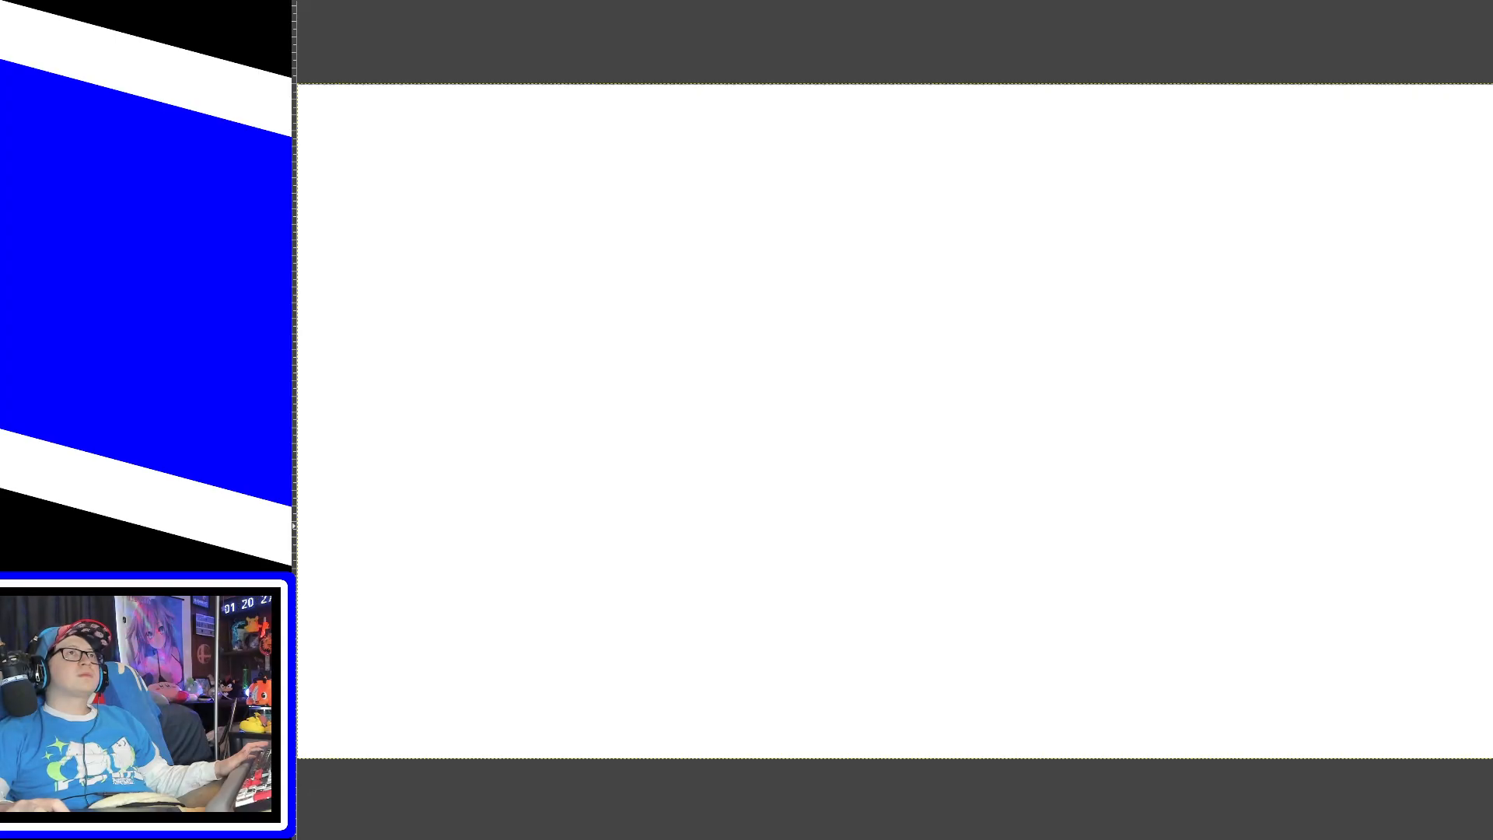
{"action": "key", "text": "ctrl+v"}
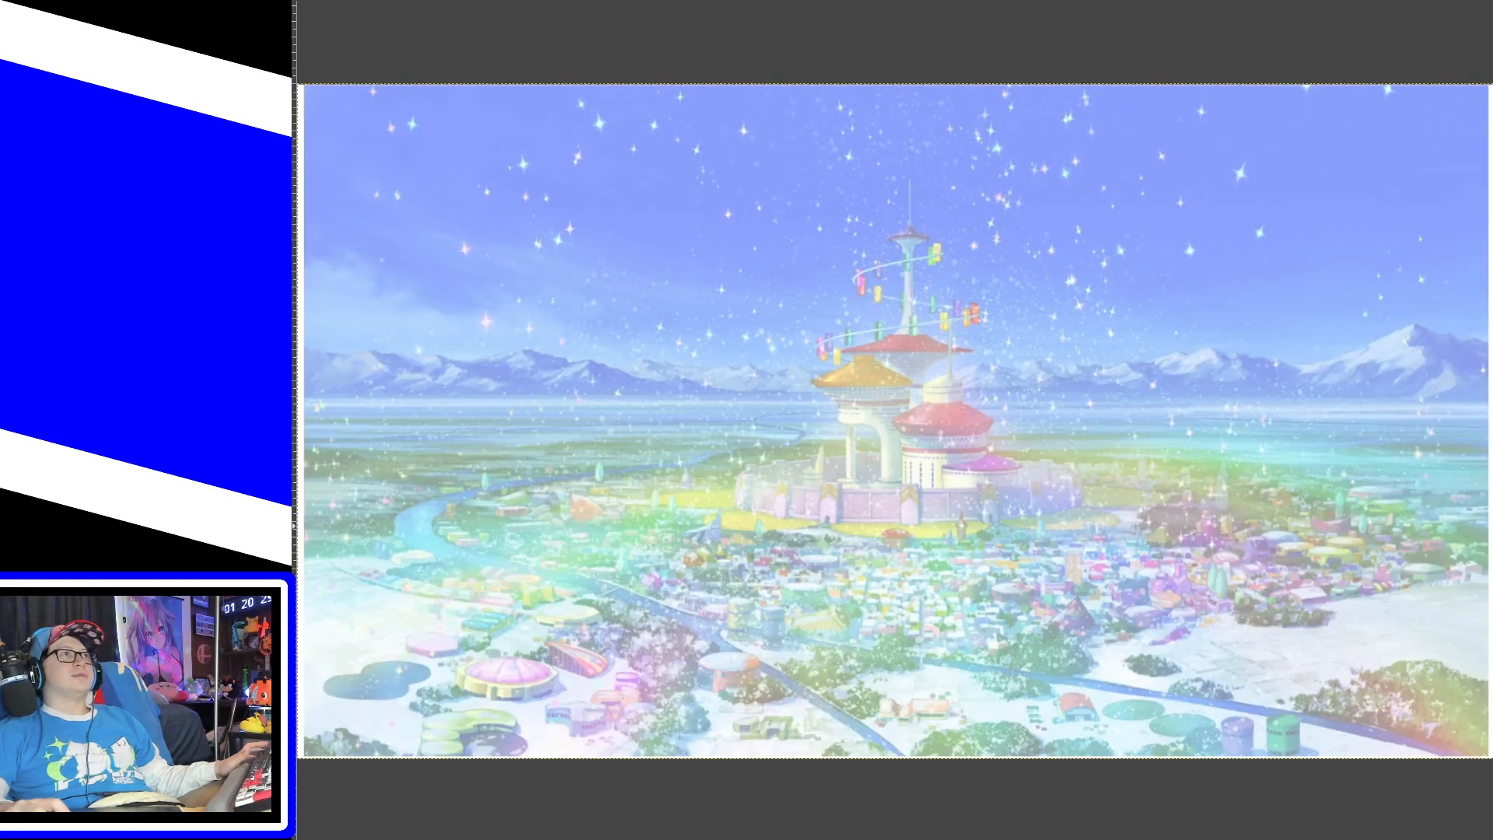
{"action": "key", "text": "Page_Down"}
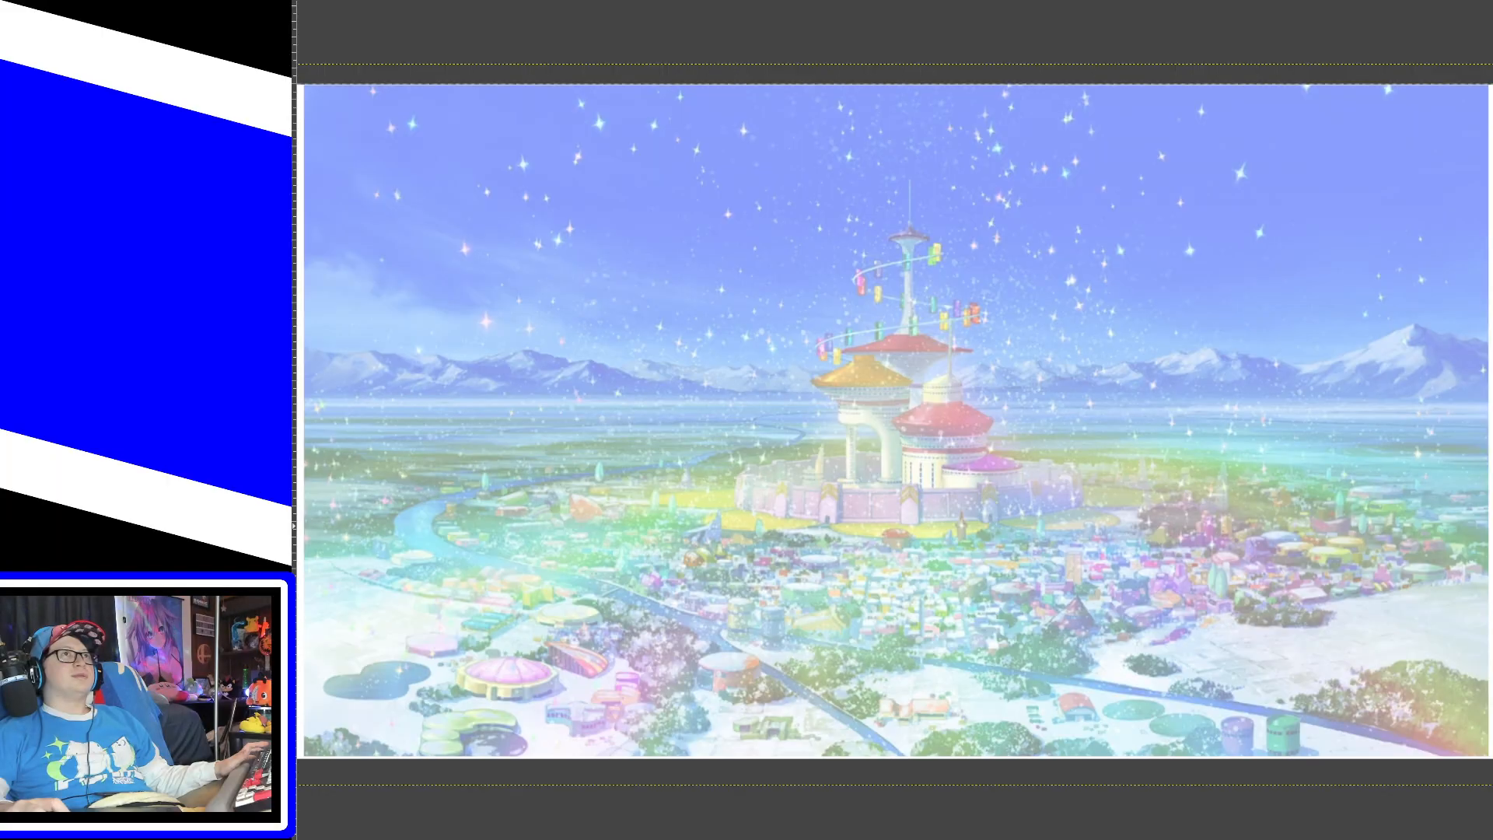